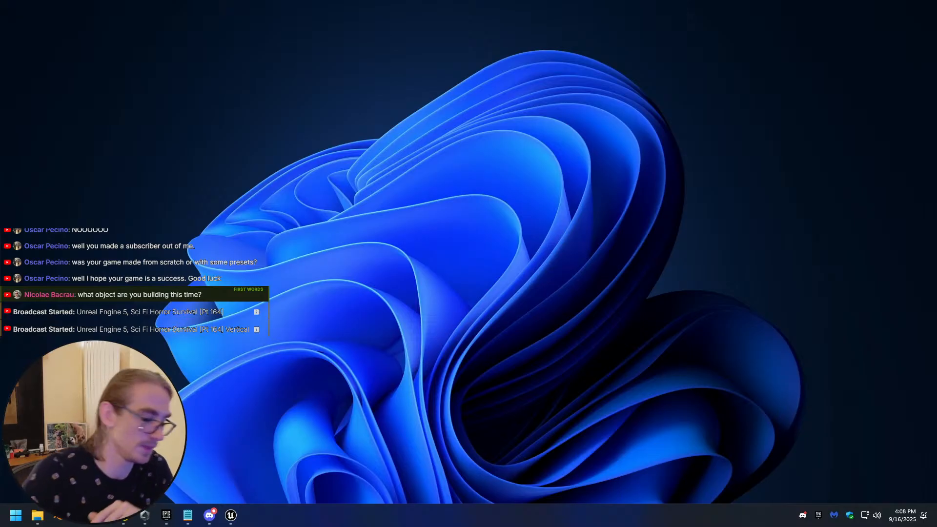
pyautogui.click(230, 515)
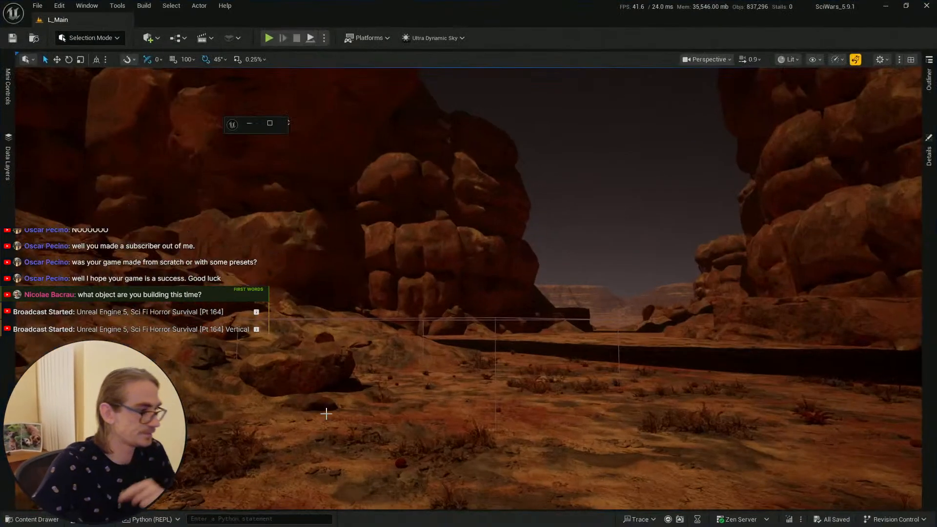
pyautogui.click(270, 122)
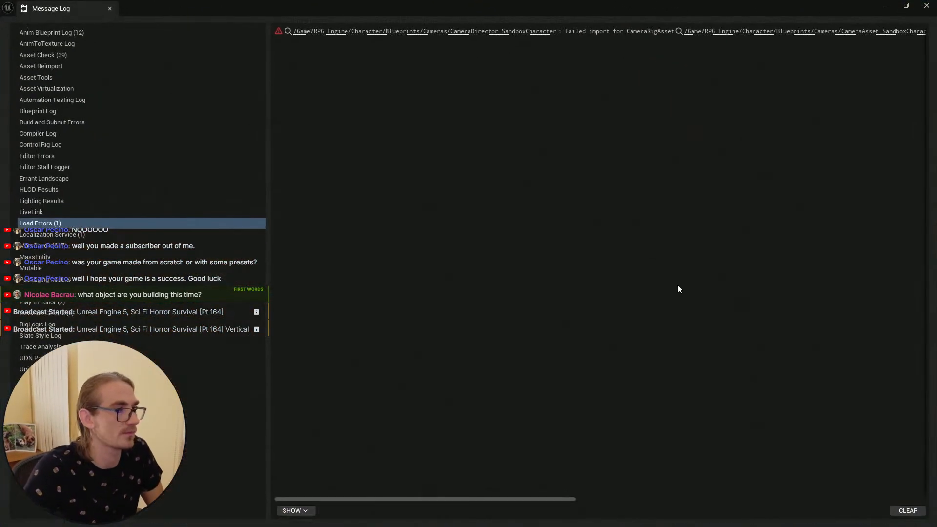
pyautogui.click(886, 6)
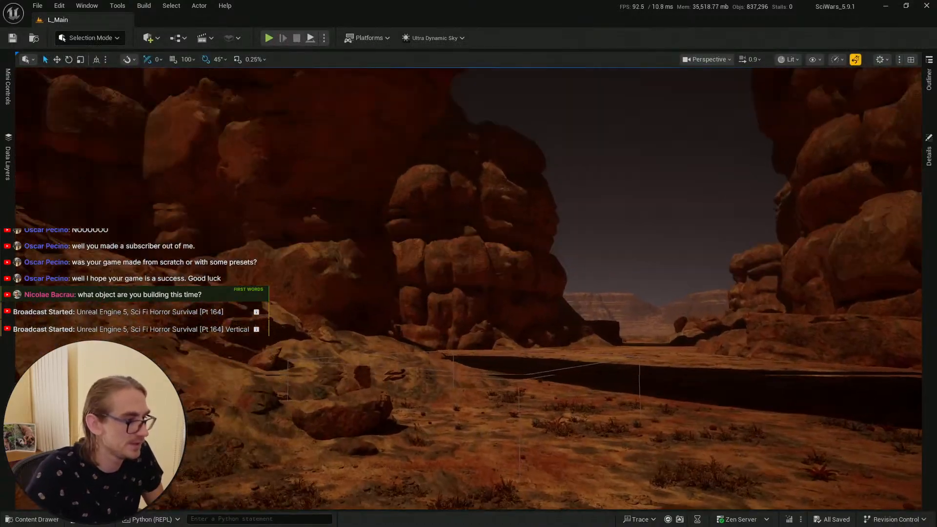
pyautogui.press('s')
pyautogui.moveTo(606, 219)
pyautogui.mouseDown(button='right')
pyautogui.moveTo(591, 211)
pyautogui.moveTo(616, 226)
pyautogui.moveTo(606, 220)
pyautogui.mouseUp(button='right')
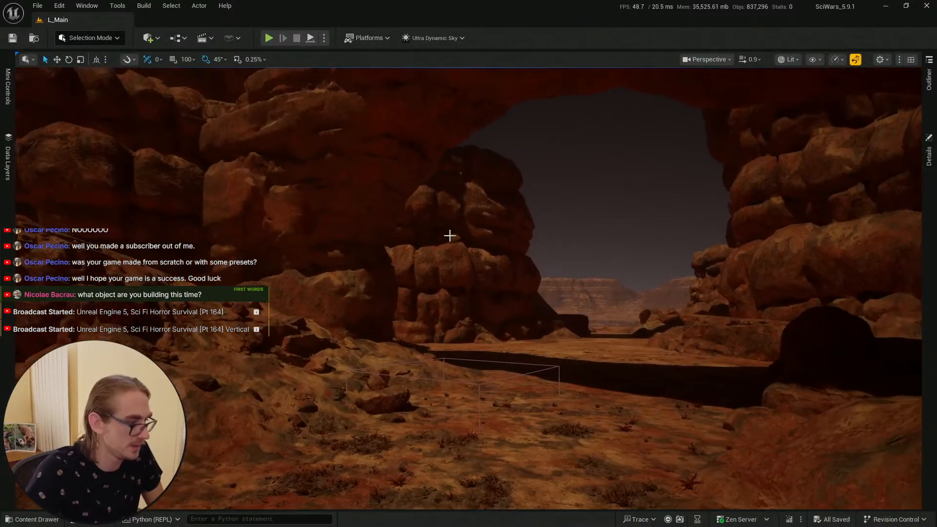
pyautogui.moveTo(449, 236); pyautogui.dragTo(449, 254, button='right')
pyautogui.press('w')
pyautogui.click(50, 519)
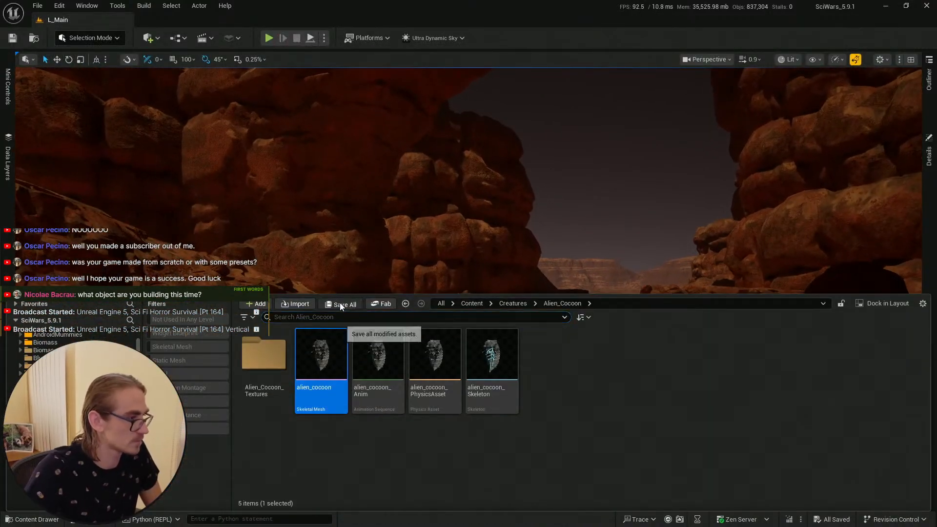
pyautogui.click(13, 39)
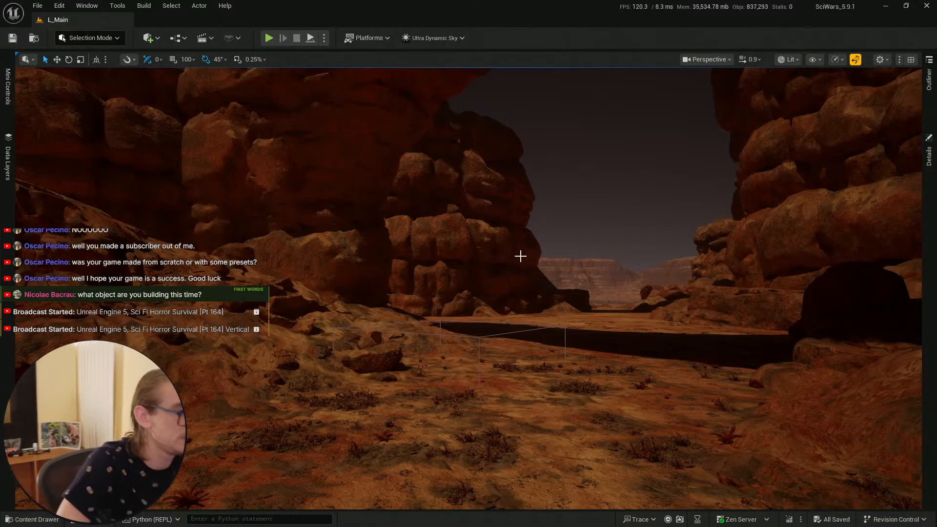
pyautogui.moveTo(520, 256); pyautogui.dragTo(545, 271, button='right')
pyautogui.press('s')
pyautogui.scroll(1, 520, 256)
pyautogui.click(37, 521)
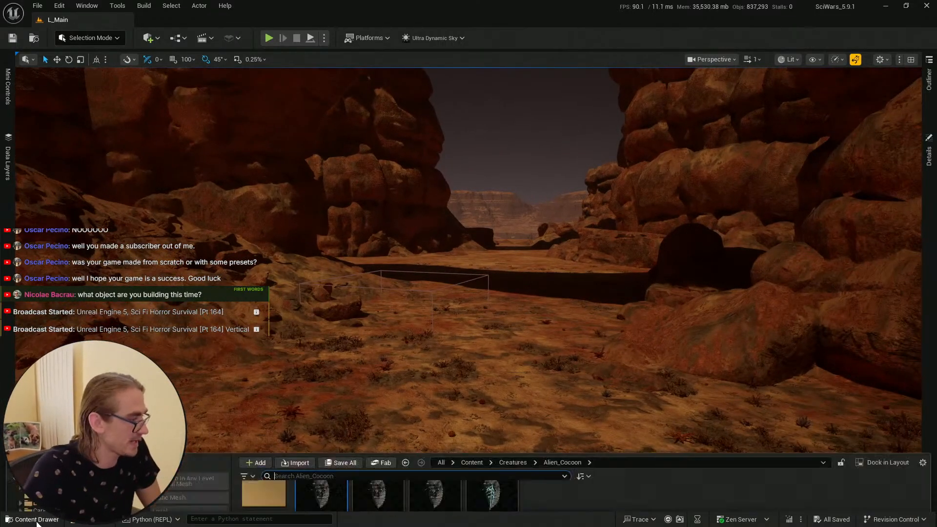
pyautogui.click(401, 268)
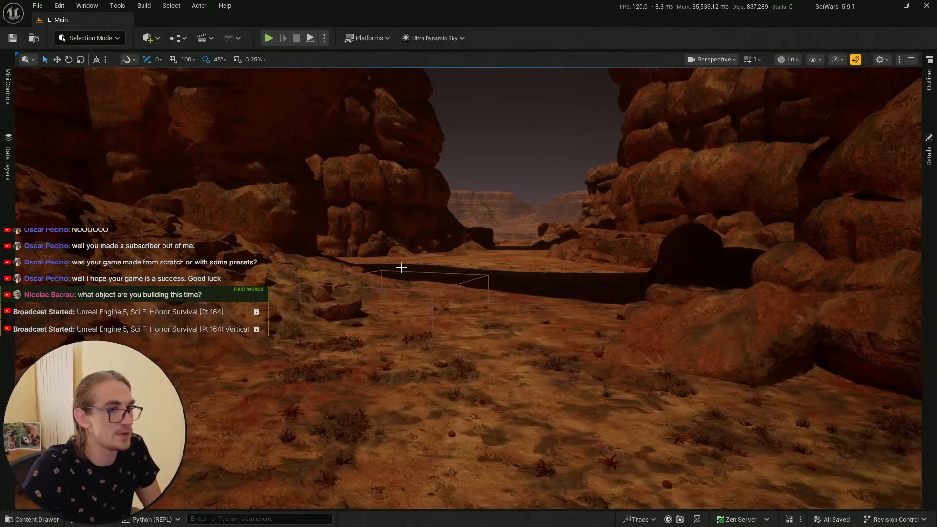
pyautogui.scroll(-5, 401, 267)
pyautogui.moveTo(401, 267); pyautogui.dragTo(365, 276, button='right')
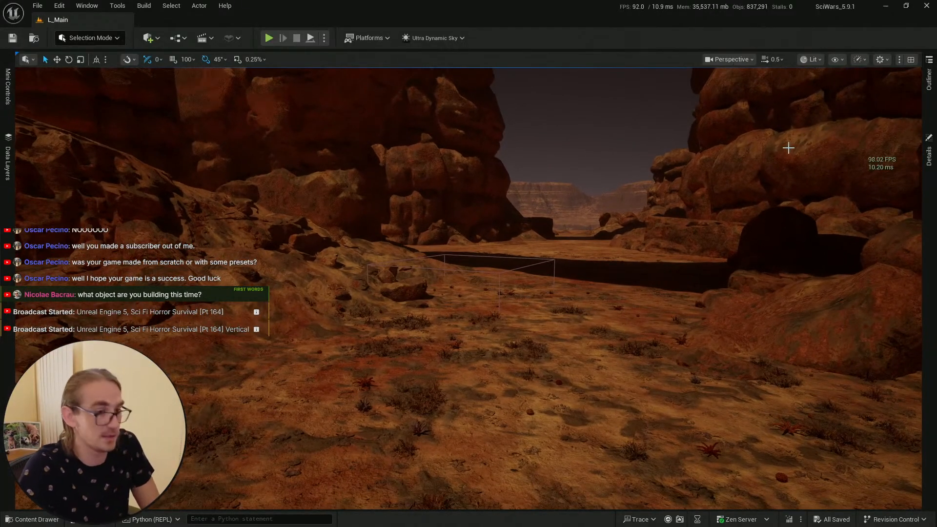
# Step: Play-test the level from a spot in the canyon near the cocoon spawner box, then stop the session
pyautogui.rightClick(441, 475)
pyautogui.click(463, 463)
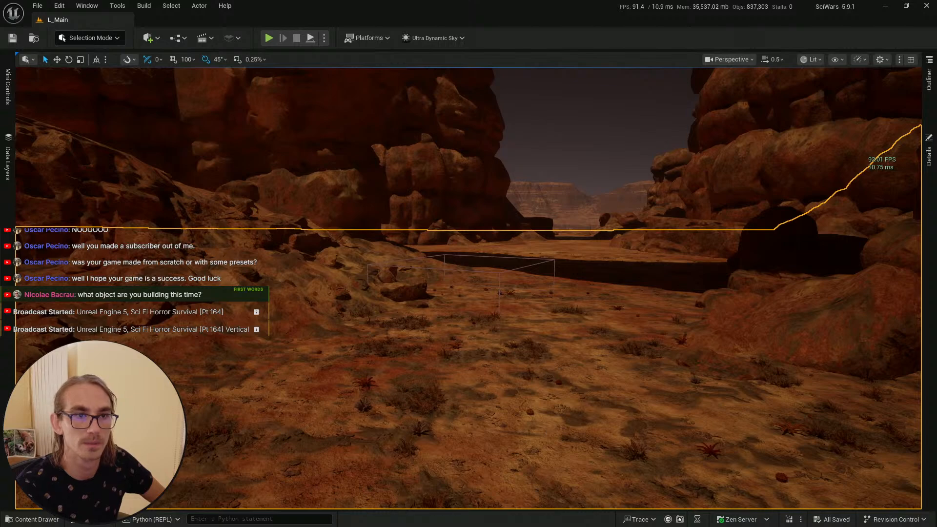
pyautogui.hotkey('alt', 'p')
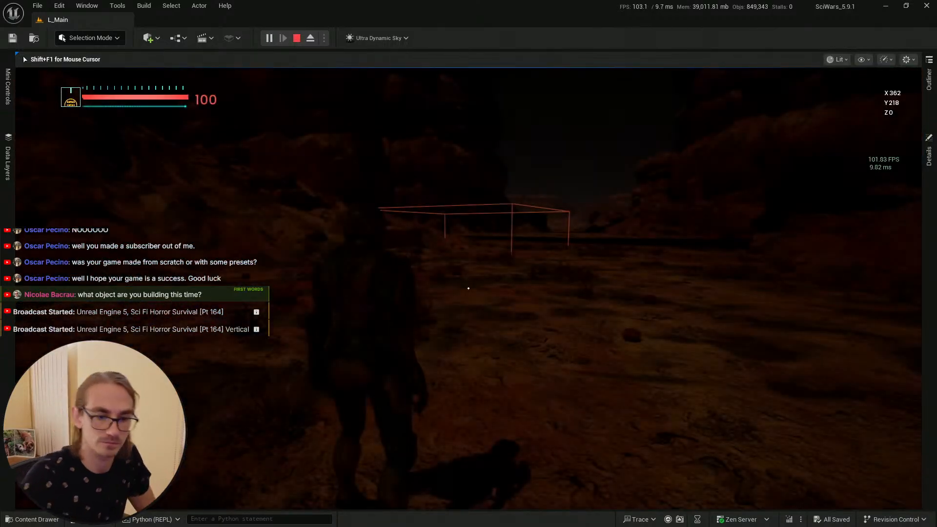
pyautogui.press('w')
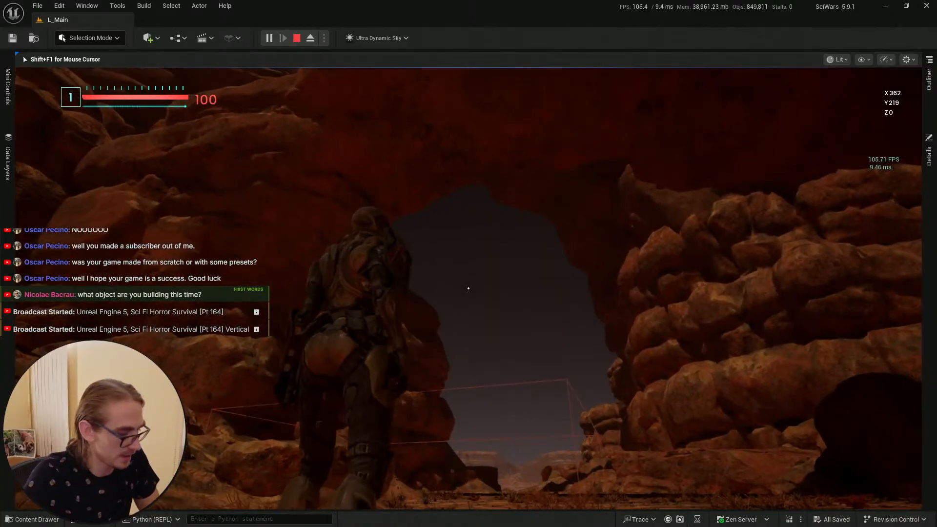
pyautogui.press('Escape')
# Step: Clear the Socket Name on the Set Attach End To node in the BP_Enemy_Cocoon_Spawner graph
pyautogui.moveTo(575, 206); pyautogui.dragTo(570, 278, button='right')
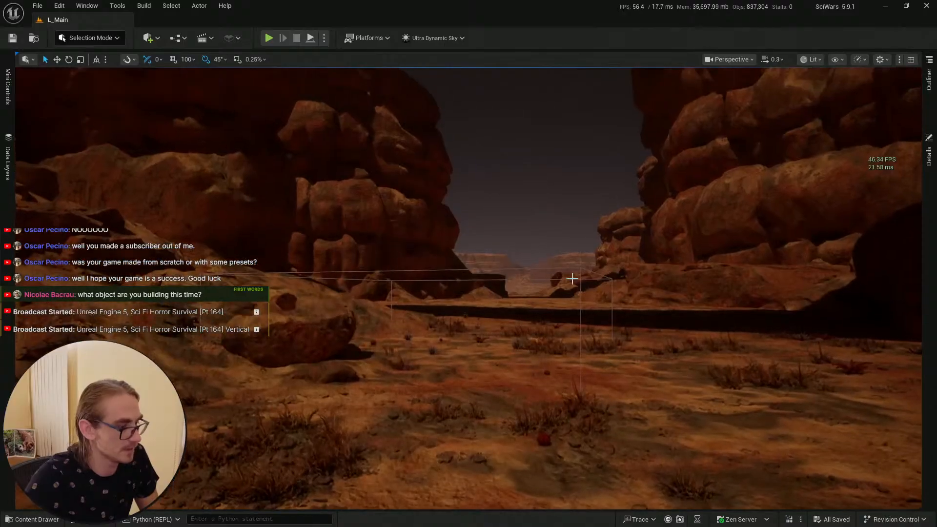
pyautogui.press('super+Tab')
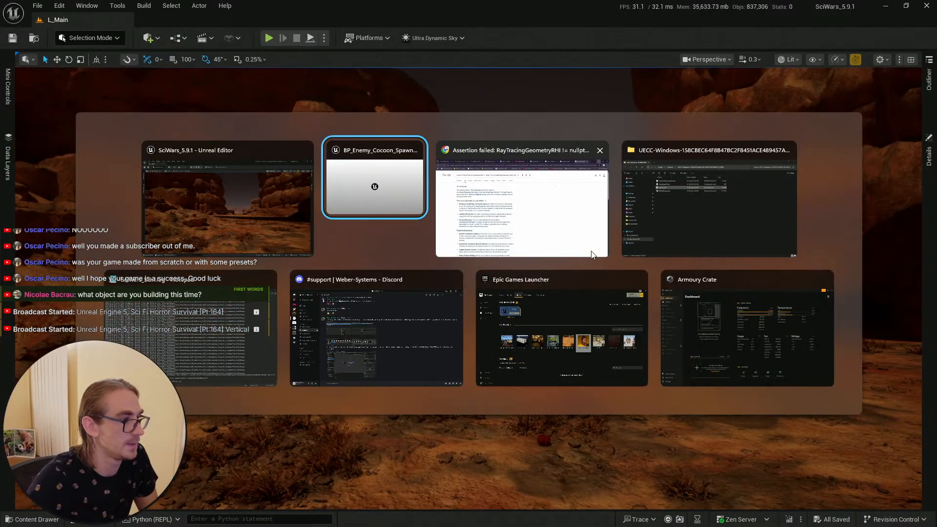
pyautogui.press('Return')
pyautogui.moveTo(452, 143); pyautogui.dragTo(485, 152, button='right')
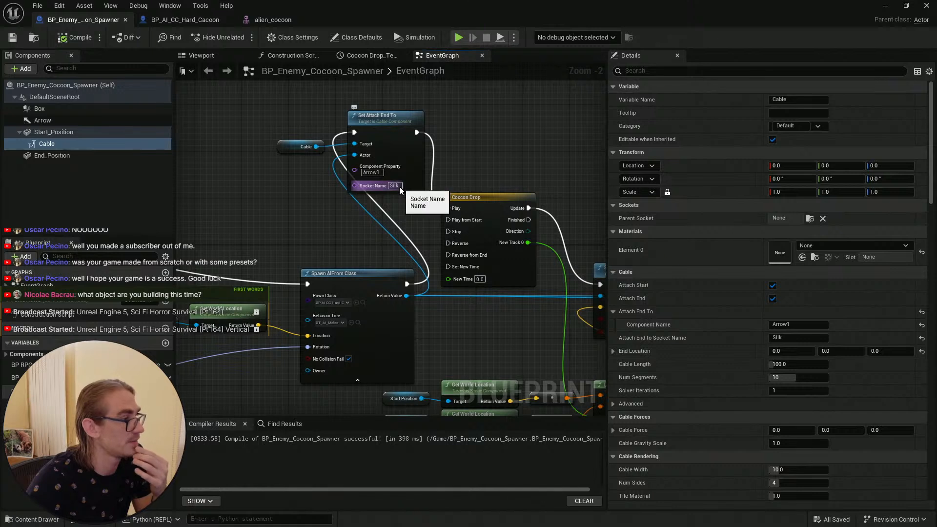
pyautogui.click(402, 187)
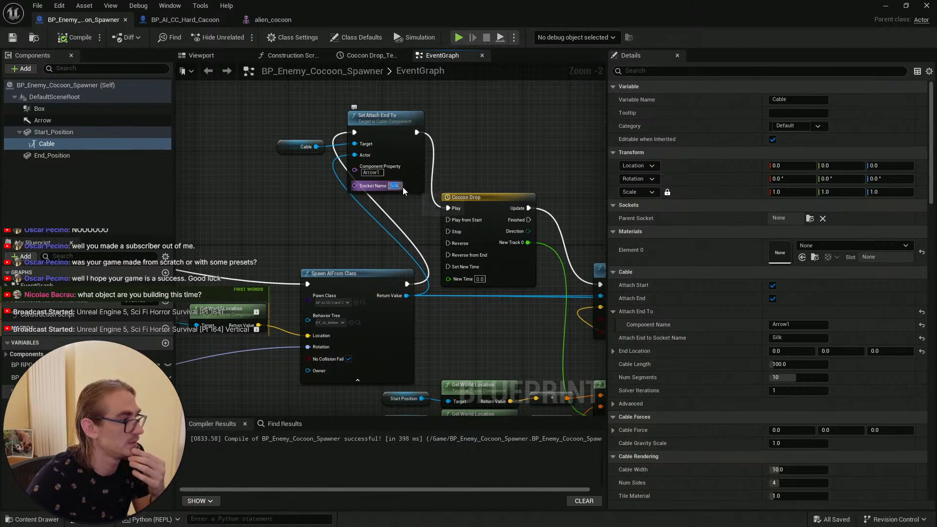
pyautogui.press('BackSpace')
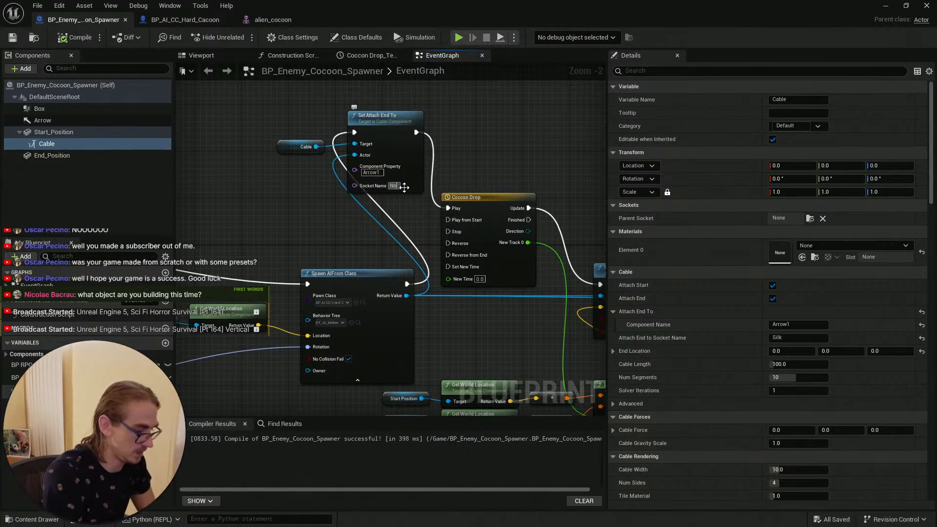
pyautogui.press('Return')
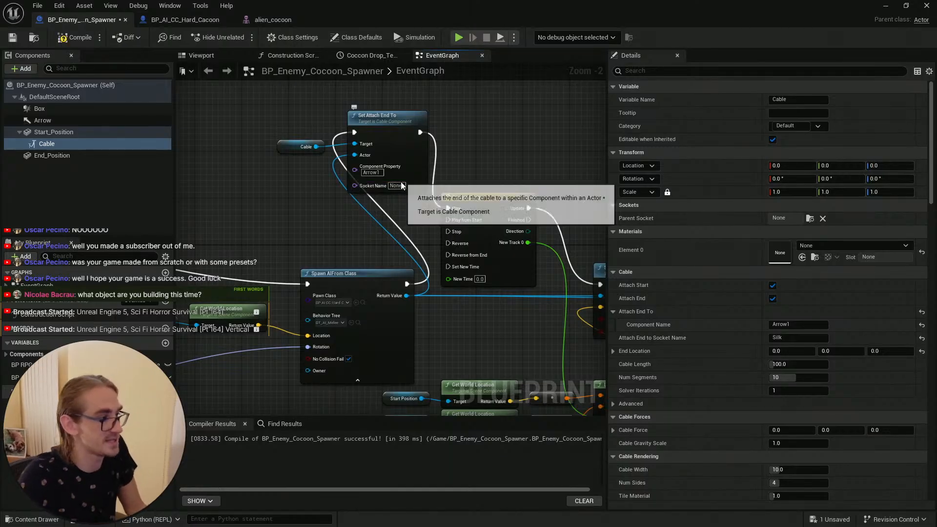
# Step: Clear the cable's Attach End to Socket Name, then compile and save the spawner blueprint
pyautogui.click(403, 187)
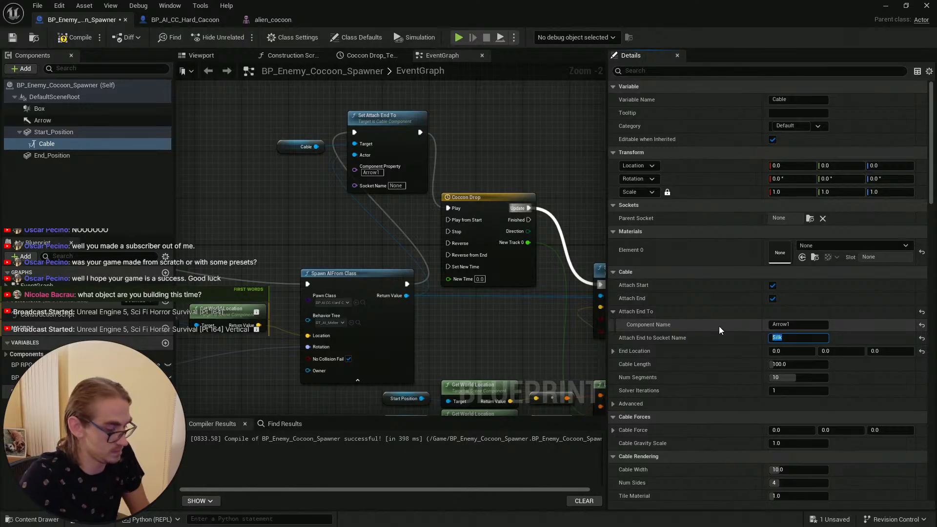
pyautogui.click(795, 337)
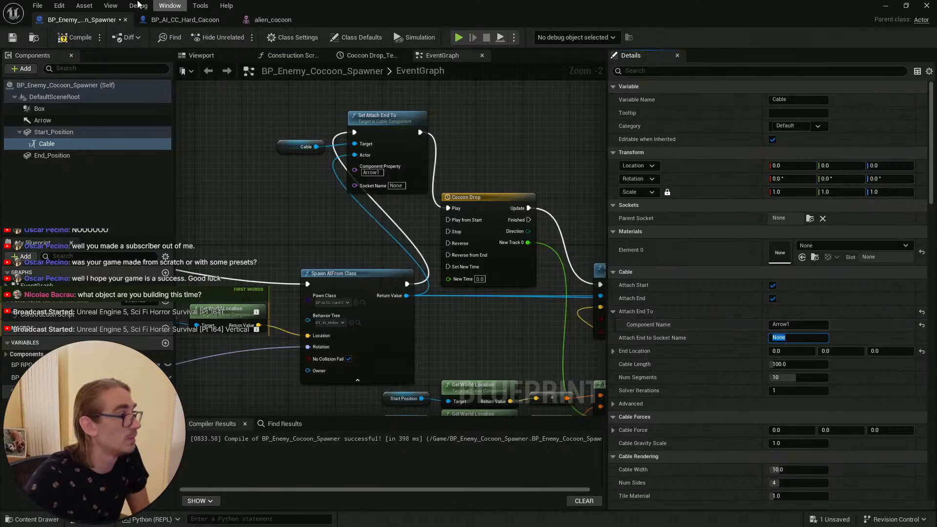
pyautogui.click(69, 40)
pyautogui.click(13, 38)
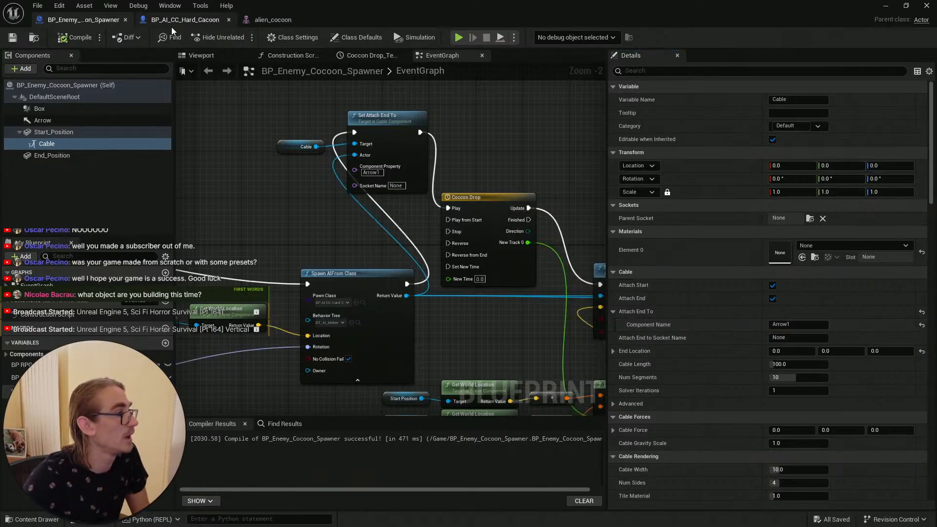
# Step: Switch the cocoon Body's Animation Mode to Use Custom Mode in BP_AI_CC_Hard_Cacoon
pyautogui.click(185, 20)
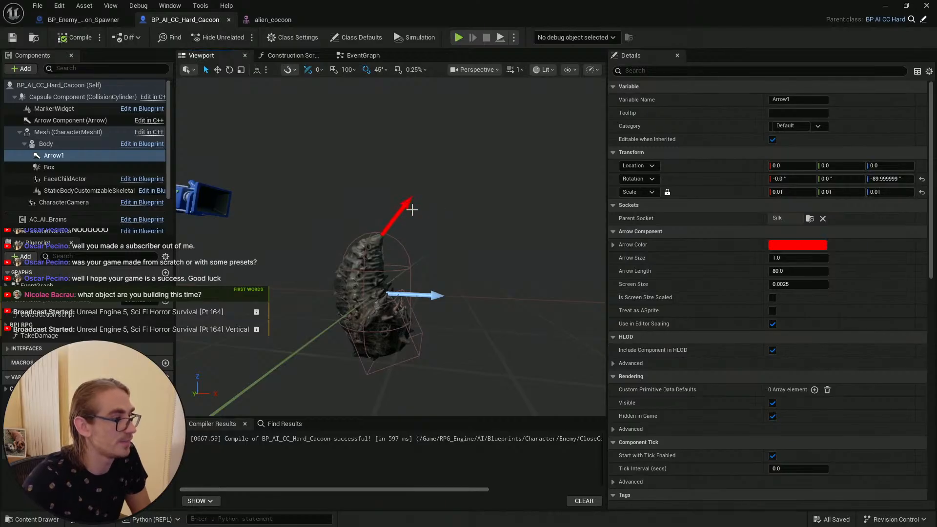
pyautogui.moveTo(411, 210); pyautogui.dragTo(445, 203, button='right')
pyautogui.press('w')
pyautogui.press('w')
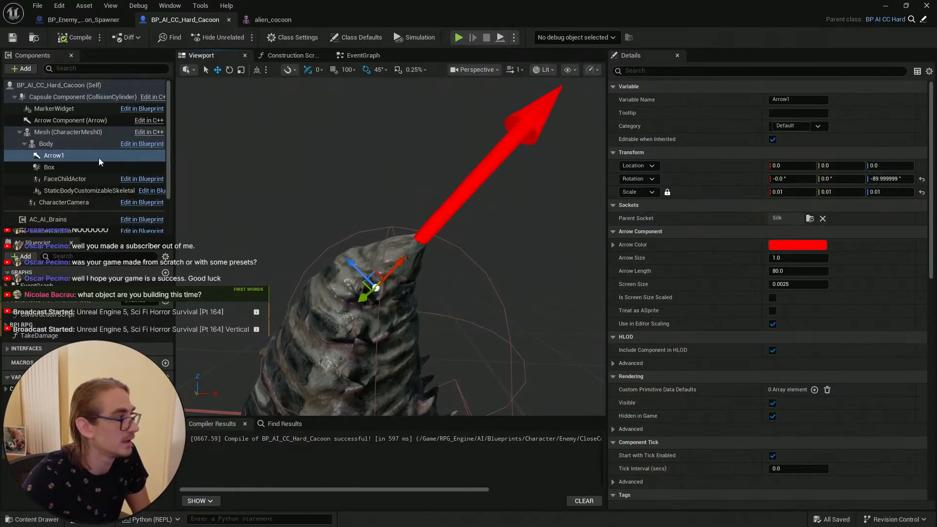
pyautogui.click(72, 145)
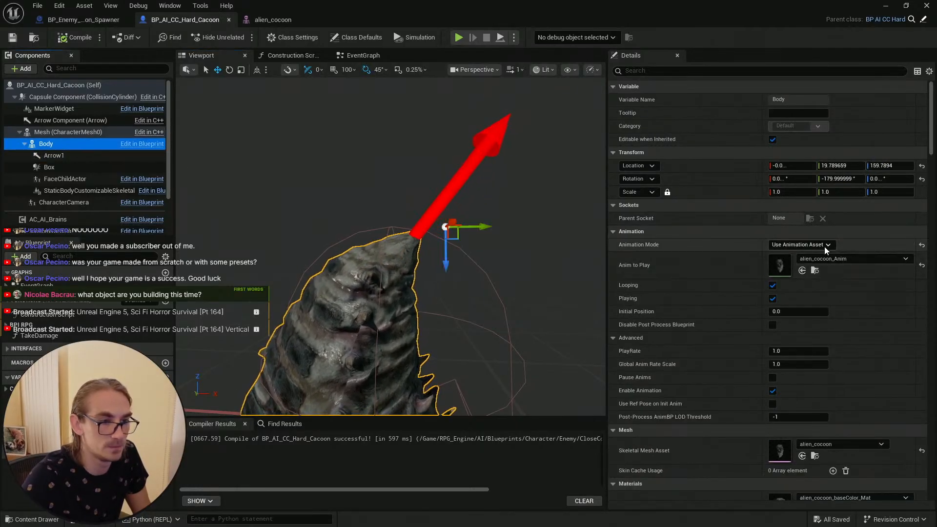
pyautogui.click(801, 245)
pyautogui.click(817, 273)
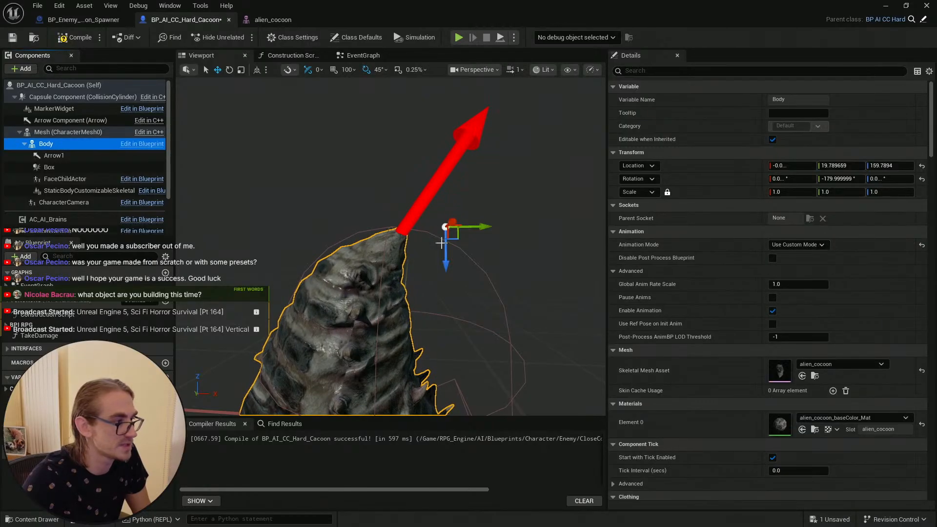
# Step: Move Arrow1 slightly along Y so it sits at the tip of the cocoon
pyautogui.click(54, 156)
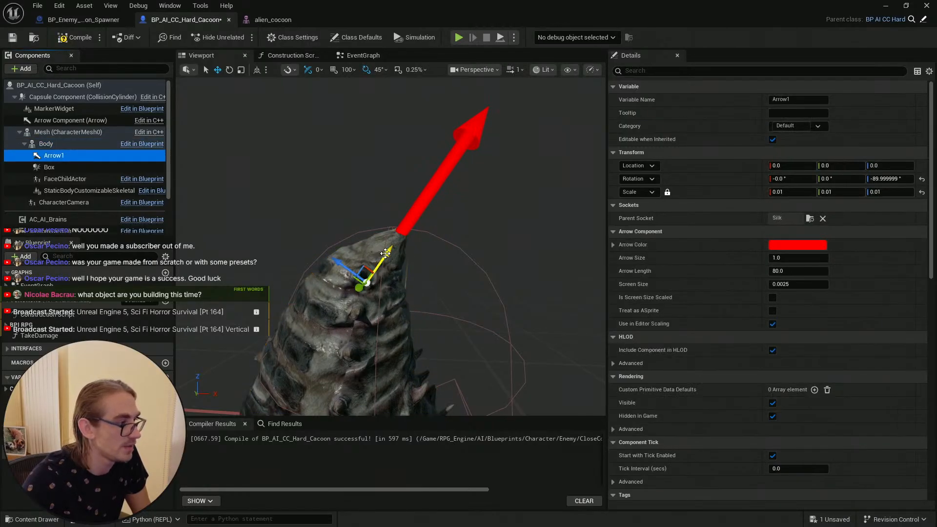
pyautogui.moveTo(385, 253); pyautogui.dragTo(447, 218)
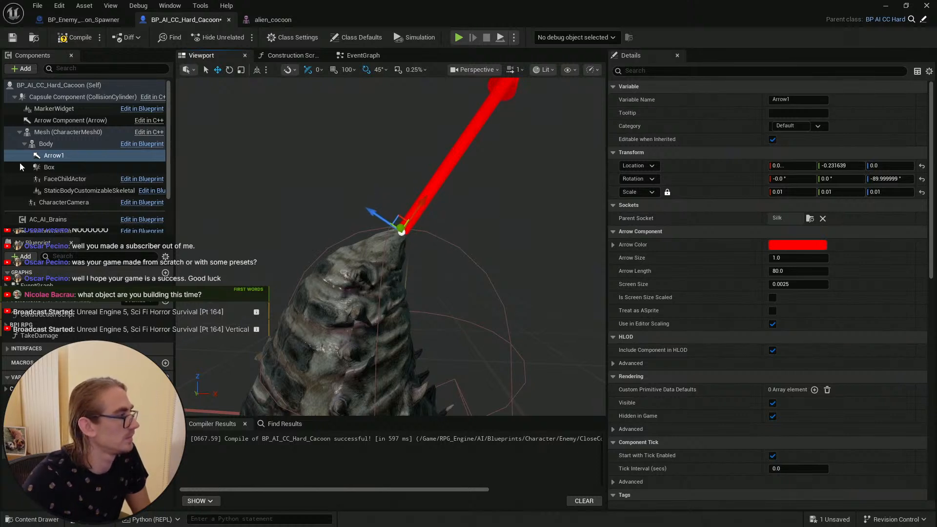
# Step: Set the Body's Animation Mode back to Use Animation Asset, then compile and save the blueprint
pyautogui.click(46, 143)
pyautogui.click(818, 245)
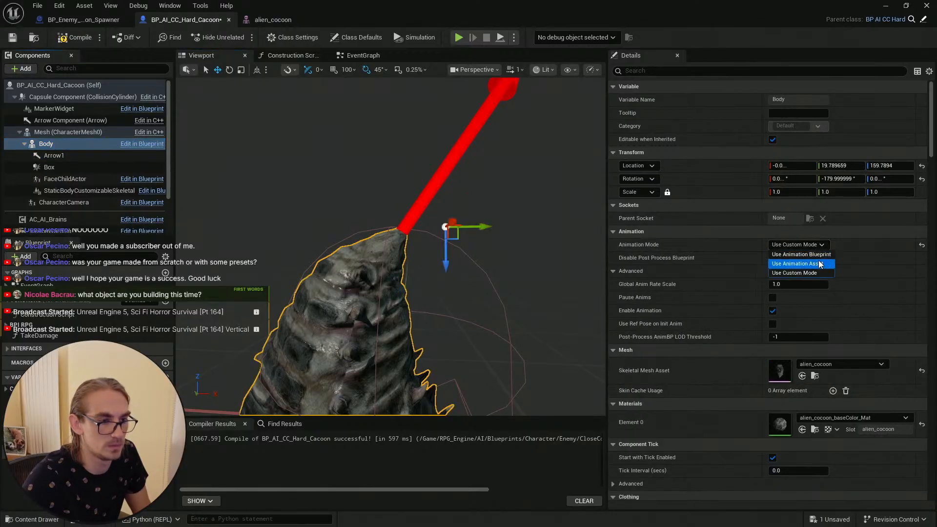
pyautogui.click(792, 258)
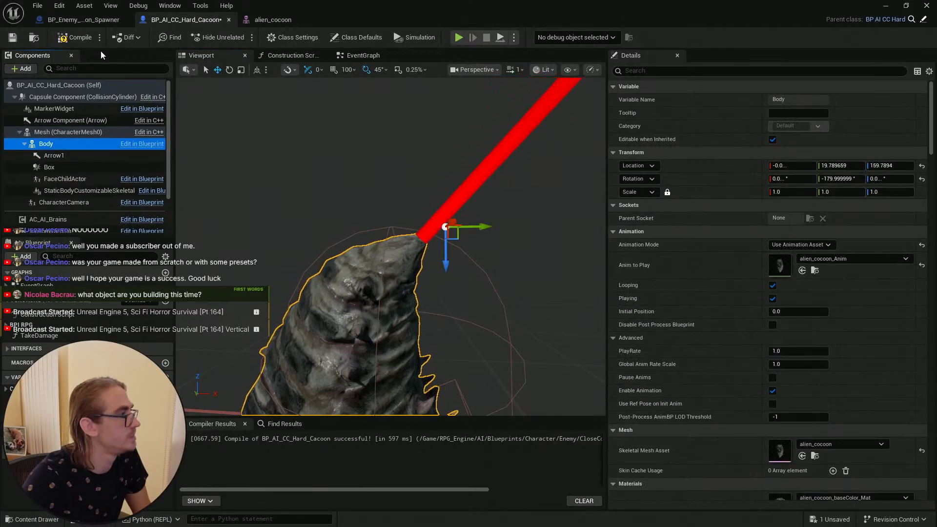
pyautogui.hotkey('ctrl', 's')
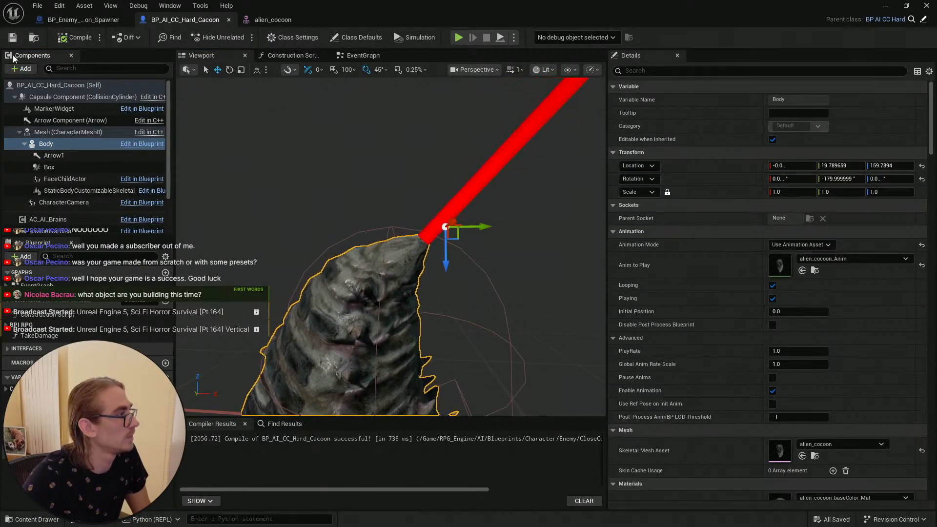
pyautogui.hotkey('ctrl', 's')
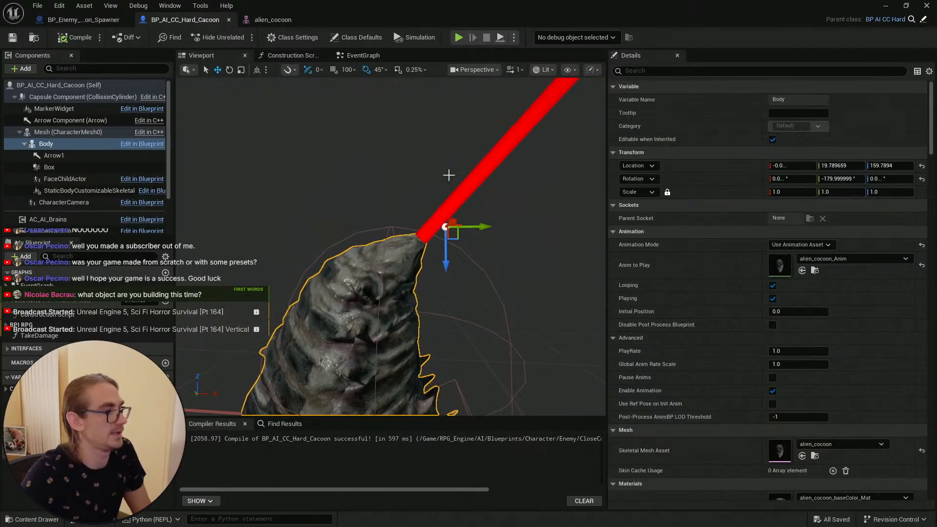
# Step: Switch to the level editor and move the viewport camera toward the cocoon spawner area
pyautogui.click(886, 6)
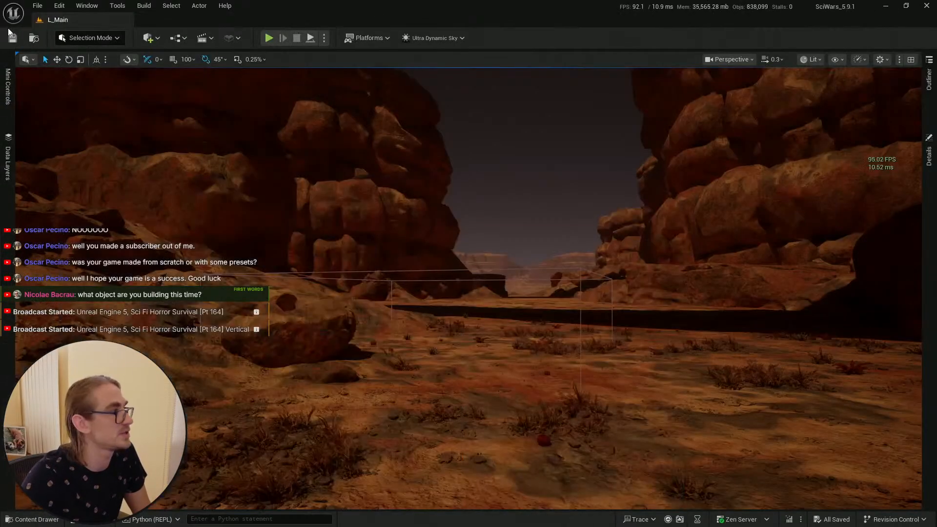
pyautogui.click(11, 520)
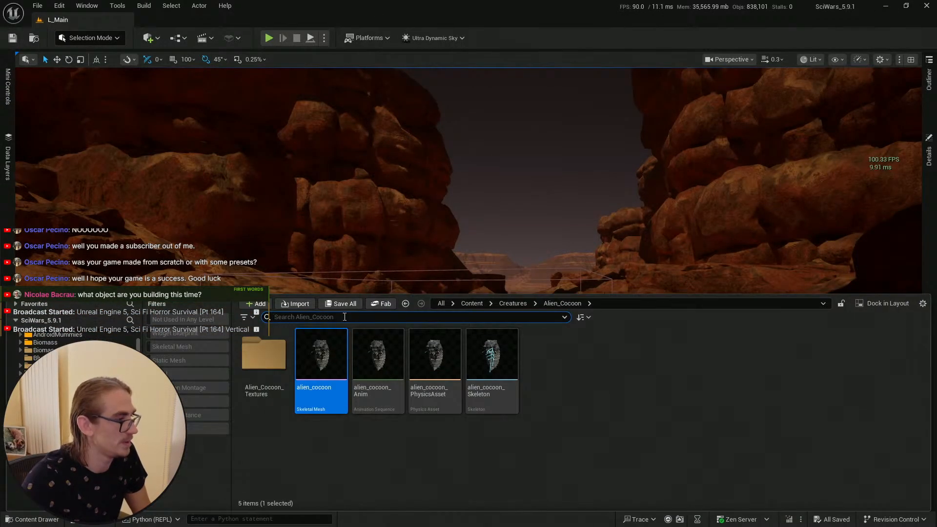
pyautogui.click(530, 237)
pyautogui.press('w')
pyautogui.scroll(6, 504, 242)
pyautogui.moveTo(503, 242); pyautogui.dragTo(448, 283, button='right')
pyautogui.press('s')
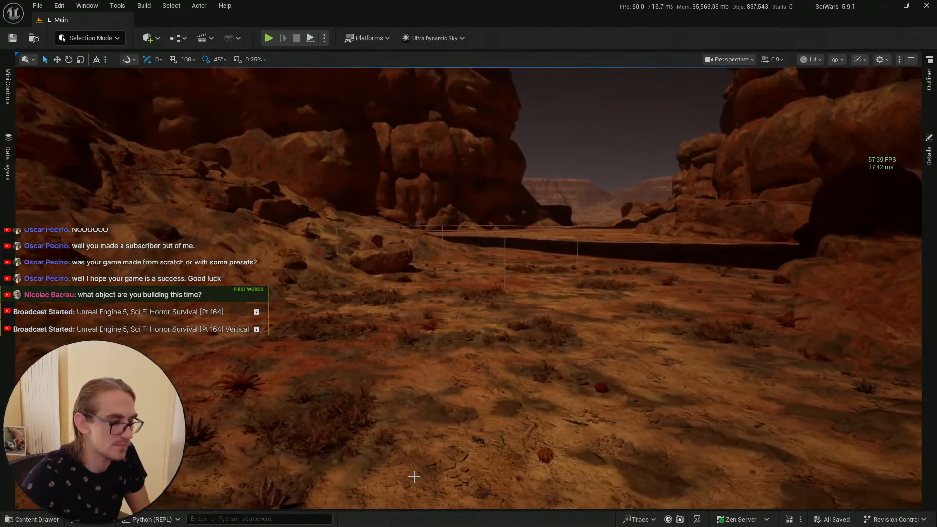
pyautogui.rightClick(452, 480)
pyautogui.click(472, 472)
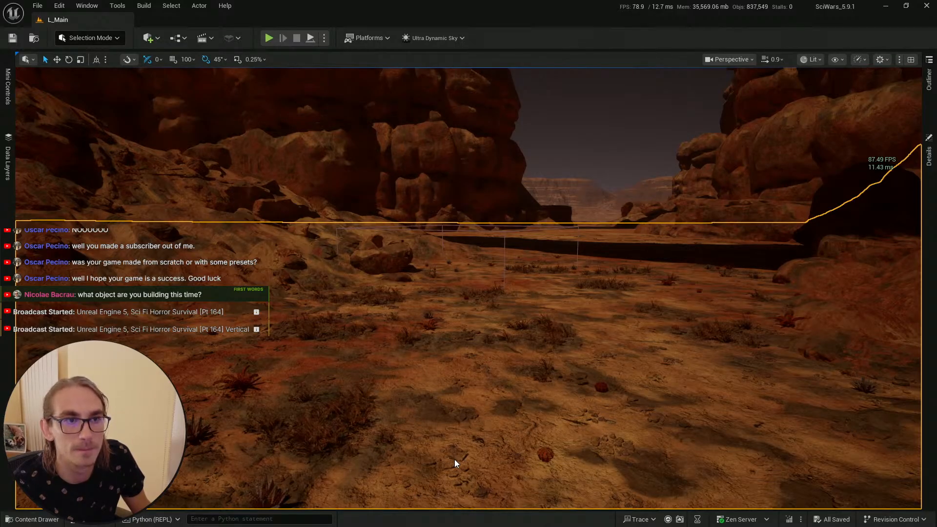
# Step: Play-test the level, walking the character up to the hanging cocoon, then stop the session
pyautogui.hotkey('alt', 'p')
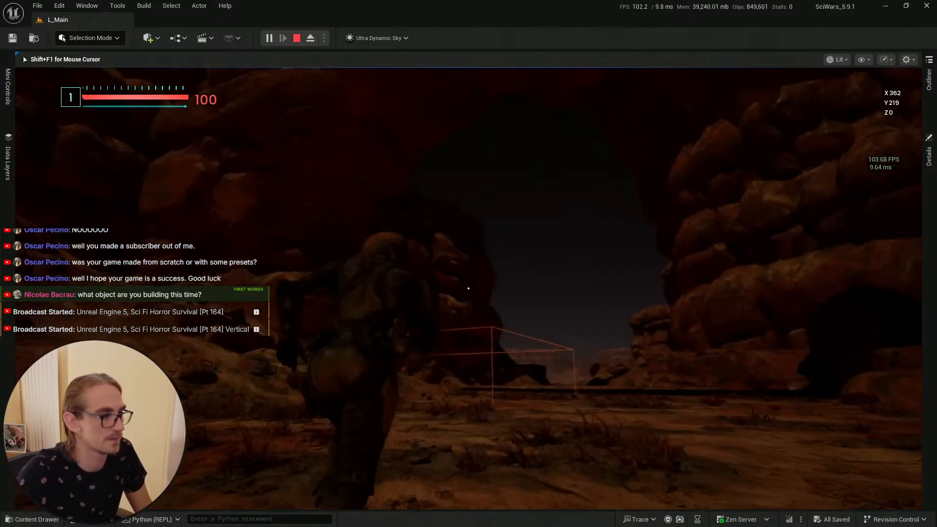
pyautogui.press('w')
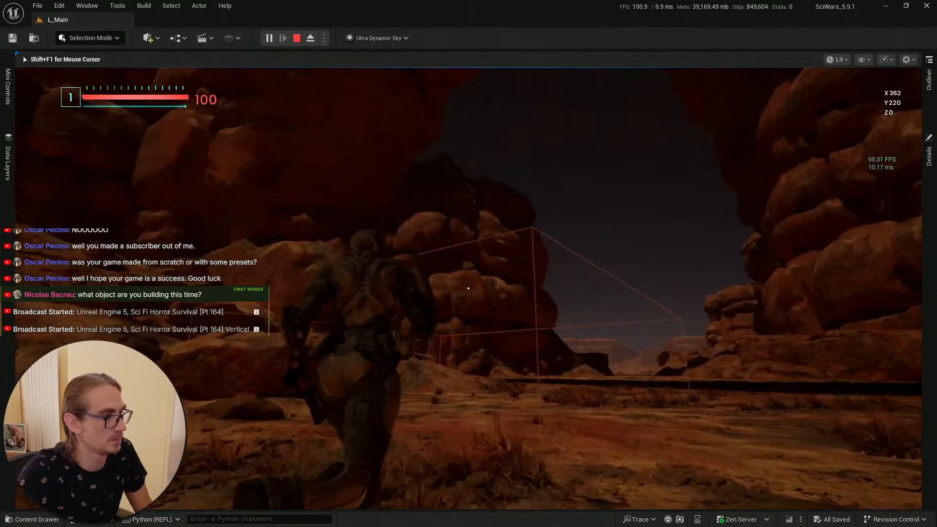
pyautogui.press('w')
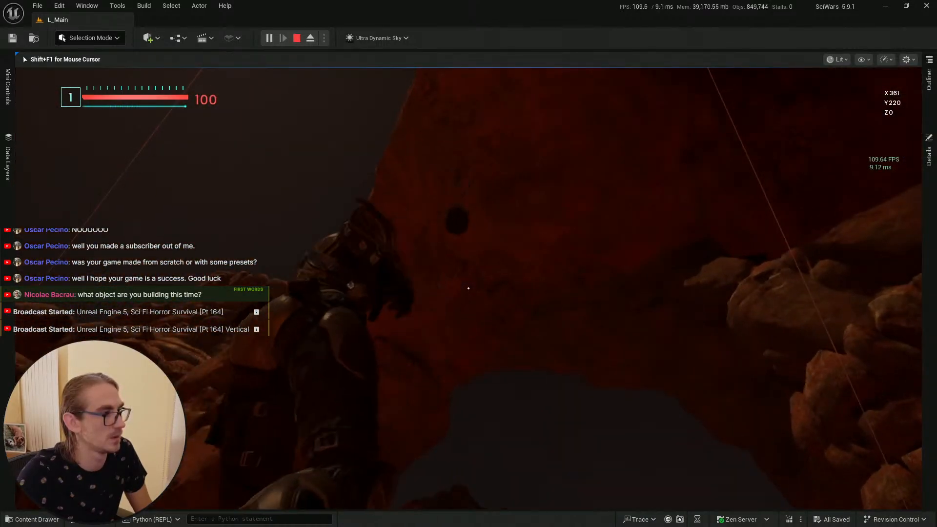
pyautogui.press('w')
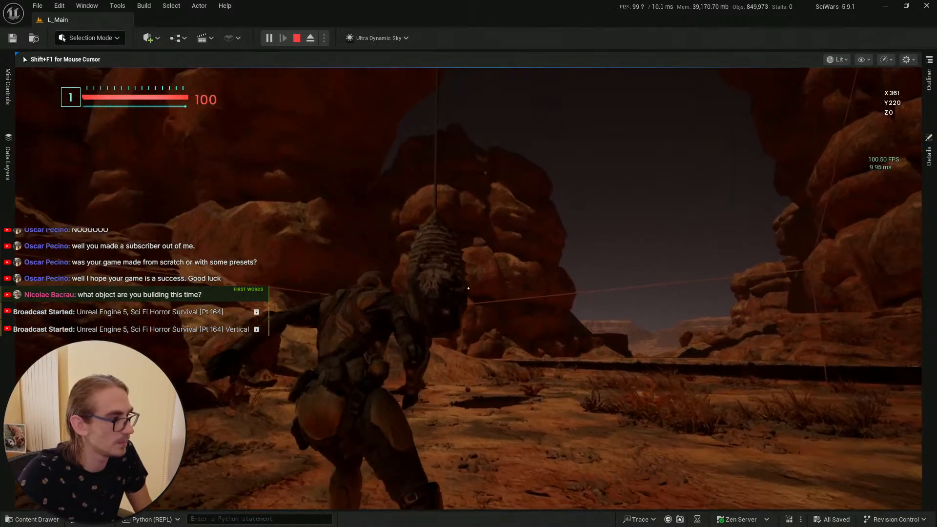
pyautogui.press('w')
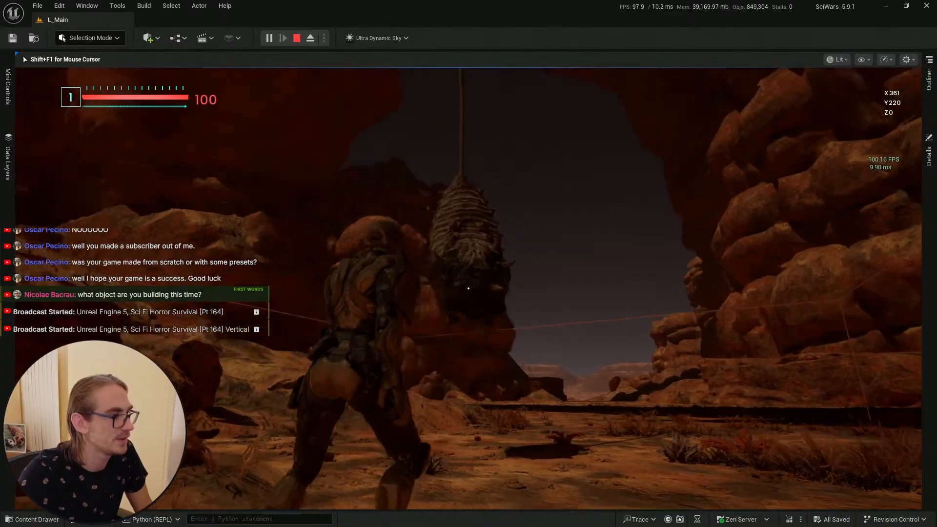
pyautogui.press('w')
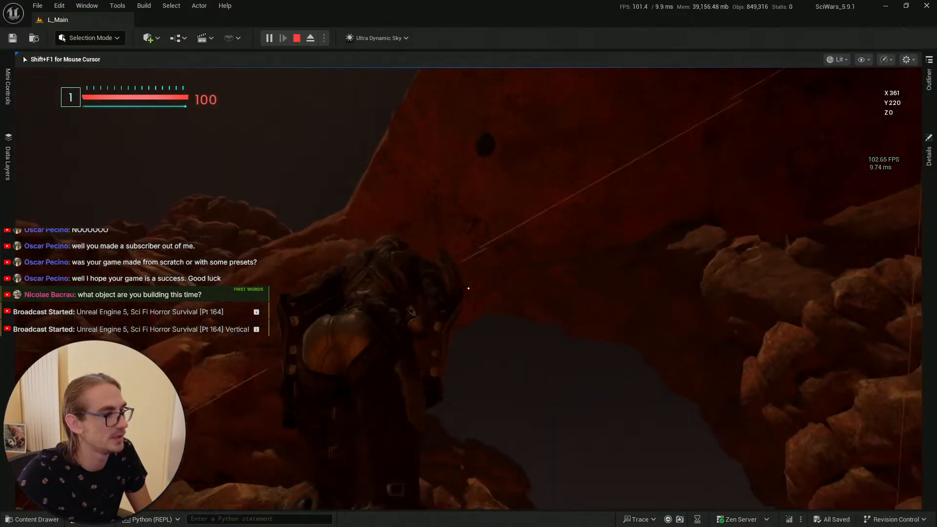
pyautogui.press('w')
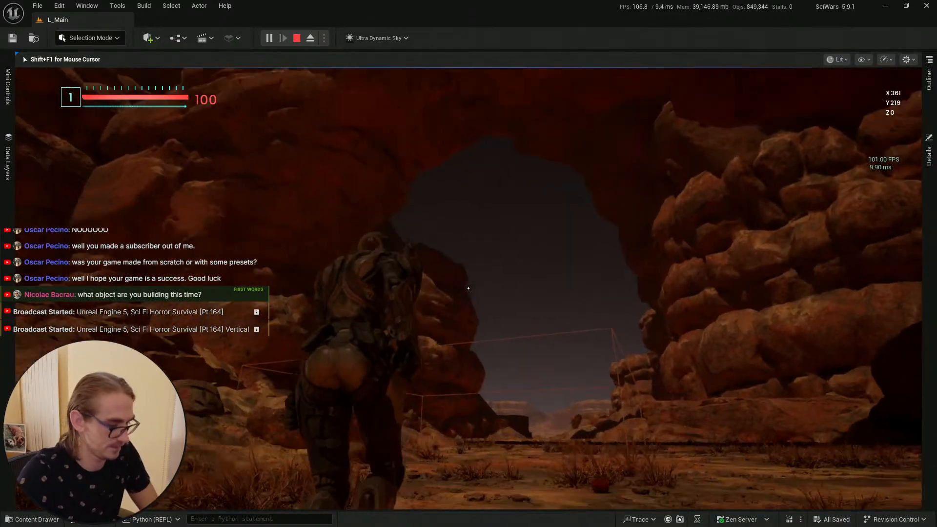
pyautogui.press('w')
pyautogui.press('Escape')
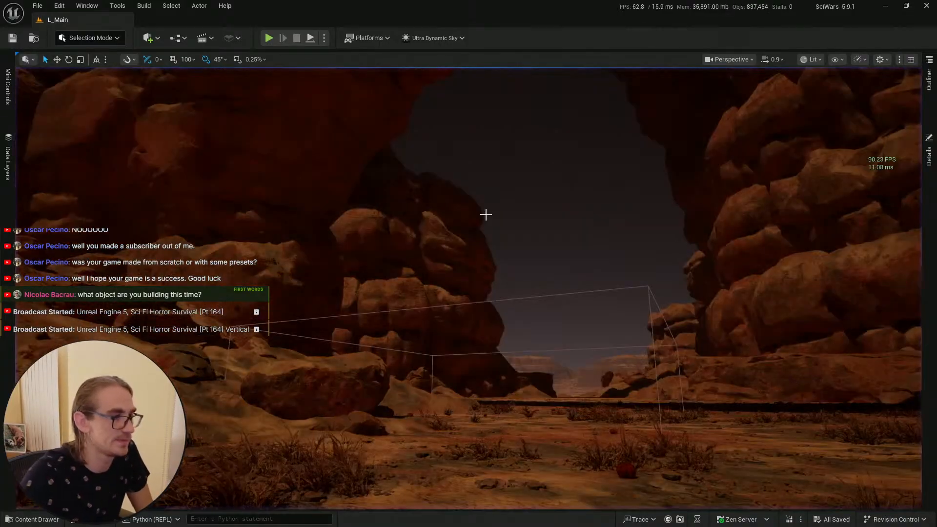
# Step: Return to the cocoon blueprint, save it, and rename the Arrow1 component to Silk_Attachment
pyautogui.press('e')
pyautogui.scroll(-3, 485, 215)
pyautogui.moveTo(485, 215); pyautogui.dragTo(474, 297, button='right')
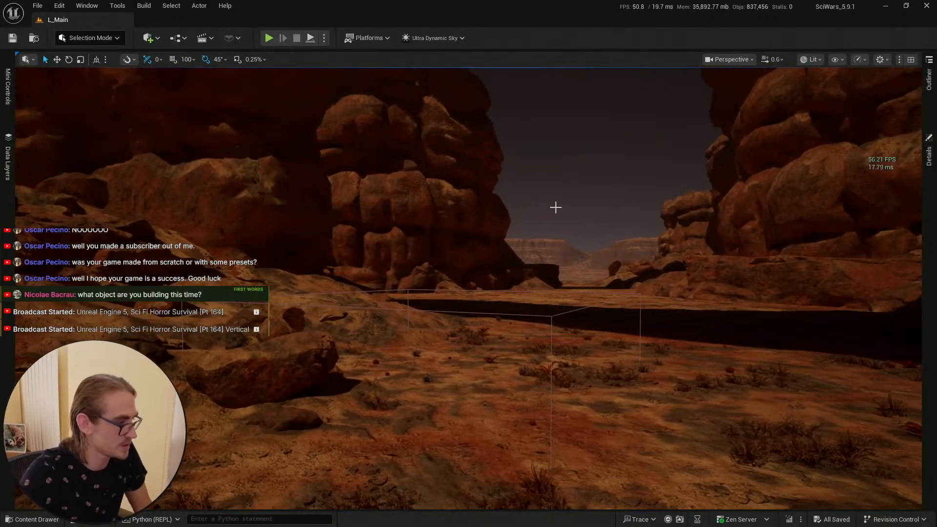
pyautogui.hotkey('alt', 'Tab')
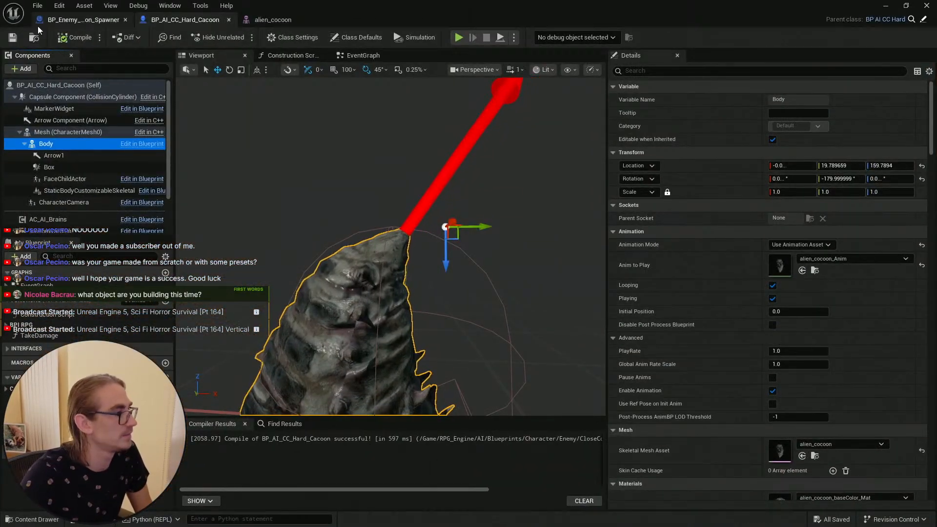
pyautogui.click(13, 38)
pyautogui.click(72, 156)
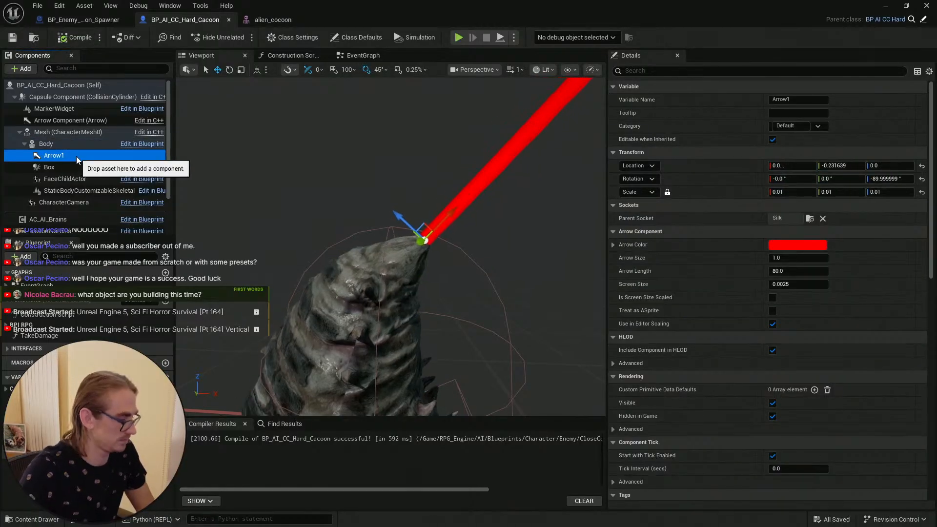
pyautogui.press('F2')
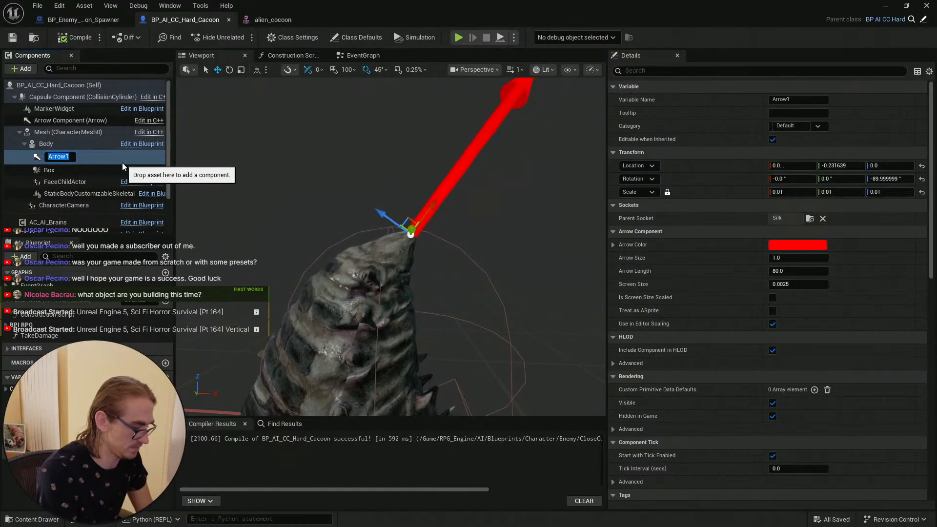
pyautogui.write('Silk')
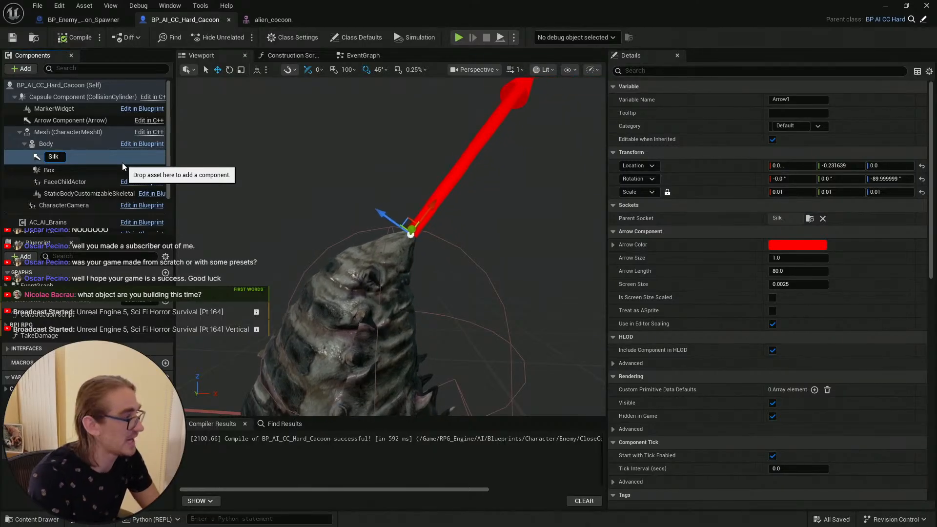
pyautogui.write('_Att')
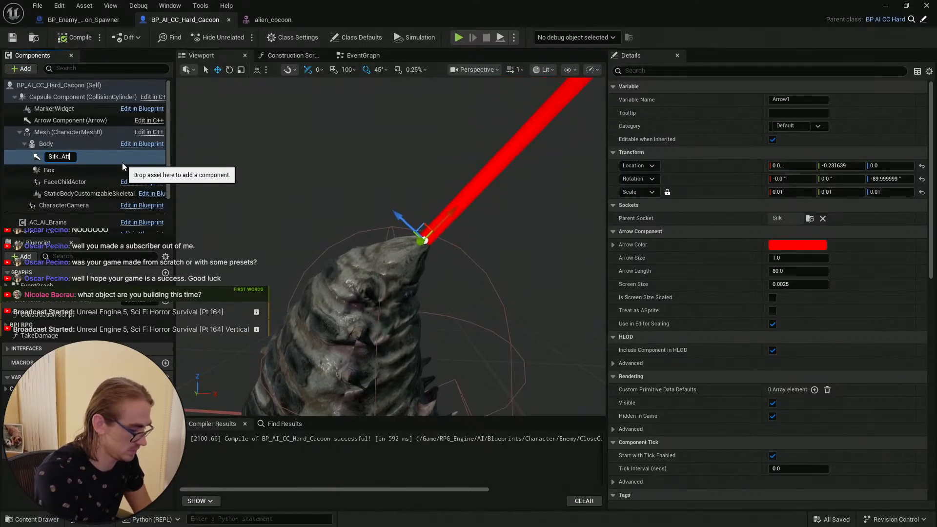
pyautogui.write('achment')
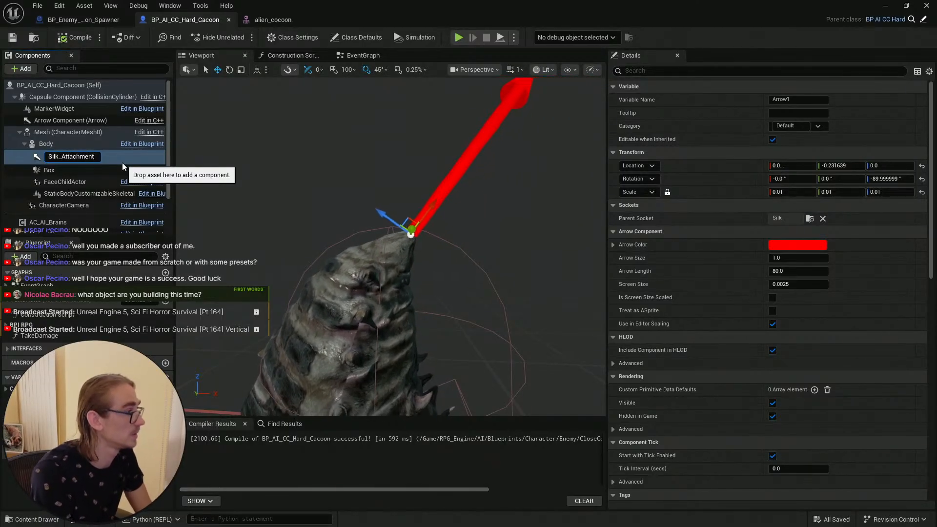
pyautogui.press('Return')
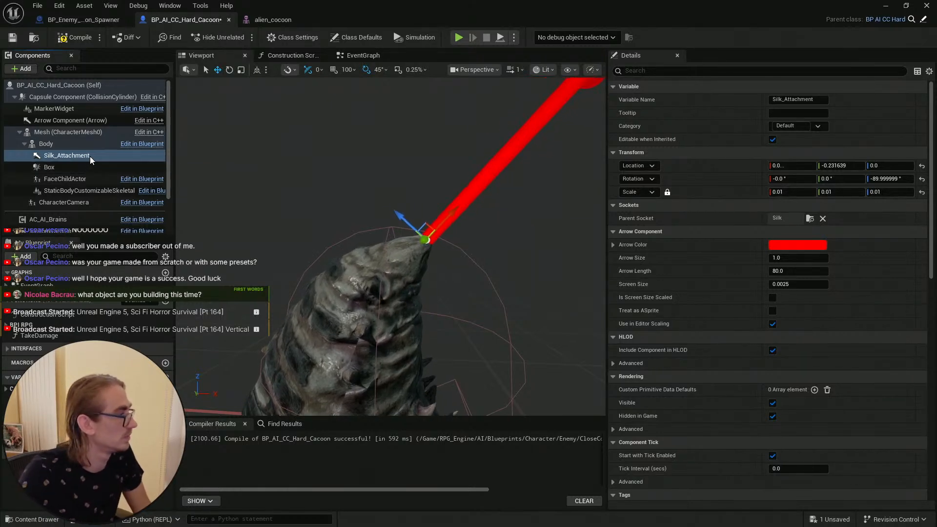
# Step: Paste the copied component name into a new browser search tab to check the clipboard, then close it
pyautogui.press('F2')
pyautogui.hotkey('ctrl', 'c')
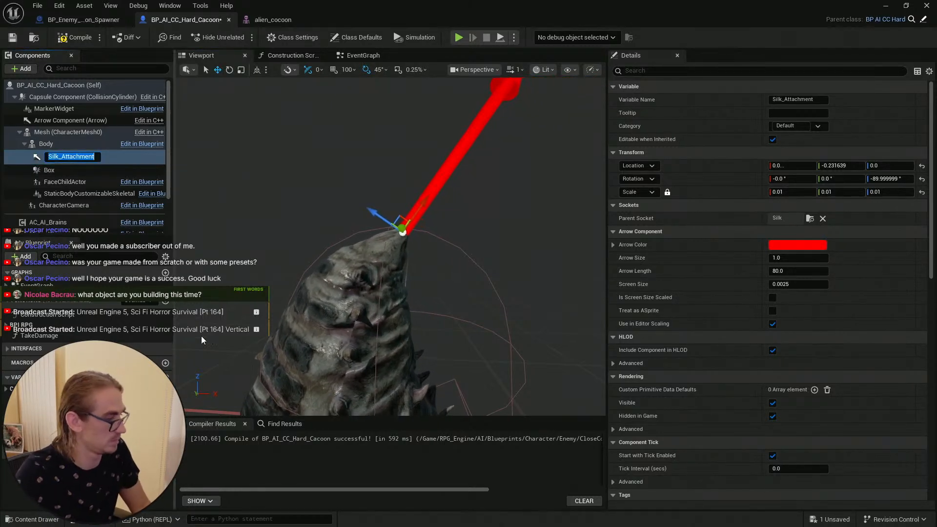
pyautogui.press('super')
pyautogui.click(120, 520)
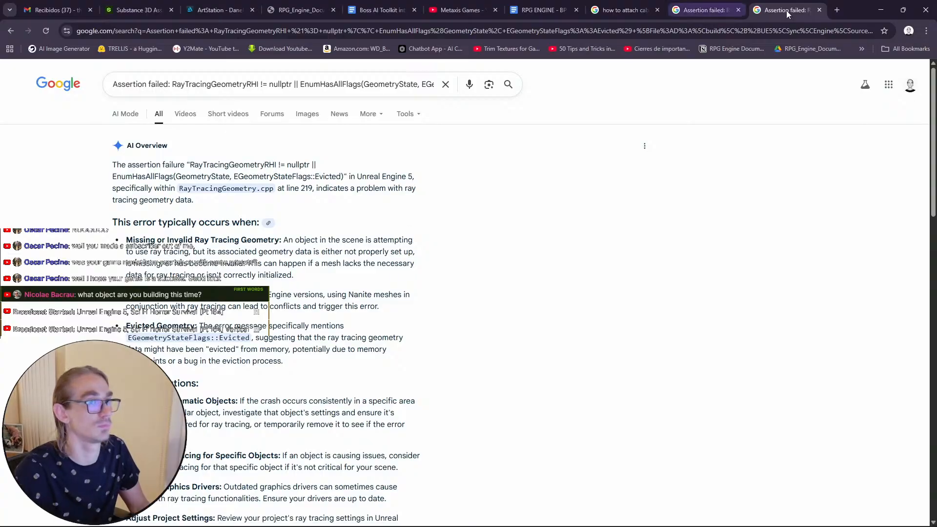
pyautogui.click(836, 10)
pyautogui.hotkey('ctrl', 'v')
pyautogui.press('Return')
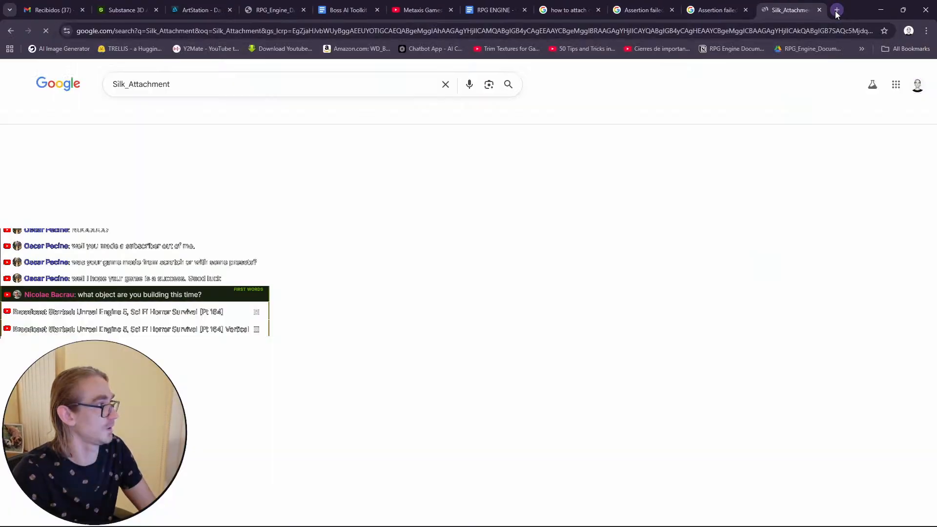
pyautogui.tripleClick(118, 90)
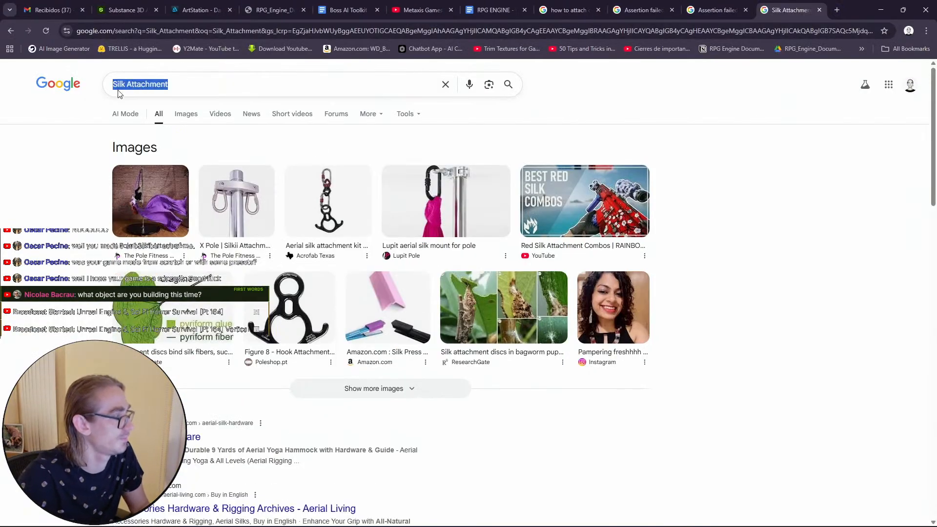
pyautogui.click(819, 10)
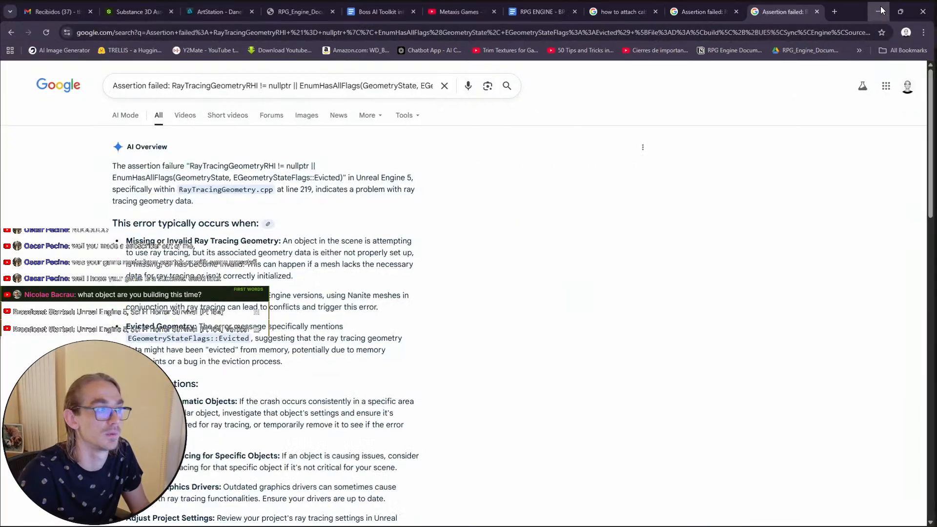
pyautogui.click(880, 10)
# Step: Reopen the Silk_Attachment component's name for editing and copy the full name
pyautogui.click(80, 156)
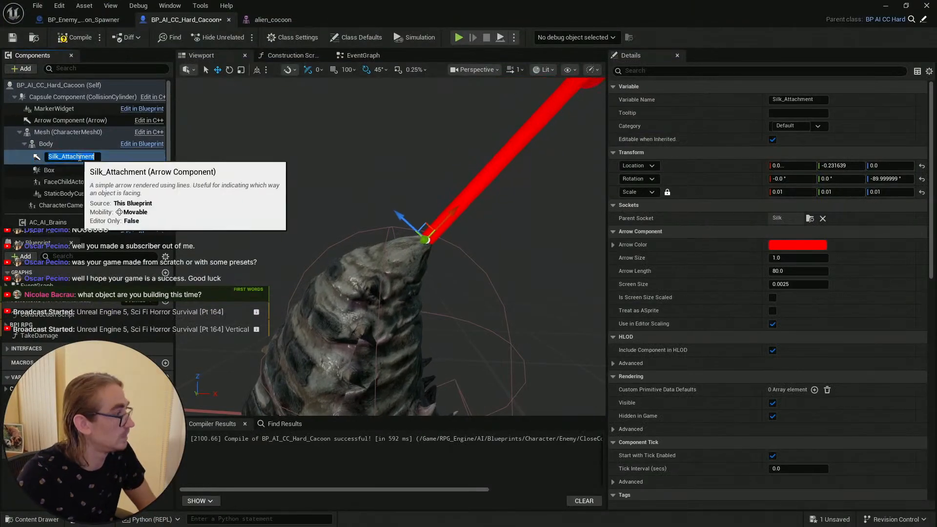
pyautogui.click(60, 156)
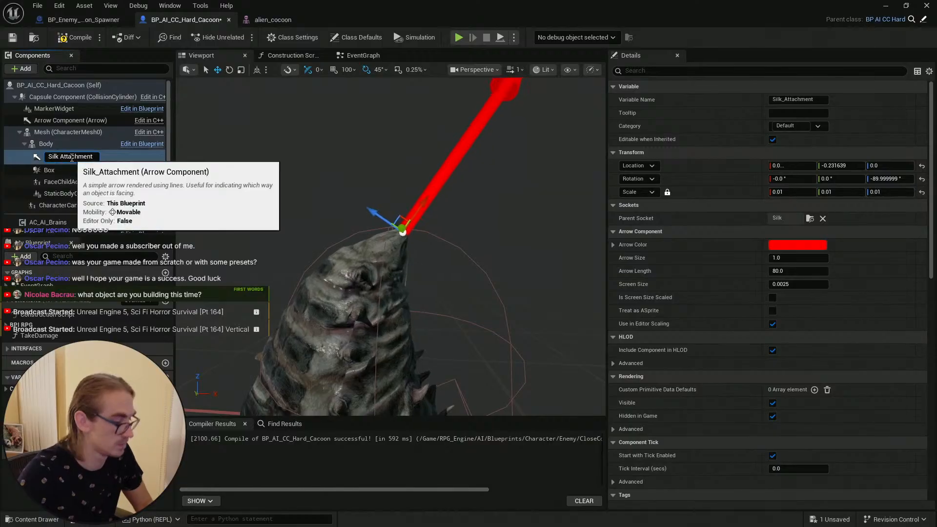
pyautogui.press('BackSpace')
pyautogui.write('_')
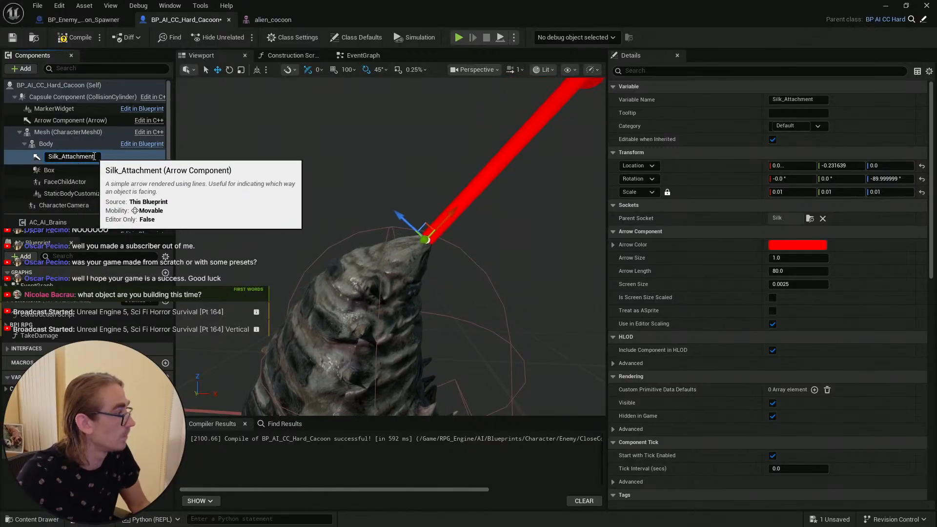
pyautogui.moveTo(95, 156); pyautogui.dragTo(19, 147)
pyautogui.hotkey('ctrl', 'c')
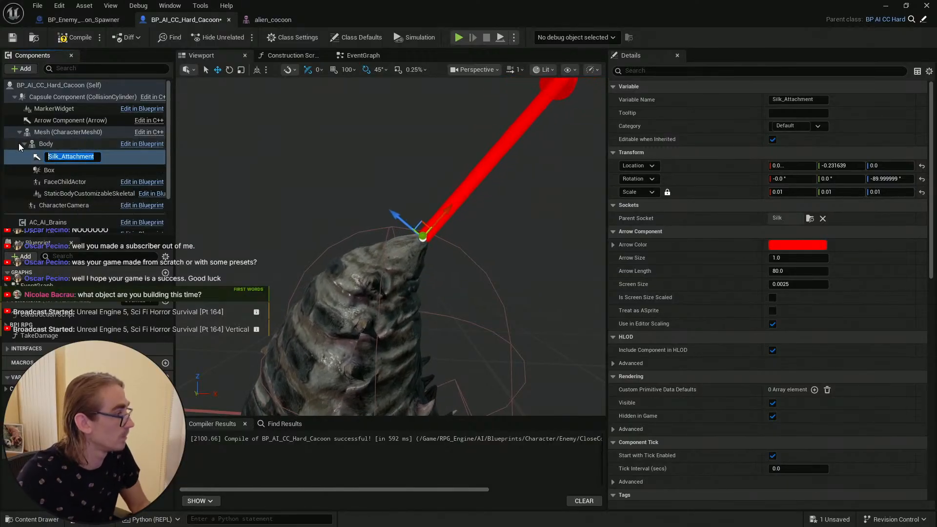
pyautogui.click(62, 166)
pyautogui.click(77, 154)
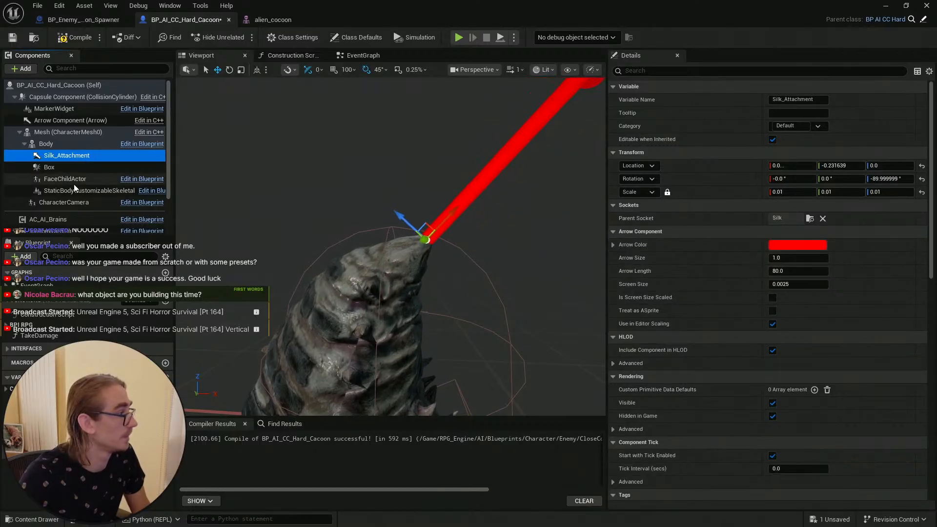
# Step: Compile the cocoon blueprint and set the spawner cable's Attach End To Component Name to Silk_Attachment
pyautogui.click(69, 38)
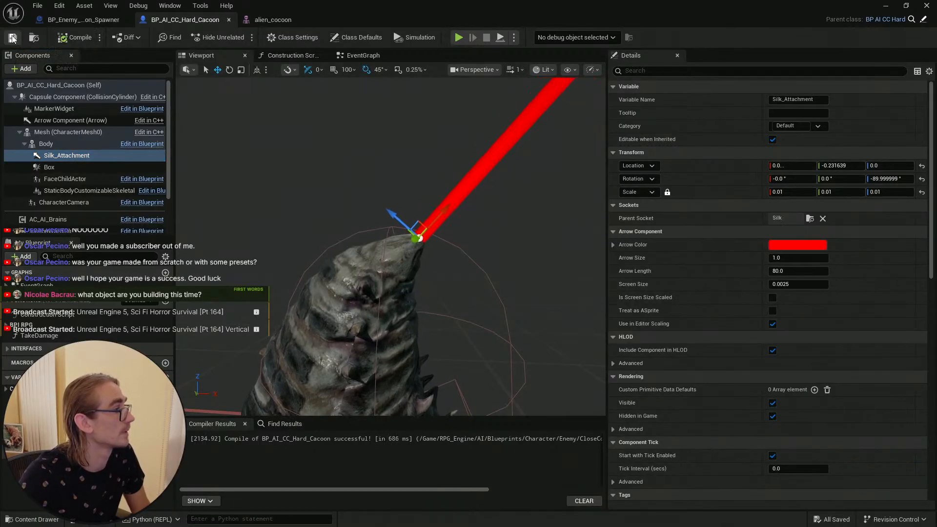
pyautogui.click(83, 19)
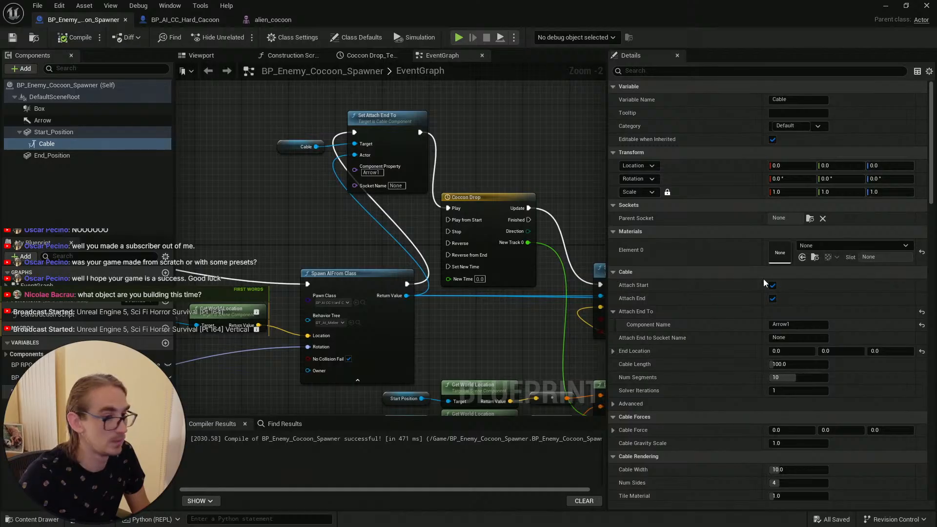
pyautogui.moveTo(800, 324); pyautogui.dragTo(650, 300)
pyautogui.hotkey('ctrl', 'v')
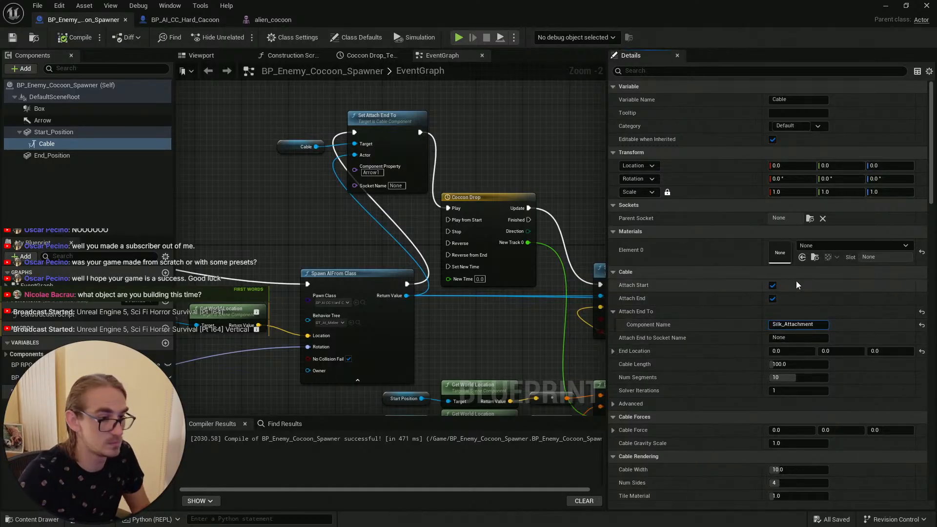
pyautogui.press('Return')
pyautogui.hotkey('ctrl', 'c')
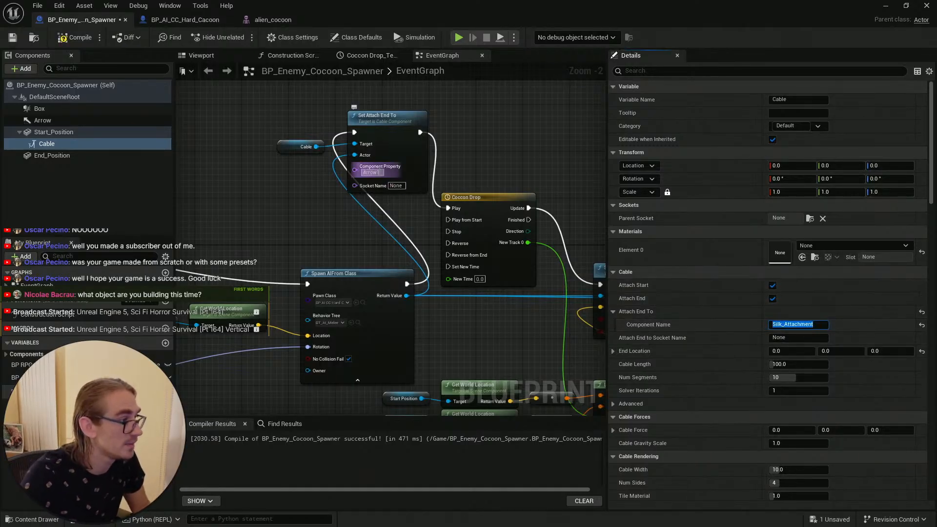
# Step: Paste Silk_Attachment into the Set Attach End To node's Component Property
pyautogui.click(378, 172)
pyautogui.hotkey('ctrl', 'v')
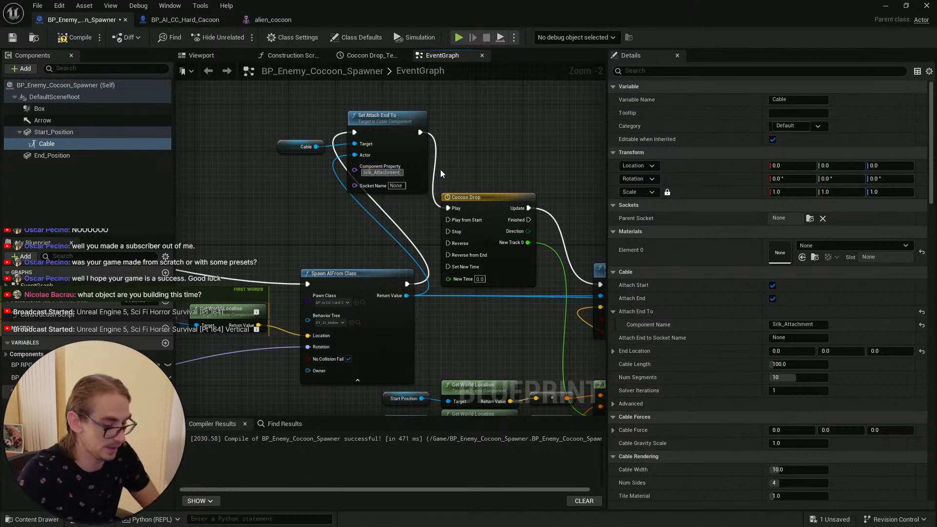
# Step: Confirm the pasted Component Property value and save the cocoon spawner blueprint
pyautogui.press('Return')
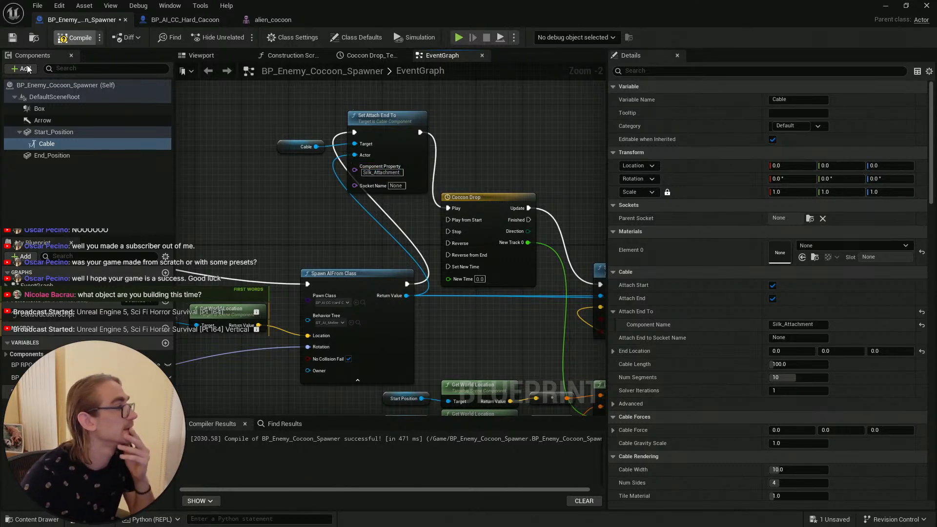
pyautogui.click(13, 37)
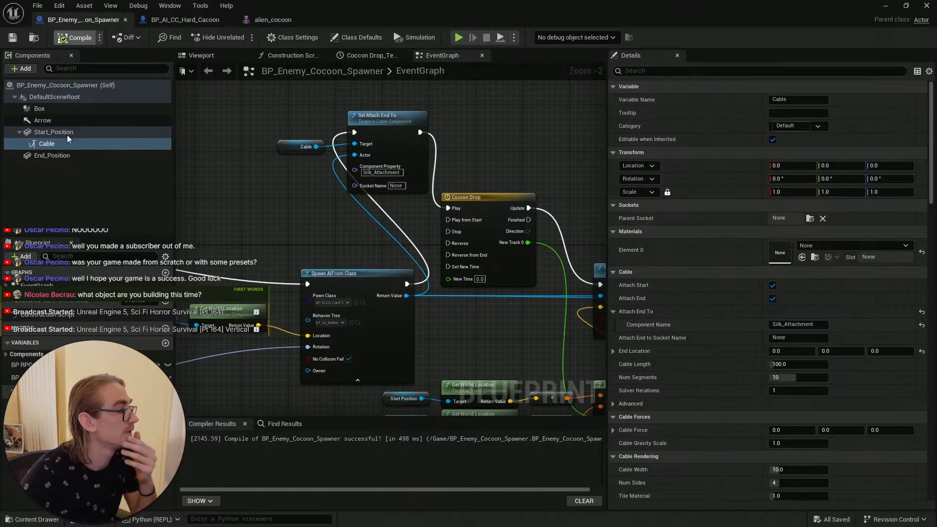
# Step: Set the Cable component's Cable Width to 5 and compile the cocoon spawner blueprint
pyautogui.click(68, 141)
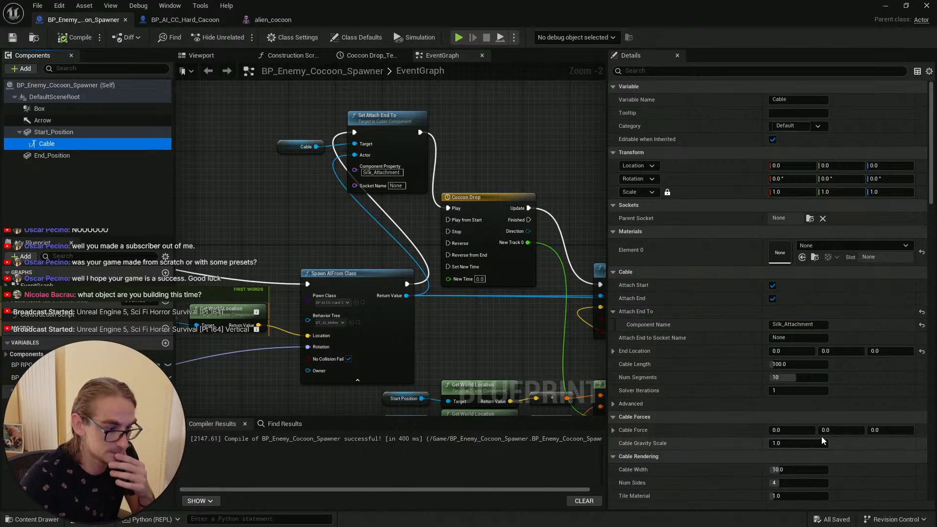
pyautogui.click(822, 469)
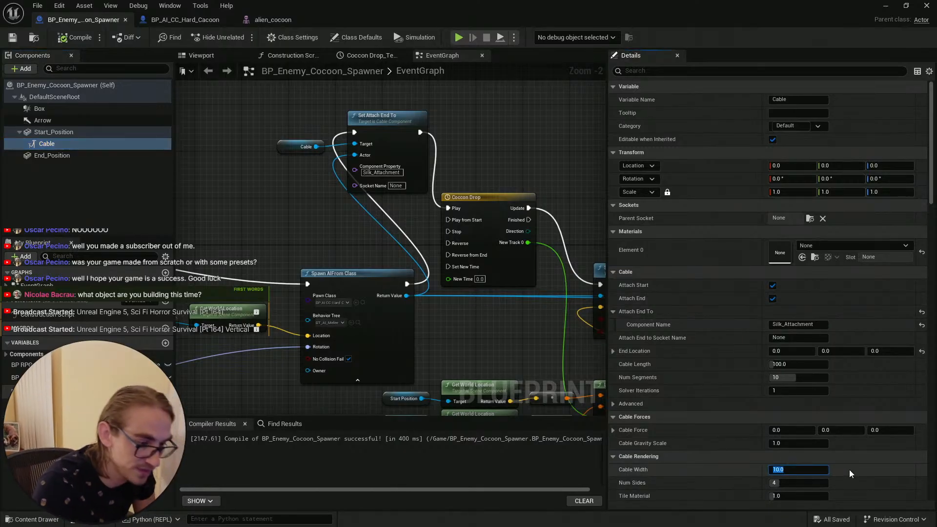
pyautogui.write('5')
pyautogui.press('Return')
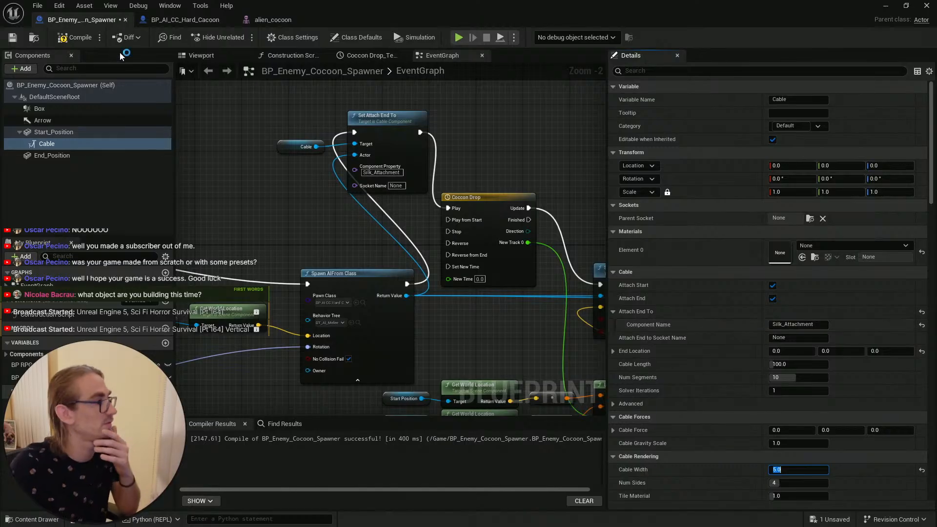
pyautogui.click(74, 37)
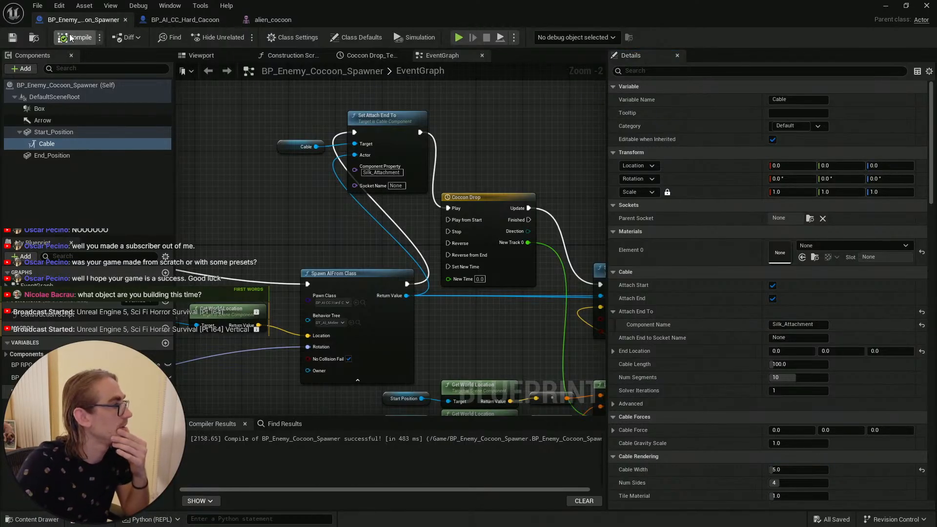
pyautogui.click(72, 37)
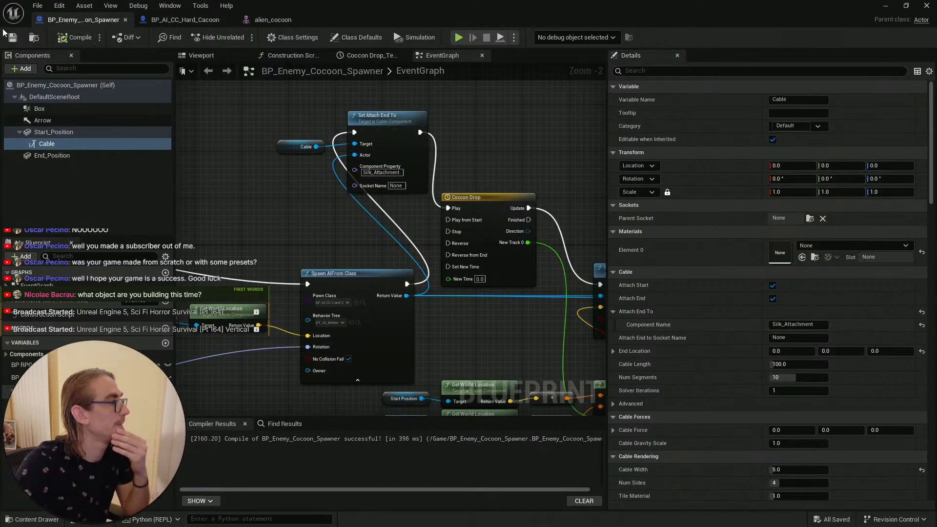
# Step: Close the blueprint editor window and save all assets and the current level
pyautogui.click(925, 6)
pyautogui.click(925, 5)
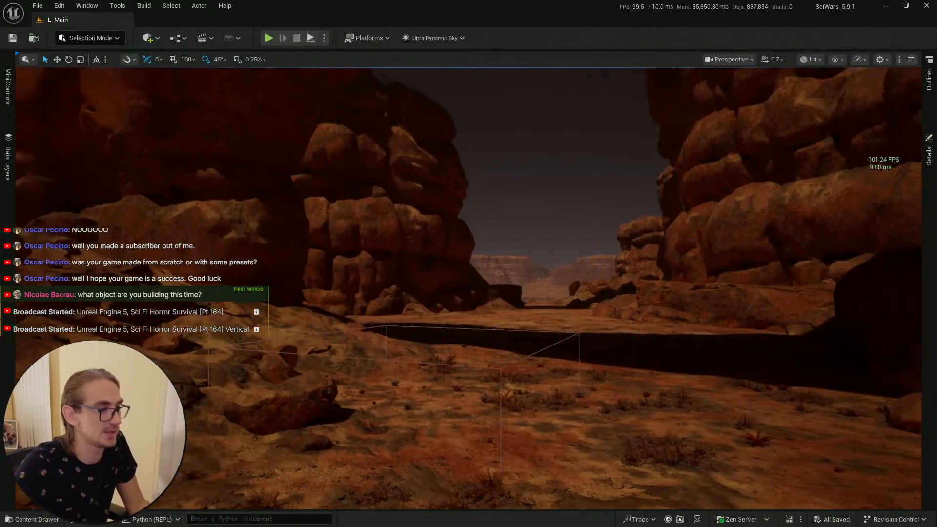
pyautogui.press('s')
pyautogui.scroll(2, 322, 218)
pyautogui.moveTo(322, 217); pyautogui.dragTo(336, 217, button='right')
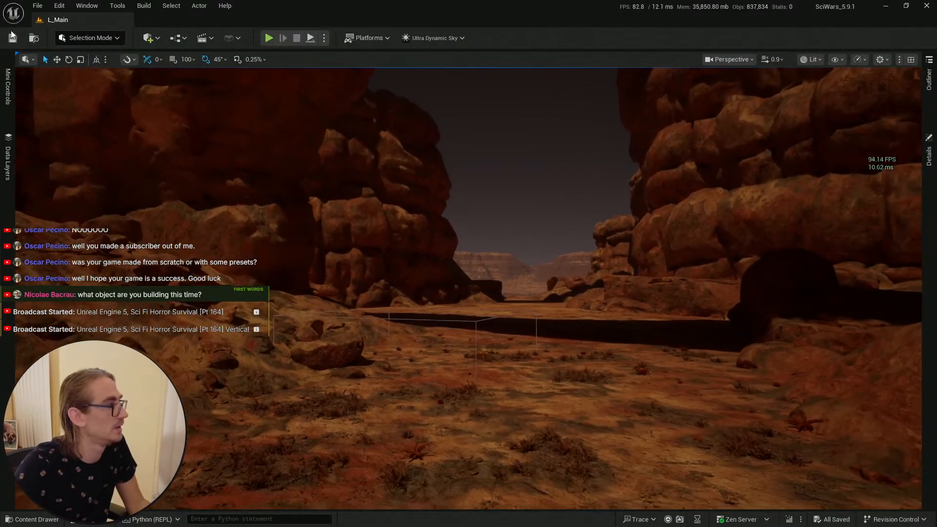
pyautogui.click(54, 519)
pyautogui.click(339, 303)
pyautogui.click(12, 38)
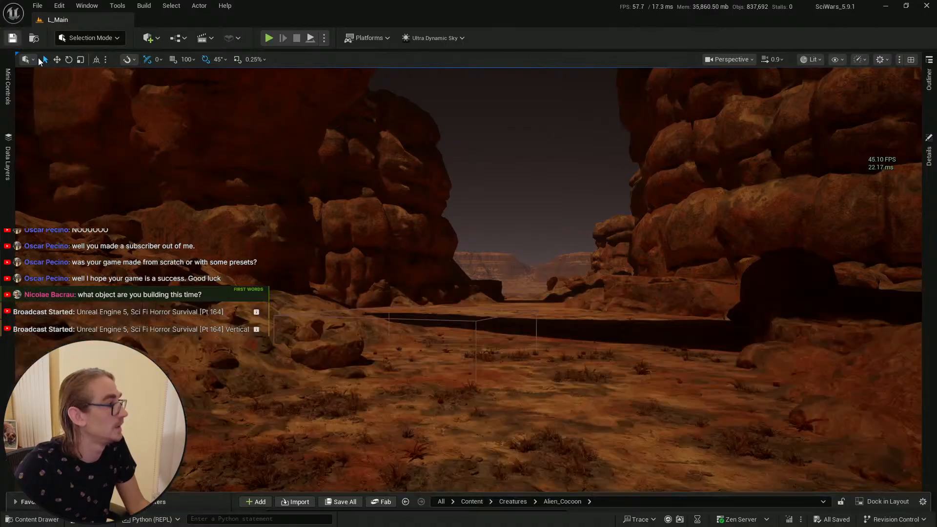
# Step: Play the level in the editor and walk forward to test the cocoon spawner's cable
pyautogui.moveTo(458, 435); pyautogui.dragTo(445, 457, button='right')
pyautogui.press('s')
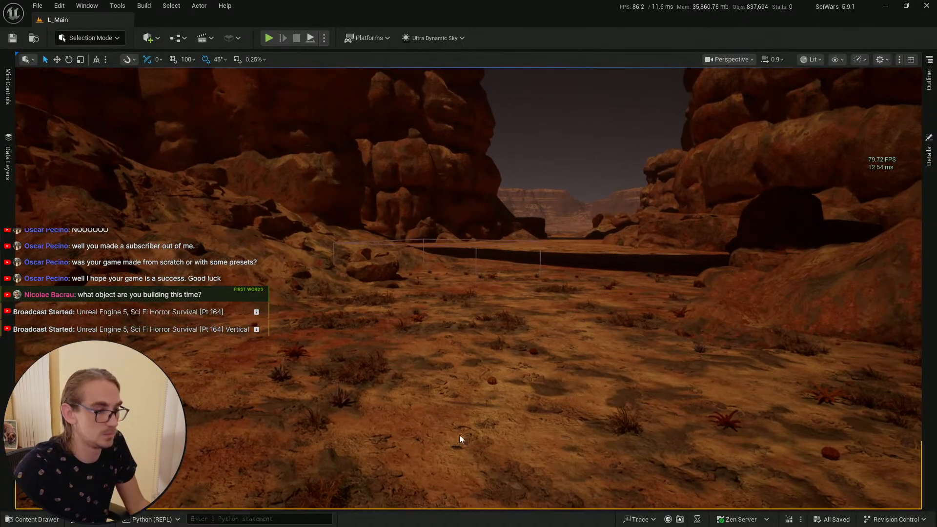
pyautogui.click(492, 430)
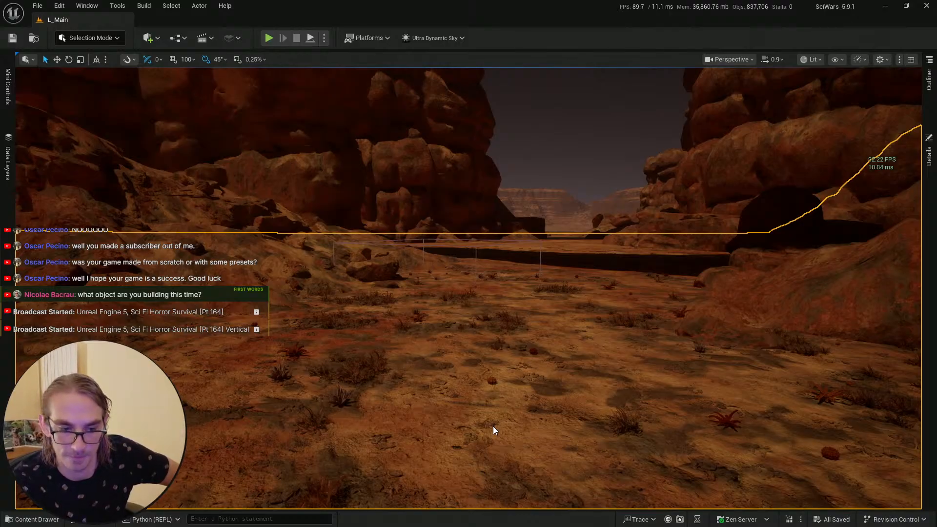
pyautogui.hotkey('alt', 'p')
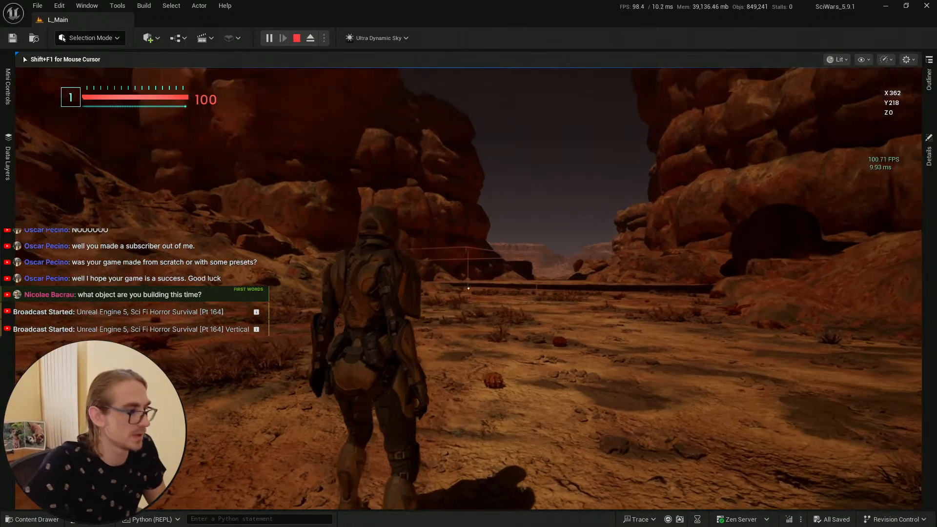
pyautogui.click(468, 288)
pyautogui.press('w')
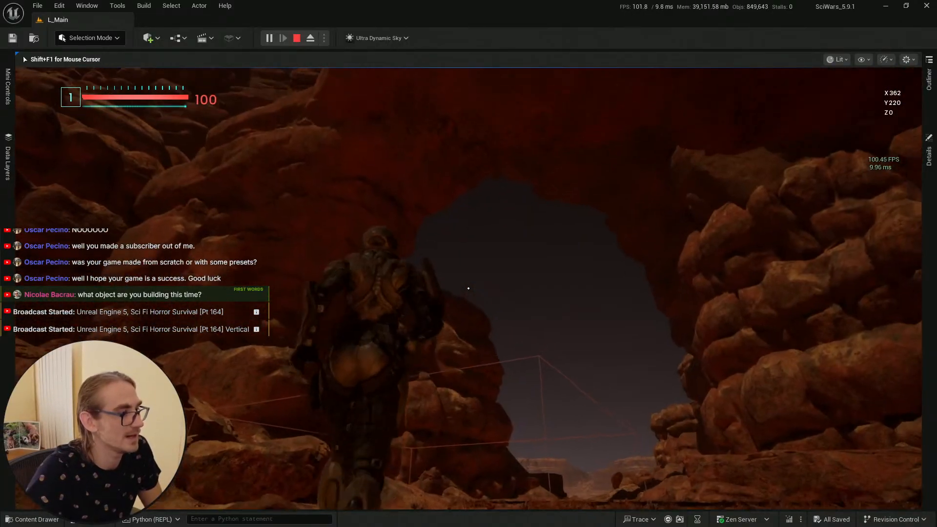
pyautogui.press('Escape')
pyautogui.press('Escape')
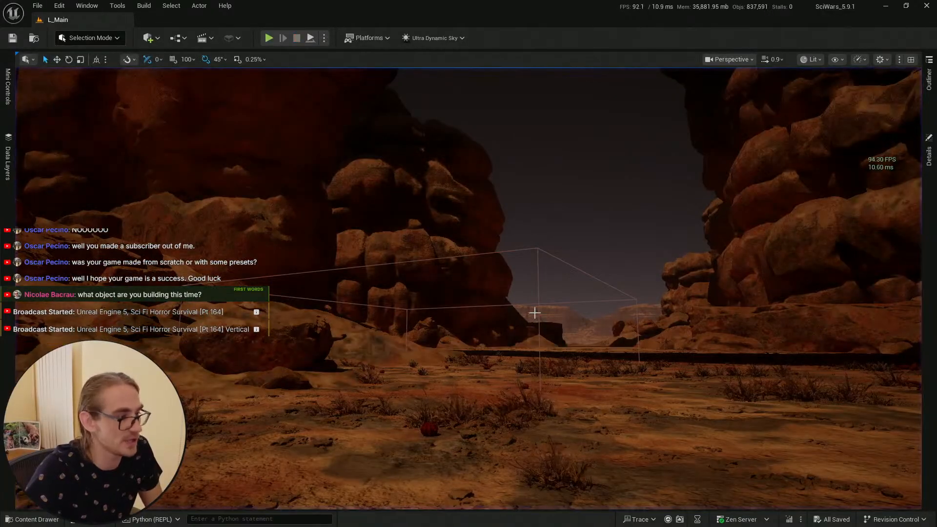
# Step: Save the current level again
pyautogui.press('w')
pyautogui.moveTo(533, 314); pyautogui.dragTo(224, 424, button='right')
pyautogui.scroll(1, 533, 314)
pyautogui.press('s')
pyautogui.click(28, 521)
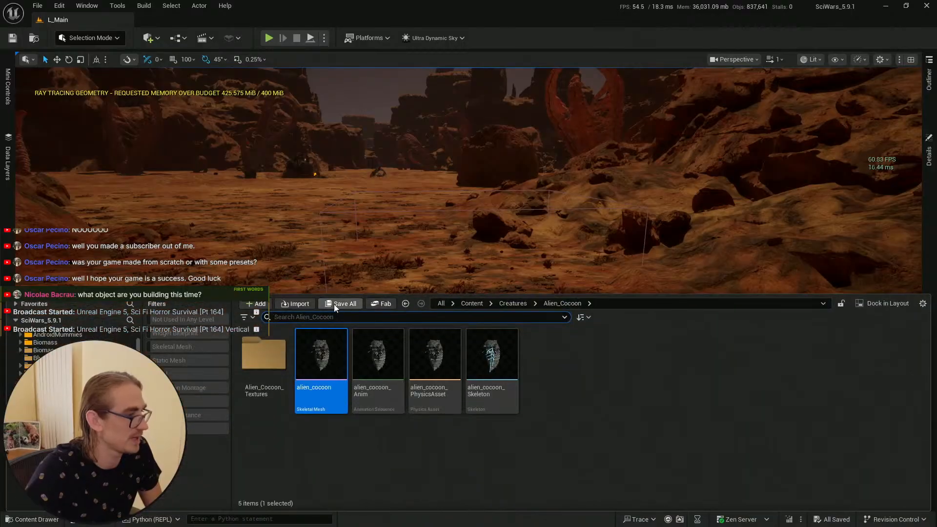
pyautogui.click(12, 39)
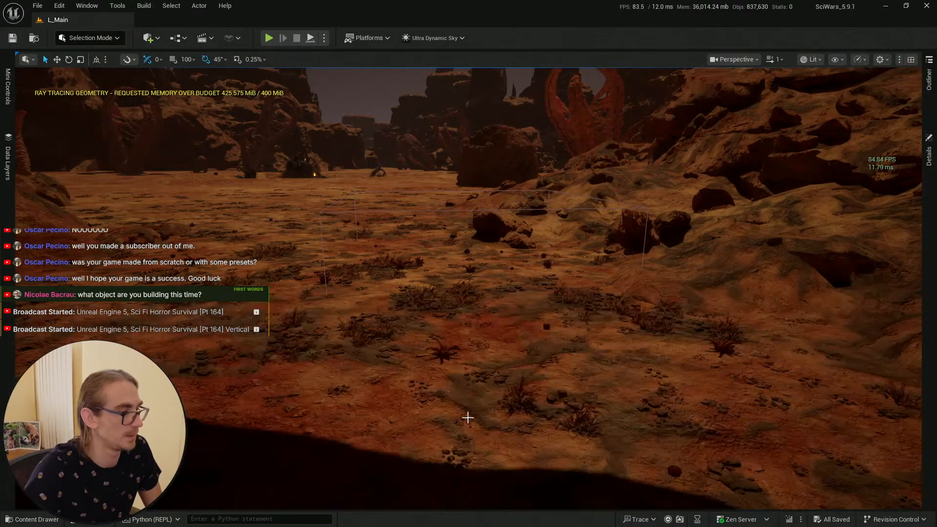
# Step: Play the level again and walk toward the hanging cocoon to check the cable attachment
pyautogui.rightClick(466, 418)
pyautogui.click(489, 427)
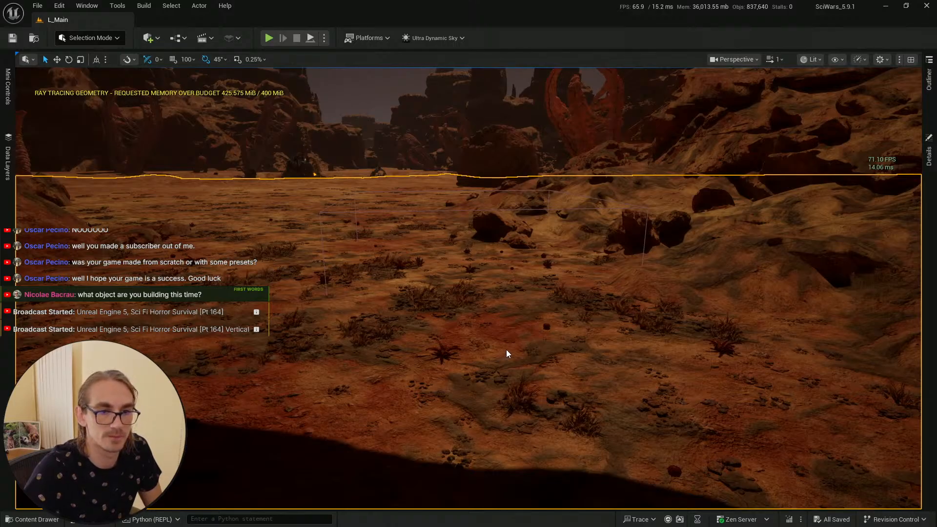
pyautogui.hotkey('alt', 'p')
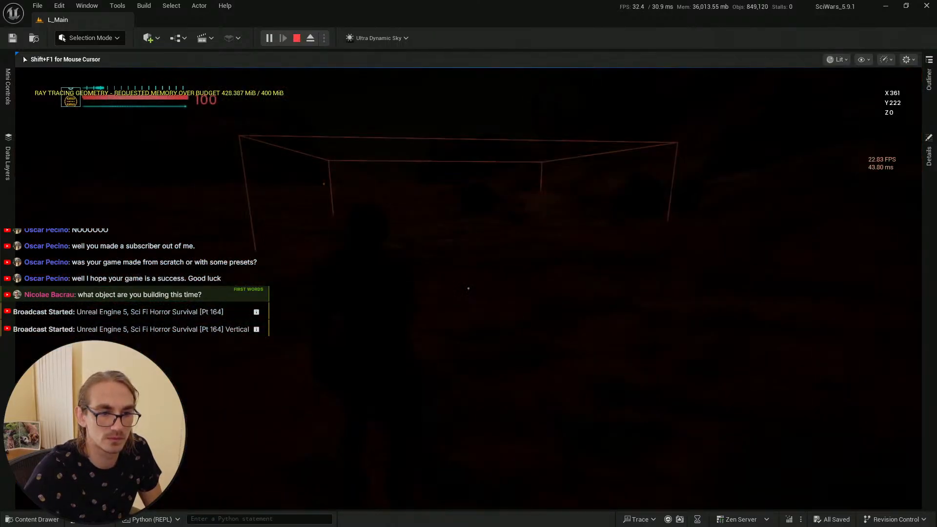
pyautogui.press('w')
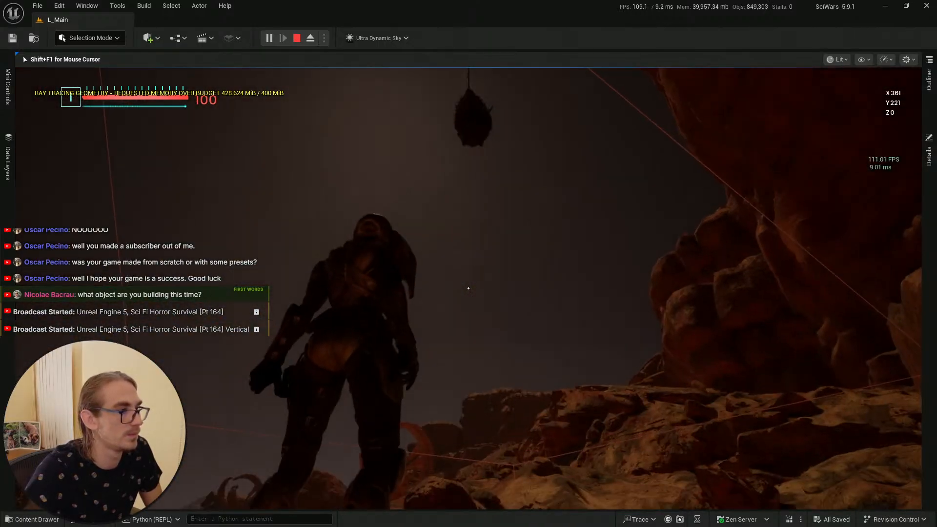
pyautogui.press('w')
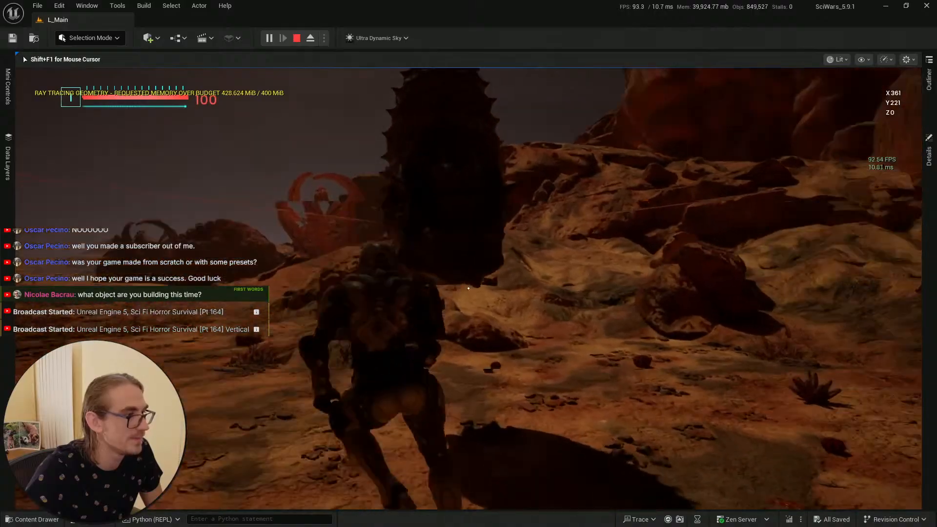
pyautogui.press('w')
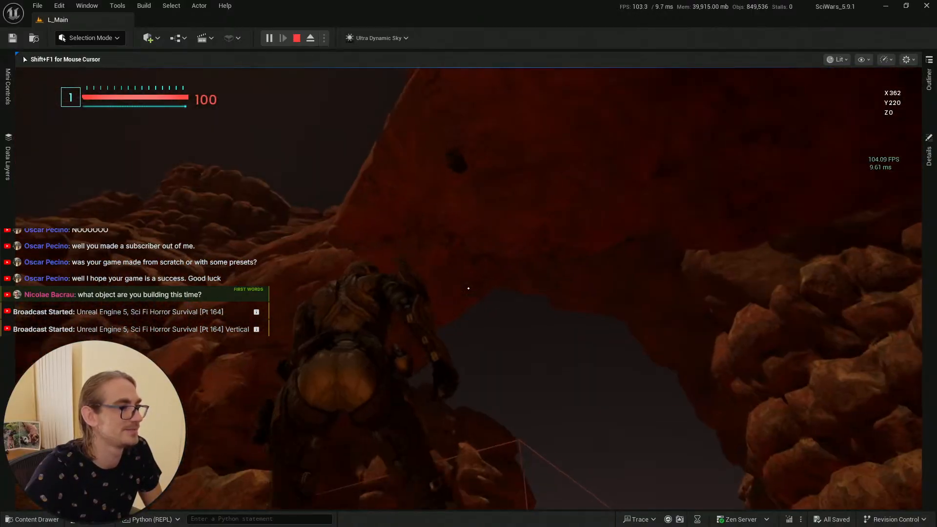
pyautogui.press('Escape')
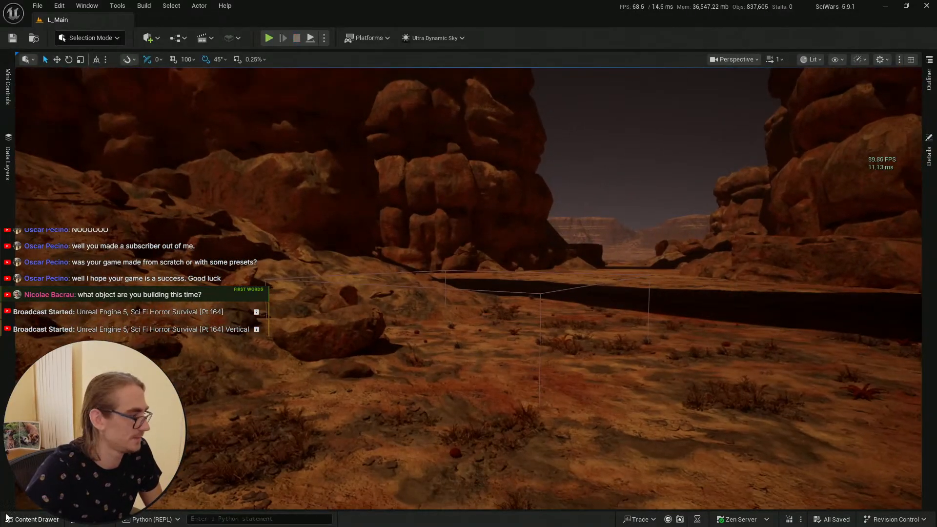
# Step: Save the level and switch to the text editor holding the engine log file
pyautogui.click(35, 519)
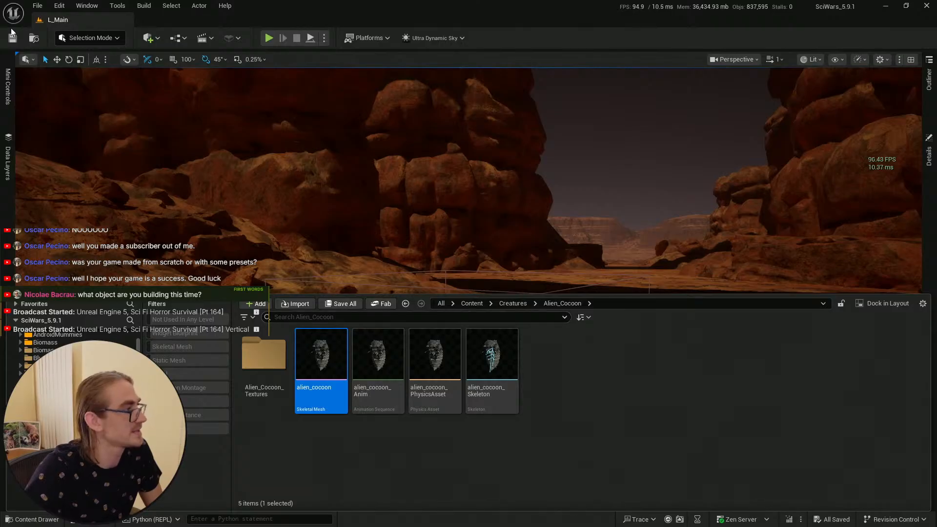
pyautogui.click(12, 37)
pyautogui.hotkey('alt', 'Tab')
pyautogui.hotkey('alt', 'Tab')
pyautogui.hotkey('alt', 'Tab')
pyautogui.hotkey('alt', 'Tab')
pyautogui.hotkey('alt', 'Tab')
pyautogui.hotkey('alt', 'Tab')
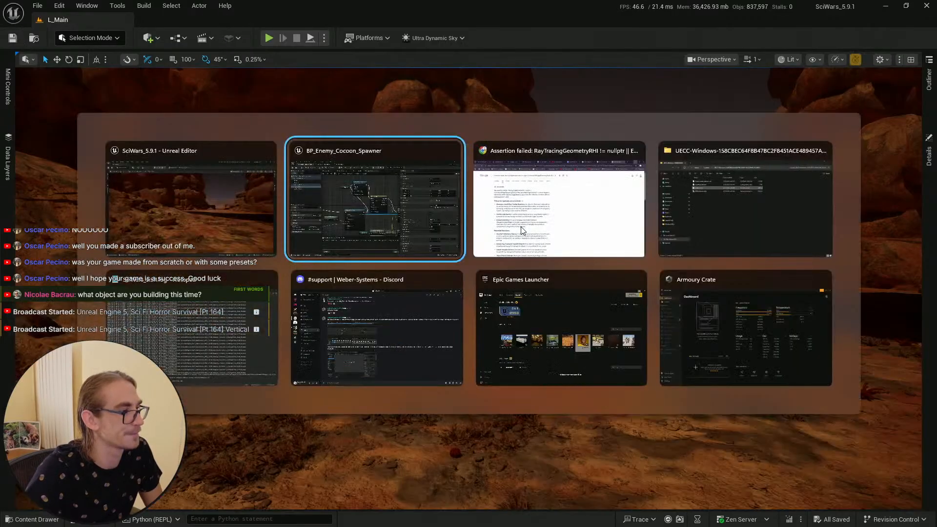
pyautogui.hotkey('alt', 'Tab')
pyautogui.hotkey('alt', 'Tab')
pyautogui.hotkey('alt', 'Tab')
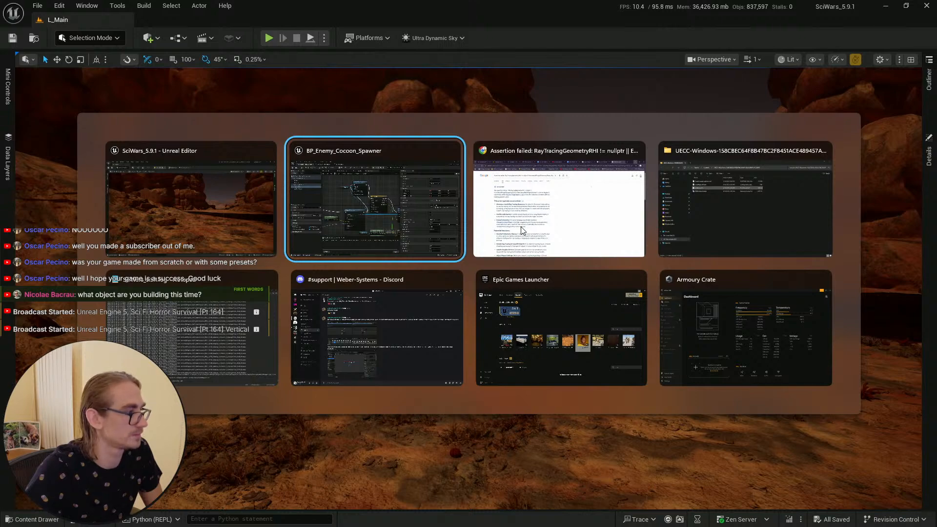
pyautogui.hotkey('alt', 'Tab')
pyautogui.hotkey('alt', 'Tab')
pyautogui.hotkey('alt', 'Tab')
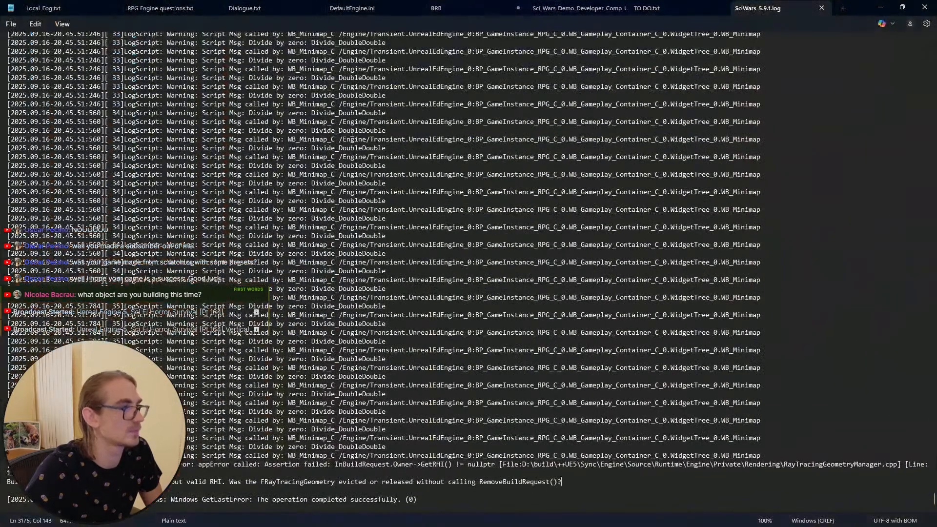
# Step: Close the SciWars_5.9.1.log tab, open the TO DO.txt tab, and minimize the text editor
pyautogui.click(819, 9)
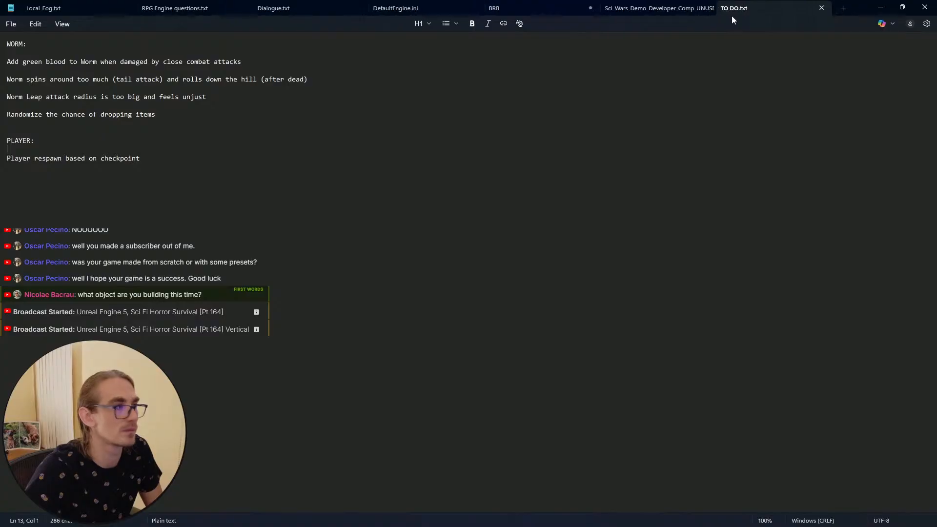
pyautogui.click(661, 8)
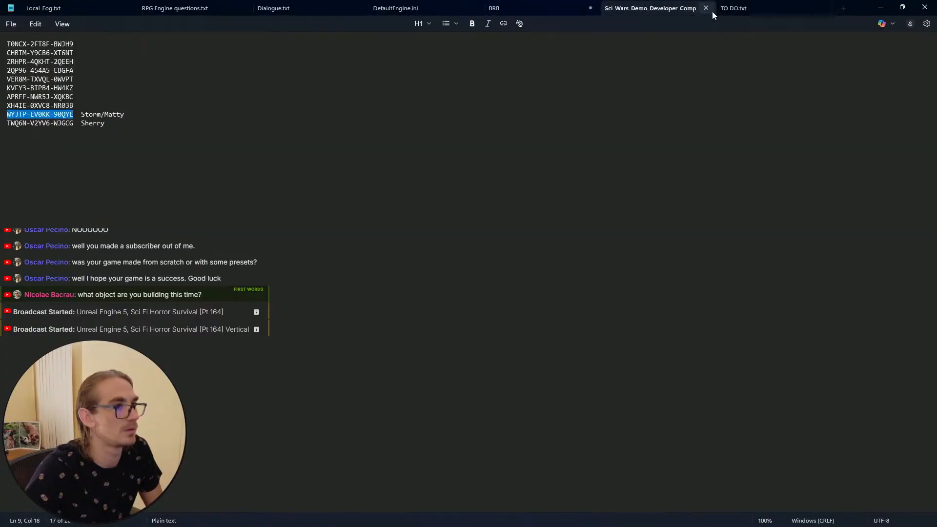
pyautogui.click(733, 9)
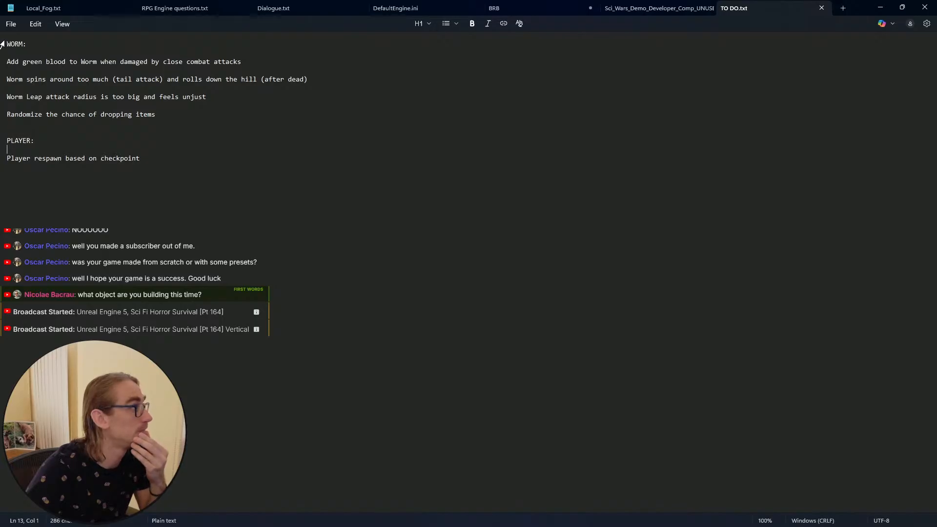
pyautogui.click(901, 7)
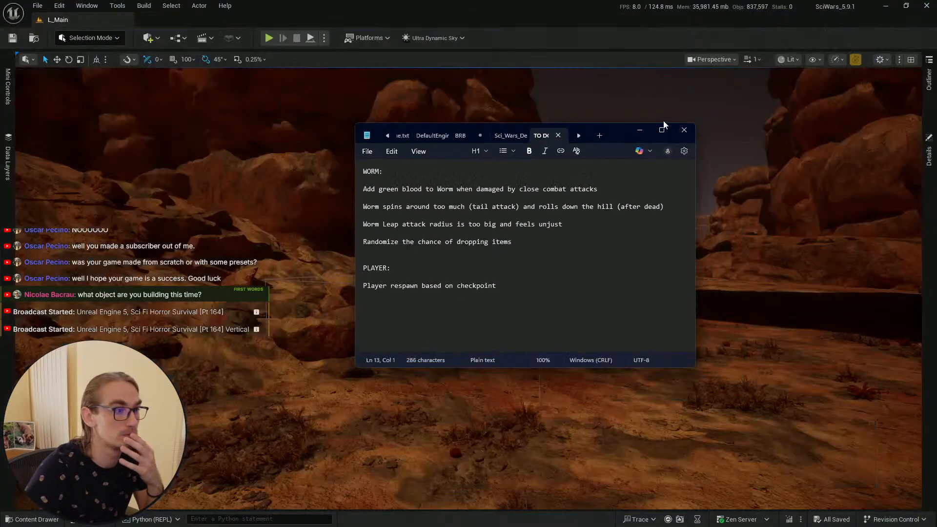
pyautogui.click(642, 132)
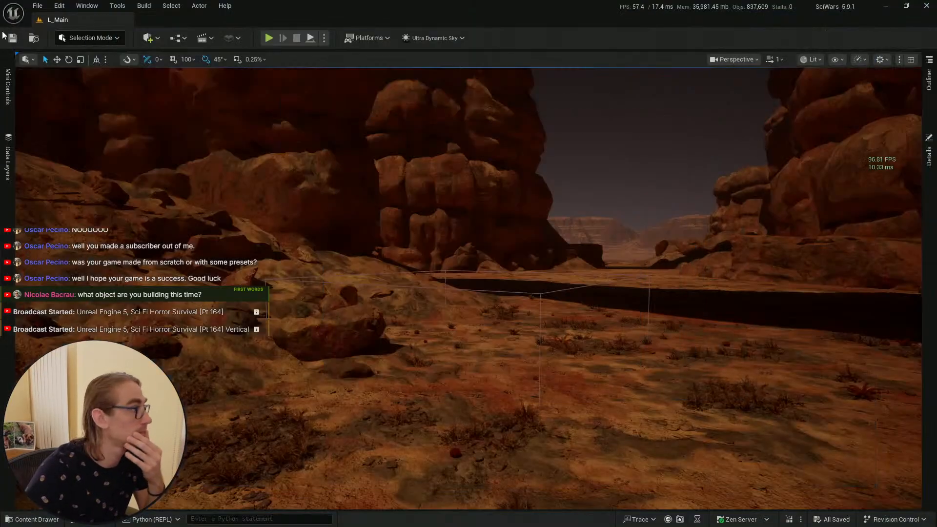
pyautogui.click(13, 518)
pyautogui.click(111, 96)
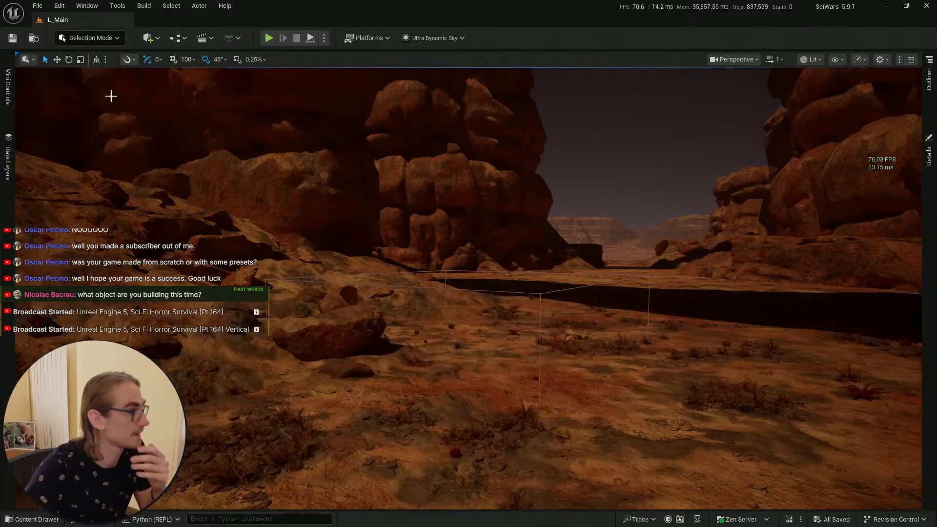
pyautogui.press('s')
pyautogui.moveTo(465, 290)
pyautogui.mouseDown(button='right')
pyautogui.moveTo(503, 310)
pyautogui.moveTo(465, 290)
pyautogui.mouseUp(button='right')
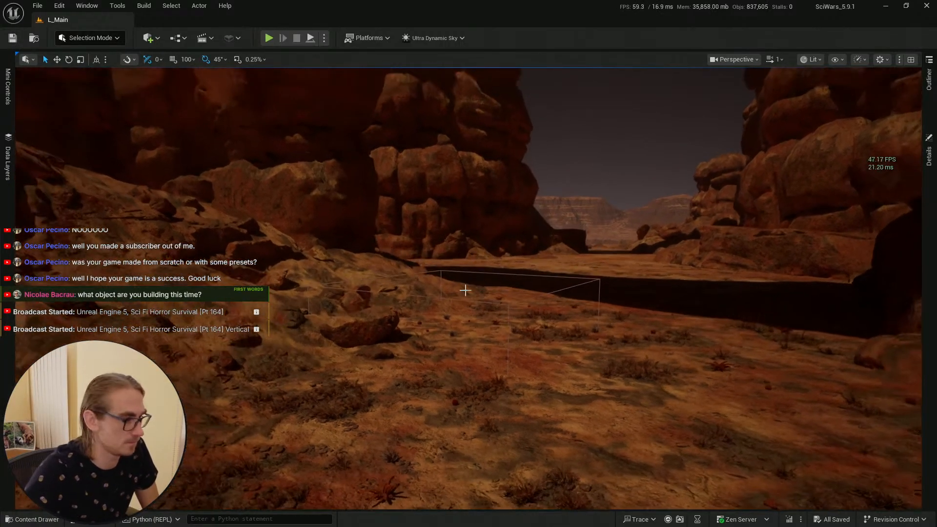
pyautogui.click(32, 519)
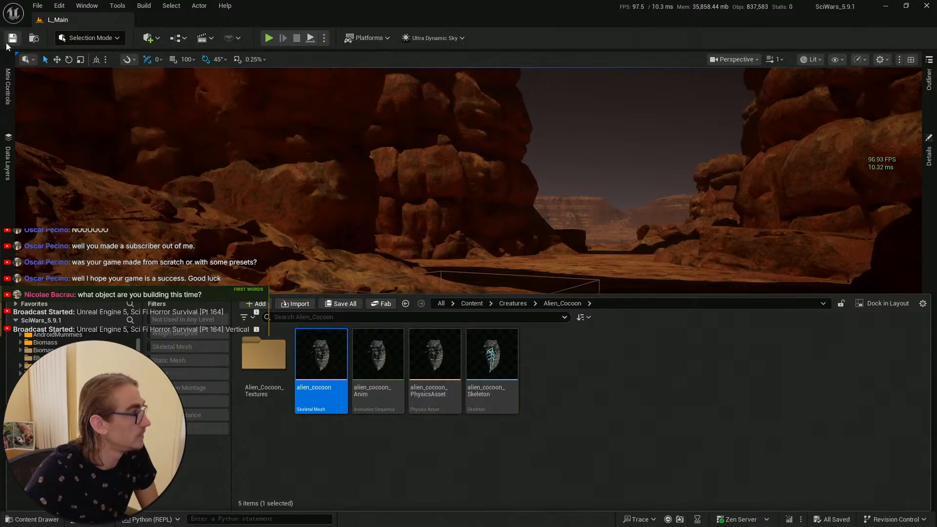
# Step: Switch to the BP_Enemy_Cocoon_Spawner blueprint editor and select its Cable component
pyautogui.press('super')
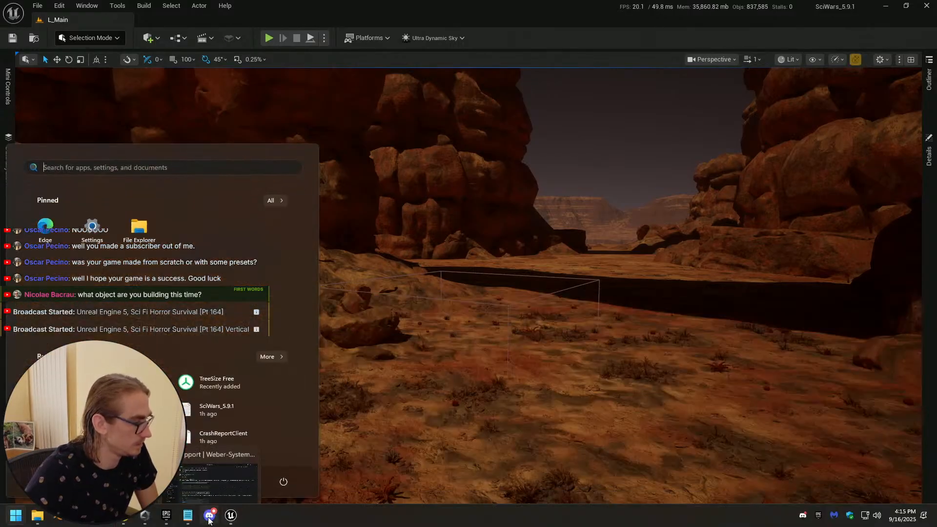
pyautogui.moveTo(229, 520)
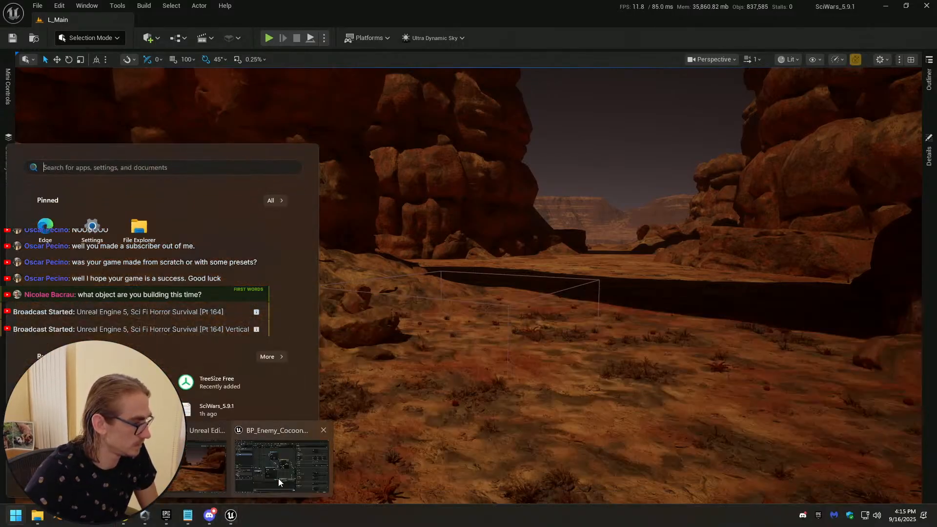
pyautogui.click(281, 464)
pyautogui.click(48, 144)
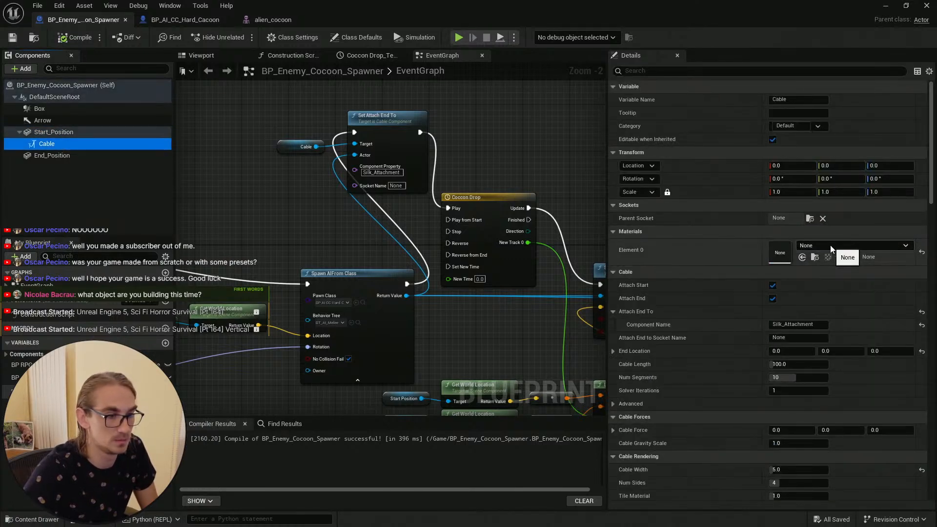
# Step: Create a new material named M_Silk in the Creatures > Alien_Cocoon content folder
pyautogui.click(33, 519)
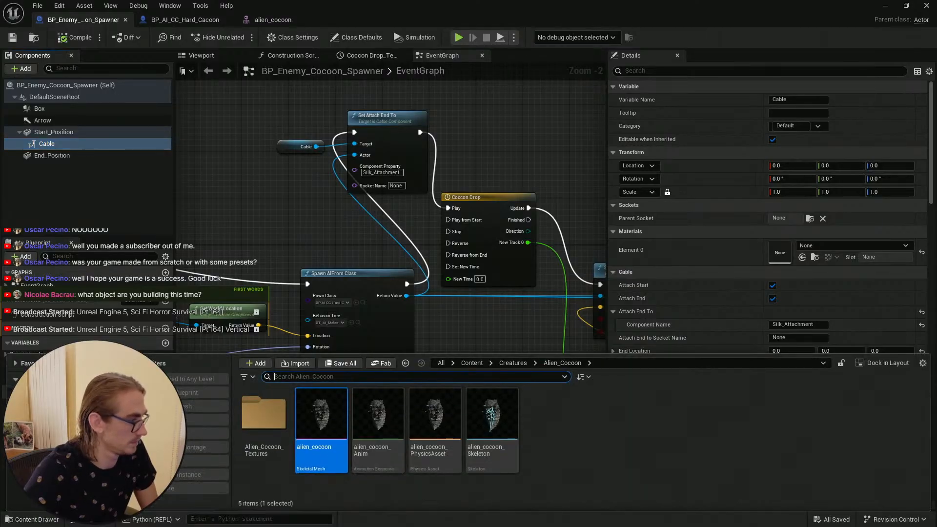
pyautogui.click(472, 363)
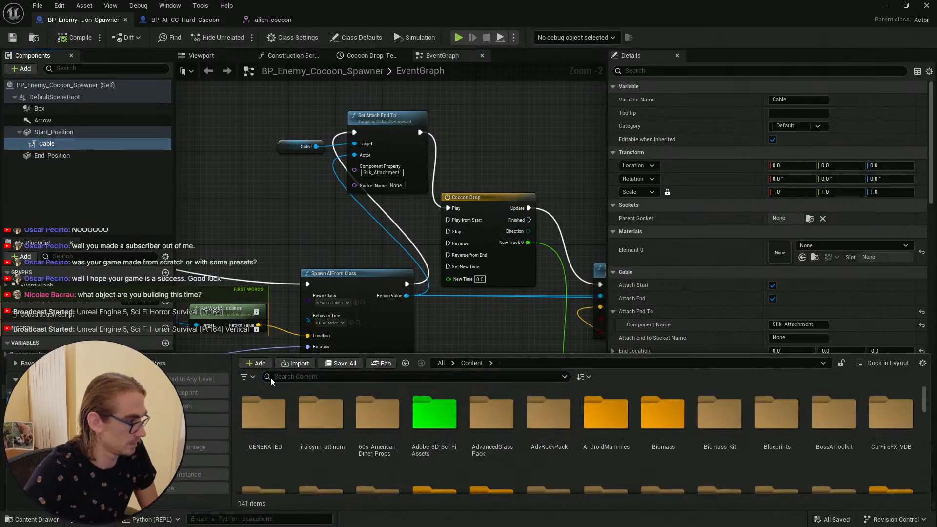
pyautogui.click(405, 363)
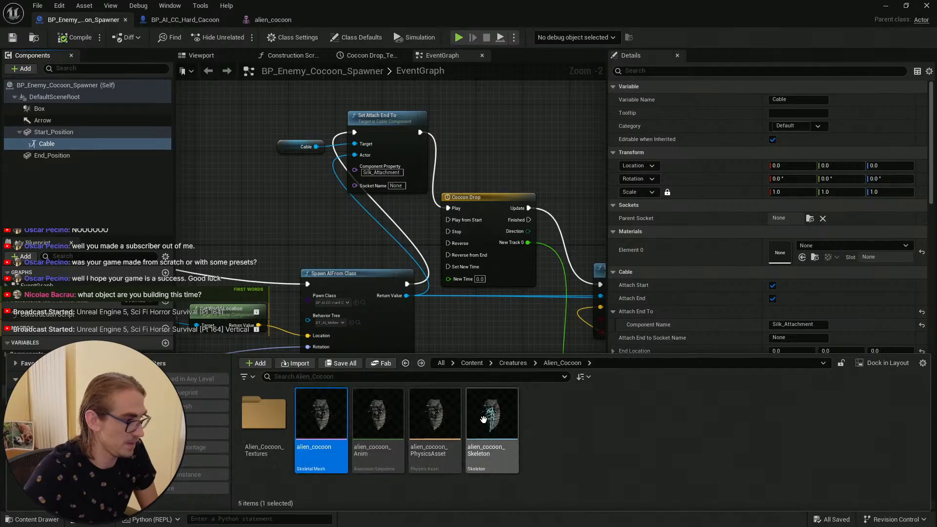
pyautogui.rightClick(547, 424)
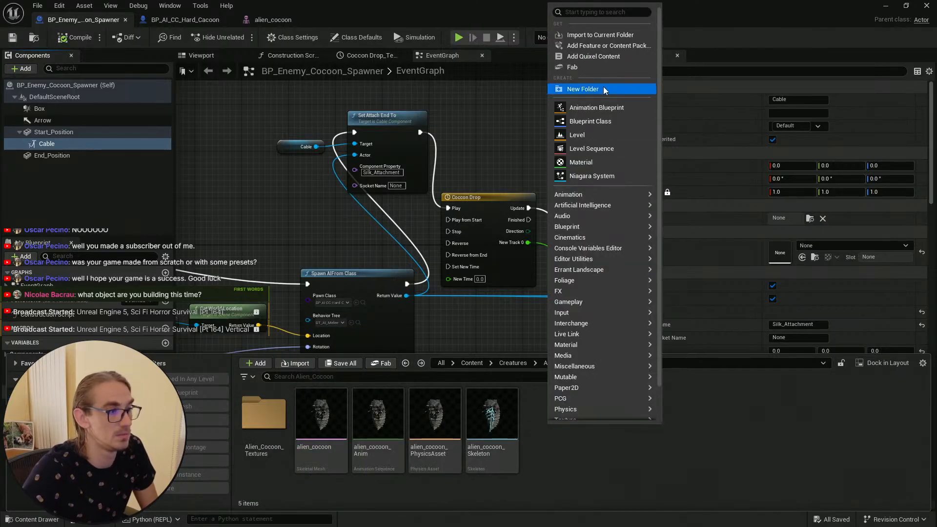
pyautogui.click(594, 162)
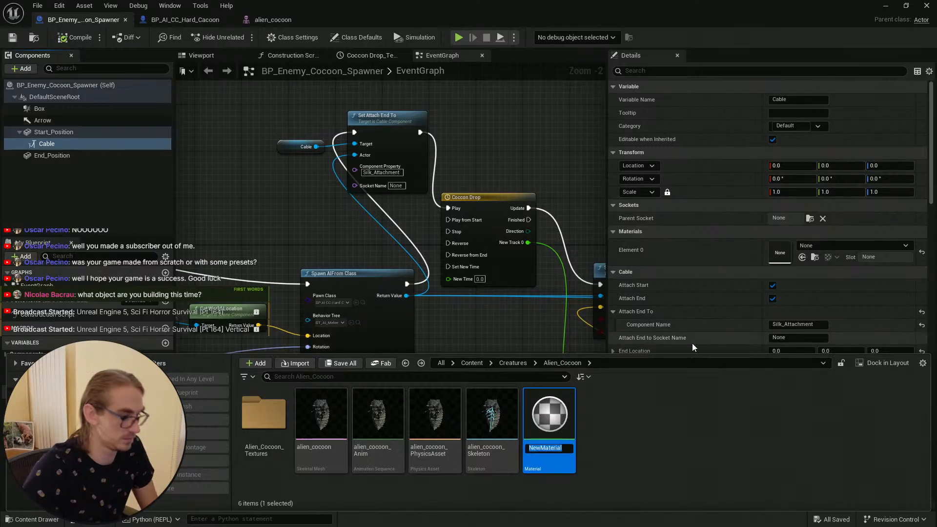
pyautogui.write('M_Silk')
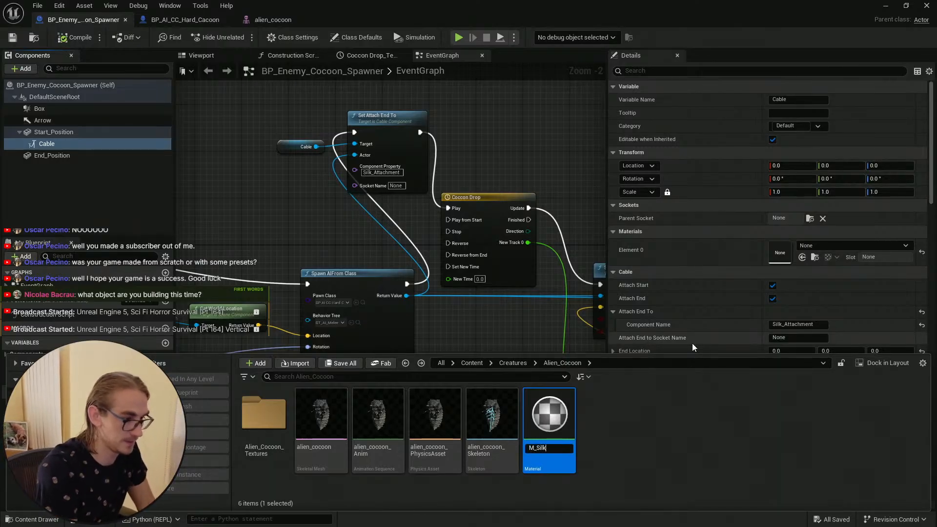
pyautogui.press('Return')
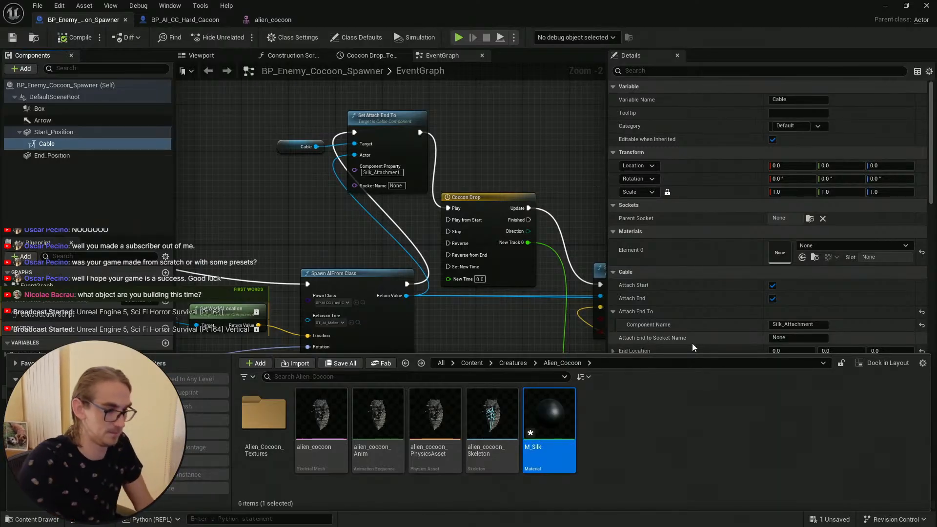
# Step: Open M_Silk in the material editor and set its Base Color to white
pyautogui.doubleClick(541, 391)
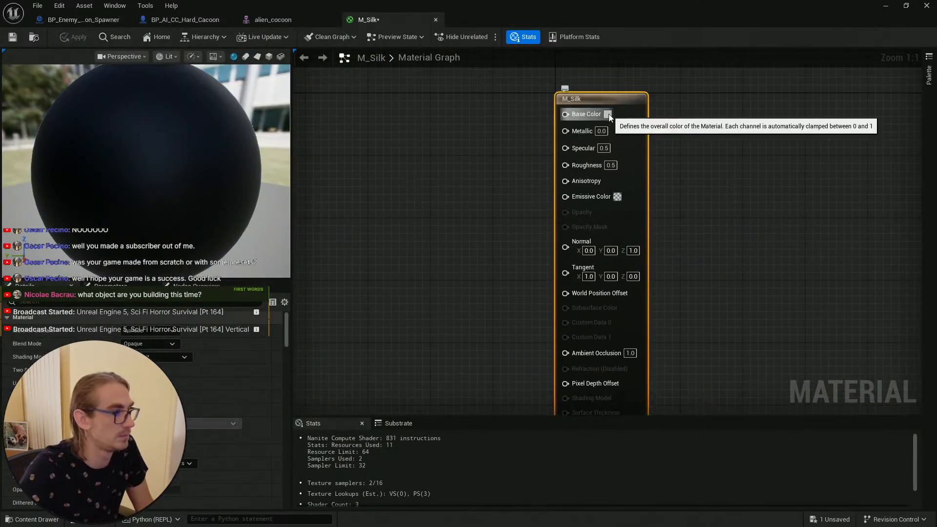
pyautogui.click(607, 114)
pyautogui.moveTo(753, 177); pyautogui.dragTo(744, 133)
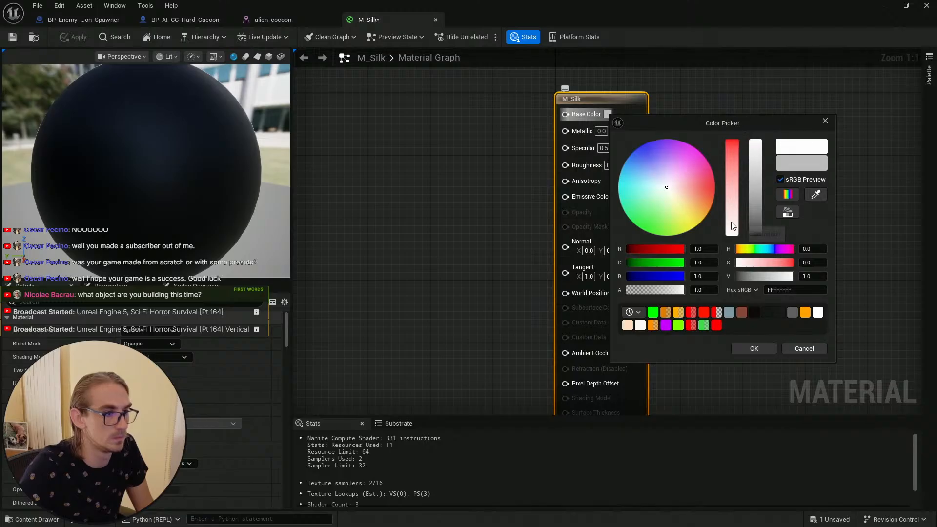
pyautogui.click(753, 348)
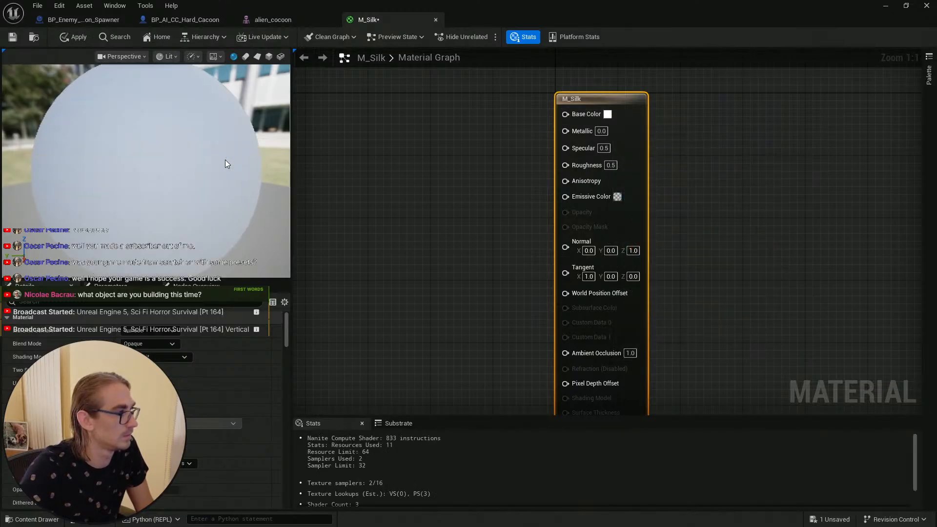
# Step: Set the M_Silk material's Roughness input to 0.1
pyautogui.moveTo(675, 202); pyautogui.dragTo(657, 173, button='right')
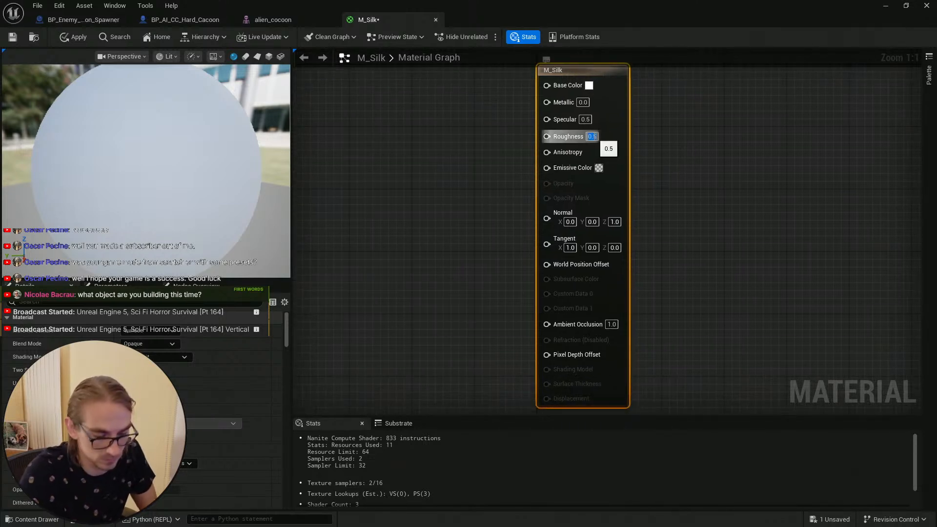
pyautogui.write('0.1')
pyautogui.press('Return')
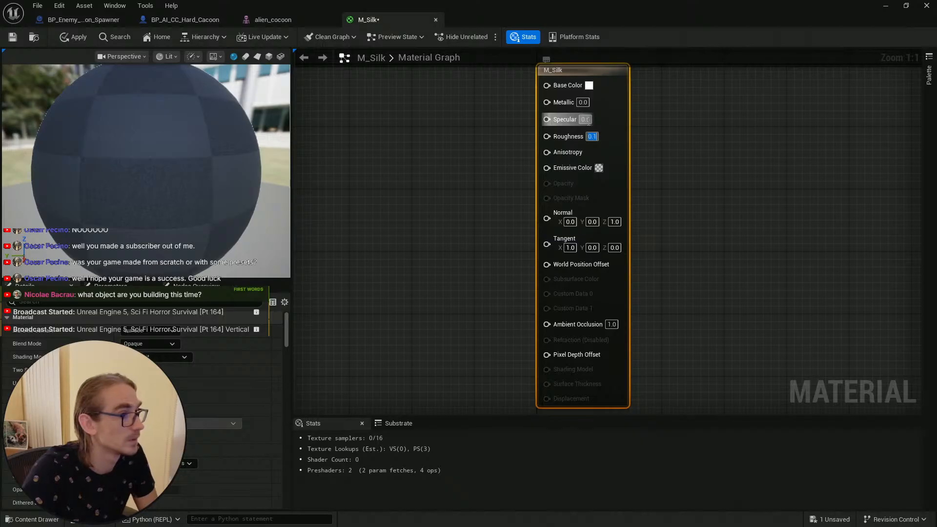
# Step: Try a Specular of 1 and a Roughness of 0.5 on M_Silk while orbiting the preview sphere
pyautogui.click(585, 119)
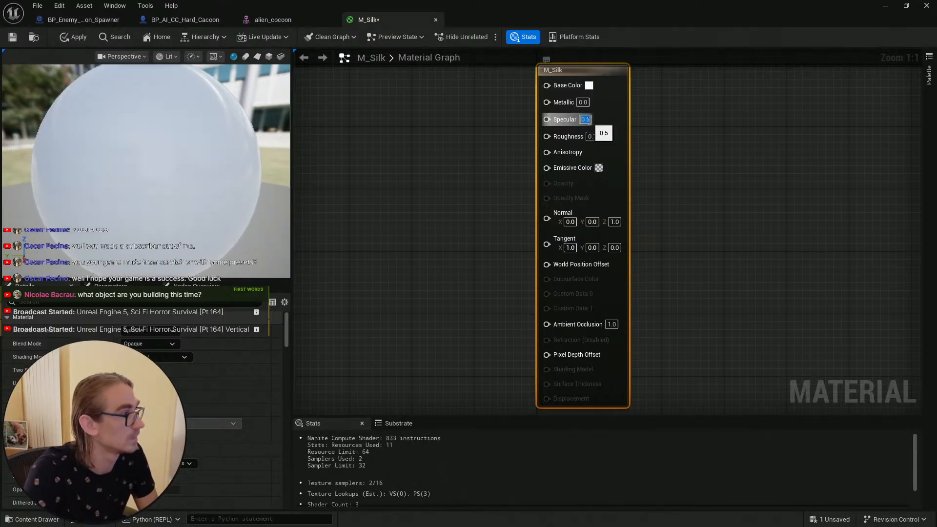
pyautogui.write('1')
pyautogui.press('Return')
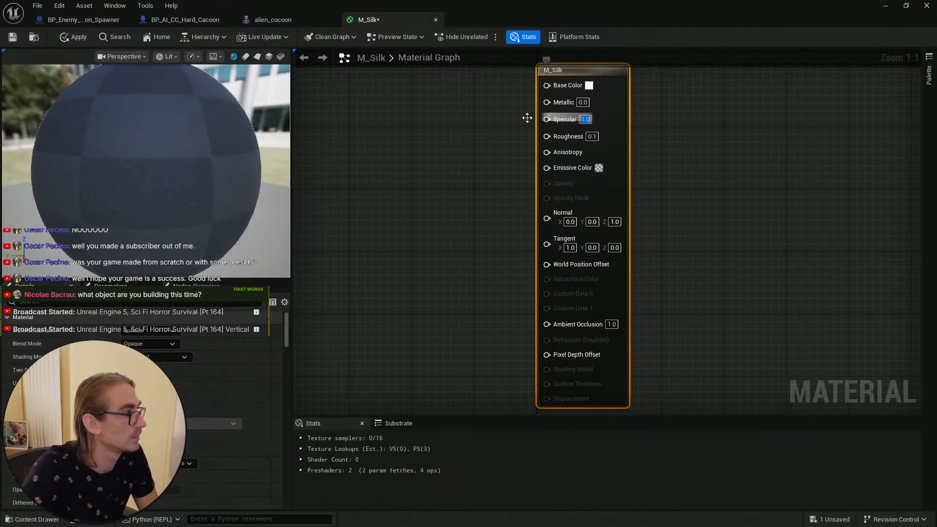
pyautogui.moveTo(195, 134); pyautogui.dragTo(225, 169)
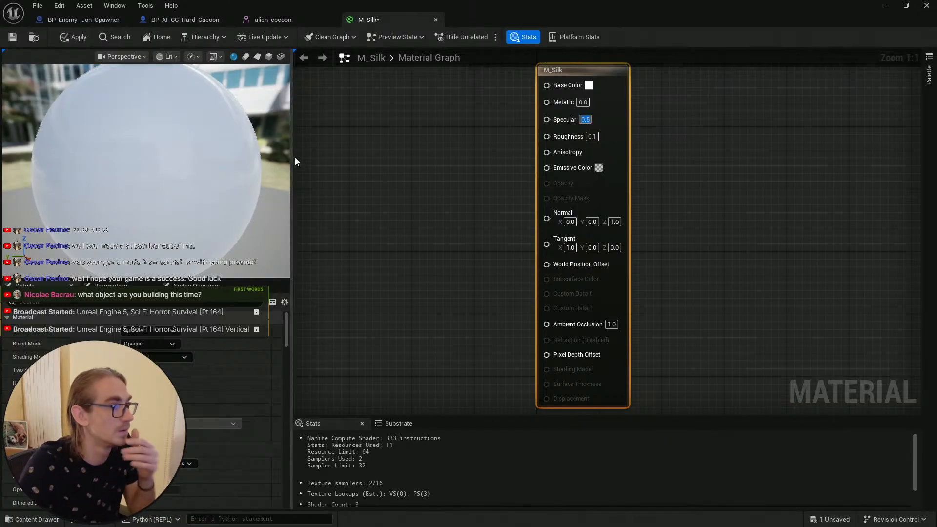
pyautogui.moveTo(223, 144); pyautogui.dragTo(202, 133)
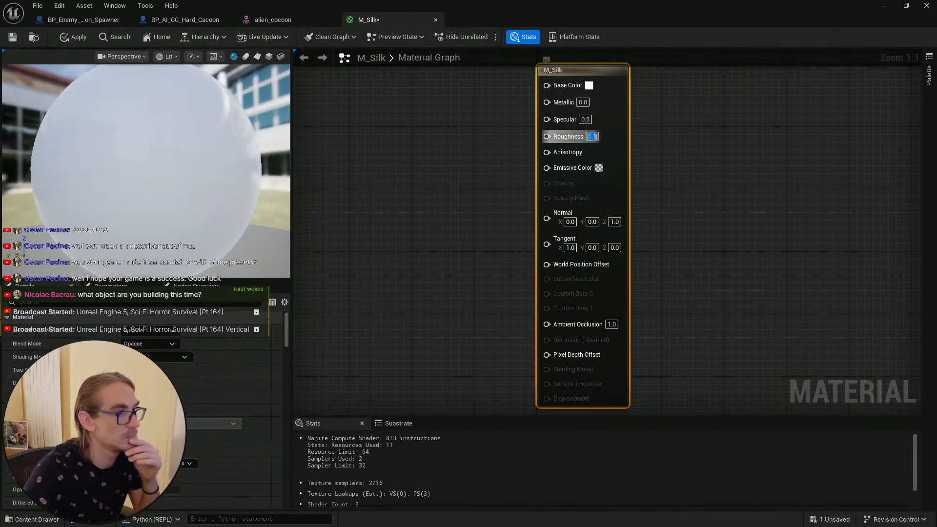
pyautogui.write('0.5')
pyautogui.press('Return')
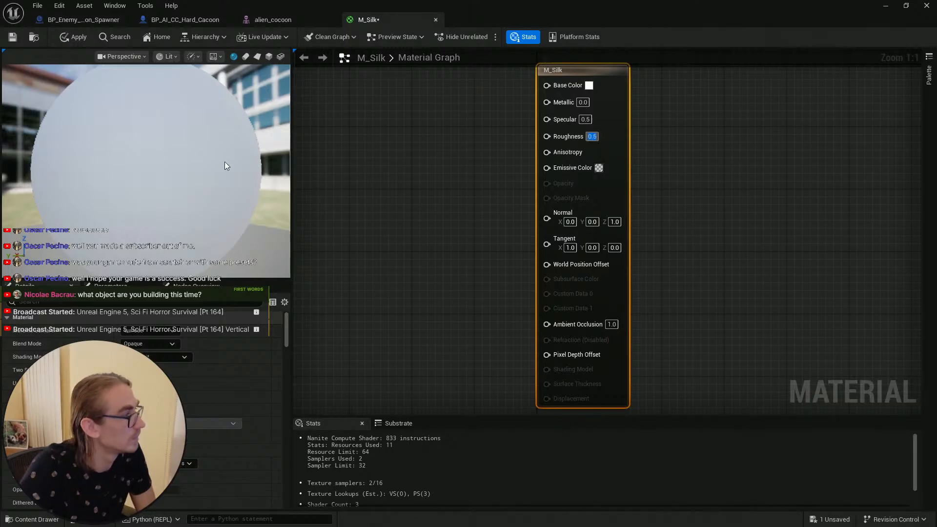
# Step: Set M_Silk's Roughness back to 0.1 and apply the material changes
pyautogui.moveTo(226, 162); pyautogui.dragTo(376, 149)
pyautogui.write('0.1')
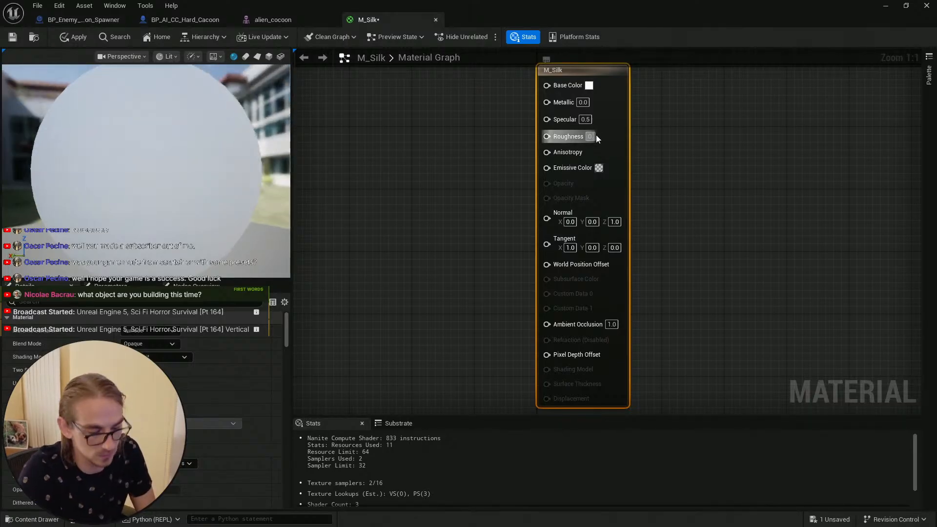
pyautogui.press('Return')
pyautogui.moveTo(195, 127); pyautogui.dragTo(161, 127)
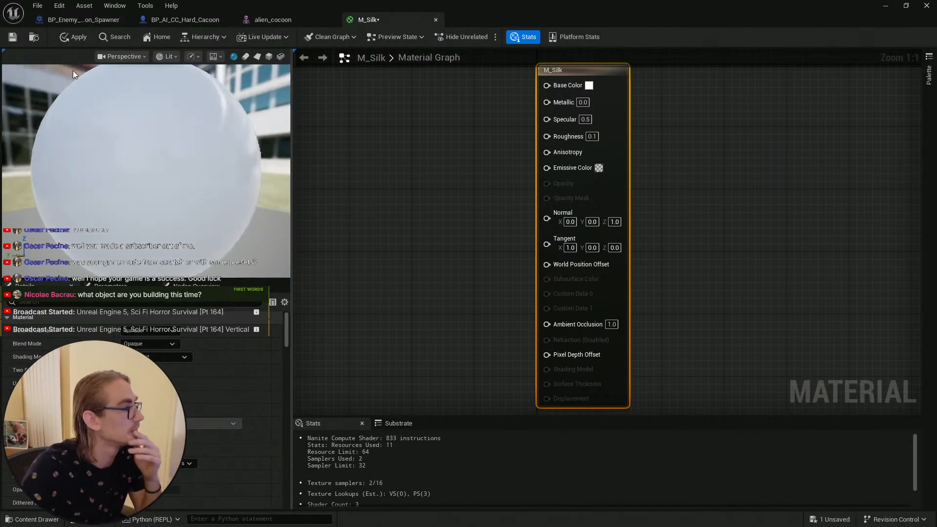
pyautogui.click(71, 37)
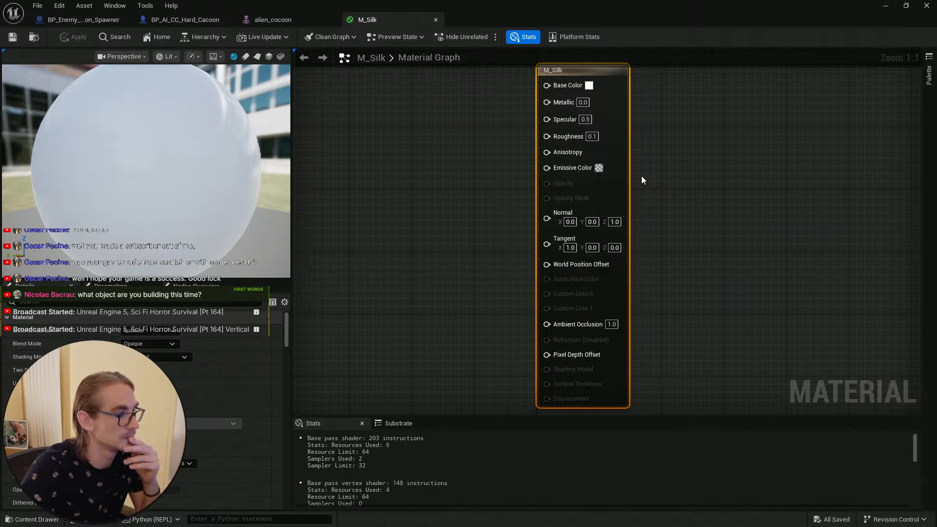
# Step: Inspect the material preview, the alien_cocoon mesh's Silk socket and the BP_AI_CC_Hard_Cocoon blueprint's Silk_Attachment component
pyautogui.scroll(5, 230, 165)
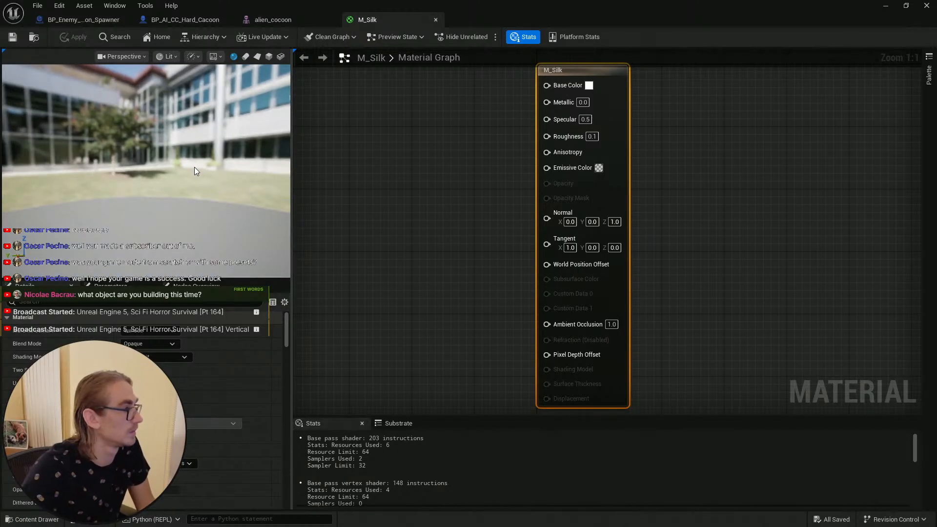
pyautogui.scroll(-4, 194, 168)
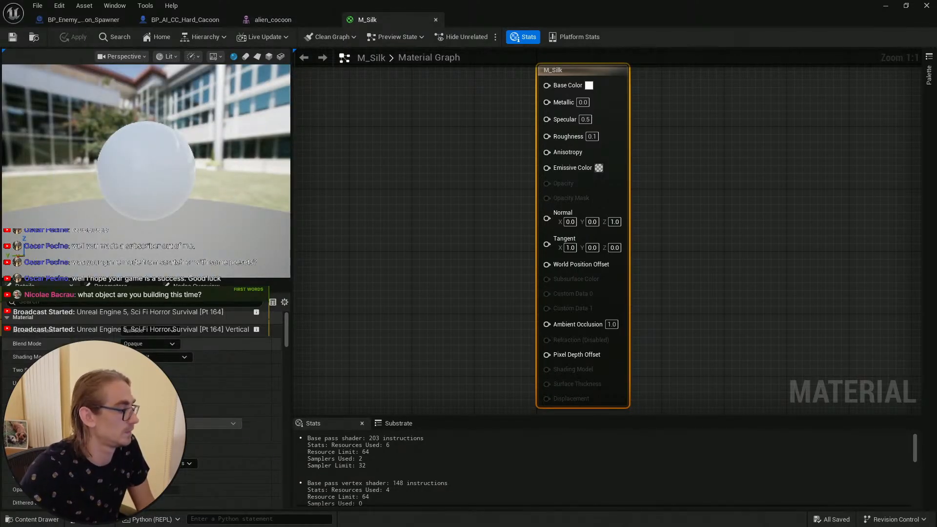
pyautogui.click(40, 520)
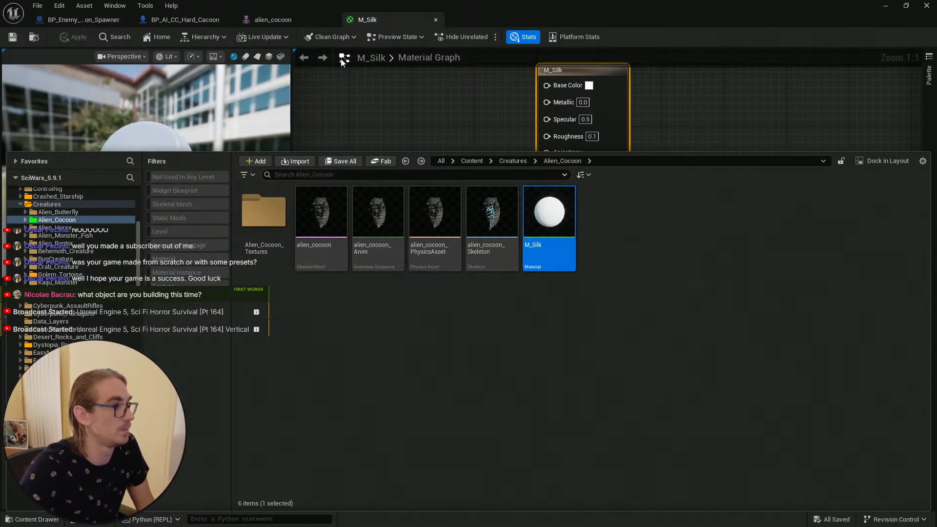
pyautogui.click(280, 21)
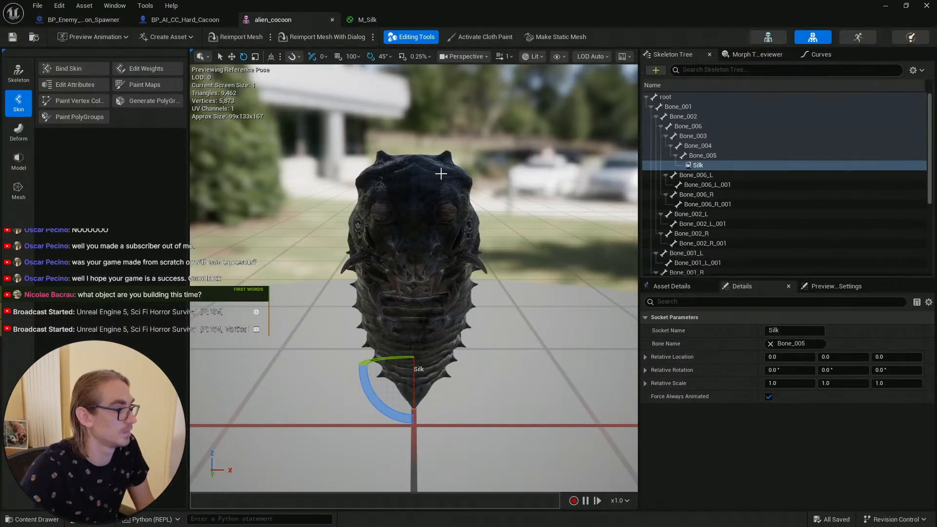
pyautogui.click(196, 20)
pyautogui.click(281, 24)
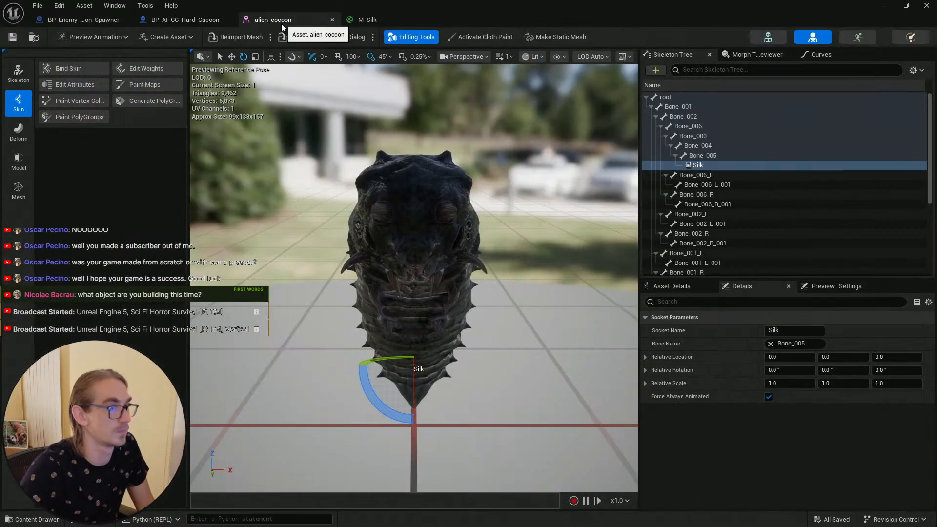
pyautogui.click(189, 20)
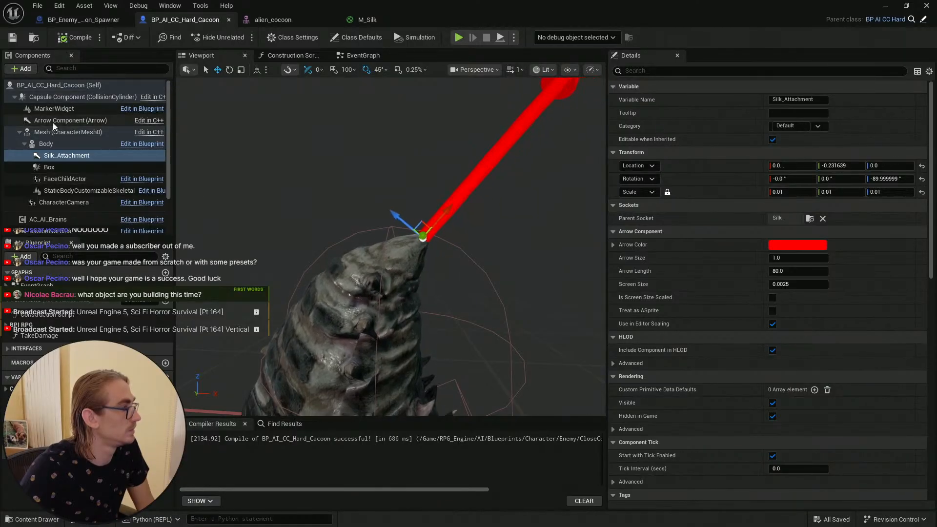
# Step: Assign M_Silk as the spawner Cable component's Element 0 material and save the blueprint
pyautogui.click(84, 20)
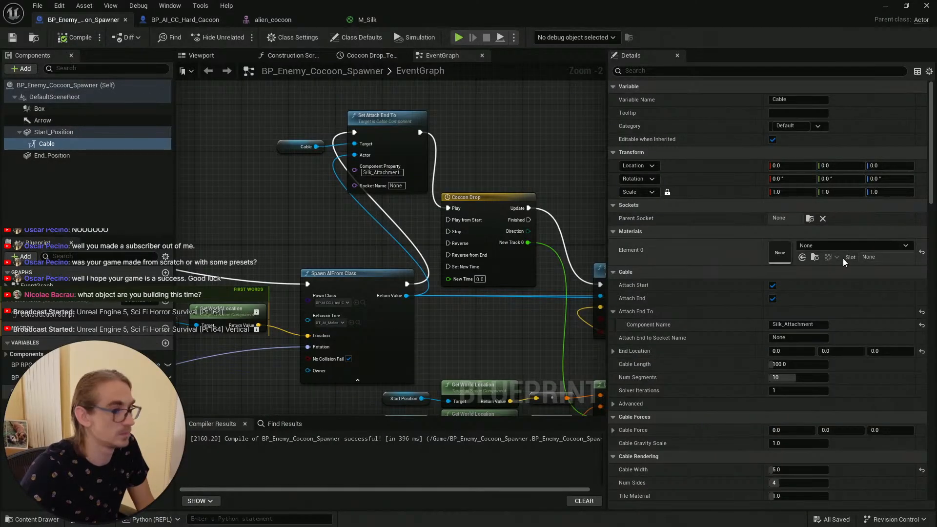
pyautogui.click(802, 259)
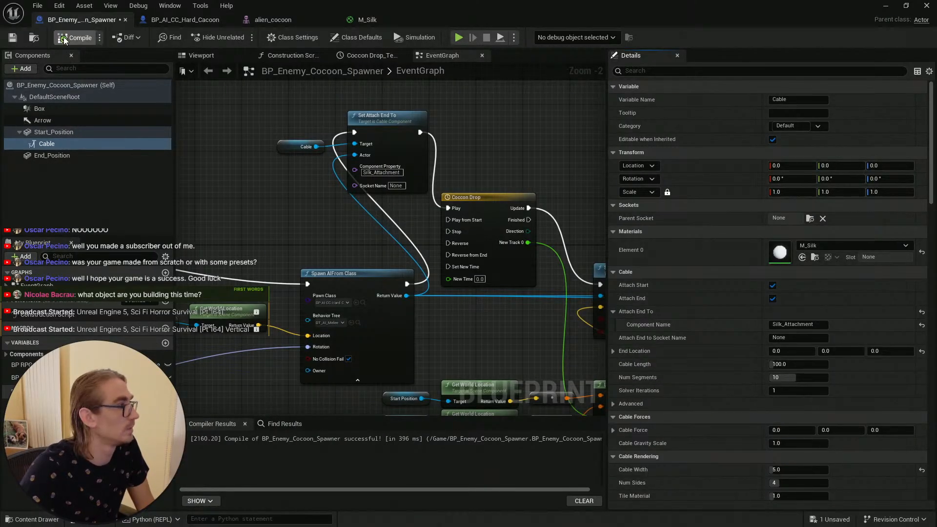
pyautogui.hotkey('ctrl', 's')
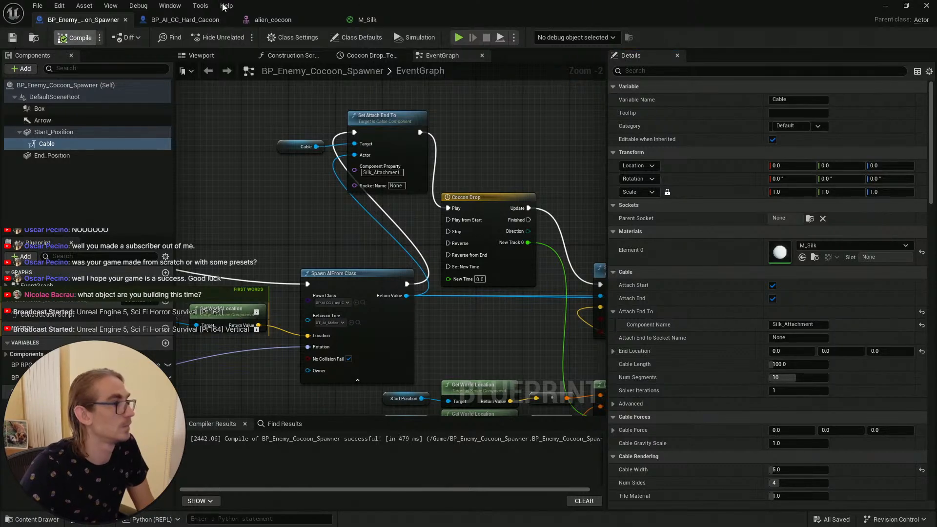
# Step: Compile the cocoon spawner blueprint and return to the L_Main level viewport
pyautogui.press('F7')
pyautogui.click(885, 10)
pyautogui.moveTo(490, 178); pyautogui.dragTo(464, 188, button='right')
pyautogui.press('w')
pyautogui.press('s')
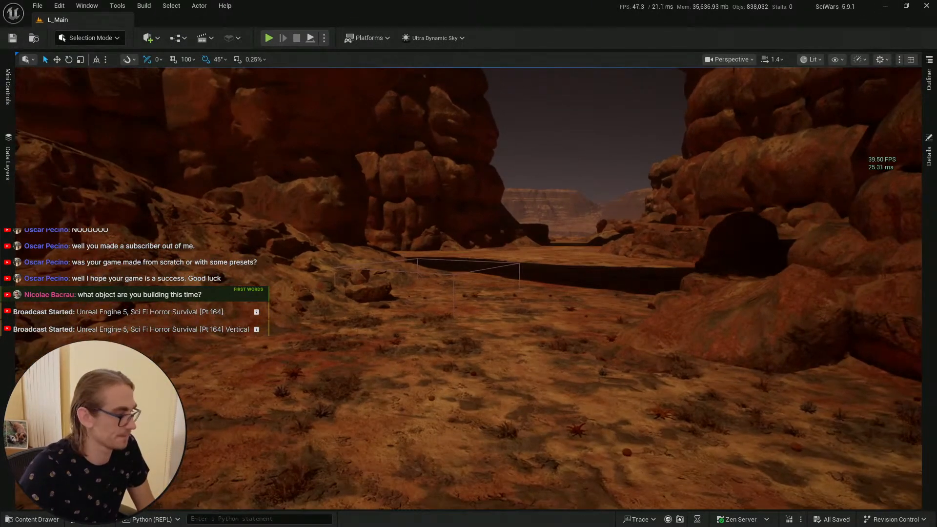
pyautogui.click(37, 519)
pyautogui.click(470, 342)
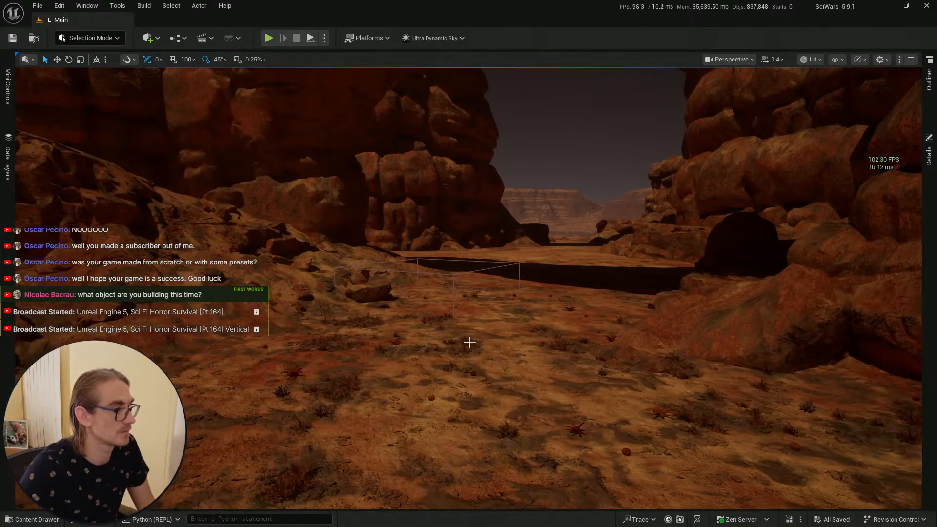
pyautogui.click(462, 460)
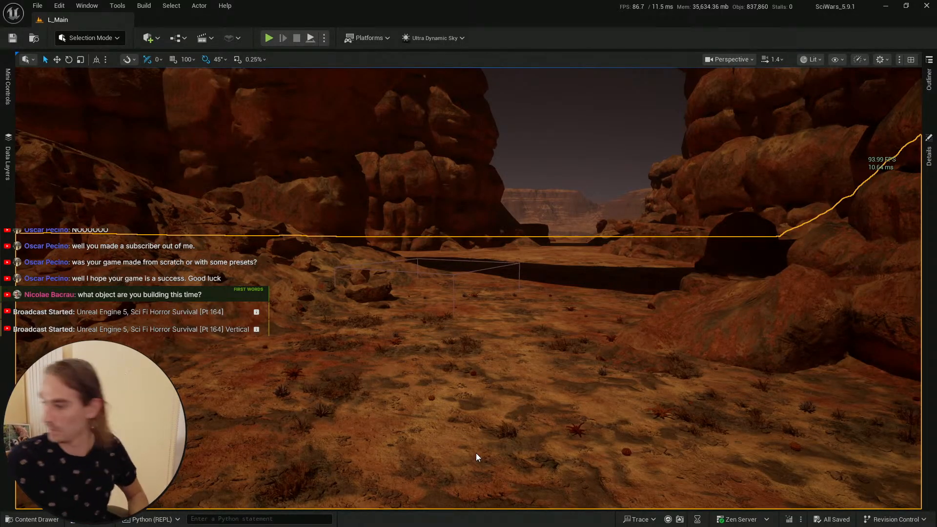
# Step: Play-test the level, walking the character toward the cocoon spawner area, then stop playing
pyautogui.hotkey('alt', 'p')
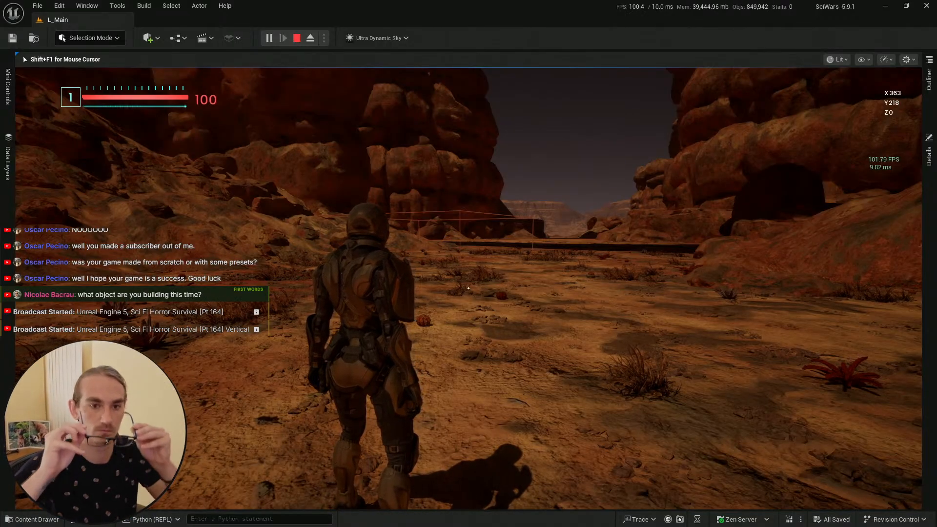
pyautogui.press('w')
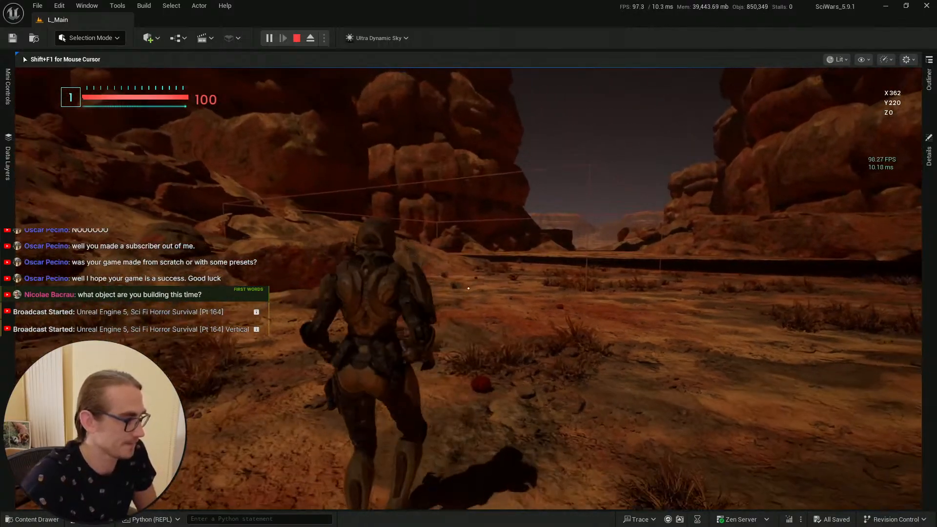
pyautogui.hotkey('shift', 'F1')
pyautogui.press('Escape')
pyautogui.moveTo(452, 350); pyautogui.dragTo(463, 366, button='right')
pyautogui.press('s')
pyautogui.scroll(-3, 452, 350)
pyautogui.click(32, 519)
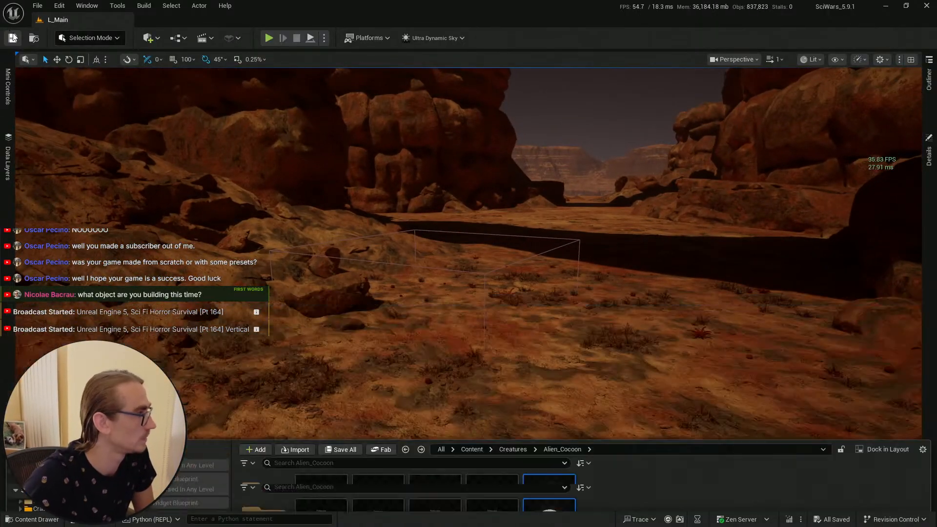
# Step: Recompile the spawner blueprint, then open the Phases Table used by BP_AI_CC_Hard_Cocoon's BPC_Boss_Behavior component
pyautogui.hotkey('alt', 'Tab')
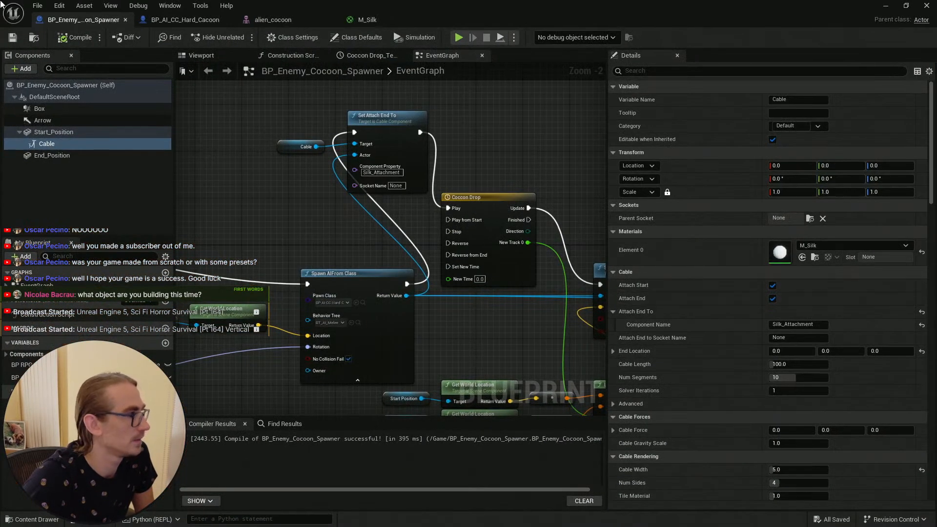
pyautogui.click(76, 37)
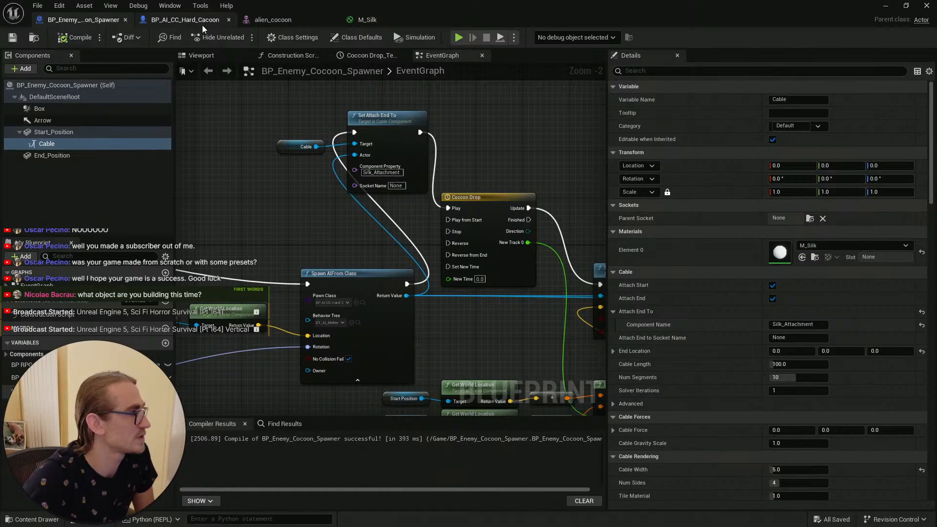
pyautogui.click(176, 19)
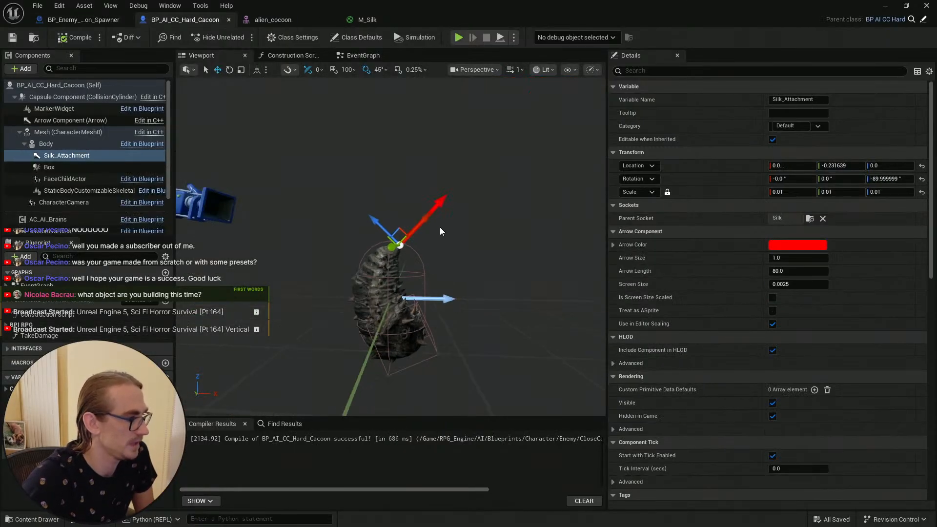
pyautogui.press('q')
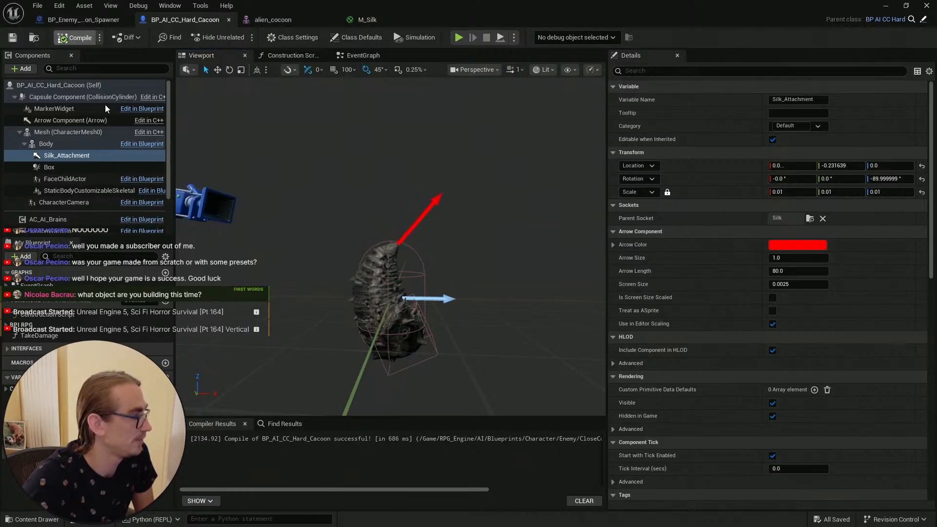
pyautogui.scroll(-2, 96, 189)
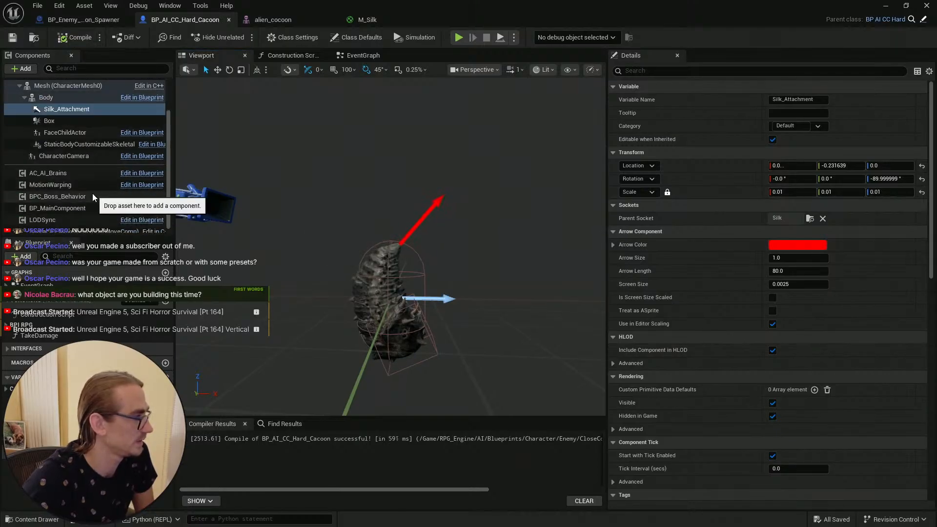
pyautogui.click(91, 198)
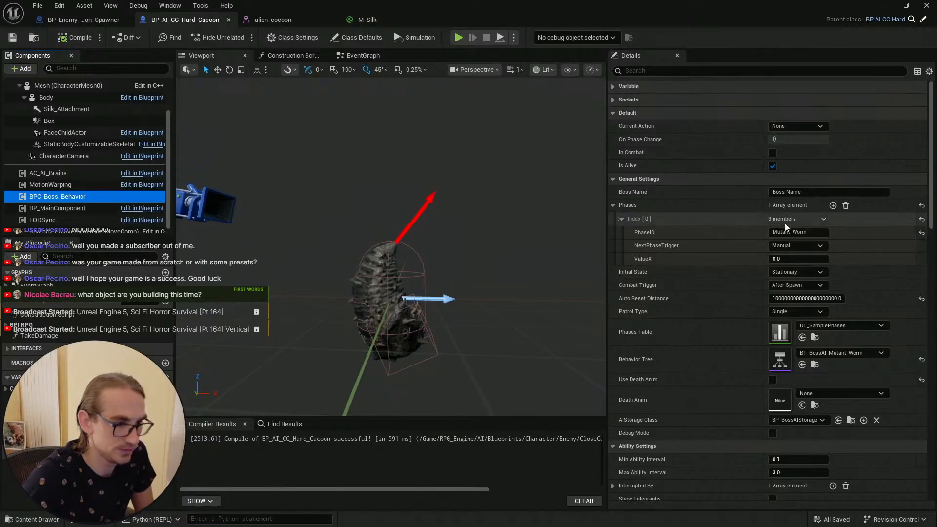
pyautogui.click(814, 338)
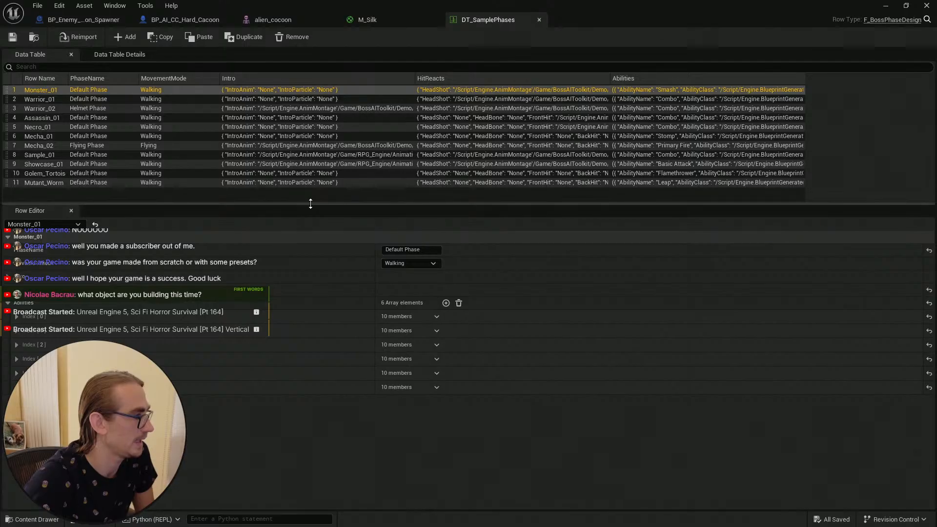
# Step: Examine the ability entries of several DT_SamplePhases rows, including Showcase_01, Sample_01, Mecha_02 and Mutant_Worm
pyautogui.moveTo(310, 204); pyautogui.dragTo(311, 243)
pyautogui.moveTo(67, 78); pyautogui.dragTo(115, 78)
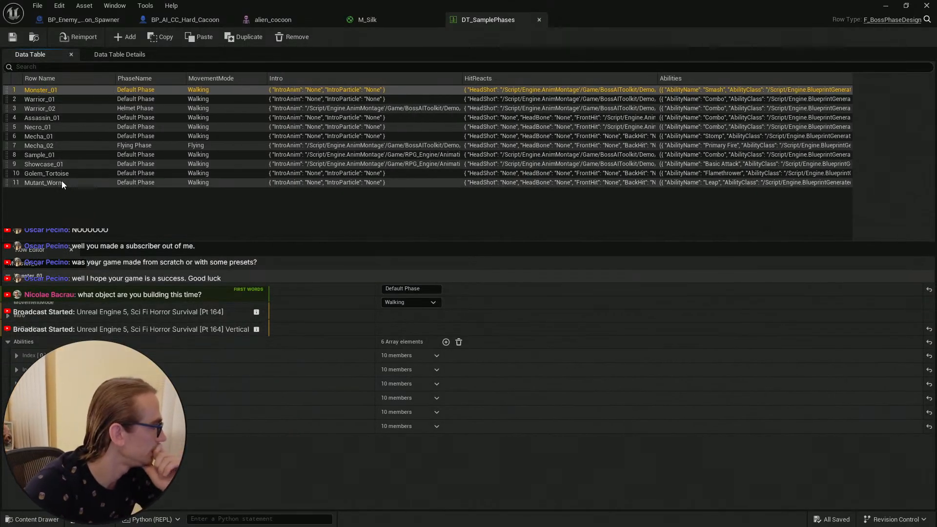
pyautogui.click(70, 163)
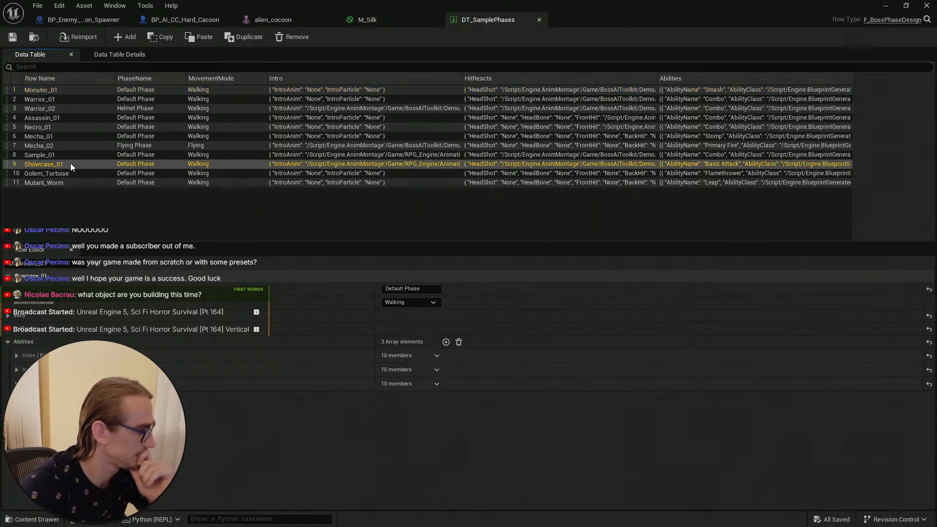
pyautogui.click(17, 383)
pyautogui.click(16, 384)
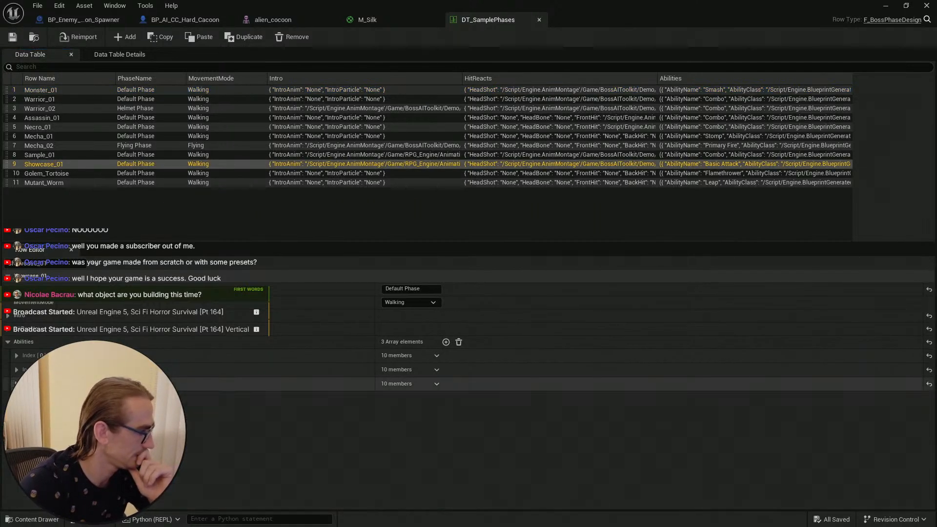
pyautogui.click(16, 369)
pyautogui.click(16, 370)
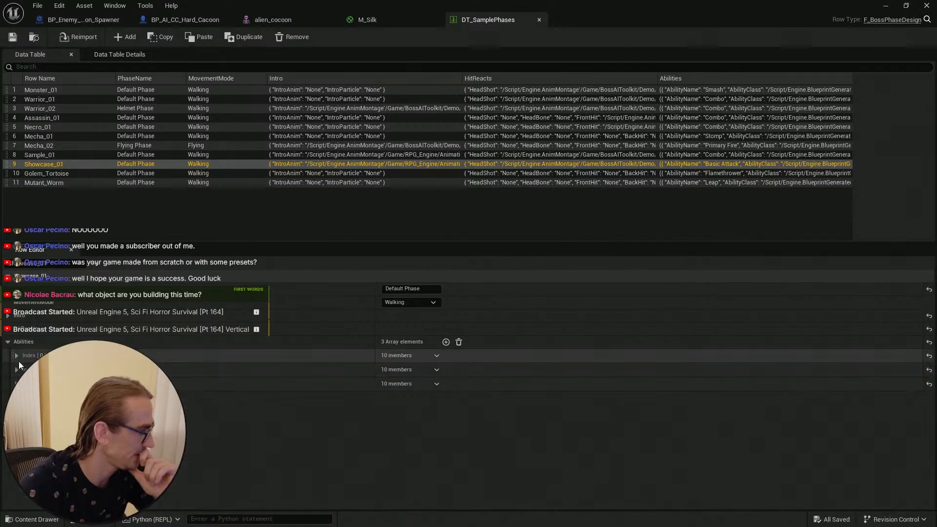
pyautogui.click(16, 355)
pyautogui.click(16, 355)
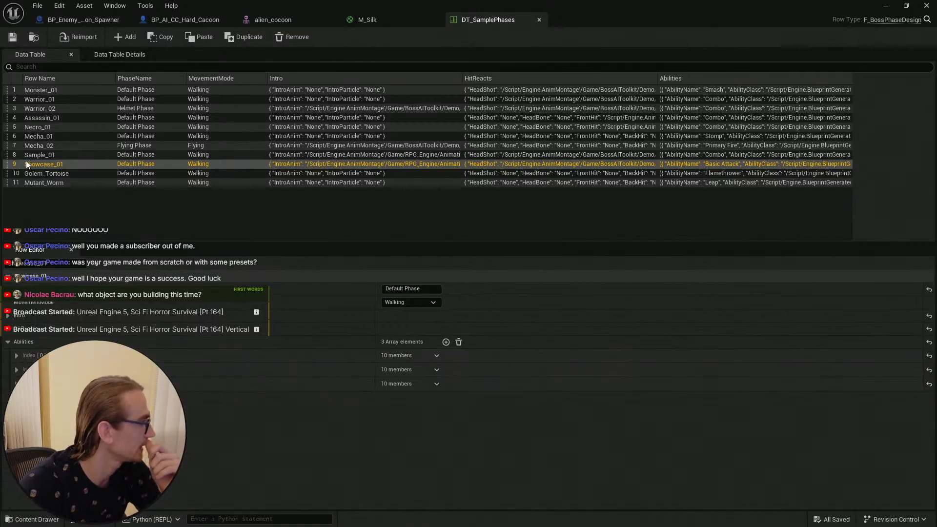
pyautogui.click(56, 155)
pyautogui.click(16, 369)
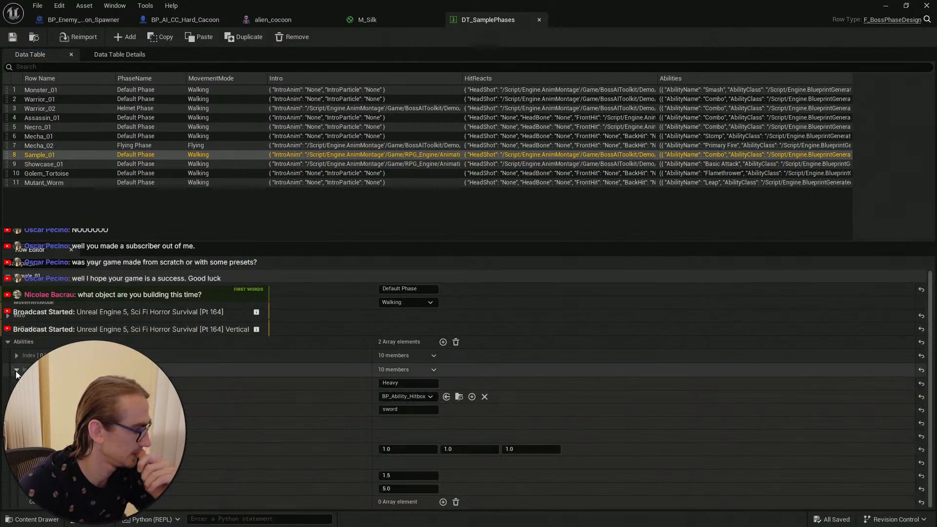
pyautogui.click(16, 369)
pyautogui.click(16, 355)
pyautogui.click(16, 355)
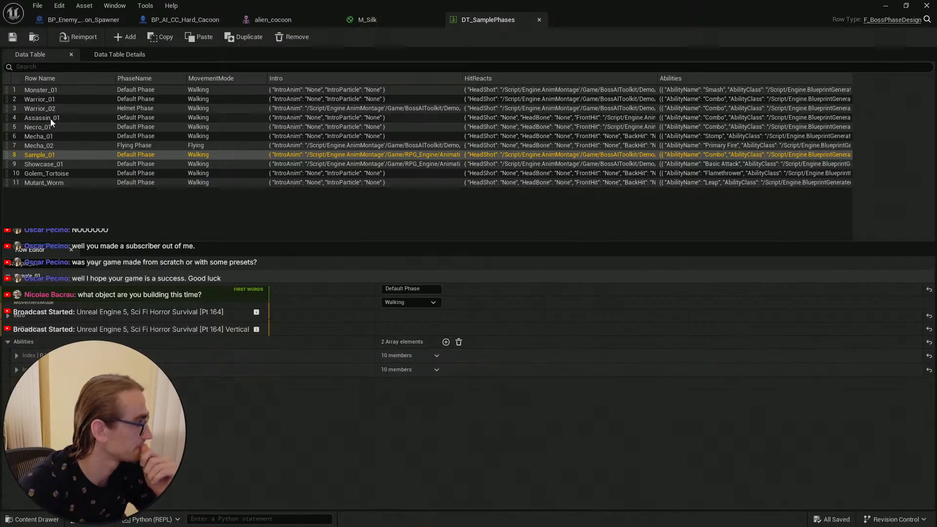
pyautogui.click(43, 145)
pyautogui.click(16, 355)
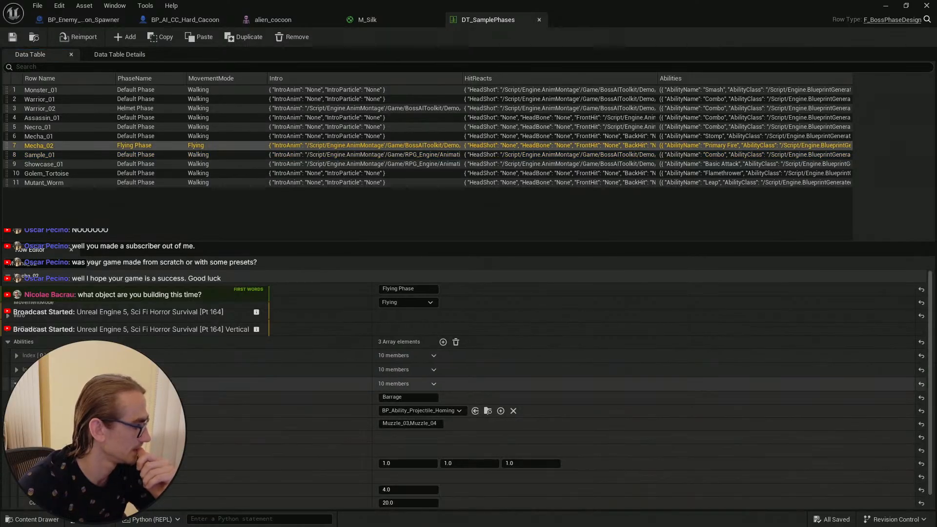
pyautogui.click(16, 356)
pyautogui.click(16, 369)
pyautogui.click(16, 370)
pyautogui.click(16, 355)
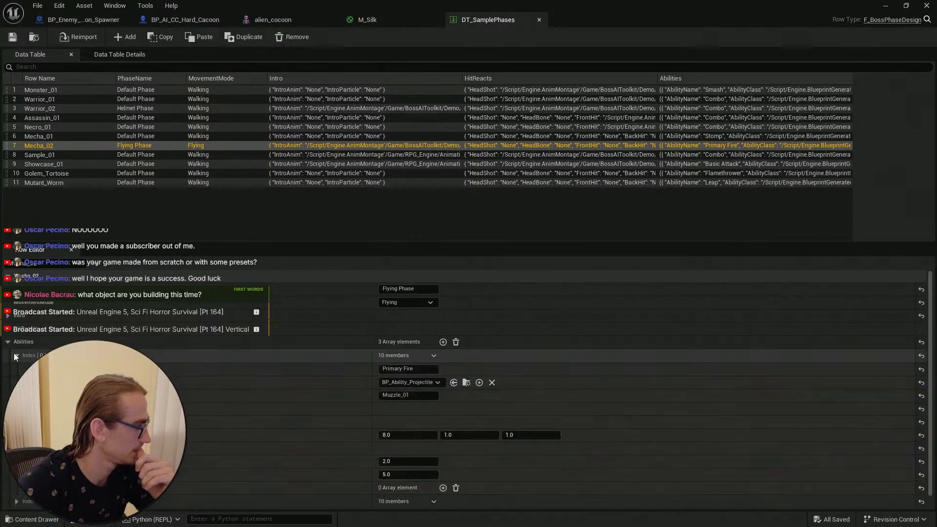
pyautogui.click(16, 355)
pyautogui.click(67, 183)
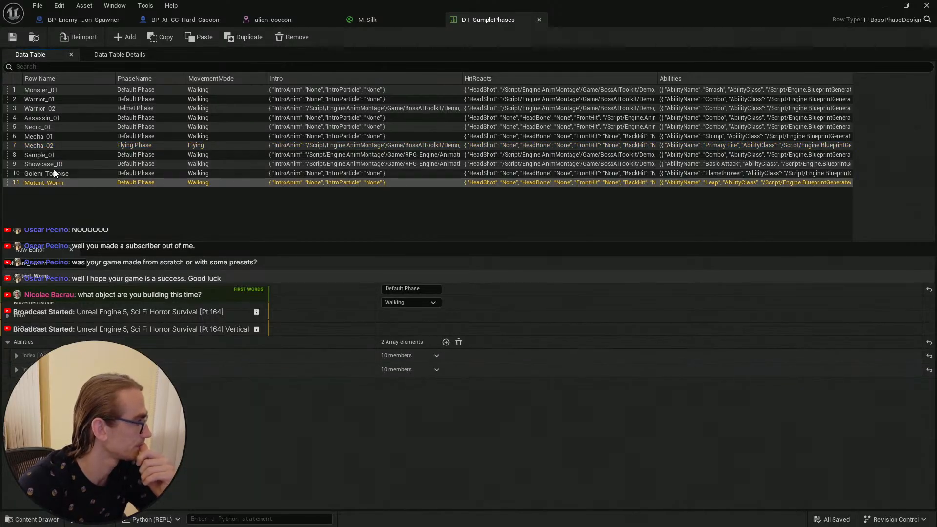
pyautogui.click(67, 164)
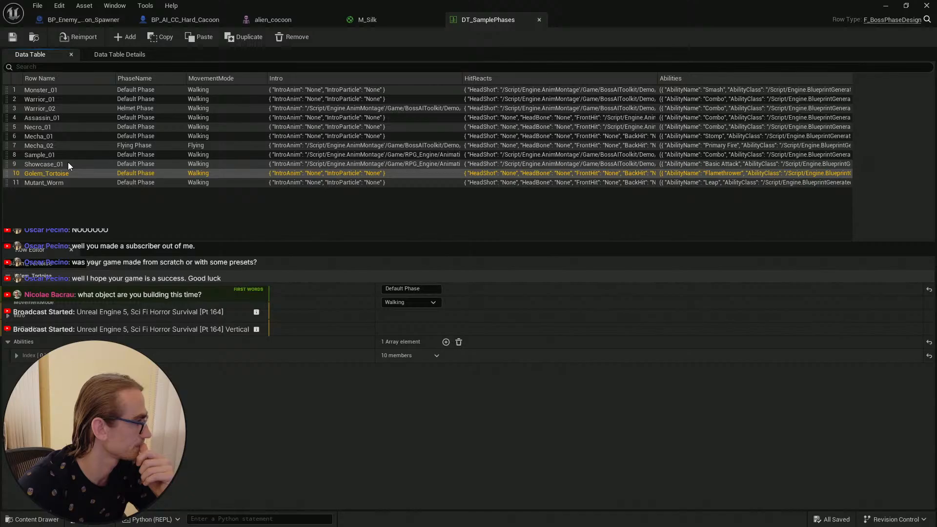
pyautogui.click(16, 355)
pyautogui.click(16, 355)
pyautogui.click(16, 369)
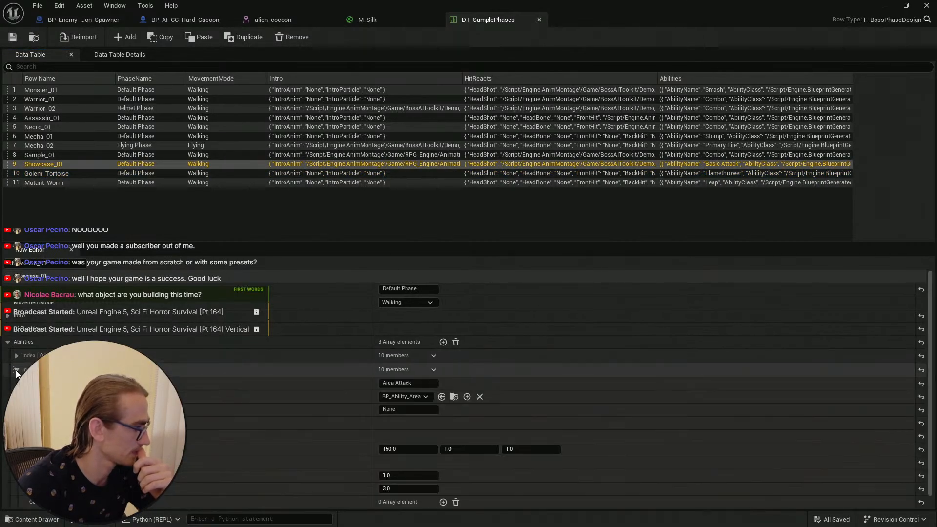
pyautogui.click(17, 369)
pyautogui.click(17, 369)
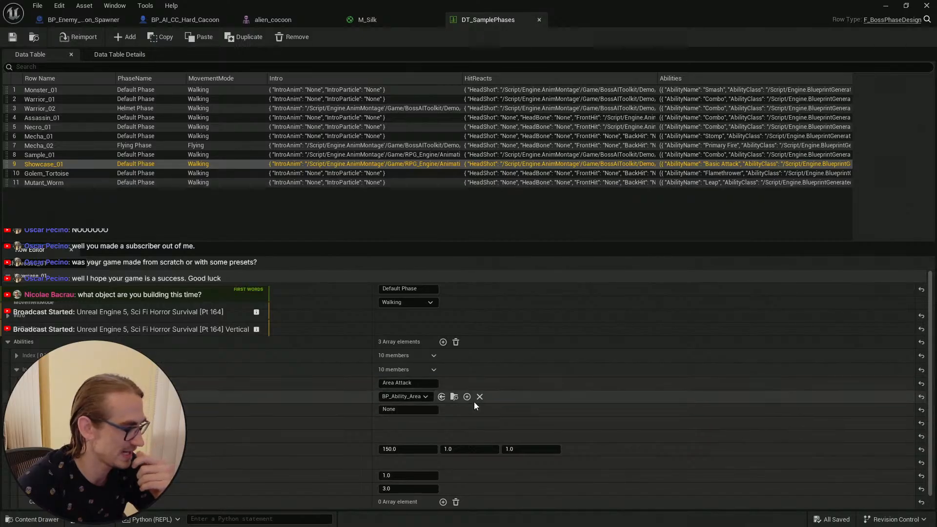
# Step: Locate the area attack ability's blueprint in the content browser
pyautogui.click(454, 397)
pyautogui.click(363, 398)
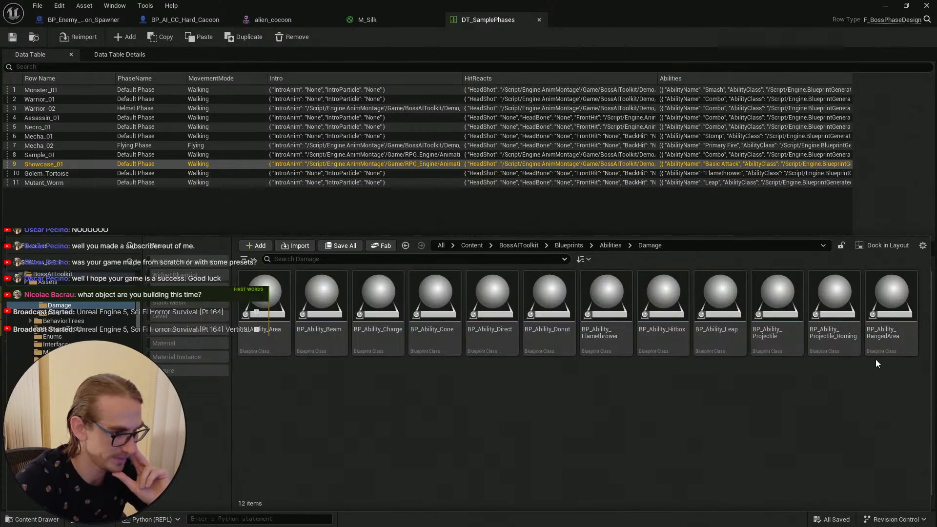
pyautogui.click(266, 305)
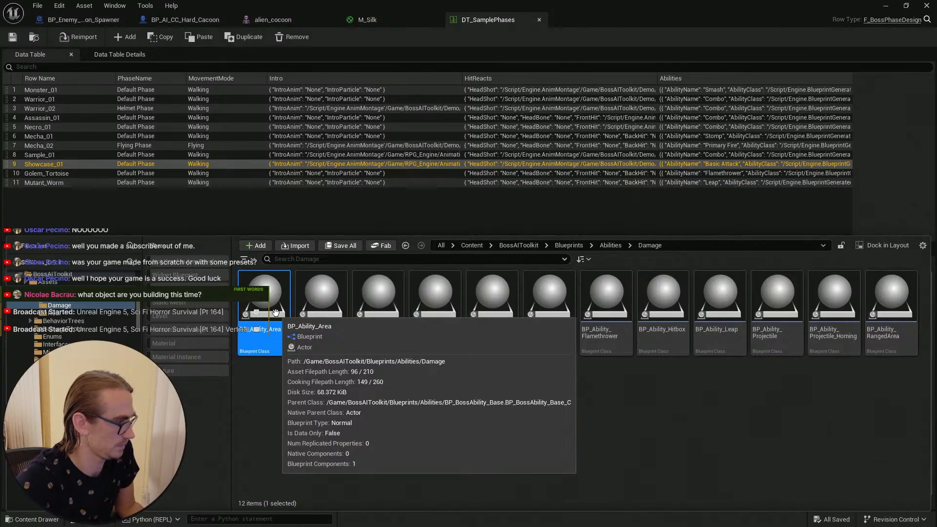
pyautogui.click(73, 198)
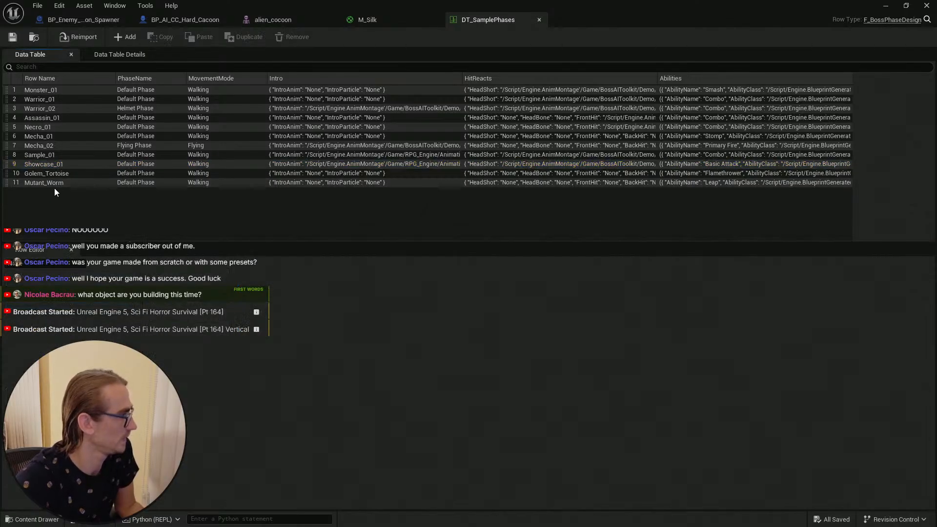
# Step: Duplicate the Mutant_Worm row and rename the copy Mutant_Cocoon
pyautogui.click(55, 186)
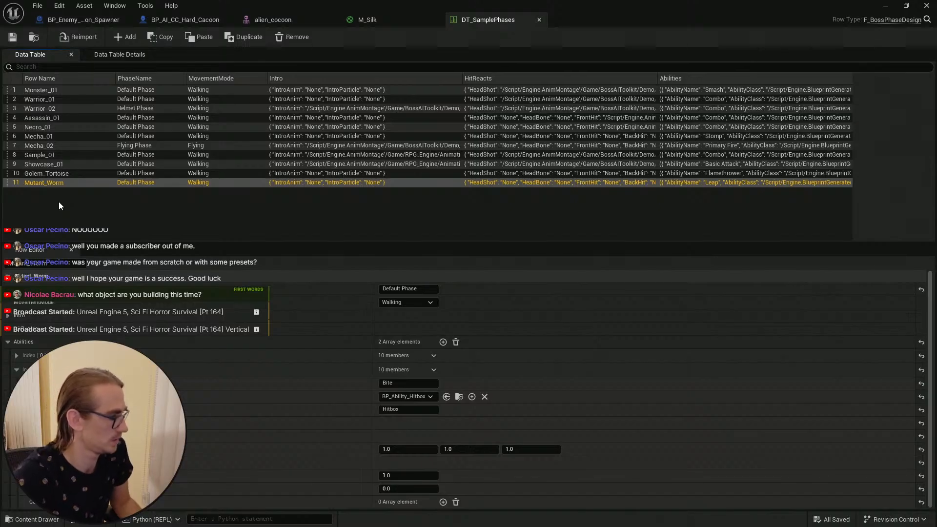
pyautogui.click(16, 370)
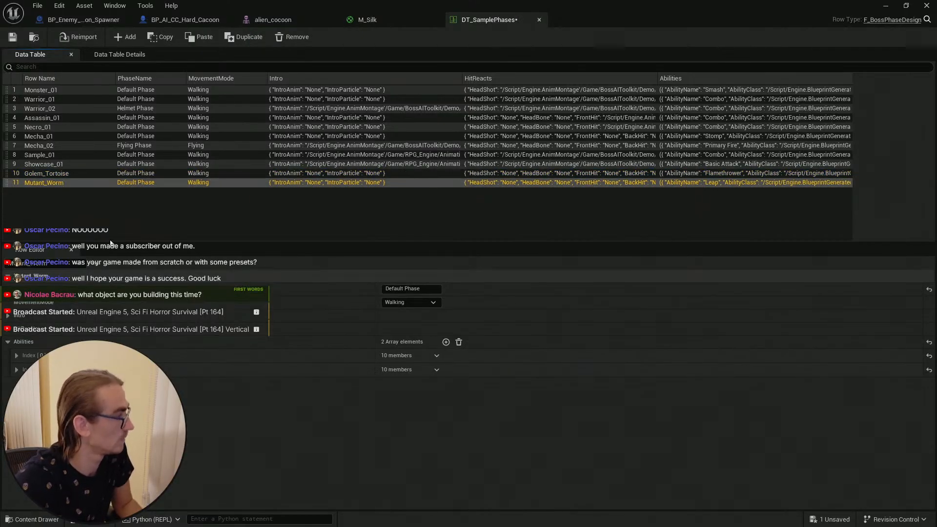
pyautogui.hotkey('ctrl', 'd')
pyautogui.click(84, 208)
pyautogui.doubleClick(67, 194)
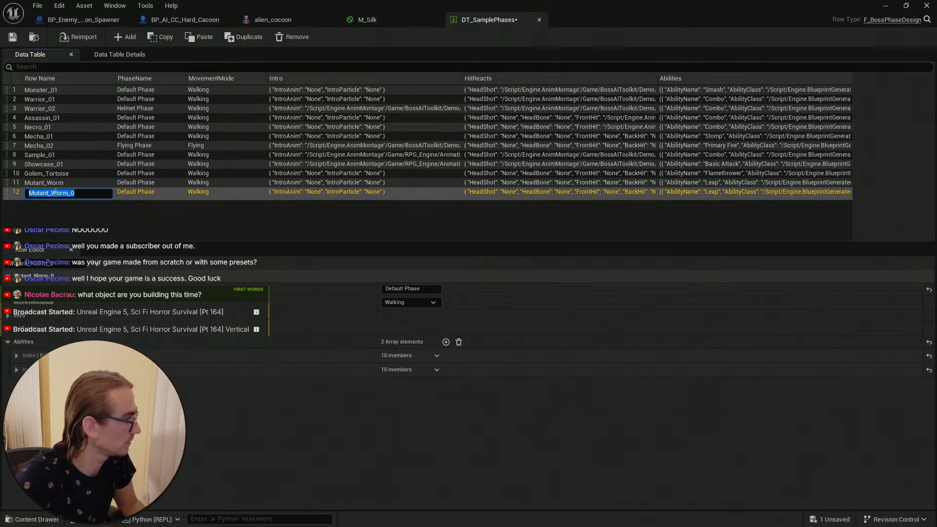
pyautogui.write('Mutant_Ca')
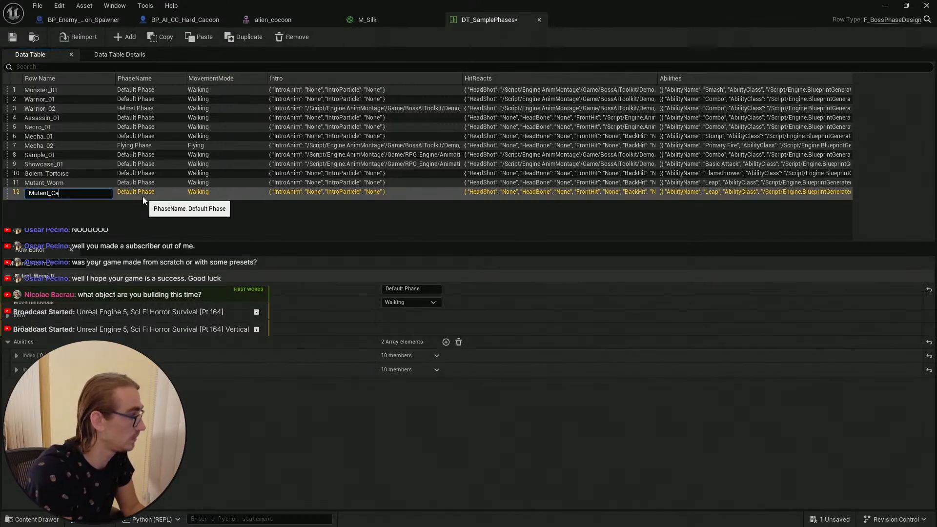
pyautogui.press('BackSpace')
pyautogui.write('O')
pyautogui.press('BackSpace')
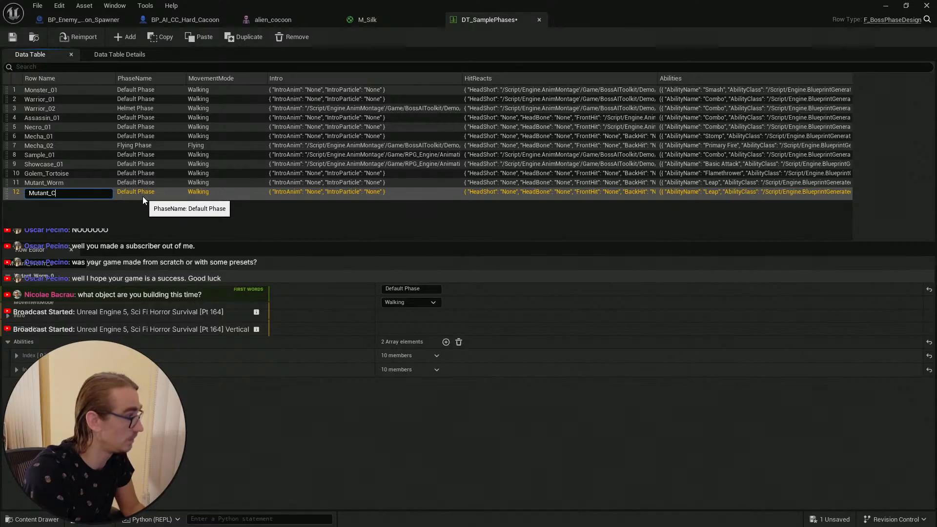
pyautogui.write('ocoon')
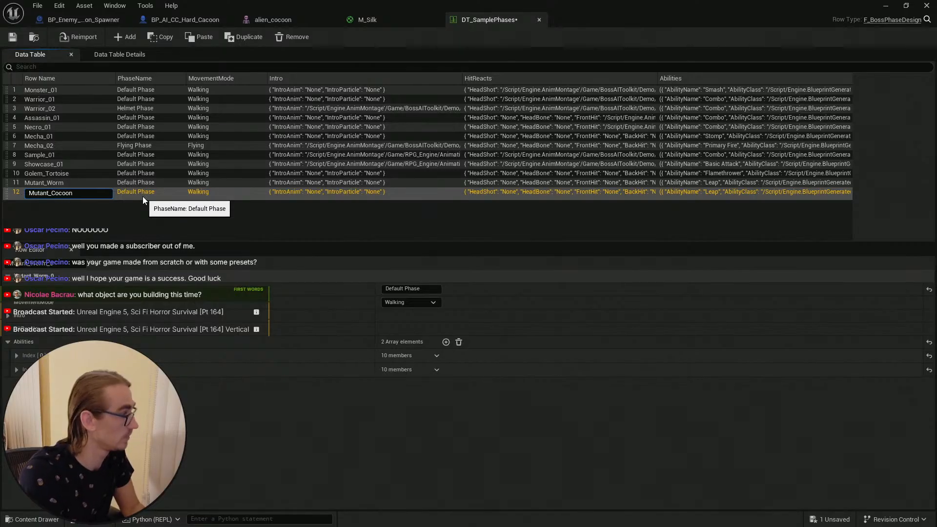
# Step: Remove both inherited abilities from the Mutant_Cocoon row and add one new empty ability entry
pyautogui.press('Return')
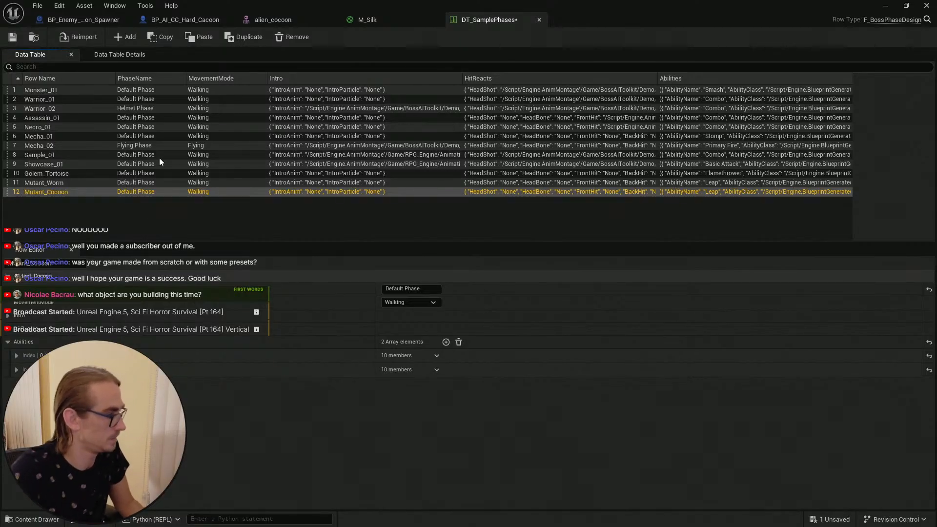
pyautogui.click(16, 370)
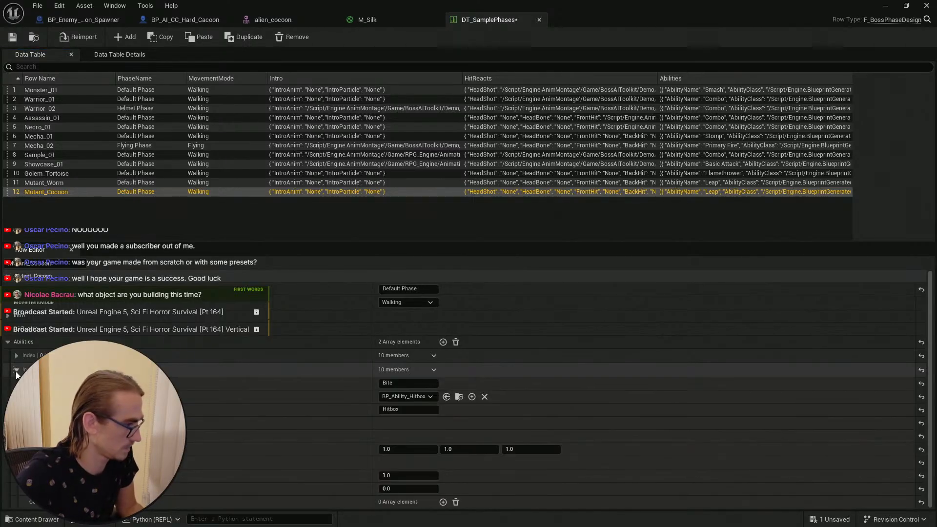
pyautogui.click(17, 370)
pyautogui.click(16, 357)
pyautogui.click(16, 357)
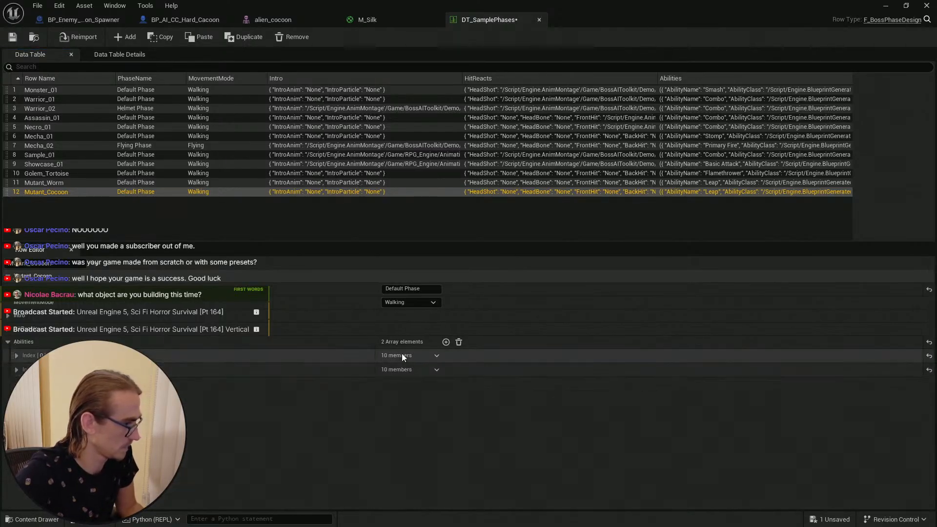
pyautogui.click(437, 355)
pyautogui.click(456, 381)
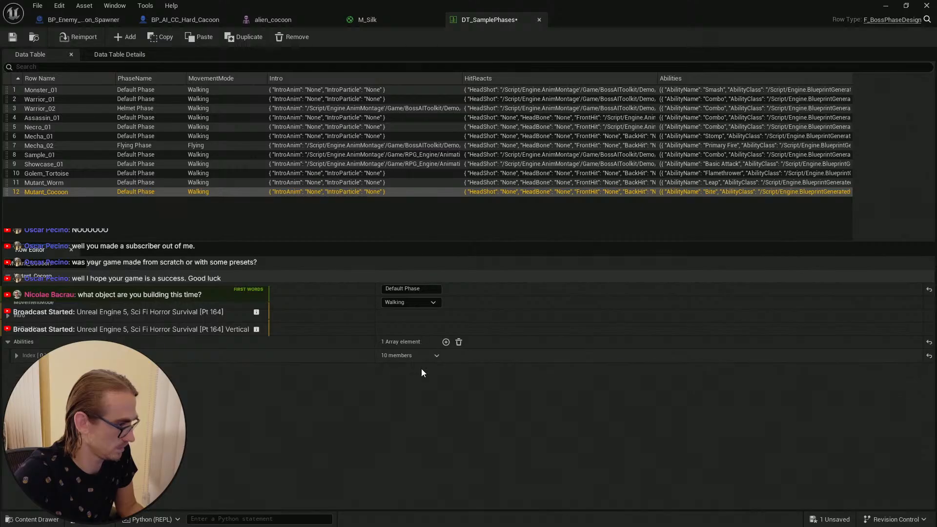
pyautogui.click(436, 355)
pyautogui.click(451, 382)
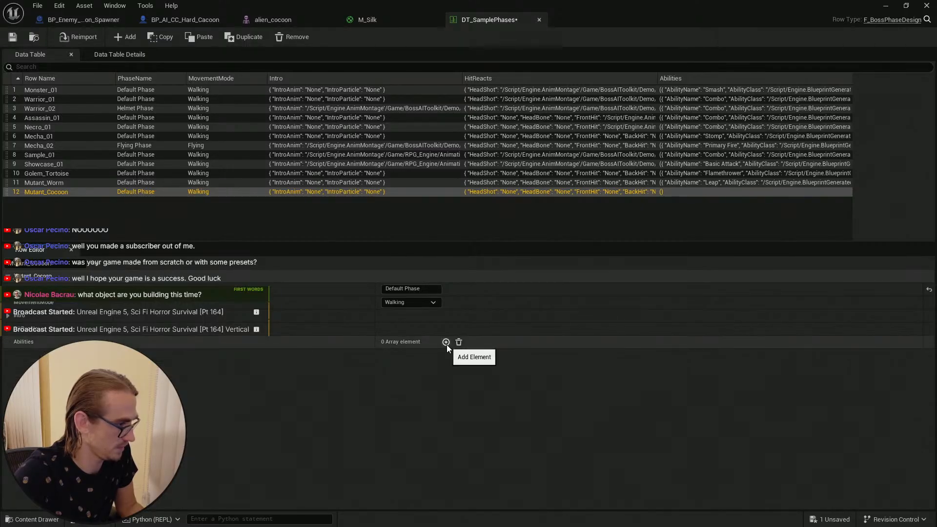
pyautogui.click(446, 342)
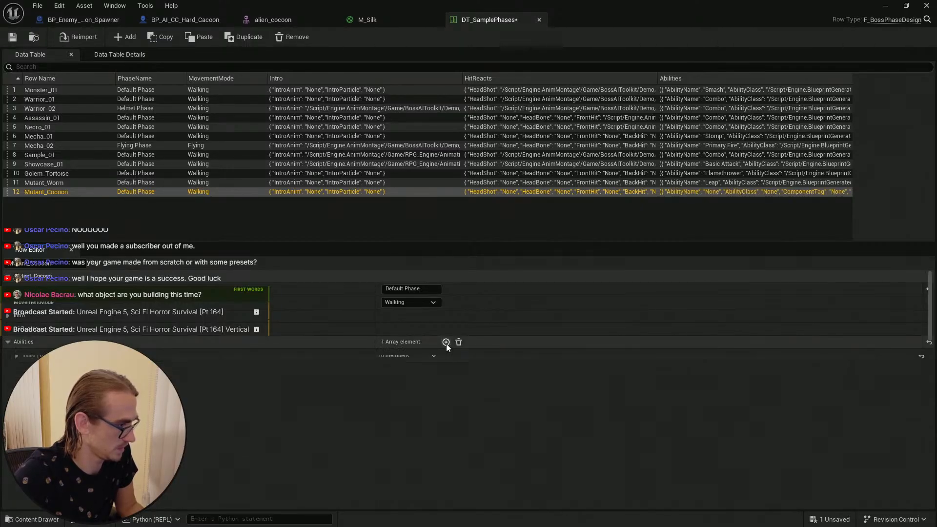
# Step: Name the new ability Area_Poison and set its ability class to BP_Ability_Area
pyautogui.click(17, 355)
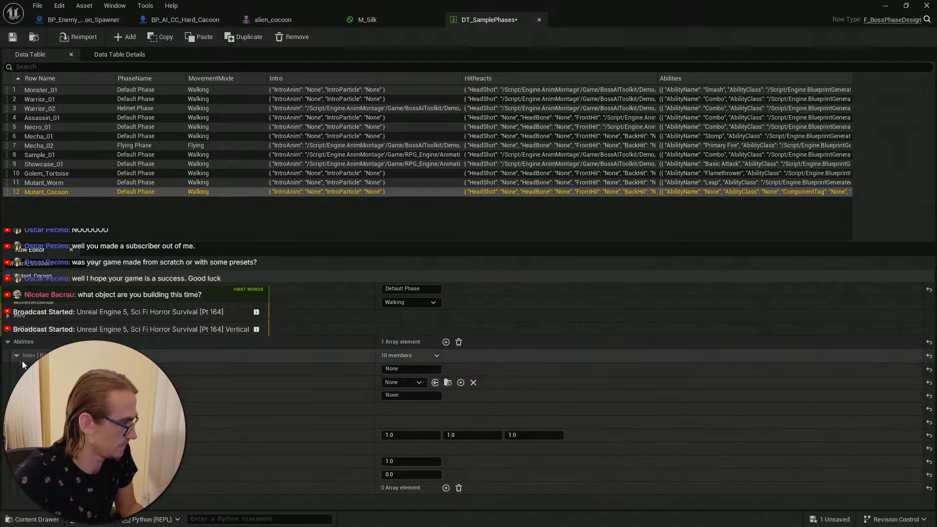
pyautogui.click(411, 369)
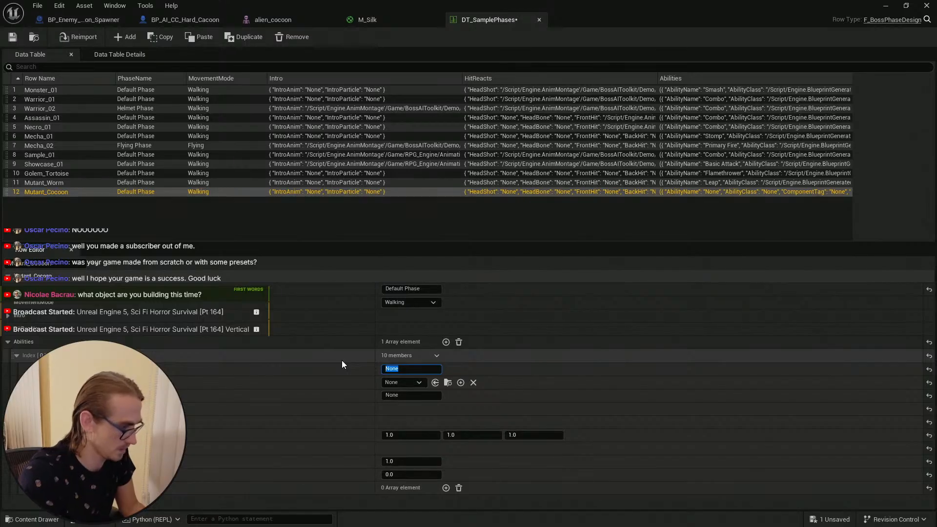
pyautogui.write('Area')
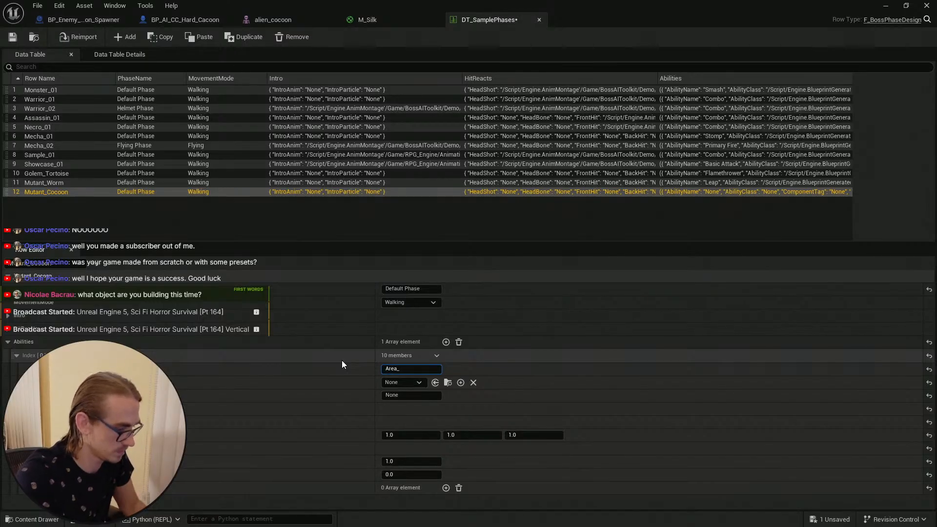
pyautogui.write('_Poison')
pyautogui.press('Return')
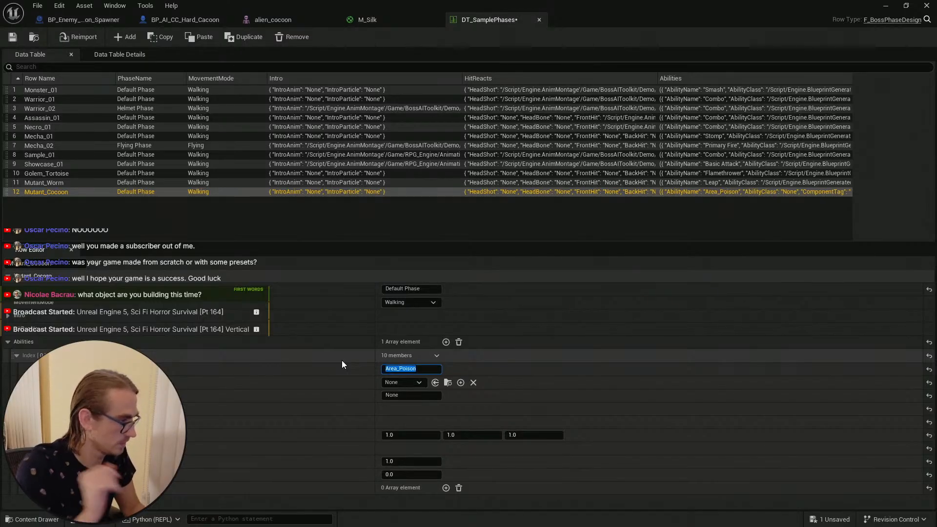
pyautogui.click(414, 383)
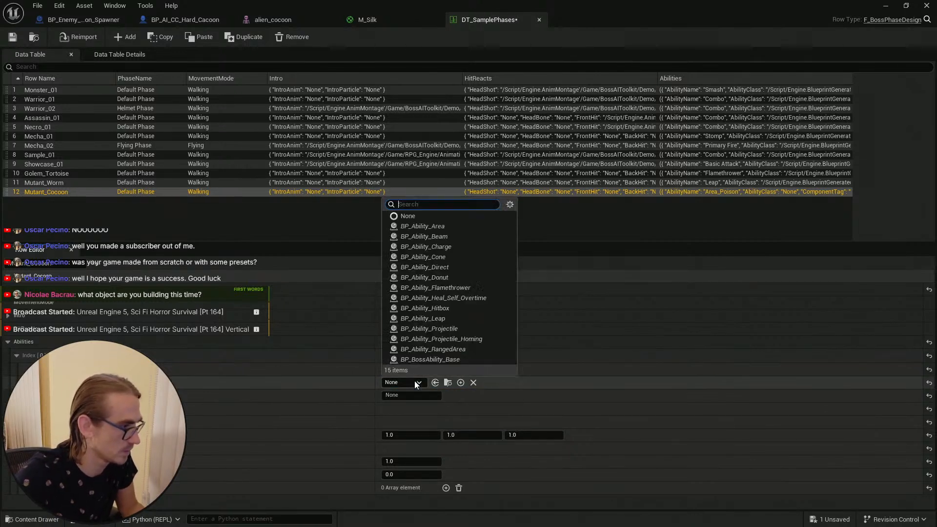
pyautogui.click(422, 227)
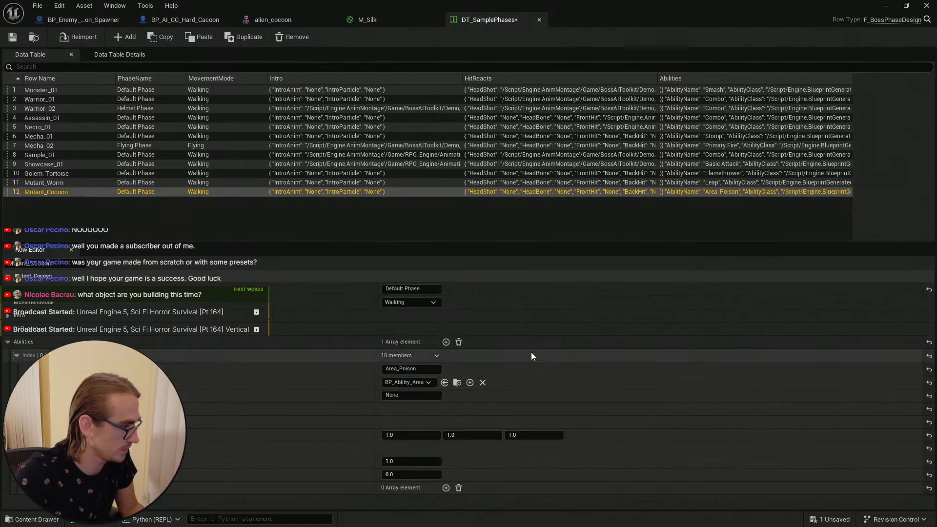
# Step: Review the Area_Poison ability's sub-settings and save the data table
pyautogui.click(23, 409)
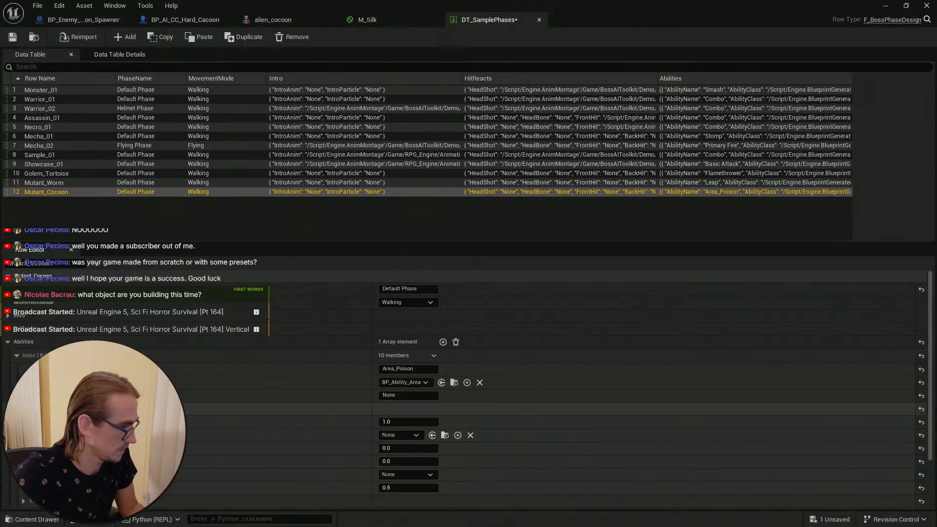
pyautogui.click(23, 409)
pyautogui.click(23, 422)
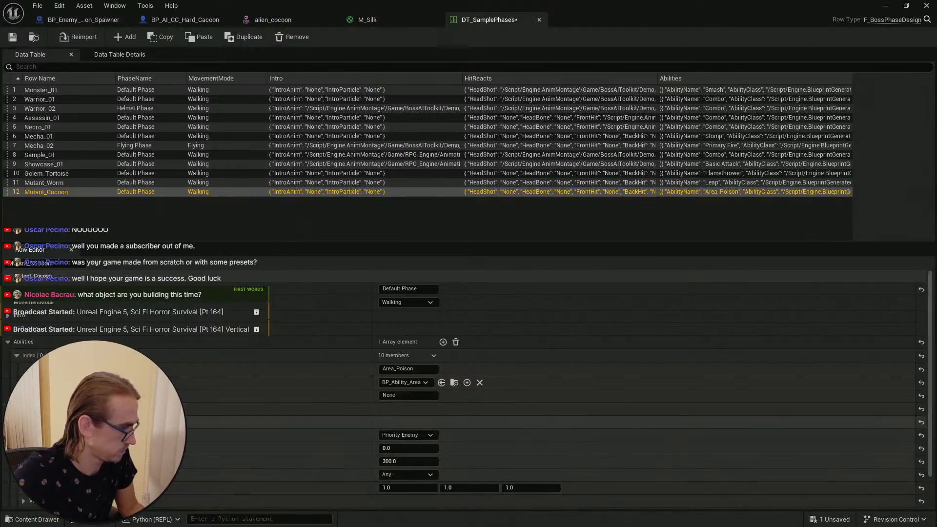
pyautogui.click(24, 422)
pyautogui.click(24, 448)
pyautogui.click(23, 448)
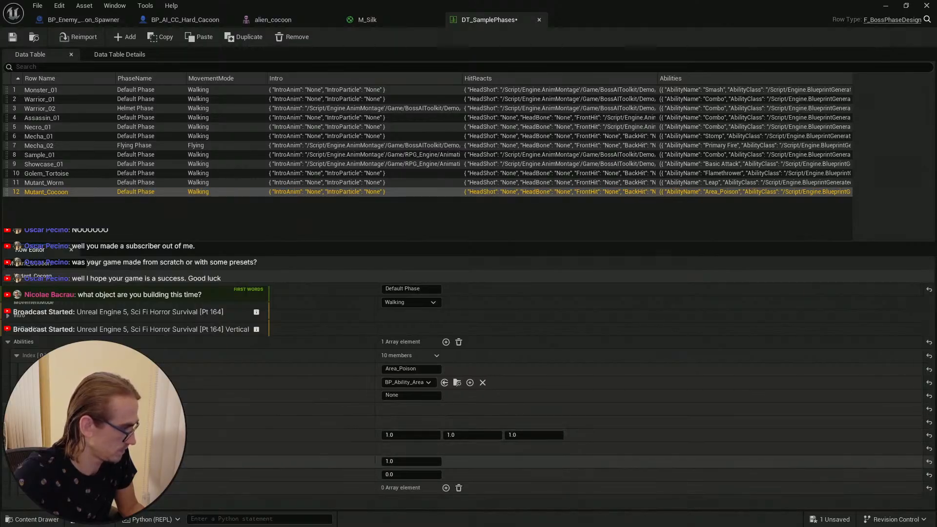
pyautogui.click(23, 448)
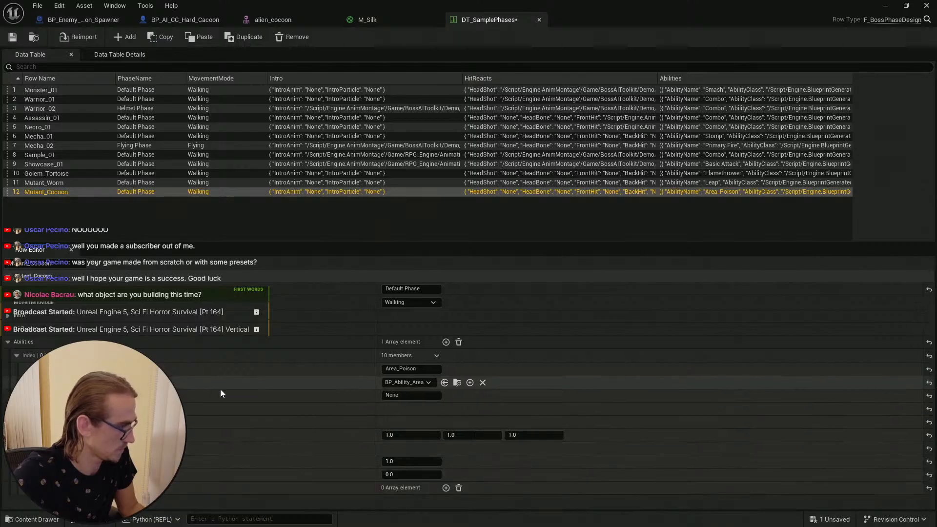
pyautogui.hotkey('ctrl', 's')
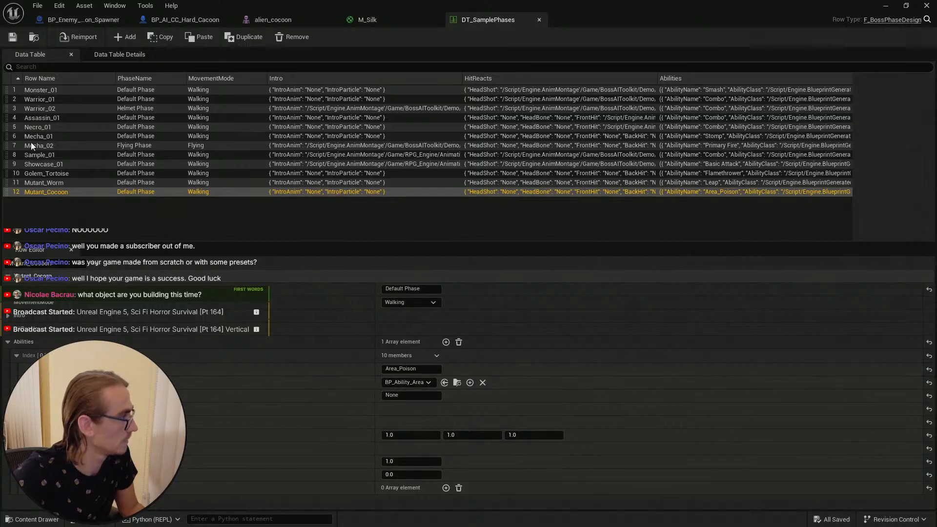
# Step: Compare the ability settings of the Golem_Tortoise and Showcase_01 rows, especially Showcase_01's area attack
pyautogui.click(73, 175)
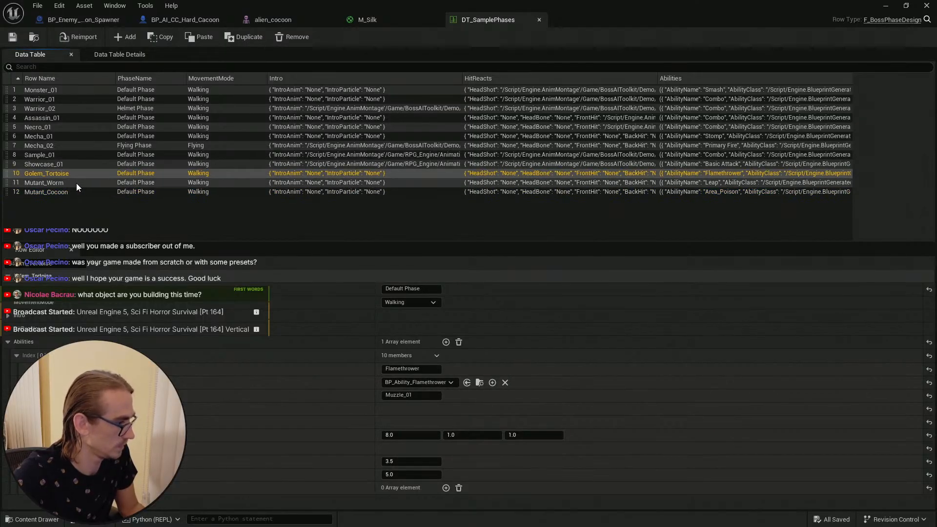
pyautogui.click(54, 179)
pyautogui.click(61, 167)
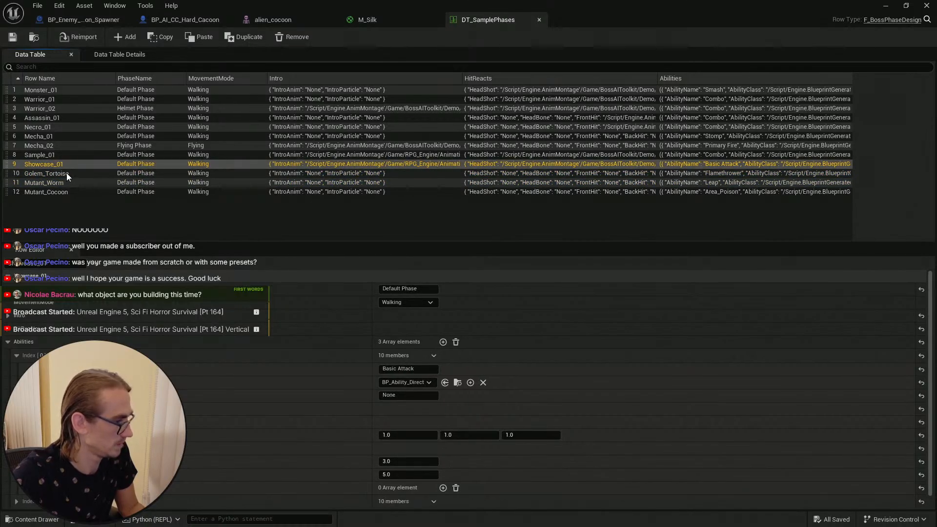
pyautogui.click(16, 355)
pyautogui.click(16, 369)
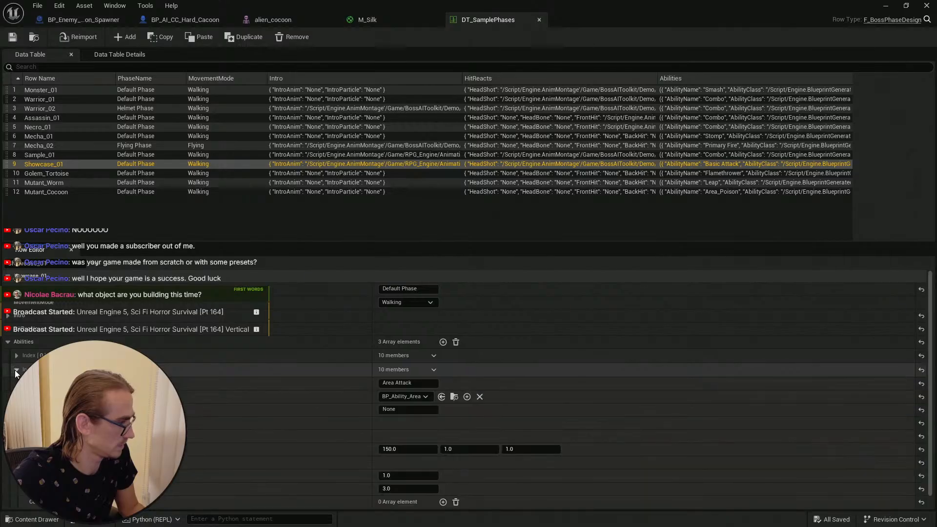
pyautogui.scroll(-1, 566, 420)
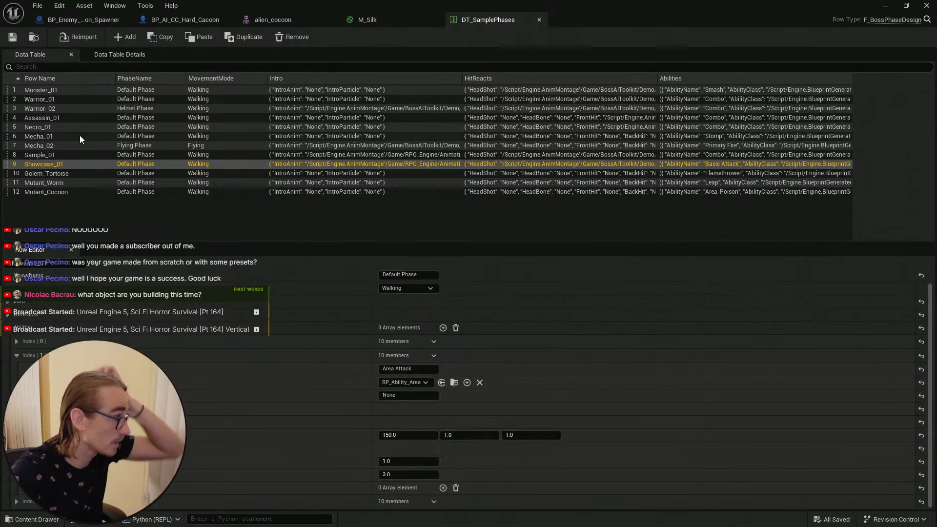
pyautogui.click(70, 192)
pyautogui.click(16, 356)
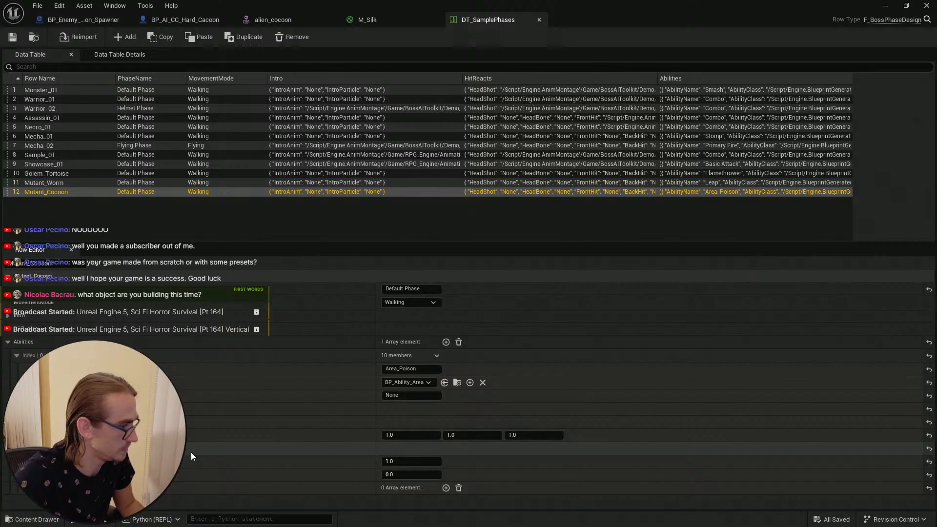
# Step: Set the Area_Poison ability's first X value to 150 and save the table
pyautogui.click(408, 434)
pyautogui.write('150')
pyautogui.press('Return')
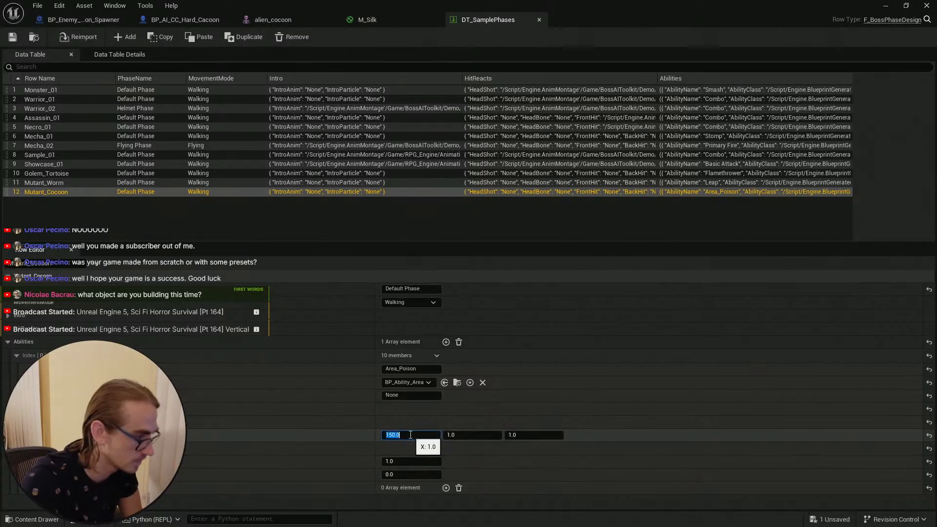
pyautogui.click(13, 36)
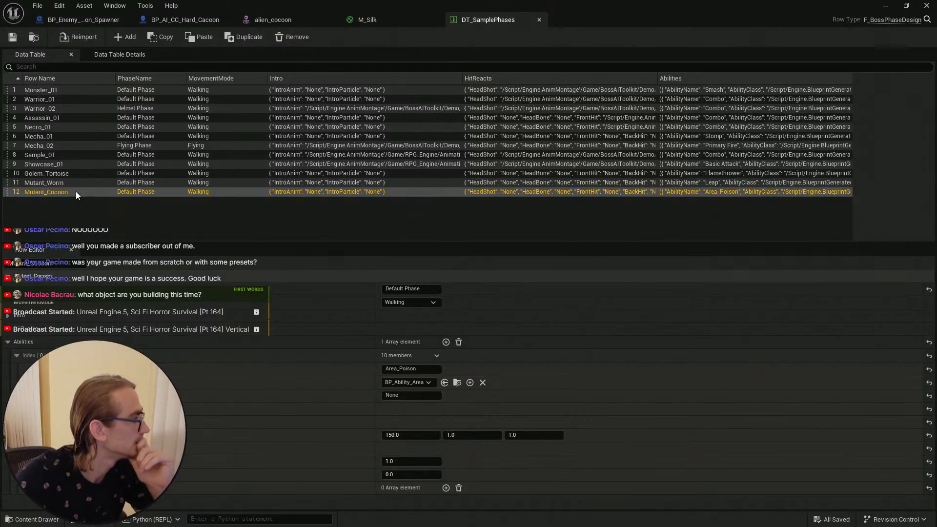
# Step: Check Showcase_01's area attack again, then set Area_Poison's last numeric setting to 3 and save
pyautogui.click(72, 164)
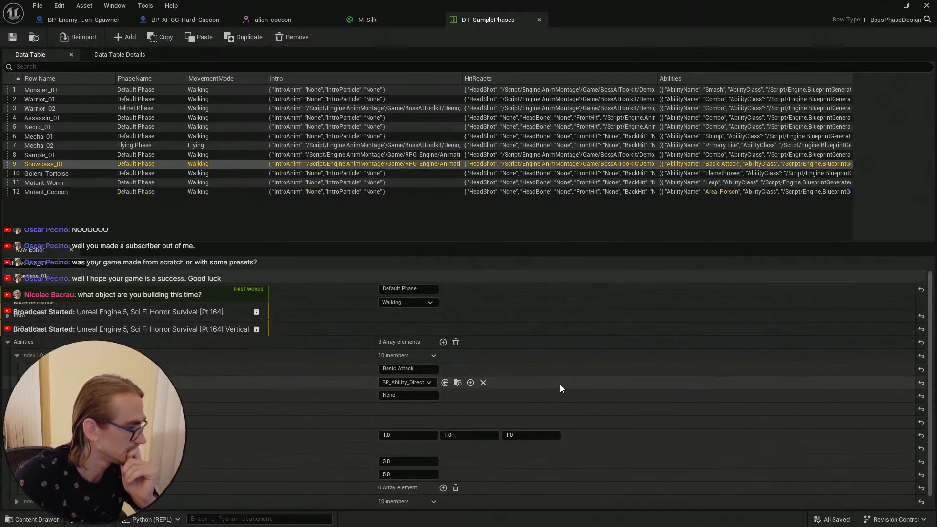
pyautogui.click(16, 355)
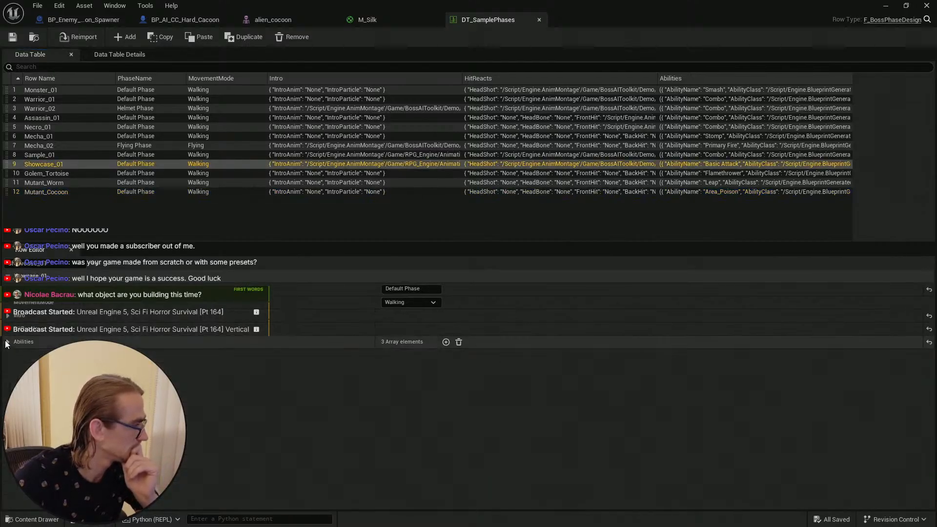
pyautogui.click(16, 370)
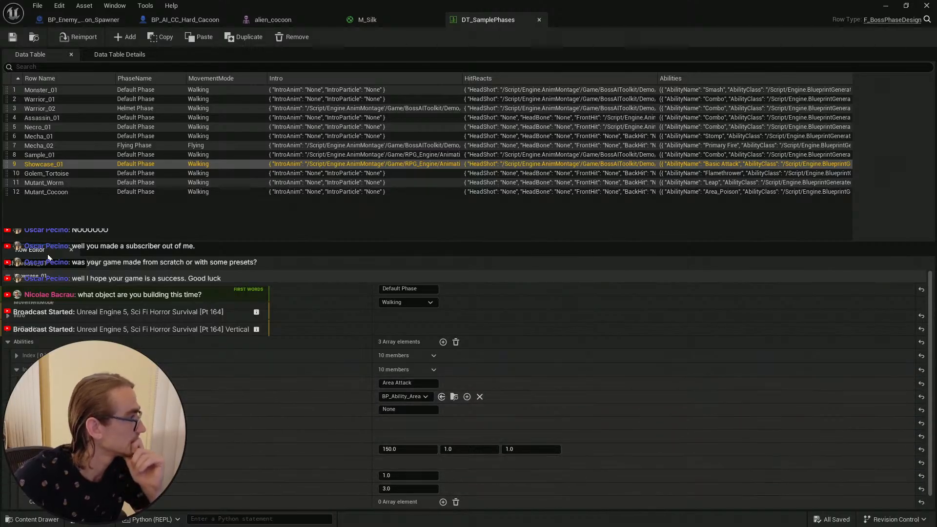
pyautogui.click(71, 194)
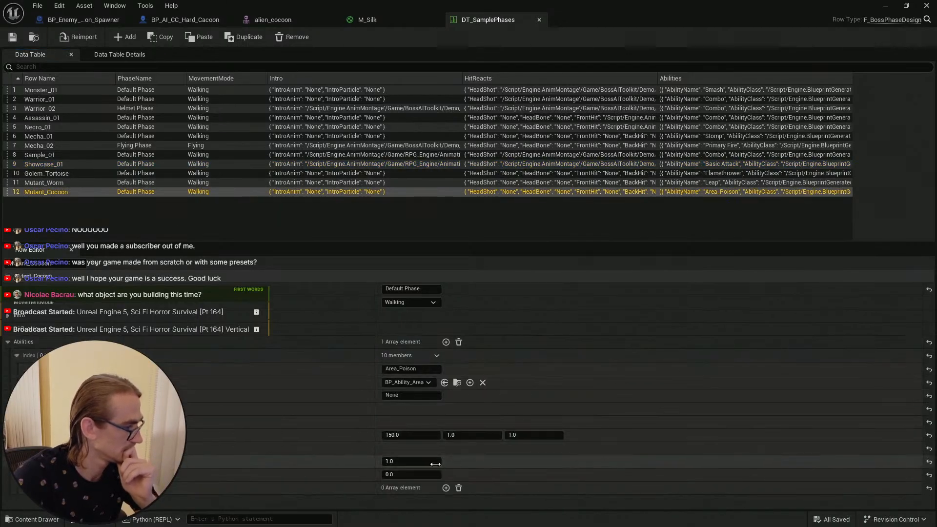
pyautogui.click(408, 477)
pyautogui.write('3')
pyautogui.press('Return')
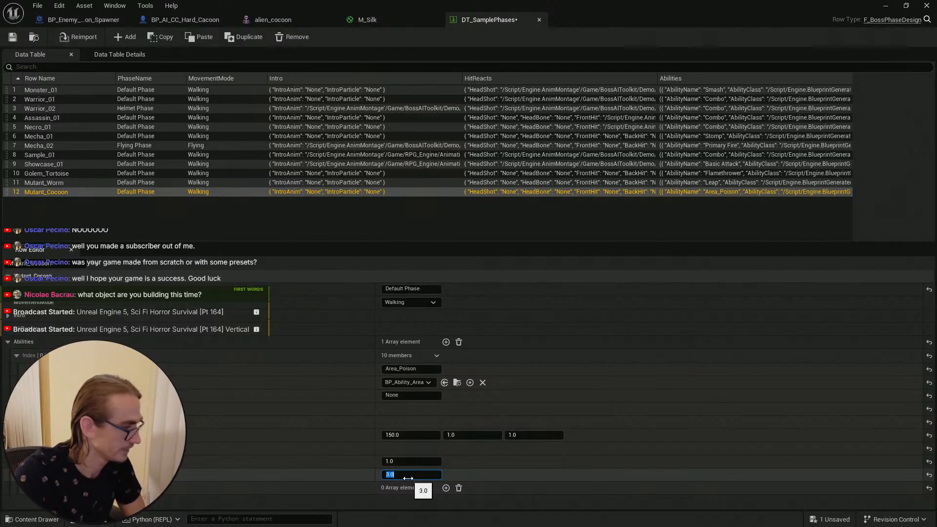
pyautogui.click(12, 37)
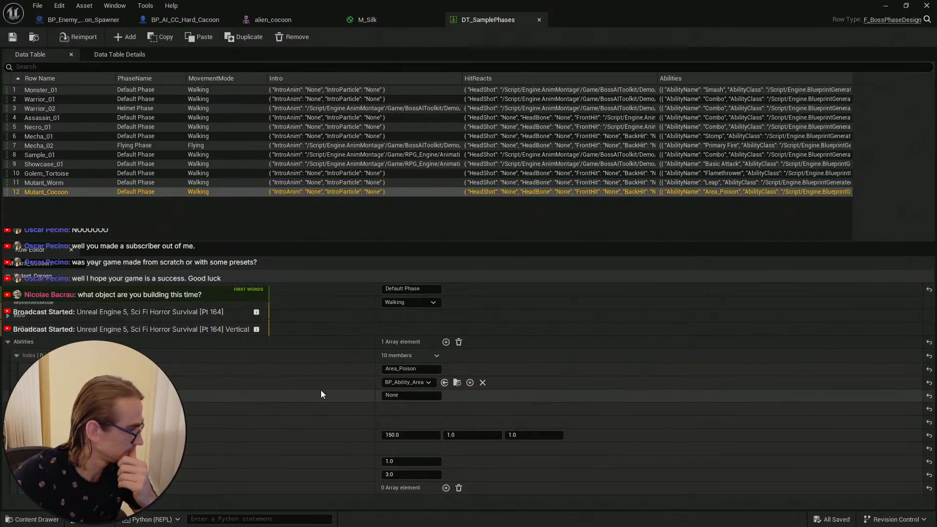
# Step: Examine the animation montage settings of the Mutant_Cocoon and Showcase_01 area abilities
pyautogui.click(25, 448)
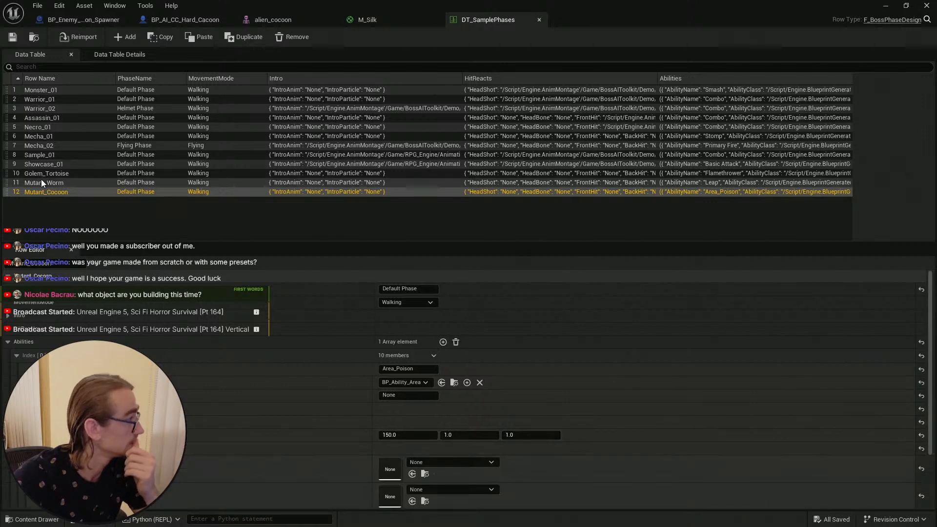
pyautogui.click(64, 164)
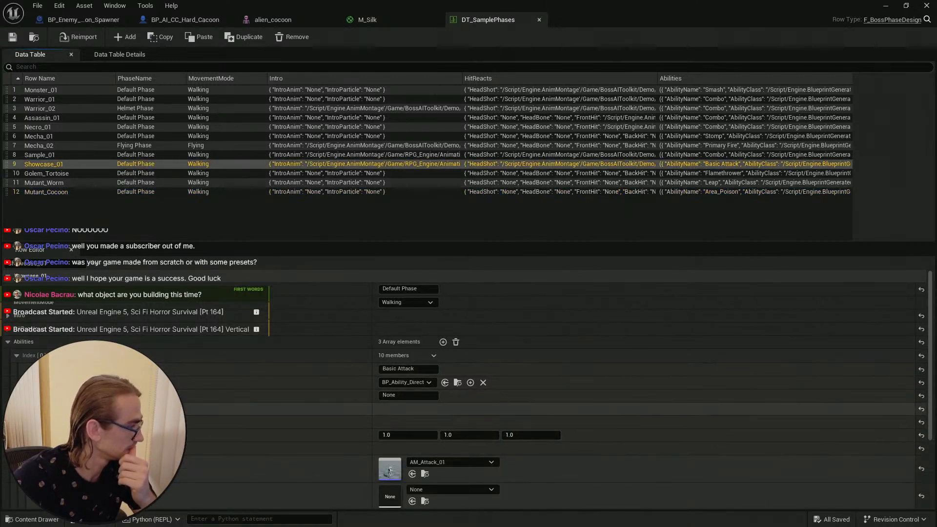
pyautogui.click(15, 358)
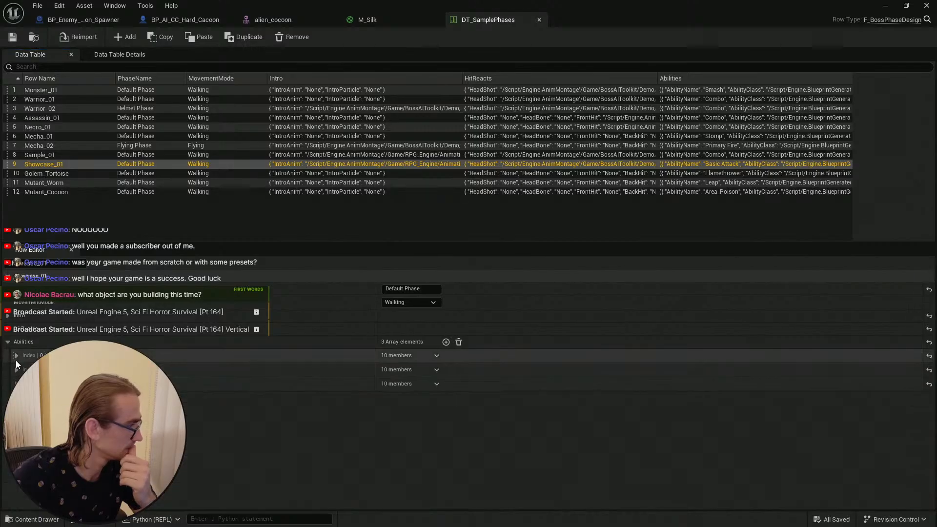
pyautogui.click(16, 370)
pyautogui.click(16, 370)
pyautogui.click(16, 370)
pyautogui.scroll(-1, 666, 447)
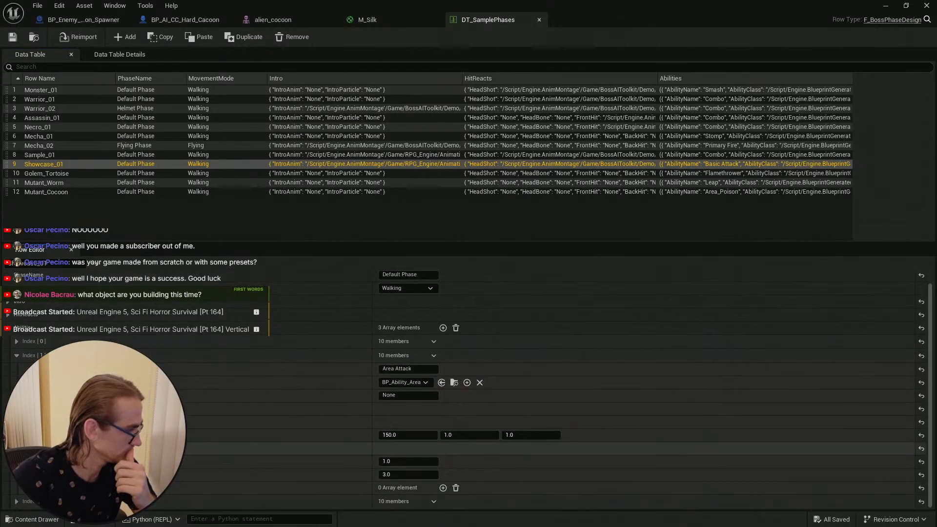
pyautogui.click(25, 448)
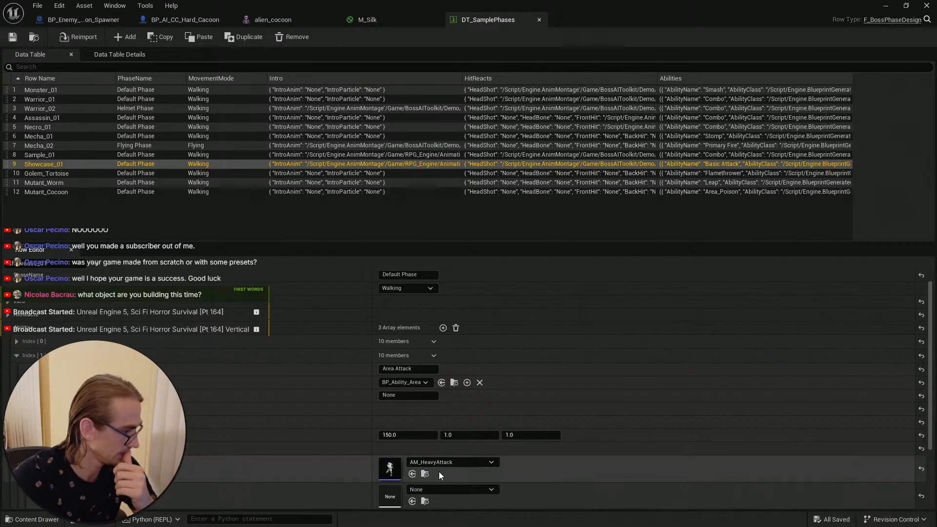
# Step: Open the AM_HeavyAttack montage and inspect the timing of its Damage, Move and Combo notifies
pyautogui.click(425, 474)
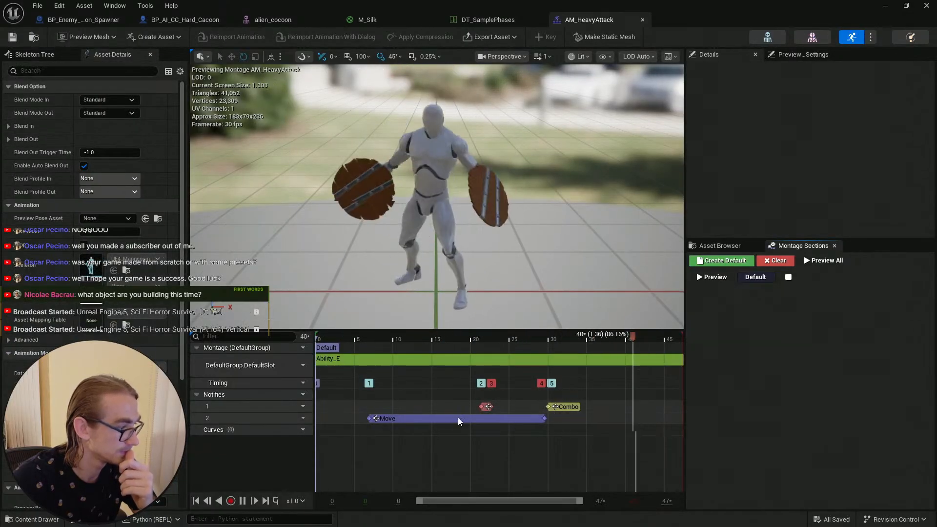
pyautogui.click(430, 419)
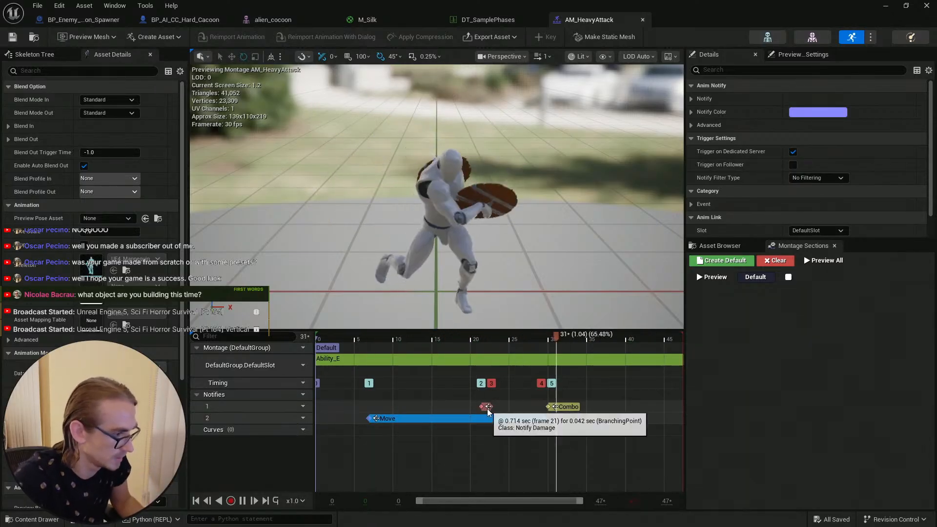
pyautogui.scroll(5, 488, 412)
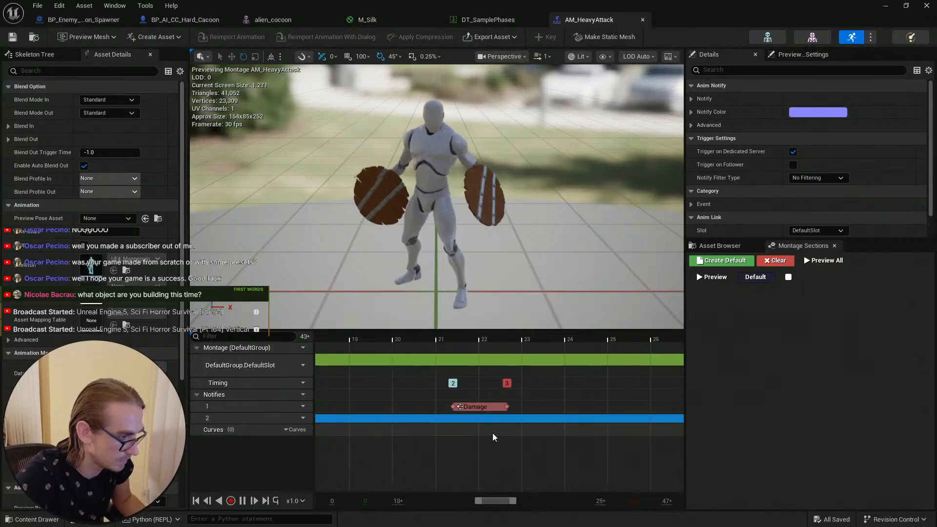
pyautogui.scroll(-5, 493, 436)
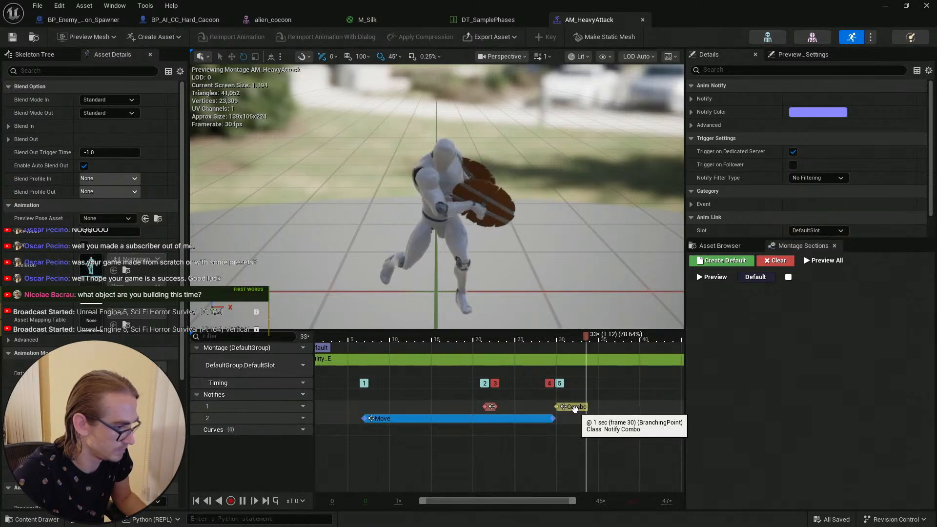
pyautogui.keyDown('ctrl'); pyautogui.scroll(8, 546, 411); pyautogui.keyUp('ctrl')
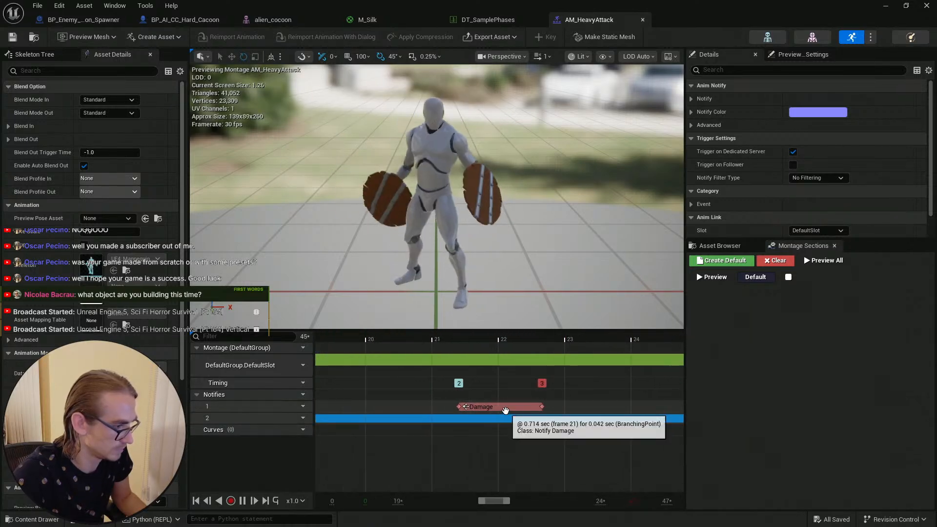
pyautogui.click(505, 408)
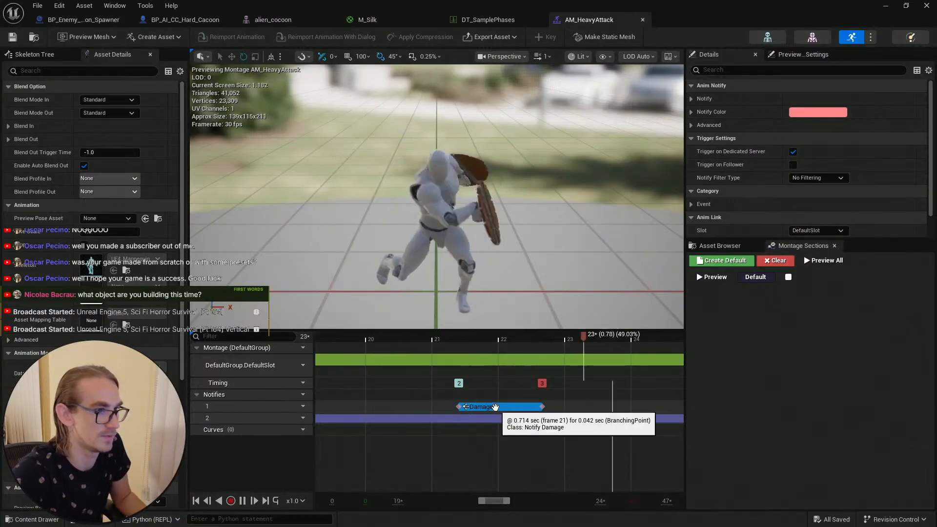
pyautogui.keyDown('ctrl'); pyautogui.scroll(-3, 477, 421); pyautogui.keyUp('ctrl')
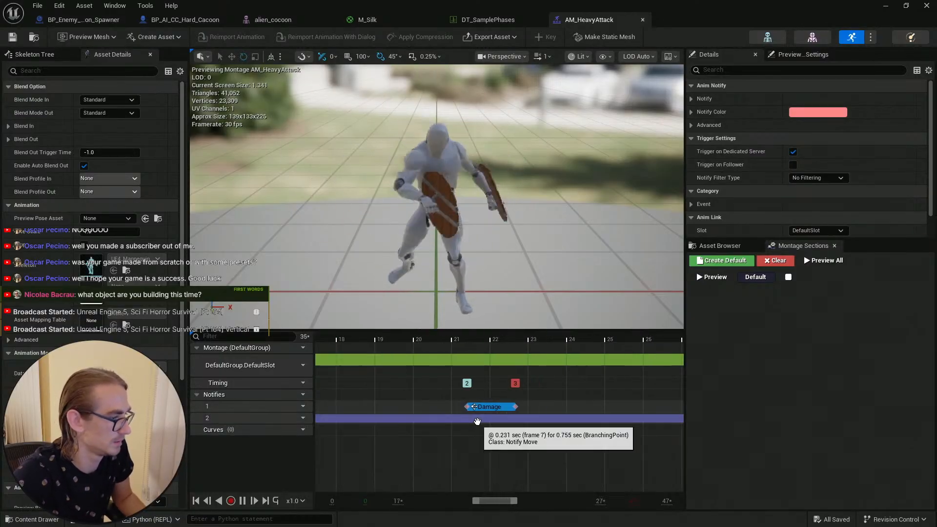
pyautogui.keyDown('ctrl'); pyautogui.scroll(1, 482, 426); pyautogui.keyUp('ctrl')
pyautogui.keyDown('ctrl'); pyautogui.scroll(-4, 490, 429); pyautogui.keyUp('ctrl')
pyautogui.keyDown('ctrl'); pyautogui.scroll(2, 493, 430); pyautogui.keyUp('ctrl')
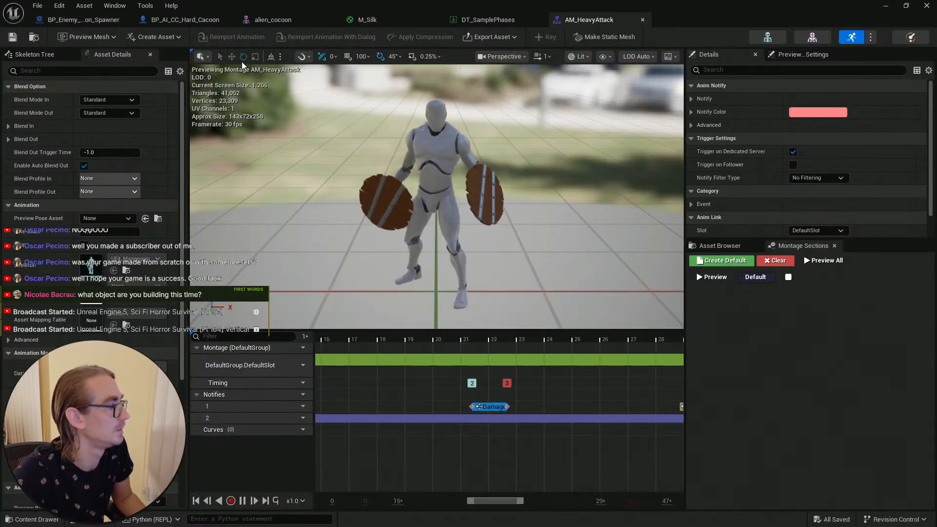
pyautogui.keyDown('ctrl'); pyautogui.scroll(-2, 522, 405); pyautogui.keyUp('ctrl')
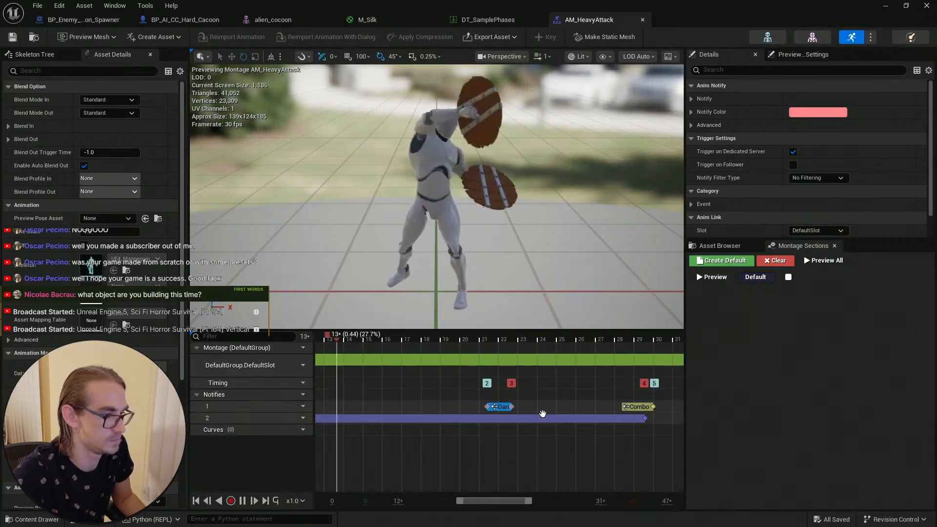
pyautogui.click(541, 418)
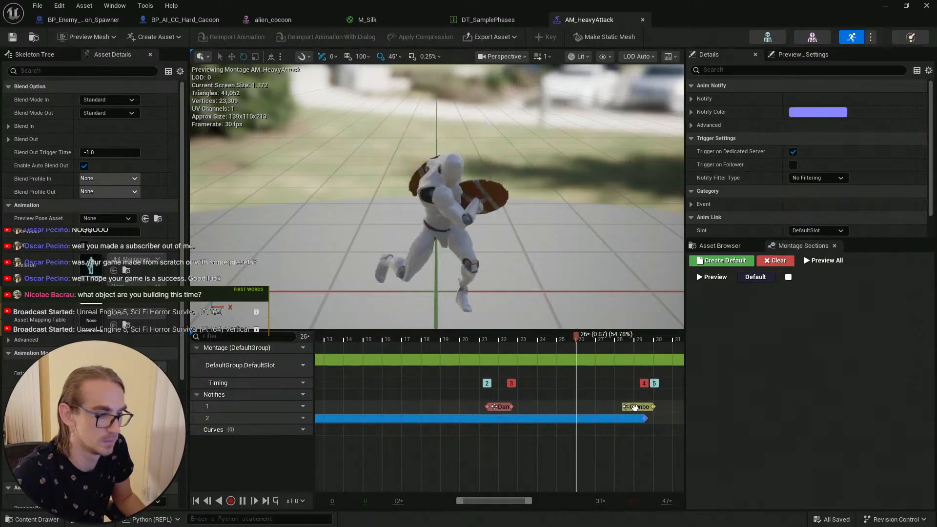
pyautogui.click(635, 408)
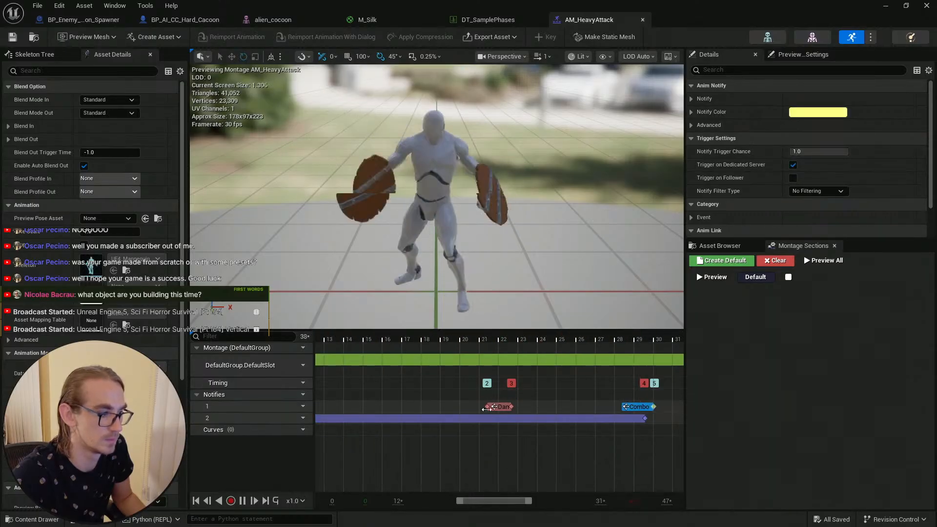
pyautogui.click(502, 406)
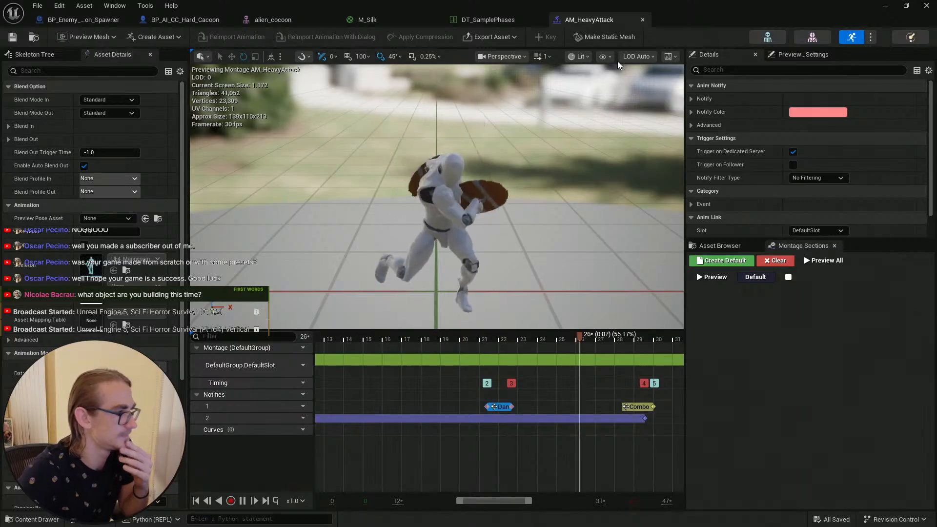
pyautogui.click(485, 21)
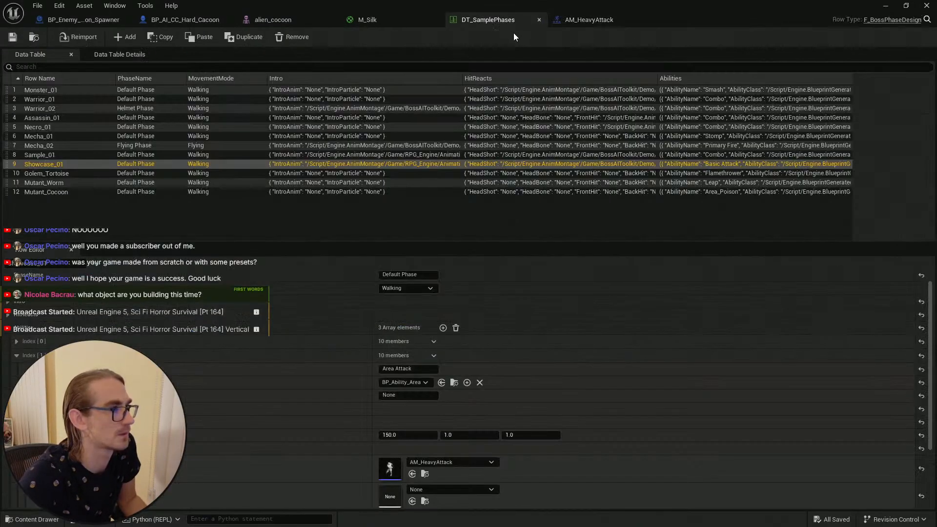
pyautogui.click(289, 22)
pyautogui.click(165, 19)
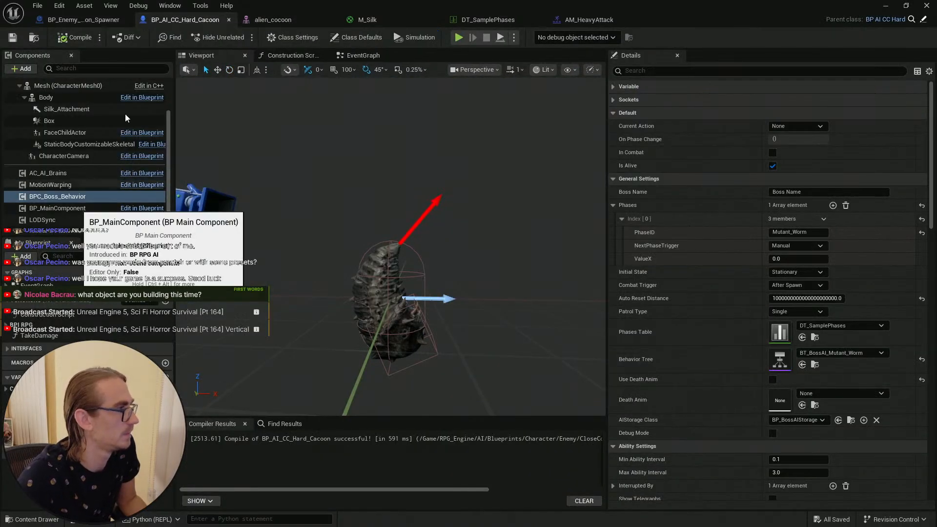
pyautogui.click(81, 19)
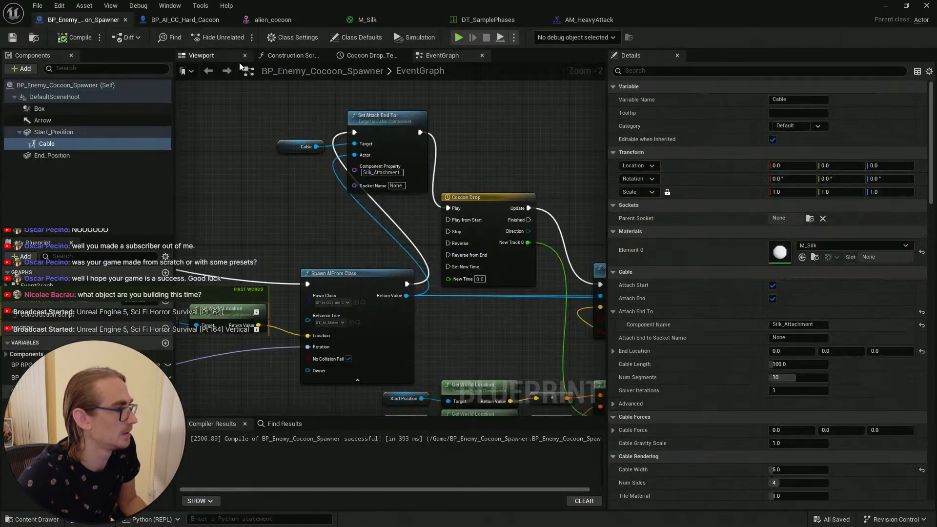
pyautogui.click(890, 6)
# Step: Create an animation montage from the alien_cocoon_Anim sequence in the Alien_Cocoon folder and open it
pyautogui.click(32, 519)
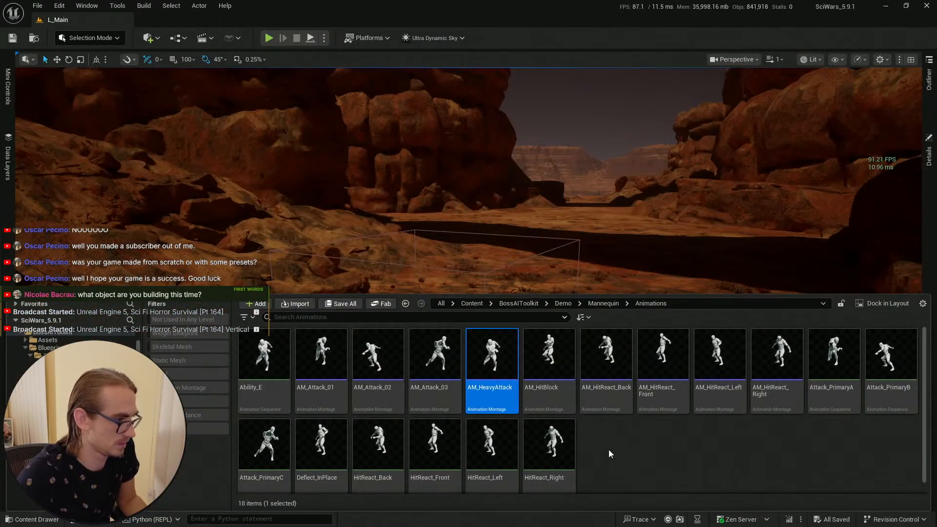
pyautogui.click(406, 304)
pyautogui.click(406, 303)
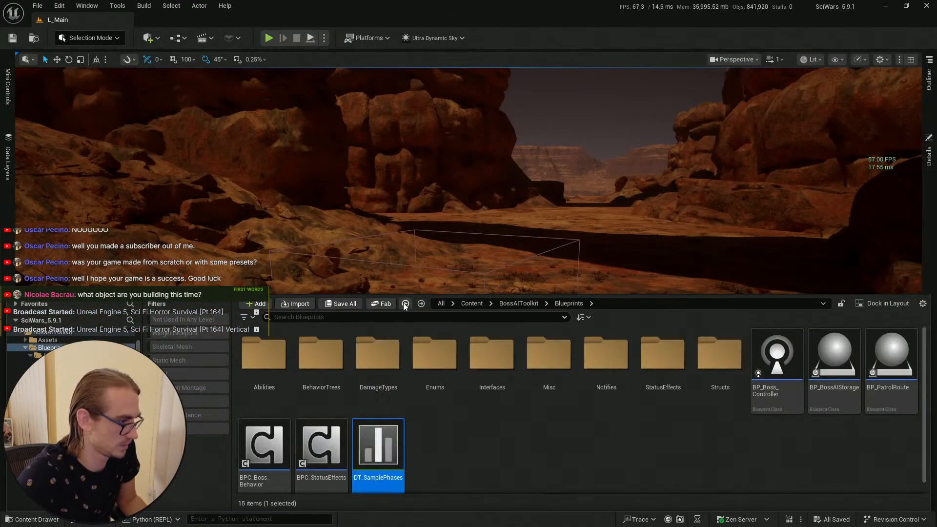
pyautogui.click(405, 303)
pyautogui.click(394, 430)
pyautogui.click(378, 371)
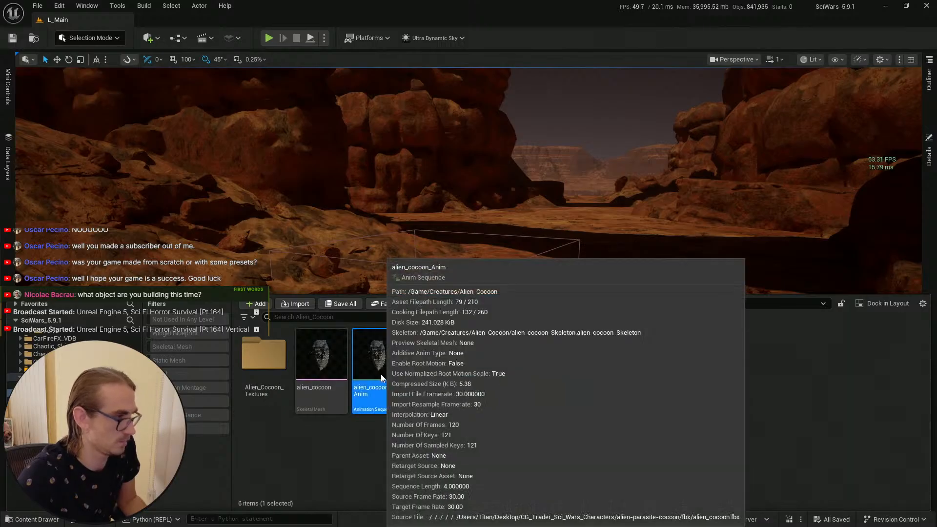
pyautogui.rightClick(380, 373)
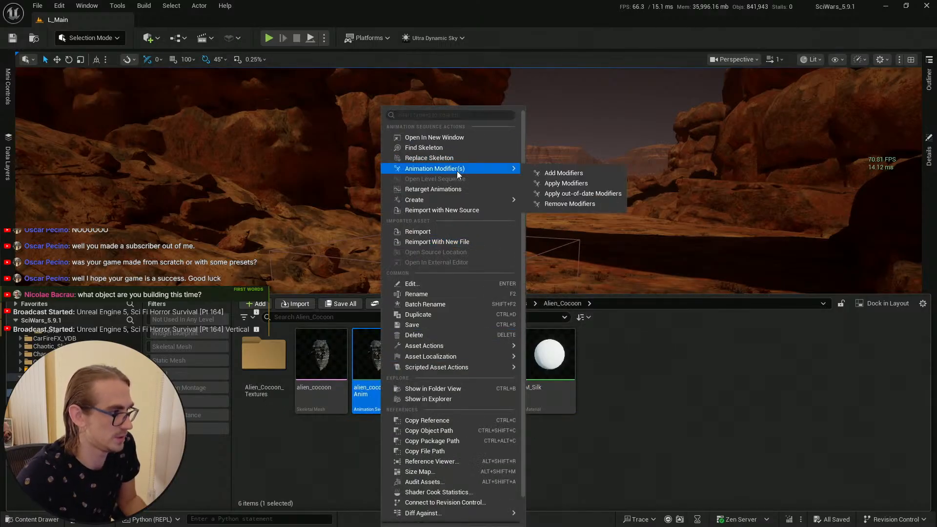
pyautogui.moveTo(460, 200)
pyautogui.click(578, 214)
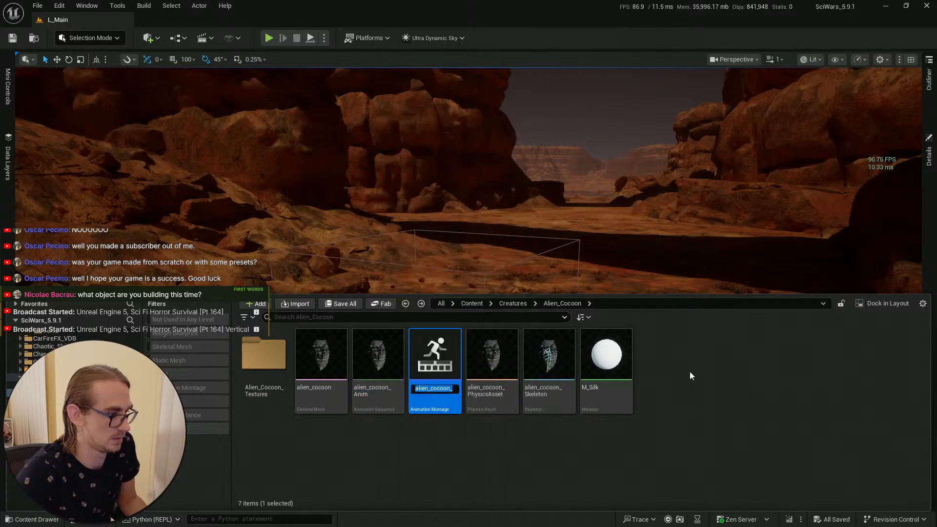
pyautogui.press('Return')
pyautogui.doubleClick(440, 363)
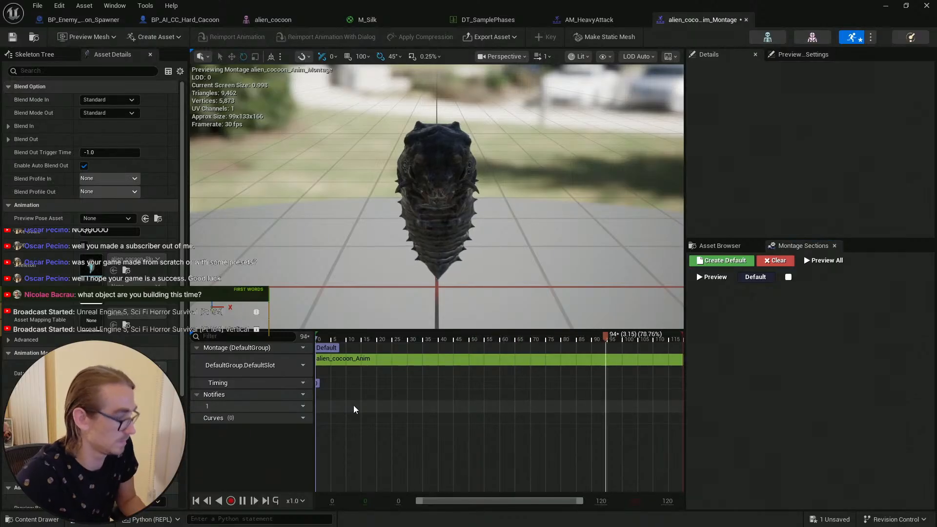
# Step: Copy the Damage notify from AM_HeavyAttack and paste it into the alien cocoon montage's notify track
pyautogui.click(588, 20)
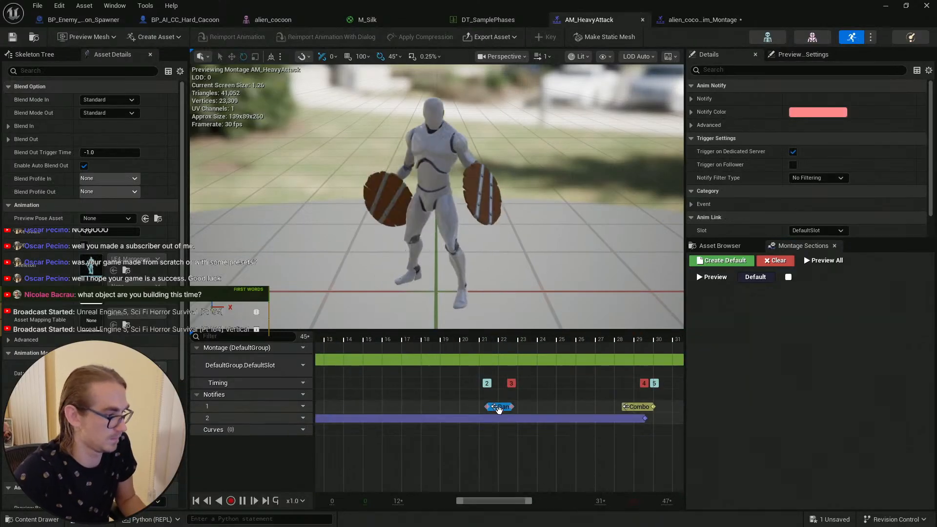
pyautogui.rightClick(499, 407)
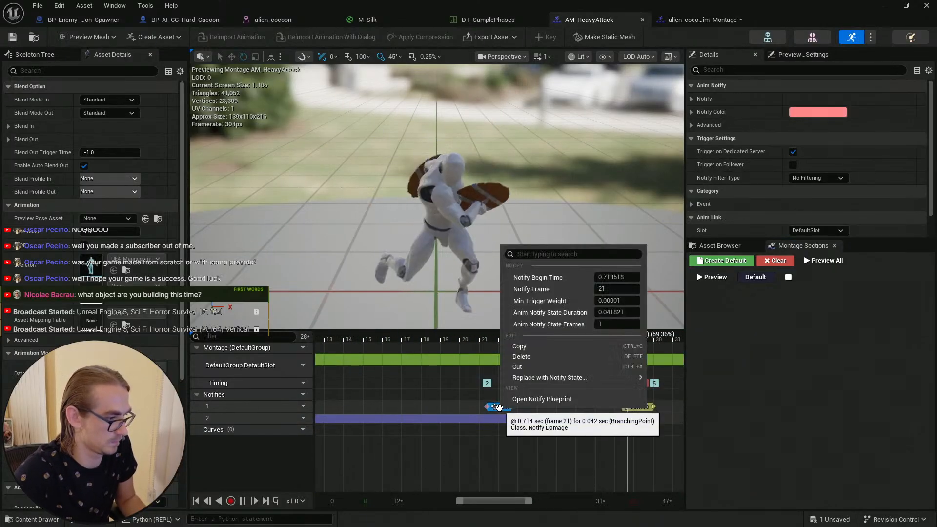
pyautogui.click(538, 347)
pyautogui.click(698, 19)
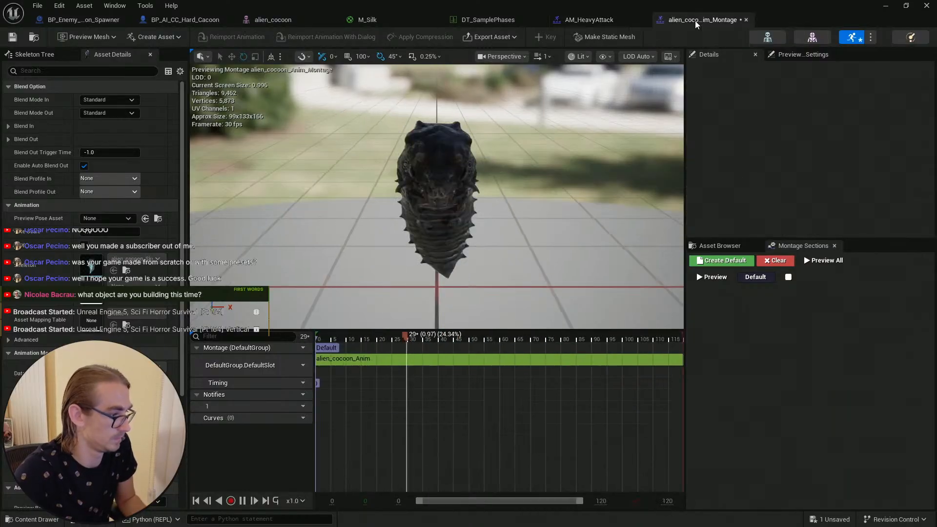
pyautogui.rightClick(460, 408)
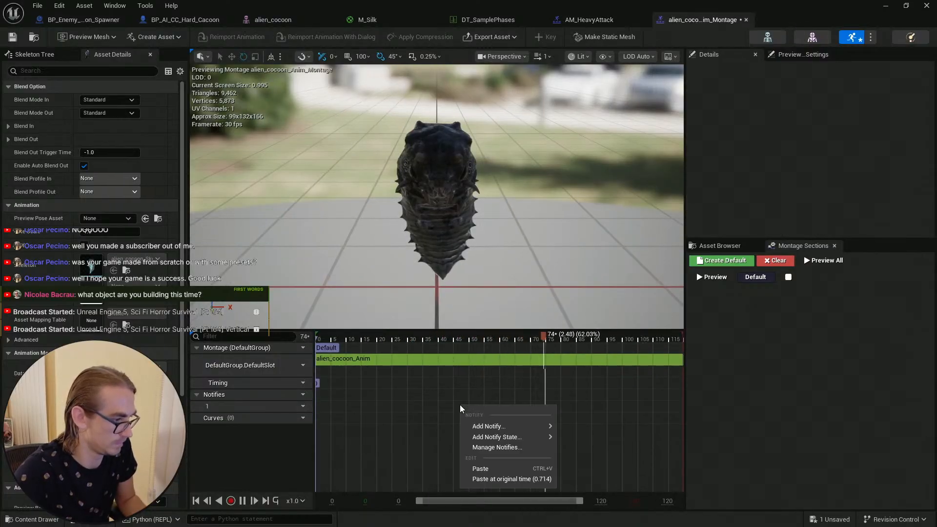
pyautogui.click(495, 470)
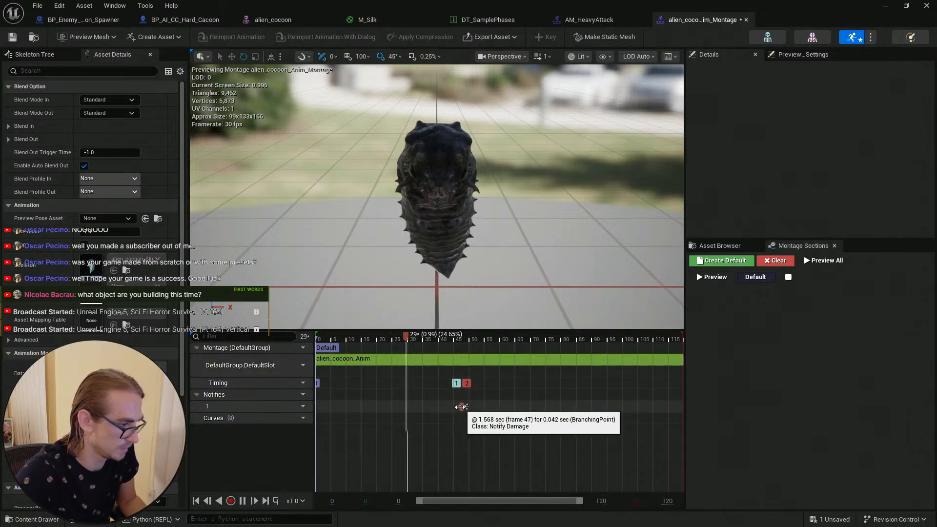
# Step: Move the pasted Damage notify to start at frame 0, shorten it to end at frame 30, and save the montage
pyautogui.moveTo(460, 406); pyautogui.dragTo(521, 406)
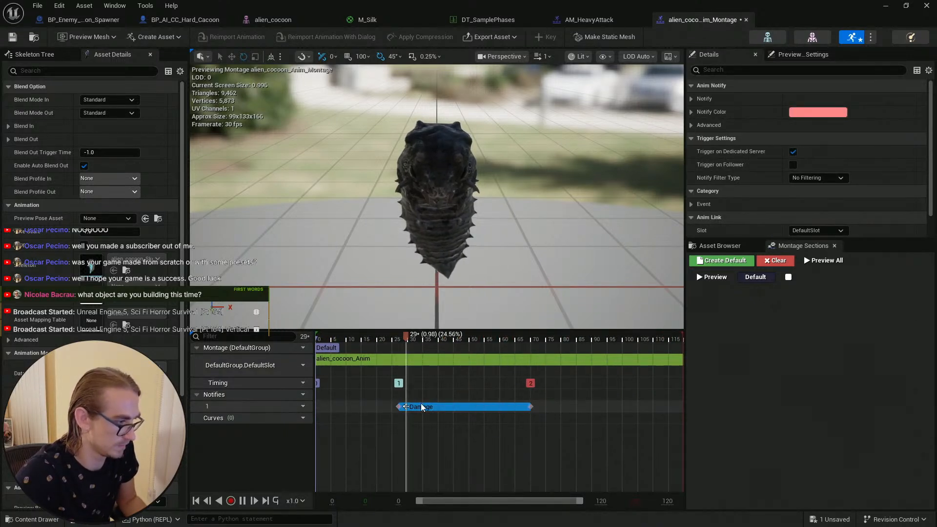
pyautogui.moveTo(337, 339); pyautogui.dragTo(311, 339)
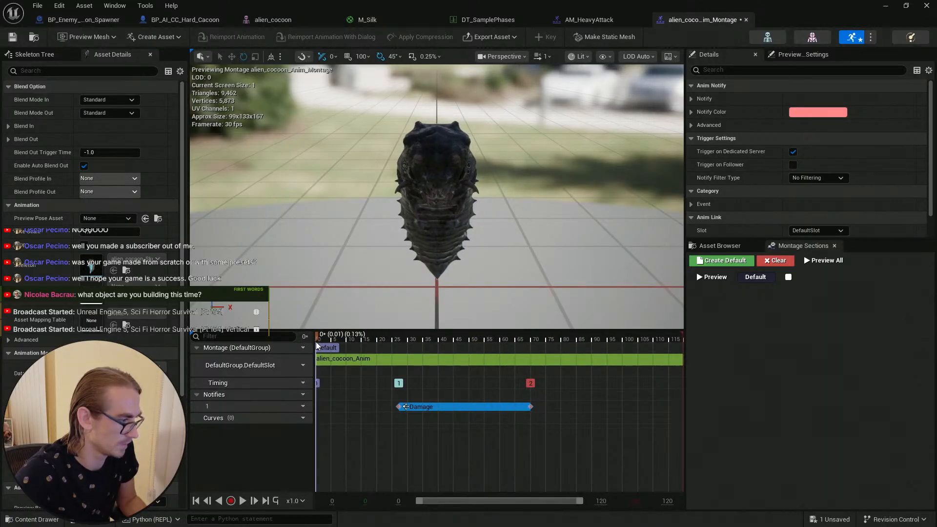
pyautogui.click(424, 406)
pyautogui.press('Delete')
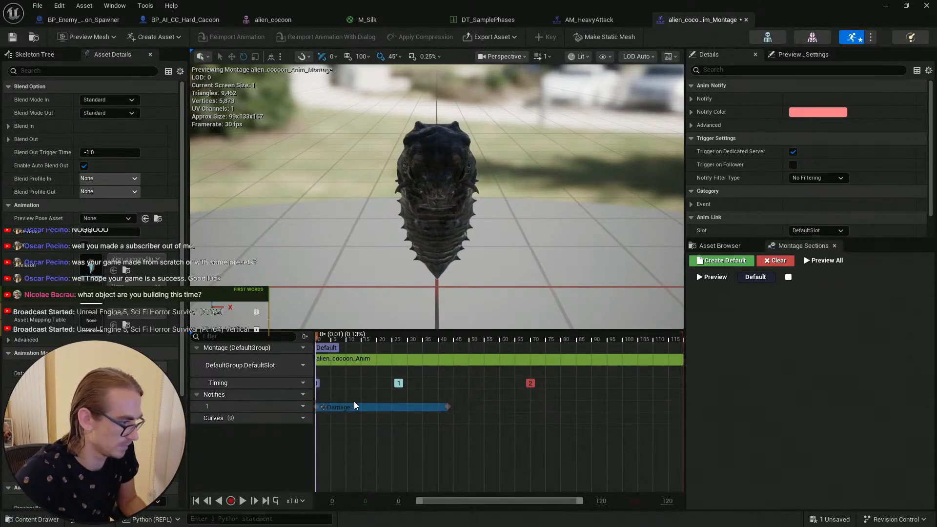
pyautogui.moveTo(353, 403); pyautogui.dragTo(352, 404)
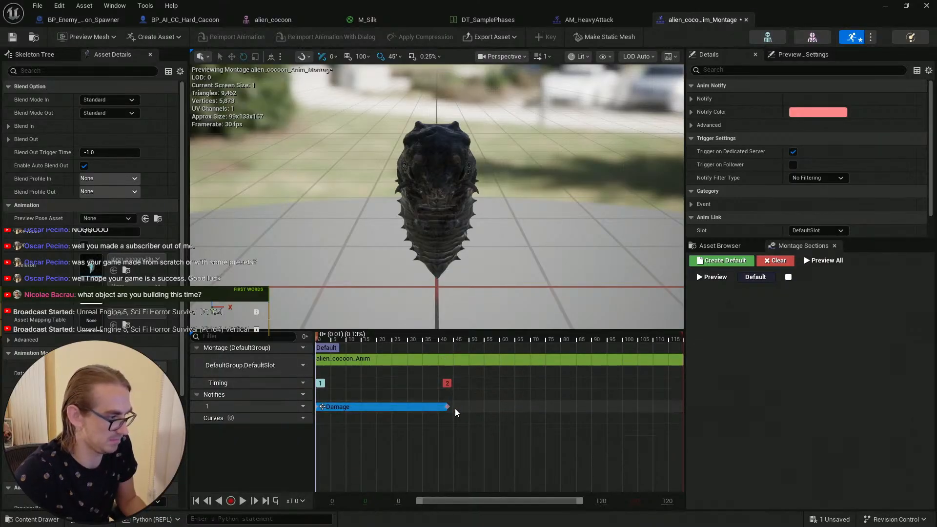
pyautogui.moveTo(379, 342); pyautogui.dragTo(410, 349)
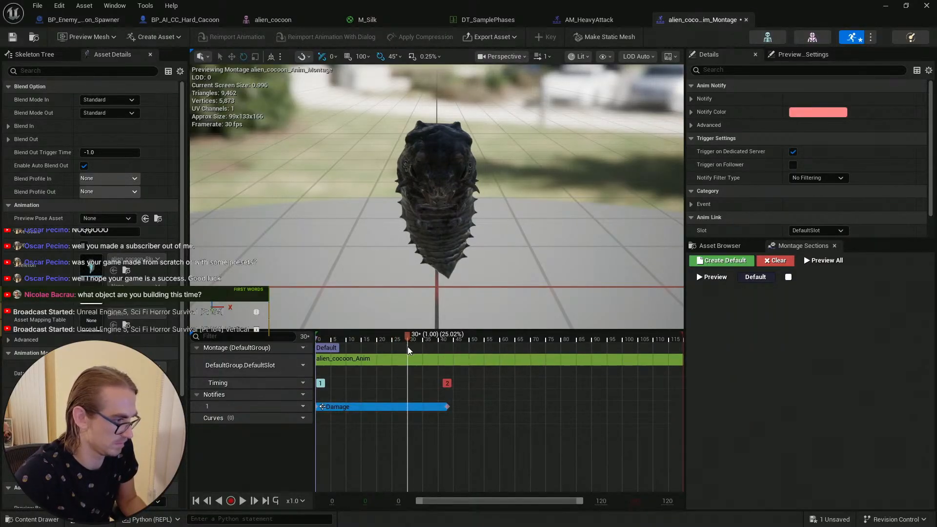
pyautogui.moveTo(447, 406); pyautogui.dragTo(409, 407)
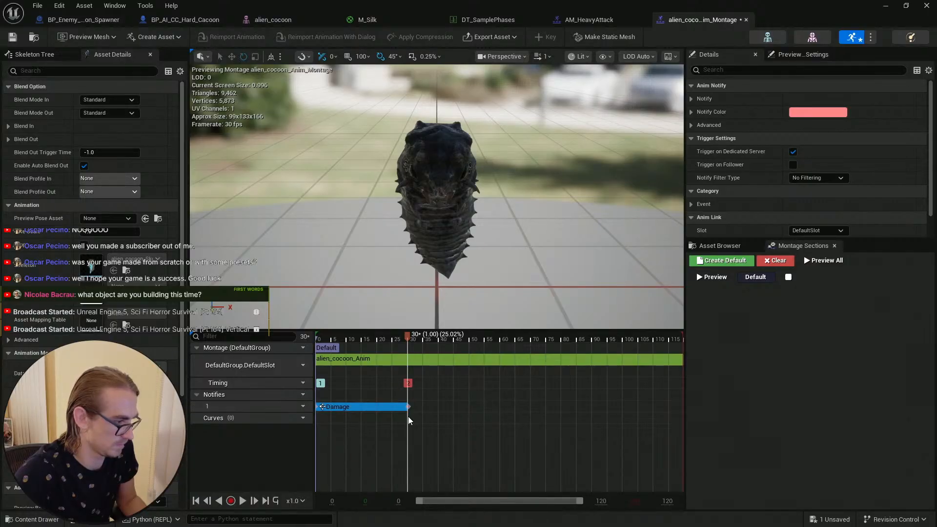
pyautogui.click(445, 422)
pyautogui.hotkey('ctrl', 's')
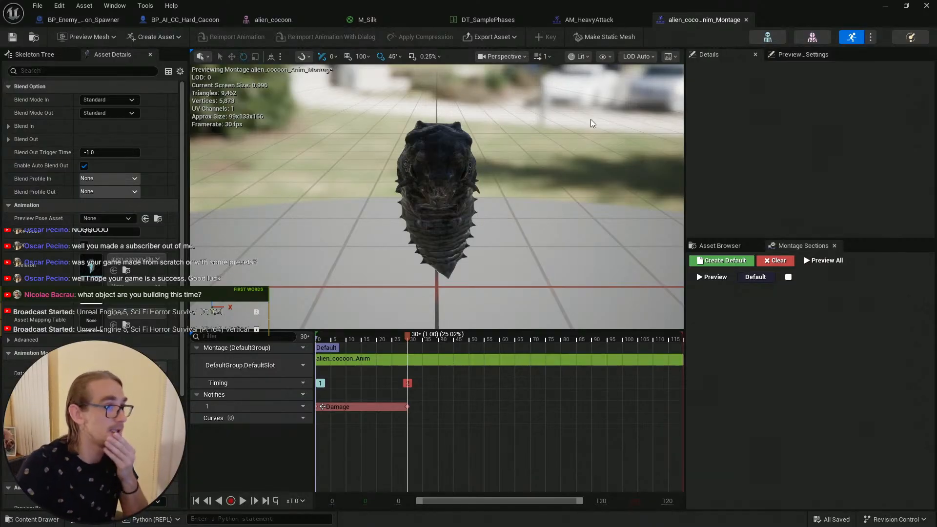
# Step: Assign alien_cocoon_Anim_Montage as the montage of the Mutant_Cocoon row's Area_Poison ability, comparing against the Showcase_01 row's ability
pyautogui.click(491, 22)
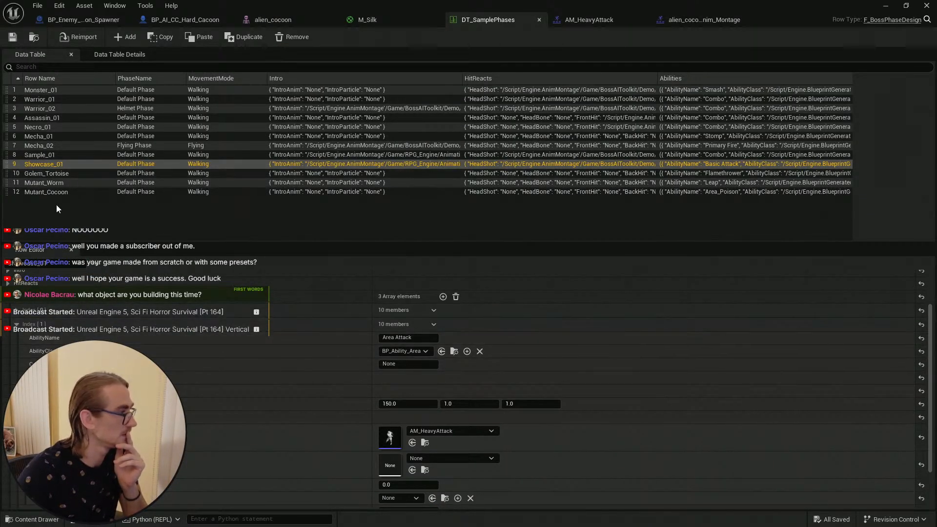
pyautogui.click(74, 192)
pyautogui.click(16, 355)
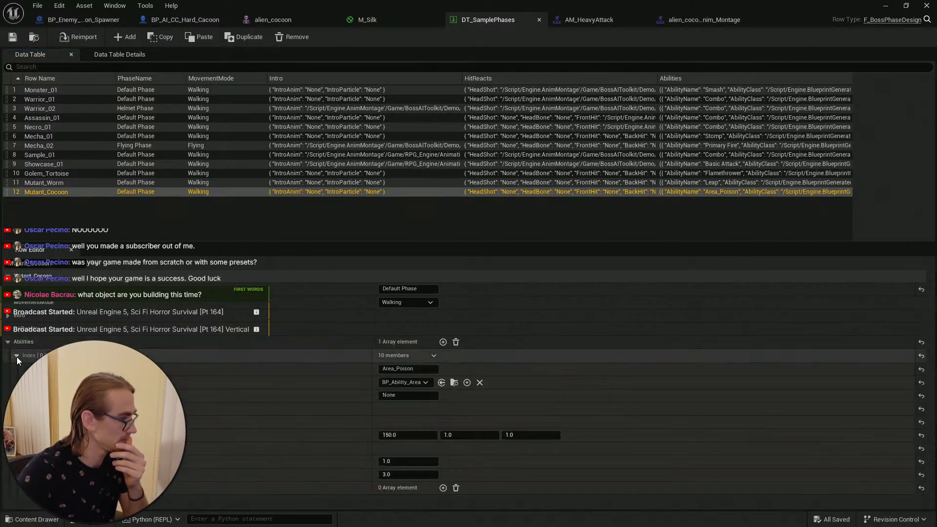
pyautogui.click(24, 449)
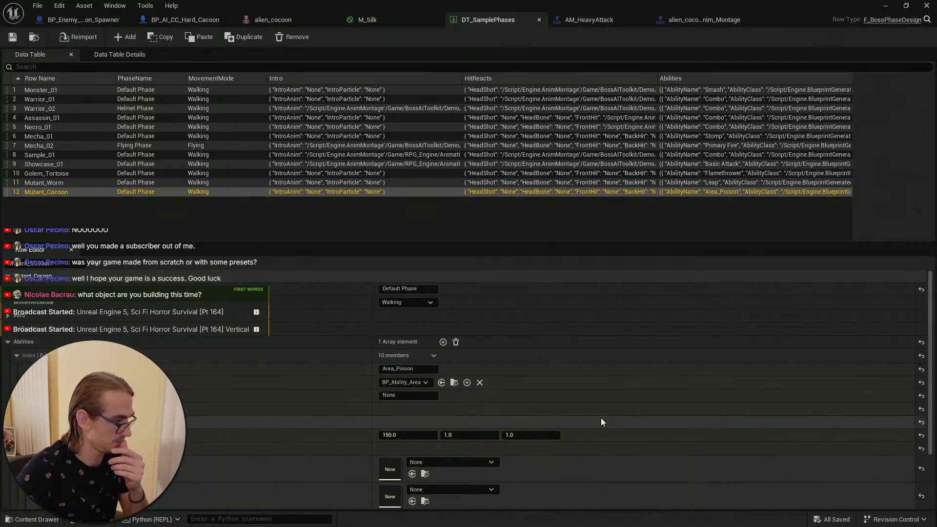
pyautogui.scroll(-3, 526, 433)
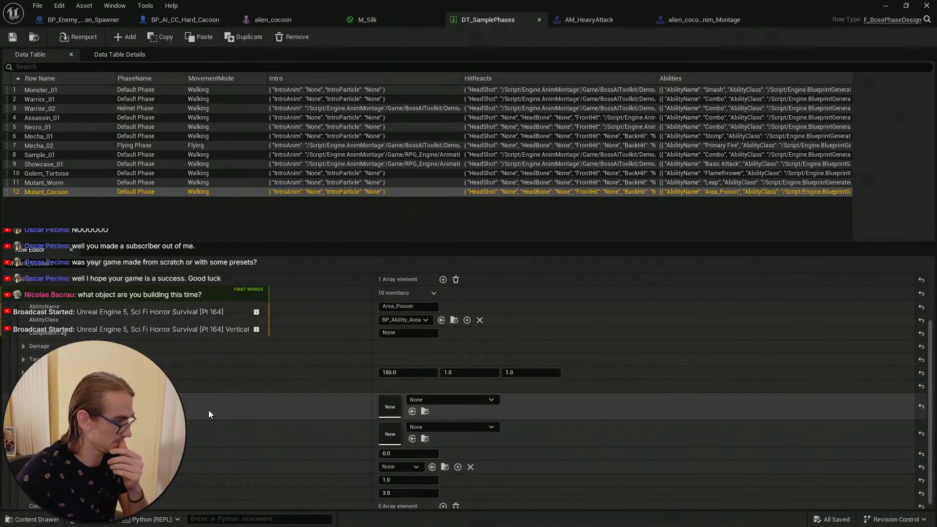
pyautogui.click(473, 401)
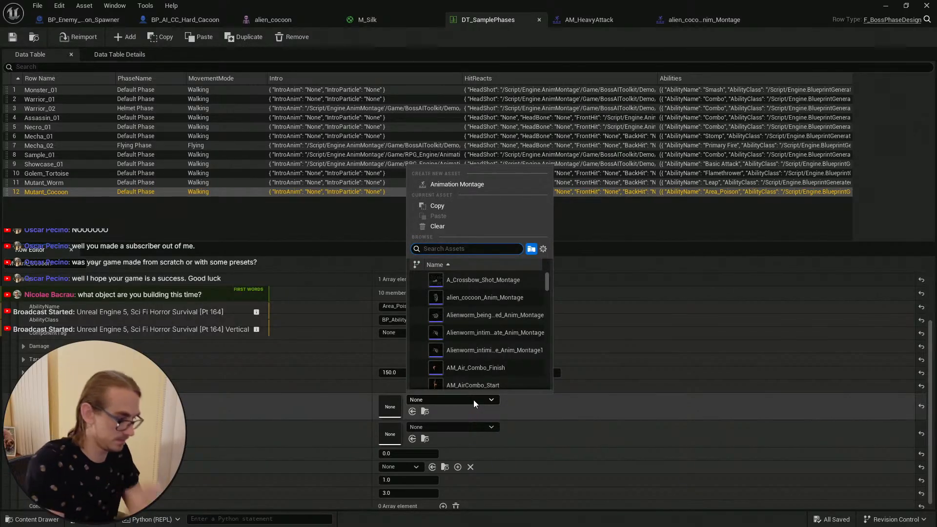
pyautogui.write('cocoo')
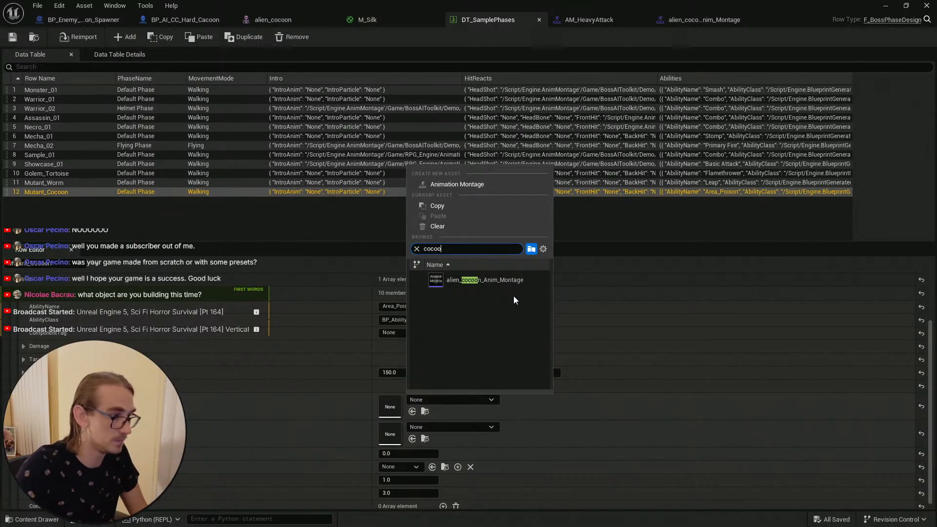
pyautogui.click(517, 282)
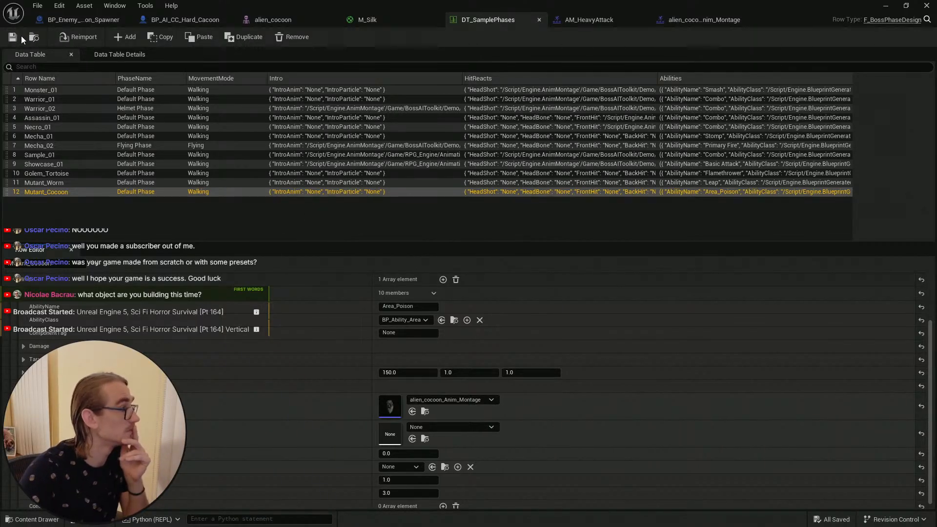
pyautogui.click(69, 164)
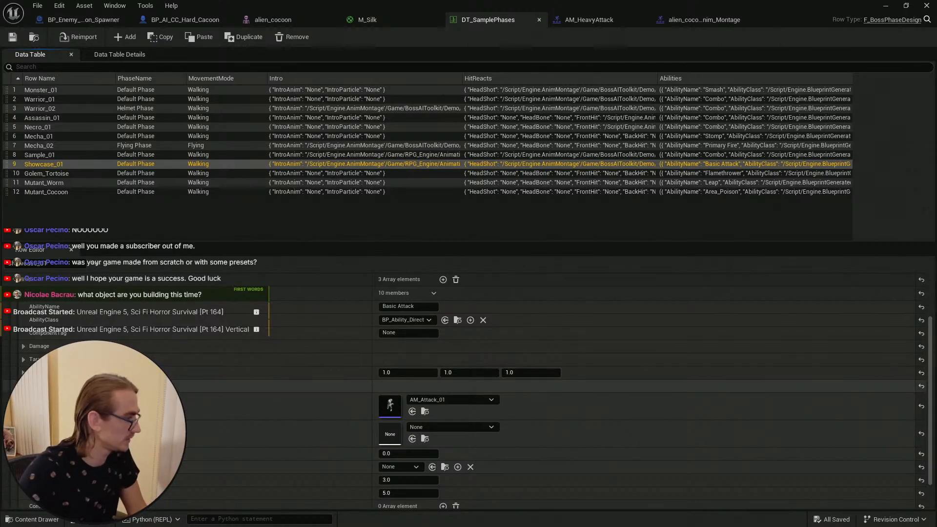
pyautogui.click(23, 386)
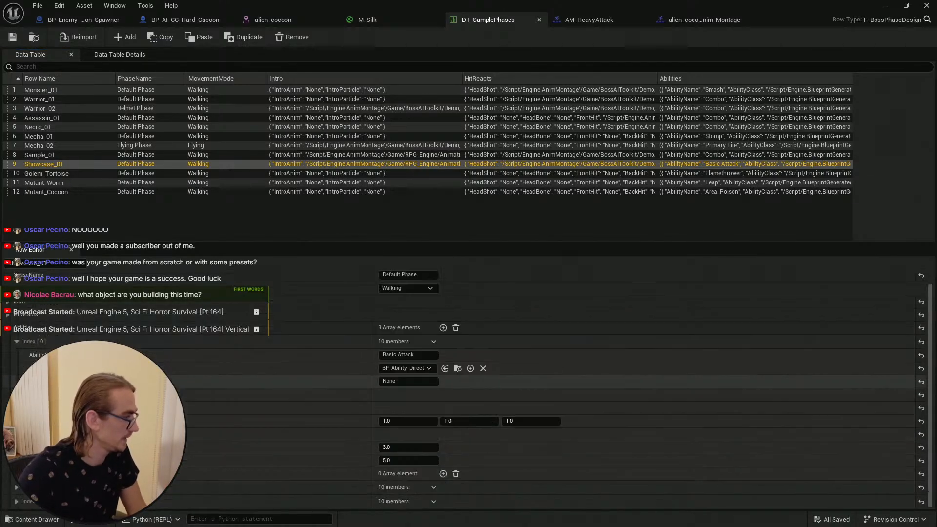
pyautogui.click(8, 331)
pyautogui.click(81, 192)
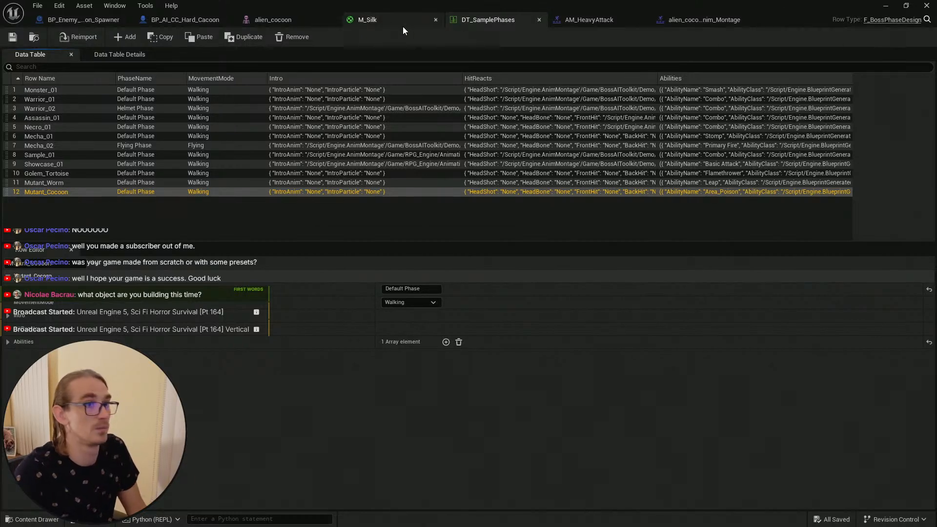
# Step: Switch to the level editor and save the current level and assets
pyautogui.click(882, 6)
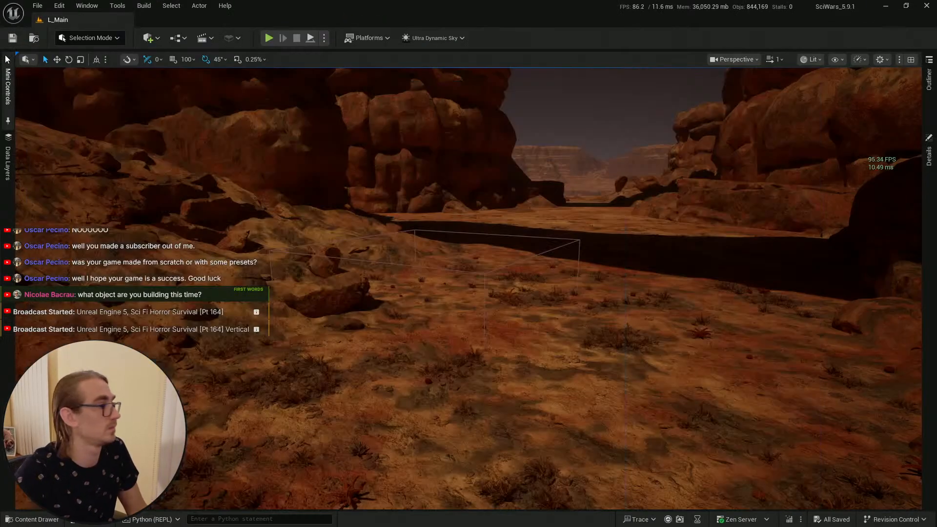
pyautogui.click(30, 520)
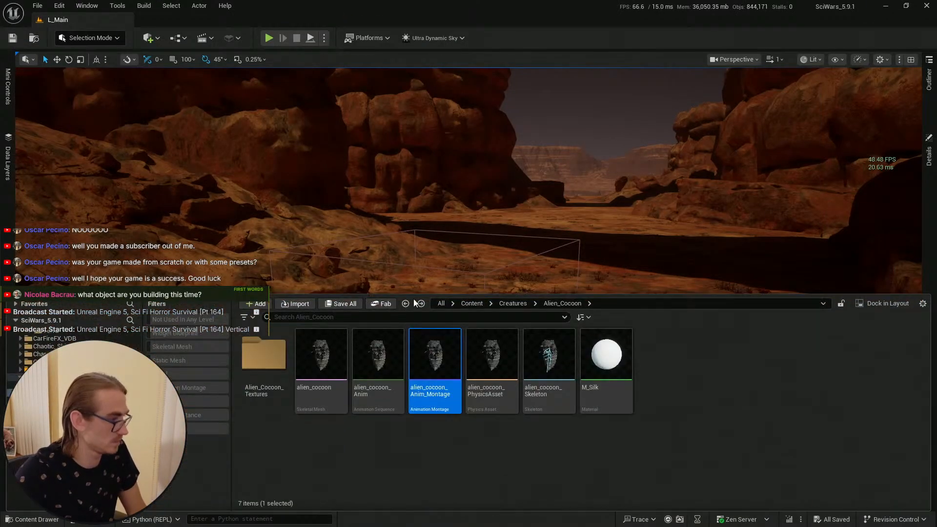
pyautogui.click(12, 39)
pyautogui.press('s')
pyautogui.moveTo(415, 470)
pyautogui.mouseDown(button='right')
pyautogui.moveTo(422, 488)
pyautogui.moveTo(415, 470)
pyautogui.mouseUp(button='right')
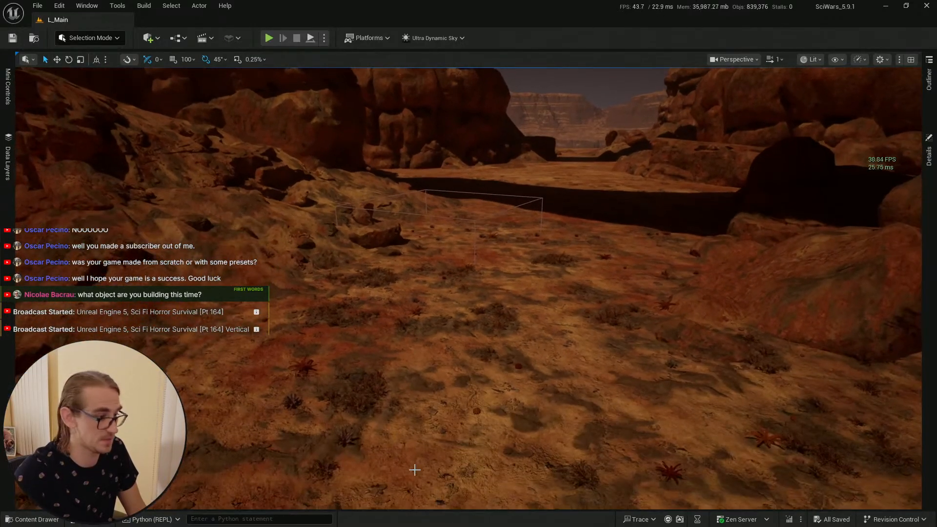
pyautogui.rightClick(415, 470)
pyautogui.click(492, 453)
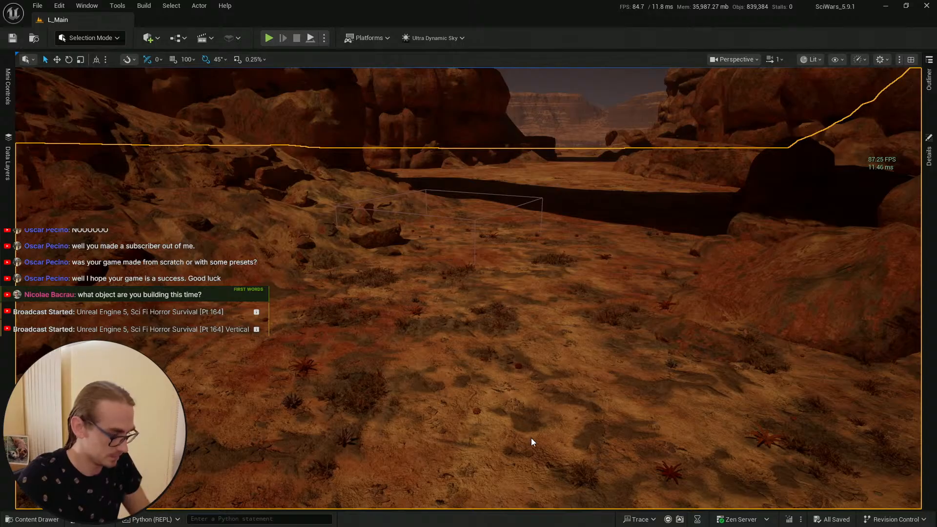
pyautogui.press('super')
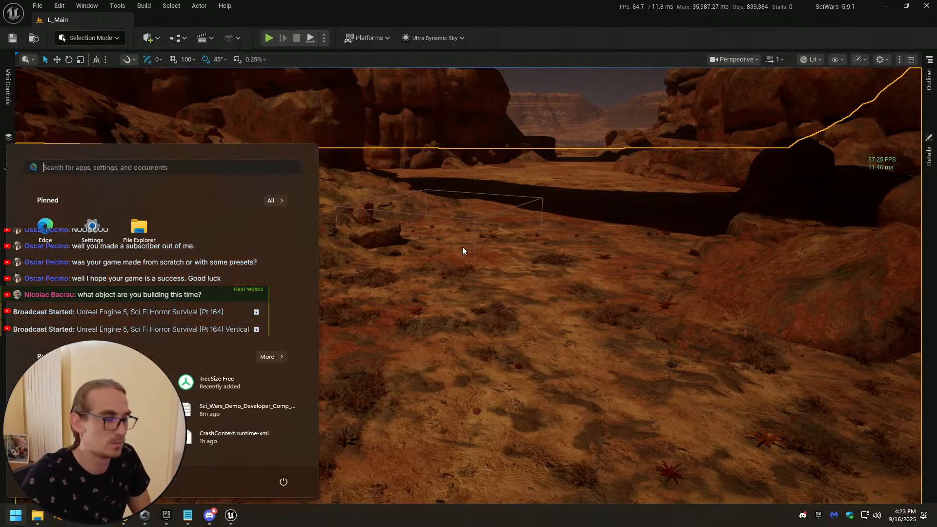
pyautogui.press('super')
# Step: Play the level and walk the character toward the cocoon boss to test it, then stop playing
pyautogui.click(269, 38)
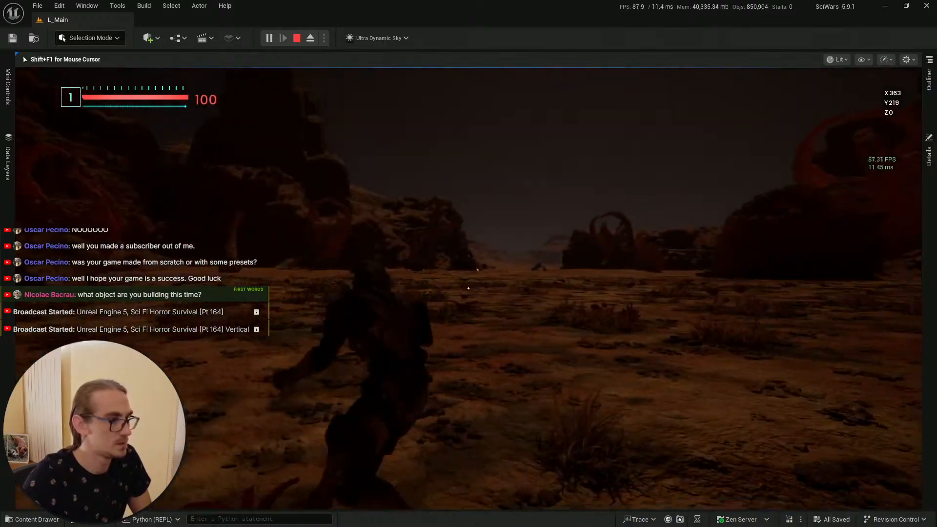
pyautogui.press('w')
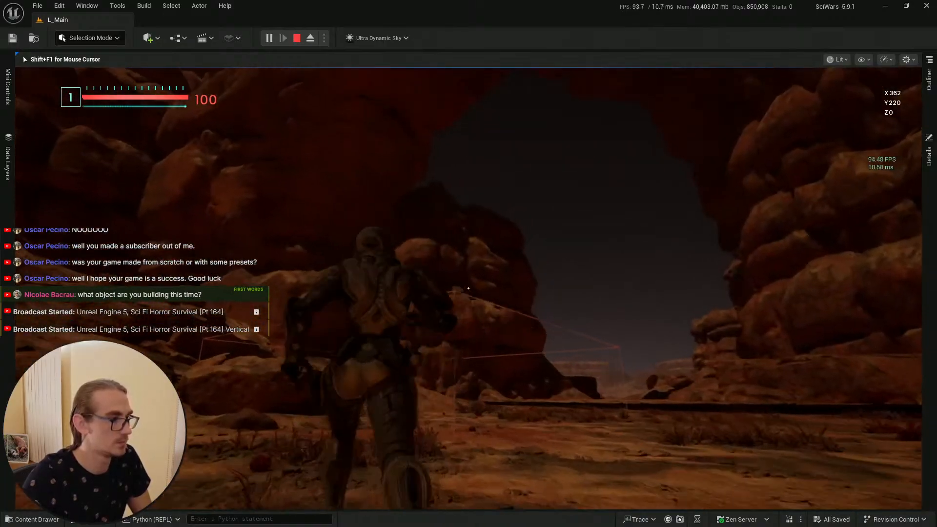
pyautogui.press('w')
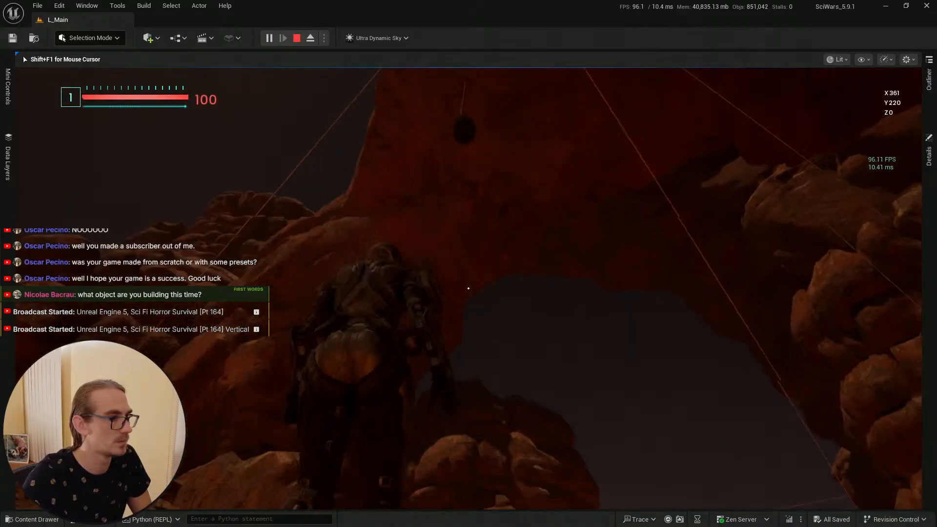
pyautogui.press('w')
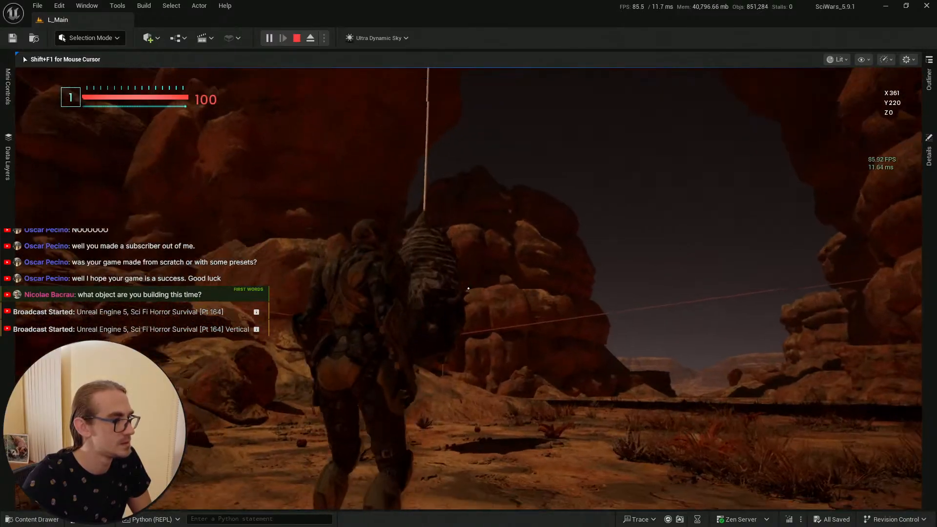
pyautogui.press('w')
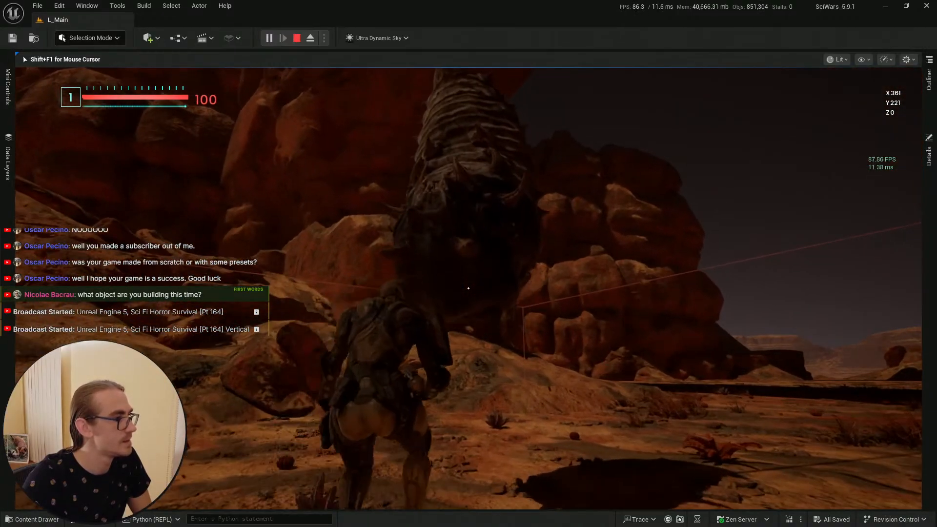
pyautogui.press('w')
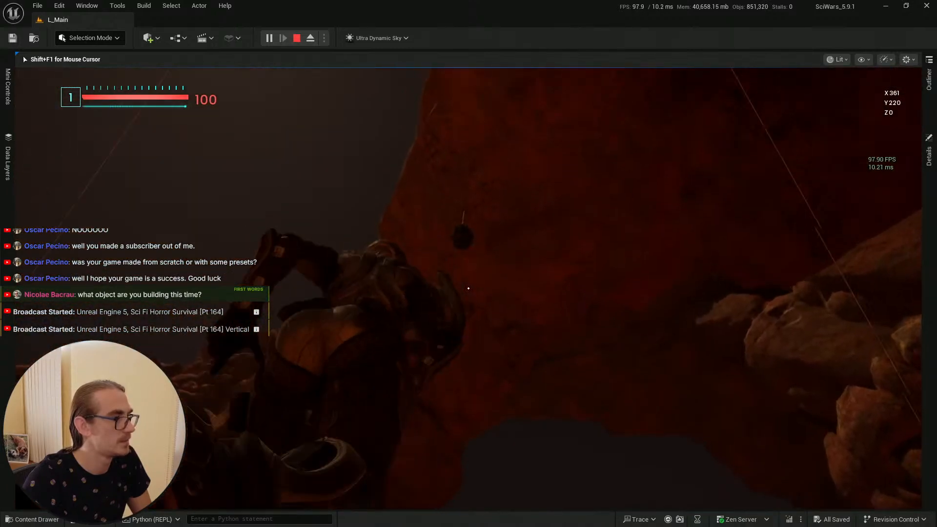
pyautogui.press('w')
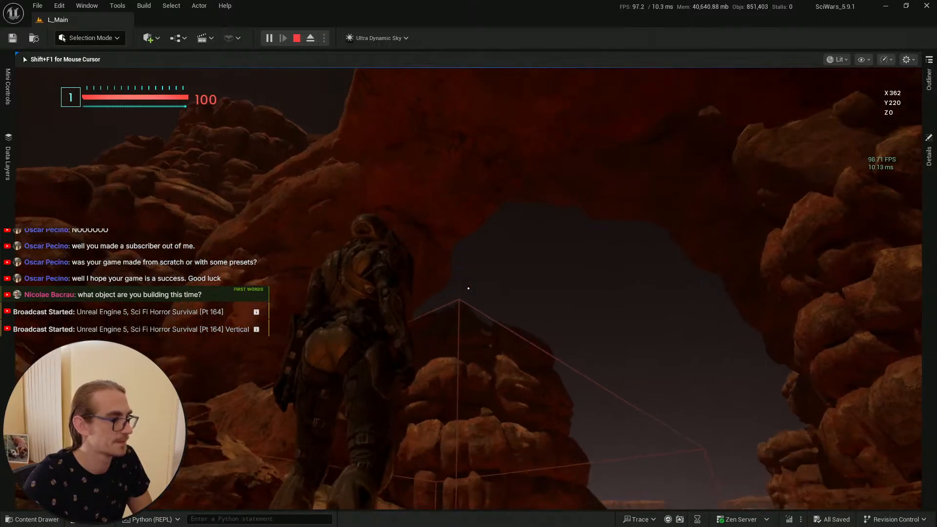
pyautogui.press('Escape')
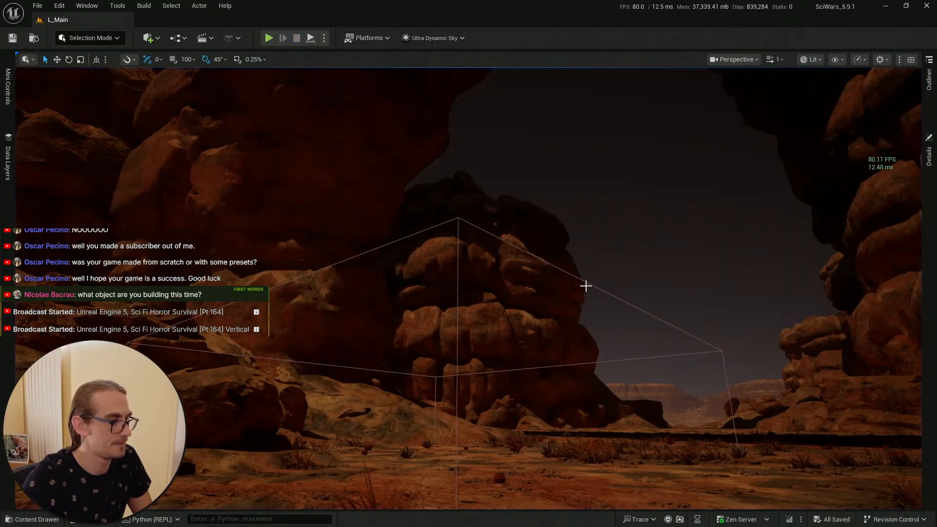
# Step: Set the Hard Cacoon boss blueprint's phase ID to Mutant_Cocoon, copied from the data table row name, and save the blueprint
pyautogui.hotkey('alt', 'Tab')
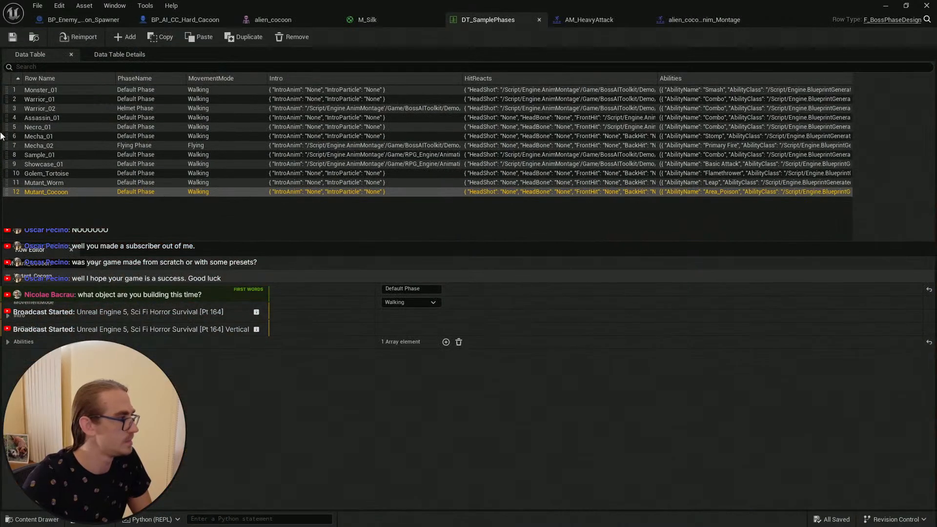
pyautogui.doubleClick(63, 191)
pyautogui.hotkey('ctrl', 'c')
pyautogui.click(127, 210)
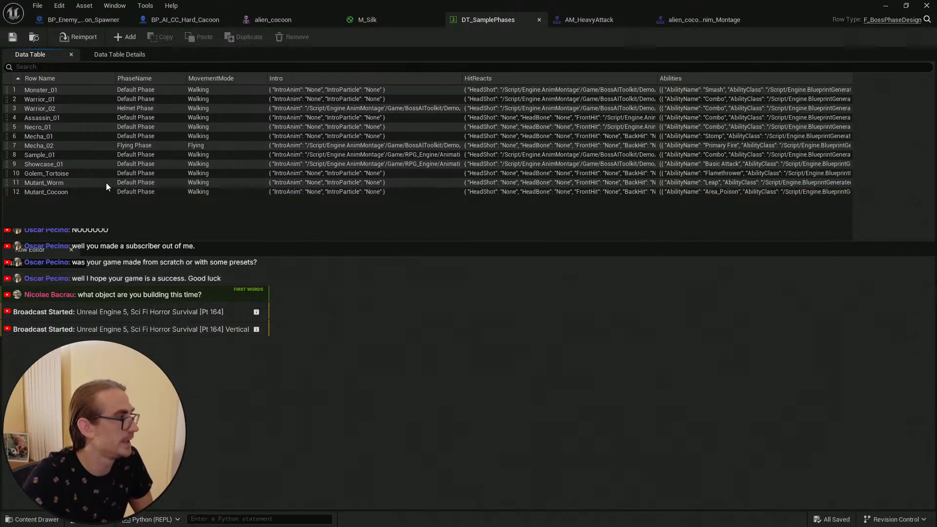
pyautogui.click(178, 19)
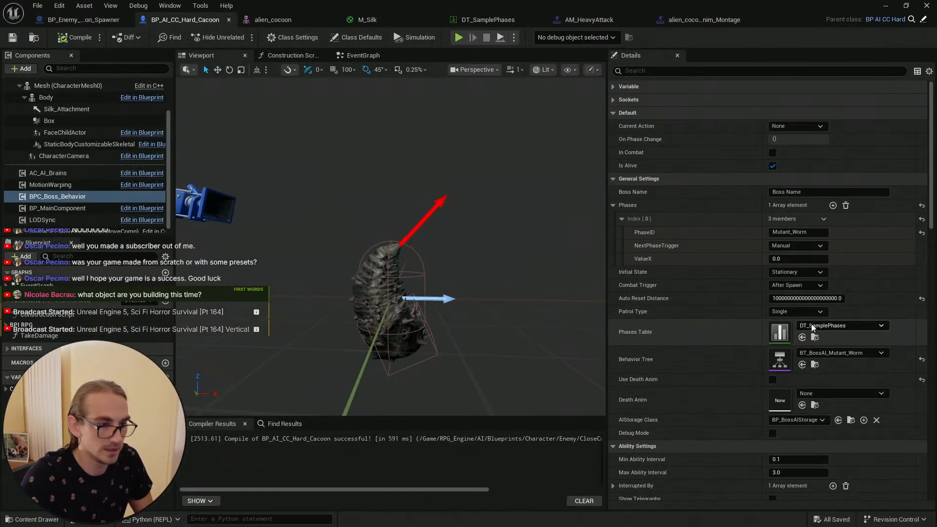
pyautogui.moveTo(751, 224); pyautogui.dragTo(620, 218)
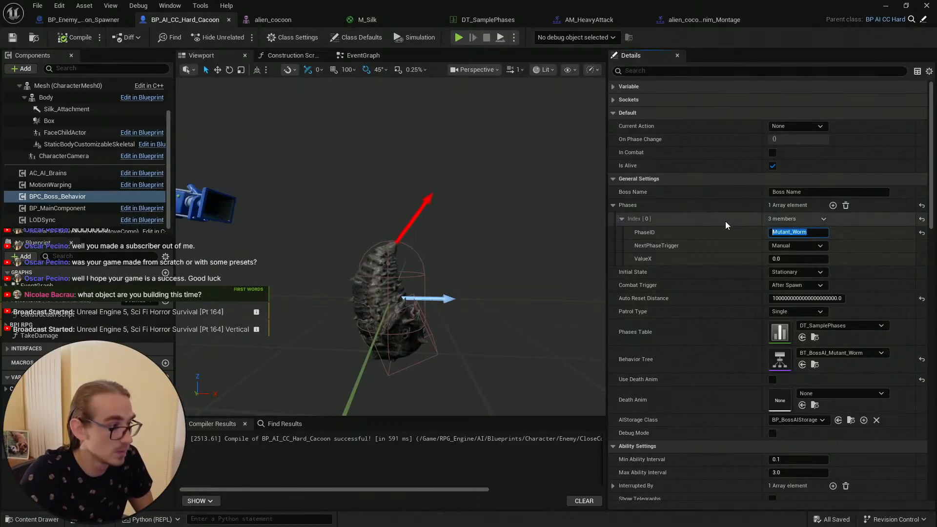
pyautogui.hotkey('ctrl', 'v')
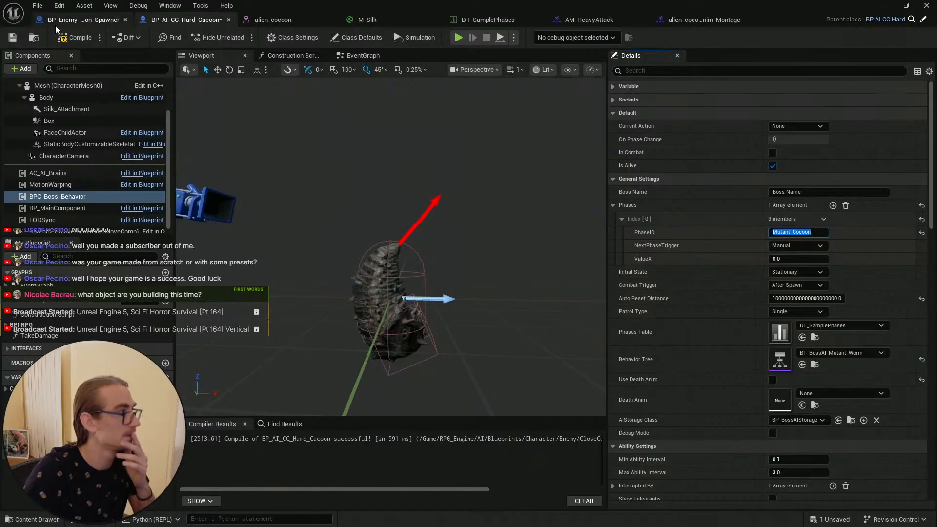
pyautogui.click(14, 39)
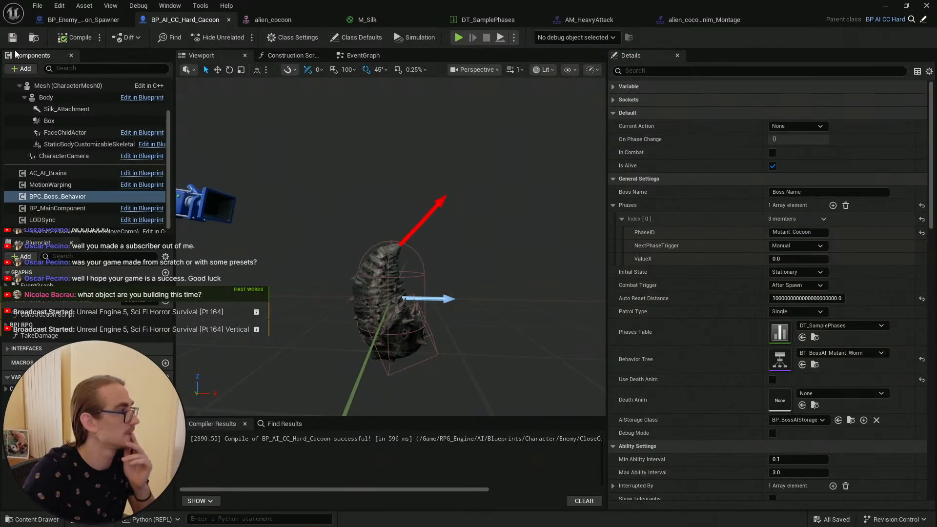
# Step: Play the level again to test the cocoon boss phase, then stop and return to the blueprint
pyautogui.click(904, 7)
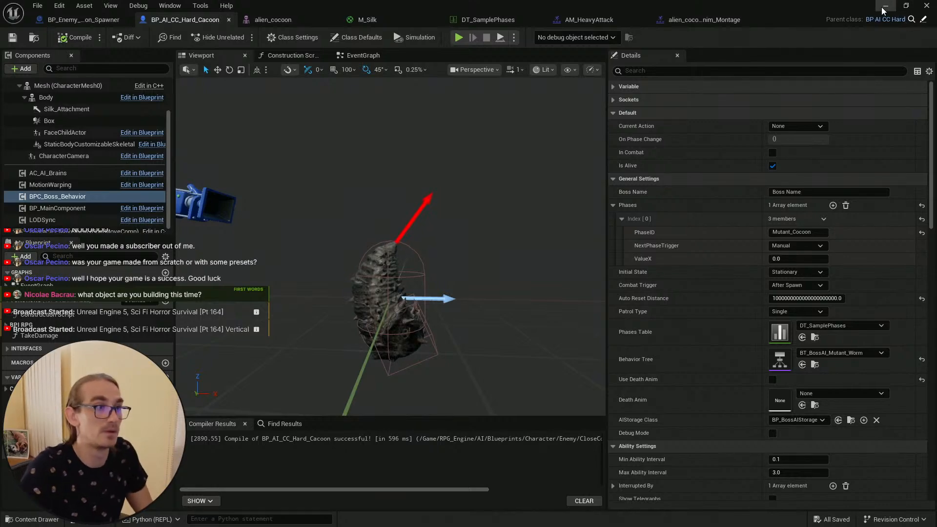
pyautogui.scroll(-1, 442, 237)
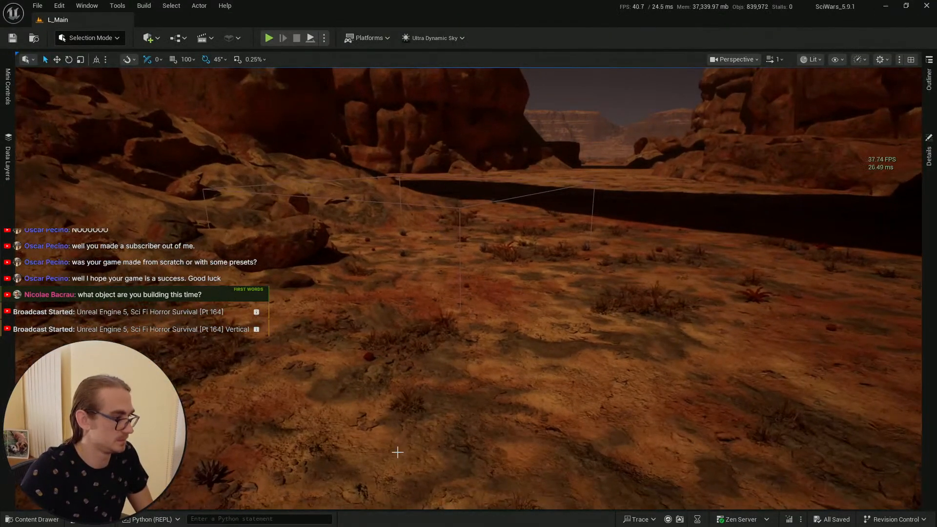
pyautogui.rightClick(397, 452)
pyautogui.click(420, 443)
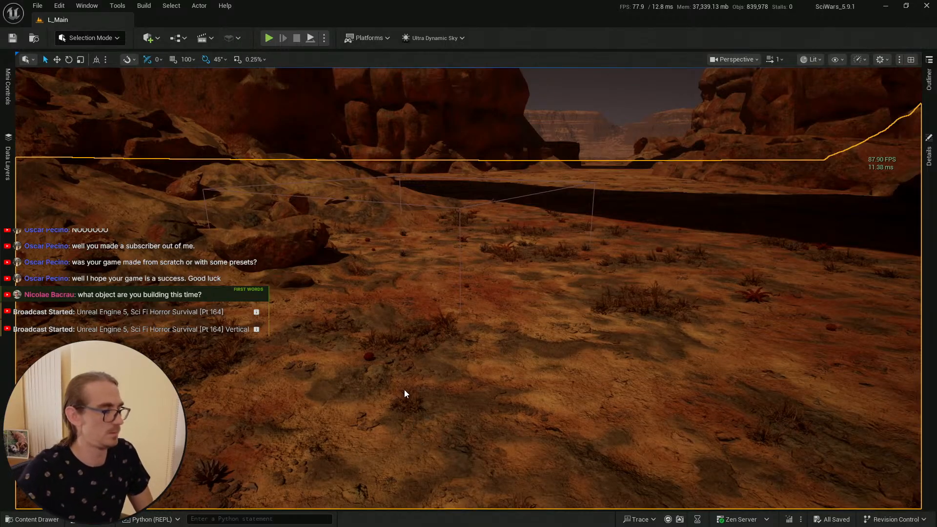
pyautogui.hotkey('alt', 'p')
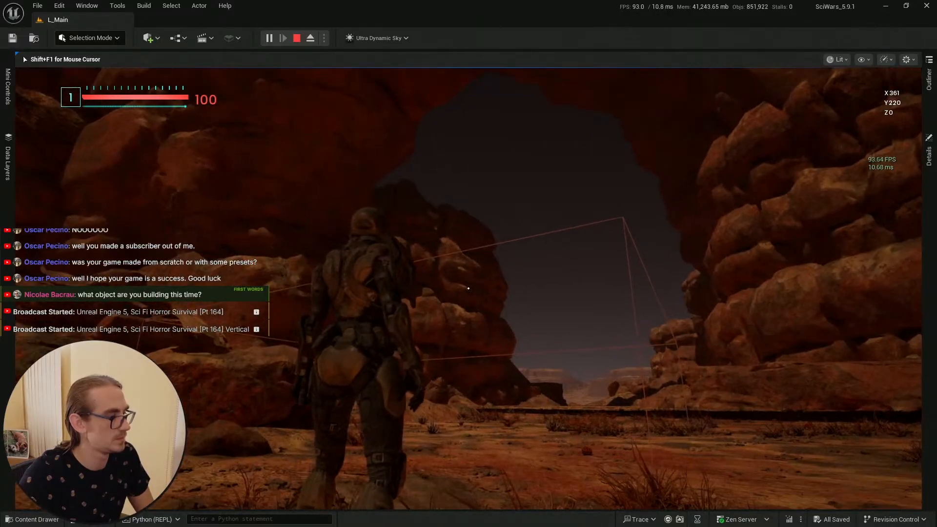
pyautogui.press('Escape')
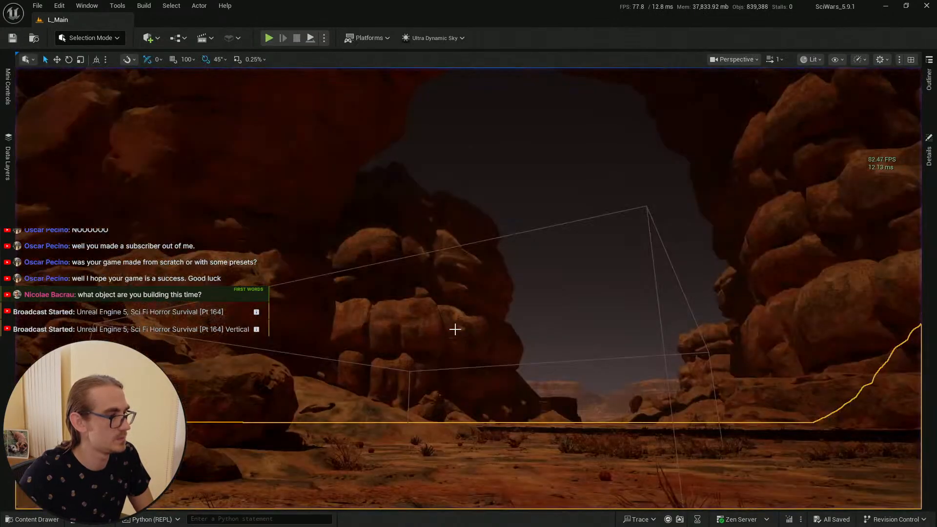
pyautogui.hotkey('alt', 'Tab')
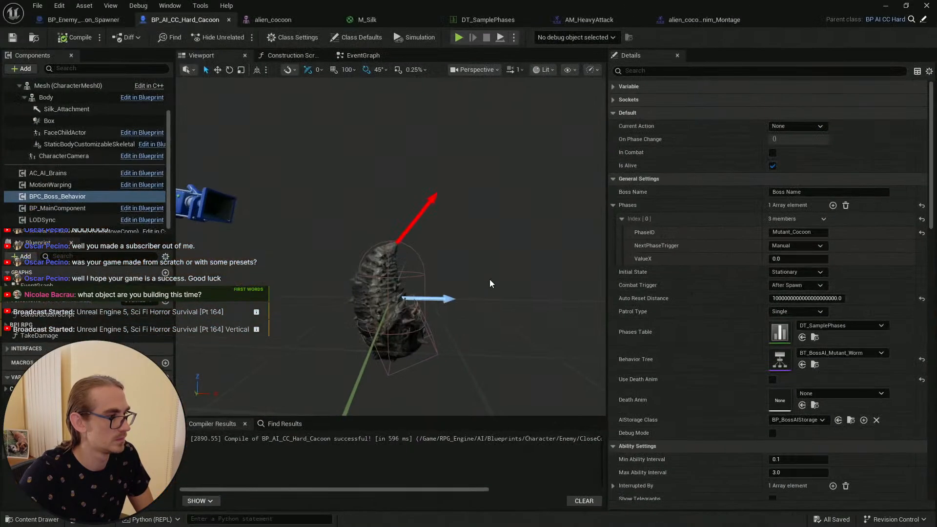
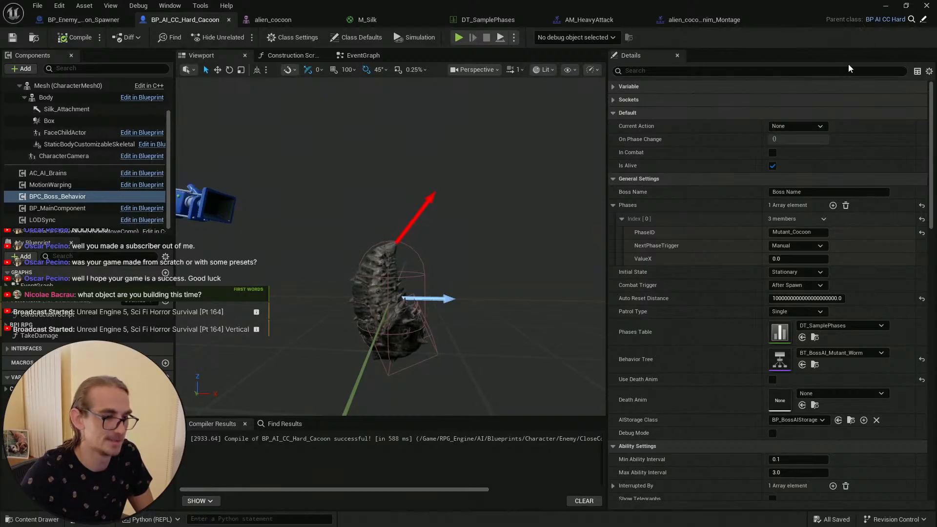
# Step: Switch to the level editor, play the level and walk the character toward the cocoon boss, then stop playing
pyautogui.click(884, 6)
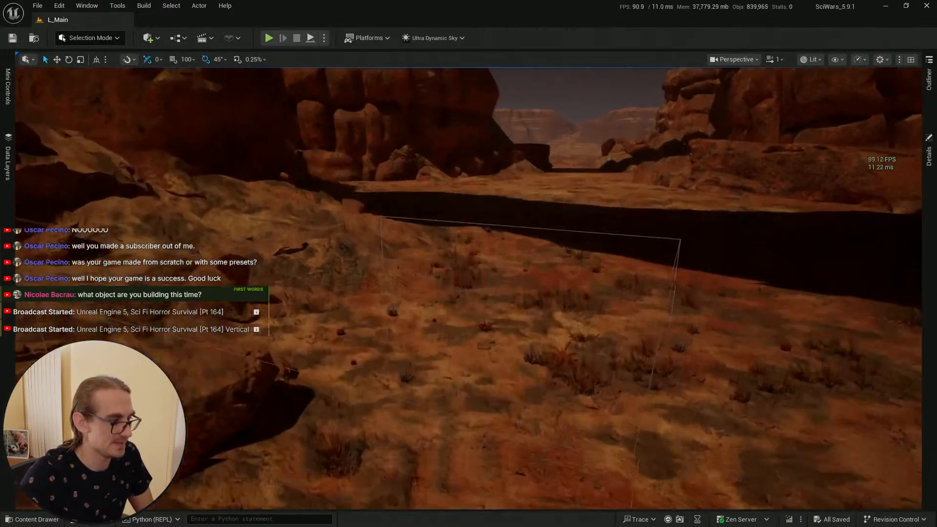
pyautogui.press('w')
pyautogui.moveTo(449, 308); pyautogui.dragTo(451, 393, button='right')
pyautogui.scroll(-4, 449, 307)
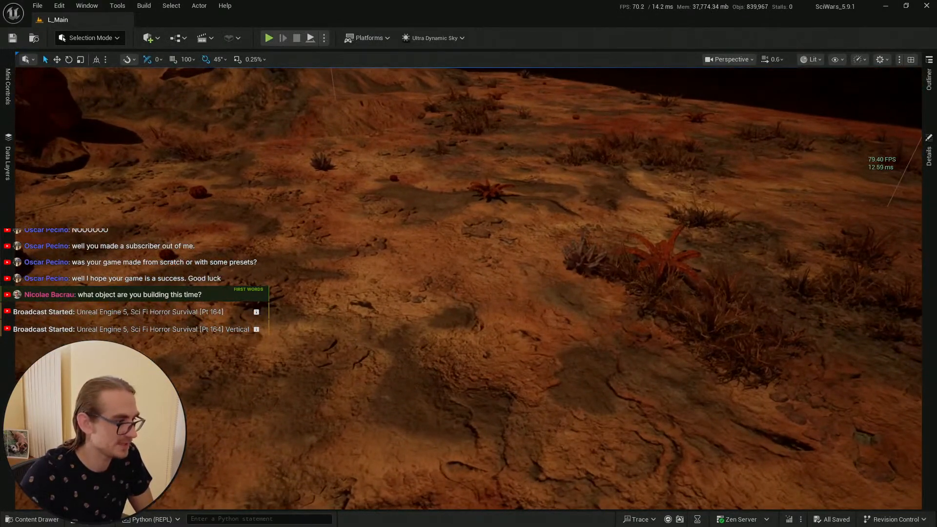
pyautogui.rightClick(400, 387)
pyautogui.click(429, 379)
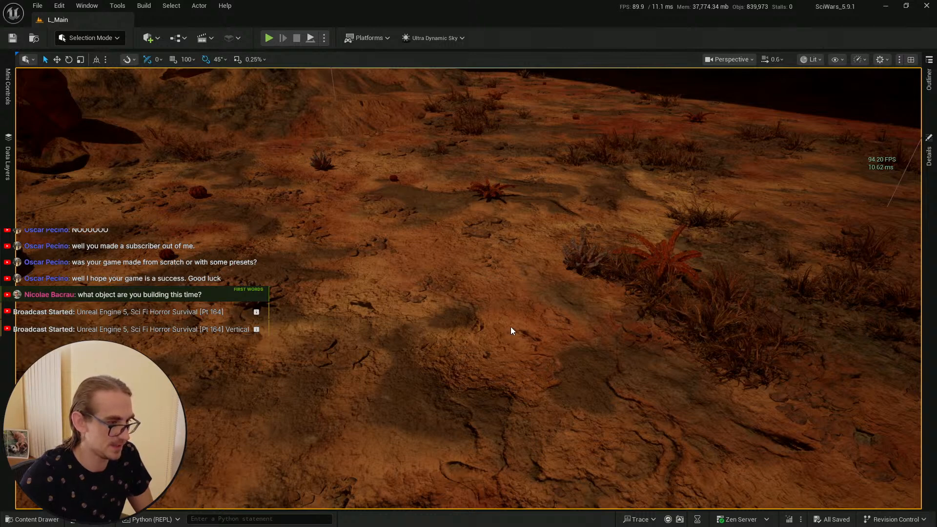
pyautogui.hotkey('alt', 'p')
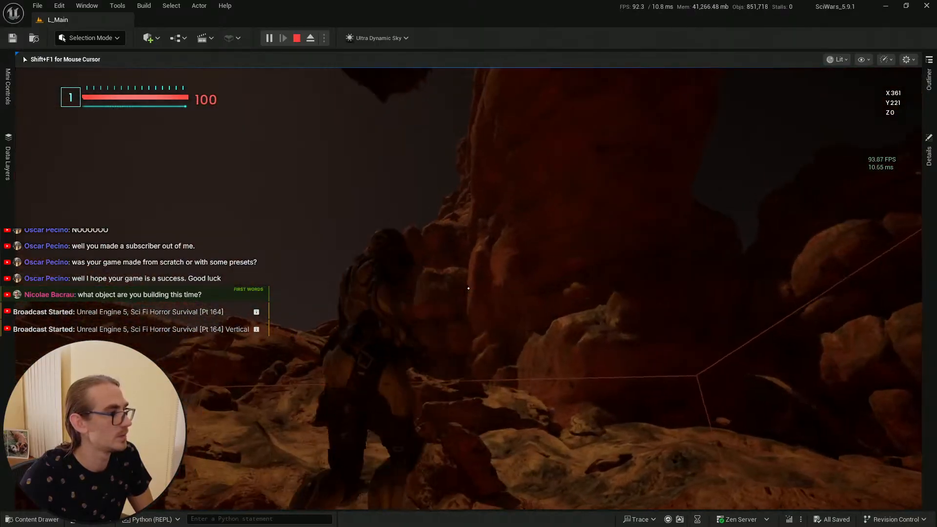
pyautogui.press('w')
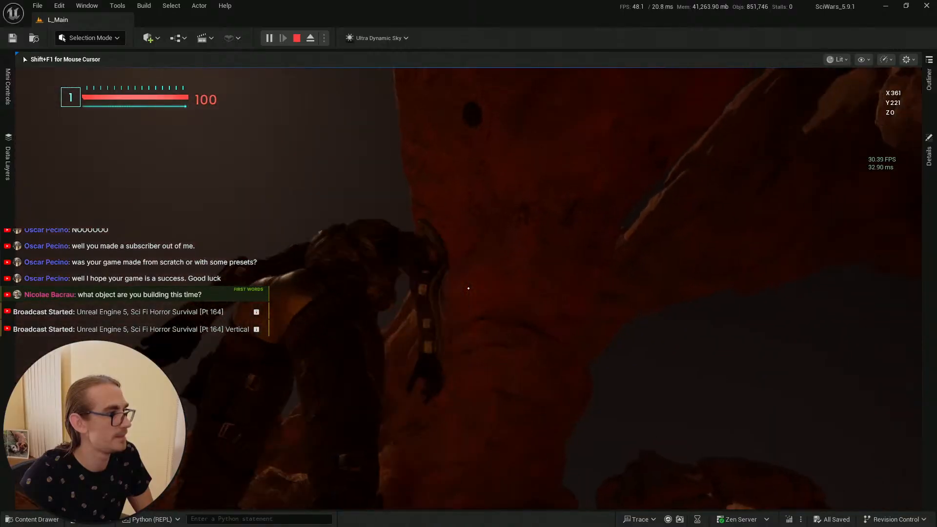
pyautogui.press('w')
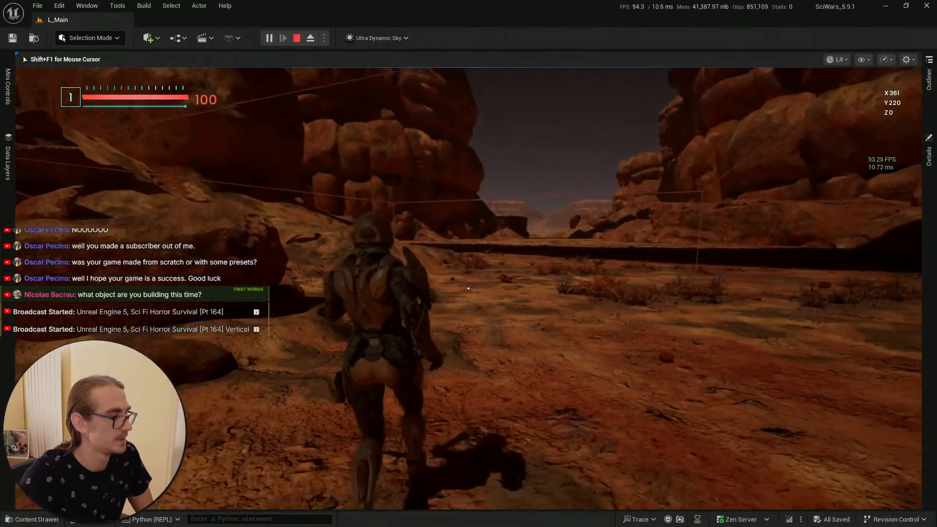
pyautogui.hotkey('shift', 'F1')
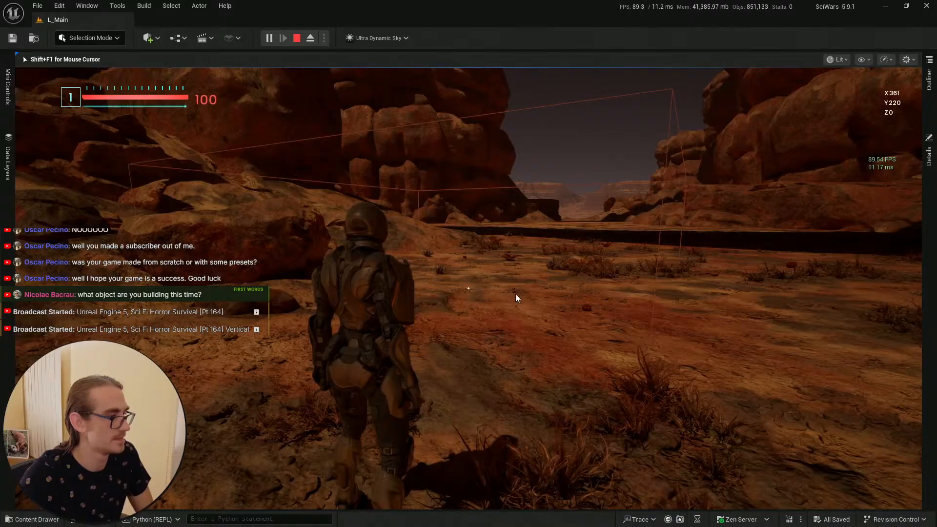
pyautogui.press('Escape')
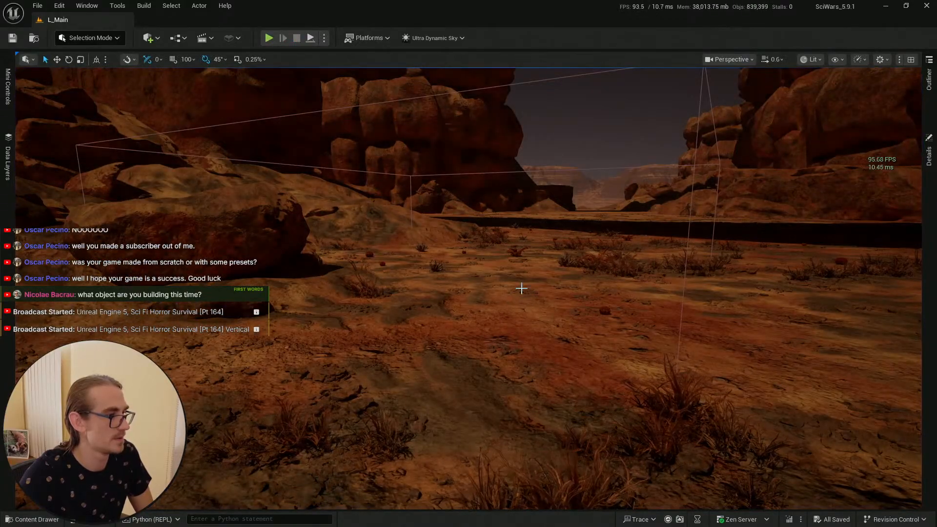
# Step: Look through the cocoon assets and the spawner blueprint's Spawn AI From Class node and its behavior tree setting
pyautogui.hotkey('alt', 'Tab')
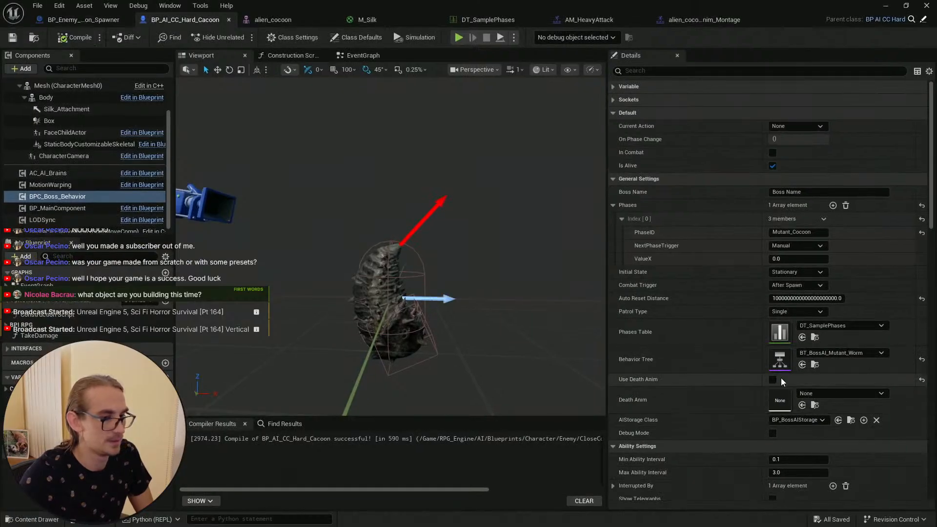
pyautogui.click(815, 365)
pyautogui.click(279, 20)
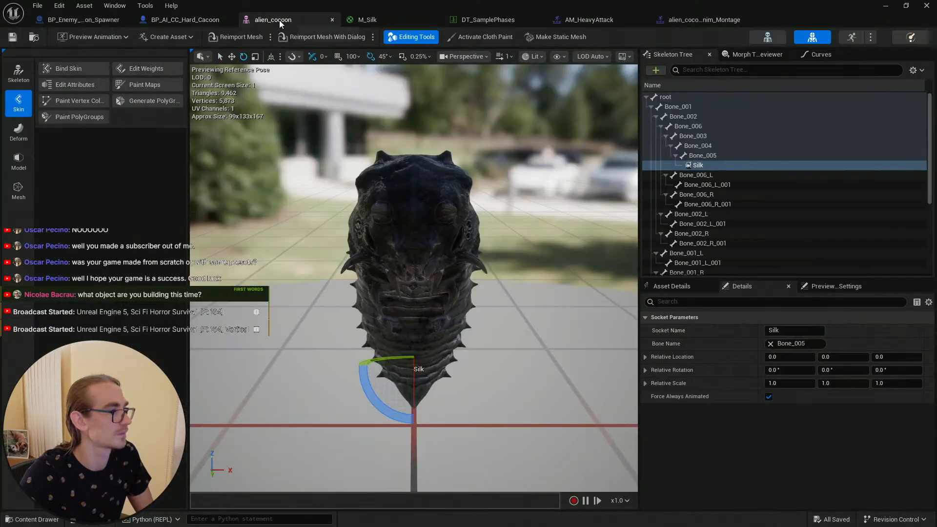
pyautogui.click(172, 19)
pyautogui.click(83, 19)
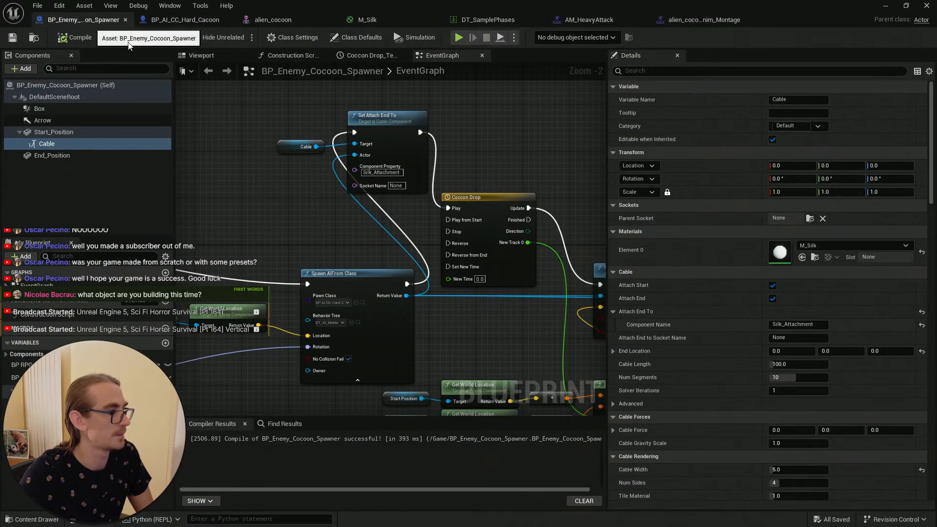
pyautogui.scroll(2, 327, 261)
pyautogui.click(361, 252)
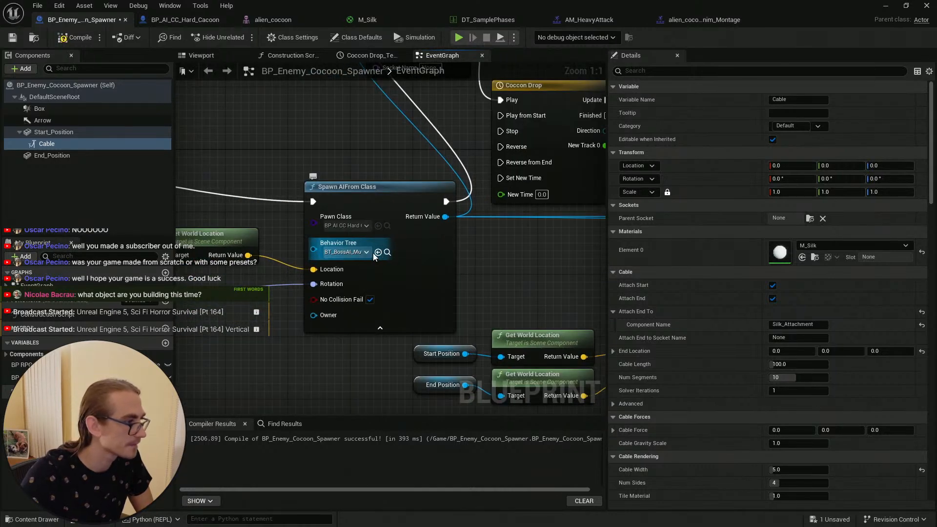
pyautogui.click(397, 263)
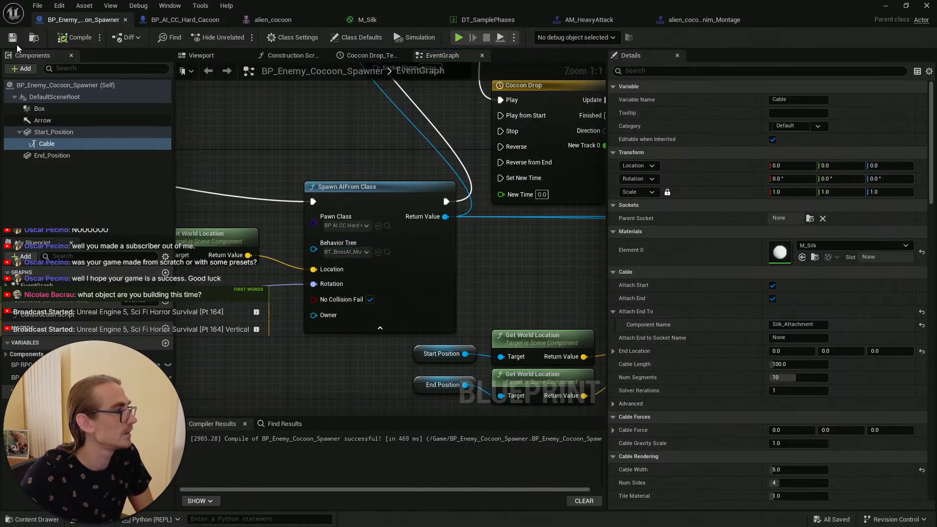
pyautogui.click(704, 20)
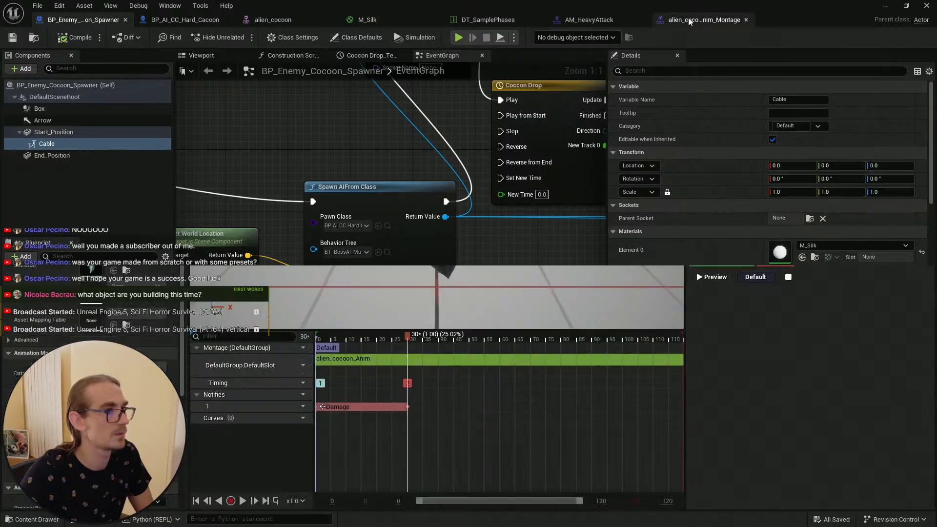
pyautogui.click(588, 19)
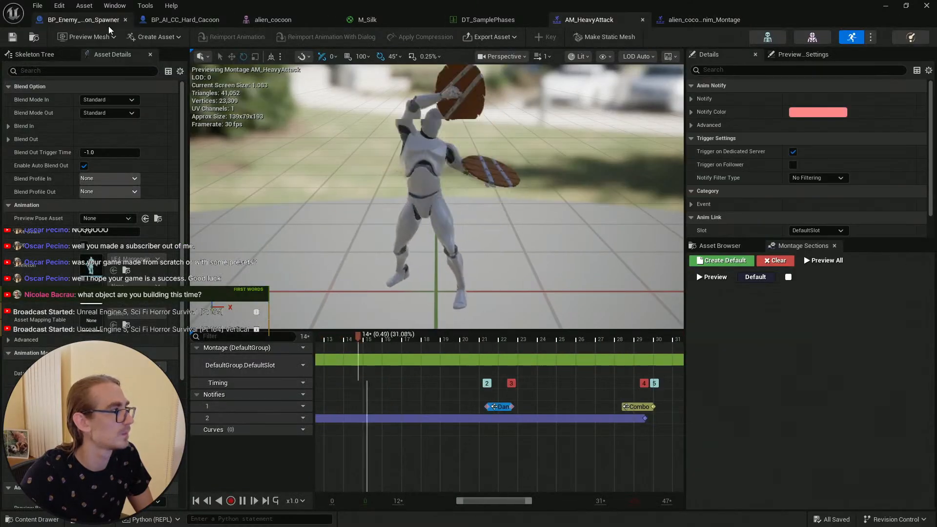
pyautogui.click(92, 19)
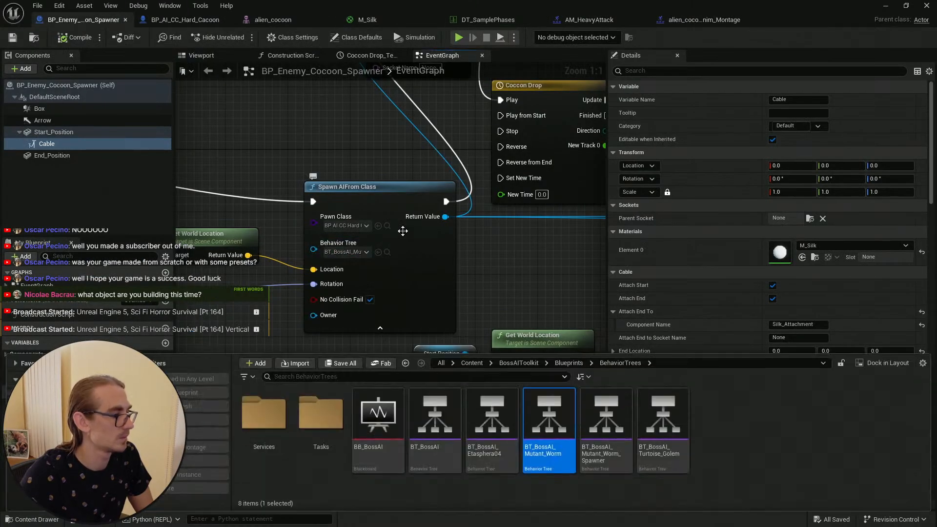
# Step: Open the spawner's BT_BossAI_Mutant_Worm behavior tree, view its whole graph, and place its window beside the level editor
pyautogui.click(387, 252)
pyautogui.doubleClick(569, 422)
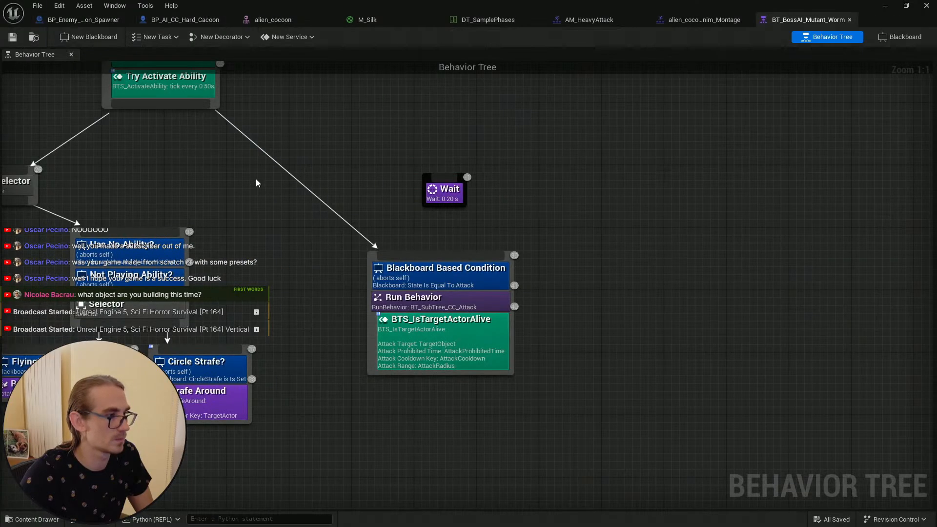
pyautogui.scroll(-7, 710, 224)
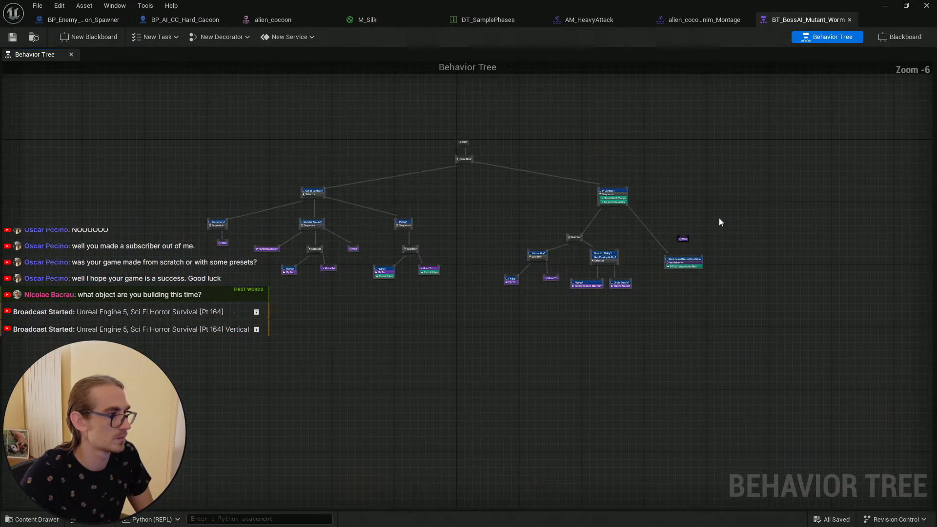
pyautogui.scroll(2, 710, 242)
pyautogui.moveTo(710, 244); pyautogui.dragTo(695, 242, button='right')
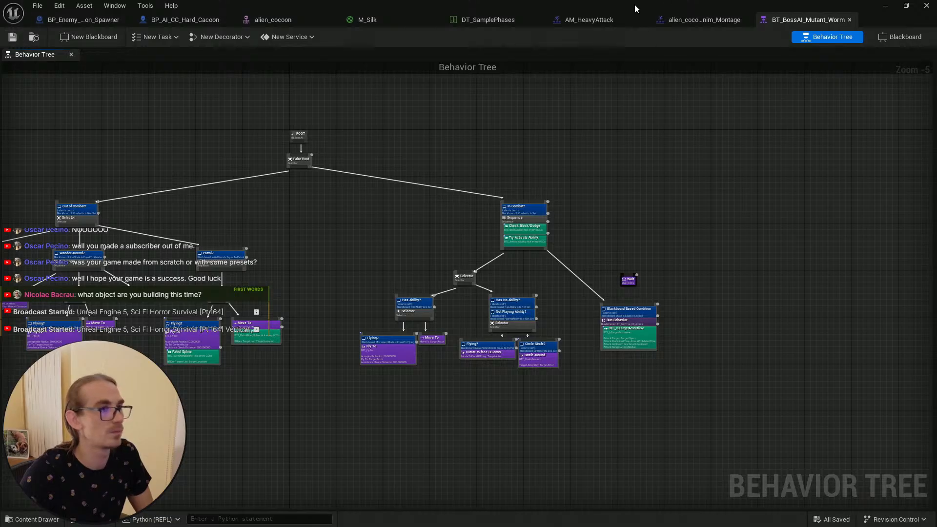
pyautogui.moveTo(634, 4); pyautogui.dragTo(936, 97)
pyautogui.click(92, 146)
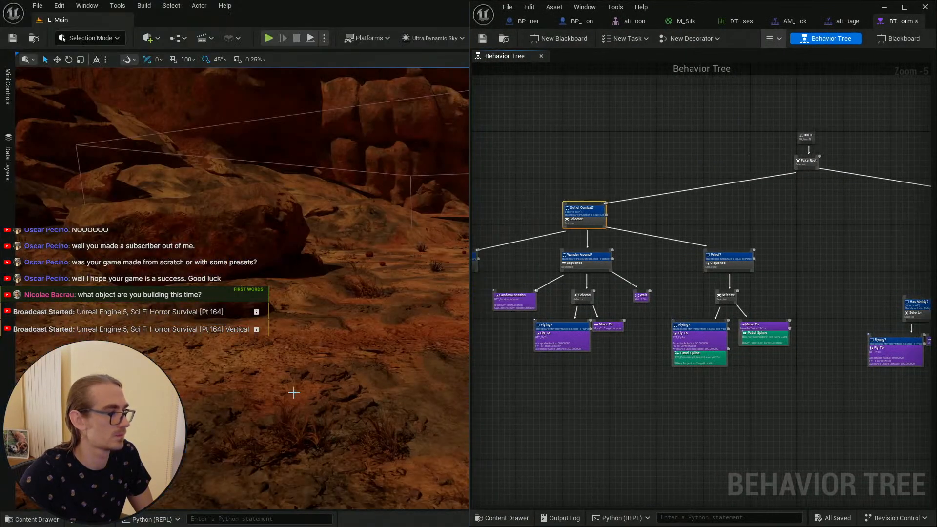
# Step: Play the level while watching the behavior tree's simulation, walk toward the cocoon, then stop playing
pyautogui.moveTo(293, 393); pyautogui.dragTo(293, 351, button='right')
pyautogui.rightClick(293, 454)
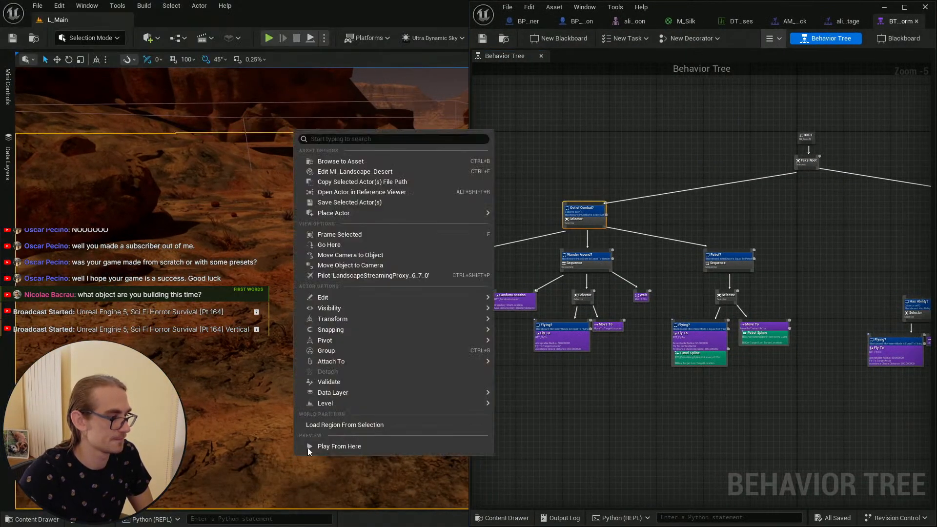
pyautogui.click(350, 417)
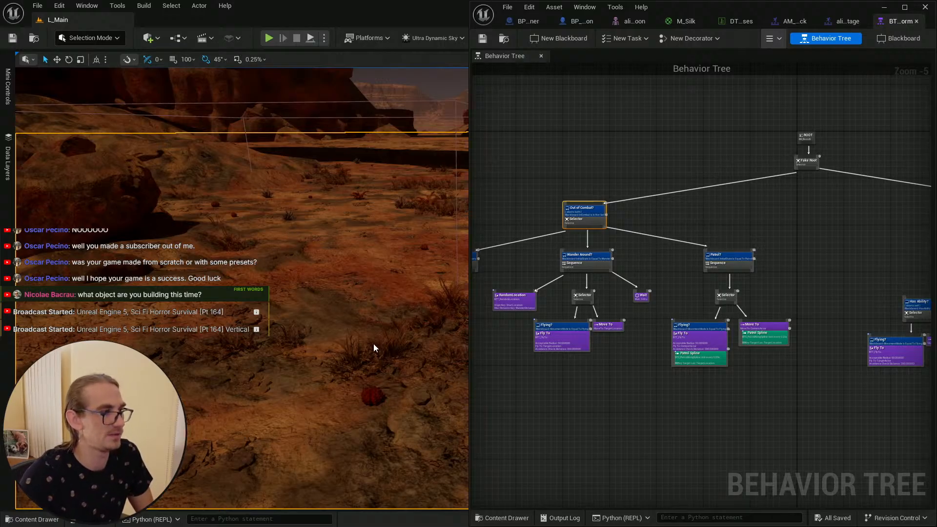
pyautogui.hotkey('alt', 'p')
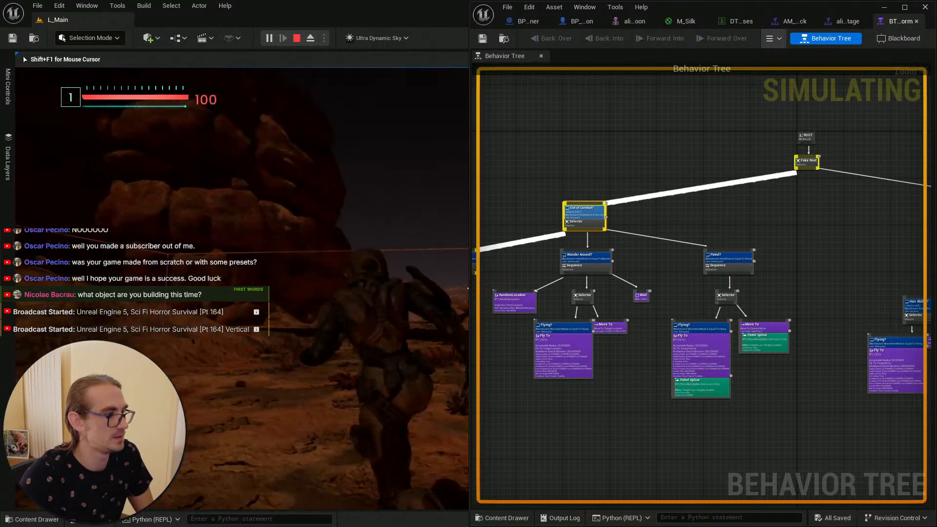
pyautogui.press('w')
pyautogui.press('w')
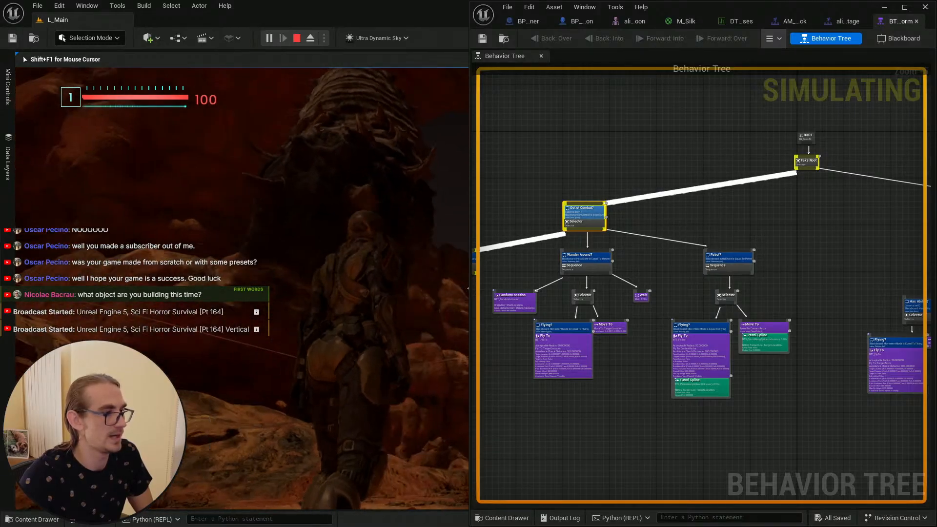
pyautogui.press('super')
pyautogui.click(677, 222)
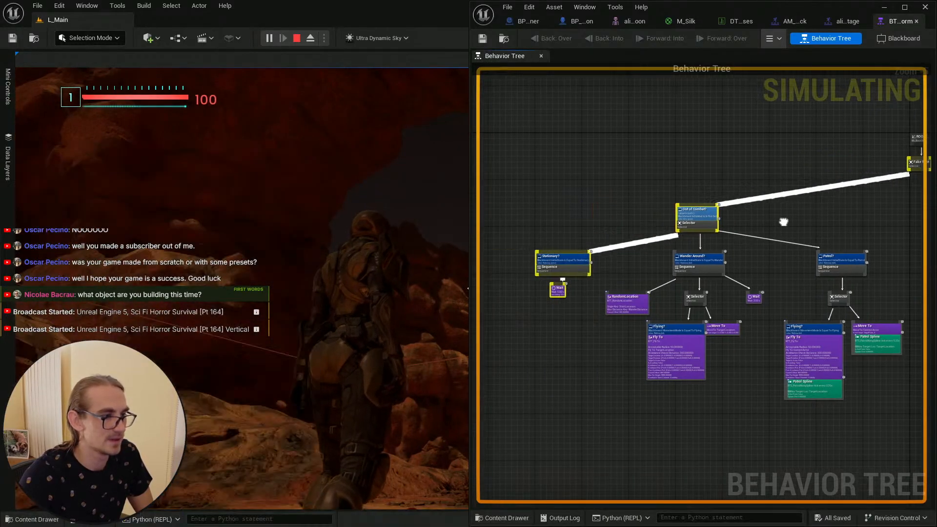
pyautogui.moveTo(917, 243); pyautogui.dragTo(668, 234, button='right')
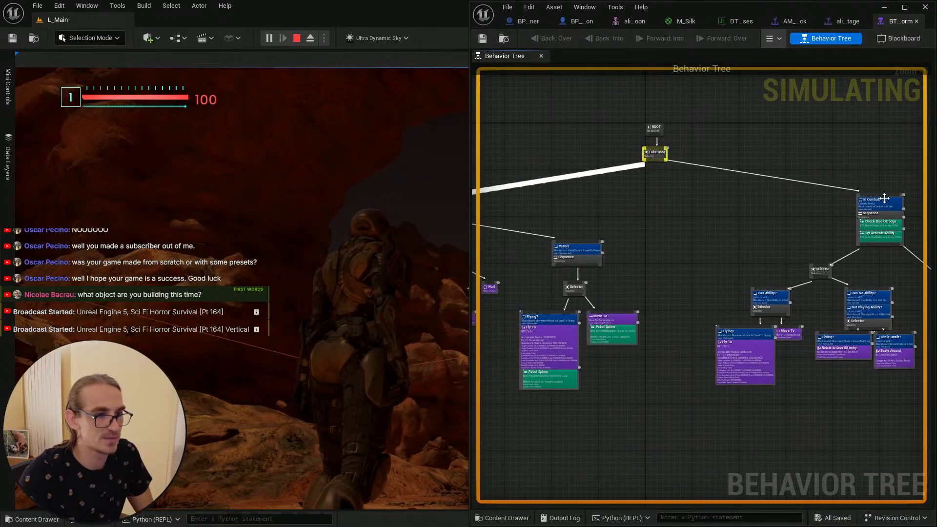
pyautogui.click(329, 194)
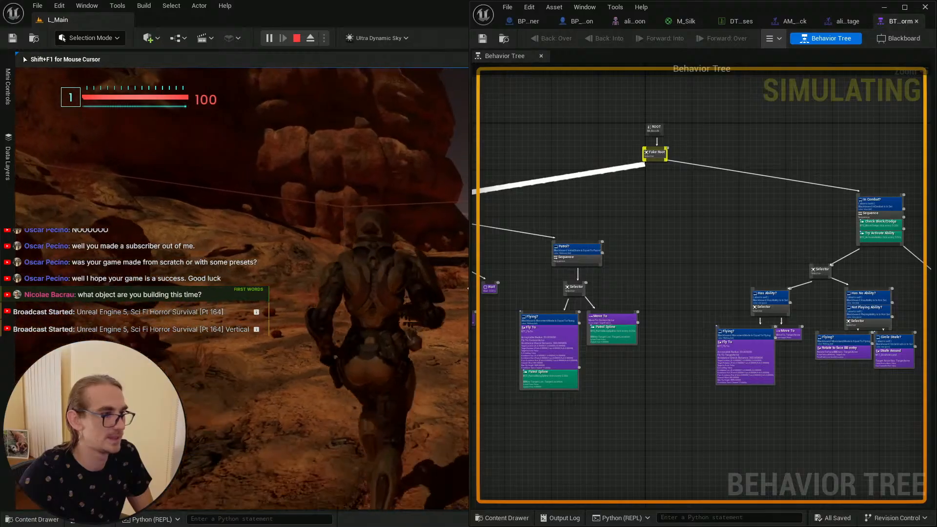
pyautogui.press('w')
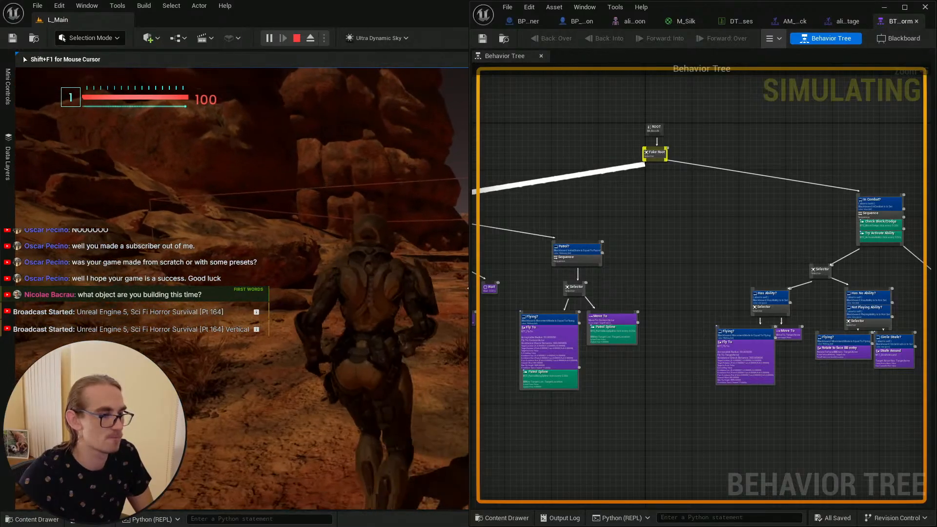
pyautogui.press('Escape')
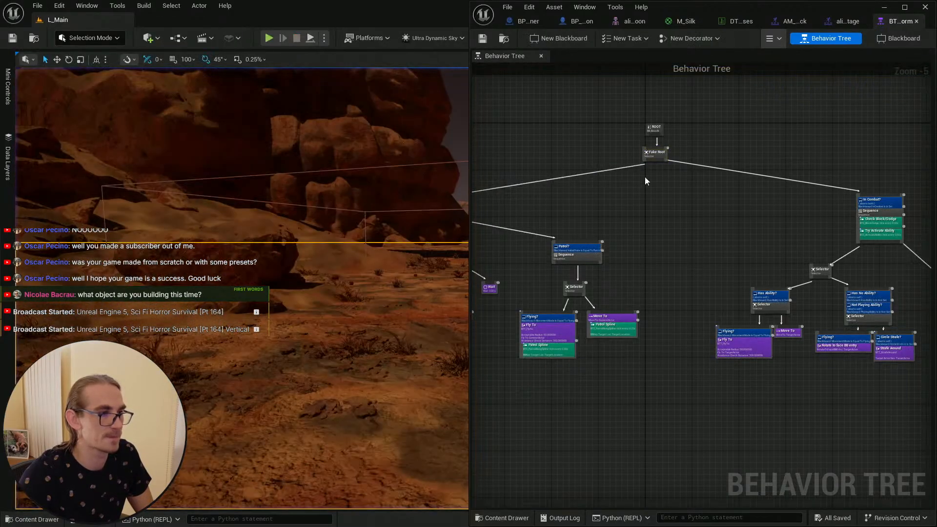
# Step: Open the BT_BossAI_Mutant_Worm_Spawner behavior tree from the content browser, then return to the cocoon spawner blueprint
pyautogui.click(510, 44)
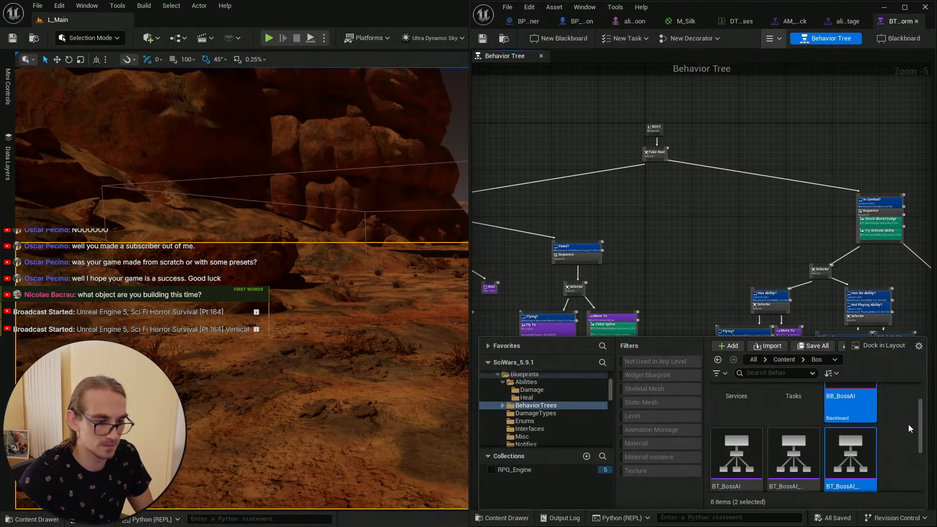
pyautogui.click(904, 439)
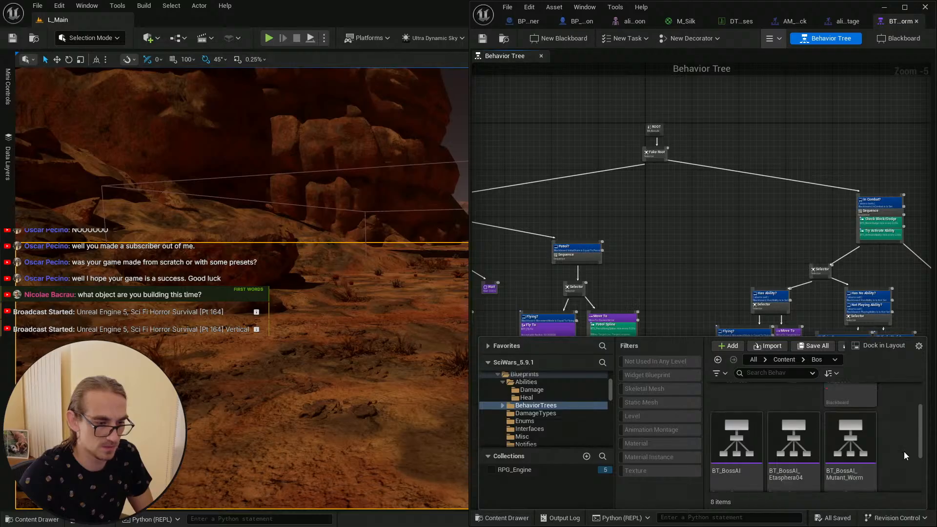
pyautogui.scroll(-1, 903, 452)
pyautogui.scroll(-1, 896, 450)
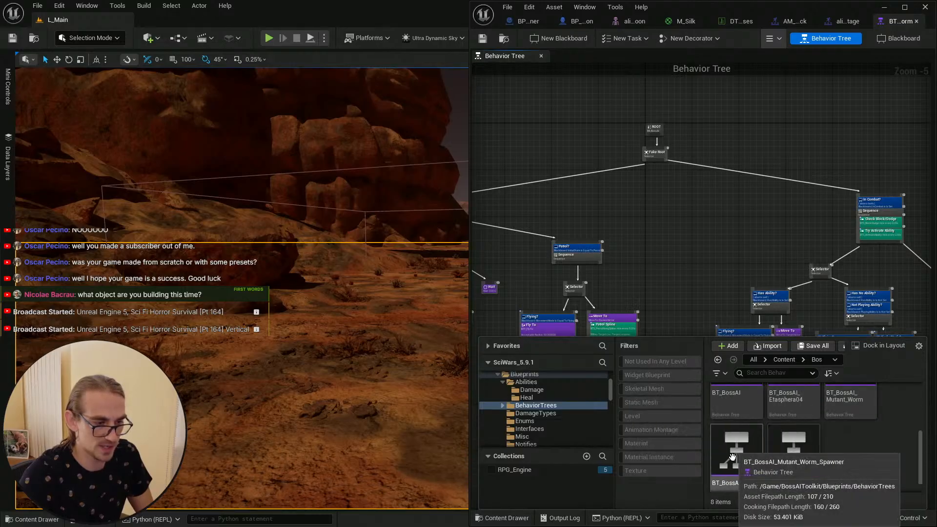
pyautogui.click(749, 457)
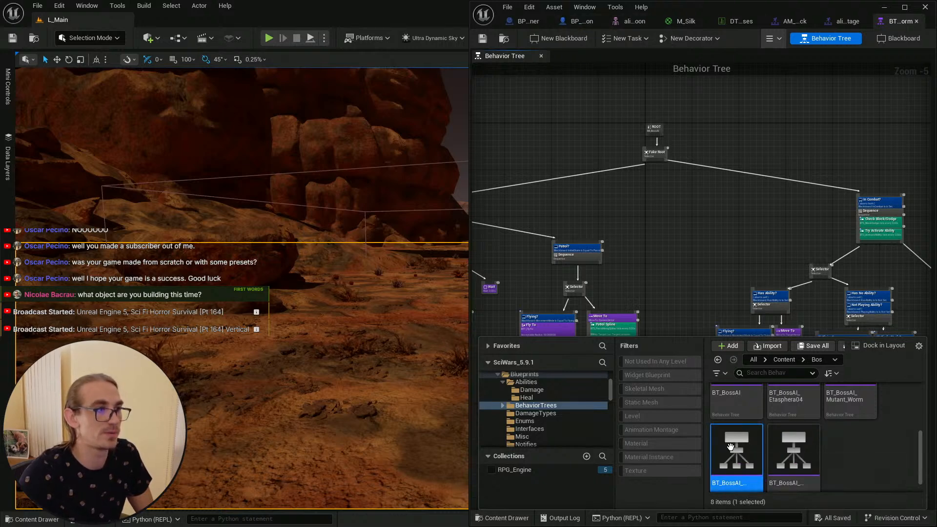
pyautogui.doubleClick(731, 446)
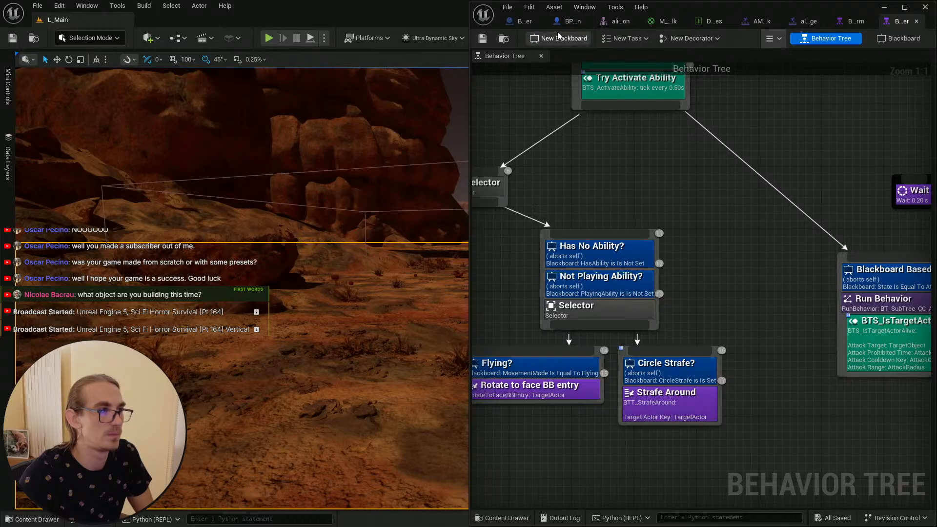
pyautogui.click(559, 24)
pyautogui.click(514, 23)
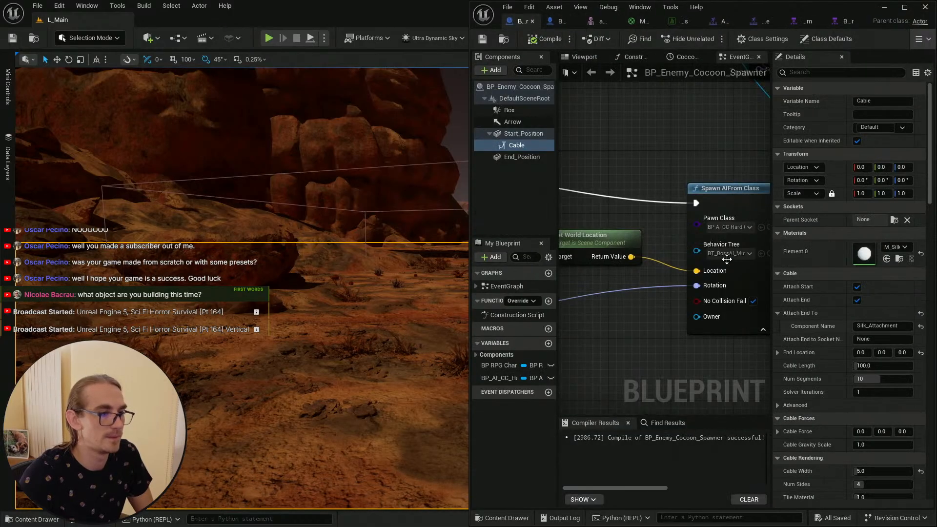
# Step: Assign the content browser's selected behavior tree to the Spawn AI From Class node and save the spawner blueprint
pyautogui.moveTo(726, 259); pyautogui.dragTo(666, 246, button='right')
pyautogui.click(701, 241)
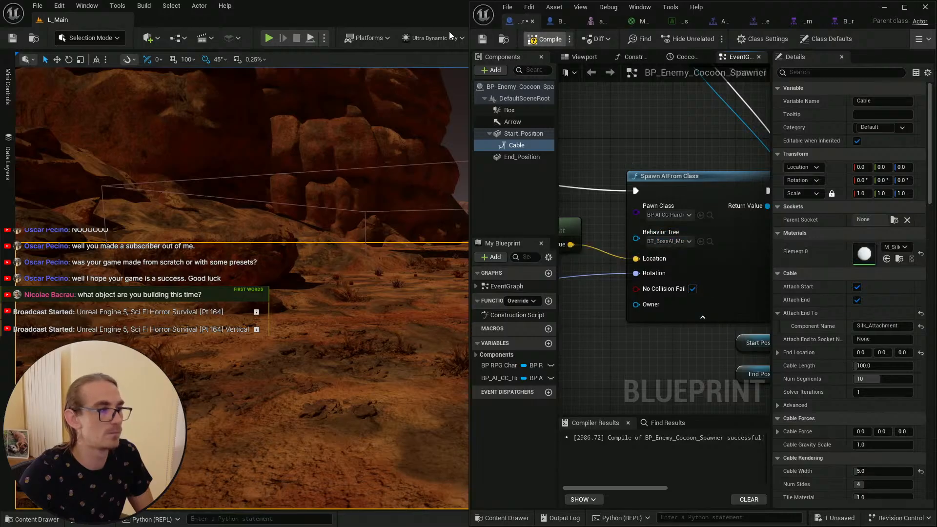
pyautogui.click(482, 40)
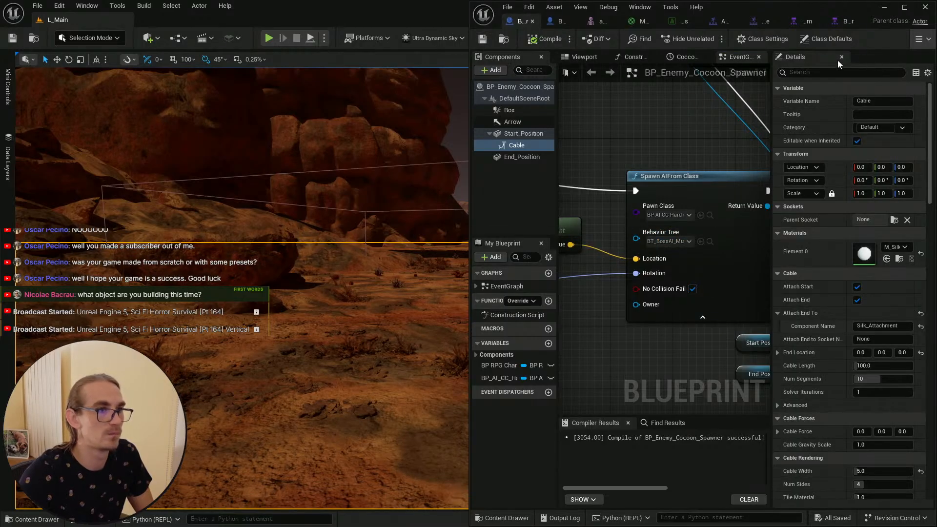
# Step: Switch to the spawner behavior tree editor and view its whole graph
pyautogui.click(844, 23)
pyautogui.scroll(-5, 721, 194)
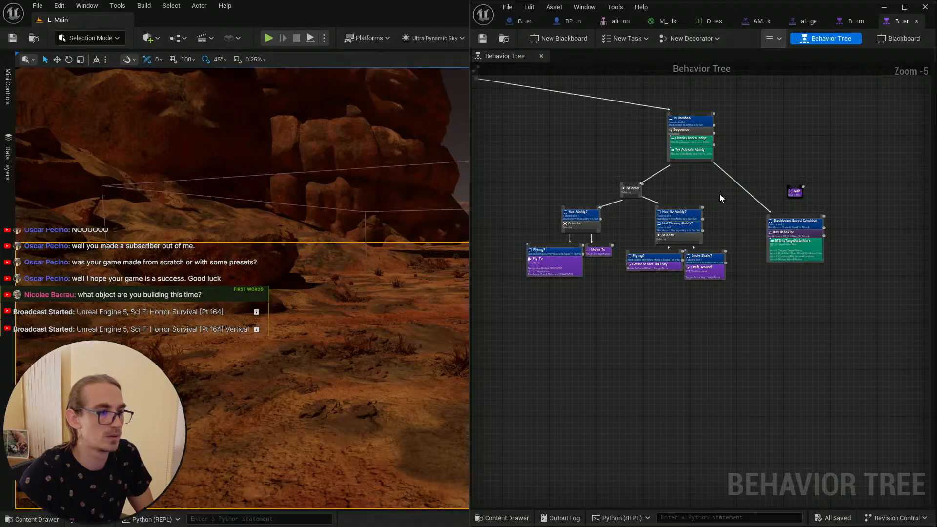
pyautogui.scroll(1, 719, 194)
pyautogui.scroll(-3, 725, 216)
pyautogui.scroll(5, 769, 238)
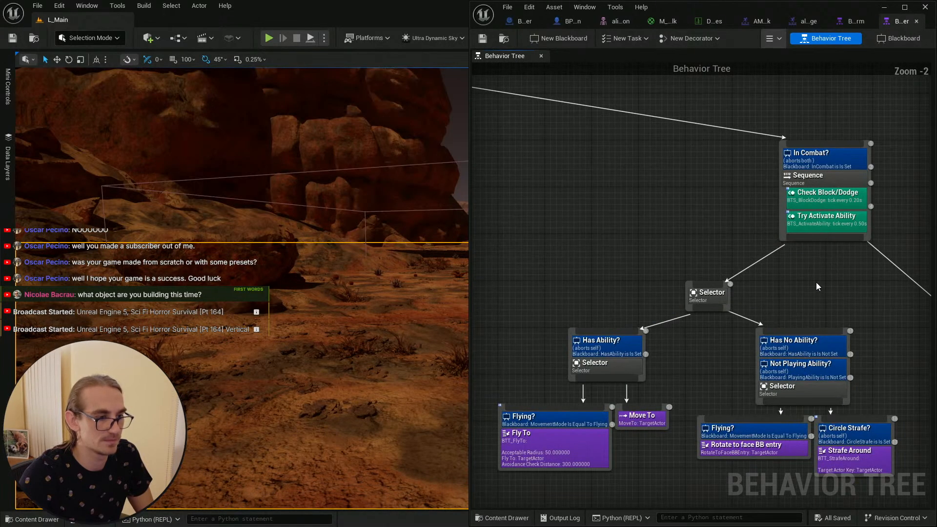
pyautogui.scroll(-4, 819, 283)
pyautogui.scroll(2, 749, 278)
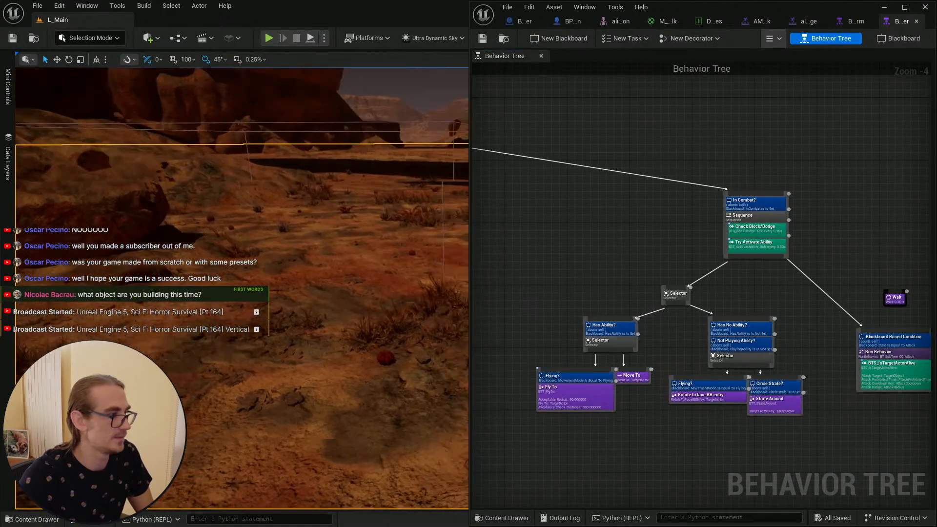
# Step: Play the level while watching the behavior tree simulation, walk toward the cocoon, then stop playing
pyautogui.moveTo(332, 218)
pyautogui.mouseDown(button='right')
pyautogui.moveTo(332, 208)
pyautogui.moveTo(333, 217)
pyautogui.mouseUp(button='right')
pyautogui.press('Escape')
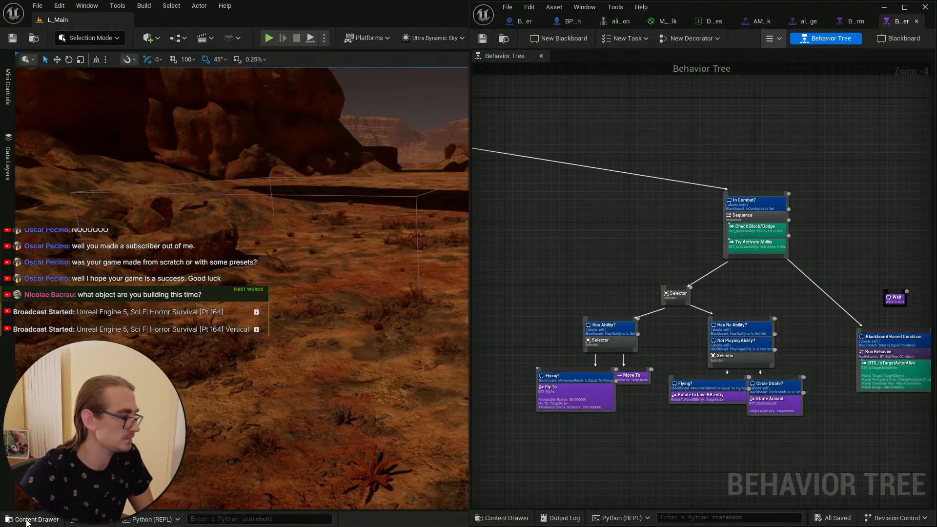
pyautogui.click(30, 519)
pyautogui.click(15, 37)
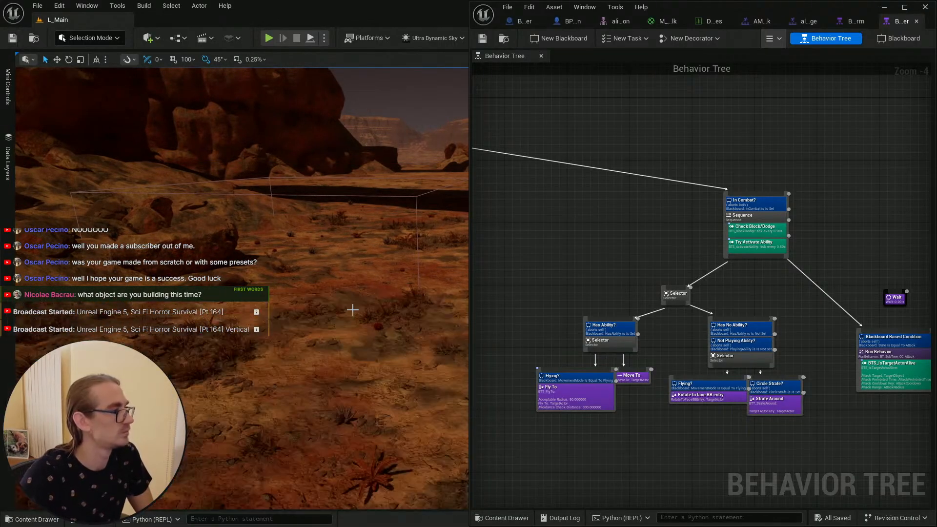
pyautogui.rightClick(349, 410)
pyautogui.click(380, 401)
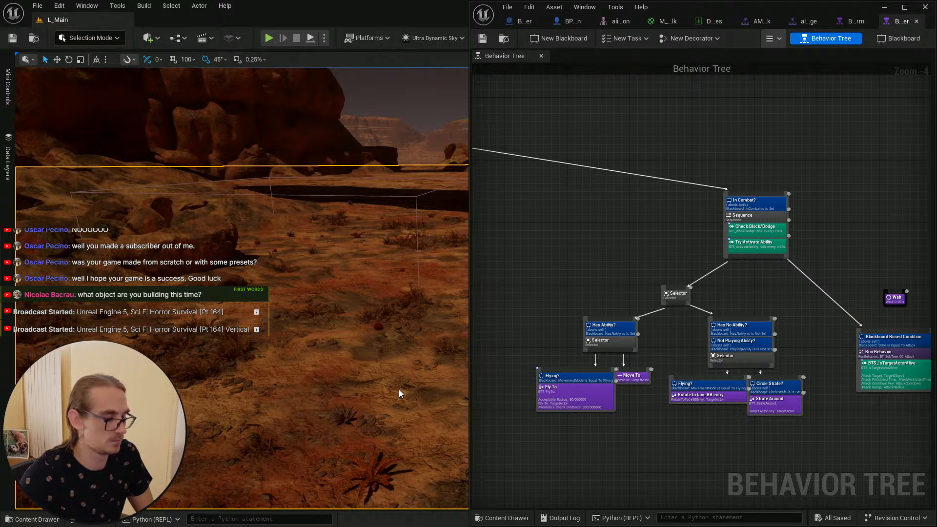
pyautogui.hotkey('alt', 'p')
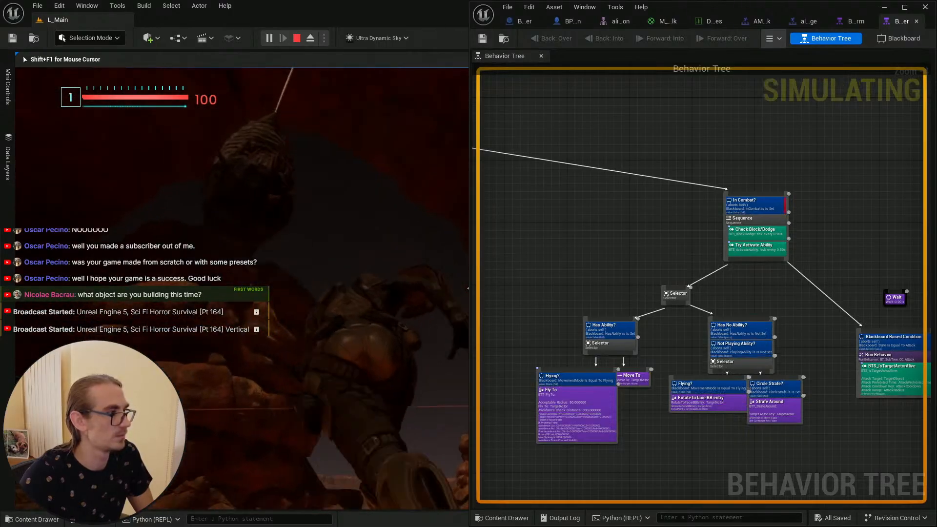
pyautogui.press('w')
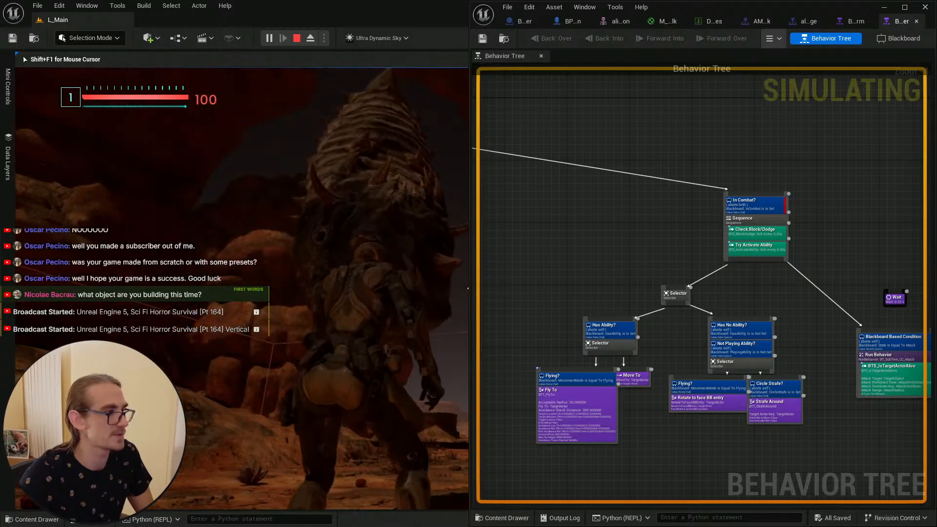
pyautogui.press('w')
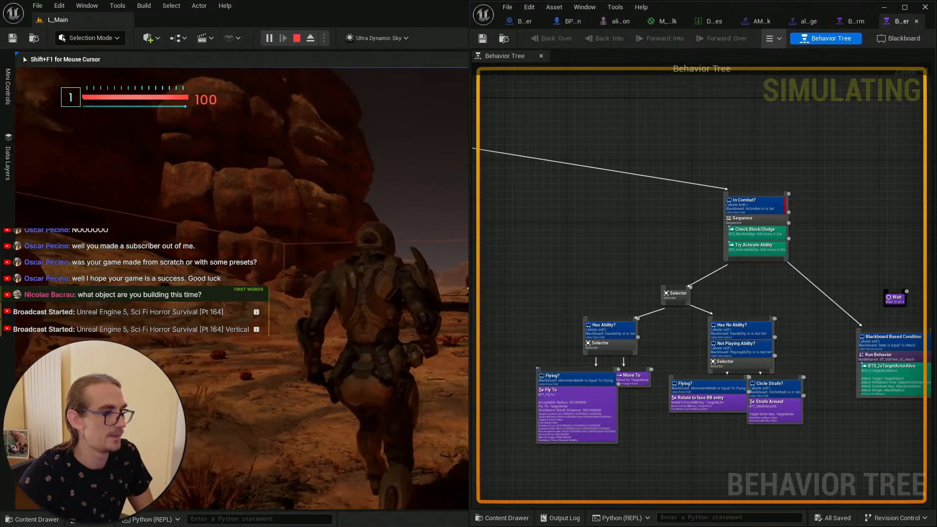
pyautogui.press('w')
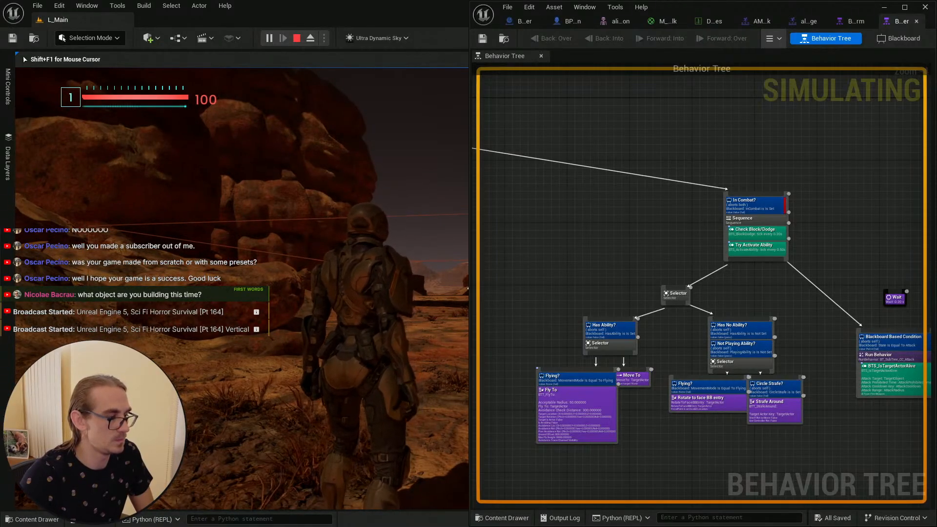
pyautogui.press('Escape')
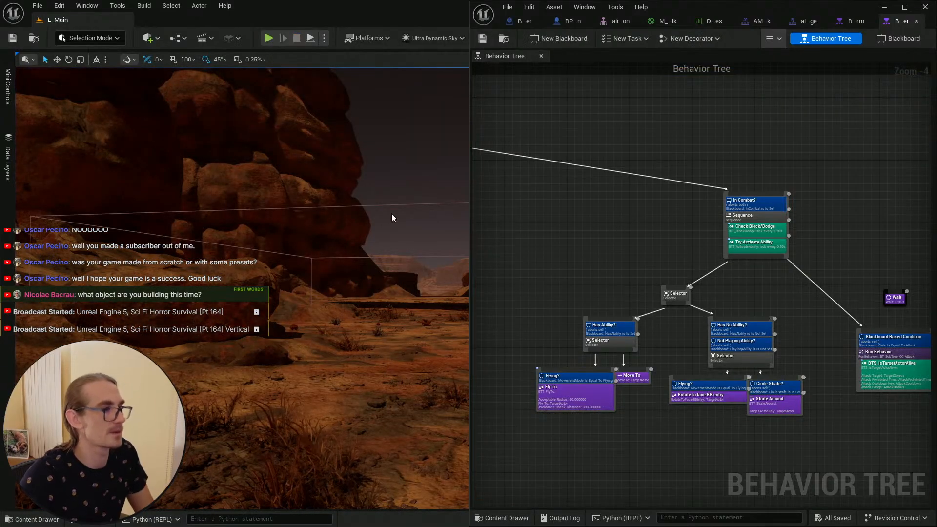
# Step: Compare the spawner behavior tree graph with the worm behavior tree graph in its other tab
pyautogui.scroll(-3, 633, 207)
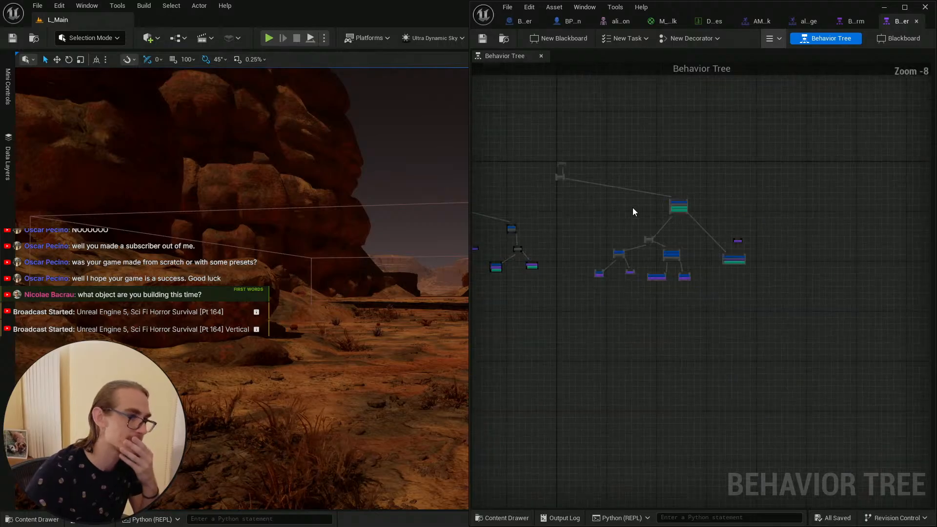
pyautogui.scroll(2, 636, 206)
pyautogui.moveTo(636, 206); pyautogui.dragTo(645, 183, button='right')
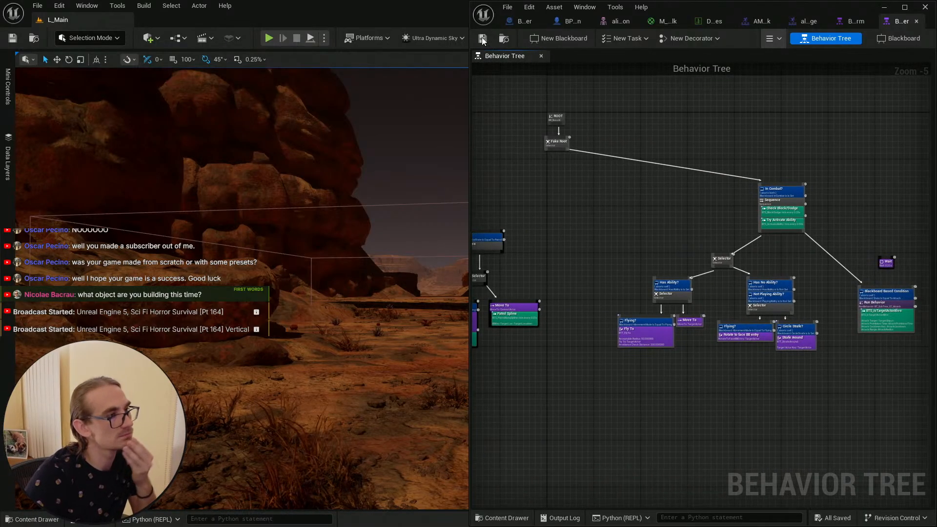
pyautogui.moveTo(739, 122); pyautogui.dragTo(659, 120, button='right')
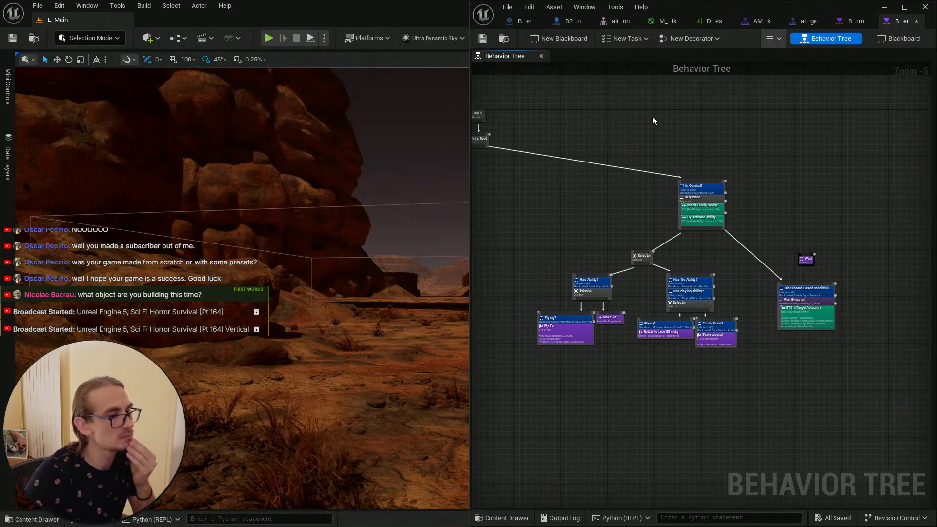
pyautogui.click(852, 22)
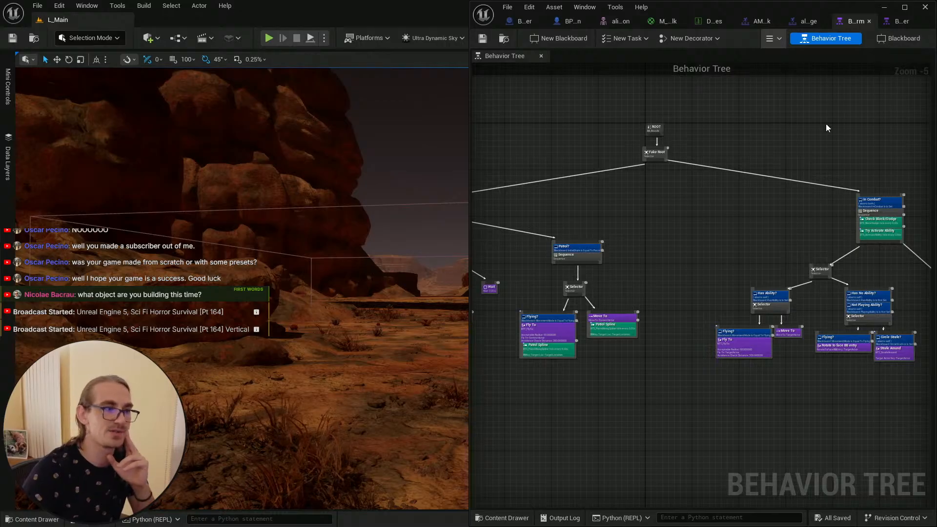
pyautogui.moveTo(825, 127); pyautogui.dragTo(760, 126, button='right')
pyautogui.scroll(-1, 759, 126)
pyautogui.scroll(1, 746, 131)
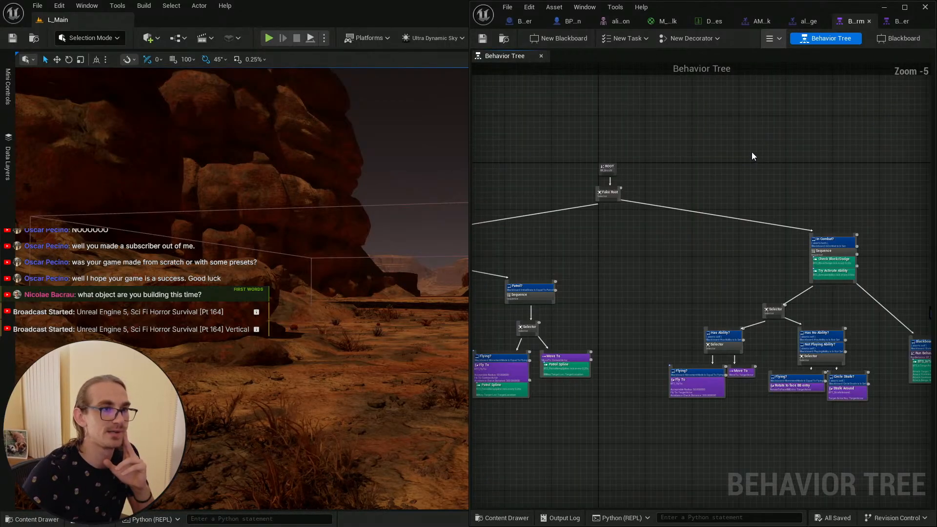
# Step: Close both behavior tree tabs and the AM_HeavyAttack montage tab, ending on the boss phases data table
pyautogui.click(869, 22)
pyautogui.click(887, 22)
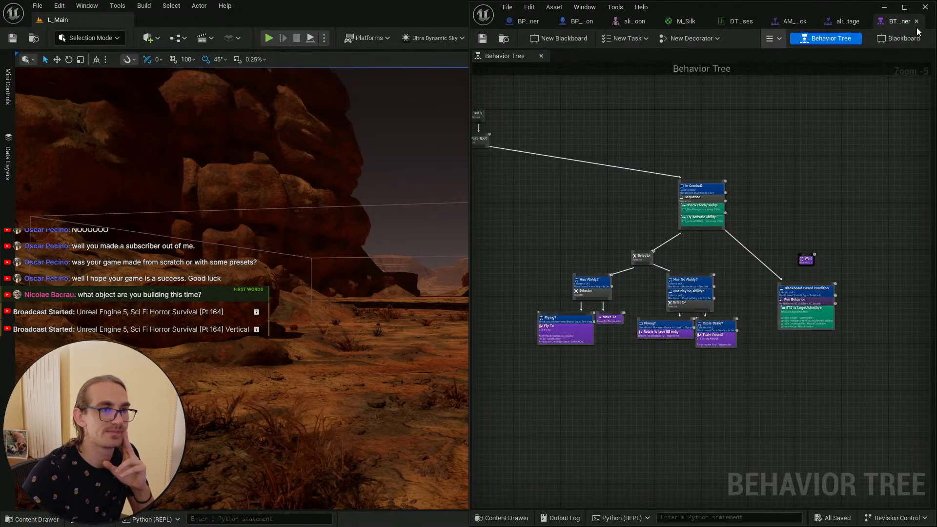
pyautogui.click(917, 22)
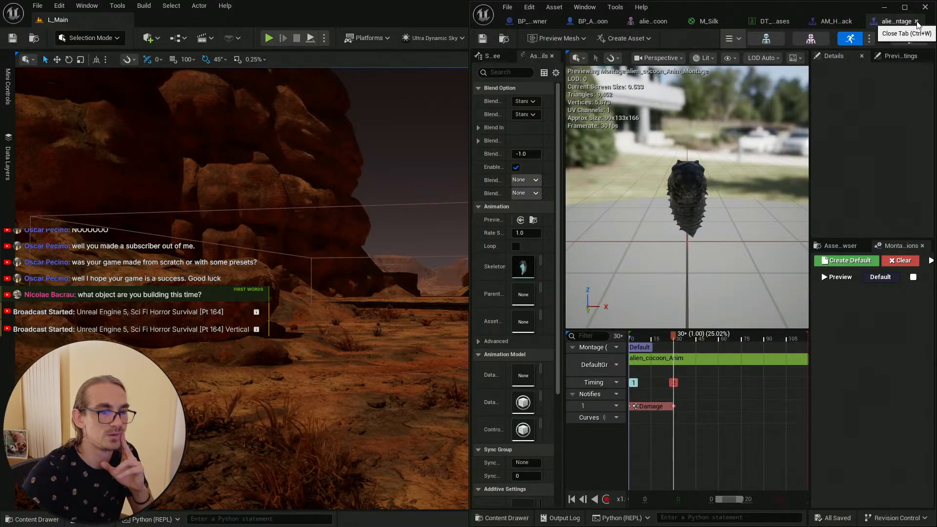
pyautogui.click(849, 22)
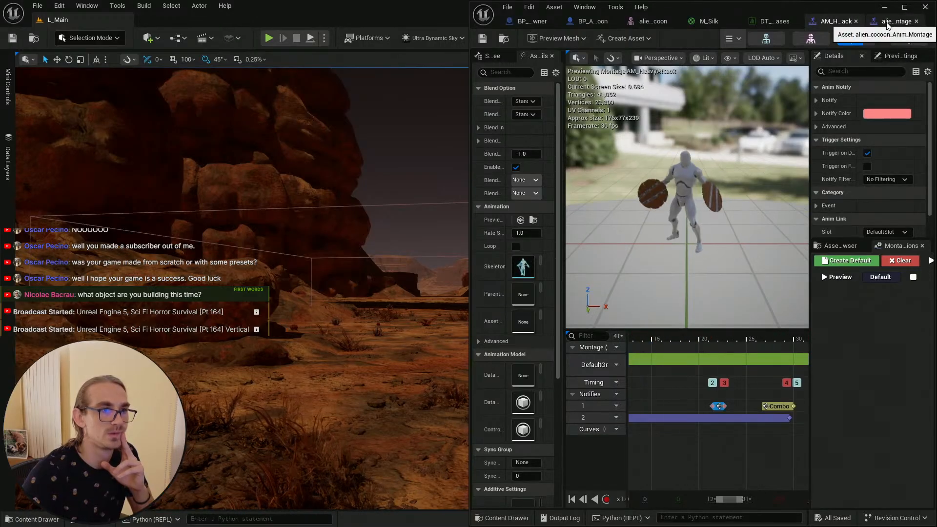
pyautogui.click(887, 23)
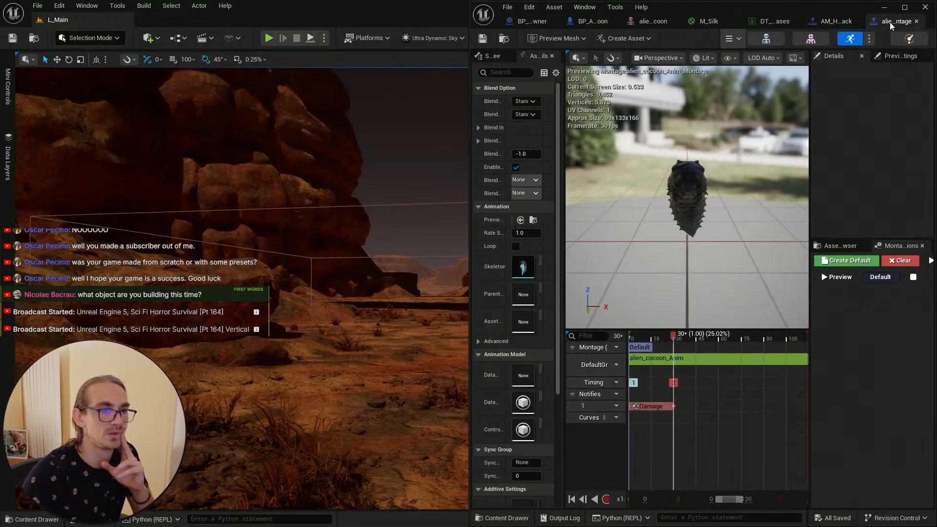
pyautogui.click(844, 22)
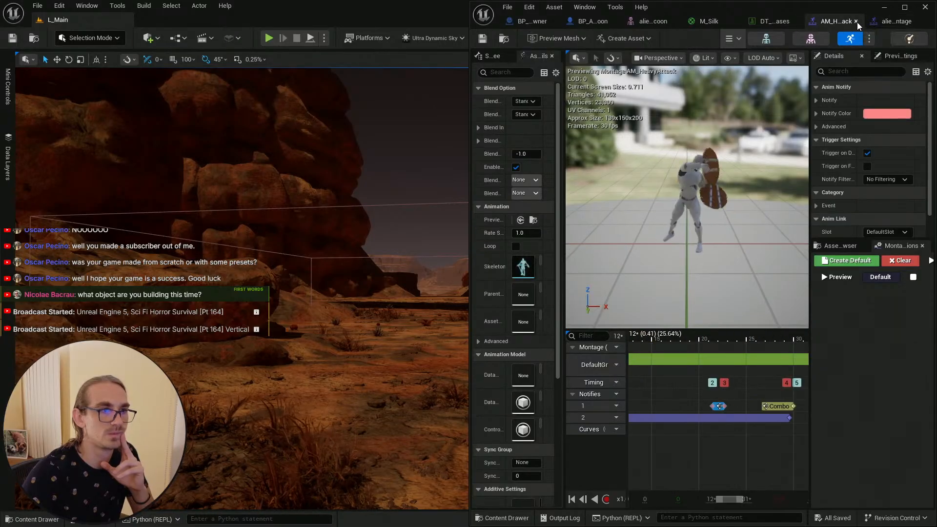
pyautogui.click(855, 22)
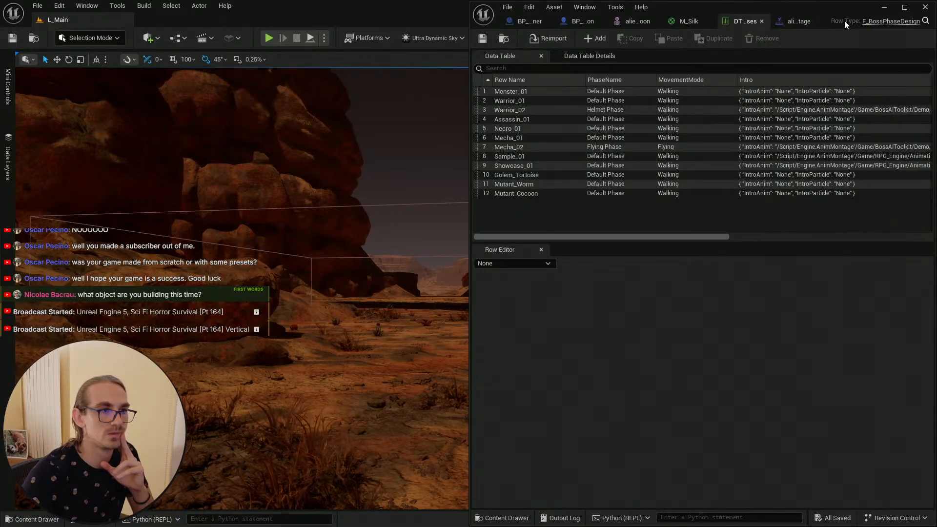
pyautogui.click(798, 22)
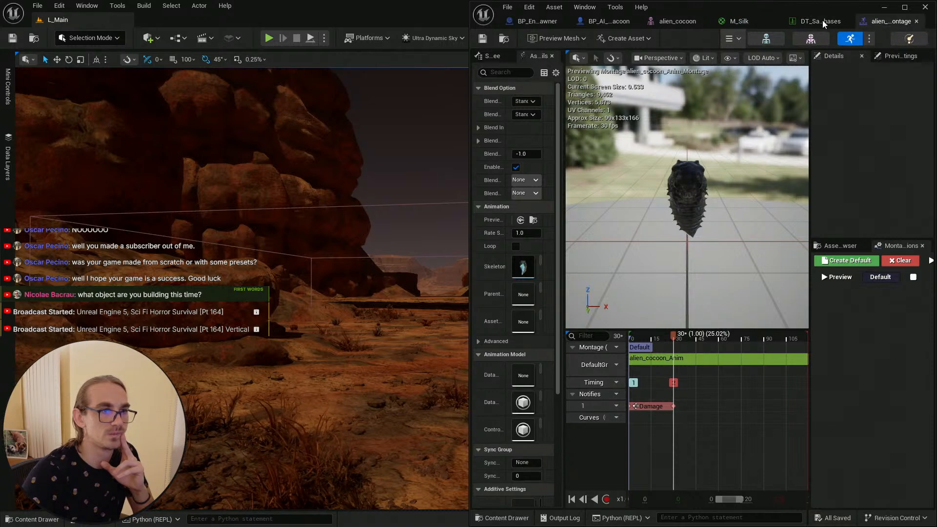
pyautogui.click(822, 21)
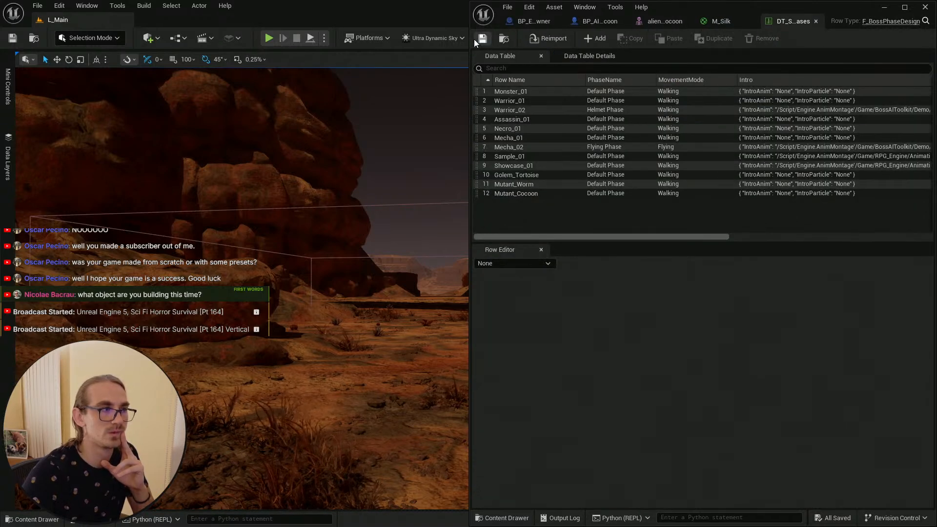
# Step: Inspect the Mutant_Cocoon phase row, the cocoon skeleton and the cocoon boss blueprint, then return to the spawner blueprint
pyautogui.click(545, 194)
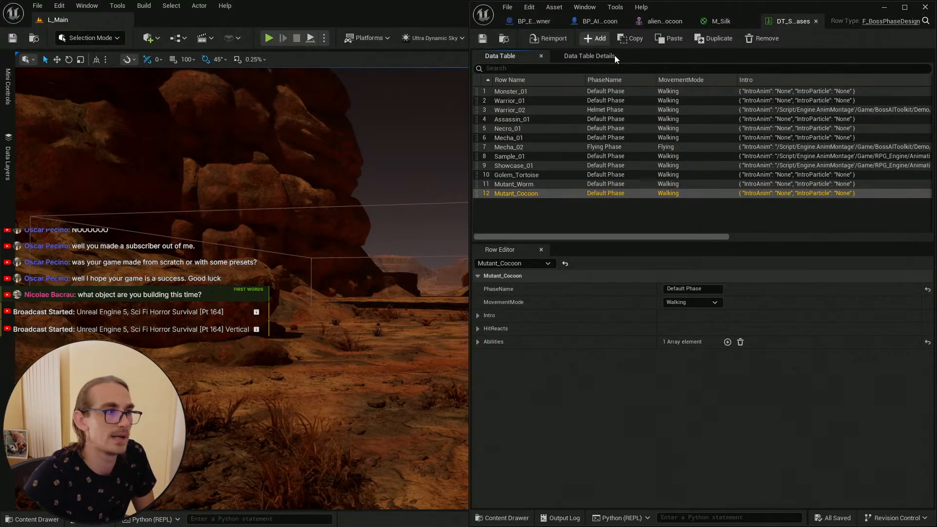
pyautogui.click(659, 22)
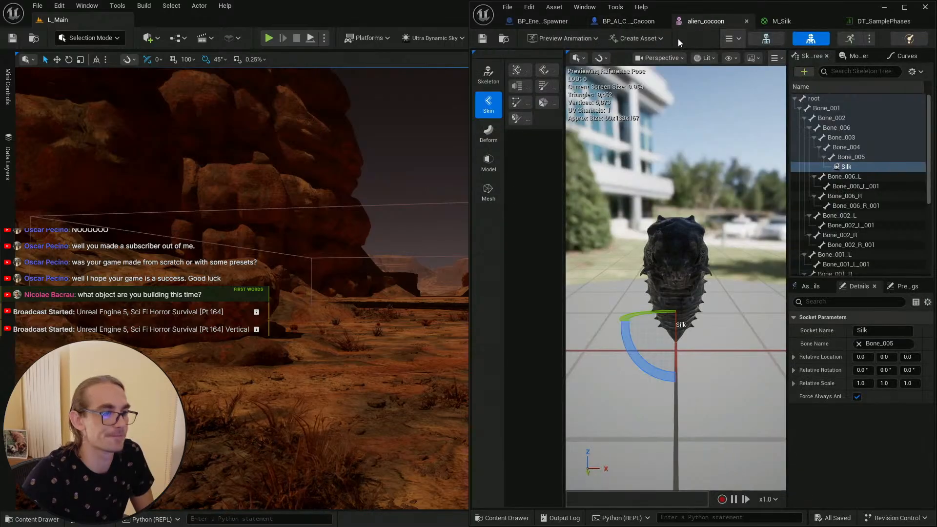
pyautogui.click(631, 23)
pyautogui.click(482, 39)
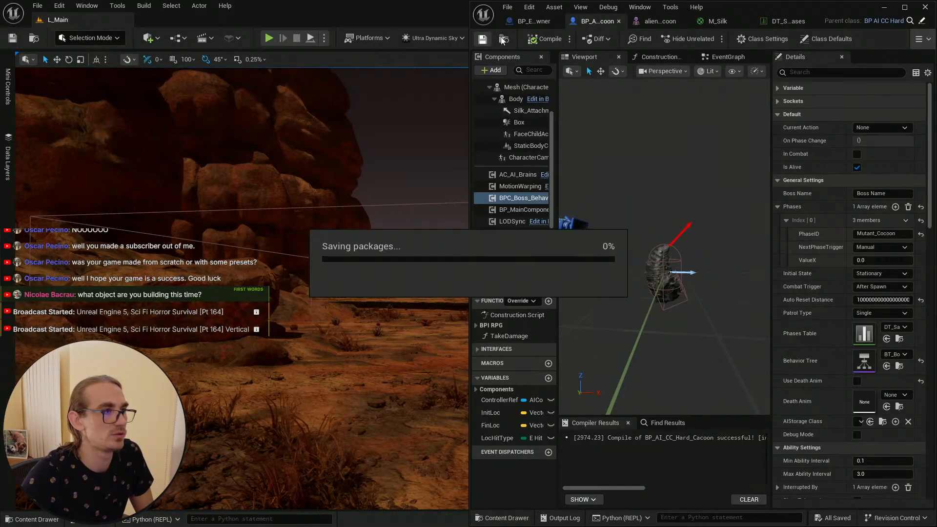
pyautogui.click(529, 22)
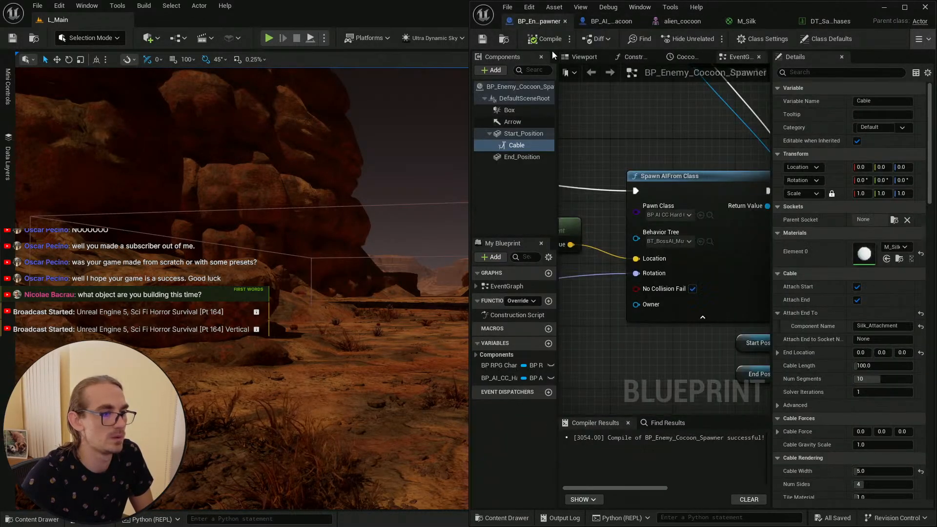
# Step: Browse the behavior tree list on the Spawn AI From Class node, then assign the content browser's selected behavior tree
pyautogui.click(688, 241)
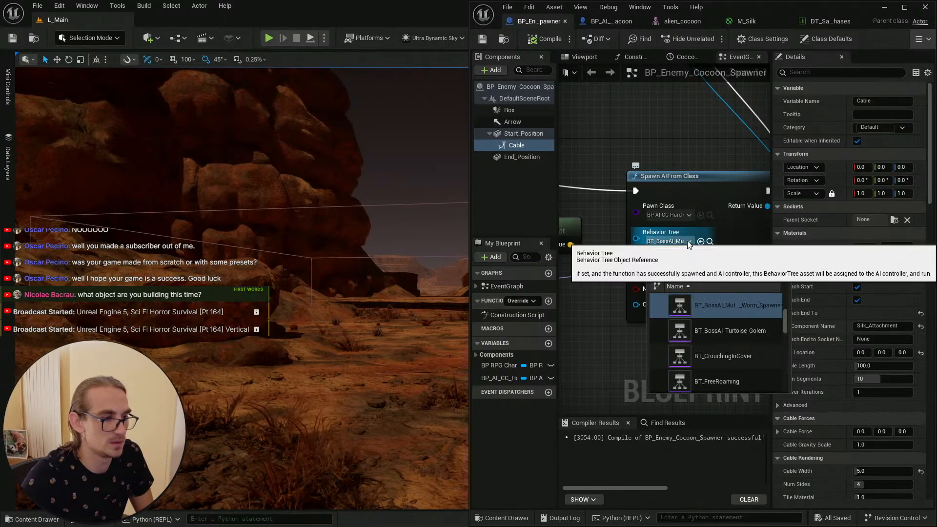
pyautogui.scroll(-5, 763, 346)
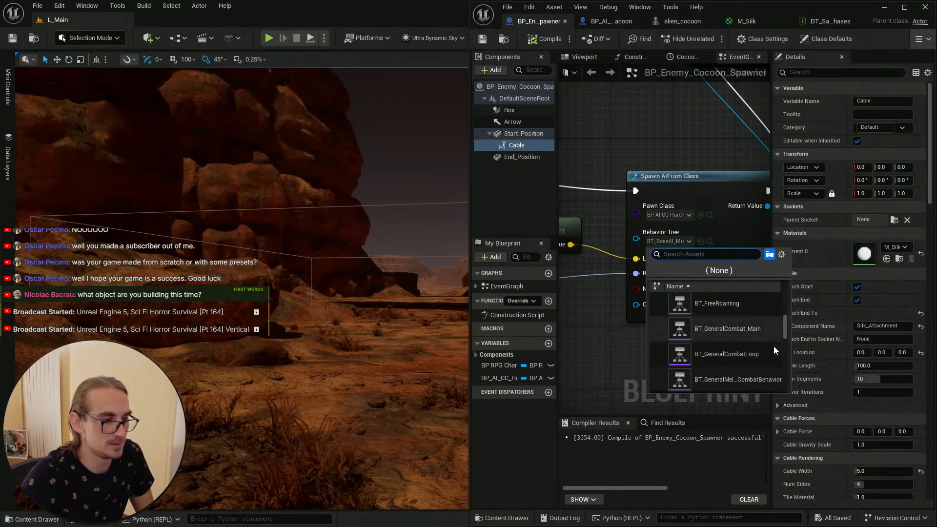
pyautogui.scroll(3, 781, 349)
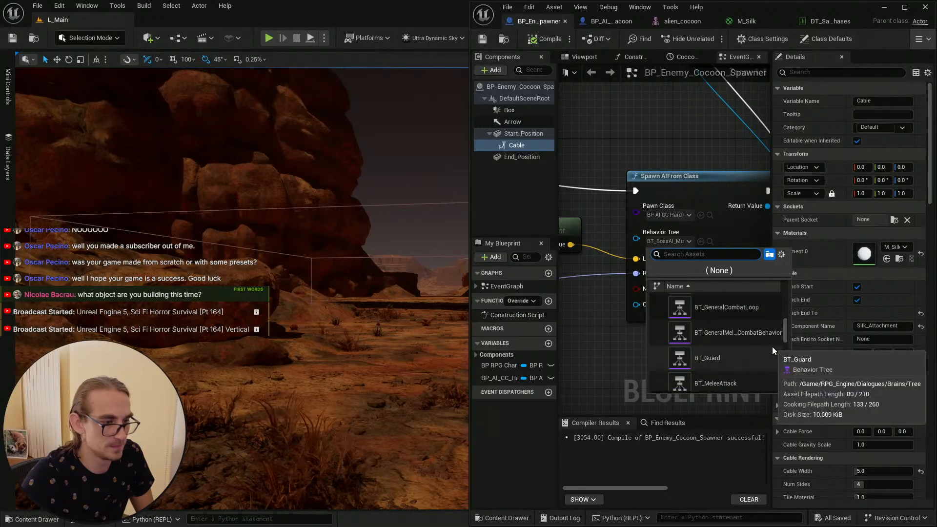
pyautogui.click(601, 335)
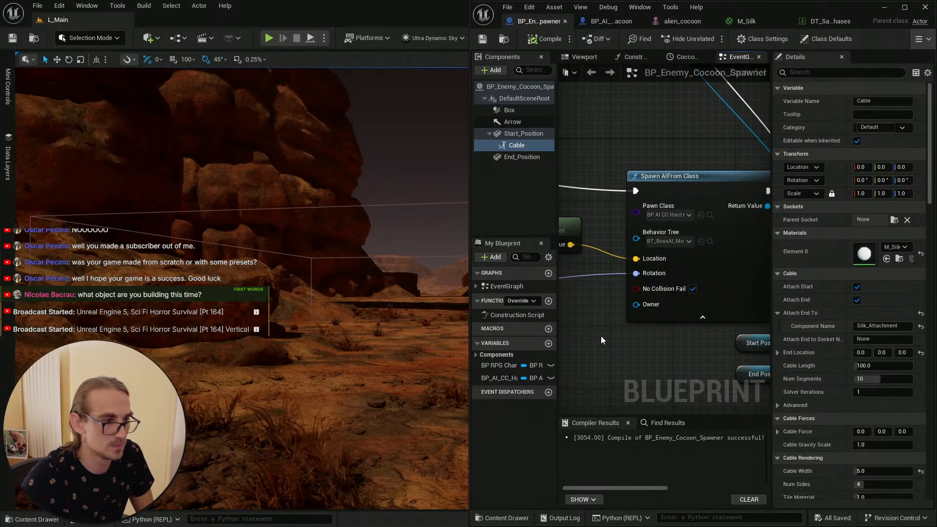
pyautogui.click(700, 242)
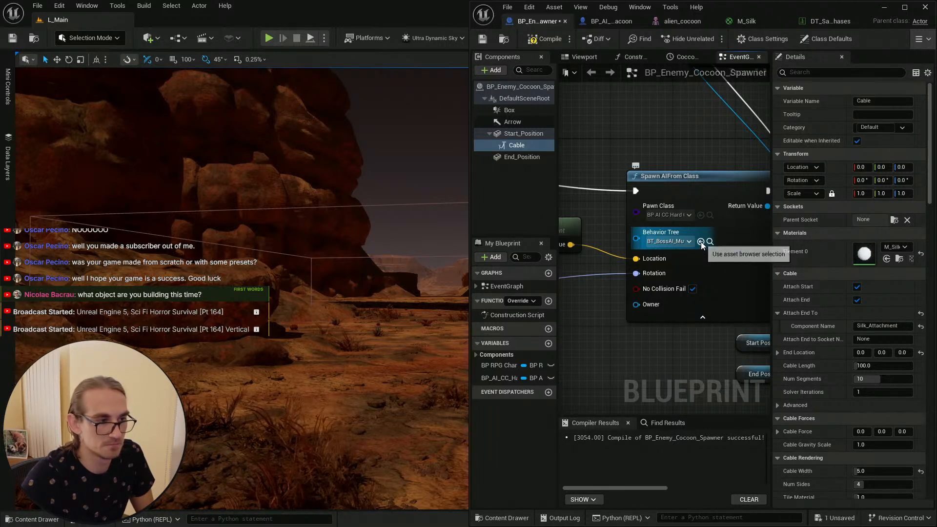
# Step: Clear the behavior tree on the Spawn AI From Class node to None and save the spawner blueprint
pyautogui.click(688, 241)
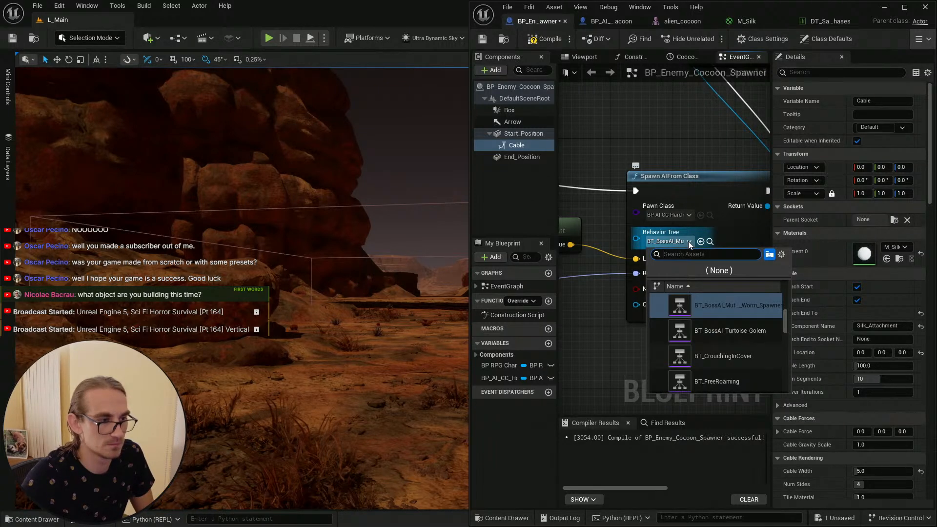
pyautogui.click(713, 269)
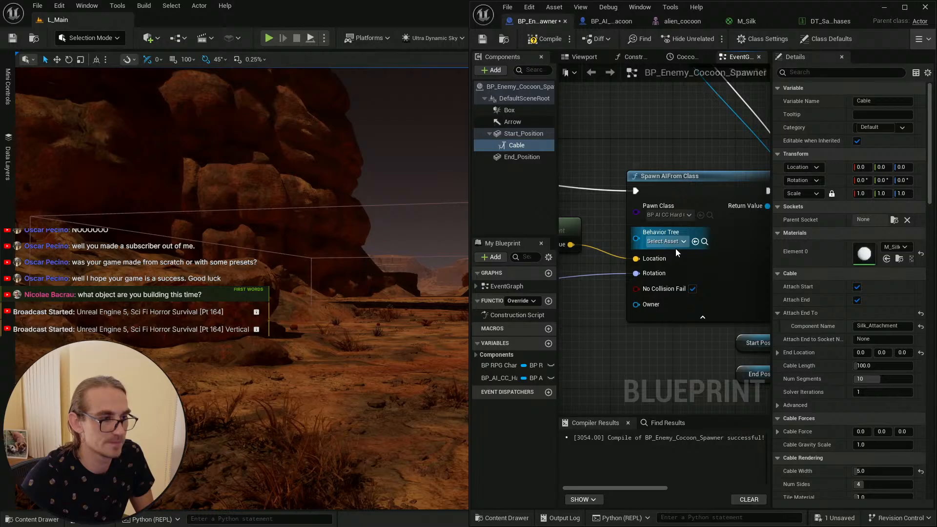
pyautogui.click(483, 39)
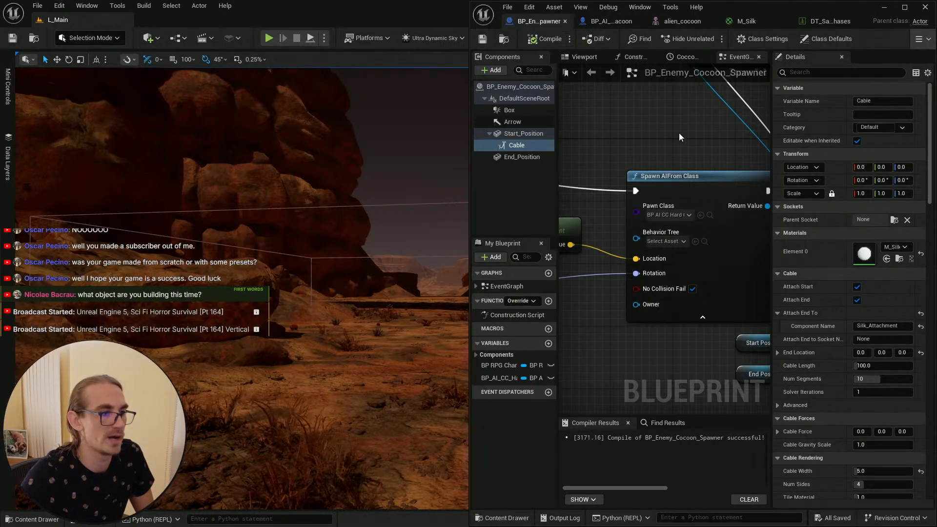
# Step: Survey the spawner event graph zoomed out, then close the M_Silk material tab and return to the boss phases data table
pyautogui.moveTo(678, 133); pyautogui.dragTo(611, 159, button='right')
pyautogui.scroll(-3, 666, 226)
pyautogui.scroll(-2, 693, 238)
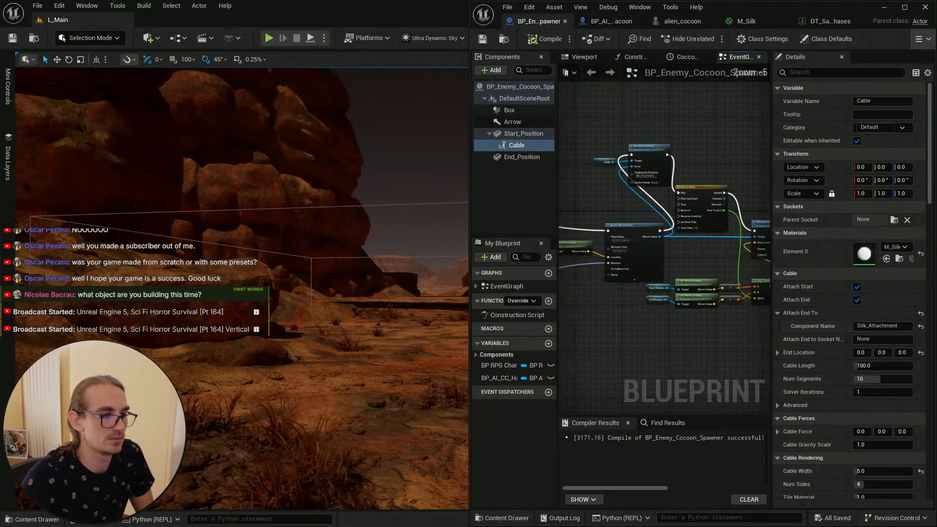
pyautogui.moveTo(713, 213); pyautogui.dragTo(654, 211, button='right')
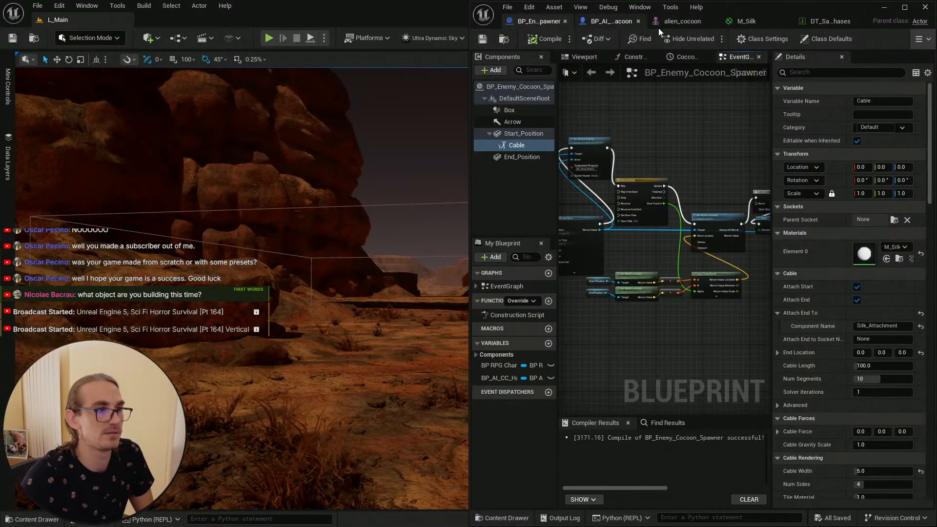
pyautogui.click(747, 21)
pyautogui.scroll(-2, 658, 159)
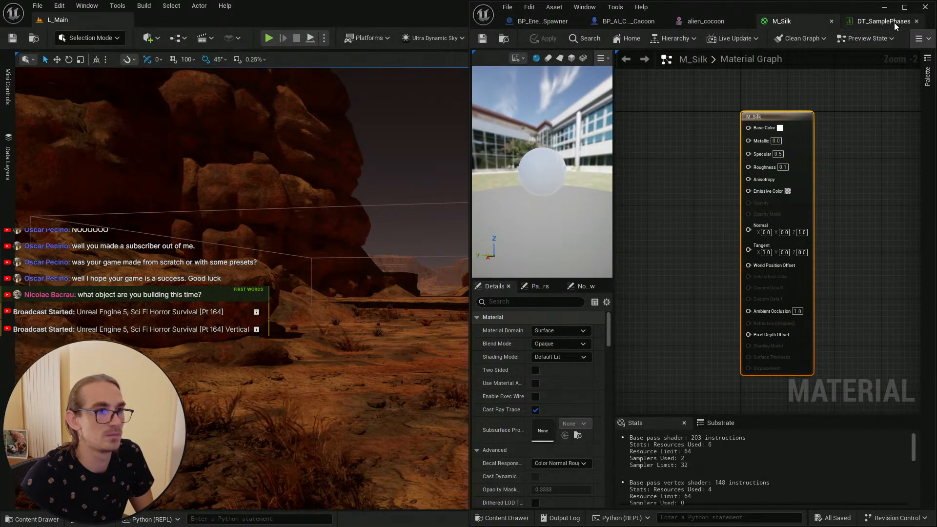
pyautogui.middleClick(800, 22)
pyautogui.click(781, 22)
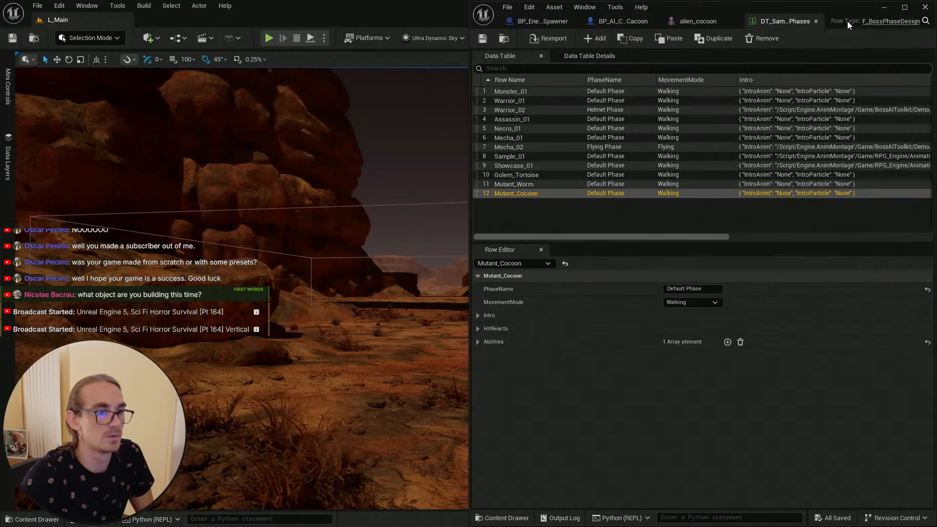
# Step: Expand the Mutant_Cocoon row's first ability and locate its ability class among the damage abilities in the content browser
pyautogui.click(477, 342)
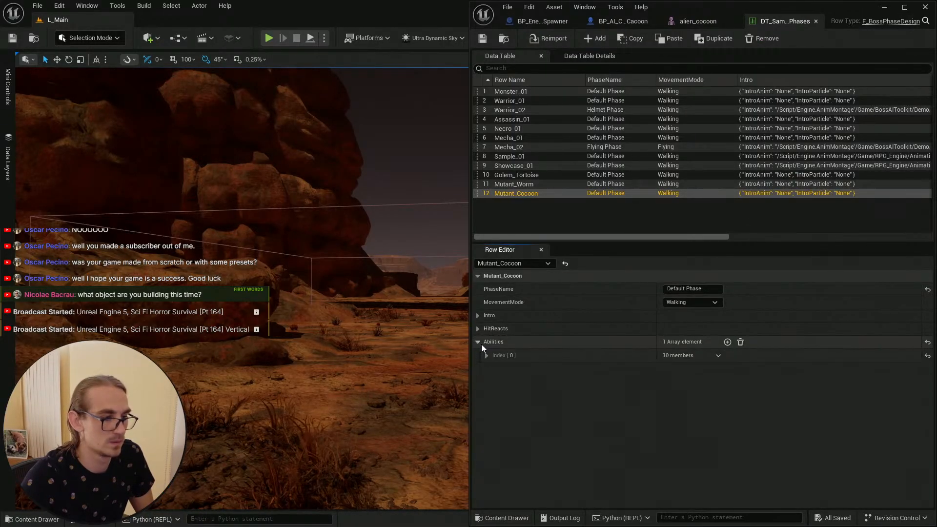
pyautogui.click(486, 356)
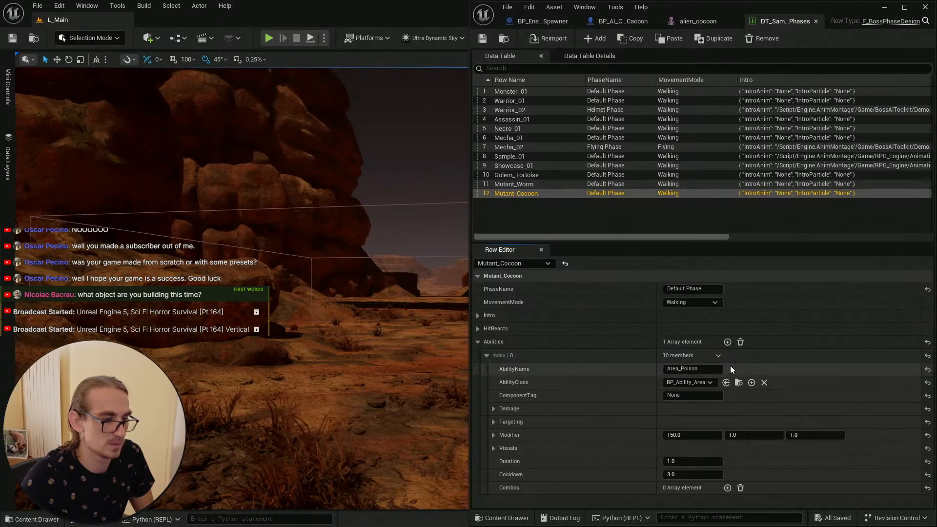
pyautogui.click(738, 382)
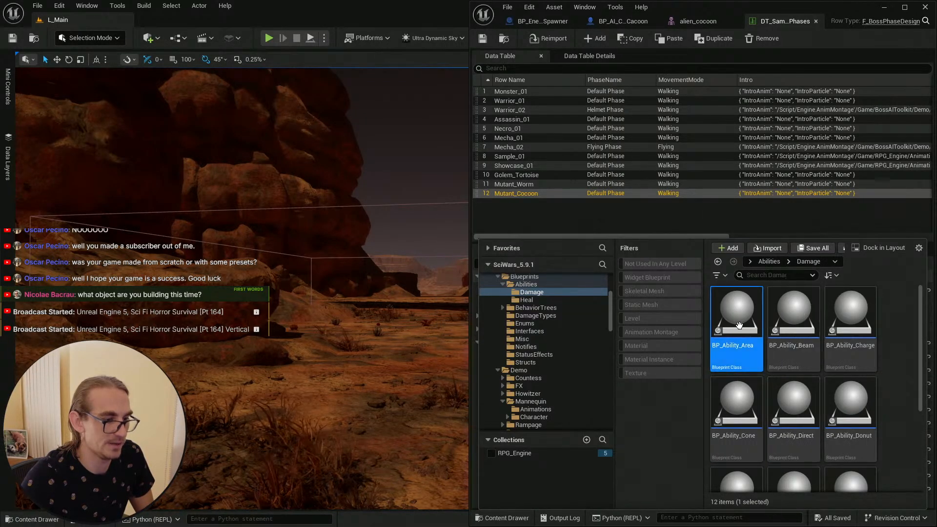
pyautogui.click(850, 317)
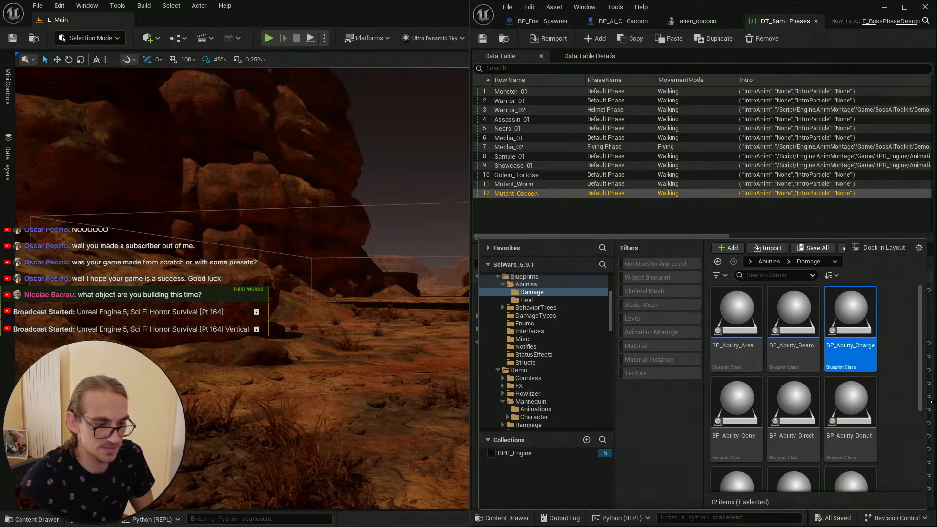
pyautogui.click(852, 410)
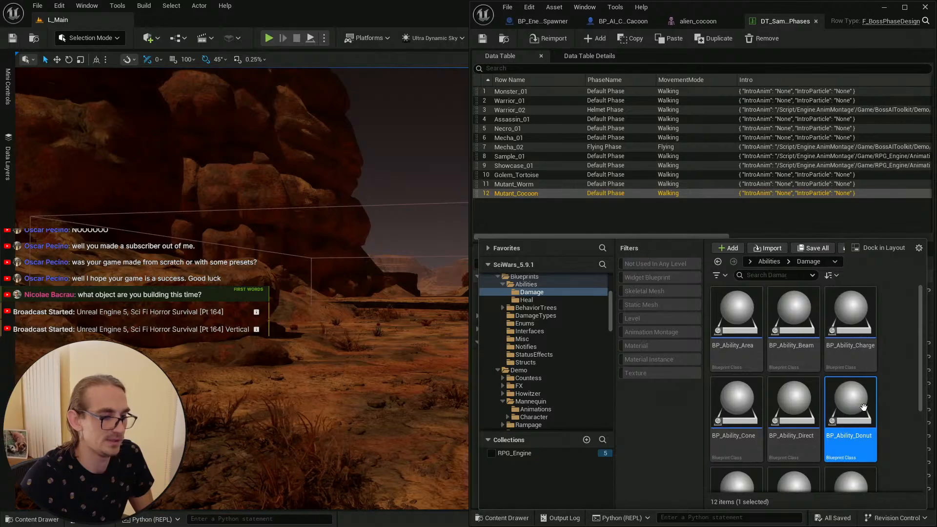
pyautogui.press('F2')
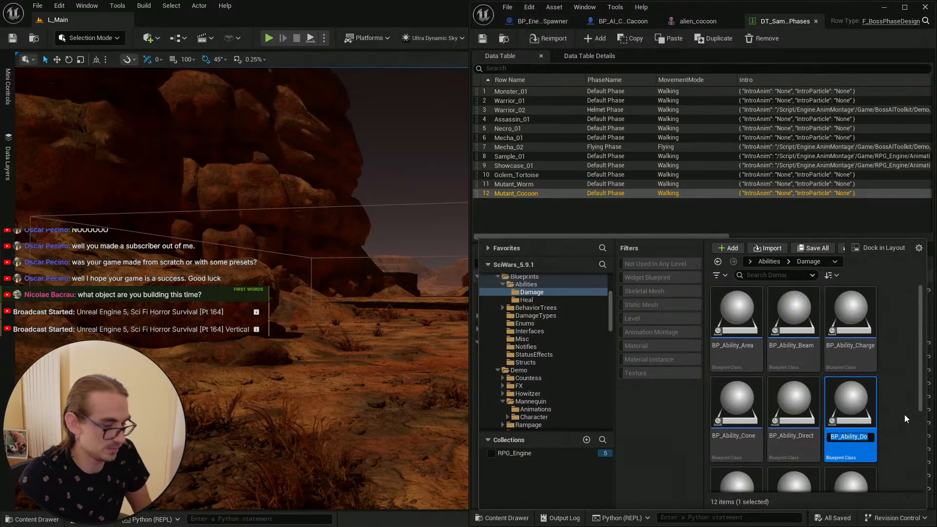
pyautogui.click(901, 418)
pyautogui.hotkey('alt', 'Tab')
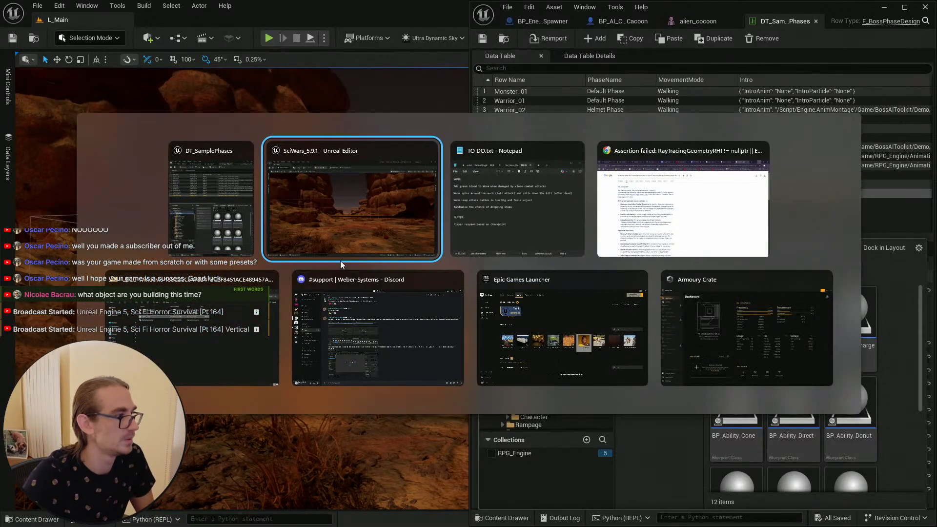
# Step: Save the level and open the BP_Ability_Donut blueprint from the Damage abilities folder
pyautogui.click(698, 21)
pyautogui.click(853, 21)
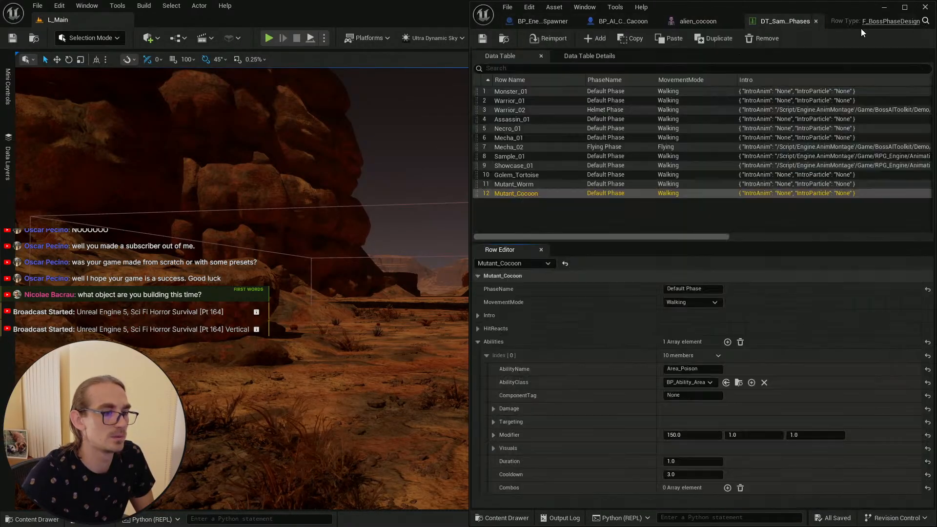
pyautogui.click(33, 519)
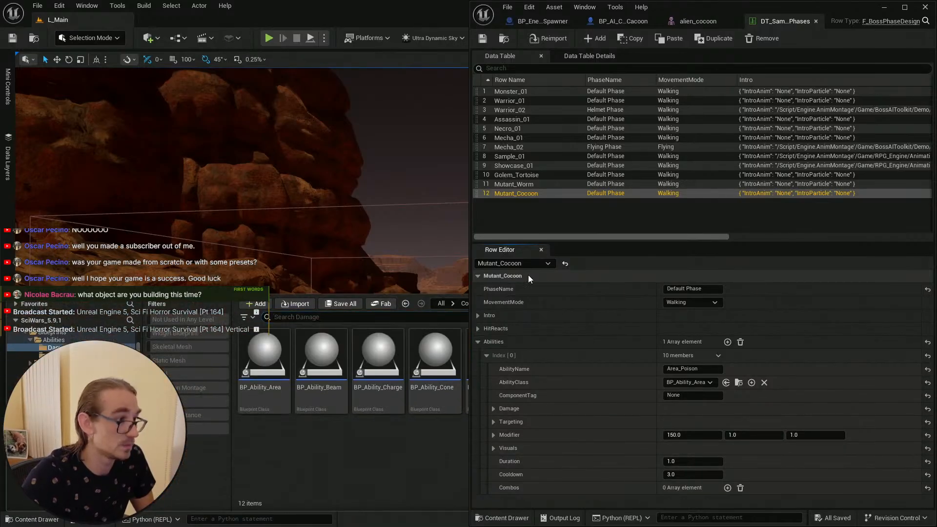
pyautogui.click(883, 7)
pyautogui.hotkey('ctrl', 'space')
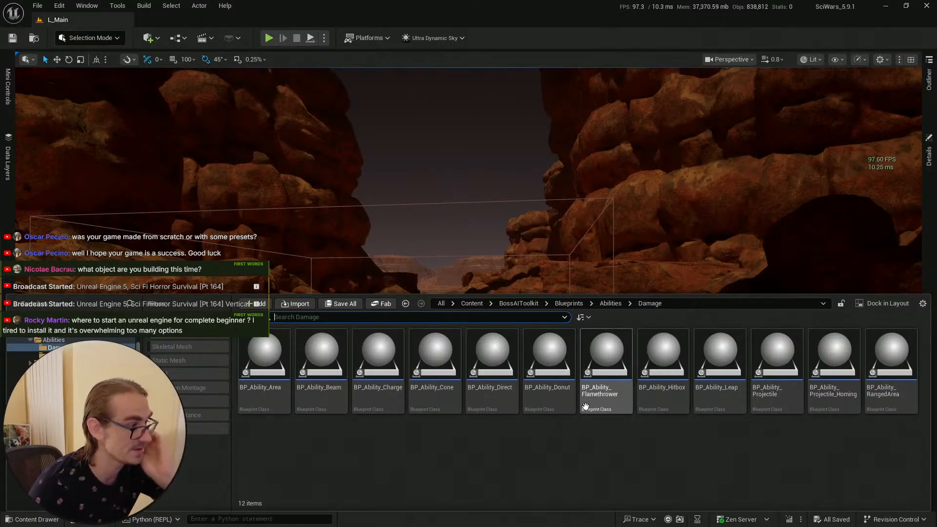
pyautogui.moveTo(566, 375)
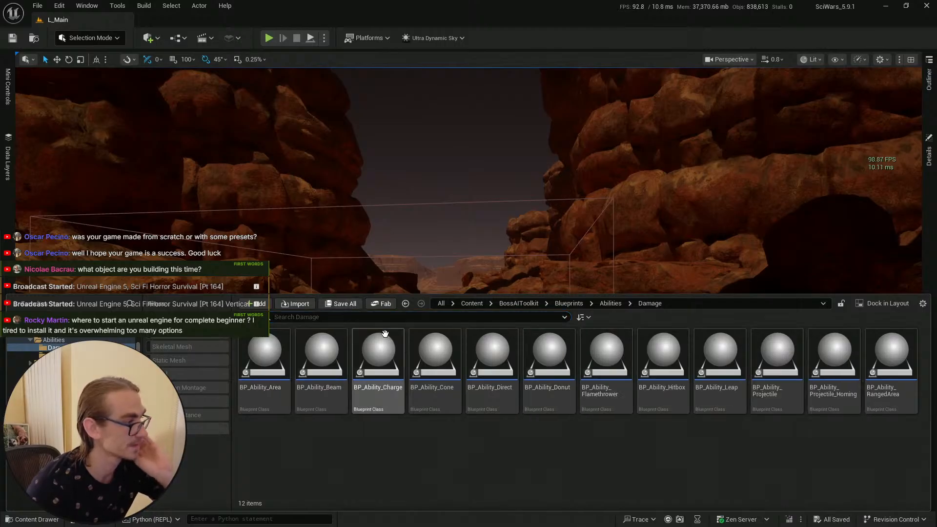
pyautogui.click(14, 39)
pyautogui.click(41, 519)
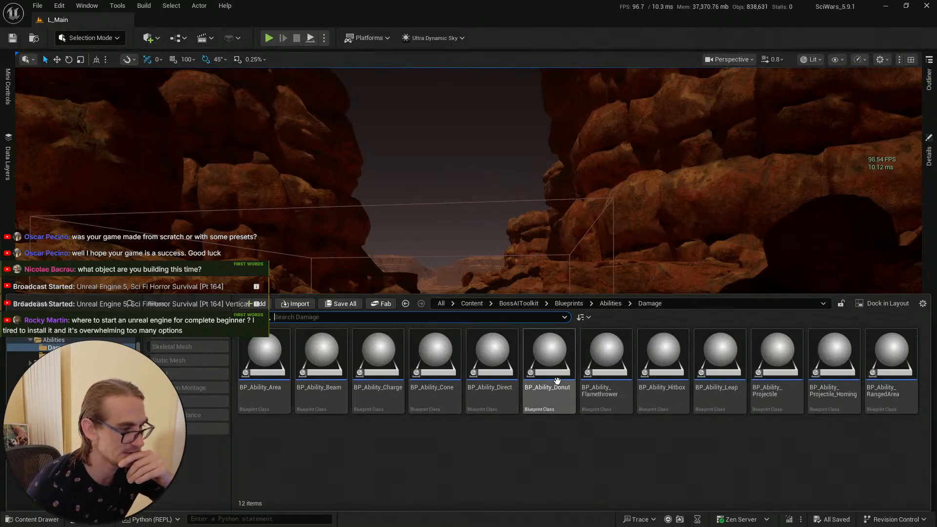
pyautogui.doubleClick(559, 359)
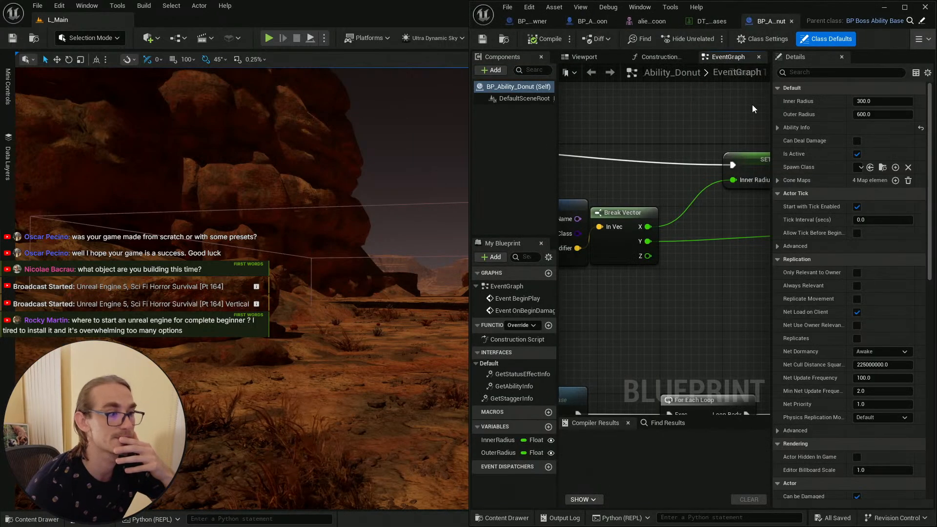
# Step: Examine the BP_Ability_Donut event graph's begin play and damage logic
pyautogui.click(904, 7)
pyautogui.scroll(-2, 429, 327)
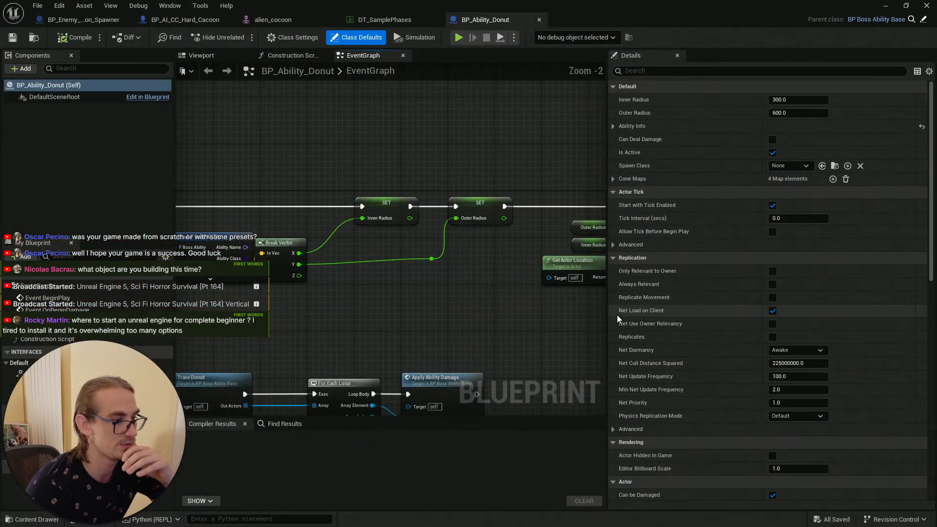
pyautogui.moveTo(608, 314); pyautogui.dragTo(717, 314)
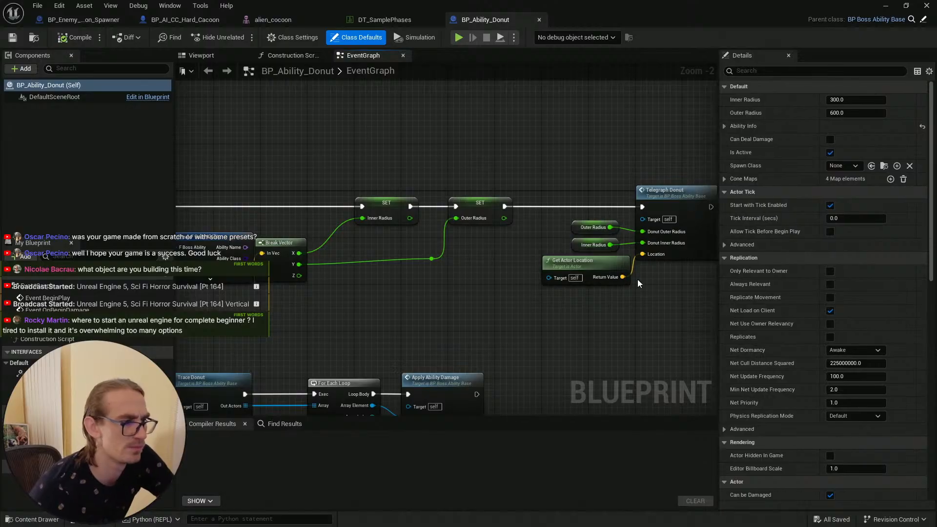
pyautogui.moveTo(637, 279)
pyautogui.mouseDown(button='right')
pyautogui.moveTo(395, 230)
pyautogui.moveTo(661, 231)
pyautogui.mouseUp(button='right')
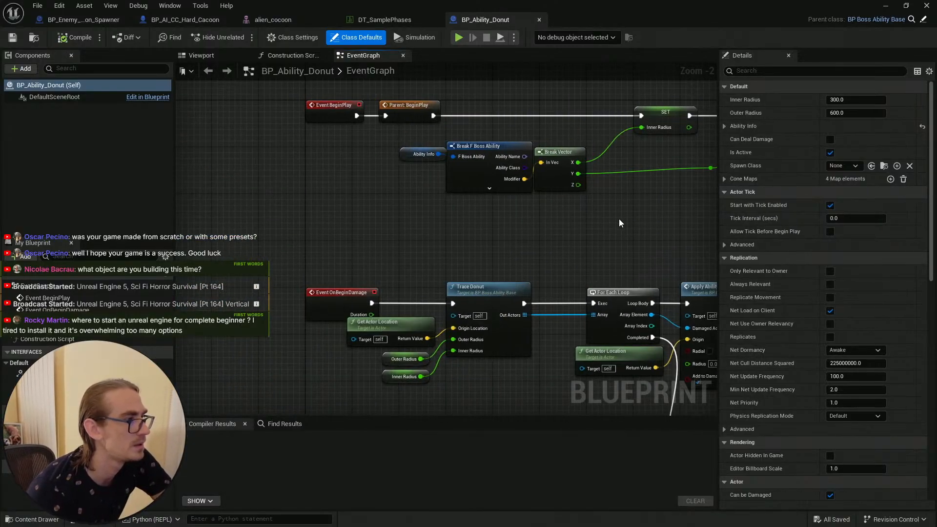
pyautogui.moveTo(635, 223)
pyautogui.mouseDown(button='right')
pyautogui.moveTo(472, 262)
pyautogui.moveTo(511, 271)
pyautogui.moveTo(445, 274)
pyautogui.moveTo(571, 123)
pyautogui.moveTo(548, 132)
pyautogui.moveTo(512, 121)
pyautogui.moveTo(518, 98)
pyautogui.moveTo(666, 176)
pyautogui.moveTo(537, 221)
pyautogui.mouseUp(button='right')
pyautogui.scroll(-3, 531, 220)
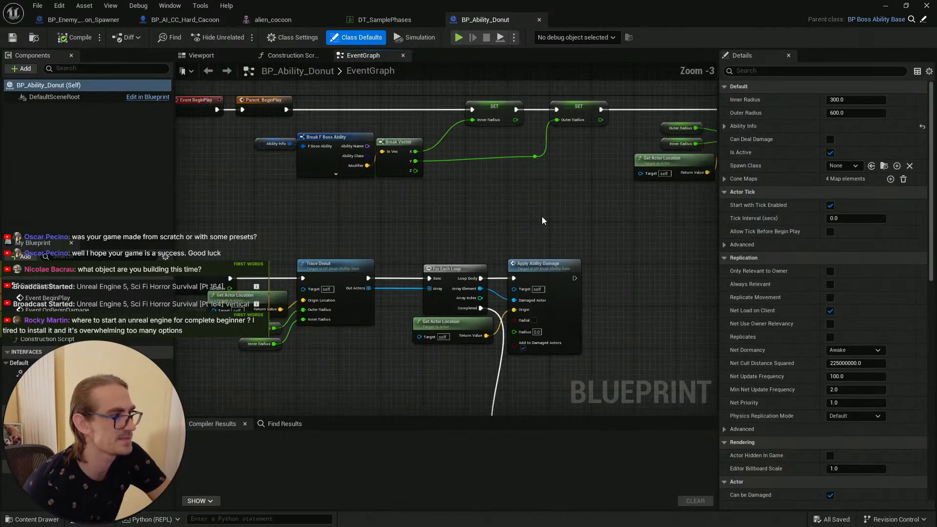
pyautogui.moveTo(654, 238); pyautogui.dragTo(642, 237, button='right')
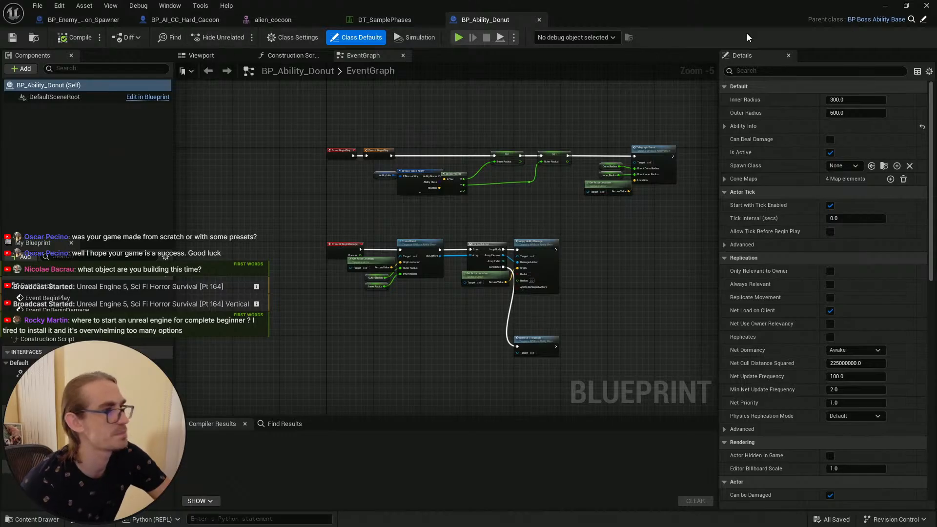
pyautogui.click(885, 6)
pyautogui.click(32, 519)
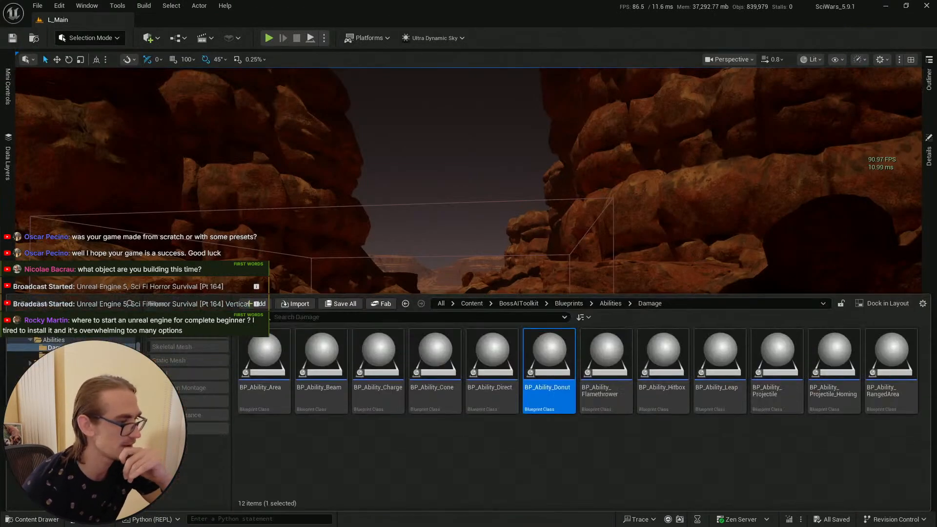
pyautogui.click(586, 474)
pyautogui.click(548, 361)
pyautogui.press('F2')
pyautogui.hotkey('ctrl', 'c')
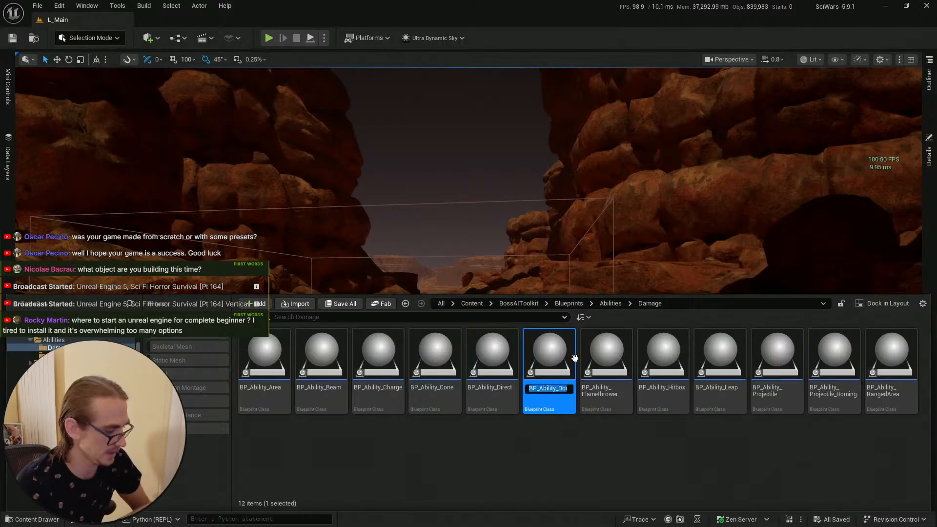
pyautogui.click(605, 461)
pyautogui.moveTo(500, 189); pyautogui.dragTo(500, 191, button='right')
pyautogui.hotkey('alt', 'Tab')
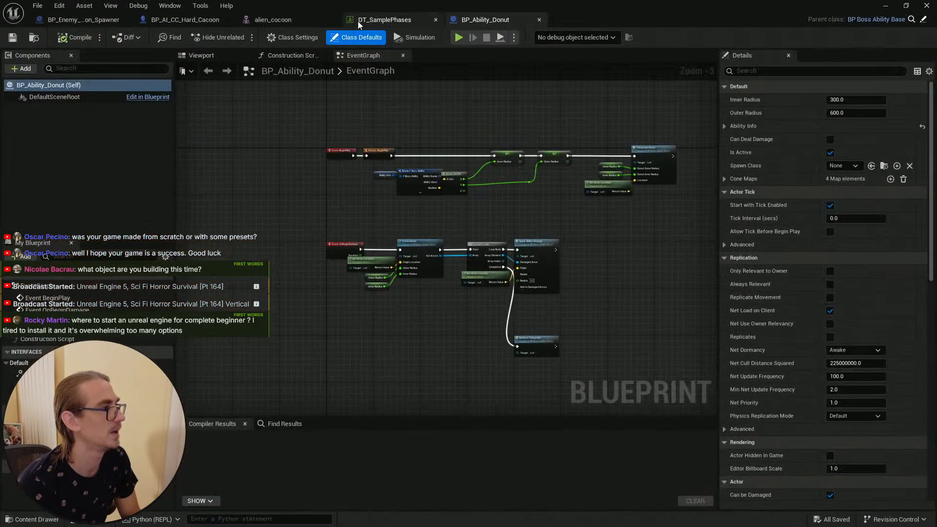
pyautogui.click(385, 20)
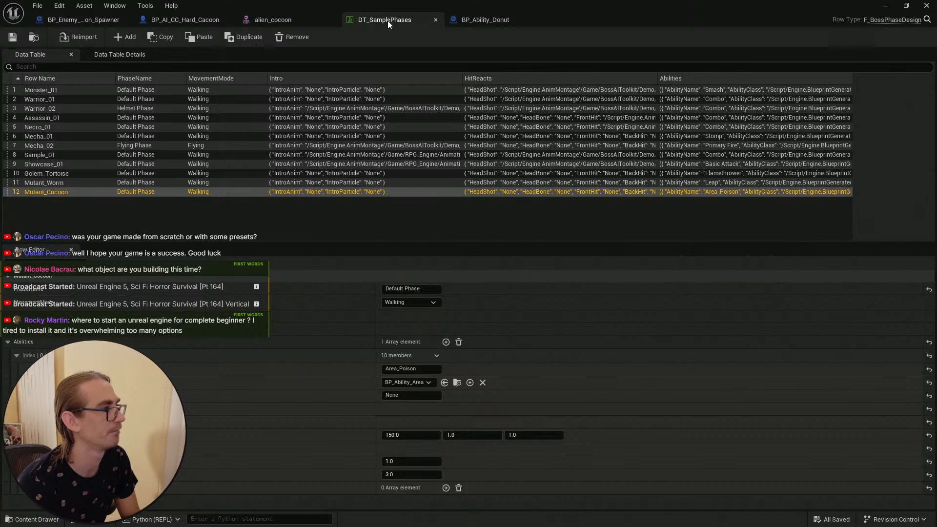
pyautogui.click(274, 19)
pyautogui.click(187, 20)
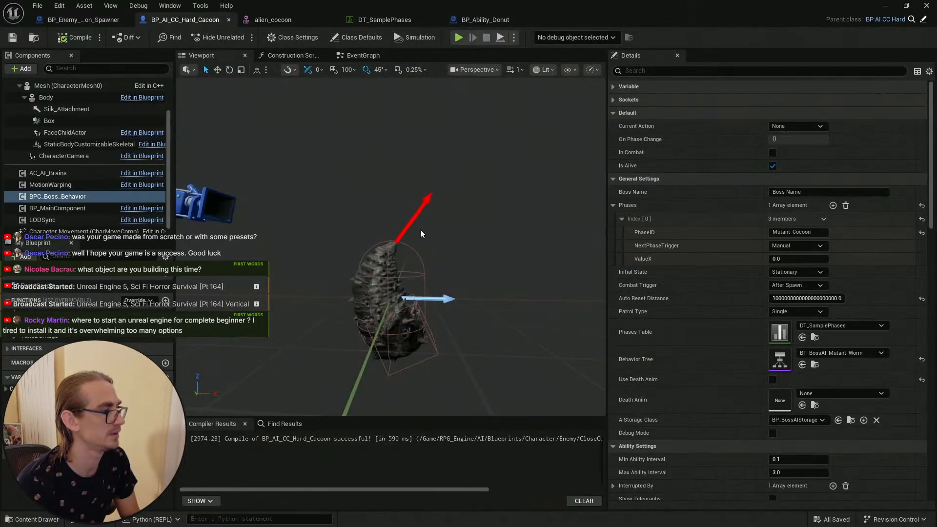
# Step: In the cocoon spawner's event graph, add a Spawn Actor from Class node wired after the Set Actor Location node
pyautogui.click(83, 19)
pyautogui.moveTo(461, 141); pyautogui.dragTo(475, 110, button='right')
pyautogui.scroll(2, 420, 144)
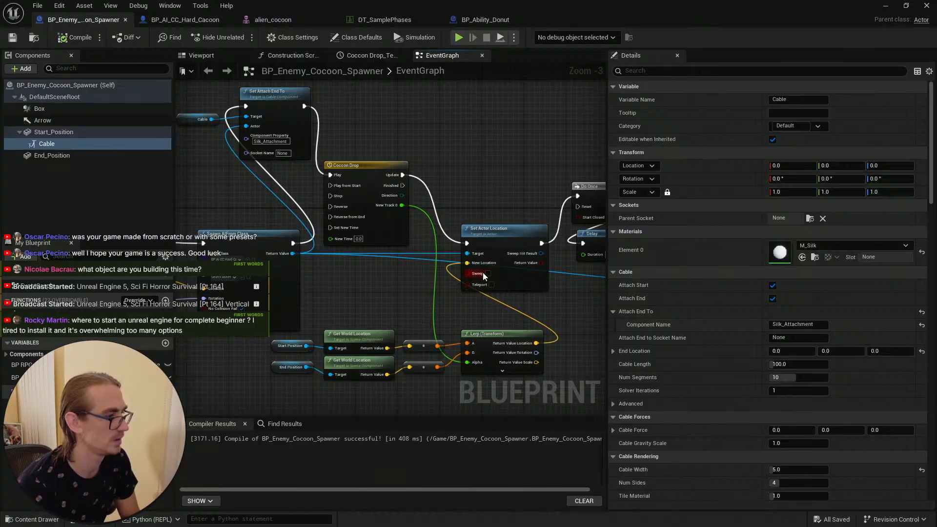
pyautogui.moveTo(499, 174); pyautogui.dragTo(391, 138, button='right')
pyautogui.moveTo(347, 257); pyautogui.dragTo(414, 282, button='right')
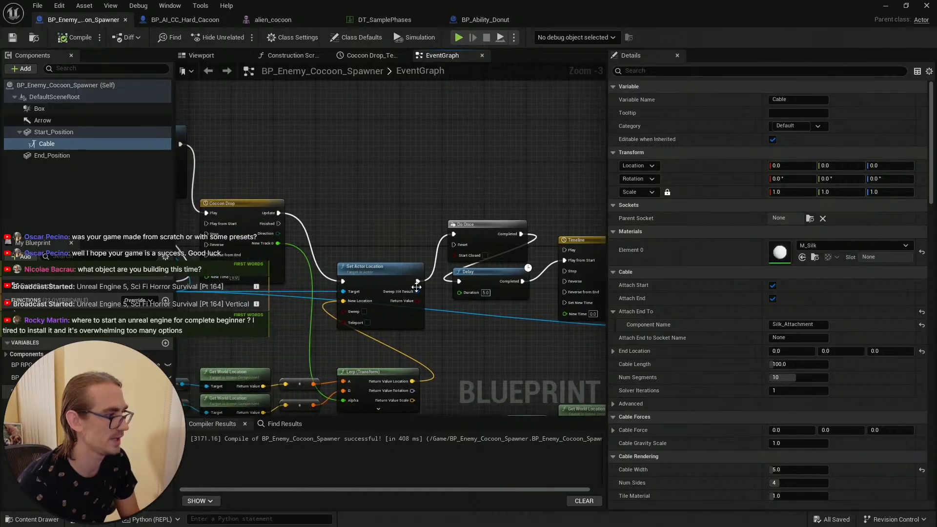
pyautogui.moveTo(418, 281); pyautogui.dragTo(395, 127)
pyautogui.write('sp')
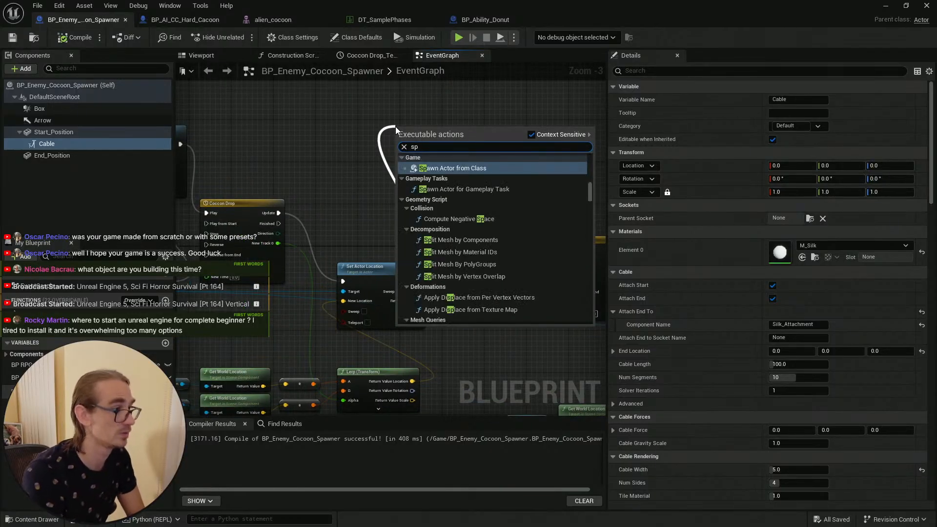
pyautogui.write('awn')
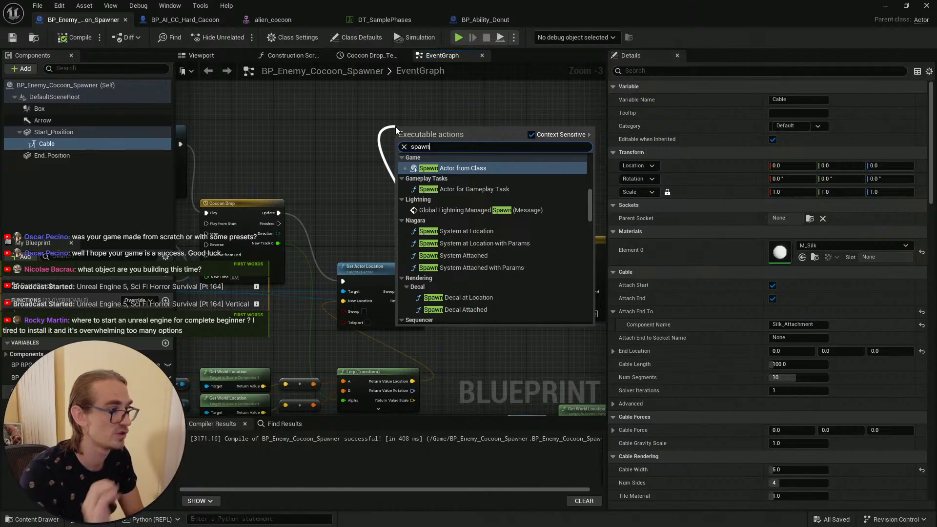
pyautogui.click(442, 170)
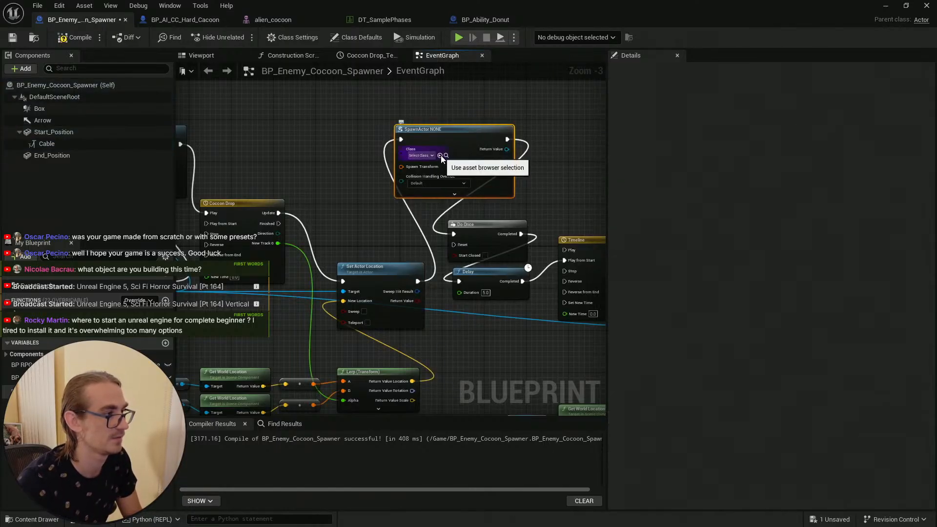
# Step: Set the Spawn Actor node's class to BP_Ability_Donut and rearrange the surrounding nodes
pyautogui.click(430, 157)
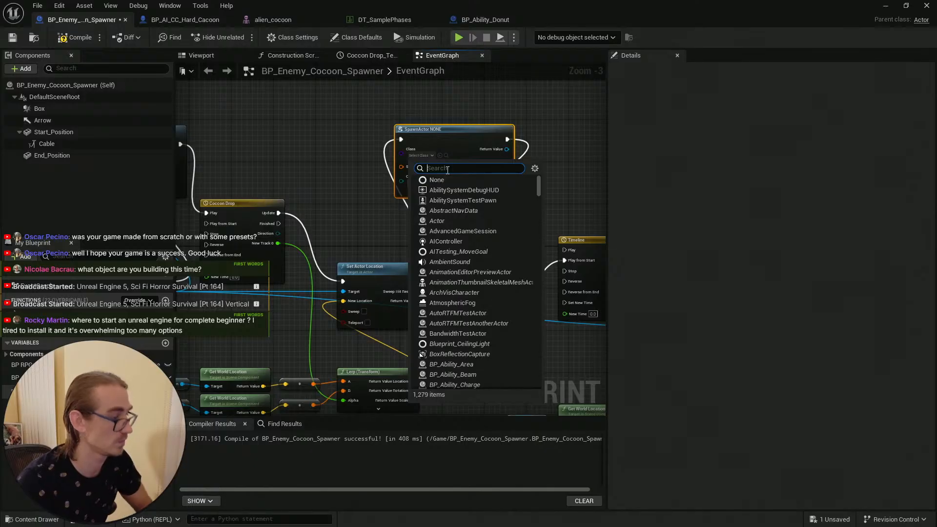
pyautogui.hotkey('ctrl', 'v')
pyautogui.click(460, 190)
pyautogui.moveTo(457, 135); pyautogui.dragTo(458, 126)
pyautogui.moveTo(365, 200); pyautogui.dragTo(401, 170, button='right')
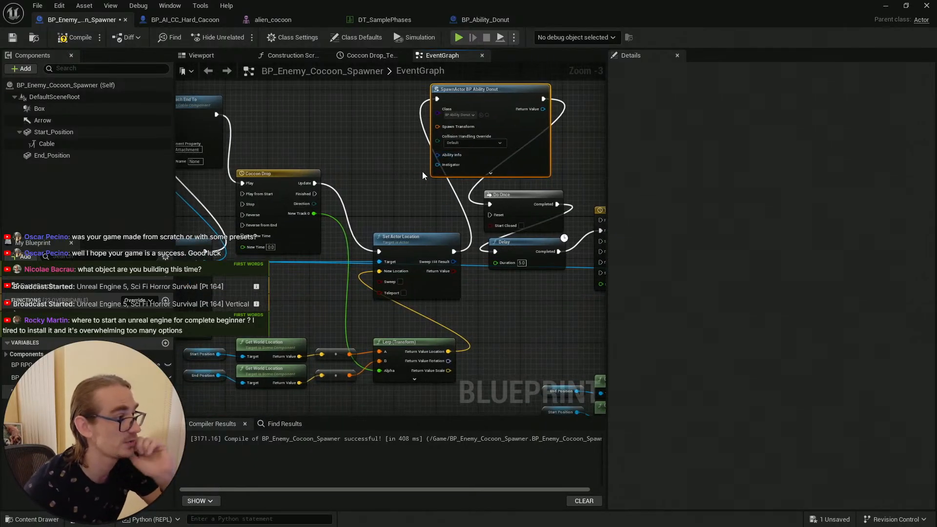
pyautogui.moveTo(396, 208); pyautogui.dragTo(428, 196, button='right')
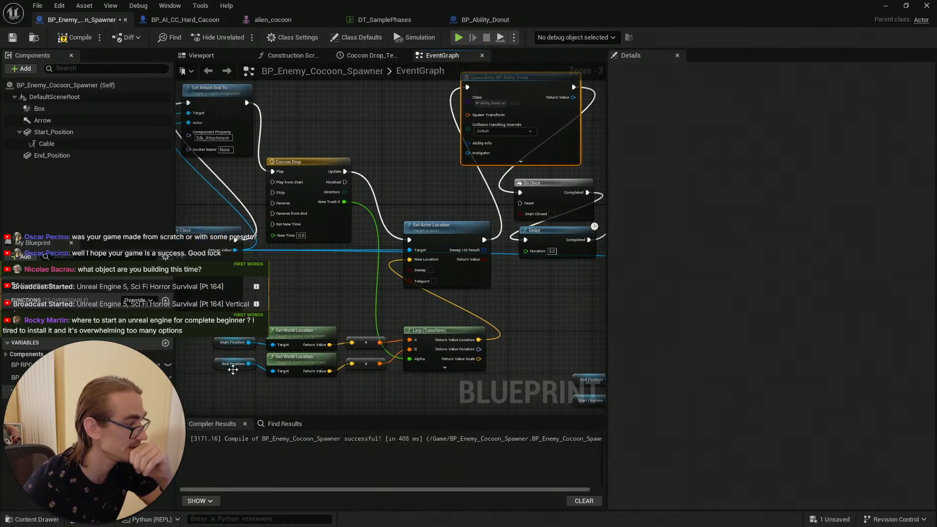
# Step: Duplicate the End Position and Get World Location nodes above the spawn node and wire them into its Spawn Transform
pyautogui.moveTo(383, 372); pyautogui.dragTo(233, 362)
pyautogui.moveTo(407, 95); pyautogui.dragTo(410, 158, button='right')
pyautogui.click(352, 171)
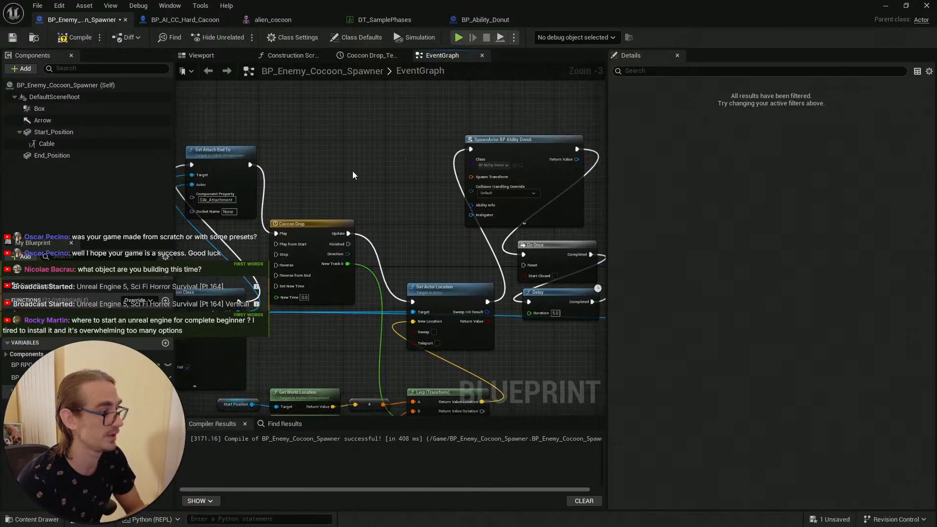
pyautogui.hotkey('ctrl', 'v')
pyautogui.click(410, 157)
pyautogui.moveTo(339, 157); pyautogui.dragTo(442, 208)
pyautogui.moveTo(417, 176); pyautogui.dragTo(391, 175)
pyautogui.click(397, 160)
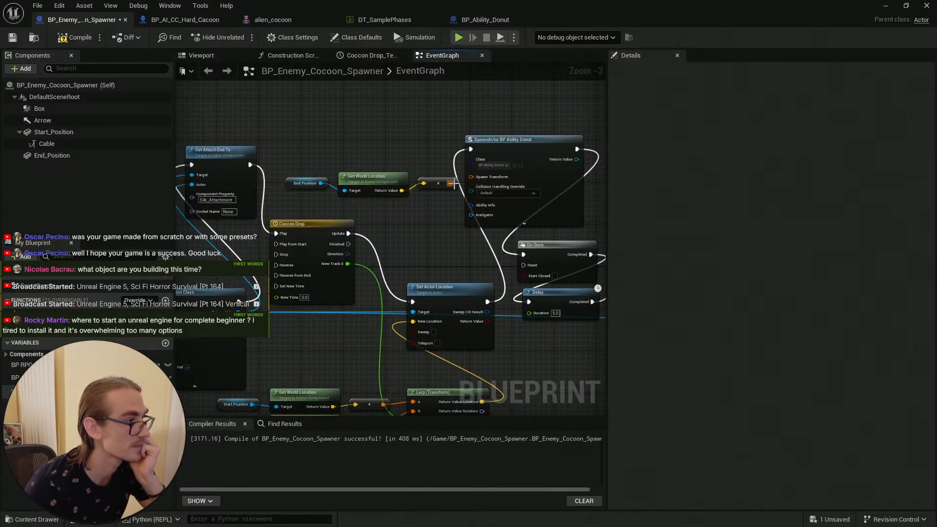
pyautogui.moveTo(451, 183); pyautogui.dragTo(471, 177)
pyautogui.moveTo(399, 212); pyautogui.dragTo(431, 213)
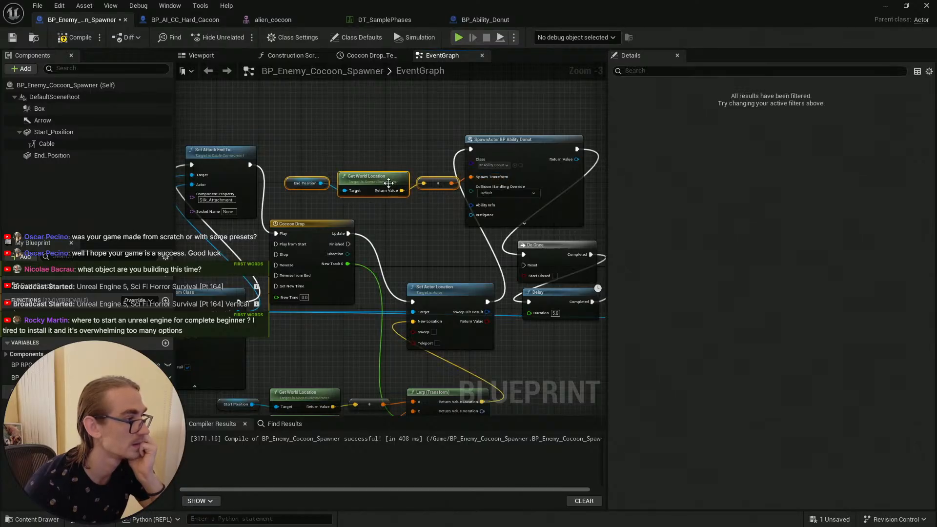
pyautogui.moveTo(387, 178); pyautogui.dragTo(388, 177)
pyautogui.click(405, 161)
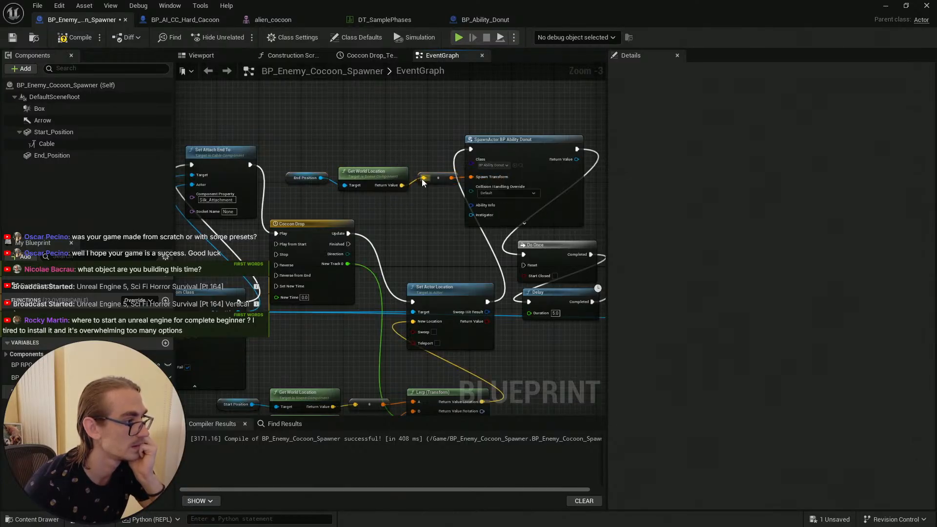
pyautogui.scroll(1, 429, 187)
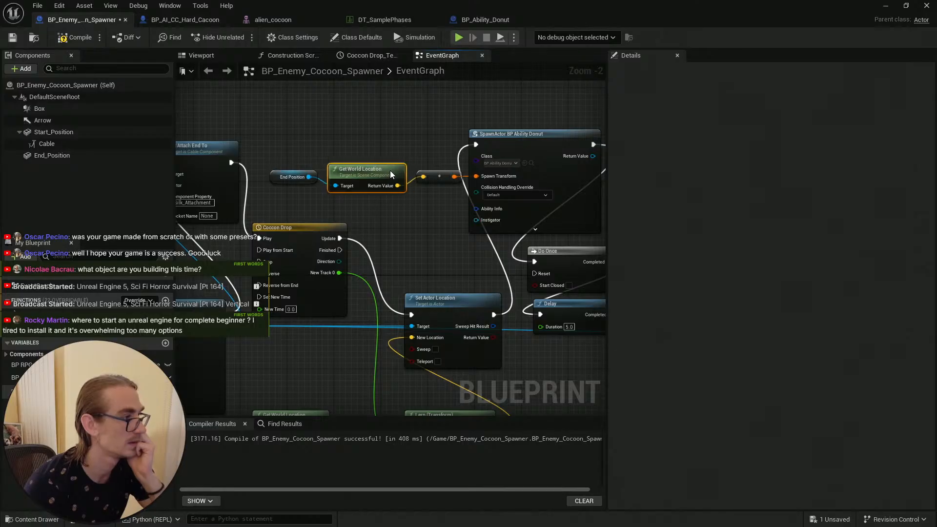
pyautogui.click(282, 180)
pyautogui.moveTo(359, 172); pyautogui.dragTo(365, 172)
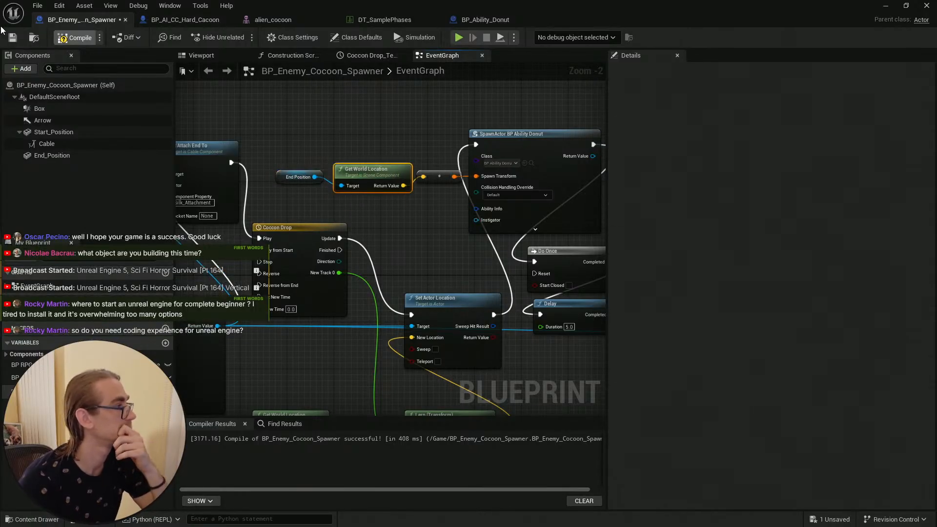
# Step: Save and compile the cocoon spawner blueprint
pyautogui.click(12, 38)
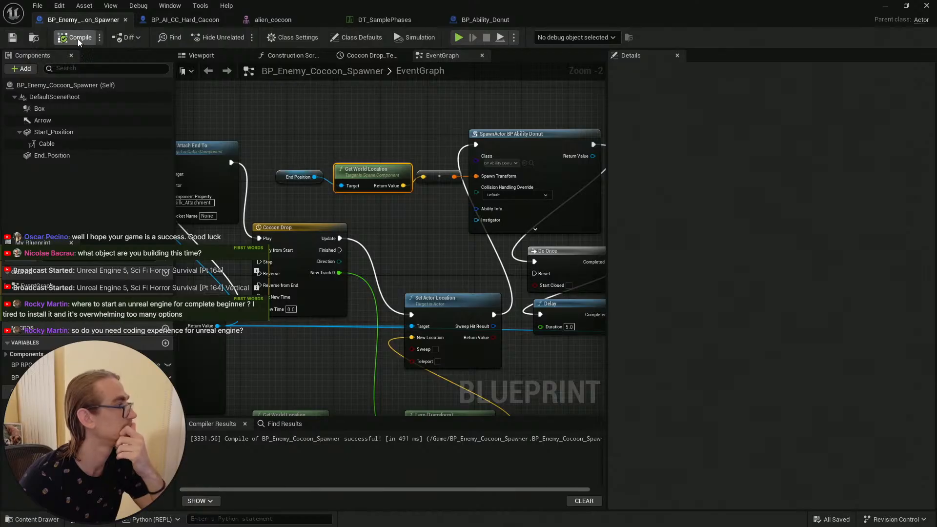
pyautogui.click(372, 128)
pyautogui.scroll(-2, 390, 124)
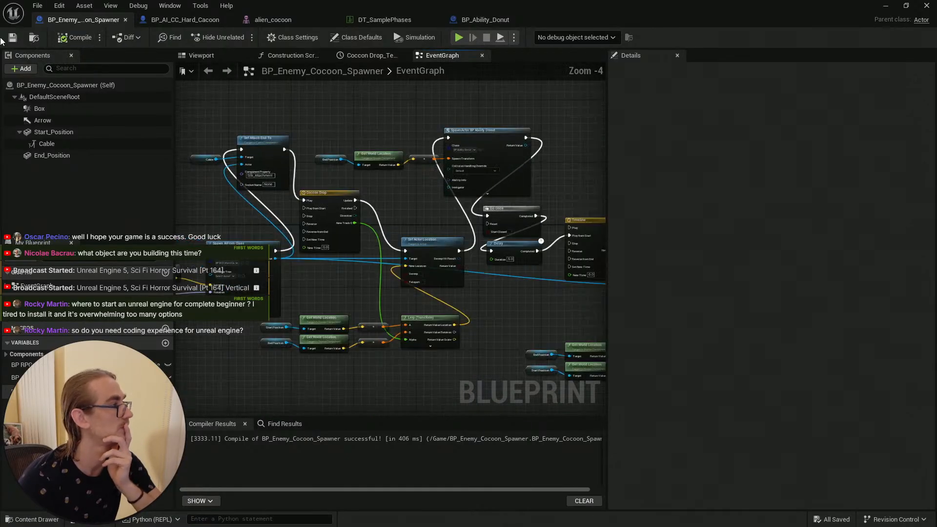
pyautogui.click(80, 38)
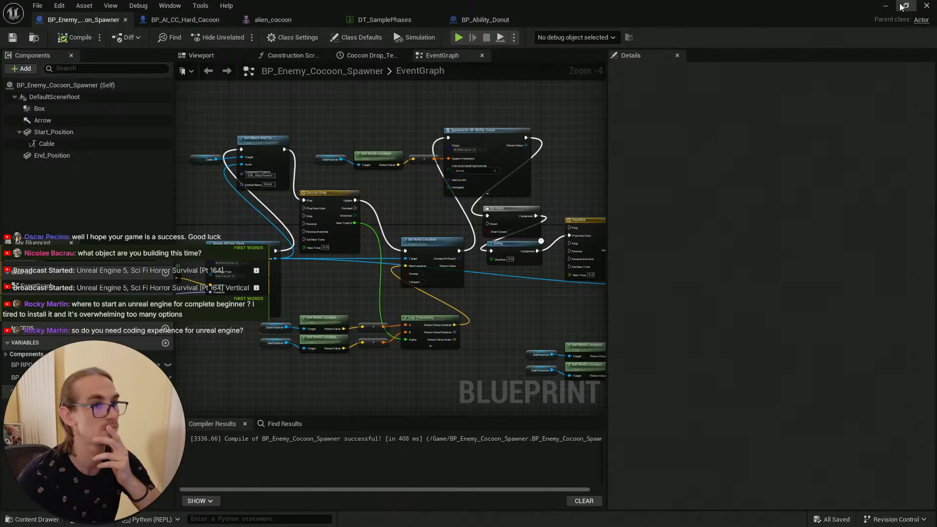
# Step: Play-test the level, walking the character to the cocoon spawner to watch the drop, then stop the session
pyautogui.click(902, 6)
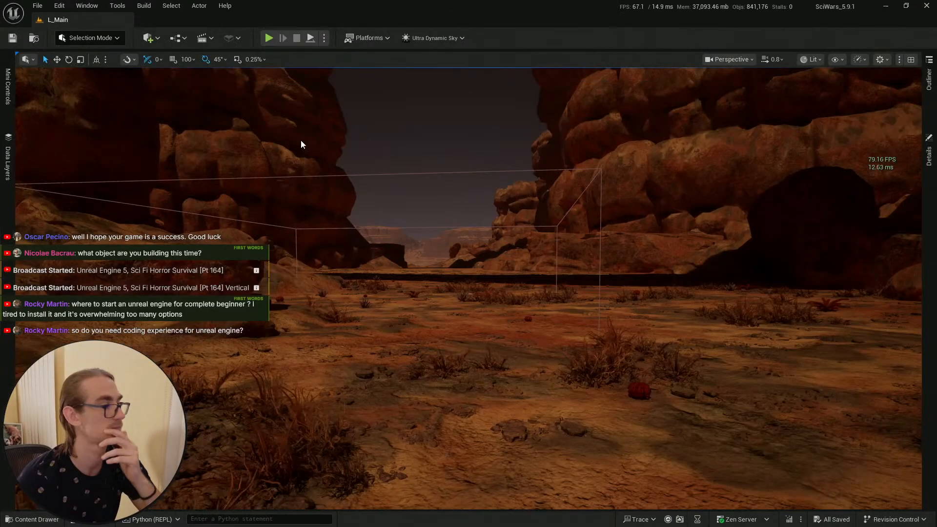
pyautogui.click(44, 518)
pyautogui.moveTo(617, 158); pyautogui.dragTo(610, 181, button='right')
pyautogui.press('s')
pyautogui.scroll(-2, 604, 170)
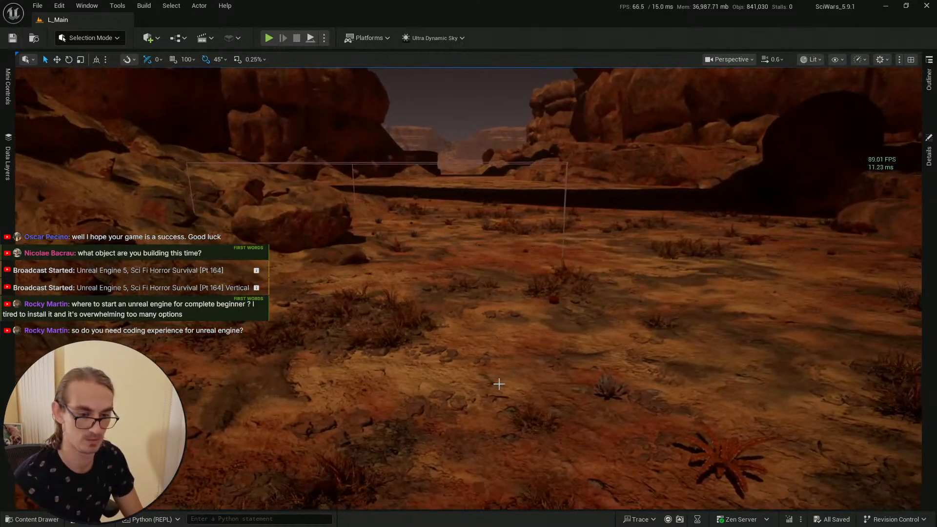
pyautogui.rightClick(488, 372)
pyautogui.click(520, 362)
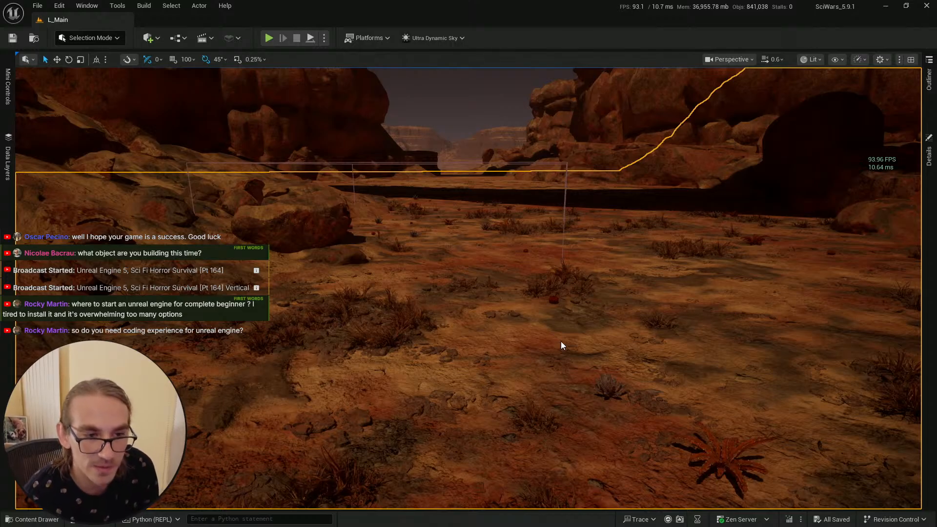
pyautogui.hotkey('alt', 'p')
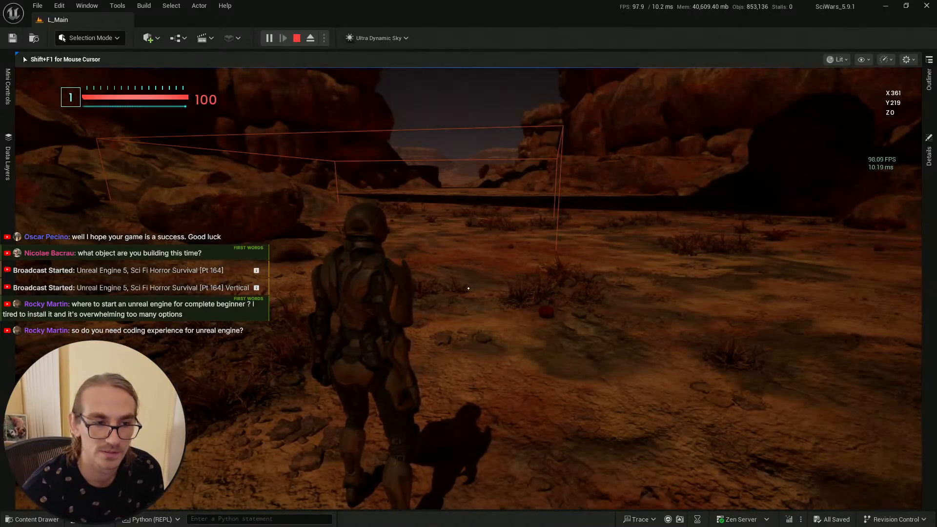
pyautogui.press('w')
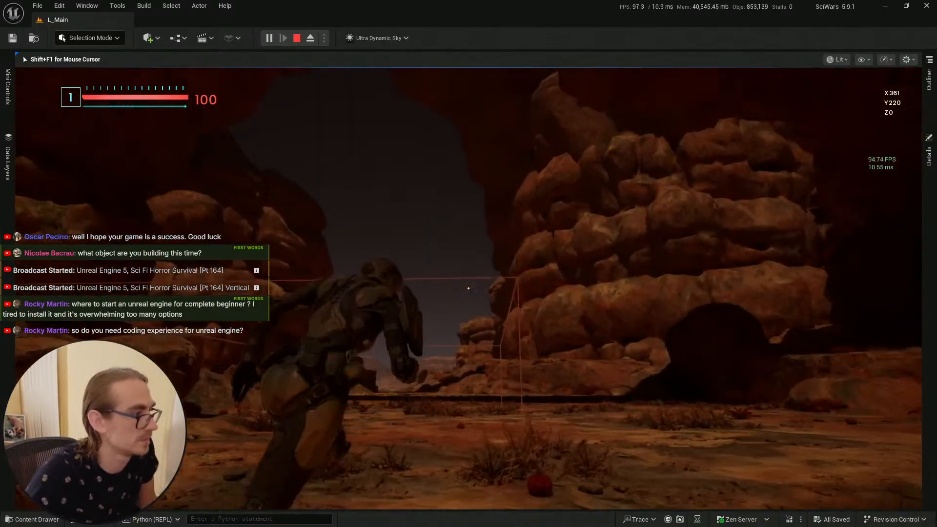
pyautogui.press('w')
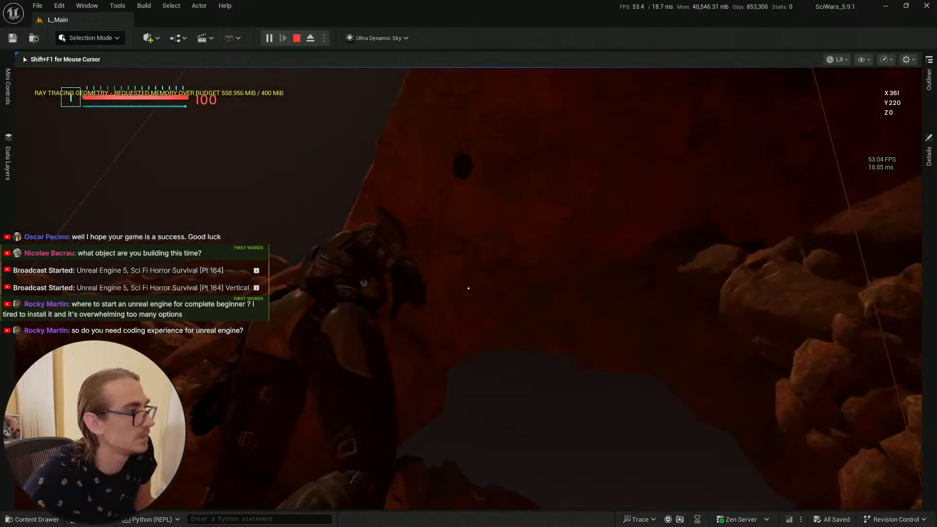
pyautogui.press('w')
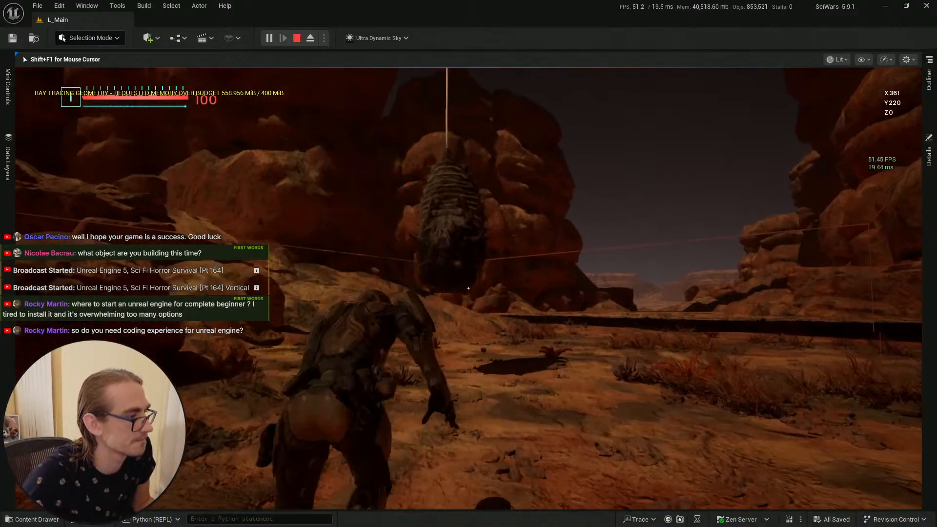
pyautogui.press('w')
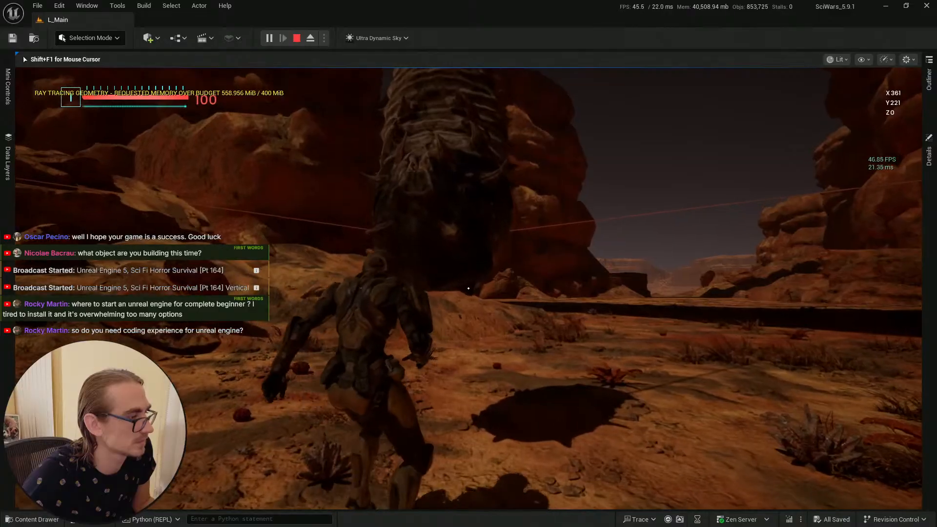
pyautogui.press('w')
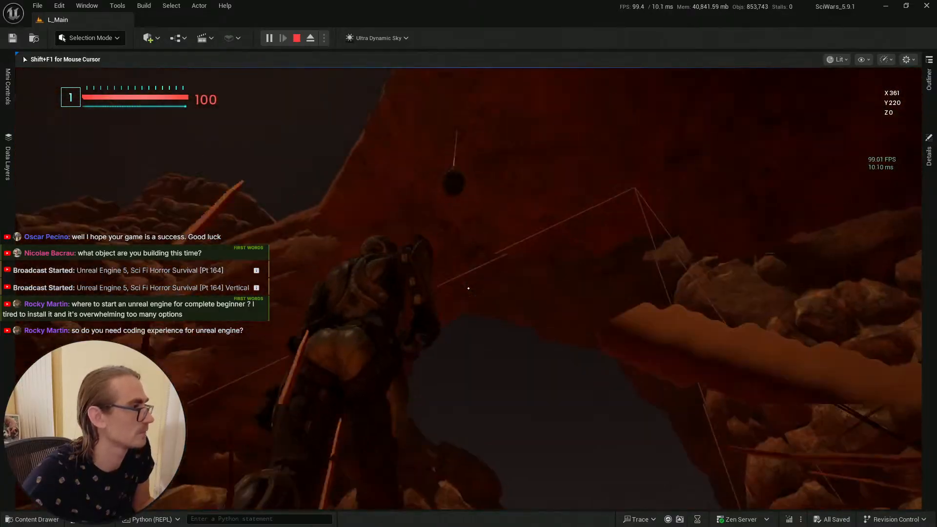
pyautogui.press('w')
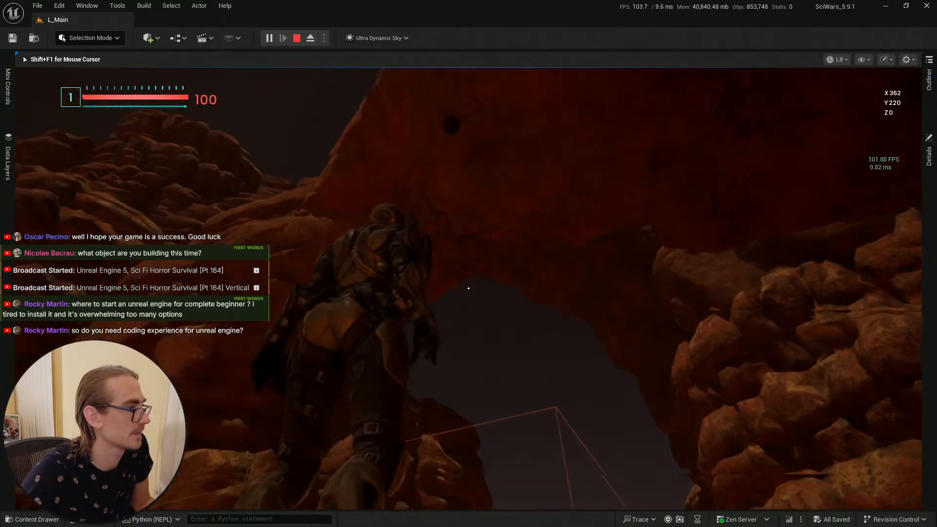
pyautogui.press('w')
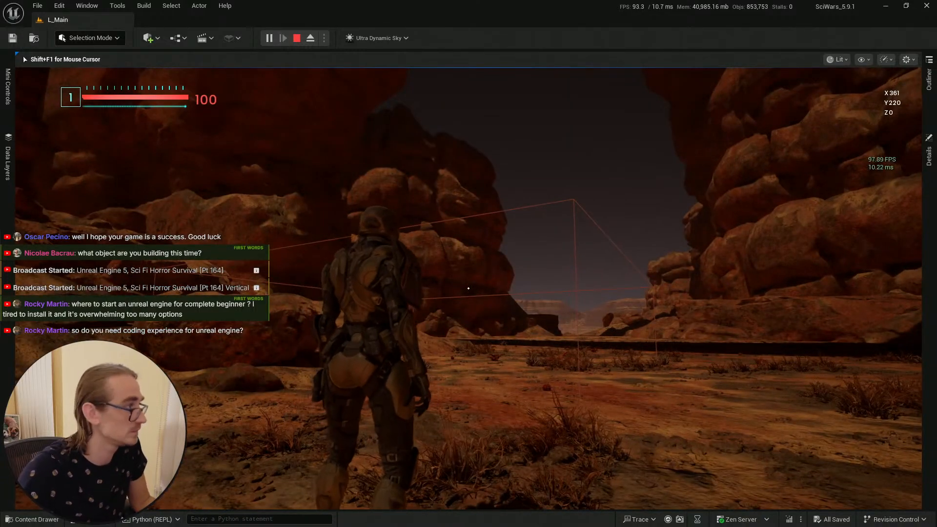
pyautogui.press('Escape')
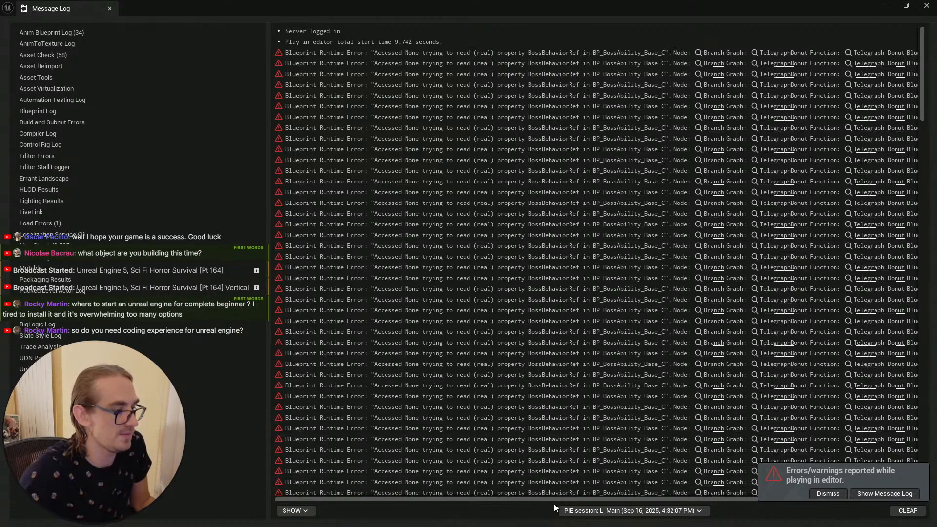
# Step: Examine the blueprint runtime errors in the message log, then return to the spawner blueprint
pyautogui.moveTo(555, 497); pyautogui.dragTo(640, 499)
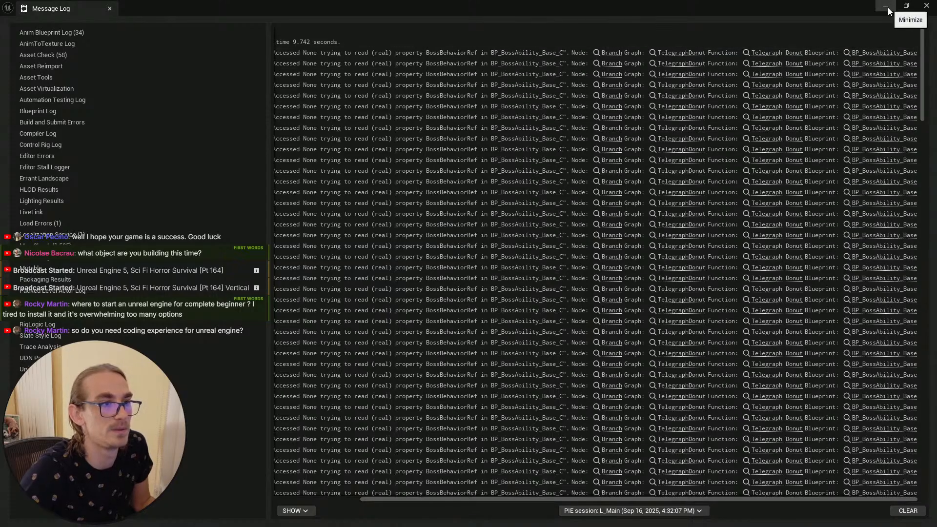
pyautogui.moveTo(922, 78); pyautogui.dragTo(922, 4)
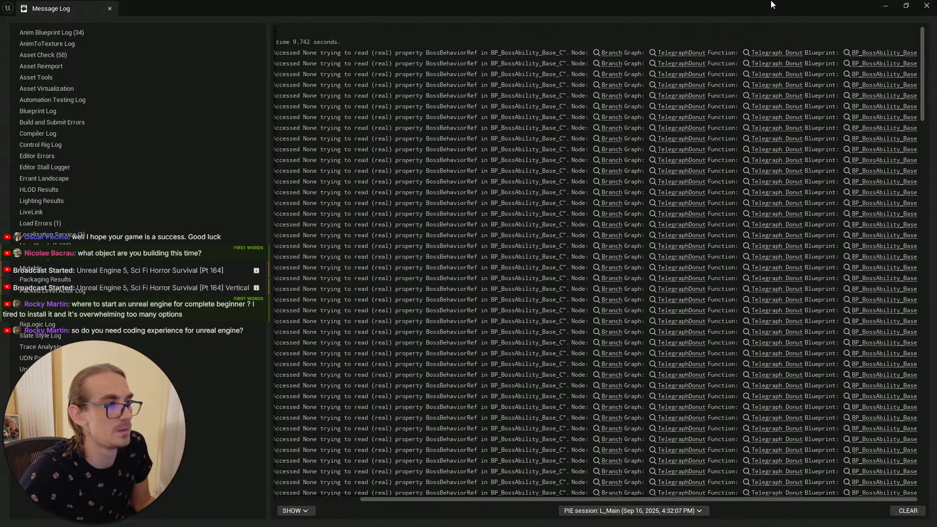
pyautogui.click(882, 7)
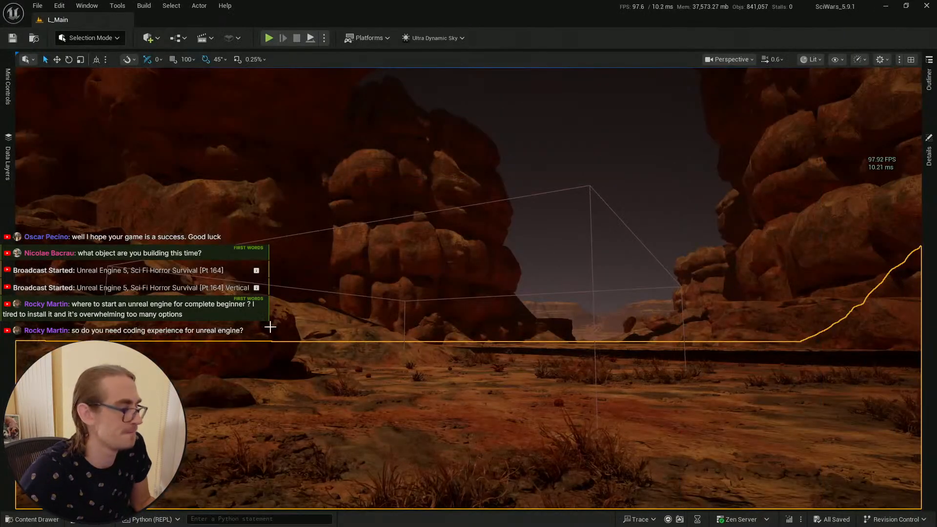
pyautogui.hotkey('alt', 'Tab')
pyautogui.hotkey('alt', 'Tab')
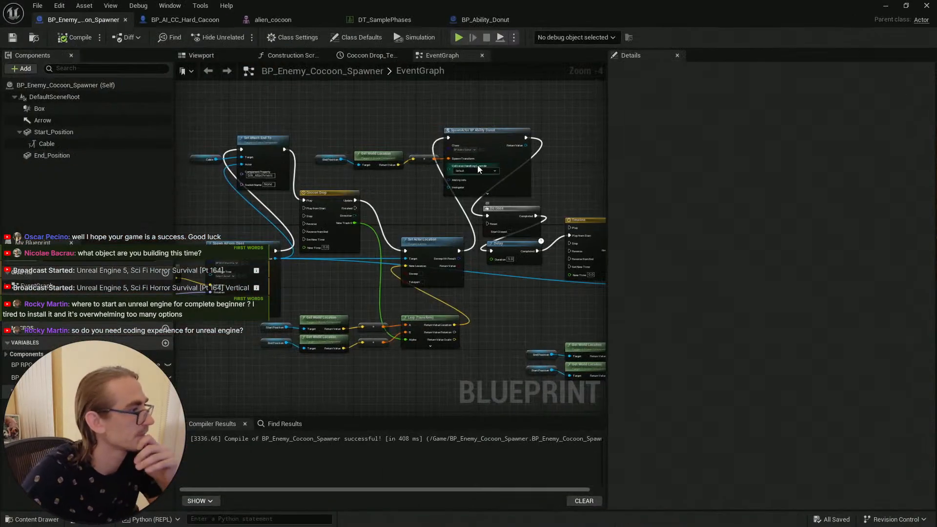
# Step: Open BP_Ability_Donut from the spawn node's class and examine its begin play and damage graph
pyautogui.moveTo(441, 121); pyautogui.dragTo(438, 131, button='right')
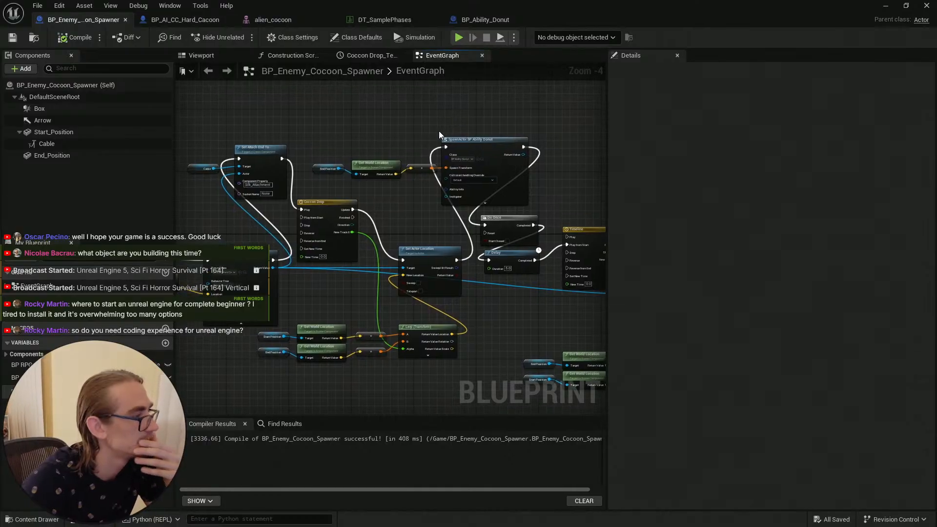
pyautogui.scroll(4, 438, 131)
pyautogui.scroll(-1, 396, 139)
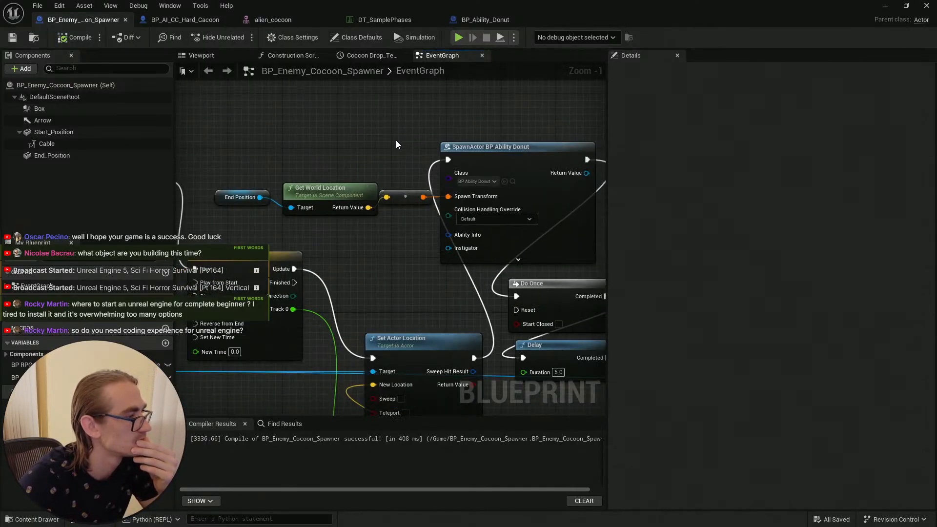
pyautogui.click(513, 181)
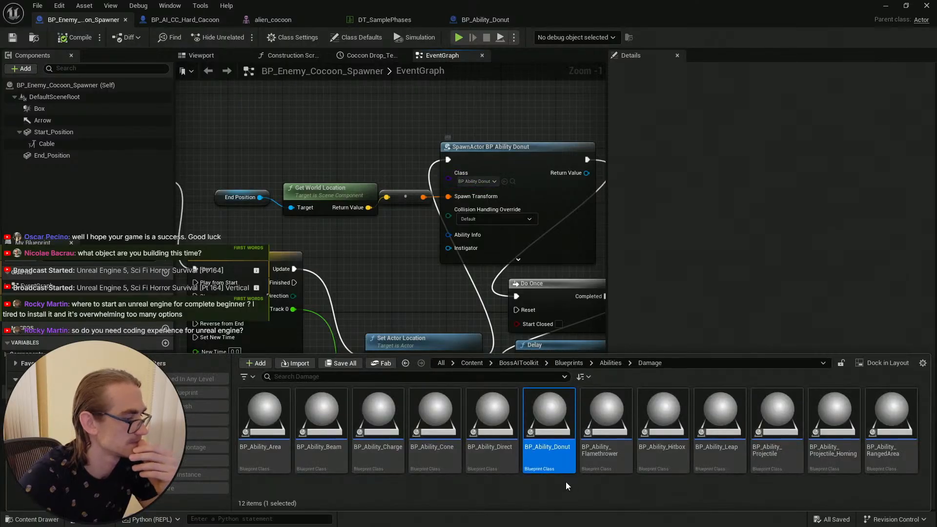
pyautogui.doubleClick(556, 459)
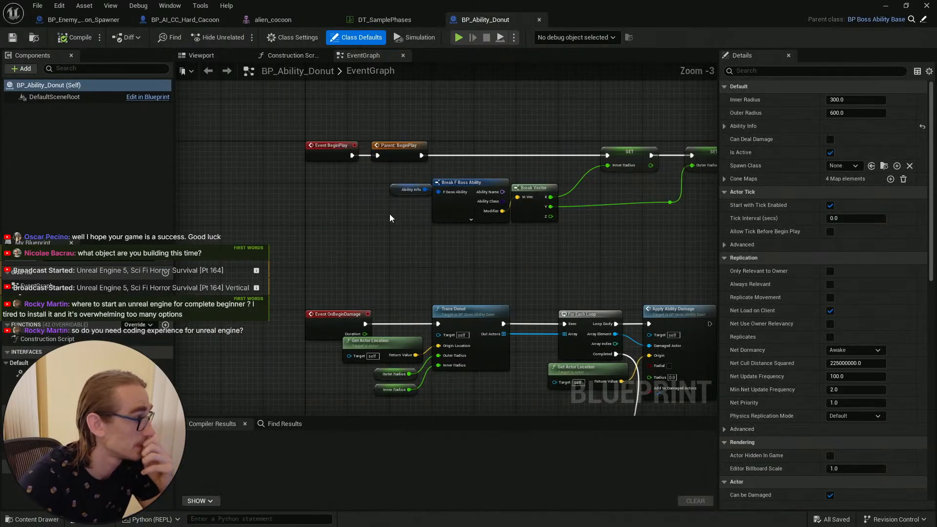
pyautogui.scroll(3, 395, 146)
pyautogui.click(400, 145)
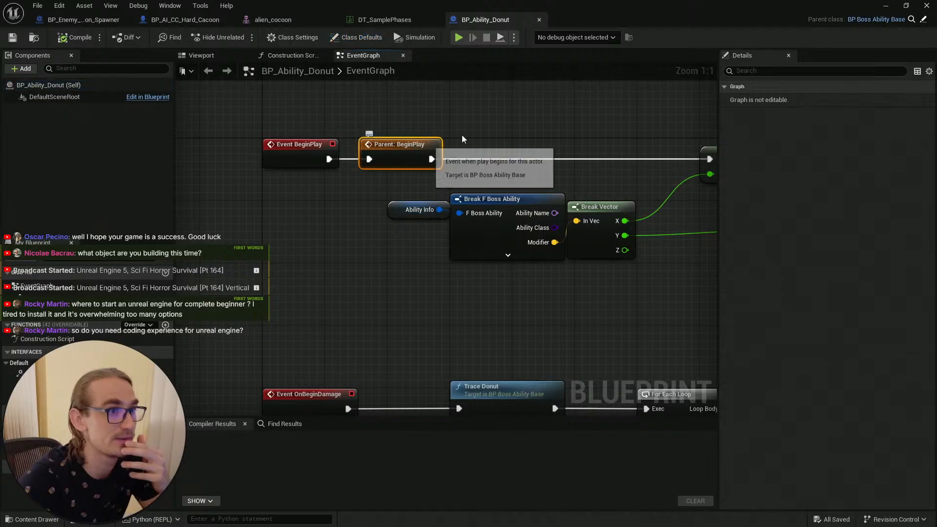
pyautogui.click(440, 128)
pyautogui.click(312, 142)
pyautogui.click(405, 142)
pyautogui.click(533, 135)
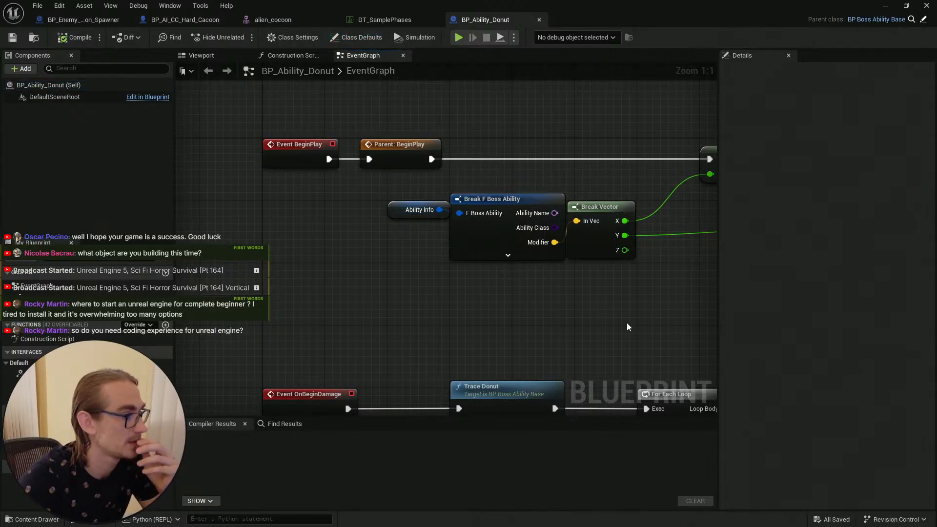
pyautogui.scroll(-4, 628, 325)
pyautogui.moveTo(615, 314); pyautogui.dragTo(421, 219, button='right')
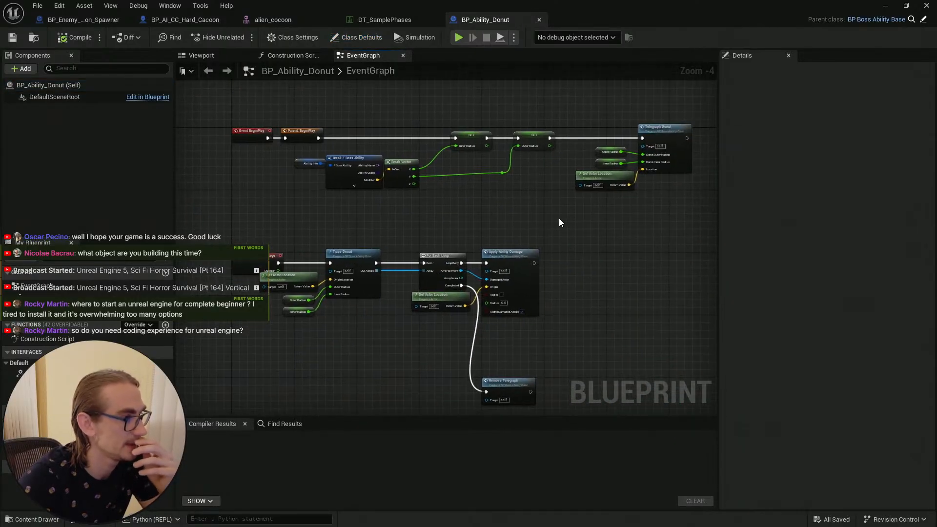
# Step: Compile BP_Ability_Donut and review the component list of the cocoon boss blueprint
pyautogui.click(14, 38)
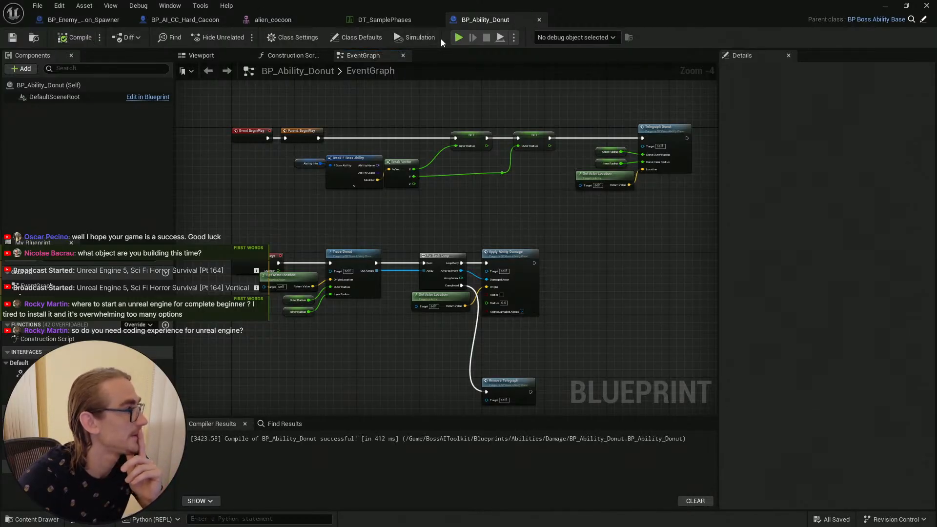
pyautogui.click(181, 20)
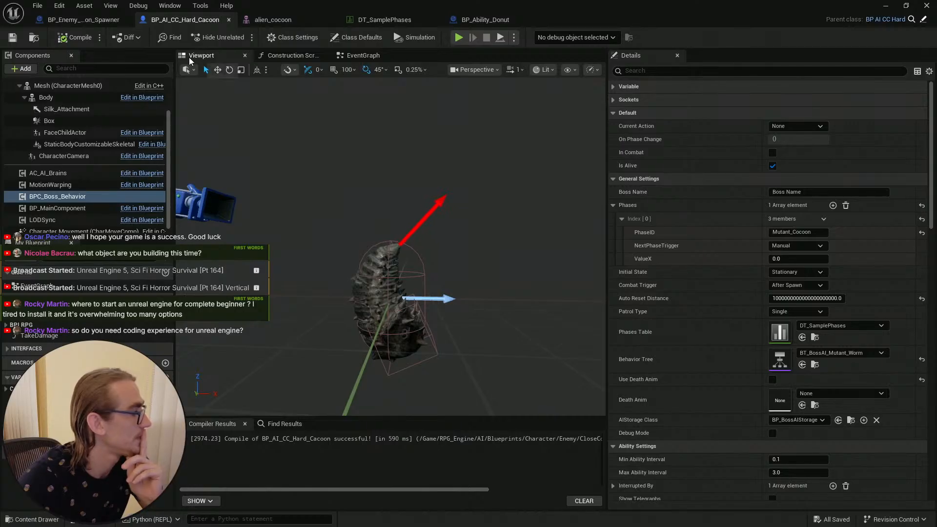
pyautogui.moveTo(168, 170); pyautogui.dragTo(165, 191)
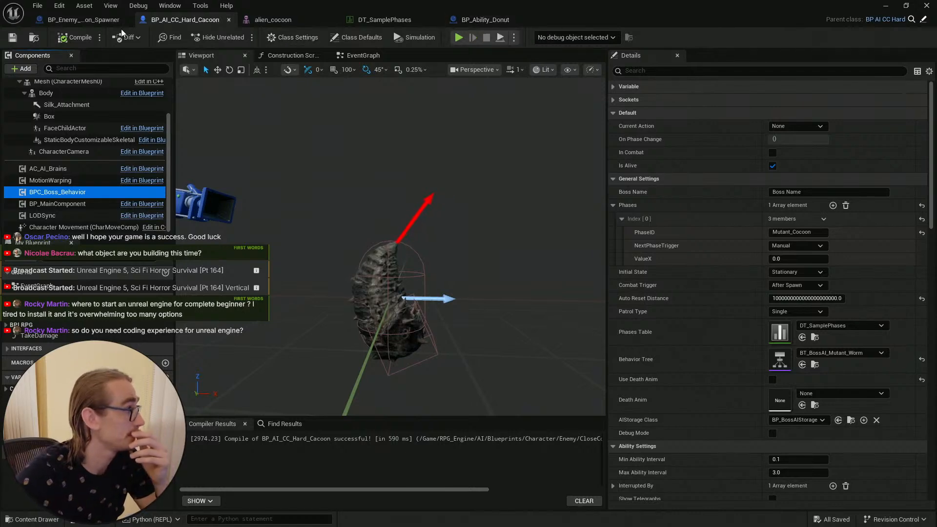
# Step: Add a BPC_Boss_Behavior component to the cocoon spawner blueprint, then save and compile it
pyautogui.click(85, 20)
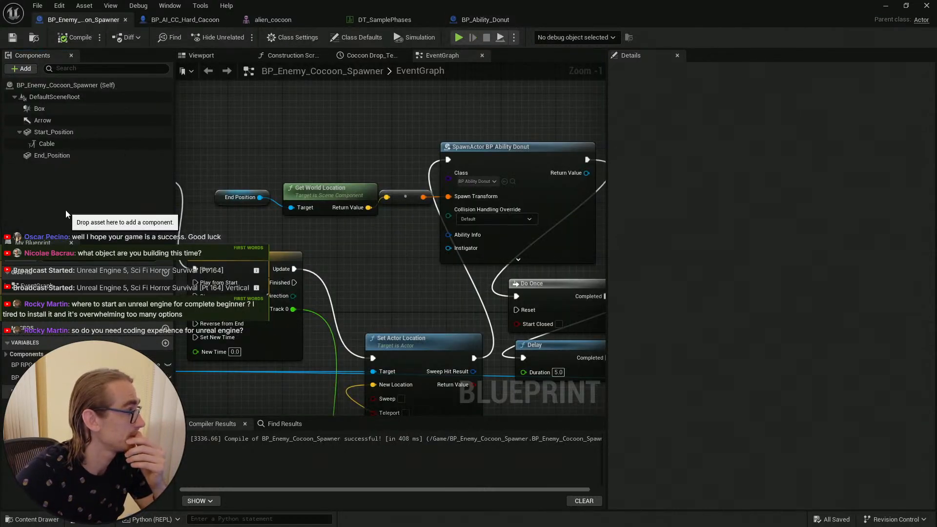
pyautogui.click(25, 69)
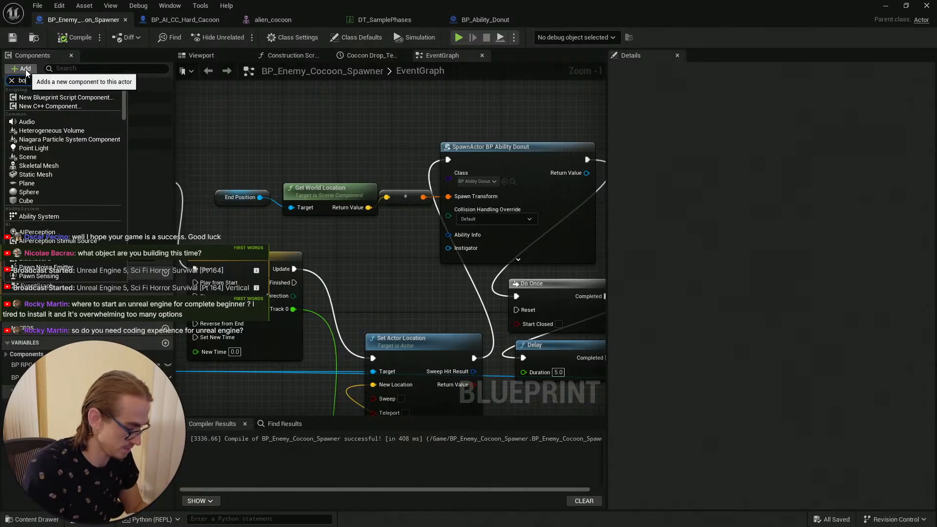
pyautogui.write('boss beha')
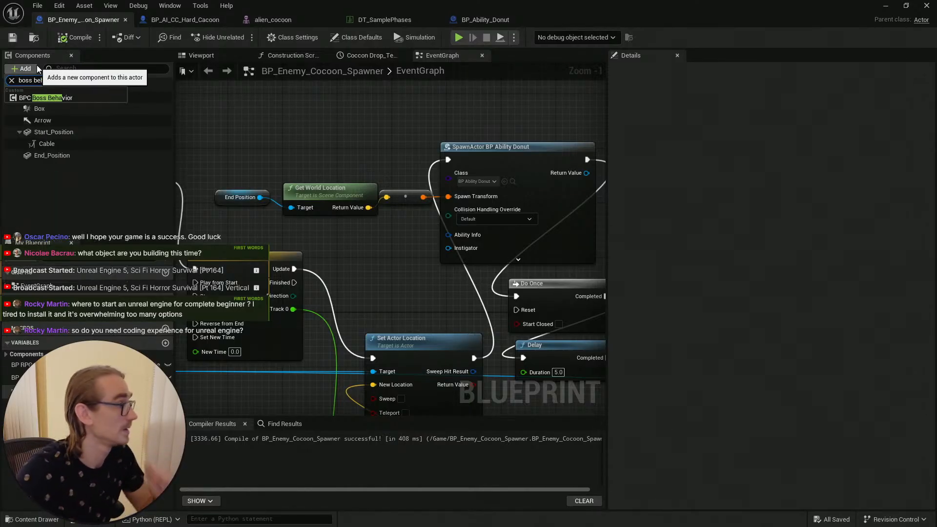
pyautogui.click(59, 98)
pyautogui.click(98, 204)
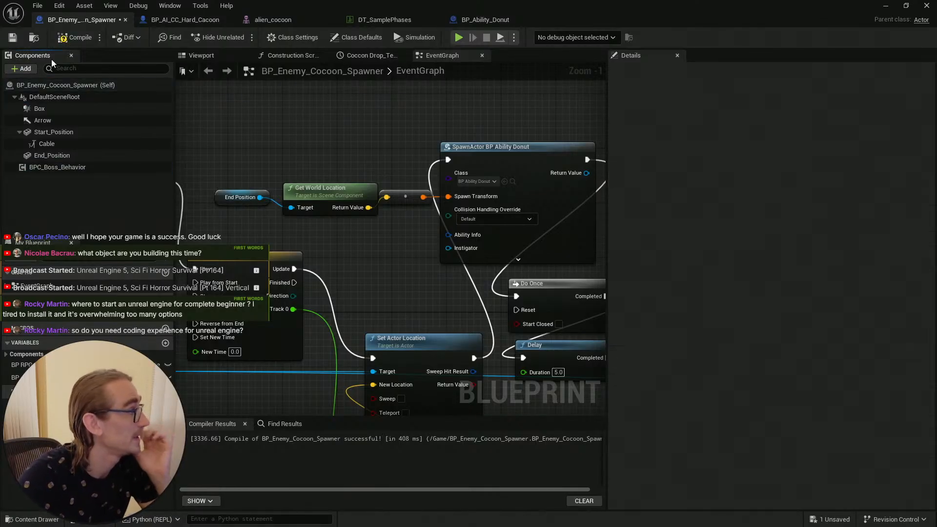
pyautogui.hotkey('ctrl', 's')
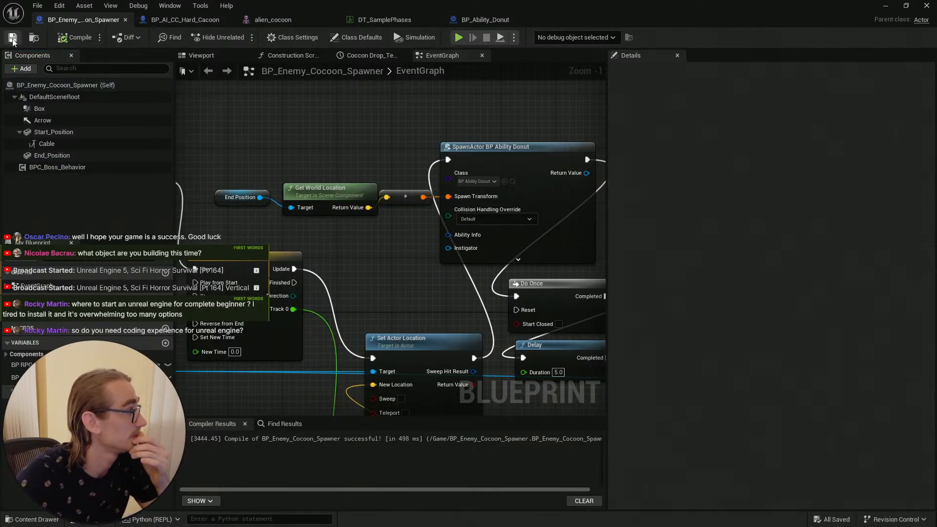
pyautogui.click(76, 38)
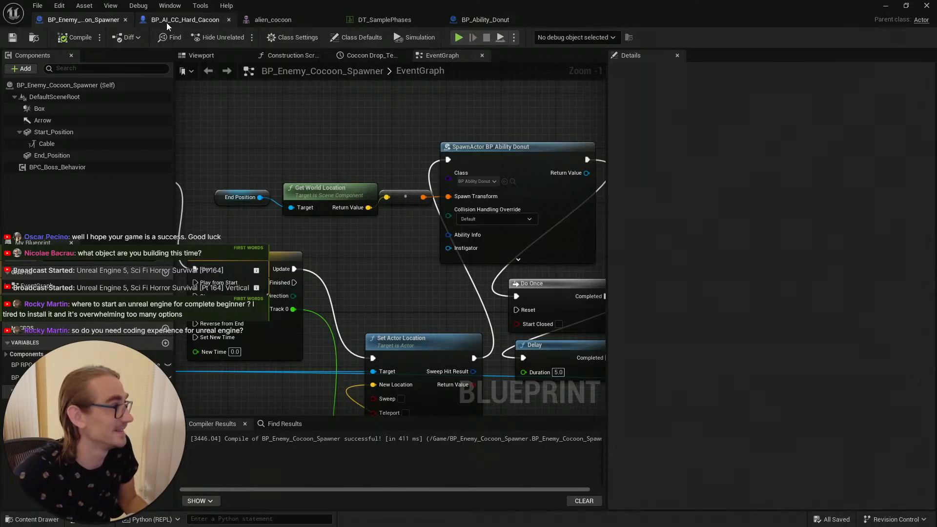
# Step: Examine the interfaces implemented by the BP_AI_CC_Hard_Cacoon boss blueprint
pyautogui.click(183, 22)
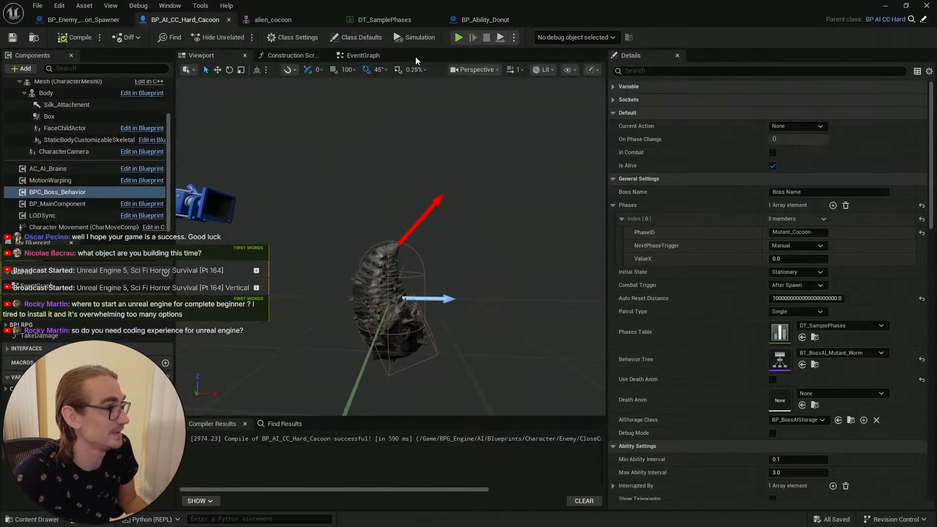
pyautogui.click(356, 37)
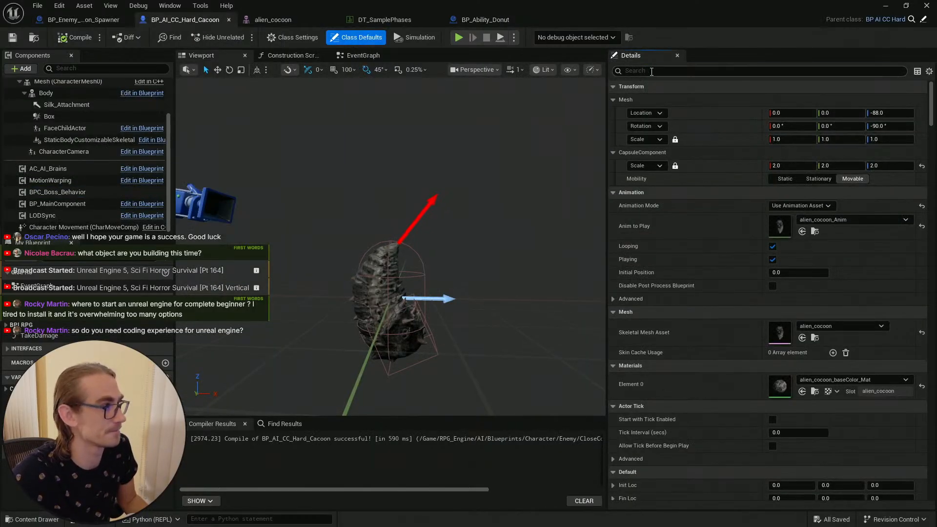
pyautogui.click(651, 71)
pyautogui.write('interfac')
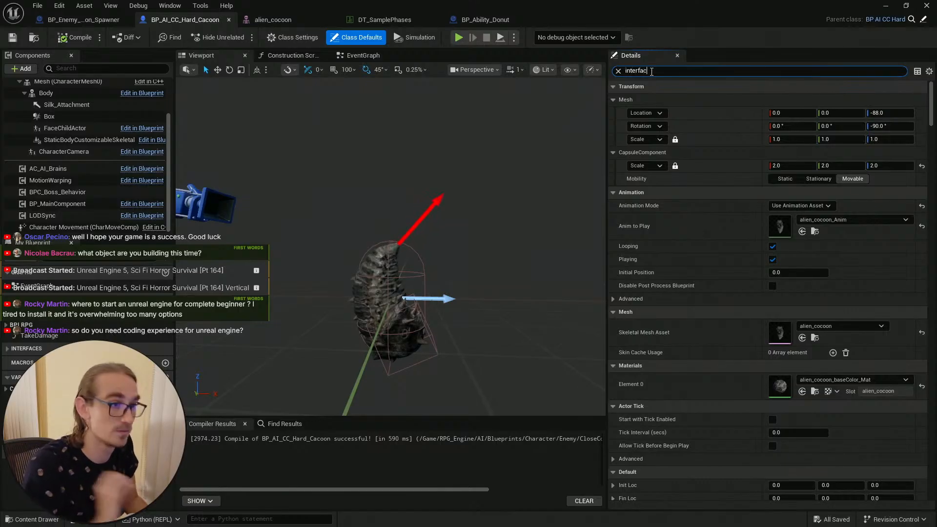
pyautogui.write('e')
pyautogui.click(295, 38)
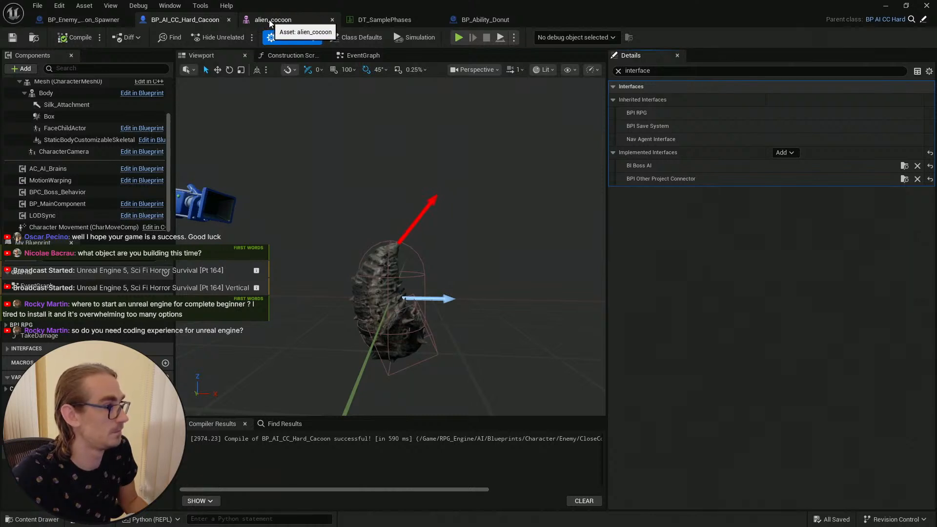
# Step: Implement the BI Boss AI interface in the cocoon spawner's class settings and compile
pyautogui.click(92, 21)
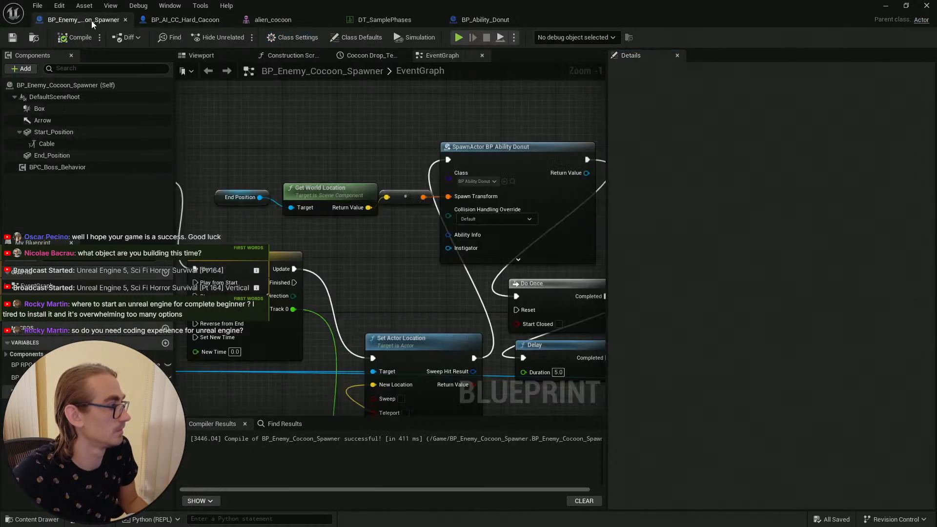
pyautogui.click(293, 38)
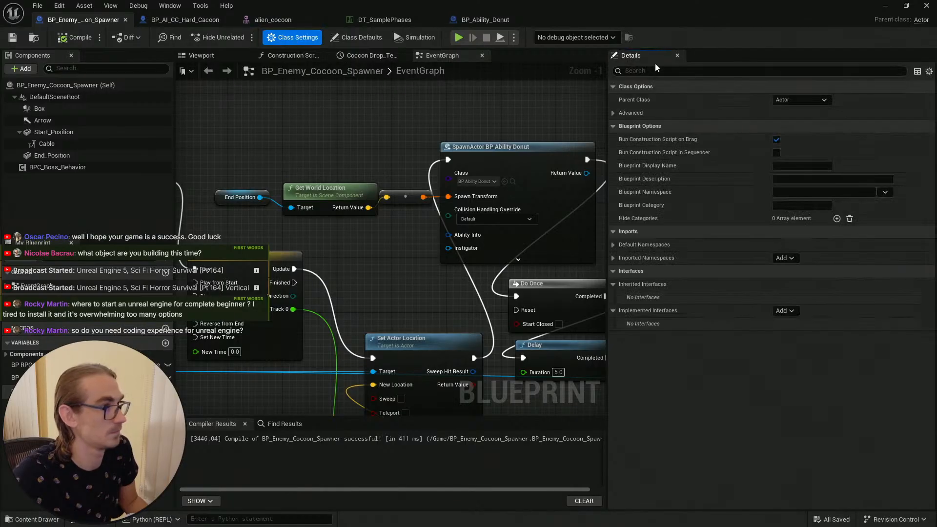
pyautogui.click(785, 310)
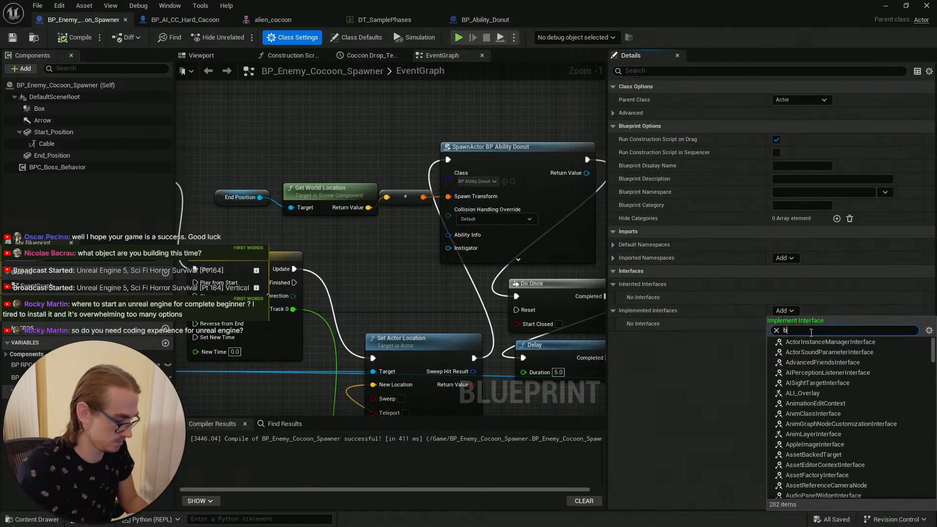
pyautogui.write('boss ai')
pyautogui.click(792, 342)
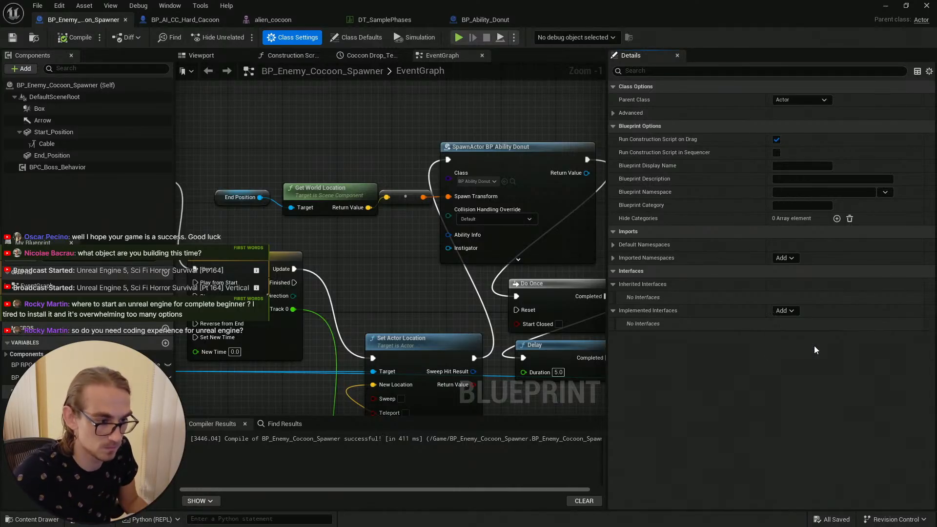
pyautogui.click(76, 39)
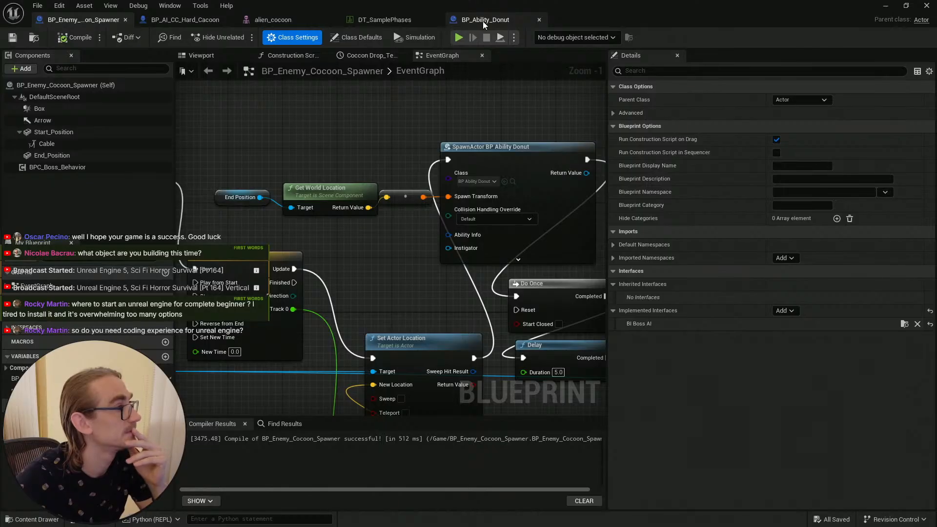
pyautogui.click(277, 20)
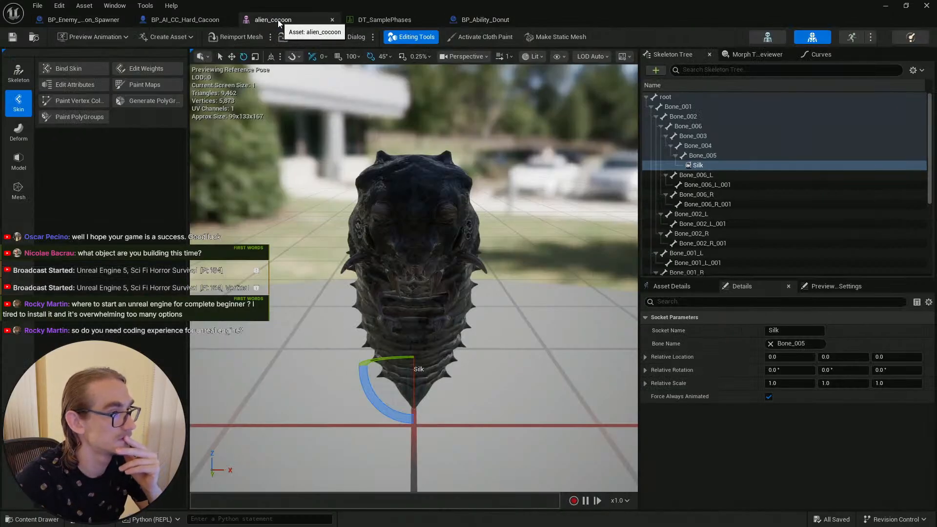
pyautogui.click(207, 20)
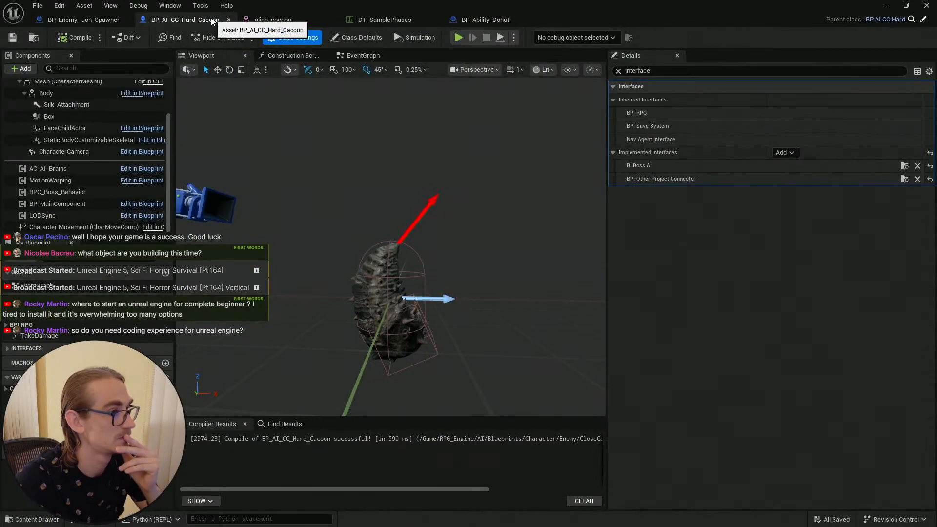
pyautogui.click(82, 19)
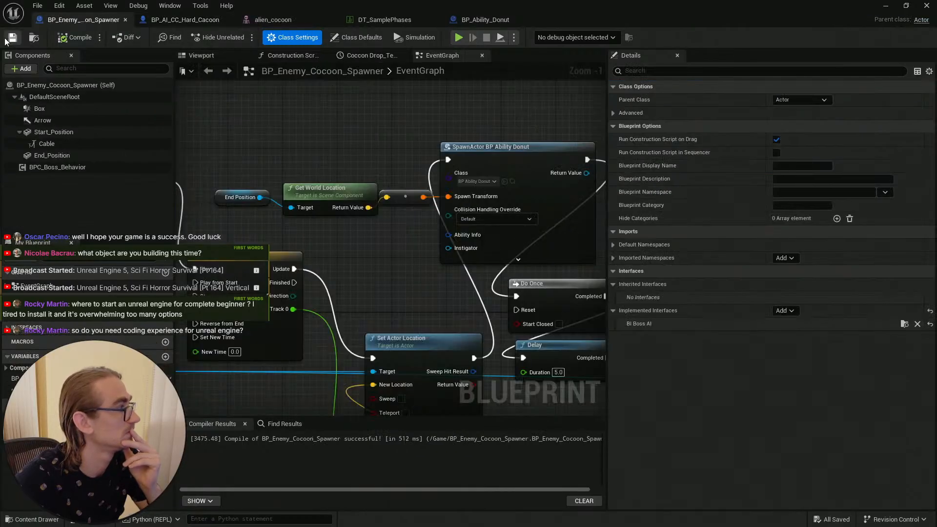
pyautogui.click(887, 11)
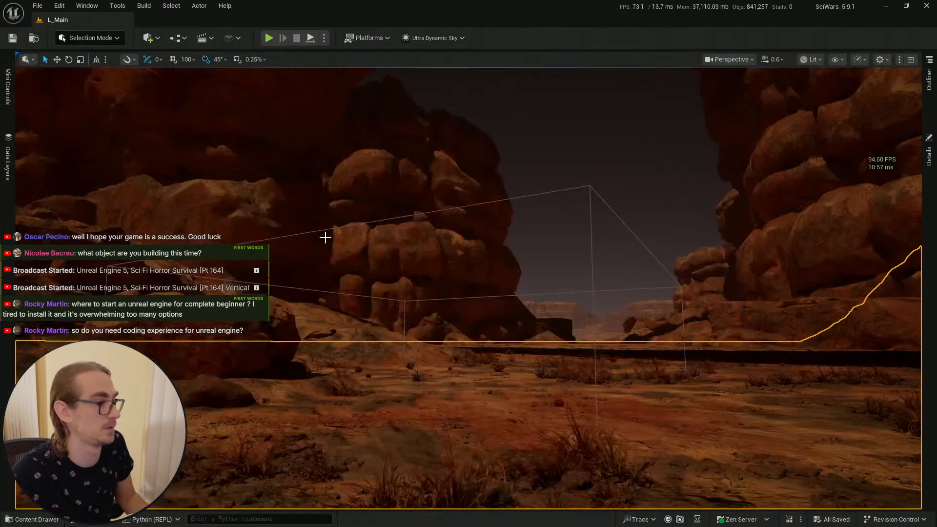
# Step: Play-test the level, walking the character toward the cocoon spawner, then stop the session
pyautogui.moveTo(437, 182)
pyautogui.mouseDown(button='right')
pyautogui.moveTo(439, 234)
pyautogui.moveTo(437, 163)
pyautogui.mouseUp(button='right')
pyautogui.moveTo(472, 215); pyautogui.dragTo(483, 215, button='right')
pyautogui.scroll(2, 472, 215)
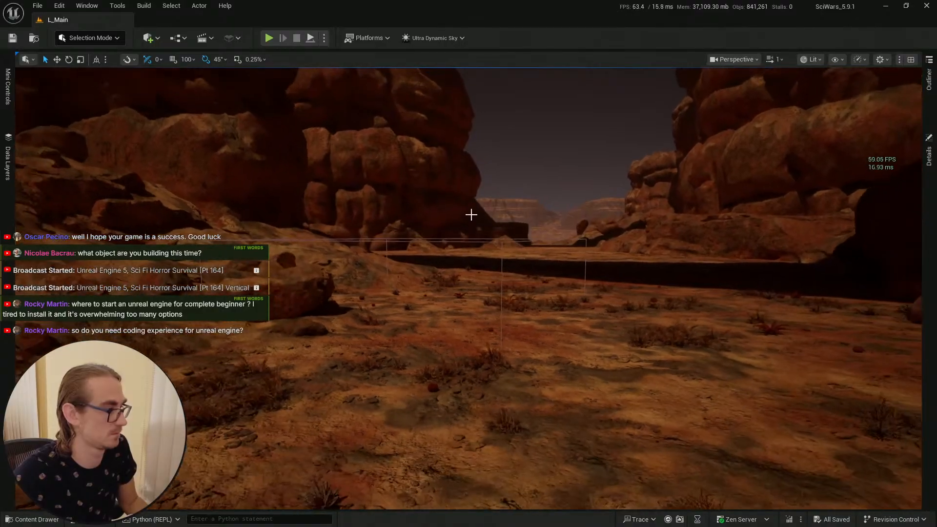
pyautogui.click(38, 519)
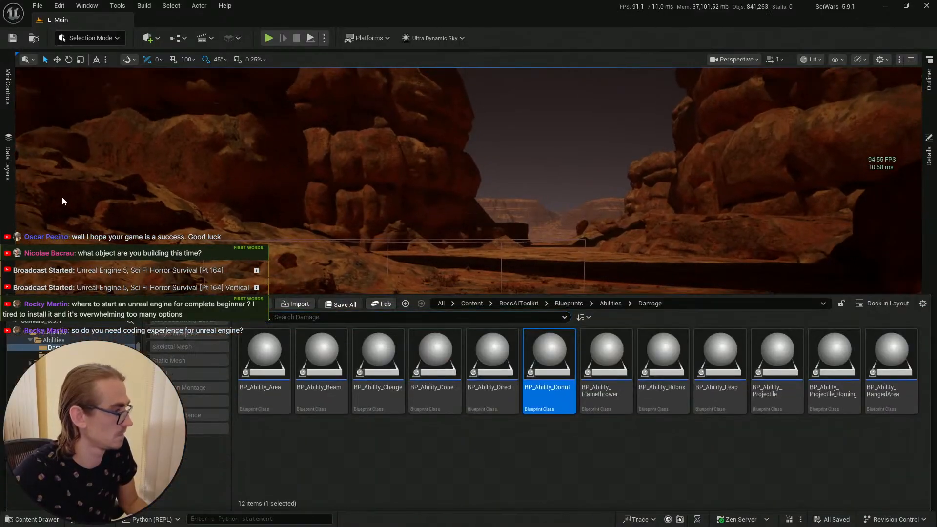
pyautogui.click(12, 38)
pyautogui.moveTo(426, 273); pyautogui.dragTo(429, 331, button='right')
pyautogui.press('e')
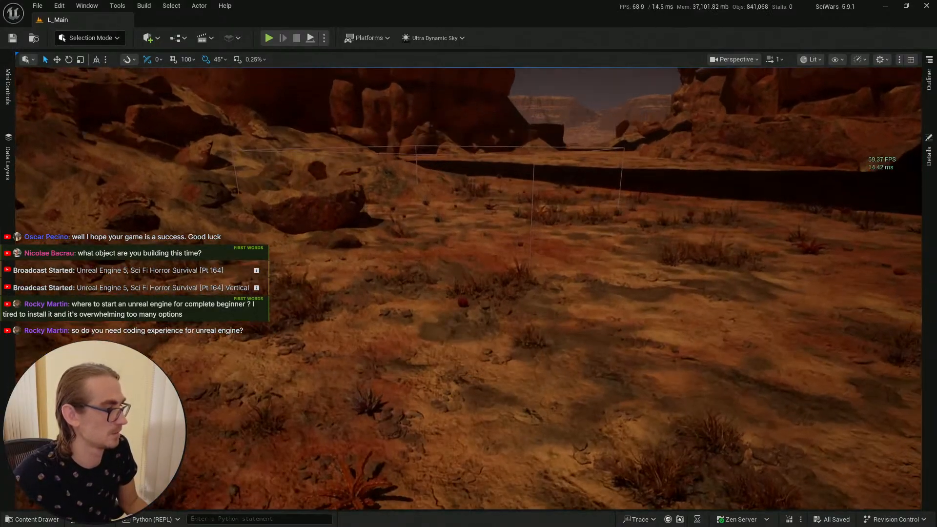
pyautogui.rightClick(467, 375)
pyautogui.click(484, 365)
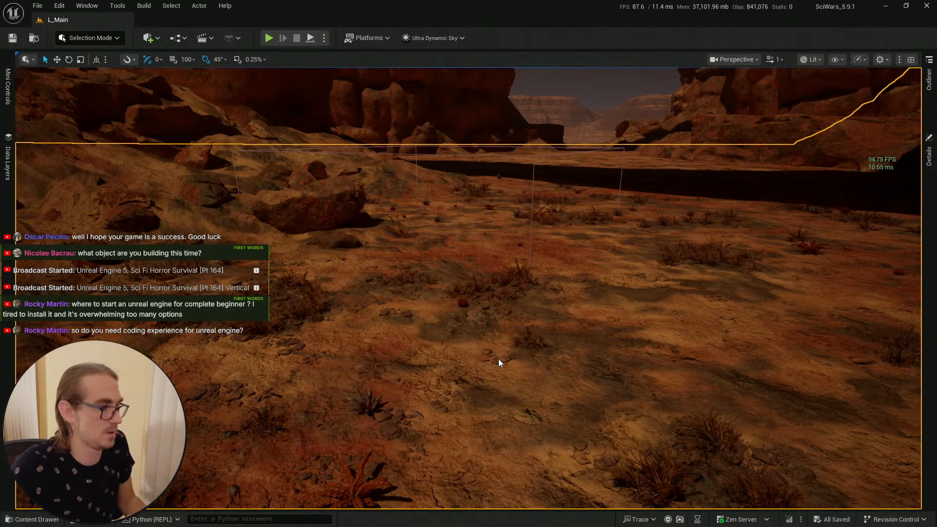
pyautogui.hotkey('alt', 'p')
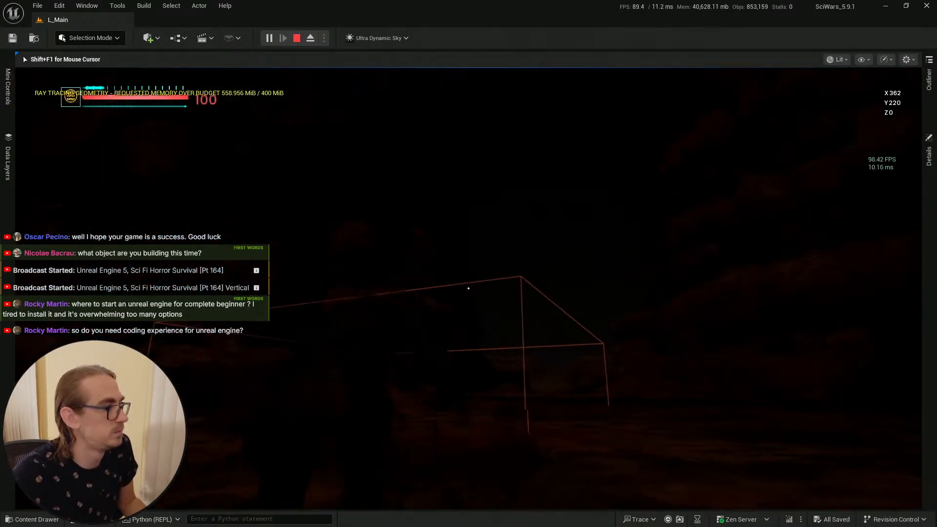
pyautogui.press('w')
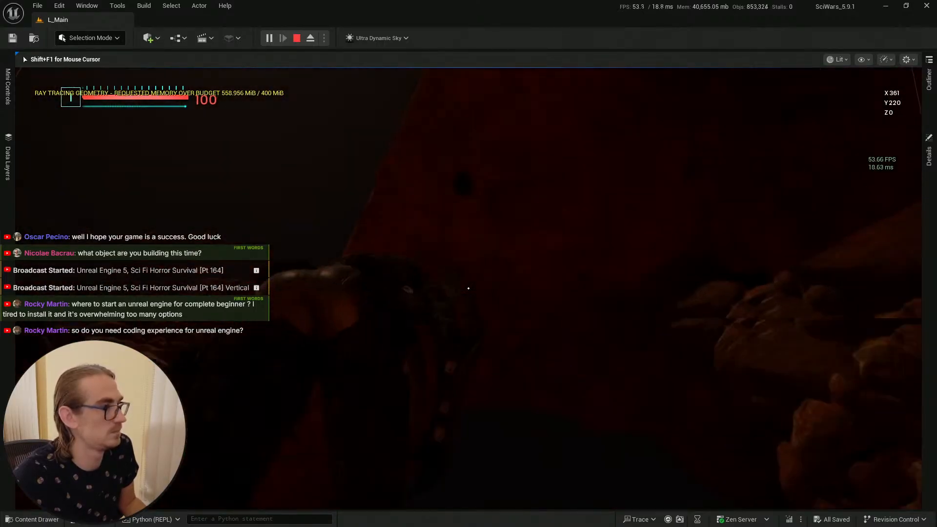
pyautogui.press('w')
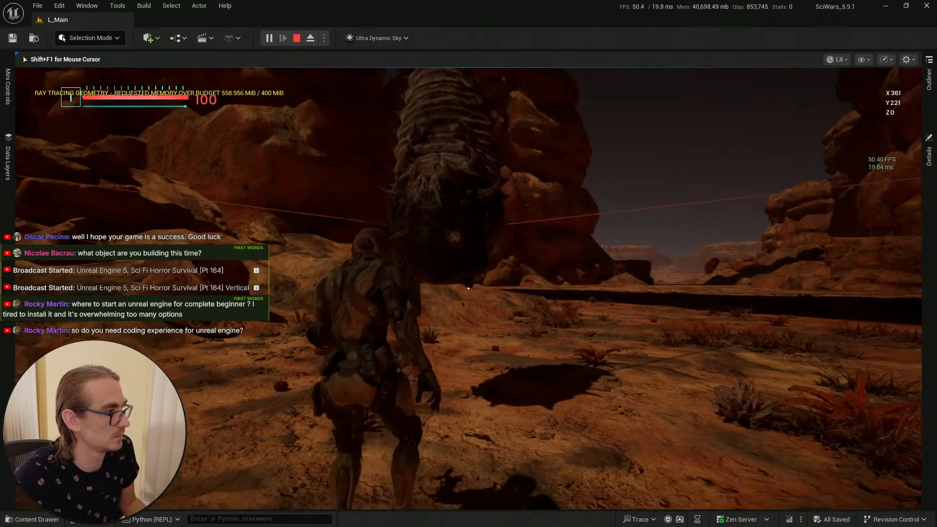
pyautogui.press('w')
pyautogui.press('w')
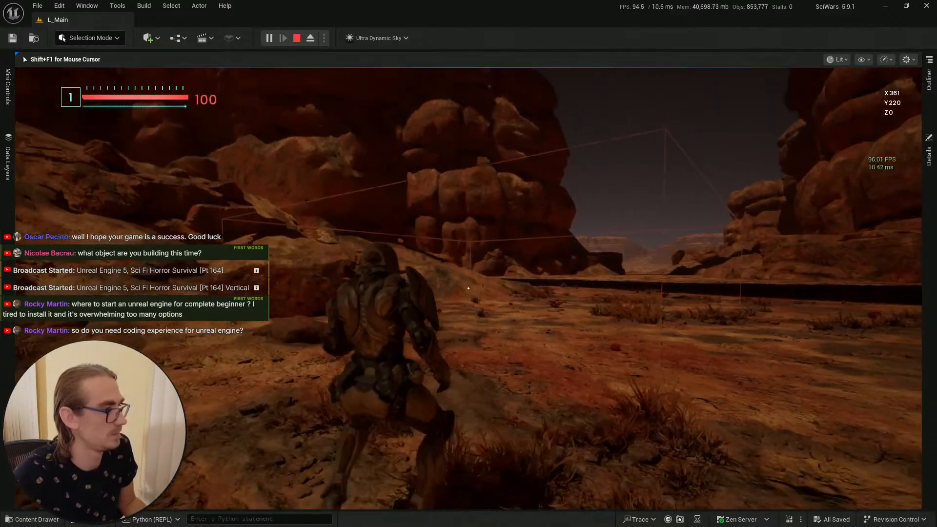
pyautogui.press('Escape')
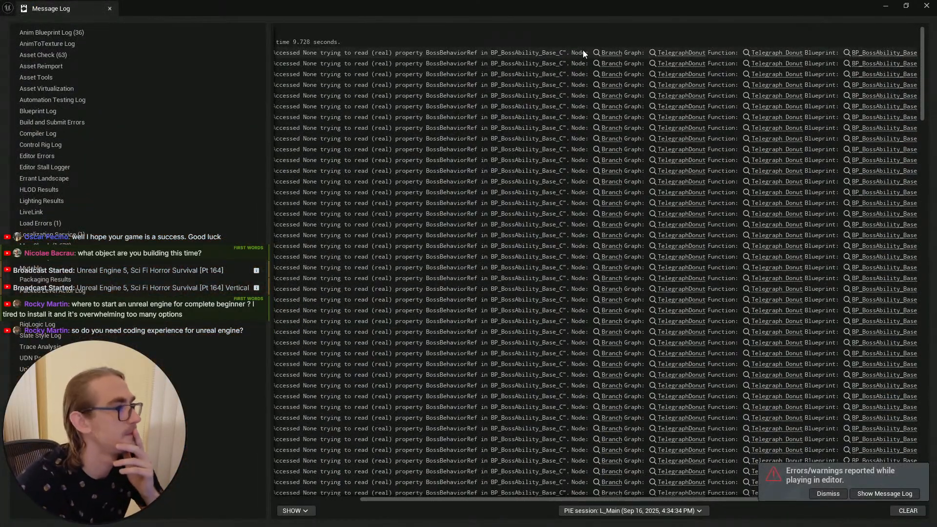
# Step: Open the TelegraphDonut function of BP_BossAbility_Base from the message log error and examine its graph
pyautogui.click(611, 53)
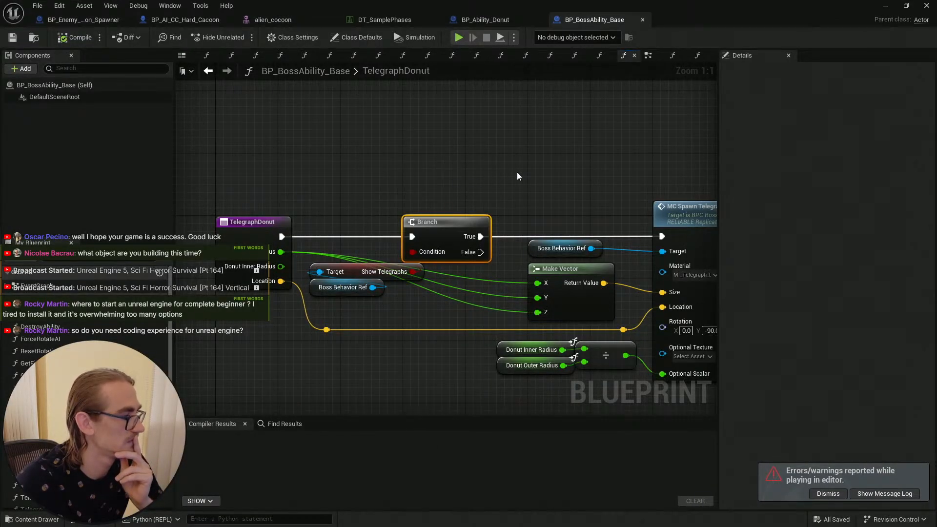
pyautogui.scroll(-2, 516, 171)
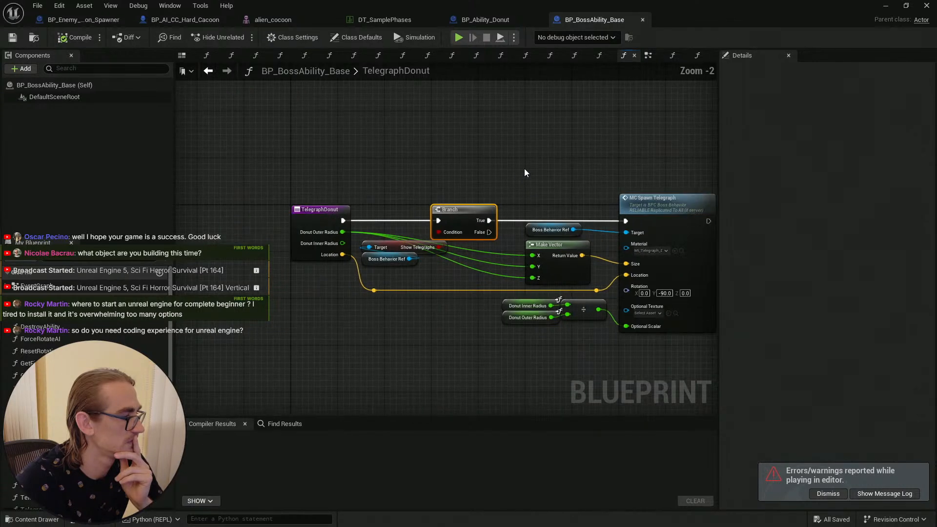
pyautogui.moveTo(543, 168); pyautogui.dragTo(495, 157, button='right')
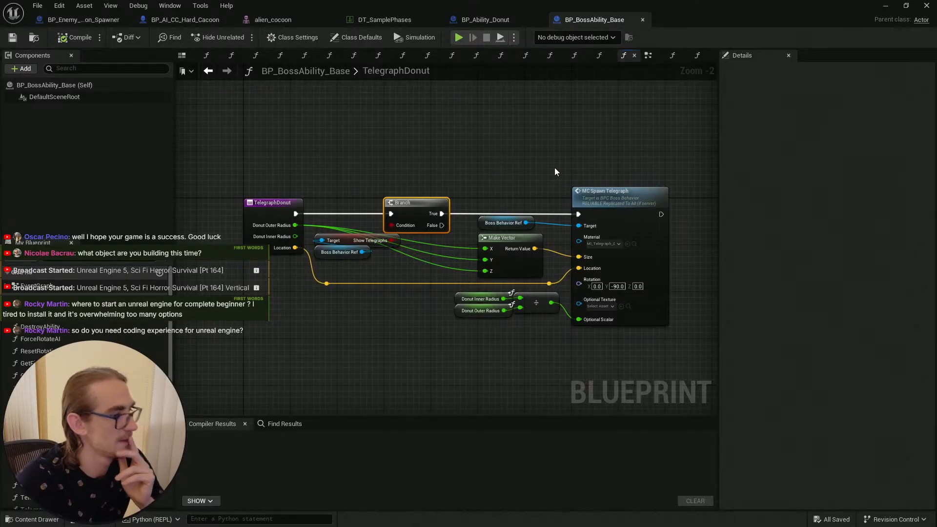
pyautogui.scroll(2, 400, 159)
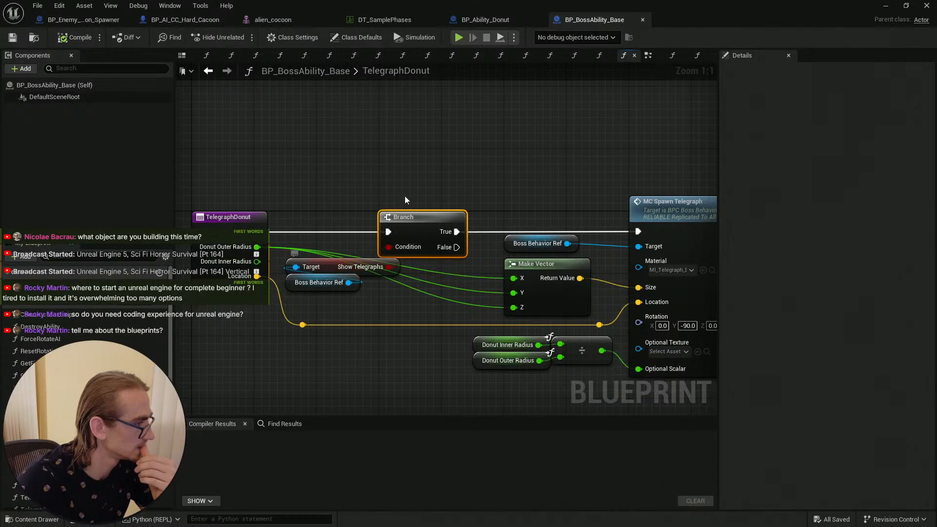
# Step: Compare the TelegraphDonut graph with the BP_Ability_Donut event graph and the message log's runtime errors
pyautogui.scroll(-2, 472, 179)
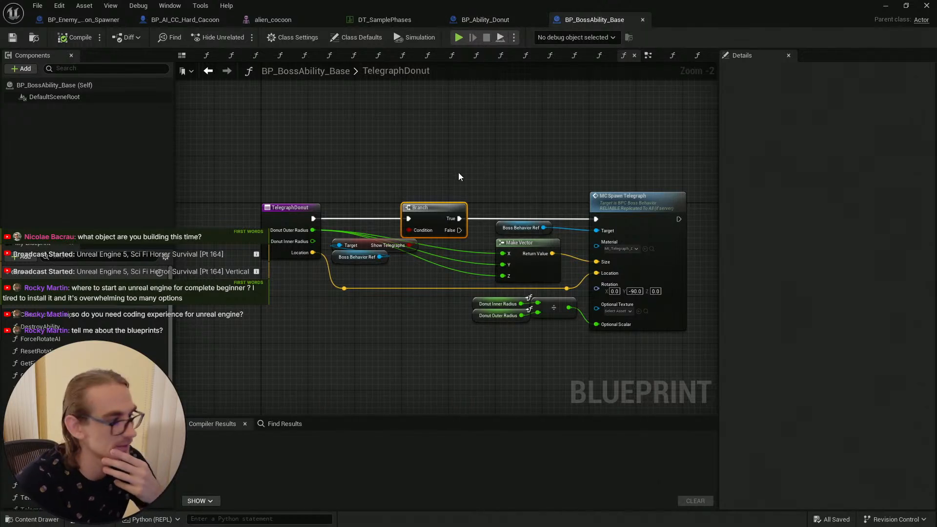
pyautogui.click(493, 20)
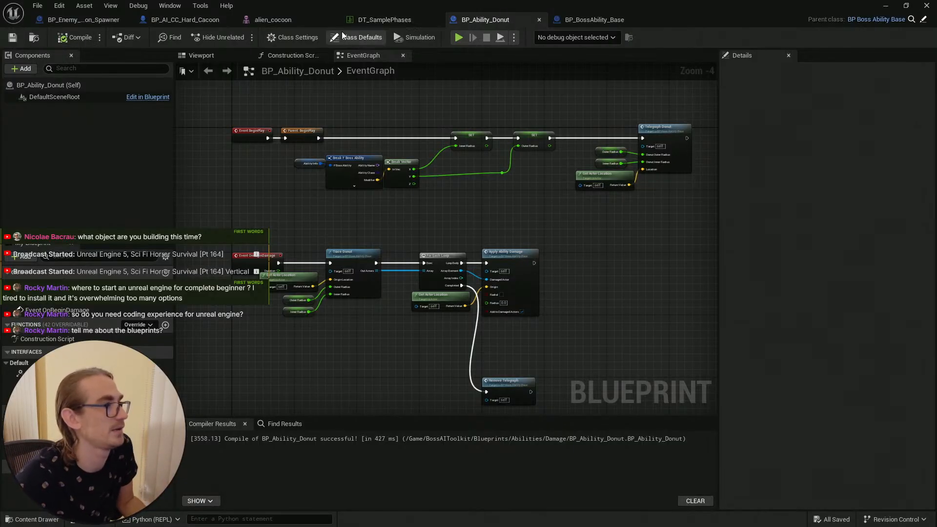
pyautogui.click(886, 6)
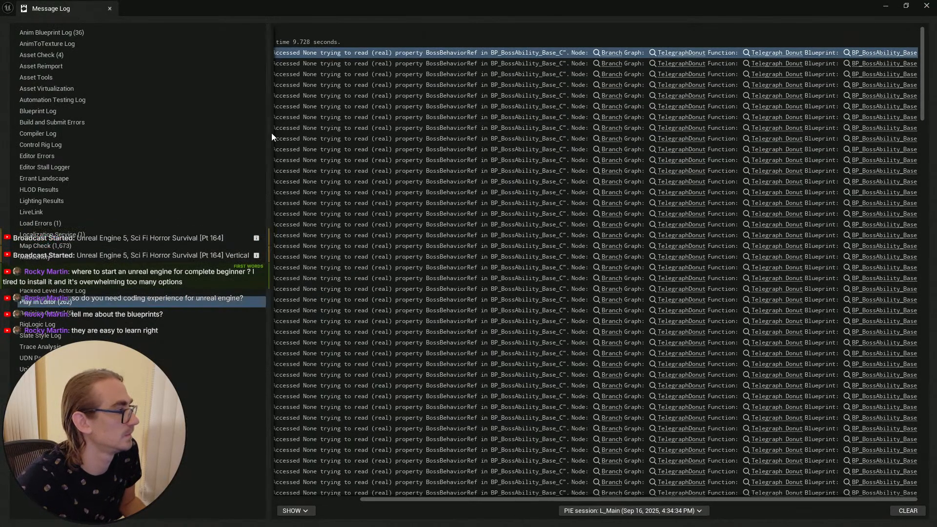
pyautogui.moveTo(268, 133); pyautogui.dragTo(152, 133)
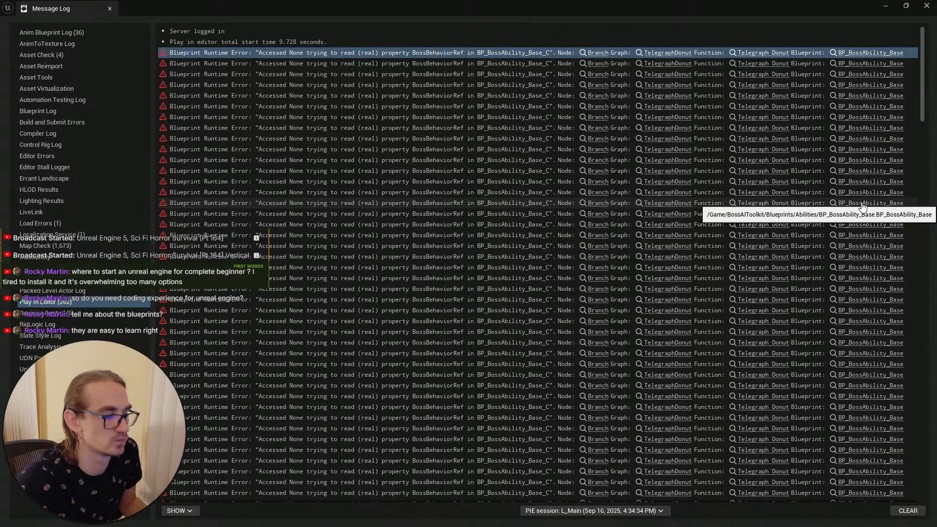
pyautogui.hotkey('alt', 'Tab')
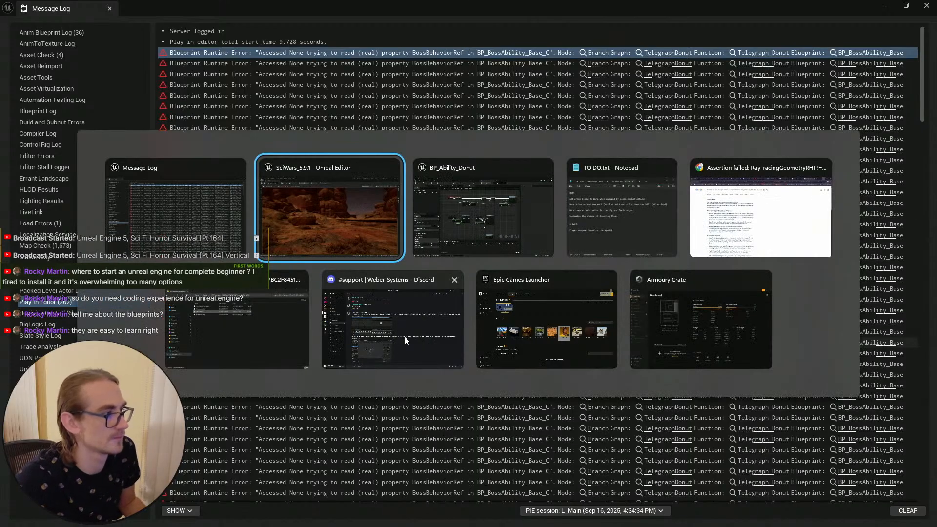
pyautogui.hotkey('alt', 'Tab')
pyautogui.click(558, 20)
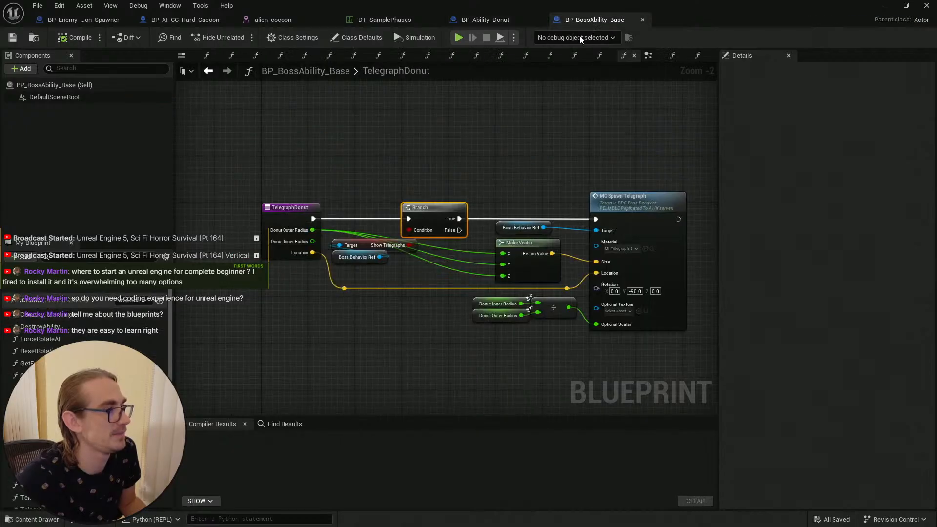
# Step: Bypass the Branch node in TelegraphDonut, wiring the function entry straight to MC Spawn Telegraph, and compile
pyautogui.click(487, 174)
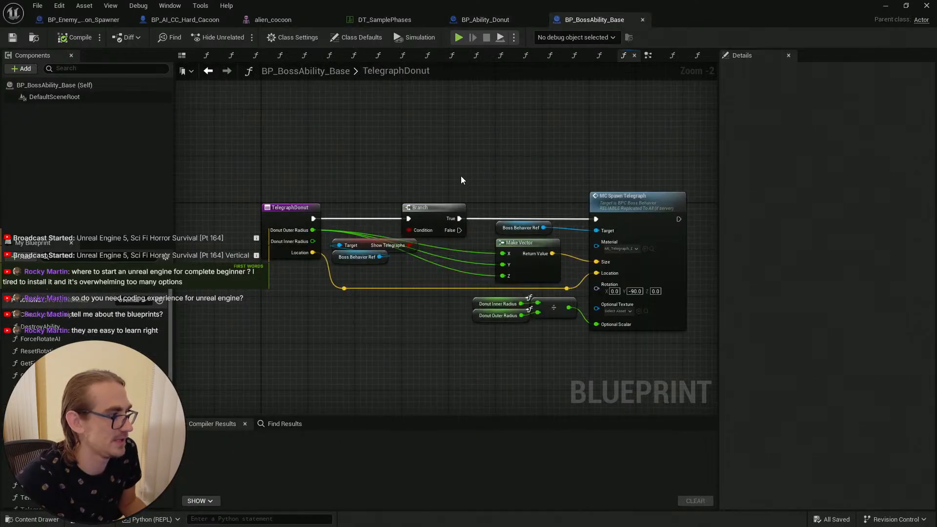
pyautogui.scroll(1, 465, 189)
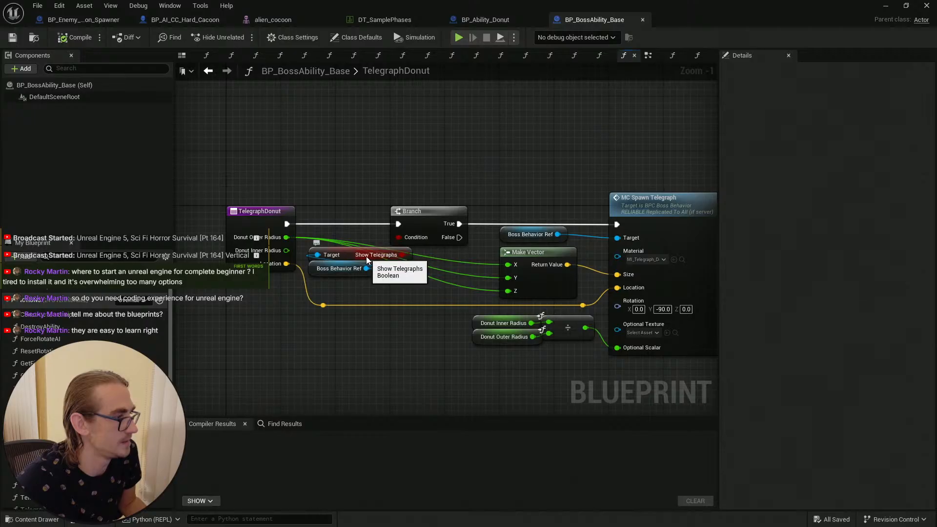
pyautogui.moveTo(443, 194); pyautogui.dragTo(434, 198, button='right')
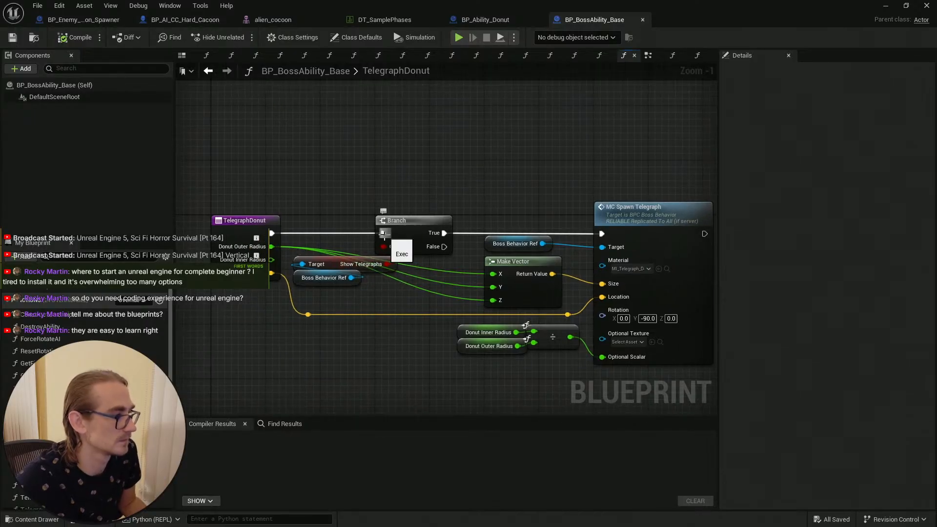
pyautogui.keyDown('alt'); pyautogui.click(383, 234); pyautogui.keyUp('alt')
pyautogui.keyDown('alt'); pyautogui.click(444, 234); pyautogui.keyUp('alt')
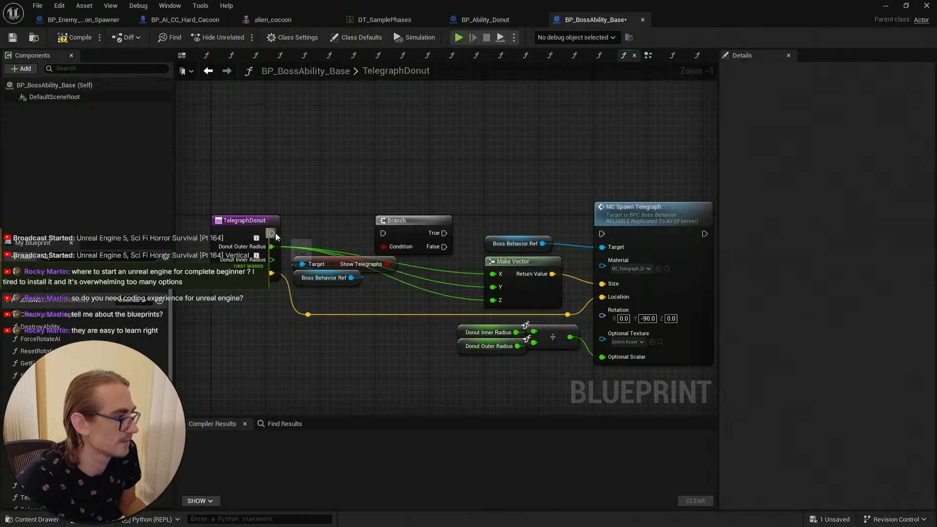
pyautogui.moveTo(273, 234); pyautogui.dragTo(602, 234)
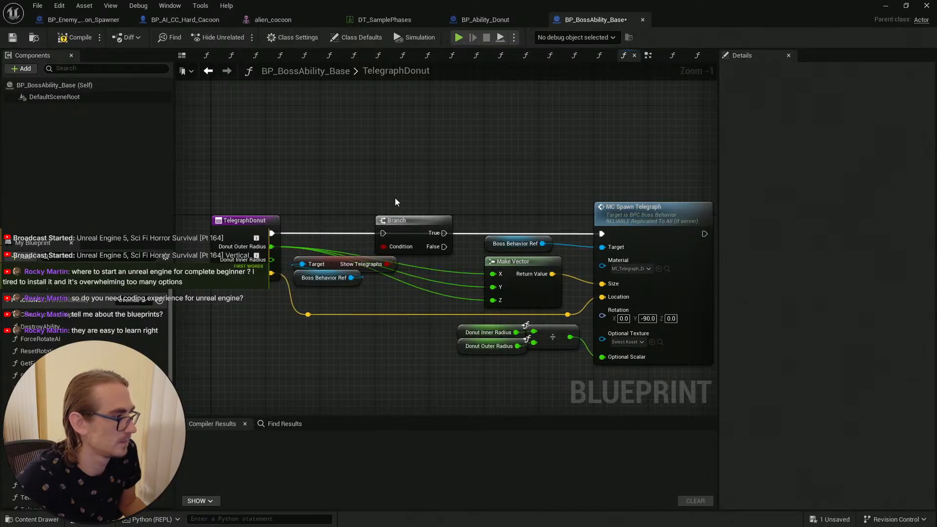
pyautogui.click(64, 38)
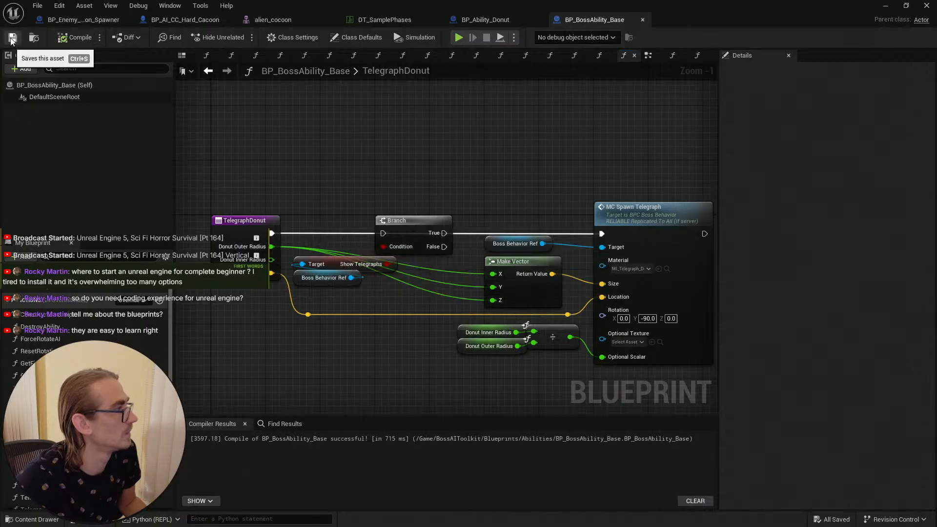
# Step: Switch to Snipping Tool, capture the TelegraphDonut graph and save the screenshot in the Paracube folder
pyautogui.scroll(-1, 510, 139)
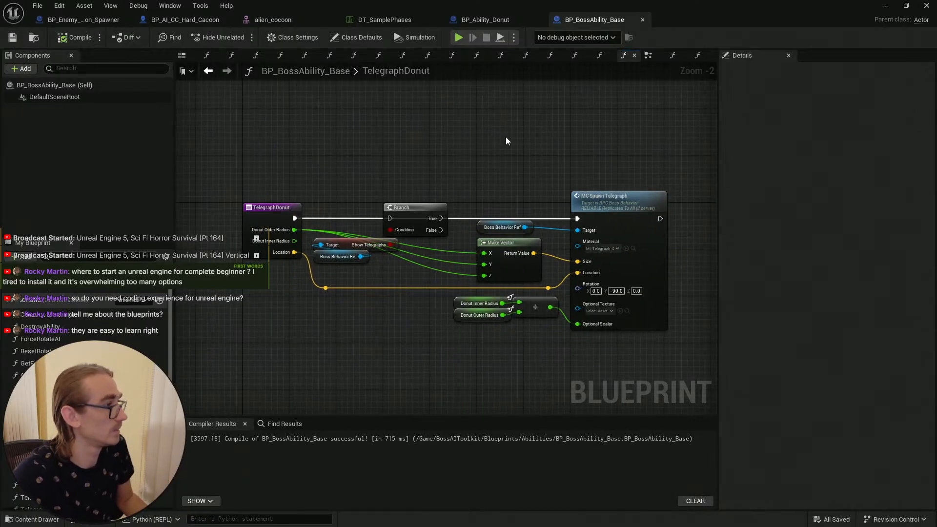
pyautogui.press('super+shift+s')
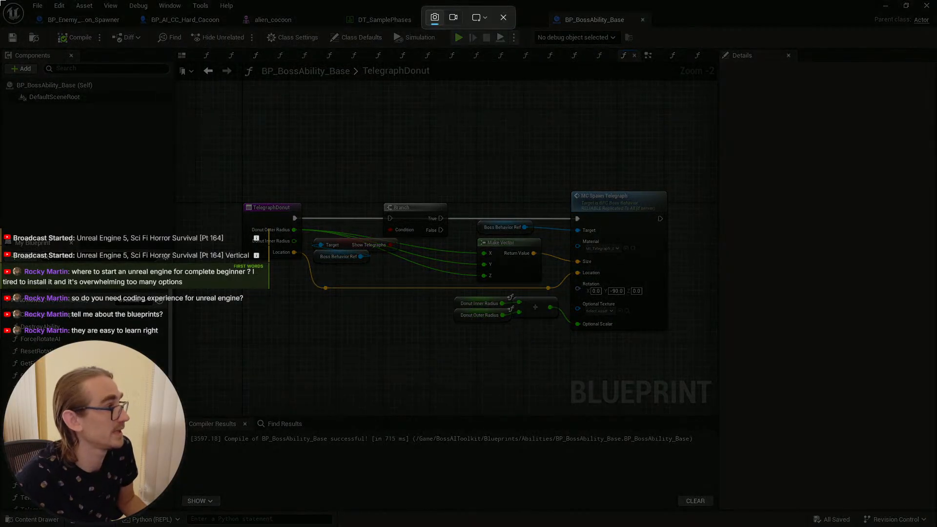
pyautogui.press('Escape')
pyautogui.press('super')
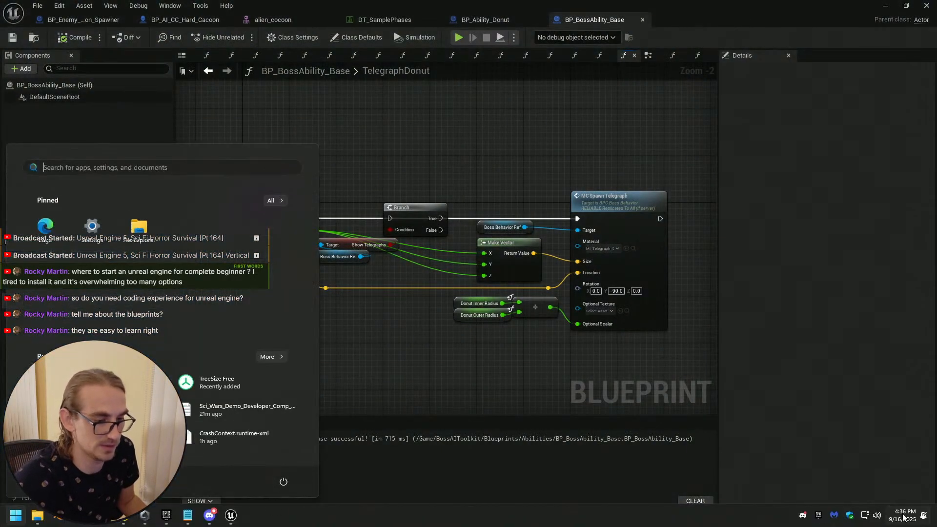
pyautogui.click(904, 516)
pyautogui.click(805, 188)
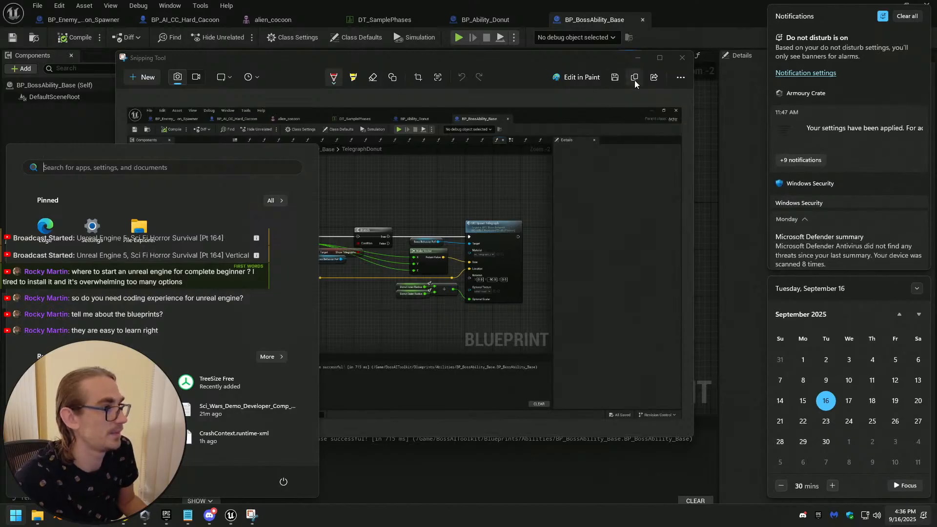
pyautogui.click(614, 79)
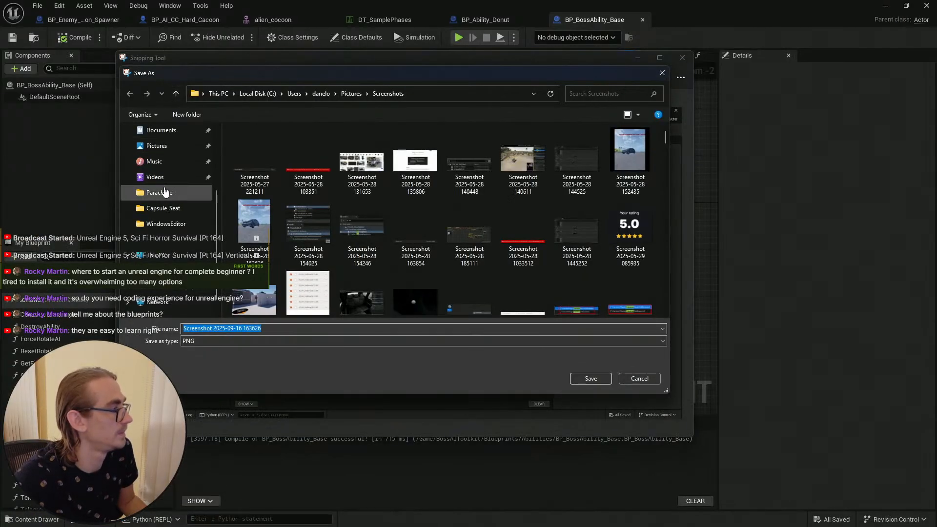
pyautogui.click(156, 195)
pyautogui.click(591, 378)
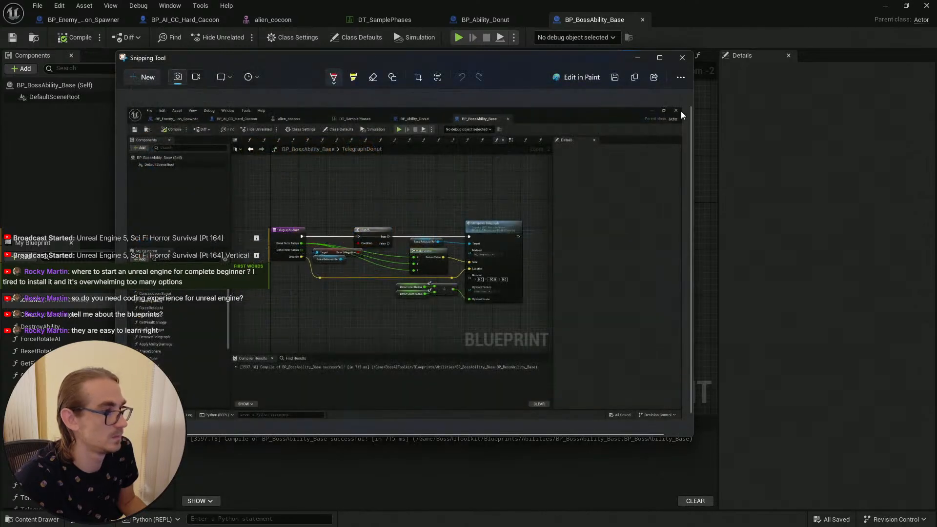
pyautogui.click(682, 58)
# Step: Save the BP_BossAbility_Base blueprint and the level
pyautogui.click(12, 37)
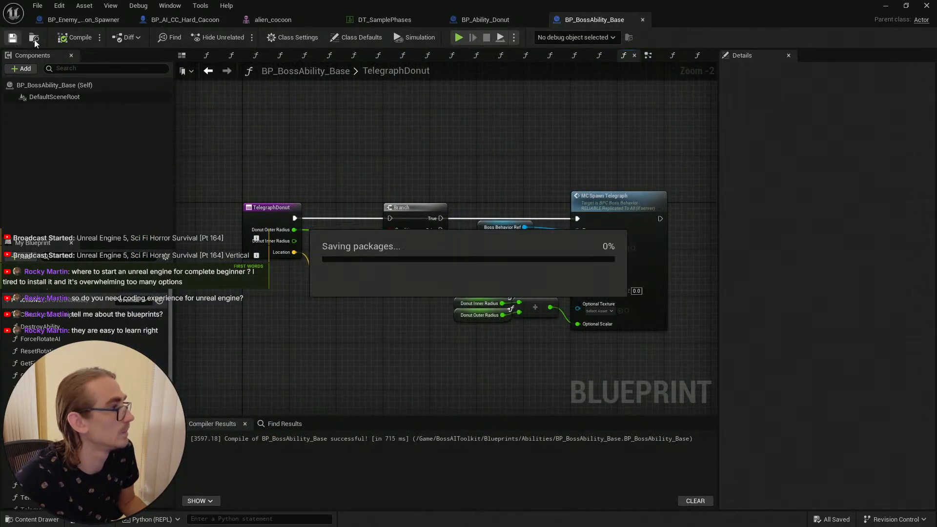
pyautogui.click(885, 5)
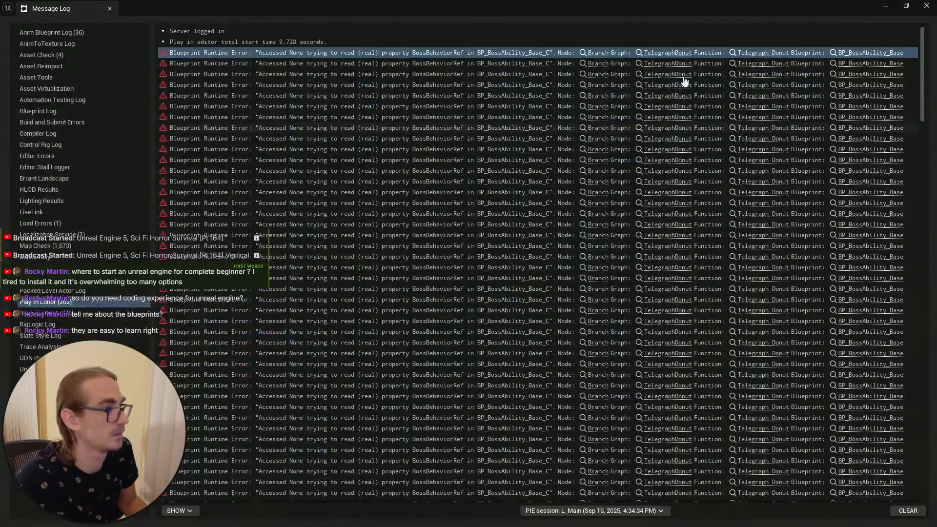
pyautogui.click(886, 6)
pyautogui.press('s')
pyautogui.moveTo(476, 259)
pyautogui.mouseDown(button='right')
pyautogui.moveTo(541, 263)
pyautogui.moveTo(532, 273)
pyautogui.moveTo(468, 268)
pyautogui.moveTo(487, 288)
pyautogui.moveTo(488, 278)
pyautogui.mouseUp(button='right')
pyautogui.press('Escape')
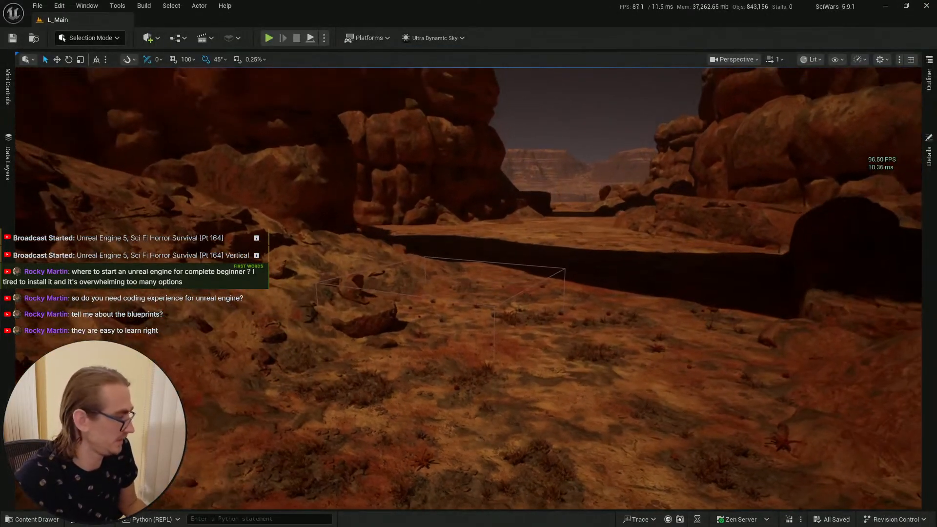
pyautogui.click(29, 519)
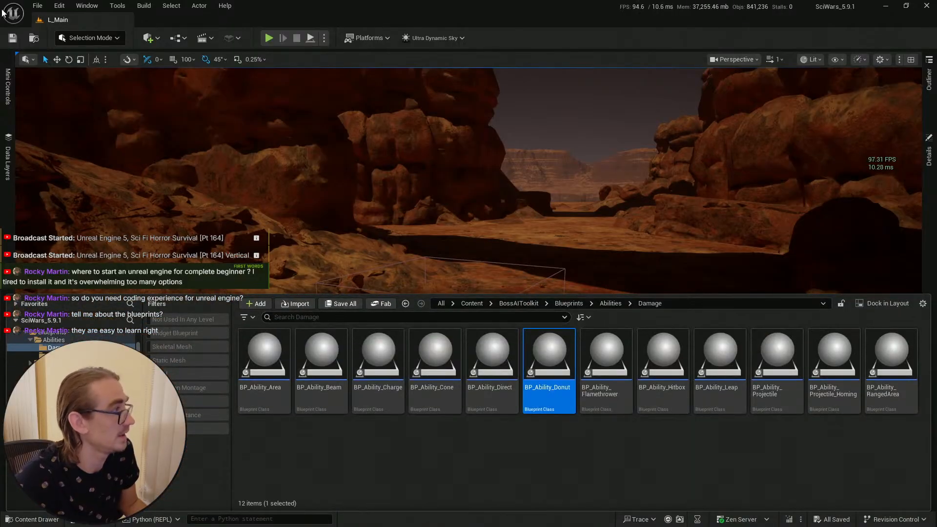
pyautogui.click(13, 38)
pyautogui.moveTo(511, 447); pyautogui.dragTo(510, 468, button='right')
pyautogui.press('w')
pyautogui.scroll(-1, 511, 446)
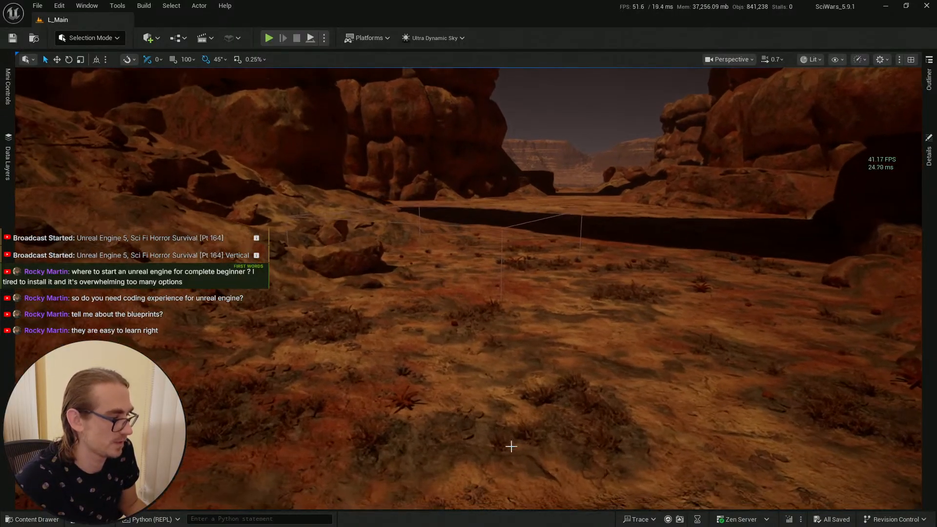
pyautogui.rightClick(473, 454)
pyautogui.click(494, 446)
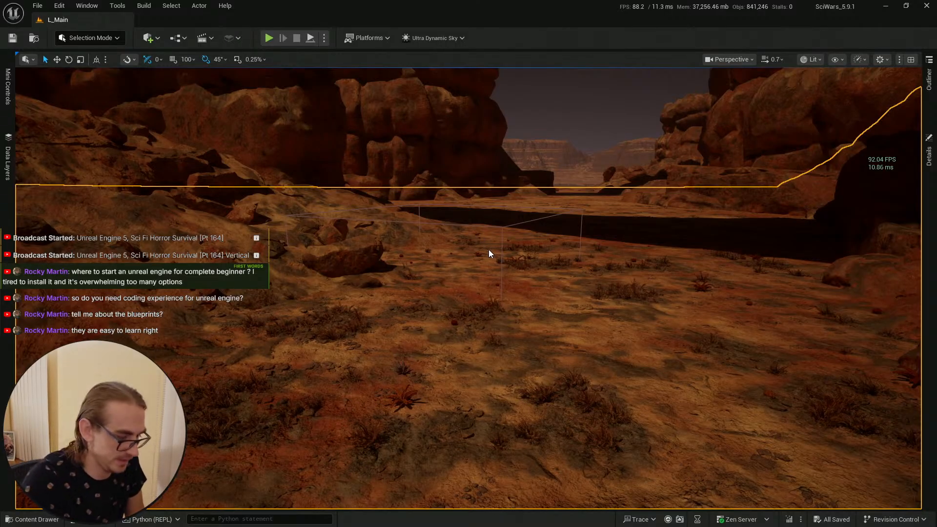
# Step: Play-test the level, walking the character up to the cocoon spawner, then stop the session
pyautogui.hotkey('alt', 'p')
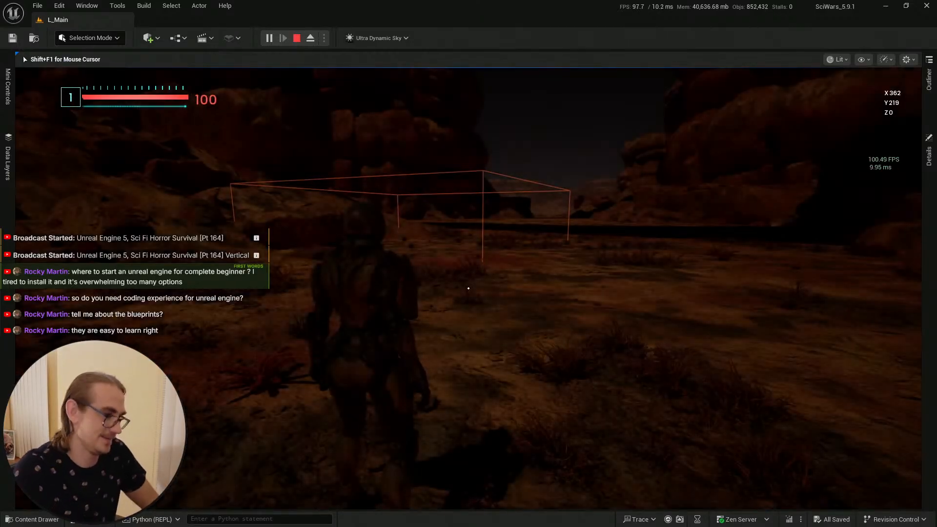
pyautogui.press('w')
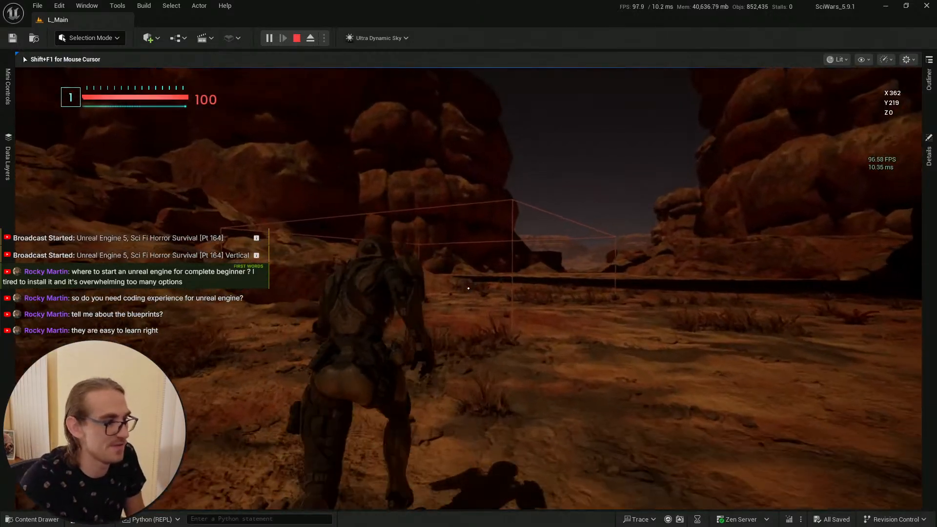
pyautogui.press('w')
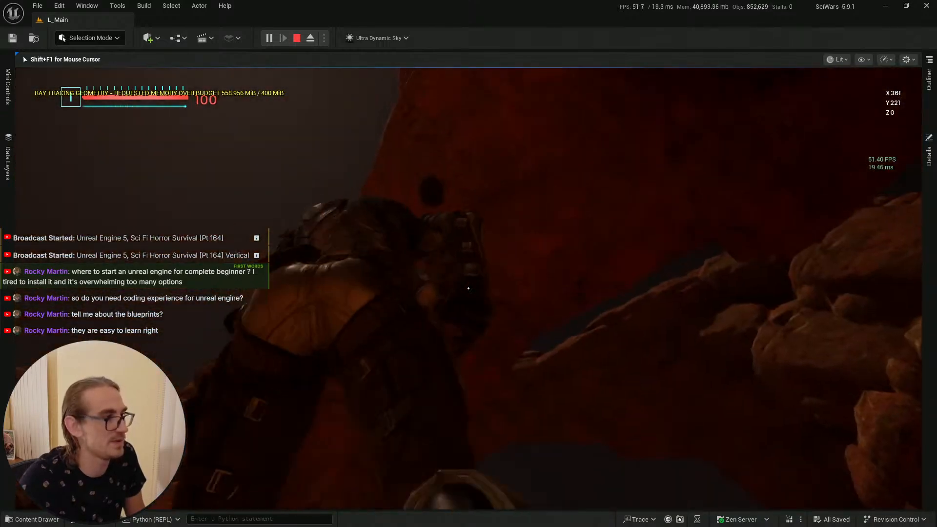
pyautogui.press('w')
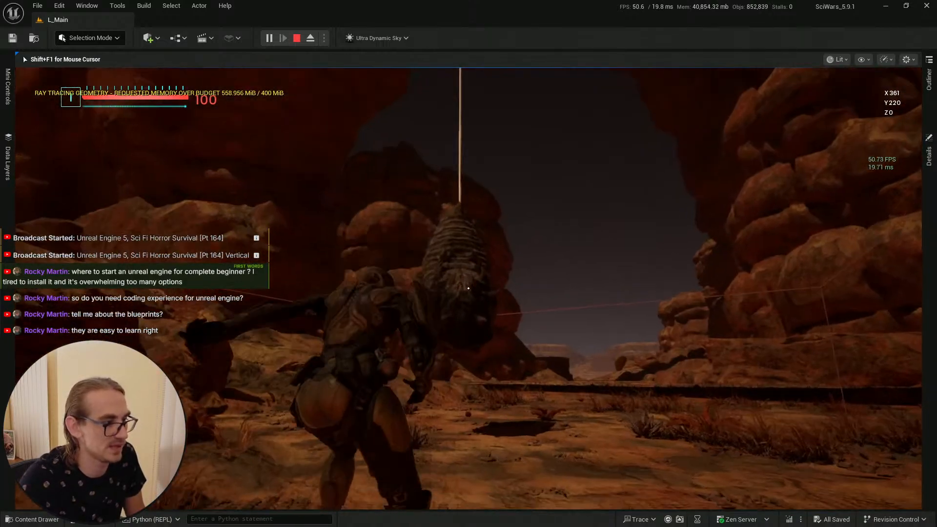
pyautogui.press('s')
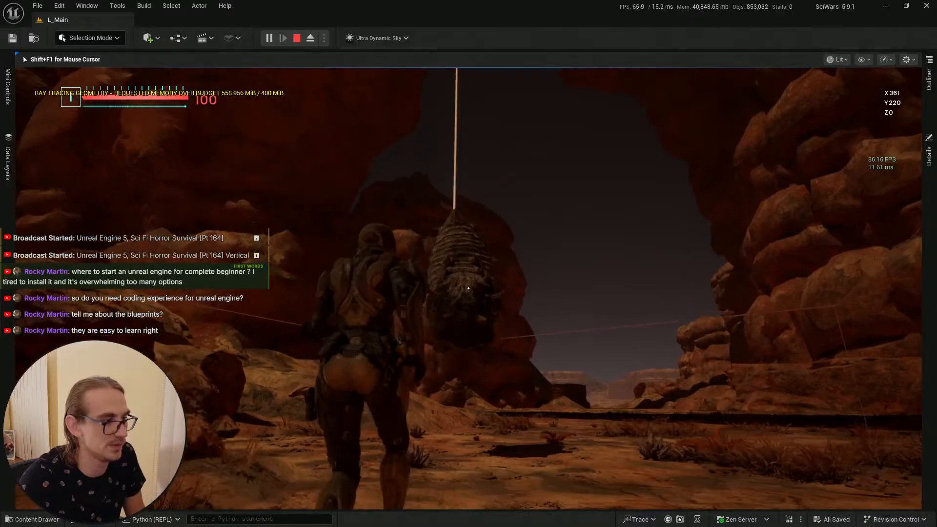
pyautogui.press('s')
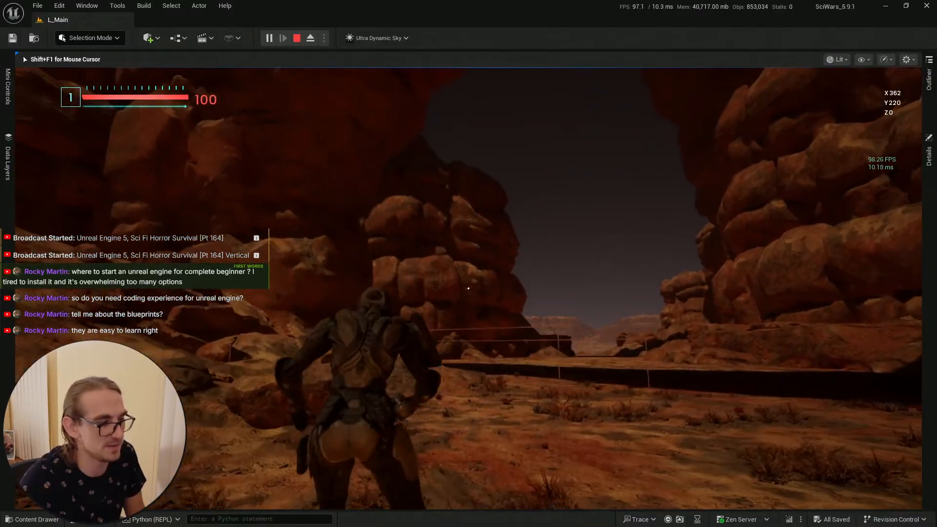
pyautogui.press('Escape')
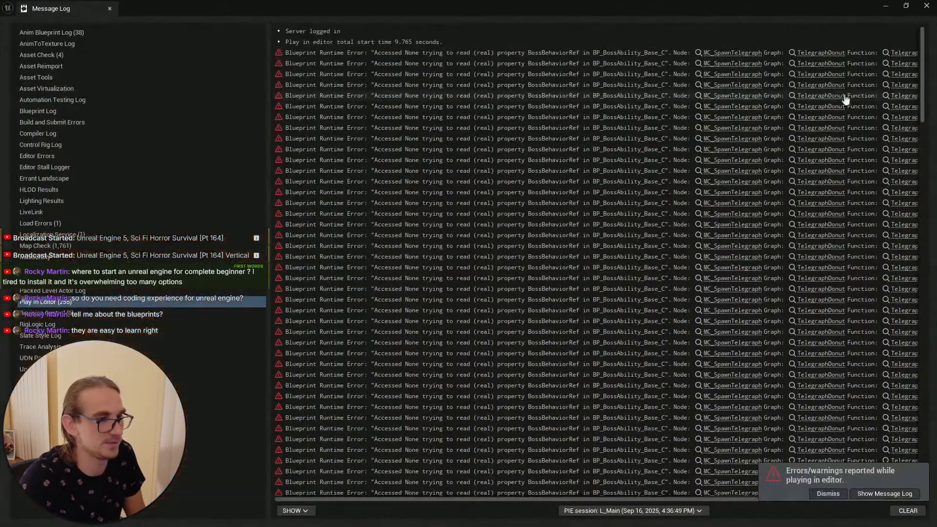
# Step: Close the message log window and save the level again
pyautogui.click(926, 6)
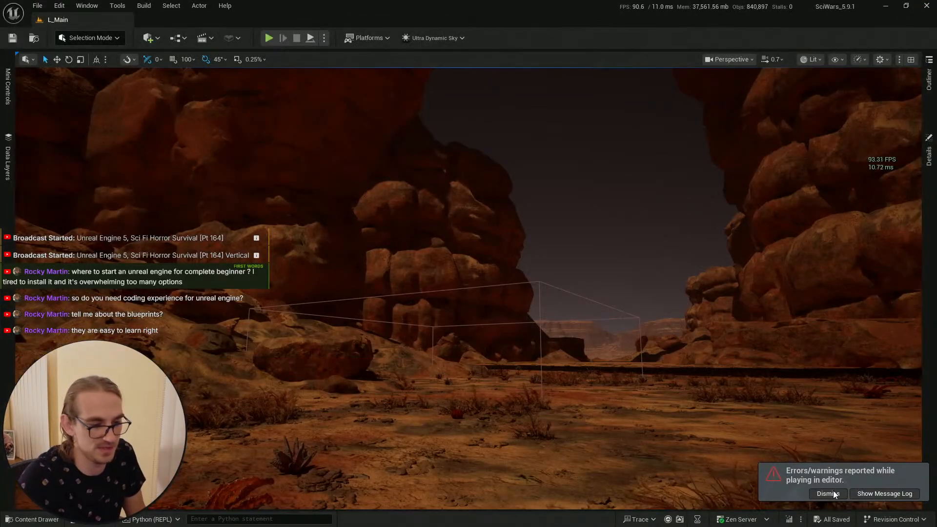
pyautogui.press('s')
pyautogui.press('e')
pyautogui.moveTo(650, 283); pyautogui.dragTo(657, 319, button='right')
pyautogui.scroll(1, 650, 283)
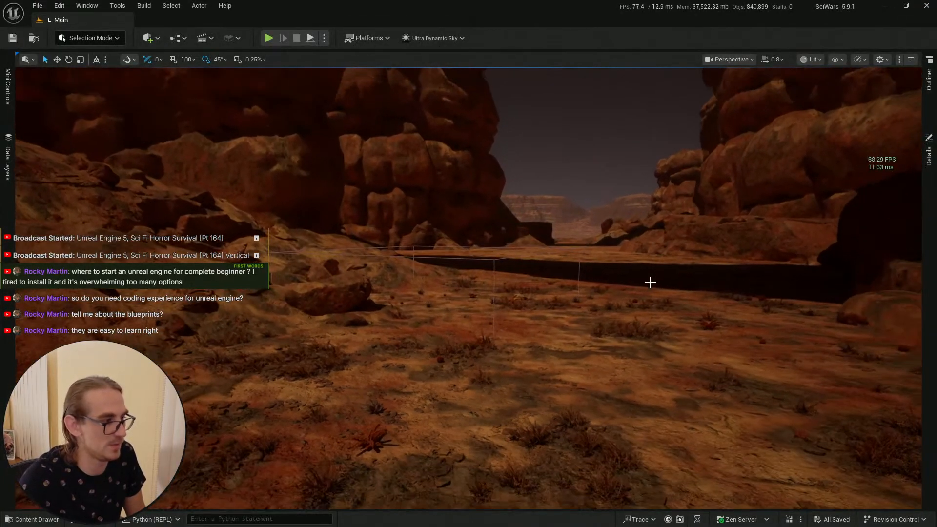
pyautogui.click(29, 517)
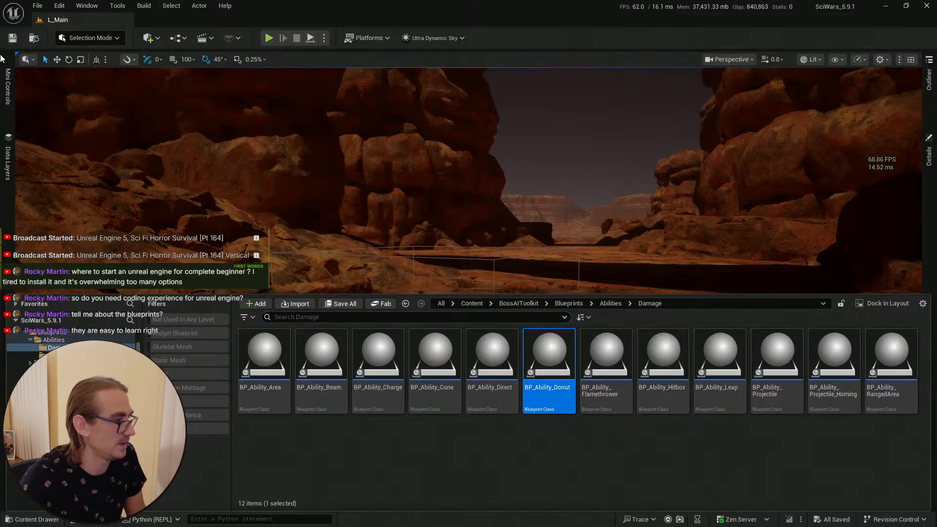
pyautogui.click(15, 39)
pyautogui.press('s')
pyautogui.moveTo(507, 256); pyautogui.dragTo(504, 268, button='right')
pyautogui.press('q')
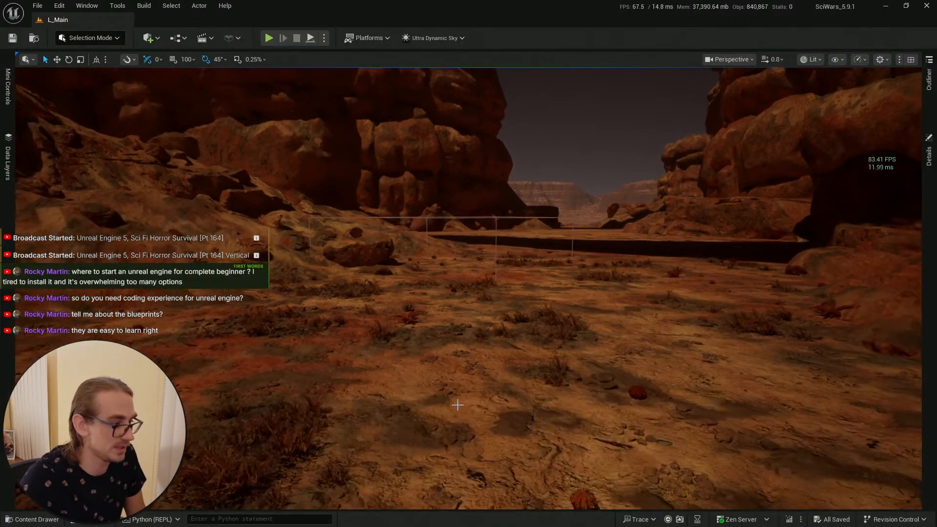
# Step: Run a play session in the level, moving the character toward the cocoon spawner, then end the session
pyautogui.rightClick(461, 403)
pyautogui.click(516, 398)
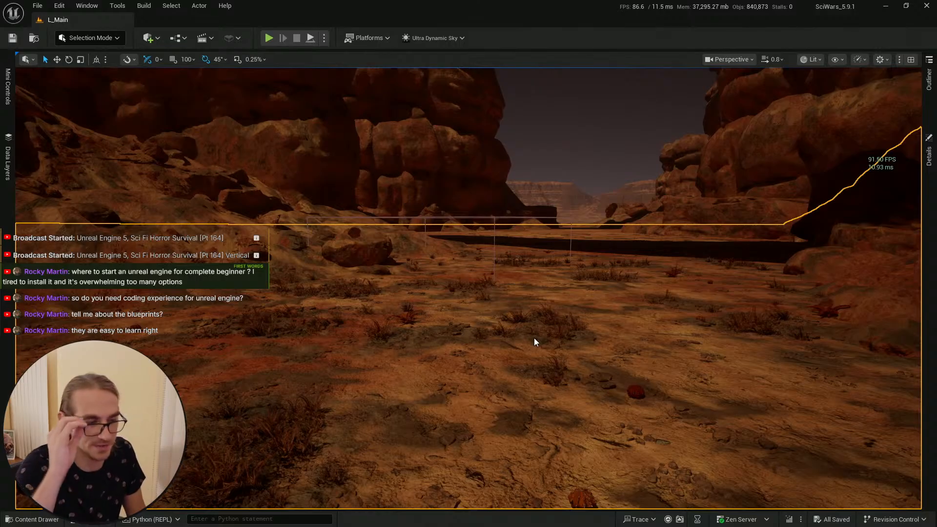
pyautogui.hotkey('alt', 'p')
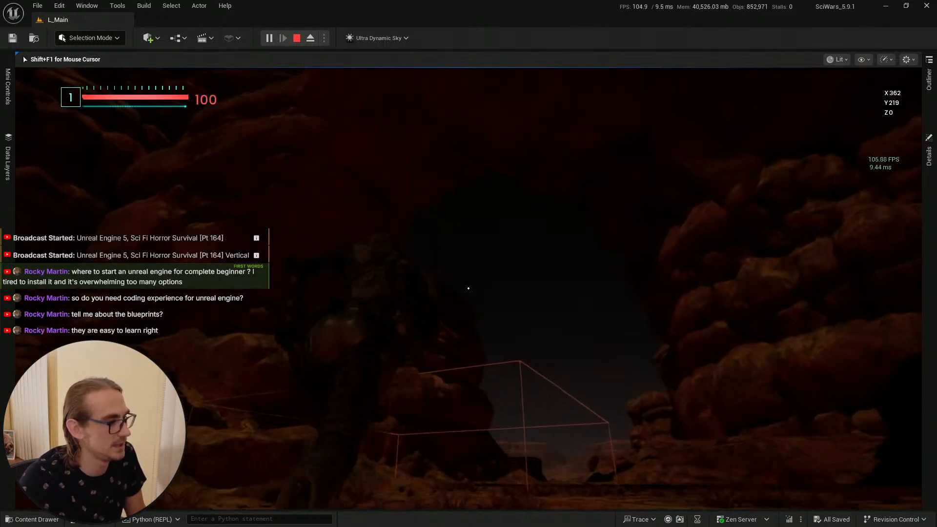
pyautogui.press('w')
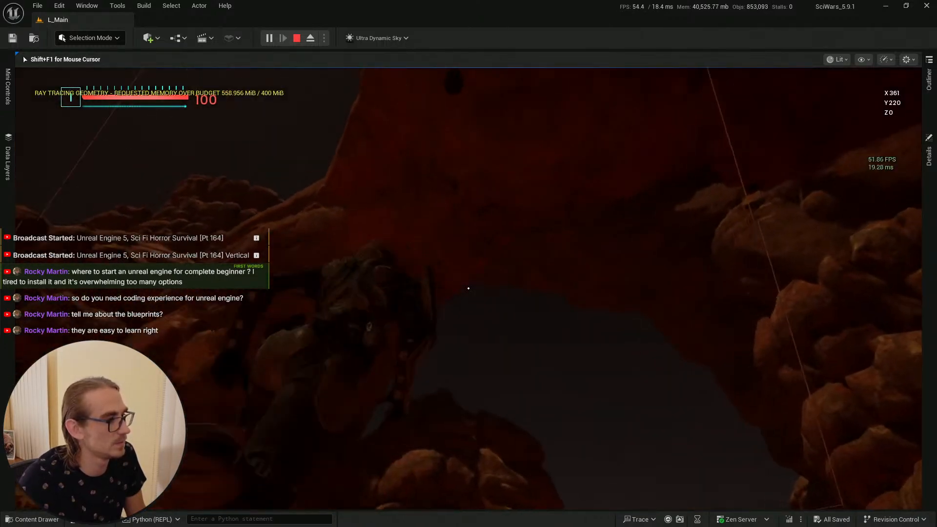
pyautogui.press('w')
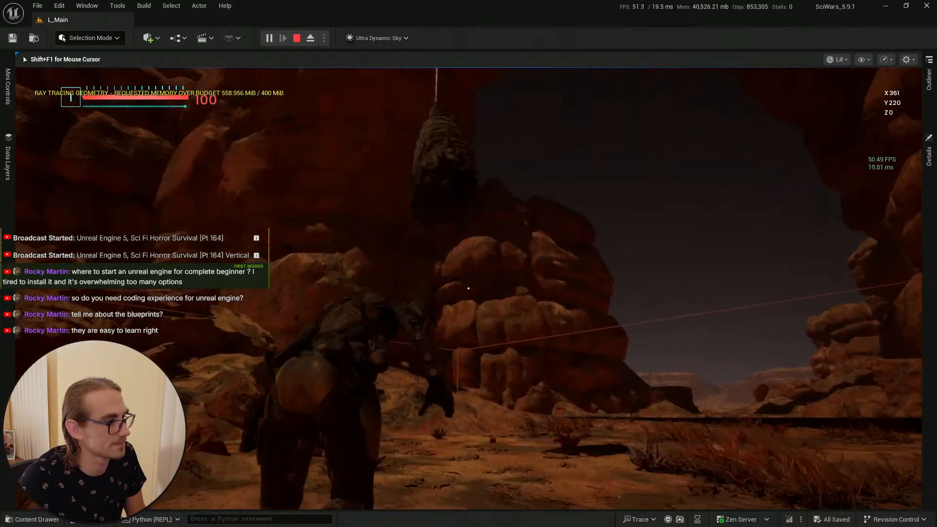
pyautogui.press('s')
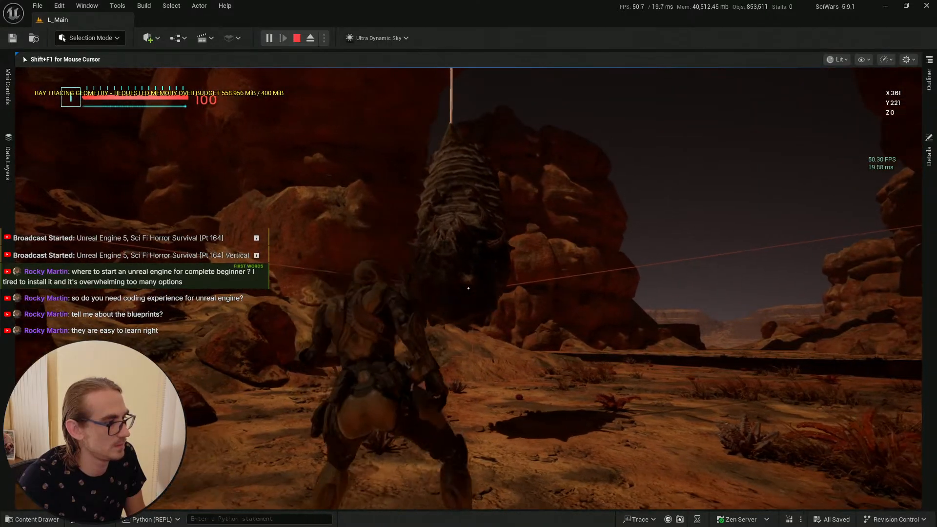
pyautogui.press('s')
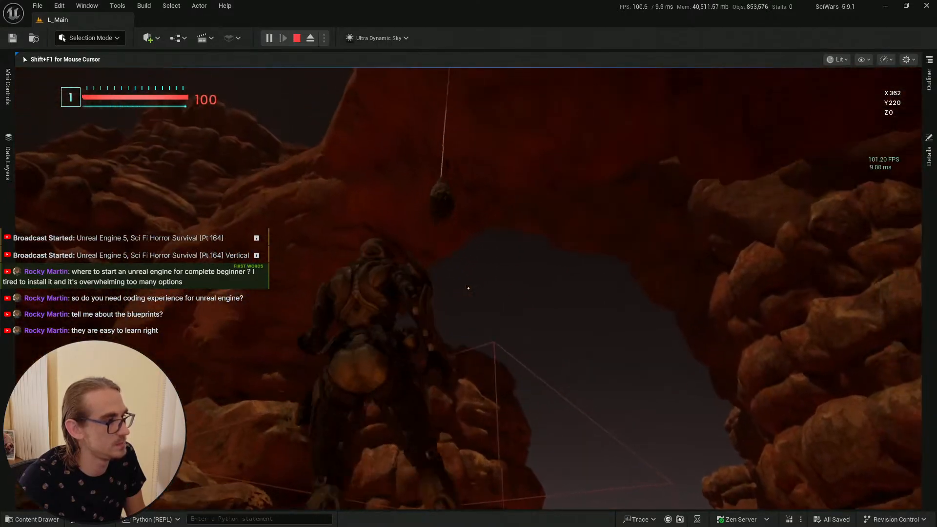
pyautogui.press('Escape')
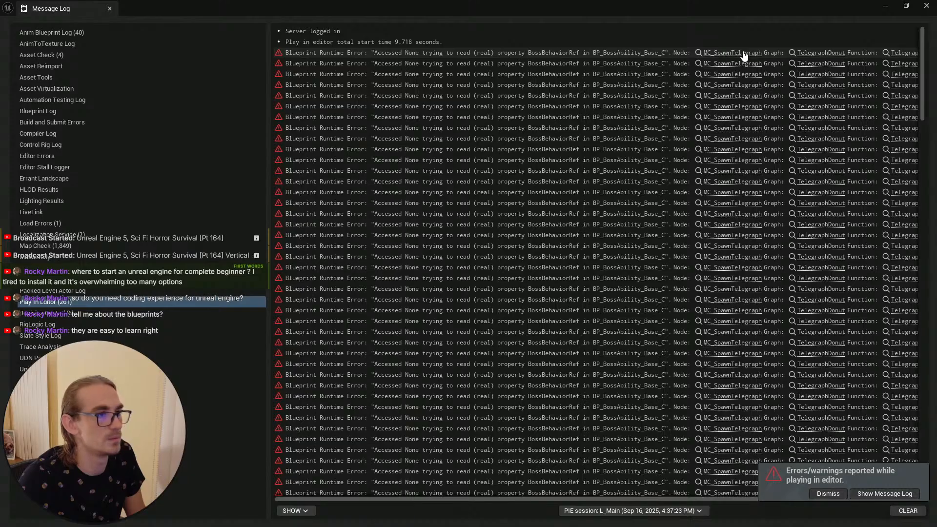
# Step: Open the WC_SpawnTelegraph node named in the runtime error and examine the TelegraphDonut graph in BP_BossAbility_Base
pyautogui.click(742, 53)
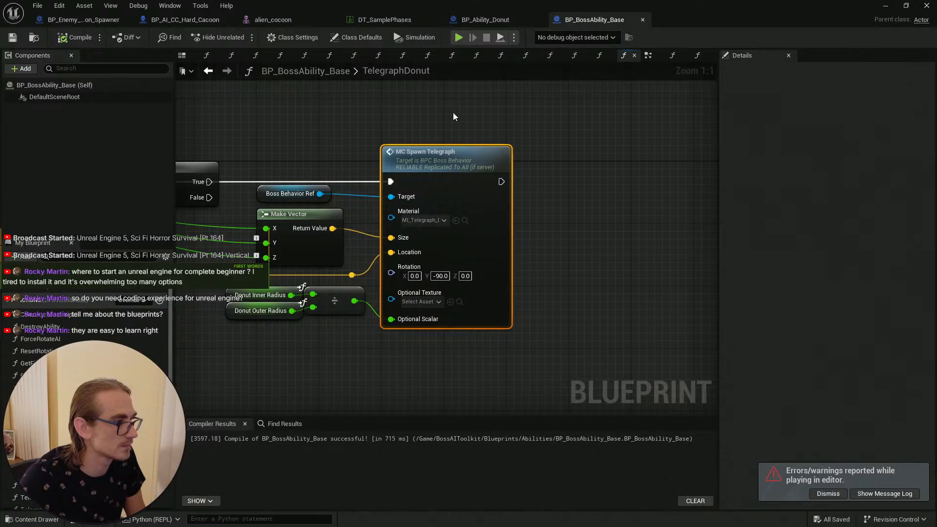
pyautogui.scroll(-2, 361, 113)
pyautogui.moveTo(302, 107); pyautogui.dragTo(461, 145, button='right')
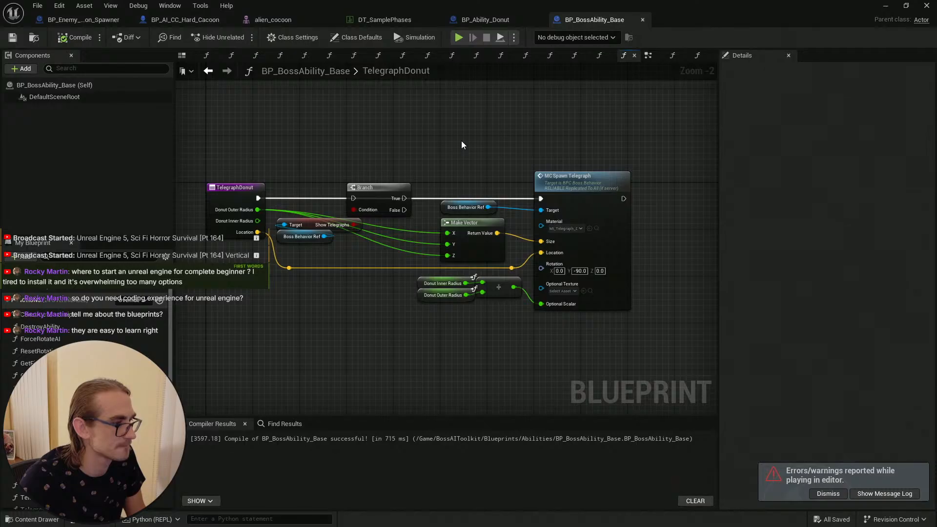
pyautogui.scroll(2, 461, 142)
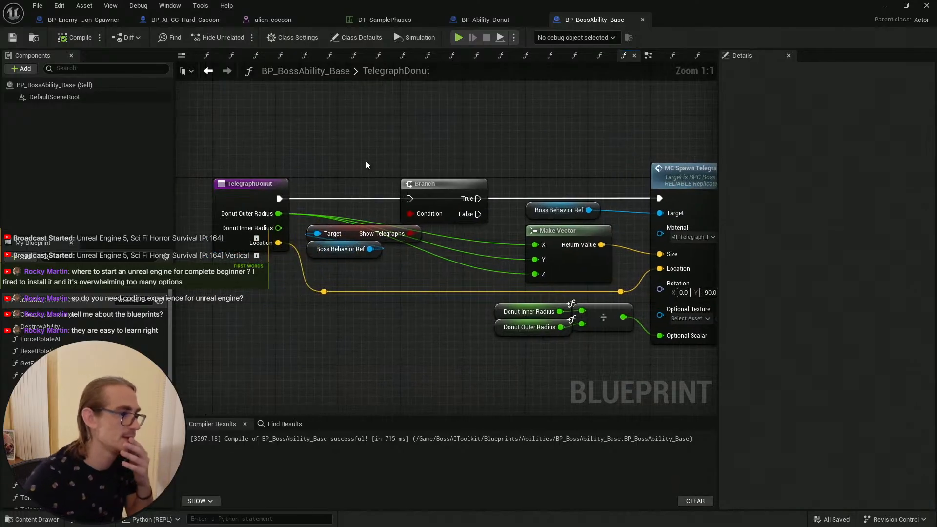
pyautogui.moveTo(282, 199); pyautogui.dragTo(408, 200)
pyautogui.moveTo(495, 170); pyautogui.dragTo(408, 158, button='right')
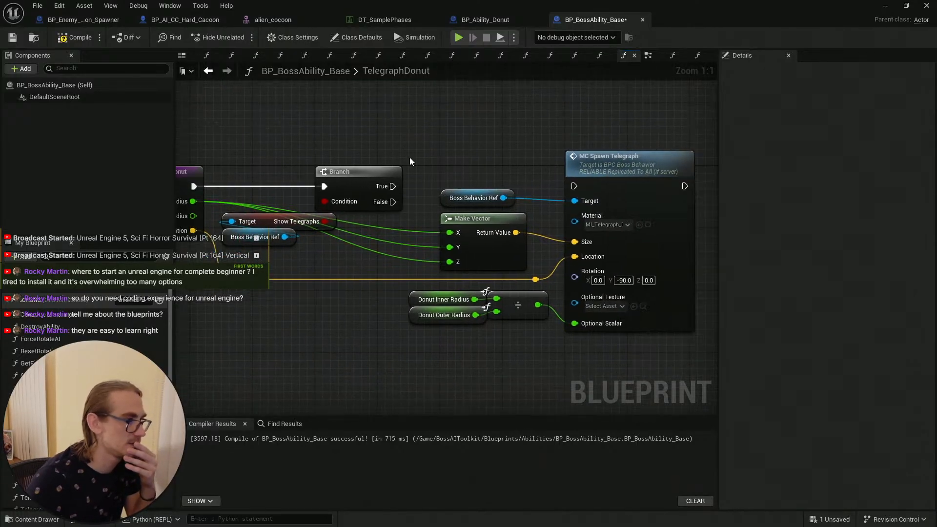
pyautogui.moveTo(393, 186); pyautogui.dragTo(574, 186)
pyautogui.moveTo(440, 137); pyautogui.dragTo(499, 122, button='right')
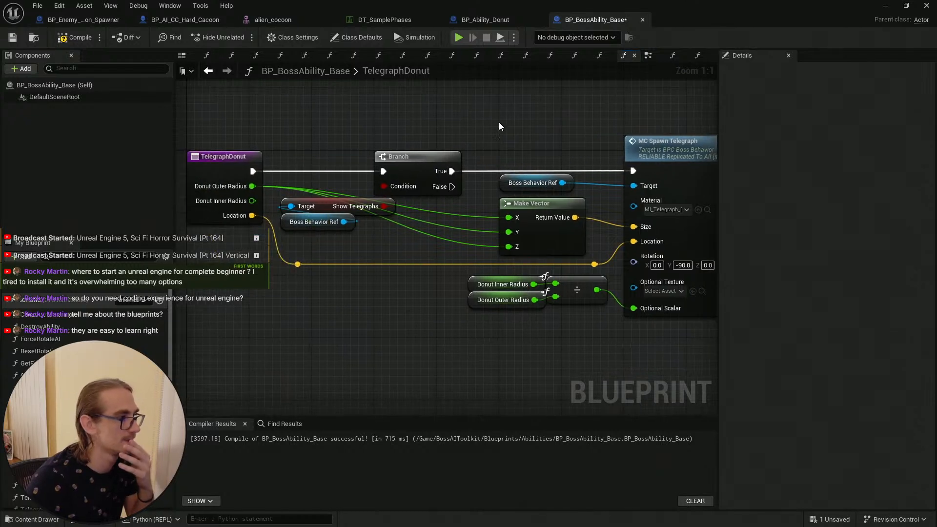
# Step: Compile and save the BP_BossAbility_Base blueprint
pyautogui.click(18, 41)
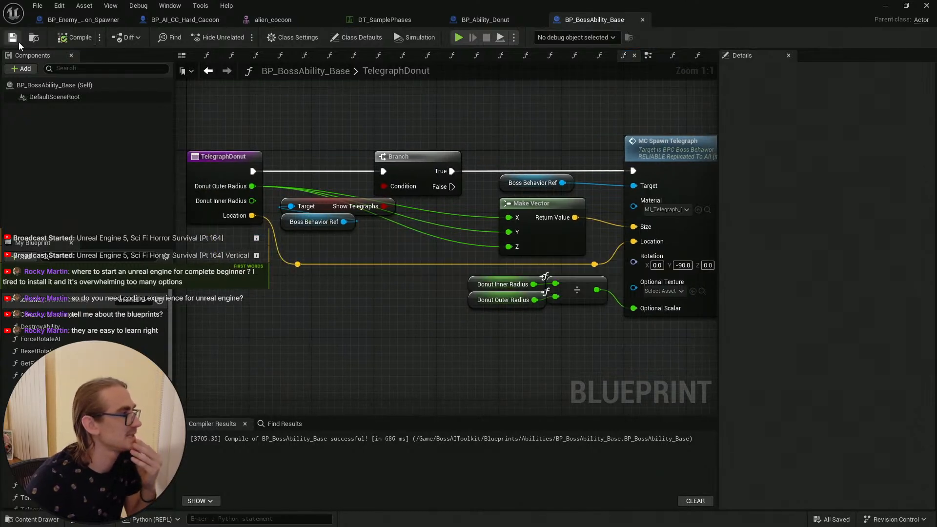
pyautogui.click(14, 40)
pyautogui.click(76, 37)
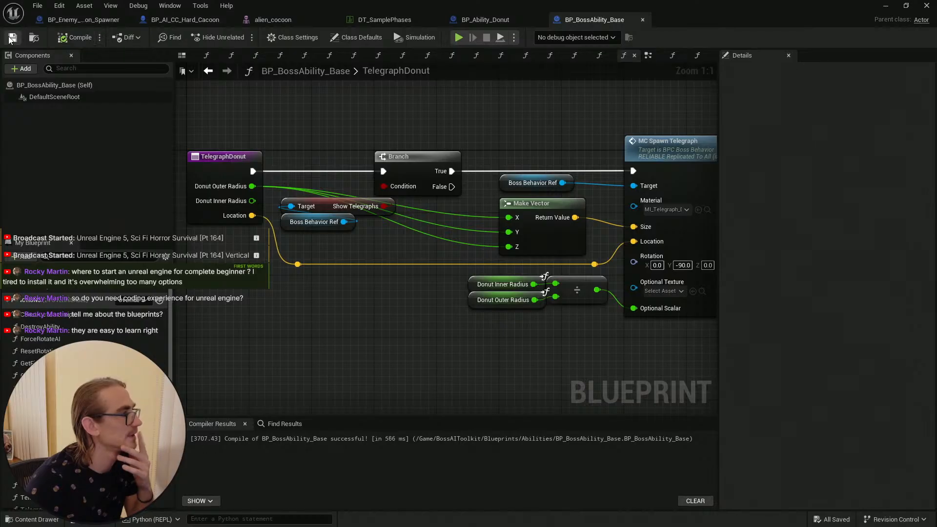
pyautogui.click(14, 40)
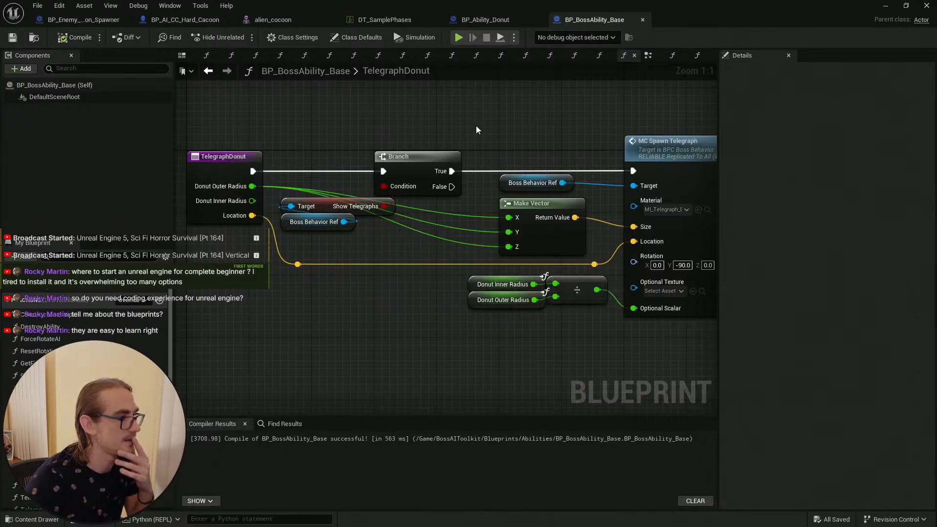
pyautogui.scroll(-2, 478, 125)
pyautogui.moveTo(487, 119); pyautogui.dragTo(444, 140, button='right')
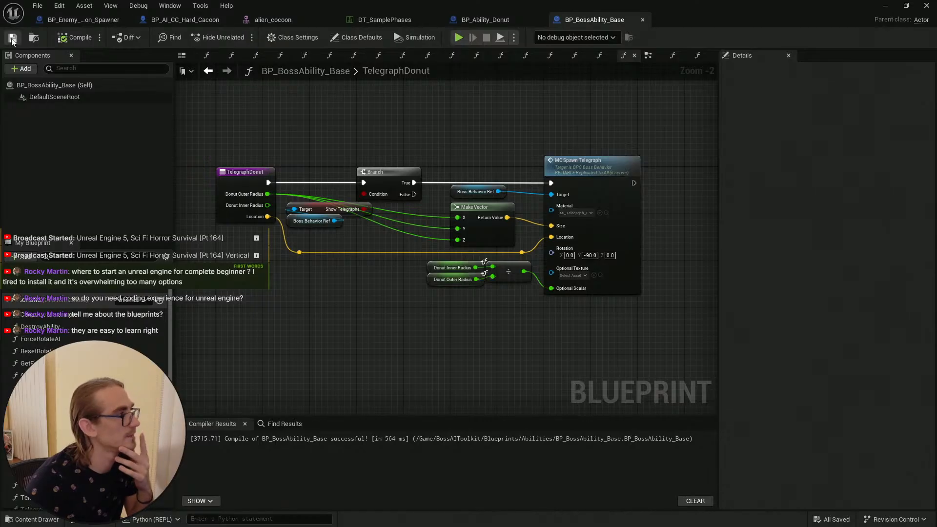
pyautogui.click(77, 37)
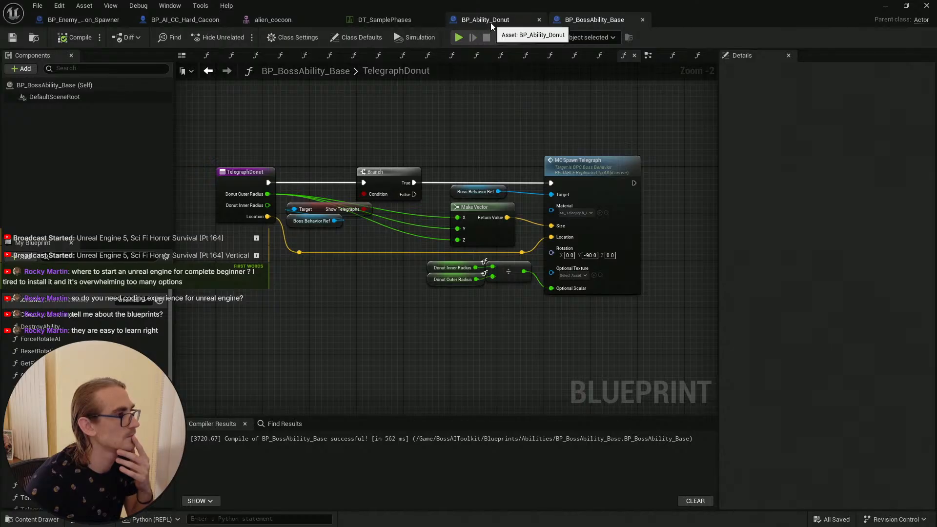
# Step: In BP_Enemy_Cocoon_Spawner, set the Spawn AI From Class node's Behavior Tree to the BT_BossAI asset found by searching worm, then compile and save
pyautogui.click(185, 19)
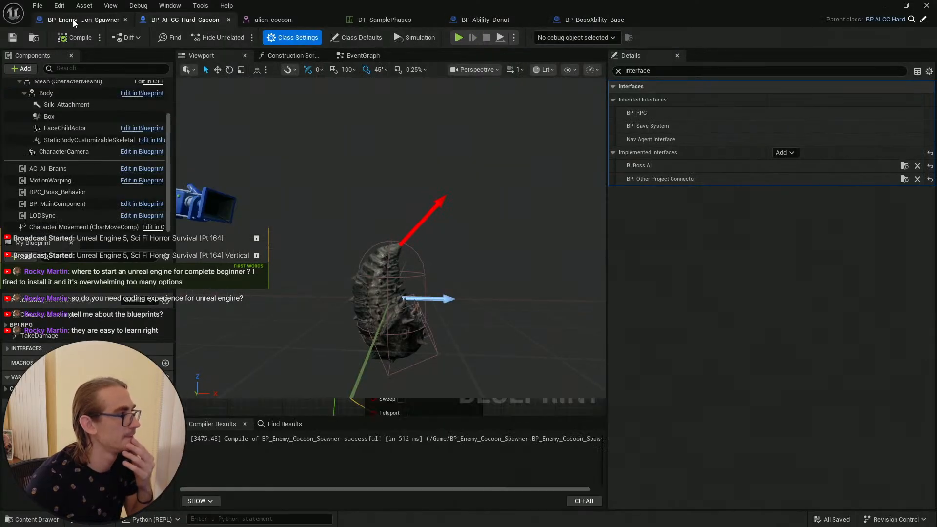
pyautogui.click(72, 20)
pyautogui.scroll(-1, 380, 246)
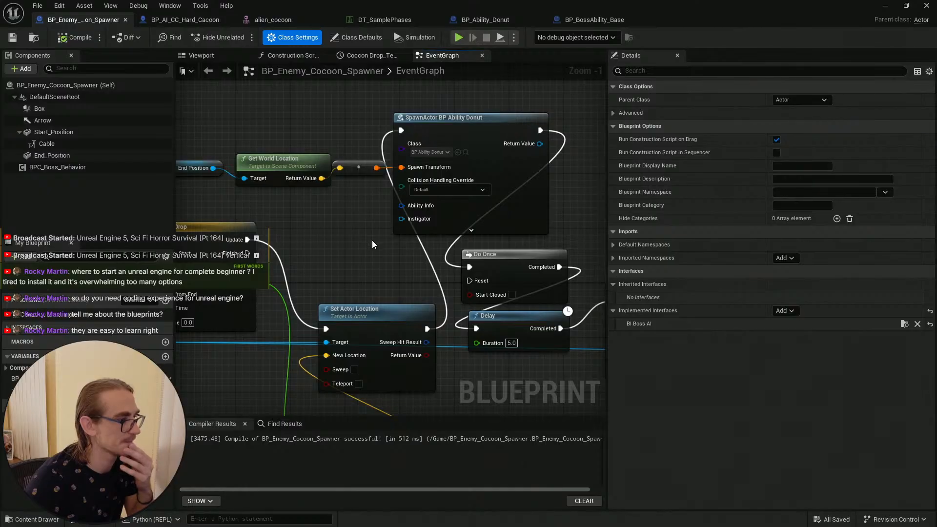
pyautogui.scroll(-1, 372, 240)
pyautogui.moveTo(466, 203); pyautogui.dragTo(605, 169, button='right')
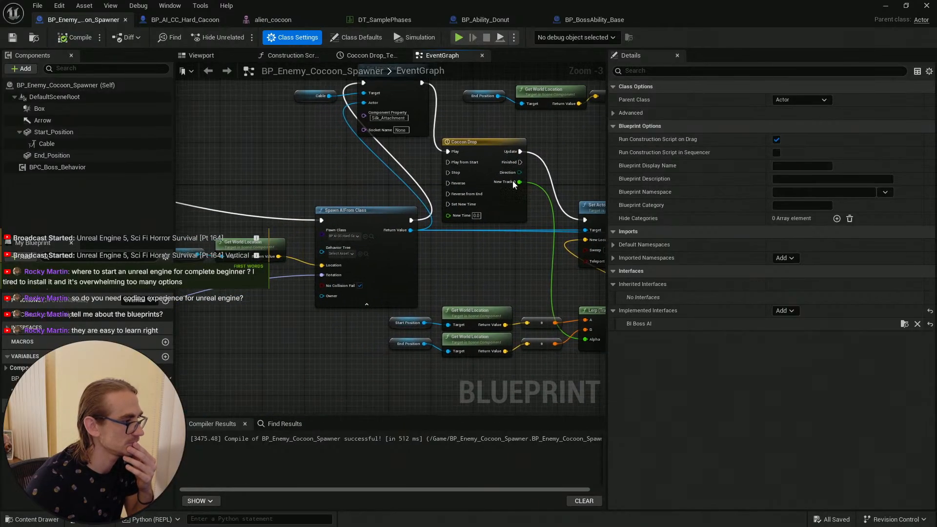
pyautogui.scroll(3, 345, 256)
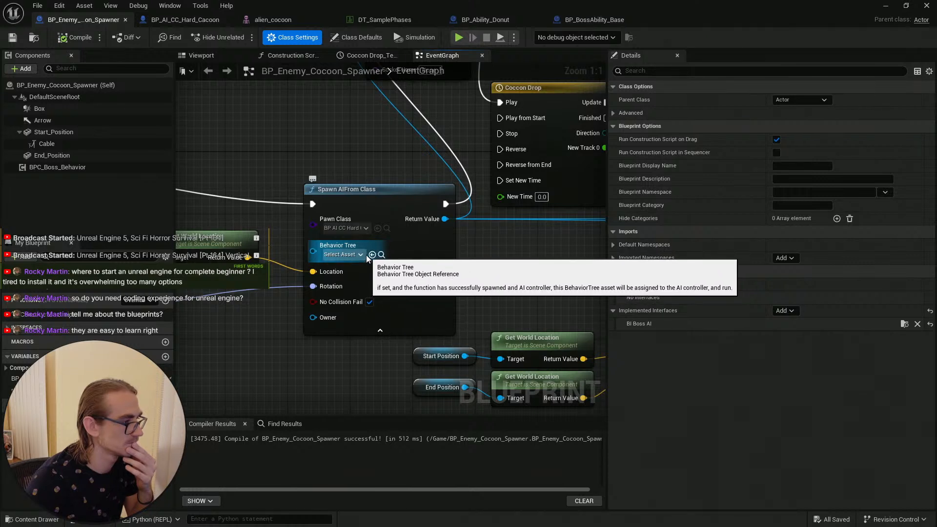
pyautogui.click(361, 255)
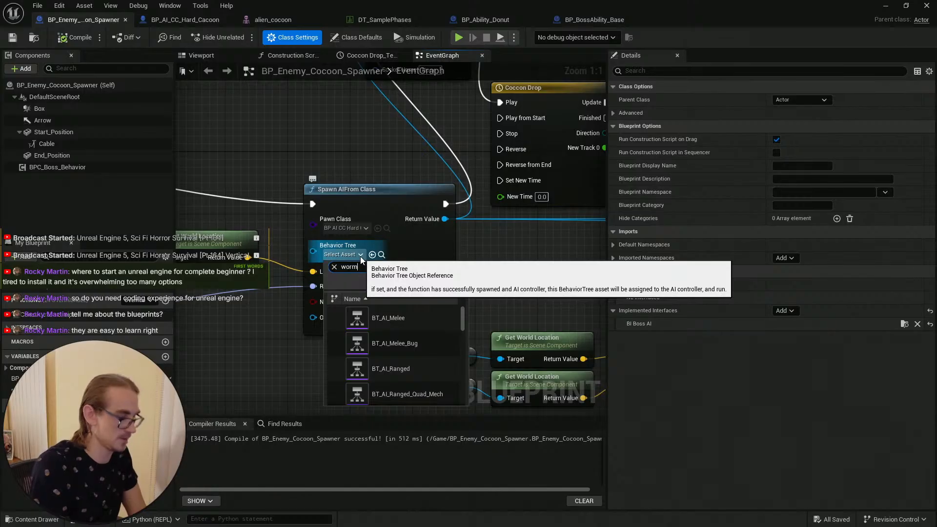
pyautogui.write('worm')
pyautogui.click(436, 318)
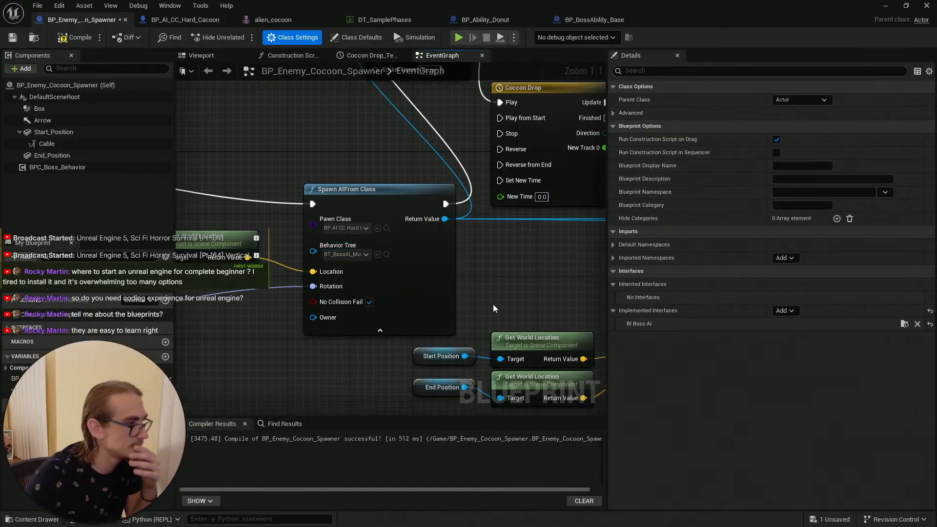
pyautogui.click(59, 41)
pyautogui.click(12, 37)
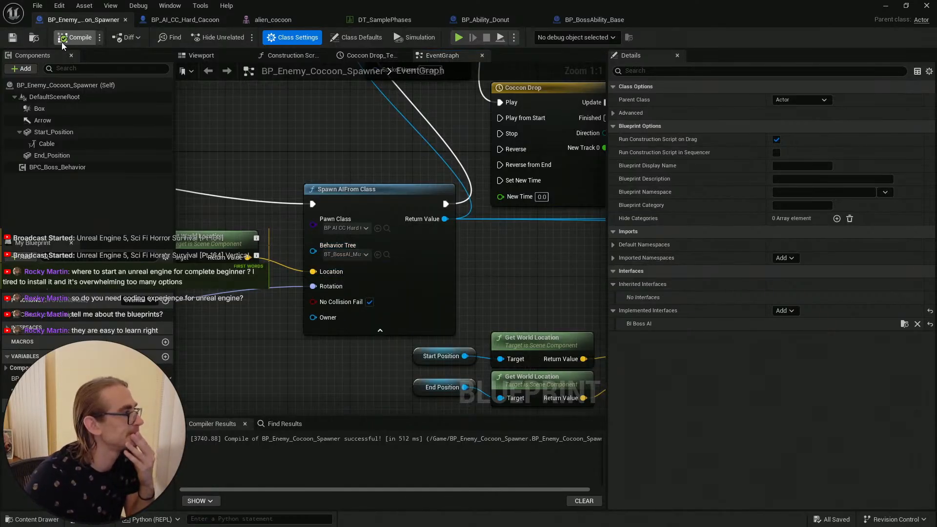
pyautogui.scroll(-4, 513, 253)
pyautogui.moveTo(529, 261); pyautogui.dragTo(332, 257, button='right')
pyautogui.moveTo(411, 180); pyautogui.dragTo(358, 187, button='right')
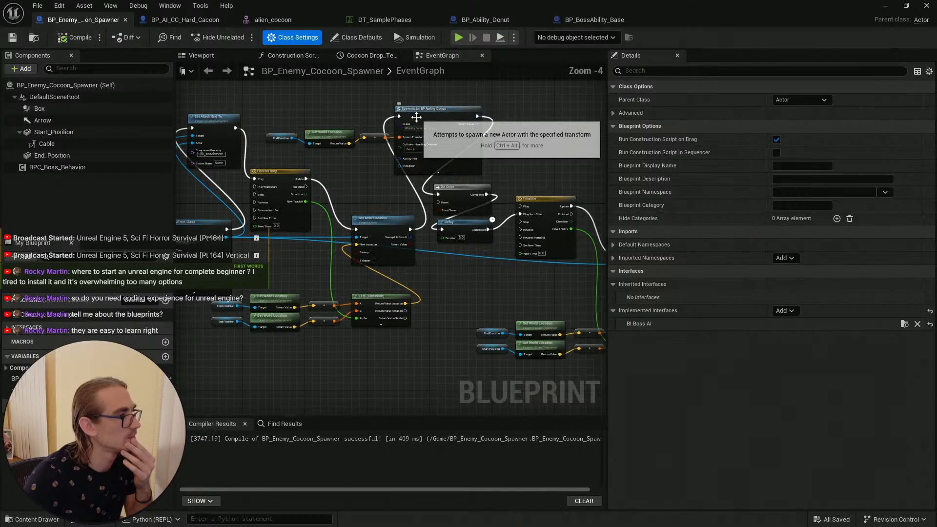
pyautogui.scroll(5, 422, 134)
pyautogui.scroll(-5, 420, 133)
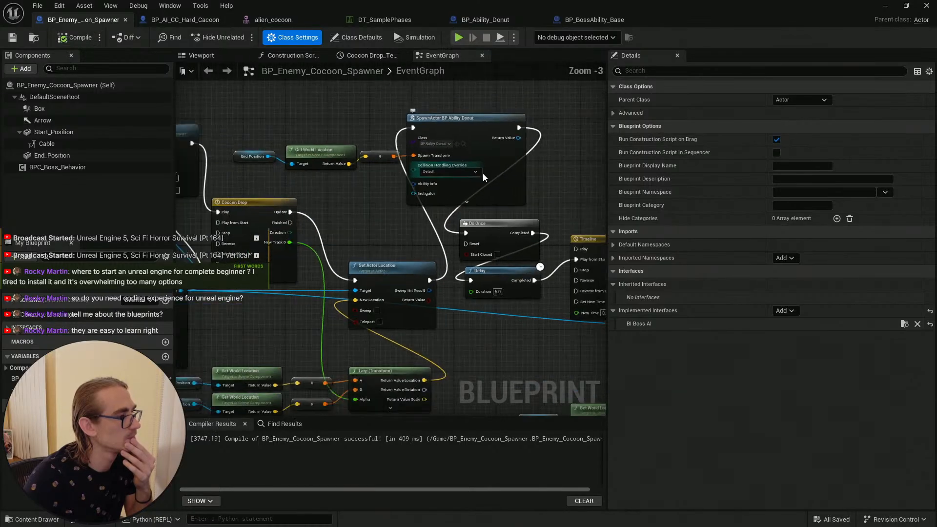
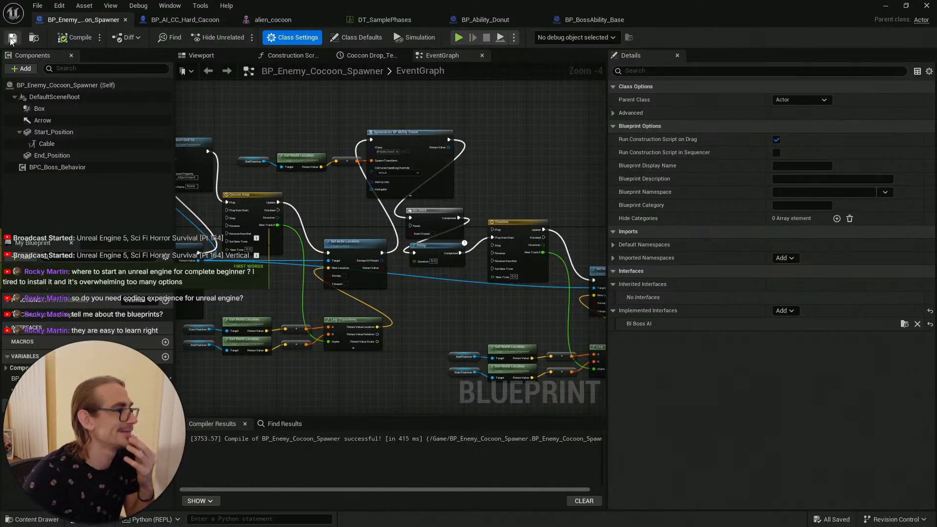
# Step: Recompile the BP_AI_CC_Hard_Cacoon, BP_Ability_Donut and BP_BossAbility_Base blueprints
pyautogui.click(181, 19)
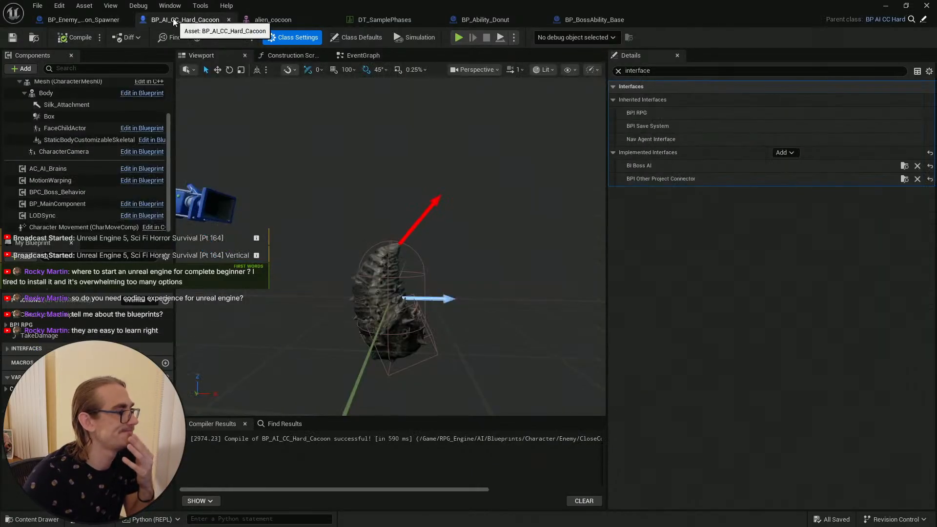
pyautogui.click(82, 38)
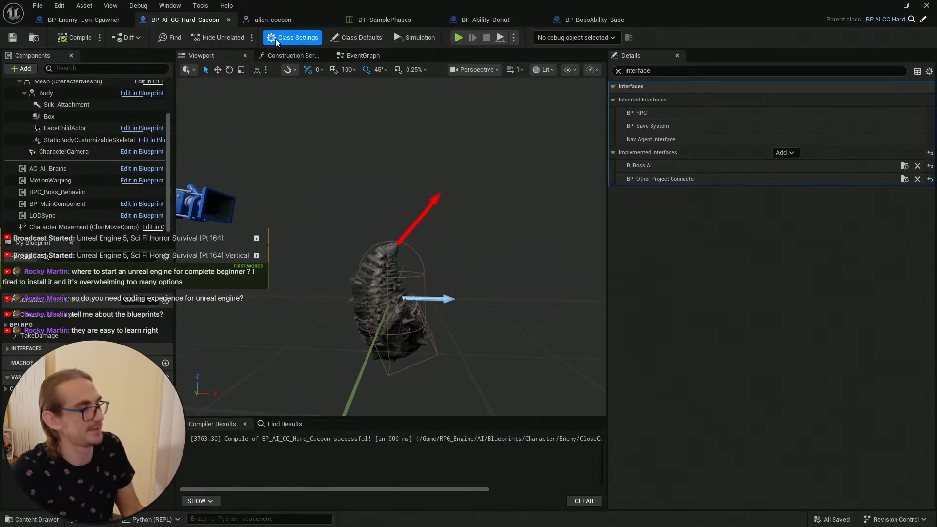
pyautogui.click(291, 21)
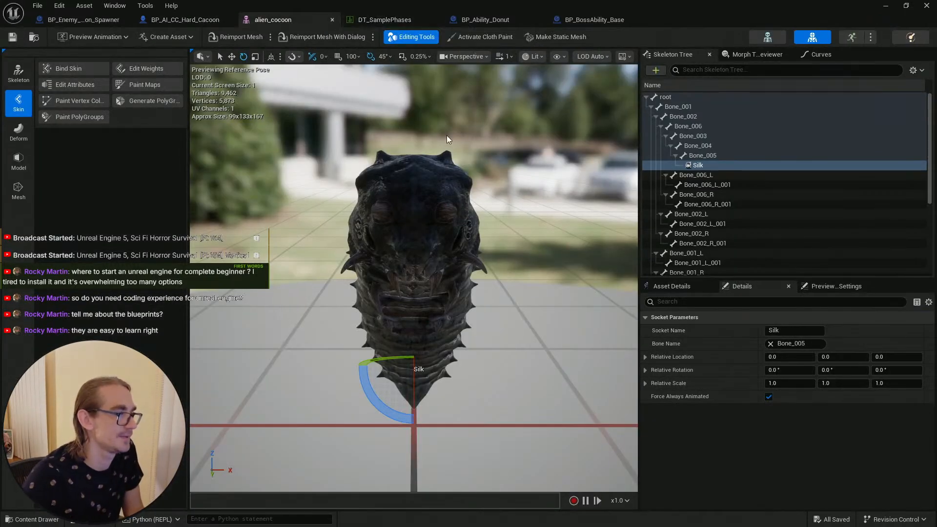
pyautogui.click(384, 20)
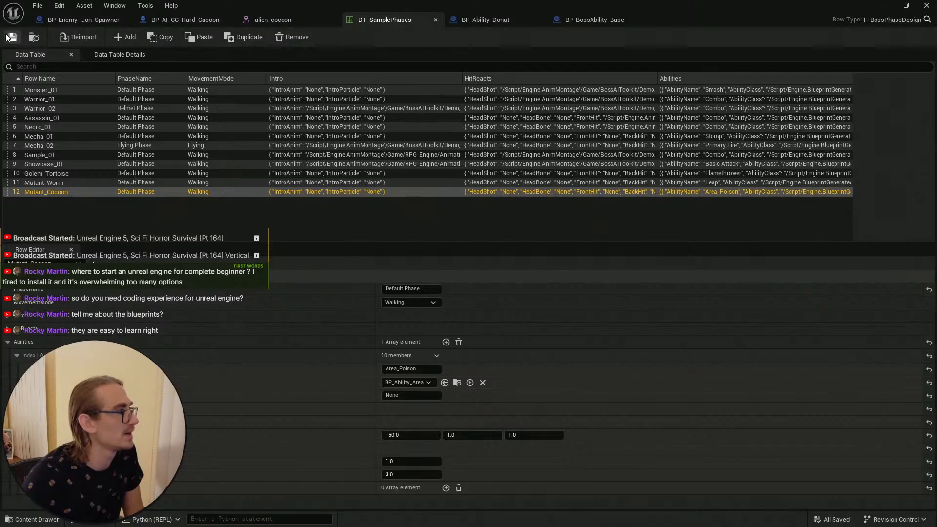
pyautogui.click(471, 19)
pyautogui.moveTo(350, 157); pyautogui.dragTo(510, 170, button='right')
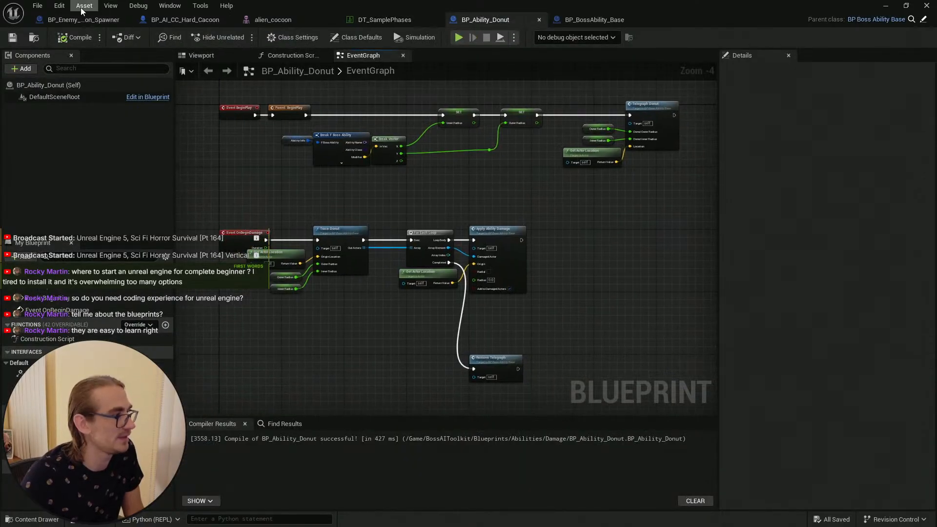
pyautogui.click(68, 37)
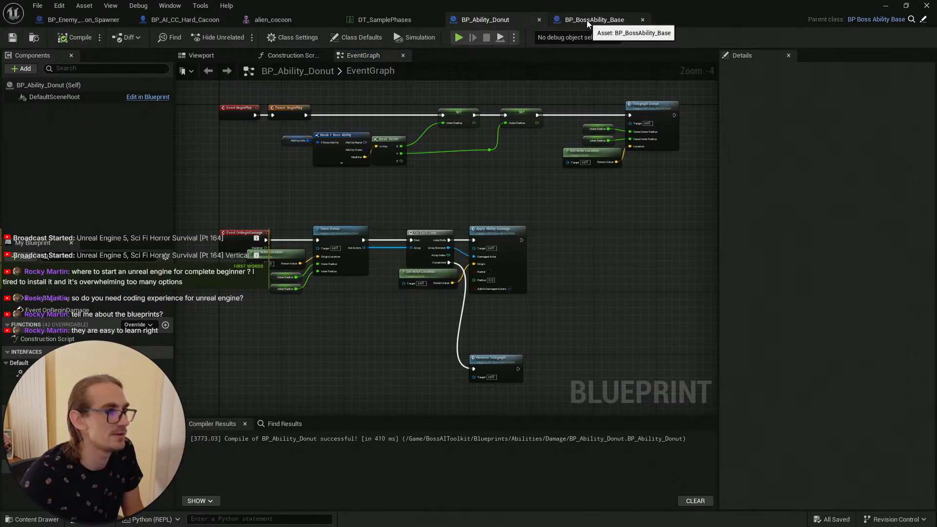
pyautogui.click(589, 19)
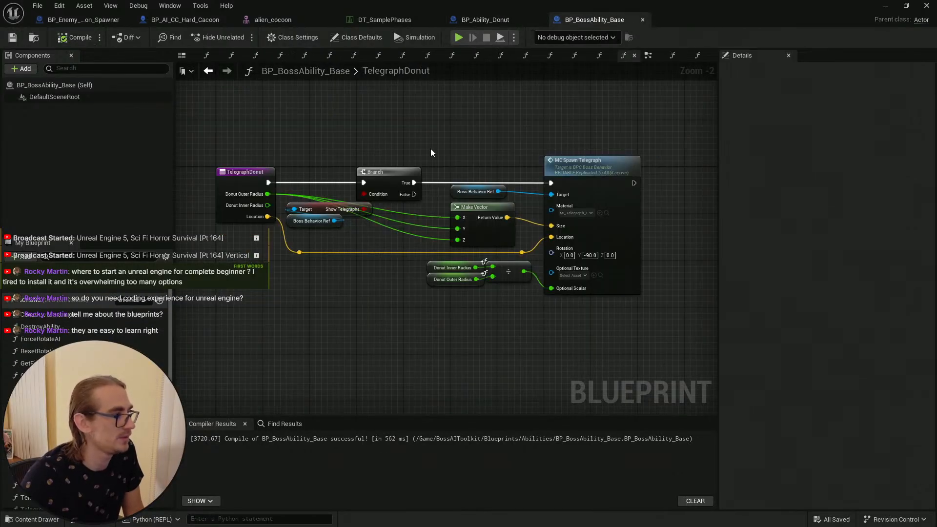
pyautogui.click(73, 37)
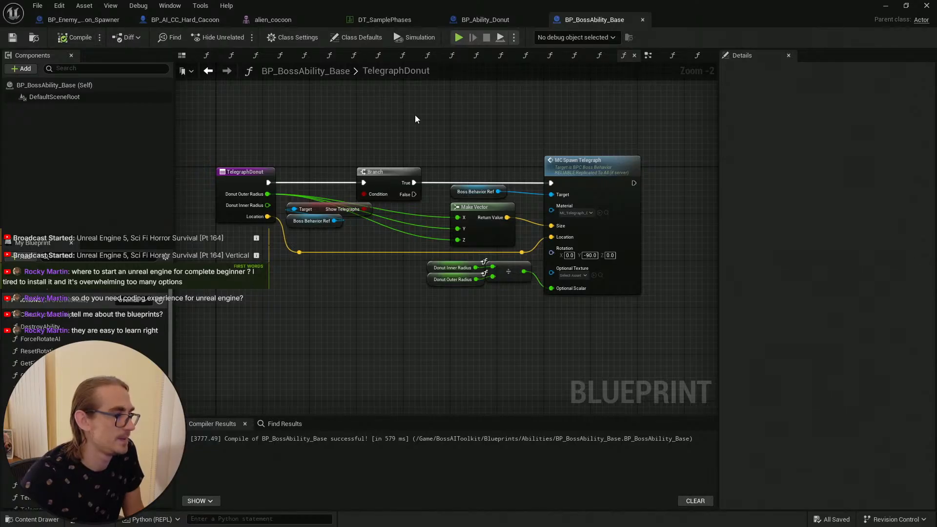
pyautogui.scroll(-1, 415, 119)
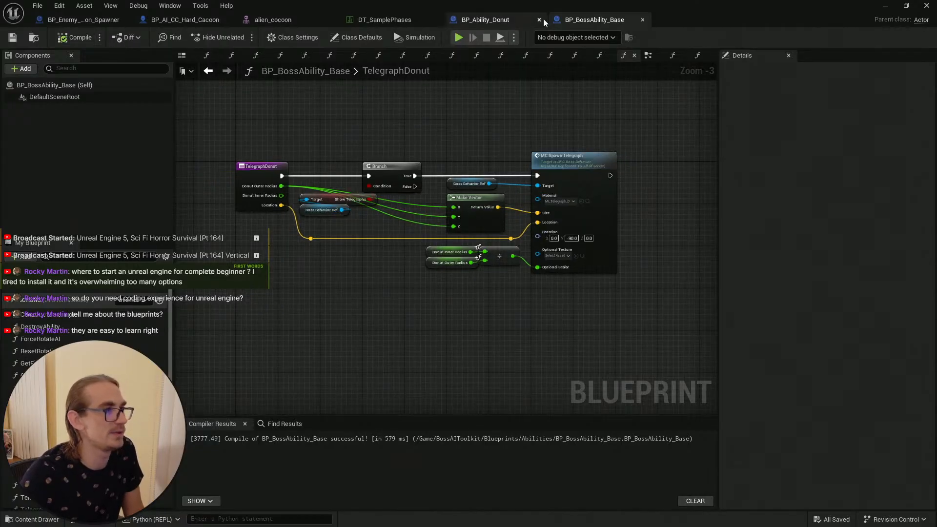
pyautogui.click(502, 19)
pyautogui.click(580, 20)
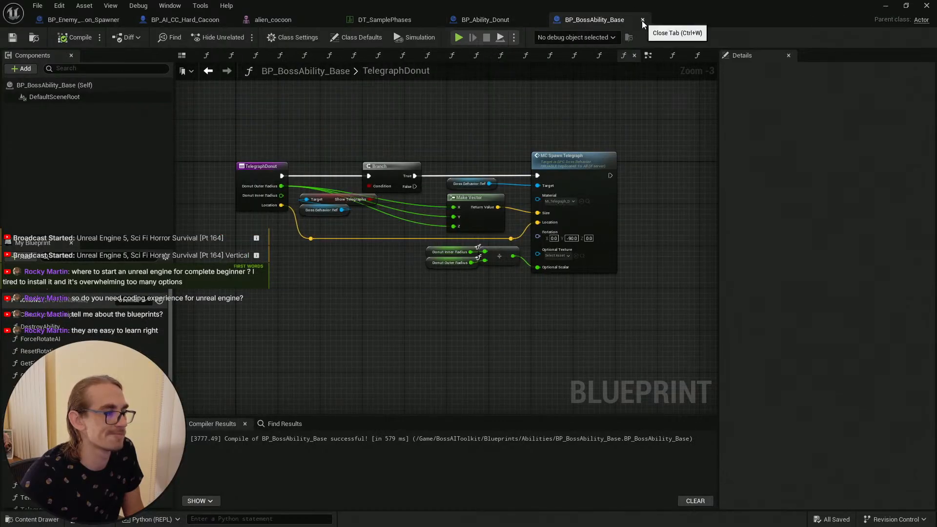
pyautogui.click(493, 19)
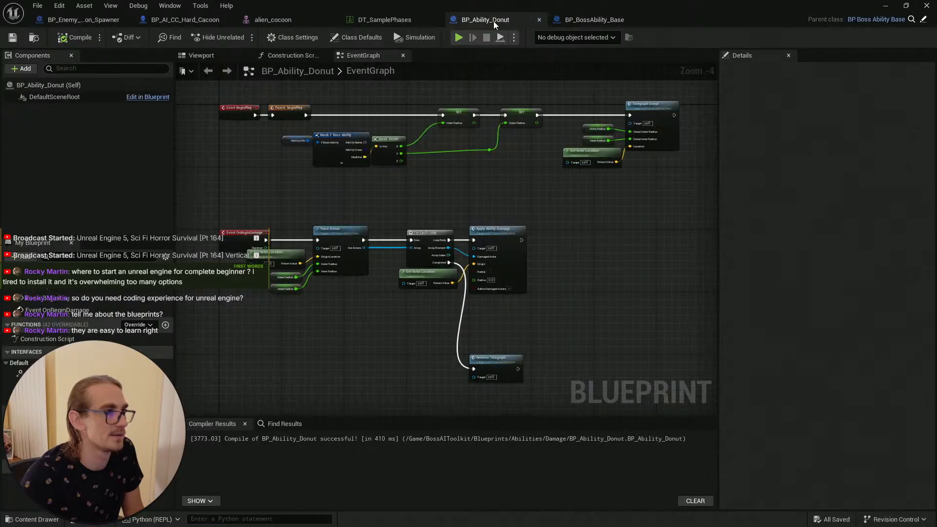
pyautogui.click(367, 20)
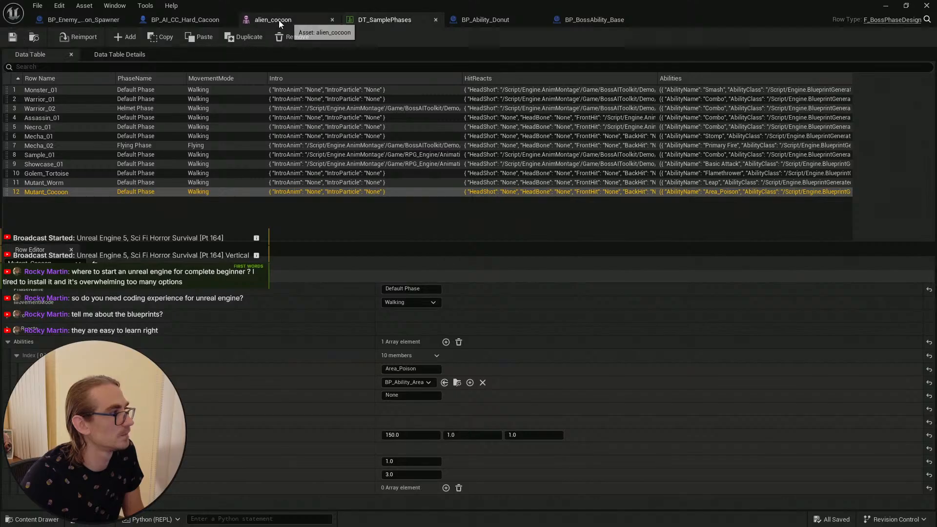
# Step: Inspect the BPC_Boss_Behavior component settings in BP_AI_CC_Hard_Cacoon with the Details search cleared, and compile the blueprint
pyautogui.click(171, 19)
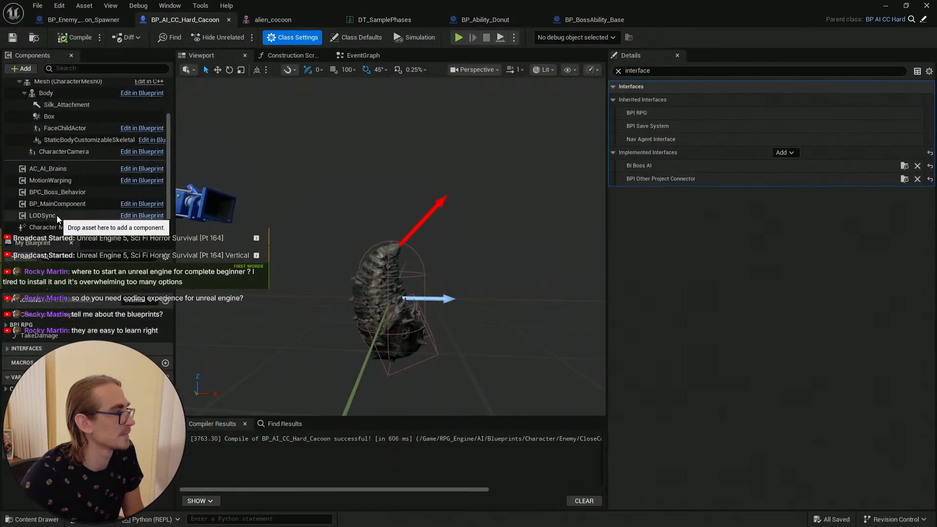
pyautogui.click(68, 191)
pyautogui.click(619, 71)
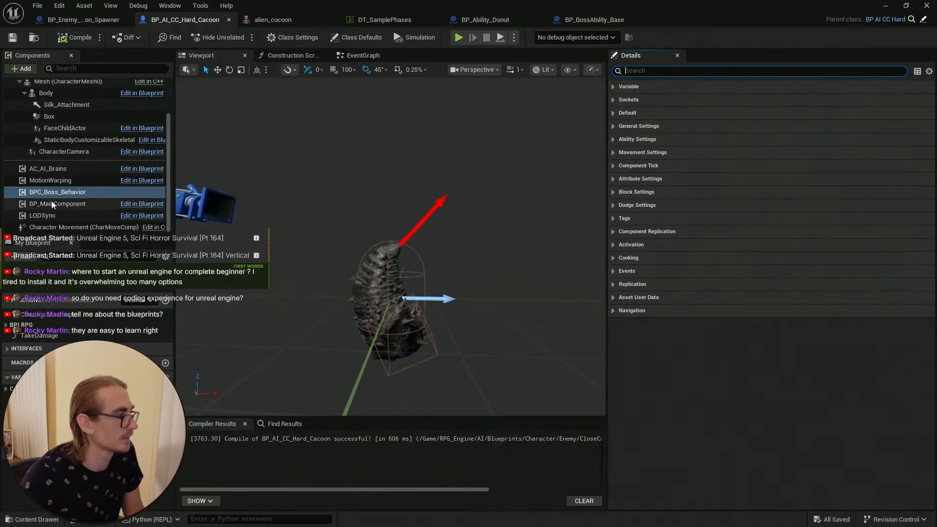
pyautogui.click(62, 191)
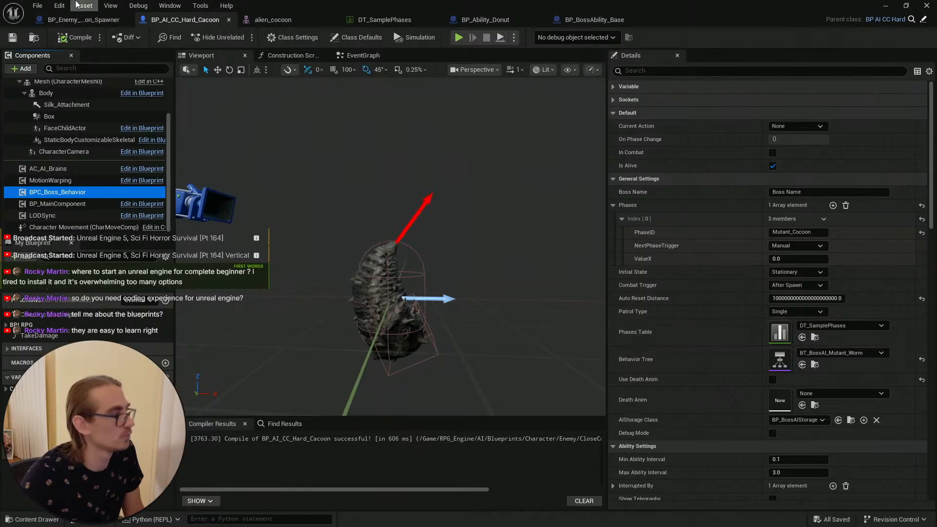
pyautogui.click(69, 43)
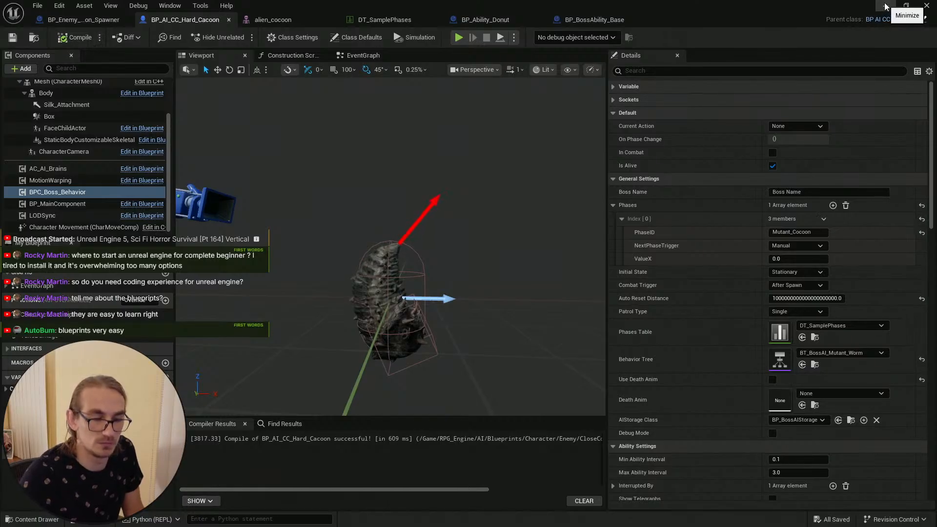
# Step: Clear all entries from the Message Log and return to the level editor
pyautogui.click(884, 8)
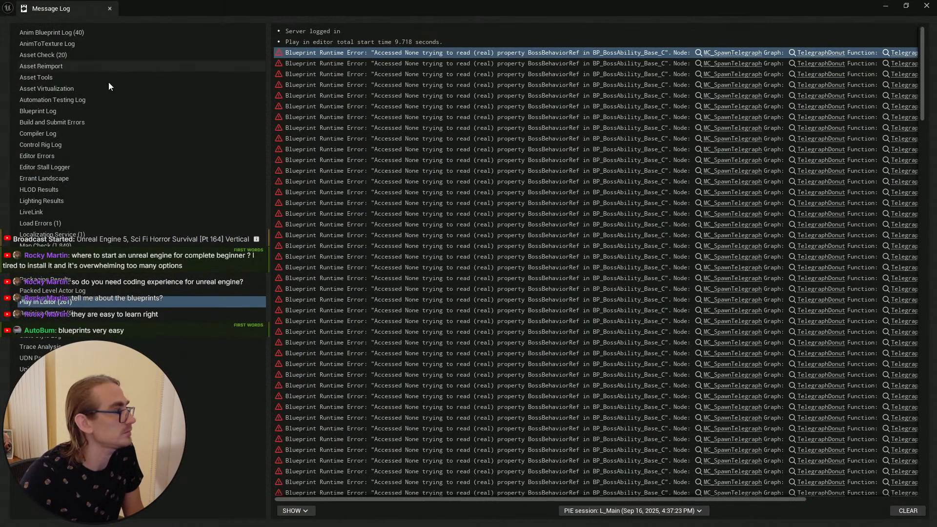
pyautogui.moveTo(270, 114); pyautogui.dragTo(163, 115)
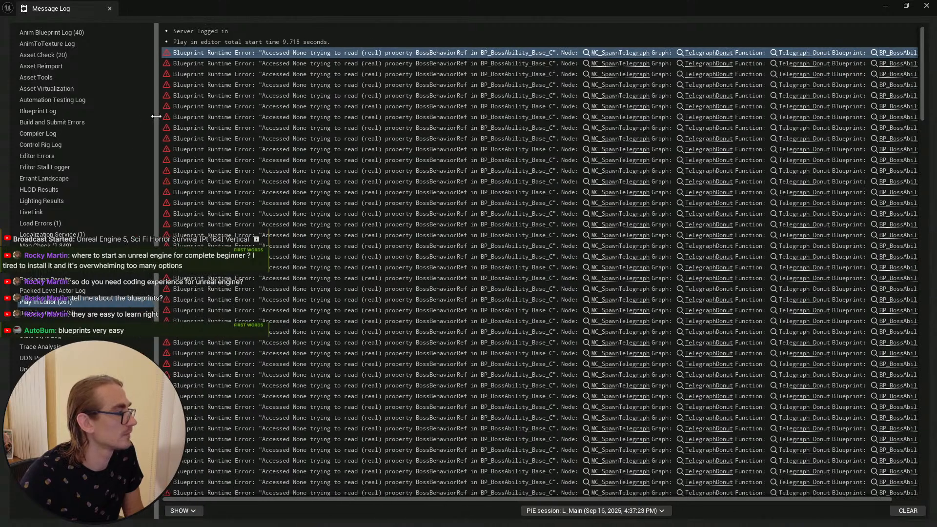
pyautogui.click(907, 510)
pyautogui.click(886, 11)
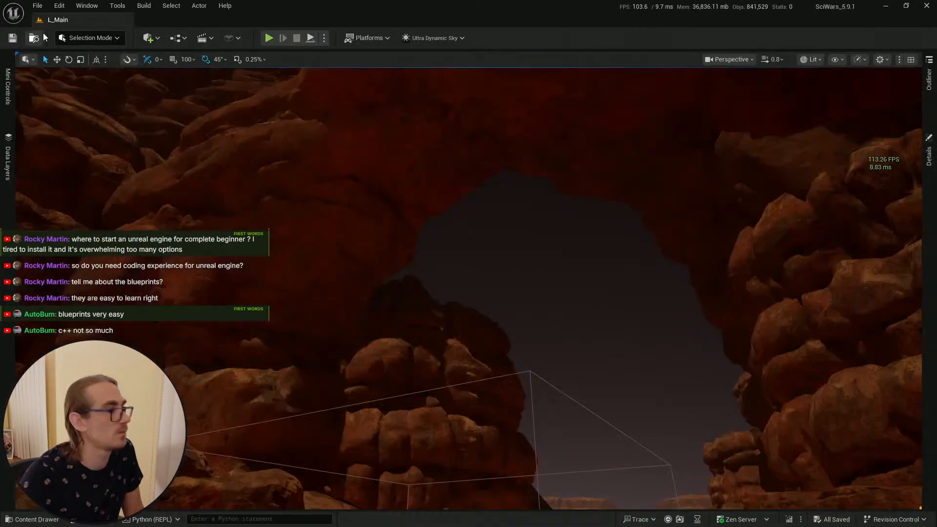
pyautogui.click(39, 519)
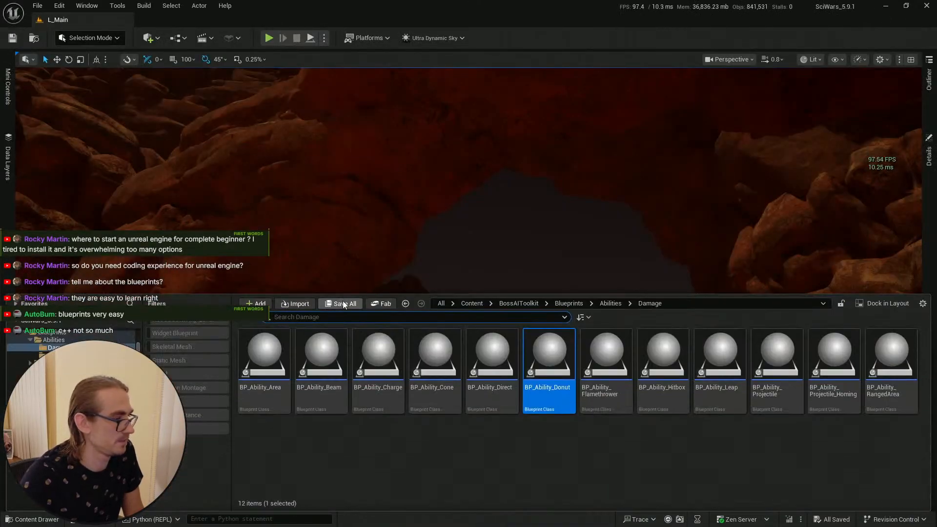
pyautogui.click(48, 518)
pyautogui.moveTo(517, 236); pyautogui.dragTo(516, 236, button='right')
pyautogui.scroll(1, 516, 269)
pyautogui.moveTo(515, 269); pyautogui.dragTo(516, 269, button='right')
pyautogui.click(38, 519)
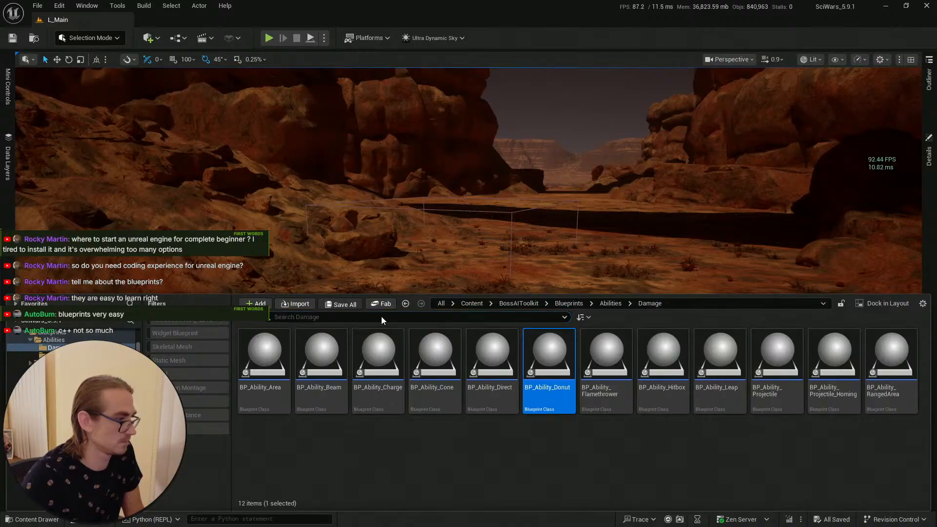
# Step: Start a play session from a point in the level near the cocoon, walk the character around, then end the session
pyautogui.click(136, 97)
pyautogui.rightClick(438, 437)
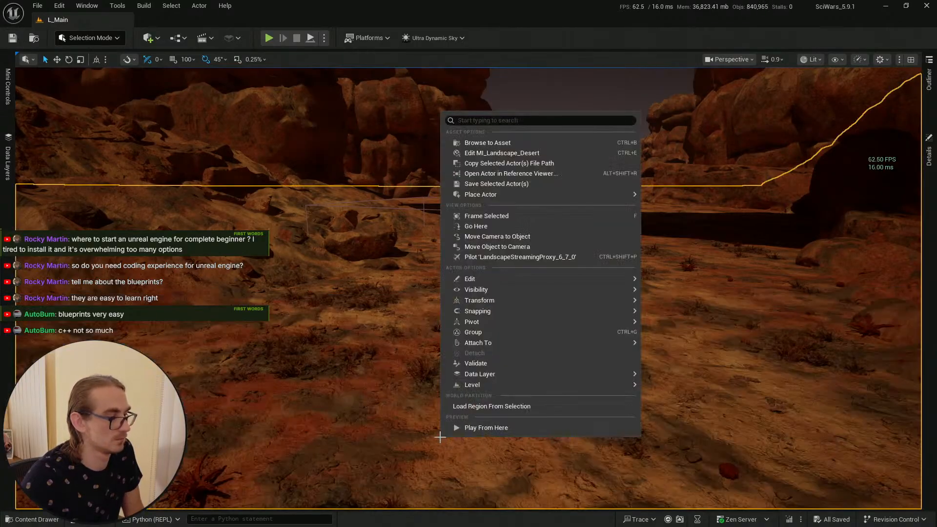
pyautogui.click(455, 429)
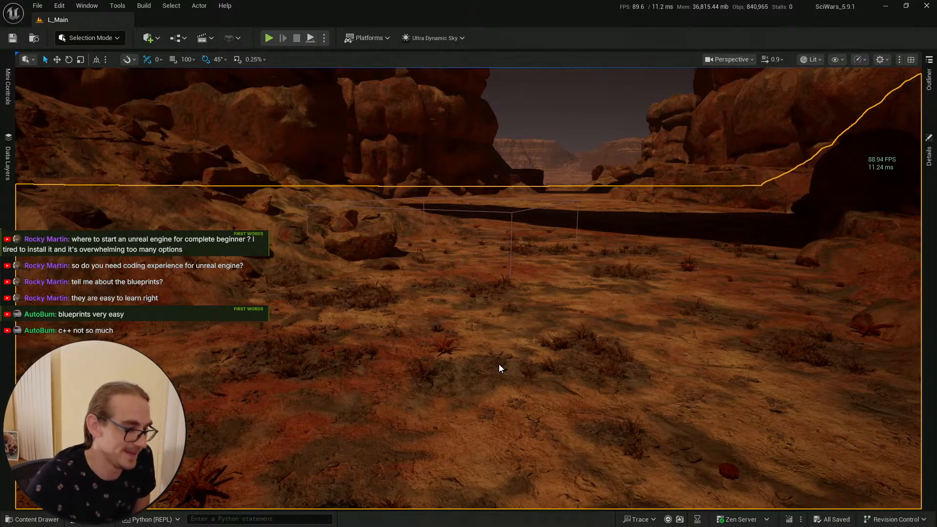
pyautogui.hotkey('alt', 'p')
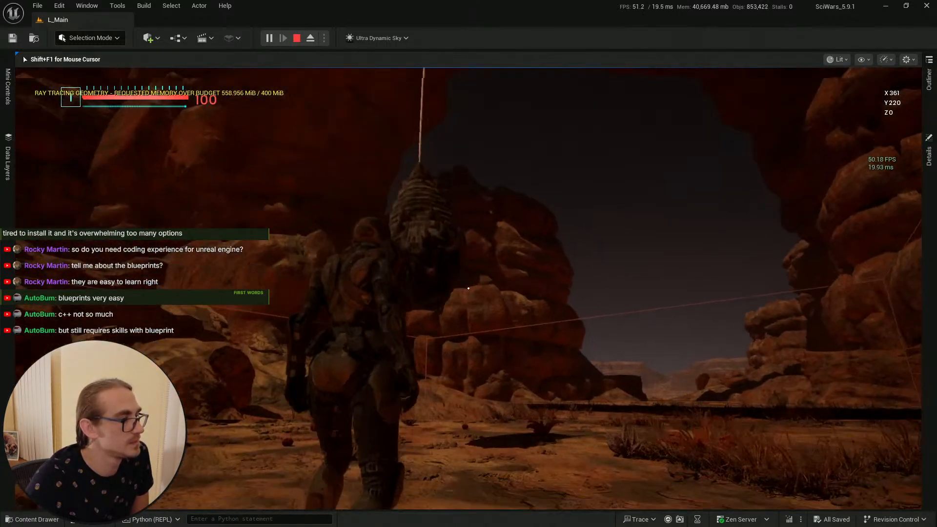
pyautogui.press('w')
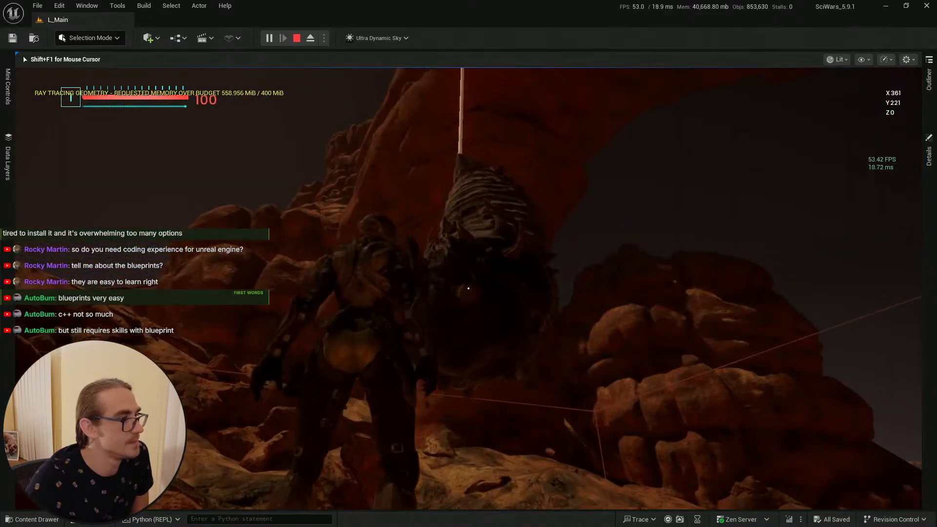
pyautogui.press('s')
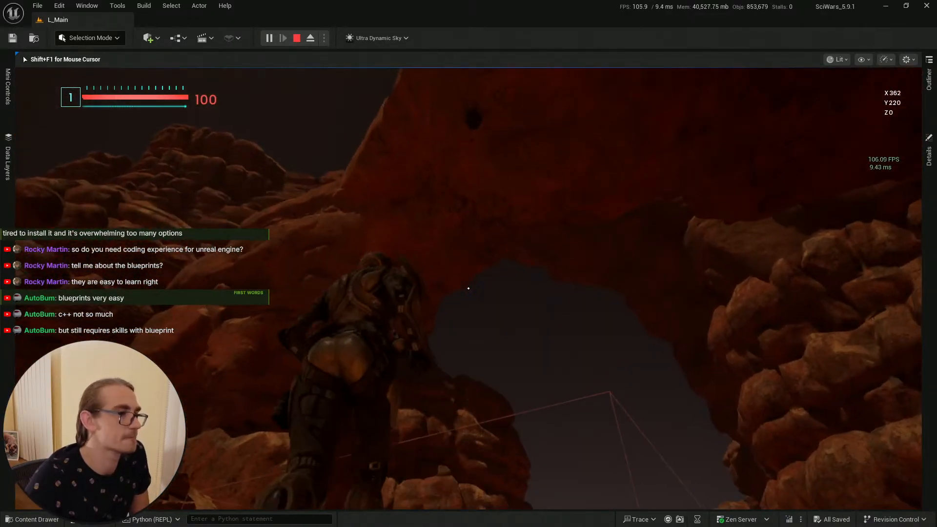
pyautogui.hotkey('shift', 'F1')
pyautogui.press('Escape')
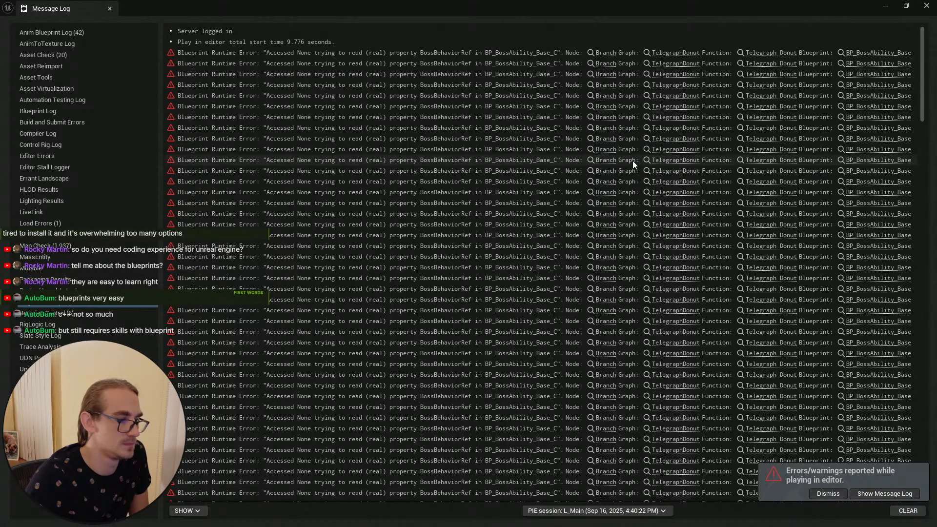
# Step: Close the Message Log, then save and compile the BP_AI_CC_Hard_Cacoon blueprint
pyautogui.click(926, 6)
pyautogui.hotkey('alt', 'Tab')
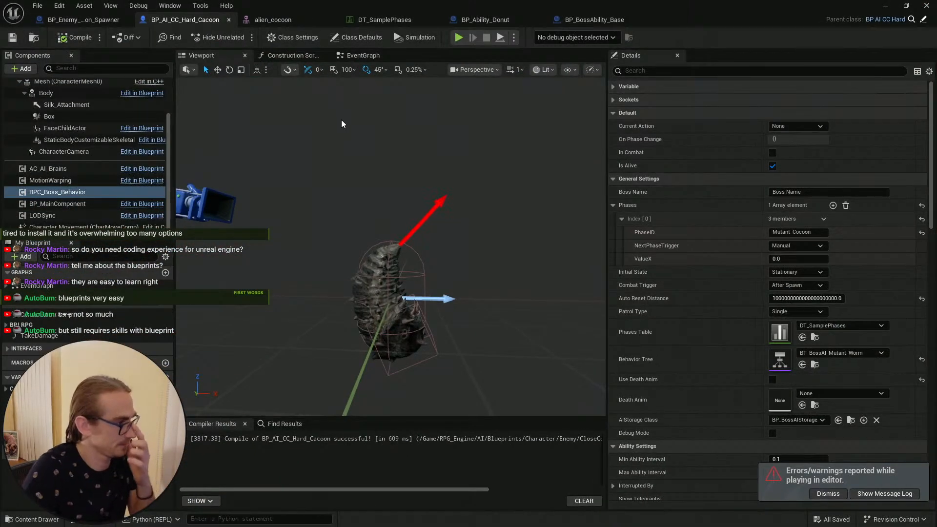
pyautogui.click(12, 37)
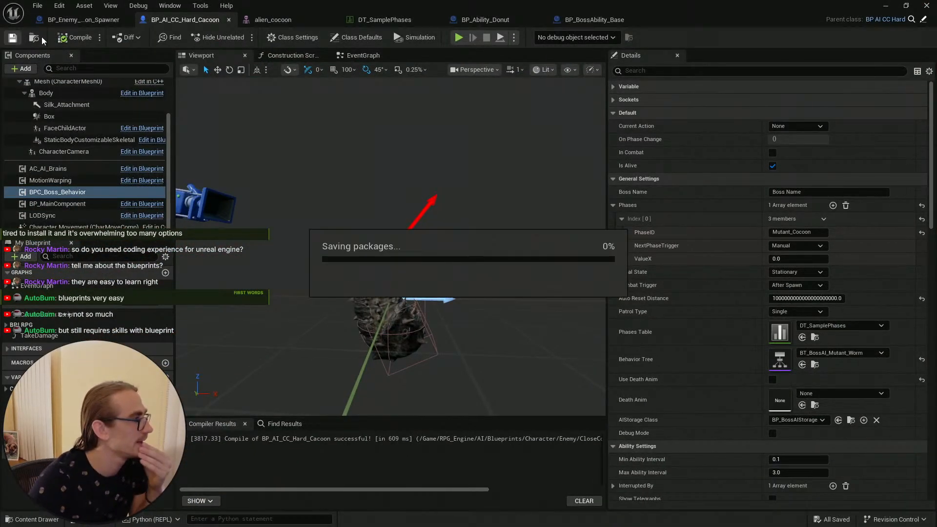
pyautogui.click(69, 39)
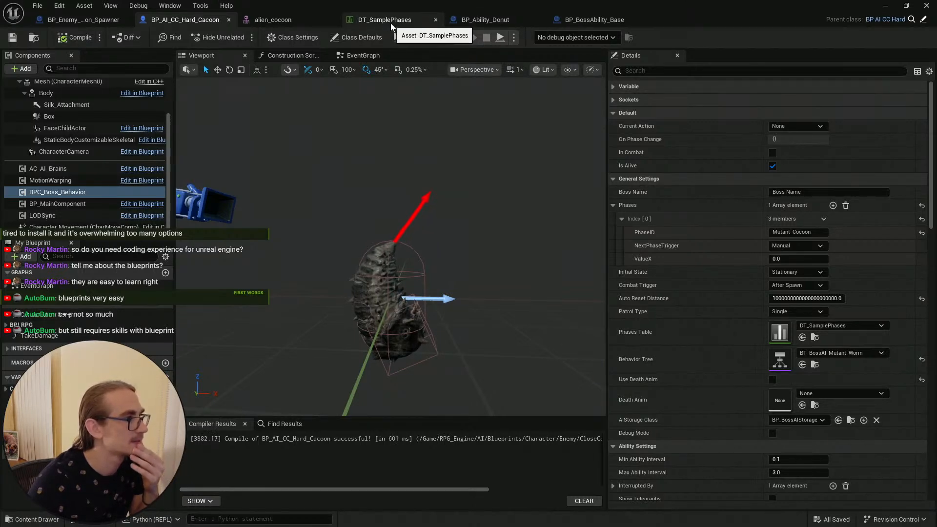
# Step: In DT_SamplePhases, set the Mutant_Cocoon Area_Poison ability class to BP_Ability_Donut and save the data table
pyautogui.click(391, 22)
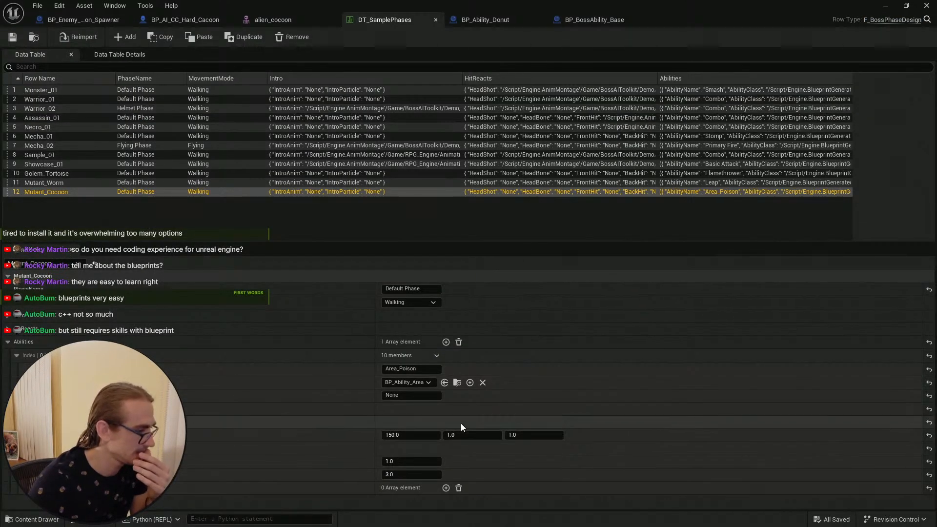
pyautogui.click(428, 382)
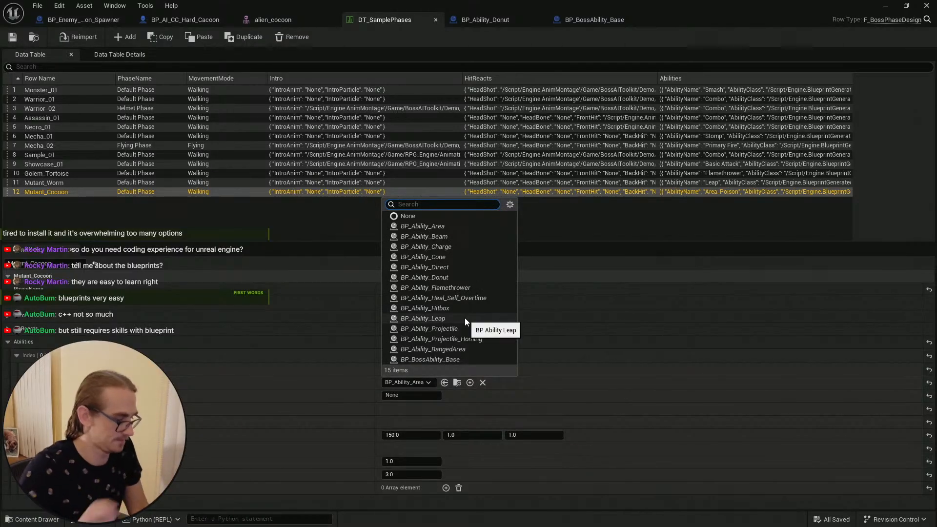
pyautogui.write('donut')
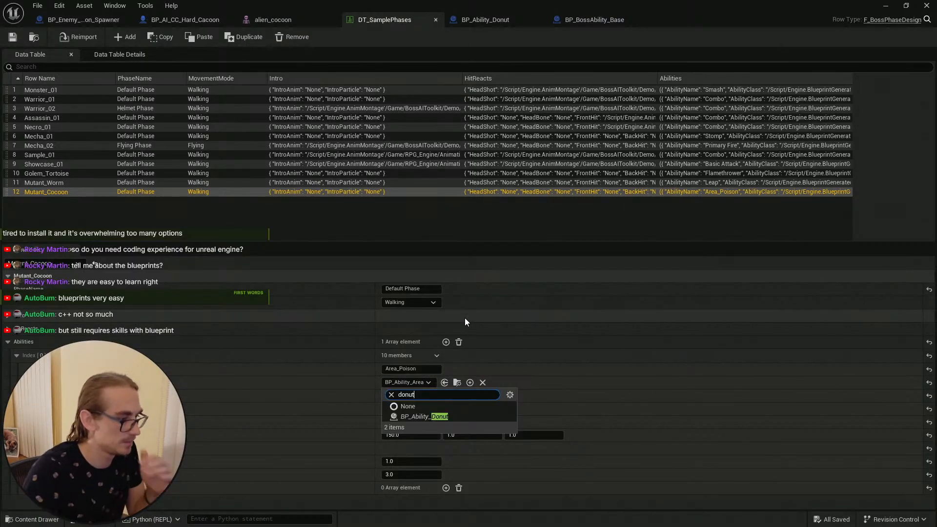
pyautogui.click(439, 416)
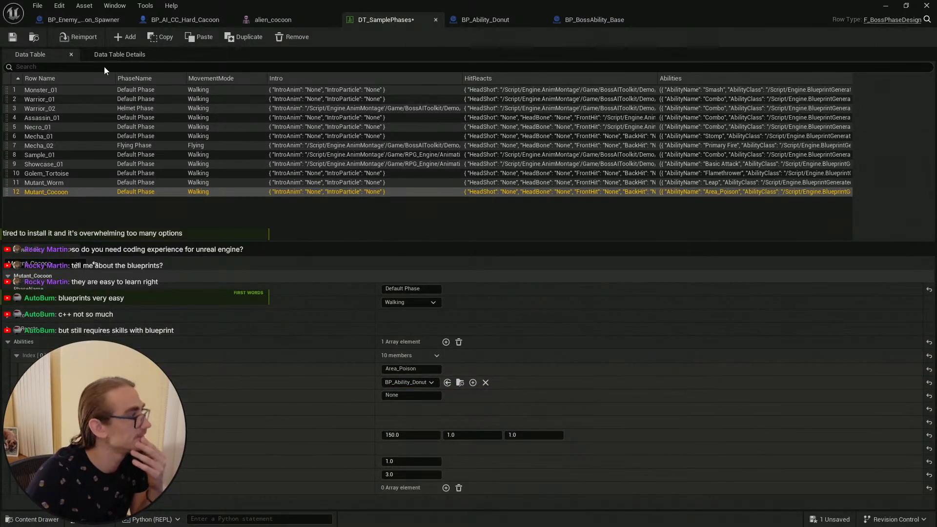
pyautogui.click(13, 37)
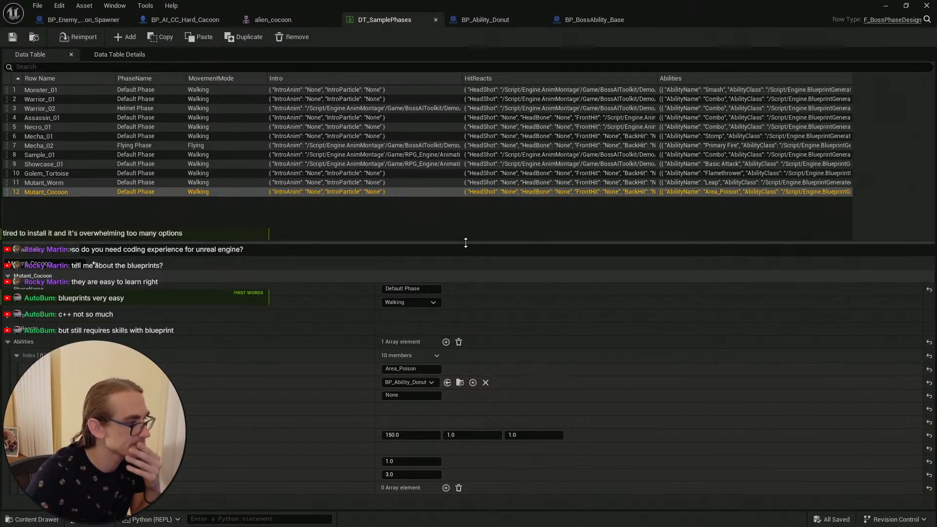
# Step: Switch between the open blueprints and examine the cocoon spawner's event graph
pyautogui.moveTo(449, 244); pyautogui.dragTo(450, 226)
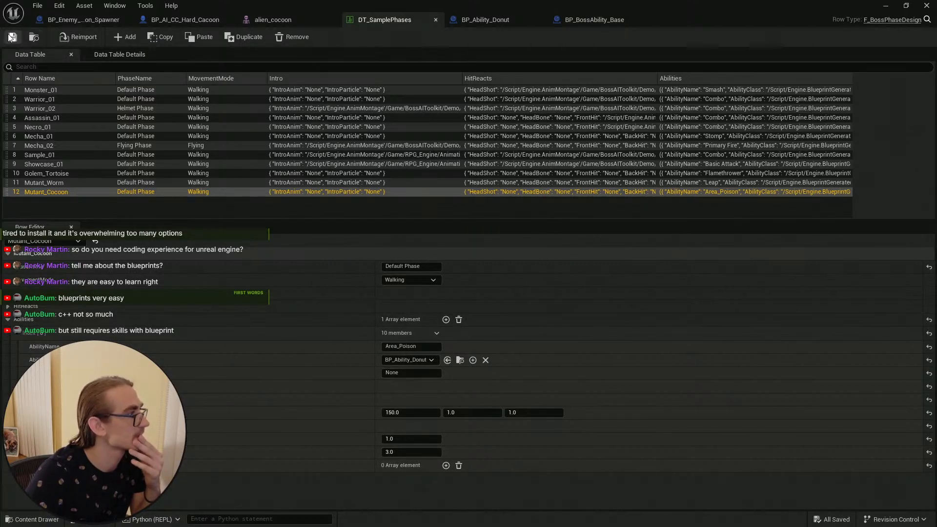
pyautogui.click(483, 20)
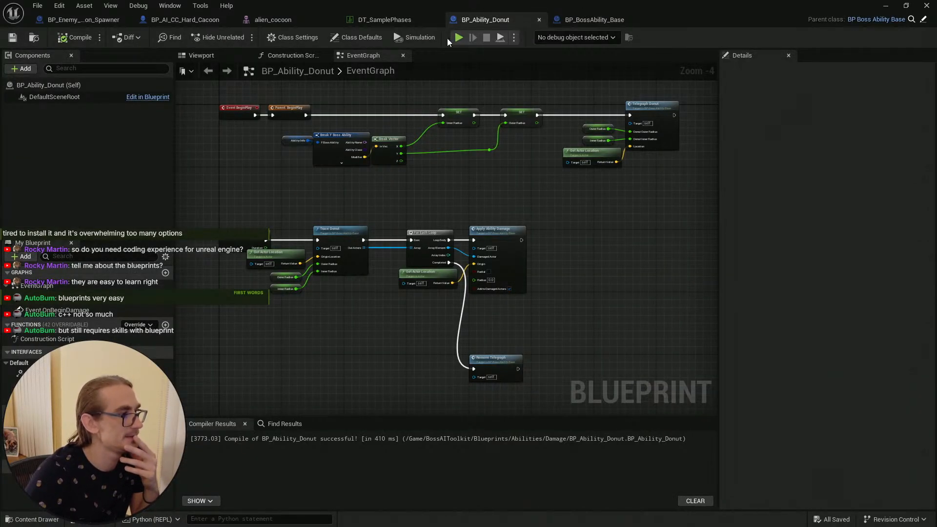
pyautogui.click(185, 19)
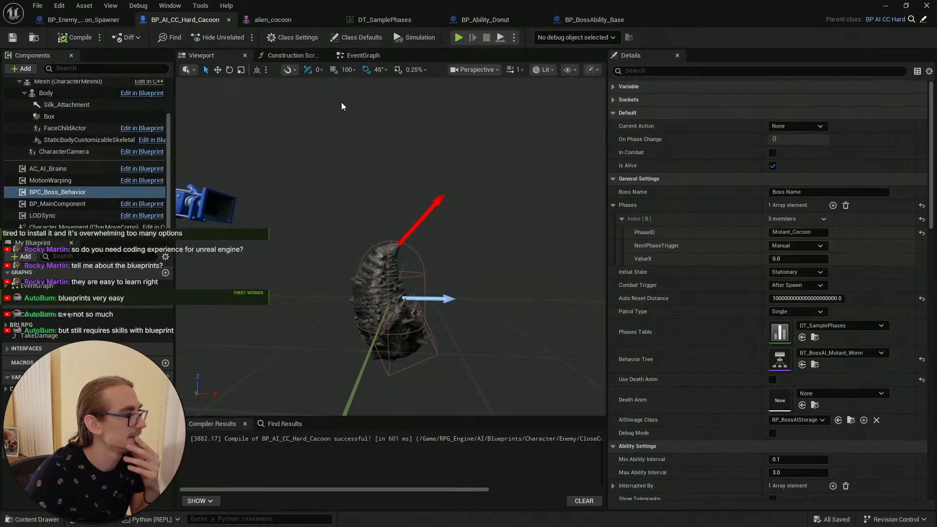
pyautogui.click(81, 21)
pyautogui.scroll(-3, 375, 249)
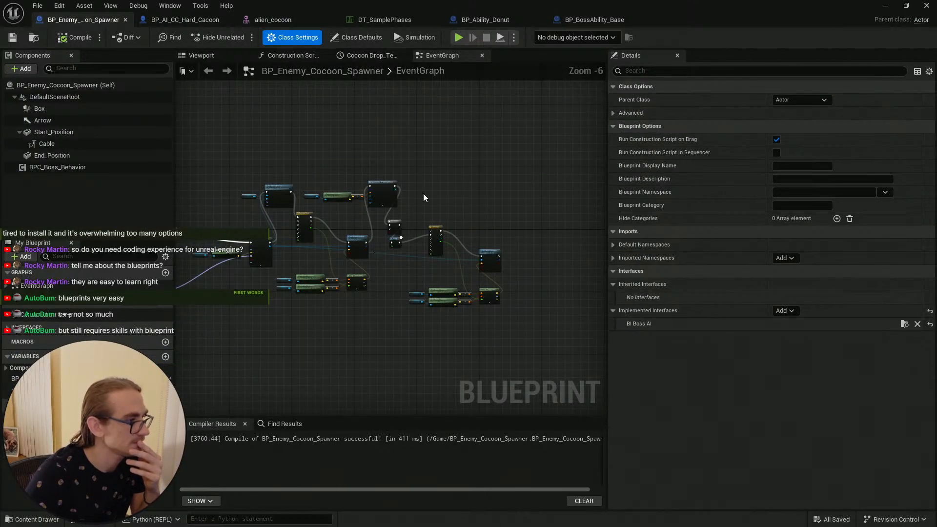
pyautogui.moveTo(433, 209); pyautogui.dragTo(468, 205, button='right')
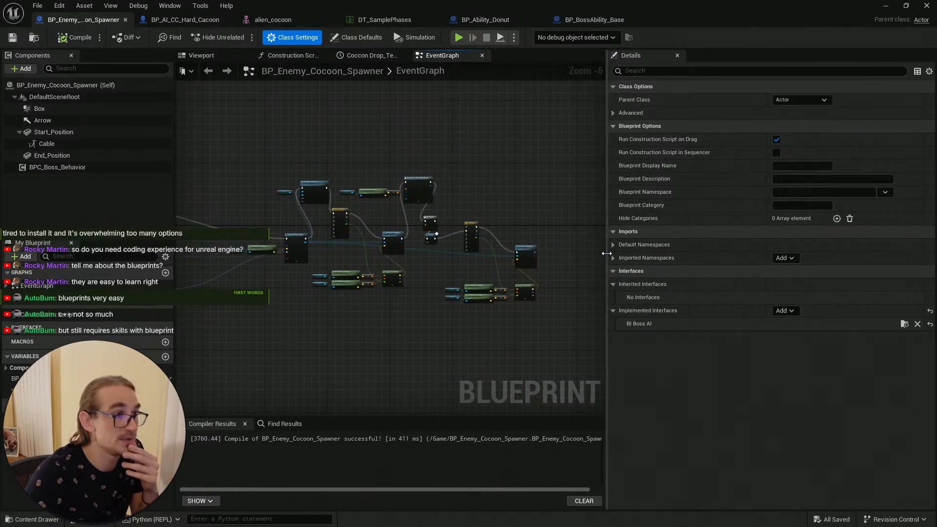
pyautogui.moveTo(607, 250); pyautogui.dragTo(759, 248)
pyautogui.moveTo(627, 227); pyautogui.dragTo(732, 236, button='right')
pyautogui.moveTo(390, 164); pyautogui.dragTo(417, 156, button='right')
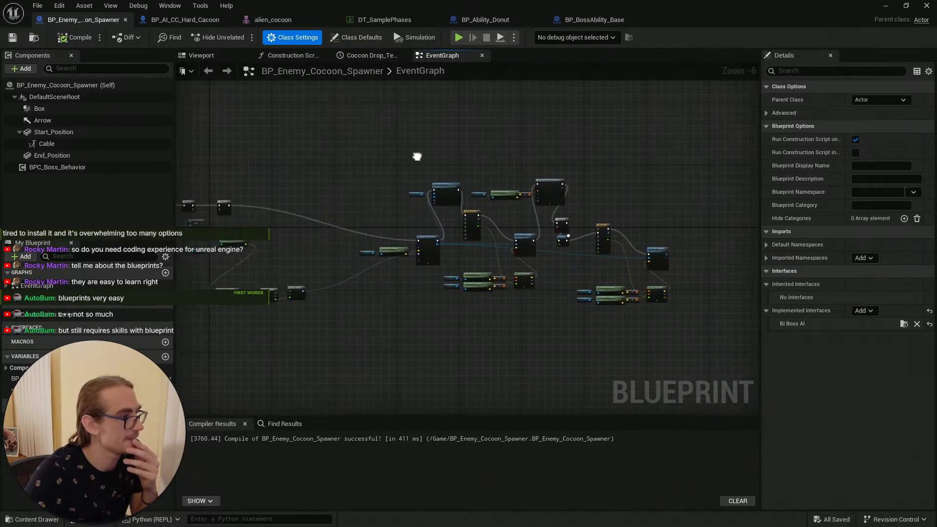
pyautogui.moveTo(175, 159); pyautogui.dragTo(137, 150)
pyautogui.moveTo(194, 152); pyautogui.dragTo(283, 147, button='right')
# Step: In BP_Enemy_Cocoon_Spawner, delete the ability spawn nodes, wire Set Actor Location into Do Once, and save
pyautogui.click(13, 39)
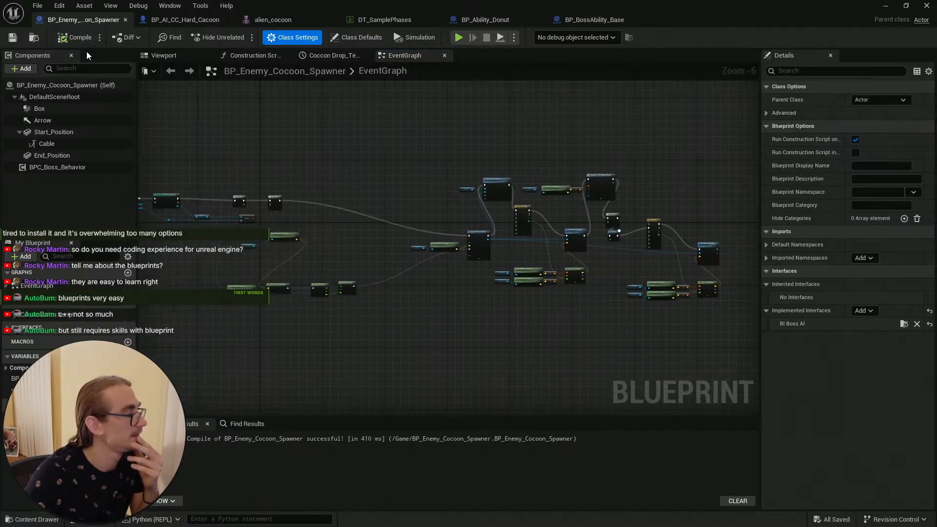
pyautogui.scroll(3, 309, 159)
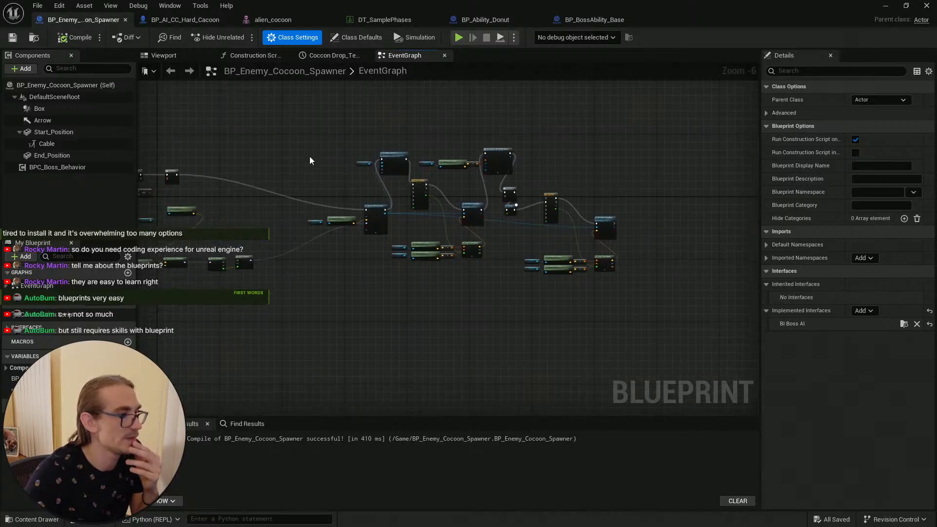
pyautogui.scroll(-1, 581, 281)
pyautogui.moveTo(466, 169); pyautogui.dragTo(377, 198, button='right')
pyautogui.moveTo(334, 137); pyautogui.dragTo(589, 201)
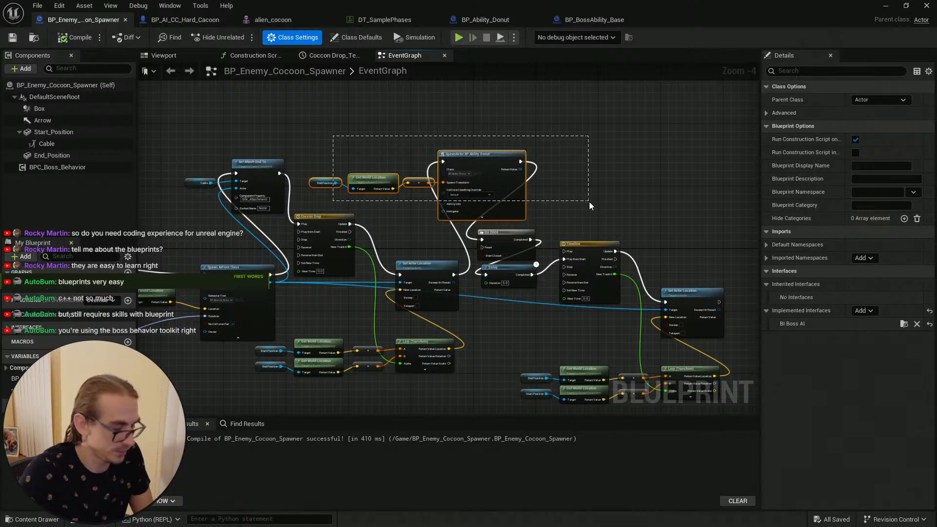
pyautogui.press('Delete')
pyautogui.scroll(2, 486, 247)
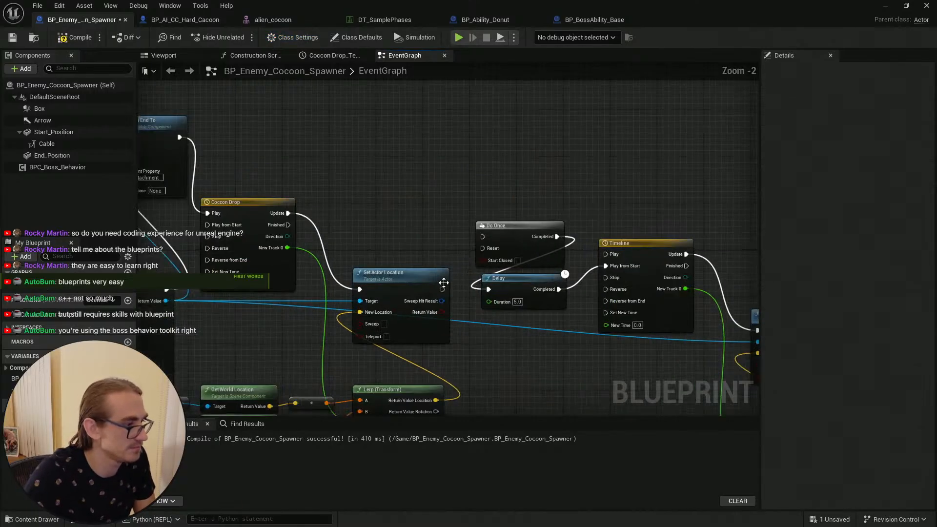
pyautogui.moveTo(443, 289); pyautogui.dragTo(482, 237)
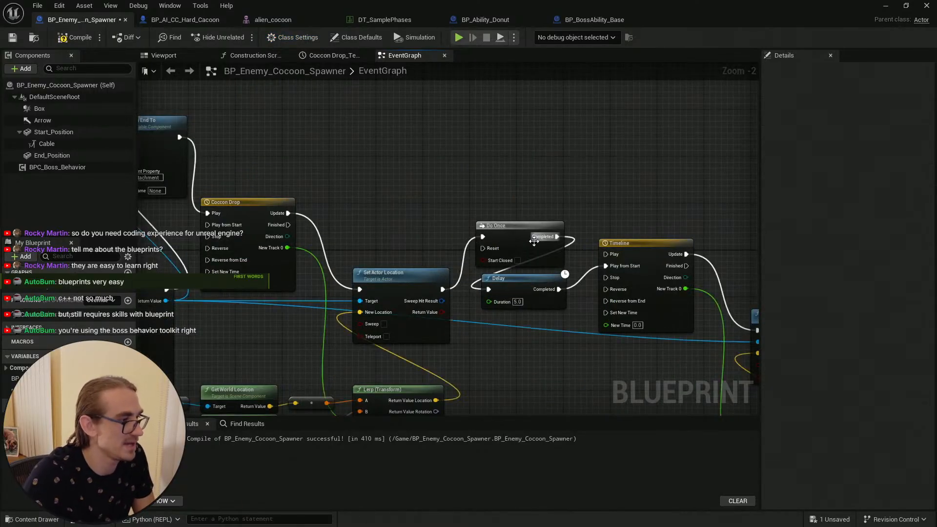
pyautogui.click(13, 39)
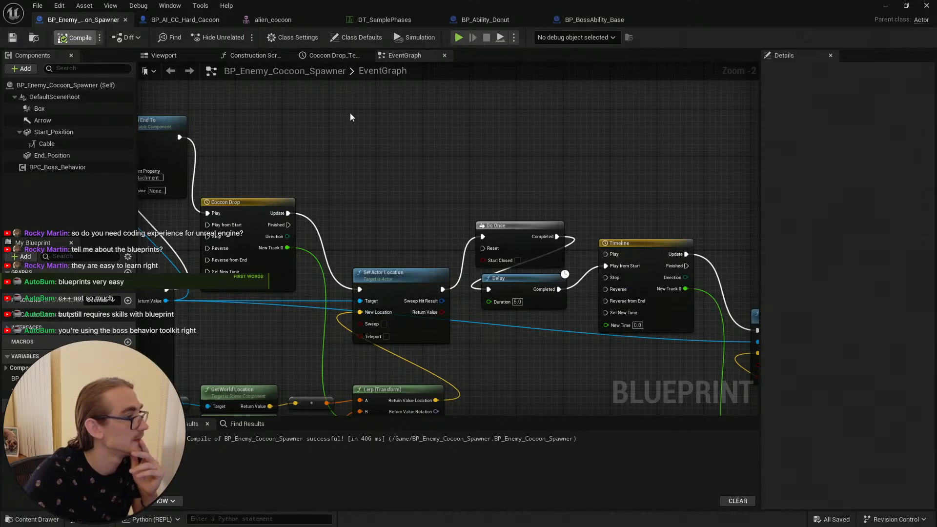
pyautogui.scroll(-4, 512, 191)
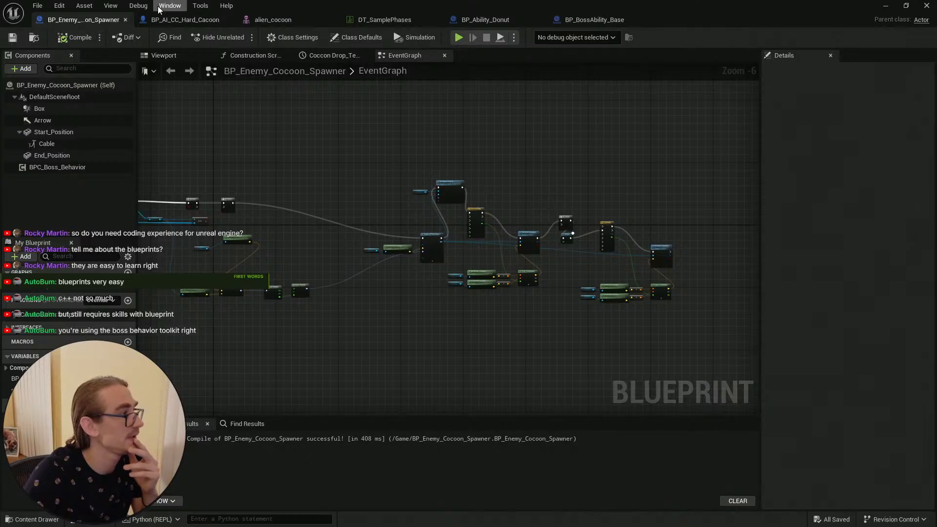
# Step: Search the content browser for cacoon and place a BP_AI_CC_Hard_Cacoon in the level in front of the camera
pyautogui.click(172, 20)
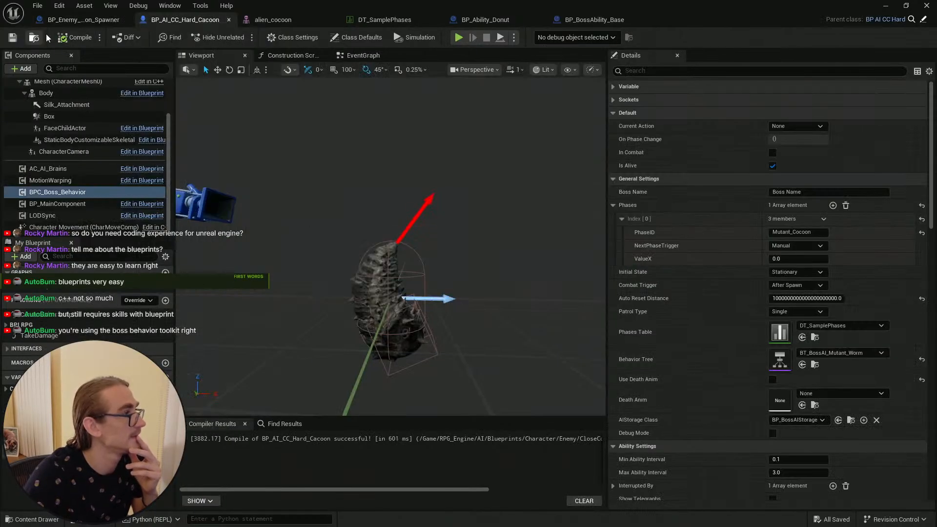
pyautogui.click(77, 20)
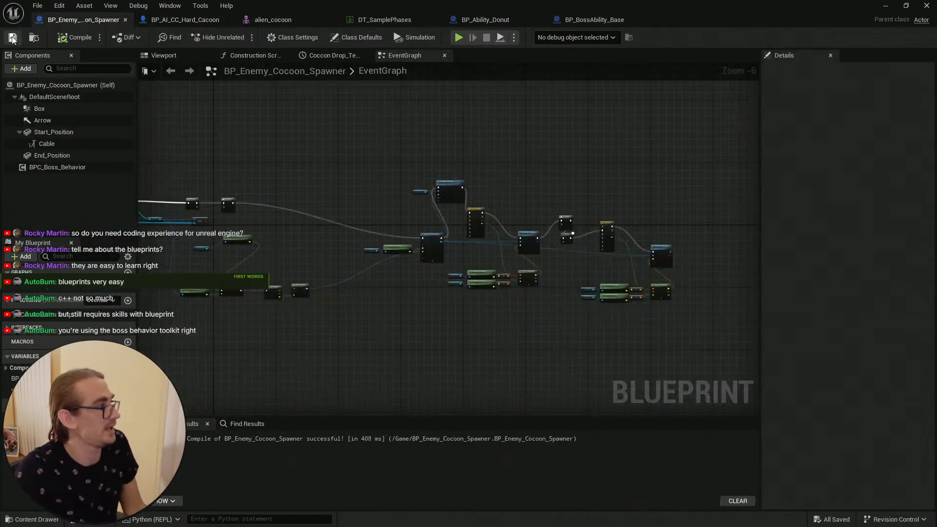
pyautogui.click(887, 9)
pyautogui.press('s')
pyautogui.moveTo(309, 395); pyautogui.dragTo(324, 460, button='right')
pyautogui.moveTo(600, 442); pyautogui.dragTo(612, 442, button='right')
pyautogui.hotkey('ctrl', 'space')
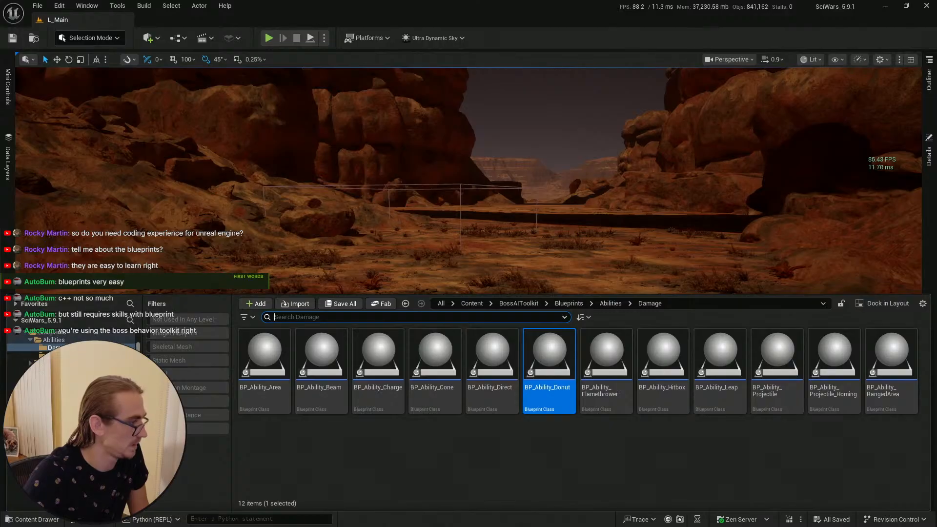
pyautogui.moveTo(138, 359); pyautogui.dragTo(139, 347)
pyautogui.click(20, 413)
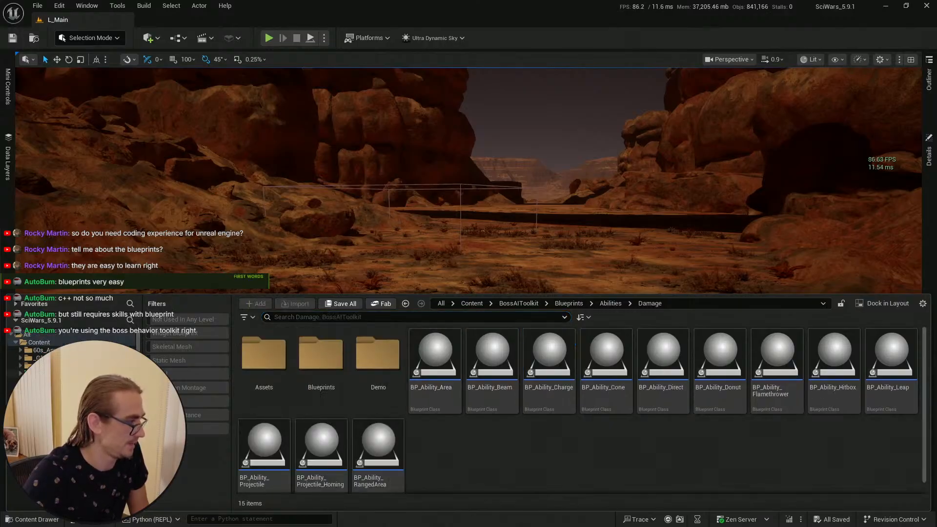
pyautogui.scroll(-2, 73, 380)
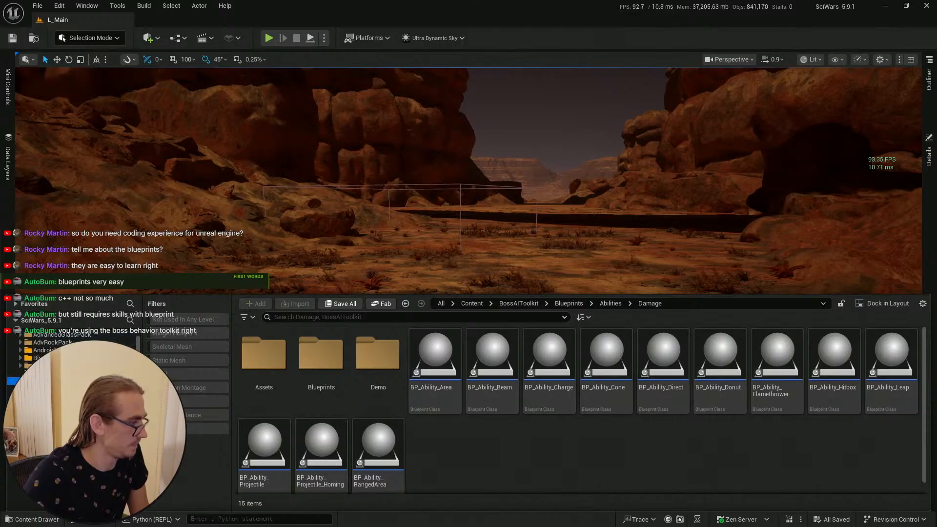
pyautogui.click(49, 420)
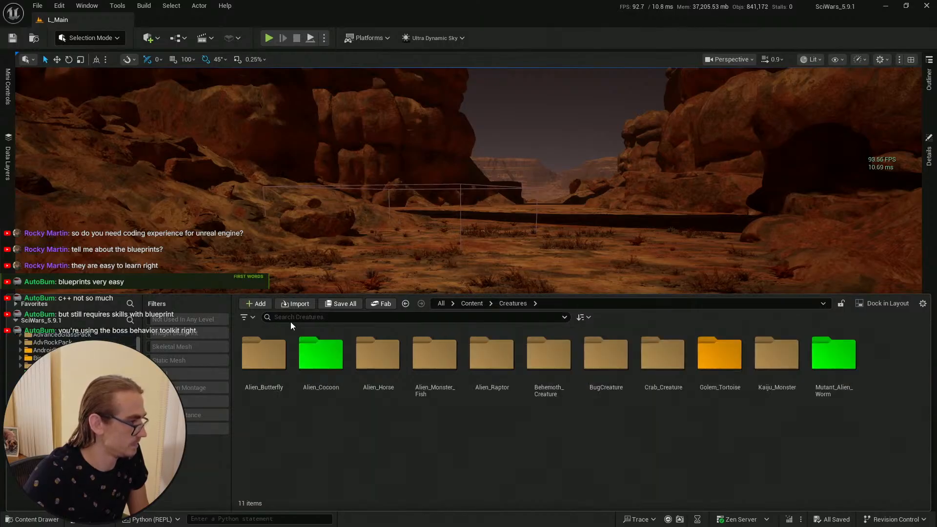
pyautogui.scroll(2, 73, 349)
pyautogui.click(39, 342)
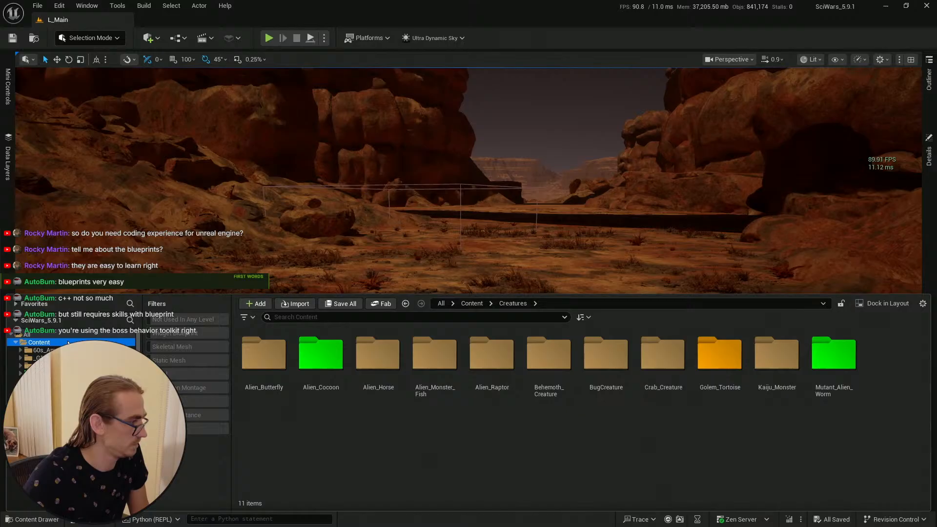
pyautogui.click(290, 320)
pyautogui.write('cacoon')
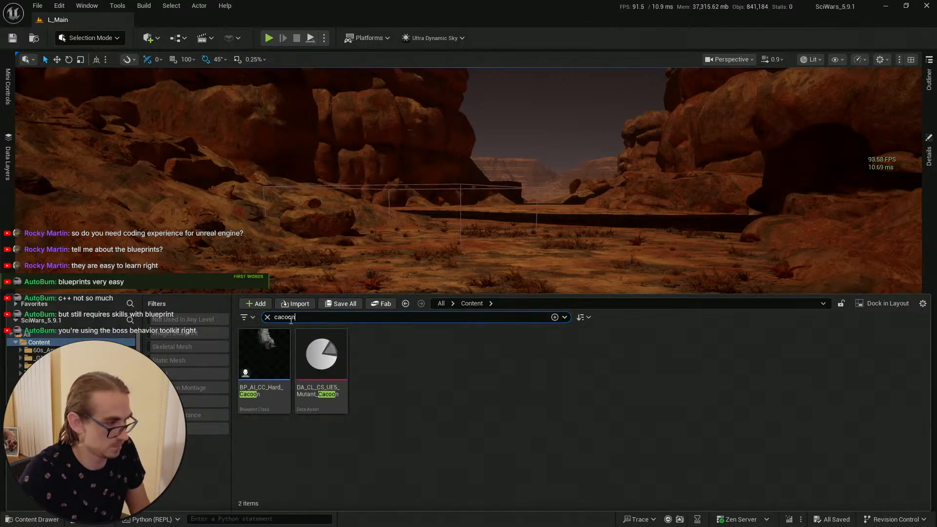
pyautogui.click(427, 391)
pyautogui.moveTo(261, 361); pyautogui.dragTo(439, 323)
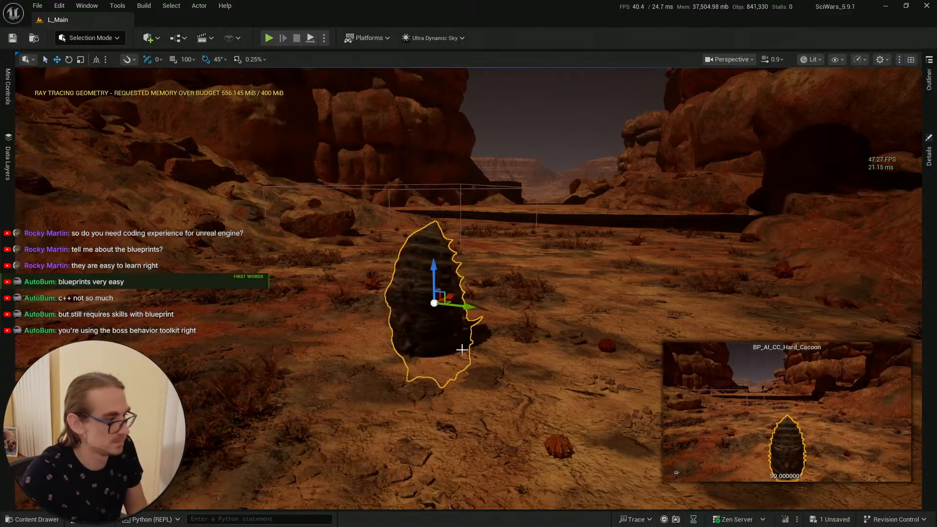
# Step: Save the level content with the newly placed cocoon actor
pyautogui.press('Escape')
pyautogui.press('s')
pyautogui.moveTo(479, 326)
pyautogui.mouseDown(button='right')
pyautogui.moveTo(479, 353)
pyautogui.moveTo(479, 344)
pyautogui.mouseUp(button='right')
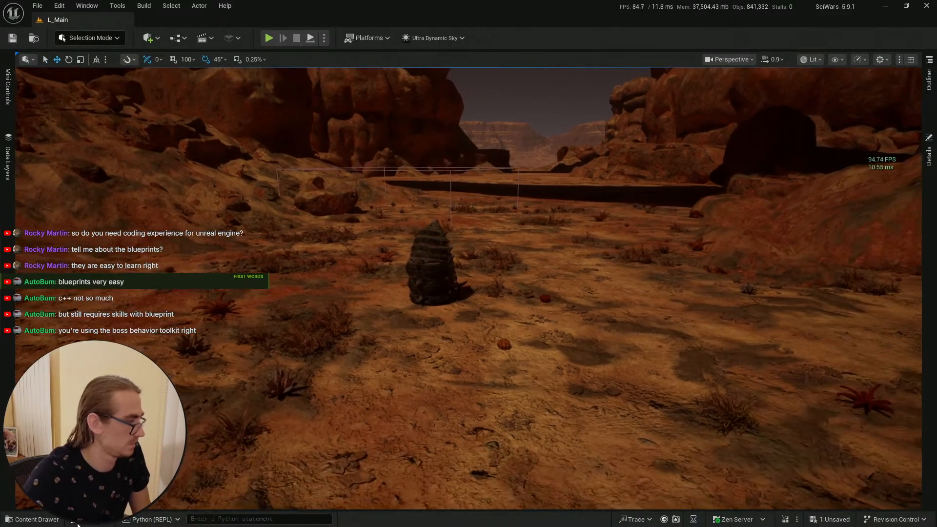
pyautogui.hotkey('ctrl', 'space')
pyautogui.hotkey('ctrl', 's')
pyautogui.click(546, 379)
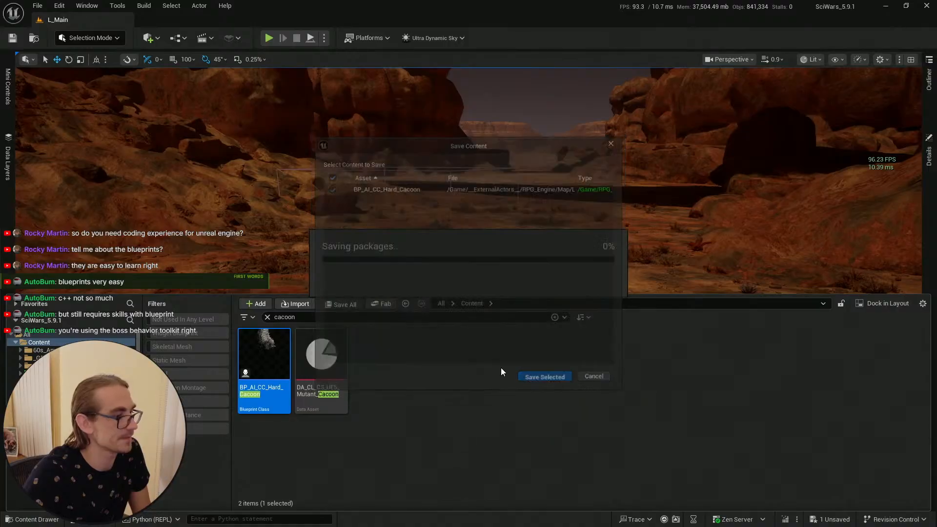
# Step: Start a play session from a point in the level in front of the cocoon
pyautogui.click(16, 45)
pyautogui.moveTo(479, 191); pyautogui.dragTo(480, 198, button='right')
pyautogui.press('s')
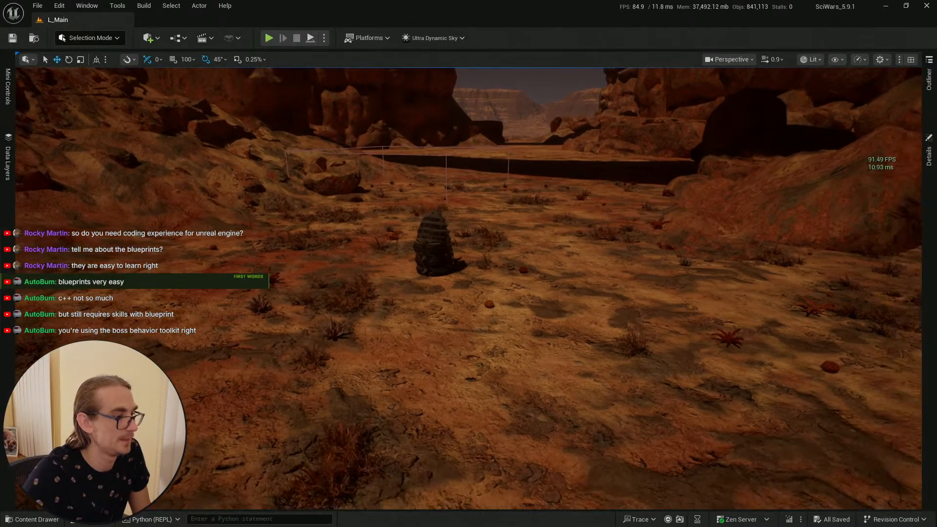
pyautogui.rightClick(460, 347)
pyautogui.click(478, 338)
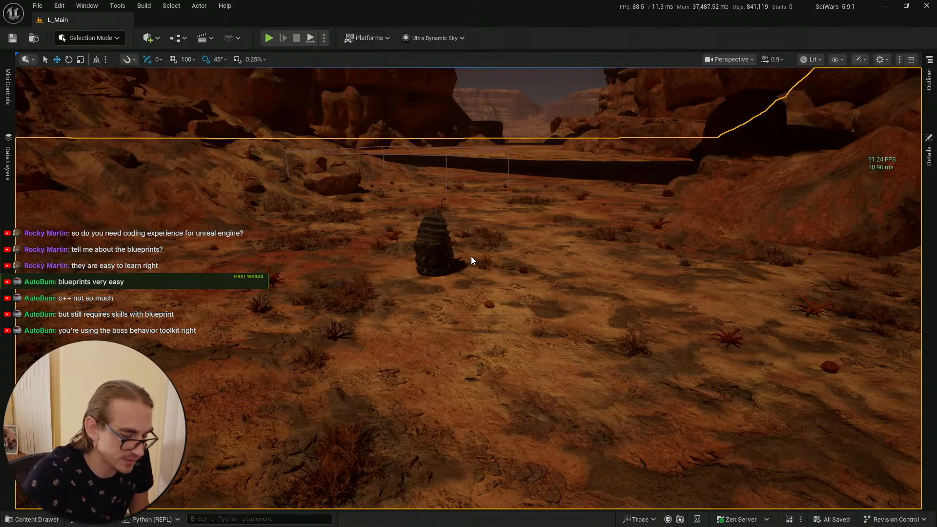
pyautogui.hotkey('alt', 'p')
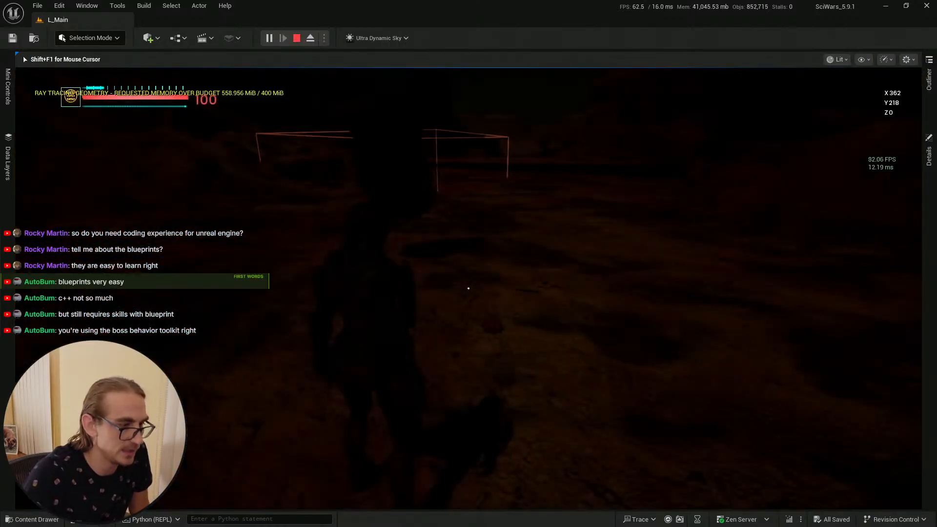
# Step: Play-test the level near the cocoon, respawning after each death, and stop the play session
pyautogui.press('w')
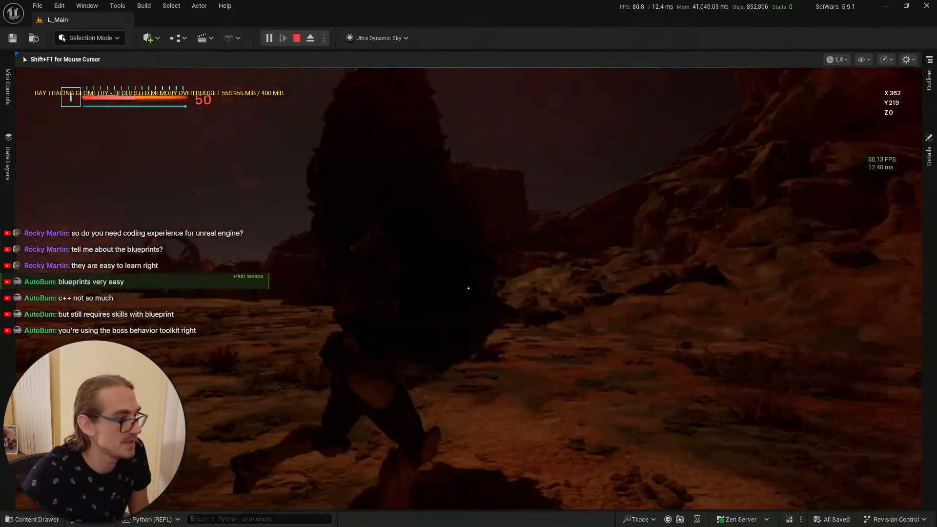
pyautogui.press('w')
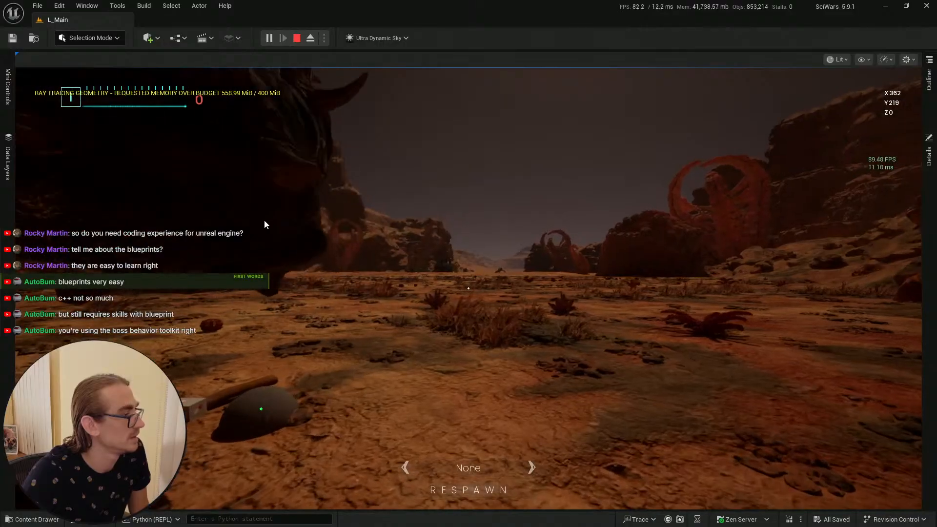
pyautogui.click(487, 490)
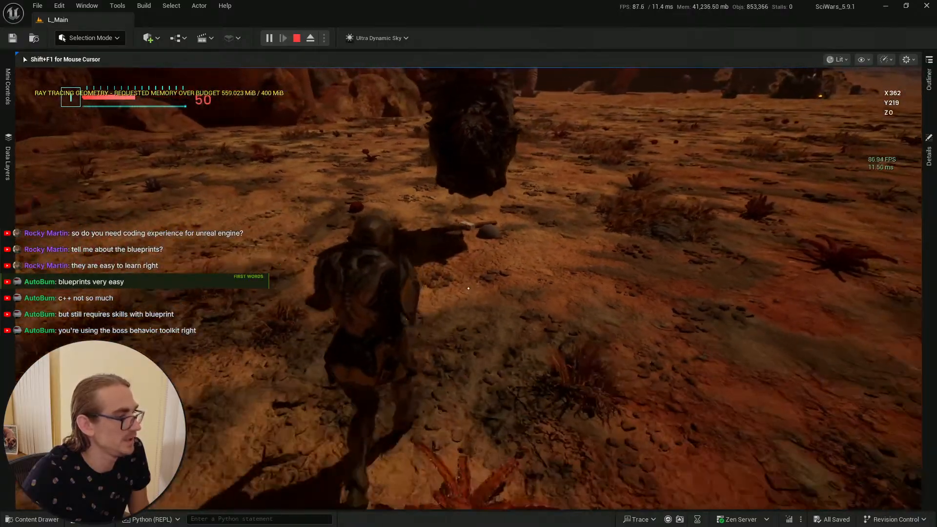
pyautogui.press('w')
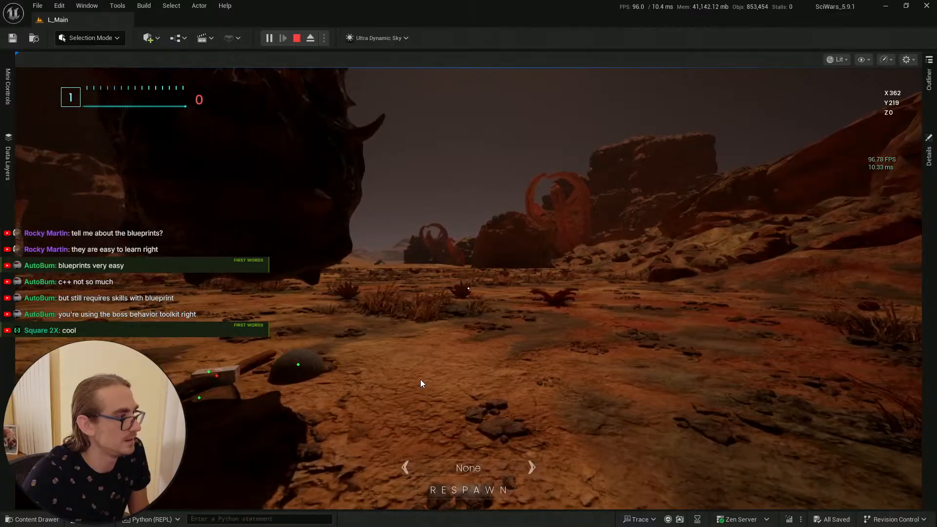
pyautogui.click(469, 490)
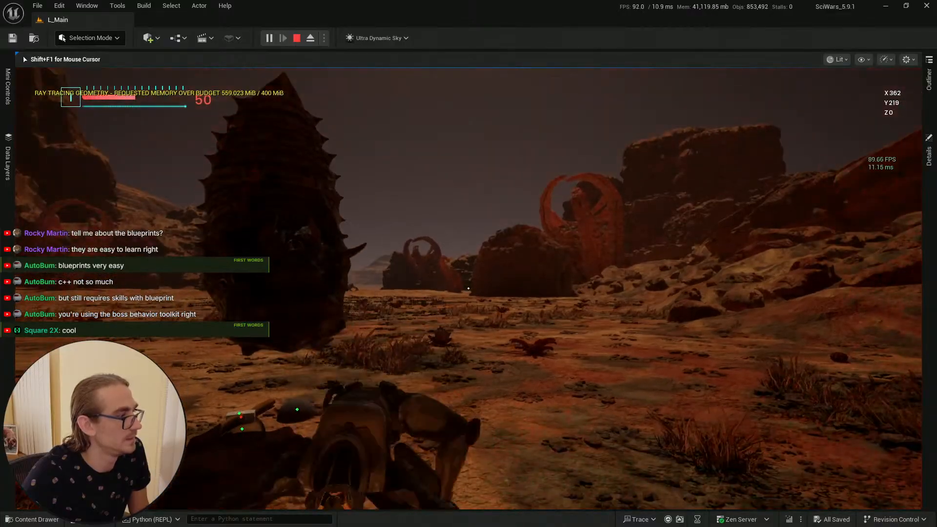
pyautogui.press('w')
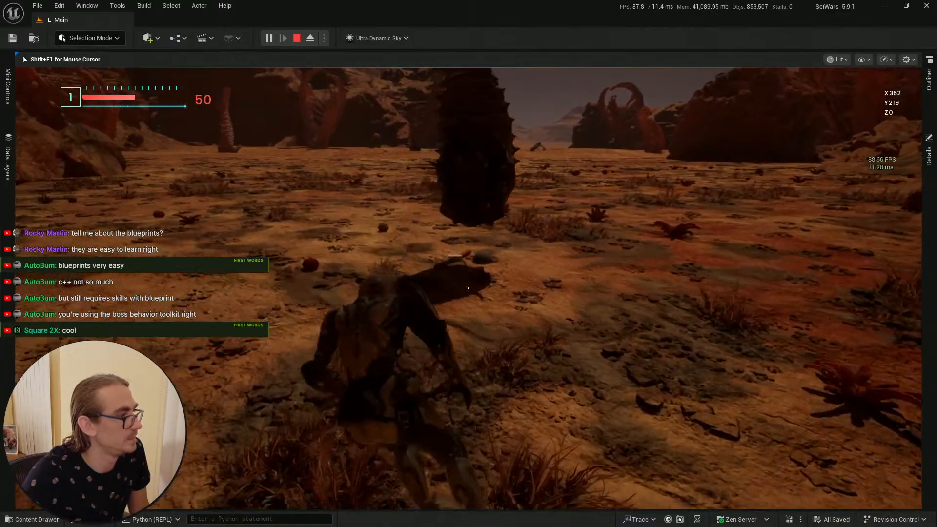
pyautogui.press('w')
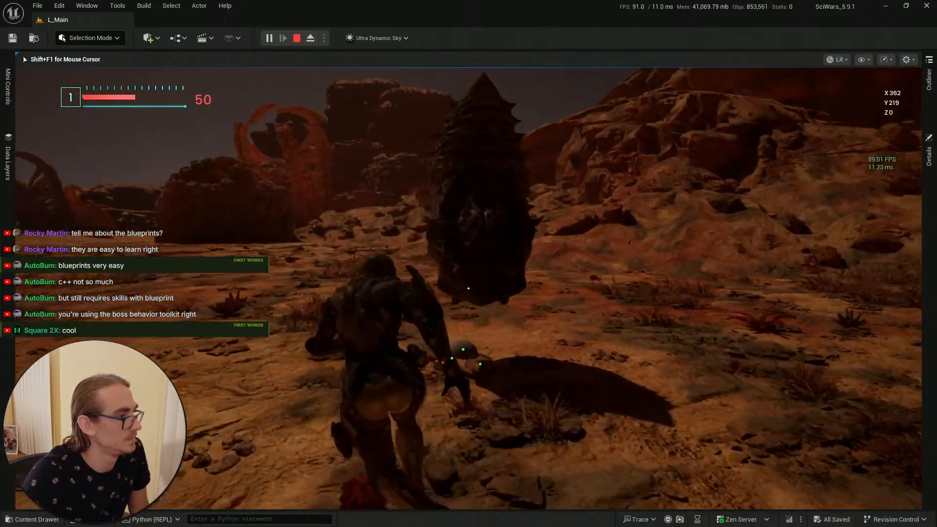
pyautogui.press('w')
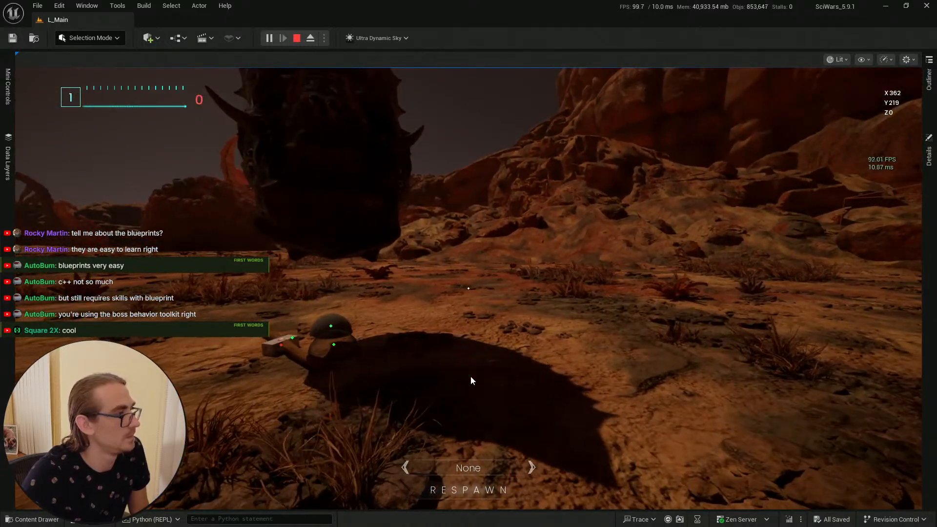
pyautogui.press('Escape')
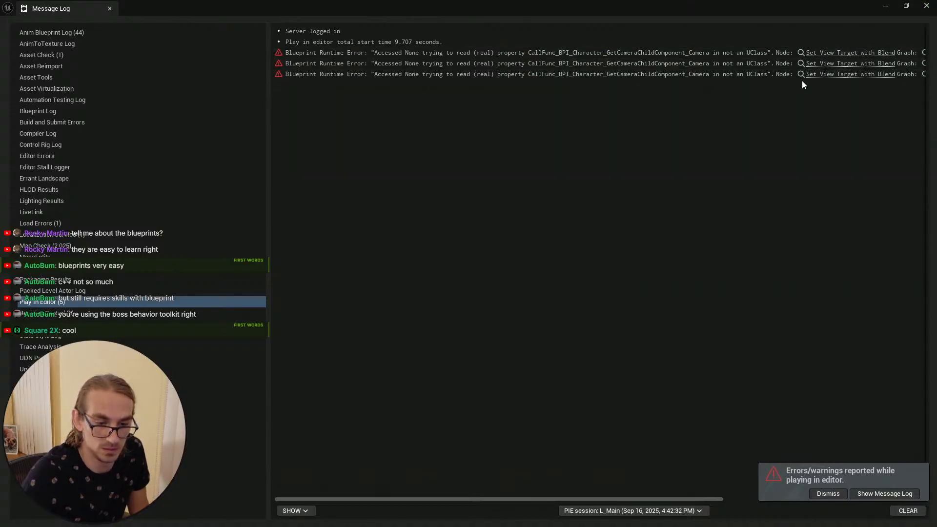
# Step: Minimize the message log, return to BP_Enemy_Cocoon_Spawner and recompile it
pyautogui.click(886, 6)
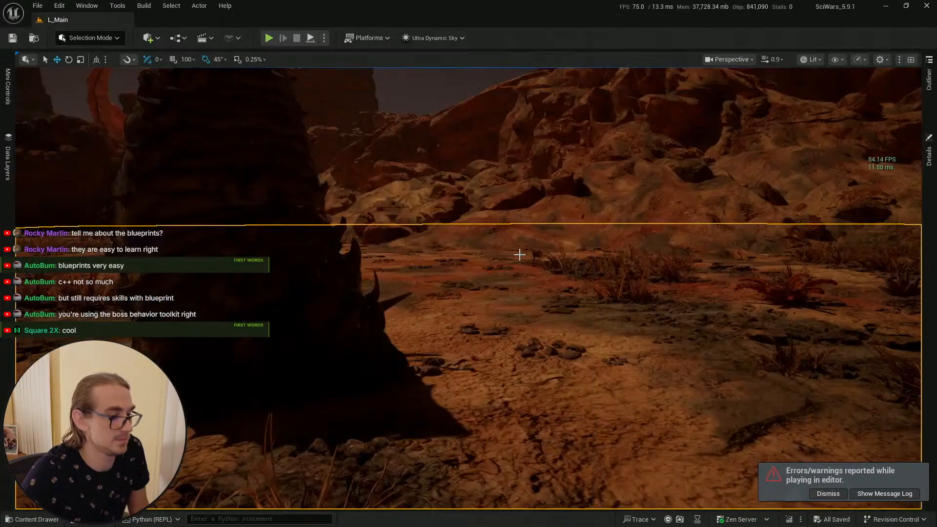
pyautogui.hotkey('alt', 'Tab')
pyautogui.hotkey('alt', 'Tab')
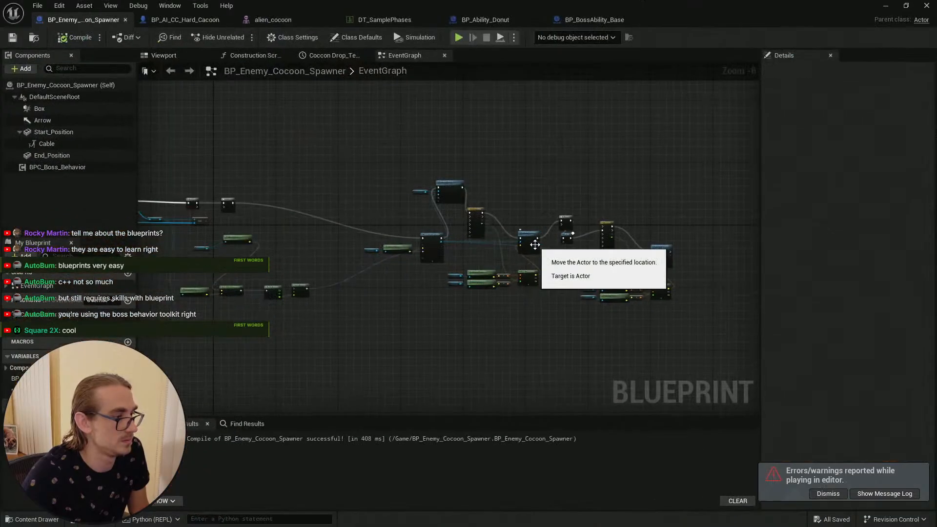
pyautogui.click(72, 40)
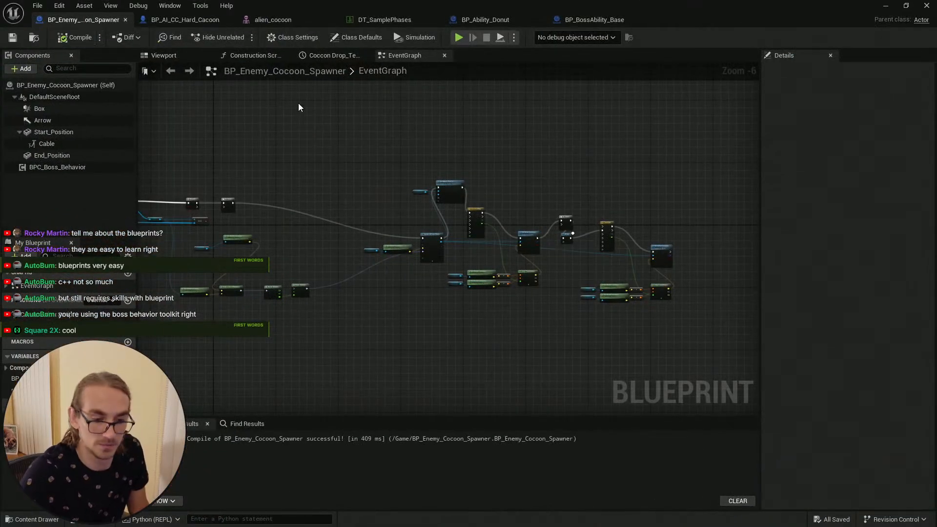
pyautogui.moveTo(326, 130); pyautogui.dragTo(344, 127, button='right')
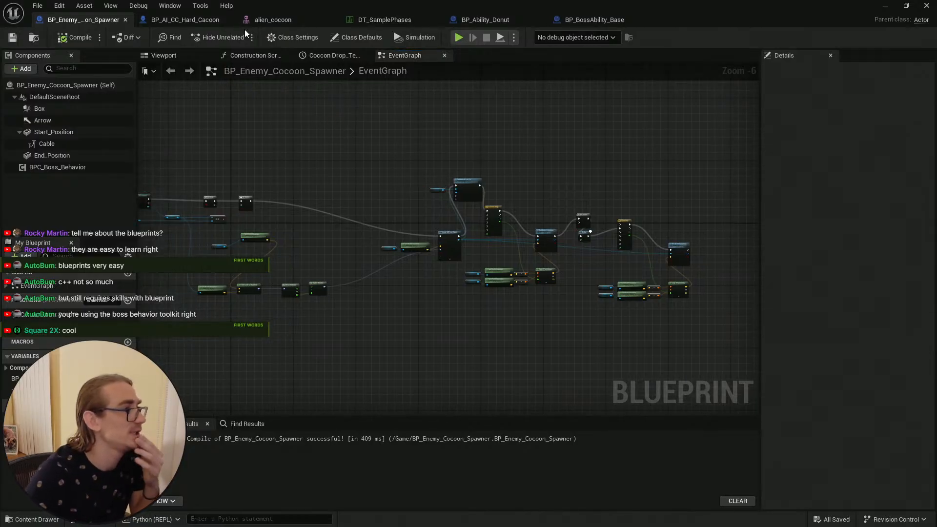
# Step: Inspect the Mutant_Cocoon row's ability entry in DT_SamplePhases by expanding and collapsing its members
pyautogui.click(187, 21)
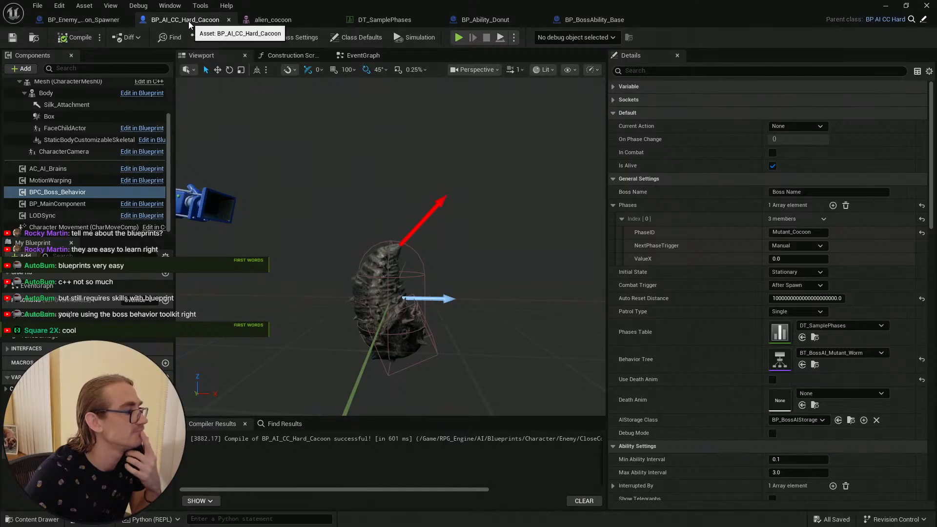
pyautogui.click(390, 20)
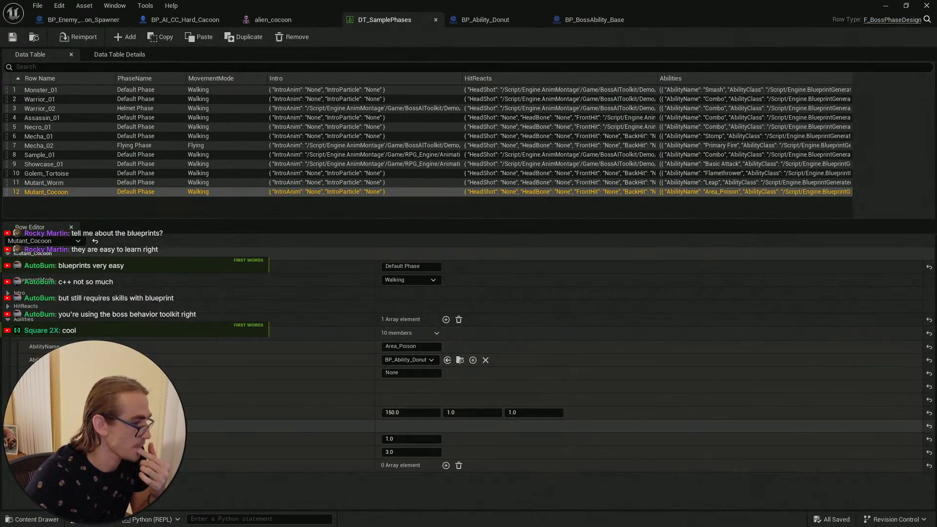
pyautogui.click(23, 426)
pyautogui.click(24, 426)
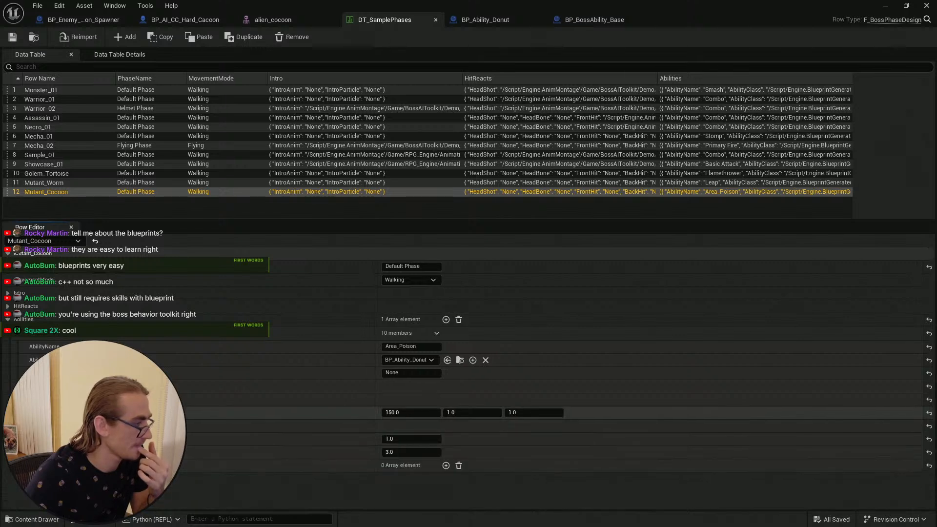
pyautogui.click(23, 413)
pyautogui.click(23, 413)
pyautogui.click(23, 400)
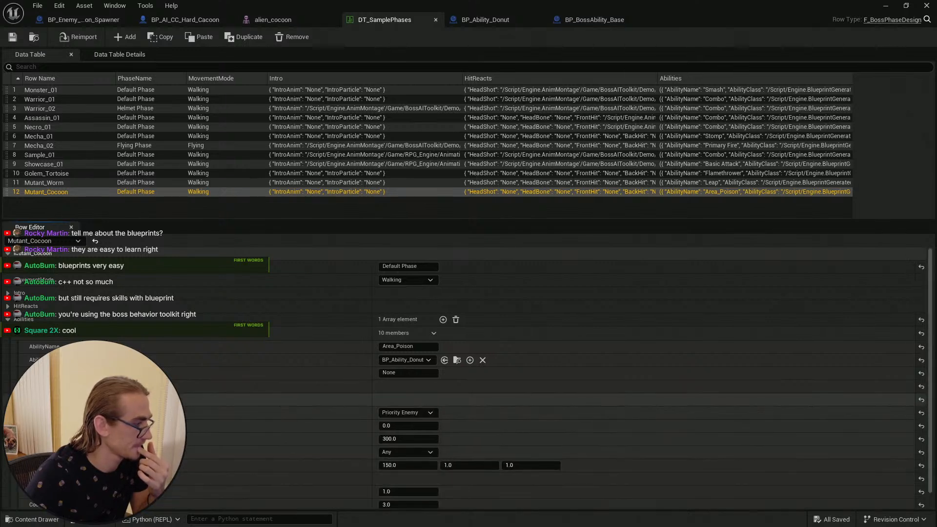
pyautogui.click(24, 400)
pyautogui.click(23, 386)
pyautogui.click(23, 386)
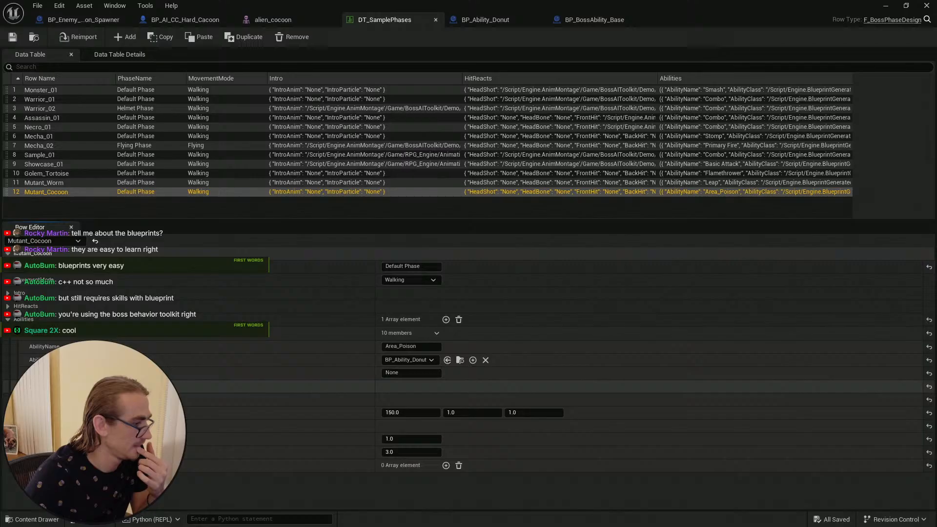
# Step: Open BP_Ability_Donut from the Mutant_Cocoon ability class and examine its event graph
pyautogui.click(462, 360)
pyautogui.doubleClick(555, 297)
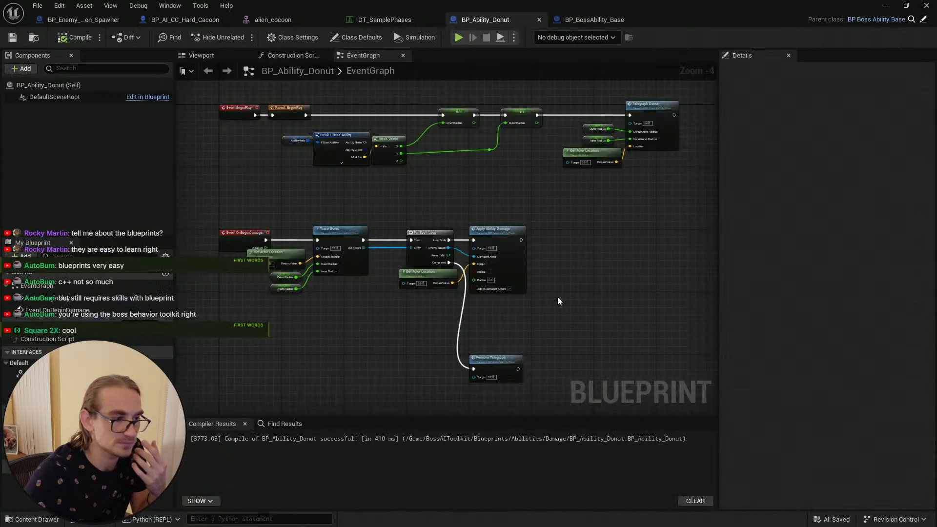
pyautogui.scroll(4, 300, 200)
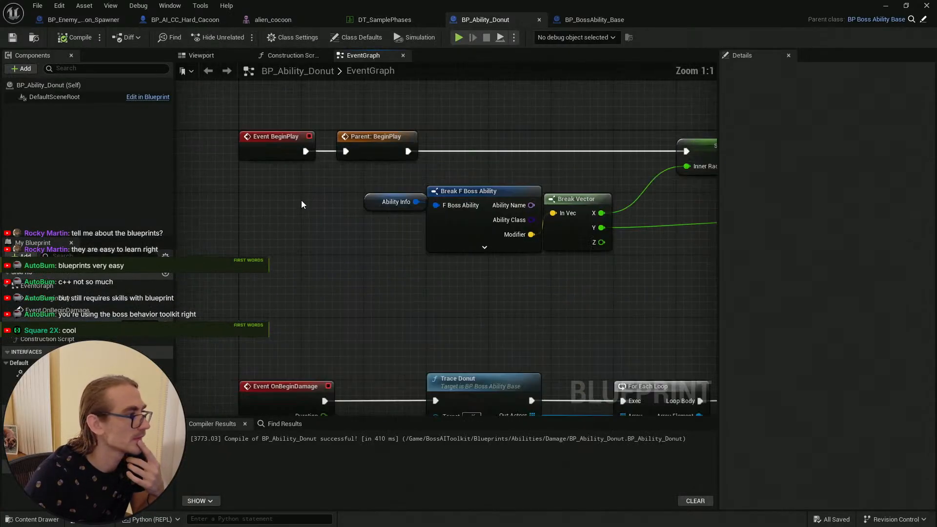
pyautogui.scroll(-3, 510, 293)
pyautogui.moveTo(565, 294)
pyautogui.mouseDown(button='right')
pyautogui.moveTo(338, 269)
pyautogui.moveTo(431, 125)
pyautogui.mouseUp(button='right')
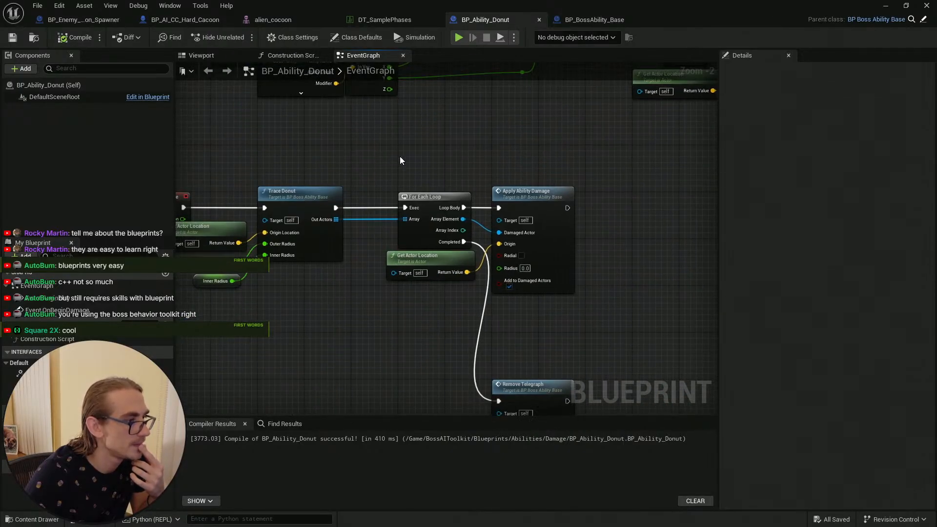
pyautogui.moveTo(399, 160); pyautogui.dragTo(510, 104, button='right')
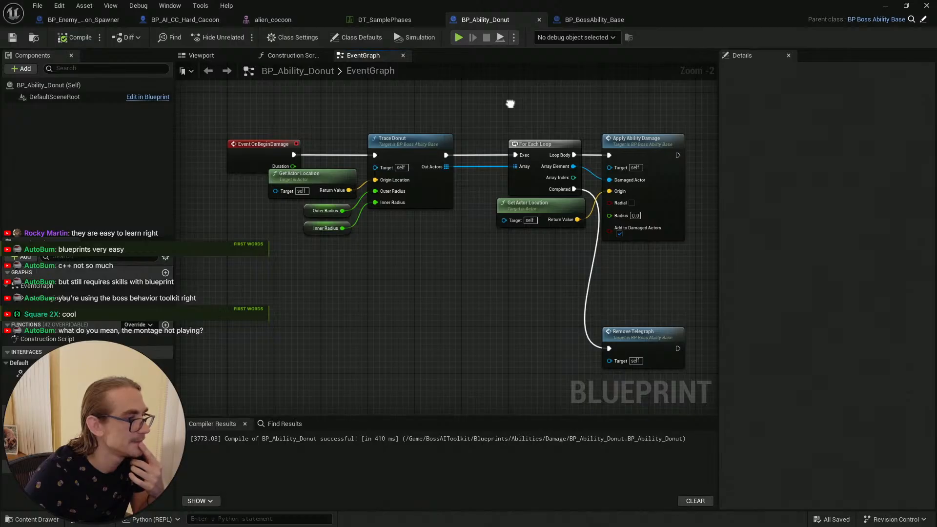
pyautogui.moveTo(510, 104); pyautogui.dragTo(383, 282, button='right')
pyautogui.scroll(-2, 434, 272)
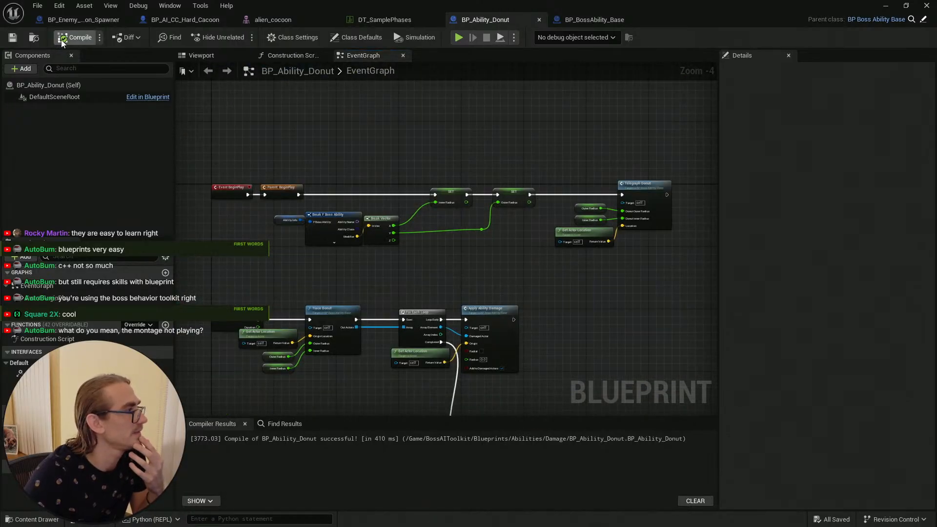
pyautogui.click(886, 6)
pyautogui.hotkey('ctrl', 'space')
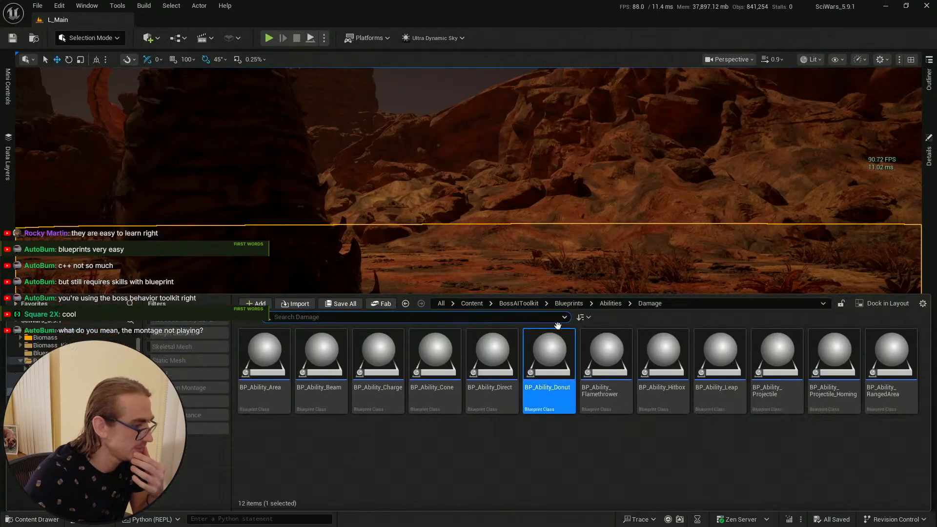
pyautogui.moveTo(448, 248); pyautogui.dragTo(448, 248, button='right')
pyautogui.hotkey('alt', 'Tab')
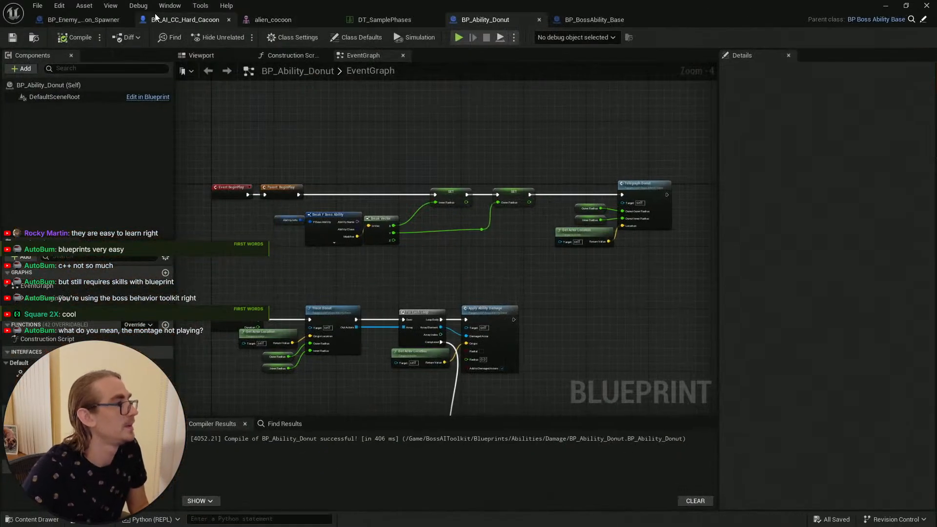
# Step: Filter the DT_SamplePhases rows by donu
pyautogui.click(399, 20)
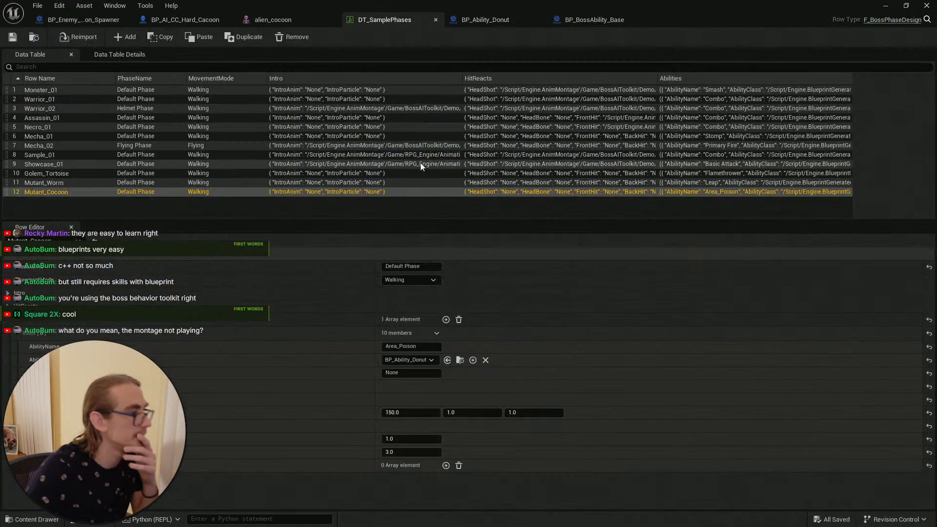
pyautogui.click(79, 67)
pyautogui.write('donu')
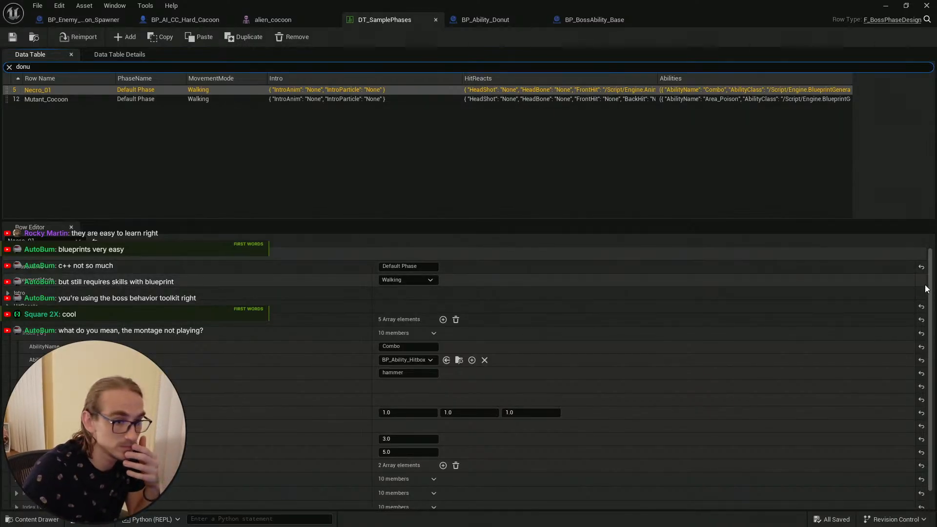
# Step: Examine each ability entry of the Necro_01 row to see how the donut ability is configured
pyautogui.moveTo(929, 293); pyautogui.dragTo(920, 340)
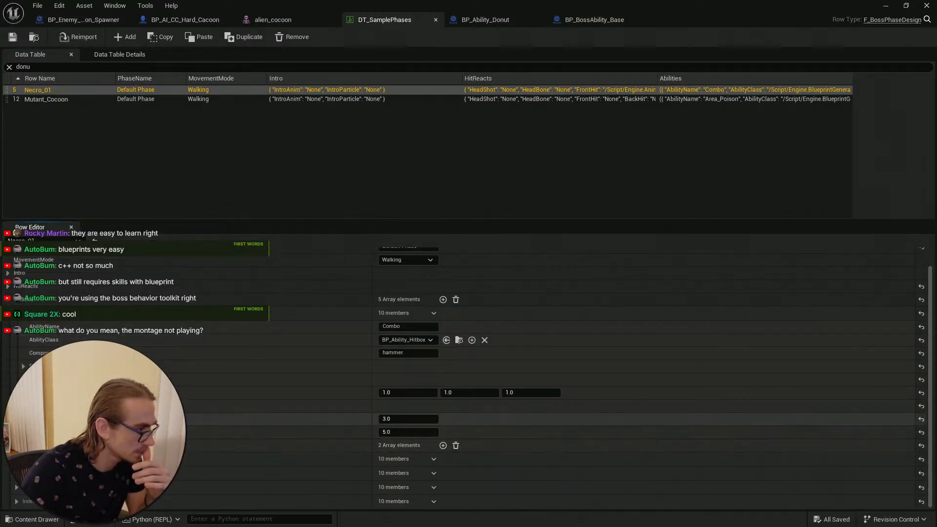
pyautogui.click(16, 313)
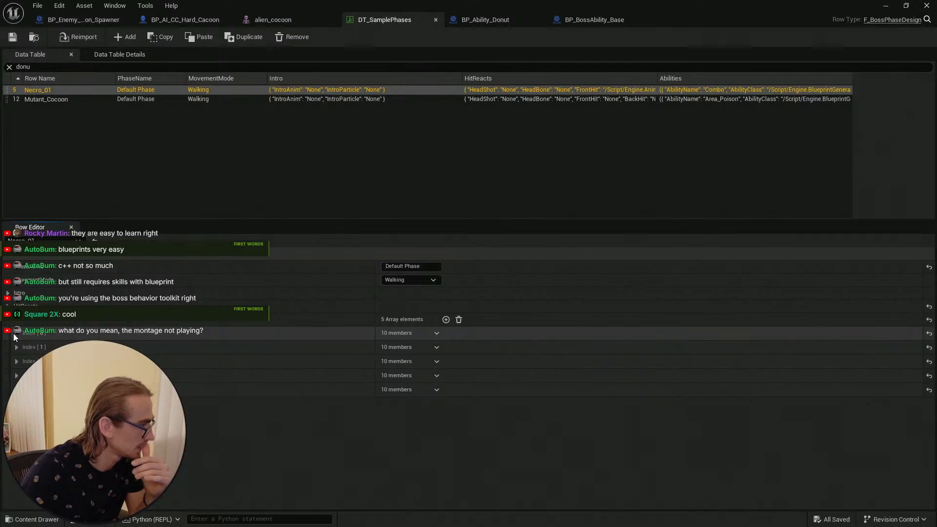
pyautogui.click(16, 333)
pyautogui.click(16, 333)
pyautogui.click(16, 347)
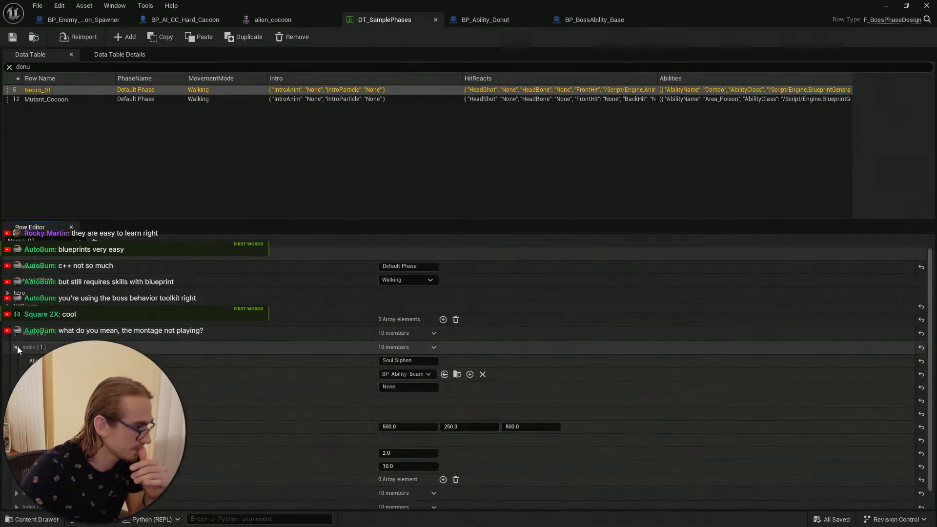
pyautogui.click(16, 346)
pyautogui.click(17, 334)
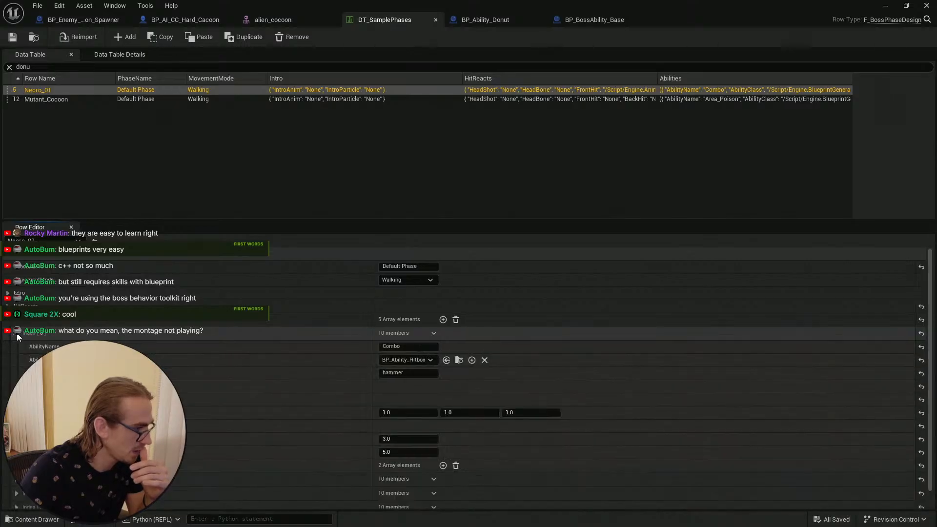
pyautogui.click(16, 333)
pyautogui.click(17, 360)
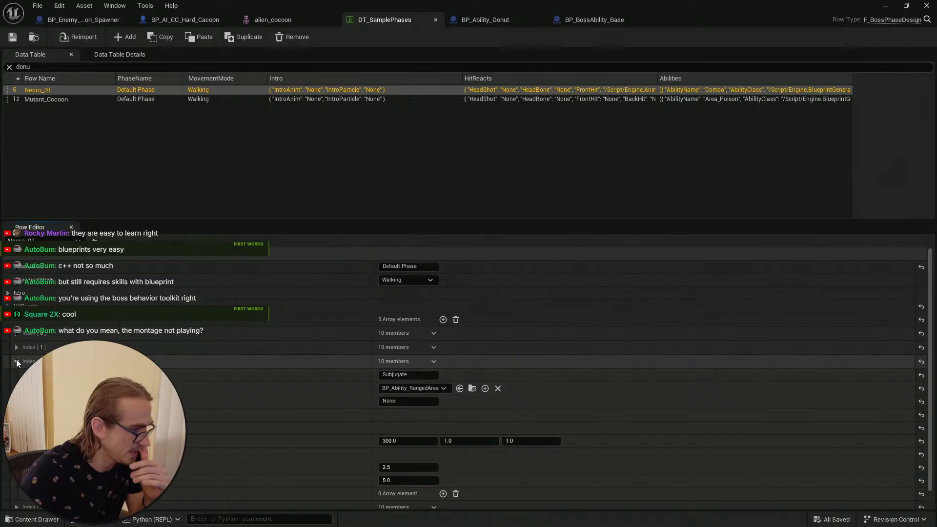
pyautogui.click(16, 361)
pyautogui.click(17, 375)
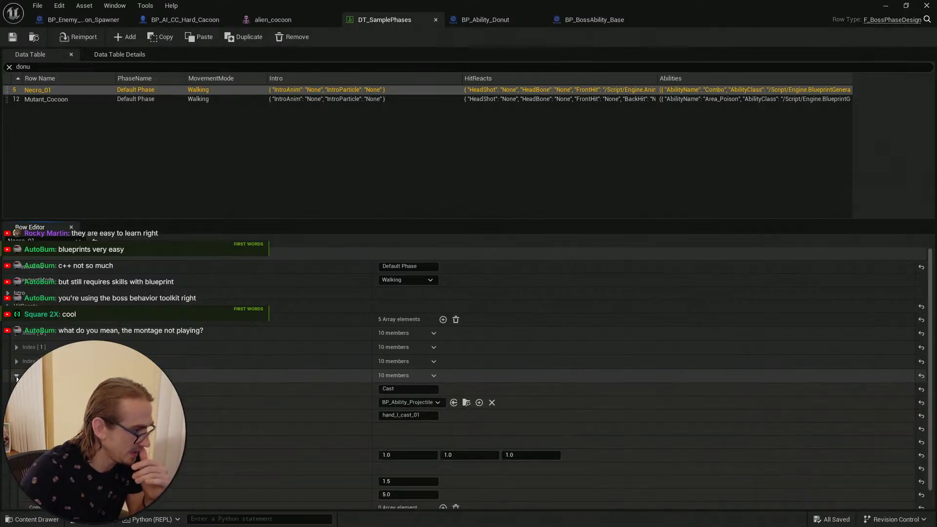
pyautogui.click(16, 375)
pyautogui.click(16, 389)
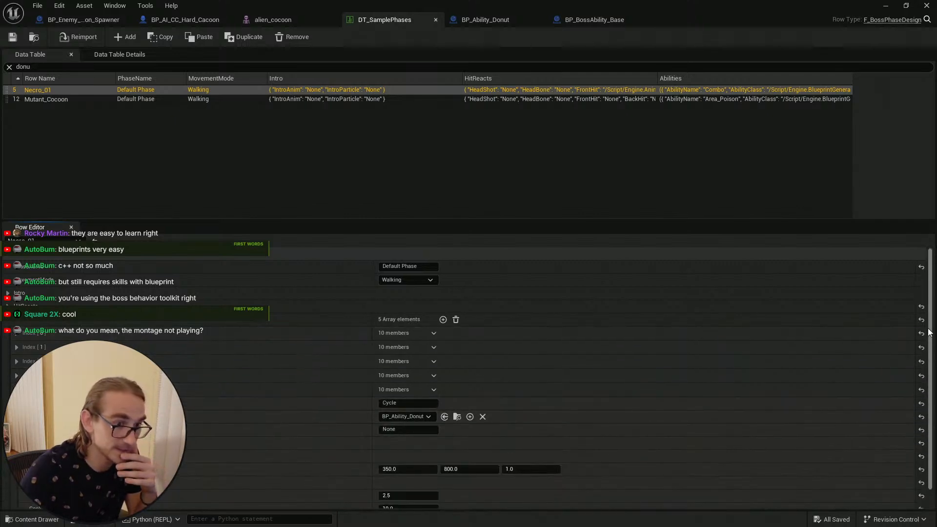
pyautogui.scroll(-1, 924, 373)
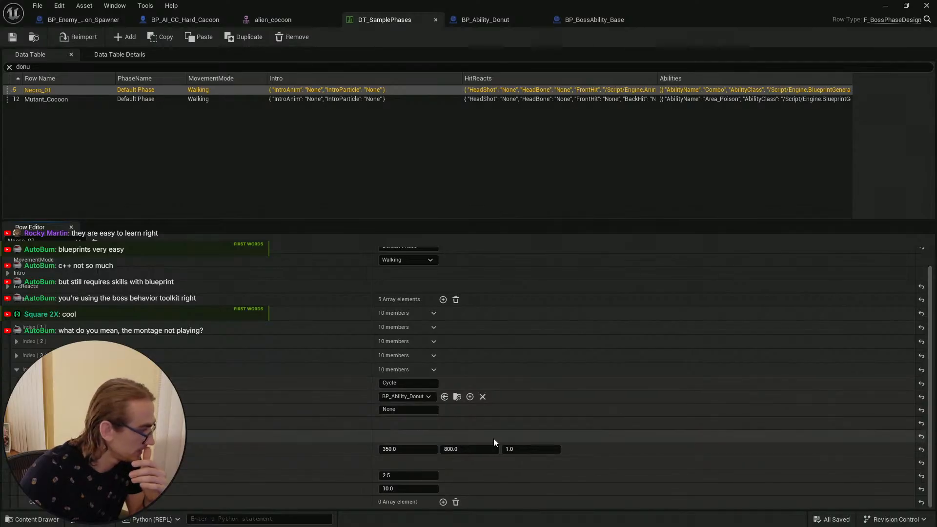
# Step: Expand and collapse the members of the Necro_01 row's donut ability entry to review its settings
pyautogui.click(25, 423)
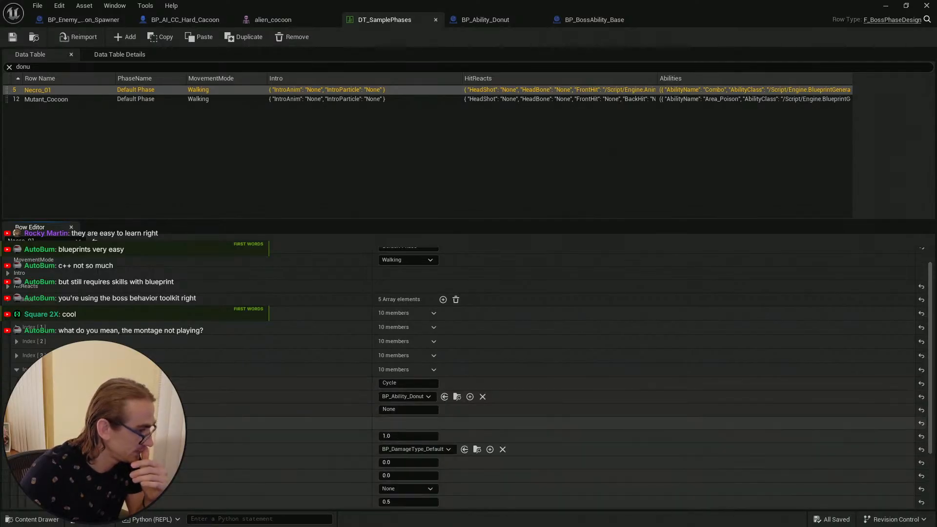
pyautogui.click(23, 423)
pyautogui.click(23, 436)
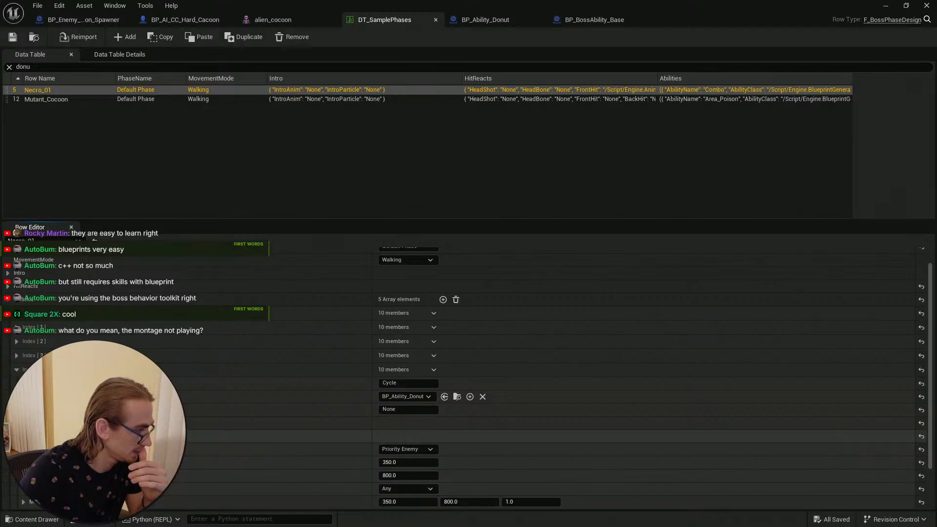
pyautogui.click(24, 436)
pyautogui.click(23, 449)
pyautogui.click(23, 450)
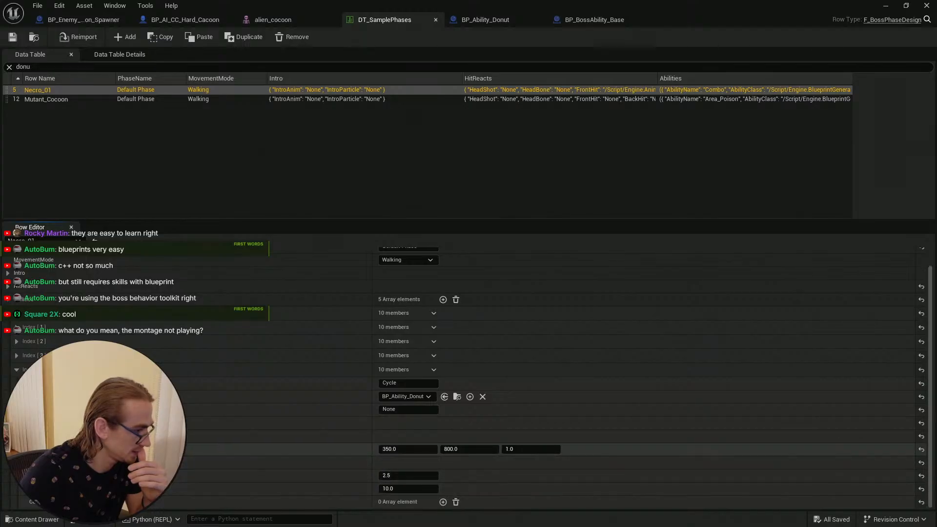
pyautogui.click(23, 462)
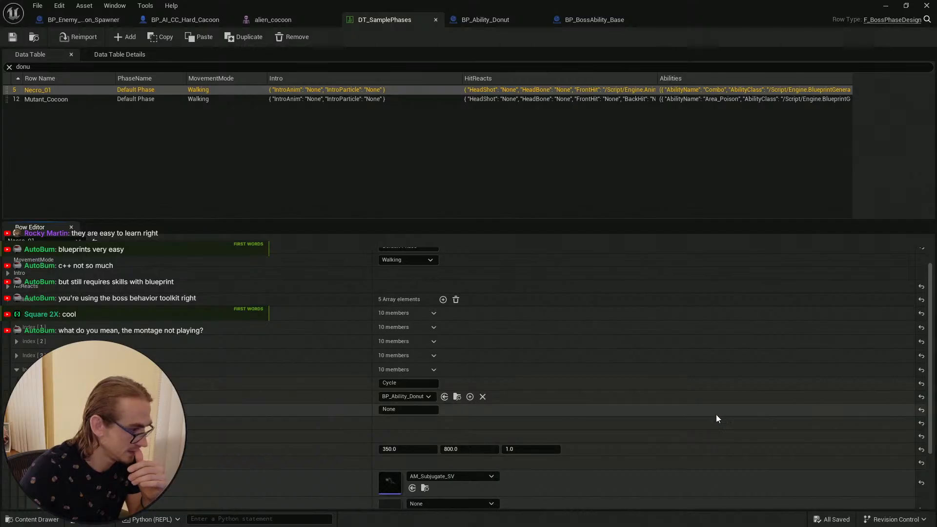
pyautogui.scroll(-1, 683, 460)
pyautogui.scroll(-3, 684, 461)
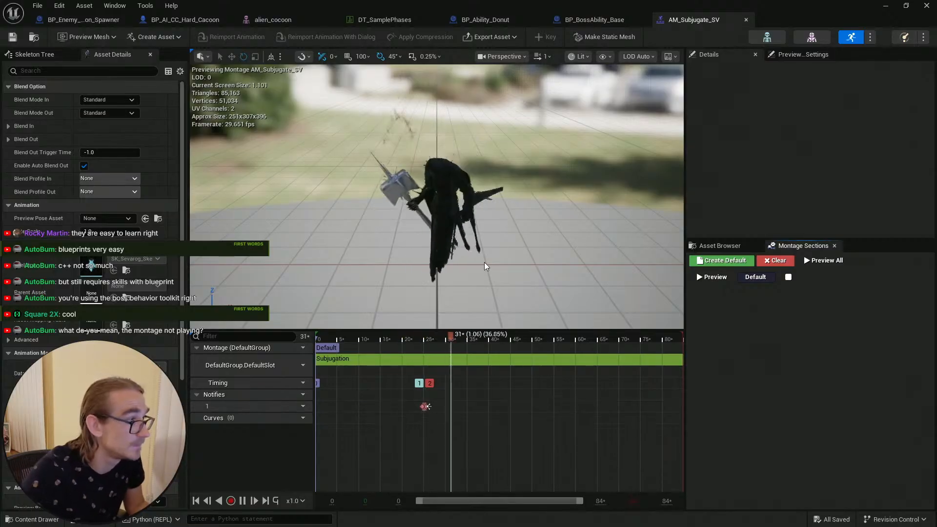
# Step: Preview the AM_Subjugate_SV montage and inspect its notify timeline, then return to DT_SamplePhases
pyautogui.moveTo(485, 266); pyautogui.dragTo(484, 219, button='right')
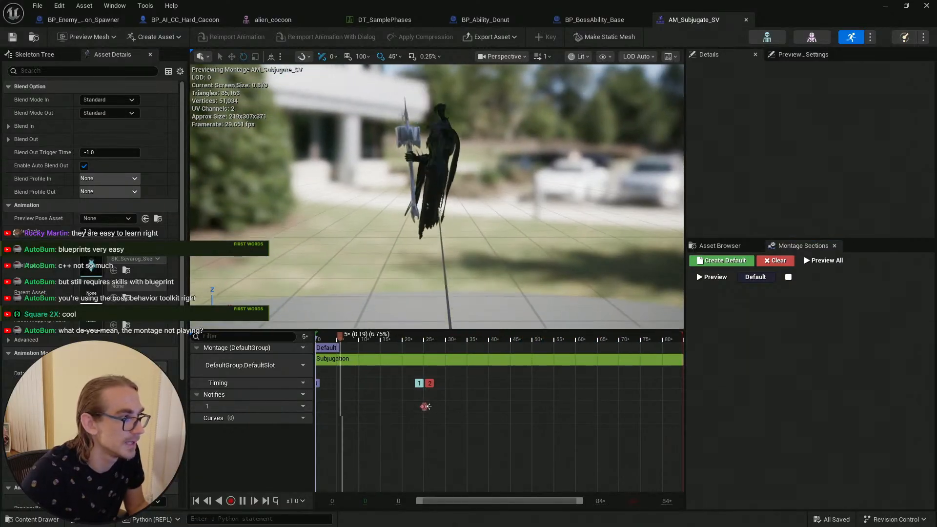
pyautogui.scroll(5, 425, 405)
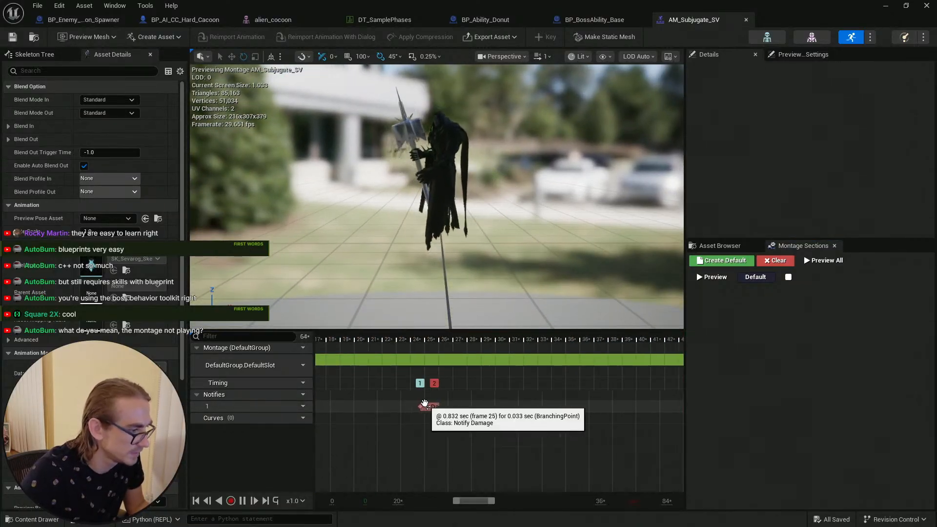
pyautogui.scroll(7, 426, 406)
pyautogui.scroll(-10, 434, 407)
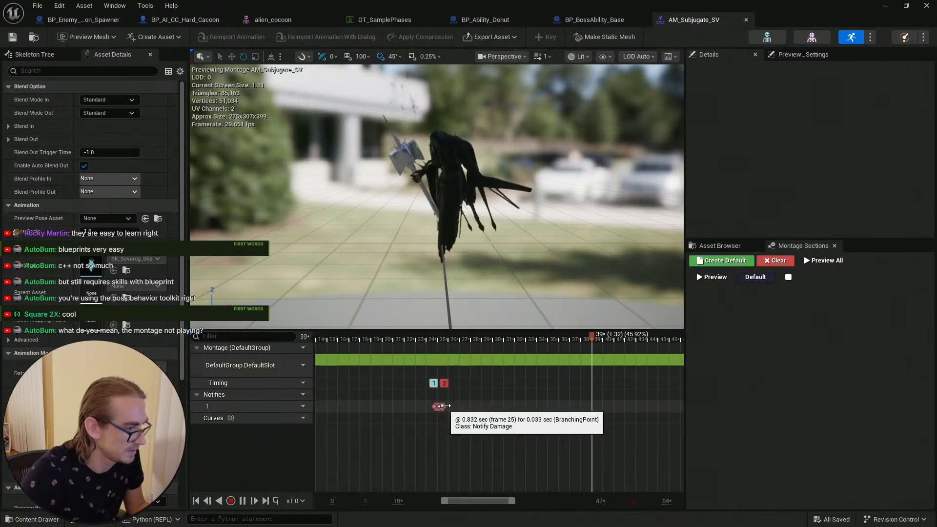
pyautogui.scroll(-6, 441, 406)
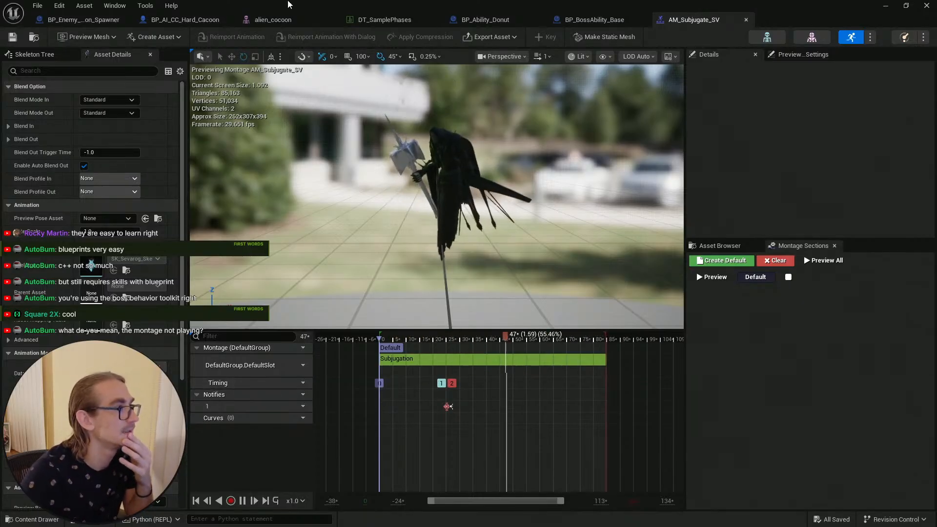
pyautogui.click(384, 19)
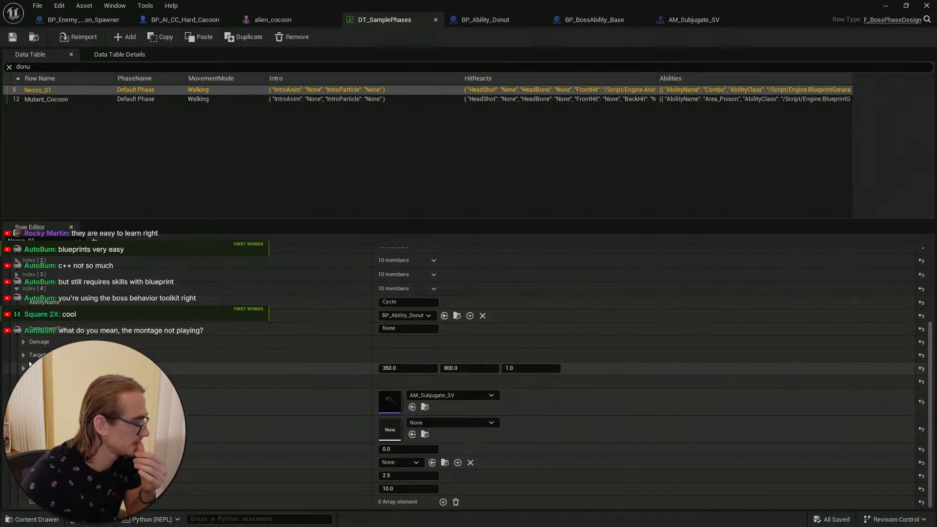
# Step: Review the donut ability entry's damage, targeting and montage sub-settings in the Necro_01 row
pyautogui.click(23, 342)
pyautogui.click(23, 342)
pyautogui.click(24, 356)
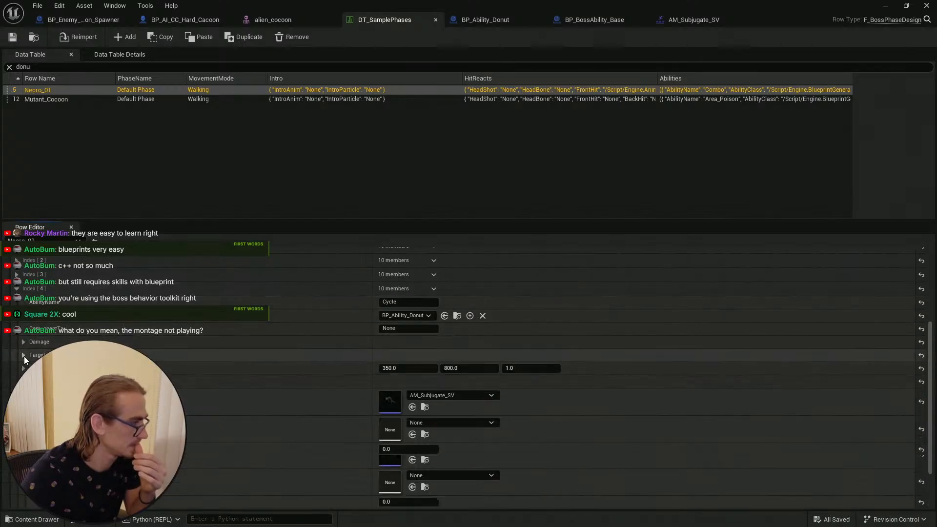
pyautogui.click(25, 356)
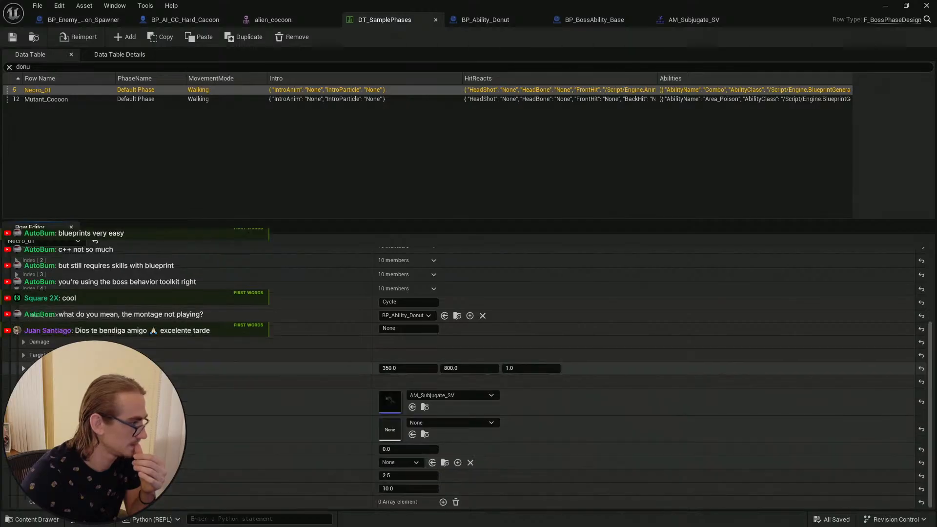
pyautogui.click(24, 369)
pyautogui.click(24, 369)
pyautogui.scroll(3, 24, 369)
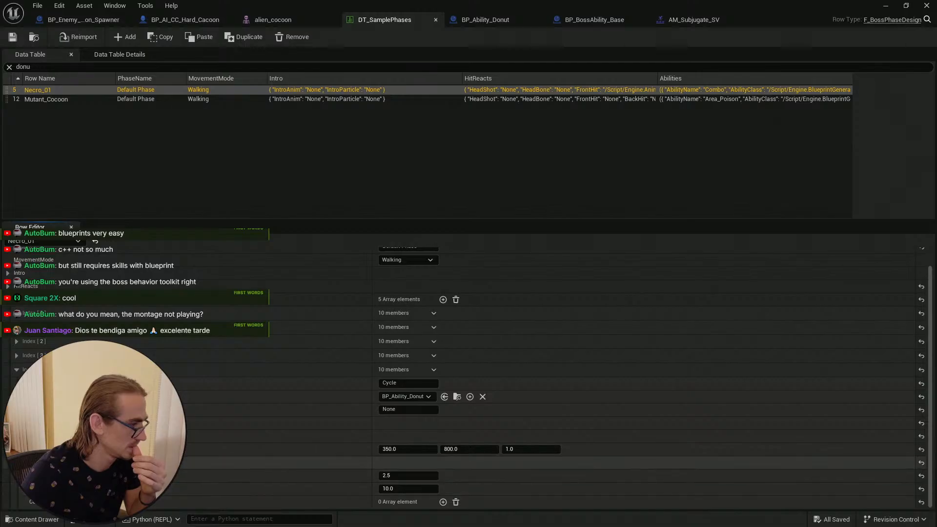
pyautogui.click(24, 463)
pyautogui.scroll(-4, 24, 436)
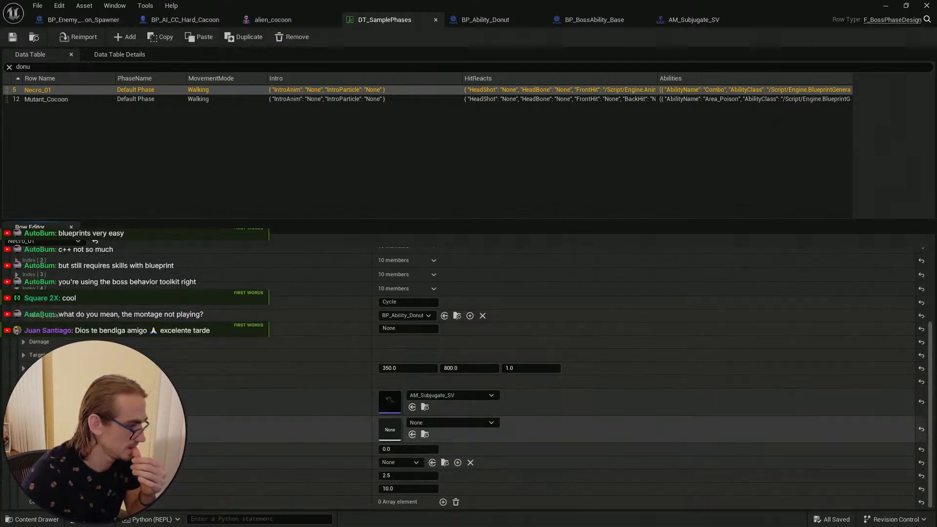
pyautogui.scroll(-1, 24, 381)
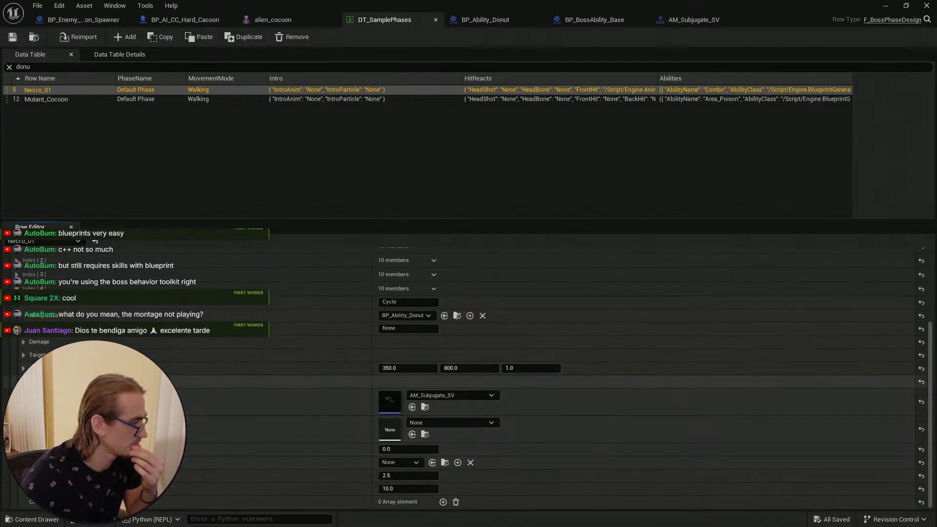
pyautogui.click(24, 381)
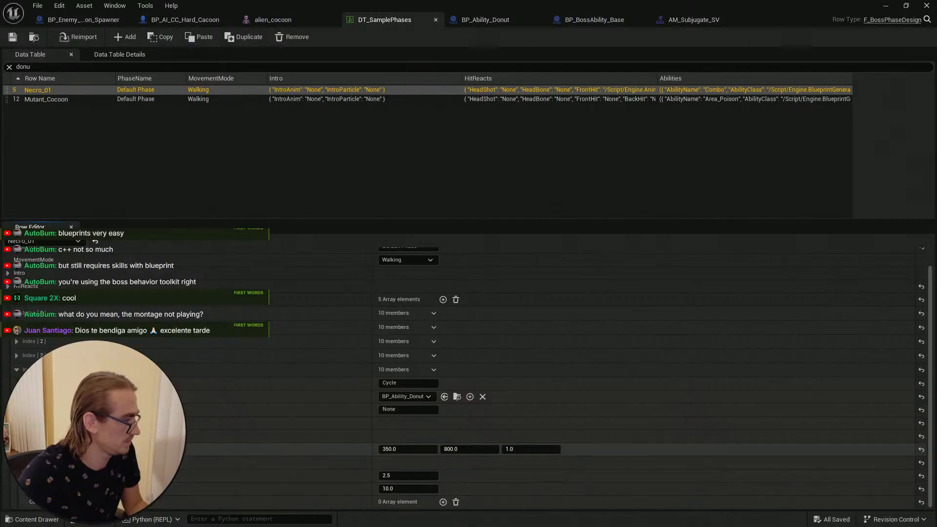
pyautogui.click(23, 463)
pyautogui.scroll(-5, 58, 439)
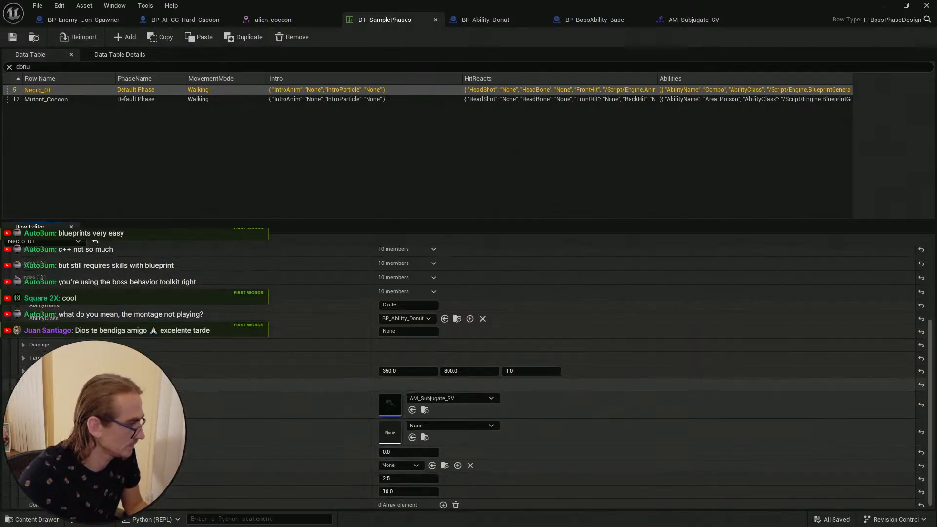
pyautogui.click(24, 385)
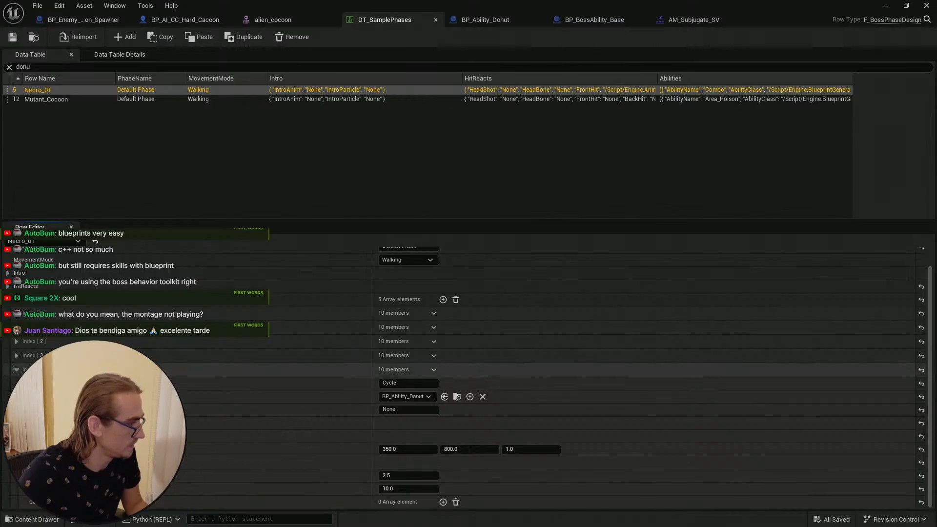
# Step: Delete the Mutant_Cocoon row from DT_SamplePhases
pyautogui.click(74, 100)
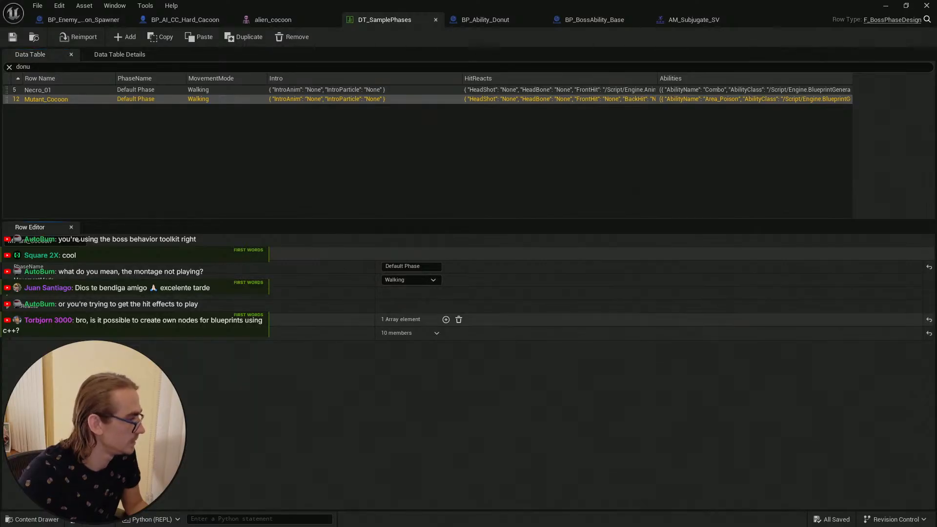
pyautogui.press('Delete')
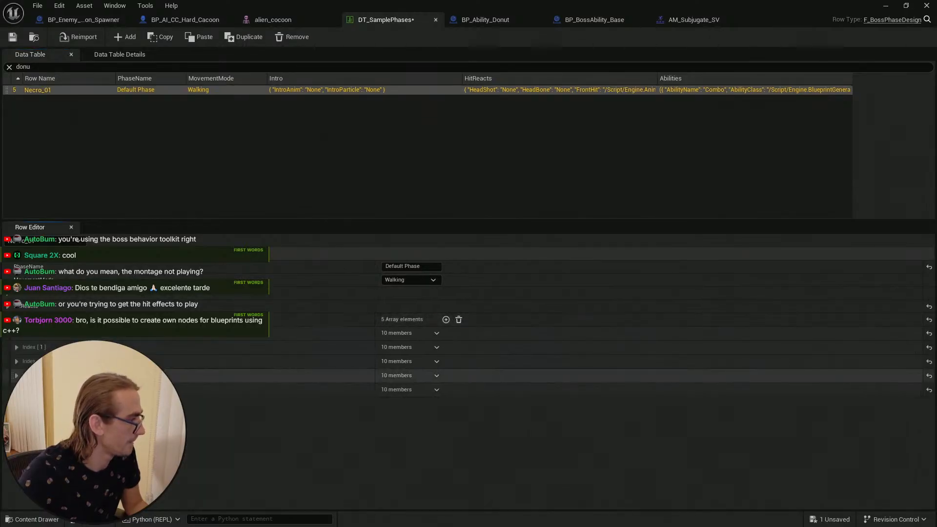
# Step: Delete the Combo ability entry from the Necro_01 row's abilities array
pyautogui.click(17, 333)
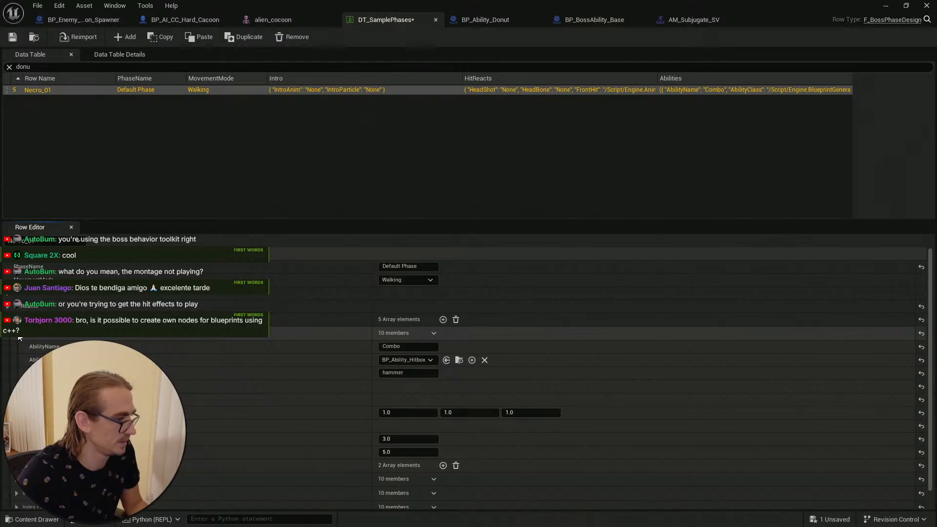
pyautogui.click(18, 335)
pyautogui.click(433, 333)
pyautogui.click(448, 358)
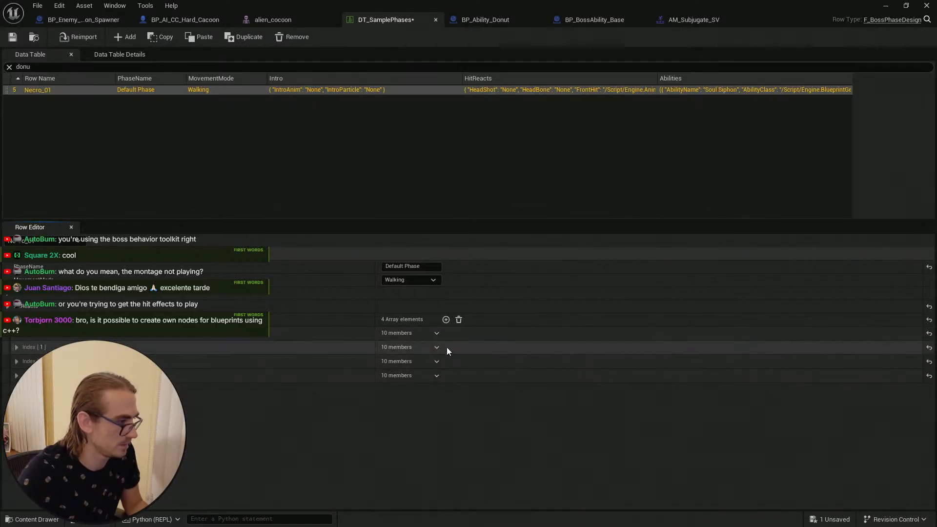
# Step: Delete the Soul Siphon ability entry from the Necro_01 row's abilities array
pyautogui.click(16, 333)
pyautogui.click(17, 333)
pyautogui.click(16, 333)
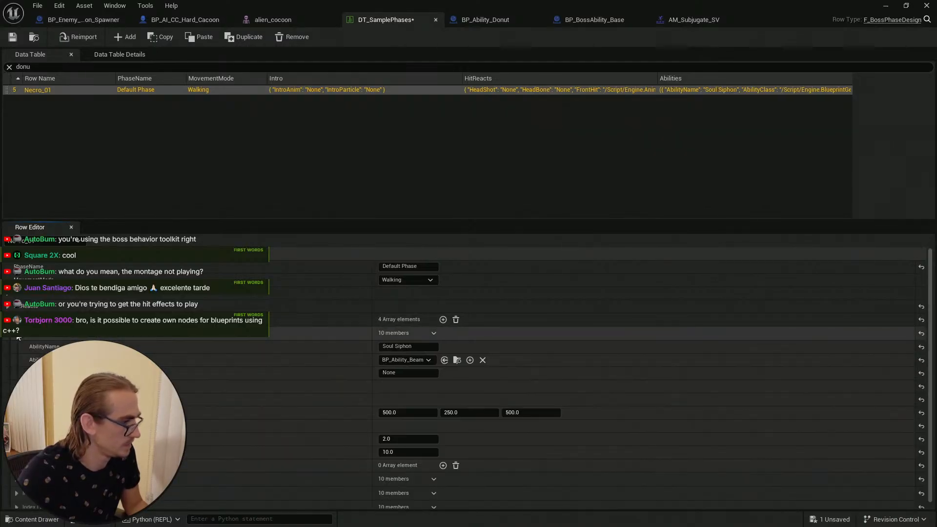
pyautogui.click(17, 333)
pyautogui.click(433, 333)
pyautogui.click(443, 359)
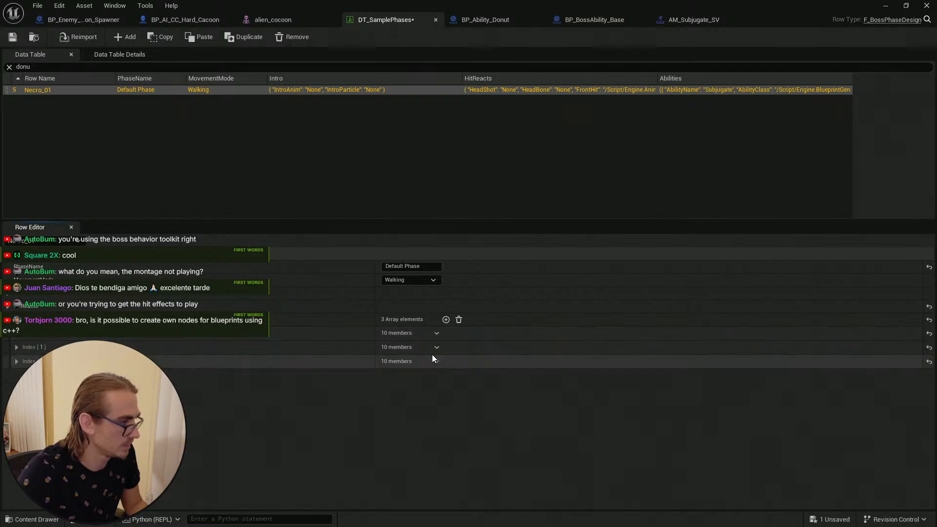
# Step: Examine the remaining Subjugate, Cast and Cycle ability entries of the Necro_01 row
pyautogui.click(17, 333)
pyautogui.click(17, 333)
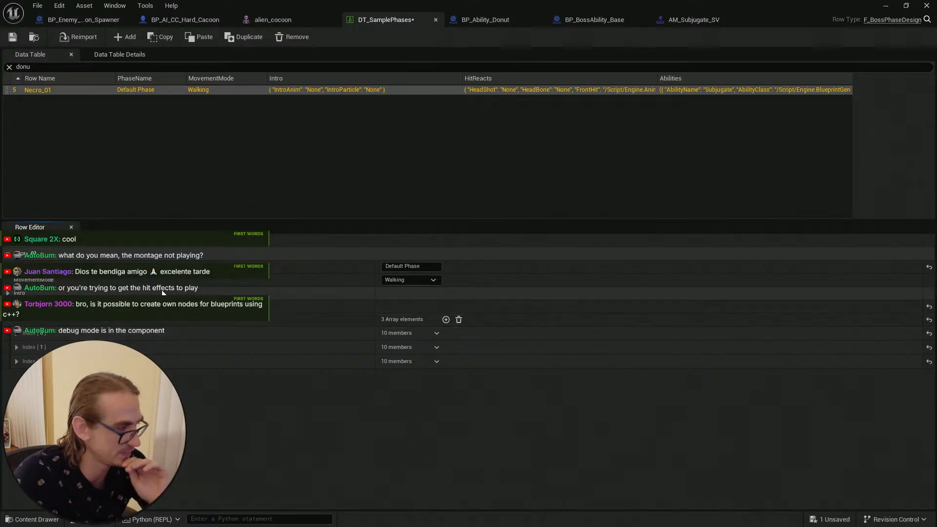
pyautogui.click(17, 361)
pyautogui.click(16, 361)
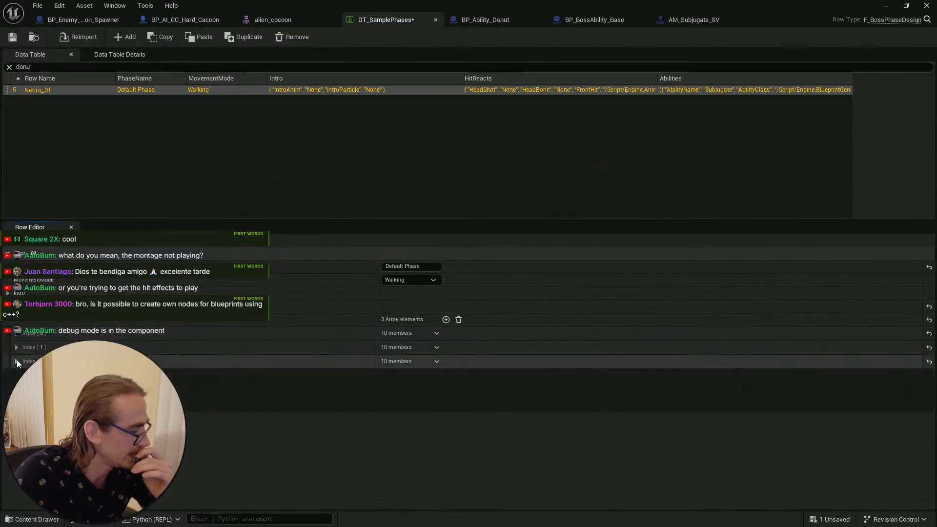
pyautogui.click(17, 362)
pyautogui.click(16, 360)
pyautogui.click(16, 347)
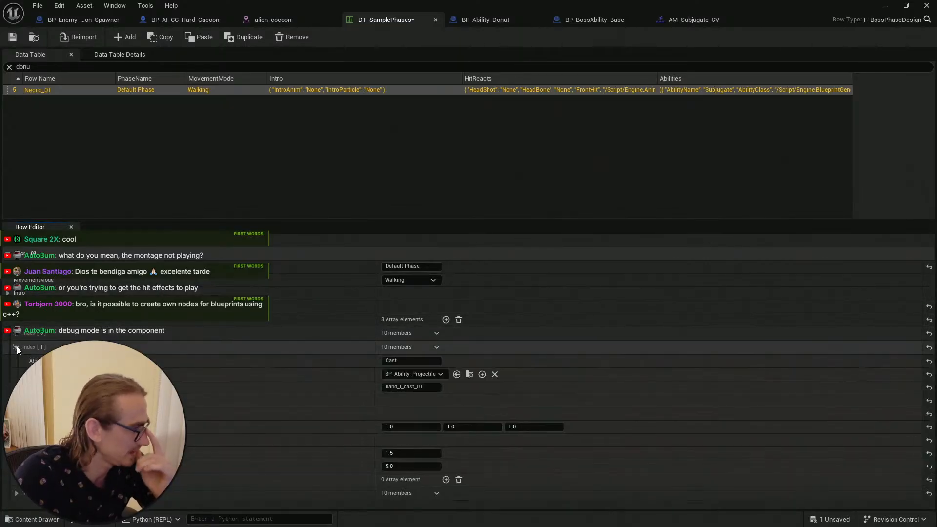
pyautogui.click(17, 346)
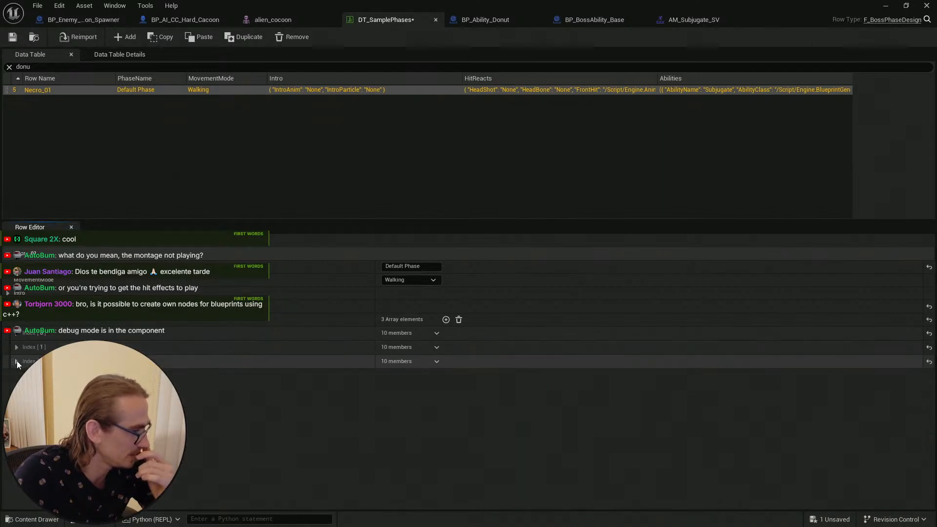
pyautogui.click(17, 334)
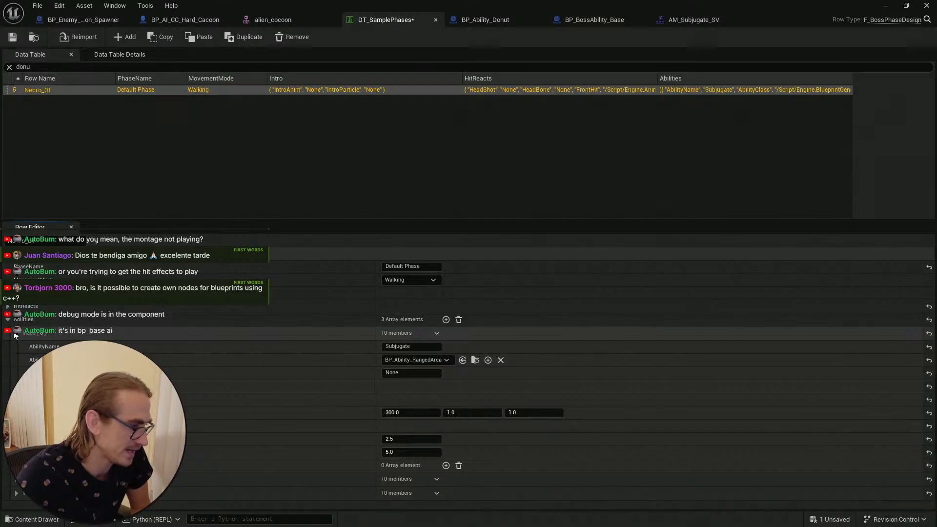
pyautogui.click(15, 334)
pyautogui.click(15, 334)
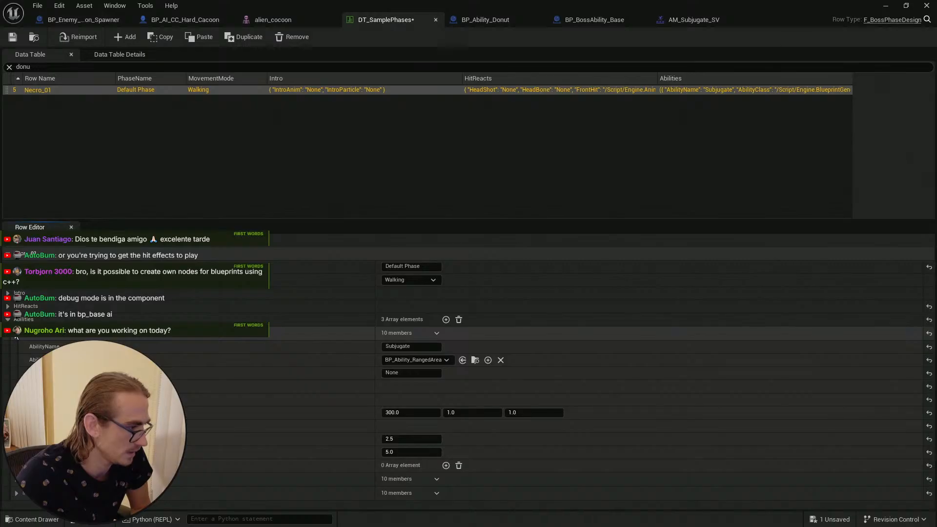
pyautogui.click(16, 335)
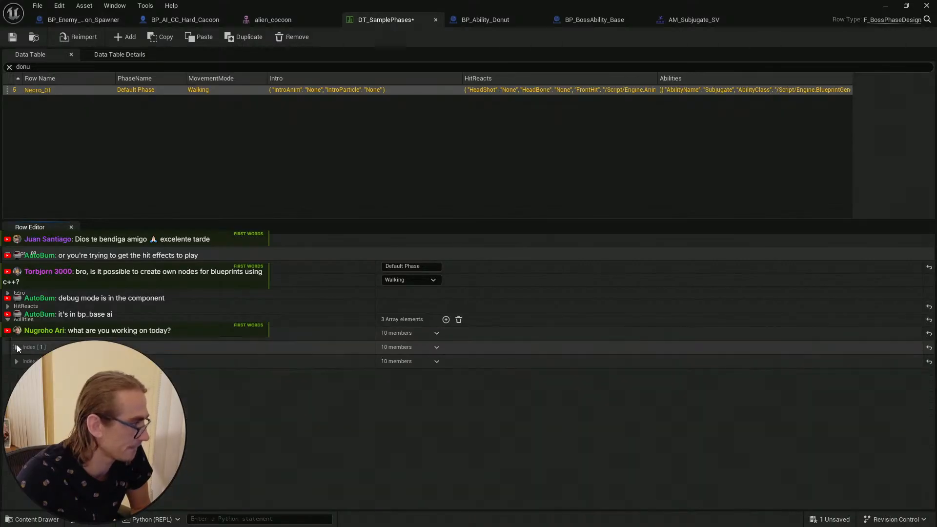
pyautogui.click(17, 345)
pyautogui.click(17, 344)
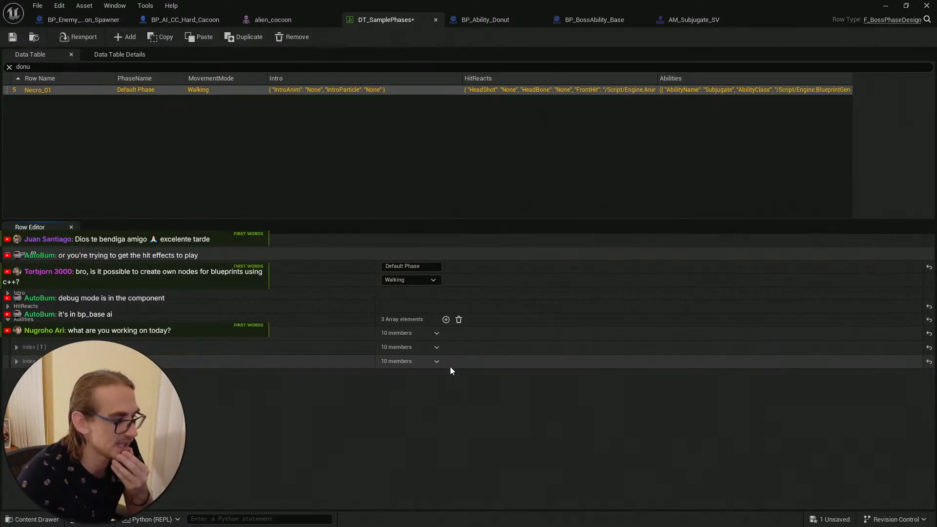
pyautogui.click(16, 361)
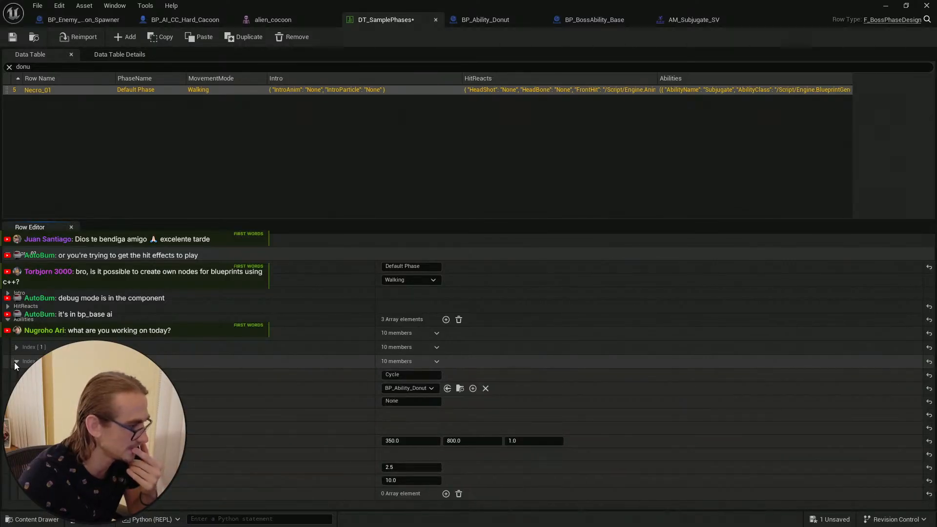
pyautogui.click(15, 361)
# Step: Delete the Cast and Subjugate ability entries, leaving only the Cycle donut ability in Necro_01
pyautogui.click(437, 347)
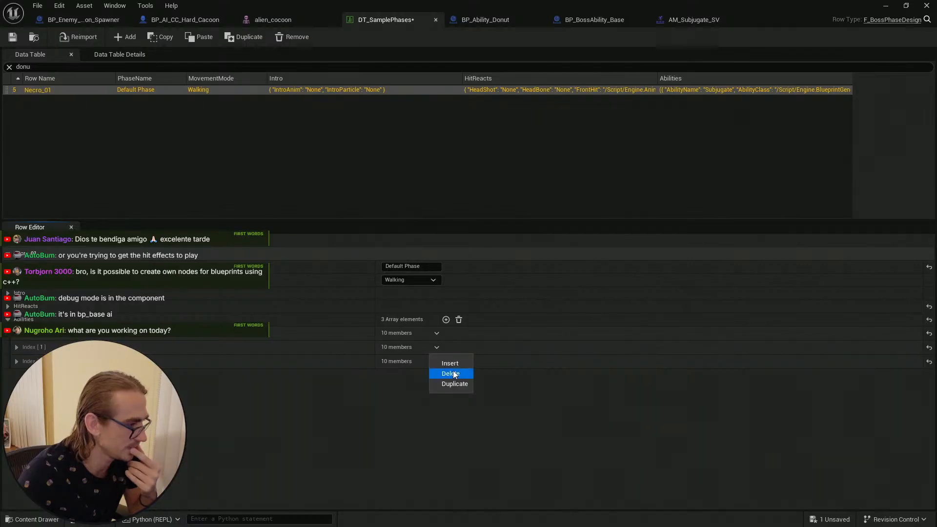
pyautogui.click(449, 373)
pyautogui.click(436, 334)
pyautogui.click(449, 359)
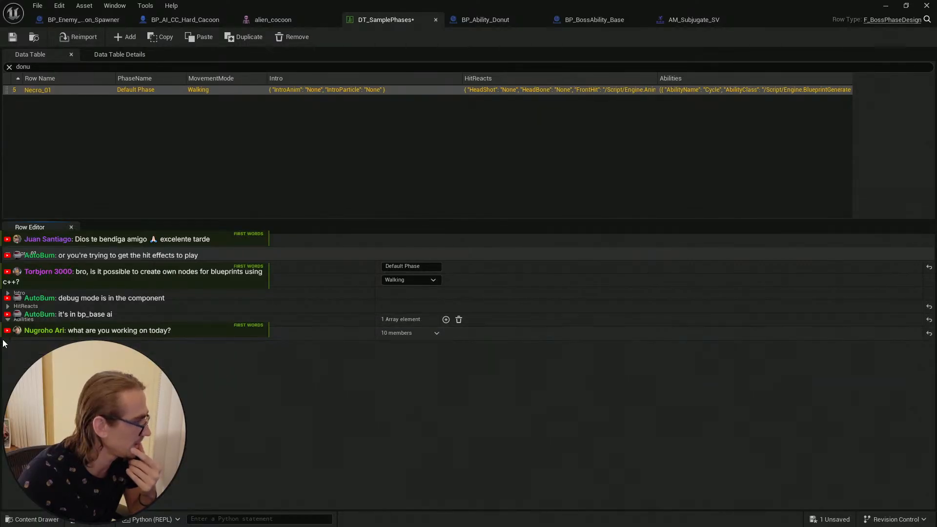
# Step: Undo the last two data table edits
pyautogui.click(159, 103)
pyautogui.click(69, 93)
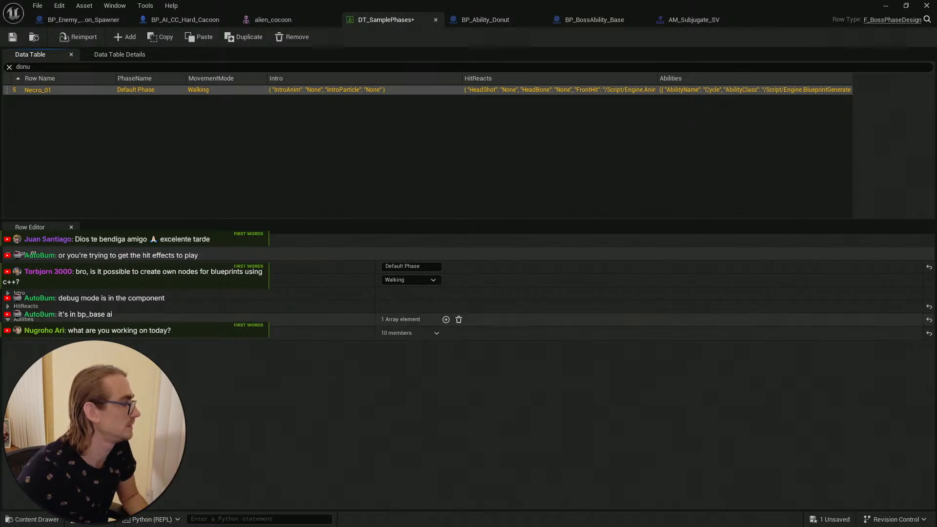
pyautogui.hotkey('ctrl', 'z')
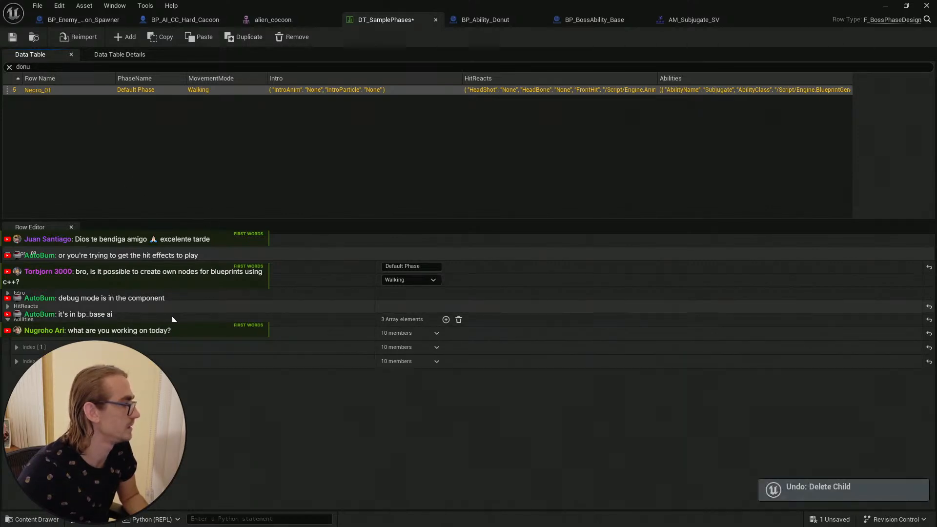
pyautogui.hotkey('ctrl', 'z')
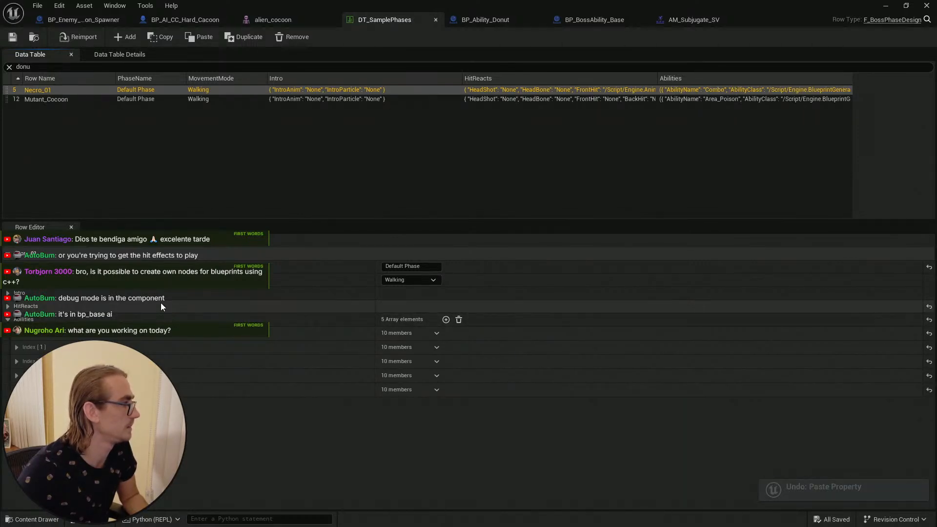
# Step: Copy the Mutant_Cocoon row's name and delete the Mutant_Cocoon row from the data table
pyautogui.click(69, 100)
pyautogui.click(16, 333)
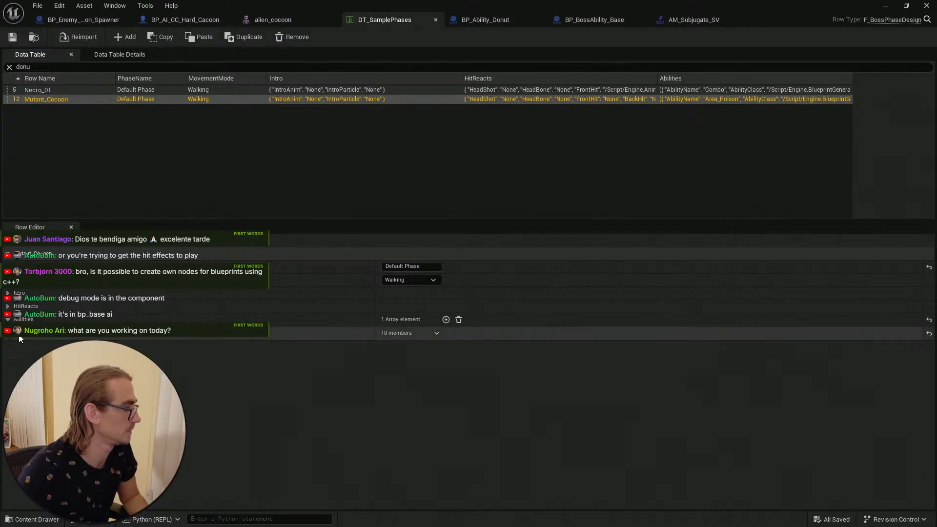
pyautogui.click(60, 91)
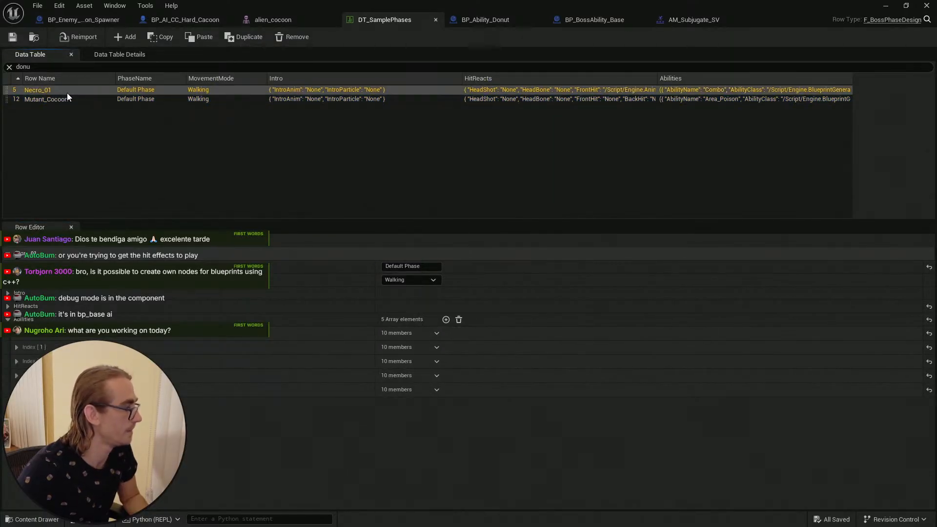
pyautogui.click(63, 102)
pyautogui.click(66, 99)
pyautogui.hotkey('ctrl', 'c')
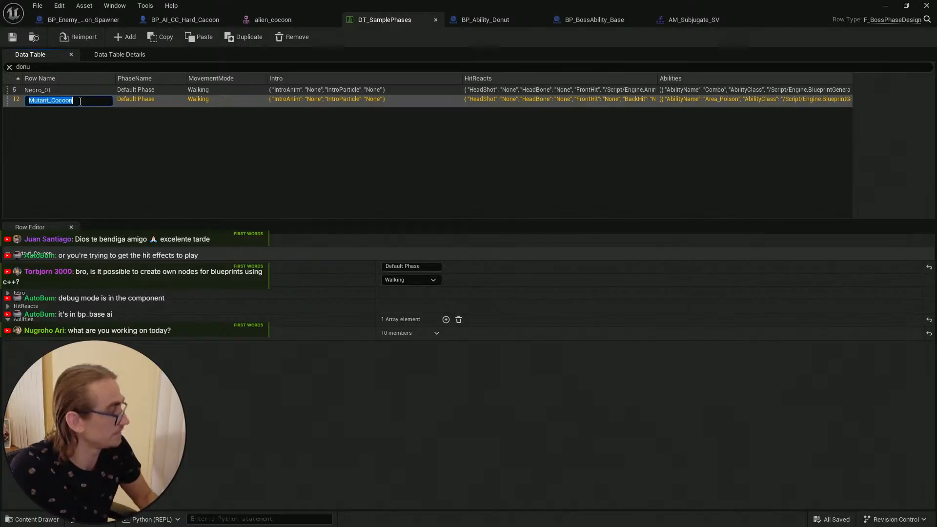
pyautogui.click(115, 135)
pyautogui.click(99, 100)
pyautogui.rightClick(98, 100)
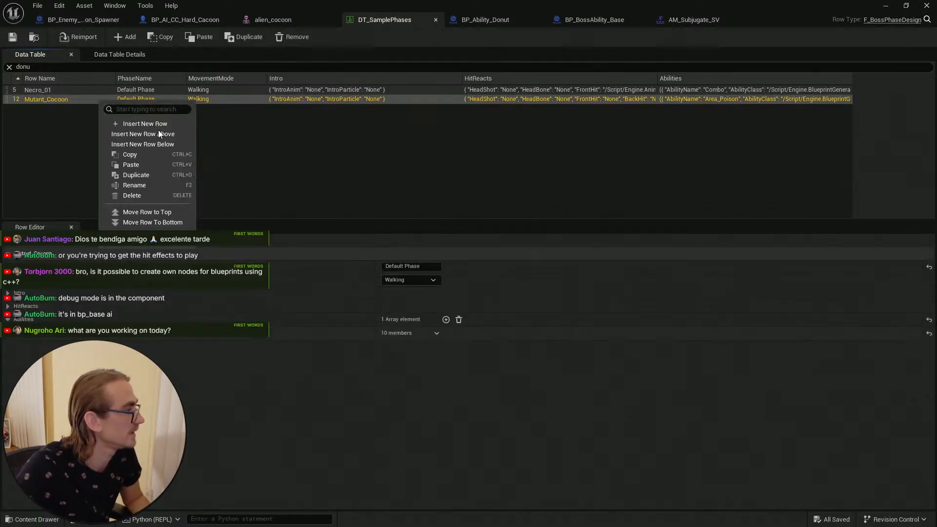
pyautogui.click(139, 197)
# Step: Duplicate the Necro_01 row and rename the copy Mutant_Cocoon
pyautogui.rightClick(59, 89)
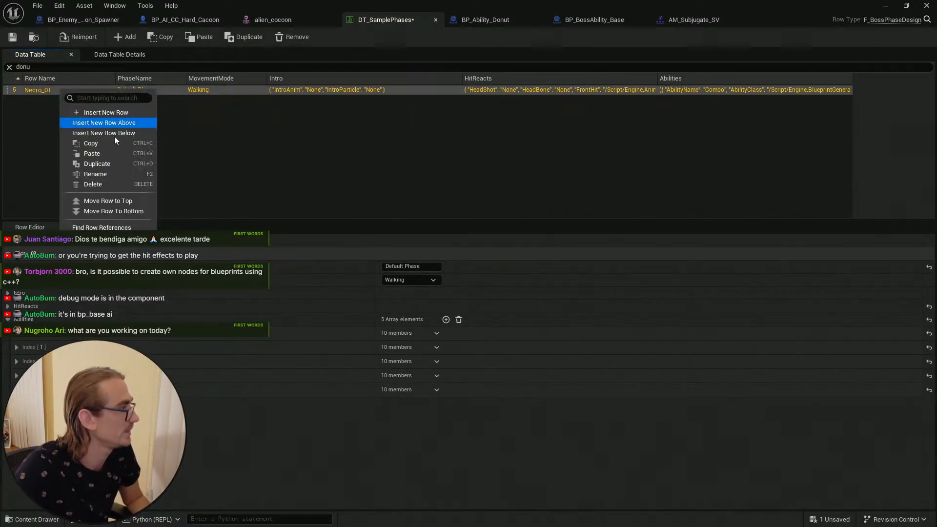
pyautogui.click(100, 164)
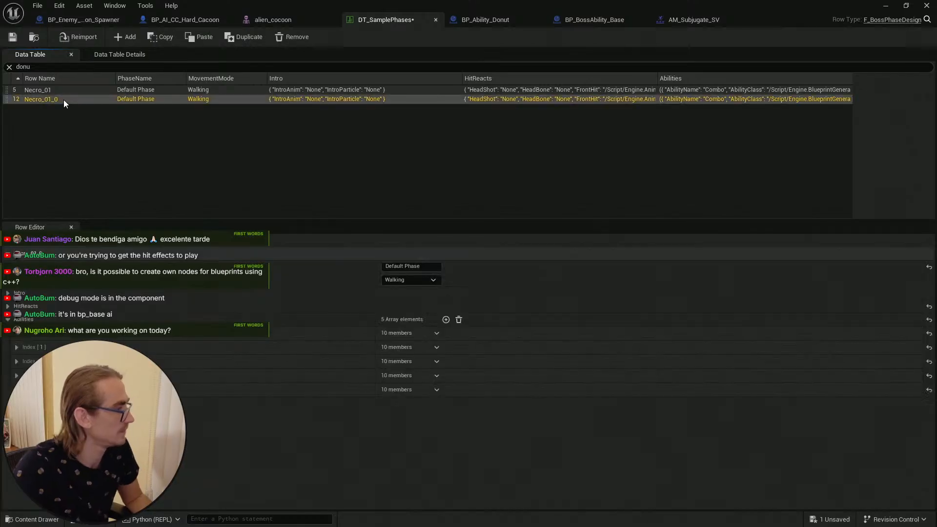
pyautogui.doubleClick(64, 99)
pyautogui.hotkey('ctrl', 'v')
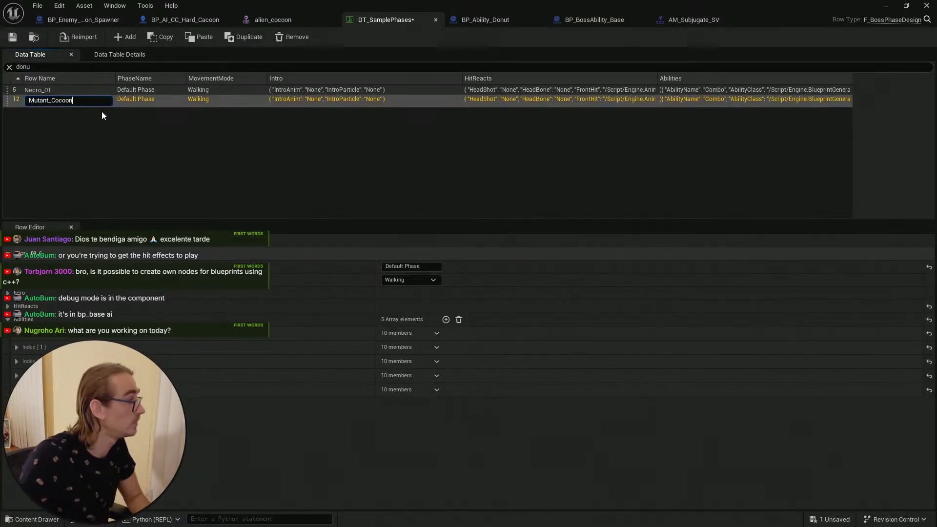
pyautogui.press('Return')
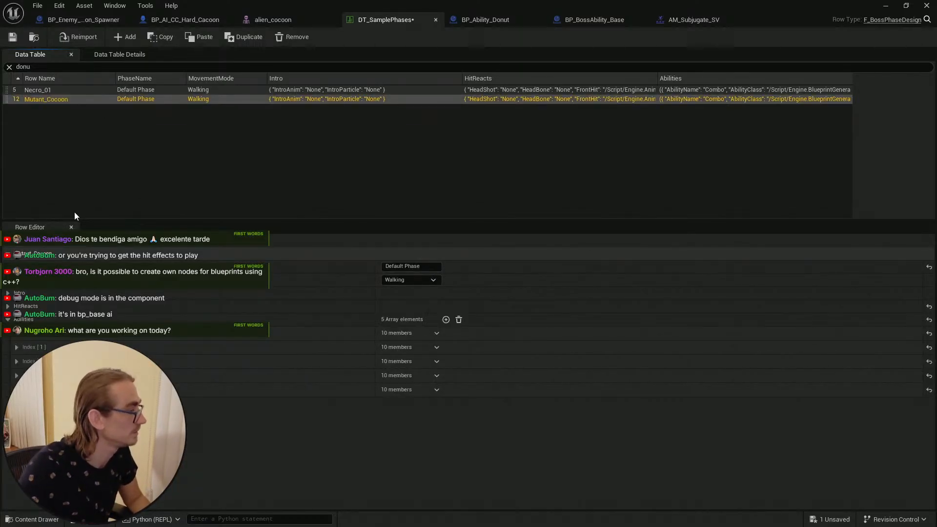
# Step: Delete every ability entry except Cycle from the Mutant_Cocoon row's abilities array
pyautogui.click(11, 389)
pyautogui.click(17, 389)
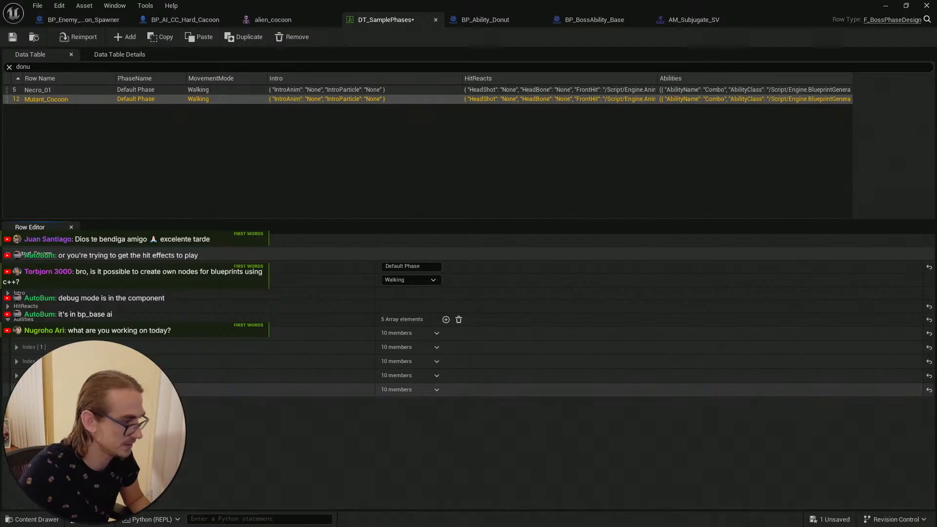
pyautogui.click(437, 333)
pyautogui.click(445, 359)
pyautogui.click(437, 347)
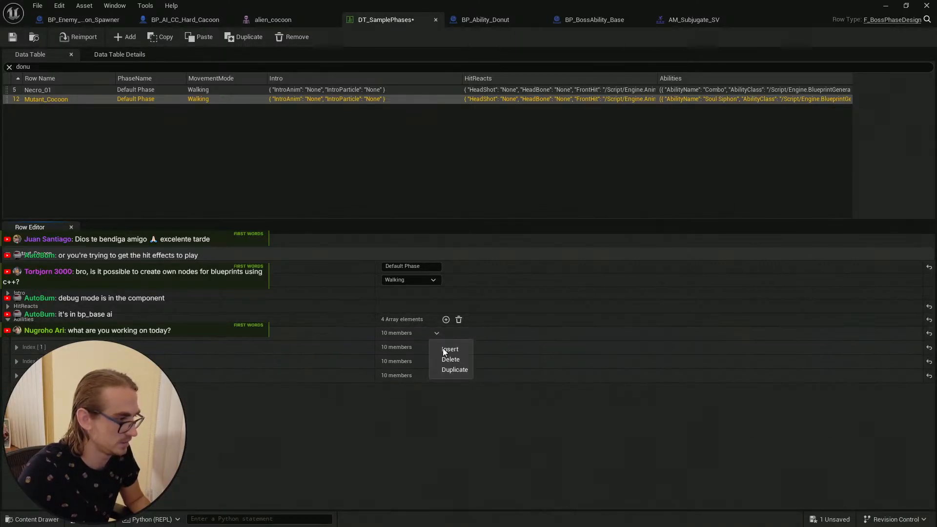
pyautogui.click(444, 361)
pyautogui.click(437, 334)
pyautogui.click(443, 354)
pyautogui.click(437, 333)
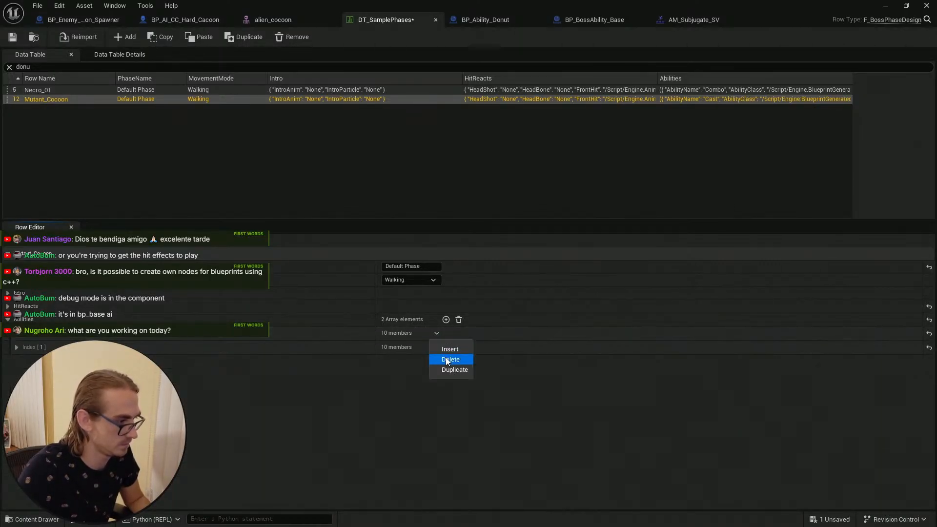
pyautogui.click(446, 357)
pyautogui.click(17, 333)
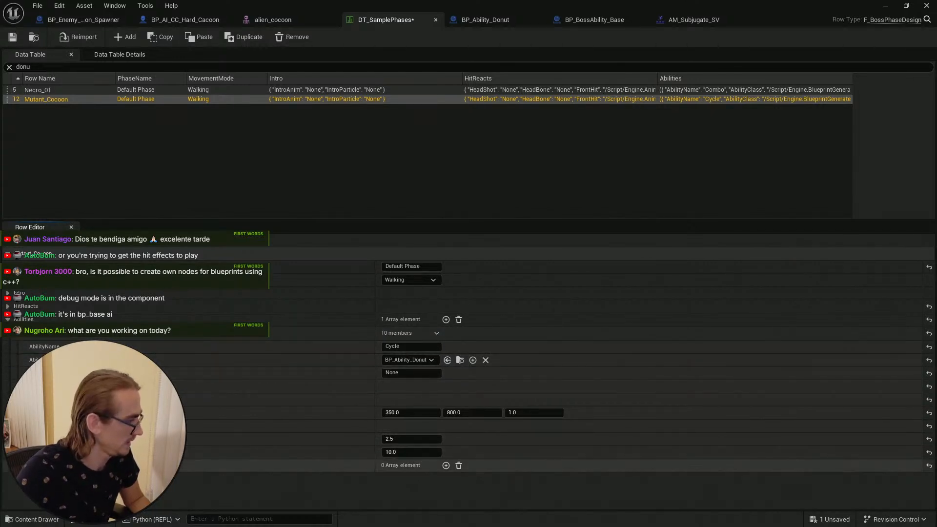
# Step: Set the Cycle ability's animation montage to alien_cocoon_Anim_Montage
pyautogui.click(24, 426)
pyautogui.click(484, 441)
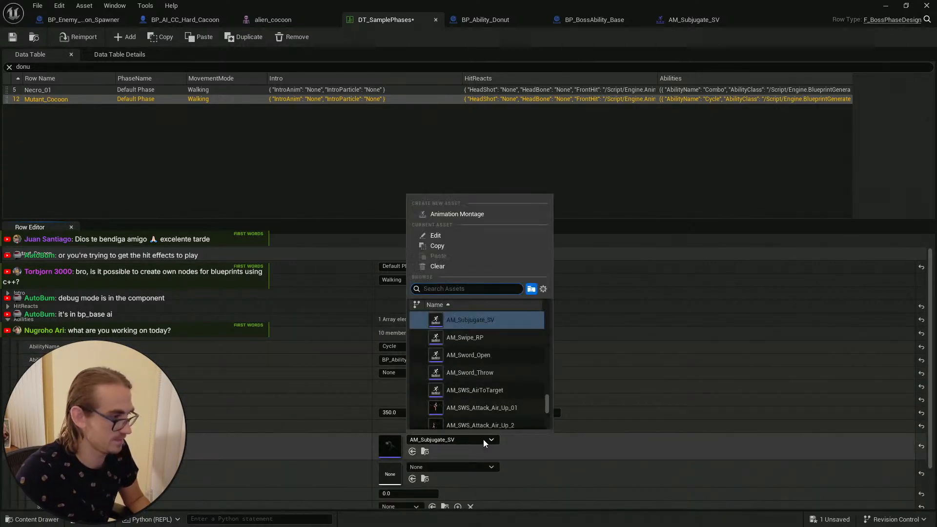
pyautogui.write('cacoo')
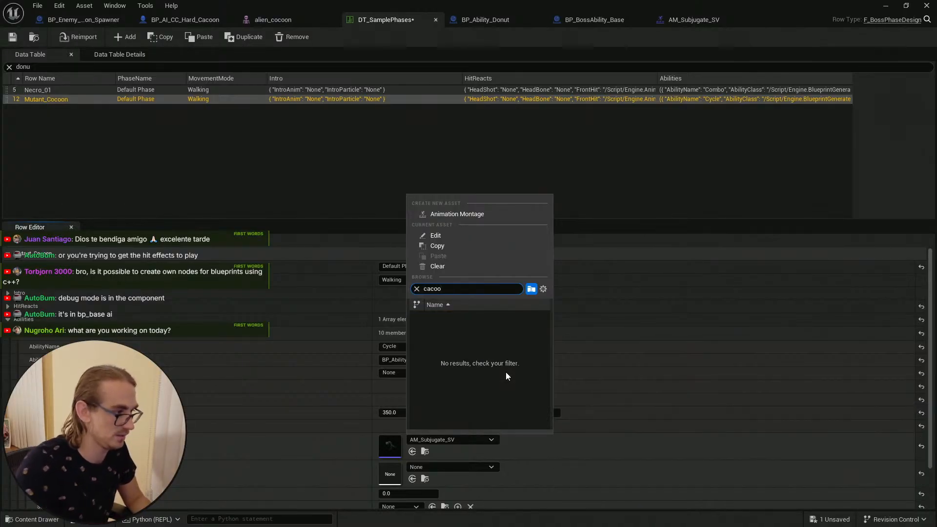
pyautogui.press('BackSpace')
pyautogui.press('BackSpace')
pyautogui.press('BackSpace')
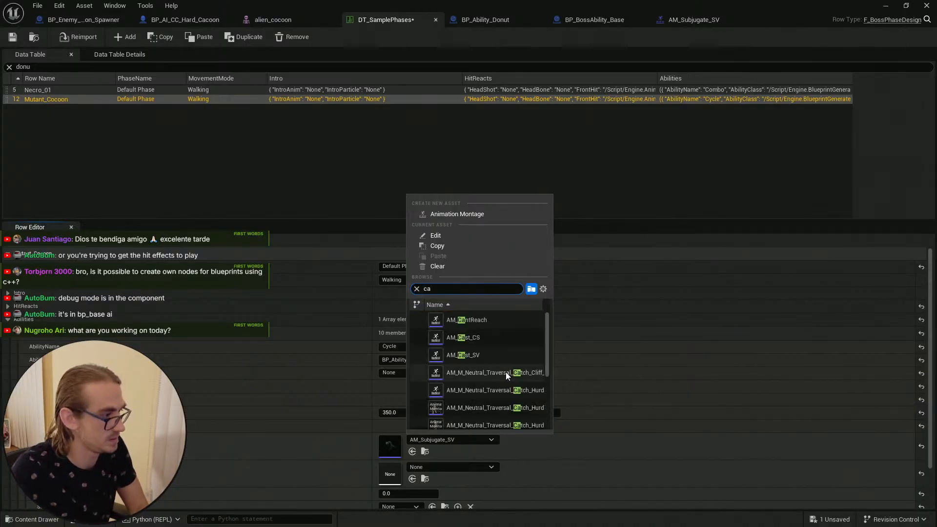
pyautogui.press('BackSpace')
pyautogui.write('ocoon')
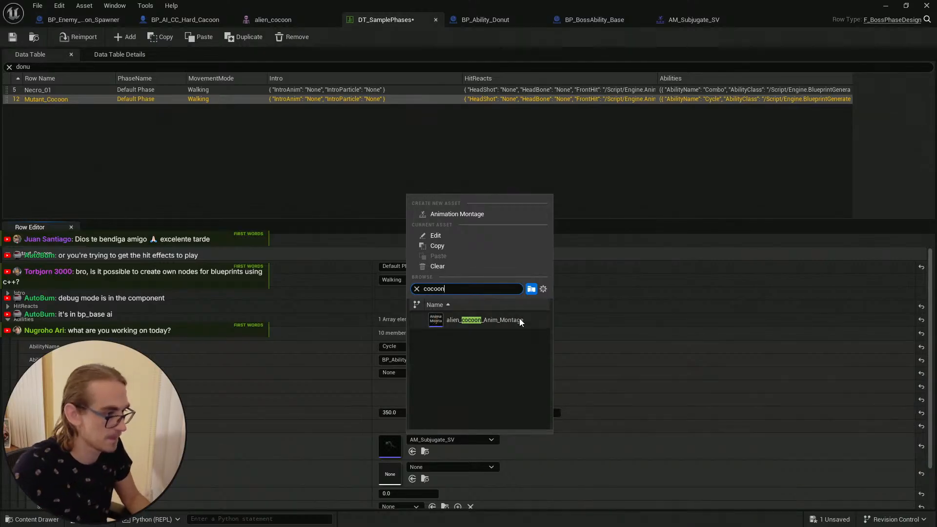
pyautogui.click(519, 320)
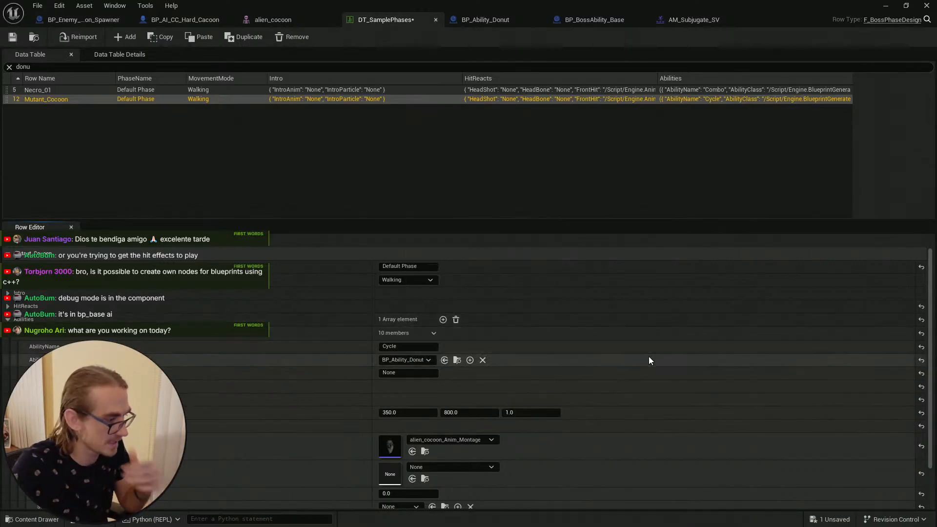
# Step: Save the data table and the BP_AI_CC_Hard_Cacoon blueprint
pyautogui.scroll(-2, 675, 391)
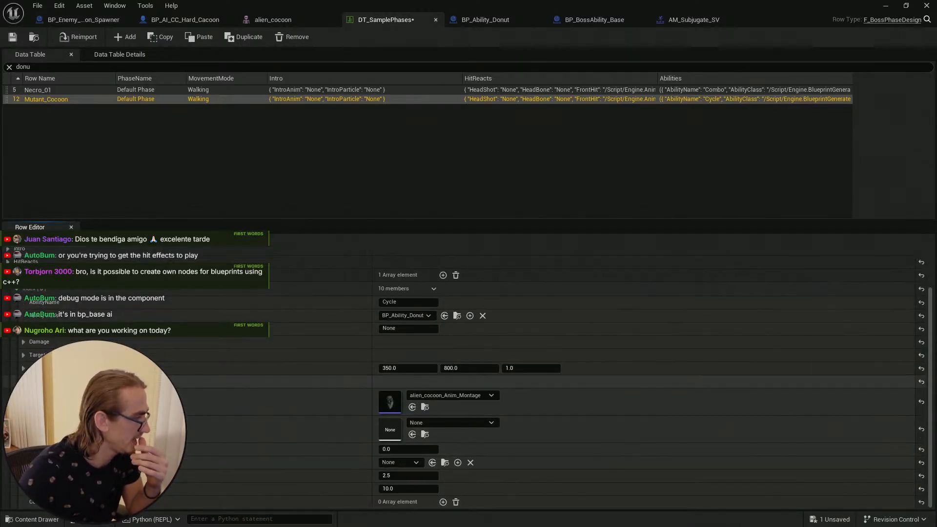
pyautogui.click(23, 382)
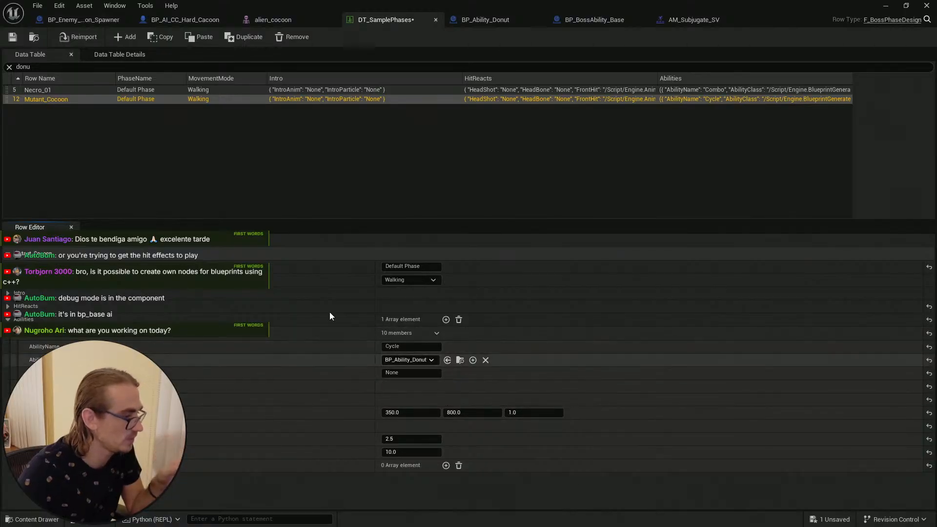
pyautogui.click(13, 38)
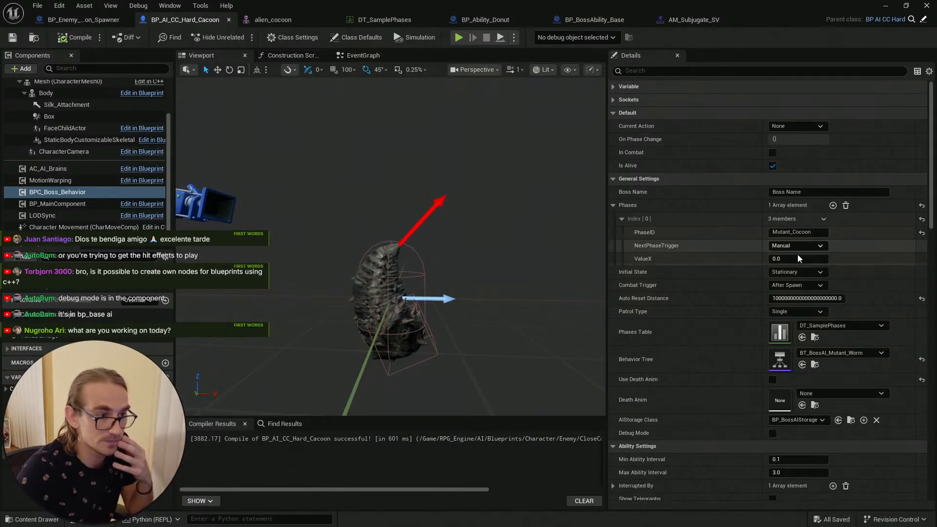
pyautogui.click(376, 21)
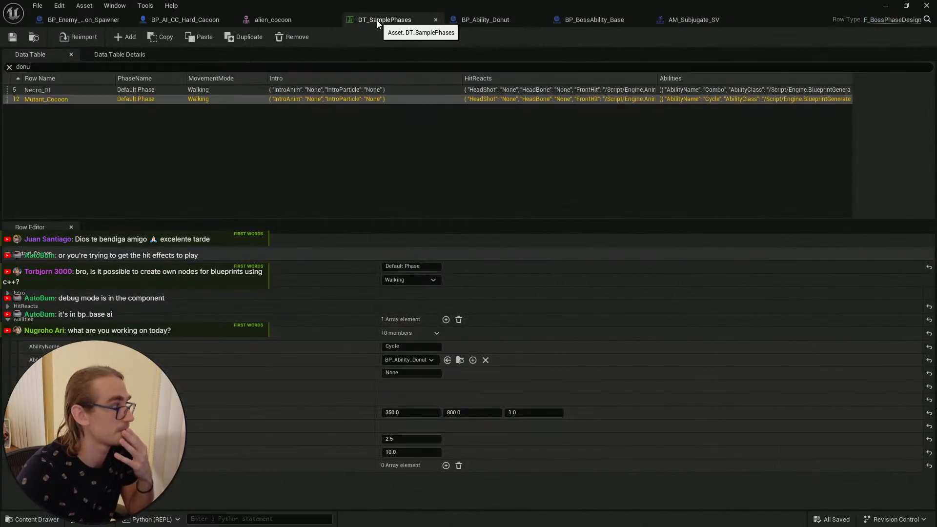
pyautogui.click(195, 21)
pyautogui.click(12, 37)
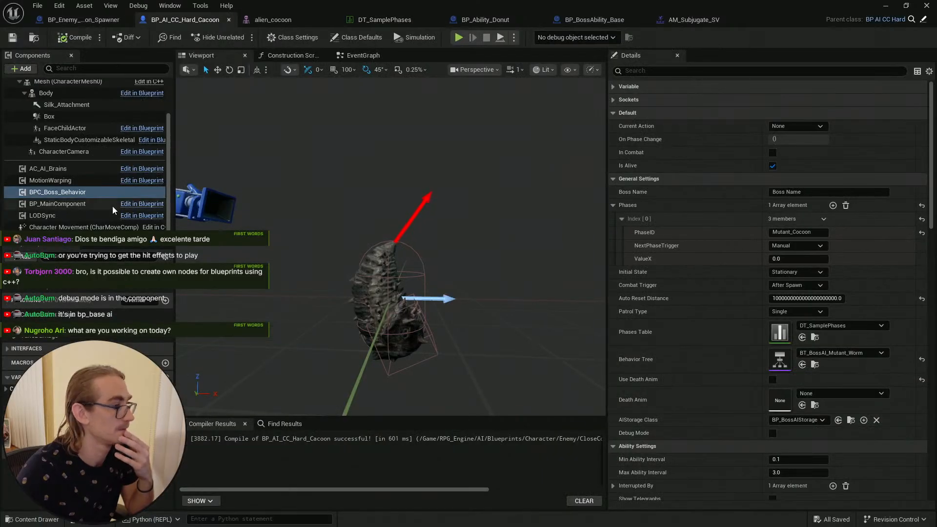
# Step: Enable Debug Mode on the boss behavior component, save the blueprint, and minimize its window
pyautogui.click(772, 433)
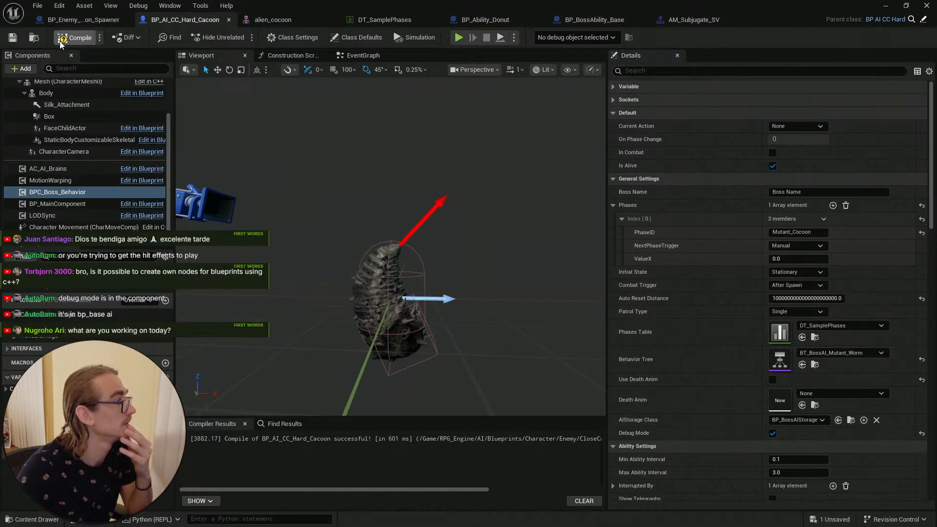
pyautogui.click(12, 39)
pyautogui.click(885, 5)
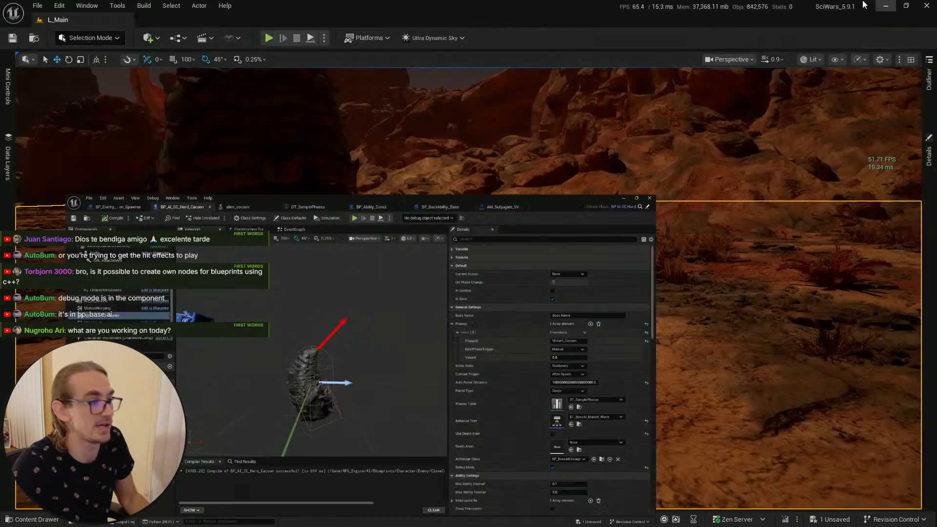
# Step: Save all modified assets from the content drawer
pyautogui.press('s')
pyautogui.scroll(1, 468, 288)
pyautogui.moveTo(468, 288); pyautogui.dragTo(522, 295, button='right')
pyautogui.moveTo(404, 278); pyautogui.dragTo(404, 268, button='right')
pyautogui.hotkey('ctrl', 'space')
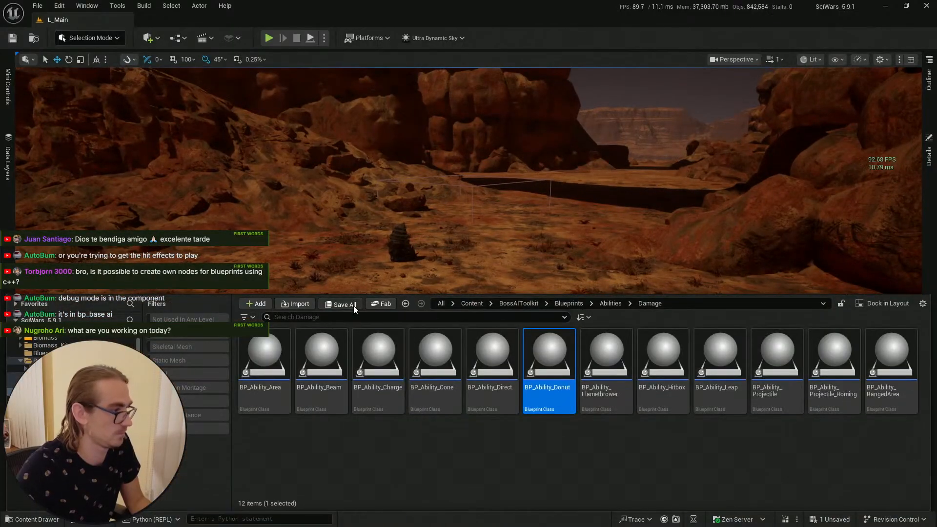
pyautogui.click(341, 305)
pyautogui.click(545, 379)
pyautogui.click(163, 199)
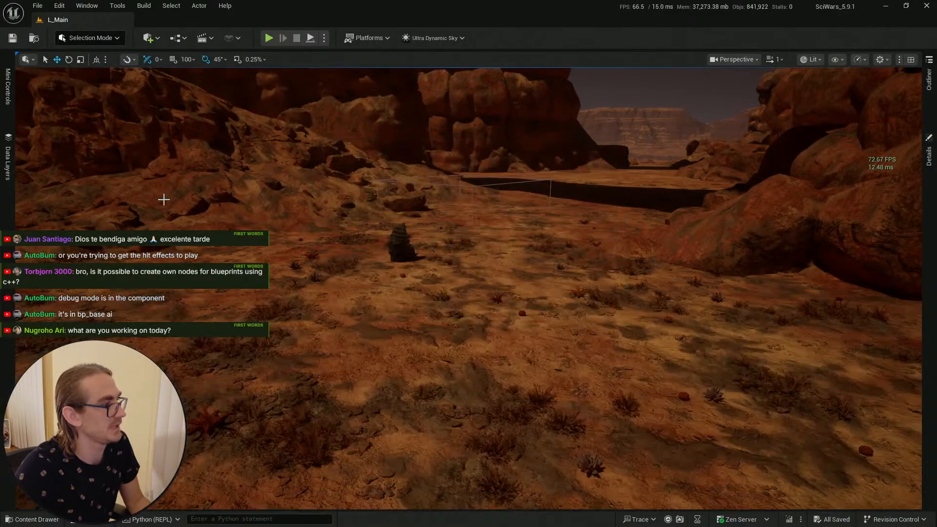
# Step: Start a play-in-editor session in the level
pyautogui.rightClick(435, 440)
pyautogui.click(451, 429)
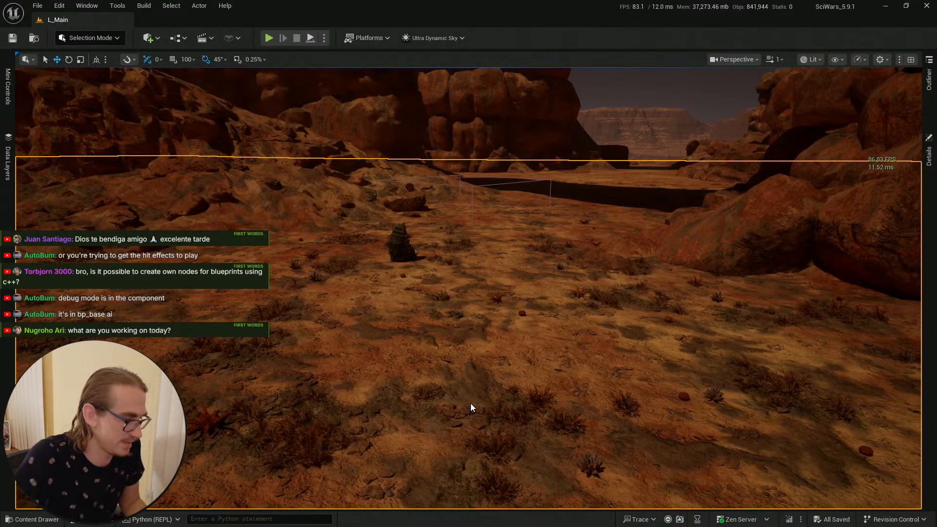
pyautogui.hotkey('alt', 'p')
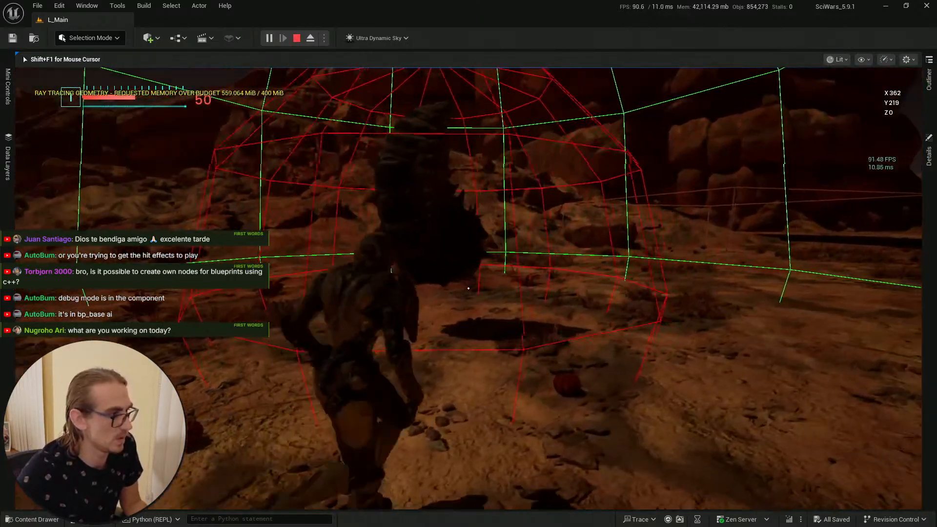
# Step: Walk the character toward the spawned cocoon boss to test its behavior
pyautogui.press('s')
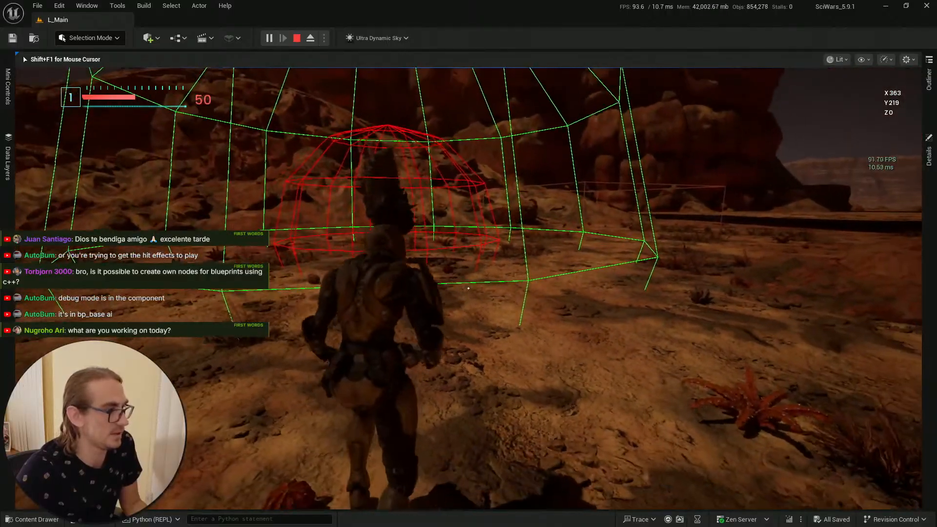
pyautogui.press('w')
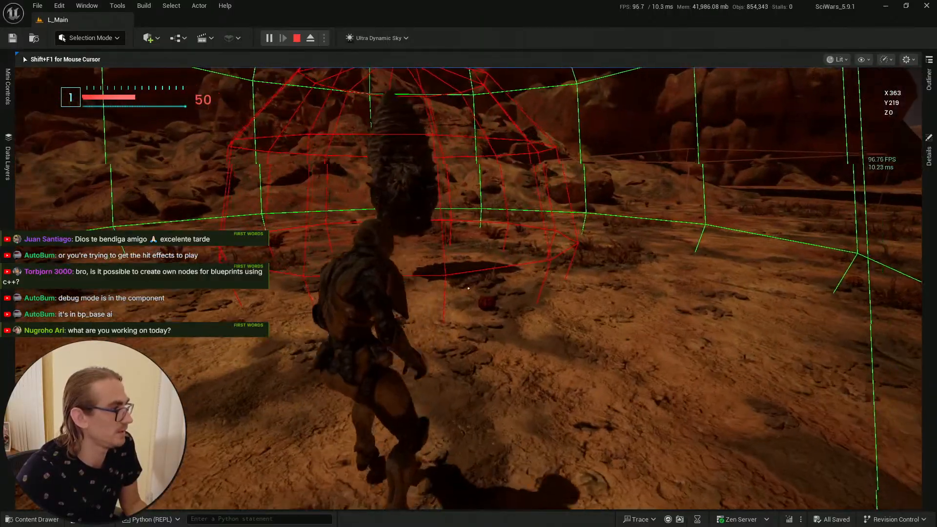
pyautogui.press('w')
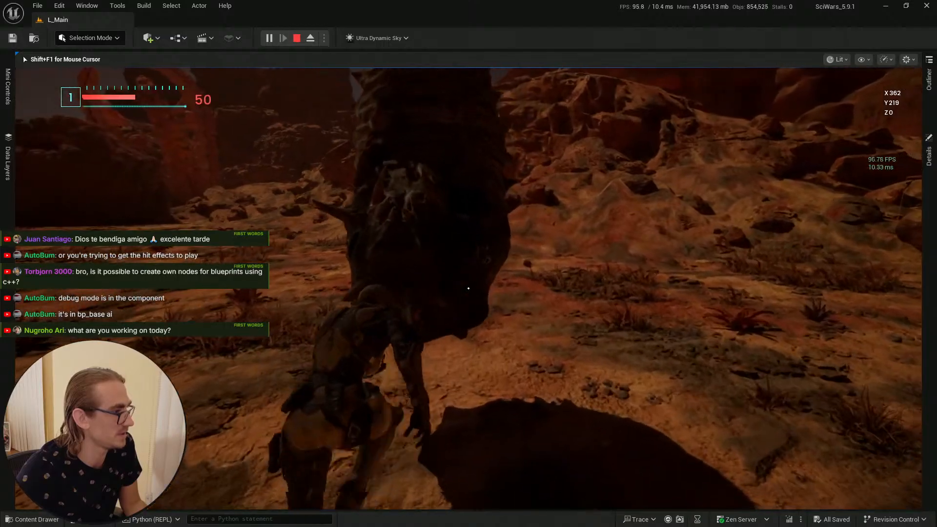
pyautogui.press('s')
pyautogui.press('s')
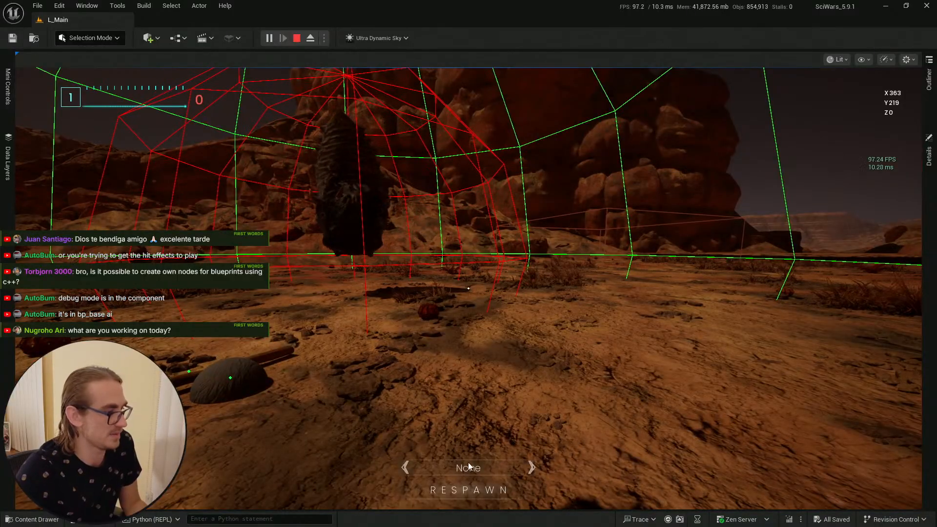
# Step: Respawn the character, walk toward the cocoon boss, then stop the play session and dismiss the error notification
pyautogui.click(469, 489)
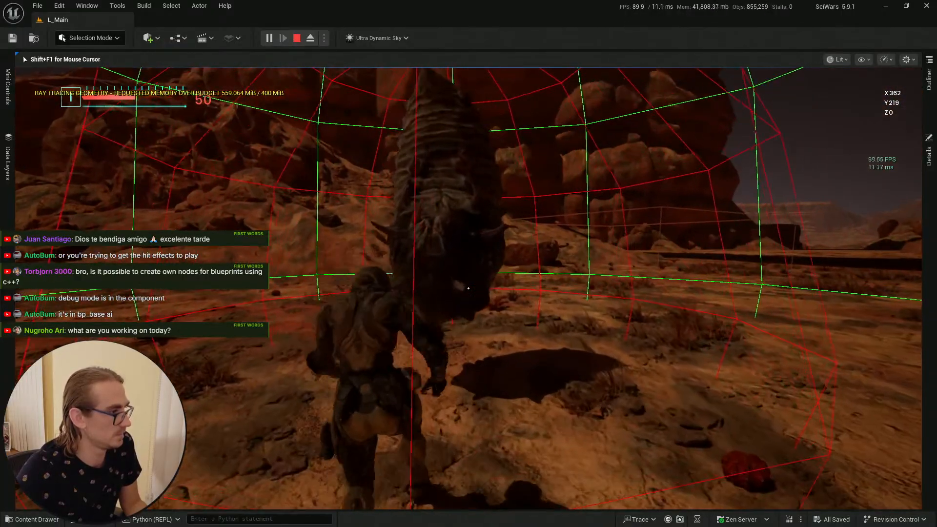
pyautogui.press('s')
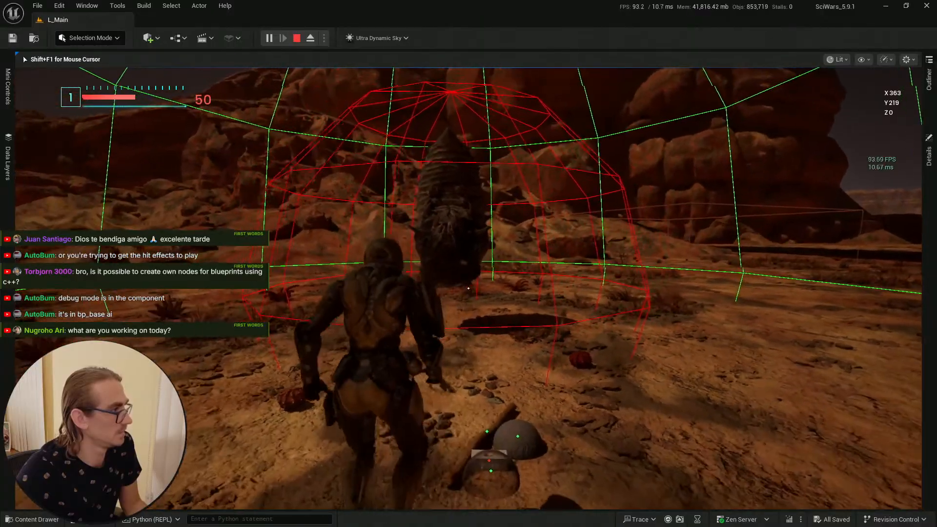
pyautogui.press('w')
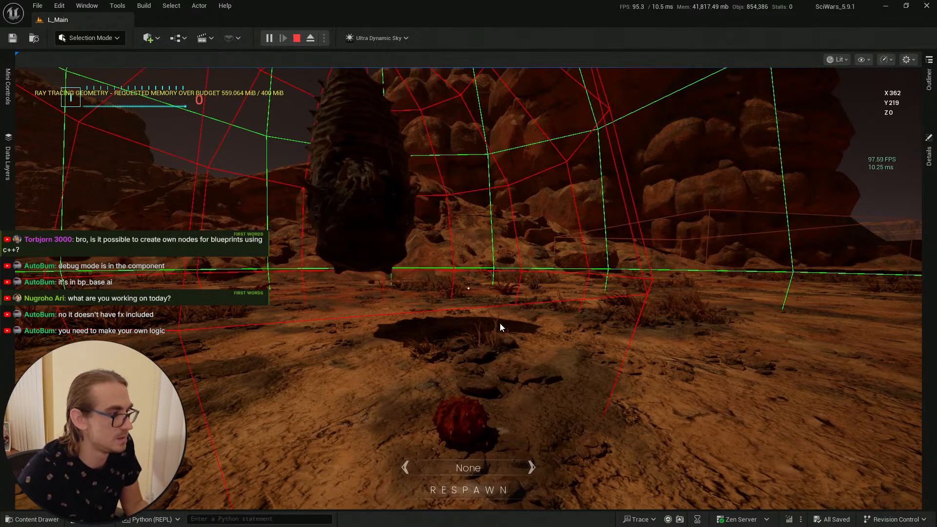
pyautogui.press('Escape')
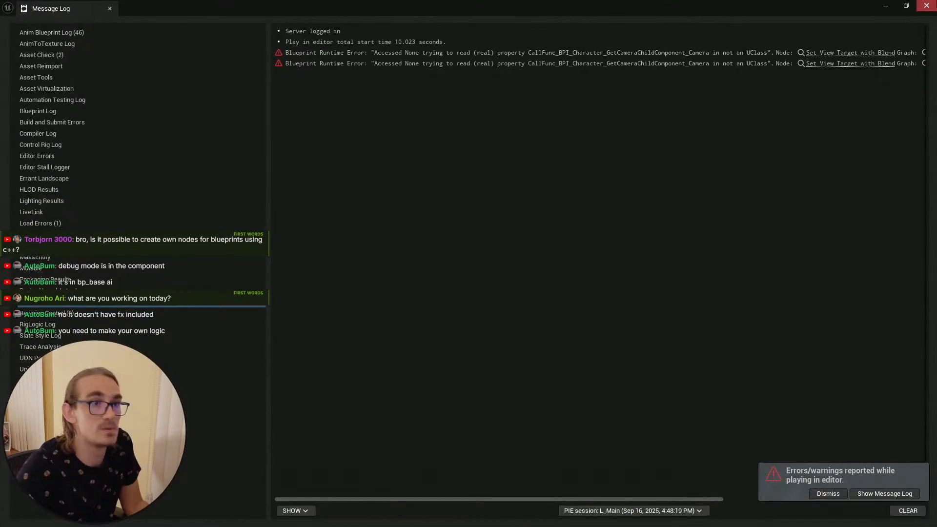
pyautogui.click(925, 5)
pyautogui.click(833, 495)
# Step: Start a new play-in-editor session from the level viewport
pyautogui.press('Escape')
pyautogui.moveTo(761, 426)
pyautogui.mouseDown(button='right')
pyautogui.moveTo(761, 454)
pyautogui.moveTo(756, 439)
pyautogui.mouseUp(button='right')
pyautogui.scroll(-3, 761, 439)
pyautogui.press('e')
pyautogui.press('s')
pyautogui.scroll(-1, 758, 445)
pyautogui.click(12, 521)
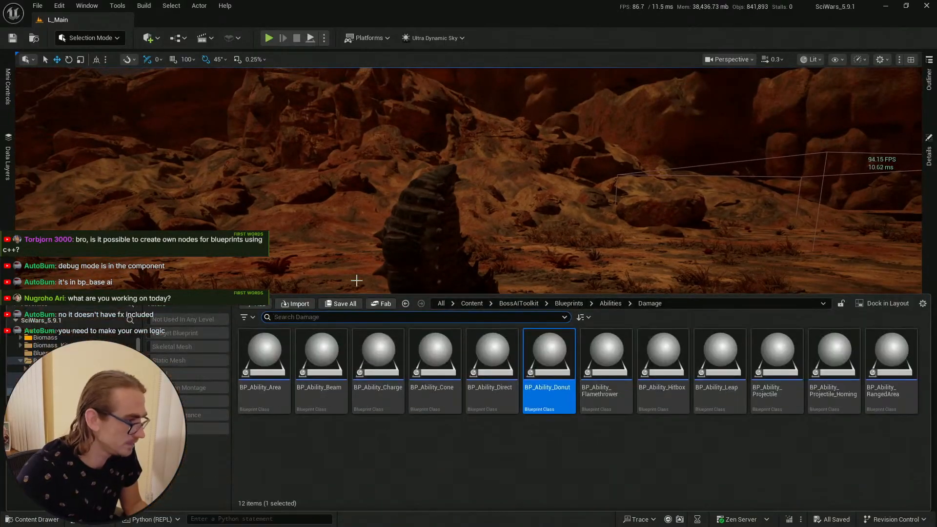
pyautogui.click(12, 38)
pyautogui.press('s')
pyautogui.moveTo(312, 185)
pyautogui.mouseDown(button='right')
pyautogui.moveTo(323, 177)
pyautogui.moveTo(310, 186)
pyautogui.mouseUp(button='right')
pyautogui.scroll(5, 322, 178)
pyautogui.press('s')
pyautogui.moveTo(449, 182)
pyautogui.mouseDown(button='right')
pyautogui.moveTo(439, 179)
pyautogui.moveTo(448, 182)
pyautogui.mouseUp(button='right')
pyautogui.scroll(-4, 448, 182)
pyautogui.rightClick(350, 475)
pyautogui.click(377, 462)
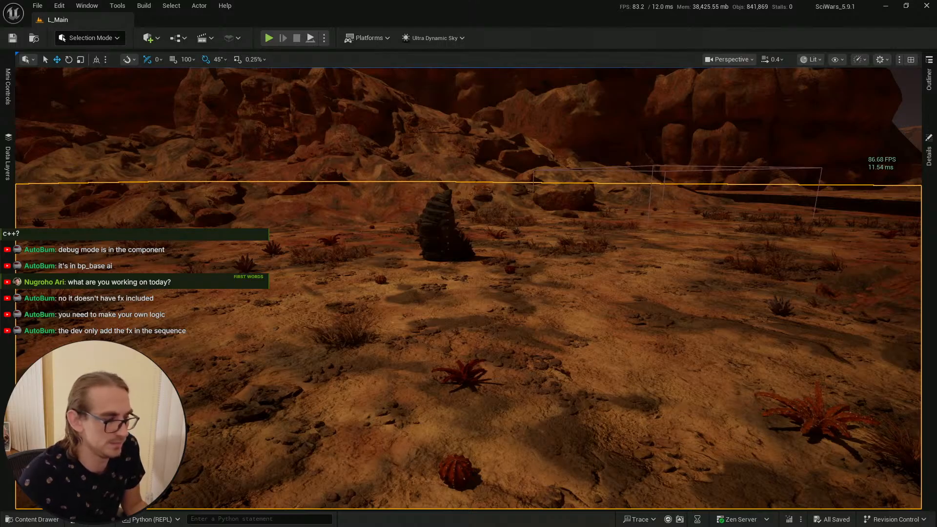
pyautogui.hotkey('alt', 'p')
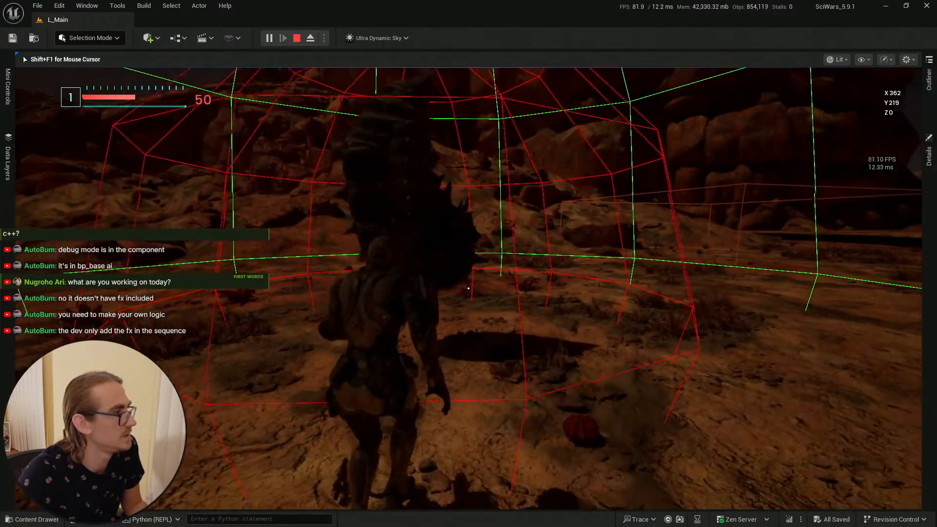
# Step: Walk the character around the cocoon boss to test it, then stop the session and close the message log
pyautogui.press('s')
pyautogui.press('w')
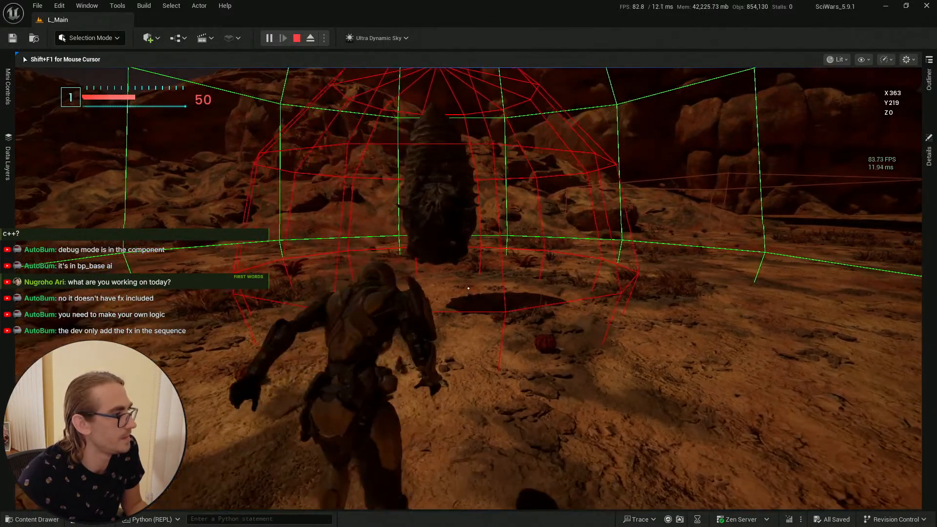
pyautogui.press('s')
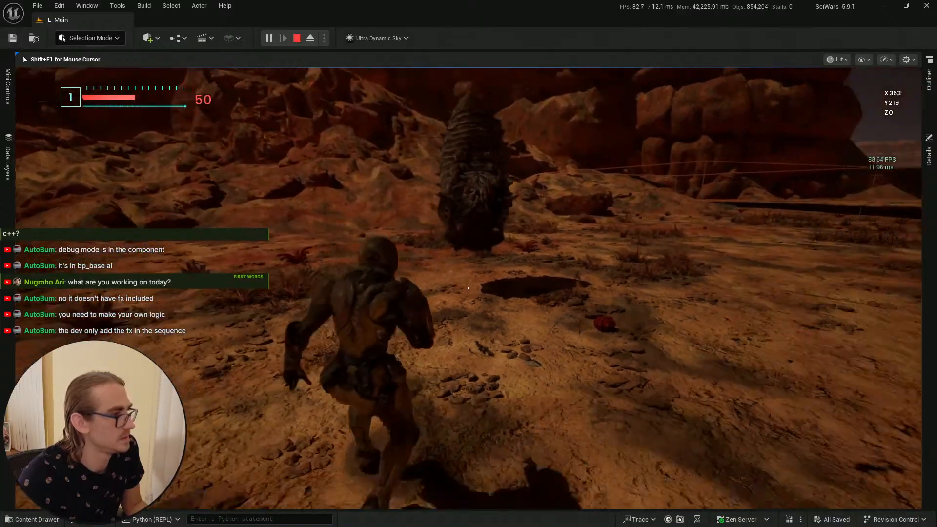
pyautogui.press('w')
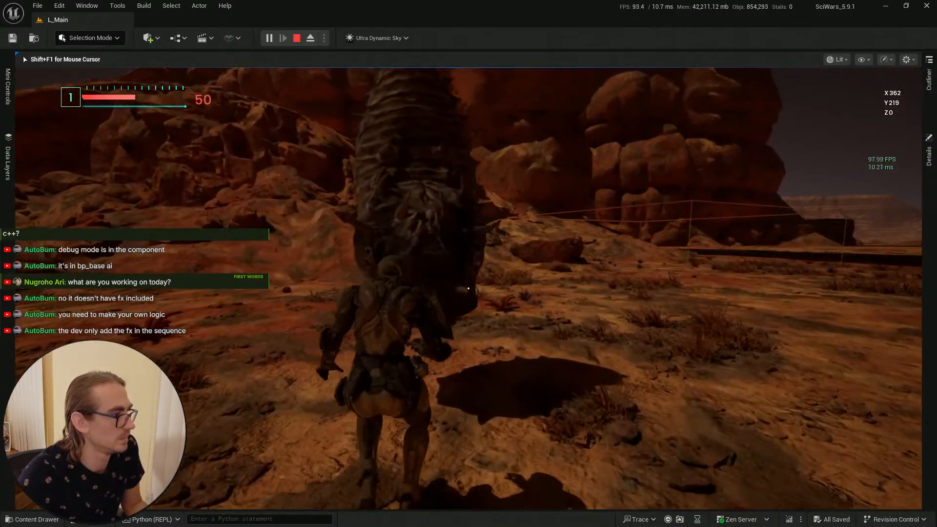
pyautogui.press('w')
pyautogui.press('s')
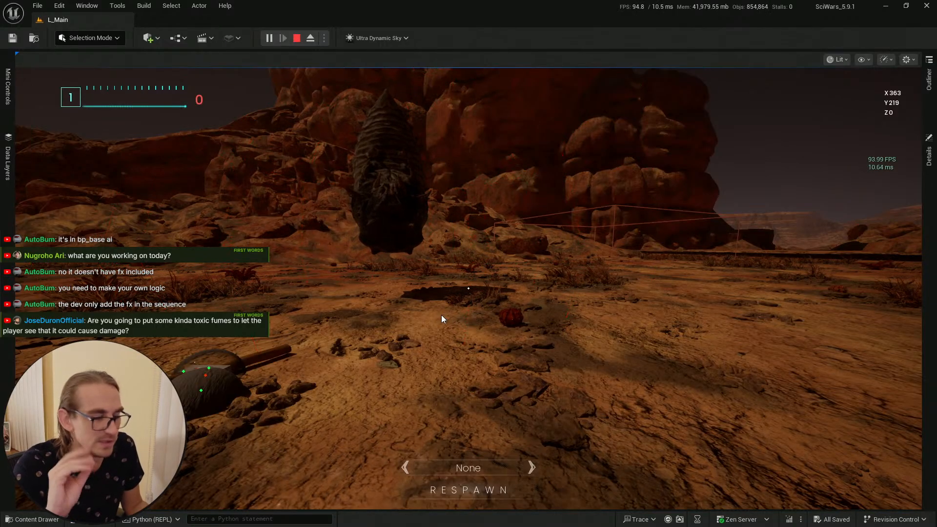
pyautogui.press('Escape')
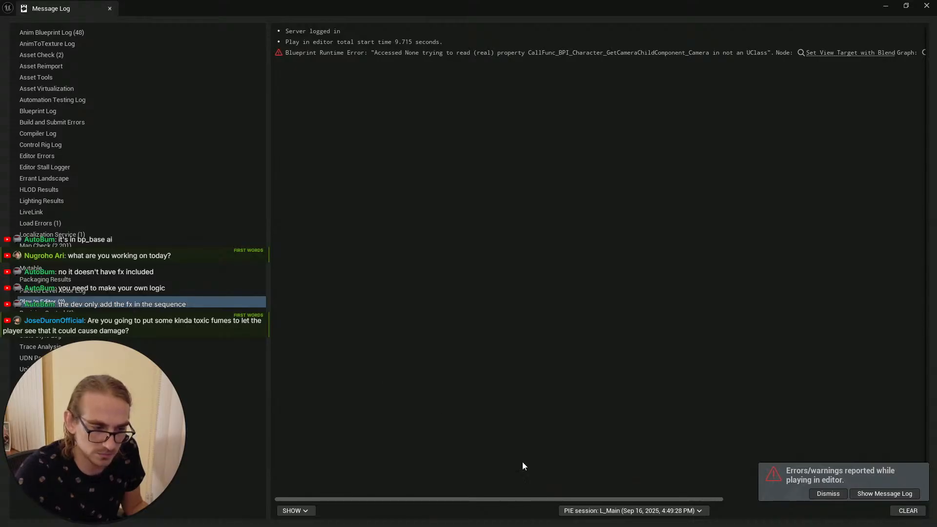
pyautogui.click(829, 495)
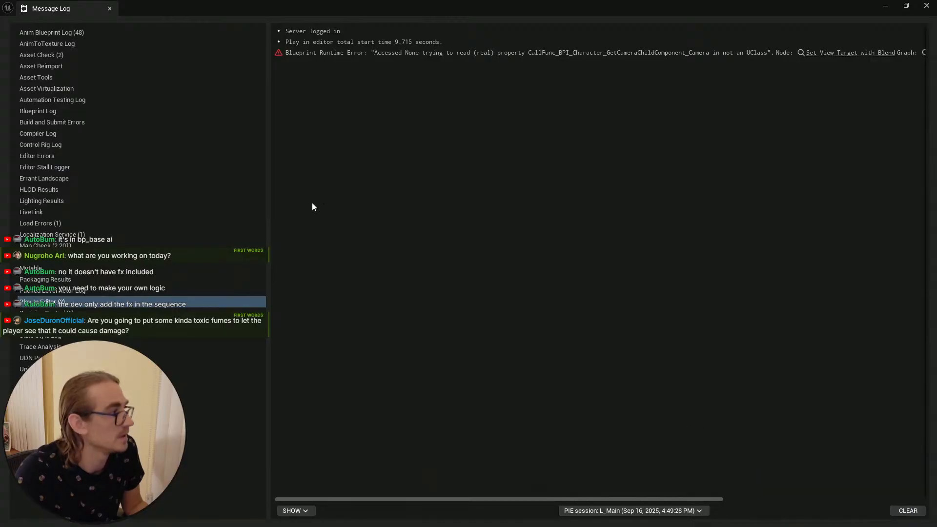
pyautogui.click(929, 11)
# Step: Select the cocoon boss in the level and browse to its blueprint asset in the content drawer
pyautogui.moveTo(497, 236); pyautogui.dragTo(481, 233, button='right')
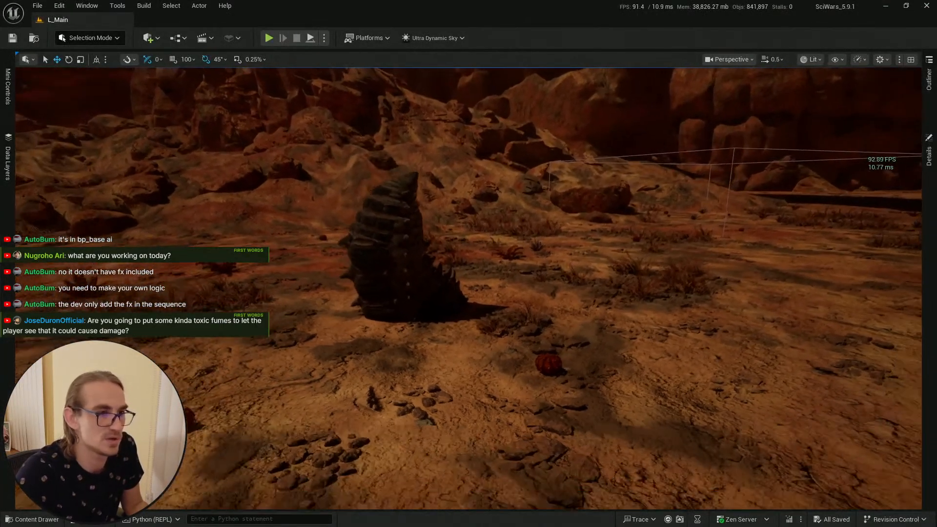
pyautogui.press('s')
pyautogui.moveTo(380, 217)
pyautogui.mouseDown(button='right')
pyautogui.moveTo(387, 214)
pyautogui.moveTo(379, 217)
pyautogui.mouseUp(button='right')
pyautogui.scroll(-1, 379, 218)
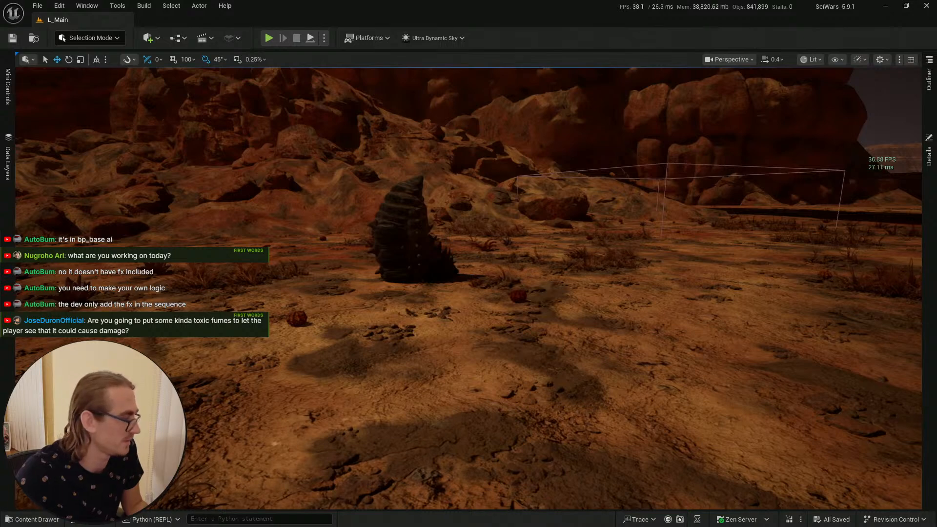
pyautogui.hotkey('ctrl', 'space')
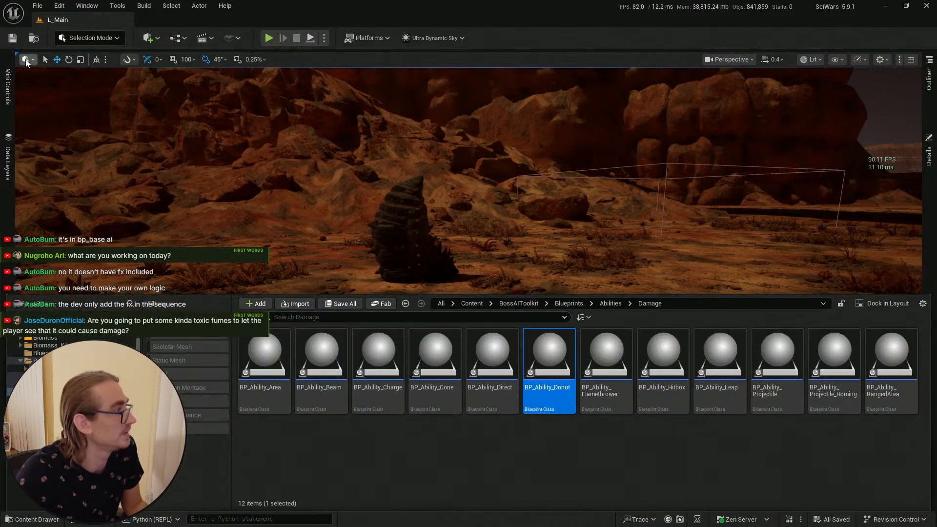
pyautogui.moveTo(320, 151); pyautogui.dragTo(472, 211, button='right')
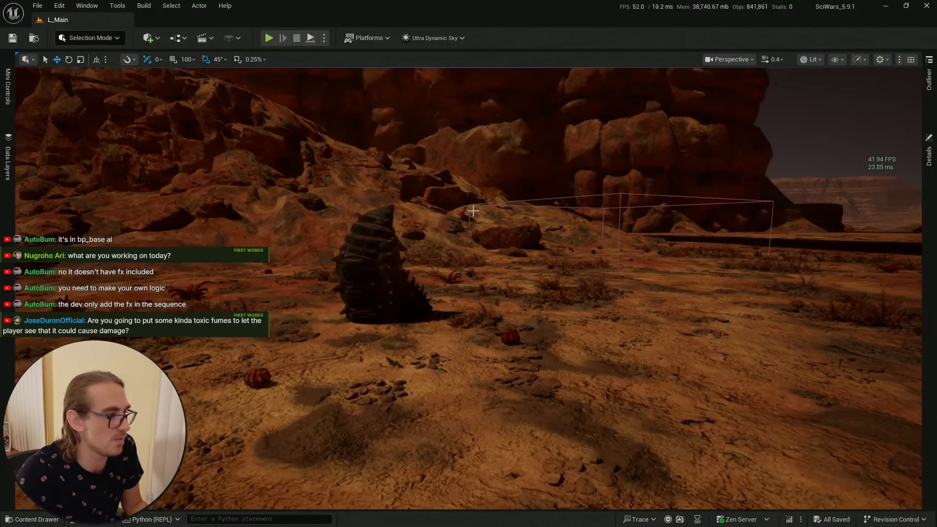
pyautogui.hotkey('ctrl', 'space')
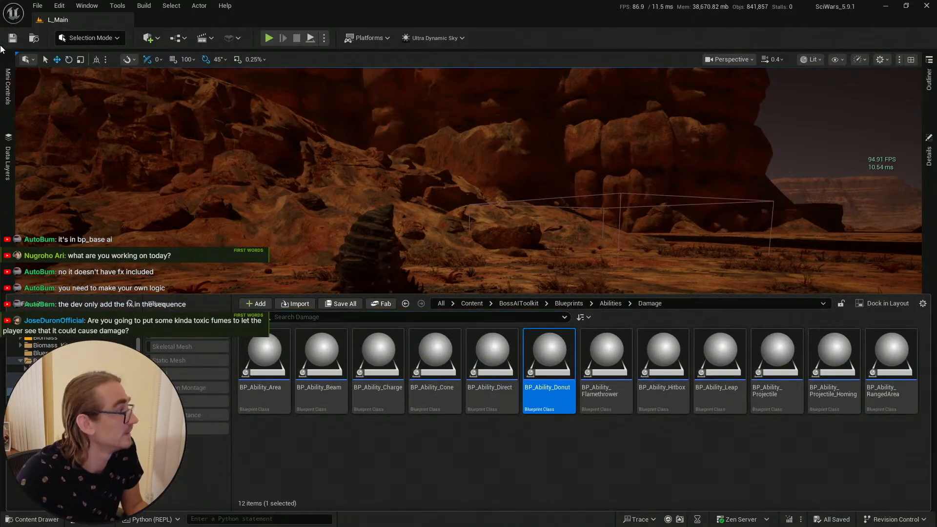
pyautogui.hotkey('ctrl', 'space')
pyautogui.click(389, 287)
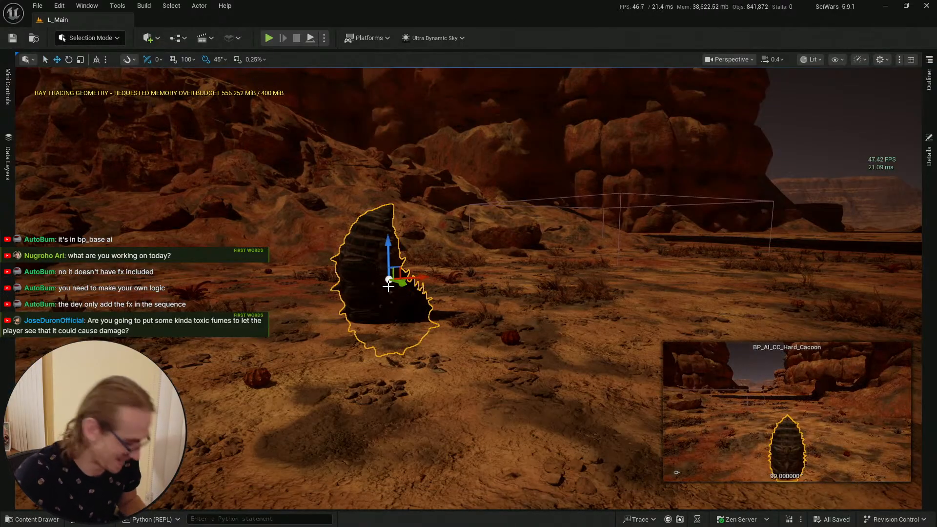
pyautogui.hotkey('ctrl', 'b')
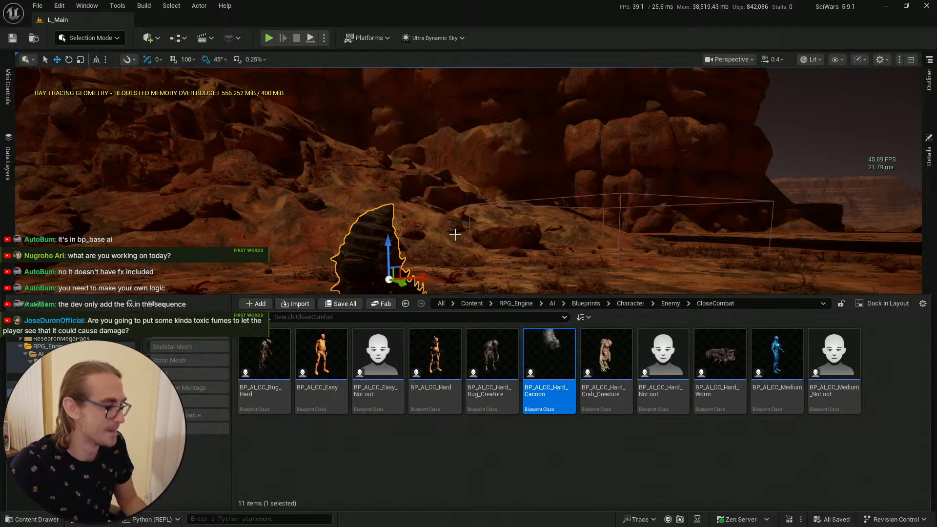
# Step: Open the BP_AI_CC_Hard_Cacoon blueprint from the content drawer
pyautogui.click(585, 463)
pyautogui.moveTo(464, 234); pyautogui.dragTo(456, 237, button='right')
pyautogui.press('Escape')
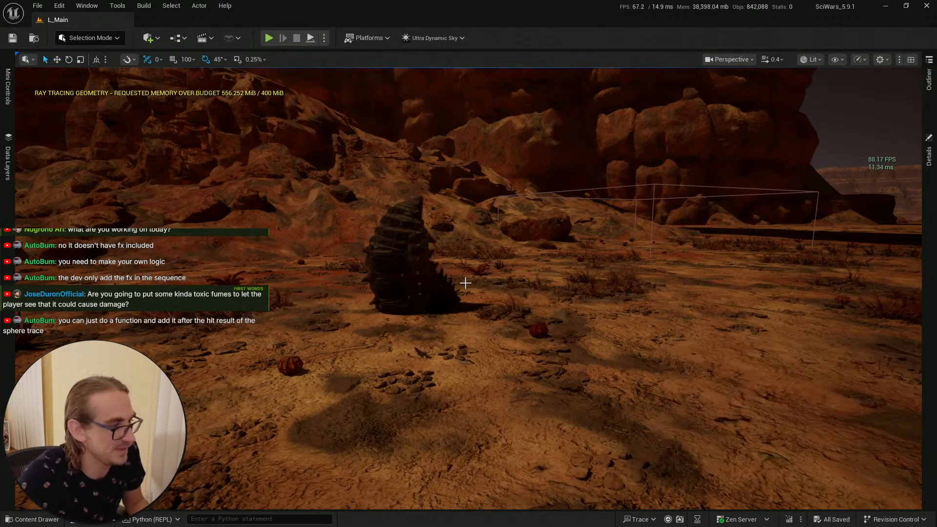
pyautogui.click(434, 288)
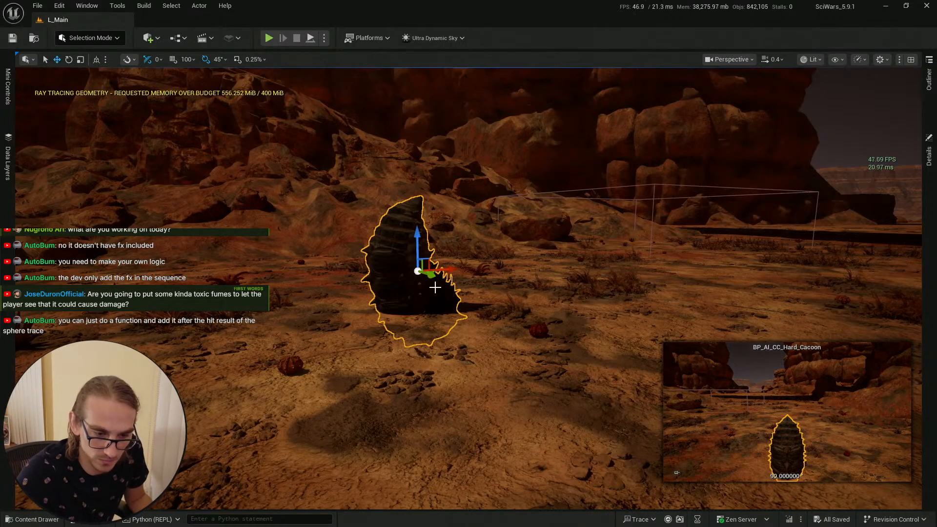
pyautogui.click(33, 520)
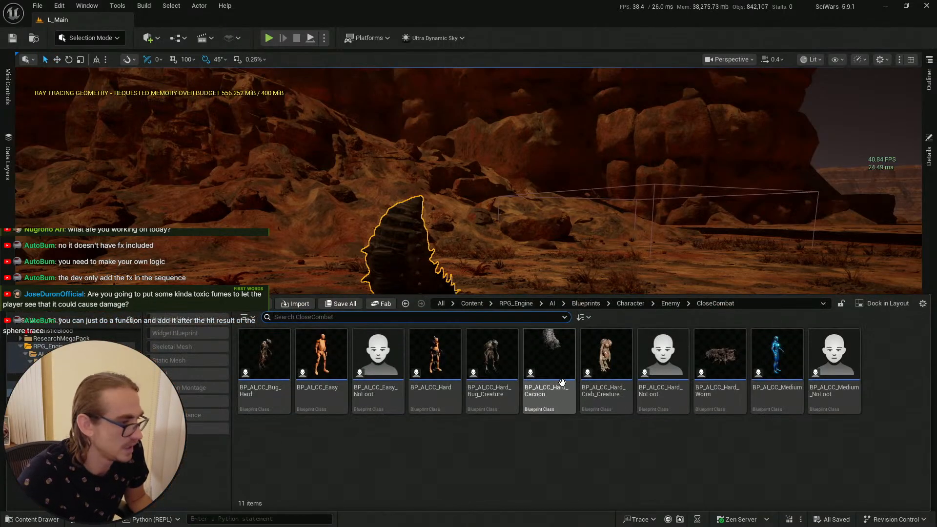
pyautogui.click(561, 369)
pyautogui.doubleClick(561, 370)
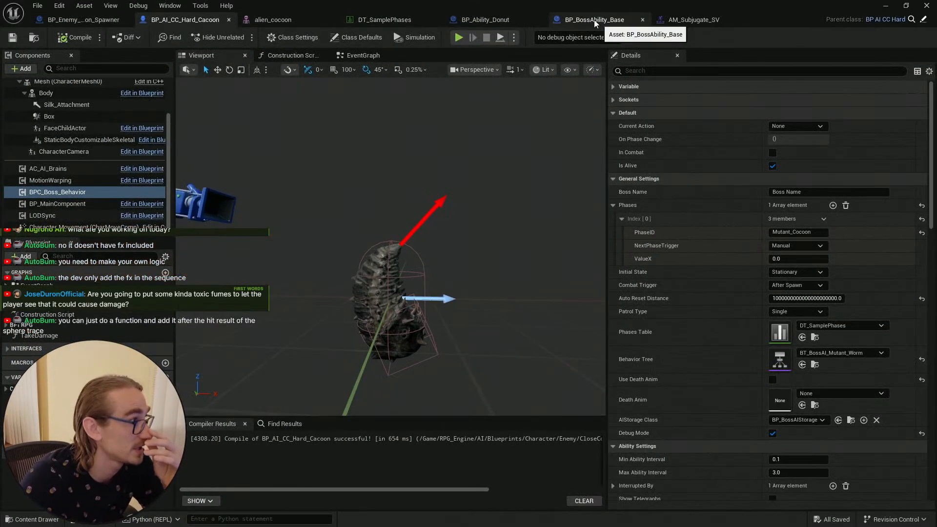
# Step: Switch to DT_SamplePhases and browse the particle system choices for the Mutant_Cocoon donut ability's effect field
pyautogui.click(384, 20)
pyautogui.click(23, 426)
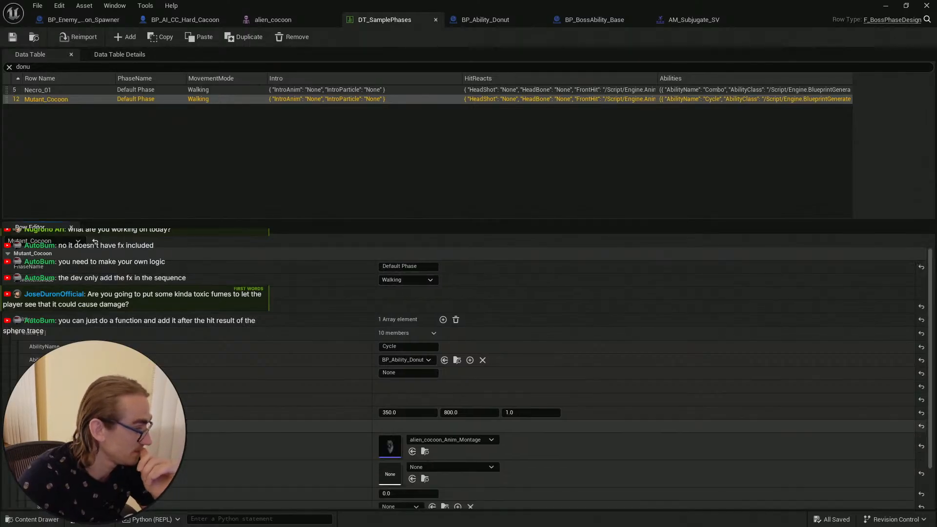
pyautogui.scroll(-3, 628, 406)
pyautogui.scroll(1, 627, 406)
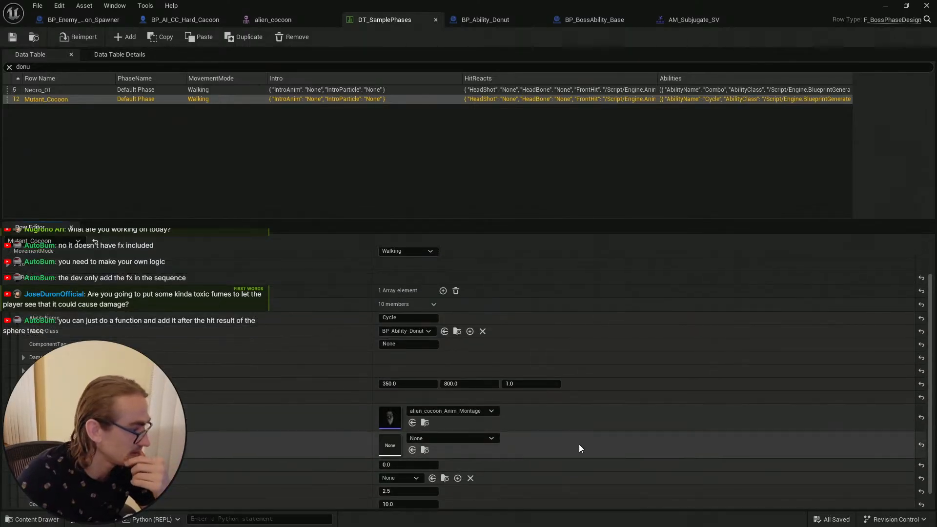
pyautogui.scroll(1, 578, 448)
pyautogui.click(476, 454)
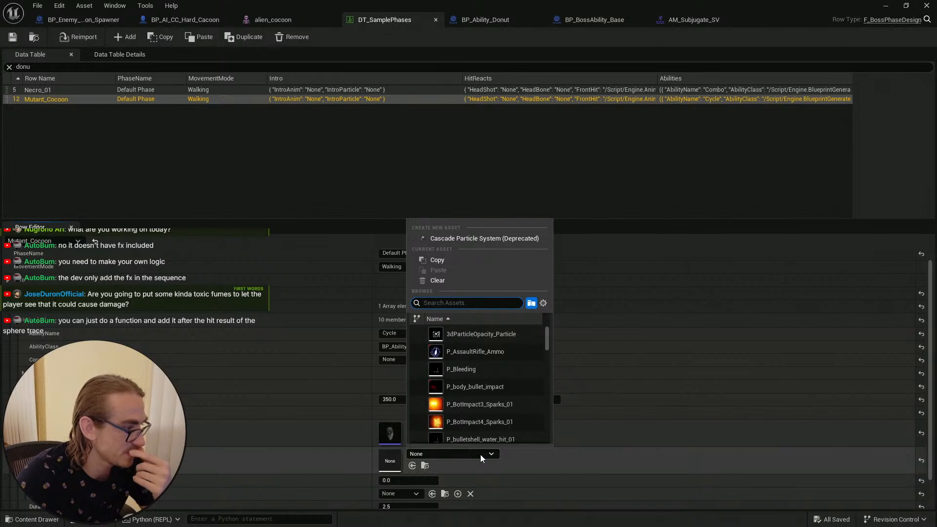
pyautogui.scroll(-3, 522, 387)
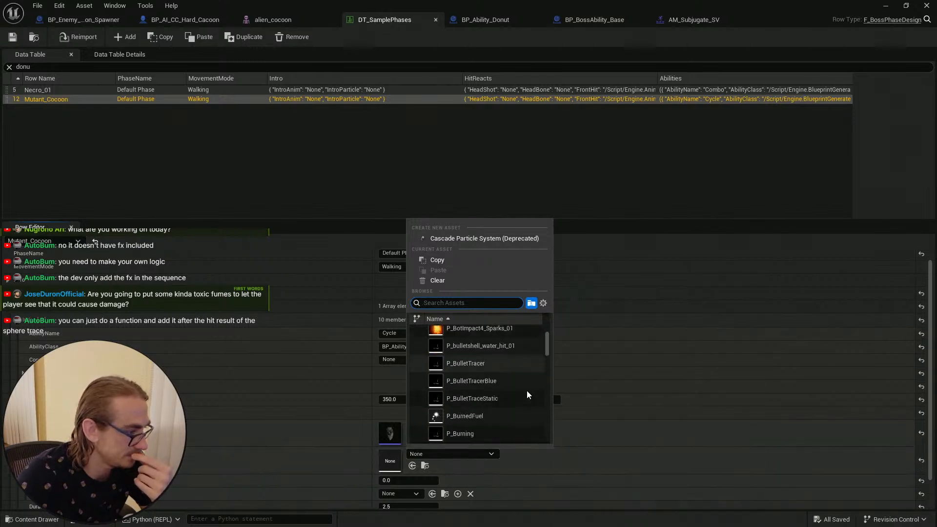
pyautogui.scroll(-5, 528, 392)
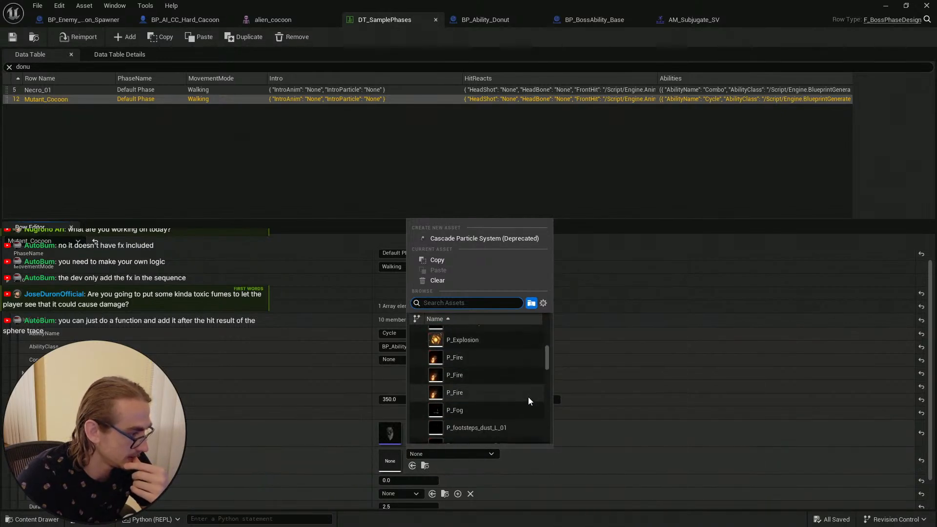
pyautogui.scroll(-5, 526, 401)
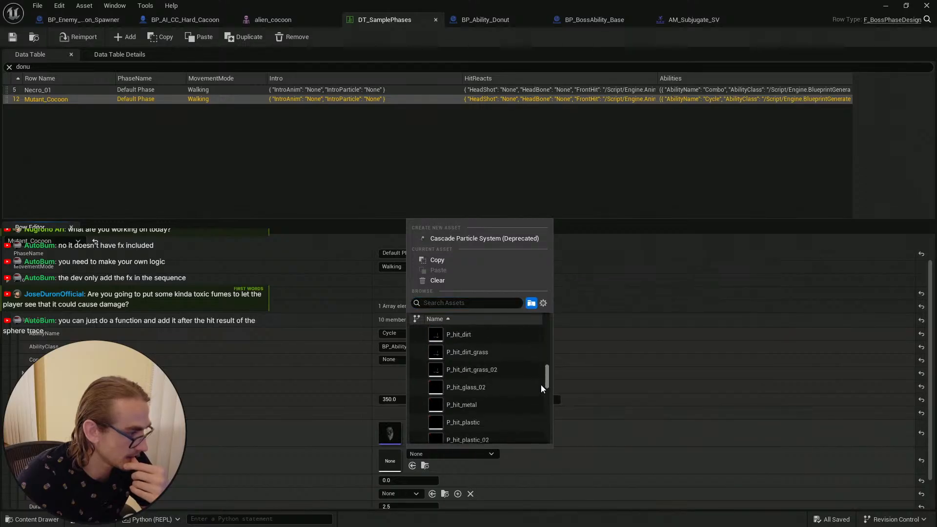
pyautogui.moveTo(540, 388); pyautogui.dragTo(554, 340)
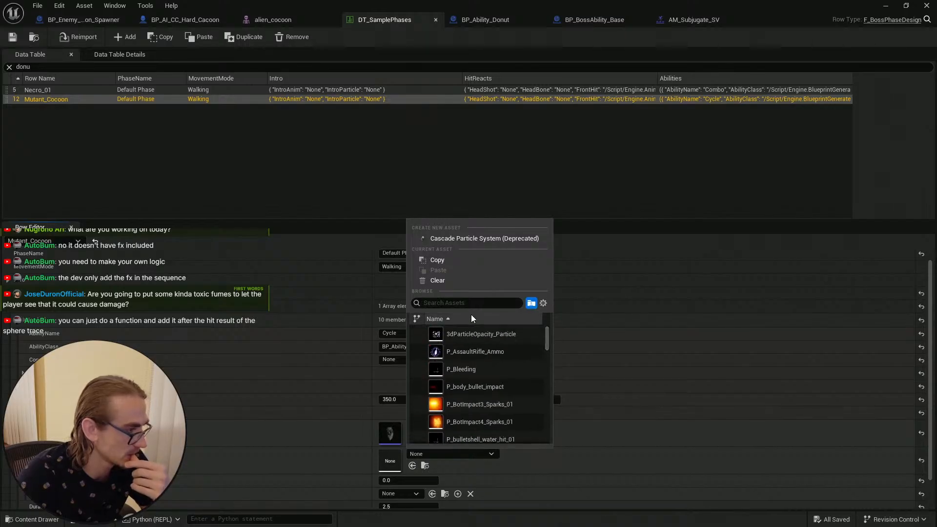
pyautogui.moveTo(496, 336)
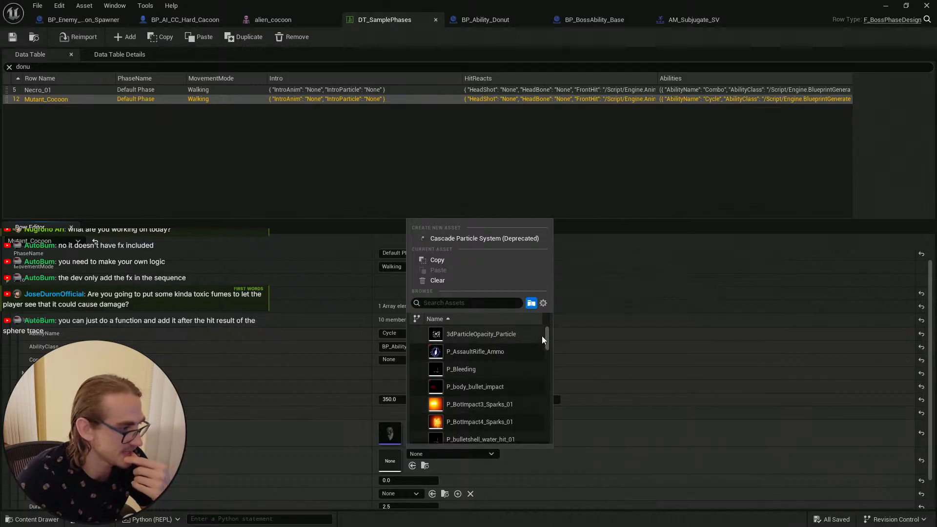
pyautogui.scroll(-1, 545, 350)
pyautogui.moveTo(545, 349); pyautogui.dragTo(543, 434)
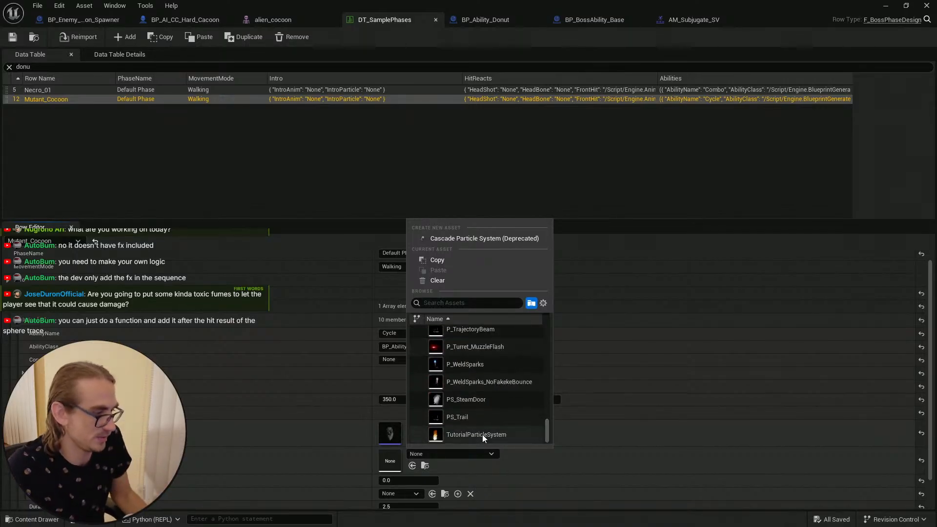
pyautogui.moveTo(503, 437)
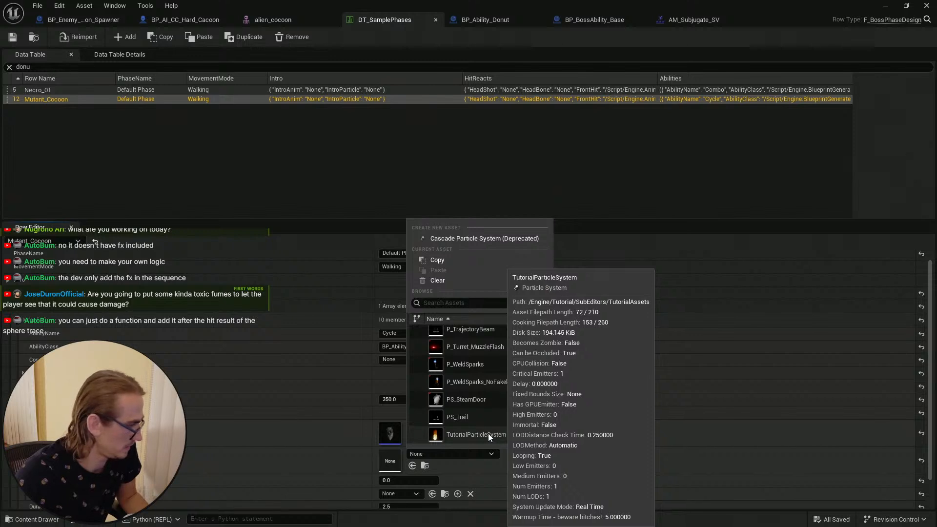
pyautogui.click(152, 494)
pyautogui.scroll(-3, 260, 453)
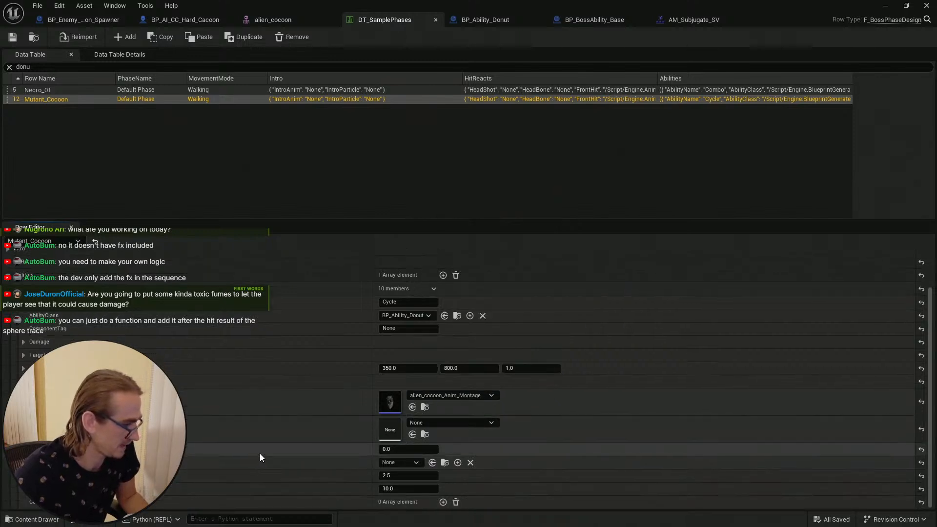
# Step: Set the donut ability's particle effect to P_BotImpact3_Sparks_01 and save the data table
pyautogui.click(407, 461)
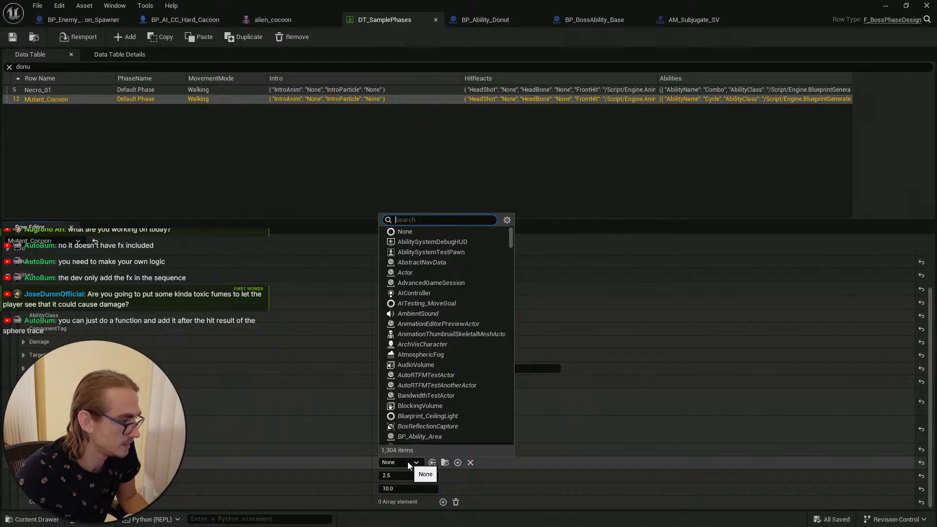
pyautogui.click(227, 435)
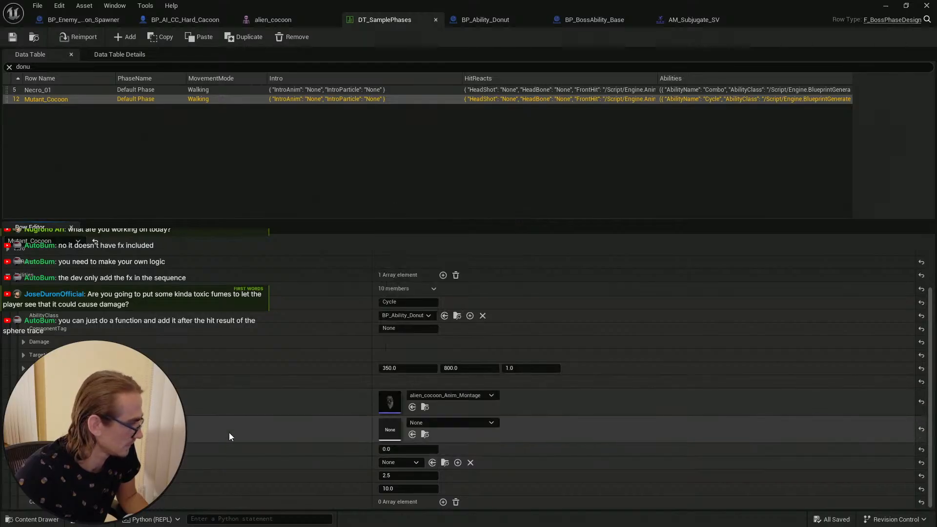
pyautogui.click(433, 423)
pyautogui.scroll(-2, 518, 361)
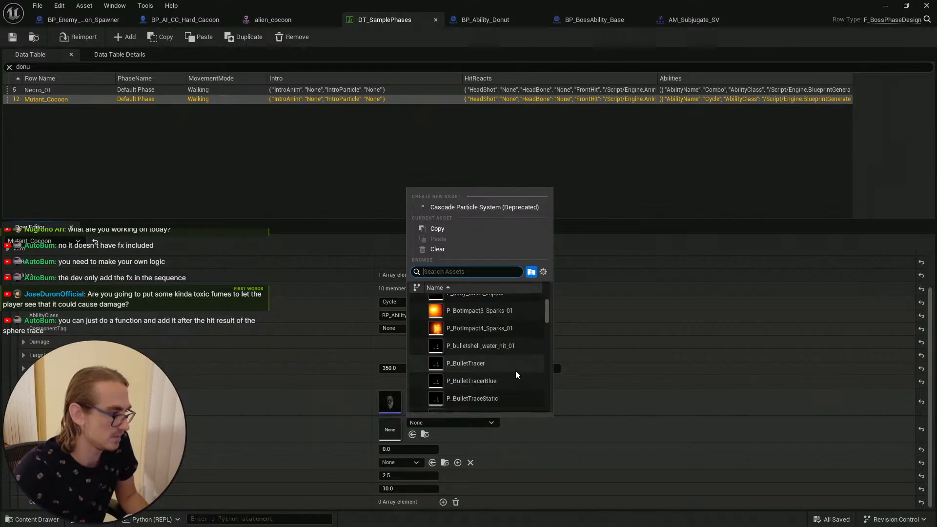
pyautogui.scroll(-1, 525, 358)
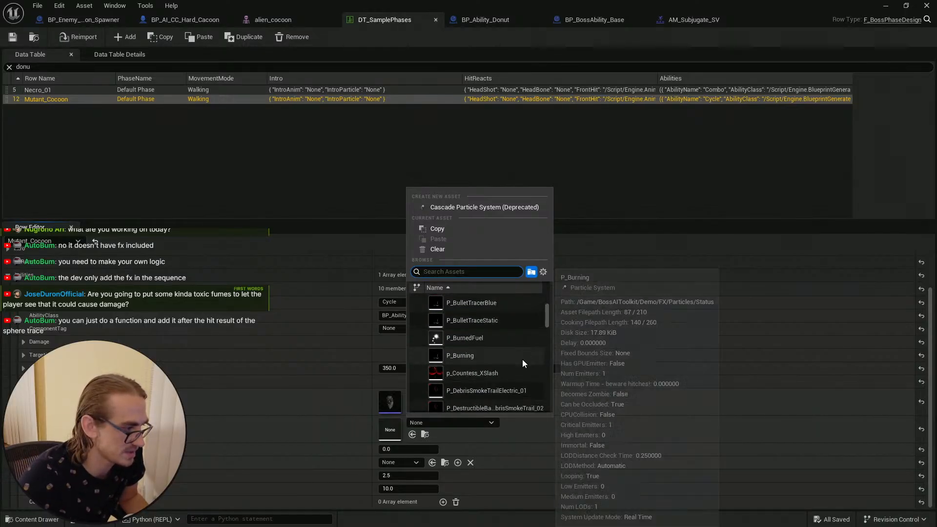
pyautogui.scroll(-1, 525, 375)
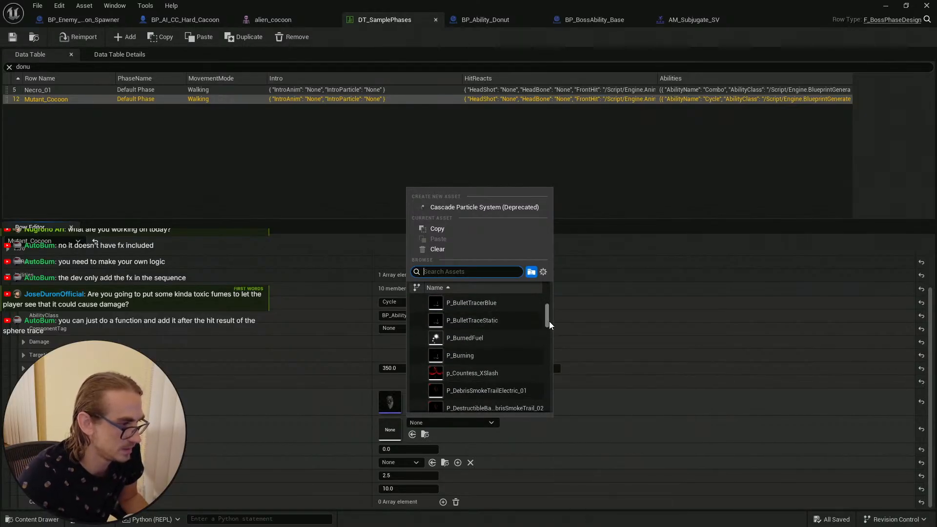
pyautogui.scroll(-3, 546, 322)
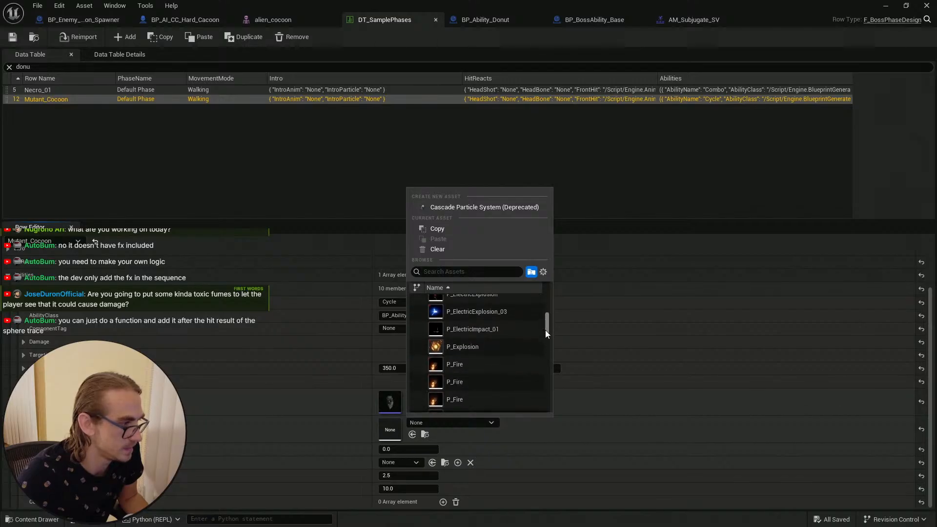
pyautogui.moveTo(545, 330); pyautogui.dragTo(560, 307)
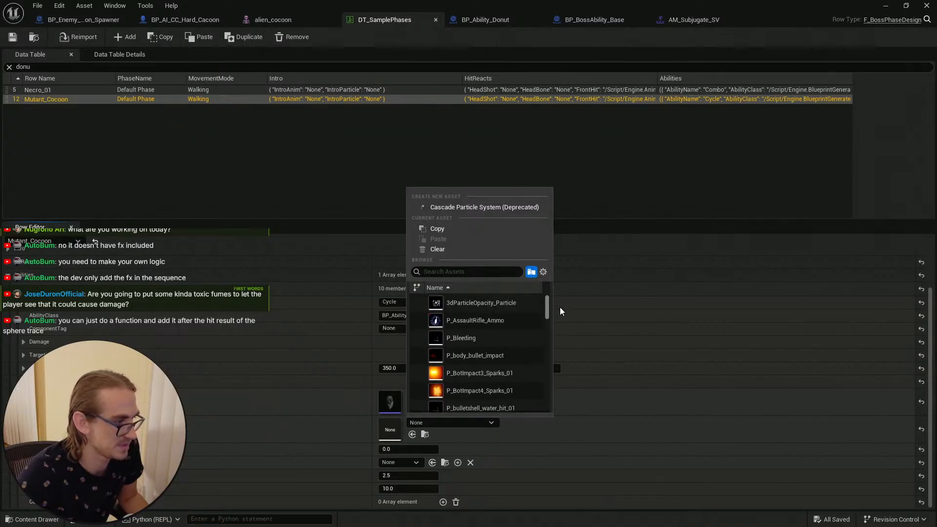
pyautogui.click(522, 373)
pyautogui.click(12, 37)
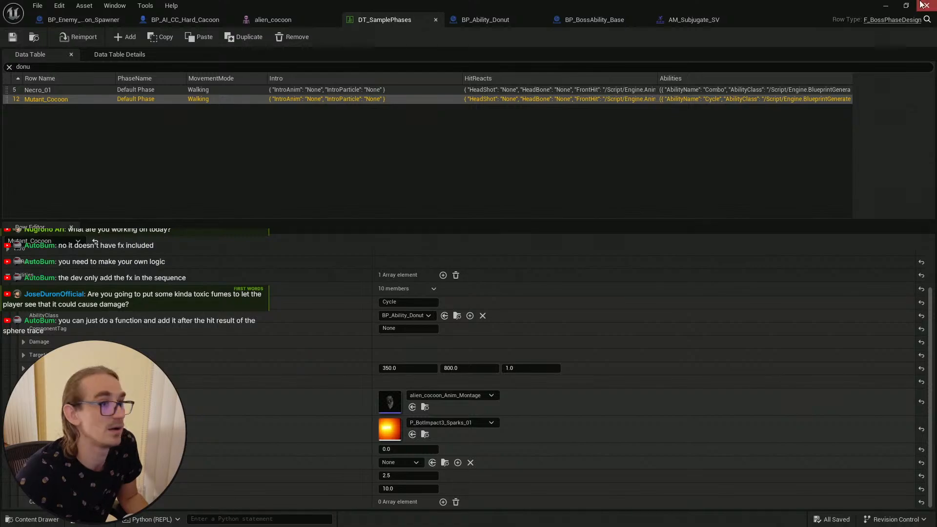
# Step: Switch to the level editor and play-test the cocoon boss, letting its attack hit the character and respawning, then stop
pyautogui.click(886, 6)
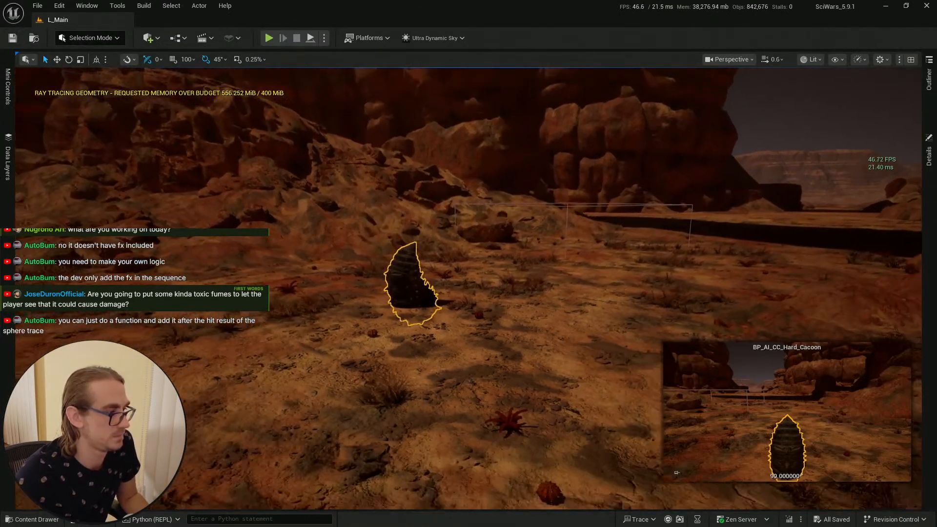
pyautogui.moveTo(484, 221); pyautogui.dragTo(483, 220, button='right')
pyautogui.press('Escape')
pyautogui.click(29, 519)
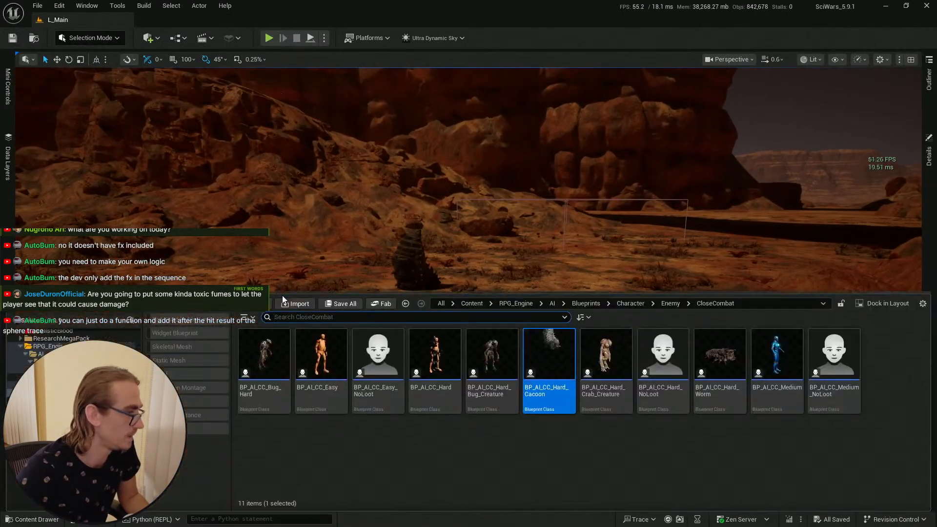
pyautogui.click(307, 253)
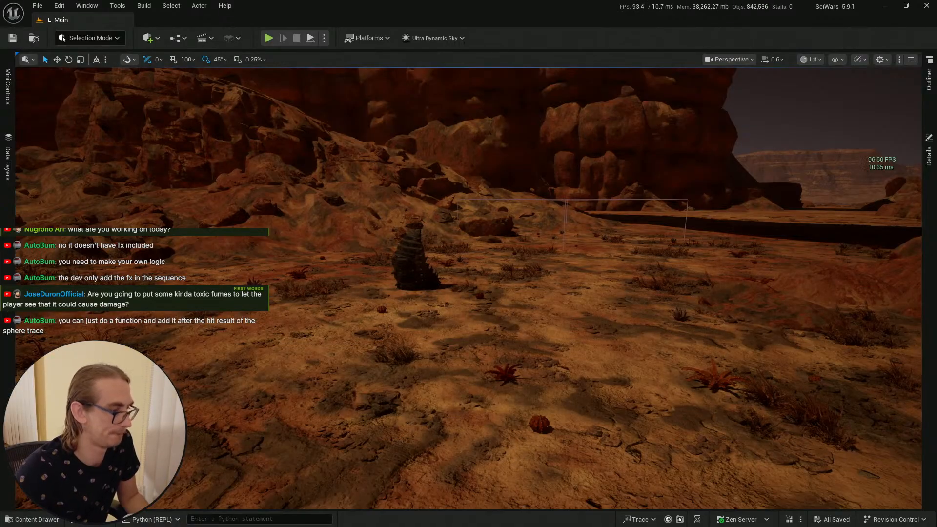
pyautogui.click(470, 445)
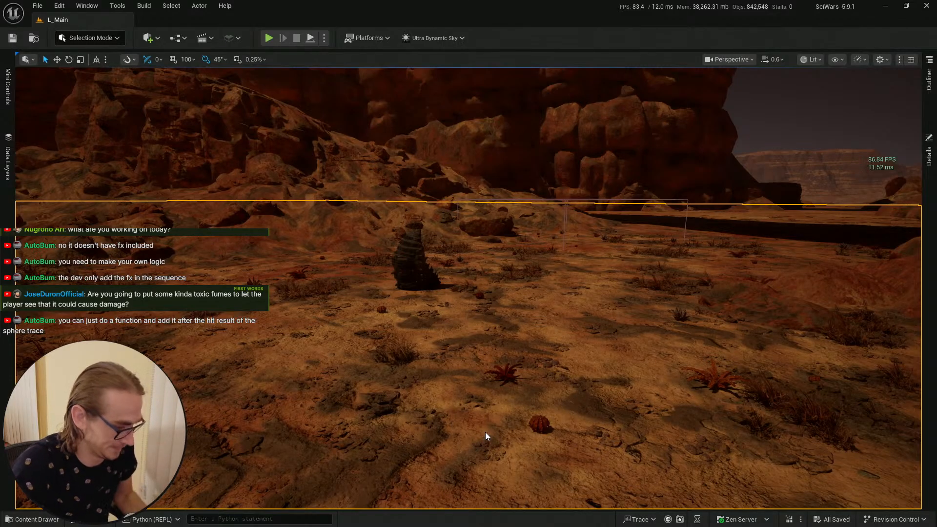
pyautogui.hotkey('alt', 'p')
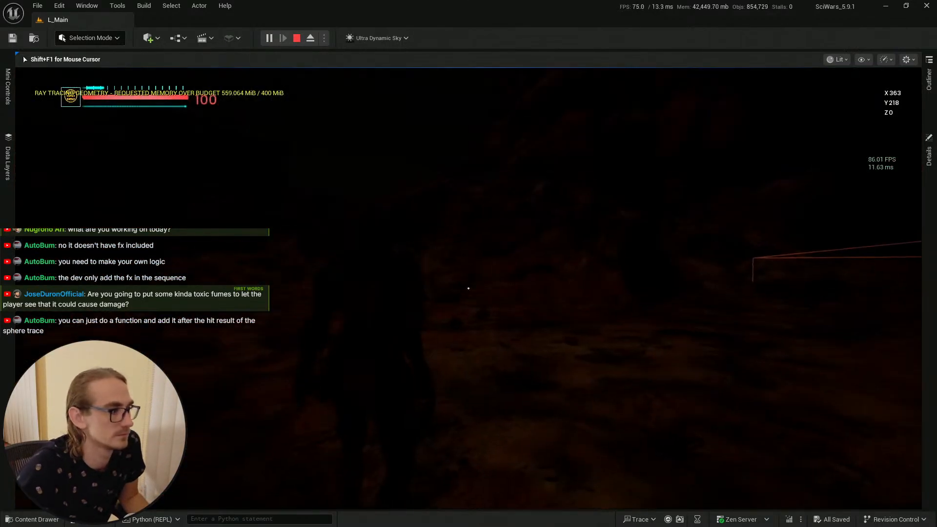
pyautogui.press('g')
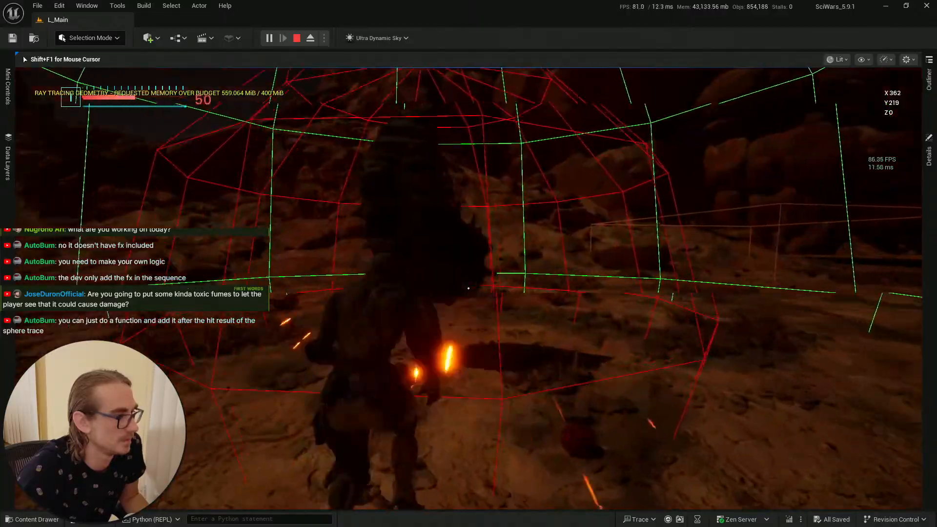
pyautogui.press('s')
pyautogui.press('w')
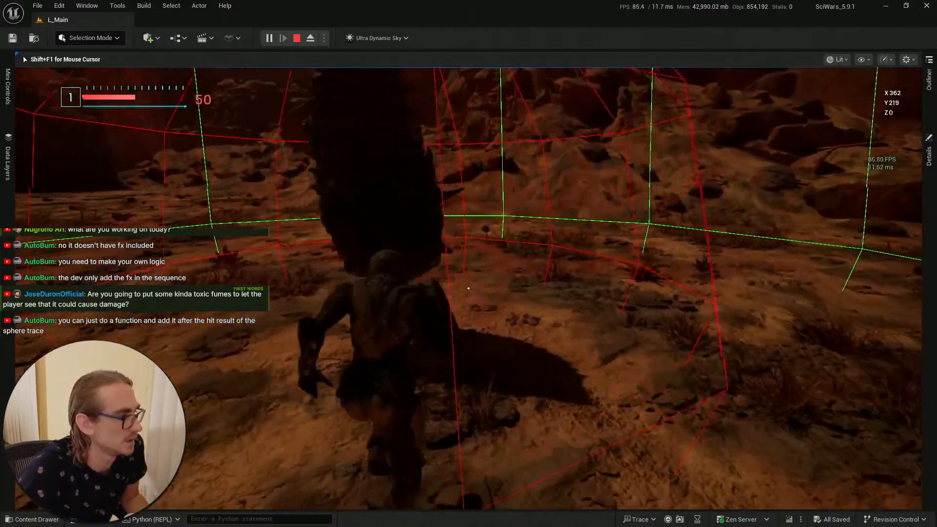
pyautogui.press('s')
pyautogui.press('w')
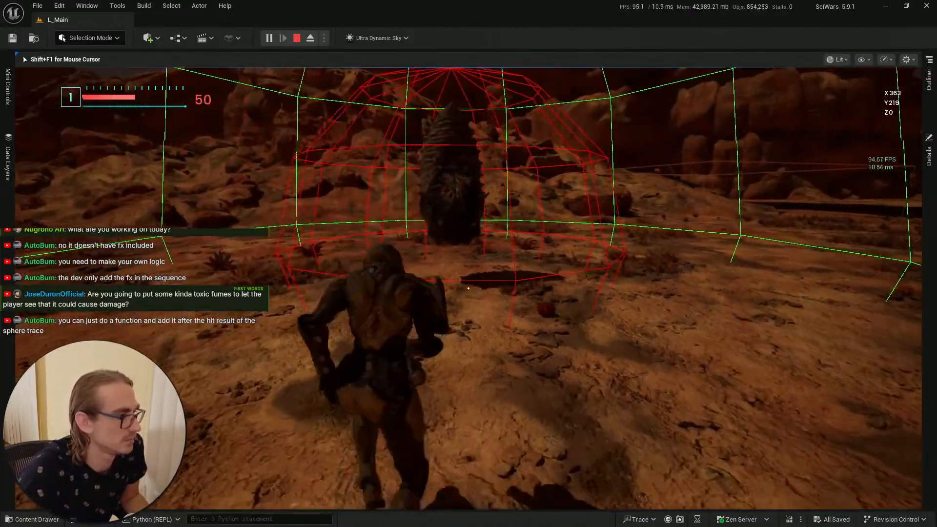
pyautogui.press('s')
pyautogui.press('w')
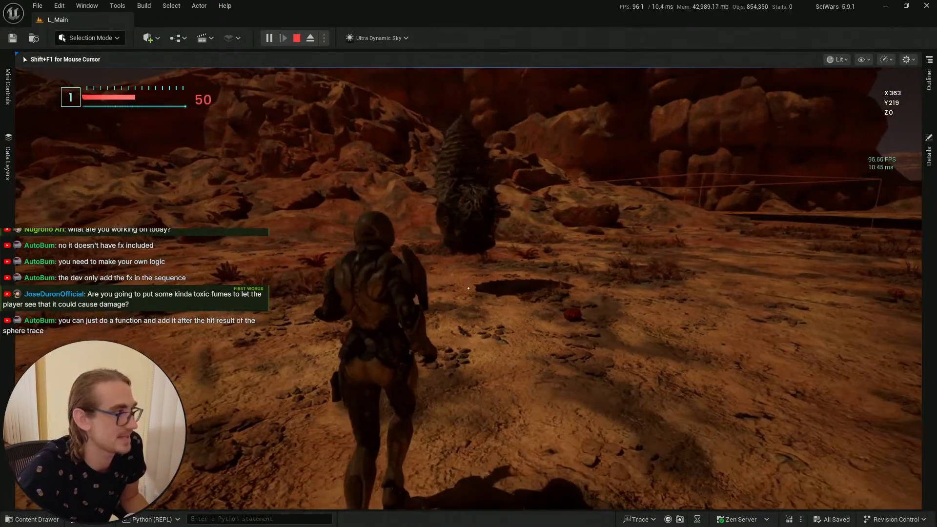
pyautogui.press('w')
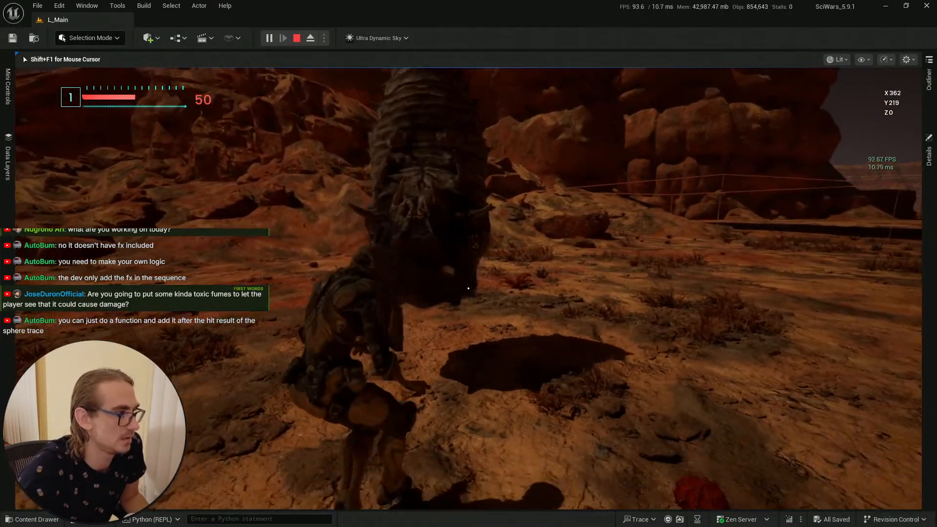
pyautogui.press('s')
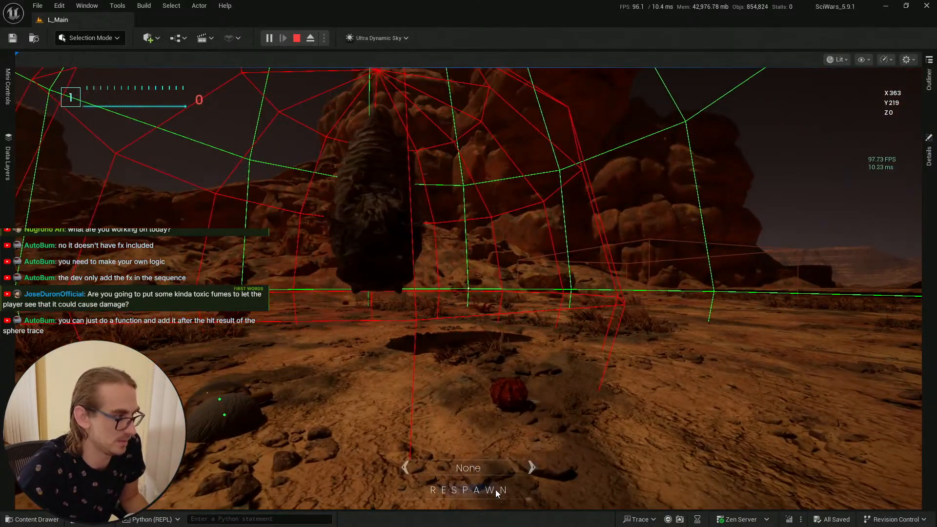
pyautogui.click(497, 492)
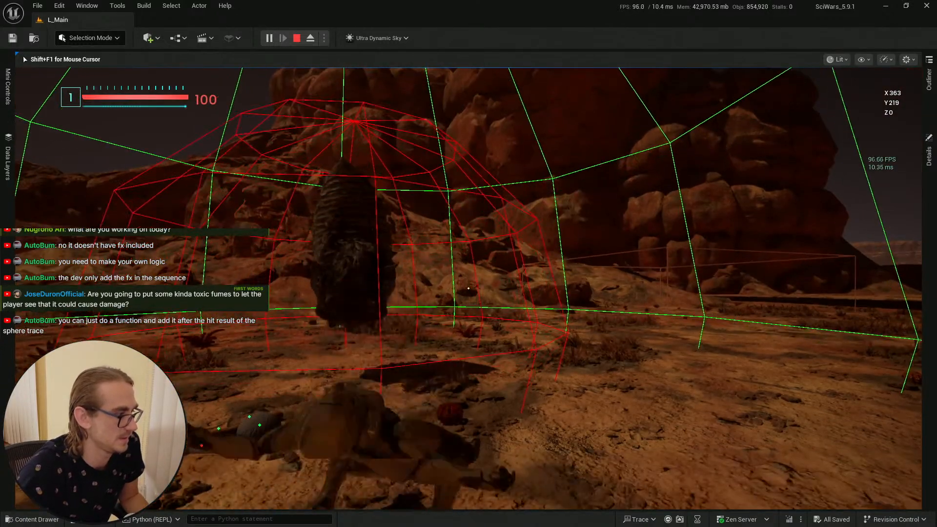
pyautogui.press('Escape')
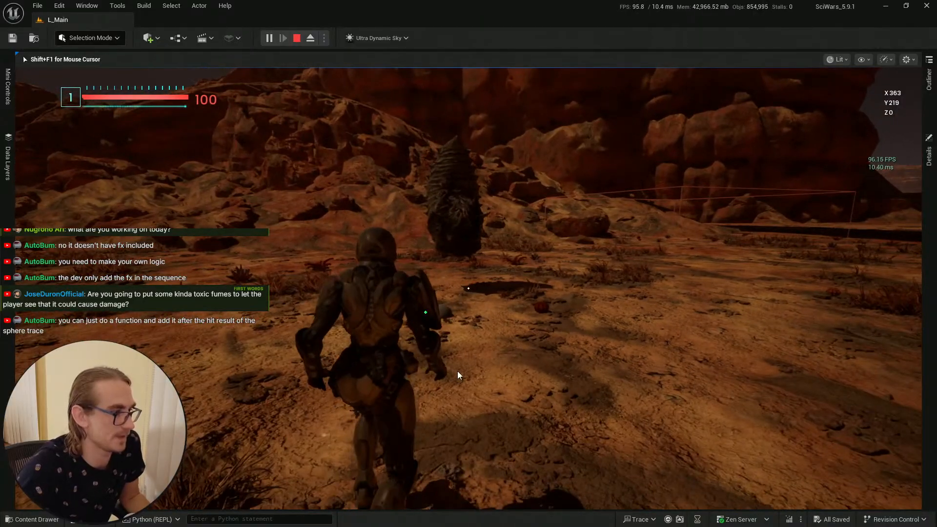
pyautogui.click(906, 5)
# Step: Return to DT_SamplePhases and set the donut ability's actor class field to NiagaraActor
pyautogui.hotkey('alt', 'Tab')
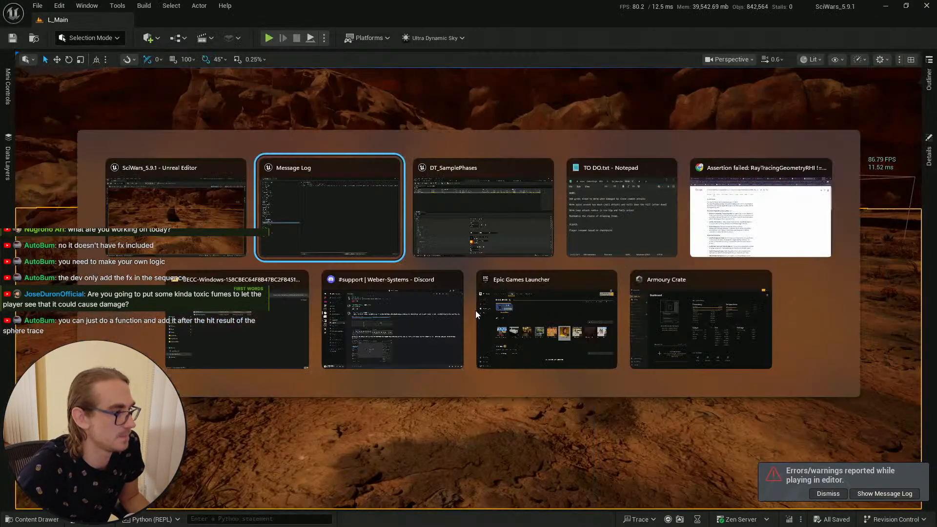
pyautogui.hotkey('alt', 'Tab')
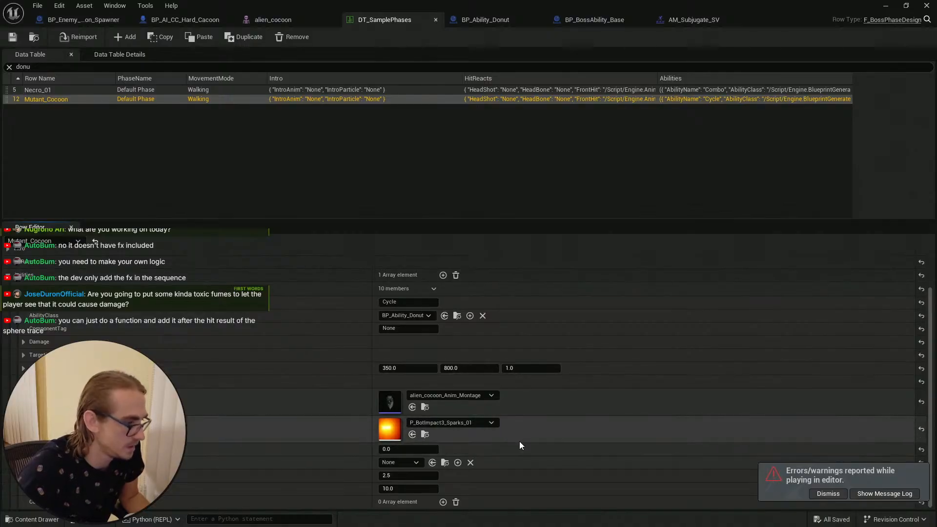
pyautogui.click(485, 422)
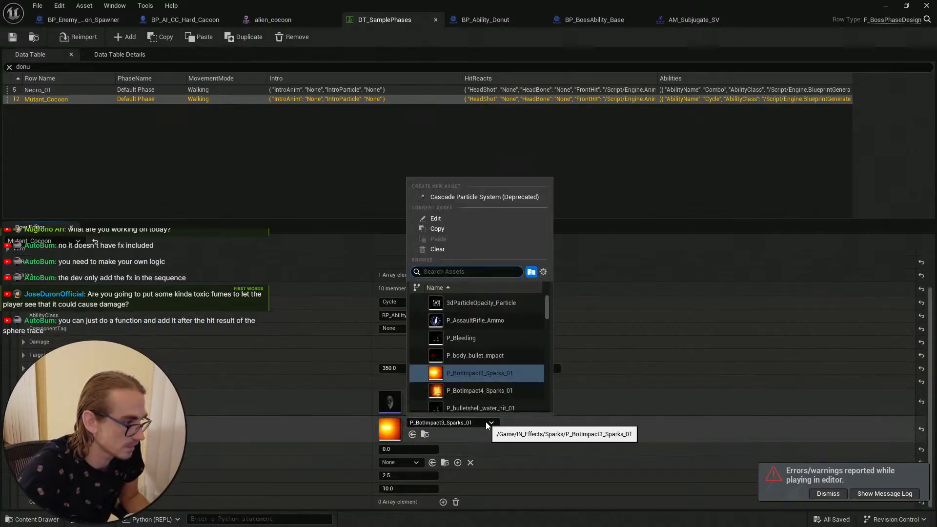
pyautogui.click(594, 439)
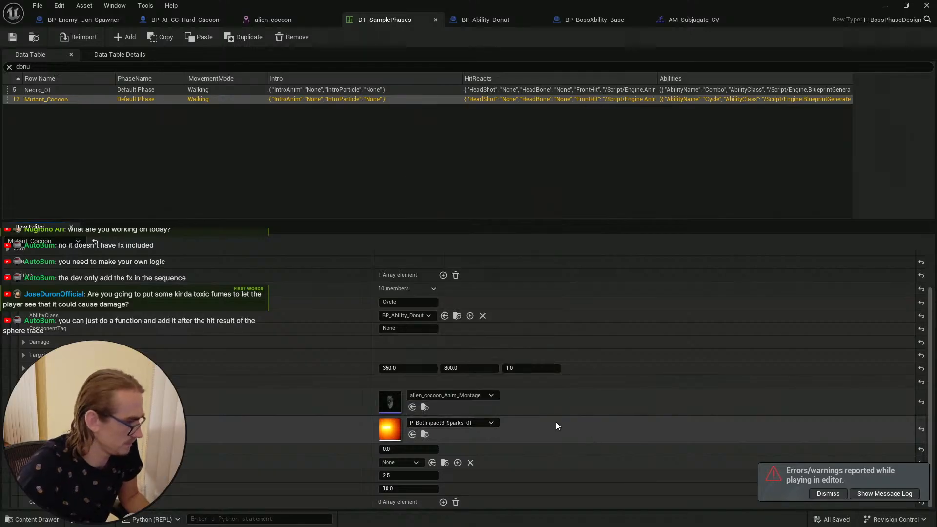
pyautogui.click(411, 462)
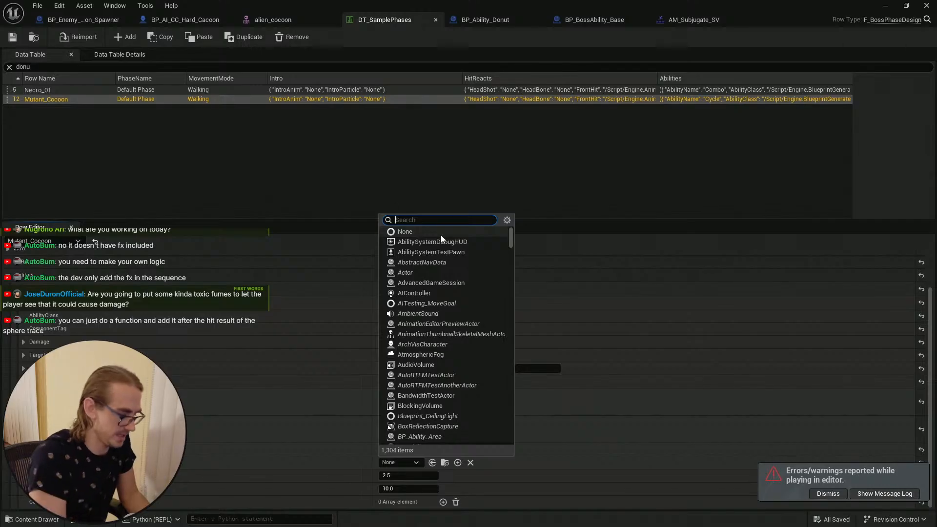
pyautogui.write('syste')
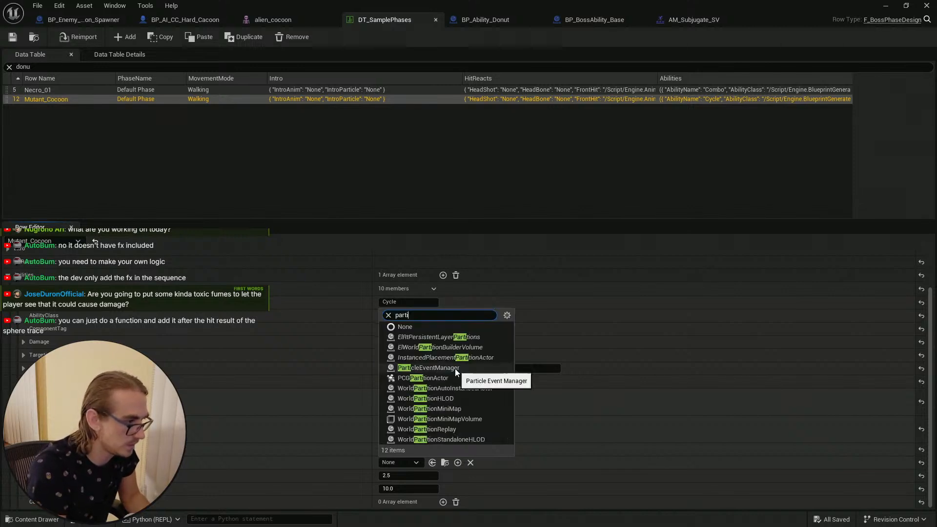
pyautogui.press('BackSpace')
pyautogui.press('BackSpace')
pyautogui.press('BackSpace')
pyautogui.press('BackSpace')
pyautogui.press('BackSpace')
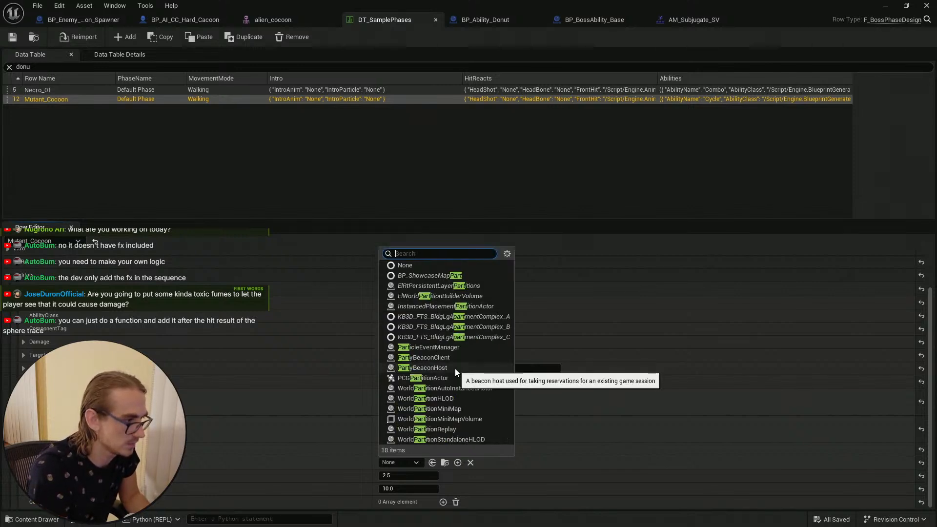
pyautogui.write('niagr')
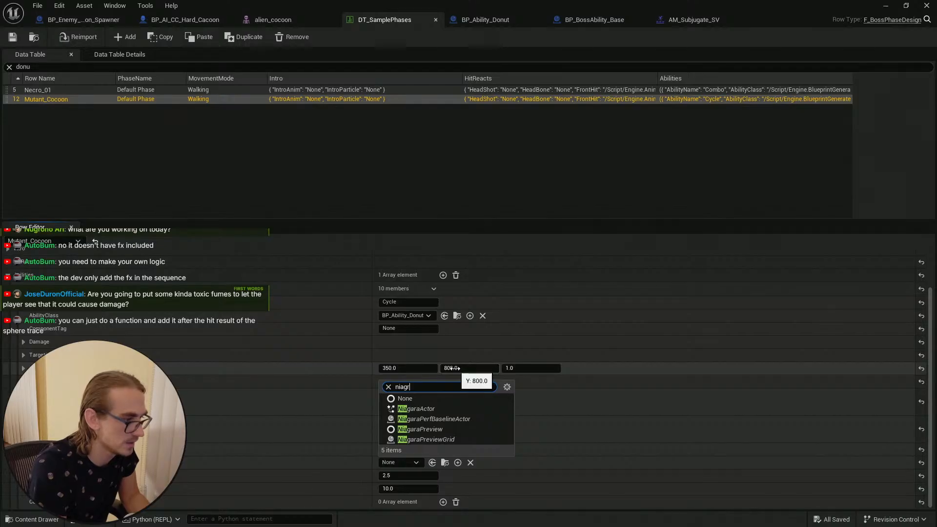
pyautogui.press('BackSpace')
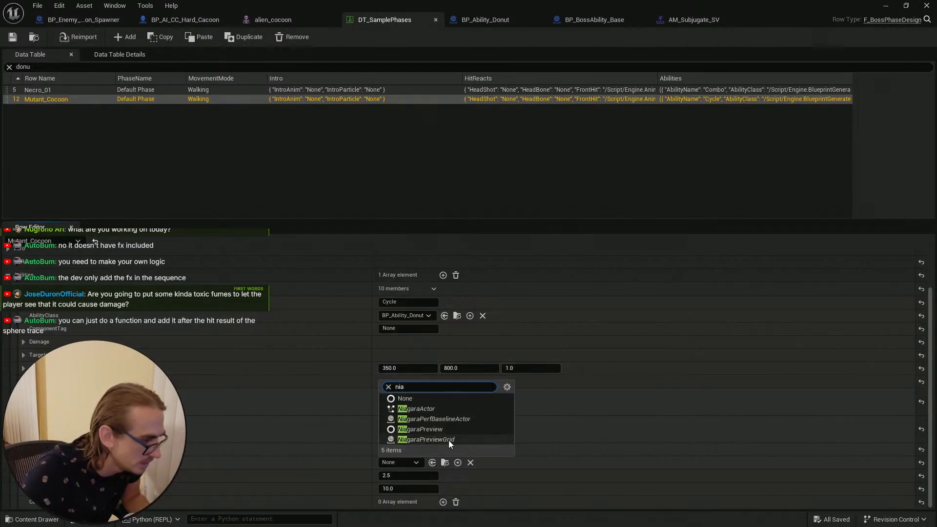
pyautogui.click(443, 410)
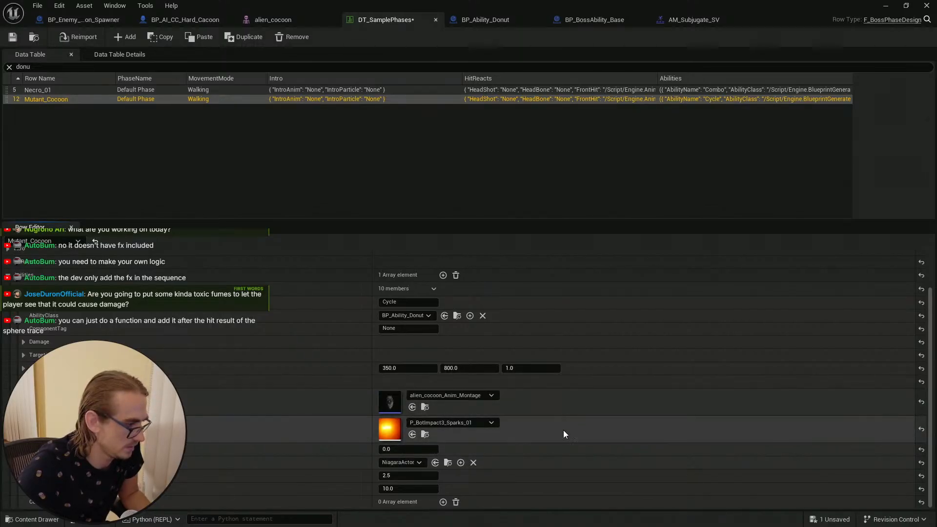
# Step: Browse the class list and the project's content folders in the content drawer
pyautogui.click(419, 462)
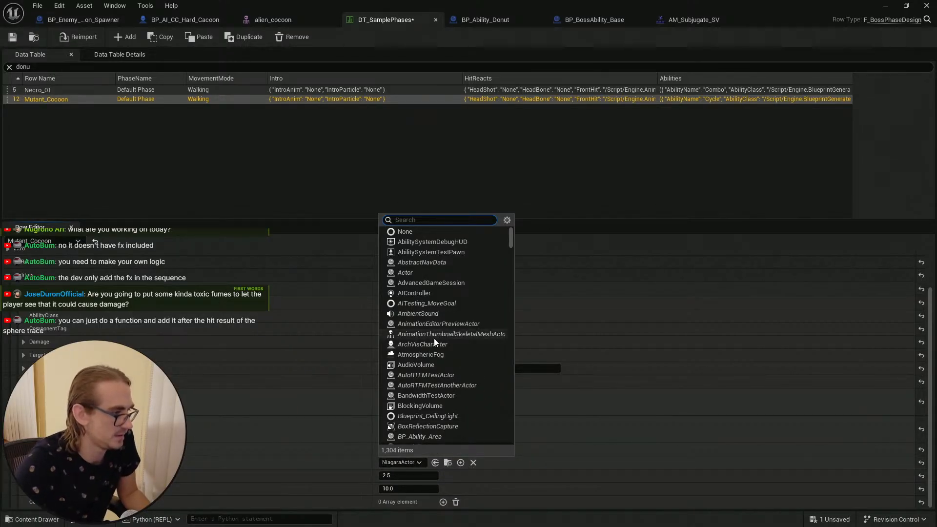
pyautogui.click(203, 476)
pyautogui.click(32, 519)
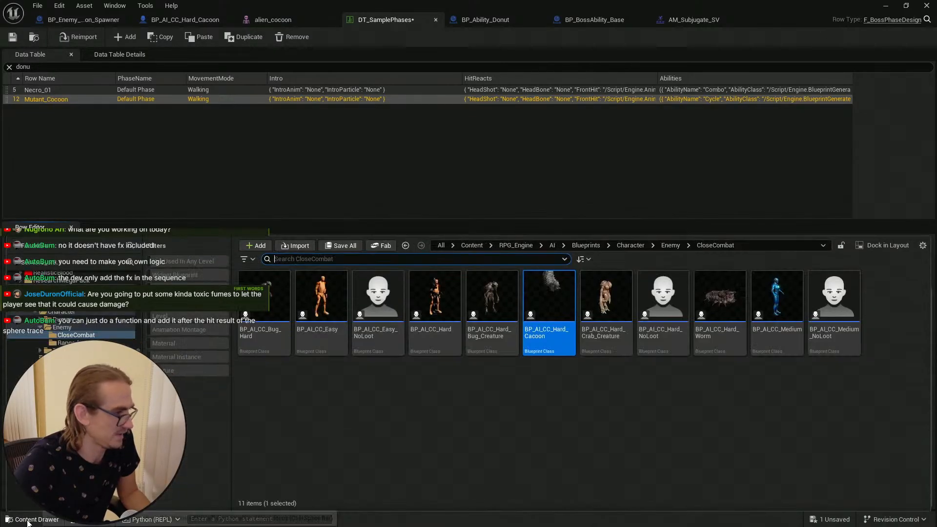
pyautogui.click(21, 288)
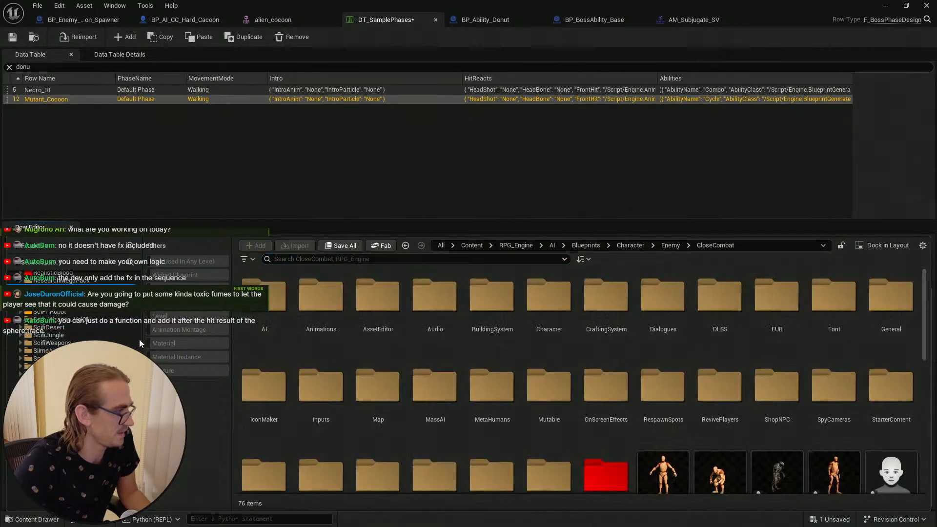
pyautogui.moveTo(138, 430); pyautogui.dragTo(155, 273)
pyautogui.click(426, 171)
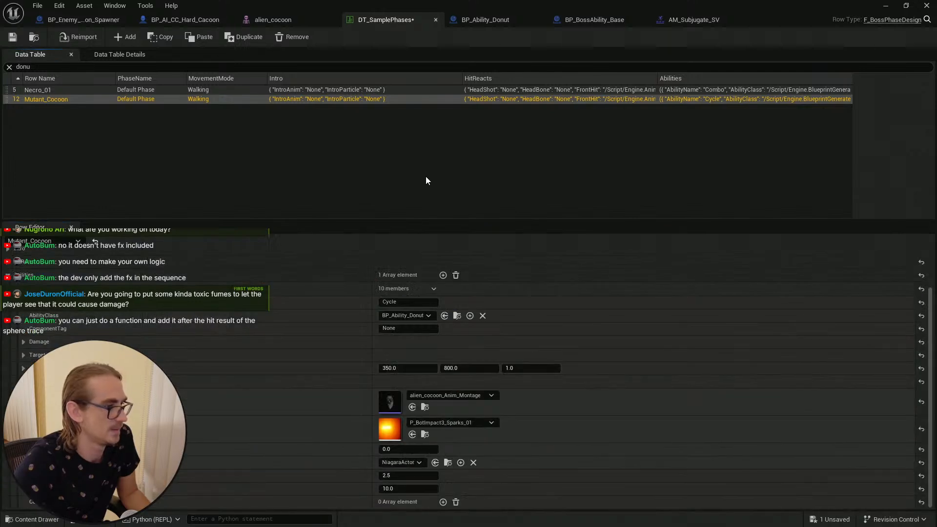
pyautogui.click(425, 177)
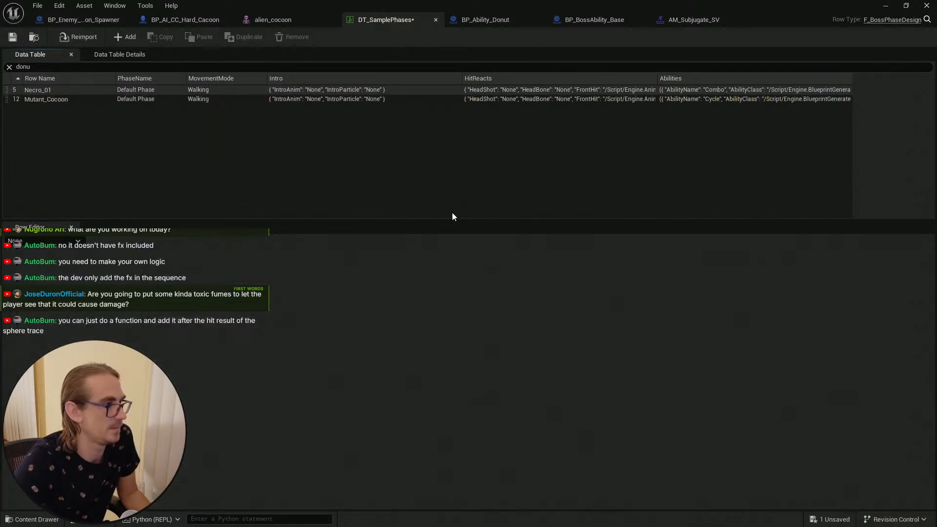
pyautogui.click(109, 101)
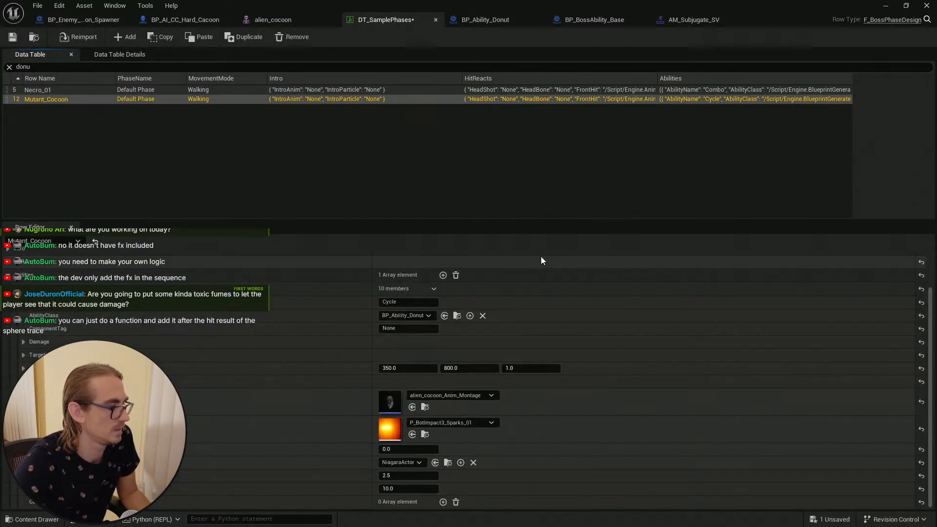
pyautogui.hotkey('alt', 'Tab')
pyautogui.press('Escape')
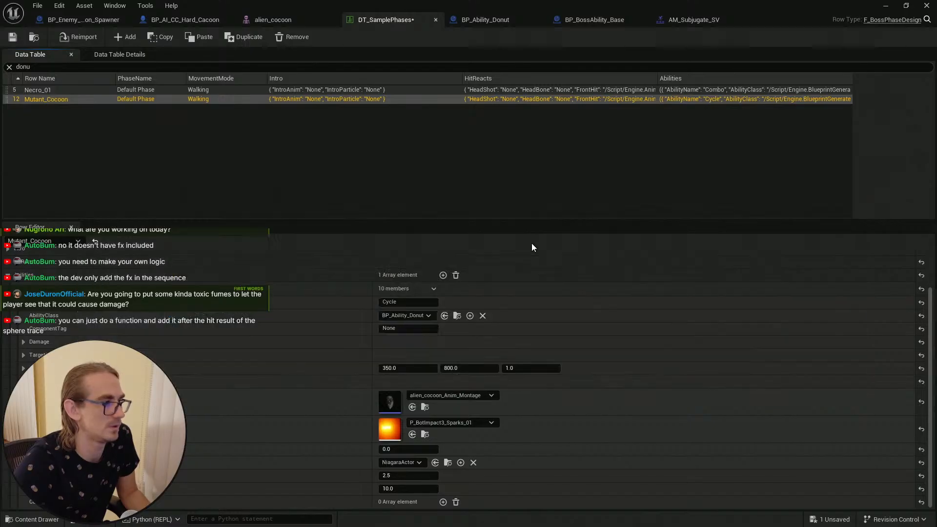
# Step: Examine the cocoon spawner and hard cocoon blueprints' event graphs, including the cocoon's Spawn System Attached effect
pyautogui.click(488, 20)
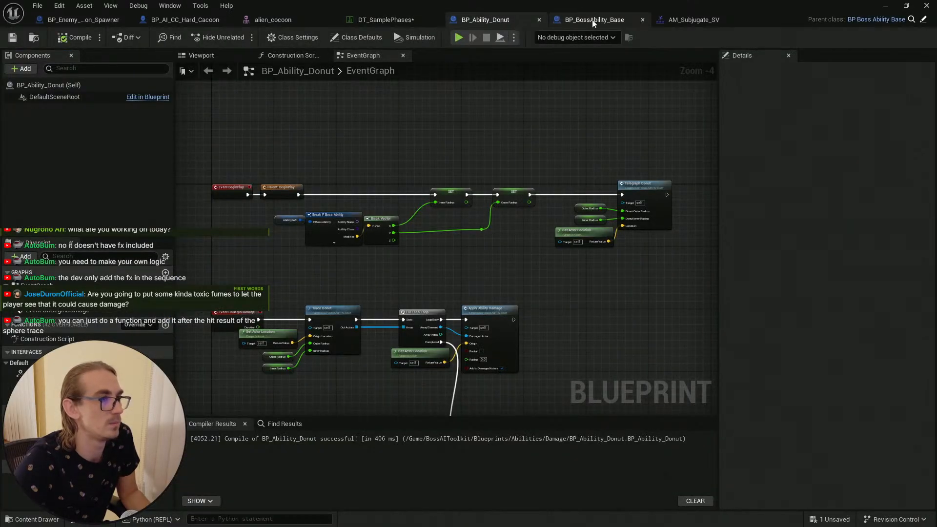
pyautogui.click(287, 18)
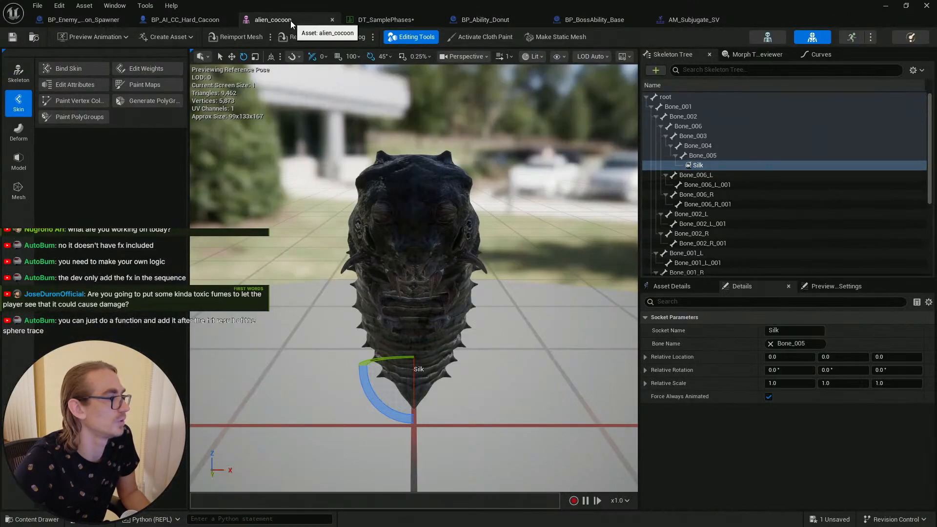
pyautogui.click(175, 19)
pyautogui.click(74, 18)
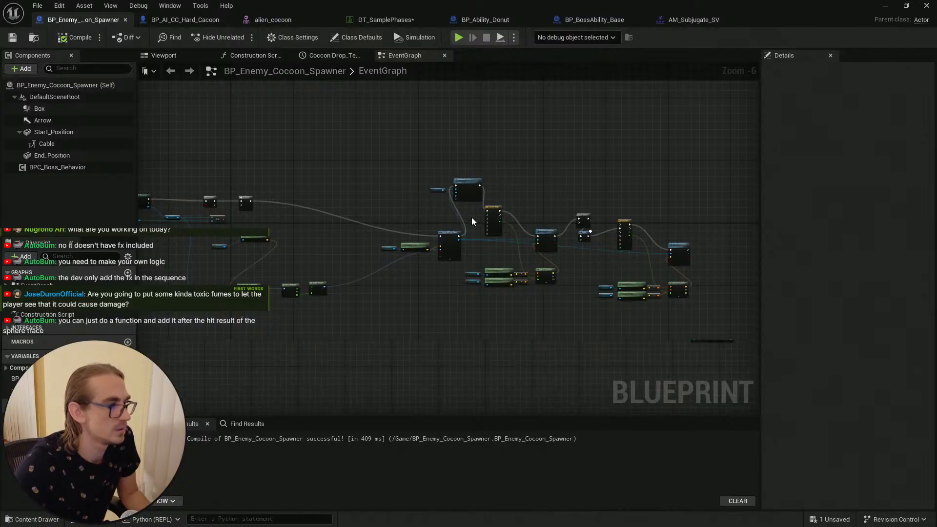
pyautogui.scroll(5, 492, 235)
pyautogui.moveTo(411, 207); pyautogui.dragTo(256, 101, button='right')
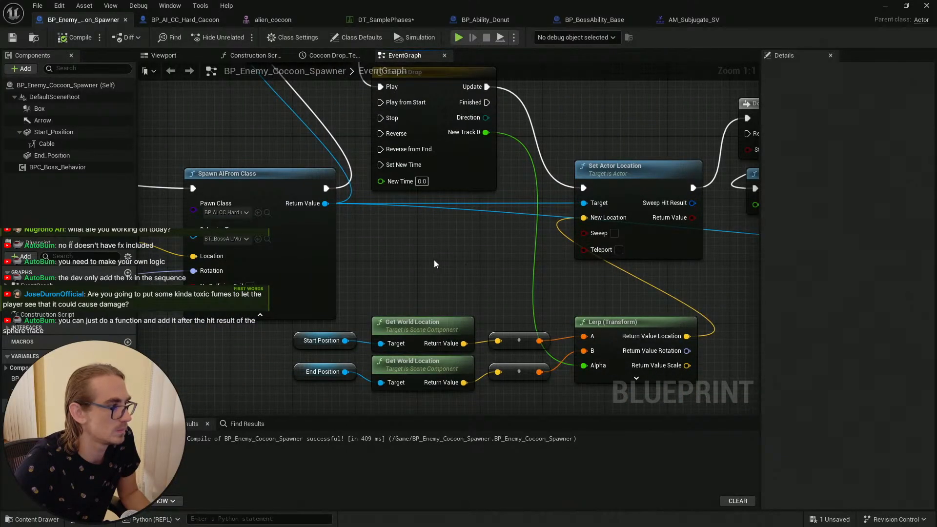
pyautogui.moveTo(531, 267); pyautogui.dragTo(364, 242, button='right')
pyautogui.scroll(-2, 265, 217)
pyautogui.click(177, 19)
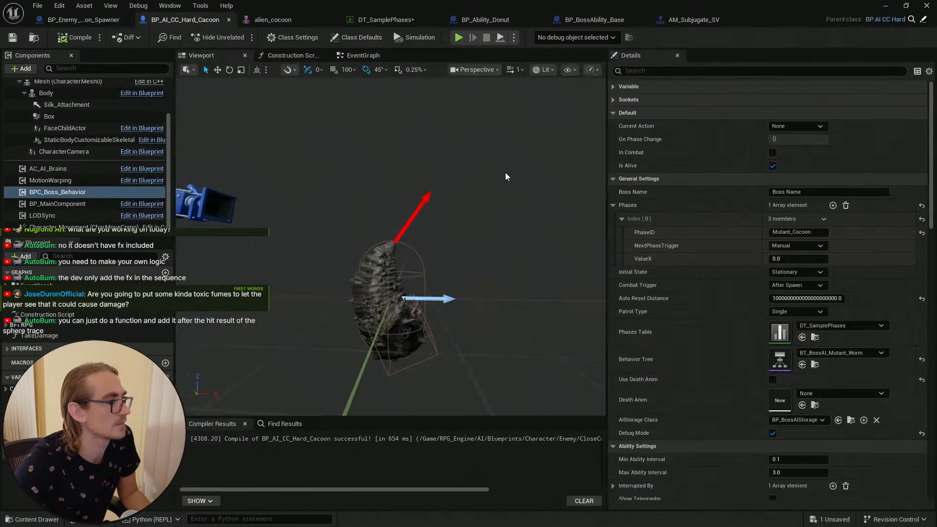
pyautogui.click(363, 55)
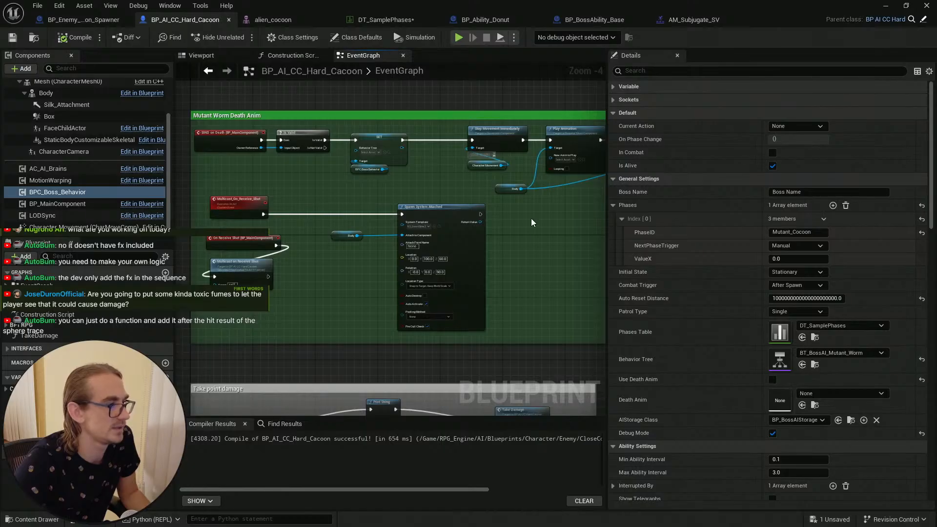
pyautogui.scroll(4, 387, 308)
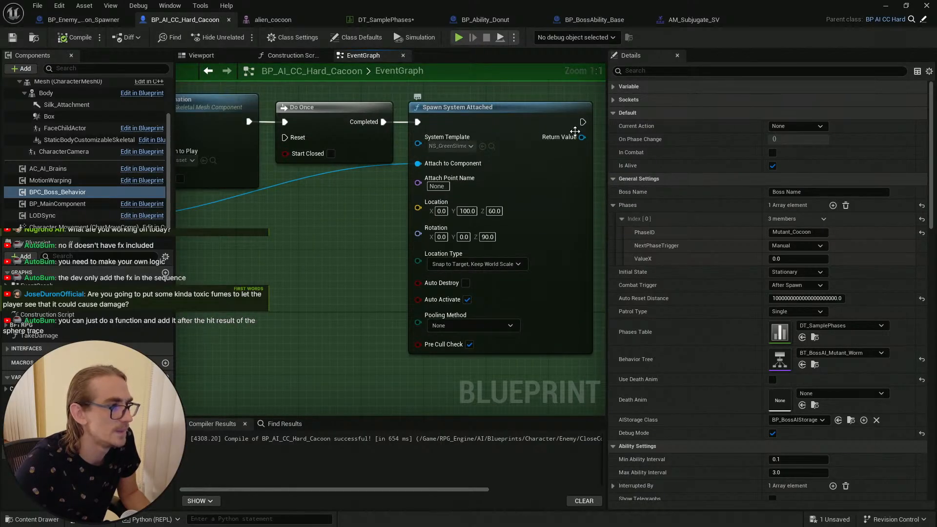
pyautogui.moveTo(271, 244); pyautogui.dragTo(336, 269, button='right')
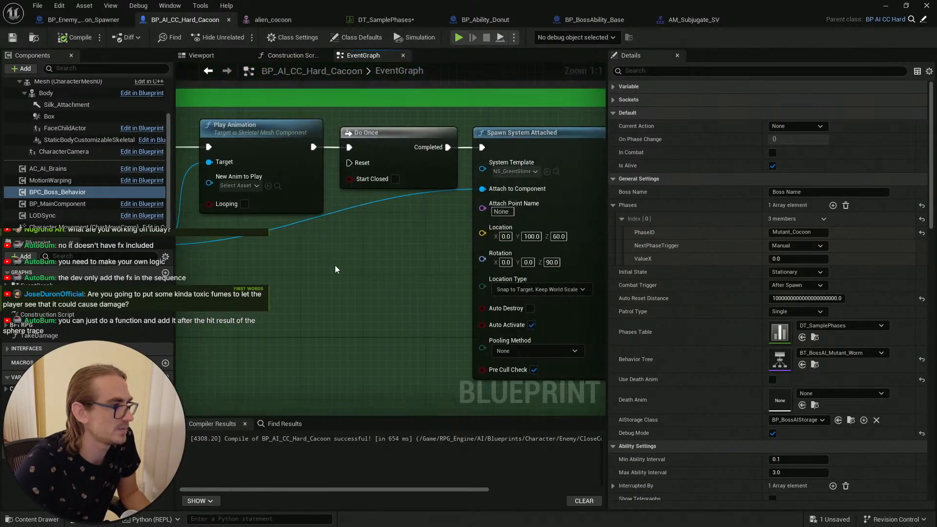
# Step: Locate the NS_GreenSlime1 Niagara system in the content browser and copy its name
pyautogui.click(555, 171)
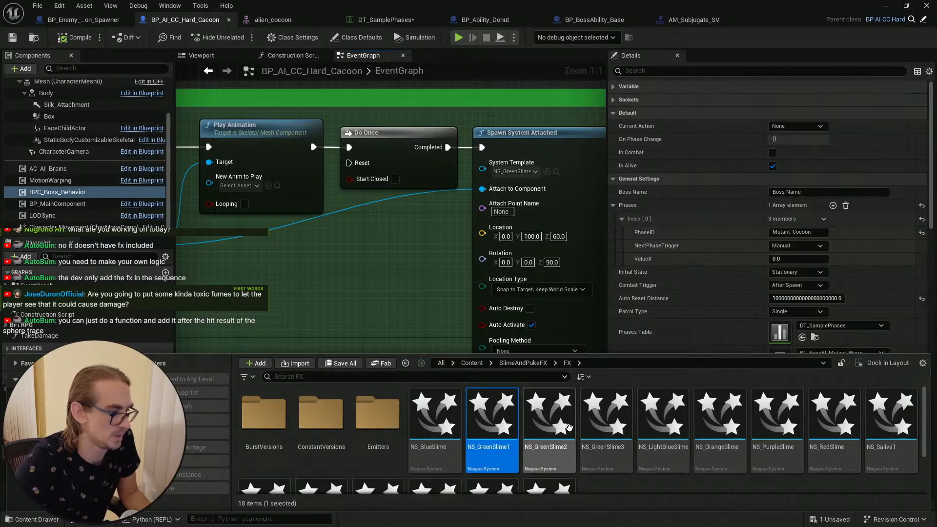
pyautogui.scroll(-2, 621, 443)
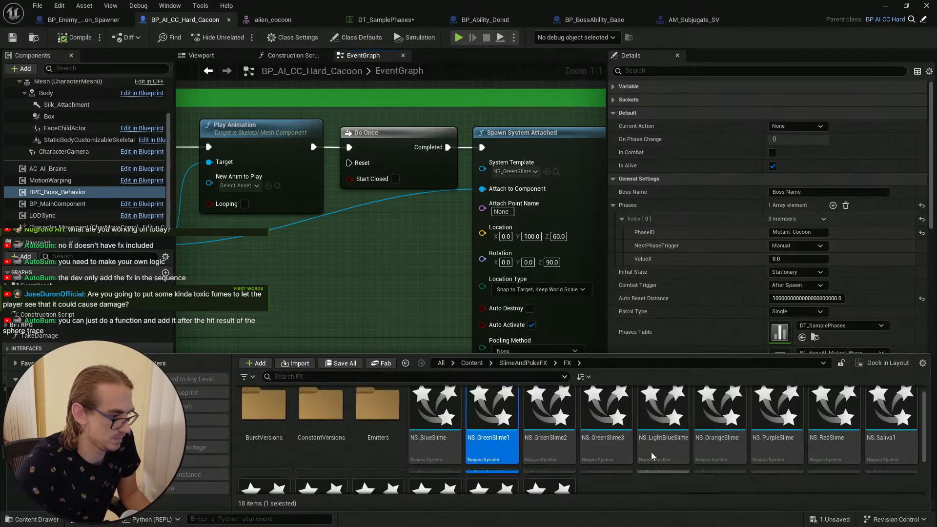
pyautogui.scroll(2, 651, 455)
pyautogui.press('F2')
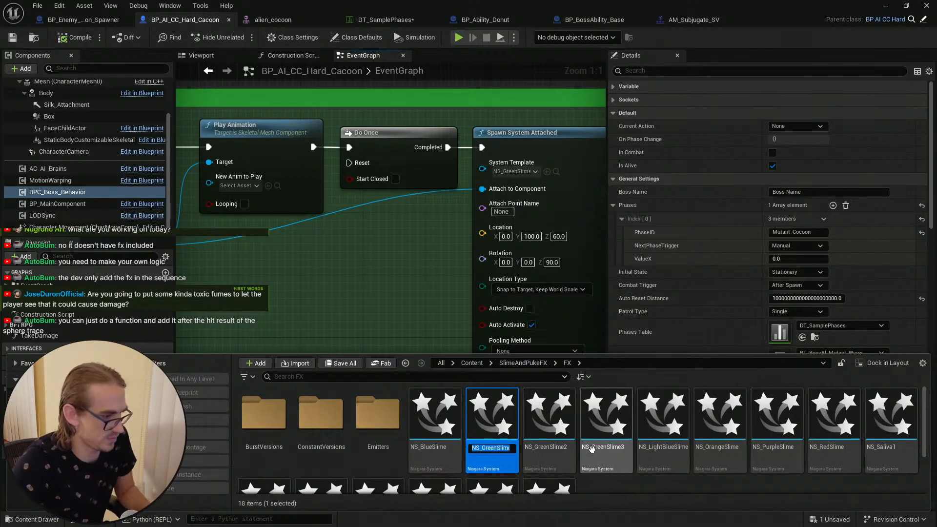
pyautogui.click(630, 483)
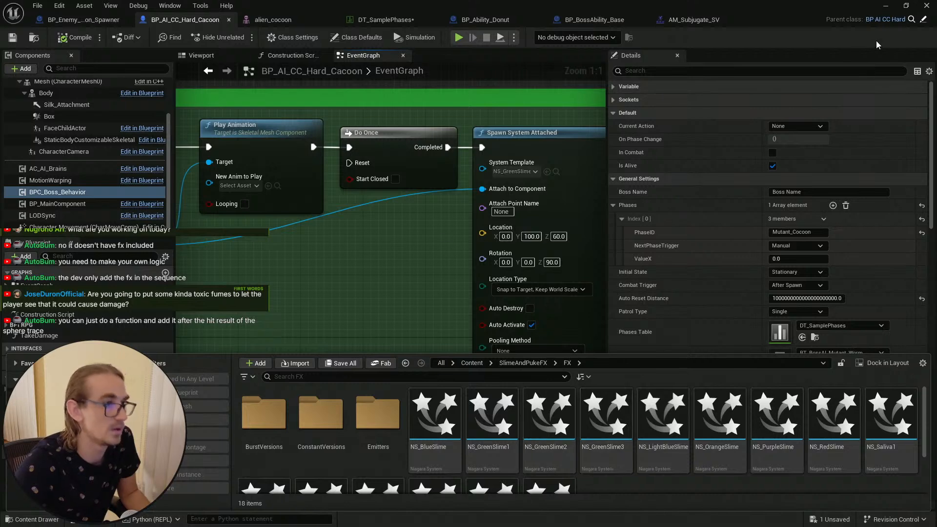
pyautogui.click(883, 8)
pyautogui.hotkey('alt', 'Tab')
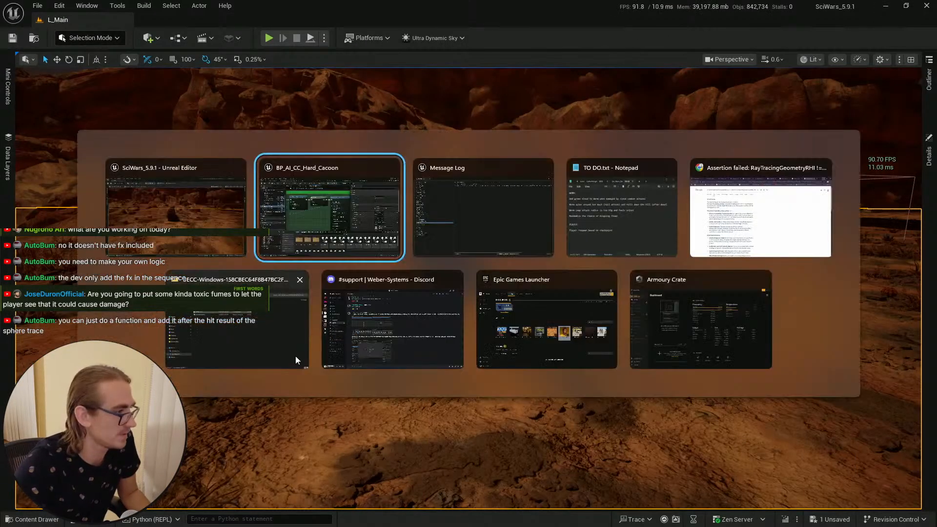
pyautogui.hotkey('alt', 'Tab')
pyautogui.hotkey('alt', 'Tab')
pyautogui.hotkey('alt', 'Tab')
pyautogui.hotkey('alt', 'Tab')
pyautogui.hotkey('alt', 'Tab')
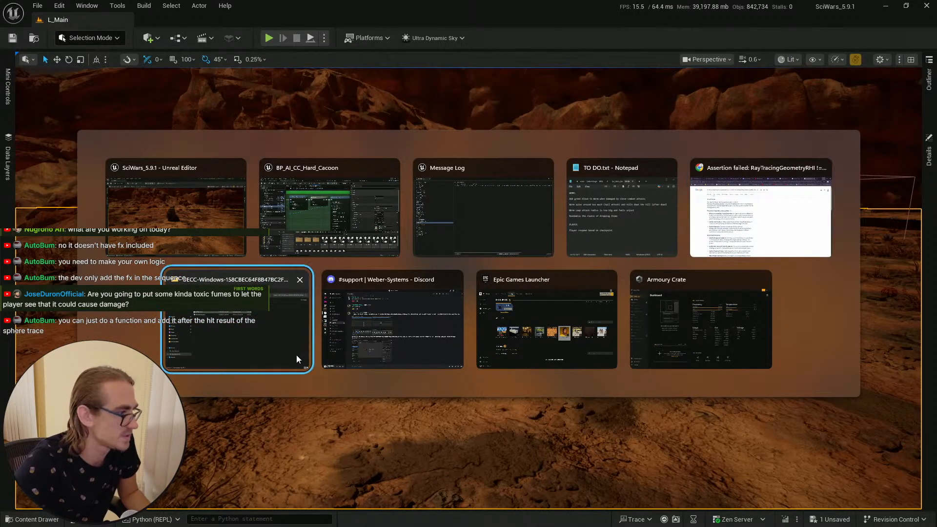
pyautogui.hotkey('alt', 'Tab')
pyautogui.hotkey('alt', 'Tab')
pyautogui.hotkey('alt', 'Tab')
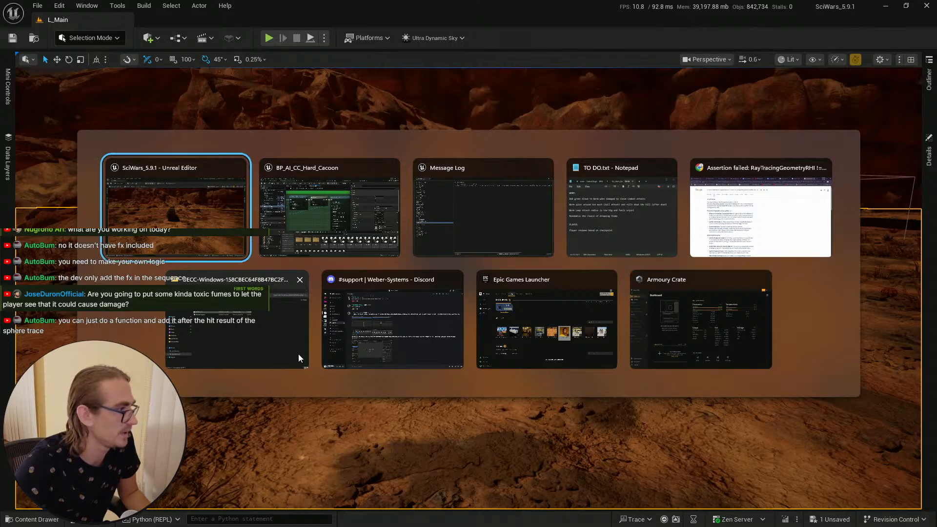
pyautogui.hotkey('alt', 'Tab')
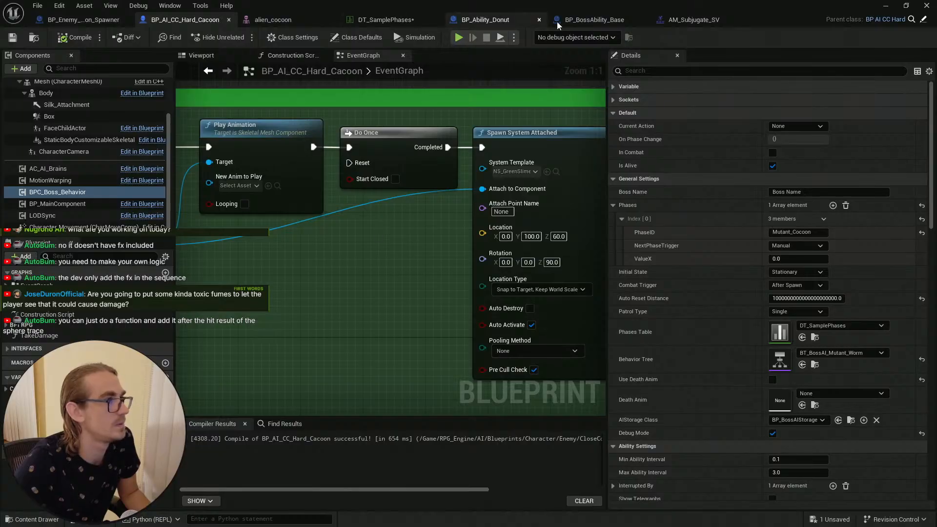
# Step: Search the donut ability's actor class and particle effect pickers for NS_GreenSlime1 in DT_SamplePhases
pyautogui.click(397, 20)
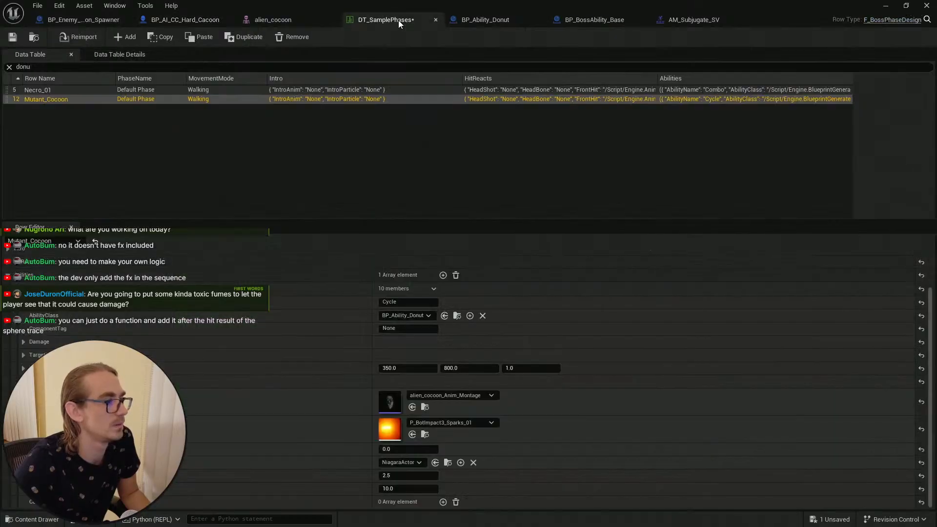
pyautogui.click(413, 461)
pyautogui.write('NS_GreenSlime1')
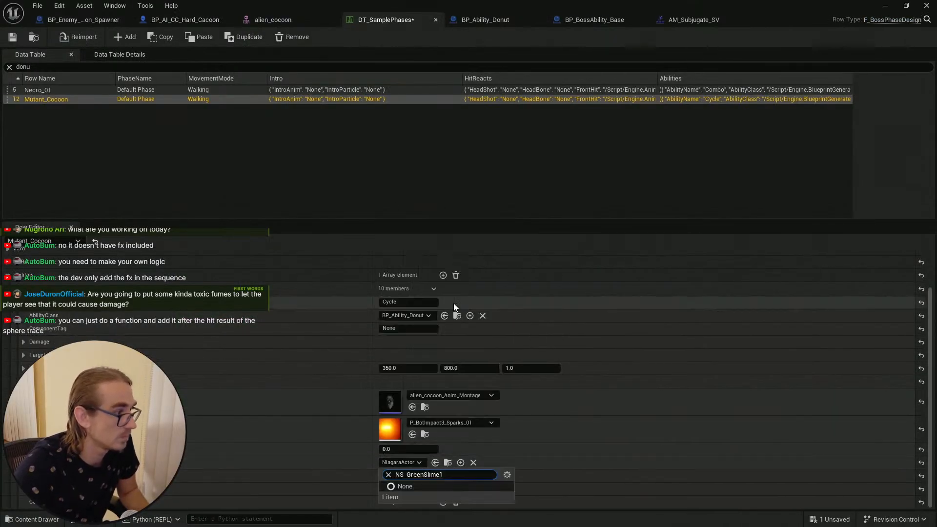
pyautogui.click(353, 463)
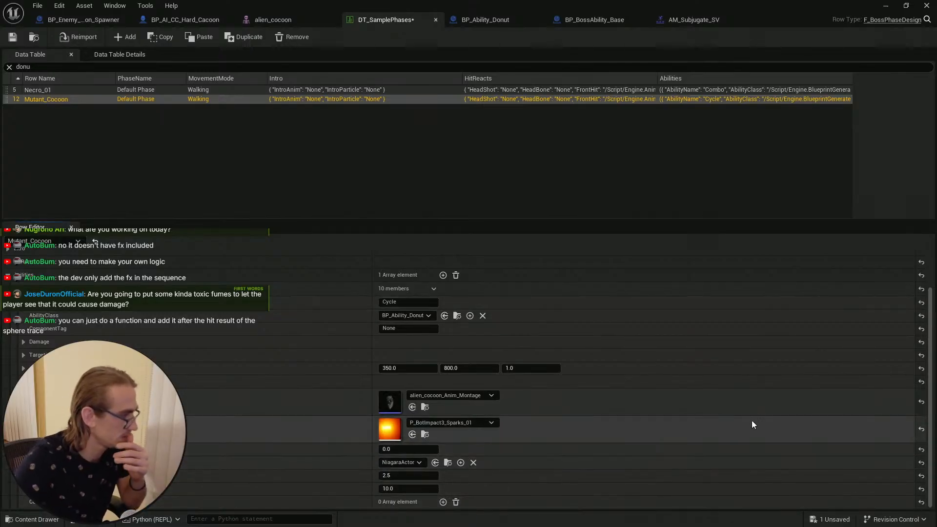
pyautogui.click(486, 422)
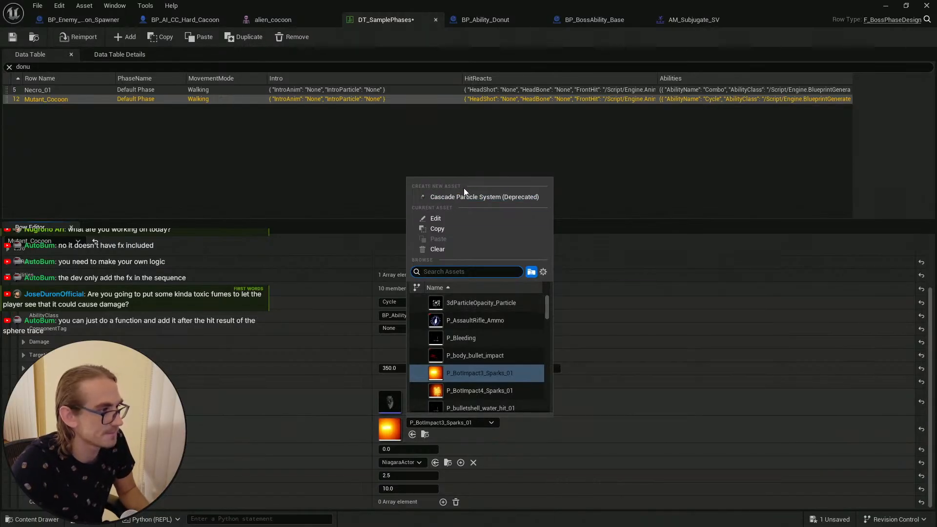
pyautogui.hotkey('ctrl', 'v')
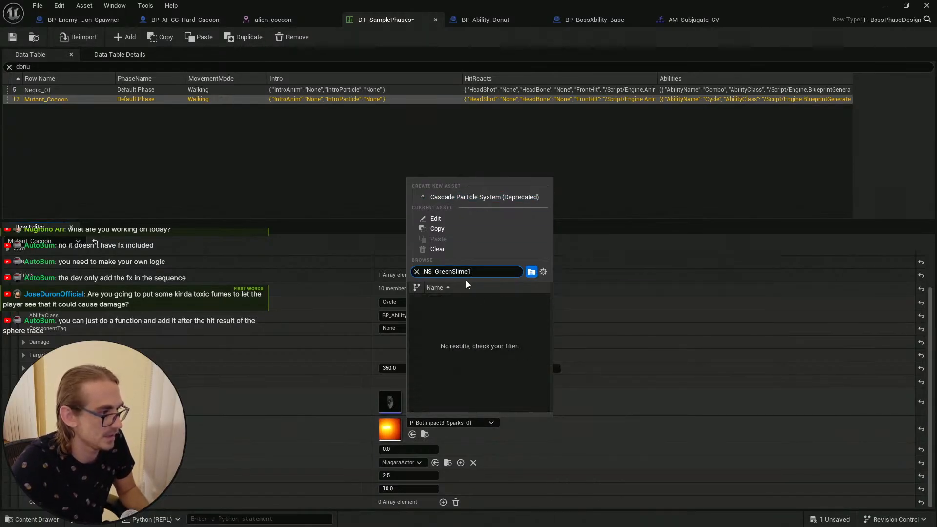
pyautogui.click(549, 427)
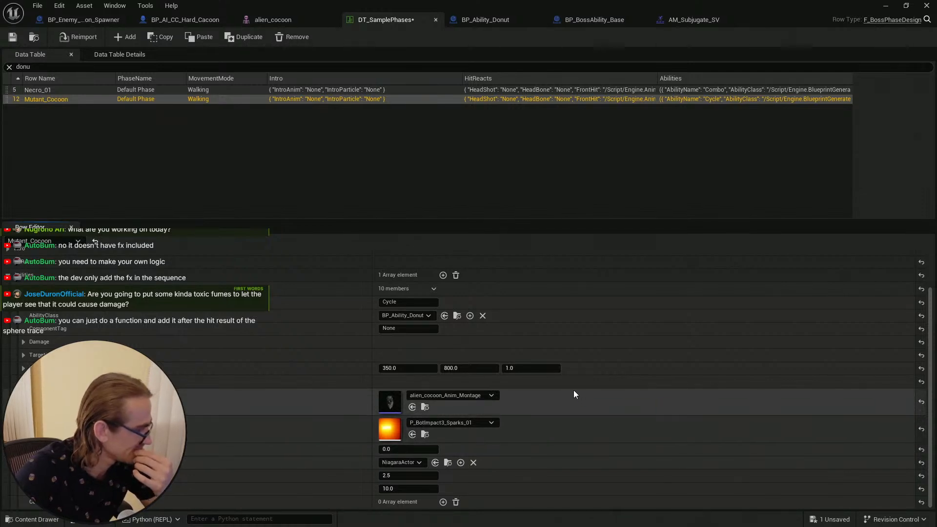
# Step: Browse the actor class list and the assets in the content drawer for a suitable effect
pyautogui.click(415, 460)
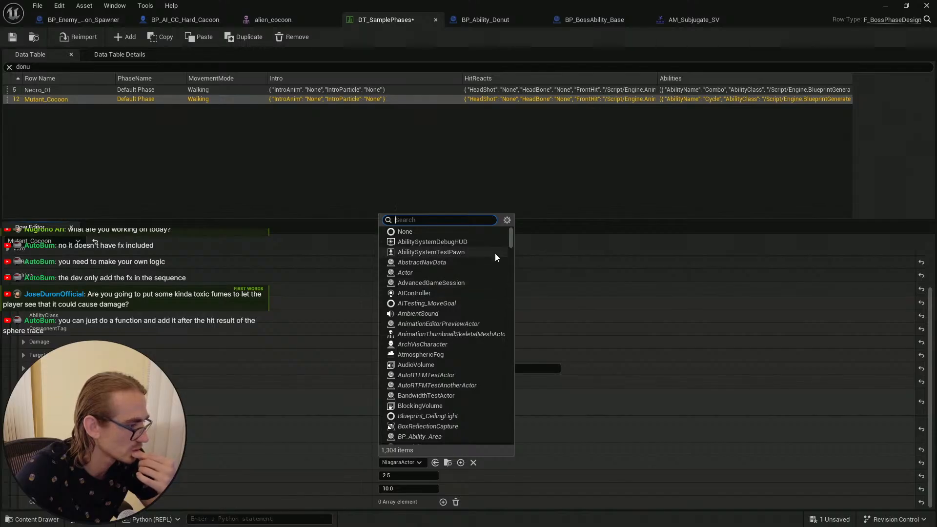
pyautogui.moveTo(510, 243); pyautogui.dragTo(526, 215)
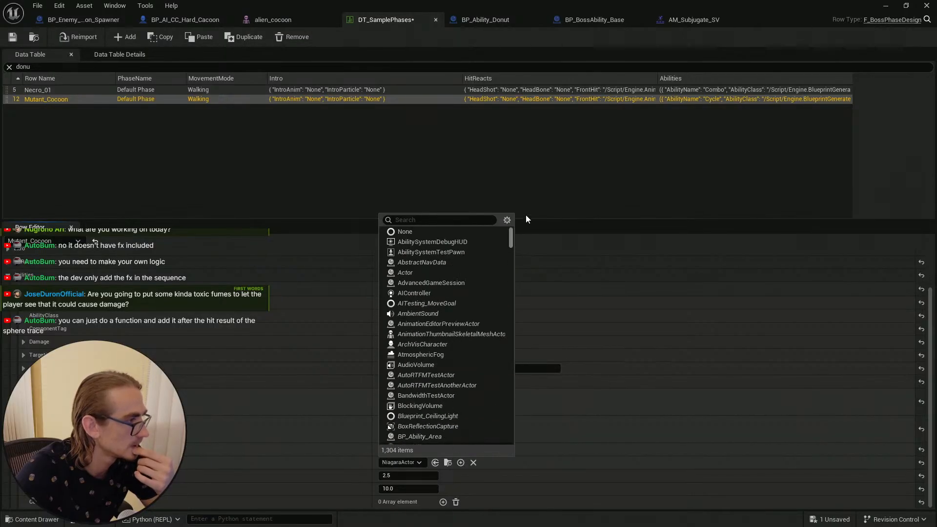
pyautogui.press('Escape')
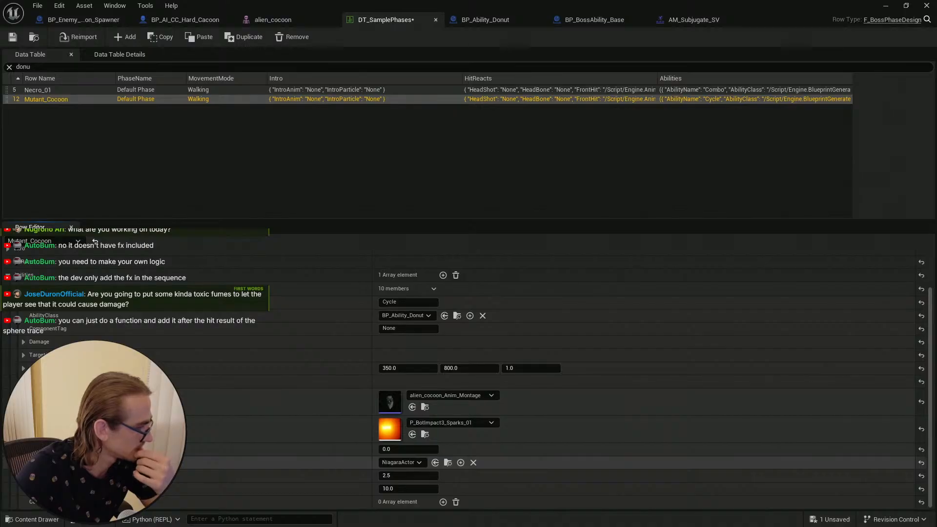
pyautogui.click(448, 463)
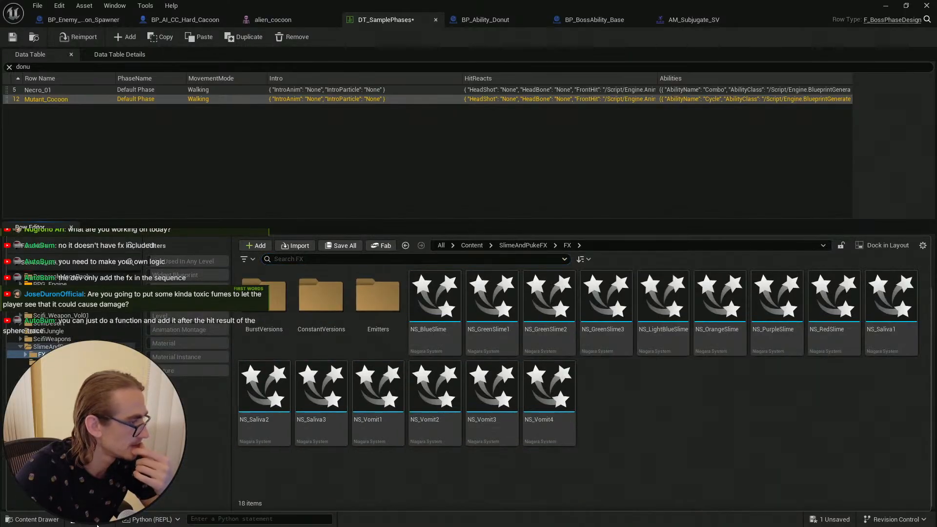
pyautogui.click(30, 519)
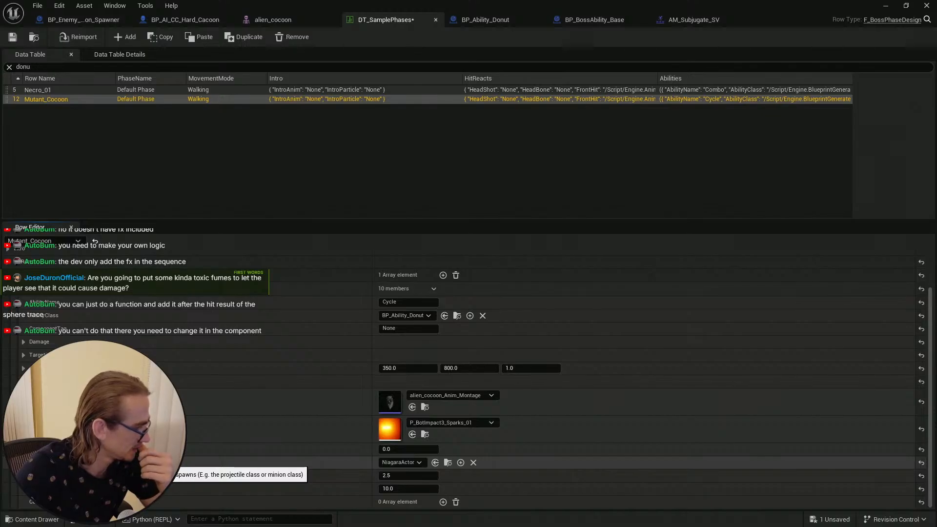
# Step: Clear the donut ability's actor class field and save the data table
pyautogui.click(473, 462)
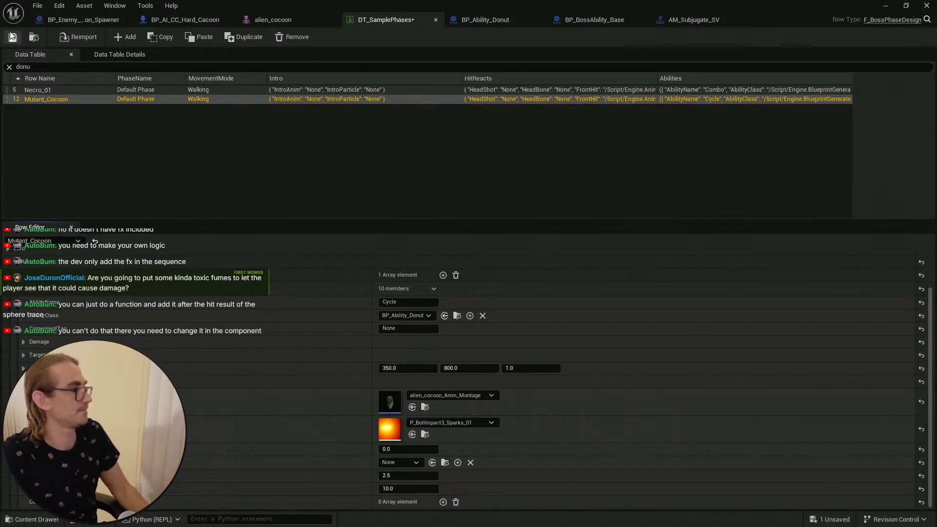
pyautogui.hotkey('ctrl', 's')
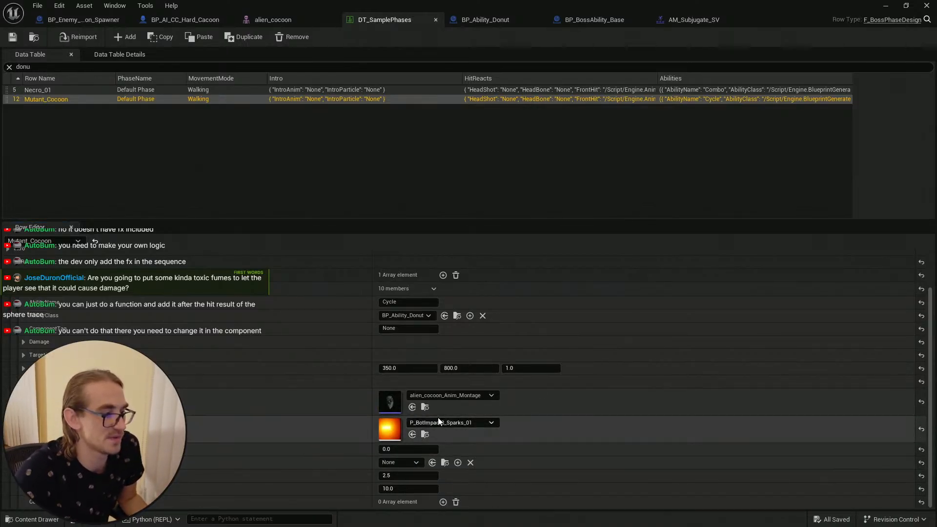
# Step: Open the donut ability blueprint and inspect its base class's TelegraphDonut function and viewport
pyautogui.click(457, 316)
pyautogui.doubleClick(546, 319)
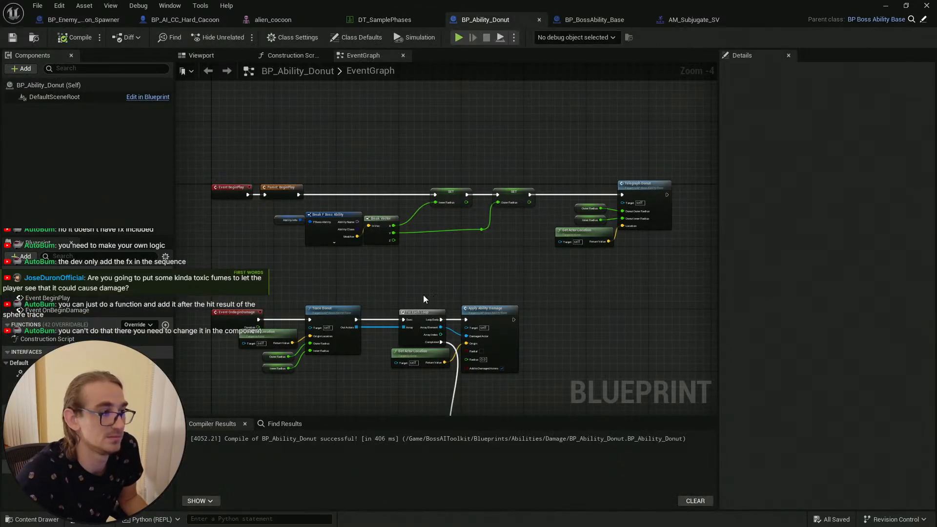
pyautogui.click(910, 20)
pyautogui.doubleClick(385, 457)
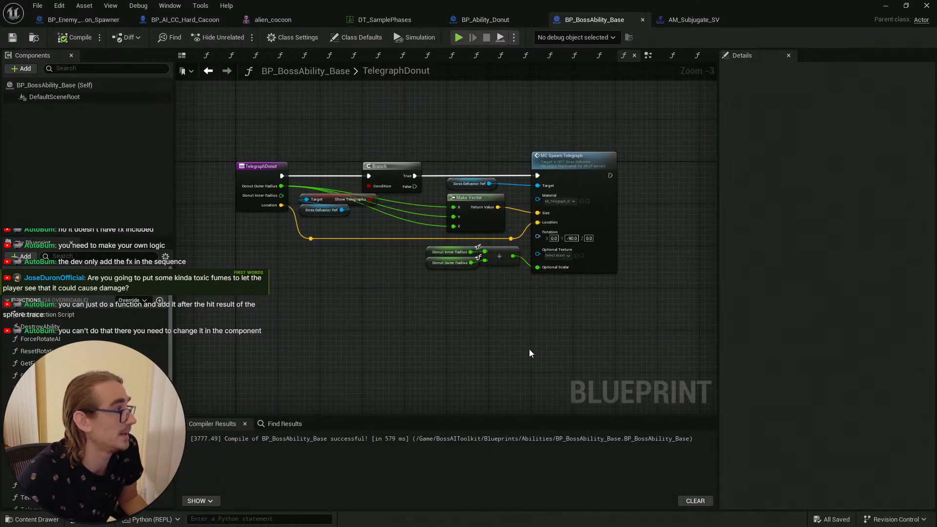
pyautogui.click(186, 57)
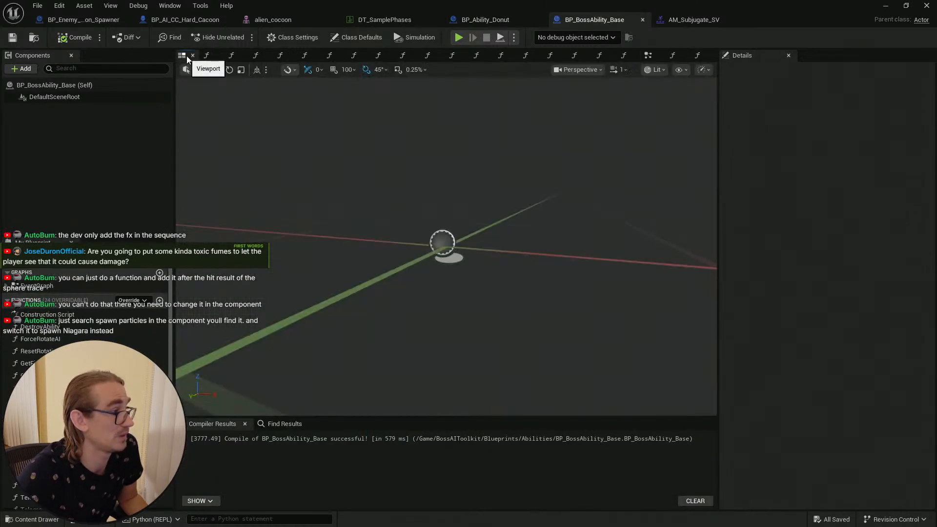
# Step: Open the base ability's event graph and search the blueprint for spawn particle
pyautogui.click(648, 55)
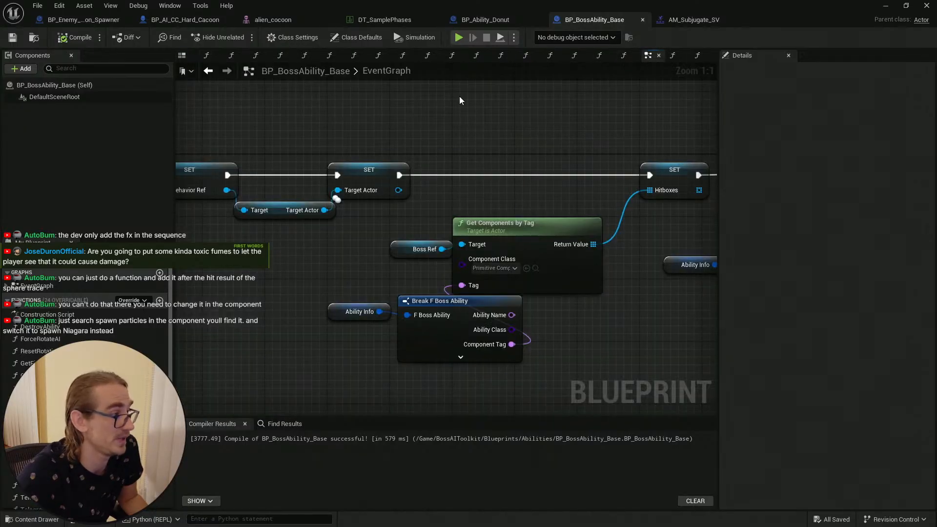
pyautogui.moveTo(491, 117); pyautogui.dragTo(461, 131, button='right')
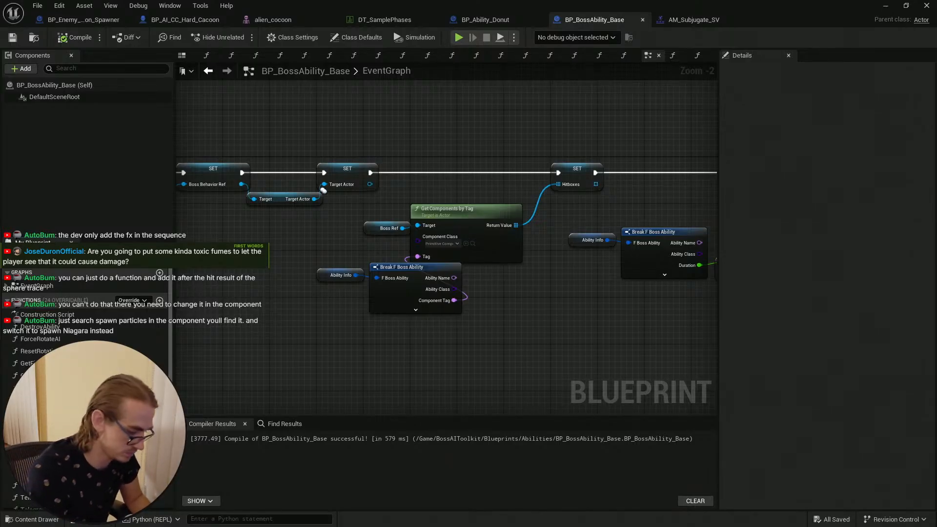
pyautogui.write('spawn')
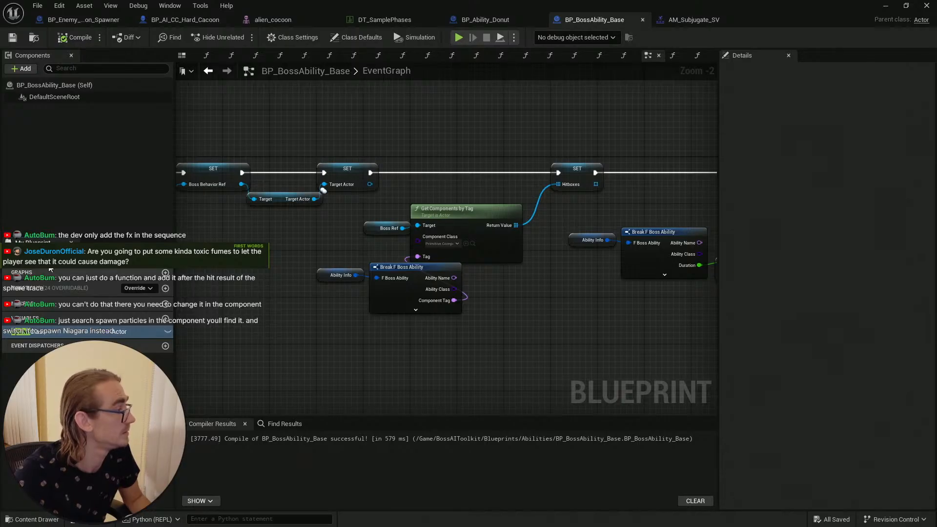
pyautogui.click(151, 256)
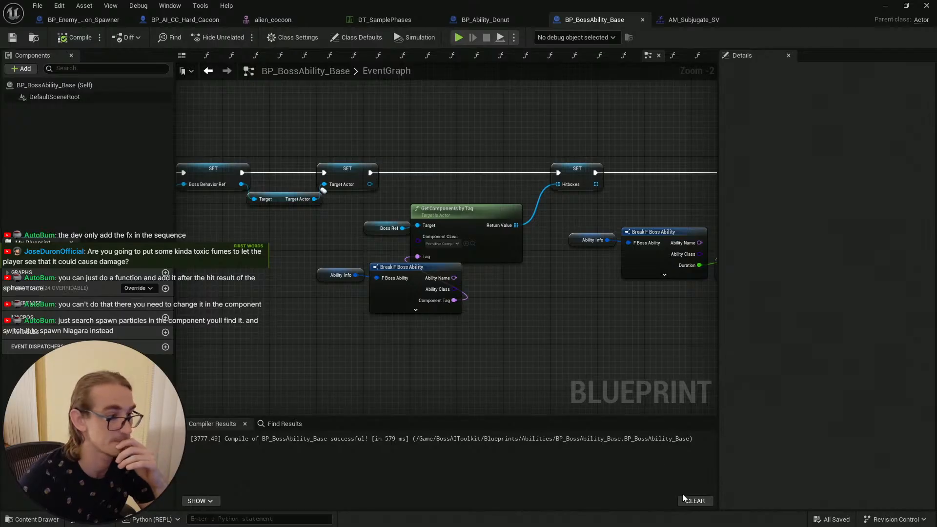
pyautogui.click(170, 39)
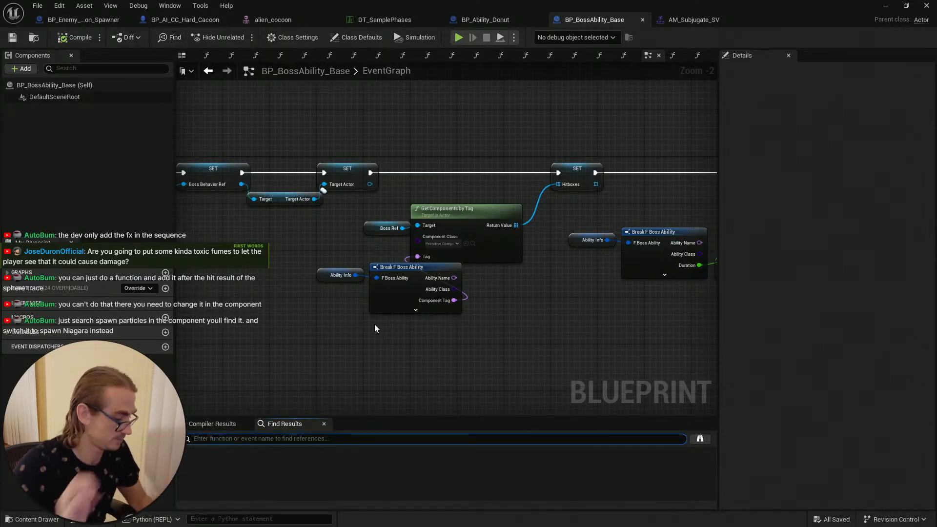
pyautogui.write('spawn pa')
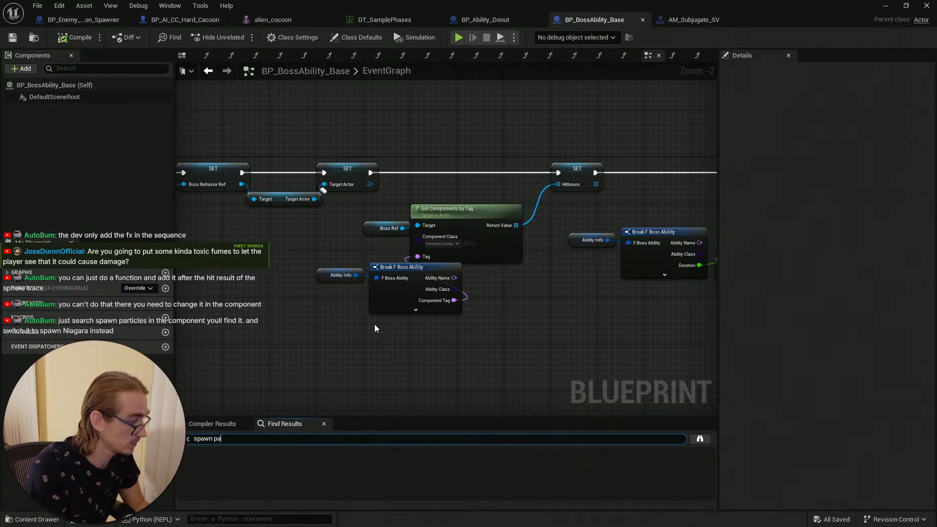
pyautogui.write('rticle')
pyautogui.press('Return')
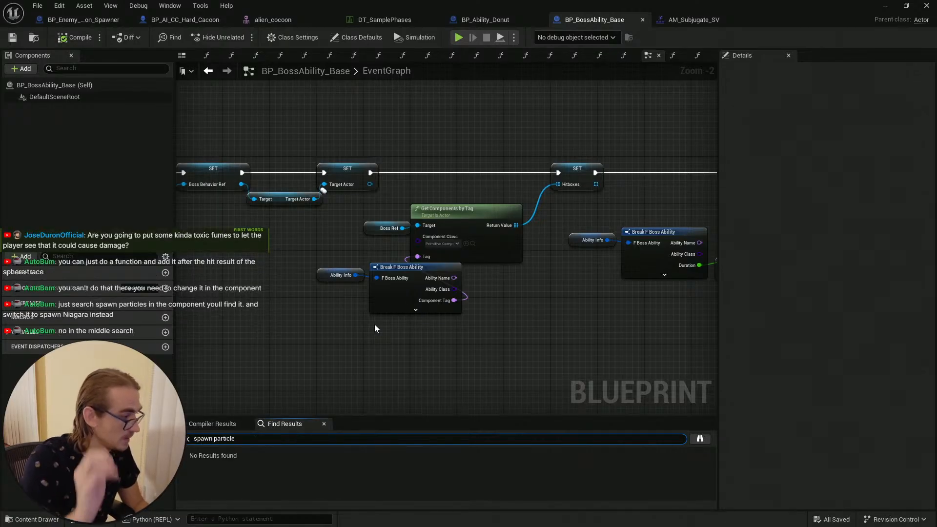
# Step: Search the base ability blueprint's references and member list for particle
pyautogui.click(391, 20)
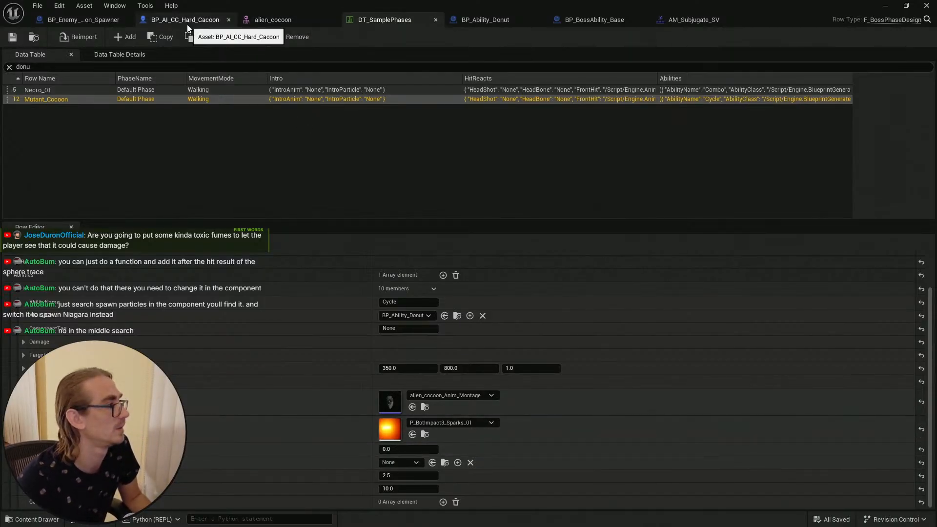
pyautogui.click(686, 19)
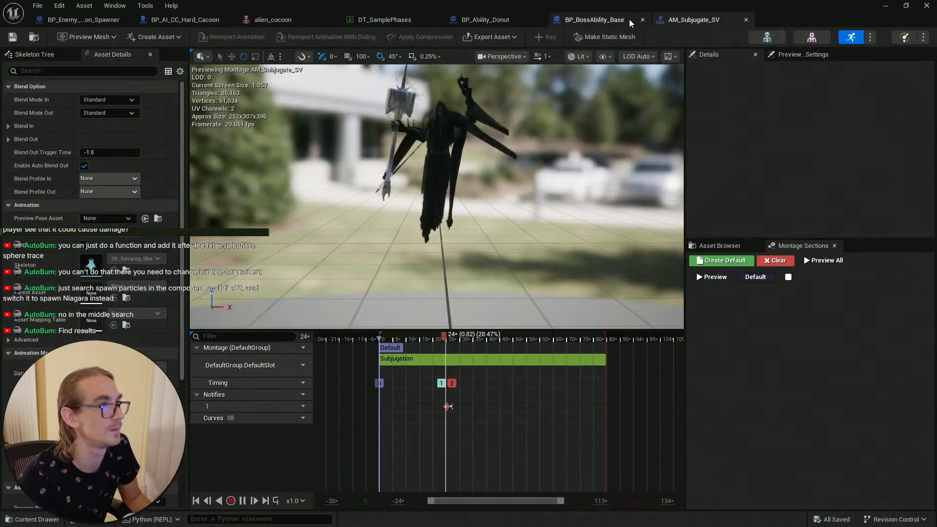
pyautogui.click(605, 20)
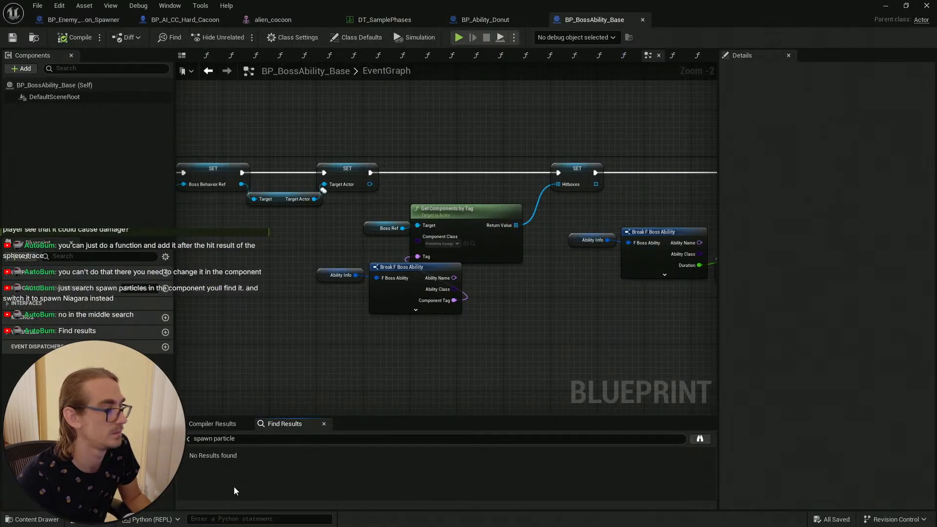
pyautogui.click(233, 439)
pyautogui.write('particle')
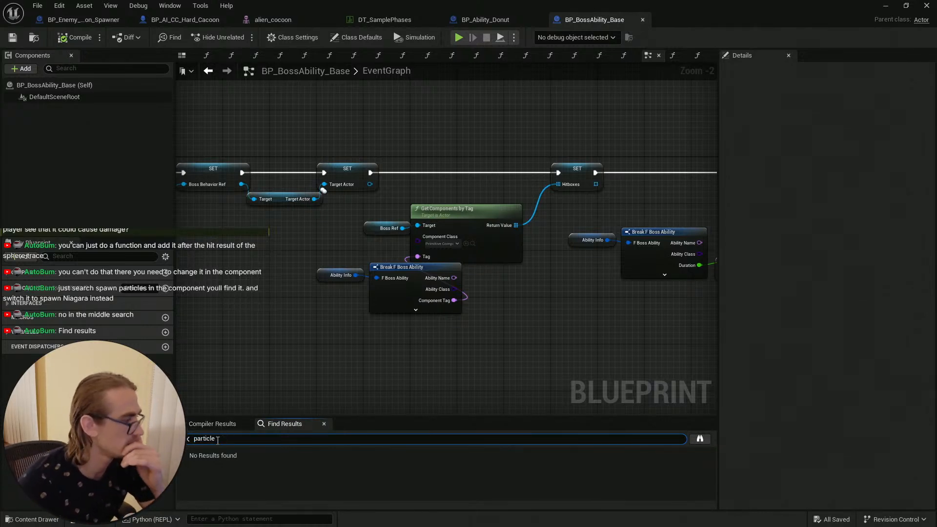
pyautogui.click(88, 256)
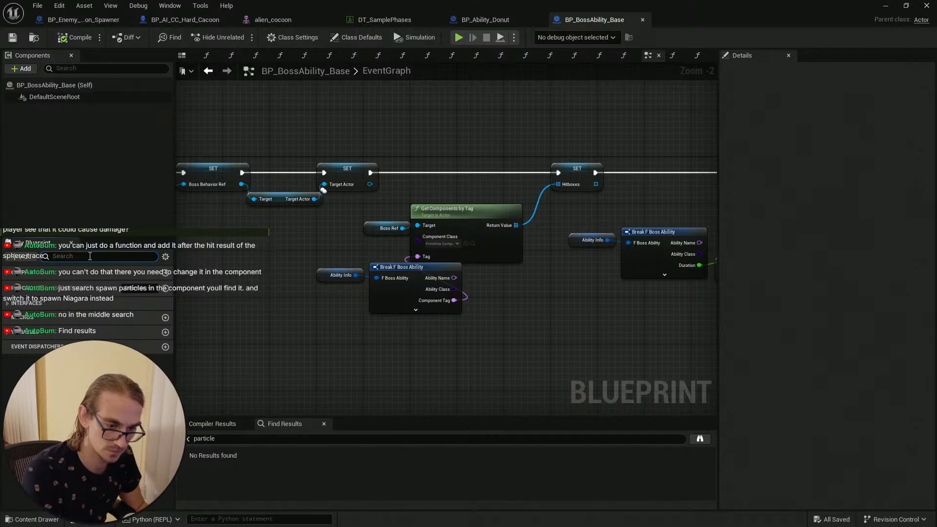
pyautogui.write('particle')
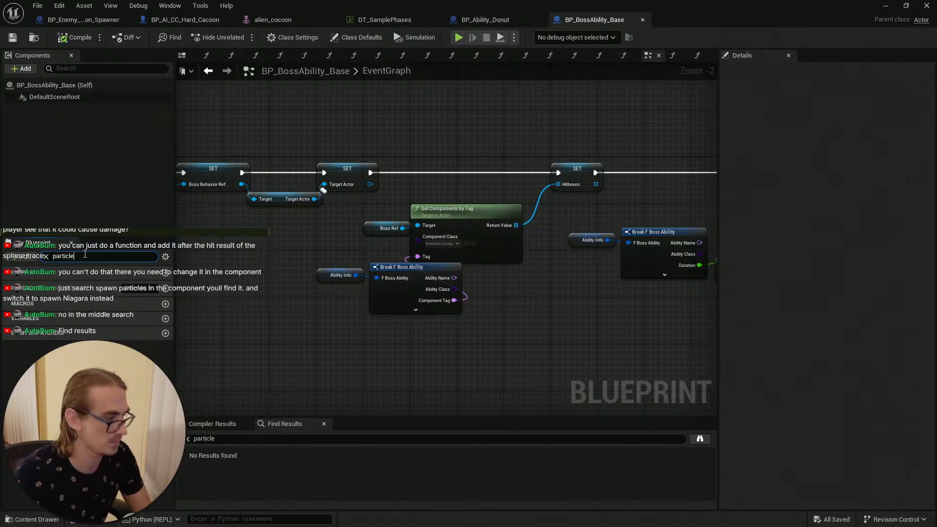
pyautogui.press('BackSpace')
pyautogui.press('BackSpace')
pyautogui.press('BackSpace')
pyautogui.press('BackSpace')
pyautogui.press('BackSpace')
pyautogui.press('BackSpace')
pyautogui.press('BackSpace')
pyautogui.press('BackSpace')
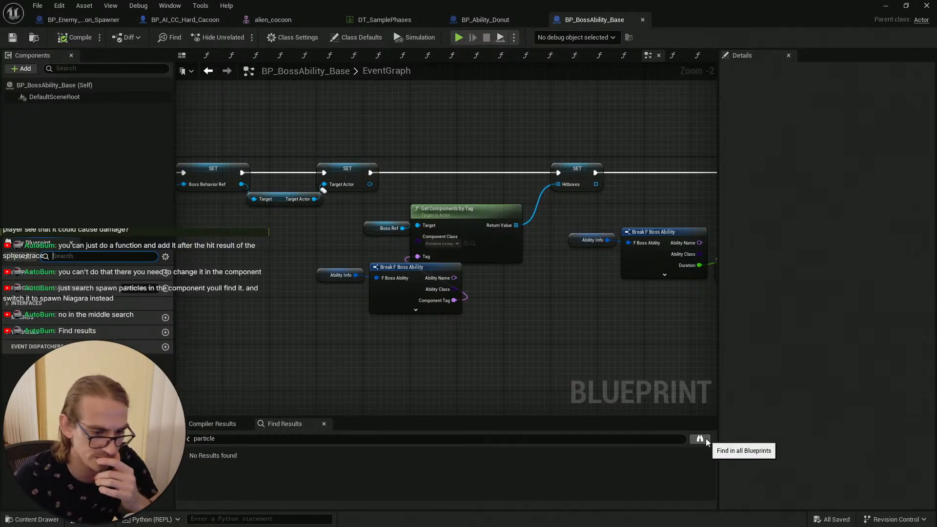
pyautogui.click(213, 424)
pyautogui.click(284, 424)
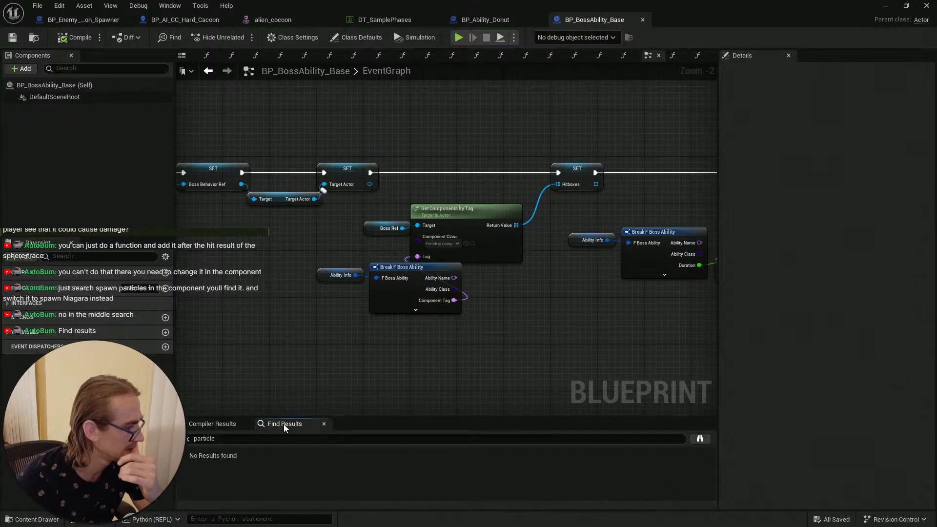
pyautogui.click(187, 442)
pyautogui.hotkey('ctrl', 'a')
pyautogui.press('BackSpace')
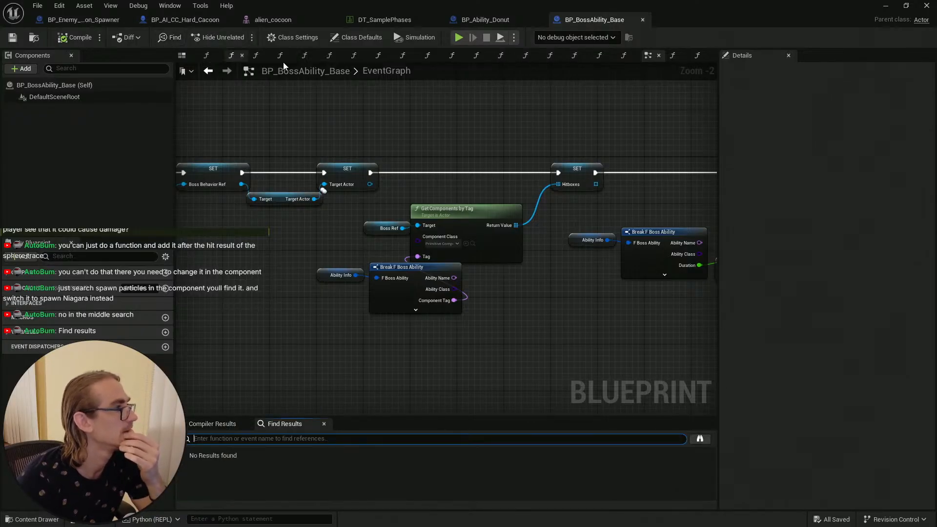
pyautogui.click(167, 5)
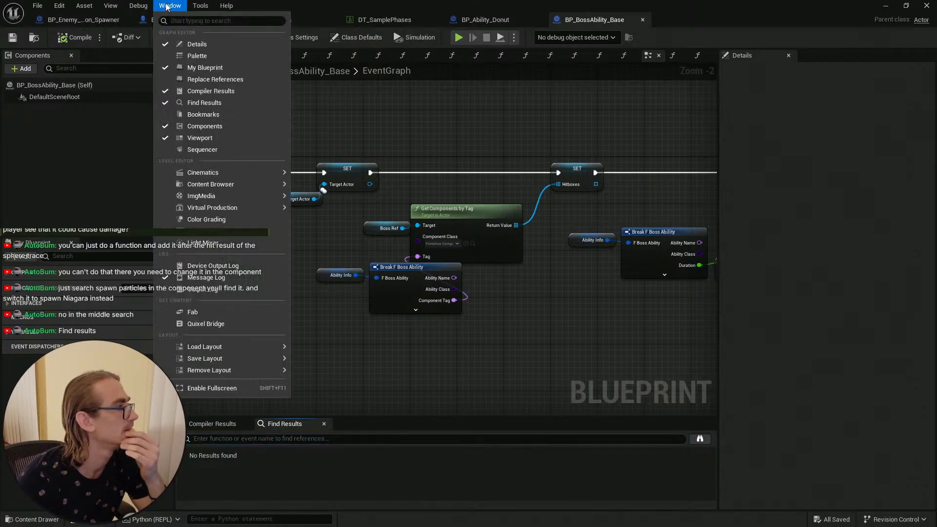
pyautogui.moveTo(113, 8)
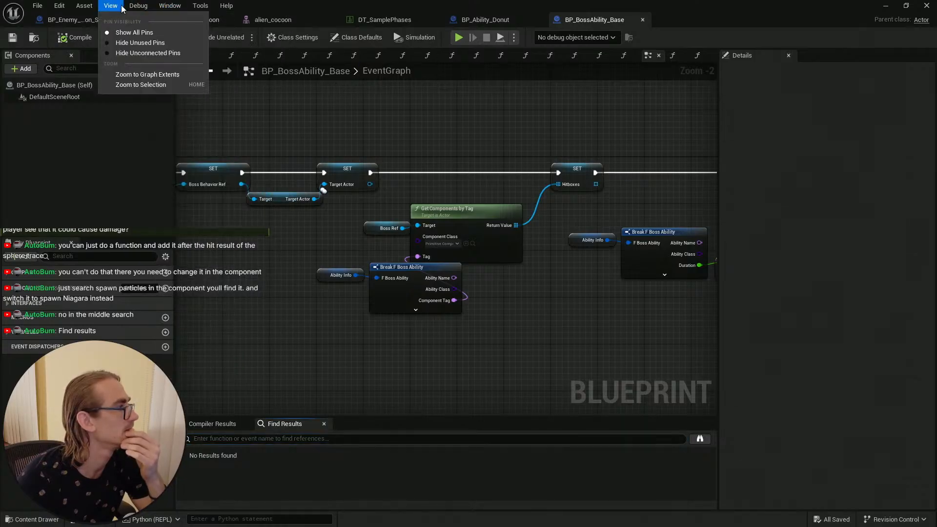
pyautogui.moveTo(186, 9)
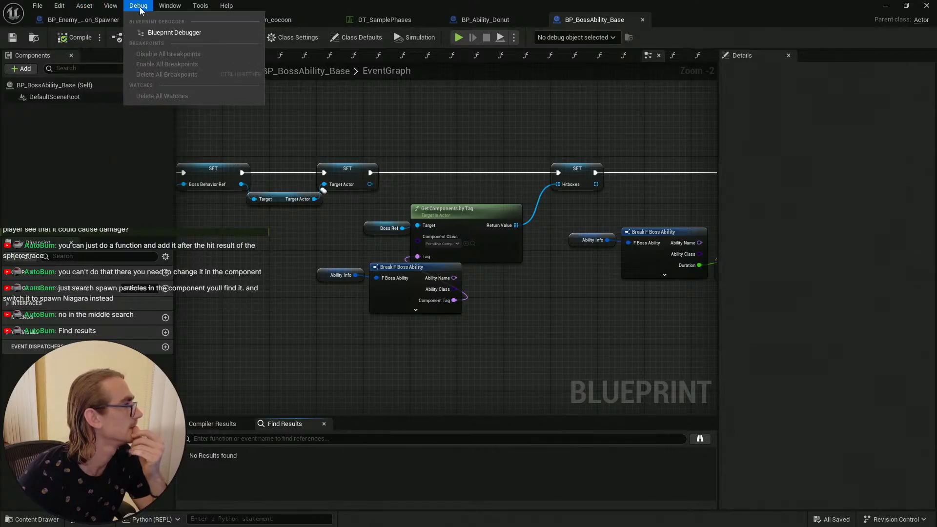
pyautogui.click(144, 157)
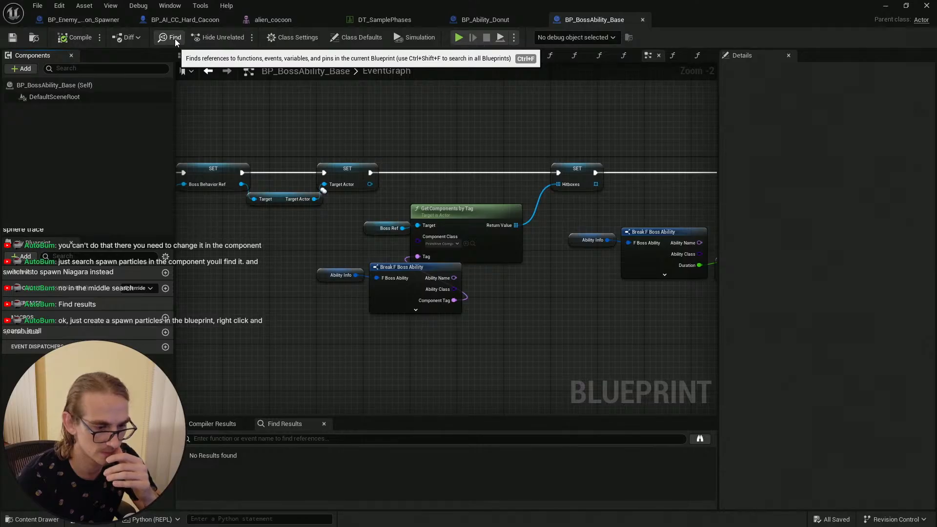
pyautogui.click(302, 438)
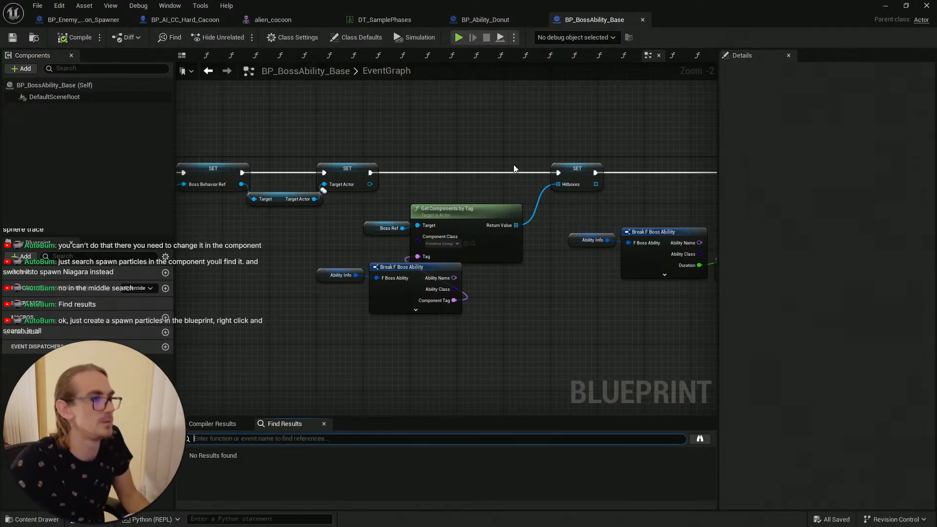
pyautogui.hotkey('alt', 'Tab')
pyautogui.press('Escape')
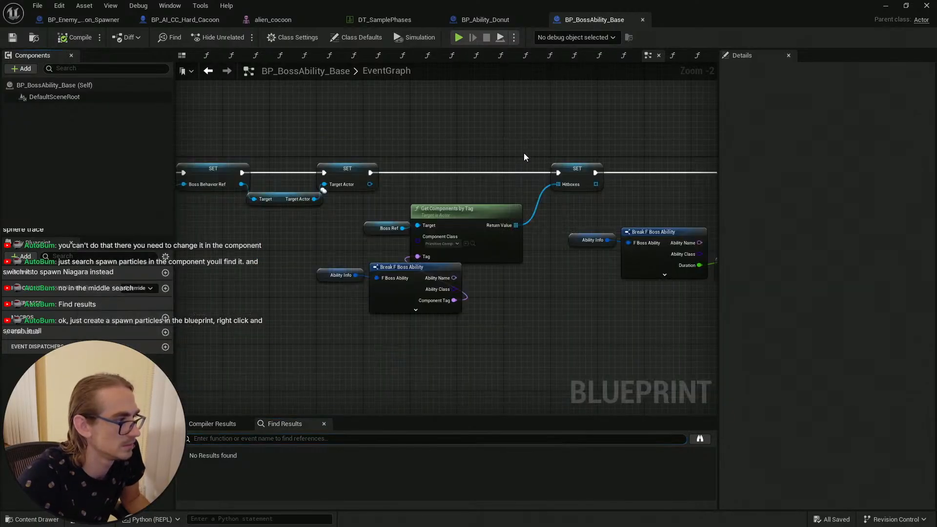
# Step: Search across all blueprints for Particle
pyautogui.click(380, 21)
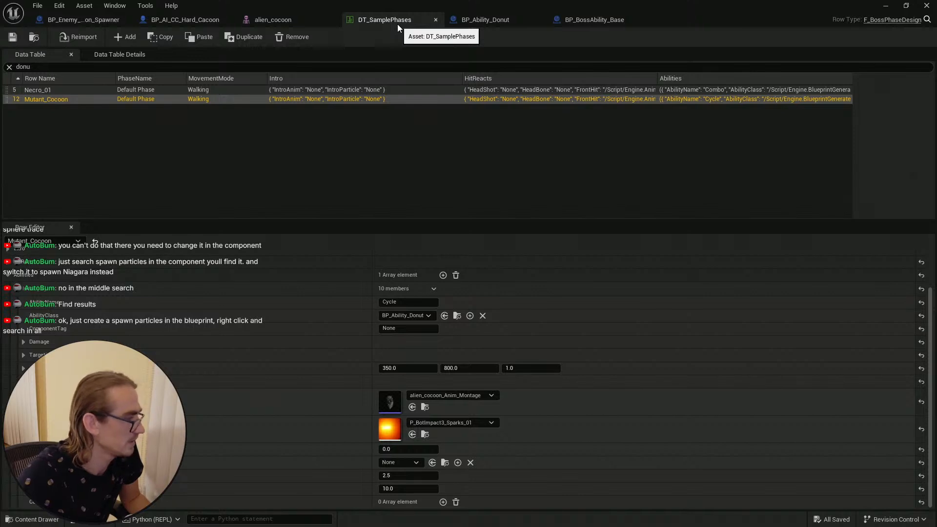
pyautogui.click(487, 20)
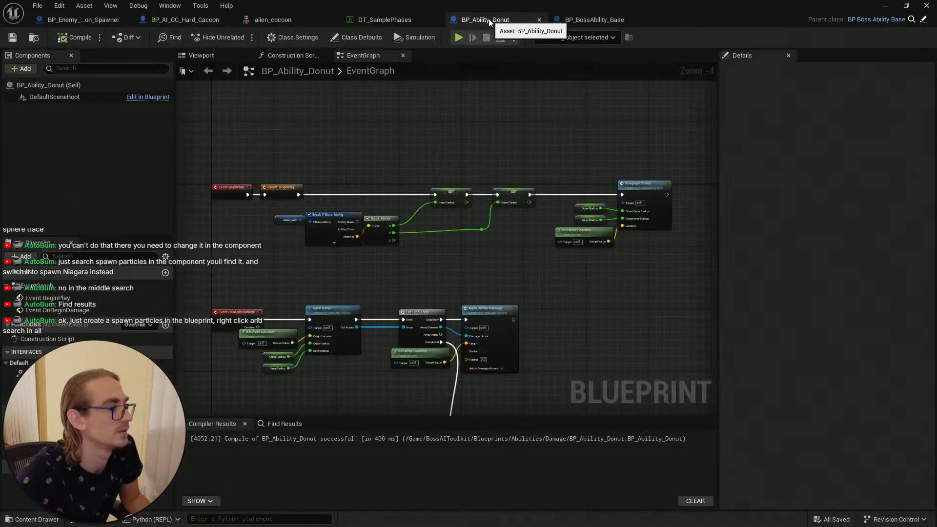
pyautogui.click(581, 19)
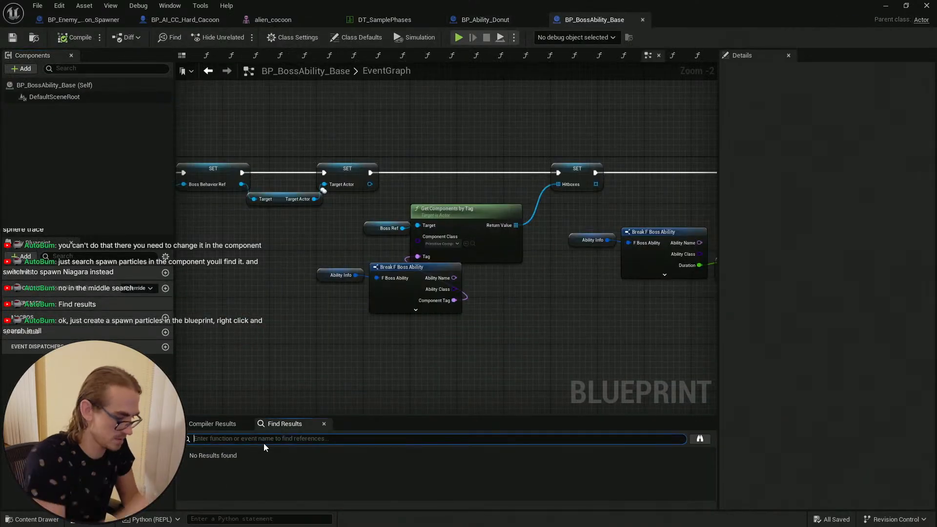
pyautogui.write('Particle')
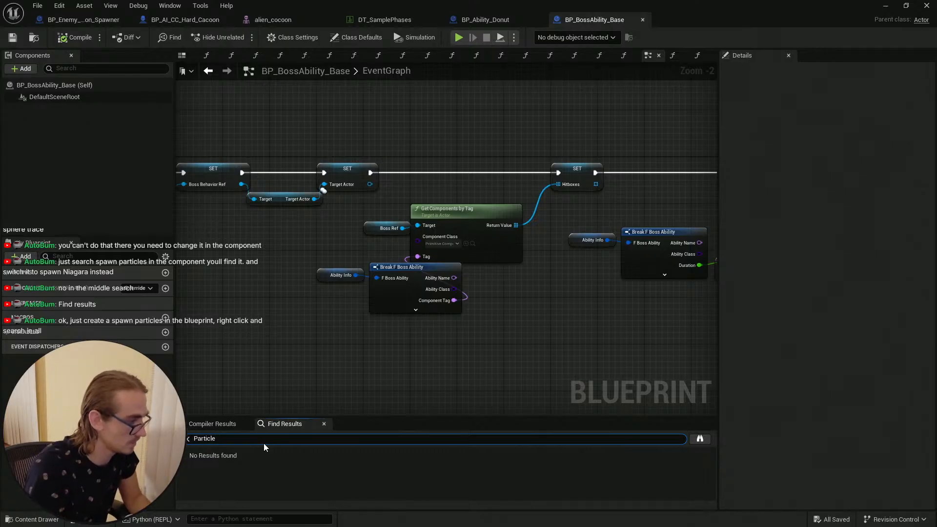
pyautogui.click(699, 438)
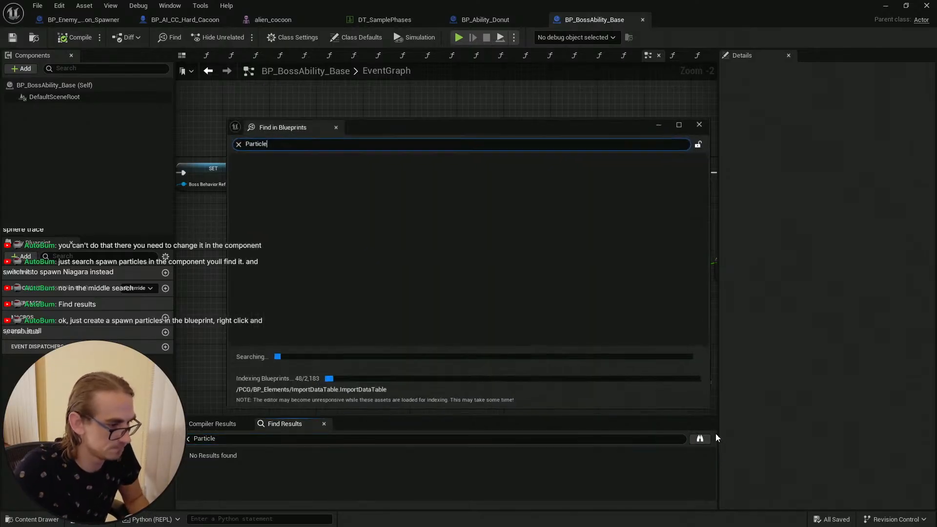
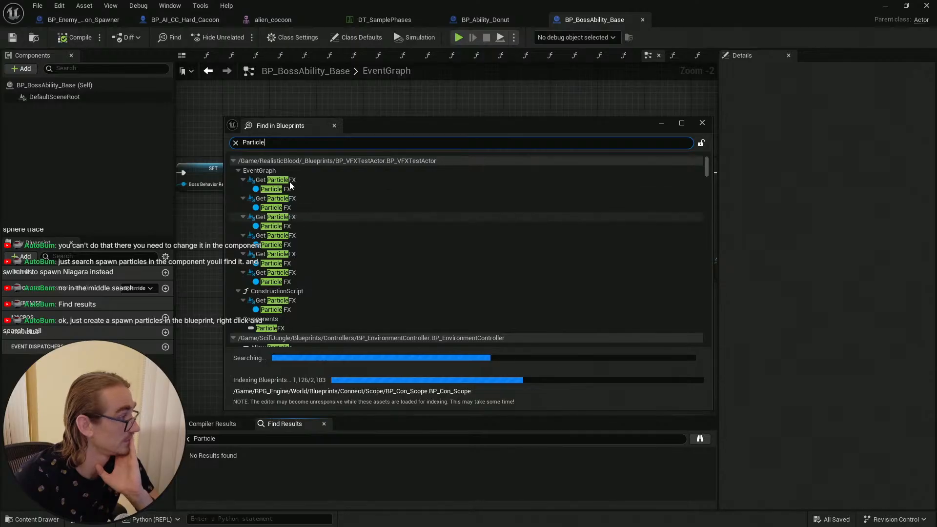
# Step: Collapse the Particle search result groups in Find in Blueprints and dismiss the incomplete-index notice
pyautogui.click(237, 171)
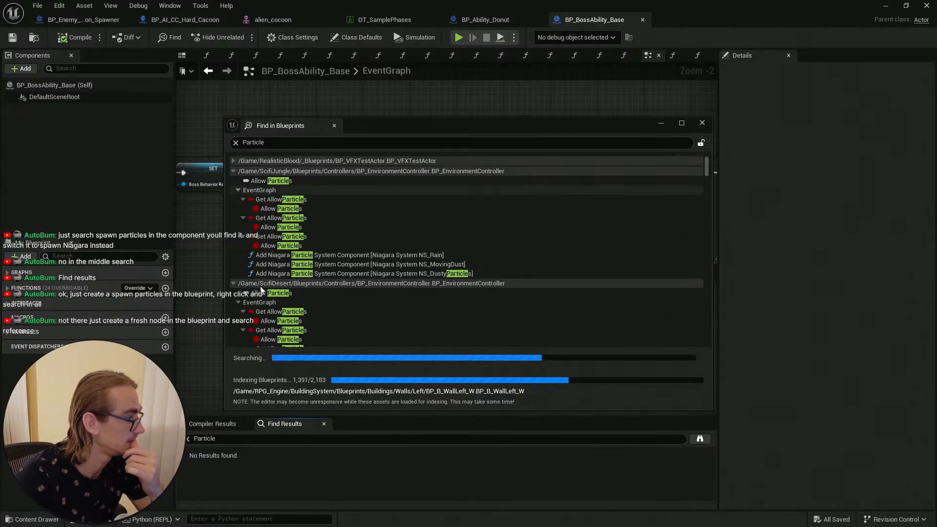
pyautogui.click(233, 171)
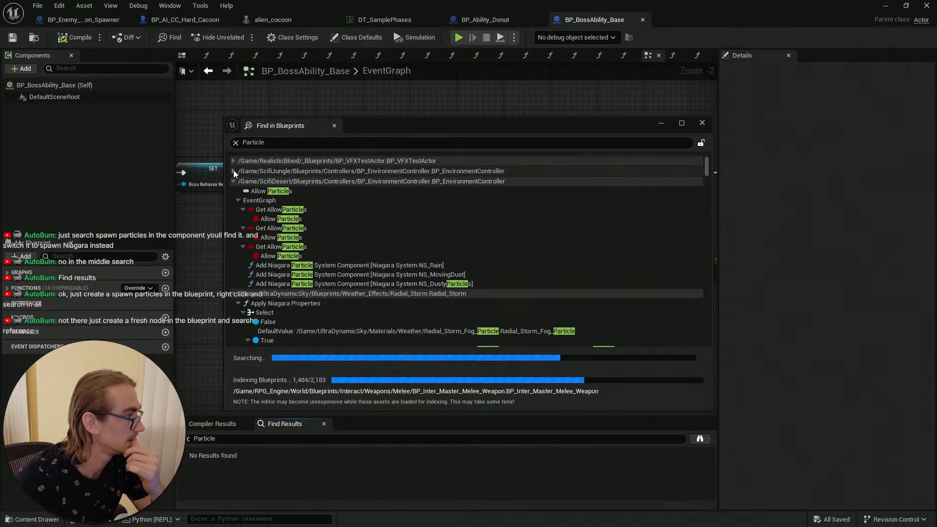
pyautogui.click(233, 181)
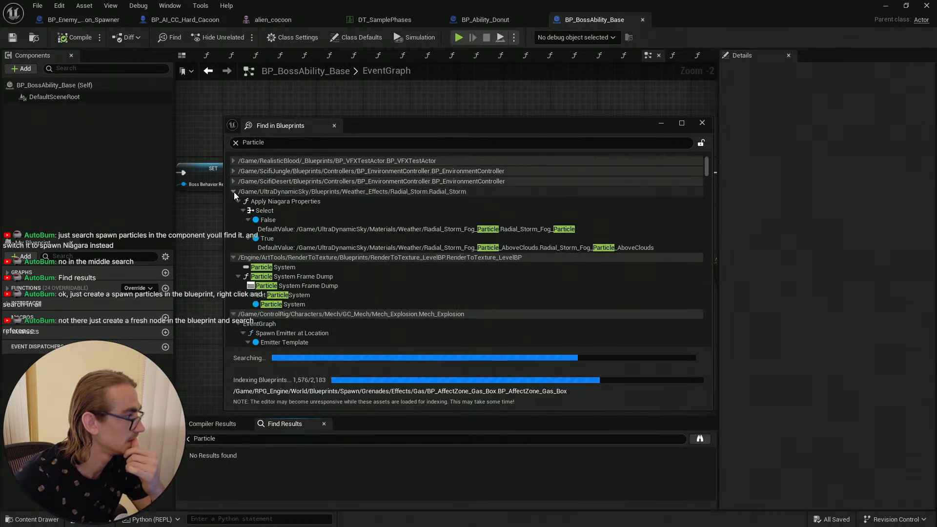
pyautogui.click(233, 192)
pyautogui.click(234, 202)
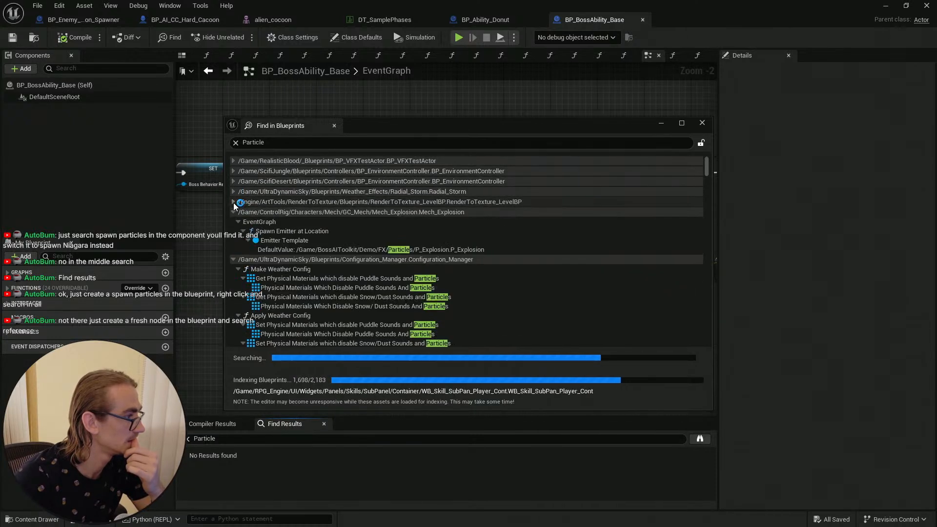
pyautogui.click(233, 213)
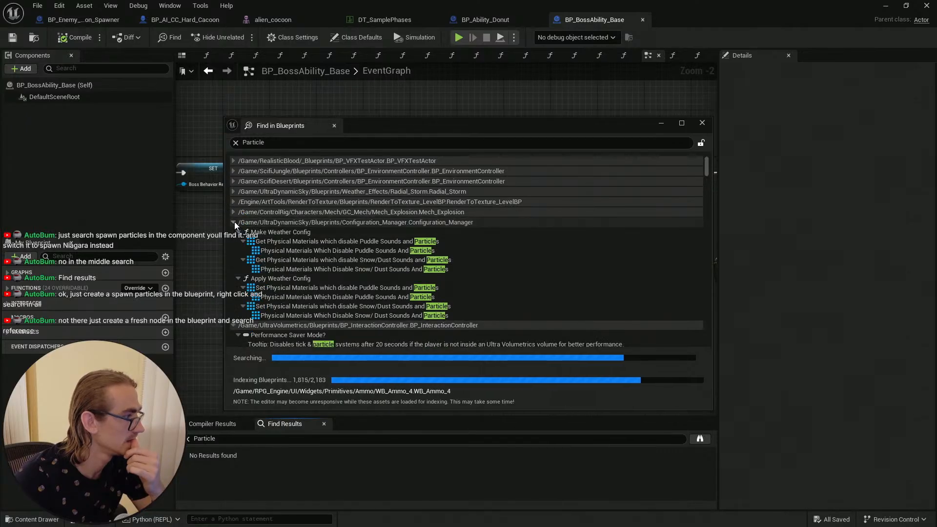
pyautogui.click(234, 222)
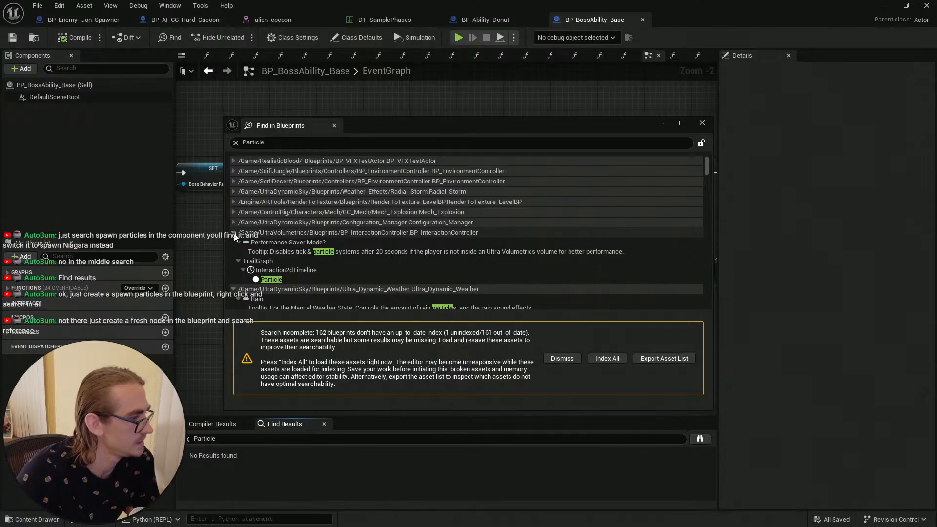
pyautogui.click(572, 359)
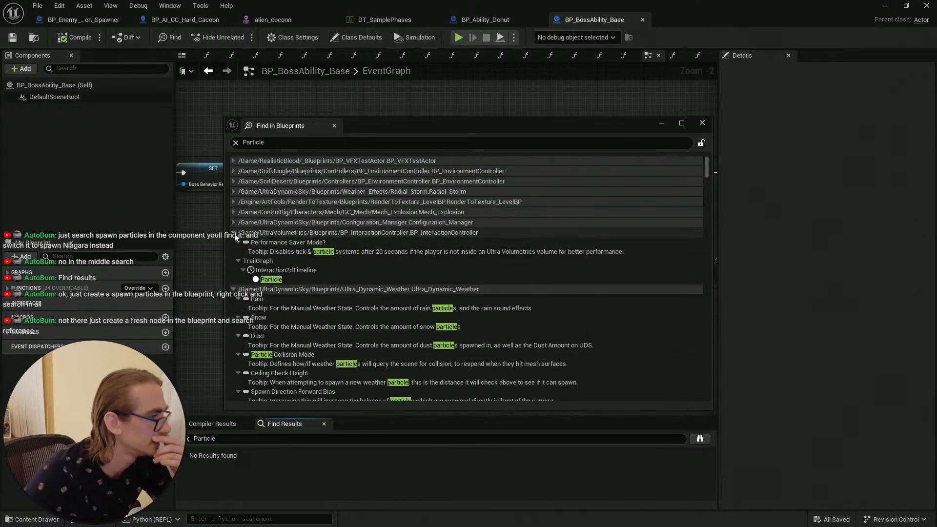
# Step: Browse the remaining Particle search results across blueprints, then close the Find in Blueprints window
pyautogui.click(234, 234)
pyautogui.click(232, 242)
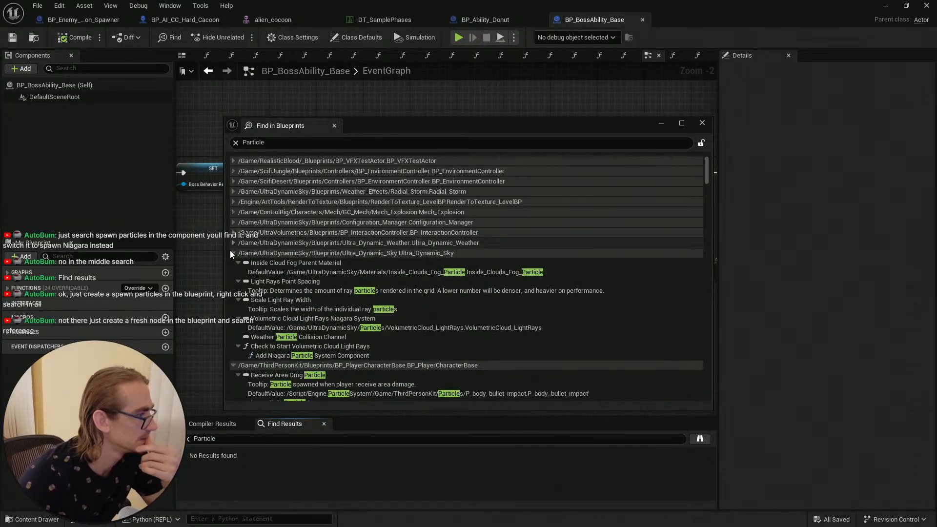
pyautogui.click(233, 253)
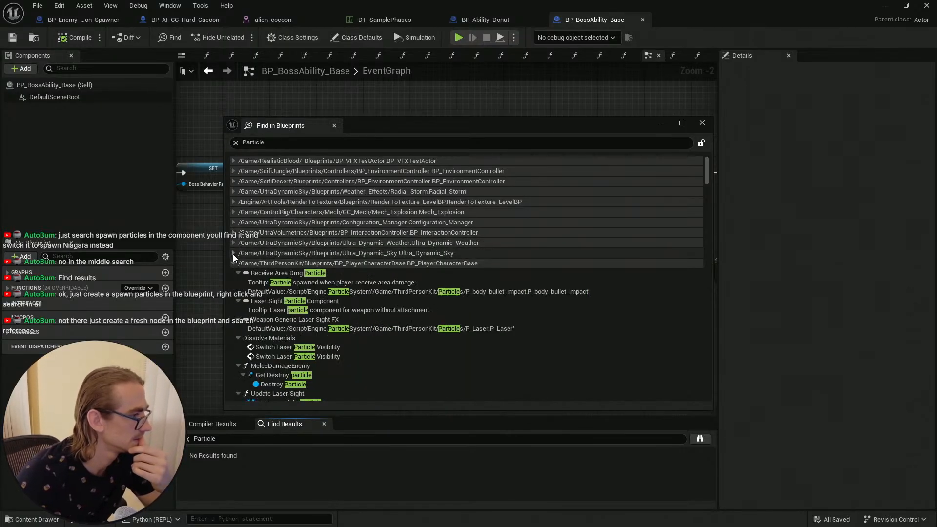
pyautogui.click(233, 263)
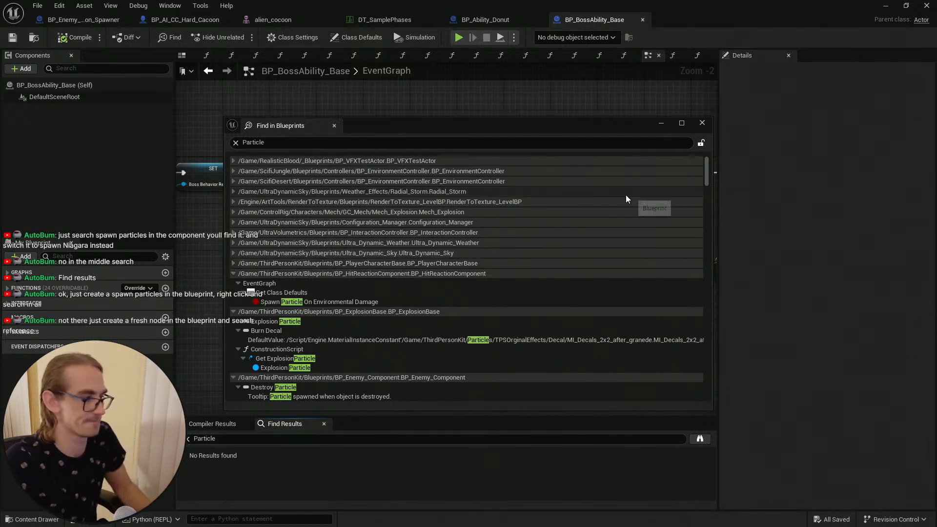
pyautogui.scroll(-3, 595, 282)
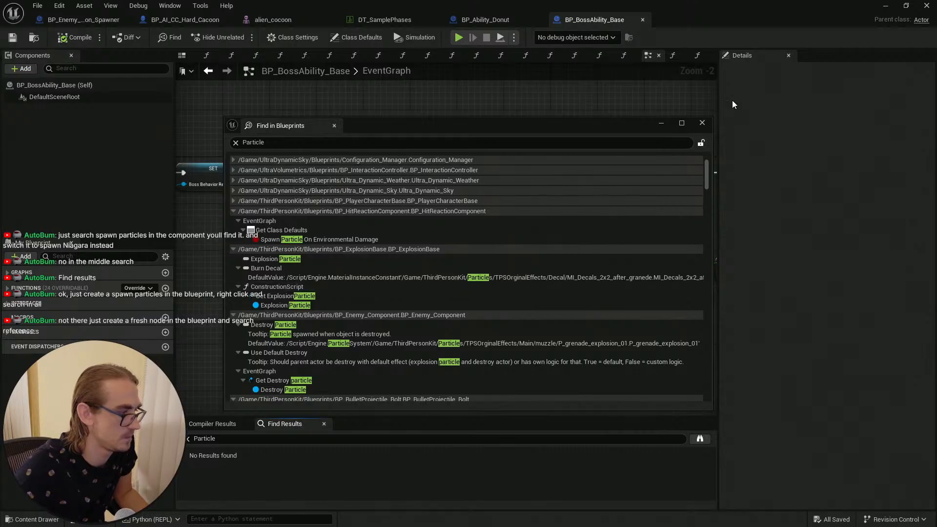
pyautogui.click(701, 123)
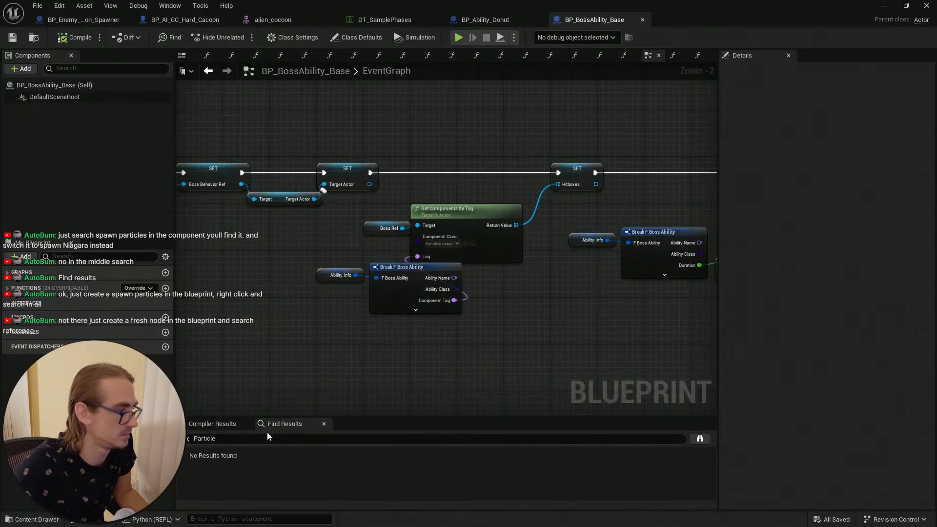
# Step: Clear the Find Results search text and browse the blueprint's function list and graph actions
pyautogui.click(188, 438)
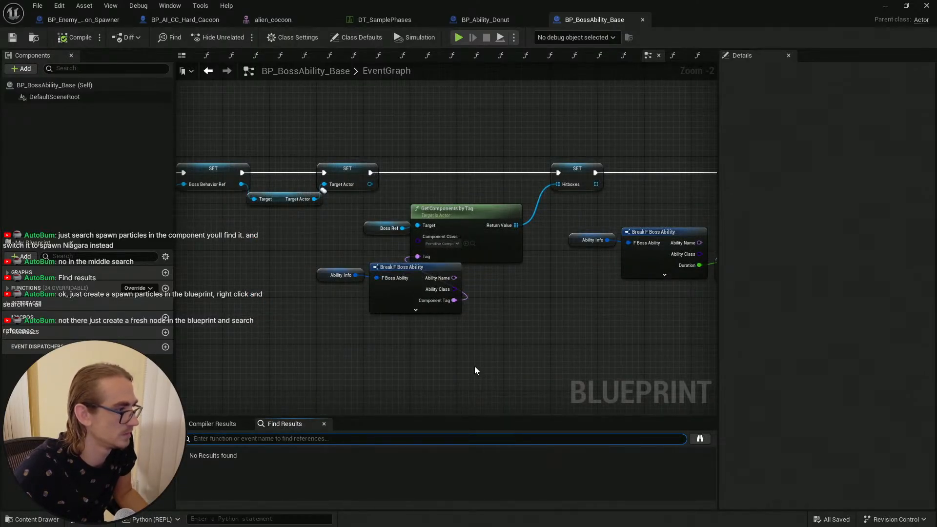
pyautogui.click(7, 305)
pyautogui.click(7, 288)
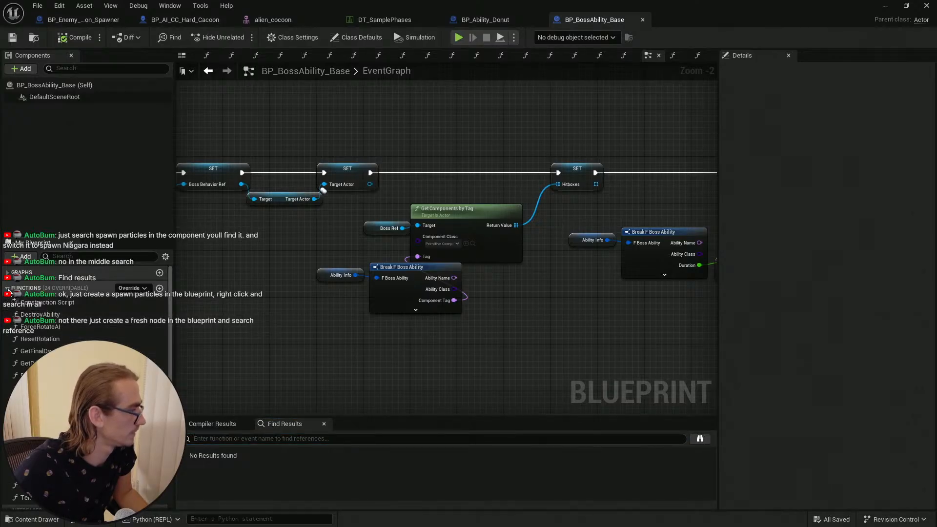
pyautogui.scroll(-2, 8, 292)
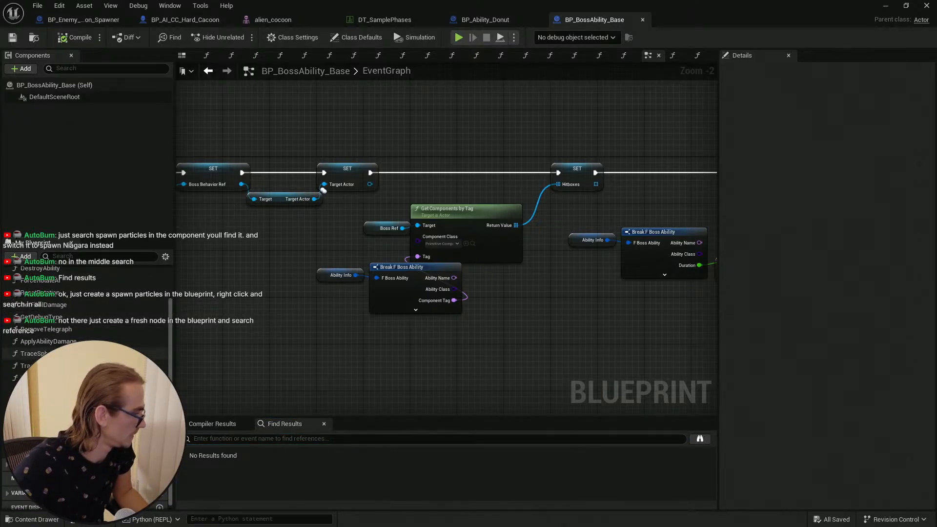
pyautogui.scroll(2, 5, 288)
pyautogui.click(7, 288)
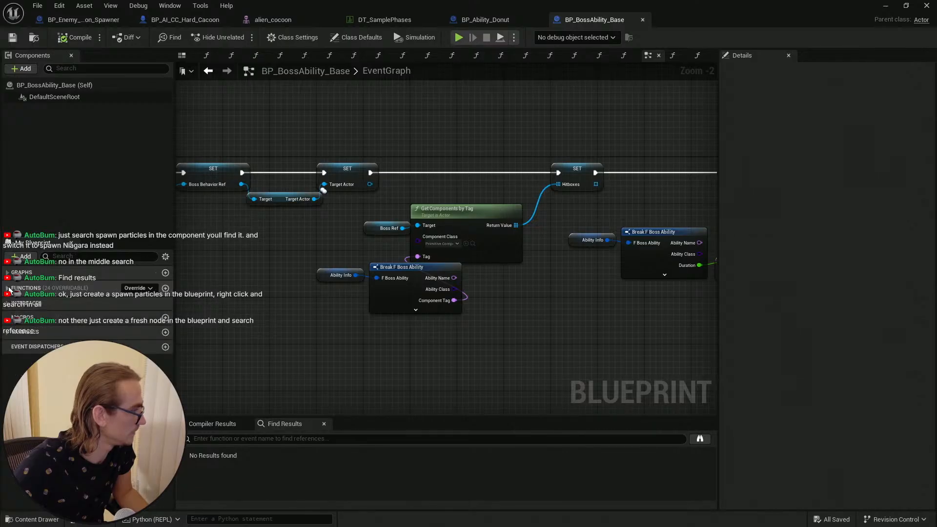
pyautogui.rightClick(255, 298)
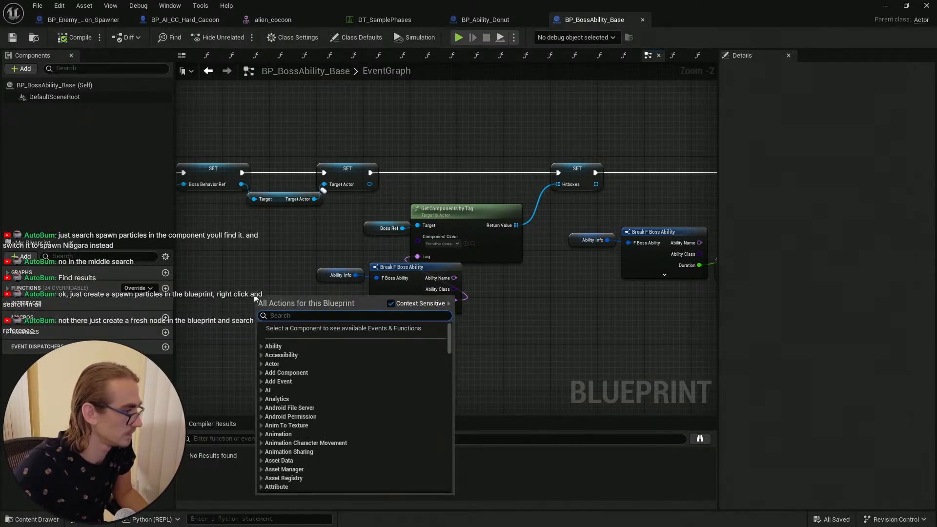
pyautogui.click(248, 280)
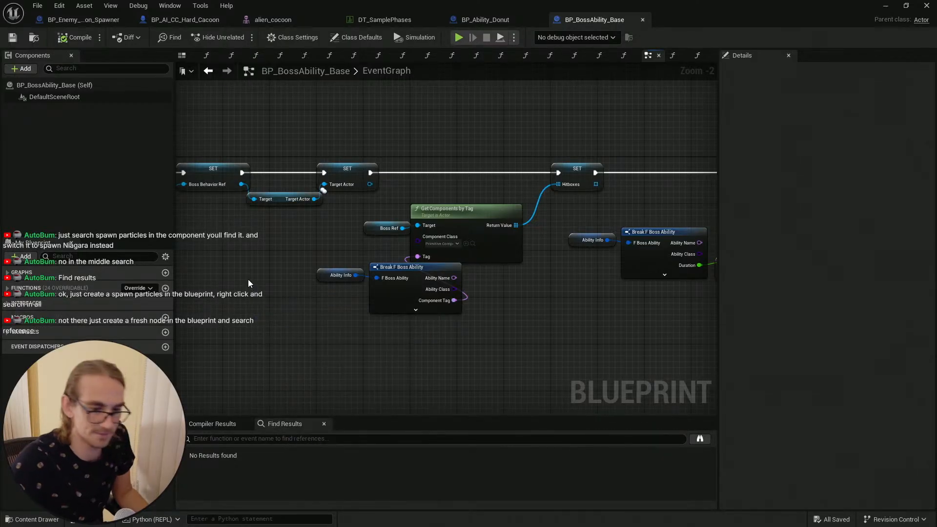
# Step: Switch to the browser, search Google for how to search for ref inside BP ue5, and open the Epic Find in Blueprints article
pyautogui.press('super')
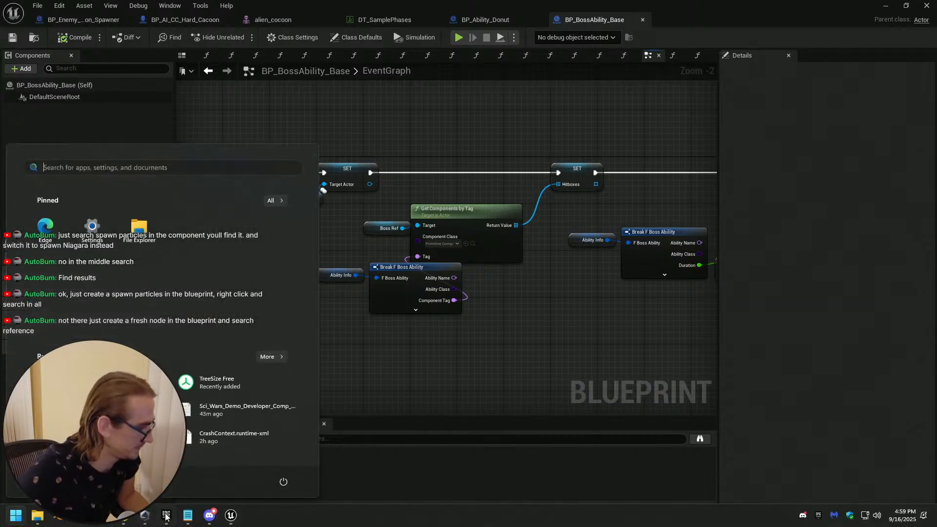
pyautogui.click(212, 517)
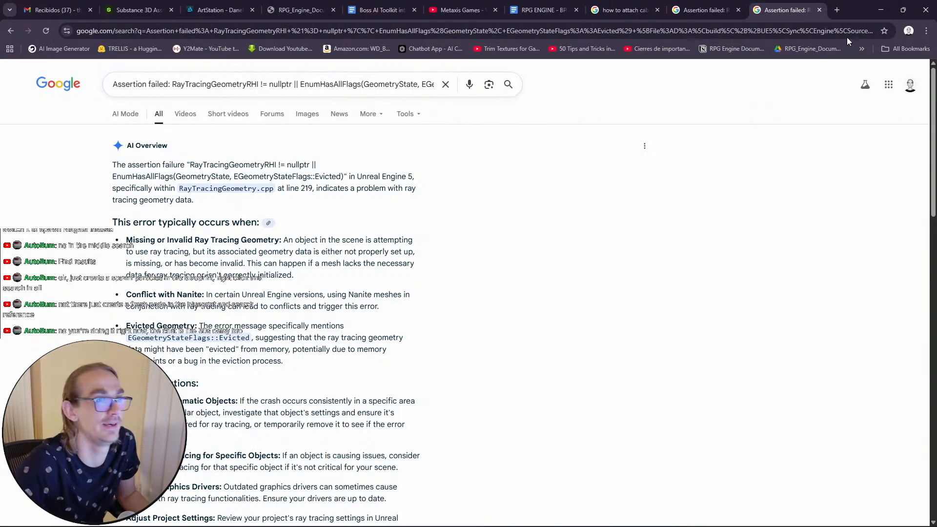
pyautogui.click(841, 10)
pyautogui.write('h')
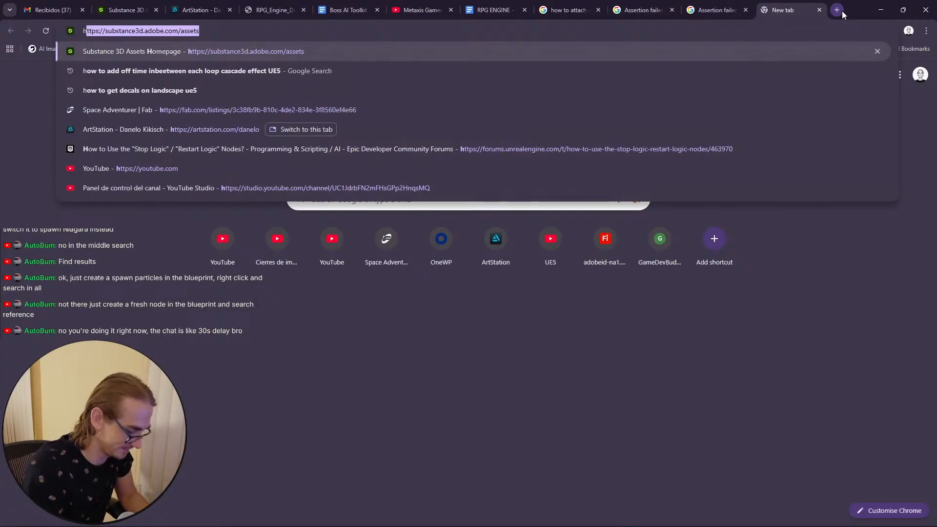
pyautogui.write('ow to search')
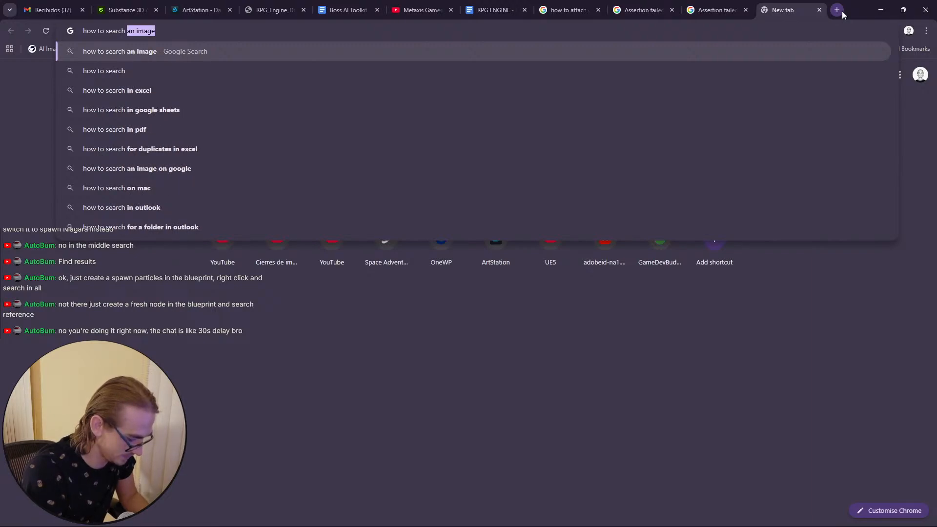
pyautogui.write(' for ref')
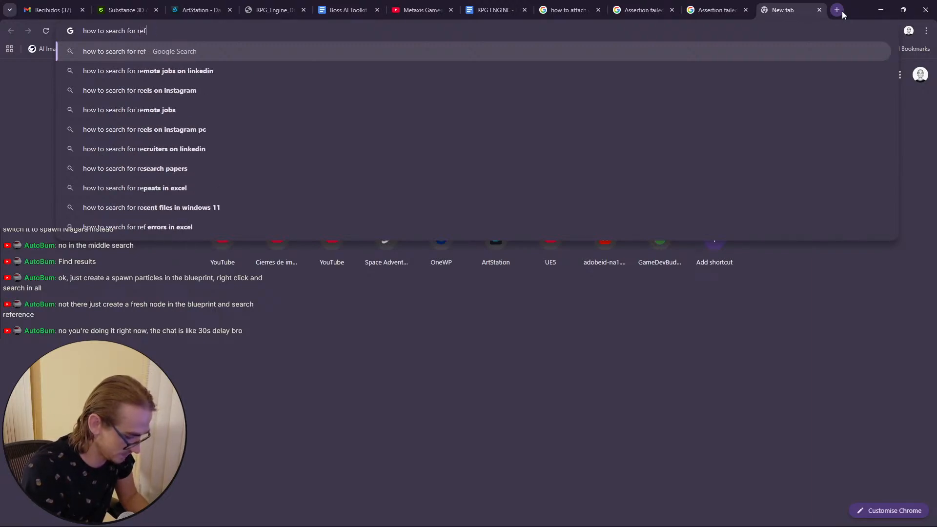
pyautogui.write(' inside BP ue5')
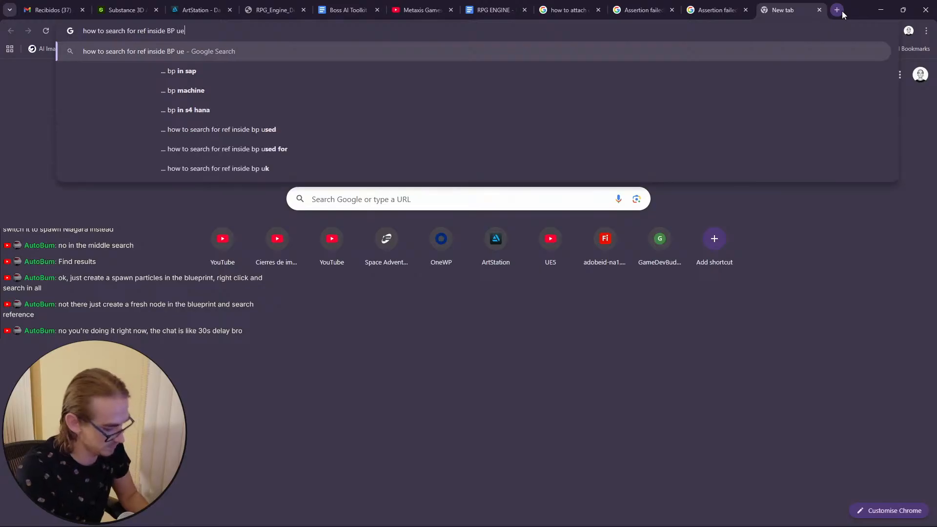
pyautogui.press('Return')
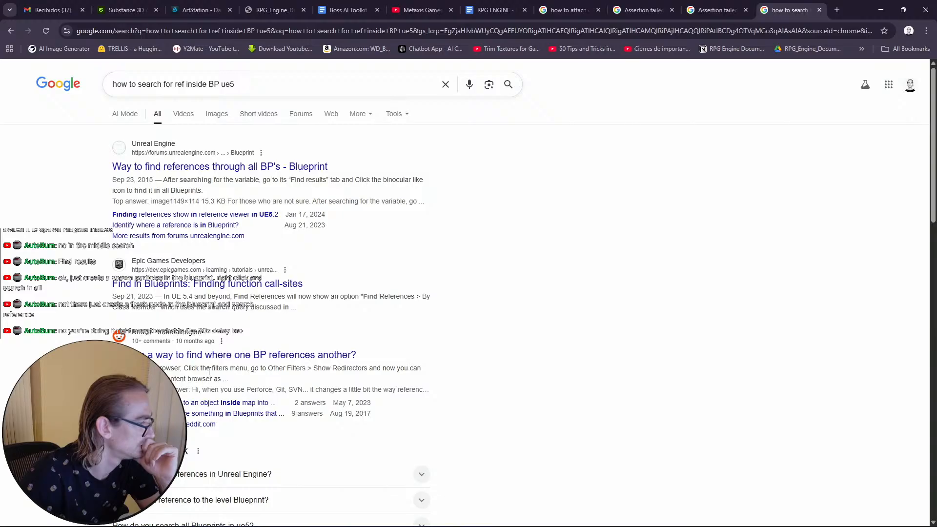
pyautogui.click(267, 288)
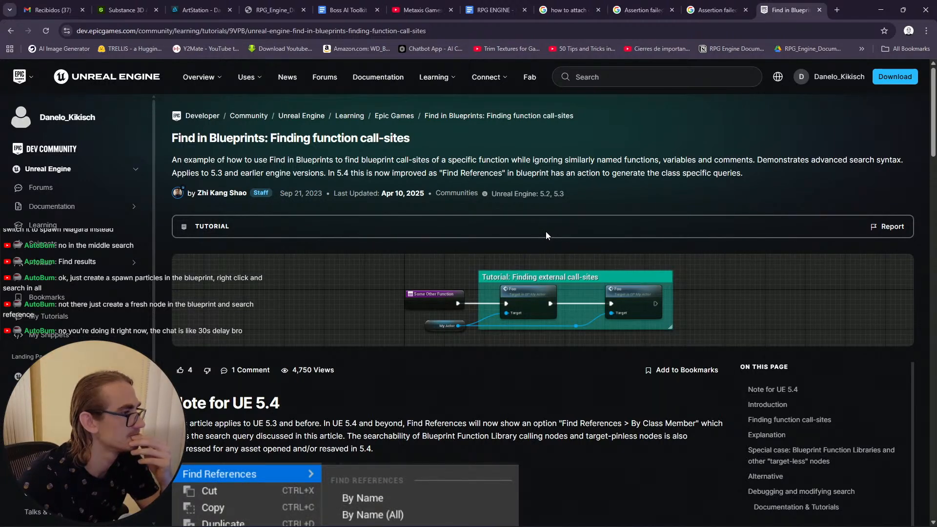
pyautogui.click(880, 10)
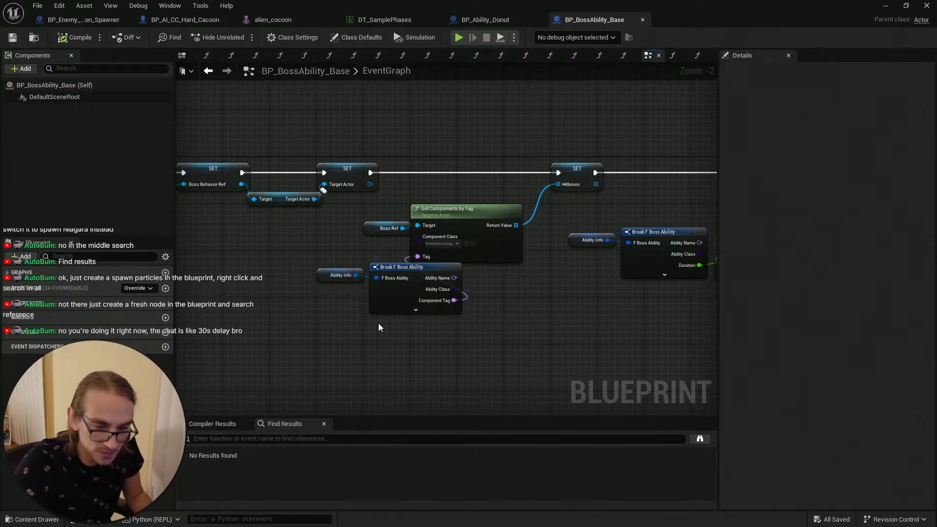
# Step: Enlarge the Find Results panel by raising its upper edge
pyautogui.click(266, 438)
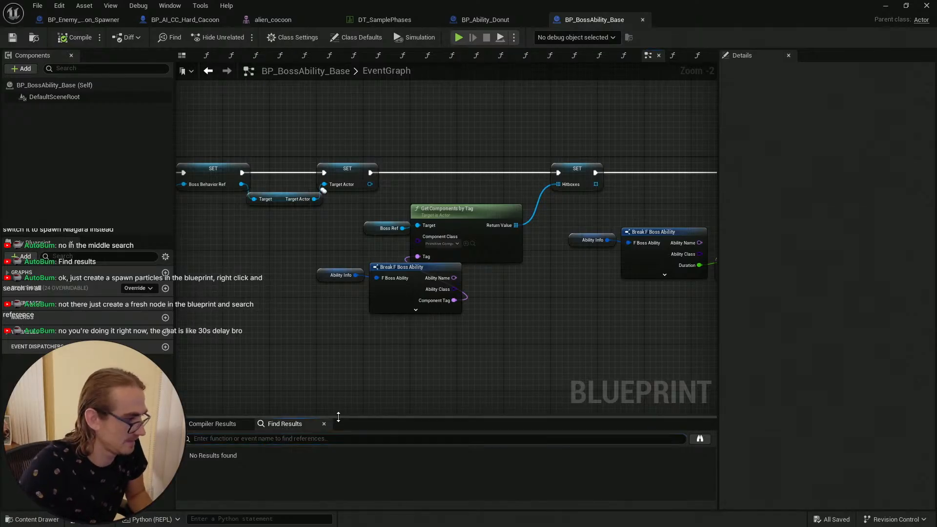
pyautogui.moveTo(338, 416); pyautogui.dragTo(317, 355)
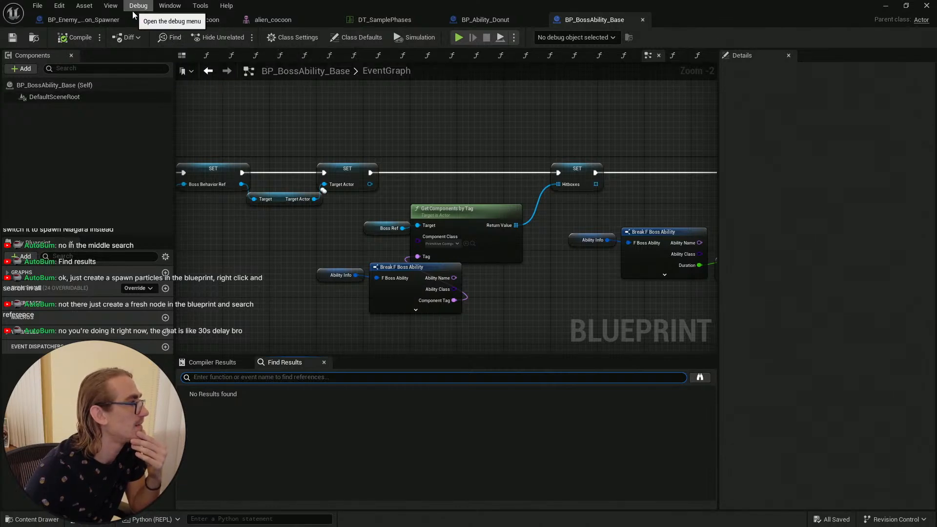
pyautogui.click(252, 39)
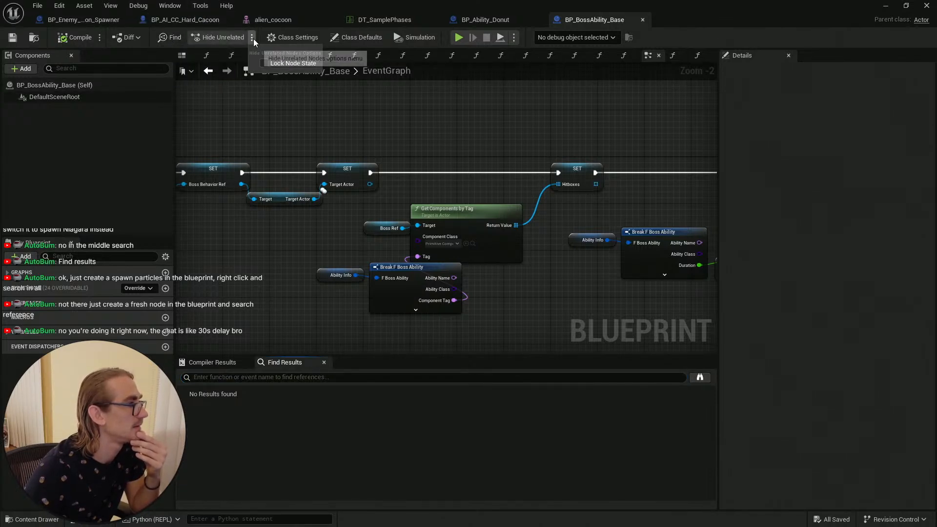
pyautogui.click(253, 39)
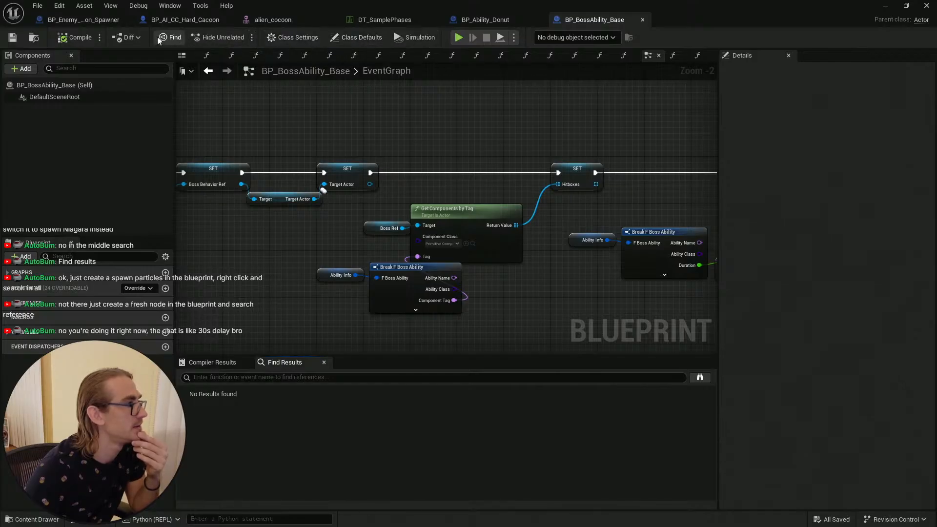
pyautogui.click(170, 7)
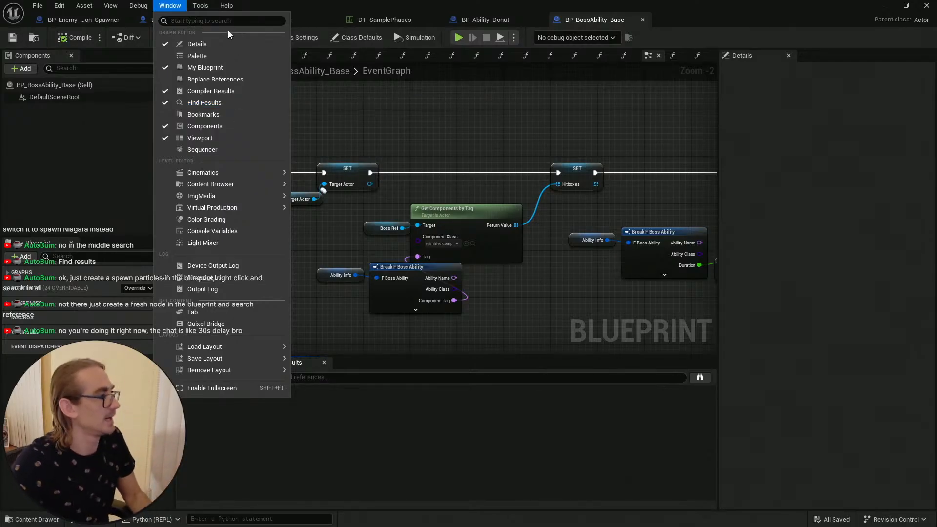
pyautogui.click(218, 21)
pyautogui.write('se')
pyautogui.press('Escape')
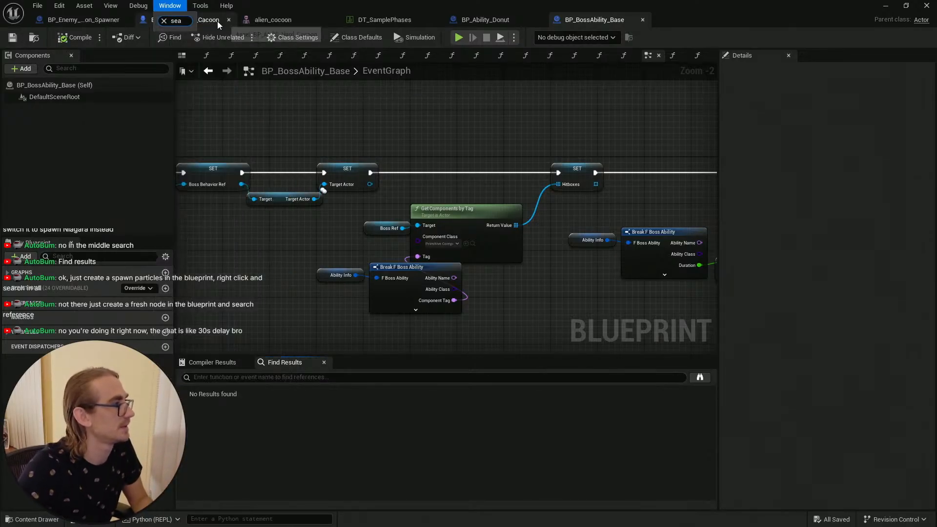
pyautogui.click(140, 6)
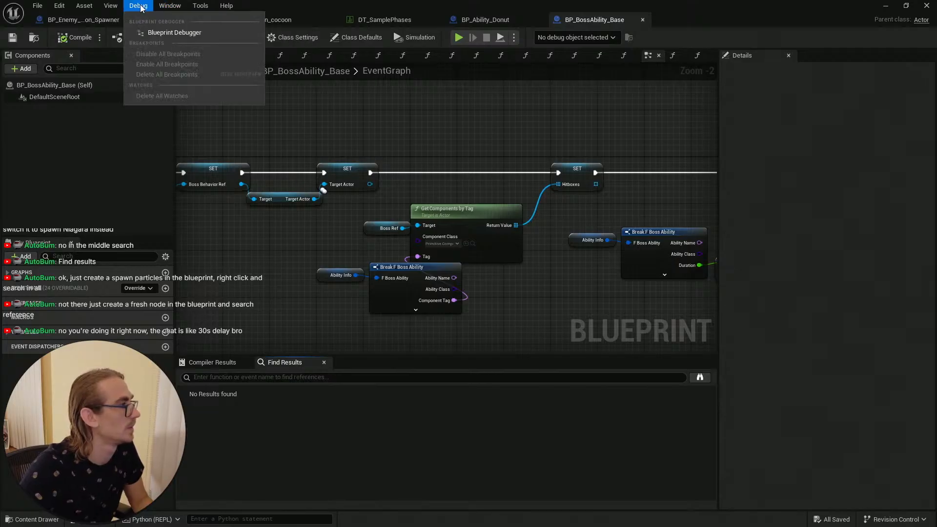
# Step: Open the blueprint's Reference Viewer to examine its referencers and dependencies, then close it
pyautogui.moveTo(112, 8)
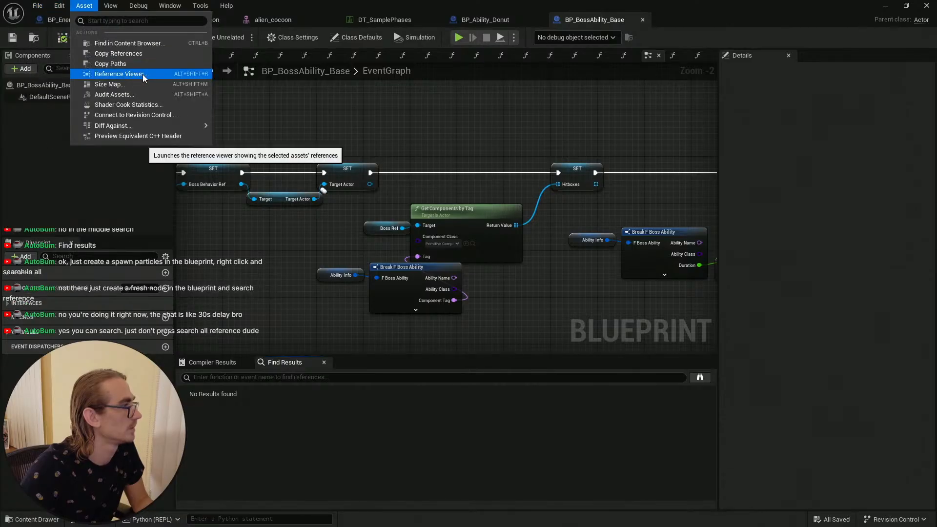
pyautogui.moveTo(60, 6)
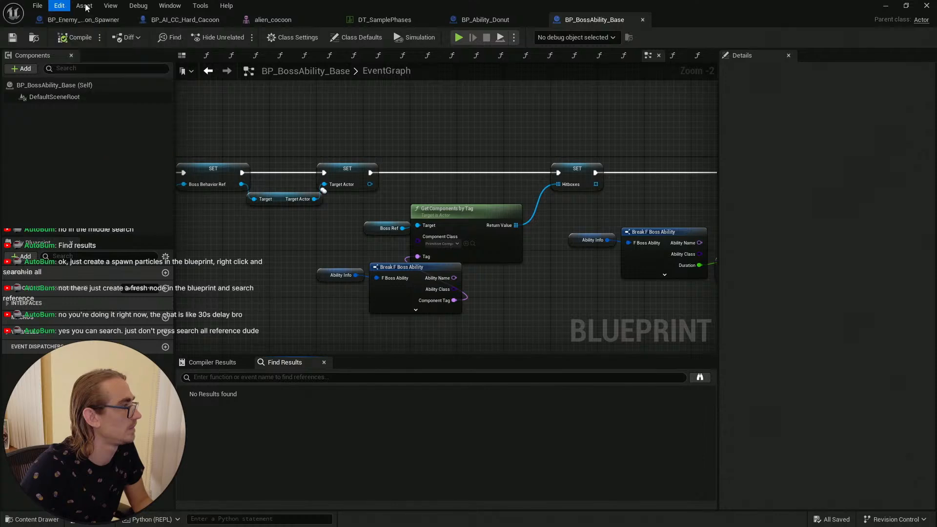
pyautogui.click(150, 72)
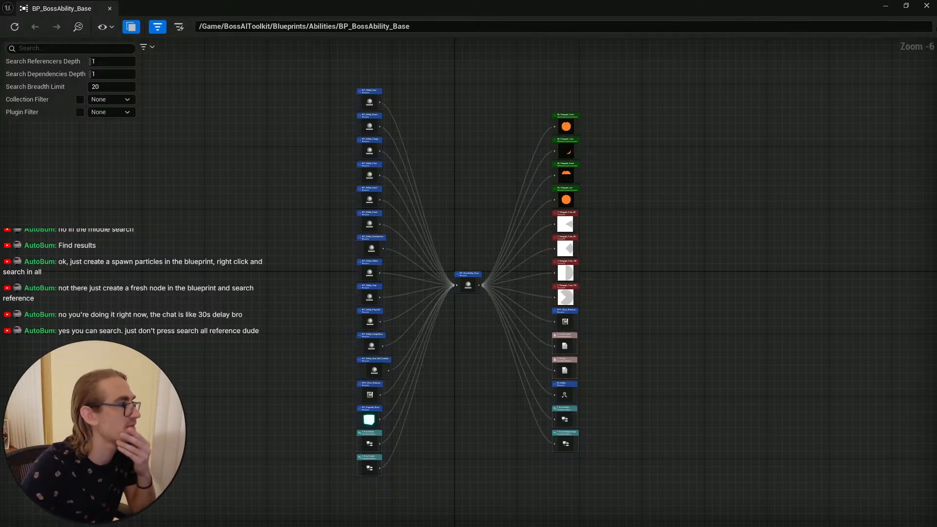
pyautogui.click(926, 5)
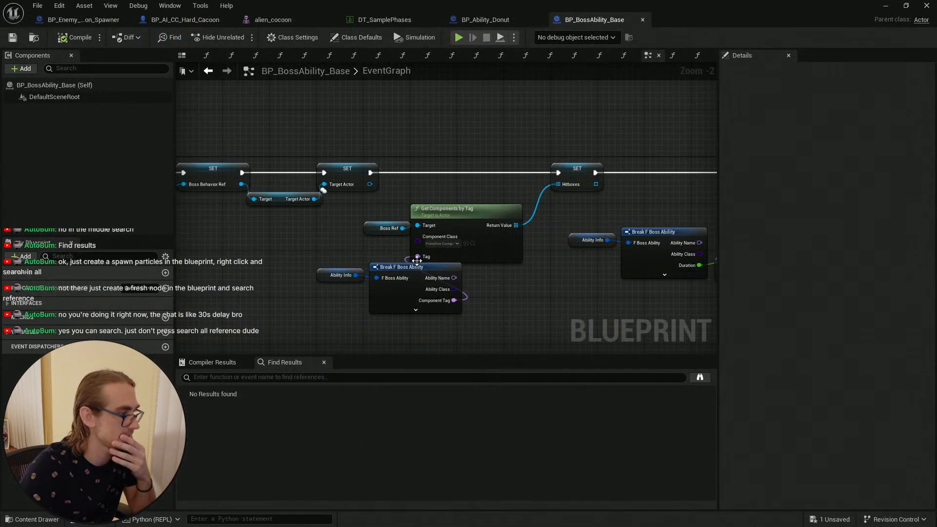
pyautogui.click(305, 378)
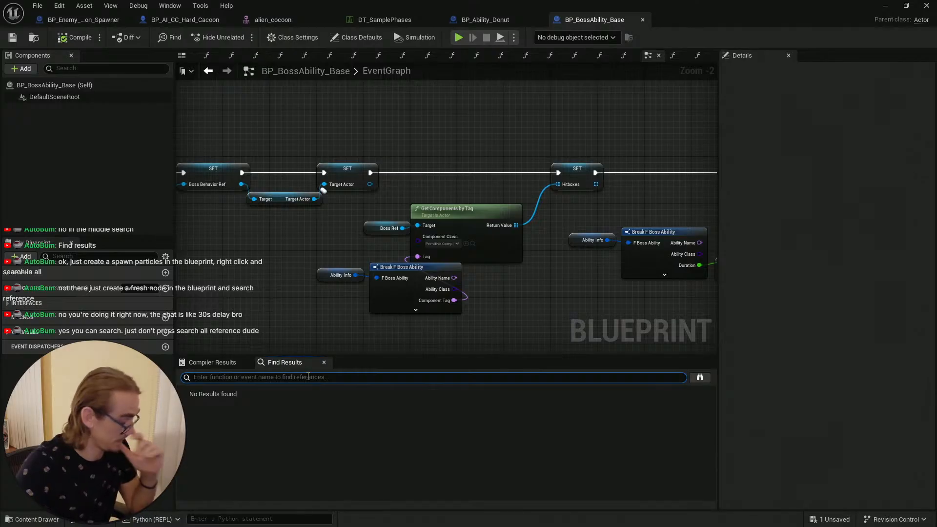
pyautogui.hotkey('alt', 'Tab')
pyautogui.hotkey('alt', 'Tab')
pyautogui.hotkey('alt', 'Tab')
pyautogui.hotkey('alt', 'Tab')
pyautogui.hotkey('alt', 'Tab')
pyautogui.hotkey('alt', 'Tab')
pyautogui.hotkey('alt', 'Tab')
pyautogui.hotkey('alt', 'Tab')
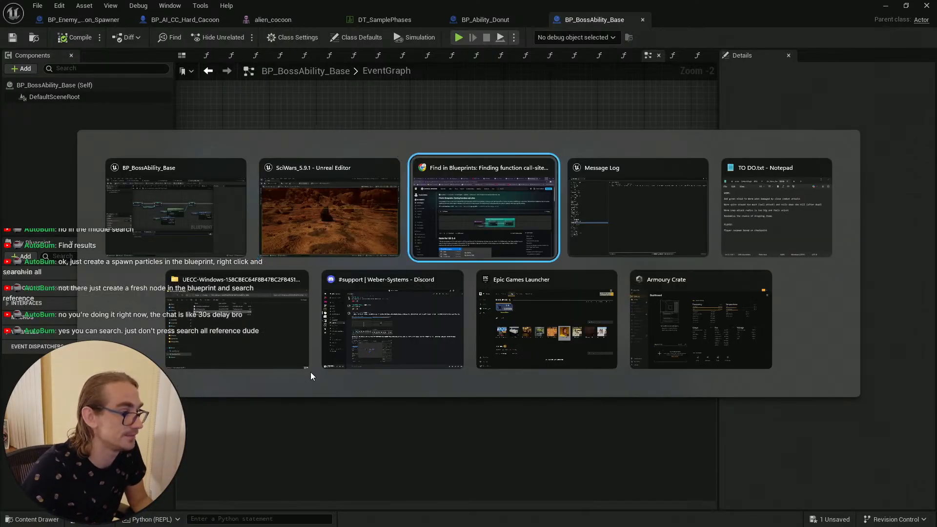
pyautogui.hotkey('alt', 'Tab')
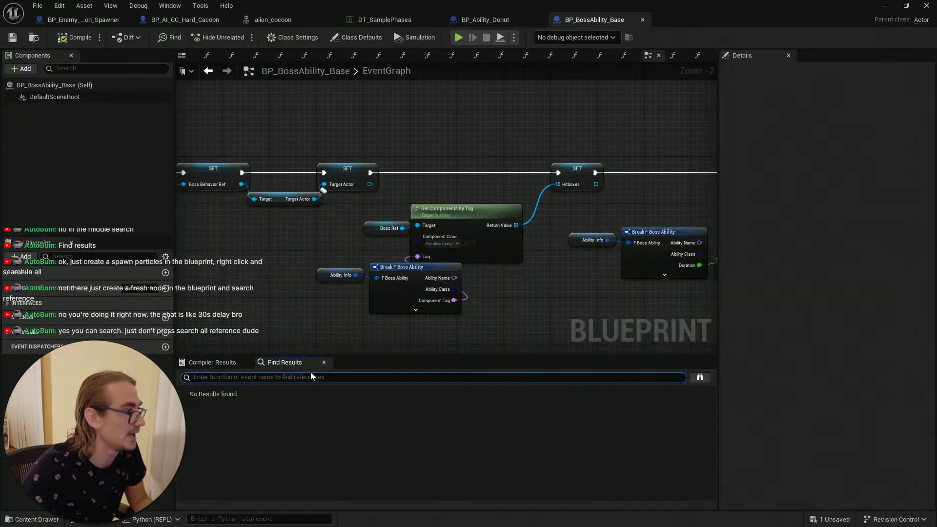
# Step: Examine the Mutant_Cocoon row's ability settings in the DT_SamplePhases data table, then return to BP_BossAbility_Base
pyautogui.click(386, 19)
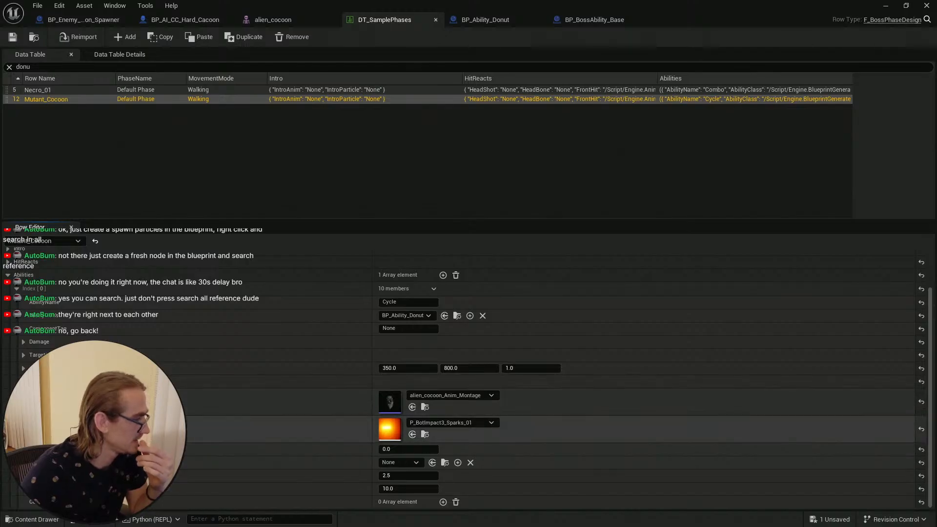
pyautogui.click(884, 9)
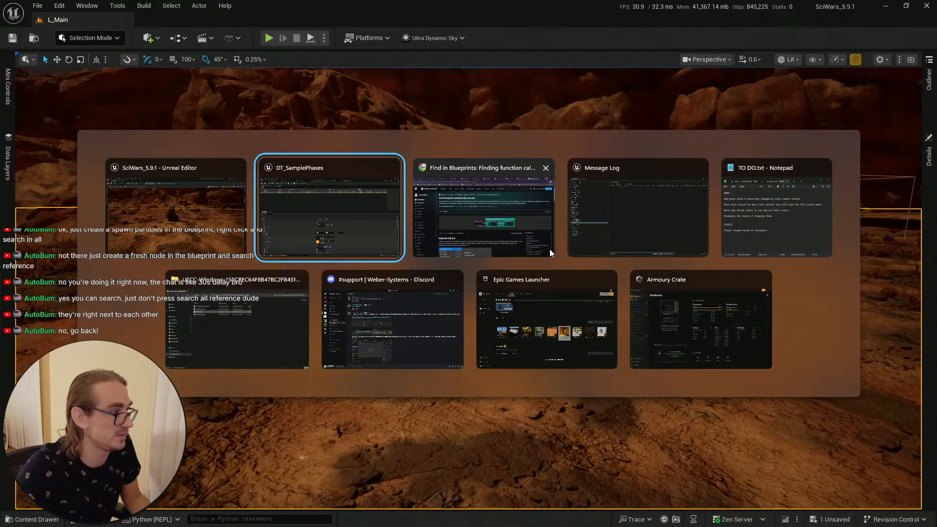
pyautogui.hotkey('alt', 'Tab')
pyautogui.hotkey('alt', 'Tab')
pyautogui.hotkey('alt', 'Tab')
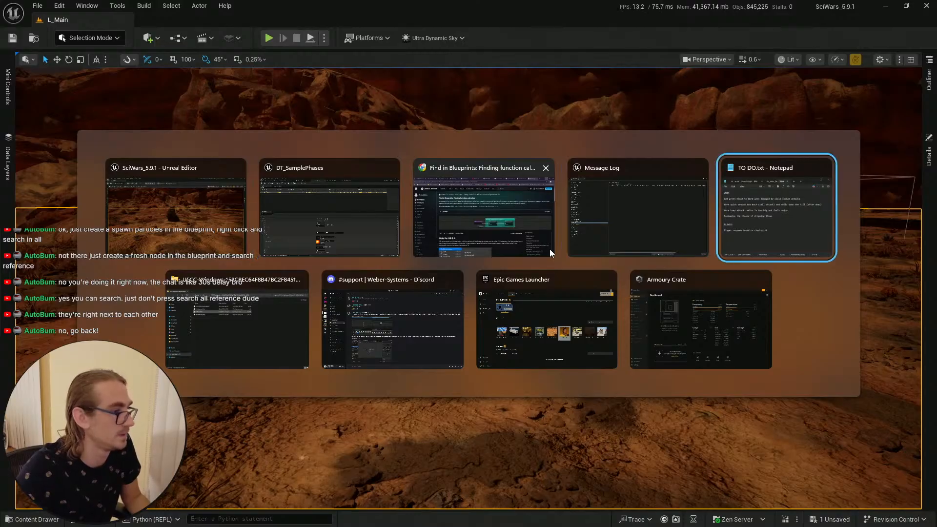
pyautogui.hotkey('alt', 'Tab')
pyautogui.hotkey('alt', 'Tab')
pyautogui.hotkey('alt', 'Tab')
pyautogui.hotkey('alt', 'Tab')
pyautogui.hotkey('alt', 'Tab')
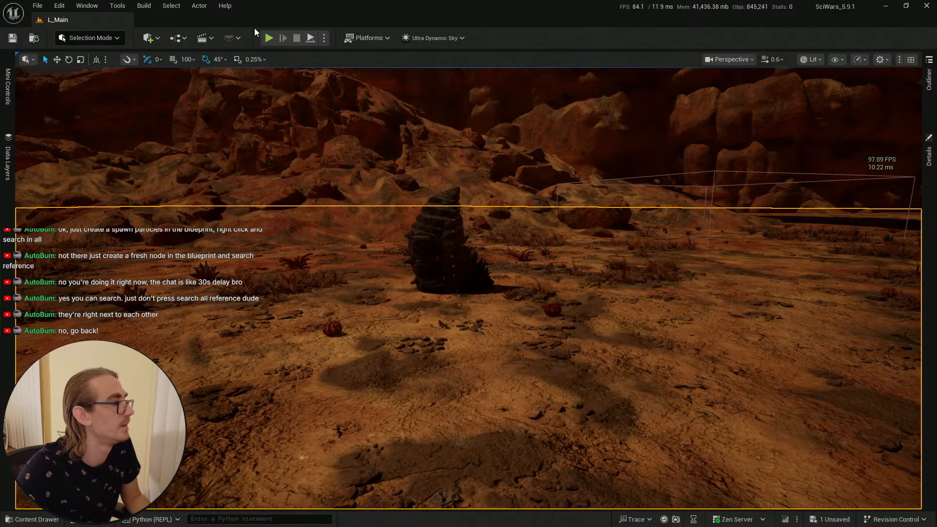
pyautogui.hotkey('alt', 'Tab')
pyautogui.hotkey('alt', 'Tab')
pyautogui.hotkey('alt', 'Tab')
pyautogui.hotkey('alt', 'Tab')
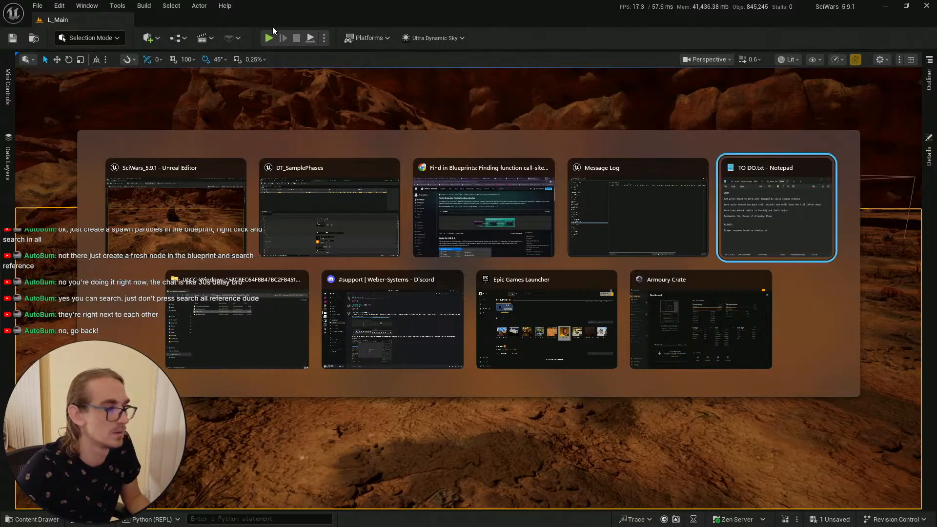
pyautogui.hotkey('alt', 'Tab')
pyautogui.hotkey('alt', 'Tab')
pyautogui.hotkey('alt', 'Tab')
pyautogui.hotkey('alt', 'Tab')
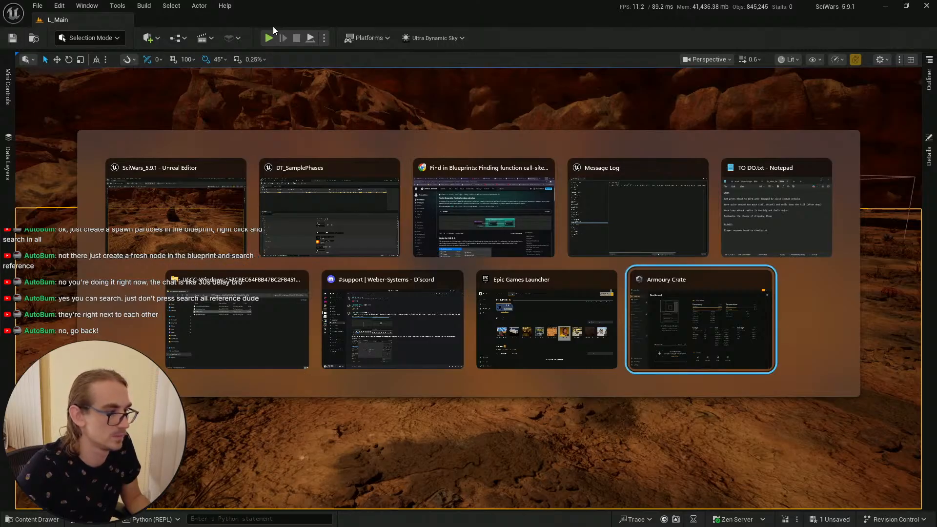
pyautogui.hotkey('alt', 'Tab')
pyautogui.click(366, 188)
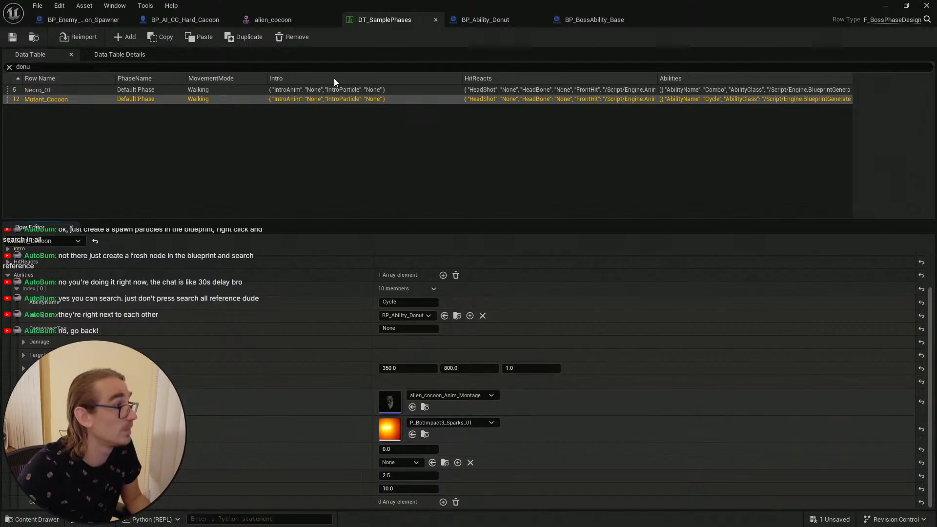
pyautogui.click(588, 20)
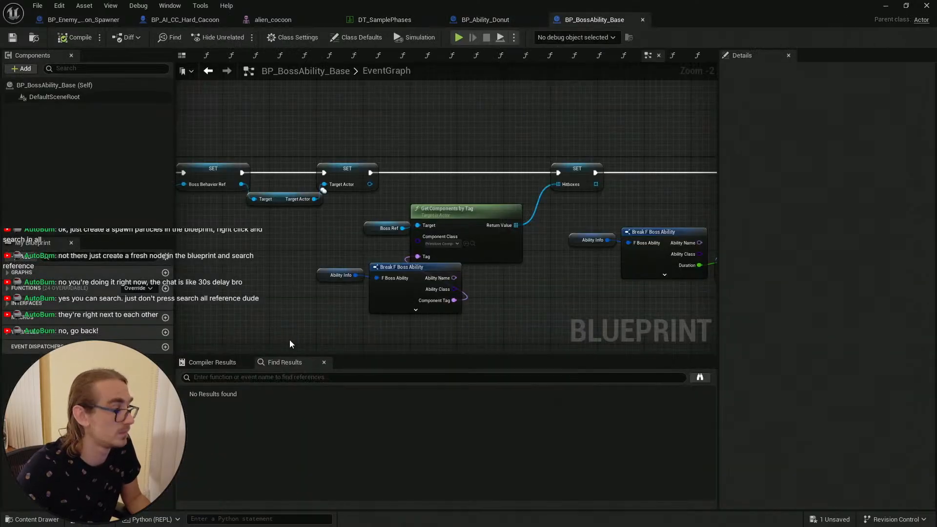
# Step: Search the blueprint's Find Results for ParticleEffects
pyautogui.click(246, 374)
pyautogui.write('Partic')
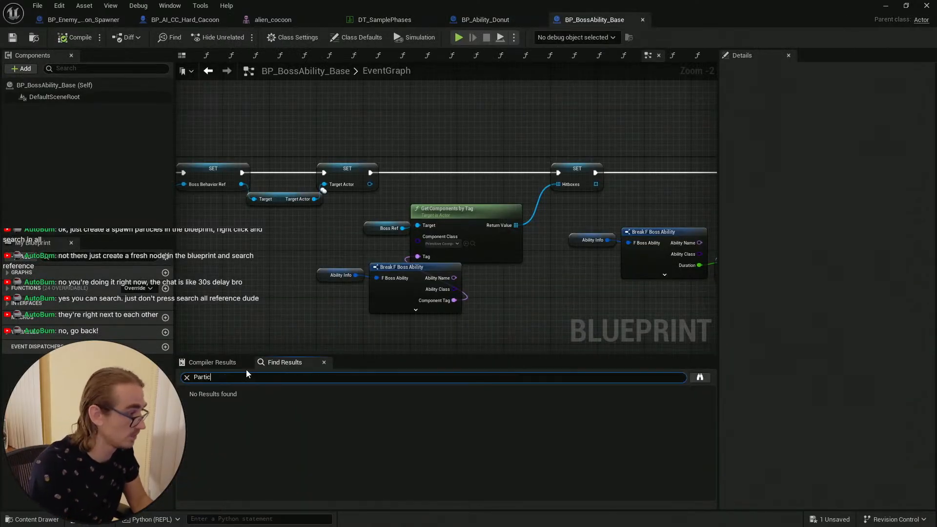
pyautogui.write('leeffe')
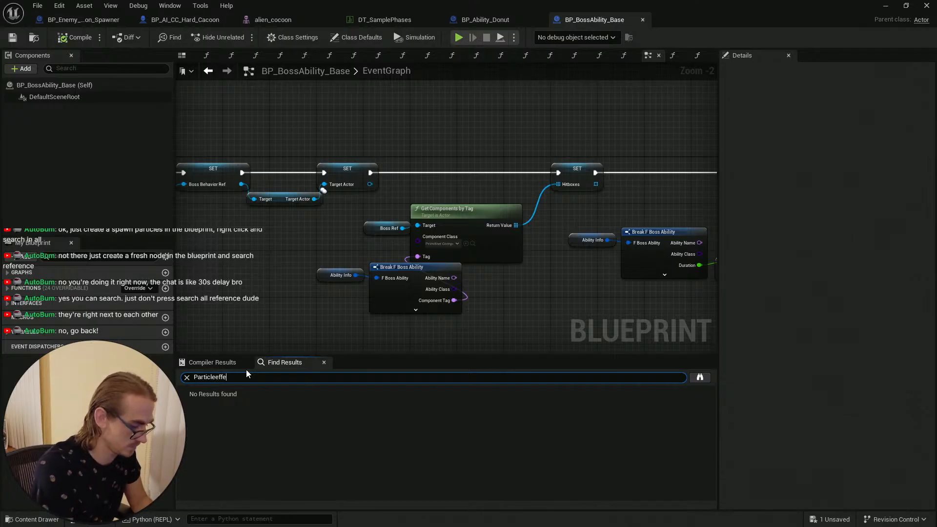
pyautogui.write('cts')
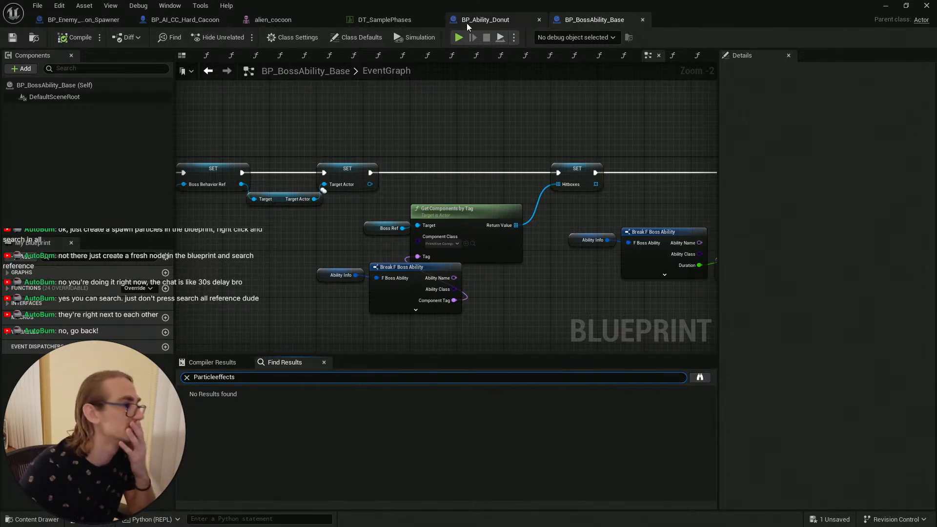
pyautogui.click(385, 18)
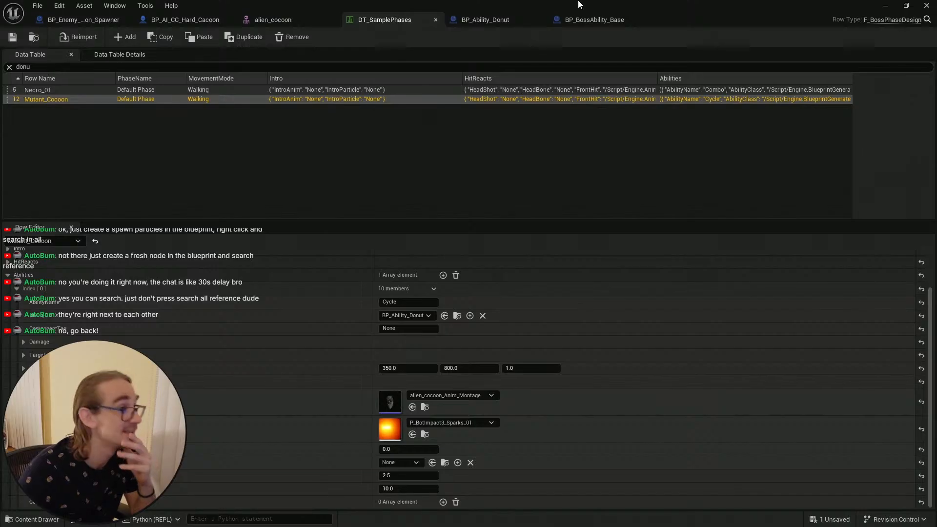
pyautogui.click(590, 19)
pyautogui.click(220, 378)
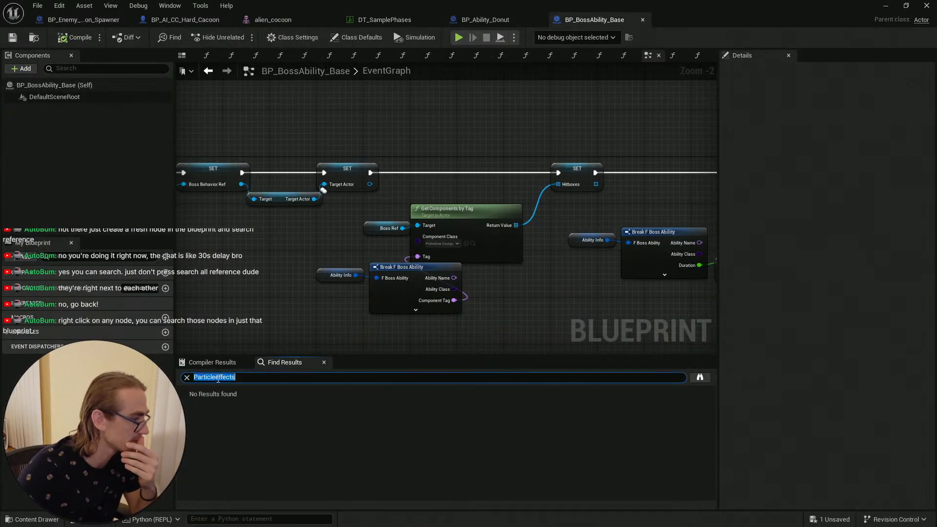
pyautogui.click(220, 377)
pyautogui.press('BackSpace')
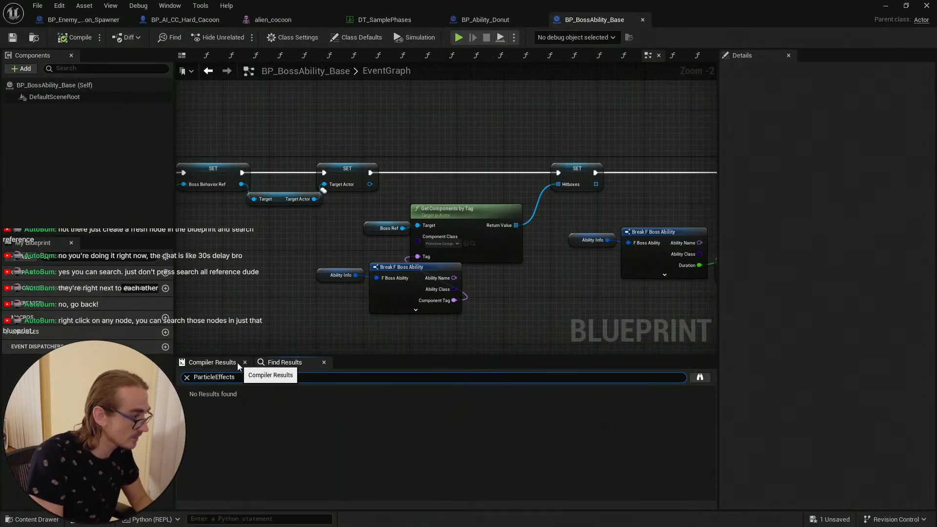
pyautogui.write('E')
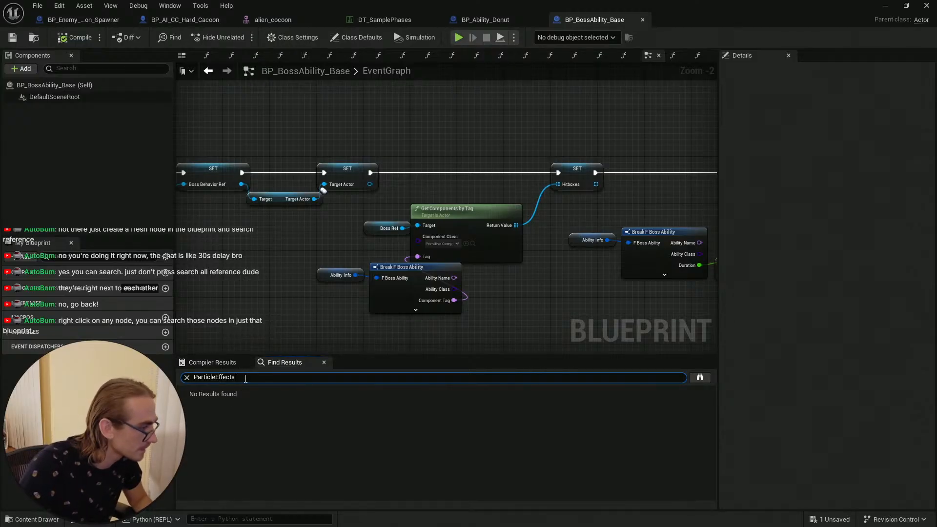
pyautogui.press('Return')
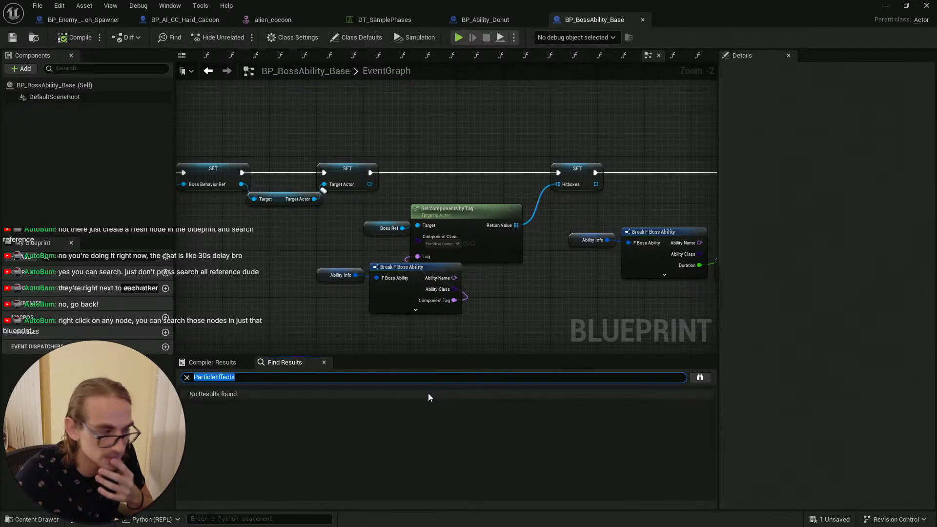
pyautogui.click(404, 410)
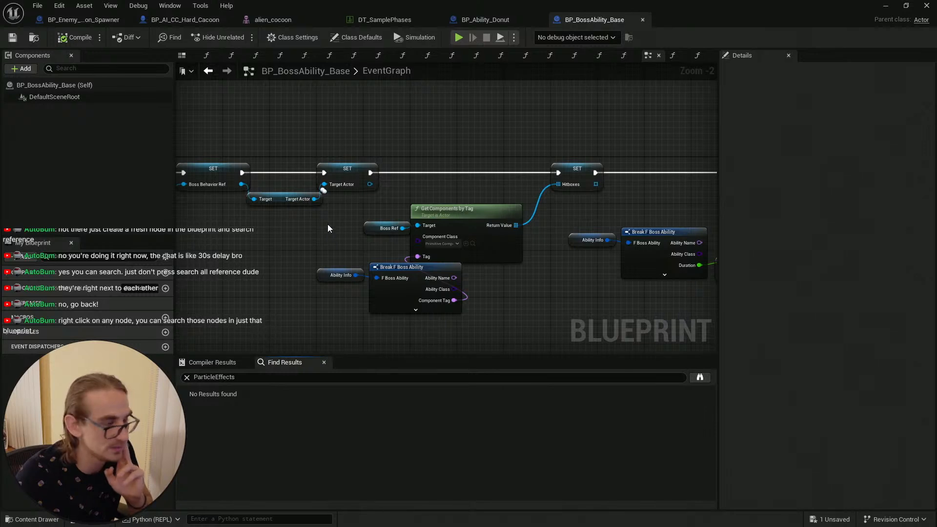
# Step: Inspect the Find References options on the Ability Info variable node in the event graph
pyautogui.moveTo(326, 224); pyautogui.dragTo(520, 240, button='right')
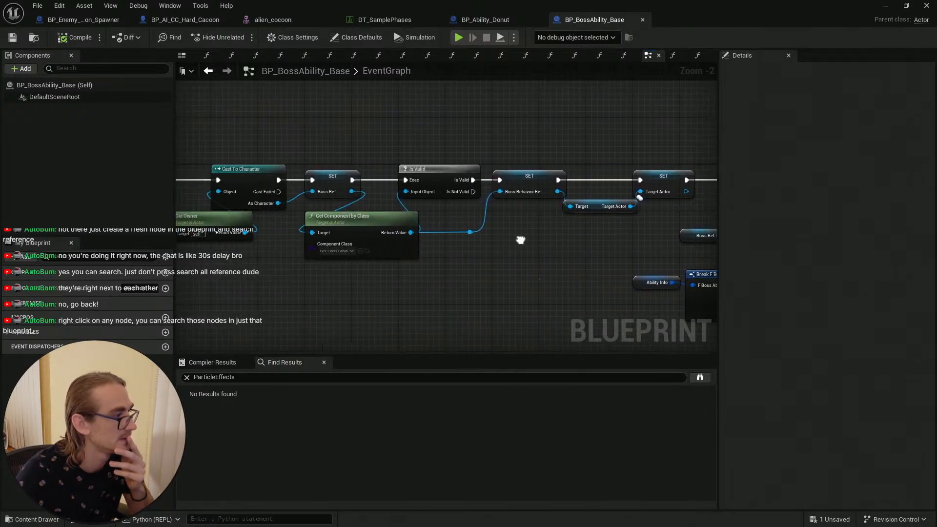
pyautogui.moveTo(255, 251); pyautogui.dragTo(194, 199, button='right')
pyautogui.scroll(2, 281, 206)
pyautogui.scroll(-4, 537, 289)
pyautogui.moveTo(546, 292); pyautogui.dragTo(230, 213, button='right')
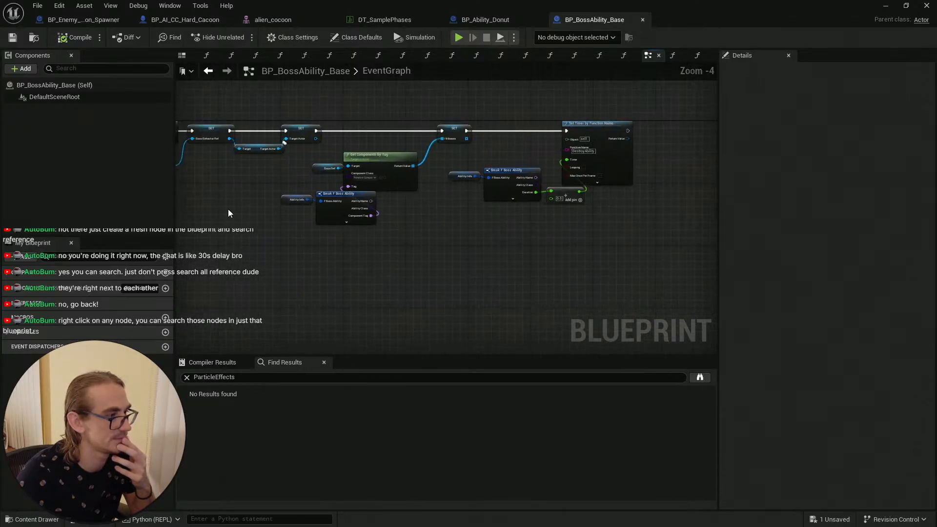
pyautogui.moveTo(460, 242); pyautogui.dragTo(458, 284, button='right')
pyautogui.scroll(4, 451, 217)
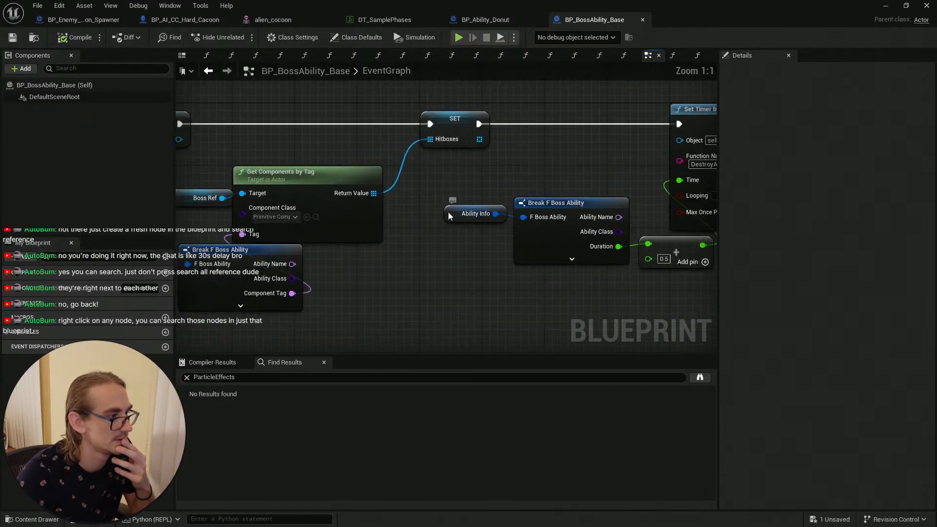
pyautogui.rightClick(449, 214)
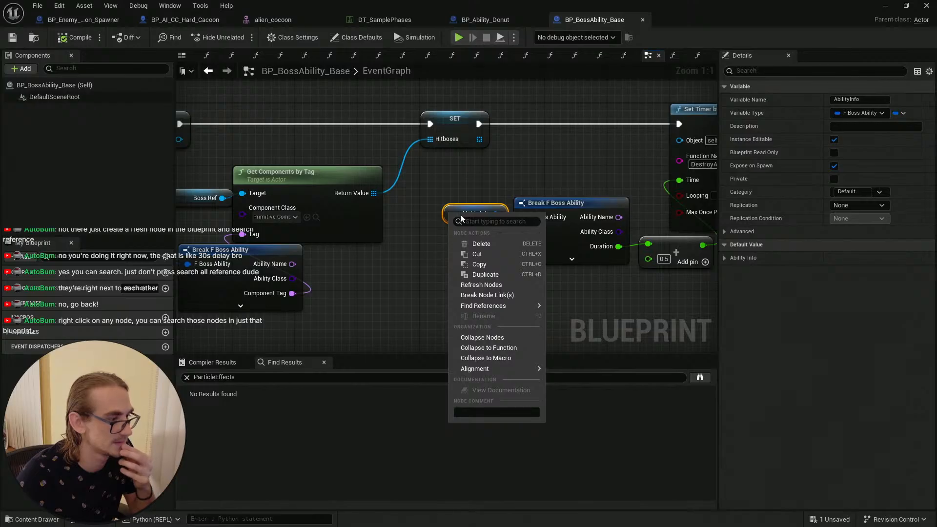
pyautogui.moveTo(492, 307)
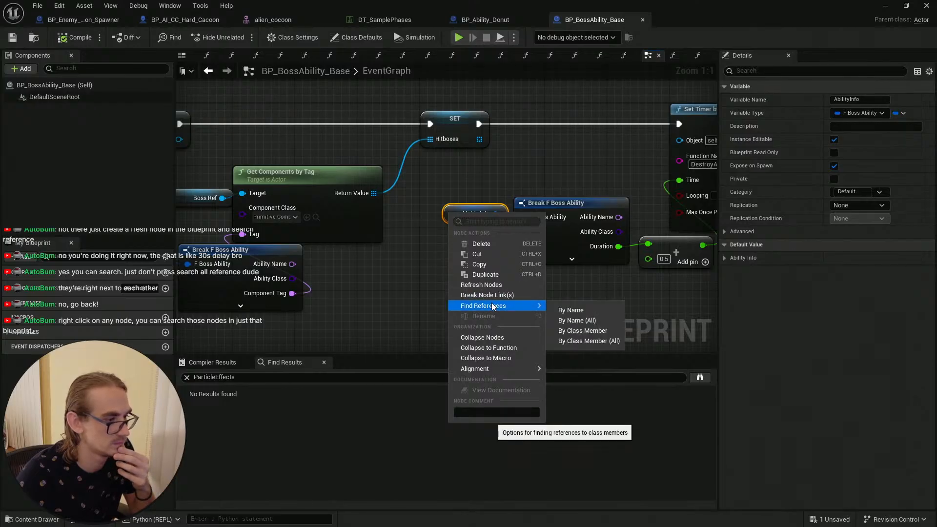
pyautogui.click(401, 291)
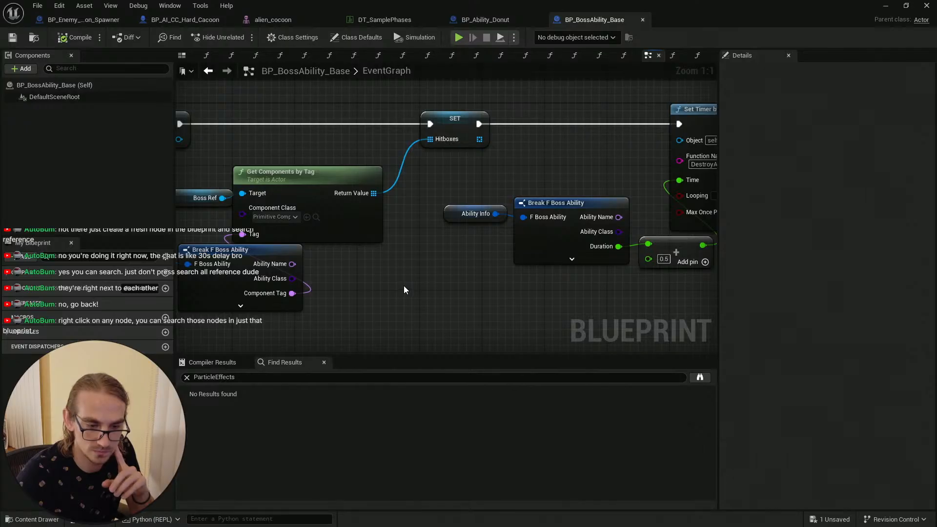
# Step: Pan across the event graph and rerun the ParticleEffects search in Find Results
pyautogui.scroll(-3, 407, 284)
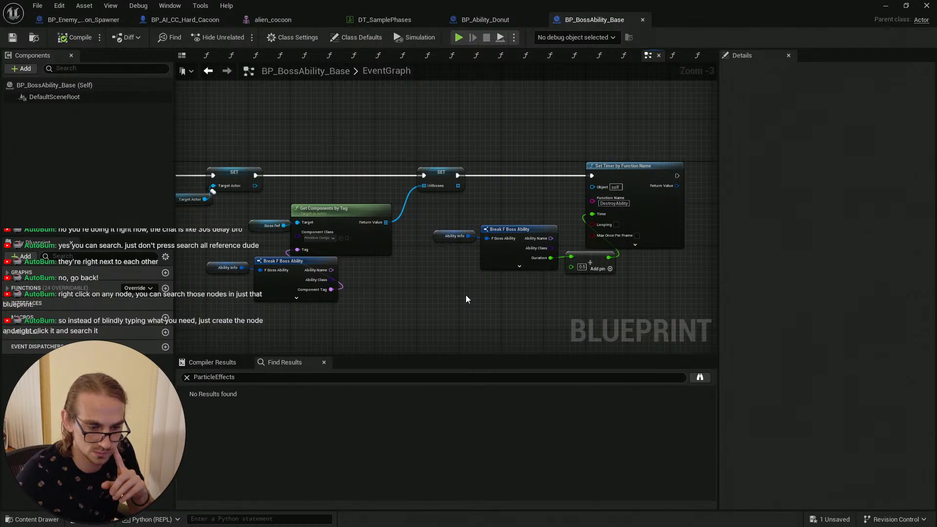
pyautogui.moveTo(397, 309); pyautogui.dragTo(540, 292, button='right')
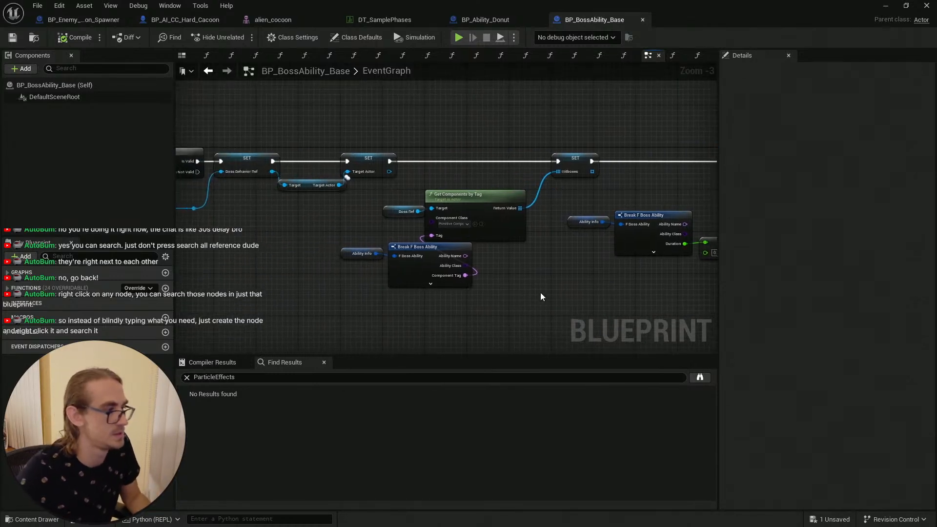
pyautogui.moveTo(323, 310); pyautogui.dragTo(408, 274, button='right')
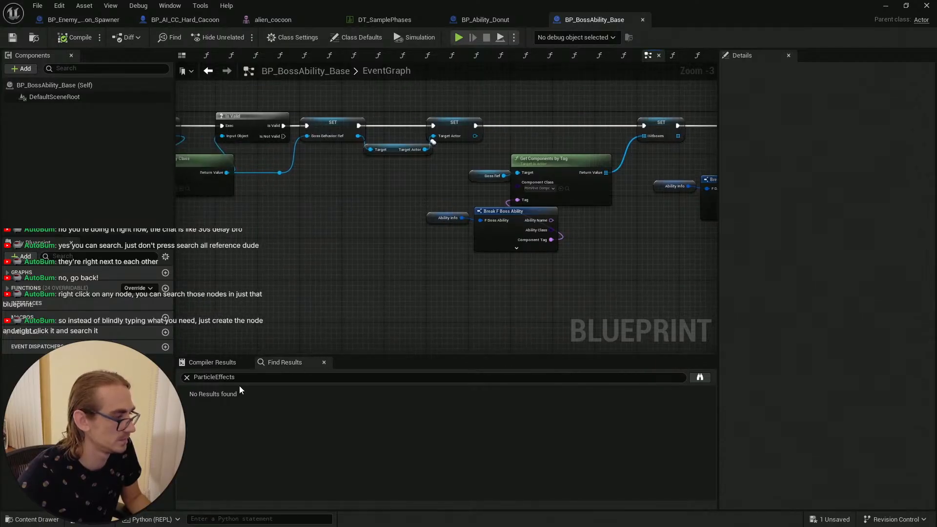
pyautogui.rightClick(314, 264)
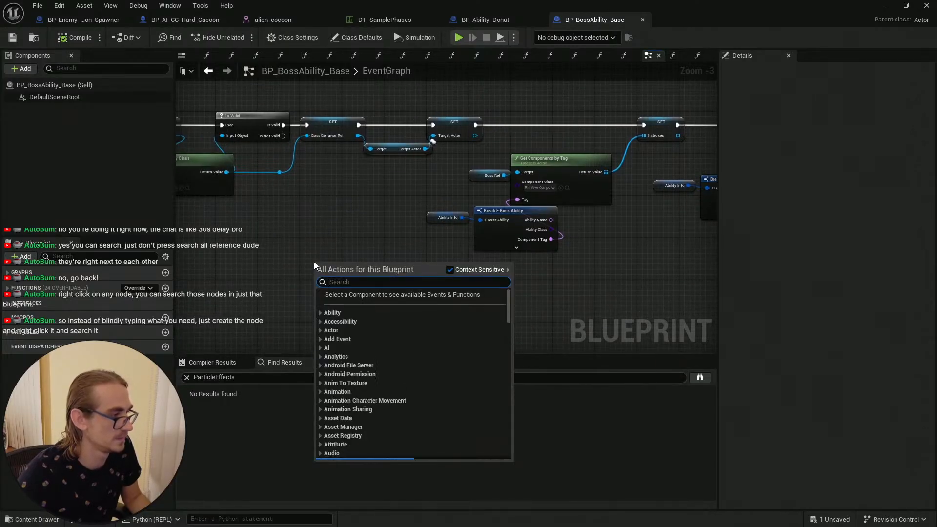
pyautogui.click(244, 379)
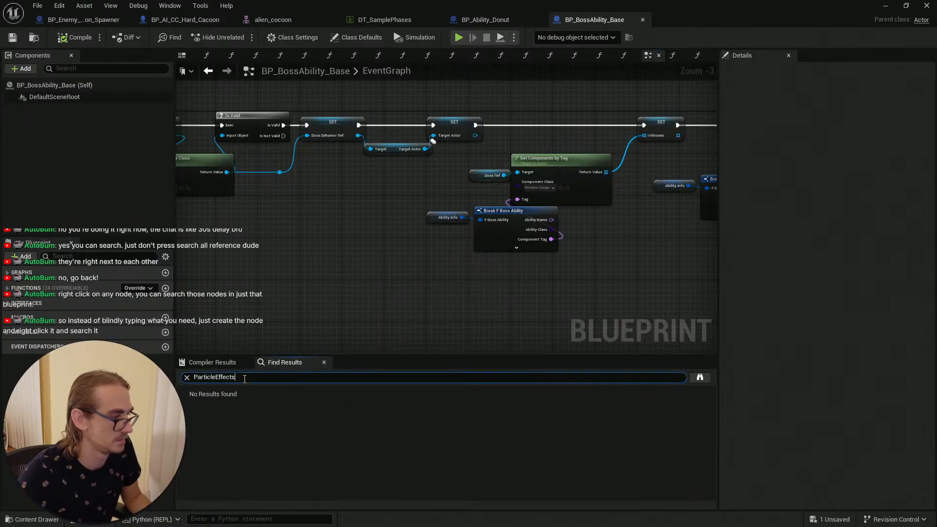
pyautogui.press('Return')
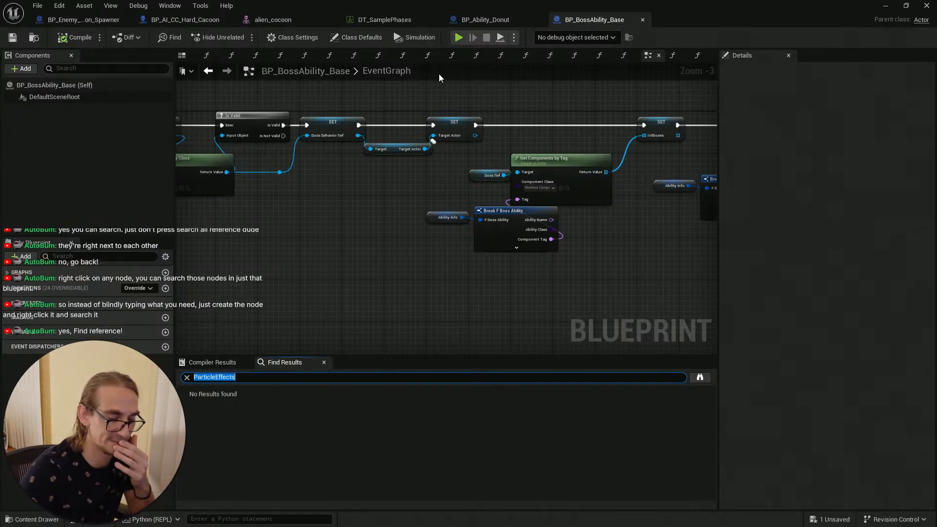
pyautogui.click(312, 278)
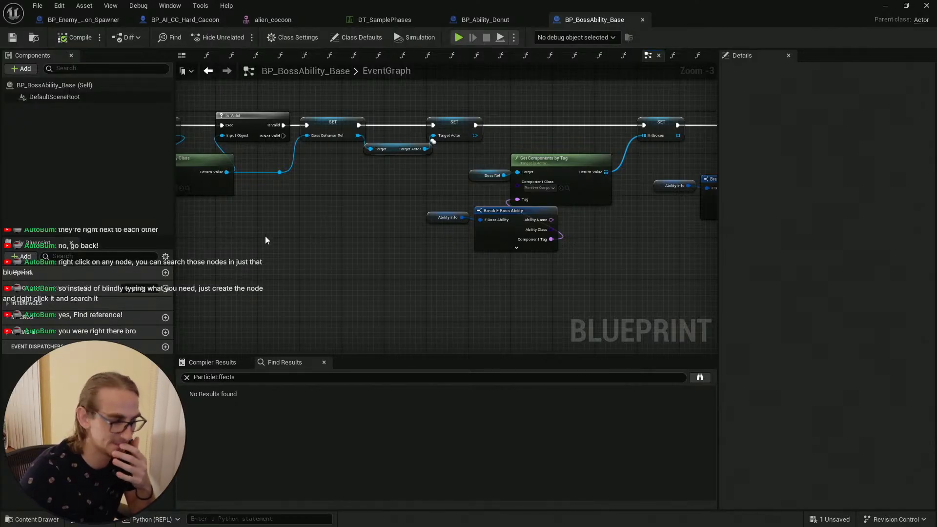
# Step: Open the Ability Info variable node's Find References options again and close the menu
pyautogui.rightClick(307, 261)
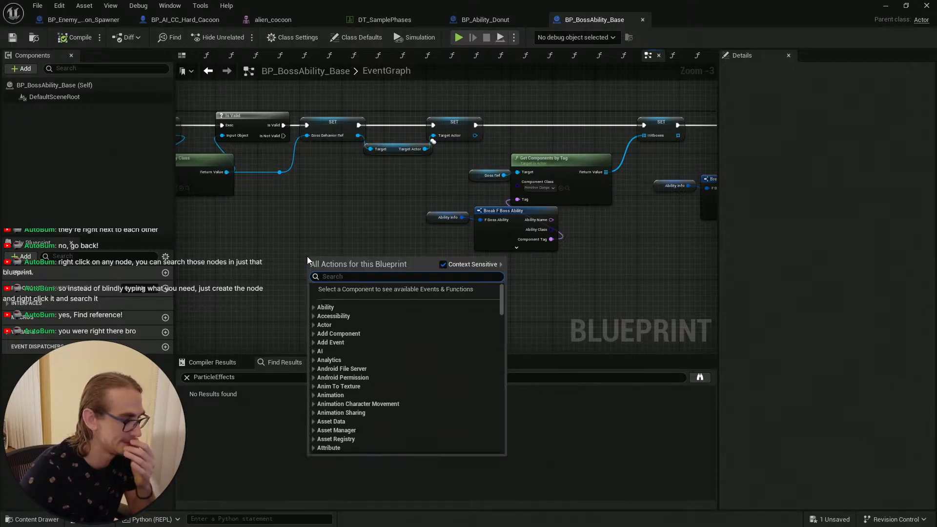
pyautogui.click(319, 244)
pyautogui.scroll(1, 318, 240)
pyautogui.moveTo(318, 230); pyautogui.dragTo(240, 232, button='right')
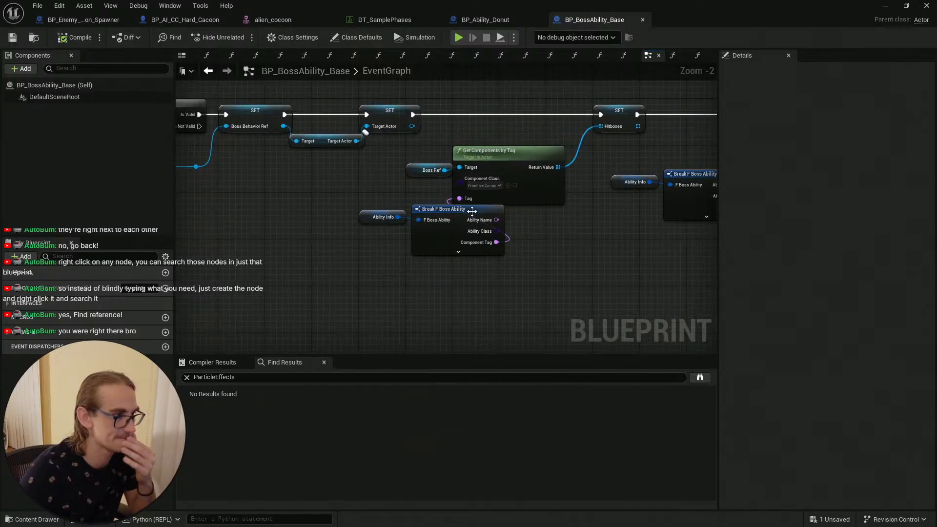
pyautogui.moveTo(410, 172); pyautogui.dragTo(398, 190, button='right')
pyautogui.click(402, 189)
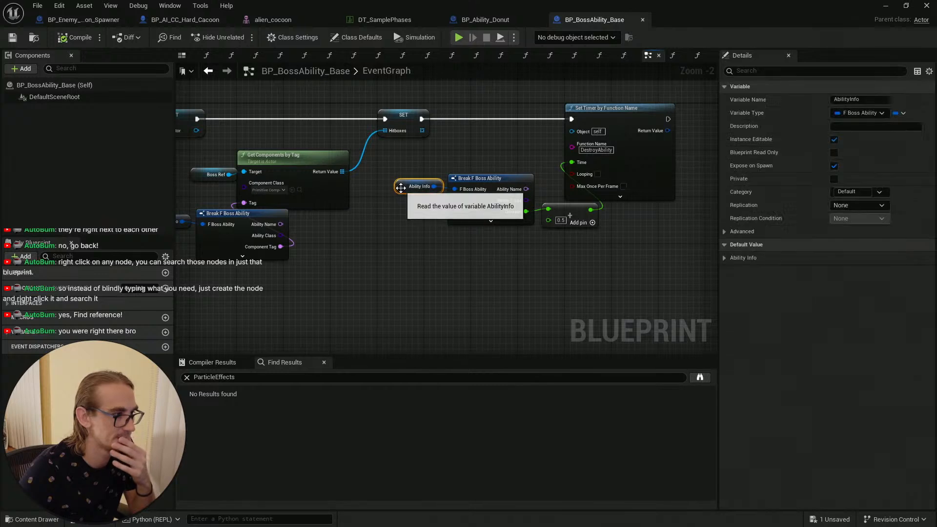
pyautogui.rightClick(402, 191)
pyautogui.moveTo(478, 282)
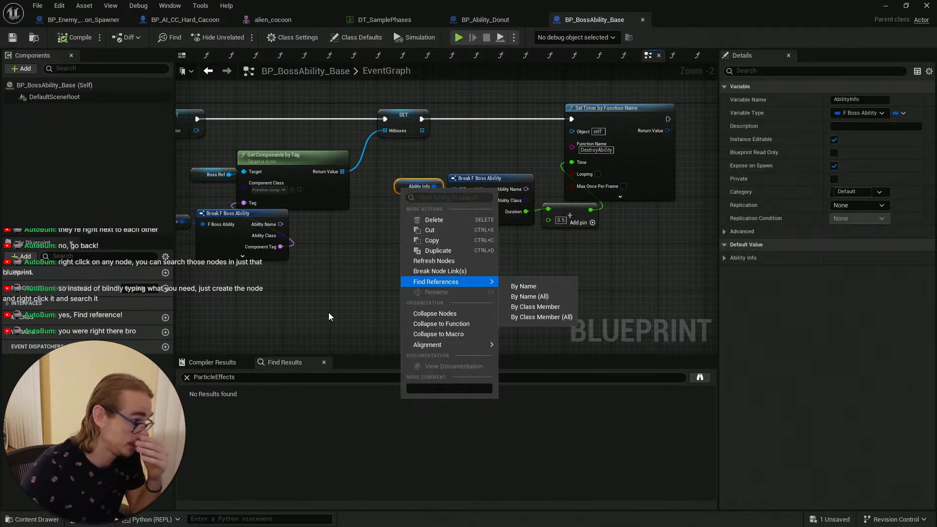
pyautogui.click(326, 330)
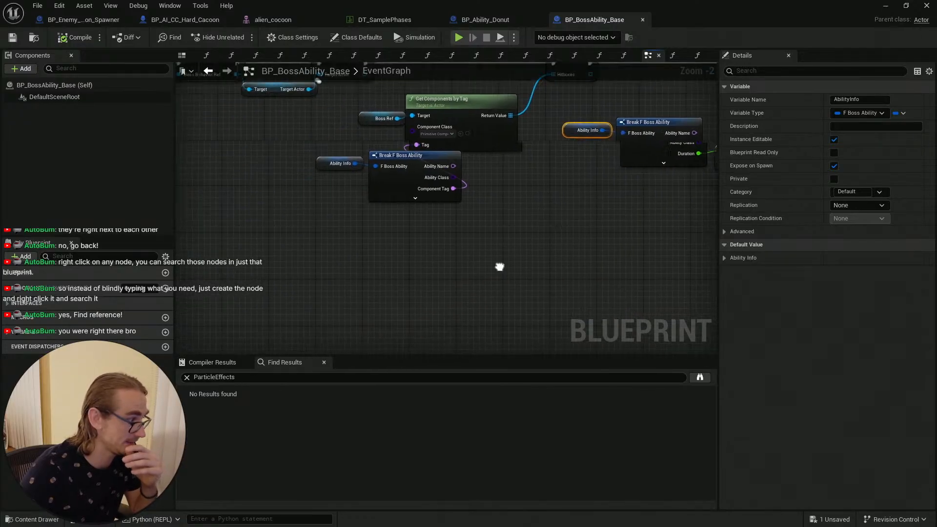
# Step: Check the Mutant_Cocoon row in DT_SamplePhases and return to BP_BossAbility_Base
pyautogui.scroll(-2, 443, 265)
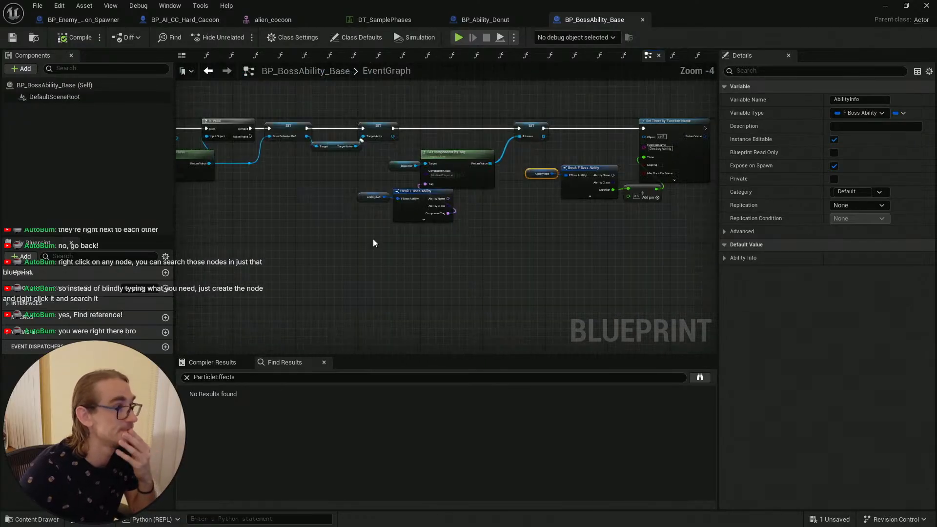
pyautogui.click(382, 19)
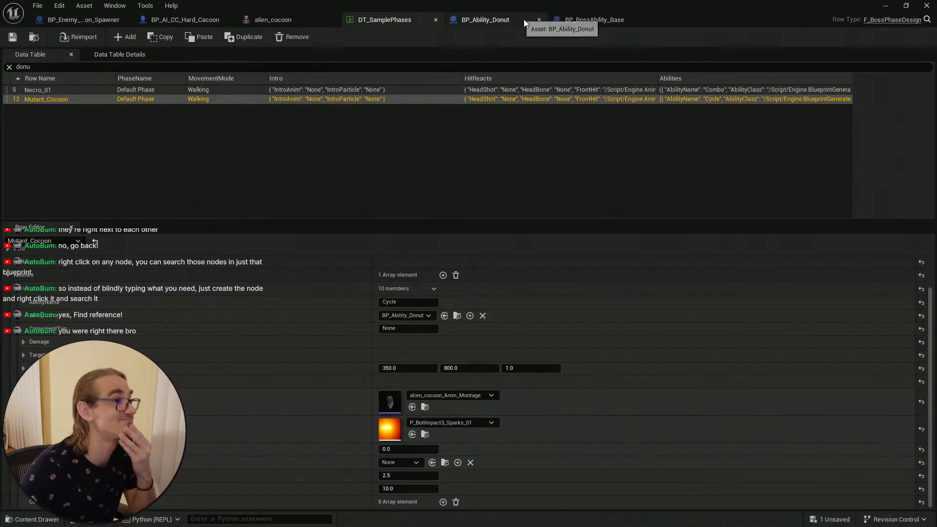
pyautogui.click(587, 20)
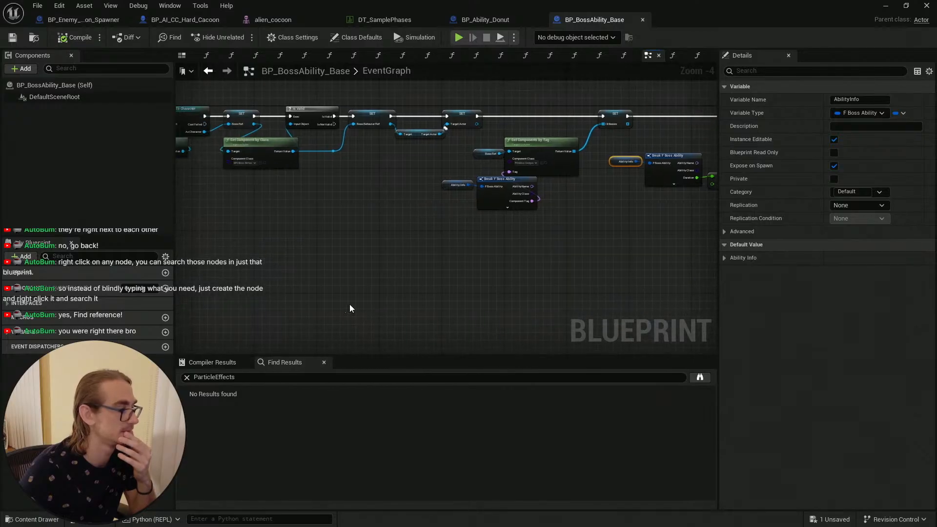
# Step: Search the graph's actions for spawn particle and cascade, and add an Add Cascade Particle System Component node
pyautogui.rightClick(341, 270)
pyautogui.write('sp')
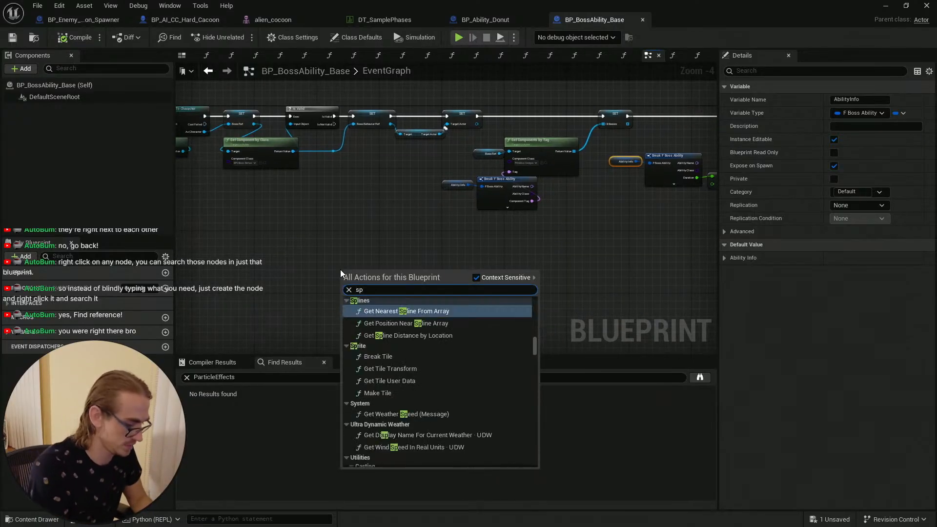
pyautogui.write('awn pa')
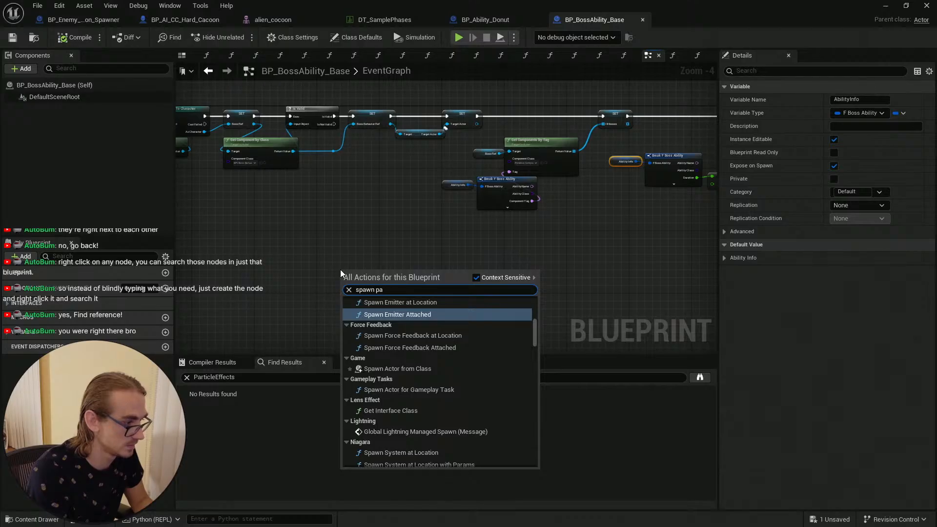
pyautogui.write('rtic')
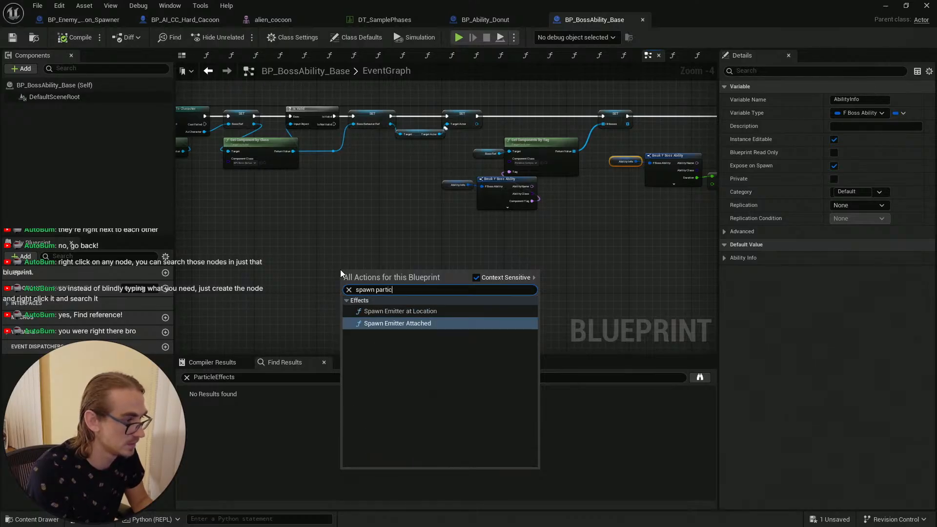
pyautogui.write('le')
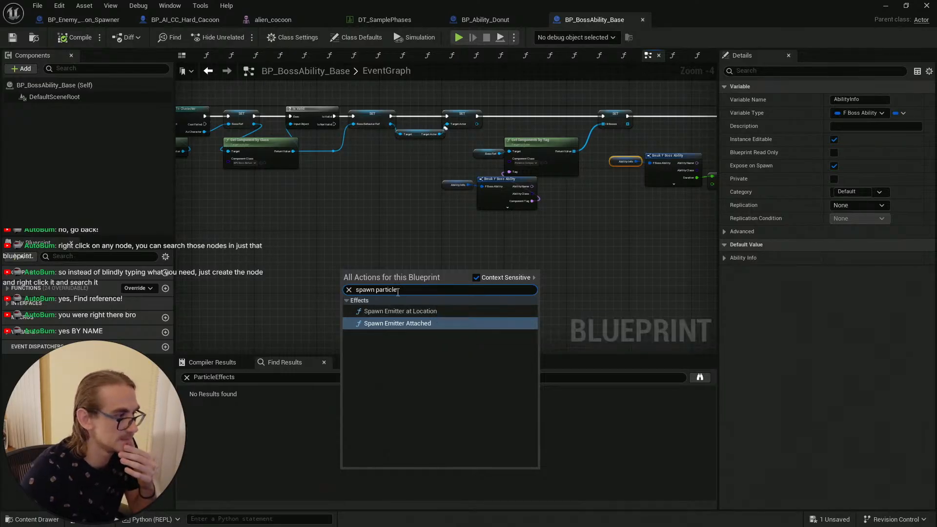
pyautogui.moveTo(400, 289); pyautogui.dragTo(308, 283)
pyautogui.write('cascade')
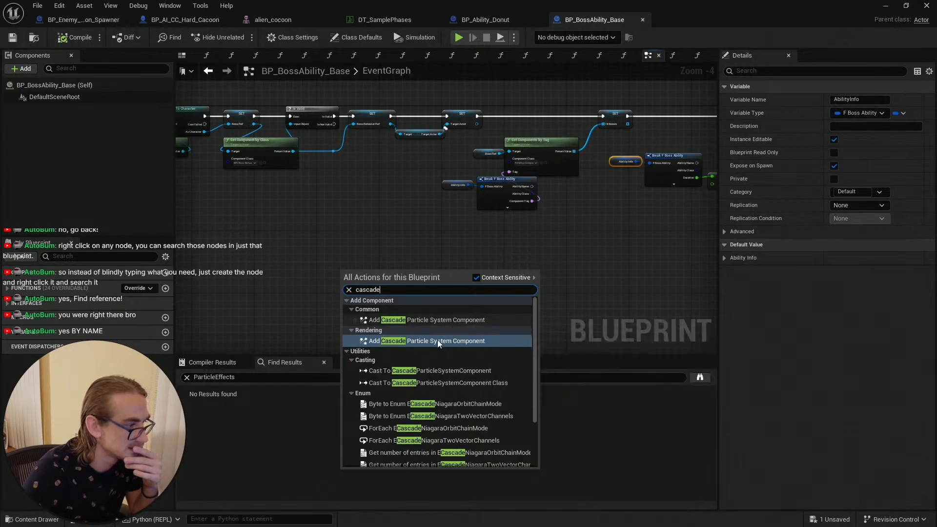
pyautogui.click(397, 318)
# Step: Delete the newly added Add Component node from the event graph
pyautogui.scroll(3, 369, 266)
pyautogui.moveTo(370, 269); pyautogui.dragTo(362, 234)
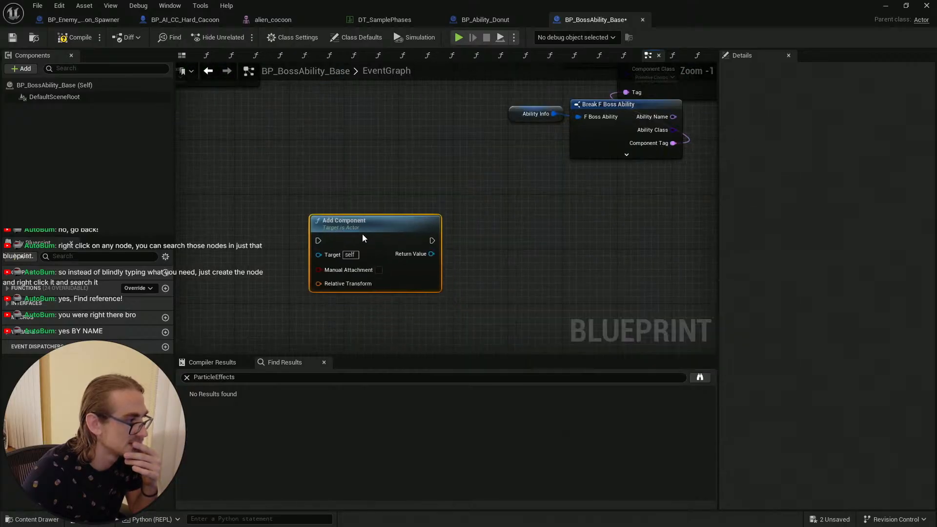
pyautogui.click(473, 244)
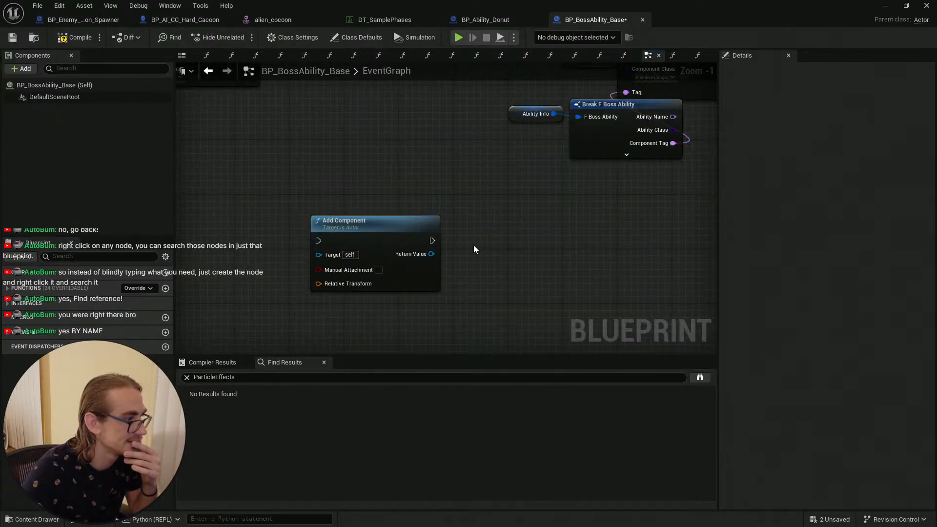
pyautogui.rightClick(402, 232)
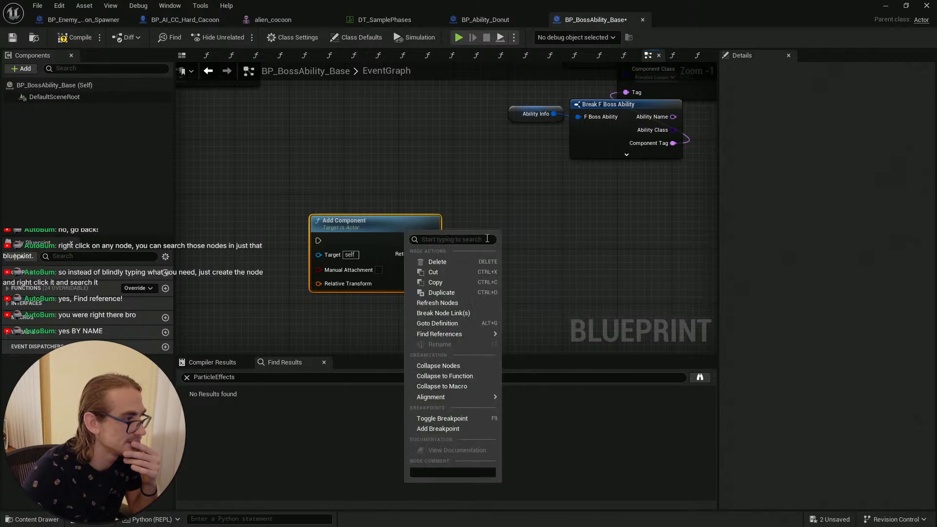
pyautogui.click(441, 212)
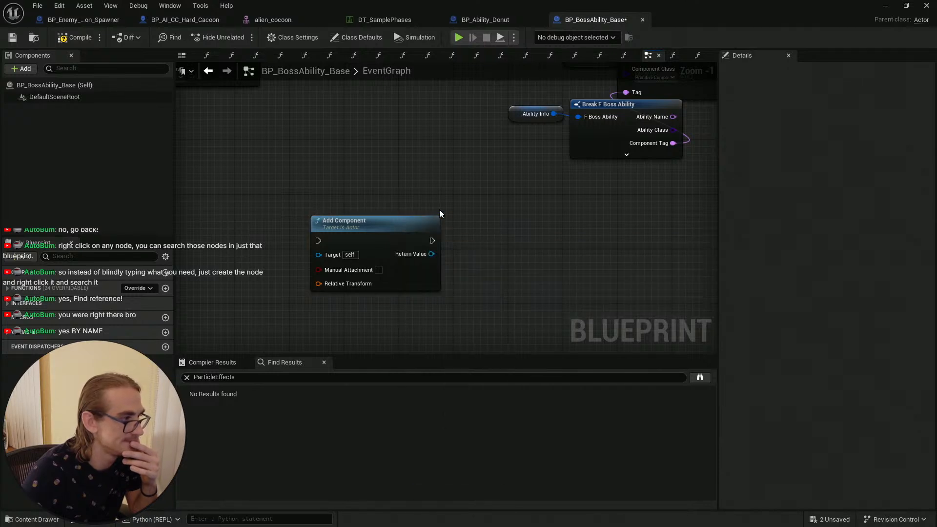
pyautogui.click(409, 228)
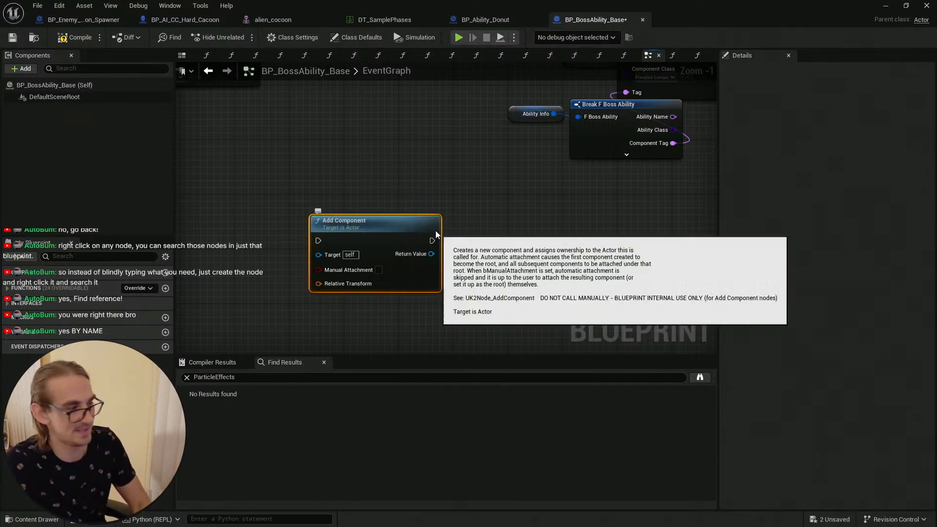
pyautogui.press('Delete')
# Step: Compile and save BP_BossAbility_Base
pyautogui.scroll(-1, 392, 227)
pyautogui.scroll(-2, 423, 230)
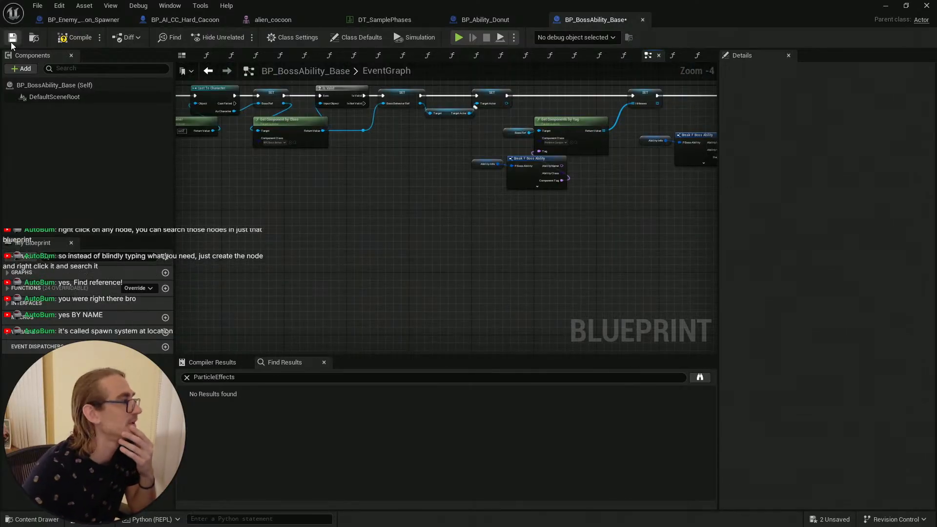
pyautogui.click(75, 38)
pyautogui.click(13, 39)
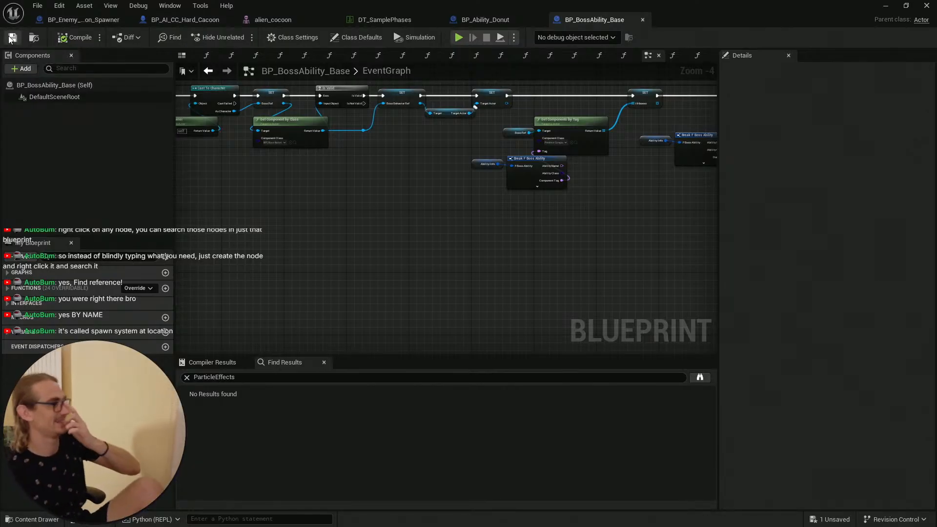
# Step: Look through the DT_SamplePhases and BP_Ability_Donut tabs, then return to BP_BossAbility_Base
pyautogui.hotkey('ctrl', 'f')
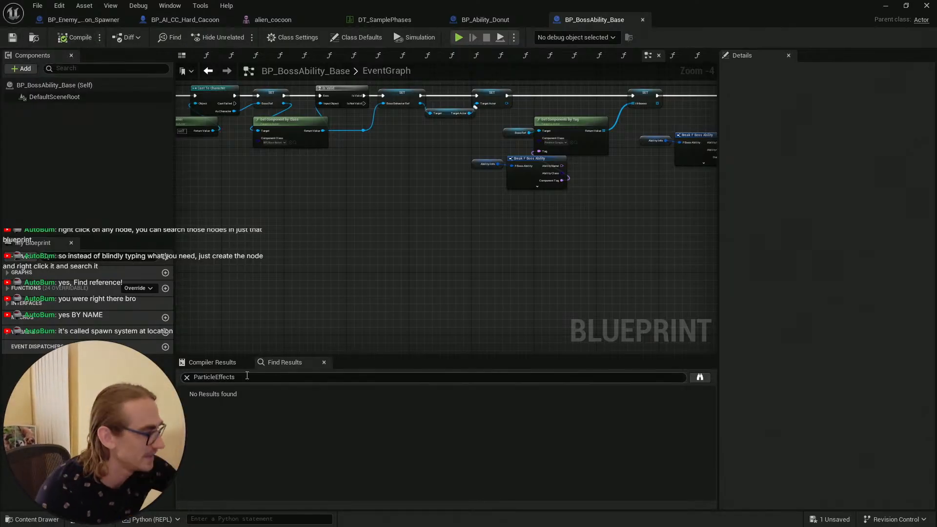
pyautogui.click(493, 19)
pyautogui.click(386, 20)
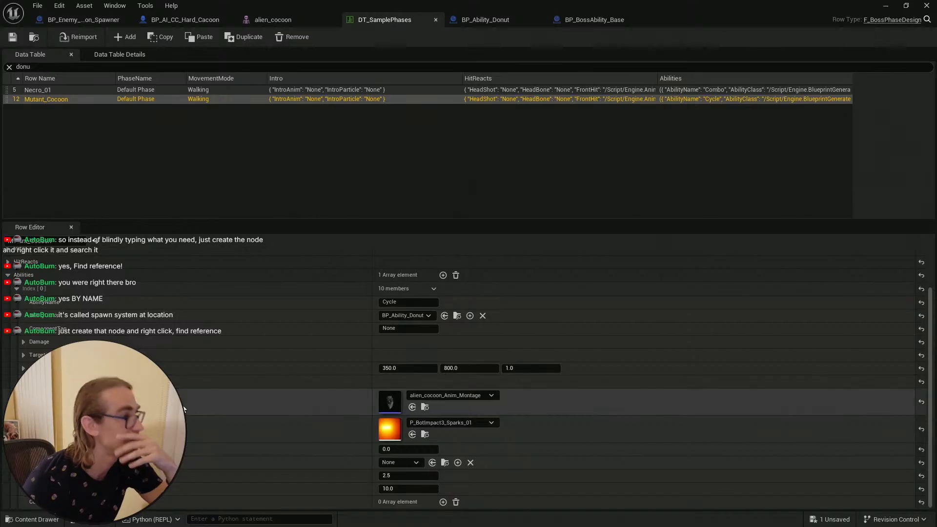
pyautogui.click(502, 17)
pyautogui.click(589, 22)
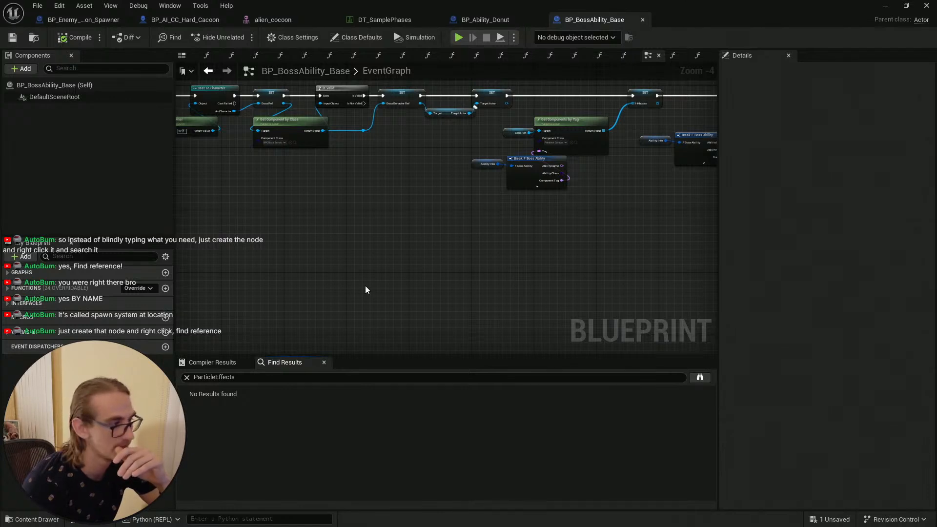
# Step: Add an Add Cascade Particle System Component node to the event graph by searching for cascade
pyautogui.rightClick(320, 243)
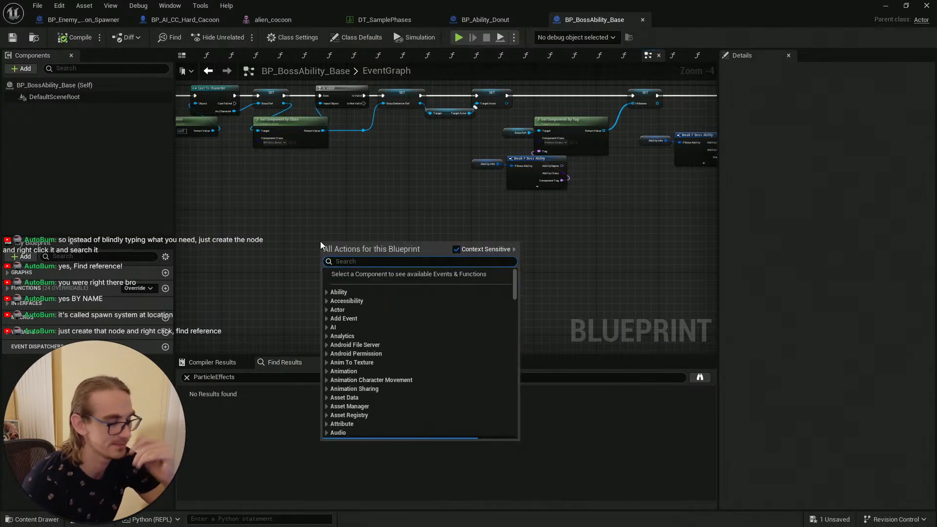
pyautogui.write('cas')
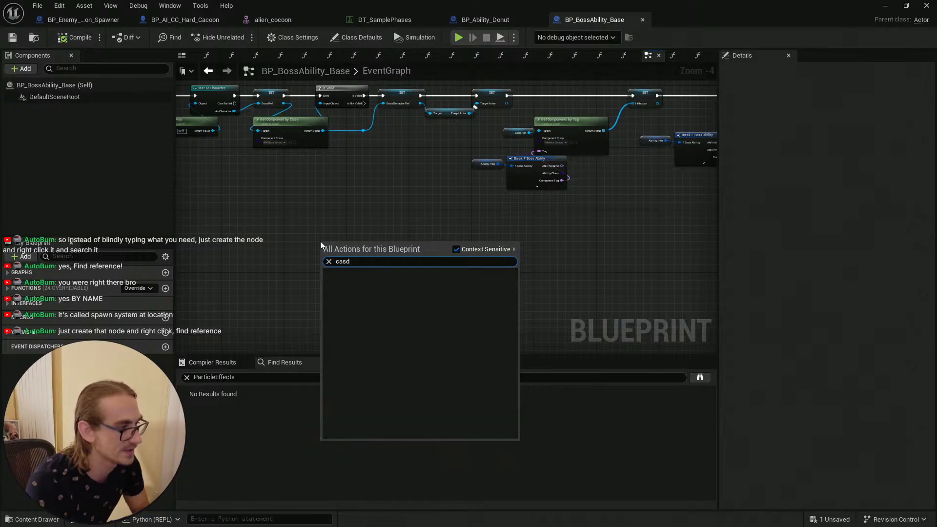
pyautogui.write('ca')
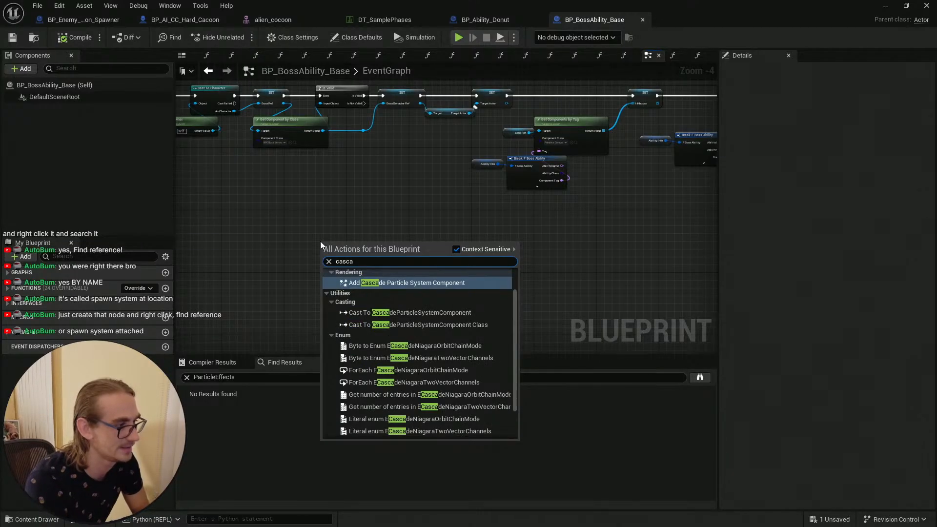
pyautogui.write('de')
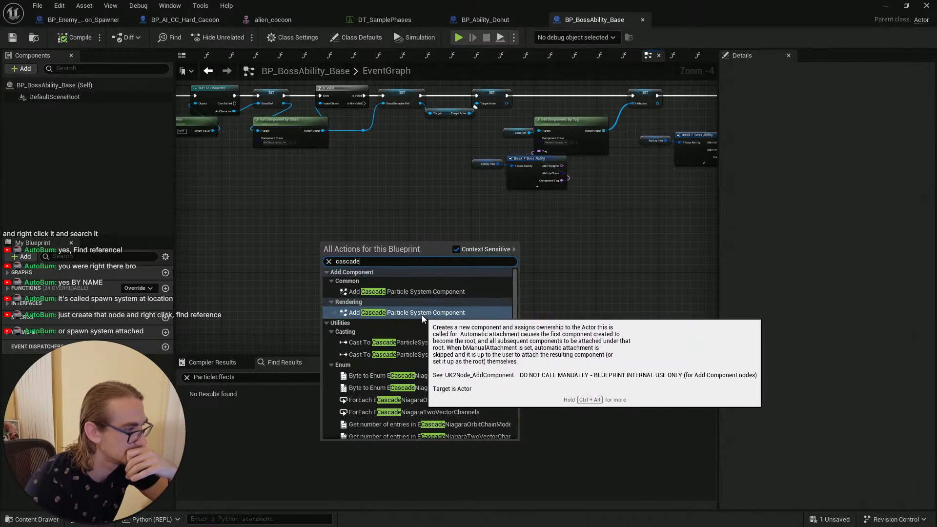
pyautogui.click(448, 312)
pyautogui.scroll(3, 359, 253)
pyautogui.click(483, 276)
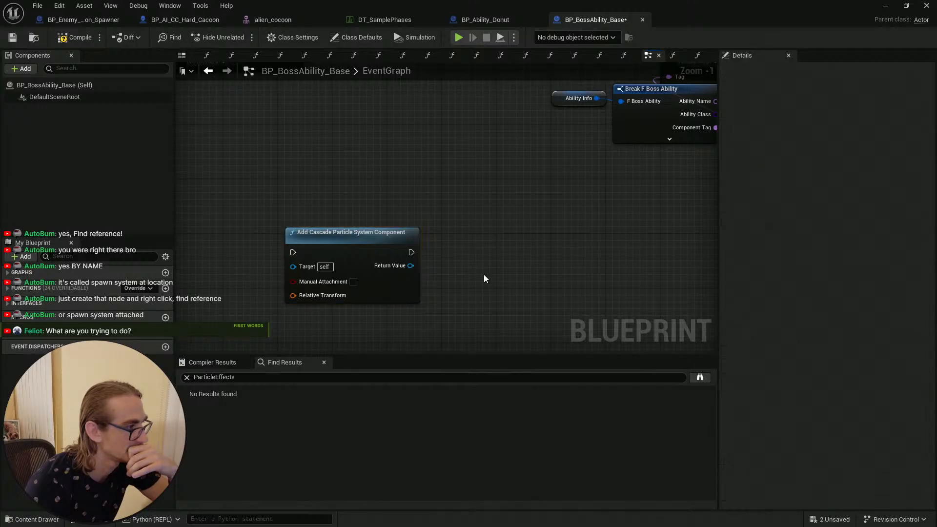
# Step: Replace the Add Cascade Particle System Component node with a Spawn Emitter at Location node found by searching spawn particle
pyautogui.click(373, 235)
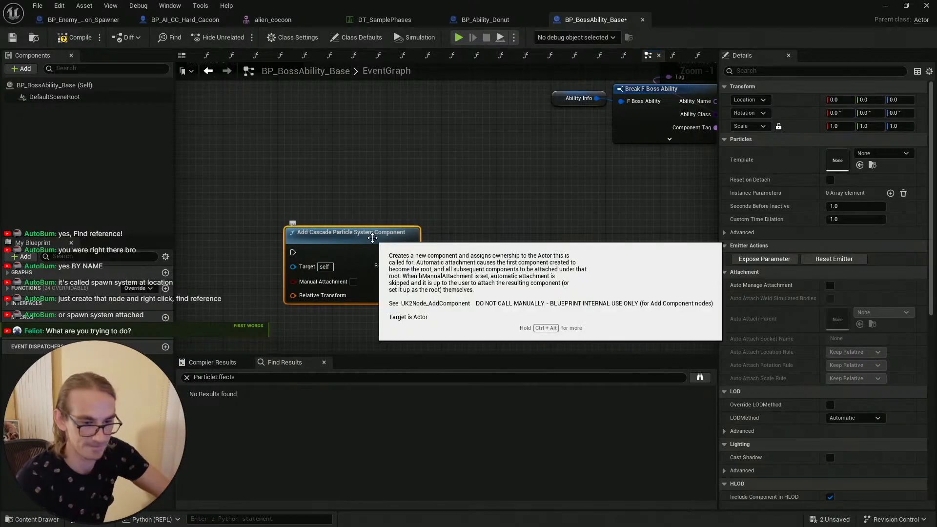
pyautogui.press('Delete')
pyautogui.rightClick(329, 225)
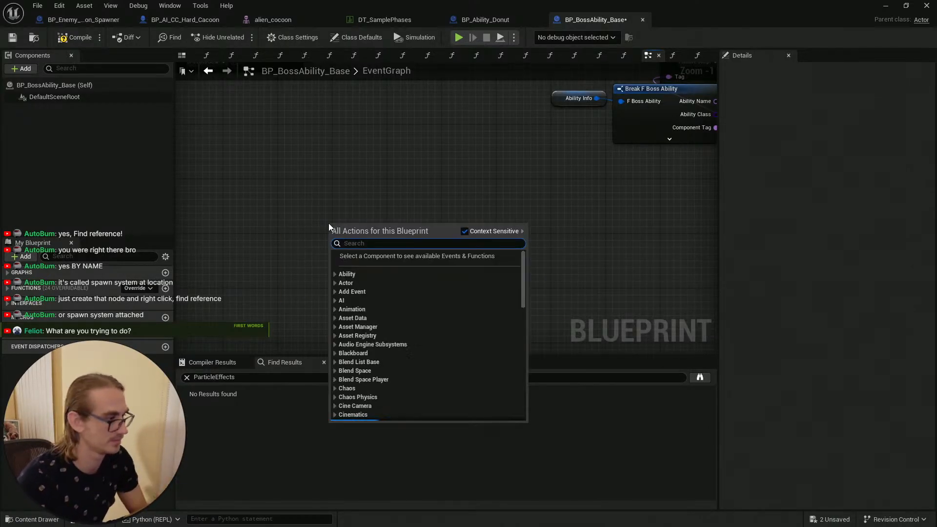
pyautogui.write('spawn')
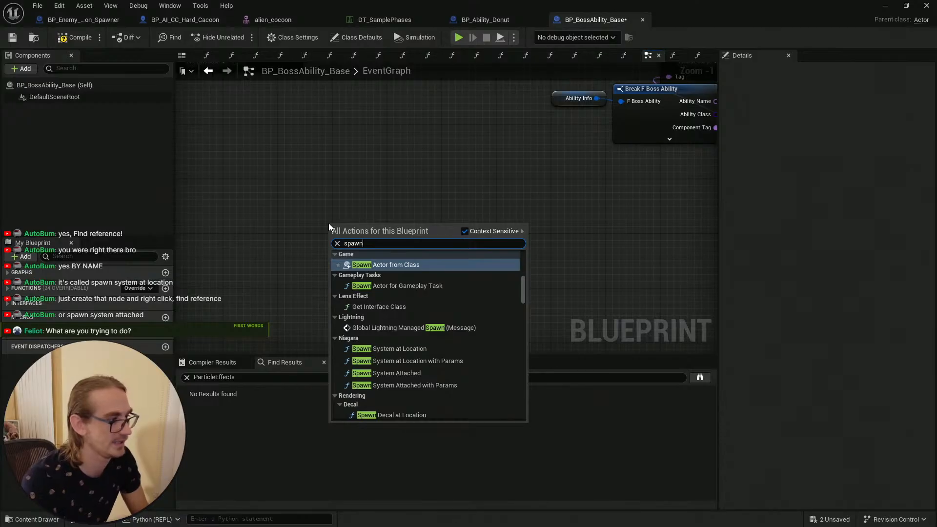
pyautogui.write(' cas')
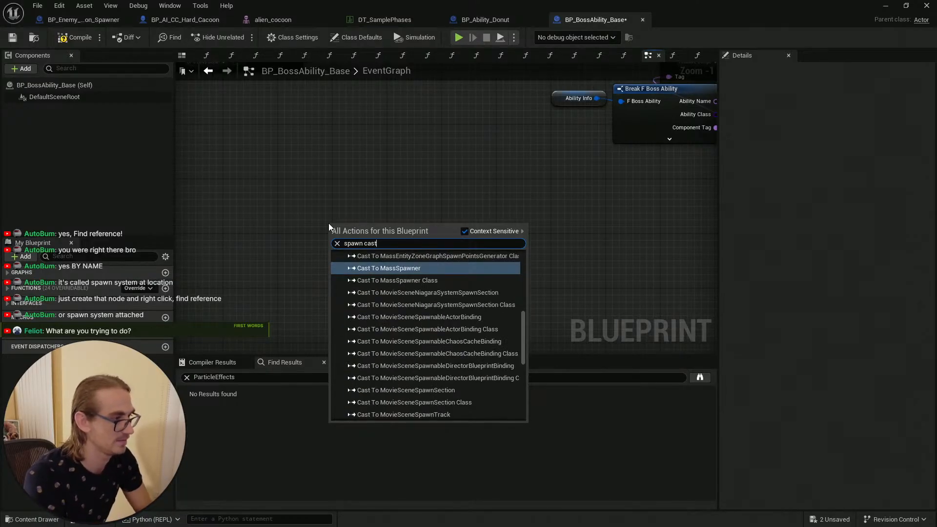
pyautogui.write('t')
pyautogui.press('BackSpace')
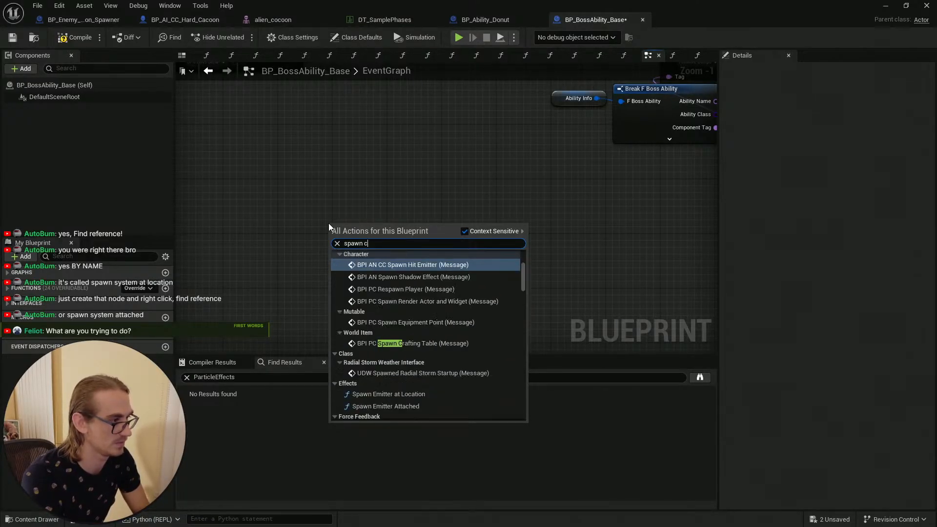
pyautogui.write('cade')
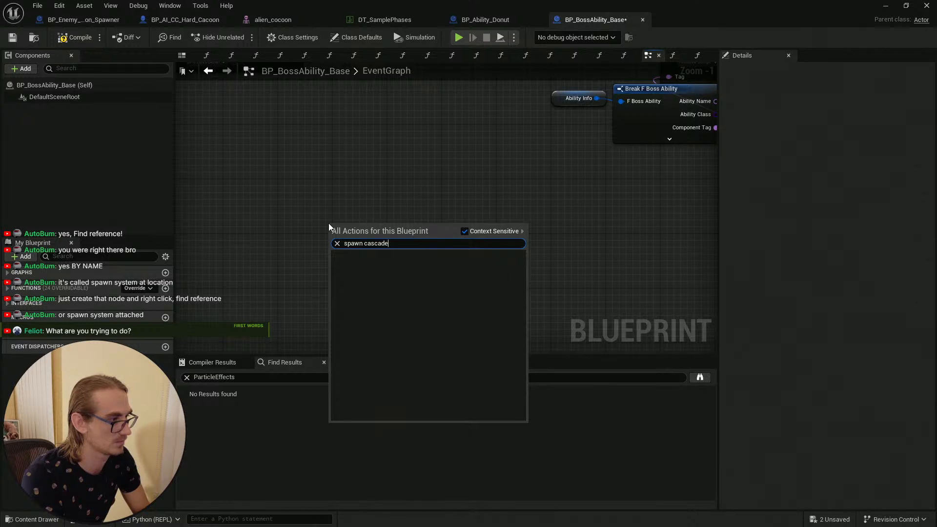
pyautogui.press('BackSpace')
pyautogui.press('BackSpace')
pyautogui.press('BackSpace')
pyautogui.press('BackSpace')
pyautogui.press('BackSpace')
pyautogui.press('BackSpace')
pyautogui.press('BackSpace')
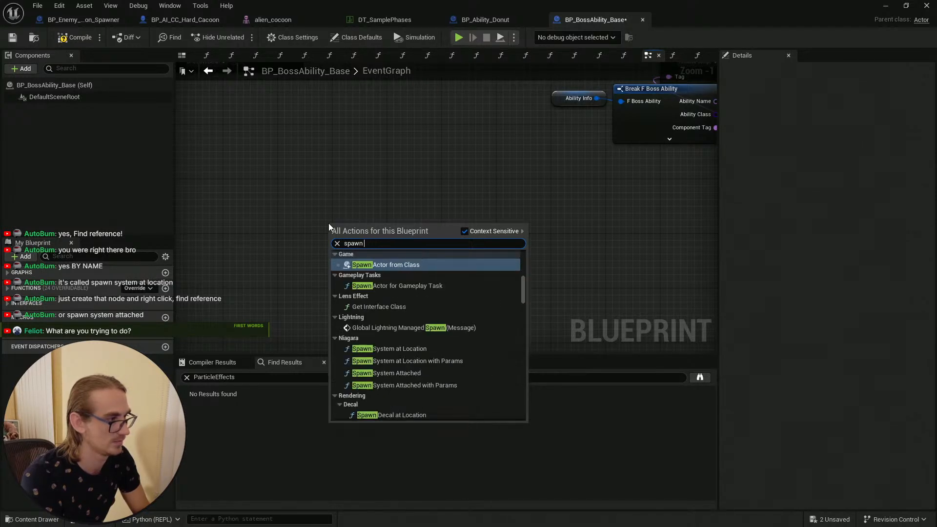
pyautogui.write('particle')
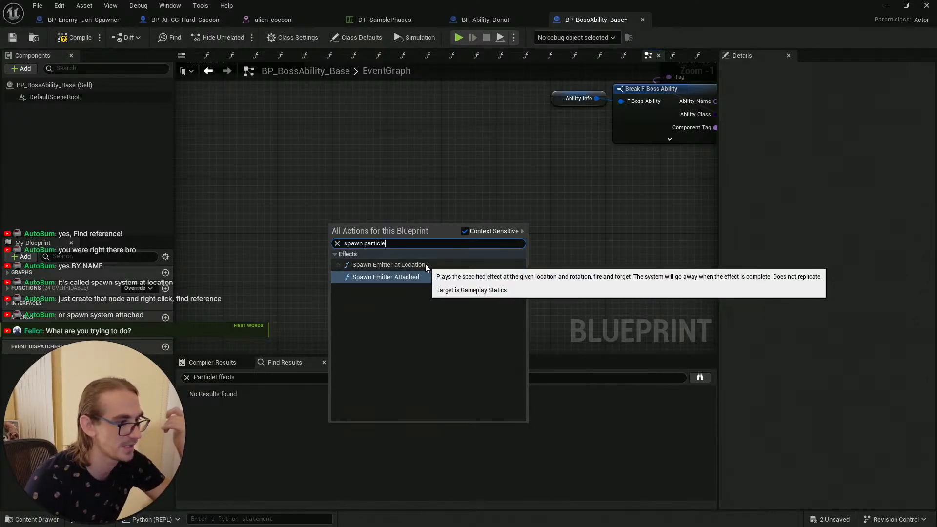
pyautogui.click(423, 264)
# Step: Browse the Emitter Template asset list and the DT_SamplePhases table, returning to BP_BossAbility_Base
pyautogui.click(377, 207)
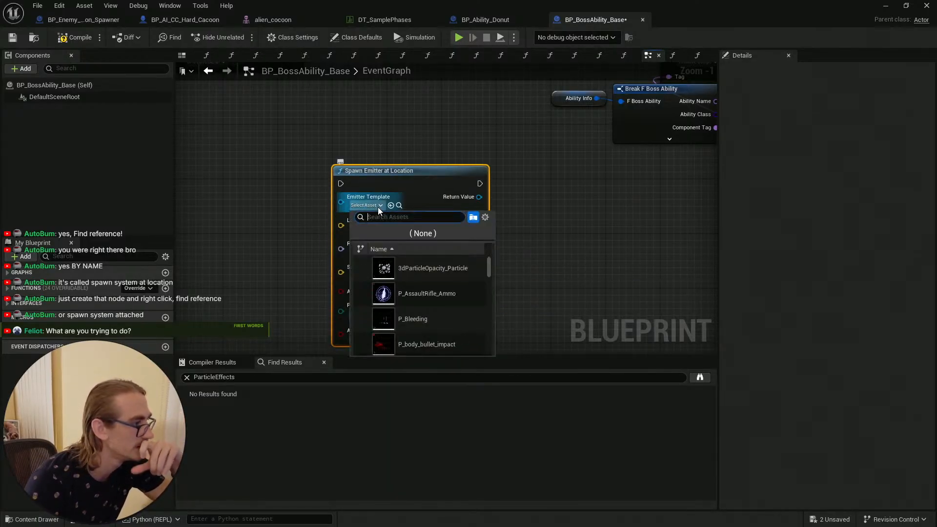
pyautogui.click(374, 204)
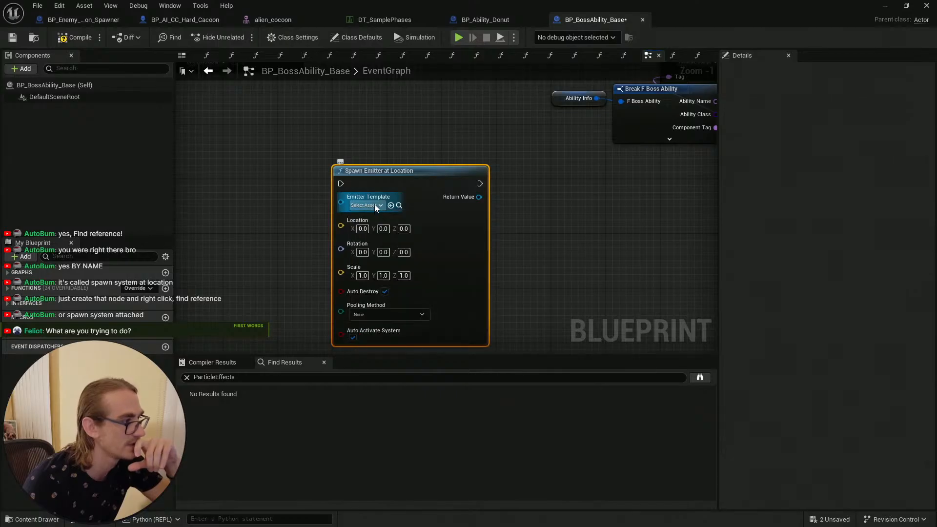
pyautogui.click(374, 204)
pyautogui.click(374, 204)
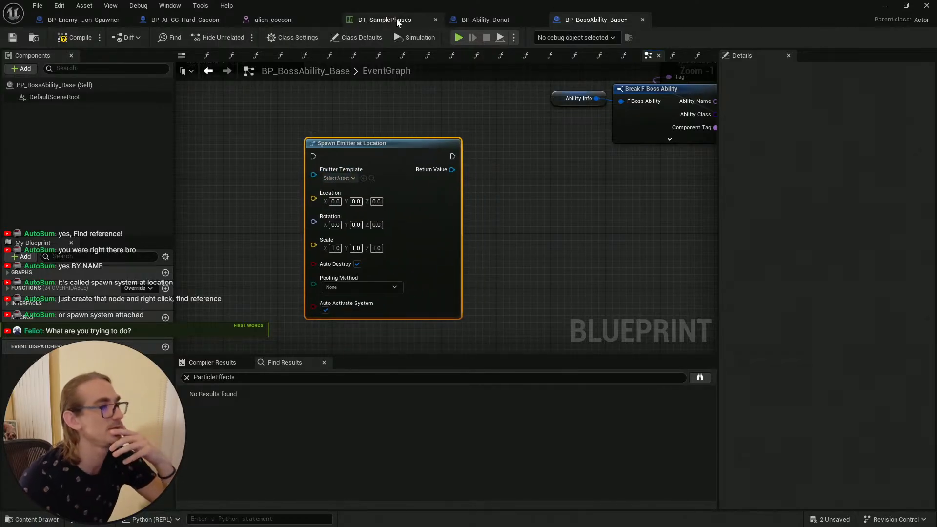
pyautogui.click(386, 20)
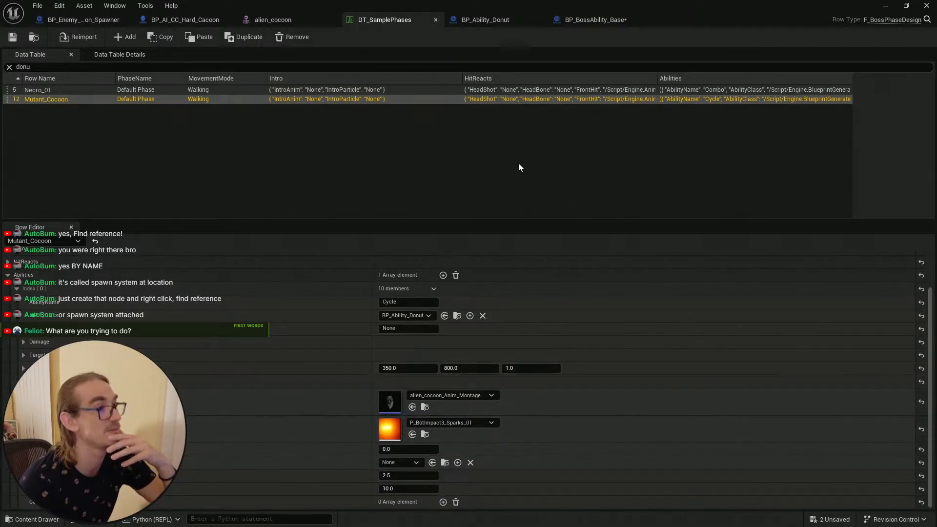
pyautogui.click(604, 20)
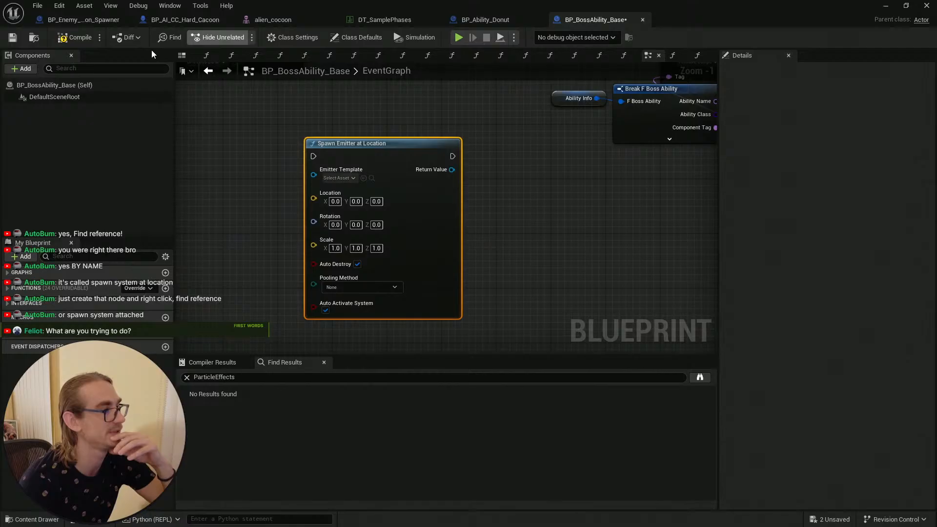
# Step: Save and compile BP_BossAbility_Base and clear the Find Results search field
pyautogui.click(13, 37)
pyautogui.click(81, 40)
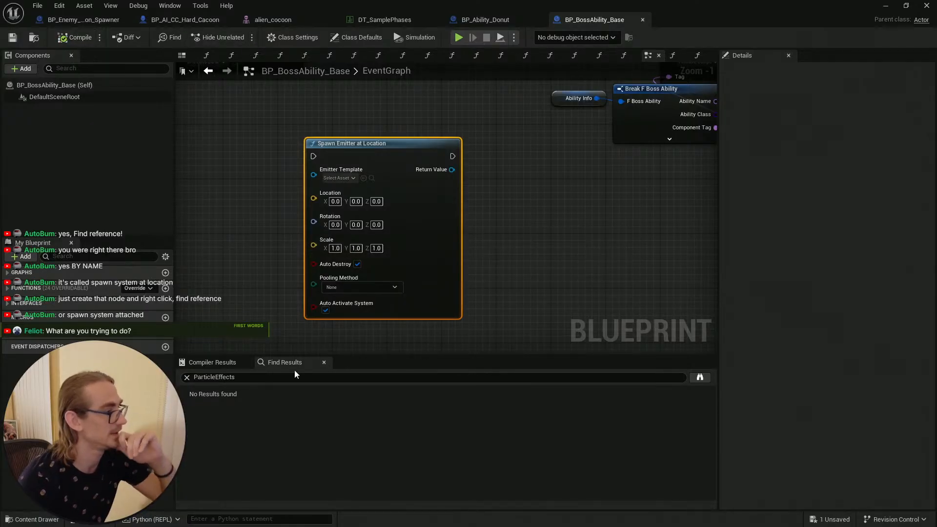
pyautogui.click(292, 377)
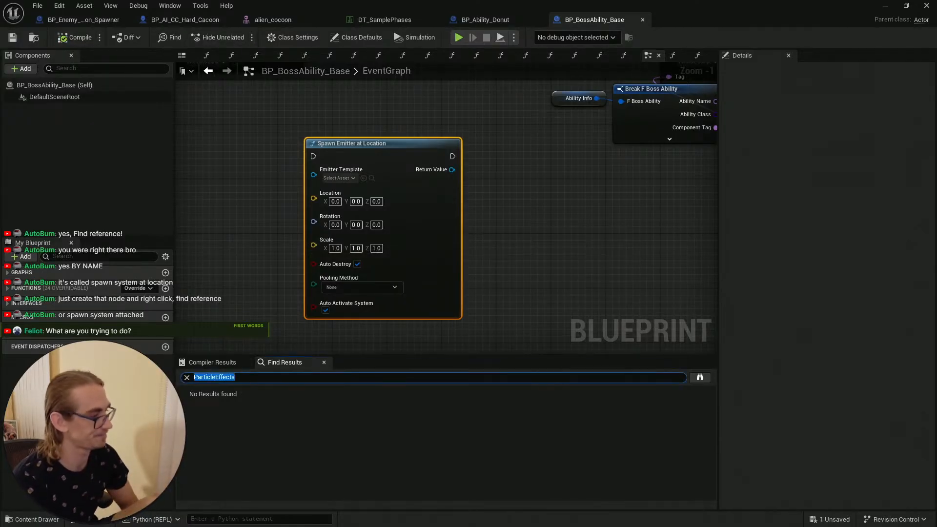
pyautogui.press('BackSpace')
pyautogui.click(644, 280)
# Step: Find references to the Spawn Emitter at Location node by name within this blueprint
pyautogui.rightClick(380, 145)
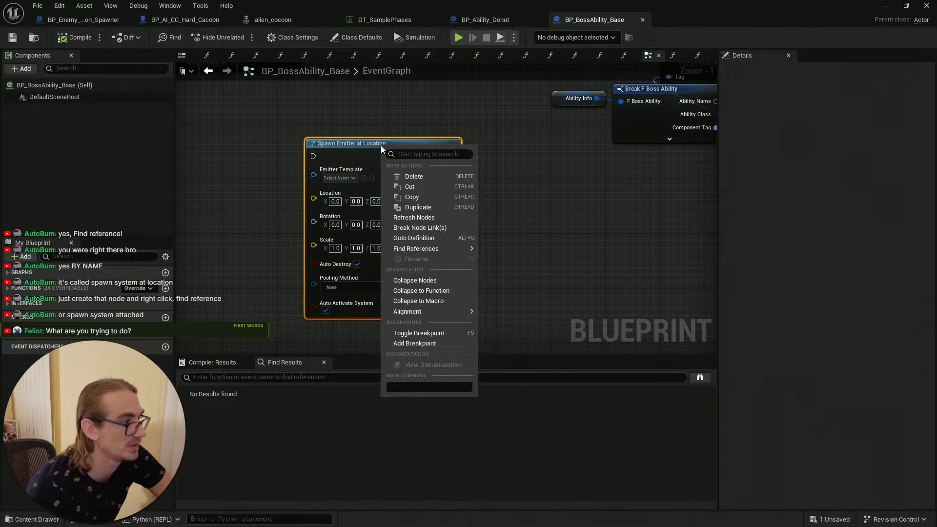
pyautogui.moveTo(435, 246)
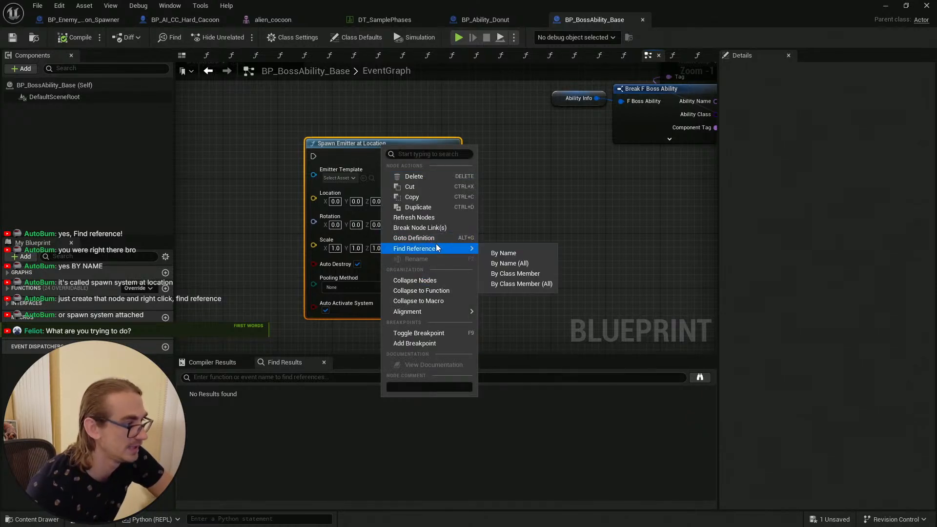
pyautogui.click(519, 253)
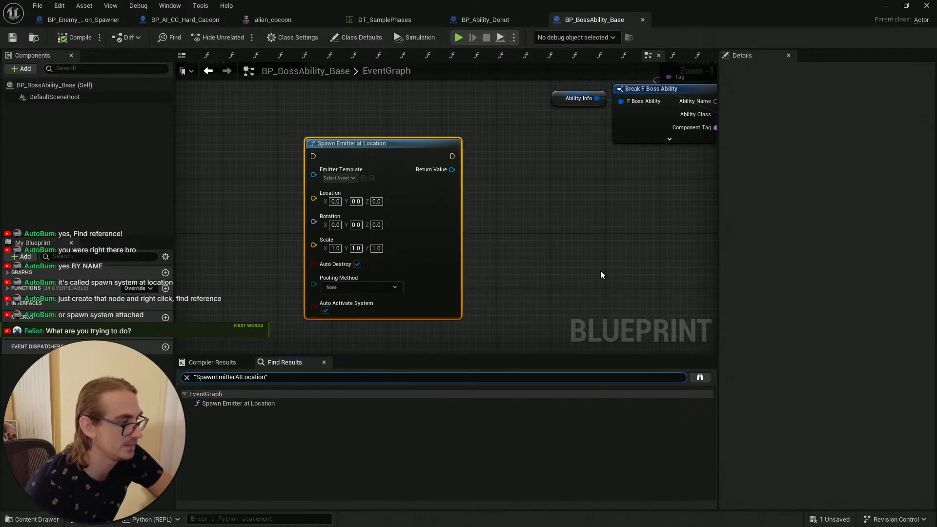
pyautogui.click(265, 403)
# Step: Search all blueprints for references to Spawn Emitter at Location by name and review the results window
pyautogui.moveTo(617, 198); pyautogui.dragTo(552, 231, button='right')
pyautogui.rightClick(431, 210)
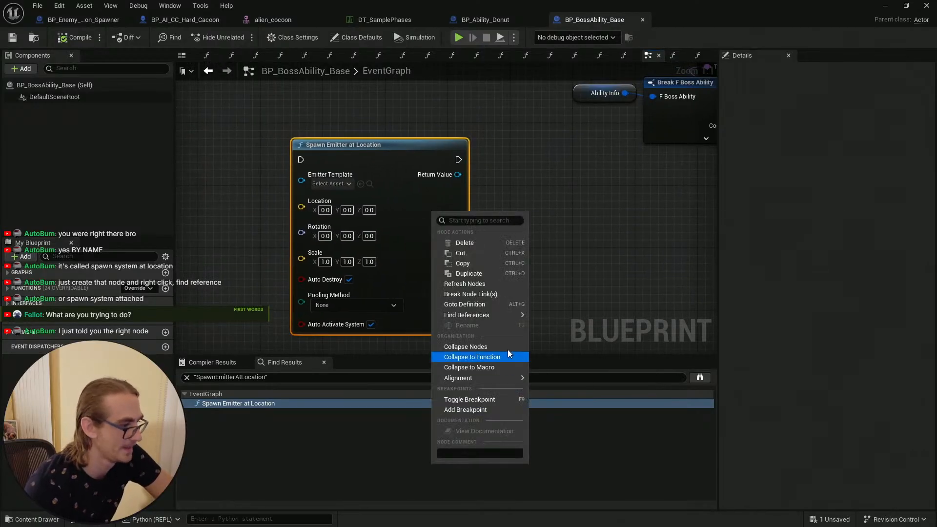
pyautogui.moveTo(507, 380)
pyautogui.moveTo(491, 314)
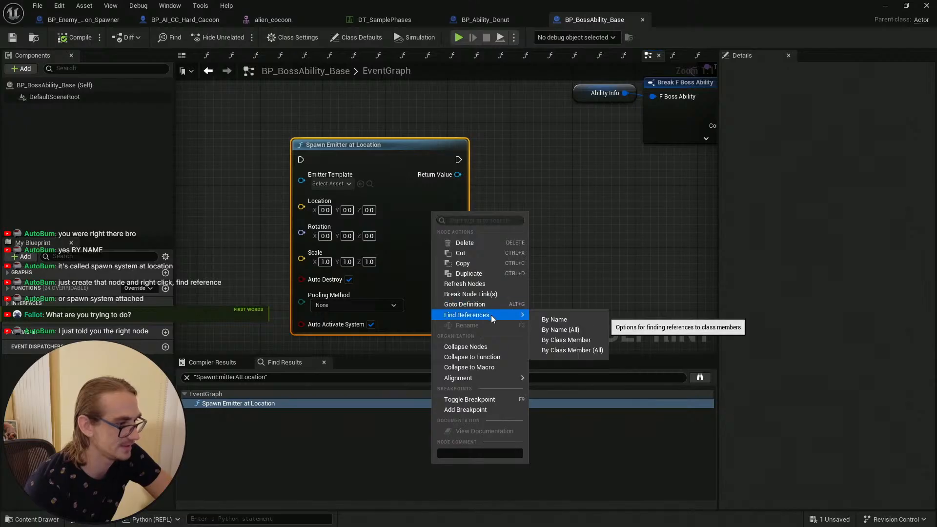
pyautogui.click(591, 329)
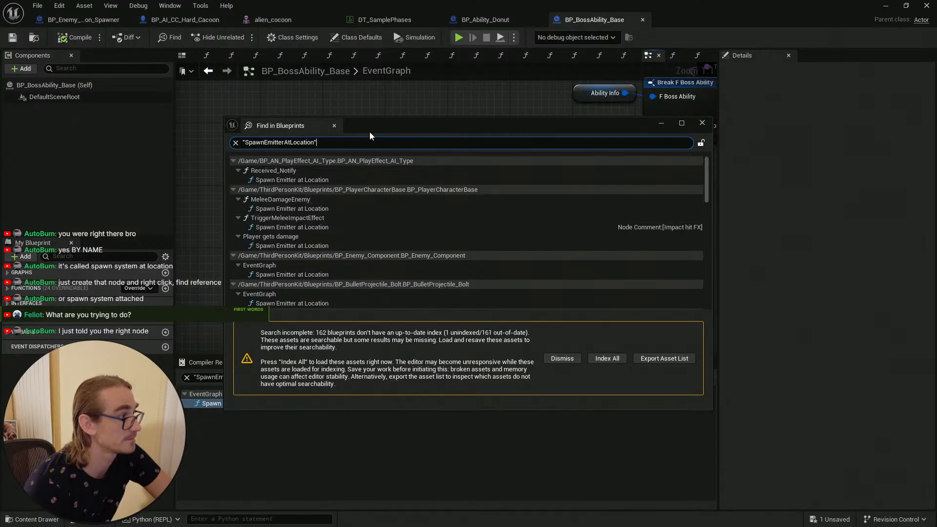
pyautogui.doubleClick(387, 124)
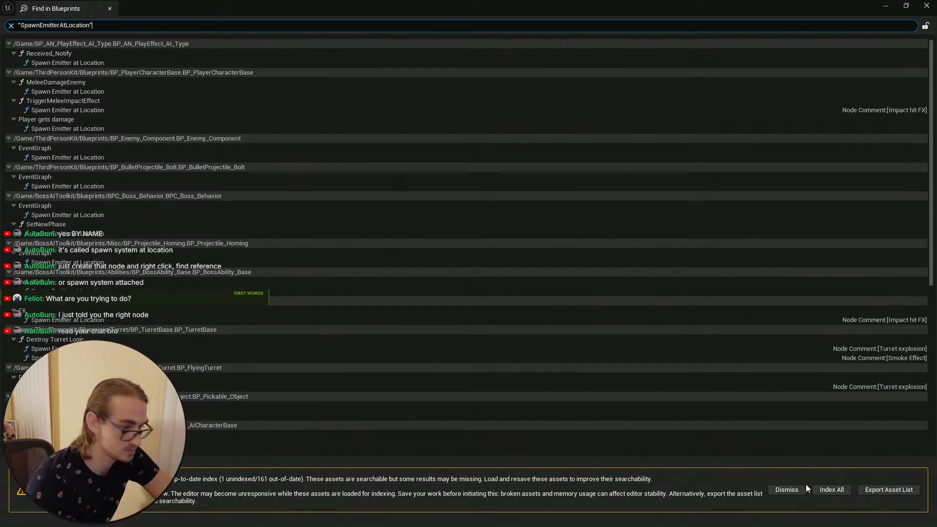
pyautogui.click(794, 488)
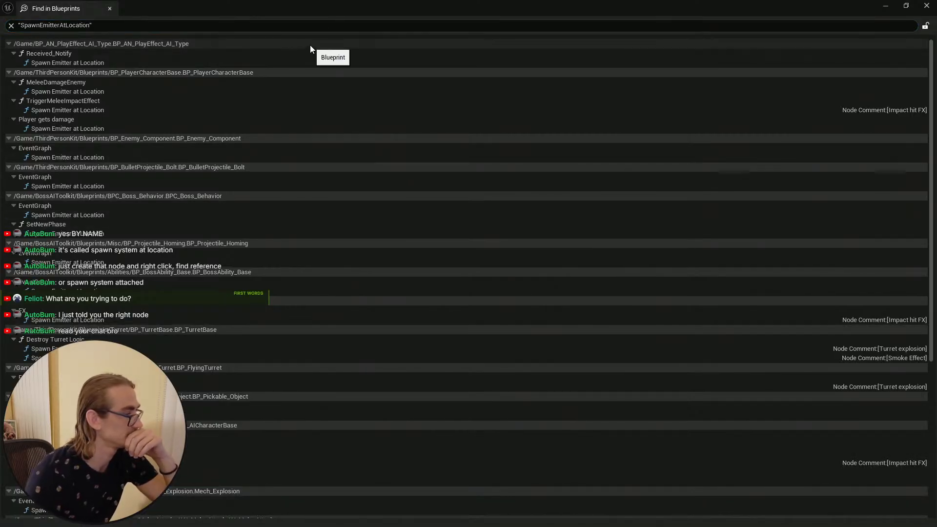
pyautogui.doubleClick(355, 4)
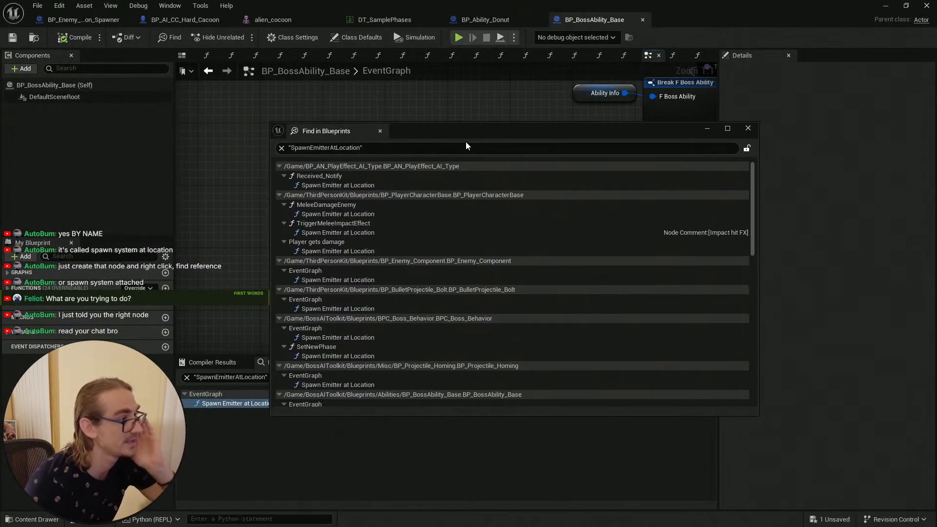
# Step: Narrow the Find in Blueprints search to SpawnEmitterAtLocation bp_boss
pyautogui.click(406, 148)
pyautogui.click(406, 149)
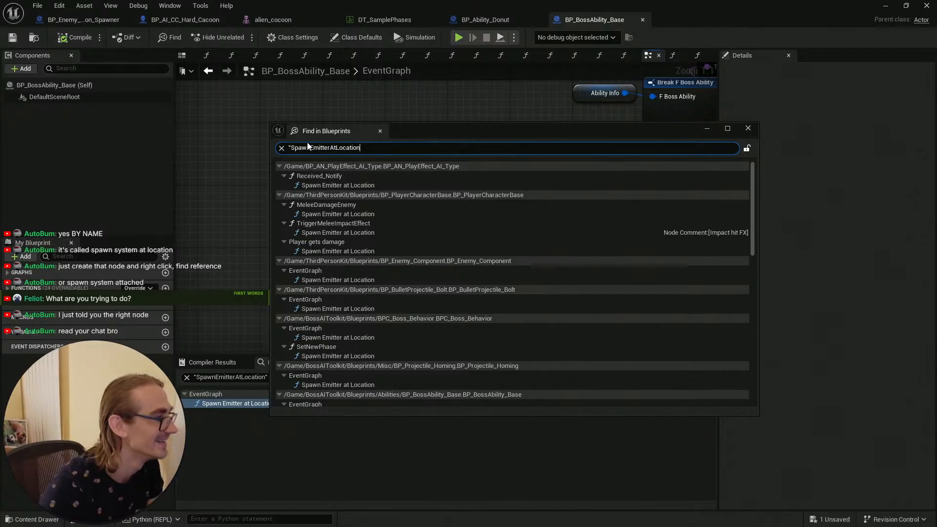
pyautogui.click(290, 147)
pyautogui.press('BackSpace')
pyautogui.click(374, 150)
pyautogui.press('BackSpace')
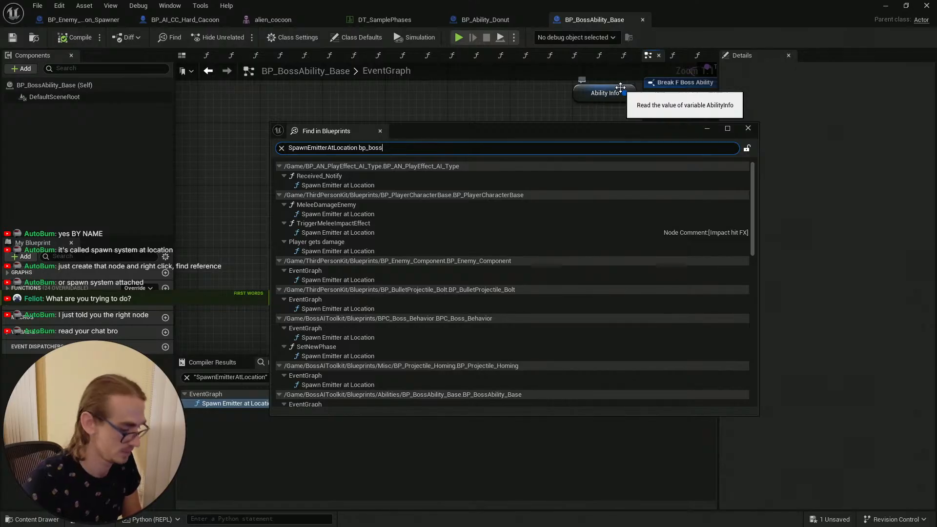
pyautogui.press('Return')
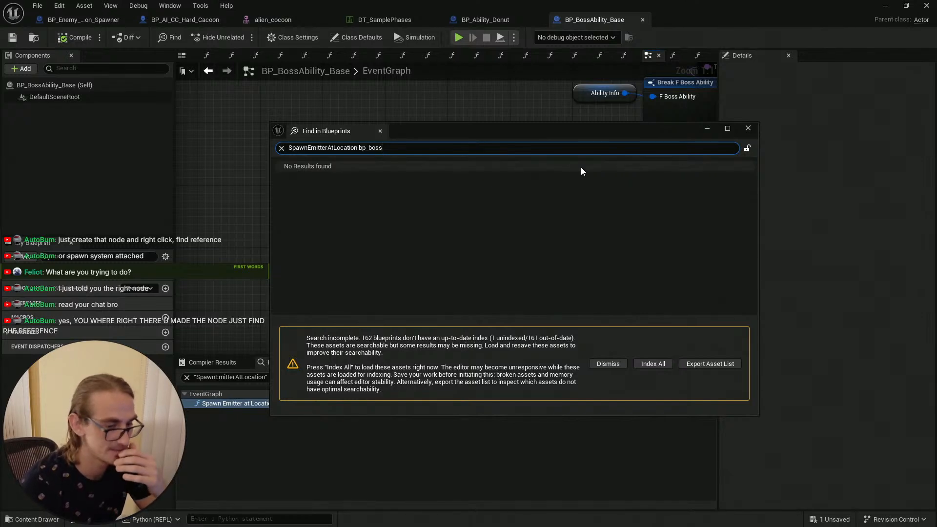
# Step: Close the search window, rerun the all-blueprint reference search for Spawn Emitter at Location, and collapse the first two result groups
pyautogui.click(281, 148)
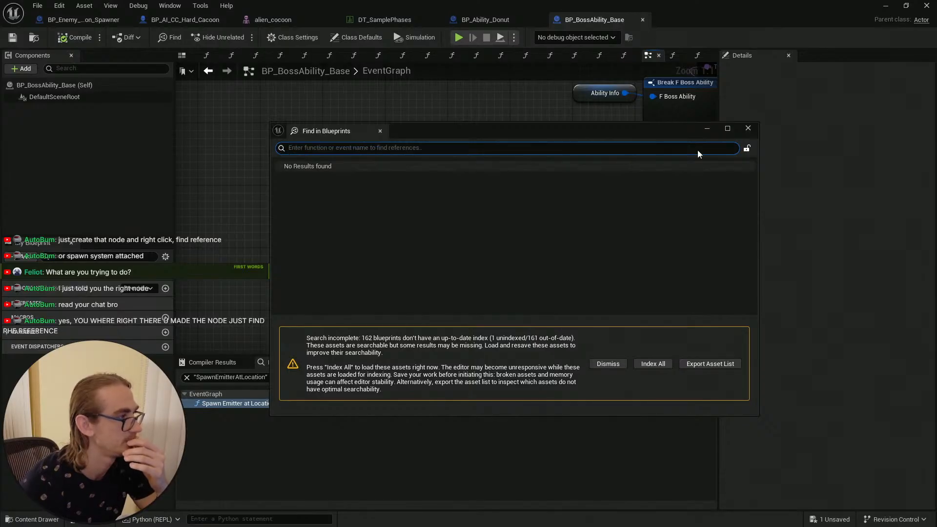
pyautogui.click(747, 128)
pyautogui.rightClick(400, 156)
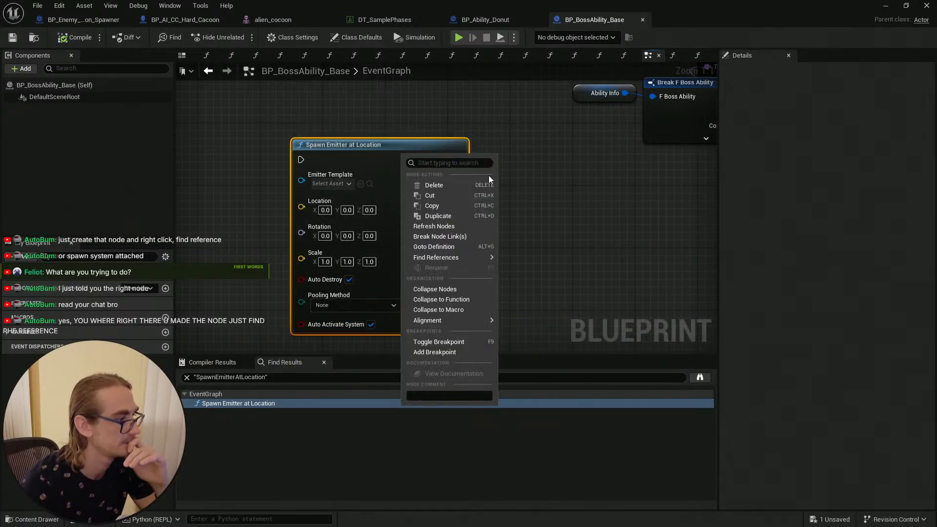
pyautogui.moveTo(472, 322)
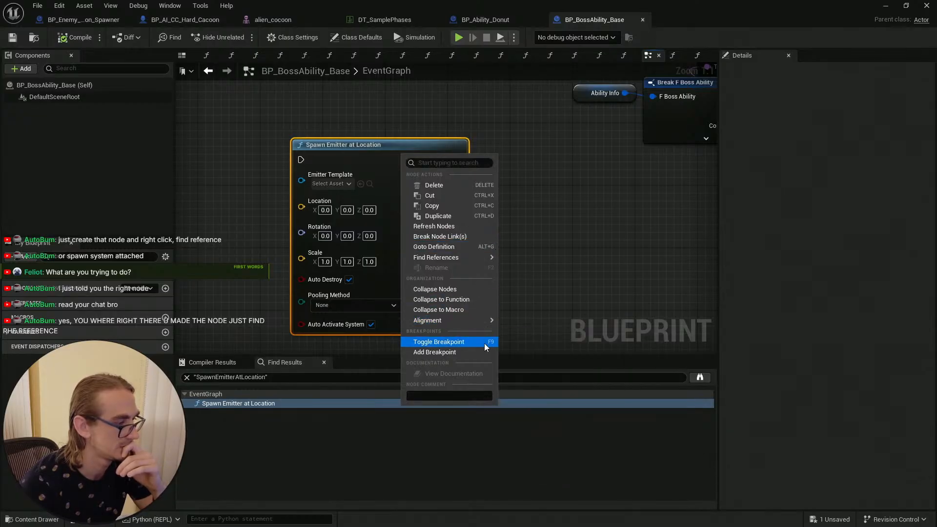
pyautogui.moveTo(491, 257)
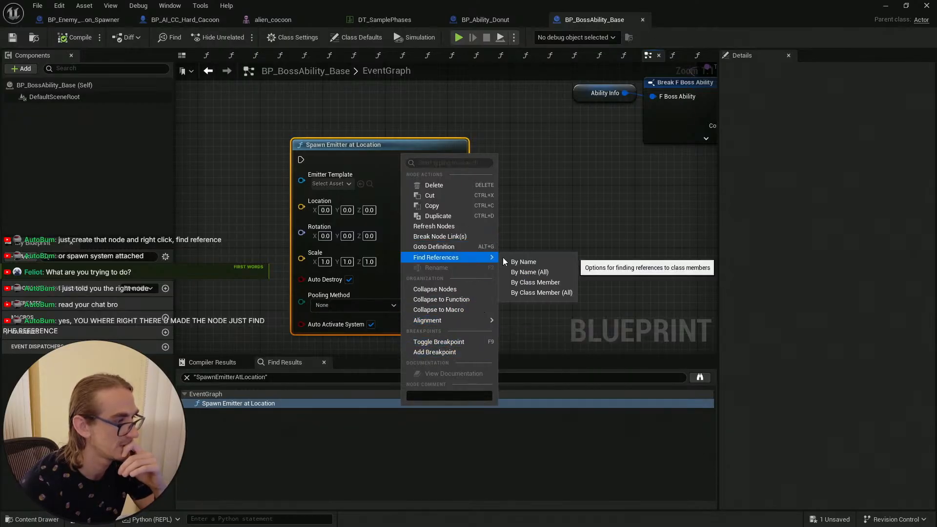
pyautogui.click(546, 260)
pyautogui.rightClick(440, 235)
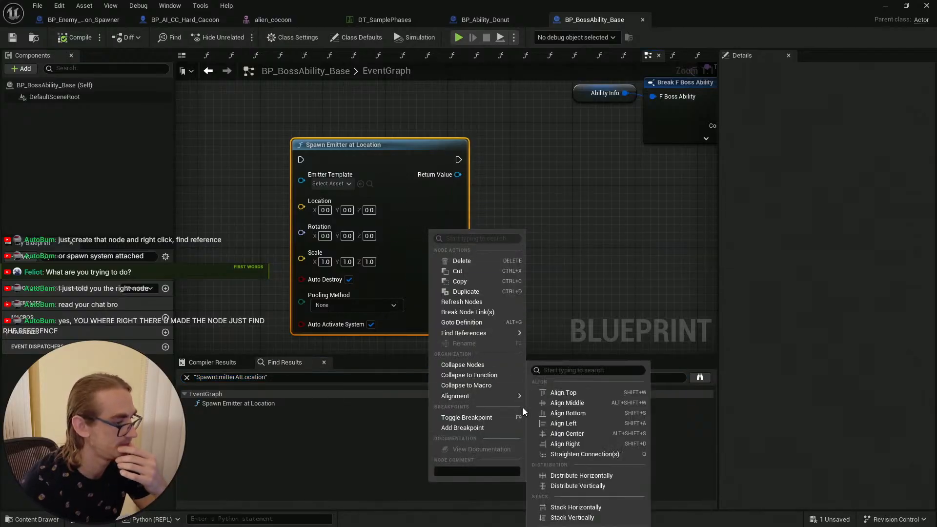
pyautogui.moveTo(504, 332)
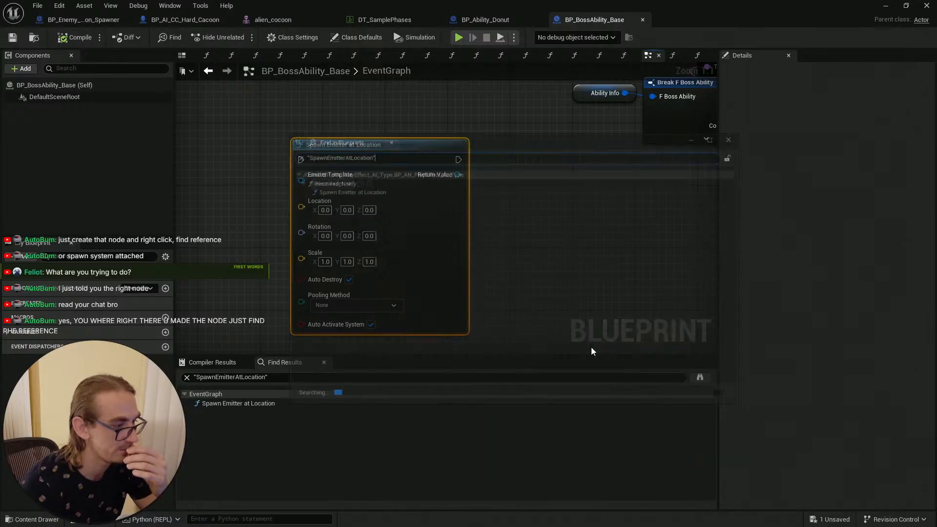
pyautogui.click(588, 348)
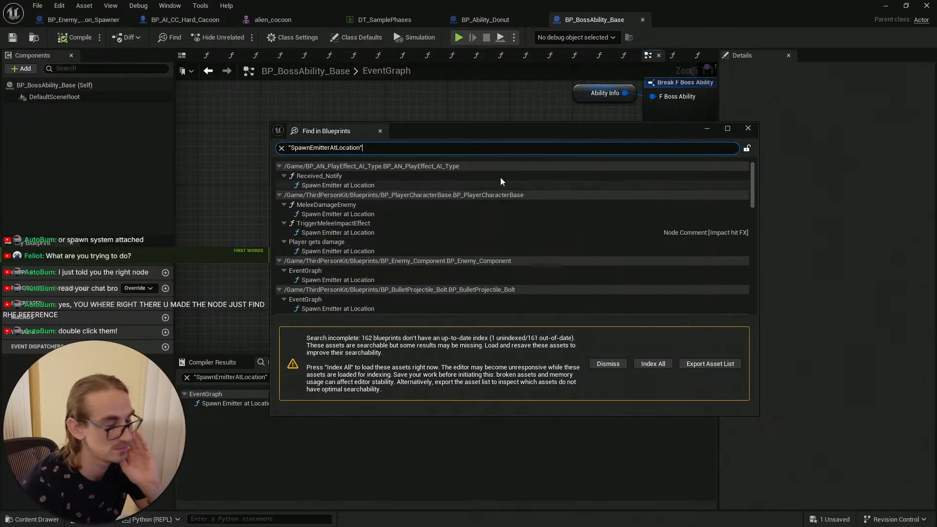
pyautogui.click(279, 166)
pyautogui.click(279, 176)
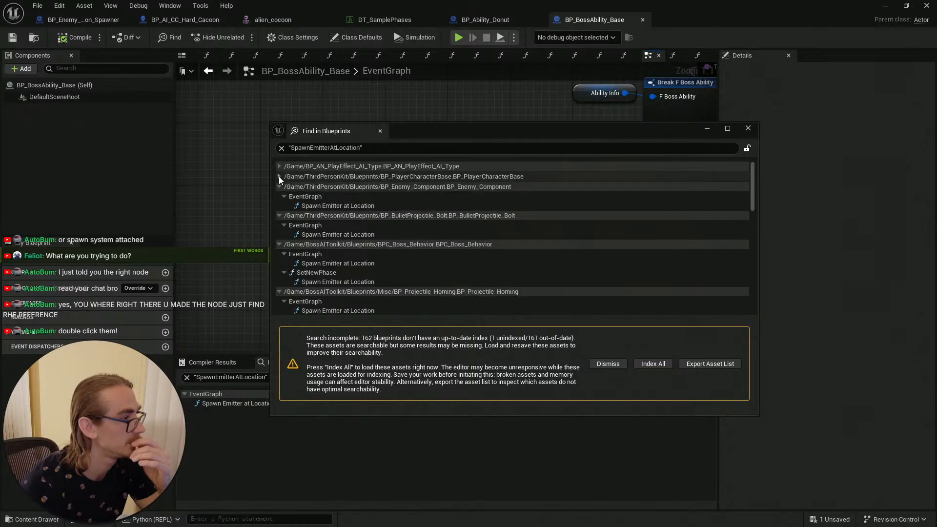
# Step: Collapse two more result groups and open the Spawn Emitter at Location result in BPC_Boss_Behavior
pyautogui.click(279, 186)
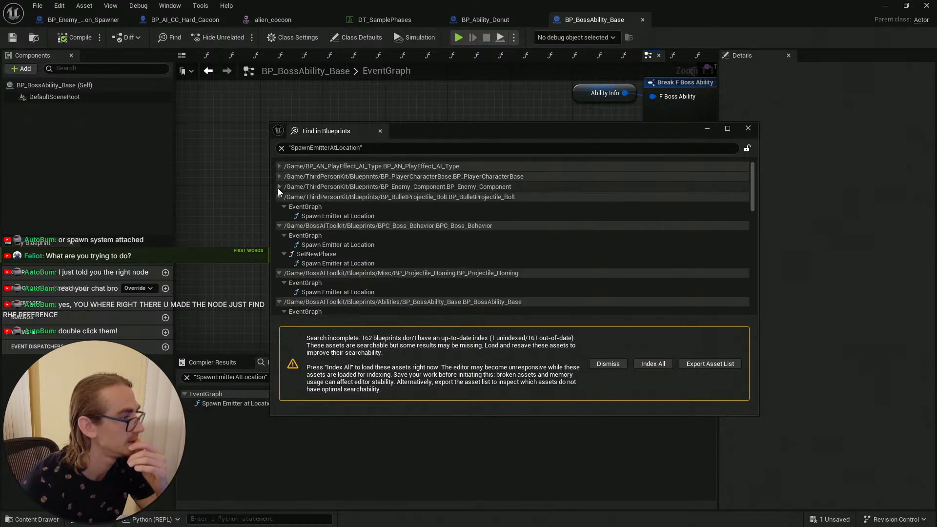
pyautogui.click(278, 197)
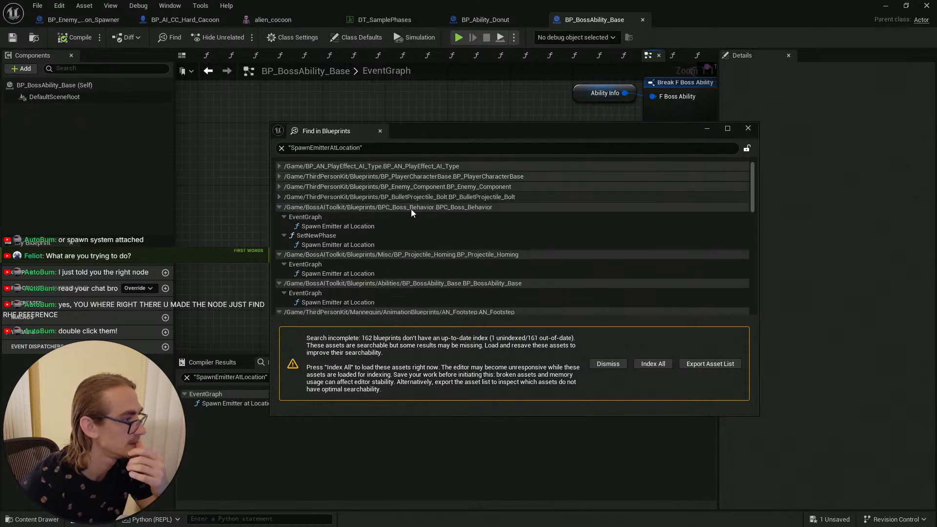
pyautogui.doubleClick(376, 226)
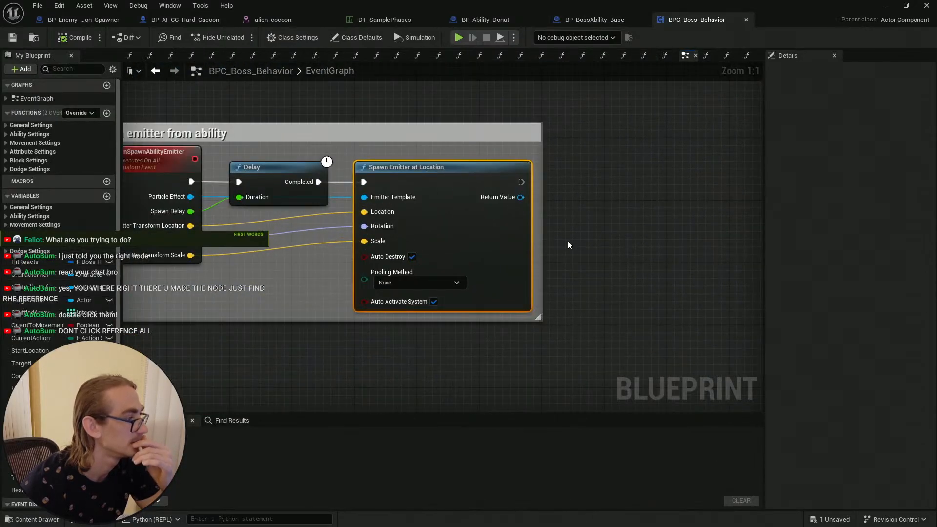
# Step: Inspect the Spawn Emitter at Location node and its Emitter Template pin in the Spawn emitter from ability section
pyautogui.moveTo(567, 242); pyautogui.dragTo(687, 241, button='right')
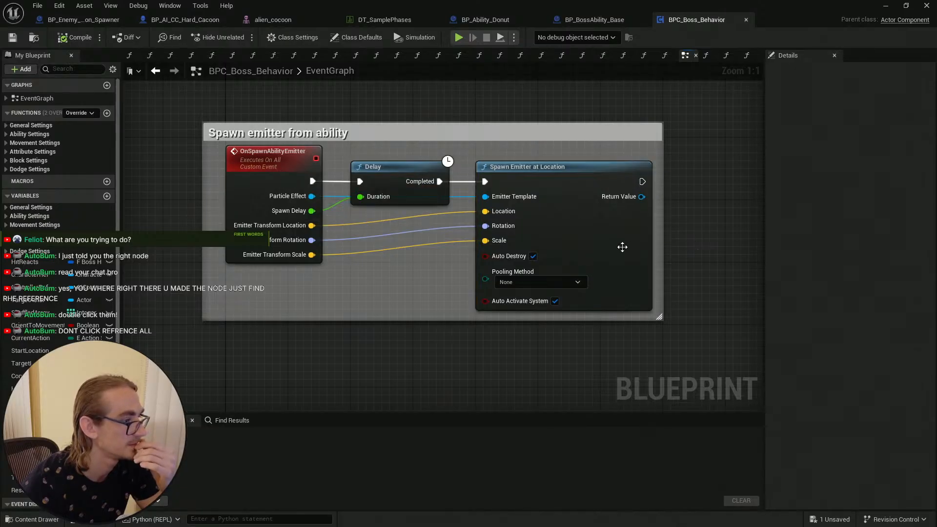
pyautogui.moveTo(690, 231); pyautogui.dragTo(639, 230, button='right')
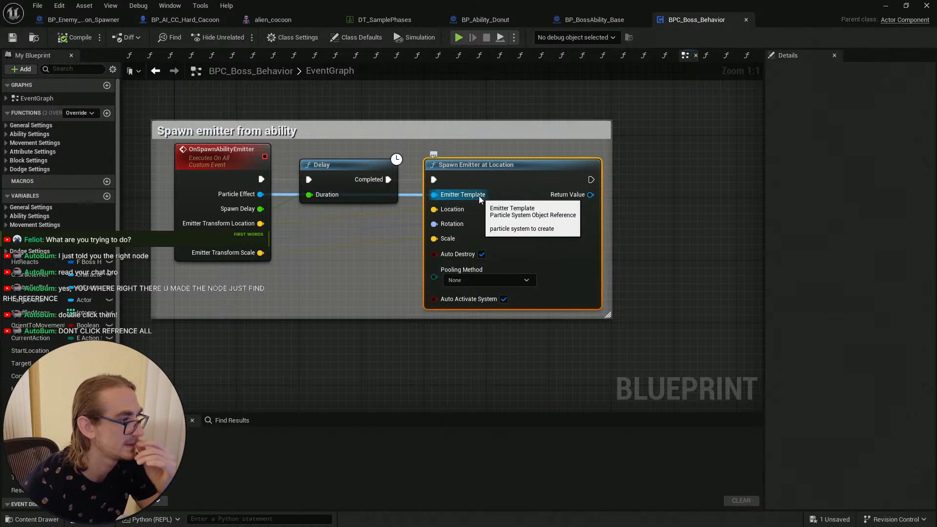
pyautogui.click(654, 219)
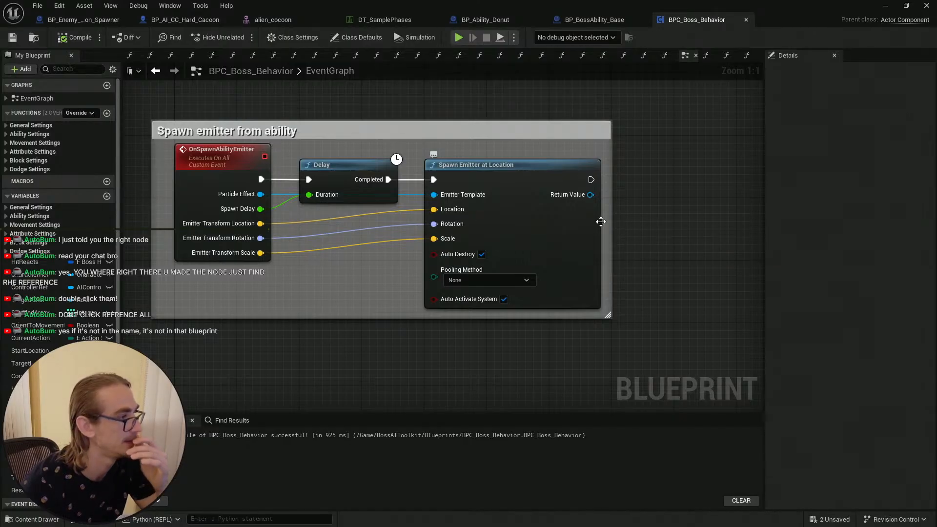
# Step: Zoom out and browse the BPC_Boss_Behavior event graph around the Spawn emitter from ability comment
pyautogui.moveTo(635, 234); pyautogui.dragTo(629, 213, button='right')
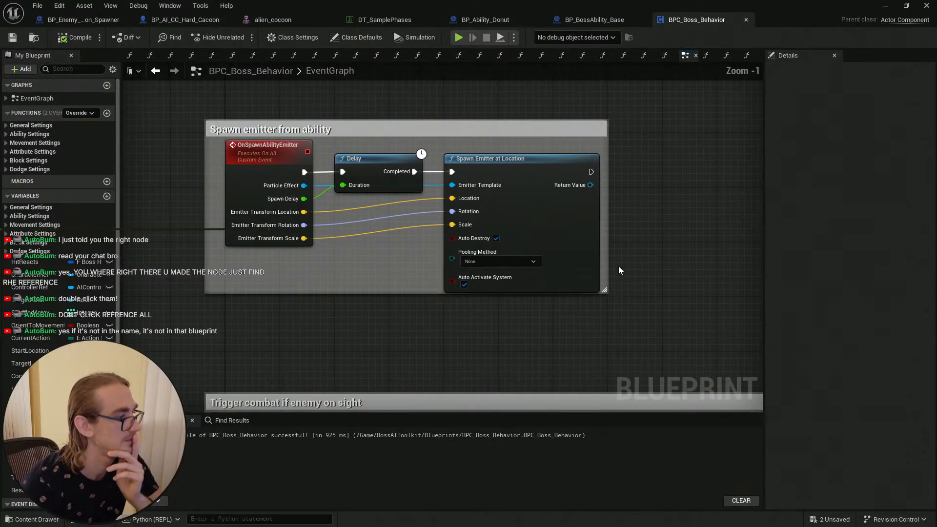
pyautogui.scroll(-4, 619, 265)
pyautogui.moveTo(632, 273); pyautogui.dragTo(536, 485, button='right')
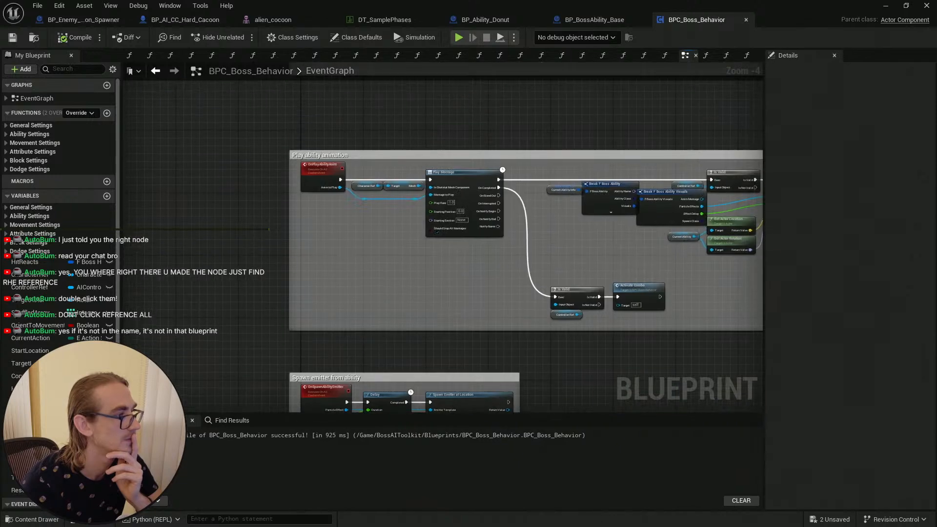
pyautogui.moveTo(464, 417); pyautogui.dragTo(507, 248, button='right')
pyautogui.scroll(1, 506, 230)
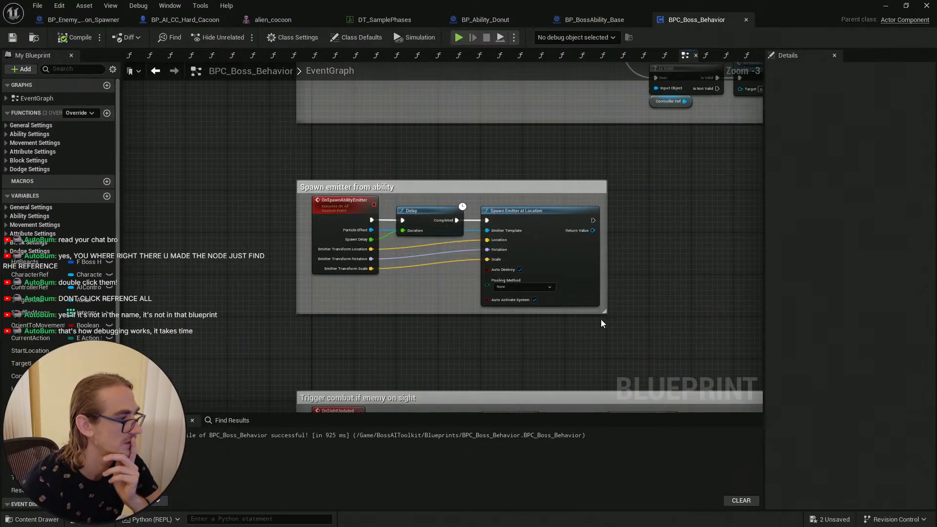
pyautogui.moveTo(601, 319); pyautogui.dragTo(309, 173)
pyautogui.moveTo(419, 187); pyautogui.dragTo(418, 145)
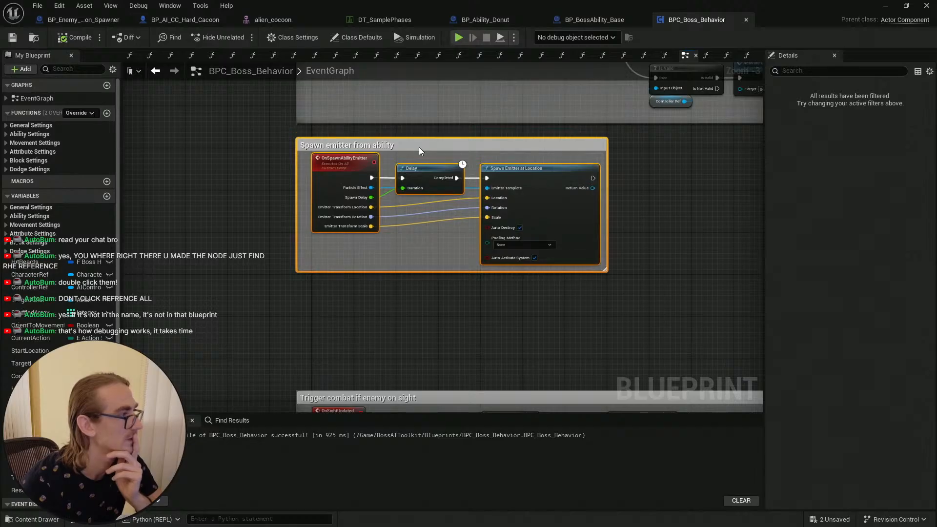
pyautogui.click(617, 191)
pyautogui.moveTo(488, 290); pyautogui.dragTo(440, 287, button='right')
pyautogui.scroll(-2, 459, 215)
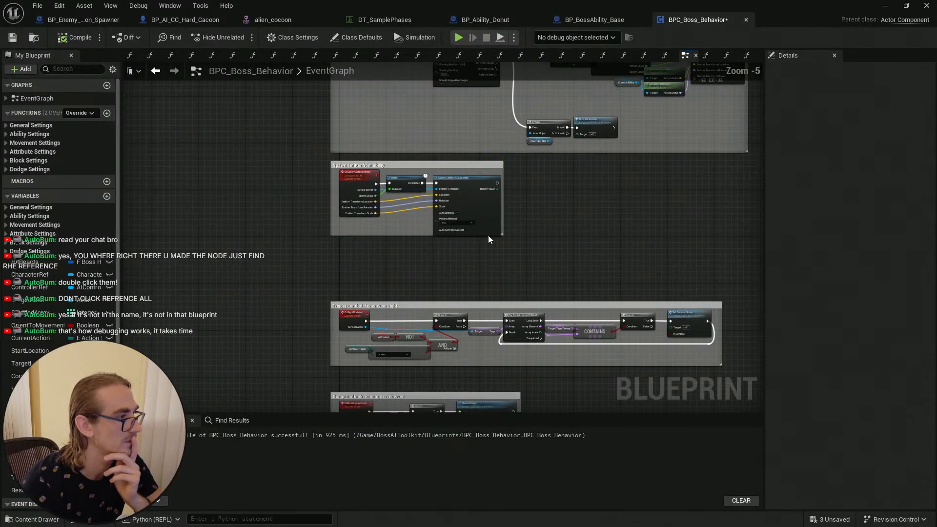
pyautogui.scroll(4, 537, 241)
# Step: Search the node actions for spawn system options and add a Spawn System at Location node below the Spawn Emitter node
pyautogui.rightClick(534, 291)
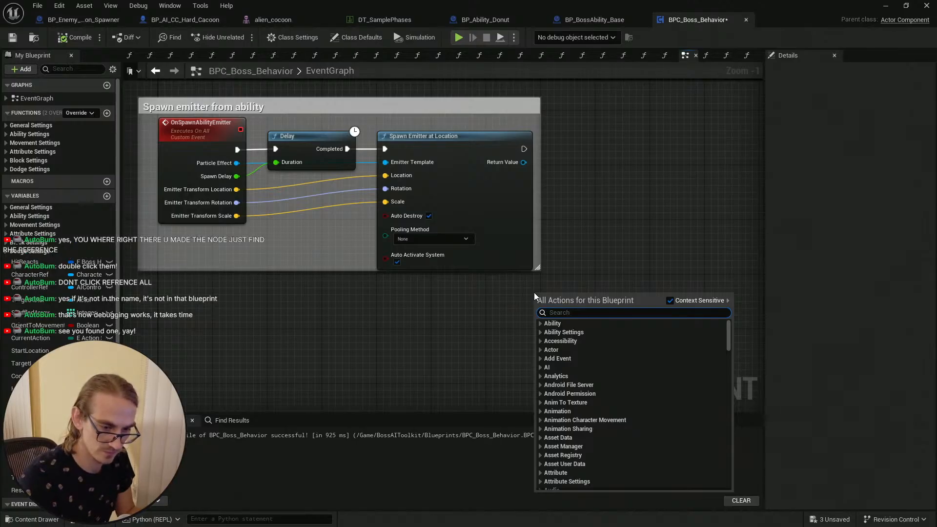
pyautogui.write('spaw')
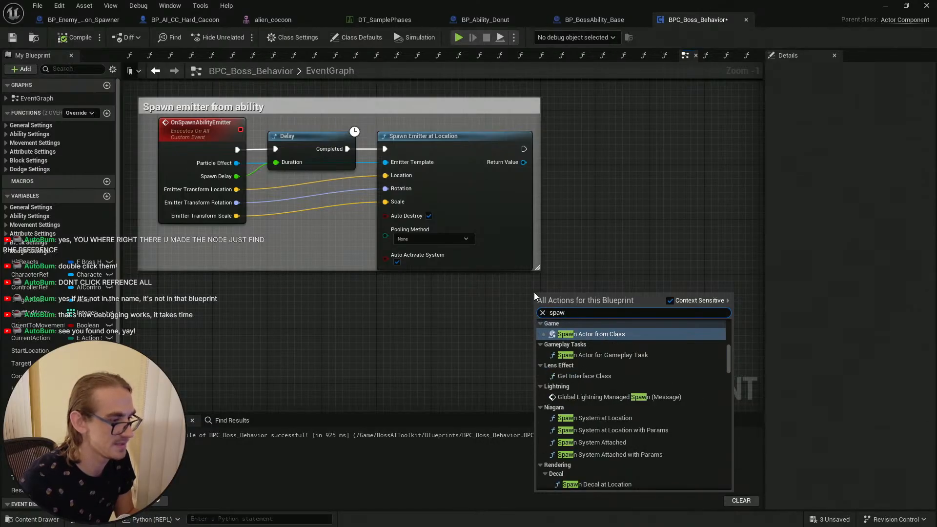
pyautogui.press('BackSpace')
pyautogui.press('BackSpace')
pyautogui.press('BackSpace')
pyautogui.press('BackSpace')
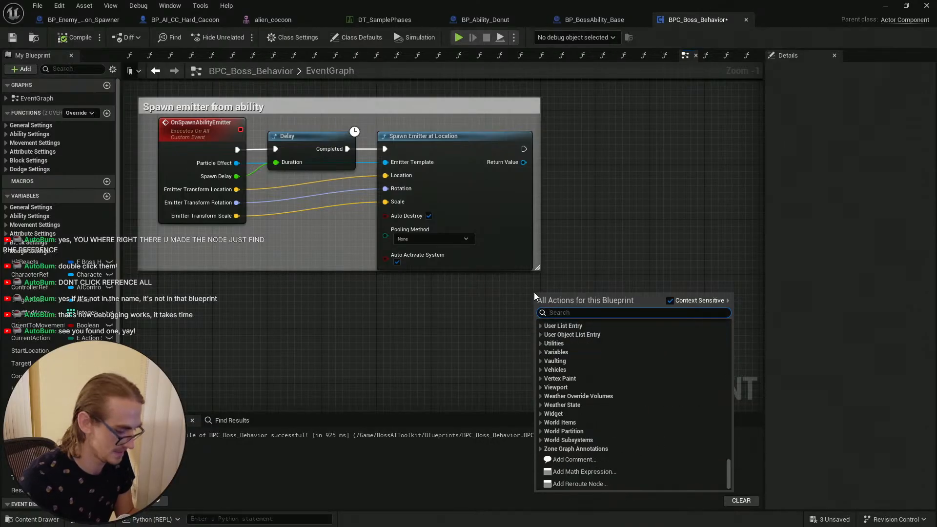
pyautogui.write('spawn niagr')
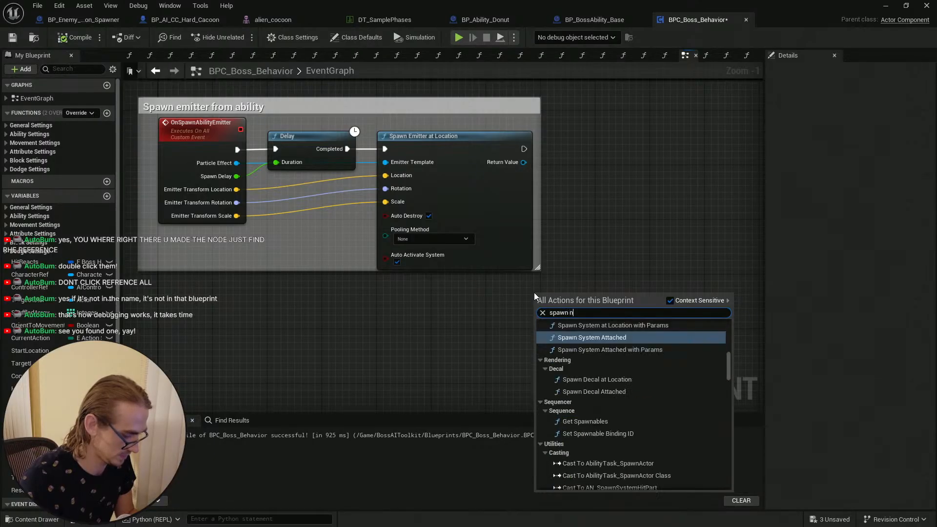
pyautogui.press('BackSpace')
pyautogui.press('BackSpace')
pyautogui.press('BackSpace')
pyautogui.press('BackSpace')
pyautogui.press('BackSpace')
pyautogui.press('BackSpace')
pyautogui.press('BackSpace')
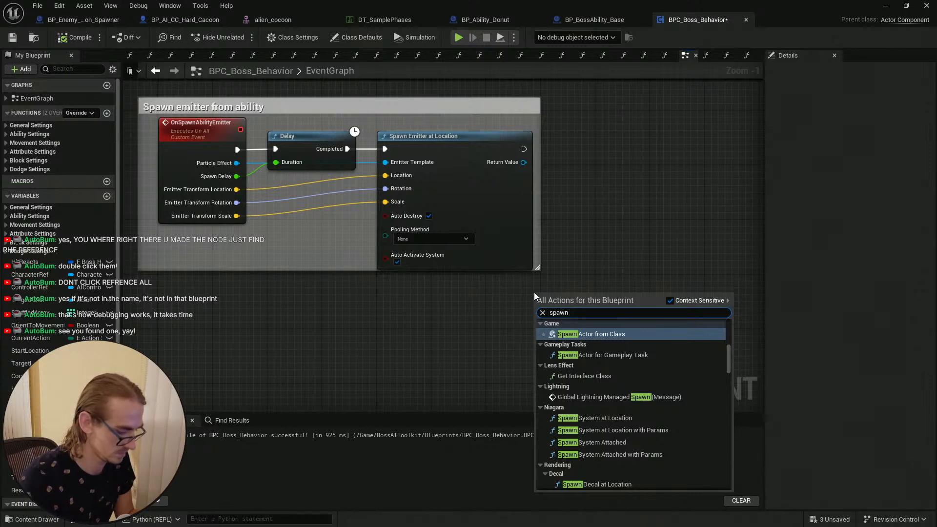
pyautogui.write('nia')
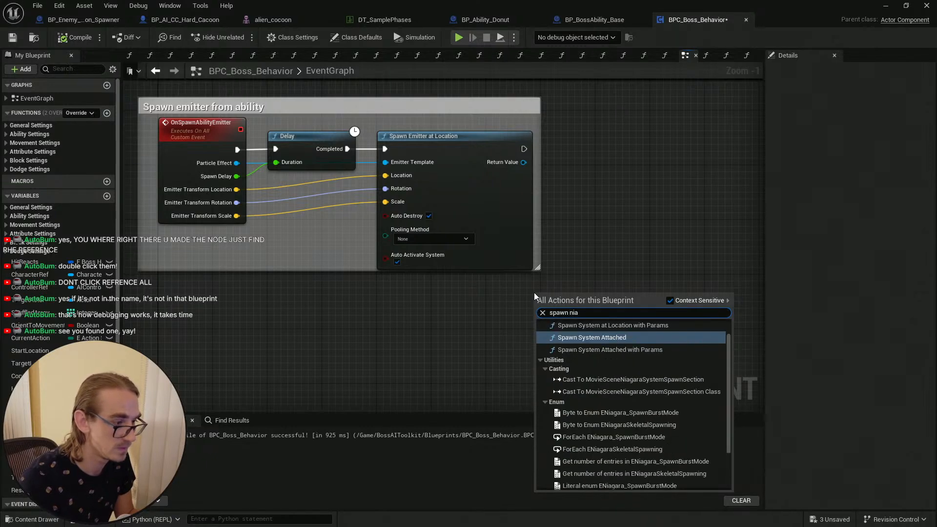
pyautogui.write('gra')
pyautogui.press('BackSpace')
pyautogui.press('BackSpace')
pyautogui.press('BackSpace')
pyautogui.press('BackSpace')
pyautogui.press('BackSpace')
pyautogui.press('BackSpace')
pyautogui.press('BackSpace')
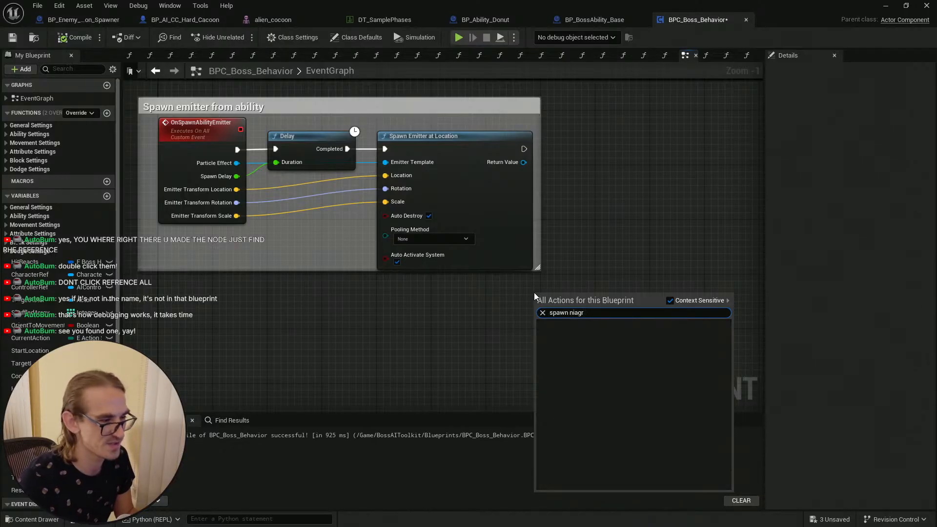
pyautogui.write('particl')
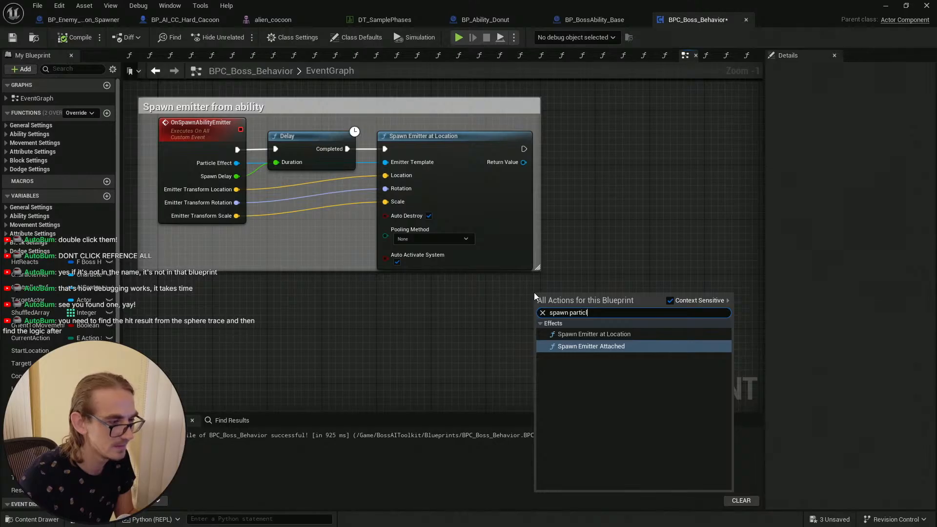
pyautogui.press('BackSpace')
pyautogui.press('BackSpace')
pyautogui.press('BackSpace')
pyautogui.press('BackSpace')
pyautogui.press('BackSpace')
pyautogui.press('BackSpace')
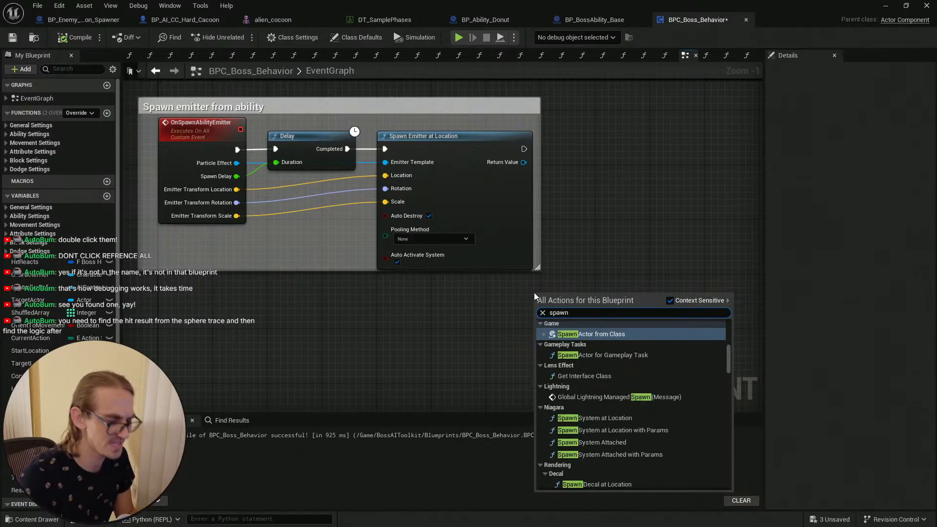
pyautogui.write('syte')
pyautogui.press('BackSpace')
pyautogui.press('BackSpace')
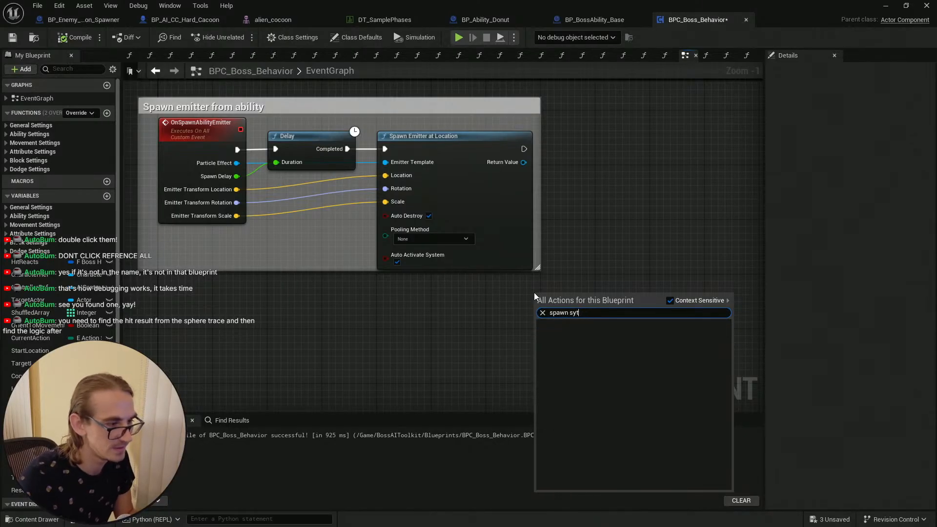
pyautogui.write('stem')
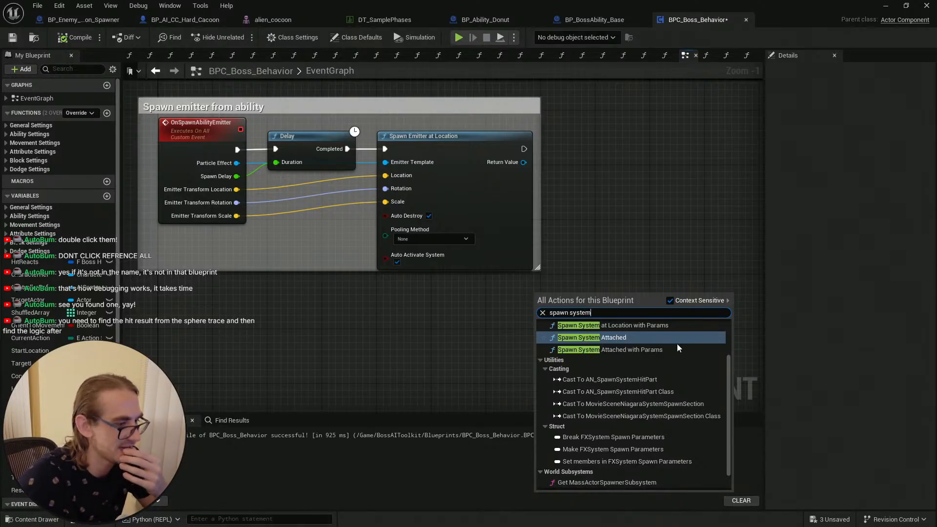
pyautogui.scroll(2, 680, 351)
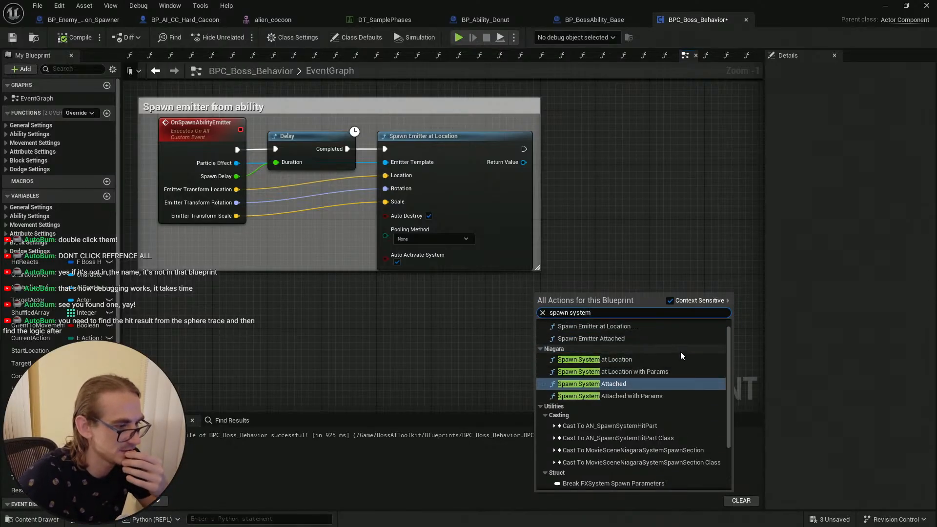
pyautogui.click(638, 360)
# Step: Browse the available system assets for the new node's System Template without picking one
pyautogui.moveTo(635, 297); pyautogui.dragTo(478, 283)
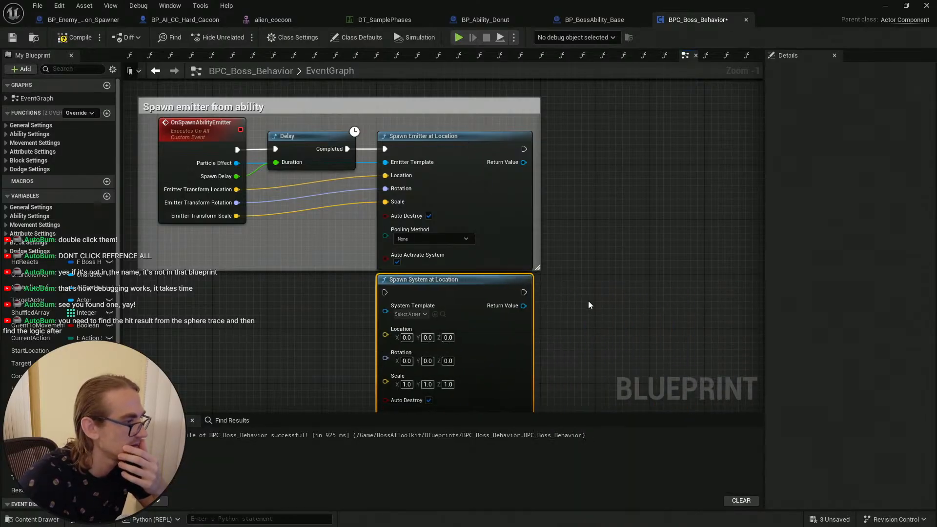
pyautogui.moveTo(587, 301); pyautogui.dragTo(600, 176, button='right')
pyautogui.click(426, 190)
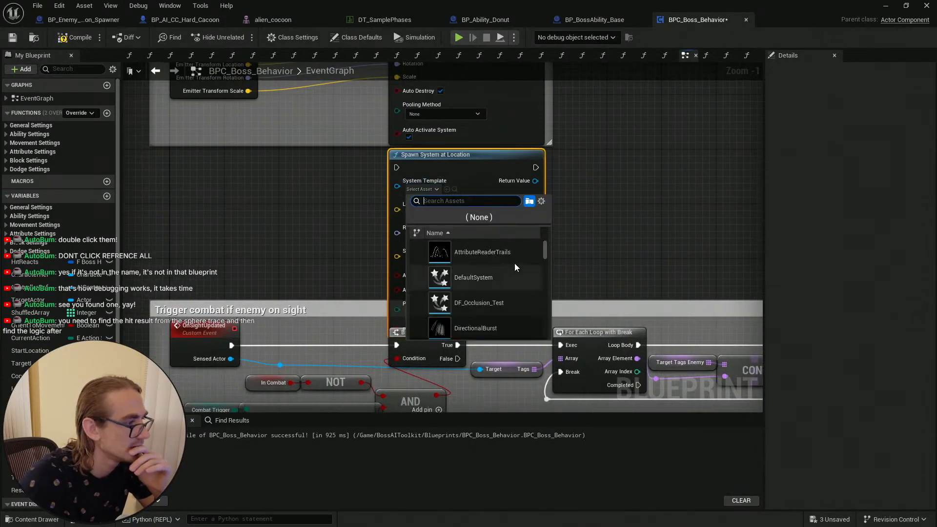
pyautogui.scroll(-1, 507, 269)
pyautogui.scroll(-3, 514, 273)
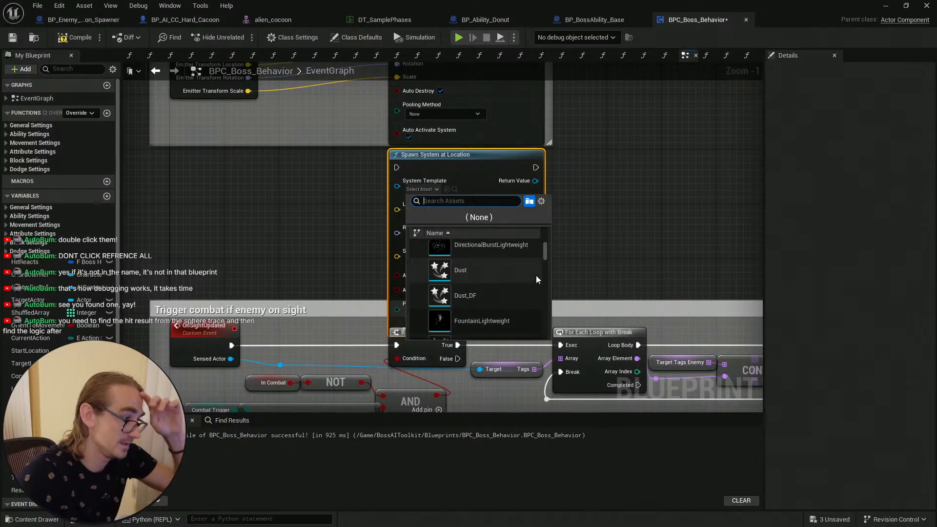
pyautogui.moveTo(545, 254); pyautogui.dragTo(545, 313)
pyautogui.click(587, 209)
pyautogui.scroll(-3, 541, 280)
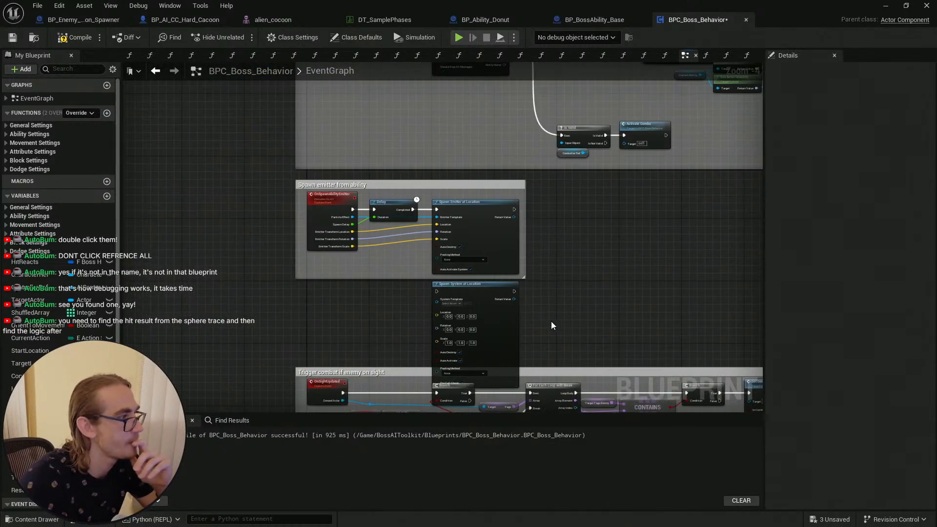
# Step: Move the Spawn System at Location node next to the Spawn Emitter at Location node and save the blueprint
pyautogui.moveTo(551, 321); pyautogui.dragTo(268, 185)
pyautogui.moveTo(404, 184)
pyautogui.mouseDown()
pyautogui.moveTo(407, 143)
pyautogui.moveTo(411, 181)
pyautogui.mouseUp()
pyautogui.click(574, 211)
pyautogui.scroll(-2, 579, 245)
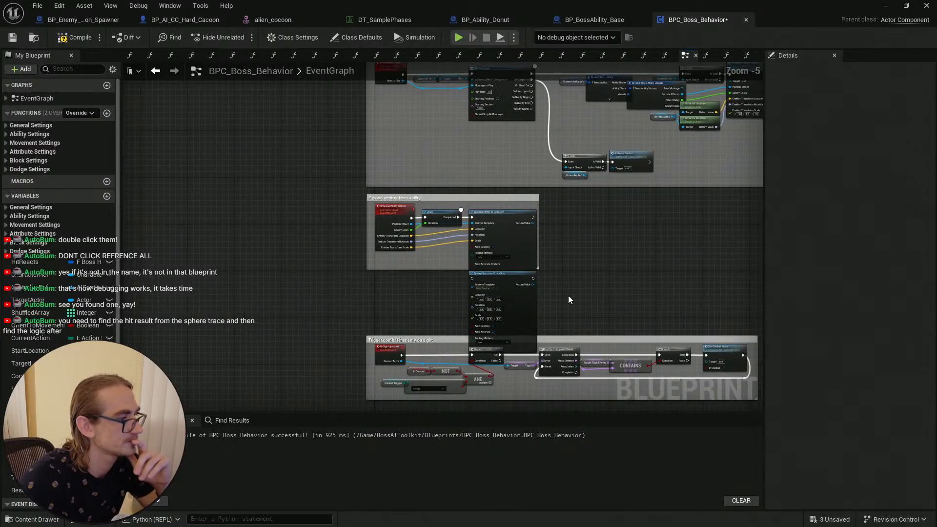
pyautogui.moveTo(579, 289); pyautogui.dragTo(560, 229, button='right')
pyautogui.scroll(-1, 538, 168)
pyautogui.scroll(1, 504, 216)
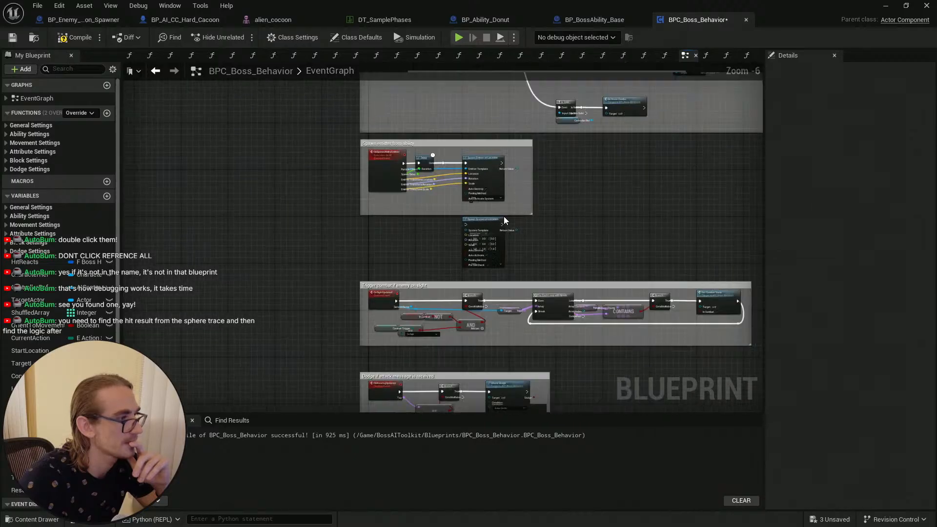
pyautogui.scroll(3, 546, 222)
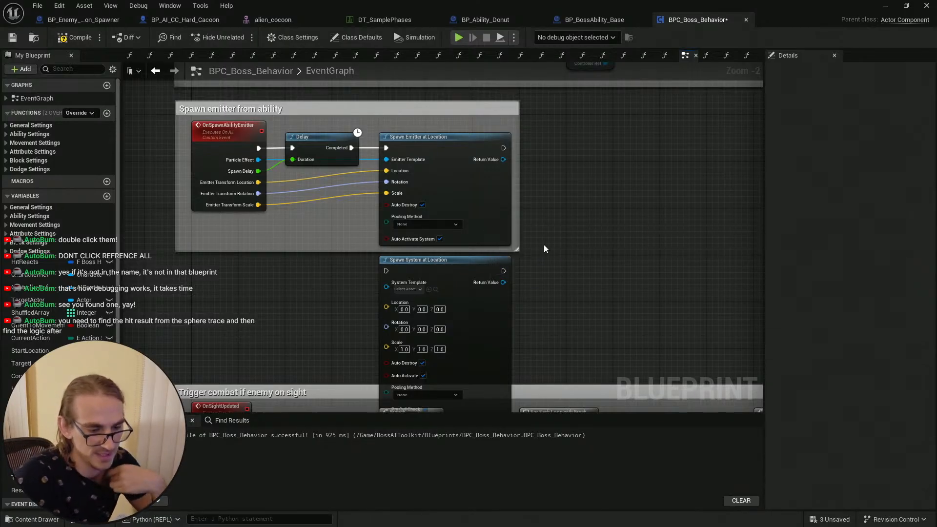
pyautogui.scroll(-1, 537, 249)
pyautogui.moveTo(466, 264); pyautogui.dragTo(595, 157)
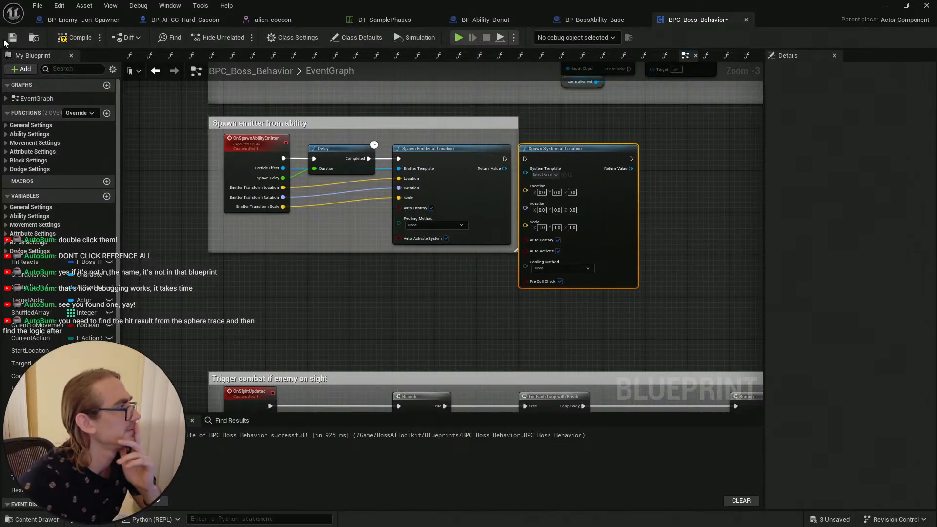
pyautogui.hotkey('ctrl', 's')
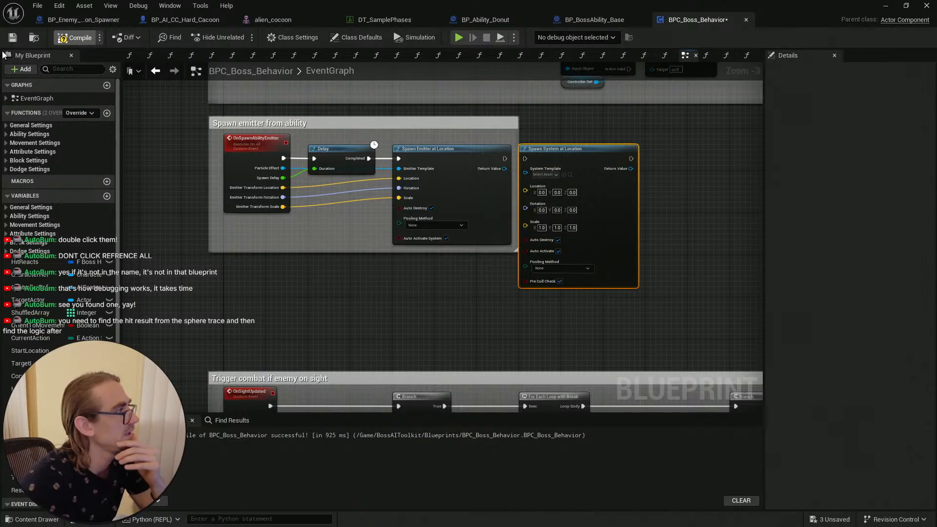
# Step: Reposition the Spawn System at Location node to the right of the Spawn emitter from ability comment
pyautogui.scroll(3, 501, 195)
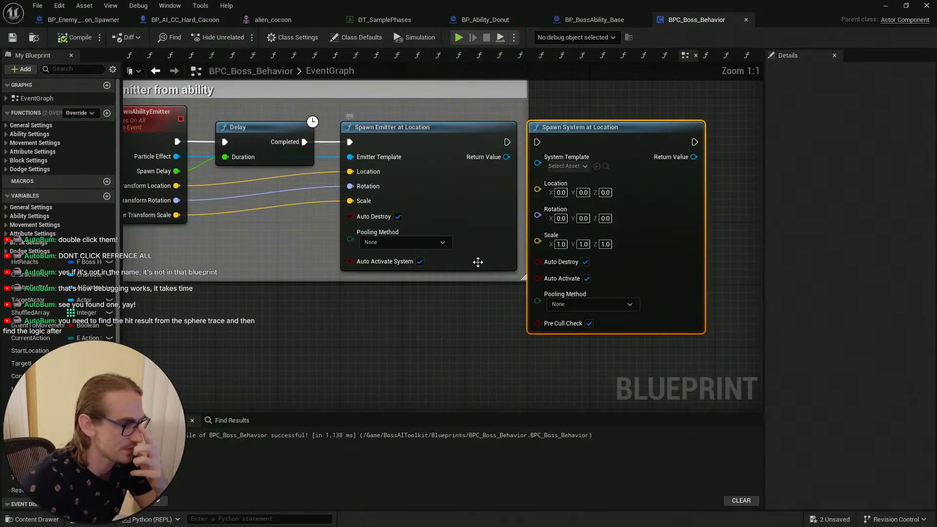
pyautogui.scroll(-1, 467, 300)
pyautogui.moveTo(466, 307); pyautogui.dragTo(599, 297, button='right')
pyautogui.moveTo(696, 156); pyautogui.dragTo(537, 280)
pyautogui.moveTo(392, 255); pyautogui.dragTo(404, 241, button='right')
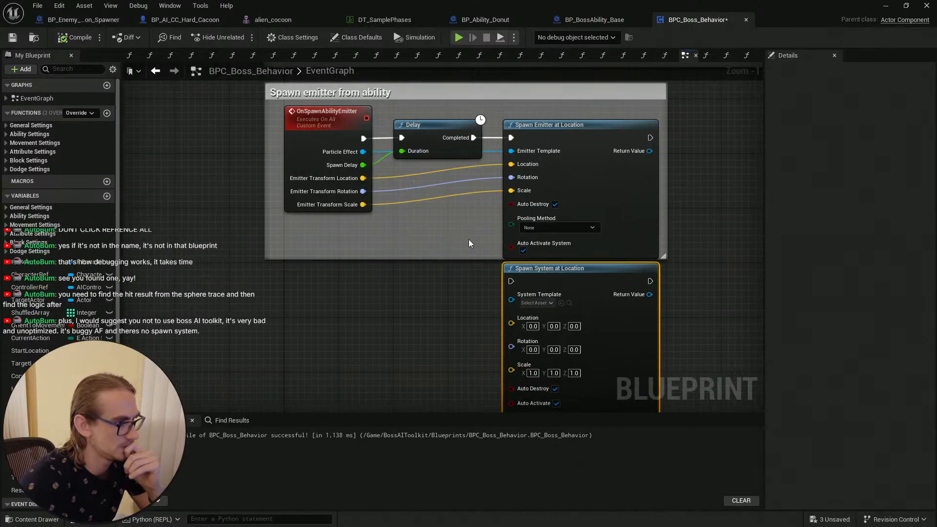
pyautogui.moveTo(469, 240); pyautogui.dragTo(360, 257, button='right')
pyautogui.moveTo(461, 289); pyautogui.dragTo(660, 153)
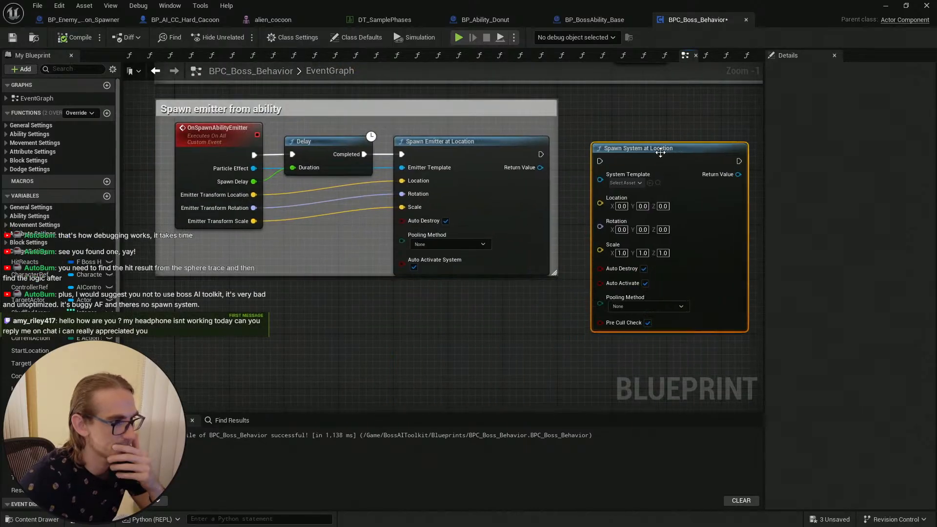
# Step: Compile the BPC_Boss_Behavior blueprint
pyautogui.click(511, 310)
pyautogui.moveTo(511, 310); pyautogui.dragTo(518, 313, button='right')
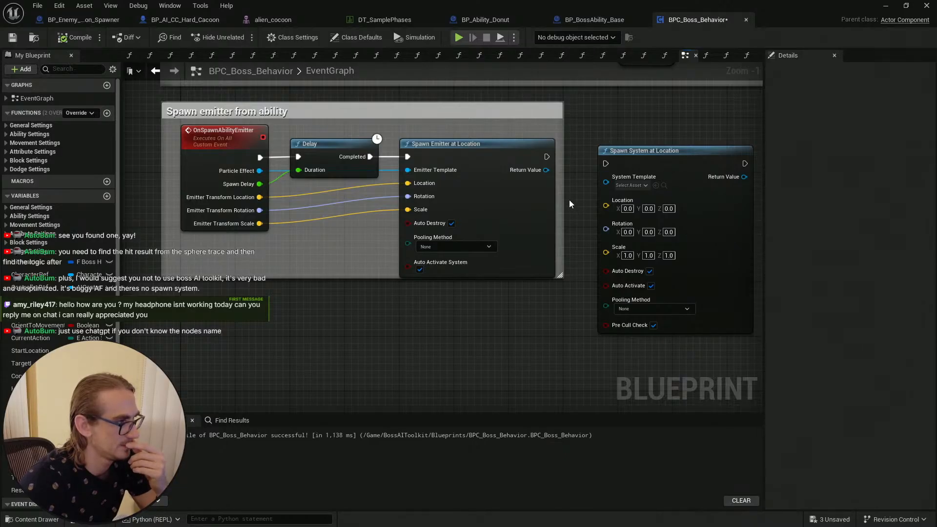
pyautogui.moveTo(569, 200); pyautogui.dragTo(519, 208, button='right')
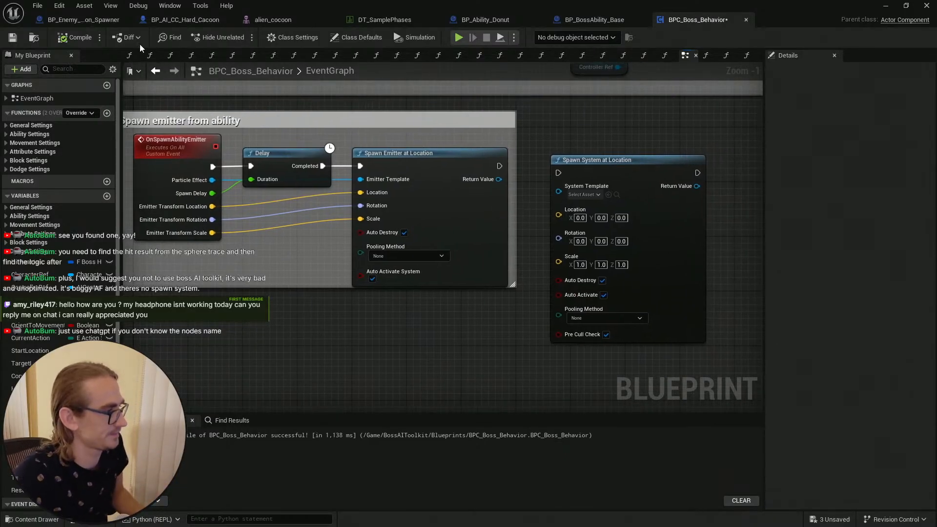
pyautogui.click(64, 37)
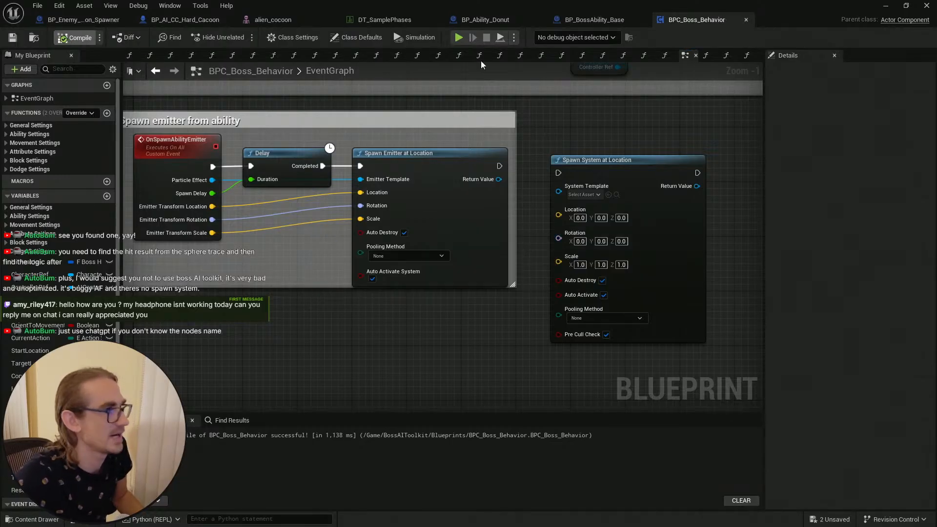
# Step: Chain the Spawn System at Location node's execution input after the Spawn Emitter at Location node
pyautogui.moveTo(386, 159); pyautogui.dragTo(415, 157, button='right')
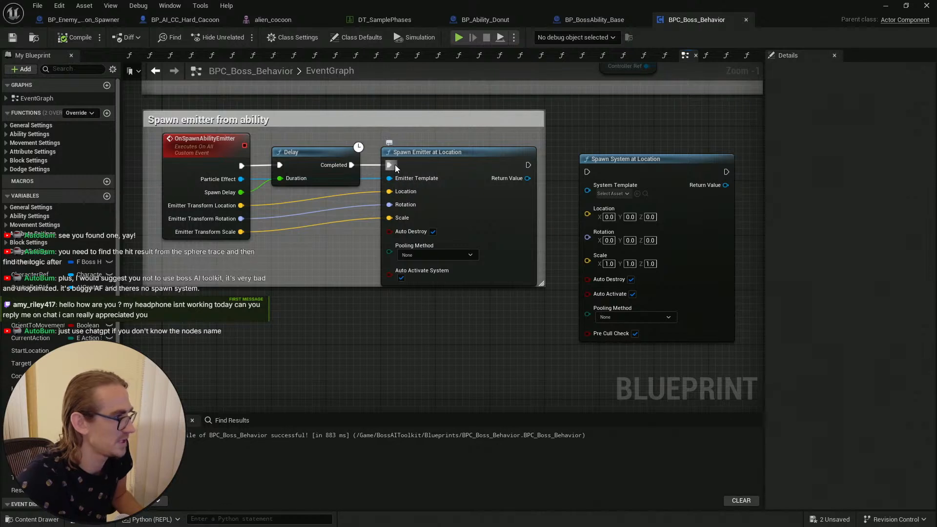
pyautogui.keyDown('ctrl'); pyautogui.moveTo(389, 165); pyautogui.dragTo(586, 172); pyautogui.keyUp('ctrl')
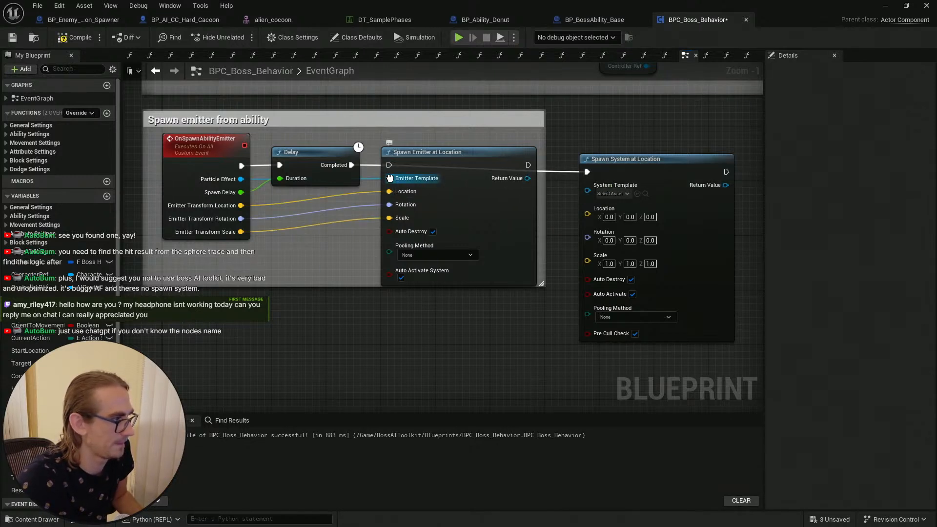
# Step: Try to link the Particle Effect output to the System Template pin, then reconnect it to Emitter Template
pyautogui.keyDown('ctrl'); pyautogui.moveTo(389, 178); pyautogui.dragTo(588, 175); pyautogui.keyUp('ctrl')
pyautogui.press('Escape')
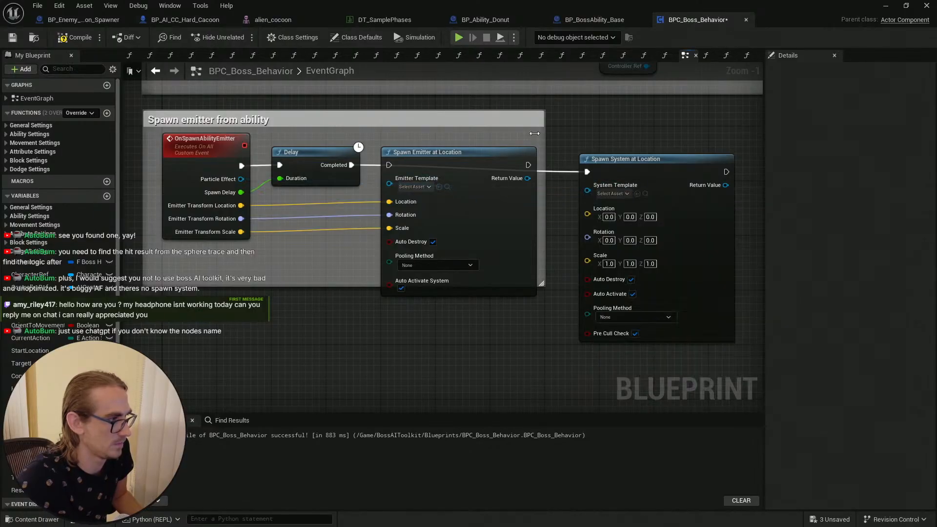
pyautogui.moveTo(241, 179); pyautogui.dragTo(588, 194)
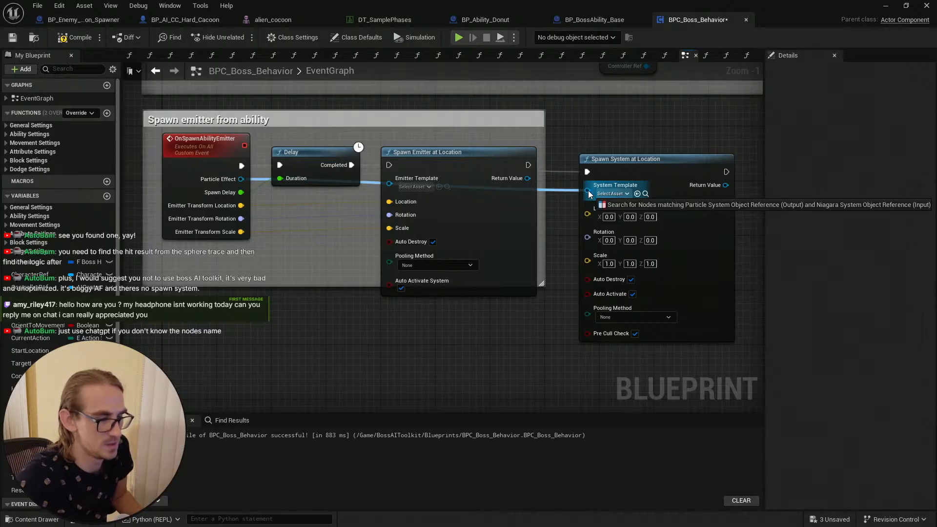
pyautogui.moveTo(589, 194); pyautogui.dragTo(588, 194)
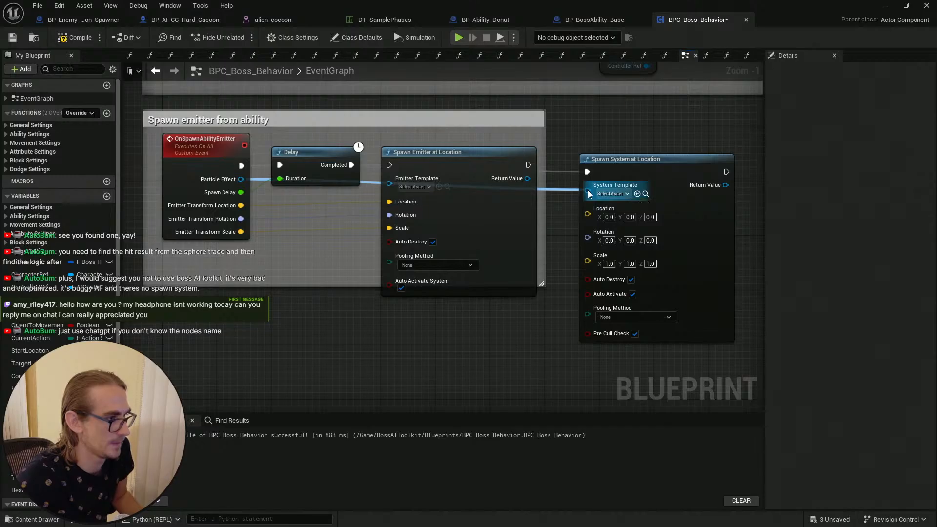
pyautogui.click(588, 125)
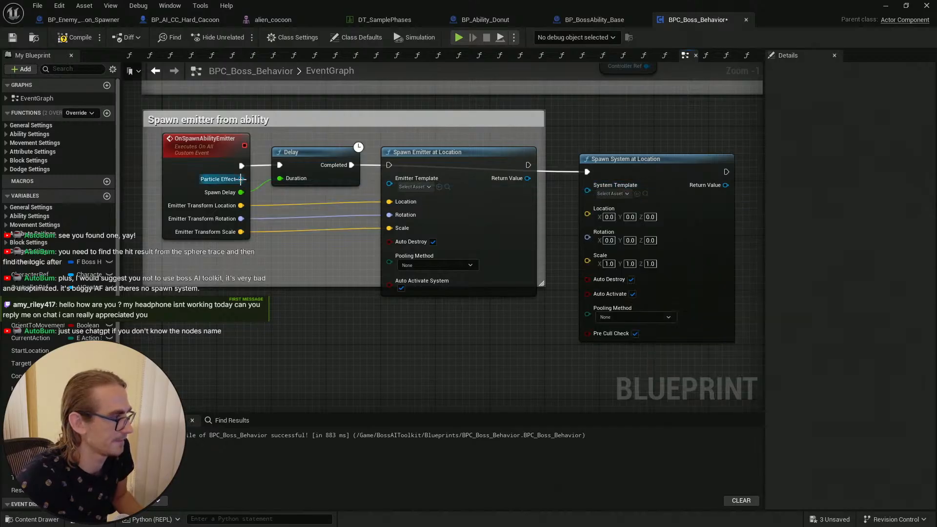
pyautogui.moveTo(241, 180); pyautogui.dragTo(393, 182)
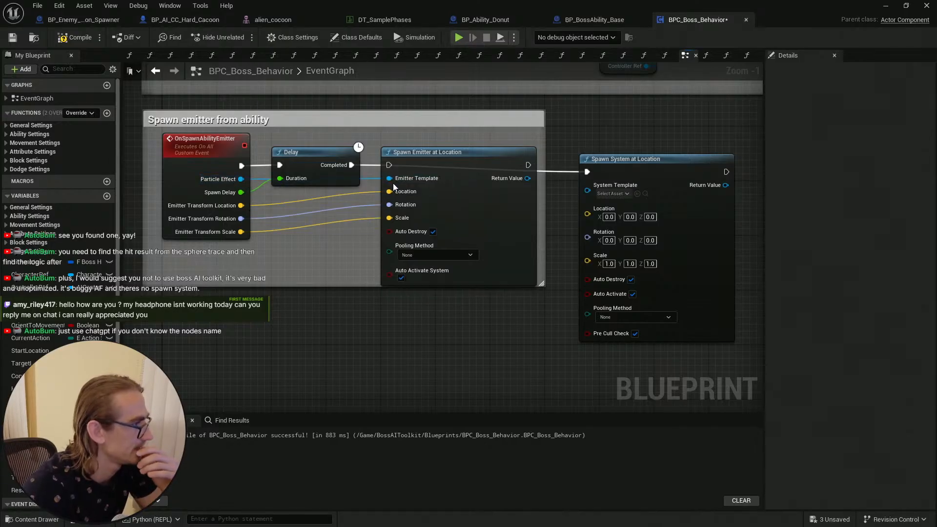
# Step: Save the blueprint and align the Spawn System at Location node level with the Spawn Emitter node
pyautogui.click(12, 38)
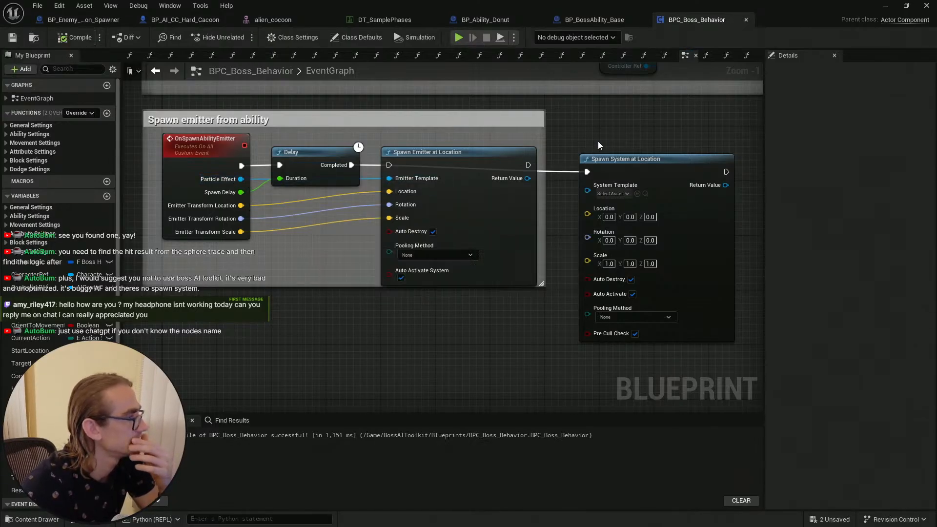
pyautogui.moveTo(644, 166); pyautogui.dragTo(644, 159)
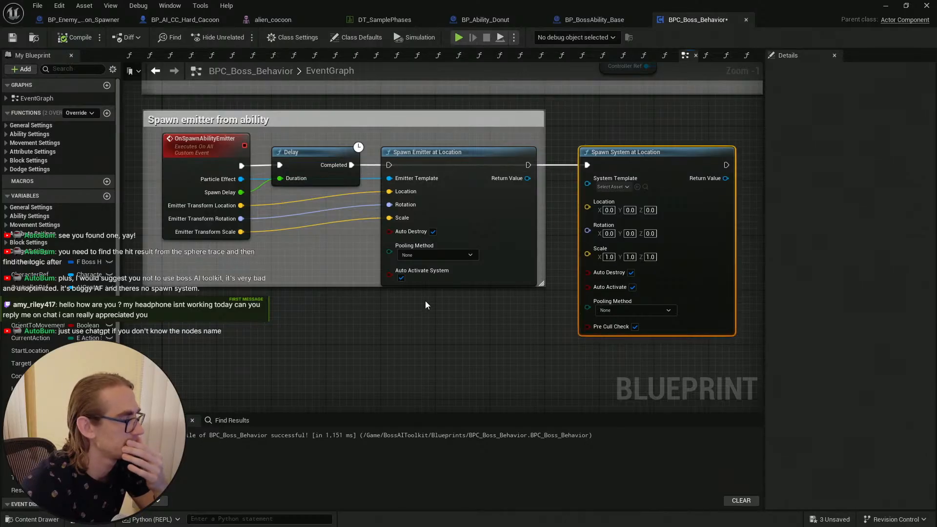
pyautogui.click(437, 327)
pyautogui.moveTo(473, 326); pyautogui.dragTo(461, 324, button='right')
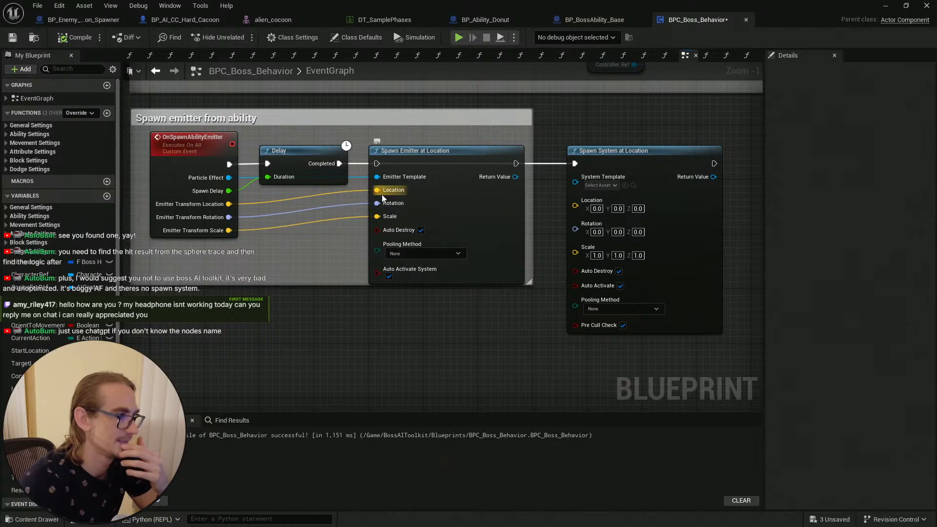
# Step: Look through the BP_BossAbility_Base, DT_SamplePhases and BP_Ability_Donut tabs before returning to BPC_Boss_Behavior
pyautogui.click(608, 20)
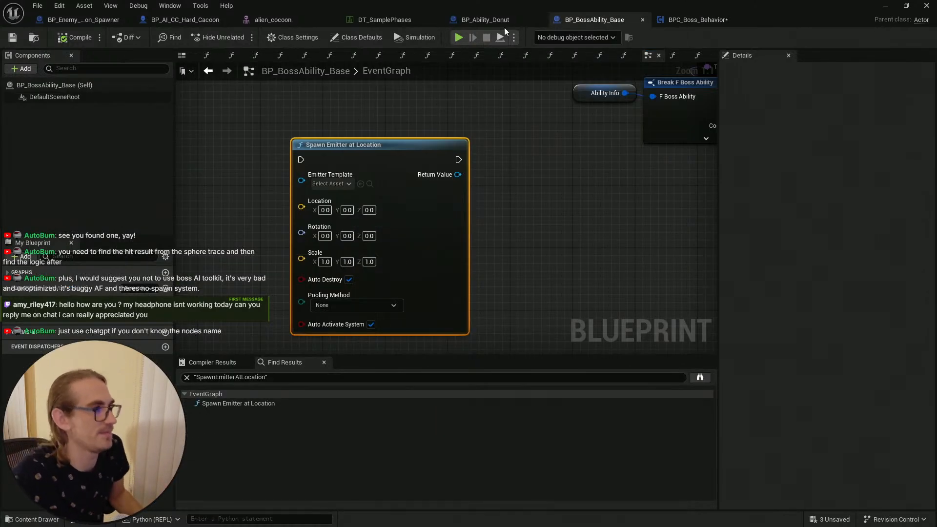
pyautogui.click(388, 19)
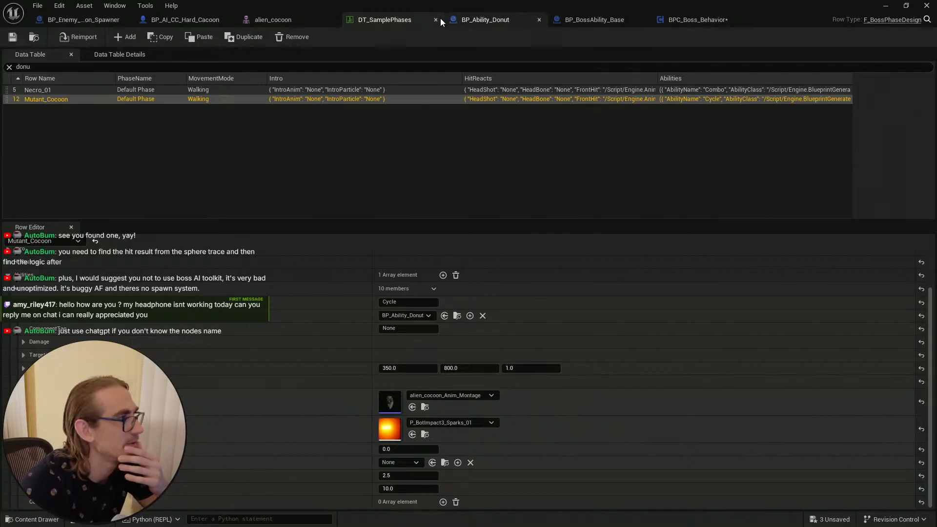
pyautogui.click(505, 19)
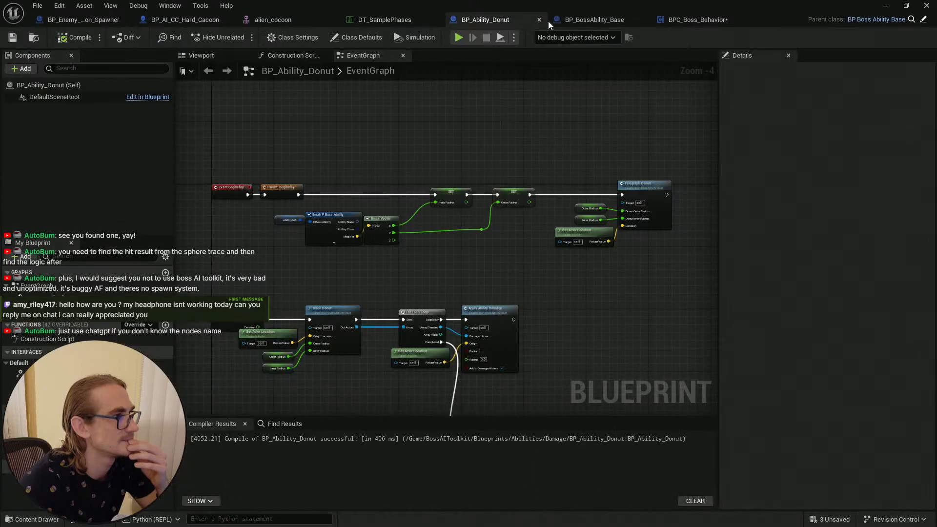
pyautogui.click(596, 20)
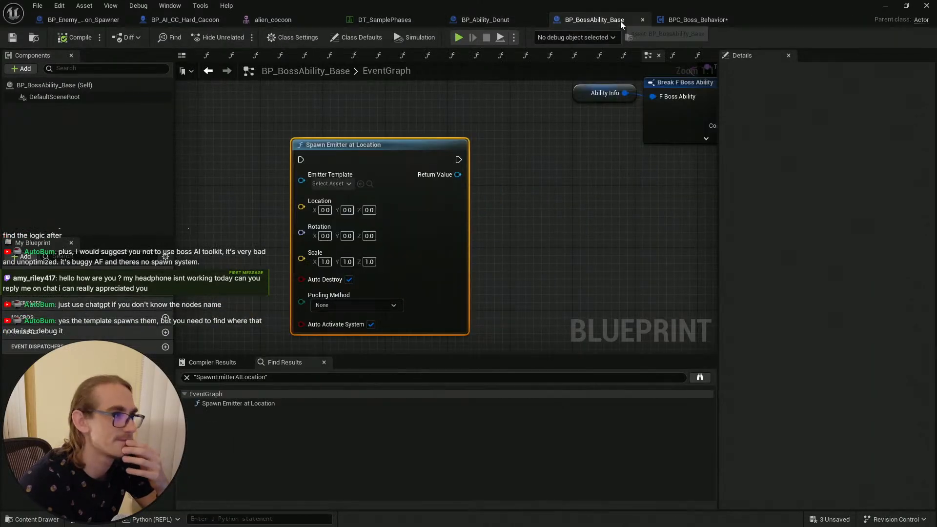
pyautogui.click(686, 20)
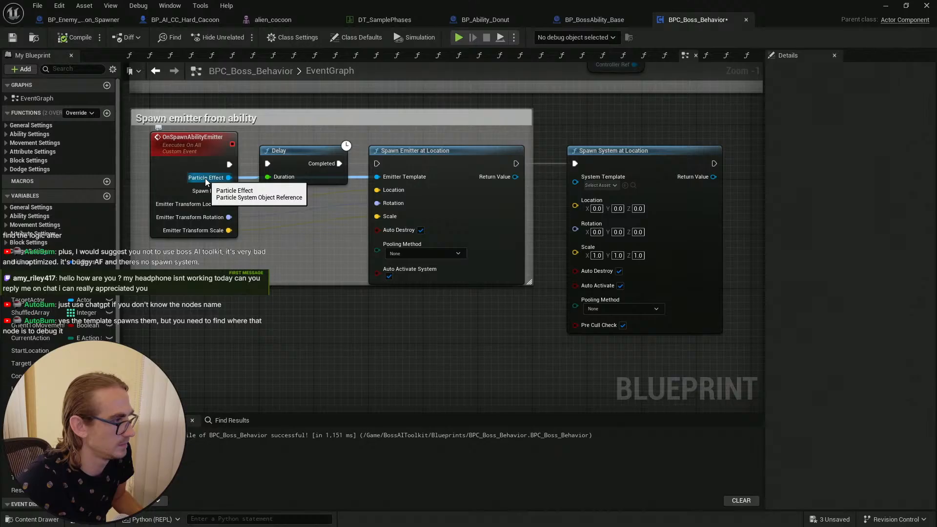
# Step: Wire the emitter transform scale, rotation and location outputs into the Spawn System at Location node and save
pyautogui.moveTo(329, 274); pyautogui.dragTo(332, 287, button='right')
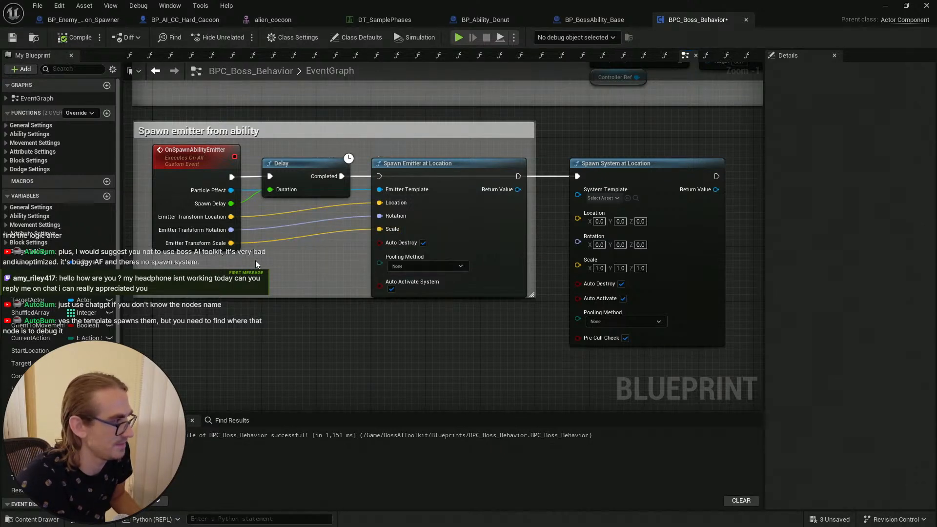
pyautogui.moveTo(231, 242); pyautogui.dragTo(578, 265)
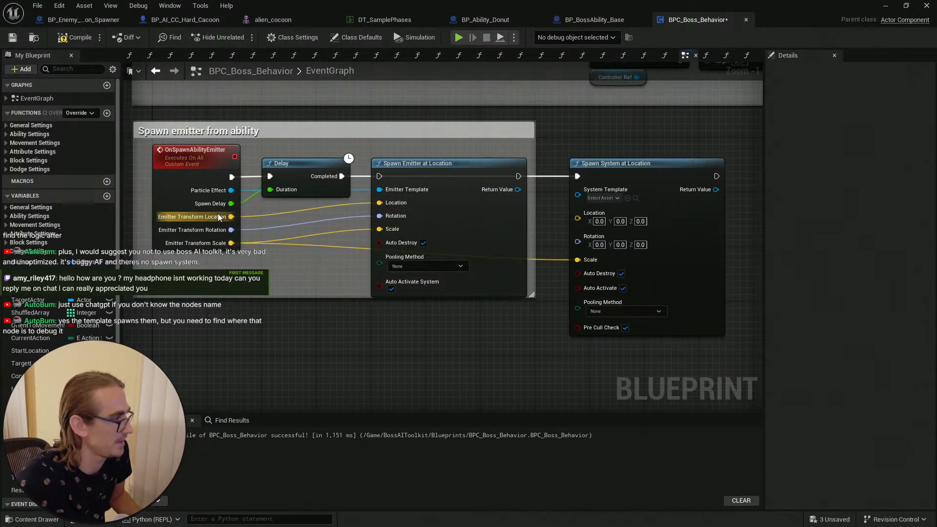
pyautogui.moveTo(232, 229); pyautogui.dragTo(578, 240)
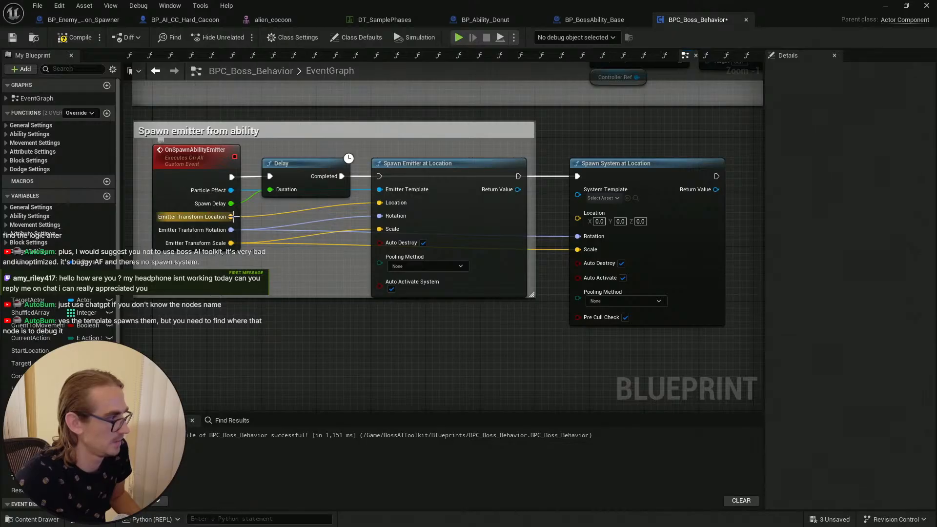
pyautogui.moveTo(232, 216); pyautogui.dragTo(577, 213)
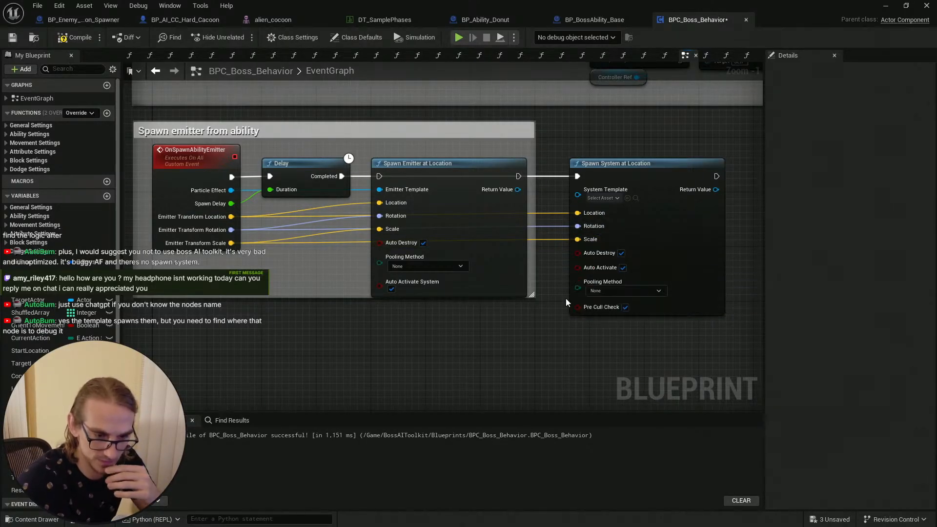
pyautogui.moveTo(516, 329); pyautogui.dragTo(496, 348, button='right')
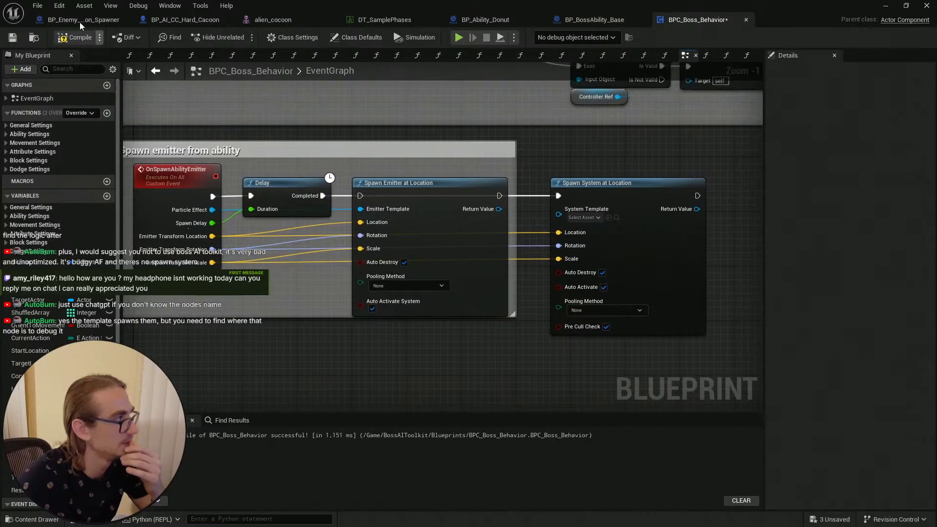
pyautogui.click(12, 38)
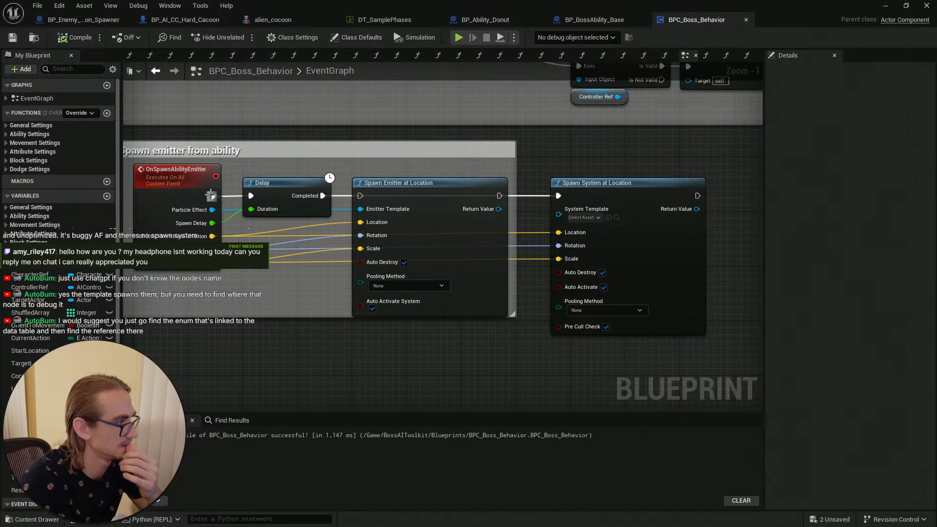
# Step: Disconnect the Spawn System at Location node's execution and Location, Rotation, Scale links
pyautogui.moveTo(211, 196); pyautogui.dragTo(361, 164)
pyautogui.press('Escape')
pyautogui.moveTo(328, 195); pyautogui.dragTo(360, 195)
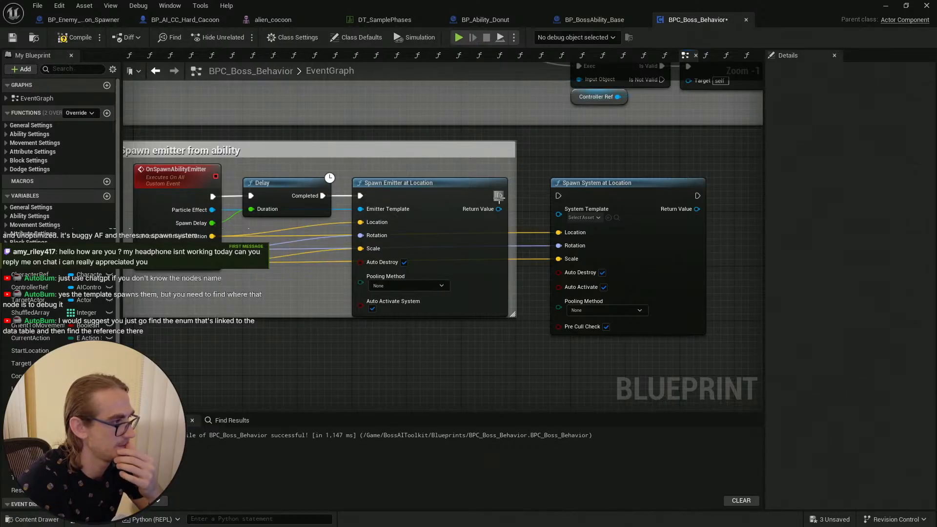
pyautogui.moveTo(506, 200)
pyautogui.mouseDown()
pyautogui.moveTo(554, 179)
pyautogui.moveTo(499, 190)
pyautogui.moveTo(508, 195)
pyautogui.mouseUp()
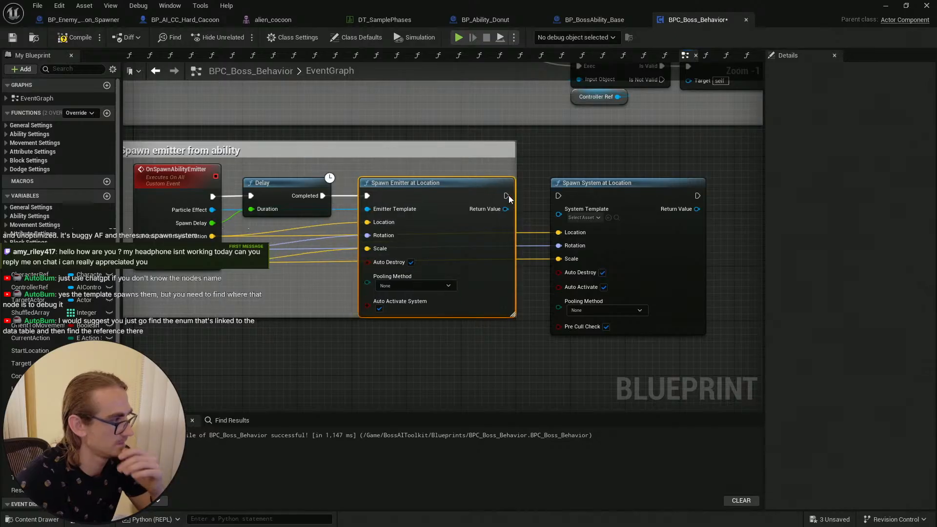
pyautogui.keyDown('alt'); pyautogui.click(558, 233); pyautogui.keyUp('alt')
pyautogui.keyDown('alt'); pyautogui.click(558, 274); pyautogui.keyUp('alt')
pyautogui.keyDown('alt'); pyautogui.click(559, 256); pyautogui.keyUp('alt')
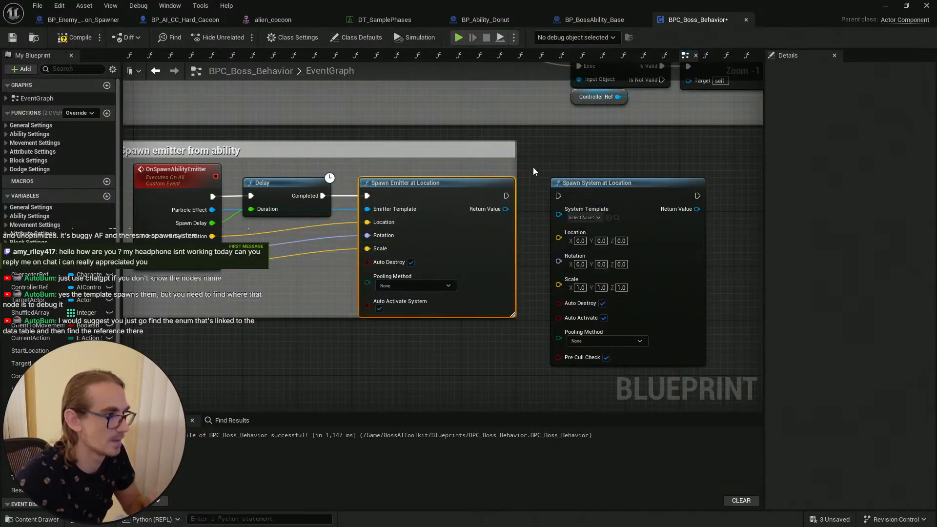
# Step: Enlarge the Spawn emitter from ability comment box slightly, then save and compile the blueprint
pyautogui.moveTo(533, 166); pyautogui.dragTo(562, 161, button='right')
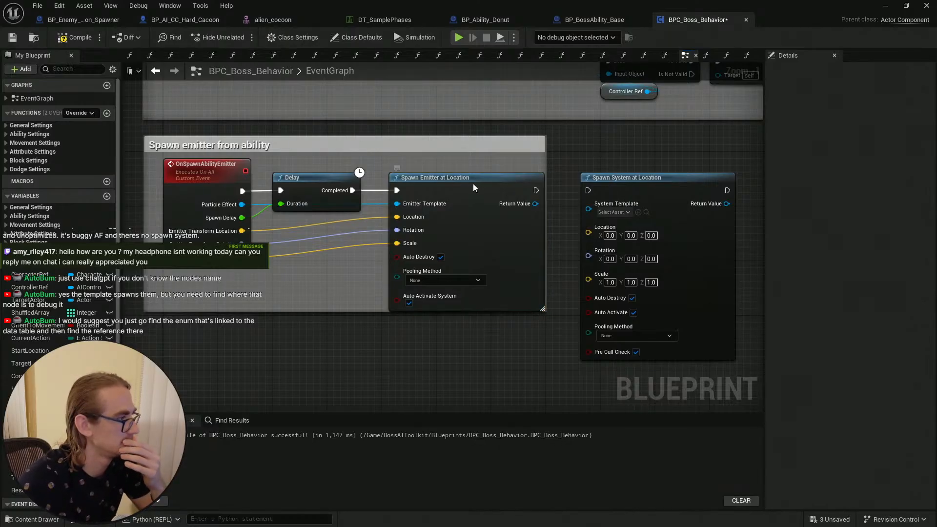
pyautogui.moveTo(473, 184); pyautogui.dragTo(471, 185)
pyautogui.click(355, 307)
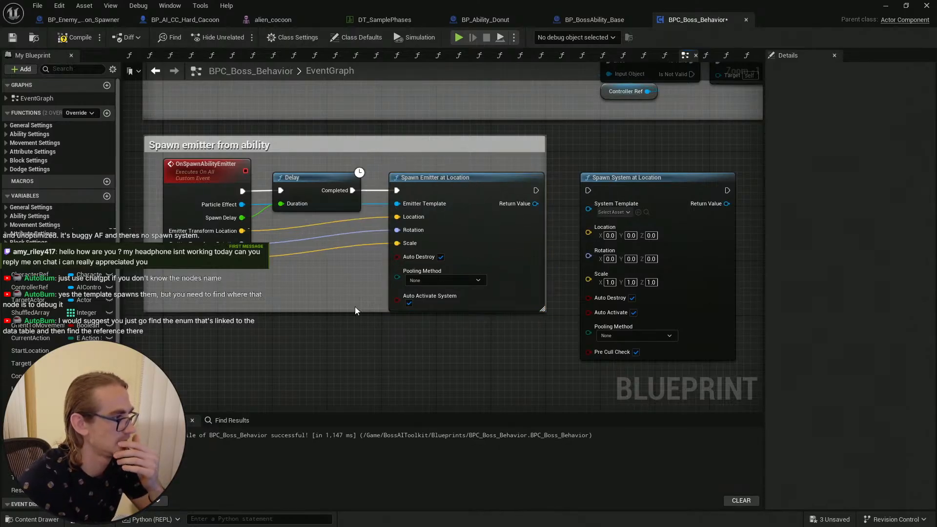
pyautogui.moveTo(368, 311)
pyautogui.mouseDown()
pyautogui.moveTo(368, 326)
pyautogui.moveTo(368, 318)
pyautogui.mouseUp()
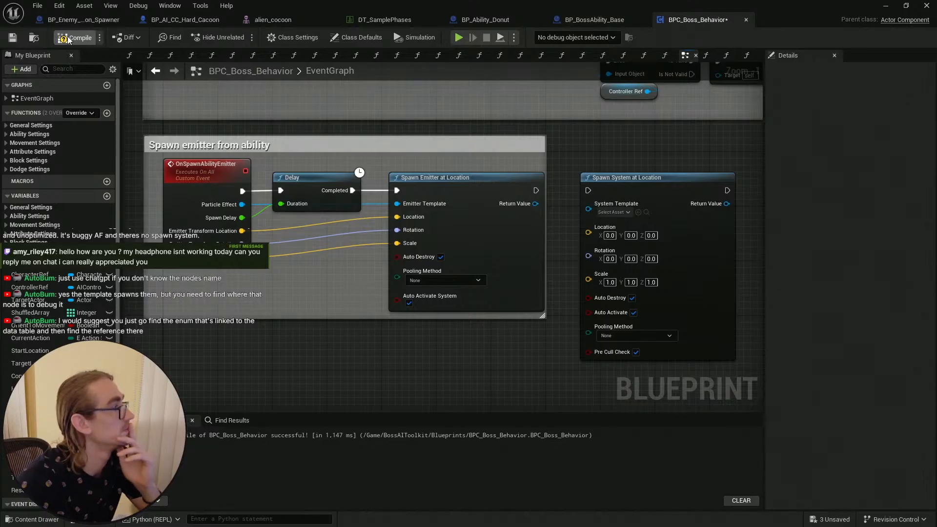
pyautogui.click(17, 40)
pyautogui.click(62, 39)
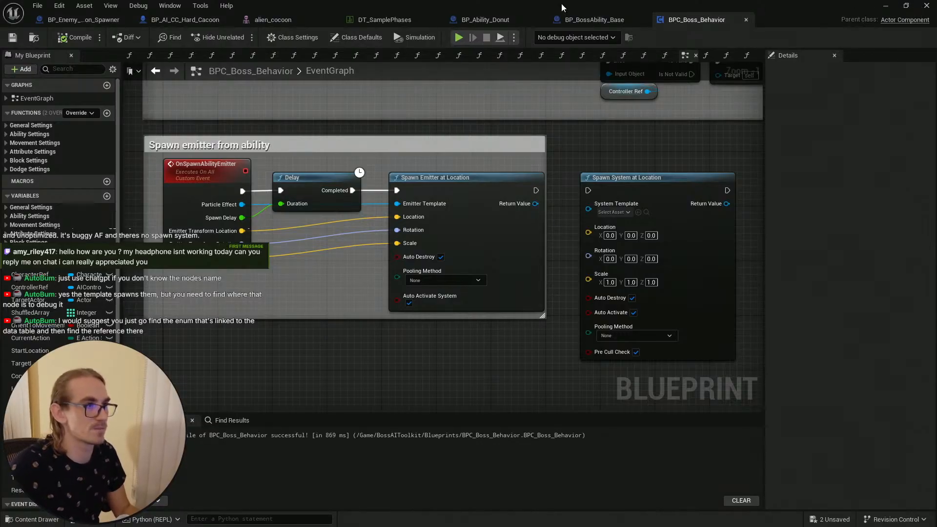
# Step: In BP_BossAbility_Base, delete the unconnected Spawn Emitter at Location node and save the blueprint
pyautogui.click(593, 18)
pyautogui.scroll(-3, 522, 204)
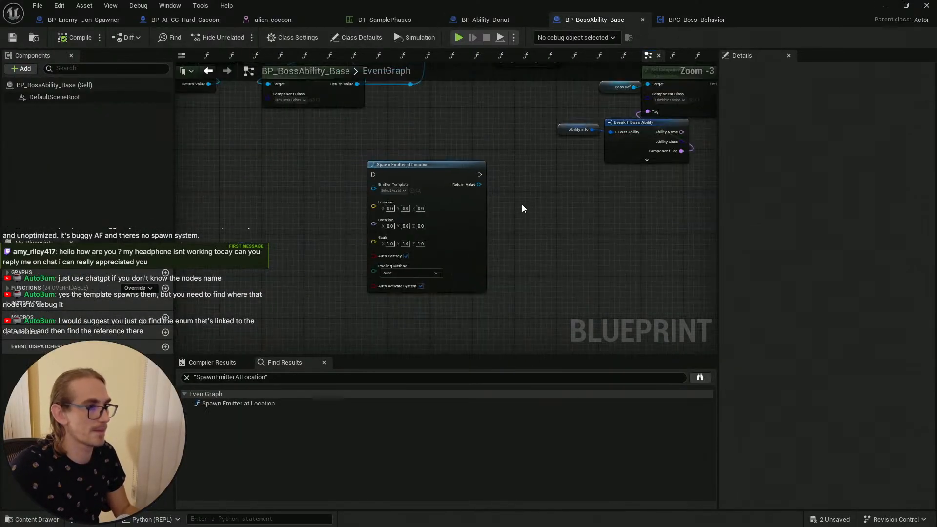
pyautogui.press('Delete')
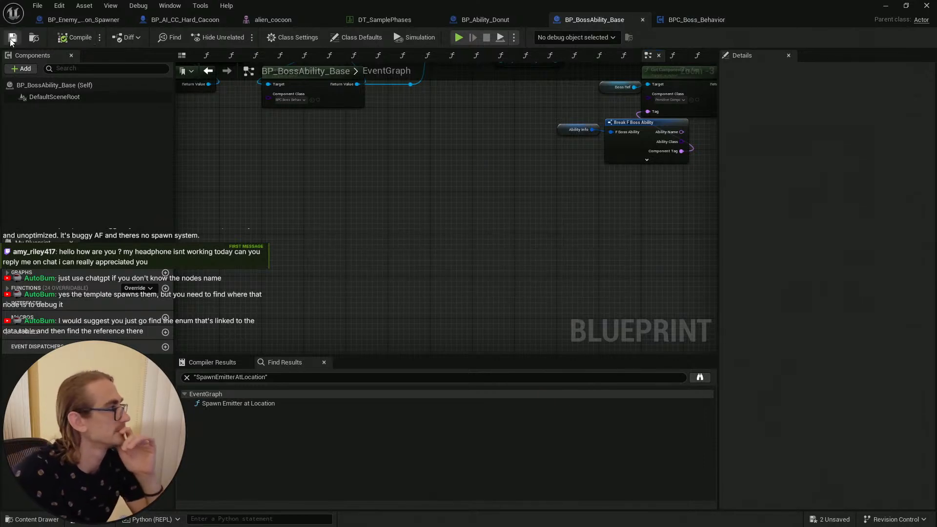
pyautogui.click(13, 37)
# Step: Return to BPC_Boss_Behavior and select the Spawn System at Location node
pyautogui.click(696, 20)
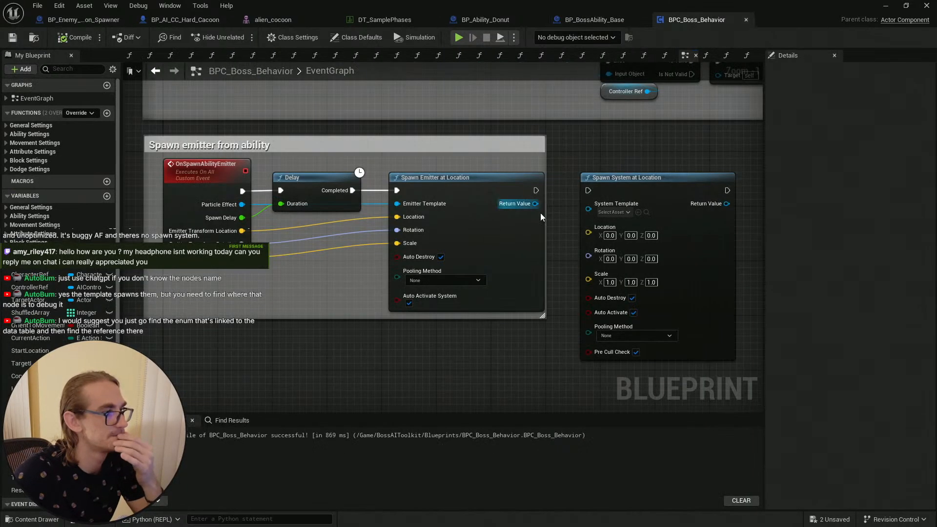
pyautogui.click(654, 193)
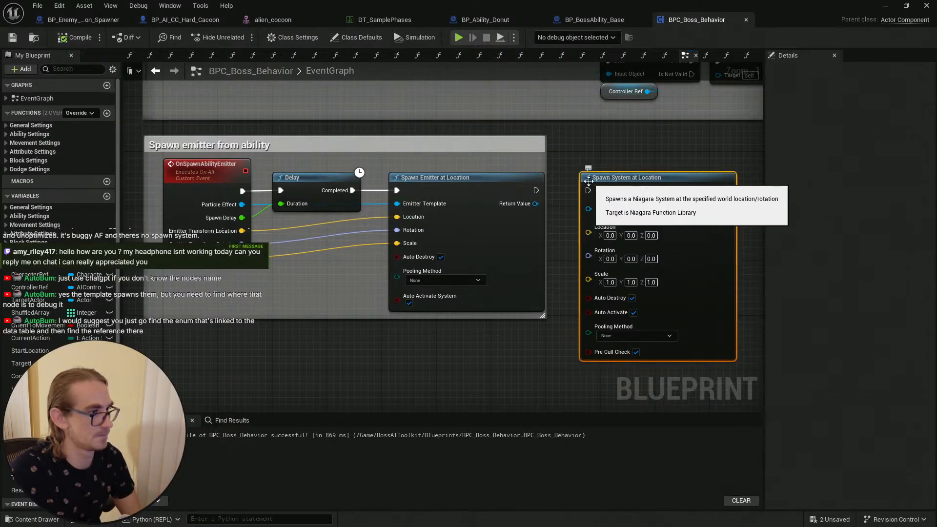
# Step: Delete the selected Spawn System at Location node, then save all assets and compile the blueprint
pyautogui.press('Delete')
pyautogui.click(33, 519)
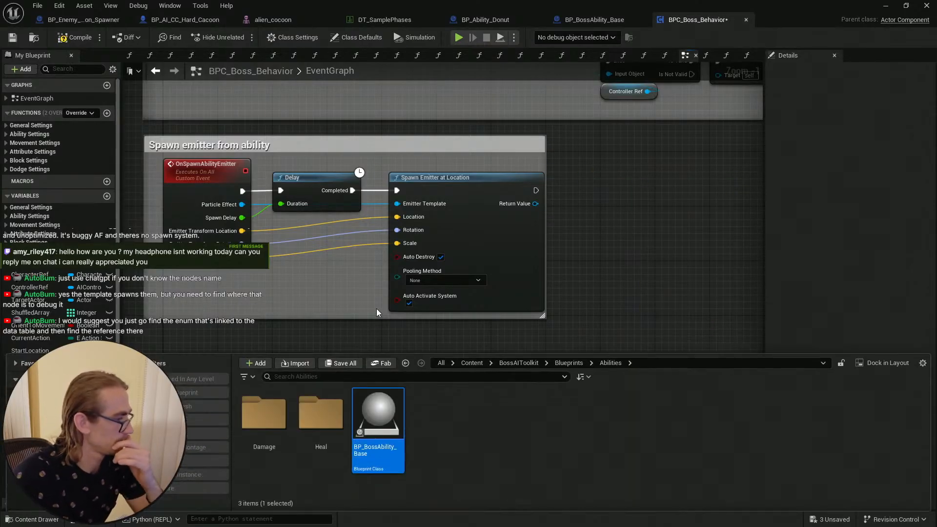
pyautogui.click(344, 363)
pyautogui.click(549, 379)
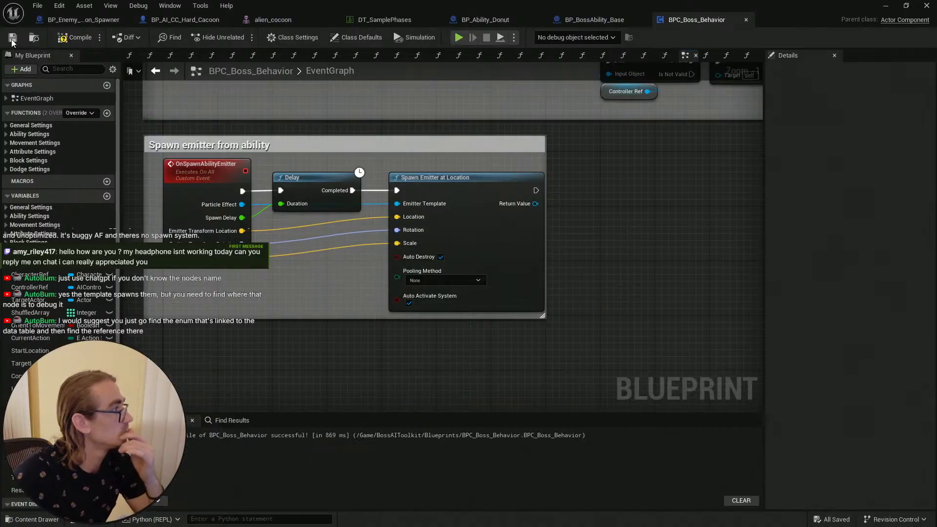
pyautogui.click(73, 39)
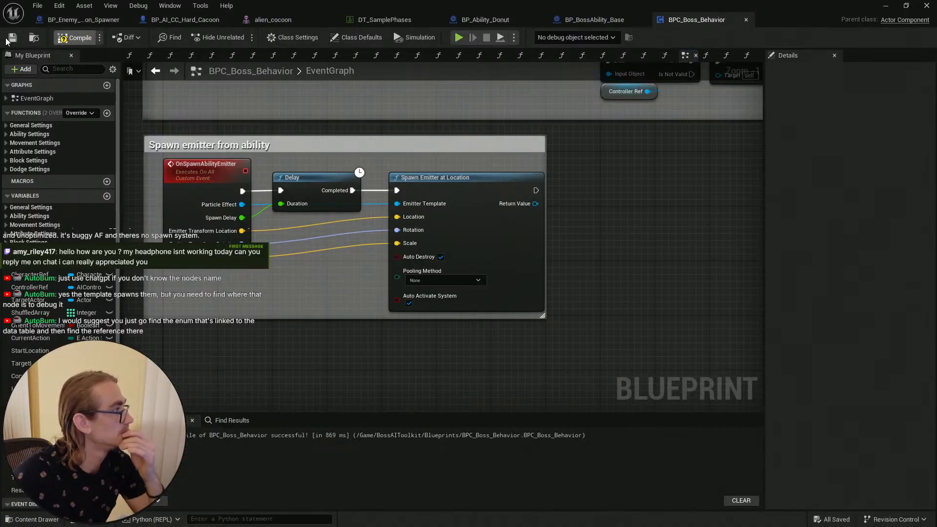
# Step: Find the DT_SamplePhases data table in the content browser and open its Reference Viewer
pyautogui.click(369, 17)
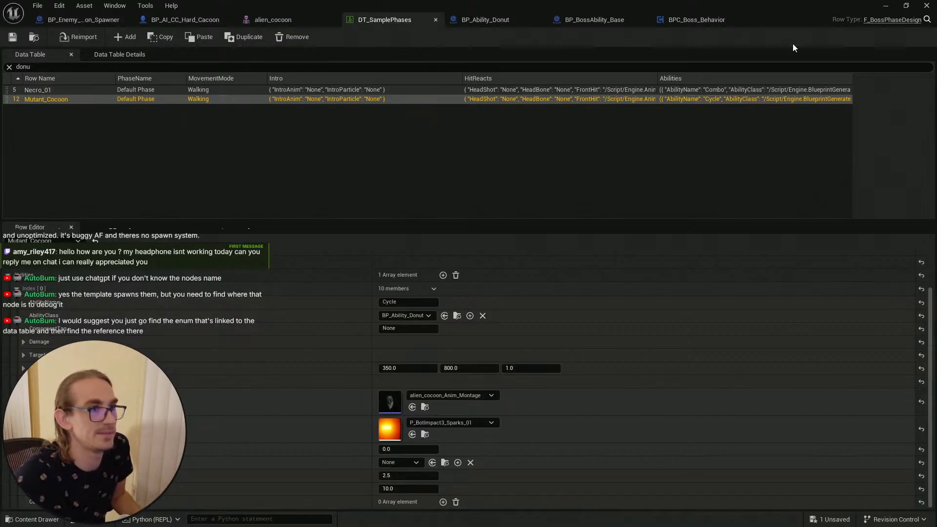
pyautogui.click(885, 8)
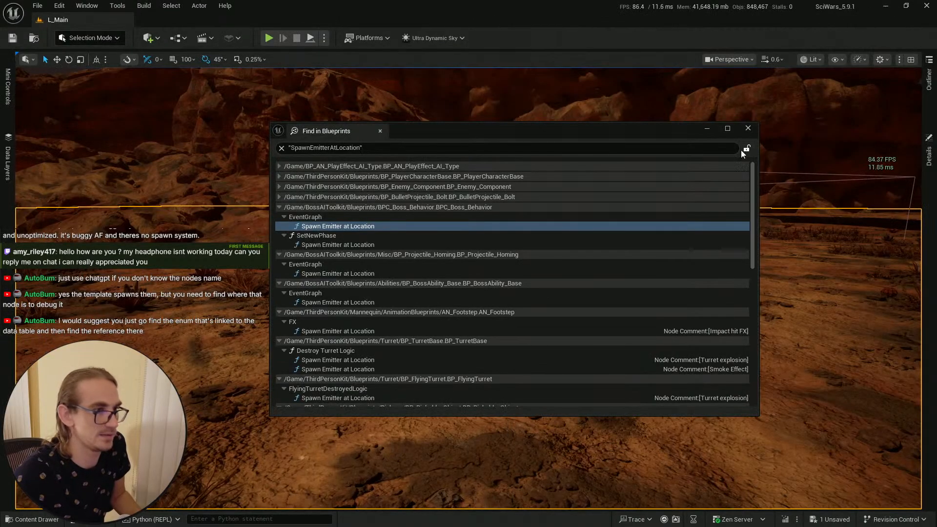
pyautogui.hotkey('ctrl', 'space')
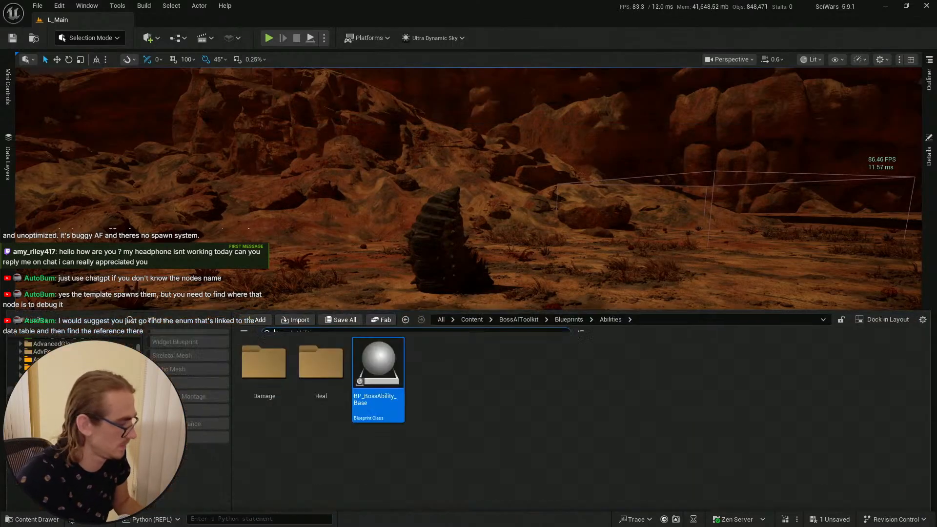
pyautogui.click(54, 382)
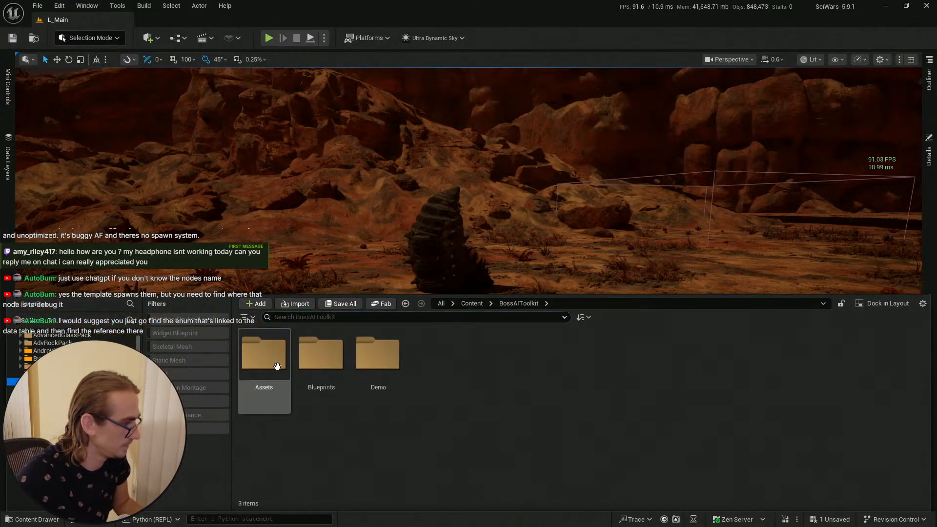
pyautogui.click(294, 317)
pyautogui.write('DT')
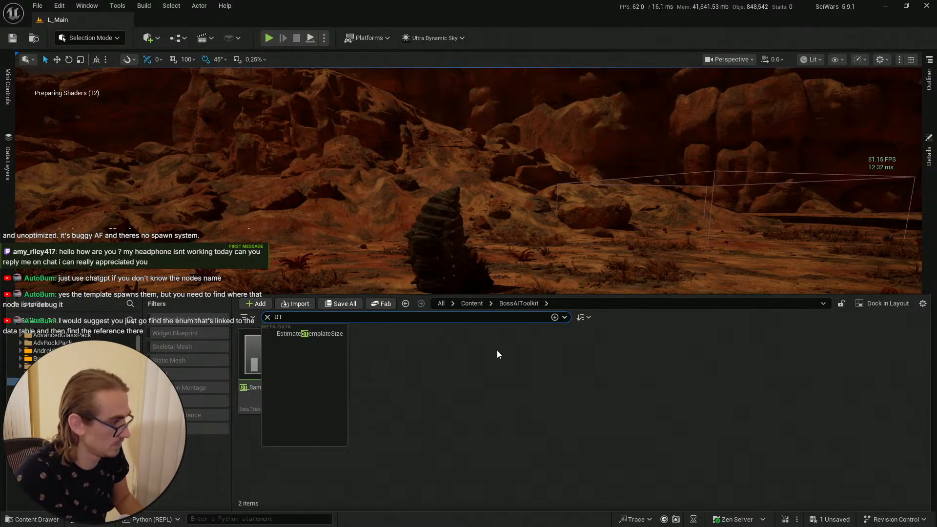
pyautogui.rightClick(269, 365)
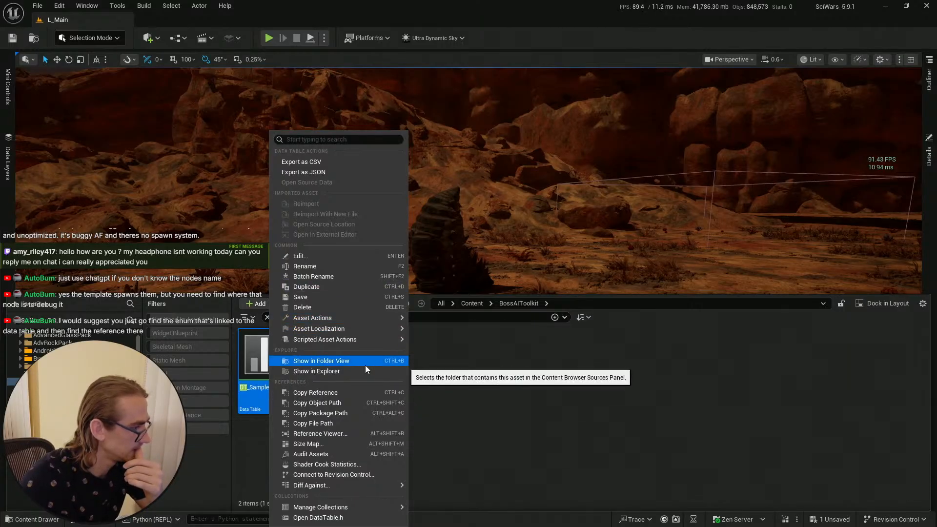
pyautogui.click(359, 434)
# Step: Browse the assets referenced by DT_SamplePhases in the reference graph
pyautogui.scroll(7, 372, 279)
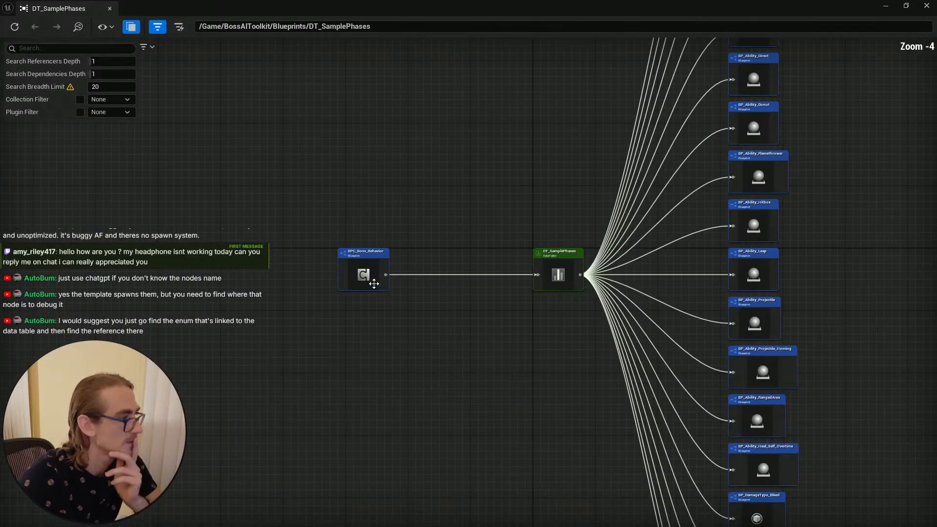
pyautogui.moveTo(784, 217); pyautogui.dragTo(351, 216, button='right')
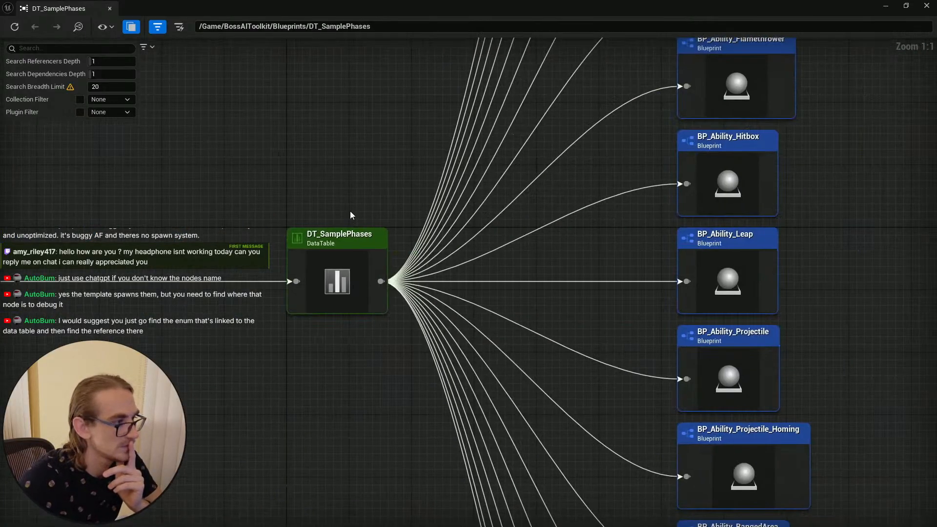
pyautogui.scroll(-4, 569, 282)
pyautogui.moveTo(765, 252); pyautogui.dragTo(593, 490, button='right')
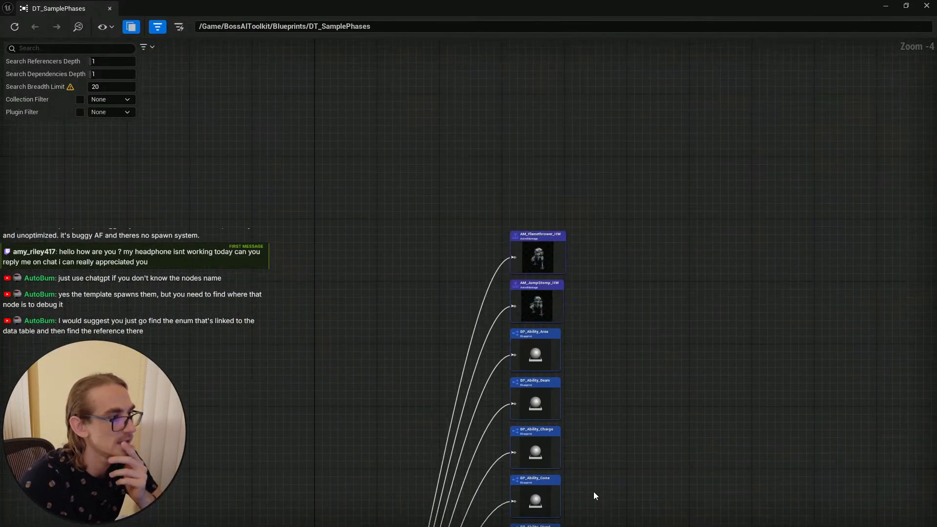
pyautogui.scroll(4, 579, 298)
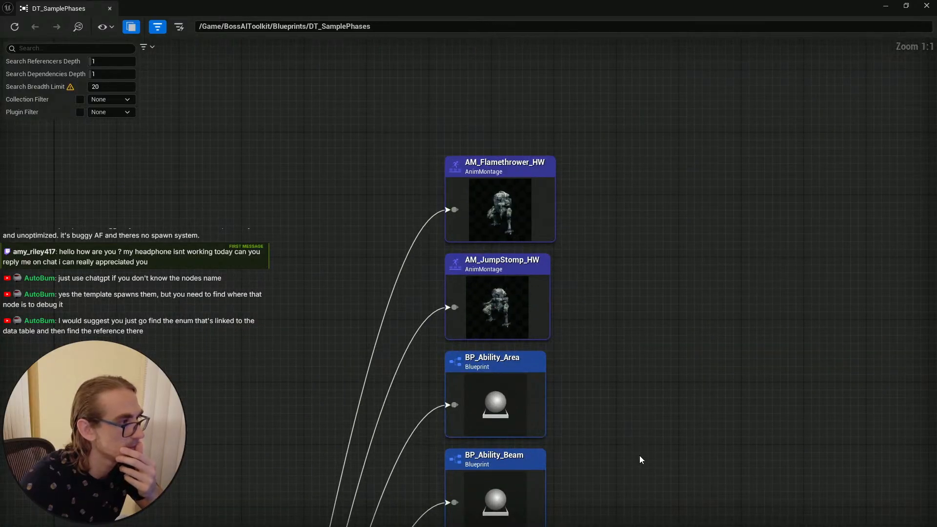
pyautogui.moveTo(641, 459); pyautogui.dragTo(648, 242, button='right')
pyautogui.scroll(-4, 654, 357)
pyautogui.moveTo(672, 389)
pyautogui.mouseDown(button='right')
pyautogui.moveTo(623, 305)
pyautogui.moveTo(613, 73)
pyautogui.mouseUp(button='right')
pyautogui.moveTo(623, 369); pyautogui.dragTo(629, 143, button='right')
pyautogui.scroll(2, 586, 349)
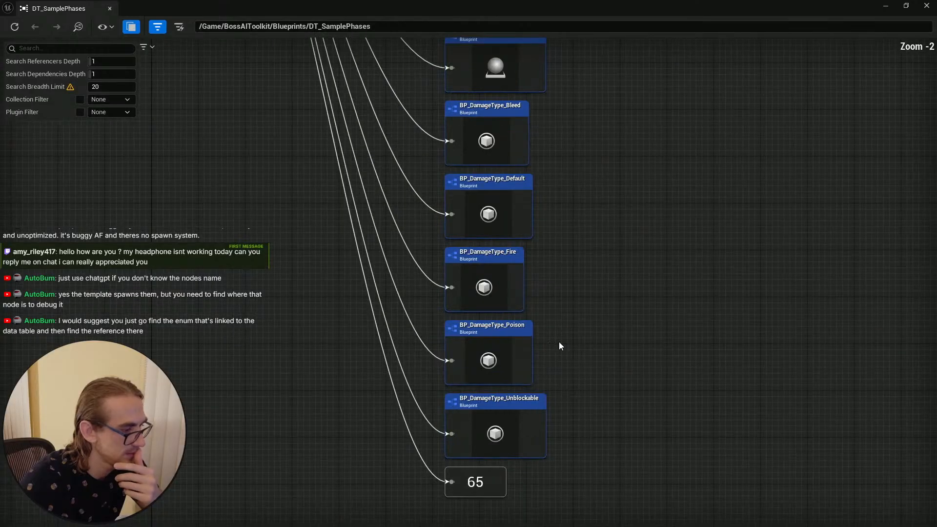
pyautogui.moveTo(567, 239); pyautogui.dragTo(599, 202, button='right')
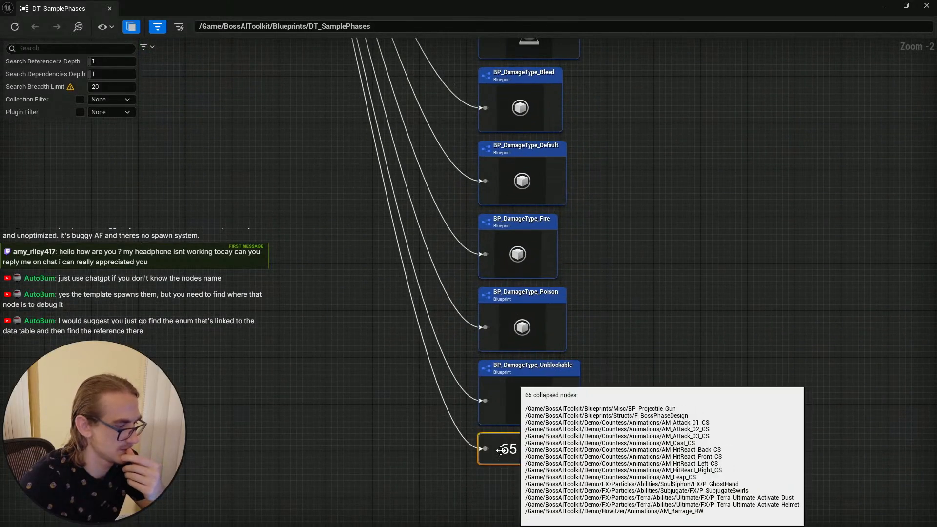
# Step: Expand the collapsed group of referenced nodes and scroll through the full list of referenced assets
pyautogui.rightClick(522, 454)
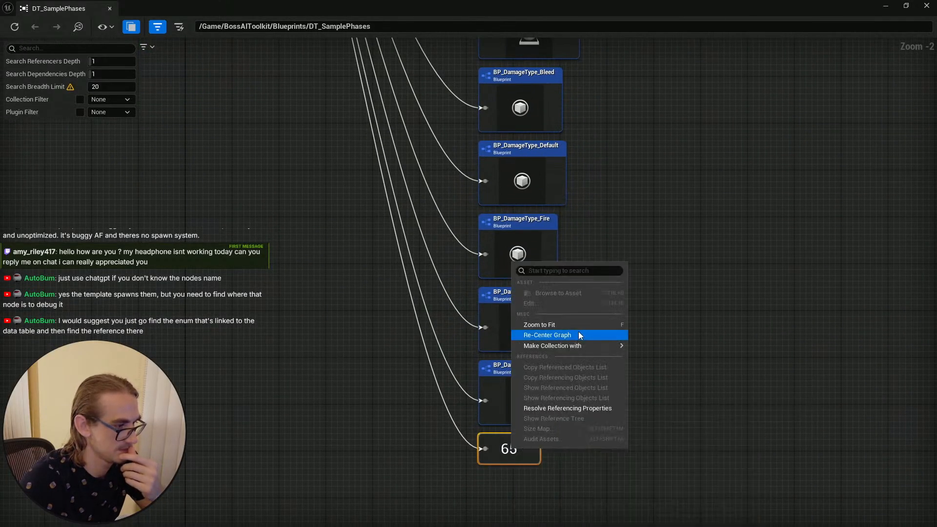
pyautogui.click(695, 431)
pyautogui.doubleClick(516, 441)
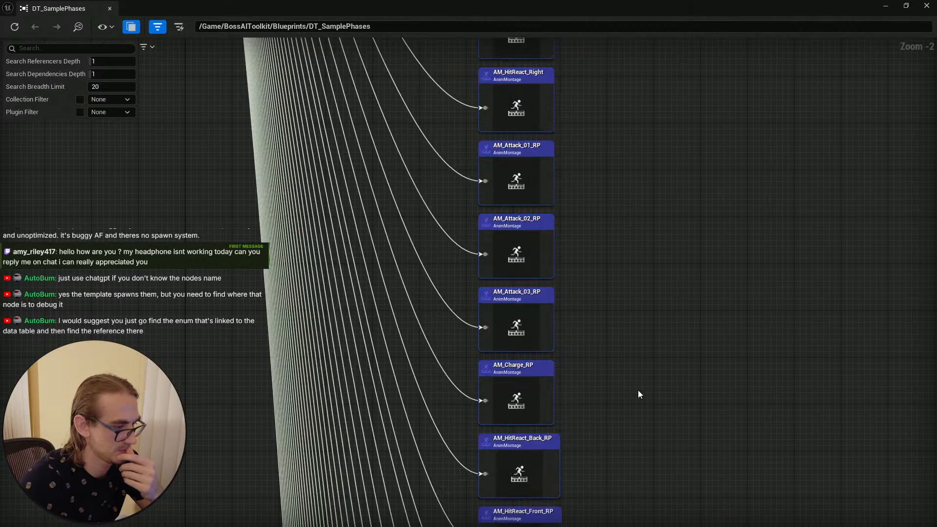
pyautogui.scroll(-6, 622, 365)
pyautogui.moveTo(658, 344); pyautogui.dragTo(654, 401, button='right')
pyautogui.scroll(4, 619, 402)
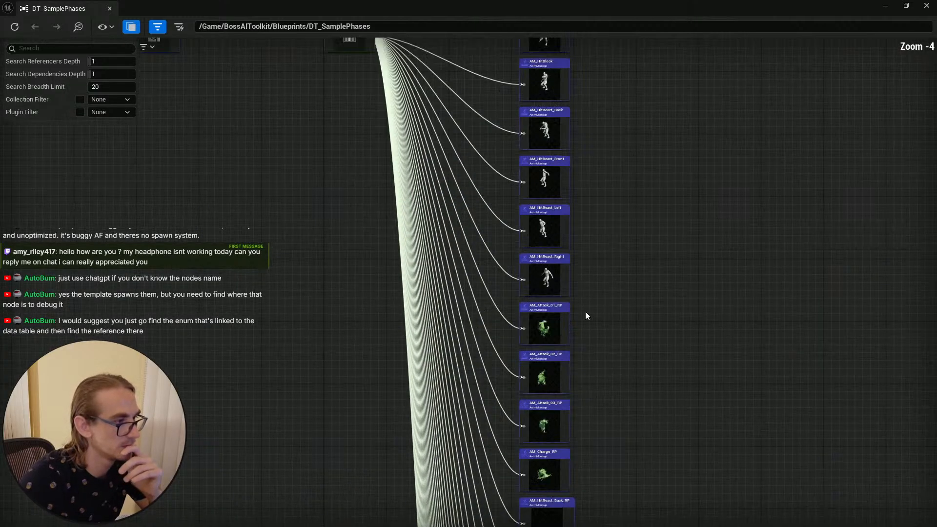
pyautogui.moveTo(608, 214); pyautogui.dragTo(576, 502, button='right')
pyautogui.moveTo(578, 212); pyautogui.dragTo(561, 505, button='right')
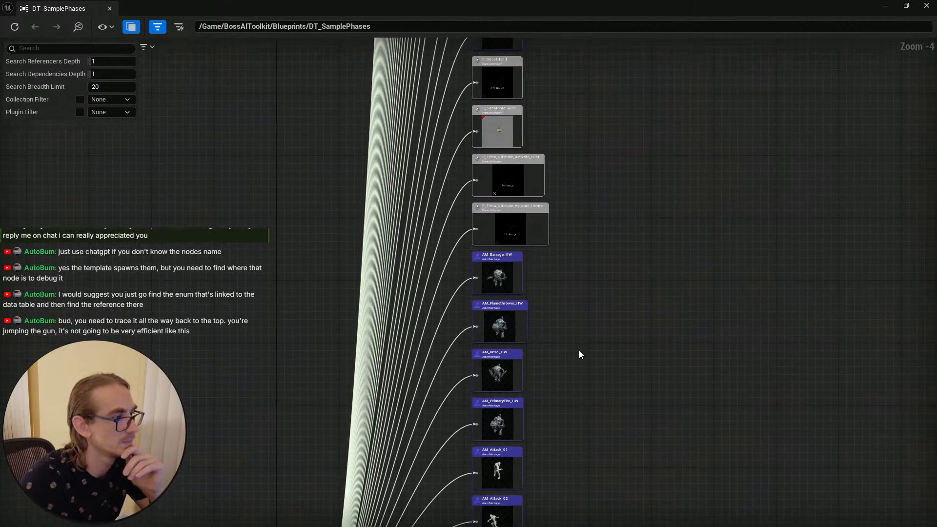
pyautogui.moveTo(561, 207); pyautogui.dragTo(535, 352, button='right')
pyautogui.scroll(4, 535, 352)
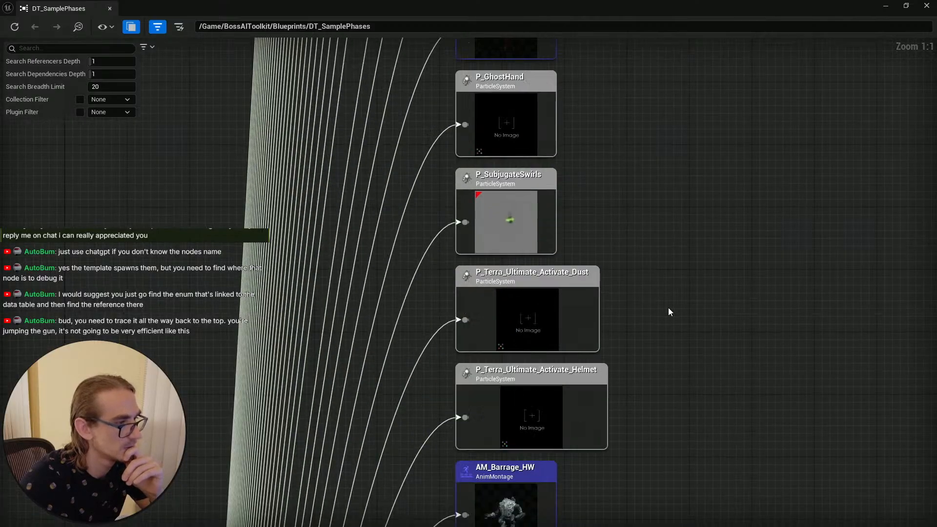
pyautogui.moveTo(668, 307); pyautogui.dragTo(641, 211, button='right')
pyautogui.scroll(-4, 651, 337)
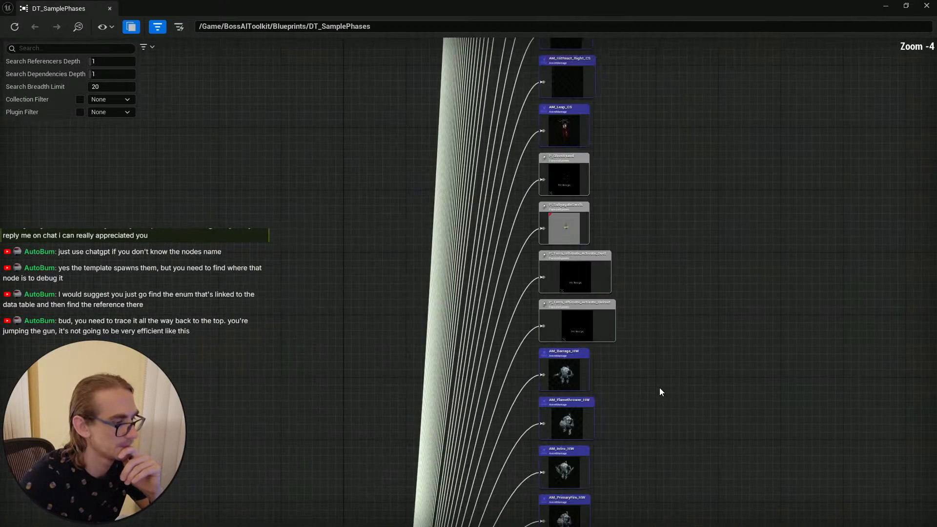
pyautogui.moveTo(677, 426); pyautogui.dragTo(623, 234, button='right')
pyautogui.scroll(-3, 634, 336)
pyautogui.moveTo(654, 367); pyautogui.dragTo(582, 162, button='right')
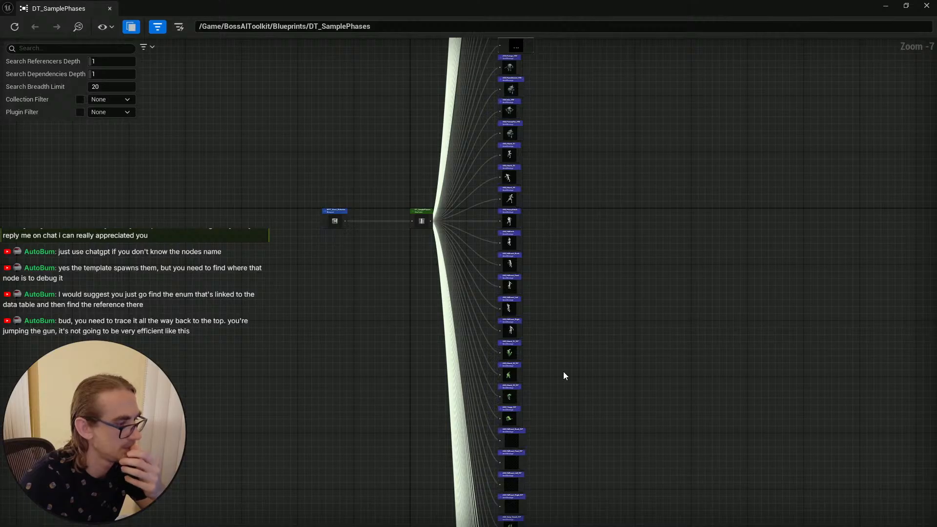
pyautogui.moveTo(563, 370); pyautogui.dragTo(566, 133, button='right')
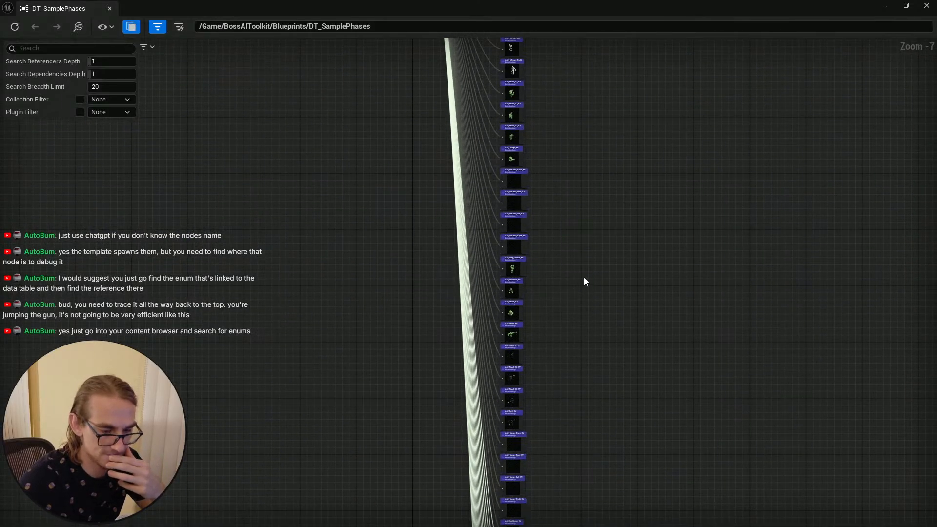
pyautogui.moveTo(618, 294); pyautogui.dragTo(619, 107, button='right')
pyautogui.moveTo(633, 230); pyautogui.dragTo(634, 73, button='right')
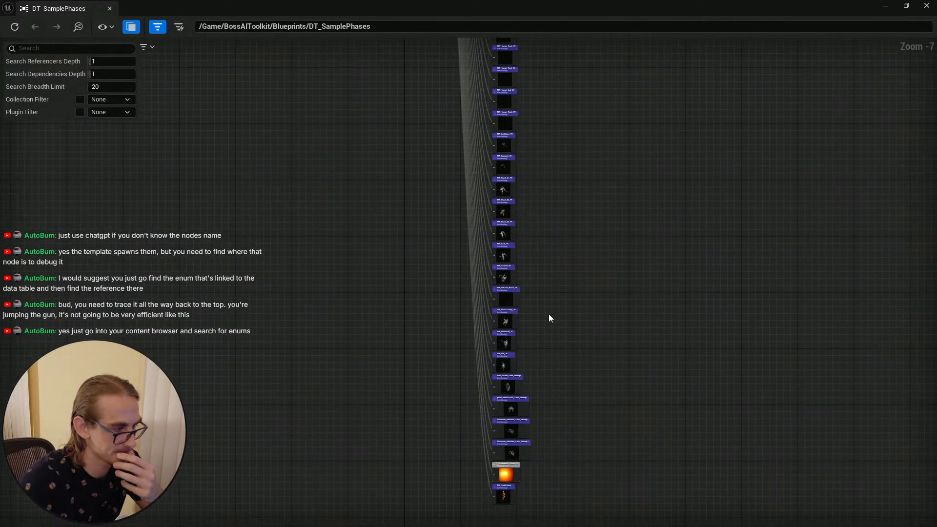
pyautogui.moveTo(548, 317); pyautogui.dragTo(556, 137, button='right')
pyautogui.scroll(6, 519, 318)
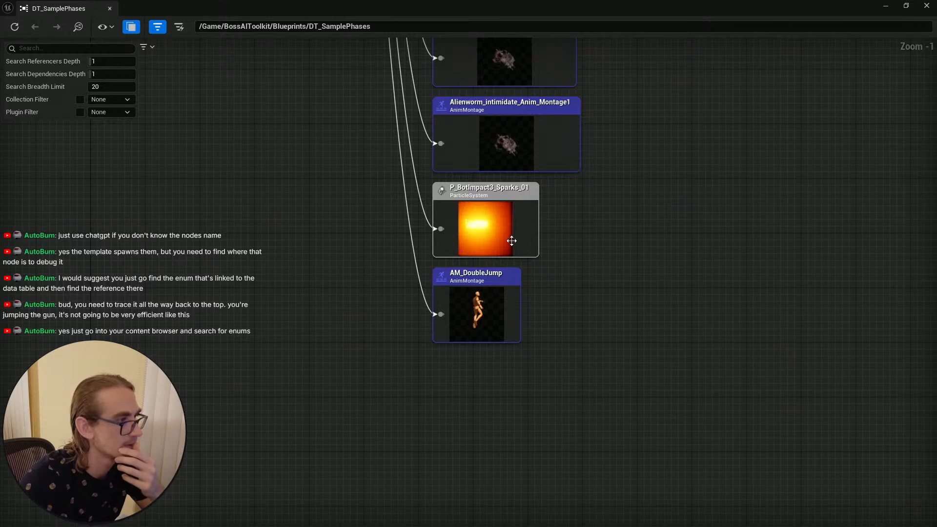
# Step: Select the P_BotImpact3_Sparks_01 particle system node and survey the rest of the reference graph
pyautogui.click(507, 208)
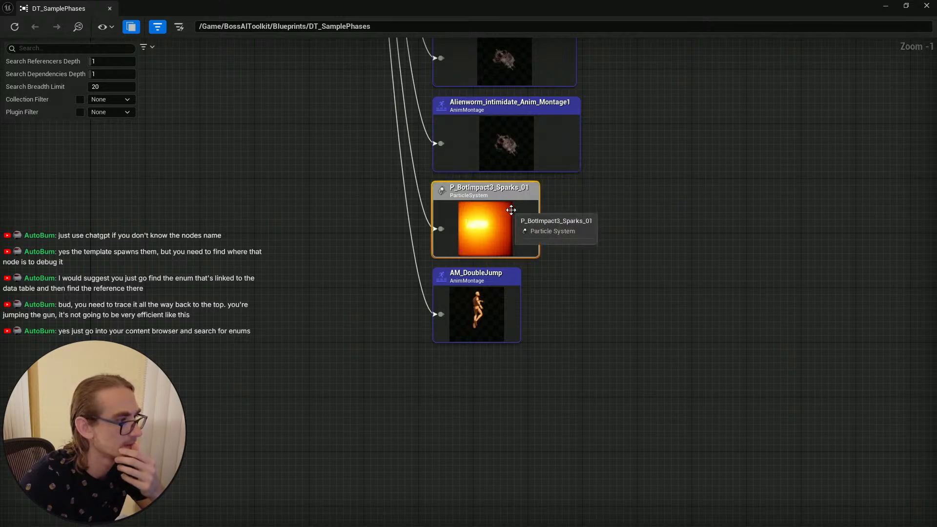
pyautogui.moveTo(610, 189); pyautogui.dragTo(615, 424, button='right')
pyautogui.scroll(-7, 615, 410)
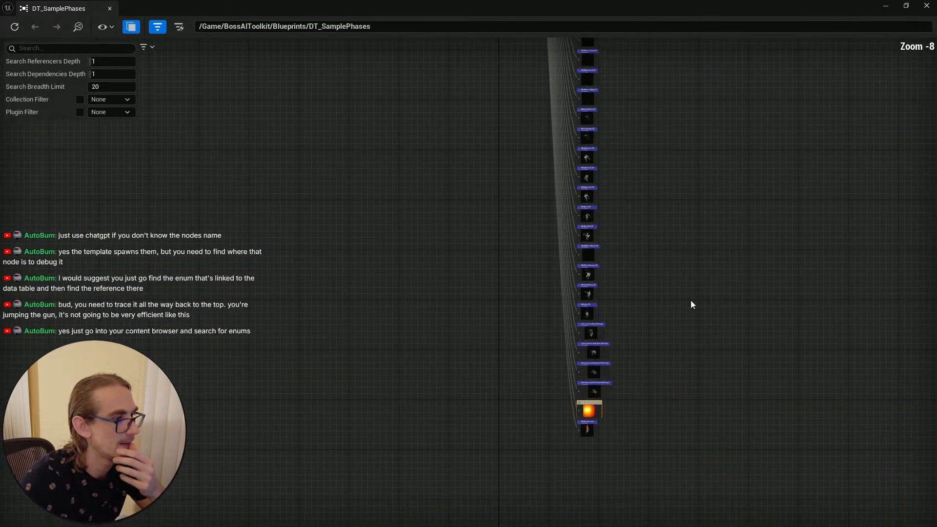
pyautogui.moveTo(570, 297); pyautogui.dragTo(565, 516, button='right')
pyautogui.moveTo(558, 360); pyautogui.dragTo(552, 495, button='right')
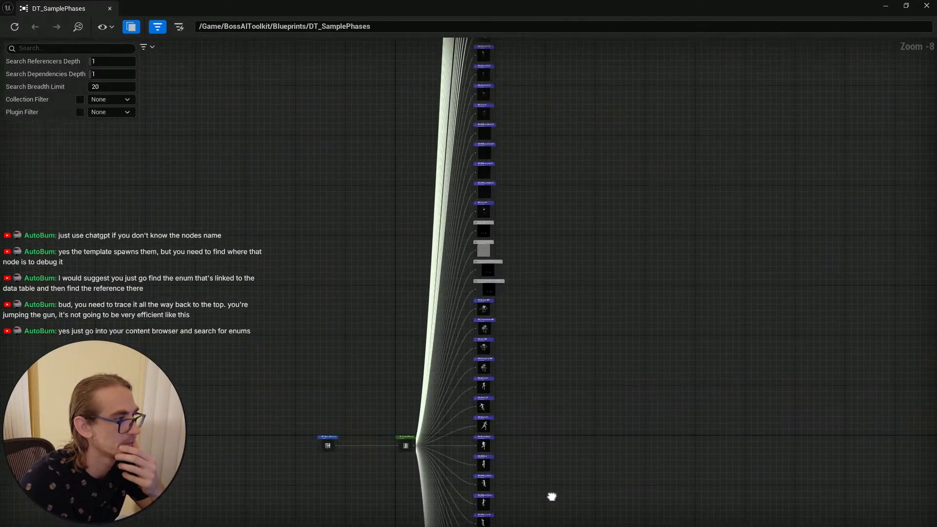
pyautogui.scroll(1, 592, 432)
pyautogui.scroll(-3, 590, 430)
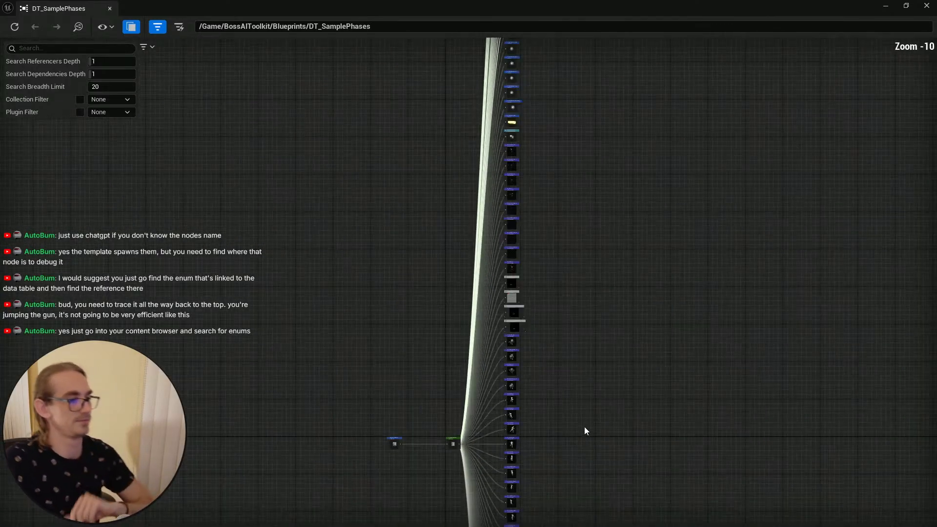
# Step: Close the Reference Viewer and look through the BP_Ability_Donut, BP_BossAbility_Base and BPC_Boss_Behavior blueprints
pyautogui.click(926, 6)
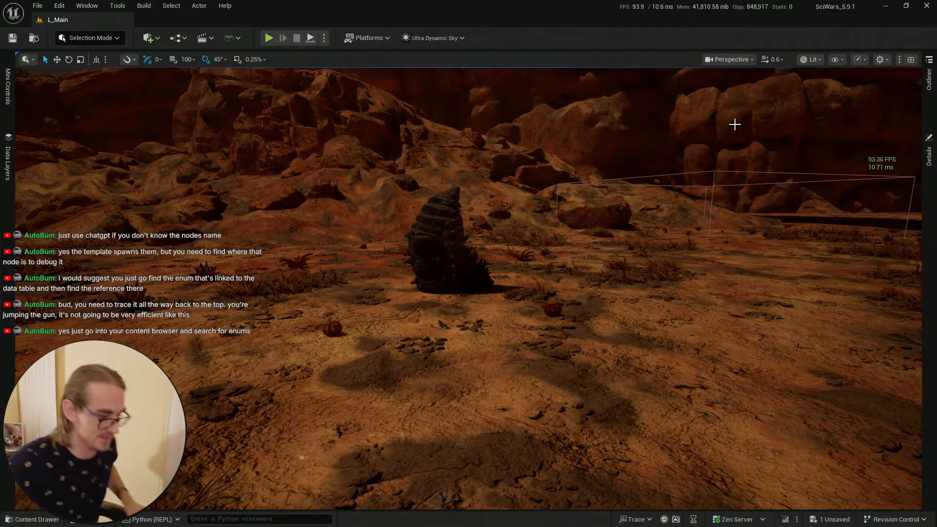
pyautogui.hotkey('alt', 'Tab')
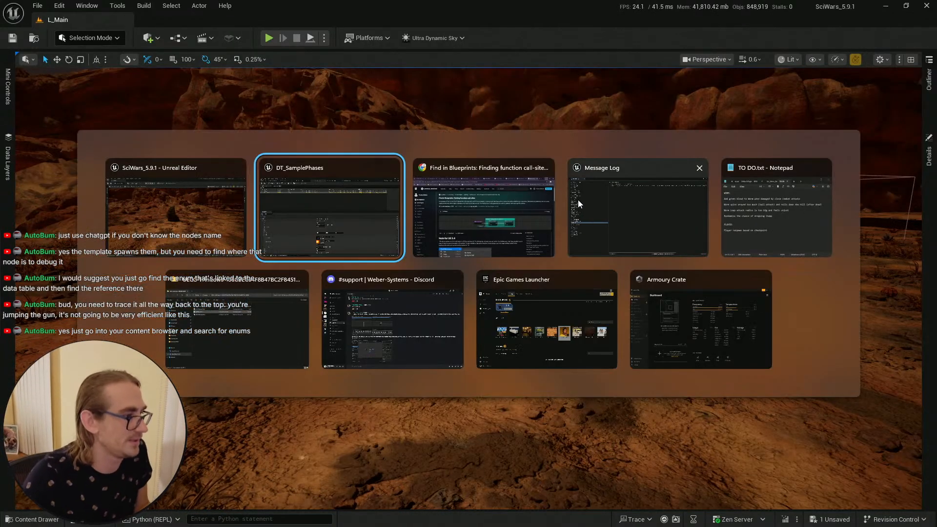
pyautogui.click(512, 232)
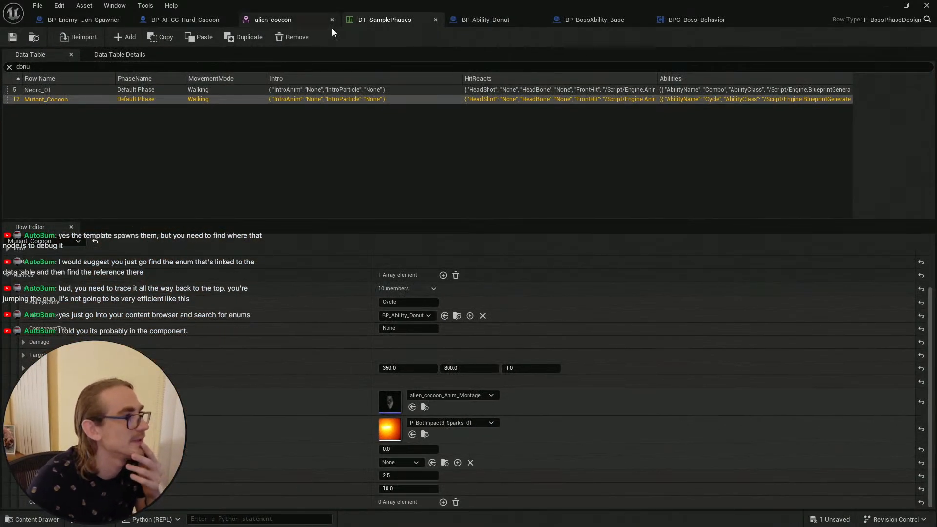
pyautogui.click(480, 19)
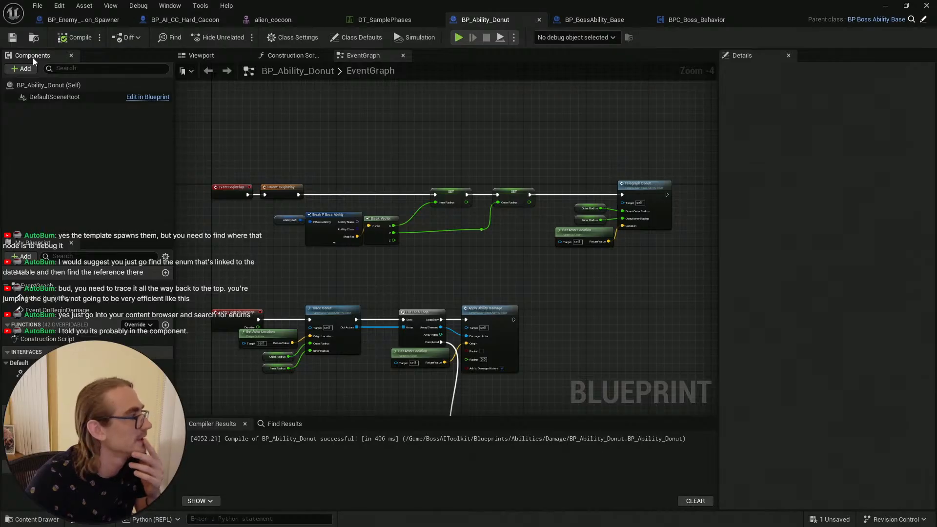
pyautogui.click(613, 21)
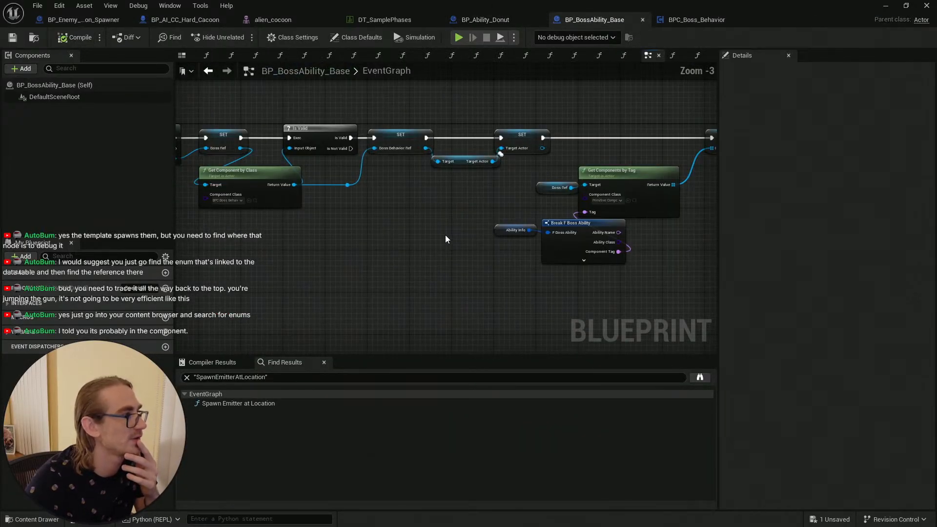
pyautogui.scroll(-4, 445, 236)
pyautogui.click(714, 21)
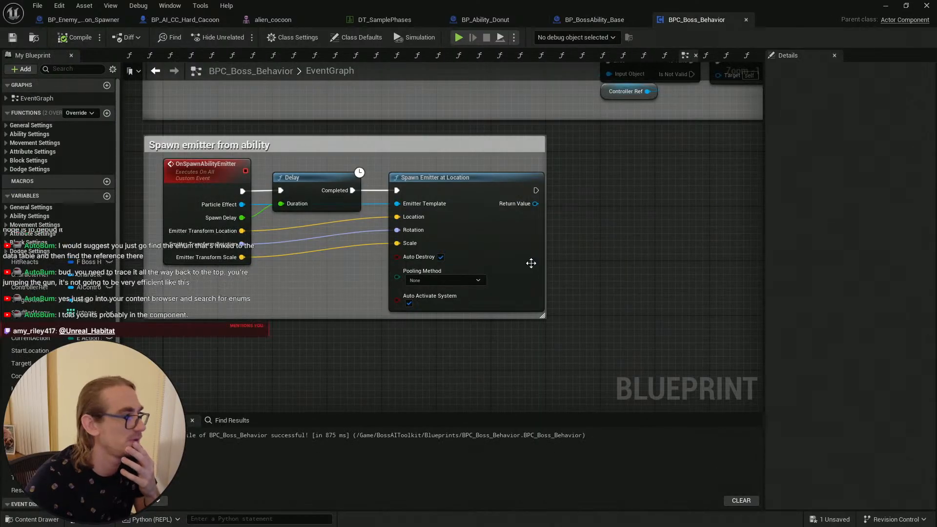
# Step: Save the BPC_Boss_Behavior blueprint
pyautogui.moveTo(618, 237); pyautogui.dragTo(587, 259, button='right')
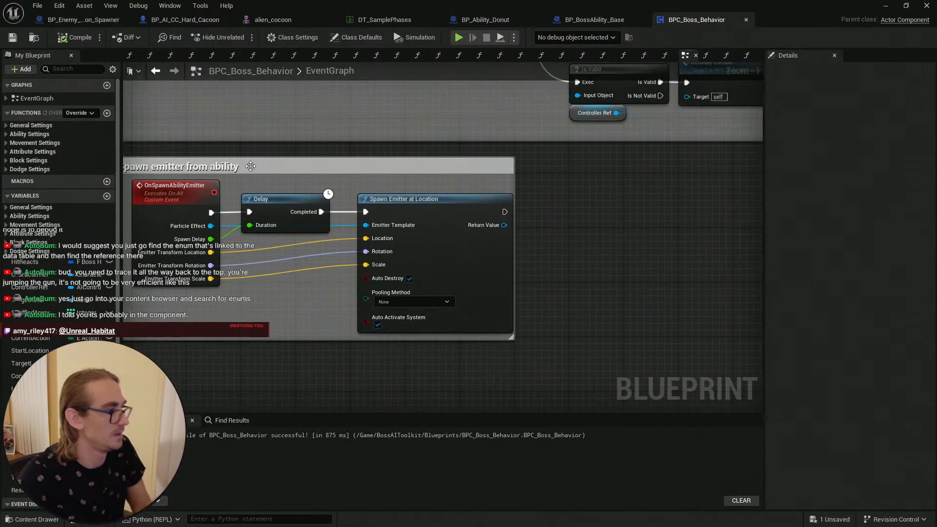
pyautogui.click(11, 38)
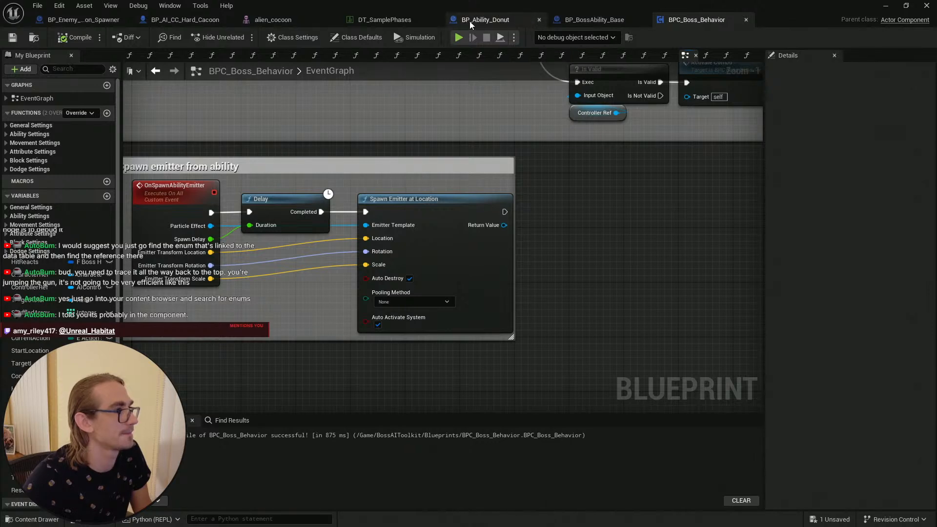
# Step: Switch to BP_Ability_Donut and look through its event graph around the Telegraph Donut and Trace Donut nodes
pyautogui.click(470, 21)
pyautogui.moveTo(587, 296); pyautogui.dragTo(278, 356, button='right')
pyautogui.scroll(1, 576, 241)
pyautogui.scroll(3, 470, 213)
pyautogui.moveTo(490, 215); pyautogui.dragTo(403, 210, button='right')
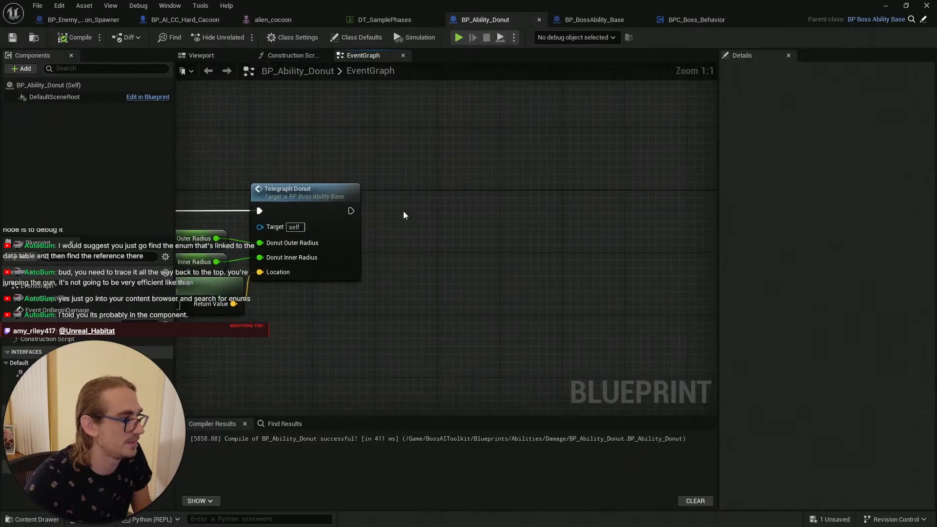
pyautogui.scroll(-4, 430, 267)
pyautogui.moveTo(443, 265); pyautogui.dragTo(697, 119, button='right')
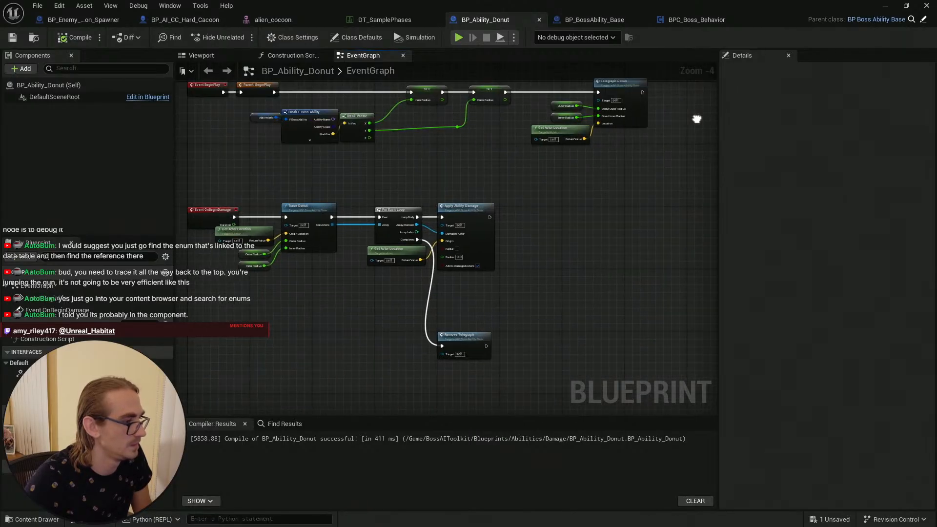
pyautogui.scroll(3, 231, 197)
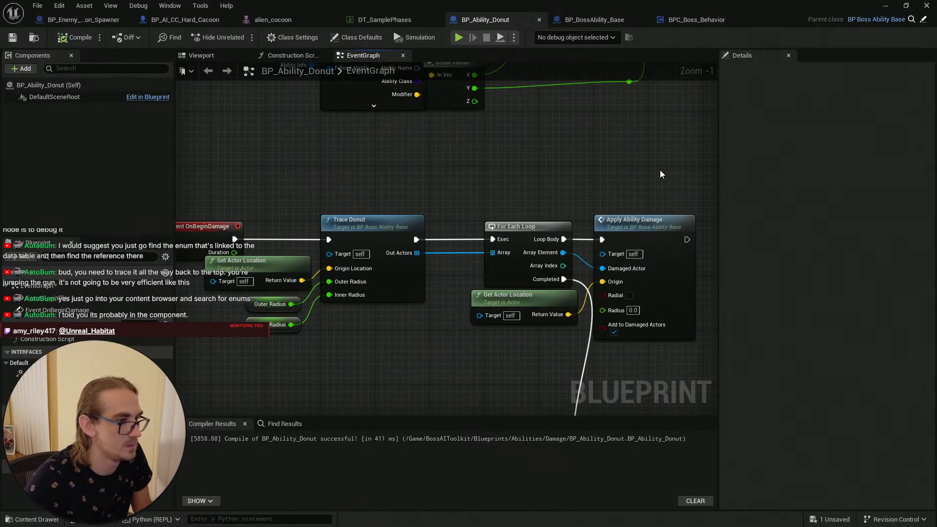
pyautogui.moveTo(659, 170); pyautogui.dragTo(226, 359, button='right')
pyautogui.scroll(1, 582, 199)
pyautogui.moveTo(589, 205); pyautogui.dragTo(405, 219, button='right')
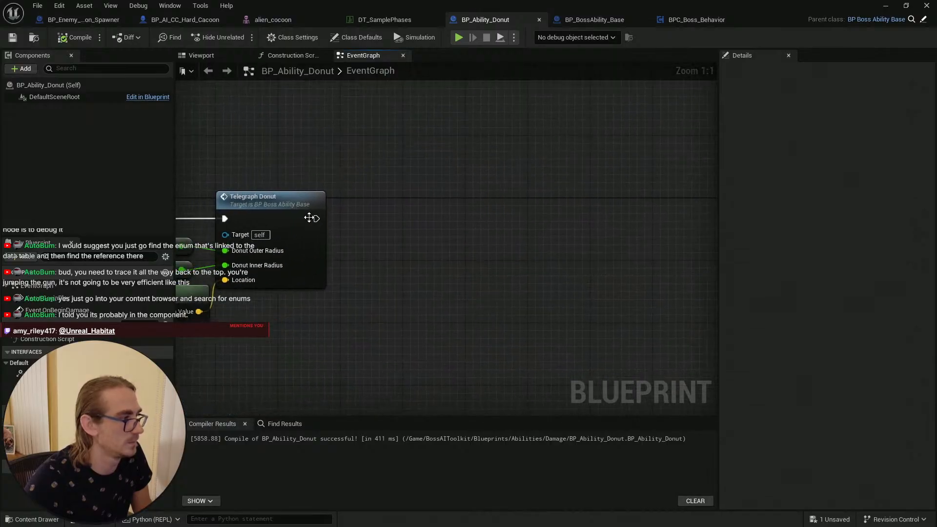
# Step: Add a Spawn System at Location node wired after the Telegraph Donut node's execution output
pyautogui.moveTo(316, 218); pyautogui.dragTo(414, 203)
pyautogui.write('spaw')
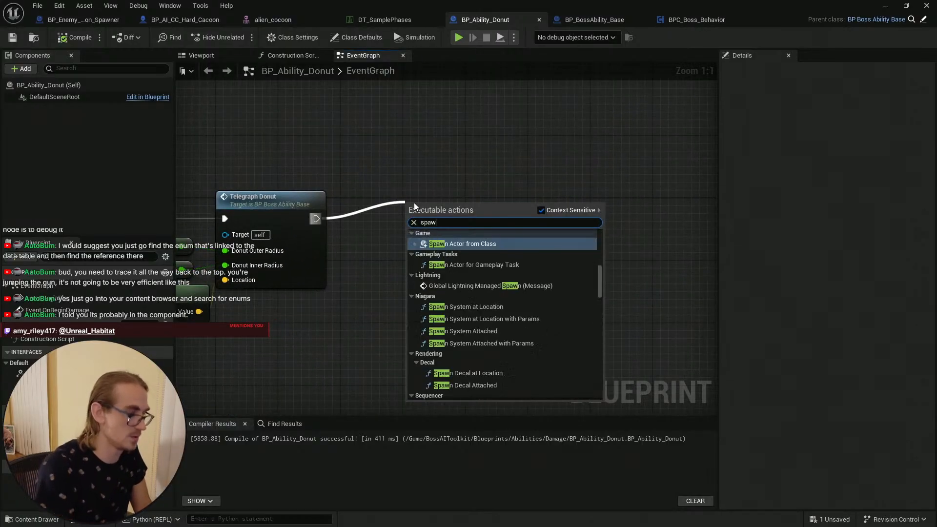
pyautogui.write('n system at')
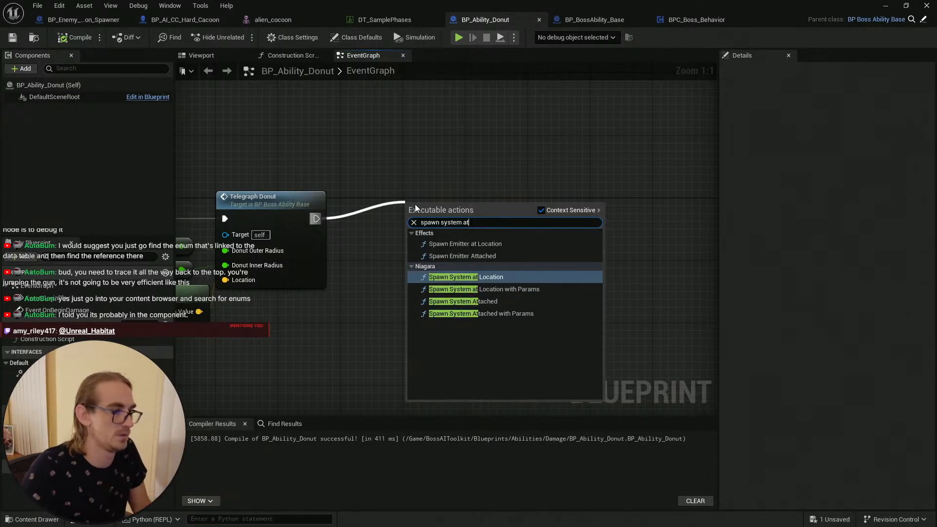
pyautogui.click(466, 277)
pyautogui.moveTo(551, 209)
pyautogui.mouseDown()
pyautogui.moveTo(535, 212)
pyautogui.moveTo(575, 212)
pyautogui.moveTo(561, 212)
pyautogui.mouseUp()
pyautogui.click(266, 154)
pyautogui.moveTo(263, 154); pyautogui.dragTo(232, 121, button='right')
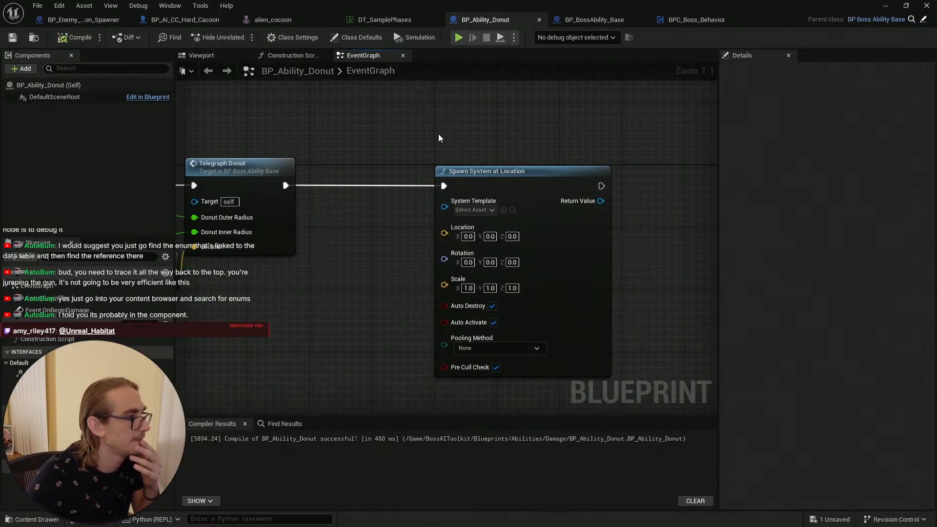
# Step: Open the new node's system template picker, then browse the top Content folder in the content drawer
pyautogui.click(479, 208)
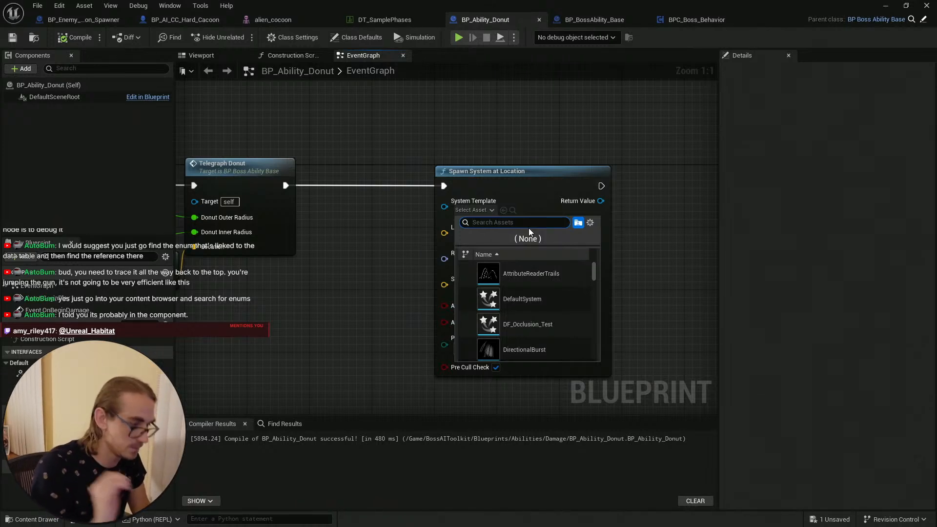
pyautogui.click(52, 520)
pyautogui.click(268, 377)
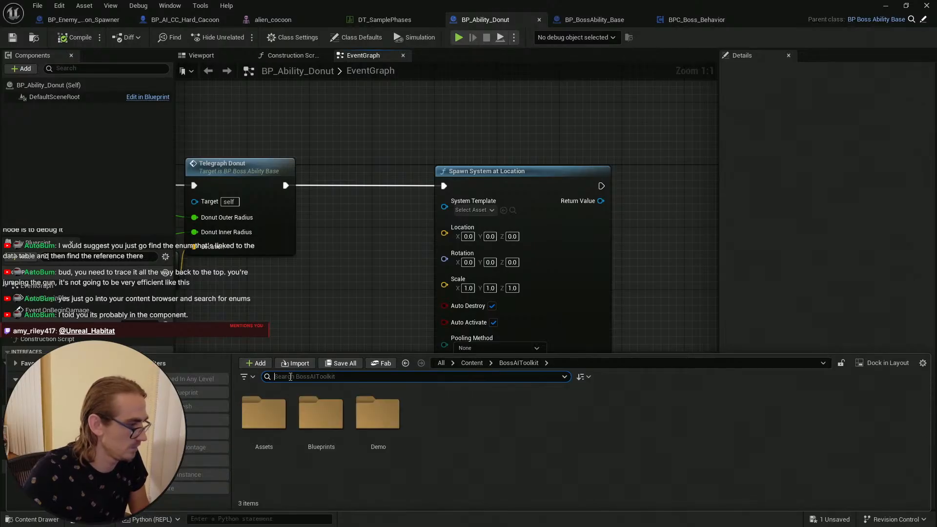
pyautogui.click(34, 400)
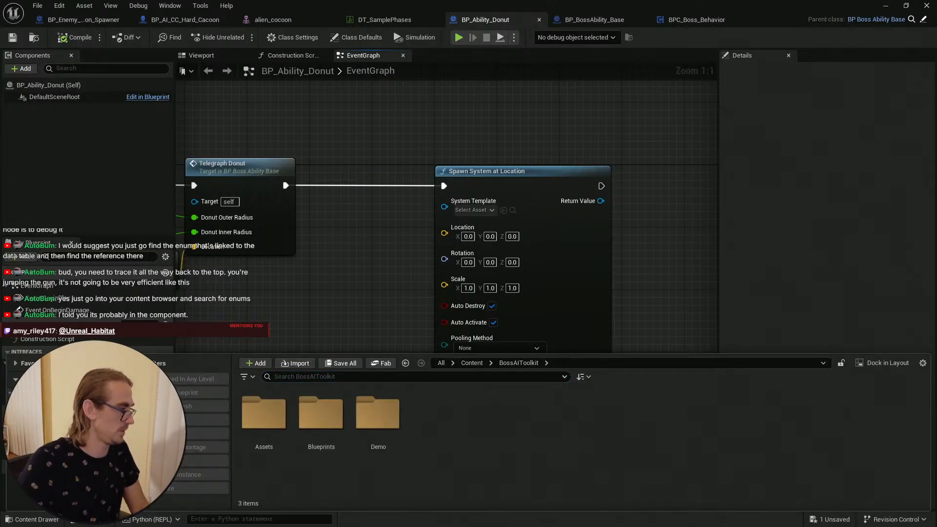
pyautogui.click(336, 377)
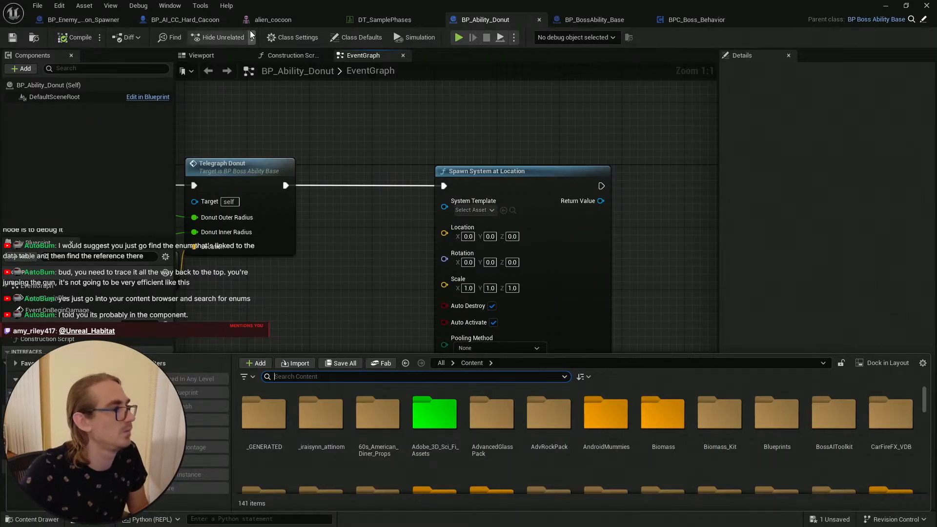
# Step: Locate the NS_GreenSlime1 system used by BP_AI_CC_Hard_Cacoon's Spawn System Attached node in the content browser and open it
pyautogui.click(185, 20)
pyautogui.moveTo(428, 233); pyautogui.dragTo(329, 219, button='right')
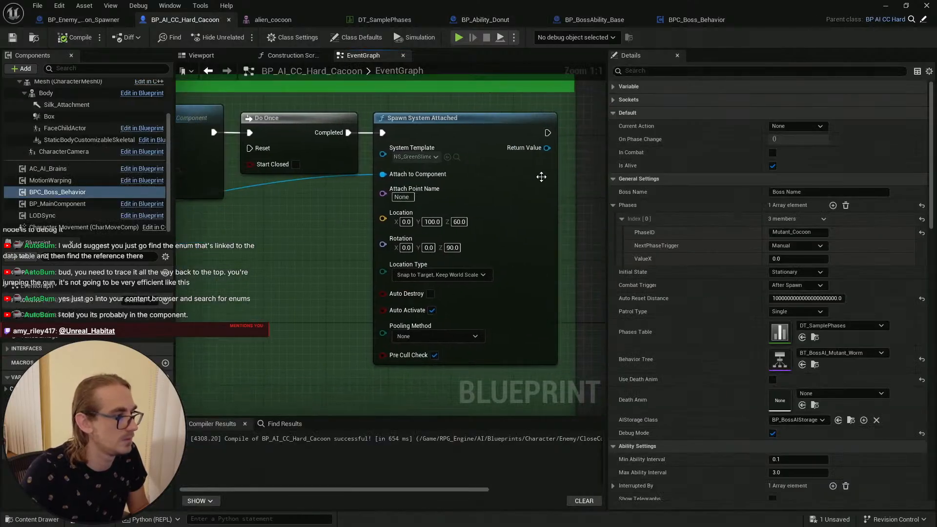
pyautogui.click(456, 156)
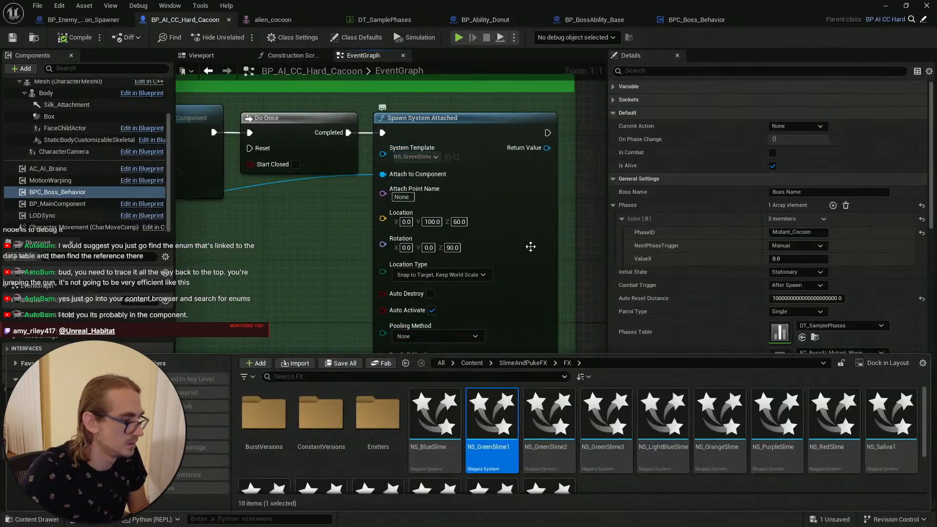
pyautogui.scroll(-3, 639, 460)
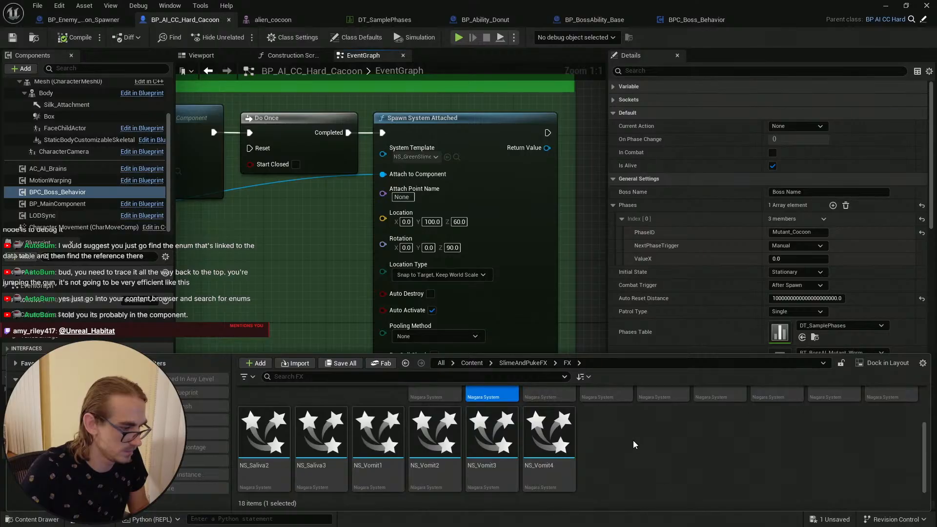
pyautogui.moveTo(597, 355); pyautogui.dragTo(600, 213)
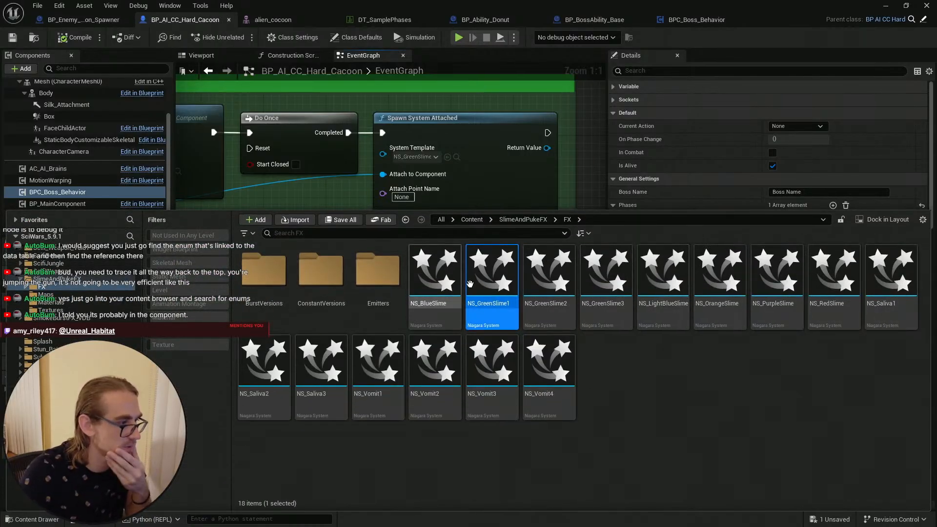
pyautogui.doubleClick(492, 280)
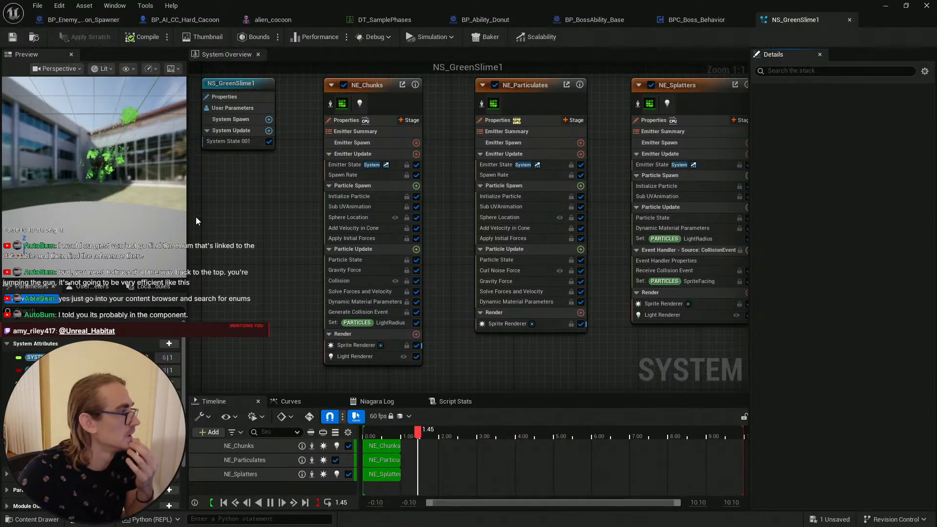
pyautogui.click(885, 6)
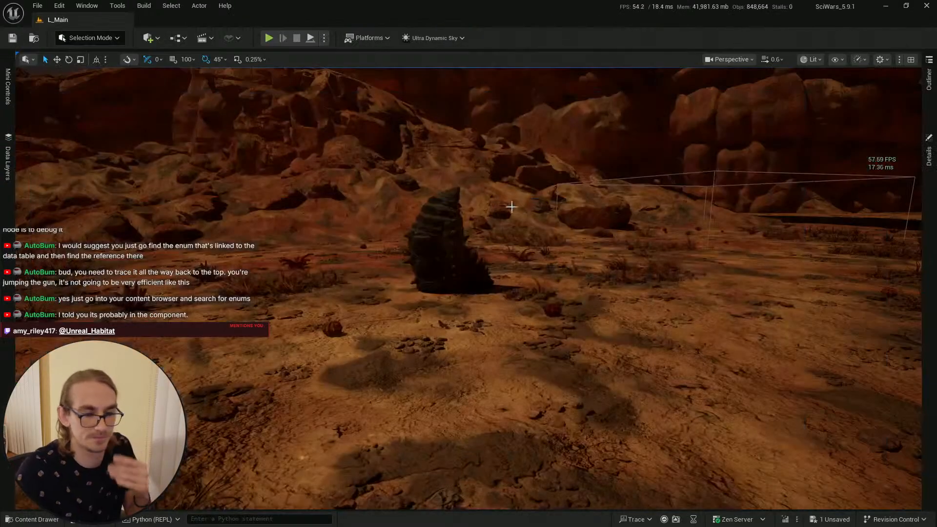
# Step: Search the BossAIToolkit folder in the content drawer for enum assets
pyautogui.hotkey('ctrl', 'space')
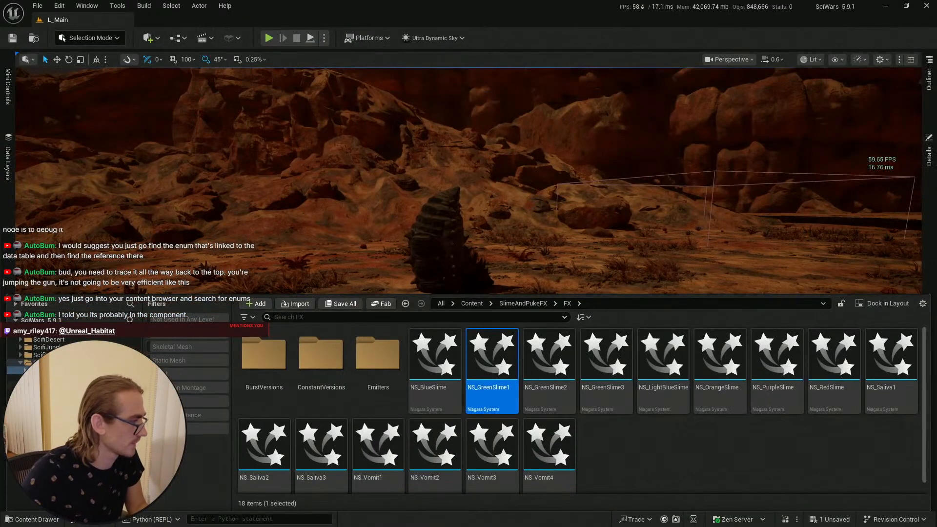
pyautogui.scroll(10, 75, 415)
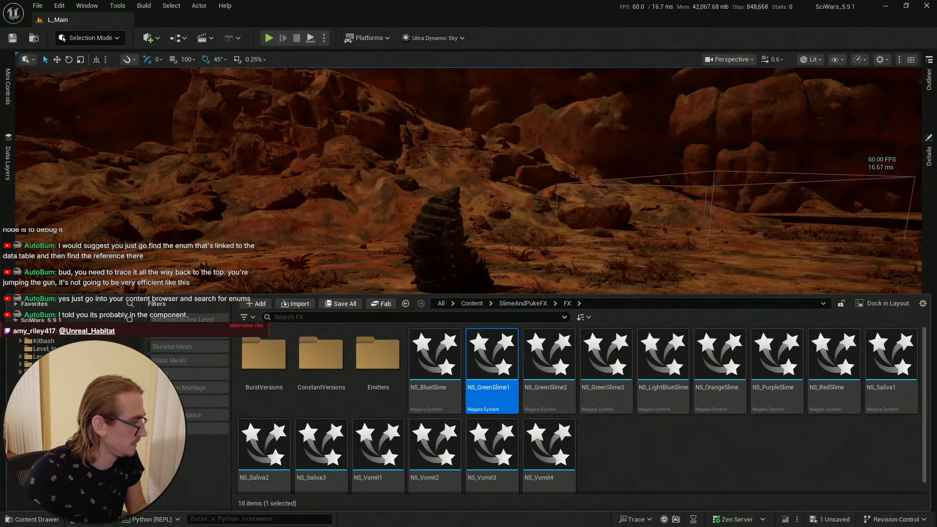
pyautogui.scroll(5, 75, 371)
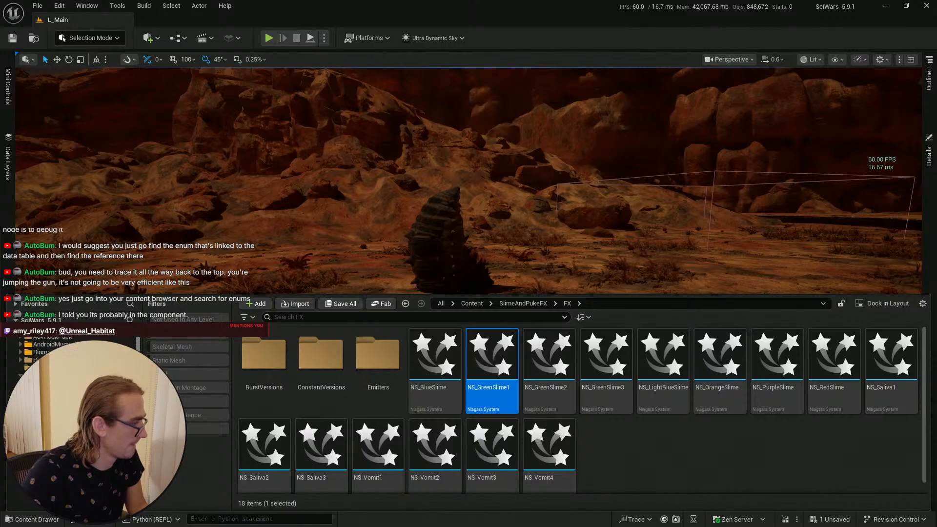
pyautogui.click(73, 412)
pyautogui.click(341, 316)
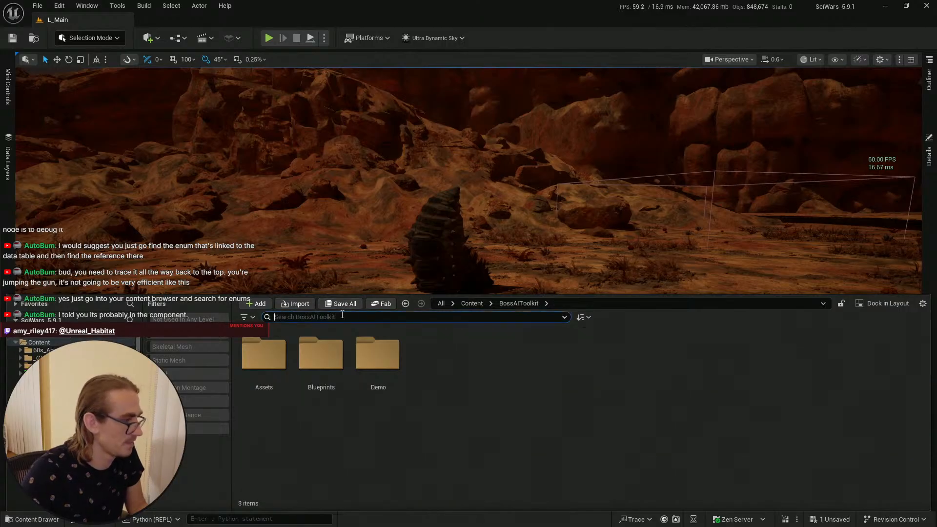
pyautogui.write('enum')
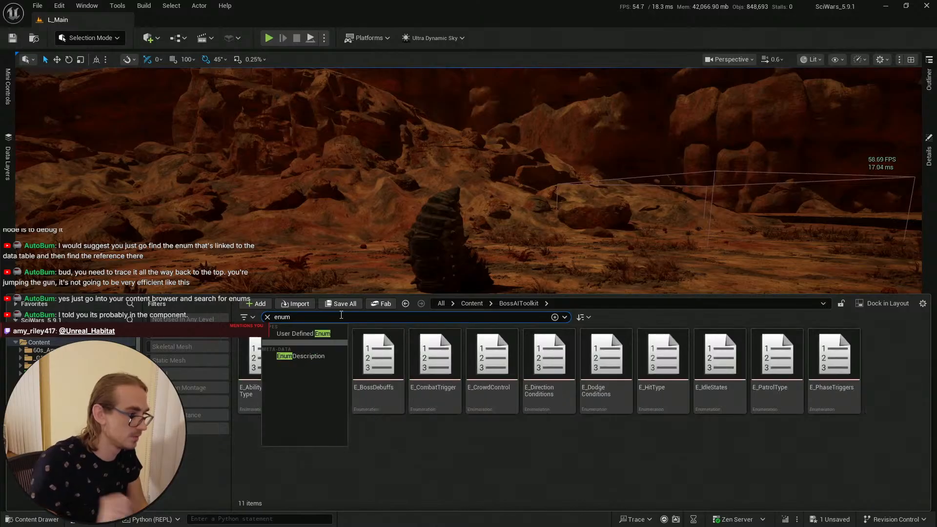
pyautogui.click(551, 460)
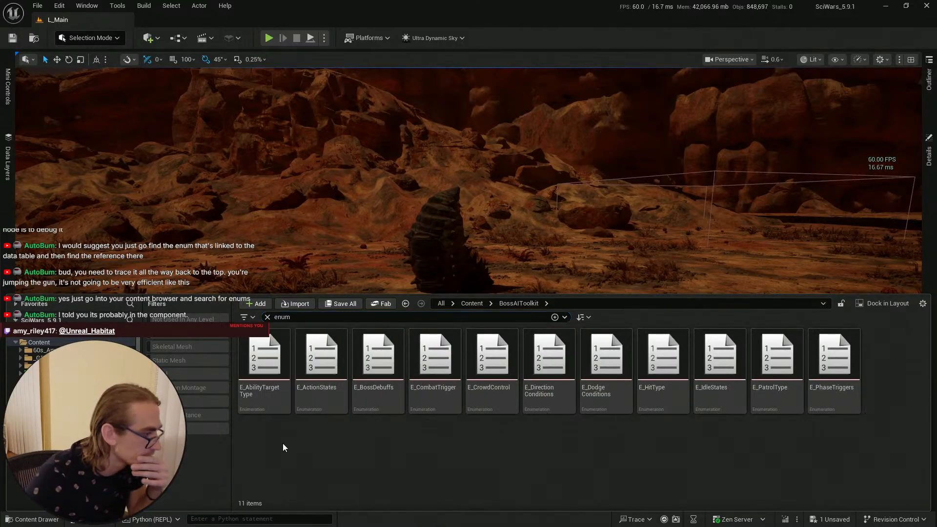
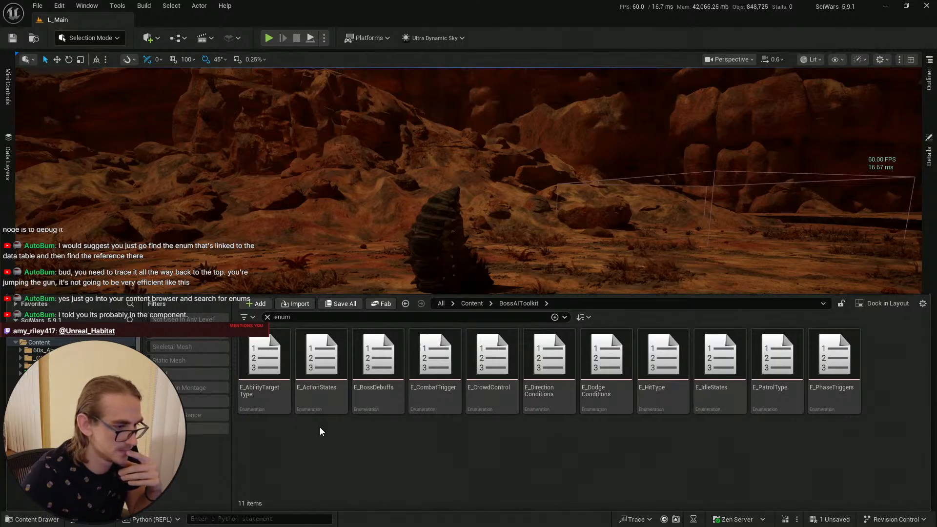
# Step: Open the E_HitType enum to inspect its enumerators, then close its editor
pyautogui.doubleClick(664, 361)
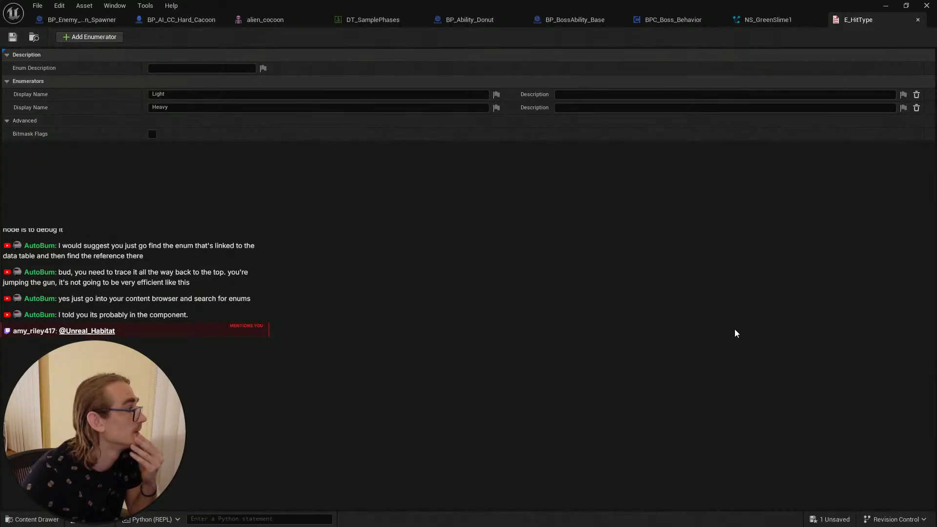
pyautogui.click(918, 20)
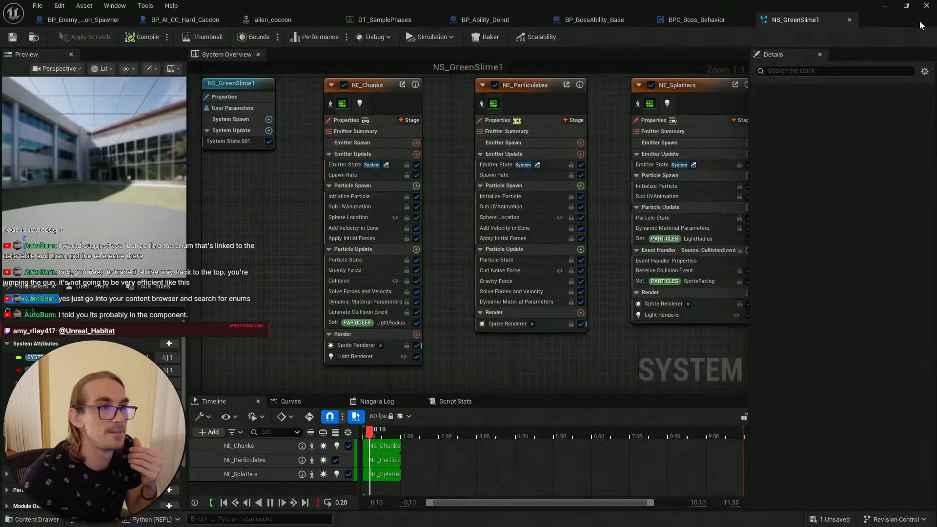
# Step: Clear the enum search in the content drawer and save all modified assets
pyautogui.click(887, 6)
pyautogui.click(34, 519)
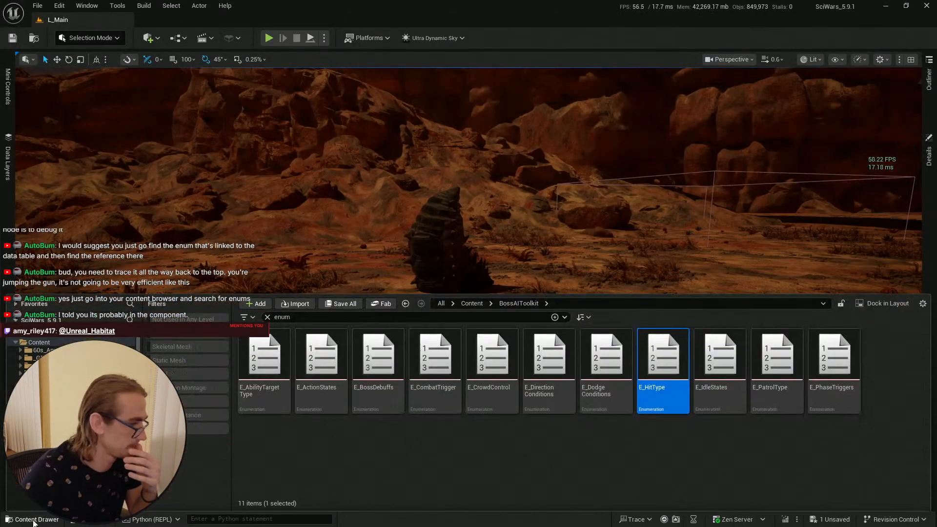
pyautogui.click(567, 454)
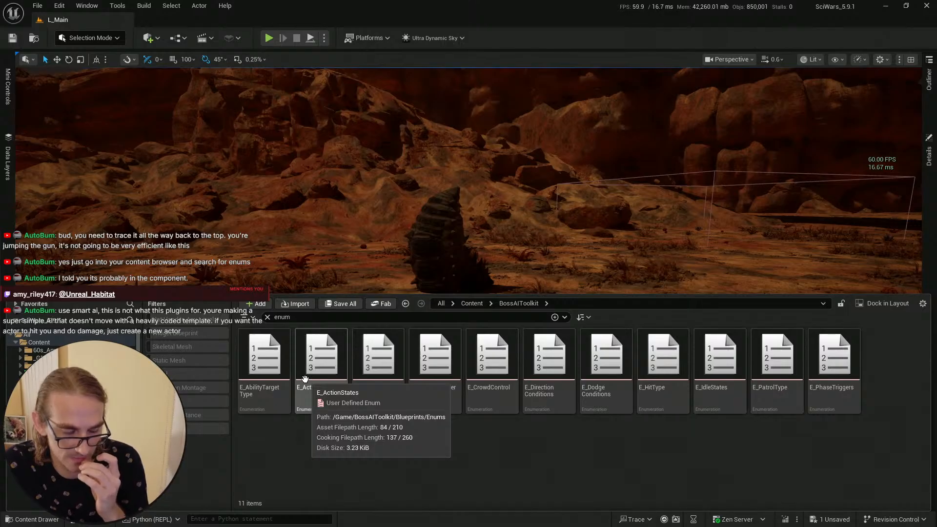
pyautogui.click(267, 317)
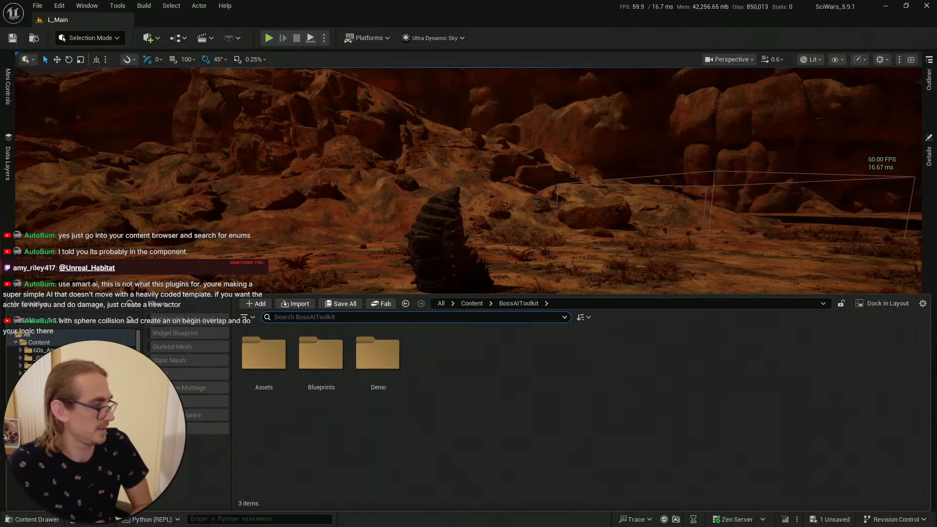
pyautogui.scroll(-1, 73, 419)
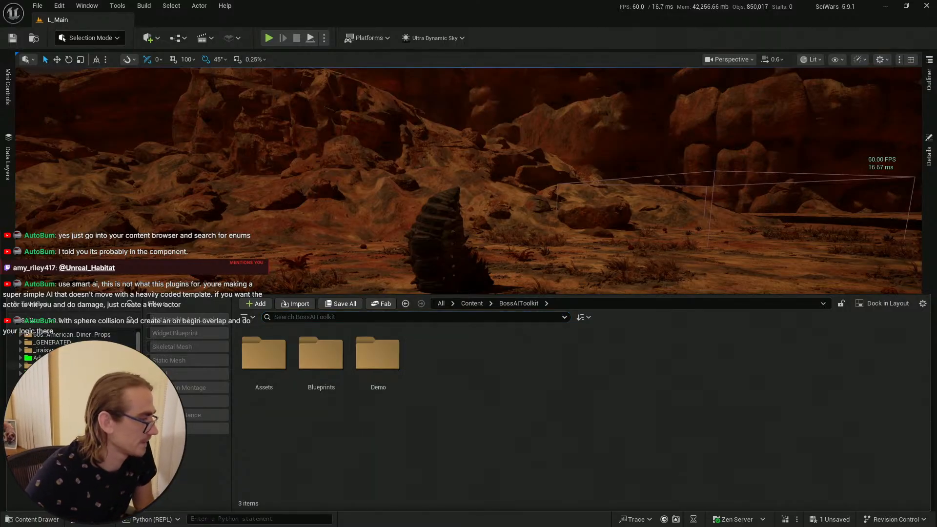
pyautogui.click(340, 303)
pyautogui.click(551, 378)
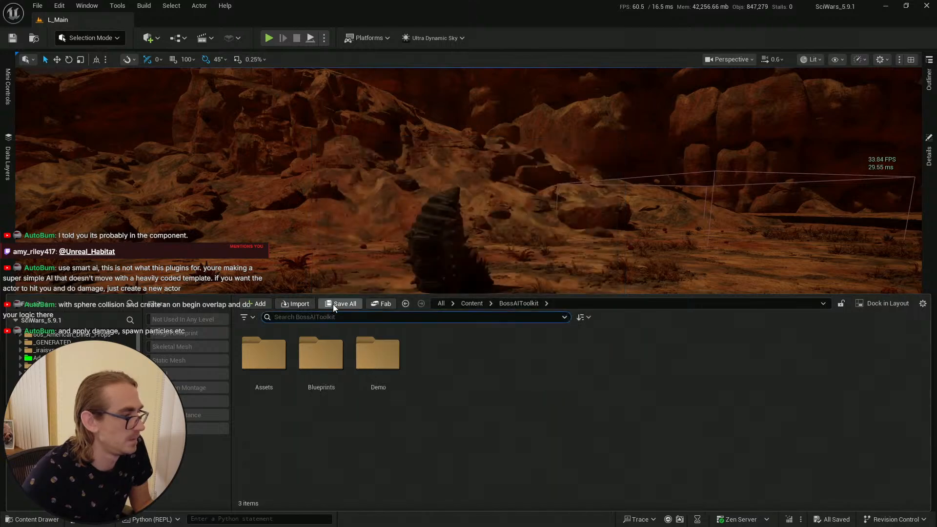
pyautogui.hotkey('ctrl', 'space')
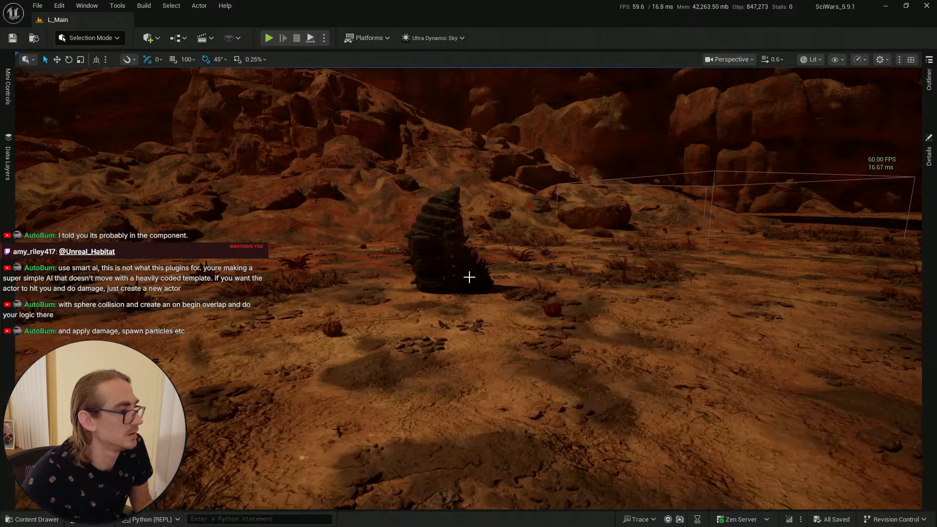
# Step: Select the cocoon in the level, locate and open its BP_AI_CC_Hard_Cacoon blueprint to review the Spawn System Attached node
pyautogui.click(469, 277)
pyautogui.hotkey('ctrl', 'b')
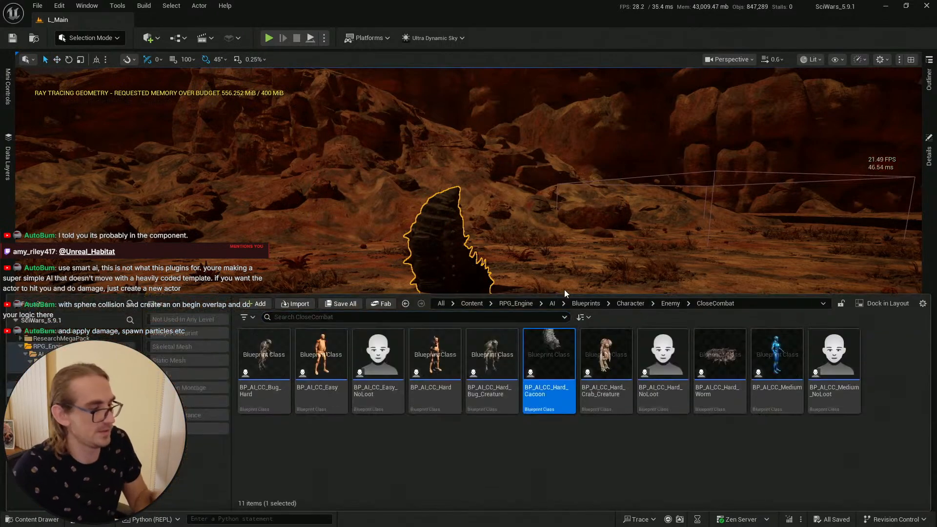
pyautogui.doubleClick(549, 366)
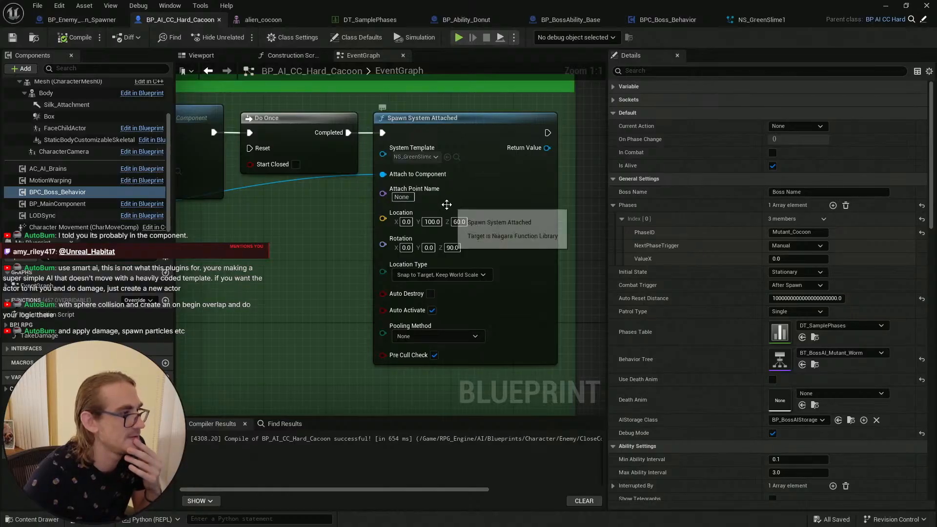
pyautogui.scroll(-3, 510, 229)
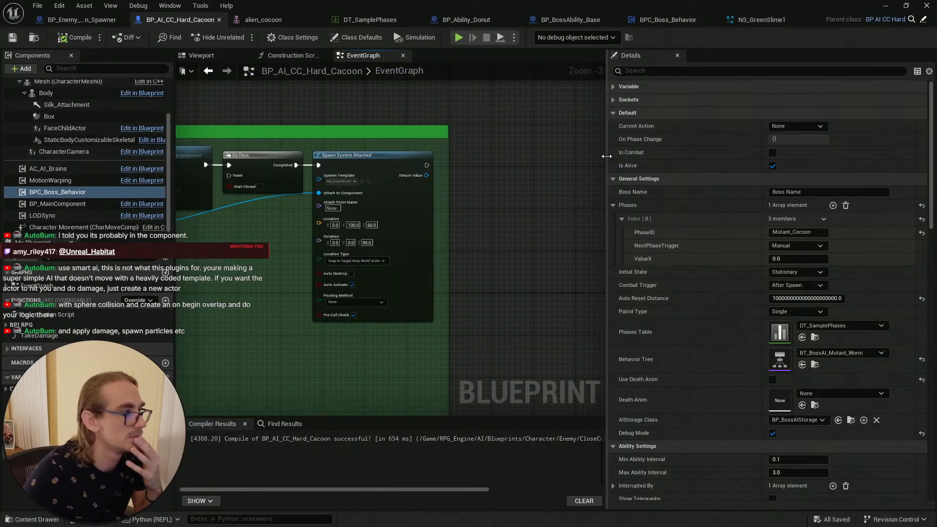
pyautogui.moveTo(608, 156); pyautogui.dragTo(654, 155)
pyautogui.moveTo(466, 188); pyautogui.dragTo(497, 197, button='right')
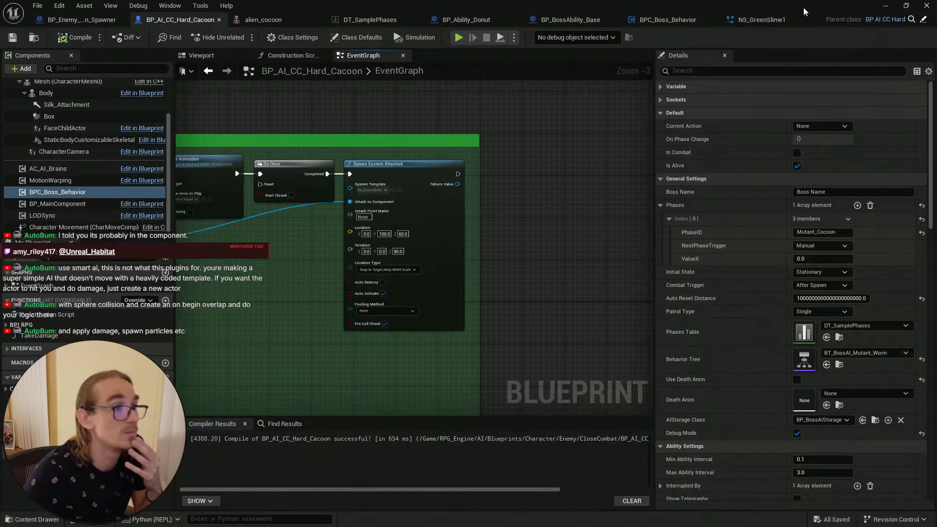
# Step: Review the BP_BossAbility_Base, BPC_Boss_Behavior and BP_Ability_Donut graphs alongside the NS_GreenSlime1 system
pyautogui.click(571, 19)
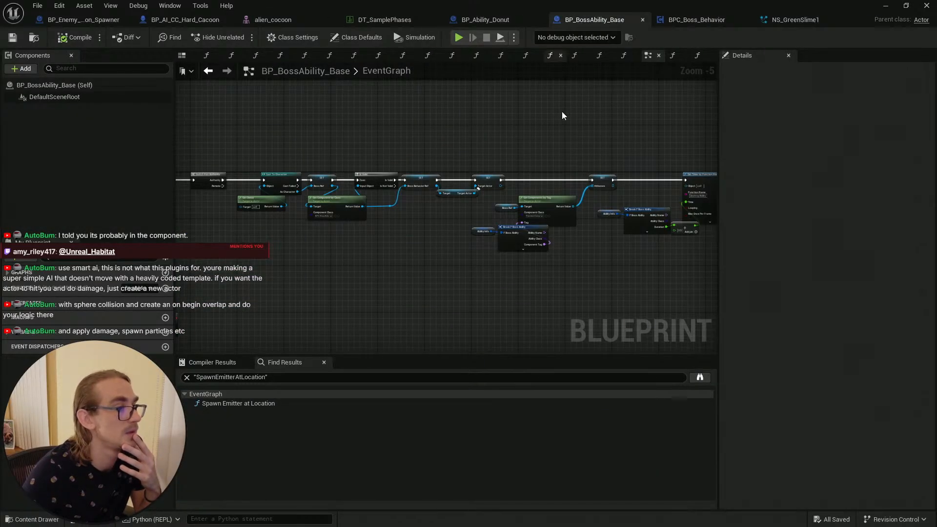
pyautogui.moveTo(561, 115); pyautogui.dragTo(493, 123, button='right')
pyautogui.click(679, 21)
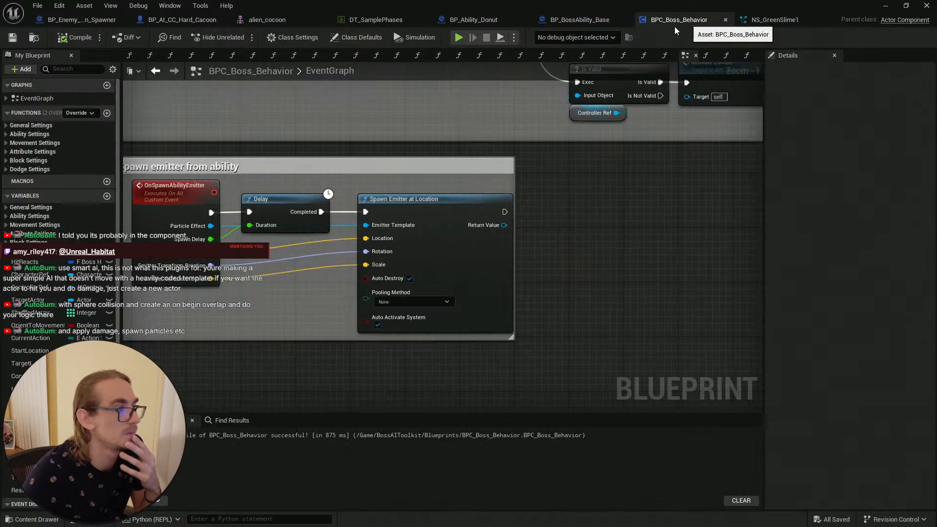
pyautogui.click(768, 19)
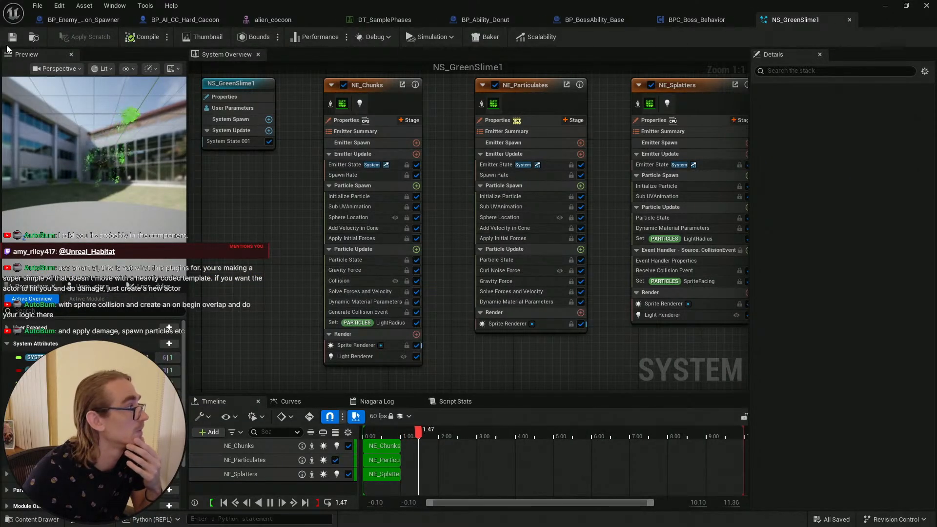
pyautogui.click(485, 20)
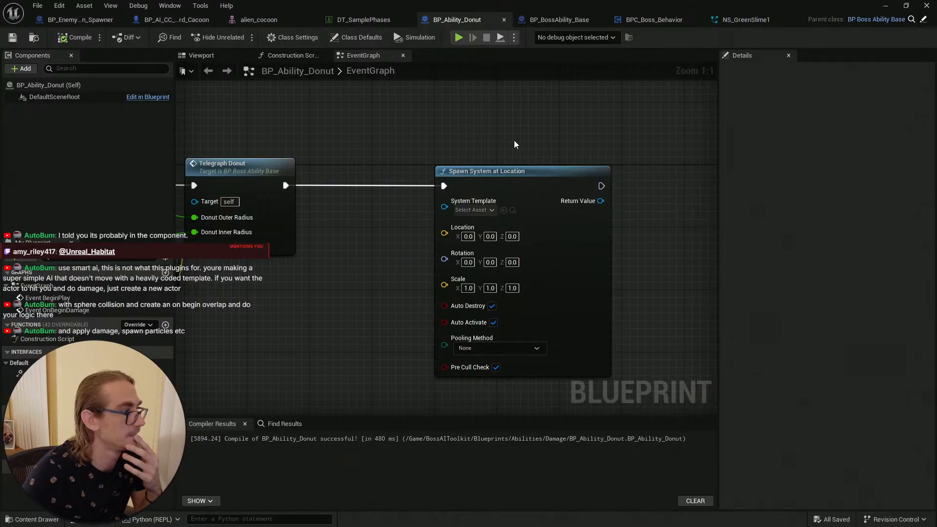
pyautogui.moveTo(515, 144); pyautogui.dragTo(524, 137, button='right')
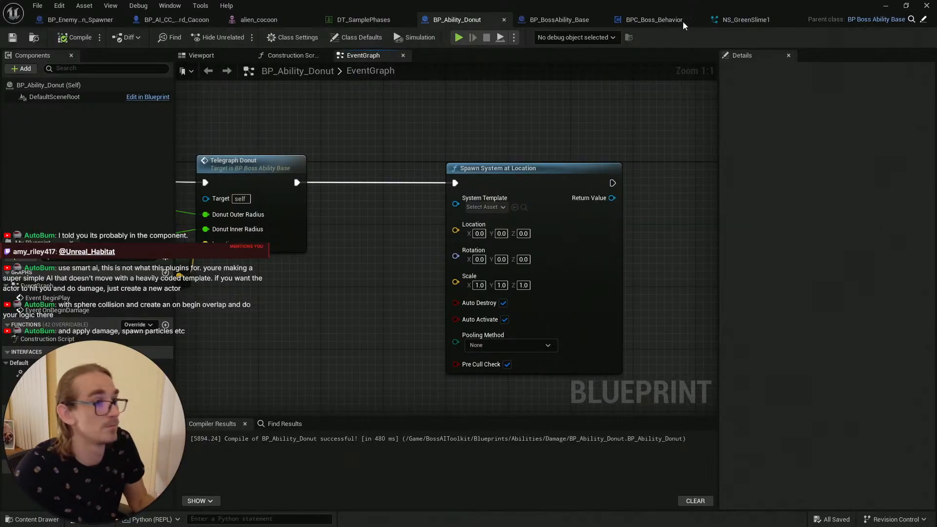
pyautogui.click(746, 20)
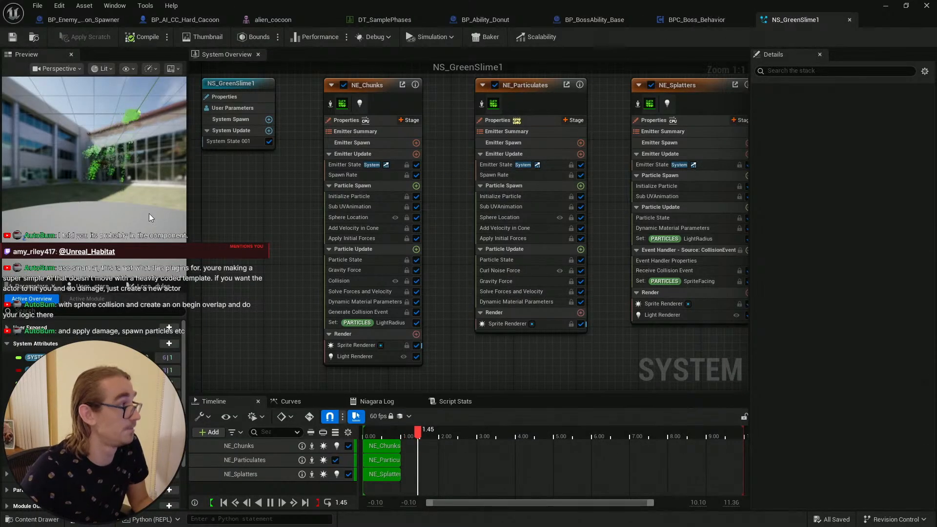
# Step: Open NS_Vomit2 from the SlimeAndPukeFX FX folder to compare with NS_GreenSlime1, and save NS_GreenSlime1
pyautogui.hotkey('ctrl', 'space')
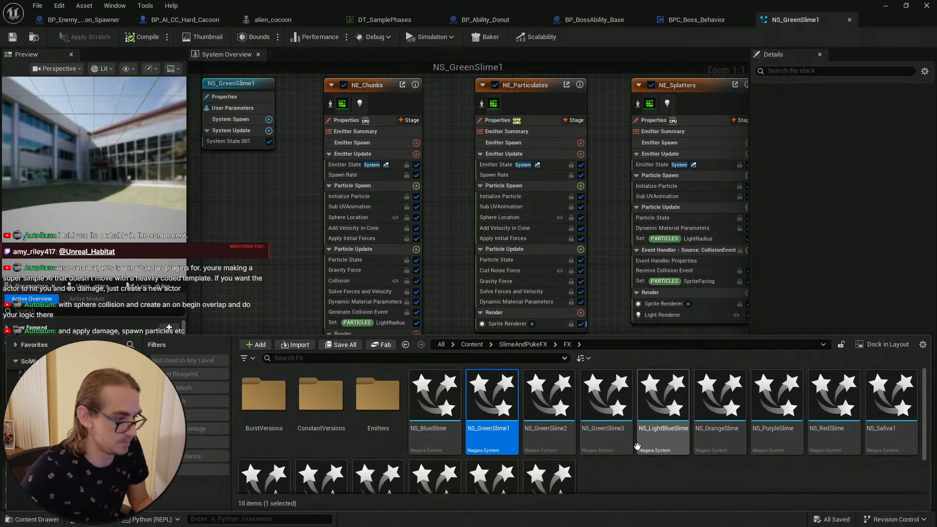
pyautogui.scroll(-1, 637, 447)
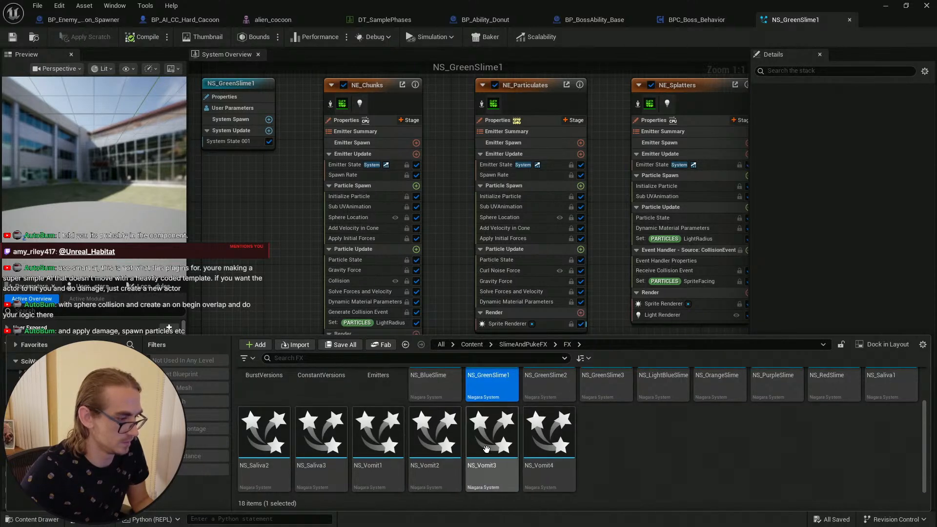
pyautogui.doubleClick(441, 442)
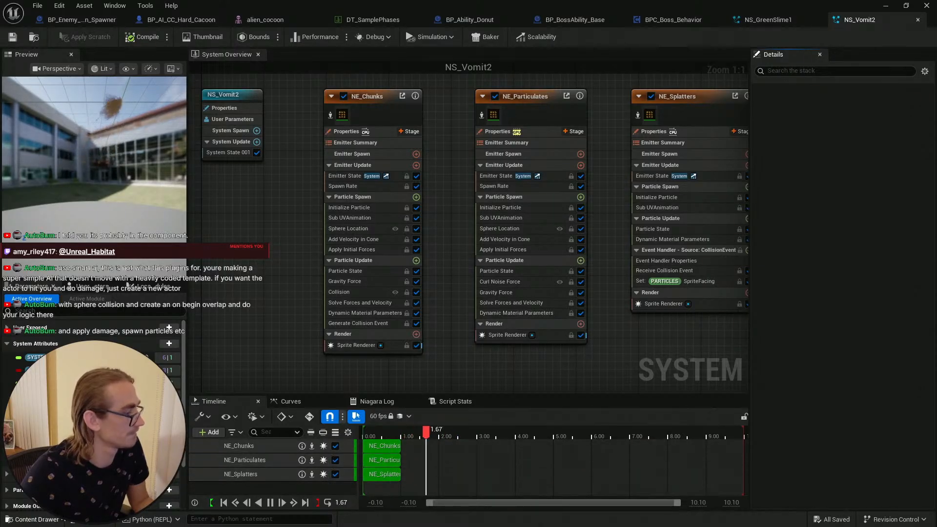
pyautogui.hotkey('ctrl', 'space')
pyautogui.scroll(1, 661, 426)
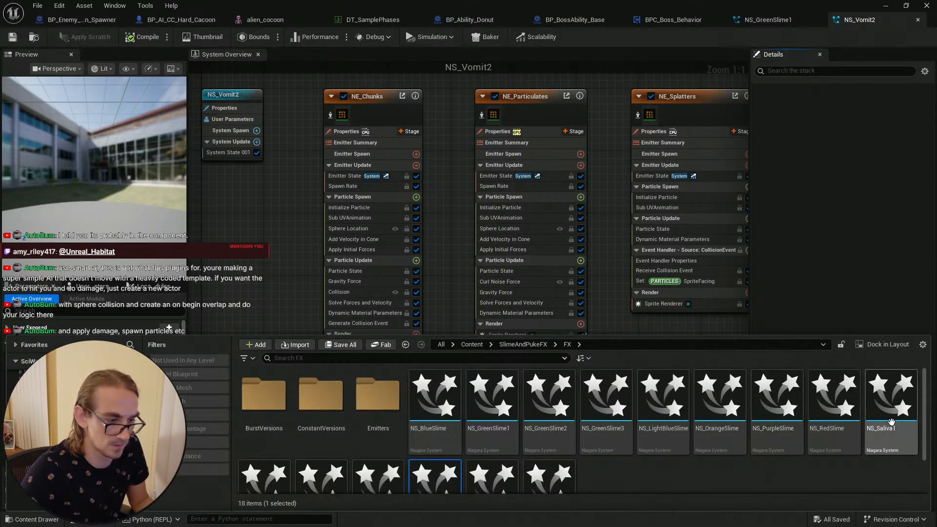
pyautogui.scroll(-1, 587, 444)
pyautogui.scroll(1, 513, 415)
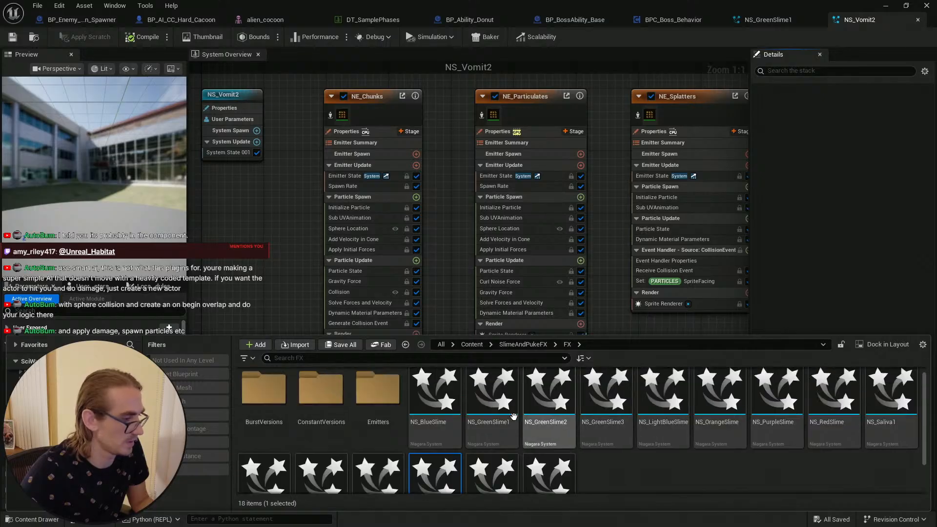
pyautogui.doubleClick(510, 404)
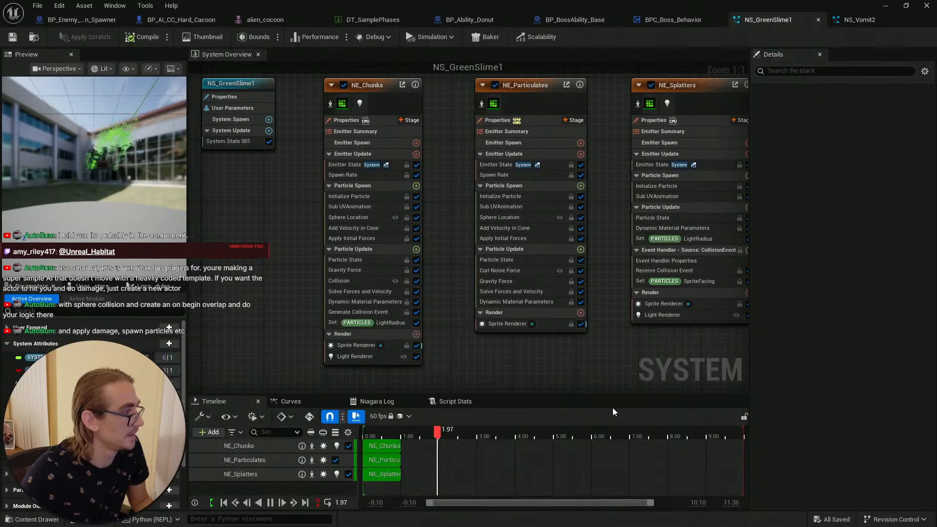
pyautogui.hotkey('ctrl', 's')
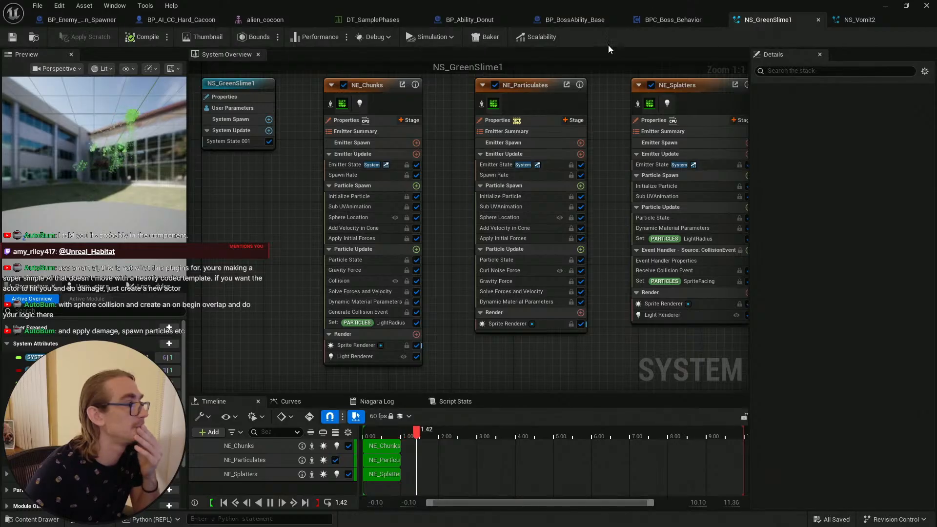
# Step: Search the whole Content folder for blood assets and select MI_BloodPuddle_03
pyautogui.click(905, 5)
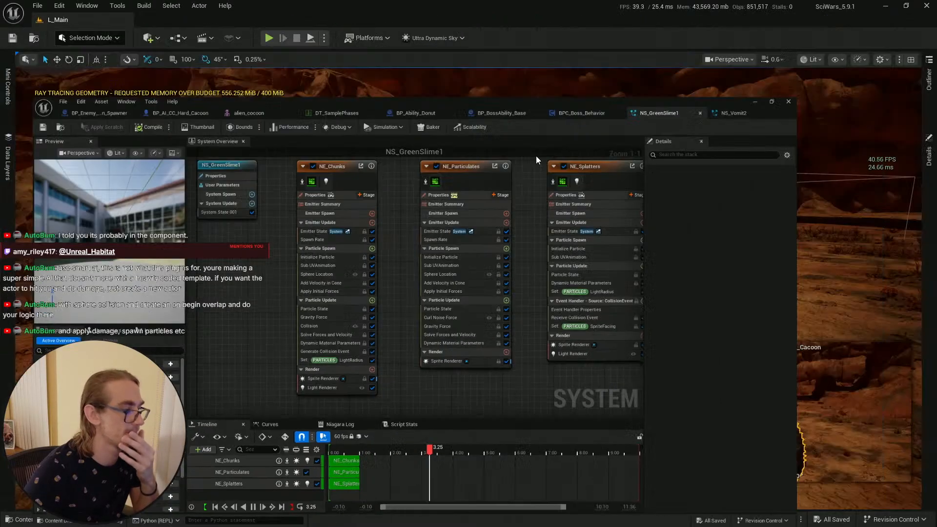
pyautogui.click(31, 519)
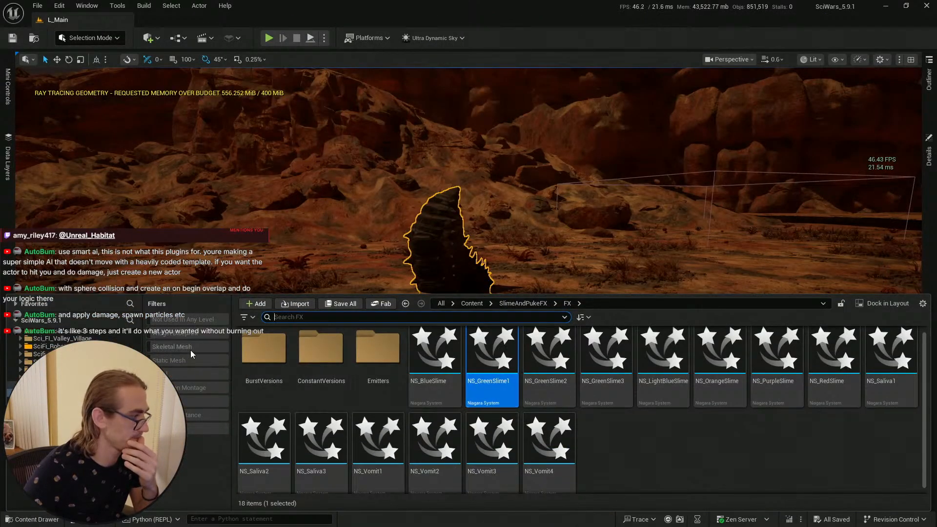
pyautogui.keyDown('ctrl'); pyautogui.click(54, 385); pyautogui.keyUp('ctrl')
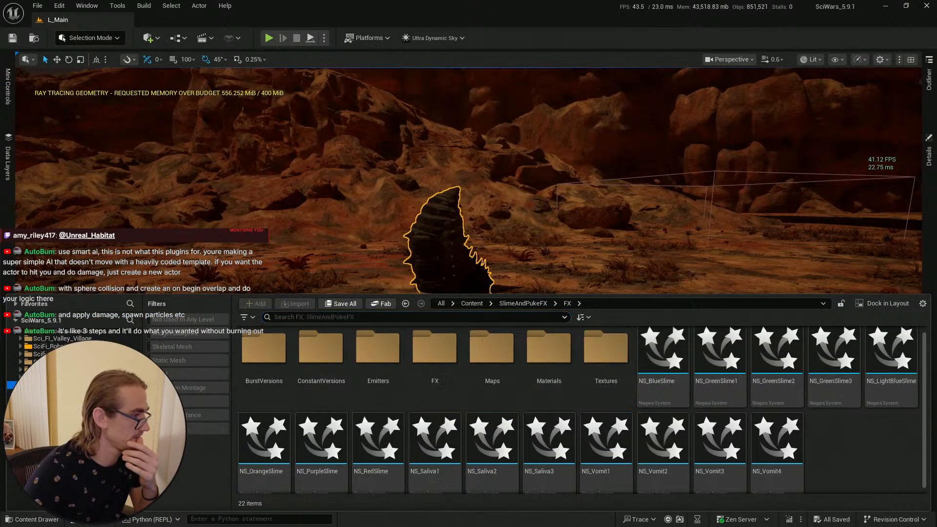
pyautogui.click(310, 317)
pyautogui.write('blood')
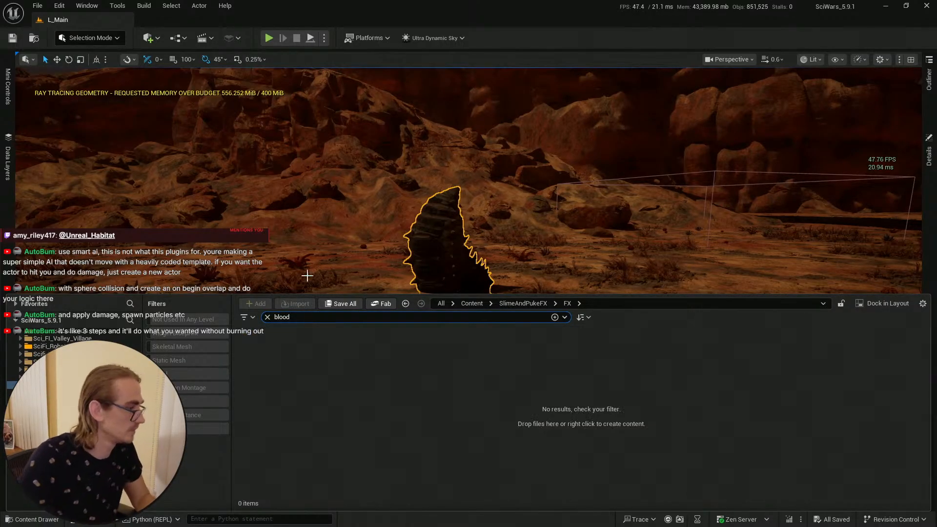
pyautogui.click(471, 303)
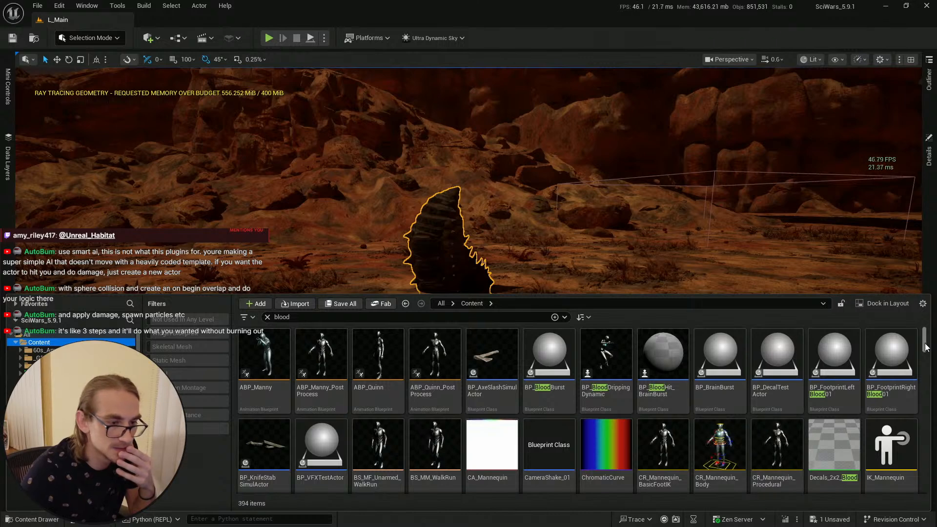
pyautogui.moveTo(923, 350); pyautogui.dragTo(921, 387)
pyautogui.click(553, 388)
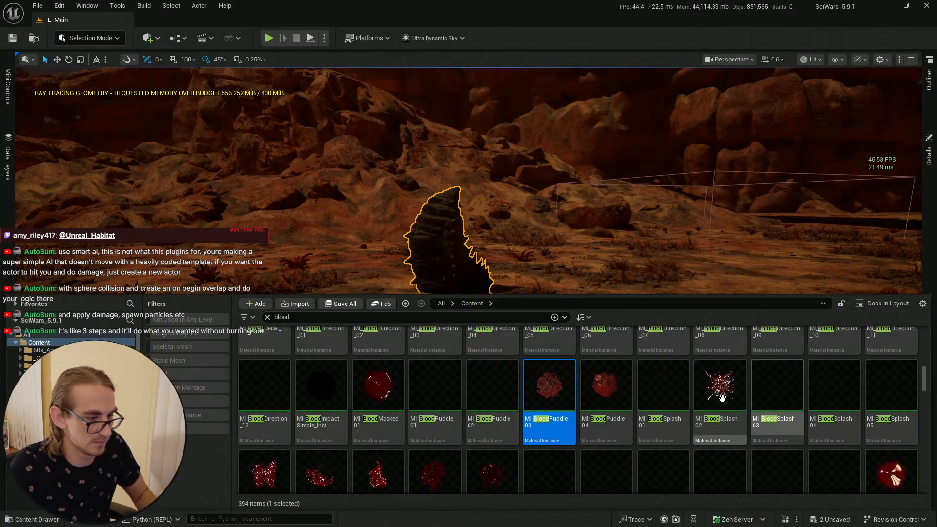
# Step: Browse to the selected asset's location and explore the RealisticBlood folder and its _Blueprints subfolder
pyautogui.hotkey('ctrl', 'b')
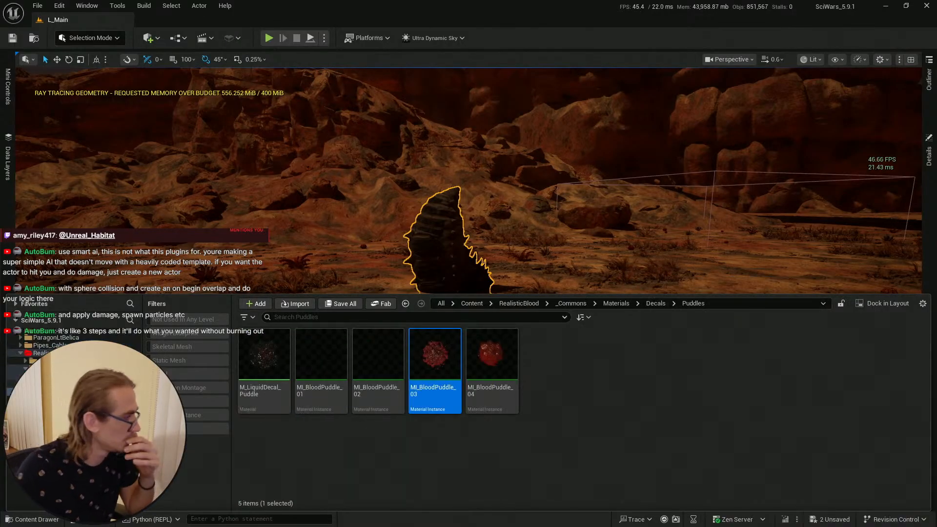
pyautogui.click(51, 361)
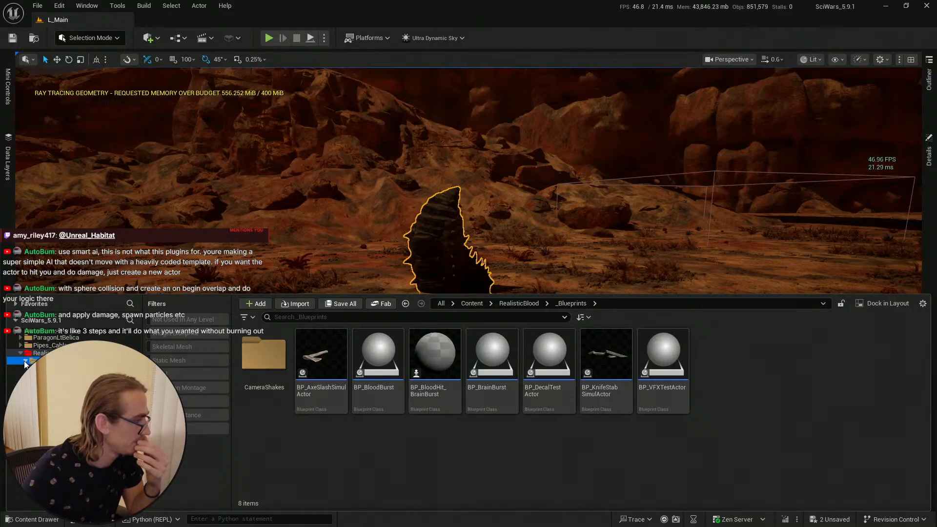
pyautogui.click(43, 353)
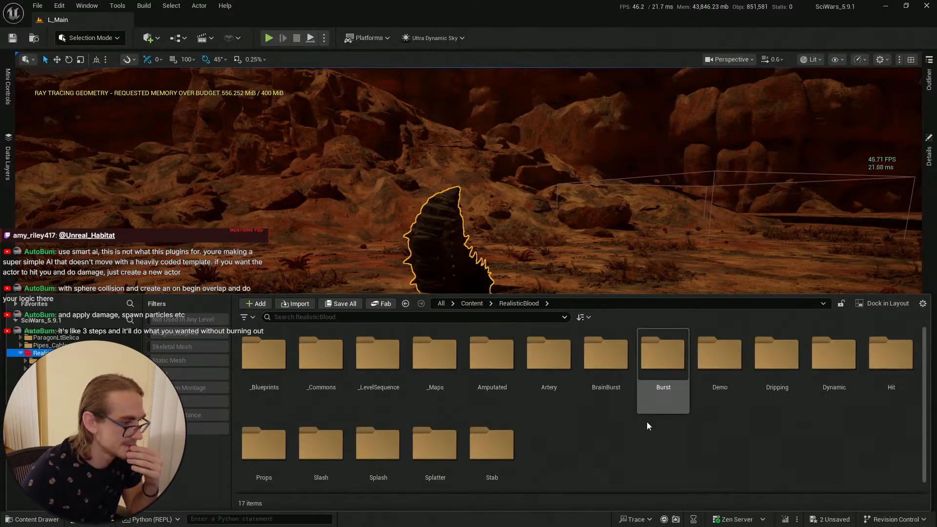
pyautogui.scroll(-1, 596, 438)
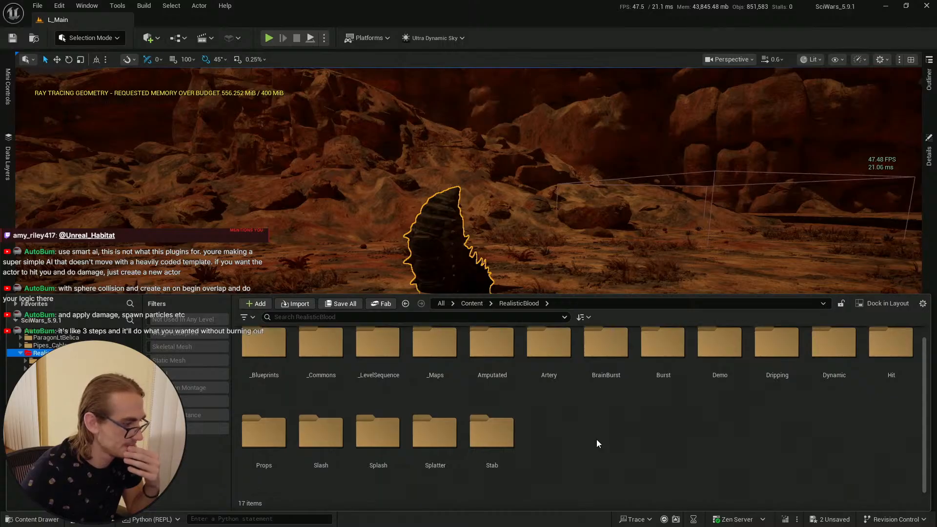
# Step: Open NS_BloodSplash_High from the RealisticBlood Splash Niagara folder and play its preview
pyautogui.scroll(1, 712, 449)
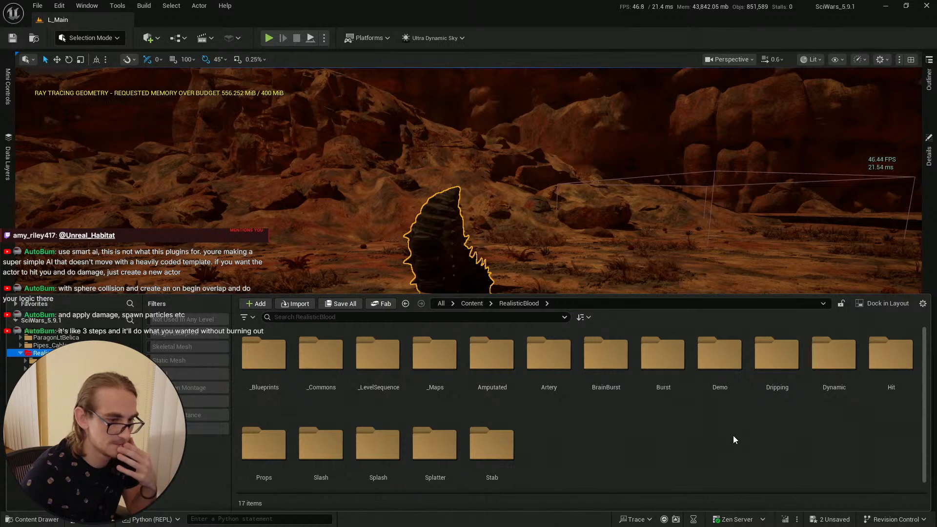
pyautogui.scroll(-1, 731, 434)
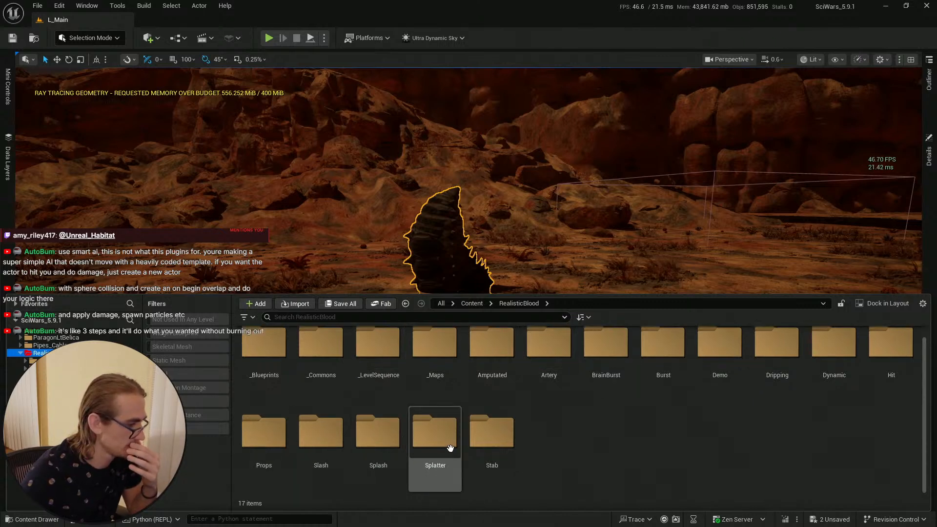
pyautogui.doubleClick(390, 435)
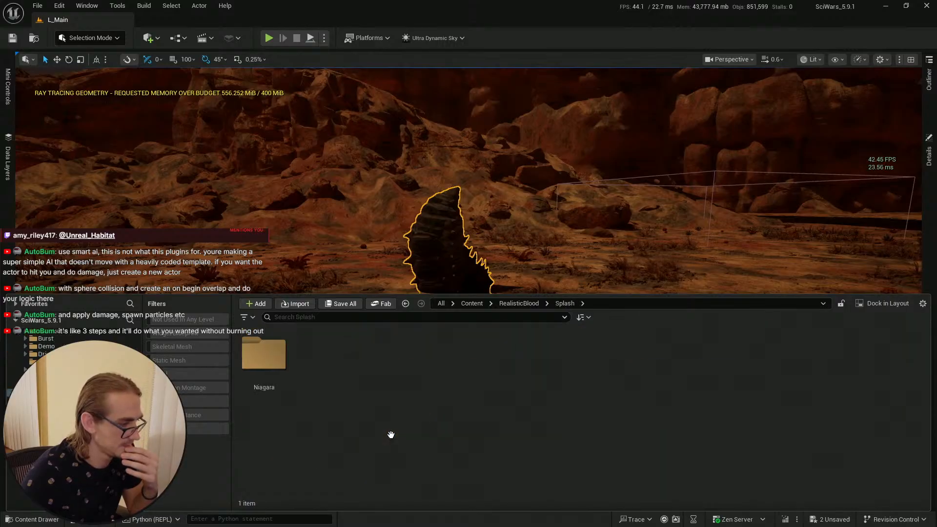
pyautogui.doubleClick(263, 355)
pyautogui.click(264, 360)
pyautogui.doubleClick(263, 360)
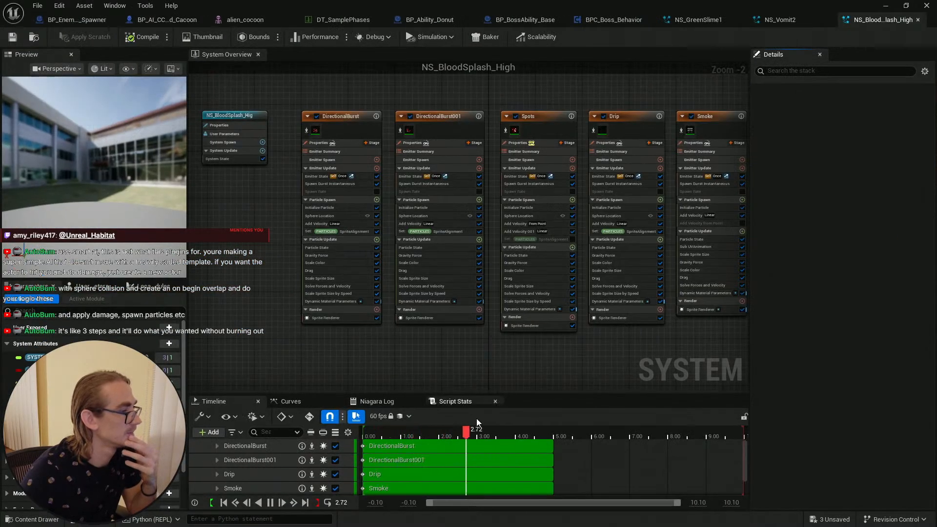
pyautogui.moveTo(457, 432); pyautogui.dragTo(287, 430)
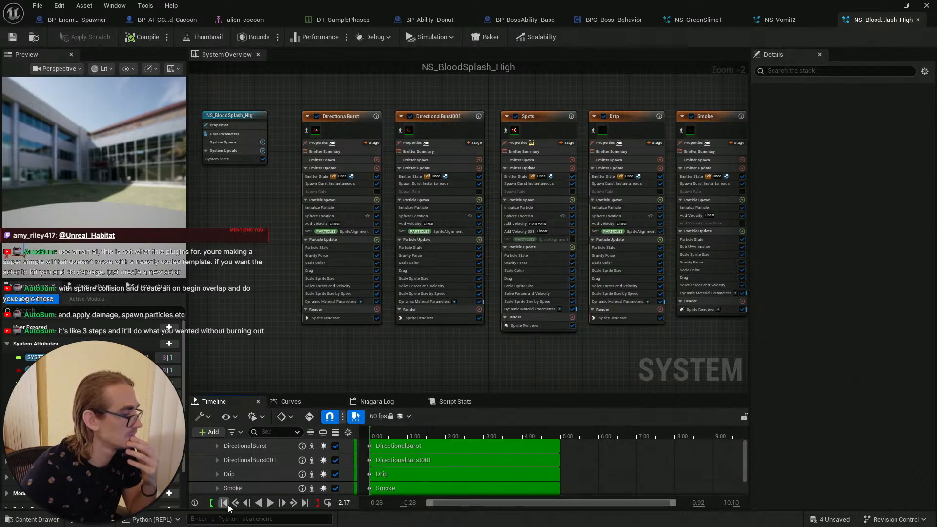
pyautogui.click(271, 503)
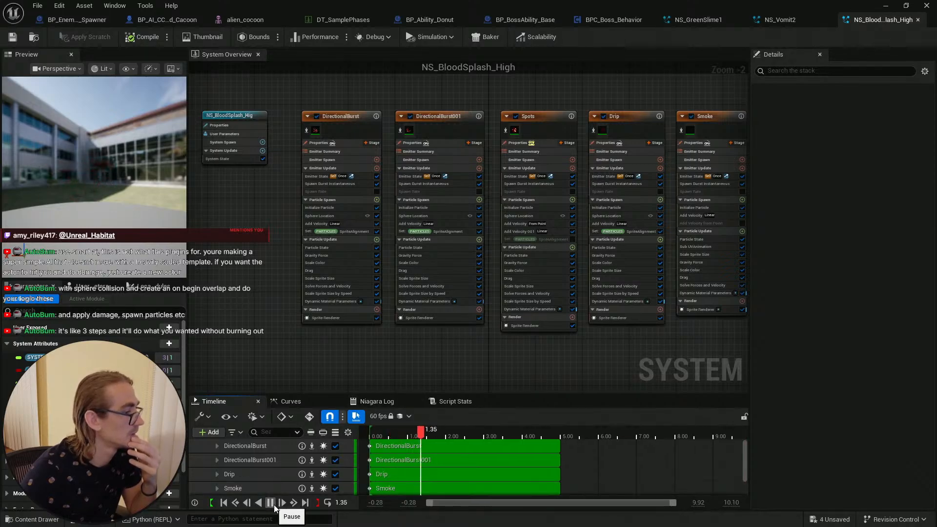
pyautogui.click(270, 504)
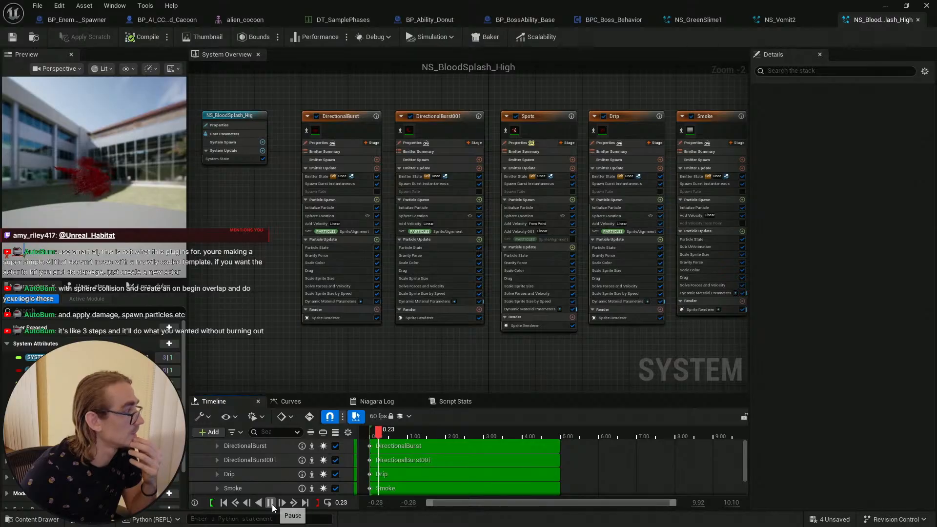
pyautogui.click(270, 506)
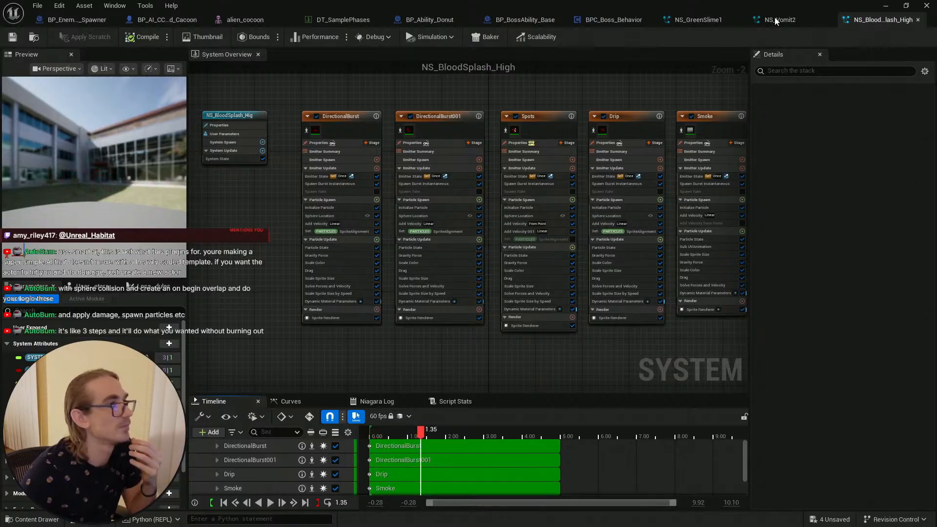
# Step: Open NS_BloodBurst_Extreme from the RealisticBlood Burst Niagara folder and replay its preview
pyautogui.click(885, 6)
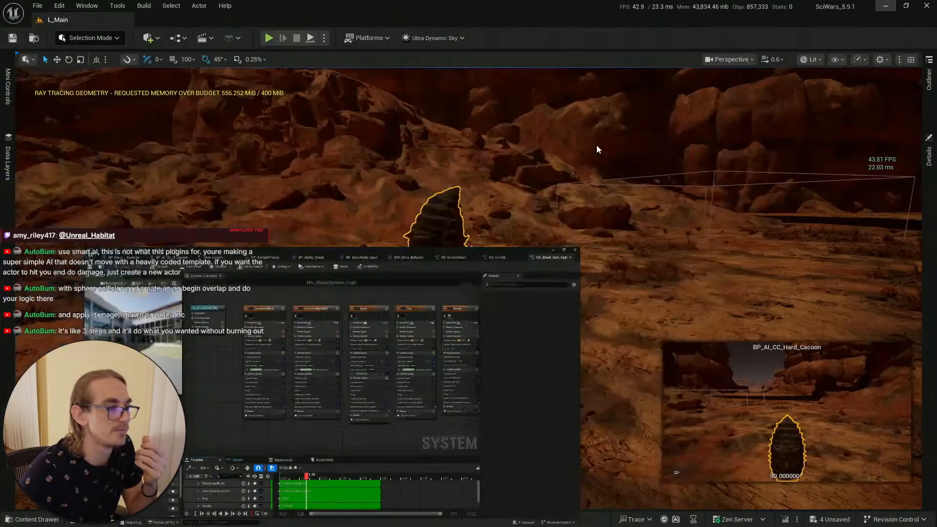
pyautogui.click(32, 519)
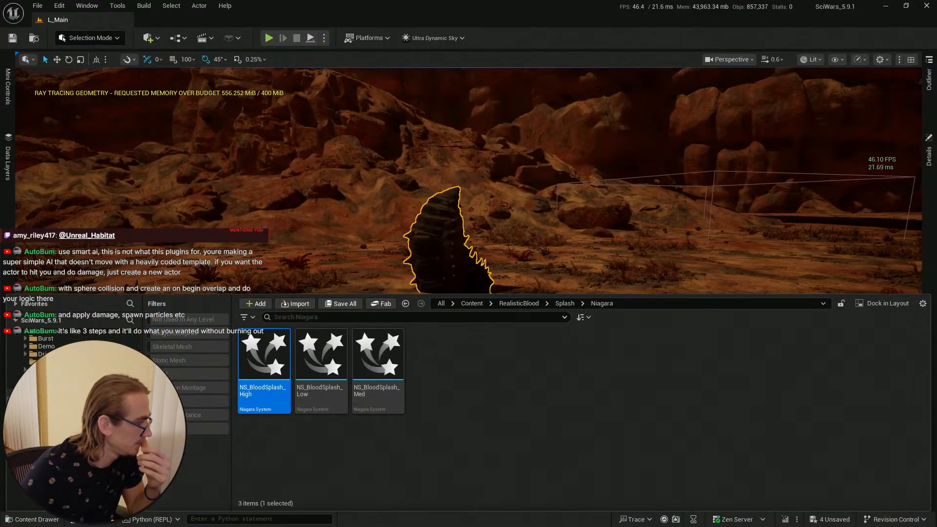
pyautogui.keyDown('ctrl'); pyautogui.click(47, 392); pyautogui.keyUp('ctrl')
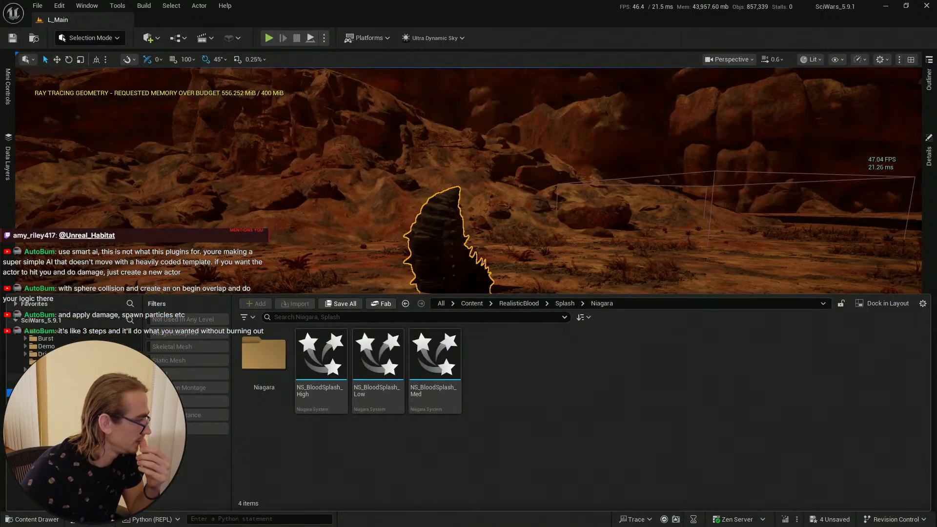
pyautogui.click(48, 369)
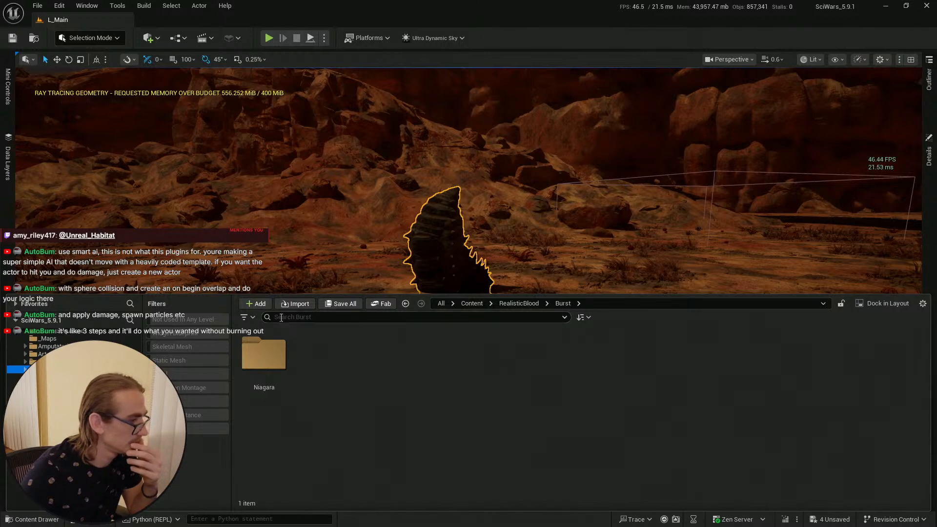
pyautogui.doubleClick(264, 354)
pyautogui.click(276, 351)
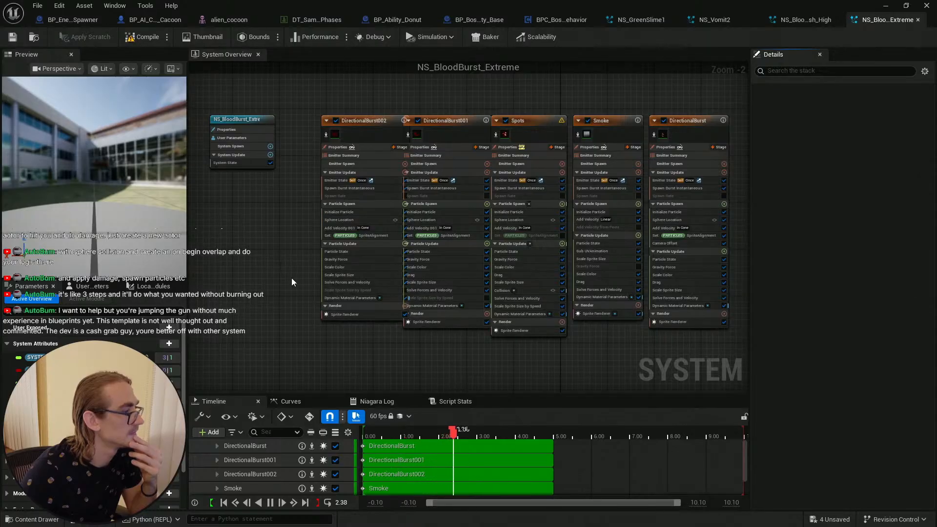
pyautogui.click(222, 503)
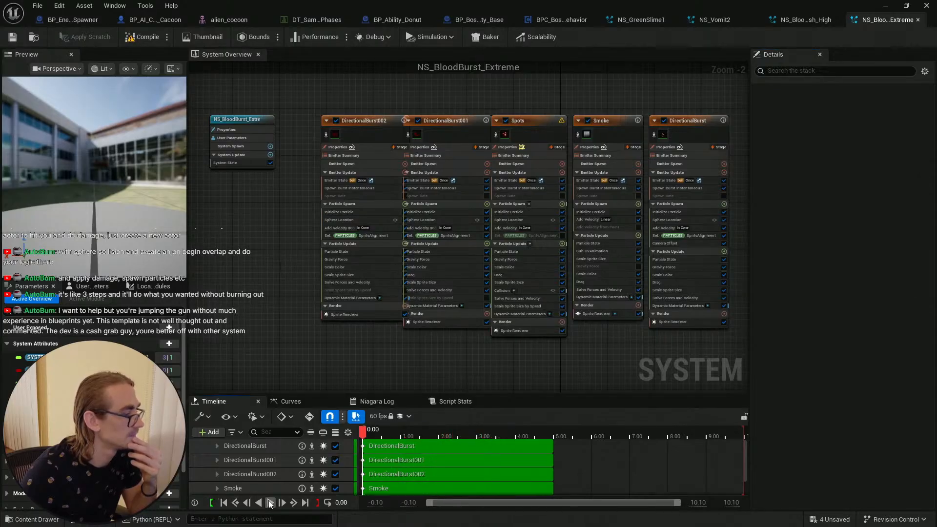
pyautogui.click(271, 503)
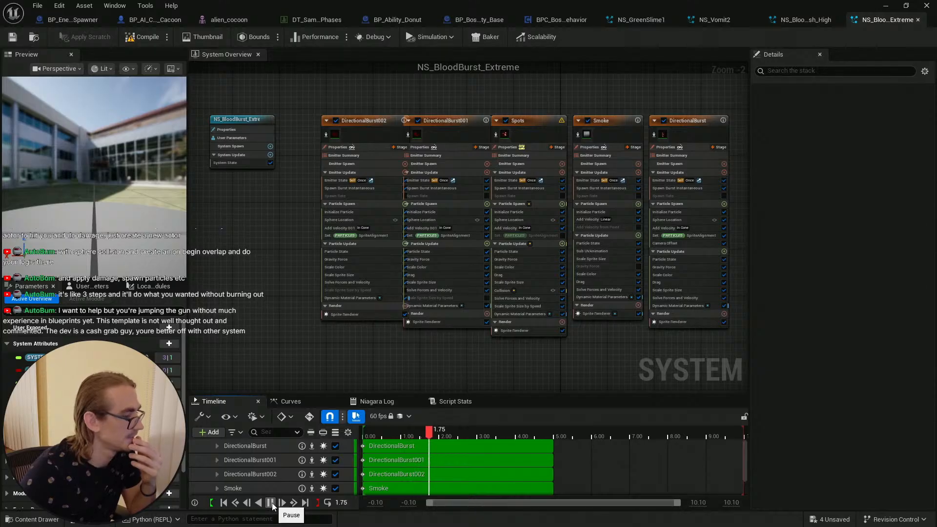
pyautogui.click(272, 504)
pyautogui.click(223, 503)
pyautogui.click(271, 504)
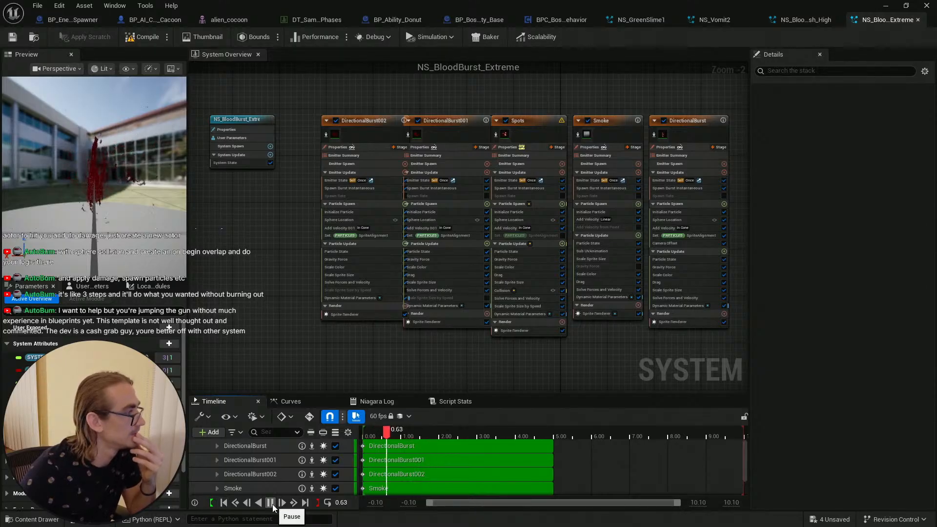
# Step: Duplicate NS_BloodBurst_Extreme and rename the copy NS_Green_Acid_Burst_Extreme
pyautogui.click(887, 8)
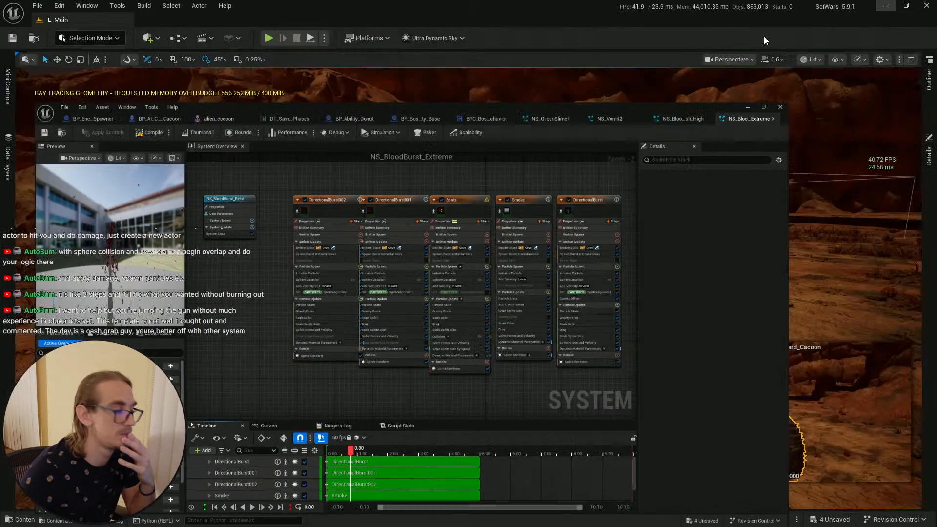
pyautogui.click(29, 520)
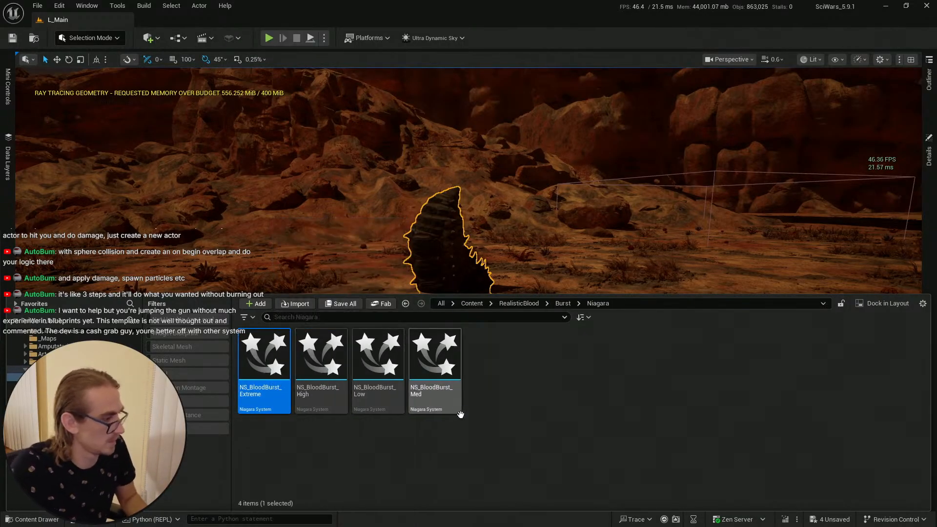
pyautogui.hotkey('ctrl', 'd')
pyautogui.click(432, 461)
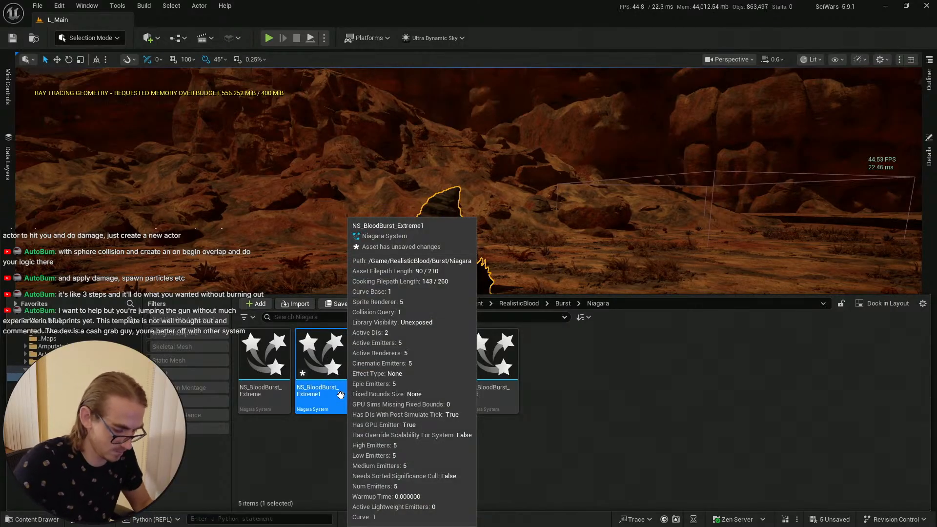
pyautogui.click(340, 394)
pyautogui.press('BackSpace')
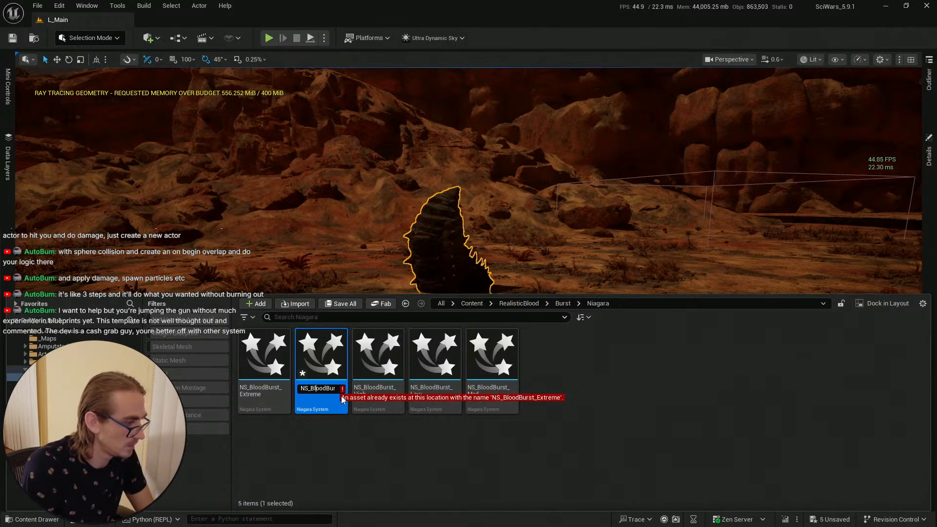
pyautogui.press('BackSpace')
pyautogui.press('BackSpace')
pyautogui.press('BackSpace')
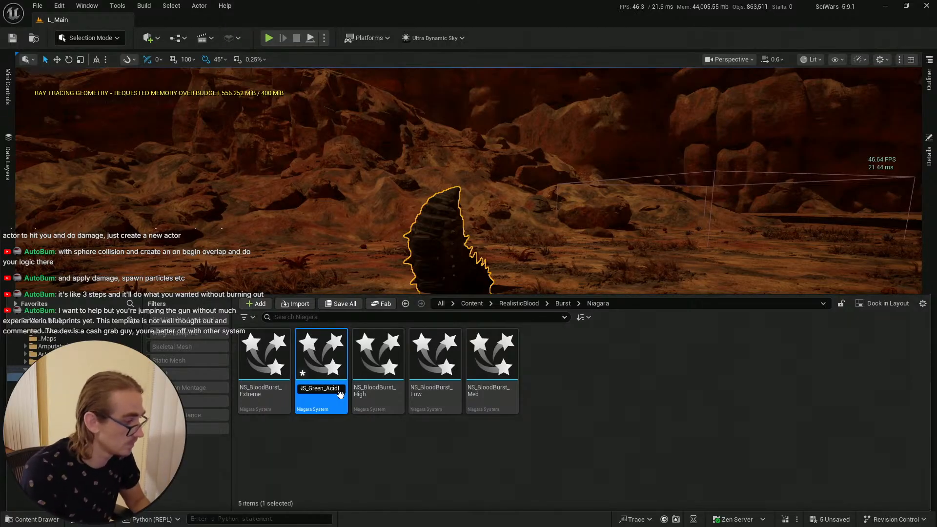
pyautogui.press('Return')
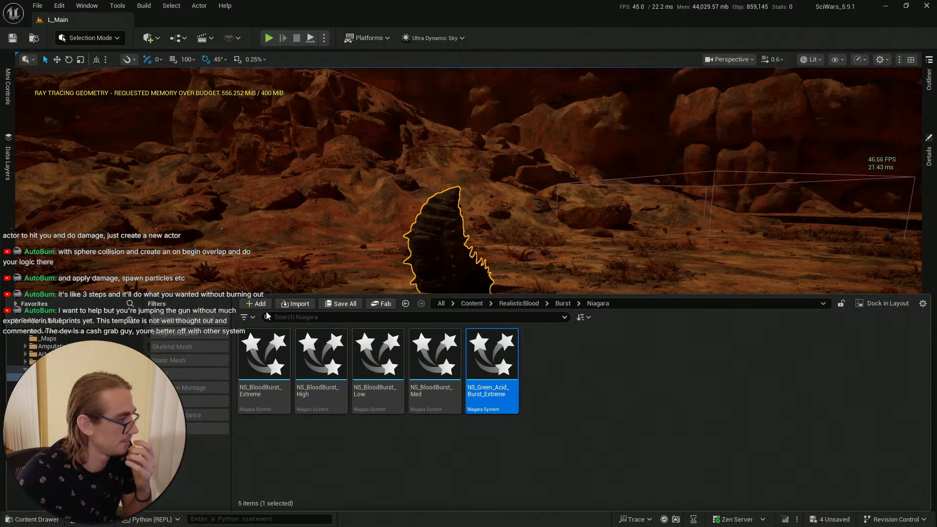
# Step: Save all modified assets in the project
pyautogui.click(349, 305)
pyautogui.click(543, 377)
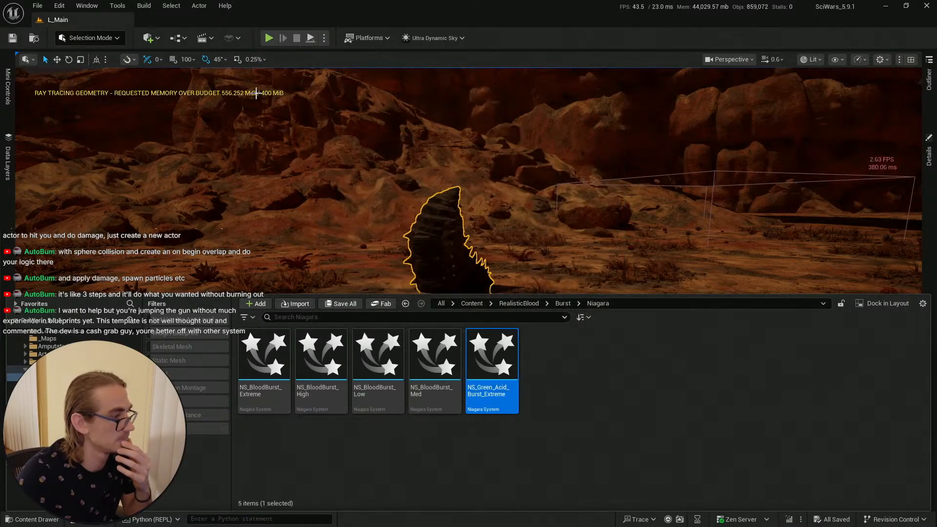
pyautogui.click(8, 41)
pyautogui.click(33, 519)
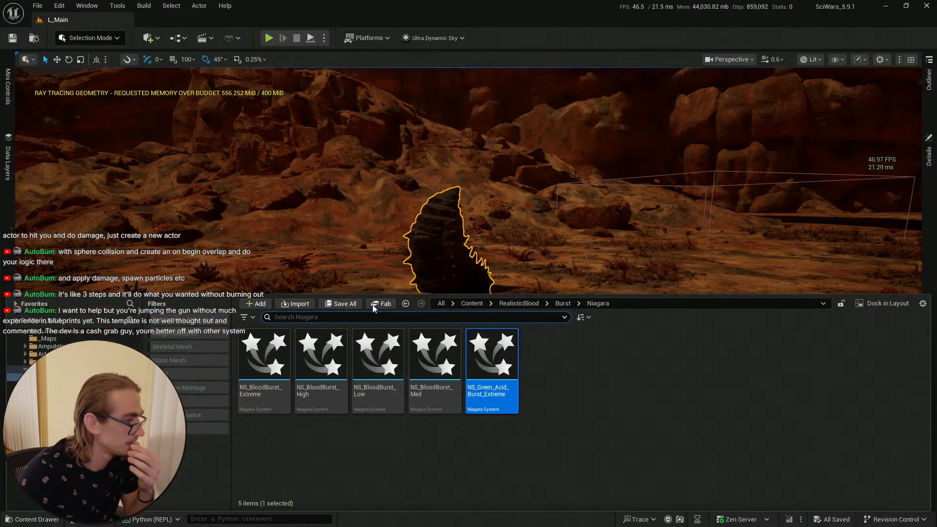
pyautogui.click(14, 42)
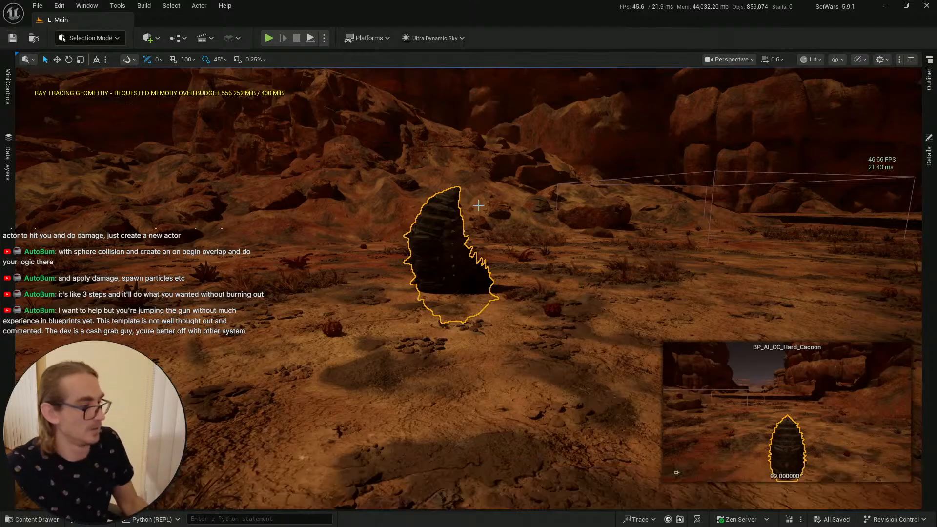
pyautogui.hotkey('alt', 'Tab')
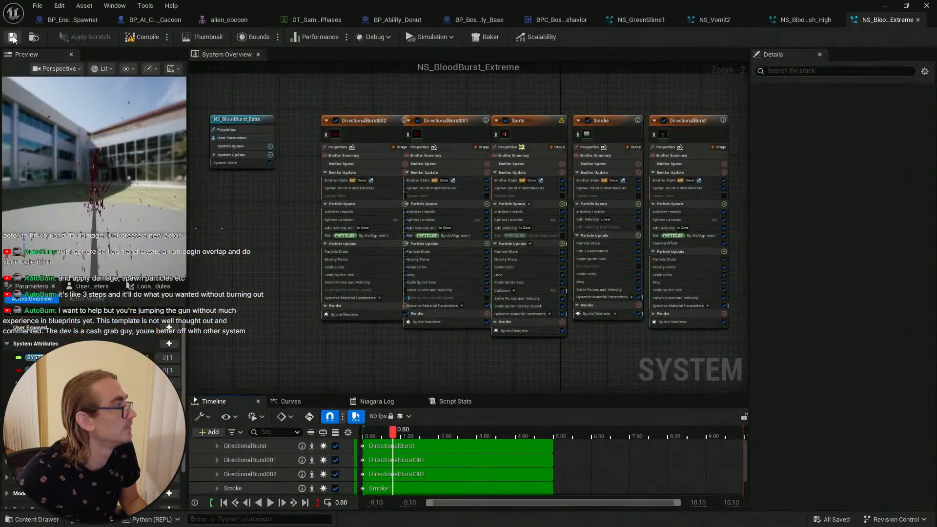
pyautogui.click(13, 39)
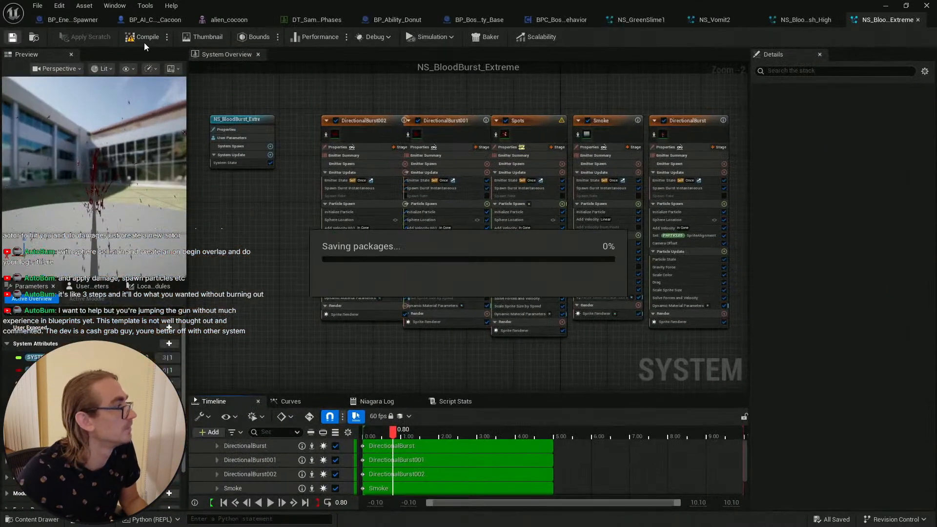
# Step: Compile the NS_BloodBurst_Extreme system, replay its preview, and save it
pyautogui.click(140, 39)
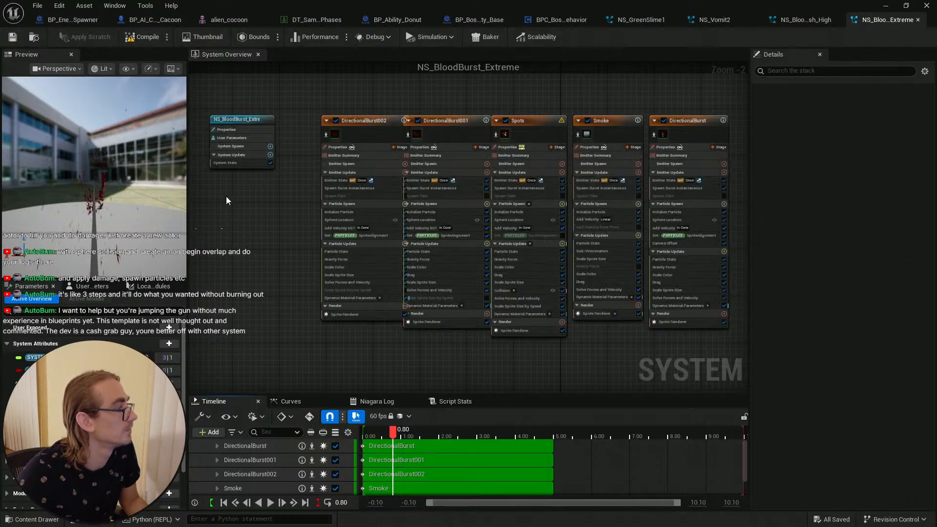
pyautogui.click(259, 503)
pyautogui.click(270, 503)
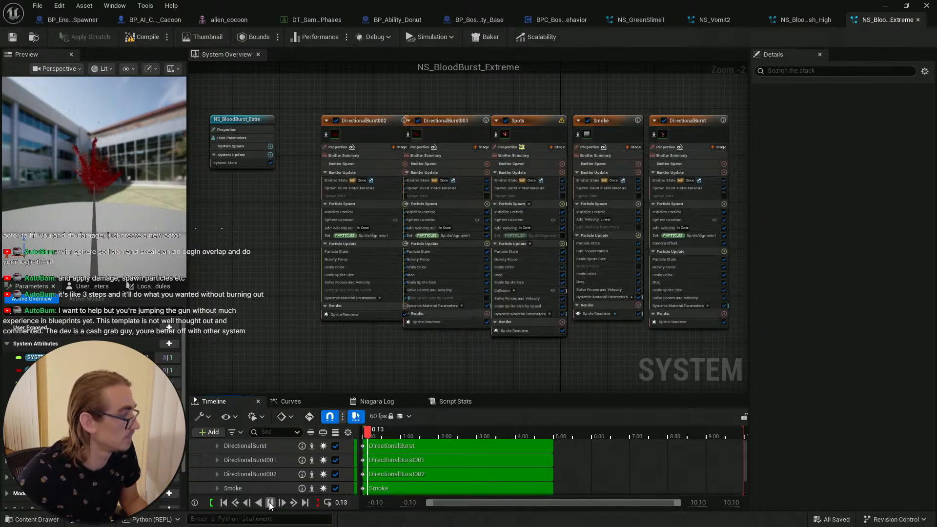
pyautogui.click(228, 504)
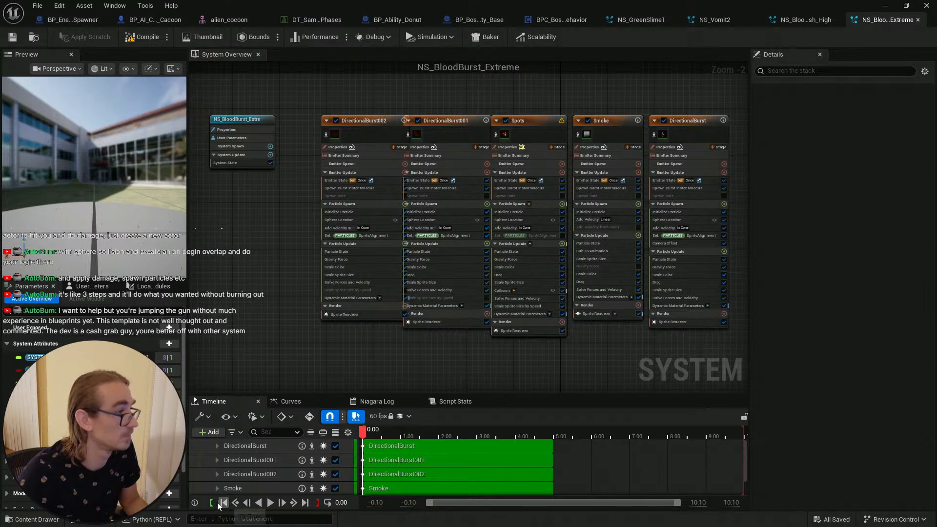
pyautogui.click(12, 37)
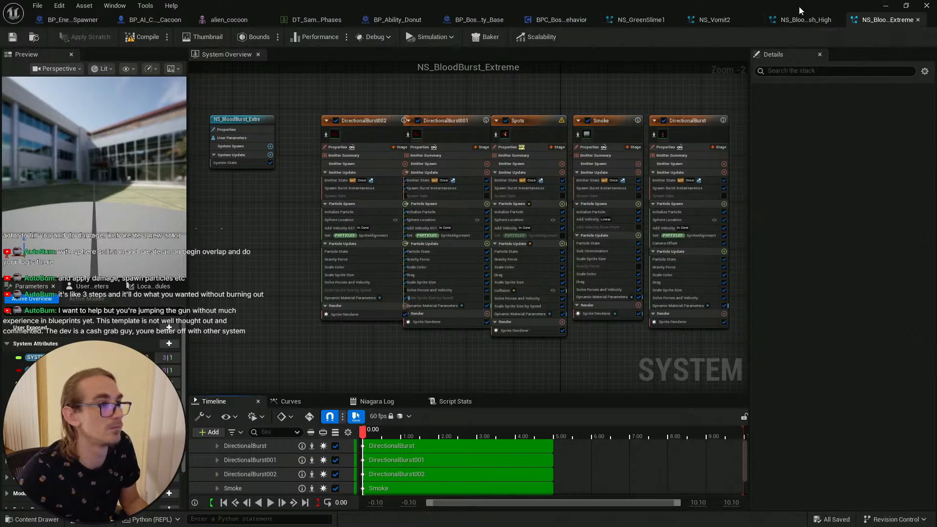
# Step: Close the NS_BloodBurst_Extreme, NS_BloodSplash_High and NS_Vomit2 editor tabs and return to the content drawer
pyautogui.middleClick(866, 21)
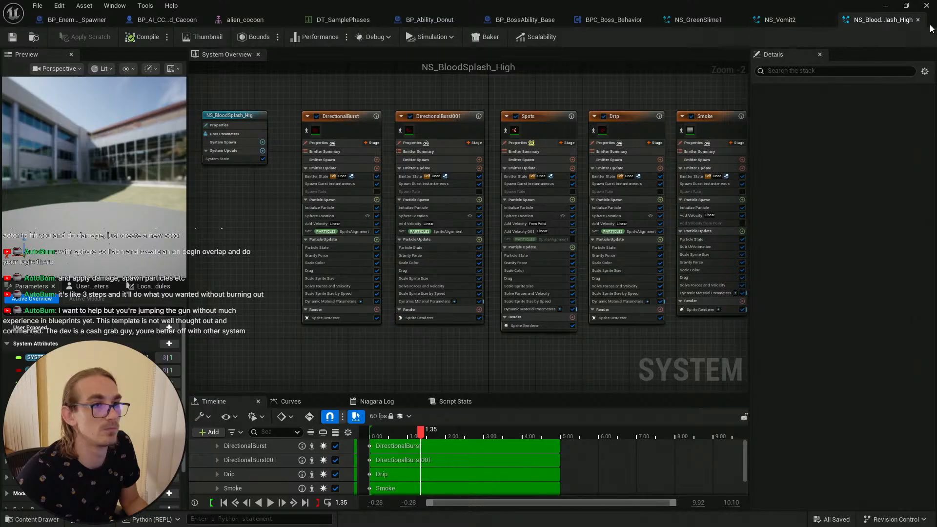
pyautogui.middleClick(874, 20)
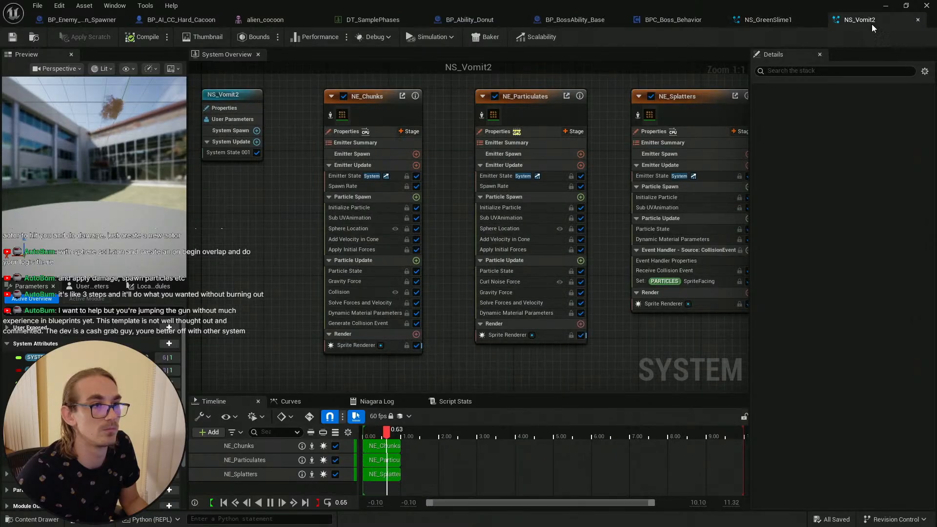
pyautogui.middleClick(910, 18)
pyautogui.click(886, 6)
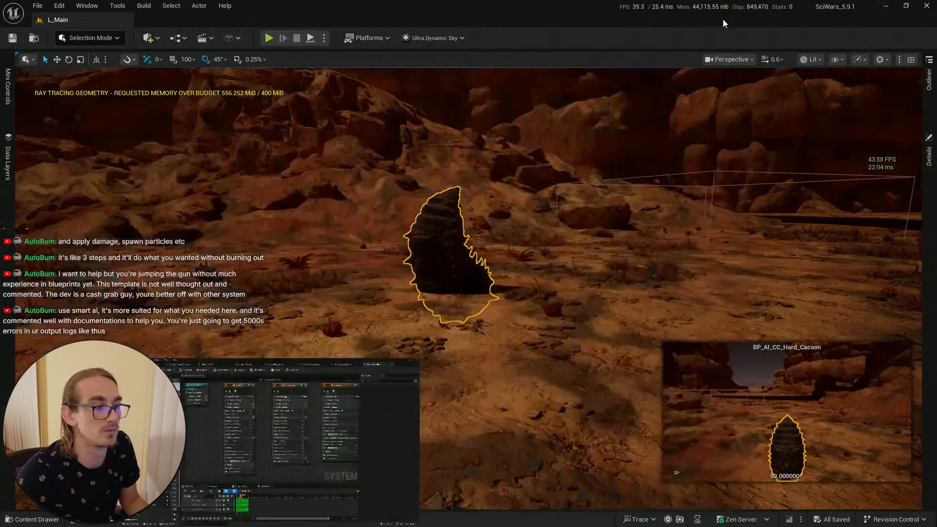
pyautogui.click(32, 519)
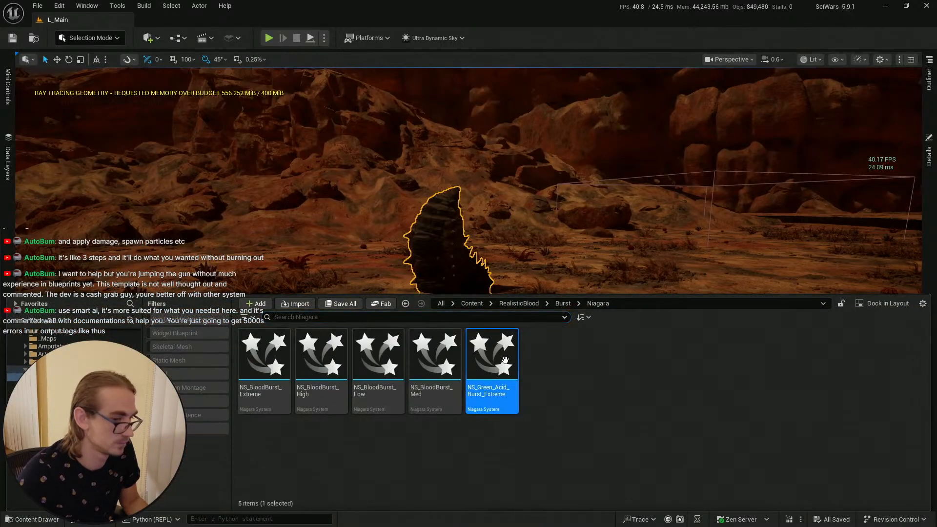
# Step: Open NS_Green_Acid_Burst_Extreme in the Niagara editor and save it
pyautogui.press('Return')
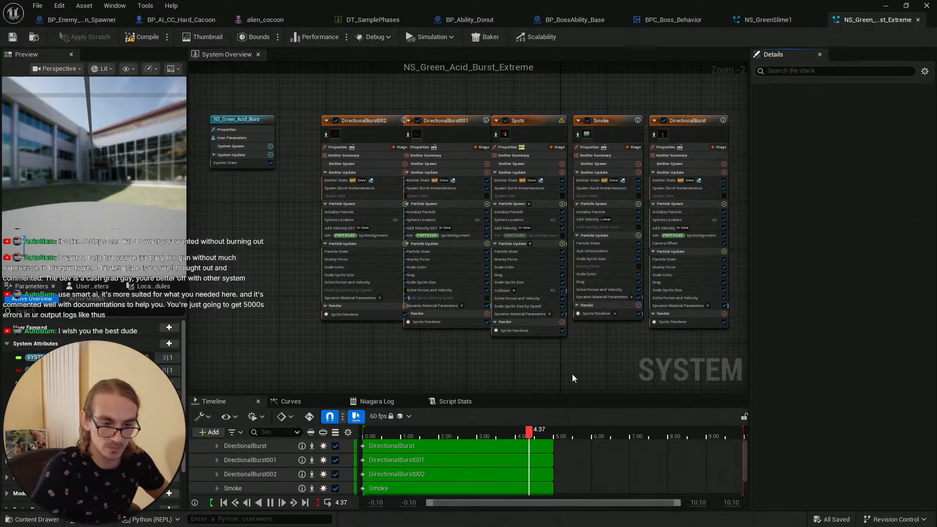
pyautogui.click(13, 38)
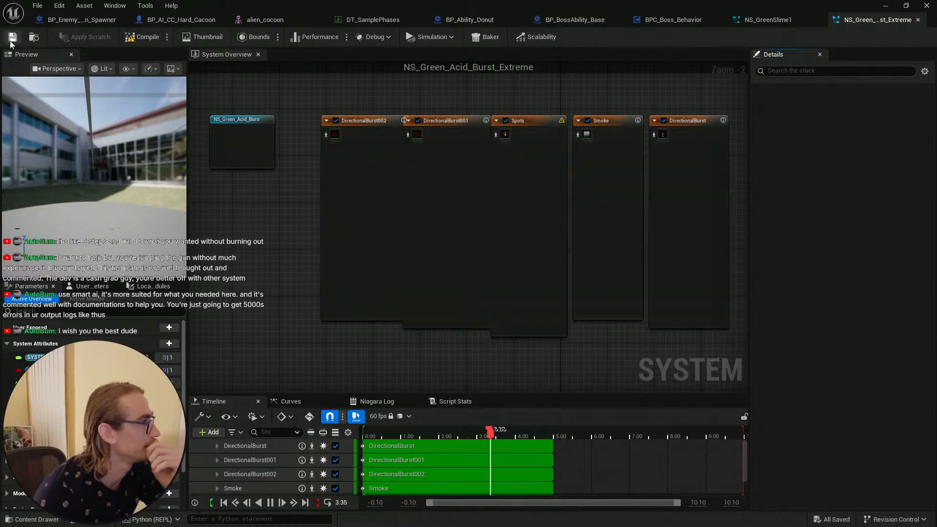
pyautogui.moveTo(526, 364); pyautogui.dragTo(506, 349, button='right')
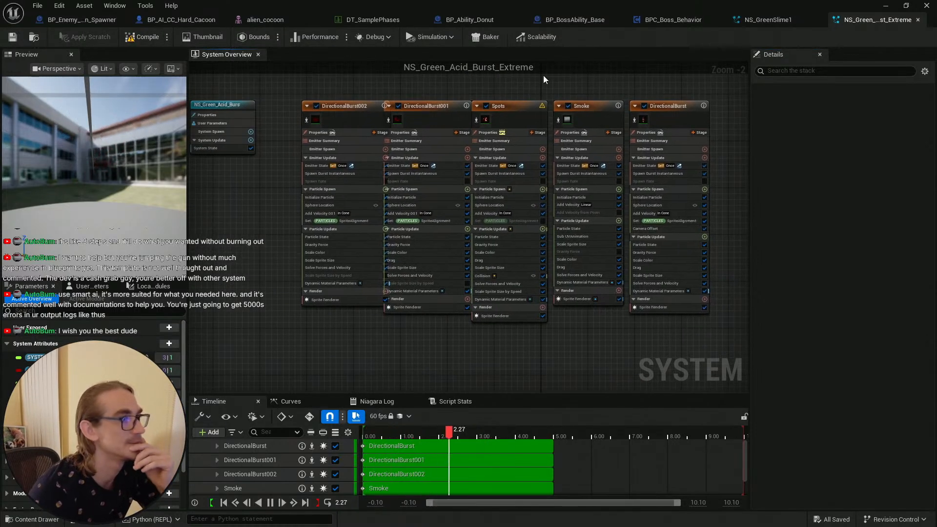
# Step: Locate the MI_GreenSlime1 sprite material used by NS_GreenSlime1's NE_Chunks emitter in the content drawer, save, and return
pyautogui.click(783, 19)
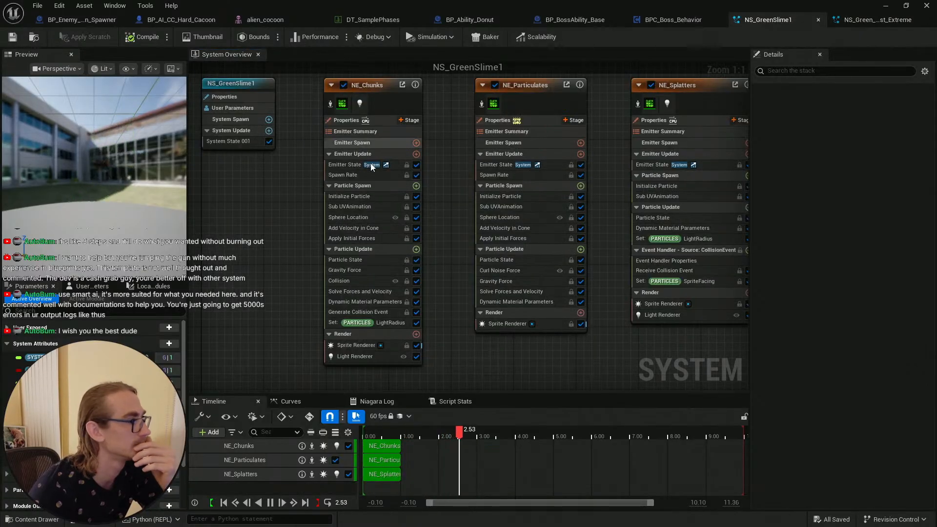
pyautogui.click(382, 100)
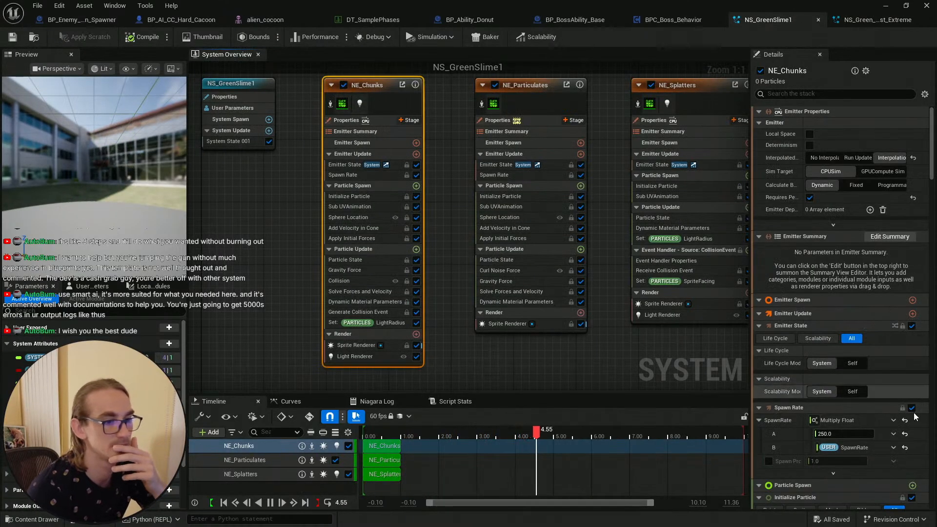
pyautogui.moveTo(933, 170); pyautogui.dragTo(912, 453)
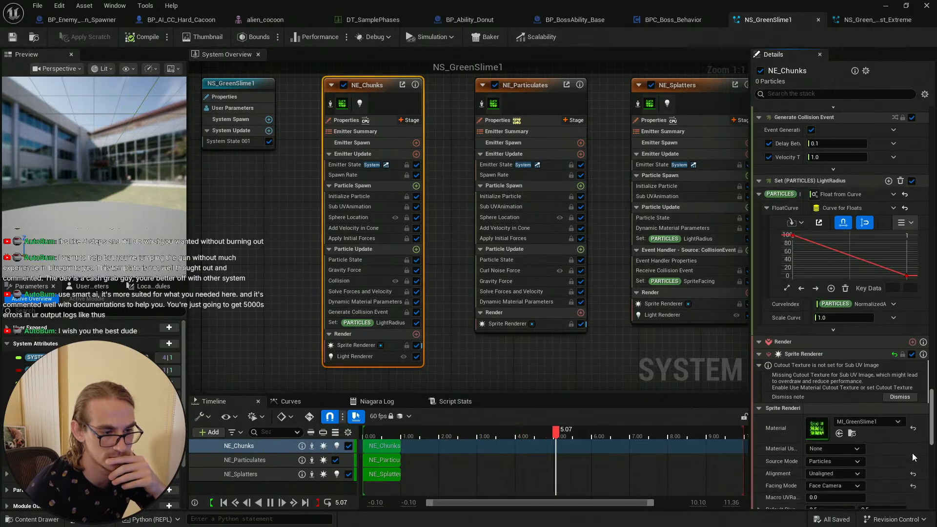
pyautogui.click(853, 385)
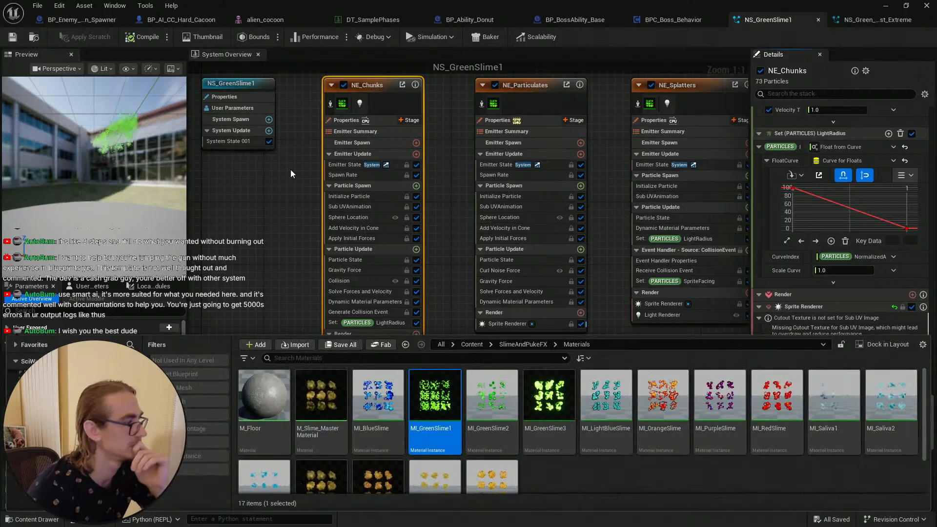
pyautogui.hotkey('ctrl', 's')
pyautogui.click(859, 21)
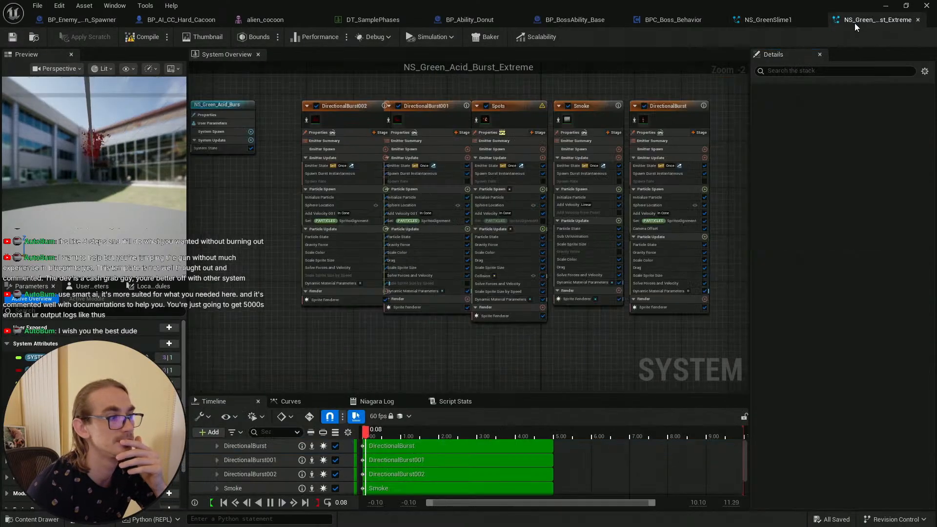
# Step: Assign MI_GreenSlime1 as the sprite renderer material of the DirectionalBurst002 and DirectionalBurst001 emitters
pyautogui.click(342, 113)
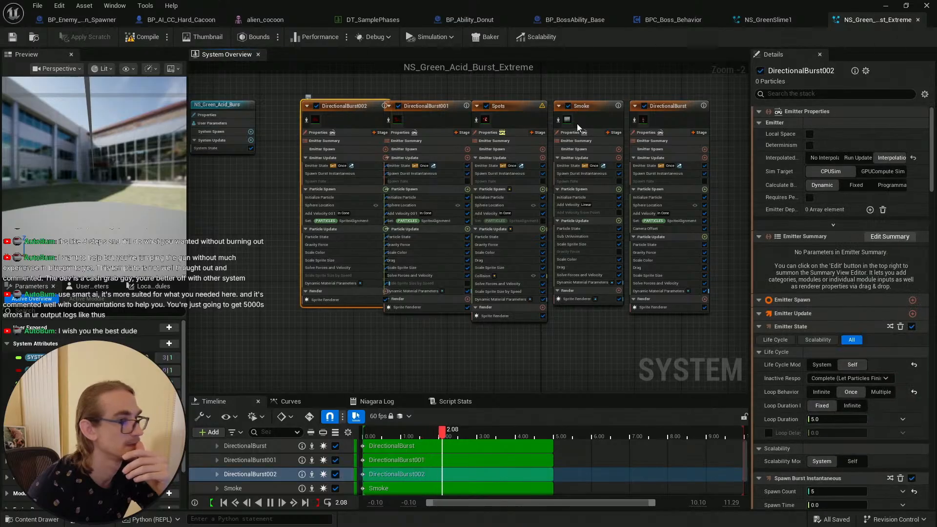
pyautogui.moveTo(932, 179); pyautogui.dragTo(929, 495)
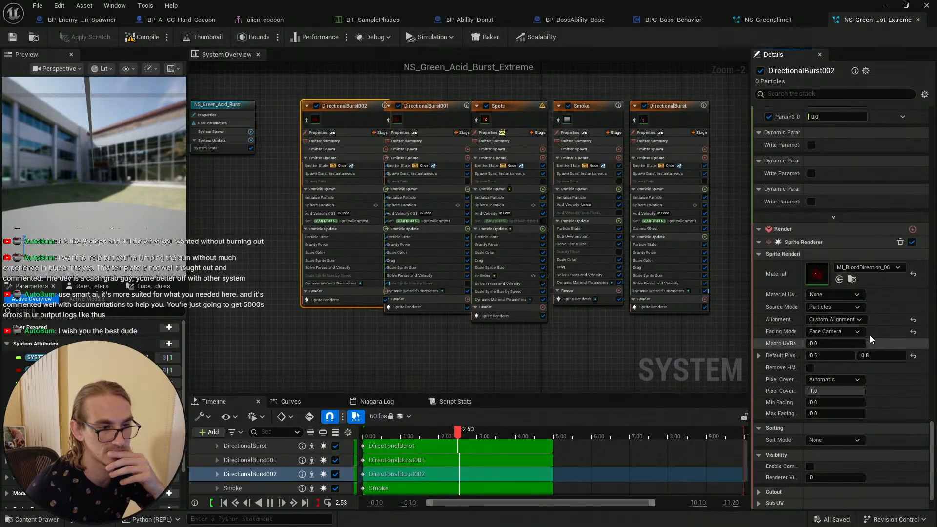
pyautogui.click(839, 279)
pyautogui.click(435, 109)
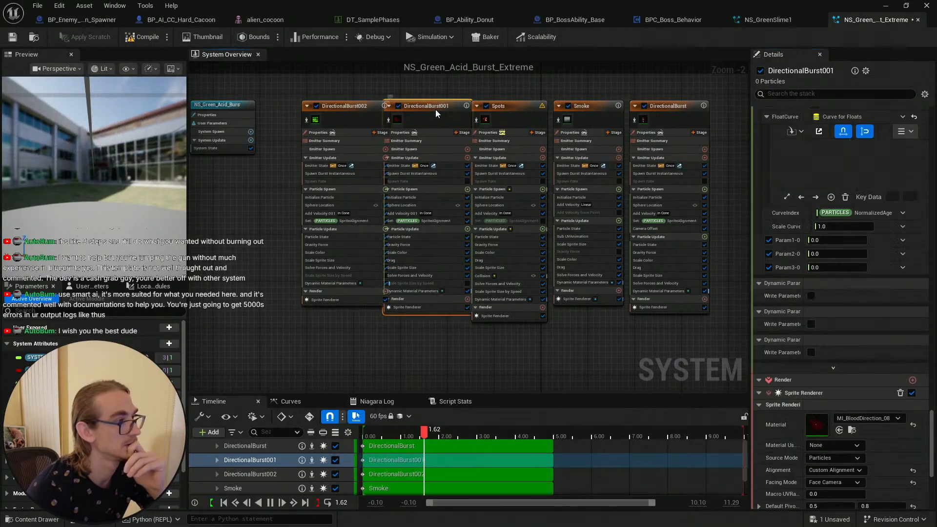
pyautogui.click(839, 430)
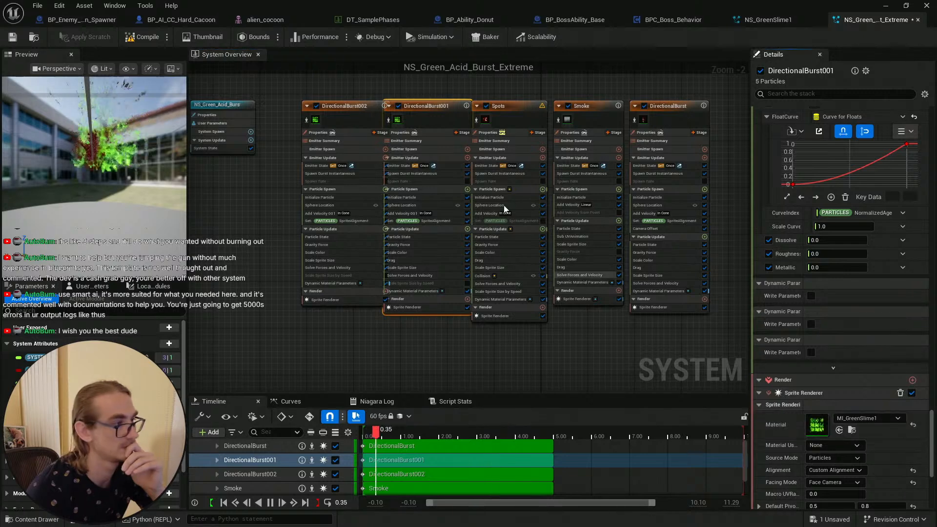
# Step: Inspect the Spots and Smoke emitters' sprite renderer and color settings
pyautogui.click(522, 118)
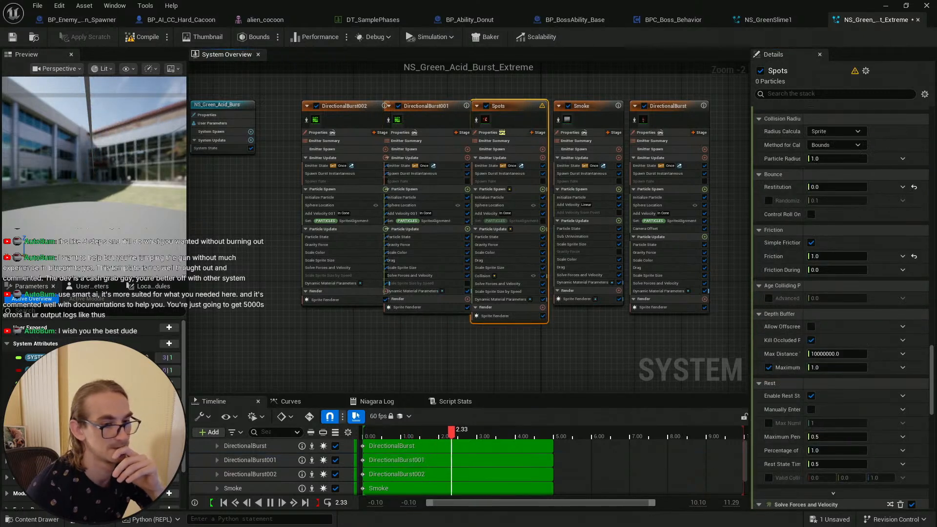
pyautogui.scroll(-5, 839, 293)
pyautogui.scroll(-1, 839, 254)
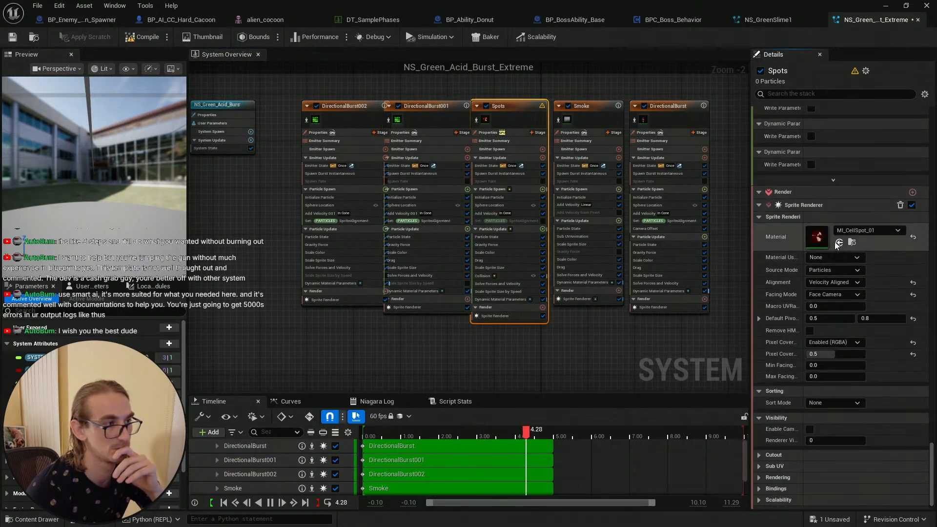
pyautogui.click(589, 113)
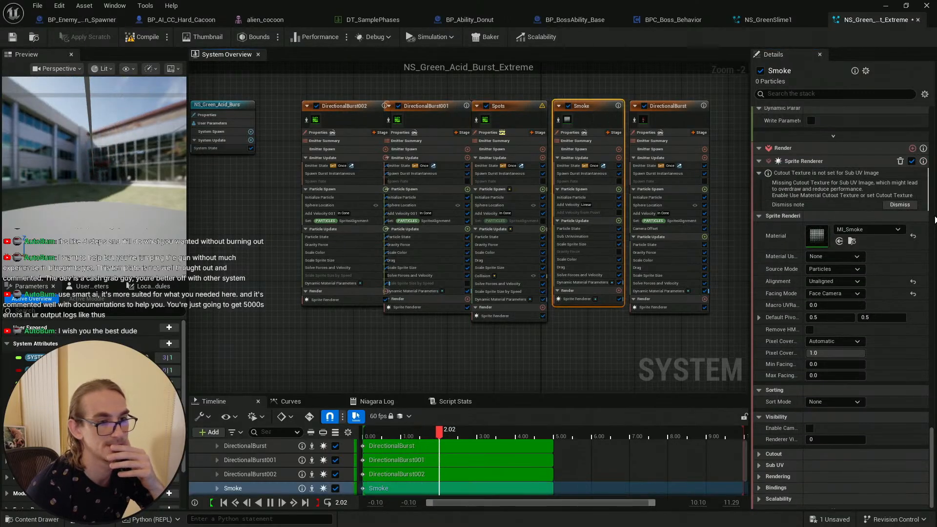
pyautogui.moveTo(931, 435); pyautogui.dragTo(932, 312)
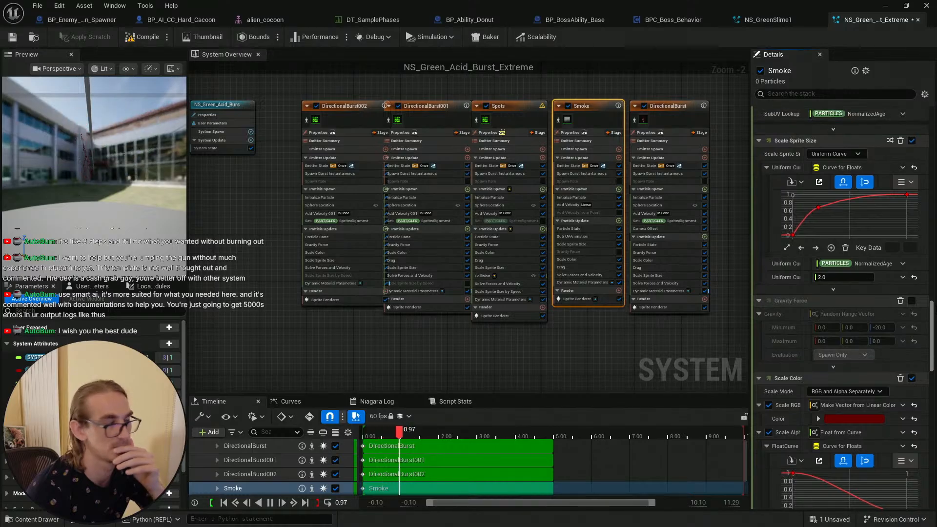
pyautogui.scroll(-3, 839, 313)
pyautogui.scroll(-1, 839, 312)
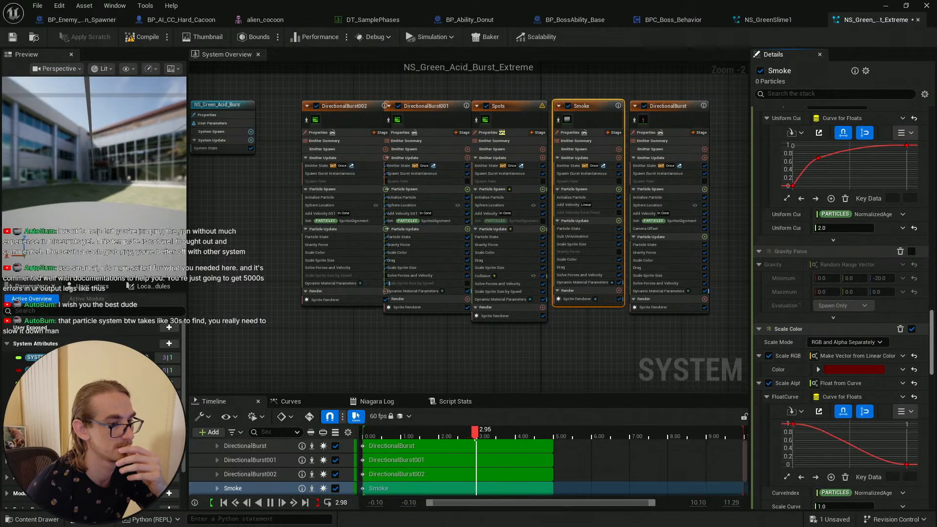
pyautogui.scroll(-3, 839, 313)
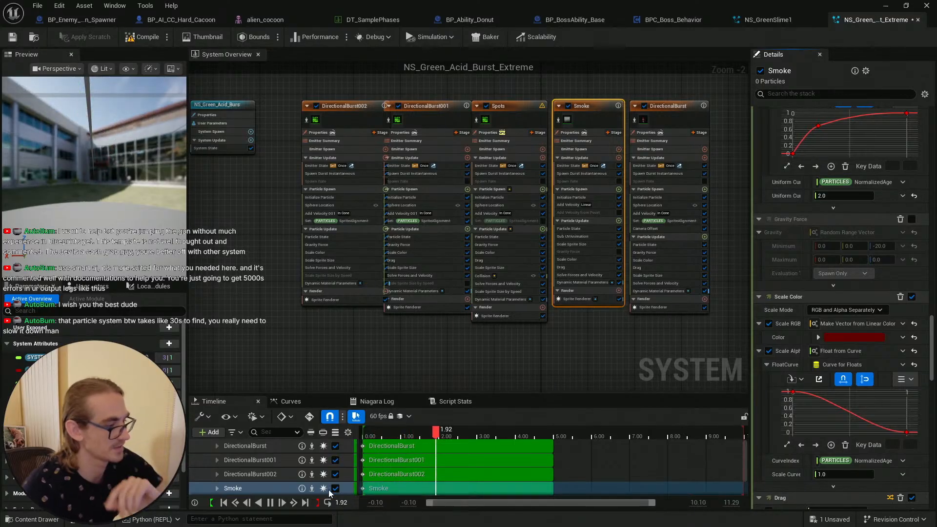
# Step: Replay the preview and undo the last four edits
pyautogui.click(272, 503)
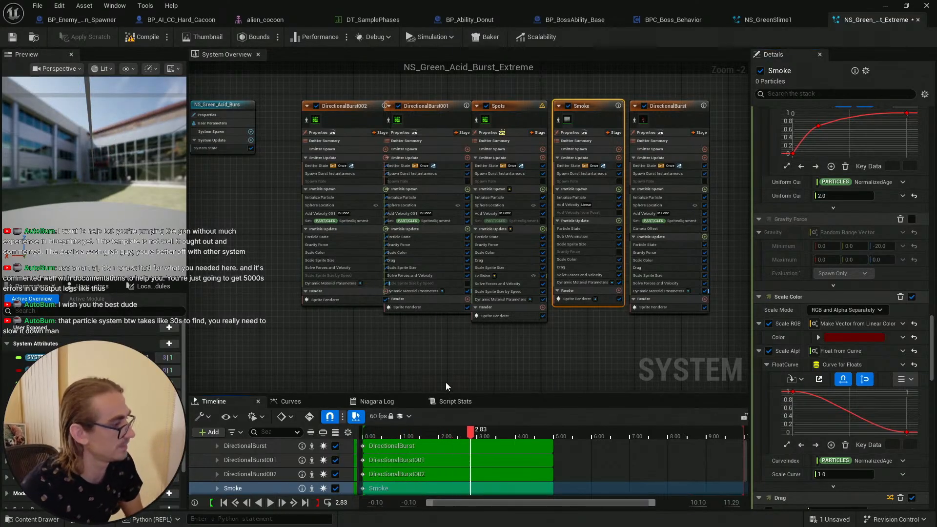
pyautogui.hotkey('ctrl', 'z')
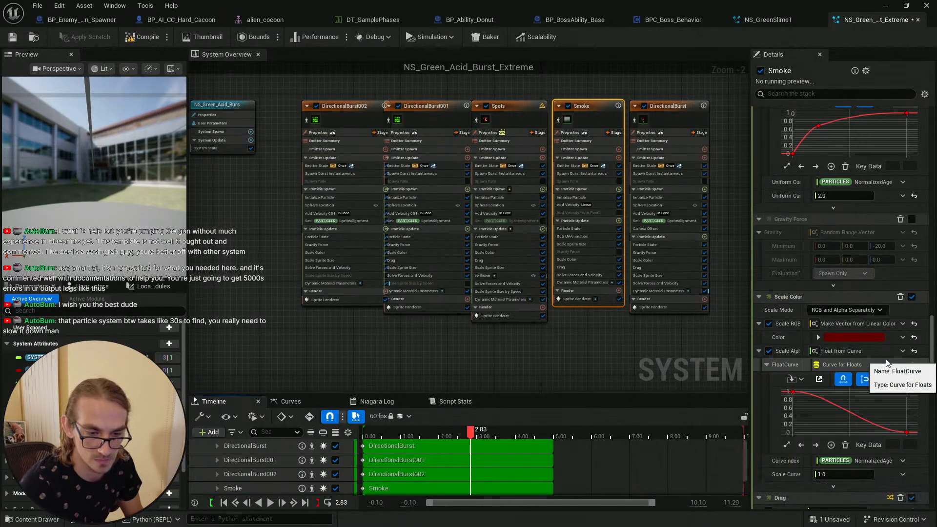
pyautogui.hotkey('ctrl', 'z')
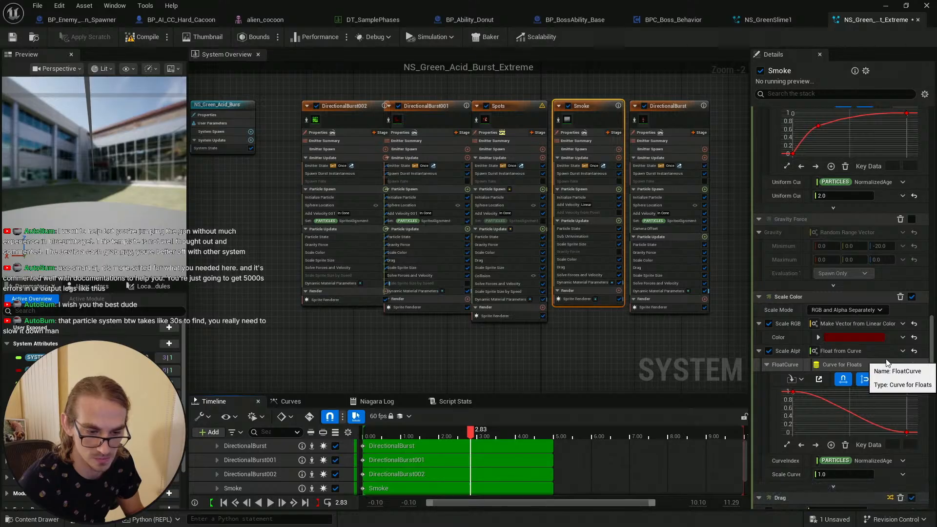
pyautogui.hotkey('ctrl', 'z')
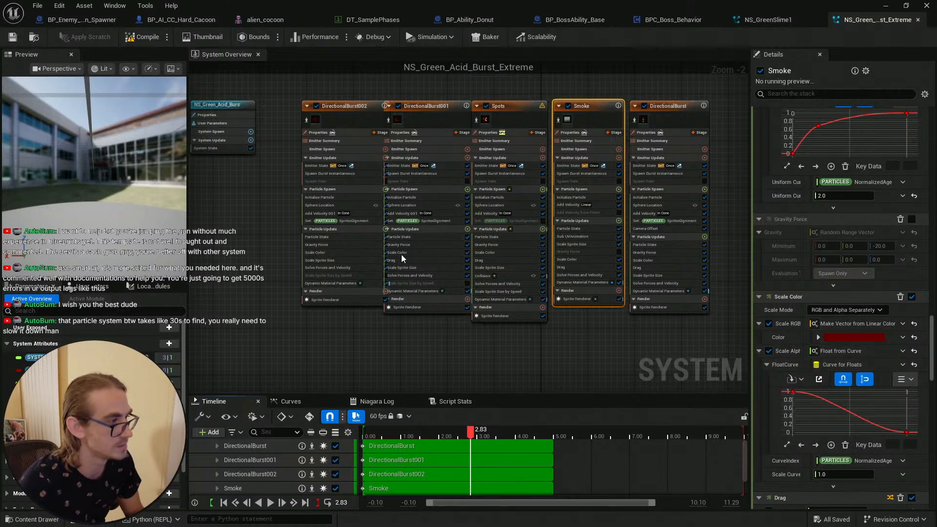
pyautogui.hotkey('ctrl', 'z')
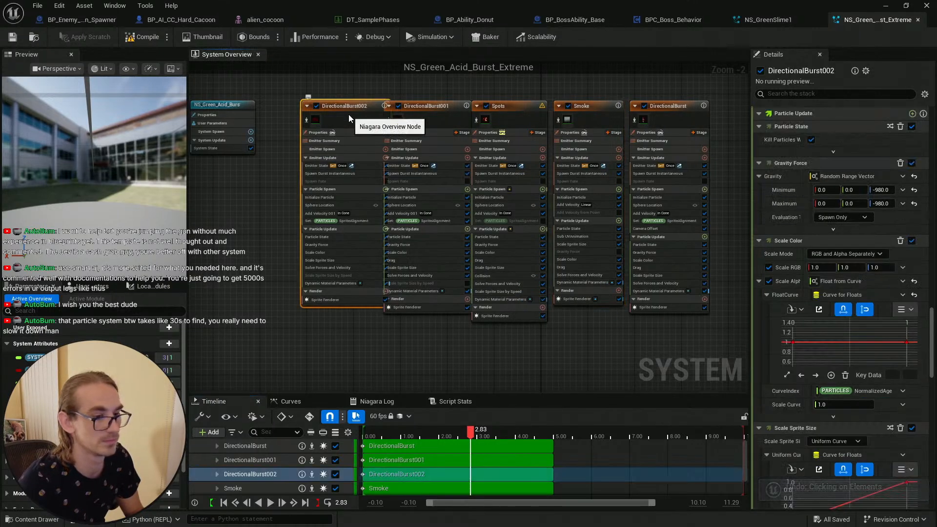
# Step: Review DirectionalBurst002's sprite renderer and emitter settings, nudging the DirectionalBurst002 and Spots nodes
pyautogui.moveTo(931, 375)
pyautogui.mouseDown()
pyautogui.moveTo(932, 495)
pyautogui.moveTo(931, 369)
pyautogui.mouseUp()
pyautogui.moveTo(931, 263); pyautogui.dragTo(932, 501)
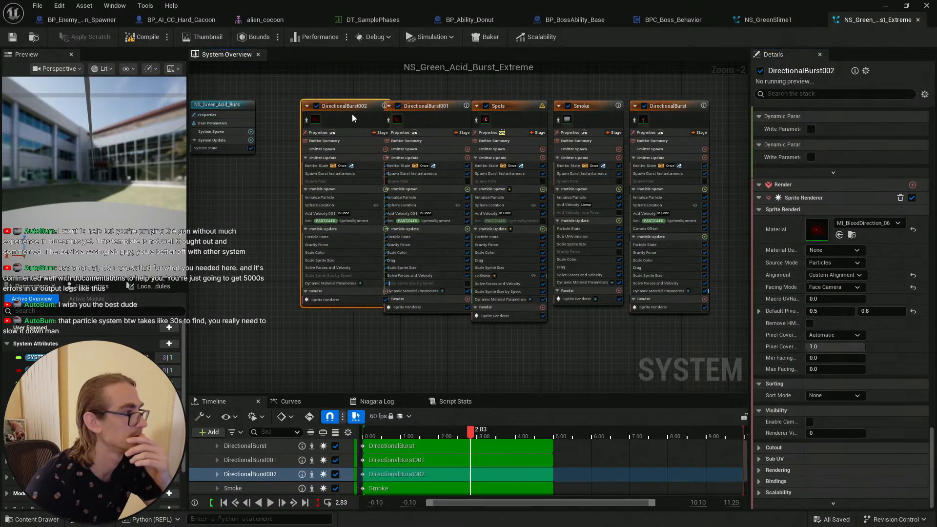
pyautogui.moveTo(356, 110); pyautogui.dragTo(353, 108)
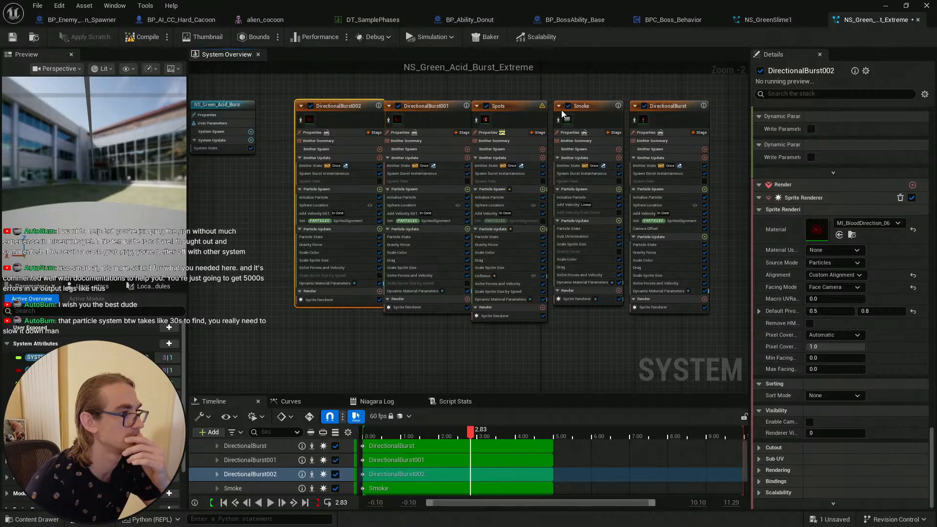
pyautogui.moveTo(503, 105); pyautogui.dragTo(506, 102)
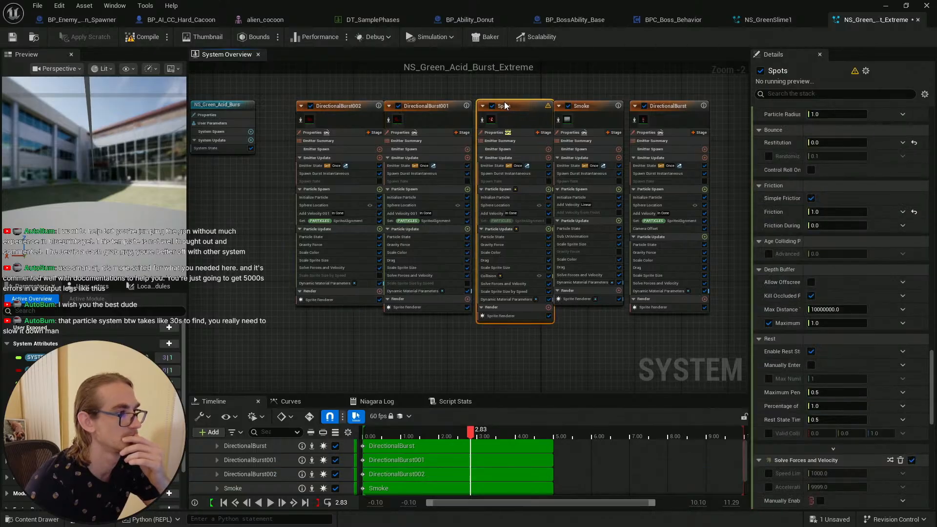
pyautogui.click(338, 110)
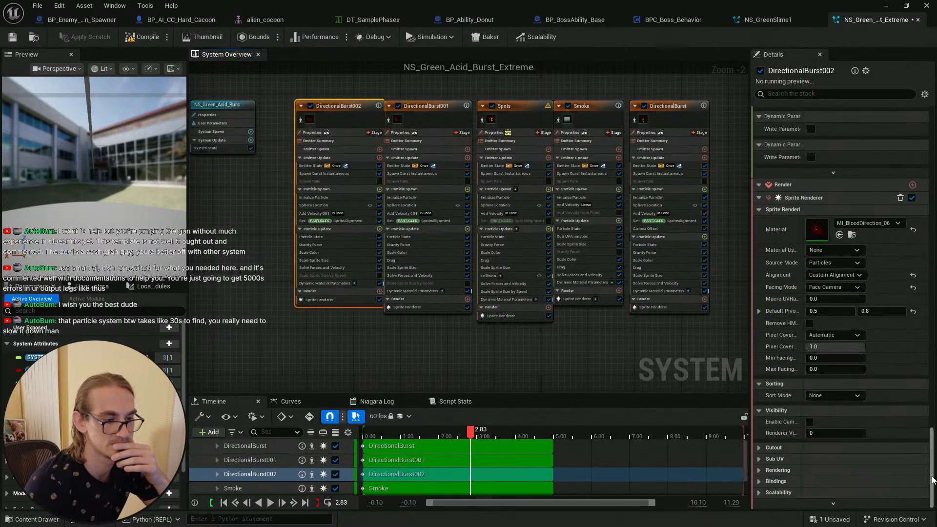
pyautogui.moveTo(932, 481); pyautogui.dragTo(922, 209)
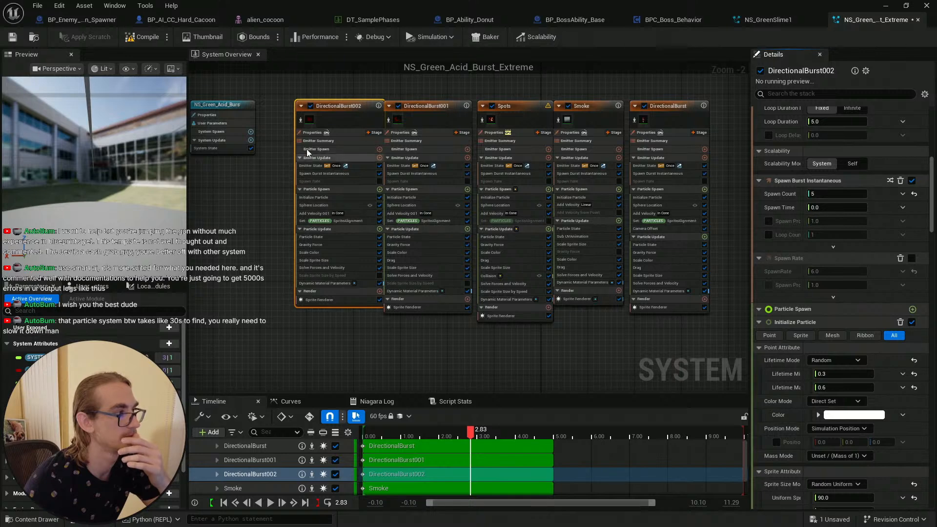
pyautogui.moveTo(312, 123)
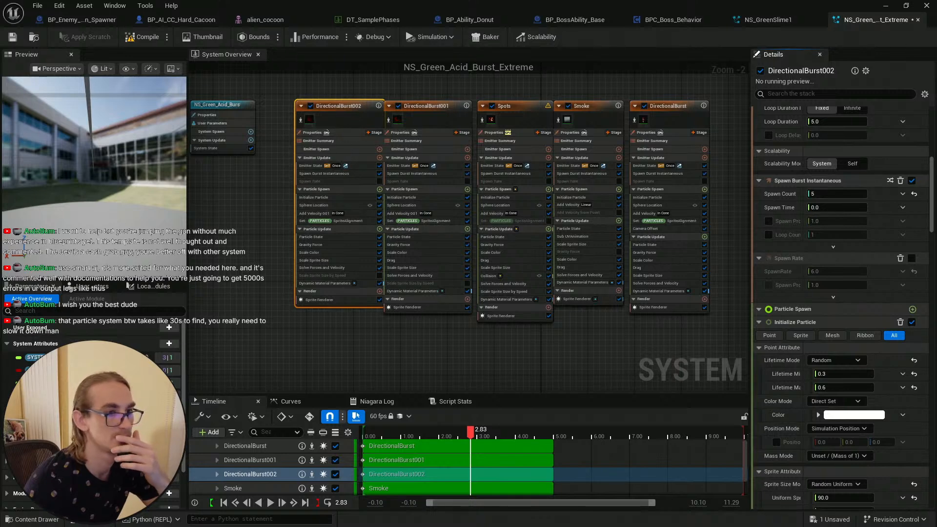
pyautogui.moveTo(932, 209); pyautogui.dragTo(932, 109)
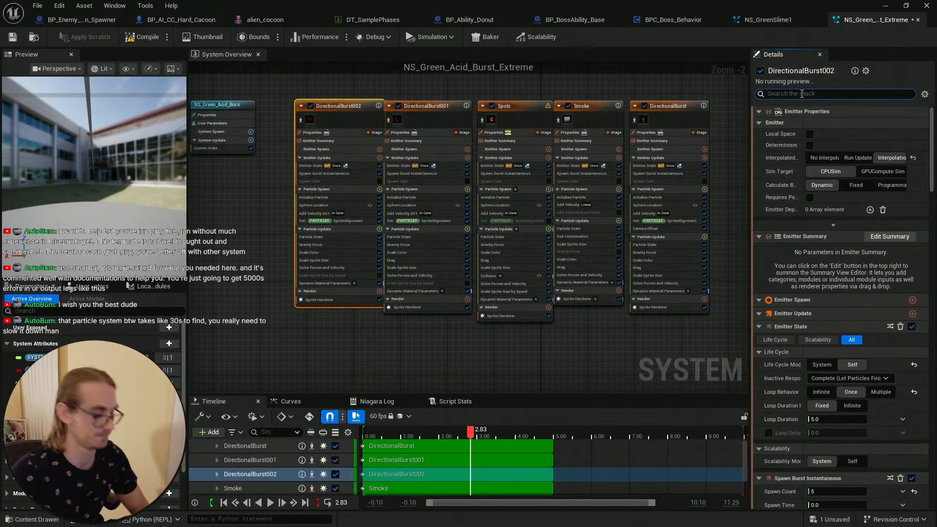
# Step: Search DirectionalBurst002's stack for color and then for material settings
pyautogui.write('r')
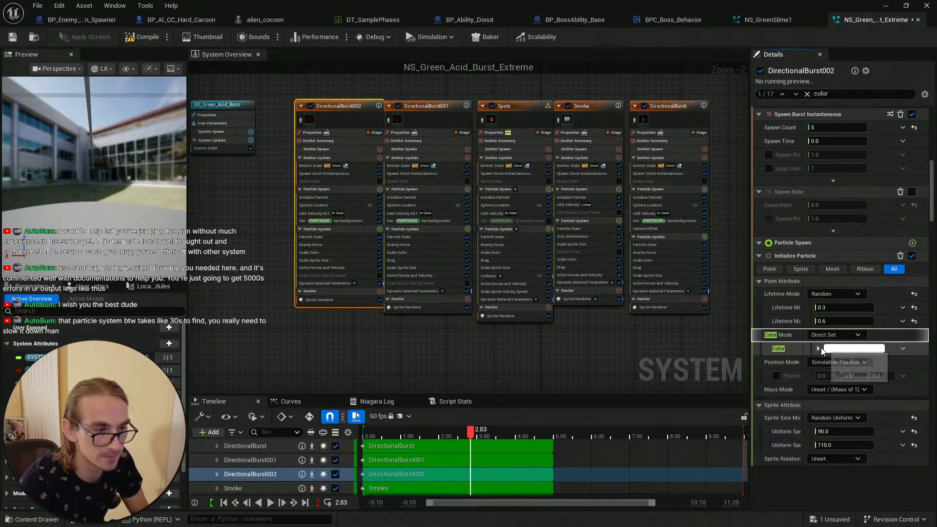
pyautogui.click(278, 144)
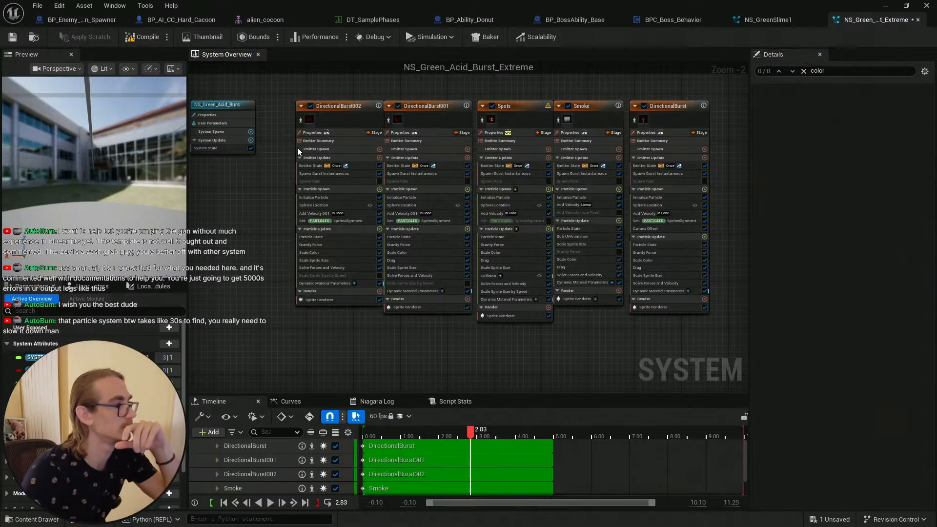
pyautogui.click(344, 121)
pyautogui.click(806, 94)
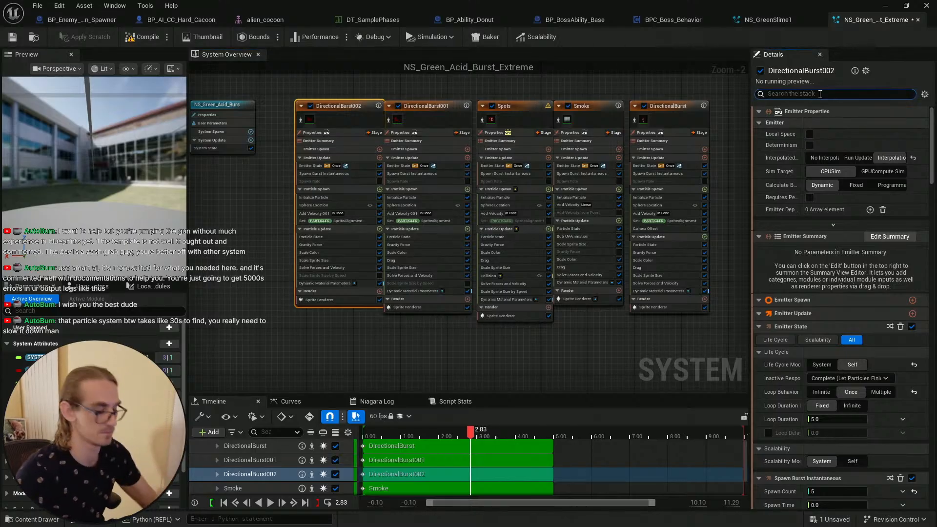
pyautogui.write('material')
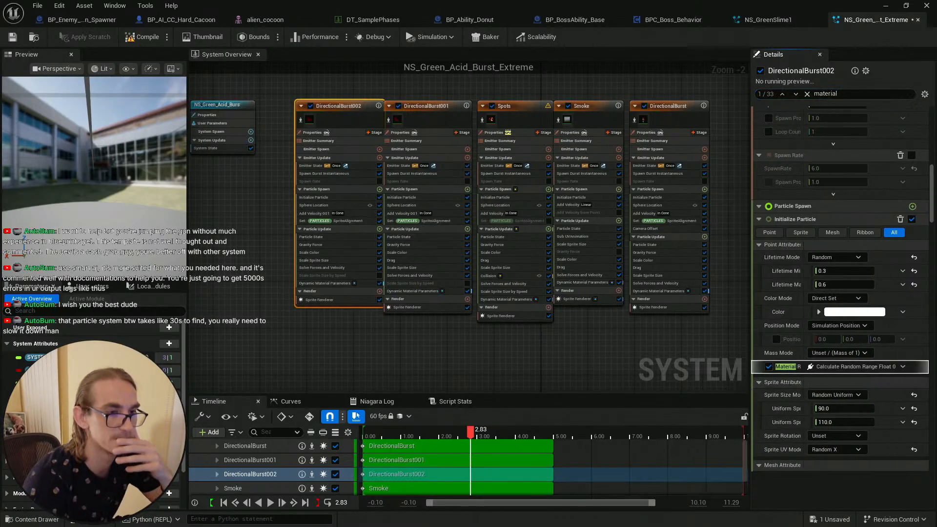
pyautogui.scroll(10, 768, 240)
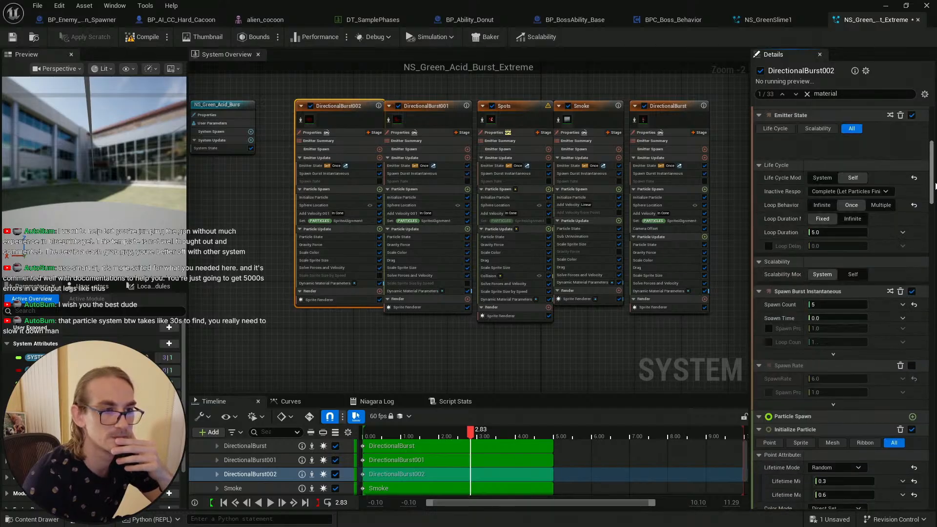
# Step: Compare the Initialize Particle color settings of the DirectionalBurst001, Spots, DirectionalBurst and DirectionalBurst002 emitters
pyautogui.scroll(4, 768, 239)
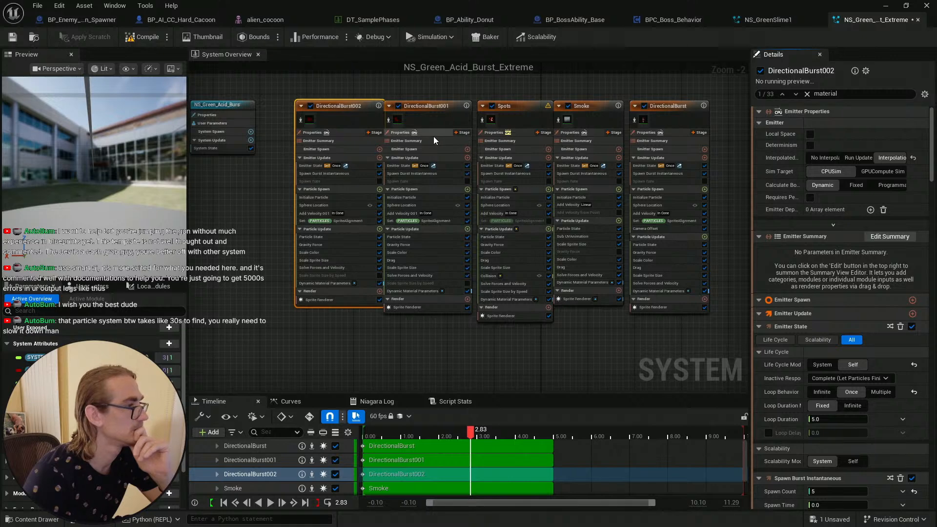
pyautogui.click(432, 115)
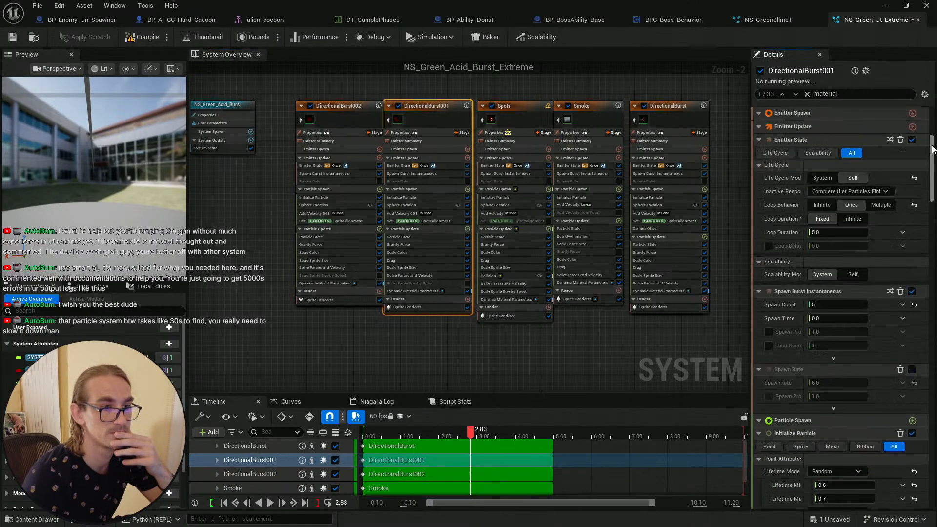
pyautogui.scroll(10, 934, 137)
pyautogui.scroll(2, 935, 131)
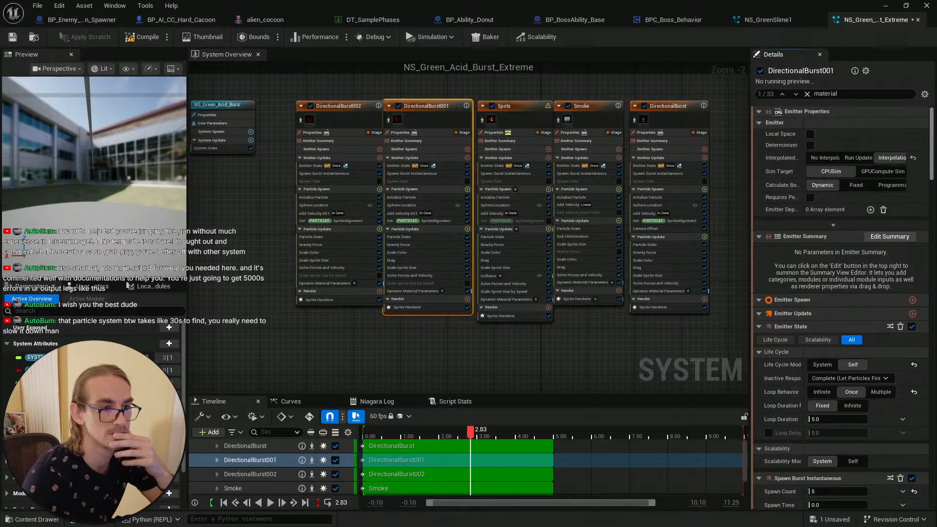
pyautogui.click(807, 94)
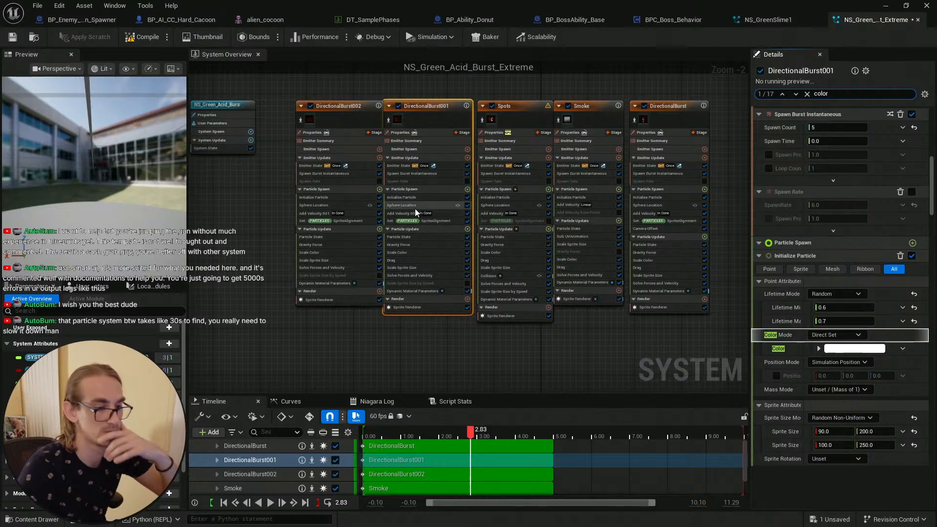
pyautogui.click(518, 118)
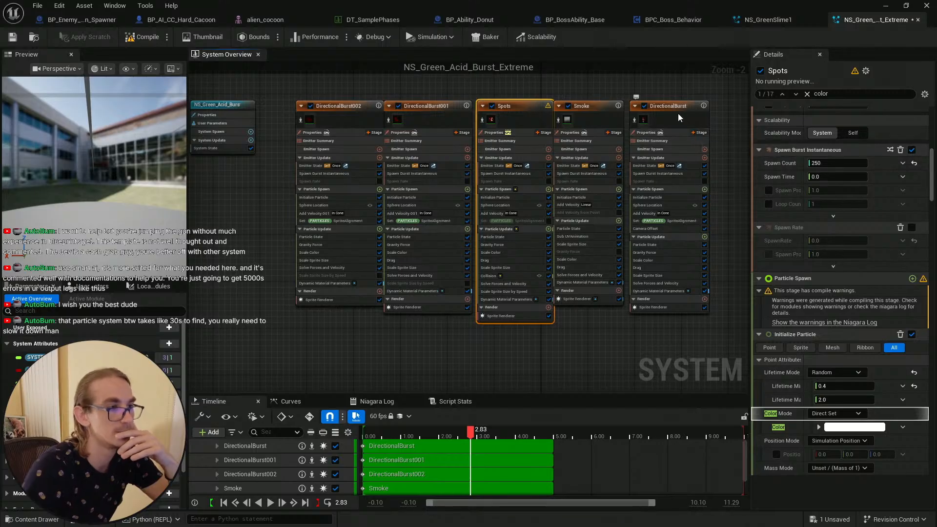
pyautogui.click(637, 118)
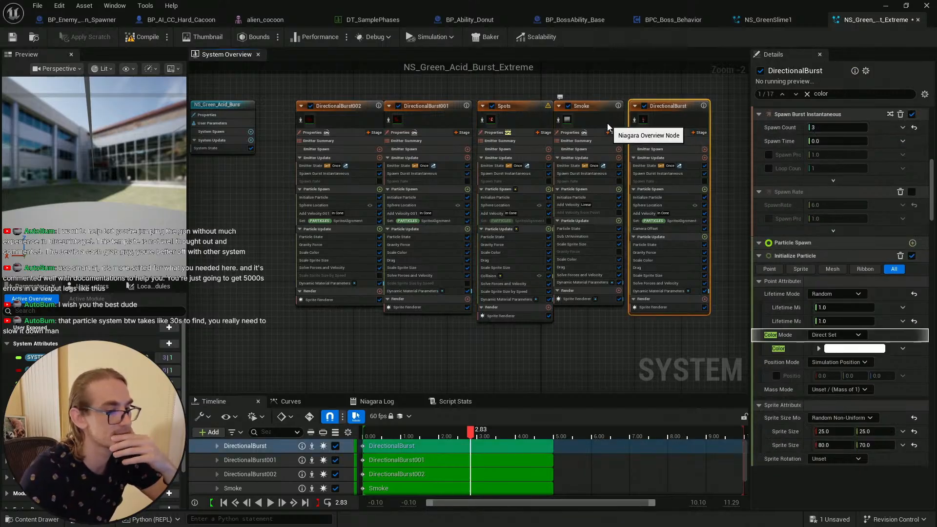
pyautogui.click(350, 120)
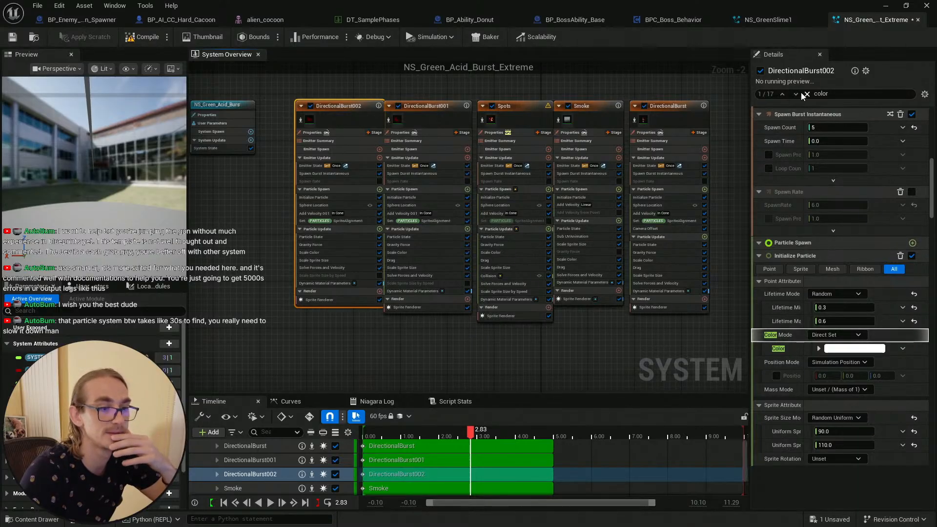
# Step: Set DirectionalBurst002's Initialize Particle color to pure green (hex 00FF00FF)
pyautogui.click(861, 349)
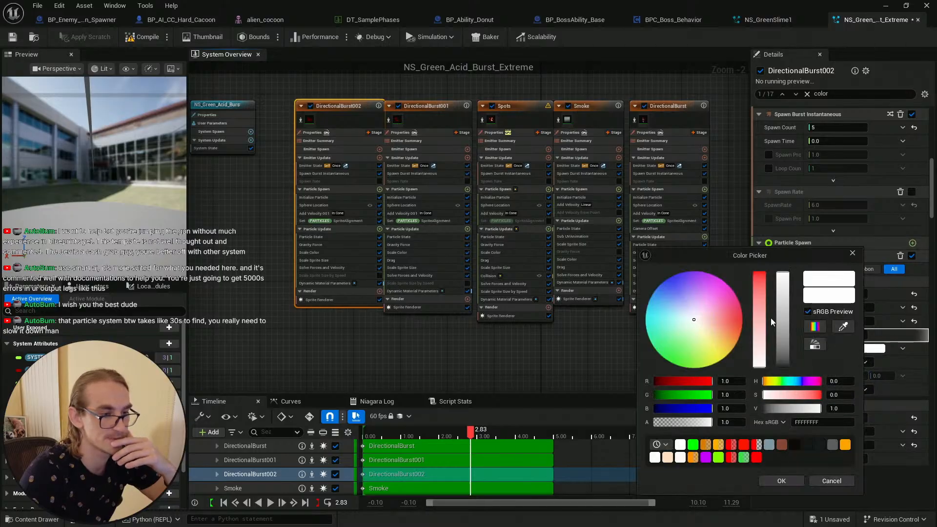
pyautogui.click(654, 381)
pyautogui.click(655, 409)
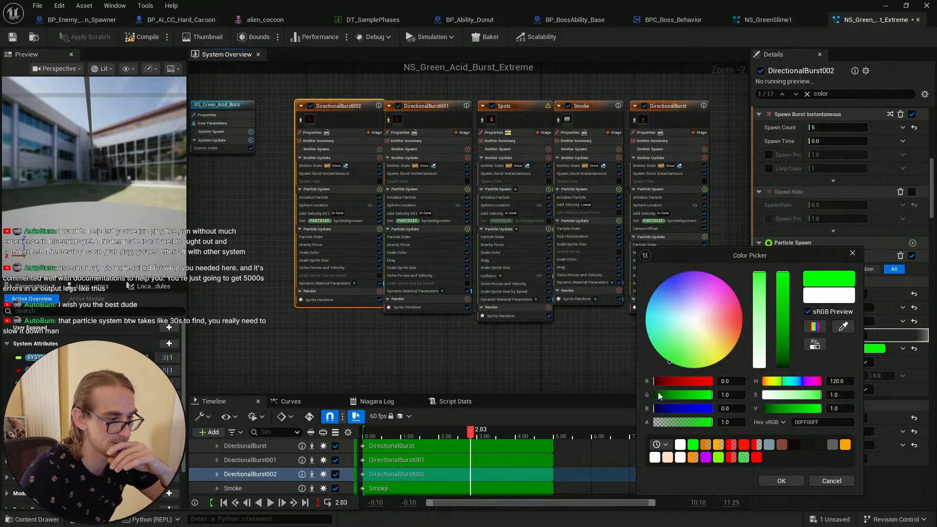
pyautogui.click(786, 481)
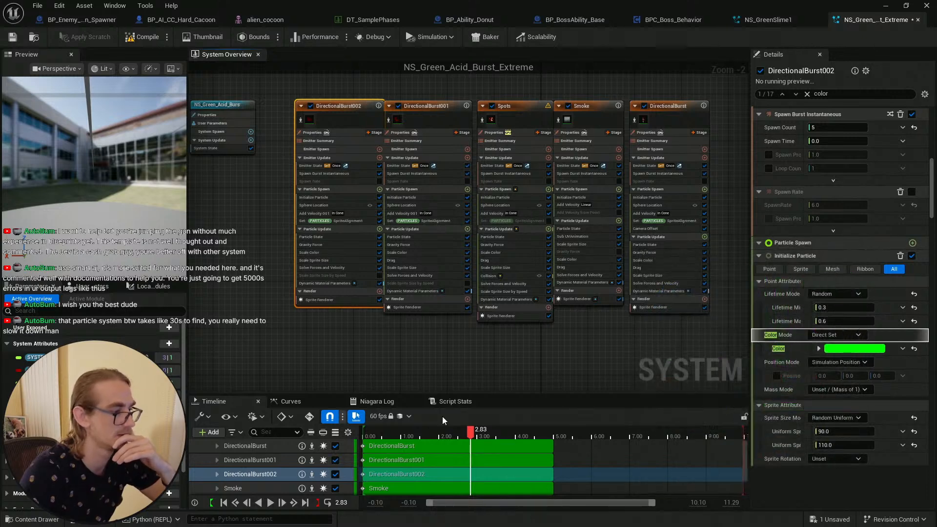
# Step: Replay the effect preview from the start to check the green burst
pyautogui.click(224, 502)
pyautogui.click(270, 503)
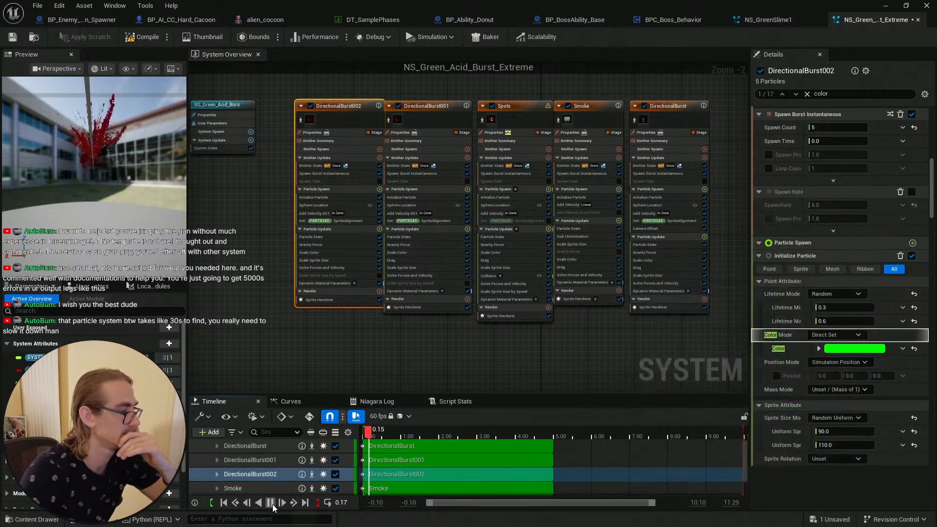
pyautogui.click(224, 502)
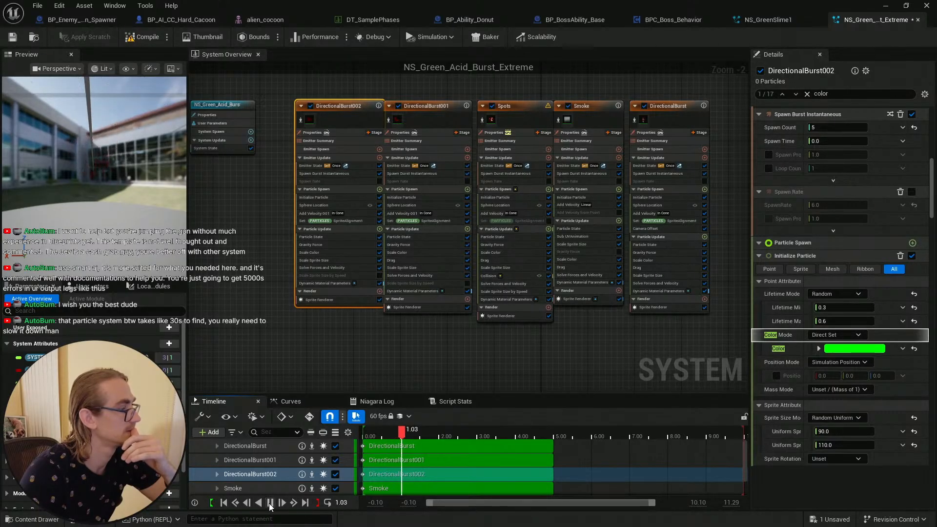
pyautogui.click(224, 503)
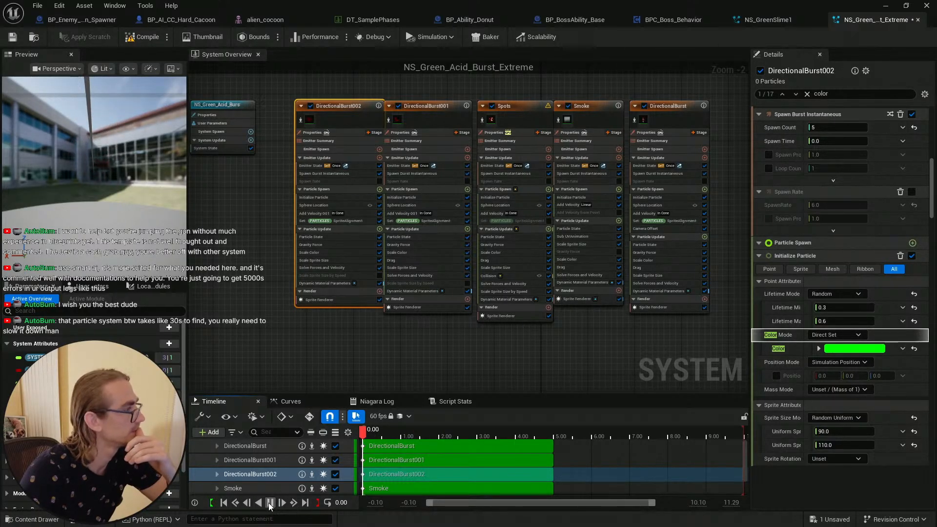
pyautogui.click(224, 502)
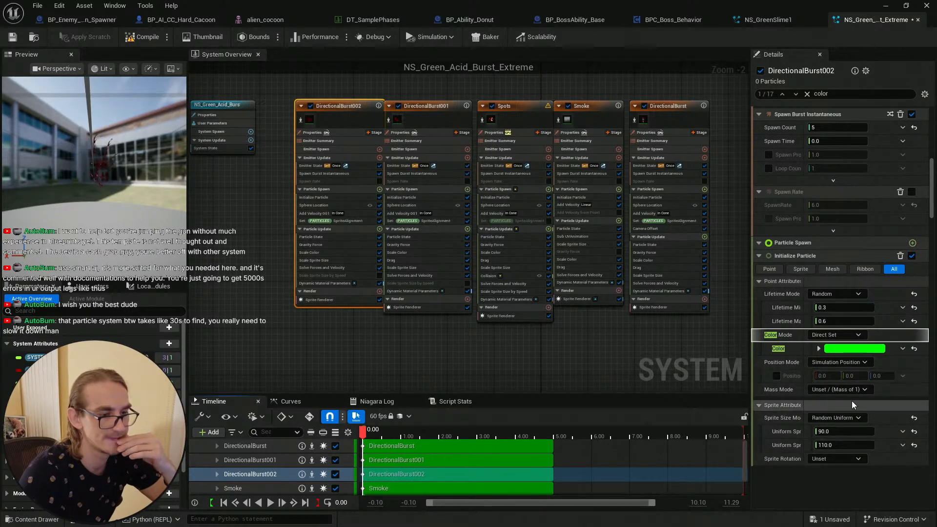
# Step: Search DirectionalBurst002's stack for material settings and toggle the Material Random write option off and back on
pyautogui.scroll(5, 932, 175)
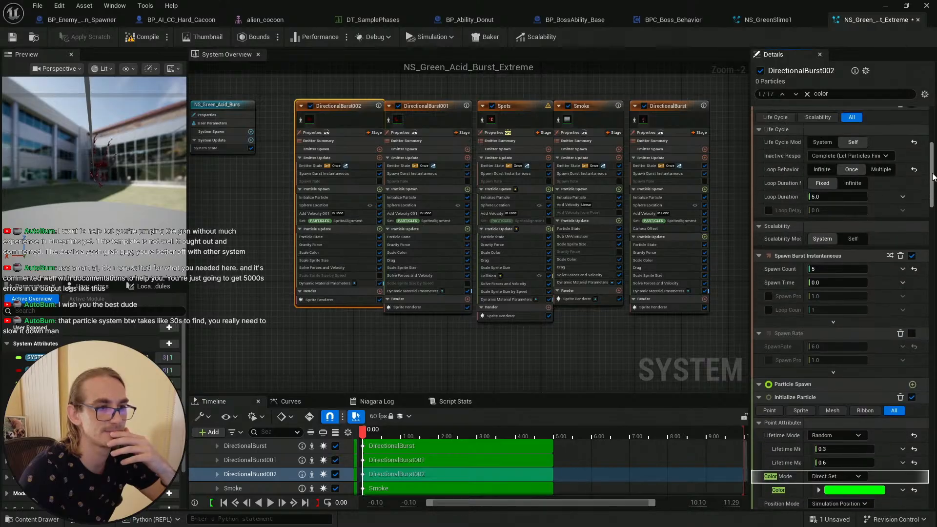
pyautogui.scroll(5, 932, 175)
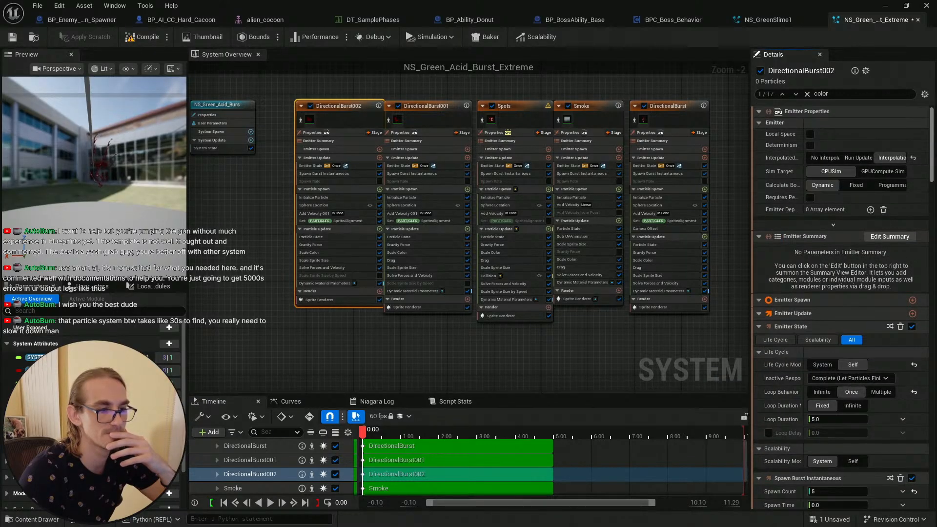
pyautogui.click(807, 94)
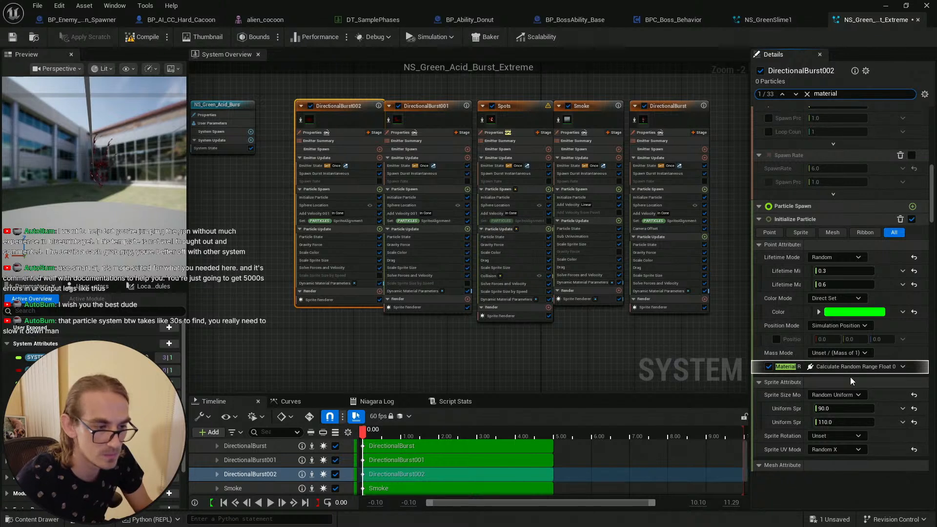
pyautogui.click(769, 367)
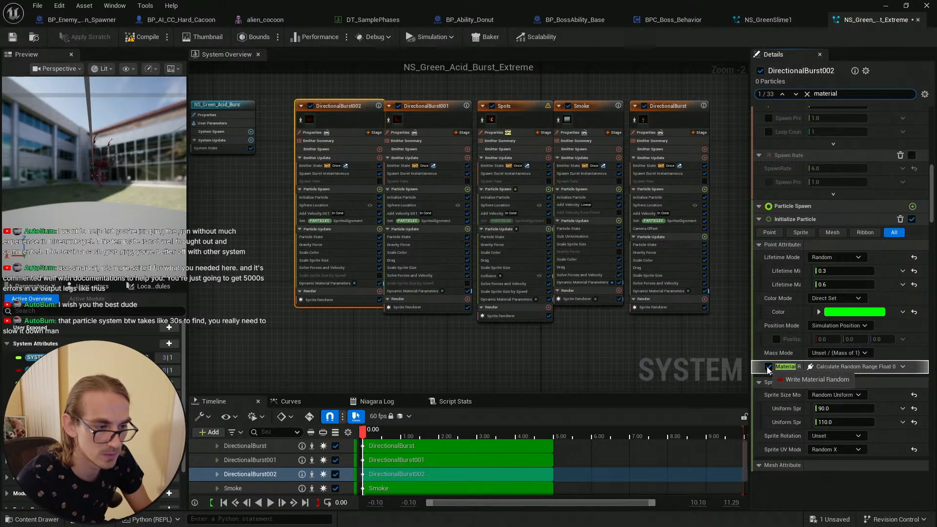
pyautogui.click(768, 368)
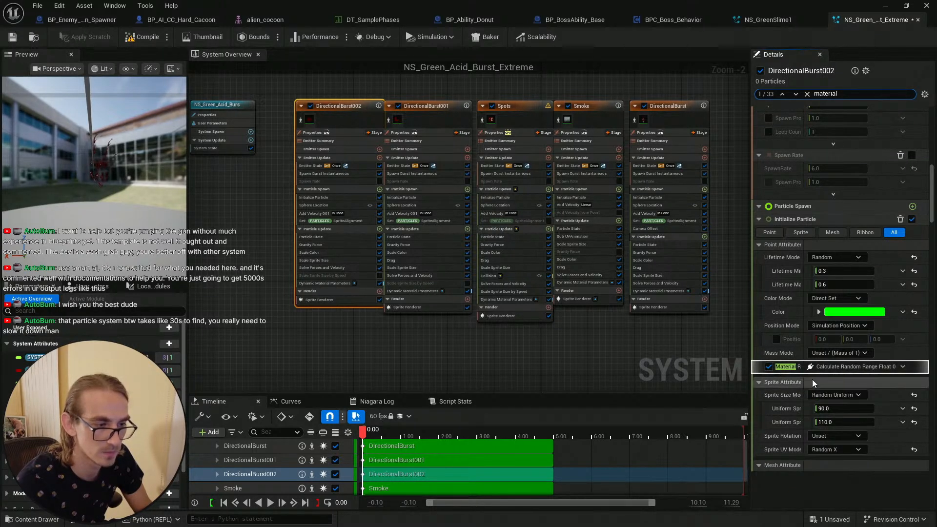
# Step: Copy DirectionalBurst002's green Initialize Particle color
pyautogui.click(430, 111)
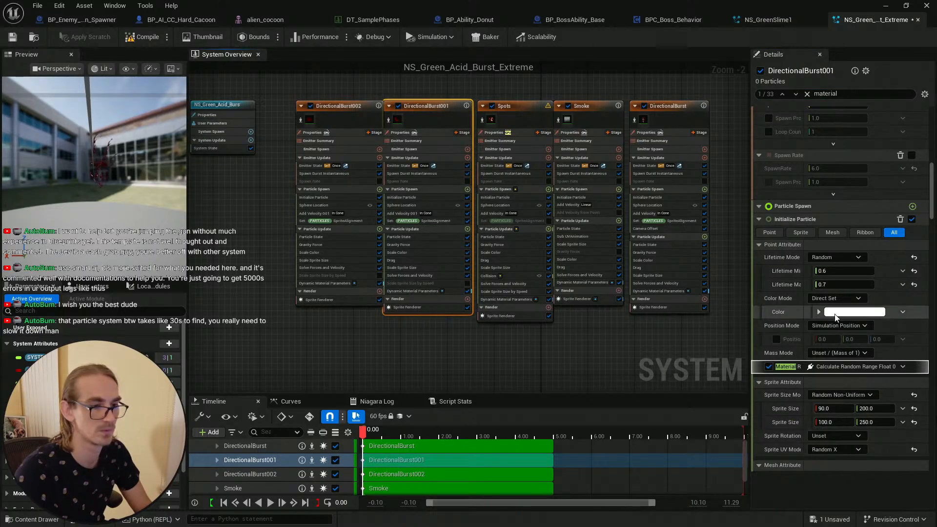
pyautogui.click(347, 112)
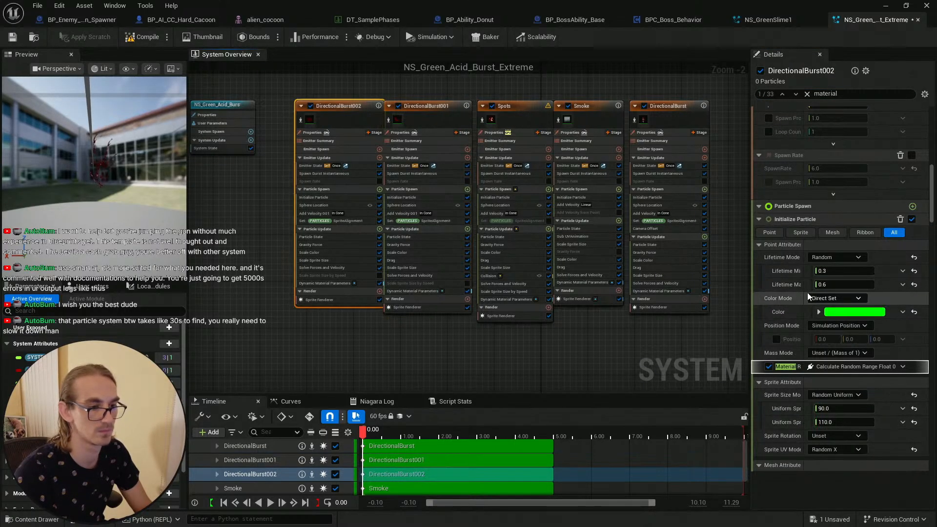
pyautogui.rightClick(846, 313)
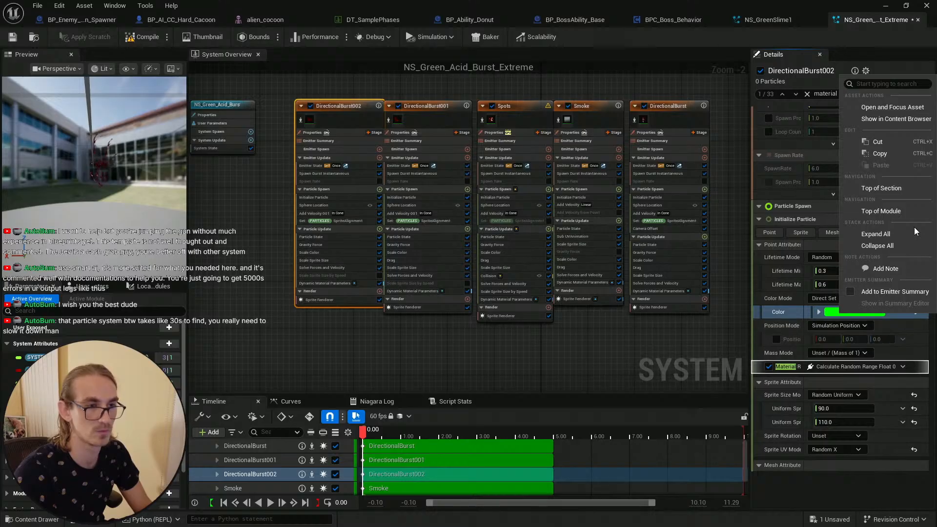
pyautogui.click(882, 154)
# Step: Paste the green color into the Initialize Particle color of DirectionalBurst001 and Spots
pyautogui.click(392, 126)
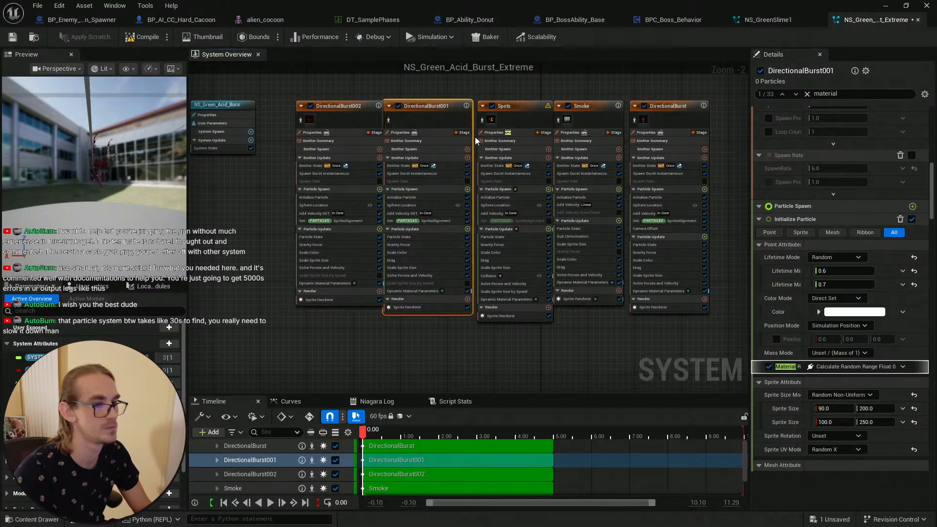
pyautogui.rightClick(844, 312)
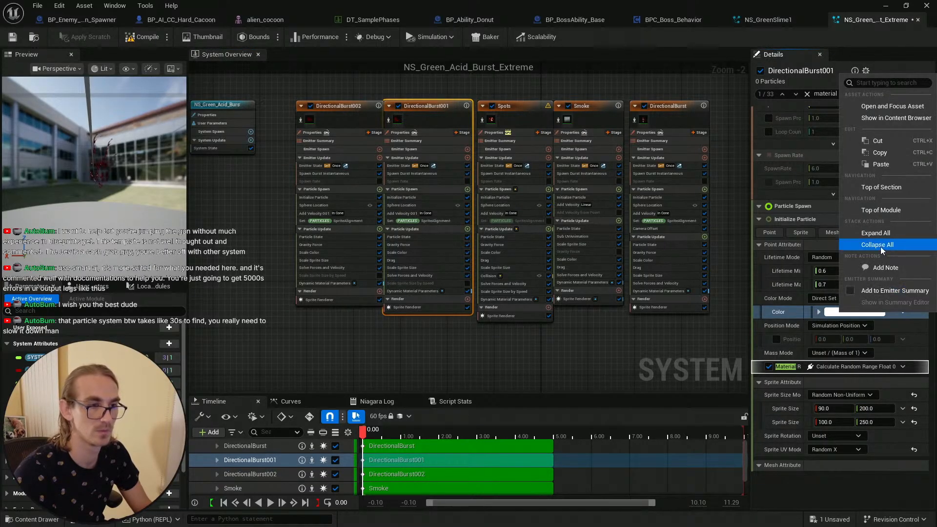
pyautogui.click(880, 164)
pyautogui.click(520, 115)
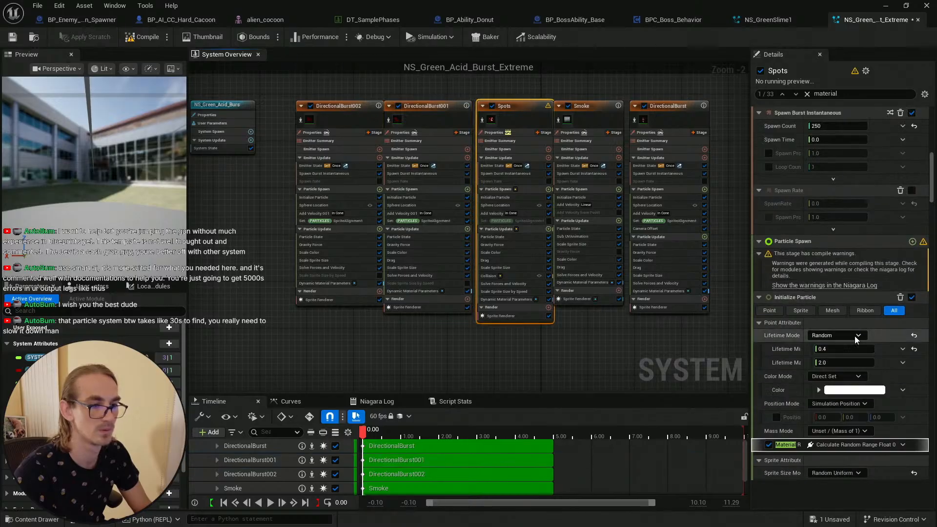
pyautogui.rightClick(844, 390)
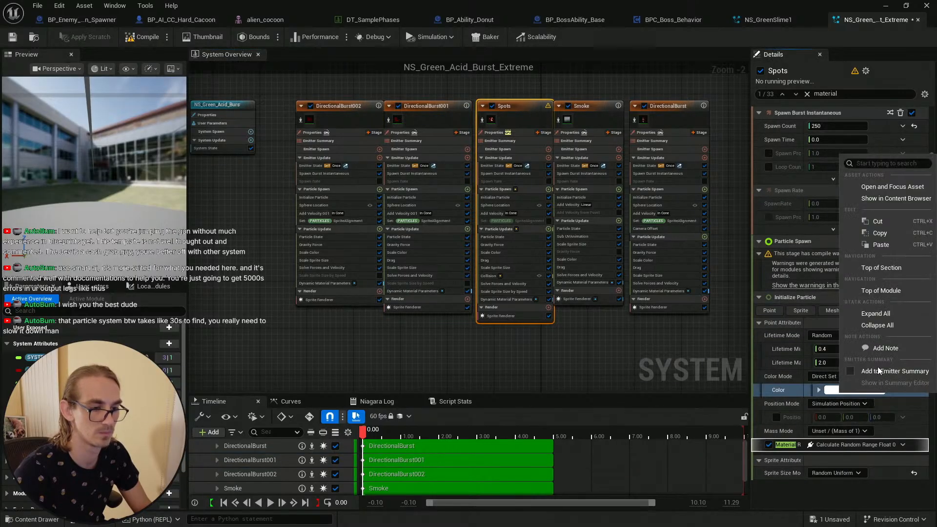
pyautogui.click(874, 243)
# Step: Paste the green color into the Initialize Particle color of Smoke and DirectionalBurst
pyautogui.click(570, 126)
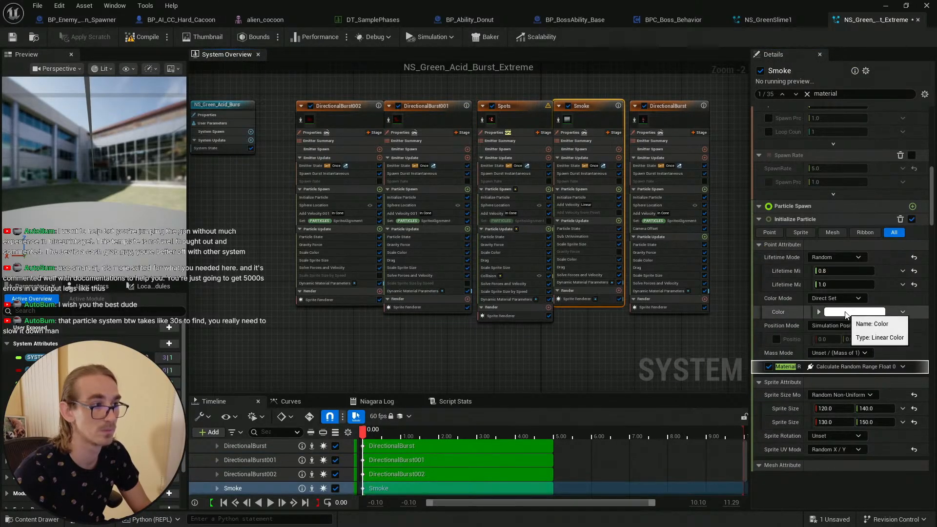
pyautogui.rightClick(846, 314)
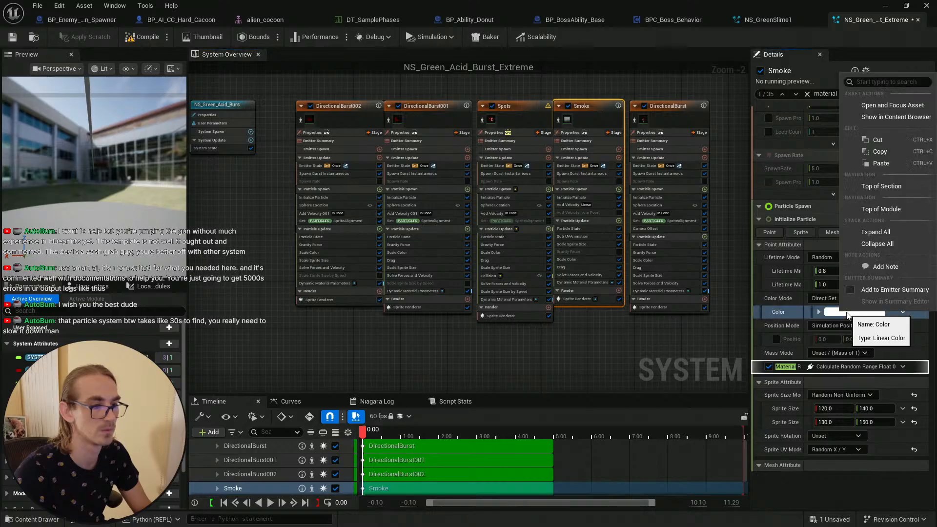
pyautogui.click(881, 164)
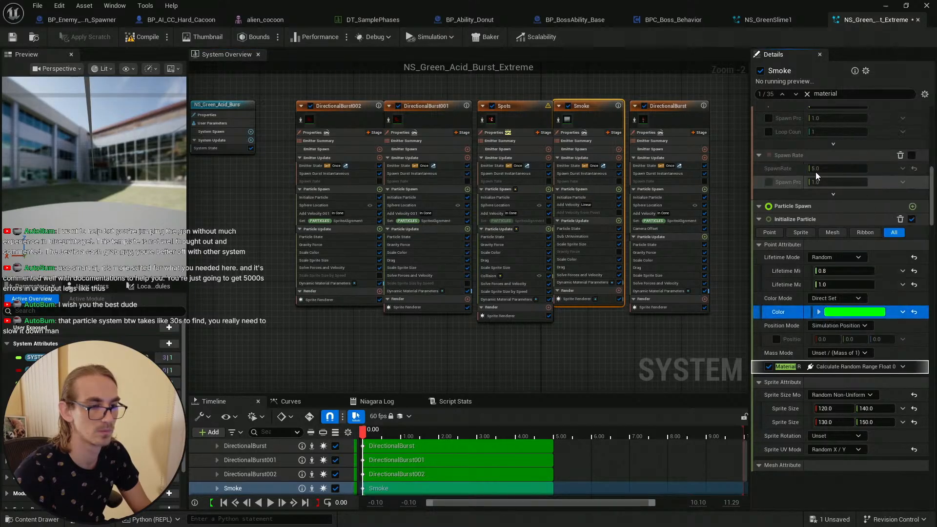
pyautogui.click(668, 122)
pyautogui.rightClick(846, 315)
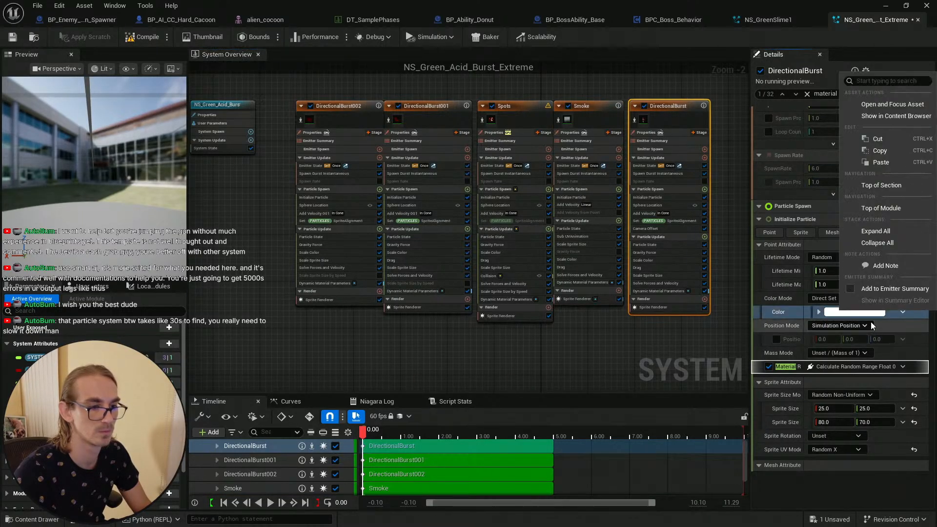
pyautogui.click(885, 163)
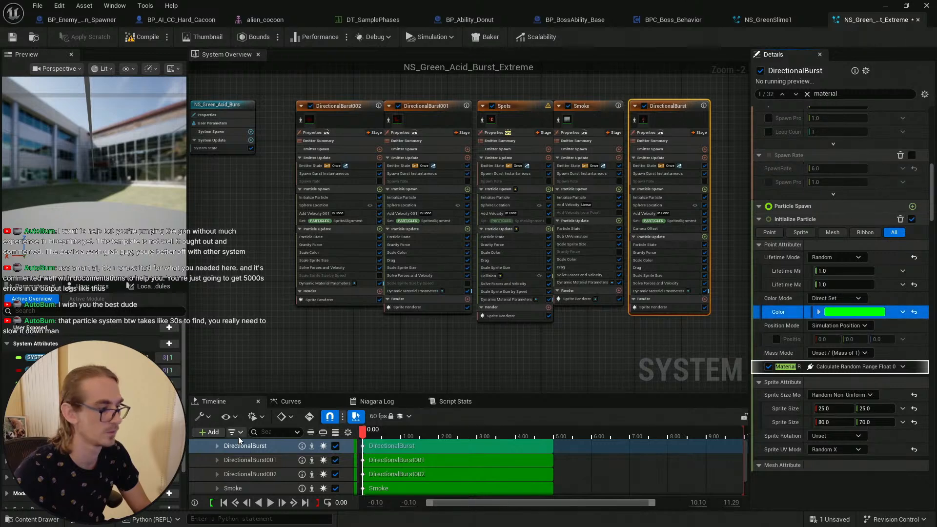
# Step: Replay the preview and save the NS_Green_Acid_Burst_Extreme system
pyautogui.click(270, 503)
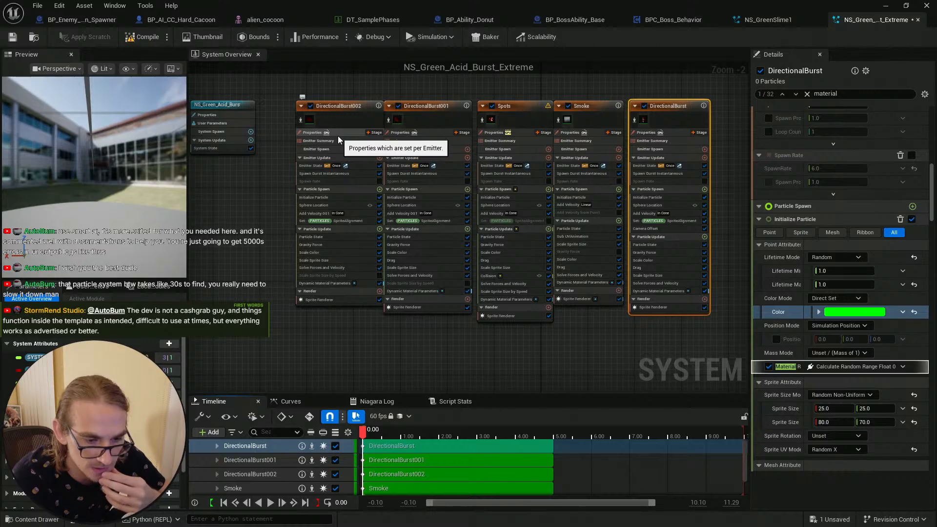
pyautogui.click(17, 519)
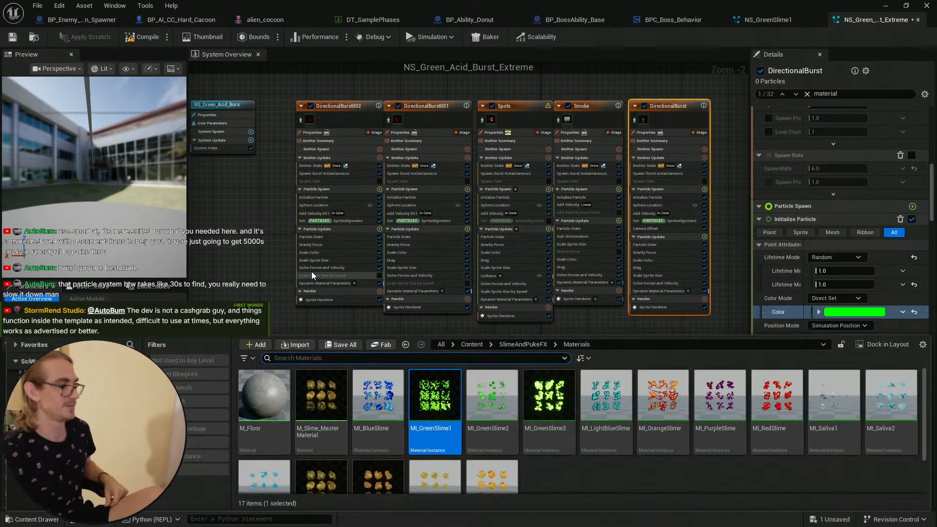
pyautogui.click(342, 344)
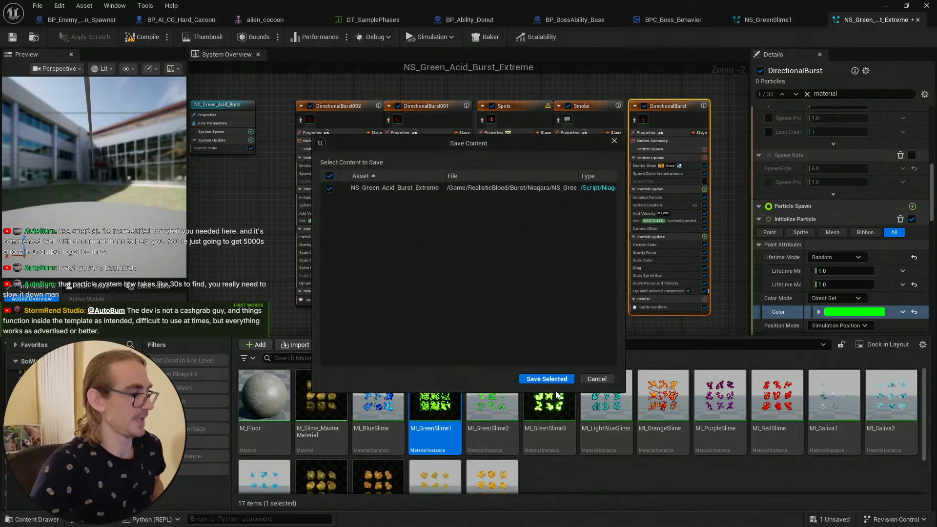
pyautogui.click(536, 376)
pyautogui.click(13, 38)
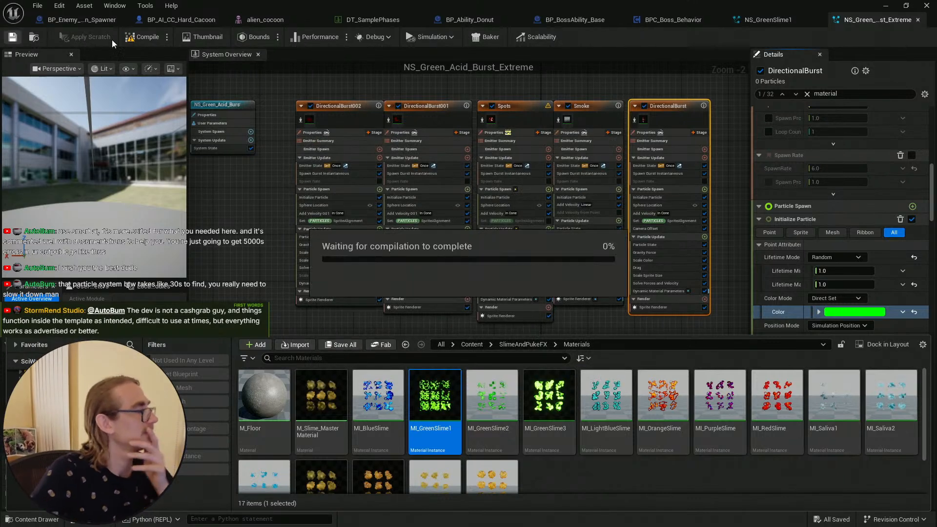
# Step: Compile the NS_Green_Acid_Burst_Extreme system and select the DirectionalBurst002 emitter
pyautogui.click(142, 39)
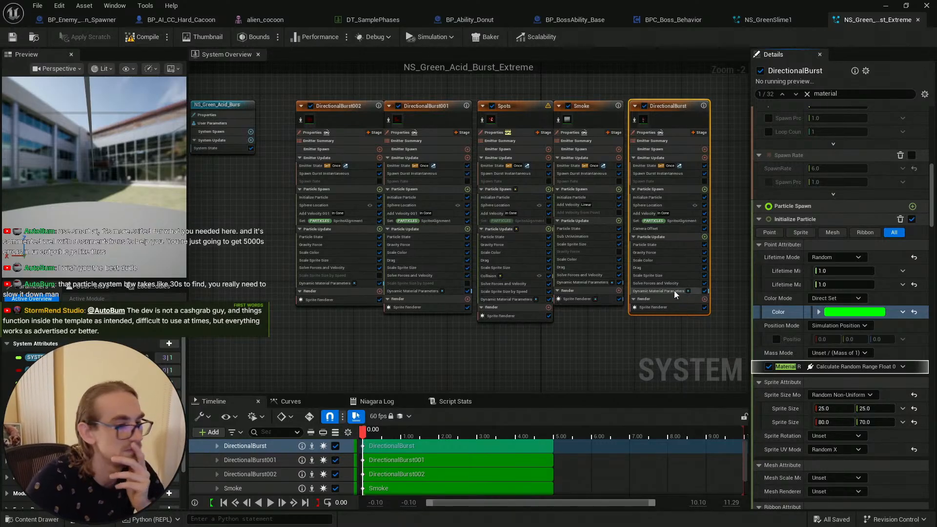
pyautogui.moveTo(666, 341); pyautogui.dragTo(647, 355, button='right')
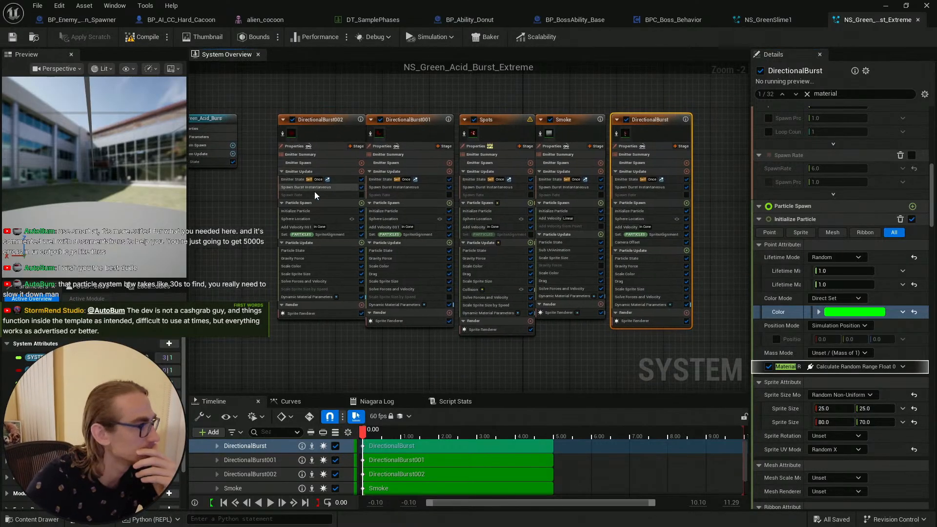
pyautogui.click(336, 135)
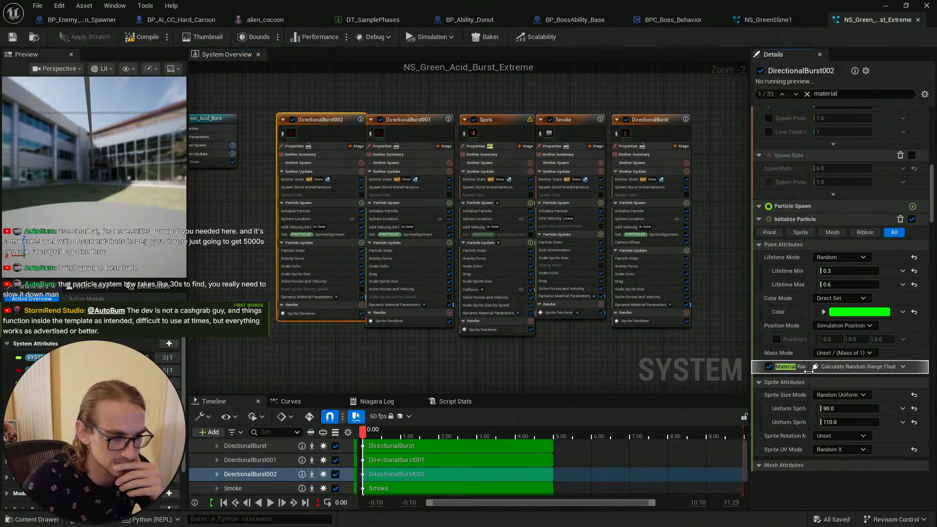
# Step: Temporarily disable DirectionalBurst002's Material Random module, replay the preview, and re-enable it
pyautogui.click(768, 366)
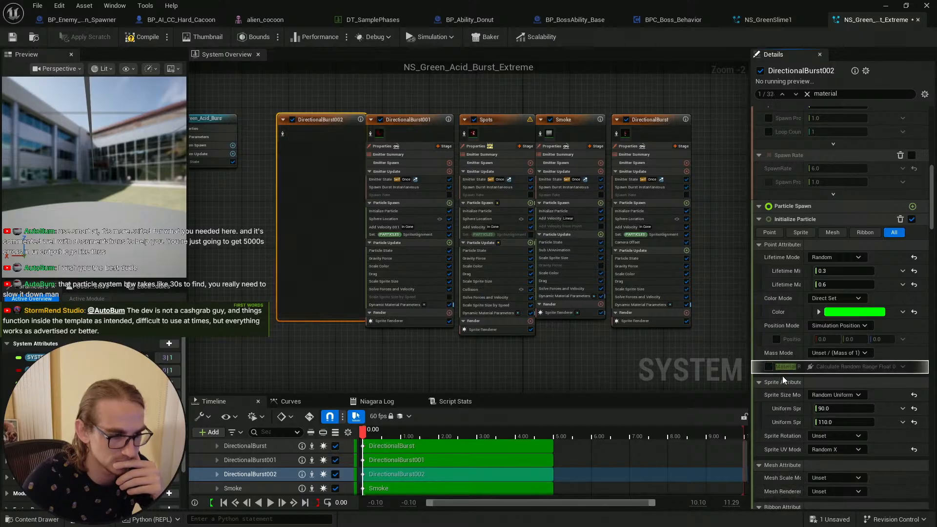
pyautogui.click(269, 503)
pyautogui.click(270, 504)
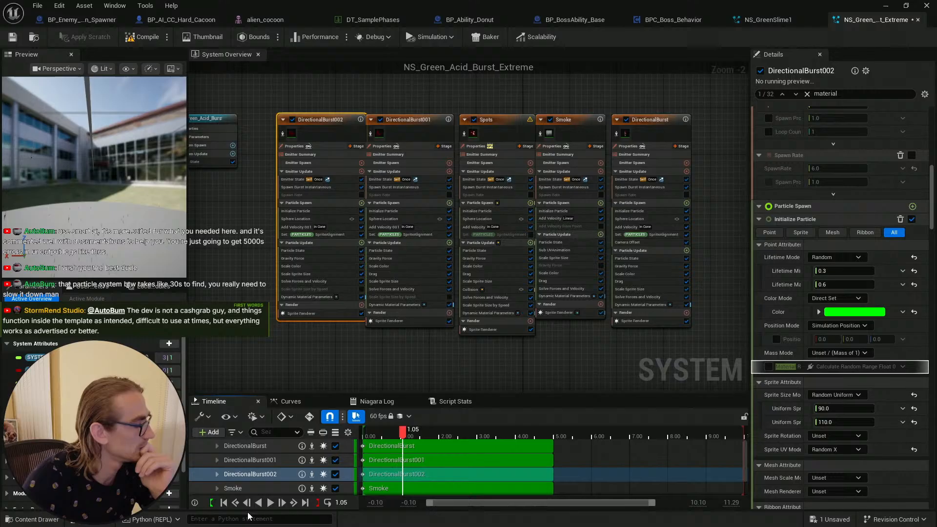
pyautogui.click(215, 504)
pyautogui.click(768, 366)
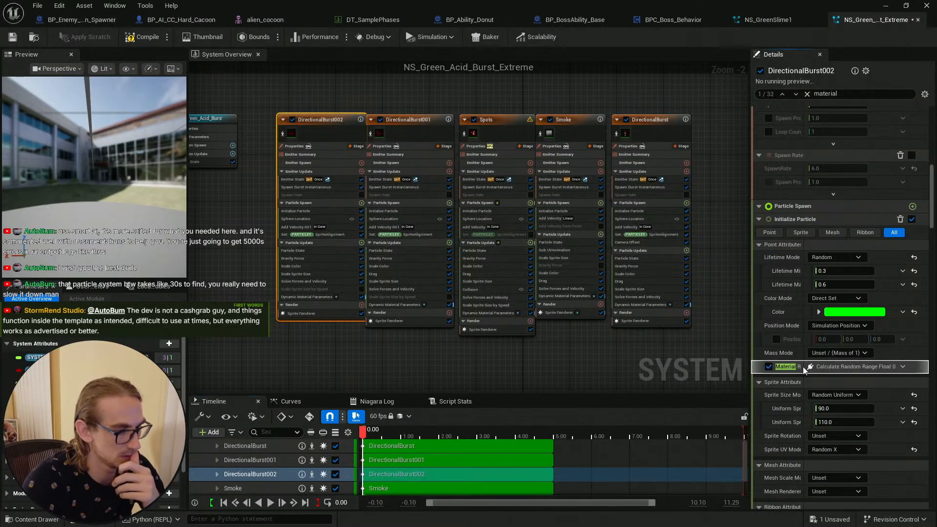
pyautogui.moveTo(803, 366); pyautogui.dragTo(820, 370)
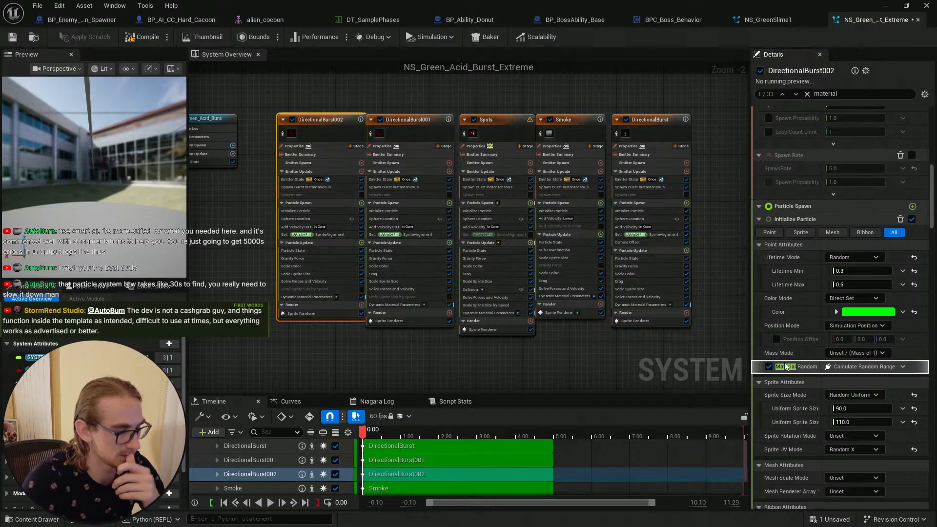
# Step: Save the Niagara system and minimize its editor window
pyautogui.hotkey('ctrl', 's')
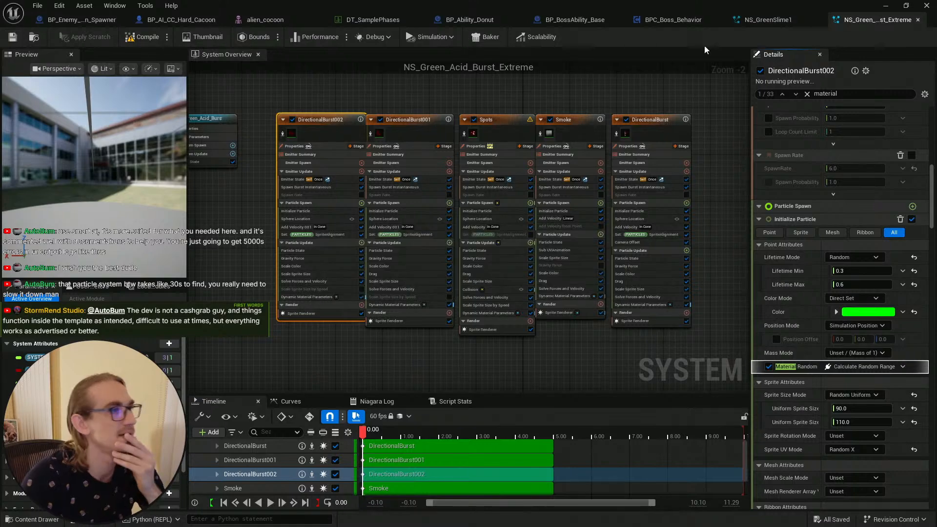
pyautogui.click(917, 20)
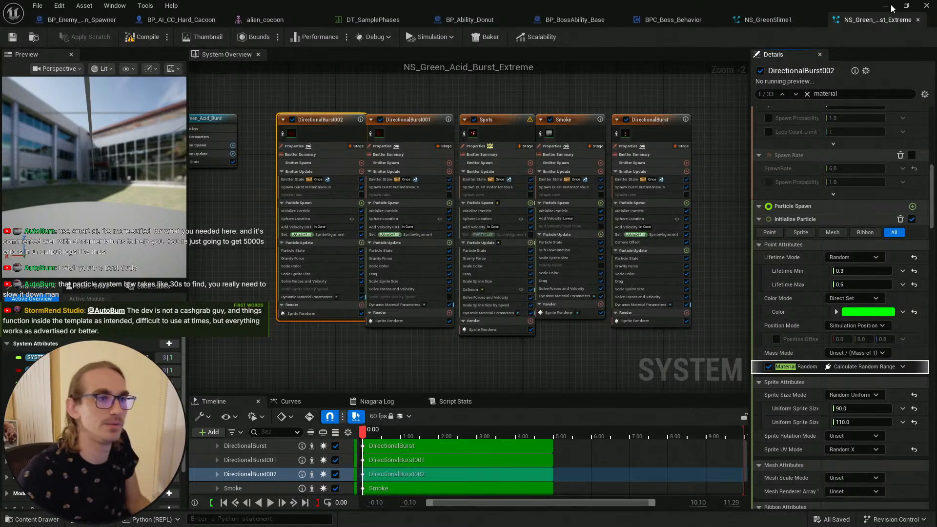
pyautogui.click(886, 5)
# Step: Delete the NS_Green_Acid_Burst_Extreme asset from the RealisticBlood Burst Niagara folder
pyautogui.hotkey('ctrl', 'space')
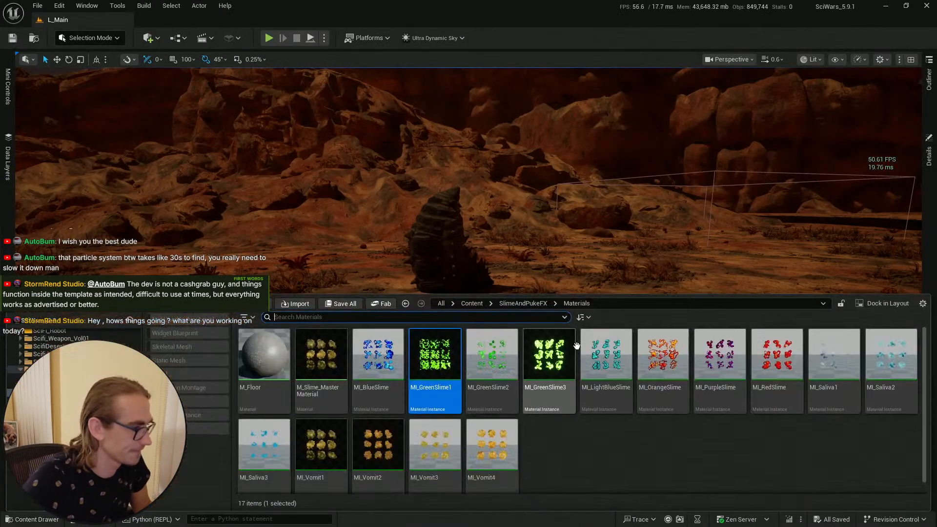
pyautogui.click(406, 303)
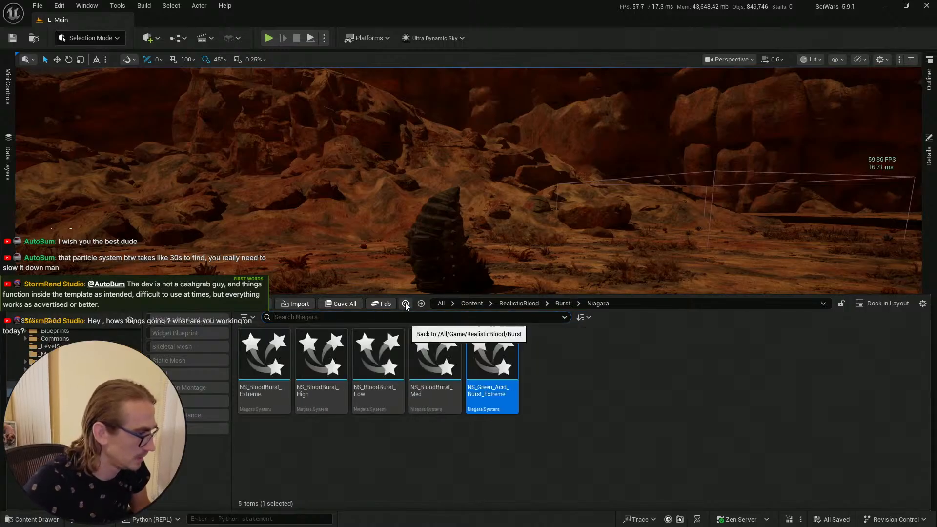
pyautogui.press('Delete')
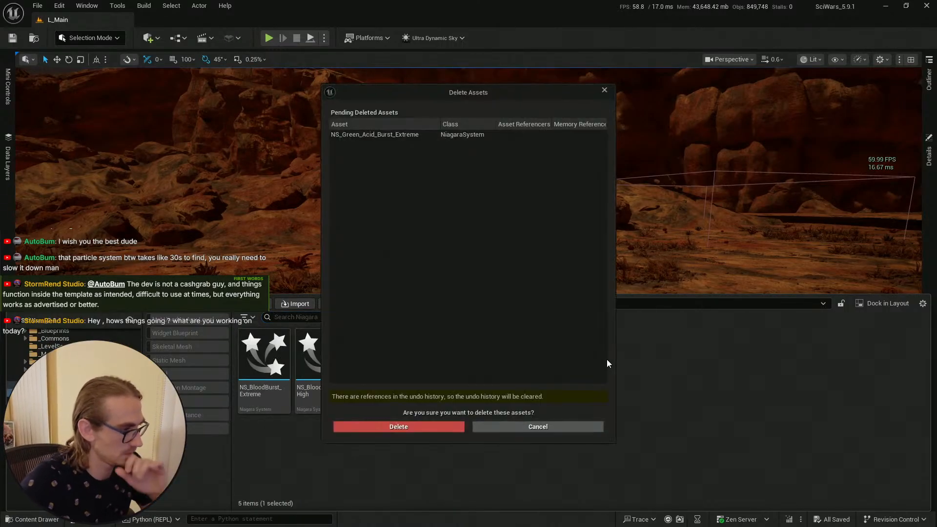
pyautogui.click(428, 427)
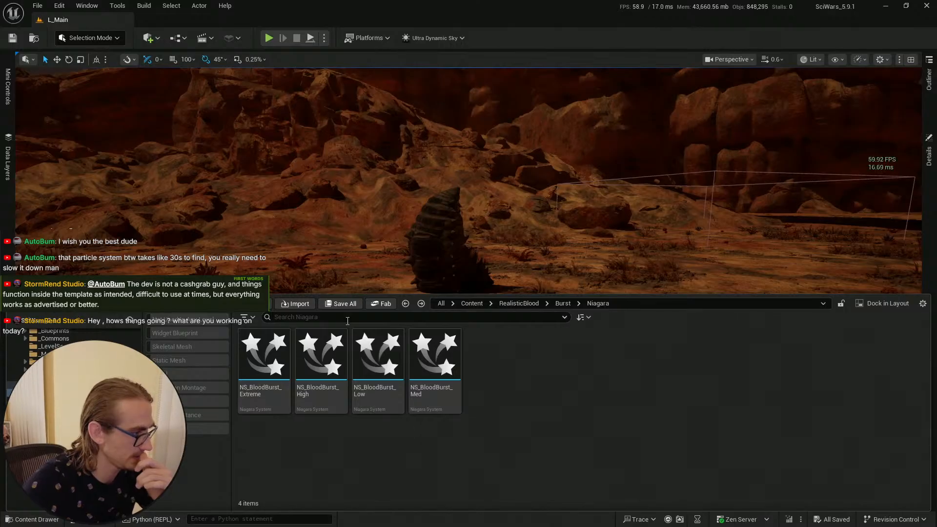
# Step: Select the cocoon in the level, open its BP_AI_CC_Hard_Cacoon blueprint, and compile it
pyautogui.click(459, 273)
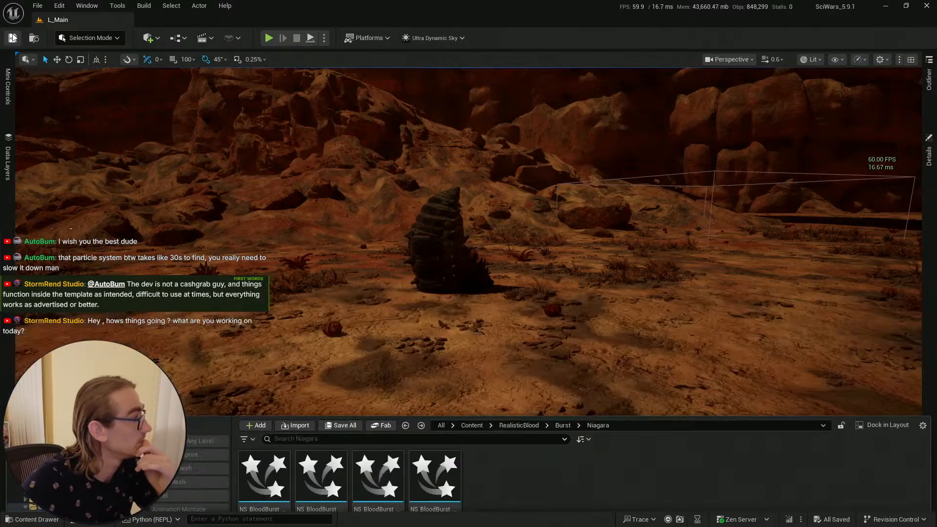
pyautogui.click(458, 273)
pyautogui.hotkey('ctrl', 'b')
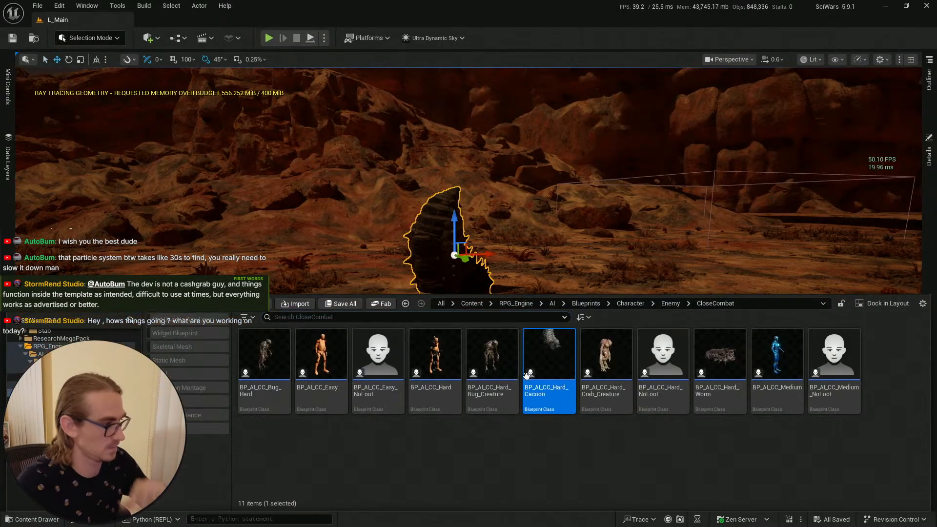
pyautogui.doubleClick(550, 345)
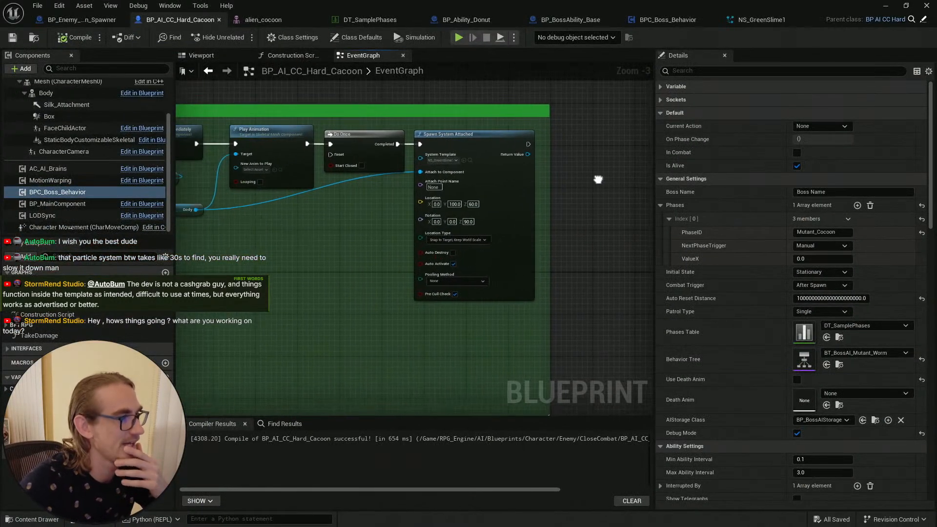
pyautogui.click(78, 38)
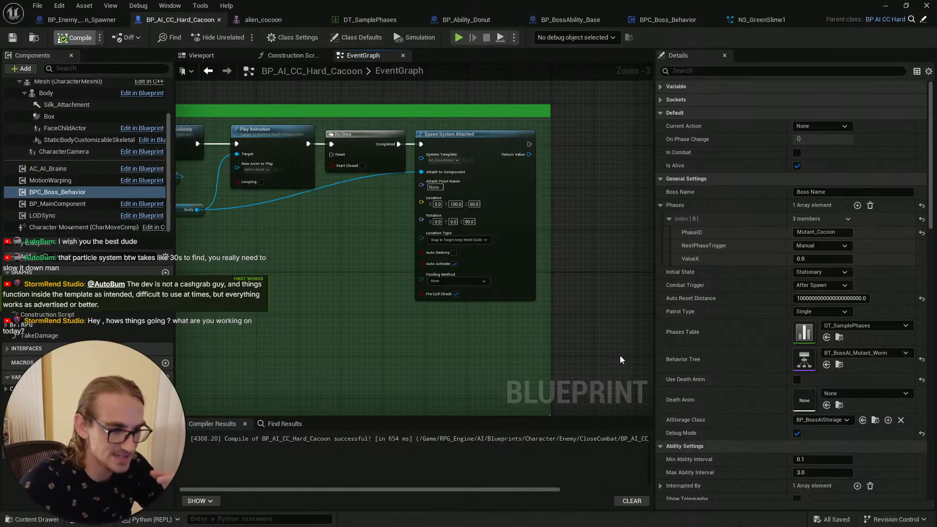
# Step: Save the blueprint and inspect the Play Animation and Spawn System Attached nodes
pyautogui.click(511, 132)
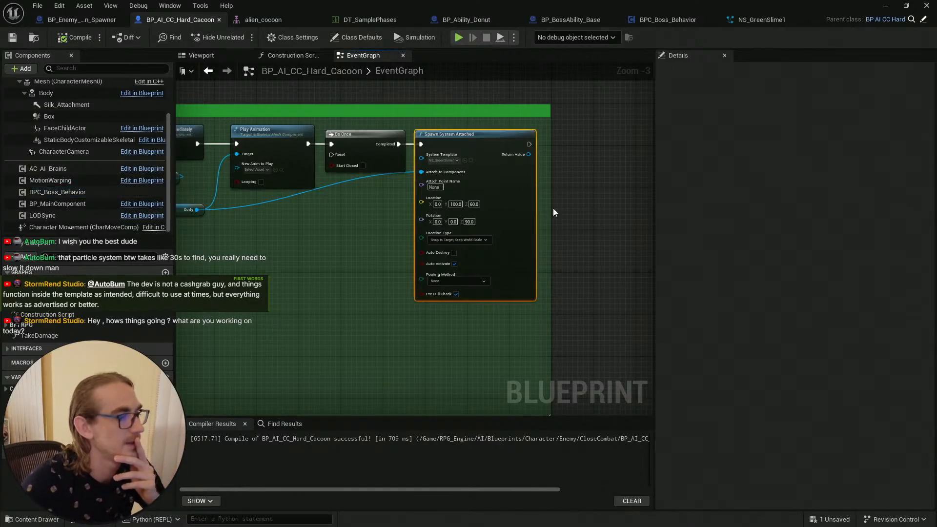
pyautogui.click(13, 37)
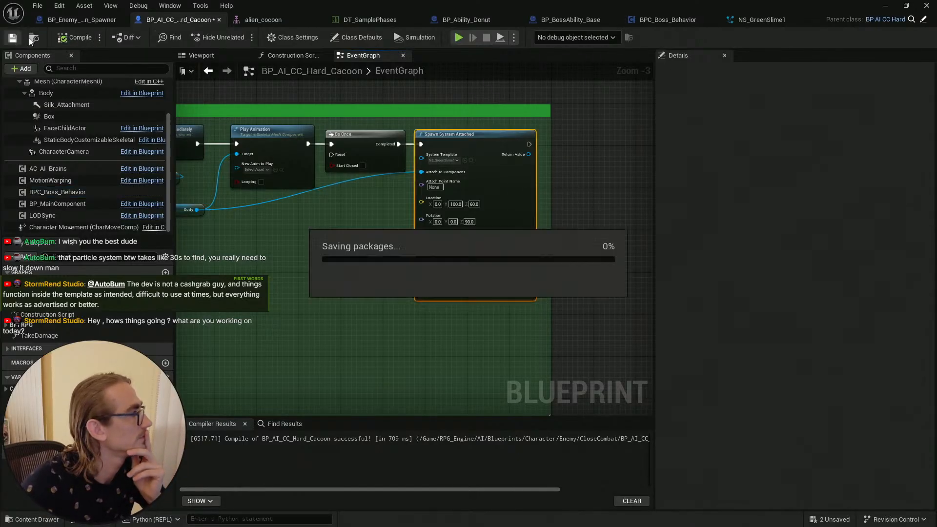
pyautogui.click(607, 181)
pyautogui.click(290, 132)
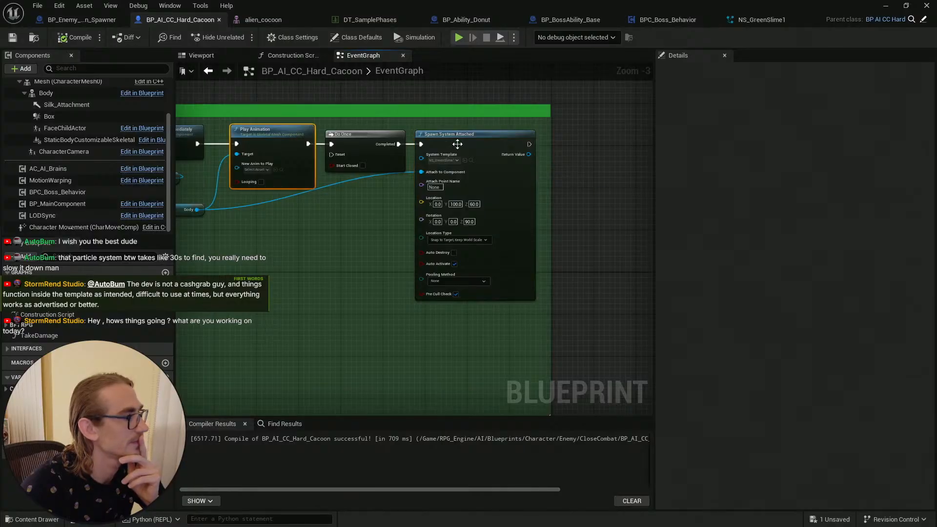
pyautogui.click(458, 144)
# Step: Save the DT_SamplePhases data table while switching between the open editor tabs
pyautogui.click(758, 20)
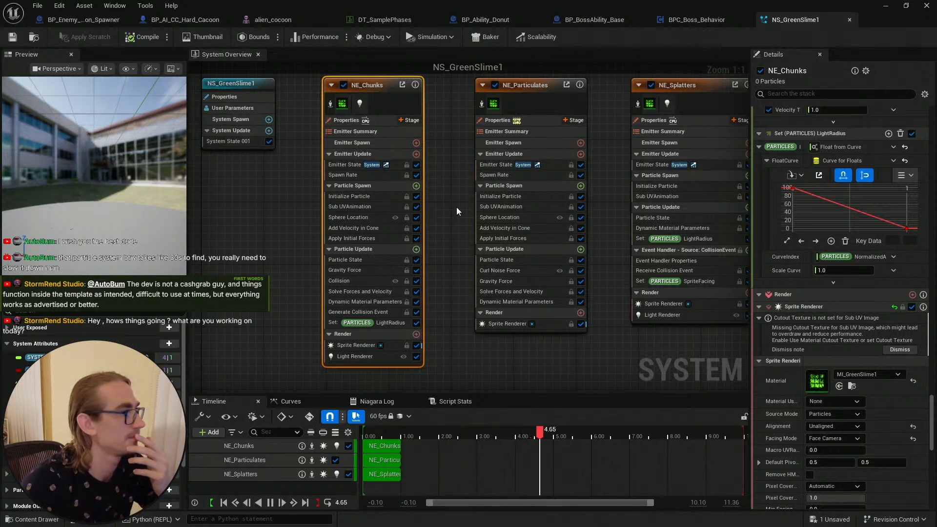
pyautogui.click(379, 24)
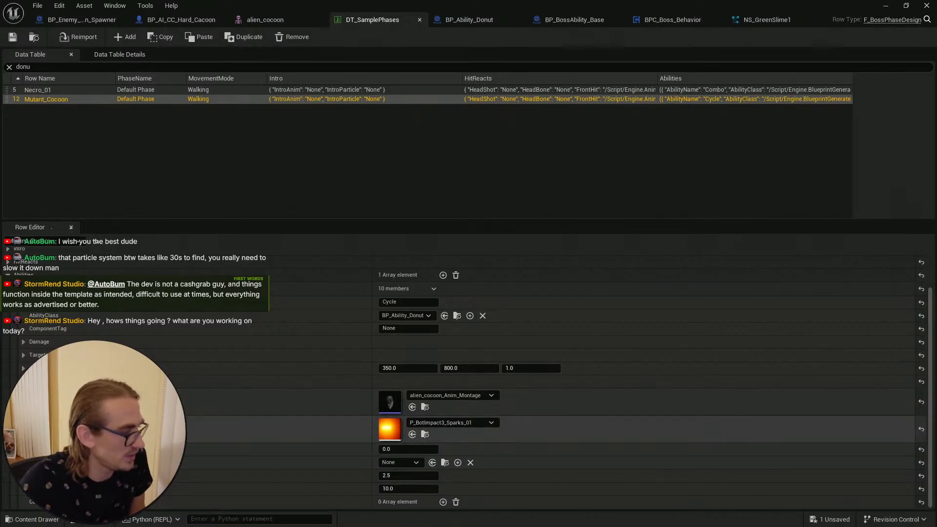
pyautogui.click(14, 40)
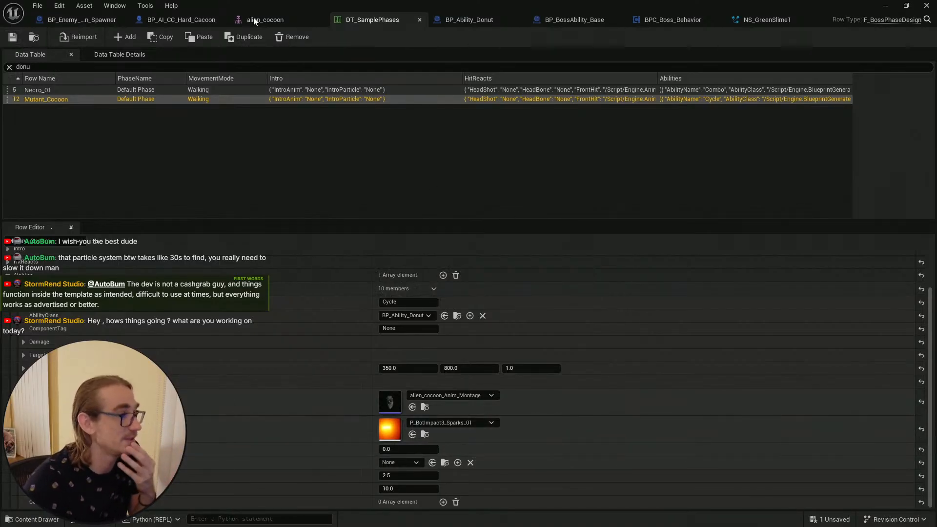
pyautogui.click(283, 19)
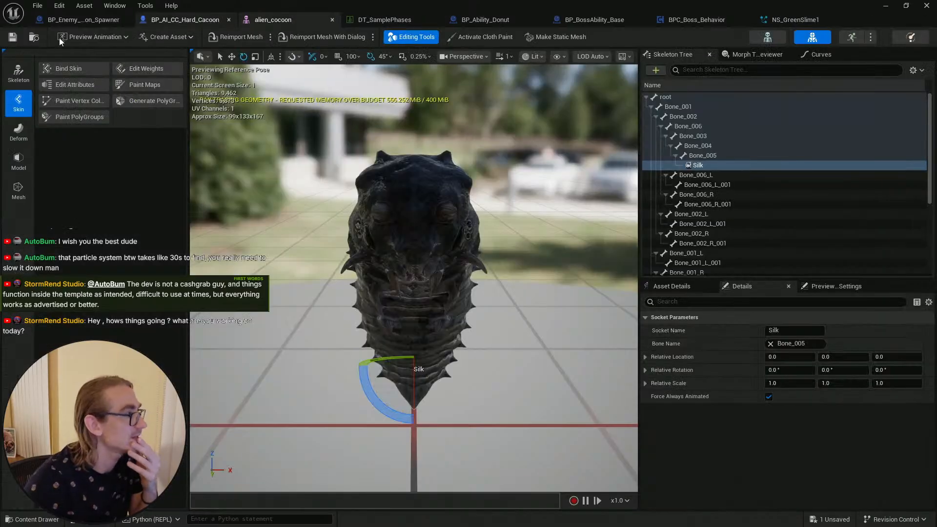
pyautogui.click(177, 19)
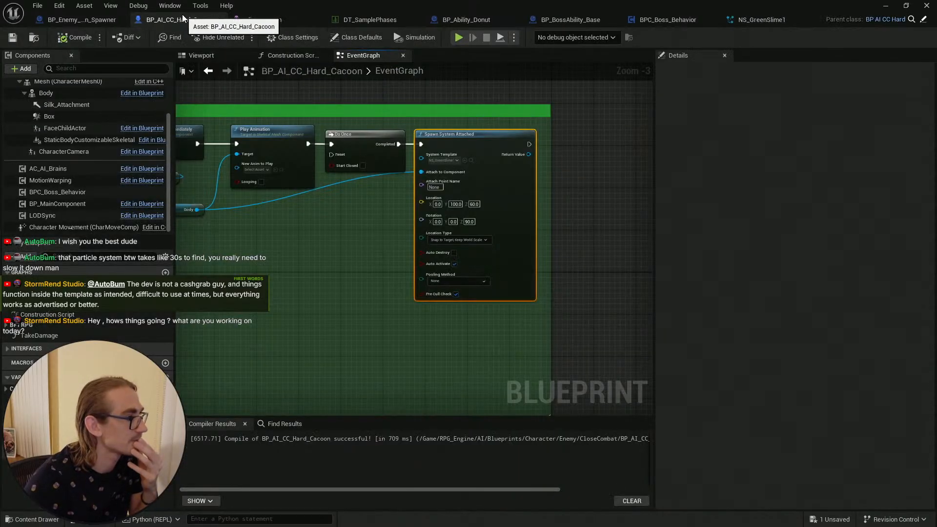
# Step: Open the NS_GreenSlime1 system used as the Spawn System Attached template, then minimize the editor
pyautogui.click(471, 160)
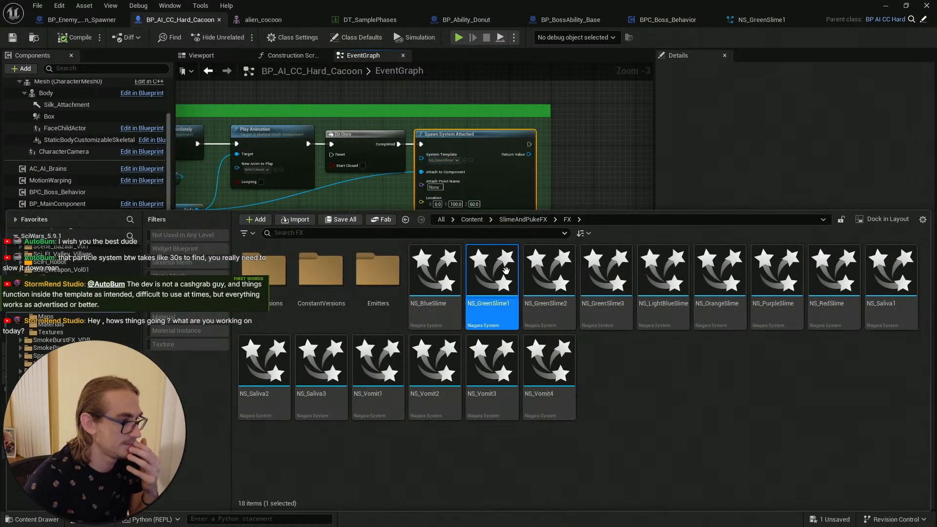
pyautogui.doubleClick(492, 278)
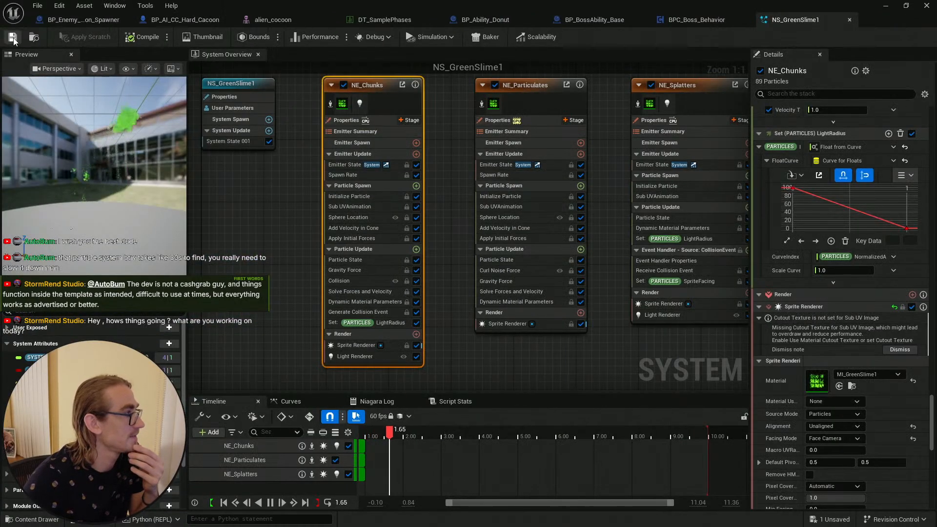
pyautogui.click(886, 6)
# Step: Save the remaining unsaved assets from the level editor
pyautogui.click(534, 223)
pyautogui.moveTo(534, 224); pyautogui.dragTo(546, 230, button='right')
pyautogui.press('s')
pyautogui.scroll(1, 545, 229)
pyautogui.click(34, 519)
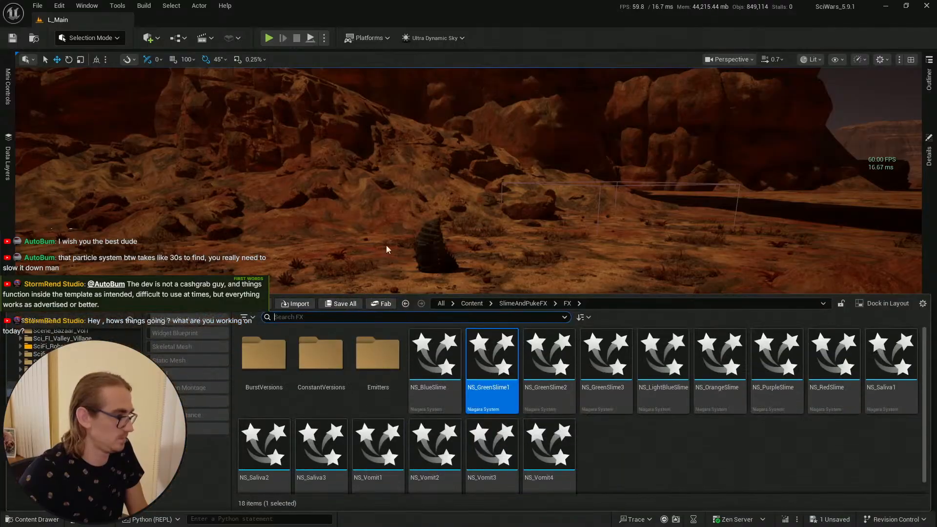
pyautogui.hotkey('ctrl', 's')
pyautogui.click(561, 379)
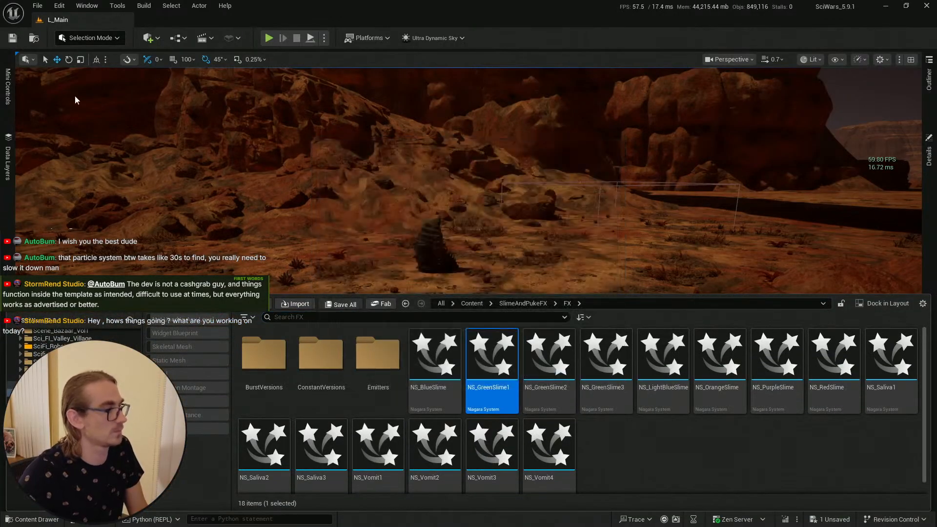
pyautogui.rightClick(466, 473)
pyautogui.click(481, 464)
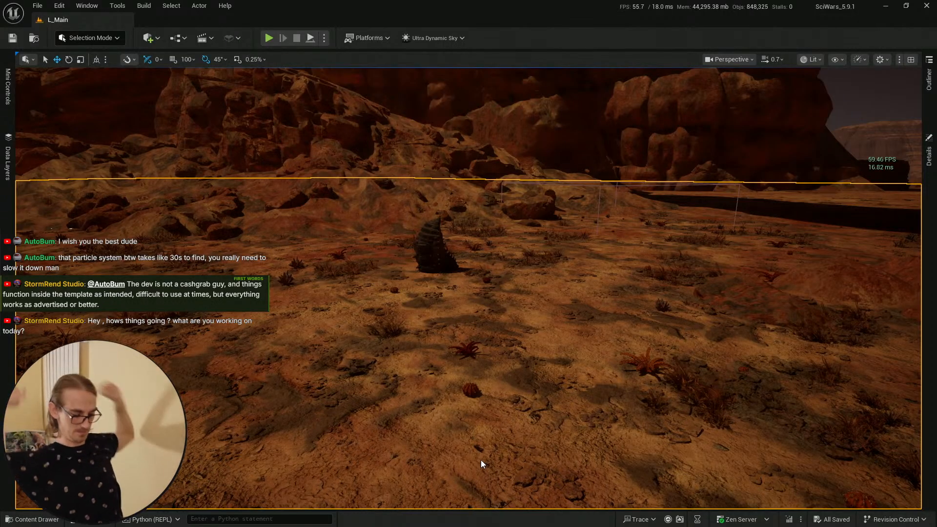
# Step: Play in the editor and walk the character toward the cocoon boss to test it
pyautogui.hotkey('alt', 'p')
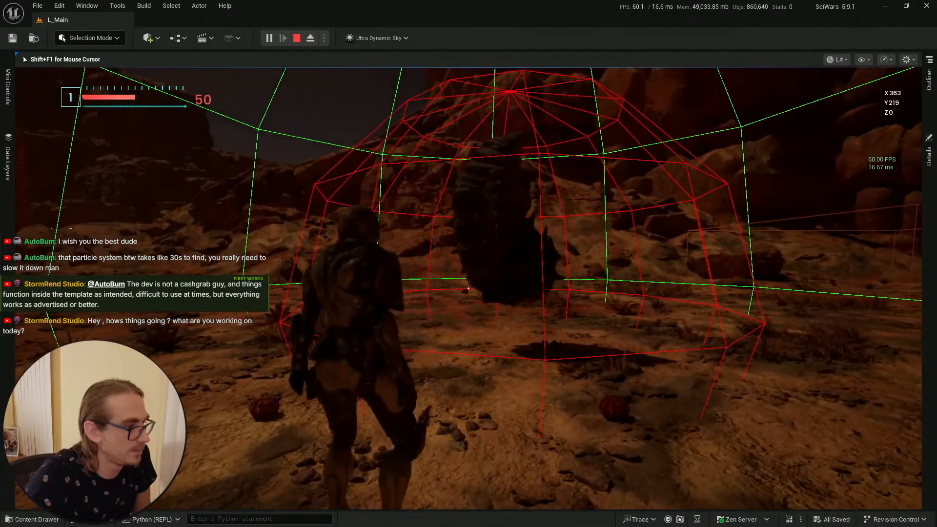
pyautogui.press('w')
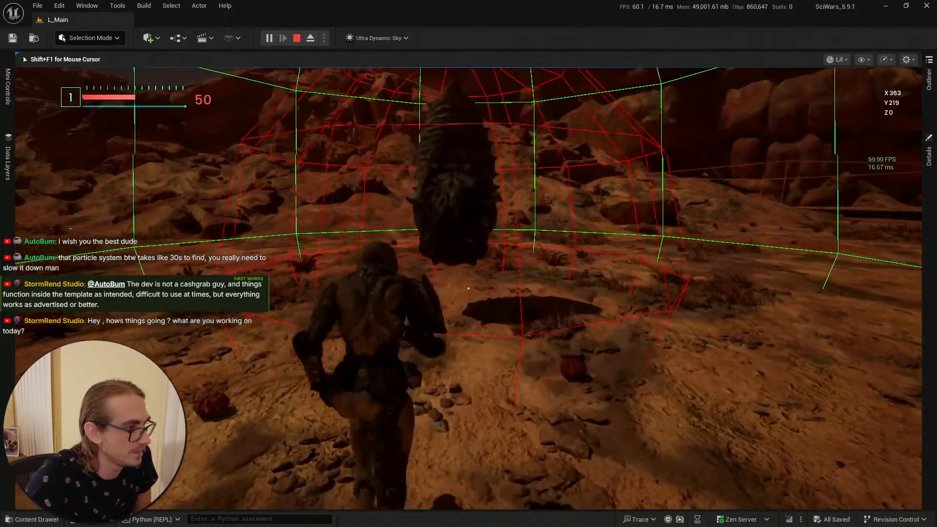
pyautogui.press('w')
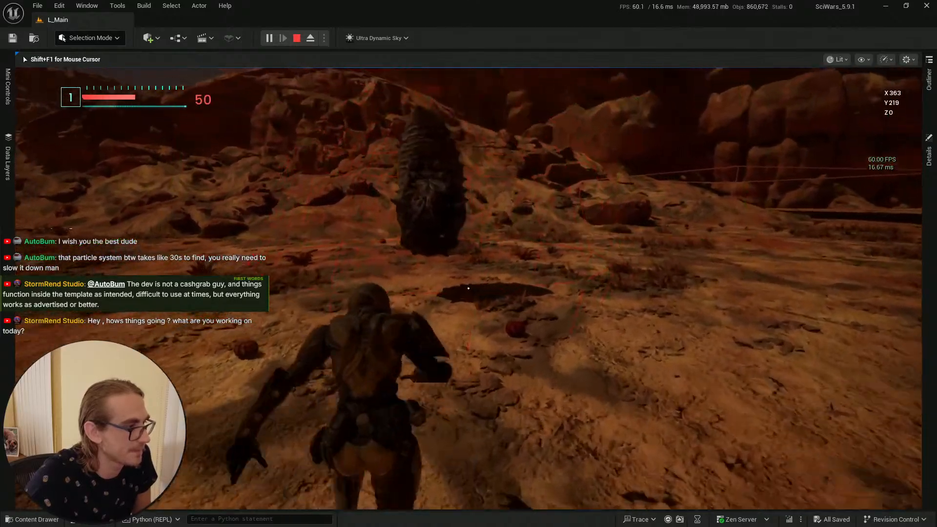
pyautogui.press('s')
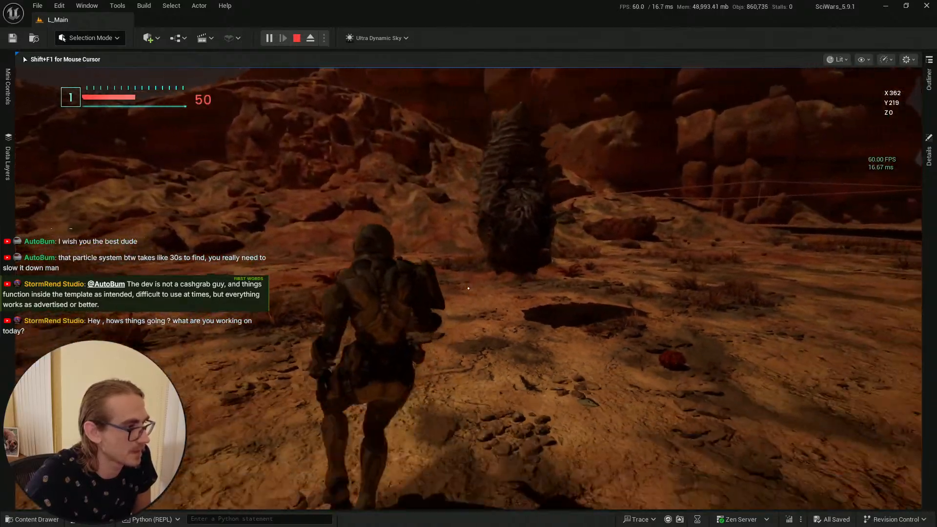
pyautogui.press('w')
pyautogui.press('w')
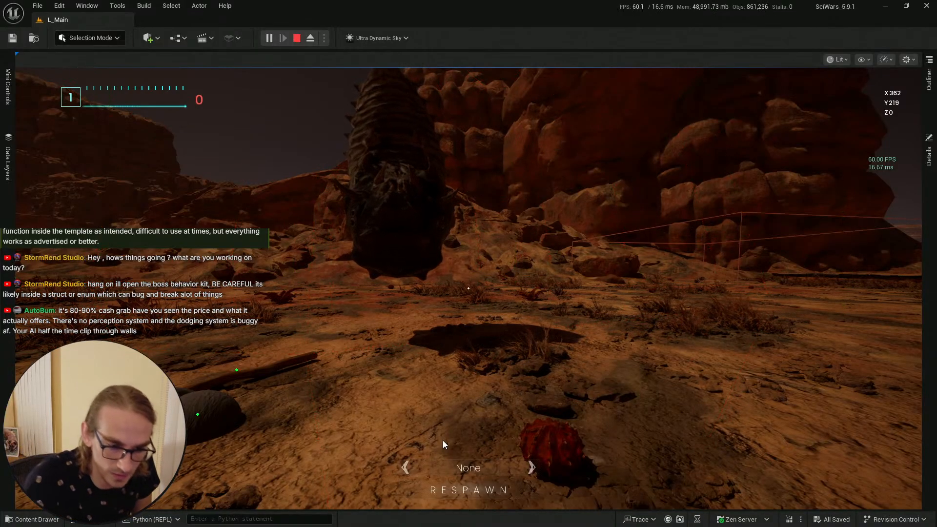
# Step: Stop the play session, dismiss the play-in-editor error notification and close the message log
pyautogui.press('Escape')
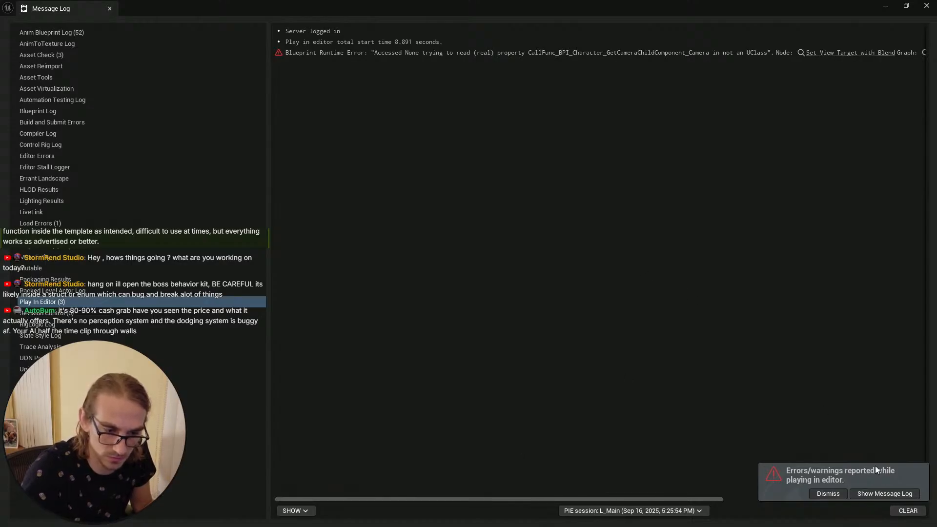
pyautogui.click(882, 492)
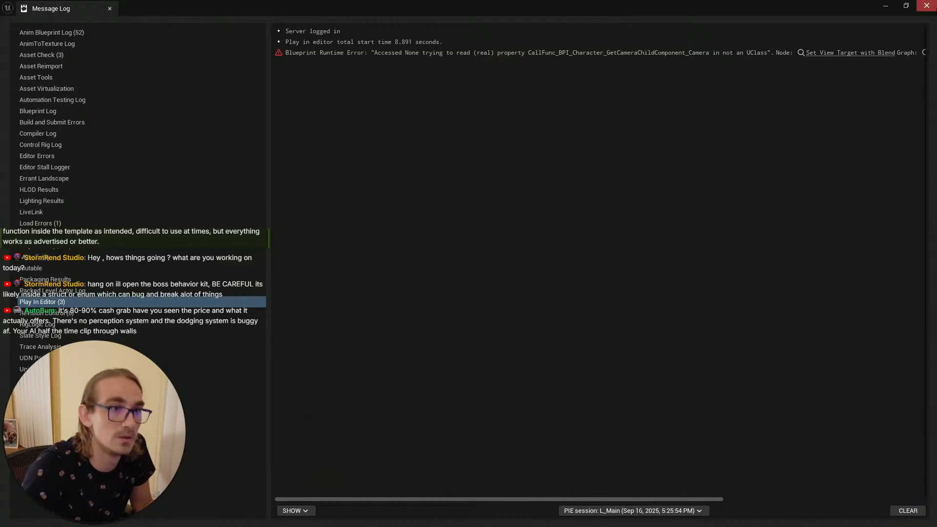
pyautogui.click(934, 3)
pyautogui.press('s')
pyautogui.moveTo(502, 224)
pyautogui.mouseDown(button='right')
pyautogui.moveTo(488, 273)
pyautogui.moveTo(492, 244)
pyautogui.moveTo(516, 215)
pyautogui.mouseUp(button='right')
pyautogui.hotkey('alt', 'Tab')
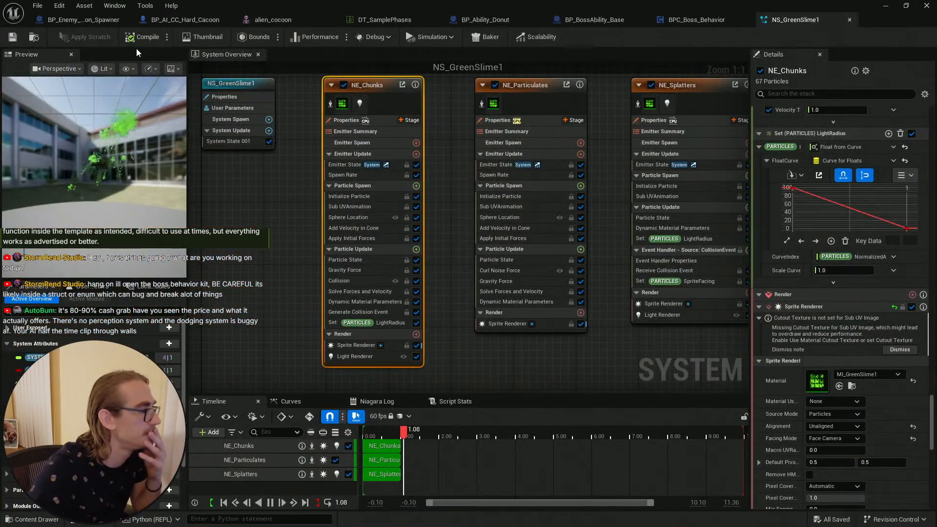
# Step: Save the NS_GreenSlime1 system and switch back to the BP_Ability_Donut blueprint graph
pyautogui.click(15, 39)
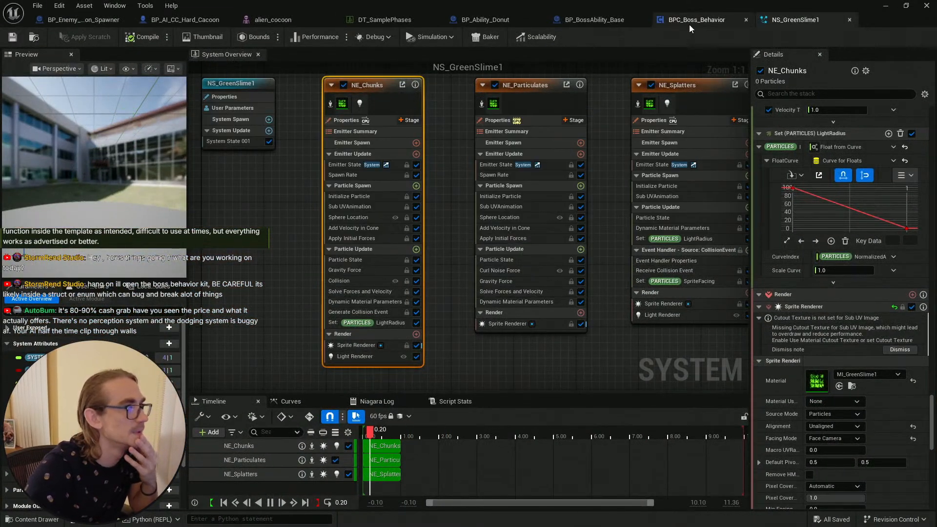
pyautogui.click(703, 23)
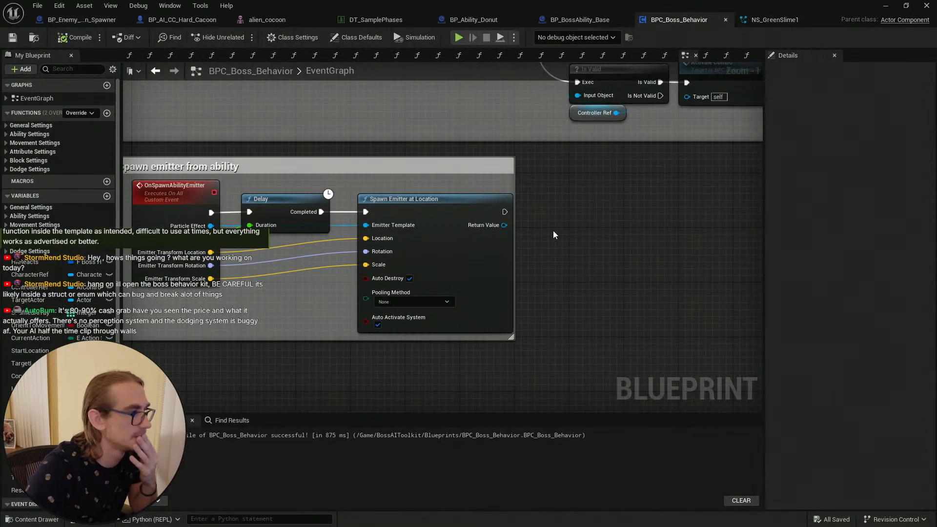
pyautogui.click(589, 19)
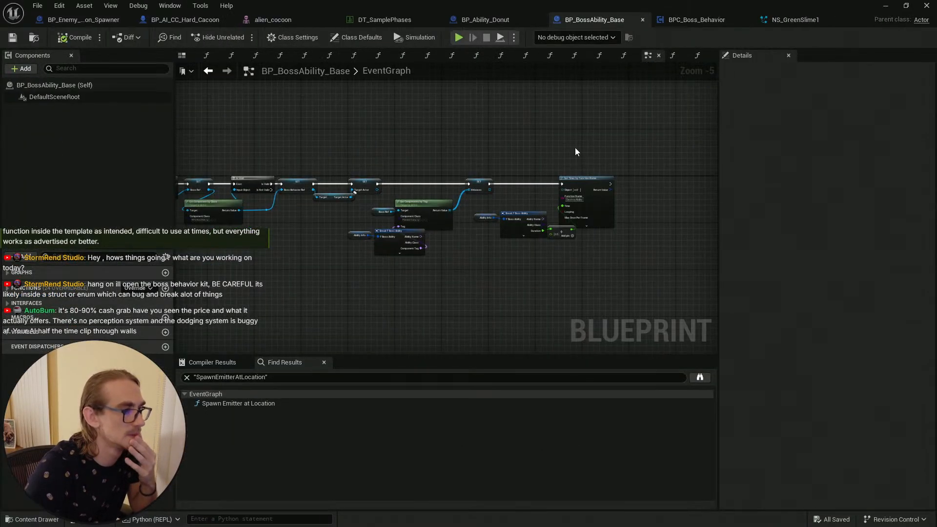
pyautogui.click(493, 19)
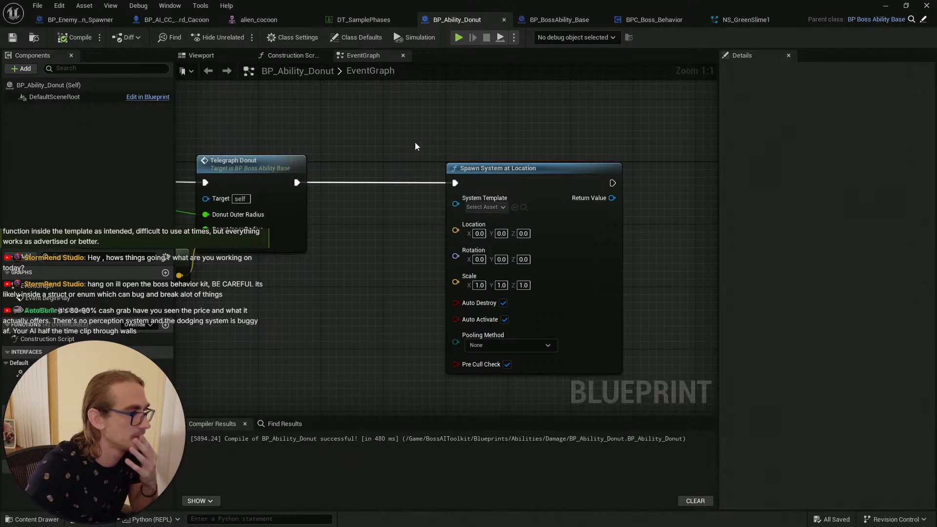
# Step: Connect the actor location output to the Location input of the Spawn System at Location node in BP_Ability_Donut
pyautogui.scroll(-3, 415, 146)
pyautogui.moveTo(341, 269); pyautogui.dragTo(487, 263, button='right')
pyautogui.scroll(2, 456, 242)
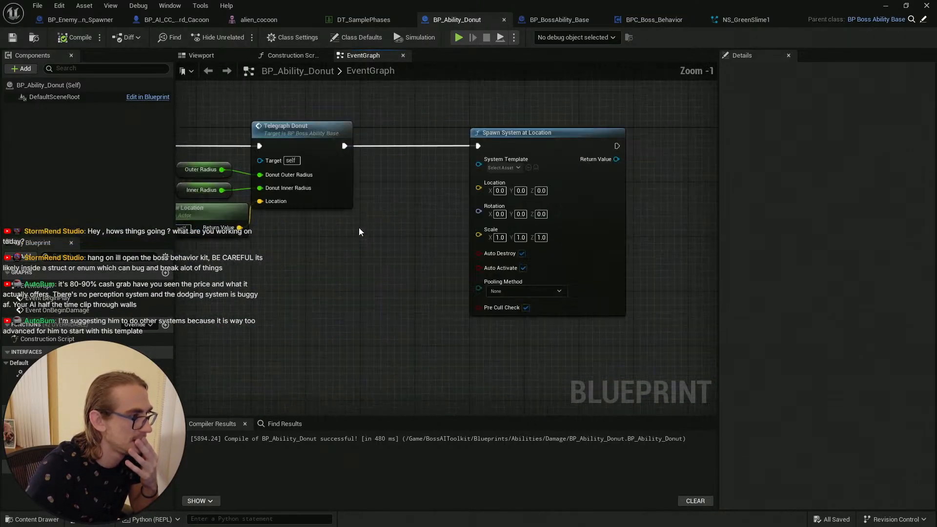
pyautogui.moveTo(556, 128); pyautogui.dragTo(522, 141)
pyautogui.moveTo(368, 191); pyautogui.dragTo(376, 207, button='right')
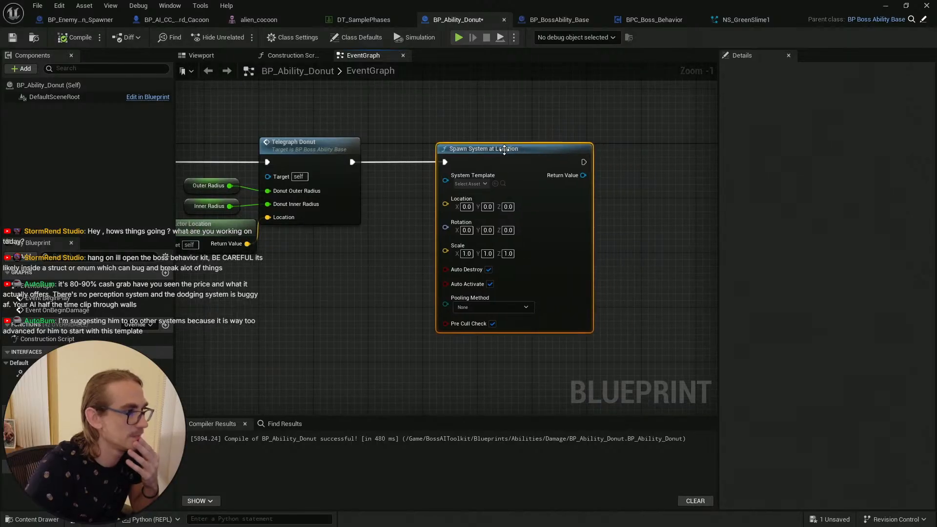
pyautogui.moveTo(247, 243); pyautogui.dragTo(445, 205)
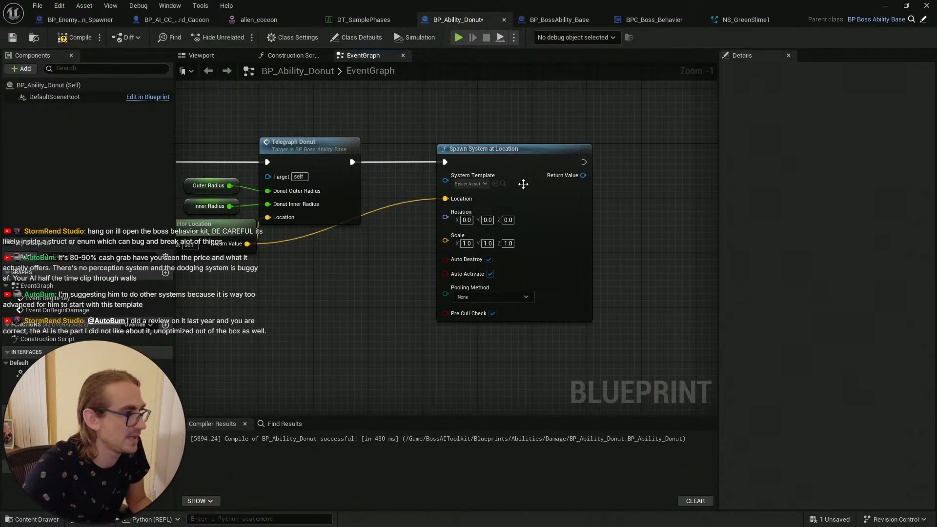
# Step: Set the Spawn System at Location node's System Template to NS_GreenSlime1, then compile and save BP_Ability_Donut
pyautogui.click(746, 21)
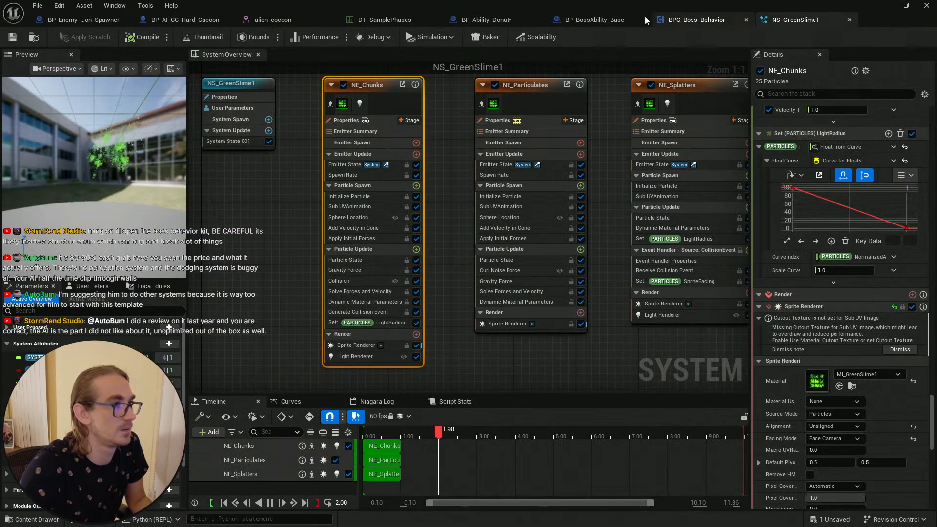
pyautogui.click(184, 20)
pyautogui.scroll(2, 447, 159)
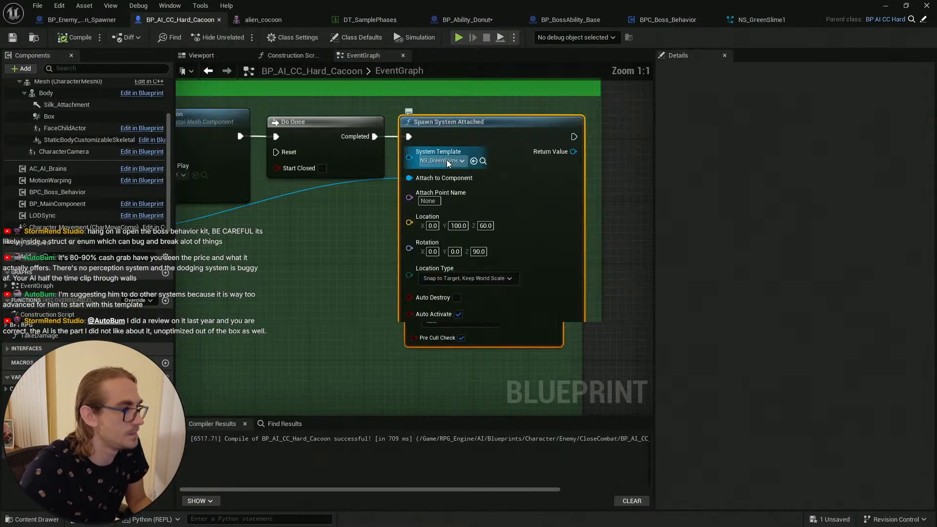
pyautogui.click(478, 162)
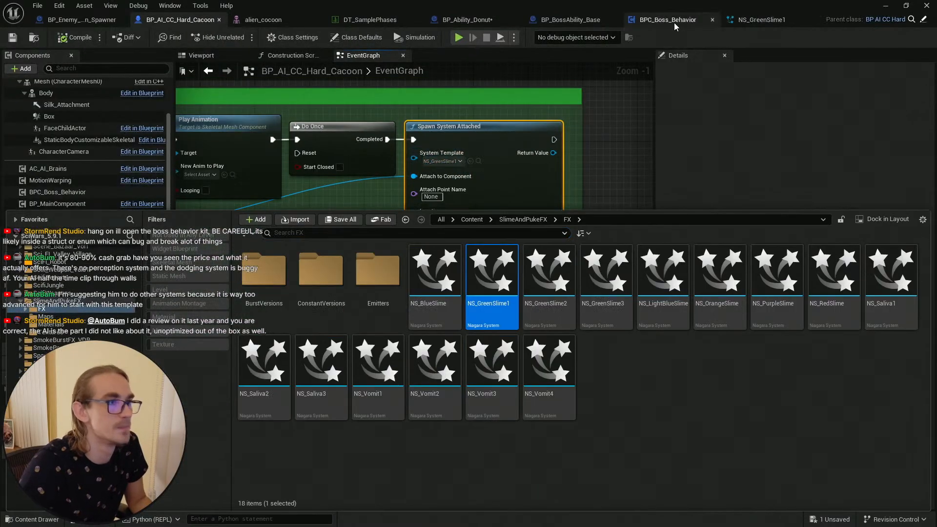
pyautogui.click(673, 20)
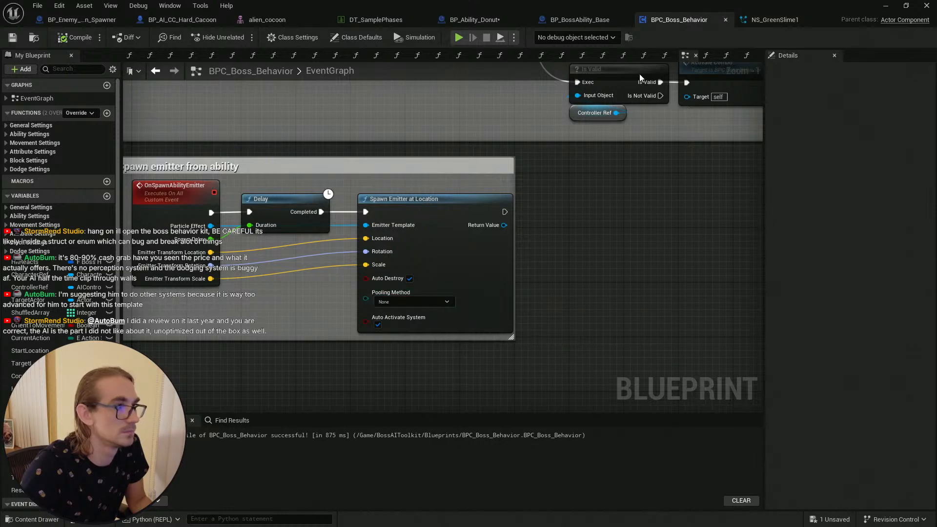
pyautogui.click(587, 16)
pyautogui.click(492, 19)
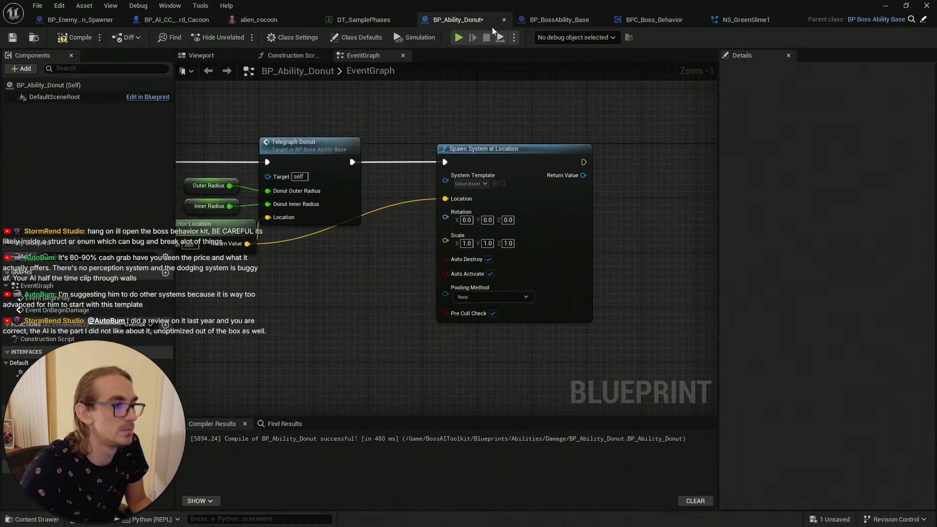
pyautogui.scroll(1, 504, 230)
pyautogui.click(503, 178)
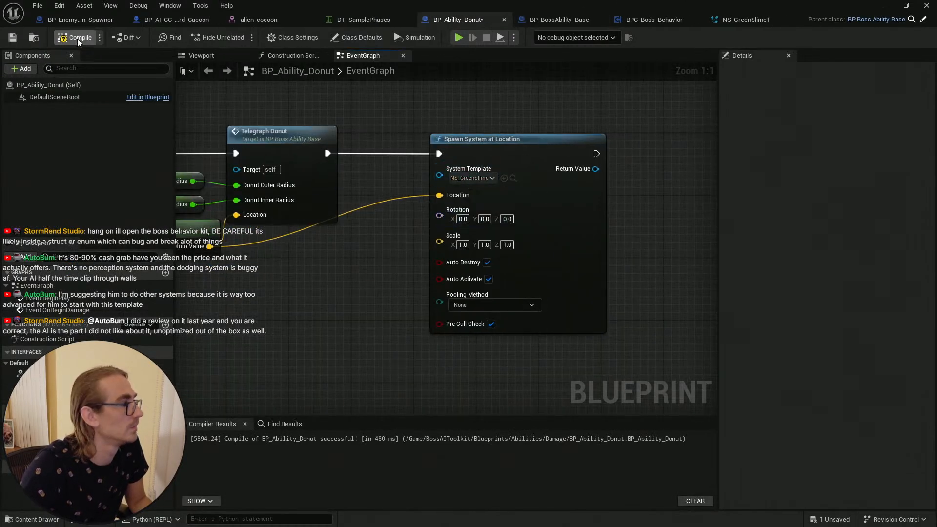
pyautogui.hotkey('ctrl', 's')
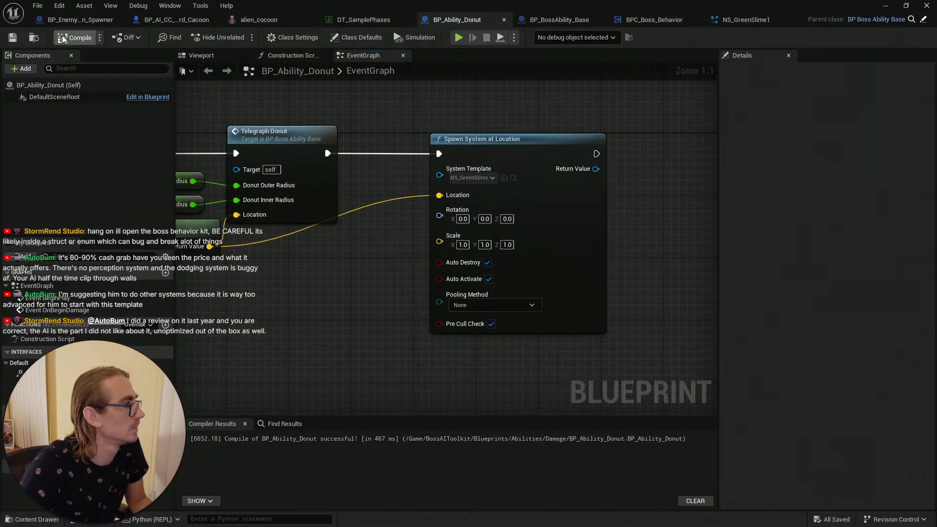
# Step: Play in the editor and approach the cocoon boss to test the donut ability's acid effect
pyautogui.scroll(-4, 522, 112)
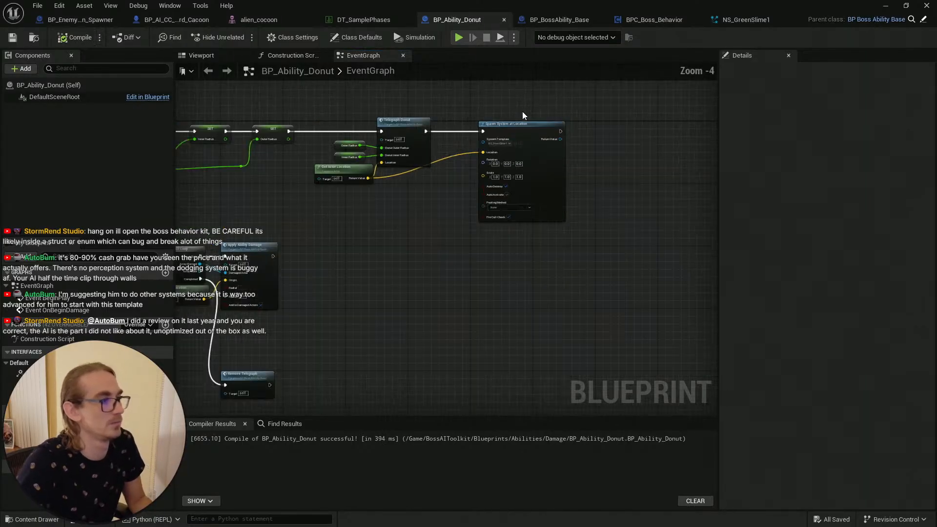
pyautogui.click(885, 6)
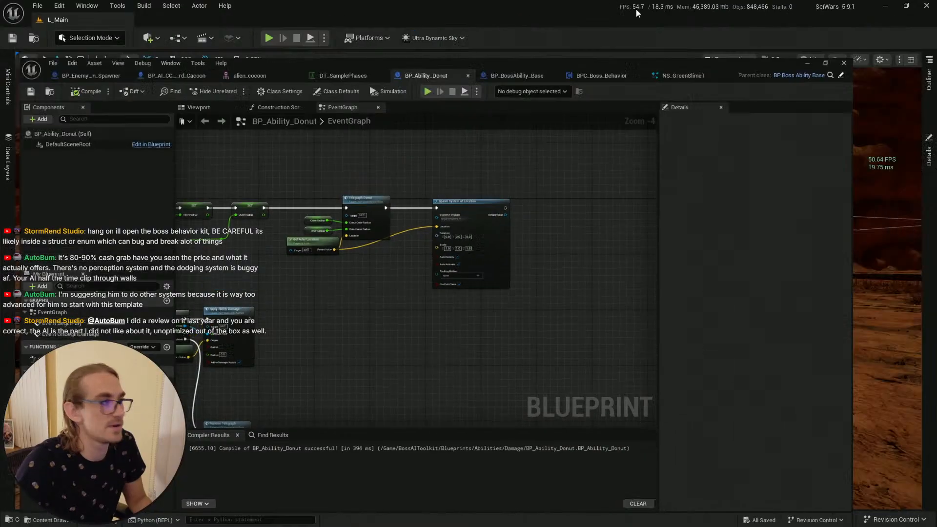
pyautogui.click(19, 518)
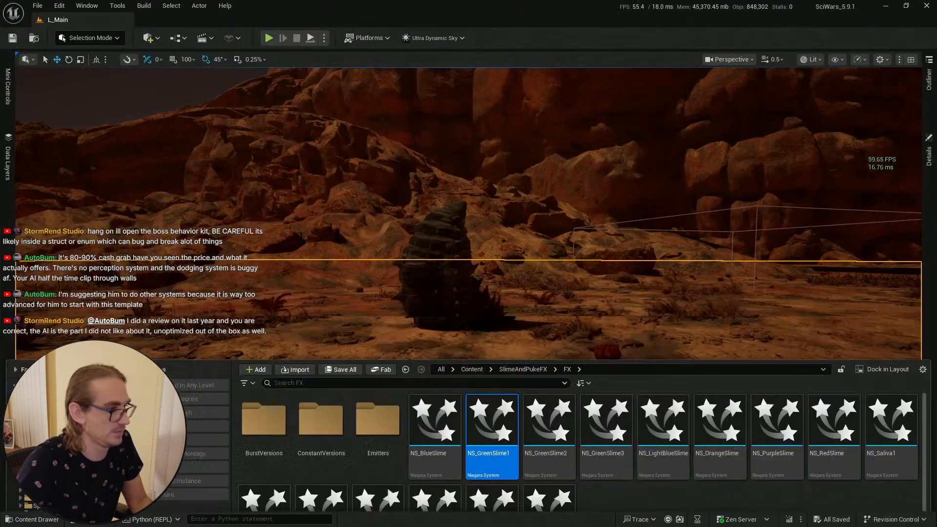
pyautogui.moveTo(430, 293); pyautogui.dragTo(427, 434, button='right')
pyautogui.press('s')
pyautogui.scroll(3, 428, 385)
pyautogui.click(449, 431)
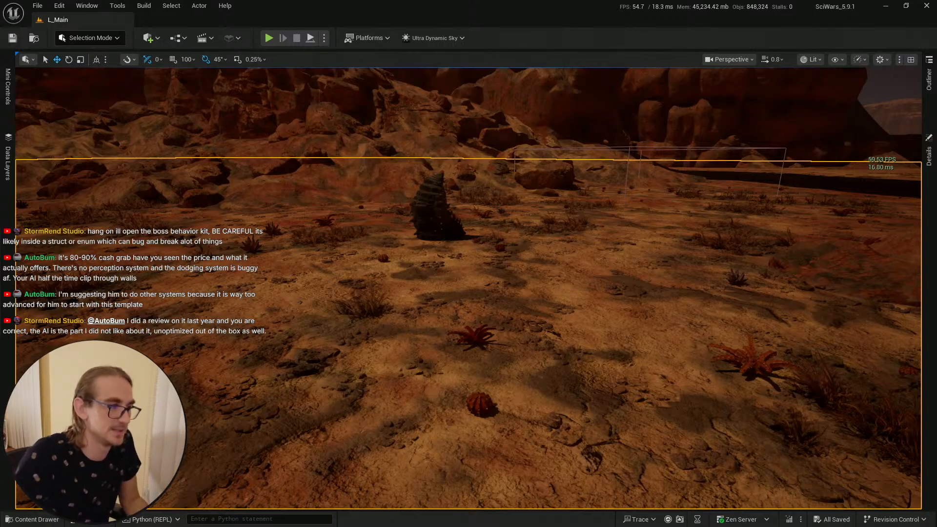
pyautogui.hotkey('alt', 'p')
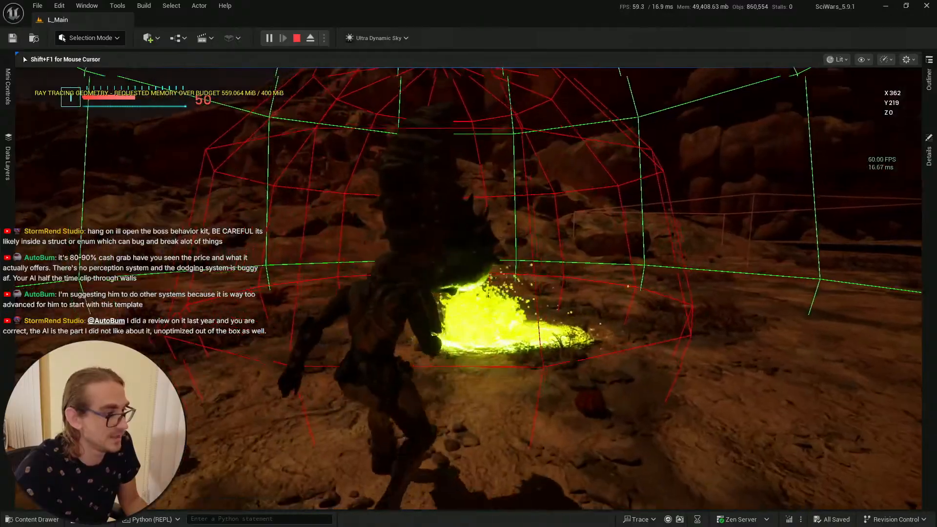
pyautogui.press('w')
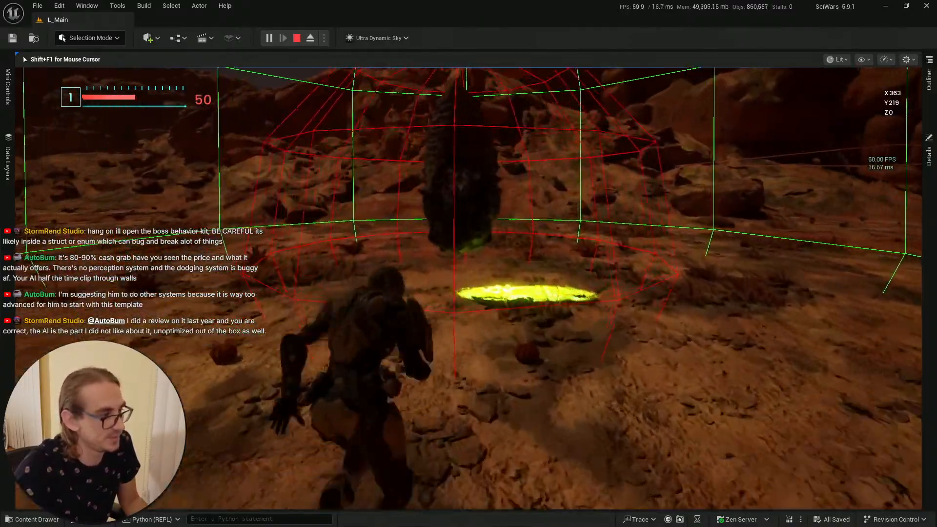
pyautogui.press('s')
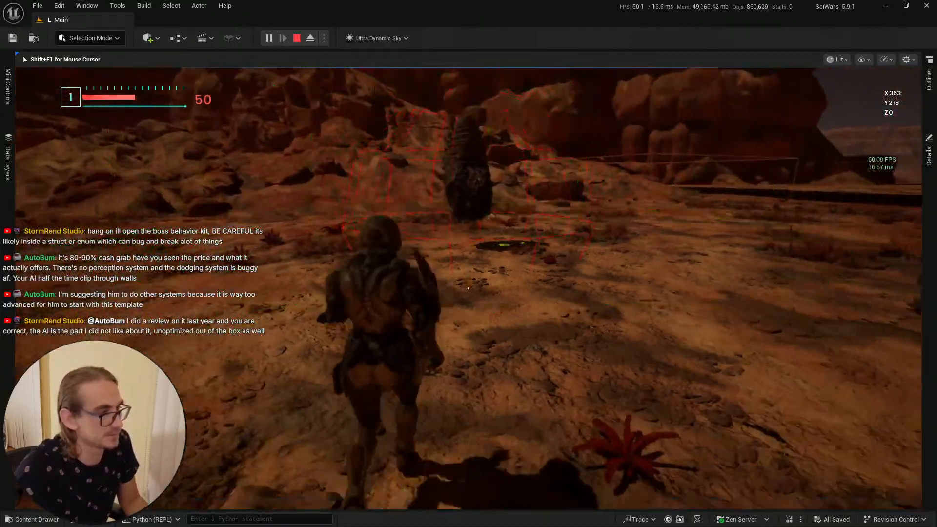
pyautogui.press('Escape')
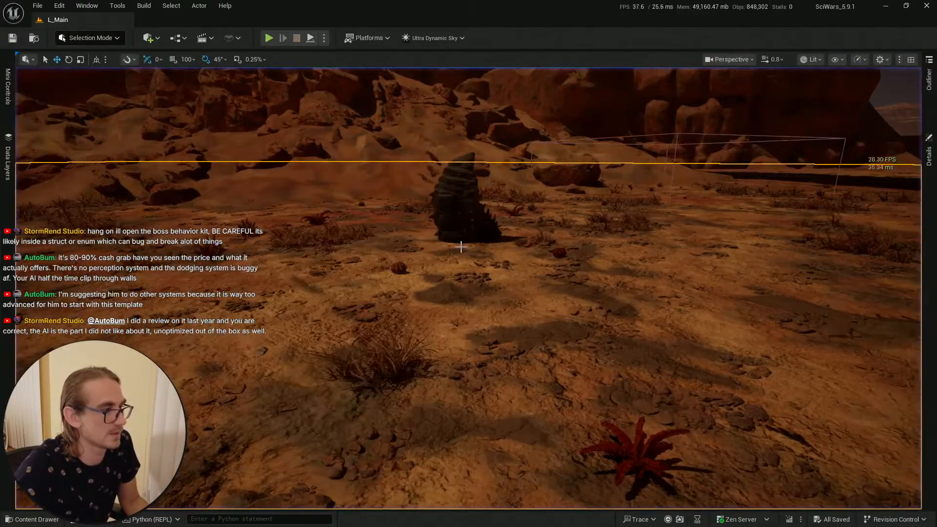
# Step: Duplicate the Spawn System at Location node twice and line the copies up beside the original
pyautogui.hotkey('alt', 'Tab')
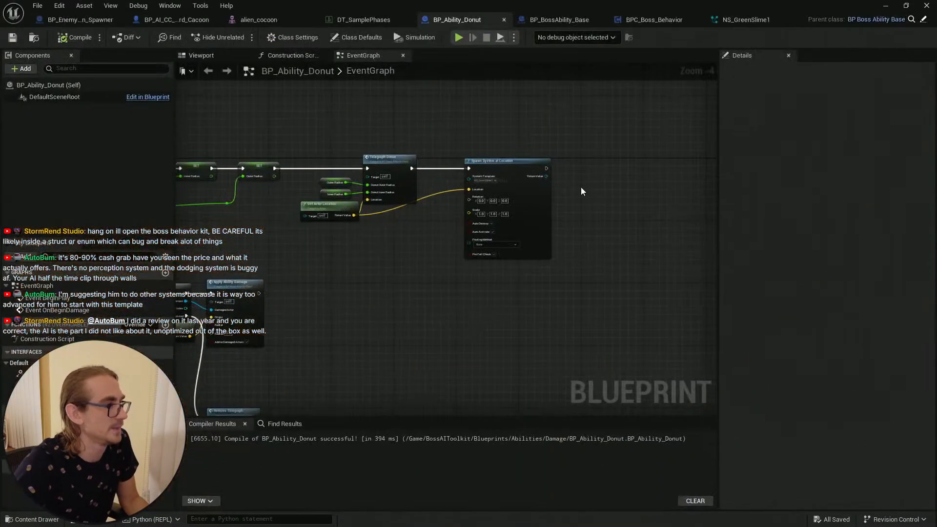
pyautogui.scroll(4, 478, 165)
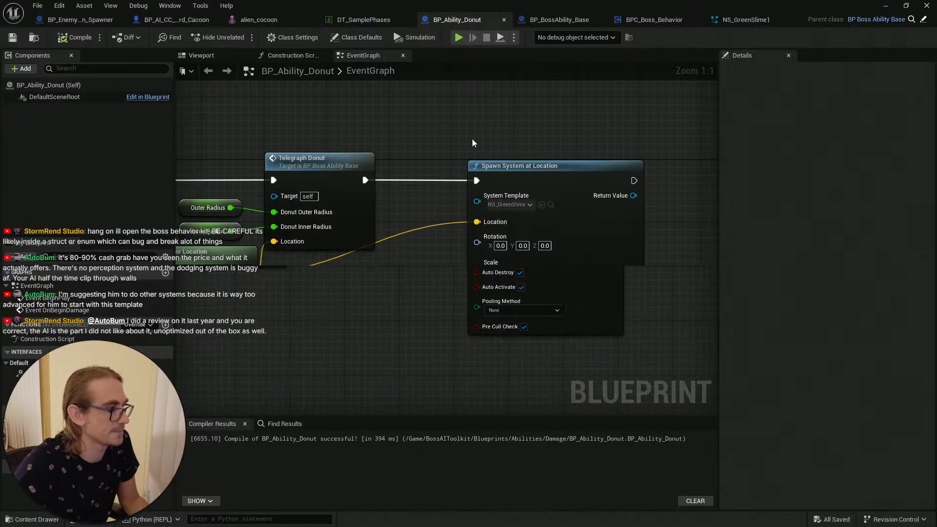
pyautogui.scroll(-2, 472, 139)
pyautogui.moveTo(508, 142); pyautogui.dragTo(421, 133, button='right')
pyautogui.moveTo(438, 151)
pyautogui.mouseDown()
pyautogui.moveTo(403, 147)
pyautogui.moveTo(421, 150)
pyautogui.mouseUp()
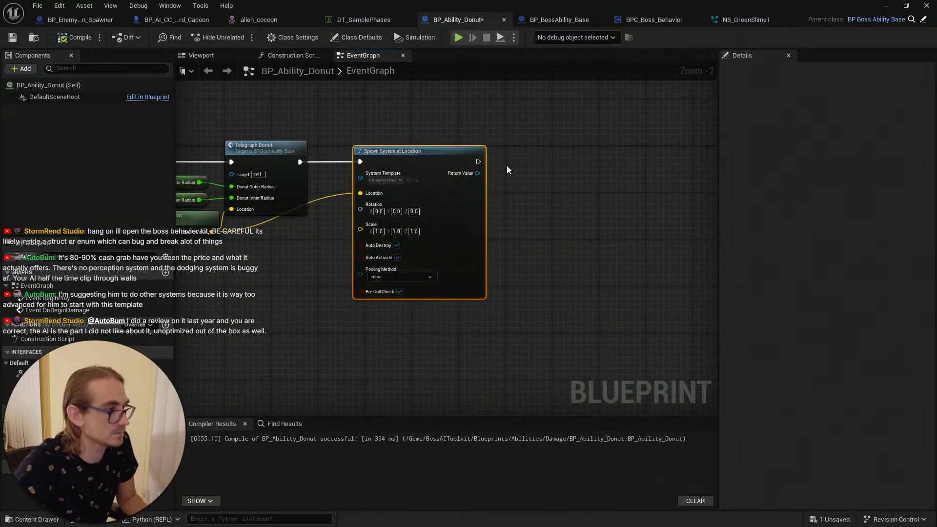
pyautogui.hotkey('ctrl', 'd')
pyautogui.moveTo(540, 171); pyautogui.dragTo(534, 154)
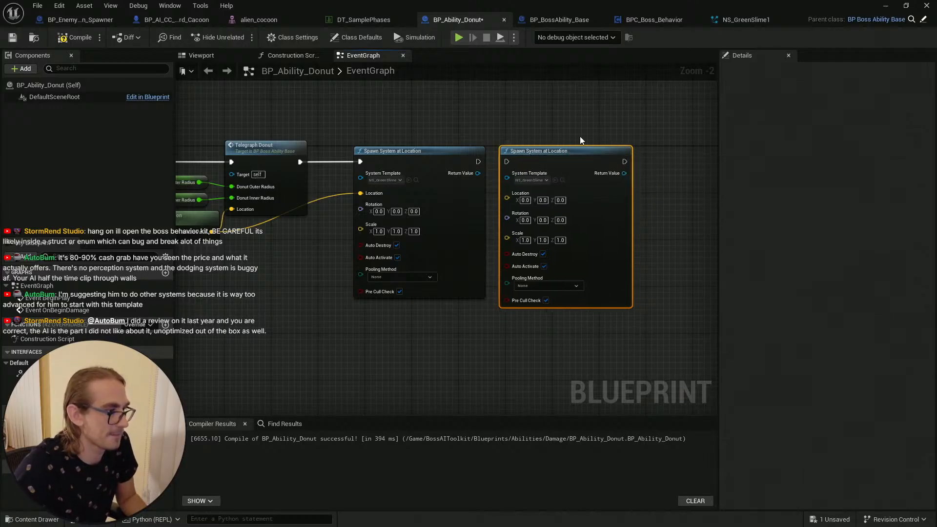
pyautogui.hotkey('ctrl', 'd')
pyautogui.moveTo(613, 135); pyautogui.dragTo(478, 136, button='right')
pyautogui.moveTo(515, 147); pyautogui.dragTo(543, 157)
pyautogui.moveTo(595, 131); pyautogui.dragTo(499, 131, button='right')
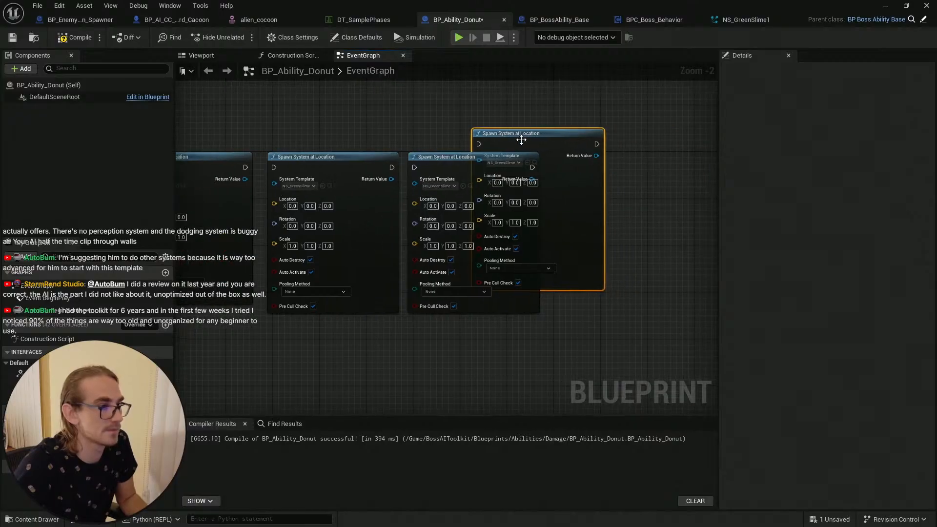
pyautogui.moveTo(520, 138); pyautogui.dragTo(599, 161)
# Step: Chain the execution pins of the Spawn System at Location nodes so each copy runs after the previous one
pyautogui.moveTo(324, 151); pyautogui.dragTo(502, 171, button='right')
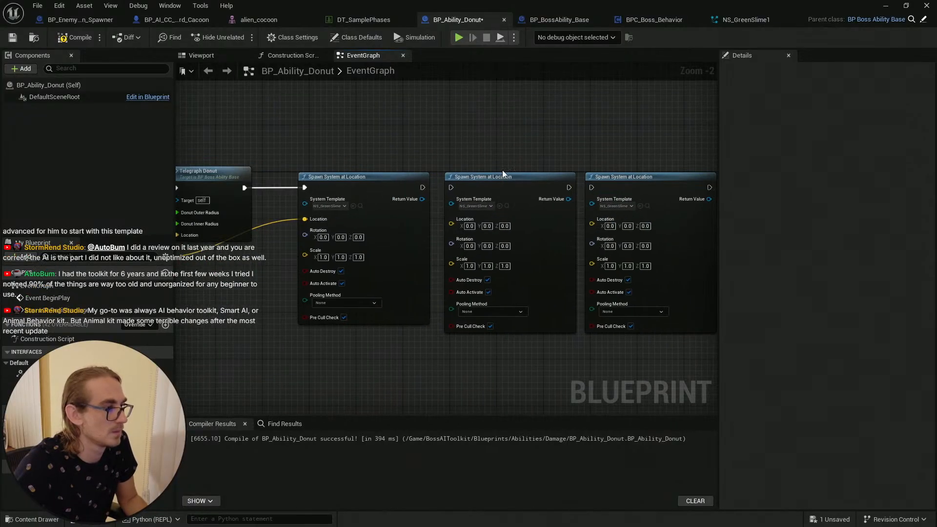
pyautogui.click(427, 187)
pyautogui.click(432, 164)
pyautogui.moveTo(423, 187); pyautogui.dragTo(451, 187)
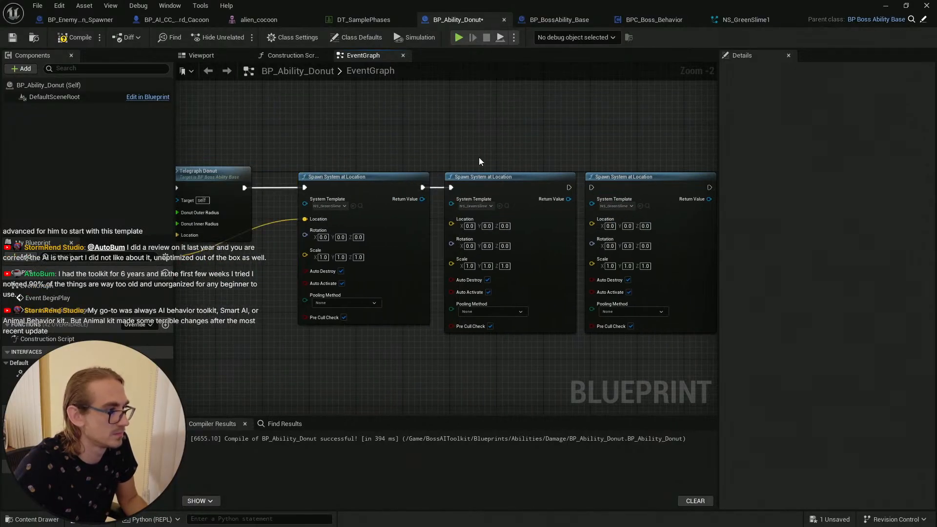
pyautogui.moveTo(478, 157); pyautogui.dragTo(382, 149, button='right')
pyautogui.moveTo(472, 179); pyautogui.dragTo(502, 183)
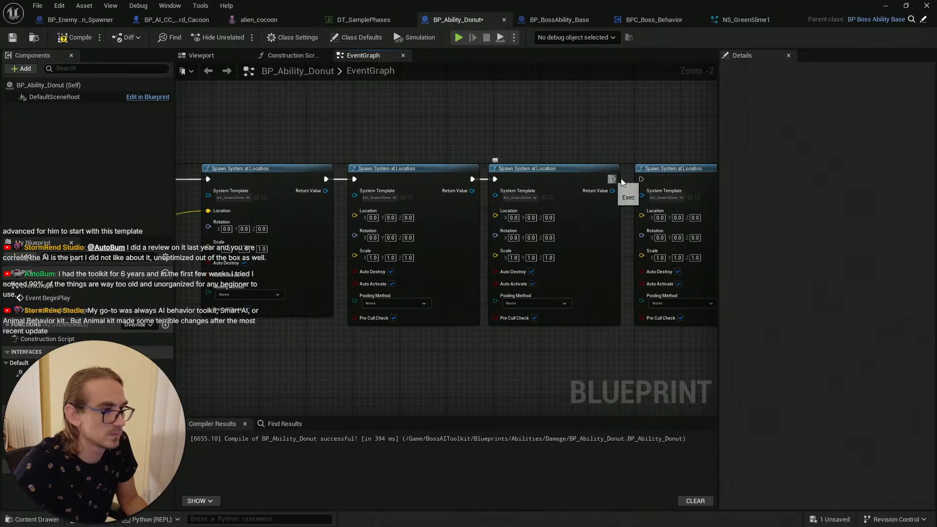
pyautogui.moveTo(425, 137); pyautogui.dragTo(574, 125, button='right')
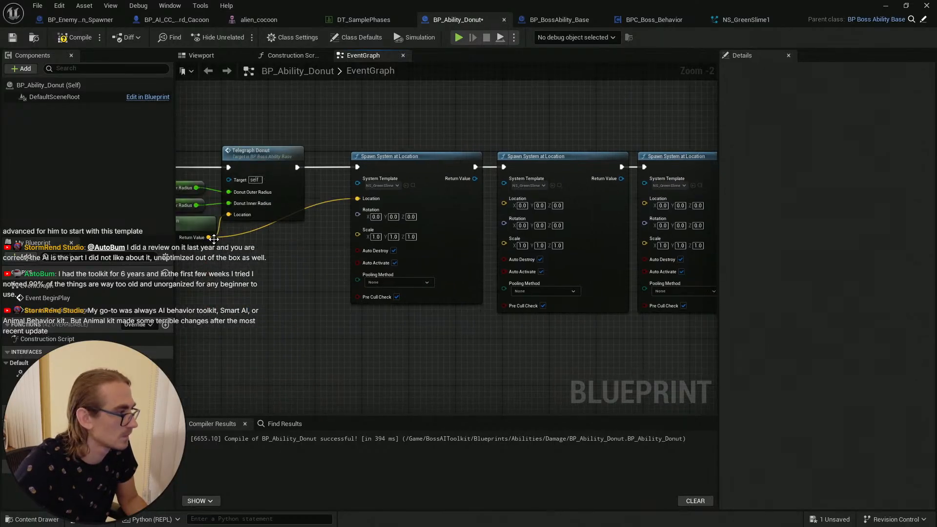
# Step: Connect the actor location return value to the Location input of each duplicated Spawn System at Location node
pyautogui.moveTo(213, 238); pyautogui.dragTo(503, 199)
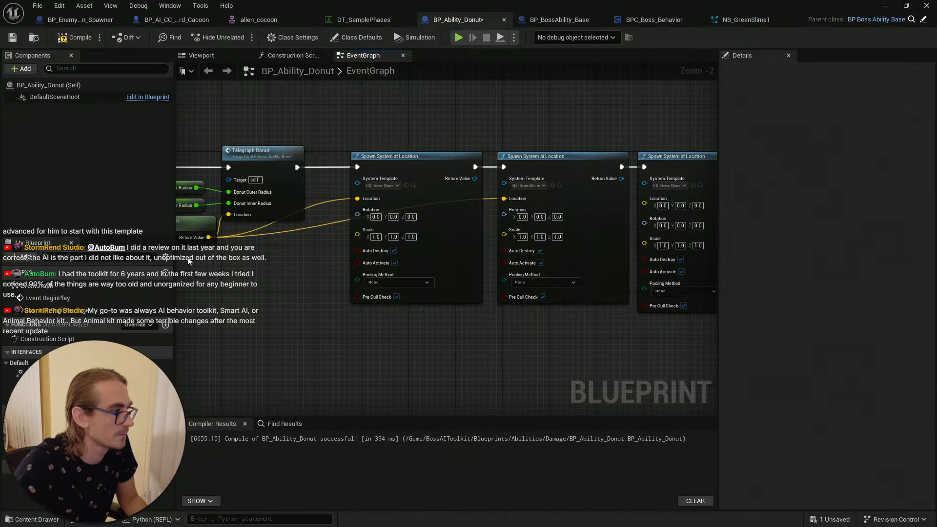
pyautogui.moveTo(209, 237); pyautogui.dragTo(645, 198)
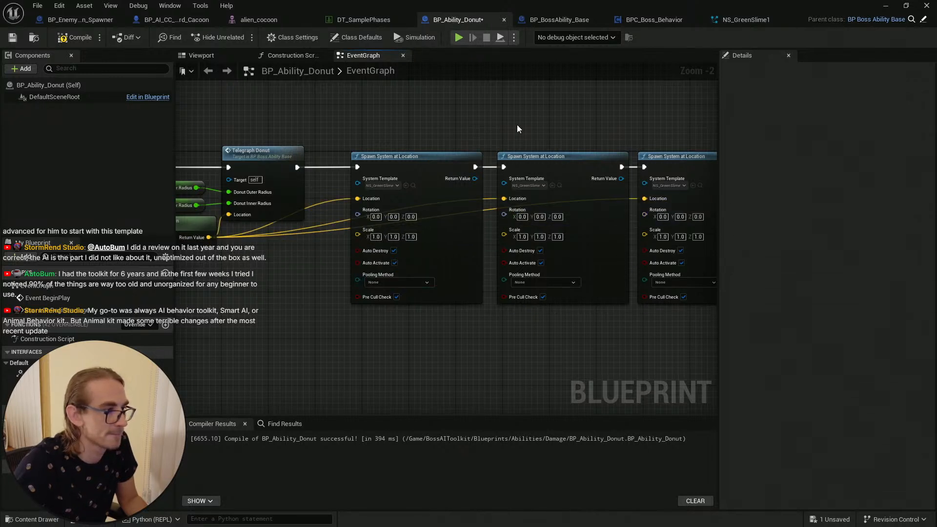
pyautogui.moveTo(516, 125); pyautogui.dragTo(428, 125, button='right')
pyautogui.scroll(-1, 229, 227)
pyautogui.moveTo(239, 238); pyautogui.dragTo(332, 251, button='right')
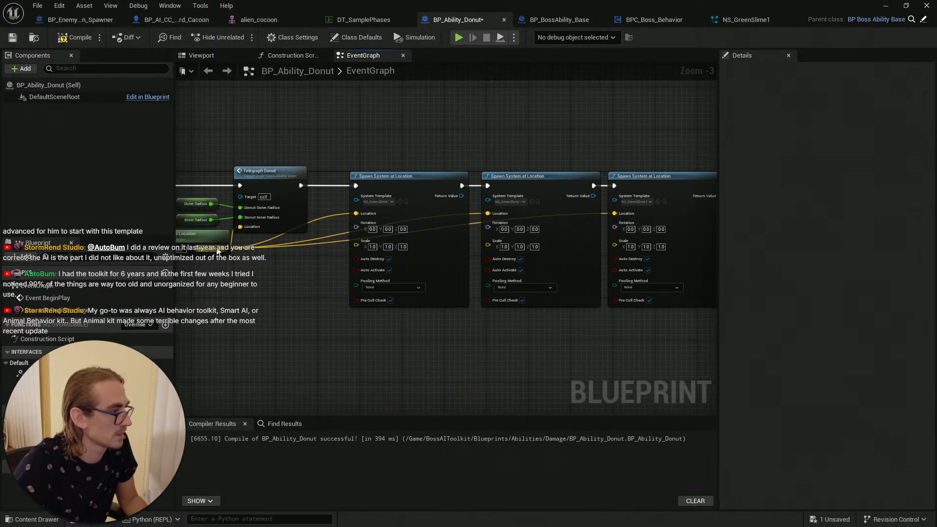
pyautogui.moveTo(217, 250); pyautogui.dragTo(258, 218)
pyautogui.moveTo(390, 232); pyautogui.dragTo(713, 221, button='right')
pyautogui.moveTo(281, 304); pyautogui.dragTo(310, 309, button='right')
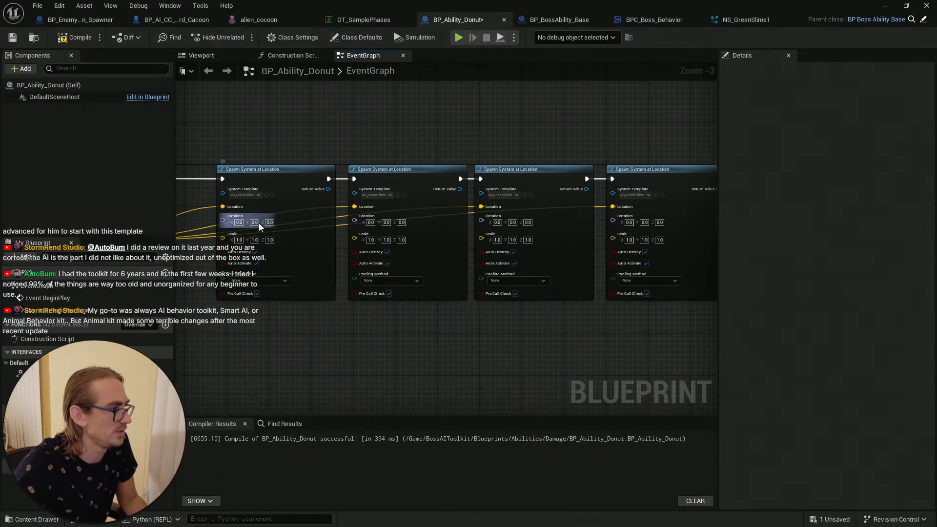
# Step: Set the Z rotation of the three copied spawn nodes to 45, 90 and 135 respectively
pyautogui.scroll(3, 259, 224)
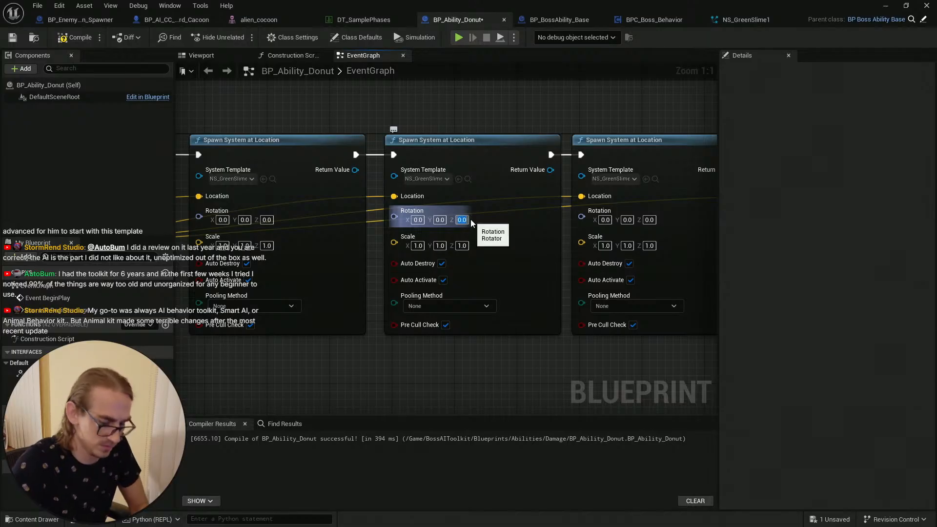
pyautogui.write('45')
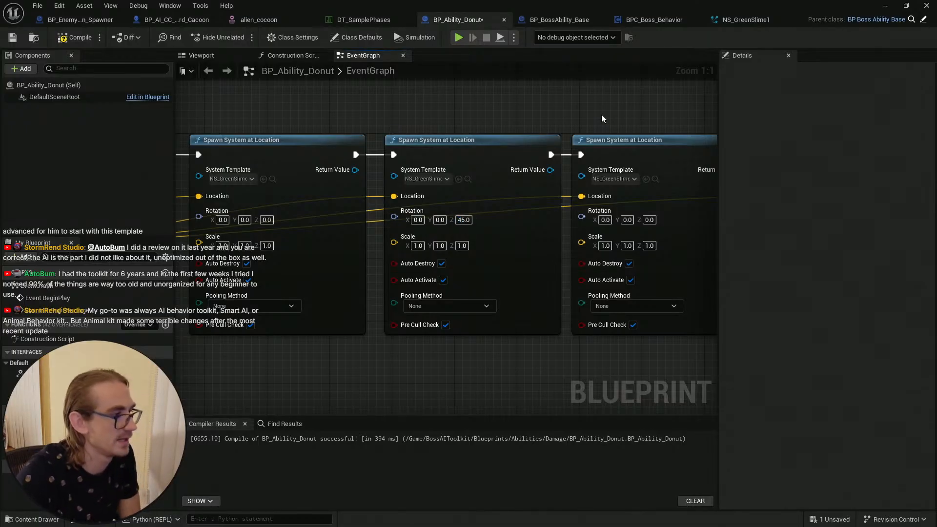
pyautogui.moveTo(601, 119); pyautogui.dragTo(477, 120, button='right')
pyautogui.click(522, 221)
pyautogui.write('9')
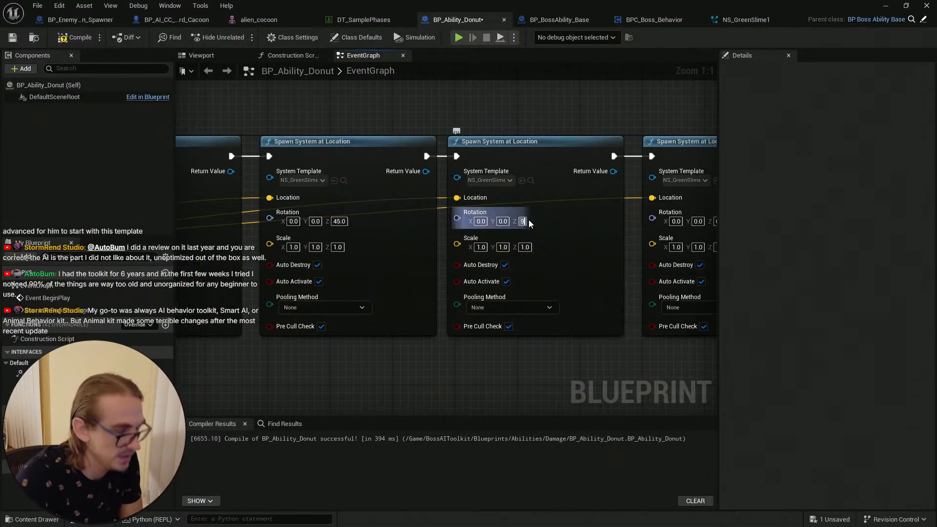
pyautogui.write('0')
pyautogui.press('Return')
pyautogui.moveTo(598, 122); pyautogui.dragTo(478, 131, button='right')
pyautogui.click(601, 230)
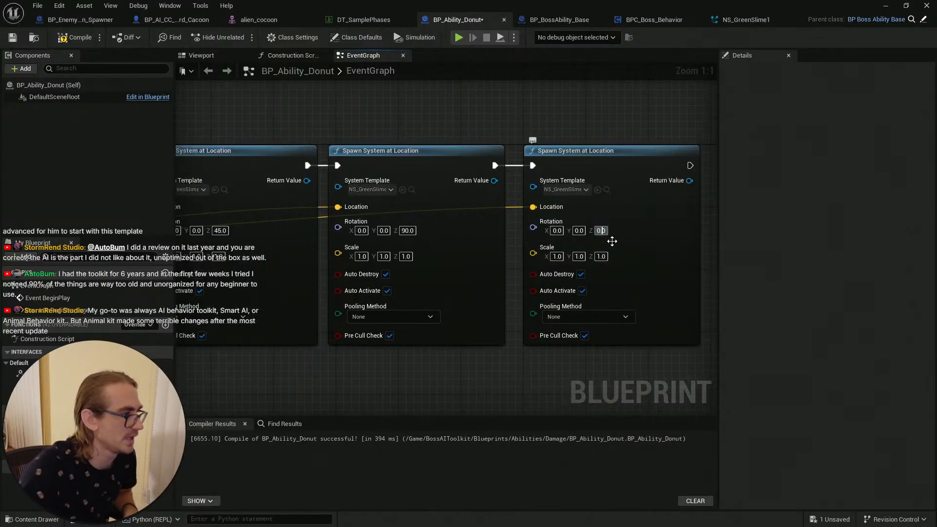
pyautogui.click(601, 230)
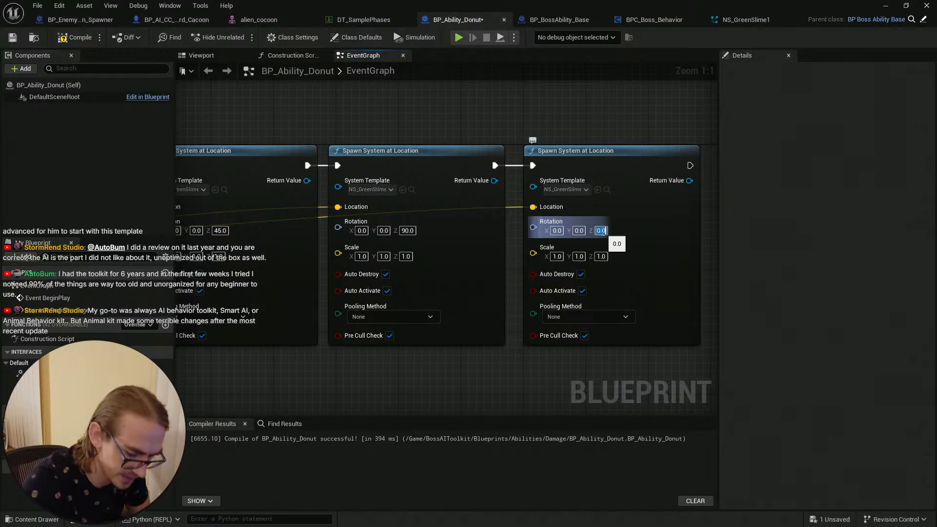
pyautogui.write('135')
pyautogui.press('Return')
# Step: Save BP_Ability_Donut with the rotated spawn nodes
pyautogui.scroll(-4, 516, 114)
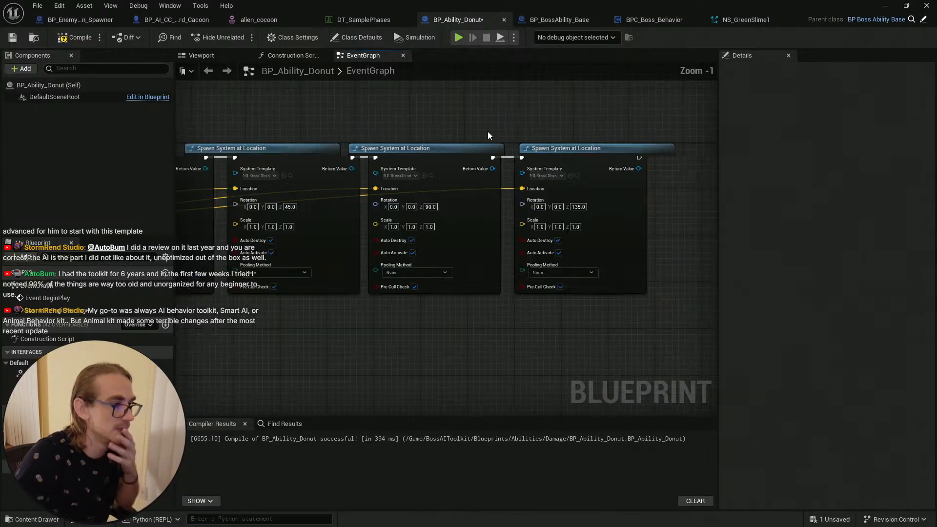
pyautogui.scroll(2, 364, 86)
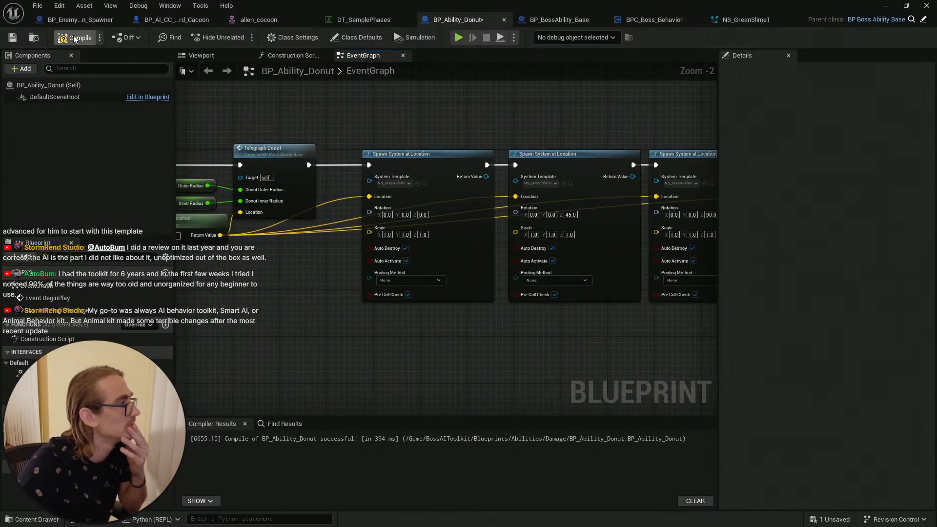
pyautogui.click(15, 39)
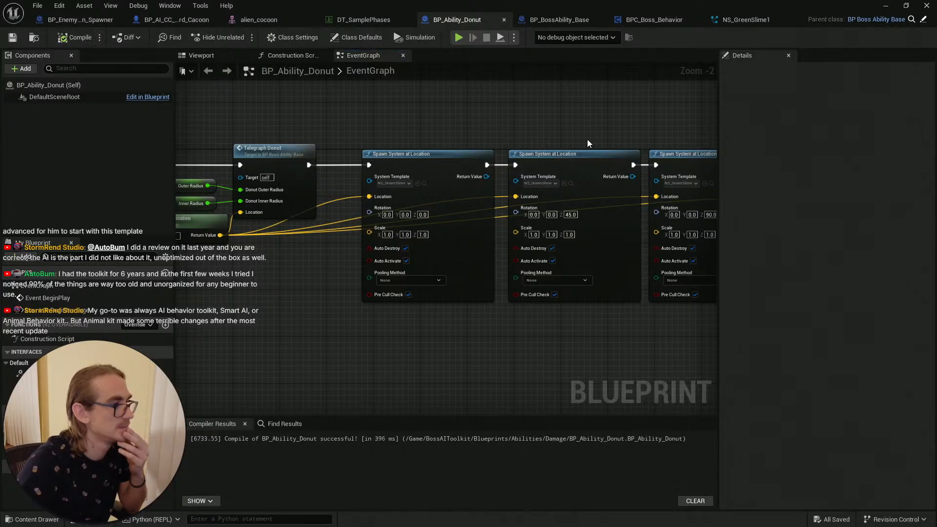
# Step: Duplicate the last Spawn System at Location node and wire the copy onto the end of the chain
pyautogui.moveTo(539, 104); pyautogui.dragTo(394, 109, button='right')
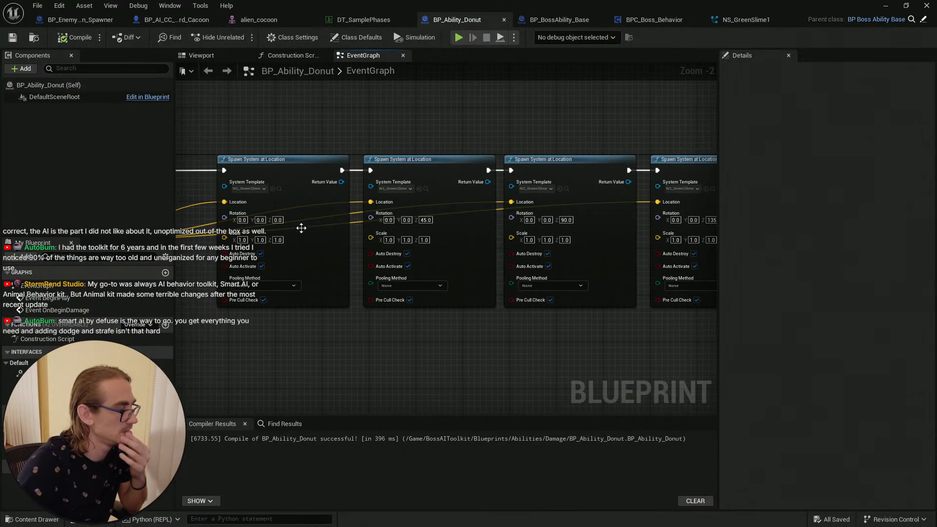
pyautogui.moveTo(505, 127); pyautogui.dragTo(435, 121, button='right')
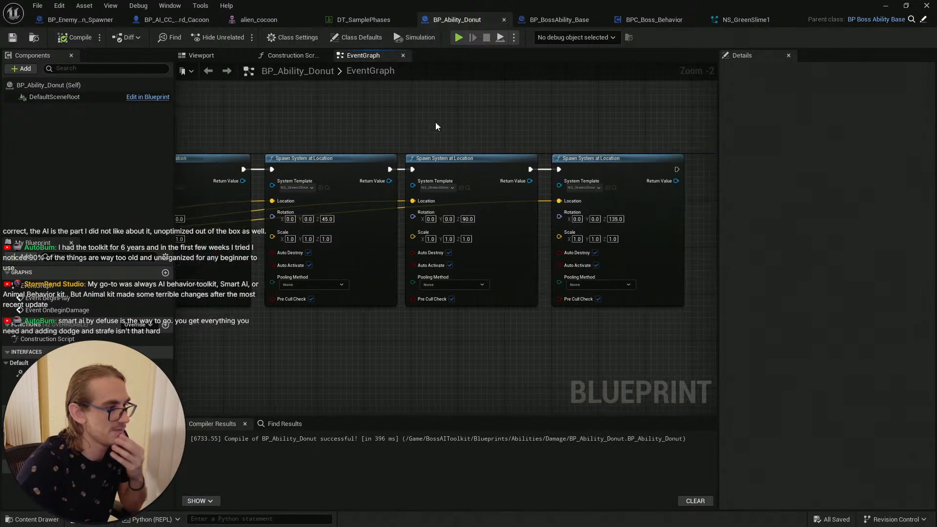
pyautogui.moveTo(587, 179); pyautogui.dragTo(421, 184, button='right')
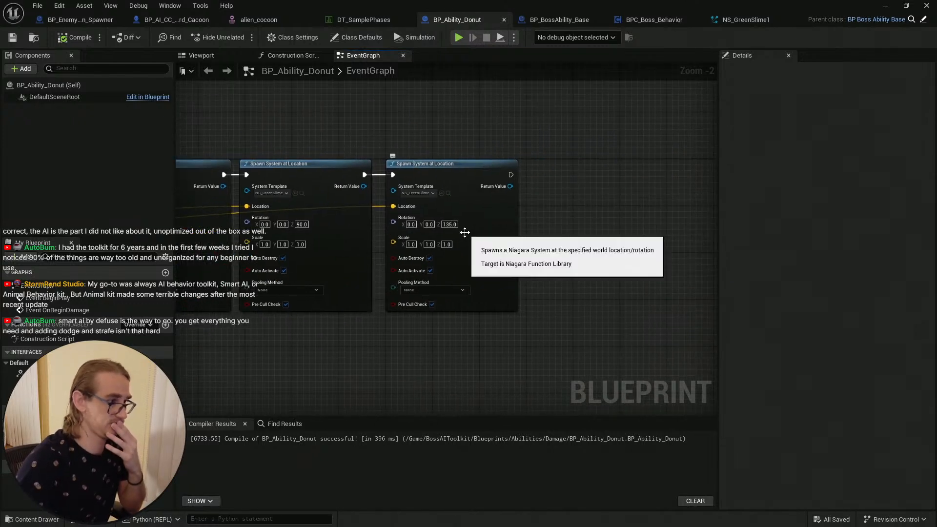
pyautogui.click(503, 226)
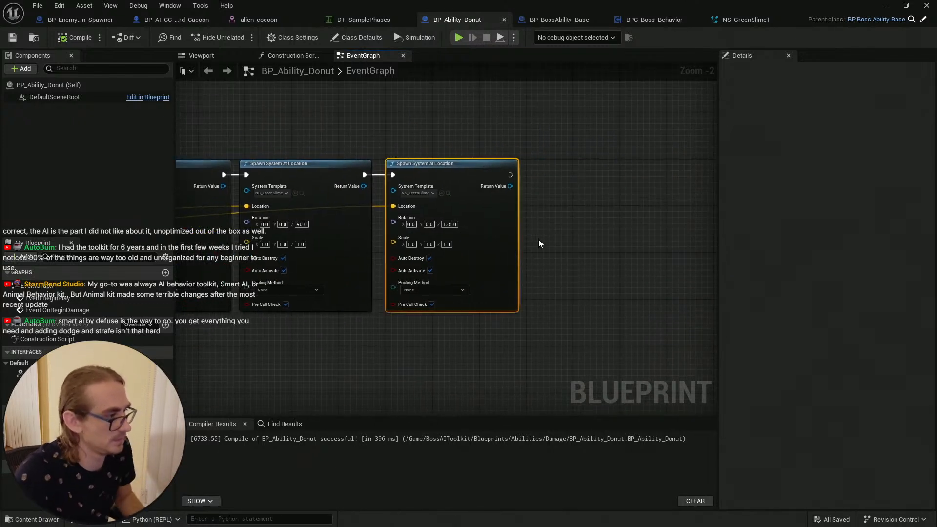
pyautogui.hotkey('ctrl', 'd')
pyautogui.moveTo(587, 184); pyautogui.dragTo(576, 158)
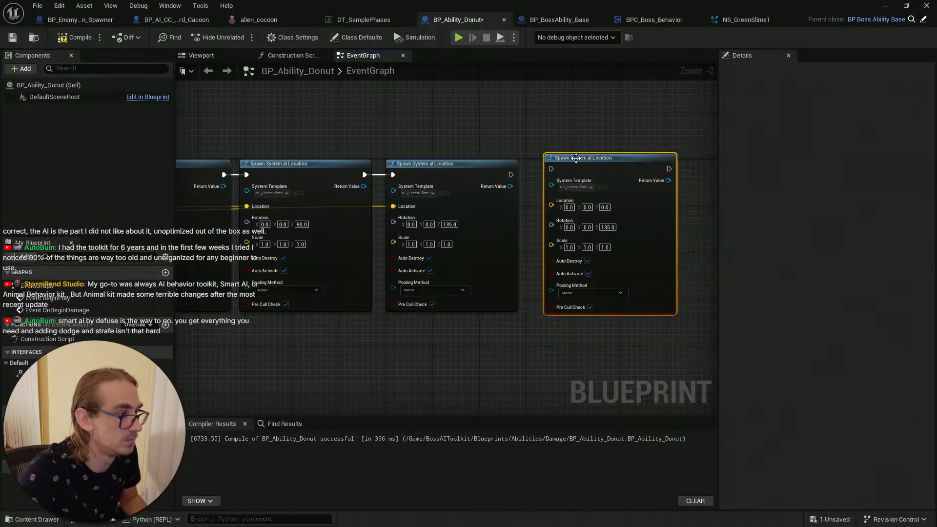
pyautogui.scroll(-4, 575, 174)
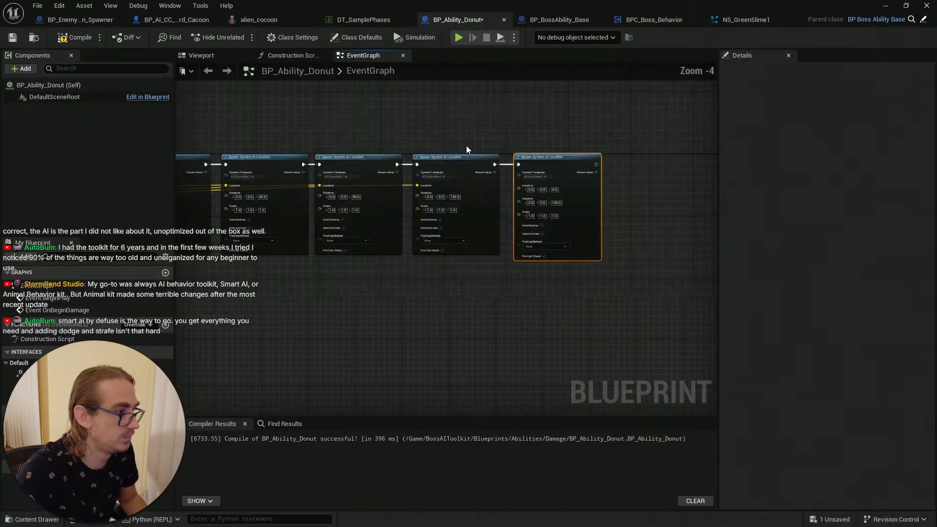
pyautogui.scroll(3, 525, 195)
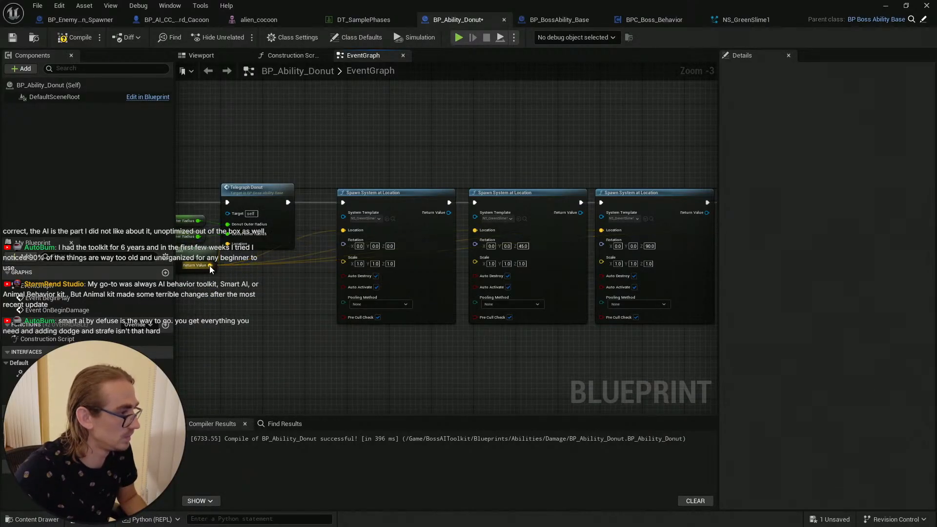
pyautogui.moveTo(713, 264); pyautogui.dragTo(615, 235)
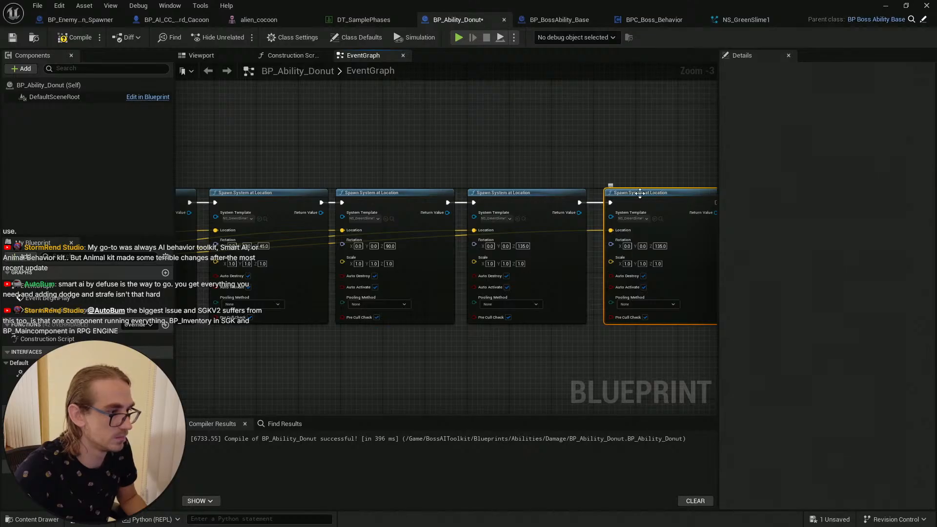
# Step: Set the new spawn node's Z rotation to 180, then compile and save the blueprint
pyautogui.scroll(2, 633, 180)
pyautogui.click(591, 242)
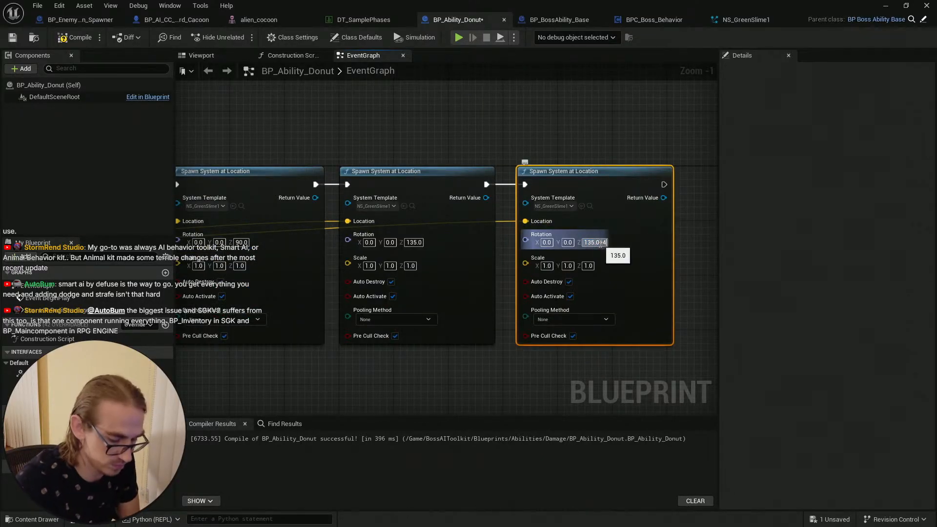
pyautogui.press('Return')
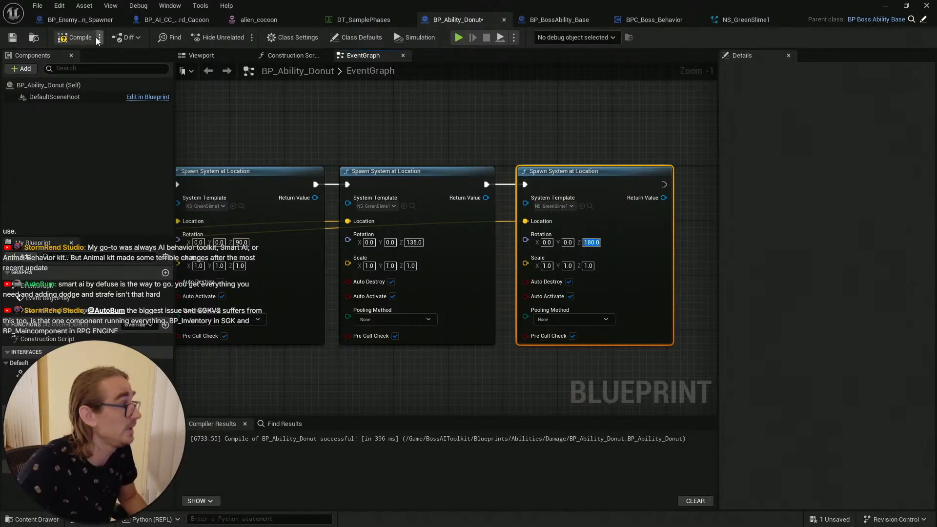
pyautogui.click(74, 37)
pyautogui.click(13, 37)
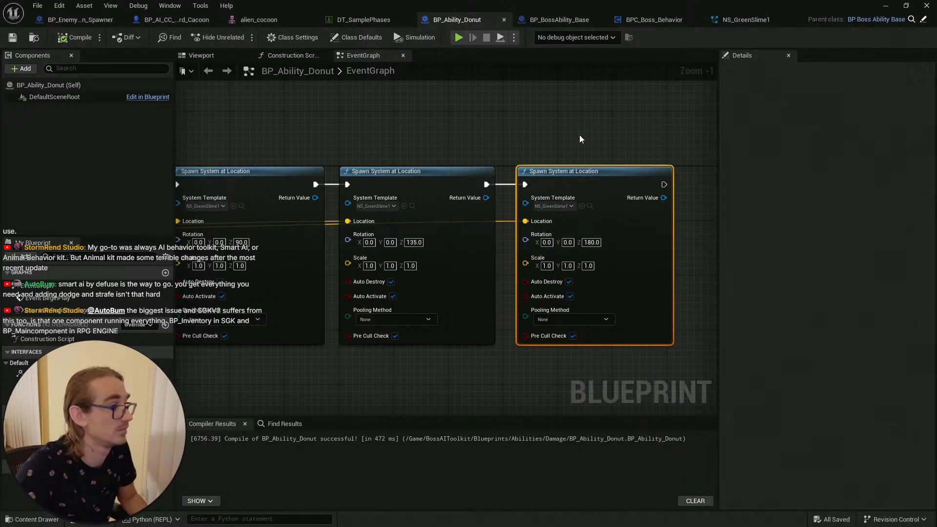
# Step: Compile BP_Ability_Donut again after reviewing the full chain of five spawn nodes
pyautogui.scroll(-2, 477, 133)
pyautogui.scroll(-3, 476, 133)
pyautogui.moveTo(477, 132); pyautogui.dragTo(486, 149, button='right')
pyautogui.scroll(2, 469, 160)
pyautogui.scroll(-1, 534, 155)
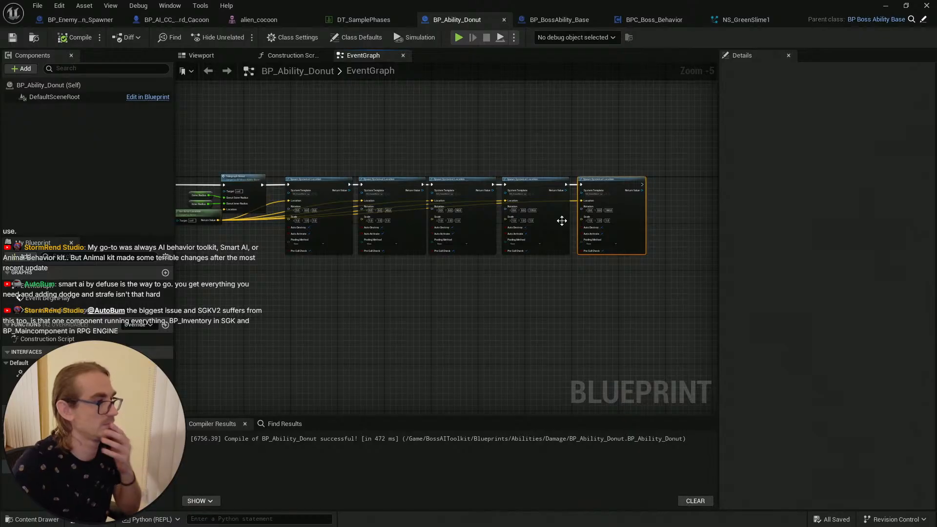
pyautogui.click(74, 38)
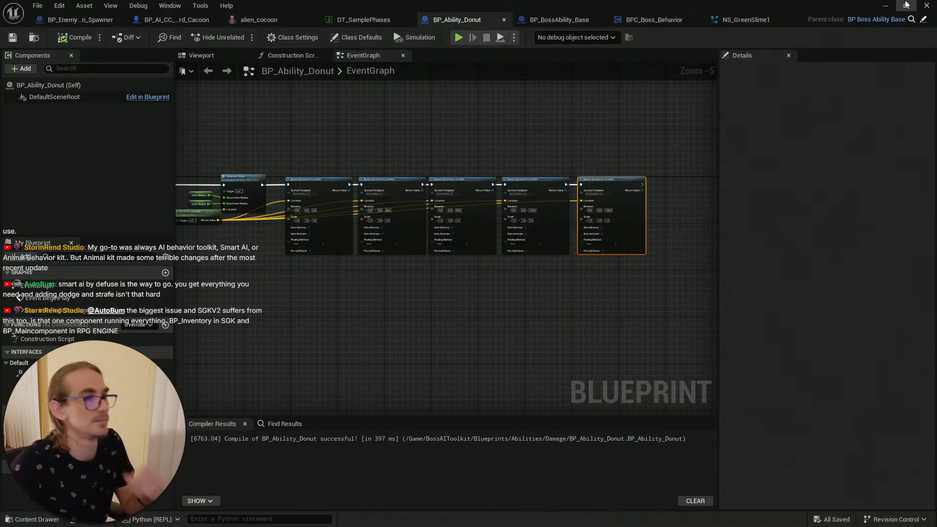
# Step: Return to the level and play from a spot near the cocoon boss to test the donut acid effects
pyautogui.click(906, 5)
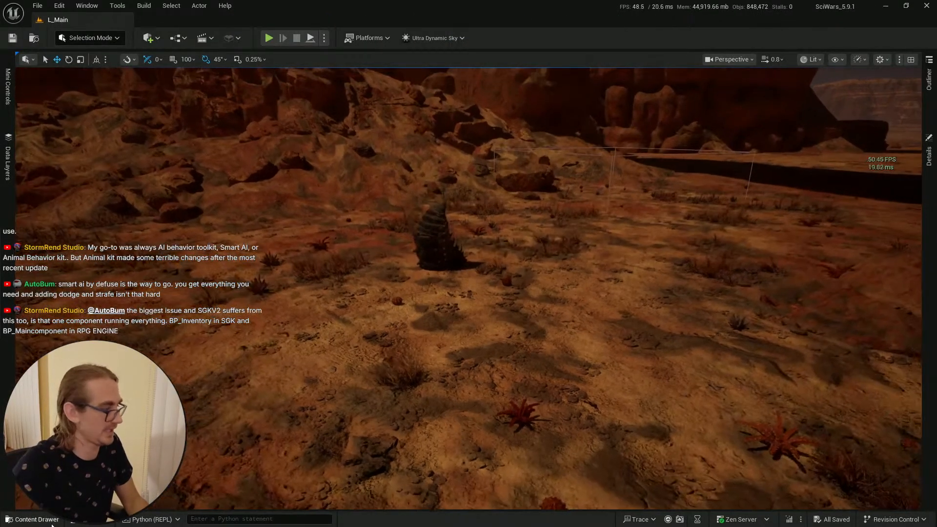
pyautogui.click(52, 520)
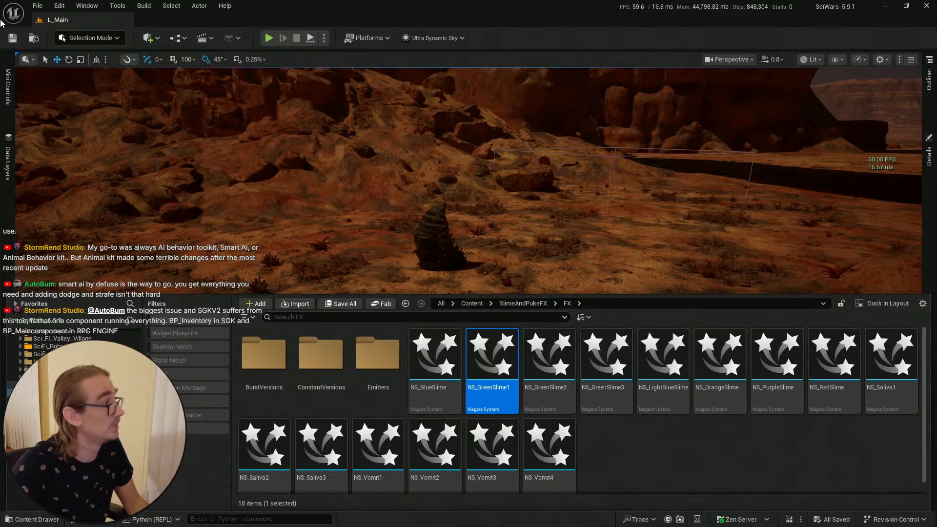
pyautogui.moveTo(448, 251); pyautogui.dragTo(461, 249, button='right')
pyautogui.rightClick(483, 430)
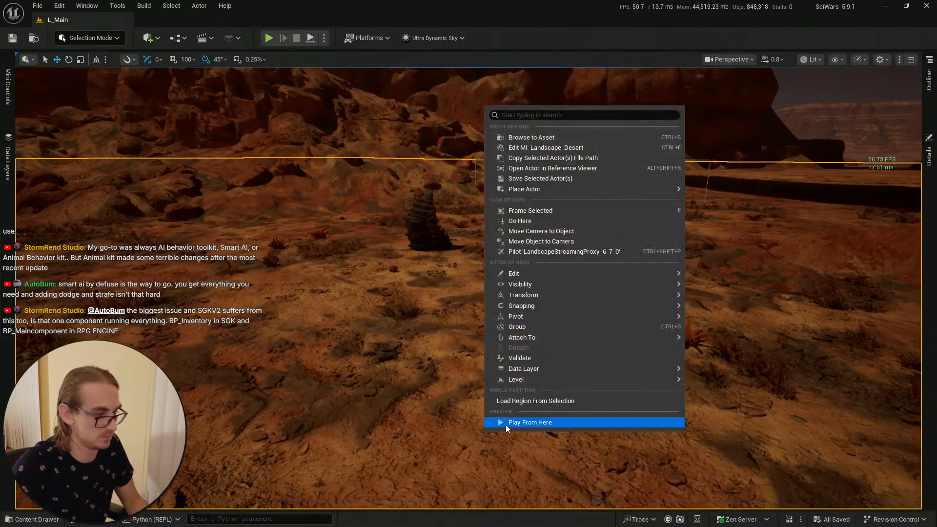
pyautogui.click(505, 422)
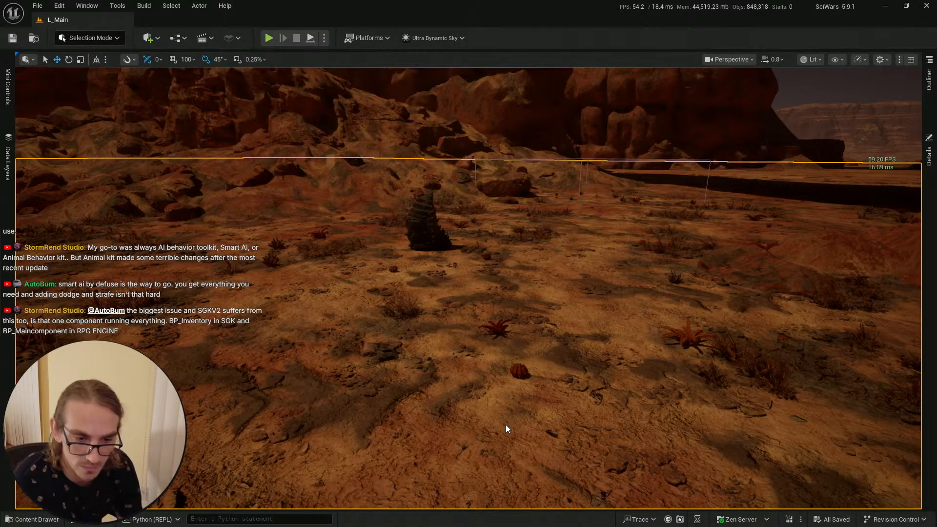
pyautogui.hotkey('alt', 'p')
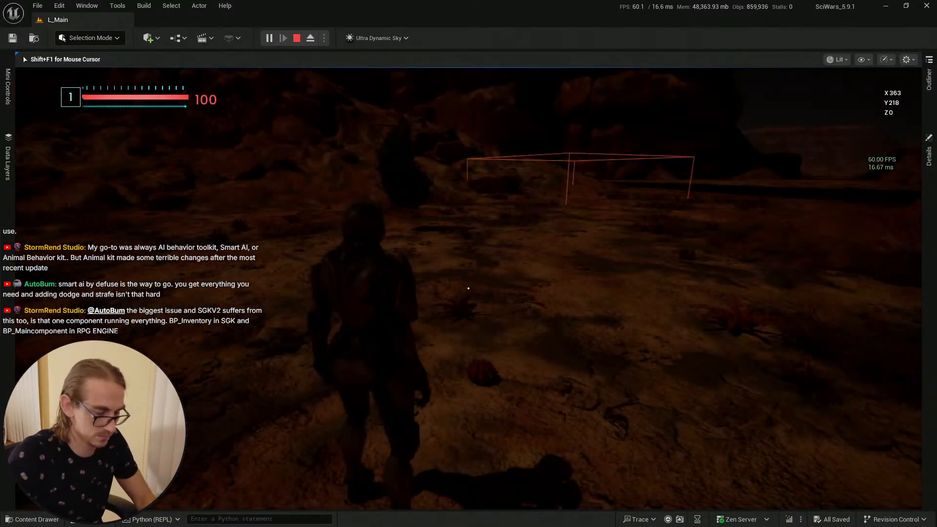
pyautogui.press('F11')
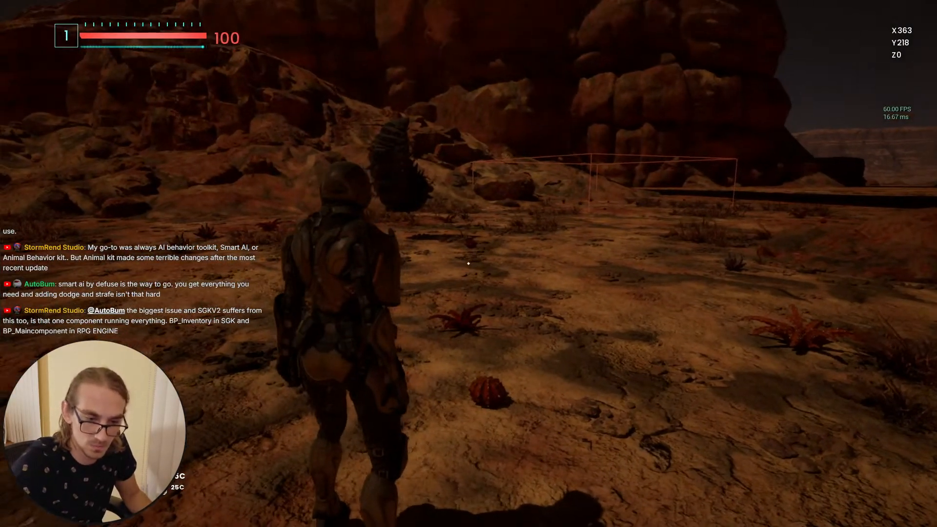
# Step: Walk up to the cocoon boss in play to watch its donut acid effects, then stop the play session
pyautogui.press('w')
pyautogui.press('s')
pyautogui.press('d')
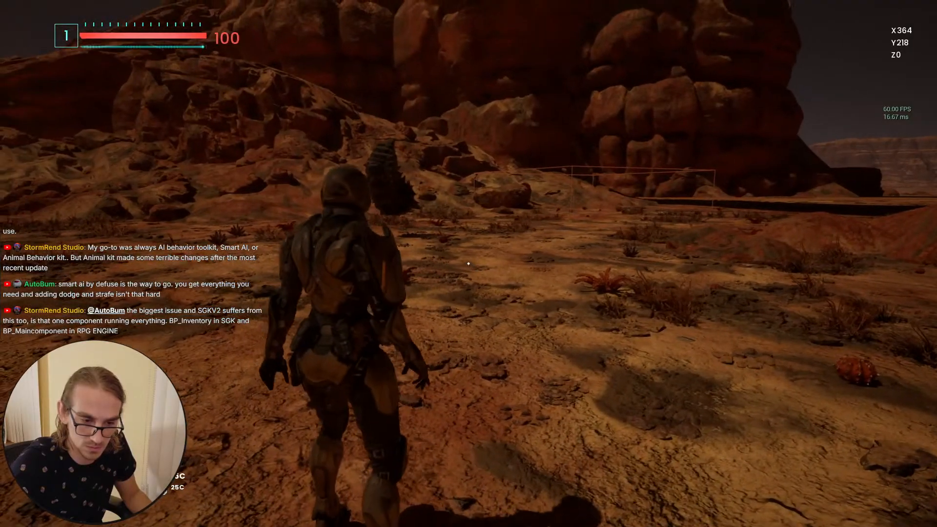
pyautogui.click(468, 264)
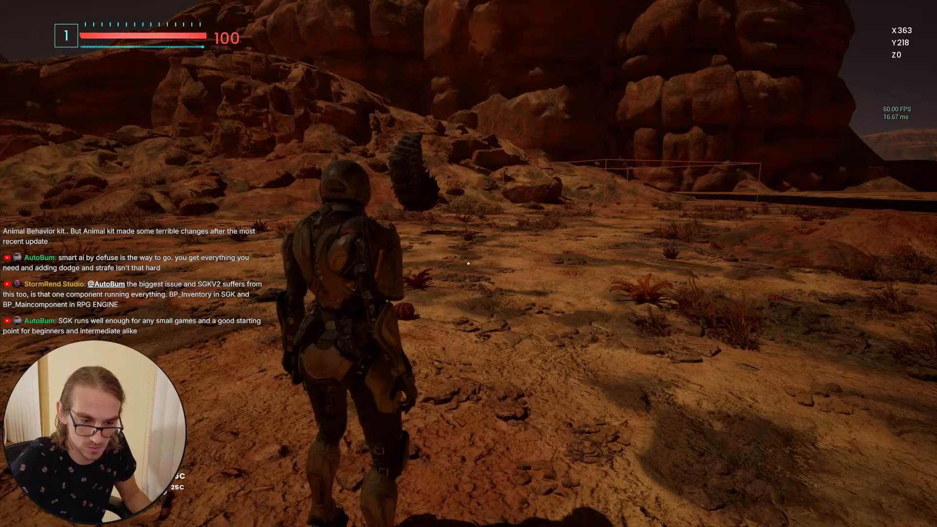
pyautogui.click(468, 264)
pyautogui.press('w')
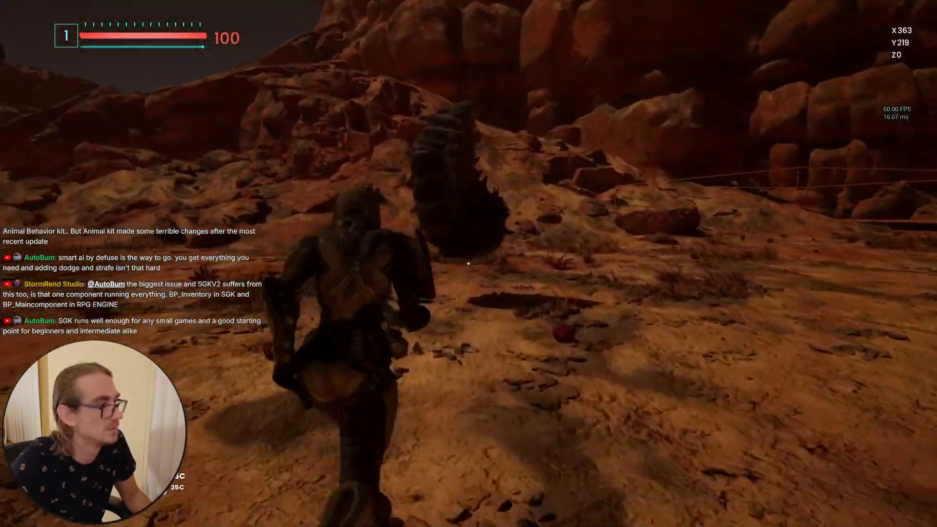
pyautogui.press('s')
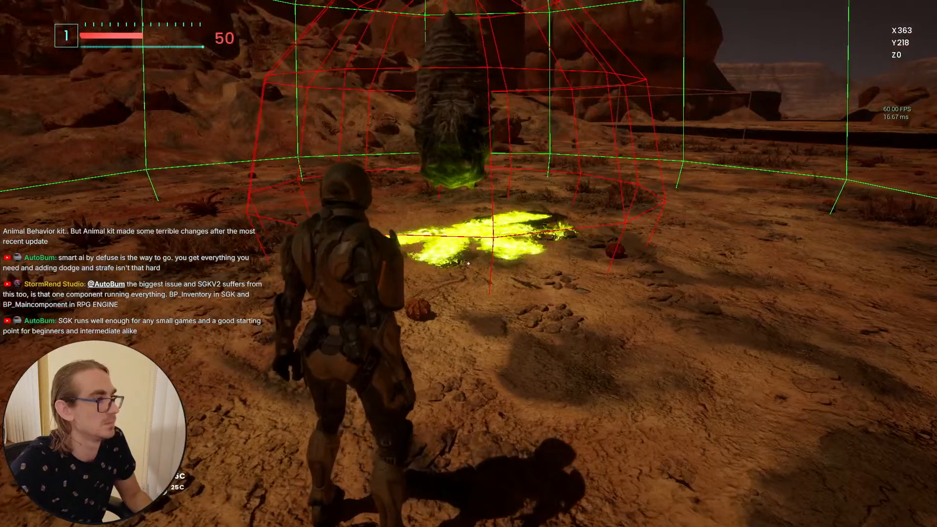
pyautogui.press('Escape')
pyautogui.press('F11')
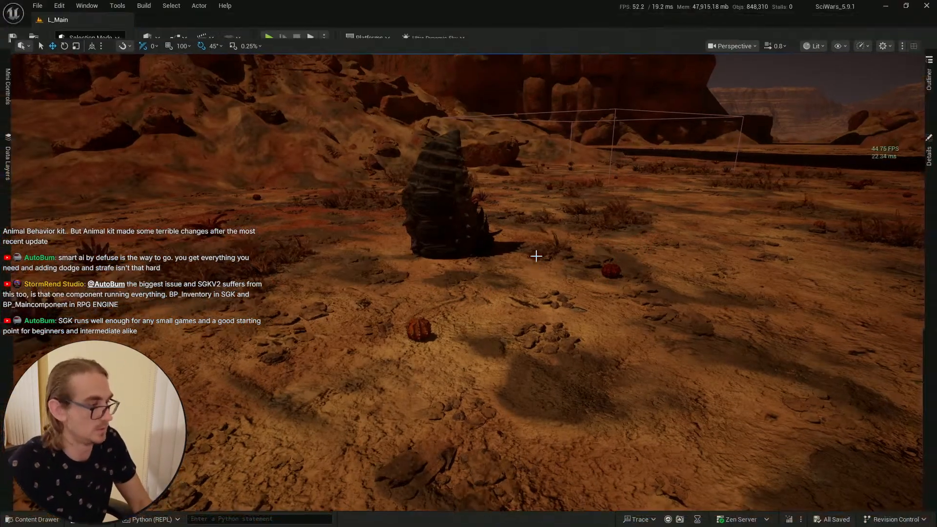
# Step: Close several unneeded browser tabs and minimize the browser
pyautogui.hotkey('alt', 'Tab')
pyautogui.press('Tab')
pyautogui.press('Tab')
pyautogui.press('Tab')
pyautogui.press('Tab')
pyautogui.press('Tab')
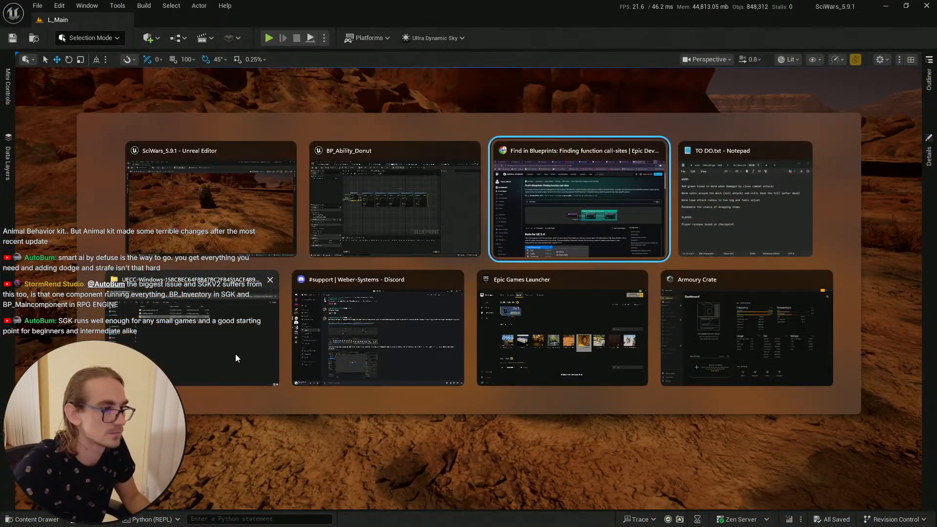
pyautogui.press('Tab')
pyautogui.press('Tab')
pyautogui.press('Tab')
pyautogui.press('Tab')
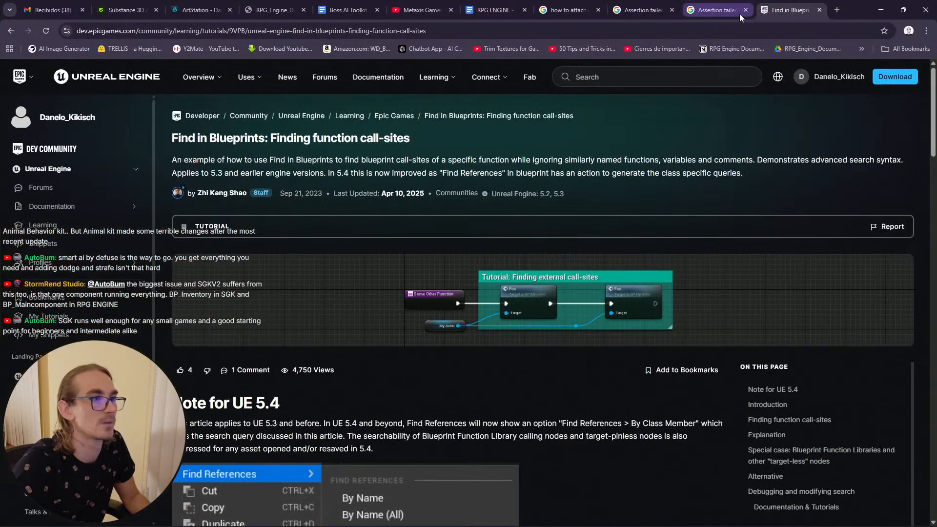
pyautogui.click(717, 10)
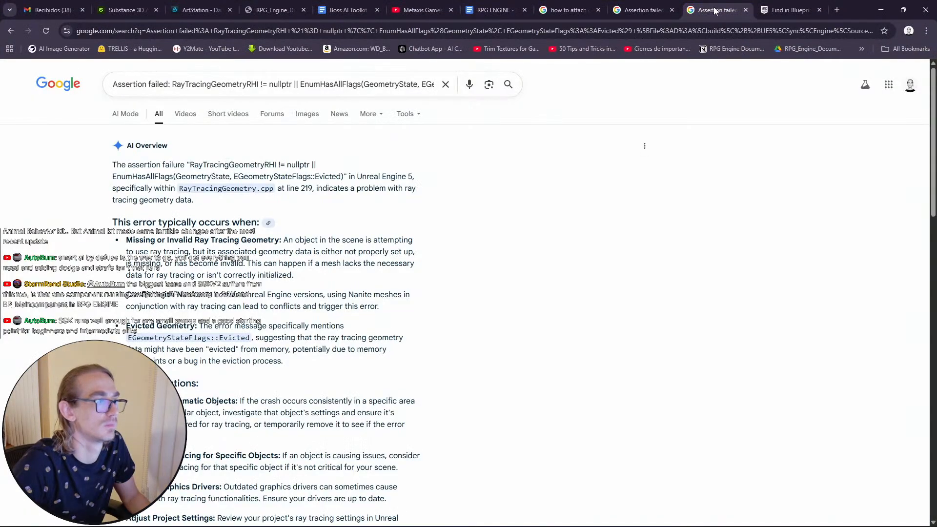
pyautogui.click(591, 11)
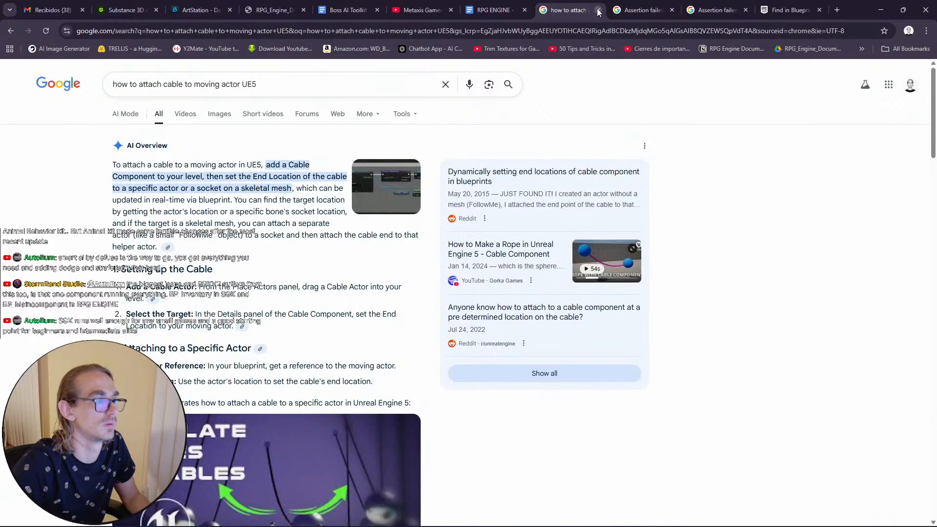
pyautogui.click(599, 10)
pyautogui.click(599, 9)
pyautogui.click(599, 10)
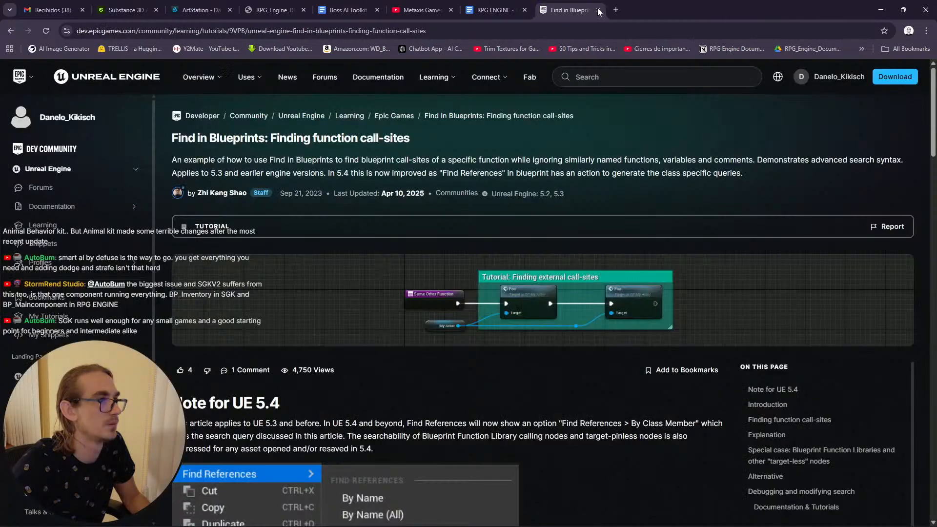
pyautogui.click(599, 10)
pyautogui.click(599, 10)
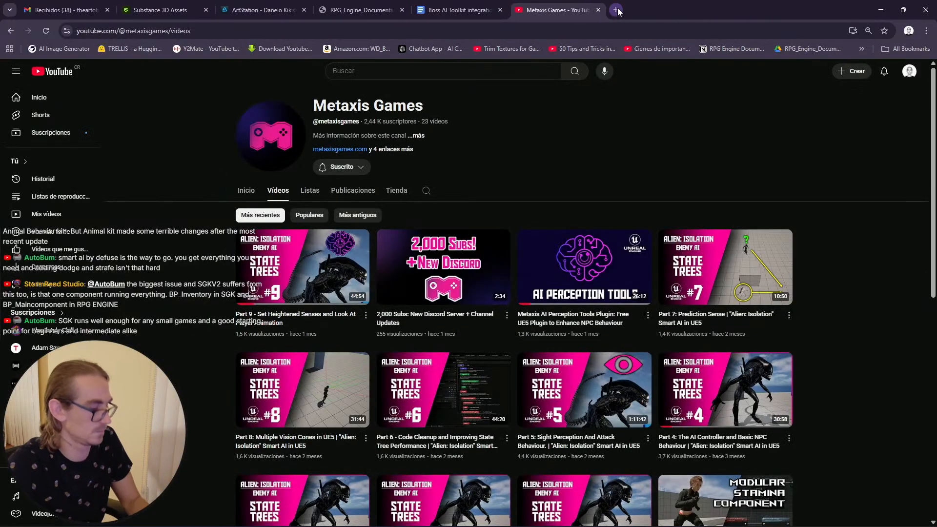
pyautogui.hotkey('ctrl', 'shift', 't')
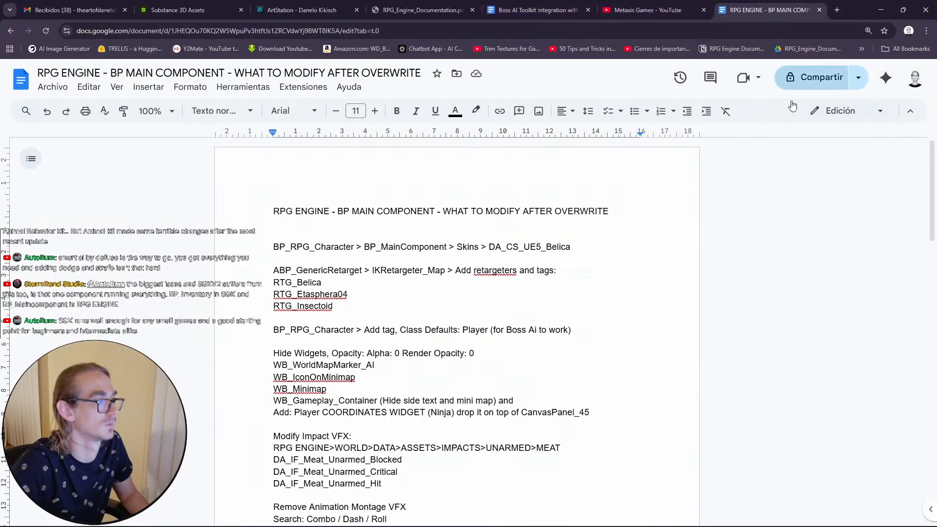
pyautogui.click(881, 10)
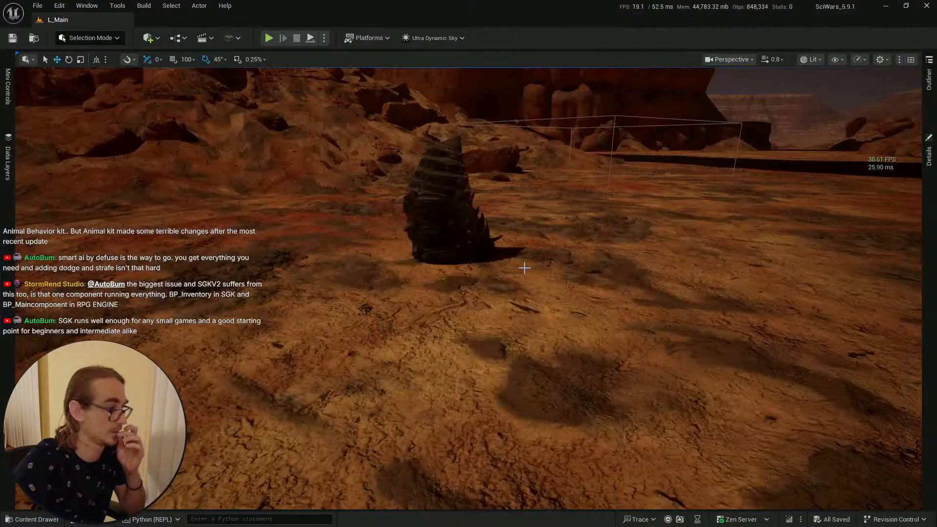
# Step: Select the cocoon boss in the level and locate its BP_AI_CC_Hard_Cacoon blueprint in the content browser
pyautogui.hotkey('ctrl', 'space')
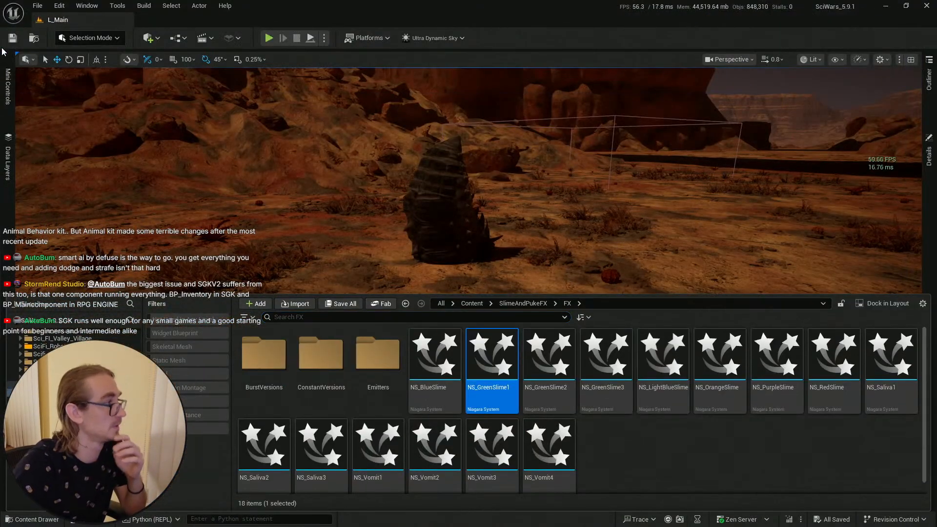
pyautogui.hotkey('ctrl', 'space')
pyautogui.click(412, 239)
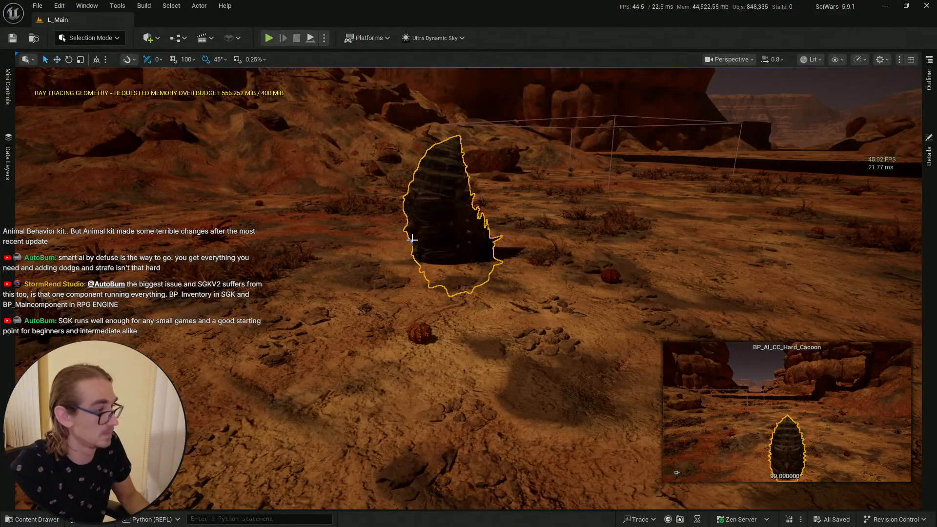
pyautogui.hotkey('ctrl', 'b')
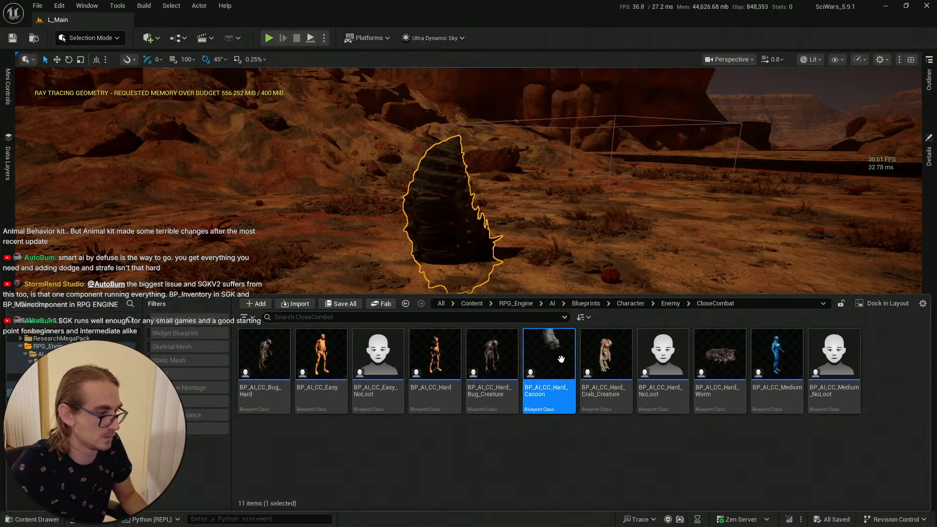
# Step: Close the crash-report window and the Epic Games Launcher, and minimize Armoury Crate
pyautogui.hotkey('alt', 'Tab')
pyautogui.hotkey('alt', 'Tab')
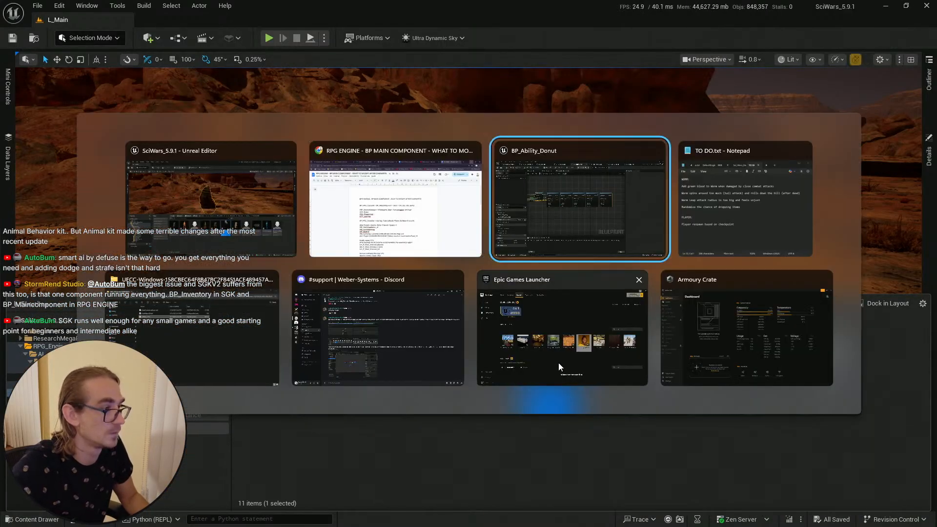
pyautogui.click(460, 289)
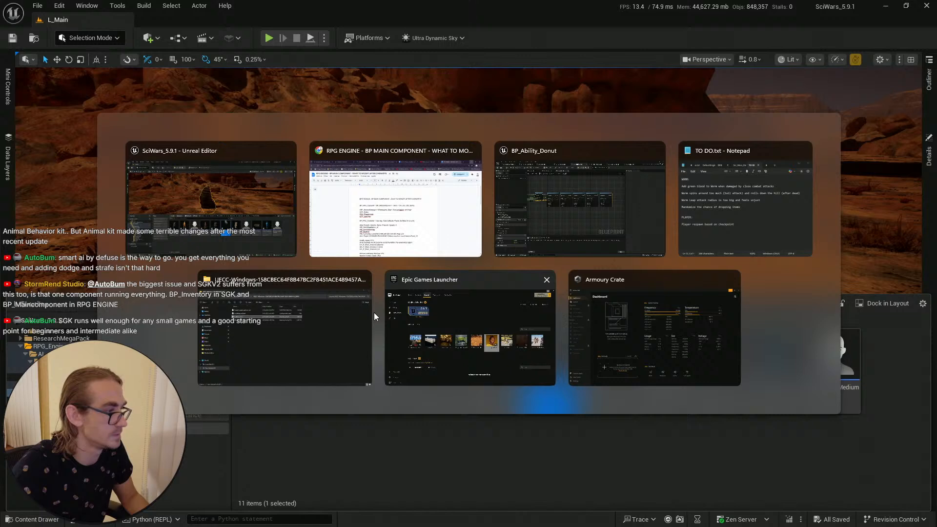
pyautogui.click(365, 280)
pyautogui.click(453, 281)
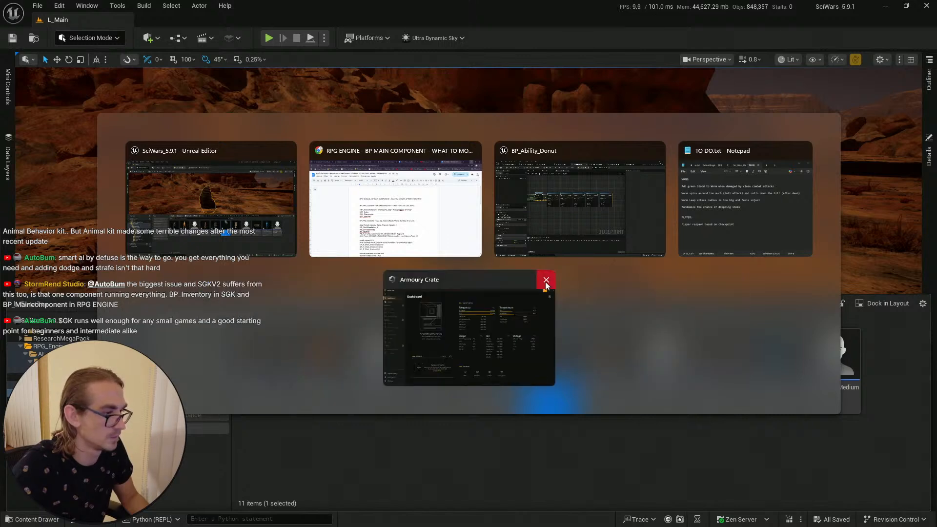
pyautogui.click(496, 282)
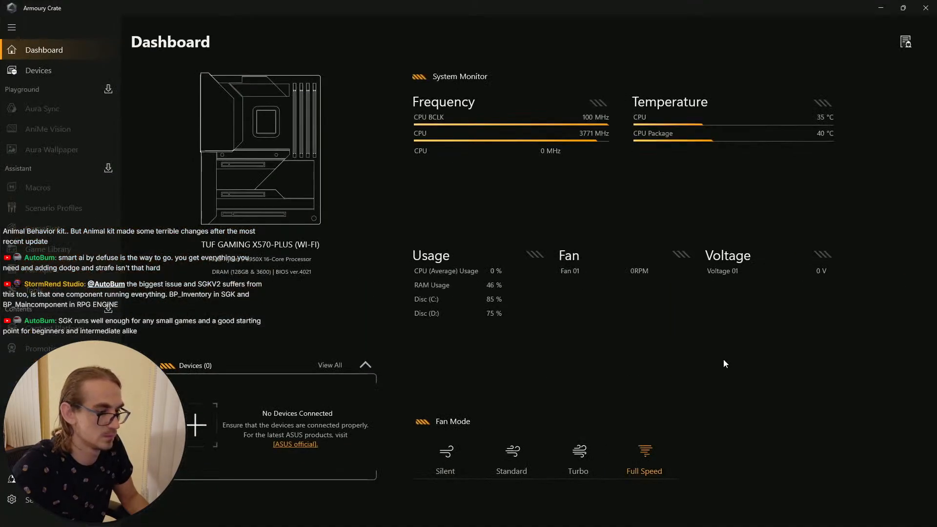
pyautogui.click(879, 8)
# Step: Switch to BP_Ability_Donut, copy the last Spawn System at Location node and paste it at the chain's end
pyautogui.hotkey('alt', 'Tab')
pyautogui.hotkey('alt', 'Tab')
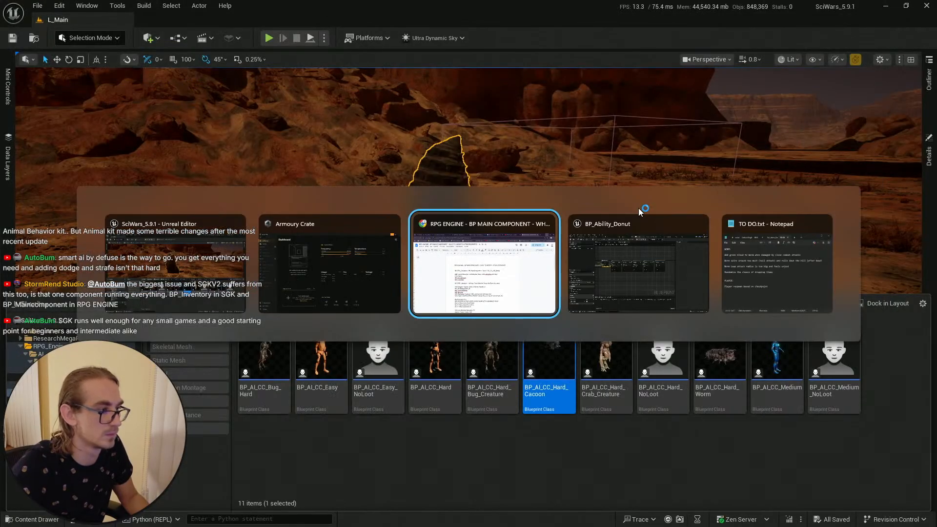
pyautogui.click(614, 232)
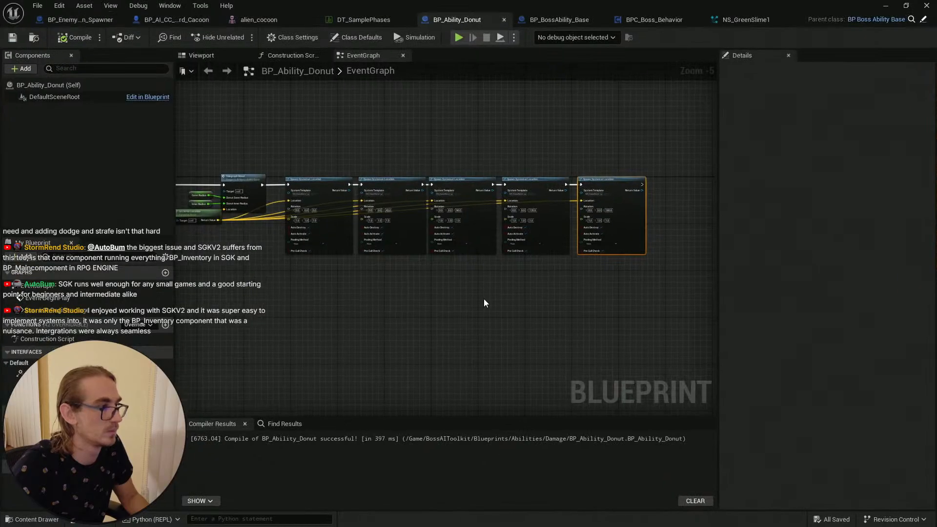
pyautogui.scroll(2, 324, 196)
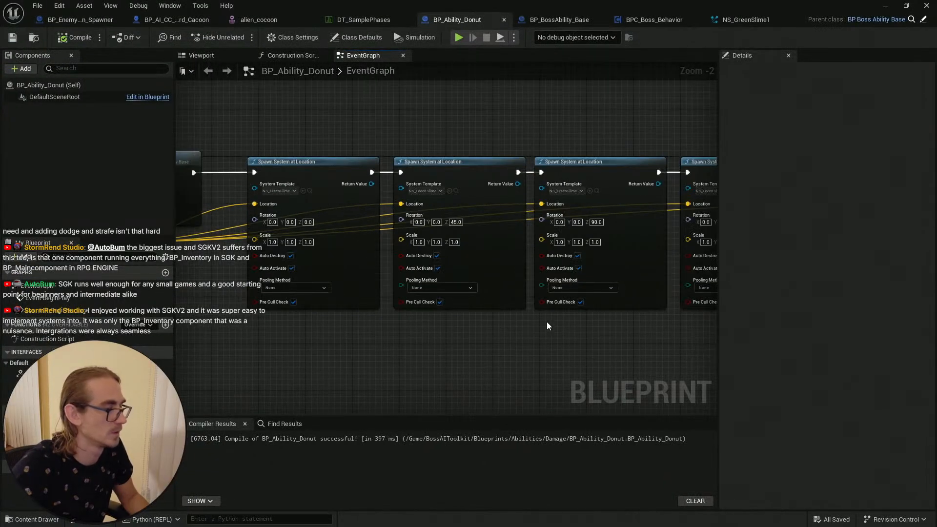
pyautogui.moveTo(547, 322); pyautogui.dragTo(421, 322, button='right')
pyautogui.scroll(-2, 547, 318)
pyautogui.moveTo(595, 324); pyautogui.dragTo(421, 274, button='right')
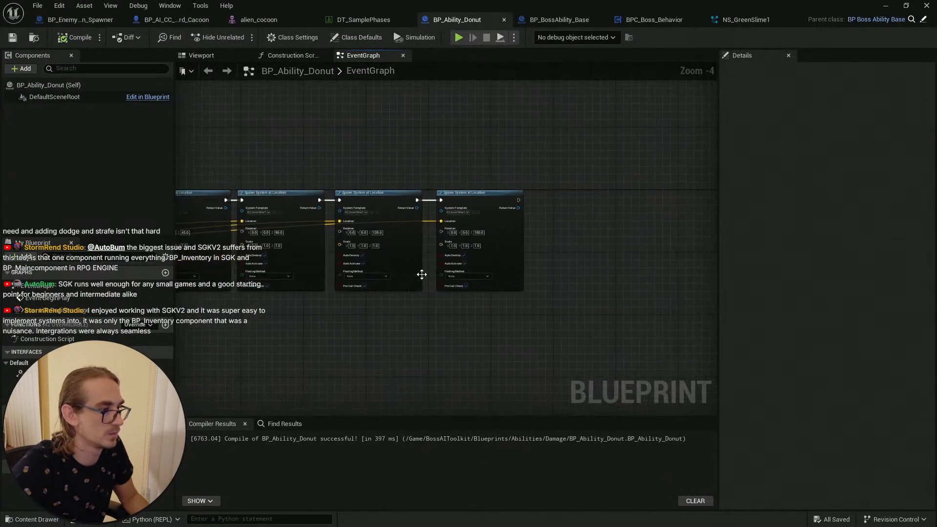
pyautogui.moveTo(513, 236); pyautogui.dragTo(456, 242, button='right')
pyautogui.click(419, 204)
pyautogui.hotkey('ctrl', 'c')
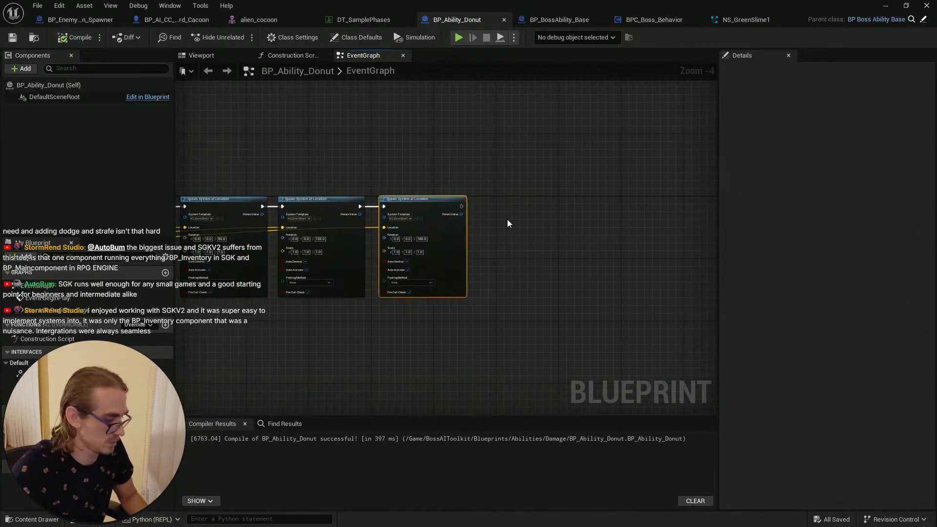
pyautogui.hotkey('ctrl', 'v')
pyautogui.moveTo(581, 215); pyautogui.dragTo(509, 198)
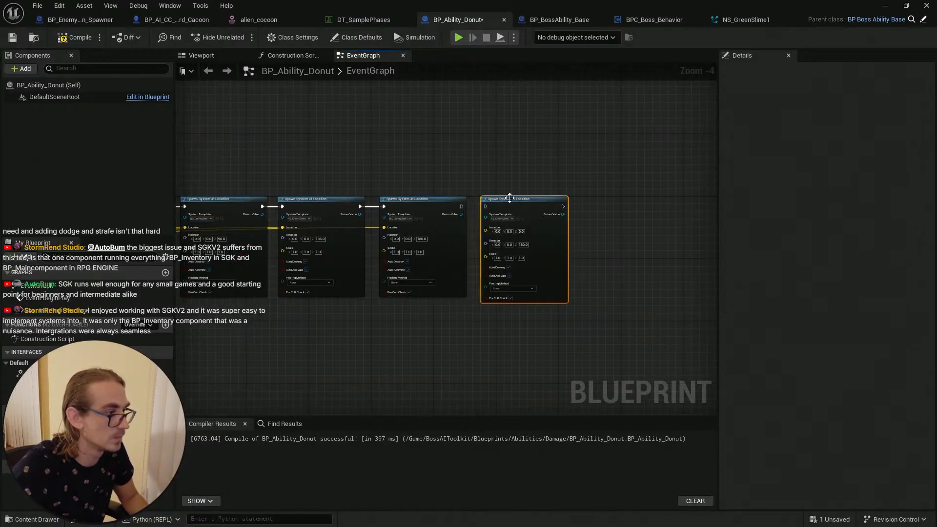
# Step: Set the pasted spawn node's Z rotation to 225
pyautogui.scroll(4, 471, 225)
pyautogui.click(578, 265)
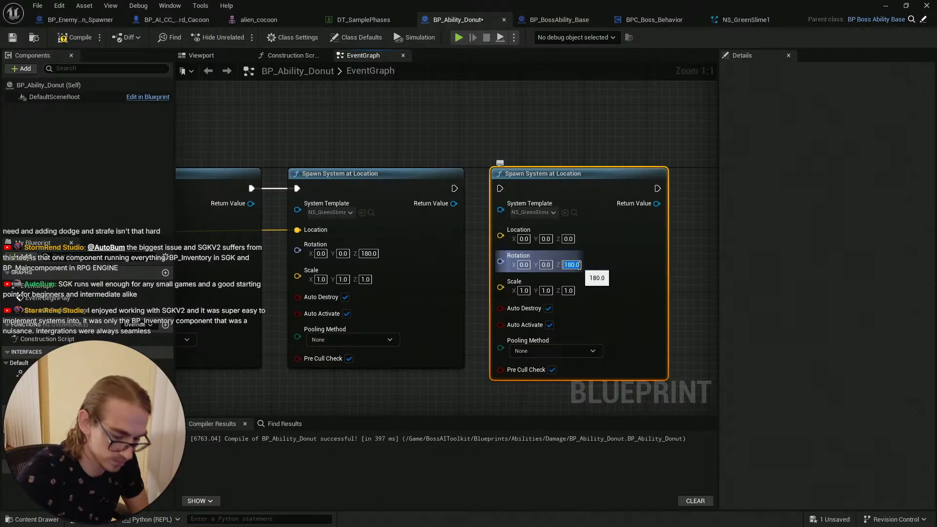
pyautogui.press('Return')
# Step: Duplicate that spawn node, place the copy alongside, and set its Z rotation to 270
pyautogui.moveTo(578, 126); pyautogui.dragTo(441, 128, button='right')
pyautogui.hotkey('ctrl', 'd')
pyautogui.moveTo(609, 246); pyautogui.dragTo(587, 187)
pyautogui.moveTo(566, 145); pyautogui.dragTo(428, 143, button='right')
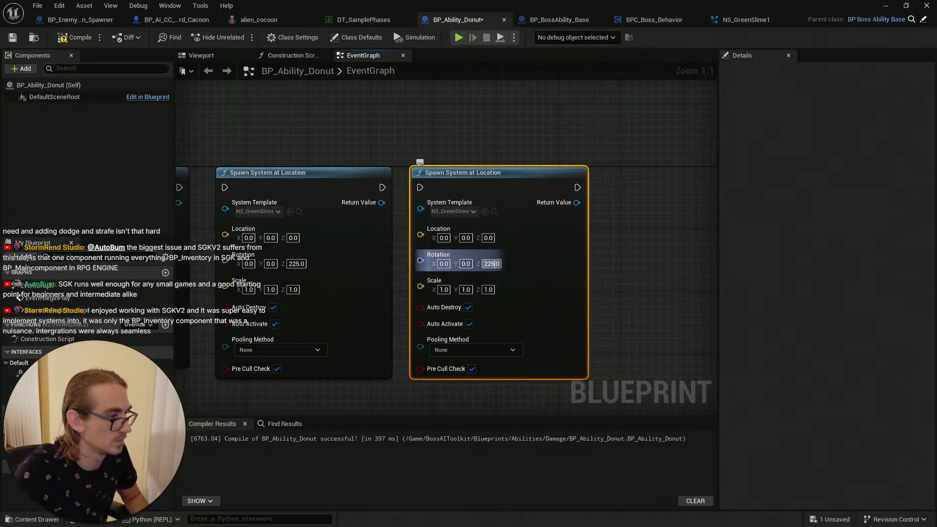
pyautogui.click(490, 264)
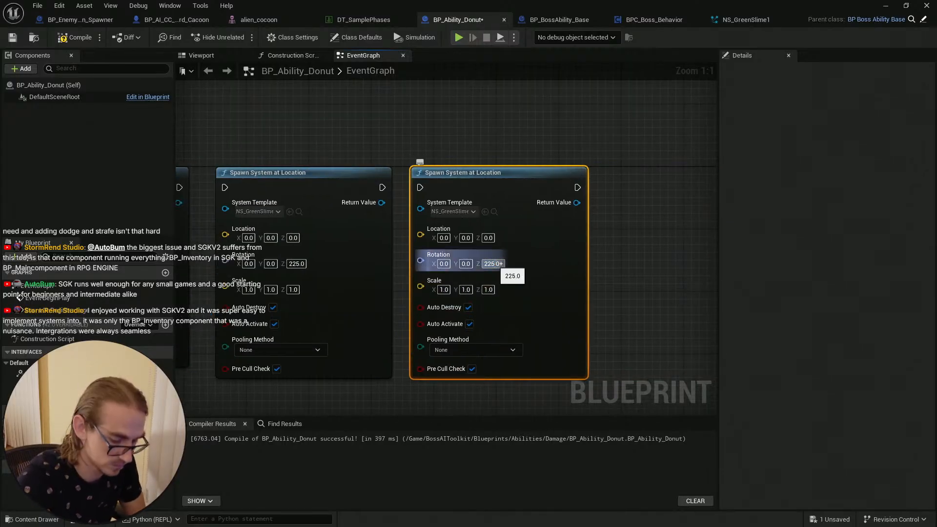
pyautogui.write('+45')
pyautogui.press('Return')
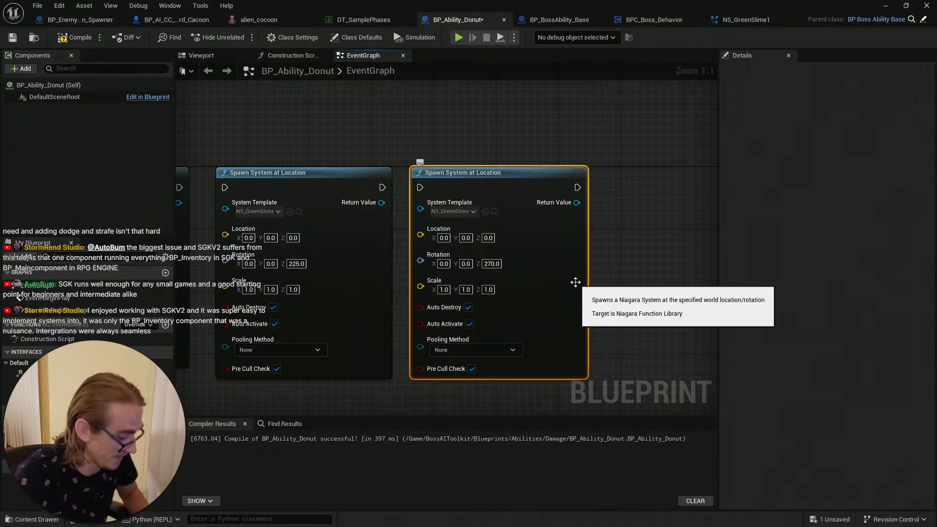
# Step: Duplicate the 270 node and set the new copy's Z rotation to 315
pyautogui.hotkey('ctrl', 'd')
pyautogui.moveTo(622, 229); pyautogui.dragTo(461, 223, button='right')
pyautogui.moveTo(496, 255); pyautogui.dragTo(513, 177)
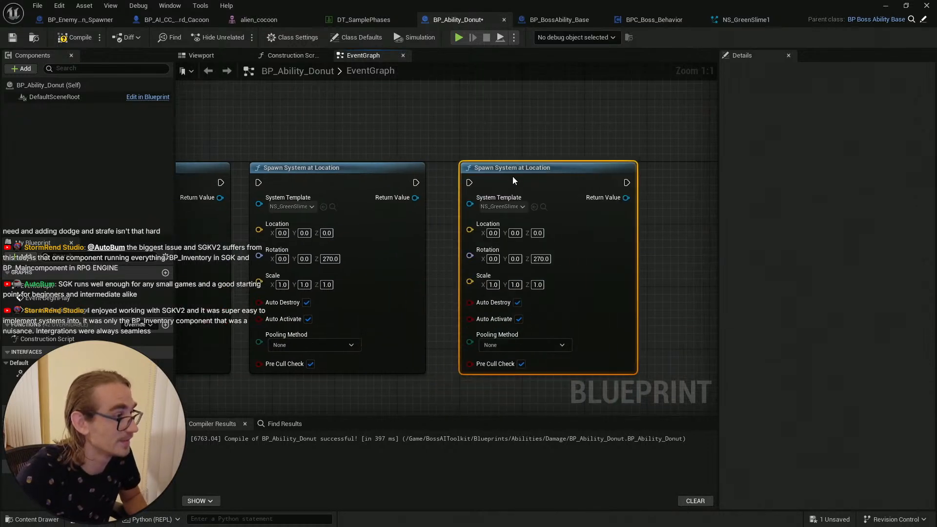
pyautogui.click(540, 259)
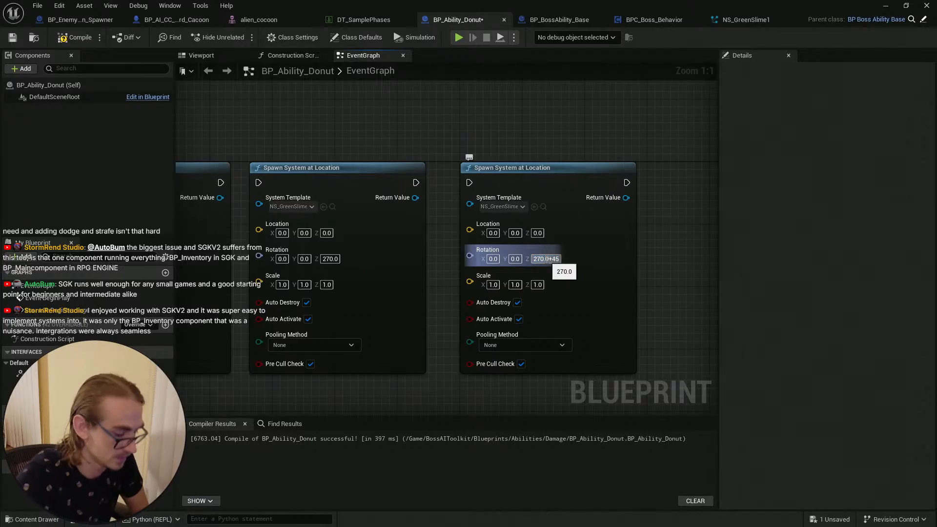
pyautogui.press('Return')
# Step: Duplicate the 315 node and set the new copy's Z rotation to 360
pyautogui.click(596, 242)
pyautogui.moveTo(648, 244); pyautogui.dragTo(527, 251, button='right')
pyautogui.hotkey('ctrl', 'd')
pyautogui.moveTo(564, 259); pyautogui.dragTo(583, 174)
pyautogui.click(611, 257)
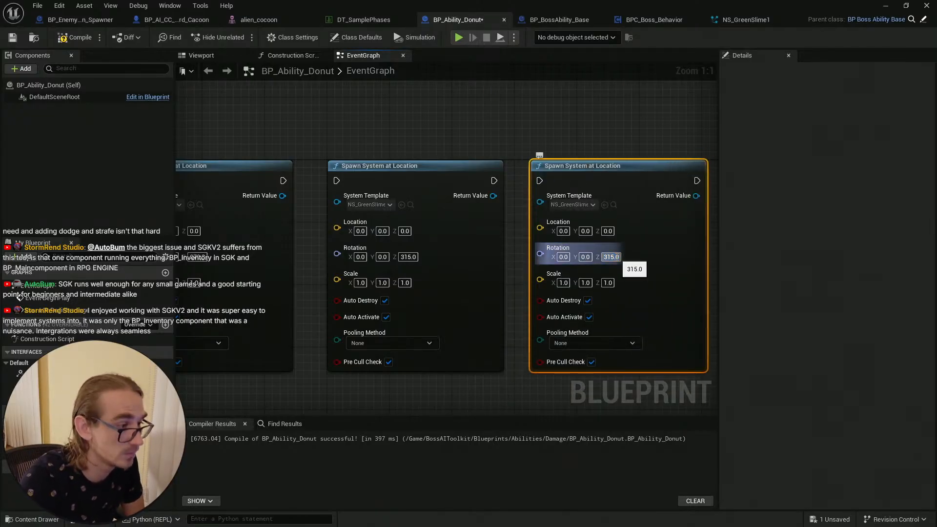
pyautogui.press('Return')
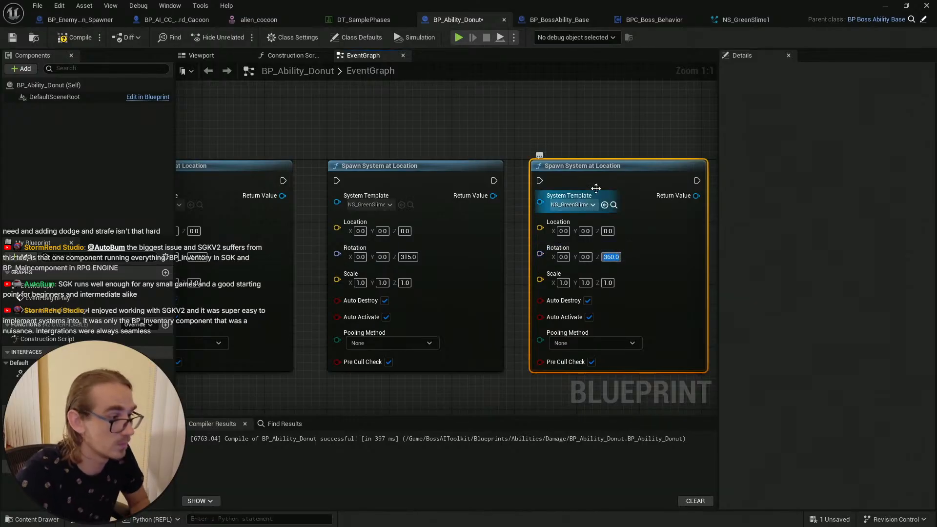
# Step: Connect the execution pins so the 225, 270, 315 and 360 spawn nodes run in sequence
pyautogui.scroll(-6, 397, 236)
pyautogui.scroll(2, 425, 298)
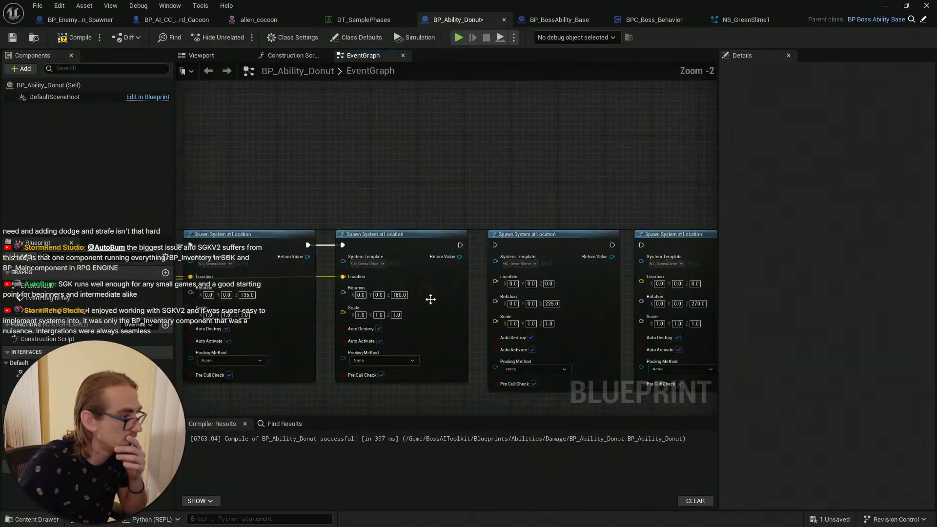
pyautogui.scroll(2, 356, 251)
pyautogui.moveTo(358, 256); pyautogui.dragTo(393, 255)
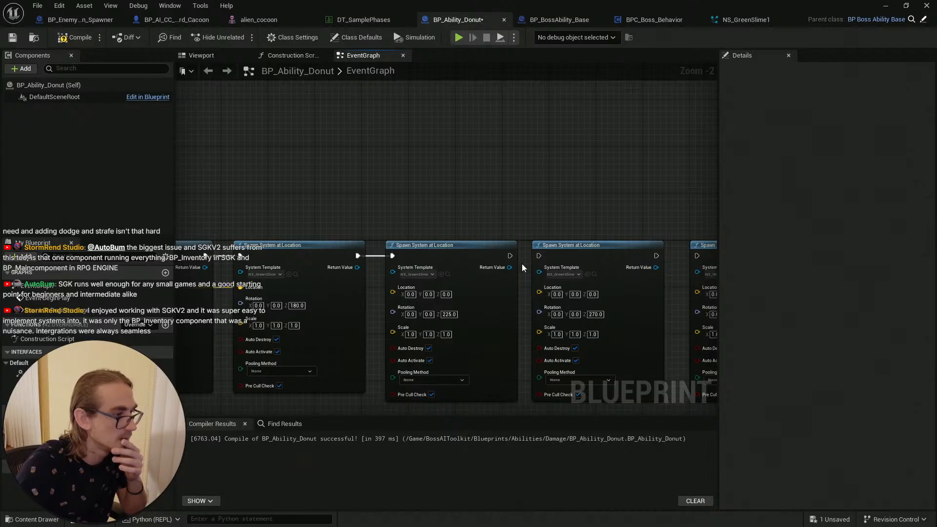
pyautogui.moveTo(510, 256); pyautogui.dragTo(539, 256)
pyautogui.moveTo(541, 258); pyautogui.dragTo(376, 253, button='right')
pyautogui.moveTo(494, 250); pyautogui.dragTo(531, 254)
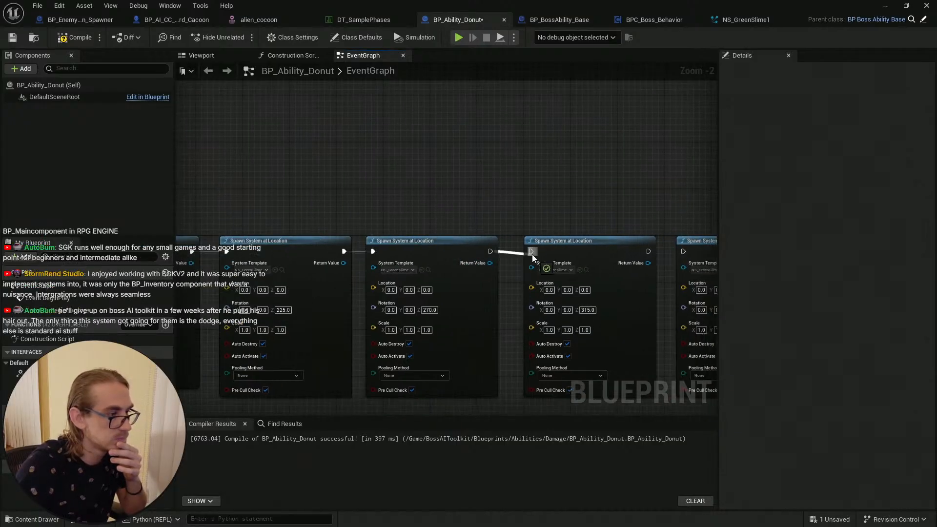
pyautogui.moveTo(569, 230); pyautogui.dragTo(428, 233, button='right')
pyautogui.moveTo(507, 254); pyautogui.dragTo(541, 254)
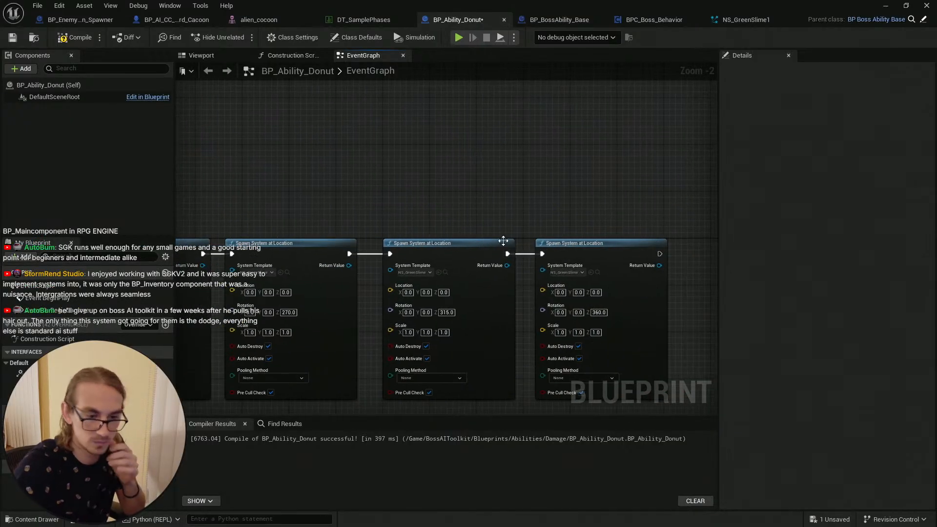
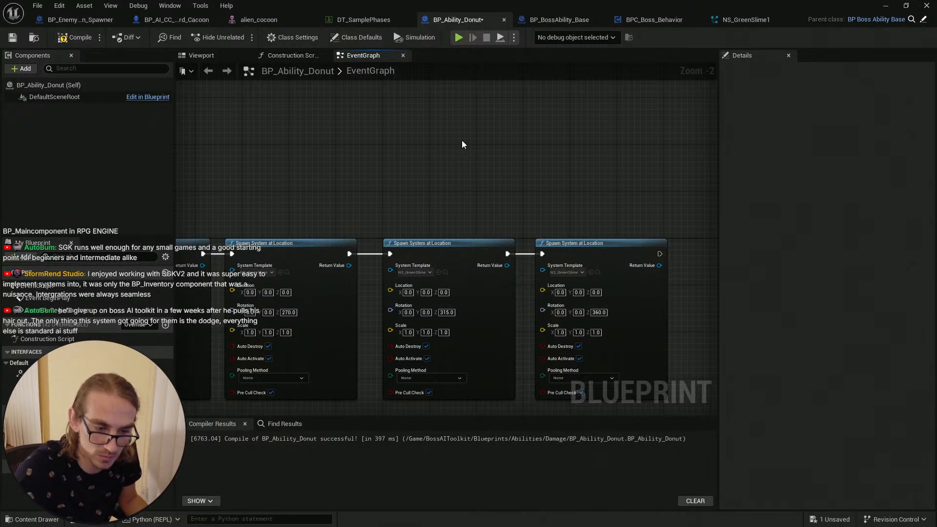
# Step: Wire the Get Actor Location output into the Location pins of the newly added spawn nodes
pyautogui.scroll(-2, 426, 153)
pyautogui.moveTo(394, 169); pyautogui.dragTo(562, 174, button='right')
pyautogui.moveTo(341, 173); pyautogui.dragTo(708, 158, button='right')
pyautogui.moveTo(426, 151); pyautogui.dragTo(586, 131, button='right')
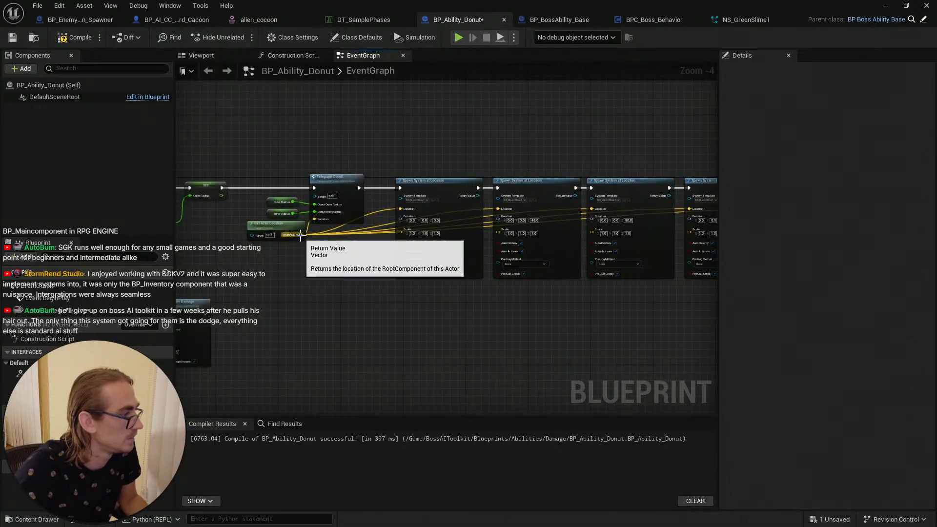
pyautogui.moveTo(300, 235); pyautogui.dragTo(525, 212)
pyautogui.scroll(-1, 442, 152)
pyautogui.moveTo(429, 148); pyautogui.dragTo(715, 166, button='right')
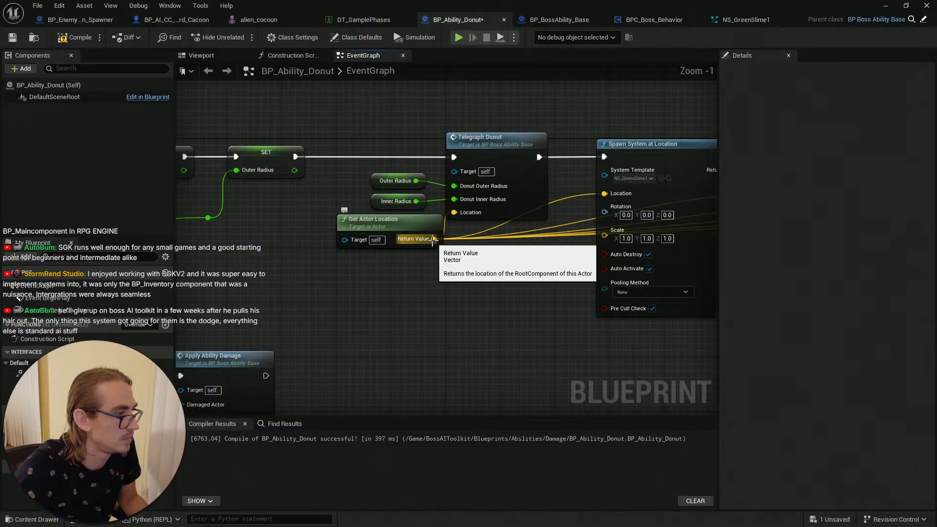
pyautogui.moveTo(439, 248); pyautogui.dragTo(589, 203)
pyautogui.scroll(-8, 514, 326)
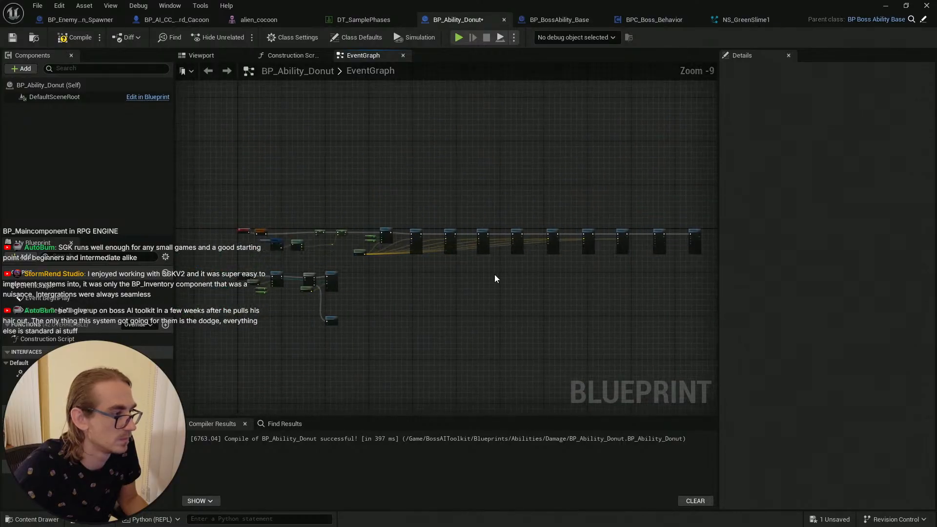
pyautogui.scroll(4, 307, 238)
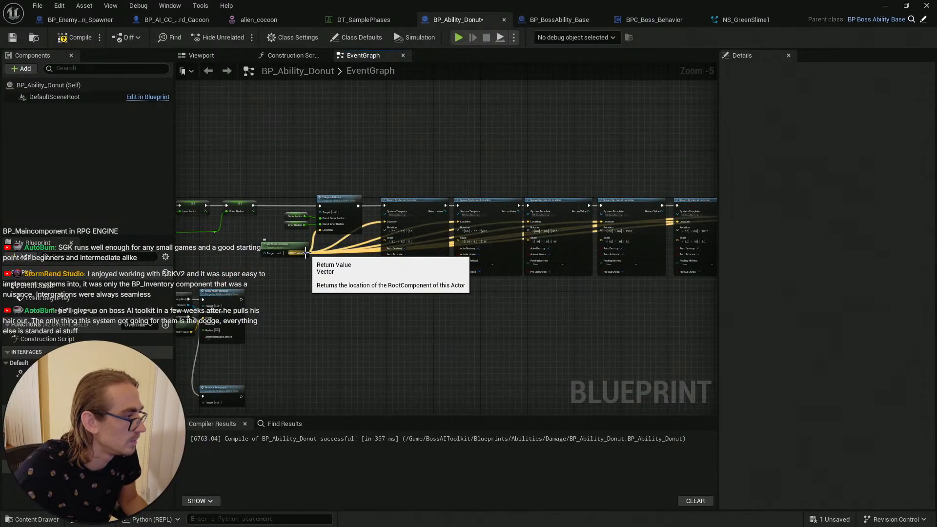
# Step: Connect the remaining spawn nodes' Location pins to the actor location, then compile and save the blueprint
pyautogui.moveTo(305, 253); pyautogui.dragTo(415, 224)
pyautogui.moveTo(413, 225); pyautogui.dragTo(919, 215, button='right')
pyautogui.moveTo(275, 243); pyautogui.dragTo(367, 241, button='right')
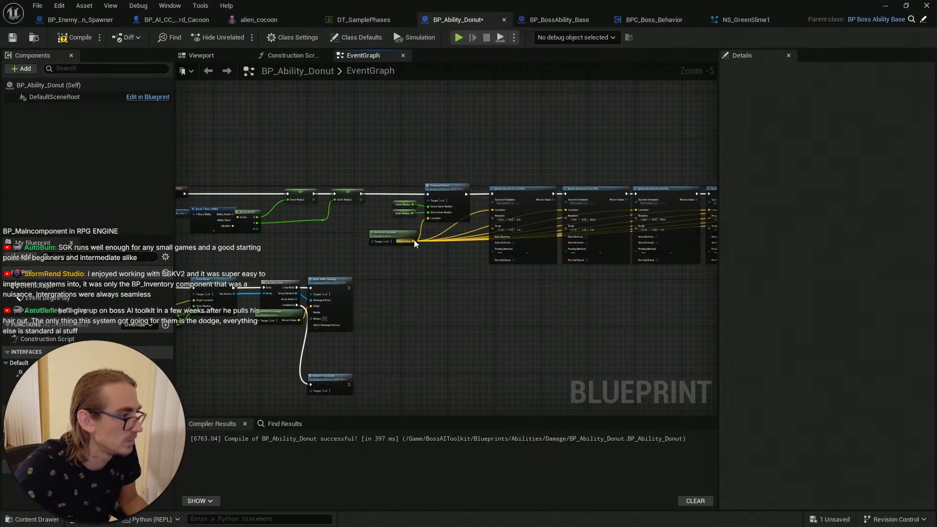
pyautogui.moveTo(414, 240); pyautogui.dragTo(546, 214)
pyautogui.scroll(-4, 447, 294)
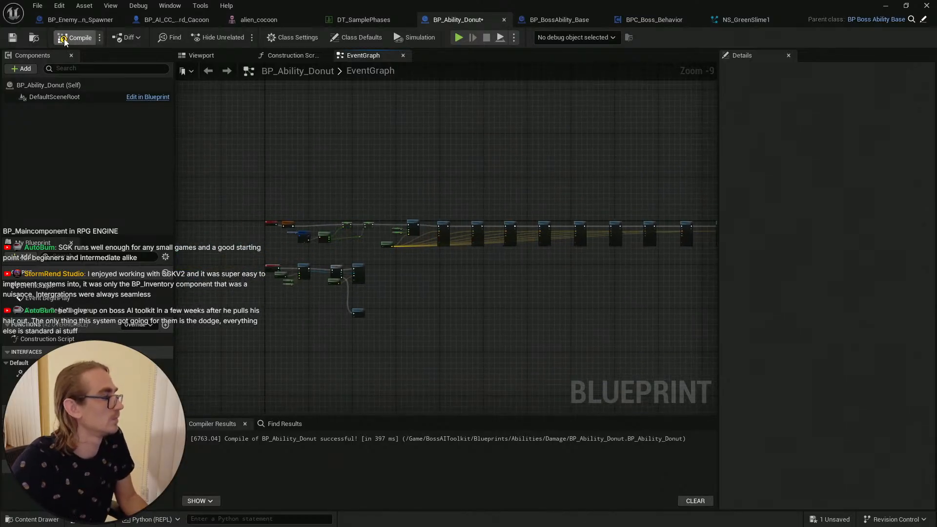
pyautogui.click(13, 38)
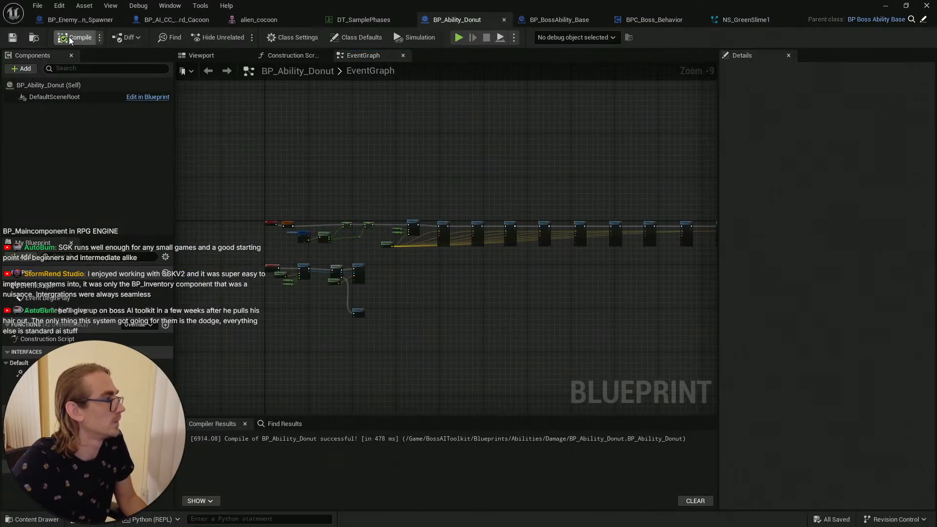
# Step: Close the BP_BossAbility_Base, BPC_Boss_Behavior and NS_GreenSlime1 editor tabs
pyautogui.click(566, 20)
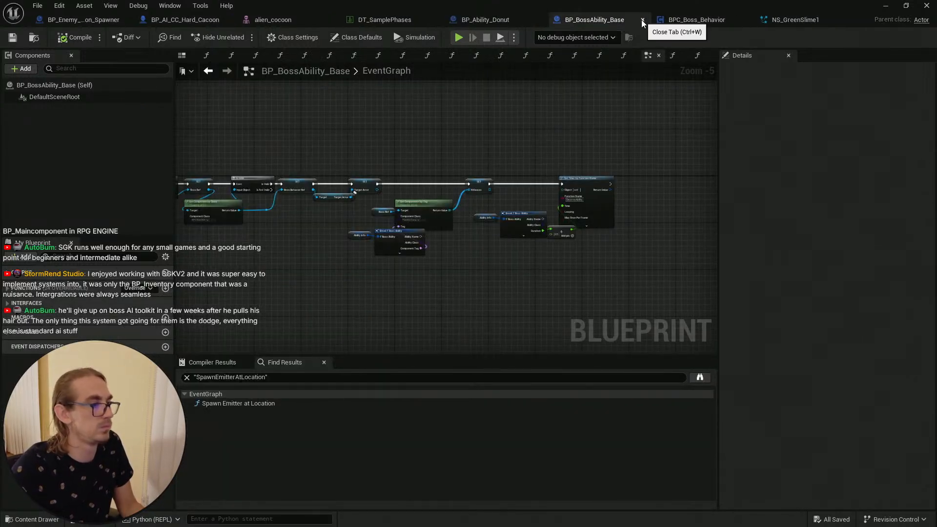
pyautogui.moveTo(512, 110)
pyautogui.mouseDown(button='right')
pyautogui.moveTo(673, 100)
pyautogui.moveTo(600, 63)
pyautogui.moveTo(744, 1)
pyautogui.moveTo(564, 115)
pyautogui.moveTo(503, 106)
pyautogui.mouseUp(button='right')
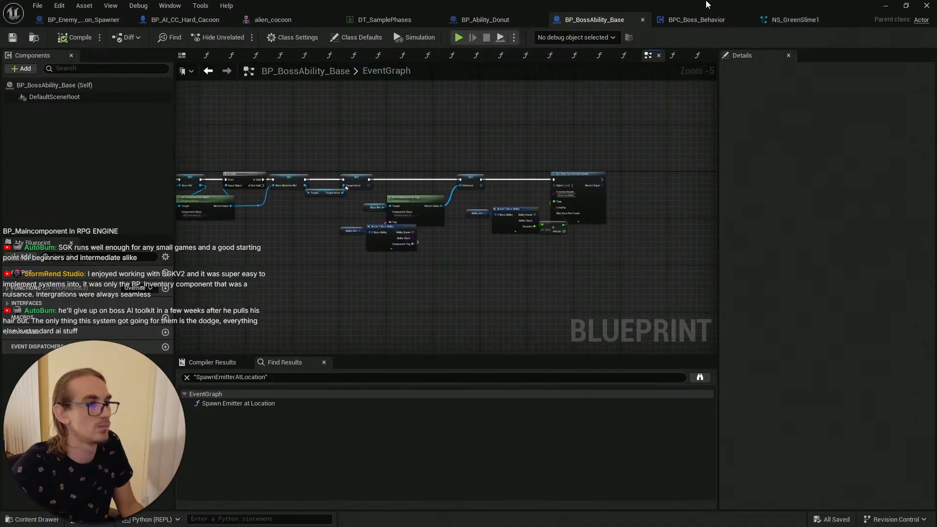
pyautogui.click(642, 20)
pyautogui.click(596, 20)
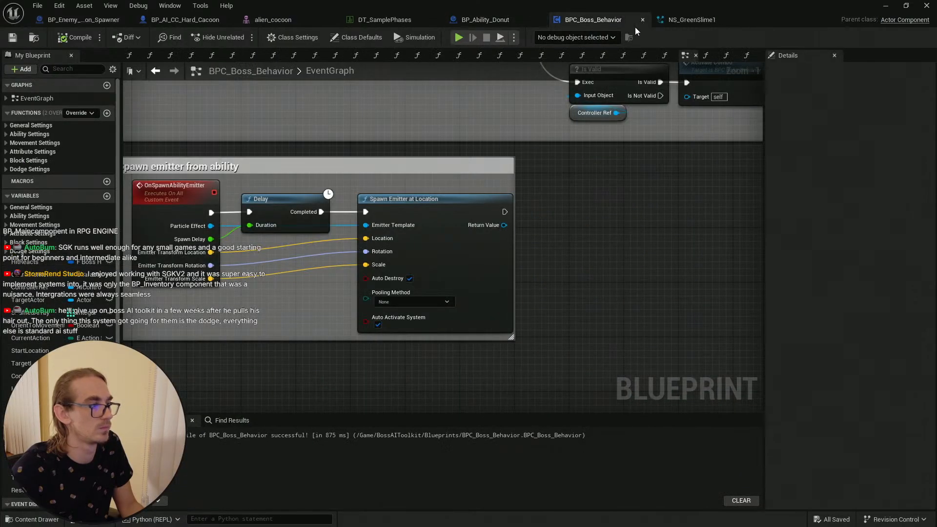
pyautogui.click(642, 20)
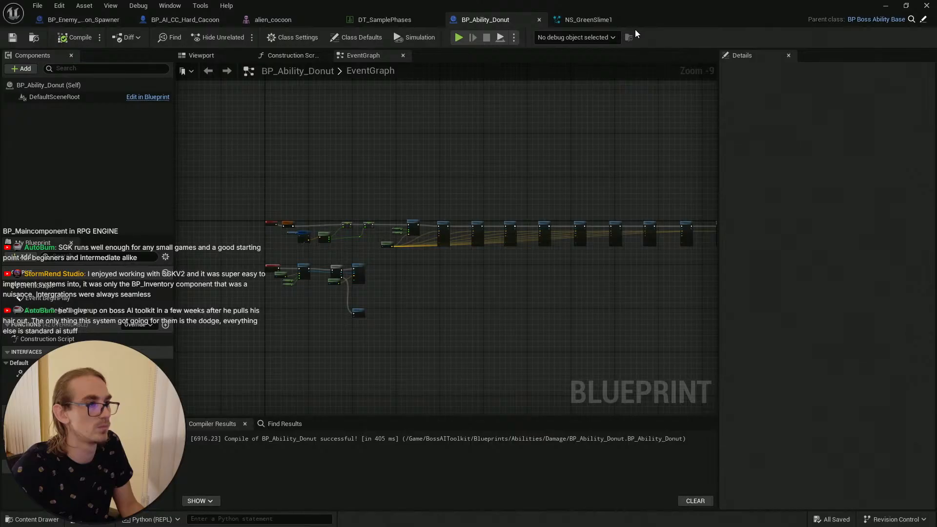
pyautogui.click(592, 22)
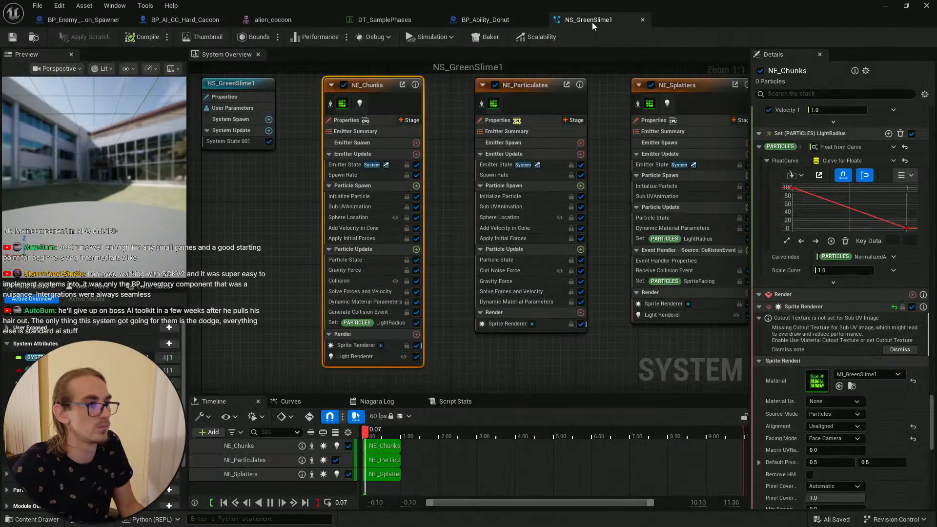
pyautogui.click(642, 19)
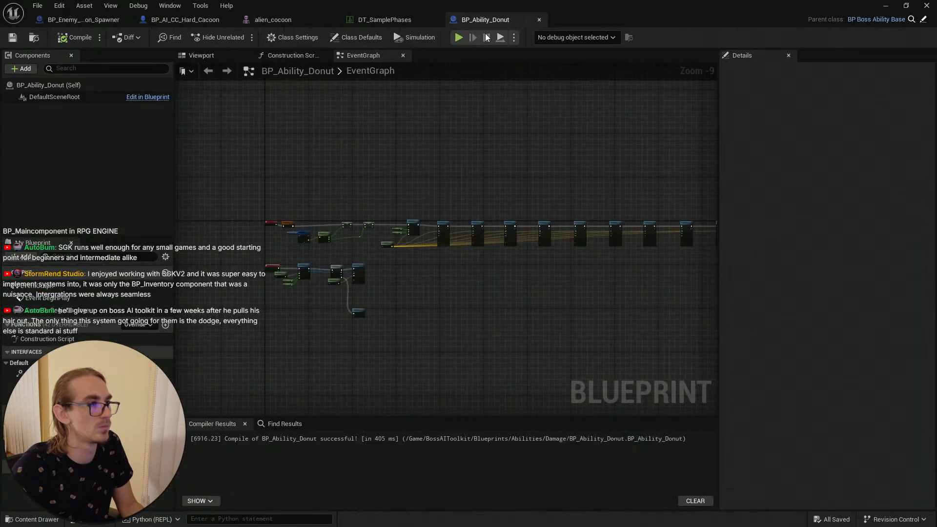
# Step: Open the DT_SamplePhases table and reset the donut ability's particle effect to None
pyautogui.click(380, 19)
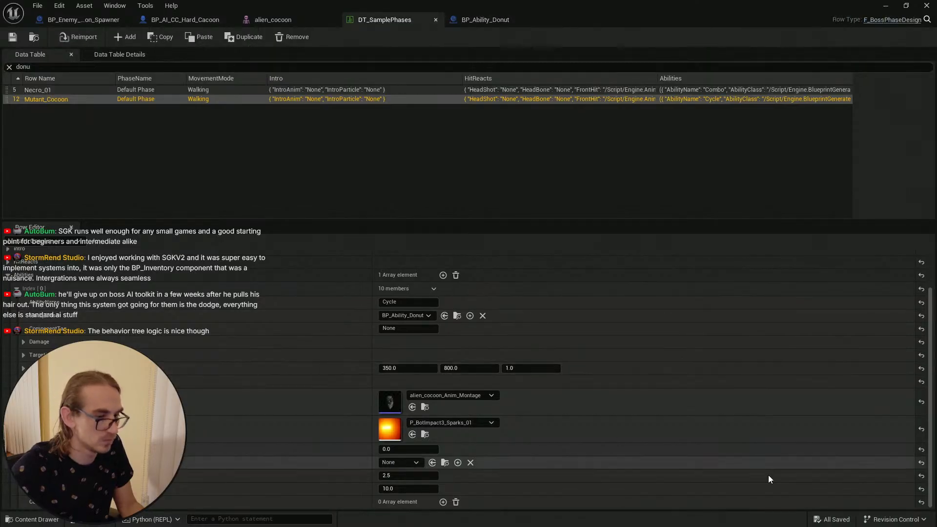
pyautogui.click(921, 429)
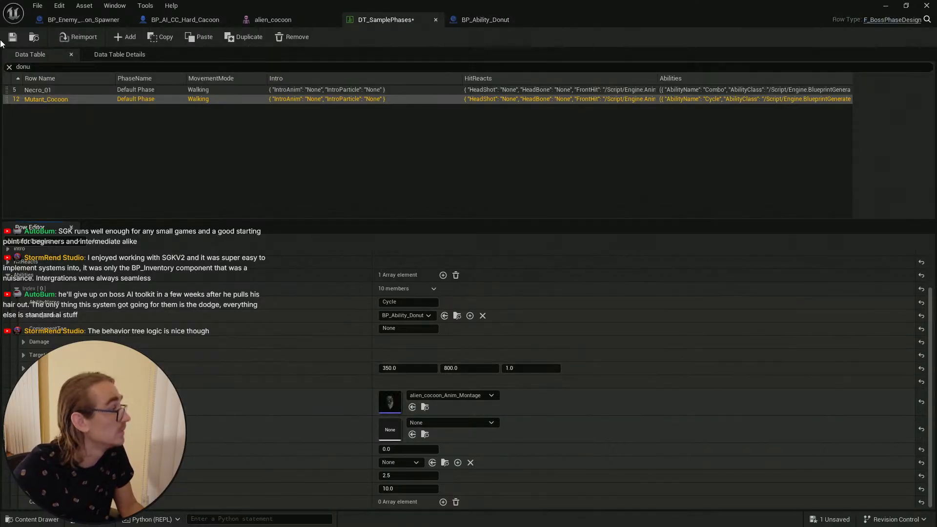
# Step: Expand the donut ability's Damage settings and open its damage multiplier field
pyautogui.click(23, 341)
pyautogui.click(409, 353)
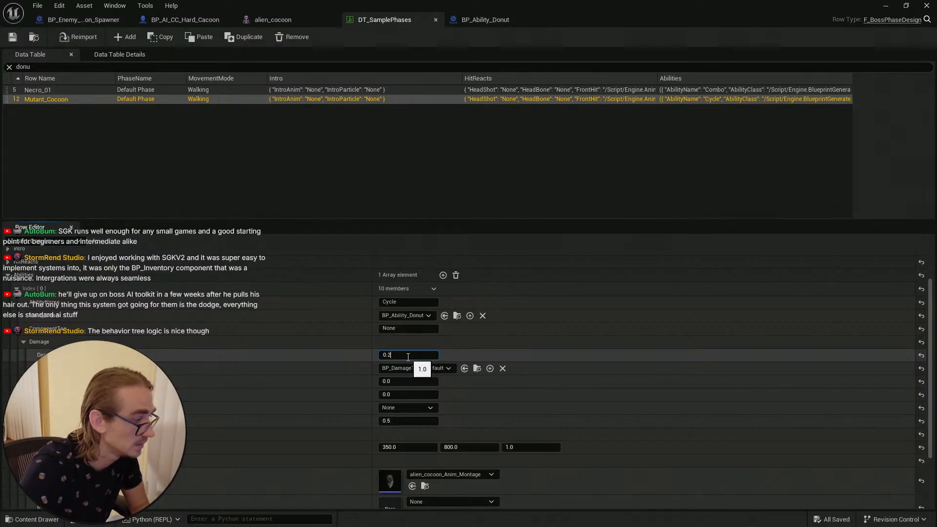
pyautogui.scroll(-3, 555, 381)
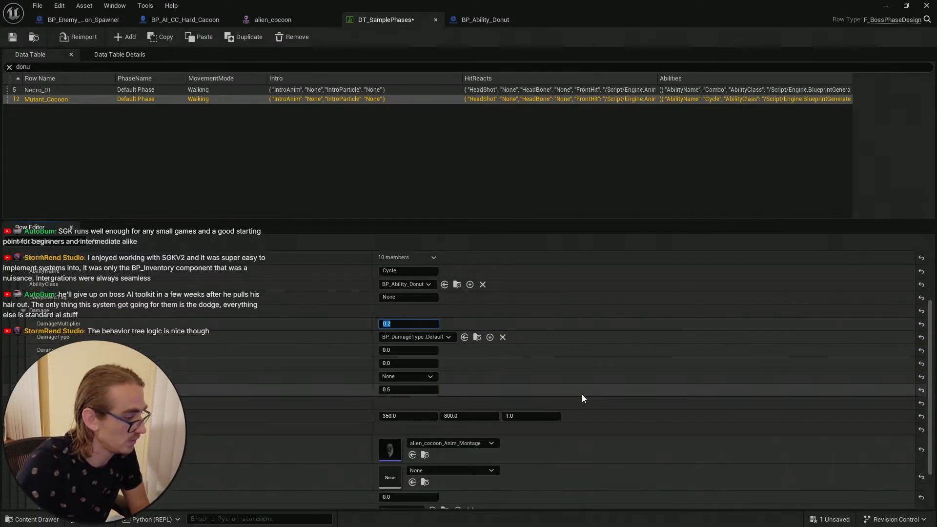
# Step: Set the donut ability's last timing value to 0.5 and the value above it to 1.0
pyautogui.click(434, 490)
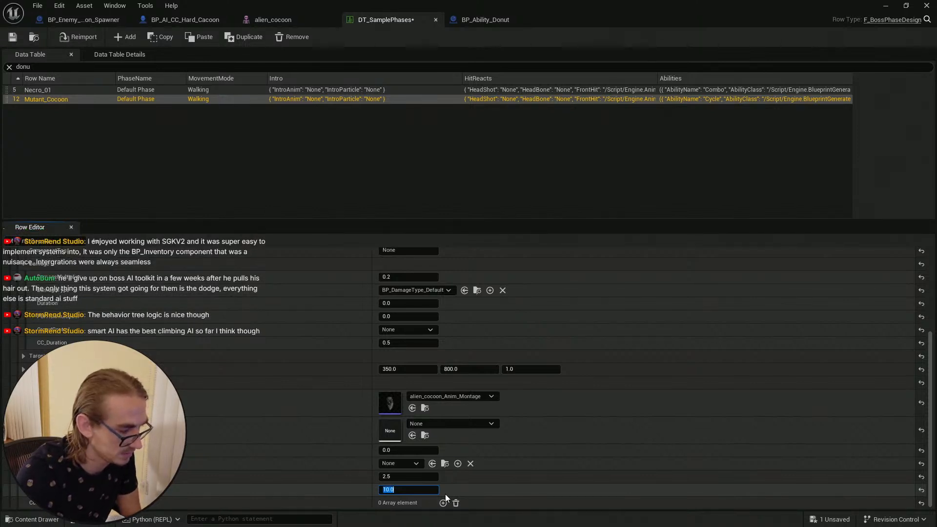
pyautogui.write('0.5')
pyautogui.press('Return')
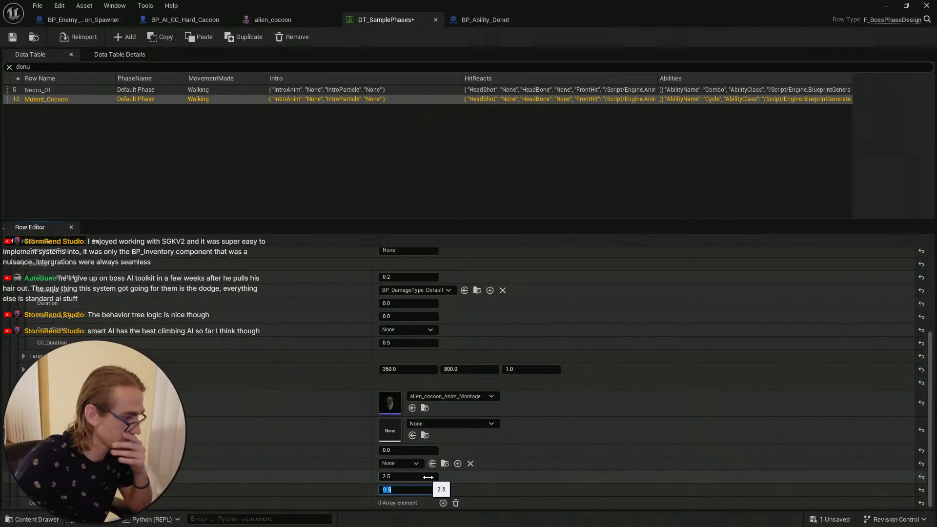
pyautogui.click(419, 478)
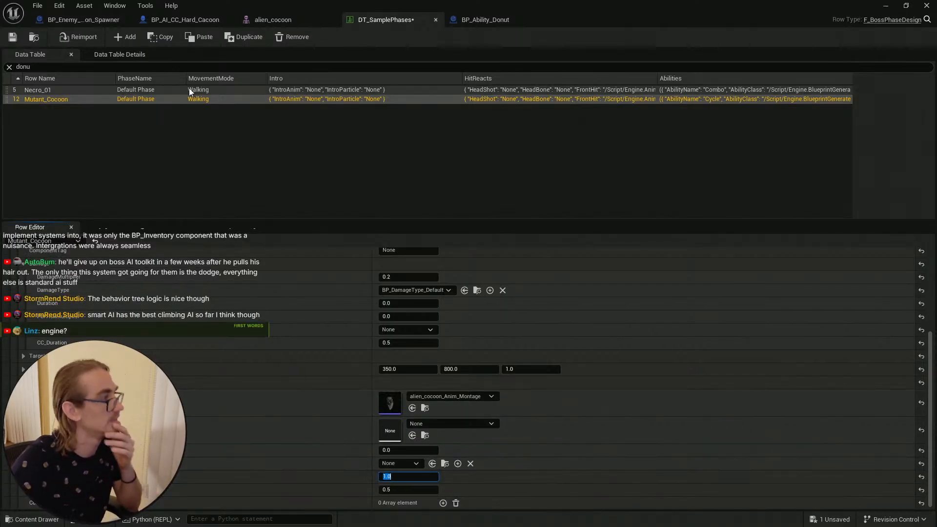
# Step: Save the data table and return to the level editor
pyautogui.click(13, 37)
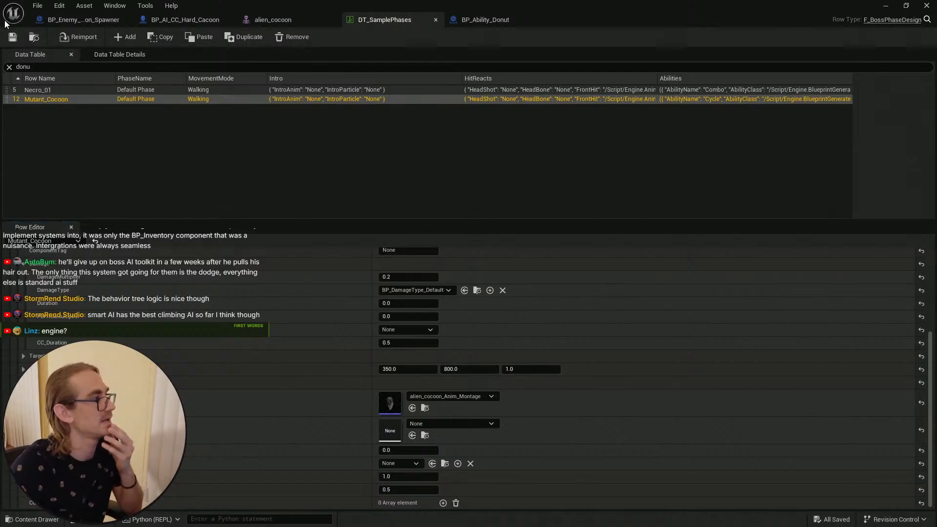
pyautogui.click(13, 34)
pyautogui.click(886, 7)
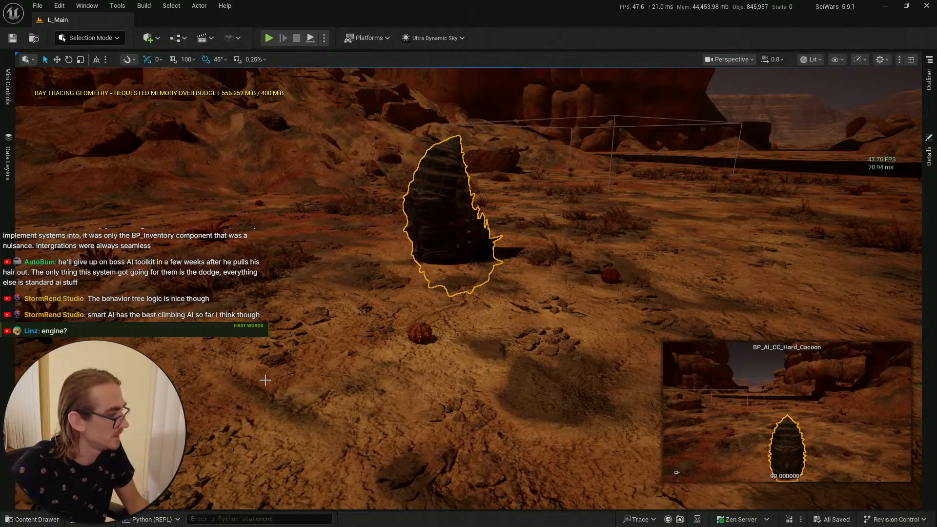
pyautogui.click(14, 522)
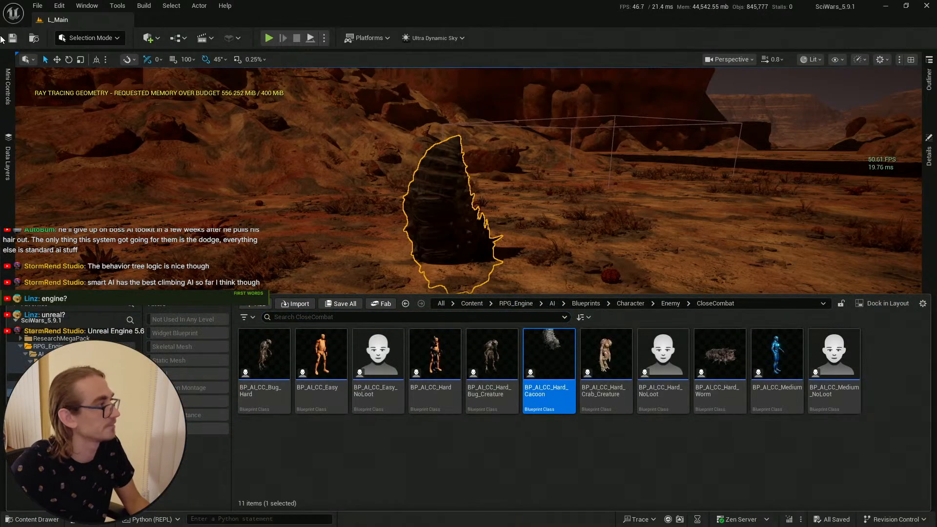
pyautogui.moveTo(249, 117); pyautogui.dragTo(271, 95, button='right')
pyautogui.press('Escape')
pyautogui.press('s')
pyautogui.scroll(-1, 271, 95)
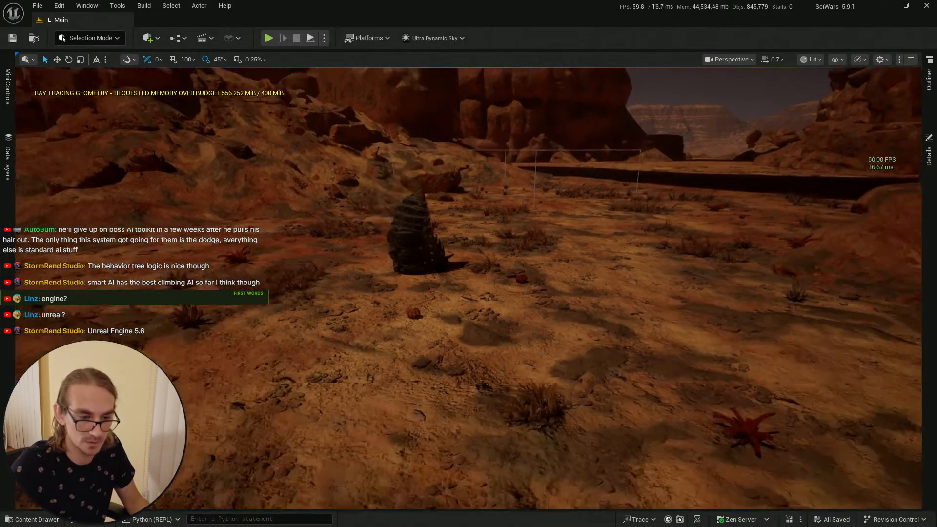
pyautogui.moveTo(558, 236); pyautogui.dragTo(558, 236, button='right')
pyautogui.click(7, 520)
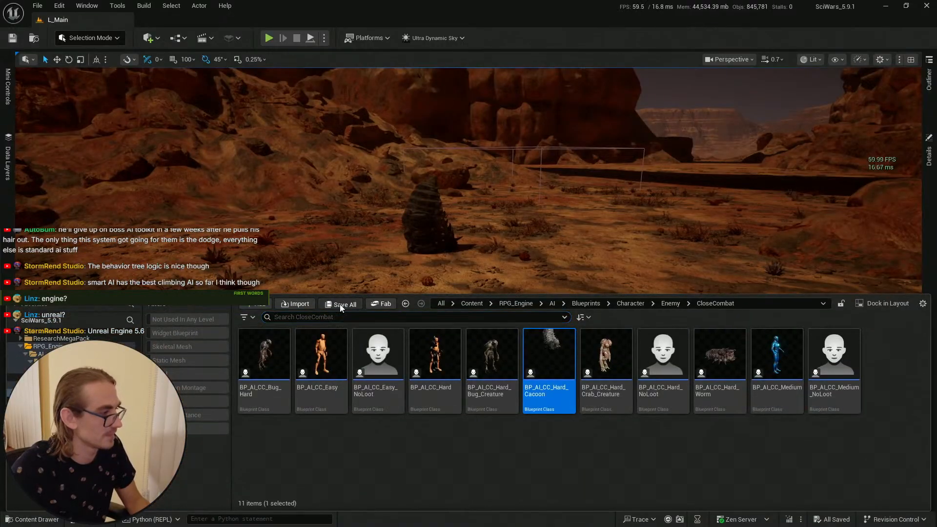
pyautogui.hotkey('ctrl', 'space')
pyautogui.click(495, 426)
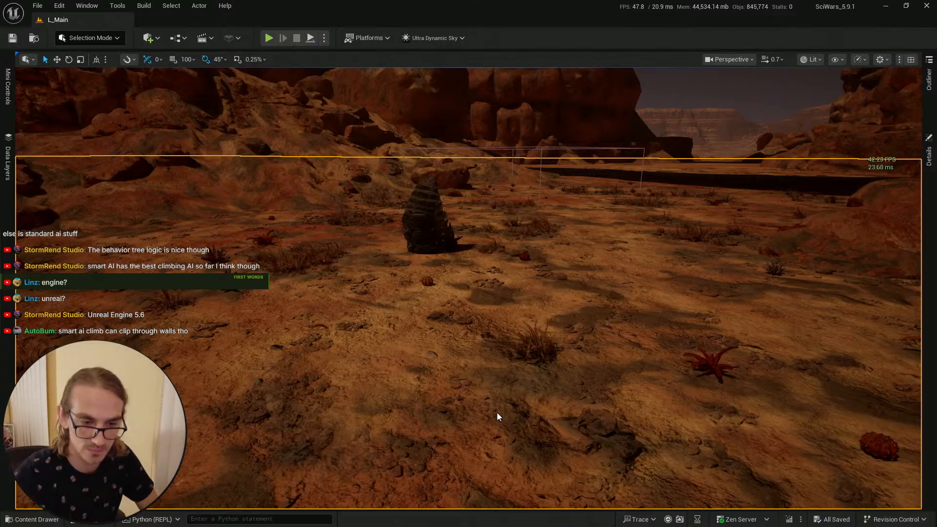
# Step: Play in the editor and walk the character into the Hard Cacoon's acid attacks to test the effects
pyautogui.hotkey('alt', 'p')
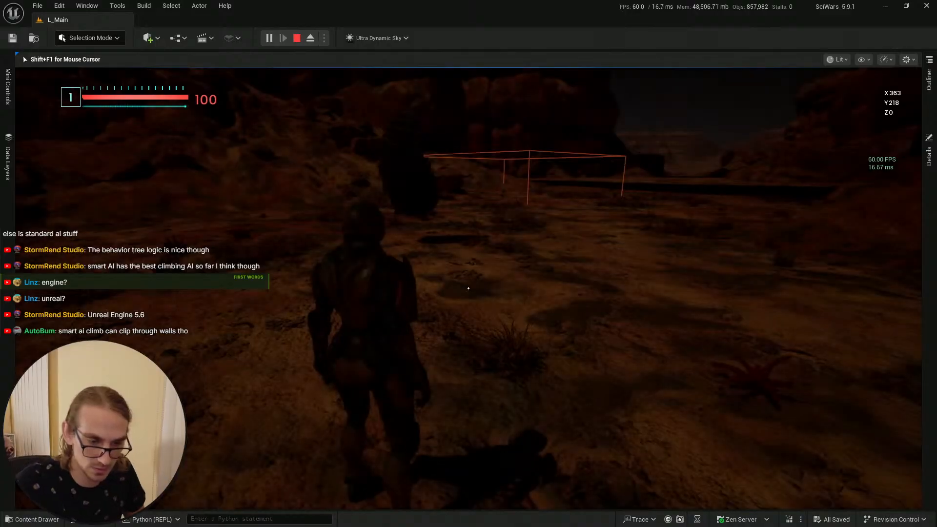
pyautogui.press('F11')
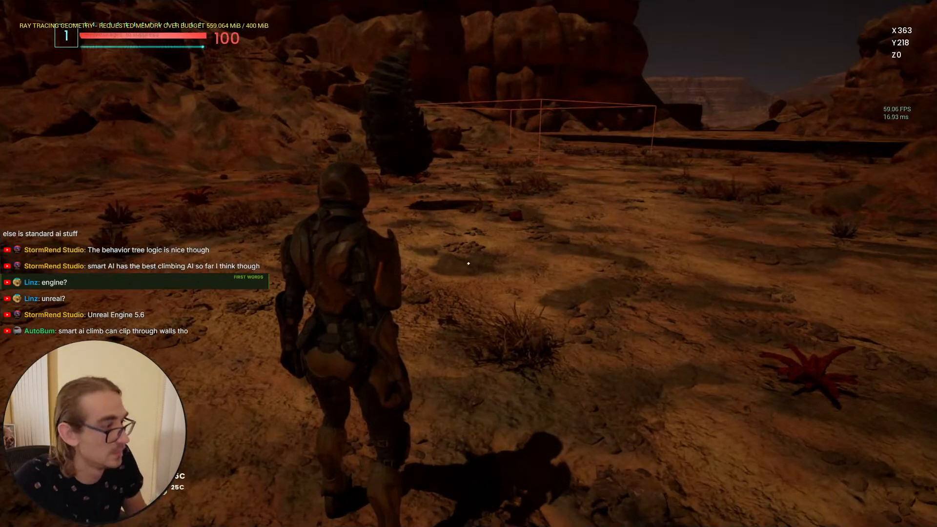
pyautogui.press('w')
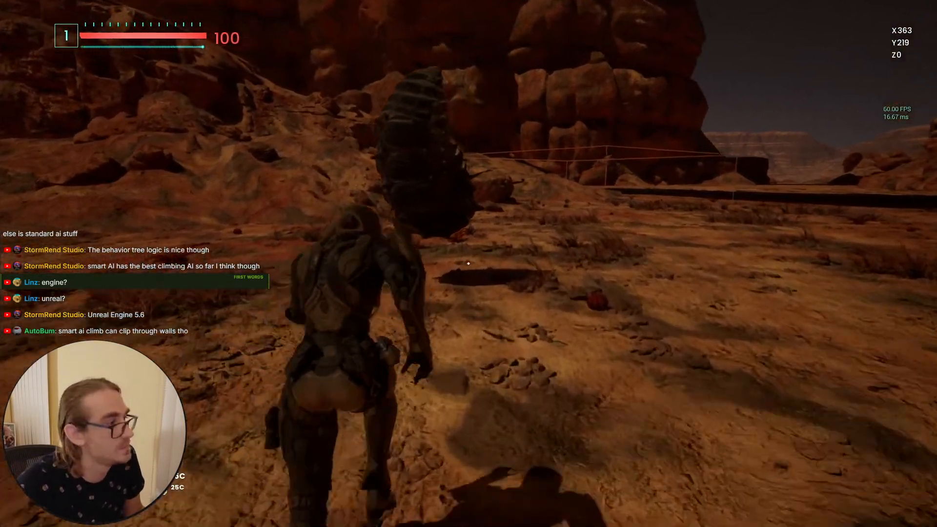
pyautogui.press('s')
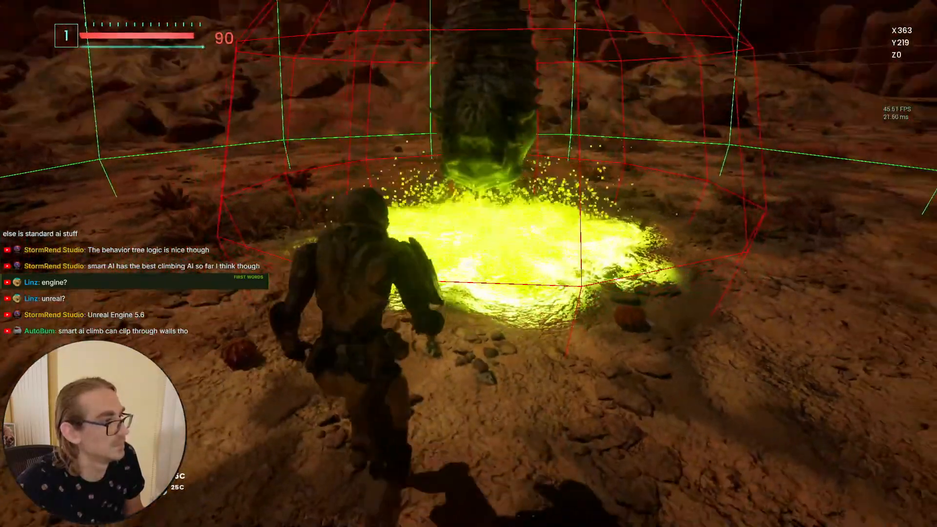
pyautogui.press('w')
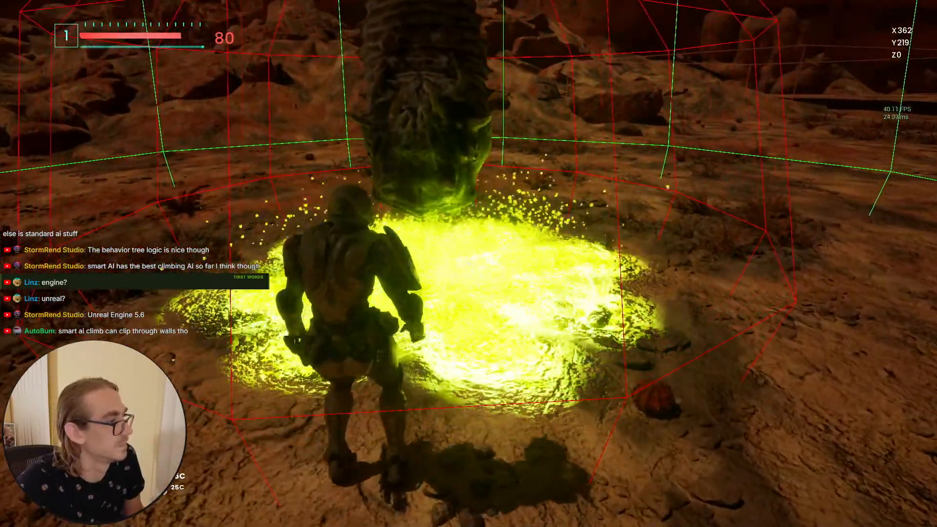
pyautogui.press('s')
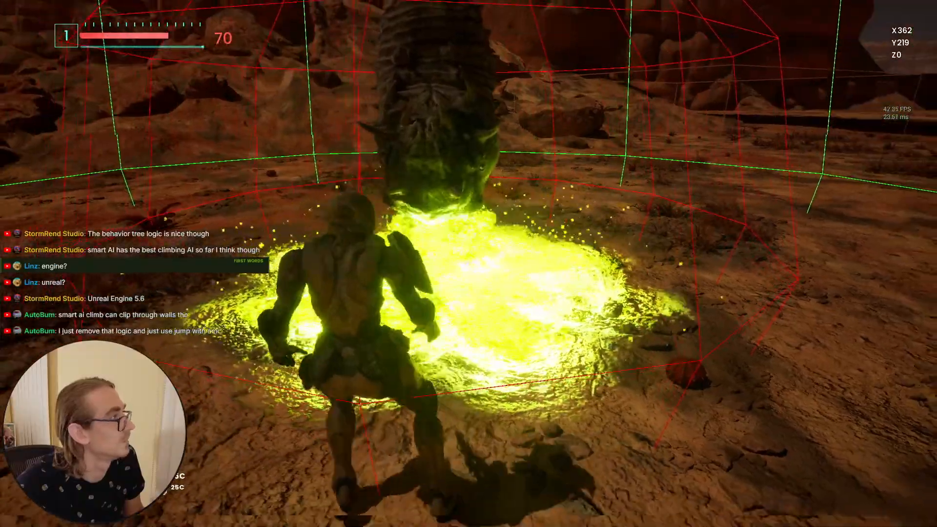
pyautogui.press('w')
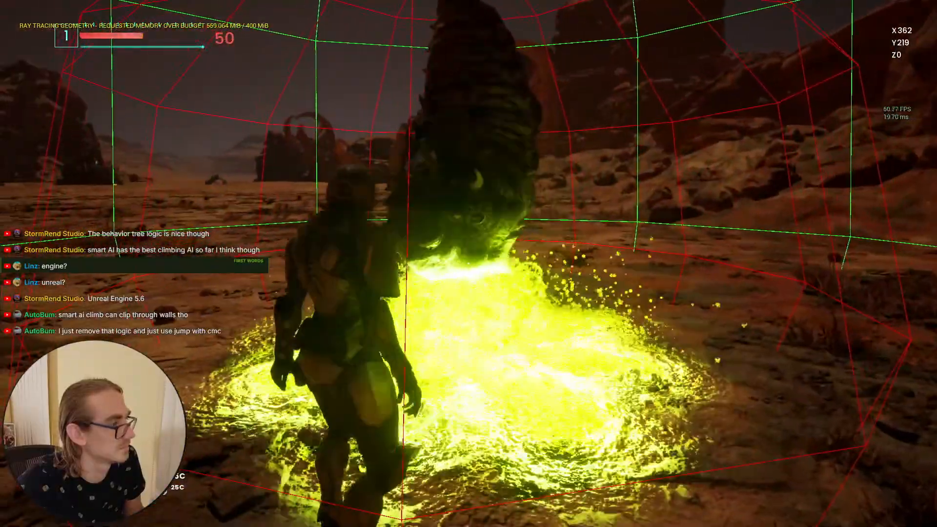
pyautogui.press('d')
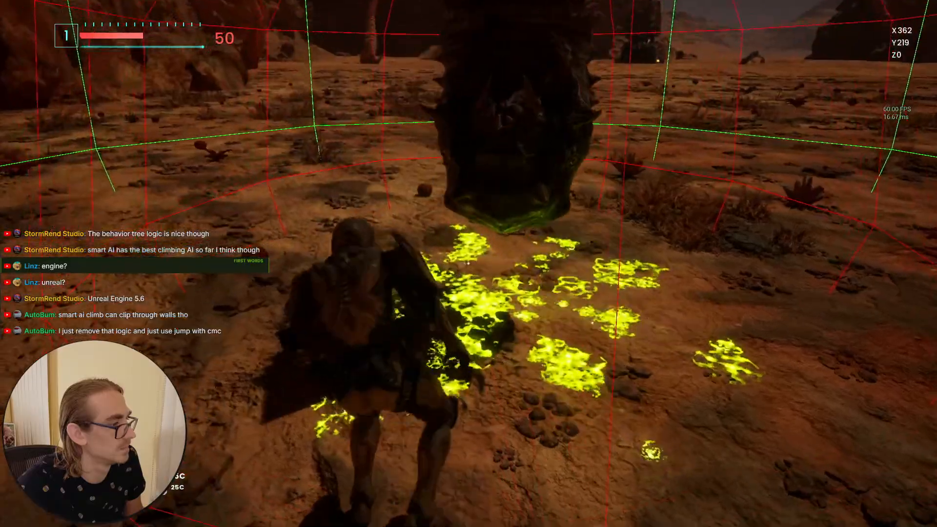
pyautogui.press('a')
pyautogui.press('a')
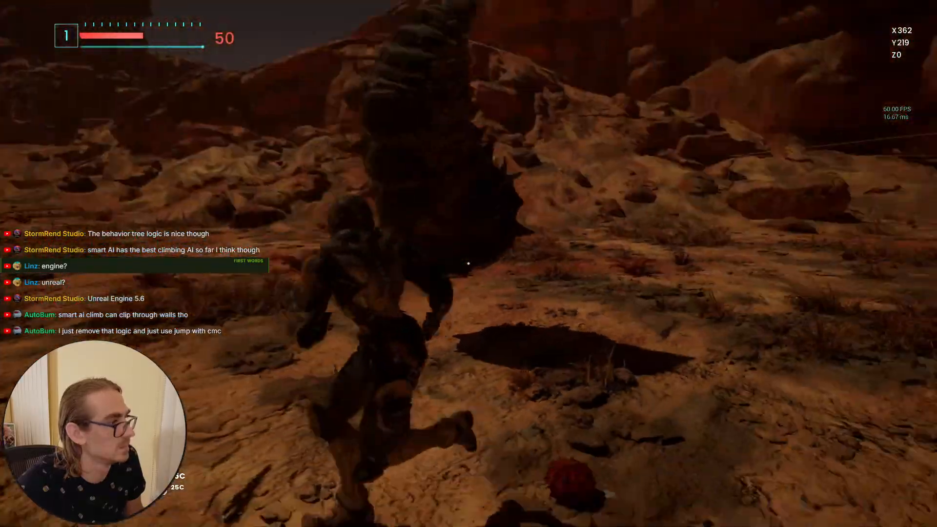
# Step: Continue testing the acid effects by walking the character through the Hard Cacoon's pools, then stop the play session
pyautogui.press('w')
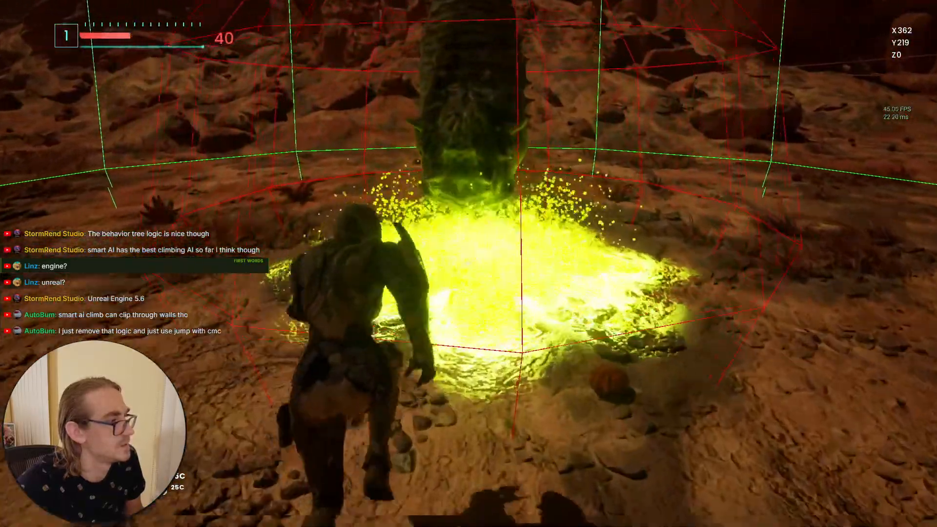
pyautogui.press('s')
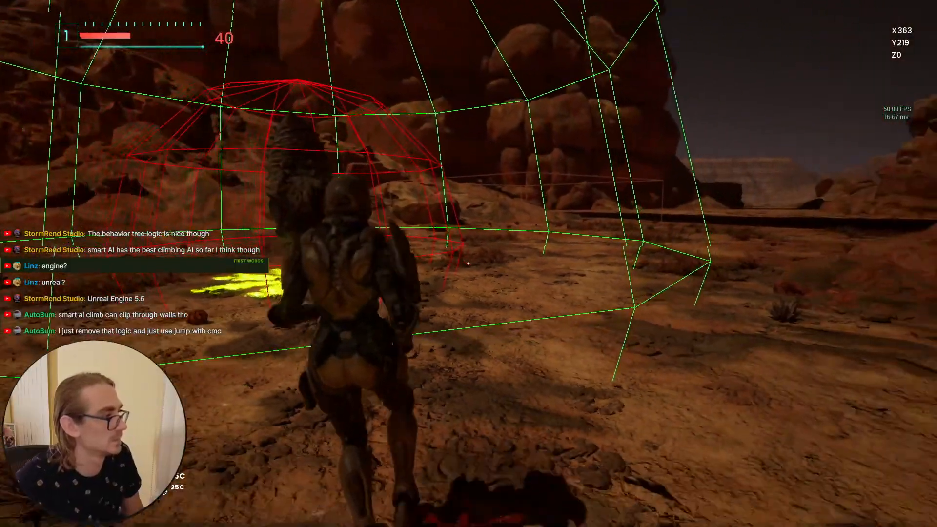
pyautogui.press('F11')
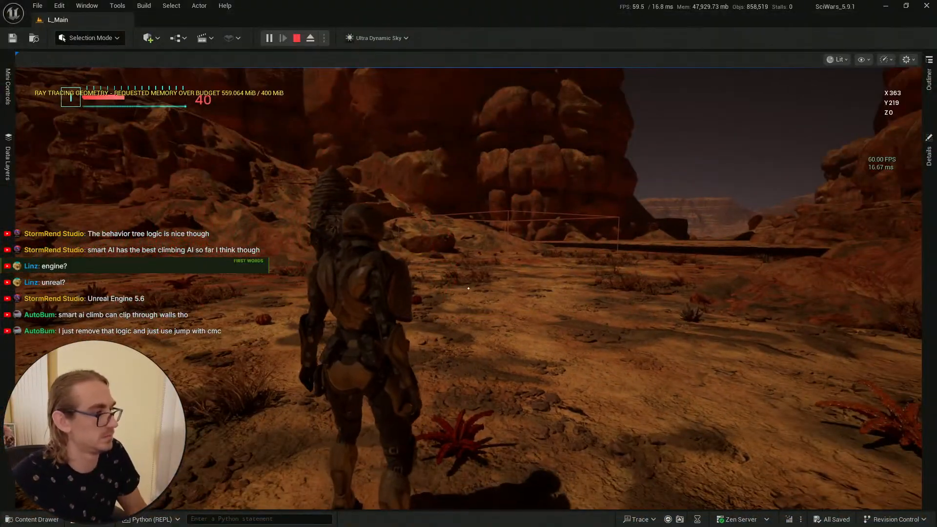
pyautogui.press('w')
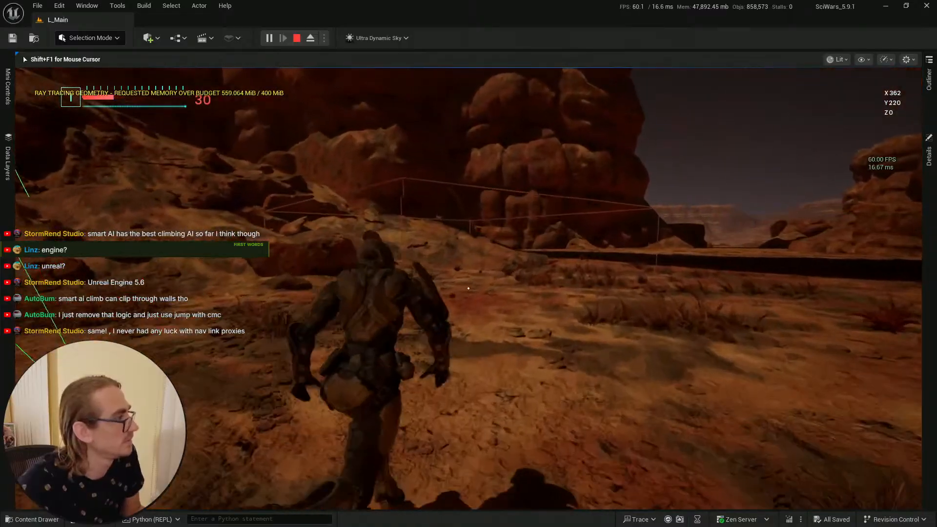
pyautogui.press('w')
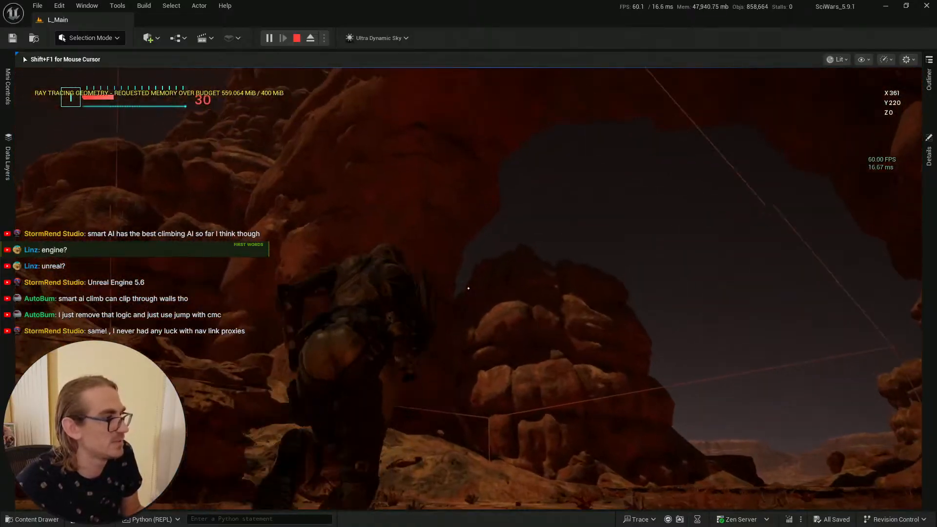
pyautogui.press('w')
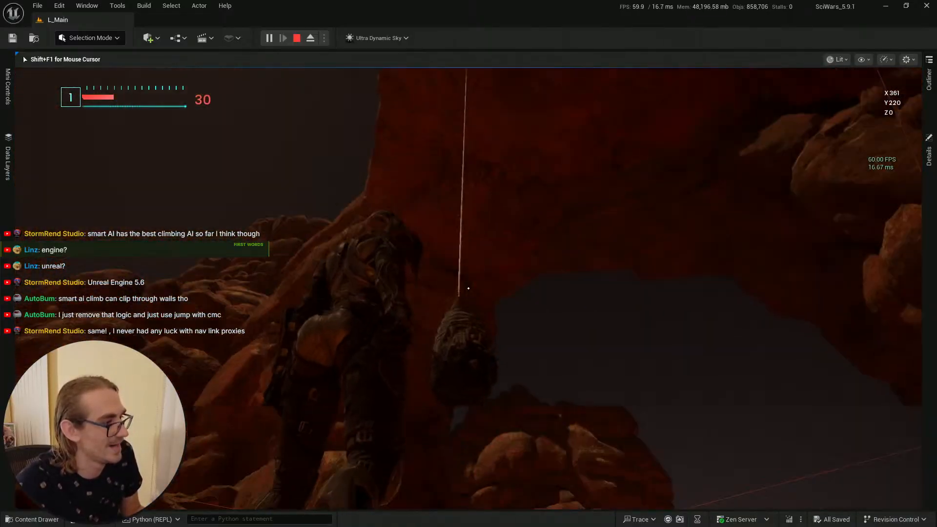
pyautogui.press('w')
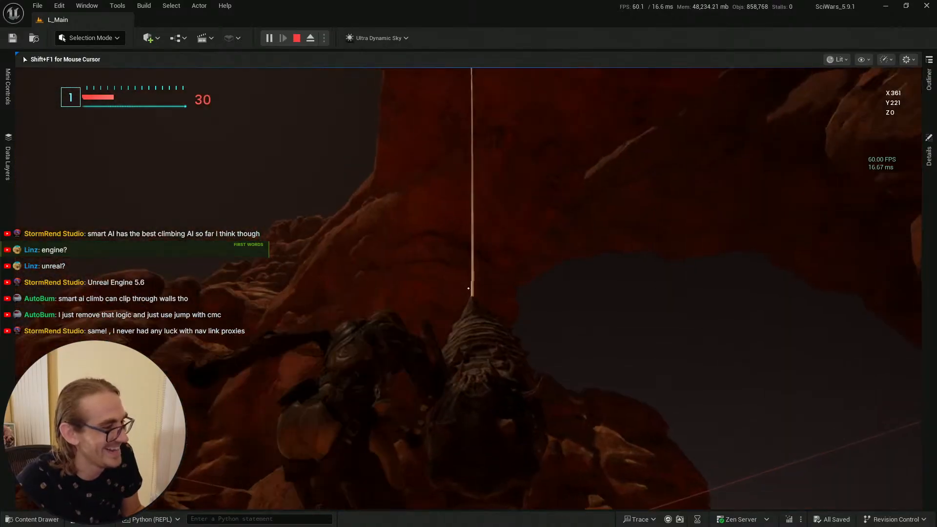
pyautogui.press('w')
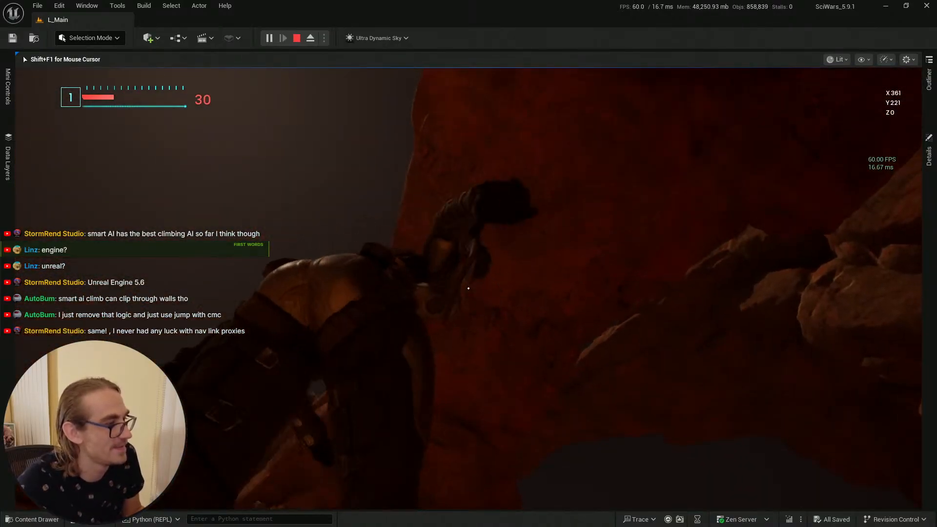
pyautogui.press('w')
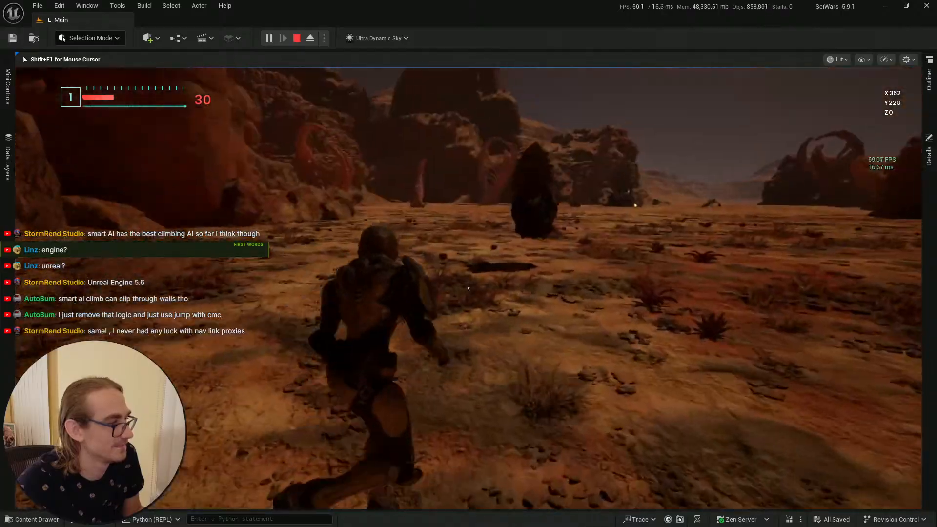
pyautogui.press('w')
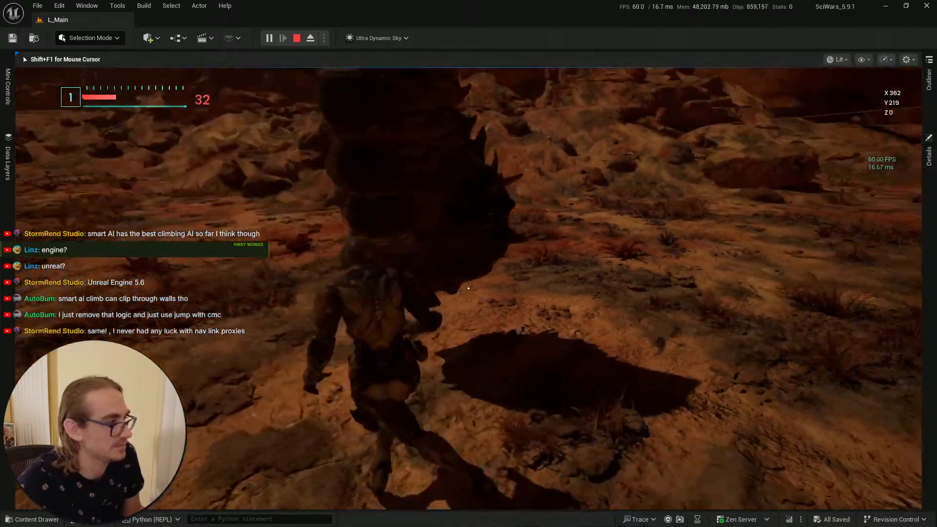
pyautogui.press('w')
pyautogui.press('q')
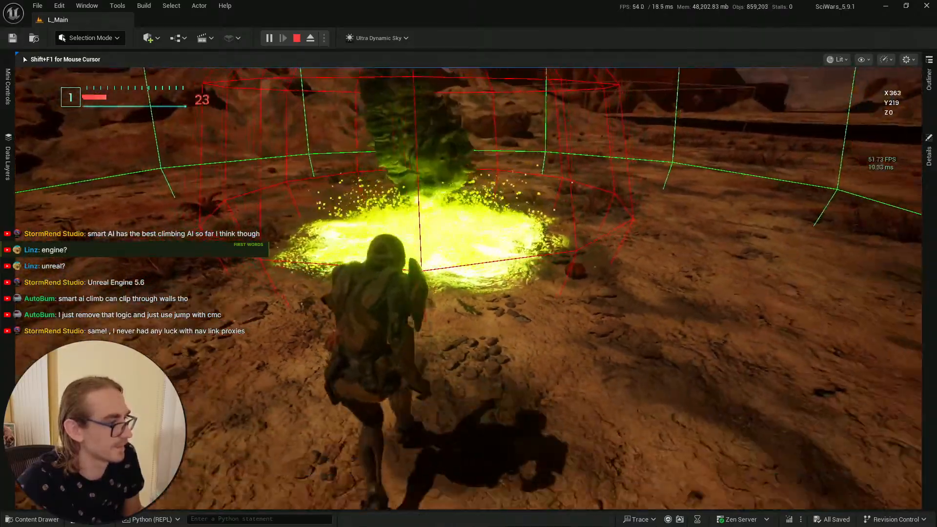
pyautogui.press('s')
pyautogui.press('F11')
pyautogui.press('F11')
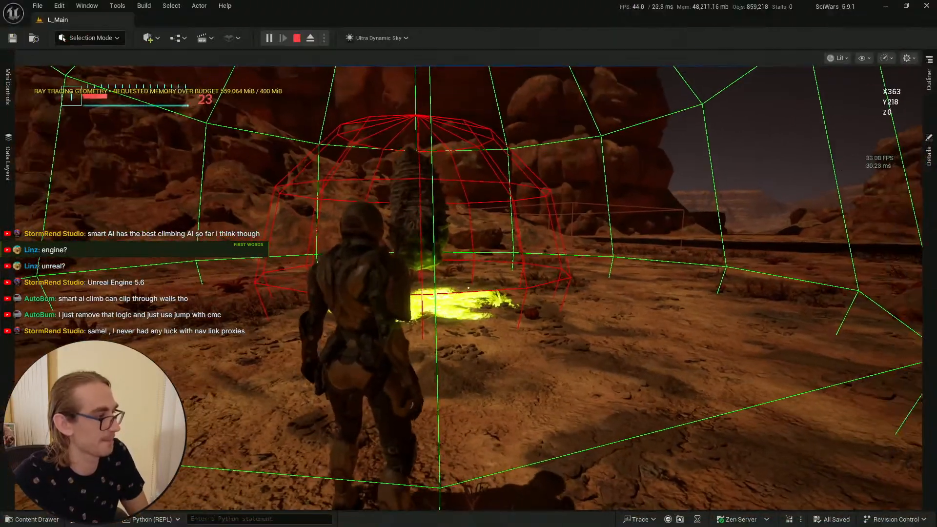
pyautogui.press('Escape')
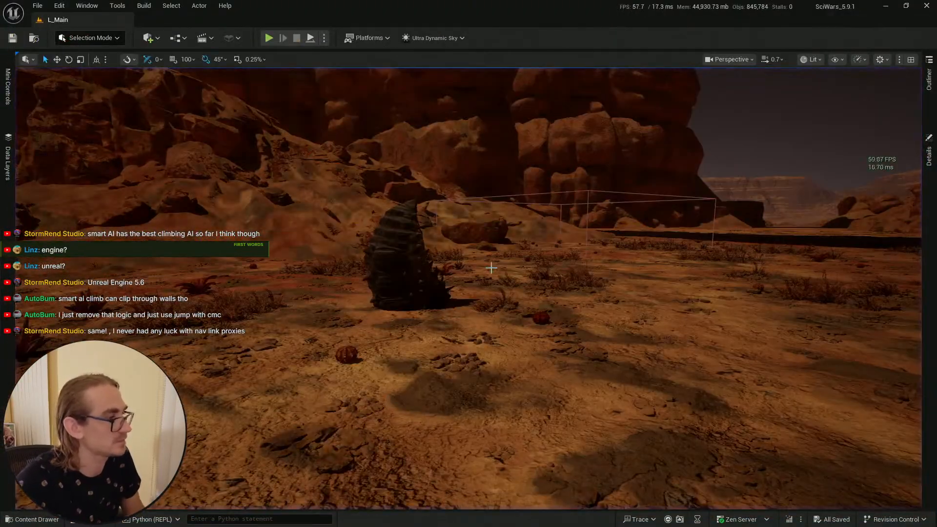
# Step: Examine the Hard Cacoon actor in the level and locate its blueprint in the content browser
pyautogui.press('w')
pyautogui.scroll(-3, 491, 267)
pyautogui.moveTo(491, 267); pyautogui.dragTo(473, 304, button='right')
pyautogui.click(453, 272)
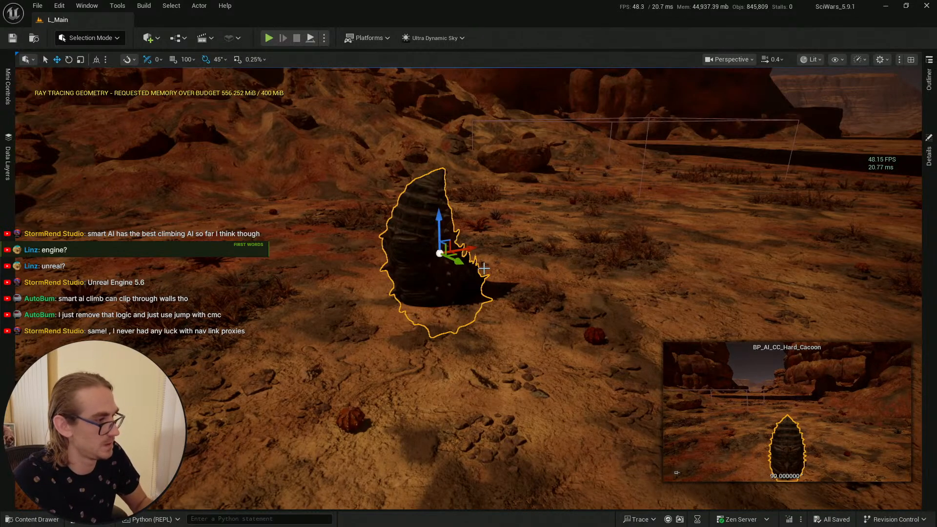
pyautogui.moveTo(550, 285); pyautogui.dragTo(517, 292, button='right')
pyautogui.press('Escape')
pyautogui.press('w')
pyautogui.scroll(2, 551, 285)
pyautogui.press('s')
pyautogui.scroll(-2, 512, 312)
pyautogui.moveTo(359, 263); pyautogui.dragTo(359, 278, button='right')
pyautogui.click(29, 525)
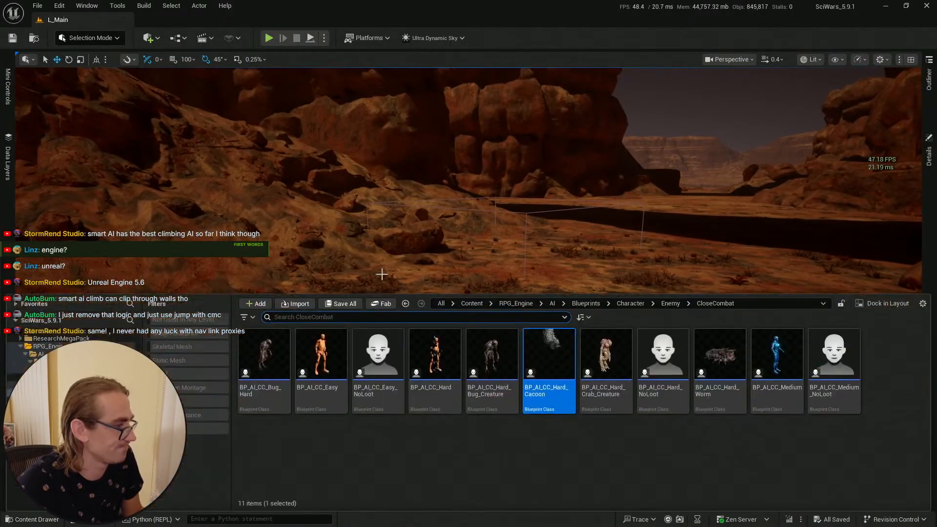
pyautogui.moveTo(488, 228); pyautogui.dragTo(530, 214, button='right')
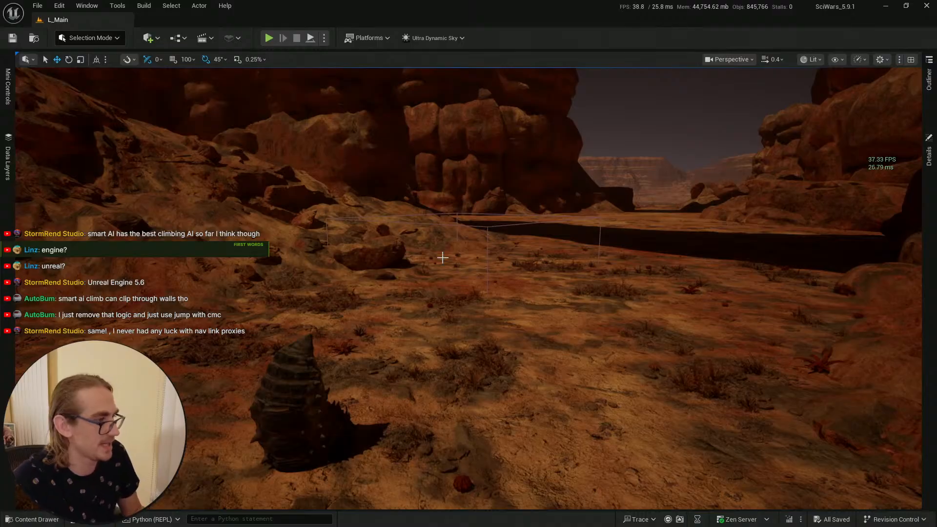
pyautogui.click(55, 520)
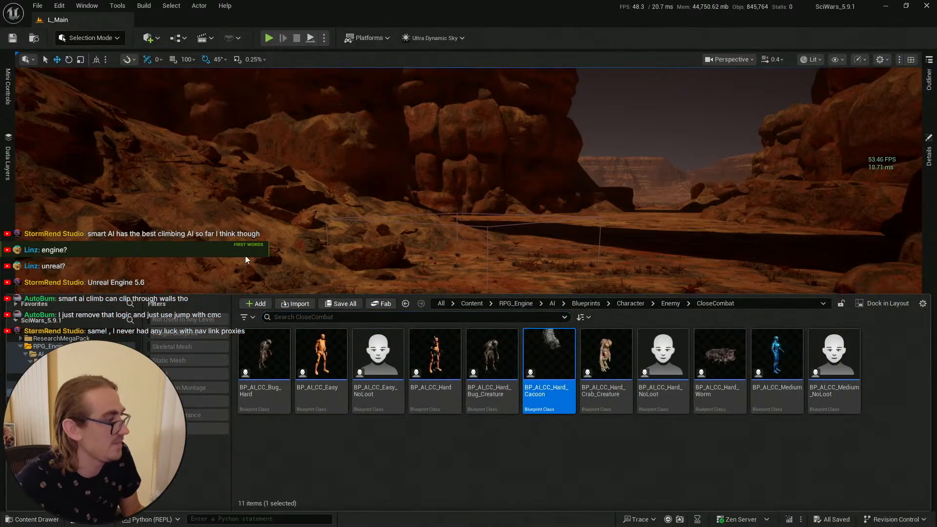
pyautogui.click(455, 271)
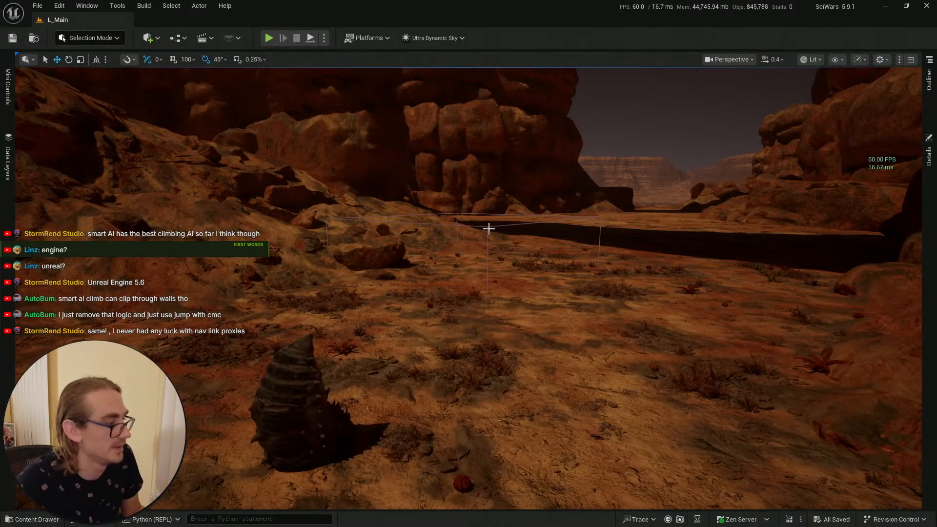
# Step: Switch to the DT_SamplePhases data table editor and save it
pyautogui.hotkey('alt', 'Tab')
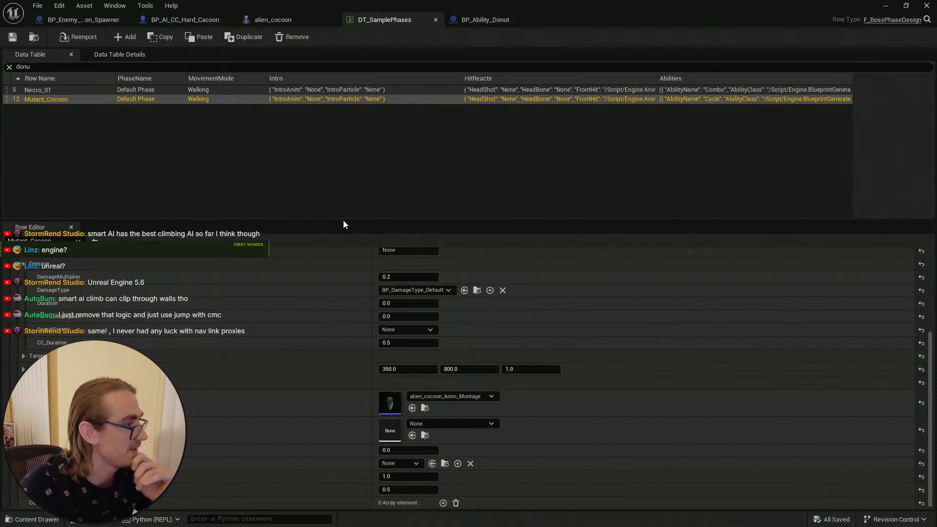
pyautogui.moveTo(285, 221); pyautogui.dragTo(288, 164)
pyautogui.moveTo(930, 373)
pyautogui.mouseDown()
pyautogui.moveTo(929, 364)
pyautogui.moveTo(928, 405)
pyautogui.moveTo(932, 306)
pyautogui.moveTo(929, 386)
pyautogui.mouseUp()
pyautogui.click(12, 36)
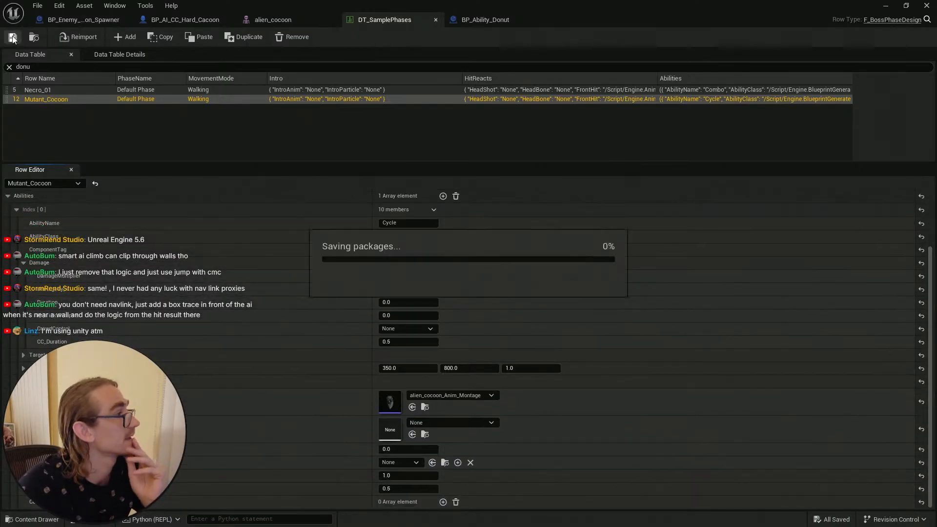
# Step: Review the cocoon mesh, the Hard Cacoon blueprint and the BP_Enemy_Cocoon_Spawner event graph
pyautogui.click(267, 24)
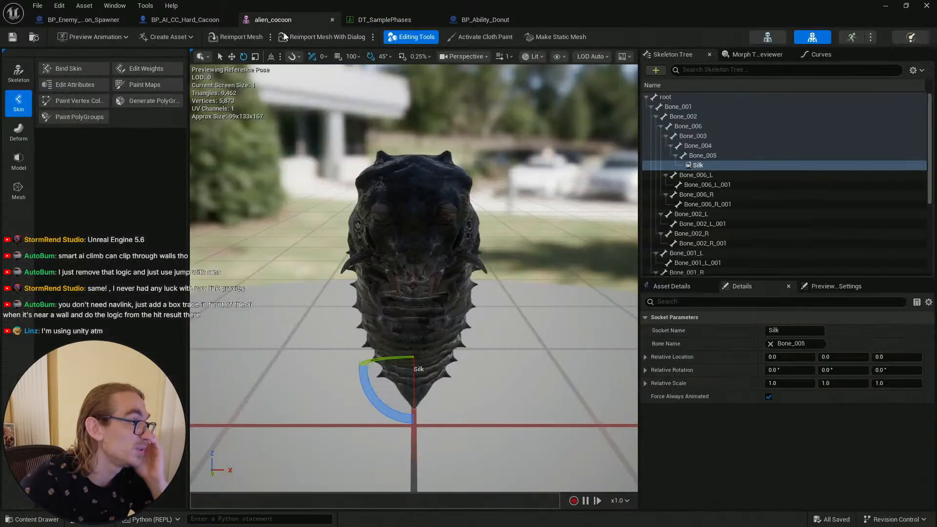
pyautogui.click(332, 20)
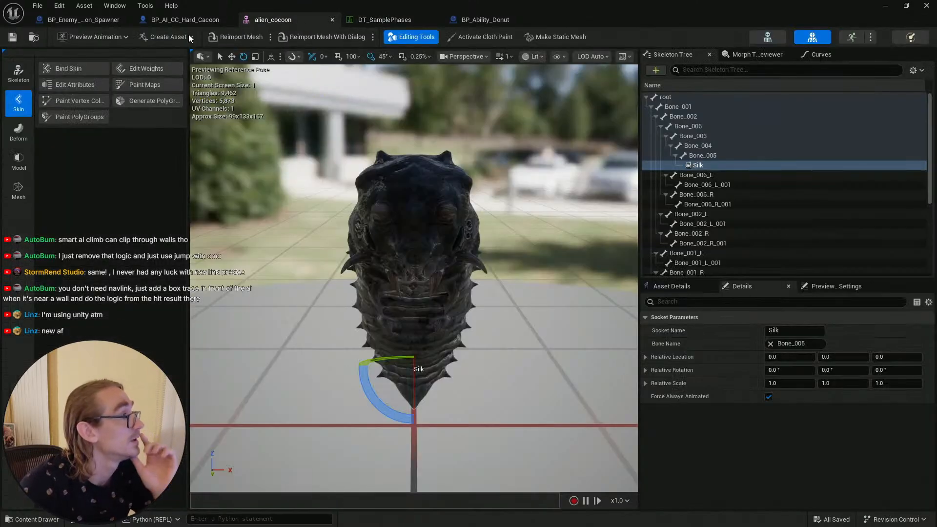
pyautogui.scroll(-5, 327, 285)
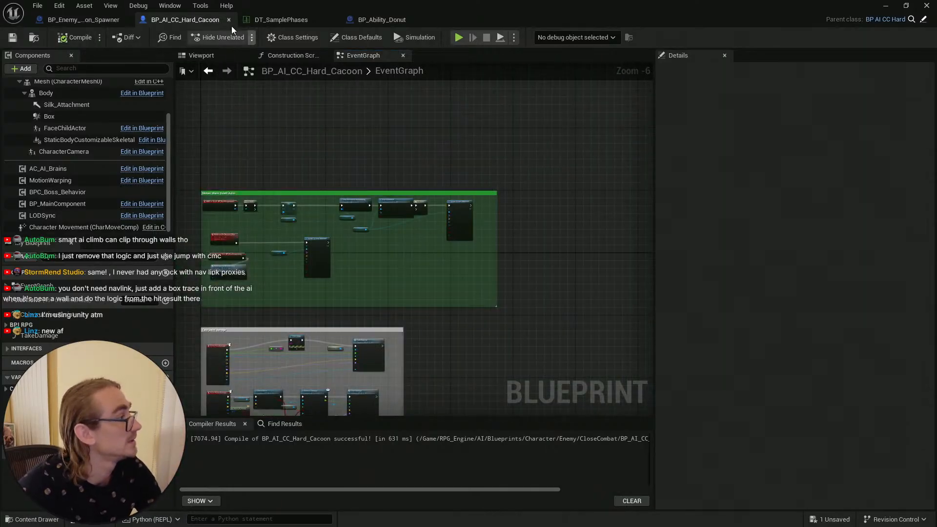
pyautogui.click(83, 19)
pyautogui.scroll(-2, 531, 171)
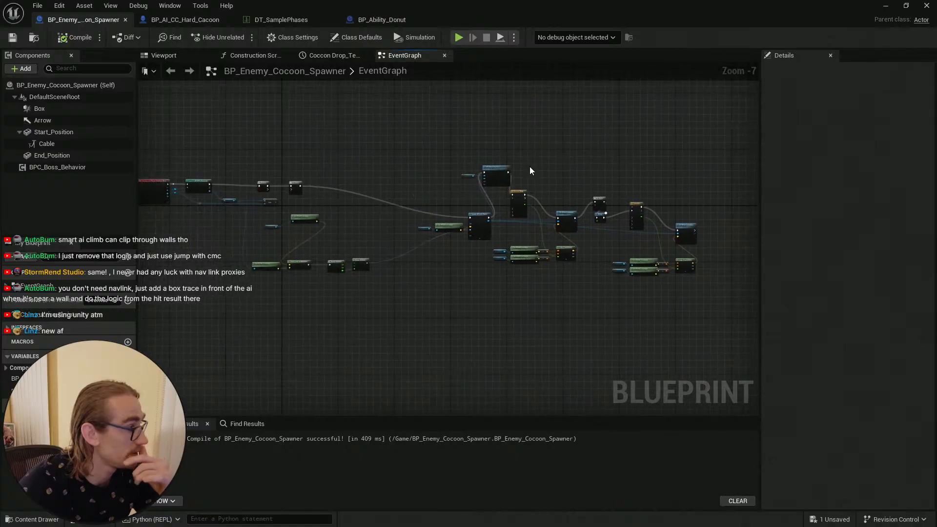
pyautogui.scroll(-2, 366, 159)
pyautogui.scroll(6, 222, 179)
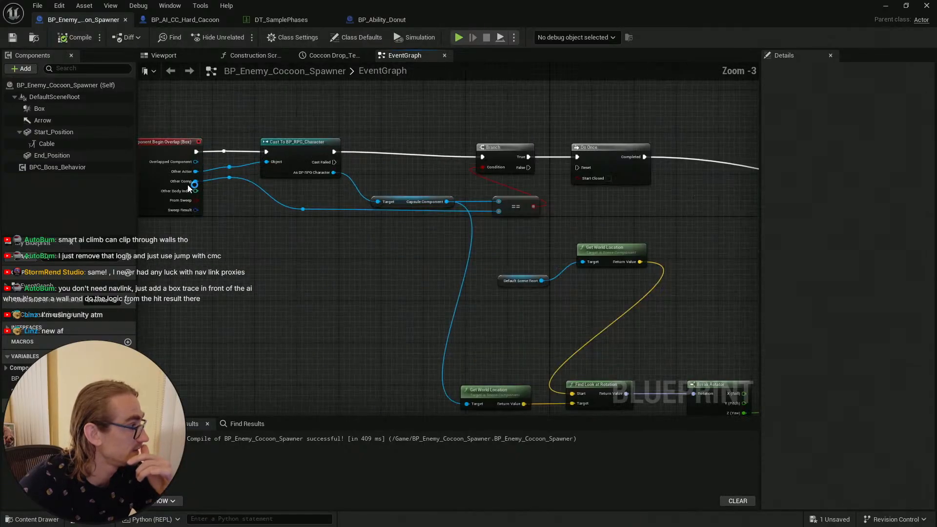
pyautogui.scroll(-3, 302, 220)
pyautogui.moveTo(504, 148); pyautogui.dragTo(310, 144, button='right')
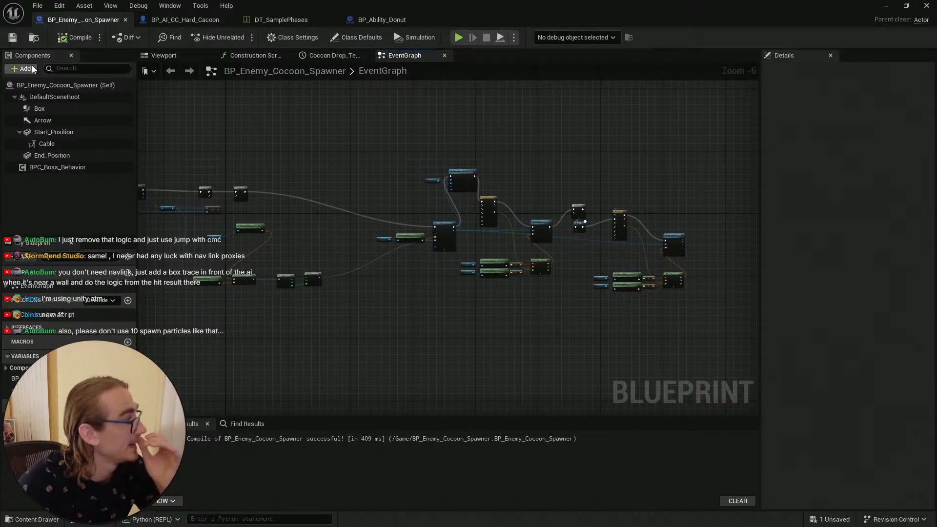
# Step: Compile the BP_Enemy_Cocoon_Spawner blueprint
pyautogui.click(79, 38)
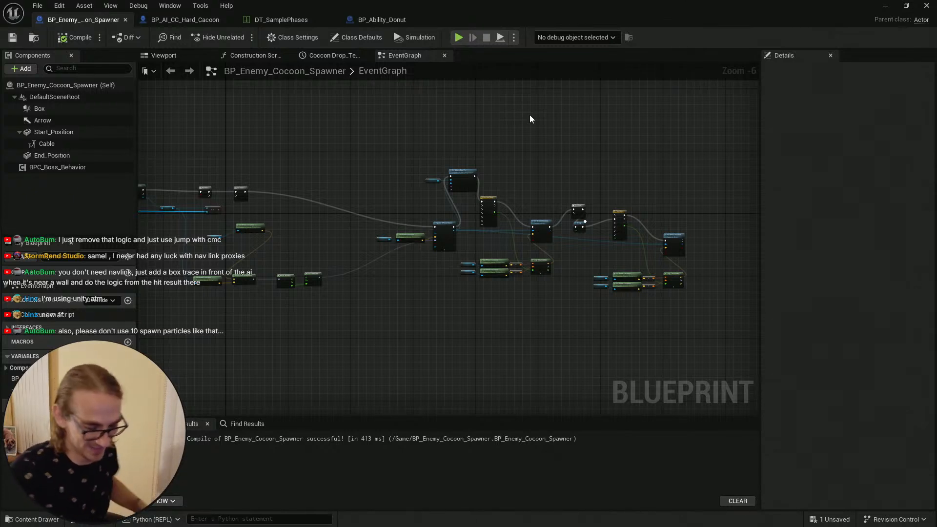
pyautogui.click(75, 37)
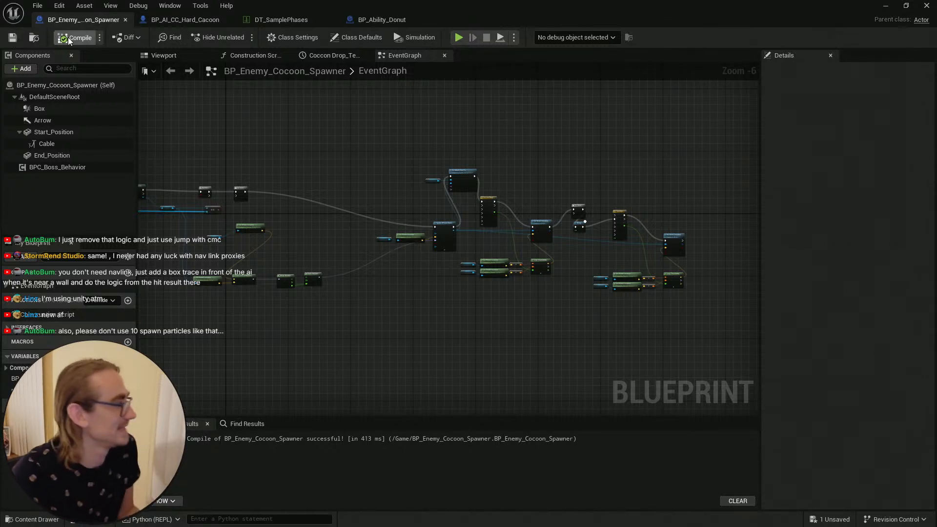
pyautogui.click(73, 38)
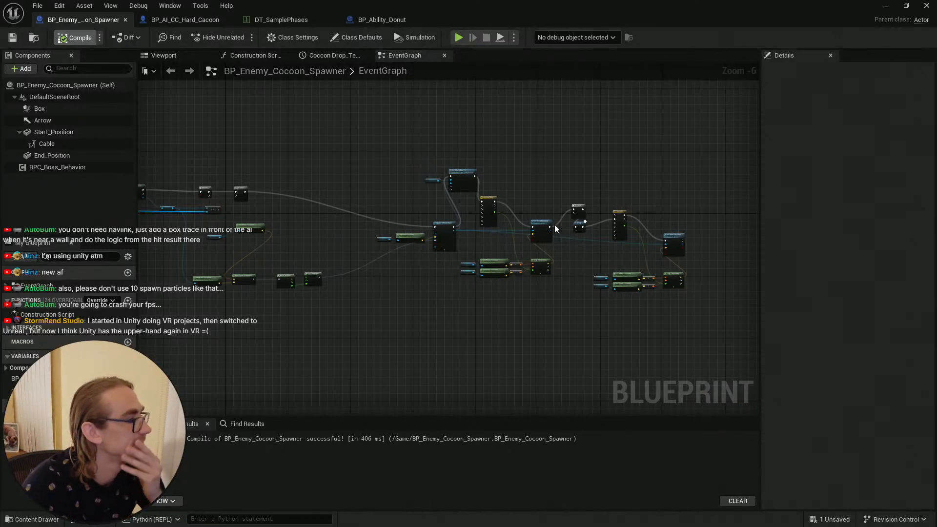
# Step: Copy the spawner's overlap event node chain and paste it into the BP_AI_CC_Hard_Cacoon event graph above the existing nodes
pyautogui.moveTo(396, 132); pyautogui.dragTo(488, 141, button='right')
pyautogui.scroll(-1, 342, 147)
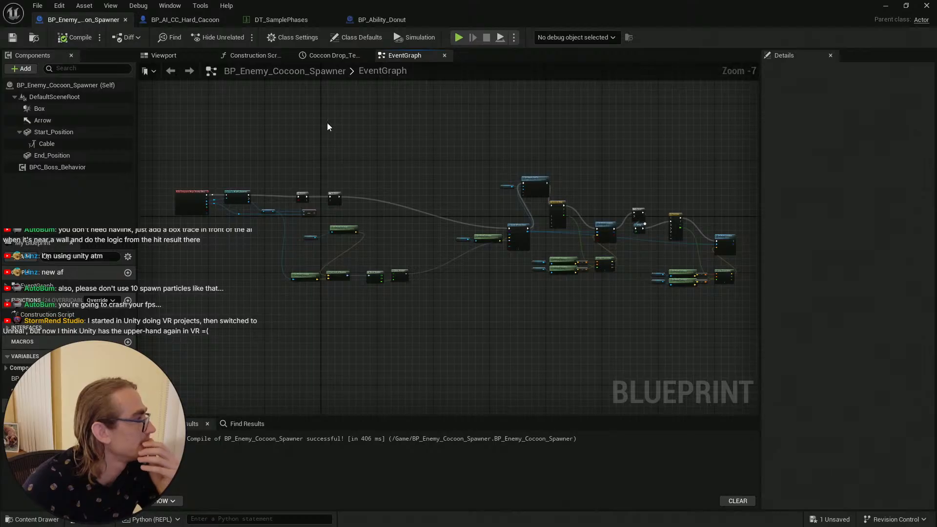
pyautogui.scroll(4, 276, 166)
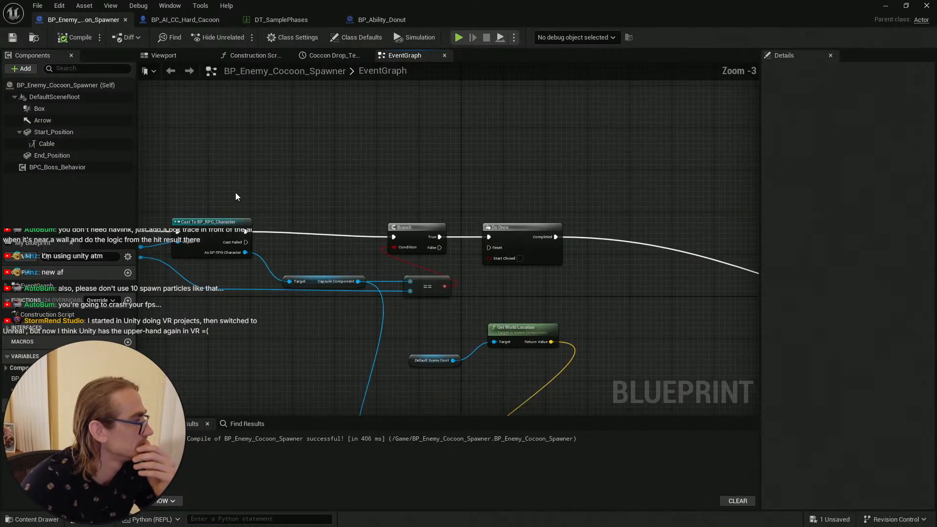
pyautogui.scroll(-4, 235, 197)
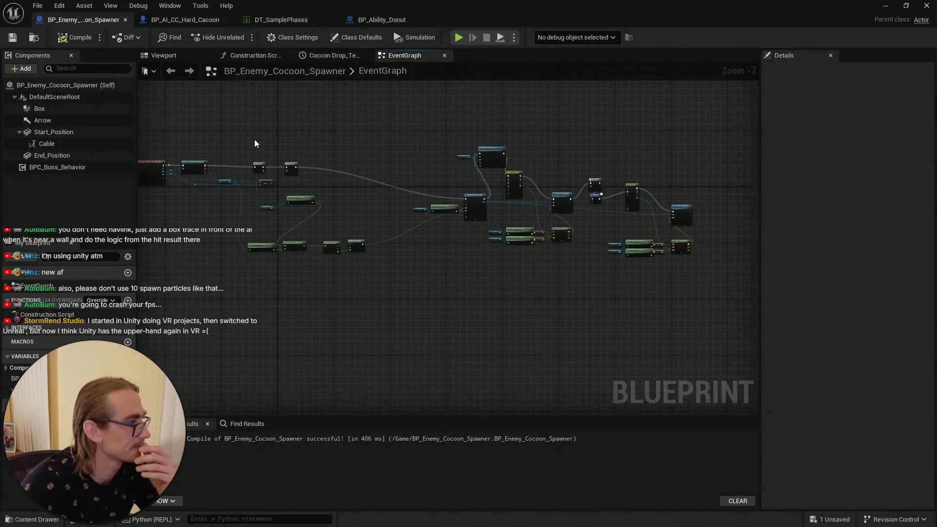
pyautogui.moveTo(712, 283); pyautogui.dragTo(175, 122)
pyautogui.click(184, 21)
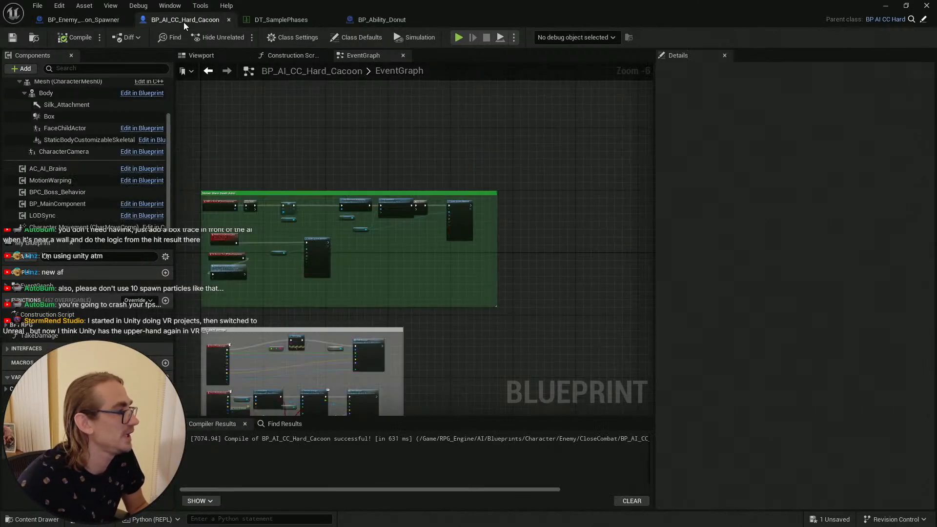
pyautogui.scroll(-2, 306, 151)
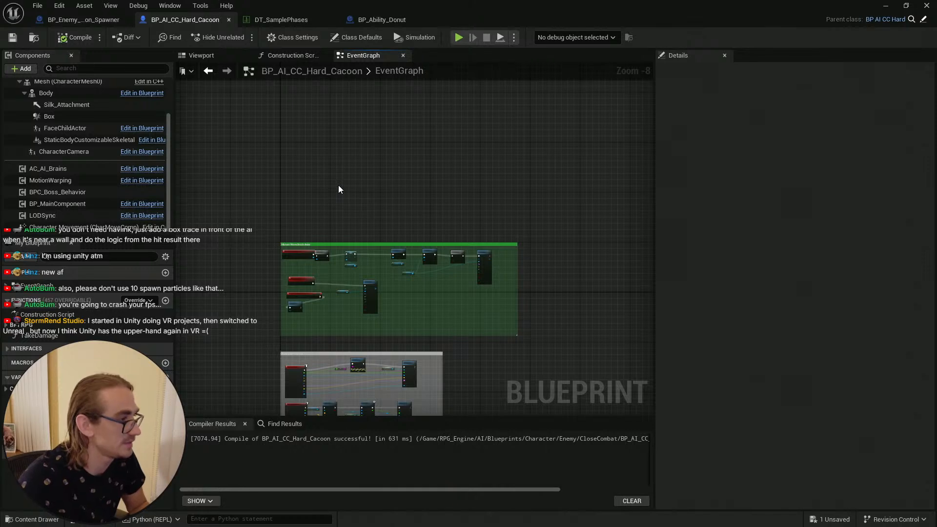
pyautogui.hotkey('ctrl', 'v')
pyautogui.moveTo(302, 153); pyautogui.dragTo(389, 167, button='right')
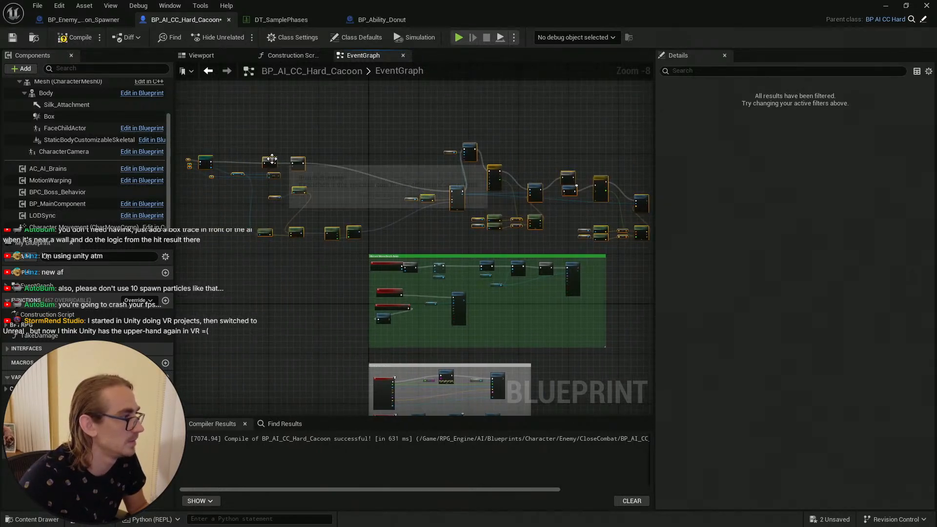
# Step: Move the pasted node chain into place, then compile and save the BP_AI_CC_Hard_Cacoon blueprint
pyautogui.moveTo(272, 159); pyautogui.dragTo(443, 160)
pyautogui.click(411, 127)
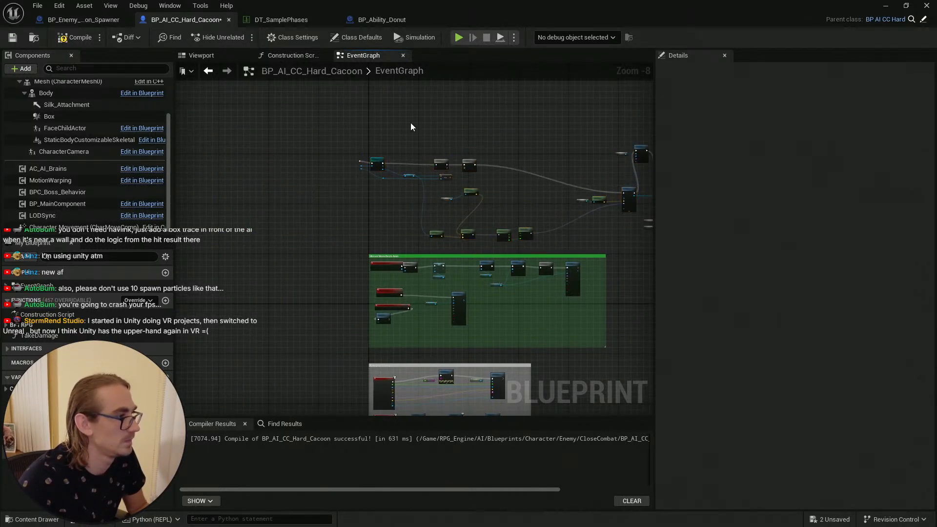
pyautogui.click(76, 41)
pyautogui.click(13, 38)
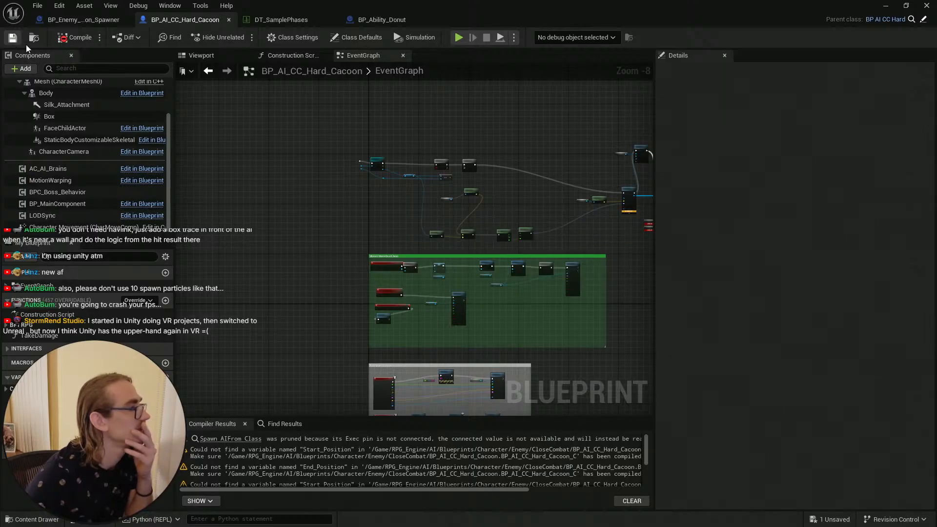
# Step: Select and copy the Box, Start_Position, Cable and End_Position components in BP_Enemy_Cocoon_Spawner
pyautogui.scroll(7, 349, 145)
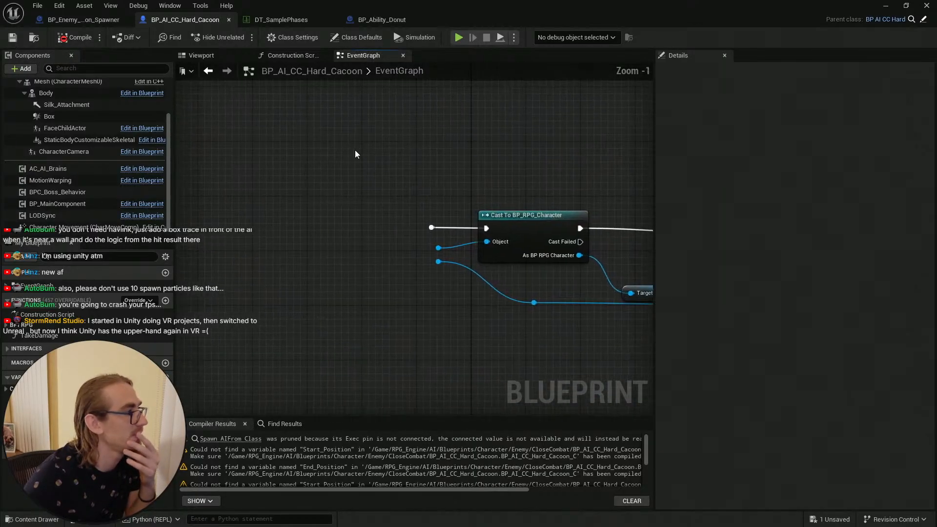
pyautogui.click(78, 20)
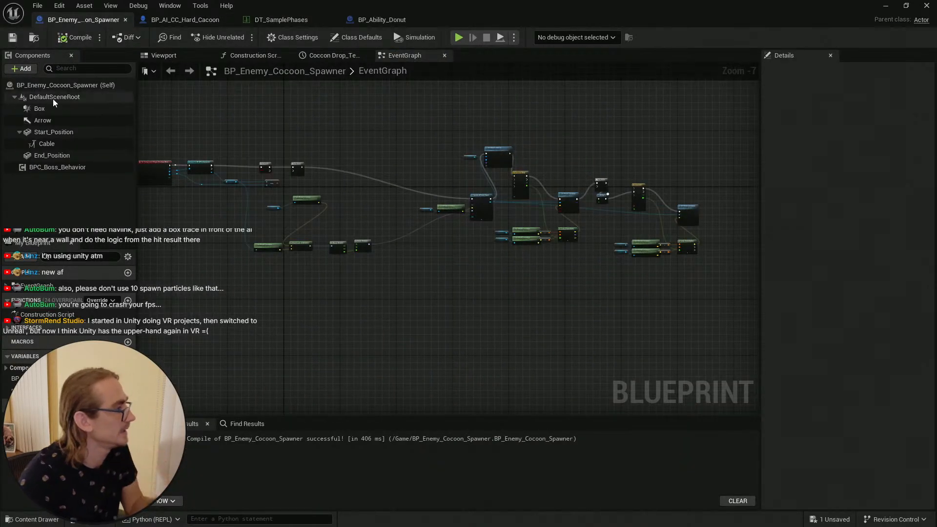
pyautogui.click(66, 111)
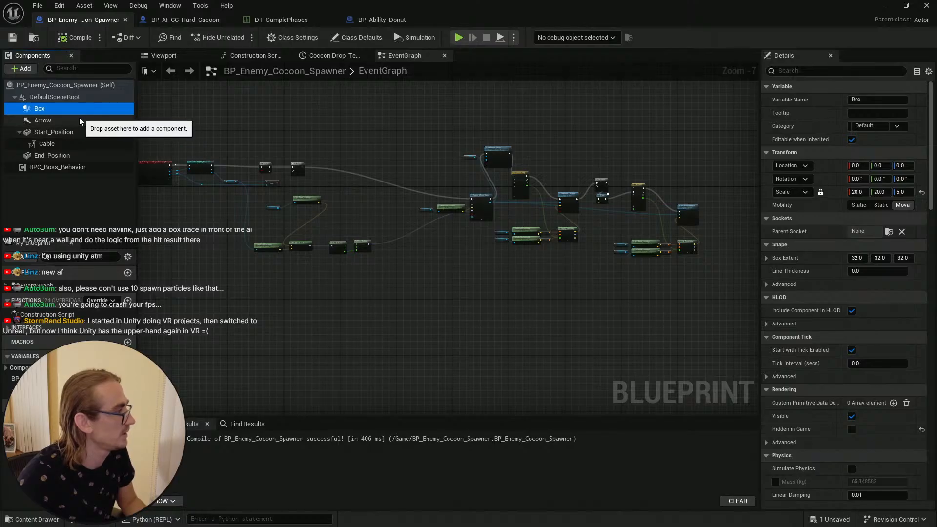
pyautogui.keyDown('ctrl'); pyautogui.click(79, 119); pyautogui.keyUp('ctrl')
pyautogui.click(103, 193)
pyautogui.click(75, 121)
pyautogui.click(161, 55)
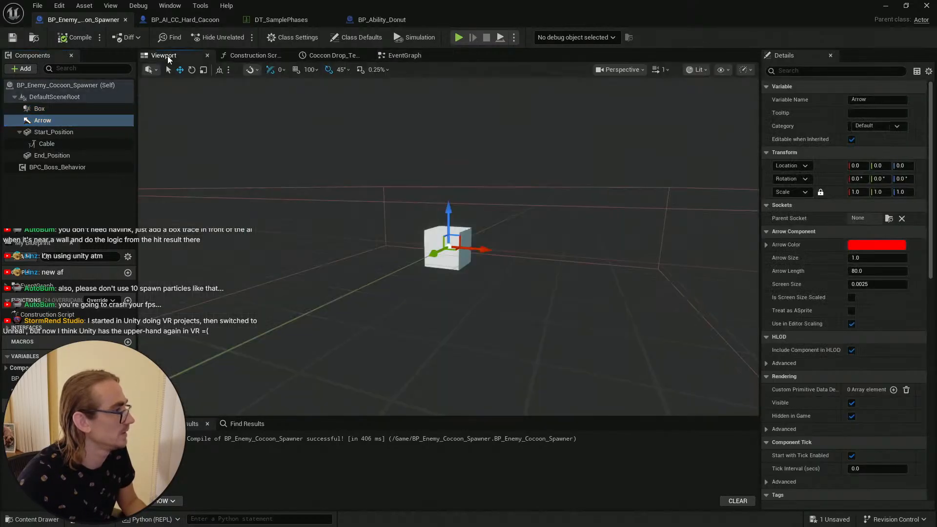
pyautogui.click(54, 108)
pyautogui.click(55, 118)
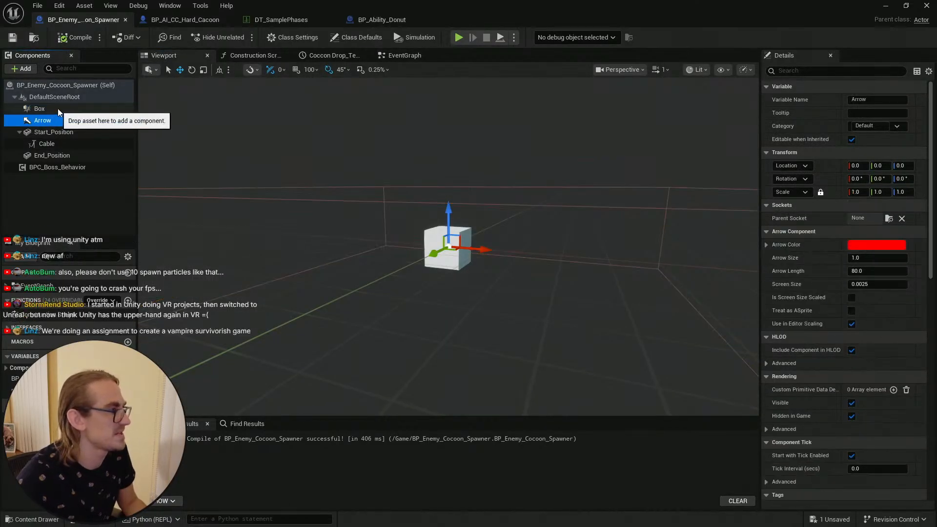
pyautogui.click(51, 110)
pyautogui.keyDown('ctrl'); pyautogui.click(62, 135); pyautogui.keyUp('ctrl')
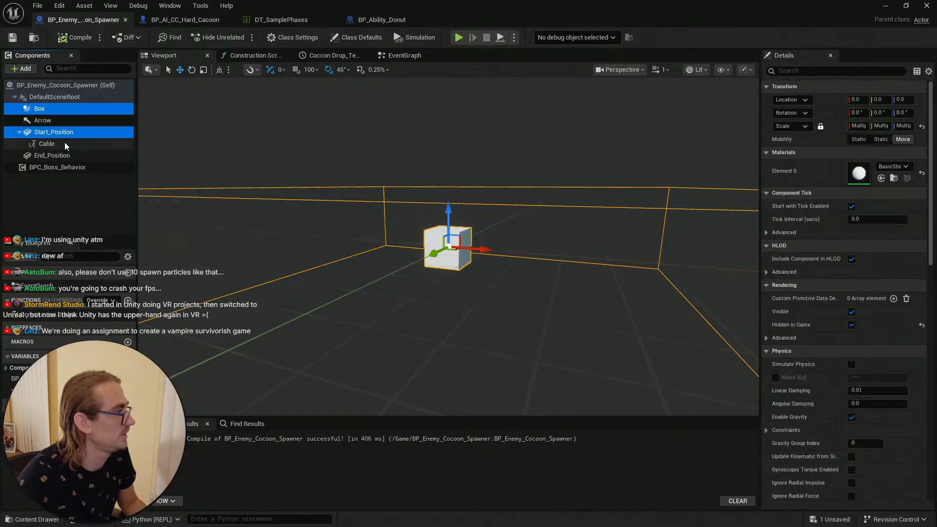
pyautogui.keyDown('ctrl'); pyautogui.click(65, 142); pyautogui.keyUp('ctrl')
pyautogui.keyDown('ctrl'); pyautogui.click(81, 154); pyautogui.keyUp('ctrl')
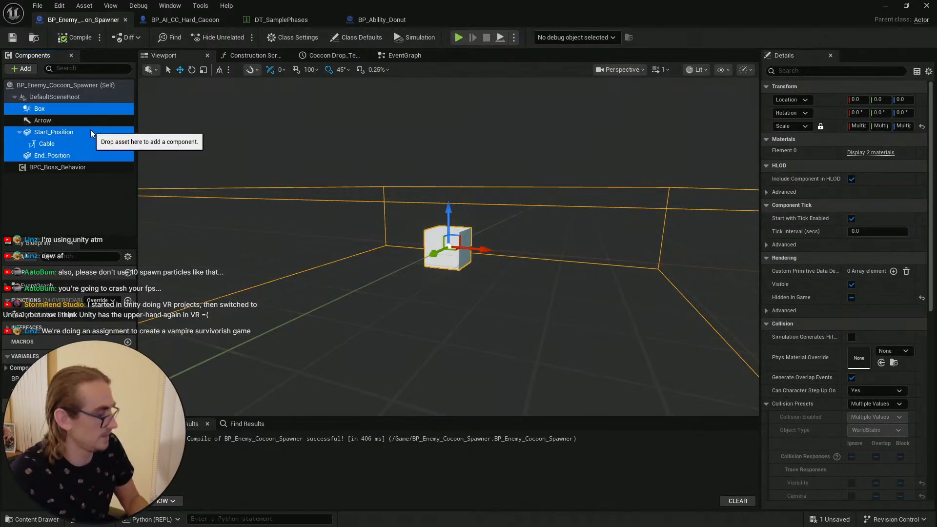
pyautogui.click(94, 207)
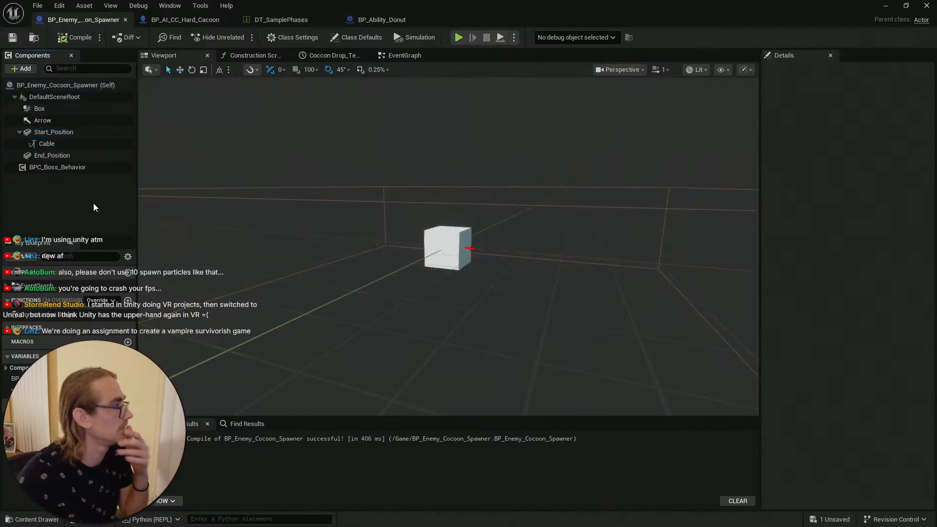
# Step: Paste the copied components under the Hard Cacoon's Capsule Component
pyautogui.click(178, 19)
pyautogui.scroll(3, 72, 133)
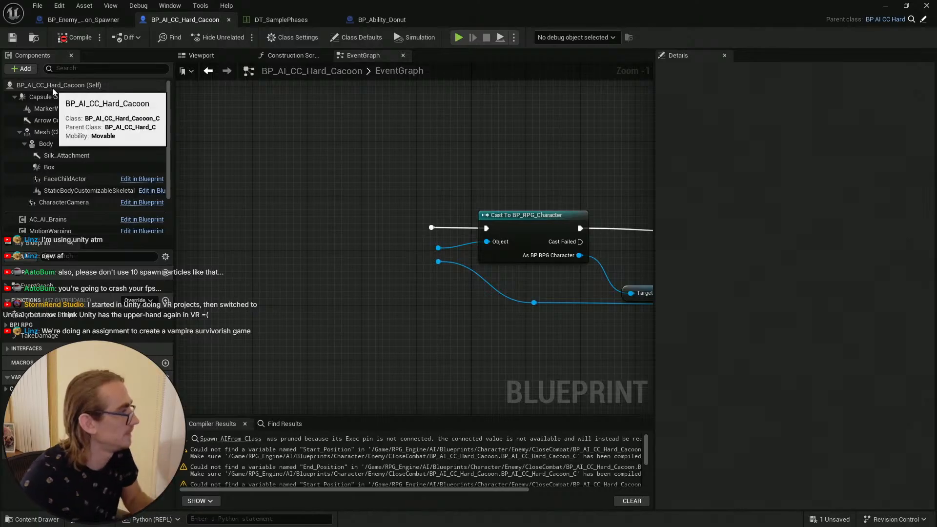
pyautogui.click(15, 97)
pyautogui.click(45, 85)
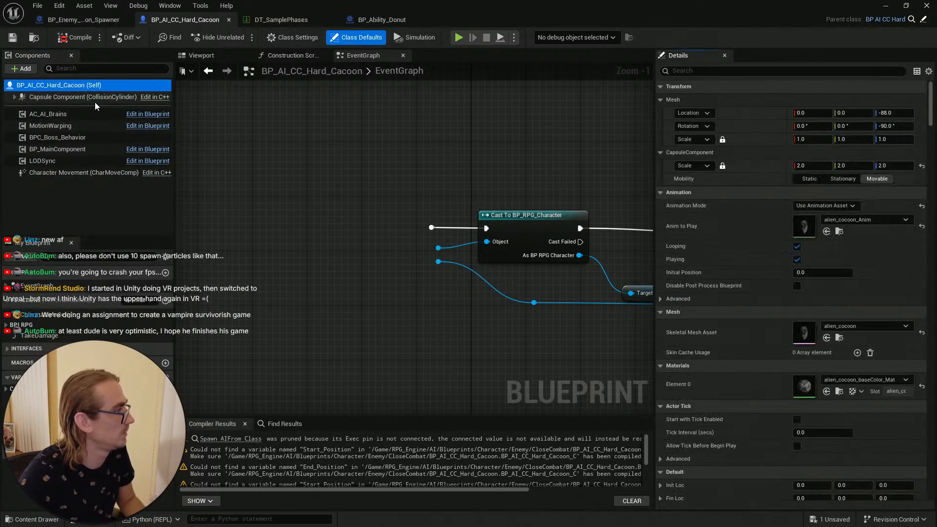
pyautogui.hotkey('ctrl', 'v')
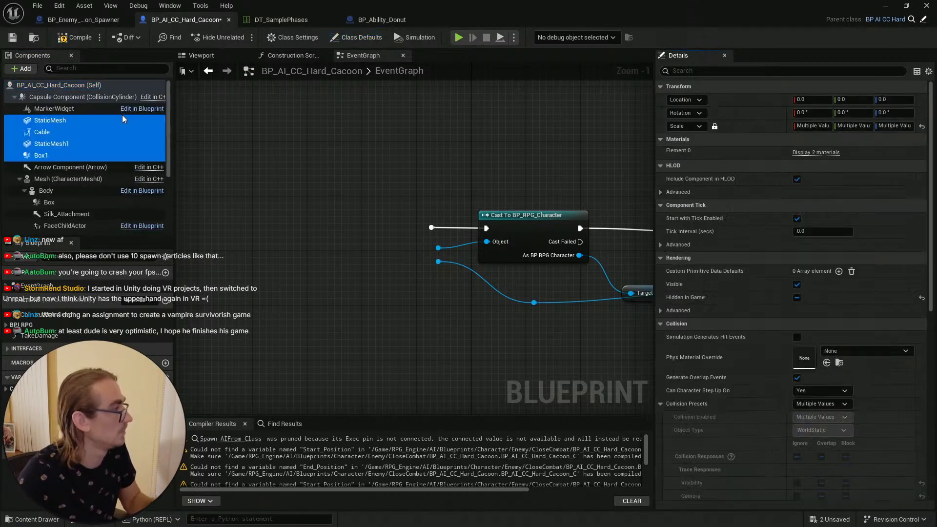
# Step: Inspect the pasted Box1 and static mesh components in the Hard Cacoon viewport
pyautogui.click(68, 155)
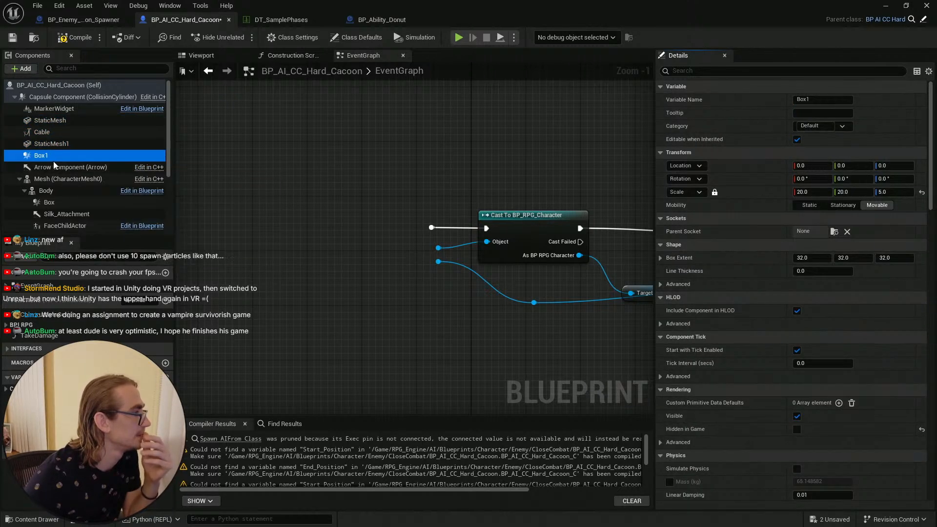
pyautogui.click(211, 54)
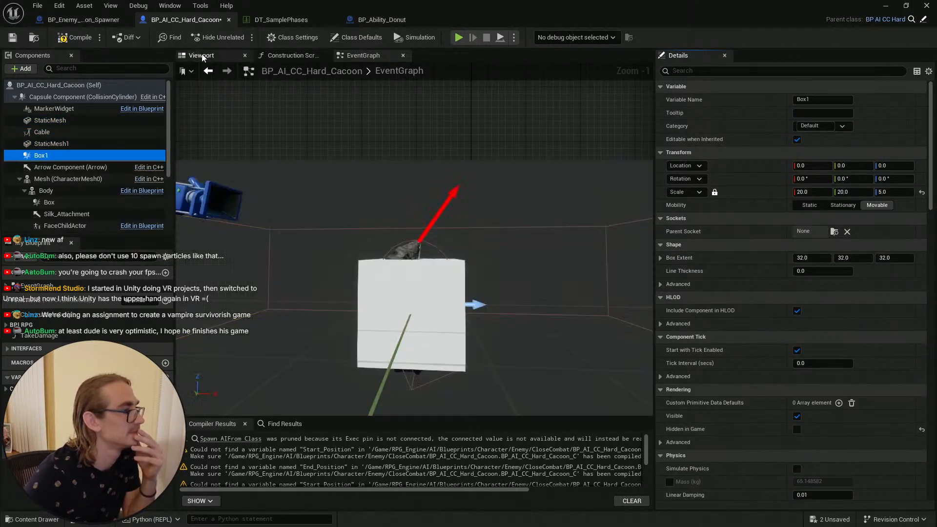
pyautogui.moveTo(381, 234); pyautogui.dragTo(327, 249, button='right')
pyautogui.click(59, 120)
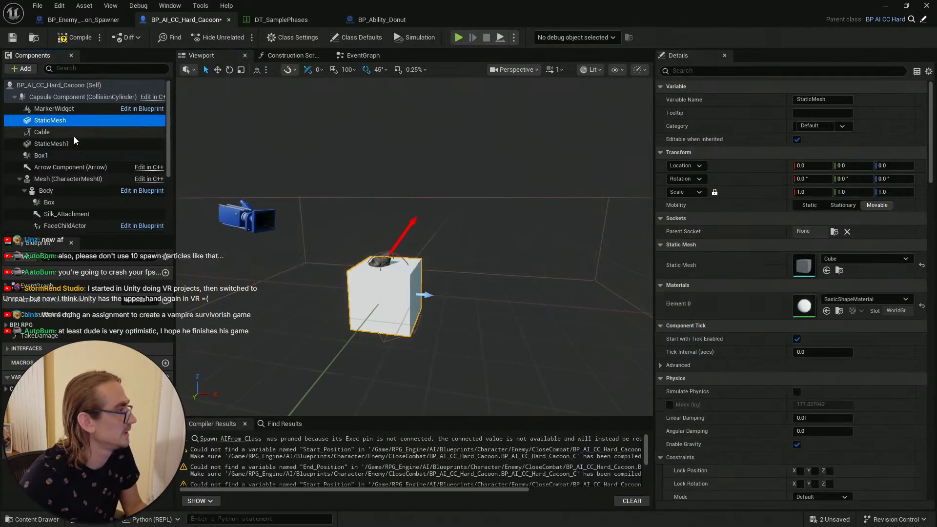
pyautogui.click(69, 143)
pyautogui.click(64, 121)
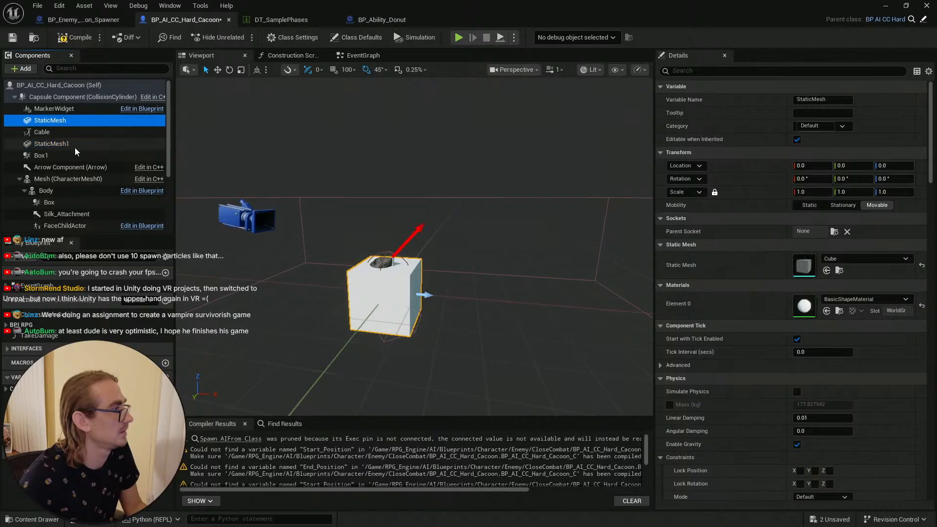
# Step: Rename the pasted StaticMesh component to Start_Position, copying the name from the spawner's component
pyautogui.click(92, 21)
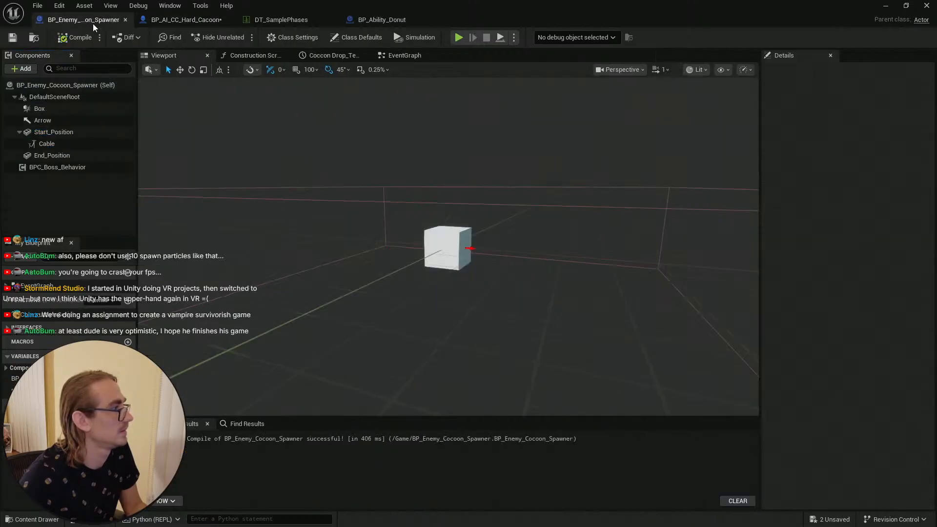
pyautogui.click(83, 133)
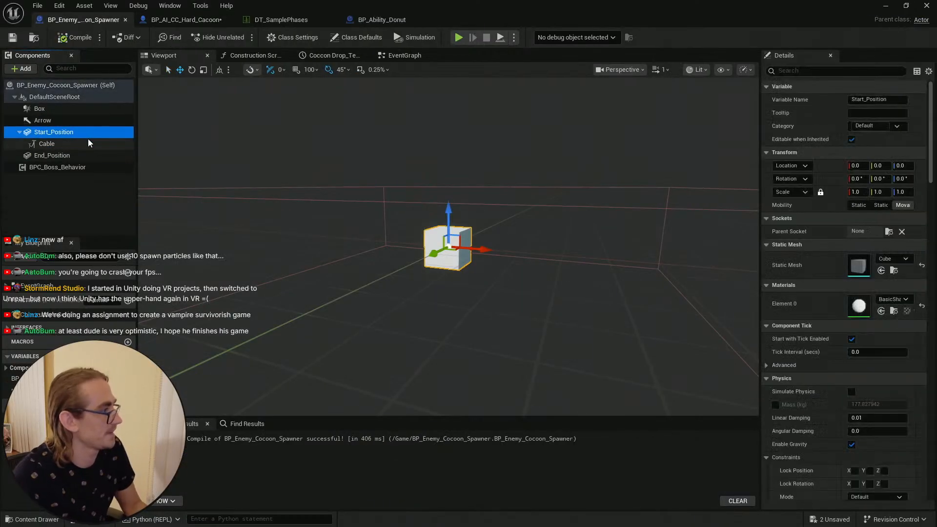
pyautogui.press('F2')
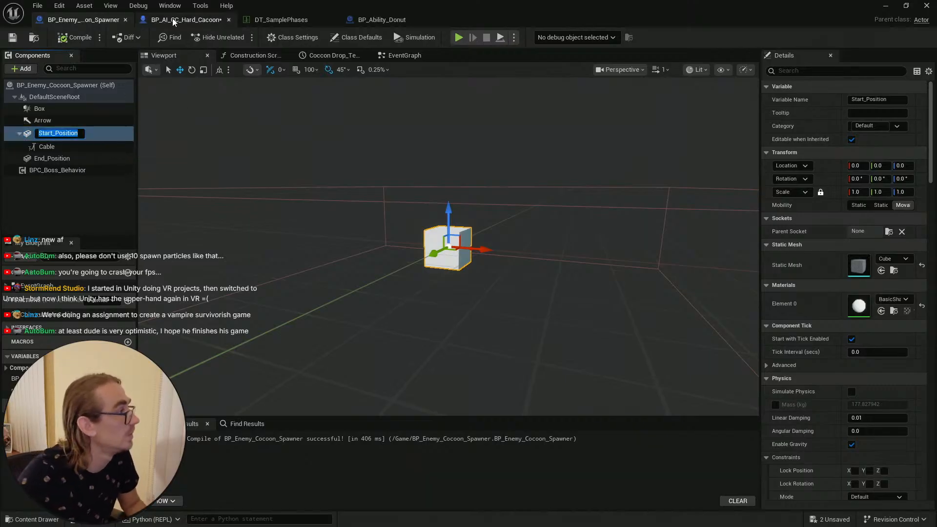
pyautogui.click(185, 20)
pyautogui.click(76, 145)
pyautogui.click(67, 121)
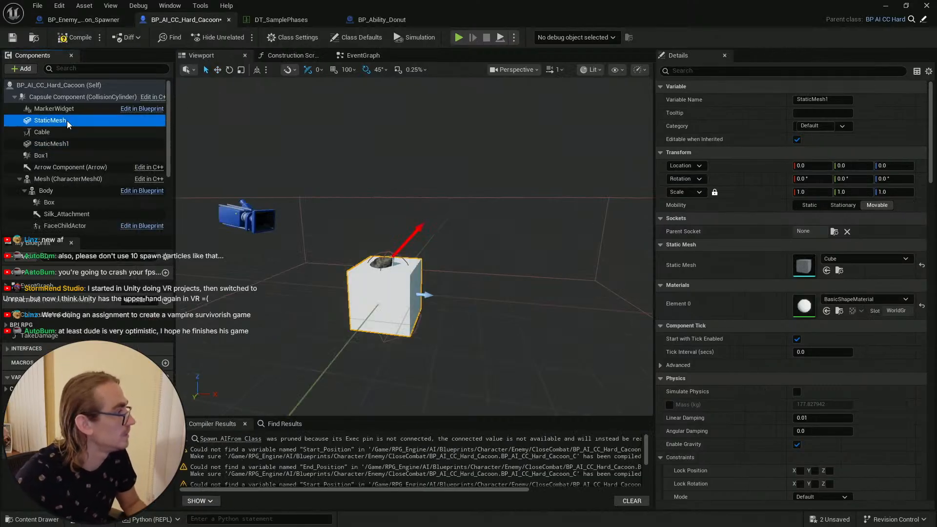
pyautogui.press('F2')
pyautogui.write('Start_Position')
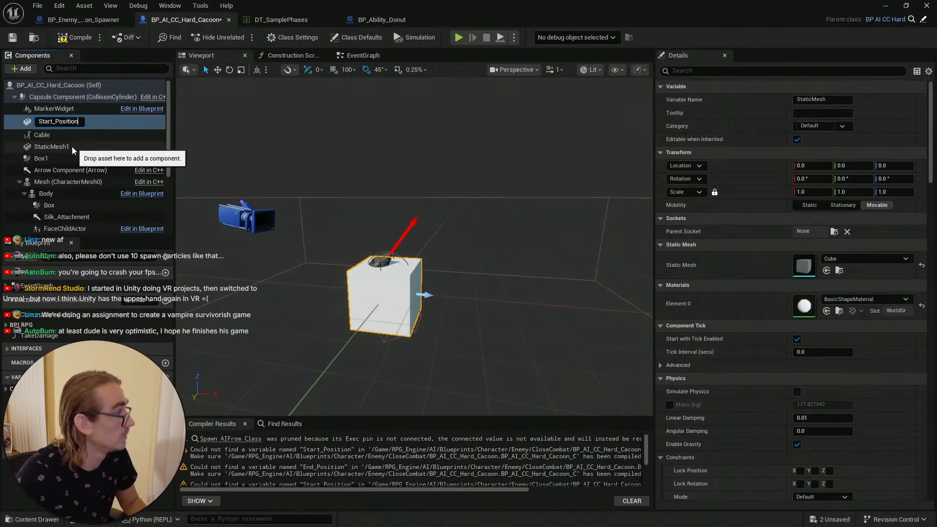
# Step: Rename StaticMesh1 to End_Position and compile the Hard Cacoon blueprint
pyautogui.click(76, 146)
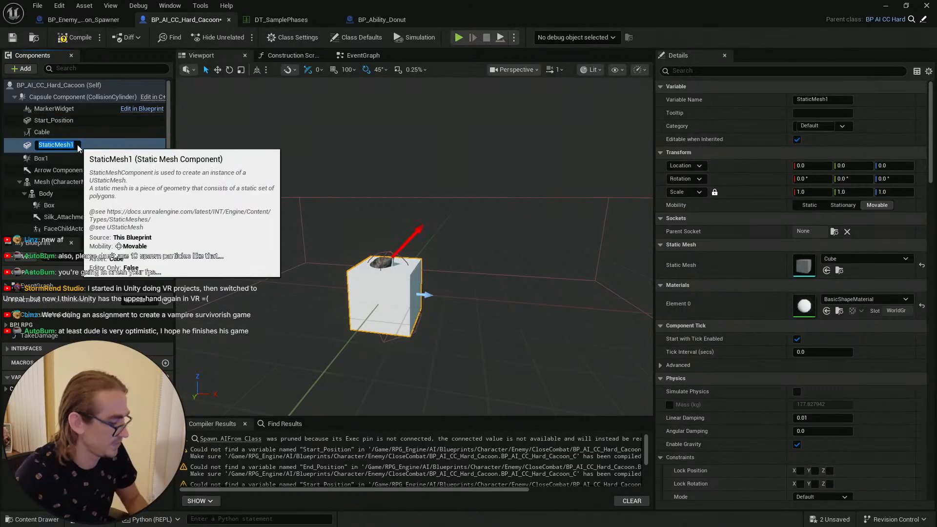
pyautogui.press('F2')
pyautogui.write('Start_Position')
pyautogui.press('Escape')
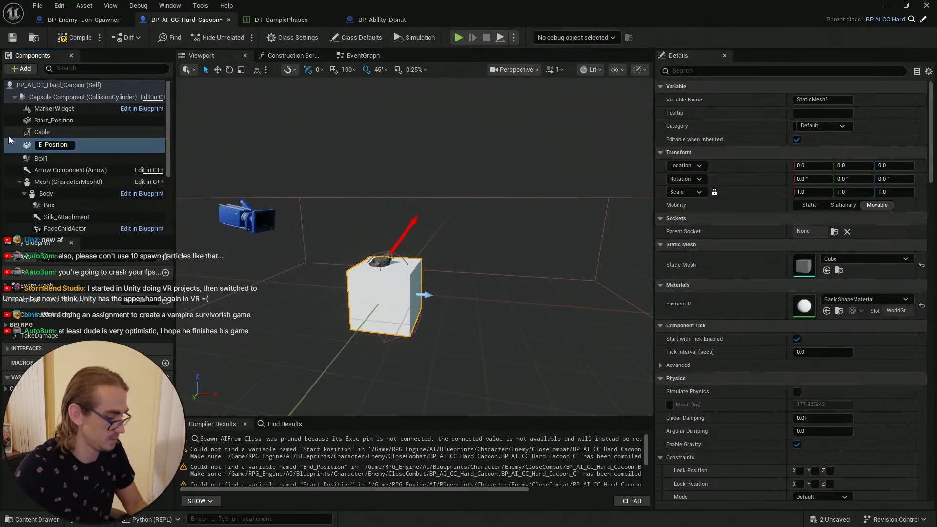
pyautogui.press('Return')
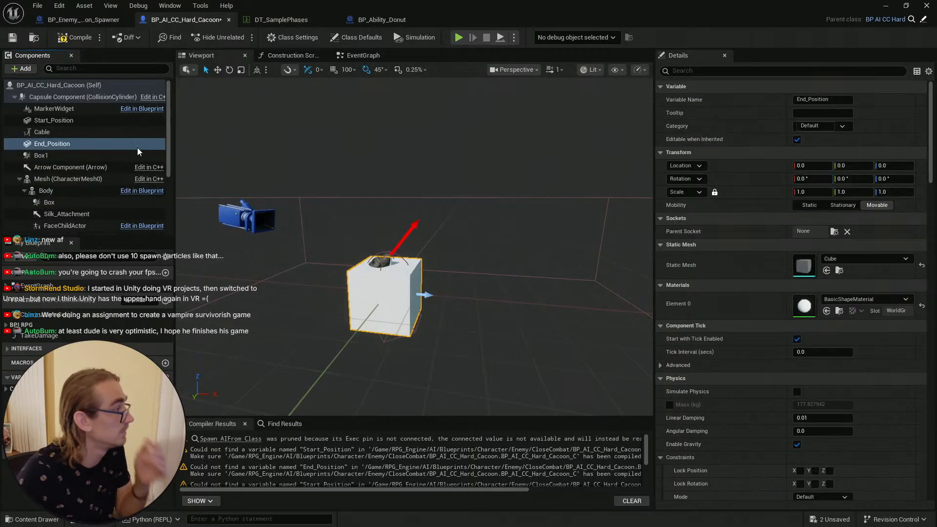
pyautogui.click(74, 36)
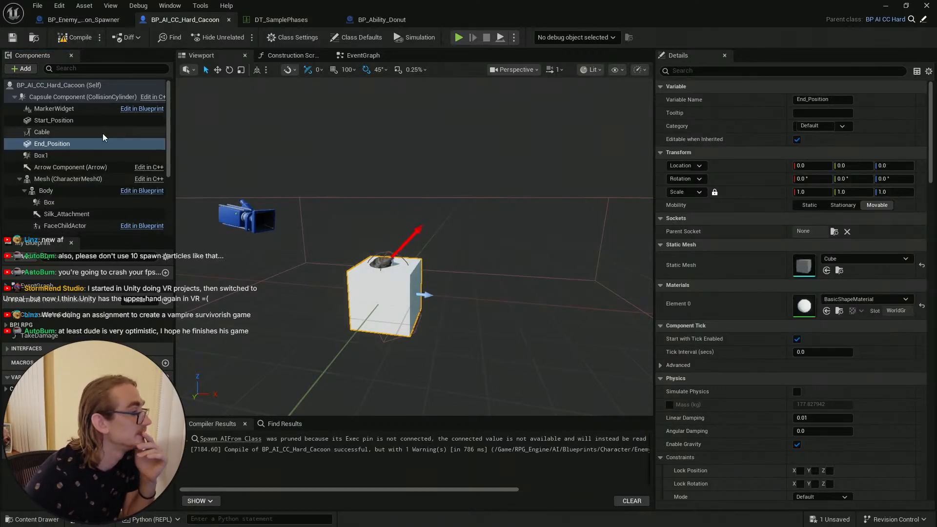
# Step: Rename the pasted Box1 component to Trigger_Box
pyautogui.click(47, 156)
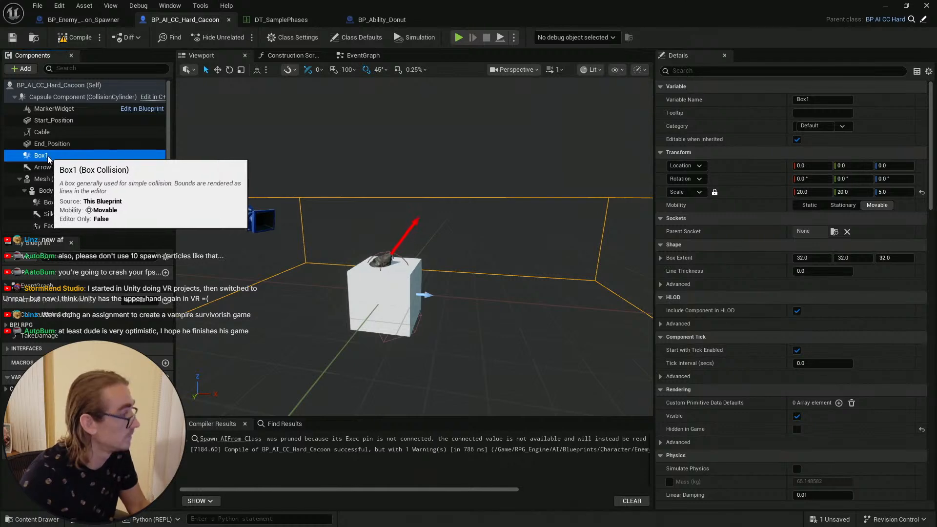
pyautogui.press('F2')
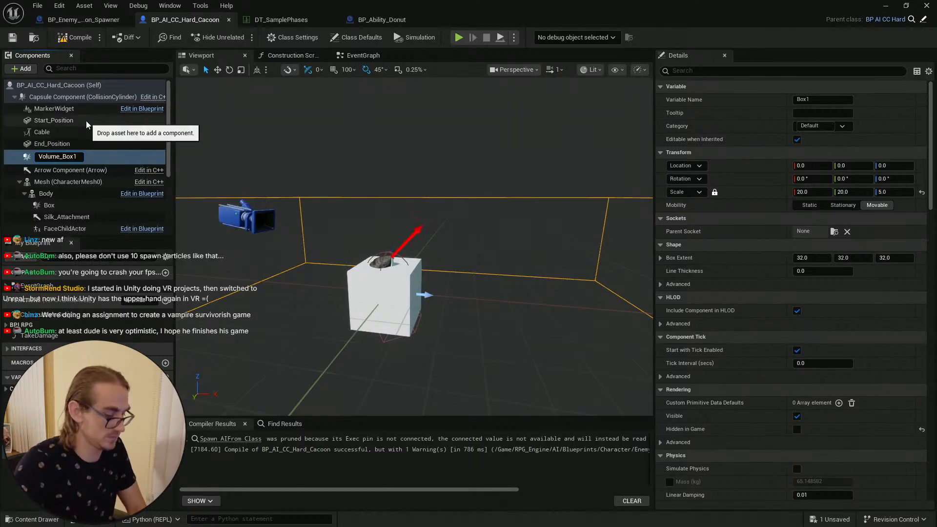
pyautogui.press('BackSpace')
pyautogui.press('BackSpace')
pyautogui.press('BackSpace')
pyautogui.press('BackSpace')
pyautogui.press('BackSpace')
pyautogui.press('BackSpace')
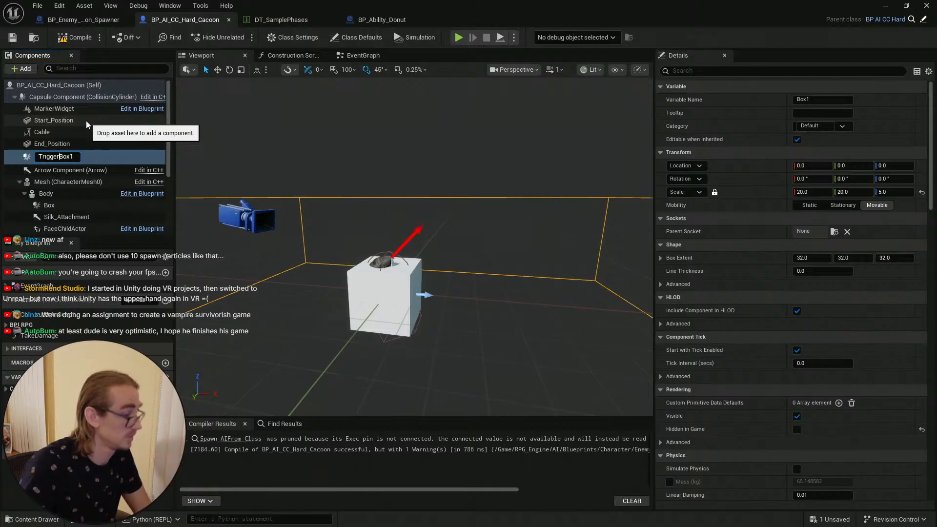
pyautogui.write('Trigger_')
pyautogui.press('End')
pyautogui.press('BackSpace')
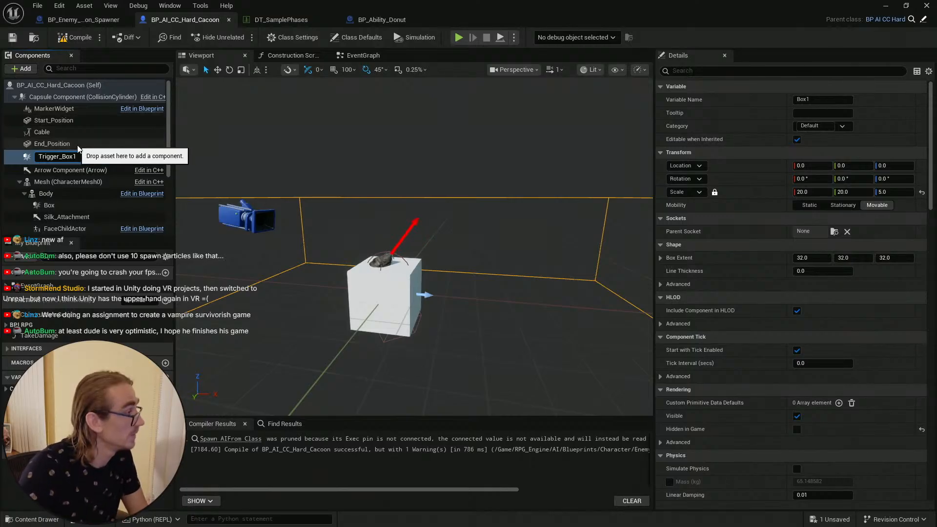
pyautogui.press('Return')
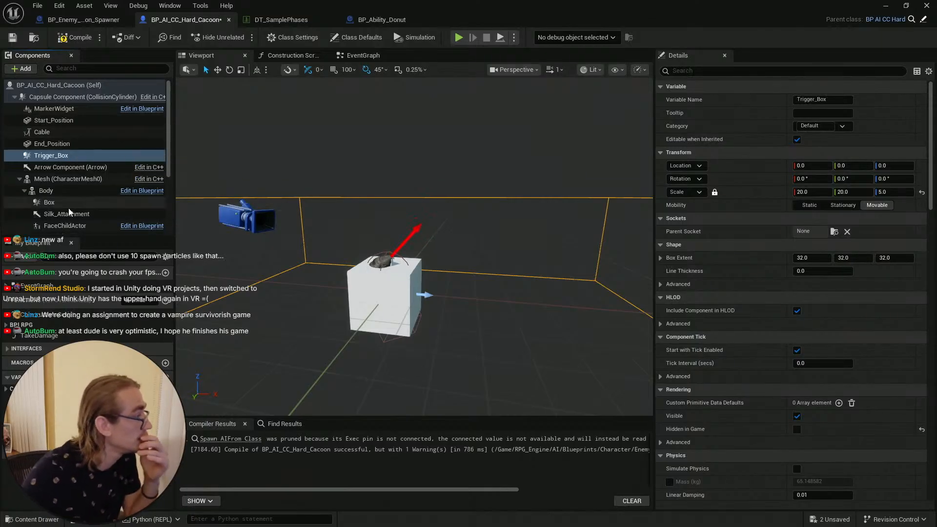
# Step: Rename the Box under the Body mesh to Hit_Box and select the Cable component
pyautogui.click(58, 204)
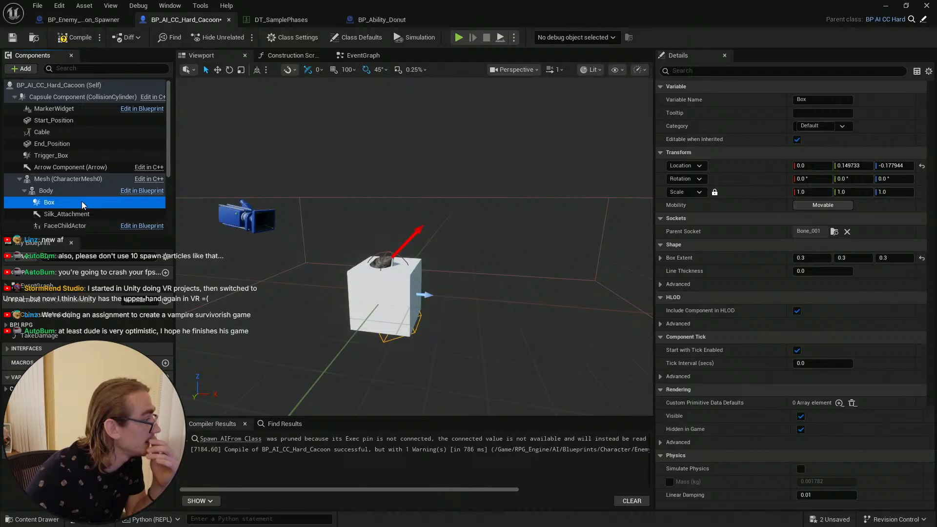
pyautogui.click(55, 204)
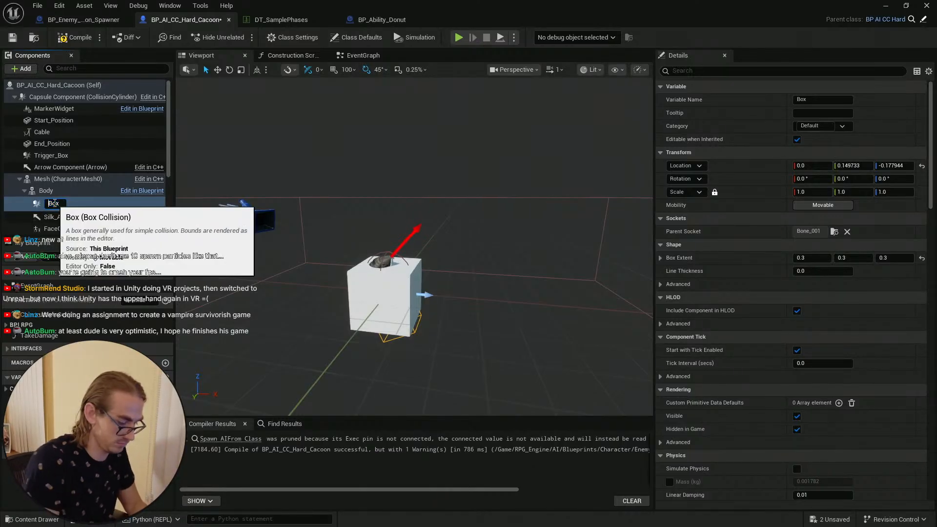
pyautogui.write('Hit_')
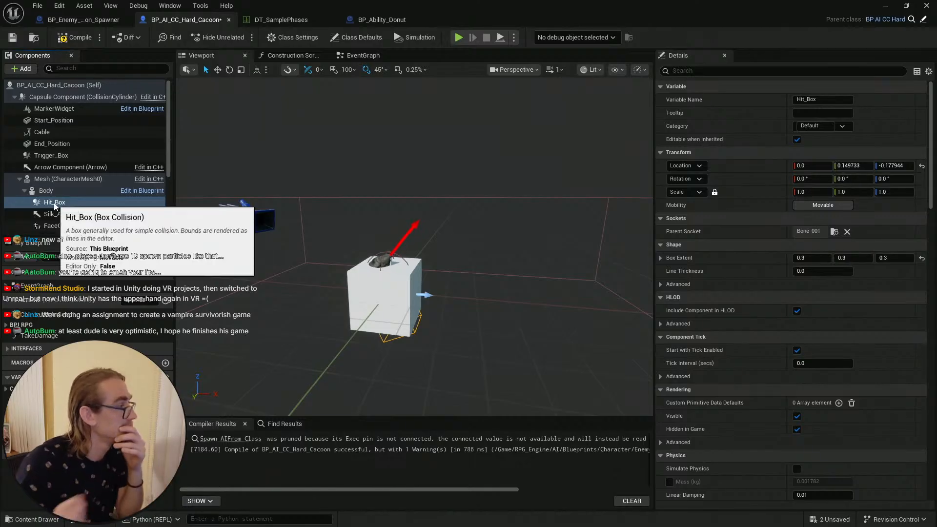
pyautogui.press('Return')
pyautogui.click(48, 133)
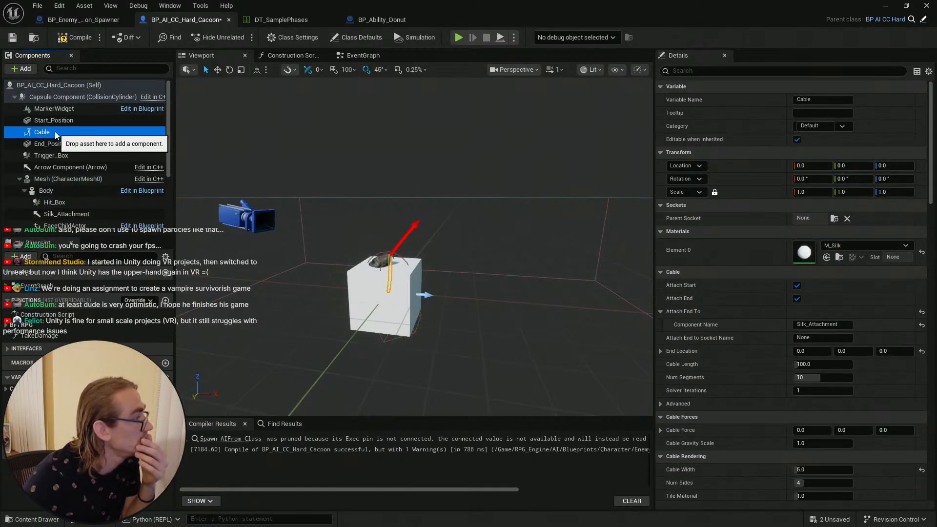
# Step: Attach the Cable component under Start_Position and compile the Hard Cacoon blueprint
pyautogui.moveTo(54, 130); pyautogui.dragTo(56, 119)
pyautogui.click(73, 38)
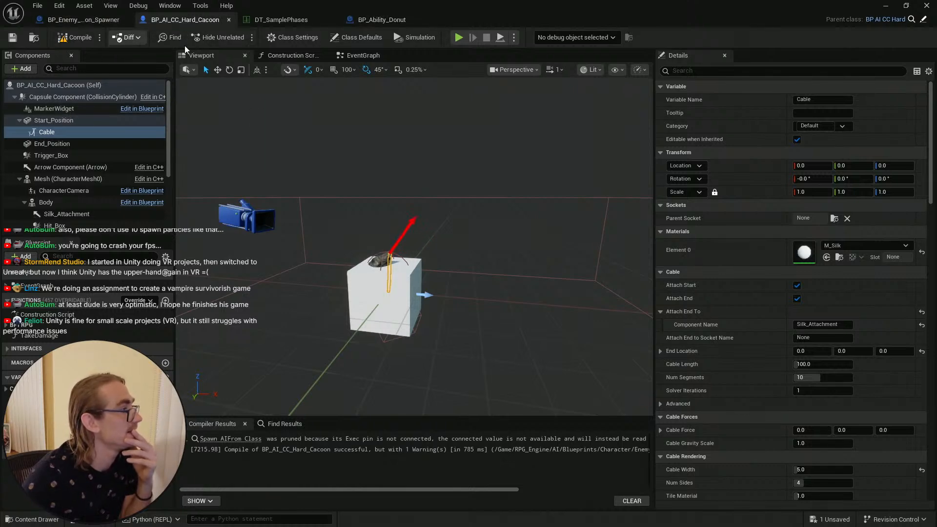
pyautogui.click(357, 55)
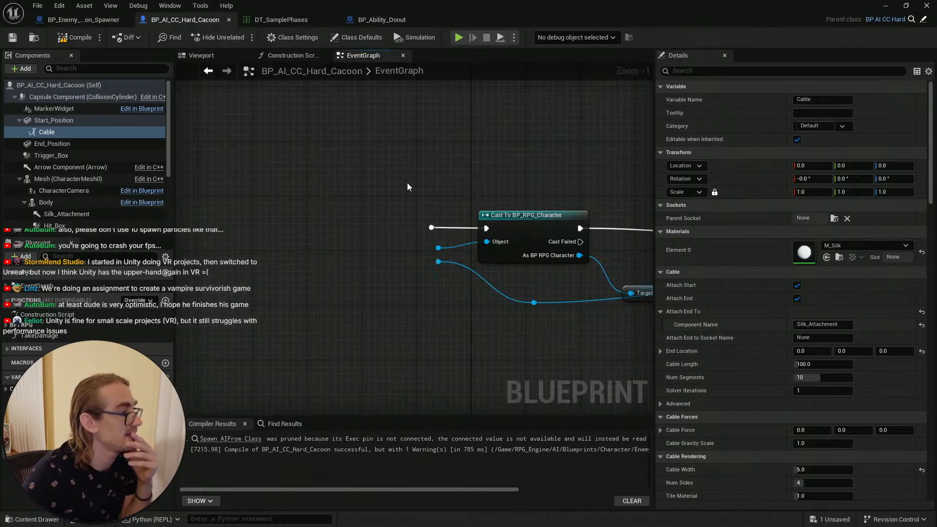
pyautogui.click(72, 120)
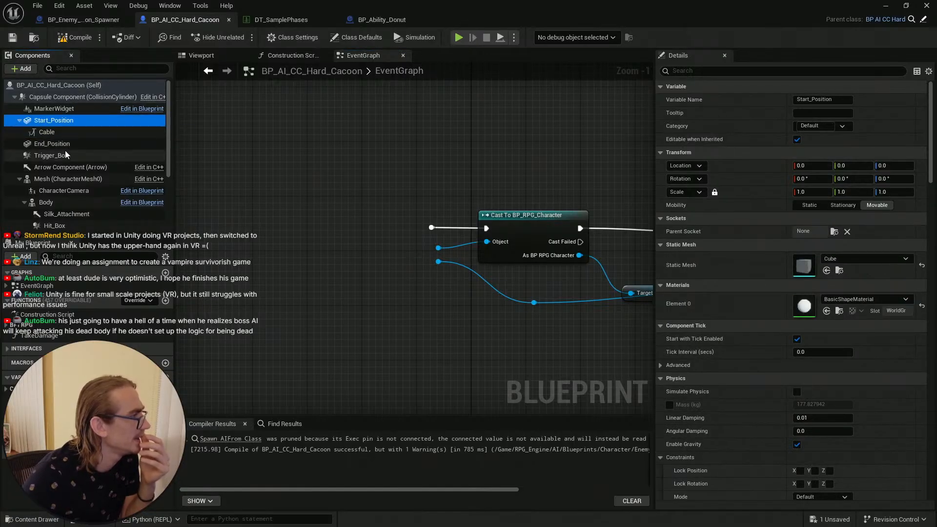
pyautogui.click(78, 156)
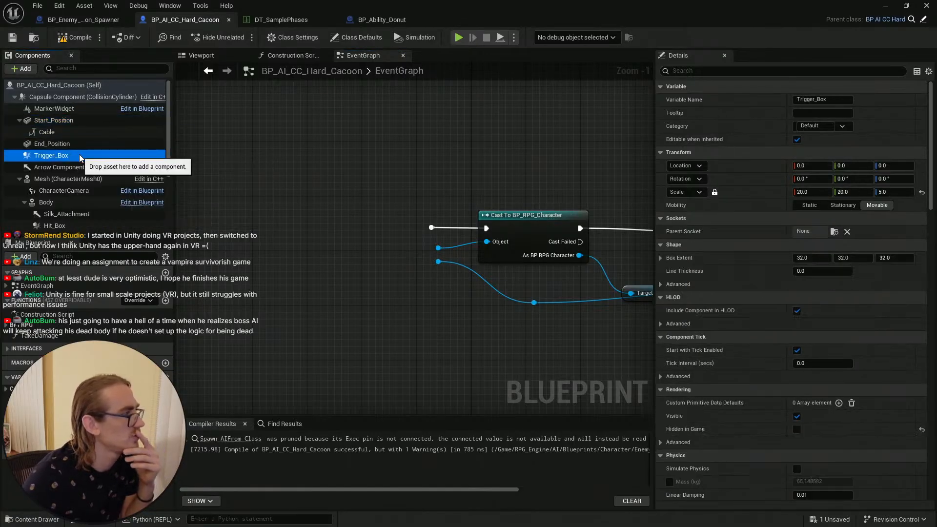
pyautogui.rightClick(75, 159)
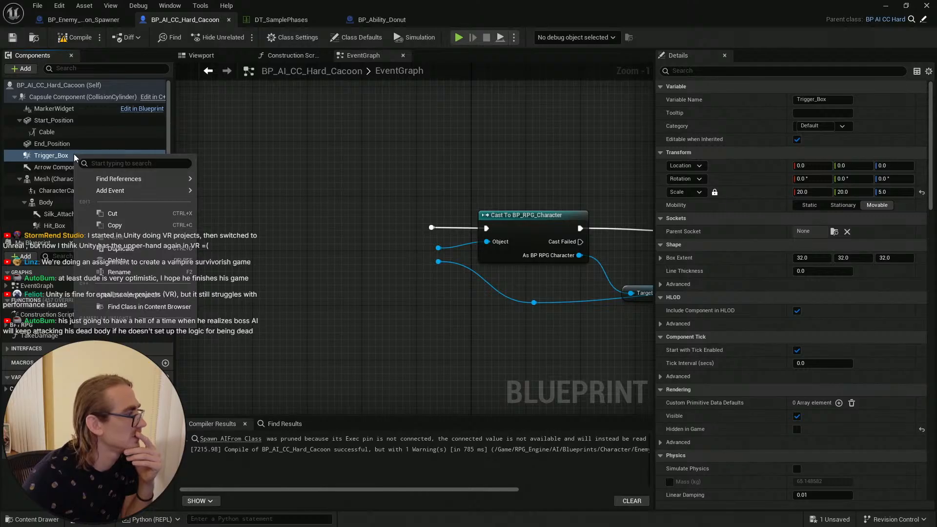
pyautogui.click(341, 210)
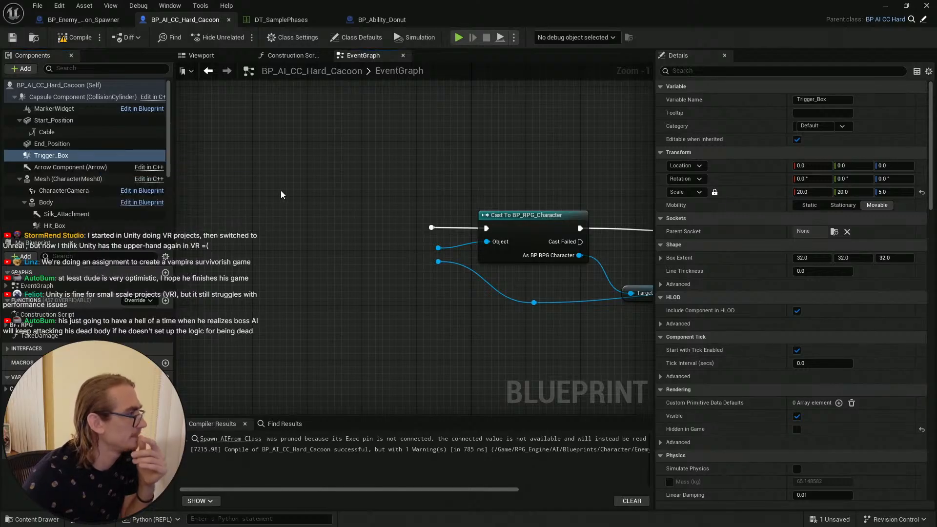
pyautogui.rightClick(281, 194)
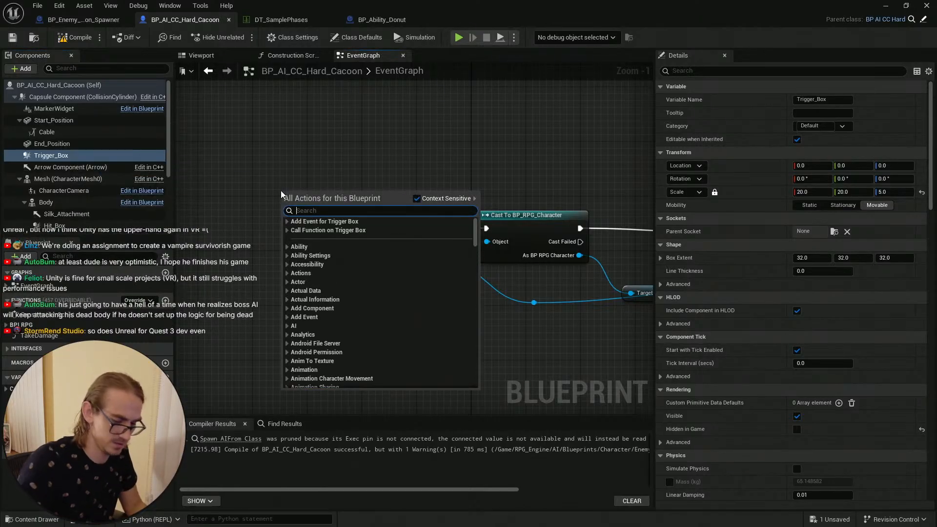
pyautogui.write('on')
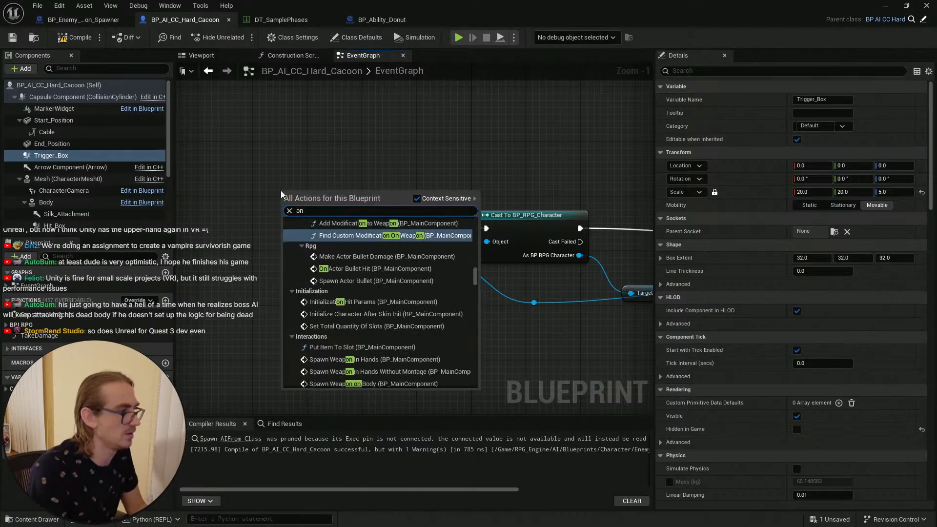
pyautogui.write(' event')
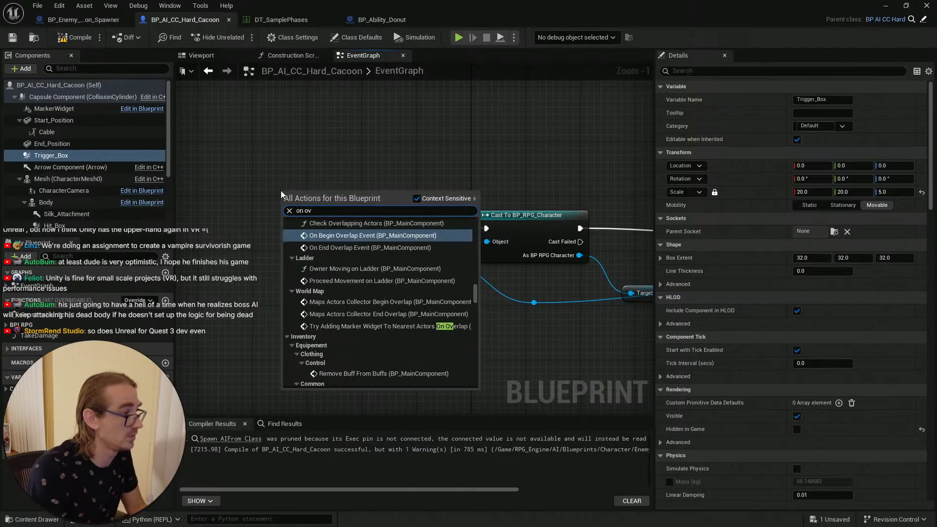
pyautogui.write(' over')
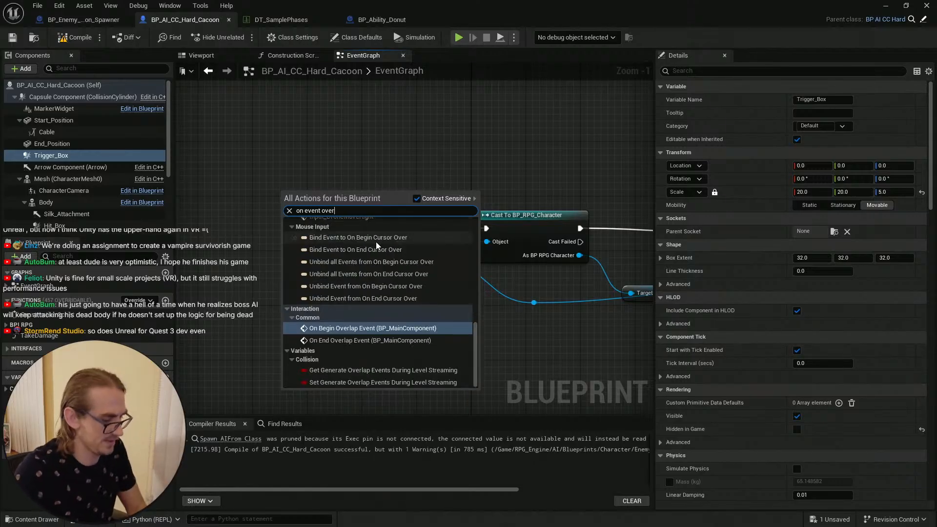
# Step: Examine the cocoon spawner's On Component Begin Overlap (Box) event and its cast in the event graph
pyautogui.click(88, 20)
pyautogui.click(399, 56)
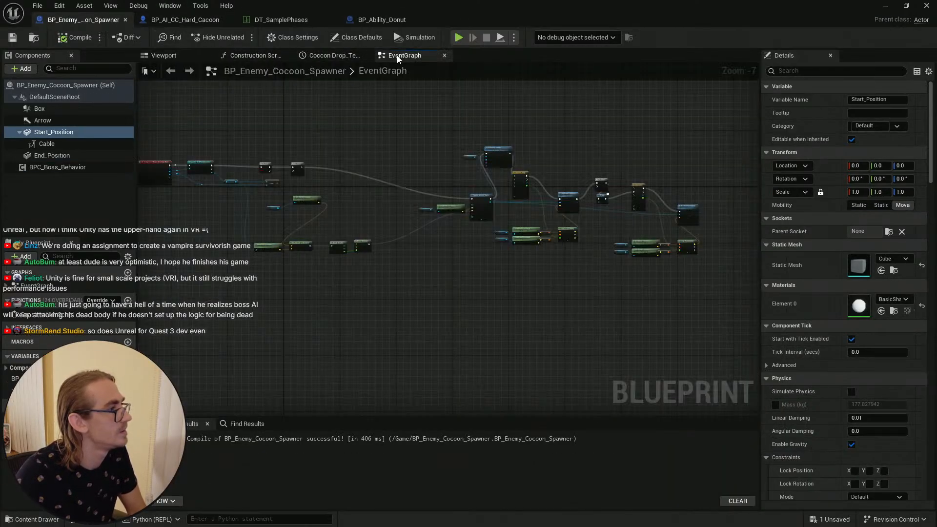
pyautogui.scroll(5, 268, 162)
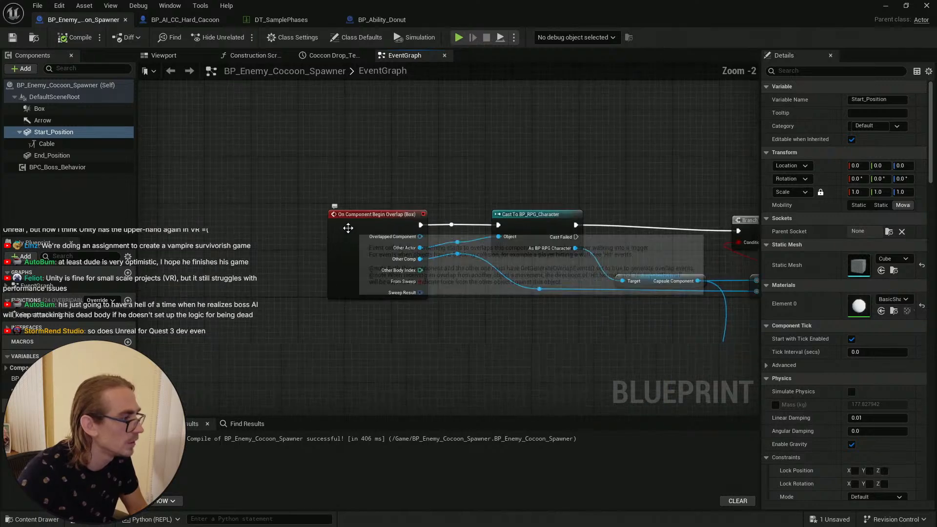
pyautogui.scroll(2, 348, 228)
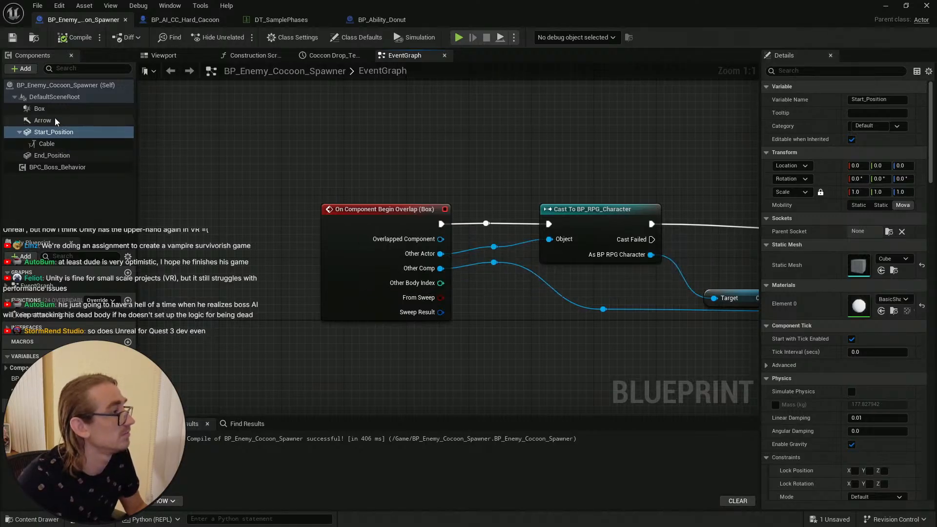
pyautogui.click(375, 20)
pyautogui.click(185, 22)
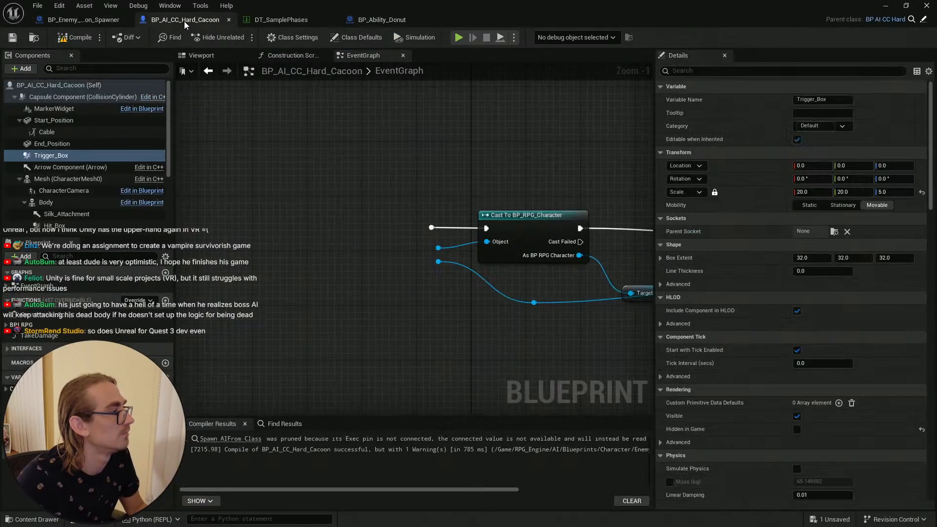
# Step: Add a Box Overlap Component node targeting Trigger_Box to the Hard Cacoon event graph
pyautogui.click(66, 157)
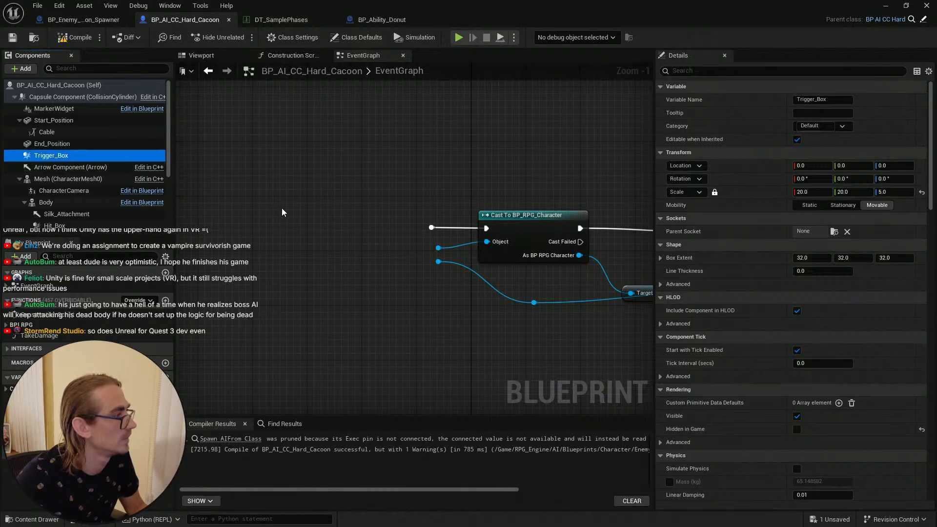
pyautogui.rightClick(137, 161)
pyautogui.click(274, 185)
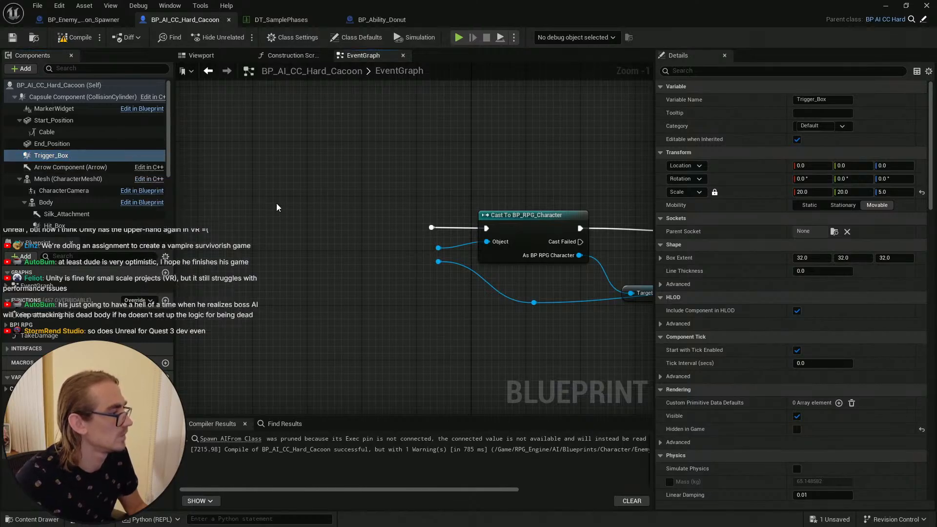
pyautogui.rightClick(138, 158)
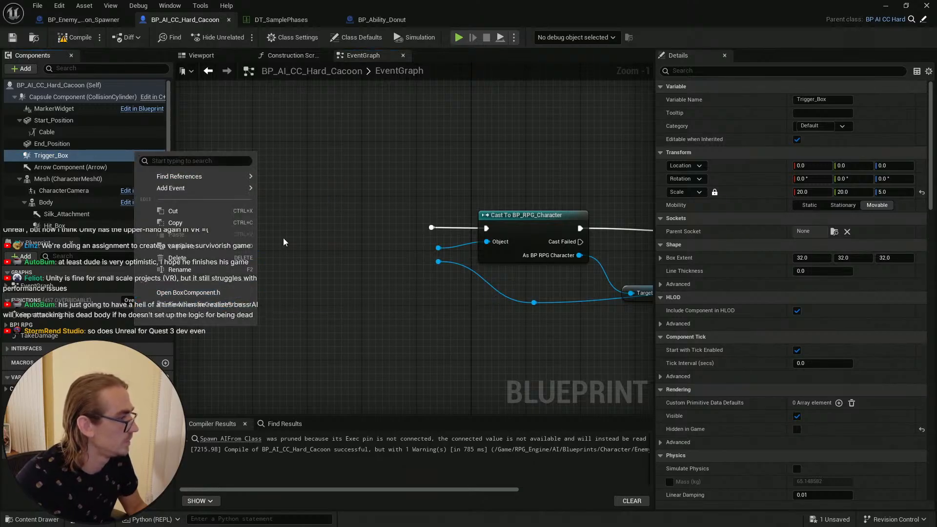
pyautogui.click(294, 190)
pyautogui.rightClick(294, 189)
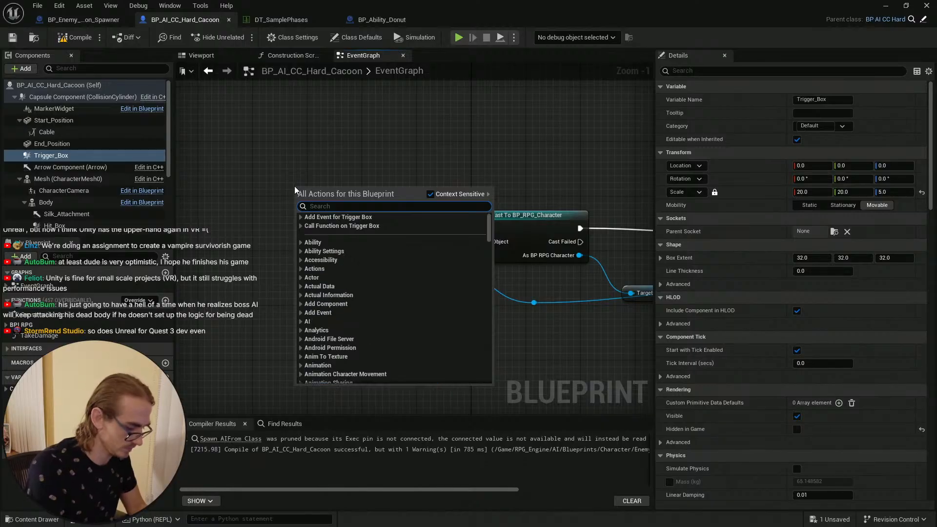
pyautogui.write('on componen')
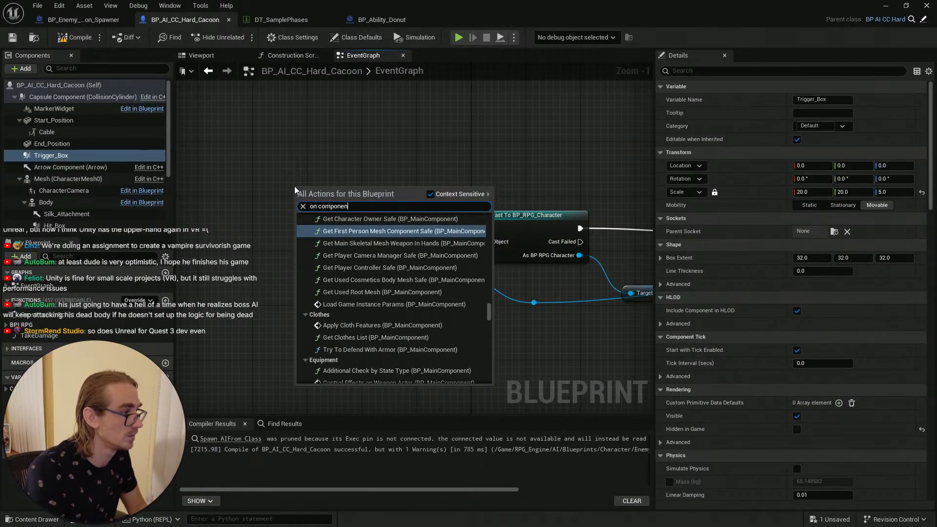
pyautogui.write('t overlap')
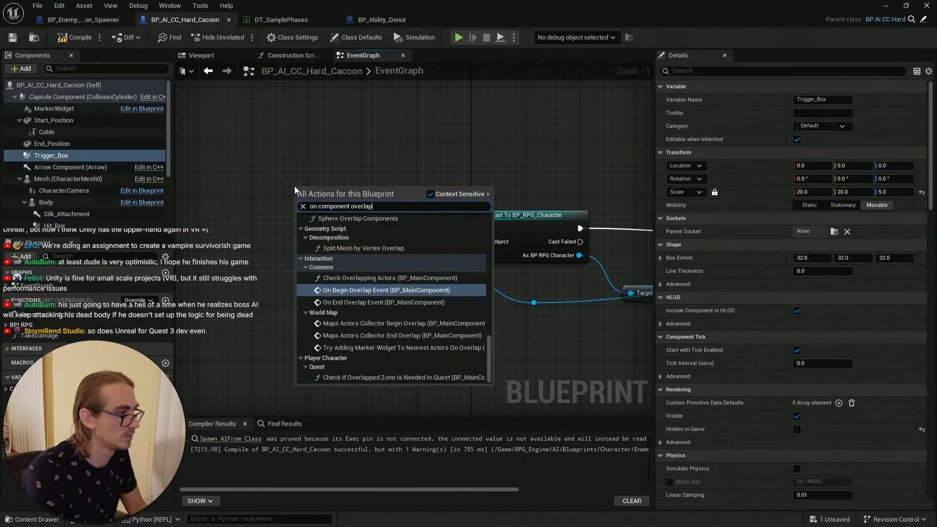
pyautogui.write(' box')
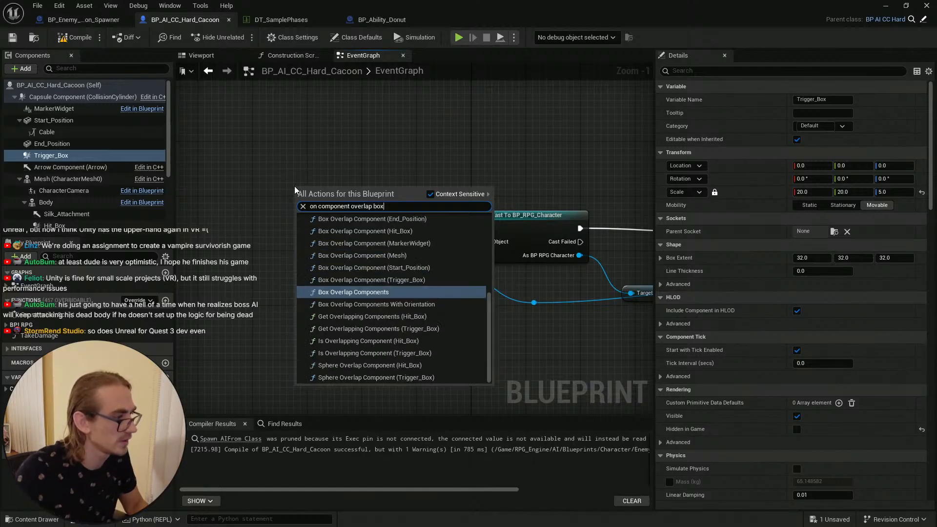
pyautogui.click(422, 280)
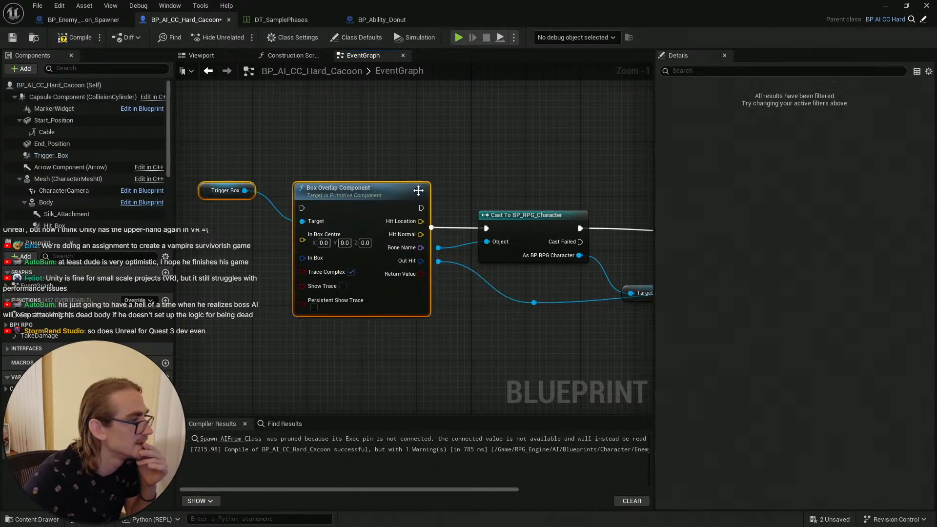
pyautogui.moveTo(418, 191); pyautogui.dragTo(384, 204)
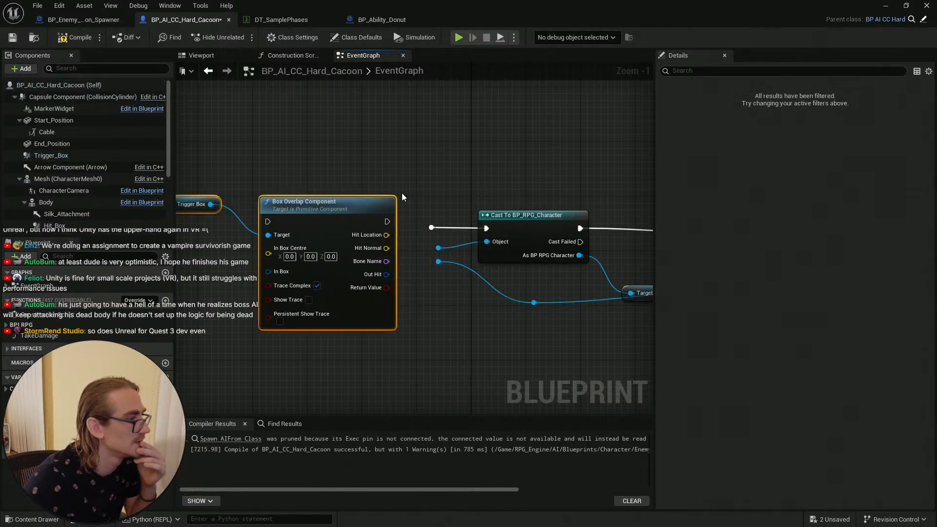
pyautogui.moveTo(368, 159); pyautogui.dragTo(419, 156, button='right')
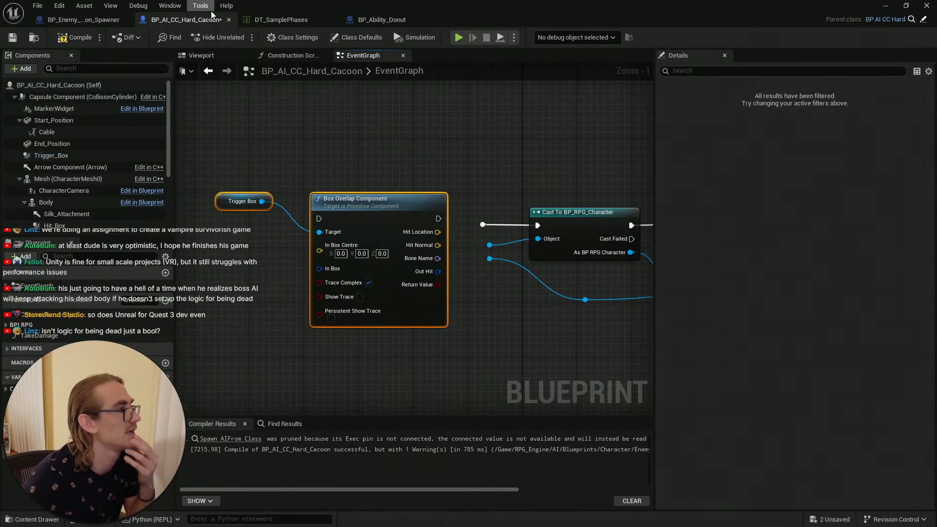
# Step: Compile the cocoon spawner blueprint and recentre its overlap event in the graph
pyautogui.click(86, 20)
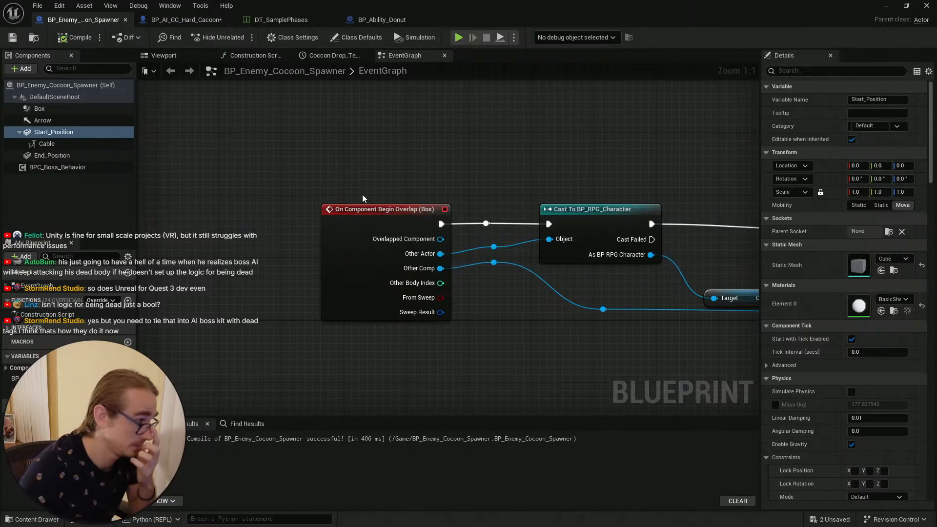
pyautogui.click(59, 41)
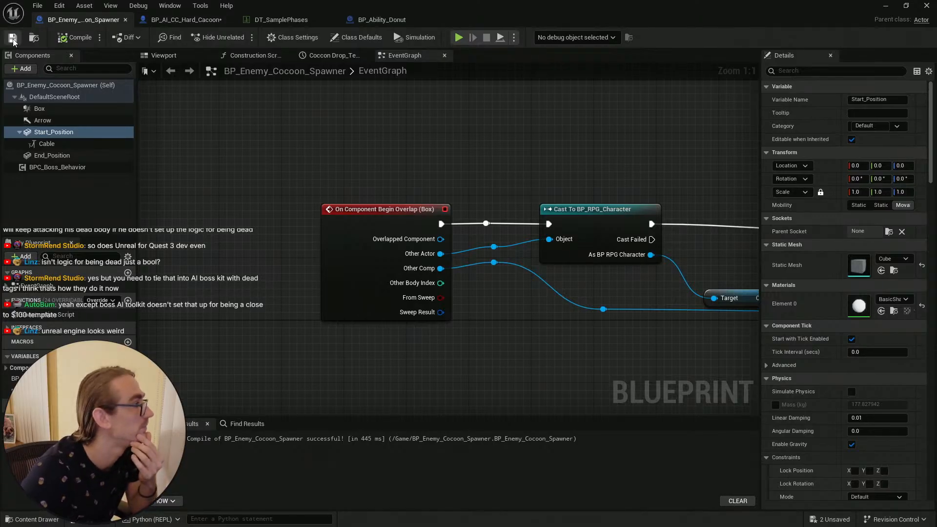
pyautogui.click(78, 37)
pyautogui.moveTo(487, 150); pyautogui.dragTo(451, 136, button='right')
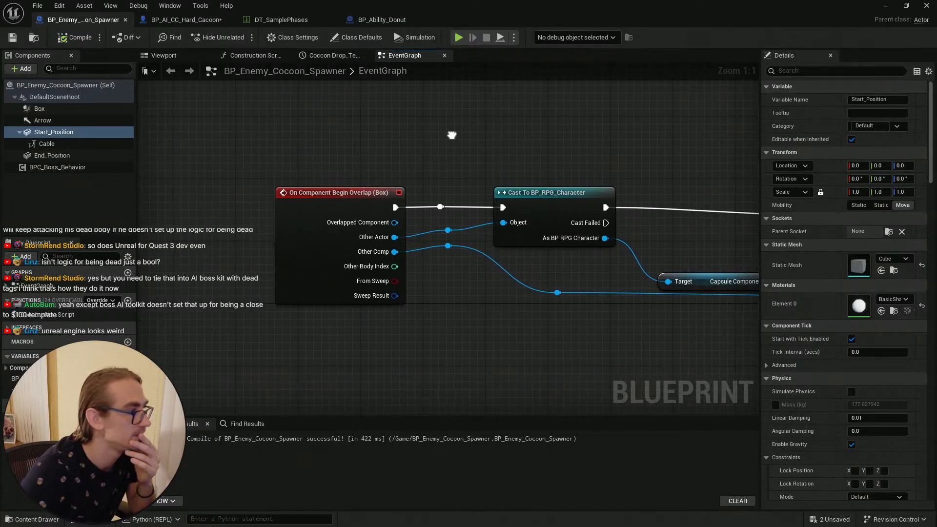
pyautogui.moveTo(391, 142); pyautogui.dragTo(428, 138, button='right')
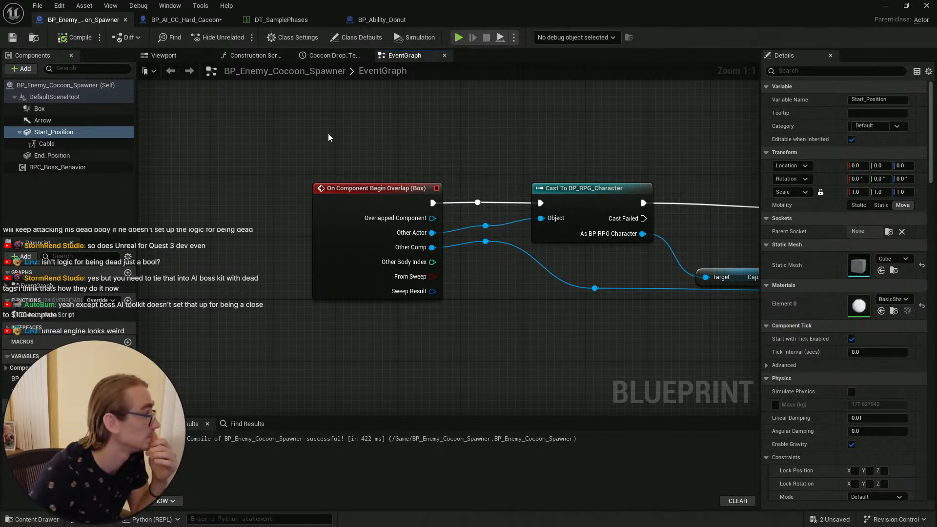
# Step: Search the Hard Cacoon graph actions for a Trigger_Box component overlap event and add the Box Overlap Component (Trigger_Box) entry
pyautogui.click(187, 19)
pyautogui.moveTo(310, 136); pyautogui.dragTo(320, 153, button='right')
pyautogui.rightClick(320, 153)
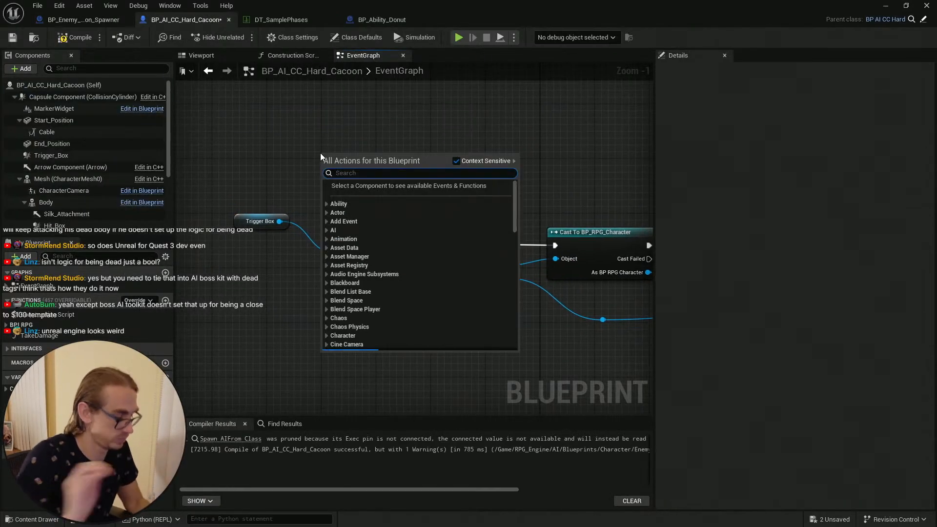
pyautogui.write('on compo')
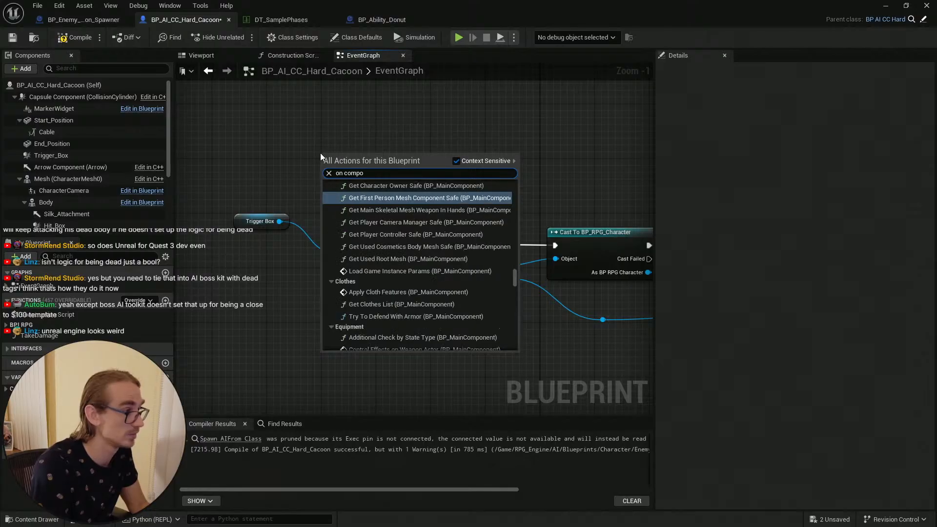
pyautogui.write('nent over')
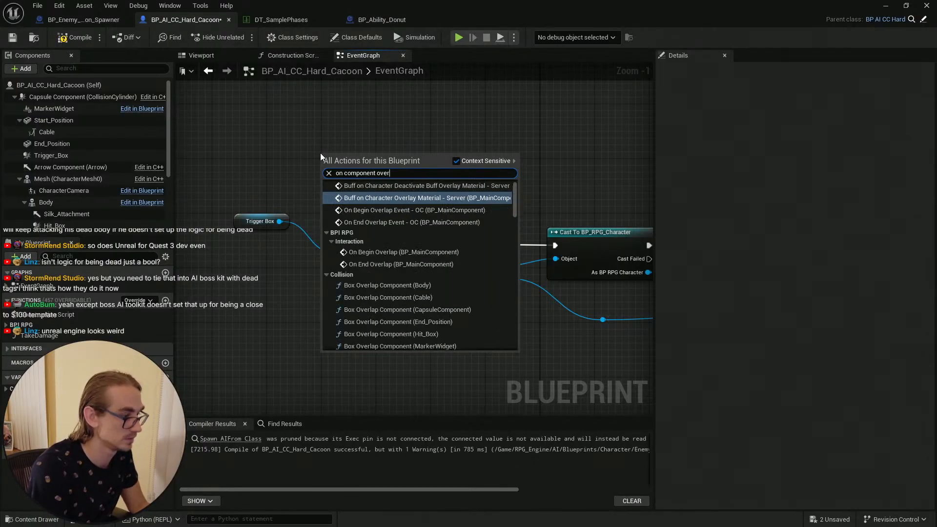
pyautogui.write('lap ')
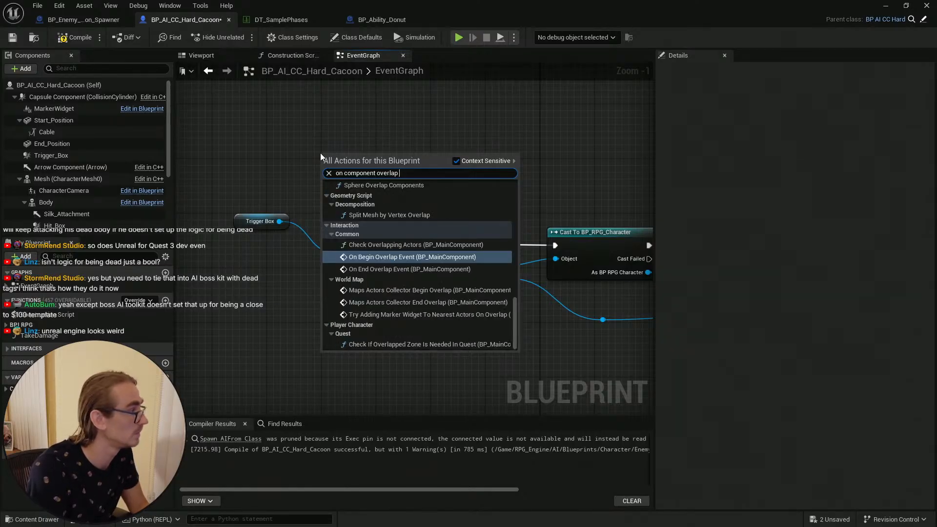
pyautogui.write('trigg')
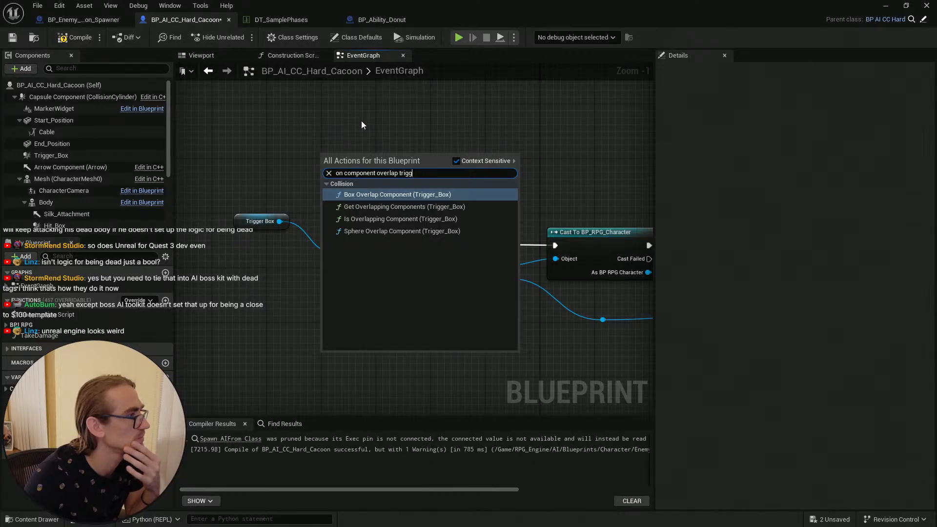
pyautogui.press('Return')
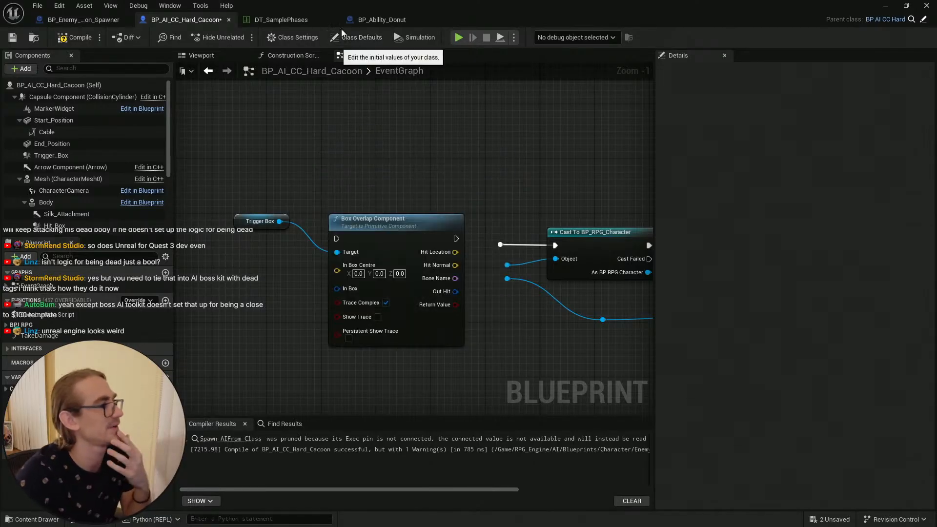
# Step: Compare the cocoon spawner's and Hard Cacoon's components and inspect the Trigger_Box component's options
pyautogui.click(83, 20)
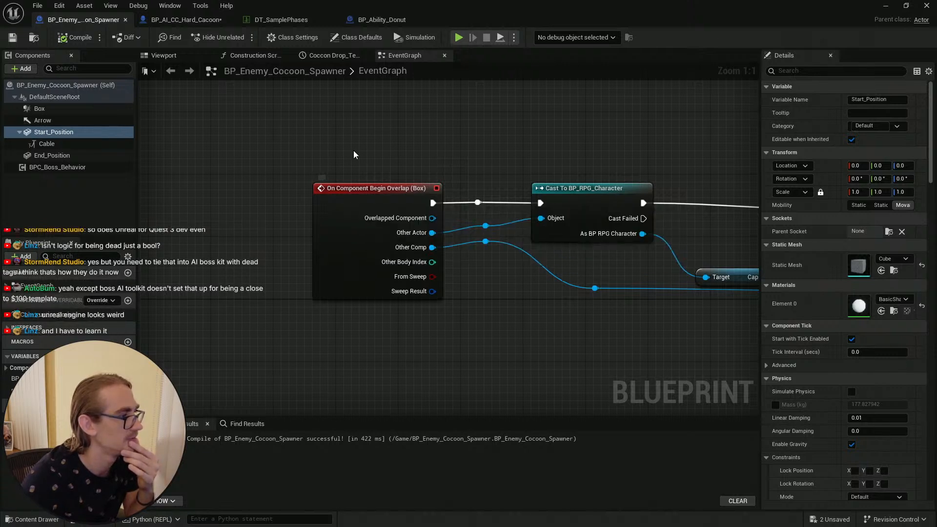
pyautogui.click(182, 21)
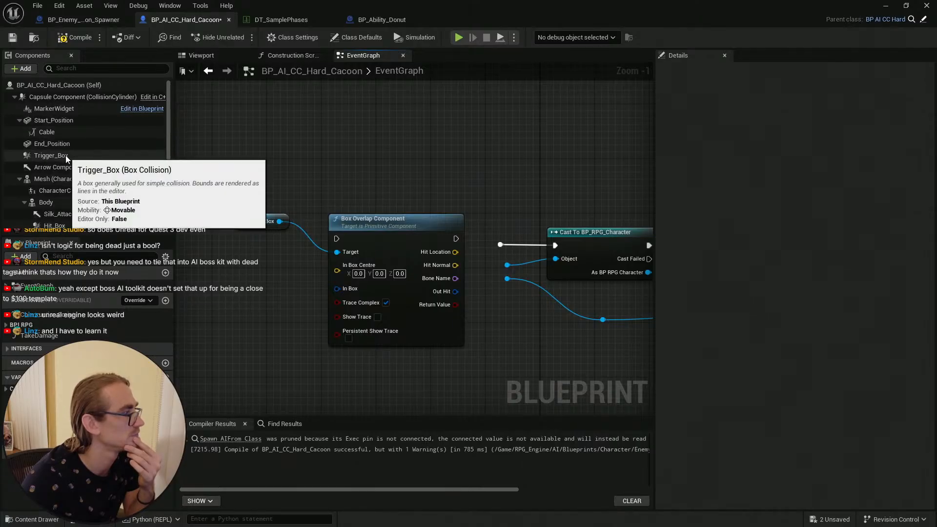
pyautogui.click(79, 121)
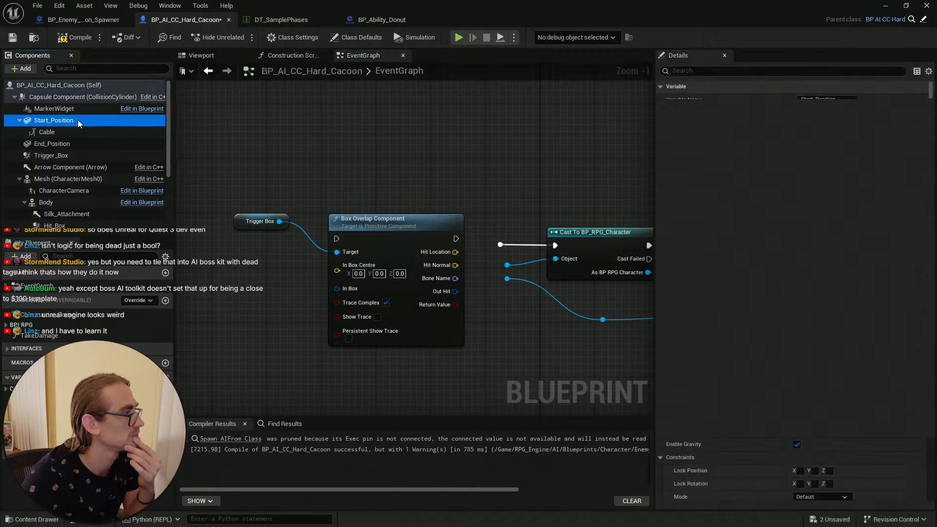
pyautogui.click(78, 133)
pyautogui.click(75, 96)
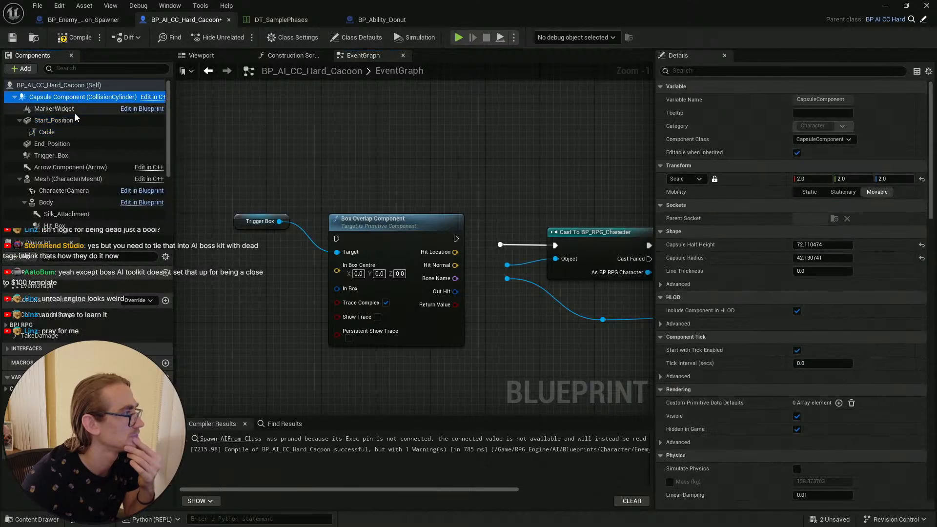
pyautogui.click(78, 120)
pyautogui.click(86, 154)
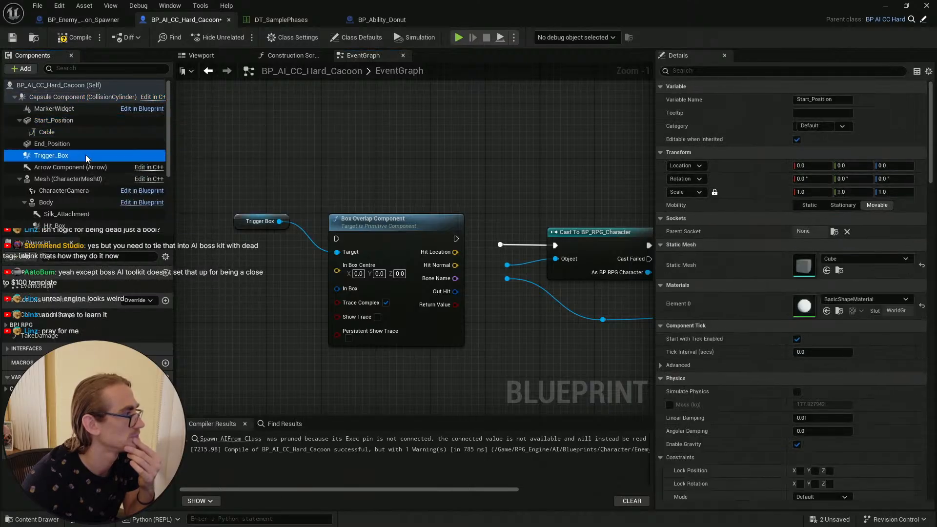
pyautogui.rightClick(86, 154)
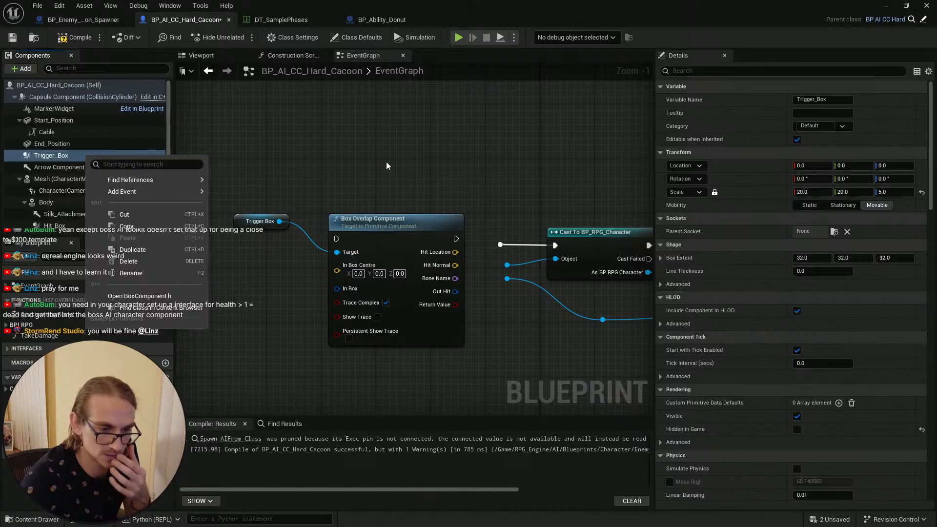
pyautogui.click(337, 152)
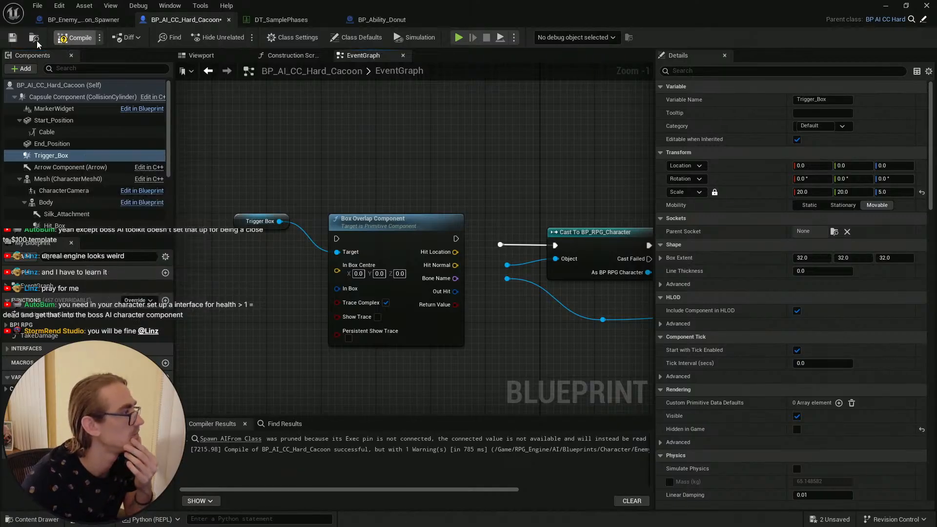
# Step: Compile and save the Hard Cacoon blueprint
pyautogui.click(69, 37)
pyautogui.click(13, 39)
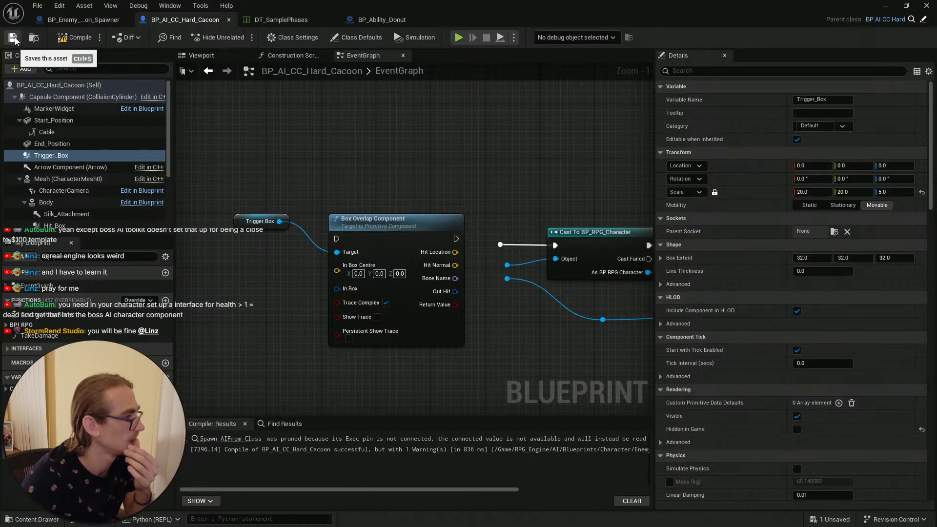
pyautogui.rightClick(63, 157)
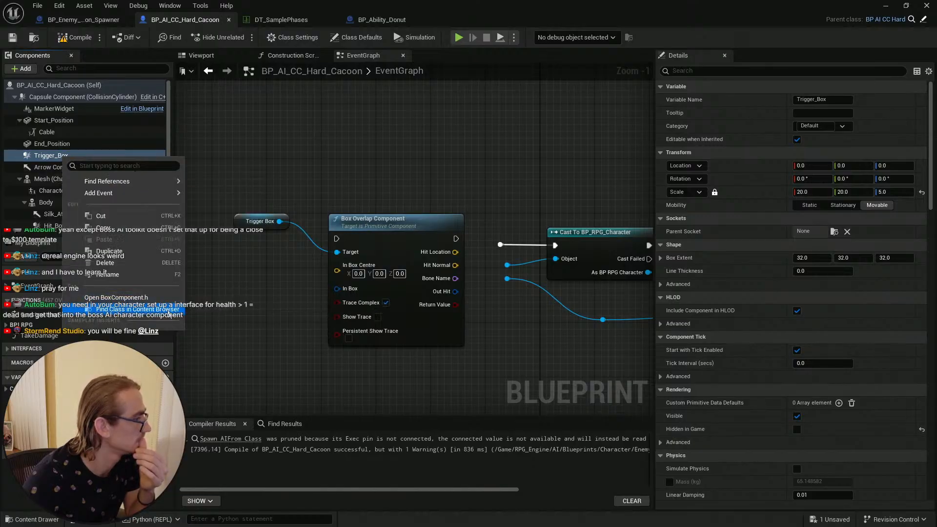
pyautogui.click(169, 317)
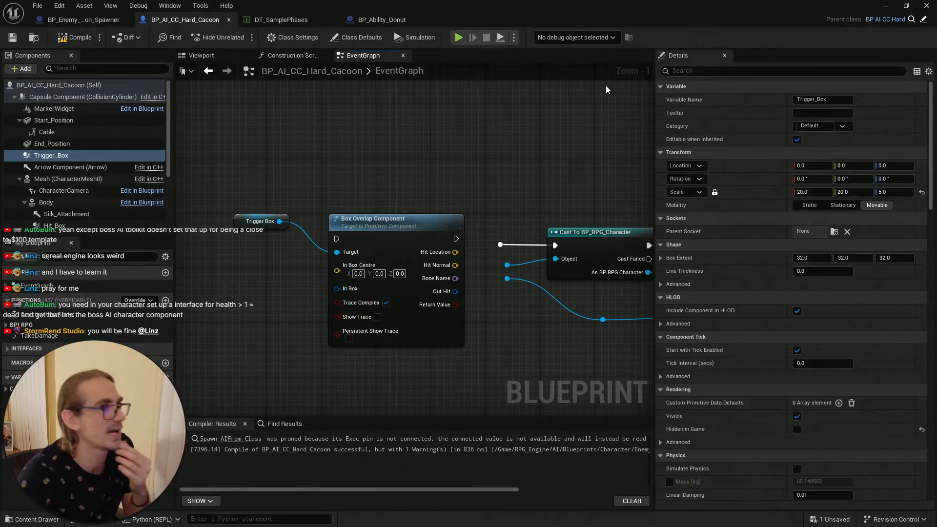
pyautogui.click(6, 37)
# Step: Search the cocoon spawner's graph actions for an on component overlap box event without adding one
pyautogui.click(82, 20)
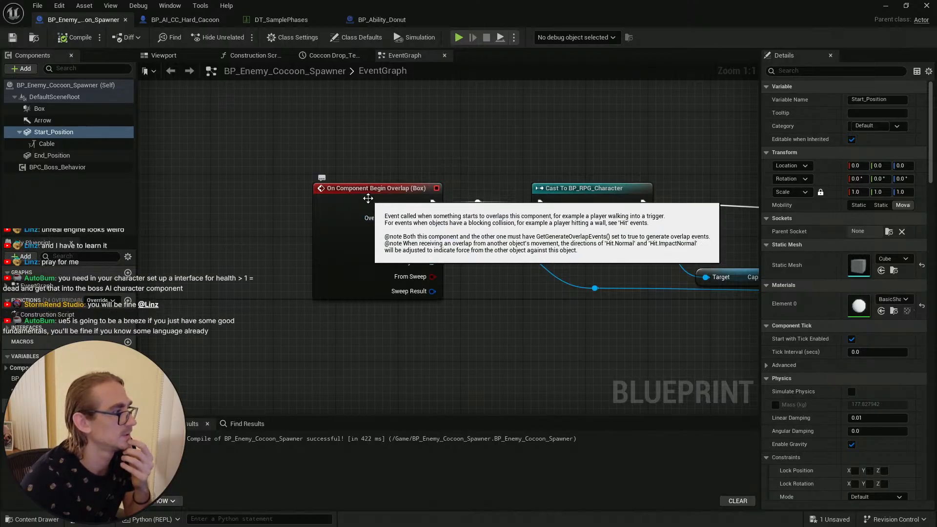
pyautogui.click(382, 193)
pyautogui.click(438, 167)
pyautogui.moveTo(393, 139); pyautogui.dragTo(394, 187, button='right')
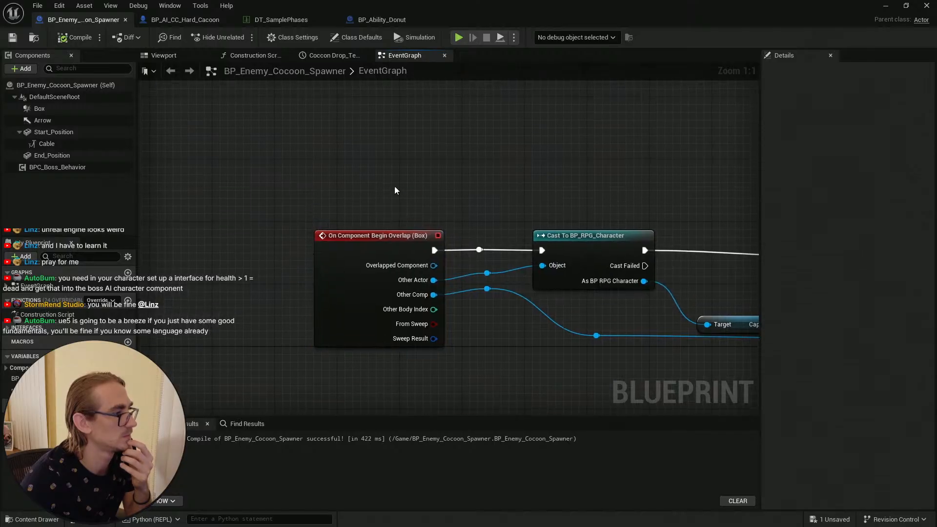
pyautogui.rightClick(339, 159)
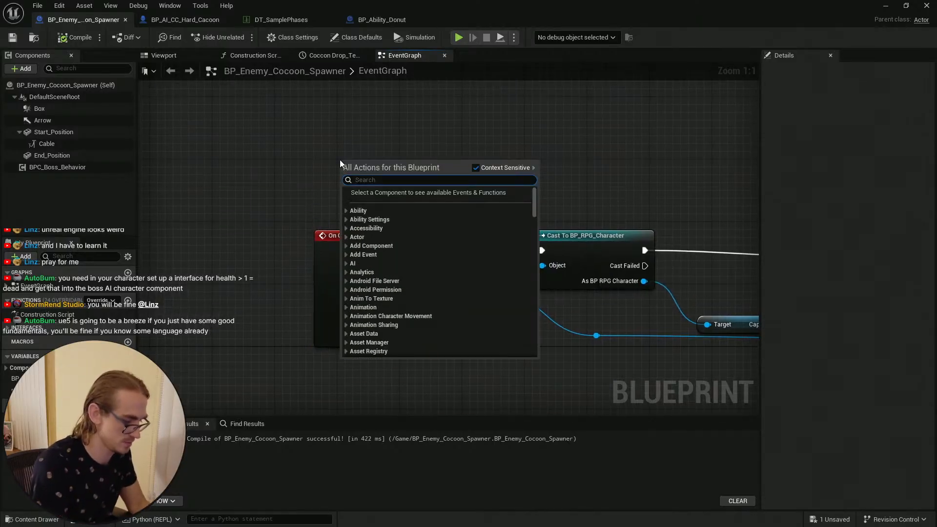
pyautogui.write('on component')
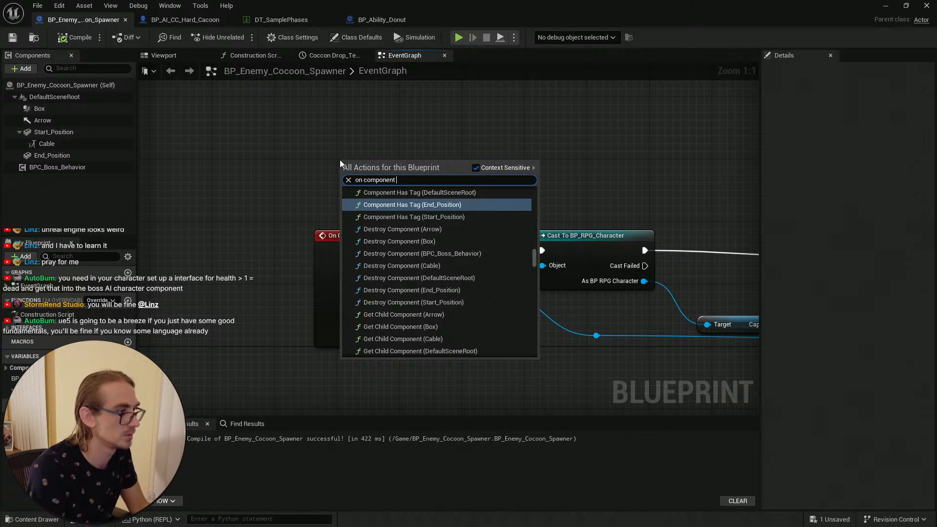
pyautogui.write(' over')
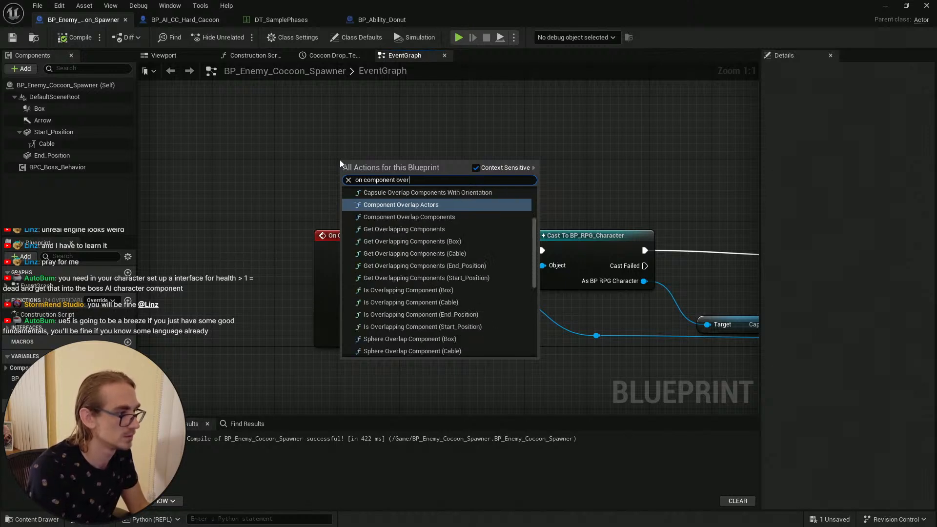
pyautogui.write('lap ')
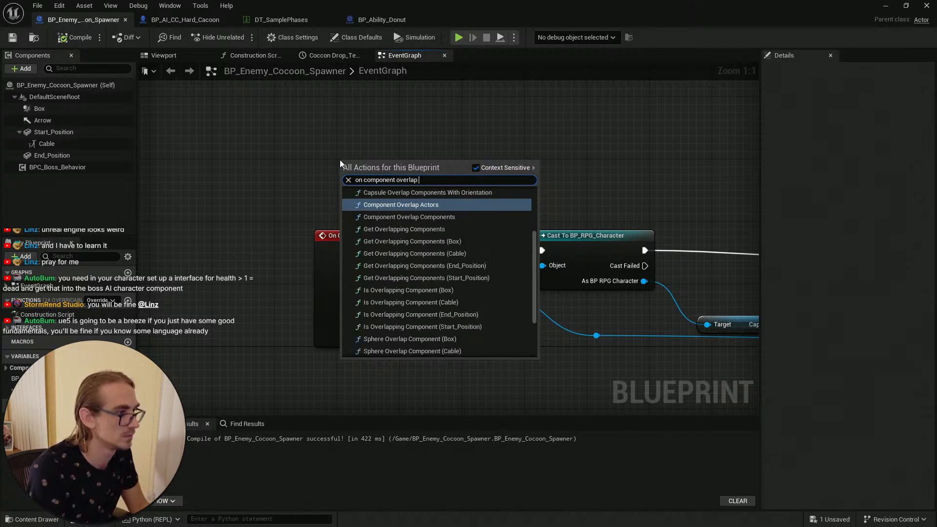
pyautogui.write('box')
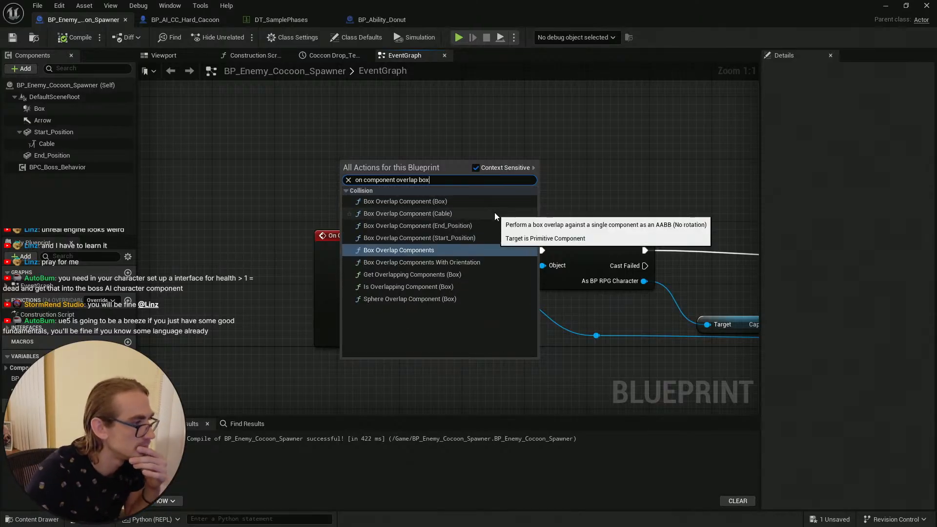
pyautogui.click(312, 198)
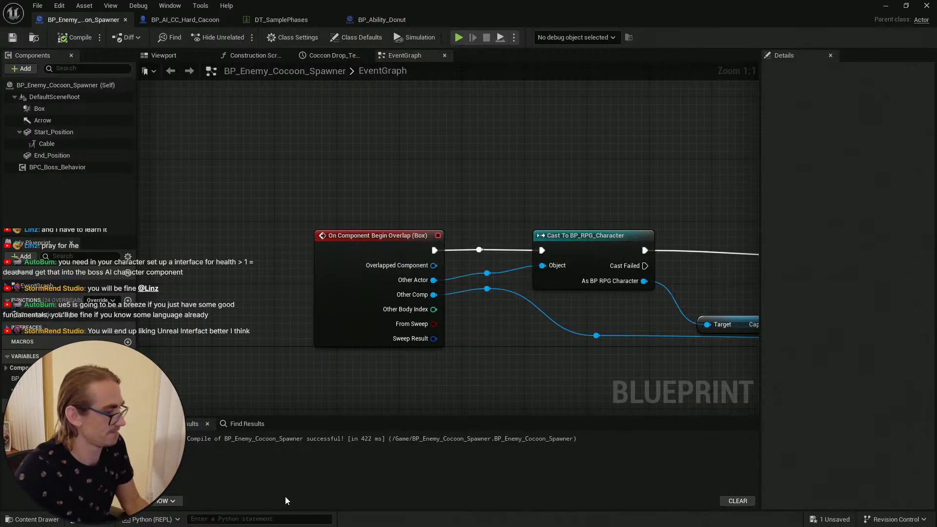
# Step: Search the web for how to call the on component begin overlap node
pyautogui.press('super')
pyautogui.click(166, 515)
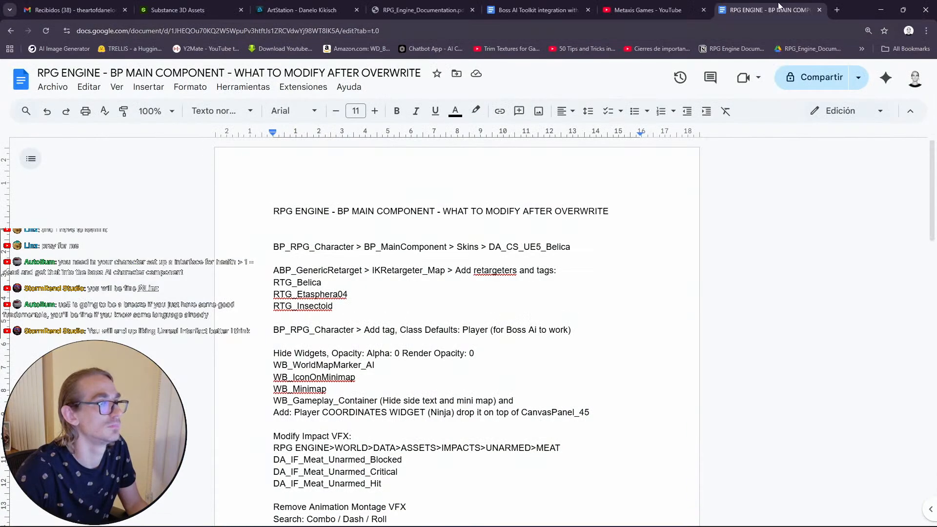
pyautogui.click(836, 10)
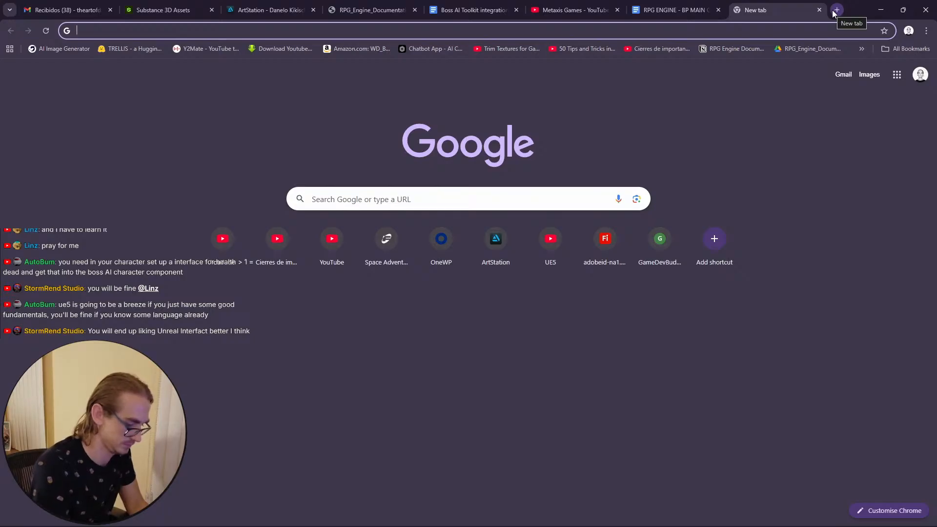
pyautogui.write('on component')
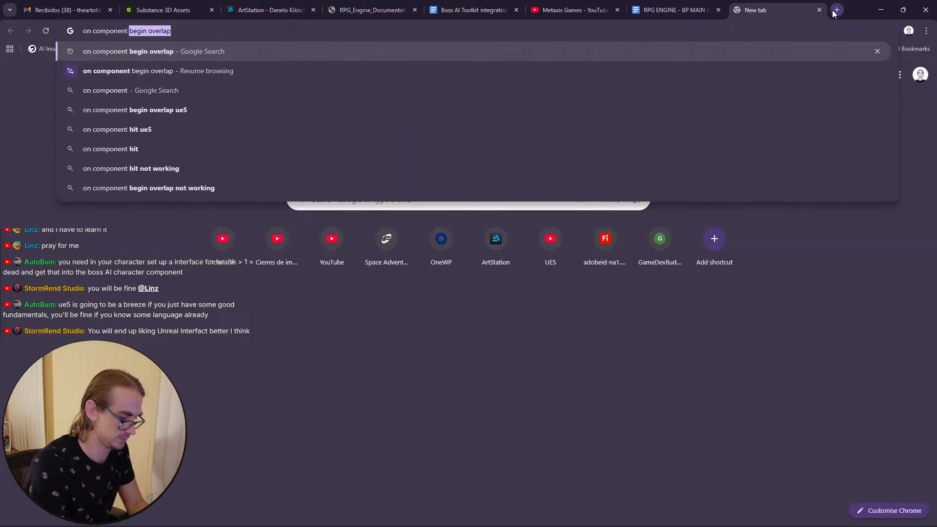
pyautogui.hotkey('alt', 'Tab')
pyautogui.hotkey('alt', 'Tab')
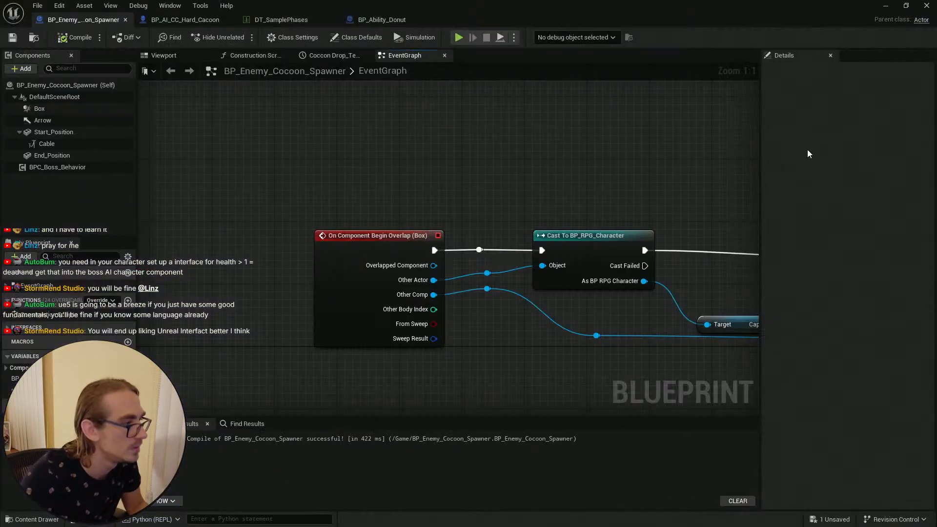
pyautogui.click(884, 6)
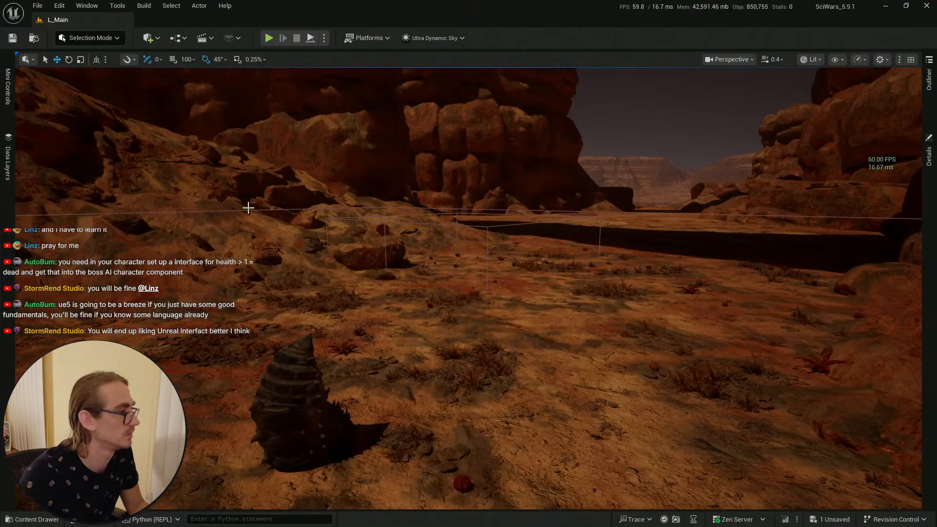
pyautogui.hotkey('alt', 'Tab')
pyautogui.hotkey('alt', 'Tab')
pyautogui.click(191, 32)
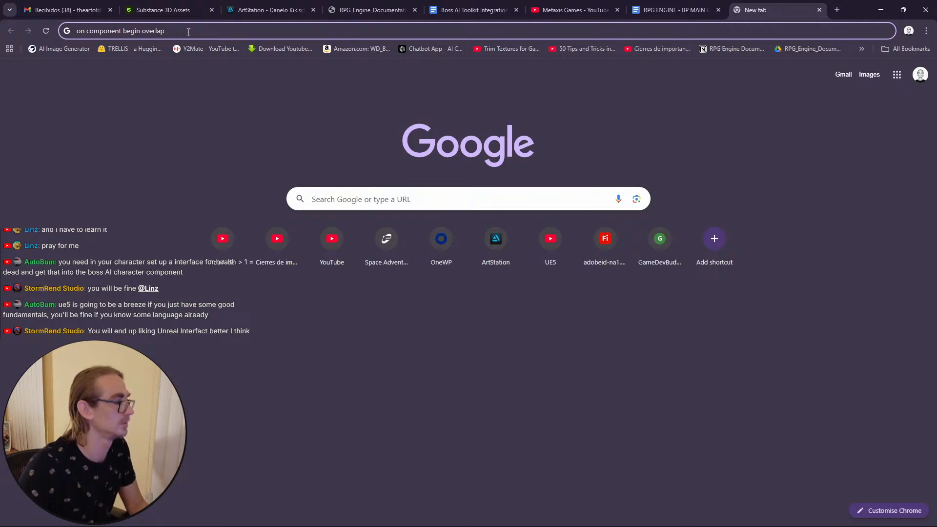
pyautogui.write('node')
pyautogui.press('Return')
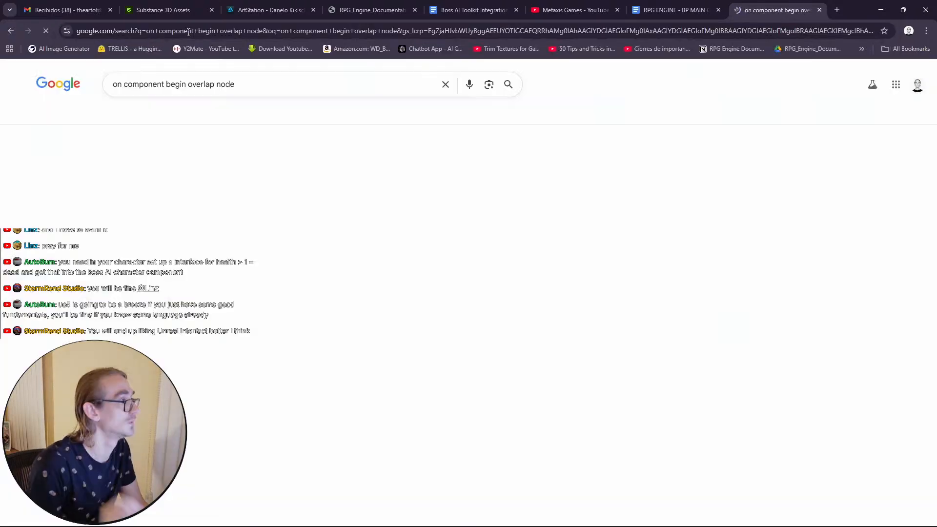
pyautogui.click(115, 85)
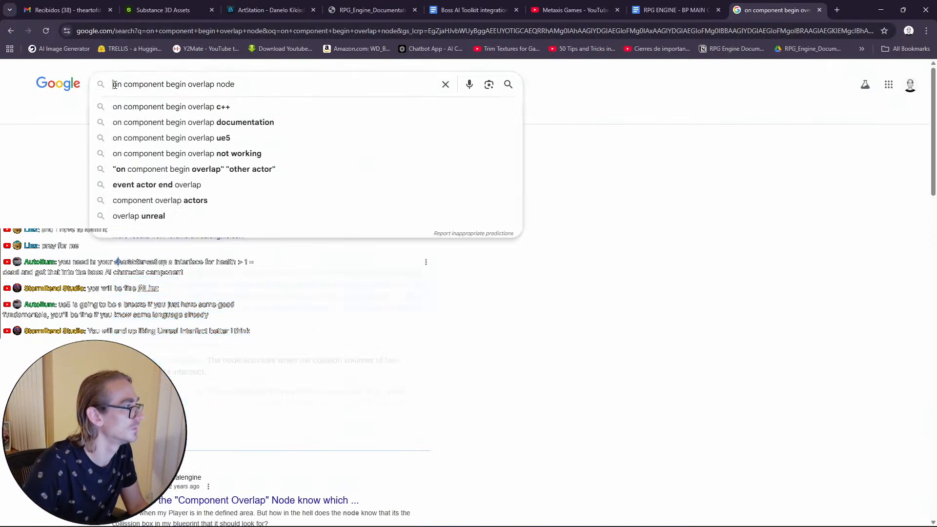
pyautogui.write('how to cal')
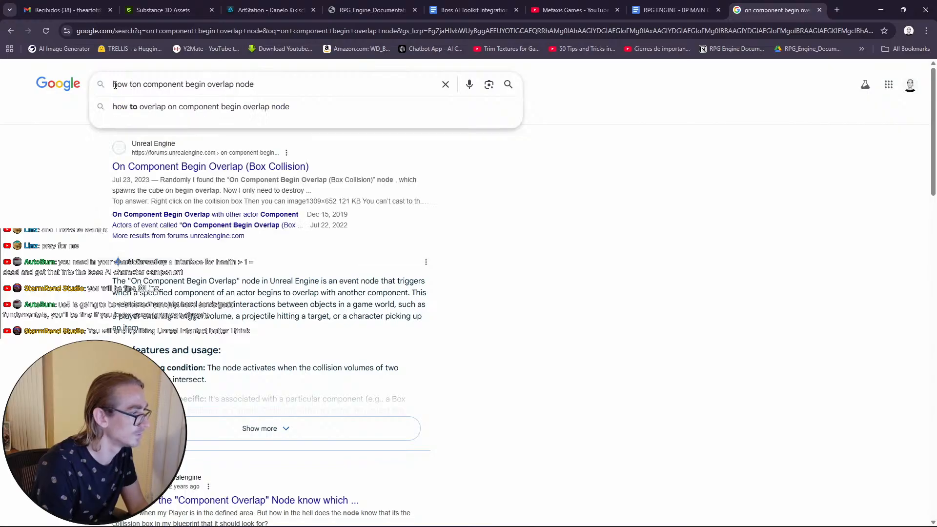
pyautogui.write('l')
pyautogui.press('Return')
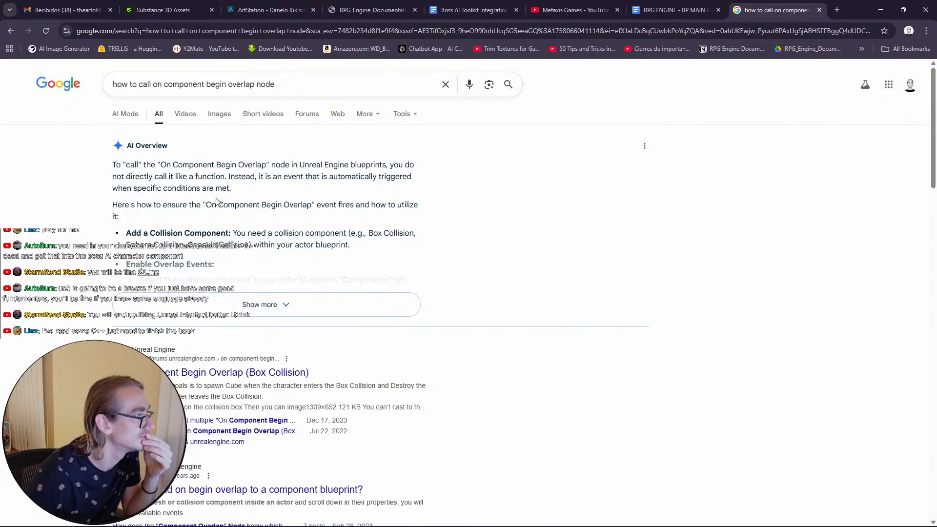
# Step: Expand and read the search answer on creating an On Component Begin Overlap event
pyautogui.click(305, 305)
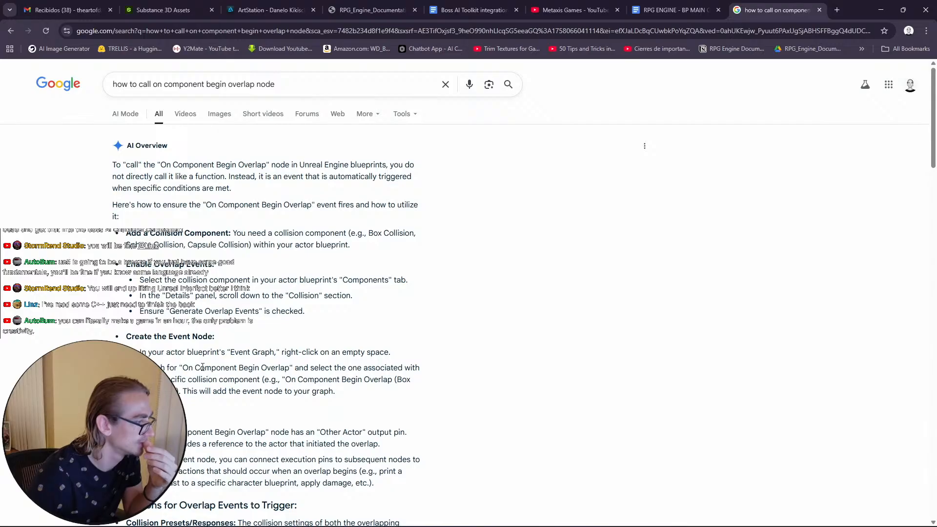
pyautogui.moveTo(183, 369); pyautogui.dragTo(290, 369)
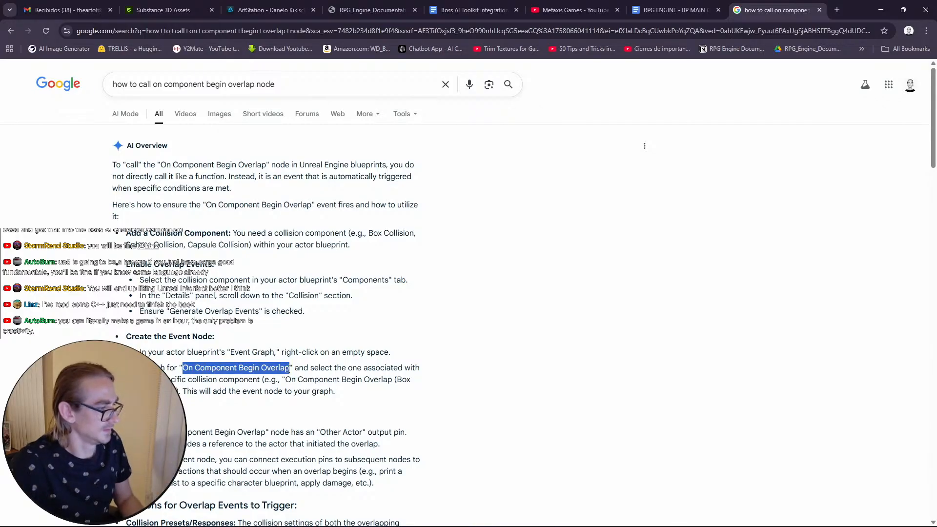
pyautogui.click(881, 10)
pyautogui.hotkey('alt', 'Tab')
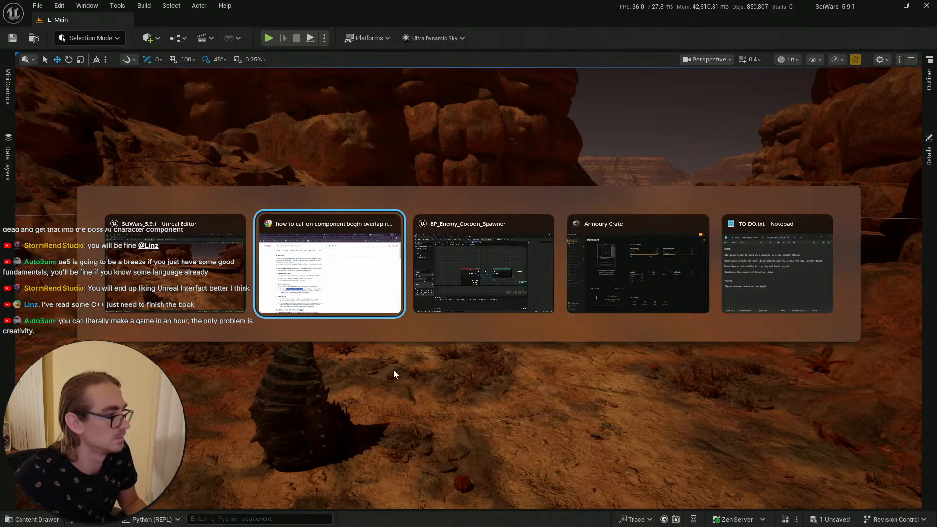
# Step: Add an On Component Begin Overlap event for Trigger_Box to the Hard Cacoon event graph
pyautogui.click(450, 312)
pyautogui.click(167, 23)
pyautogui.moveTo(343, 152); pyautogui.dragTo(335, 174, button='right')
pyautogui.rightClick(336, 174)
pyautogui.write('On Component Begin Overlap')
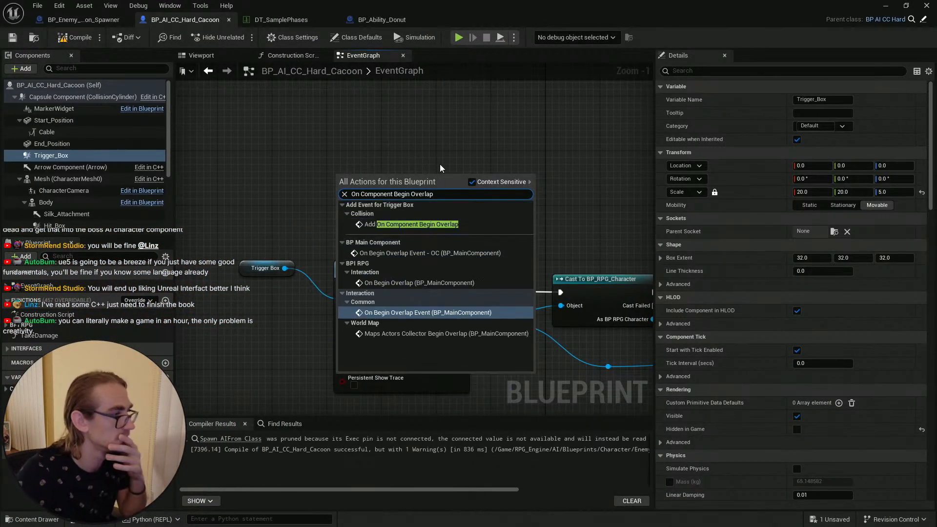
pyautogui.click(457, 228)
pyautogui.moveTo(401, 188); pyautogui.dragTo(388, 155)
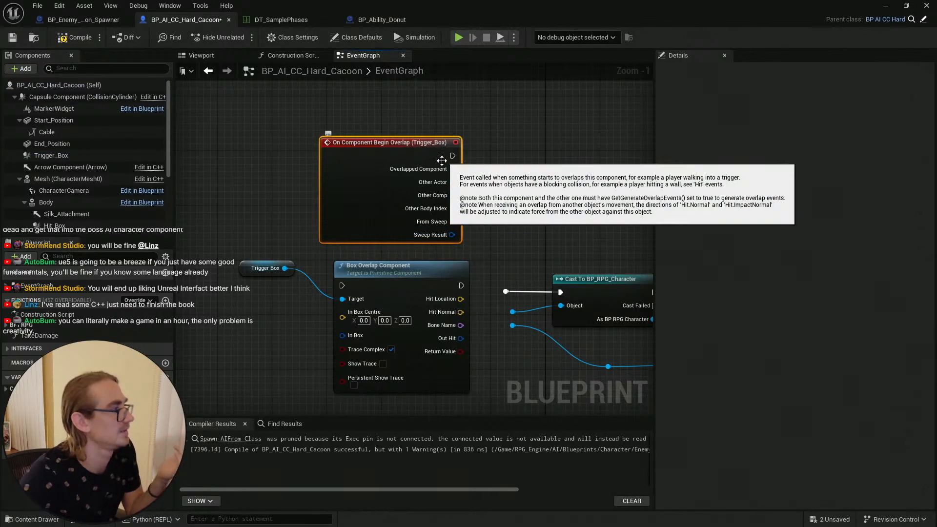
# Step: Delete the Trigger Box reference and Box Overlap Component nodes from the Hard Cacoon graph
pyautogui.click(468, 167)
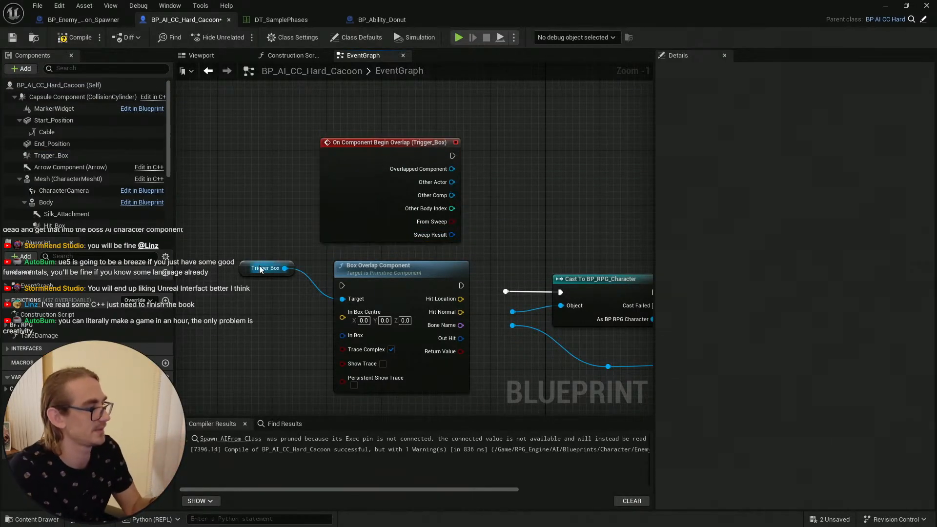
pyautogui.moveTo(246, 258); pyautogui.dragTo(413, 365)
pyautogui.press('Delete')
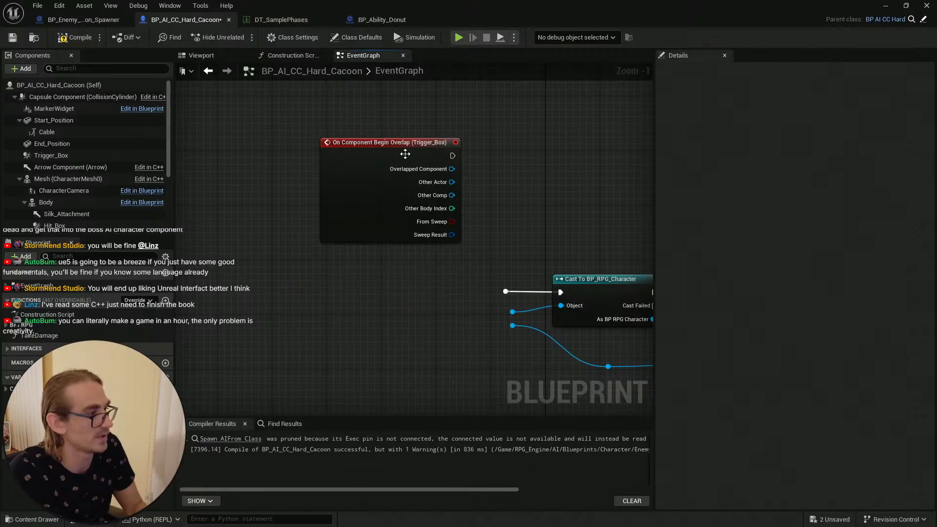
# Step: Connect the Trigger_Box overlap event's execution output to the Cast To BP_RPG_Character node and tidy its position
pyautogui.moveTo(403, 153); pyautogui.dragTo(414, 281)
pyautogui.scroll(1, 486, 252)
pyautogui.moveTo(508, 253); pyautogui.dragTo(416, 169, button='right')
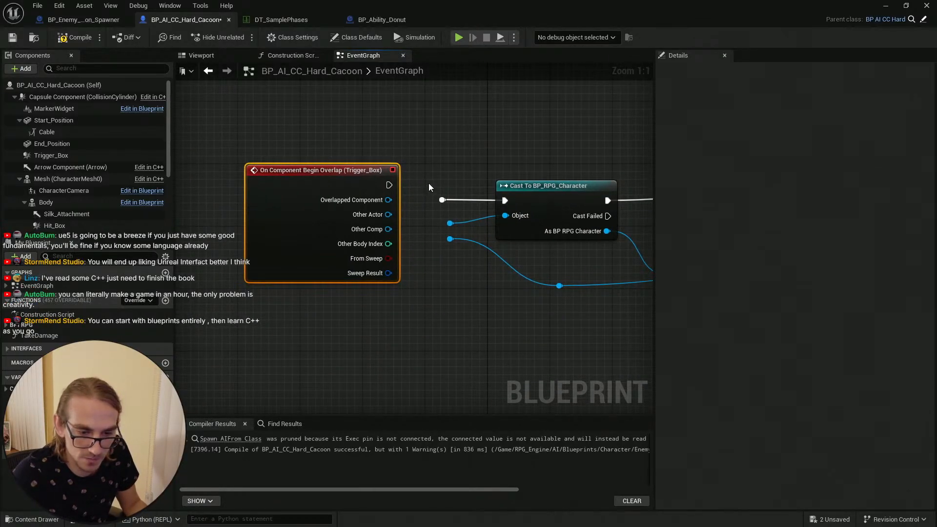
pyautogui.click(412, 167)
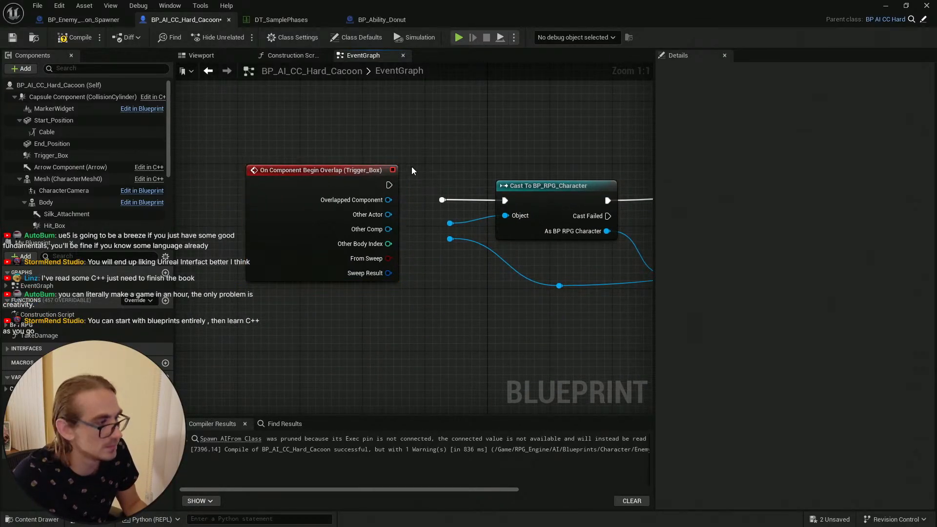
pyautogui.moveTo(349, 173); pyautogui.dragTo(505, 202)
pyautogui.click(436, 188)
pyautogui.press('Delete')
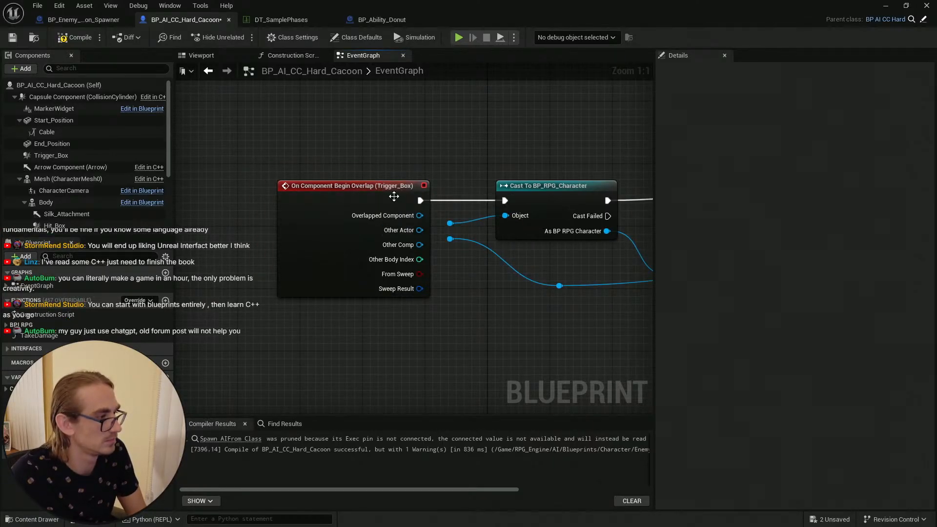
pyautogui.moveTo(394, 196); pyautogui.dragTo(378, 196)
pyautogui.click(425, 239)
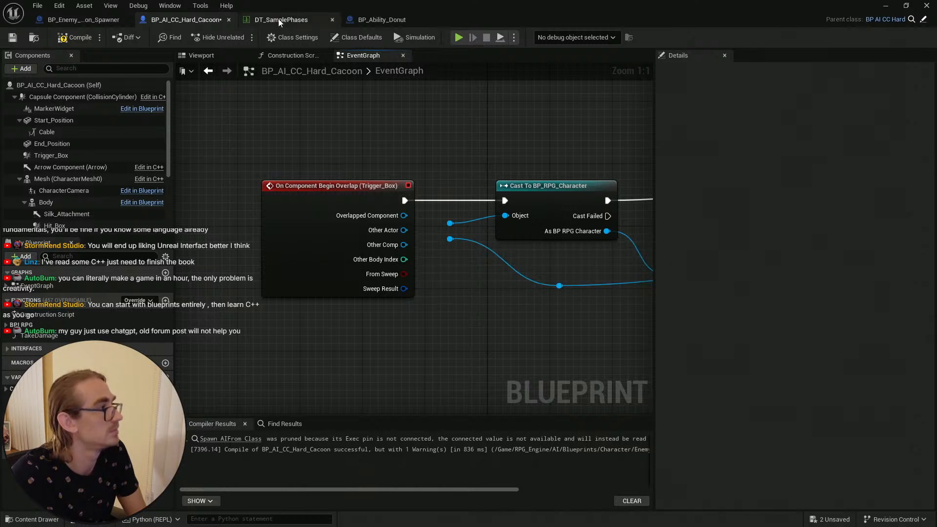
# Step: Compare with the cocoon spawner graph, wire Other Actor and Other Comp into the existing reroutes, and compile
pyautogui.click(97, 20)
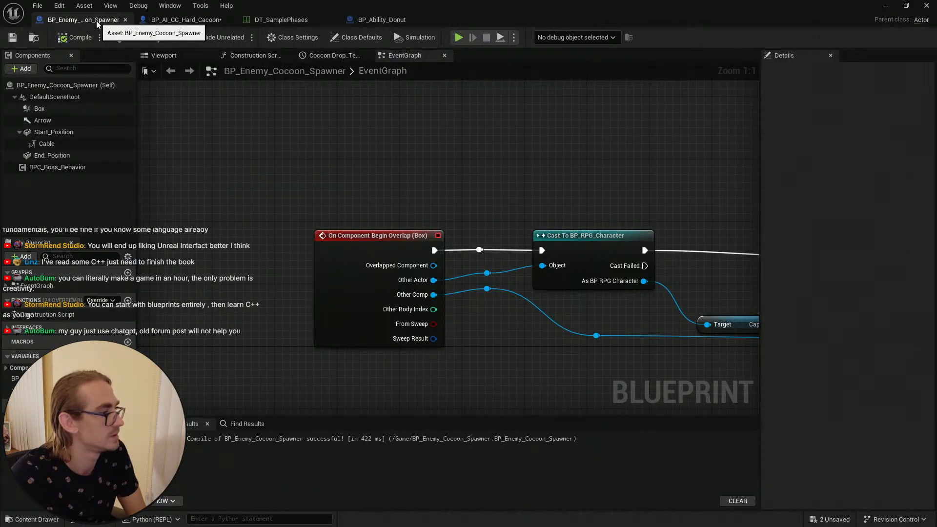
pyautogui.click(168, 22)
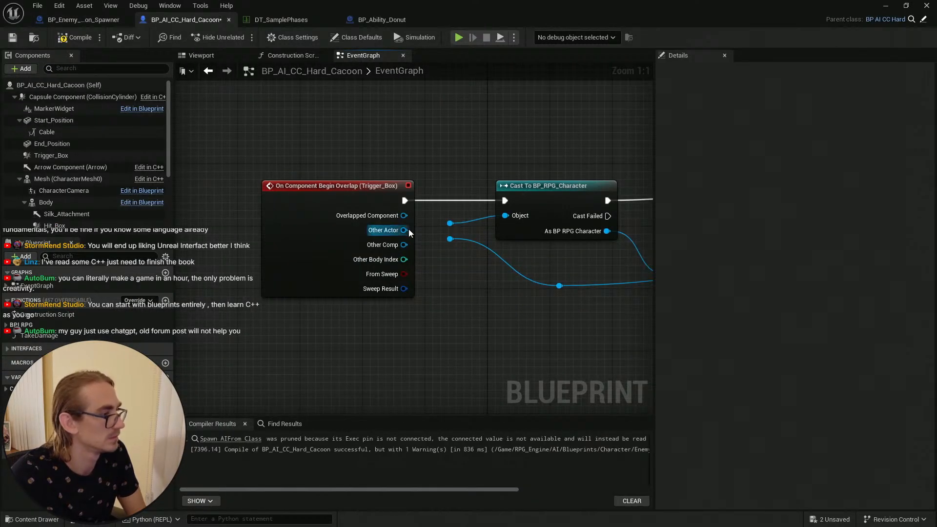
pyautogui.moveTo(407, 230); pyautogui.dragTo(449, 209)
pyautogui.moveTo(379, 194); pyautogui.dragTo(373, 198)
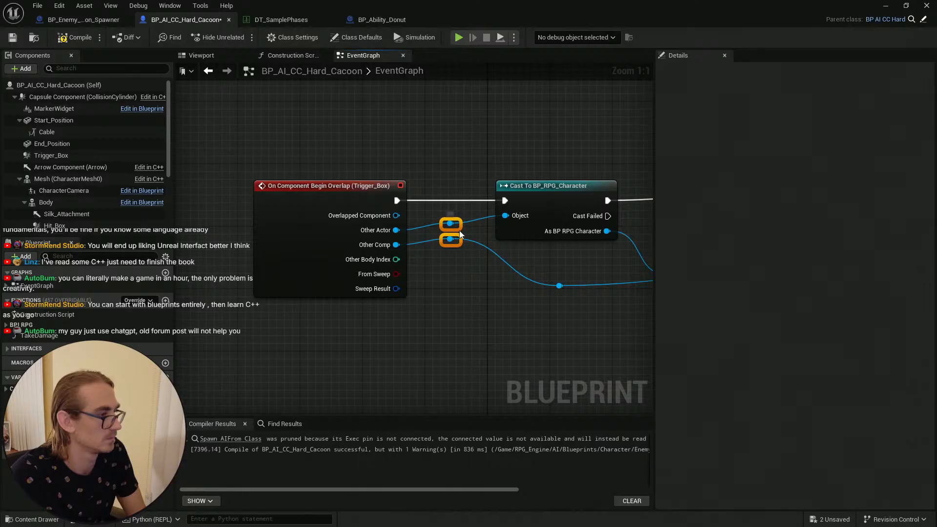
pyautogui.moveTo(458, 230); pyautogui.dragTo(458, 236)
pyautogui.click(447, 157)
pyautogui.moveTo(500, 148); pyautogui.dragTo(439, 141, button='right')
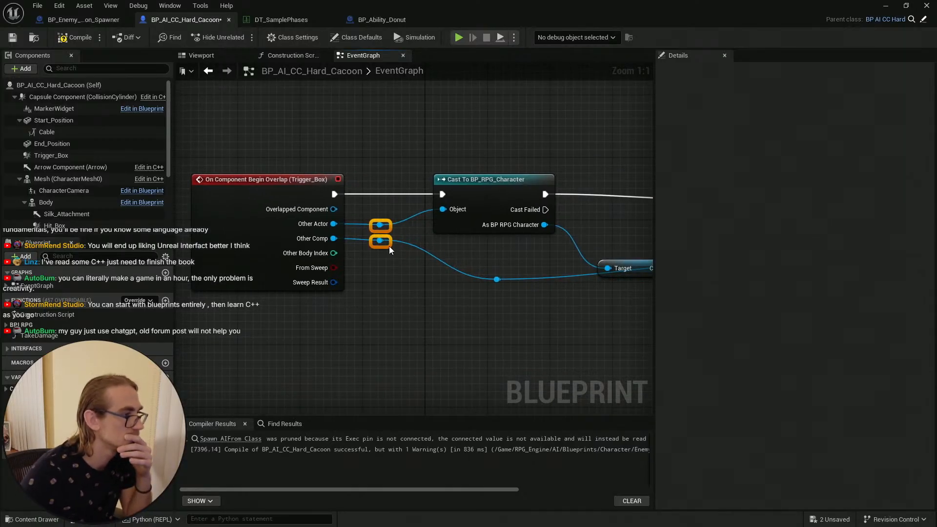
pyautogui.click(12, 37)
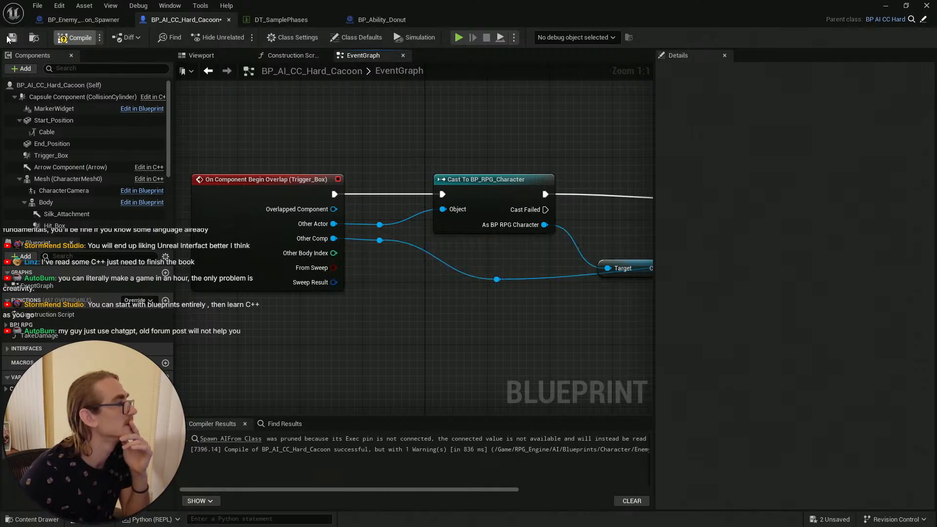
# Step: Find and delete the erroring Default Scene Root reference node in the Hard Cacoon graph
pyautogui.moveTo(444, 140); pyautogui.dragTo(351, 125, button='right')
pyautogui.scroll(-3, 435, 181)
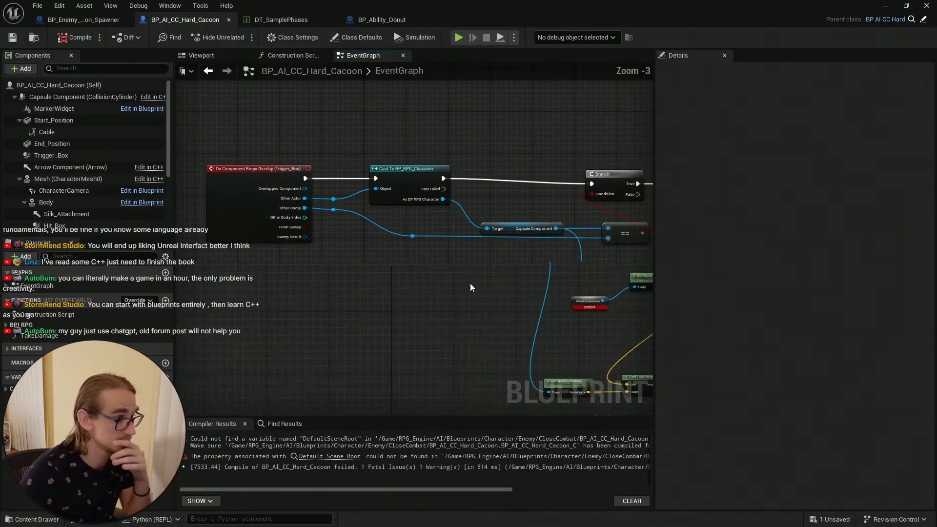
pyautogui.scroll(-3, 471, 286)
pyautogui.moveTo(568, 312); pyautogui.dragTo(421, 288, button='right')
pyautogui.scroll(4, 418, 283)
pyautogui.rightClick(318, 225)
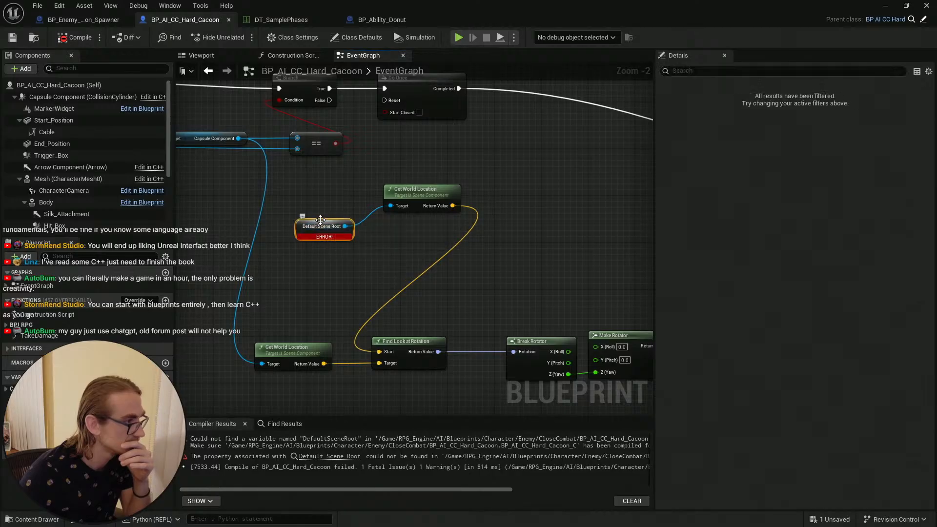
pyautogui.click(328, 176)
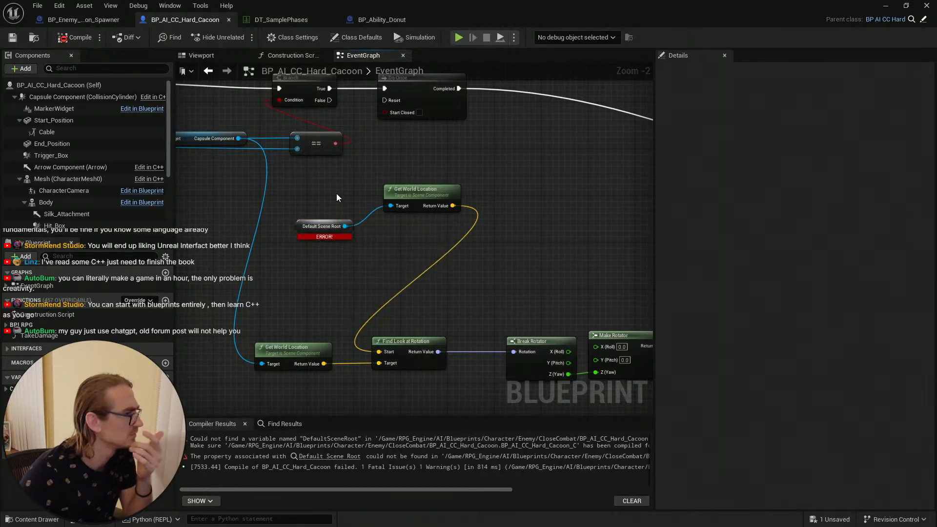
pyautogui.moveTo(335, 193); pyautogui.dragTo(363, 204, button='right')
pyautogui.click(345, 250)
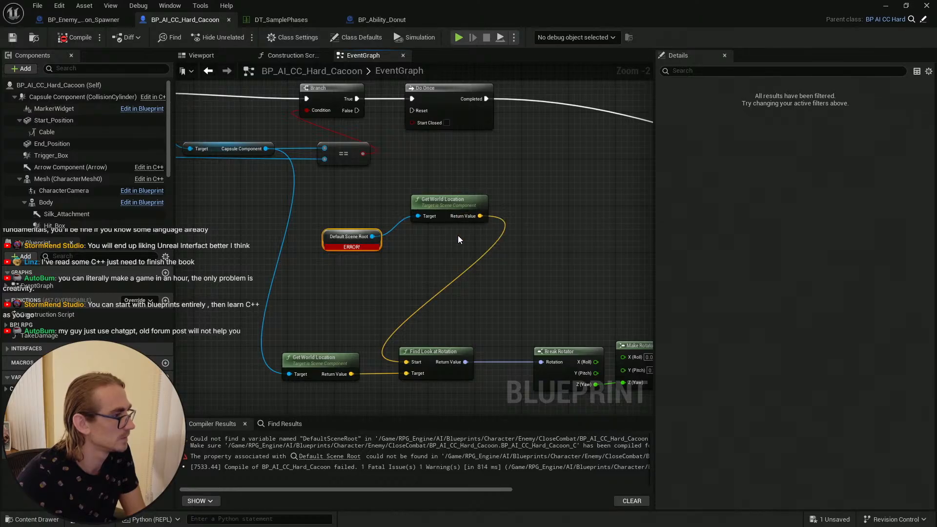
pyautogui.press('Delete')
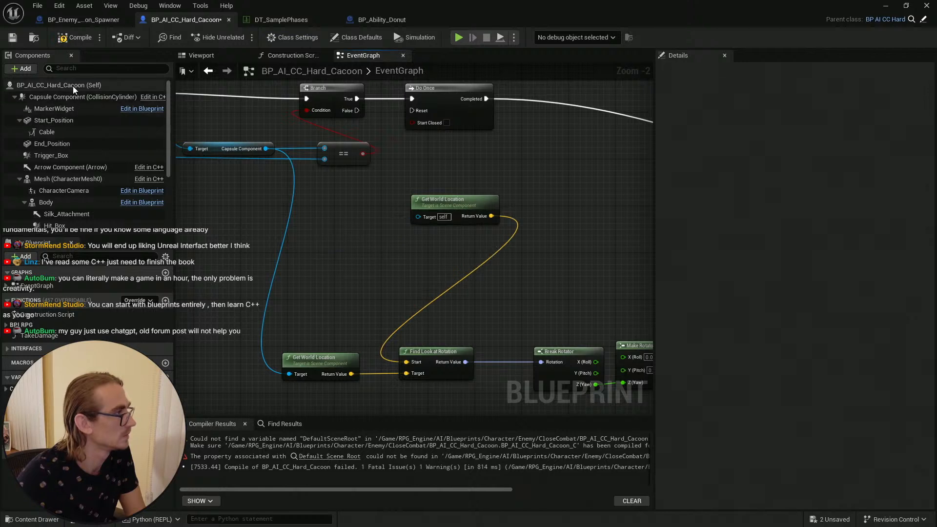
# Step: Add a Trigger_Box reference and plug it into the first Get World Location node's Target
pyautogui.click(64, 85)
pyautogui.click(355, 37)
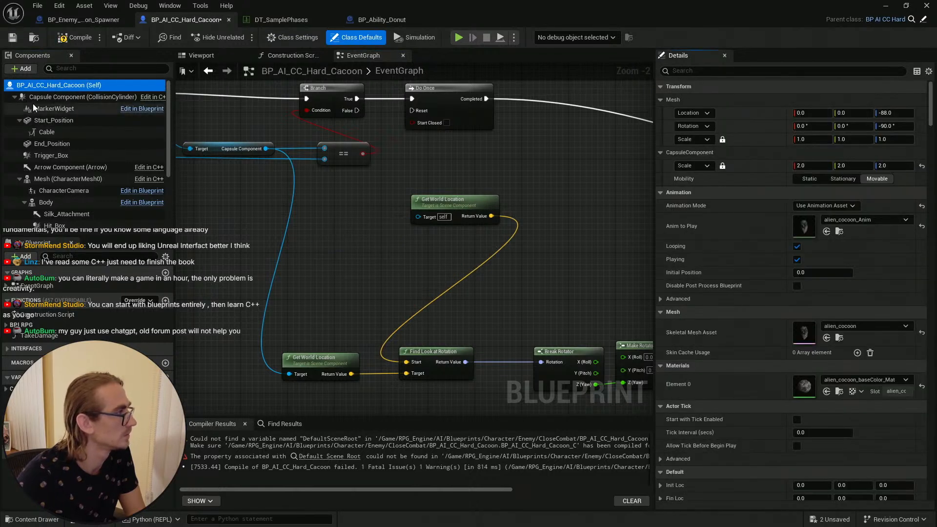
pyautogui.click(53, 143)
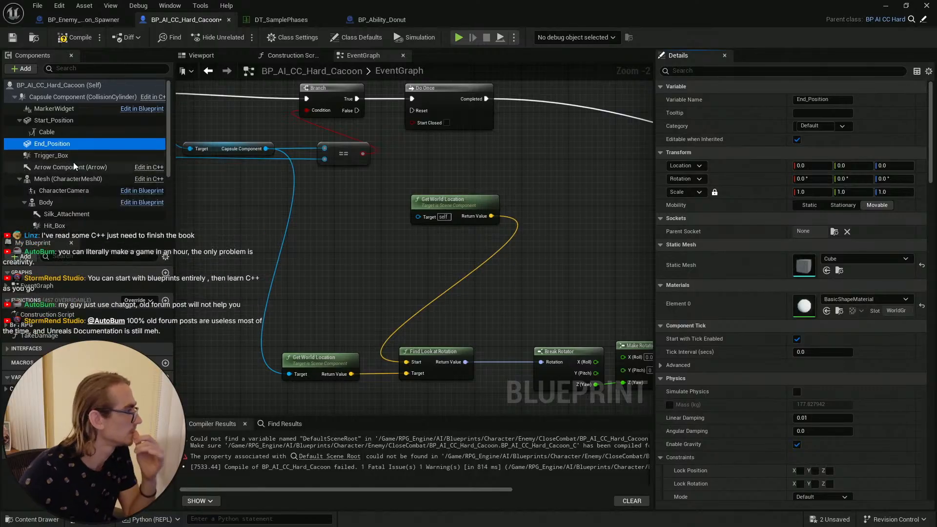
pyautogui.moveTo(55, 156); pyautogui.dragTo(417, 216)
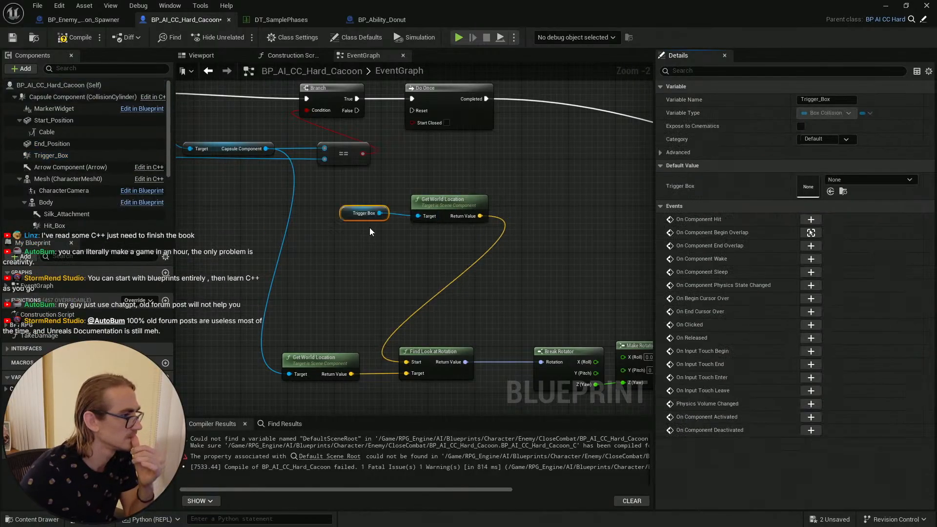
pyautogui.moveTo(343, 213); pyautogui.dragTo(344, 237)
pyautogui.click(424, 260)
pyautogui.moveTo(426, 260); pyautogui.dragTo(286, 226, button='right')
pyautogui.moveTo(491, 224); pyautogui.dragTo(249, 245, button='right')
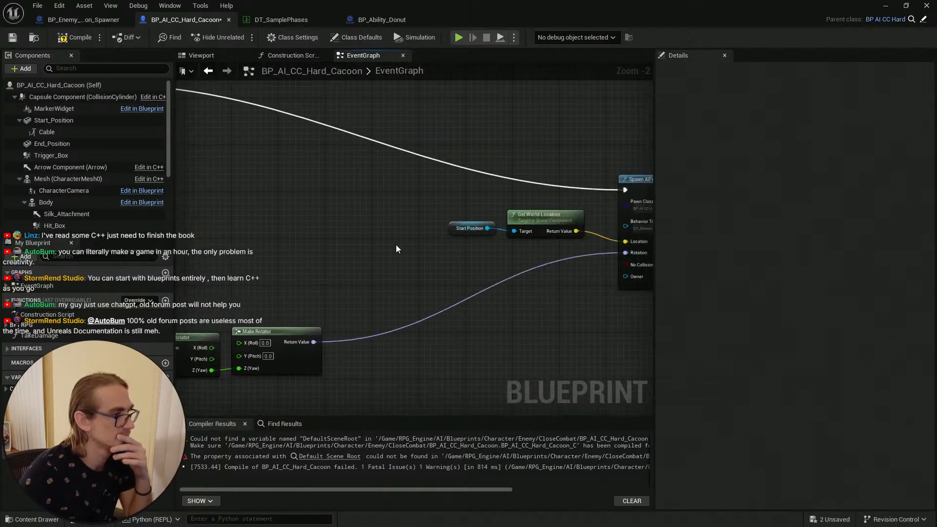
# Step: Review the rest of the event graph and compile the Hard Cacoon blueprint
pyautogui.moveTo(410, 245); pyautogui.dragTo(176, 220, button='right')
pyautogui.moveTo(385, 316); pyautogui.dragTo(190, 282, button='right')
pyautogui.moveTo(490, 347); pyautogui.dragTo(370, 401, button='right')
pyautogui.scroll(-2, 484, 294)
pyautogui.moveTo(506, 286); pyautogui.dragTo(632, 337, button='right')
pyautogui.moveTo(295, 355); pyautogui.dragTo(592, 207, button='right')
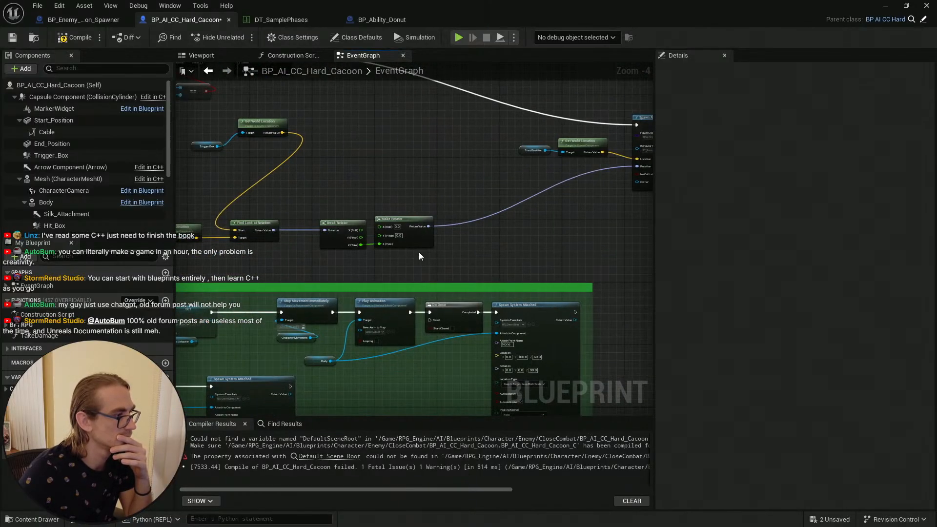
pyautogui.moveTo(418, 255); pyautogui.dragTo(651, 150, button='right')
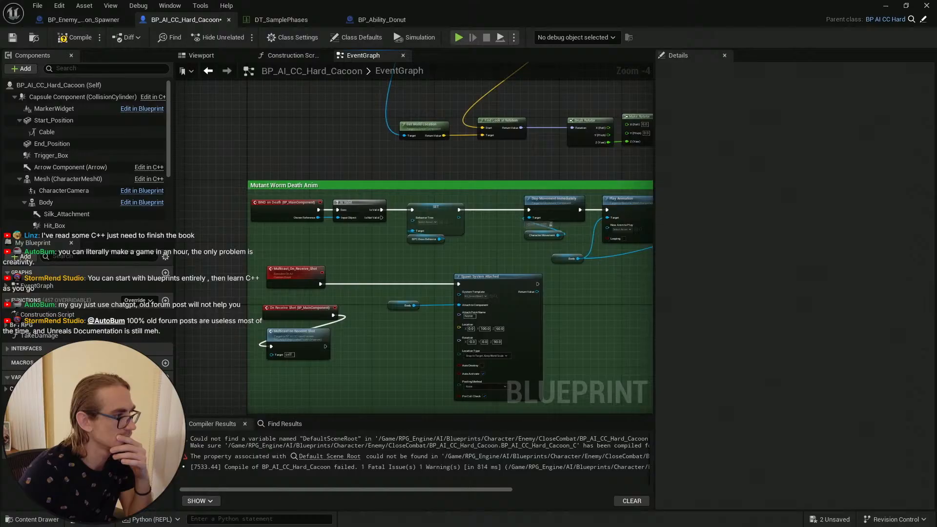
pyautogui.click(12, 38)
# Step: Compile the Hard Cacoon blueprint again and return to the level viewport
pyautogui.click(53, 132)
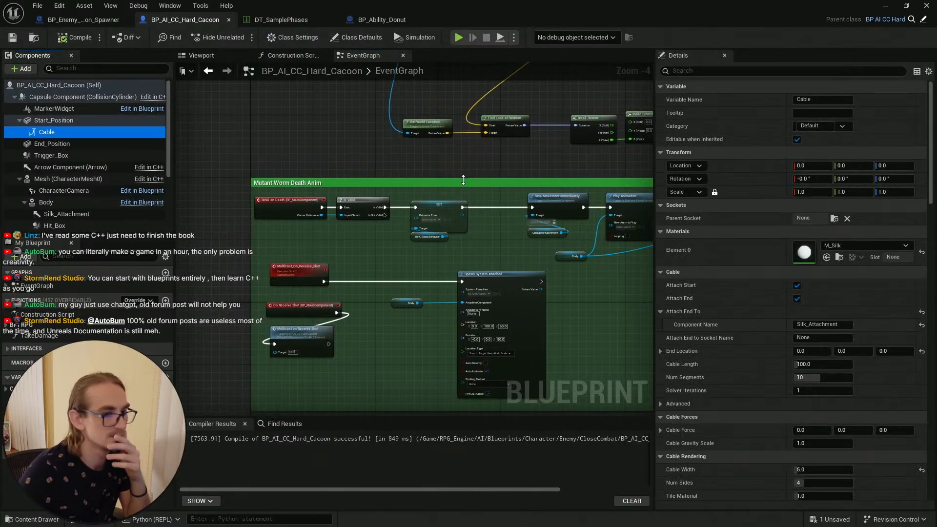
pyautogui.scroll(-4, 380, 148)
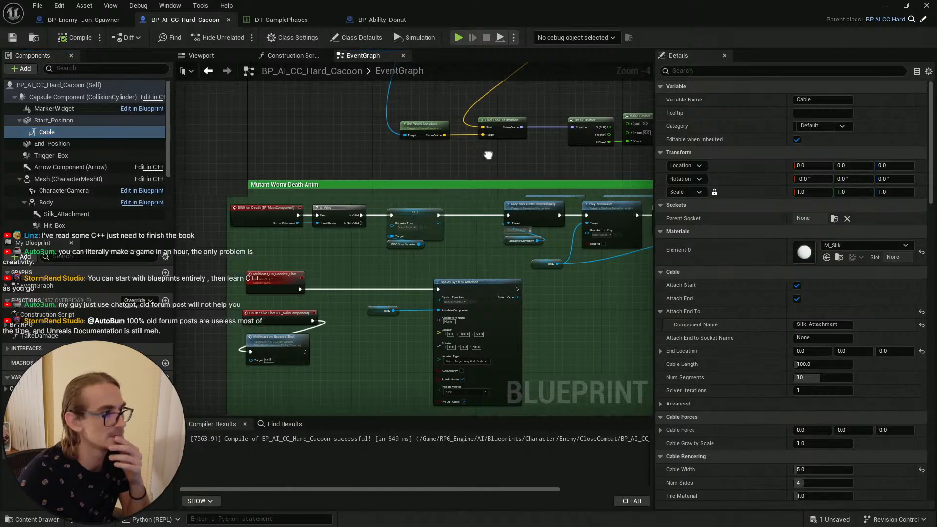
pyautogui.click(75, 38)
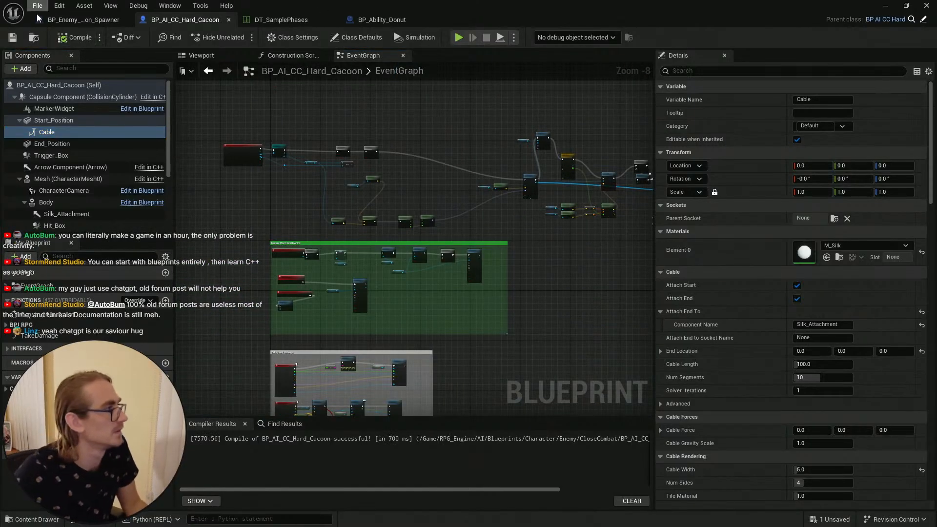
pyautogui.click(77, 21)
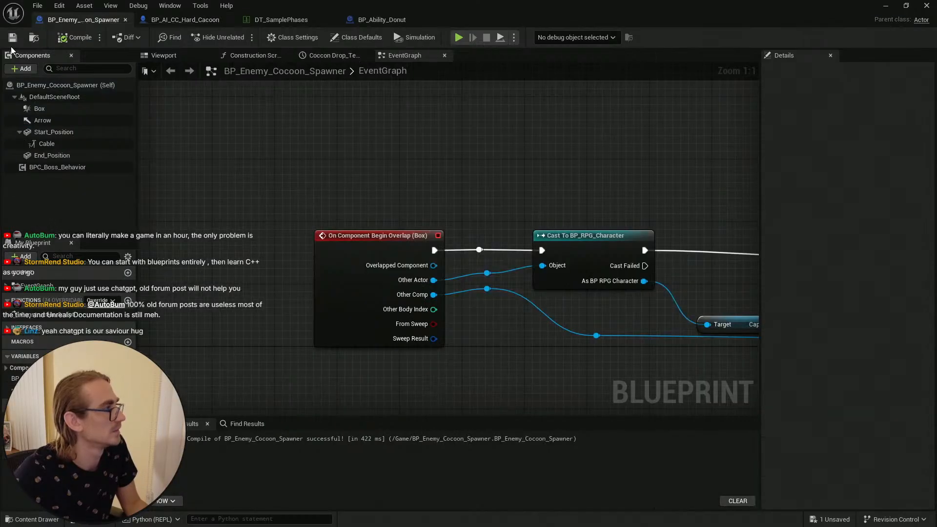
pyautogui.click(180, 20)
pyautogui.click(884, 9)
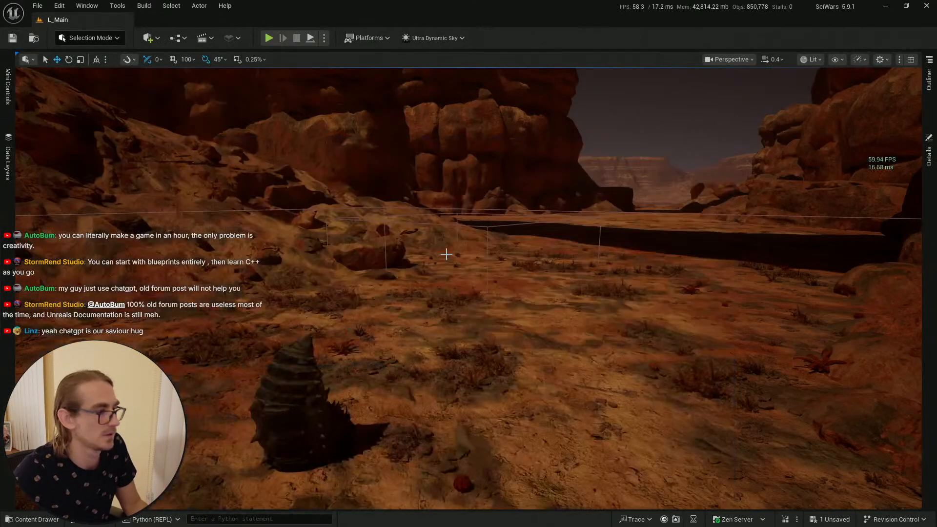
# Step: Navigate the level viewport to the Hard Cacoon actor and select it
pyautogui.moveTo(445, 253); pyautogui.dragTo(498, 306, button='right')
pyautogui.press('s')
pyautogui.scroll(2, 408, 234)
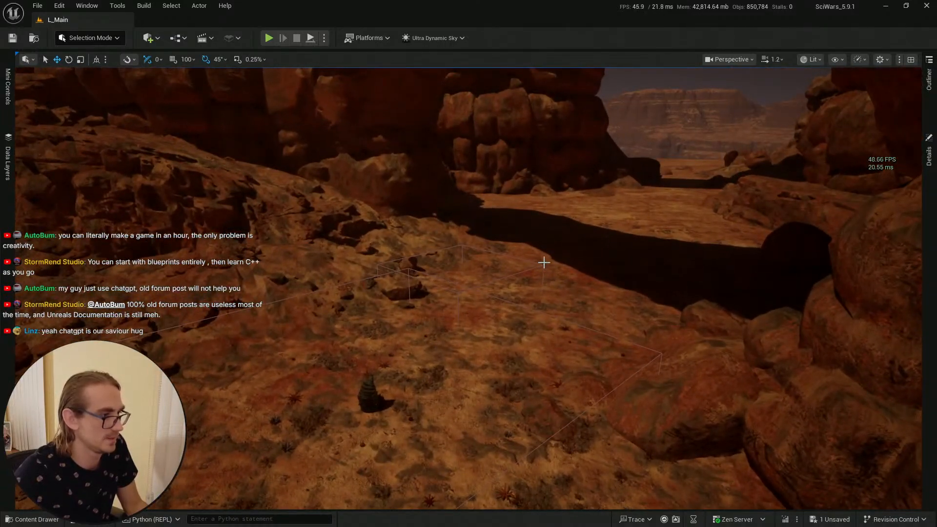
pyautogui.click(562, 239)
pyautogui.moveTo(537, 237); pyautogui.dragTo(489, 272, button='right')
pyautogui.click(412, 355)
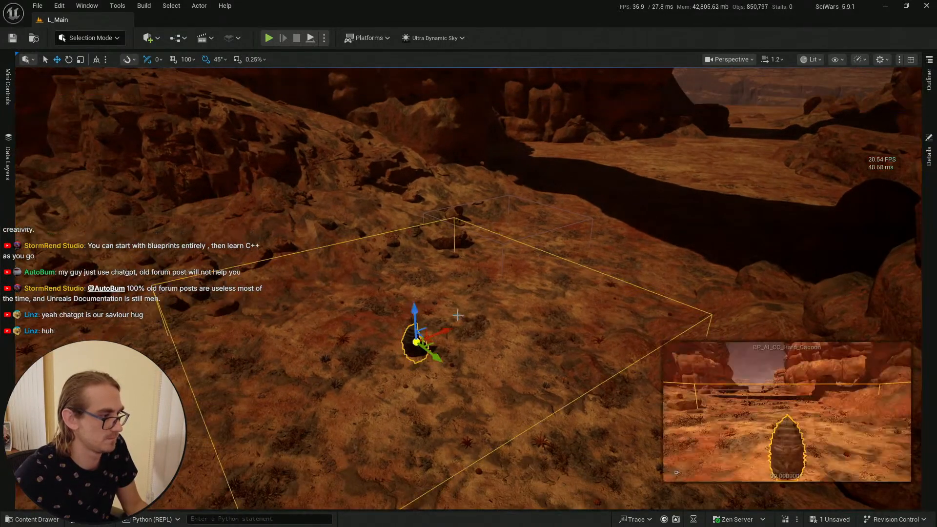
pyautogui.press('w')
pyautogui.moveTo(457, 314)
pyautogui.mouseDown(button='right')
pyautogui.moveTo(455, 341)
pyautogui.moveTo(458, 310)
pyautogui.mouseUp(button='right')
pyautogui.press('g')
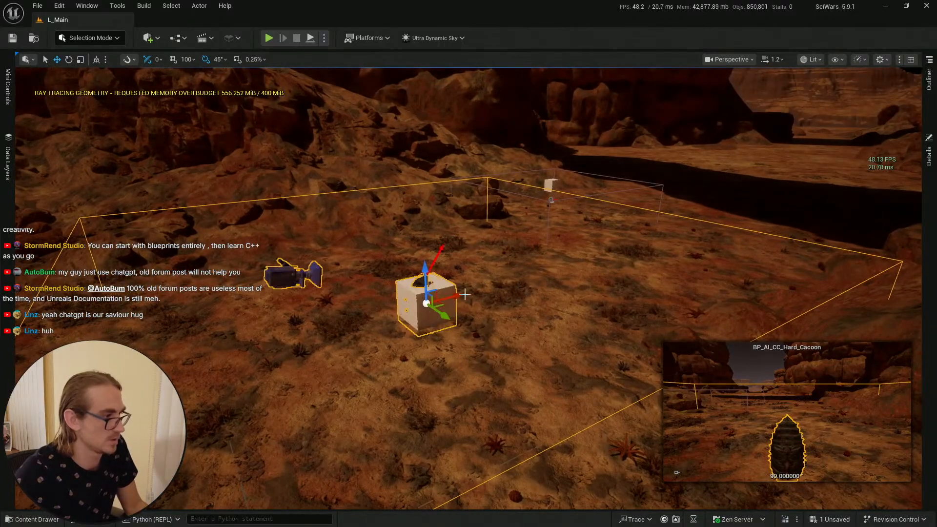
# Step: Select the nearby box actor and move it further along the ledge away from the cocoon
pyautogui.press('e')
pyautogui.moveTo(490, 274); pyautogui.dragTo(522, 278, button='right')
pyautogui.click(495, 280)
pyautogui.scroll(2, 528, 266)
pyautogui.press('s')
pyautogui.press('w')
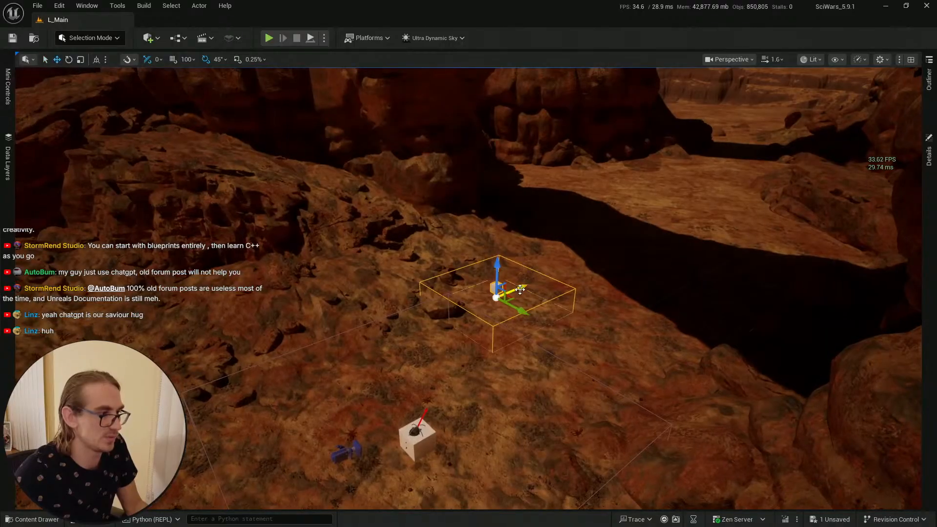
pyautogui.moveTo(518, 289); pyautogui.dragTo(710, 234)
# Step: Move the Hard Cacoon actor up onto the ledge where the box had been
pyautogui.click(417, 436)
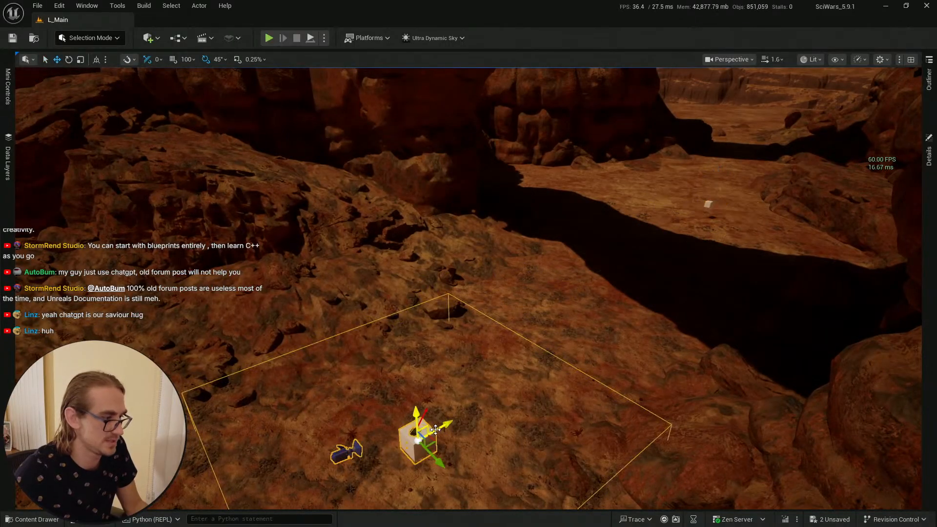
pyautogui.moveTo(453, 429); pyautogui.dragTo(575, 248)
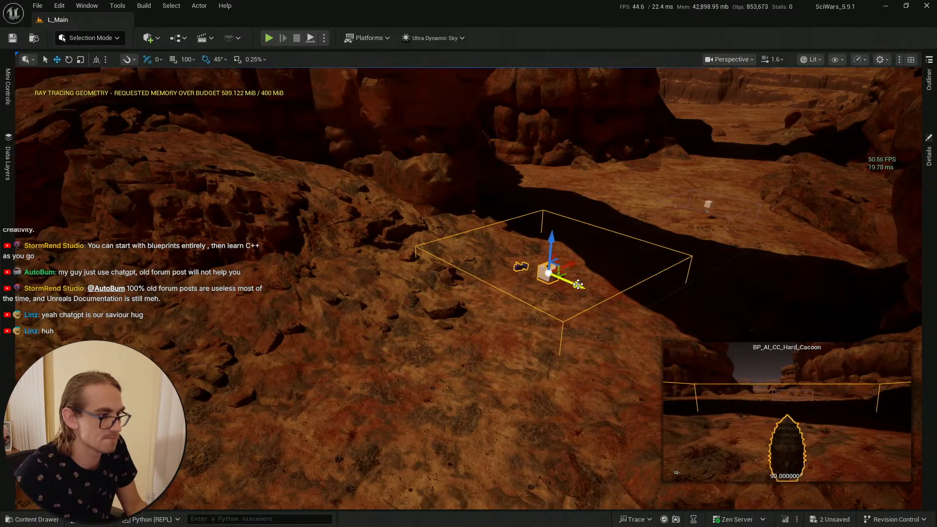
pyautogui.moveTo(577, 284); pyautogui.dragTo(563, 277)
pyautogui.moveTo(562, 277); pyautogui.dragTo(461, 288, button='right')
pyautogui.press('w')
pyautogui.scroll(-1, 580, 275)
pyautogui.press('w')
pyautogui.press('s')
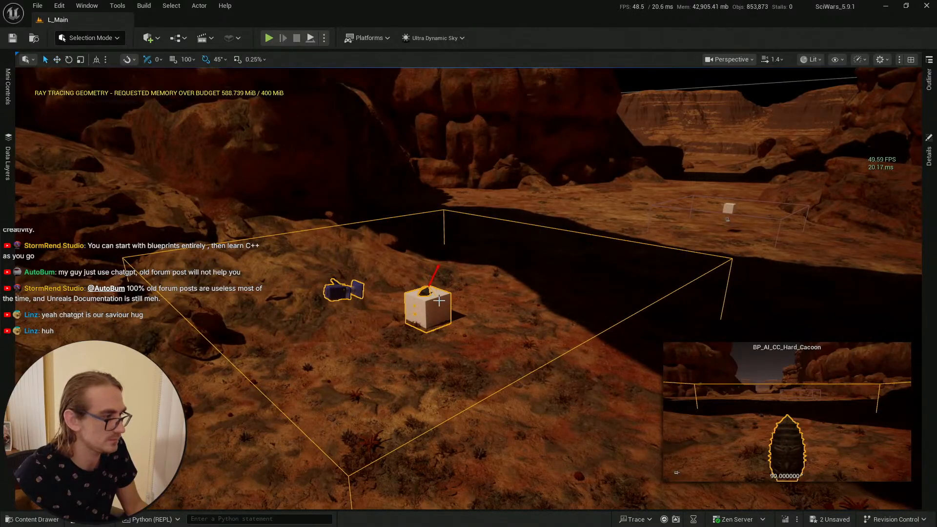
# Step: Open the Hard Cacoon actor's details and select its End_Position component
pyautogui.click(929, 157)
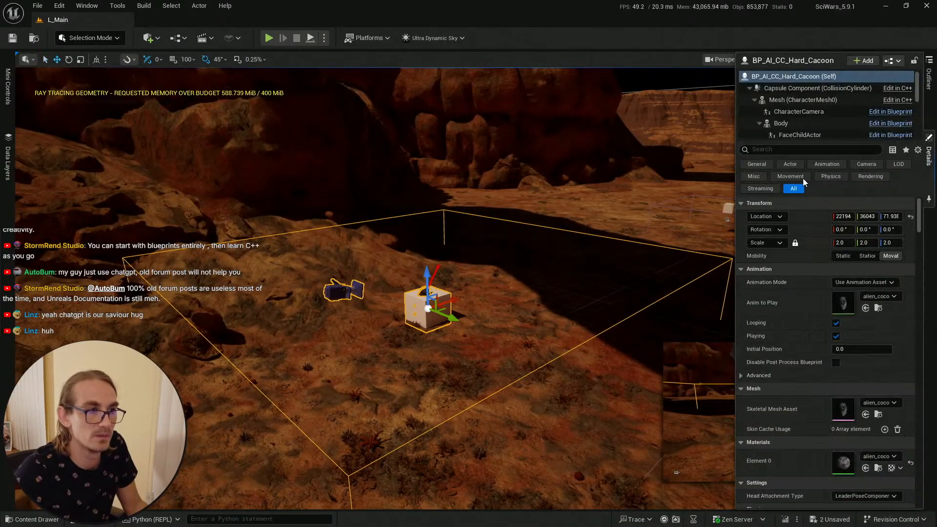
pyautogui.scroll(-3, 811, 118)
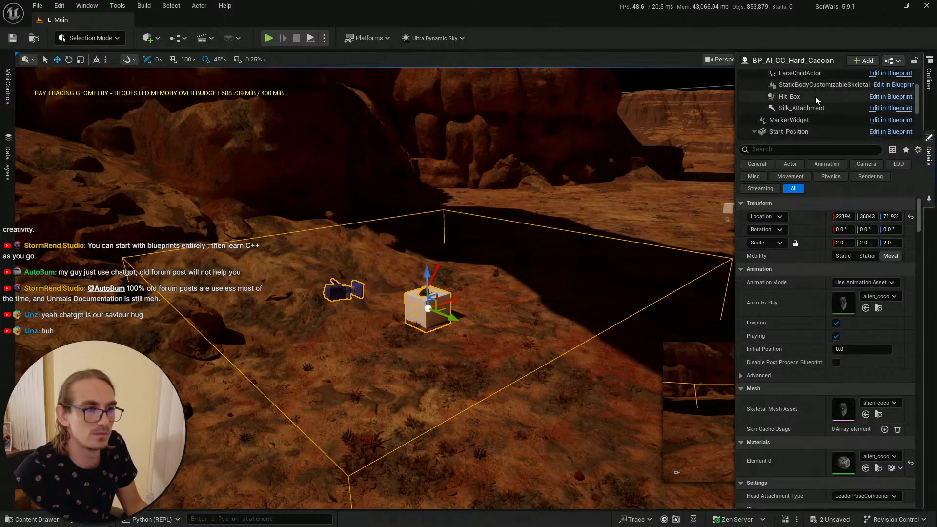
pyautogui.scroll(-3, 818, 98)
pyautogui.click(817, 93)
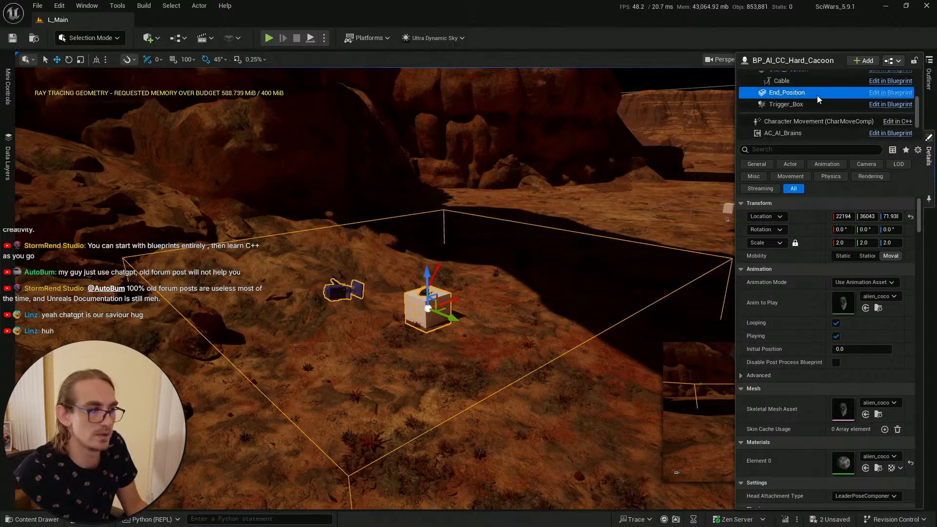
# Step: Raise the End_Position component high above the cocoon toward the cave ceiling
pyautogui.scroll(1, 803, 90)
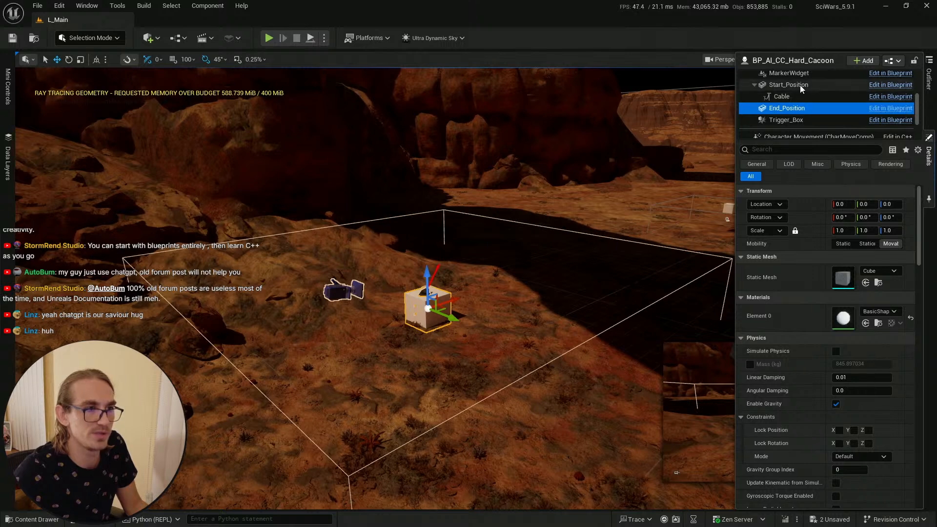
pyautogui.moveTo(427, 275); pyautogui.dragTo(442, 73)
pyautogui.moveTo(454, 277); pyautogui.dragTo(454, 277, button='right')
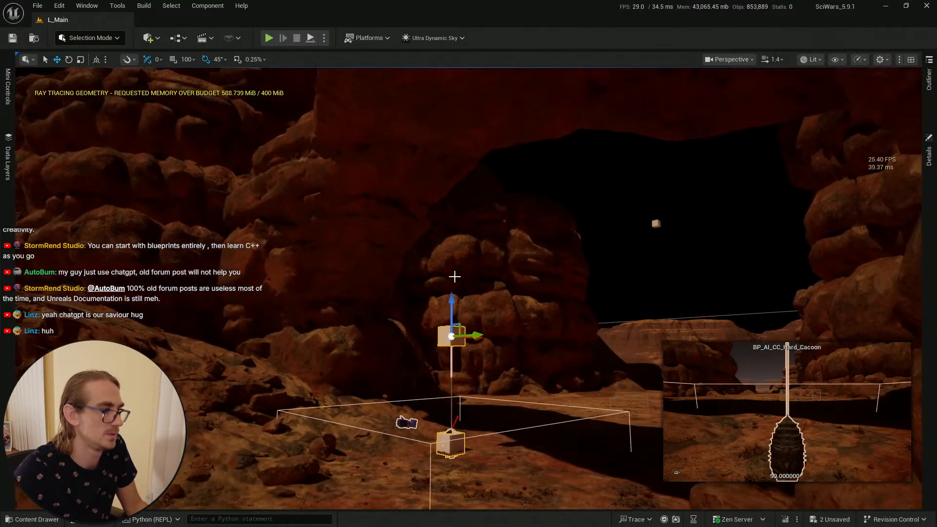
pyautogui.moveTo(450, 297); pyautogui.dragTo(453, 79)
# Step: Try shifting the raised End_Position's location widget downward, then undo the change
pyautogui.moveTo(472, 102); pyautogui.dragTo(472, 101, button='right')
pyautogui.moveTo(388, 126); pyautogui.dragTo(400, 248)
pyautogui.scroll(-3, 400, 248)
pyautogui.moveTo(400, 247); pyautogui.dragTo(400, 248, button='right')
pyautogui.moveTo(393, 248); pyautogui.dragTo(398, 193)
pyautogui.moveTo(398, 194); pyautogui.dragTo(436, 193, button='right')
pyautogui.scroll(-3, 398, 193)
pyautogui.moveTo(435, 192); pyautogui.dragTo(478, 94)
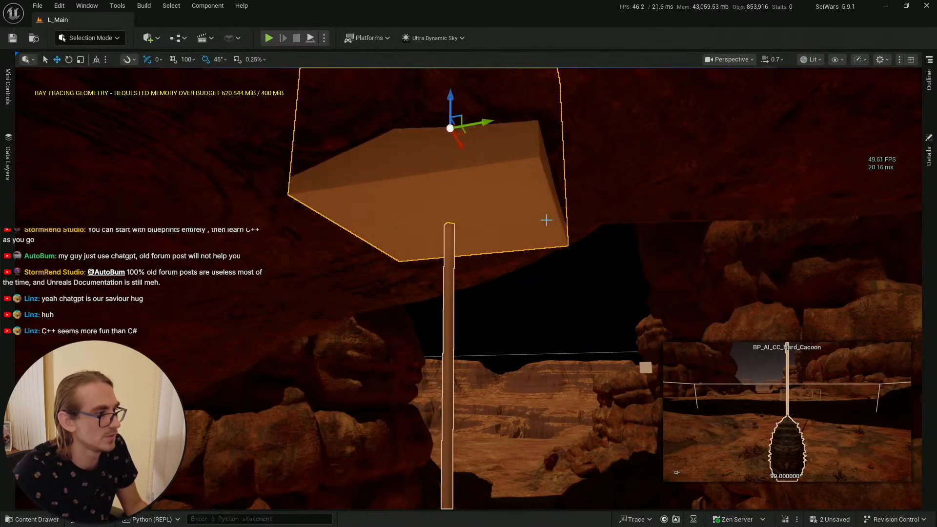
pyautogui.moveTo(548, 216); pyautogui.dragTo(487, 165, button='right')
pyautogui.click(480, 161)
pyautogui.press('s')
pyautogui.press('g')
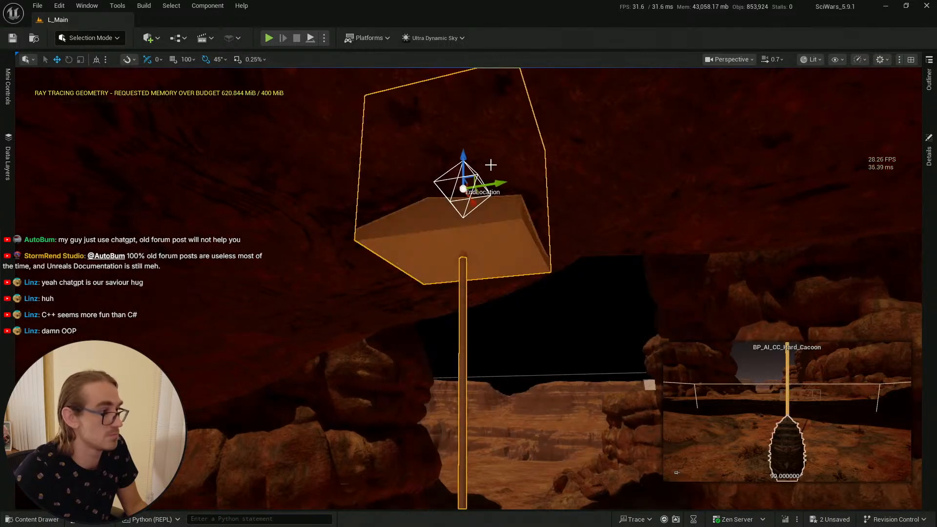
pyautogui.moveTo(462, 155); pyautogui.dragTo(454, 236)
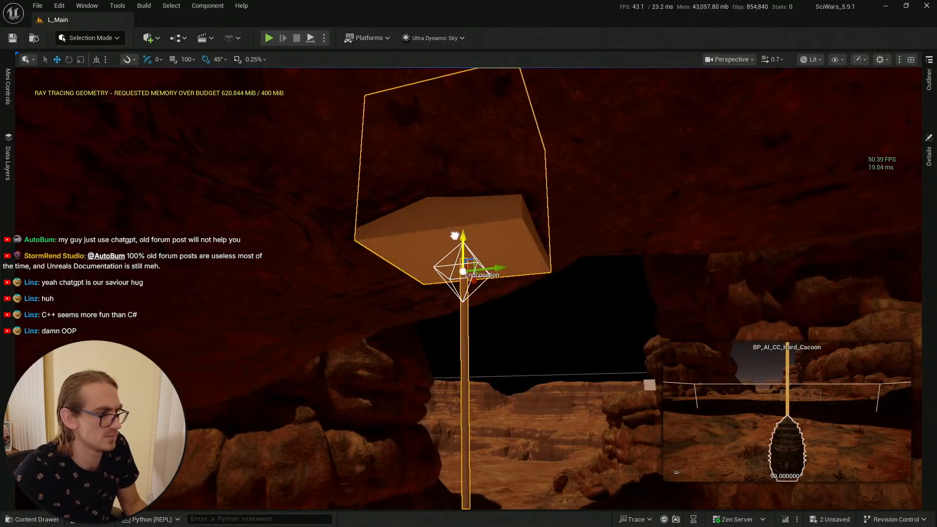
pyautogui.hotkey('ctrl', 'z')
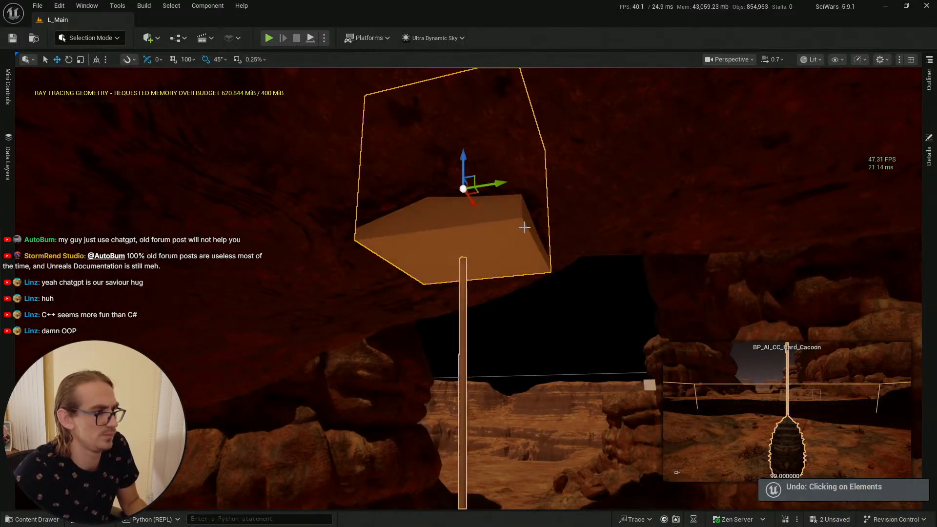
pyautogui.hotkey('ctrl', 'z')
# Step: Select the cocoon's Start_Position component and nudge it slightly upward
pyautogui.click(929, 155)
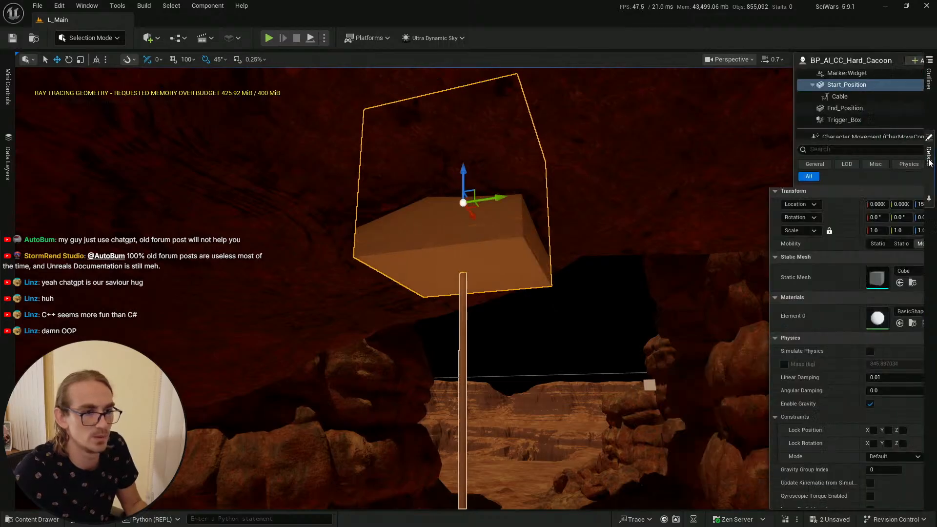
pyautogui.click(794, 98)
pyautogui.click(798, 88)
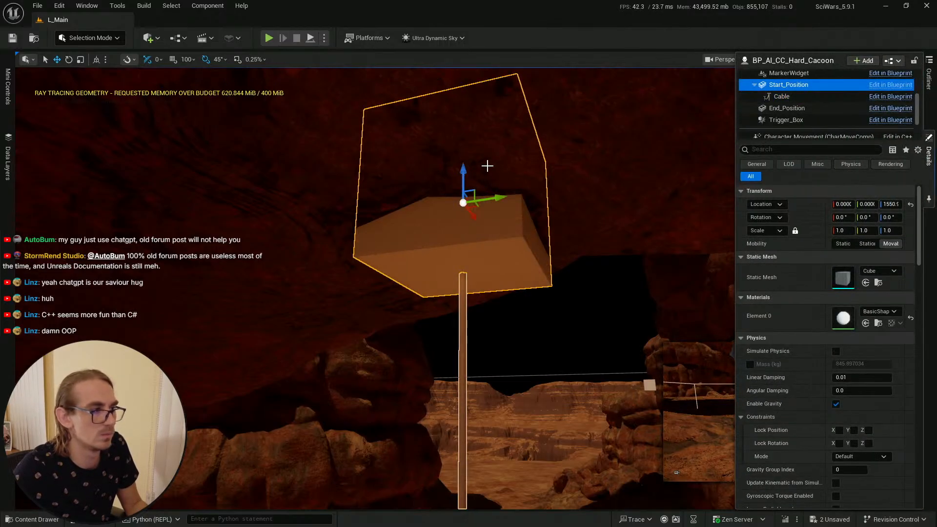
pyautogui.moveTo(467, 168); pyautogui.dragTo(468, 149)
pyautogui.press('g')
pyautogui.moveTo(556, 209); pyautogui.dragTo(476, 251, button='right')
pyautogui.scroll(5, 558, 352)
pyautogui.press('w')
pyautogui.scroll(-1, 559, 258)
pyautogui.press('d')
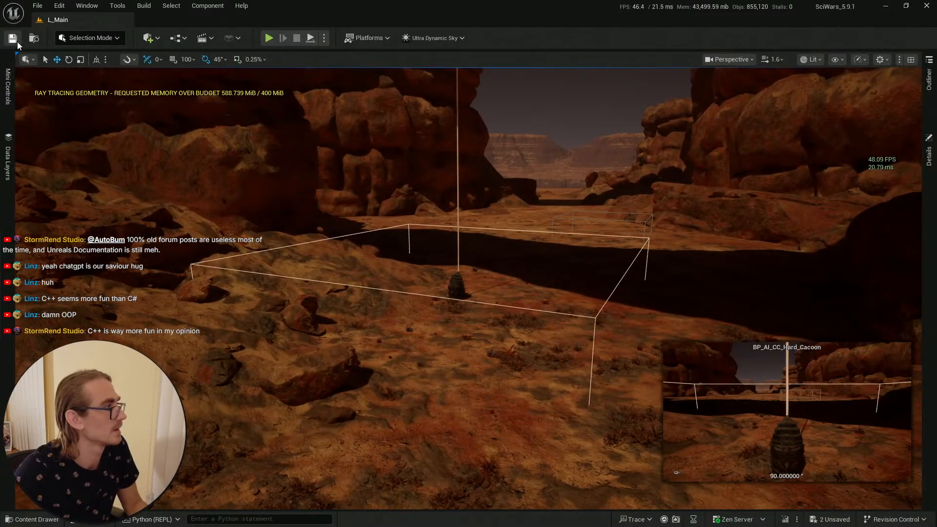
# Step: Inspect the cocoon and its trigger box from several viewpoints around the ledge
pyautogui.click(32, 519)
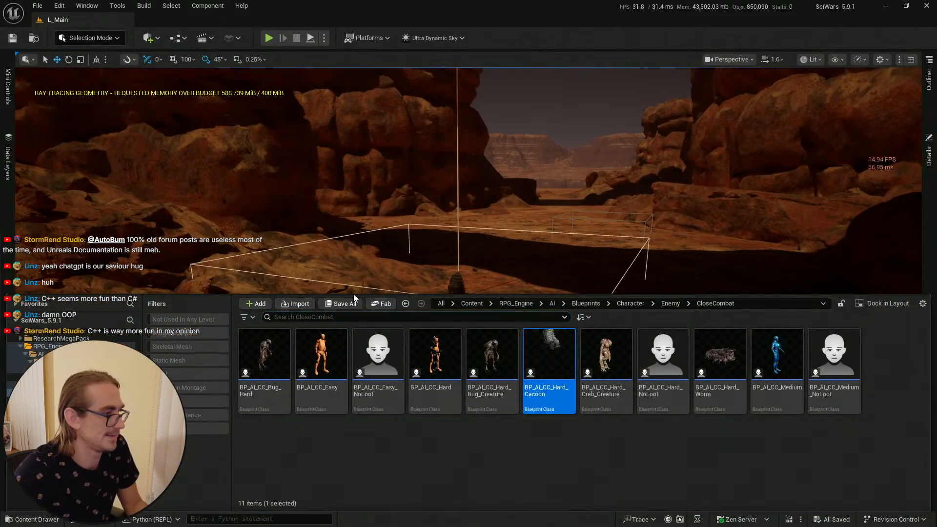
pyautogui.press('d')
pyautogui.moveTo(518, 225); pyautogui.dragTo(510, 254, button='right')
pyautogui.press('w')
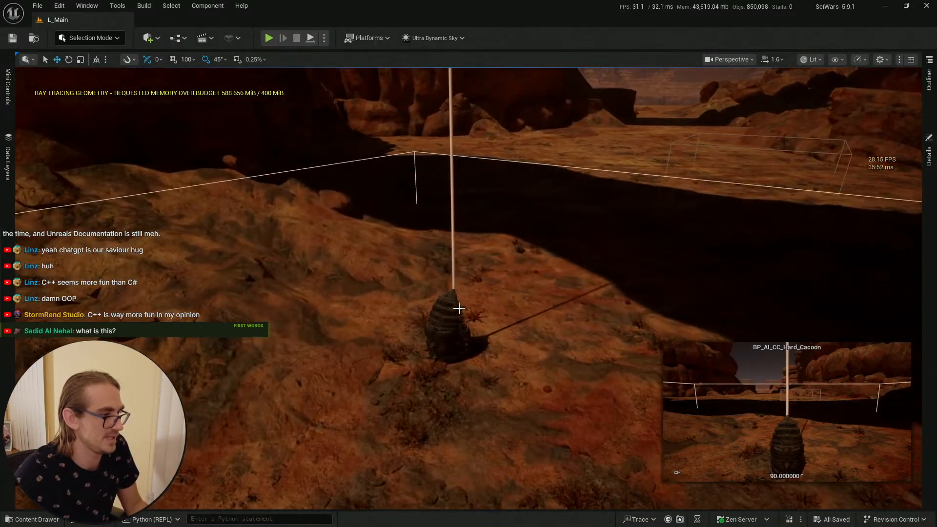
pyautogui.scroll(-10, 458, 309)
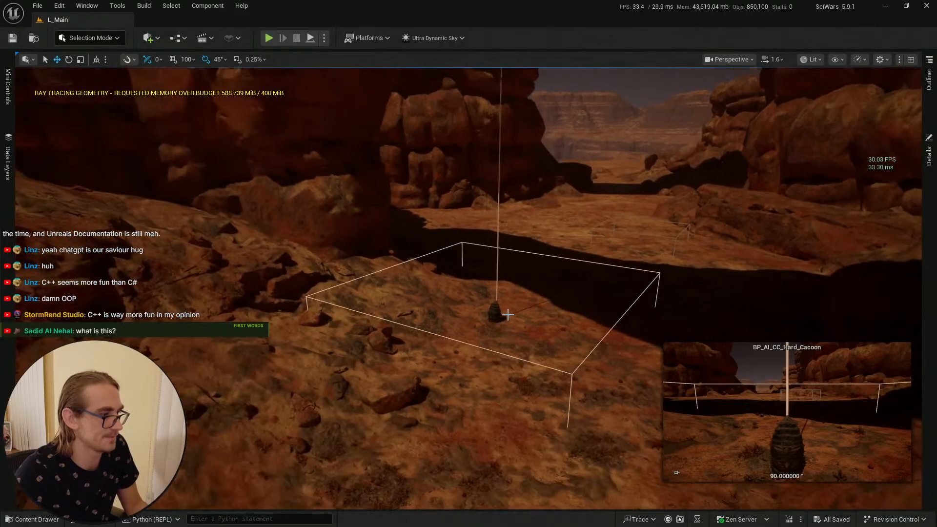
pyautogui.press('s')
pyautogui.moveTo(508, 314); pyautogui.dragTo(509, 315, button='right')
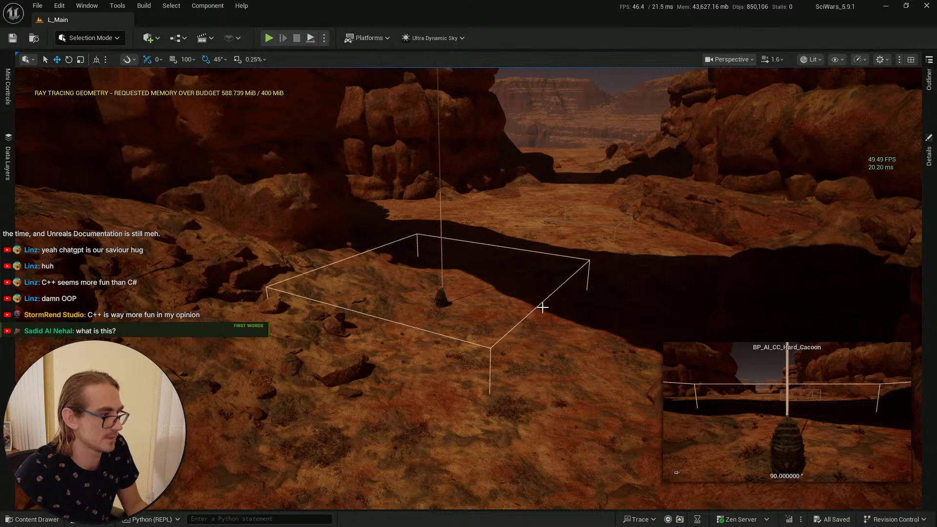
pyautogui.press('w')
pyautogui.moveTo(490, 274); pyautogui.dragTo(448, 262, button='right')
pyautogui.scroll(-1, 453, 271)
pyautogui.press('w')
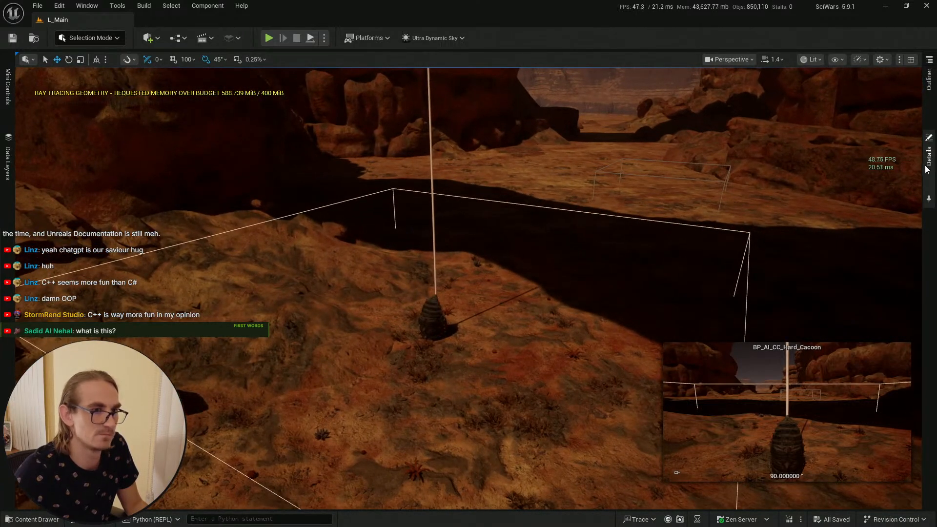
# Step: Examine the Hard Cacoon actor's component hierarchy, selecting the actor and its Mesh component
pyautogui.click(926, 166)
pyautogui.scroll(-1, 835, 119)
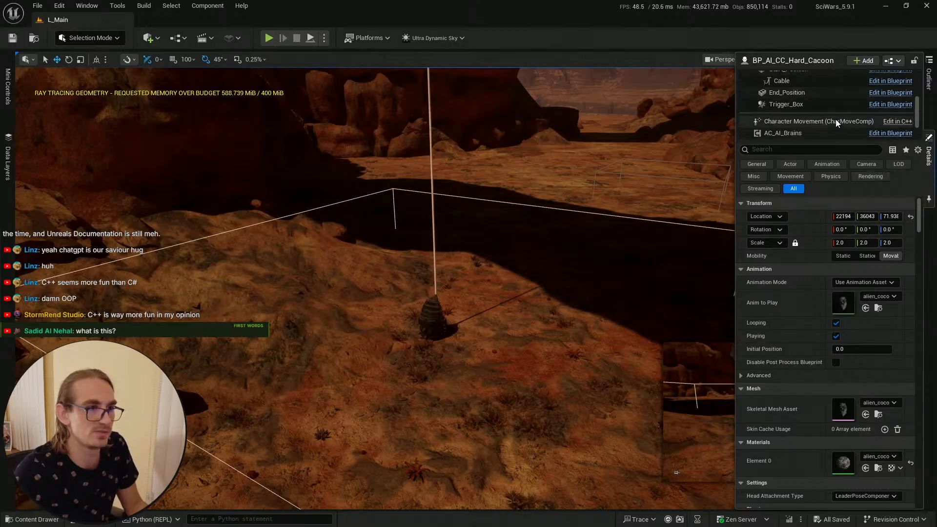
pyautogui.scroll(5, 835, 119)
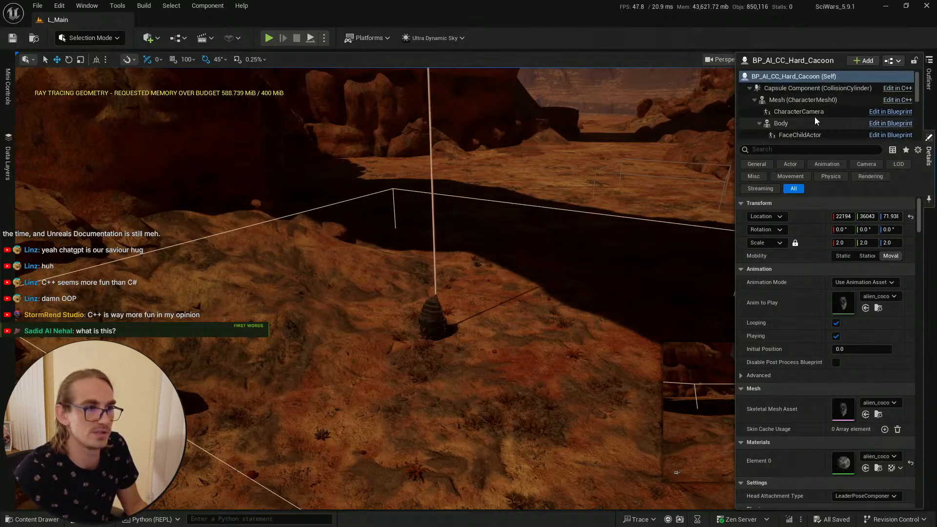
pyautogui.click(781, 78)
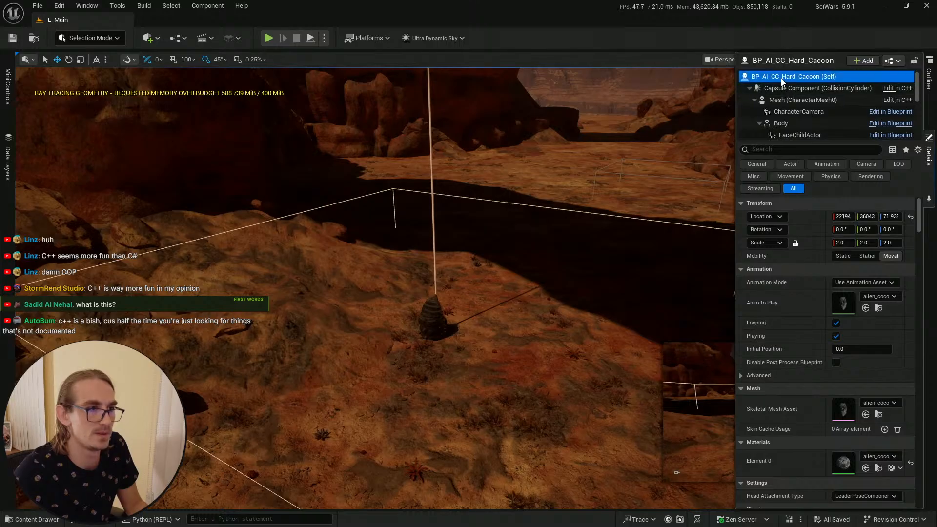
pyautogui.click(791, 100)
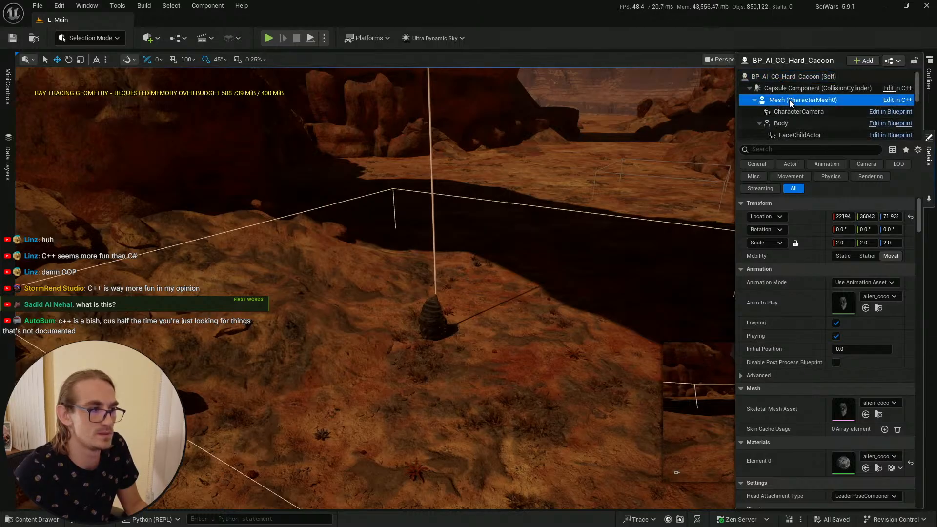
pyautogui.moveTo(462, 290); pyautogui.dragTo(485, 283, button='right')
pyautogui.press('s')
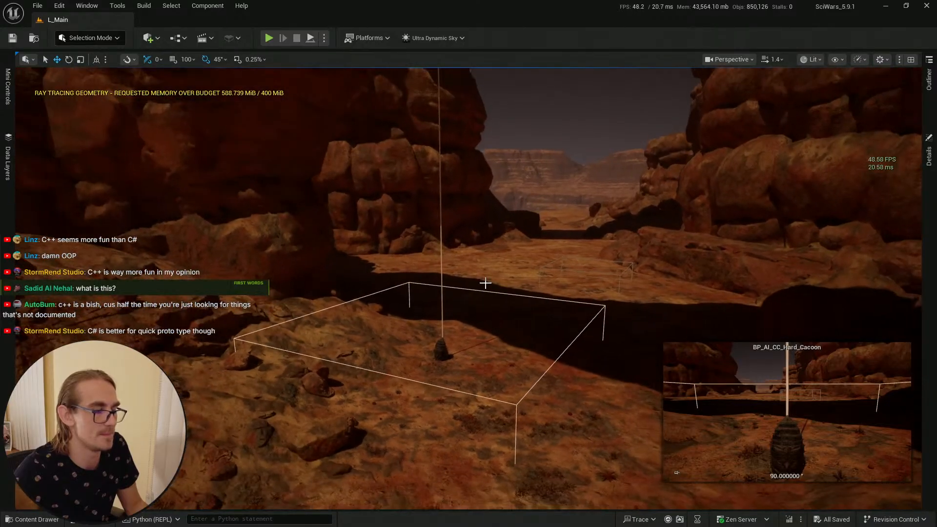
# Step: Switch to the Hard Cacoon blueprint and review its event graph
pyautogui.hotkey('alt', 'Tab')
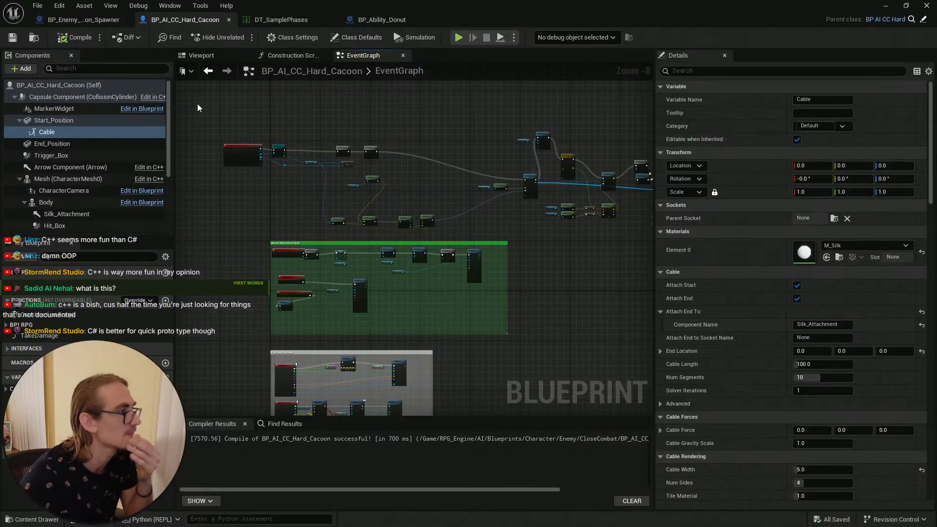
pyautogui.scroll(4, 349, 147)
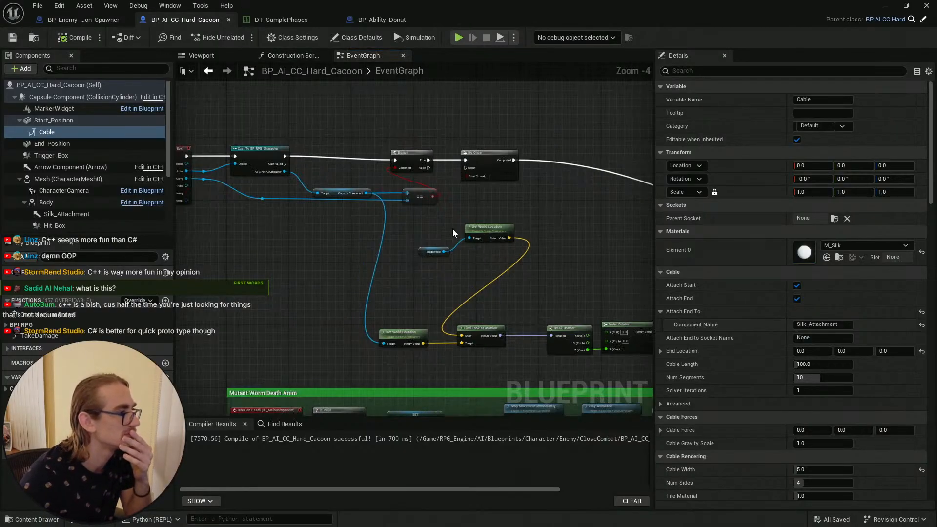
pyautogui.scroll(1, 459, 231)
pyautogui.moveTo(542, 219); pyautogui.dragTo(330, 219, button='right')
pyautogui.scroll(-3, 336, 220)
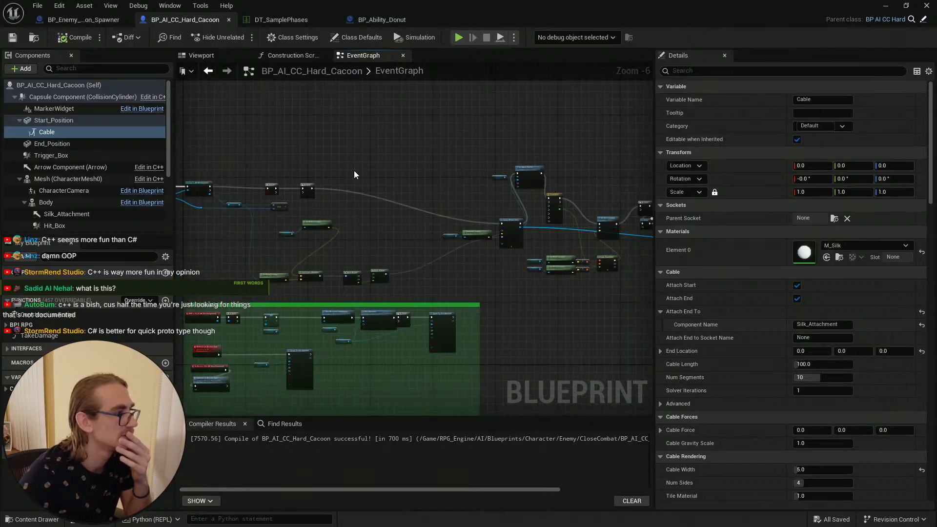
# Step: Try attaching the Mesh component under Start_Position in the blueprint's components, then save the blueprint
pyautogui.click(200, 55)
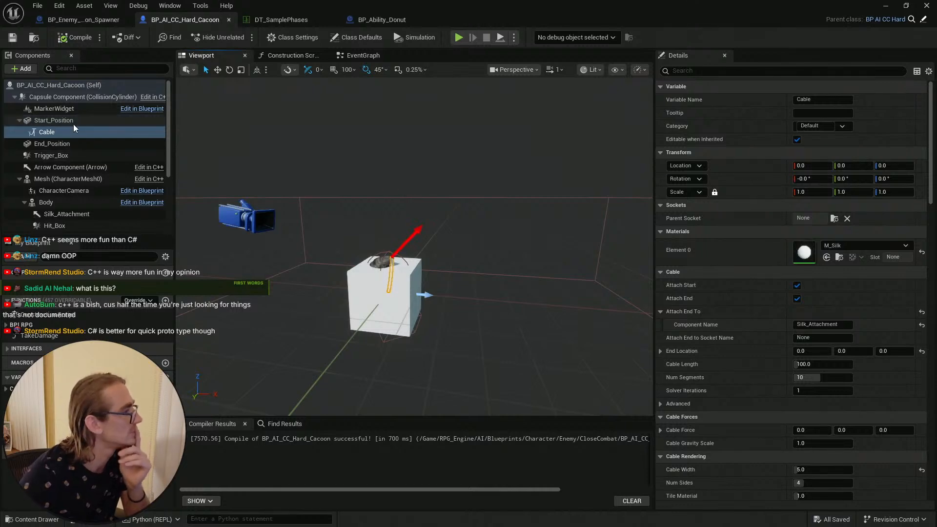
pyautogui.click(50, 181)
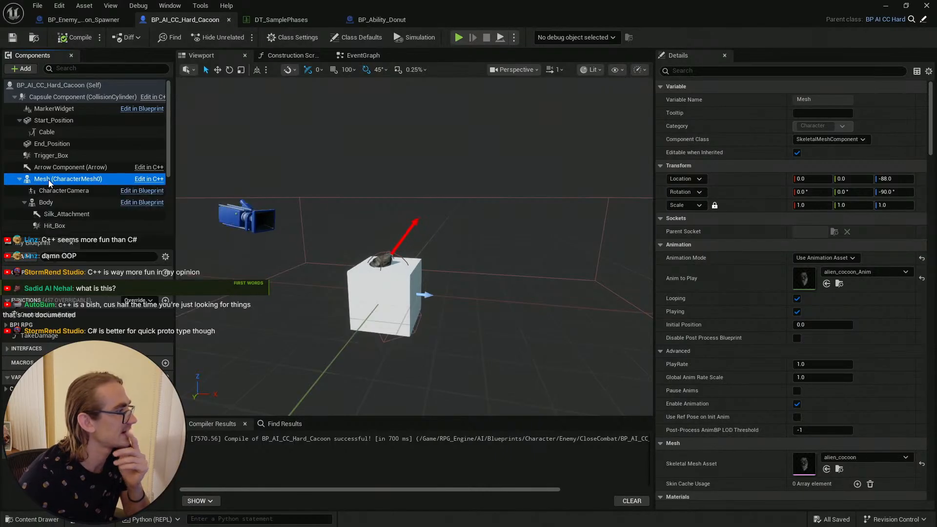
pyautogui.press('Left')
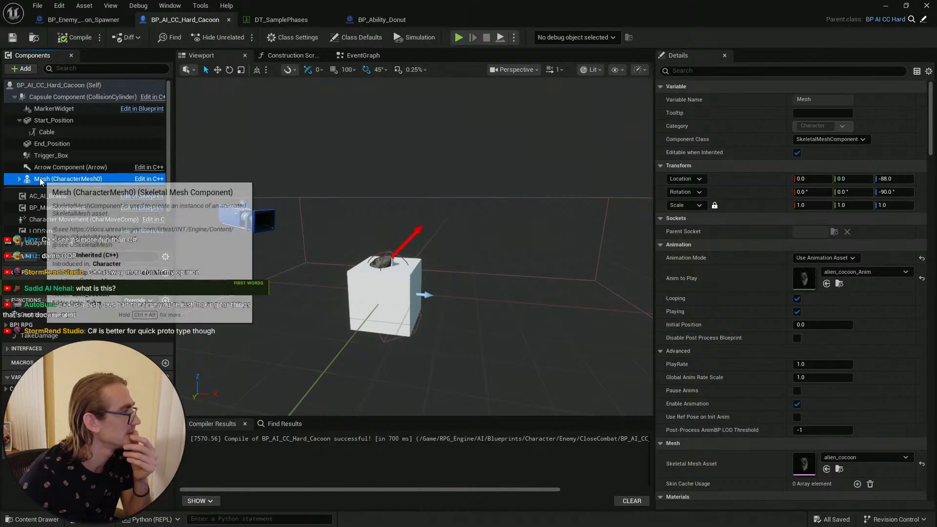
pyautogui.moveTo(18, 180); pyautogui.dragTo(63, 119)
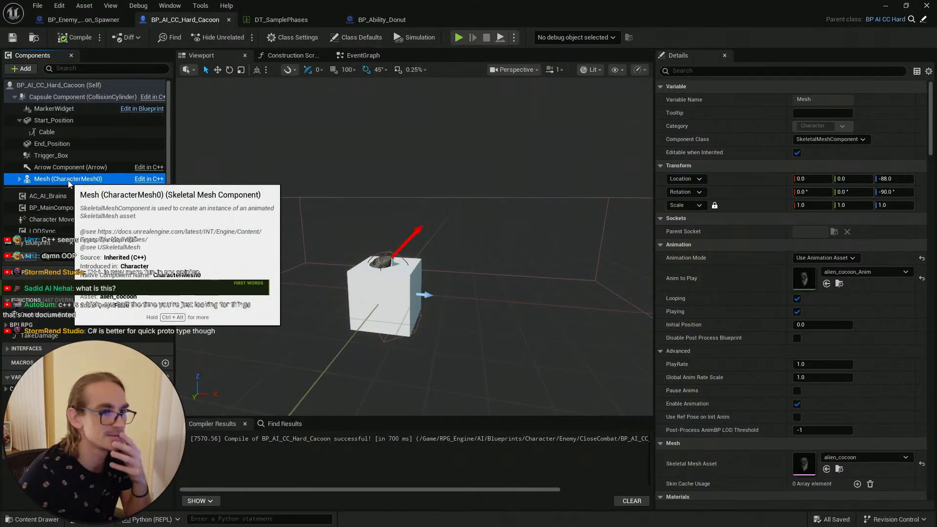
pyautogui.click(64, 121)
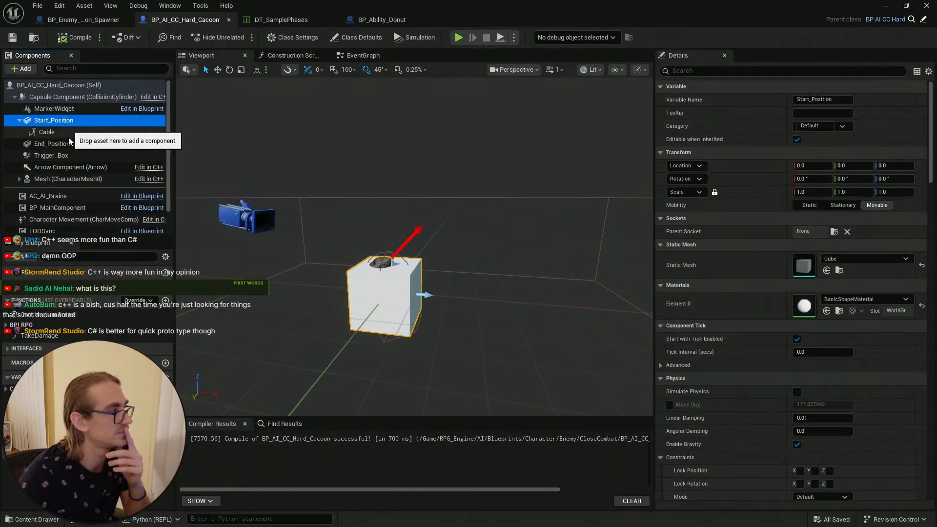
pyautogui.click(47, 183)
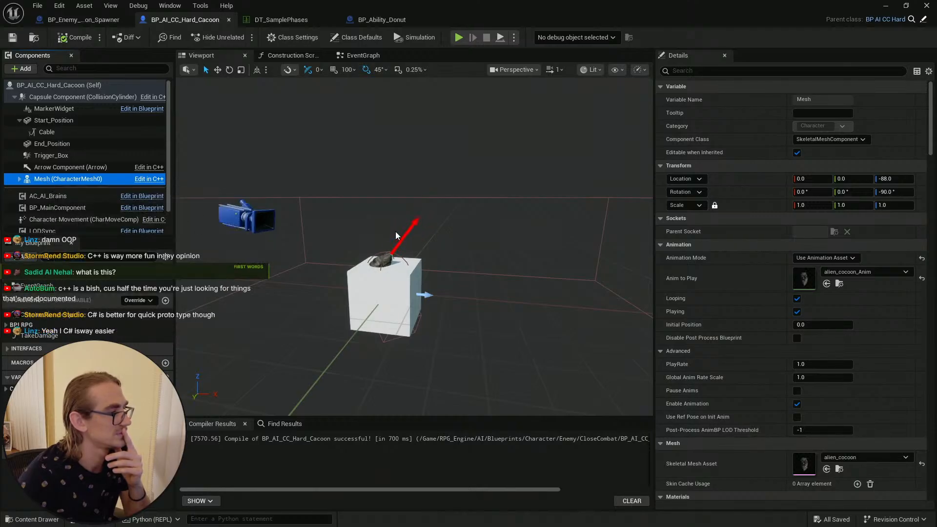
pyautogui.click(13, 38)
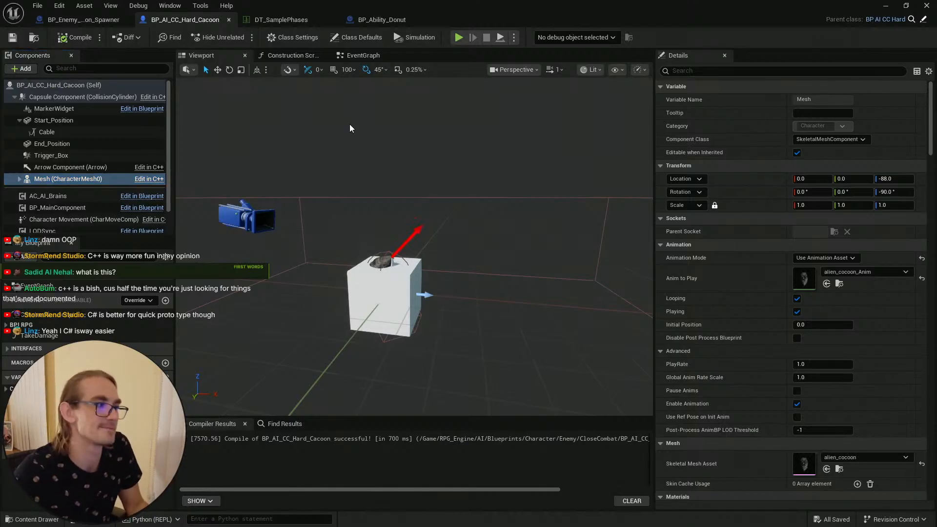
# Step: Return to the level, select the Hard Cacoon actor and raise it up into the rock arch
pyautogui.click(885, 6)
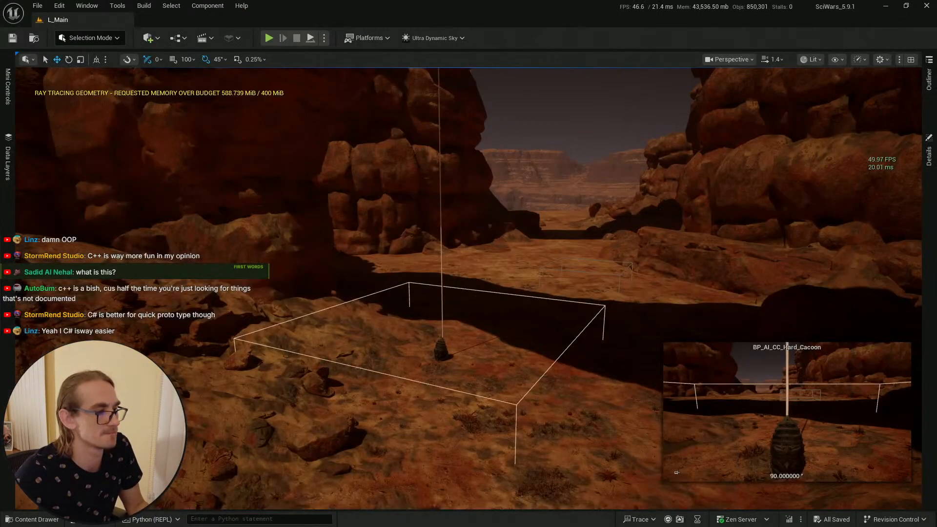
pyautogui.moveTo(550, 301); pyautogui.dragTo(573, 298, button='right')
pyautogui.press('s')
pyautogui.click(559, 317)
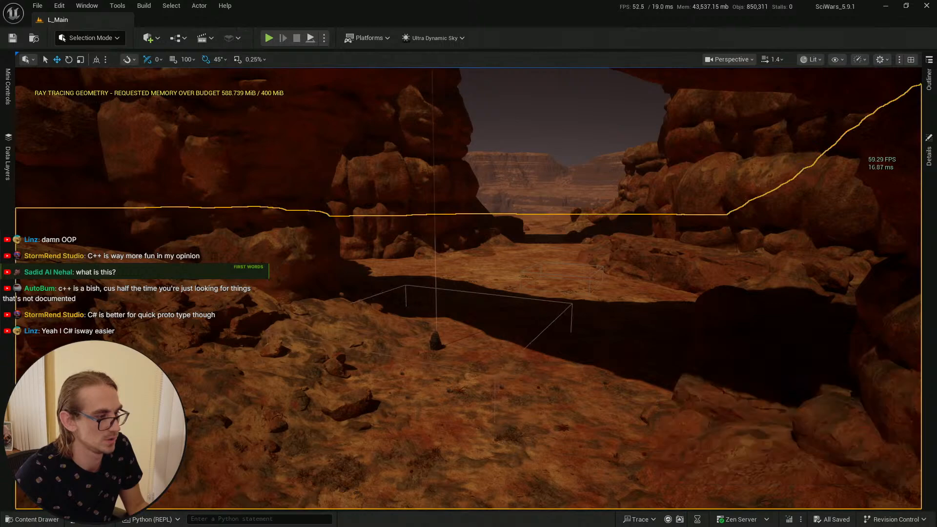
pyautogui.moveTo(560, 311); pyautogui.dragTo(556, 311, button='right')
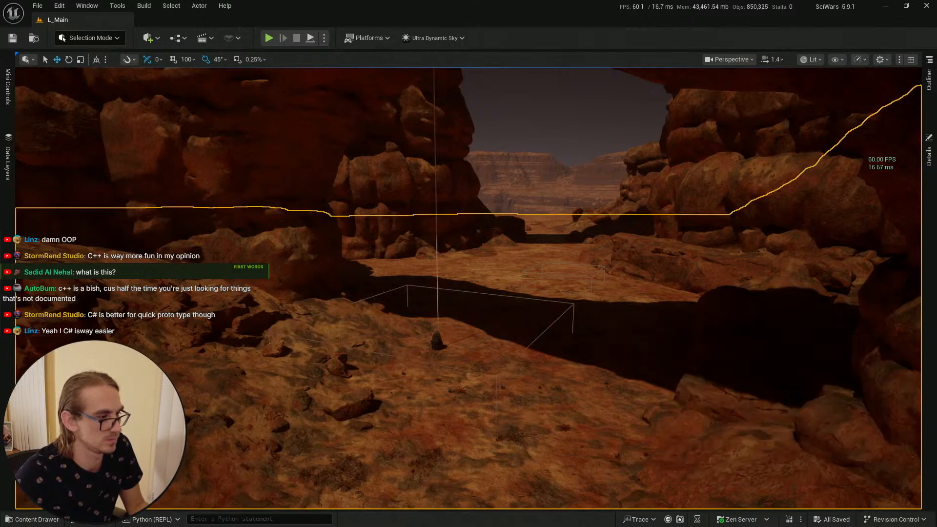
pyautogui.click(436, 343)
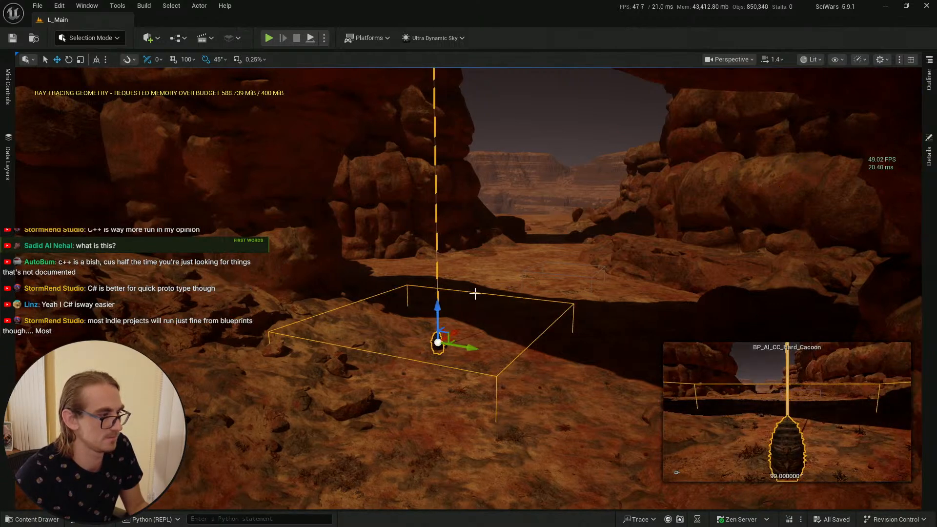
pyautogui.moveTo(475, 294); pyautogui.dragTo(468, 373, button='right')
pyautogui.press('w')
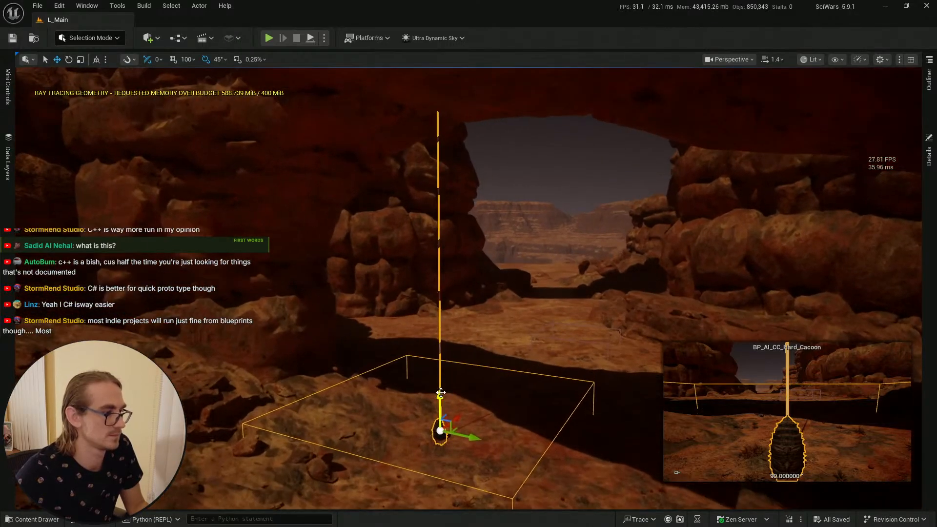
pyautogui.moveTo(443, 393); pyautogui.dragTo(444, 73)
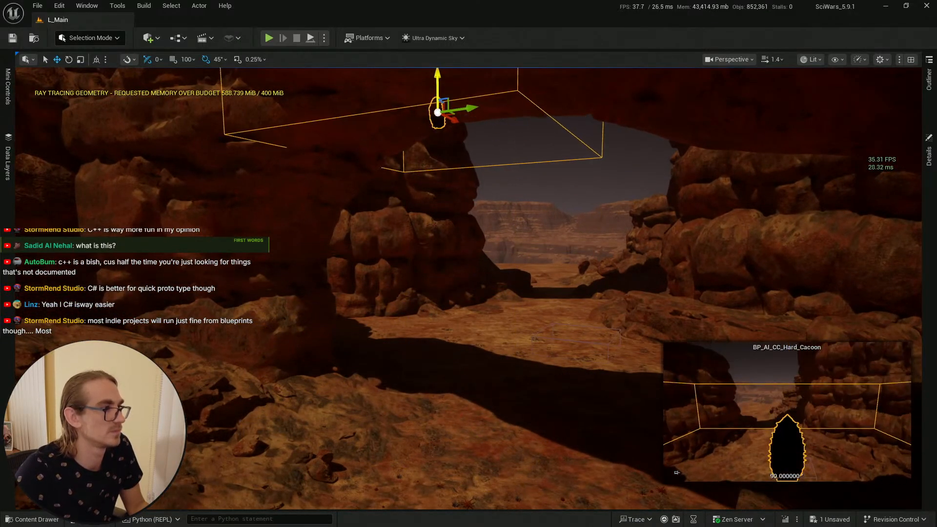
# Step: Raise the Hard Cacoon actor higher into the rock arch and adjust its rotation
pyautogui.moveTo(445, 73); pyautogui.dragTo(444, 35, button='right')
pyautogui.press('w')
pyautogui.moveTo(473, 170); pyautogui.dragTo(472, 147, button='right')
pyautogui.press('e')
pyautogui.moveTo(458, 174); pyautogui.dragTo(457, 205)
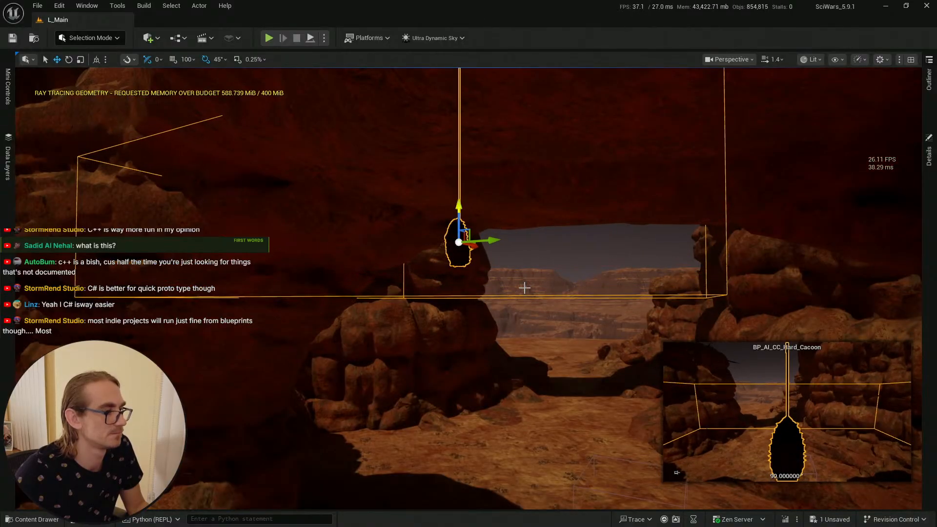
# Step: Open the actor's details and examine its component hierarchy, expanding down to Start_Position and End_Position
pyautogui.click(929, 155)
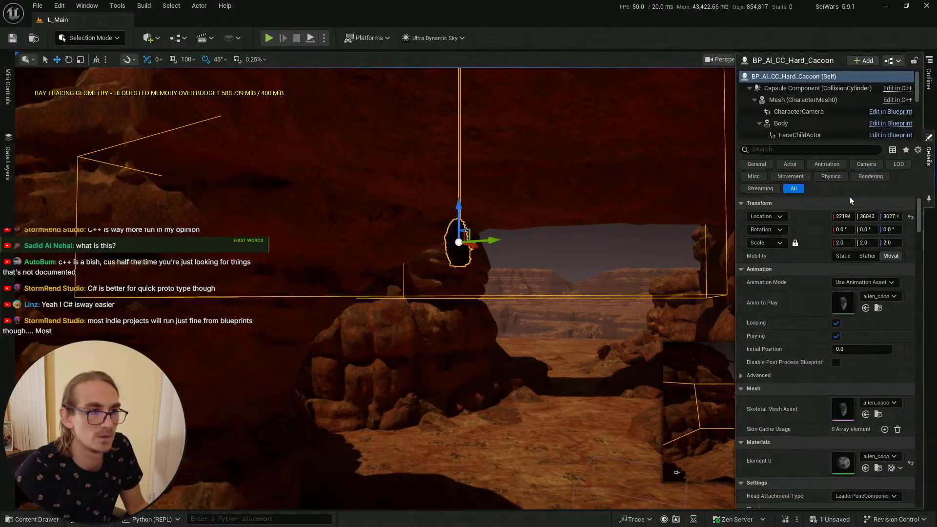
pyautogui.scroll(-1, 805, 100)
pyautogui.scroll(1, 766, 98)
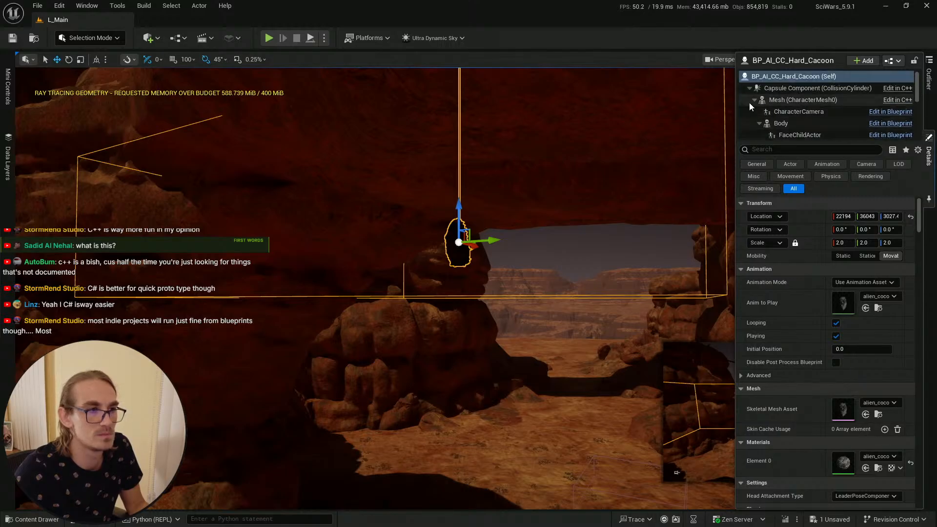
pyautogui.click(753, 100)
pyautogui.click(753, 123)
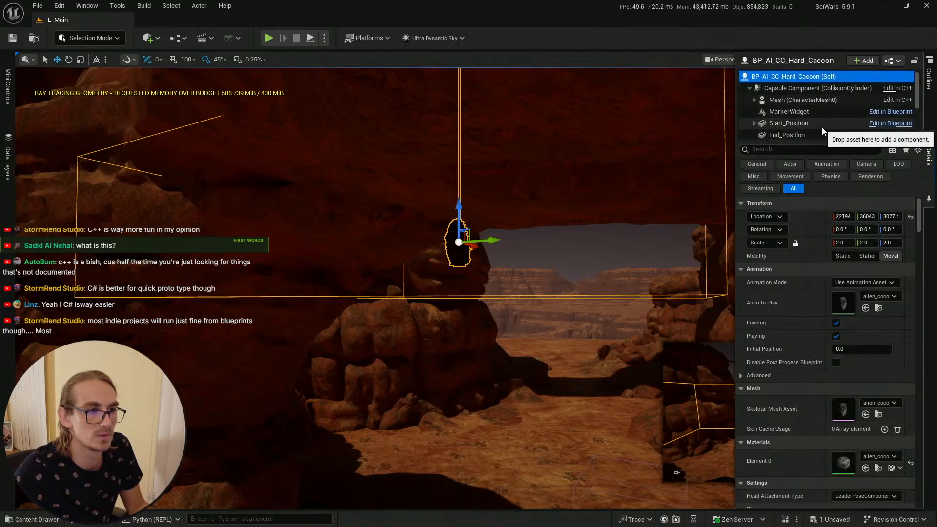
# Step: Select the cocoon's trigger box component and move it down onto the ground beneath the arch
pyautogui.moveTo(863, 140); pyautogui.dragTo(861, 215)
pyautogui.click(799, 148)
pyautogui.press('s')
pyautogui.moveTo(501, 197); pyautogui.dragTo(435, 167, button='right')
pyautogui.press('s')
pyautogui.moveTo(462, 146); pyautogui.dragTo(445, 363)
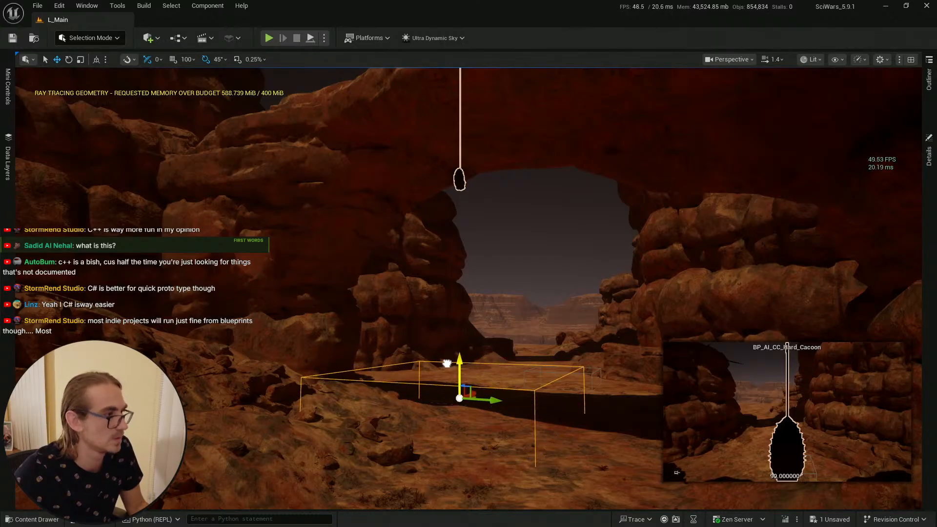
pyautogui.press('w')
pyautogui.moveTo(445, 364); pyautogui.dragTo(472, 318, button='right')
pyautogui.press('e')
pyautogui.press('w')
pyautogui.press('Escape')
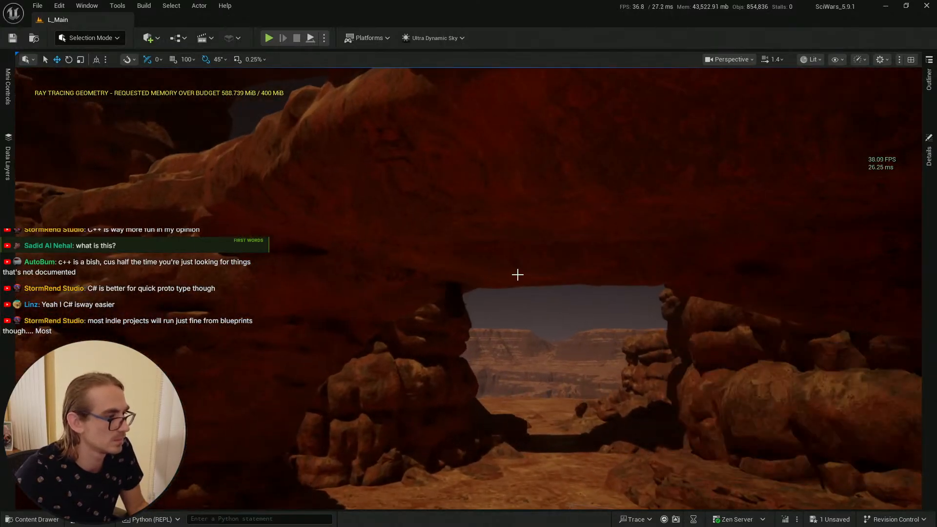
# Step: Save the modified Hard Cacoon actor in the level
pyautogui.press('s')
pyautogui.moveTo(517, 274); pyautogui.dragTo(532, 258, button='right')
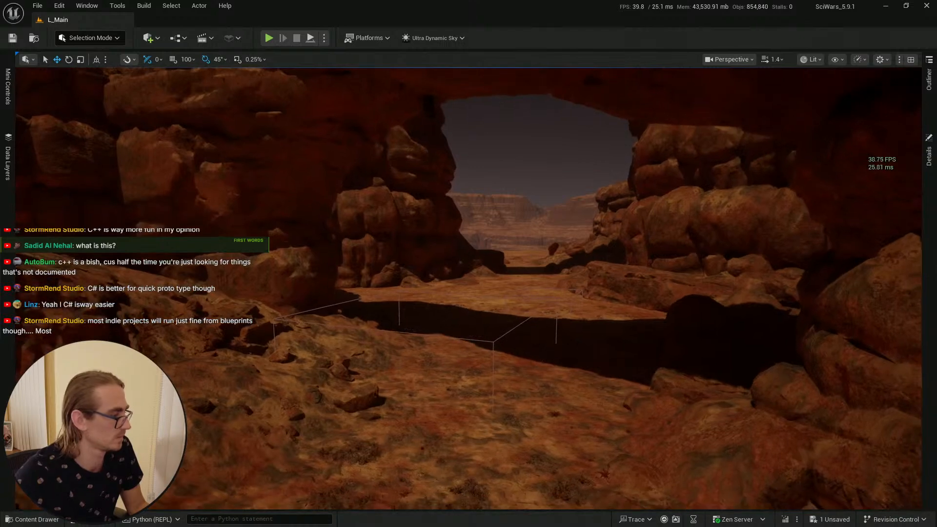
pyautogui.hotkey('ctrl', 'space')
pyautogui.click(344, 305)
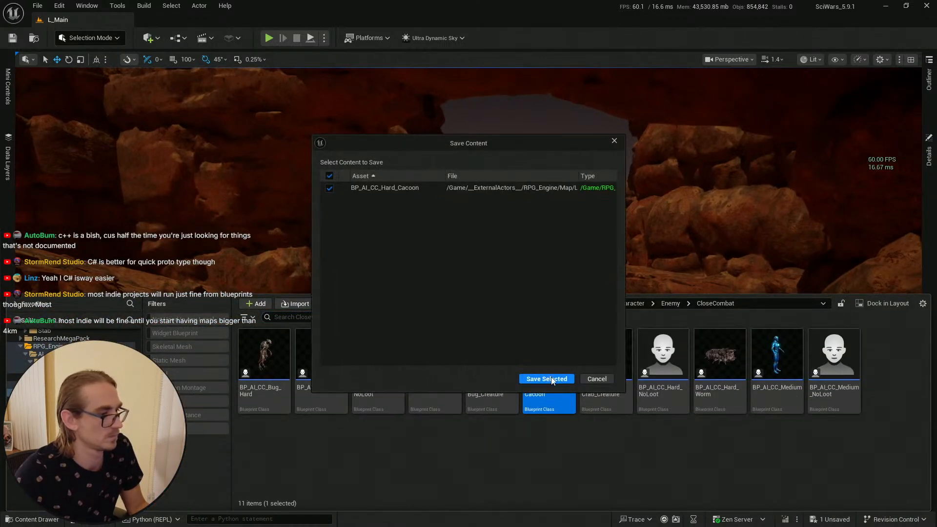
pyautogui.click(548, 378)
# Step: Play the level in the editor to test the cocoon setup
pyautogui.moveTo(450, 184); pyautogui.dragTo(451, 185, button='right')
pyautogui.hotkey('ctrl', 'space')
pyautogui.moveTo(455, 368); pyautogui.dragTo(456, 381, button='right')
pyautogui.press('w')
pyautogui.click(457, 385)
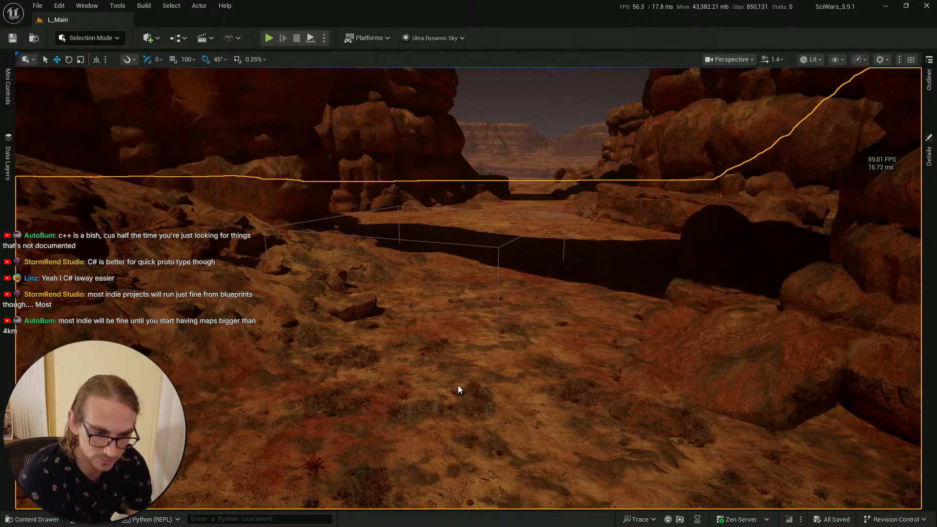
pyautogui.hotkey('alt', 'p')
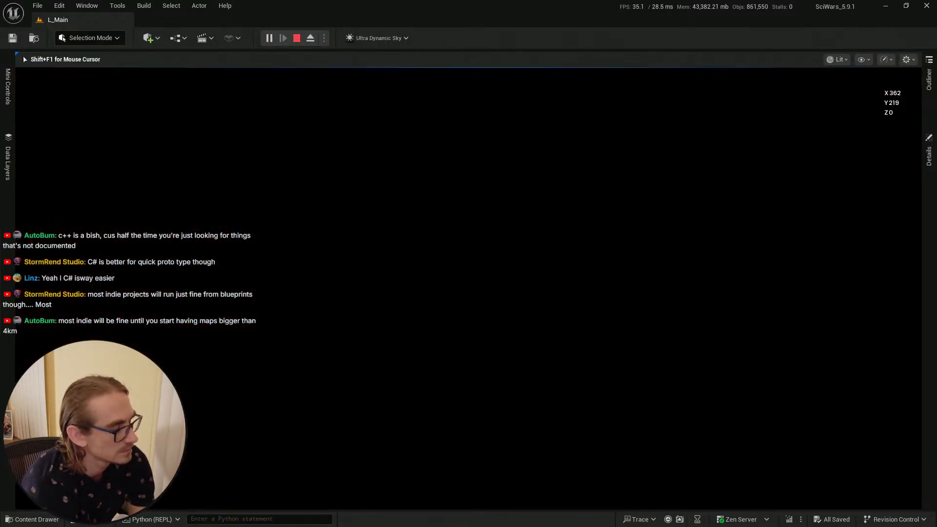
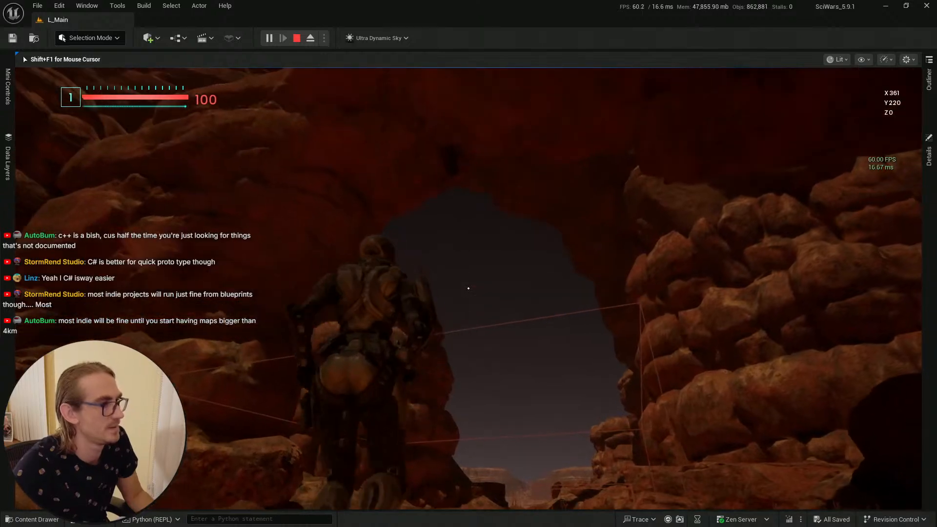
# Step: Stop the play session and review the Hard Cacoon blueprint's event graph
pyautogui.press('Escape')
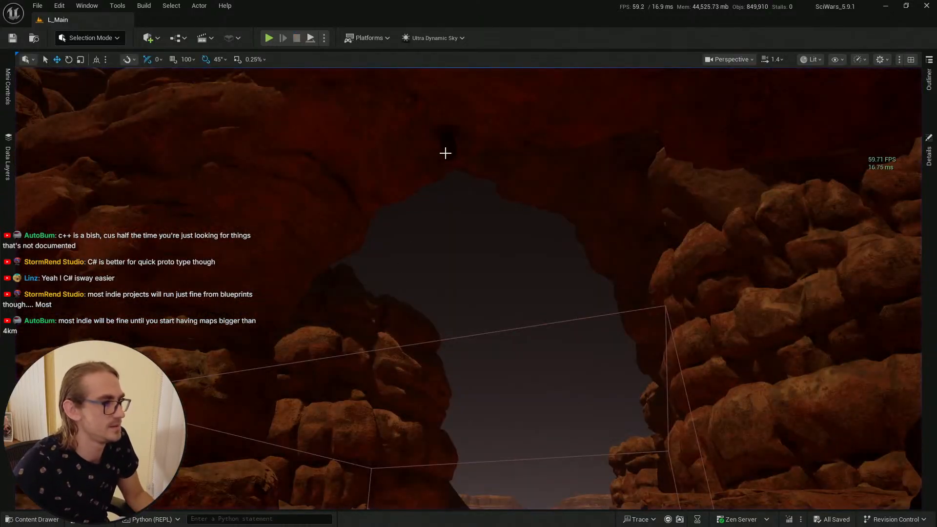
pyautogui.hotkey('alt', 'Tab')
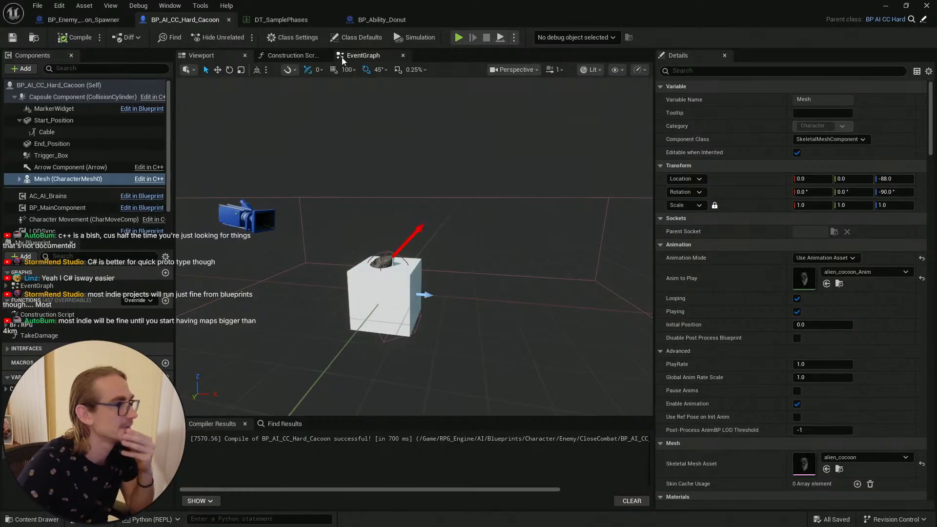
pyautogui.click(365, 55)
pyautogui.scroll(3, 379, 204)
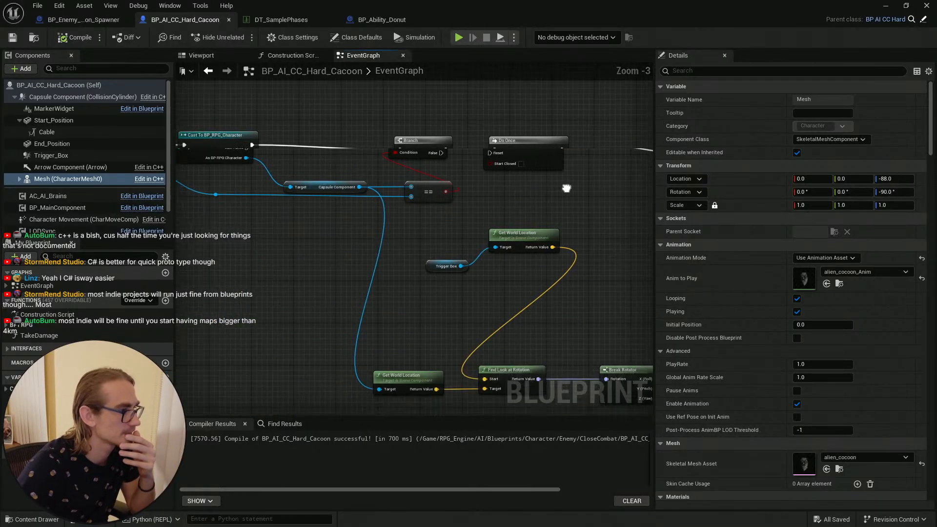
pyautogui.moveTo(428, 188); pyautogui.dragTo(120, 210, button='right')
pyautogui.moveTo(405, 157); pyautogui.dragTo(350, 150, button='right')
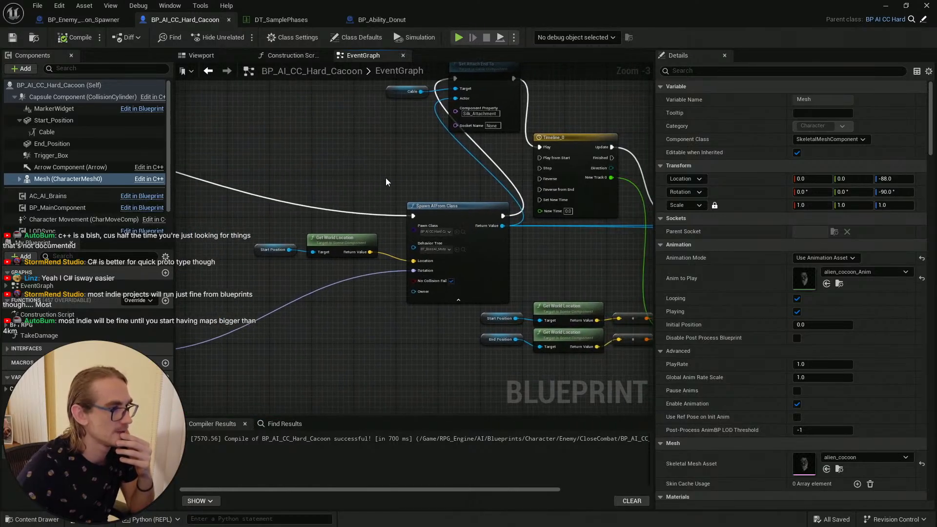
pyautogui.moveTo(385, 182); pyautogui.dragTo(255, 215, button='right')
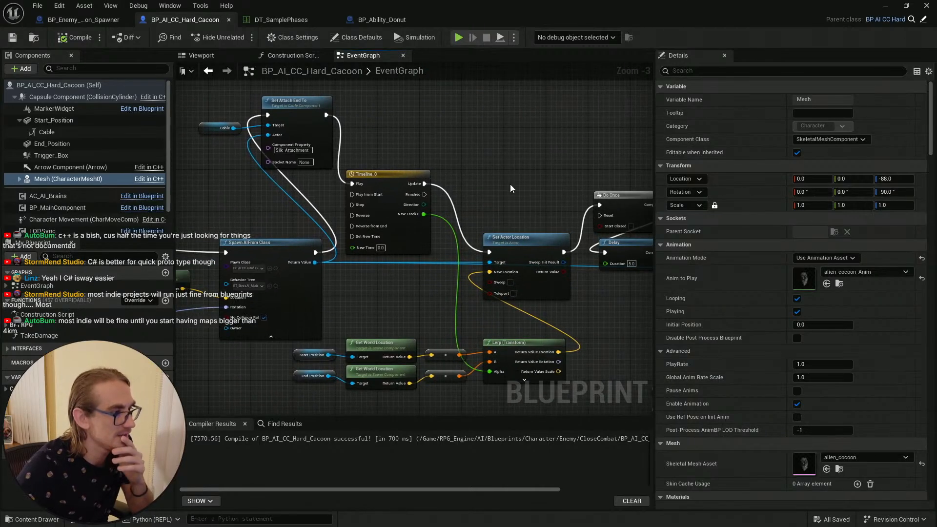
pyautogui.moveTo(511, 188); pyautogui.dragTo(627, 188, button='right')
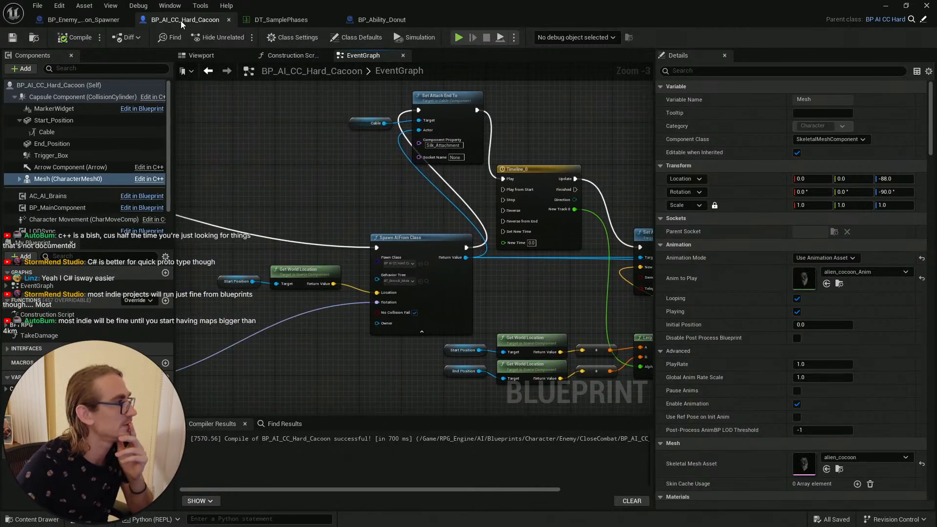
# Step: Review the cocoon spawner blueprint's event graph and move its tab to the end of the tab row
pyautogui.click(82, 21)
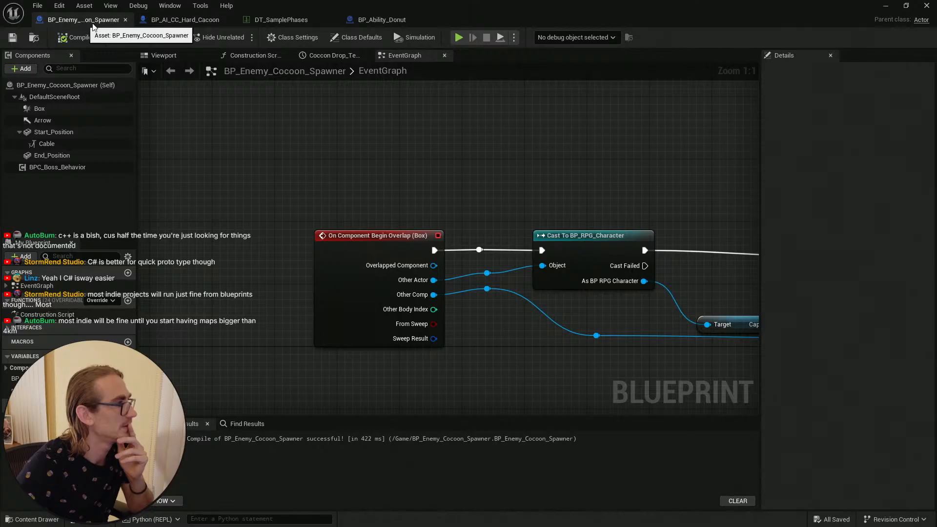
pyautogui.scroll(-1, 437, 171)
pyautogui.moveTo(564, 165); pyautogui.dragTo(280, 134, button='right')
pyautogui.scroll(-6, 410, 193)
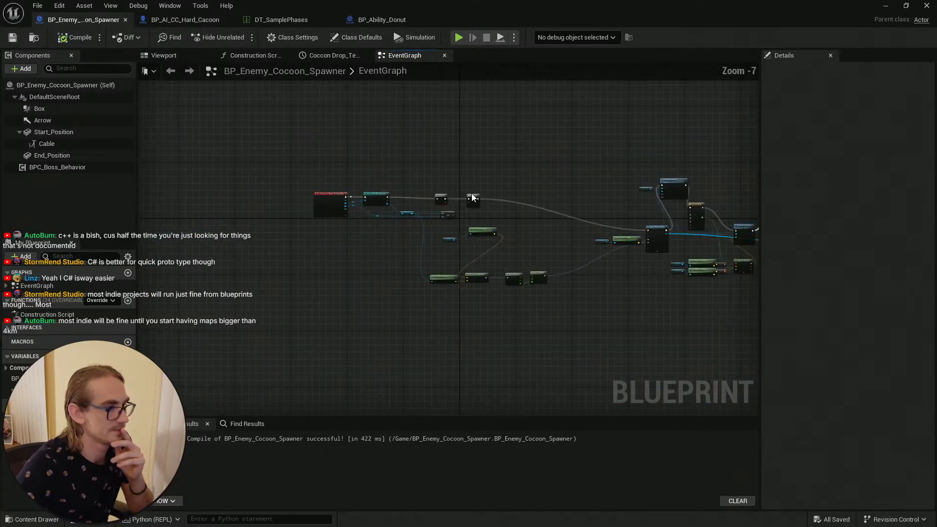
pyautogui.moveTo(471, 194); pyautogui.dragTo(502, 177, button='right')
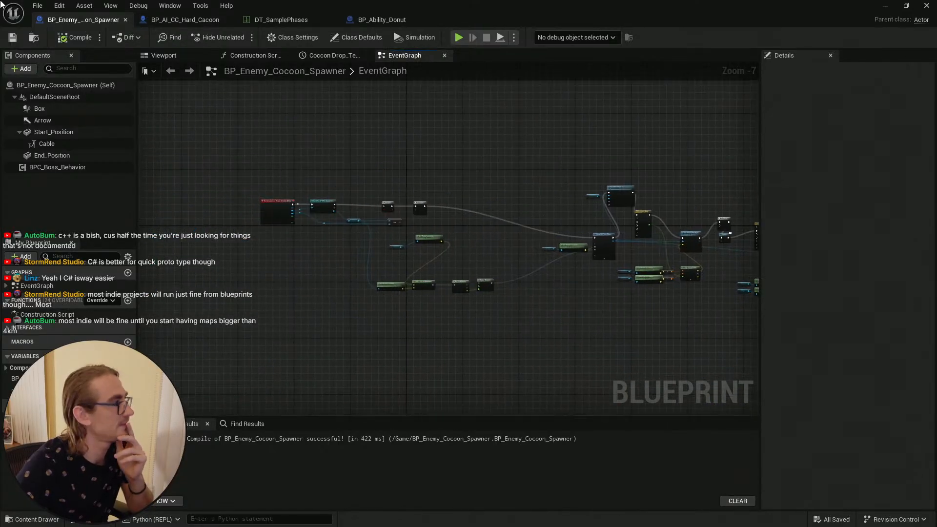
pyautogui.scroll(3, 384, 166)
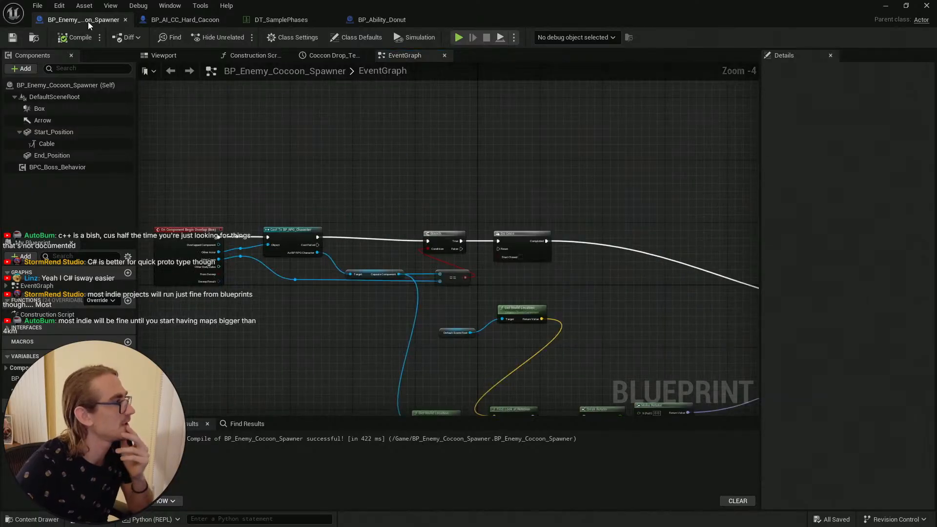
pyautogui.moveTo(88, 21); pyautogui.dragTo(406, 21)
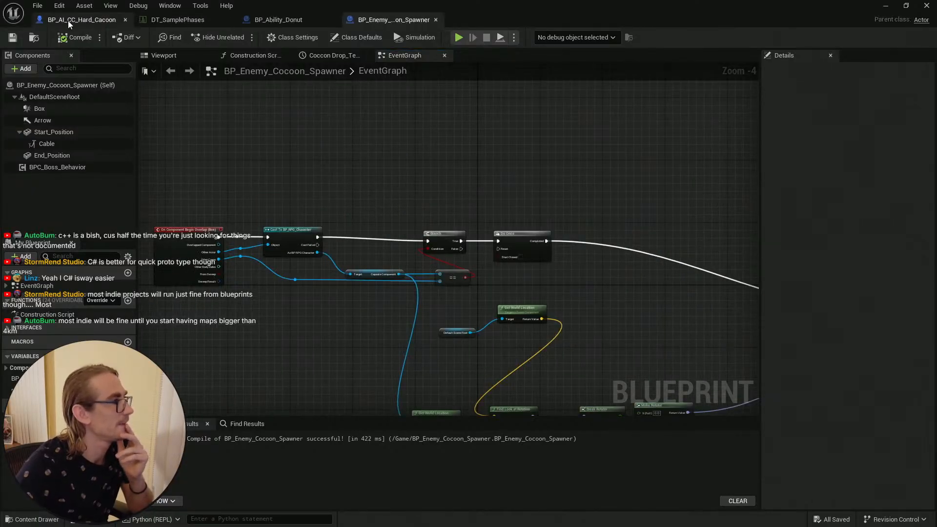
# Step: Return to the Hard Cacoon blueprint and examine the spawn, attach and movement logic in its event graph
pyautogui.click(68, 21)
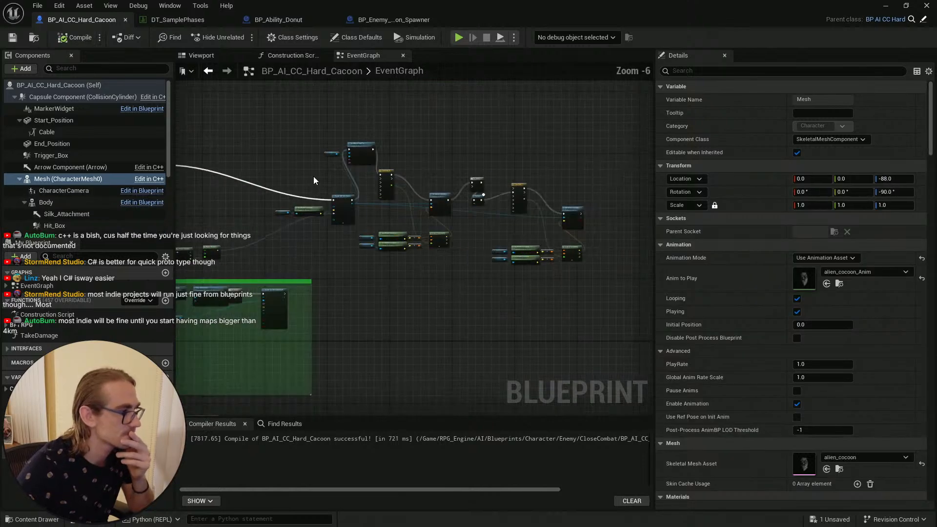
pyautogui.moveTo(314, 177); pyautogui.dragTo(540, 181, button='right')
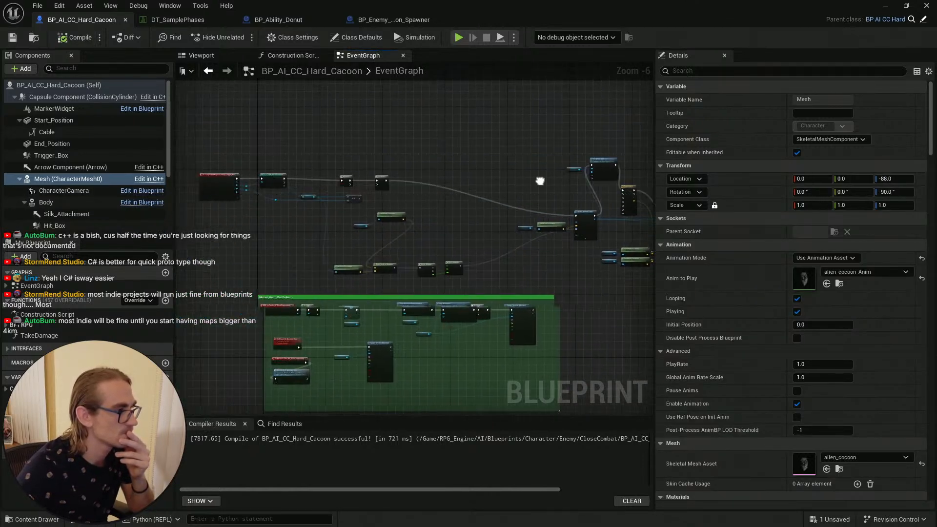
pyautogui.scroll(2, 539, 181)
pyautogui.moveTo(301, 215); pyautogui.dragTo(342, 283, button='right')
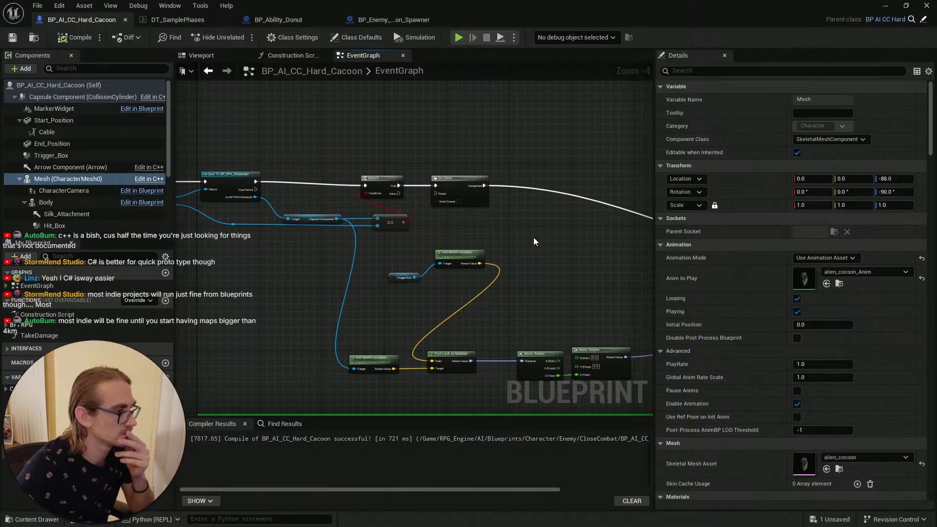
pyautogui.moveTo(534, 237); pyautogui.dragTo(278, 293, button='right')
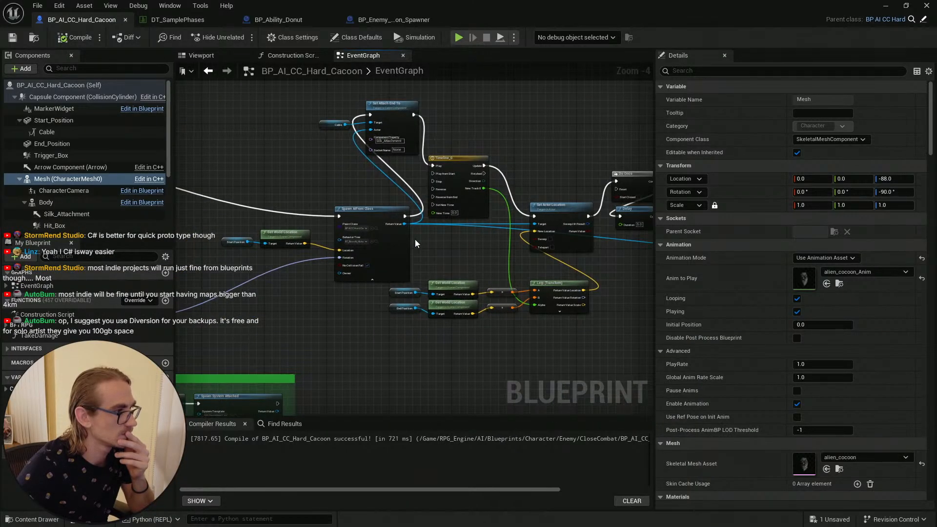
pyautogui.scroll(3, 331, 210)
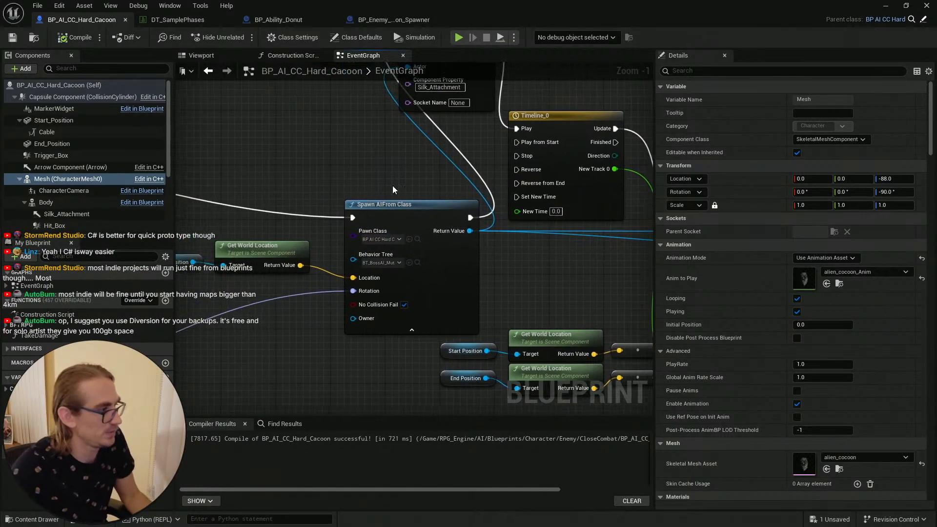
pyautogui.moveTo(407, 234); pyautogui.dragTo(458, 239, button='right')
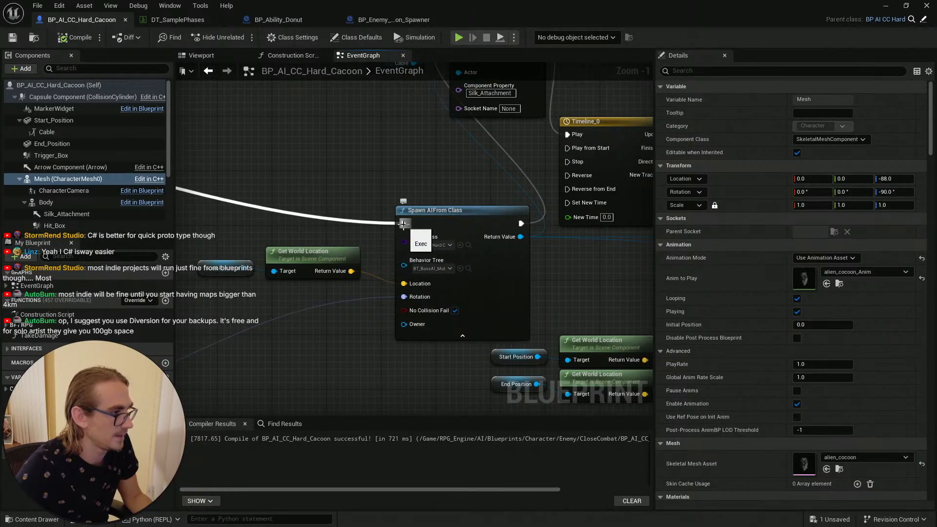
pyautogui.scroll(-6, 479, 242)
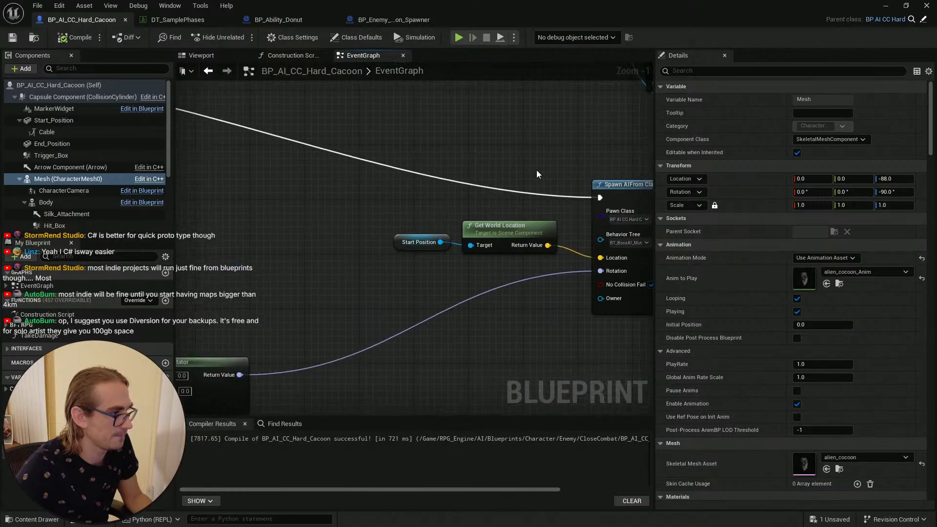
pyautogui.moveTo(516, 234); pyautogui.dragTo(309, 236, button='right')
pyautogui.scroll(4, 399, 223)
pyautogui.scroll(-2, 437, 244)
pyautogui.moveTo(438, 243); pyautogui.dragTo(456, 217, button='right')
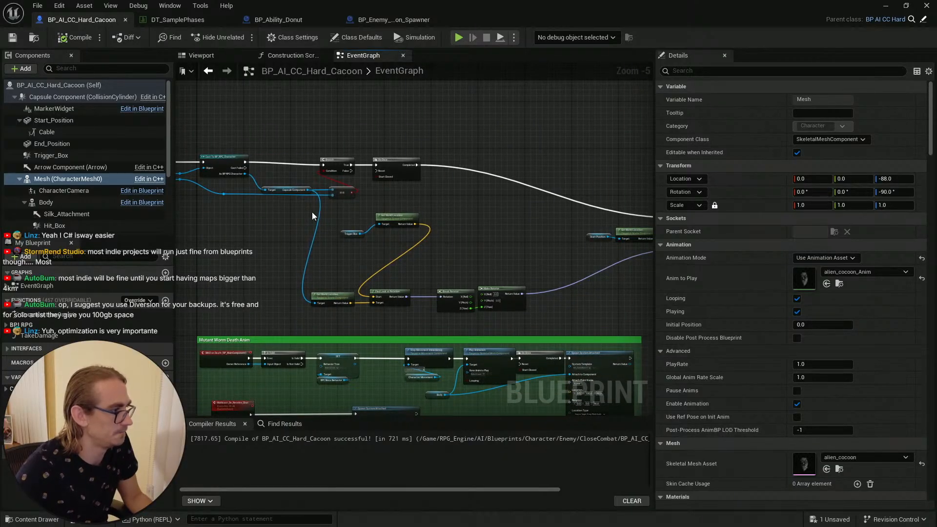
pyautogui.moveTo(515, 260); pyautogui.dragTo(272, 283, button='right')
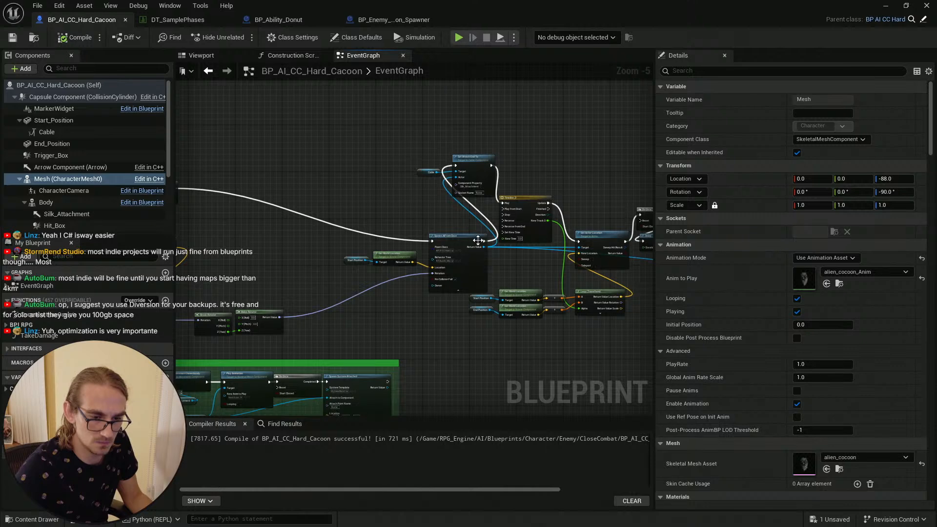
pyautogui.scroll(1, 478, 240)
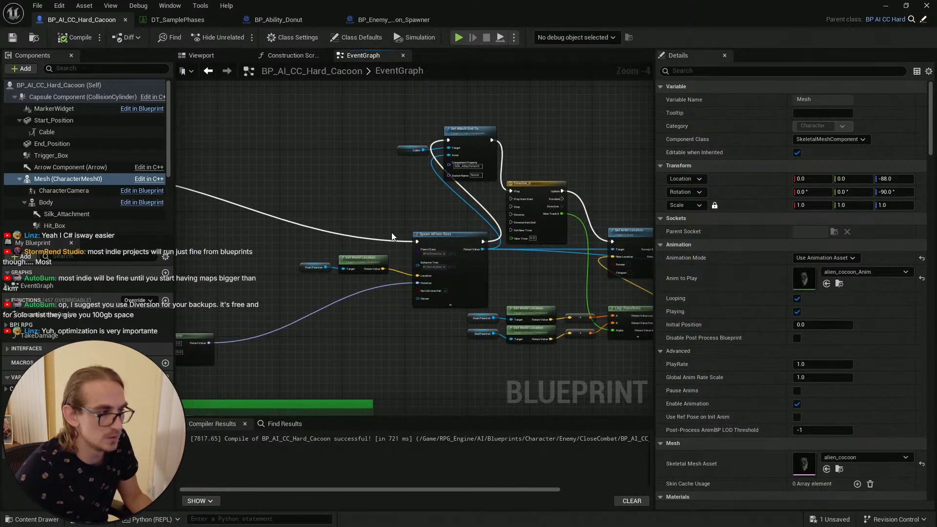
pyautogui.moveTo(412, 207); pyautogui.dragTo(385, 208, button='right')
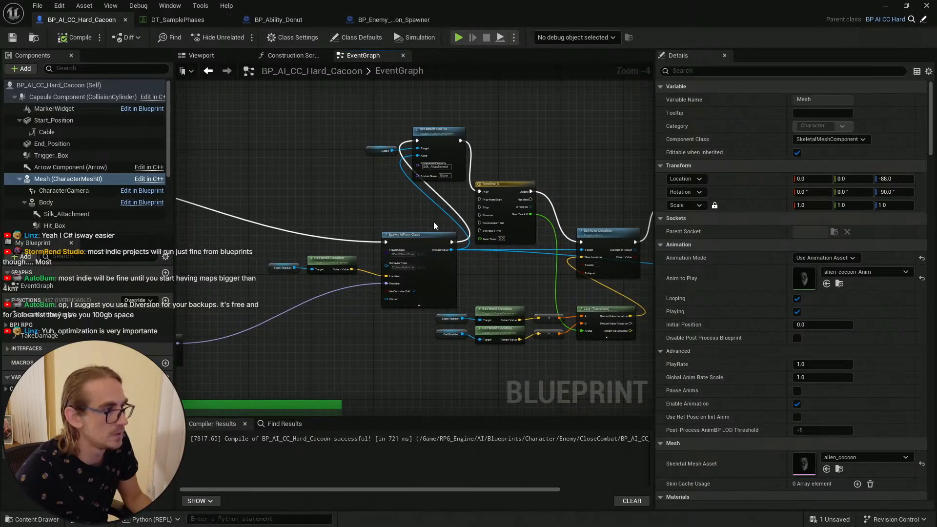
pyautogui.moveTo(511, 272); pyautogui.dragTo(547, 264, button='right')
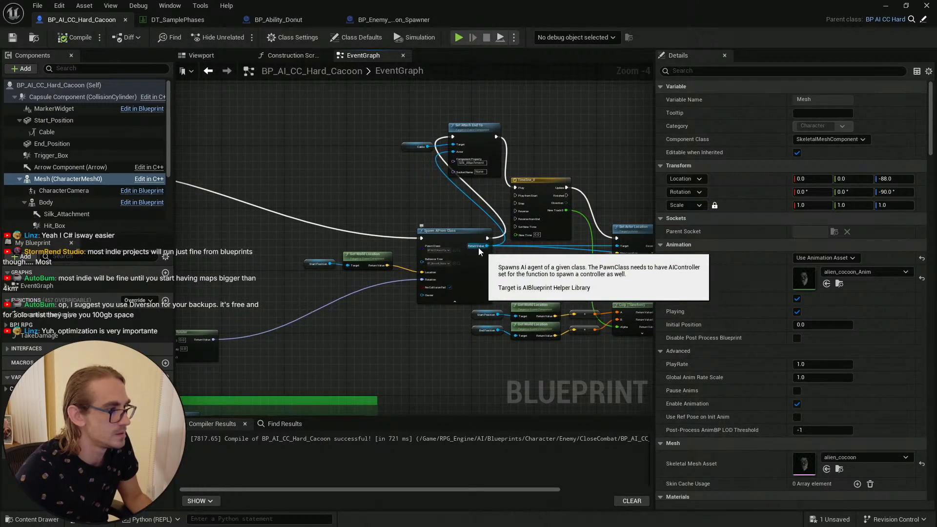
pyautogui.moveTo(386, 201); pyautogui.dragTo(733, 195, button='right')
pyautogui.scroll(-2, 379, 181)
pyautogui.scroll(2, 256, 180)
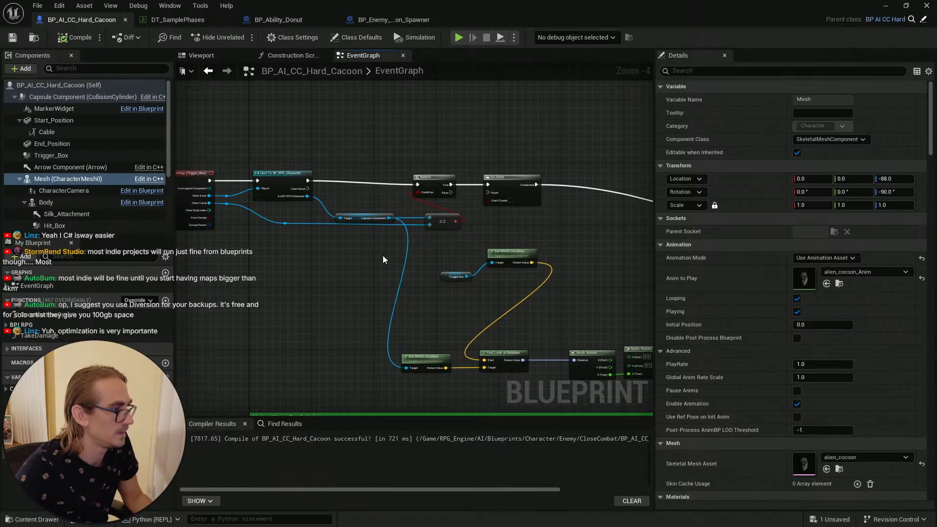
pyautogui.moveTo(409, 325); pyautogui.dragTo(380, 275, button='right')
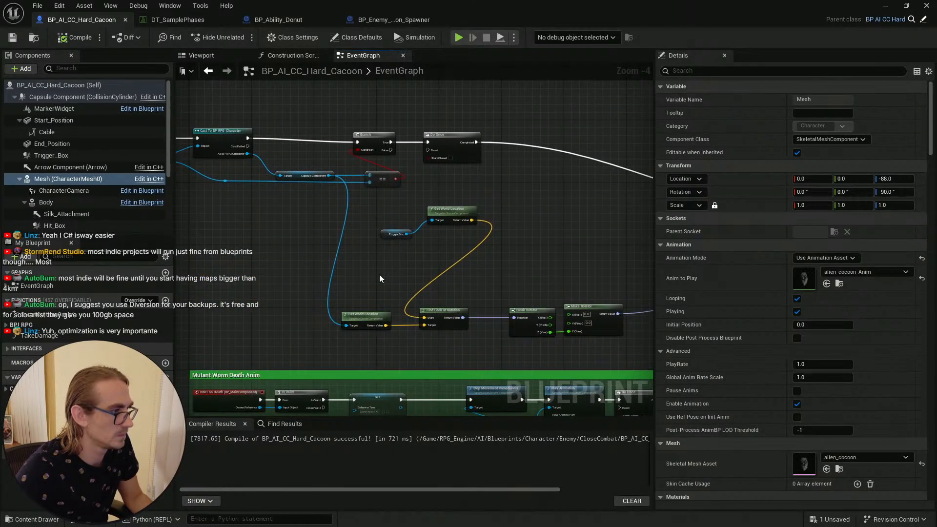
# Step: Select the Trigger Box world-location nodes and reposition them in the event graph
pyautogui.moveTo(385, 206); pyautogui.dragTo(444, 248)
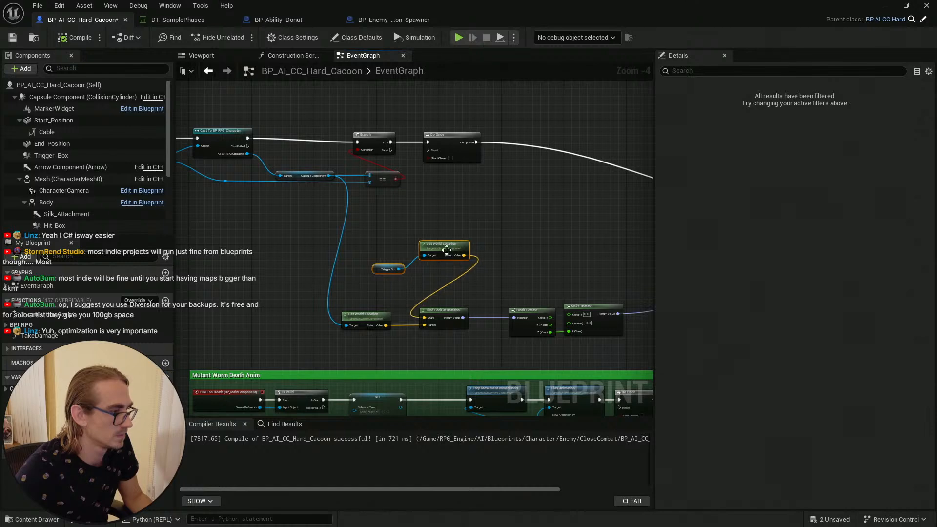
pyautogui.click(456, 232)
pyautogui.keyDown('alt'); pyautogui.click(345, 326); pyautogui.keyUp('alt')
pyautogui.moveTo(529, 231); pyautogui.dragTo(415, 278, button='right')
pyautogui.moveTo(420, 236); pyautogui.dragTo(176, 177, button='right')
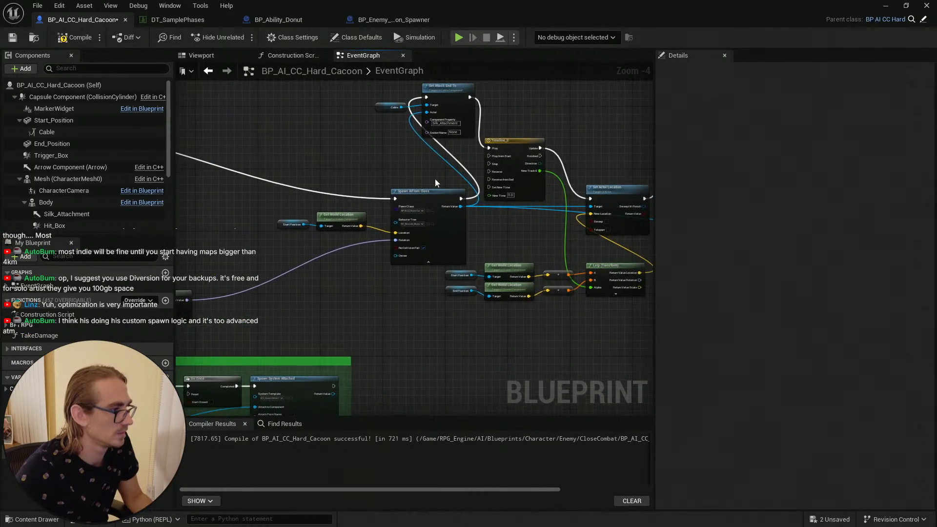
pyautogui.scroll(2, 385, 181)
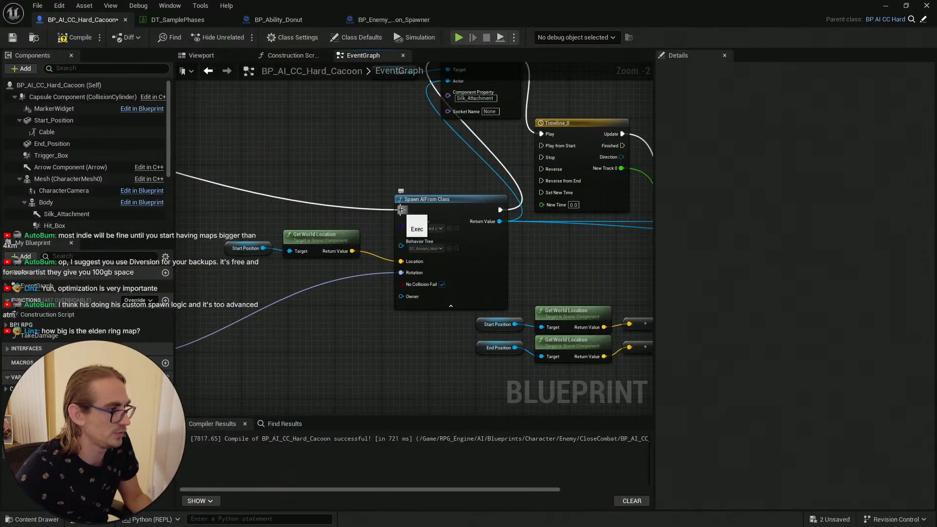
# Step: Move the Spawn AI From Class node next to the Start Position location nodes
pyautogui.moveTo(460, 201); pyautogui.dragTo(448, 201)
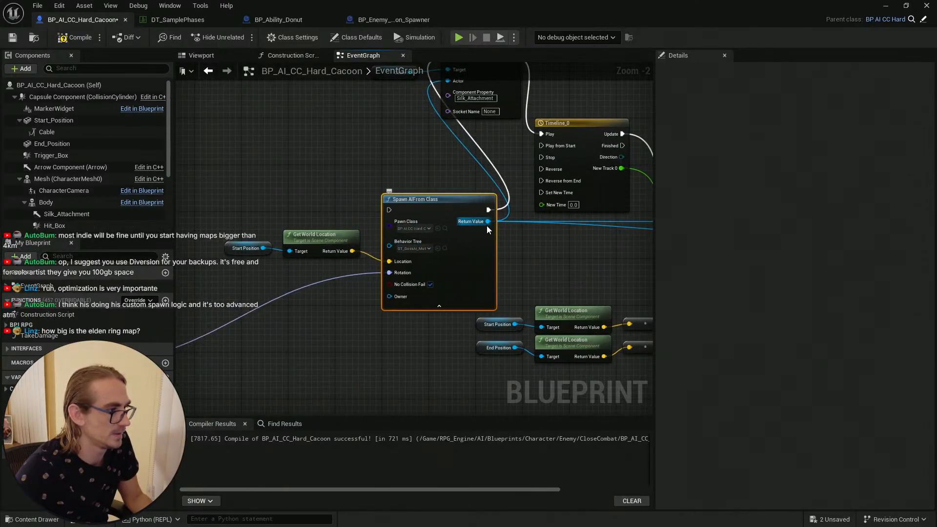
pyautogui.moveTo(457, 190); pyautogui.dragTo(177, 180, button='right')
pyautogui.moveTo(244, 206); pyautogui.dragTo(454, 245, button='right')
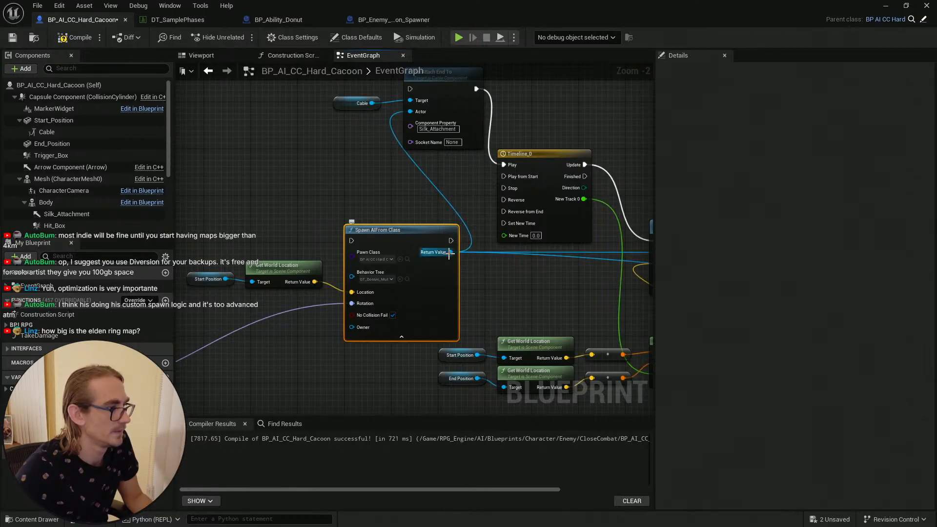
pyautogui.keyDown('alt'); pyautogui.click(450, 252); pyautogui.keyUp('alt')
pyautogui.scroll(-3, 342, 212)
pyautogui.moveTo(330, 205); pyautogui.dragTo(497, 199, button='right')
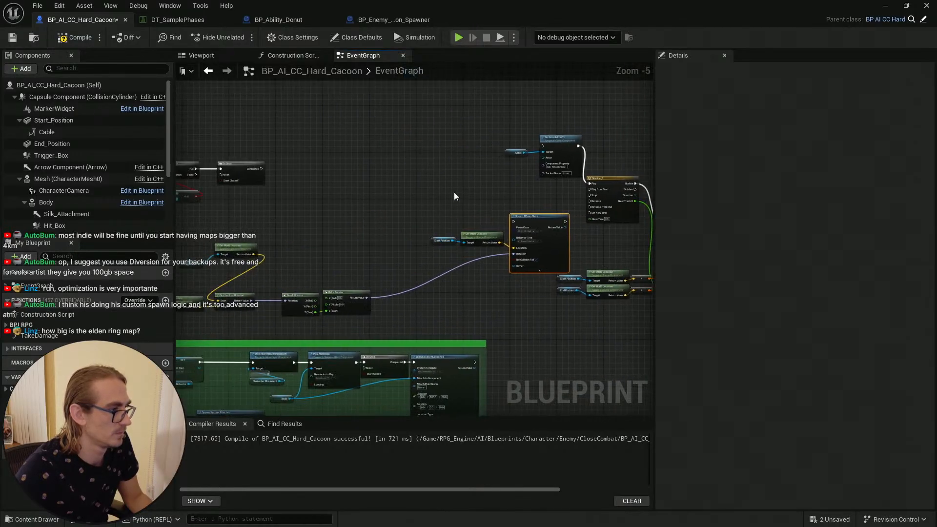
pyautogui.moveTo(451, 199); pyautogui.dragTo(381, 223)
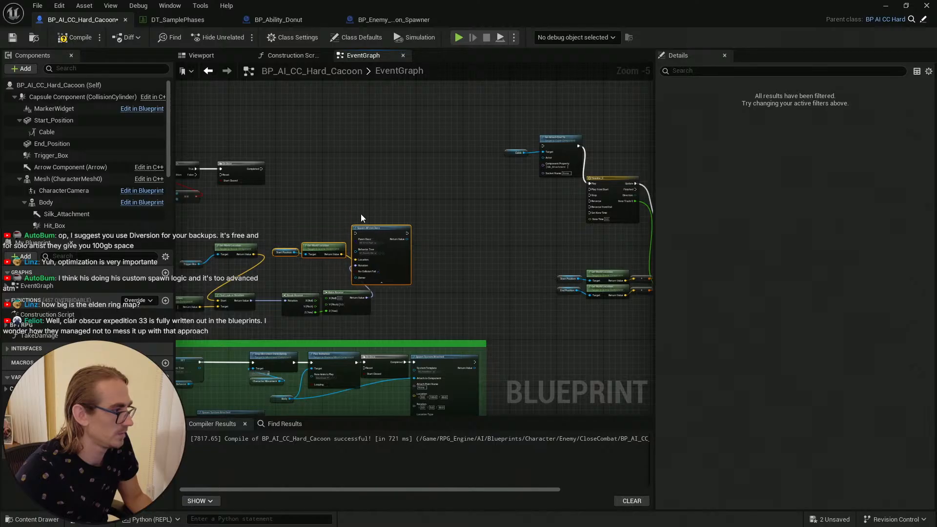
# Step: Box-select the spawn and movement node chain and shift it left to tidy the graph
pyautogui.scroll(-1, 359, 214)
pyautogui.click(349, 213)
pyautogui.scroll(-1, 349, 212)
pyautogui.moveTo(290, 210); pyautogui.dragTo(473, 259)
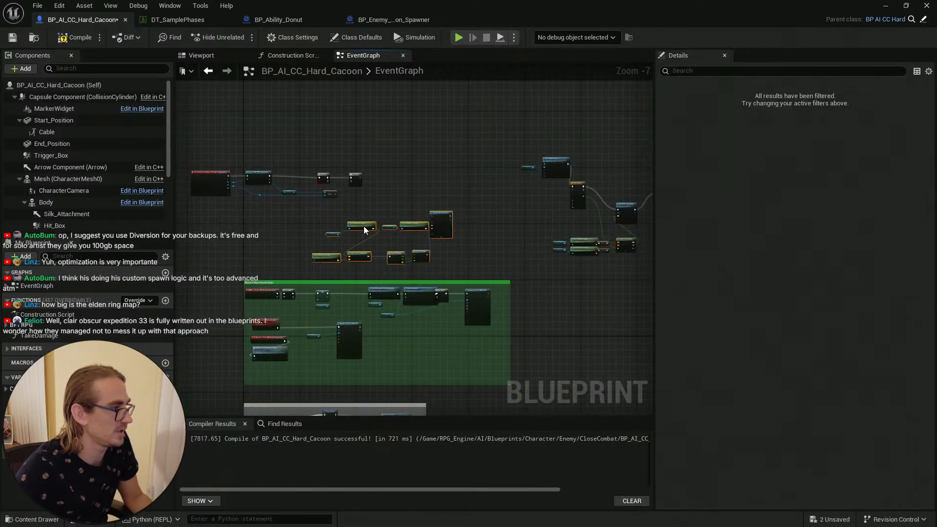
pyautogui.moveTo(363, 227); pyautogui.dragTo(269, 91)
pyautogui.moveTo(436, 172); pyautogui.dragTo(277, 178, button='right')
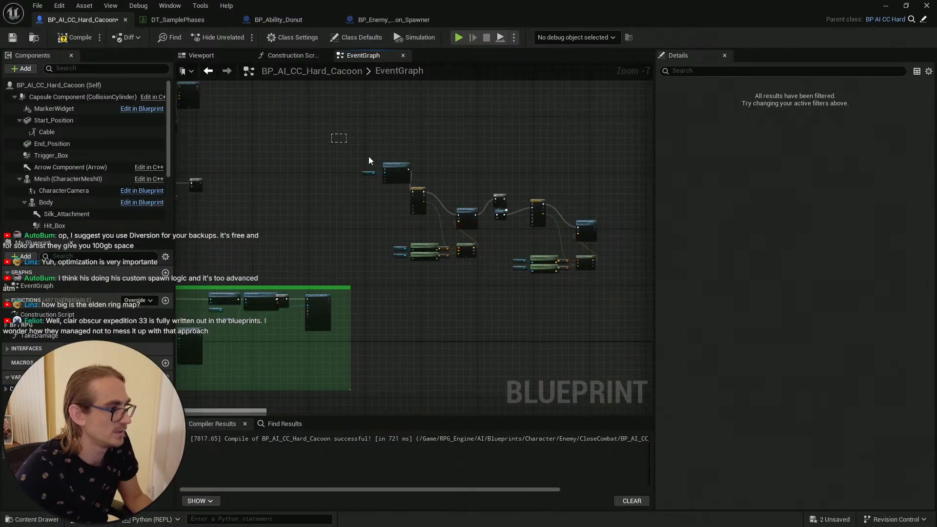
pyautogui.moveTo(368, 157); pyautogui.dragTo(608, 273)
pyautogui.moveTo(412, 198); pyautogui.dragTo(256, 181)
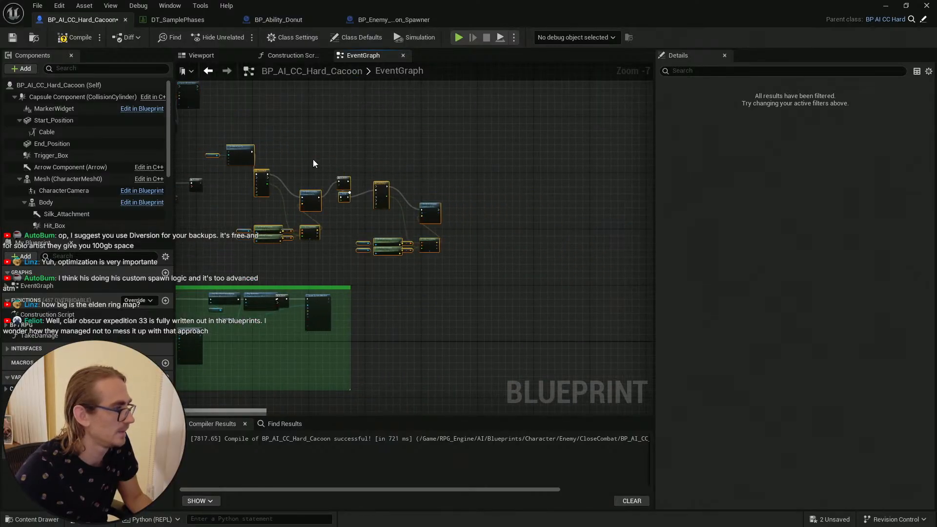
# Step: Connect the Do Once completed output to the Set Attach End To node's execution input
pyautogui.click(313, 163)
pyautogui.scroll(4, 400, 200)
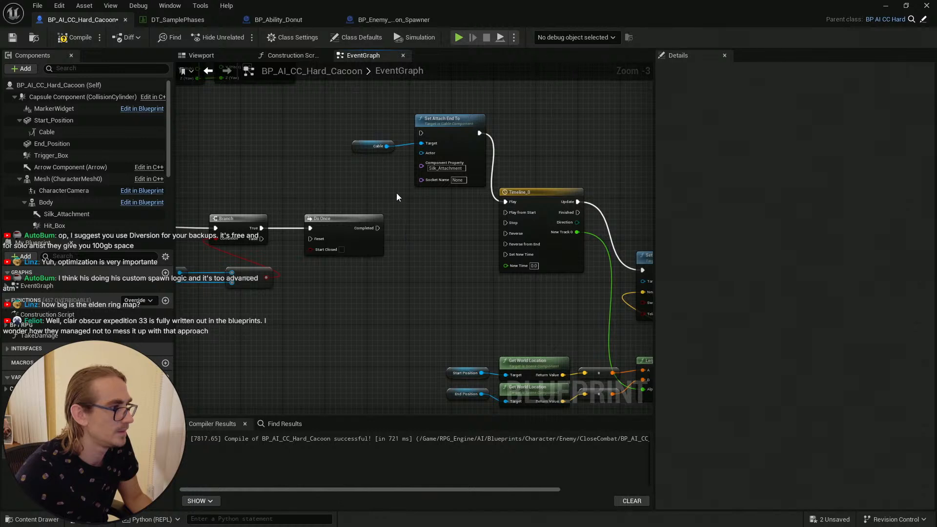
pyautogui.moveTo(375, 229); pyautogui.dragTo(421, 132)
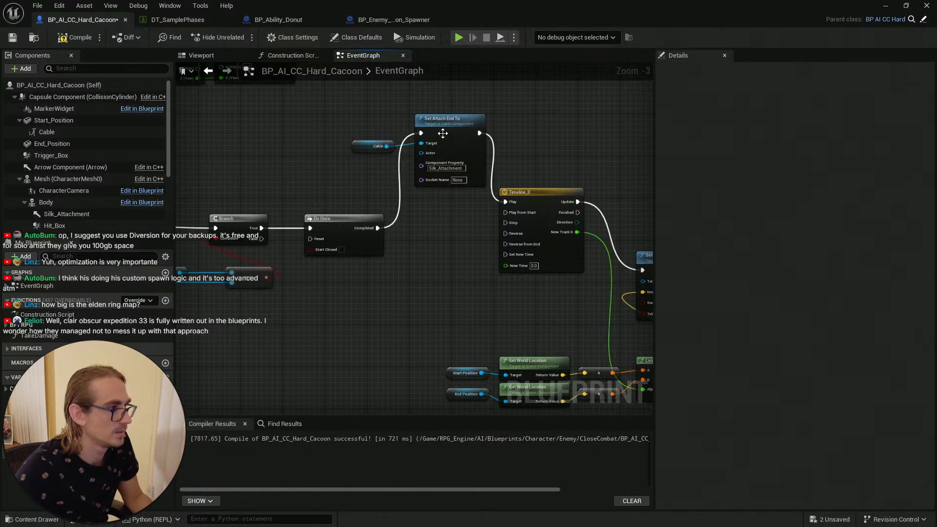
# Step: Reposition the attach, timeline and actor-location nodes to tidy the cocoon movement chain
pyautogui.moveTo(444, 223); pyautogui.dragTo(350, 236, button='right')
pyautogui.scroll(2, 343, 176)
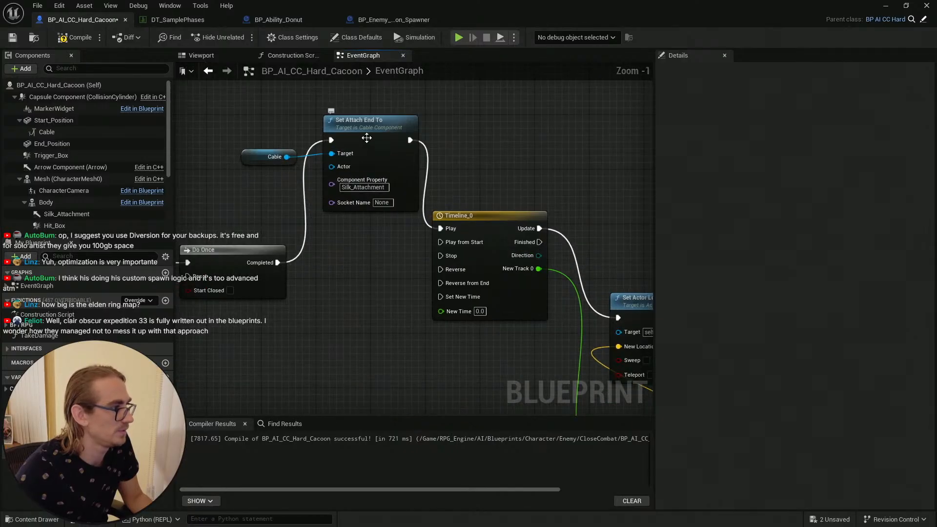
pyautogui.moveTo(509, 183); pyautogui.dragTo(530, 127, button='right')
pyautogui.scroll(-2, 347, 234)
pyautogui.moveTo(347, 233); pyautogui.dragTo(651, 229, button='right')
pyautogui.scroll(-2, 434, 233)
pyautogui.moveTo(446, 243); pyautogui.dragTo(345, 254, button='right')
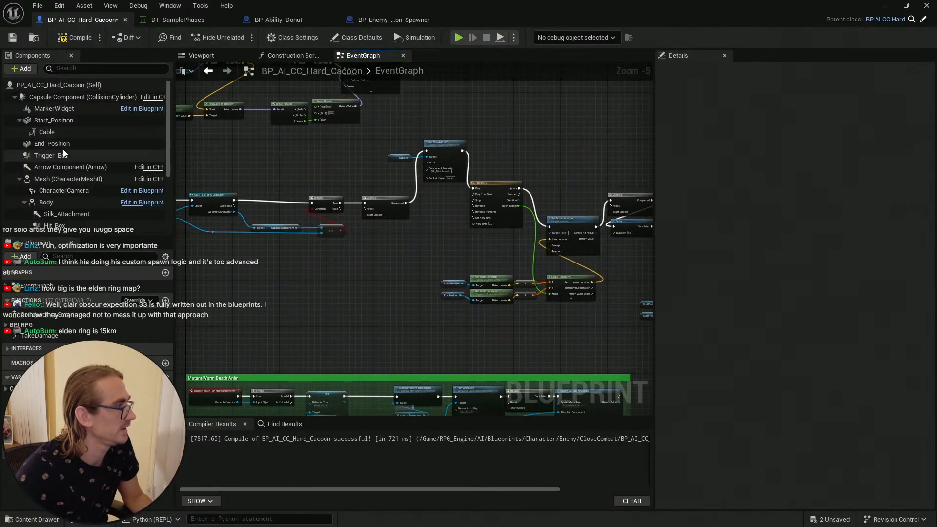
# Step: Add a Body component reference to the graph and try to connect it to Set Actor Location's target
pyautogui.click(19, 120)
pyautogui.click(15, 97)
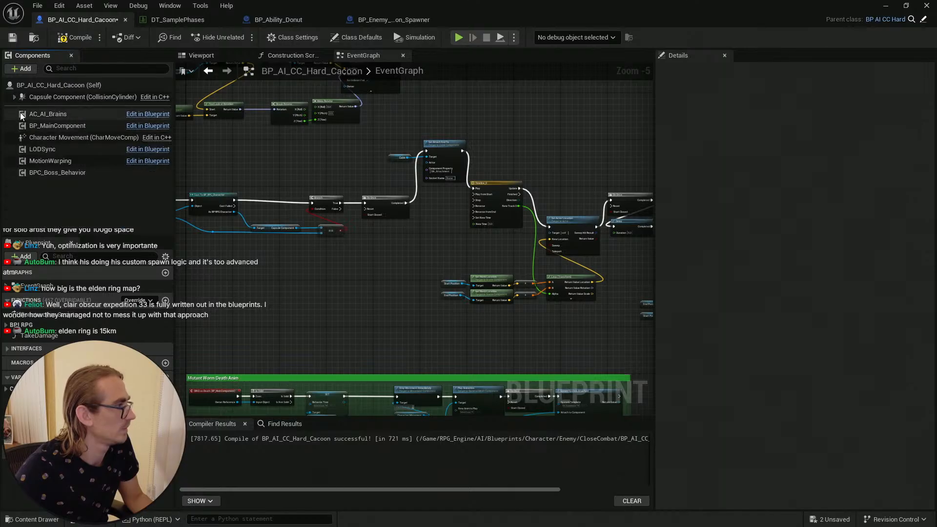
pyautogui.click(14, 97)
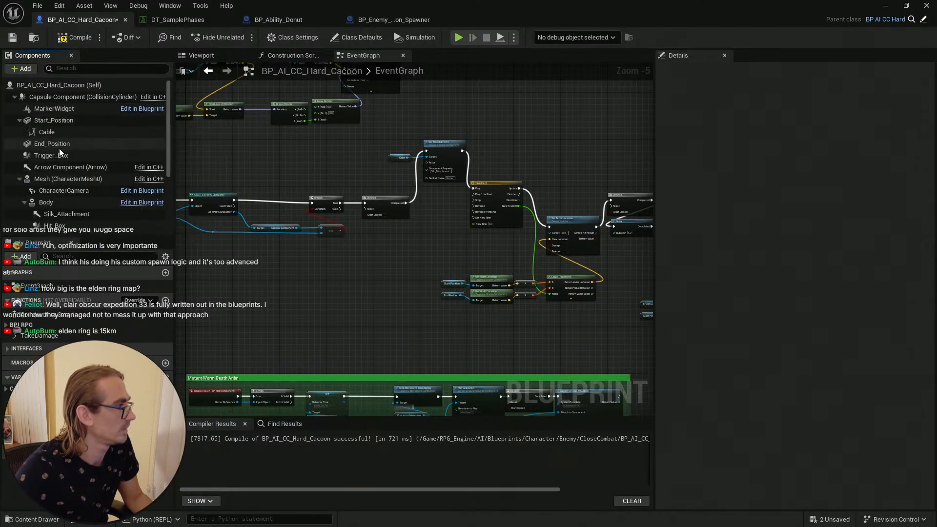
pyautogui.click(58, 202)
pyautogui.moveTo(64, 200); pyautogui.dragTo(484, 239)
pyautogui.scroll(4, 510, 254)
pyautogui.moveTo(507, 253); pyautogui.dragTo(445, 266, button='right')
pyautogui.moveTo(430, 242); pyautogui.dragTo(543, 226)
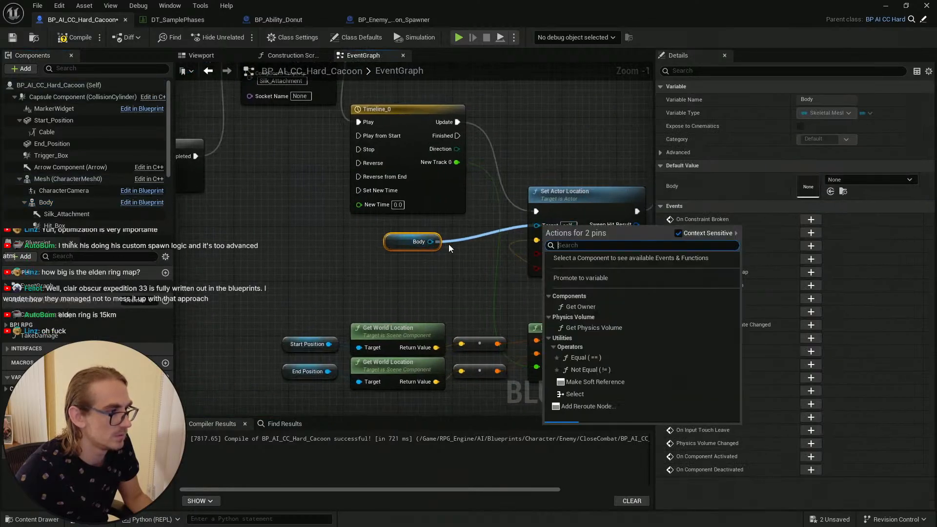
pyautogui.click(444, 247)
pyautogui.moveTo(430, 241); pyautogui.dragTo(541, 226)
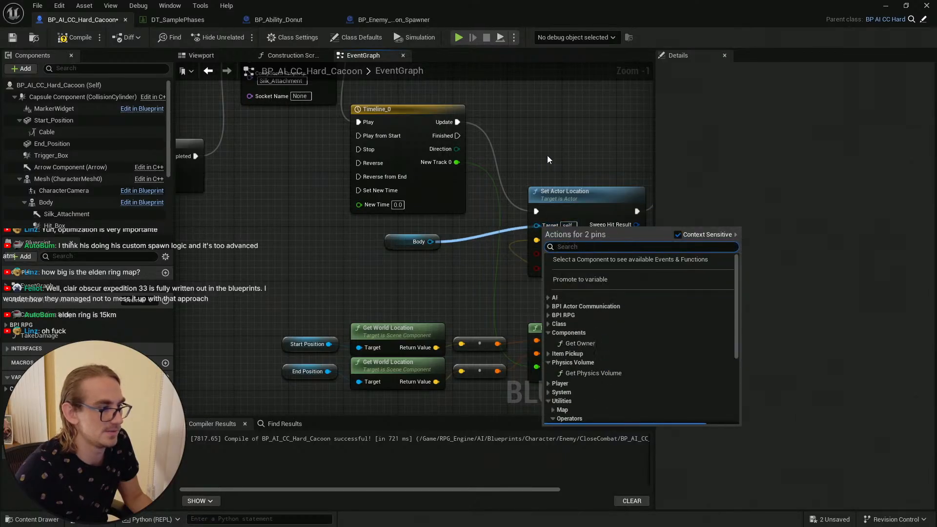
pyautogui.click(546, 155)
pyautogui.moveTo(445, 272); pyautogui.dragTo(299, 274, button='right')
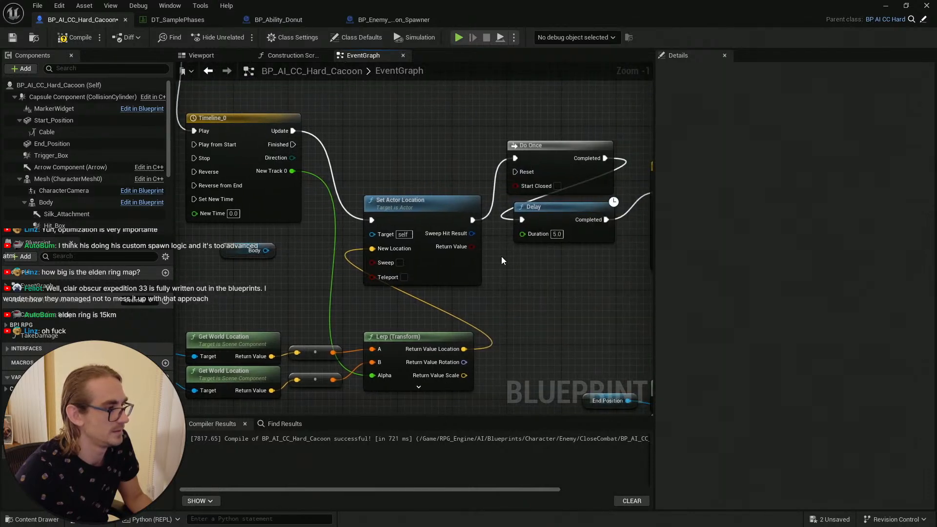
pyautogui.moveTo(420, 155); pyautogui.dragTo(466, 192, button='right')
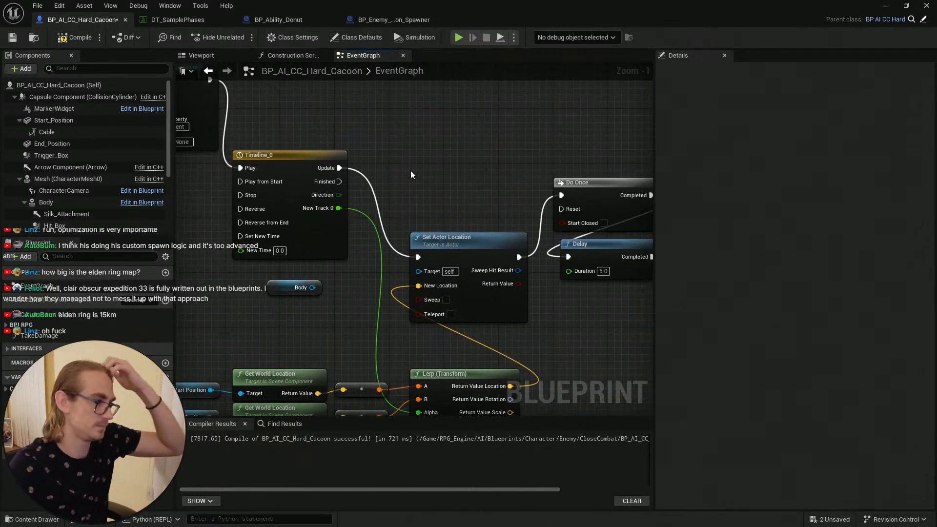
pyautogui.moveTo(312, 287); pyautogui.dragTo(426, 272)
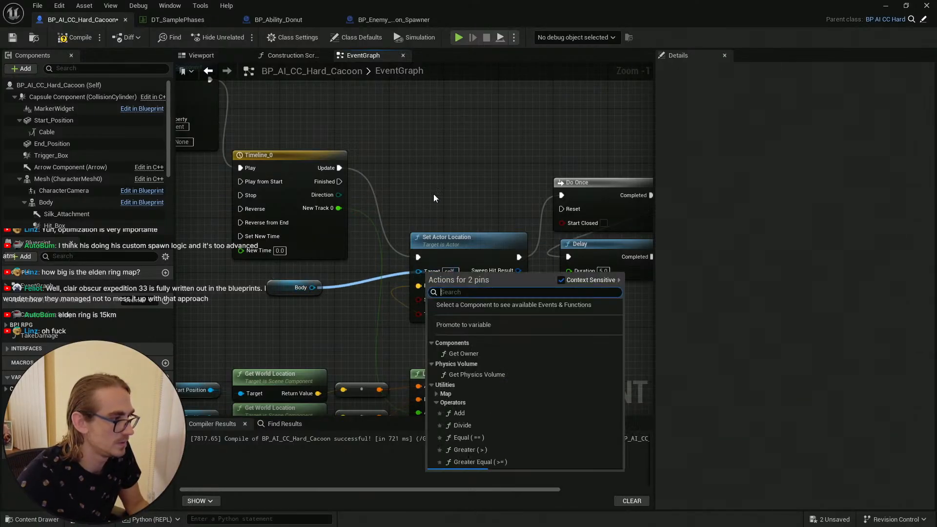
pyautogui.moveTo(434, 194); pyautogui.dragTo(422, 216, button='right')
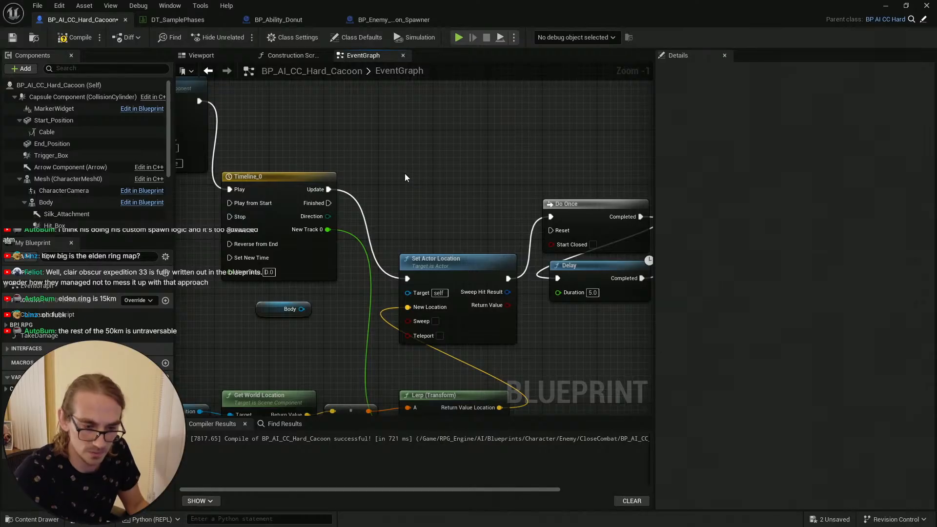
# Step: Add a Set World Location node for the Mesh component and place it above Set Actor Location
pyautogui.rightClick(399, 160)
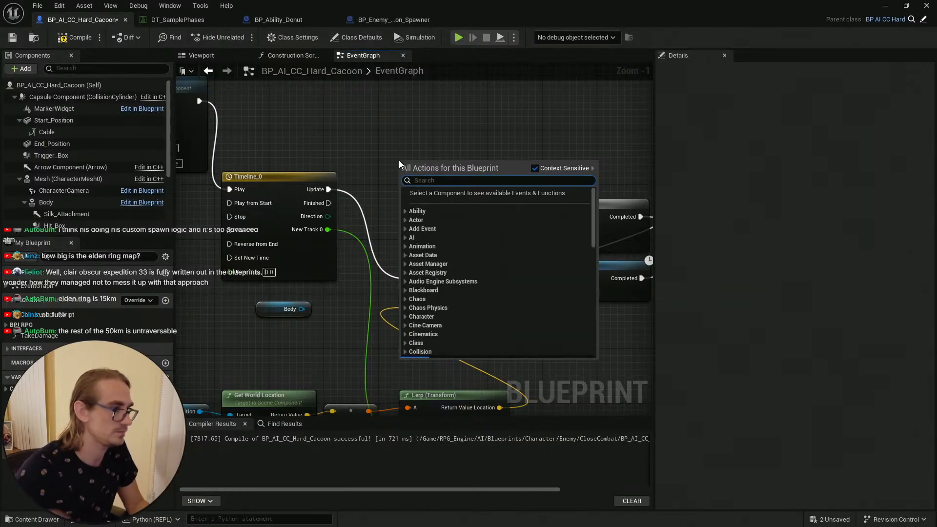
pyautogui.write('set')
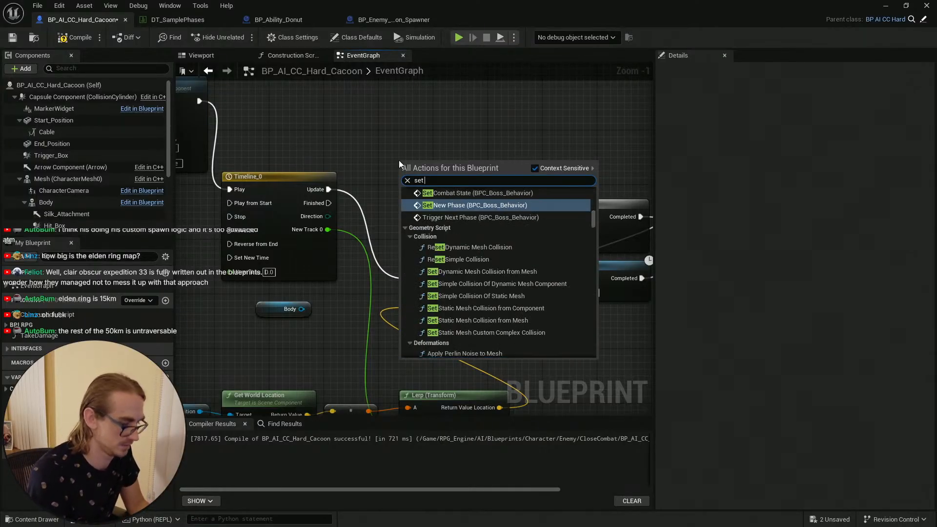
pyautogui.write(' skelet')
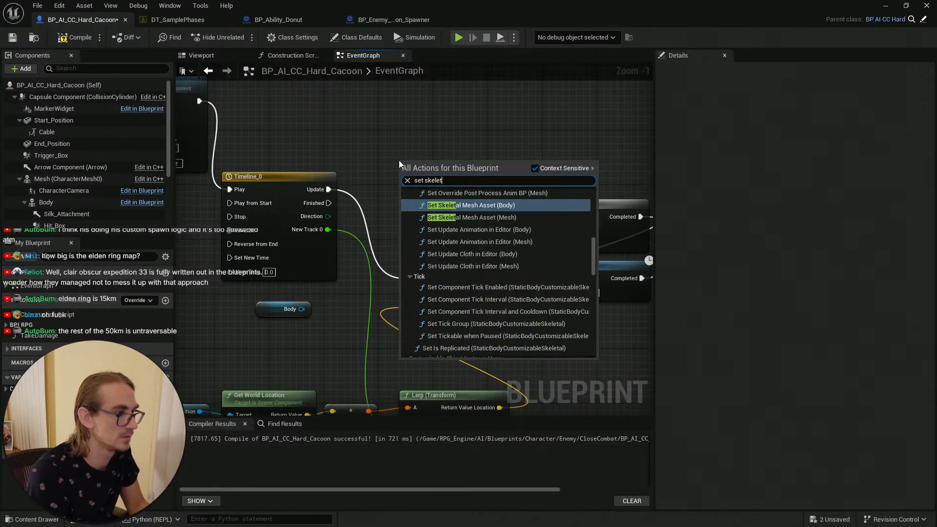
pyautogui.write('al')
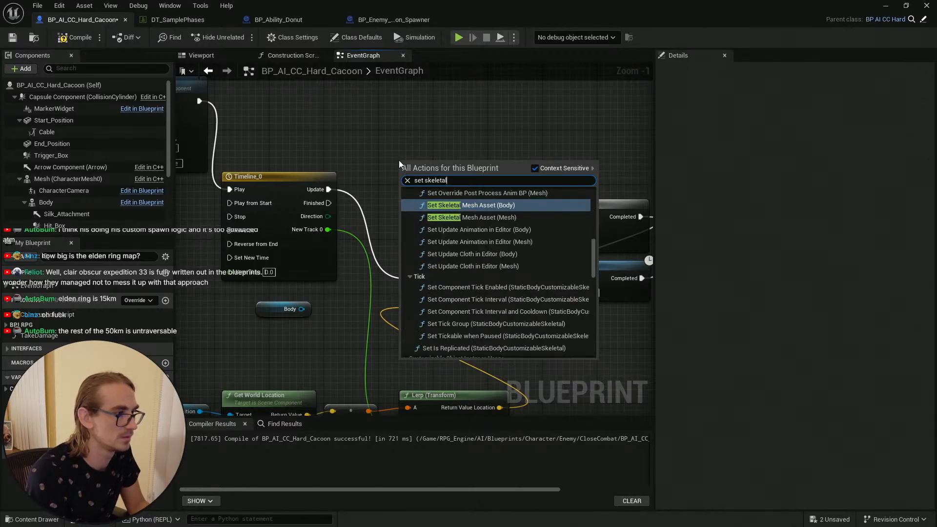
pyautogui.write(' mesh loca')
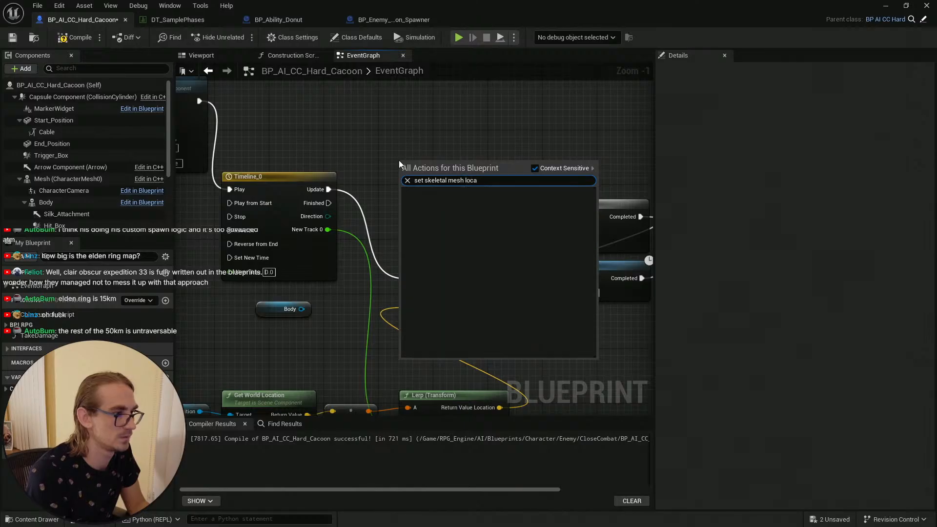
pyautogui.hotkey('ctrl', 'BackSpace')
pyautogui.hotkey('ctrl', 'BackSpace')
pyautogui.hotkey('ctrl', 'BackSpace')
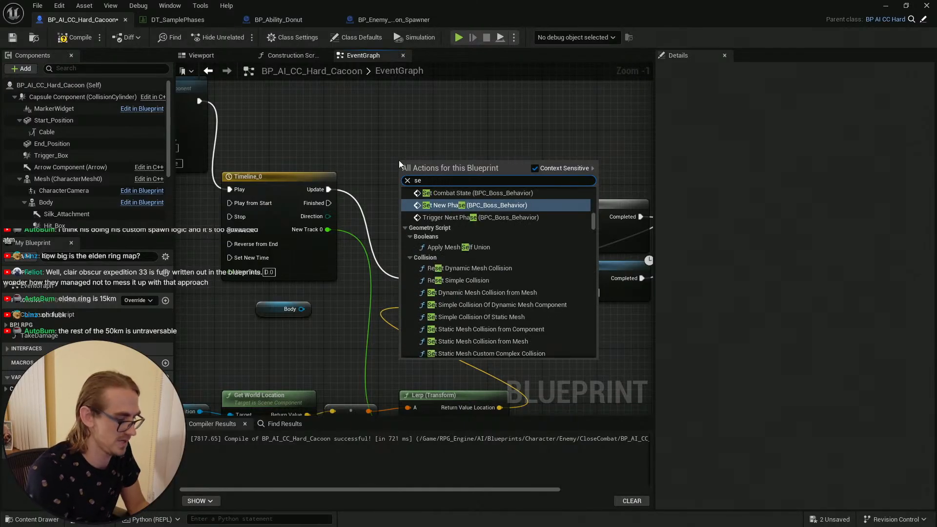
pyautogui.write('mesh loca')
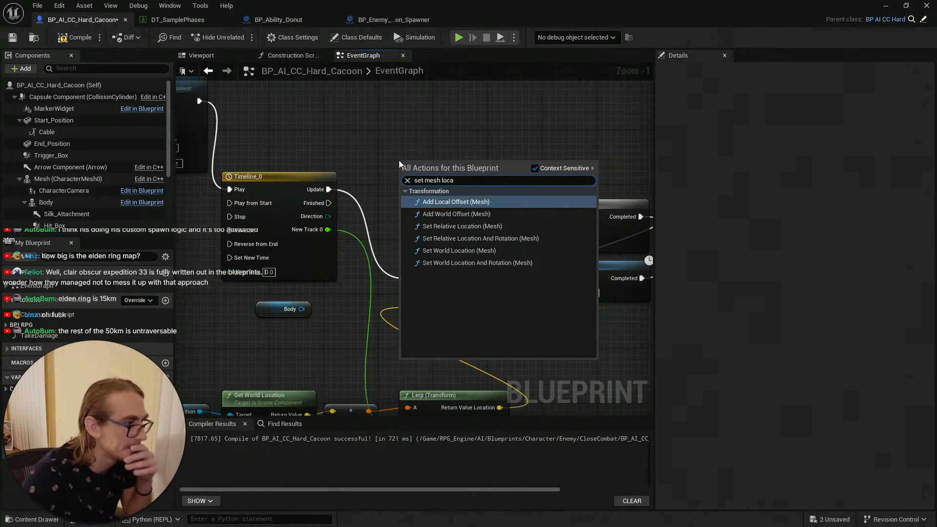
pyautogui.click(525, 252)
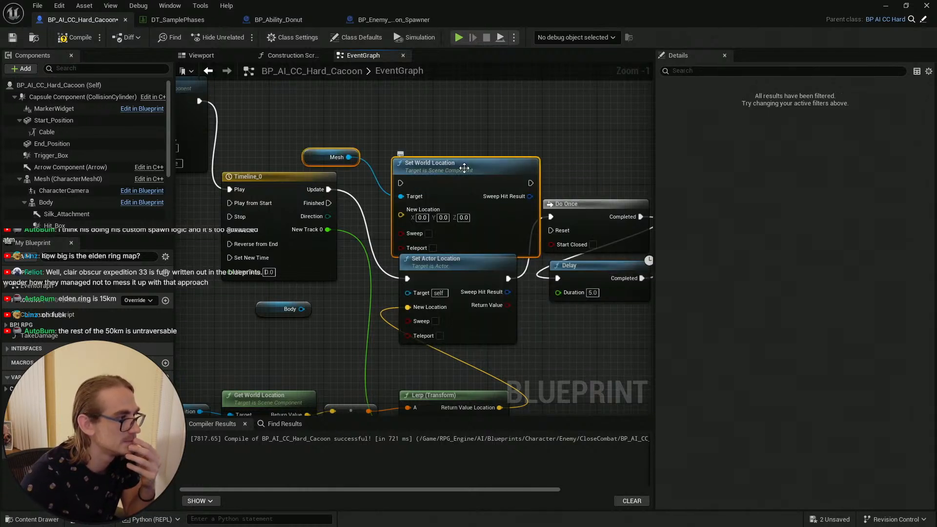
pyautogui.moveTo(468, 169); pyautogui.dragTo(450, 138)
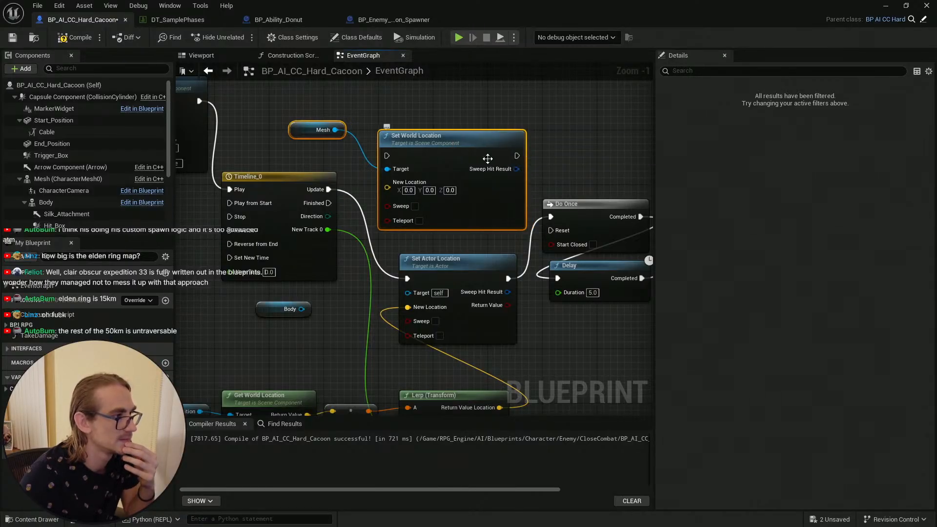
pyautogui.moveTo(469, 109); pyautogui.dragTo(449, 164, button='right')
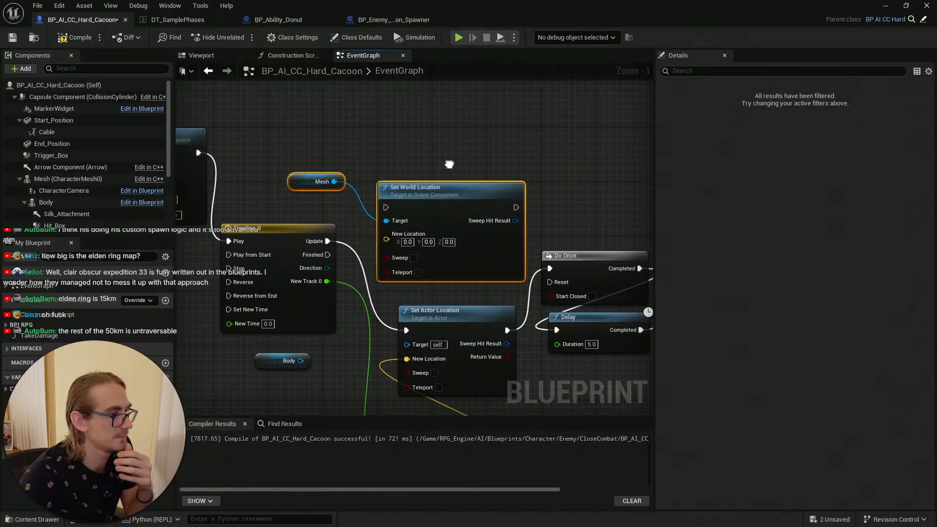
pyautogui.rightClick(428, 143)
pyautogui.write('ste')
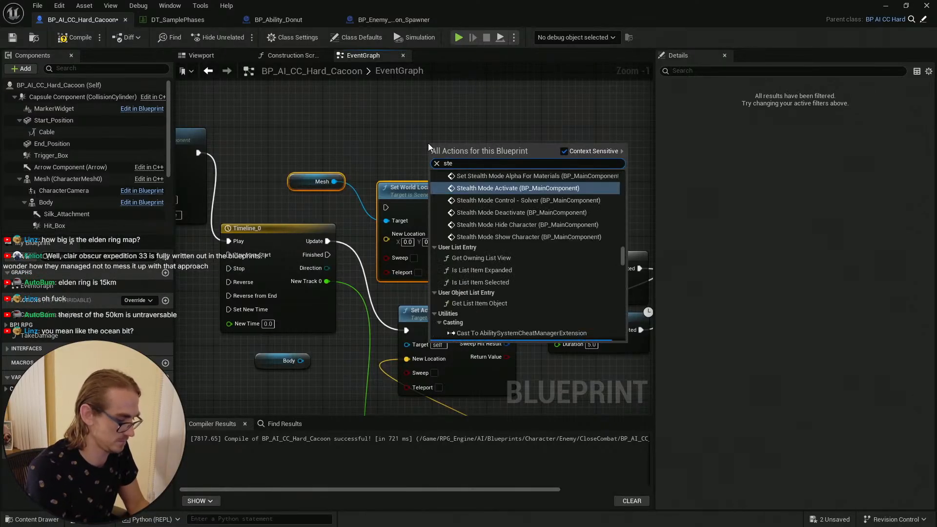
pyautogui.write(' mesh loca')
pyautogui.press('BackSpace')
pyautogui.press('BackSpace')
pyautogui.press('BackSpace')
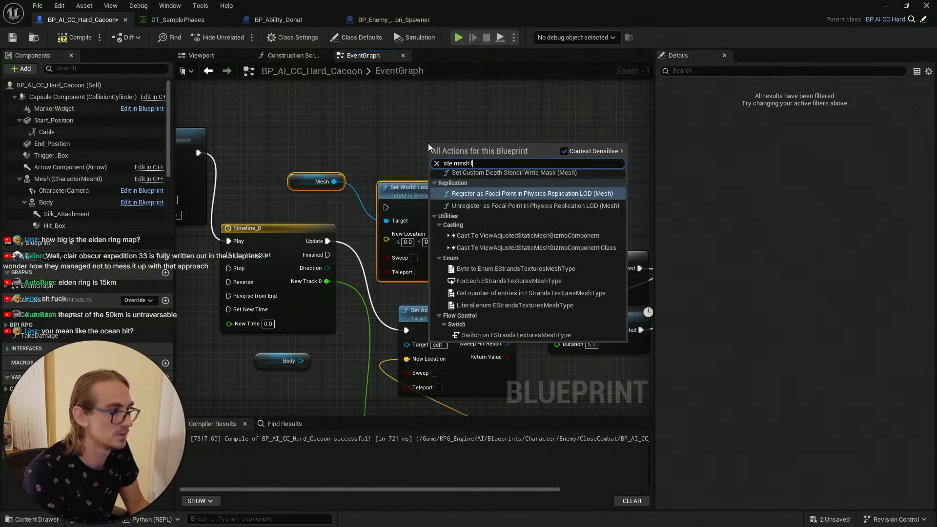
pyautogui.write('p')
pyautogui.press('BackSpace')
pyautogui.press('BackSpace')
pyautogui.press('BackSpace')
pyautogui.press('BackSpace')
pyautogui.press('BackSpace')
pyautogui.press('BackSpace')
pyautogui.press('BackSpace')
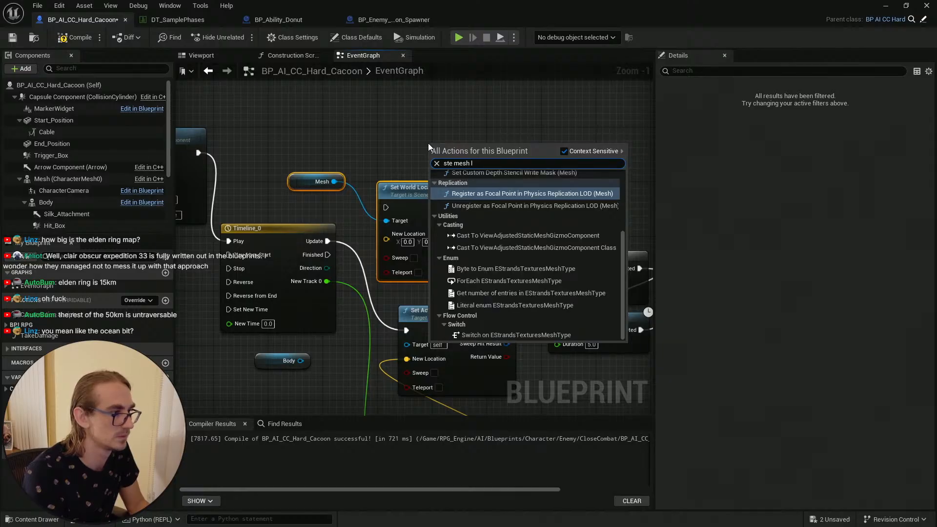
pyautogui.press('BackSpace')
pyautogui.press('BackSpace')
pyautogui.press('BackSpace')
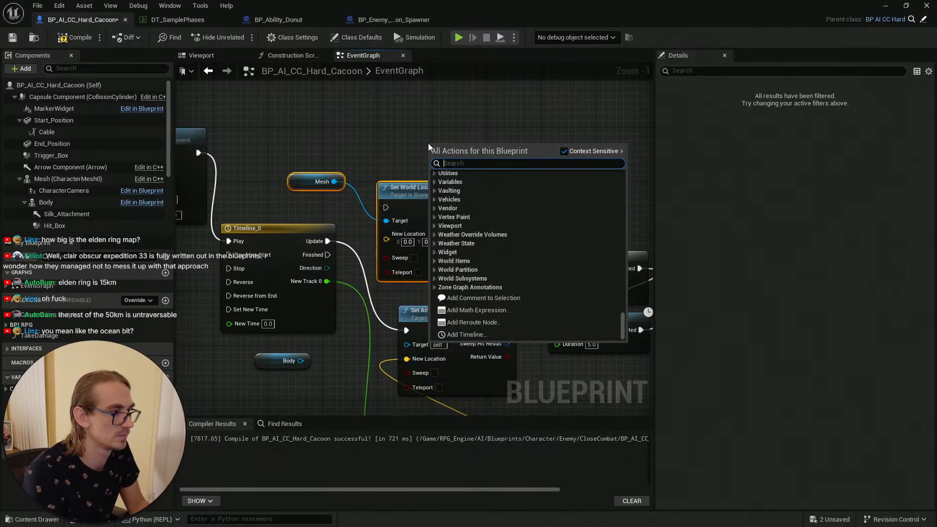
pyautogui.write('et')
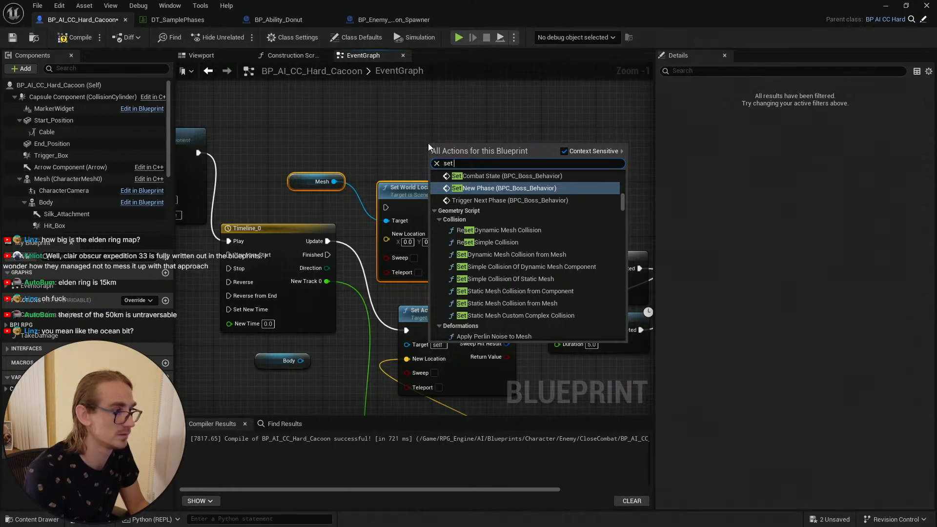
pyautogui.write(' mesh loca')
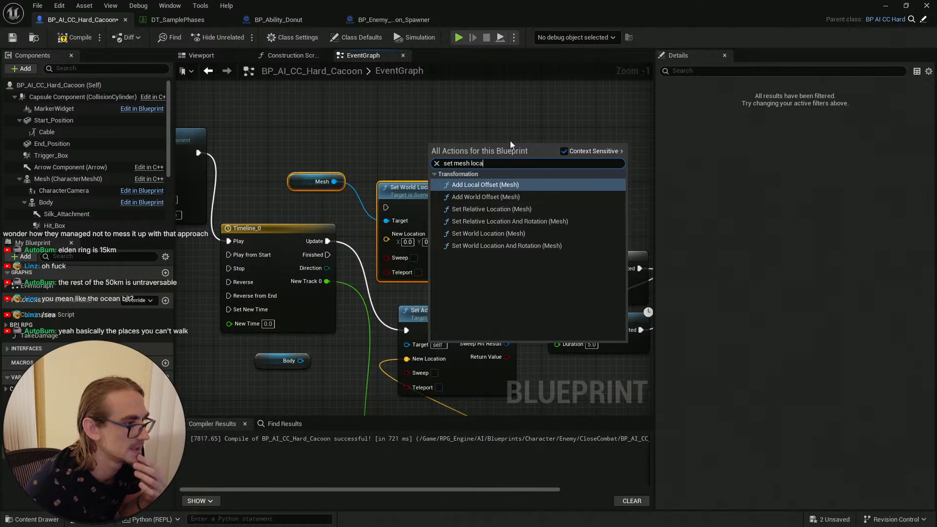
pyautogui.click(524, 122)
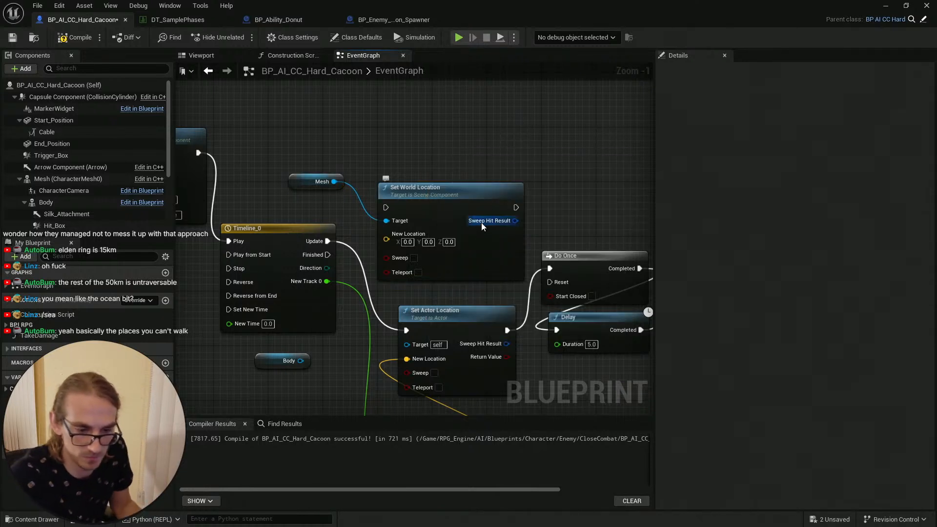
# Step: Rewire the Lerp location and execution flow through Set World Location, then delete the Set Actor Location node
pyautogui.moveTo(463, 184); pyautogui.dragTo(504, 151, button='right')
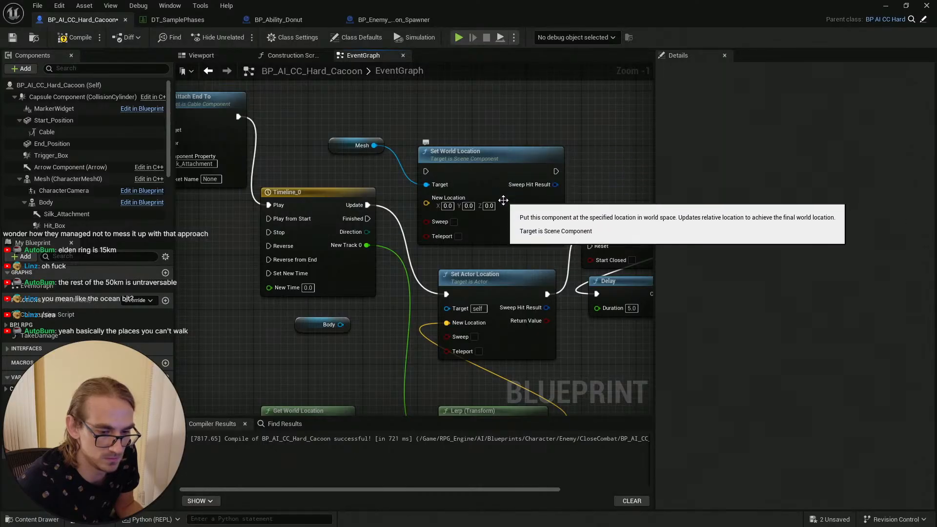
pyautogui.scroll(-1, 483, 198)
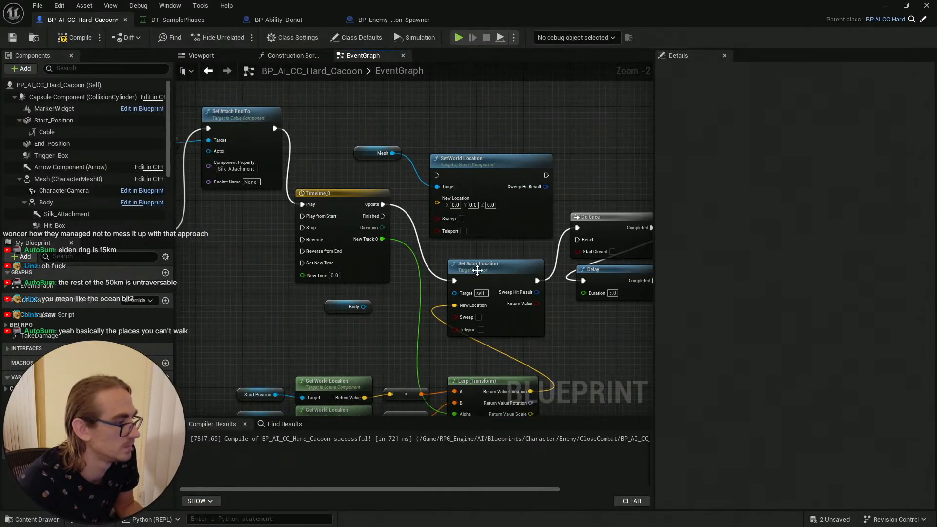
pyautogui.moveTo(530, 391); pyautogui.dragTo(436, 202)
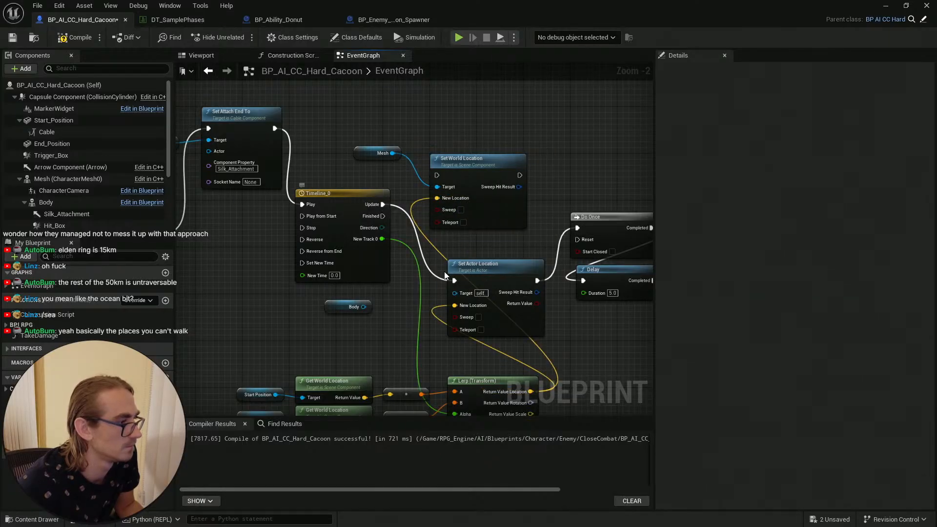
pyautogui.keyDown('ctrl'); pyautogui.moveTo(454, 282); pyautogui.dragTo(435, 177); pyautogui.keyUp('ctrl')
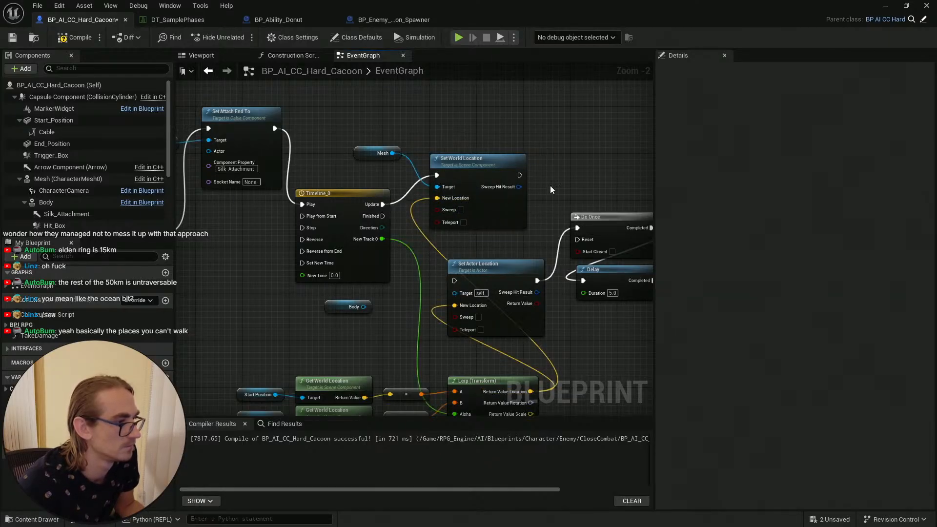
pyautogui.keyDown('ctrl'); pyautogui.moveTo(536, 282); pyautogui.dragTo(519, 174); pyautogui.keyUp('ctrl')
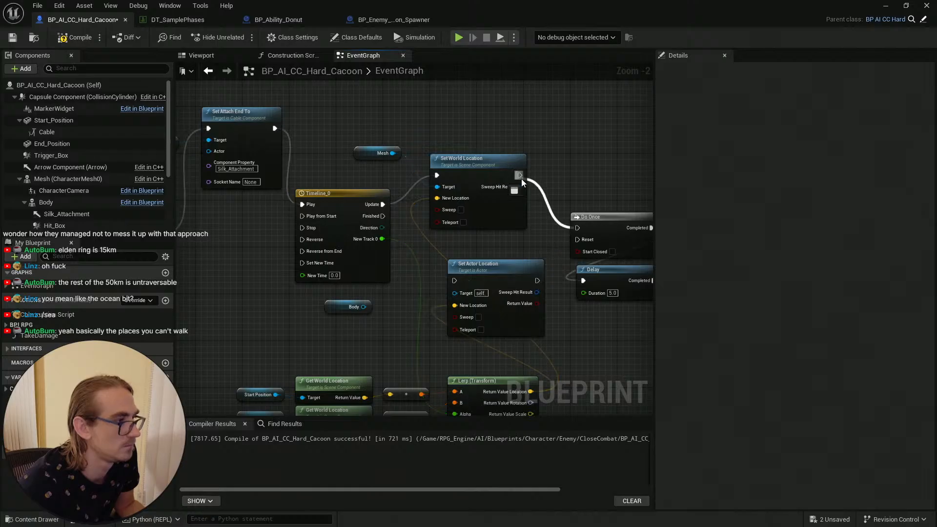
pyautogui.click(504, 274)
pyautogui.press('Delete')
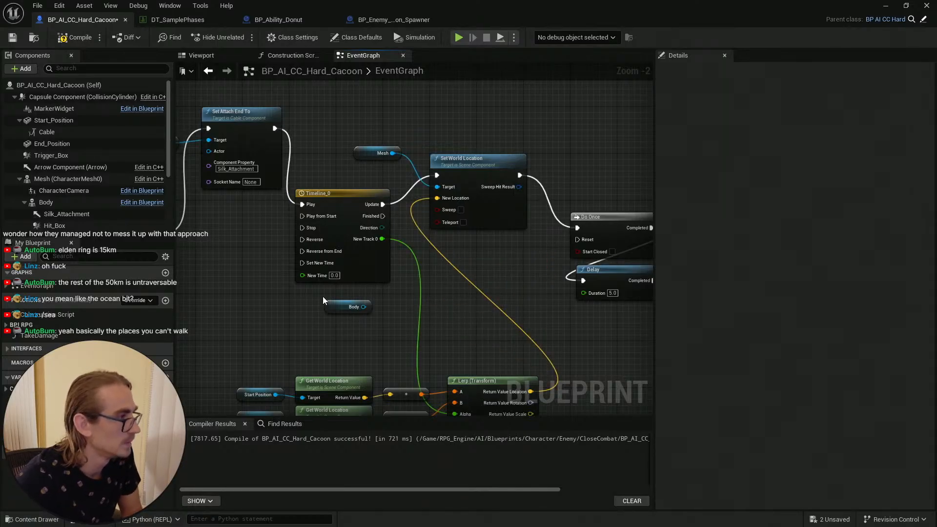
# Step: Connect the Body reference to Set World Location's target, delete the Mesh reference, and move Body into its place
pyautogui.moveTo(363, 306); pyautogui.dragTo(440, 182)
pyautogui.click(378, 157)
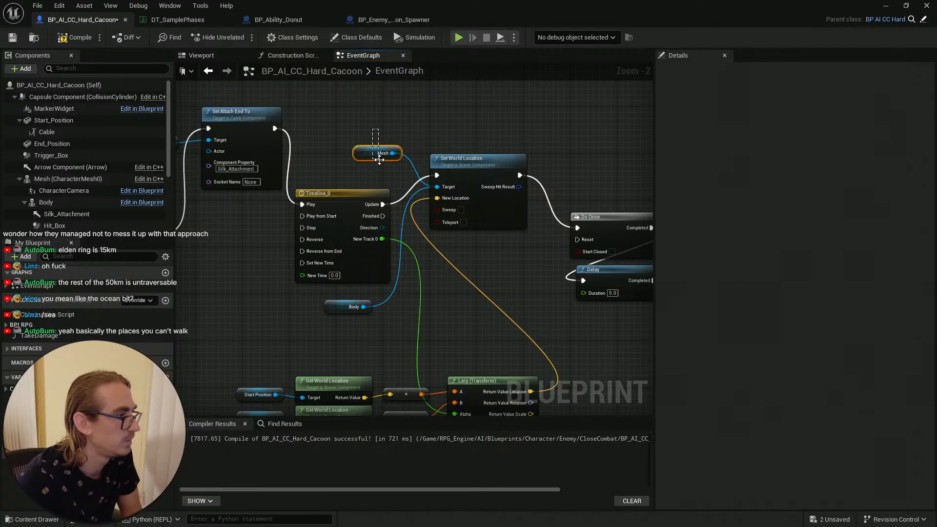
pyautogui.press('Delete')
pyautogui.moveTo(331, 309); pyautogui.dragTo(361, 162)
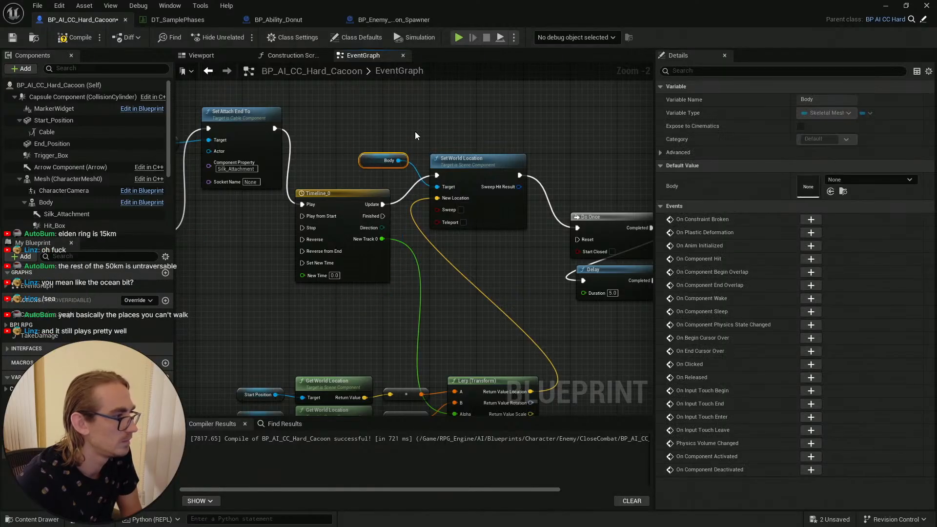
# Step: Tidy the positions of the Body, Set World Location and timeline nodes, then save and compile the Blueprint
pyautogui.keyDown('ctrl'); pyautogui.click(474, 165); pyautogui.keyUp('ctrl')
pyautogui.moveTo(480, 175); pyautogui.dragTo(496, 198)
pyautogui.click(374, 184)
pyautogui.moveTo(389, 186); pyautogui.dragTo(402, 162)
pyautogui.click(442, 159)
pyautogui.moveTo(522, 191); pyautogui.dragTo(495, 168, button='right')
pyautogui.click(13, 39)
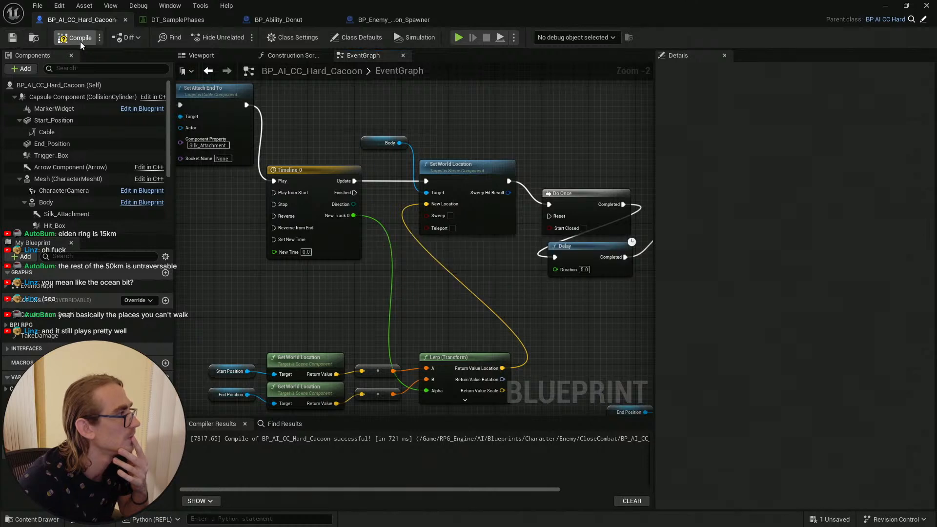
pyautogui.press('F7')
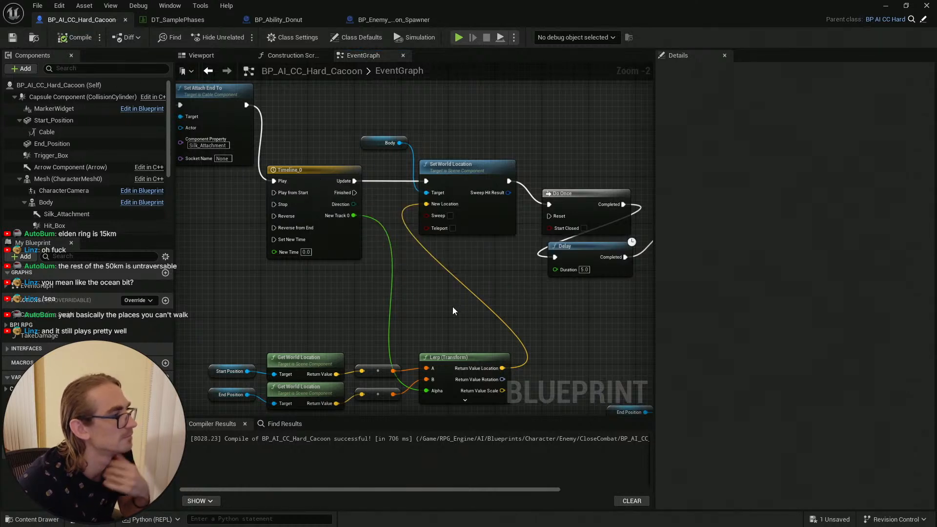
# Step: Paste copies of the Body reference and Set World Location node beside the second timeline's movement chain
pyautogui.moveTo(539, 277); pyautogui.dragTo(449, 277, button='right')
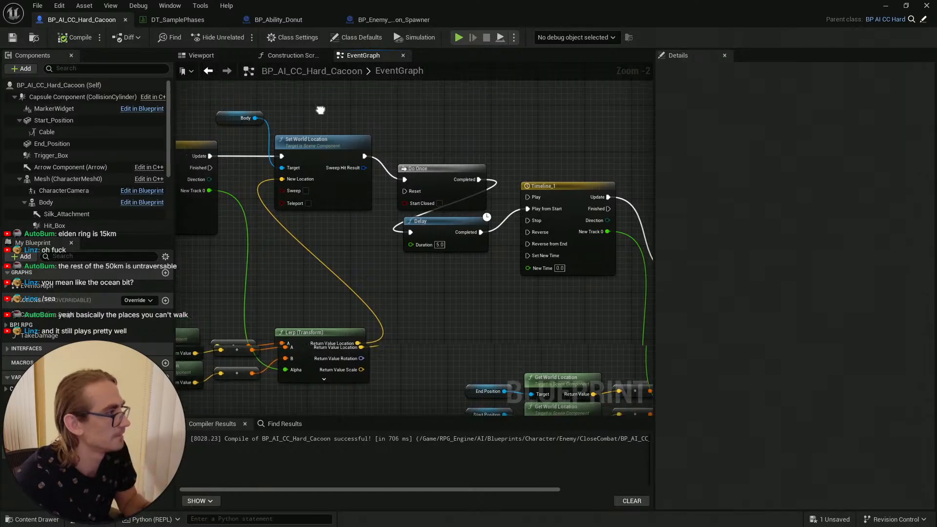
pyautogui.moveTo(217, 113); pyautogui.dragTo(342, 175)
pyautogui.moveTo(518, 338); pyautogui.dragTo(304, 265, button='right')
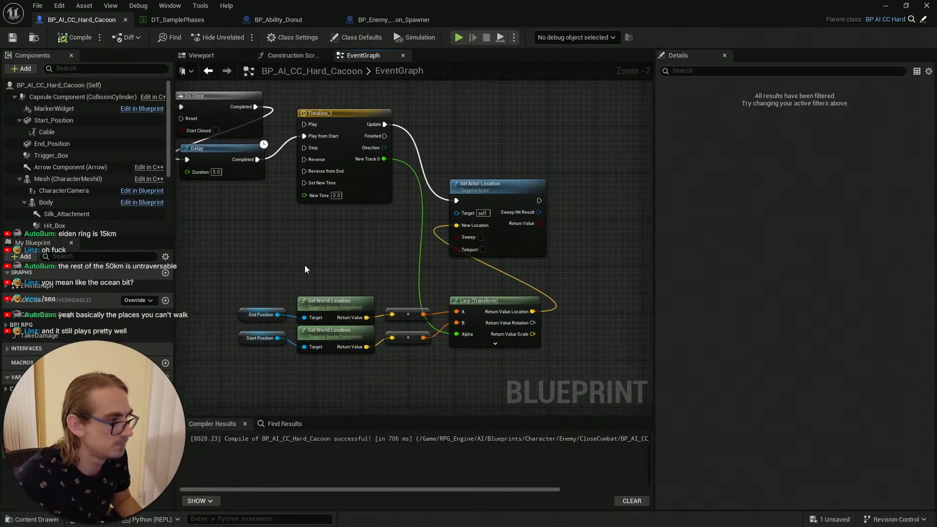
pyautogui.click(501, 150)
pyautogui.moveTo(502, 150); pyautogui.dragTo(481, 189, button='right')
pyautogui.hotkey('ctrl', 'v')
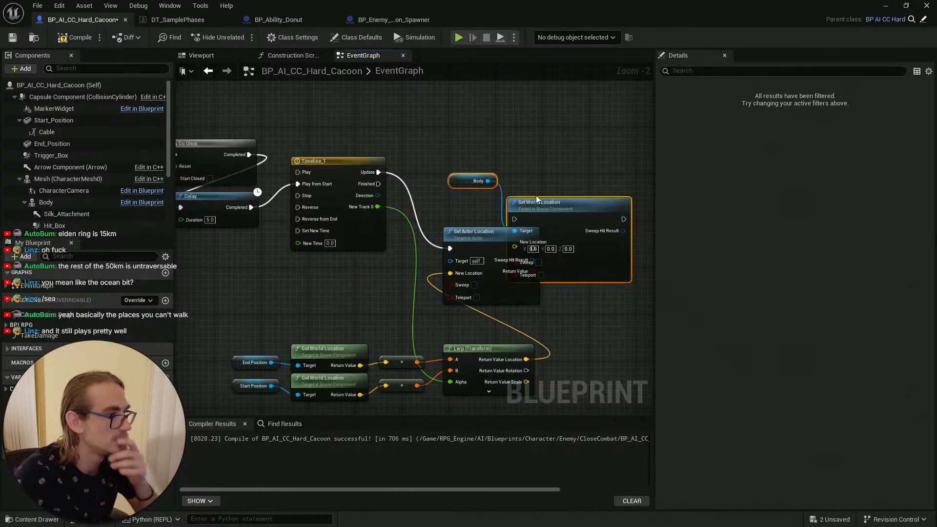
# Step: Position the pasted Set World Location and drive its execution from the second timeline's Update output
pyautogui.moveTo(531, 205); pyautogui.dragTo(479, 154)
pyautogui.click(398, 153)
pyautogui.moveTo(379, 173); pyautogui.dragTo(455, 161)
pyautogui.moveTo(569, 159); pyautogui.dragTo(625, 262)
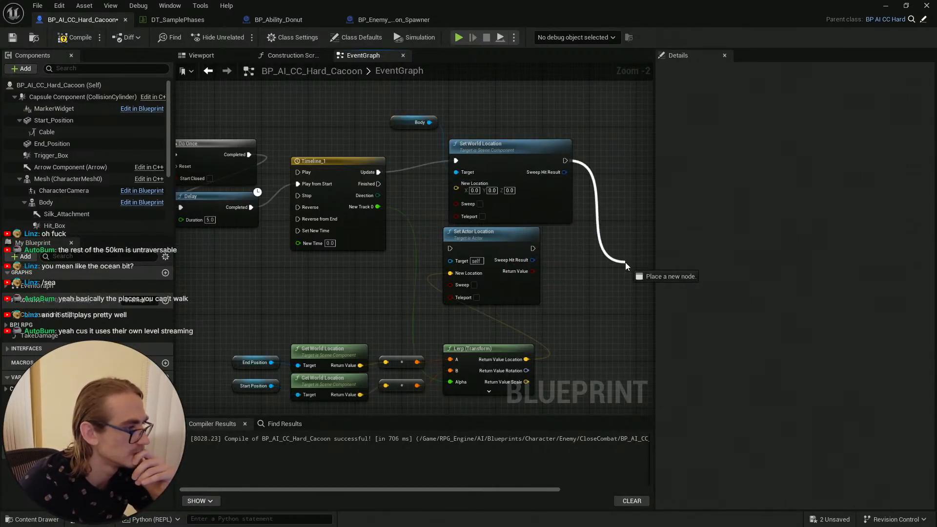
pyautogui.press('Escape')
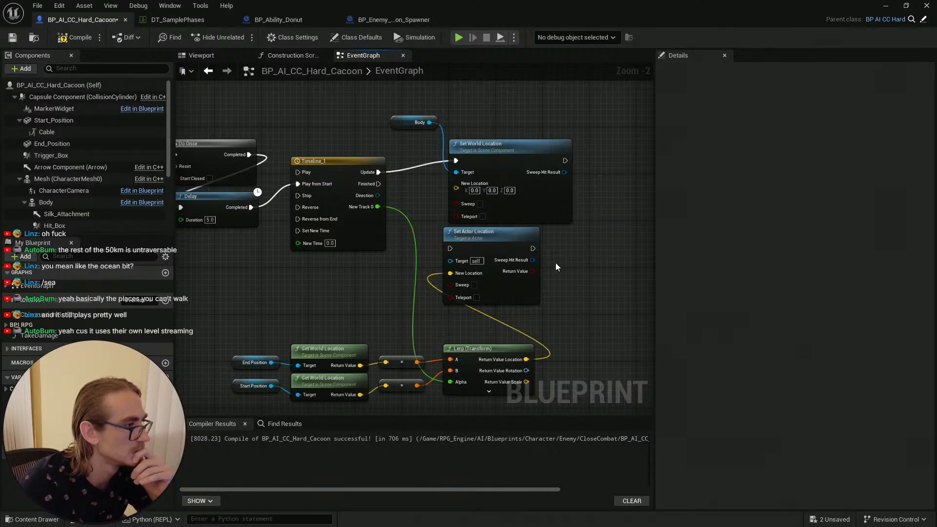
# Step: Wire the Lerp location into the pasted Set World Location and delete the old Set Actor Location node
pyautogui.moveTo(554, 236); pyautogui.dragTo(572, 250, button='right')
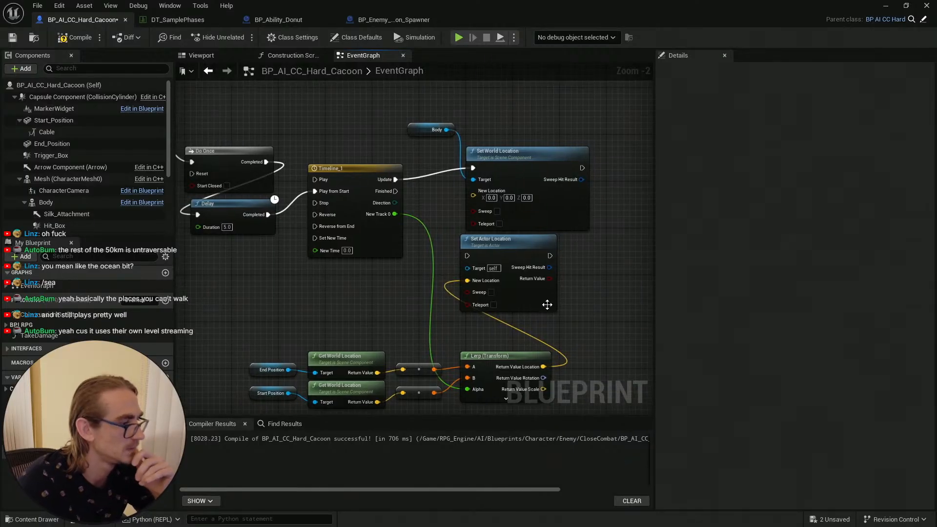
pyautogui.moveTo(543, 367); pyautogui.dragTo(473, 194)
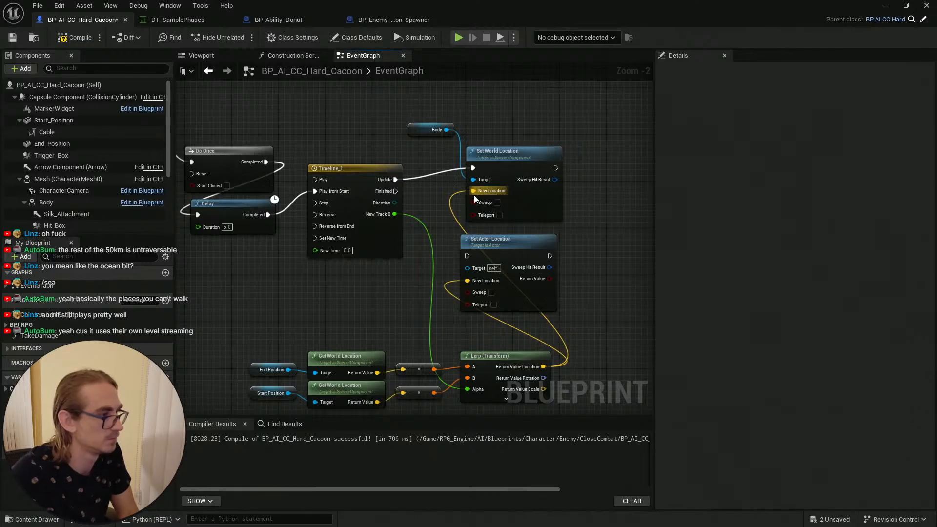
pyautogui.click(530, 241)
pyautogui.press('Delete')
# Step: Rearrange the Body and Set World Location nodes in the second chain and save the Blueprint
pyautogui.moveTo(524, 165); pyautogui.dragTo(528, 200)
pyautogui.moveTo(418, 130); pyautogui.dragTo(478, 171)
pyautogui.click(429, 200)
pyautogui.moveTo(328, 284); pyautogui.dragTo(465, 278, button='right')
pyautogui.moveTo(324, 241); pyautogui.dragTo(472, 220, button='right')
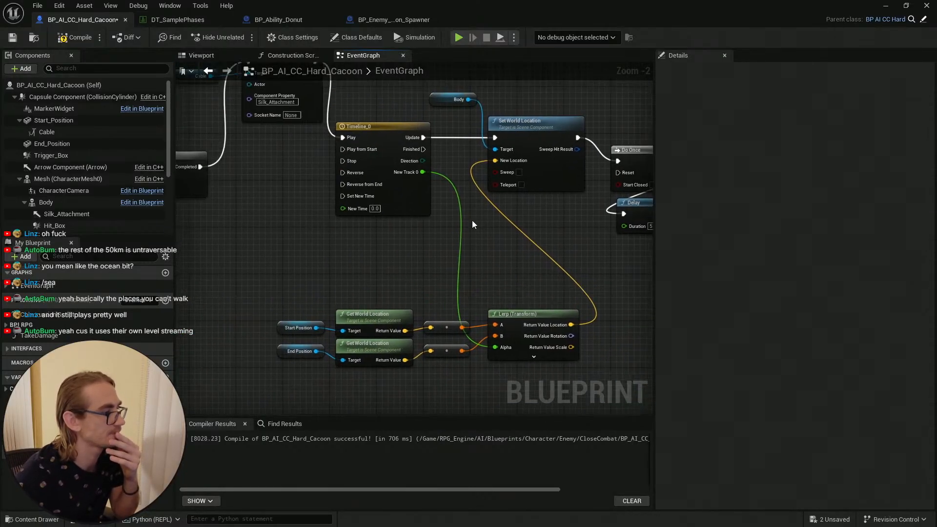
pyautogui.click(12, 39)
# Step: Replace Start Position with a Body reference as target of the first chain's Get World Location, then save
pyautogui.moveTo(340, 293); pyautogui.dragTo(369, 274, button='right')
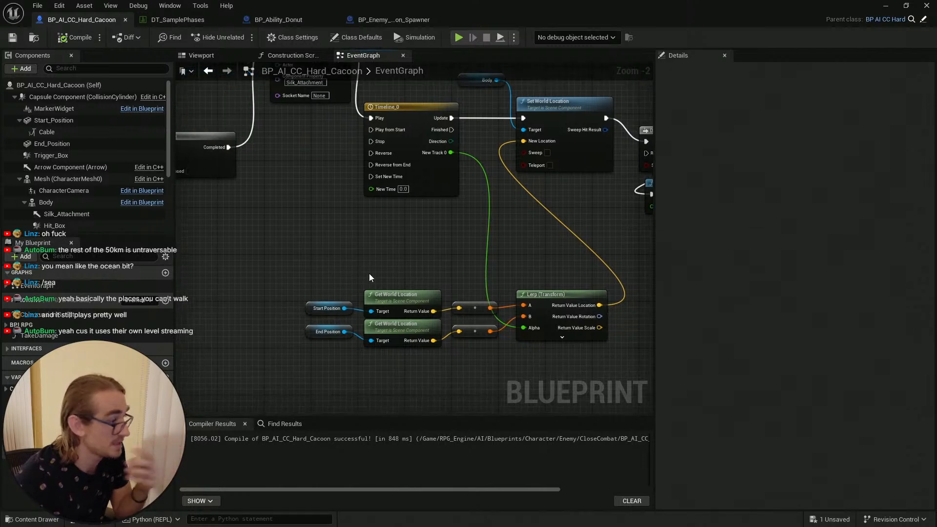
pyautogui.moveTo(314, 262); pyautogui.dragTo(320, 254, button='right')
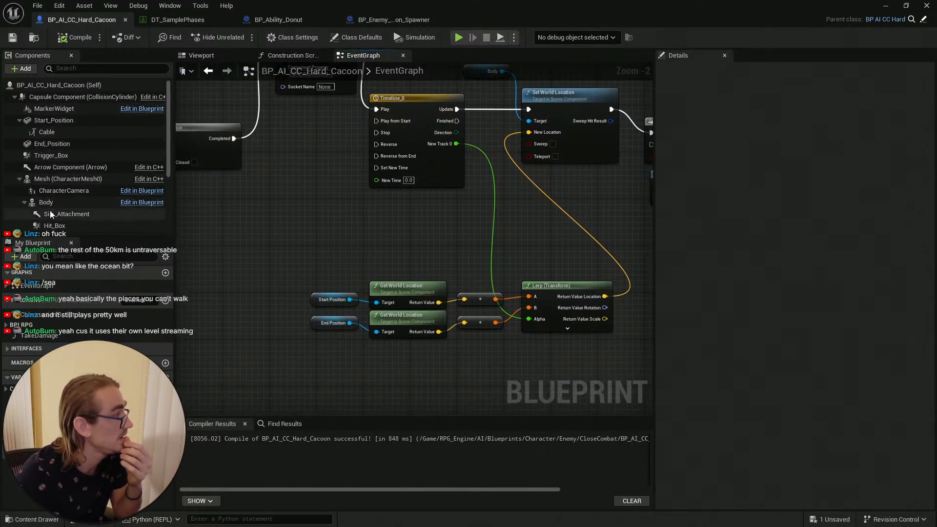
pyautogui.moveTo(46, 202); pyautogui.dragTo(377, 302)
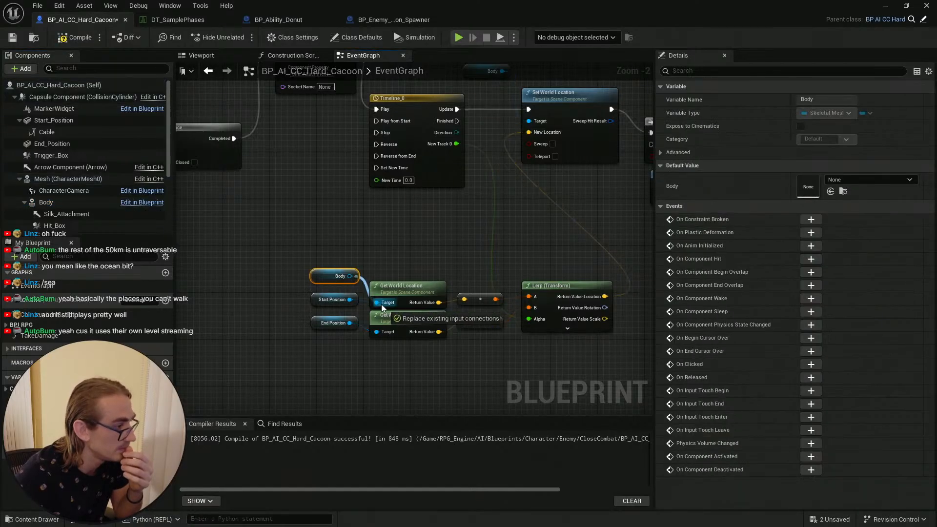
pyautogui.click(318, 300)
pyautogui.press('Delete')
pyautogui.moveTo(323, 277); pyautogui.dragTo(323, 301)
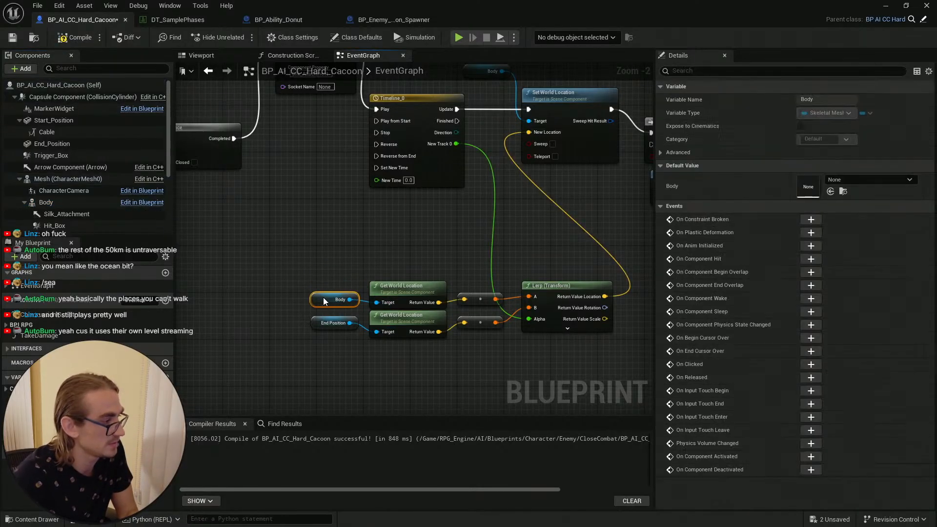
pyautogui.click(378, 267)
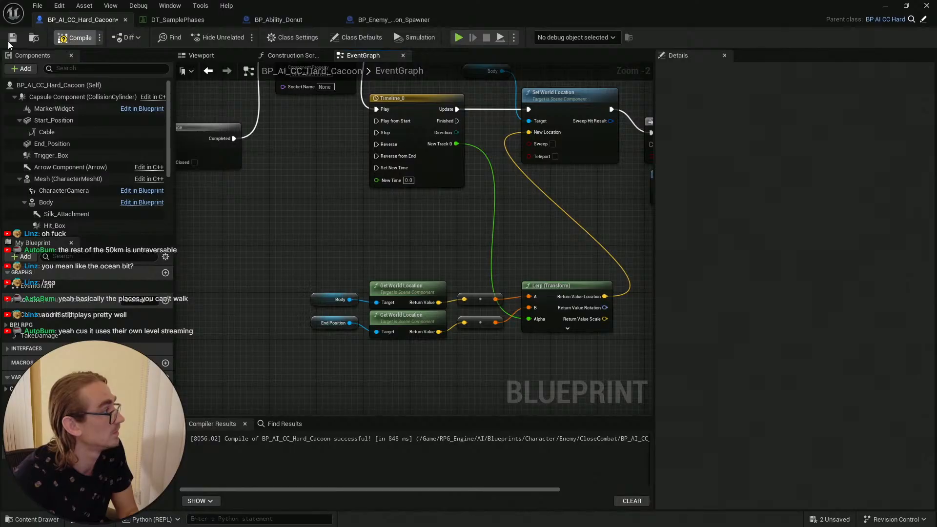
pyautogui.click(12, 42)
# Step: Replace Start Position with a Body reference in the second chain's Get World Location and save the Blueprint
pyautogui.moveTo(414, 239); pyautogui.dragTo(63, 208, button='right')
pyautogui.scroll(2, 396, 348)
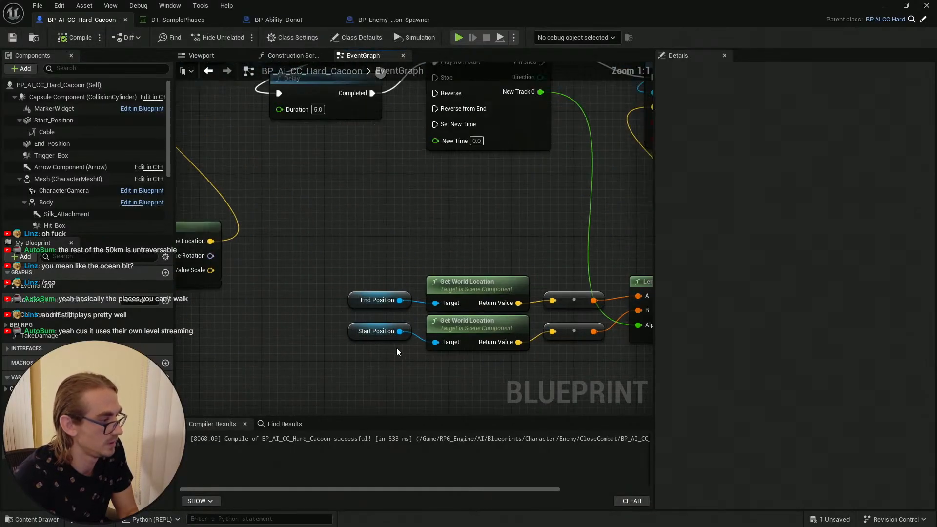
pyautogui.click(46, 202)
pyautogui.moveTo(320, 304); pyautogui.dragTo(432, 343)
pyautogui.click(416, 333)
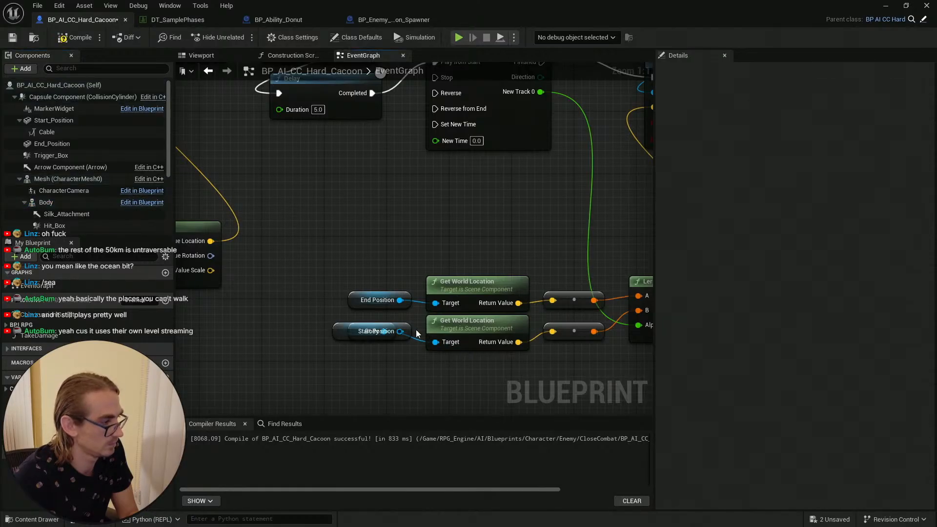
pyautogui.click(407, 325)
pyautogui.press('Delete')
pyautogui.click(348, 335)
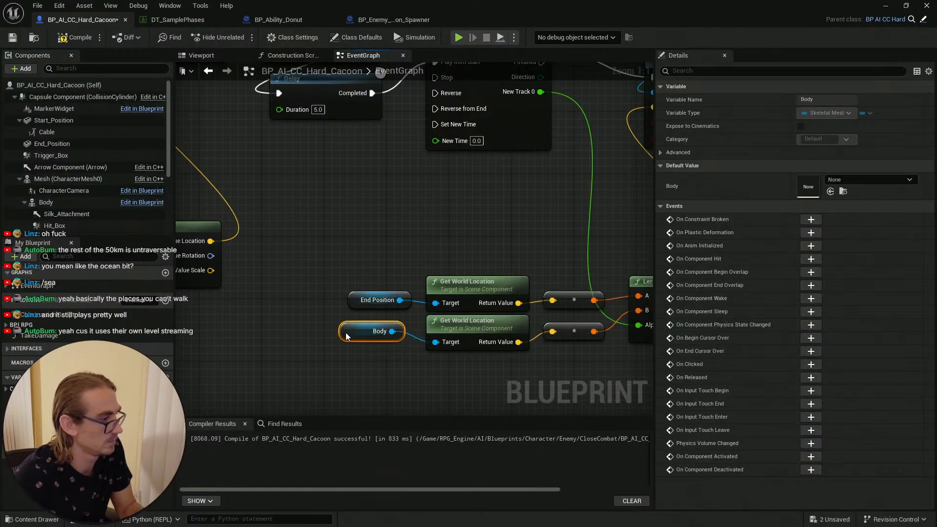
pyautogui.click(9, 38)
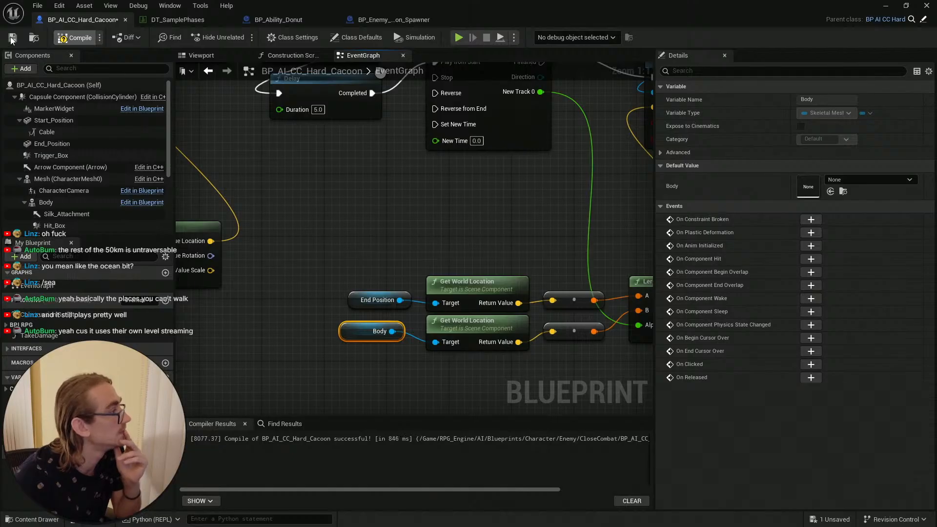
# Step: Look over both cocoon movement chains in the event graph and save the Blueprint
pyautogui.scroll(-7, 406, 201)
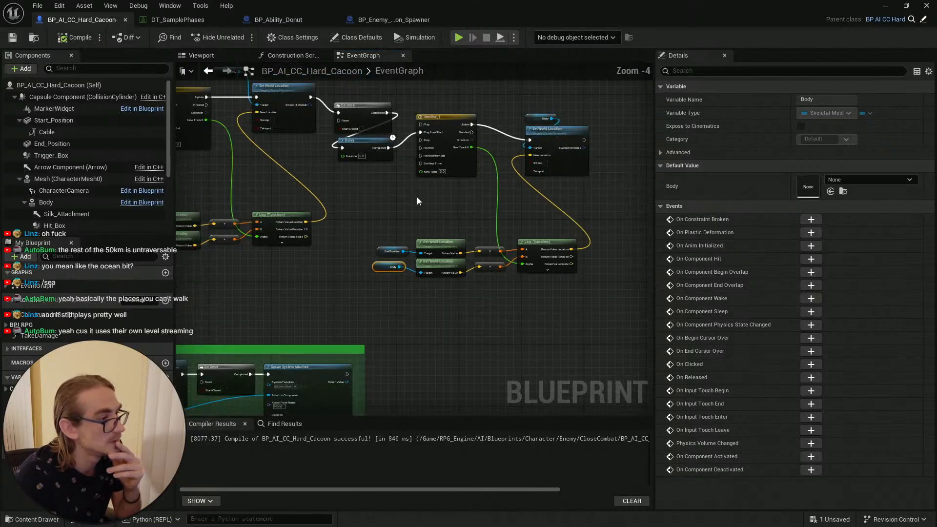
pyautogui.scroll(4, 452, 211)
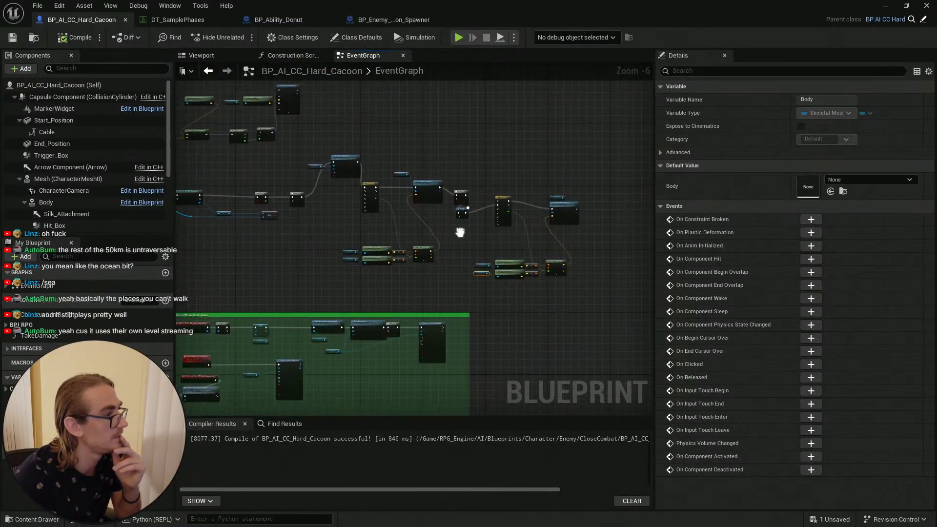
pyautogui.moveTo(393, 179); pyautogui.dragTo(455, 196)
pyautogui.click(538, 351)
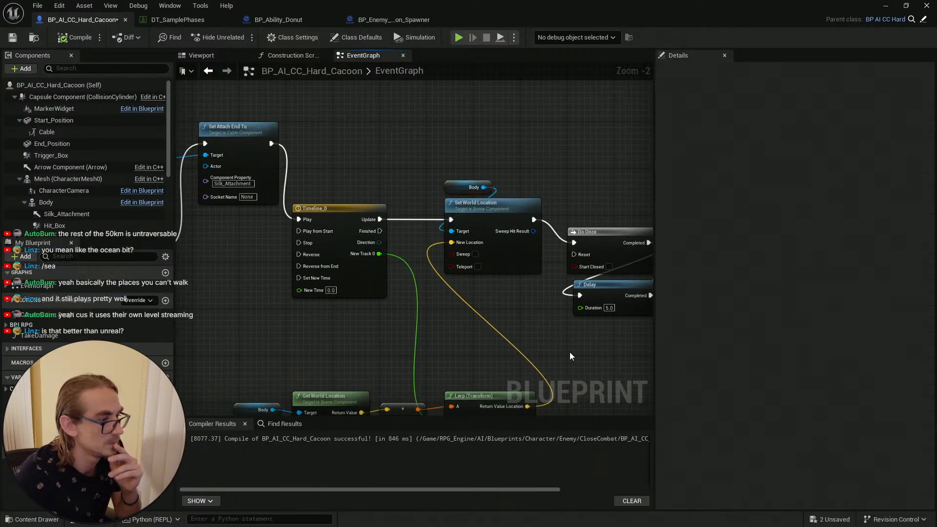
pyautogui.moveTo(569, 353); pyautogui.dragTo(596, 276, button='right')
pyautogui.scroll(-2, 485, 217)
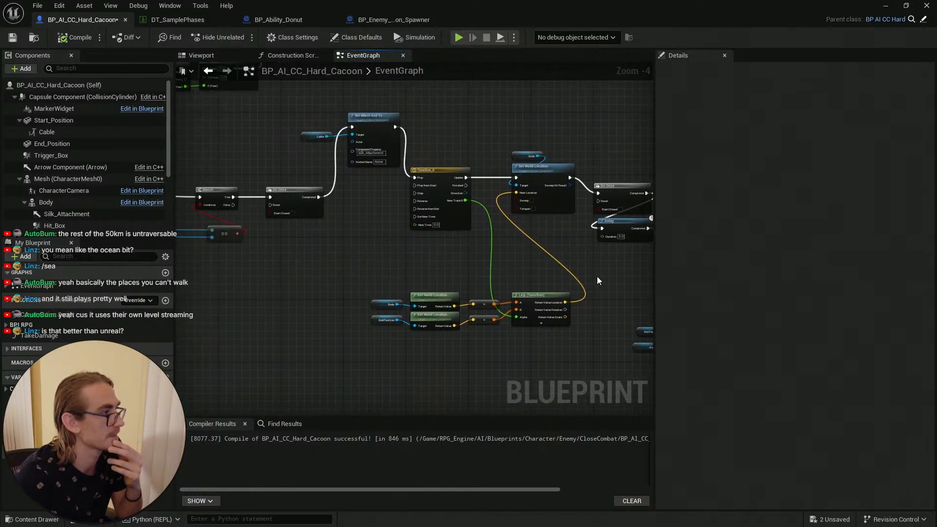
pyautogui.click(19, 40)
pyautogui.moveTo(309, 254); pyautogui.dragTo(177, 207, button='right')
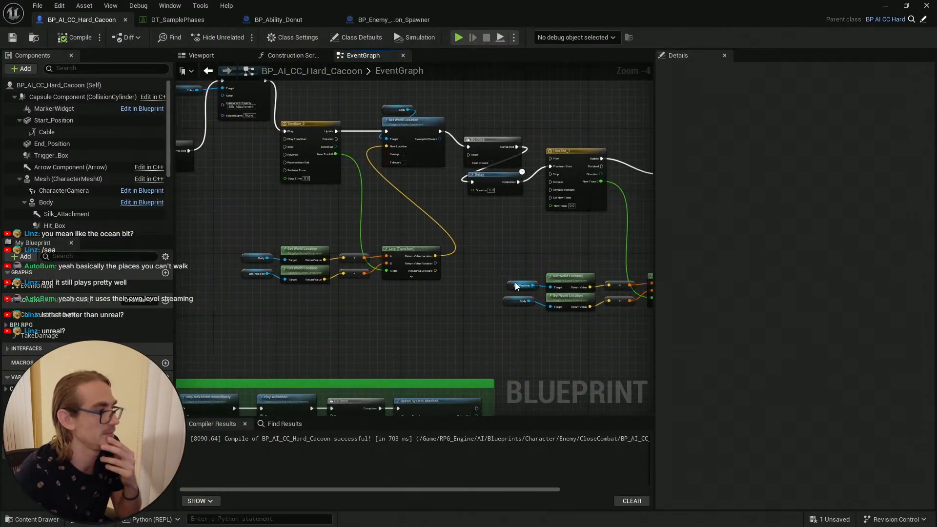
pyautogui.scroll(-3, 479, 237)
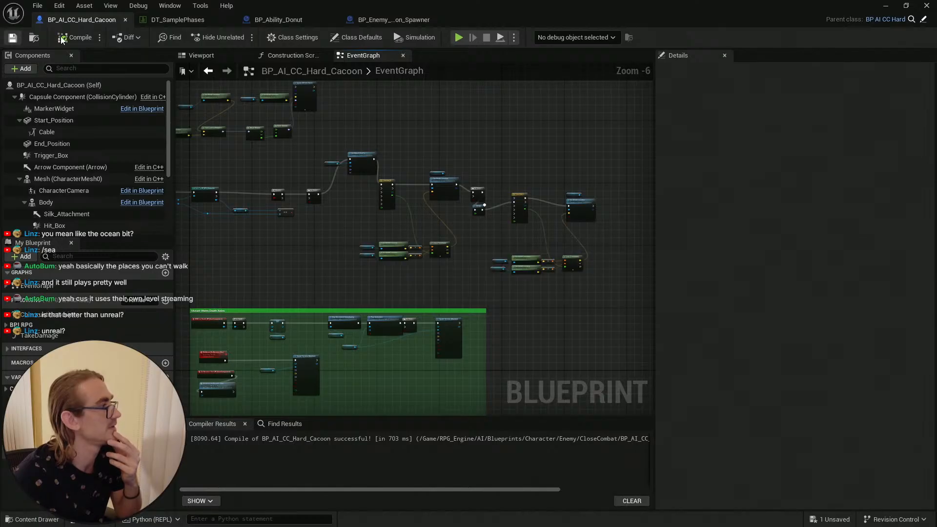
# Step: Return to the level, select the Hard Cacoon actor and pick its End_Position component
pyautogui.click(897, 7)
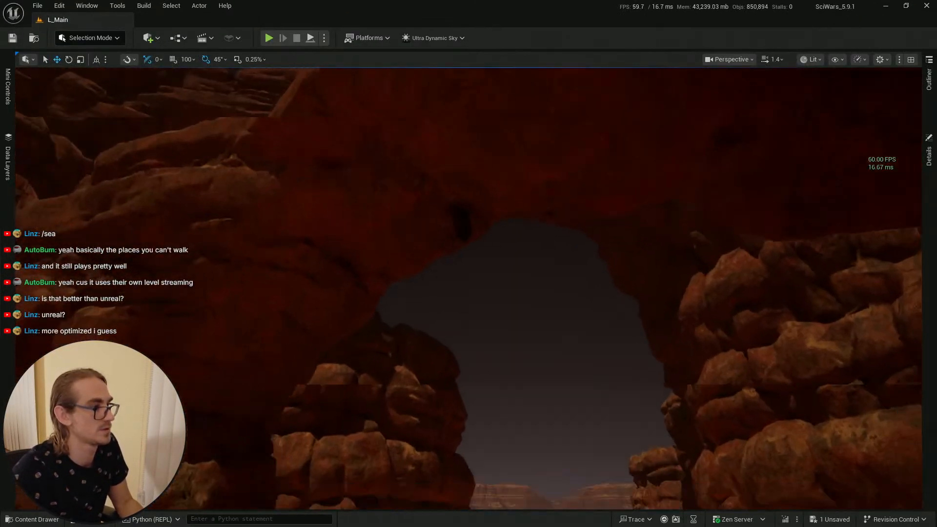
pyautogui.moveTo(433, 205); pyautogui.dragTo(435, 312, button='right')
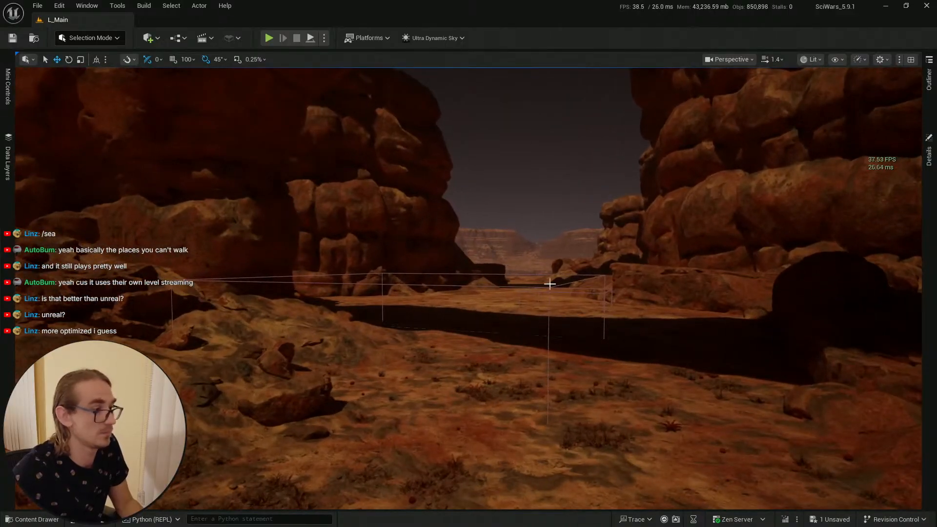
pyautogui.moveTo(550, 283); pyautogui.dragTo(469, 213, button='right')
pyautogui.click(487, 178)
pyautogui.press('w')
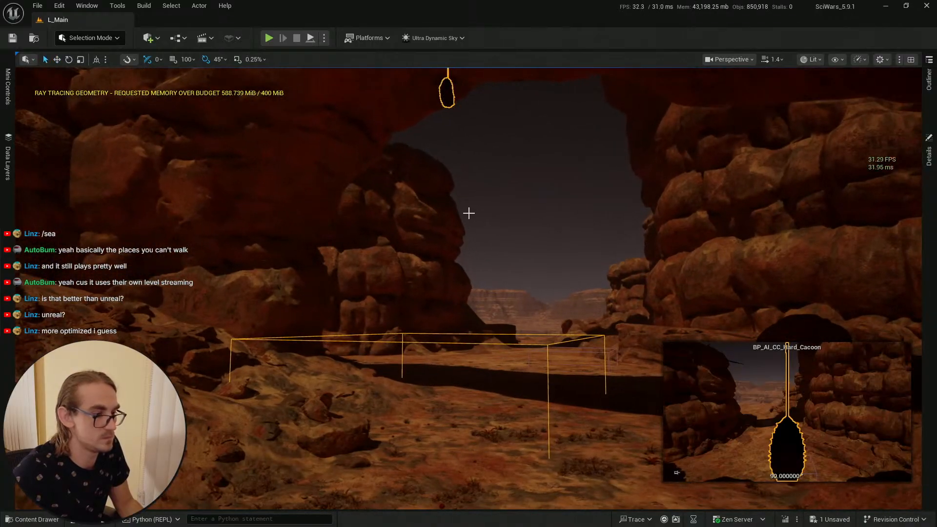
pyautogui.click(928, 165)
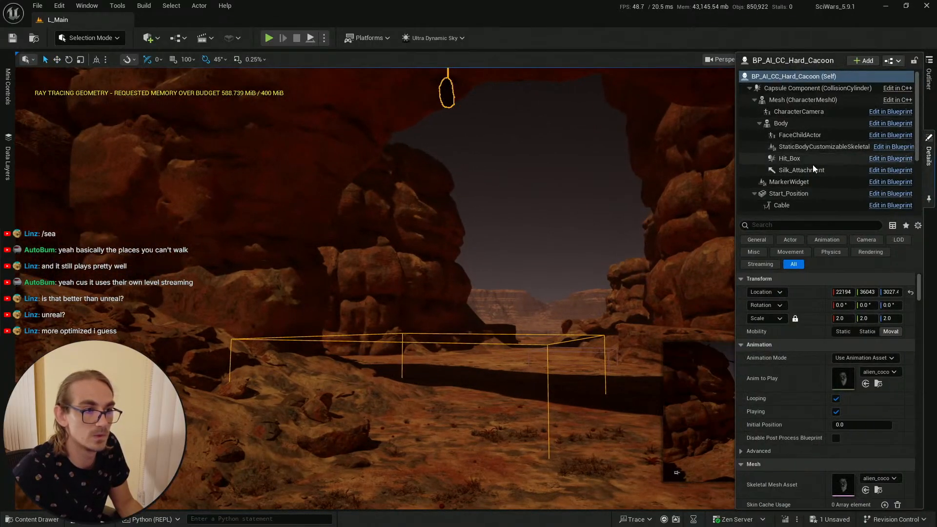
pyautogui.scroll(-4, 812, 165)
pyautogui.click(804, 123)
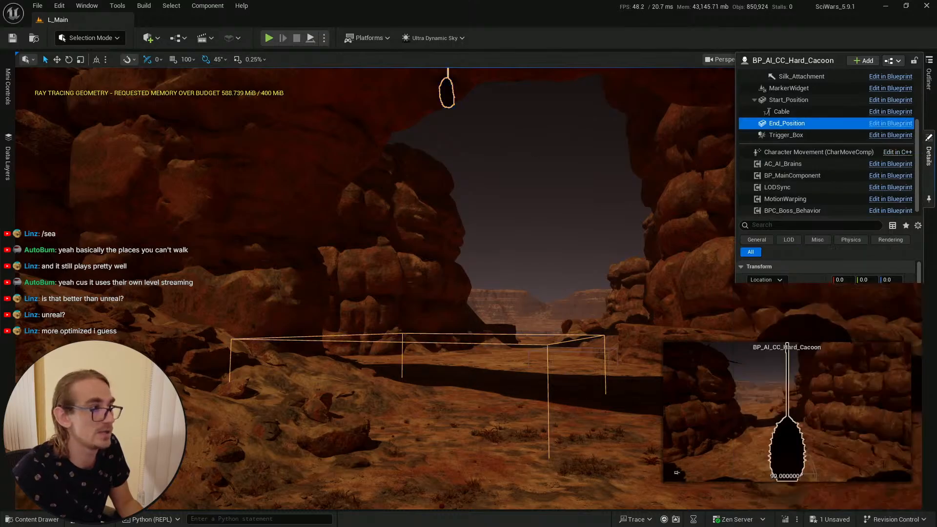
# Step: Lower the End_Position component below the cocoon with the move gizmo
pyautogui.moveTo(530, 158); pyautogui.dragTo(529, 80, button='right')
pyautogui.press('w')
pyautogui.moveTo(491, 219); pyautogui.dragTo(488, 246, button='right')
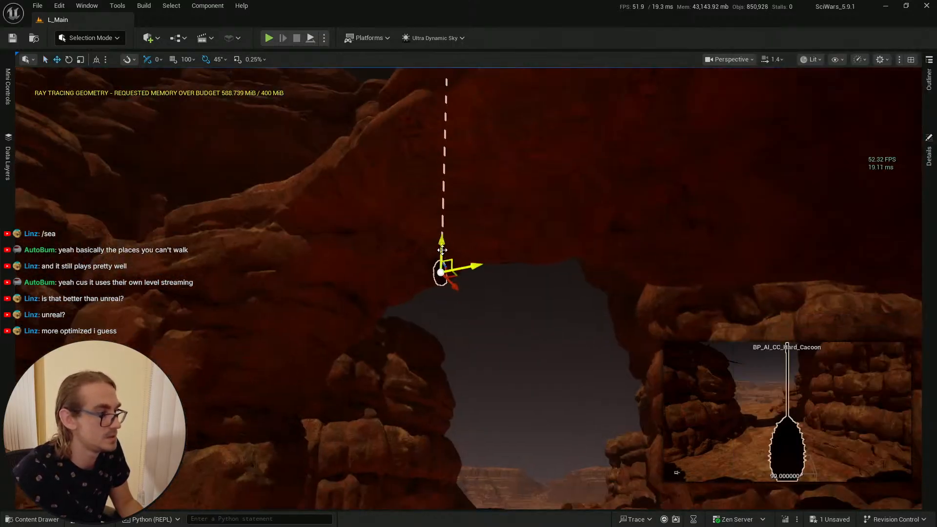
pyautogui.moveTo(442, 239); pyautogui.dragTo(443, 305)
pyautogui.moveTo(455, 369)
pyautogui.mouseDown(button='right')
pyautogui.moveTo(448, 415)
pyautogui.moveTo(454, 378)
pyautogui.moveTo(452, 385)
pyautogui.mouseUp(button='right')
pyautogui.press('g')
pyautogui.press('w')
pyautogui.moveTo(457, 229); pyautogui.dragTo(468, 377)
pyautogui.moveTo(493, 280)
pyautogui.mouseDown(button='right')
pyautogui.moveTo(492, 248)
pyautogui.moveTo(491, 278)
pyautogui.mouseUp(button='right')
pyautogui.press('q')
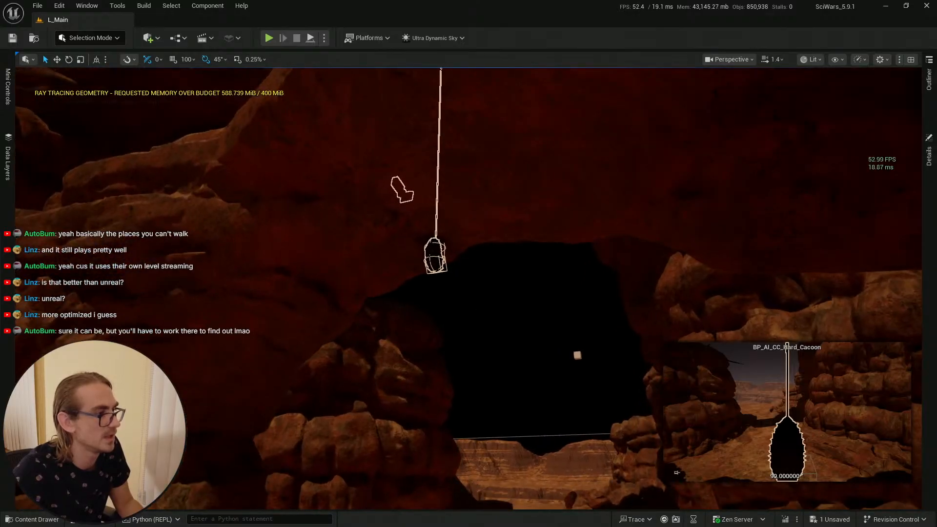
pyautogui.moveTo(436, 288); pyautogui.dragTo(437, 333, button='right')
# Step: Locate the Hard Cacoon Blueprint in the content browser and save all unsaved changes
pyautogui.click(25, 519)
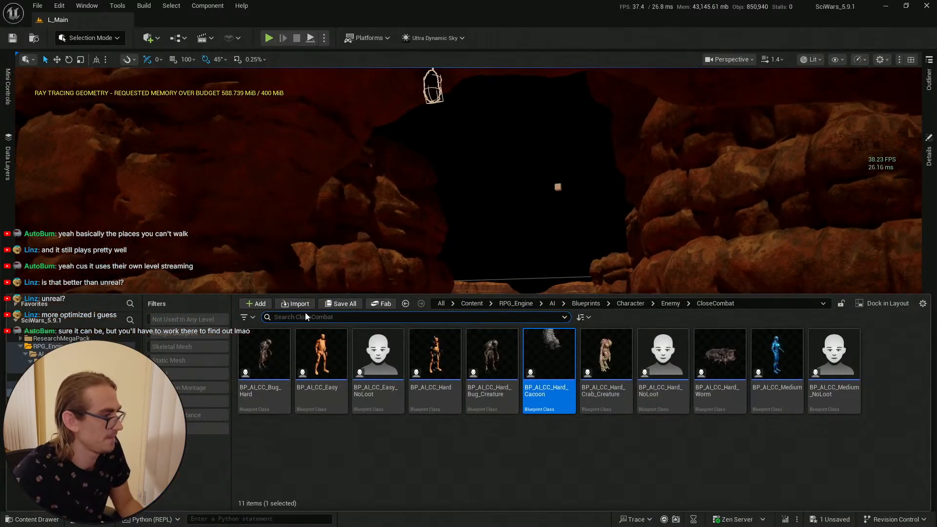
pyautogui.click(558, 381)
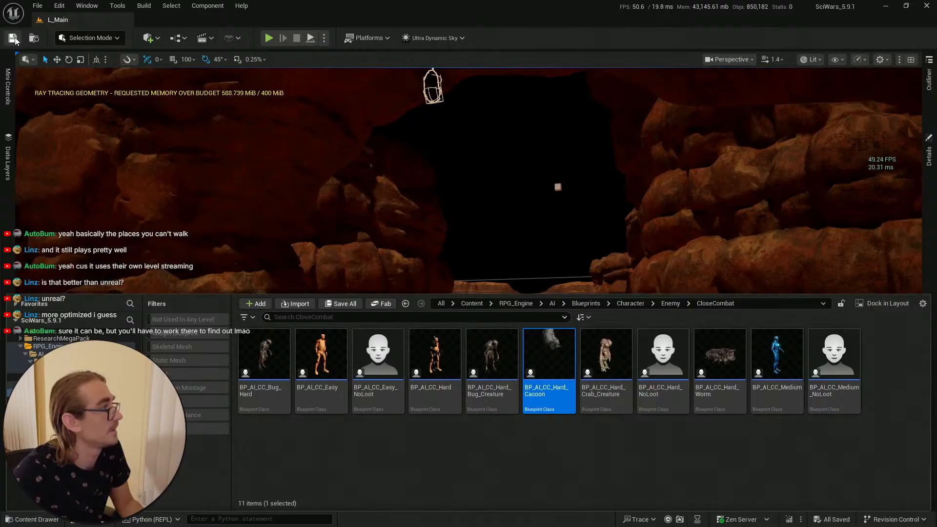
pyautogui.click(12, 38)
# Step: Open the Hard Cacoon Blueprint from its actor in the level and compile it
pyautogui.press('s')
pyautogui.moveTo(453, 203); pyautogui.dragTo(439, 209, button='right')
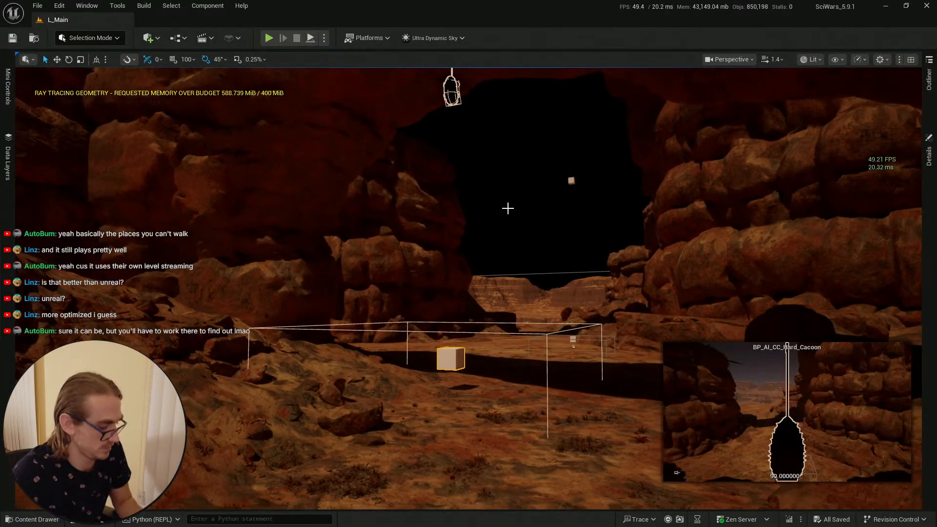
pyautogui.hotkey('ctrl', 'space')
pyautogui.doubleClick(546, 363)
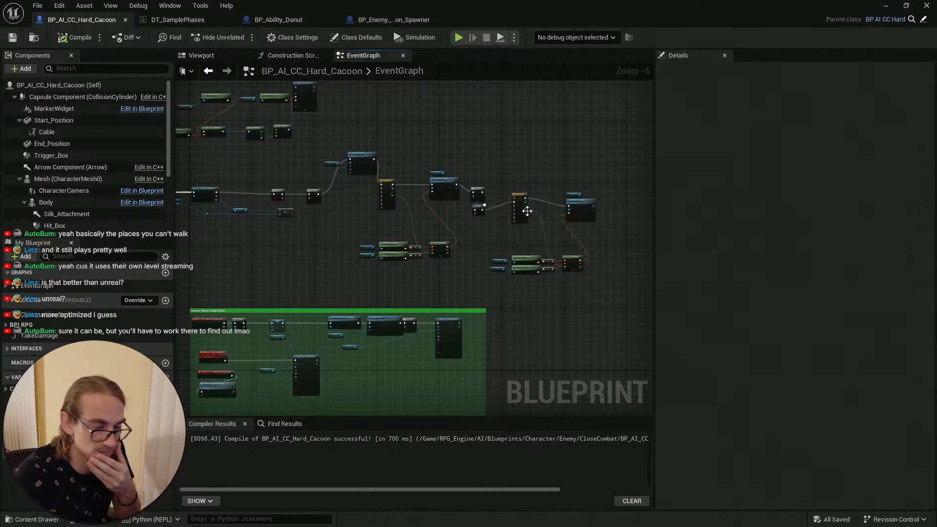
pyautogui.click(75, 37)
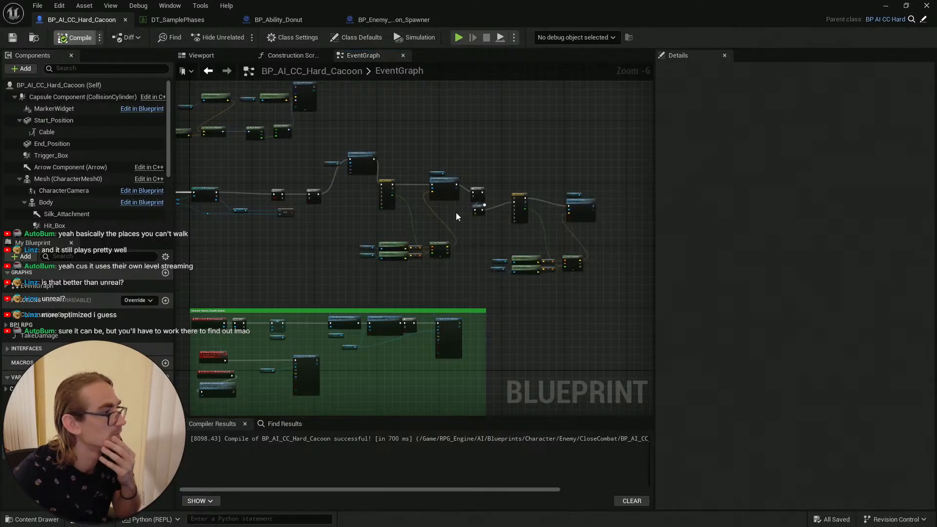
pyautogui.moveTo(327, 223); pyautogui.dragTo(462, 242, button='right')
# Step: Review the DT_SamplePhases table and the BP_Ability_Donut event graph, then save BP_Ability_Donut
pyautogui.click(204, 20)
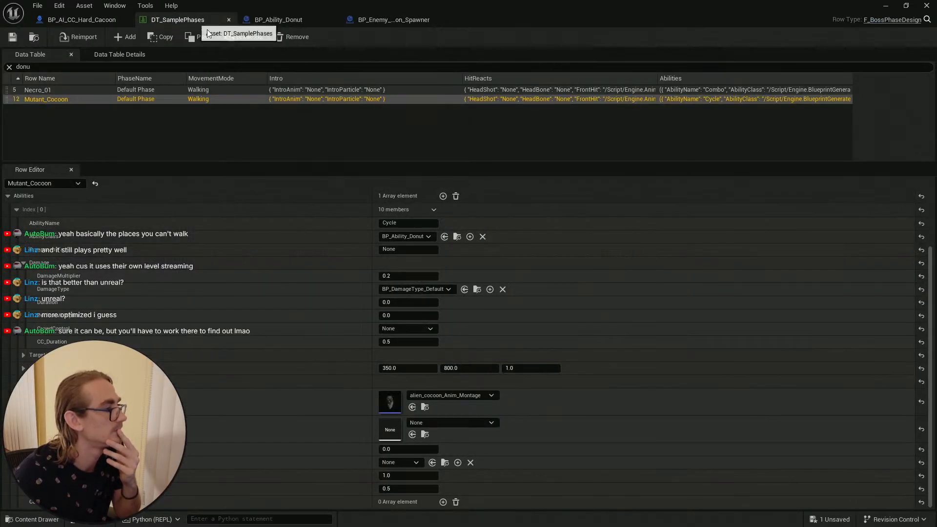
pyautogui.click(273, 20)
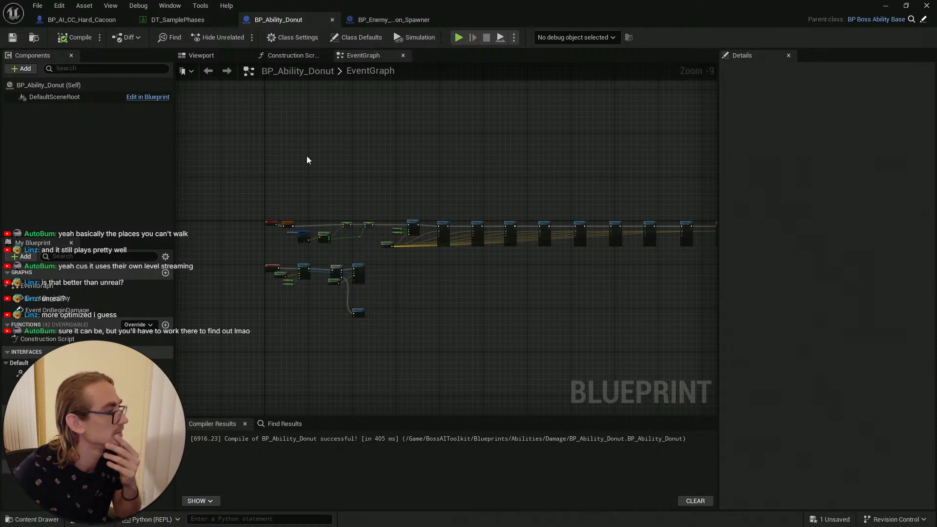
pyautogui.scroll(4, 343, 314)
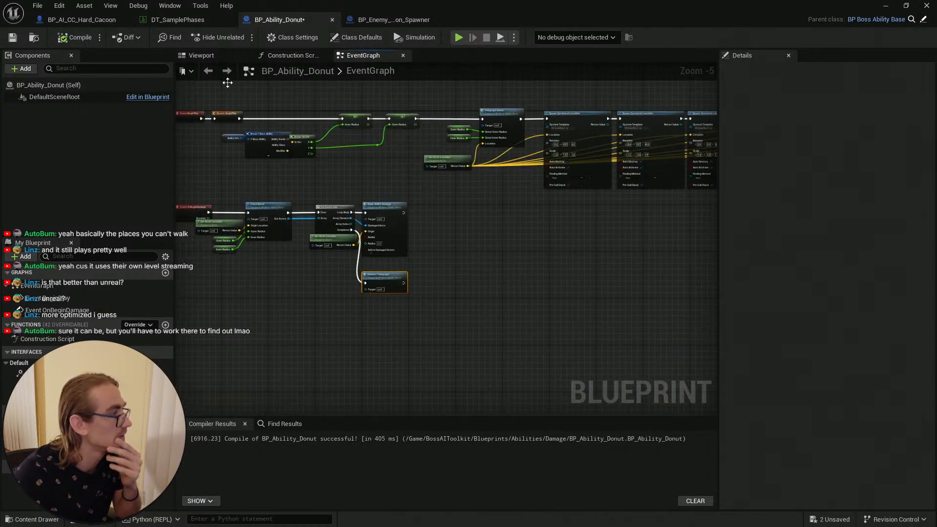
pyautogui.click(12, 38)
# Step: Look over the BP_Enemy_Cocoon_Spawner event graph and return to the Hard Cacoon event graph
pyautogui.click(383, 21)
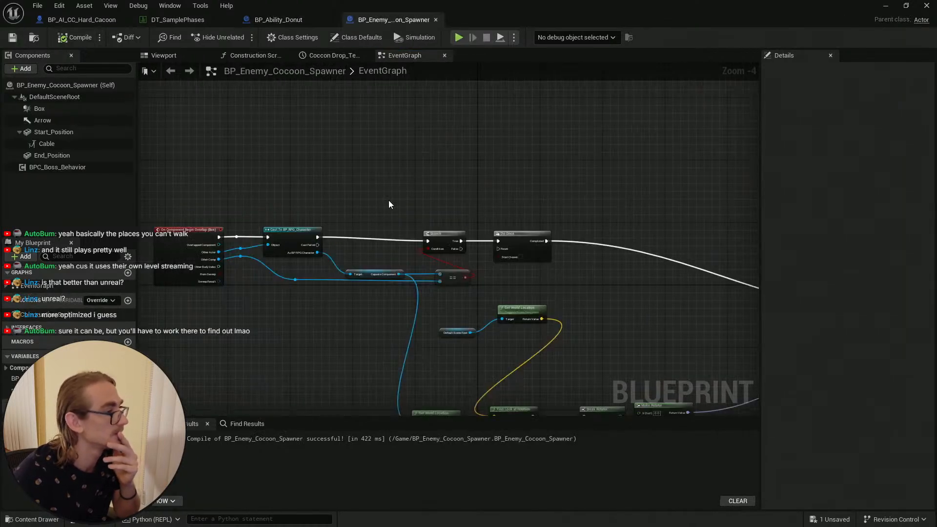
pyautogui.moveTo(388, 200); pyautogui.dragTo(343, 106, button='right')
pyautogui.scroll(-4, 439, 141)
pyautogui.moveTo(522, 139); pyautogui.dragTo(317, 163, button='right')
pyautogui.click(68, 19)
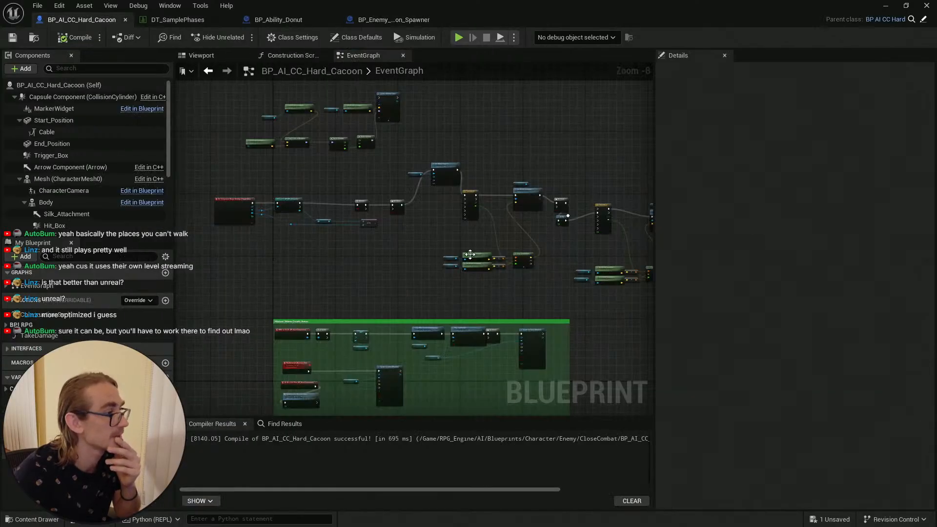
pyautogui.moveTo(422, 242); pyautogui.dragTo(382, 238, button='right')
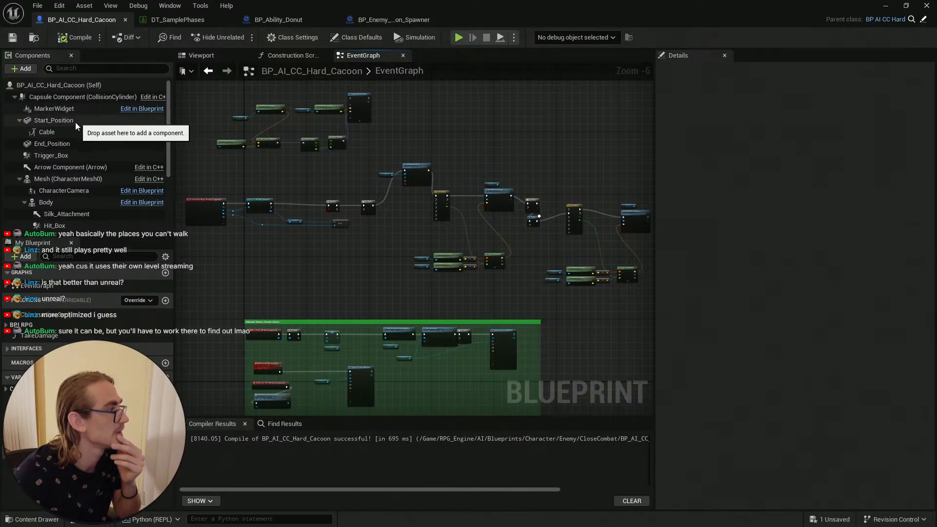
# Step: Inspect the Cable and Start_Position components' details in the Hard Cacoon Blueprint, then return to the level
pyautogui.click(55, 132)
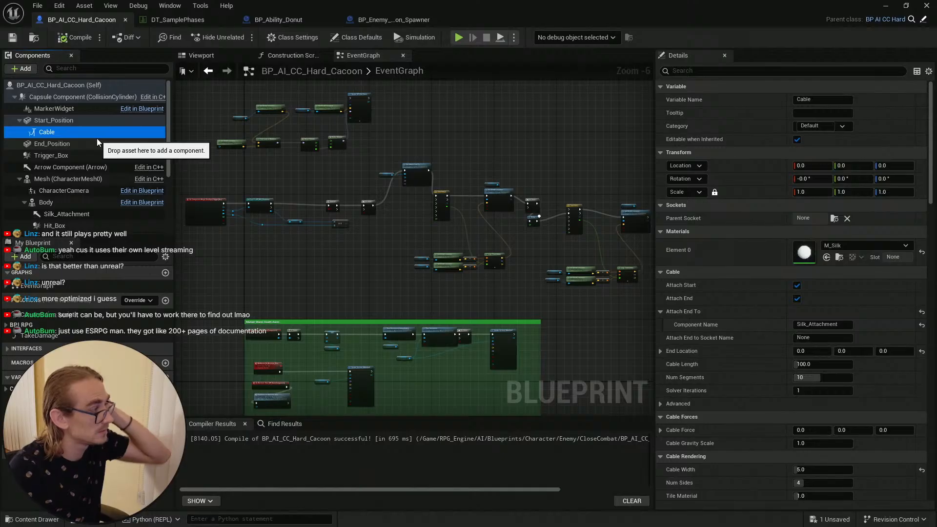
pyautogui.click(70, 122)
pyautogui.click(68, 130)
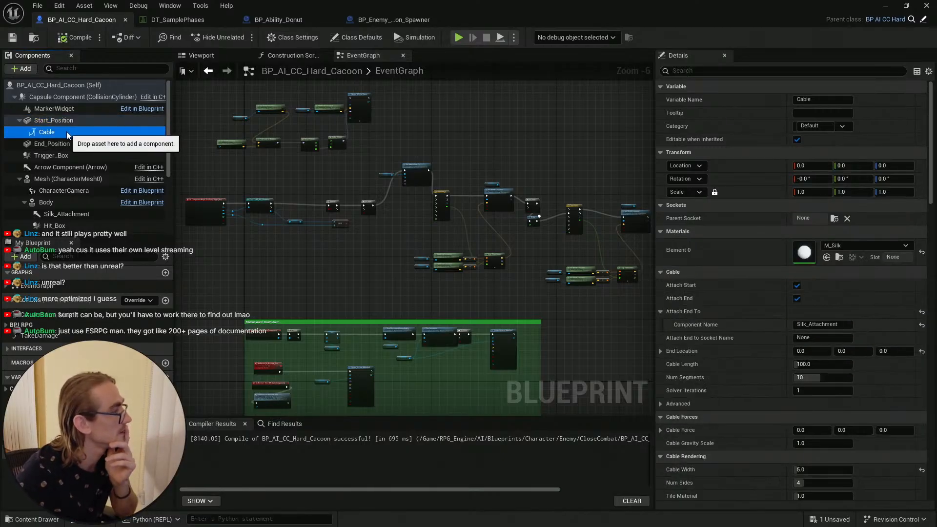
pyautogui.click(68, 121)
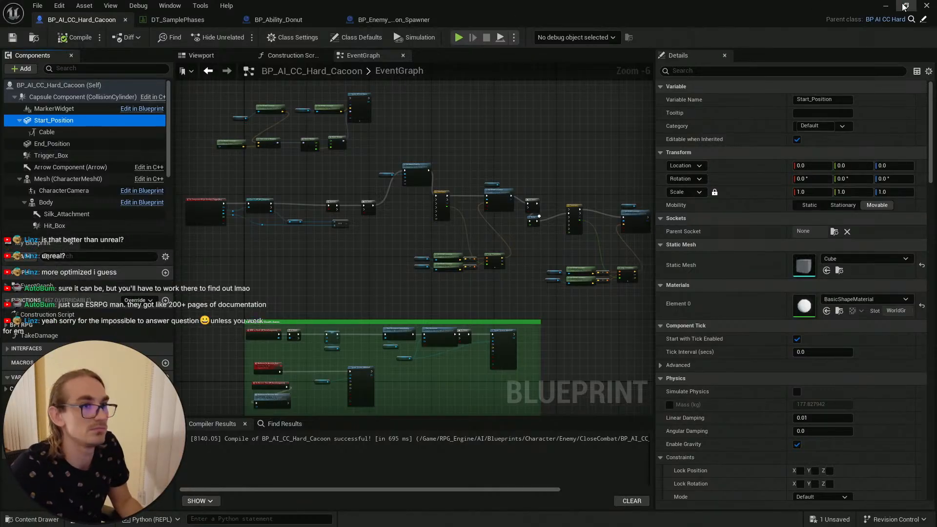
pyautogui.click(889, 9)
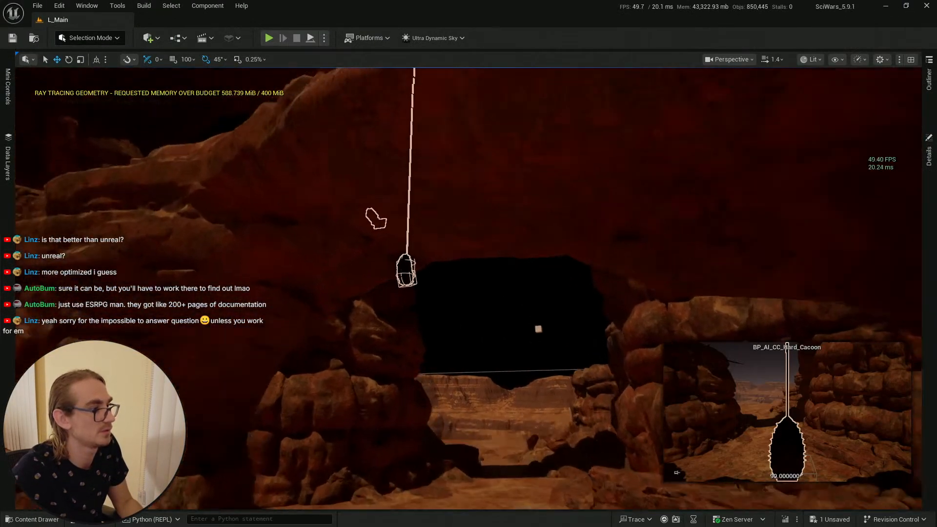
# Step: Select the Hard Cacoon actor's Start_Position component and reposition it relative to the cocoon with the move gizmo
pyautogui.moveTo(488, 139); pyautogui.dragTo(489, 139, button='right')
pyautogui.click(929, 165)
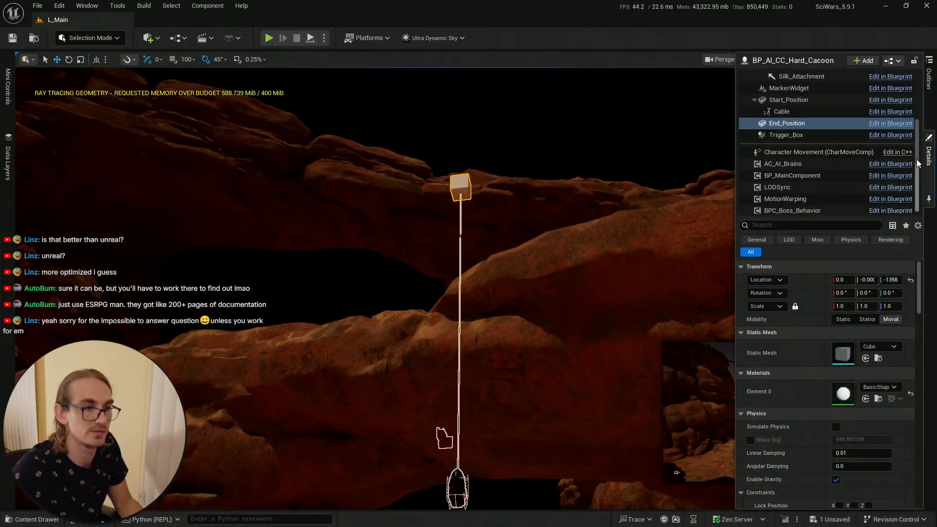
pyautogui.click(795, 112)
pyautogui.click(802, 101)
pyautogui.moveTo(461, 166); pyautogui.dragTo(474, 441)
pyautogui.moveTo(474, 441); pyautogui.dragTo(476, 487, button='right')
pyautogui.press('w')
pyautogui.moveTo(453, 244); pyautogui.dragTo(451, 165)
pyautogui.press('q')
pyautogui.press('s')
pyautogui.moveTo(451, 165); pyautogui.dragTo(444, 212, button='right')
pyautogui.scroll(1, 469, 214)
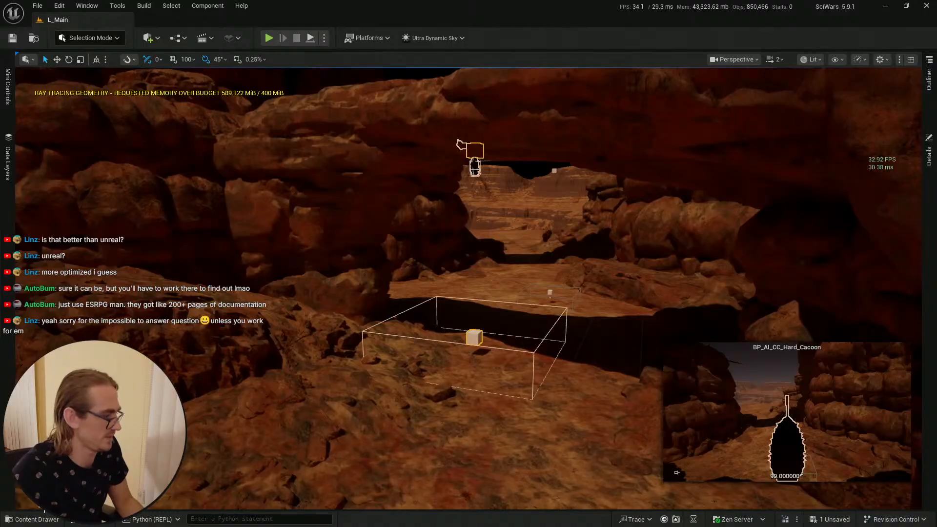
# Step: Save the modified Hard Cacoon actor in the level
pyautogui.hotkey('ctrl', 'b')
pyautogui.hotkey('ctrl', 's')
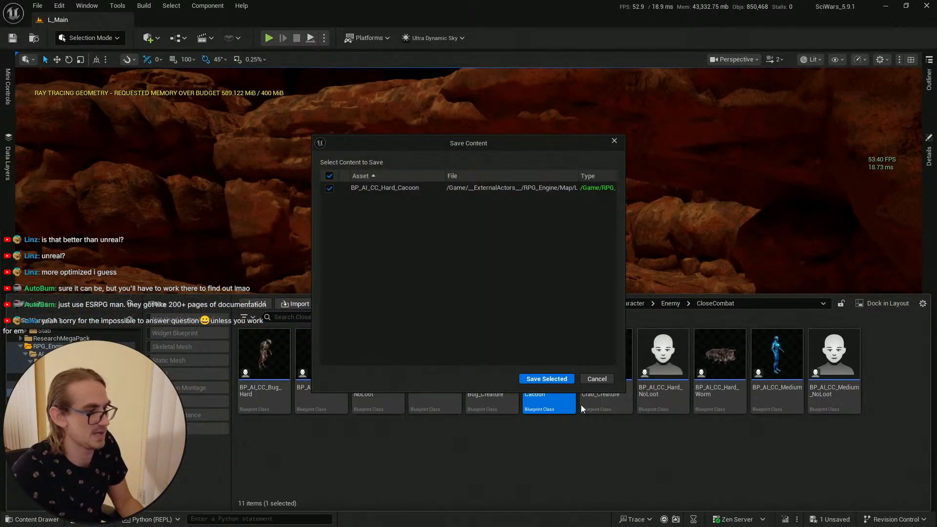
pyautogui.click(562, 380)
# Step: Try to delete the selected landscape section near the trigger box
pyautogui.click(16, 42)
pyautogui.moveTo(433, 253); pyautogui.dragTo(471, 288, button='right')
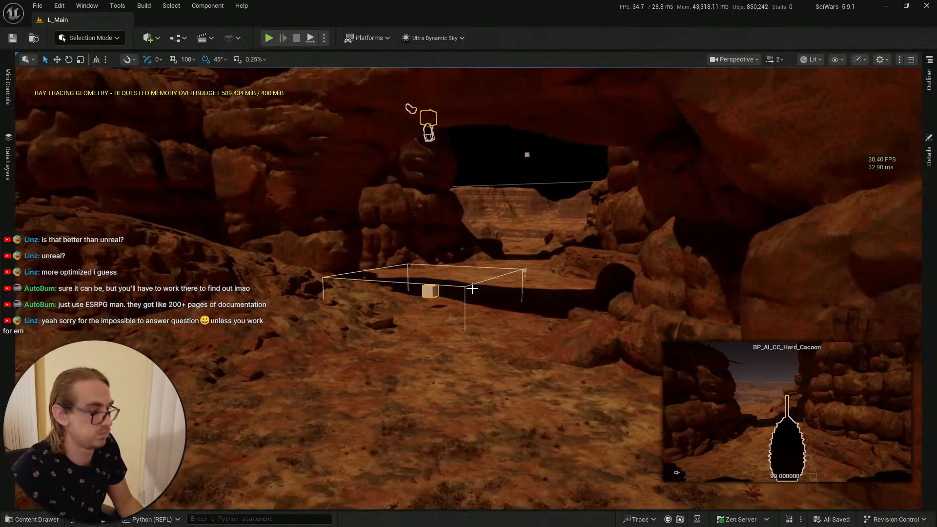
pyautogui.moveTo(449, 375); pyautogui.dragTo(443, 241, button='right')
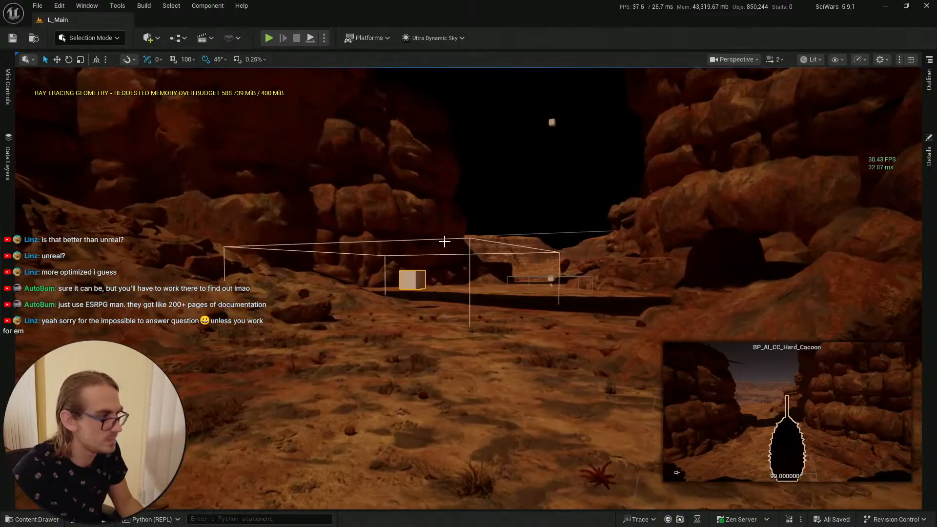
pyautogui.click(470, 238)
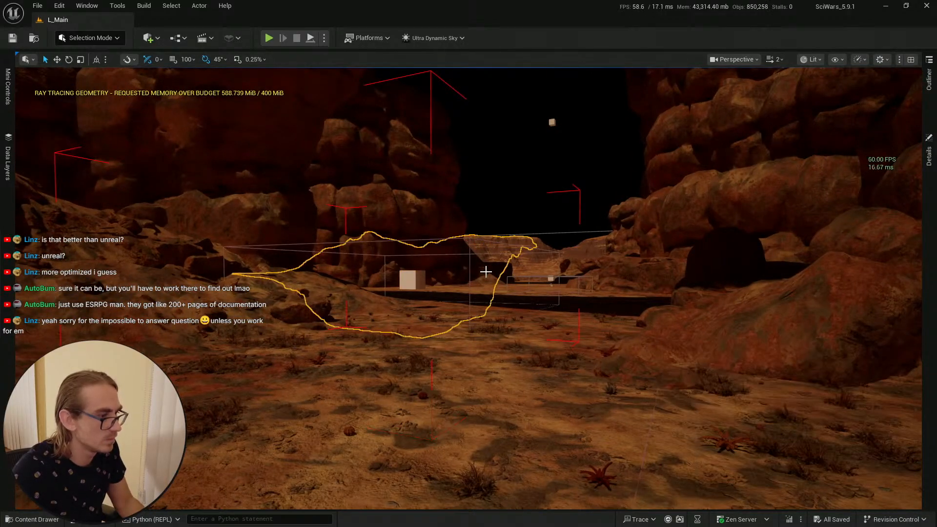
pyautogui.press('Delete')
pyautogui.moveTo(485, 272); pyautogui.dragTo(486, 312, button='right')
pyautogui.click(39, 519)
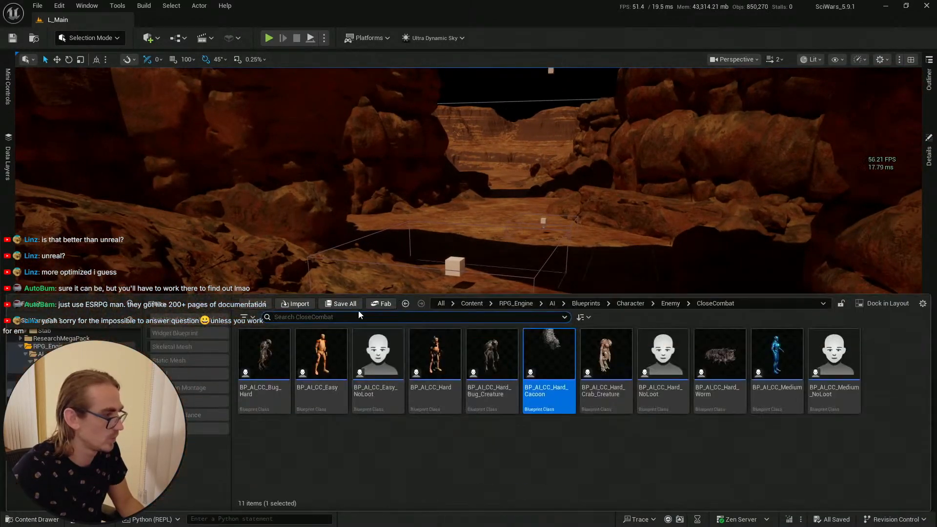
pyautogui.hotkey('ctrl', 'space')
pyautogui.rightClick(487, 458)
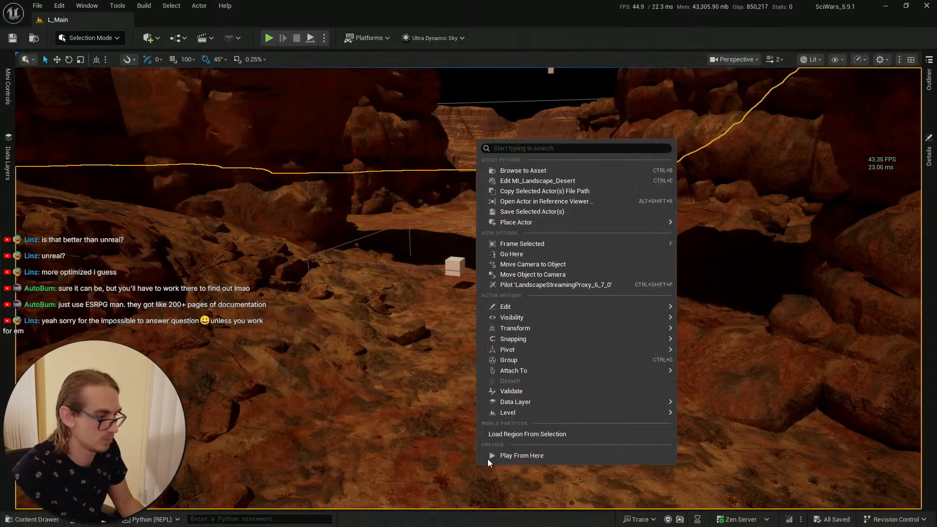
pyautogui.press('Escape')
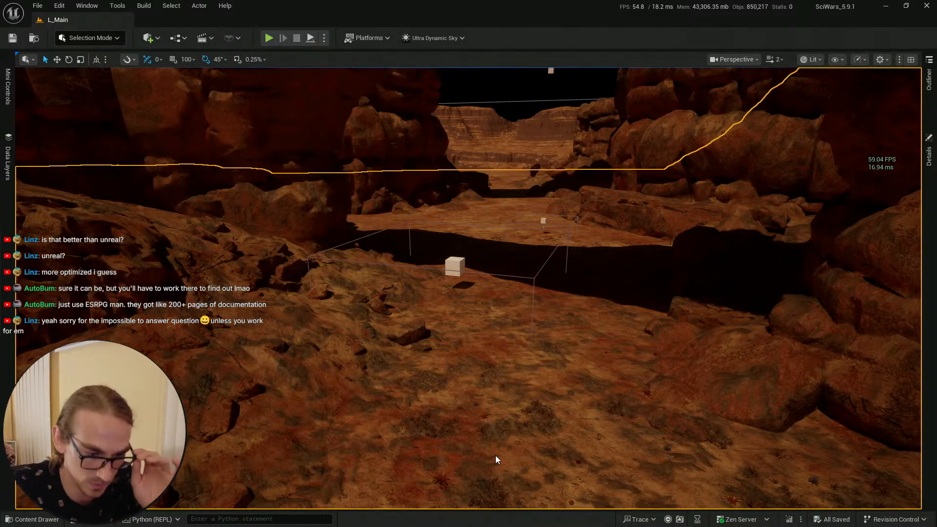
# Step: Play the level in fullscreen and walk the character up to the cocoon to test its behaviour
pyautogui.hotkey('alt', 'p')
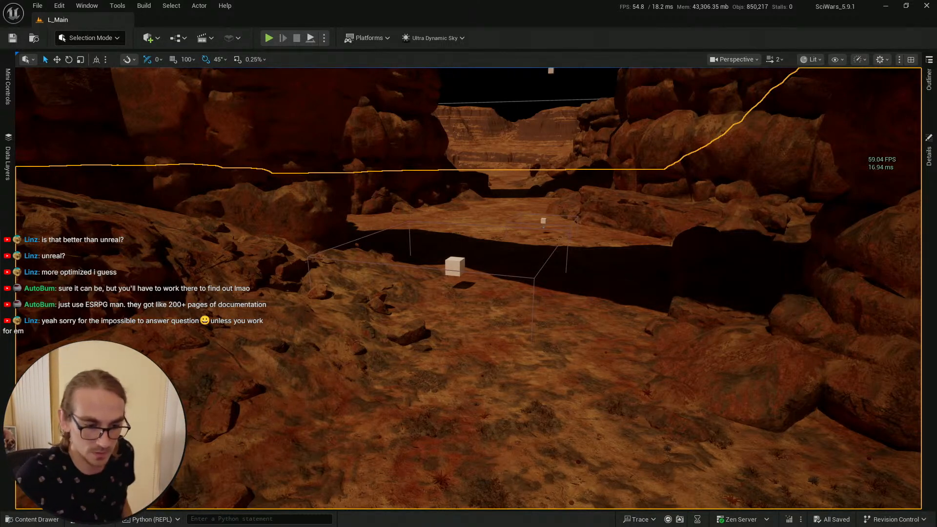
pyautogui.press('F11')
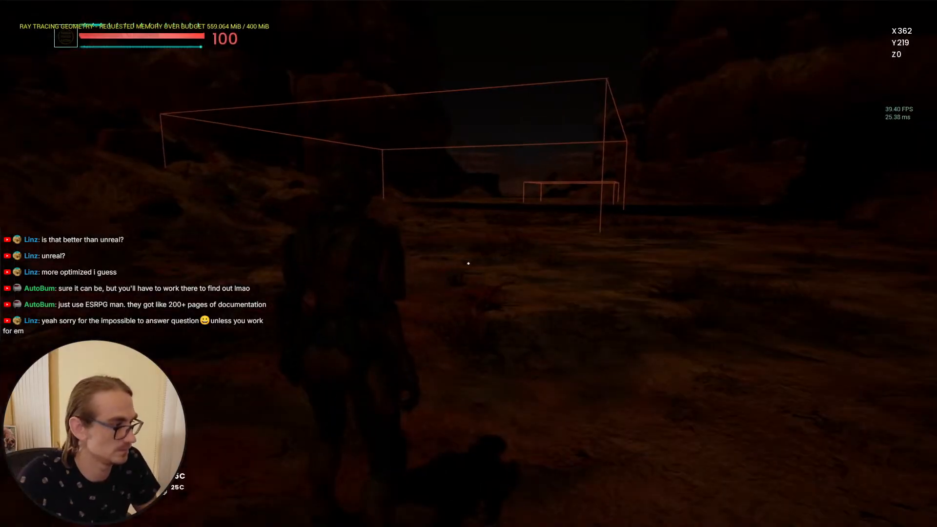
pyautogui.press('w')
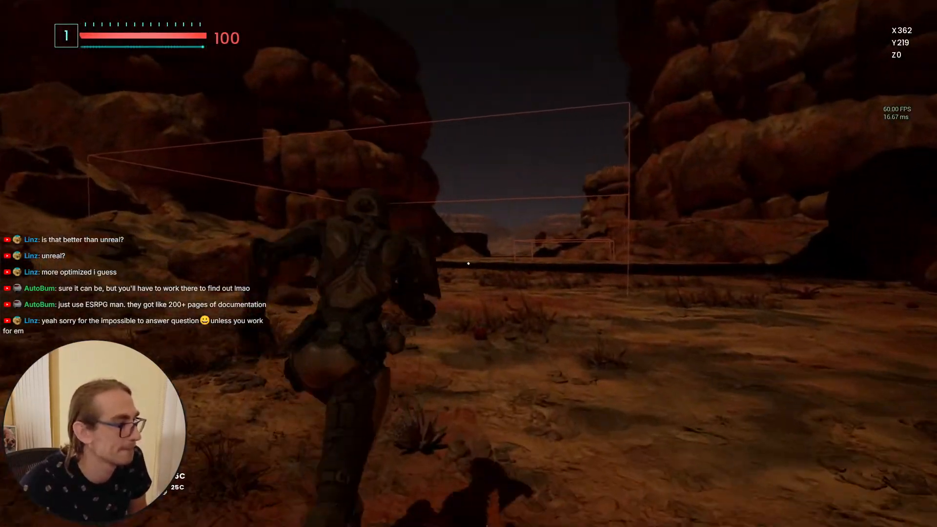
pyautogui.press('w')
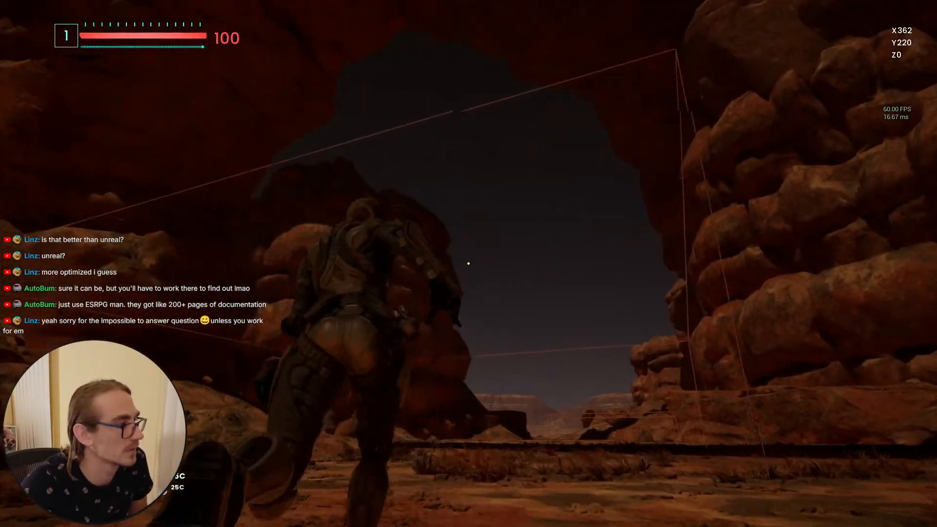
pyautogui.press('w')
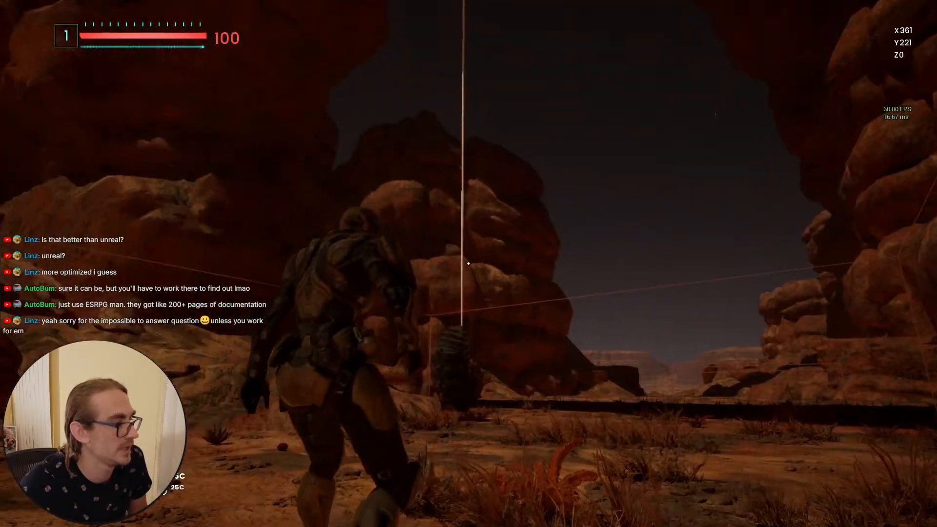
pyautogui.press('w')
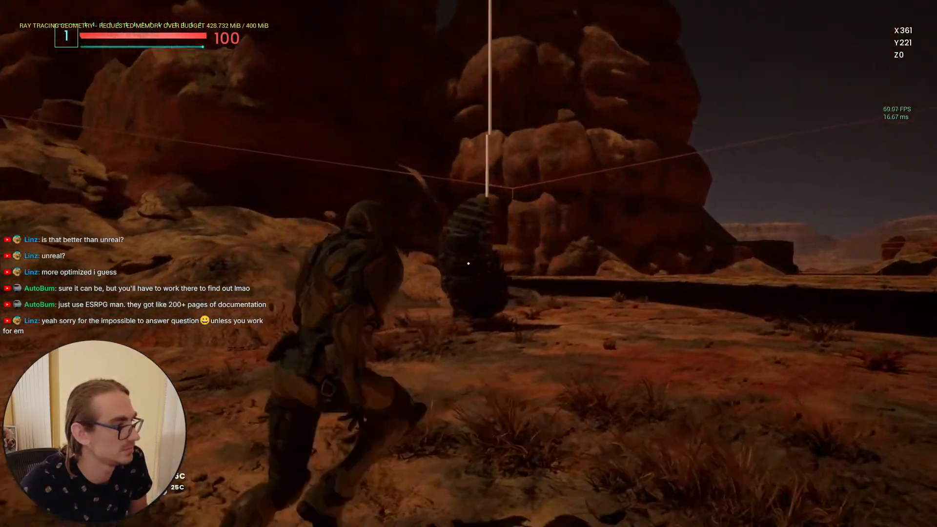
pyautogui.press('w')
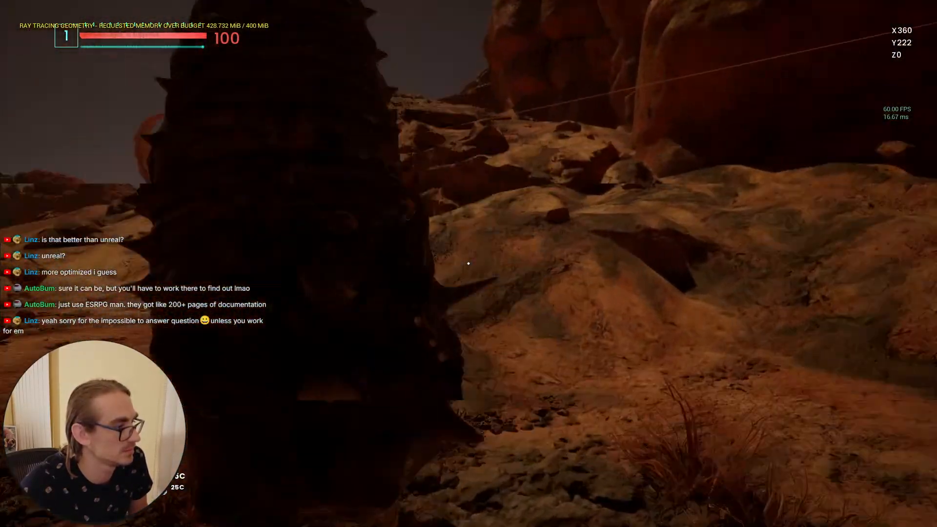
pyautogui.press('w')
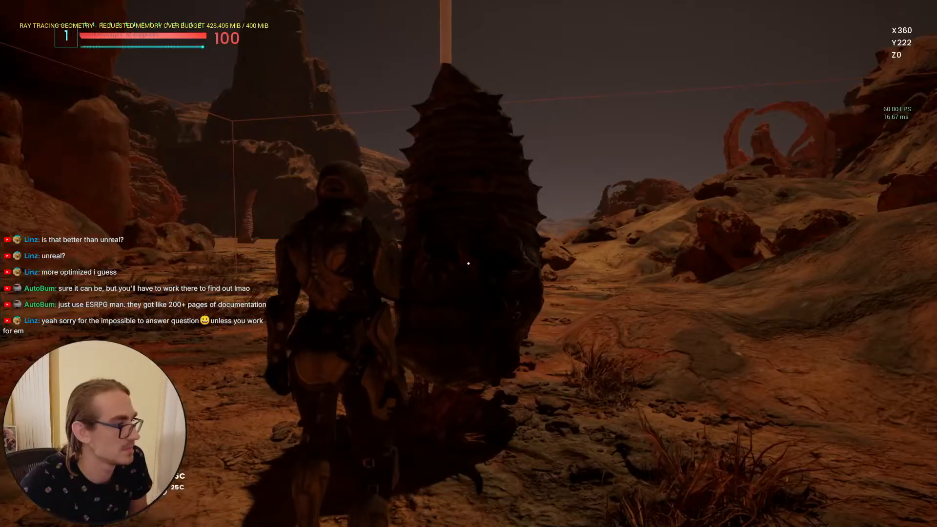
pyautogui.press('w')
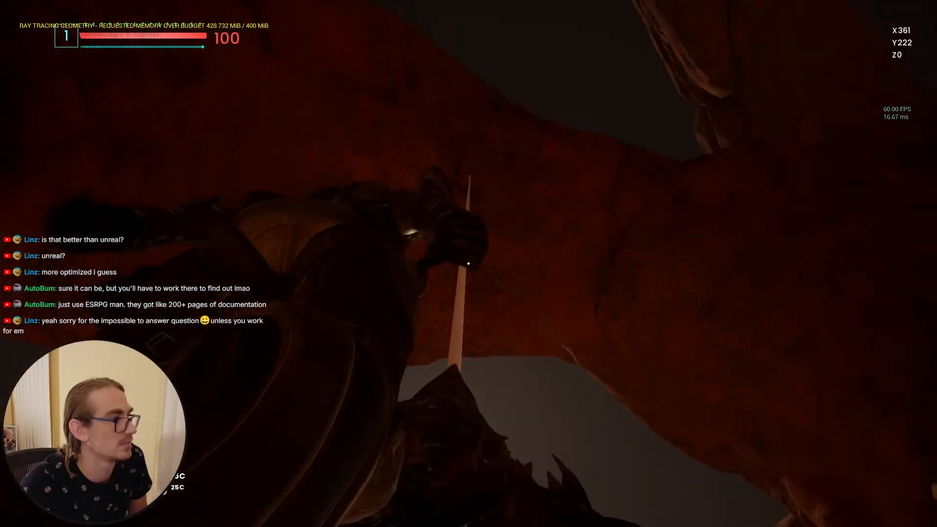
pyautogui.press('w')
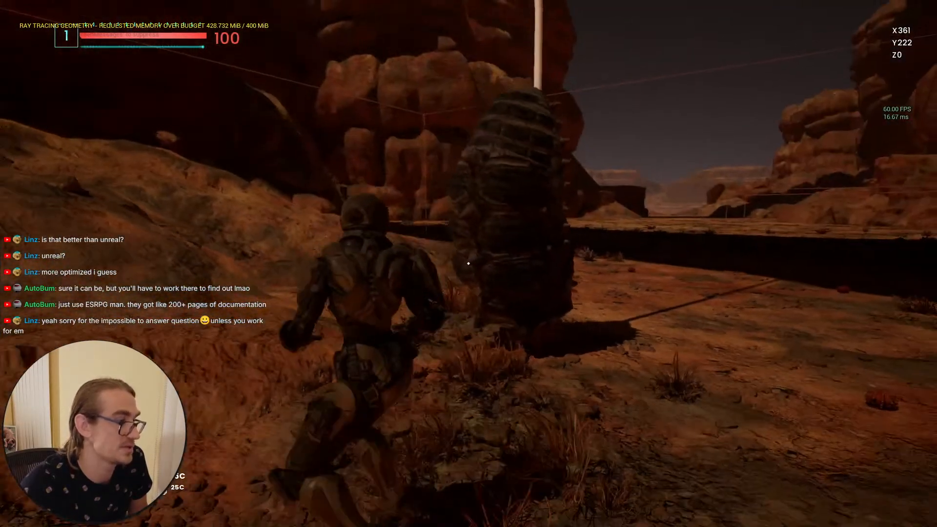
pyautogui.press('w')
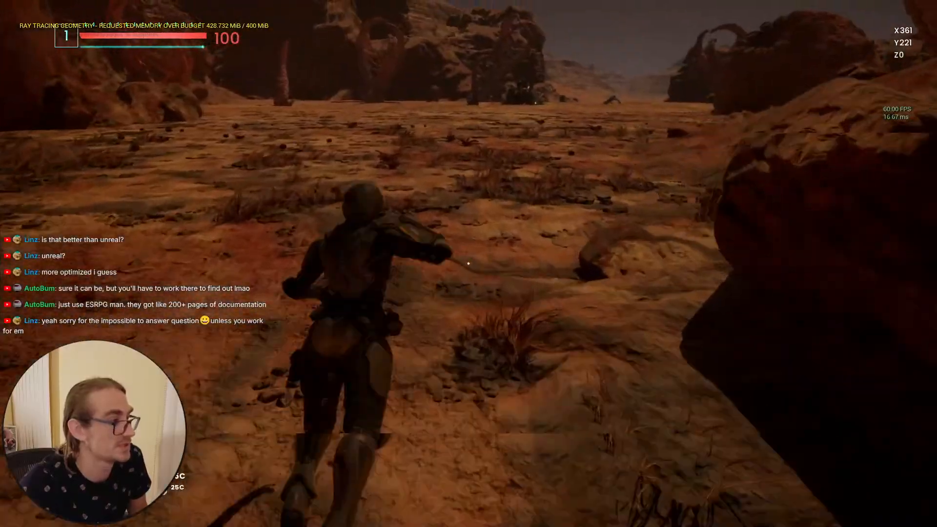
pyautogui.press('w')
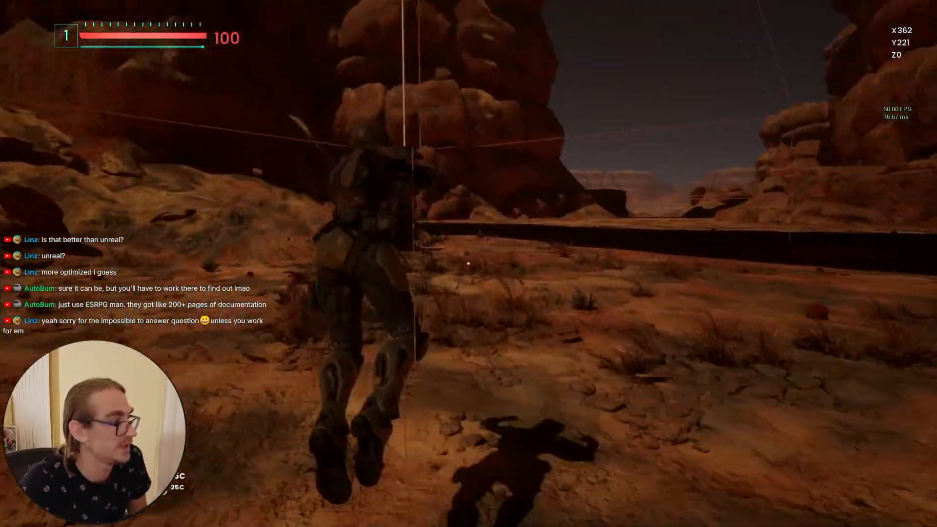
pyautogui.press('w')
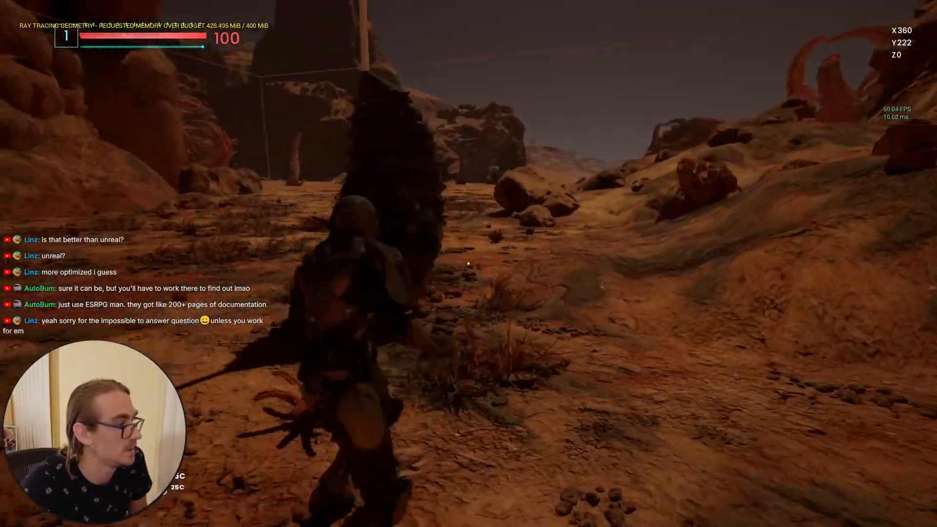
pyautogui.press('w')
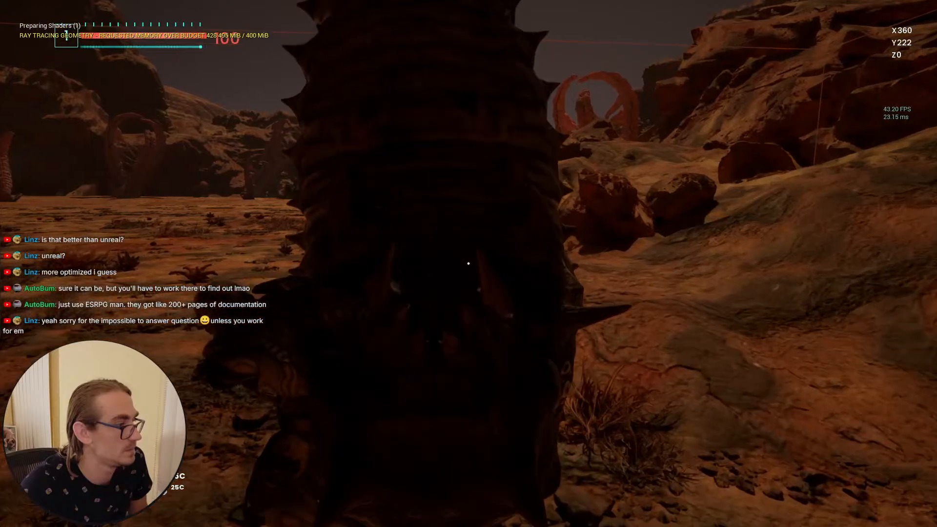
pyautogui.press('w')
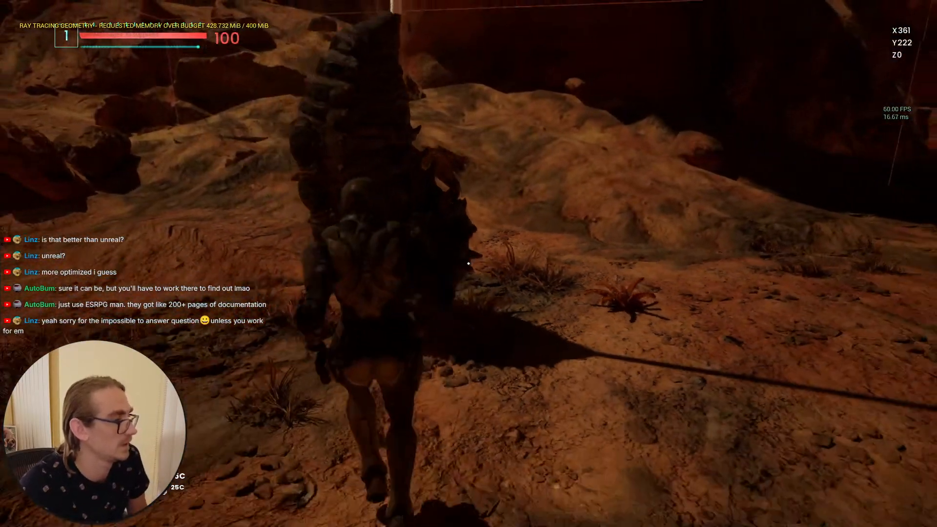
pyautogui.press('s')
pyautogui.press('Escape')
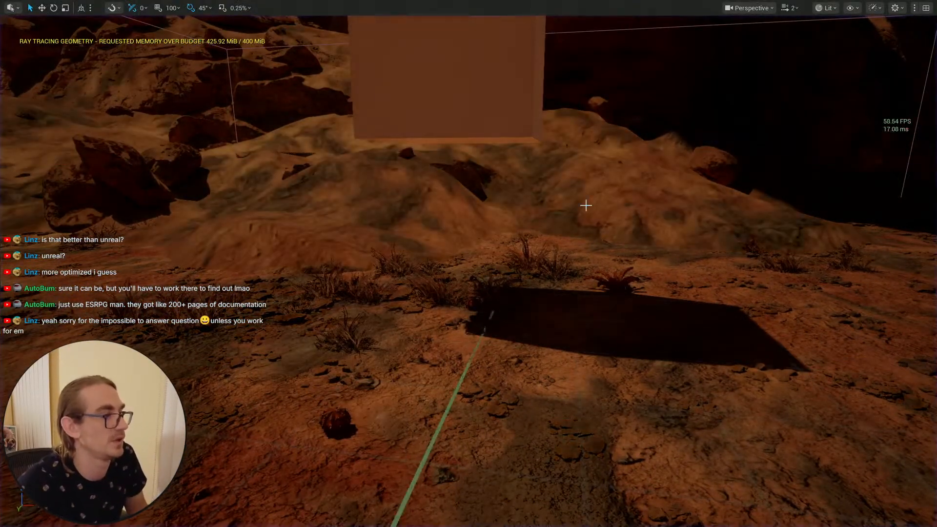
# Step: Leave fullscreen and switch back to the Hard Cacoon Blueprint editor
pyautogui.moveTo(585, 205); pyautogui.dragTo(634, 202, button='right')
pyautogui.scroll(-1, 570, 202)
pyautogui.press('e')
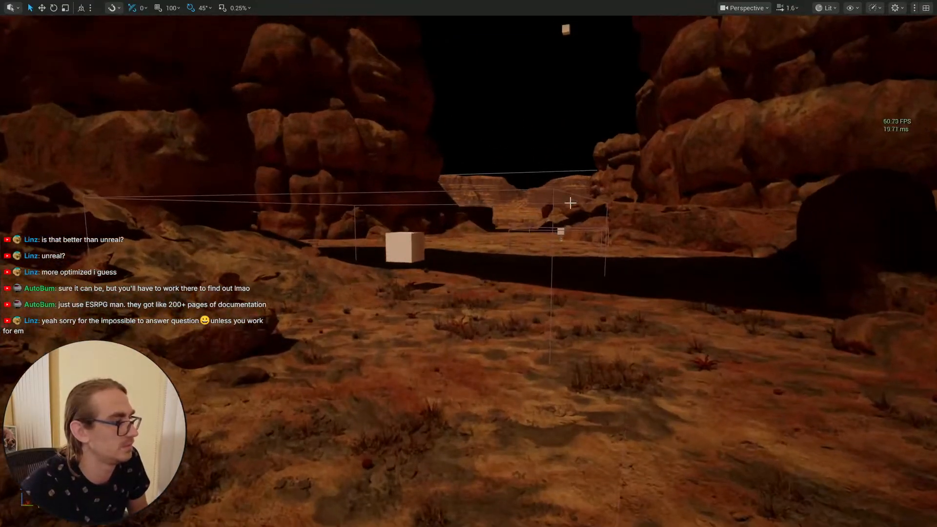
pyautogui.press('F11')
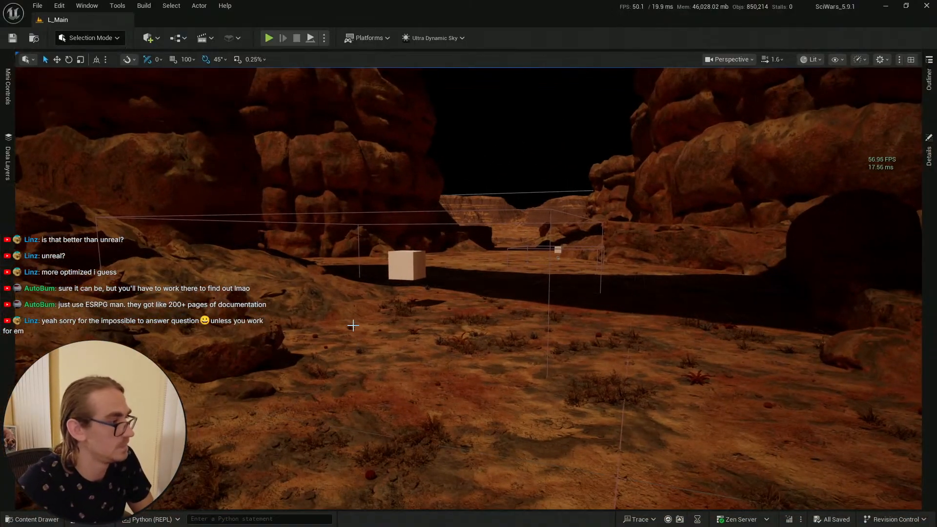
pyautogui.click(25, 519)
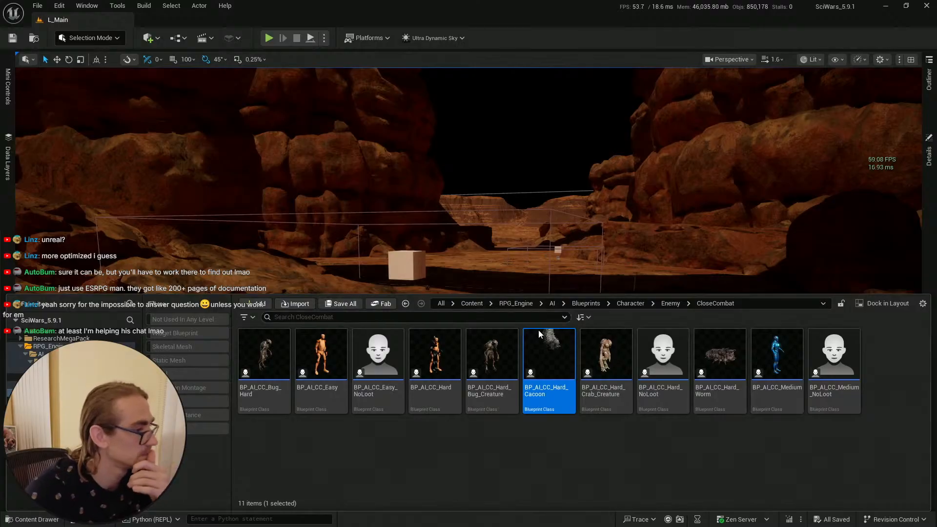
pyautogui.click(502, 216)
pyautogui.hotkey('alt', 'Tab')
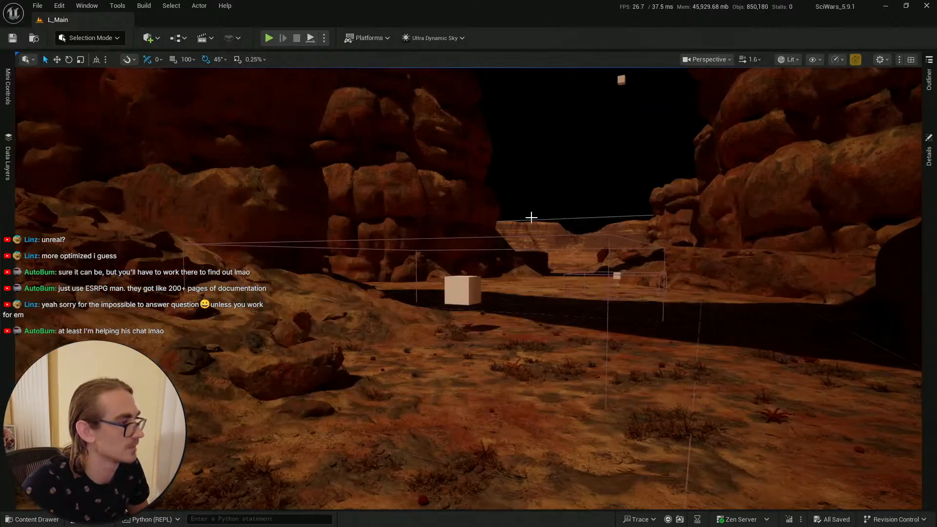
pyautogui.hotkey('alt', 'Tab')
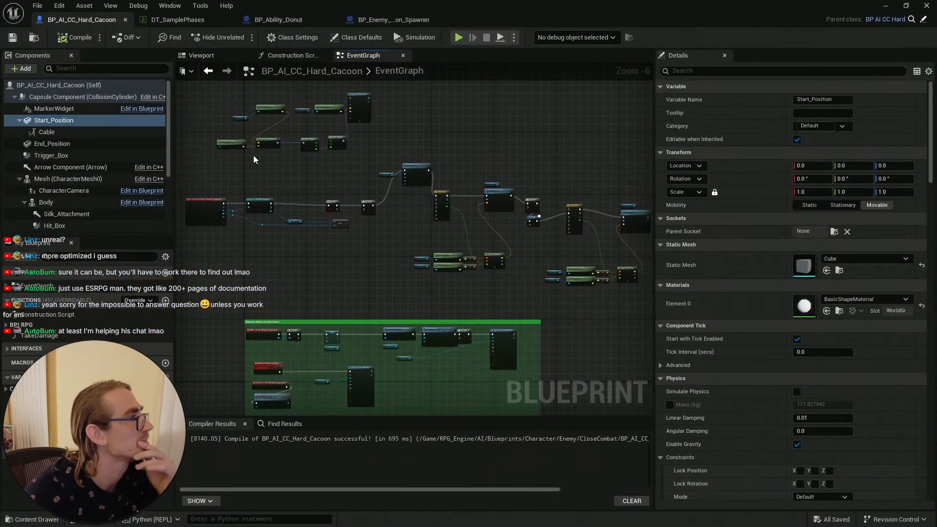
# Step: Replace the Body reference feeding the movement's Get World Location node with the Start_Position component, then compile the Blueprint
pyautogui.scroll(4, 299, 251)
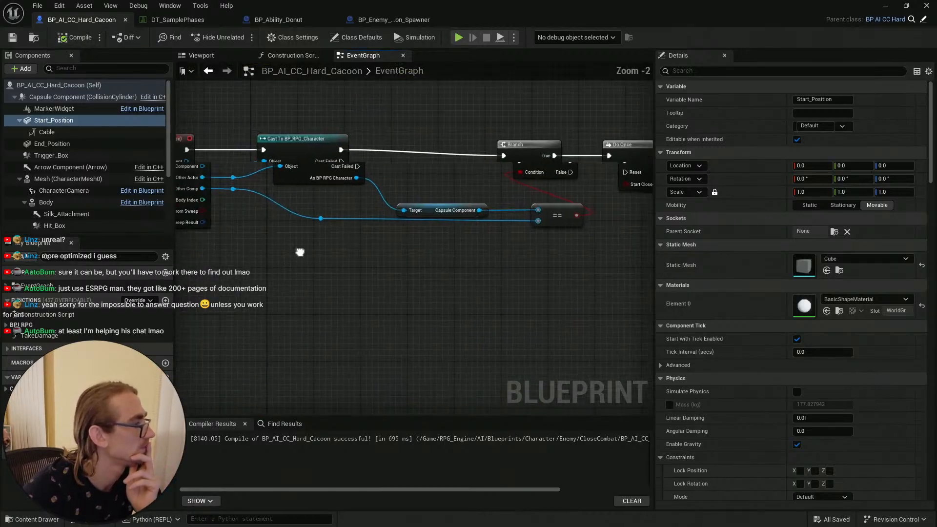
pyautogui.moveTo(552, 269); pyautogui.dragTo(273, 252, button='right')
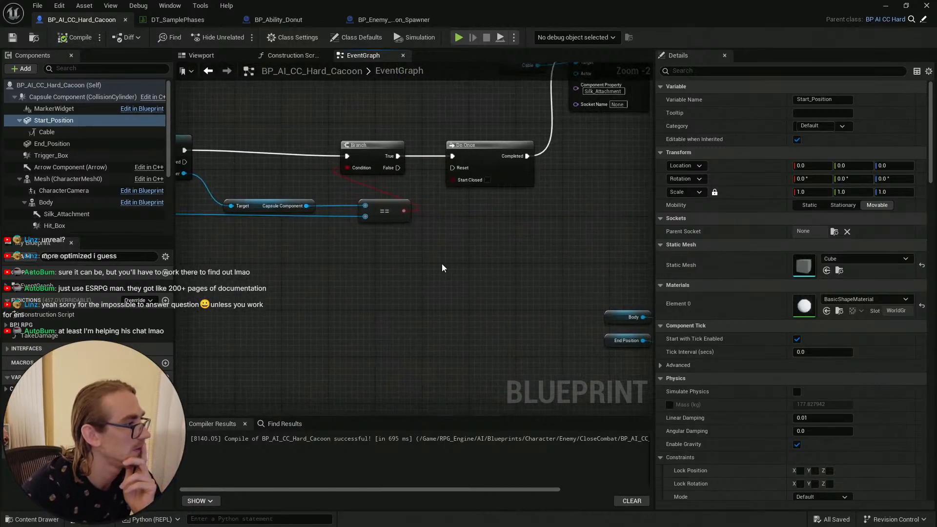
pyautogui.moveTo(442, 268); pyautogui.dragTo(297, 268, button='right')
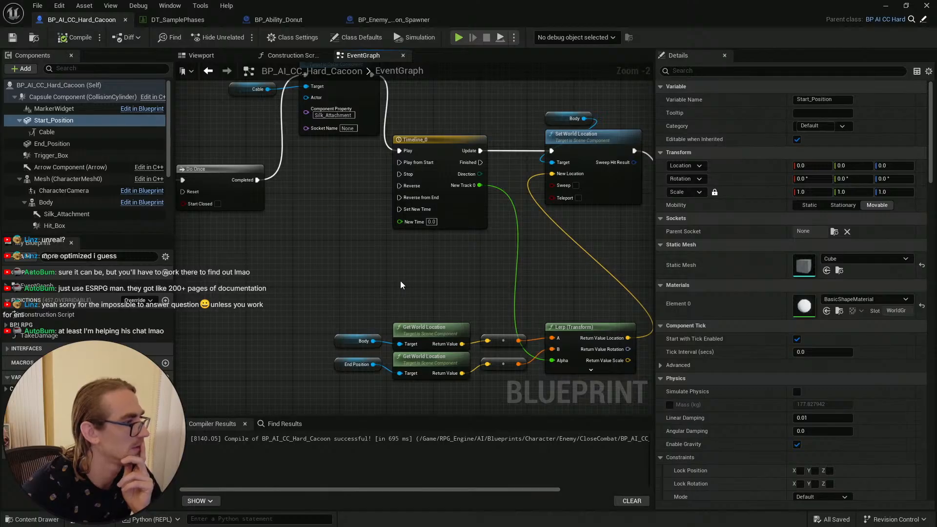
pyautogui.moveTo(444, 294); pyautogui.dragTo(408, 283, button='right')
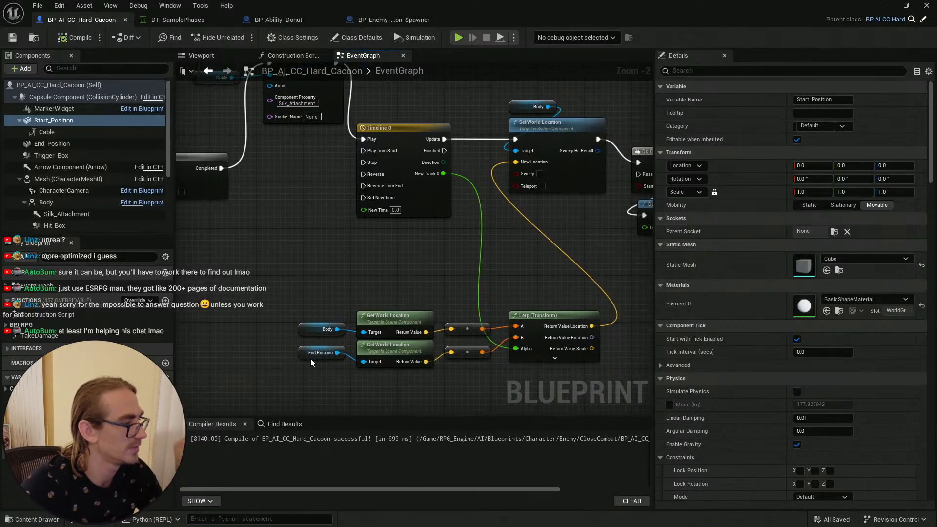
pyautogui.moveTo(514, 280); pyautogui.dragTo(390, 298, button='right')
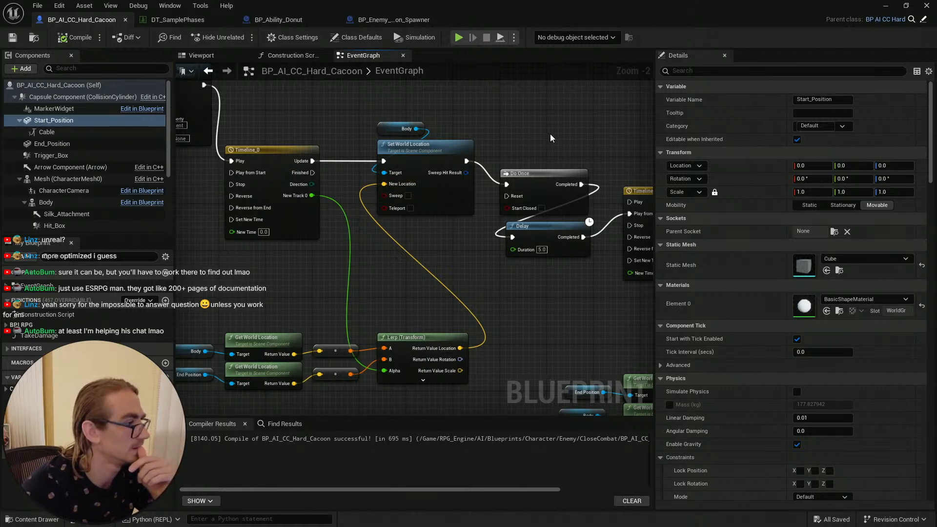
pyautogui.moveTo(500, 114); pyautogui.dragTo(457, 139, button='right')
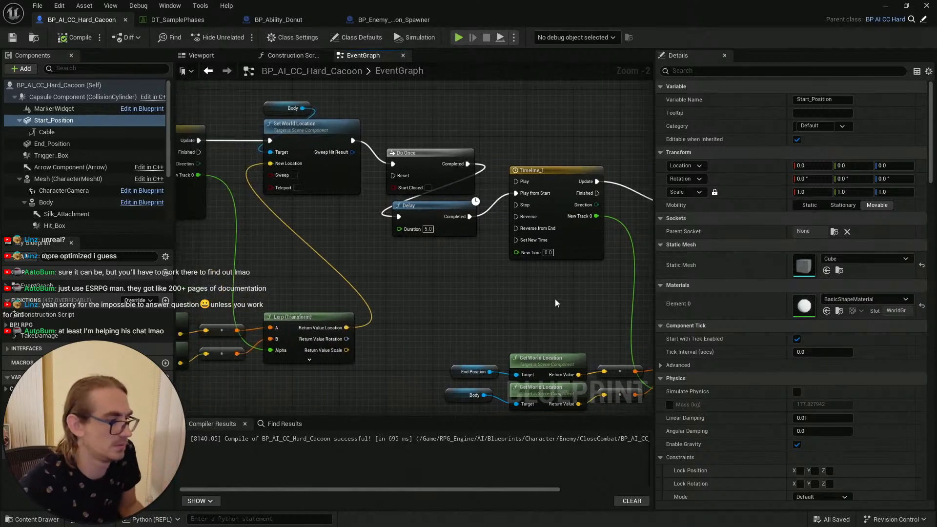
pyautogui.moveTo(555, 303); pyautogui.dragTo(506, 215, button='right')
pyautogui.click(418, 292)
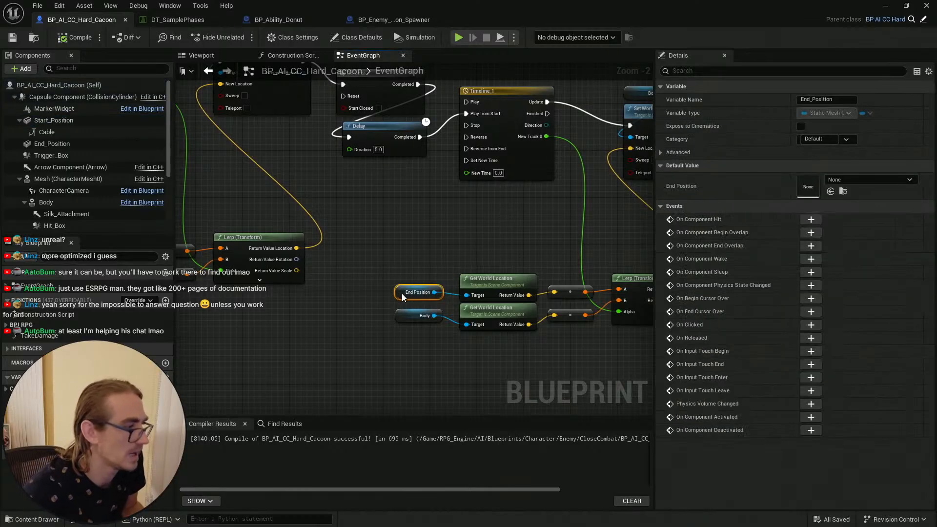
pyautogui.click(408, 316)
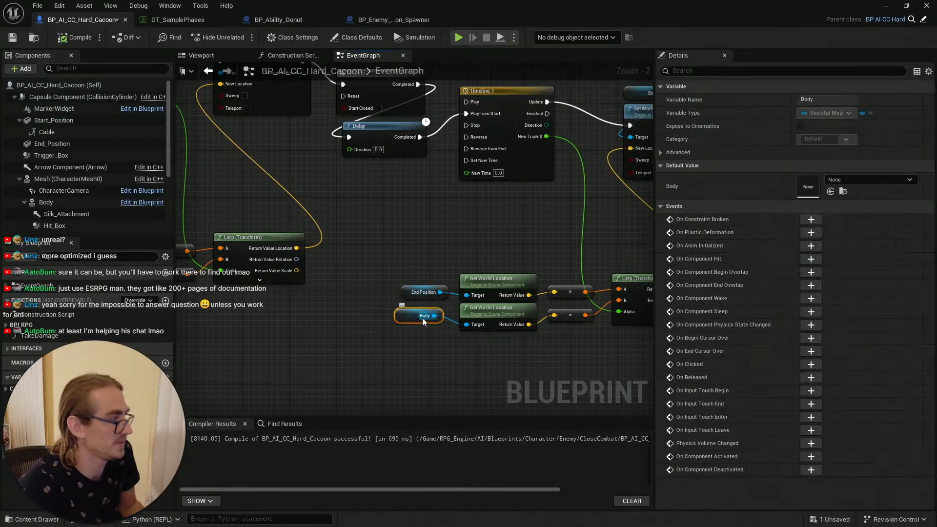
pyautogui.click(54, 120)
pyautogui.moveTo(54, 120); pyautogui.dragTo(407, 327)
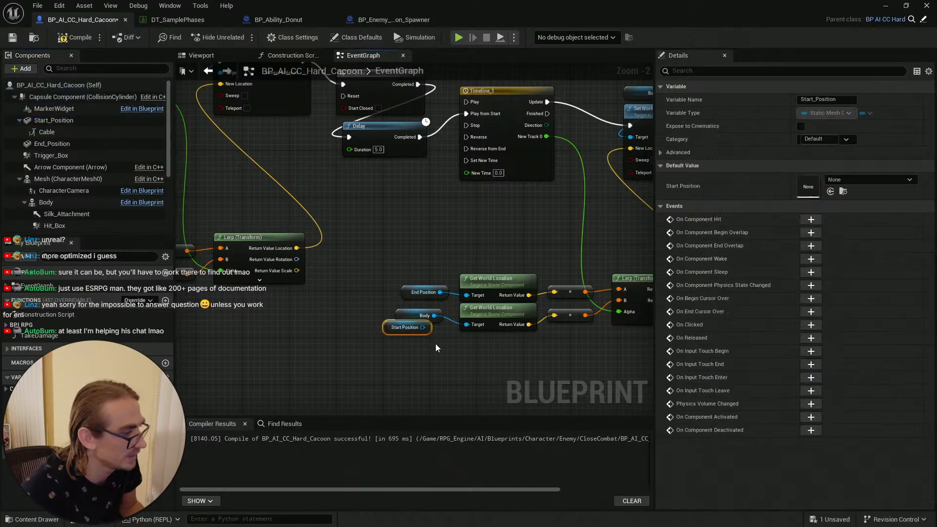
pyautogui.click(415, 316)
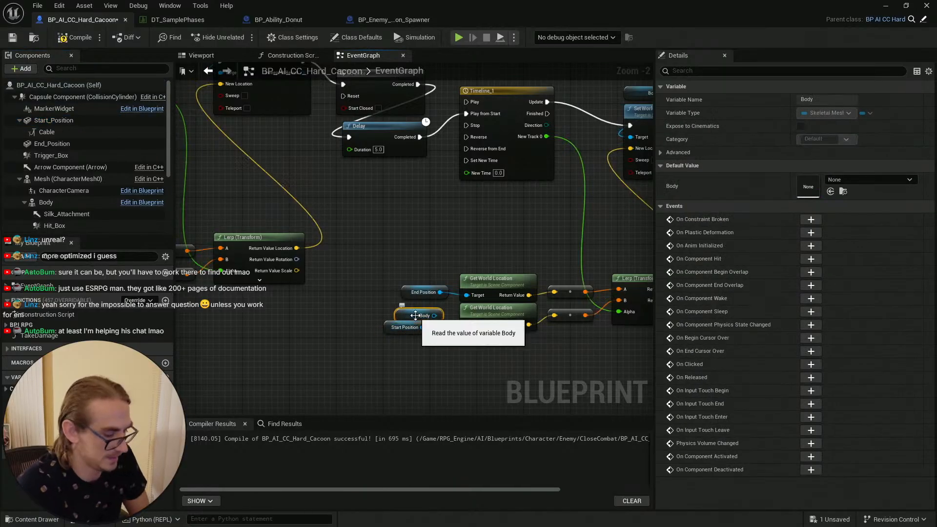
pyautogui.press('Delete')
pyautogui.moveTo(390, 327); pyautogui.dragTo(408, 322)
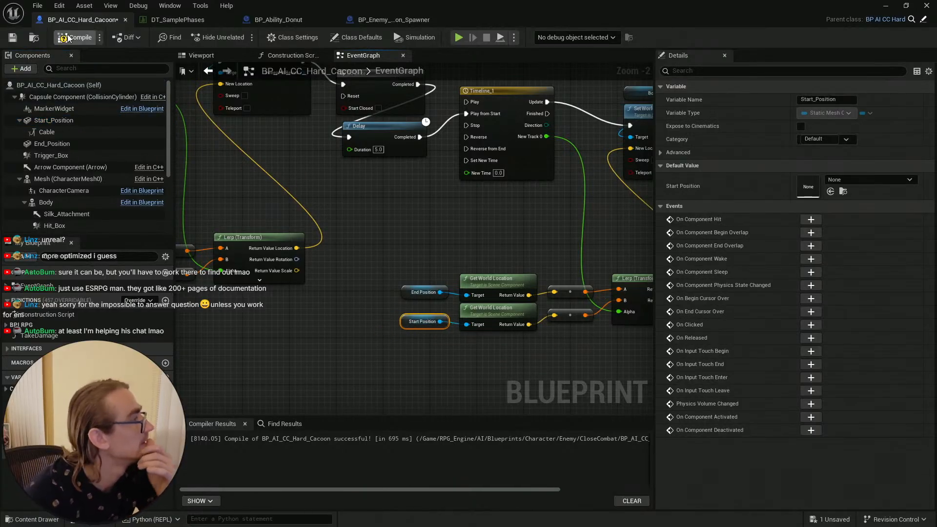
pyautogui.click(13, 39)
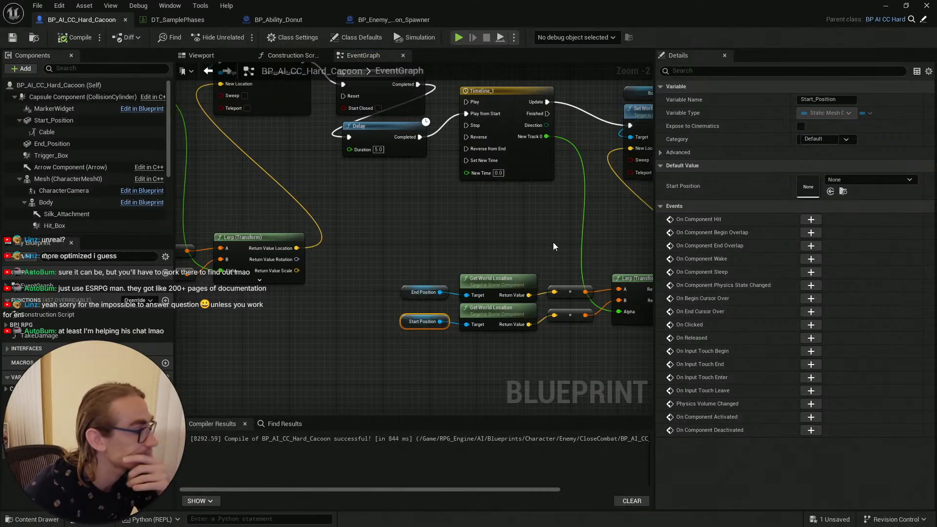
pyautogui.moveTo(552, 242); pyautogui.dragTo(404, 251, button='right')
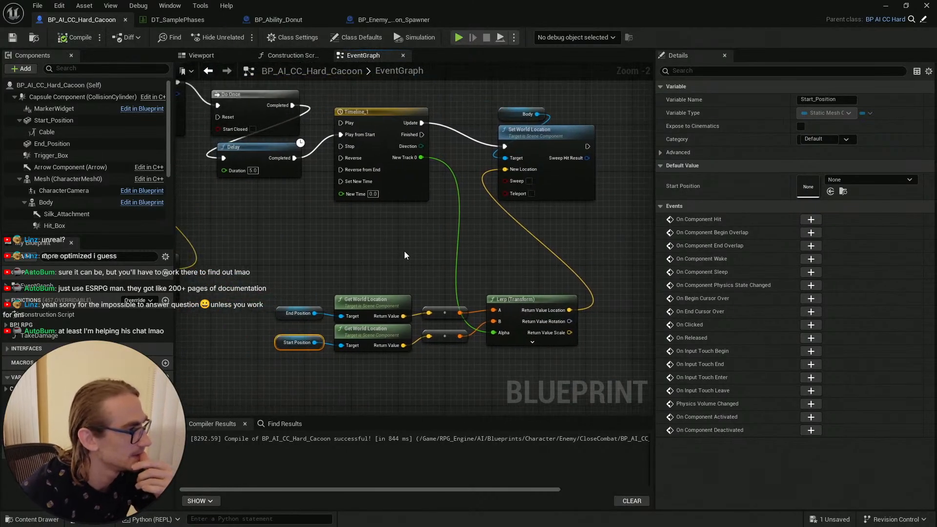
pyautogui.moveTo(373, 259); pyautogui.dragTo(546, 248, button='right')
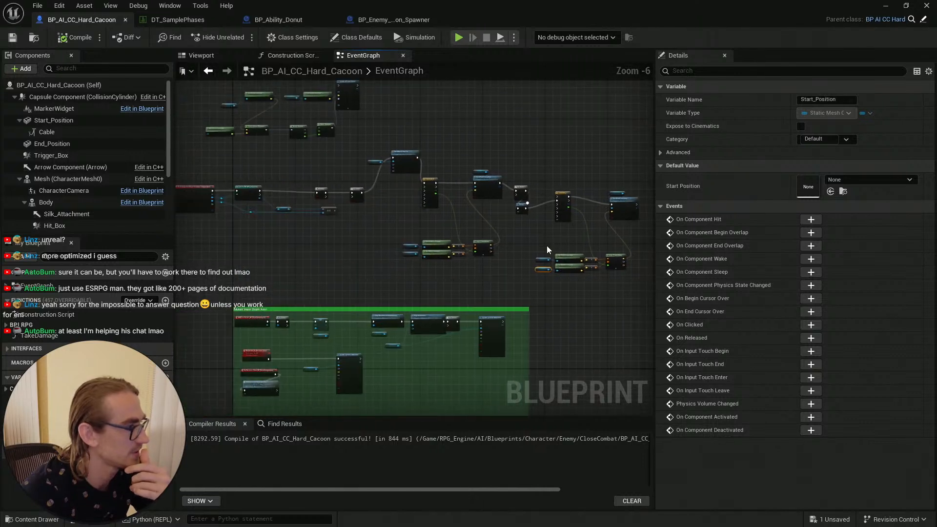
# Step: Select the leftover nodes in the Hard Cacoon event graph and delete them
pyautogui.moveTo(322, 228); pyautogui.dragTo(374, 239, button='right')
pyautogui.moveTo(335, 157); pyautogui.dragTo(368, 218, button='right')
pyautogui.scroll(3, 390, 180)
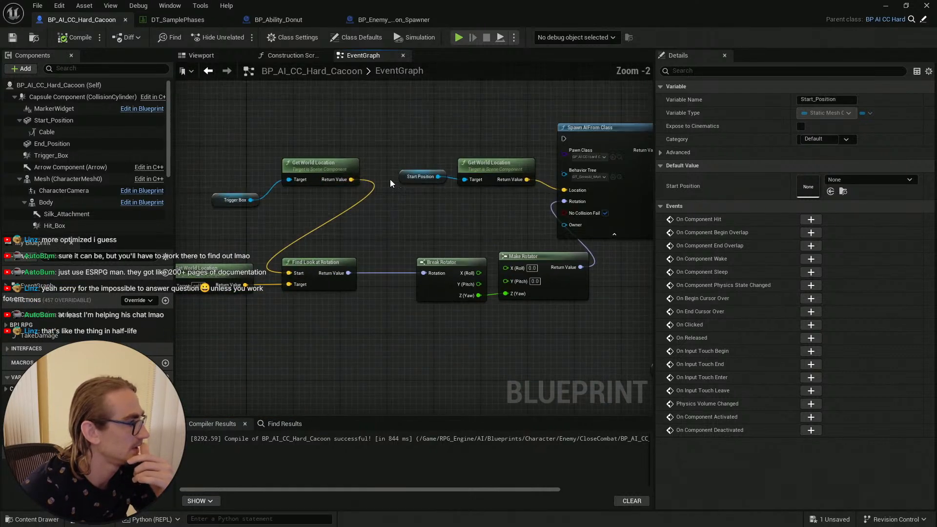
pyautogui.scroll(-1, 389, 206)
pyautogui.moveTo(337, 200); pyautogui.dragTo(535, 285)
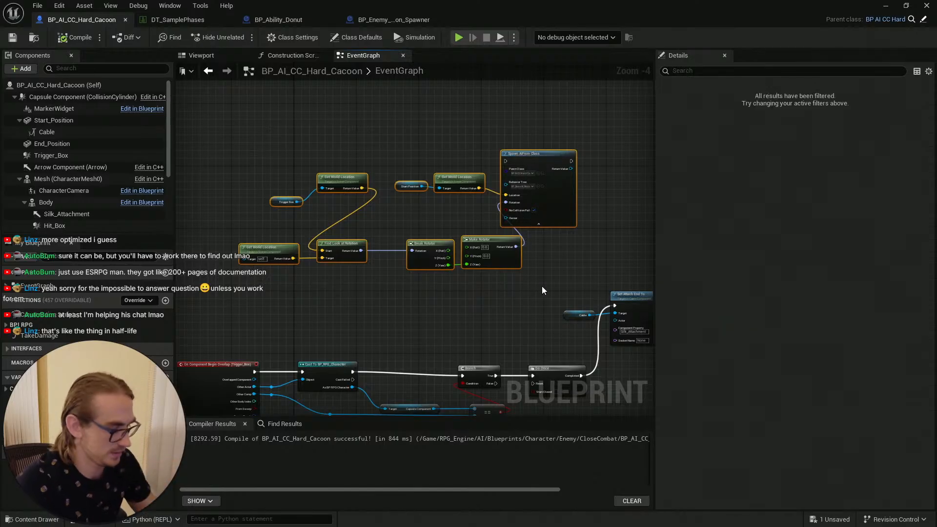
pyautogui.press('Delete')
# Step: Save the Hard Cacoon Blueprint and compile it
pyautogui.moveTo(492, 287); pyautogui.dragTo(441, 173, button='right')
pyautogui.scroll(-2, 435, 176)
pyautogui.moveTo(492, 269); pyautogui.dragTo(338, 251, button='right')
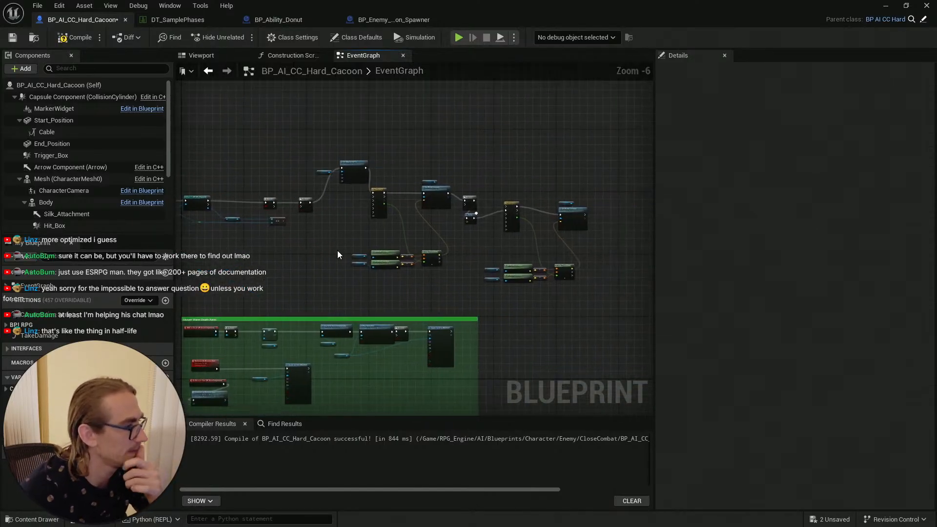
pyautogui.click(13, 38)
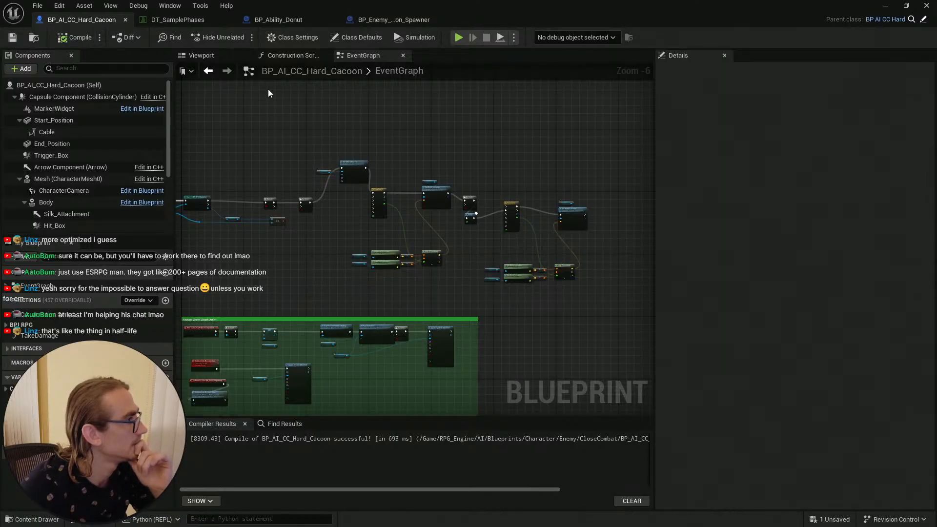
pyautogui.scroll(-1, 267, 134)
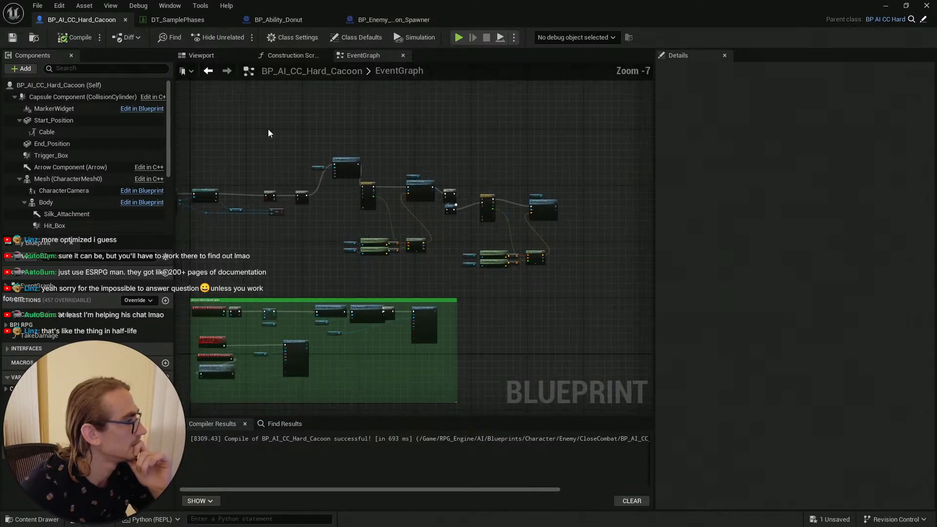
pyautogui.moveTo(268, 133); pyautogui.dragTo(317, 130, button='right')
pyautogui.click(76, 38)
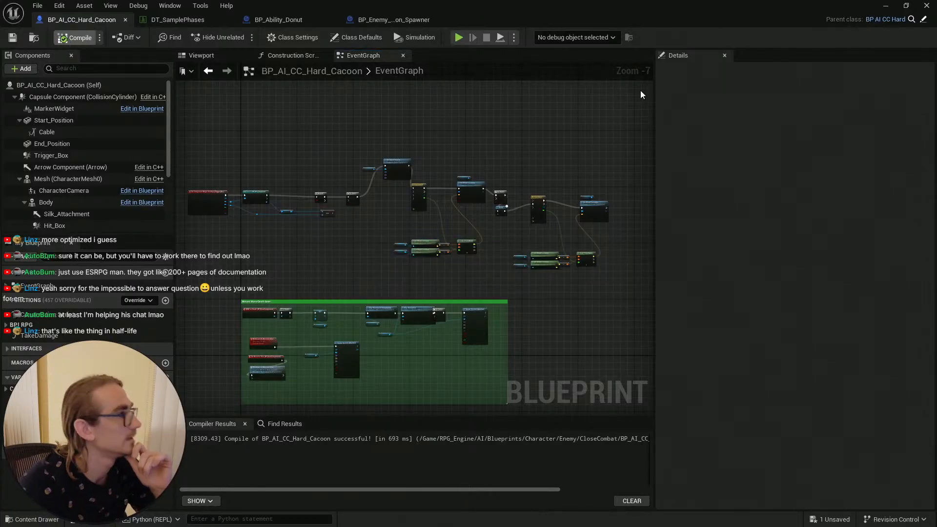
# Step: Switch to the level editor and save the level and the Hard Cacoon Blueprint asset
pyautogui.click(890, 9)
pyautogui.press('s')
pyautogui.moveTo(406, 305); pyautogui.dragTo(448, 327, button='right')
pyautogui.hotkey('ctrl', 'space')
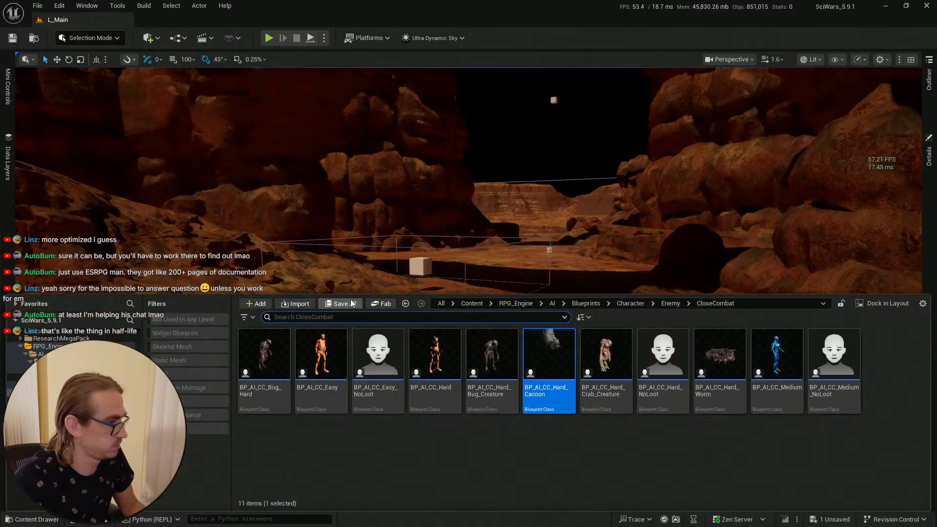
pyautogui.hotkey('ctrl', 's')
pyautogui.click(542, 379)
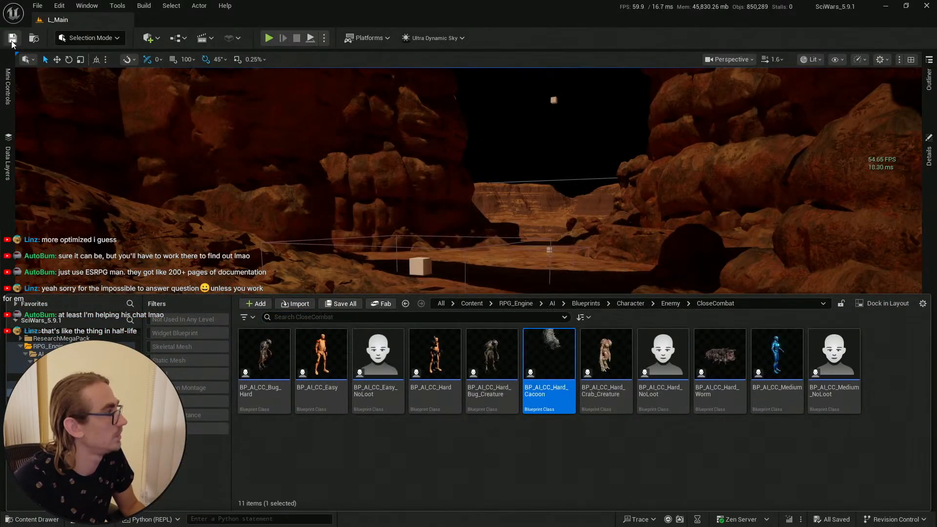
pyautogui.click(13, 38)
# Step: Play the level in fullscreen and walk the character to the cocoon to test its movement
pyautogui.moveTo(455, 271); pyautogui.dragTo(455, 413, button='right')
pyautogui.rightClick(454, 413)
pyautogui.click(469, 404)
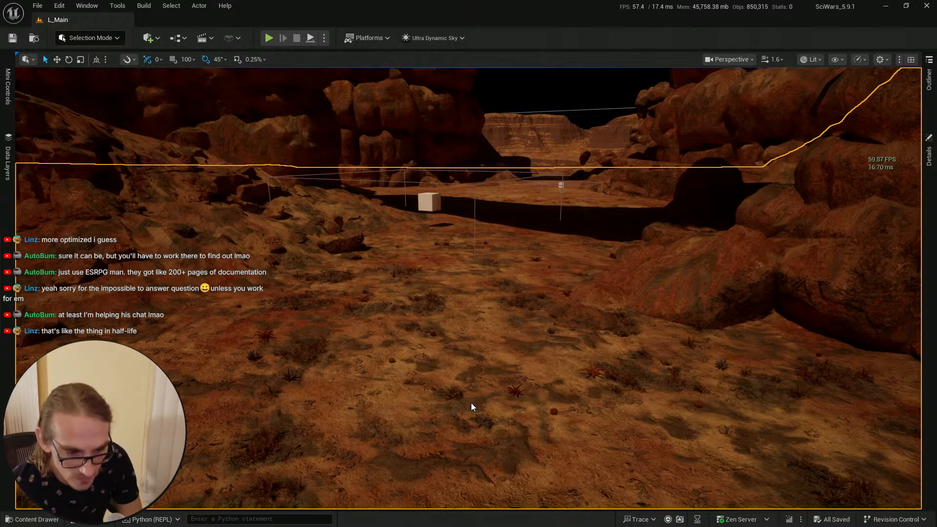
pyautogui.hotkey('alt', 'p')
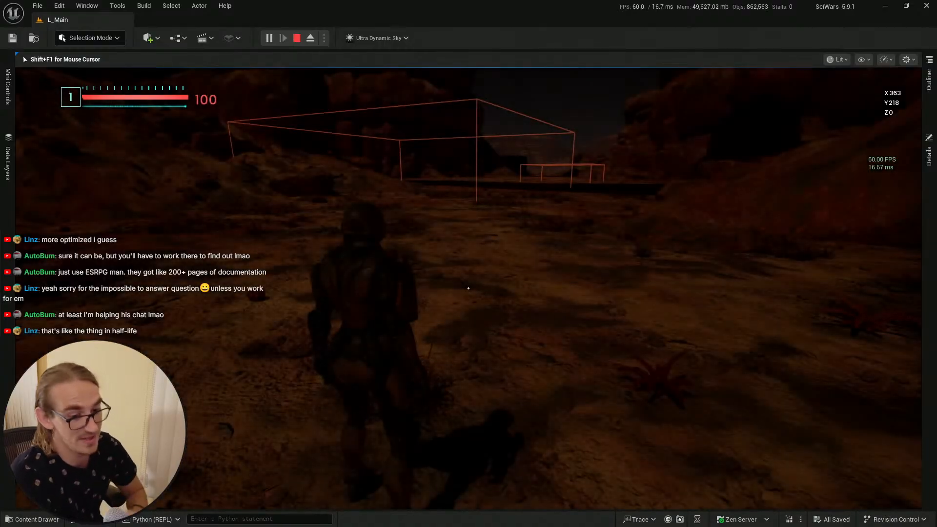
pyautogui.press('F11')
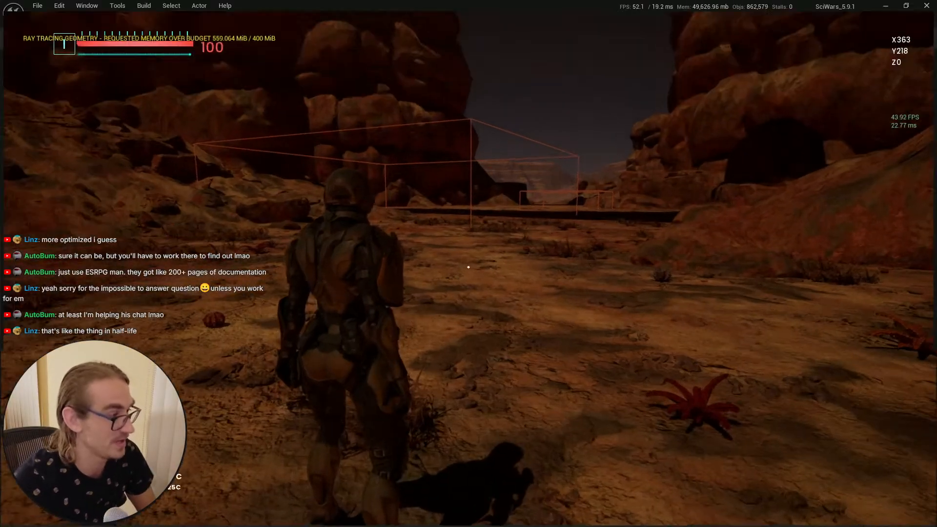
pyautogui.press('w')
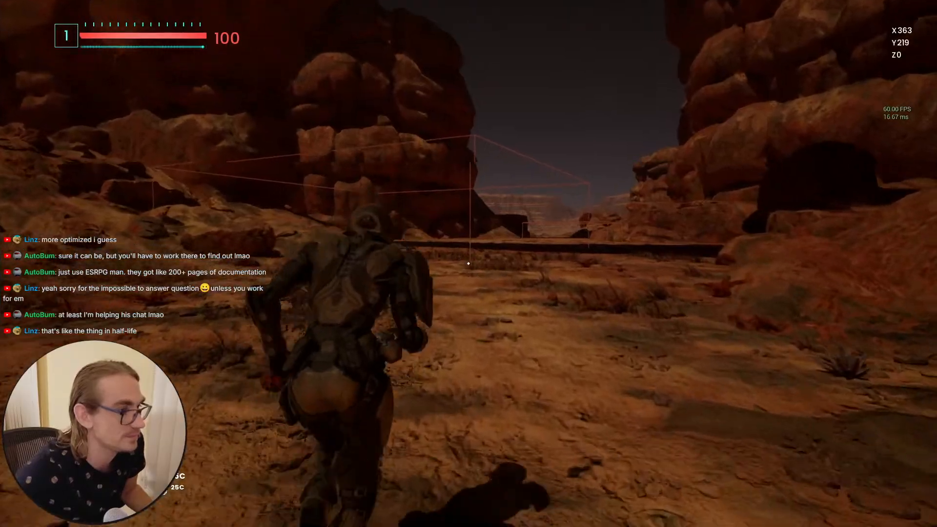
pyautogui.press('w')
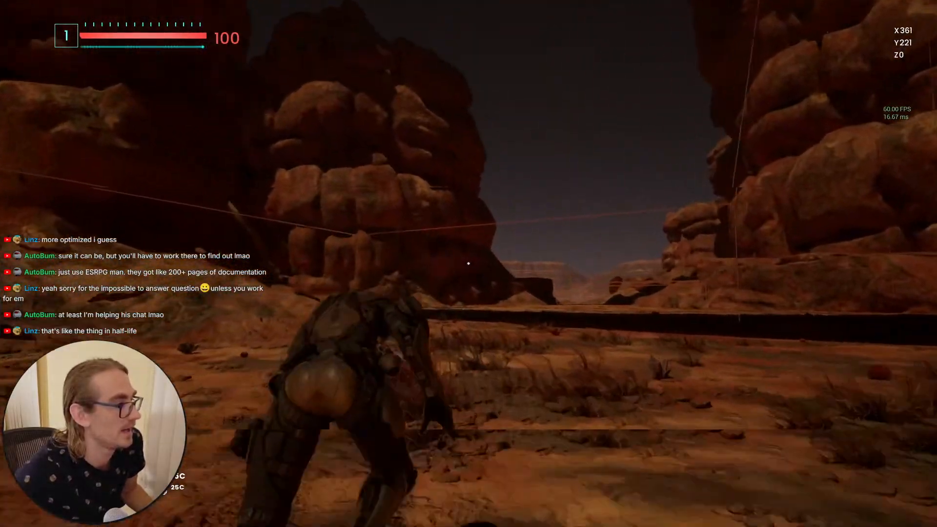
pyautogui.press('w')
pyautogui.press('d')
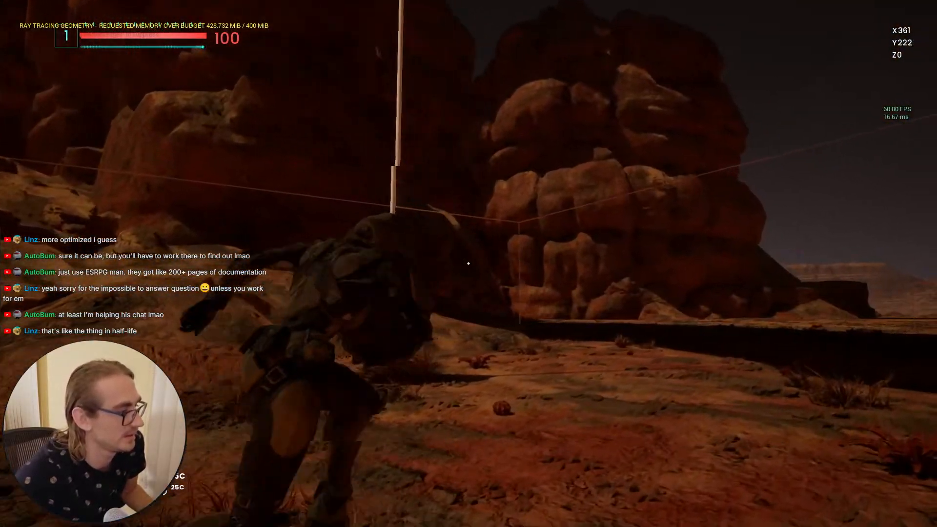
pyautogui.press('d')
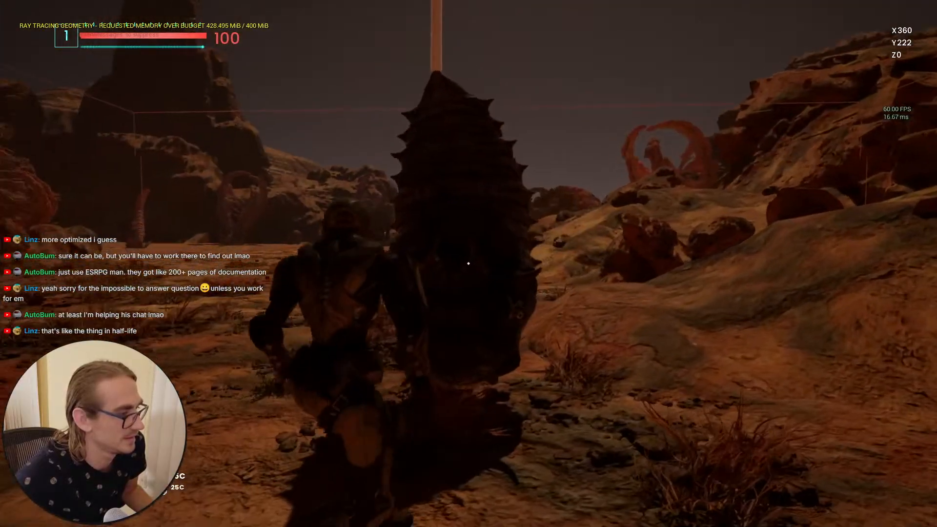
pyautogui.press('a')
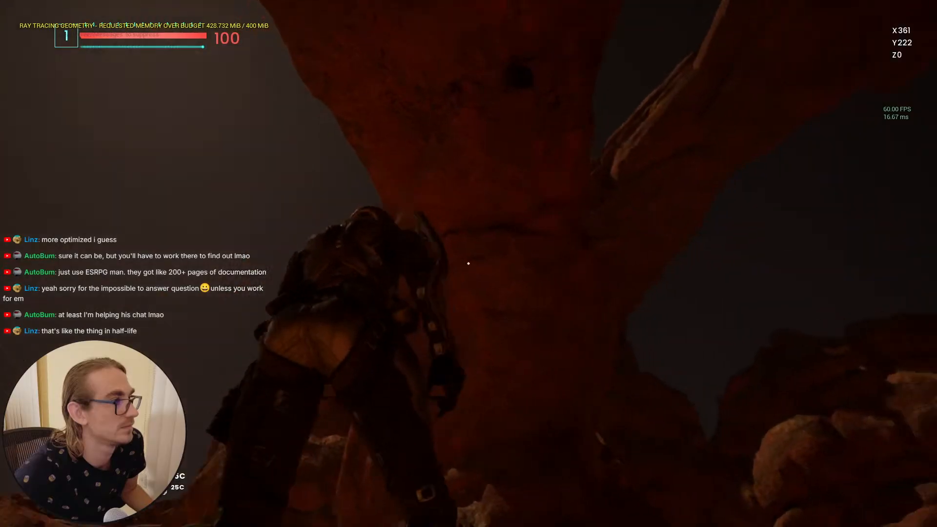
pyautogui.press('w')
pyautogui.press('w')
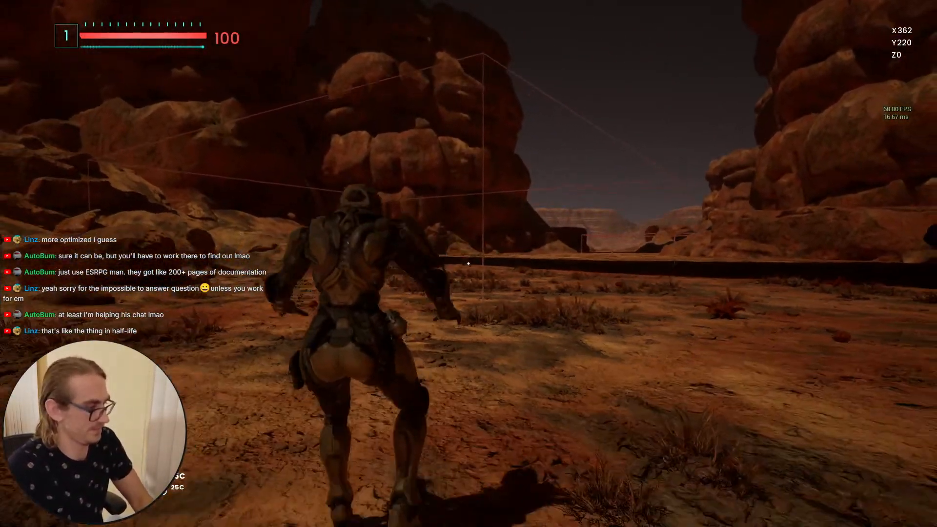
pyautogui.press('F11')
pyautogui.press('Escape')
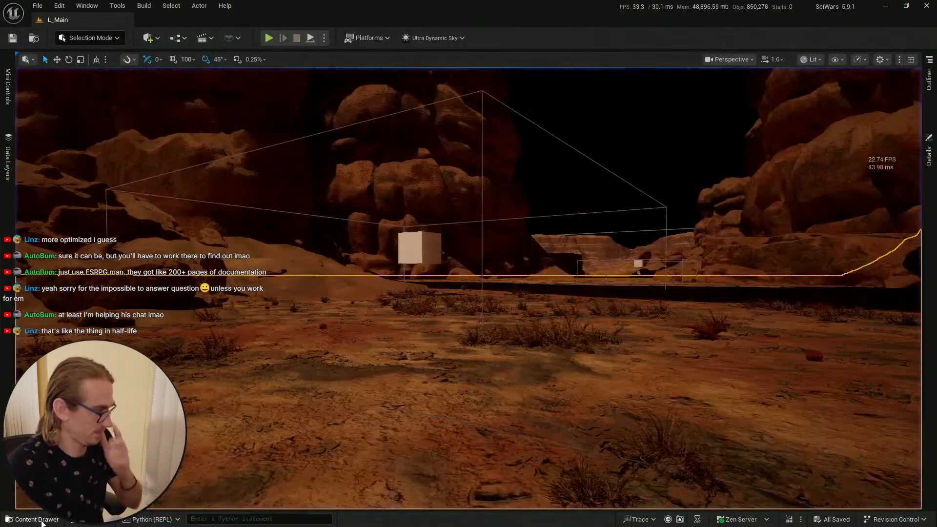
# Step: Reposition the viewport camera near the trigger box and play the level again, walking past the cocoon
pyautogui.hotkey('ctrl', 'space')
pyautogui.moveTo(489, 192); pyautogui.dragTo(532, 168, button='right')
pyautogui.press('s')
pyautogui.scroll(-3, 489, 192)
pyautogui.moveTo(508, 245); pyautogui.dragTo(488, 246, button='right')
pyautogui.press('w')
pyautogui.scroll(-1, 508, 245)
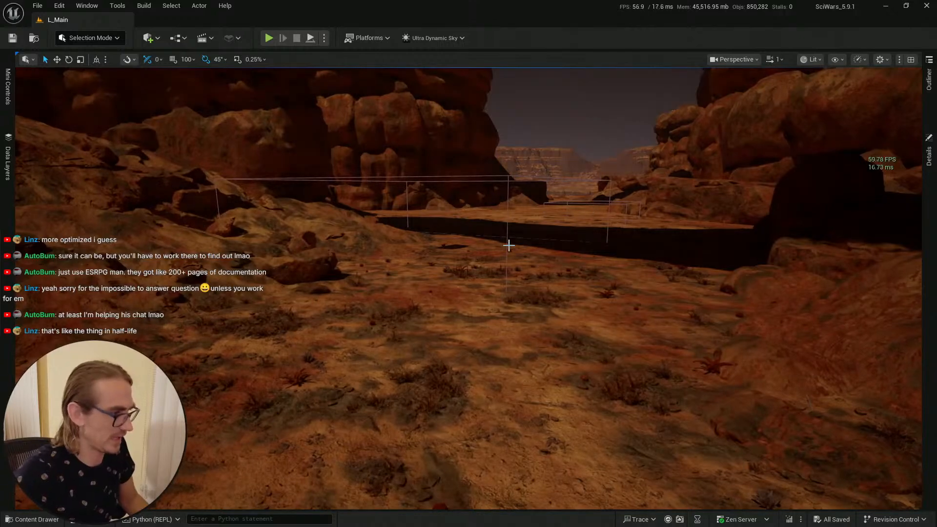
pyautogui.click(36, 520)
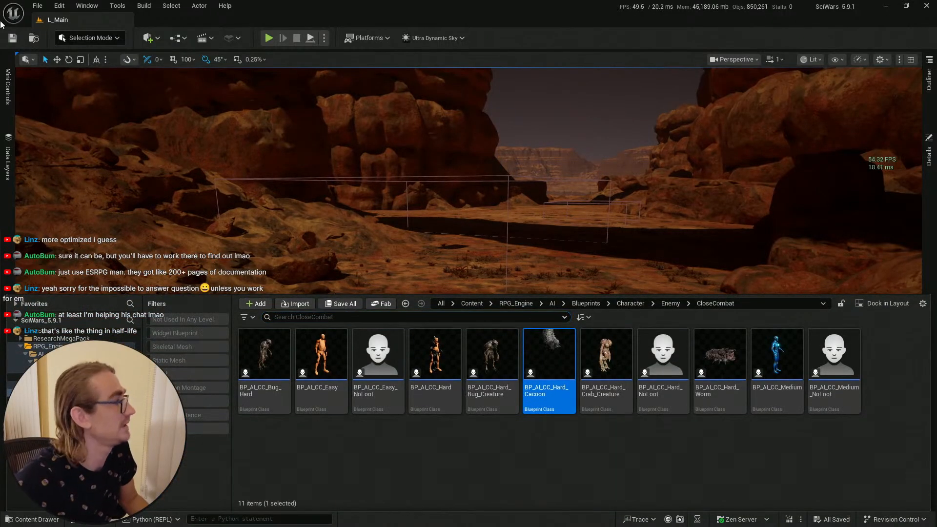
pyautogui.click(243, 185)
pyautogui.rightClick(429, 437)
pyautogui.click(447, 429)
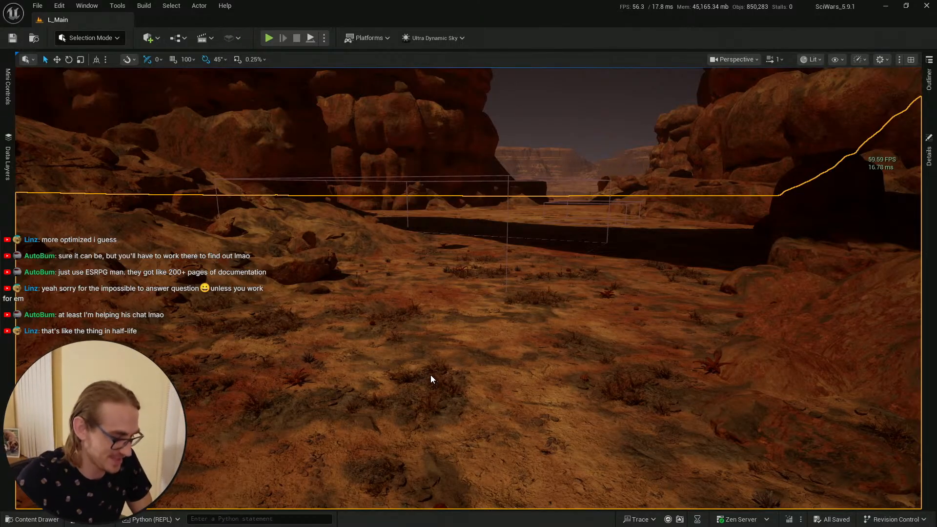
pyautogui.hotkey('alt', 'p')
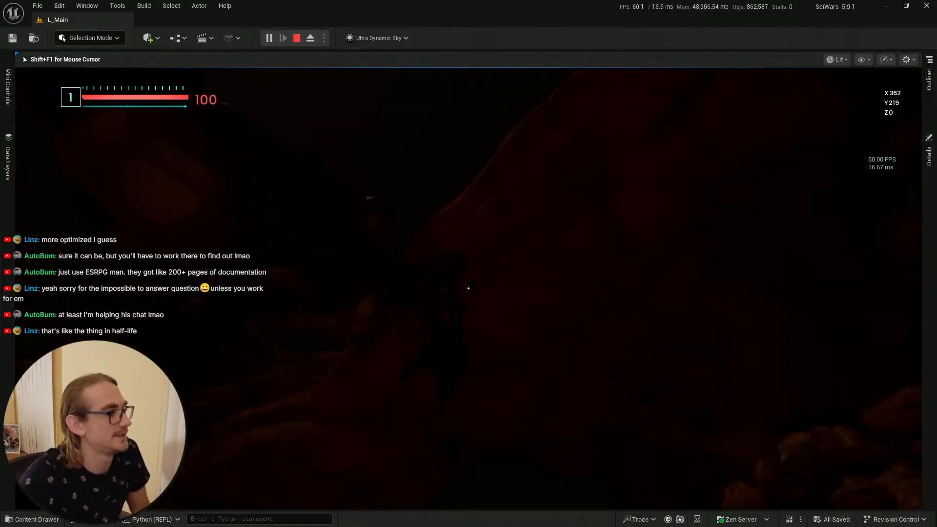
pyautogui.press('w')
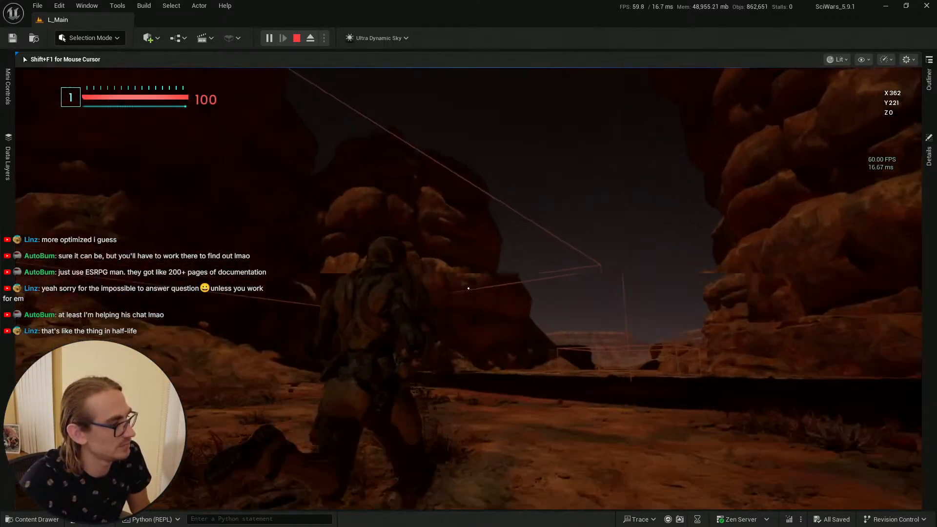
pyautogui.press('w')
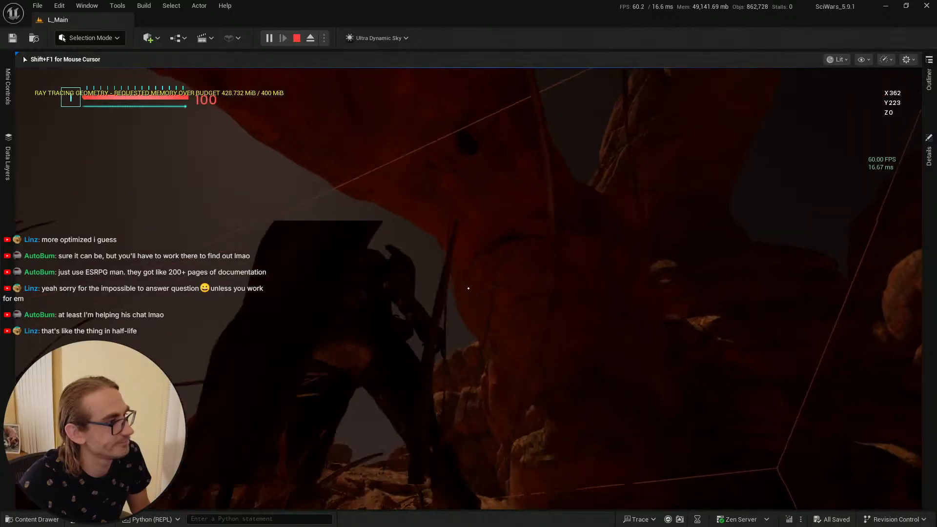
pyautogui.press('w')
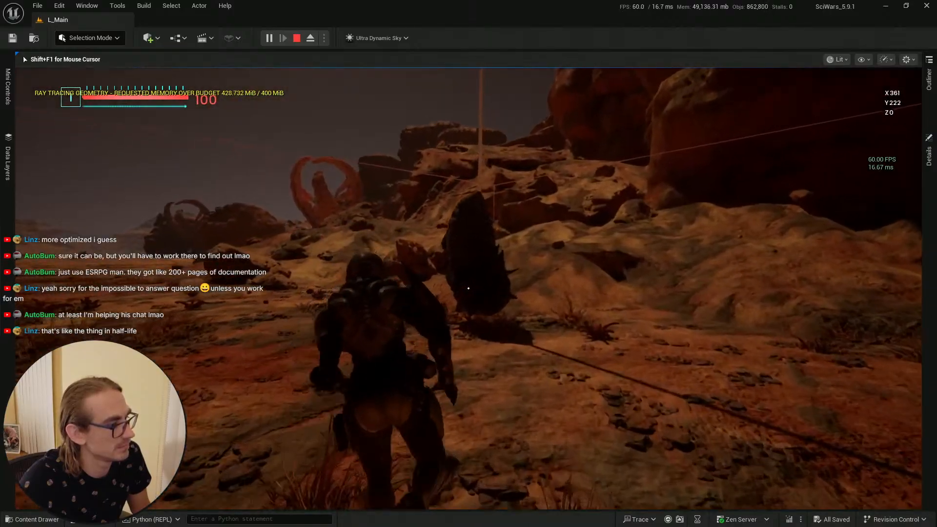
pyautogui.press('w')
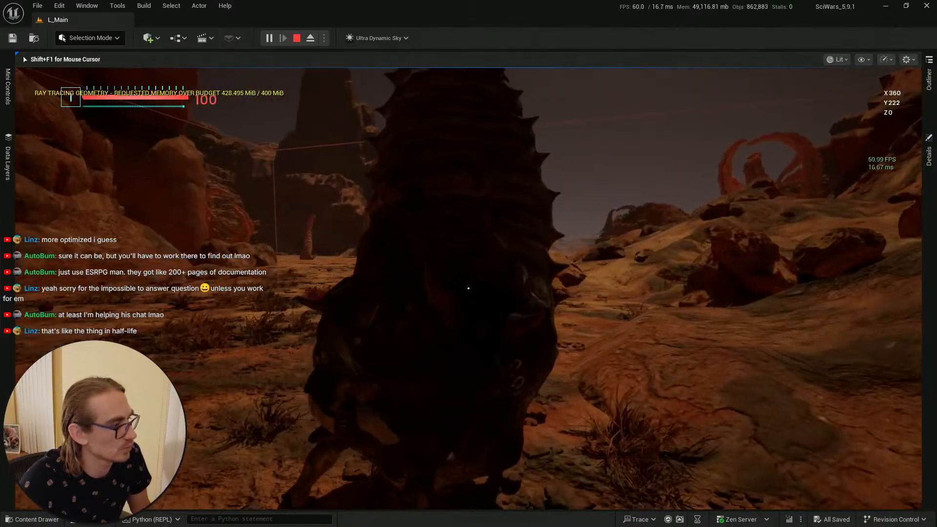
pyautogui.press('w')
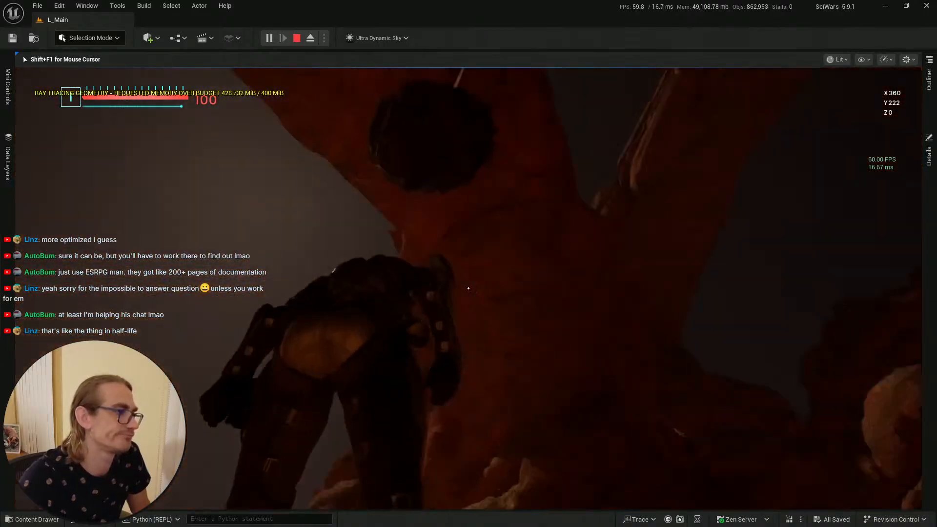
pyautogui.press('w')
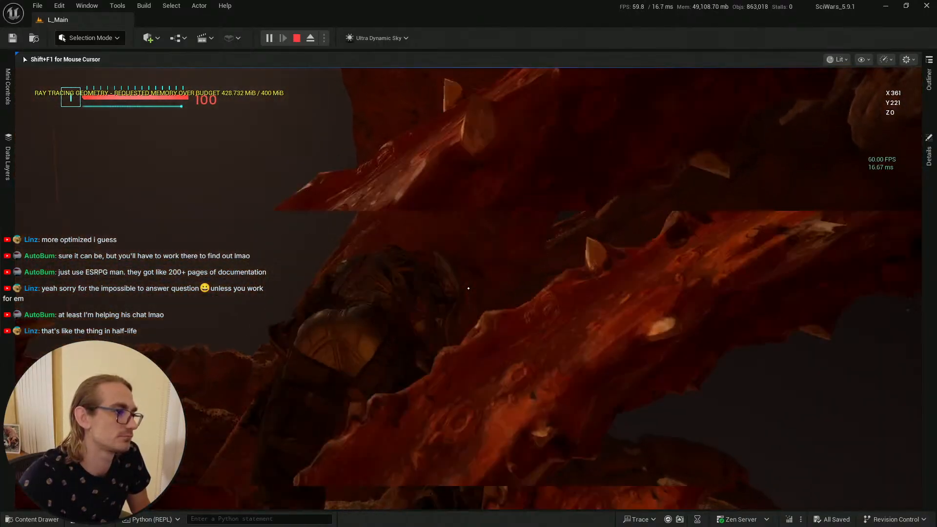
pyautogui.press('w')
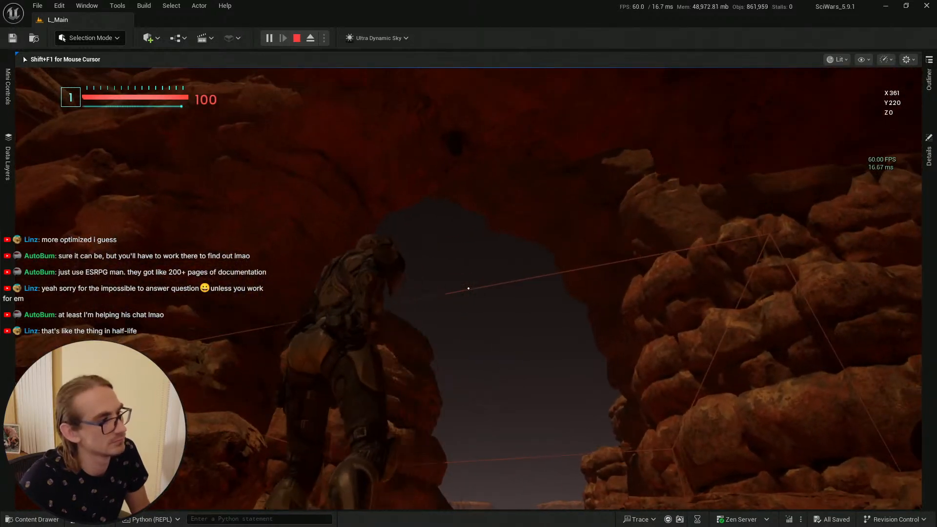
pyautogui.hotkey('shift', 'F1')
pyautogui.press('Escape')
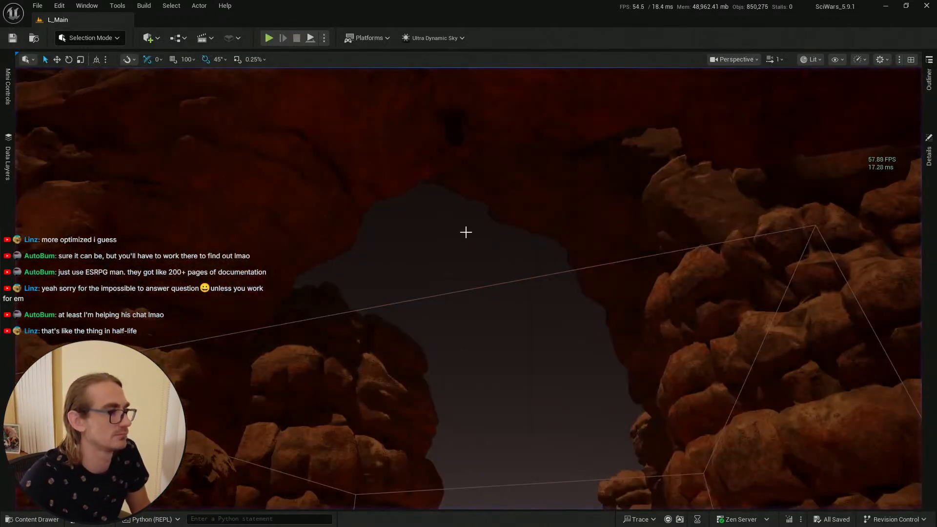
# Step: Save all unsaved content, including the Hard Cacoon Blueprint, from the content drawer
pyautogui.hotkey('alt', 'Tab')
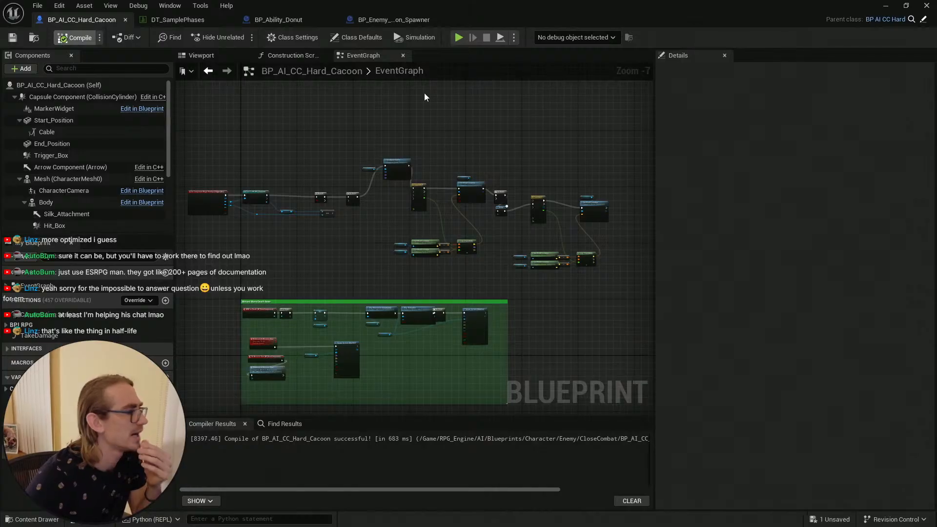
pyautogui.click(885, 6)
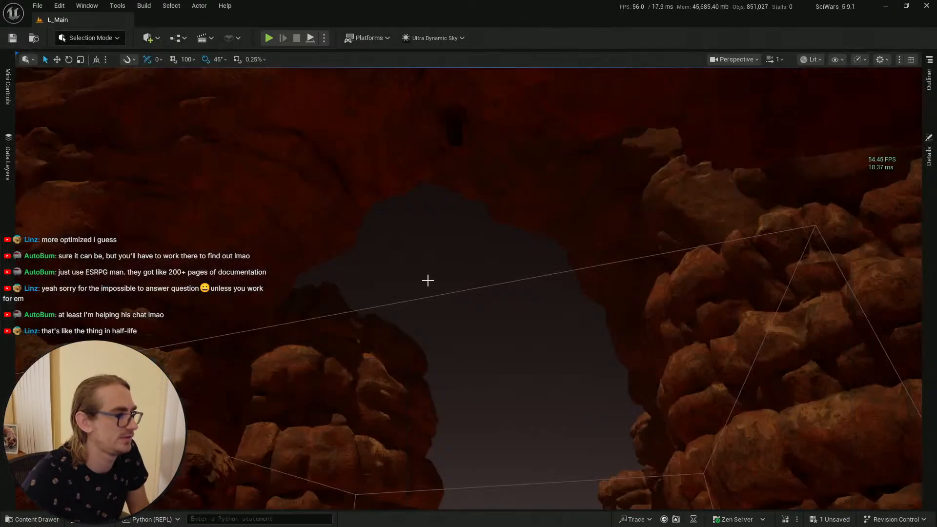
pyautogui.moveTo(427, 278); pyautogui.dragTo(438, 240, button='right')
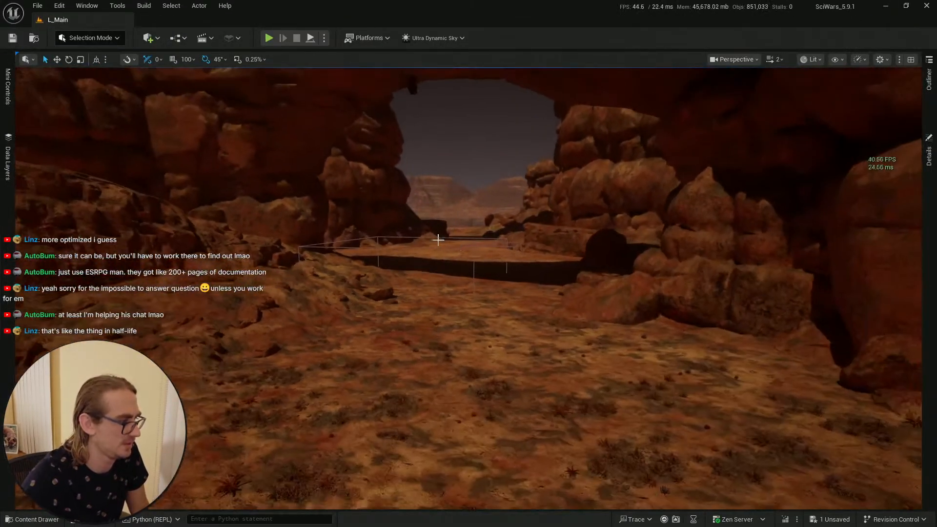
pyautogui.hotkey('ctrl', 'space')
pyautogui.click(342, 307)
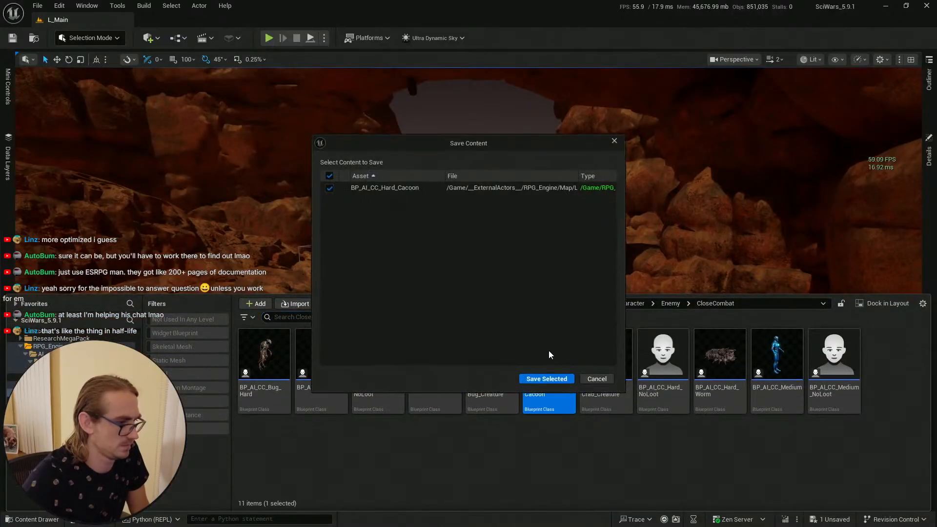
pyautogui.click(546, 379)
pyautogui.hotkey('ctrl', 'space')
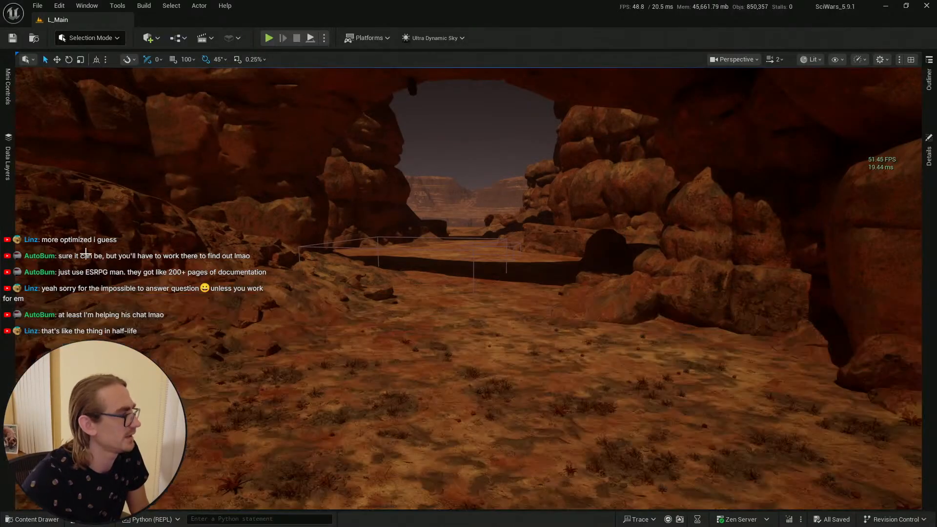
# Step: Frame the placed Hard Cacoon in the viewport, play the level and walk the character up to the cocoon, then stop play
pyautogui.click(29, 516)
pyautogui.moveTo(547, 367); pyautogui.dragTo(460, 372)
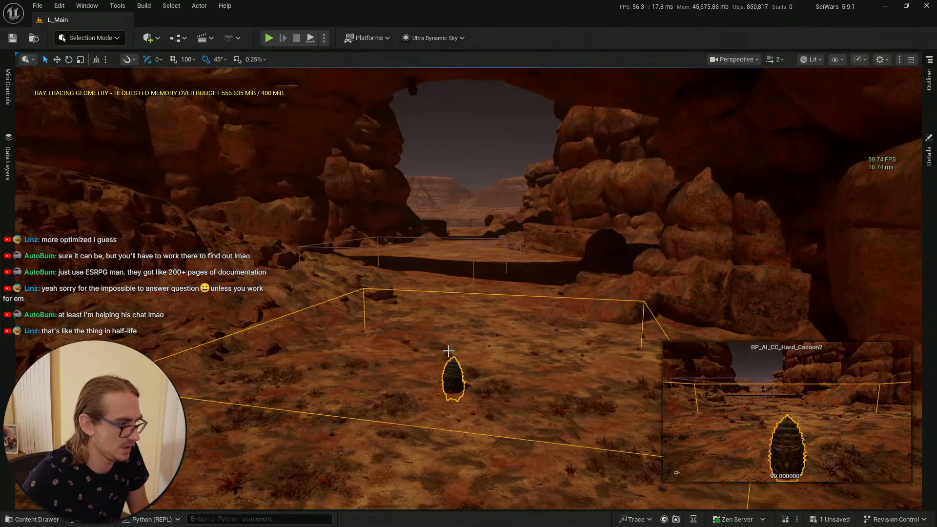
pyautogui.press('f')
pyautogui.scroll(-1, 478, 338)
pyautogui.rightClick(457, 390)
pyautogui.click(480, 382)
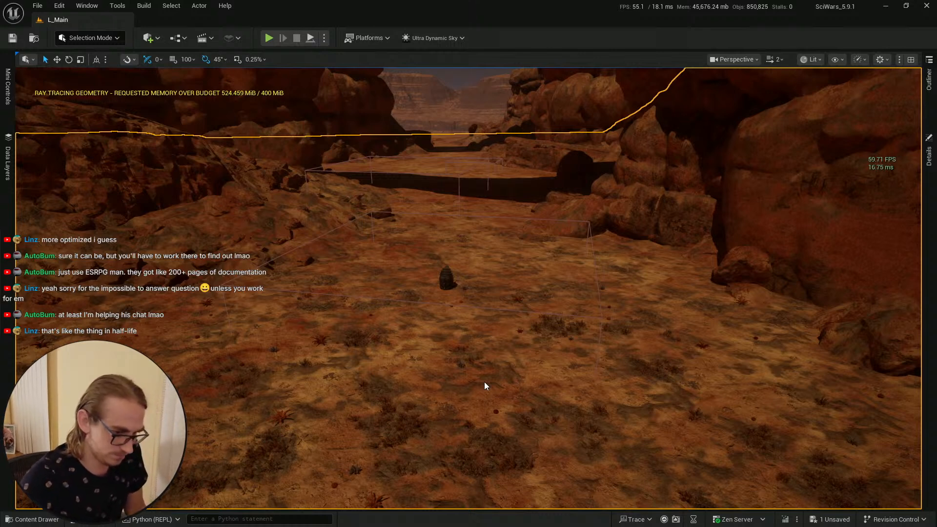
pyautogui.hotkey('alt', 'p')
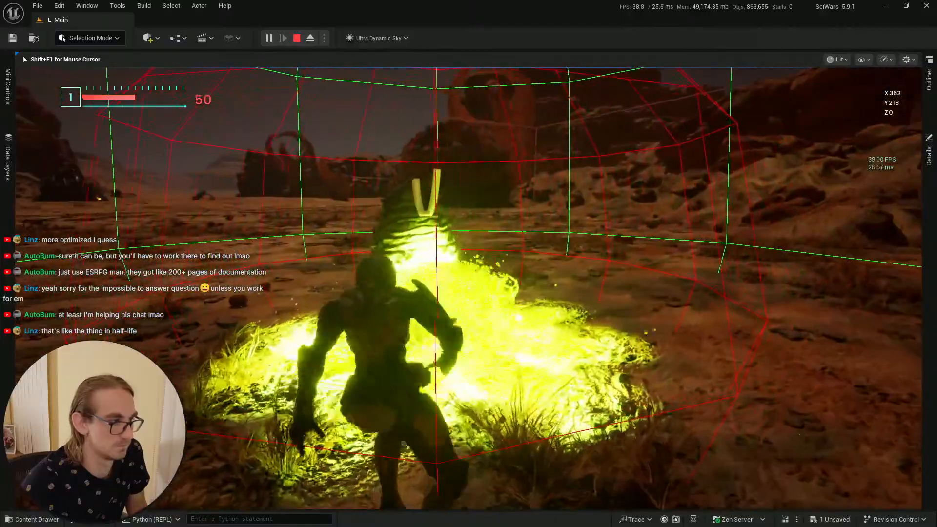
pyautogui.press('s')
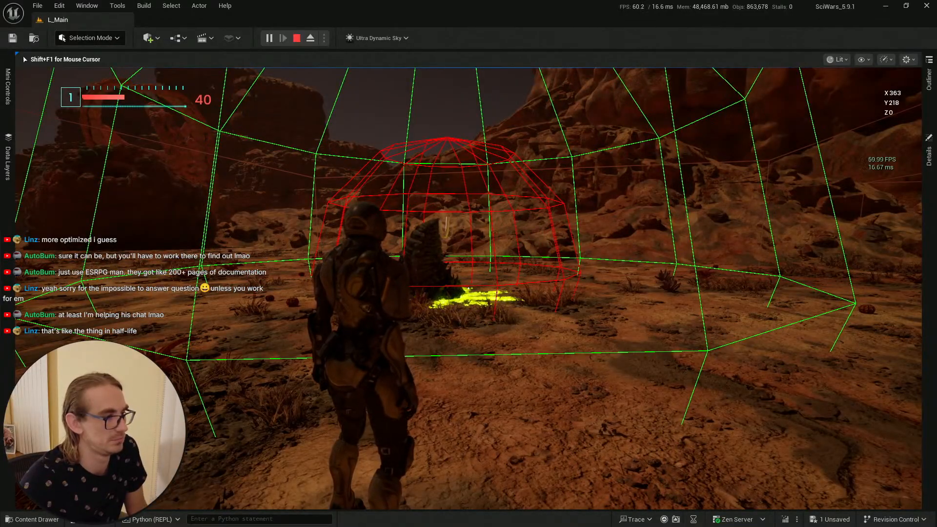
pyautogui.press('w')
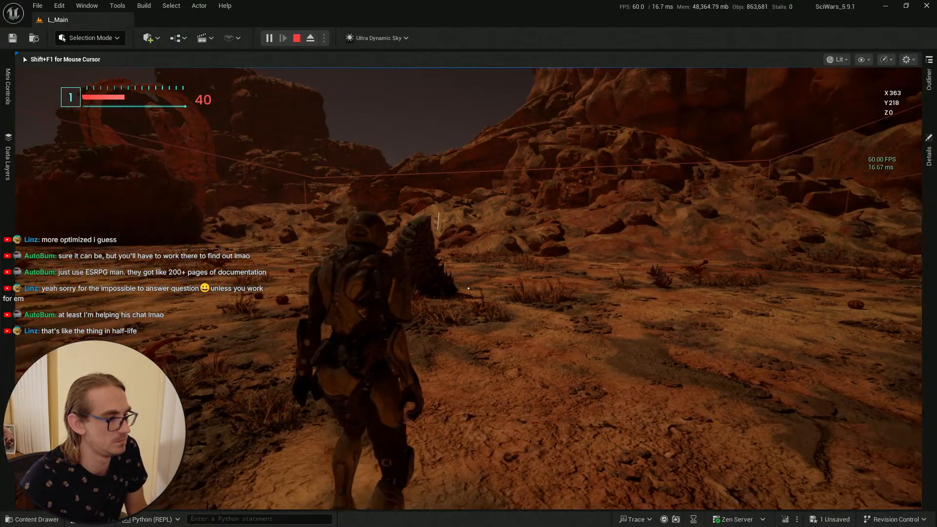
pyautogui.press('s')
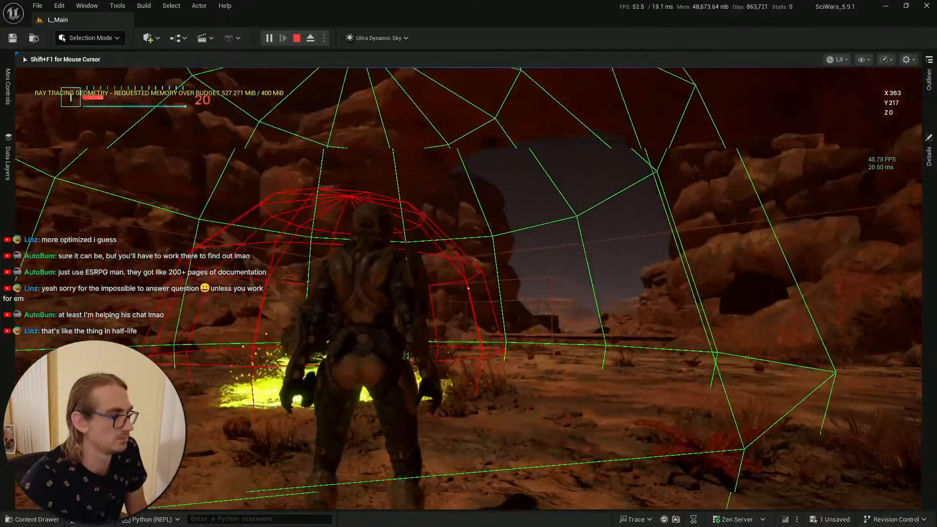
pyautogui.press('Escape')
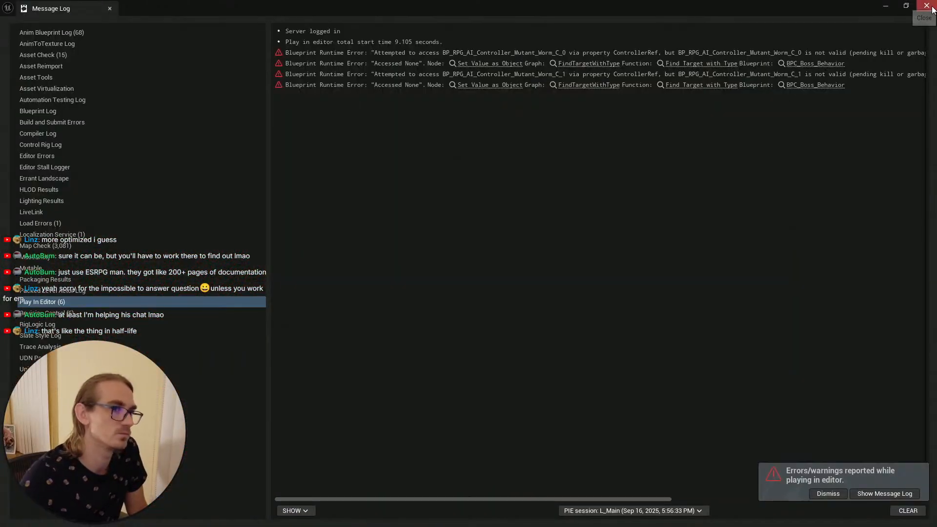
pyautogui.click(886, 12)
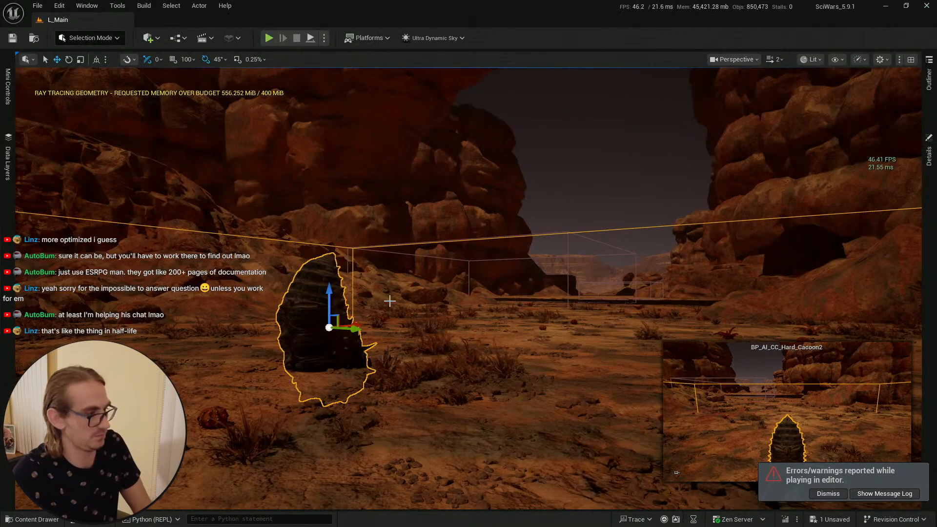
# Step: Delete the placed Hard Cacoon actor from the level
pyautogui.press('Delete')
pyautogui.press('w')
pyautogui.moveTo(446, 309); pyautogui.dragTo(504, 310, button='right')
pyautogui.press('w')
pyautogui.scroll(1, 500, 293)
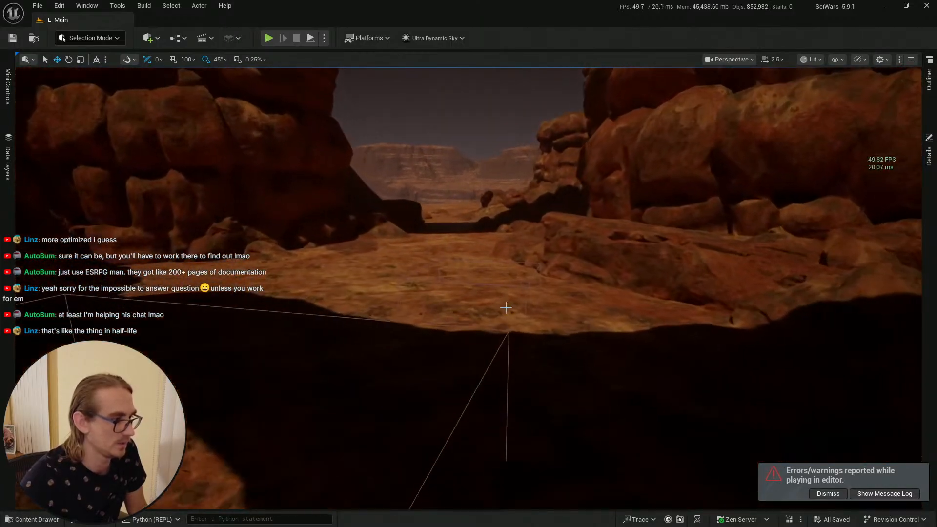
# Step: Select the cocoon spawner box in the level and open its BP_Enemy_Cocoon_Spawner Blueprint
pyautogui.click(526, 286)
pyautogui.click(525, 287)
pyautogui.hotkey('ctrl', 'b')
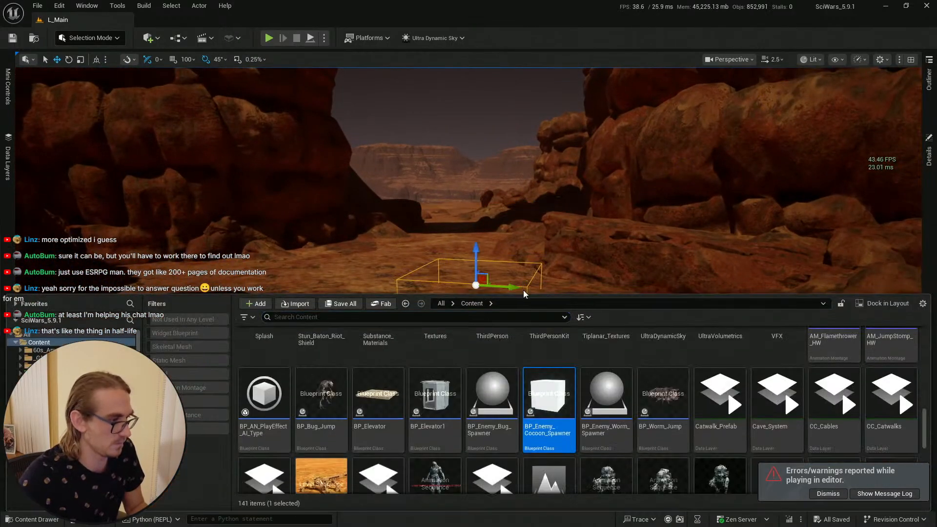
pyautogui.doubleClick(548, 396)
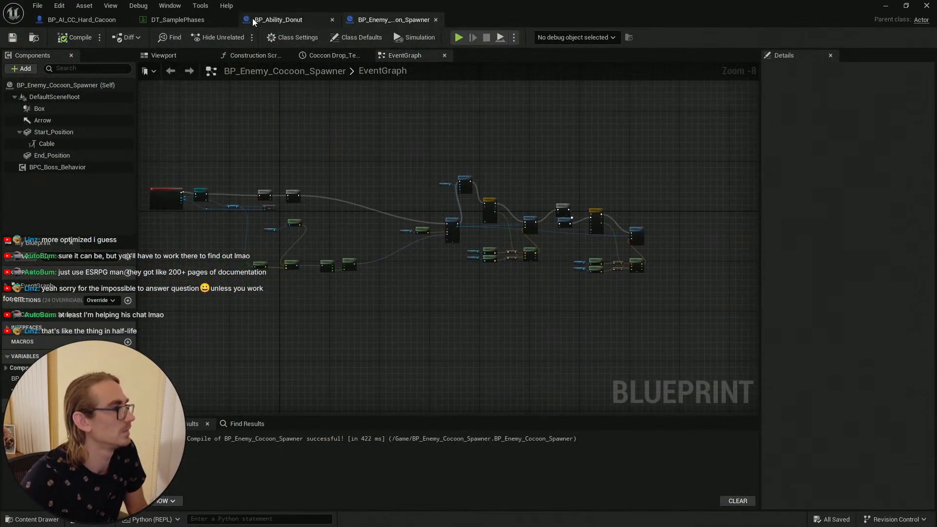
# Step: Switch through the open editor tabs to BP_AI_CC_Hard_Cacoon and save it, then return to the level
pyautogui.click(436, 20)
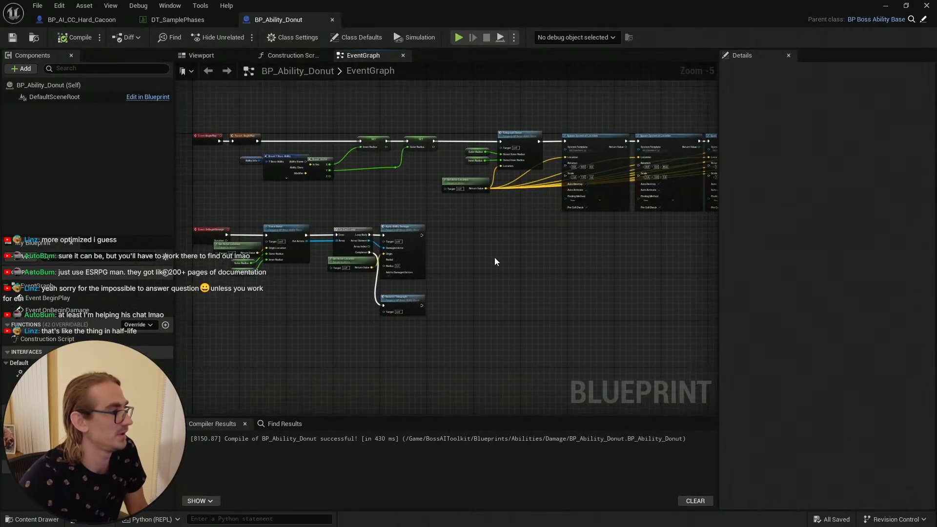
pyautogui.click(155, 20)
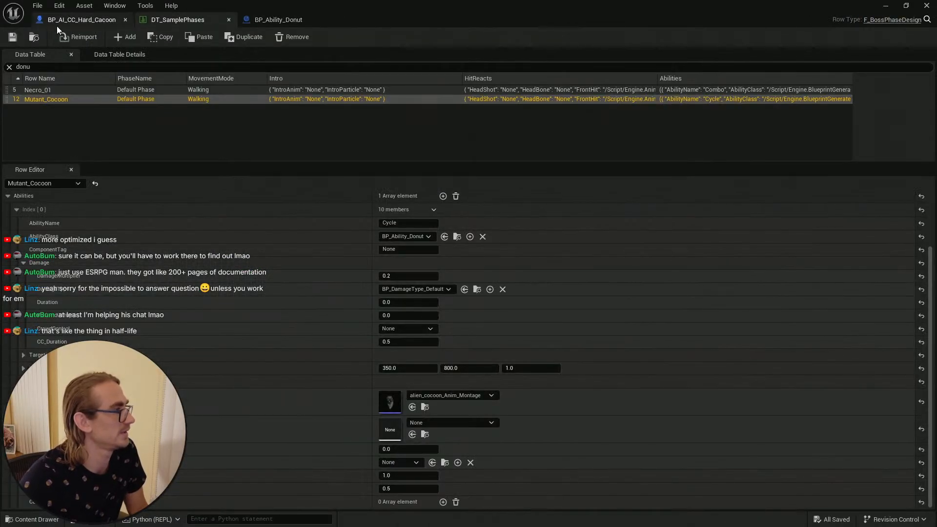
pyautogui.click(68, 20)
pyautogui.hotkey('ctrl', 's')
pyautogui.click(885, 6)
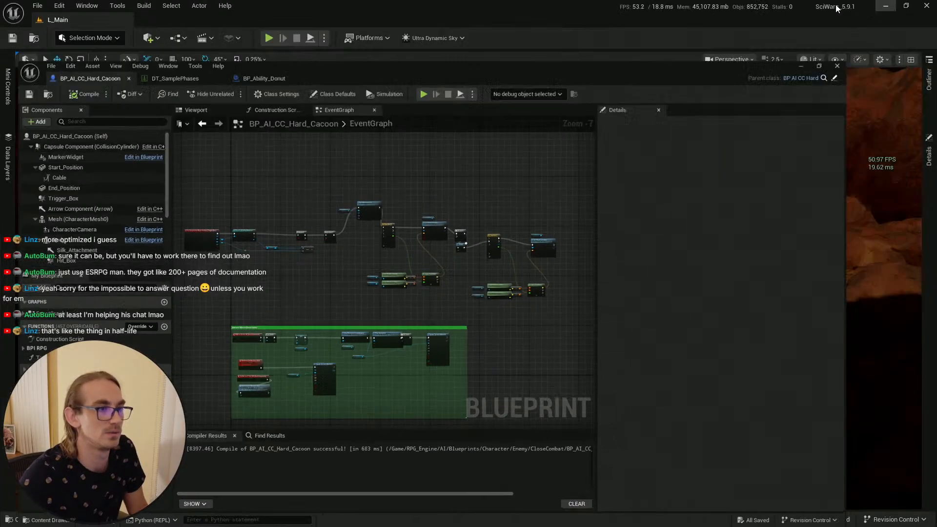
# Step: Check the selected BP_Enemy_Cocoon_Spawner actor's components and delete the spawner from the level
pyautogui.press('w')
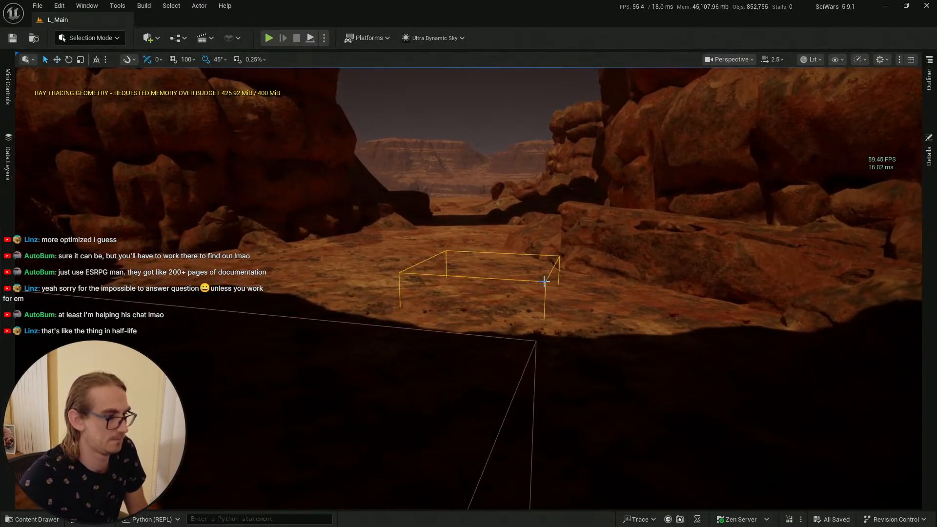
pyautogui.click(930, 157)
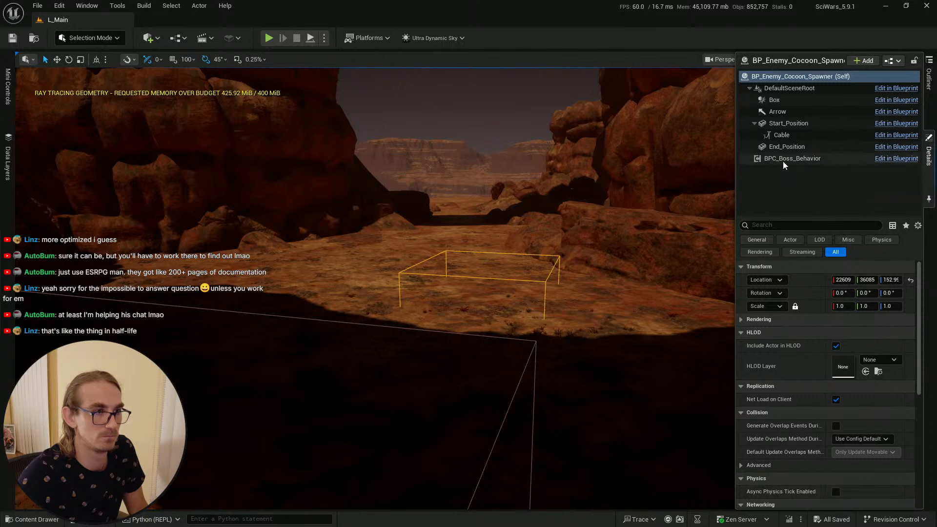
pyautogui.click(930, 95)
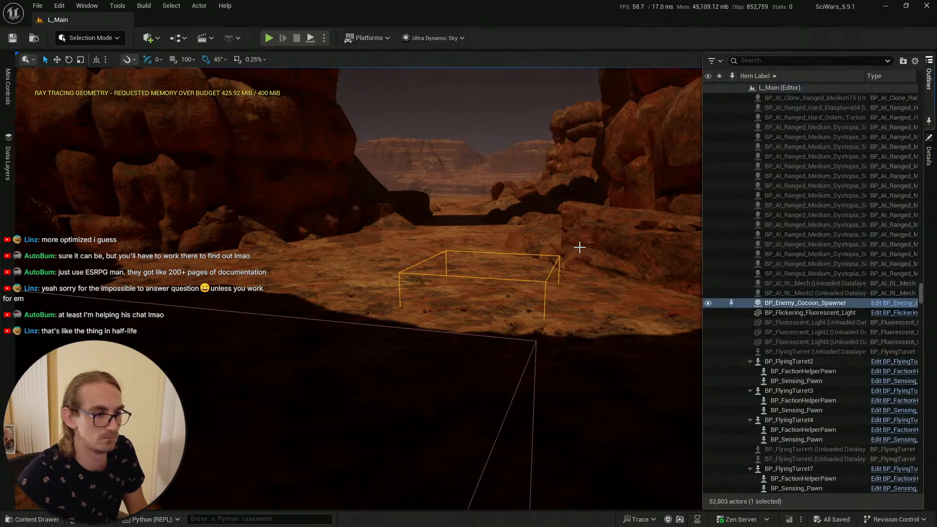
pyautogui.moveTo(581, 226); pyautogui.dragTo(585, 231, button='right')
pyautogui.press('Delete')
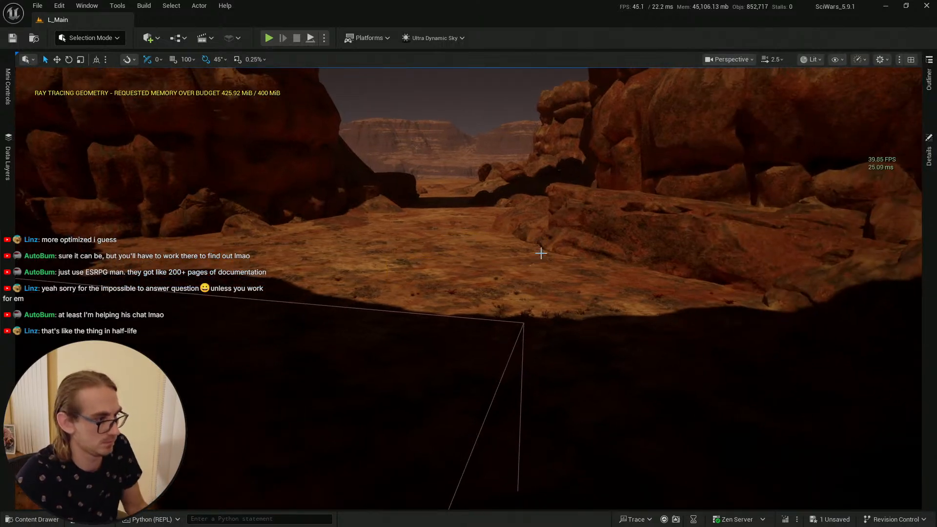
# Step: Save the level change for the removed BP_Enemy_Cocoon_Spawner actor
pyautogui.press('s')
pyautogui.moveTo(539, 253); pyautogui.dragTo(491, 248, button='right')
pyautogui.scroll(-3, 539, 253)
pyautogui.moveTo(344, 426); pyautogui.dragTo(344, 426, button='right')
pyautogui.scroll(-1, 344, 426)
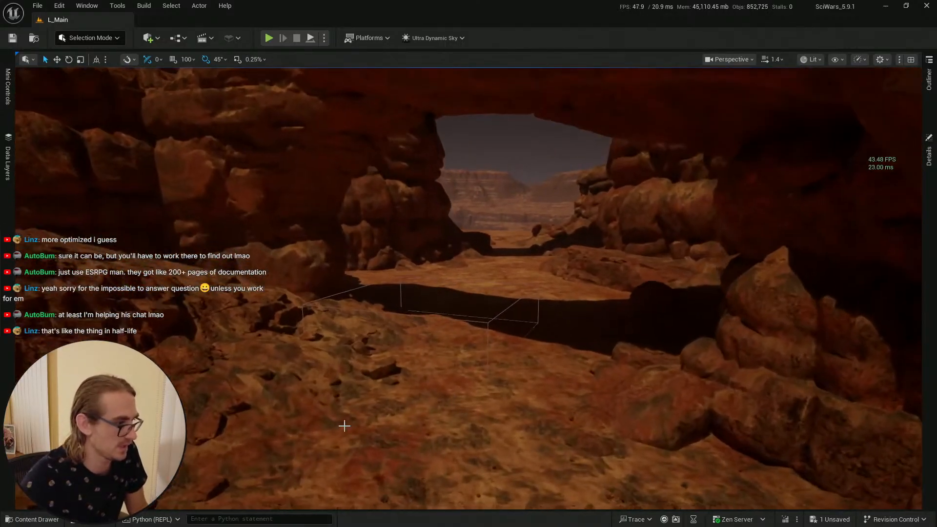
pyautogui.click(22, 517)
pyautogui.hotkey('ctrl', 's')
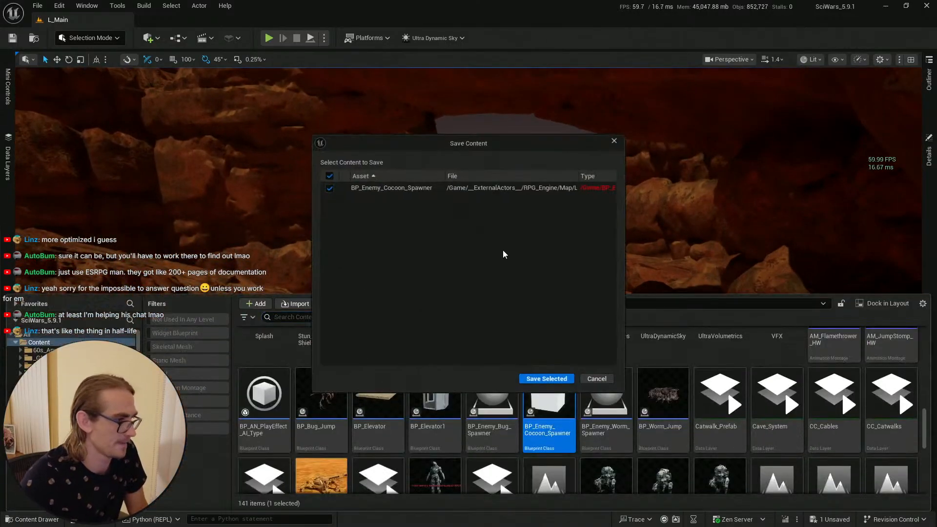
pyautogui.click(560, 380)
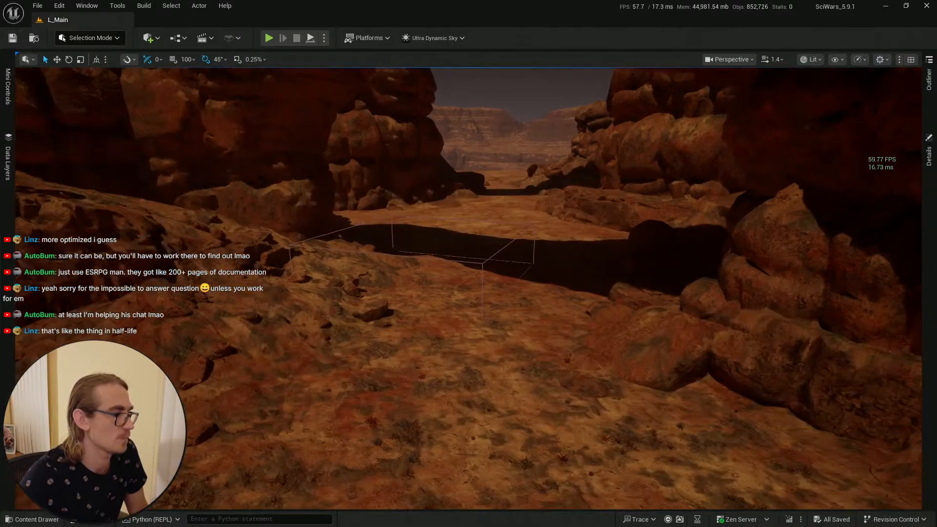
# Step: Play the level and walk the character through the area where the cocoon was, then stop play
pyautogui.moveTo(451, 305); pyautogui.dragTo(451, 305, button='right')
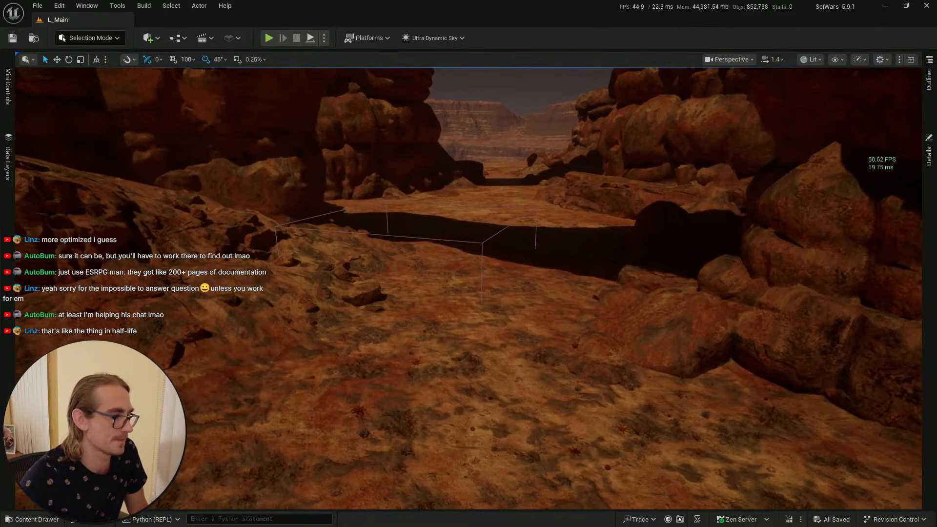
pyautogui.rightClick(448, 415)
pyautogui.click(461, 406)
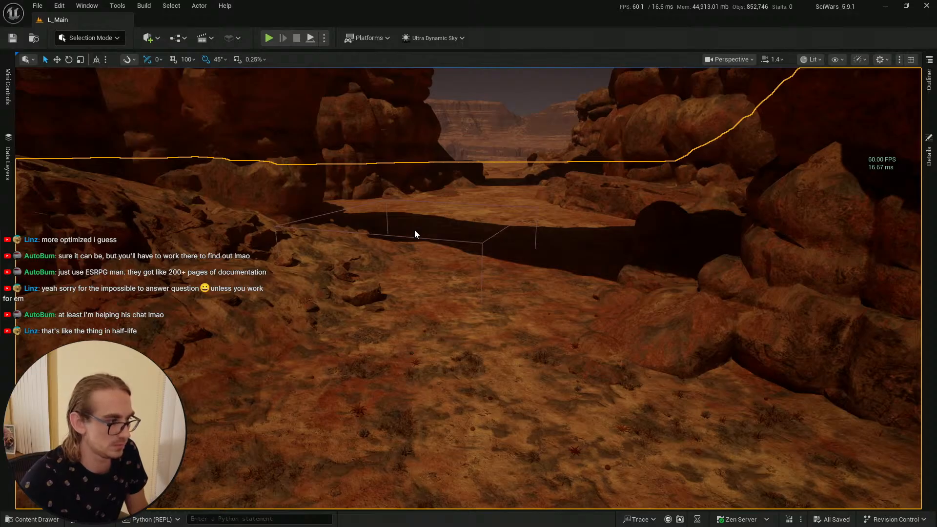
pyautogui.hotkey('alt', 'p')
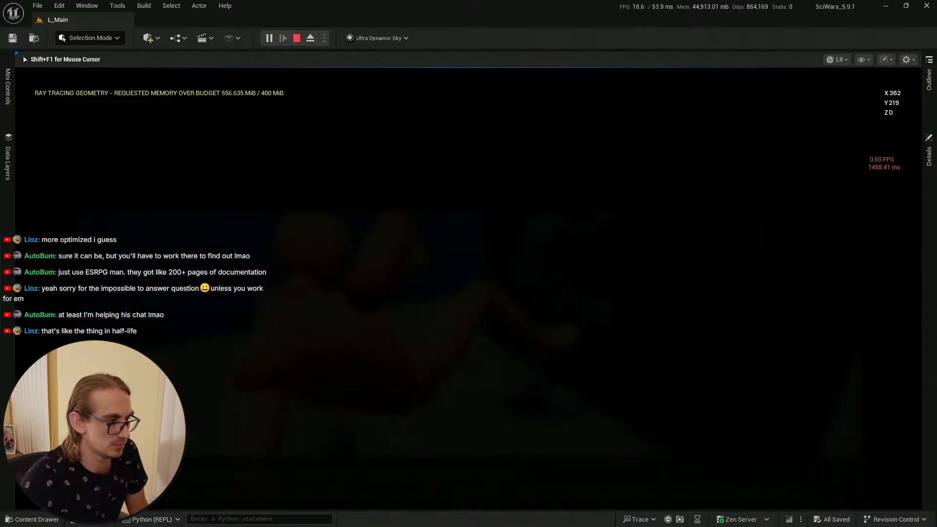
pyautogui.press('w')
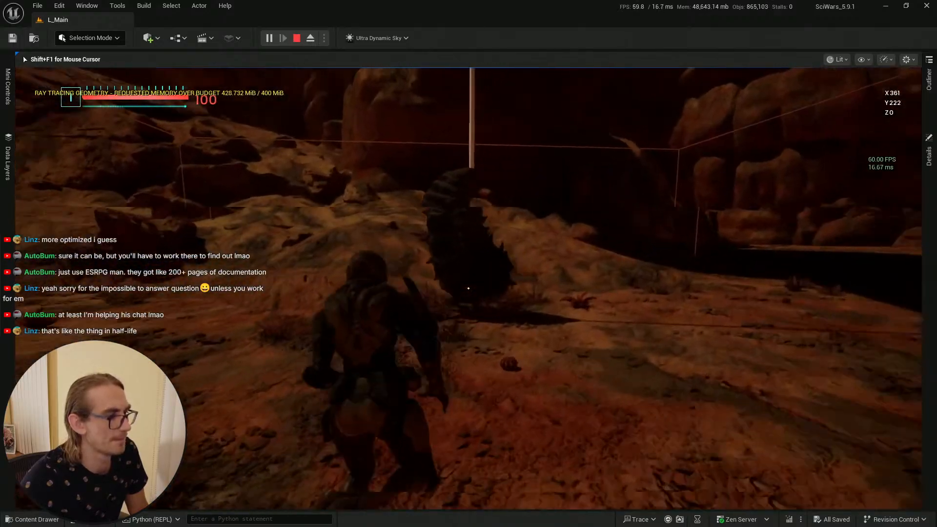
pyautogui.press('w')
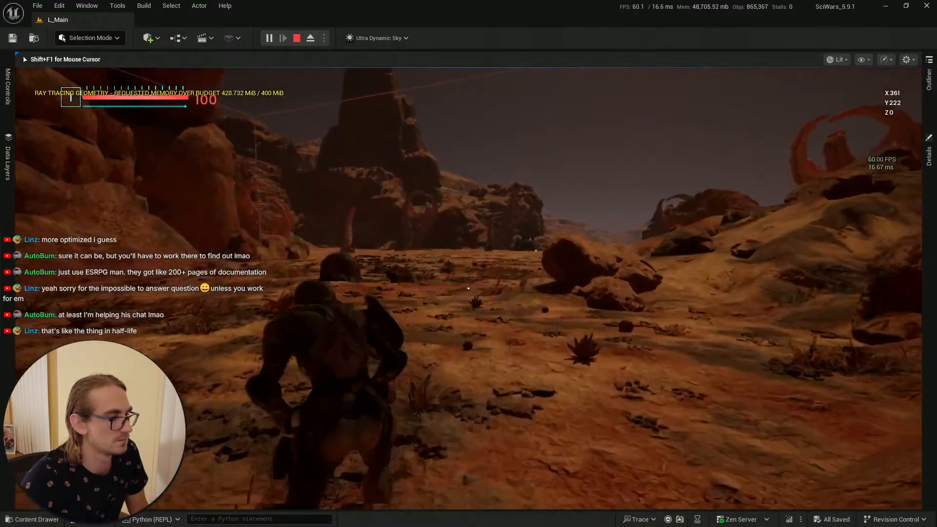
pyautogui.press('w')
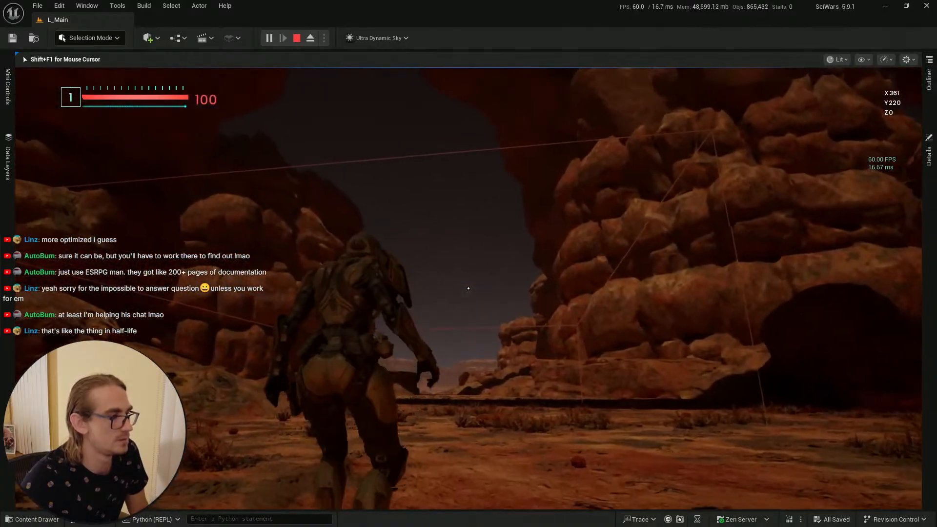
pyautogui.press('w')
pyautogui.press('space')
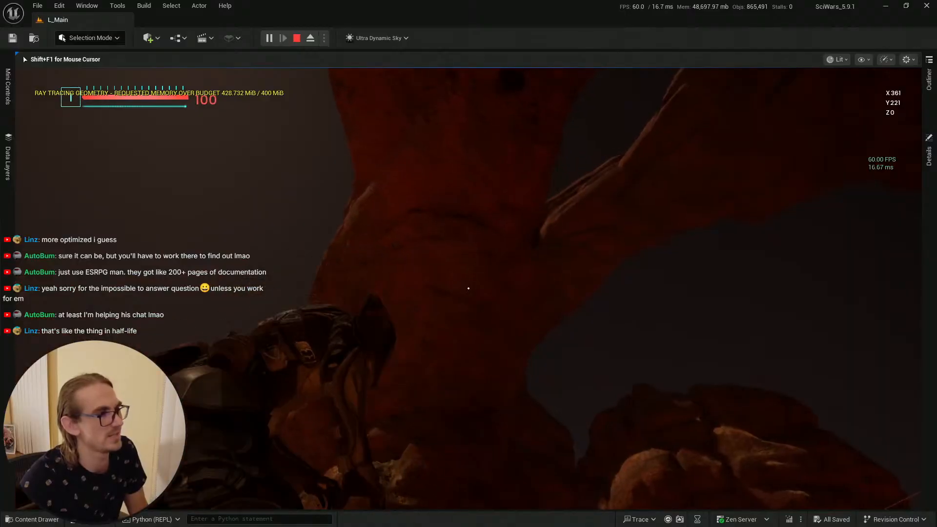
pyautogui.press('Escape')
# Step: Move the viewport camera to the trigger area and start playing the level from that spot
pyautogui.moveTo(486, 226); pyautogui.dragTo(614, 322, button='right')
pyautogui.moveTo(526, 200); pyautogui.dragTo(539, 198, button='right')
pyautogui.press('w')
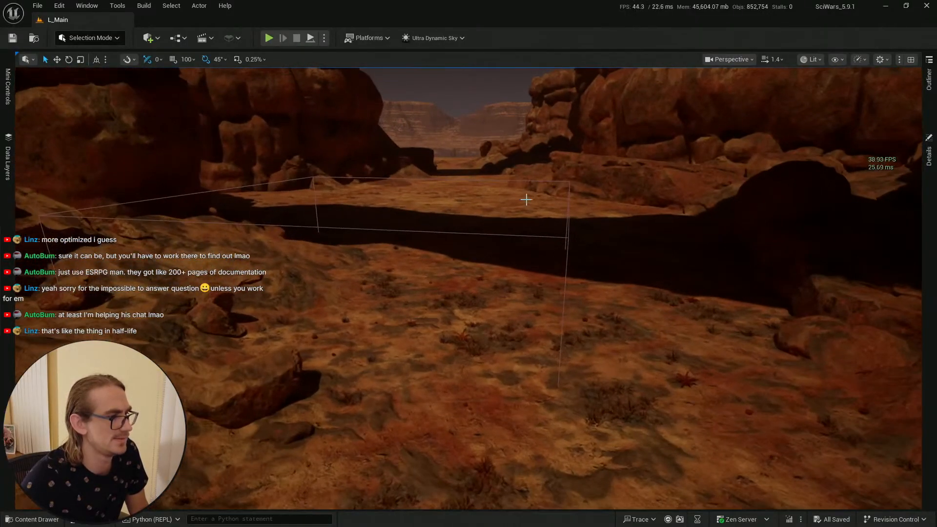
pyautogui.click(566, 236)
pyautogui.press('Escape')
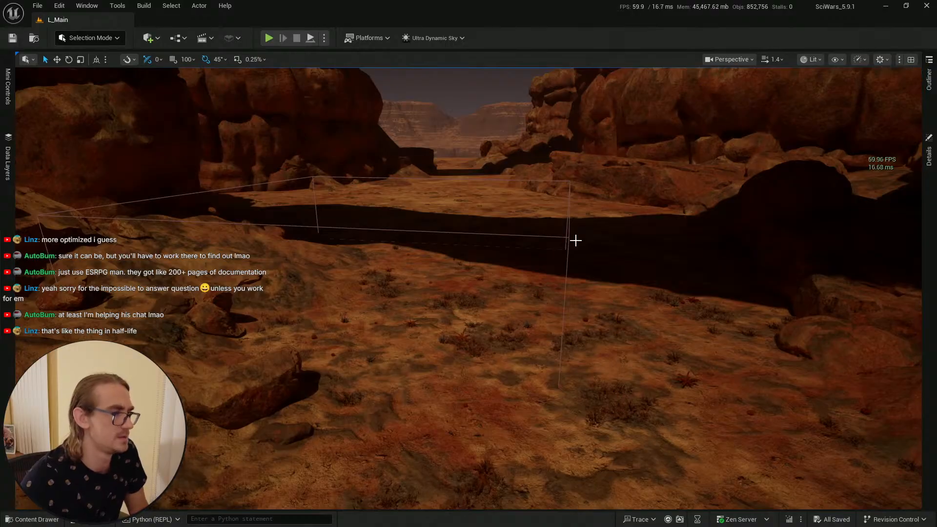
pyautogui.moveTo(556, 216); pyautogui.dragTo(615, 380, button='right')
pyautogui.press('w')
pyautogui.press('s')
pyautogui.scroll(-1, 558, 218)
pyautogui.rightClick(451, 441)
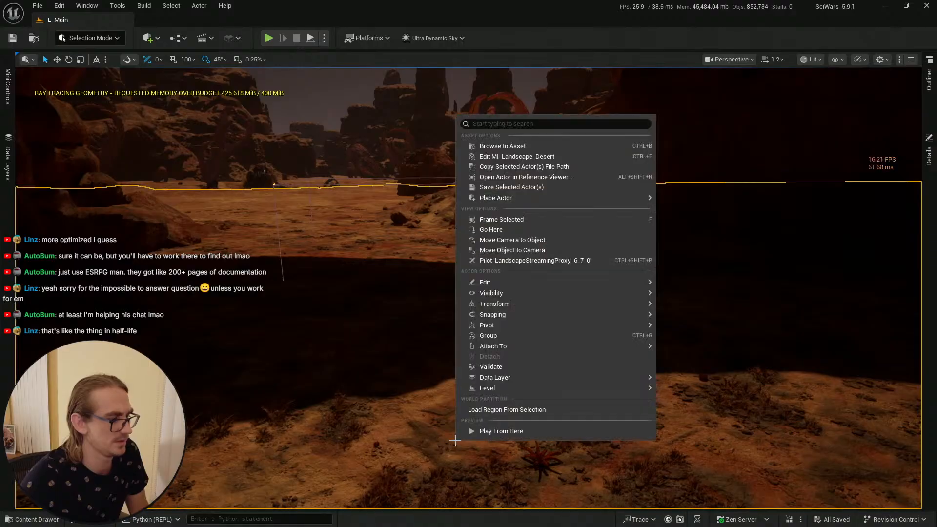
pyautogui.click(470, 430)
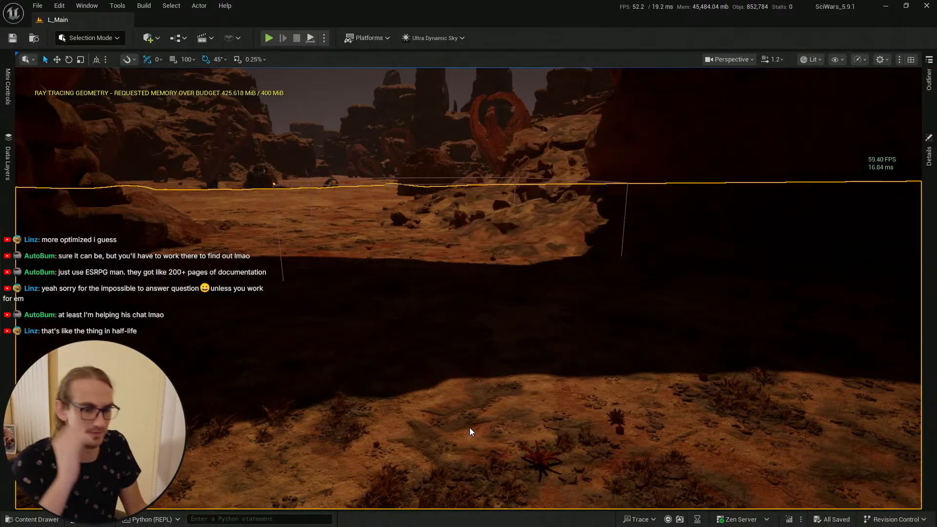
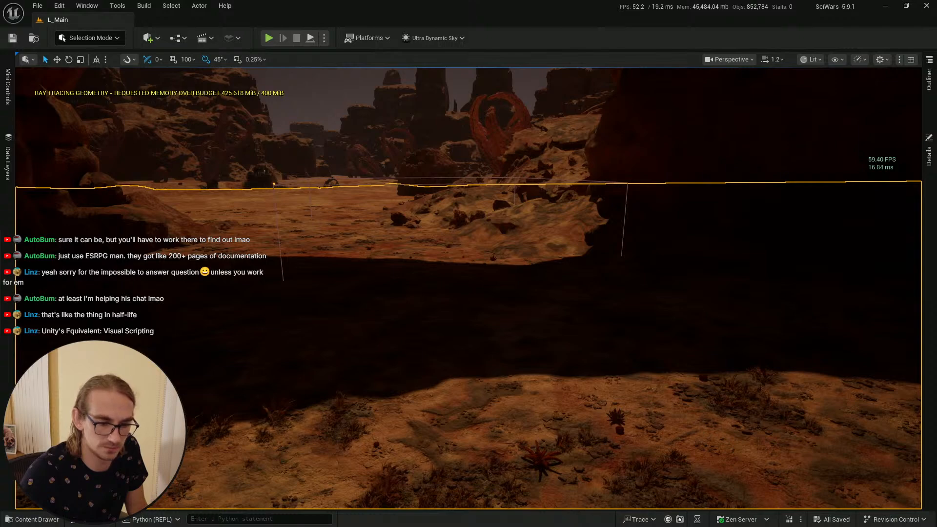
# Step: Play the level in the editor and walk the character forward toward the trigger area, then stop playing
pyautogui.hotkey('alt', 'p')
pyautogui.press('w')
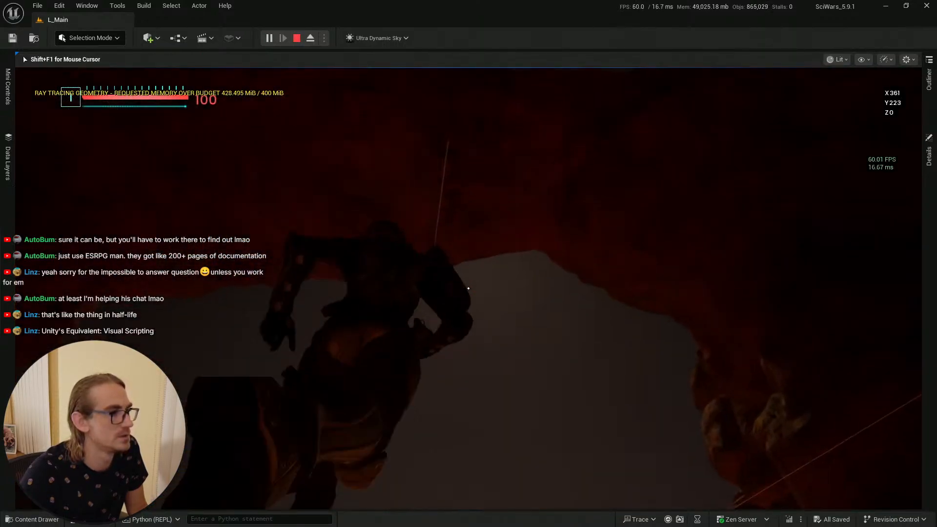
pyautogui.press('w')
pyautogui.press('w')
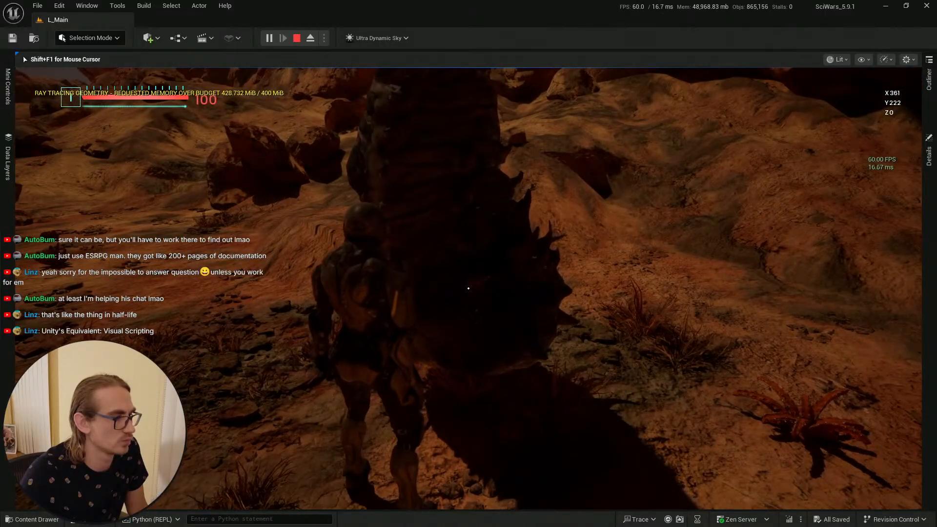
pyautogui.press('w')
pyautogui.press('w')
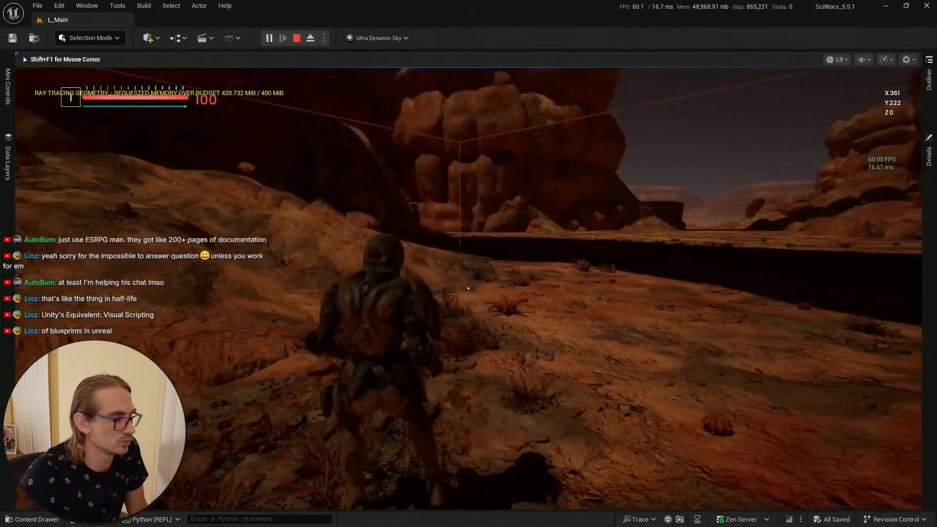
pyautogui.press('w')
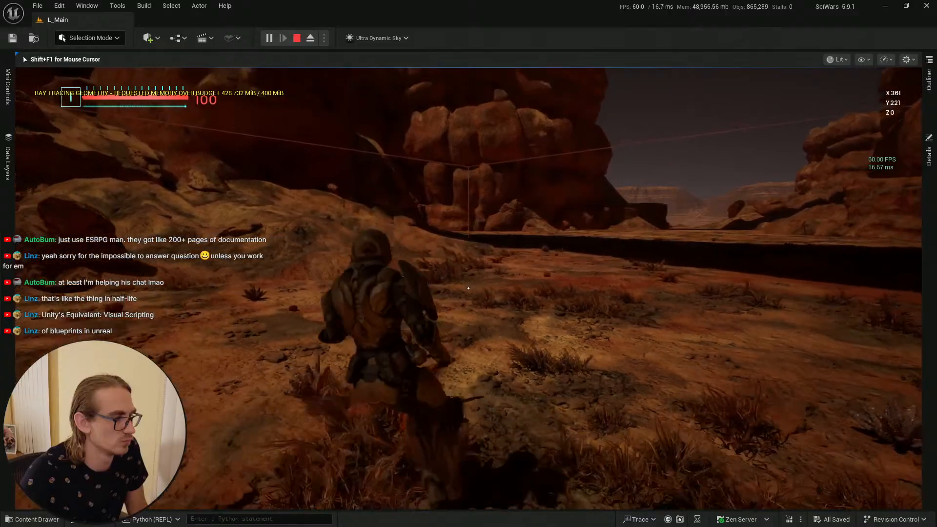
pyautogui.press('w')
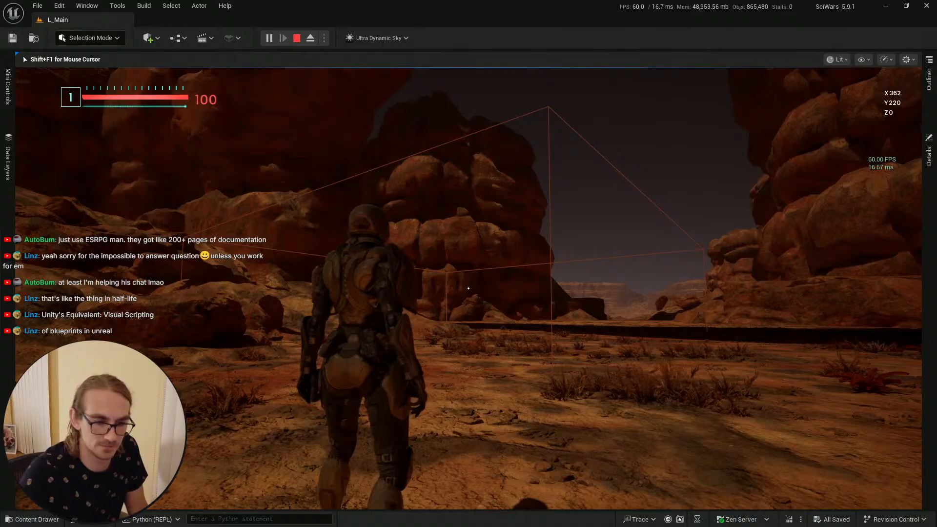
pyautogui.press('Escape')
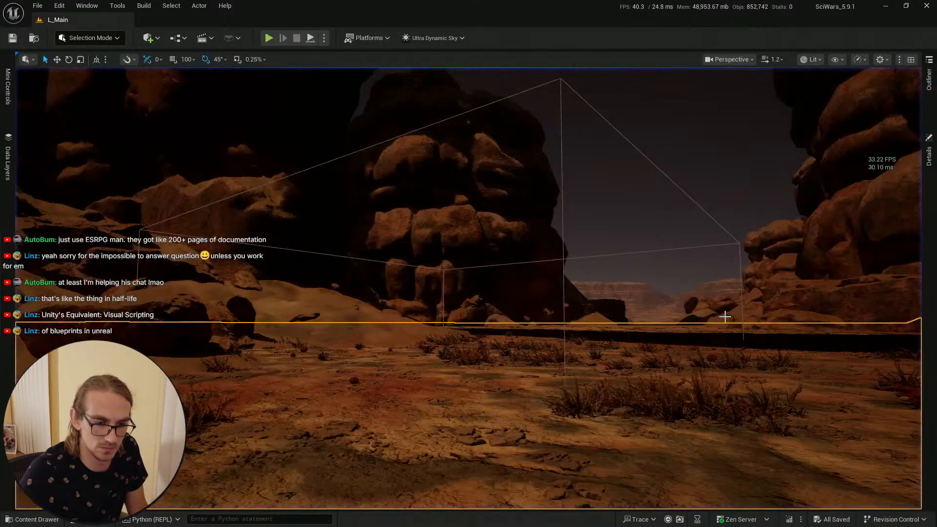
# Step: Switch to the BP_AI_CC_Hard_Cacoon Blueprint editor window
pyautogui.hotkey('alt', 'Tab')
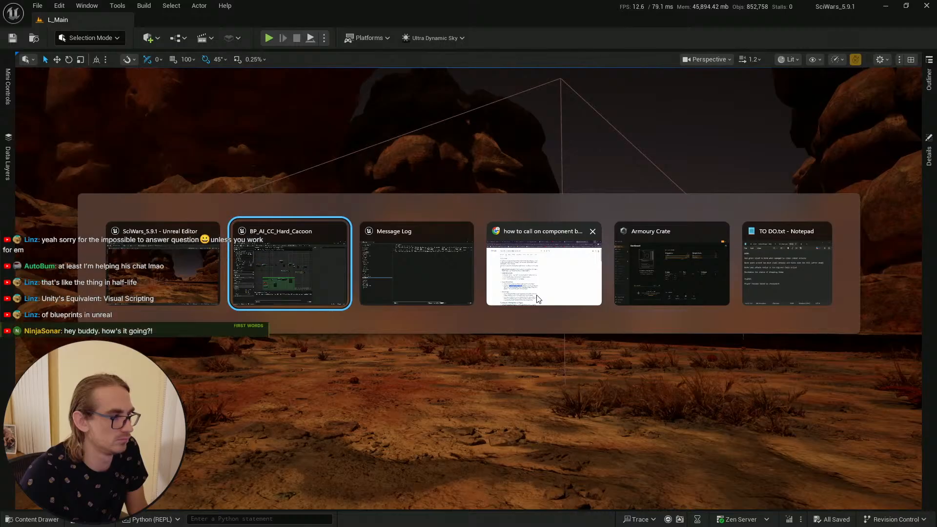
pyautogui.hotkey('alt', 'Tab')
pyautogui.hotkey('alt', 'Tab')
pyautogui.hotkey('alt', 'Tab')
pyautogui.hotkey('alt', 'Tab')
pyautogui.hotkey('alt', 'Tab')
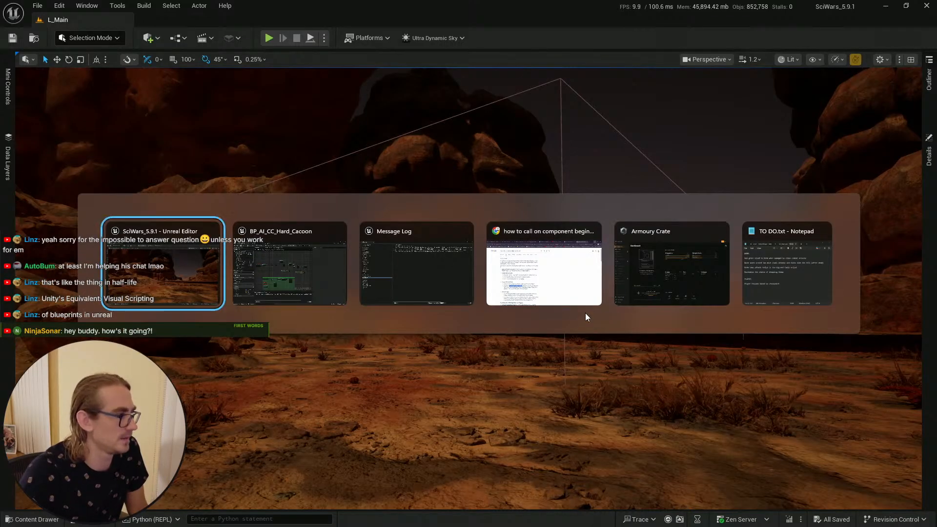
pyautogui.hotkey('alt', 'Tab')
pyautogui.click(215, 55)
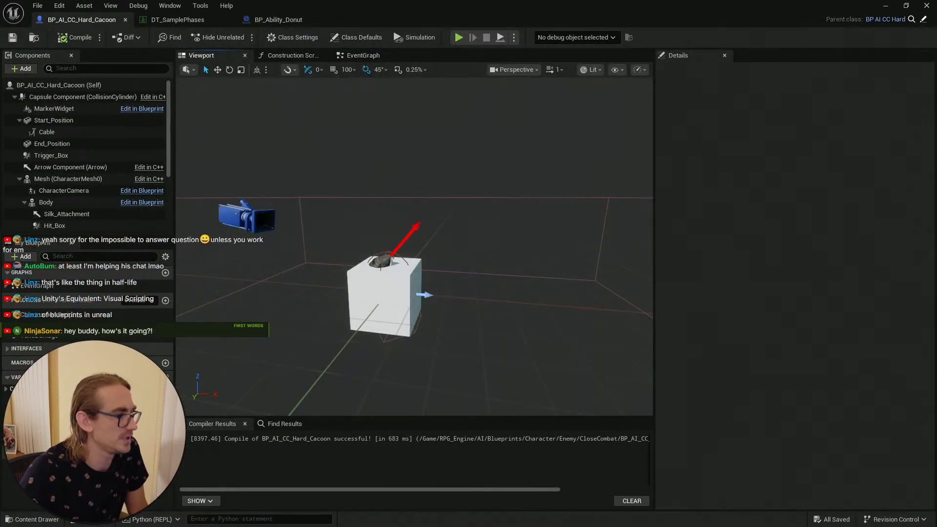
# Step: Shrink the Trigger_Box's box extent to 30 on X and 16 on Y
pyautogui.scroll(-4, 537, 215)
pyautogui.click(520, 196)
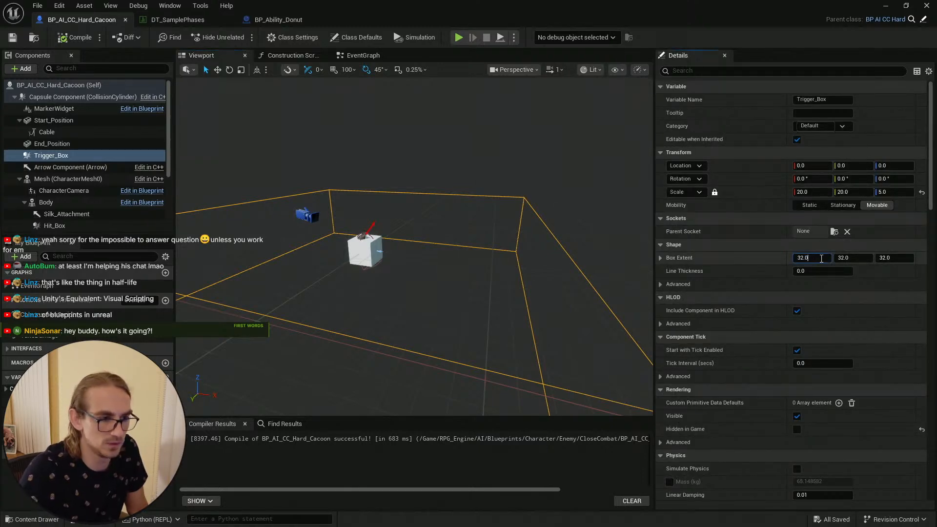
pyautogui.write('2')
pyautogui.press('Return')
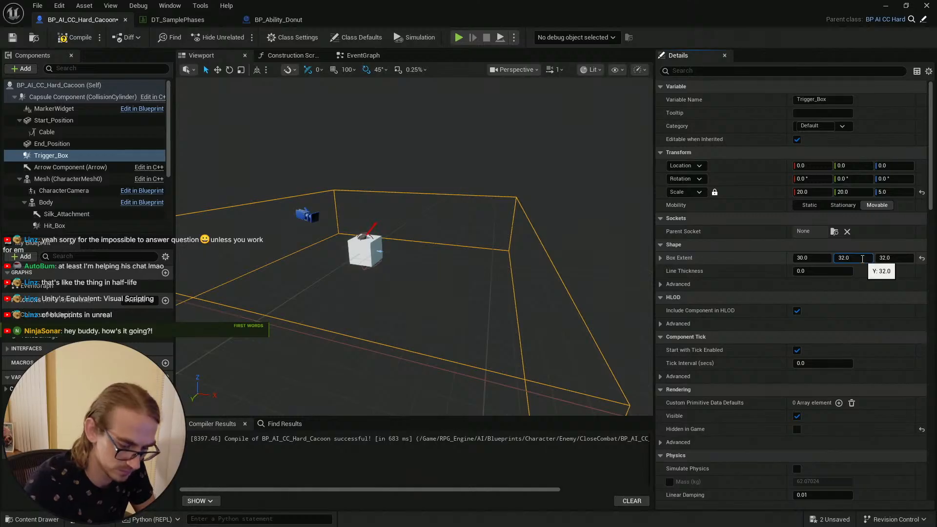
pyautogui.press('Return')
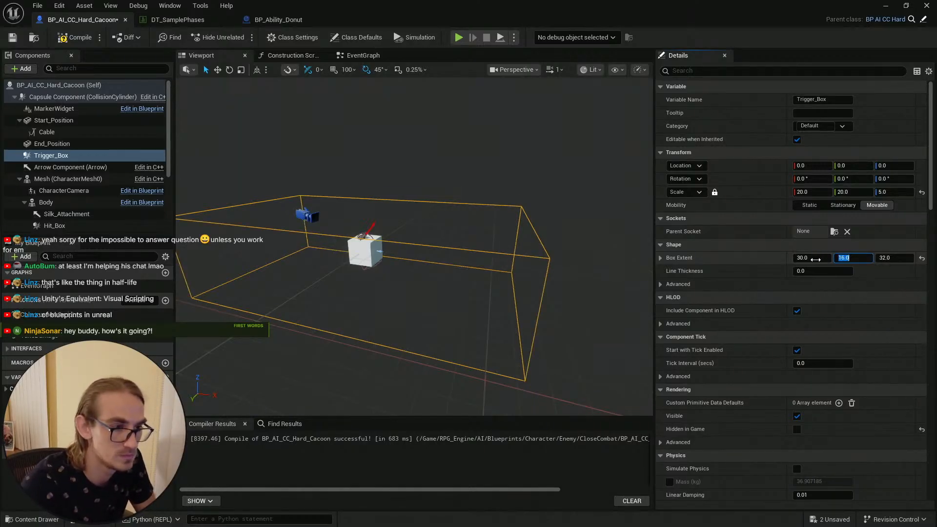
pyautogui.write('16')
pyautogui.press('Return')
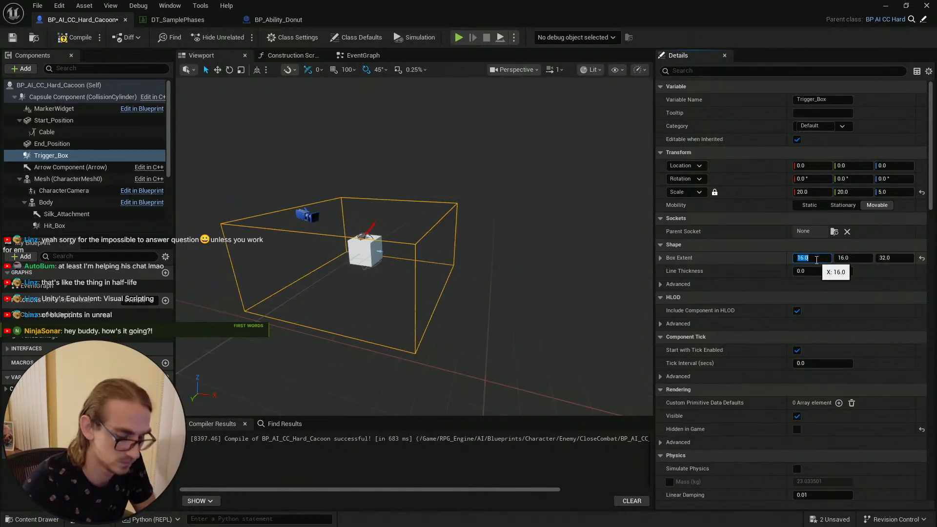
# Step: Set the Trigger_Box's box extent to 15 on X, Y and Z
pyautogui.write('15')
pyautogui.press('Return')
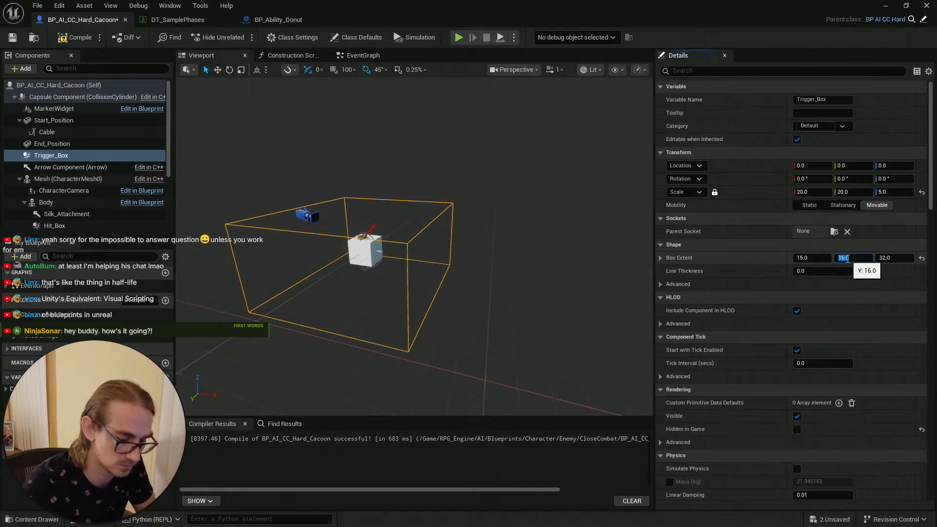
pyautogui.write('15')
pyautogui.press('Return')
pyautogui.click(902, 260)
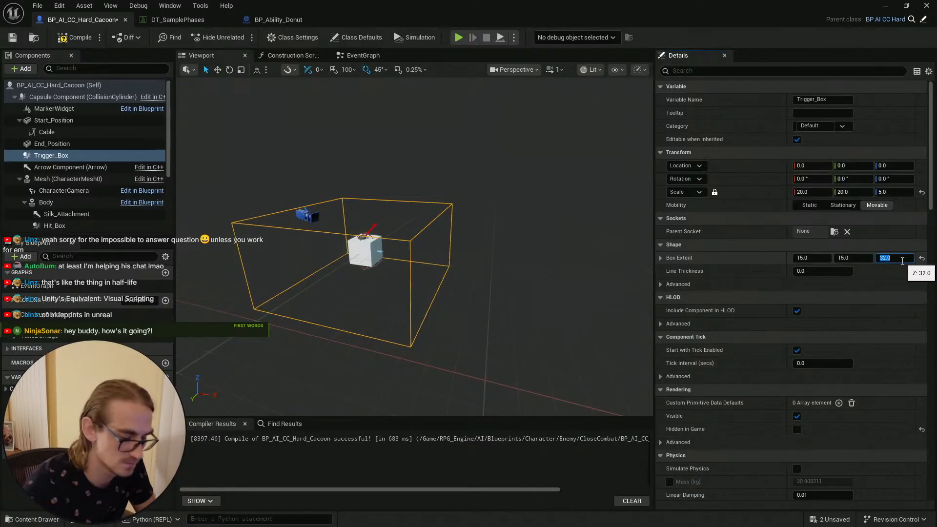
pyautogui.write('15')
pyautogui.press('Return')
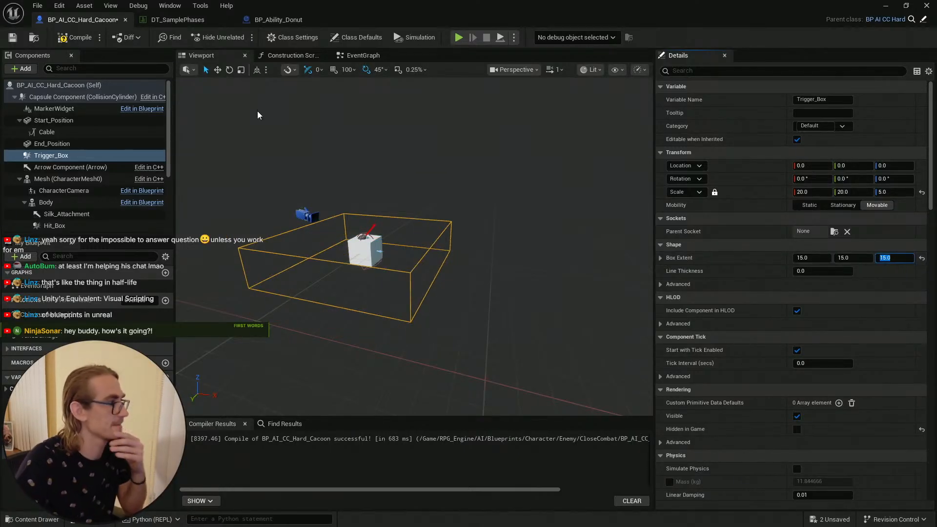
# Step: Compile and save the Blueprint and return to the level editor
pyautogui.click(77, 43)
pyautogui.click(16, 39)
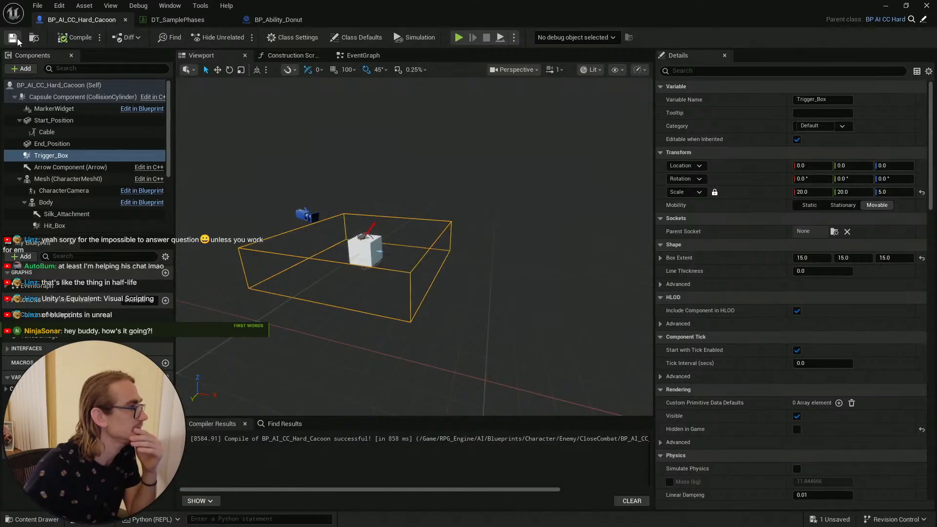
pyautogui.click(885, 7)
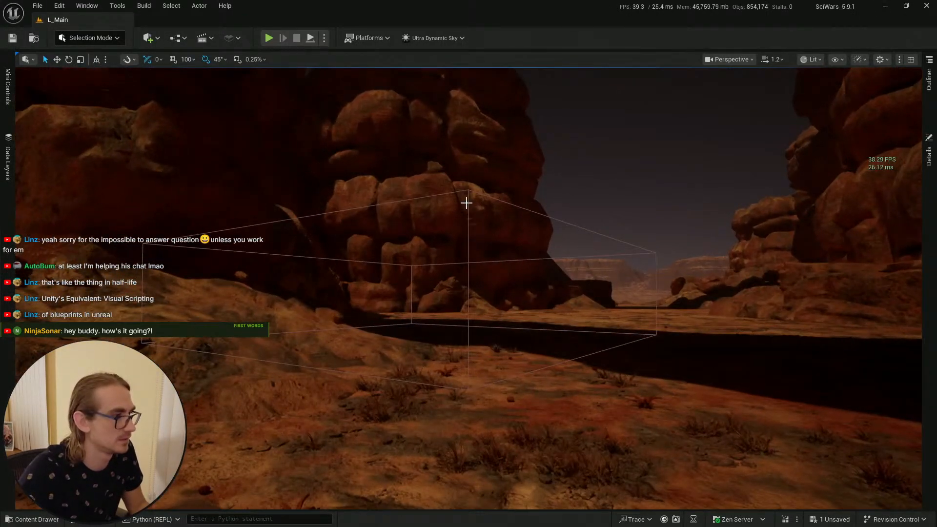
# Step: Select the cocoon actor in the level and move its Trigger_Box component down toward the ground
pyautogui.click(468, 191)
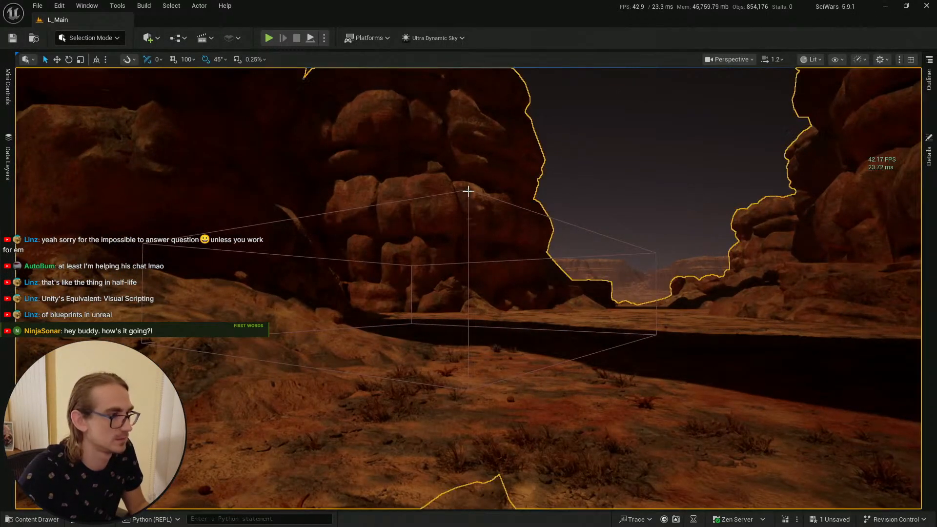
pyautogui.click(927, 161)
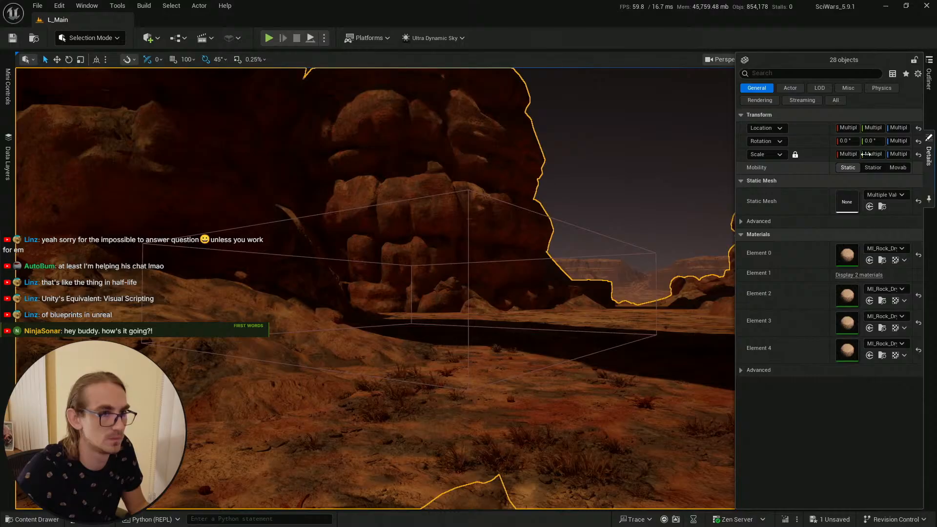
pyautogui.click(930, 93)
pyautogui.click(464, 191)
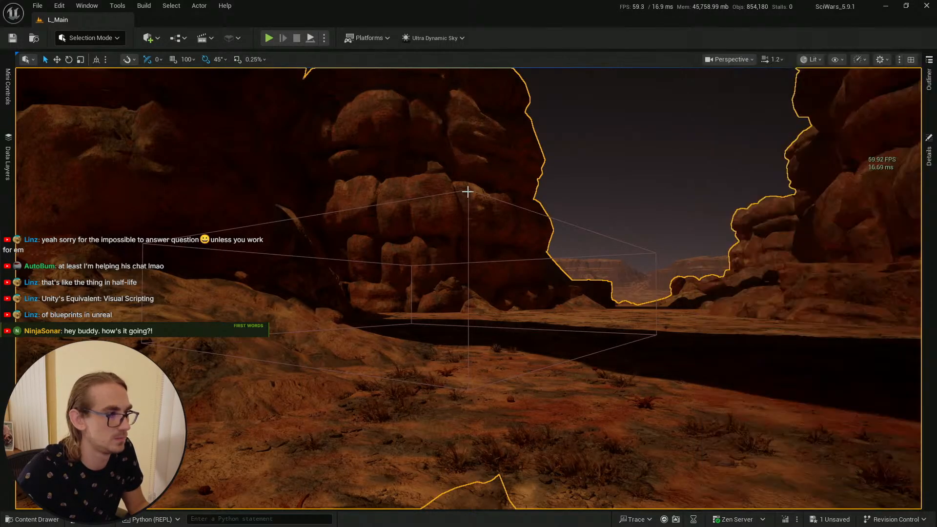
pyautogui.click(467, 191)
pyautogui.click(928, 151)
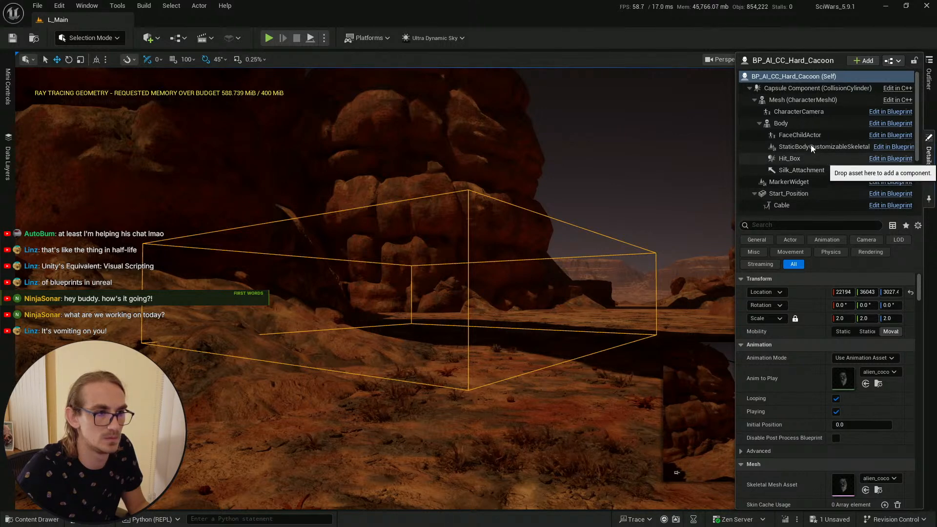
pyautogui.scroll(-2, 813, 176)
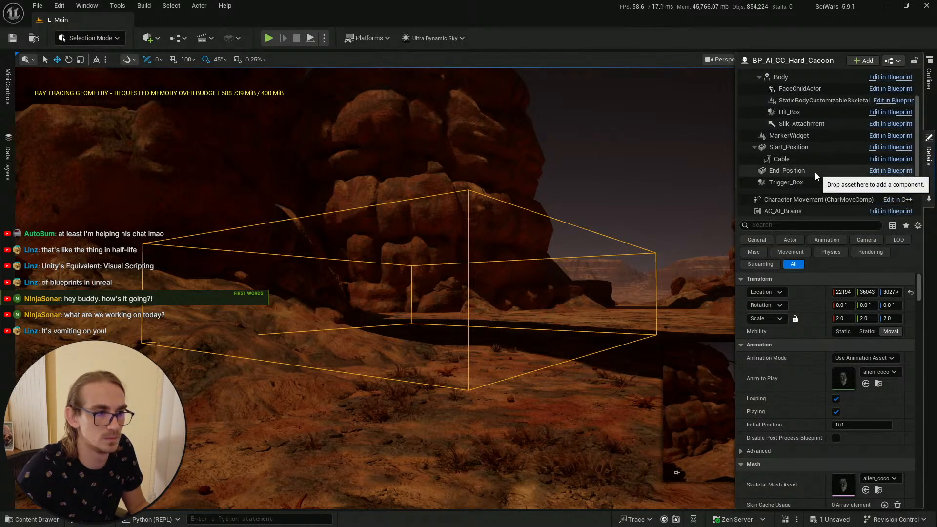
pyautogui.click(814, 181)
pyautogui.moveTo(424, 261); pyautogui.dragTo(433, 305)
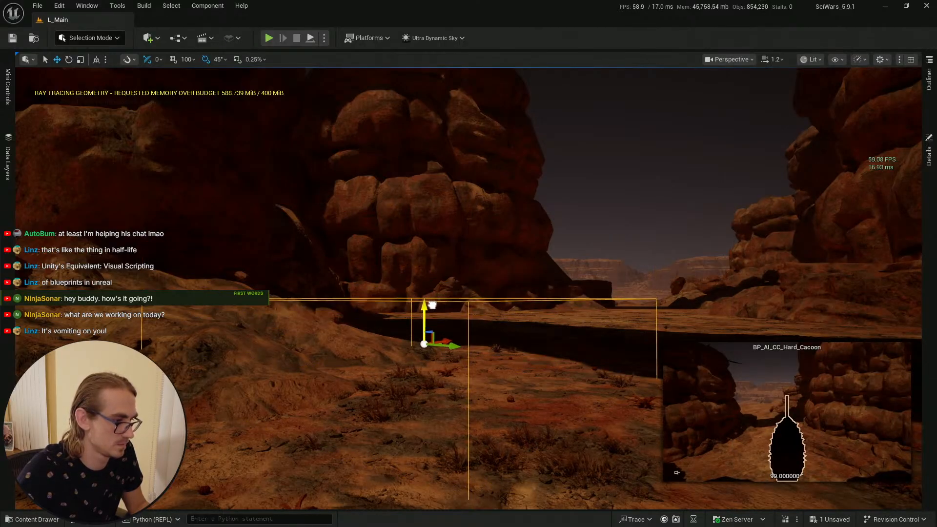
pyautogui.moveTo(460, 269); pyautogui.dragTo(421, 383, button='right')
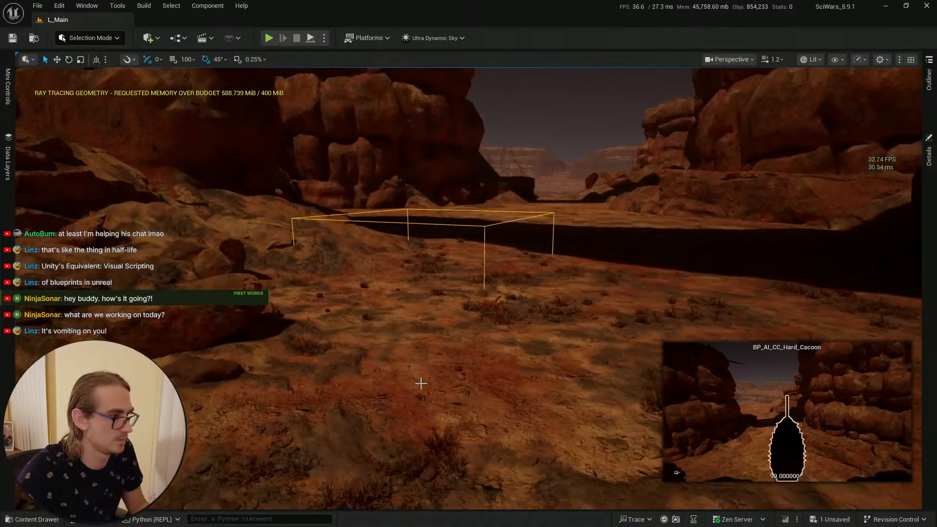
# Step: Save all modified assets
pyautogui.click(42, 517)
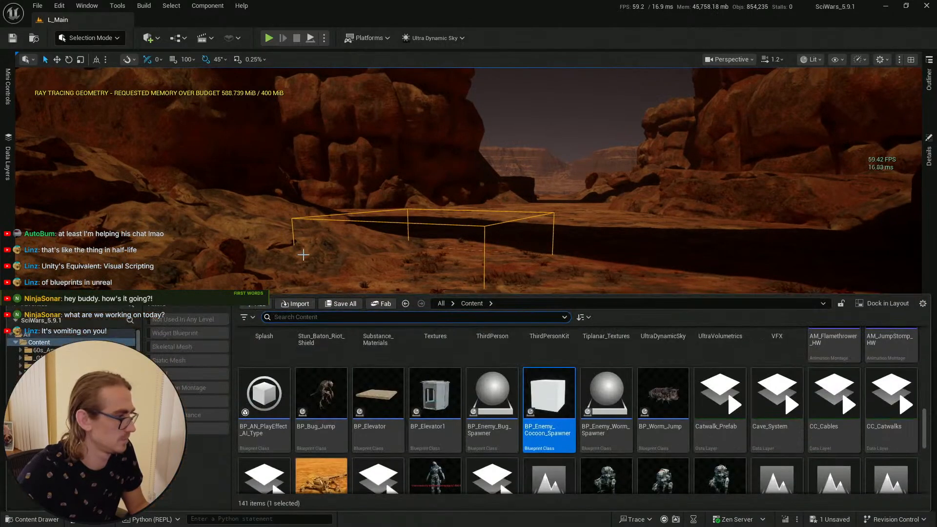
pyautogui.click(335, 303)
pyautogui.click(568, 376)
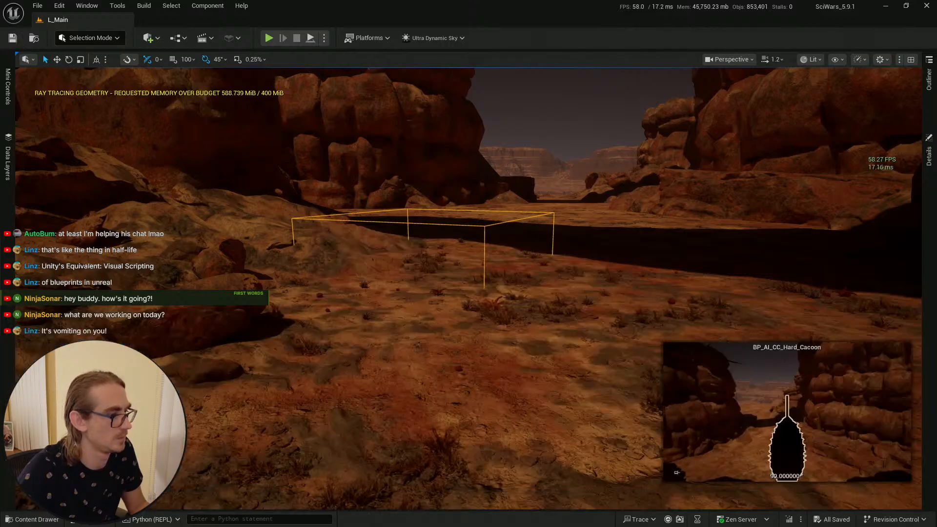
# Step: Play from a spot in front of the trigger area and walk the character forward into it, then stop playing
pyautogui.rightClick(474, 410)
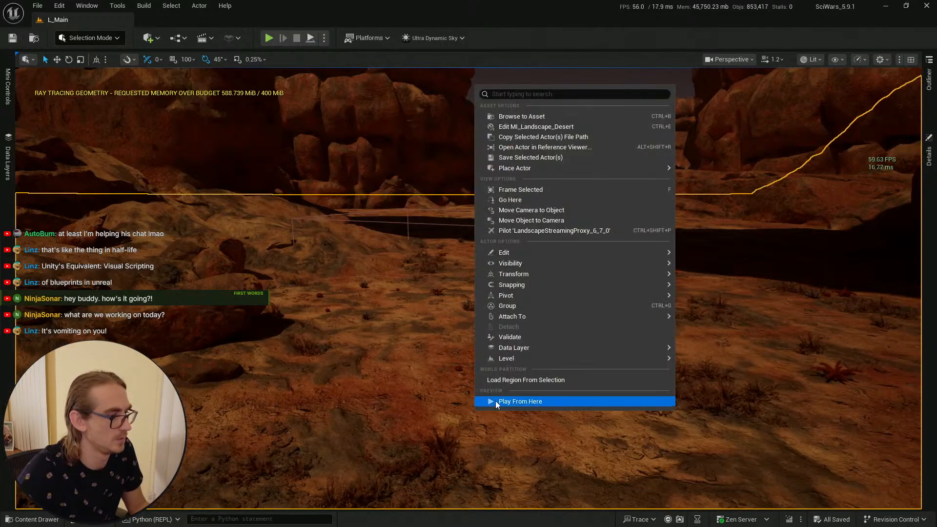
pyautogui.click(497, 400)
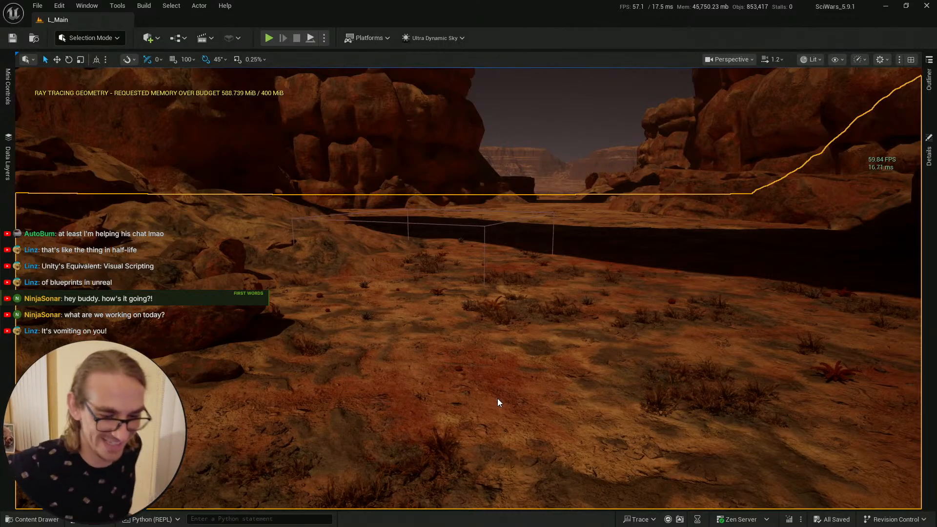
pyautogui.hotkey('alt', 'p')
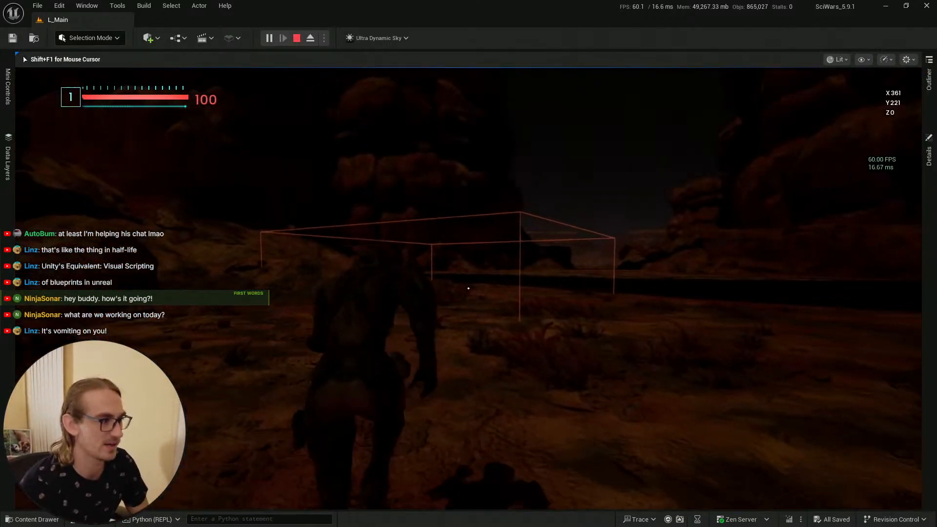
pyautogui.press('w')
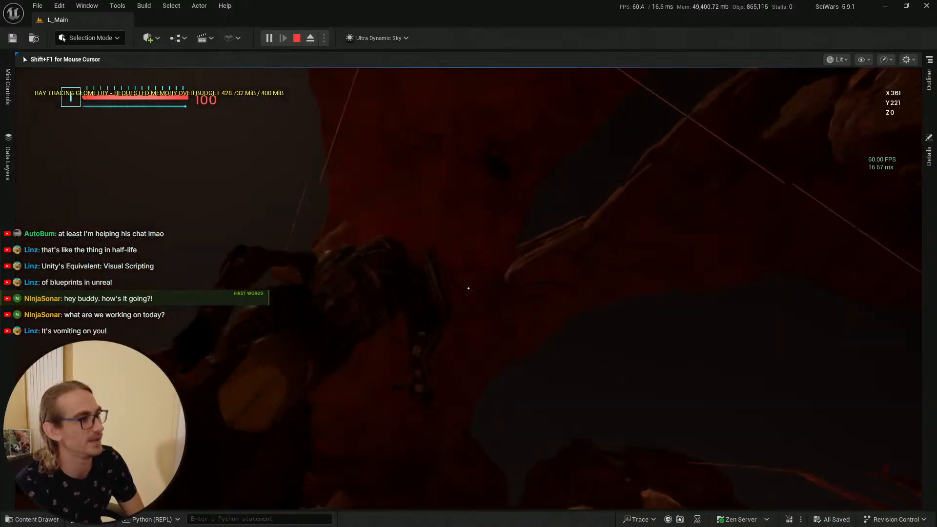
pyautogui.press('w')
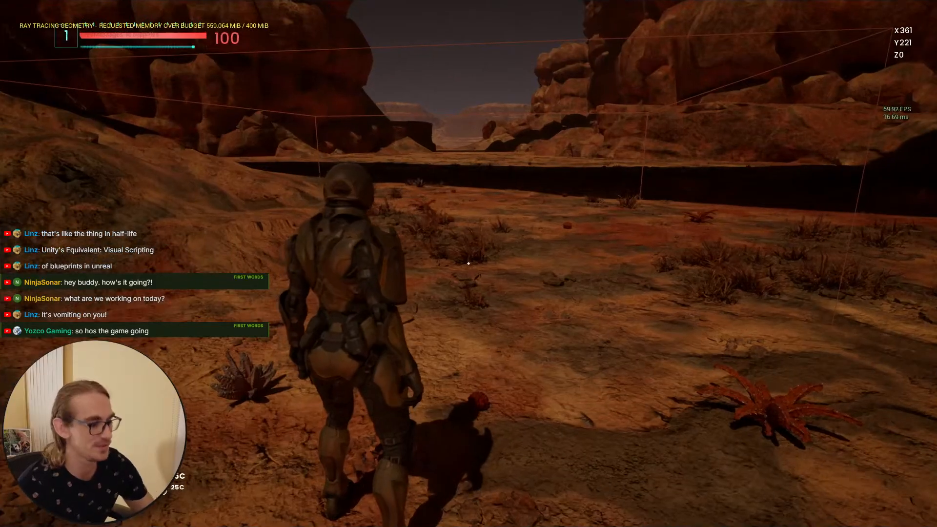
pyautogui.press('Escape')
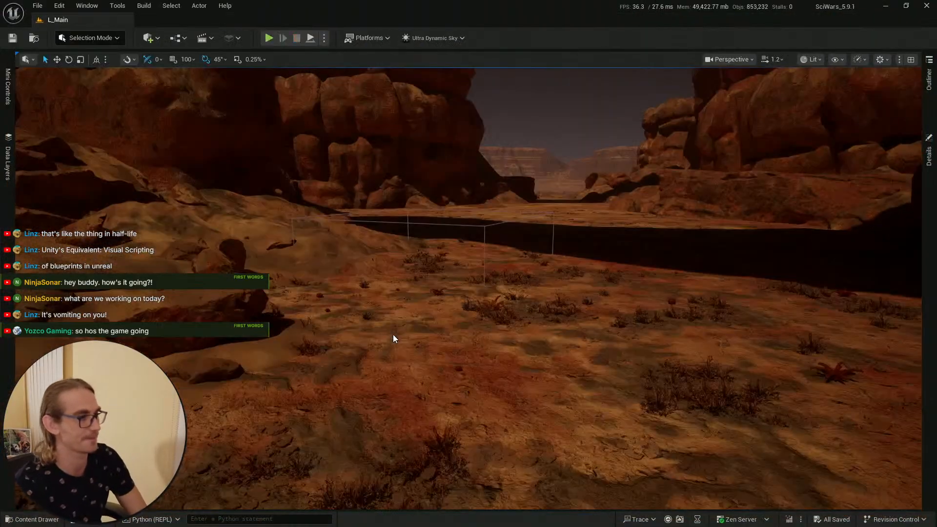
# Step: Save the current level
pyautogui.press('e')
pyautogui.moveTo(503, 256); pyautogui.dragTo(503, 259, button='right')
pyautogui.press('s')
pyautogui.press('s')
pyautogui.press('q')
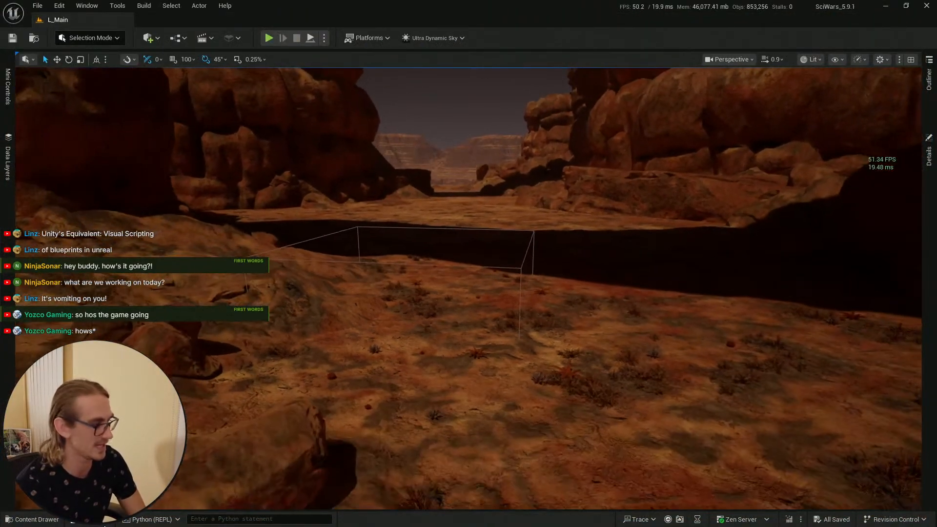
pyautogui.click(32, 519)
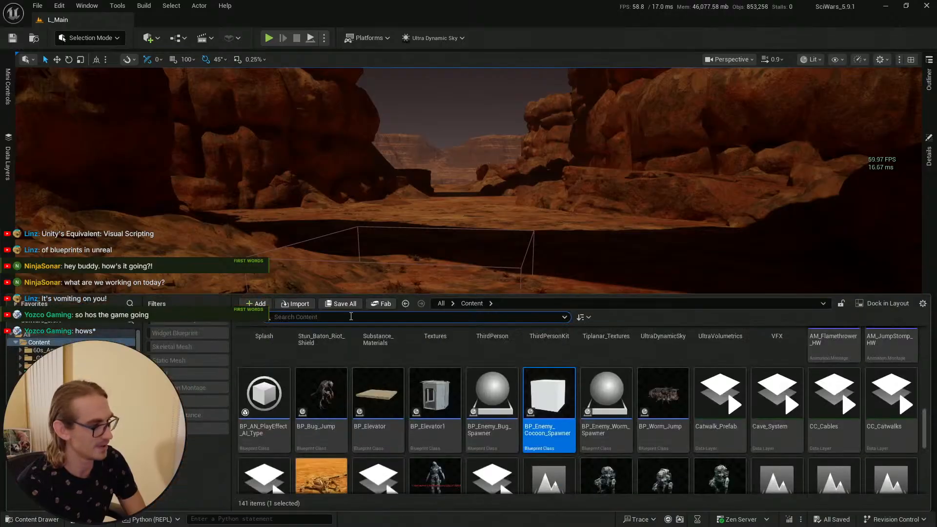
pyautogui.click(12, 38)
pyautogui.click(33, 520)
pyautogui.press('s')
pyautogui.moveTo(391, 319); pyautogui.dragTo(392, 320, button='right')
pyautogui.press('d')
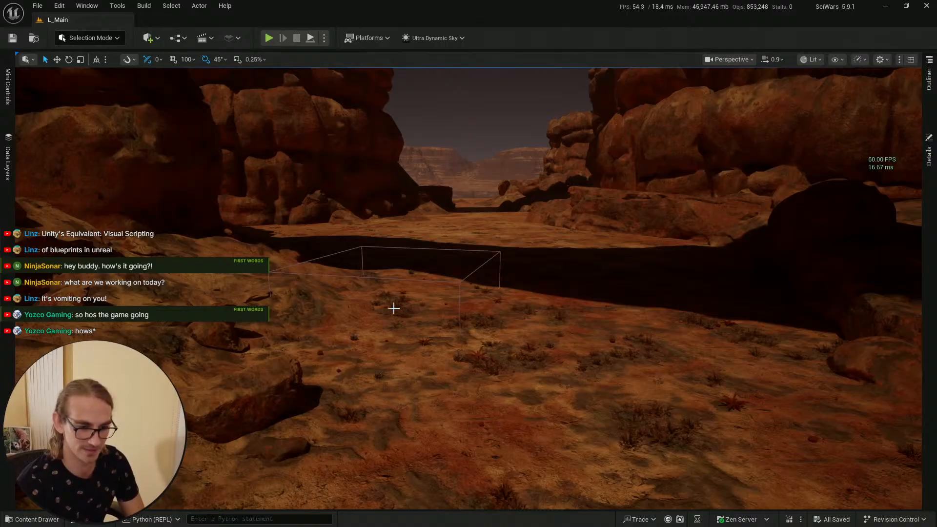
pyautogui.hotkey('ctrl', 'space')
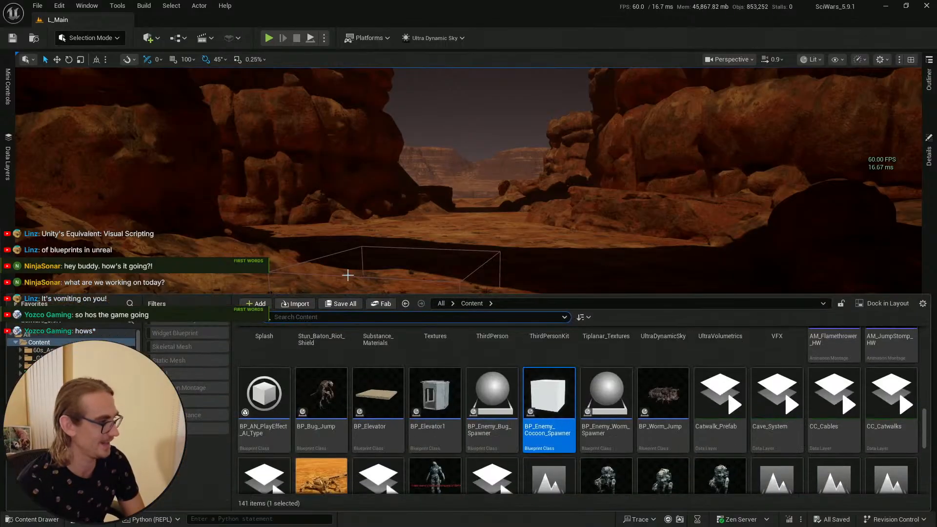
pyautogui.click(12, 38)
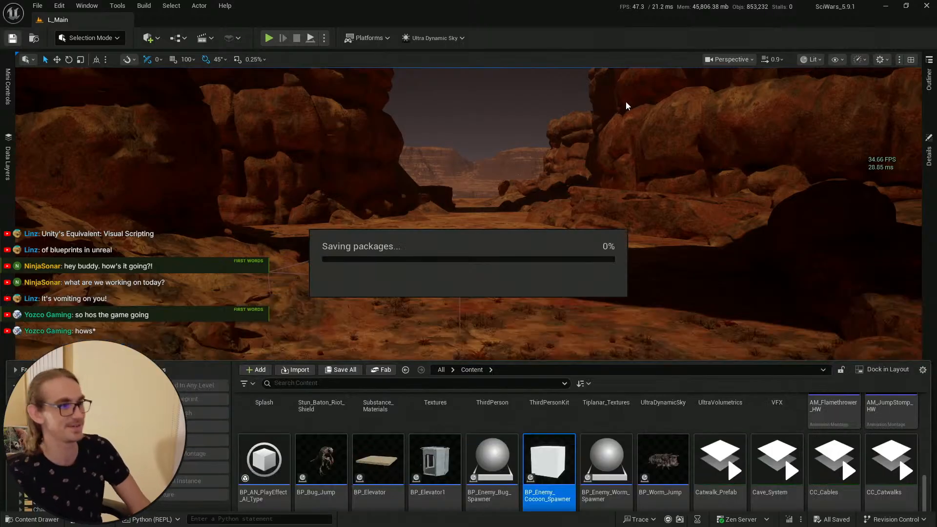
# Step: Switch to the Message Log window and close it
pyautogui.hotkey('alt', 'Tab')
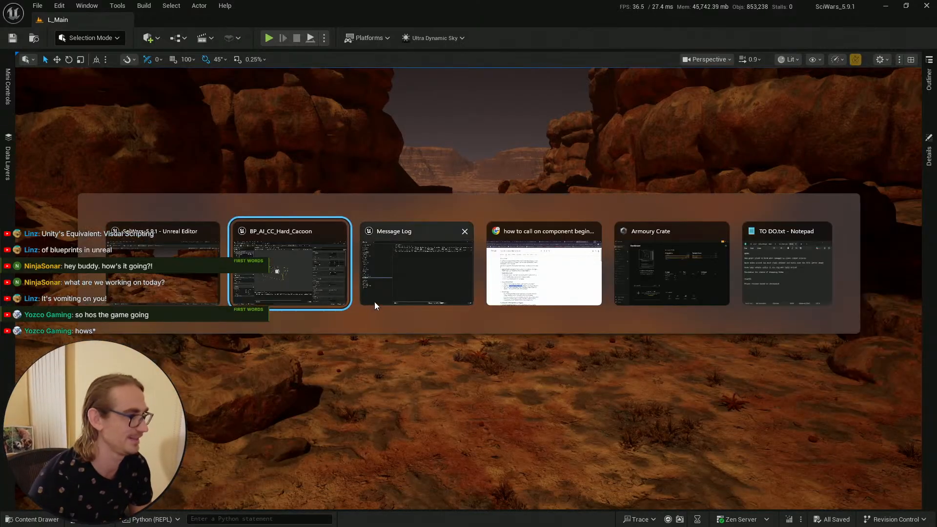
pyautogui.click(374, 301)
pyautogui.click(931, 5)
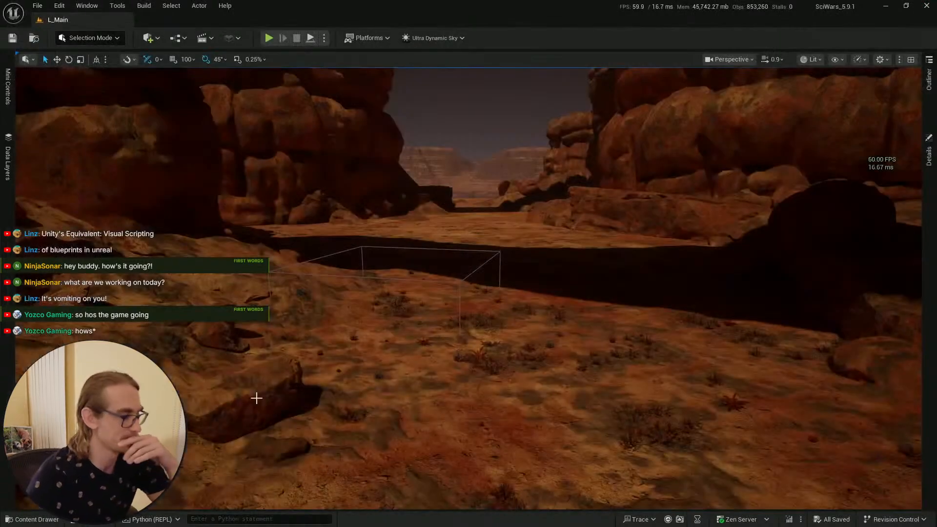
# Step: Locate the cocoon enemy's asset in the content browser and open the BP_AI_CC_Hard_Cacoon Blueprint
pyautogui.hotkey('ctrl', 'space')
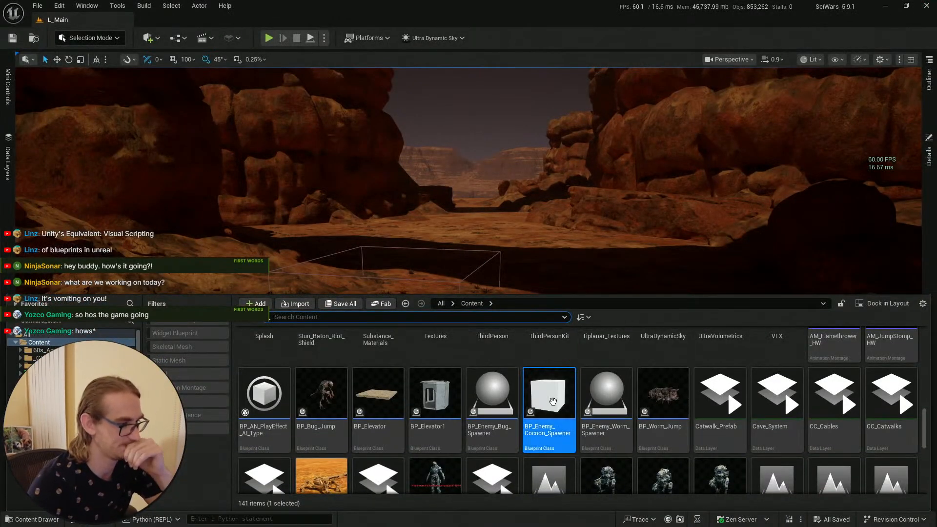
pyautogui.moveTo(567, 415)
pyautogui.moveTo(462, 270); pyautogui.dragTo(459, 291, button='right')
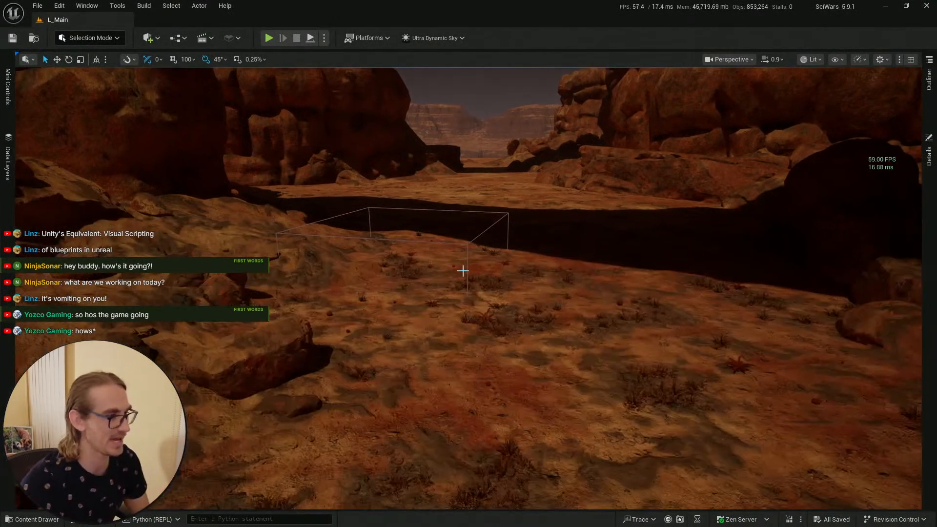
pyautogui.click(478, 246)
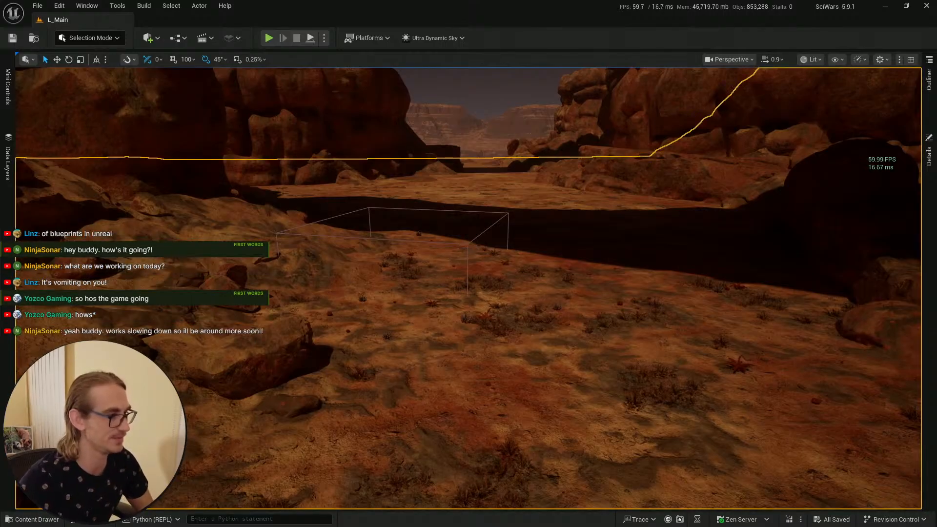
pyautogui.click(471, 247)
pyautogui.hotkey('ctrl', 'b')
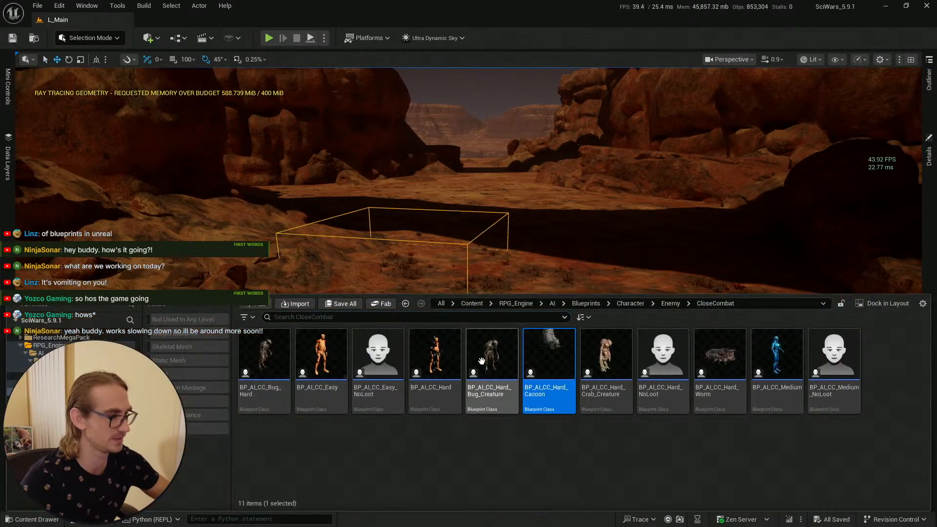
pyautogui.doubleClick(540, 352)
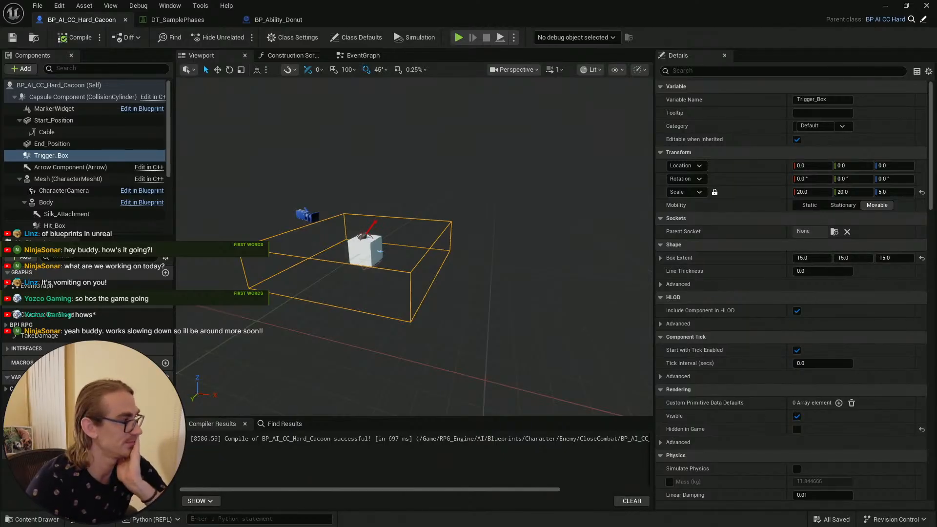
# Step: Examine the Blueprint's components, Construction Script and Event Graph trigger logic
pyautogui.scroll(-3, 98, 195)
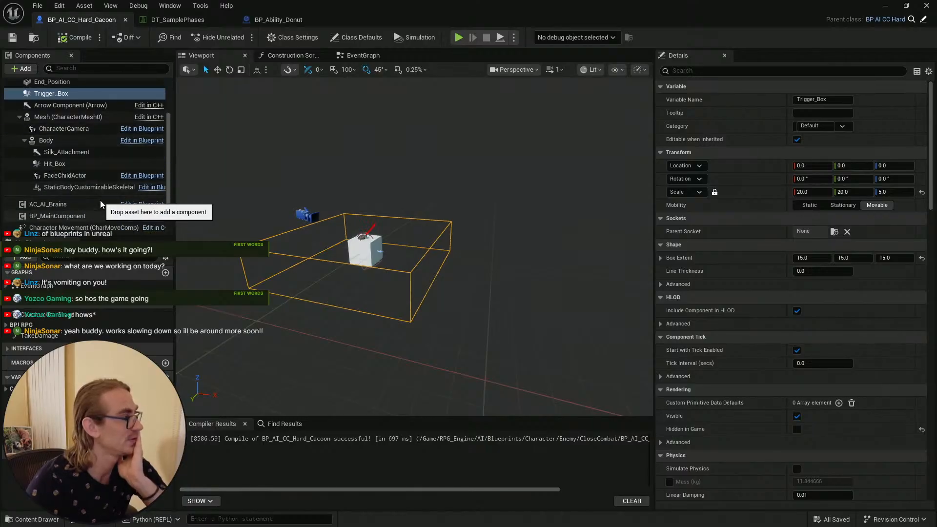
pyautogui.click(287, 57)
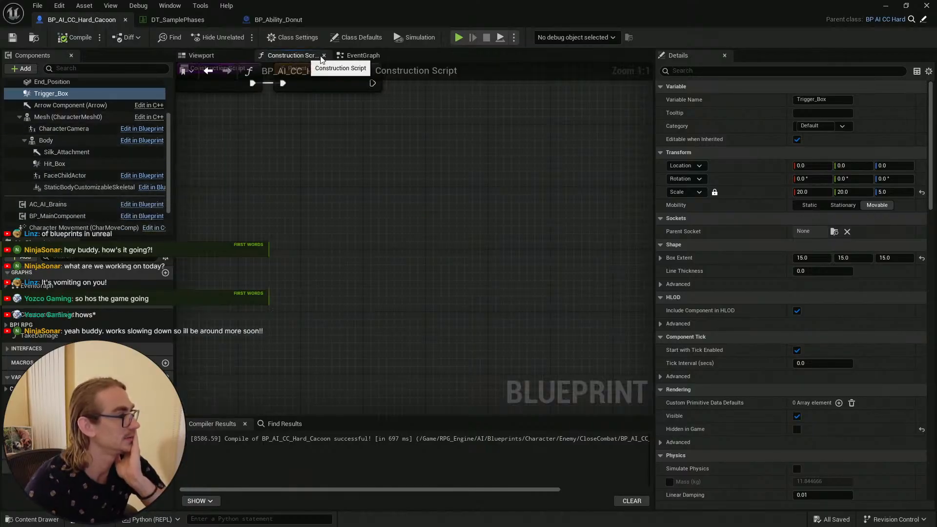
pyautogui.click(361, 56)
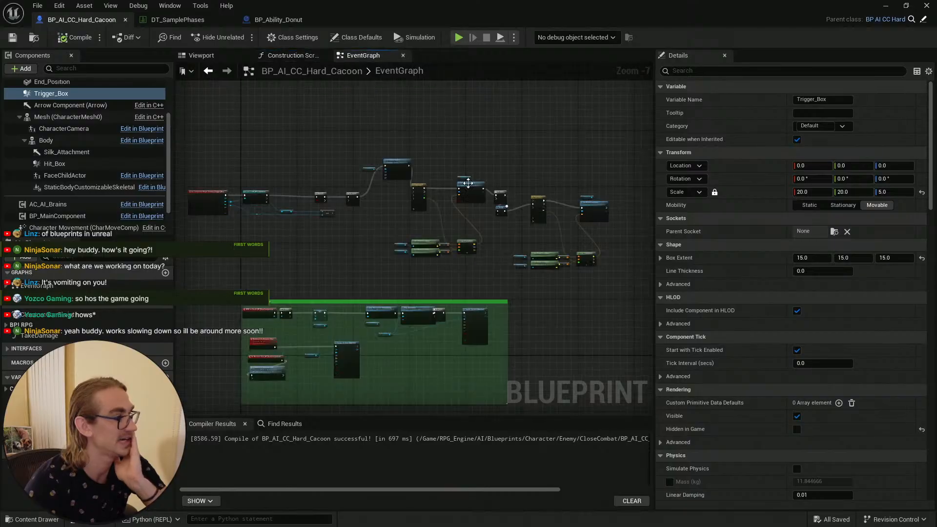
pyautogui.scroll(4, 287, 247)
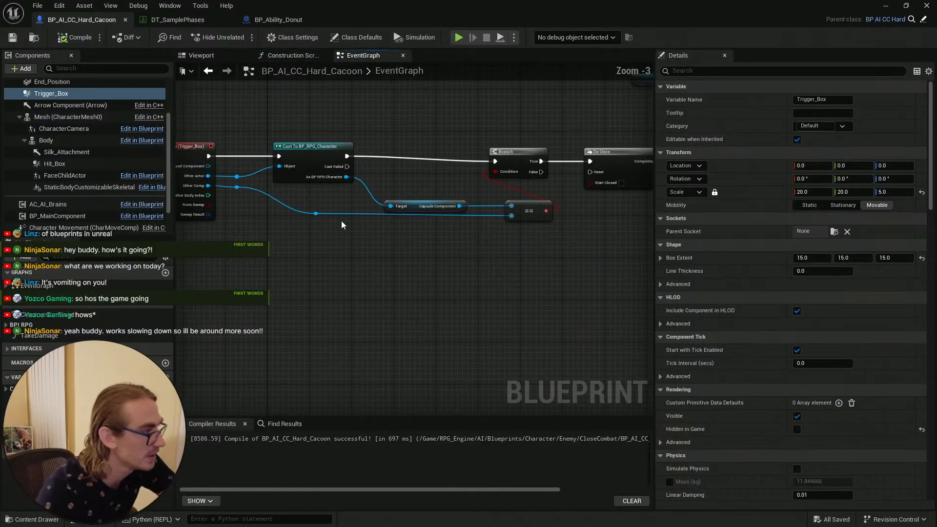
pyautogui.moveTo(261, 253); pyautogui.dragTo(283, 278, button='right')
pyautogui.scroll(-2, 392, 261)
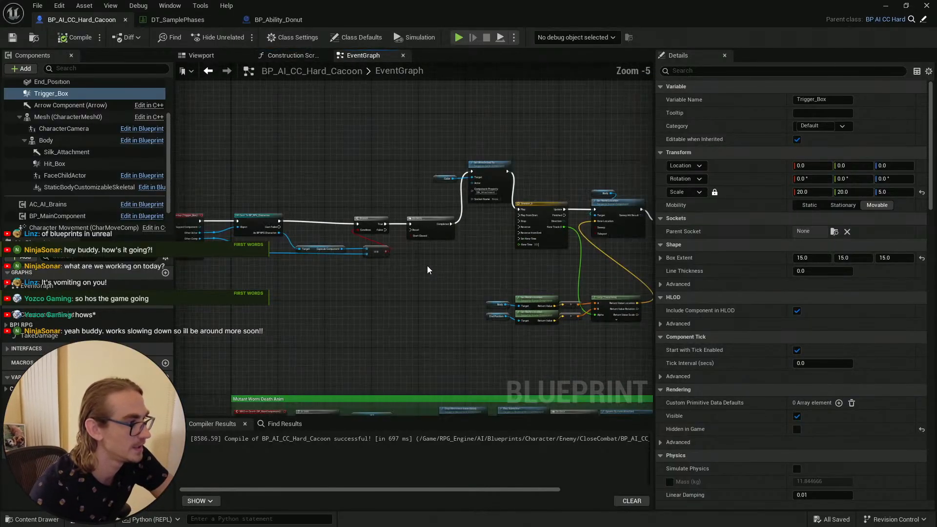
pyautogui.moveTo(471, 264); pyautogui.dragTo(352, 273, button='right')
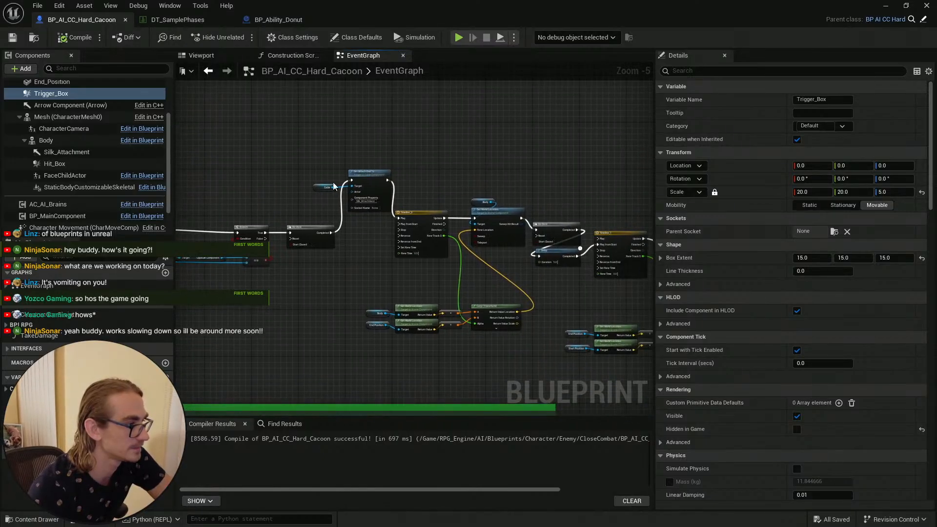
pyautogui.scroll(2, 494, 279)
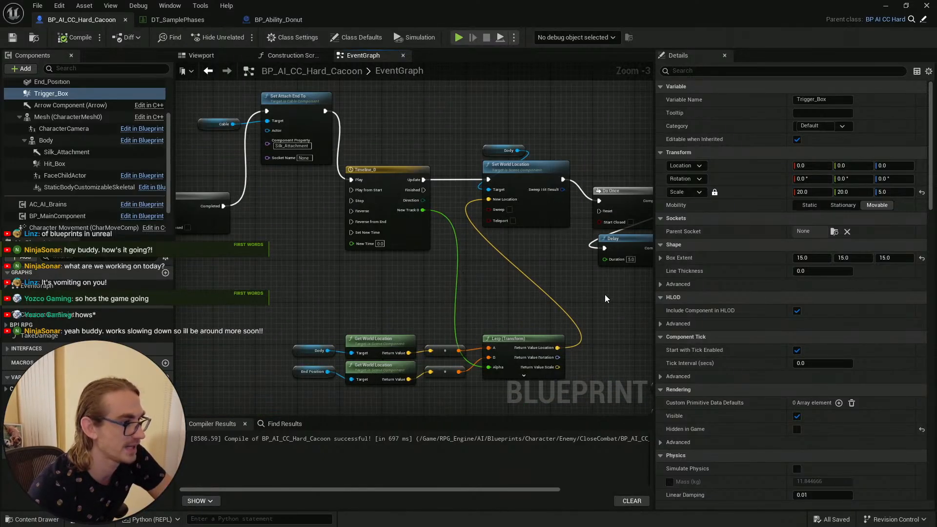
pyautogui.moveTo(606, 298); pyautogui.dragTo(341, 244, button='right')
pyautogui.scroll(-2, 370, 274)
pyautogui.moveTo(296, 122); pyautogui.dragTo(492, 142, button='right')
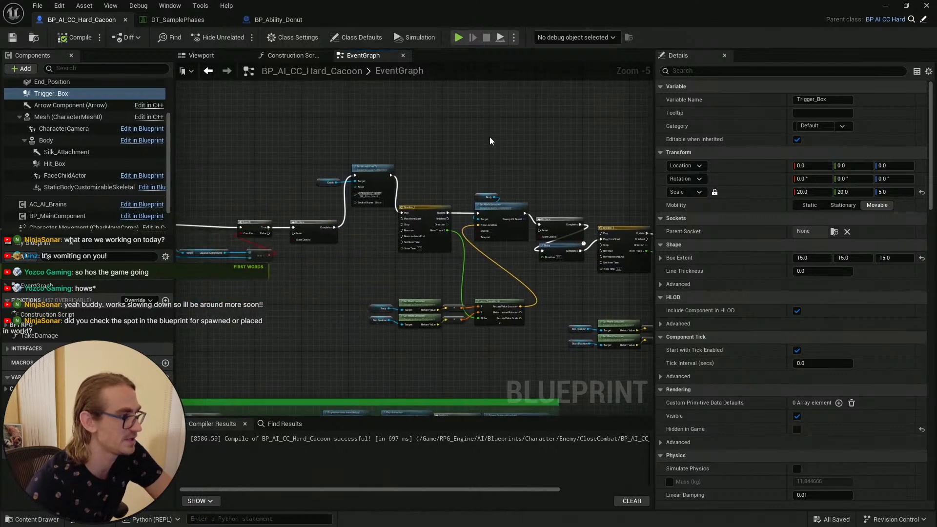
pyautogui.scroll(-1, 464, 142)
pyautogui.moveTo(321, 141); pyautogui.dragTo(413, 141, button='right')
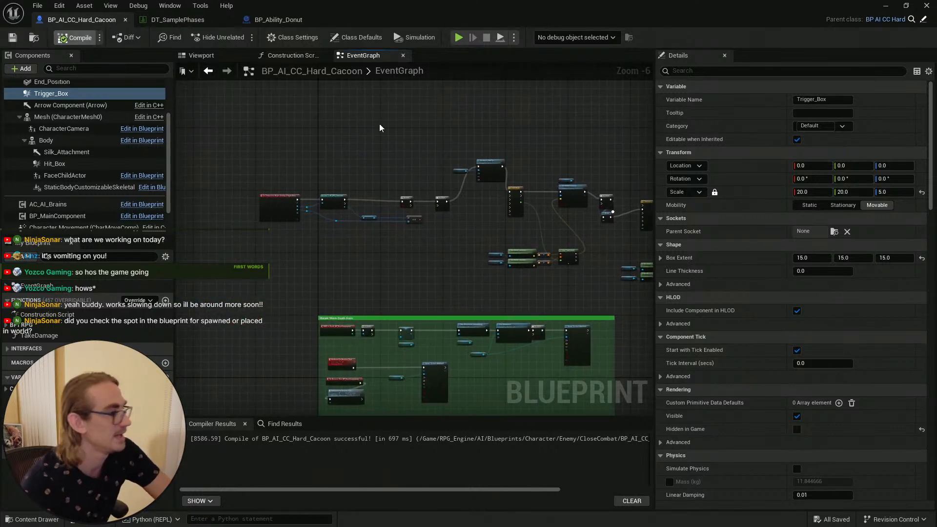
# Step: Compile the Blueprint and return to the level editor
pyautogui.press('F7')
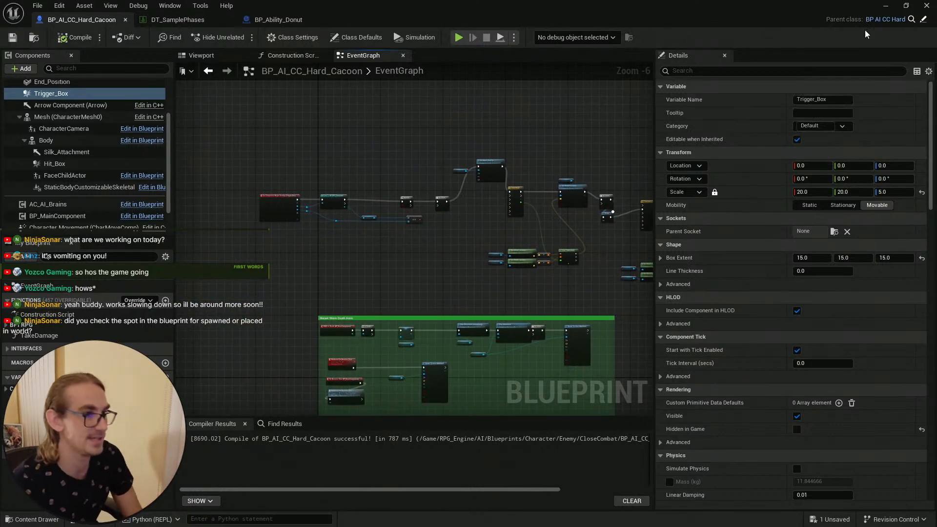
pyautogui.click(885, 7)
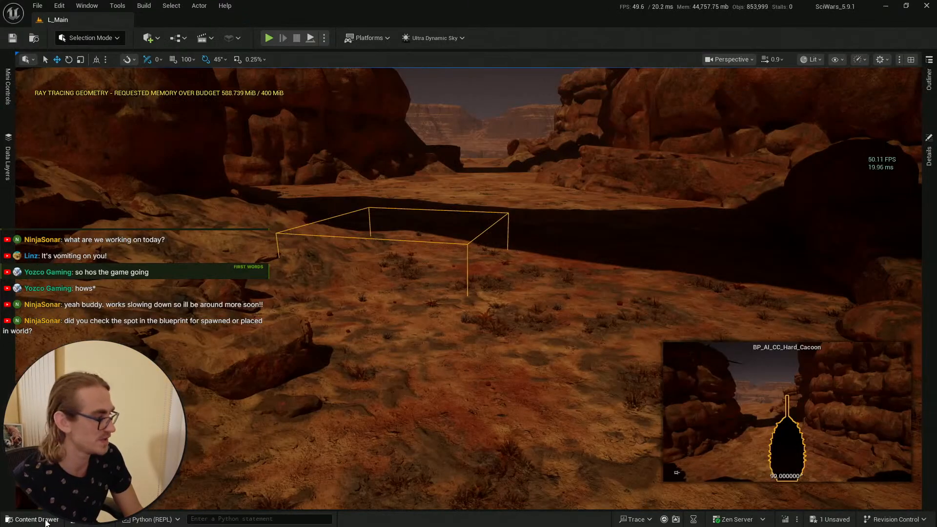
# Step: Place a second cocoon enemy from the content drawer into the level in front of the camera
pyautogui.click(45, 520)
pyautogui.moveTo(548, 371); pyautogui.dragTo(589, 382)
pyautogui.moveTo(587, 355); pyautogui.dragTo(629, 347, button='right')
pyautogui.moveTo(516, 328); pyautogui.dragTo(516, 337, button='right')
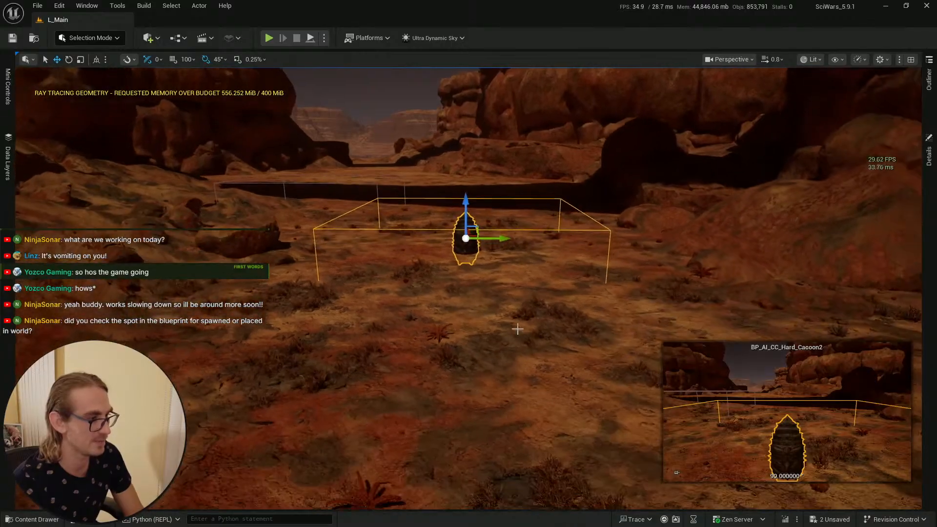
pyautogui.click(516, 328)
# Step: Save all modified assets, including both cocoon actors
pyautogui.hotkey('ctrl', 'space')
pyautogui.click(340, 305)
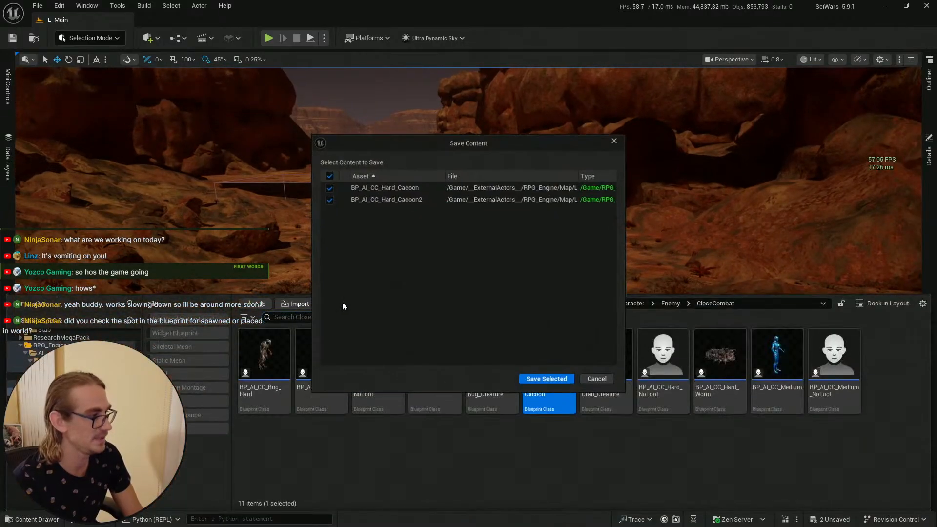
pyautogui.click(537, 379)
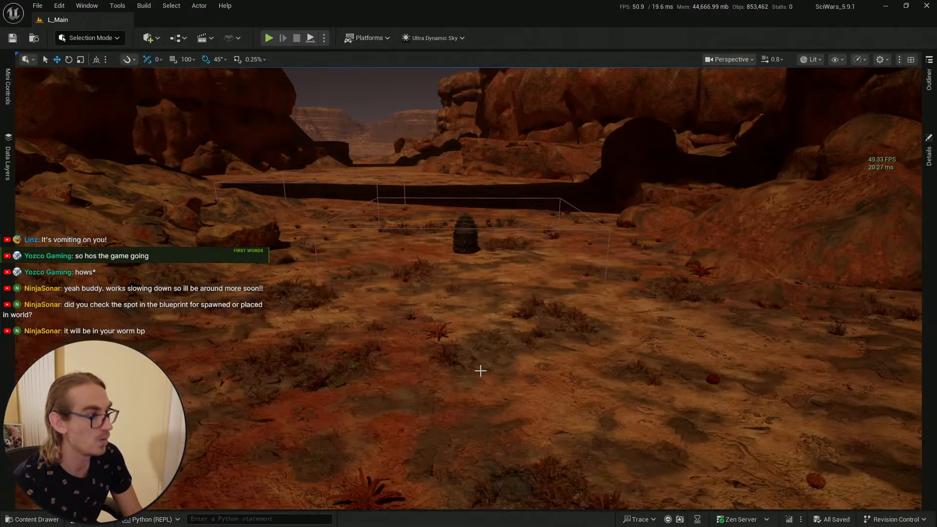
# Step: Playtest the level, walking the character into the cocoon's trigger area to watch it activate, then stop play
pyautogui.rightClick(493, 415)
pyautogui.click(497, 412)
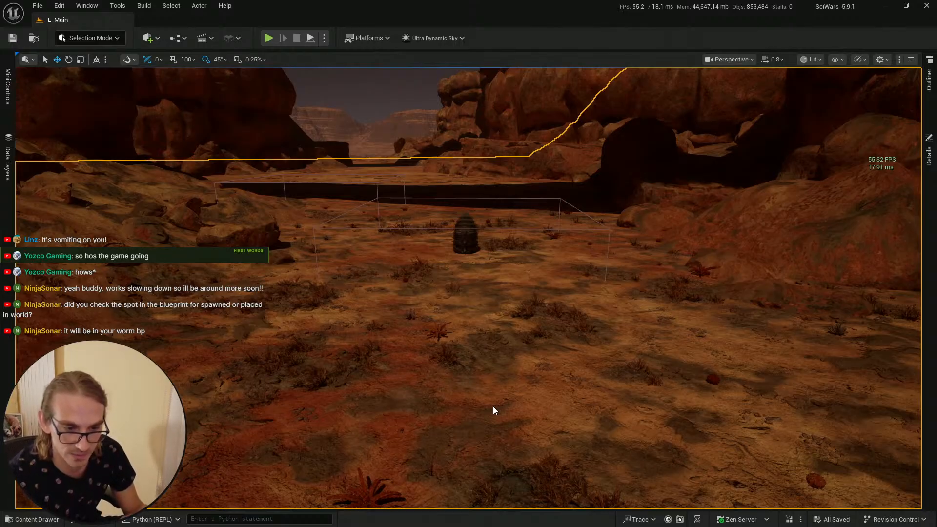
pyautogui.hotkey('alt', 'p')
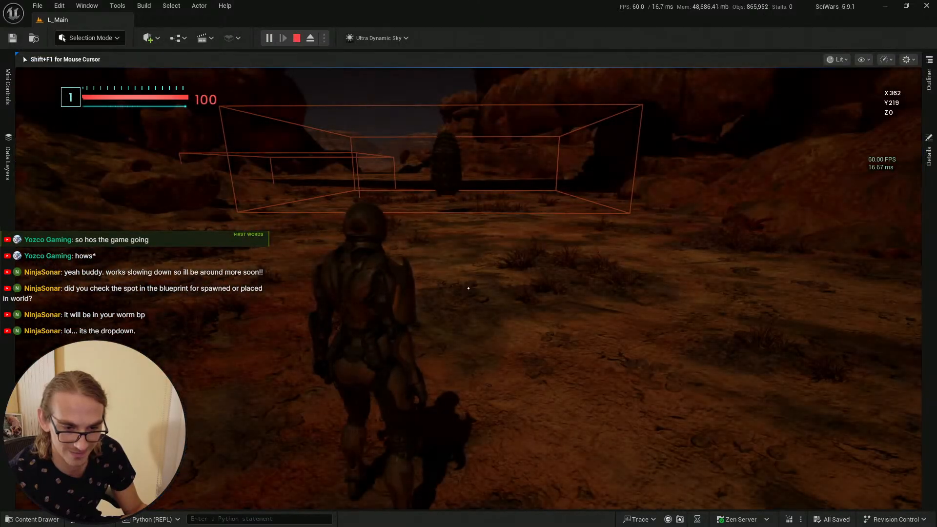
pyautogui.press('w')
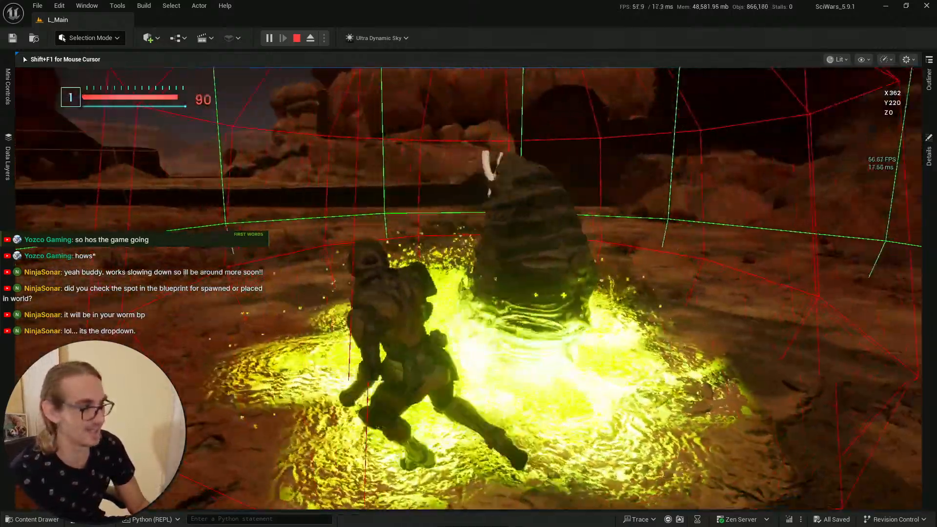
pyautogui.press('w')
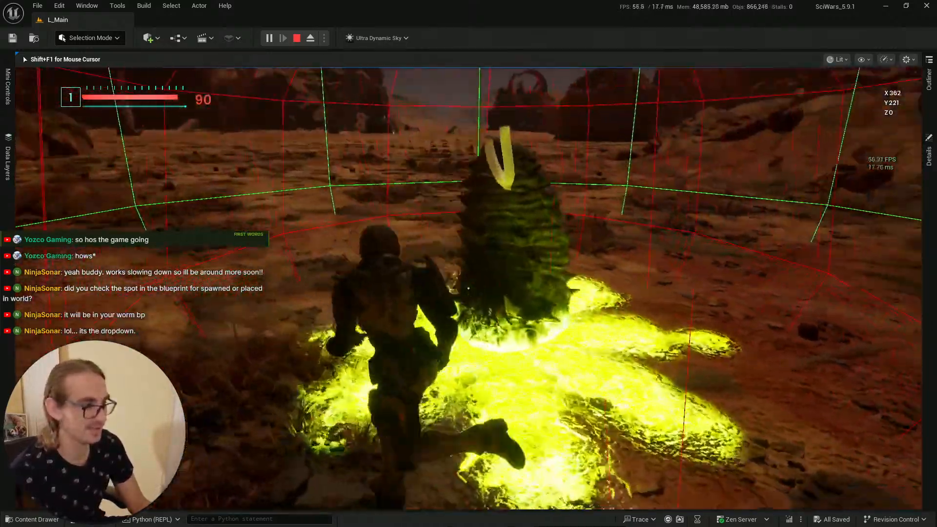
pyautogui.press('s')
pyautogui.press('w')
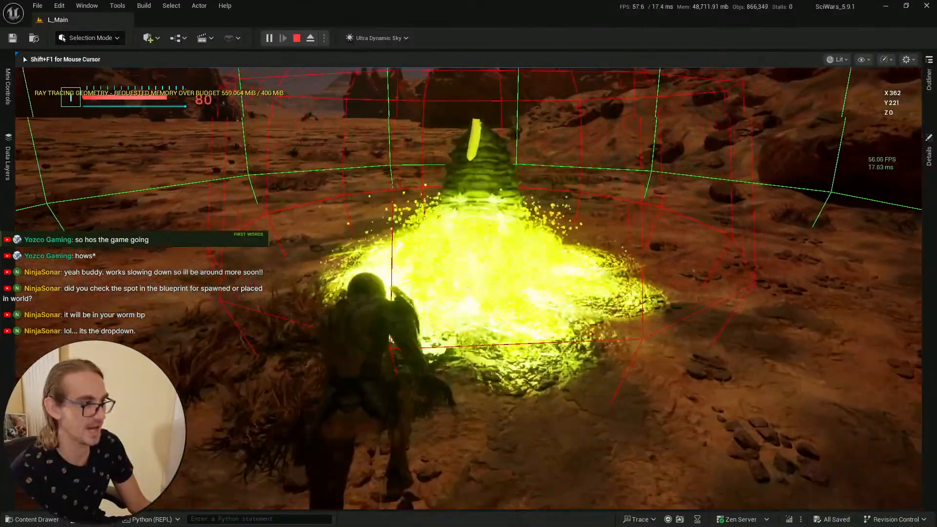
pyautogui.press('a')
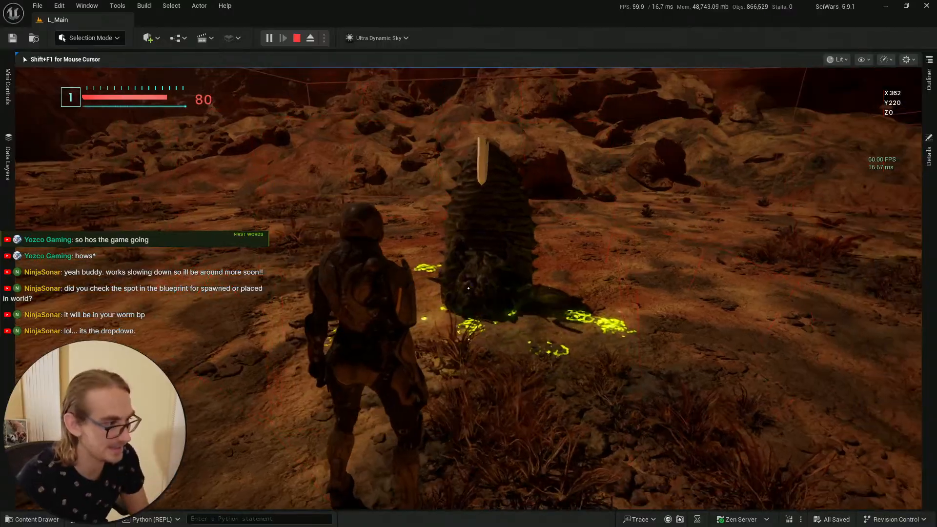
pyautogui.press('s')
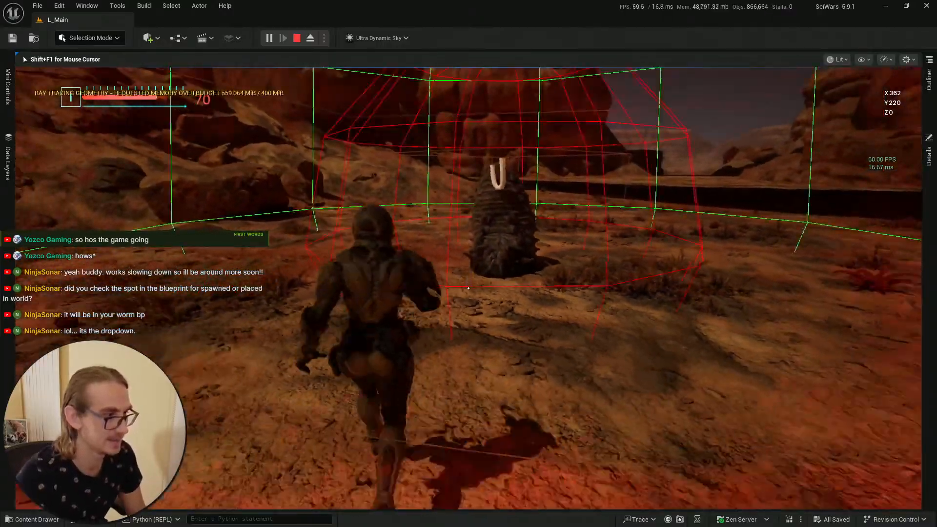
pyautogui.press('w')
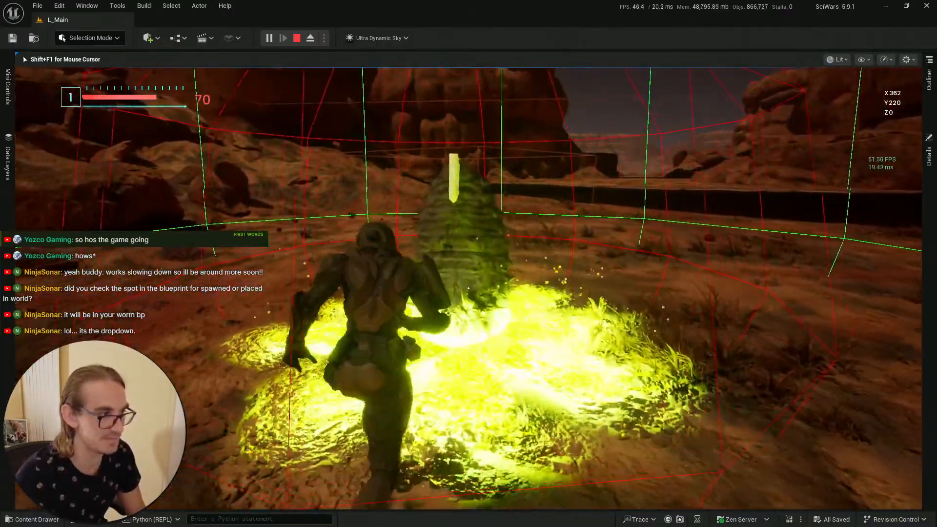
pyautogui.press('s')
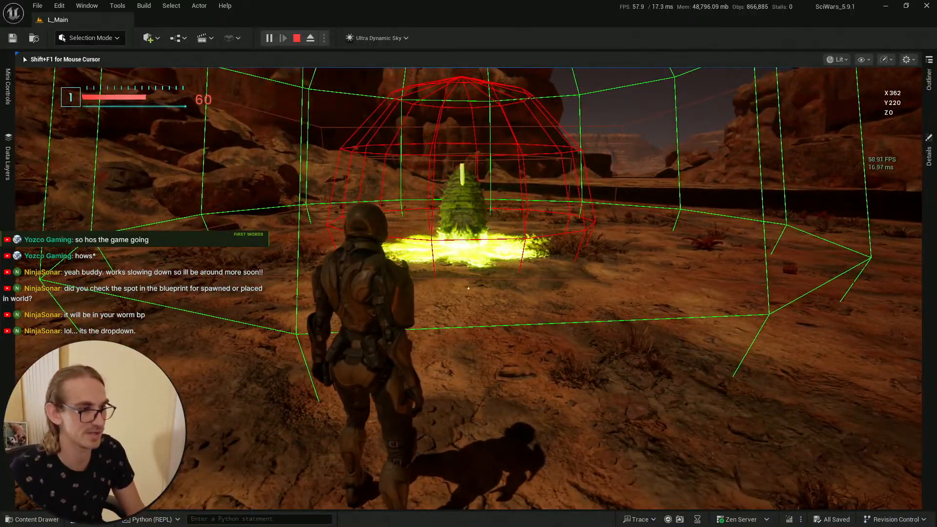
pyautogui.press('w')
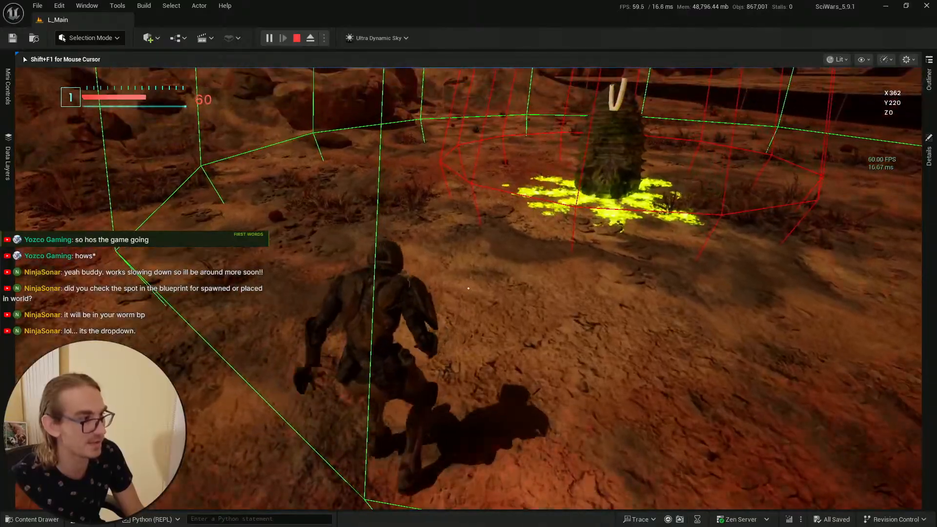
pyautogui.press('w')
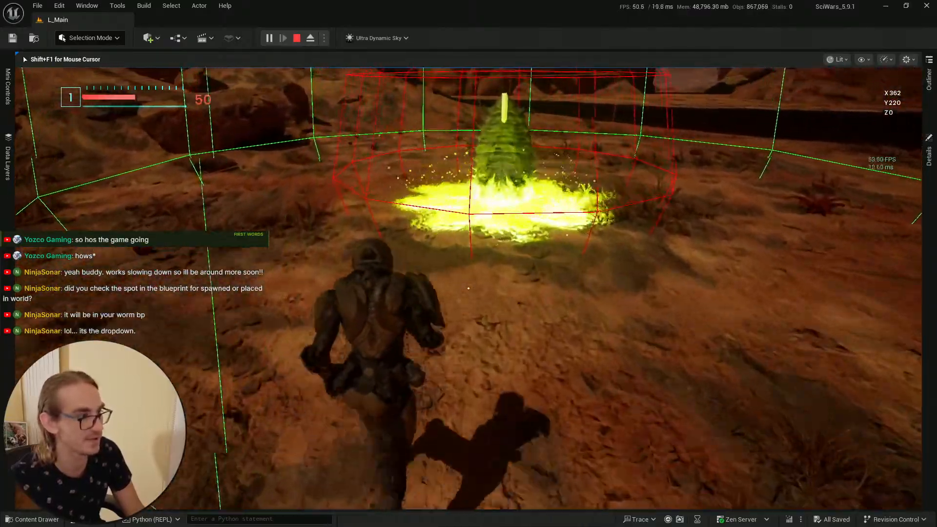
pyautogui.press('w')
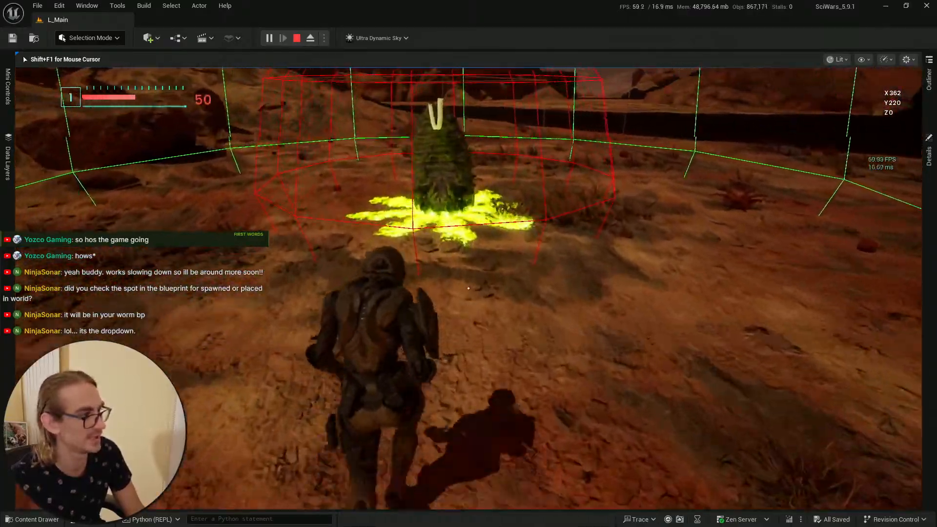
pyautogui.press('w')
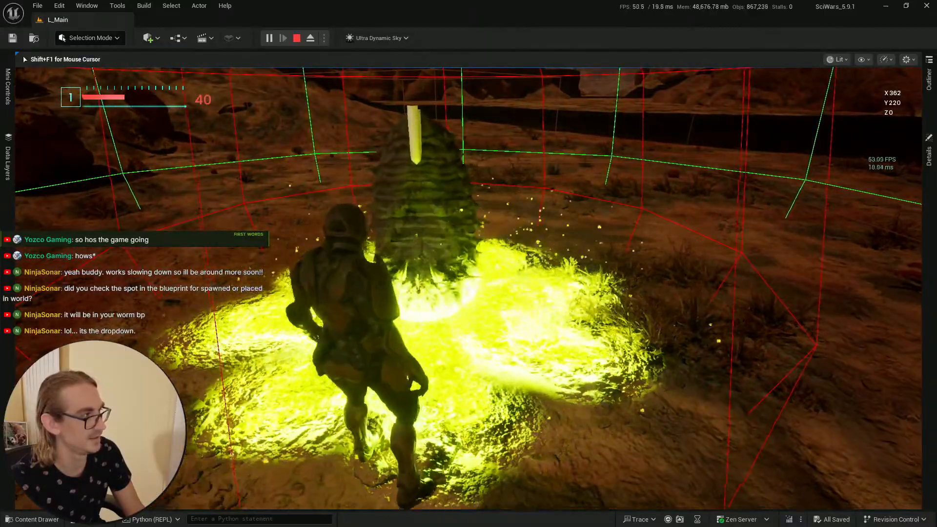
pyautogui.press('s')
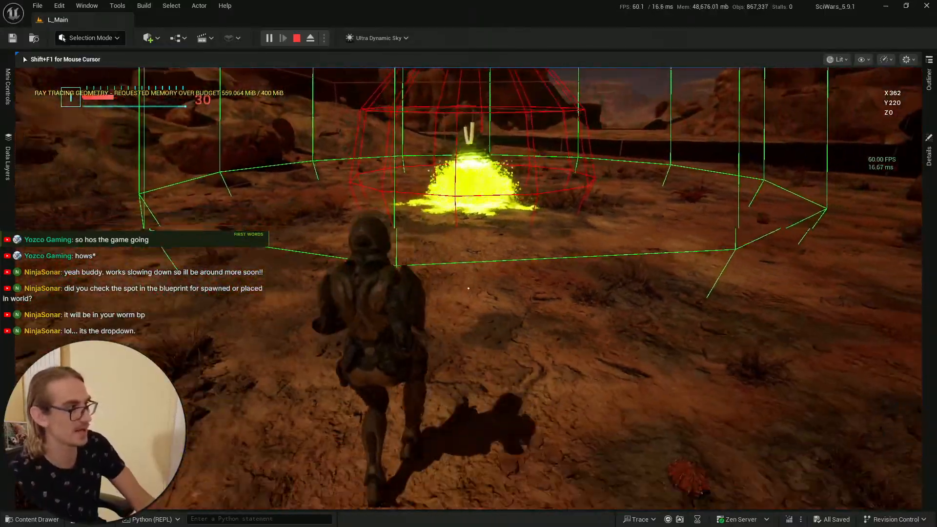
pyautogui.press('w')
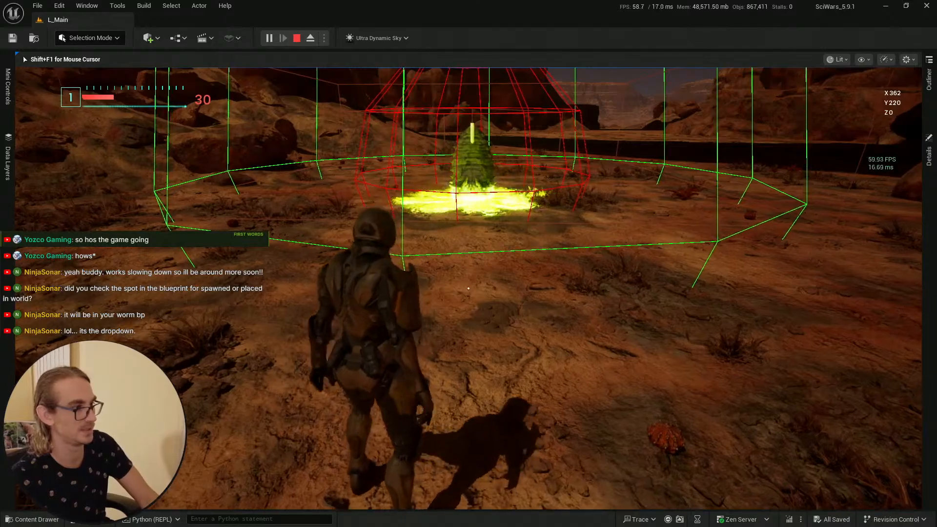
pyautogui.press('space')
pyautogui.press('s')
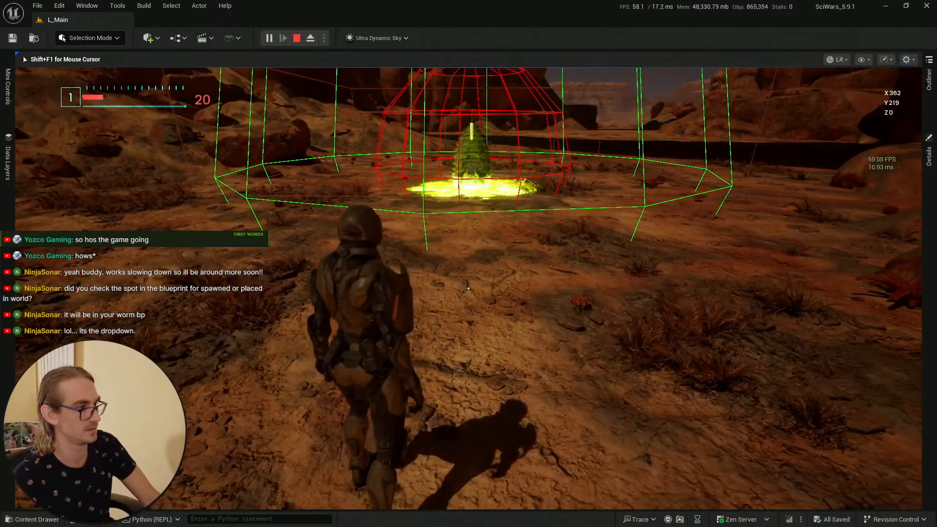
pyautogui.press('d')
pyautogui.press('a')
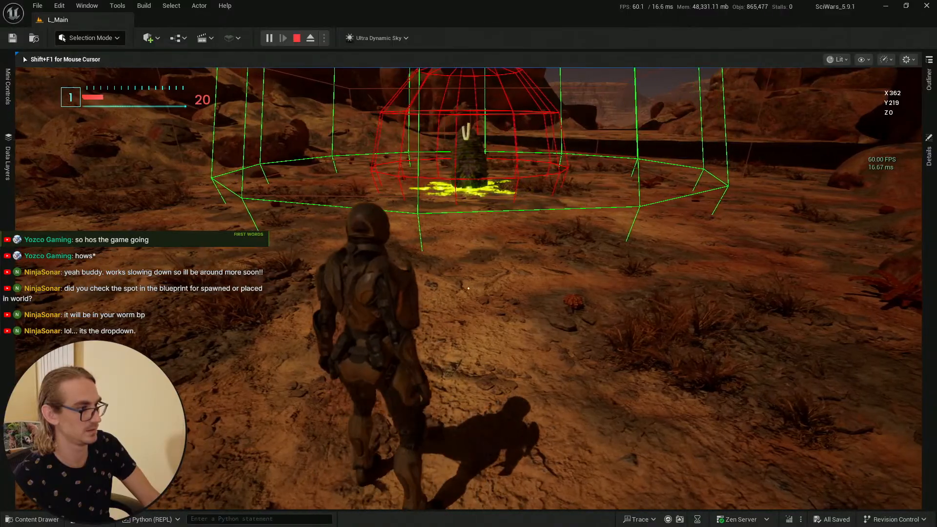
pyautogui.press('w')
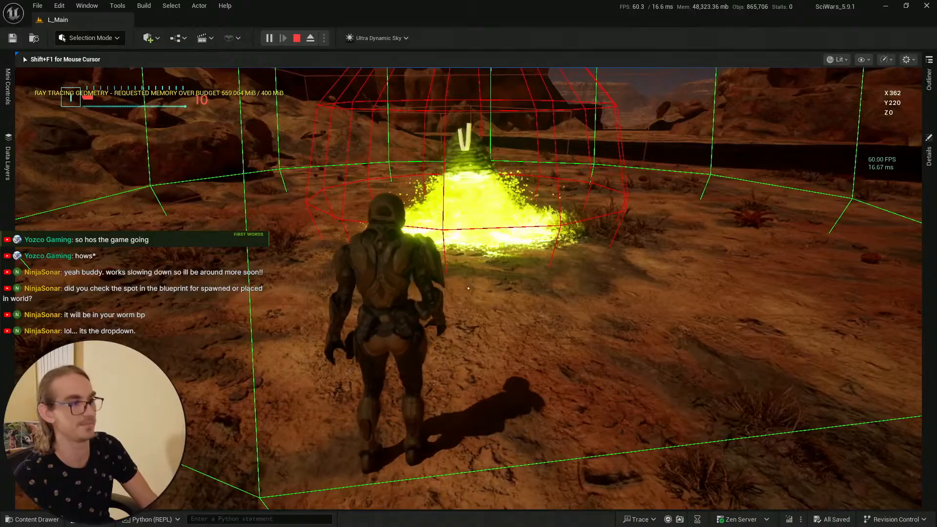
pyautogui.press('w')
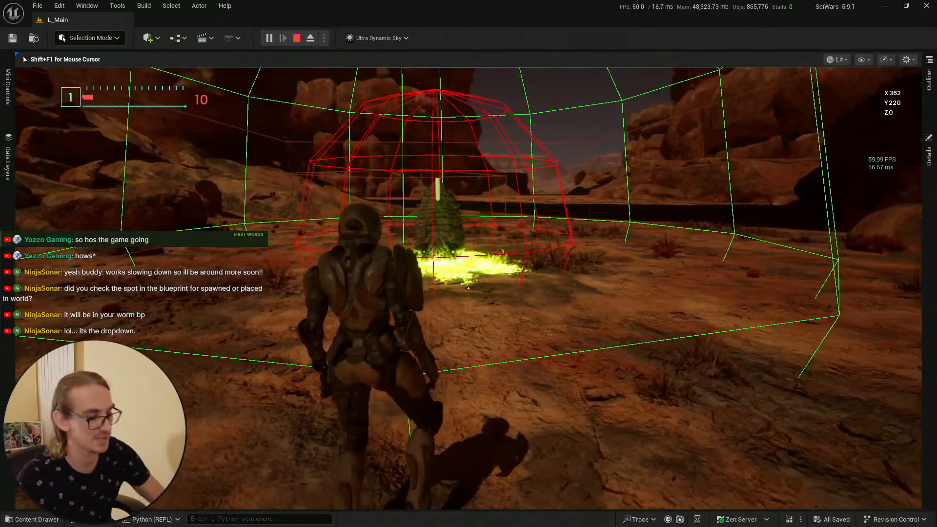
pyautogui.press('F11')
pyautogui.press('F11')
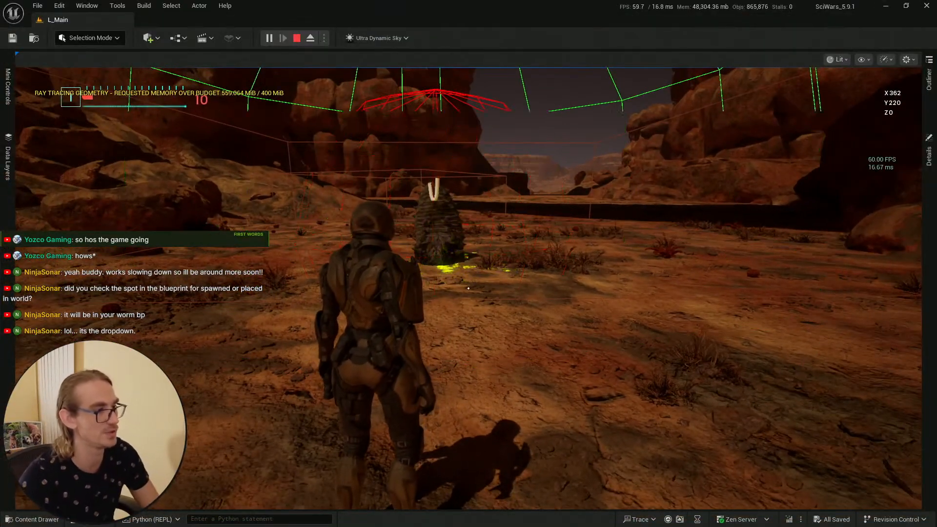
pyautogui.press('Escape')
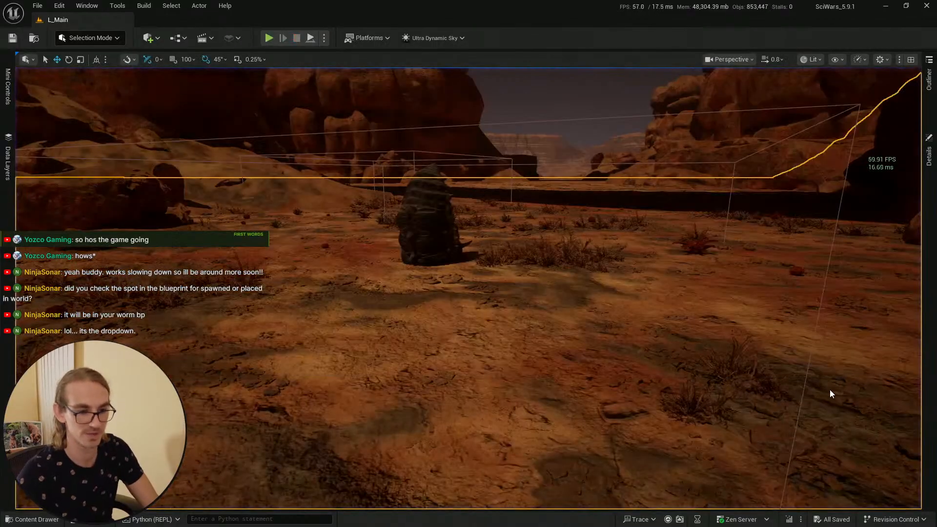
# Step: Select the cocoon enemy in front of the camera and delete it from the level
pyautogui.press('e')
pyautogui.moveTo(806, 389); pyautogui.dragTo(806, 405, button='right')
pyautogui.click(451, 356)
pyautogui.press('Delete')
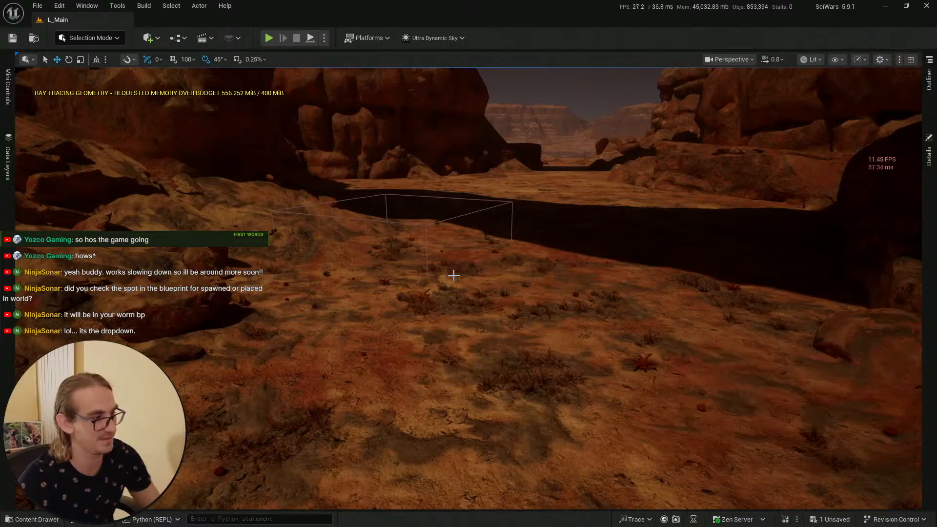
# Step: Save the unsaved level content for the removed cocoon actor
pyautogui.moveTo(451, 356); pyautogui.dragTo(443, 342, button='right')
pyautogui.hotkey('ctrl', 'space')
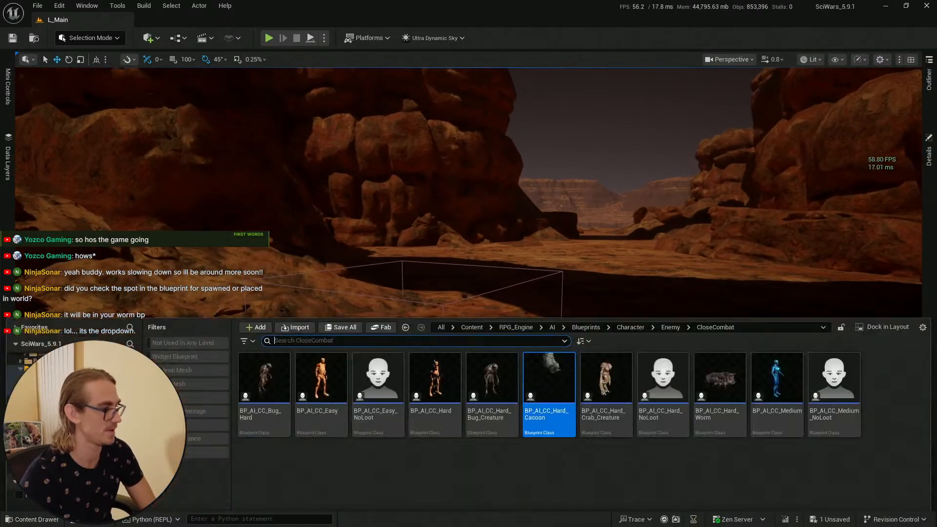
pyautogui.click(354, 307)
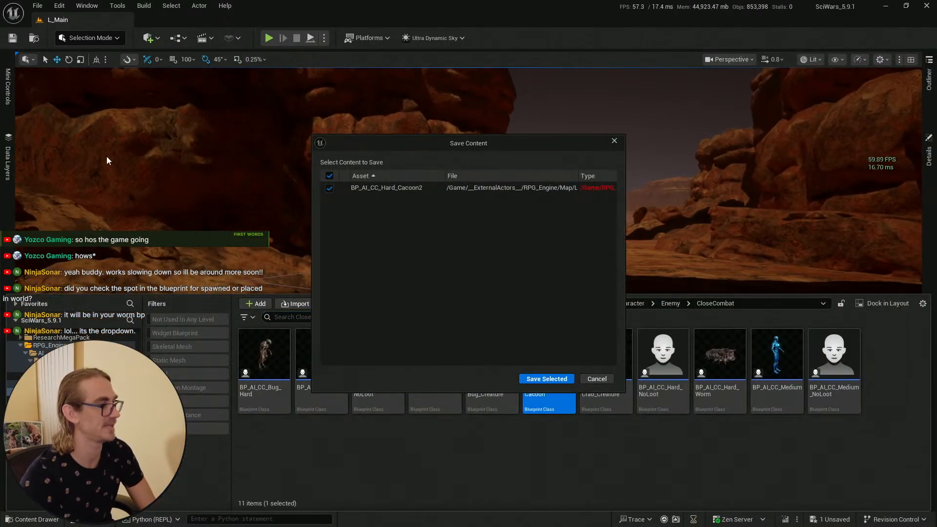
pyautogui.click(546, 379)
pyautogui.click(269, 157)
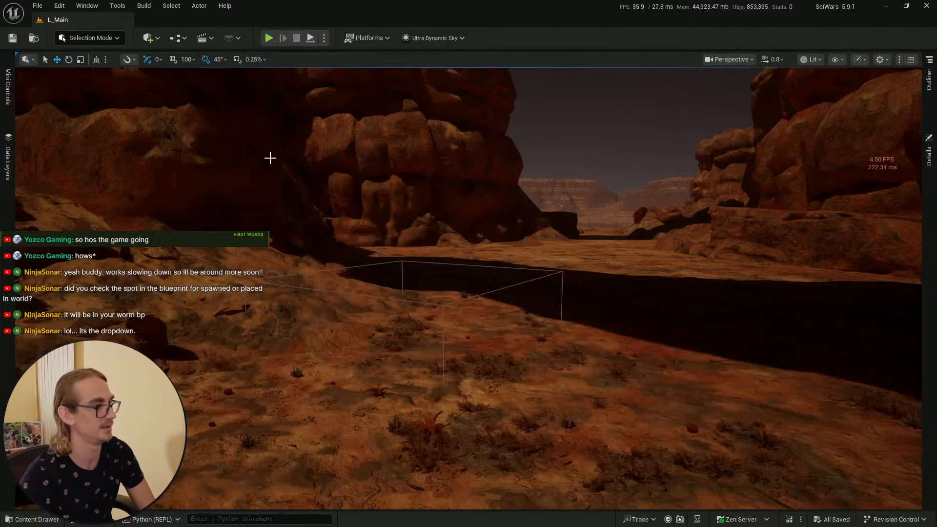
# Step: Switch to the cocoon blueprint and open the phases data table assigned to its boss behavior component
pyautogui.hotkey('alt', 'Tab')
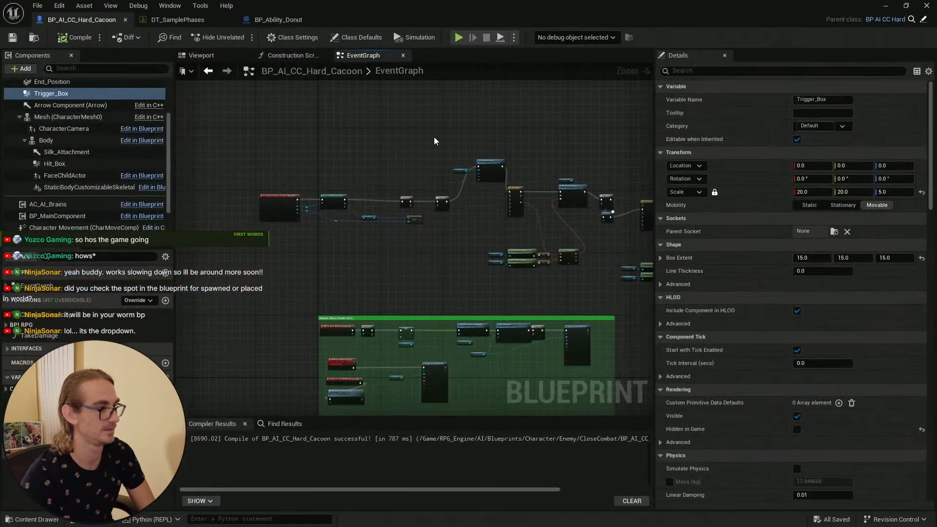
pyautogui.scroll(-2, 74, 210)
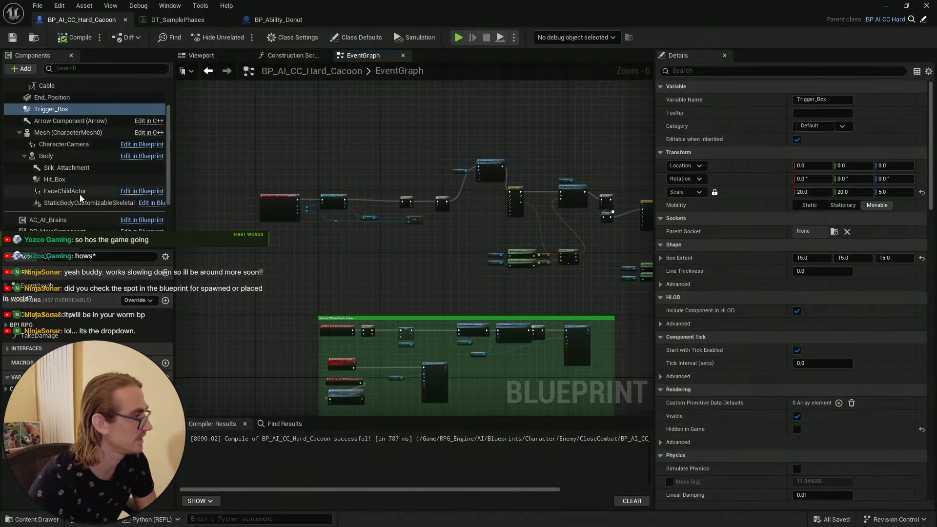
pyautogui.scroll(-1, 78, 180)
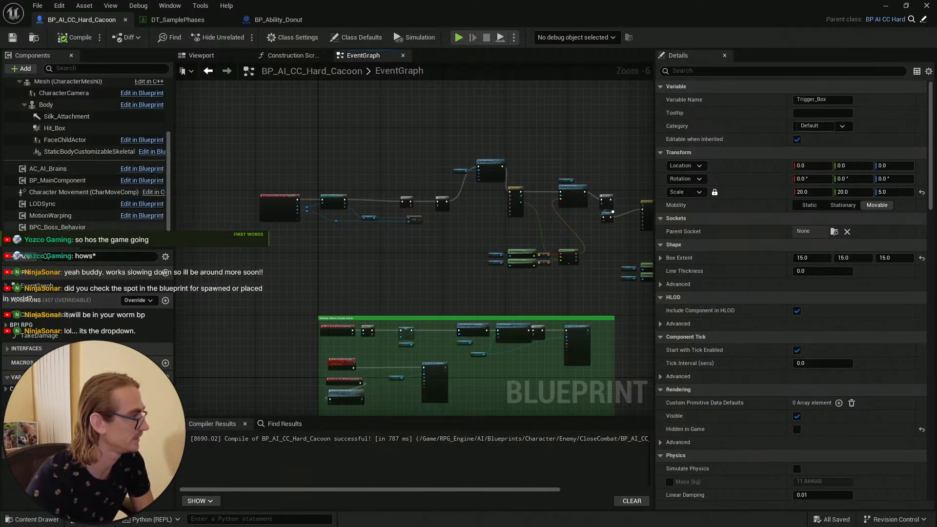
pyautogui.click(91, 228)
pyautogui.doubleClick(803, 332)
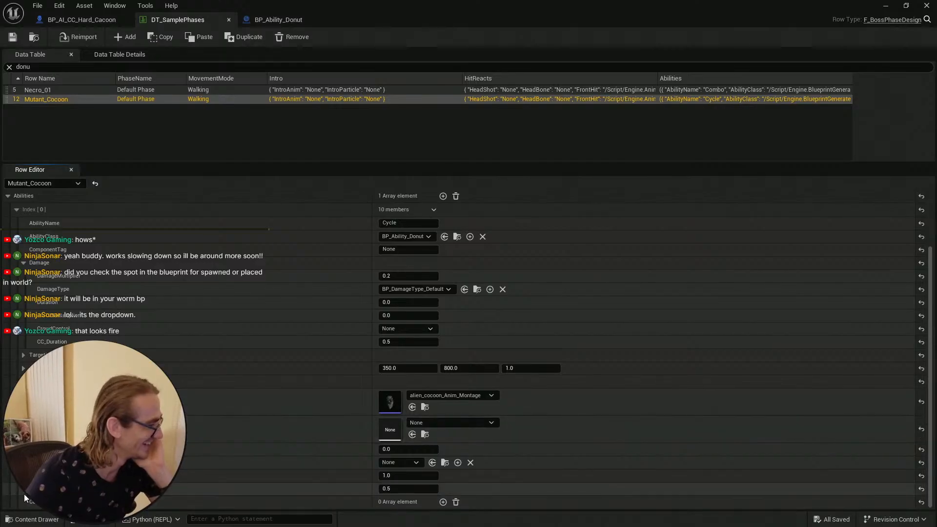
# Step: Expand the targeting settings of the Mutant_Cocoon row's Cycle ability and set its second range value to 15000
pyautogui.click(23, 368)
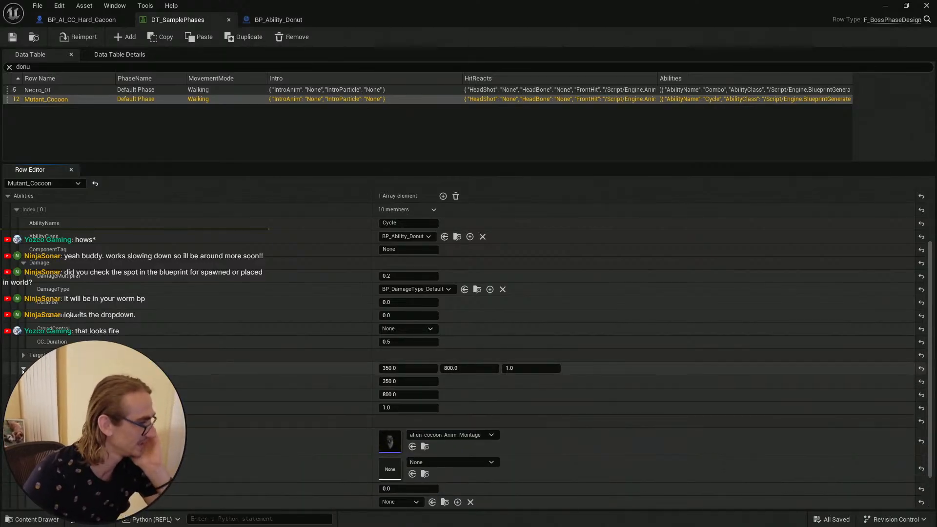
pyautogui.click(23, 368)
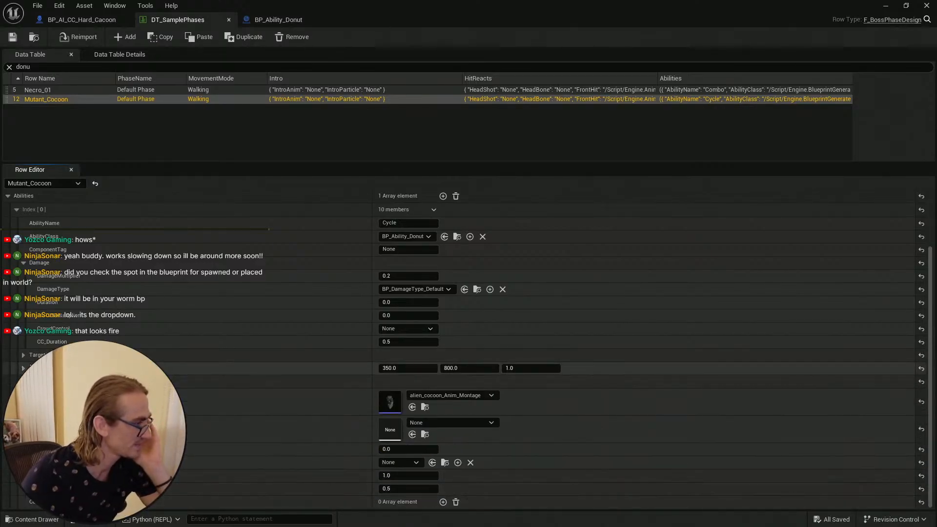
pyautogui.click(22, 354)
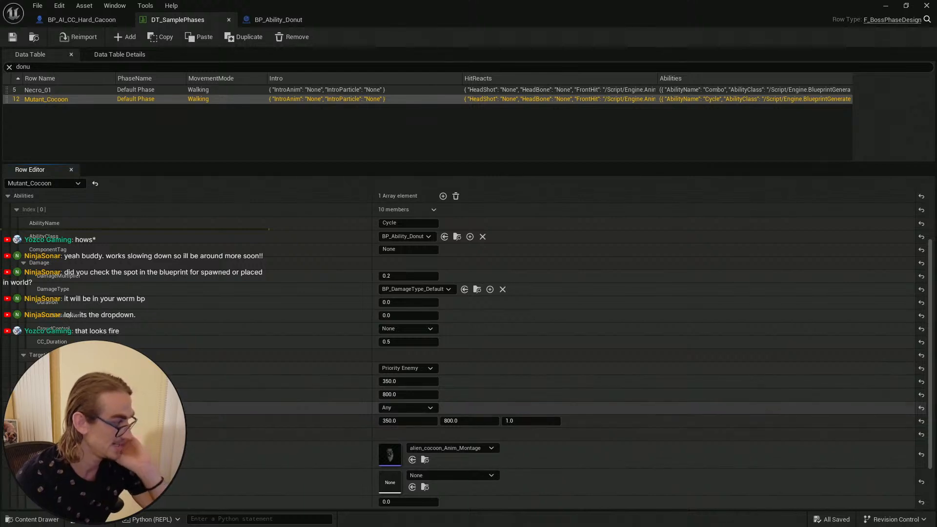
pyautogui.click(409, 394)
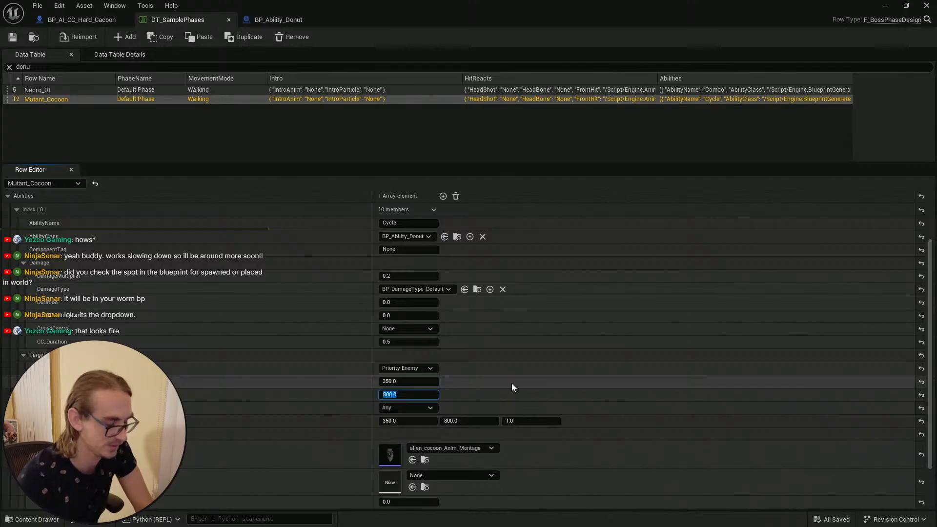
pyautogui.write('10')
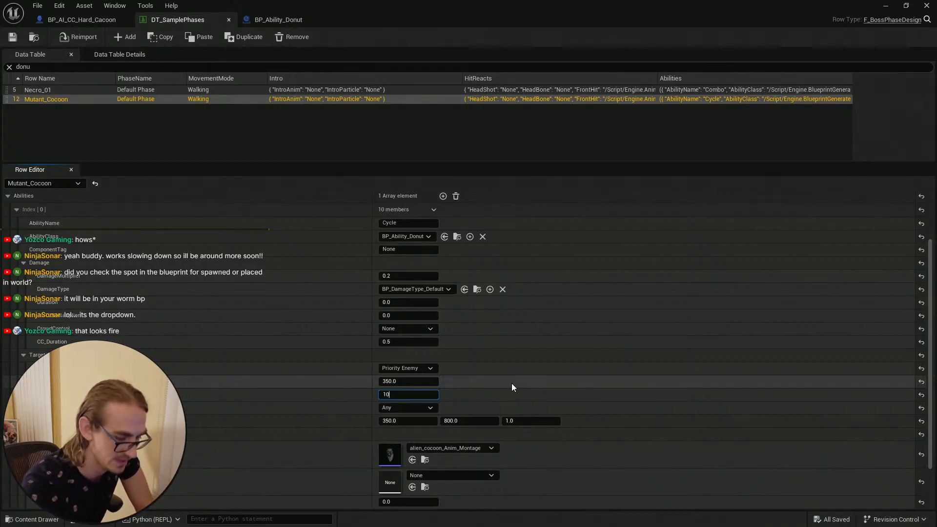
pyautogui.press('BackSpace')
pyautogui.write('50')
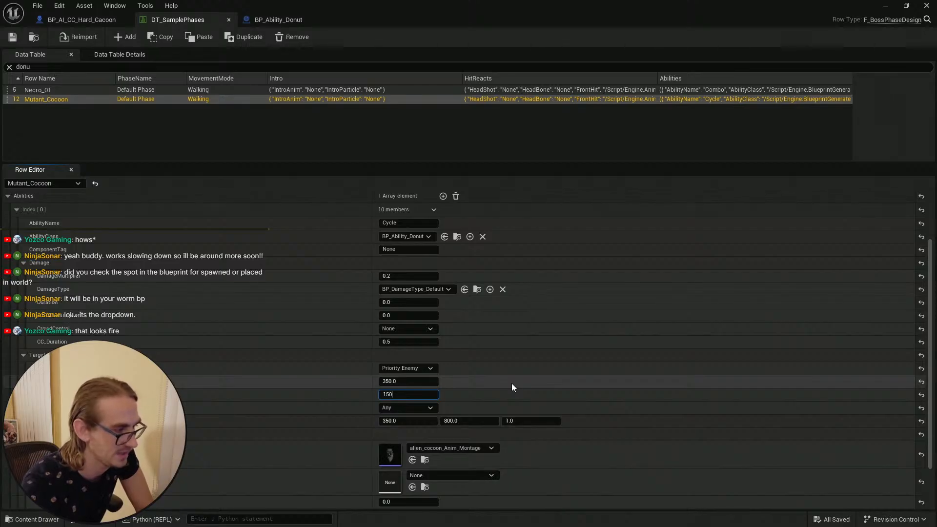
pyautogui.write('00')
pyautogui.press('Return')
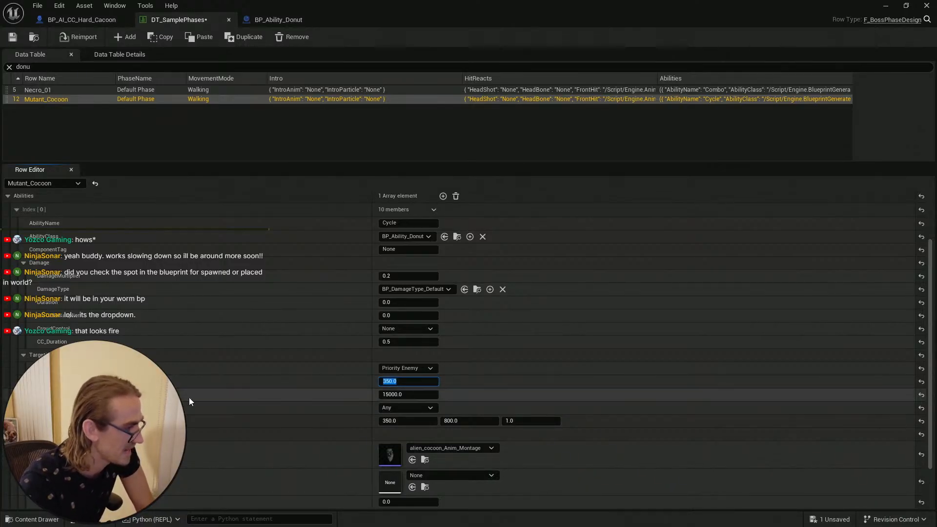
# Step: Set the first targeting range value to 15000 and the second to 20000, then save the data table
pyautogui.write('1500')
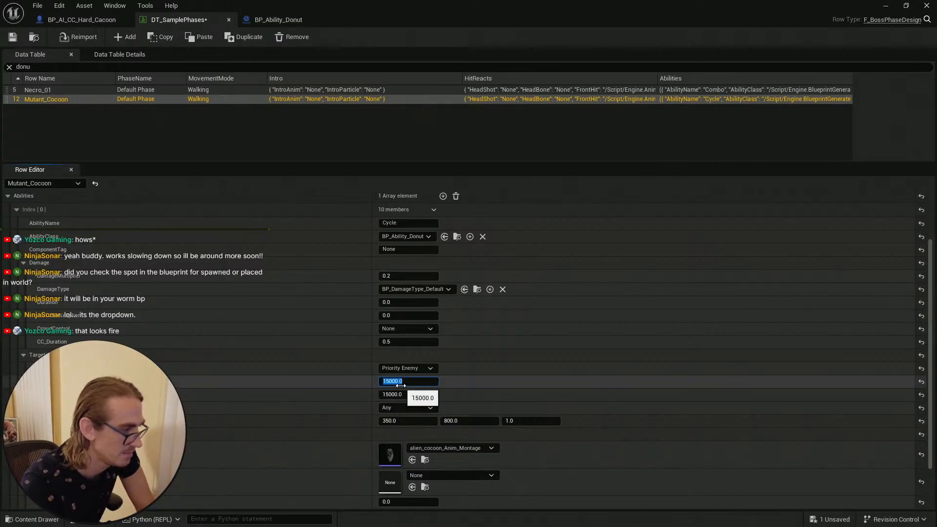
pyautogui.click(394, 393)
pyautogui.write('20000')
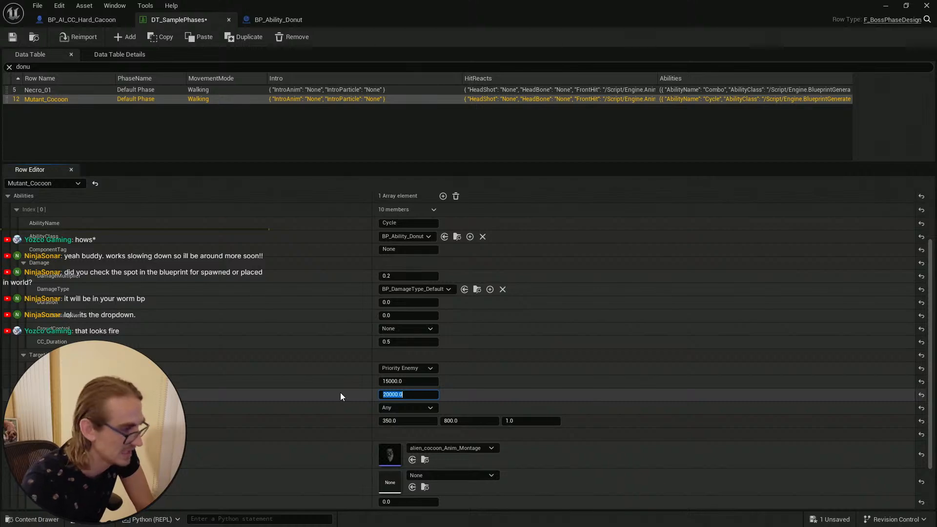
pyautogui.press('Return')
pyautogui.click(12, 39)
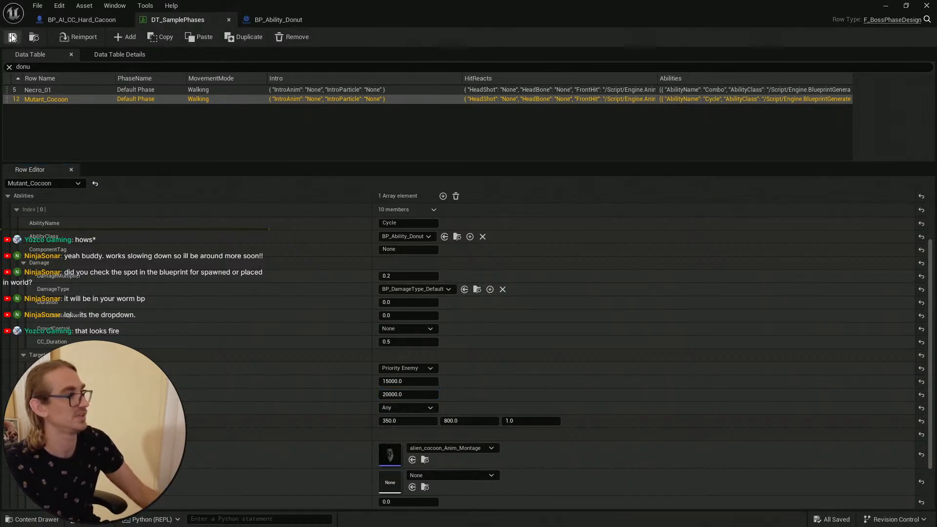
# Step: Return to the level editor and increase the Ultra Dynamic Weather fog value in the mini controls
pyautogui.click(886, 6)
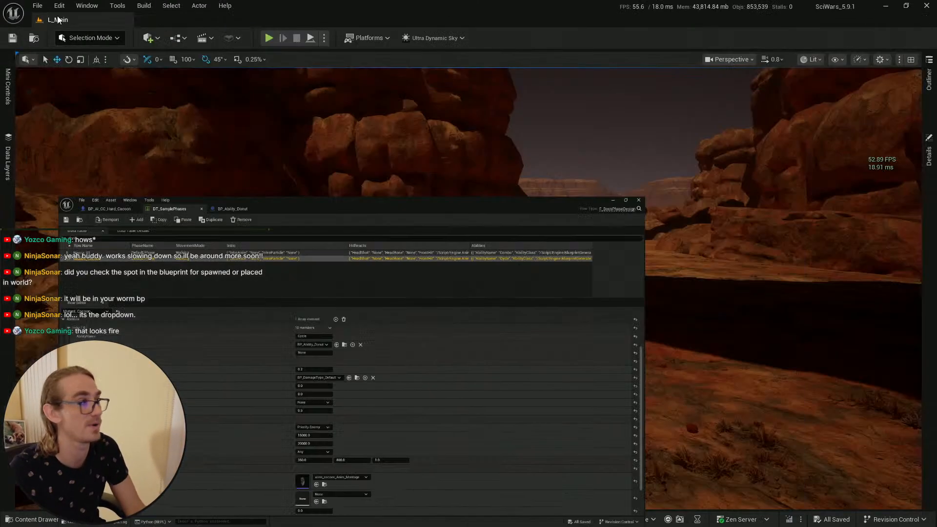
pyautogui.click(13, 38)
pyautogui.click(32, 519)
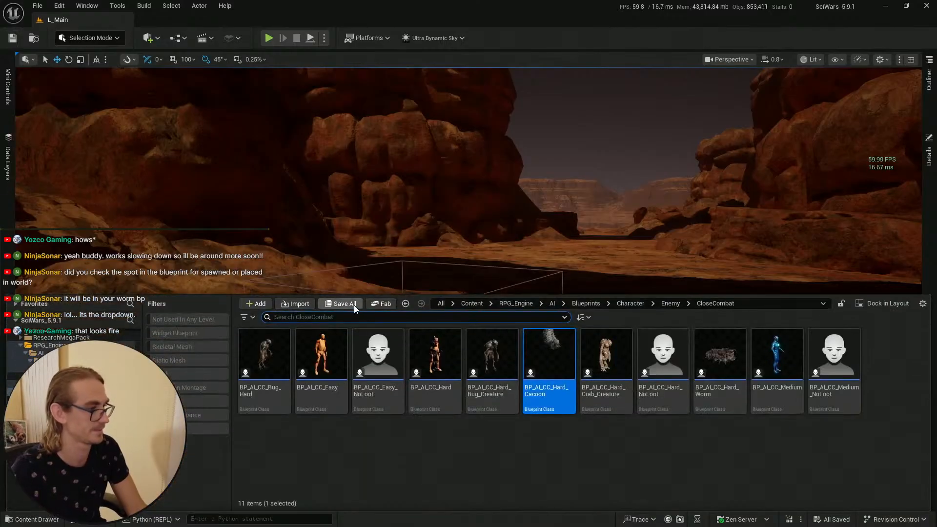
pyautogui.moveTo(495, 225); pyautogui.dragTo(504, 236, button='right')
pyautogui.click(10, 163)
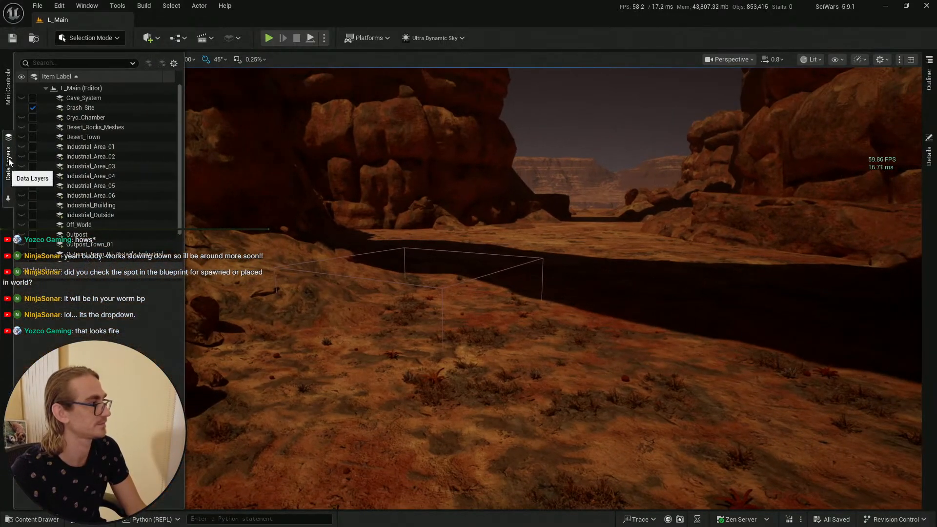
pyautogui.click(8, 92)
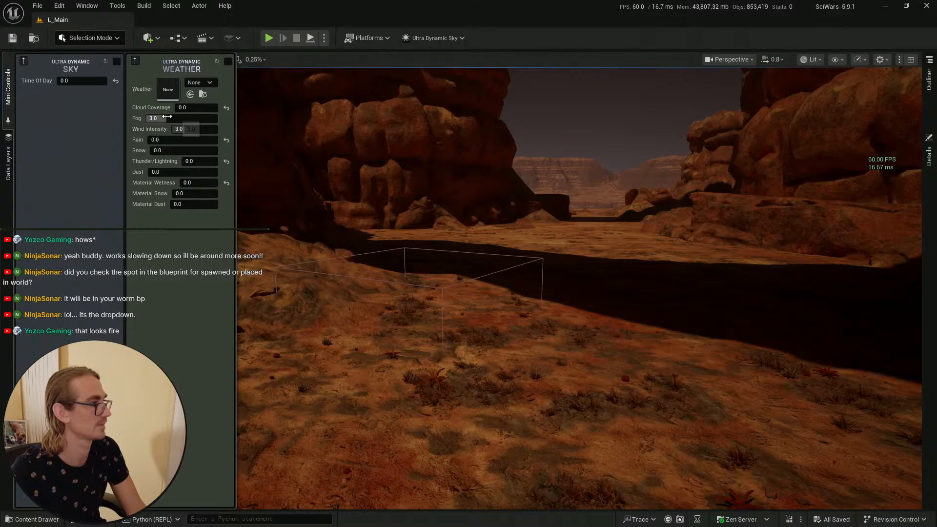
pyautogui.moveTo(167, 116); pyautogui.dragTo(244, 129)
pyautogui.click(9, 102)
# Step: Save the modified Ultra_Dynamic_Weather actor
pyautogui.moveTo(371, 214)
pyautogui.mouseDown(button='right')
pyautogui.moveTo(380, 212)
pyautogui.moveTo(372, 196)
pyautogui.moveTo(374, 207)
pyautogui.mouseUp(button='right')
pyautogui.scroll(3, 373, 196)
pyautogui.moveTo(314, 495); pyautogui.dragTo(321, 480, button='right')
pyautogui.scroll(2, 321, 481)
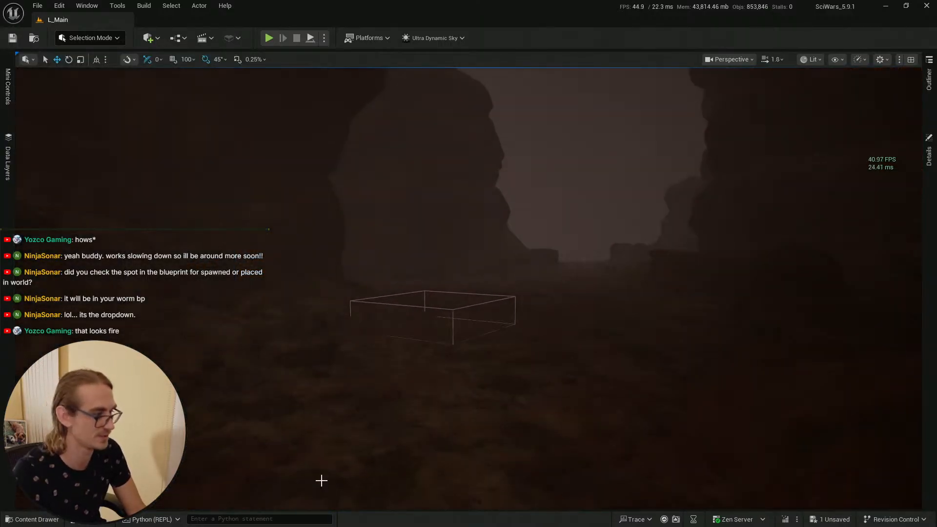
pyautogui.click(51, 520)
pyautogui.hotkey('ctrl', 'shift', 's')
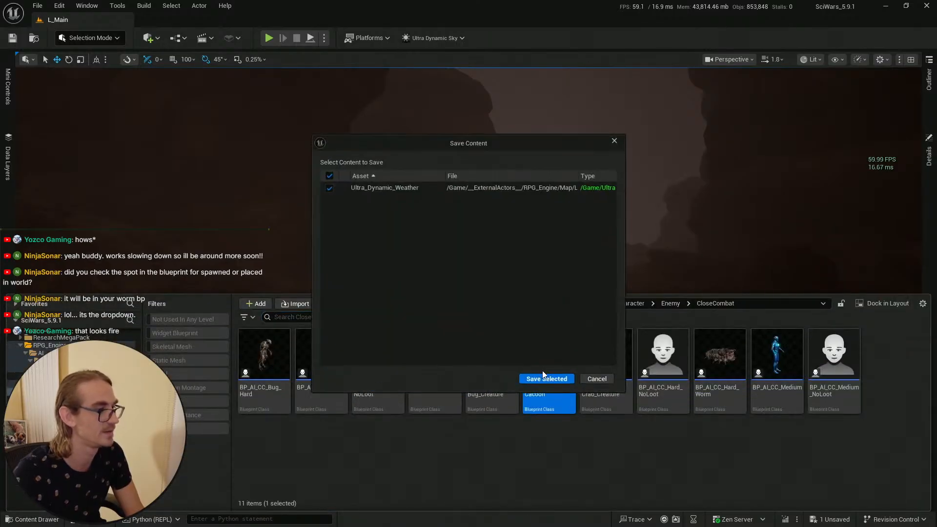
pyautogui.click(546, 379)
pyautogui.click(467, 507)
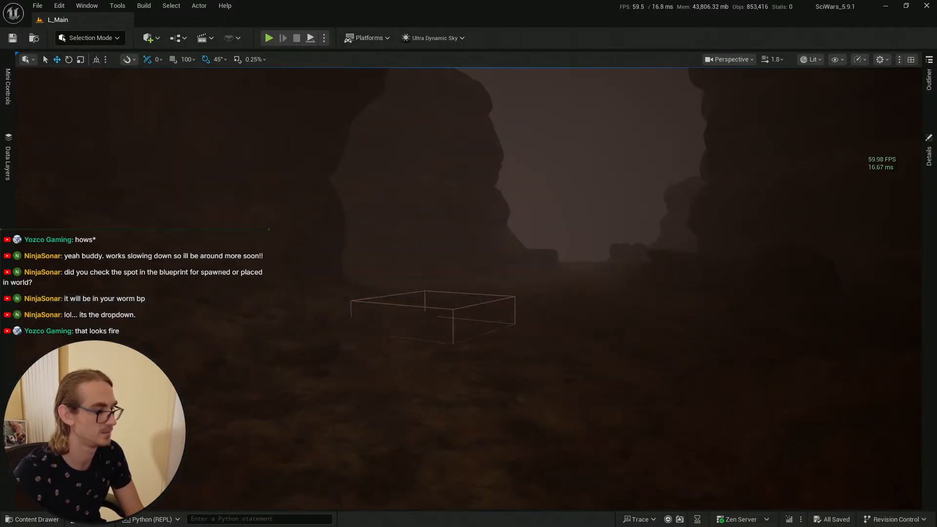
# Step: Playtest from the viewport position in fullscreen, walking the character toward the cocoon trigger, then stop play
pyautogui.rightClick(465, 489)
pyautogui.click(481, 483)
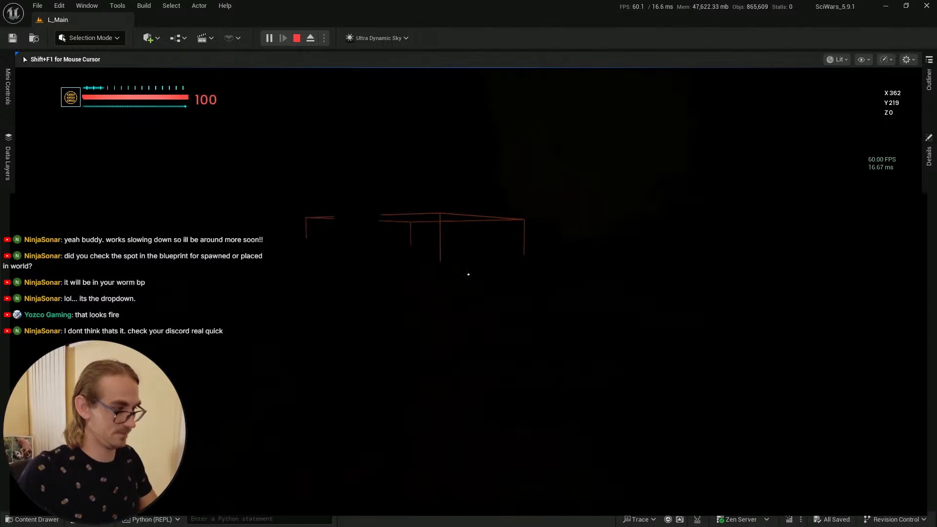
pyautogui.press('F11')
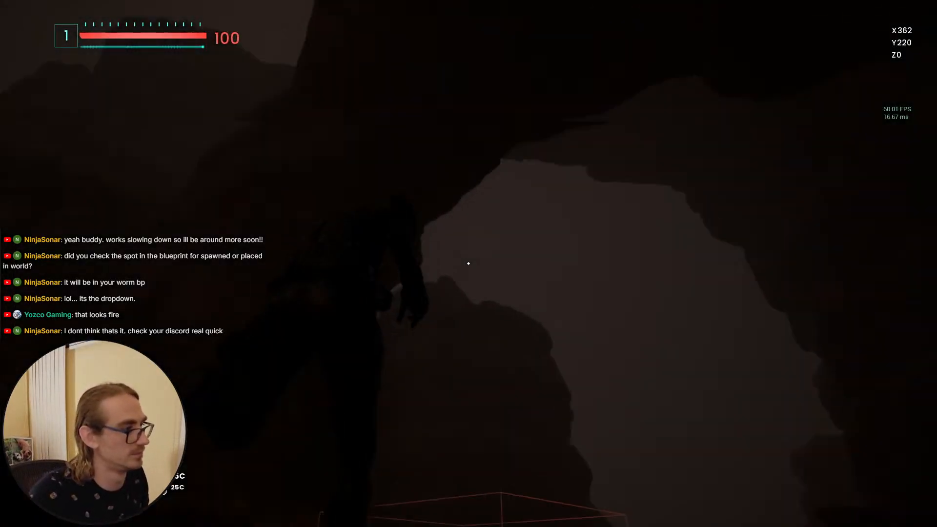
pyautogui.press('w')
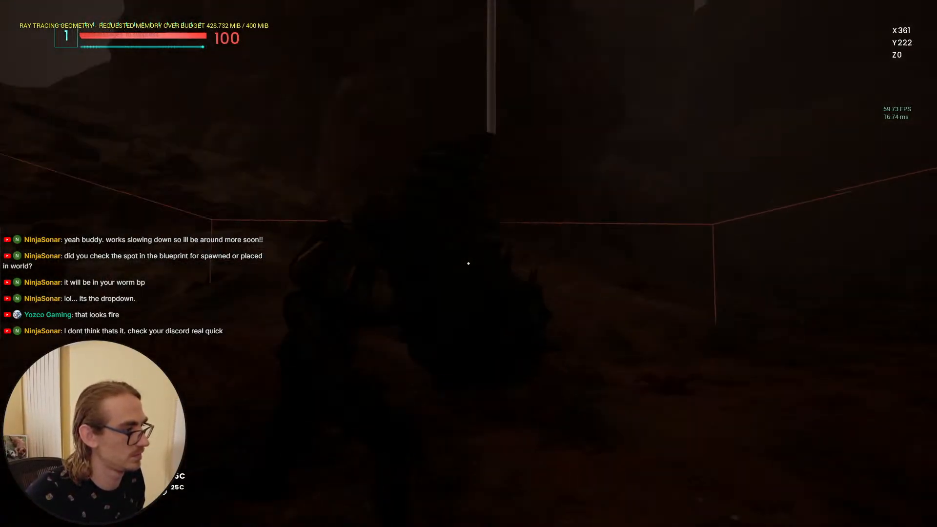
pyautogui.press('w')
pyautogui.press('w')
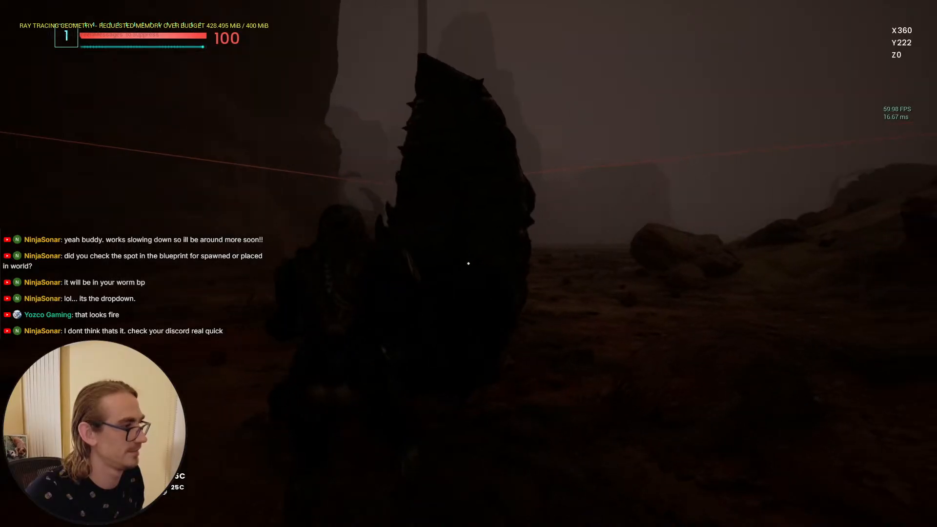
pyautogui.press('w')
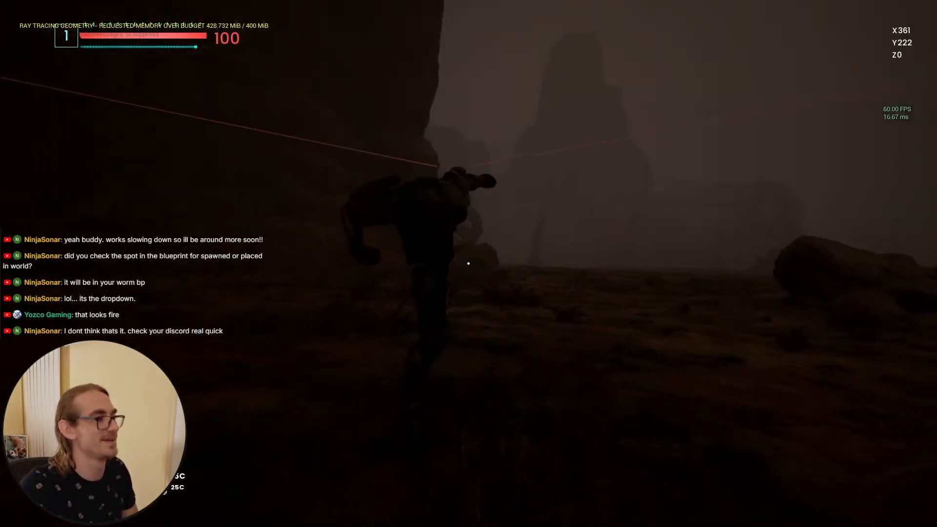
pyautogui.press('w')
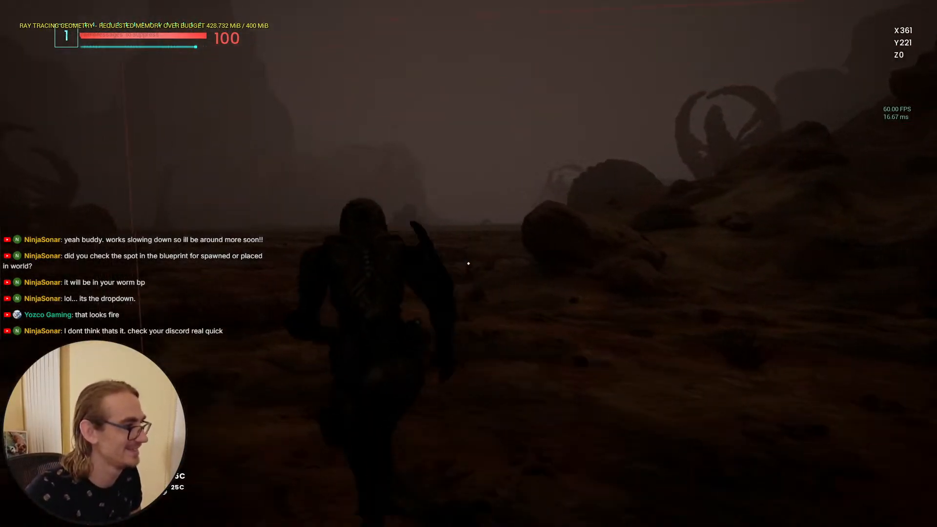
pyautogui.press('w')
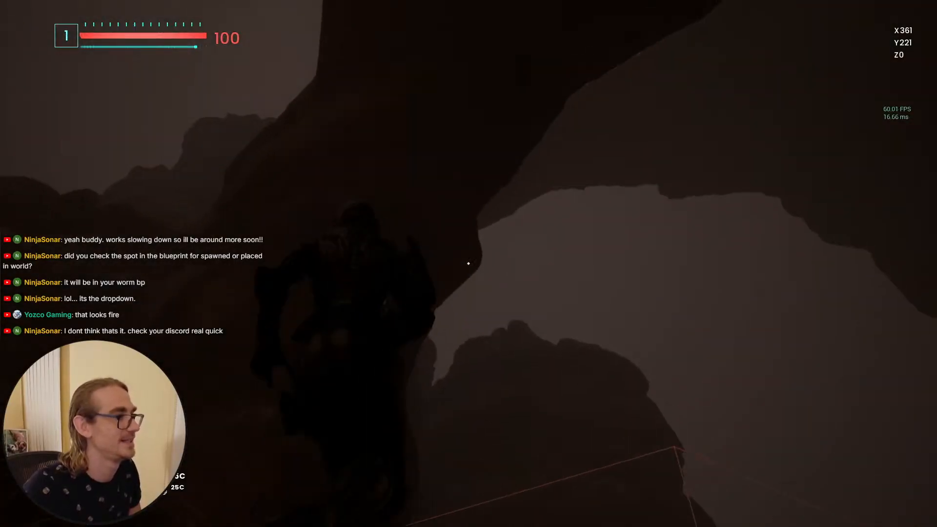
pyautogui.press('F11')
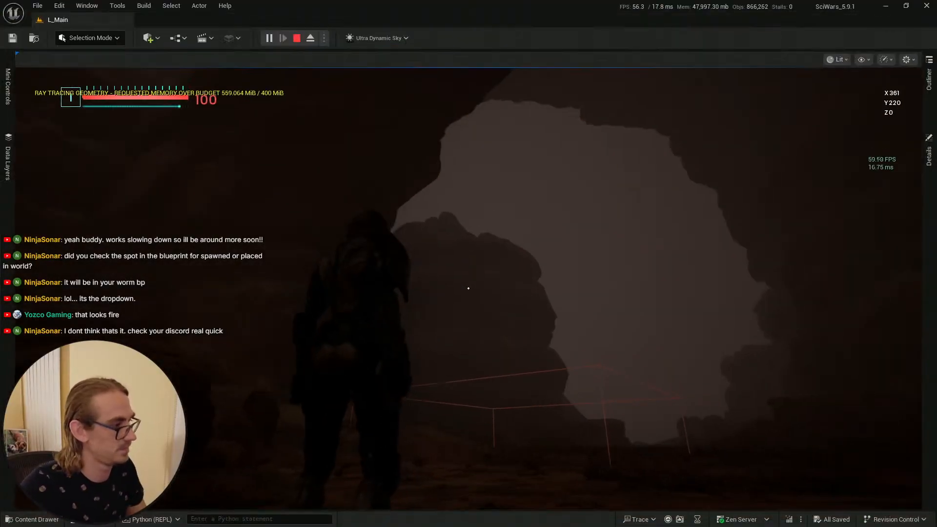
pyautogui.press('Escape')
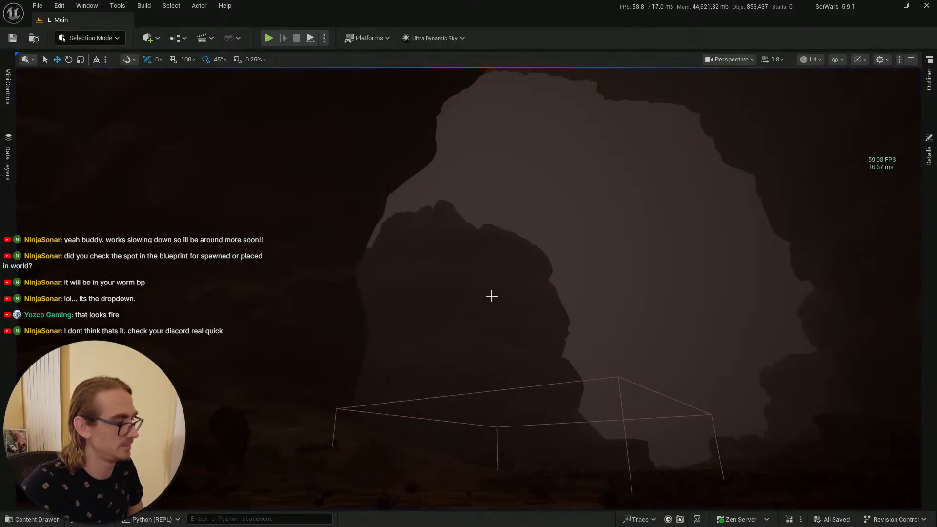
# Step: In the cocoon blueprint, check the boss behavior's Combat Trigger options, keep After Spawn, and compile
pyautogui.hotkey('alt', 'Tab')
pyautogui.hotkey('alt', 'Tab')
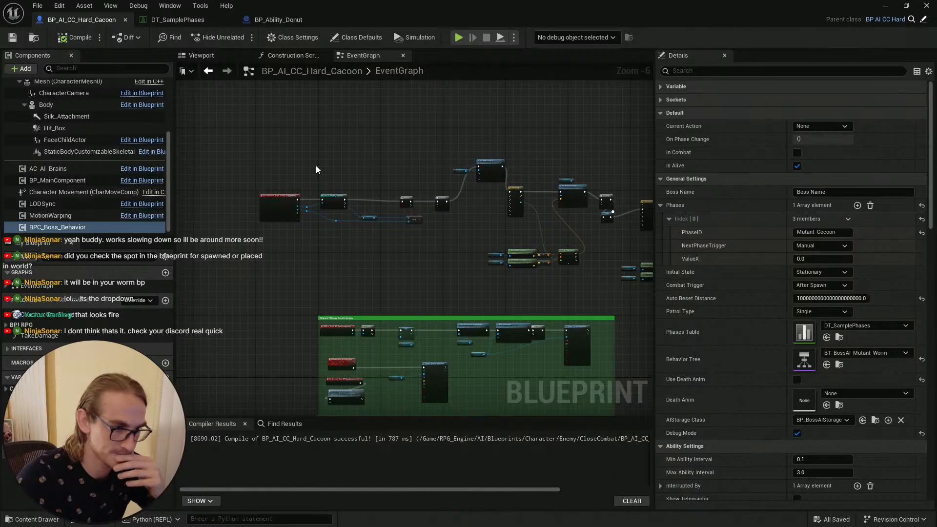
pyautogui.click(843, 286)
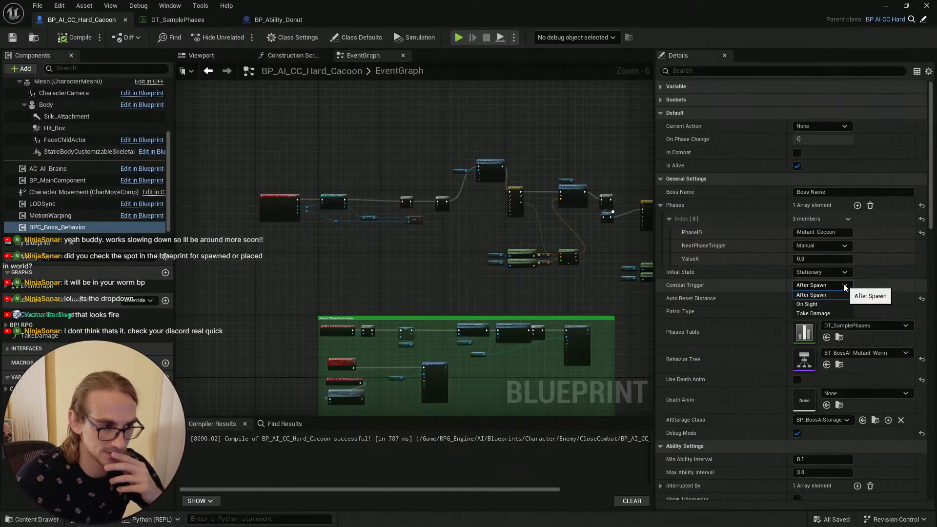
pyautogui.click(845, 288)
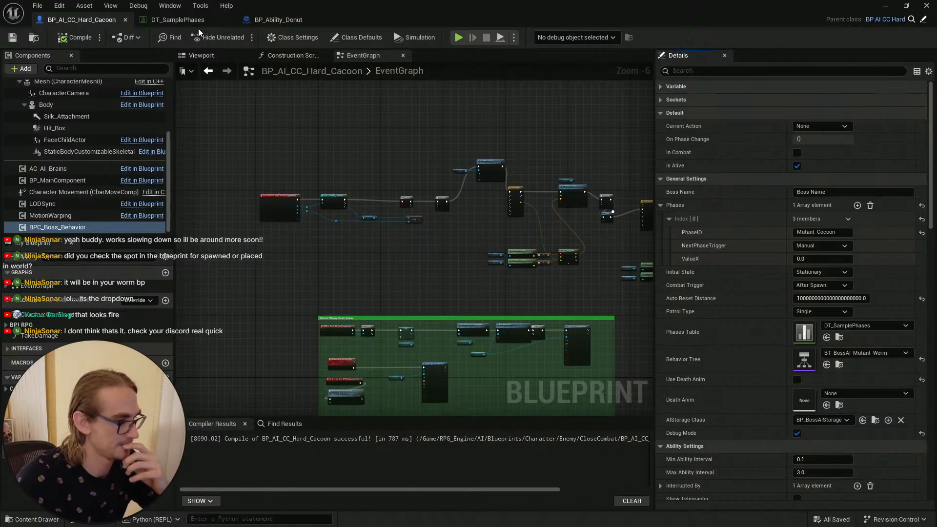
pyautogui.click(79, 40)
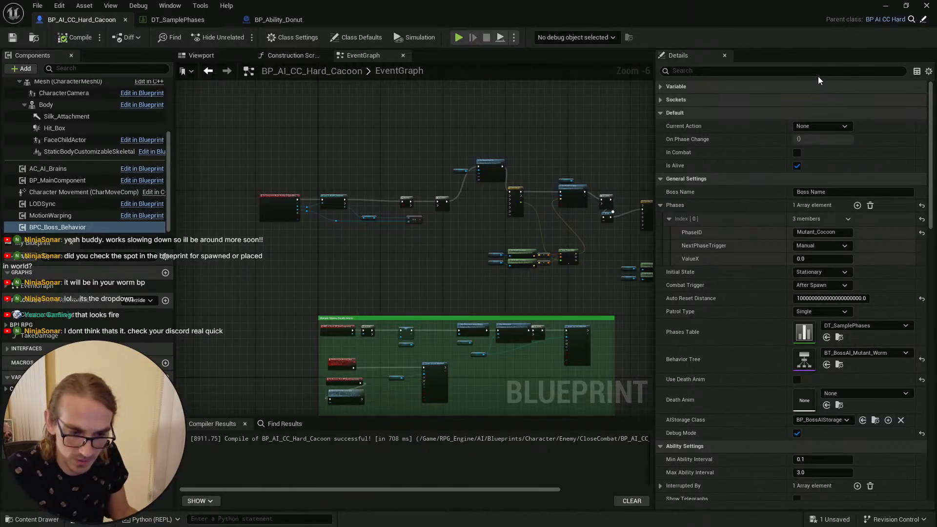
# Step: Switch to Discord and view the shared screenshot in the direct message about the Auto Possess AI dropdown, then minimize Discord
pyautogui.press('super')
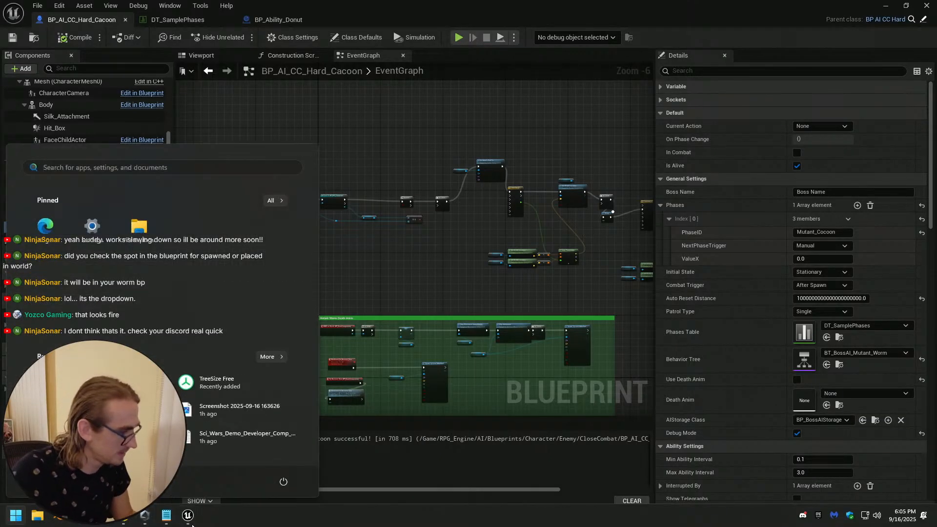
pyautogui.click(802, 515)
pyautogui.click(451, 307)
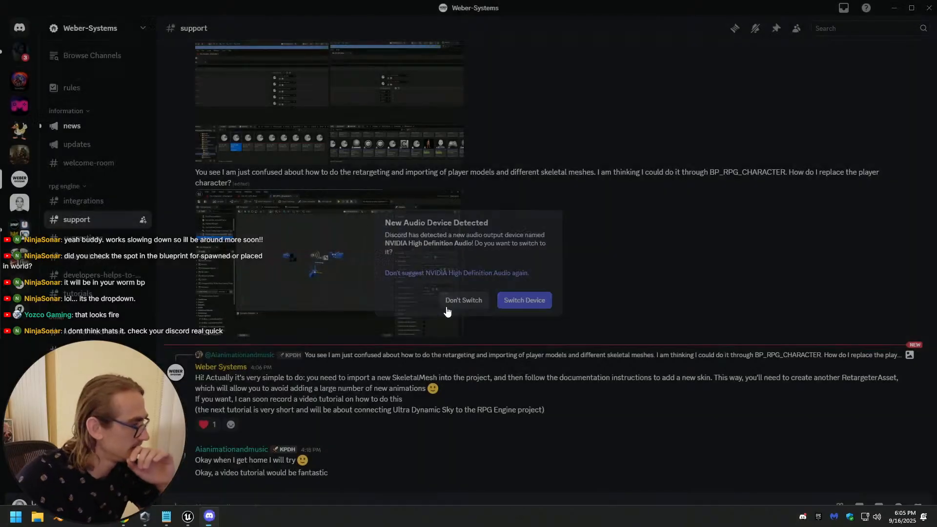
pyautogui.click(20, 52)
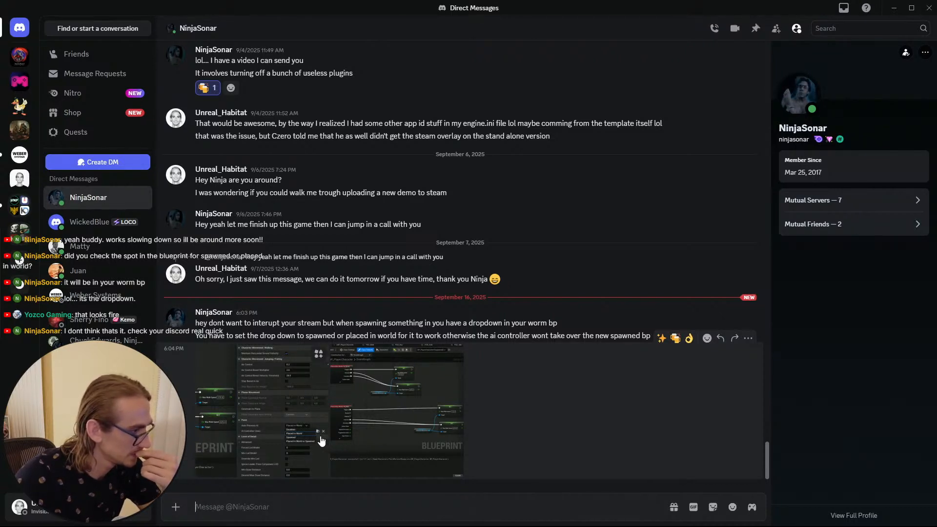
pyautogui.click(276, 428)
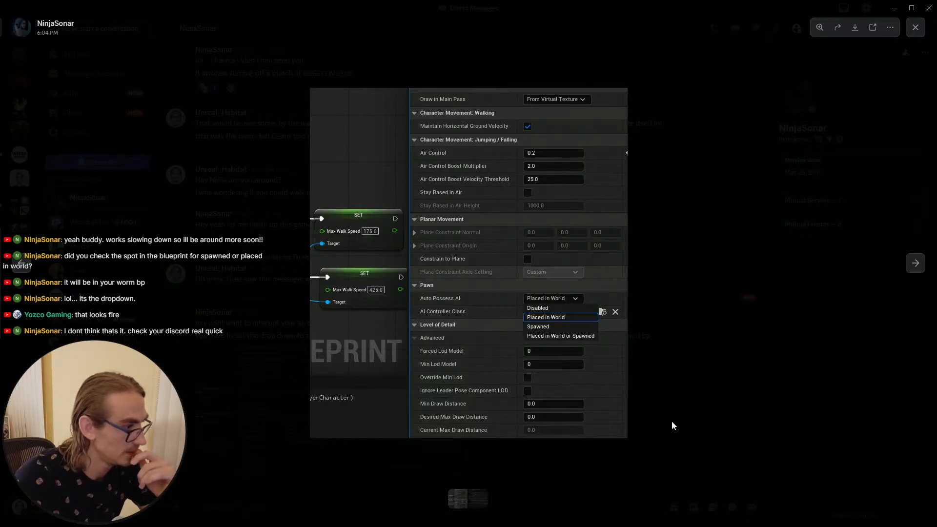
pyautogui.click(672, 423)
pyautogui.click(421, 432)
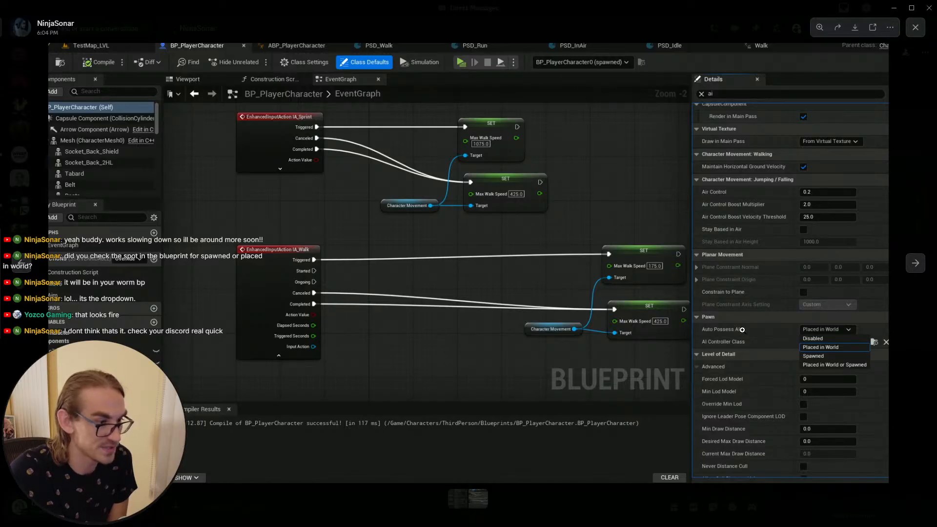
pyautogui.click(898, 426)
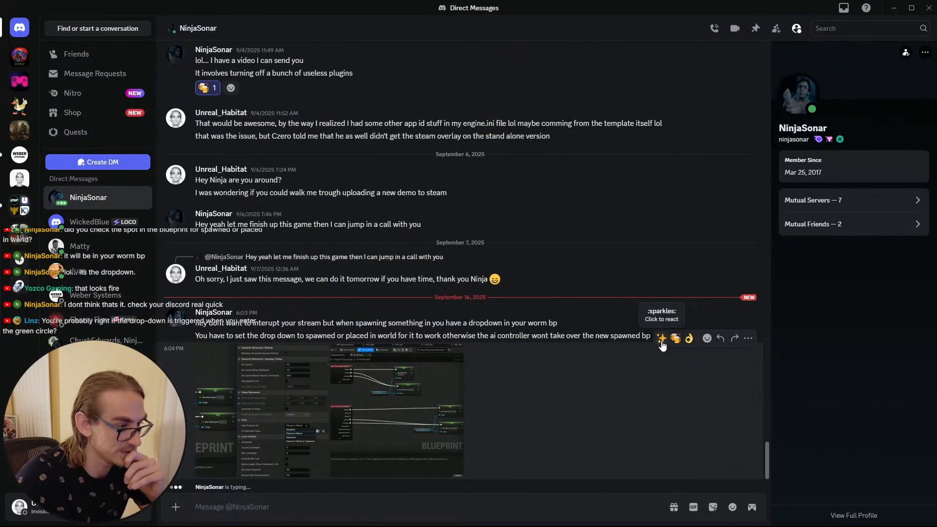
pyautogui.click(893, 8)
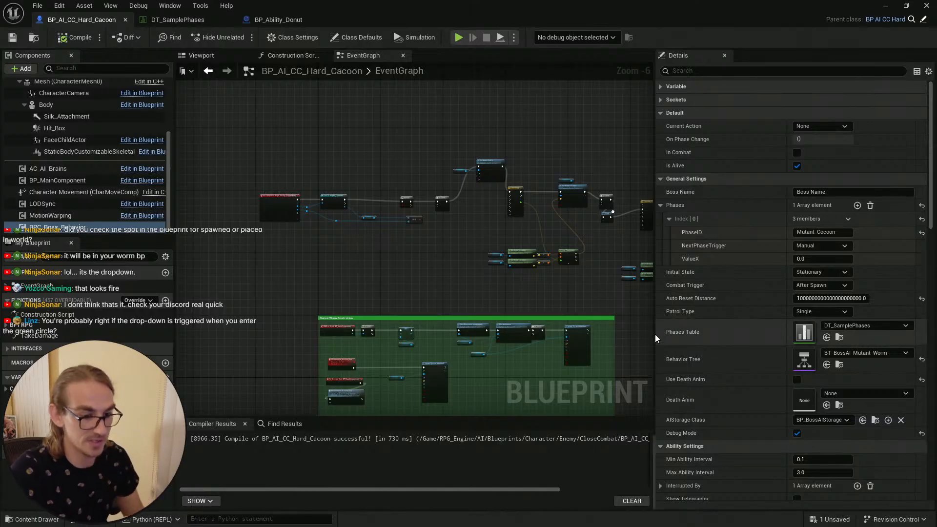
# Step: Return to the level and place a new BP_AI_CC_Hard_Cocoon instance from the content drawer next to the existing cocoon trigger
pyautogui.moveTo(491, 271); pyautogui.dragTo(449, 254, button='right')
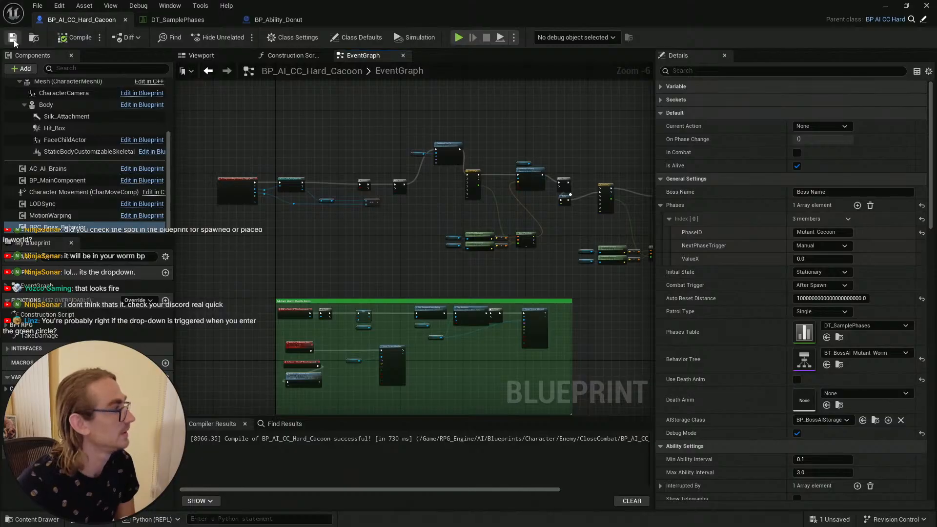
pyautogui.click(282, 21)
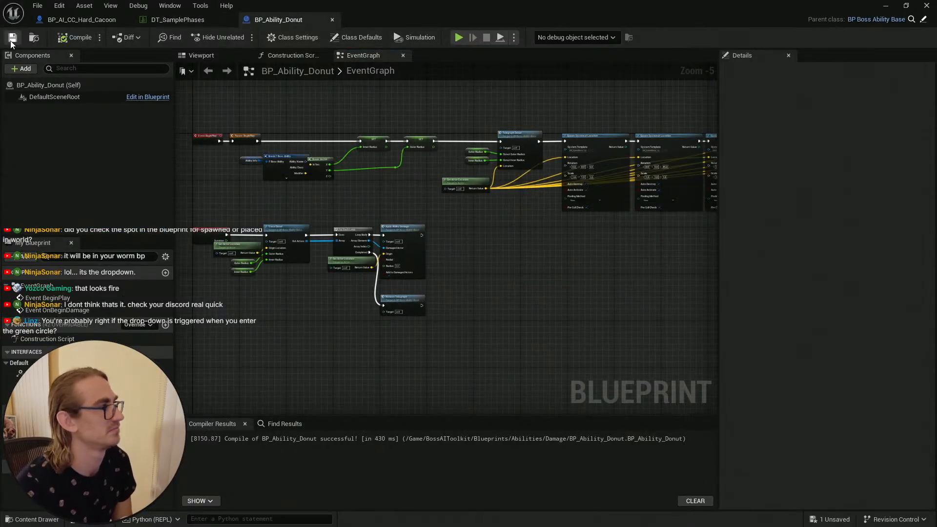
pyautogui.click(885, 6)
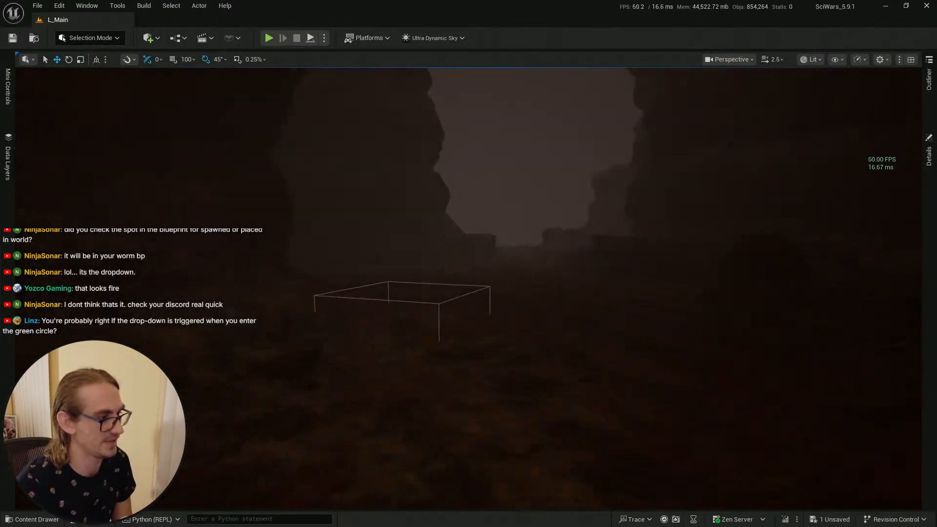
pyautogui.press('s')
pyautogui.moveTo(468, 287); pyautogui.dragTo(468, 342, button='right')
pyautogui.press('w')
pyautogui.scroll(-3, 469, 287)
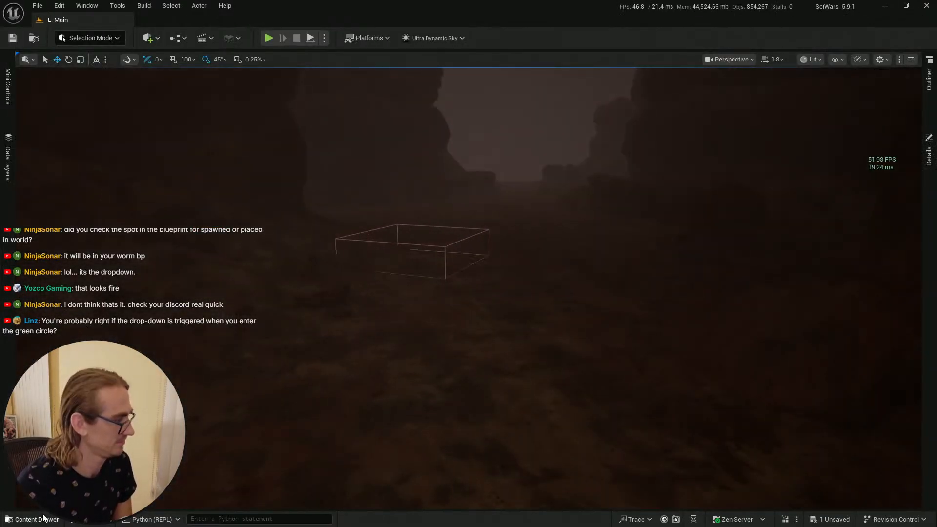
pyautogui.click(43, 518)
pyautogui.moveTo(546, 365); pyautogui.dragTo(556, 313)
pyautogui.press('f')
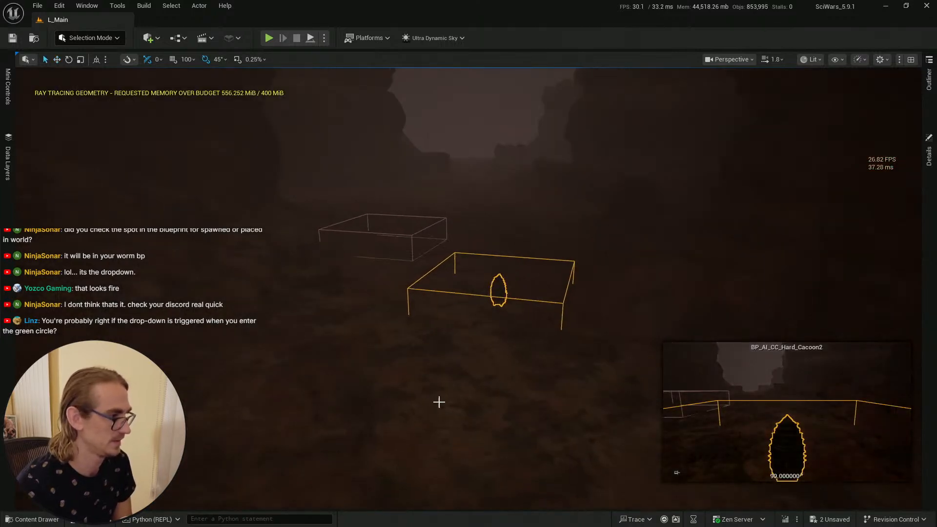
pyautogui.click(455, 421)
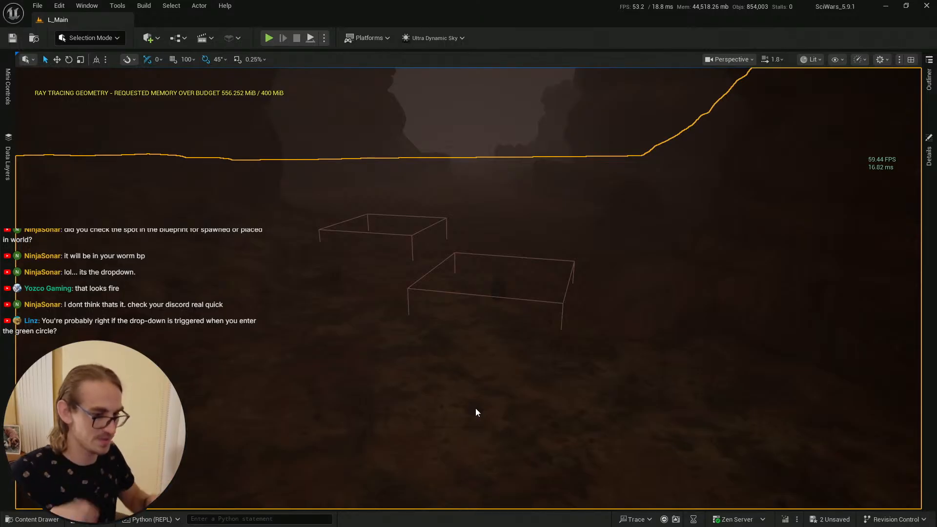
# Step: Playtest in fullscreen, walking the character toward the newly placed cocoon, then stop play
pyautogui.hotkey('alt', 'p')
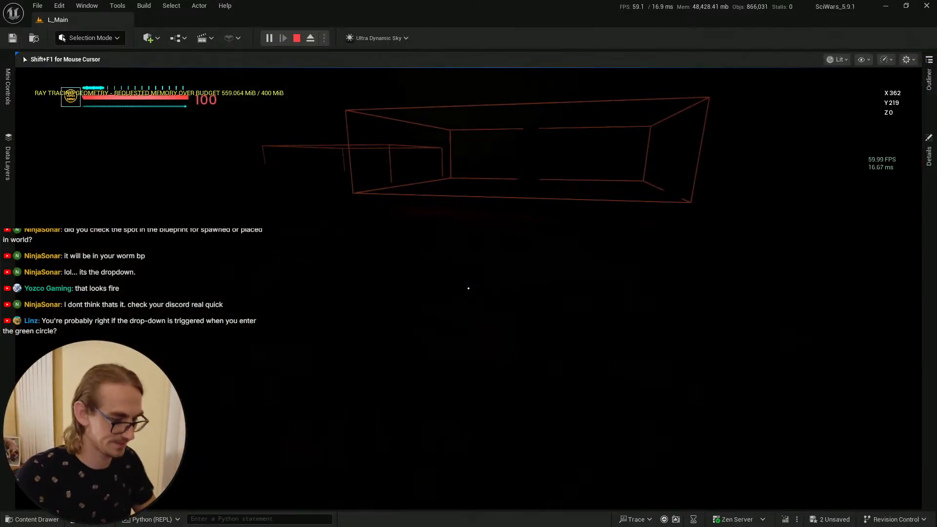
pyautogui.press('F11')
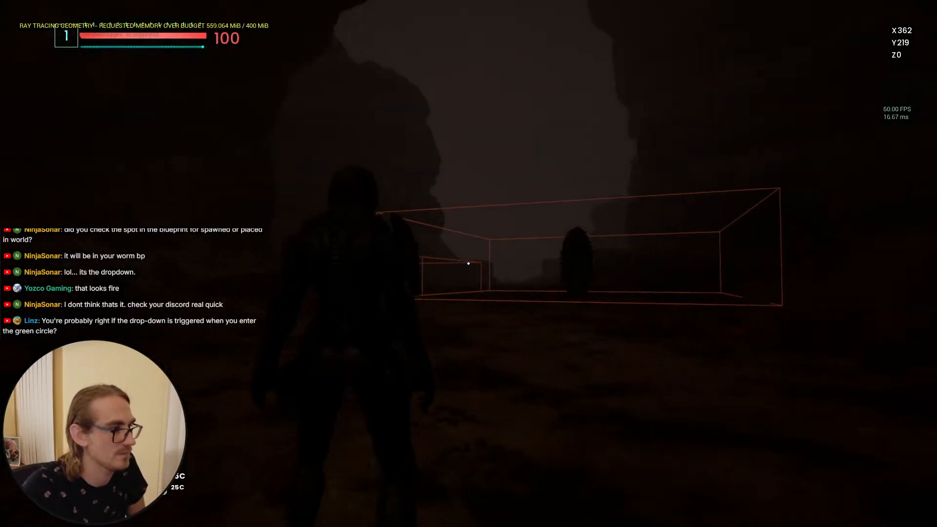
pyautogui.press('w')
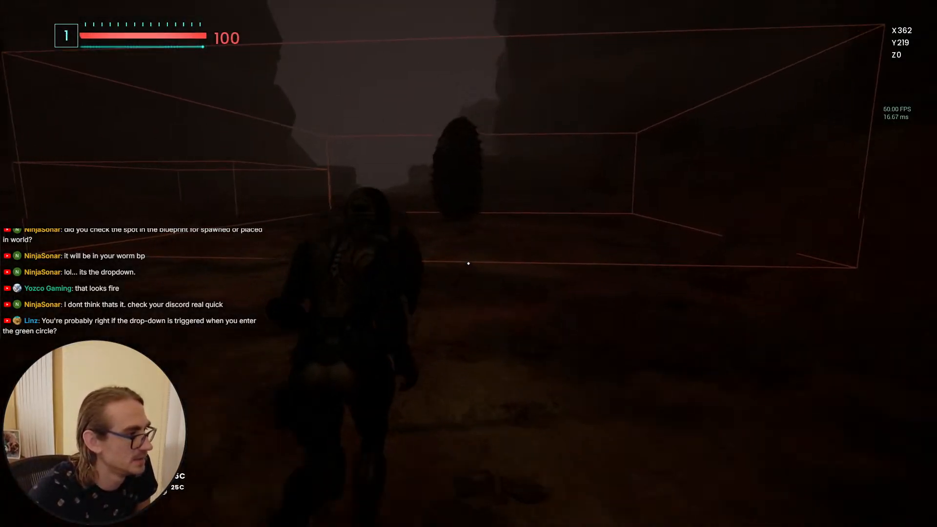
pyautogui.press('w')
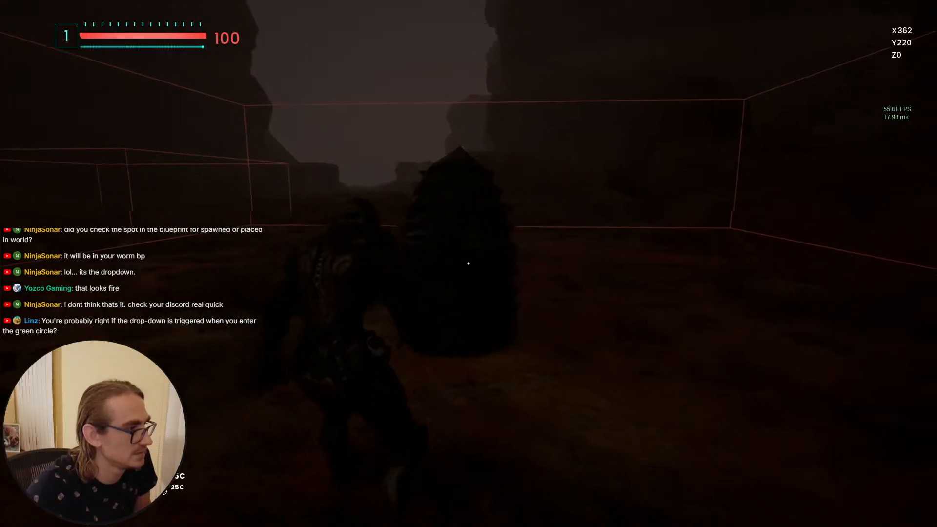
pyautogui.press('w')
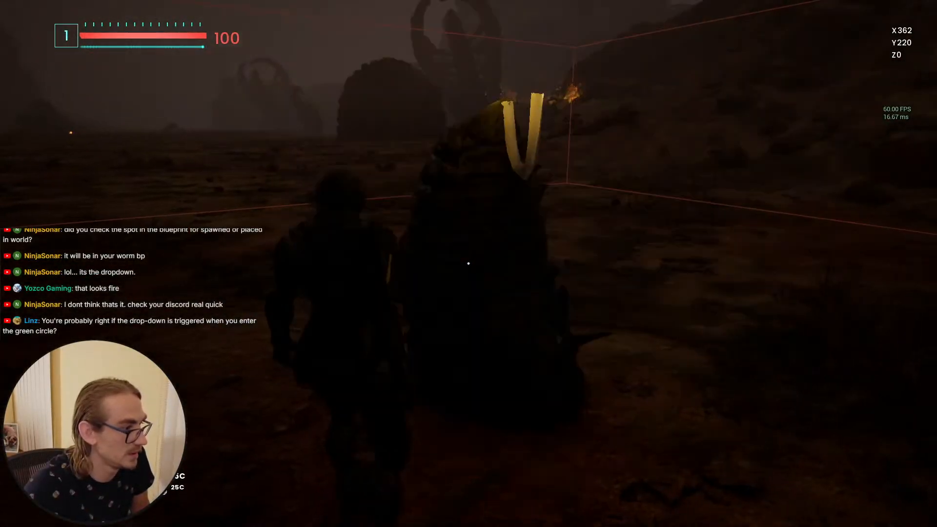
pyautogui.press('Escape')
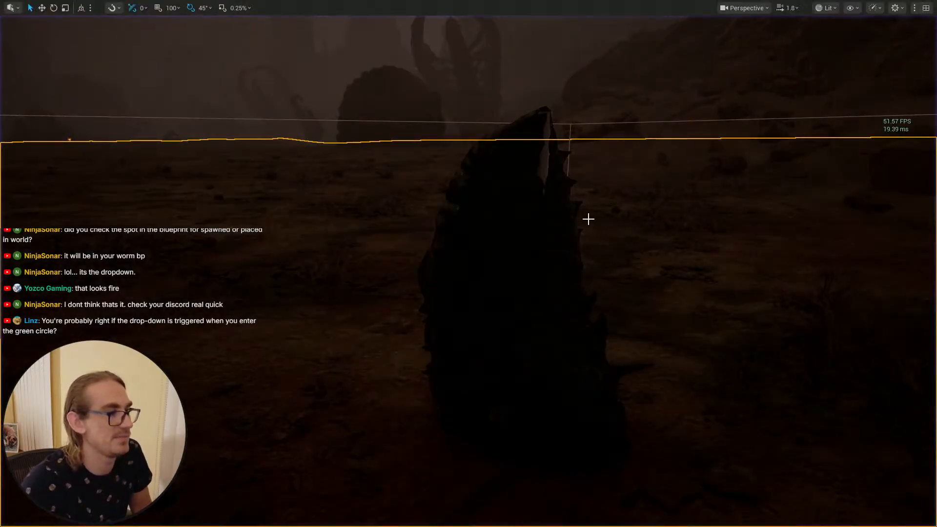
# Step: In DT_SamplePhases, set the Mutant_Cocoon Cycle ability's targeting range value to 0 and save the data table
pyautogui.hotkey('alt', 'Tab')
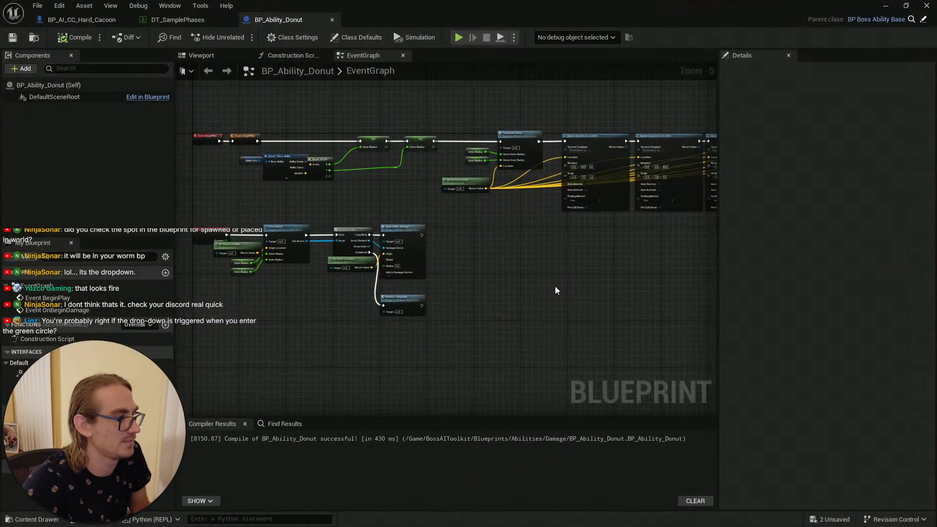
pyautogui.click(165, 21)
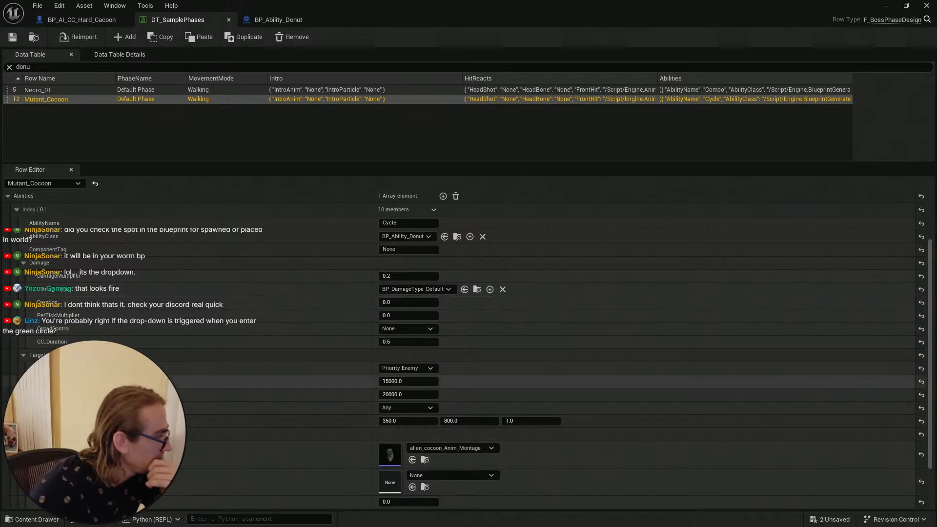
pyautogui.click(403, 381)
pyautogui.write('0')
pyautogui.press('Return')
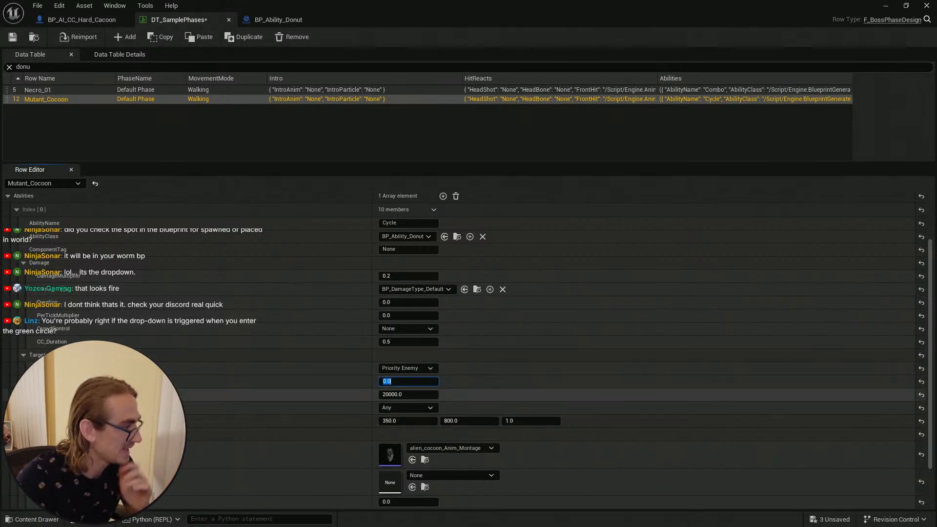
pyautogui.click(16, 39)
pyautogui.click(882, 6)
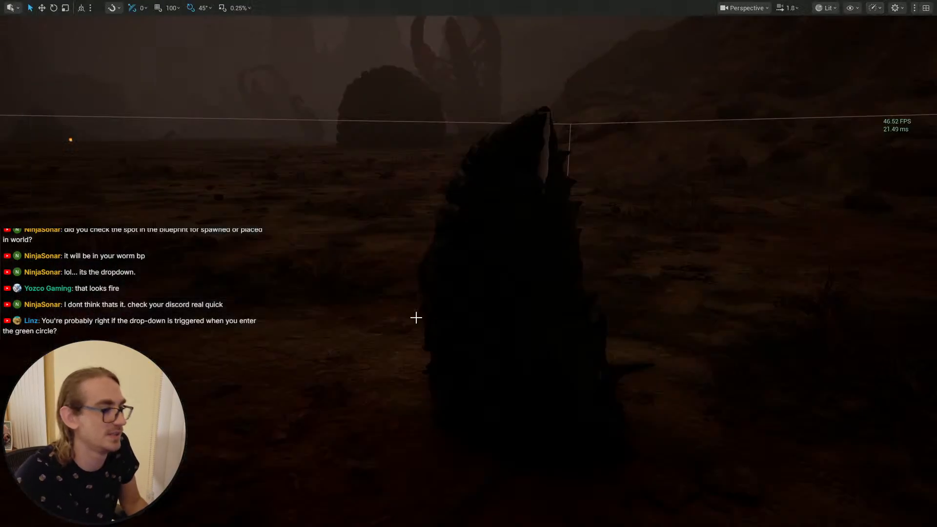
# Step: Playtest from a viewport position near the cocoons, walking into the cocoon area until the character dies, then stop play
pyautogui.moveTo(441, 245); pyautogui.dragTo(405, 453, button='right')
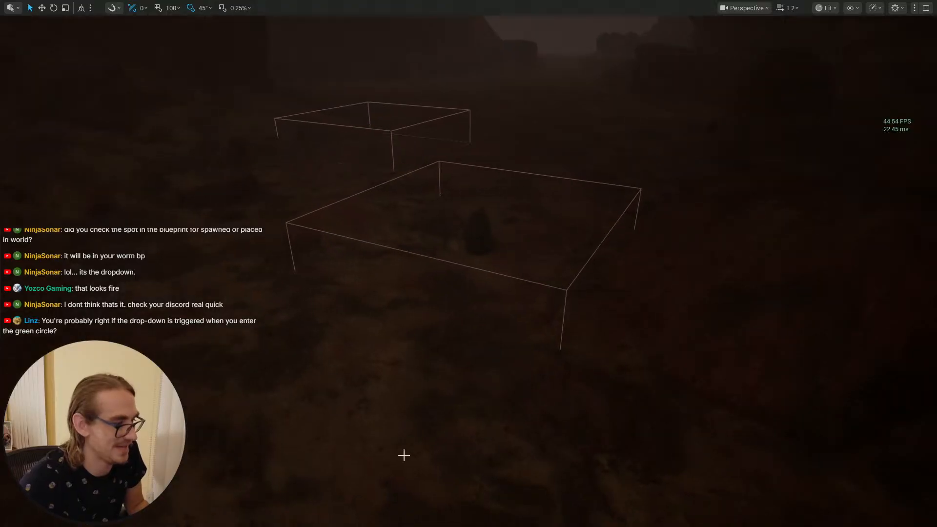
pyautogui.rightClick(404, 454)
pyautogui.click(483, 449)
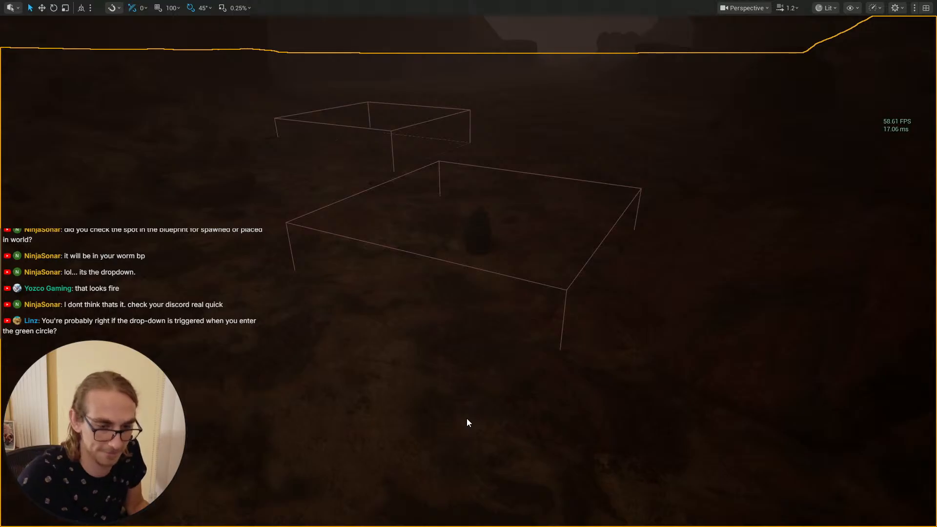
pyautogui.hotkey('alt', 'p')
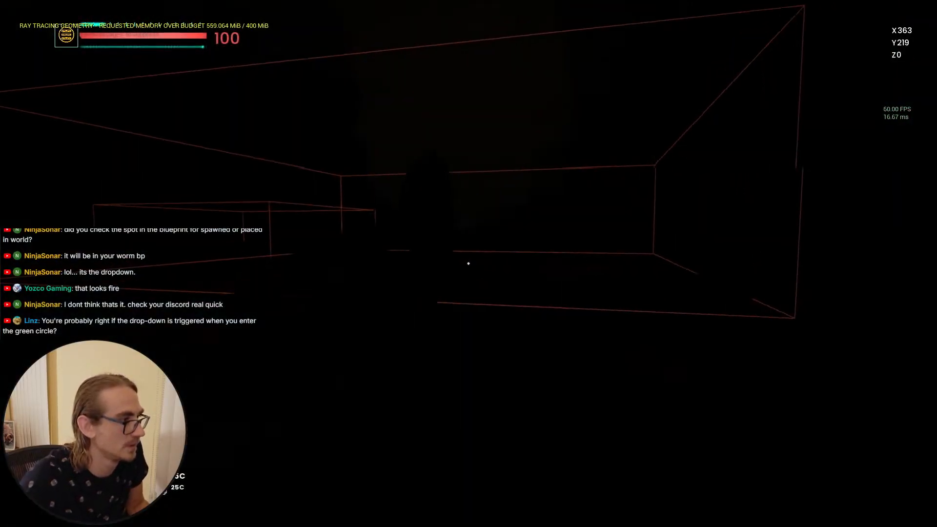
pyautogui.press('s')
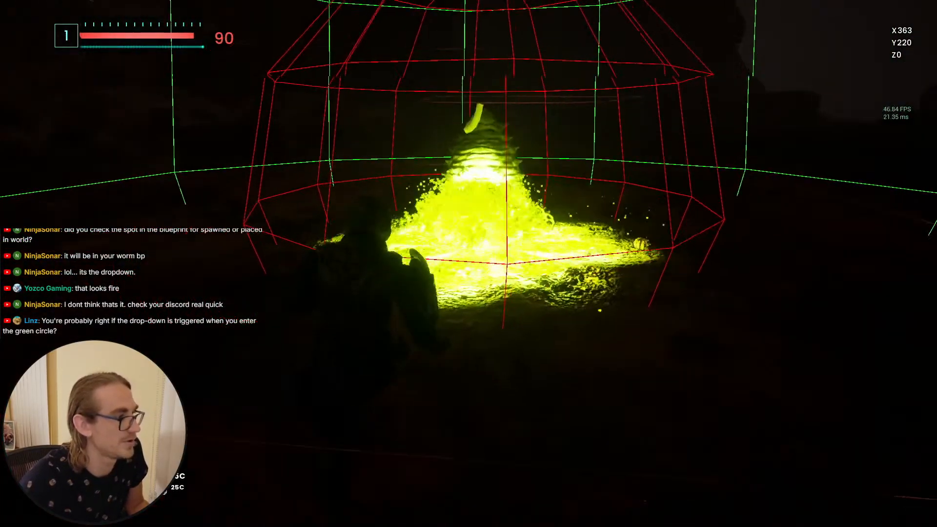
pyautogui.press('w')
pyautogui.press('w')
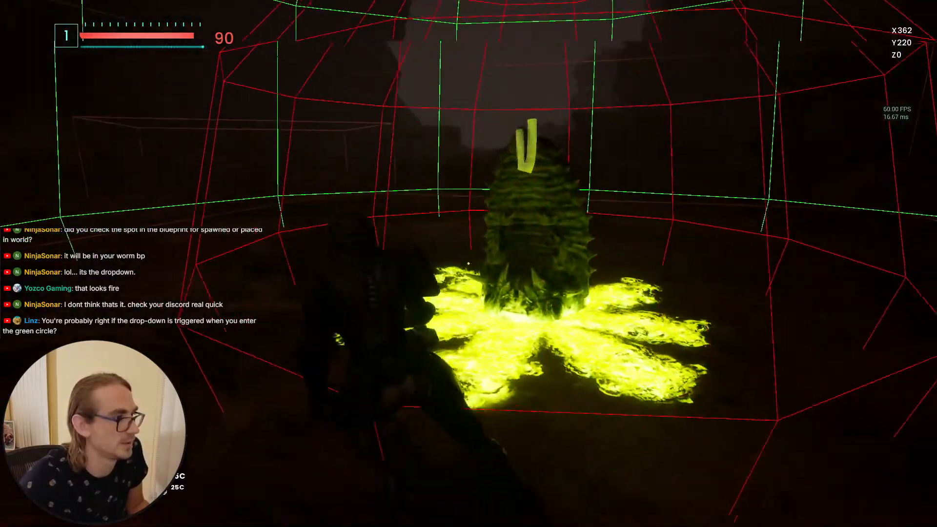
pyautogui.press('s')
pyautogui.press('w')
pyautogui.press('w')
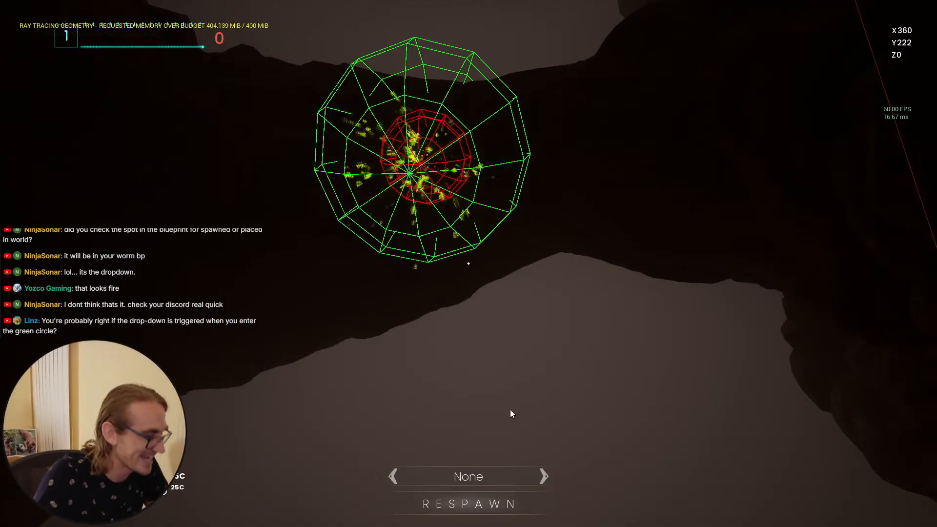
pyautogui.press('Escape')
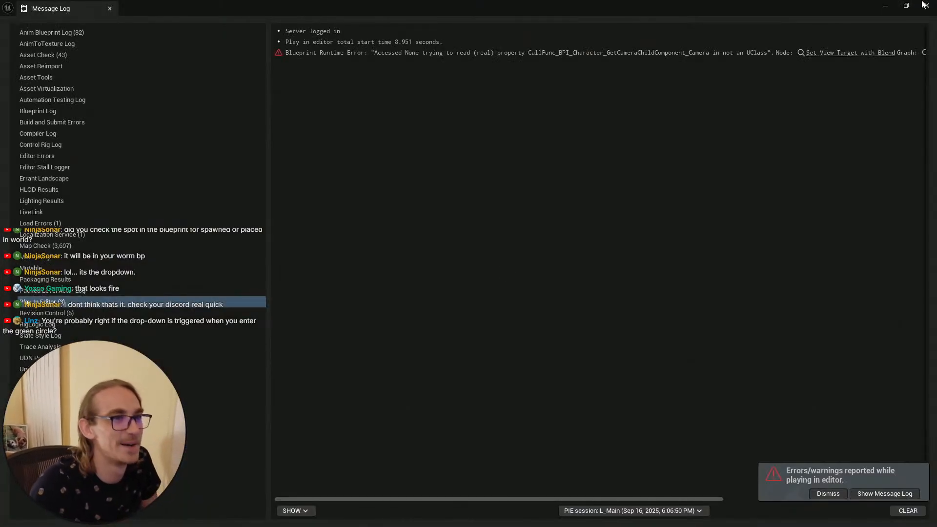
# Step: Close the message log and delete the duplicate cocoon actor from the level
pyautogui.click(927, 5)
pyautogui.moveTo(476, 339); pyautogui.dragTo(264, 390, button='right')
pyautogui.press('s')
pyautogui.scroll(1, 477, 339)
pyautogui.click(598, 284)
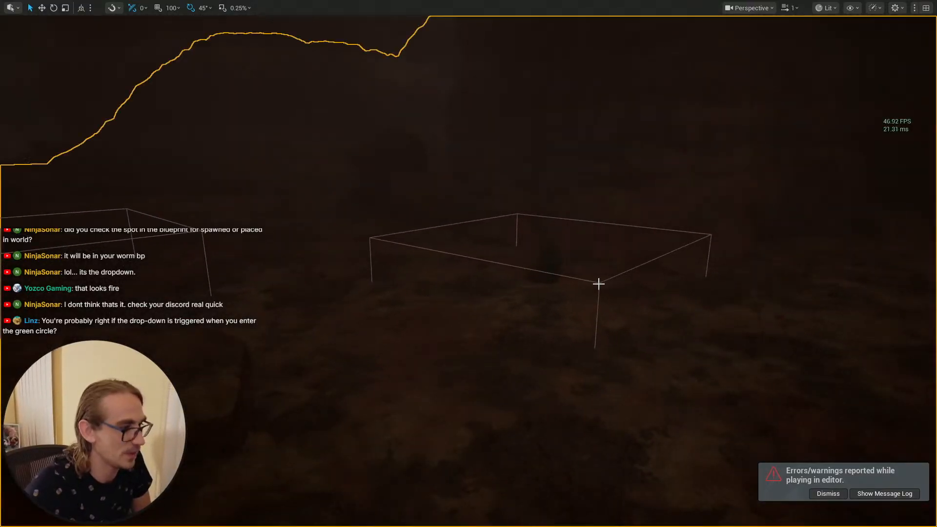
pyautogui.press('w')
pyautogui.moveTo(699, 230)
pyautogui.mouseDown(button='right')
pyautogui.moveTo(681, 233)
pyautogui.moveTo(703, 232)
pyautogui.mouseUp(button='right')
pyautogui.click(579, 271)
pyautogui.press('w')
pyautogui.press('Delete')
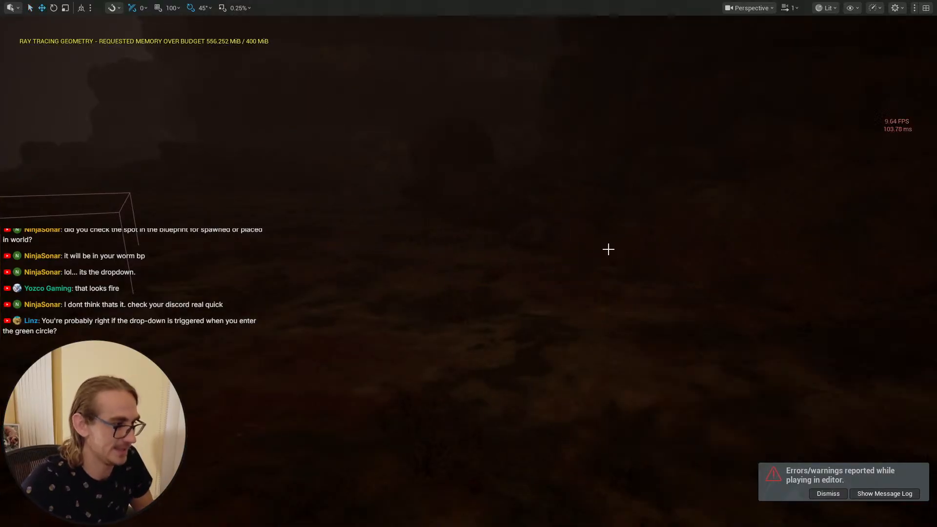
# Step: Open the content drawer and save all modified assets
pyautogui.moveTo(588, 260); pyautogui.dragTo(492, 258, button='right')
pyautogui.press('w')
pyautogui.scroll(-1, 589, 260)
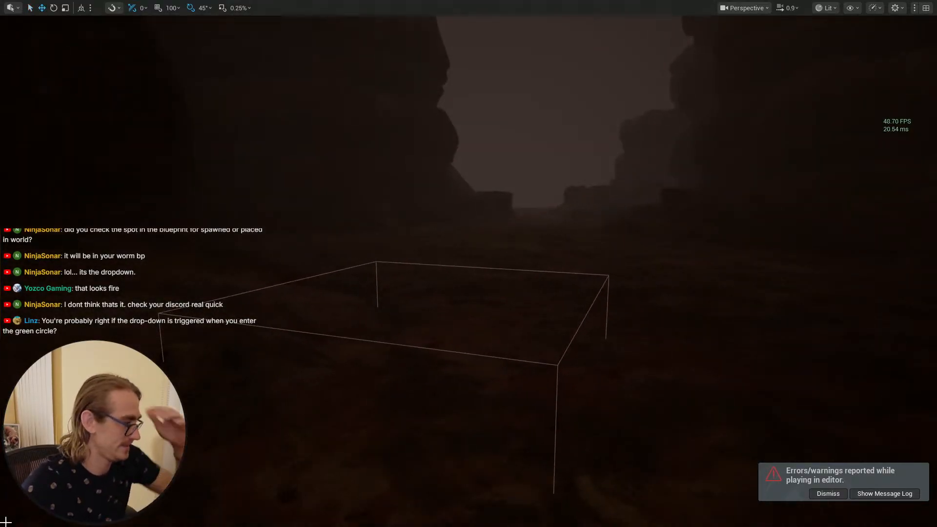
pyautogui.press('F11')
pyautogui.hotkey('ctrl', 'space')
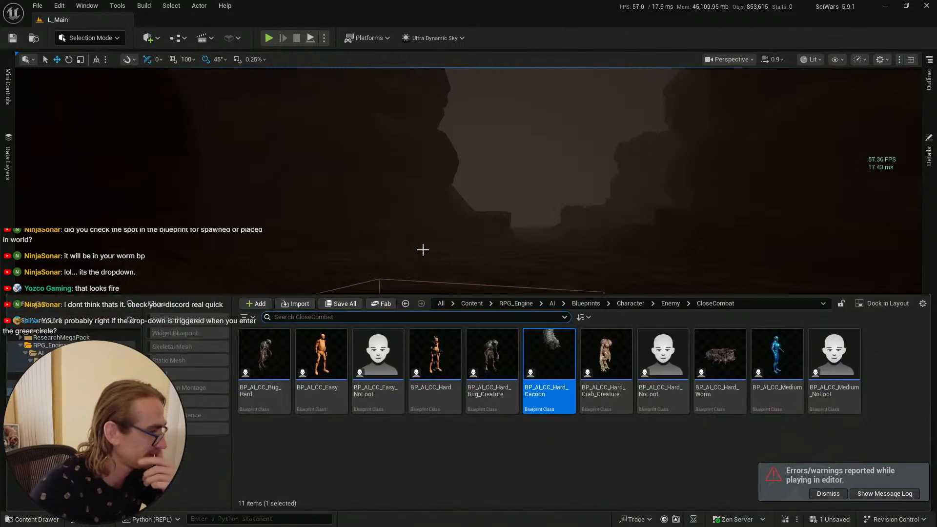
pyautogui.click(348, 305)
pyautogui.click(546, 380)
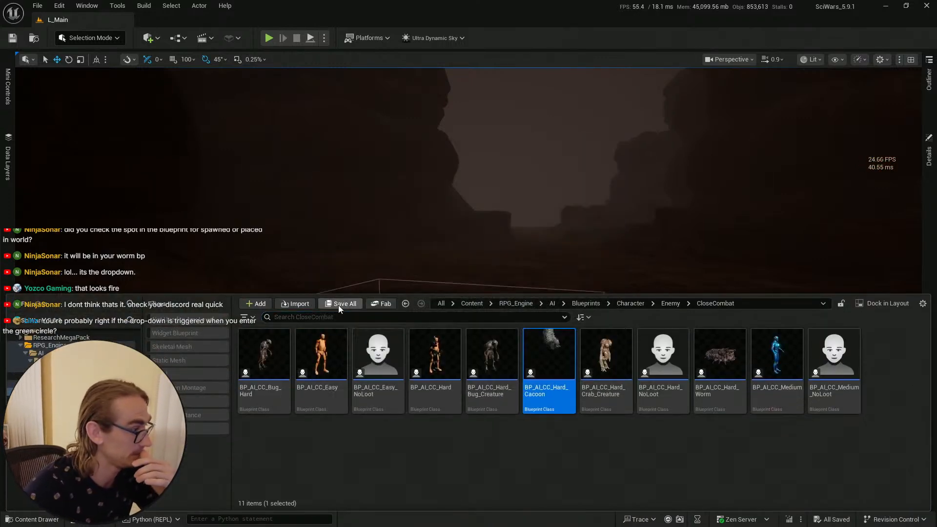
# Step: Locate the cocoon actor in the level viewport, select it and focus the view on it
pyautogui.click(18, 39)
pyautogui.click(278, 173)
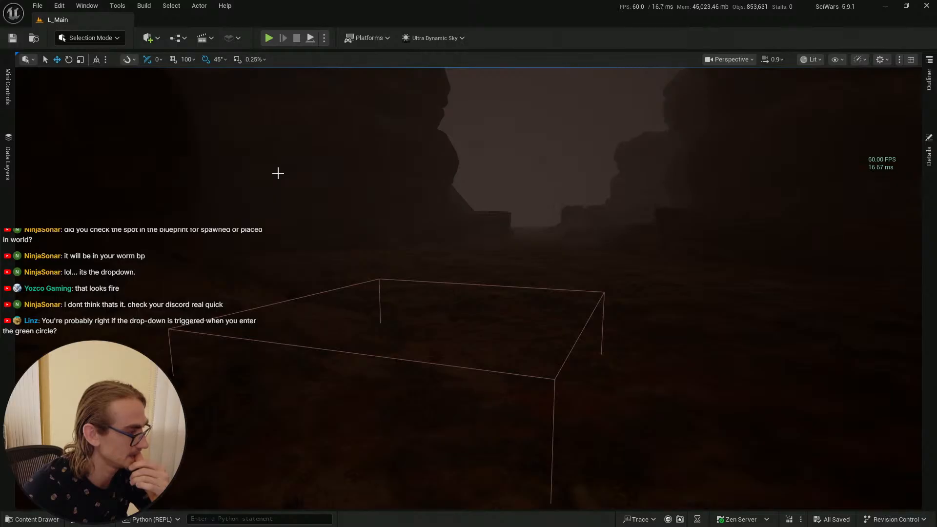
pyautogui.moveTo(424, 217); pyautogui.dragTo(467, 245, button='right')
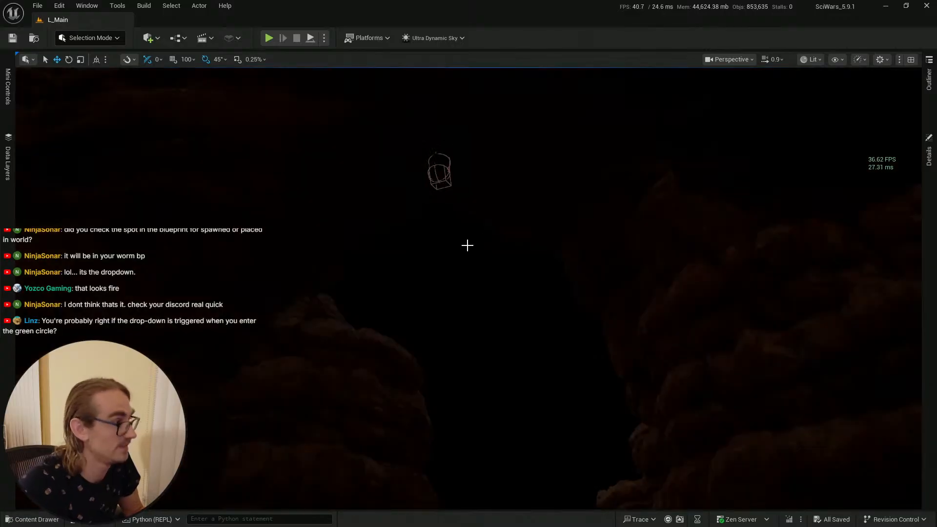
pyautogui.click(440, 162)
pyautogui.press('f')
pyautogui.moveTo(541, 220); pyautogui.dragTo(300, 341, button='right')
pyautogui.click(40, 518)
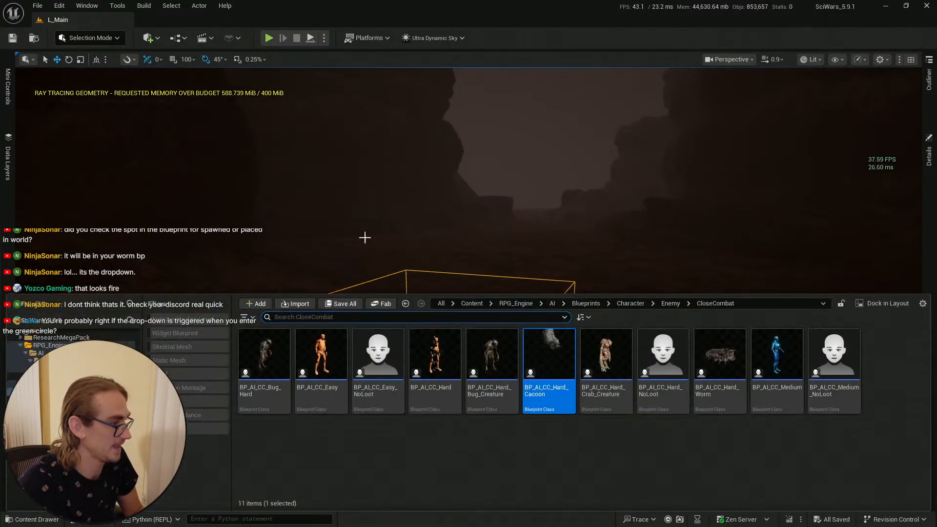
pyautogui.click(12, 39)
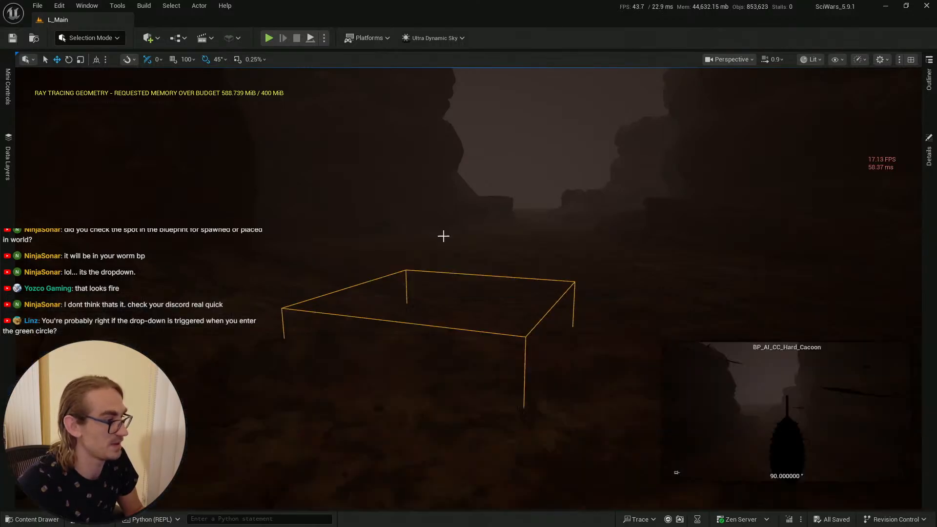
# Step: In DT_SamplePhases, set the Mutant_Cocoon ability's AbilityName to Area_Poison and save the data table
pyautogui.hotkey('alt', 'Tab')
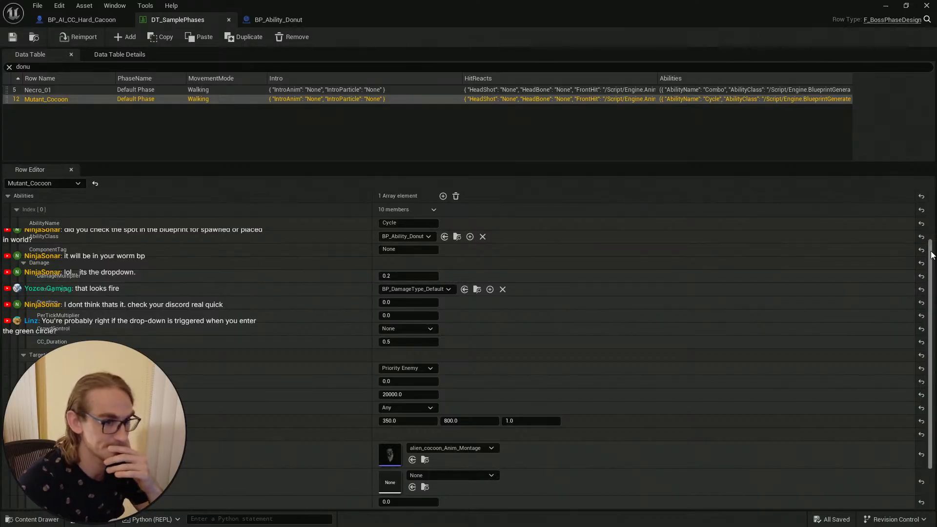
pyautogui.scroll(1, 931, 264)
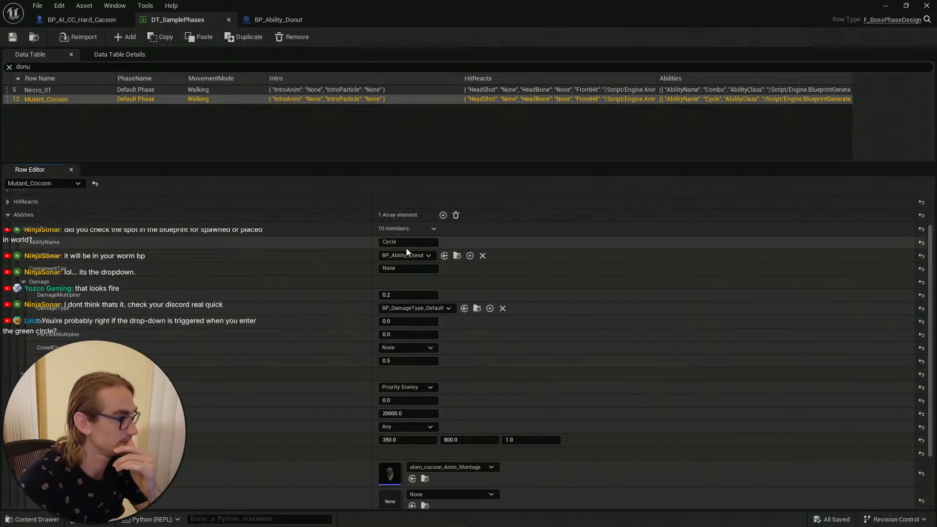
pyautogui.click(382, 241)
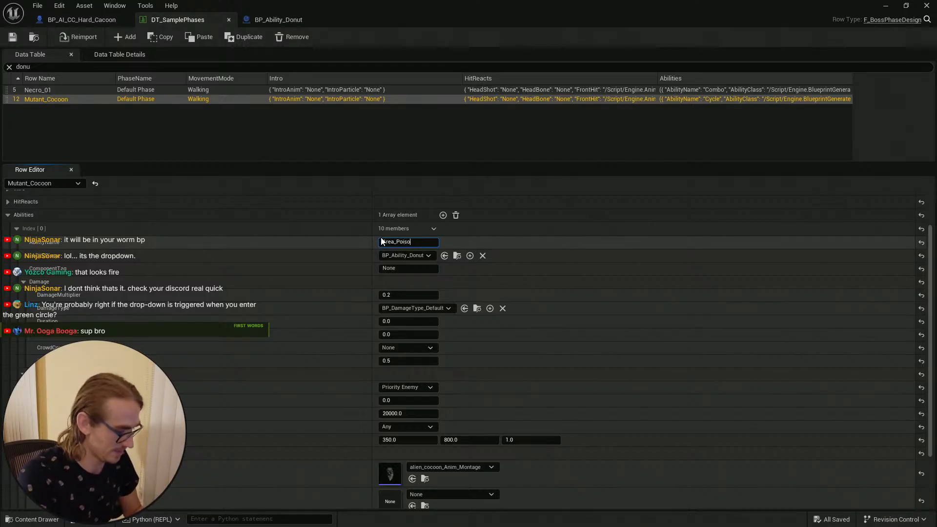
pyautogui.write('n')
pyautogui.press('Return')
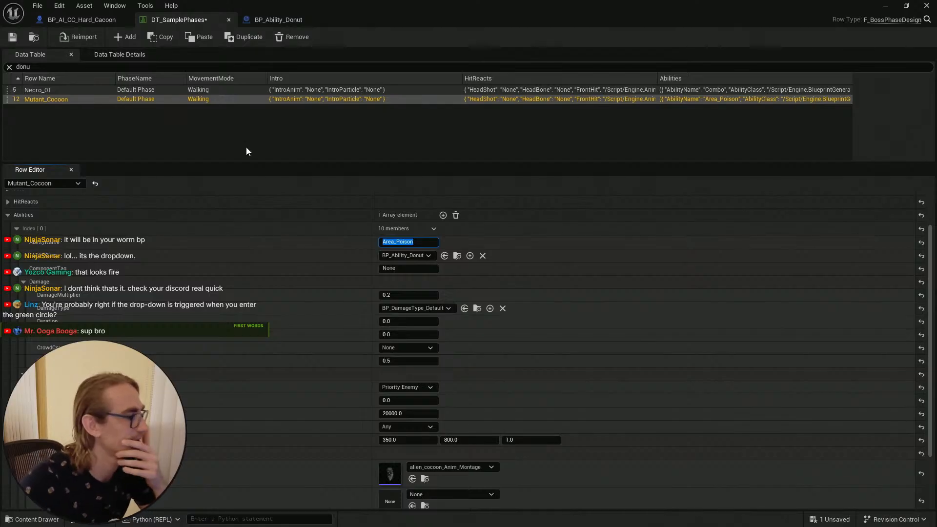
pyautogui.click(13, 37)
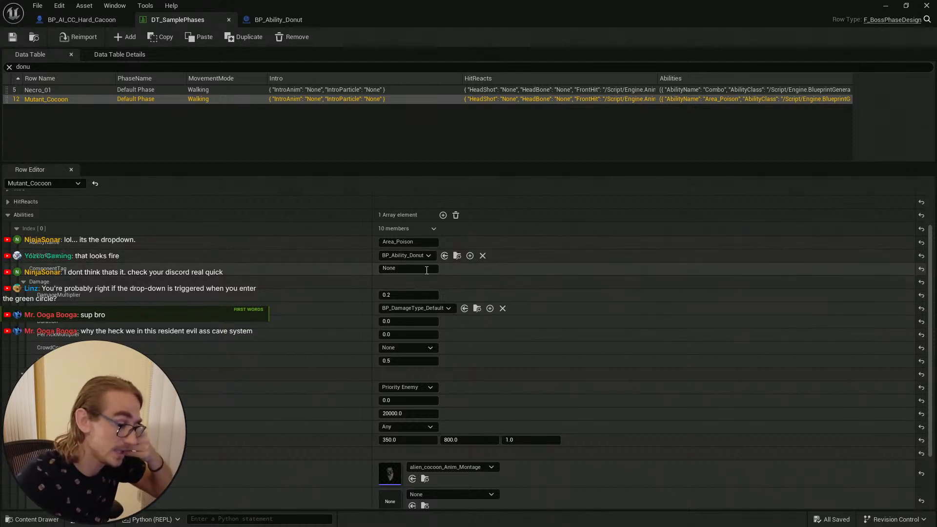
# Step: Open BP_Ability_Donut from the ability class and rearrange the Get Actor Location nodes in its event graph
pyautogui.click(457, 256)
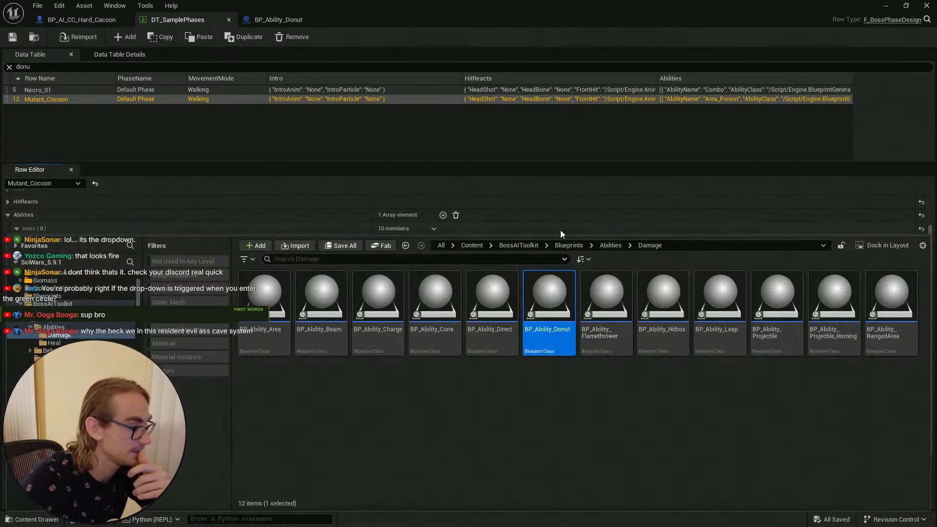
pyautogui.doubleClick(549, 297)
pyautogui.scroll(4, 357, 188)
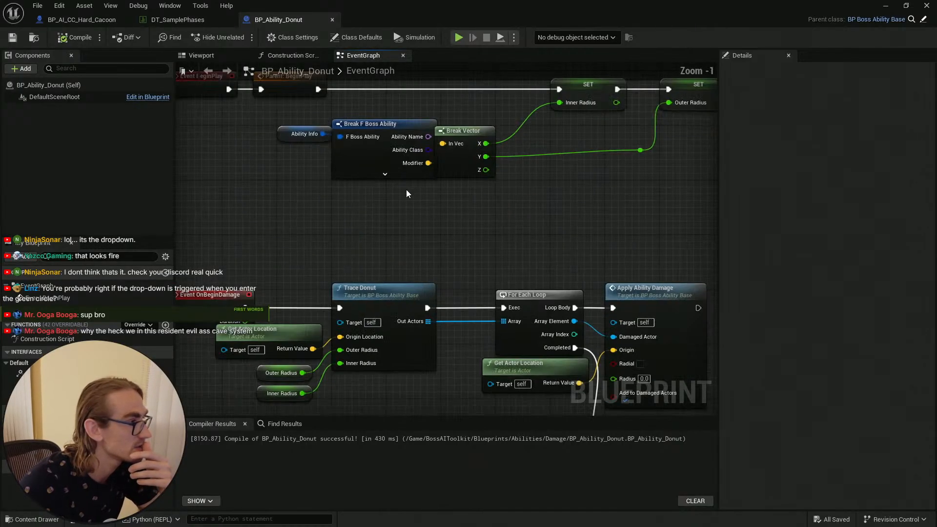
pyautogui.moveTo(544, 246); pyautogui.dragTo(505, 290, button='right')
pyautogui.moveTo(379, 285); pyautogui.dragTo(587, 277, button='right')
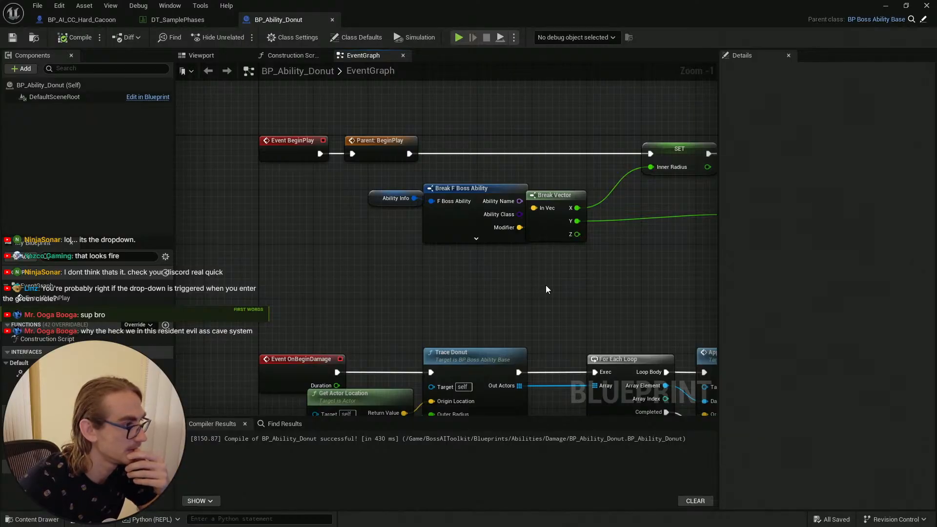
pyautogui.moveTo(547, 289); pyautogui.dragTo(581, 127, button='right')
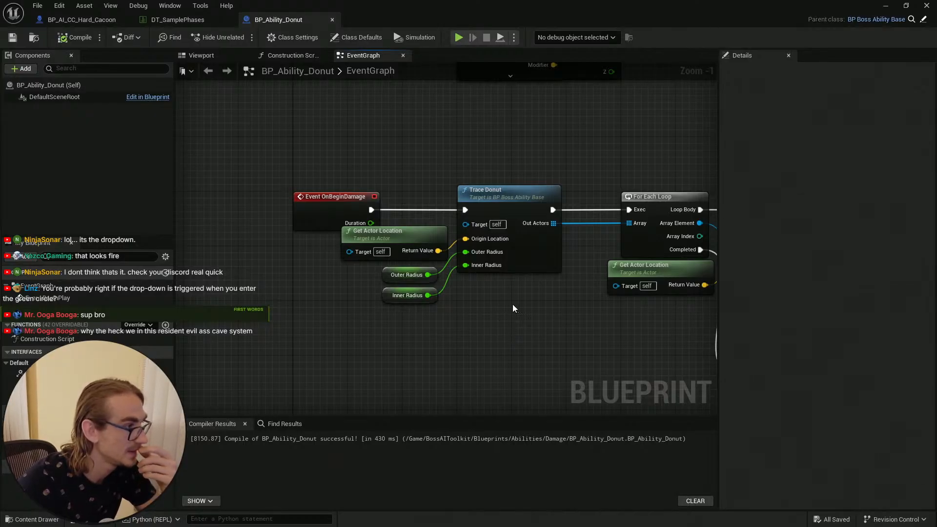
pyautogui.moveTo(531, 299); pyautogui.dragTo(322, 281, button='right')
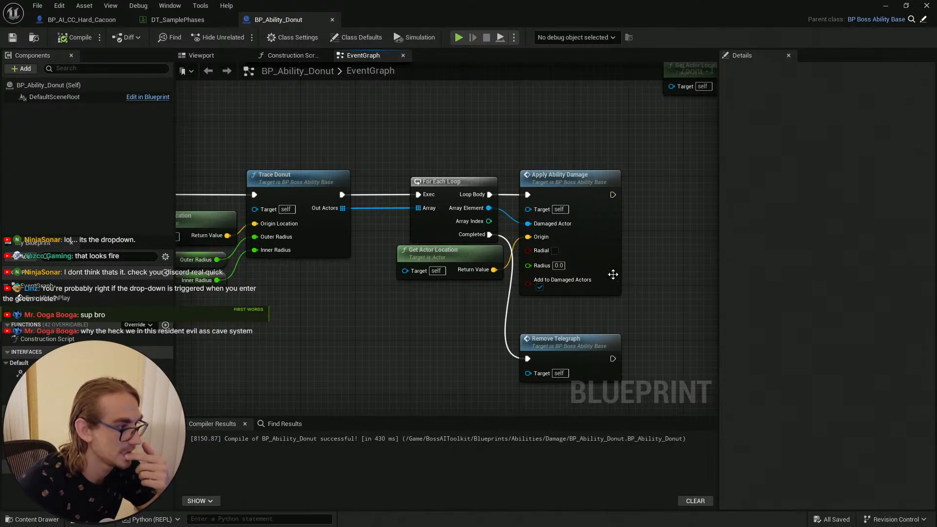
pyautogui.moveTo(382, 301); pyautogui.dragTo(556, 294, button='right')
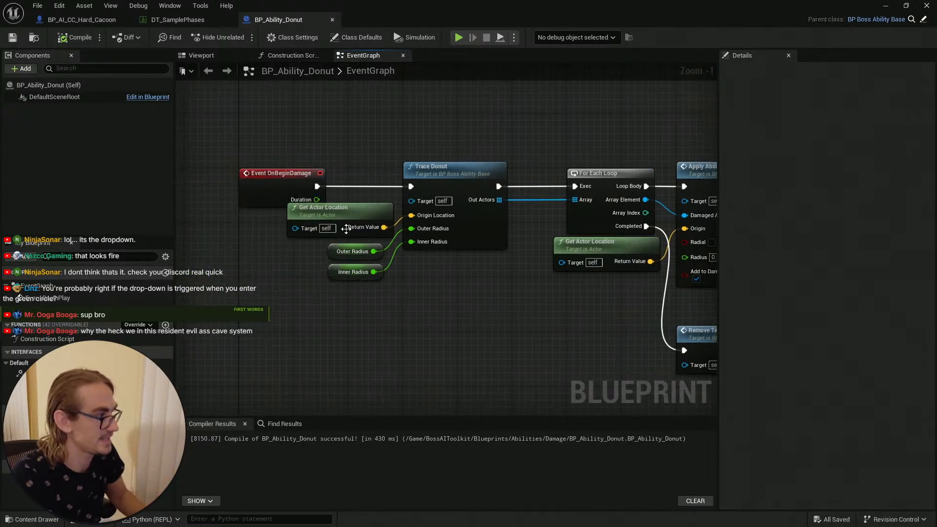
pyautogui.moveTo(347, 224); pyautogui.dragTo(336, 307)
pyautogui.moveTo(335, 306); pyautogui.dragTo(260, 291, button='right')
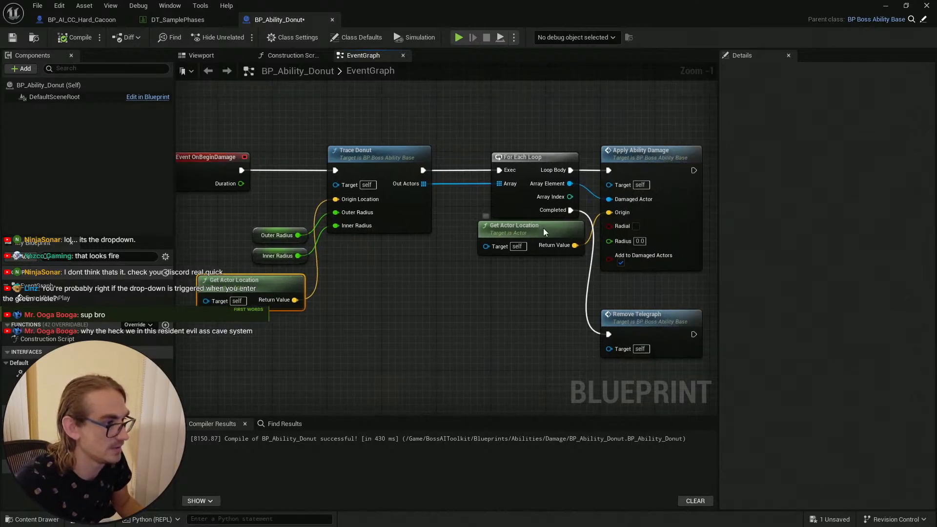
pyautogui.moveTo(543, 228); pyautogui.dragTo(513, 262)
pyautogui.moveTo(399, 259); pyautogui.dragTo(499, 235, button='right')
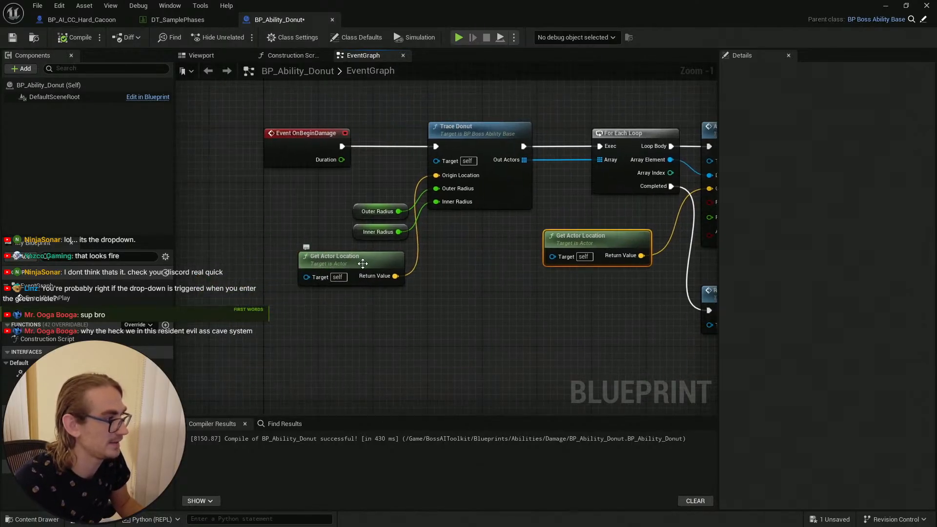
pyautogui.moveTo(353, 259); pyautogui.dragTo(371, 269)
pyautogui.moveTo(269, 232); pyautogui.dragTo(371, 207, button='right')
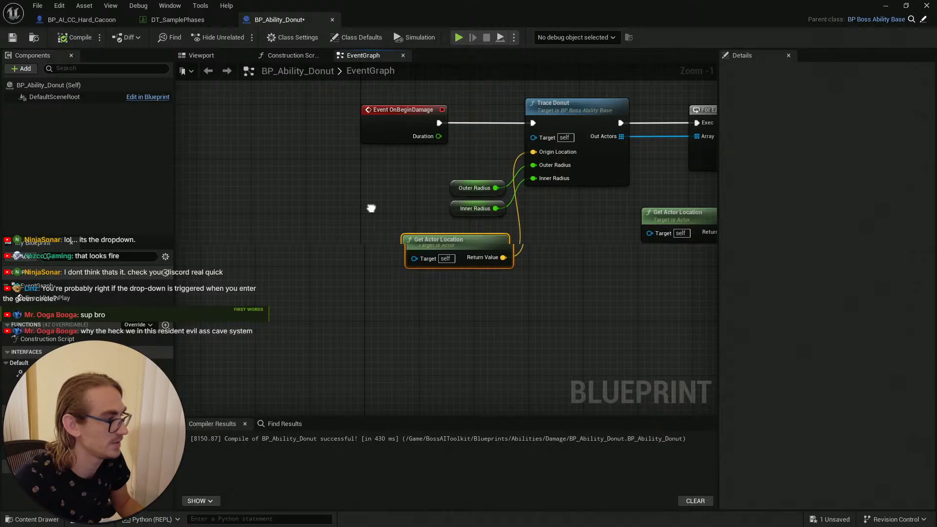
# Step: Search the graph's action menu for a component location node, with context sensitivity turned off
pyautogui.rightClick(327, 300)
pyautogui.write('get component')
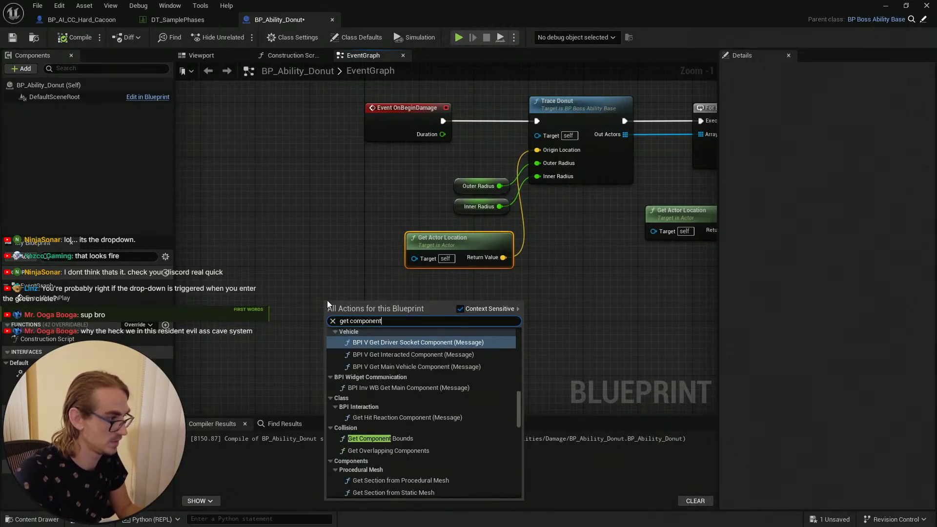
pyautogui.write(' loca')
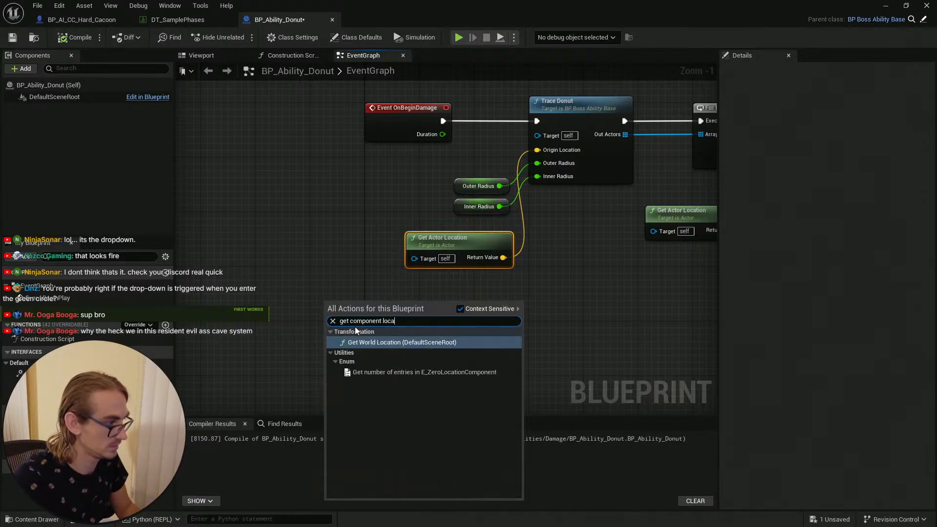
pyautogui.moveTo(350, 322); pyautogui.dragTo(274, 313)
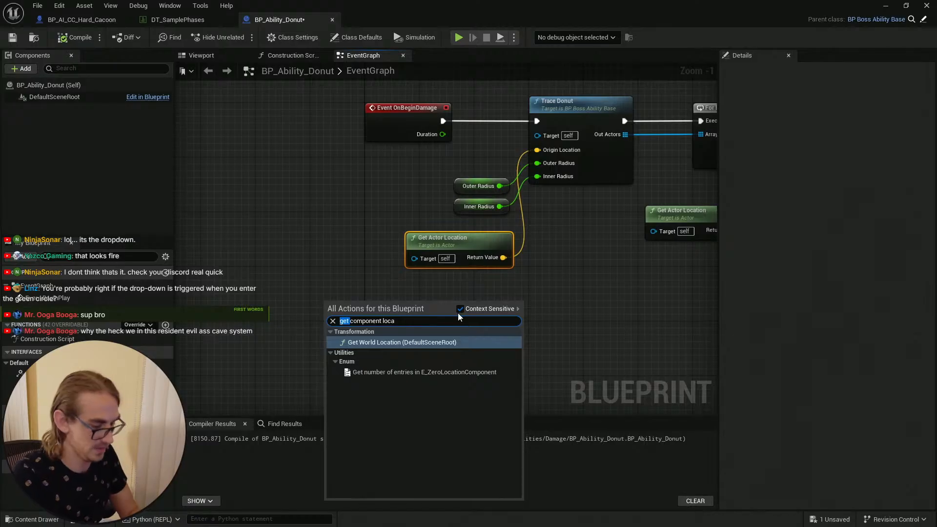
pyautogui.press('BackSpace')
pyautogui.press('BackSpace')
pyautogui.press('BackSpace')
pyautogui.press('BackSpace')
pyautogui.press('BackSpace')
pyautogui.press('BackSpace')
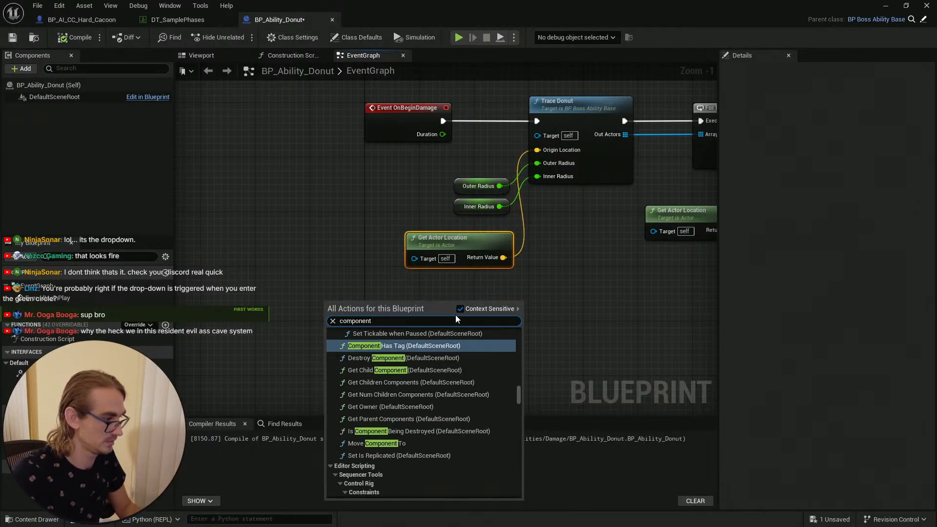
pyautogui.write('location')
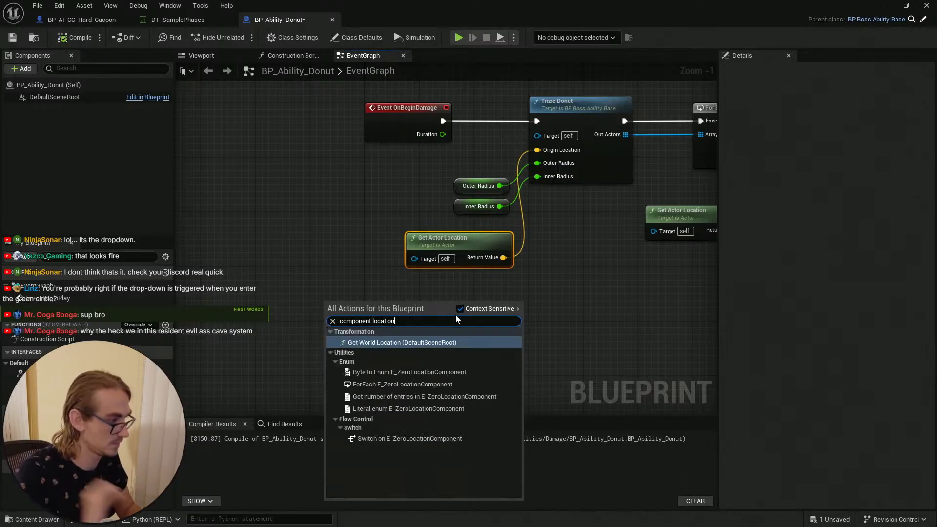
pyautogui.click(459, 309)
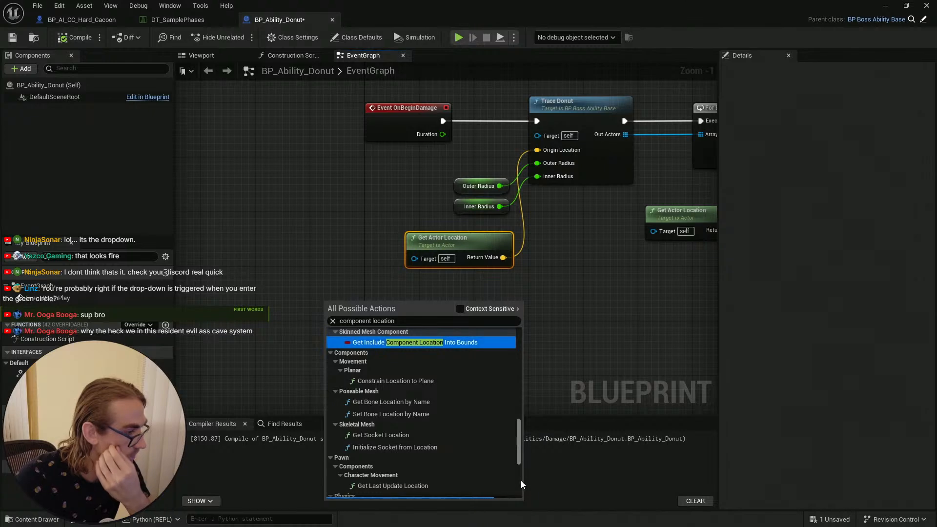
pyautogui.moveTo(520, 453); pyautogui.dragTo(525, 429)
pyautogui.click(573, 337)
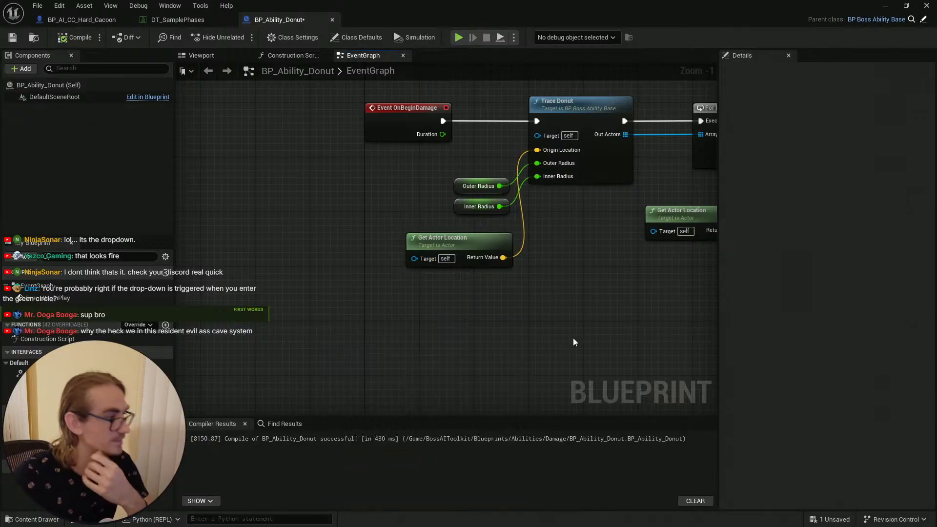
# Step: Save BP_Ability_Donut and close the blueprint editor window
pyautogui.click(13, 37)
pyautogui.click(926, 5)
# Step: Open BP_Ability_Flamethrower and BP_Ability_Projectile and examine the projectile ability's event graph
pyautogui.click(32, 519)
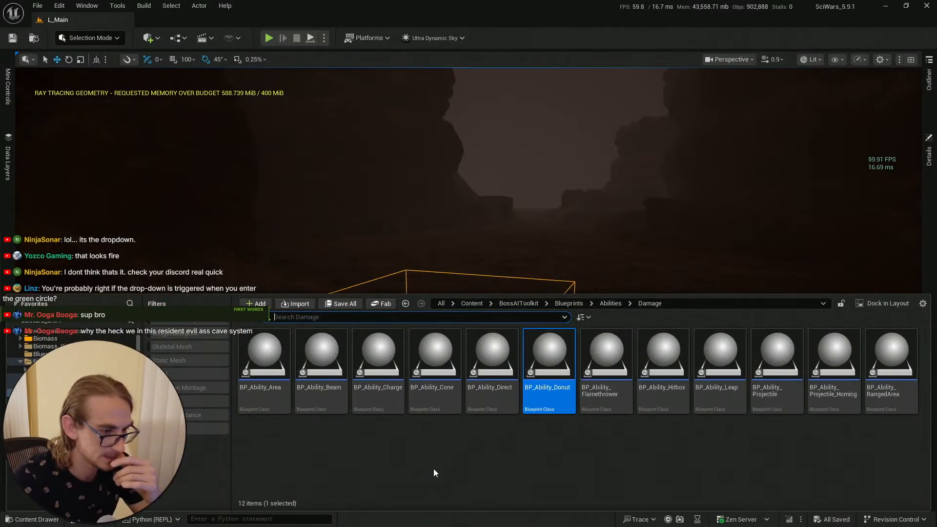
pyautogui.doubleClick(606, 354)
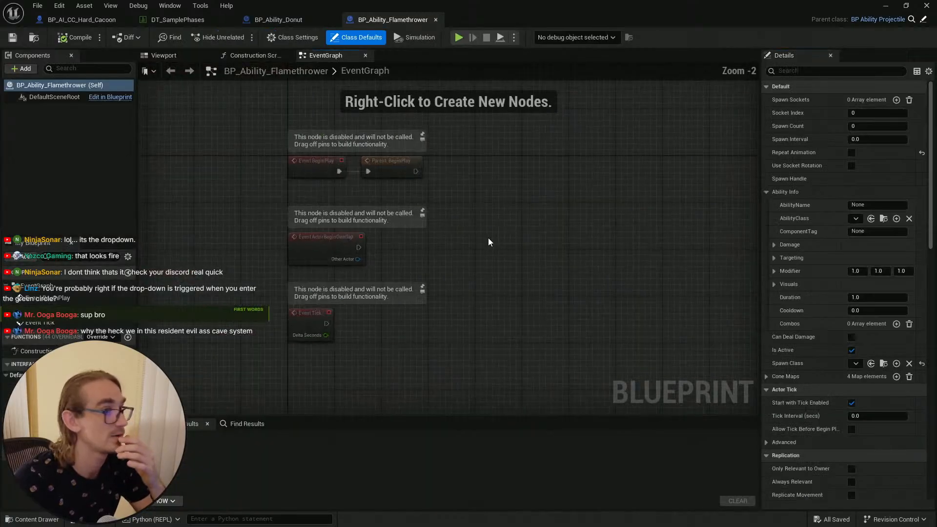
pyautogui.click(910, 19)
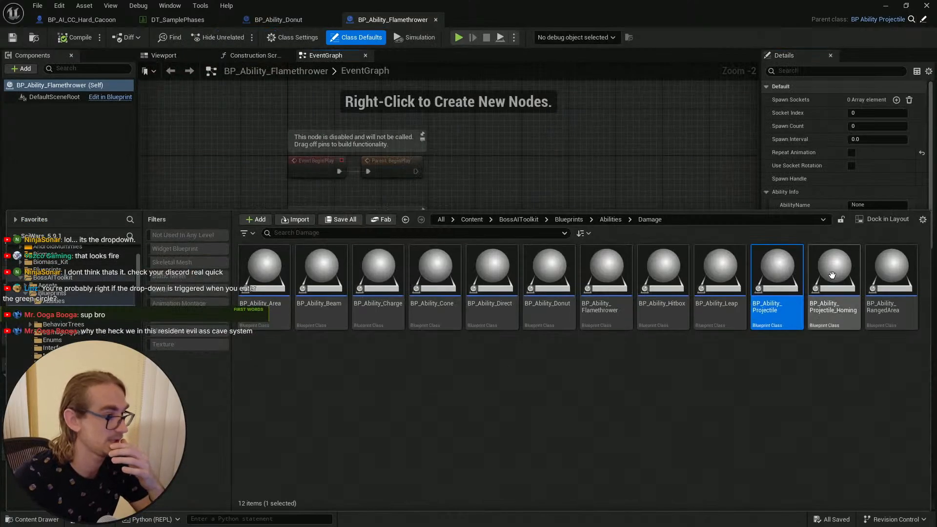
pyautogui.doubleClick(777, 272)
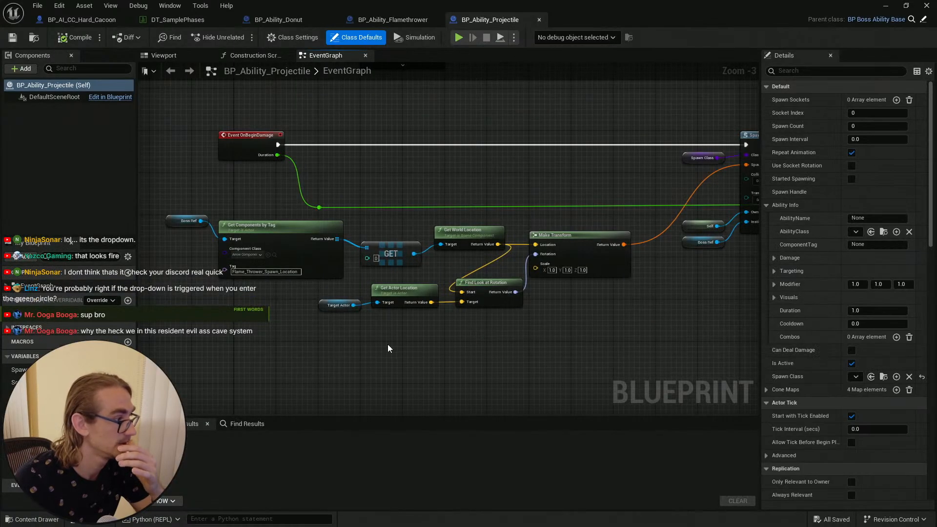
pyautogui.scroll(2, 358, 300)
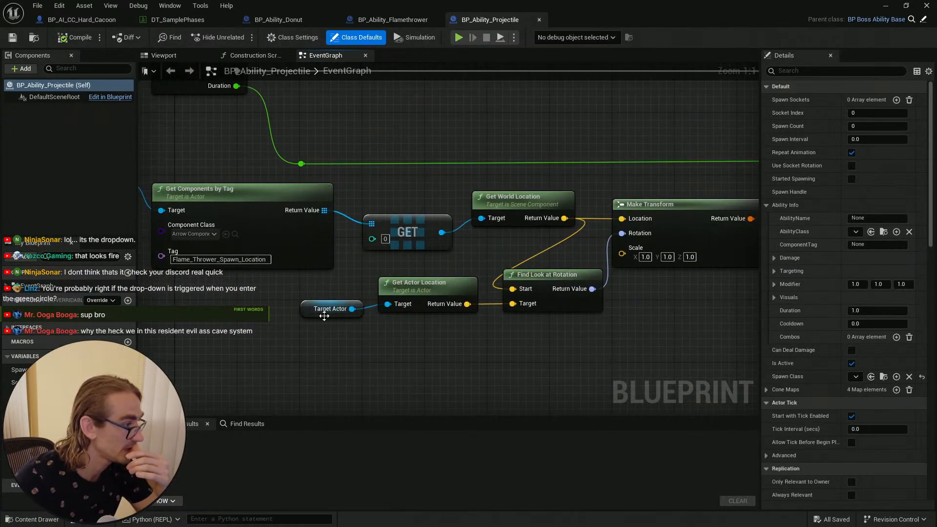
pyautogui.scroll(-2, 371, 340)
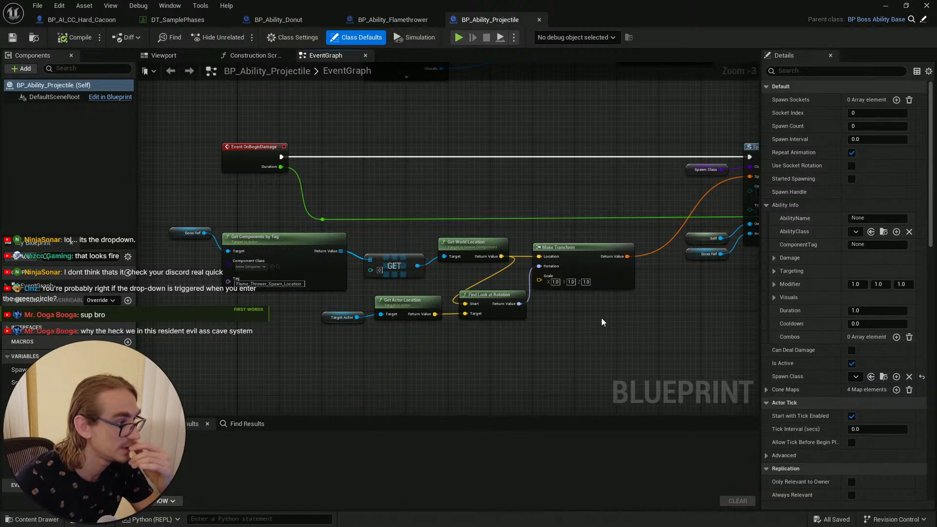
pyautogui.moveTo(603, 322); pyautogui.dragTo(350, 326, button='right')
pyautogui.moveTo(533, 278); pyautogui.dragTo(313, 298, button='right')
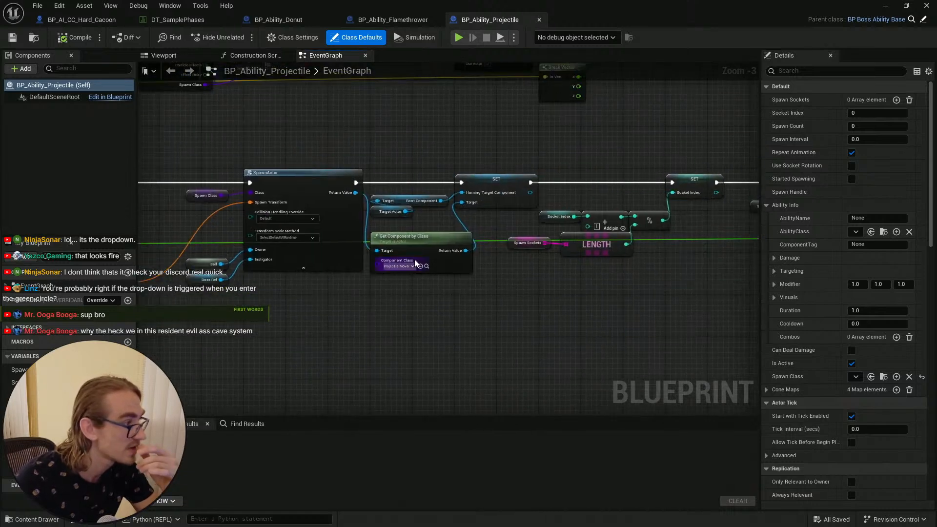
pyautogui.scroll(3, 437, 283)
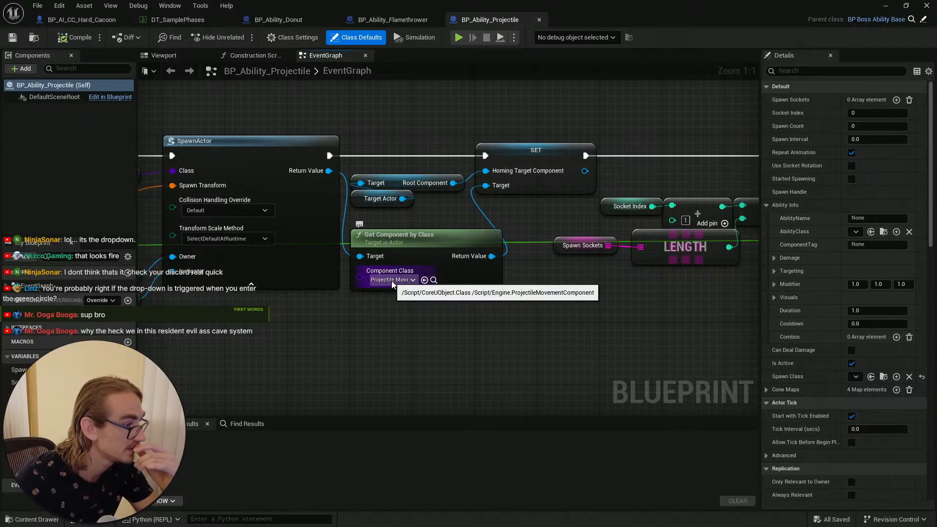
pyautogui.scroll(-5, 478, 327)
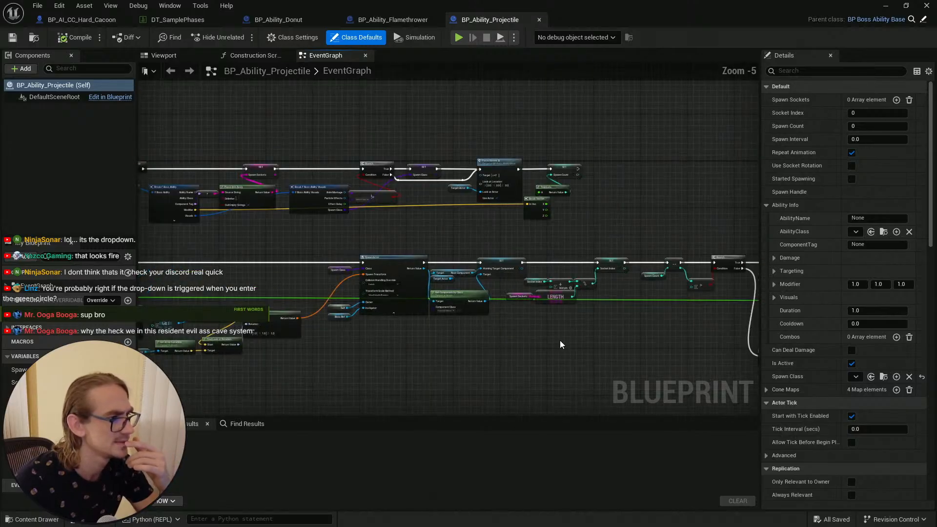
pyautogui.scroll(5, 309, 234)
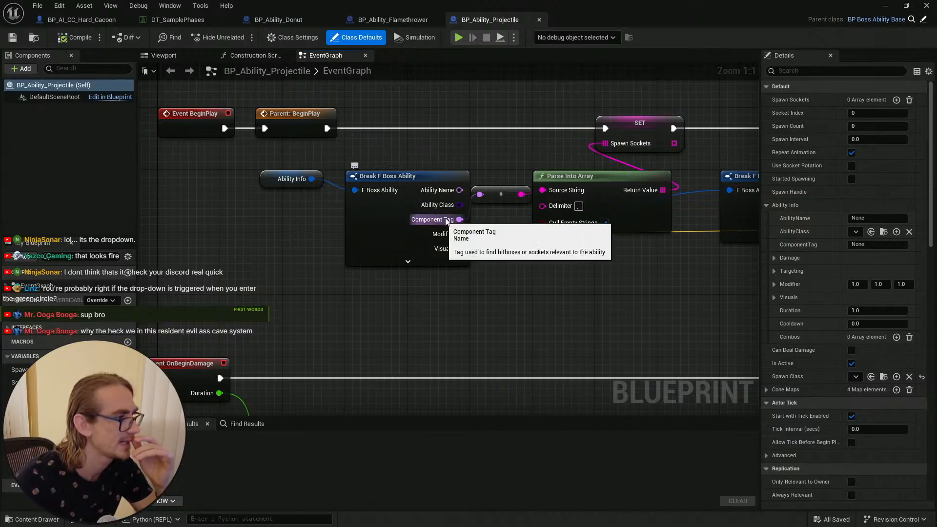
# Step: Examine the projectile ability's OnBeginDamage graph, especially the Get Components by Tag chain used for the spawn location
pyautogui.scroll(-2, 522, 291)
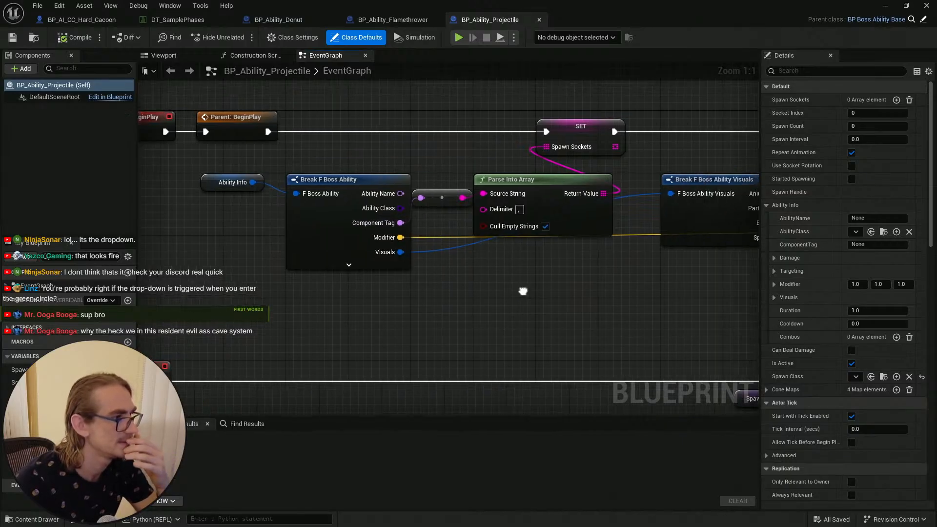
pyautogui.scroll(-2, 411, 299)
pyautogui.moveTo(411, 300); pyautogui.dragTo(508, 160, button='right')
pyautogui.scroll(2, 273, 232)
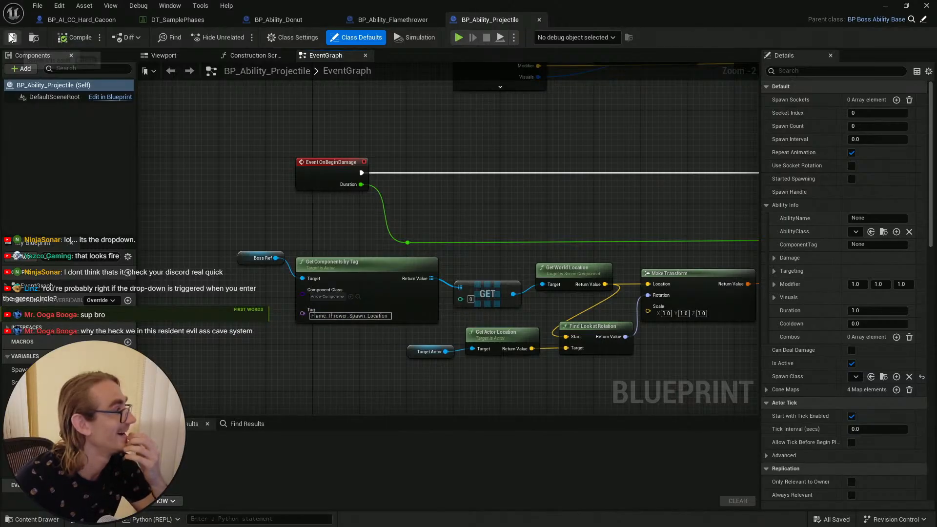
pyautogui.moveTo(601, 228); pyautogui.dragTo(552, 226, button='right')
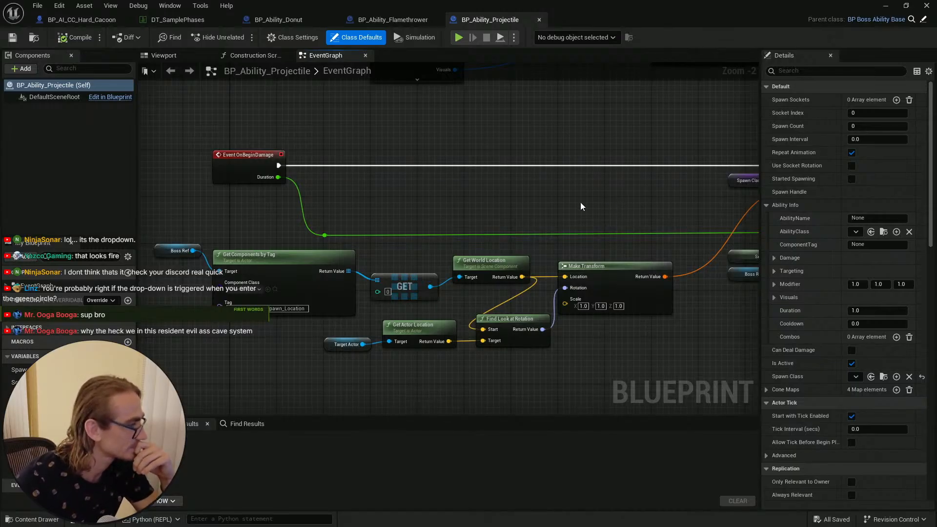
pyautogui.moveTo(255, 361); pyautogui.dragTo(393, 333, button='right')
pyautogui.scroll(2, 388, 270)
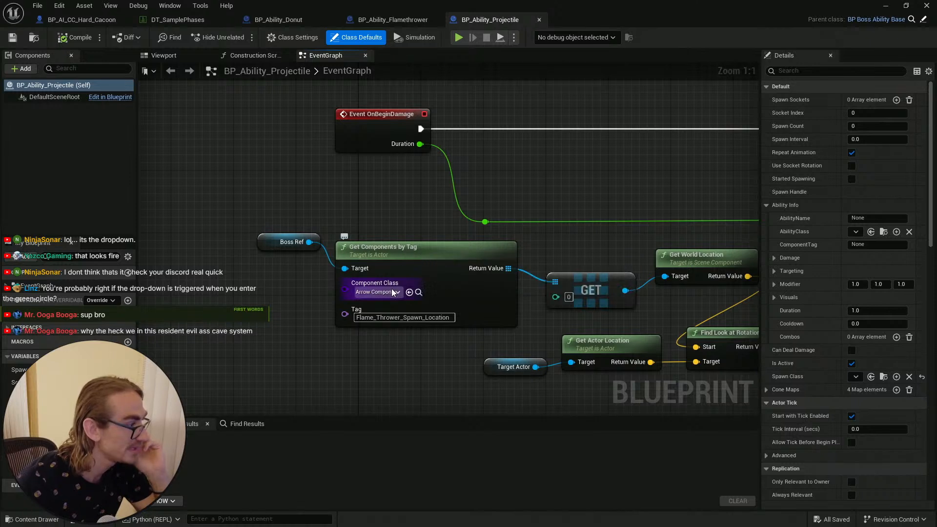
pyautogui.moveTo(590, 264); pyautogui.dragTo(481, 253, button='right')
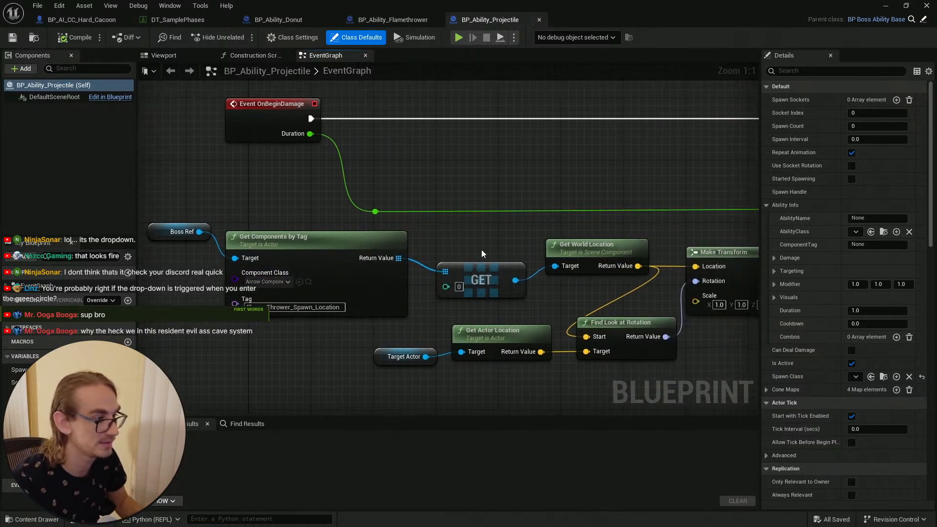
pyautogui.moveTo(307, 210); pyautogui.dragTo(306, 200, button='right')
pyautogui.moveTo(234, 193); pyautogui.dragTo(259, 173, button='right')
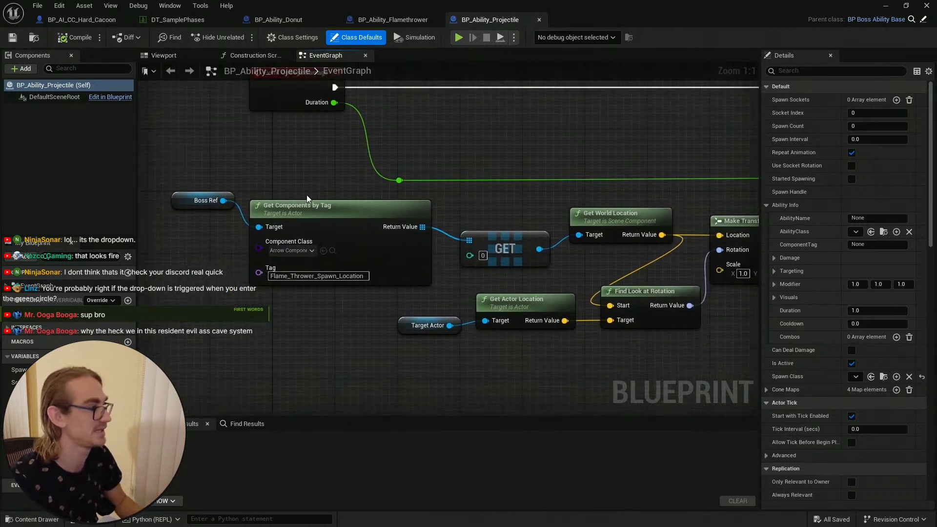
pyautogui.moveTo(199, 231); pyautogui.dragTo(207, 205, button='right')
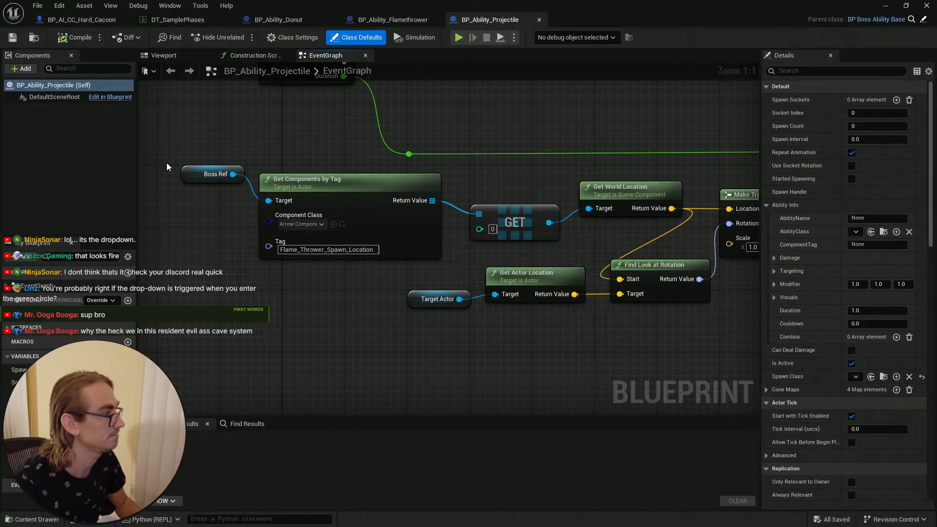
# Step: Copy the Boss Ref, Get Components by Tag, GET and Get World Location nodes into BP_Ability_Donut's event graph and save it
pyautogui.moveTo(164, 166); pyautogui.dragTo(614, 246)
pyautogui.click(522, 319)
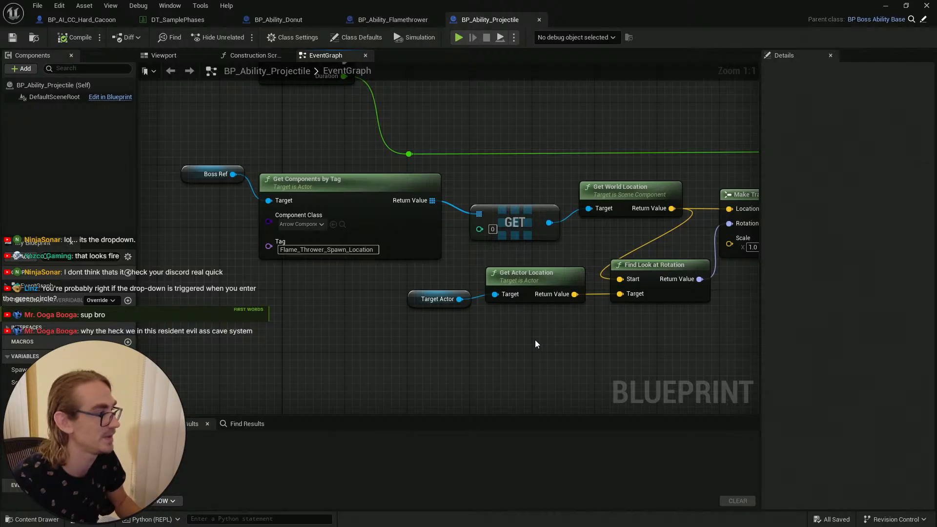
pyautogui.scroll(-1, 534, 344)
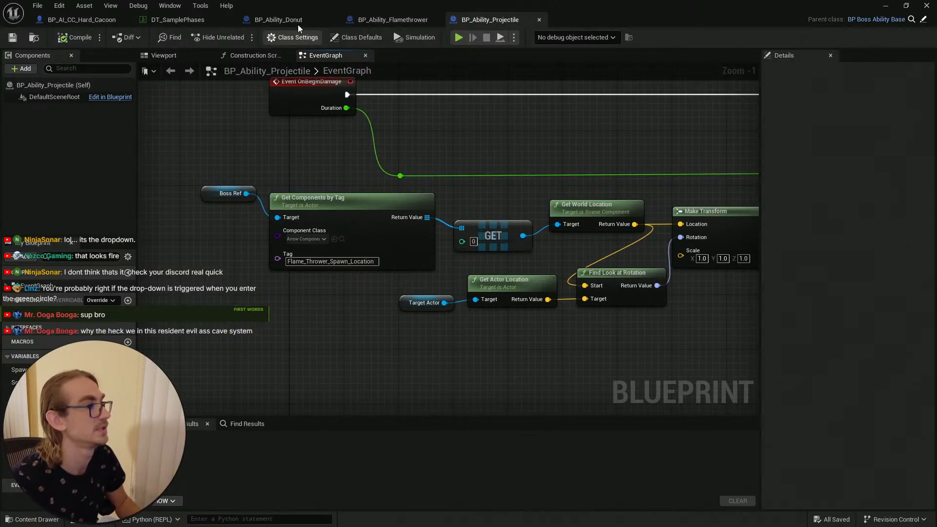
pyautogui.click(273, 22)
pyautogui.moveTo(446, 321); pyautogui.dragTo(377, 292, button='right')
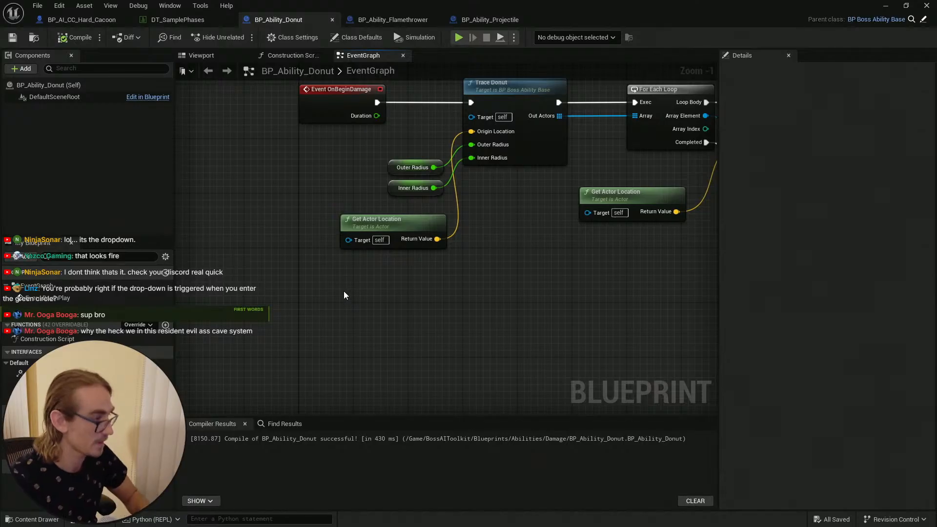
pyautogui.hotkey('ctrl', 'v')
pyautogui.moveTo(421, 265); pyautogui.dragTo(481, 273, button='right')
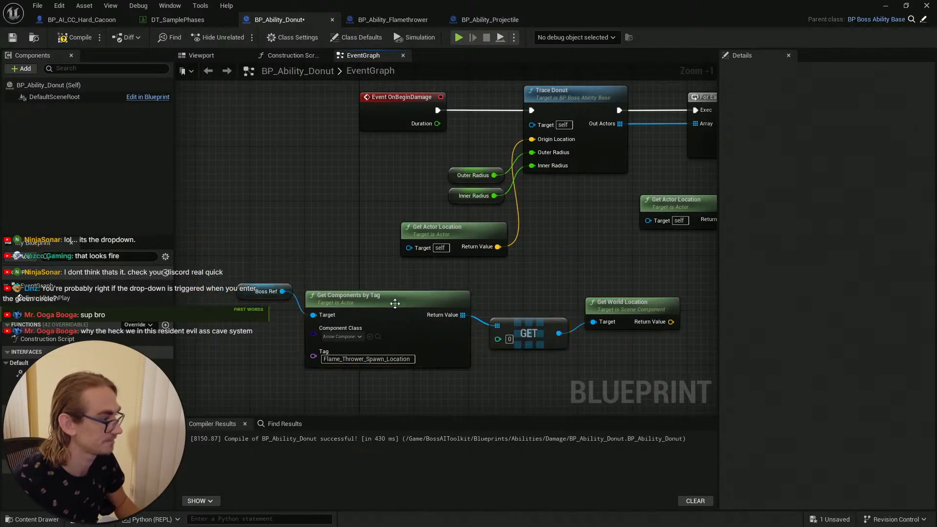
pyautogui.moveTo(395, 303); pyautogui.dragTo(314, 297, button='right')
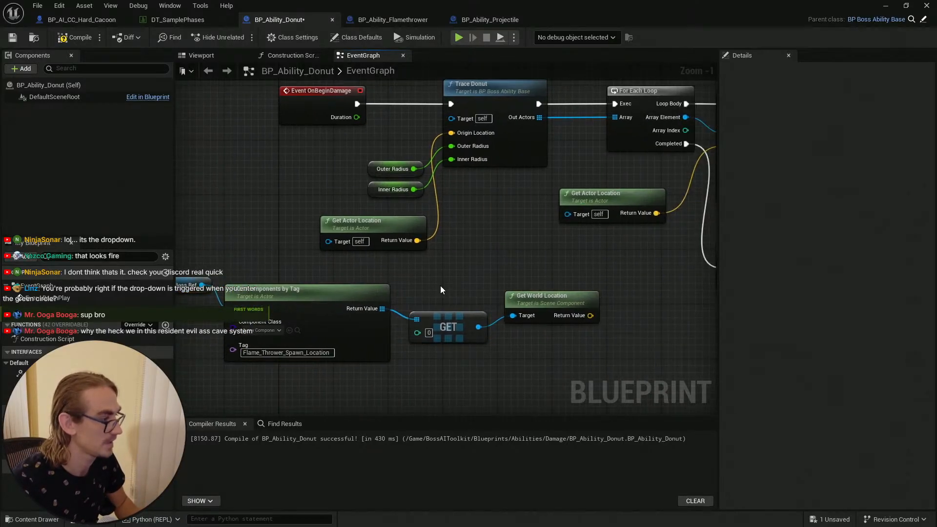
pyautogui.click(16, 42)
pyautogui.moveTo(314, 227); pyautogui.dragTo(332, 215, button='right')
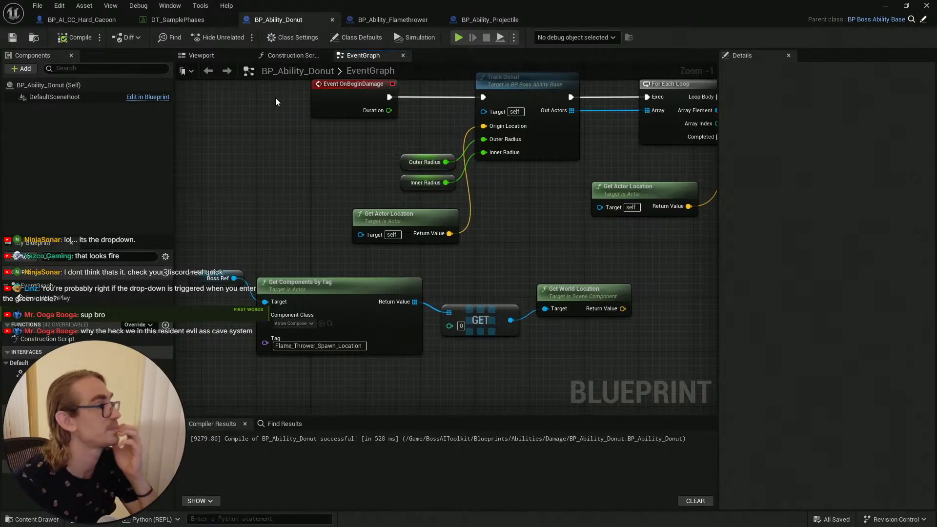
# Step: In BP_AI_CC_Hard_Cacoon's viewport, select the End_Position cube and turn off its Visible setting
pyautogui.click(86, 21)
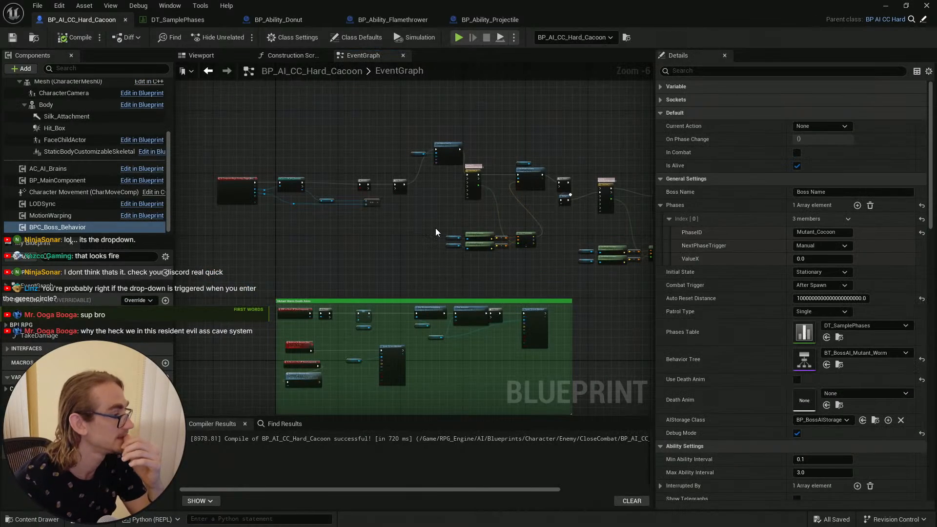
pyautogui.click(201, 56)
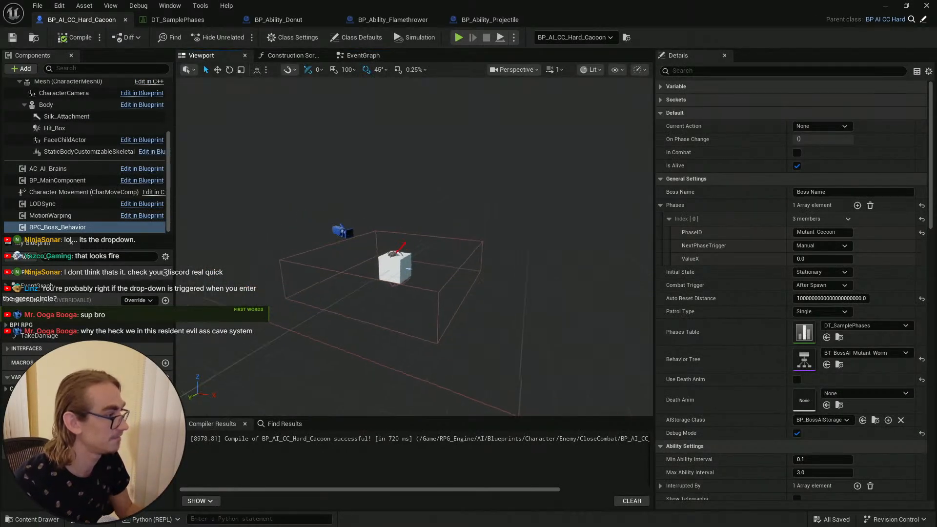
pyautogui.press('w')
pyautogui.moveTo(396, 263)
pyautogui.mouseDown(button='right')
pyautogui.moveTo(384, 263)
pyautogui.moveTo(390, 249)
pyautogui.mouseUp(button='right')
pyautogui.press('w')
pyautogui.scroll(1, 386, 258)
pyautogui.press('s')
pyautogui.press('w')
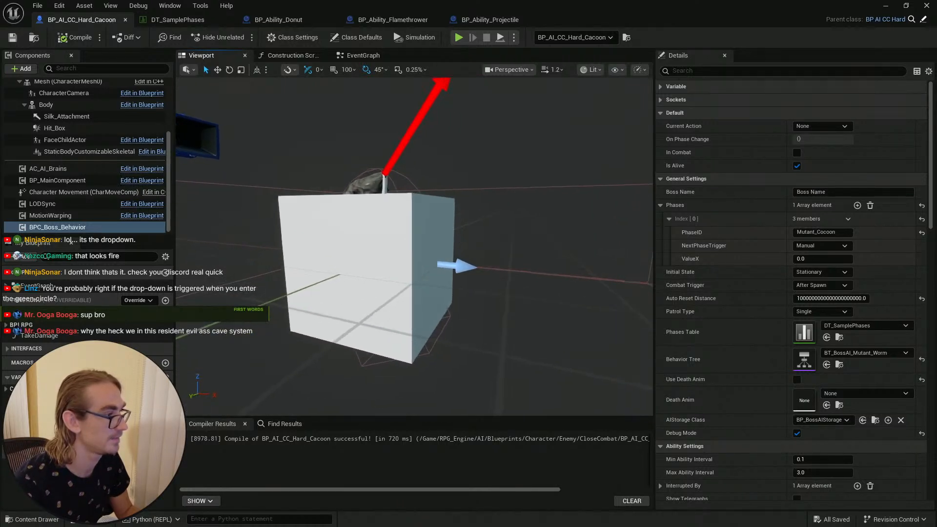
pyautogui.click(434, 210)
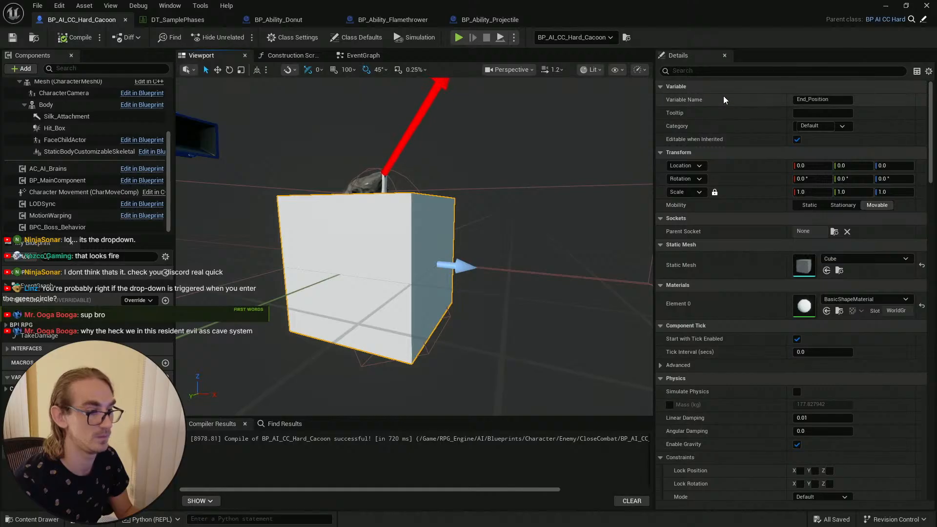
pyautogui.click(702, 74)
pyautogui.write('visi')
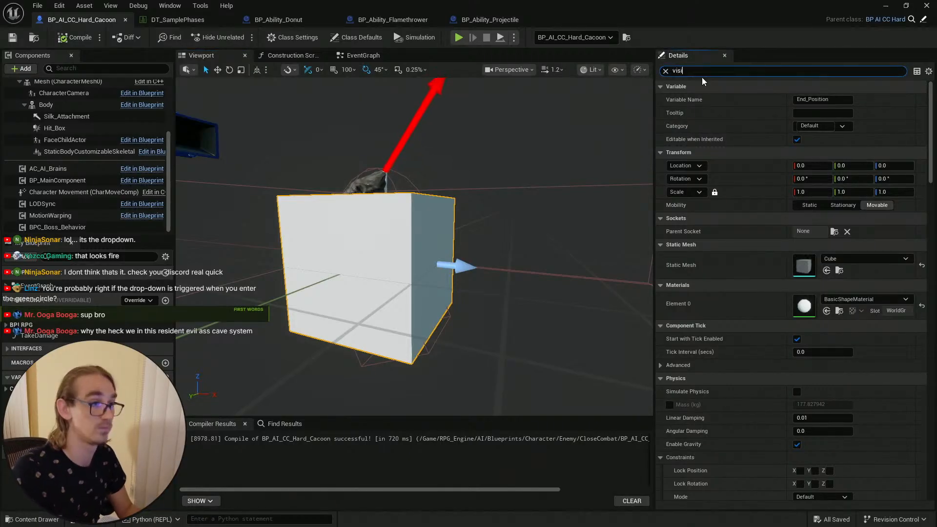
pyautogui.click(800, 140)
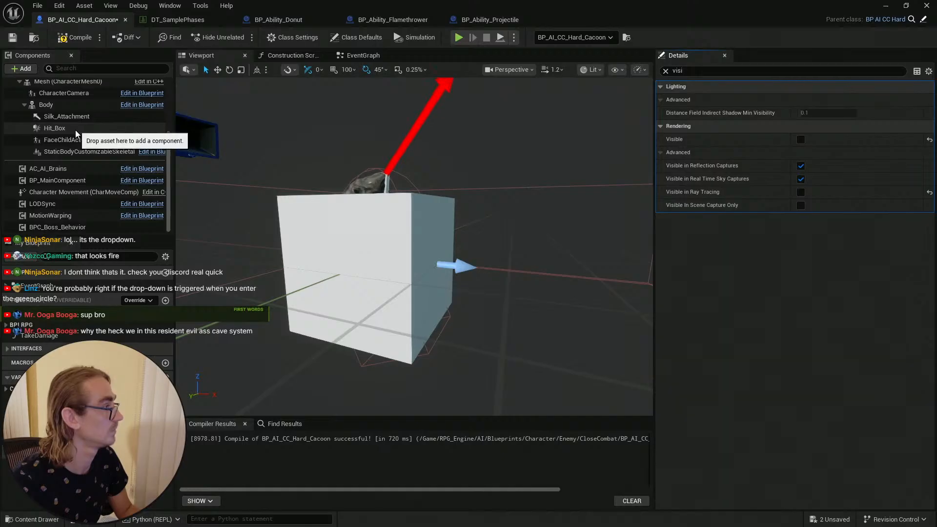
# Step: Turn off the Visible setting of the Start_Position component as well
pyautogui.scroll(1, 73, 103)
pyautogui.scroll(7, 76, 161)
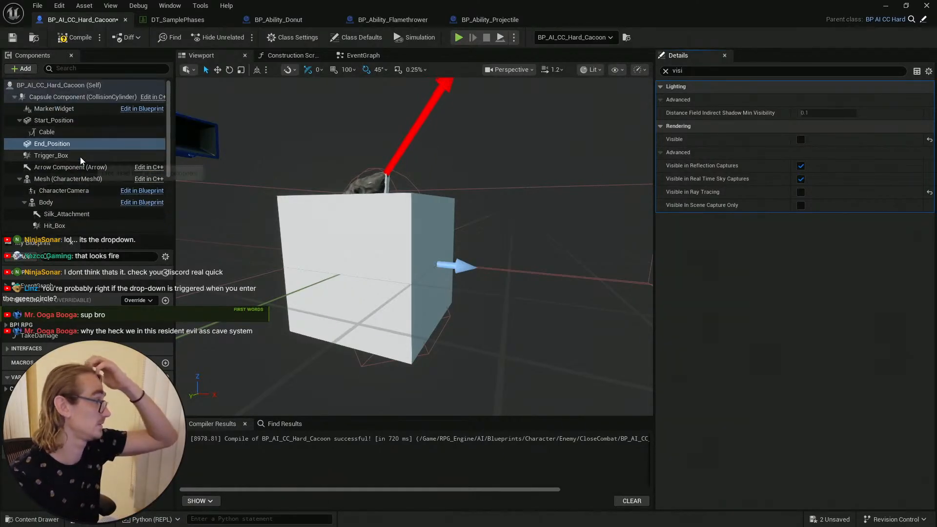
pyautogui.click(78, 121)
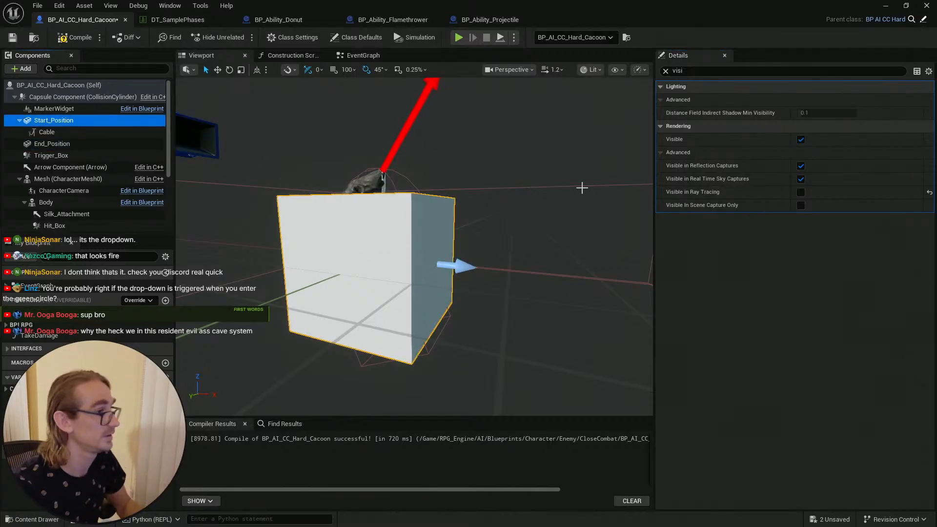
pyautogui.click(801, 139)
pyautogui.click(801, 141)
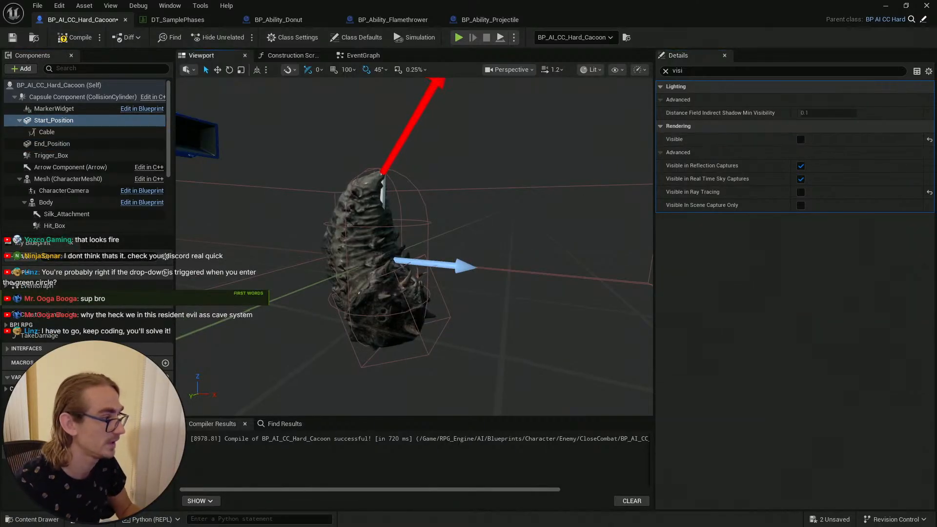
# Step: Inspect the cocoon's Body mesh and Silk_Attachment component in the viewport
pyautogui.press('w')
pyautogui.moveTo(419, 263); pyautogui.dragTo(413, 124, button='right')
pyautogui.scroll(-2, 449, 278)
pyautogui.press('d')
pyautogui.scroll(-2, 439, 292)
pyautogui.press('s')
pyautogui.press('a')
pyautogui.scroll(-1, 387, 190)
pyautogui.click(398, 154)
pyautogui.press('s')
pyautogui.scroll(3, 398, 154)
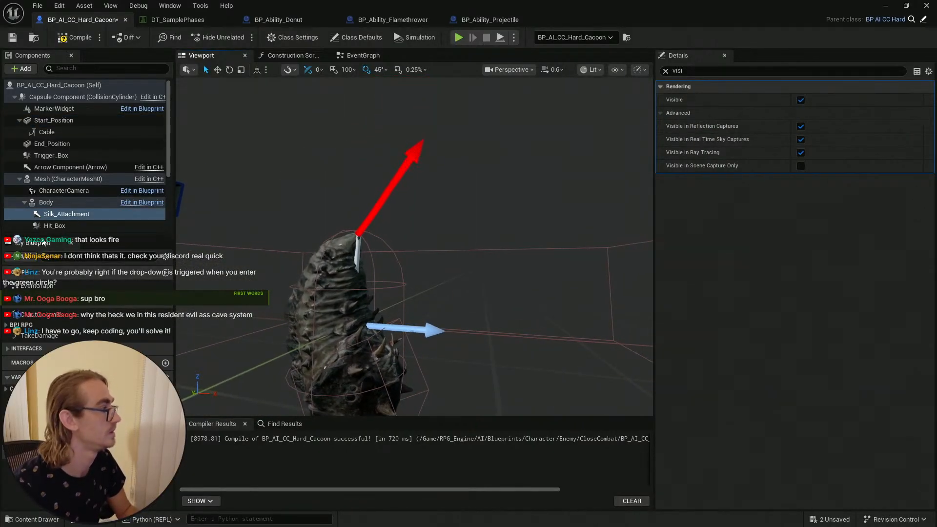
pyautogui.click(310, 296)
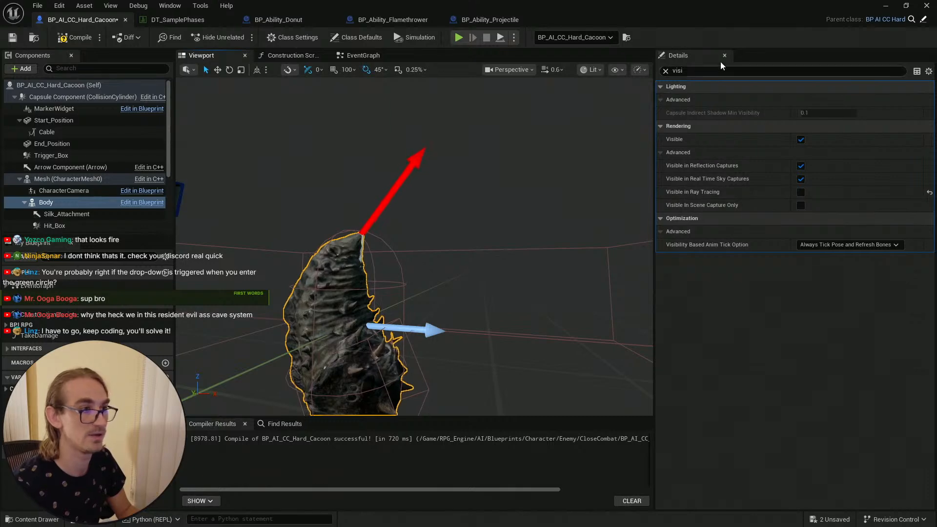
# Step: Open the alien_cocoon skeletal mesh and copy the bone name of Bone_001 from its skeleton tree
pyautogui.click(666, 71)
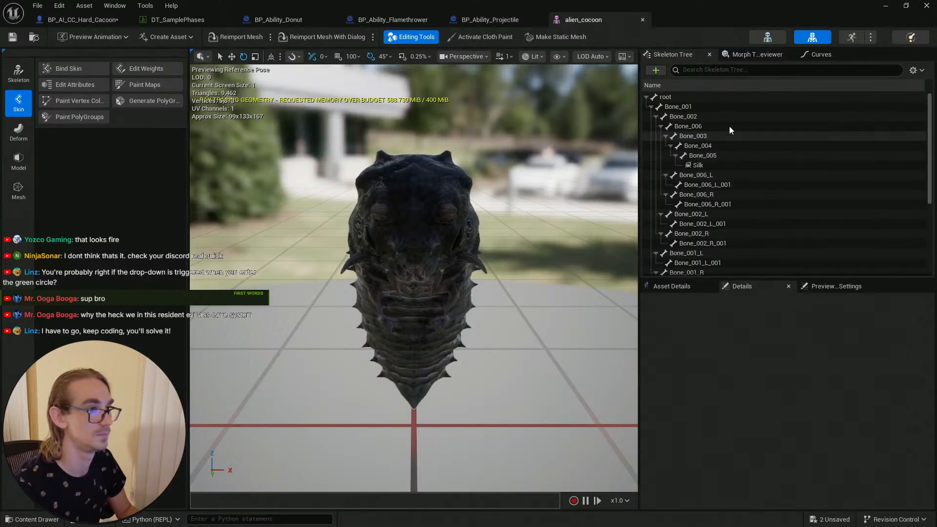
pyautogui.click(682, 98)
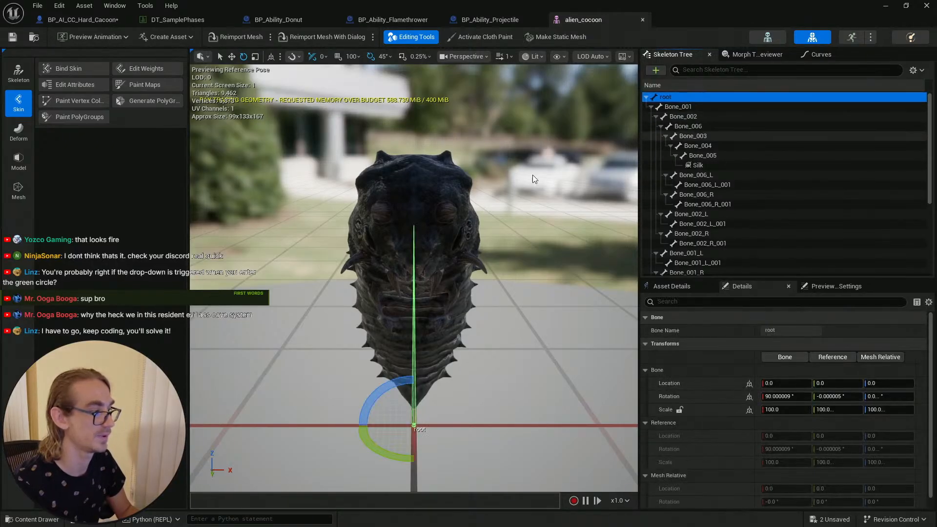
pyautogui.moveTo(531, 175); pyautogui.dragTo(531, 147, button='right')
pyautogui.moveTo(488, 200); pyautogui.dragTo(436, 241, button='right')
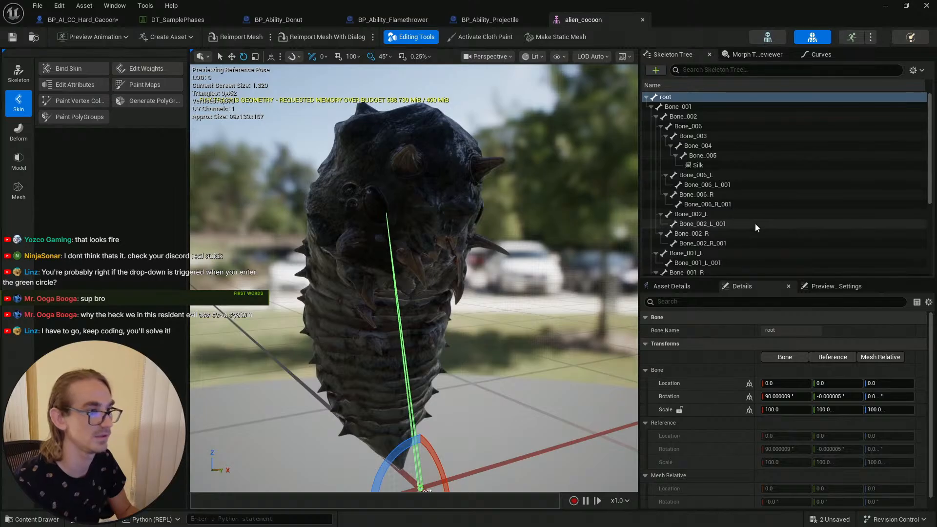
pyautogui.click(689, 98)
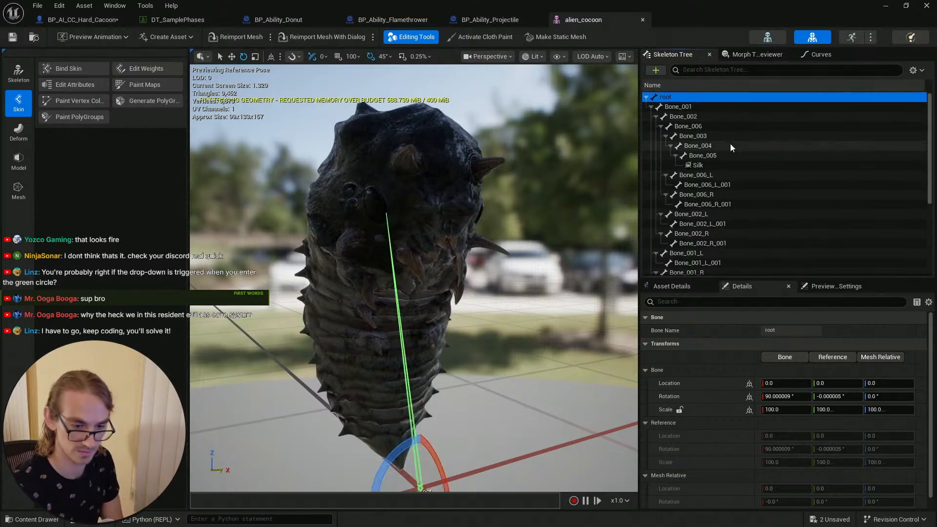
pyautogui.click(693, 104)
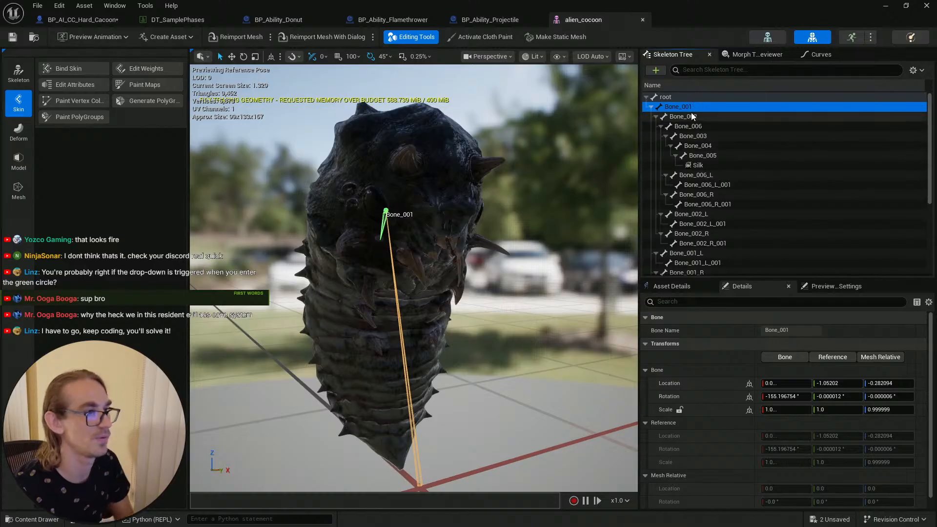
pyautogui.rightClick(691, 106)
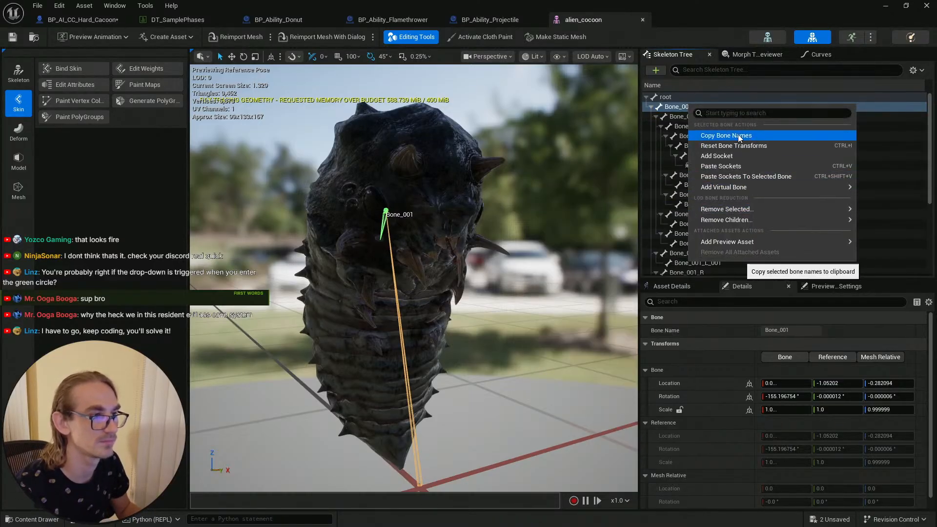
pyautogui.click(675, 99)
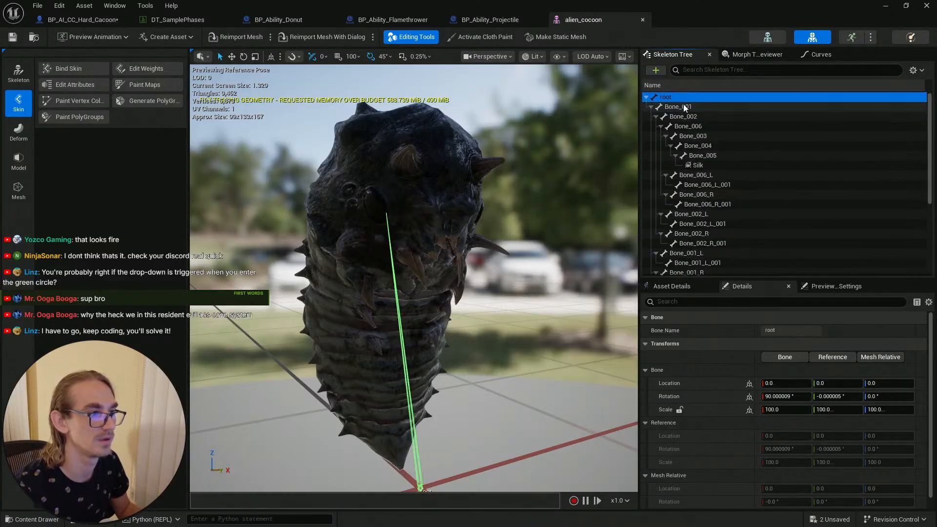
pyautogui.click(692, 107)
pyautogui.rightClick(695, 107)
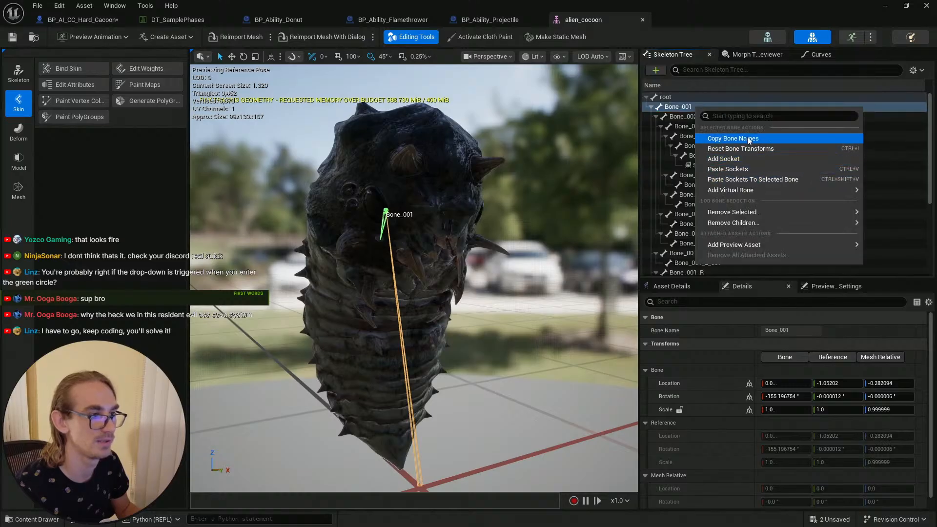
pyautogui.click(760, 139)
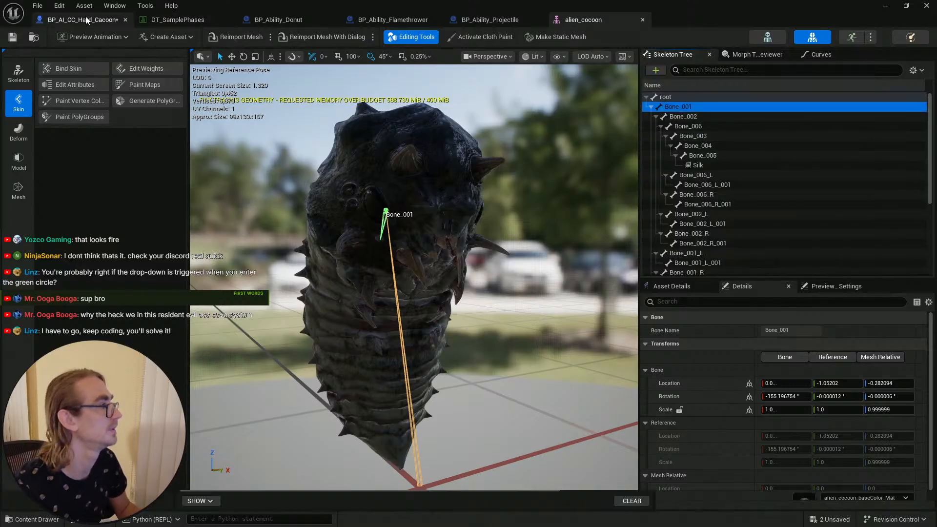
# Step: In BP_AI_CC_Hard_Cacoon, duplicate the Silk_Attachment component and rename the copy Poision_Ability_Attachment
pyautogui.click(81, 19)
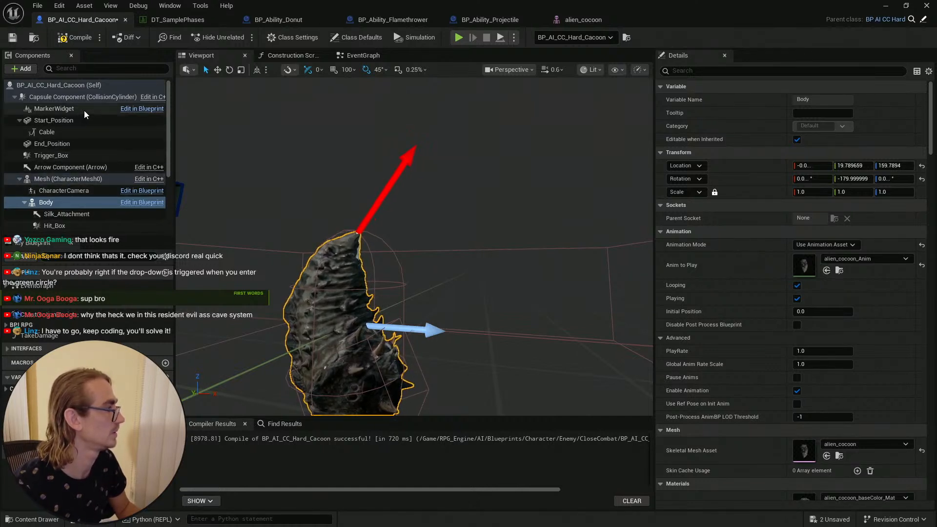
pyautogui.click(410, 153)
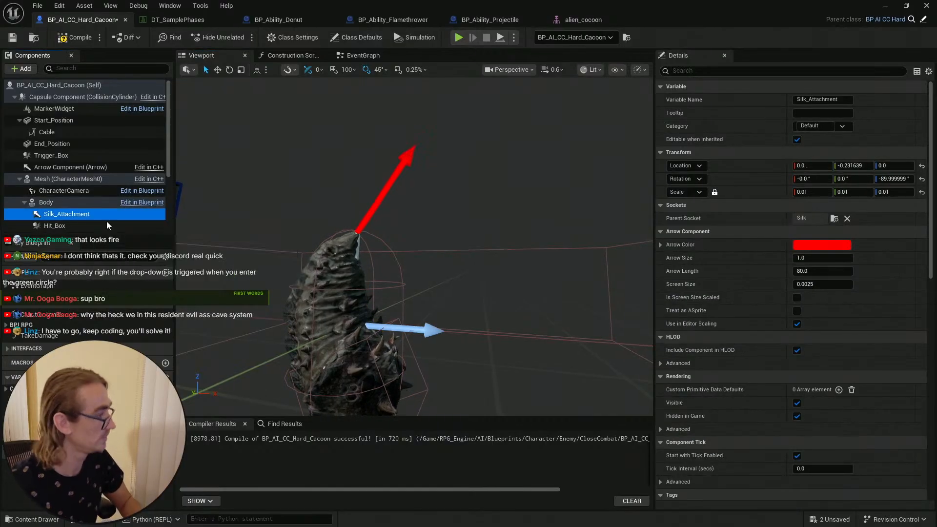
pyautogui.hotkey('ctrl', 'd')
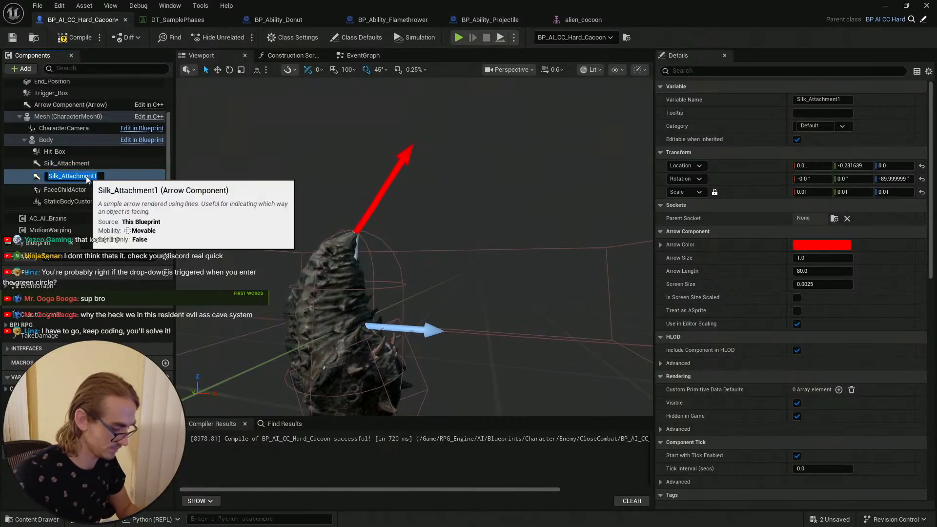
pyautogui.write('Poision_')
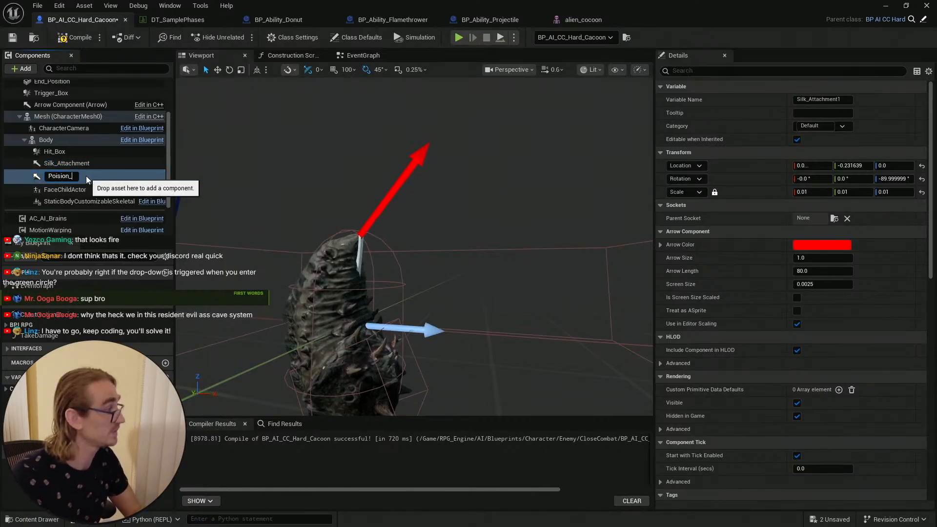
pyautogui.write('Abuility')
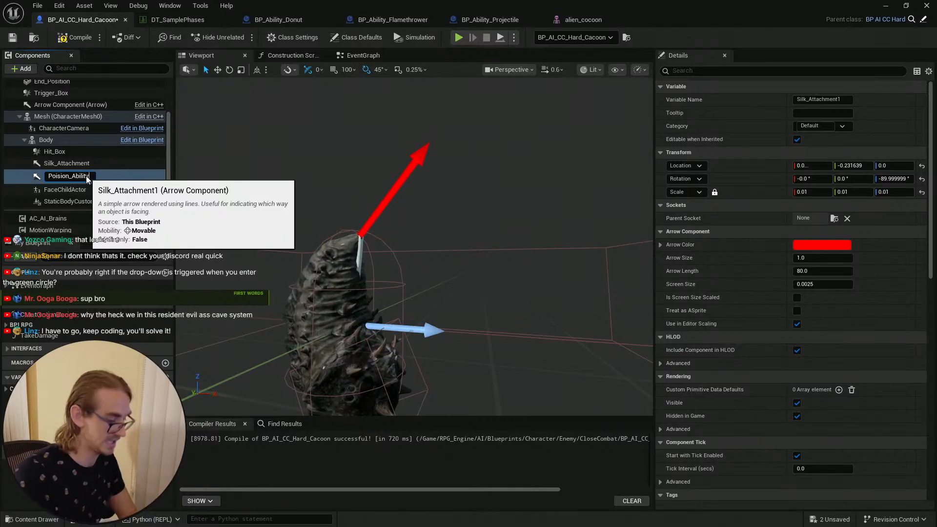
pyautogui.write('ttach')
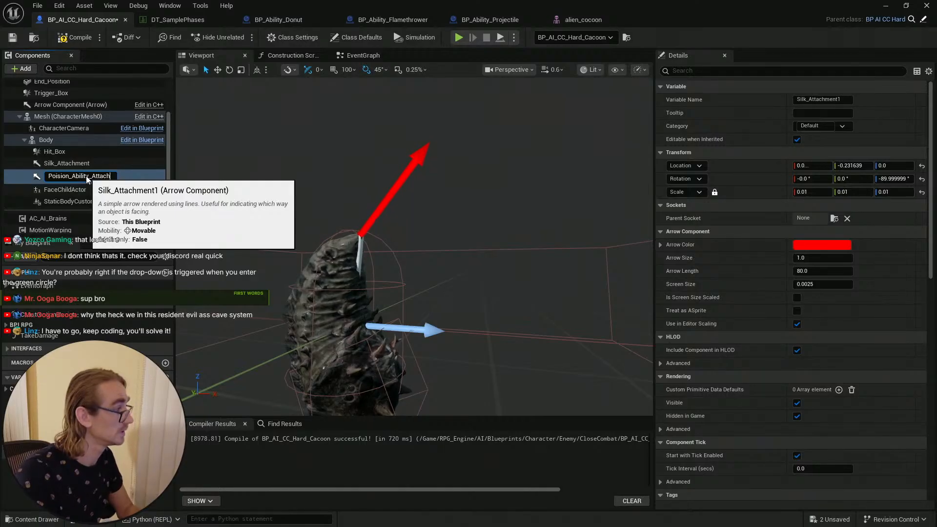
pyautogui.write('ment')
pyautogui.press('Return')
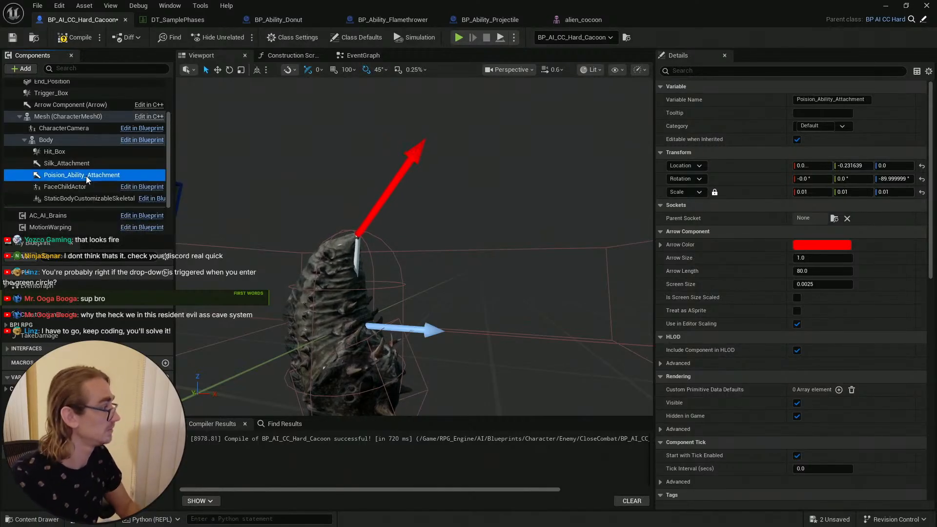
pyautogui.click(98, 165)
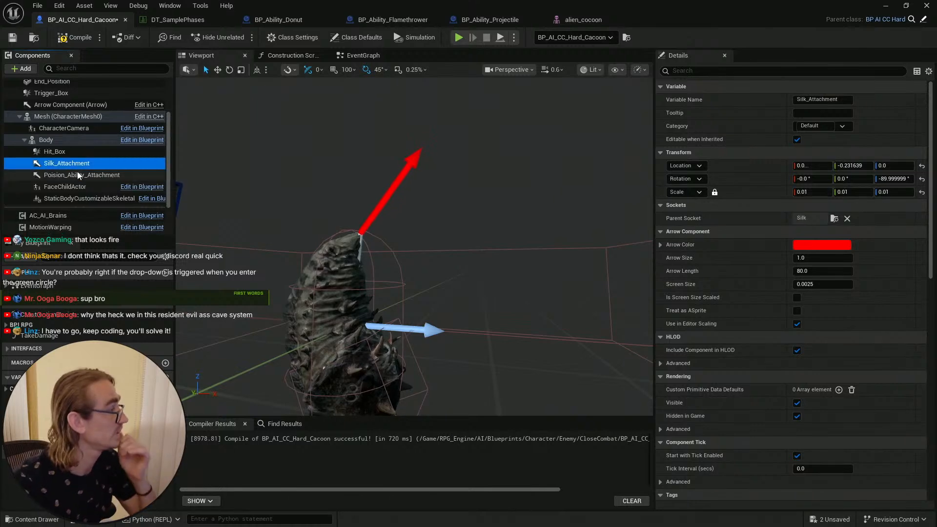
pyautogui.click(77, 175)
pyautogui.scroll(2, 68, 195)
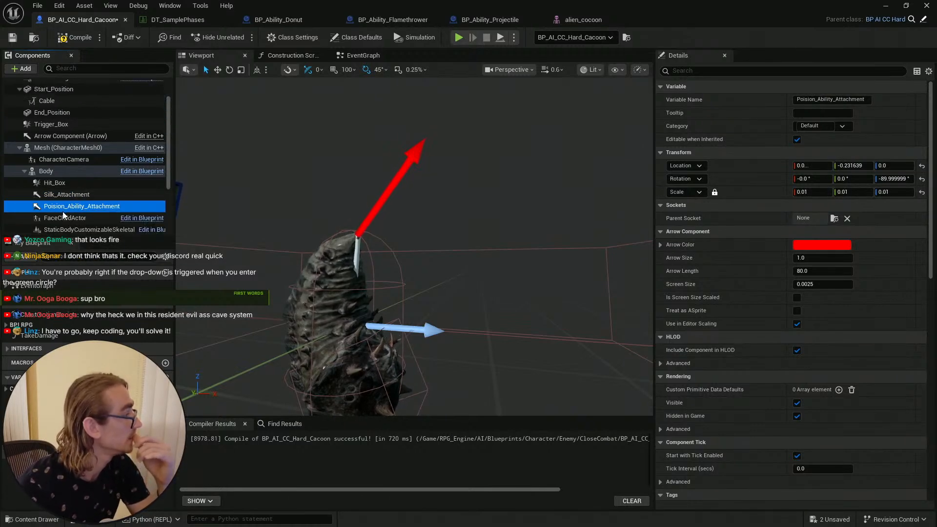
pyautogui.moveTo(63, 207); pyautogui.dragTo(59, 178)
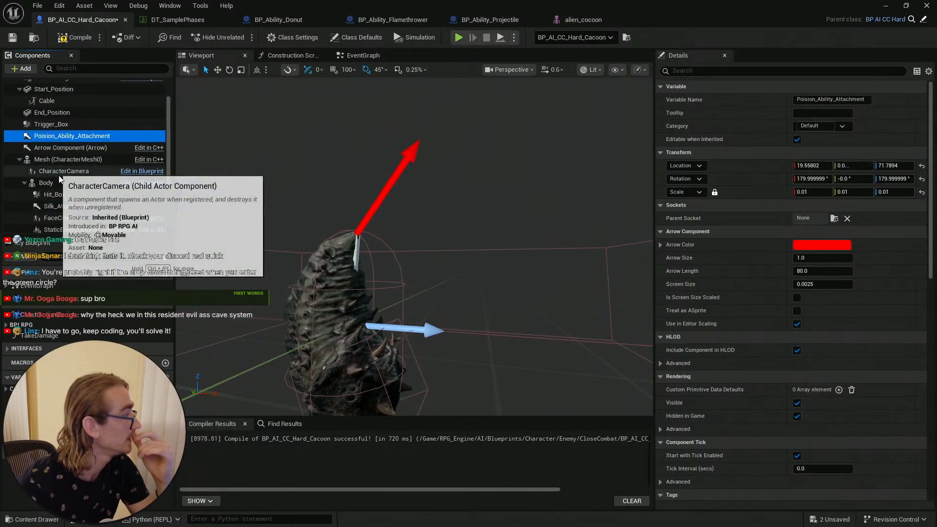
pyautogui.moveTo(42, 136); pyautogui.dragTo(61, 181)
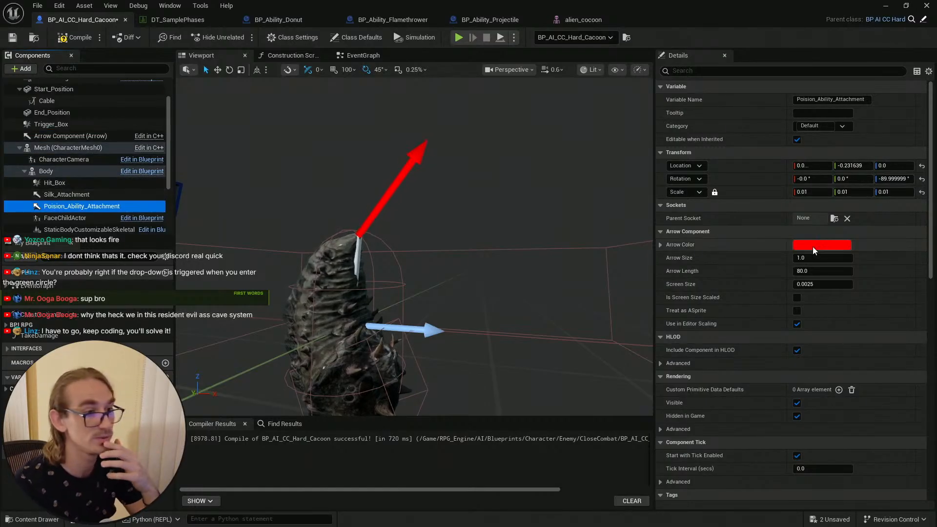
# Step: Paste the clipboard contents into a browser search to check what was copied
pyautogui.click(832, 219)
pyautogui.write('Poision_Ability_Attachment')
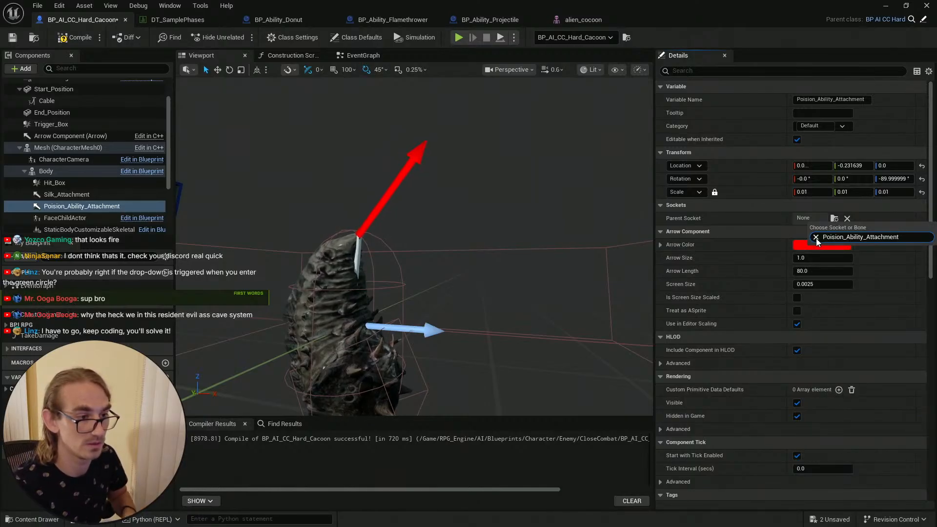
pyautogui.press('super')
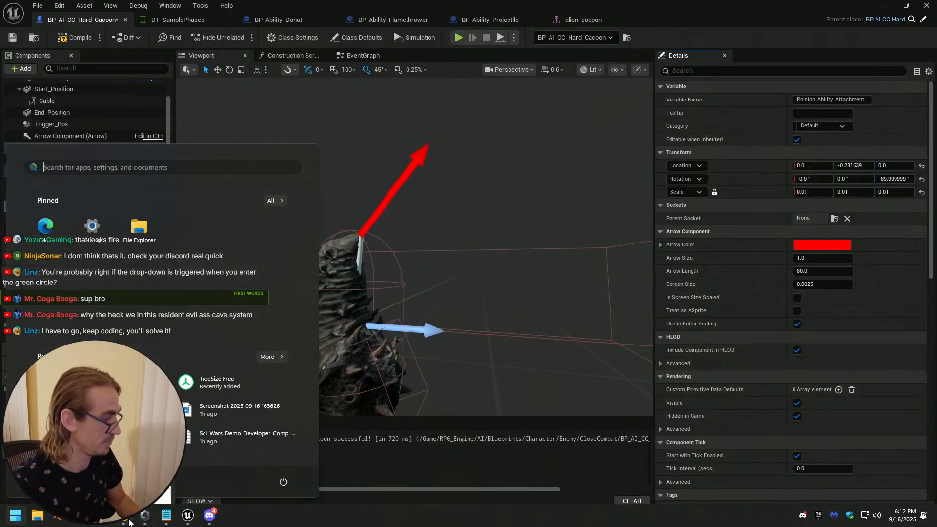
pyautogui.click(128, 518)
pyautogui.click(750, 29)
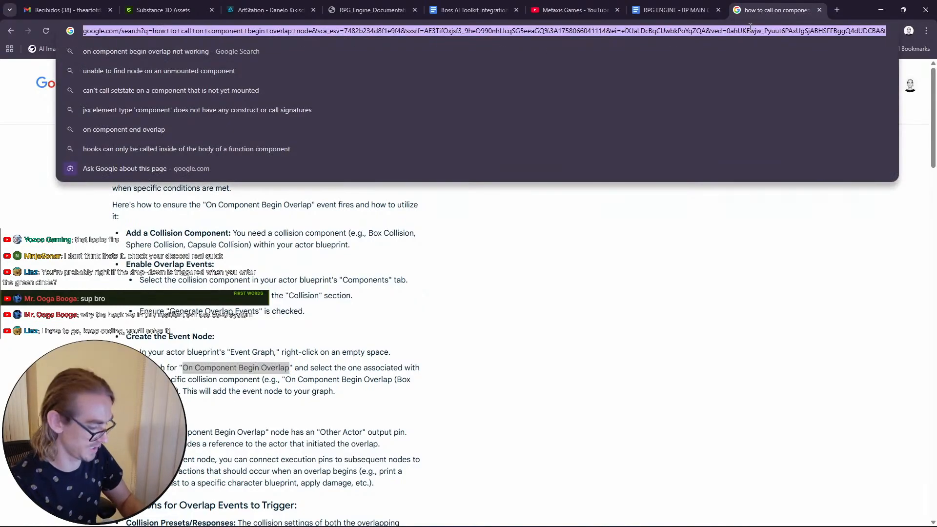
pyautogui.write('Poision_Ability_Attachment')
pyautogui.press('Return')
pyautogui.click(253, 144)
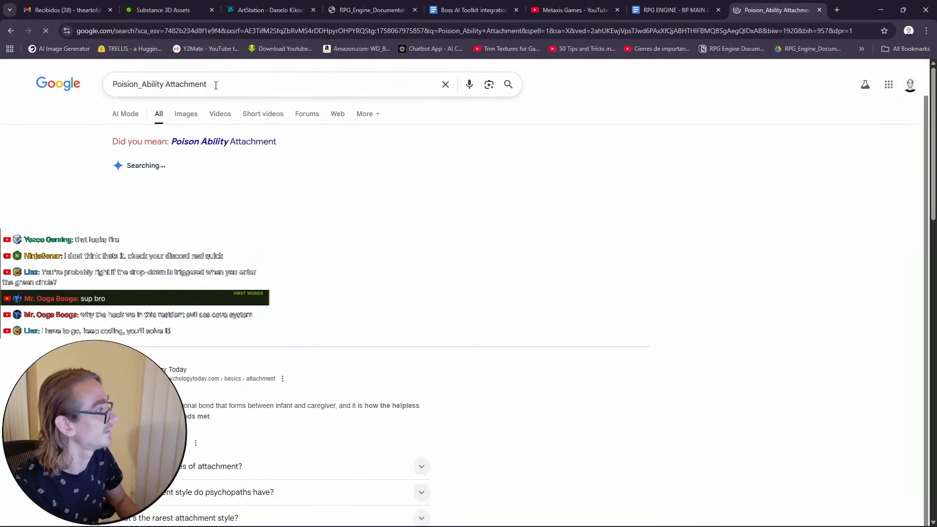
pyautogui.click(882, 6)
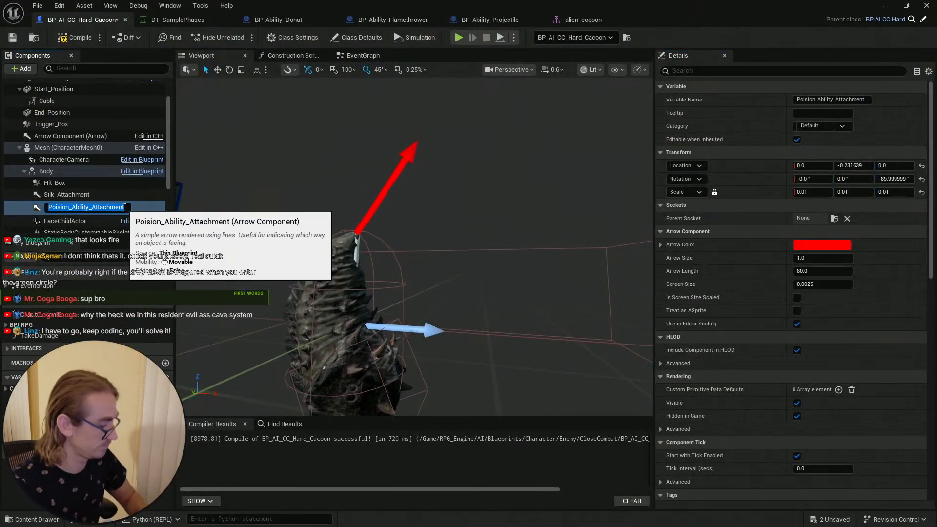
pyautogui.press('F2')
pyautogui.click(93, 207)
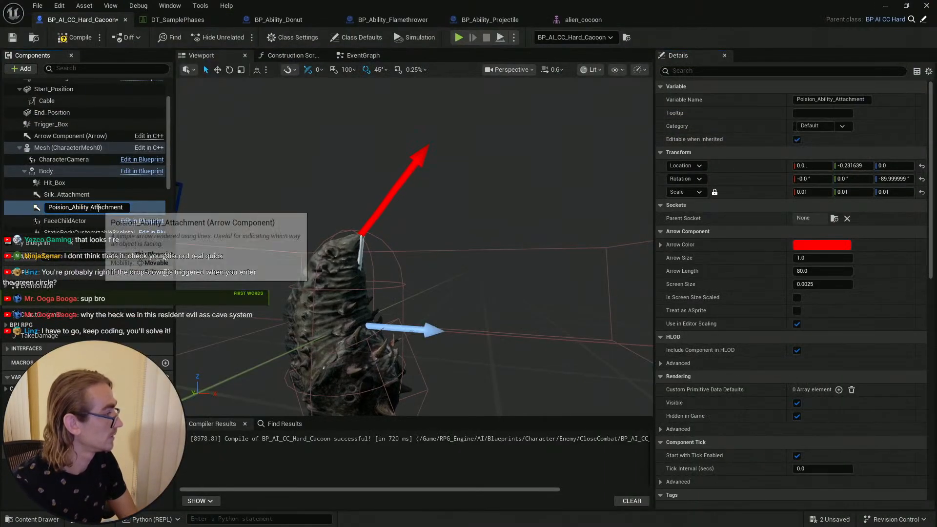
pyautogui.press('BackSpace')
pyautogui.write('_')
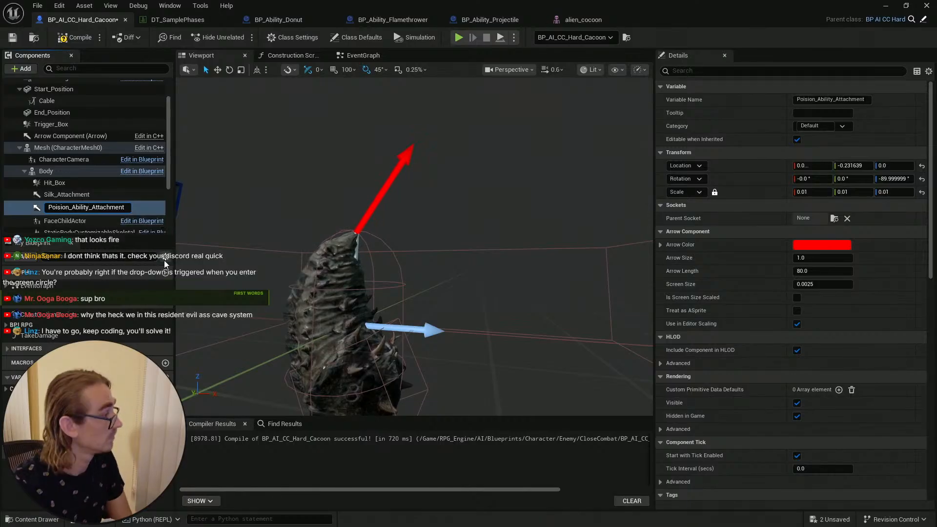
pyautogui.doubleClick(122, 208)
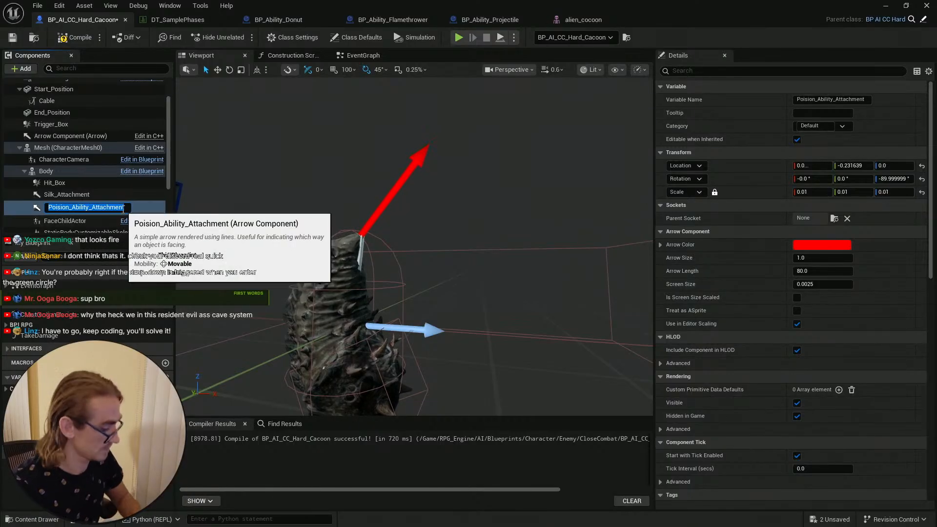
pyautogui.press('Return')
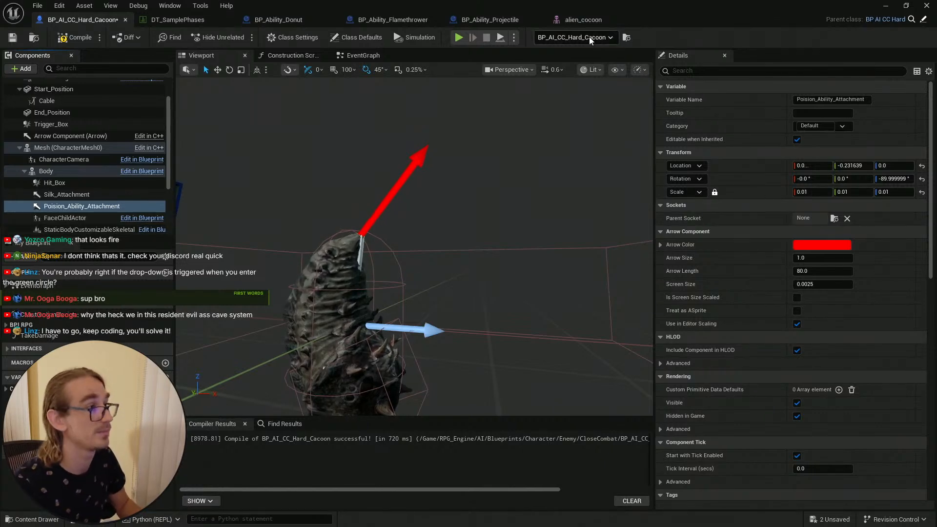
# Step: Copy the Bone_001 bone name again from the alien_cocoon skeleton tree
pyautogui.click(595, 20)
pyautogui.rightClick(694, 106)
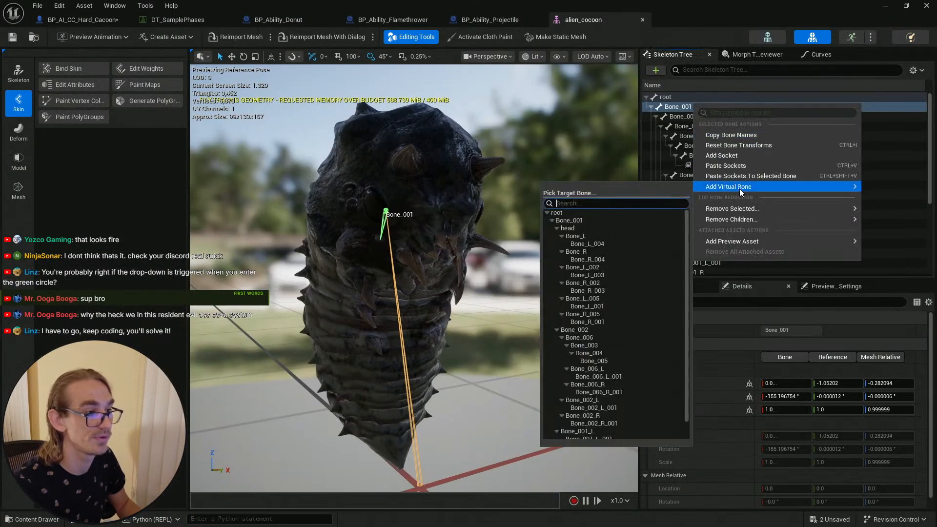
pyautogui.moveTo(738, 214)
pyautogui.click(734, 136)
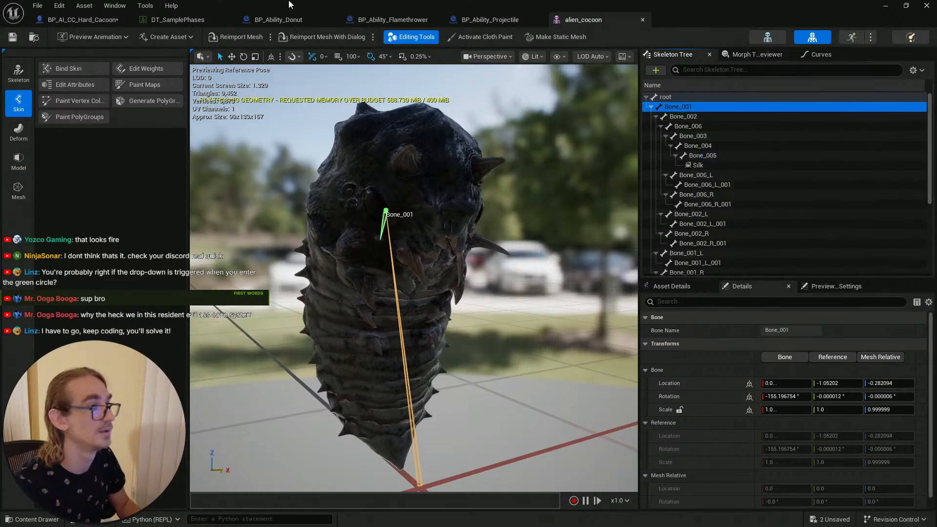
# Step: Set Poision_Ability_Attachment's parent socket to Bone_001 in the cocoon blueprint
pyautogui.click(52, 19)
pyautogui.click(835, 218)
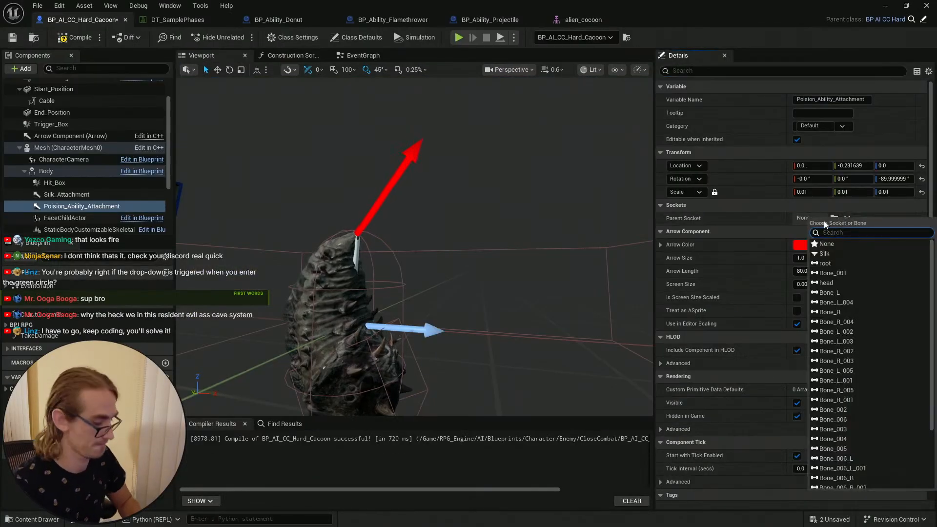
pyautogui.hotkey('ctrl', 'v')
pyautogui.click(834, 244)
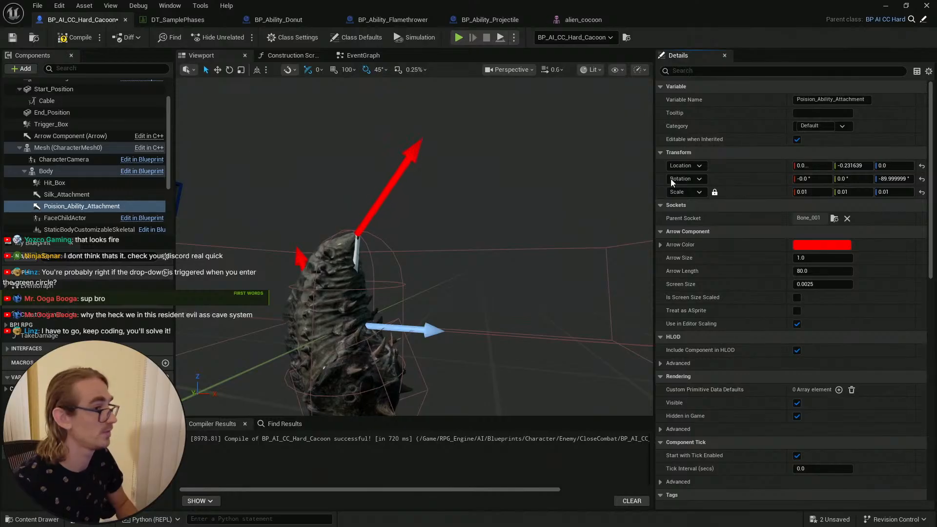
# Step: Reset the component's location and rotation to zero and set its scale to 0.01
pyautogui.click(921, 166)
pyautogui.click(921, 179)
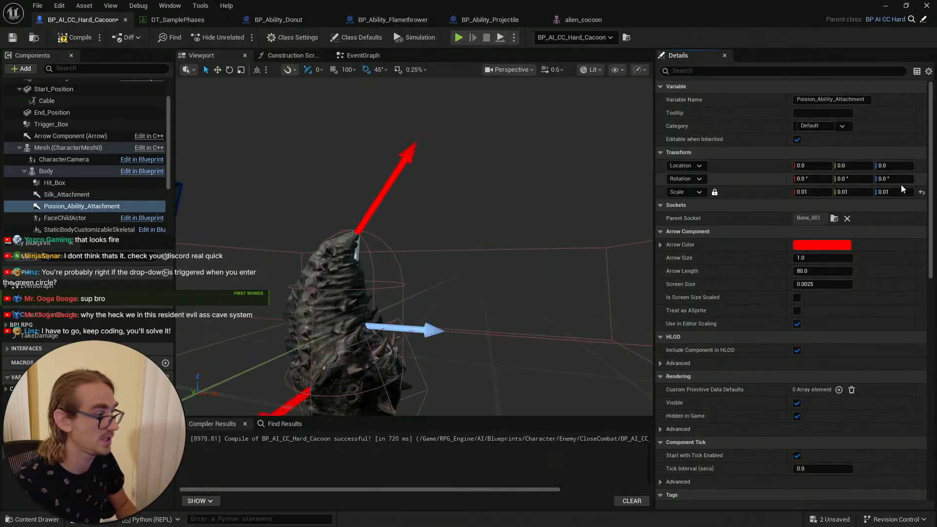
pyautogui.click(921, 192)
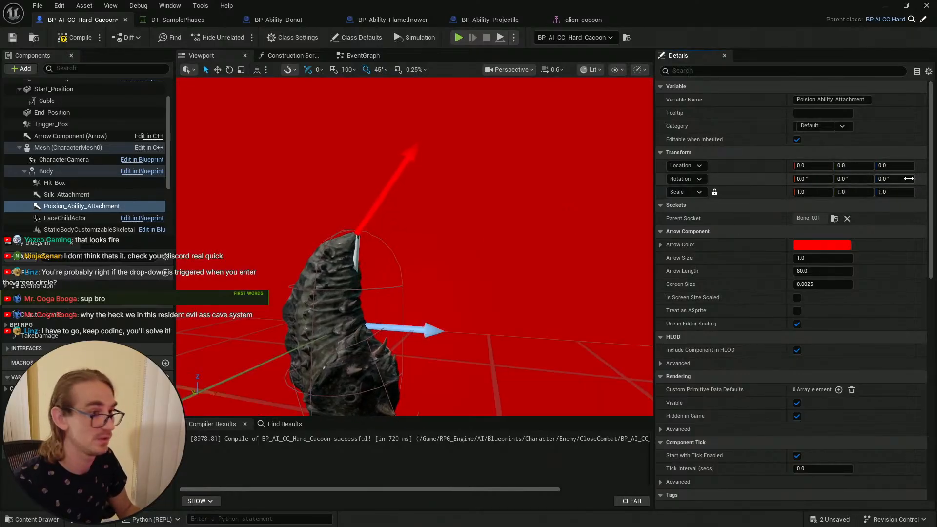
pyautogui.click(807, 192)
pyautogui.write('0.1')
pyautogui.press('Return')
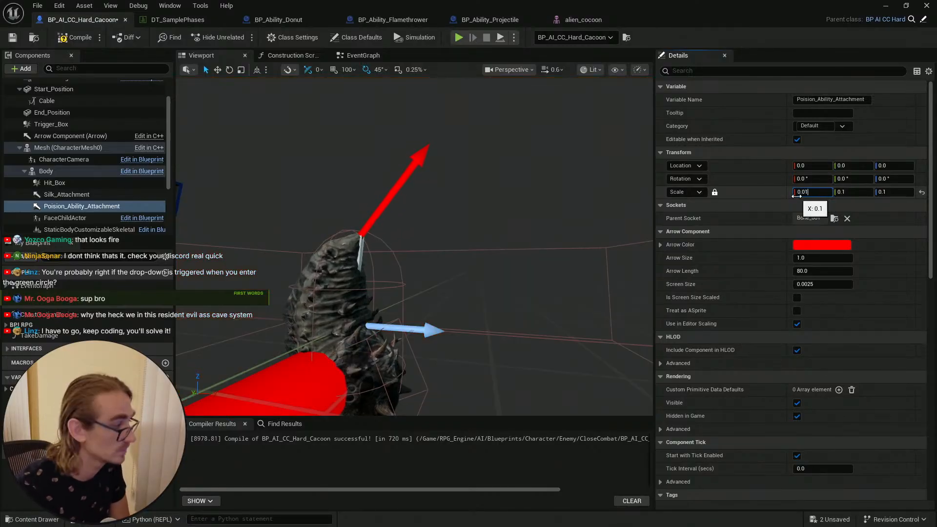
pyautogui.write('0.01')
pyautogui.press('Return')
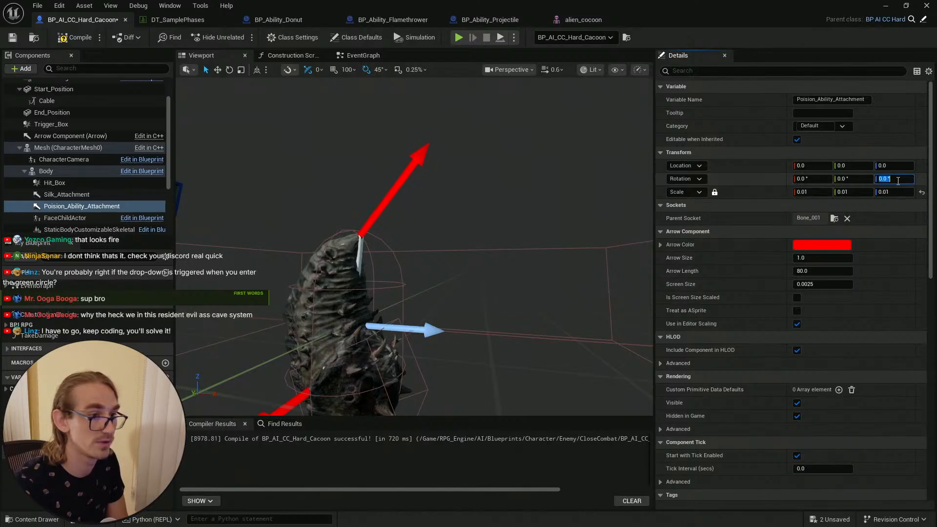
# Step: Rotate the Poision_Ability_Attachment arrow by -90° pitch and reset its location to zero
pyautogui.moveTo(420, 293); pyautogui.dragTo(481, 261, button='right')
pyautogui.press('w')
pyautogui.moveTo(350, 298); pyautogui.dragTo(451, 280)
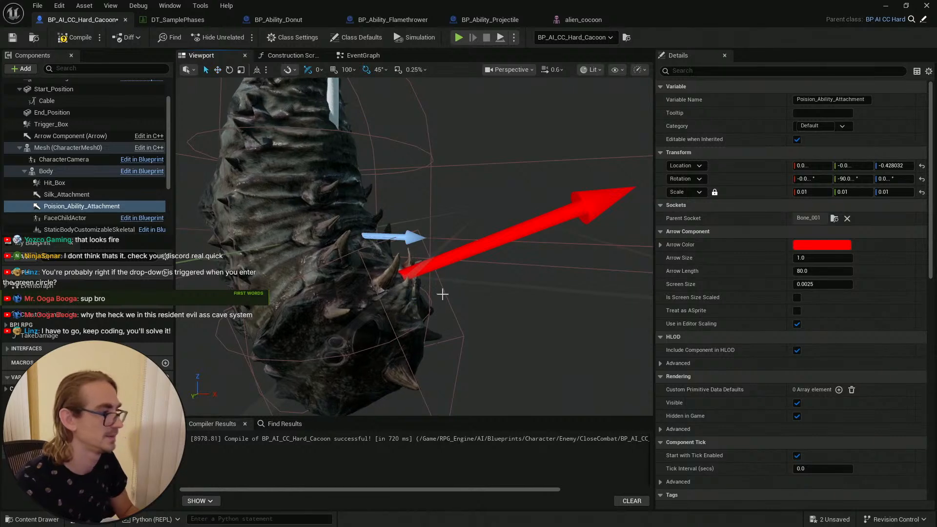
pyautogui.click(922, 166)
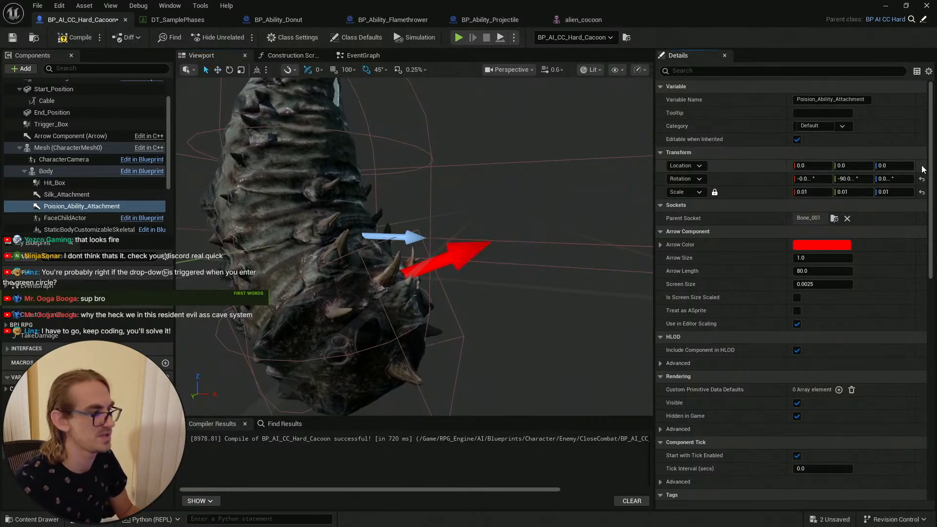
# Step: Compile and save the cocoon blueprint
pyautogui.moveTo(512, 211); pyautogui.dragTo(493, 210, button='right')
pyautogui.scroll(-3, 418, 278)
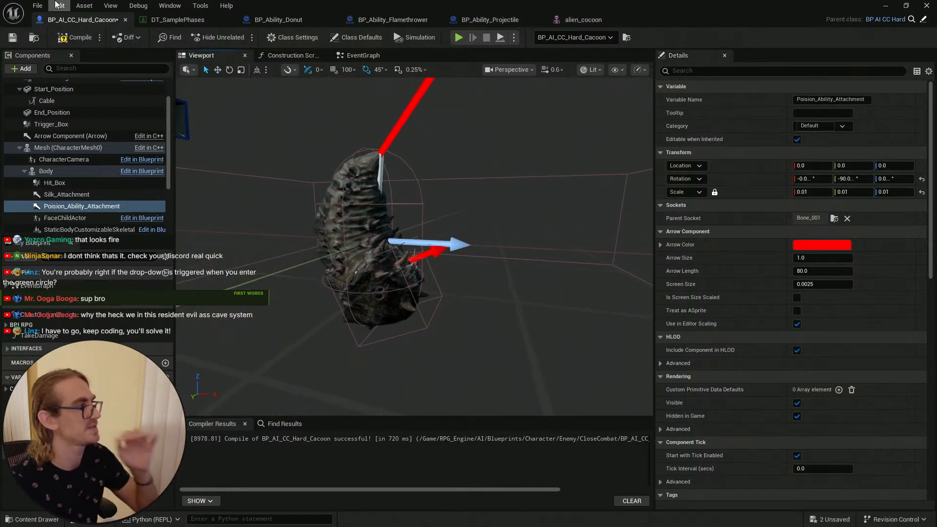
pyautogui.click(14, 39)
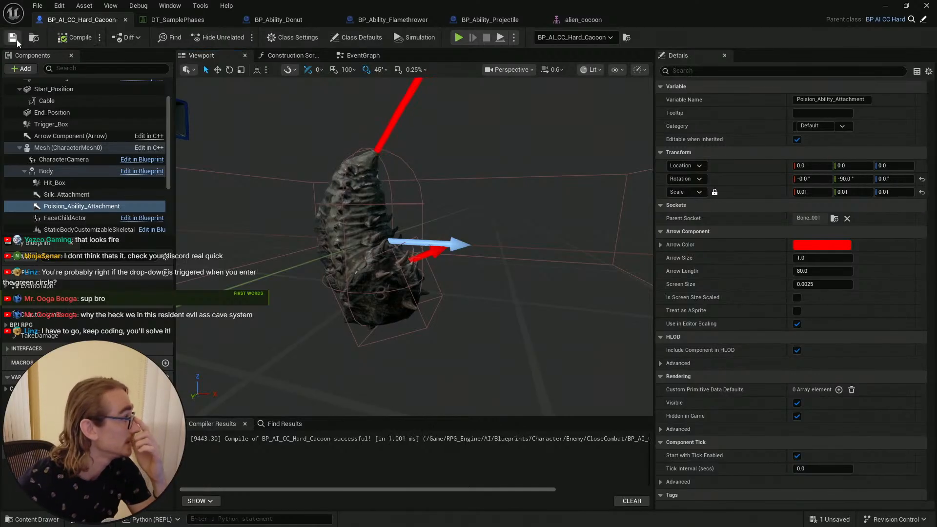
pyautogui.press('F7')
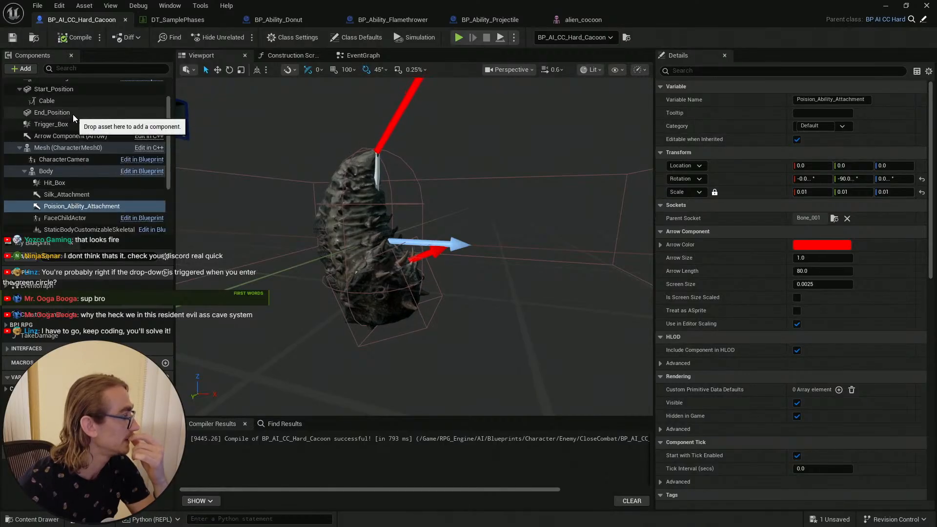
pyautogui.click(13, 39)
pyautogui.click(97, 205)
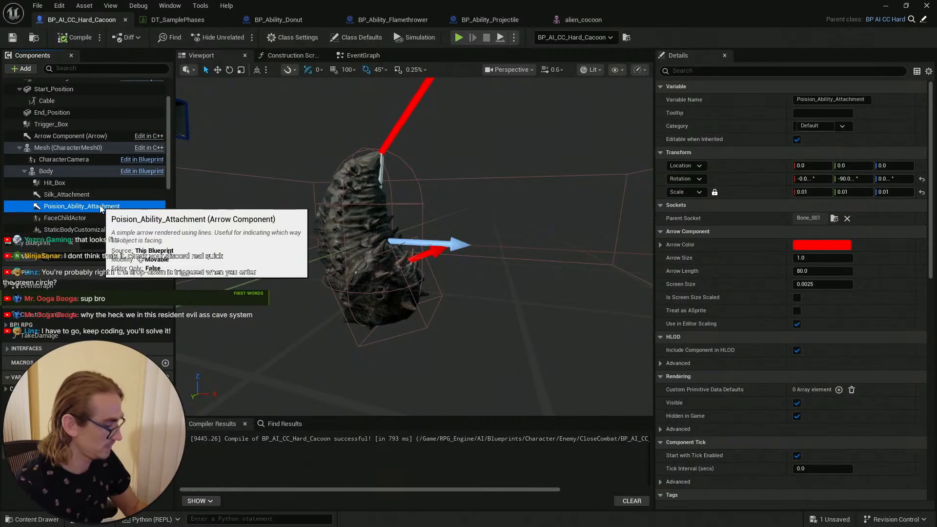
pyautogui.click(76, 196)
pyautogui.click(75, 204)
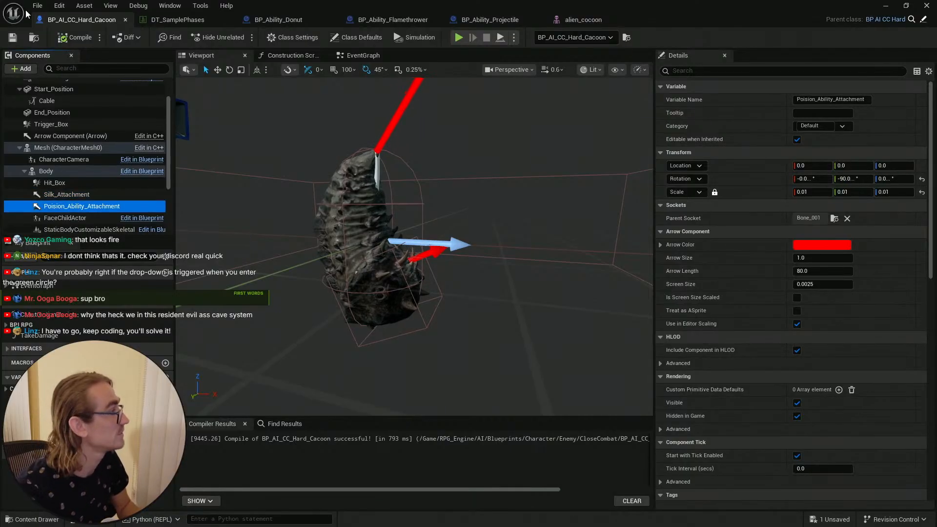
# Step: Open BP_Ability_Donut and set the Get Components by Tag node's tag to Poision_Ability_Attachment
pyautogui.click(13, 39)
pyautogui.click(171, 19)
pyautogui.click(278, 20)
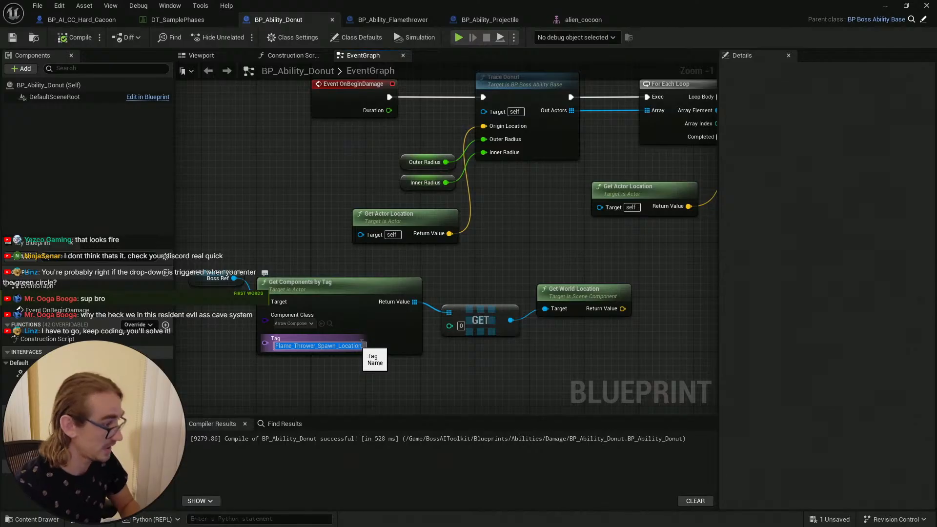
pyautogui.hotkey('ctrl', 'v')
# Step: Wire Get World Location's return value into the Trace Donut origin and the Apply Ability Damage origin
pyautogui.moveTo(591, 284); pyautogui.dragTo(543, 292, button='right')
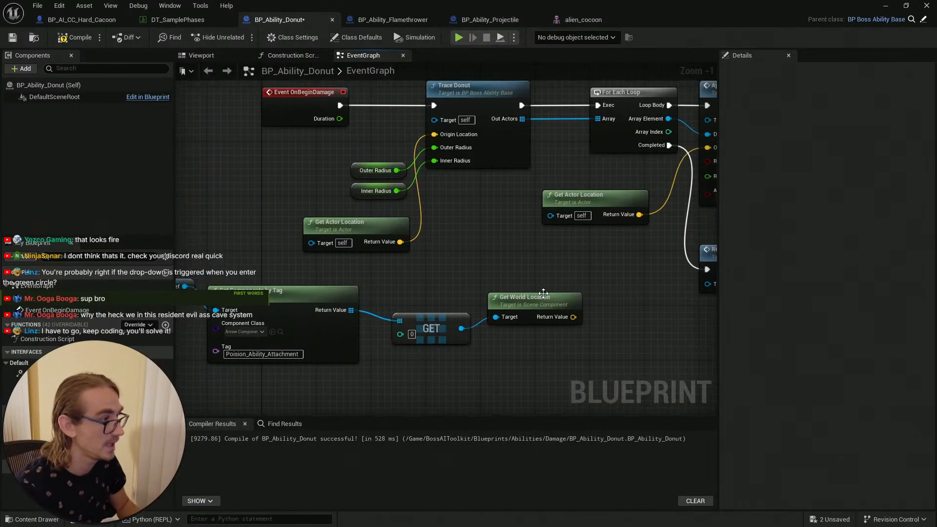
pyautogui.moveTo(572, 317); pyautogui.dragTo(434, 134)
pyautogui.moveTo(574, 316); pyautogui.dragTo(687, 148)
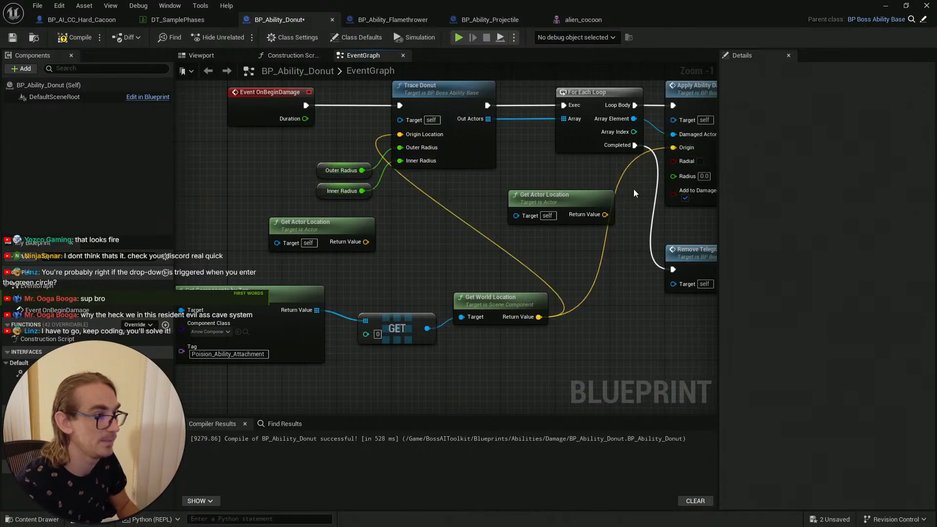
# Step: Delete both Get Actor Location nodes from the donut graph
pyautogui.moveTo(543, 199); pyautogui.dragTo(406, 226)
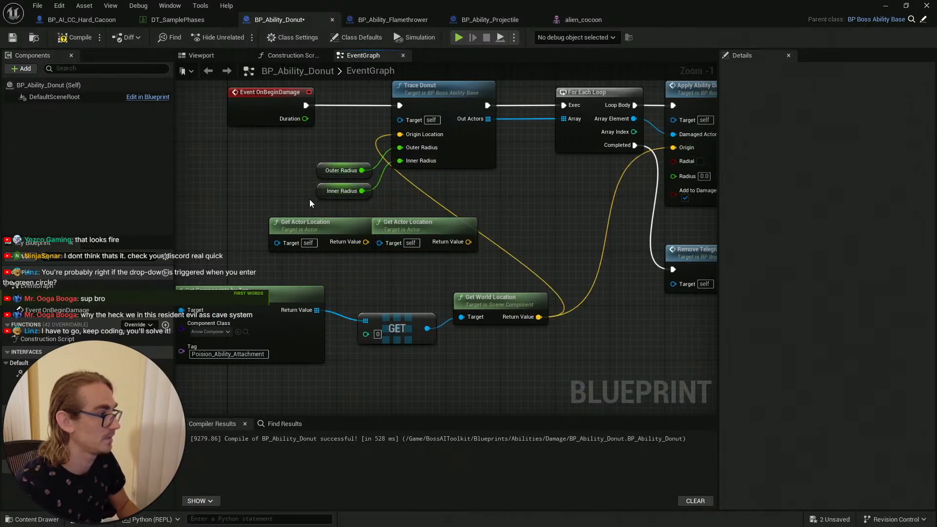
pyautogui.moveTo(310, 202); pyautogui.dragTo(390, 222, button='right')
pyautogui.moveTo(488, 289); pyautogui.dragTo(431, 263)
pyautogui.press('Delete')
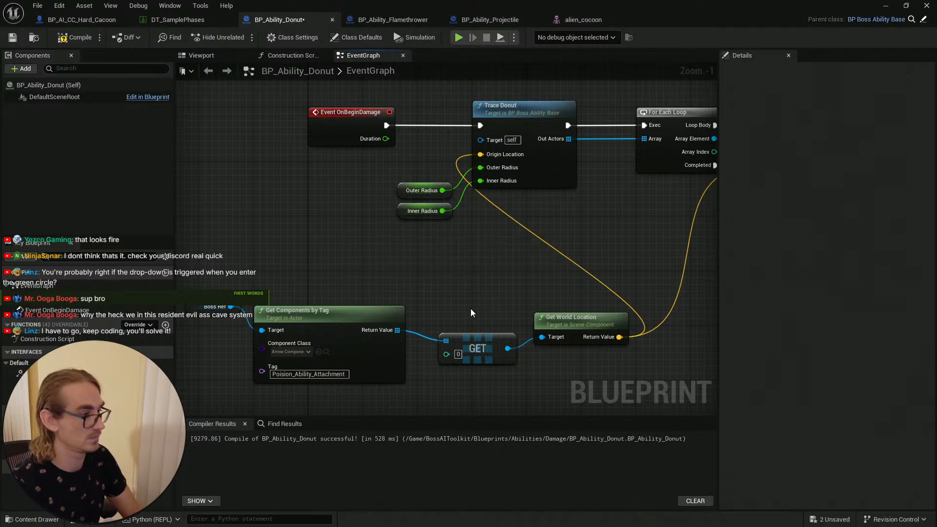
# Step: Rearrange the Get Components by Tag, GET and Get World Location nodes, then compile and save BP_Ability_Donut
pyautogui.moveTo(221, 286); pyautogui.dragTo(595, 383)
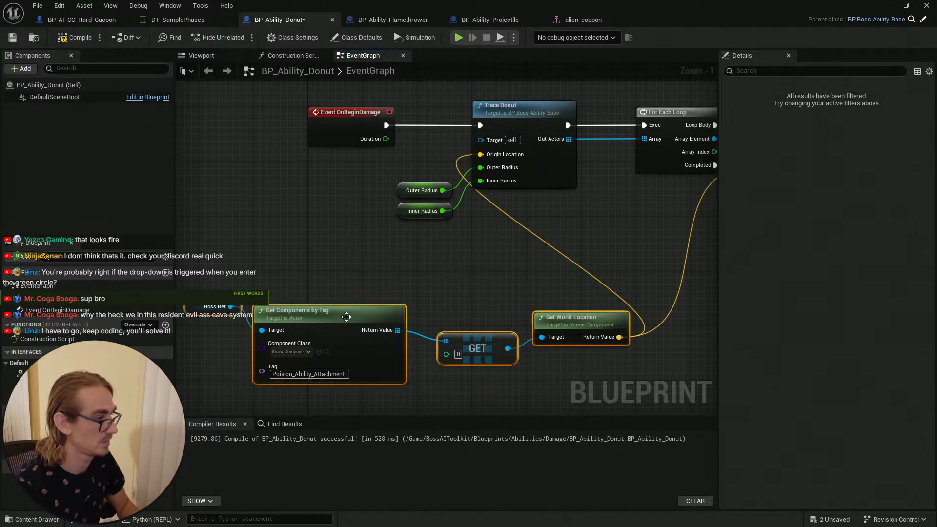
pyautogui.moveTo(349, 313); pyautogui.dragTo(320, 295)
pyautogui.click(498, 300)
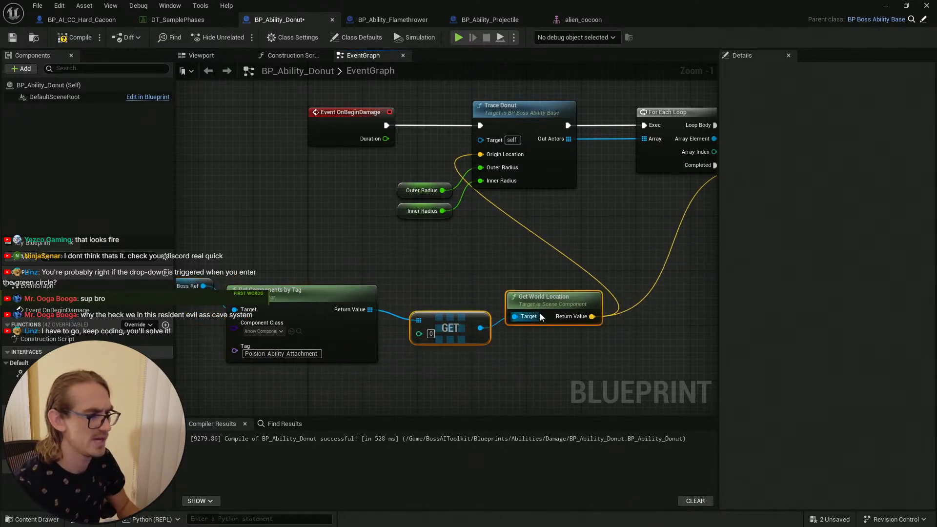
pyautogui.moveTo(540, 317); pyautogui.dragTo(527, 317)
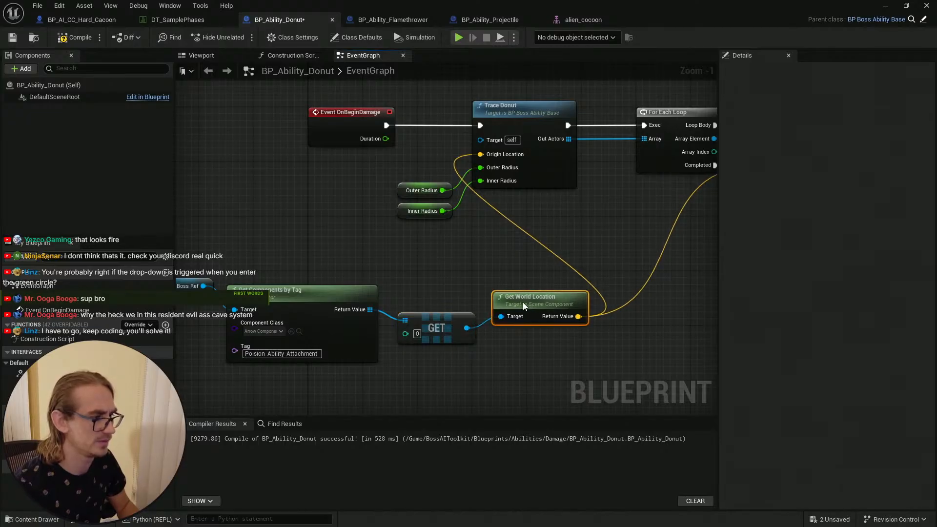
pyautogui.moveTo(522, 302); pyautogui.dragTo(598, 305, button='right')
pyautogui.click(410, 300)
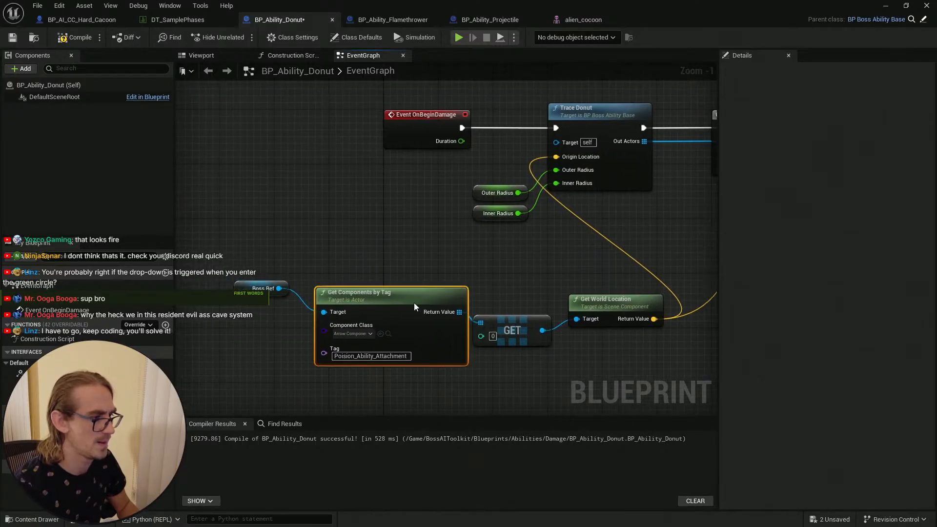
pyautogui.moveTo(414, 302); pyautogui.dragTo(408, 303)
pyautogui.click(403, 281)
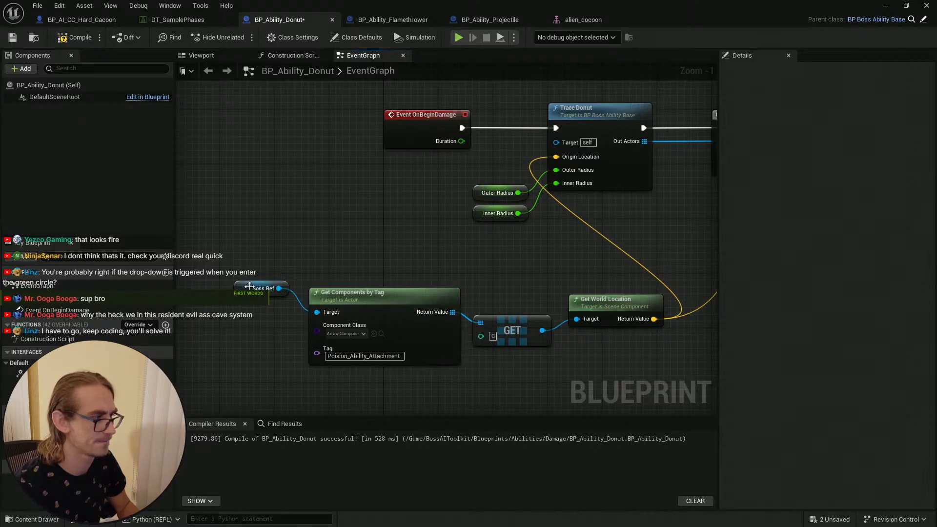
pyautogui.moveTo(249, 286); pyautogui.dragTo(325, 273)
pyautogui.click(374, 254)
pyautogui.moveTo(530, 268); pyautogui.dragTo(462, 269, button='right')
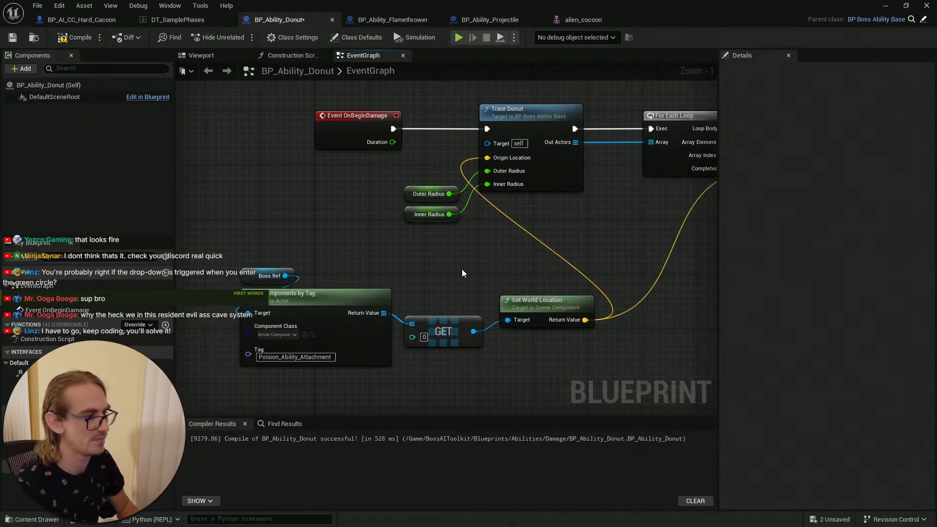
pyautogui.click(76, 37)
pyautogui.click(13, 37)
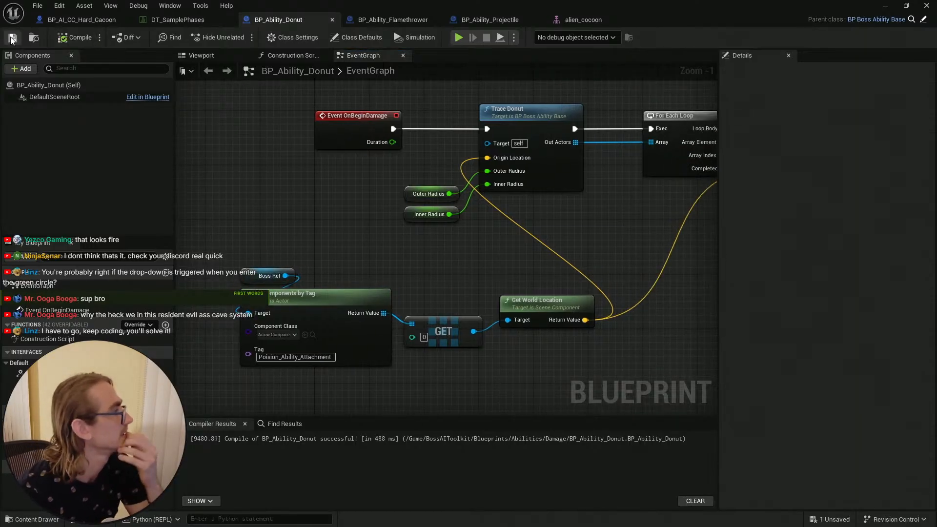
# Step: Tidy the remaining nodes of the donut graph, then compile and save the blueprint again
pyautogui.scroll(-3, 573, 244)
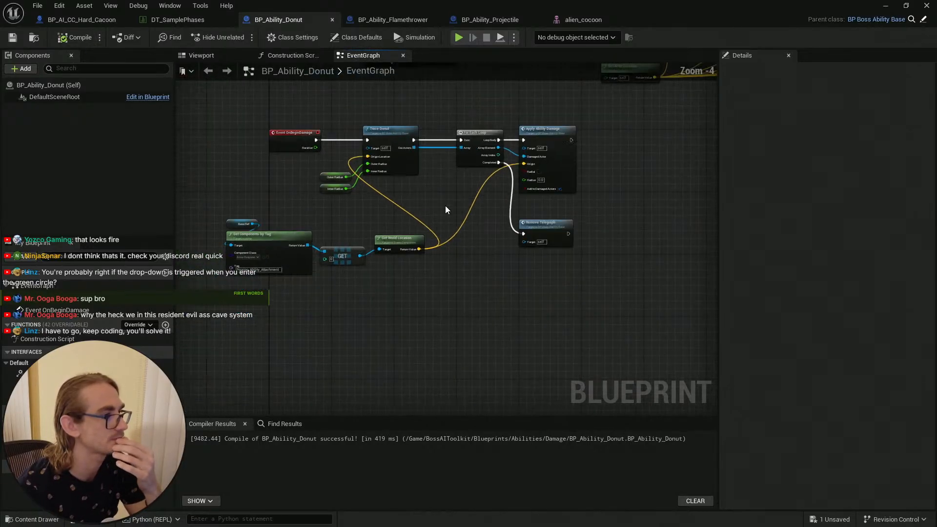
pyautogui.moveTo(570, 211); pyautogui.dragTo(565, 211)
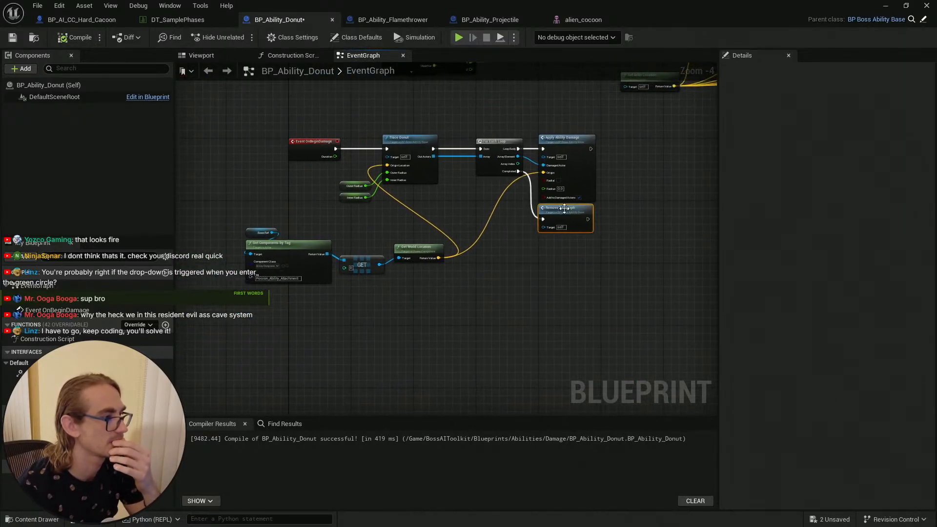
pyautogui.click(519, 257)
pyautogui.moveTo(518, 256); pyautogui.dragTo(584, 279, button='right')
pyautogui.click(72, 38)
pyautogui.click(14, 39)
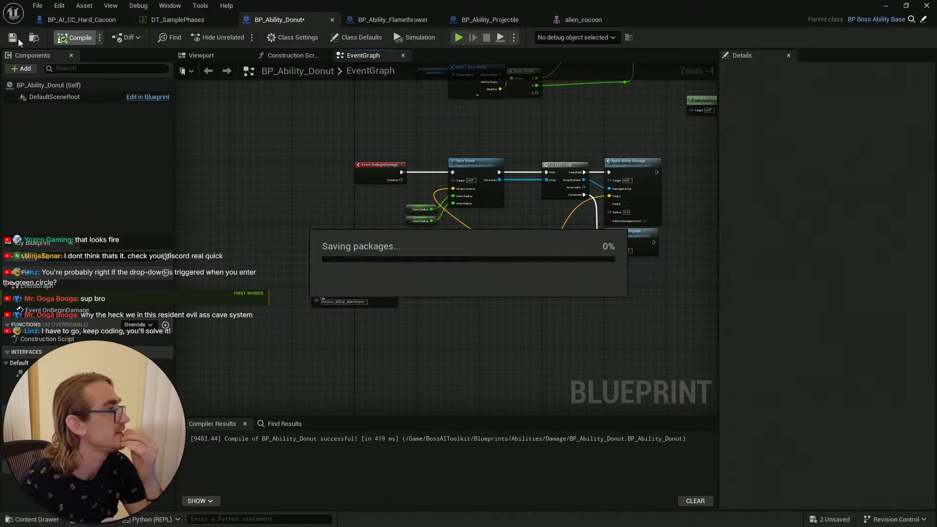
# Step: In the cocoon blueprint, make the End_Position cube visible and set its scale to 0.5
pyautogui.click(65, 19)
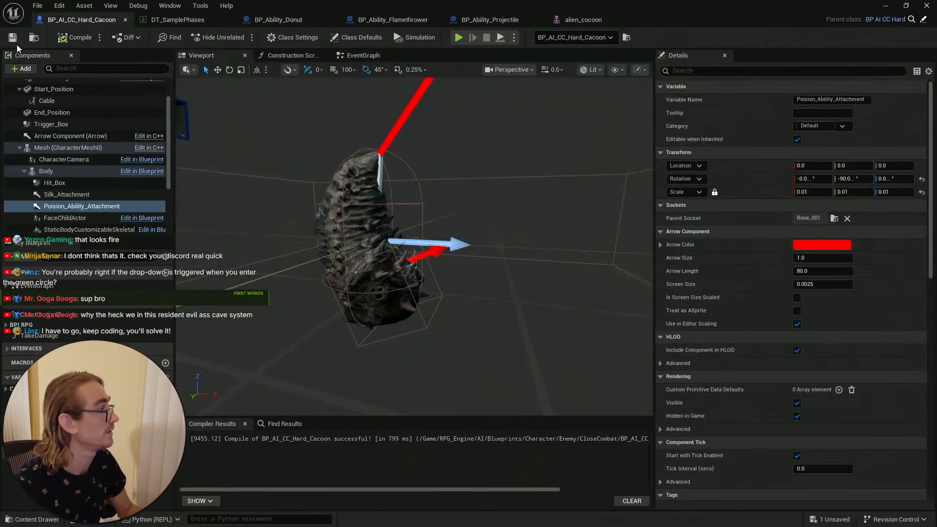
pyautogui.scroll(3, 70, 122)
pyautogui.click(52, 143)
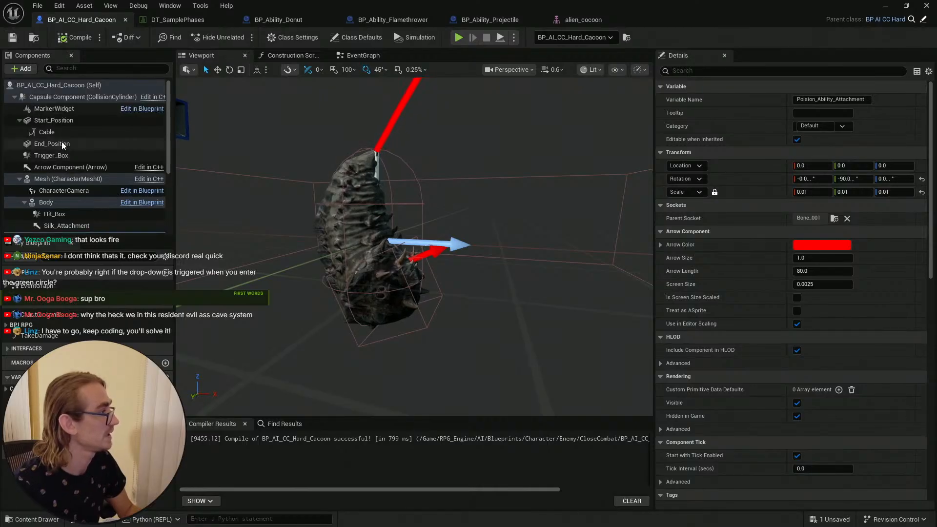
pyautogui.click(680, 71)
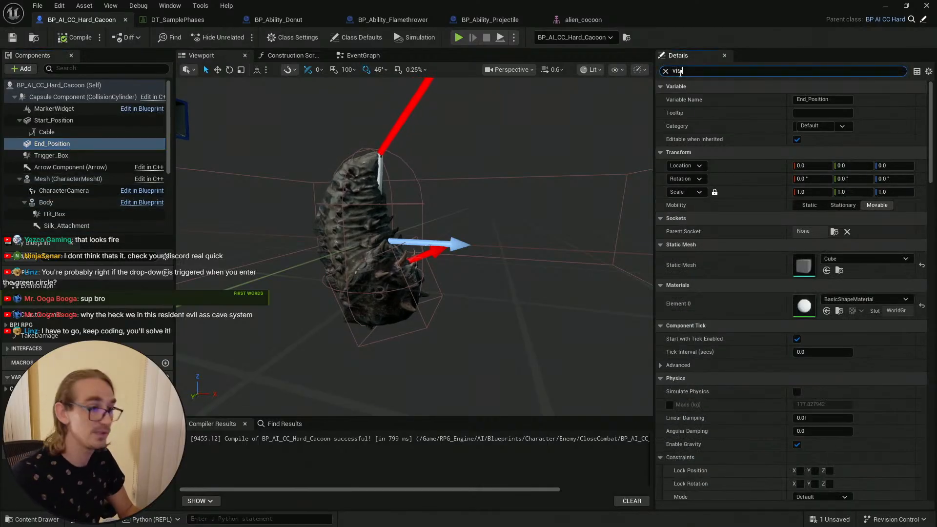
pyautogui.click(801, 139)
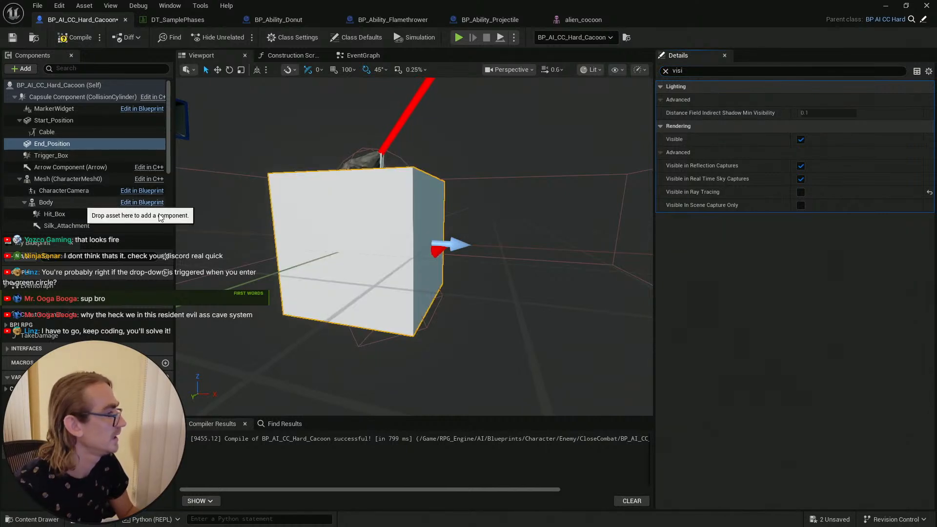
pyautogui.click(665, 71)
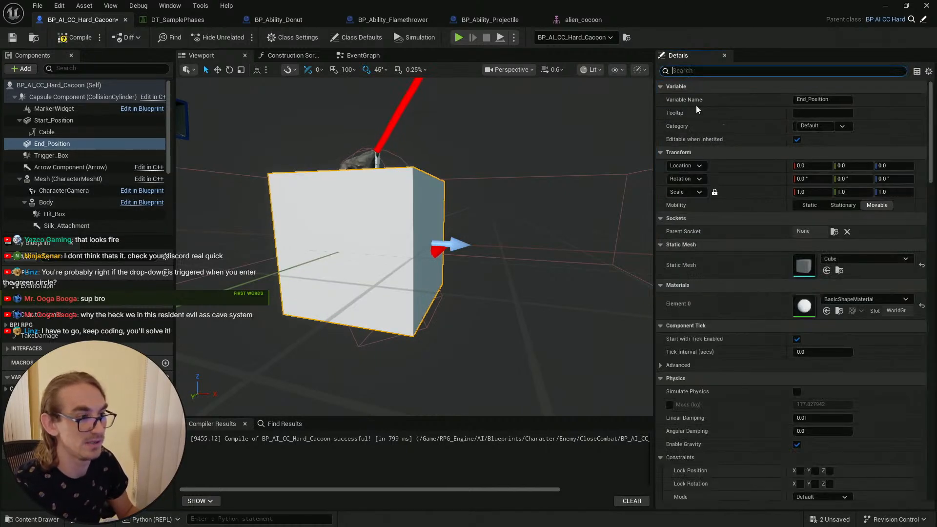
pyautogui.click(807, 192)
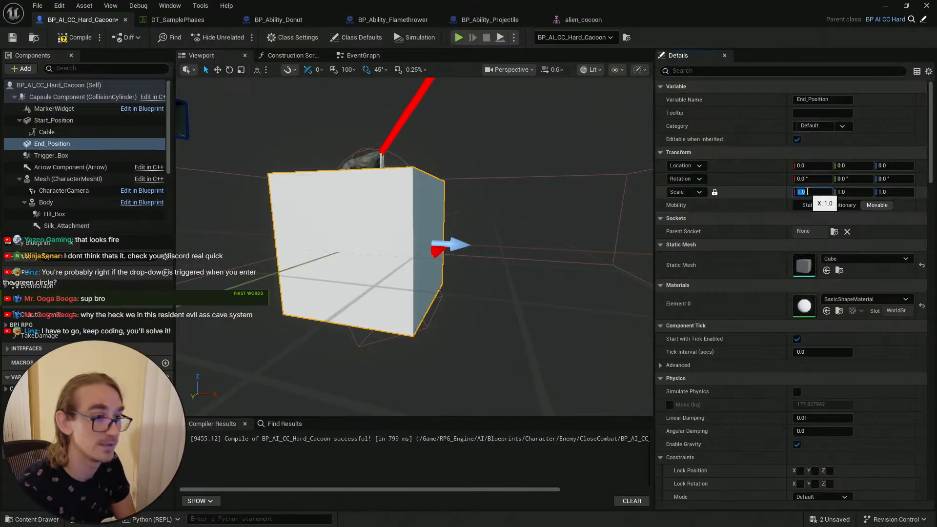
pyautogui.write('0.5')
pyautogui.press('Return')
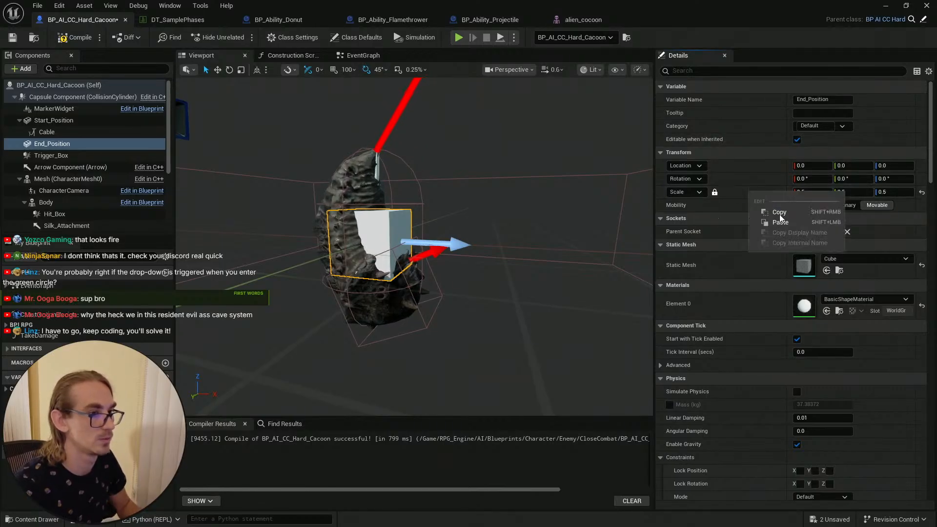
# Step: Make the Start_Position cube visible and save the cocoon blueprint
pyautogui.click(72, 125)
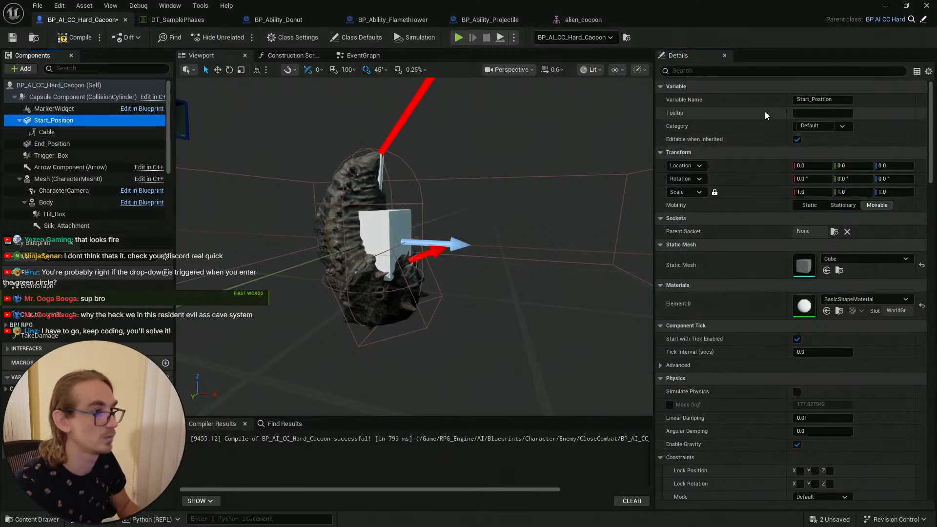
pyautogui.moveTo(429, 249)
pyautogui.mouseDown(button='right')
pyautogui.moveTo(429, 211)
pyautogui.moveTo(429, 232)
pyautogui.mouseUp(button='right')
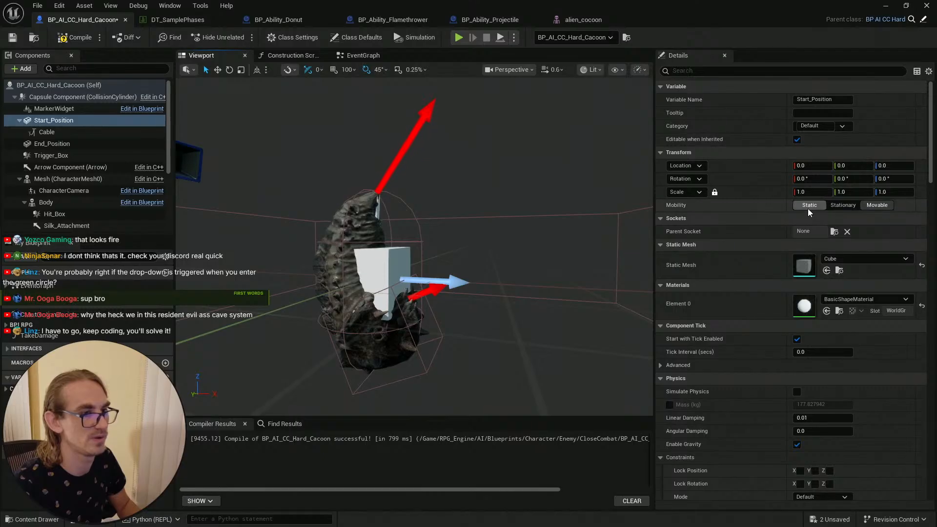
pyautogui.click(714, 72)
pyautogui.write('vi')
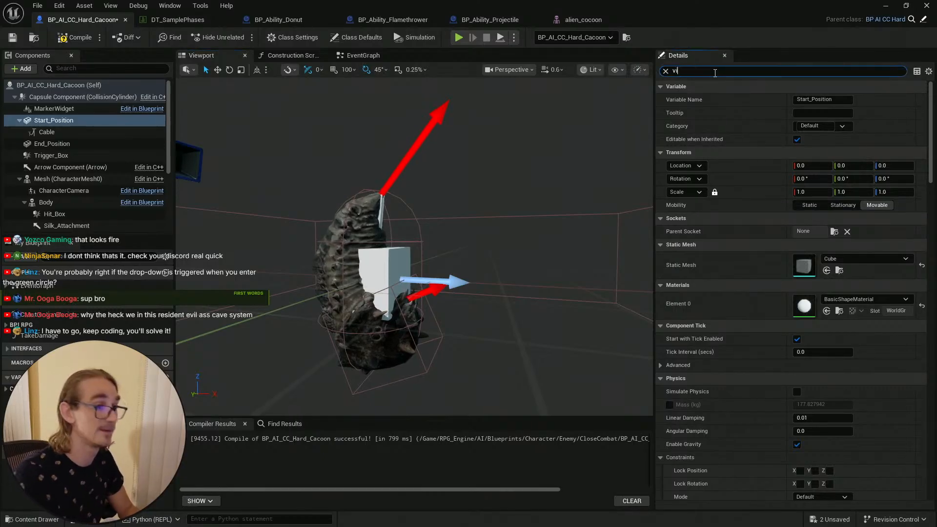
pyautogui.write('si')
pyautogui.click(801, 139)
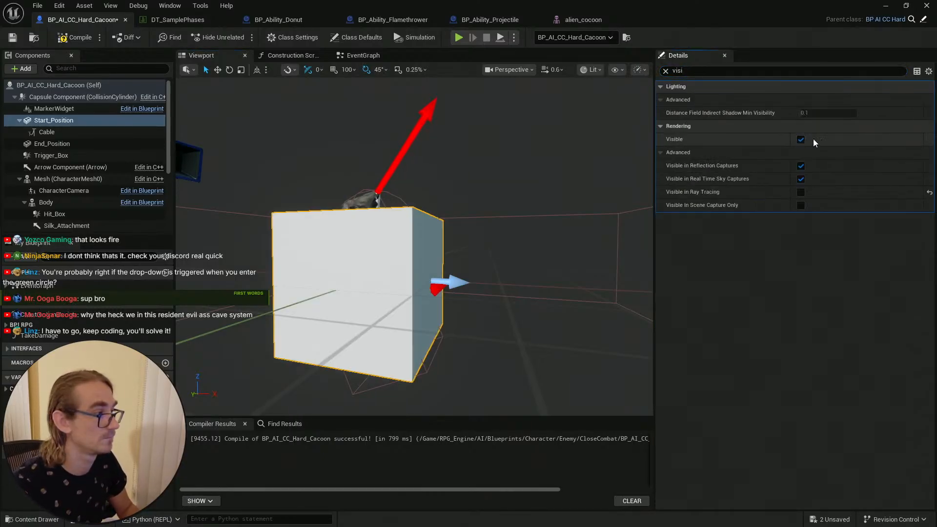
pyautogui.click(11, 39)
# Step: Detach the Cable from Start_Position and paste the 0.5 scale onto Start_Position
pyautogui.click(54, 133)
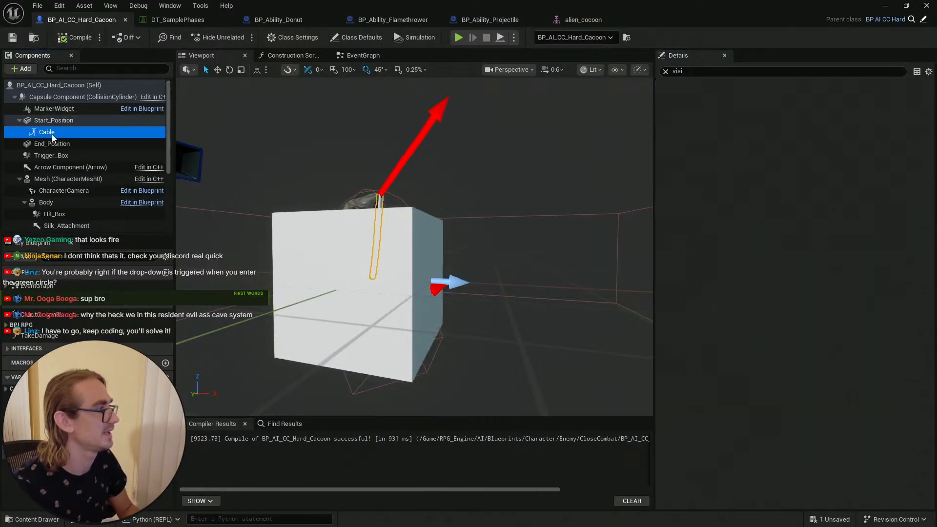
pyautogui.click(662, 71)
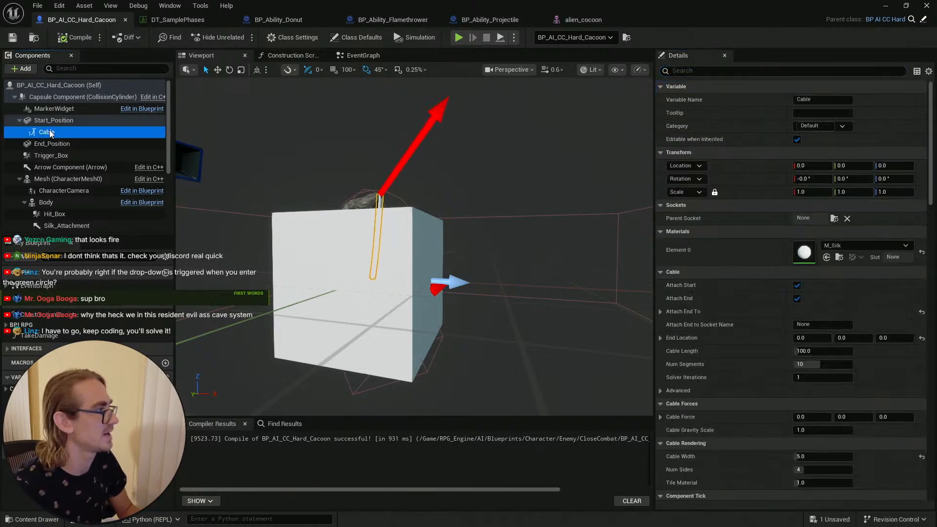
pyautogui.moveTo(56, 132); pyautogui.dragTo(65, 120)
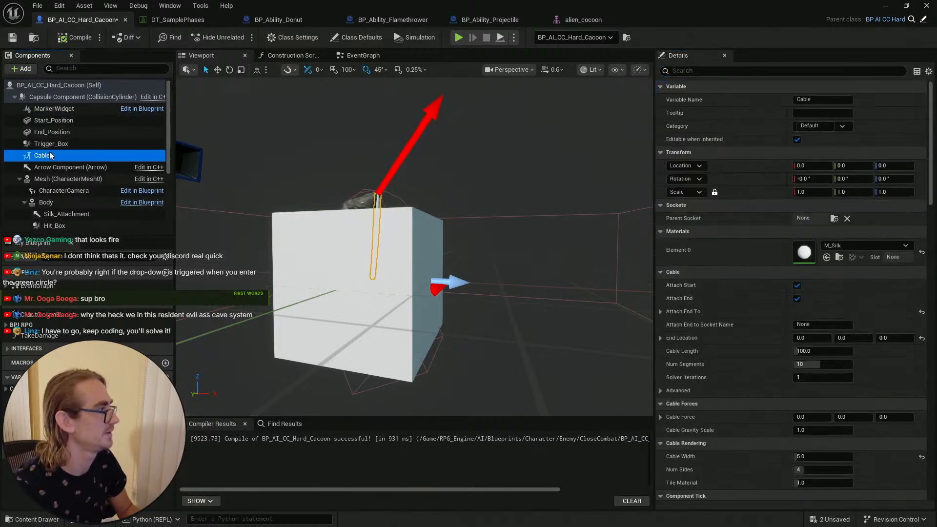
pyautogui.click(53, 120)
pyautogui.rightClick(761, 194)
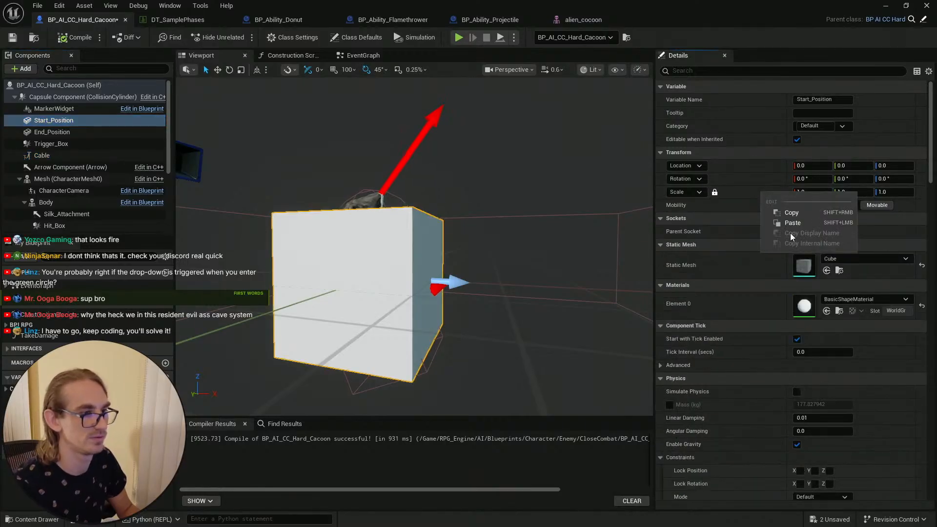
pyautogui.click(793, 223)
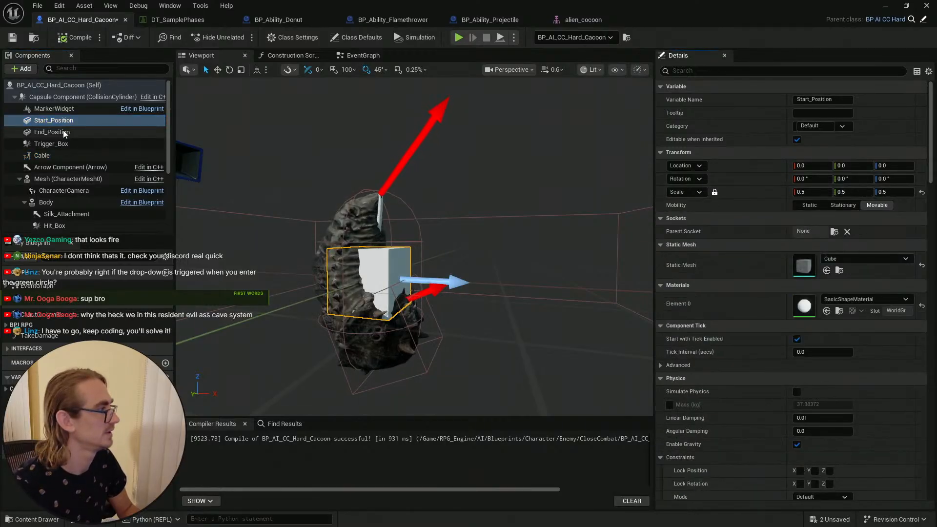
# Step: Reattach the Cable under Start_Position, then compile and save the cocoon blueprint
pyautogui.click(67, 156)
pyautogui.moveTo(66, 155); pyautogui.dragTo(81, 122)
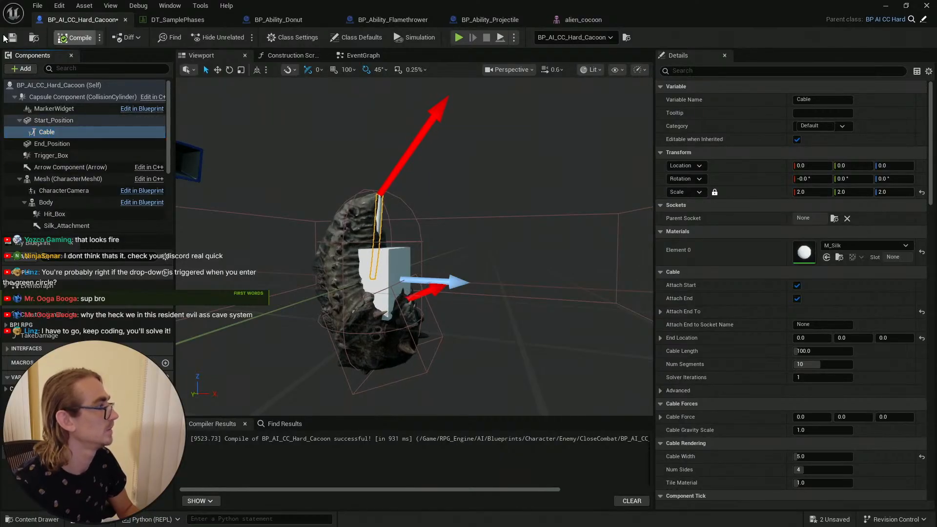
pyautogui.click(10, 40)
pyautogui.click(59, 38)
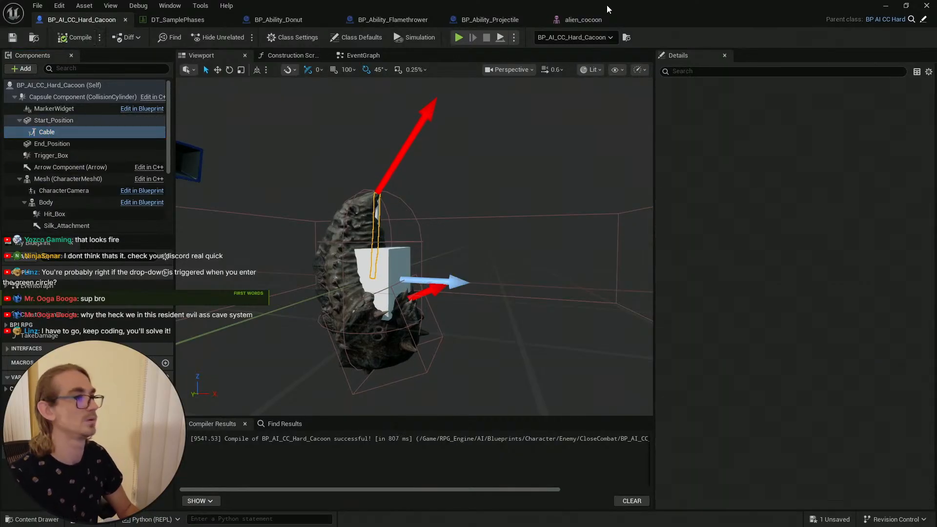
# Step: Close the blueprint editor, return to the main level and save all assets
pyautogui.click(886, 5)
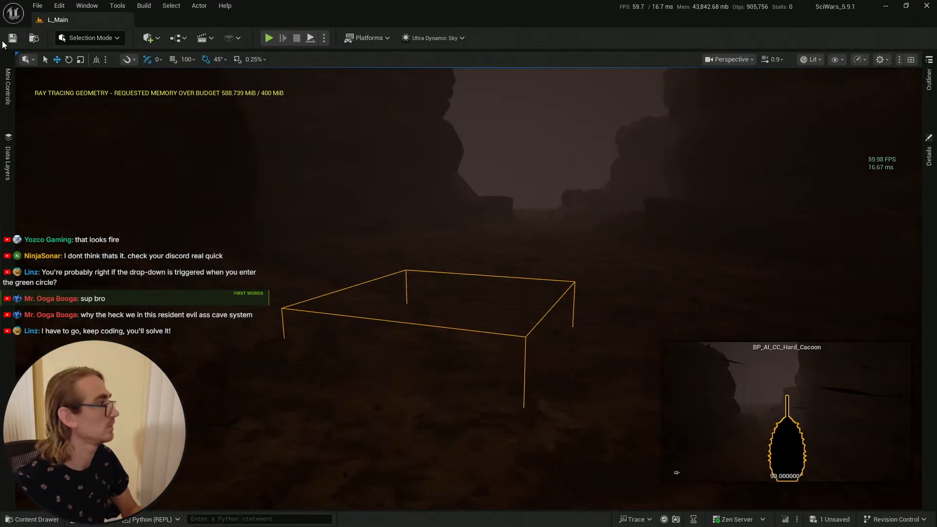
pyautogui.click(11, 39)
pyautogui.hotkey('ctrl', 'space')
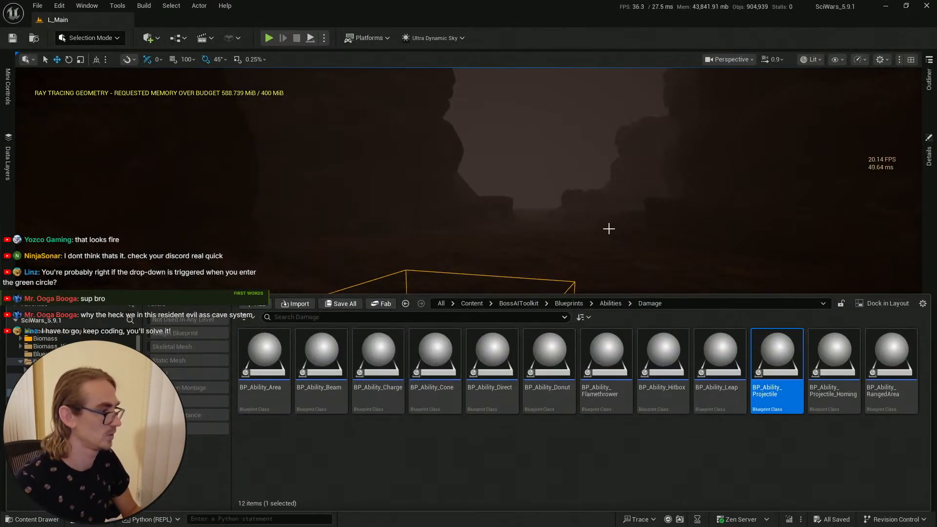
pyautogui.click(13, 39)
pyautogui.moveTo(436, 229); pyautogui.dragTo(475, 274, button='right')
pyautogui.scroll(4, 436, 229)
pyautogui.press('Escape')
pyautogui.scroll(-4, 474, 241)
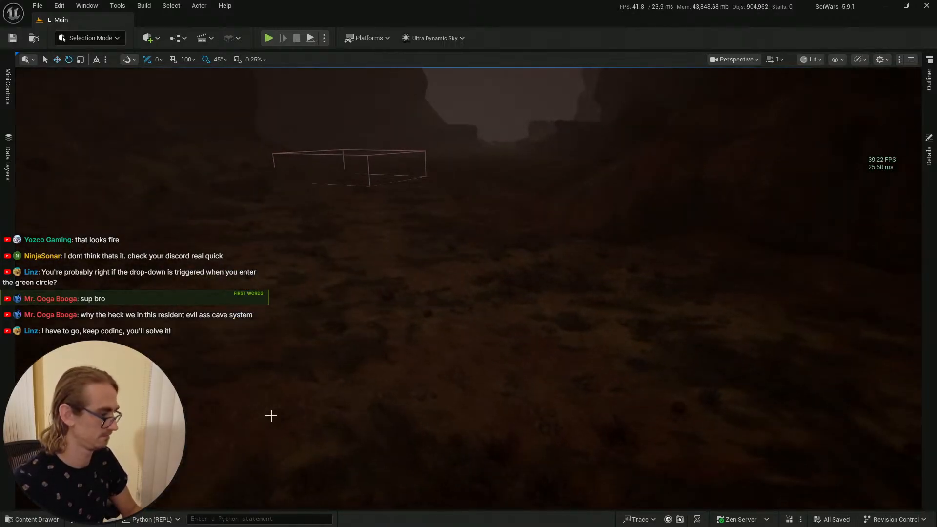
# Step: Start a Play From Here session at a spot on the desert landscape
pyautogui.moveTo(411, 320); pyautogui.dragTo(393, 293, button='right')
pyautogui.press('e')
pyautogui.hotkey('ctrl', 'space')
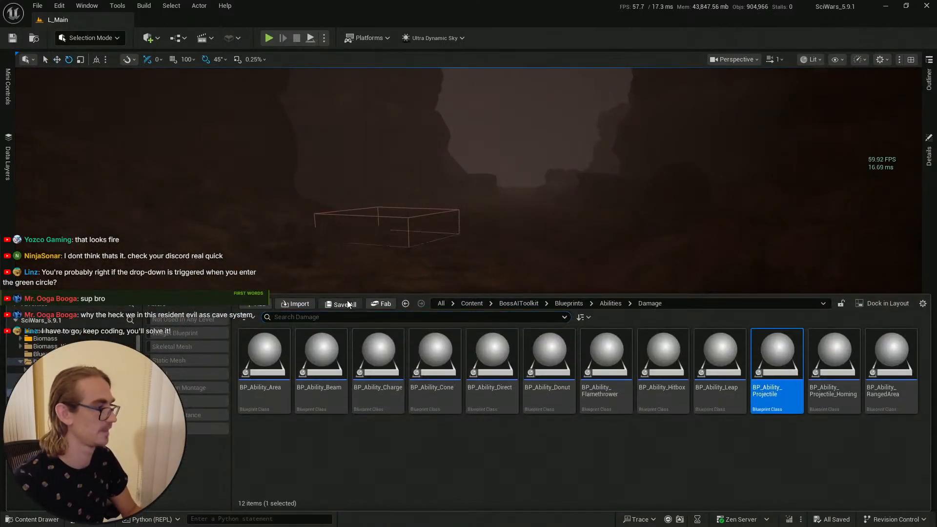
pyautogui.click(13, 39)
pyautogui.rightClick(395, 418)
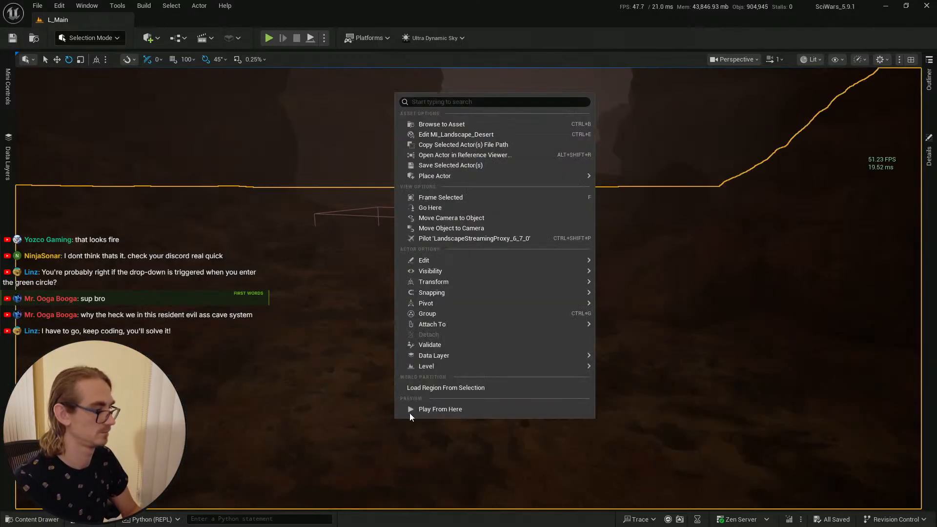
pyautogui.click(415, 409)
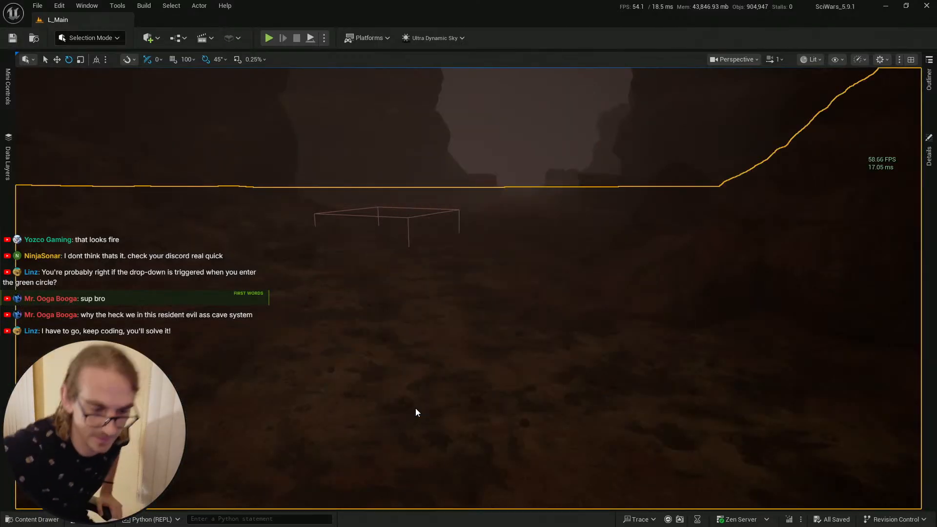
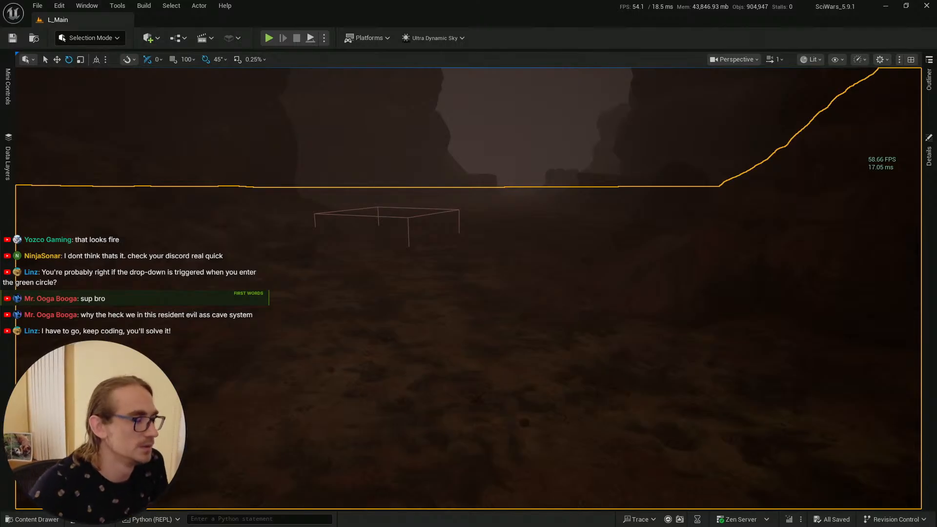
# Step: Play-test the level, walking toward the cocoon to watch its poison ability, then end the play session
pyautogui.hotkey('alt', 'p')
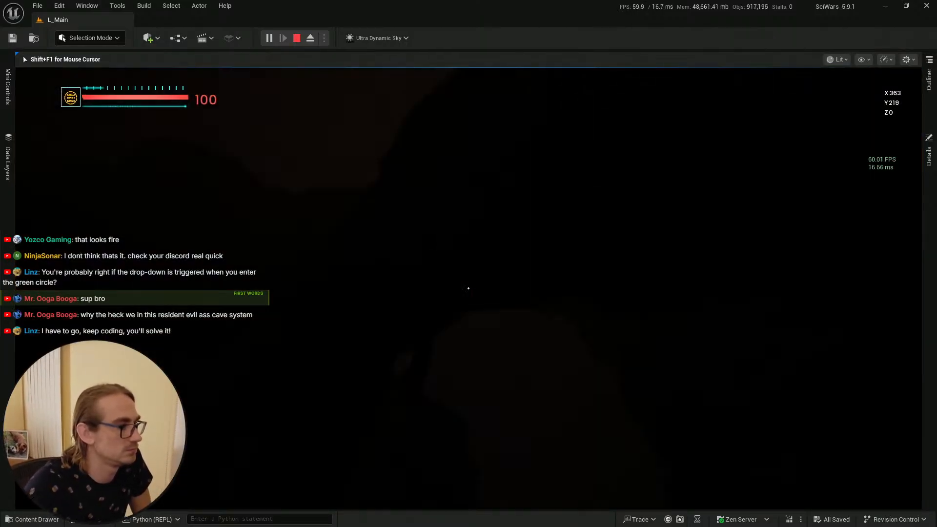
pyautogui.press('w')
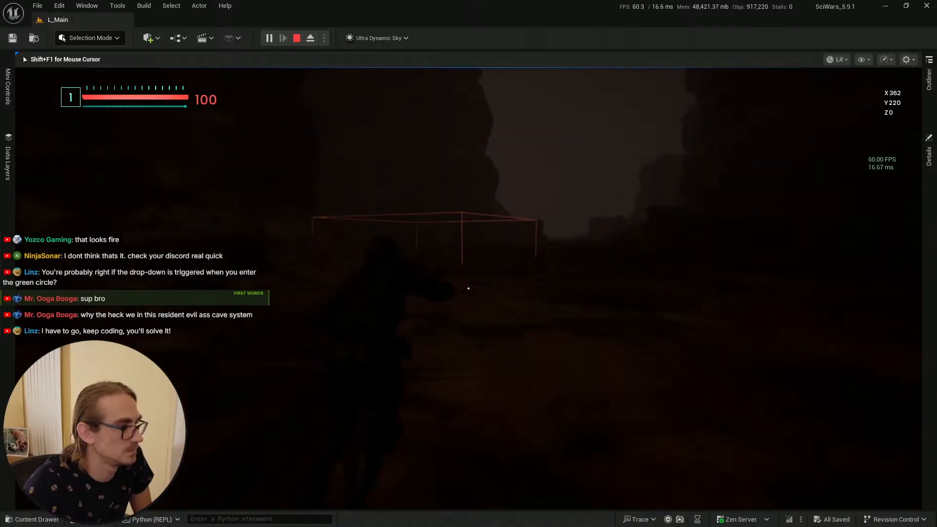
pyautogui.press('w')
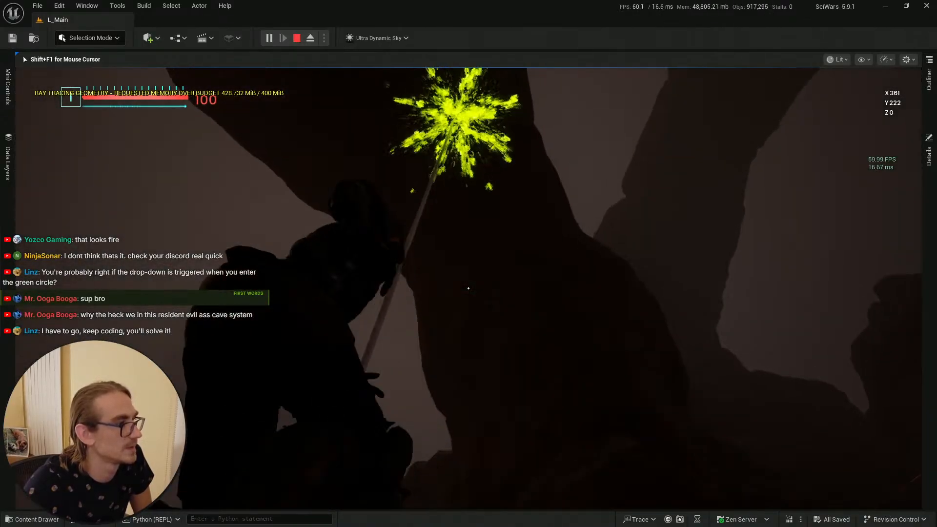
pyautogui.click(468, 288)
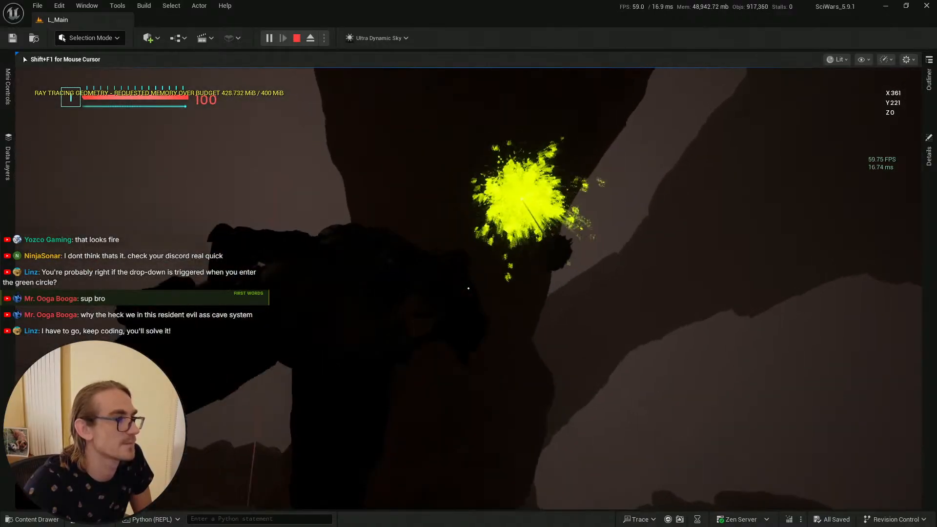
pyautogui.press('w')
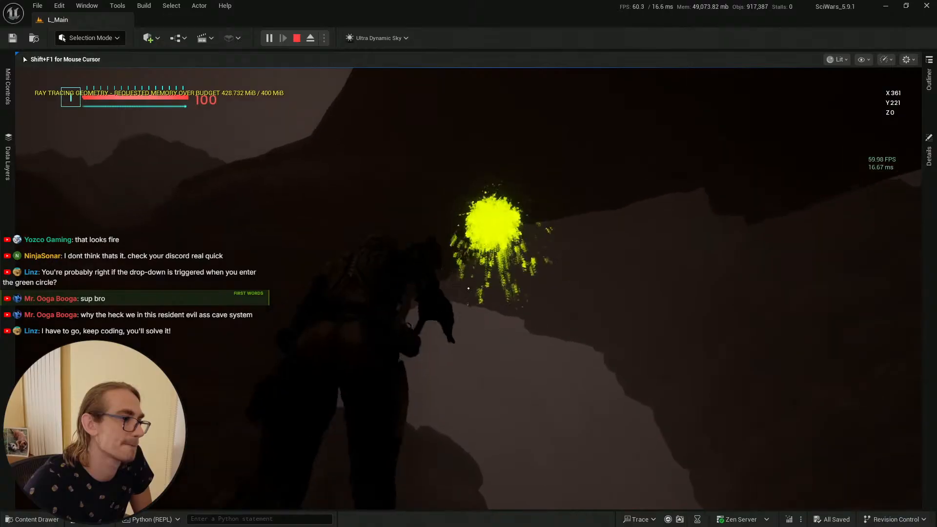
pyautogui.press('w')
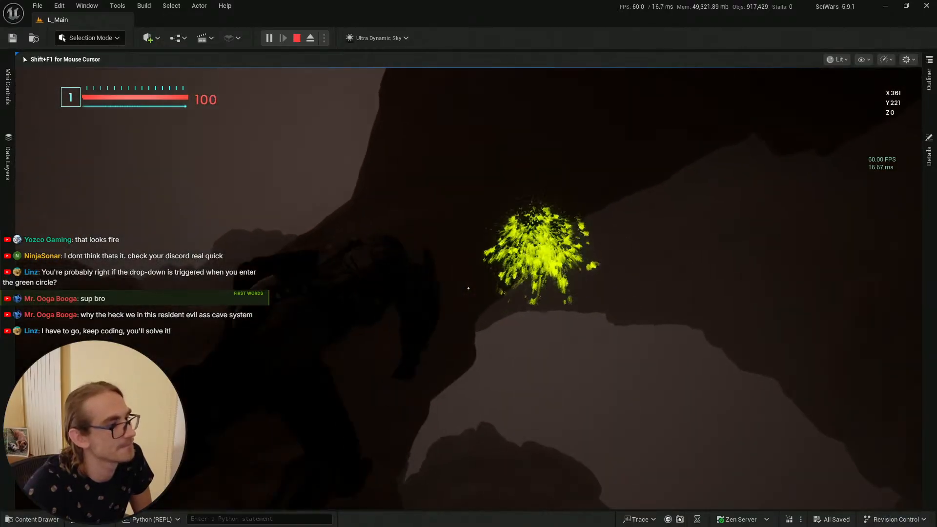
pyautogui.press('w')
pyautogui.press('w')
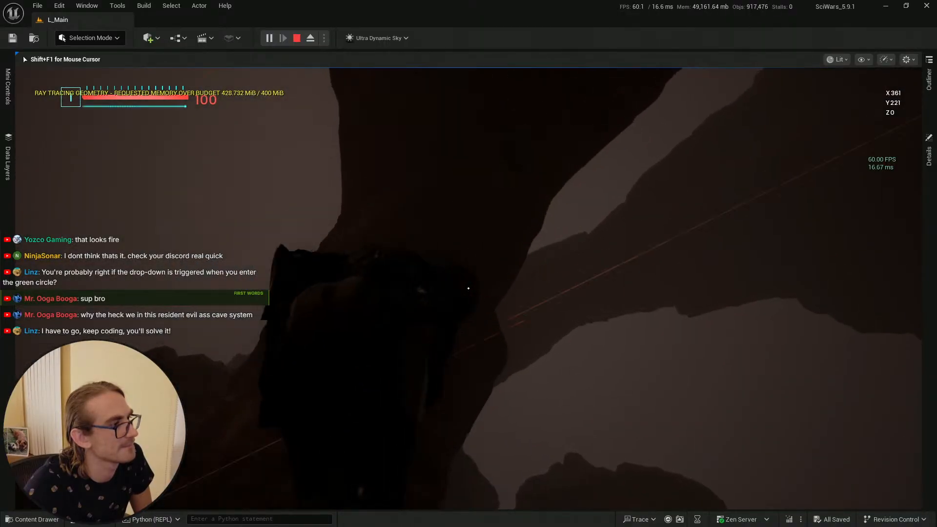
pyautogui.press('w')
pyautogui.press('w')
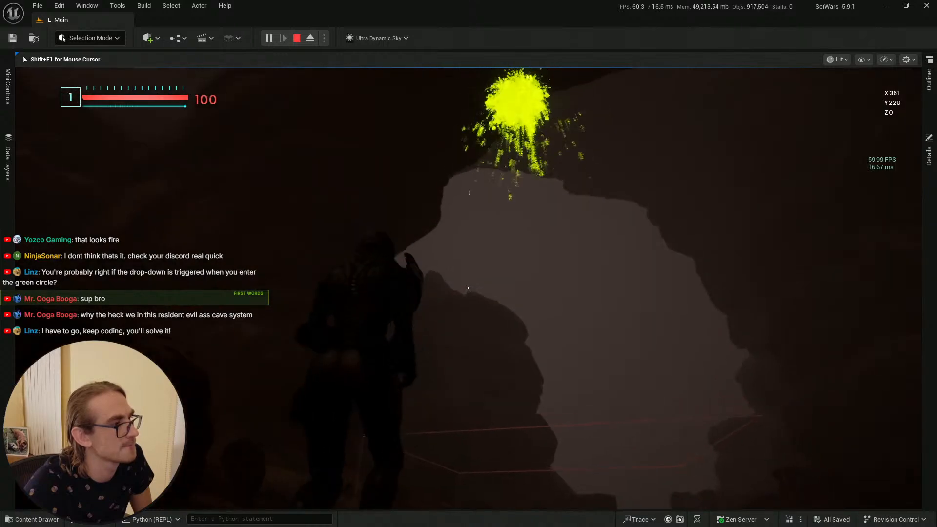
pyautogui.press('F11')
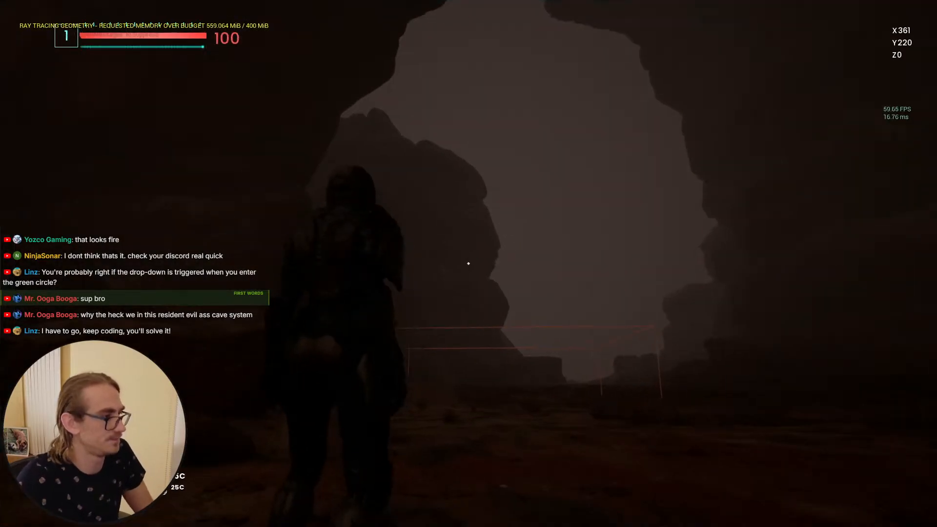
pyautogui.press('F11')
pyautogui.press('Escape')
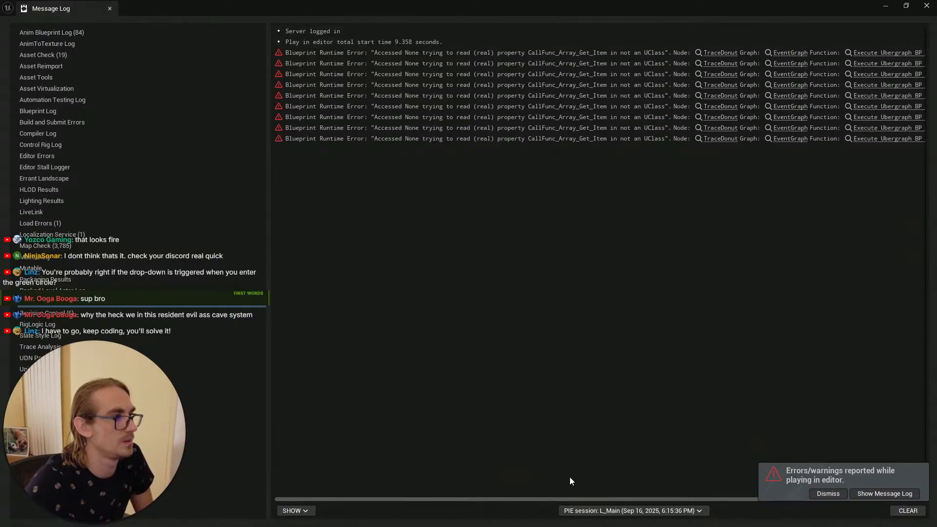
# Step: Review the blueprint runtime errors in the message log, then return to the cocoon blueprint and save it
pyautogui.moveTo(587, 496); pyautogui.dragTo(733, 488)
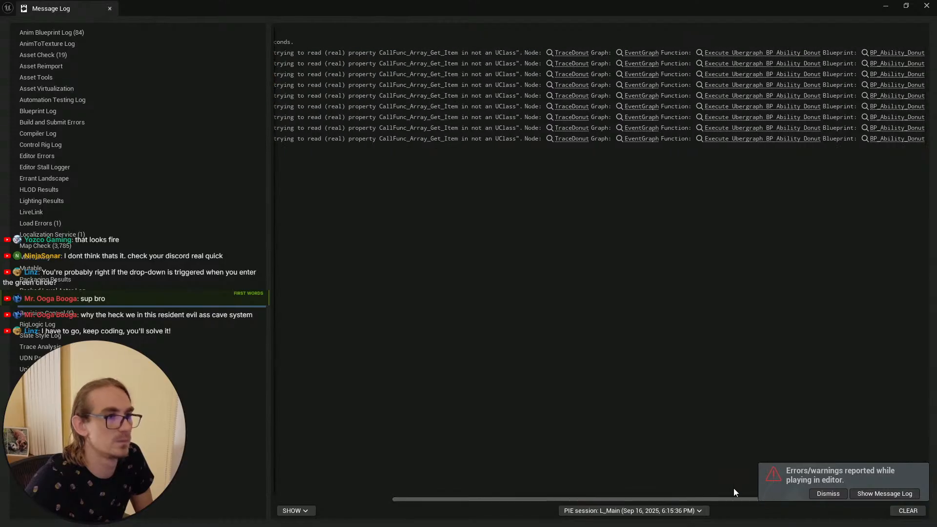
pyautogui.click(885, 7)
pyautogui.hotkey('alt', 'Tab')
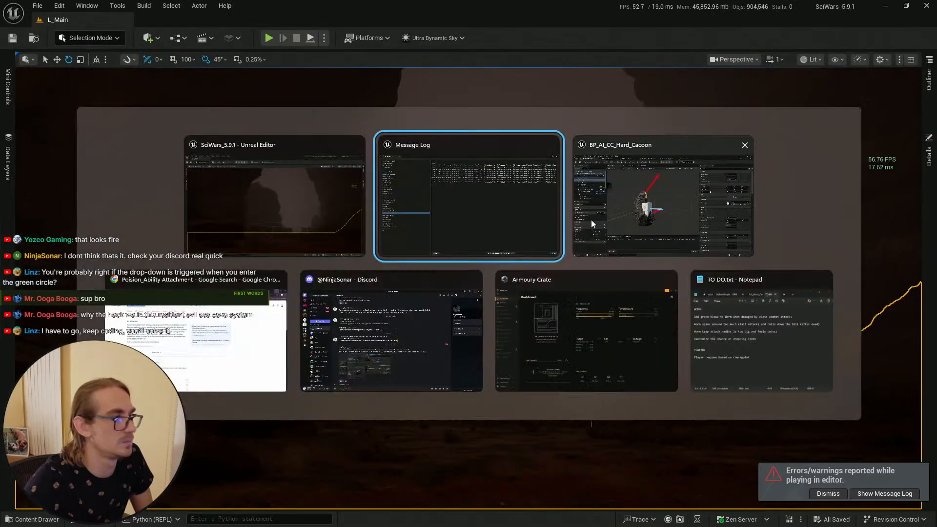
pyautogui.click(694, 230)
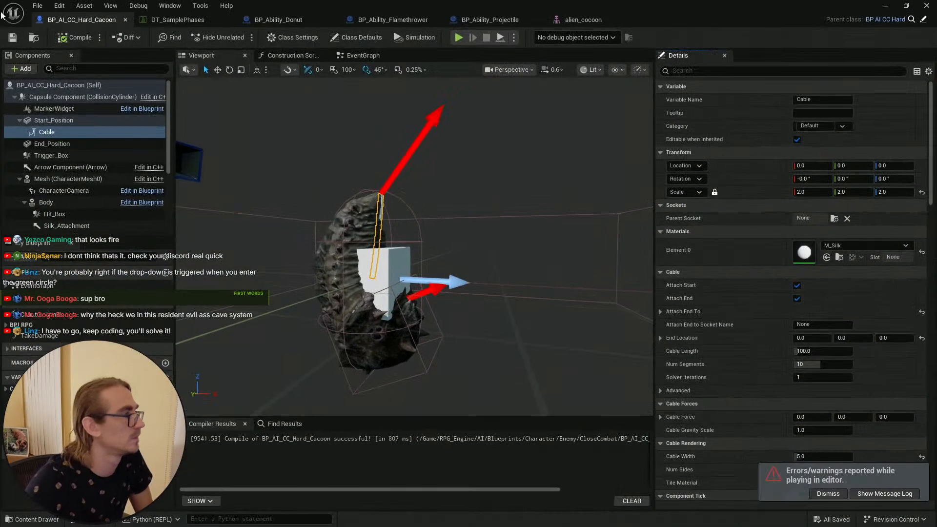
pyautogui.click(13, 37)
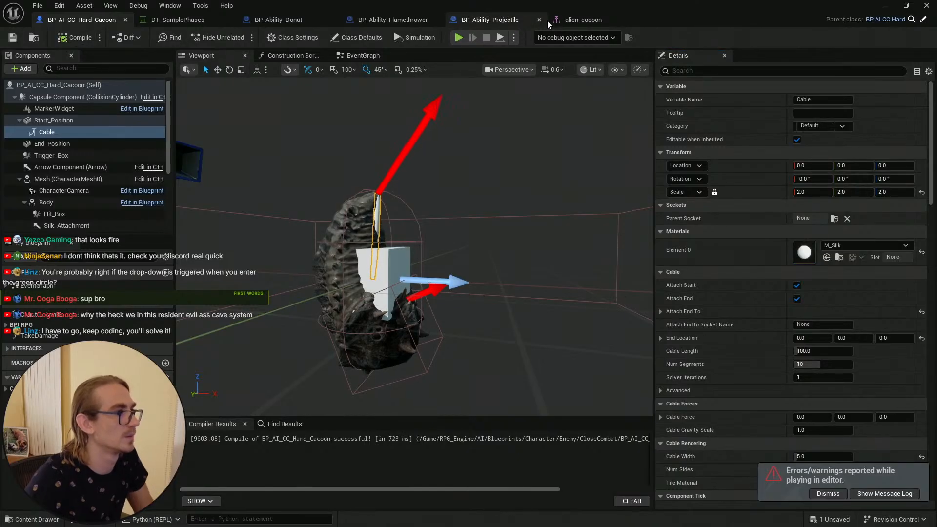
# Step: Inspect the component-tag spawn lookups in the Projectile, Flamethrower and Donut ability blueprints
pyautogui.click(491, 20)
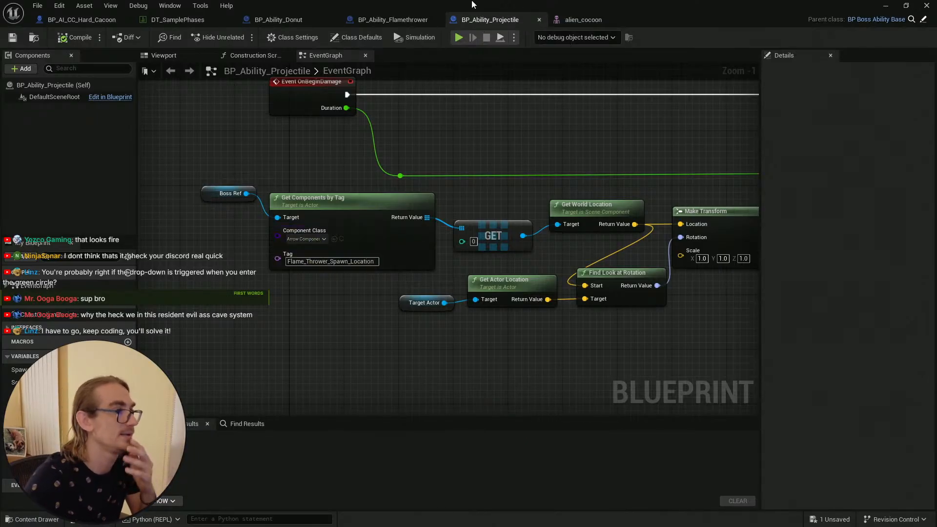
pyautogui.click(395, 20)
pyautogui.click(293, 19)
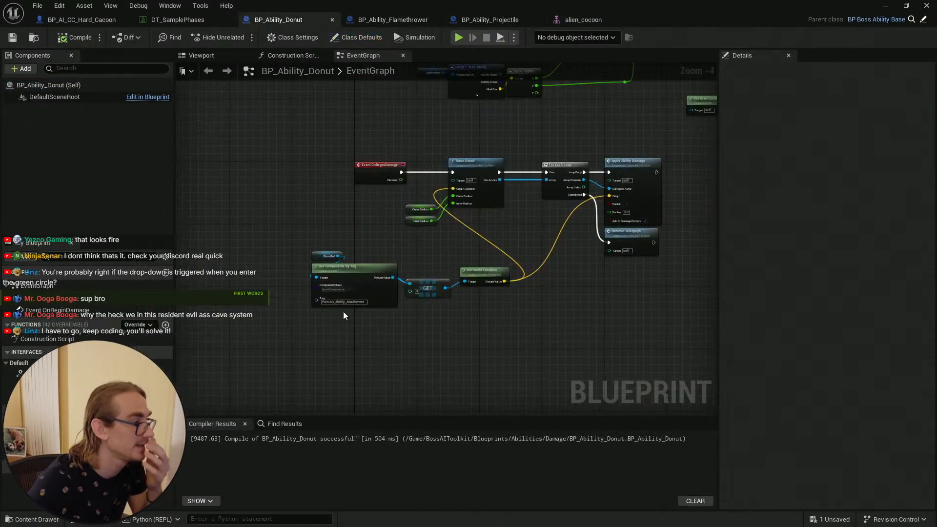
pyautogui.scroll(4, 344, 315)
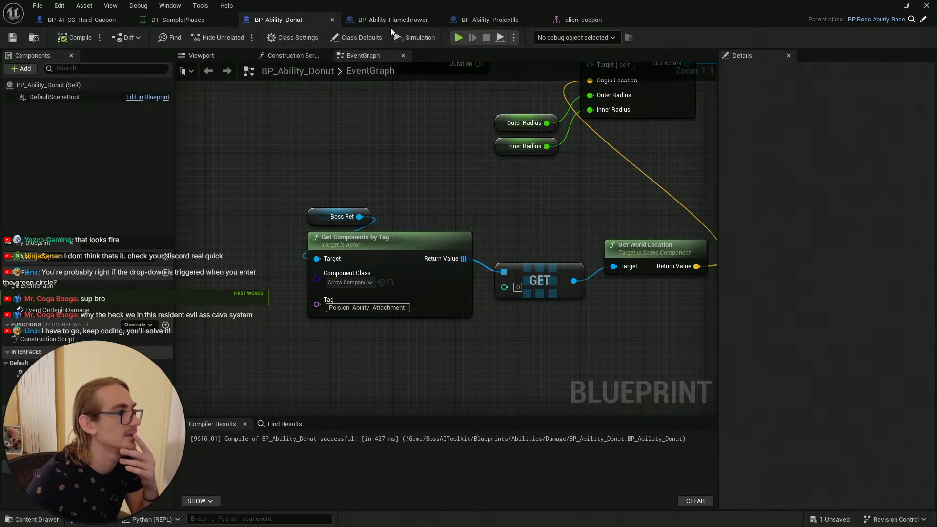
pyautogui.scroll(-2, 410, 160)
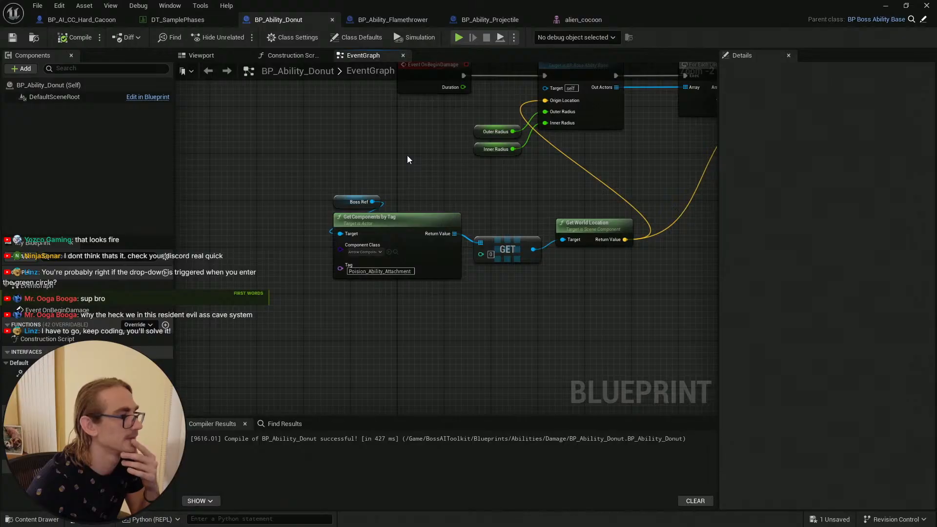
pyautogui.moveTo(408, 159)
pyautogui.mouseDown(button='right')
pyautogui.moveTo(233, 238)
pyautogui.moveTo(353, 179)
pyautogui.moveTo(265, 172)
pyautogui.mouseUp(button='right')
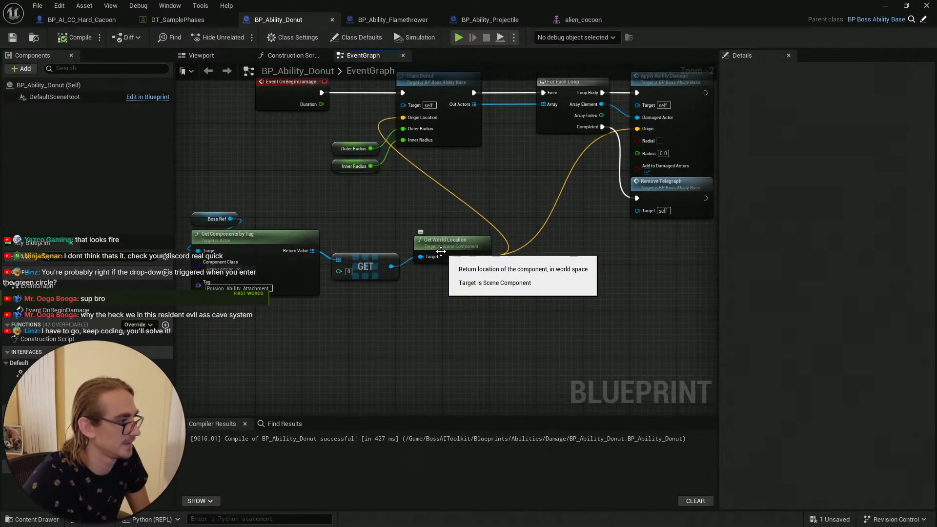
# Step: Reposition the Get World Location node in BP_Ability_Donut's event graph, then save and compile the blueprint
pyautogui.moveTo(441, 251); pyautogui.dragTo(435, 250)
pyautogui.moveTo(446, 300); pyautogui.dragTo(528, 314, button='right')
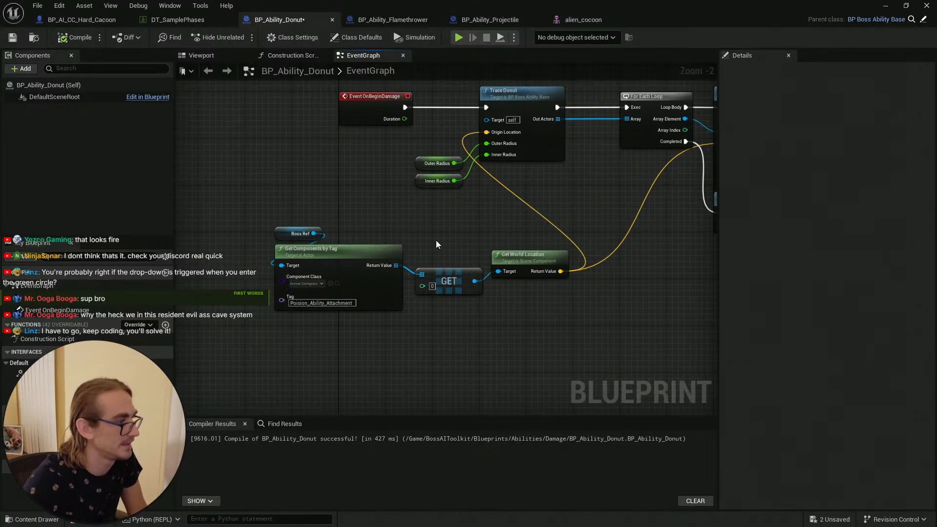
pyautogui.click(12, 37)
pyautogui.click(80, 38)
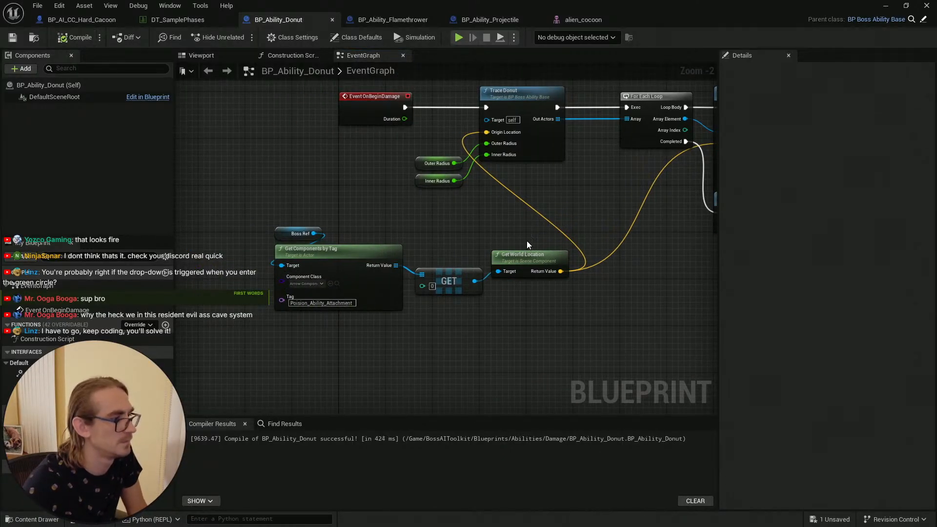
# Step: Recompile BP_Ability_Donut after reviewing its Trace Donut and damage node chain
pyautogui.moveTo(502, 214); pyautogui.dragTo(389, 218, button='right')
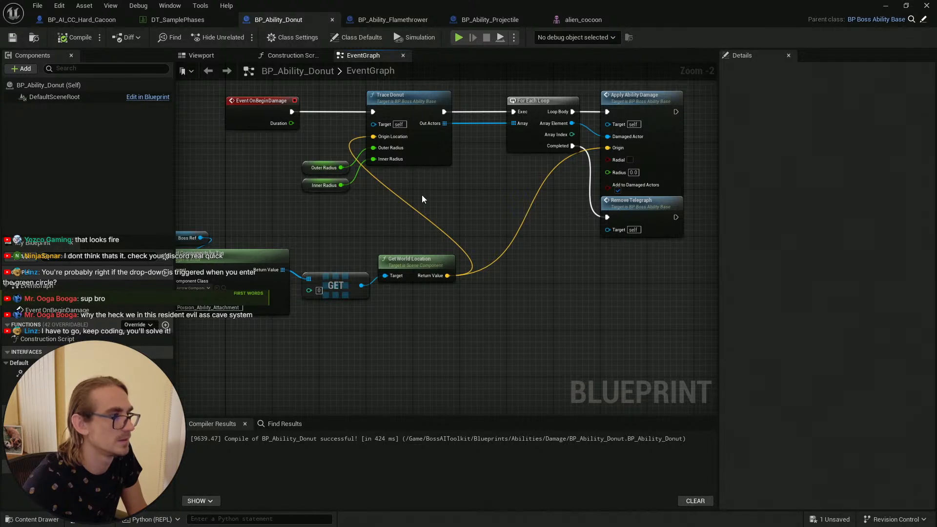
pyautogui.moveTo(432, 189); pyautogui.dragTo(429, 211, button='right')
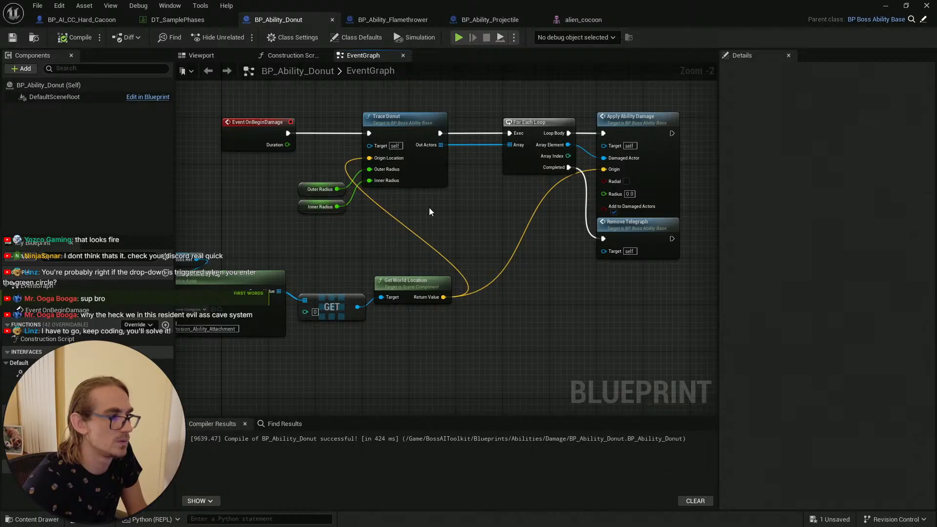
pyautogui.moveTo(429, 208); pyautogui.dragTo(506, 233, button='right')
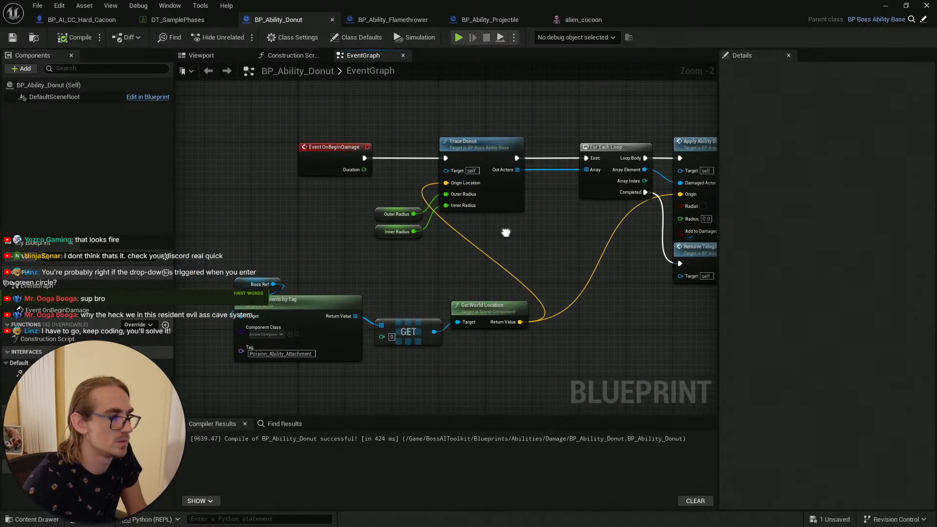
pyautogui.moveTo(505, 233); pyautogui.dragTo(488, 227, button='right')
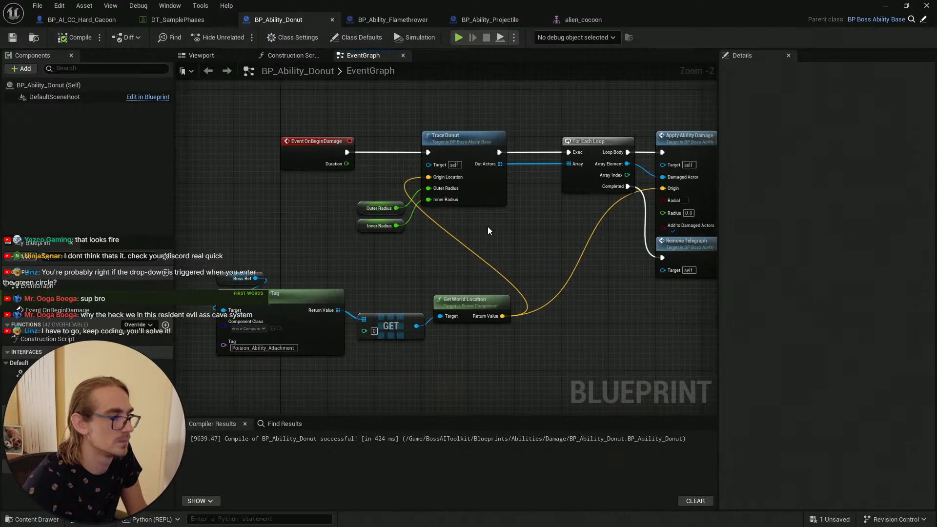
pyautogui.click(65, 40)
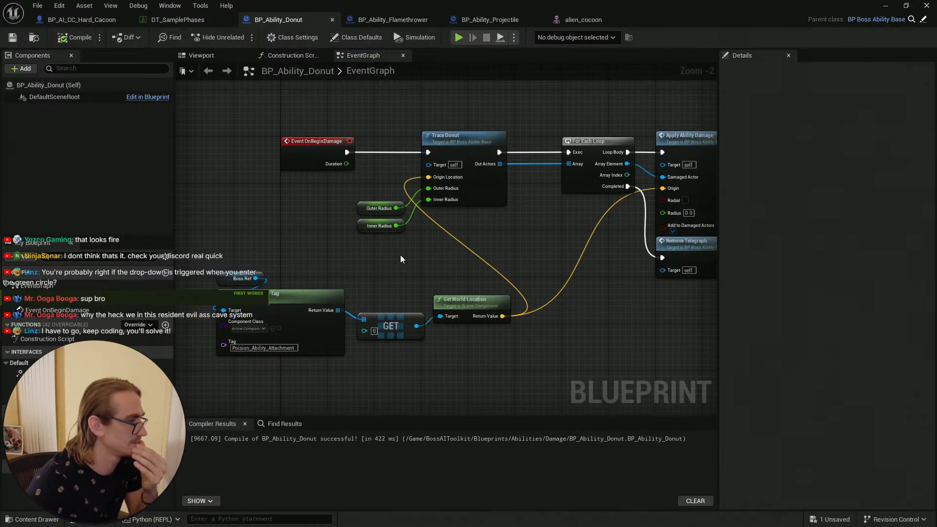
# Step: Compare BP_Ability_Donut's Poision_Ability_Attachment lookup with the Projectile and Flamethrower blueprints' setups
pyautogui.moveTo(400, 254); pyautogui.dragTo(473, 226, button='right')
pyautogui.scroll(1, 340, 268)
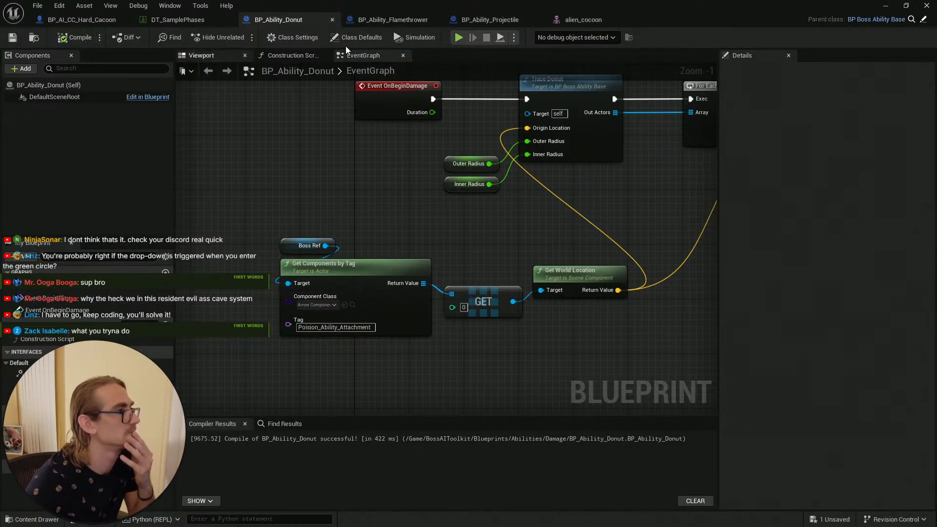
pyautogui.click(479, 19)
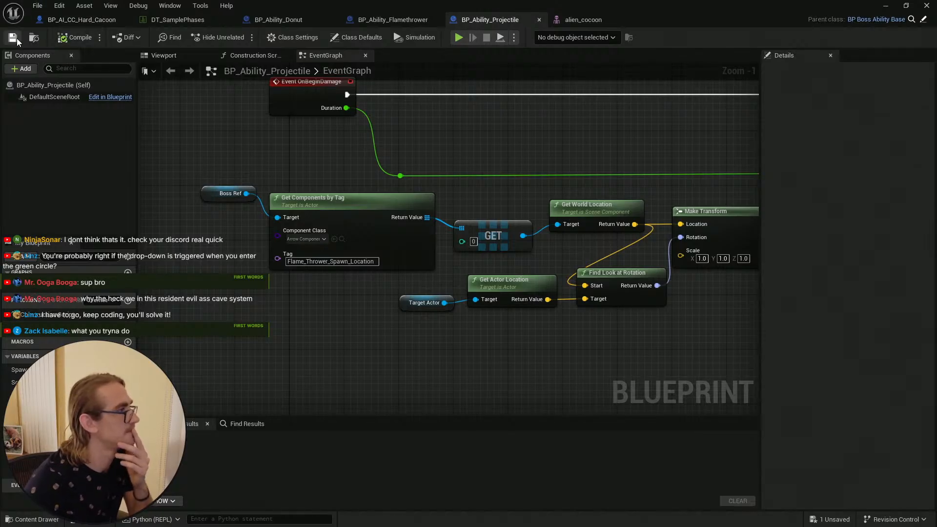
pyautogui.click(395, 20)
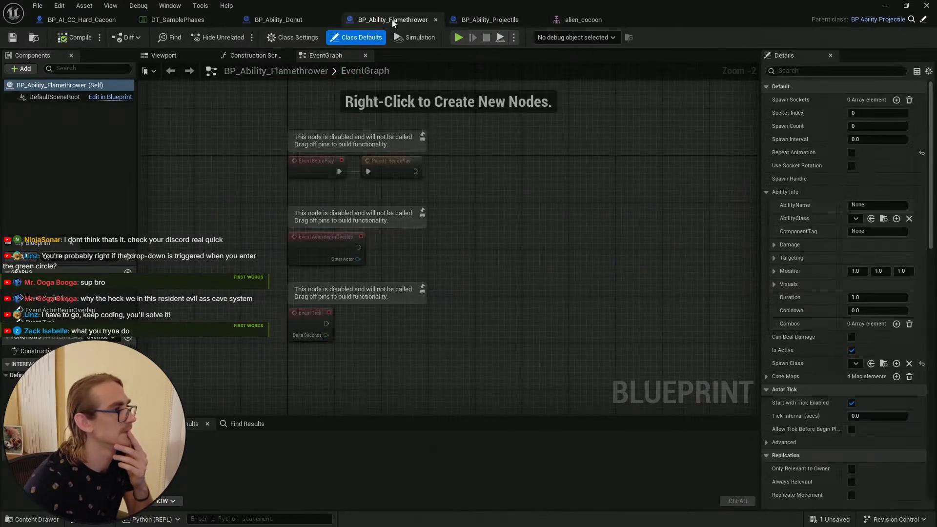
pyautogui.click(278, 19)
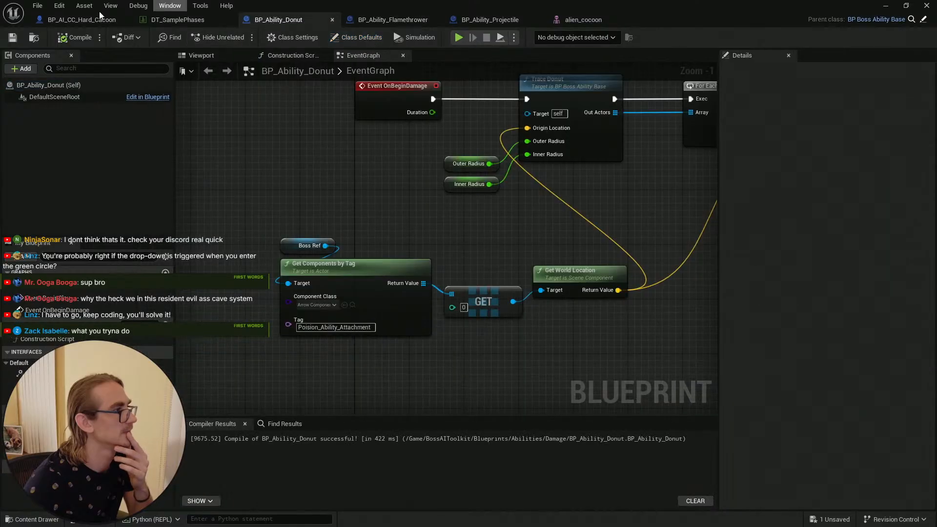
pyautogui.moveTo(490, 228)
pyautogui.mouseDown(button='right')
pyautogui.moveTo(344, 212)
pyautogui.moveTo(356, 302)
pyautogui.moveTo(404, 203)
pyautogui.moveTo(392, 206)
pyautogui.mouseUp(button='right')
pyautogui.scroll(-1, 407, 229)
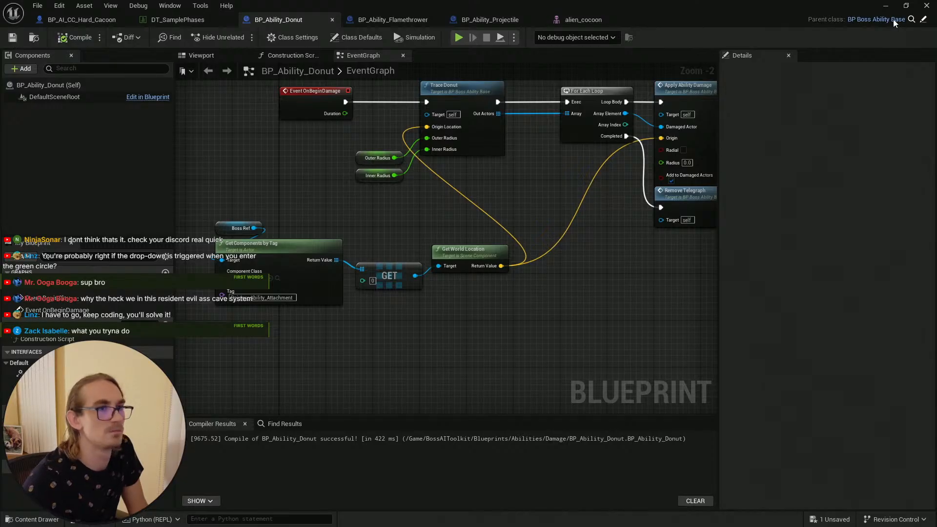
# Step: Minimize the blueprint editor and start a play session from a spot on the desert landscape
pyautogui.click(886, 5)
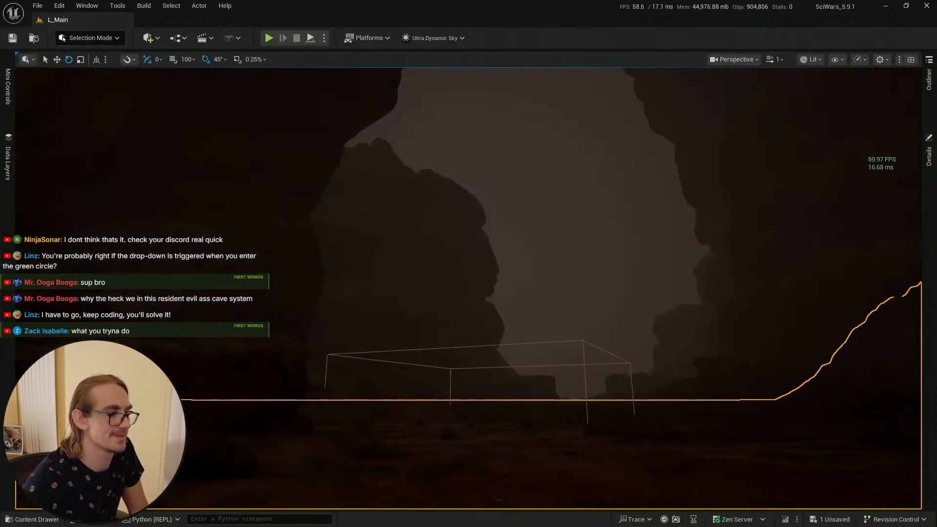
pyautogui.click(432, 282)
pyautogui.moveTo(433, 282); pyautogui.dragTo(434, 359, button='right')
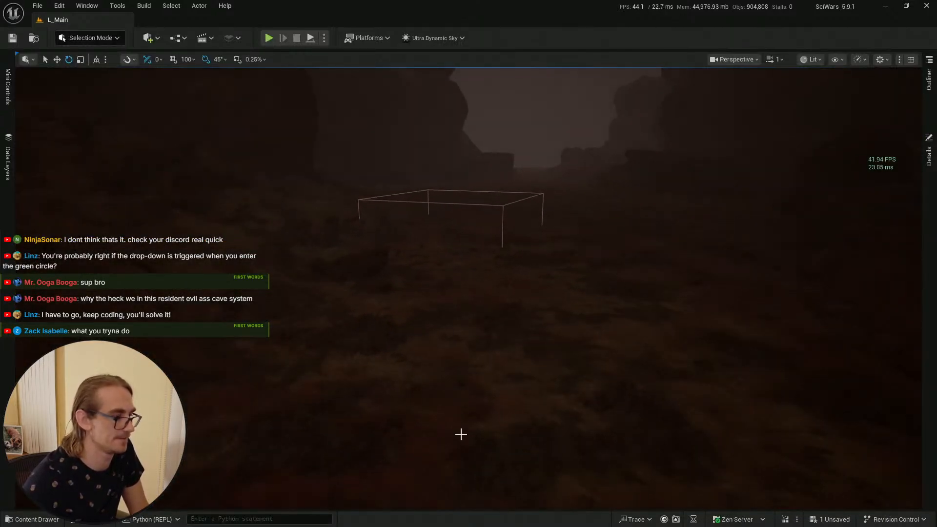
pyautogui.rightClick(460, 433)
pyautogui.click(507, 424)
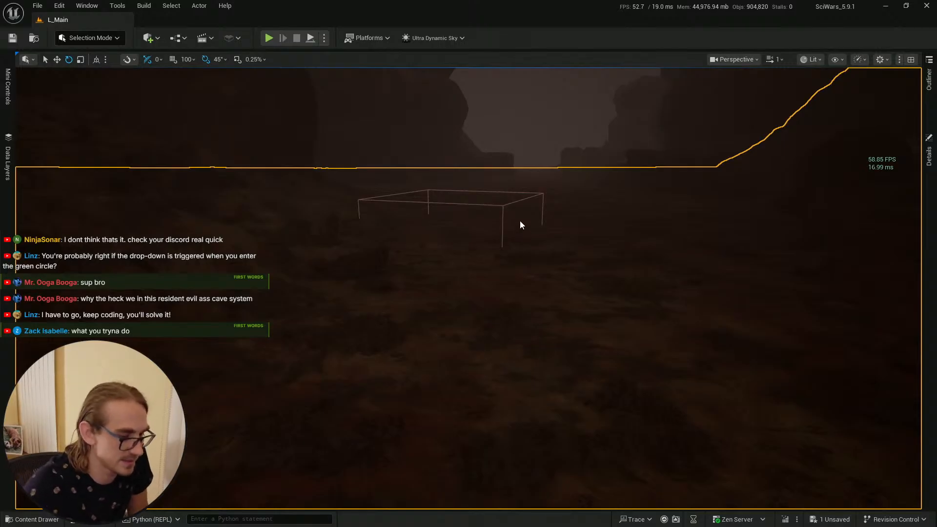
pyautogui.hotkey('alt', 'p')
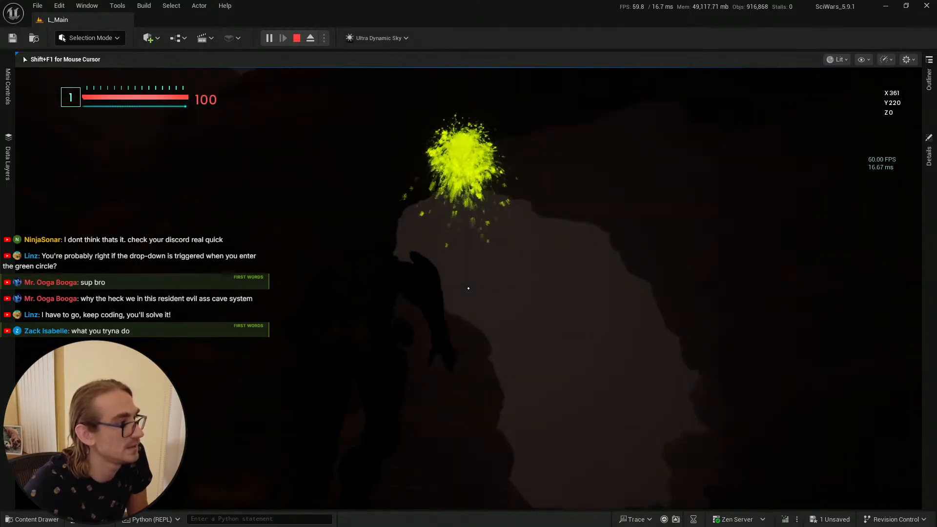
# Step: Walk toward the cocoon in the play session, then stop playing and return to the blueprint editor
pyautogui.press('w')
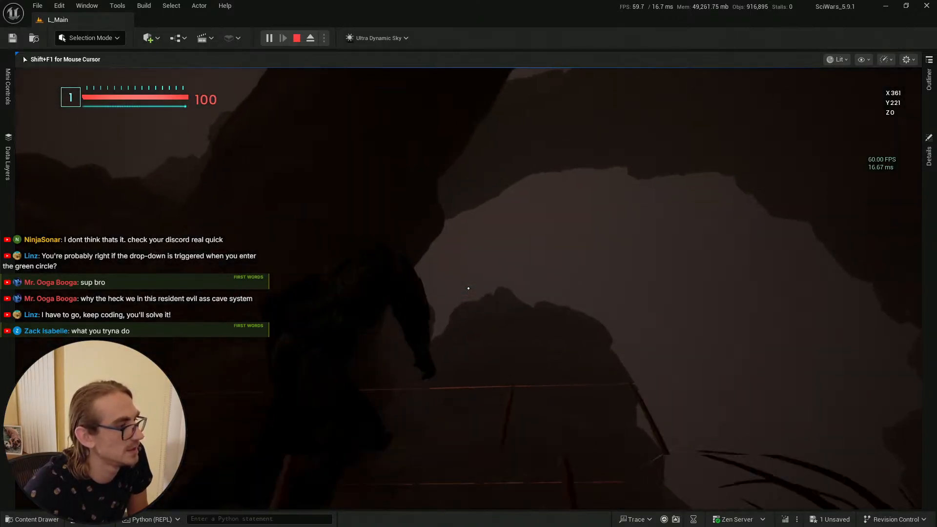
pyautogui.press('w')
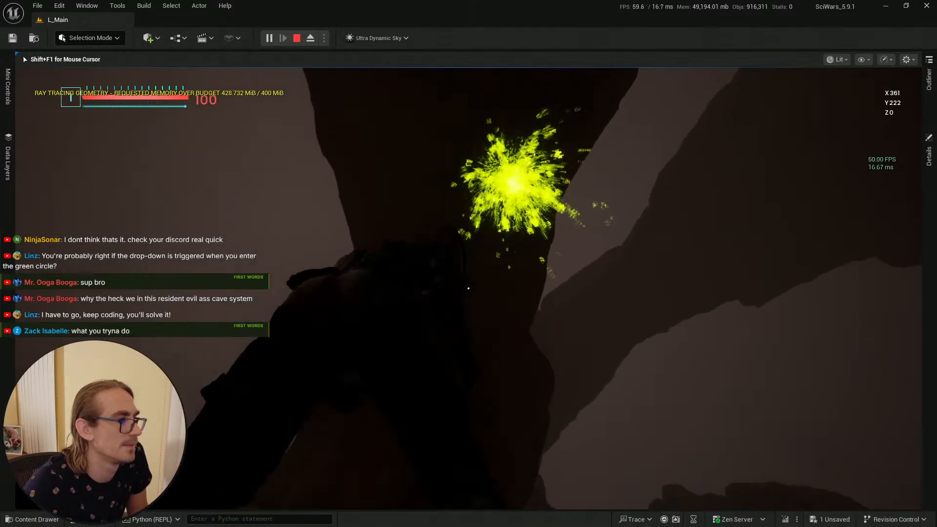
pyautogui.hotkey('shift', 'F1')
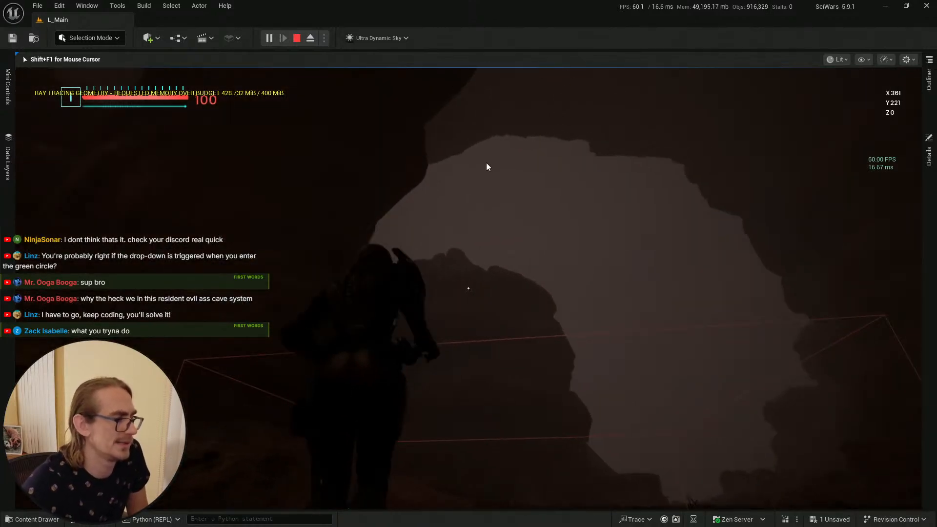
pyautogui.press('Escape')
pyautogui.click(899, 9)
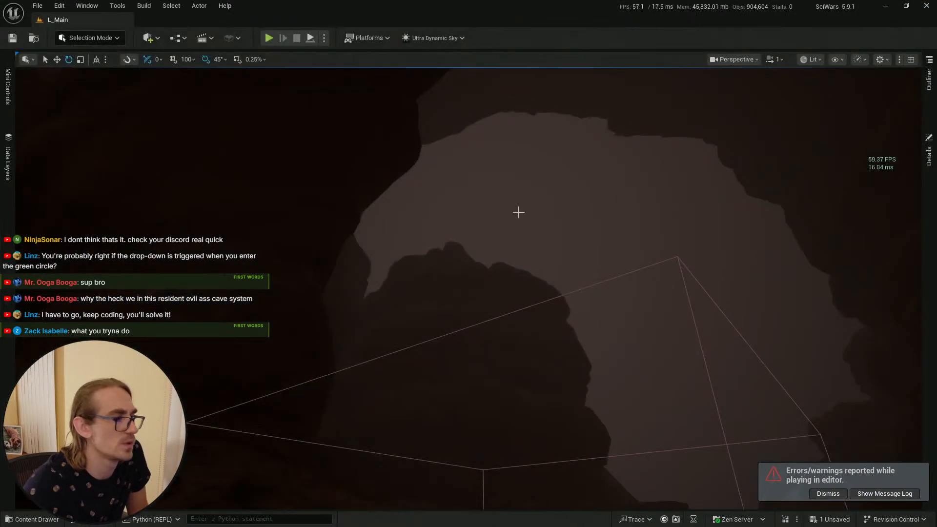
pyautogui.hotkey('alt', 'Tab')
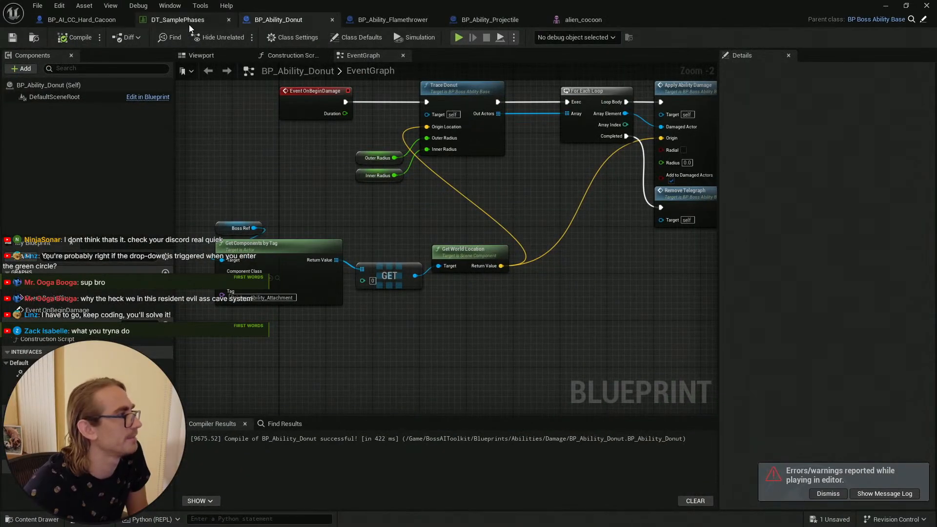
# Step: Select the Poision_Ability_Attachment component in BP_AI_CC_Hard_Cacoon and compile the blueprint
pyautogui.click(90, 21)
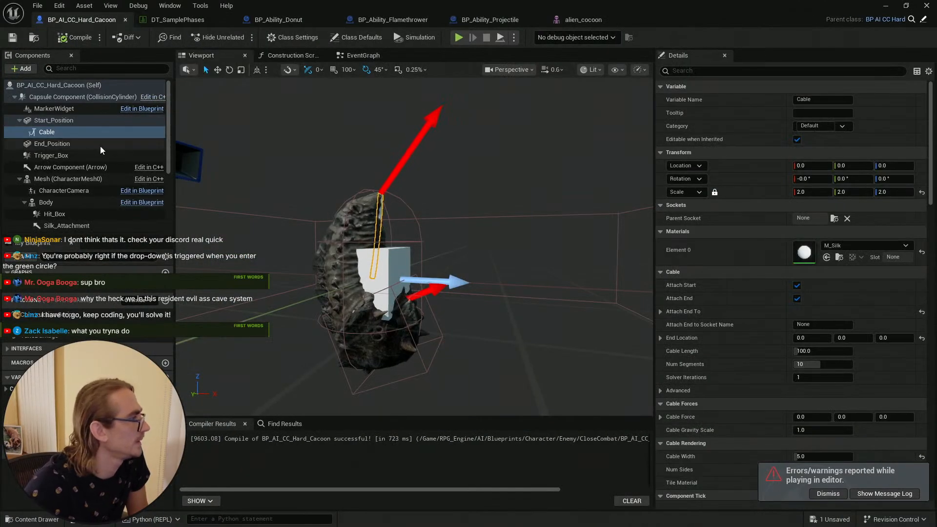
pyautogui.scroll(-3, 91, 224)
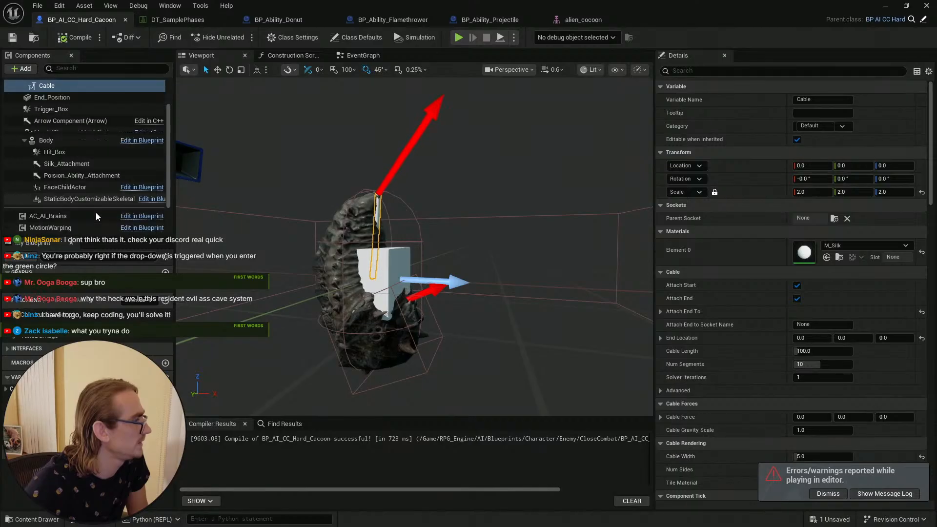
pyautogui.click(94, 190)
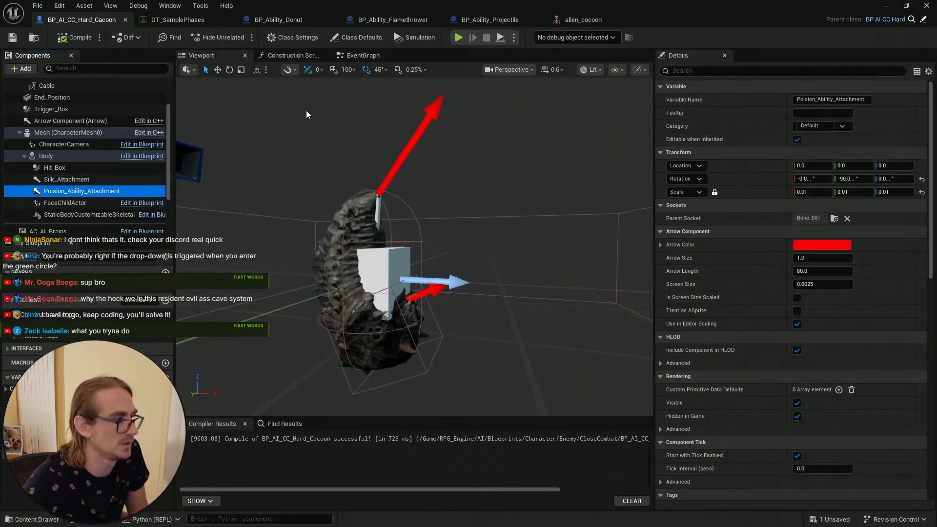
pyautogui.click(69, 39)
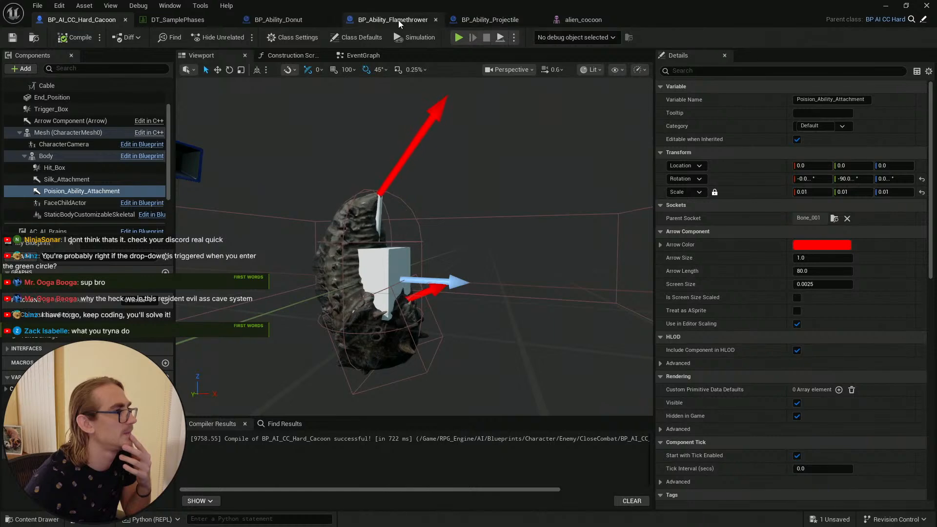
# Step: Compare the event graphs of BP_Ability_Donut, BP_Ability_Projectile and BP_Ability_Flamethrower
pyautogui.click(291, 19)
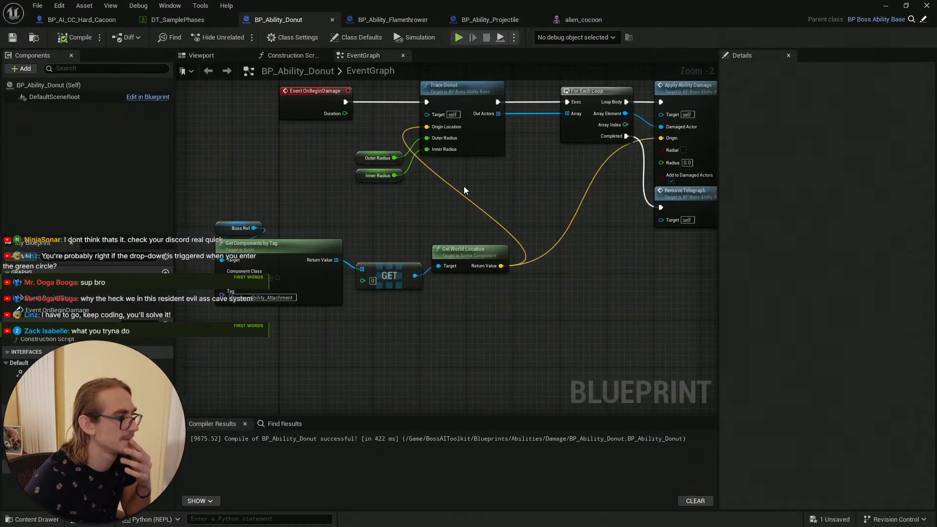
pyautogui.scroll(-2, 411, 211)
pyautogui.click(490, 20)
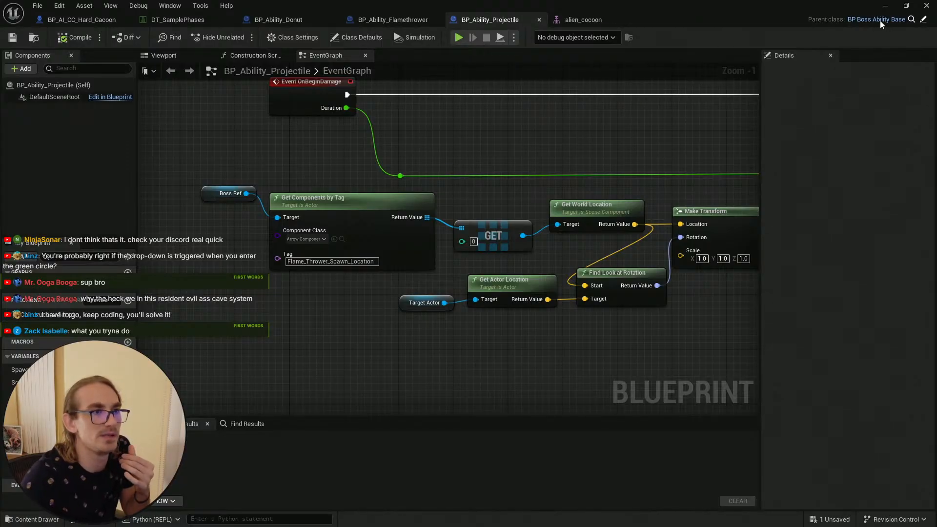
pyautogui.click(383, 20)
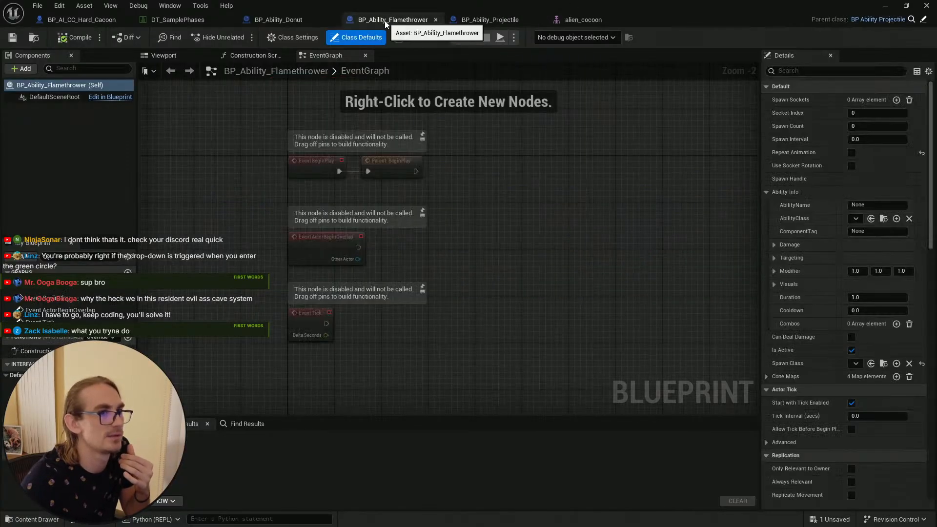
pyautogui.click(296, 20)
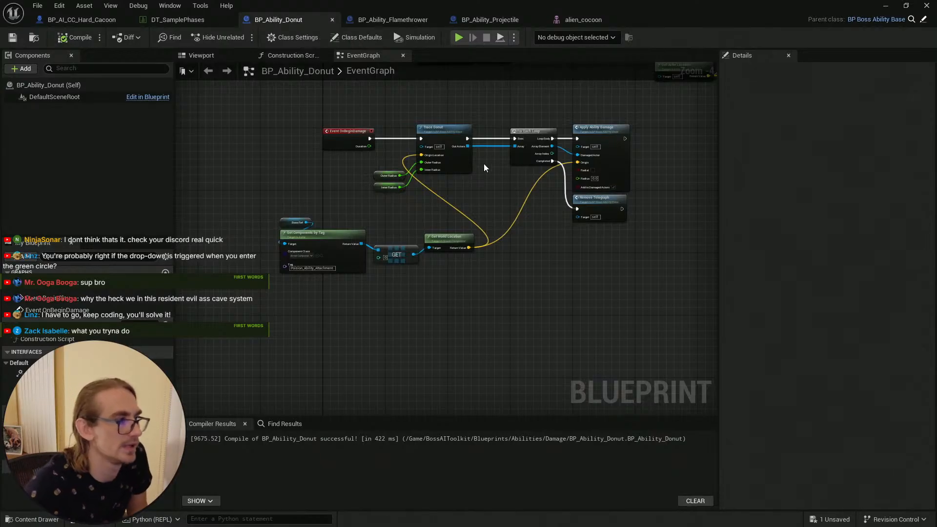
# Step: Survey BP_Ability_Donut's event graph and open its parent class BP_BossAbility_Base
pyautogui.moveTo(484, 168); pyautogui.dragTo(489, 243, button='right')
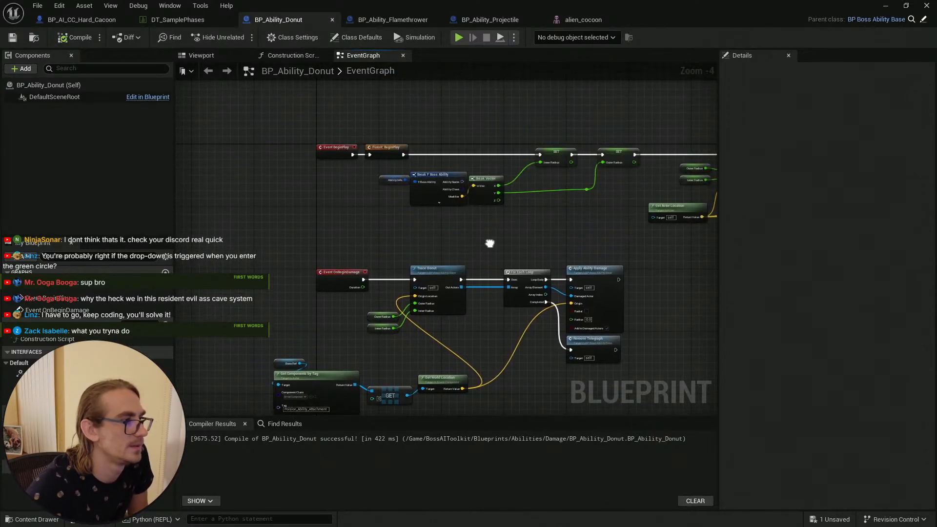
pyautogui.scroll(4, 478, 223)
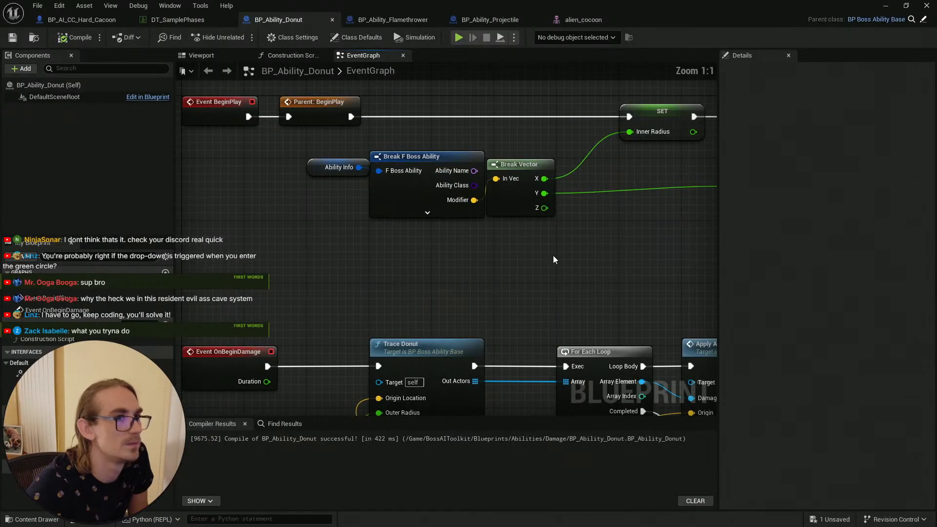
pyautogui.scroll(-2, 556, 256)
pyautogui.moveTo(590, 269); pyautogui.dragTo(507, 147, button='right')
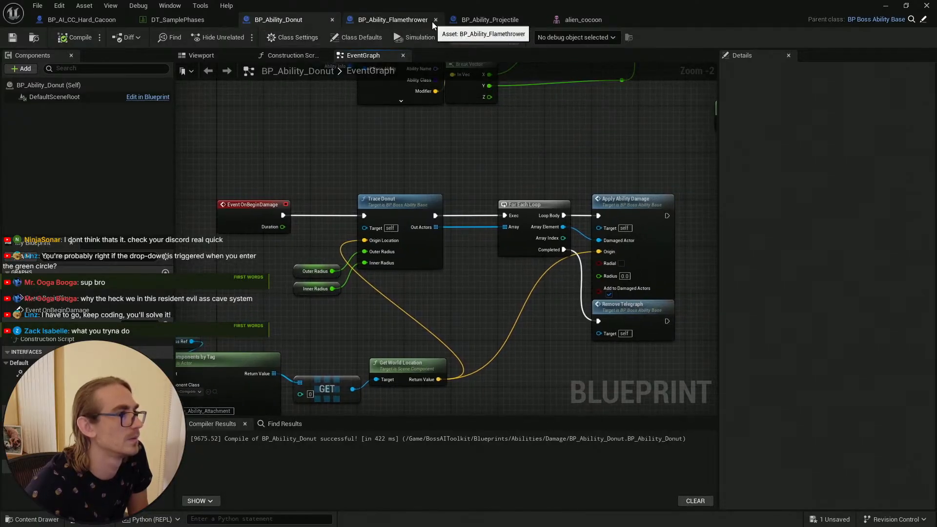
pyautogui.click(909, 20)
pyautogui.press('Return')
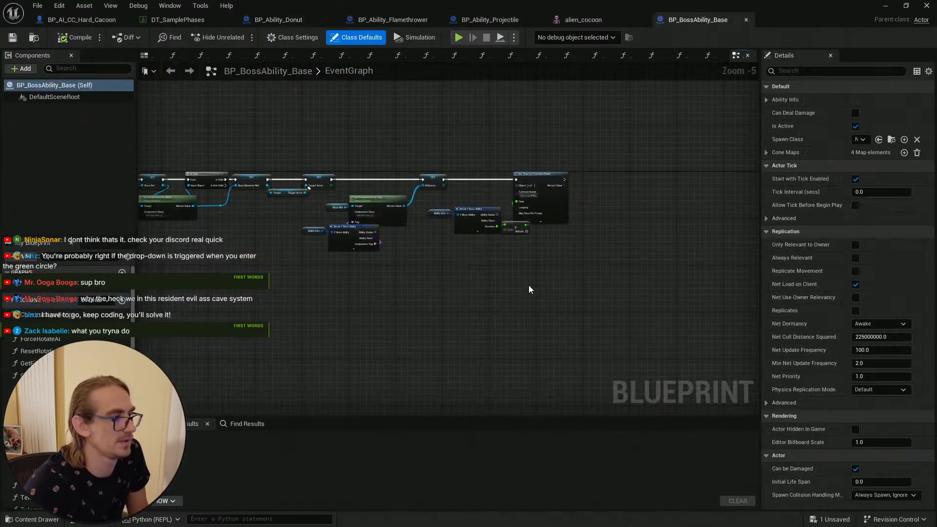
# Step: Examine BP_BossAbility_Base's BeginPlay chain and its component-by-tag lookup
pyautogui.scroll(3, 421, 258)
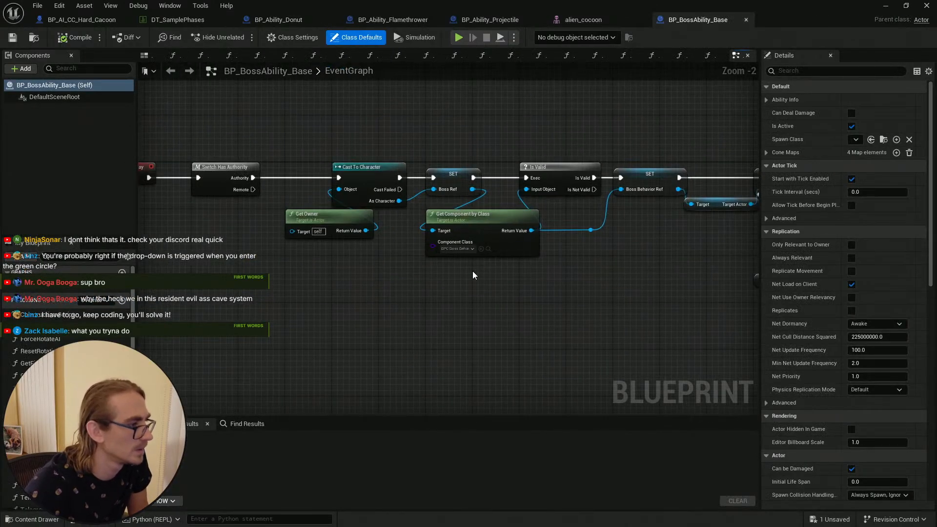
pyautogui.moveTo(336, 260); pyautogui.dragTo(545, 151, button='right')
pyautogui.scroll(-6, 505, 224)
pyautogui.moveTo(467, 181); pyautogui.dragTo(446, 225, button='right')
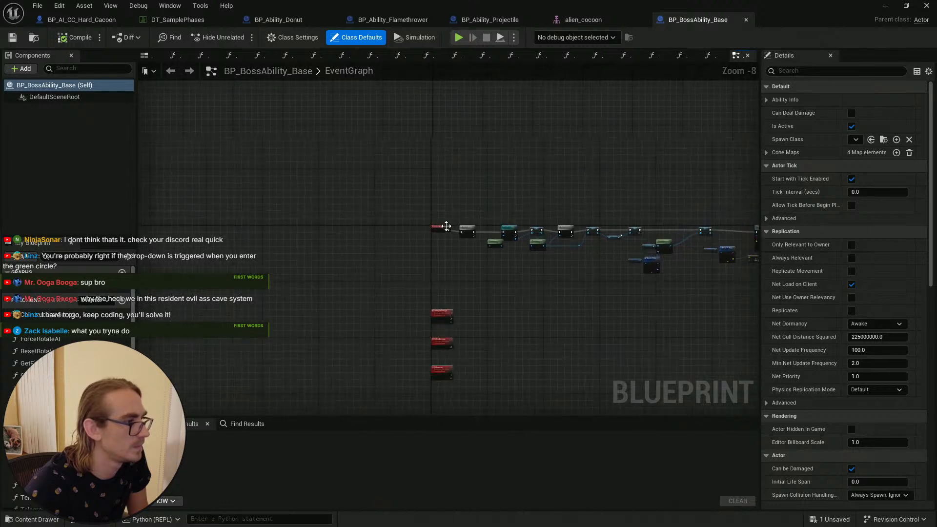
pyautogui.scroll(4, 446, 226)
pyautogui.moveTo(629, 325); pyautogui.dragTo(518, 301, button='right')
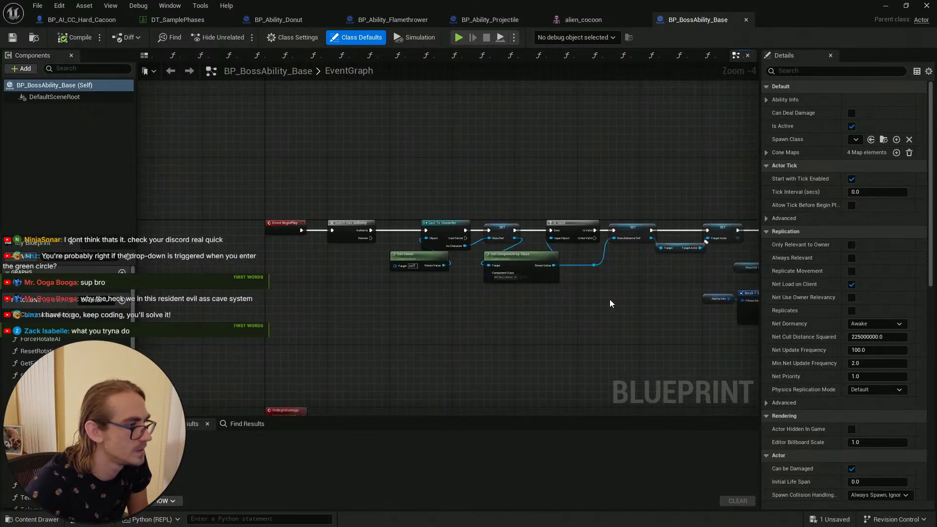
pyautogui.moveTo(613, 302); pyautogui.dragTo(379, 310, button='right')
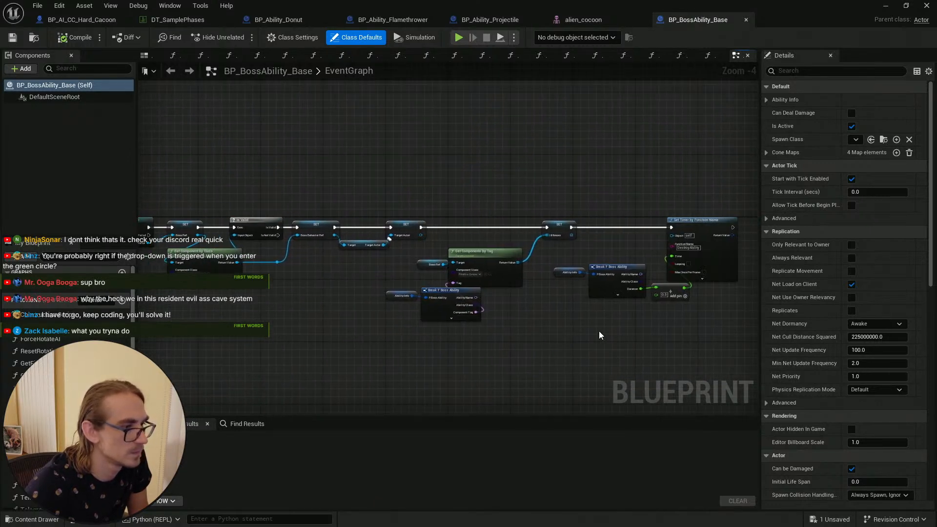
pyautogui.scroll(1, 560, 320)
pyautogui.scroll(-3, 540, 331)
pyautogui.moveTo(541, 342); pyautogui.dragTo(570, 266, button='right')
# Step: Return to BP_Ability_Donut and recompile it
pyautogui.click(393, 21)
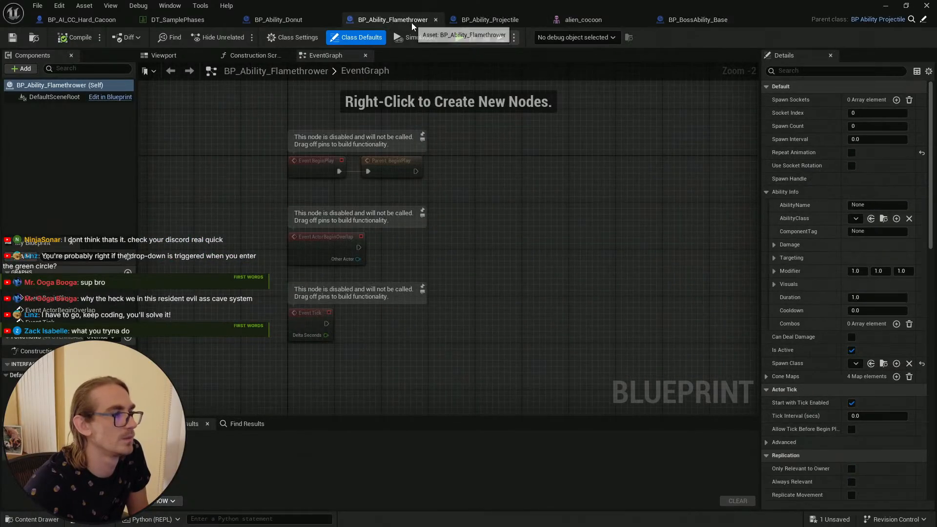
pyautogui.click(290, 22)
pyautogui.moveTo(449, 306); pyautogui.dragTo(502, 237, button='right')
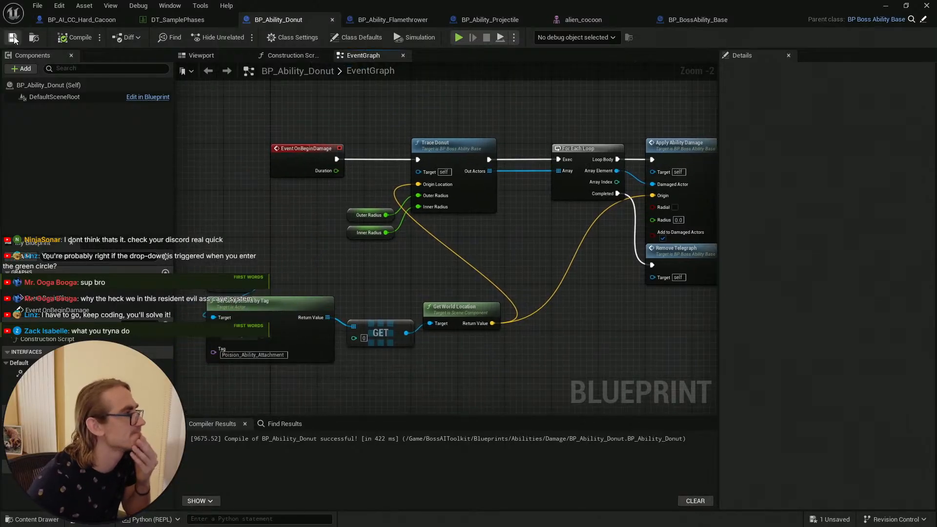
pyautogui.click(74, 37)
pyautogui.moveTo(488, 261); pyautogui.dragTo(577, 211, button='right')
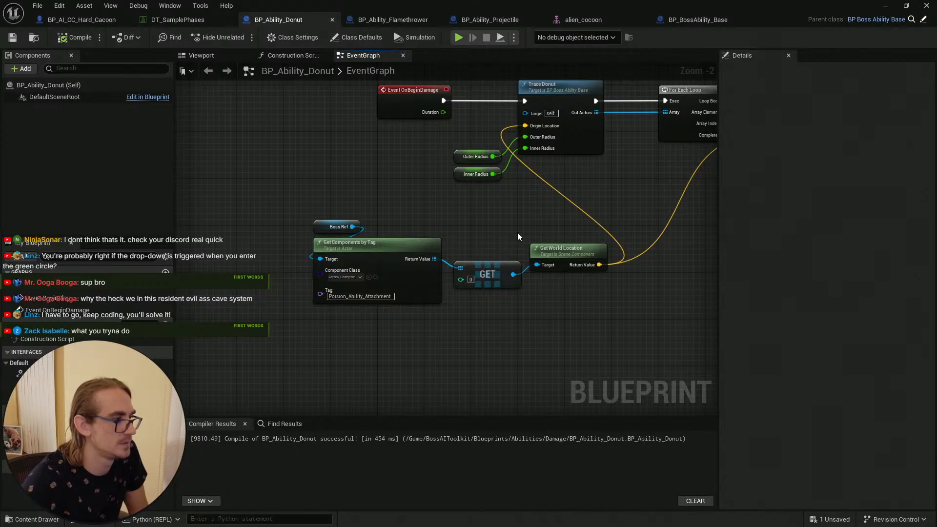
pyautogui.moveTo(518, 237); pyautogui.dragTo(488, 255, button='right')
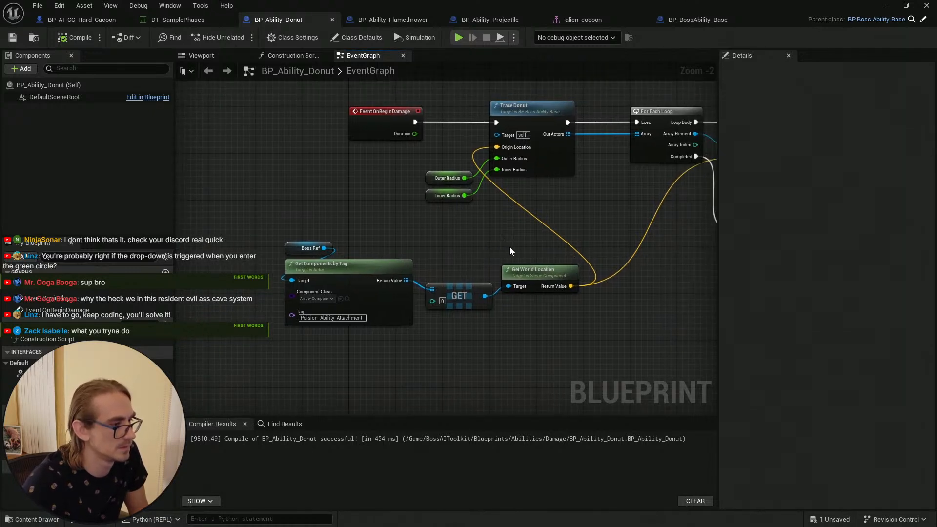
# Step: Disconnect the GET output from Get World Location's Target and compile BP_Ability_Donut
pyautogui.keyDown('alt'); pyautogui.click(514, 287); pyautogui.keyUp('alt')
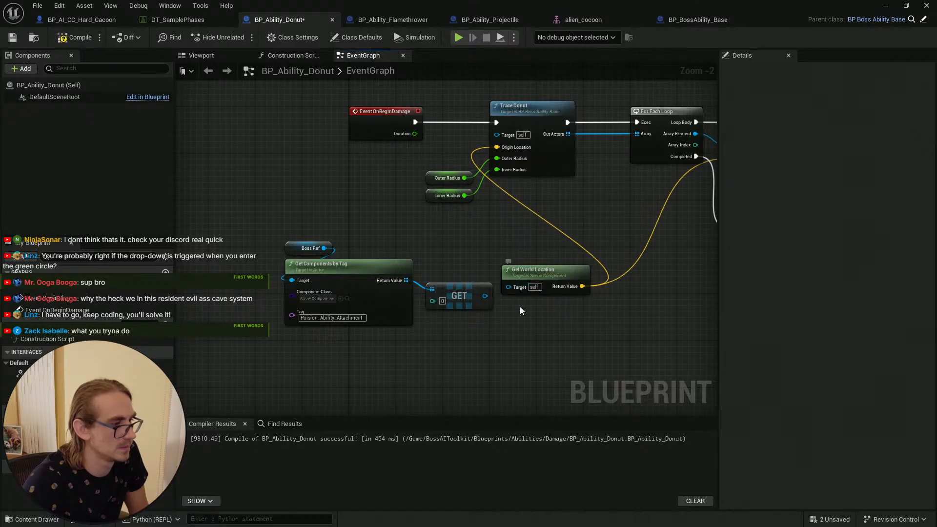
pyautogui.click(76, 37)
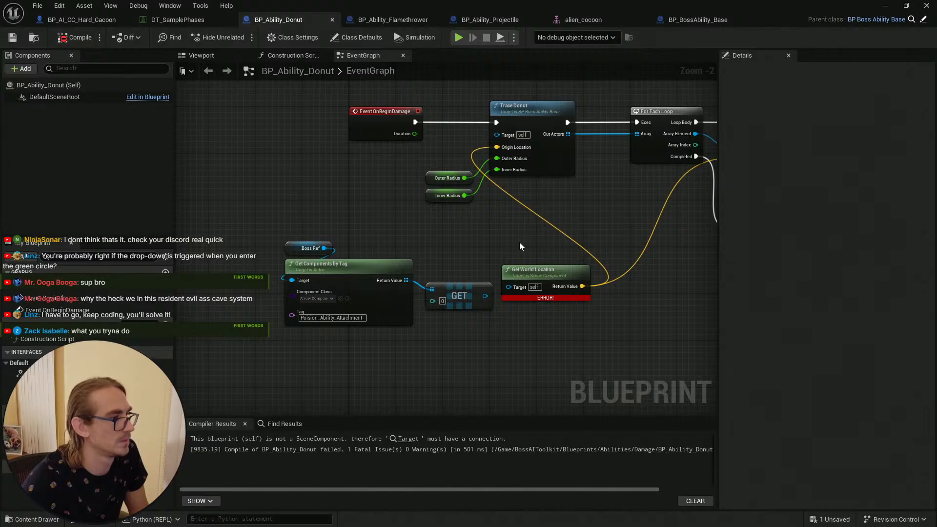
# Step: Reconnect the GET output to Get World Location's Target, then compile and save BP_Ability_Donut
pyautogui.moveTo(519, 242); pyautogui.dragTo(411, 251, button='right')
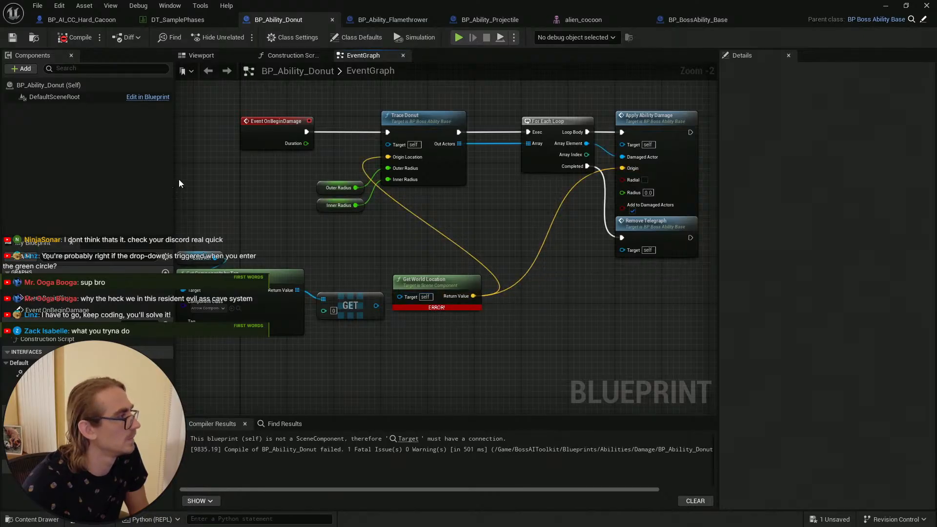
pyautogui.moveTo(405, 257); pyautogui.dragTo(352, 251, button='right')
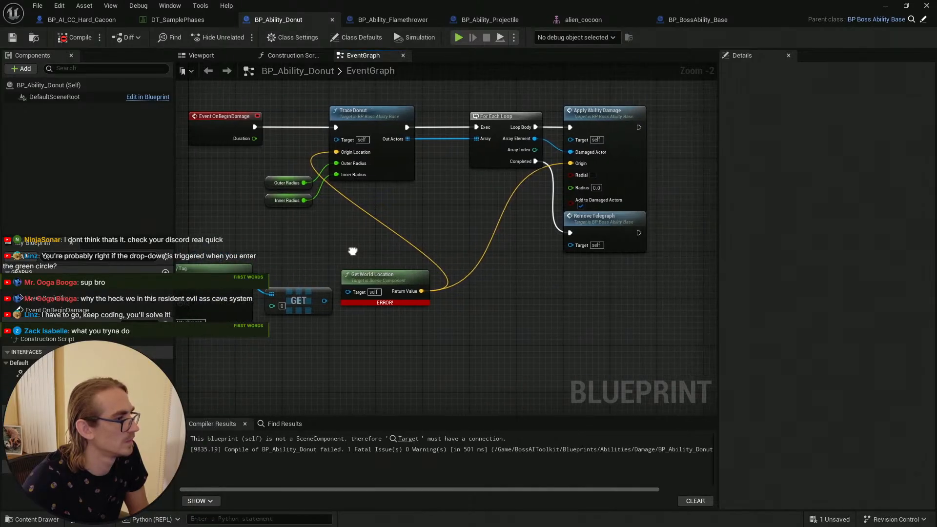
pyautogui.moveTo(352, 251); pyautogui.dragTo(424, 246, button='right')
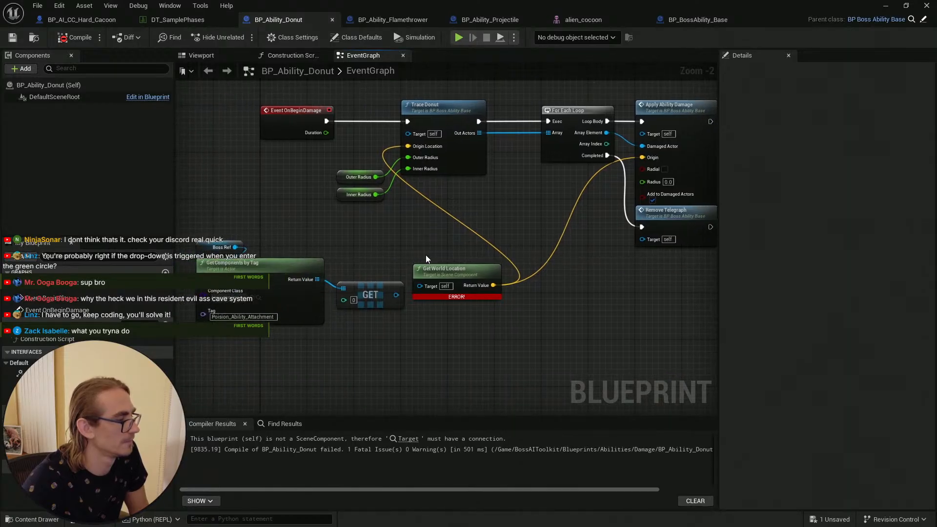
pyautogui.moveTo(396, 295); pyautogui.dragTo(420, 286)
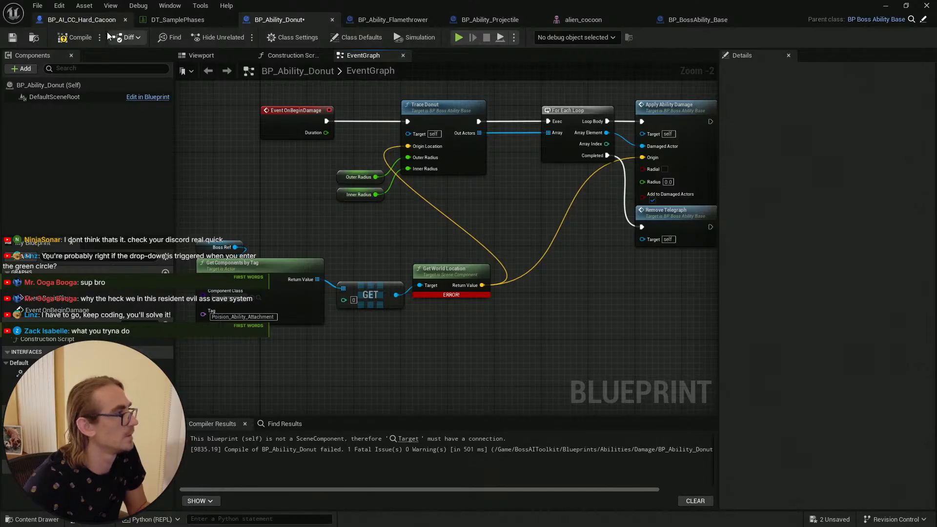
pyautogui.click(73, 37)
pyautogui.click(14, 38)
# Step: Review the cocoon's Silk_Attachment and Poision_Ability_Attachment components, then open the DT_SamplePhases data table
pyautogui.click(85, 23)
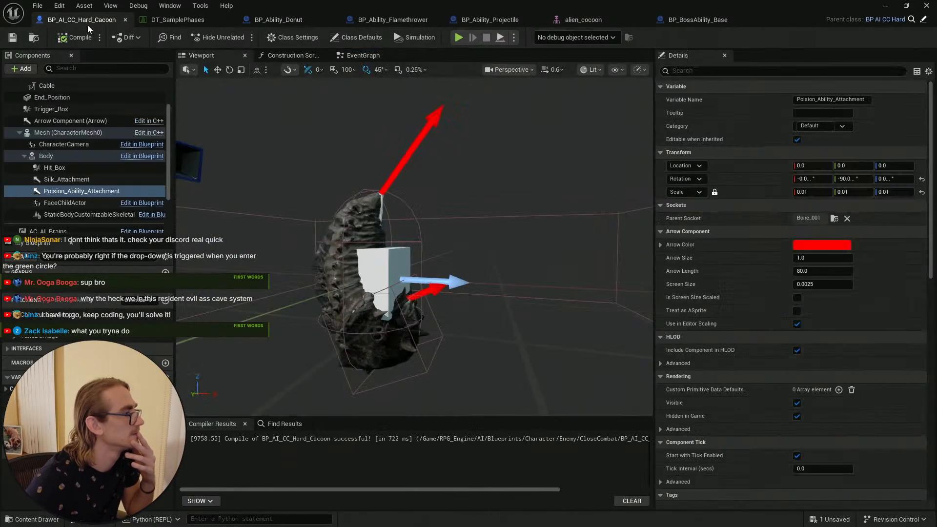
pyautogui.click(78, 180)
pyautogui.click(82, 192)
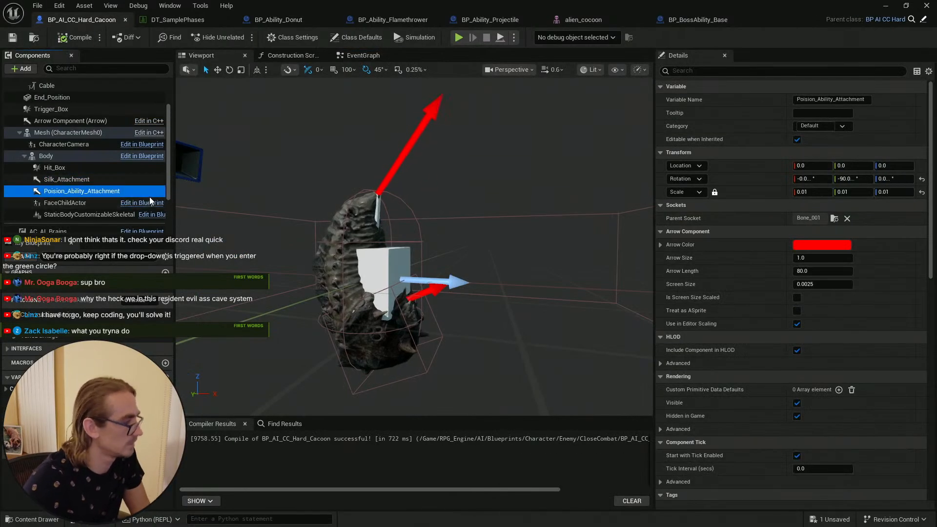
pyautogui.press('F2')
pyautogui.press('Return')
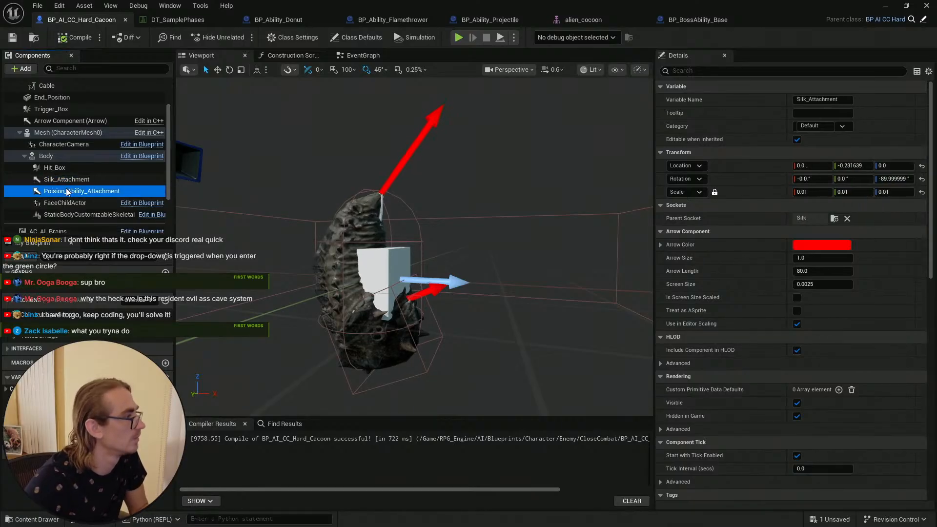
pyautogui.click(177, 21)
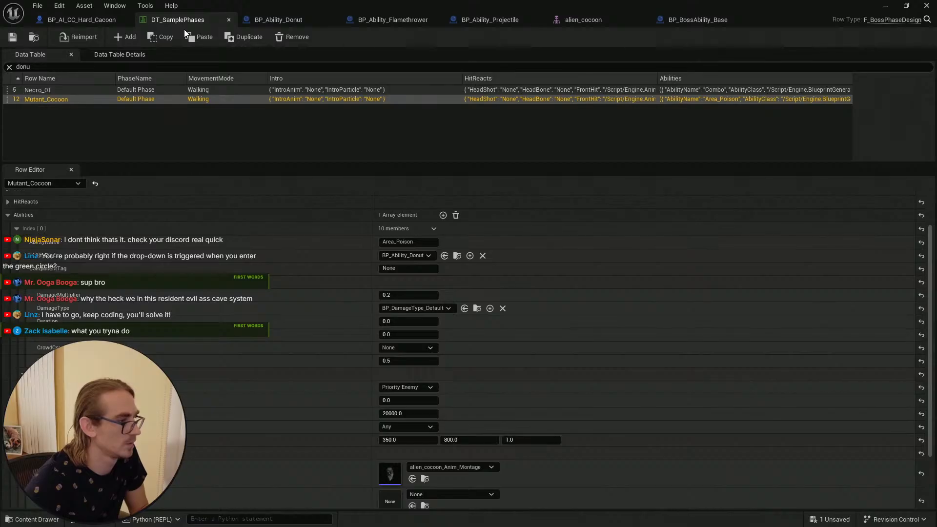
# Step: Compare the projectile and flamethrower ability graphs with BP_Ability_Donut, then recompile BP_Ability_Donut
pyautogui.click(698, 18)
pyautogui.click(596, 18)
pyautogui.click(491, 20)
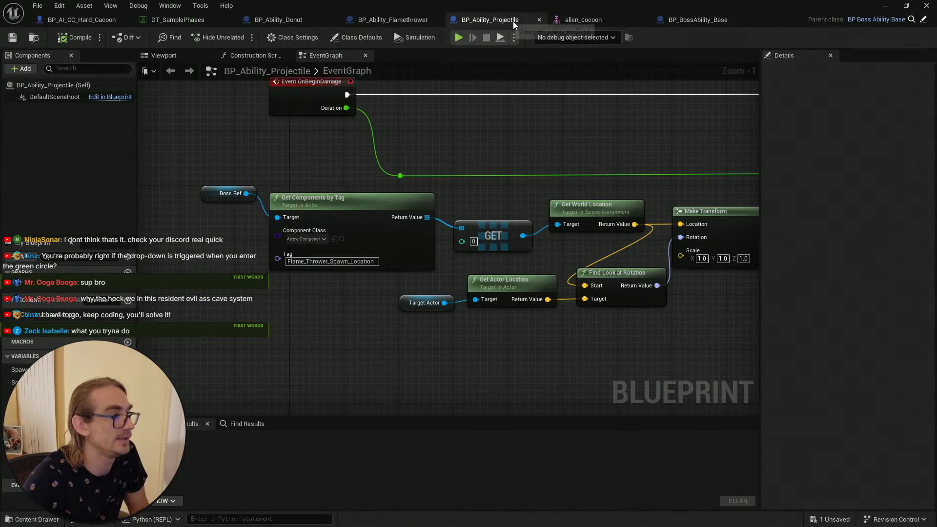
pyautogui.click(414, 21)
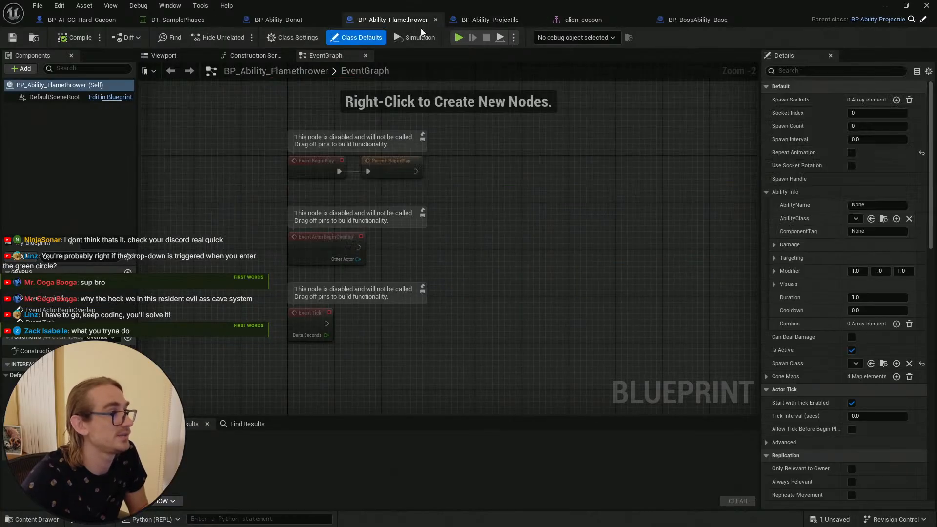
pyautogui.click(279, 20)
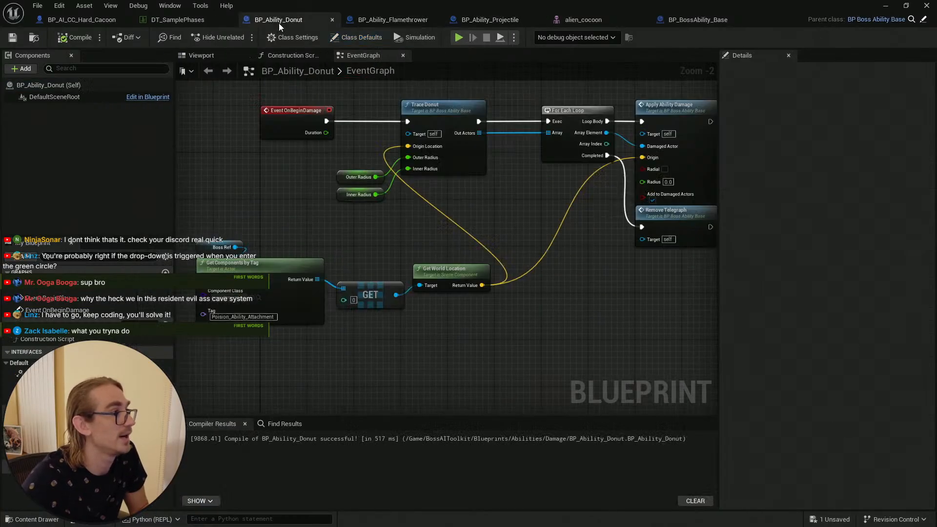
pyautogui.click(264, 317)
pyautogui.hotkey('ctrl', 'c')
pyautogui.click(358, 282)
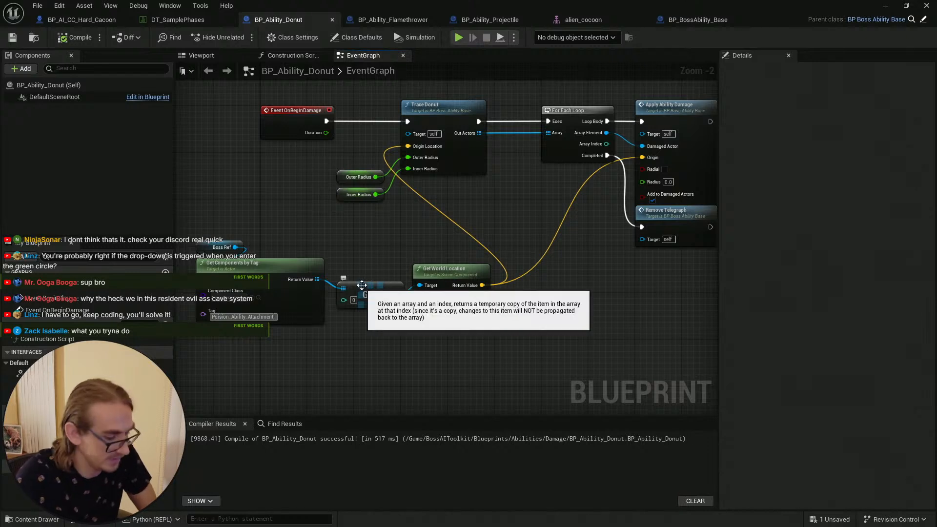
pyautogui.click(75, 38)
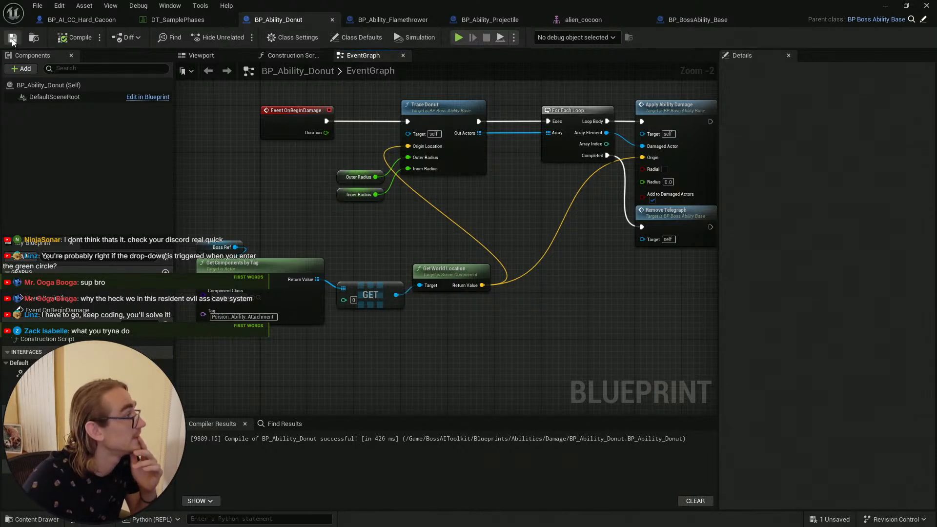
# Step: Set the Mutant_Cocoon row's ability ComponentTag to Poision_Ability_Attachment in DT_SamplePhases
pyautogui.click(183, 21)
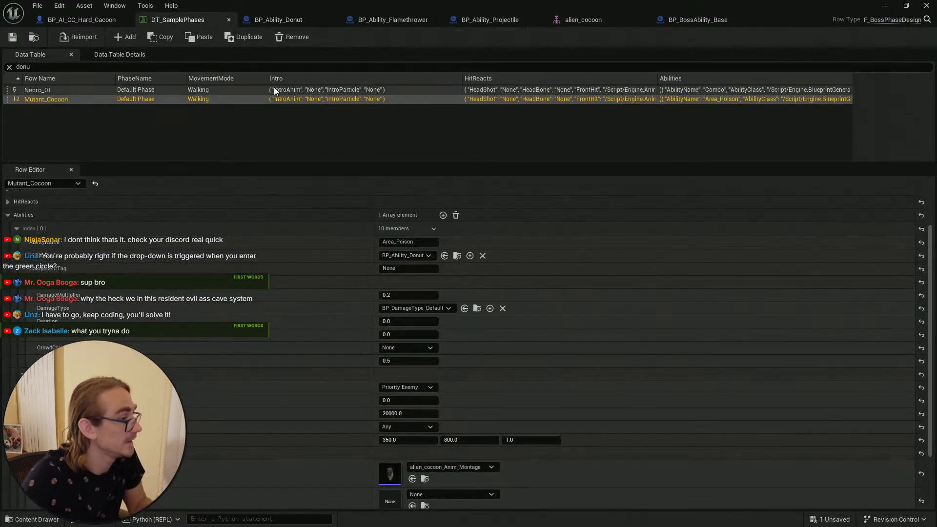
pyautogui.click(408, 269)
pyautogui.hotkey('ctrl', 'v')
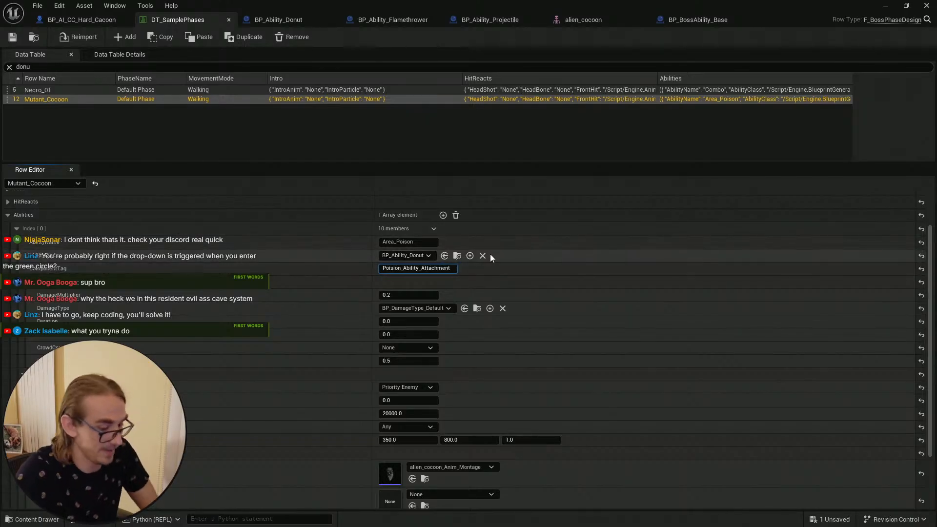
# Step: Add a component tag Poision_Ability_Attachment to the cocoon's Poision_Ability_Attachment arrow component, then compile and save BP_AI_CC_Hard_Cacoon
pyautogui.click(64, 16)
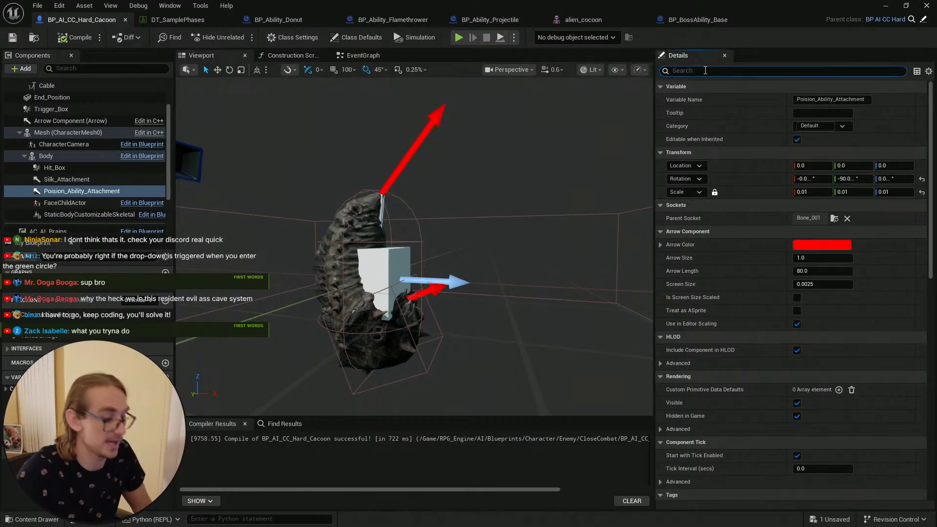
pyautogui.click(702, 72)
pyautogui.write('tag')
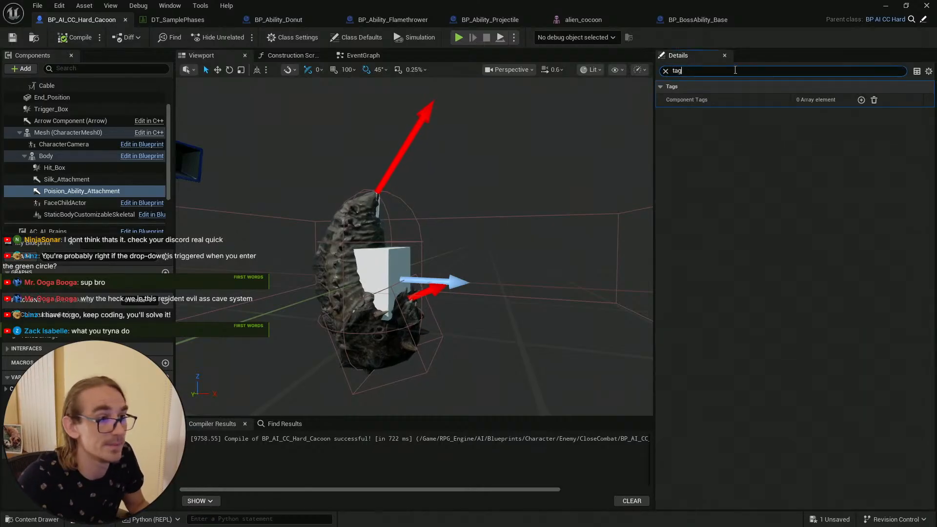
pyautogui.click(860, 100)
pyautogui.click(818, 113)
pyautogui.hotkey('ctrl', 'v')
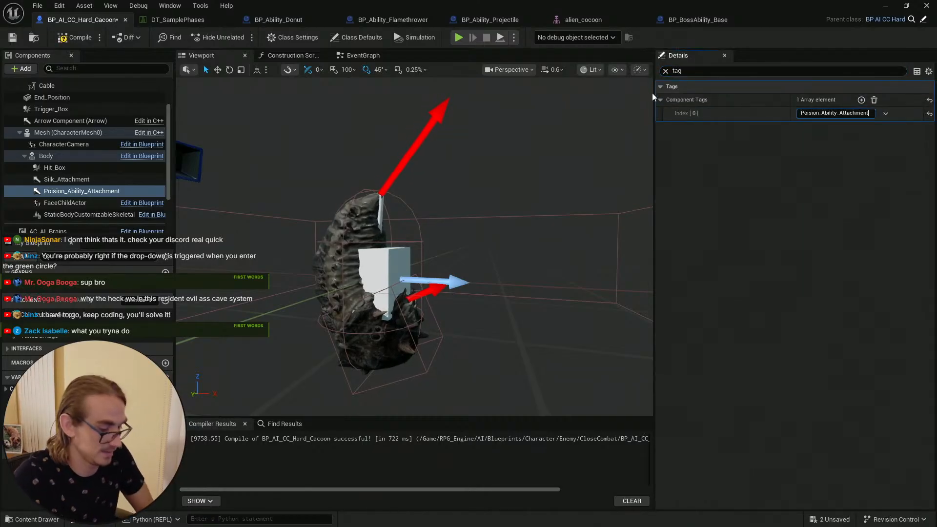
pyautogui.press('Return')
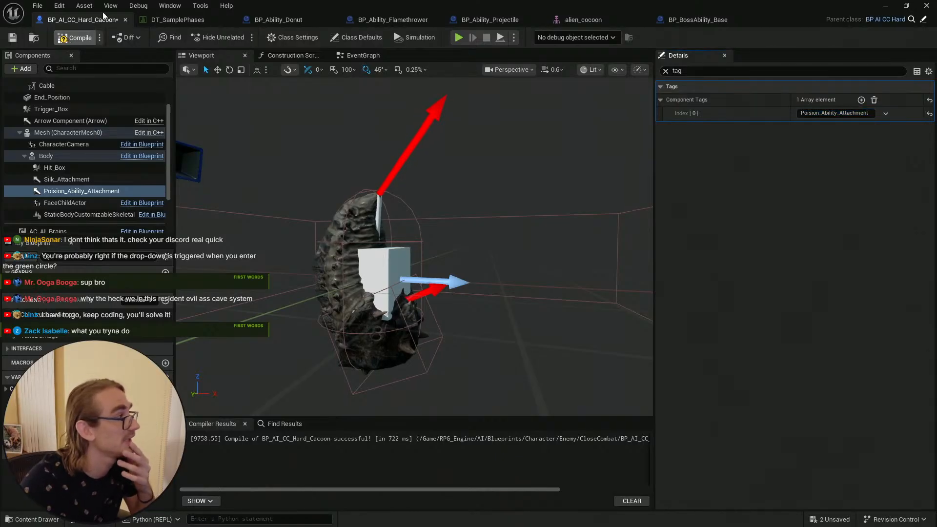
pyautogui.click(13, 36)
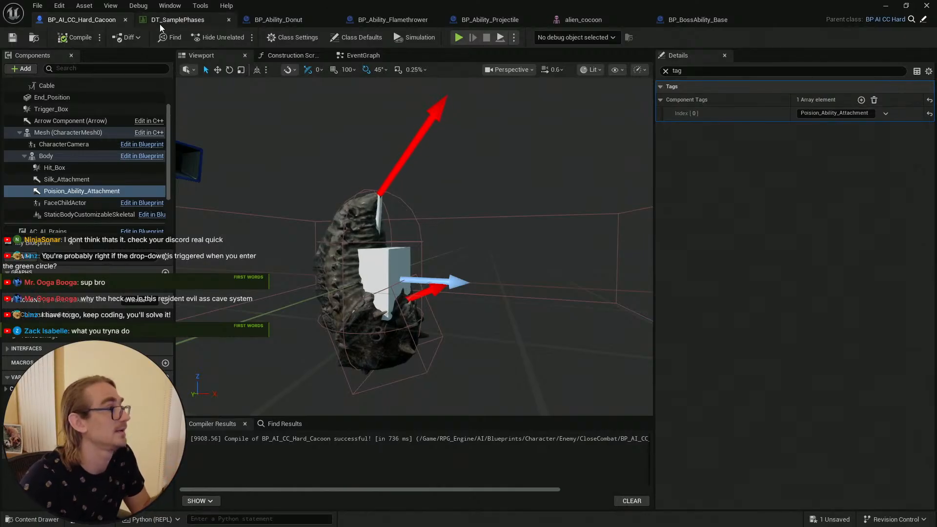
# Step: Check the data table entry and recompile BP_Ability_Donut
pyautogui.click(186, 22)
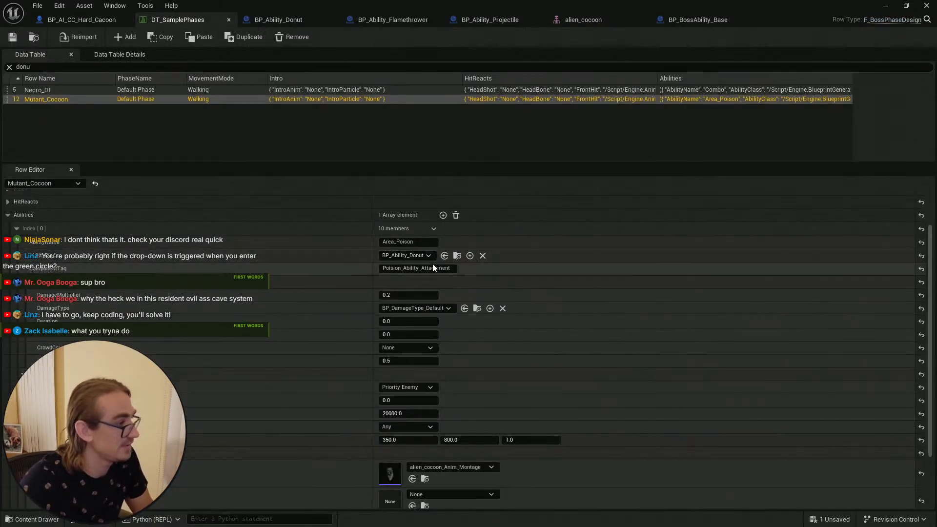
pyautogui.click(287, 21)
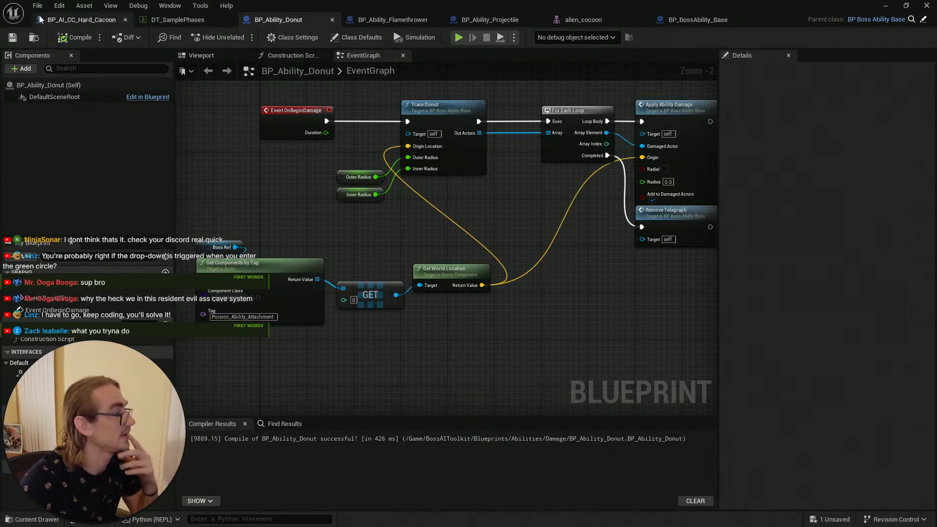
pyautogui.click(75, 37)
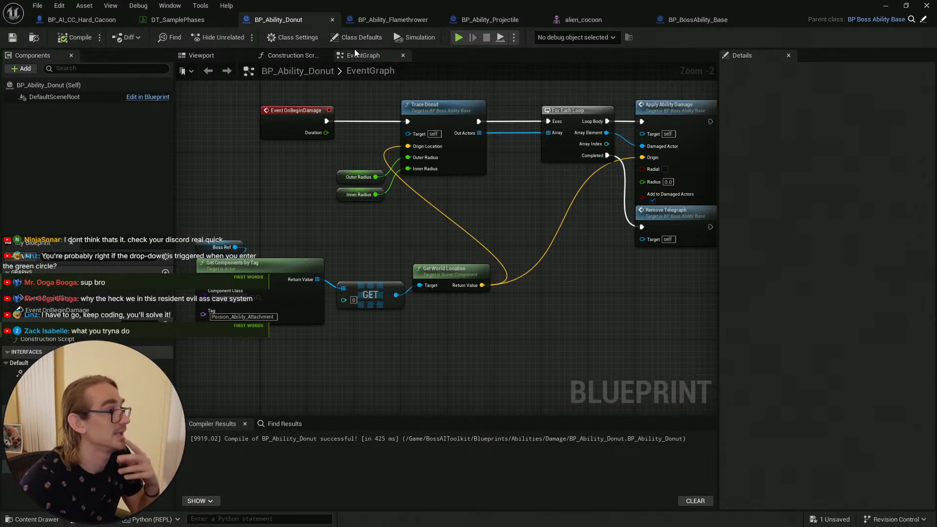
# Step: Close the BP_BossAbility_Base, alien_cocoon, BP_Ability_Projectile and BP_Ability_Flamethrower editor tabs
pyautogui.click(693, 19)
pyautogui.click(583, 20)
pyautogui.click(507, 19)
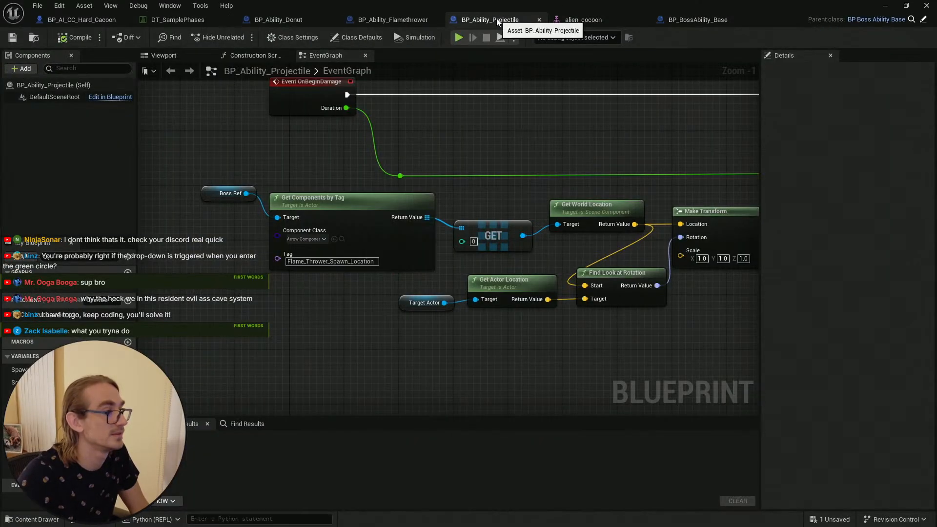
pyautogui.click(393, 20)
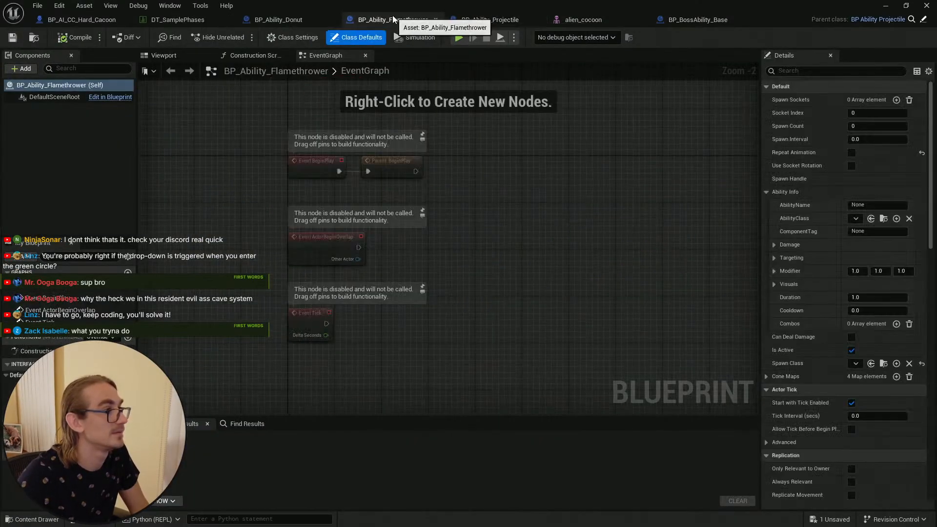
pyautogui.click(435, 19)
pyautogui.click(418, 21)
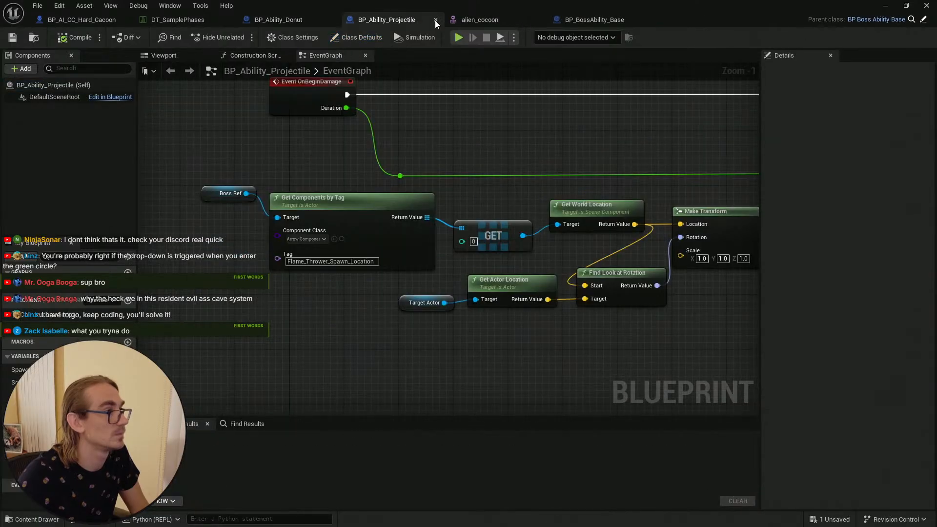
pyautogui.click(435, 19)
pyautogui.click(435, 20)
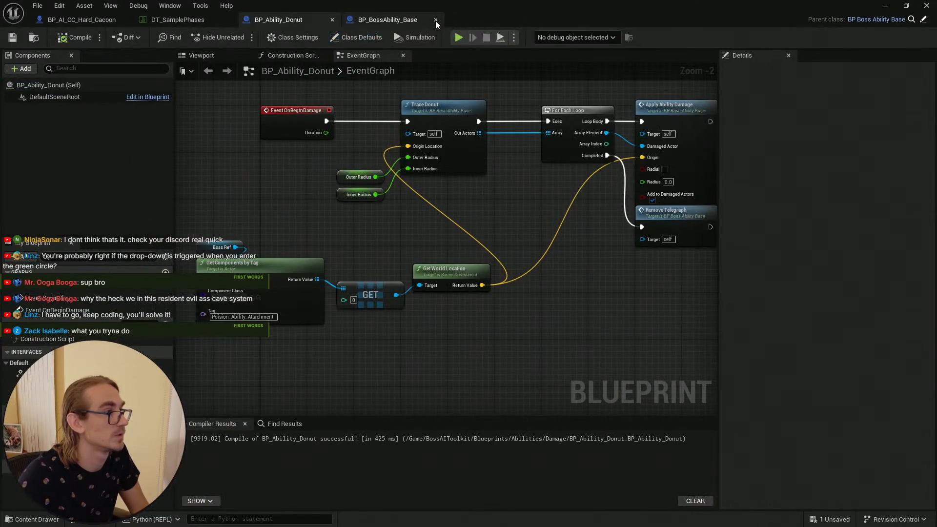
pyautogui.click(435, 20)
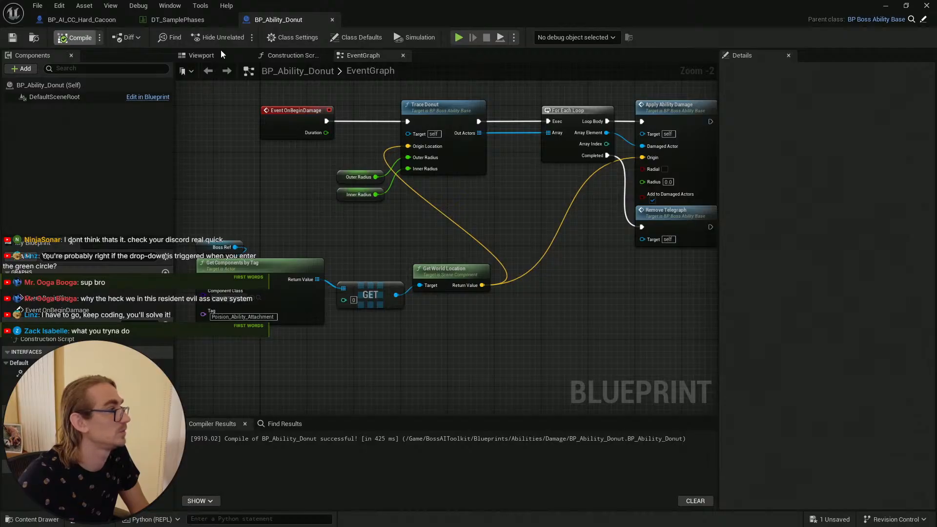
# Step: Switch to the level editor and save all modified assets
pyautogui.click(886, 6)
pyautogui.click(12, 37)
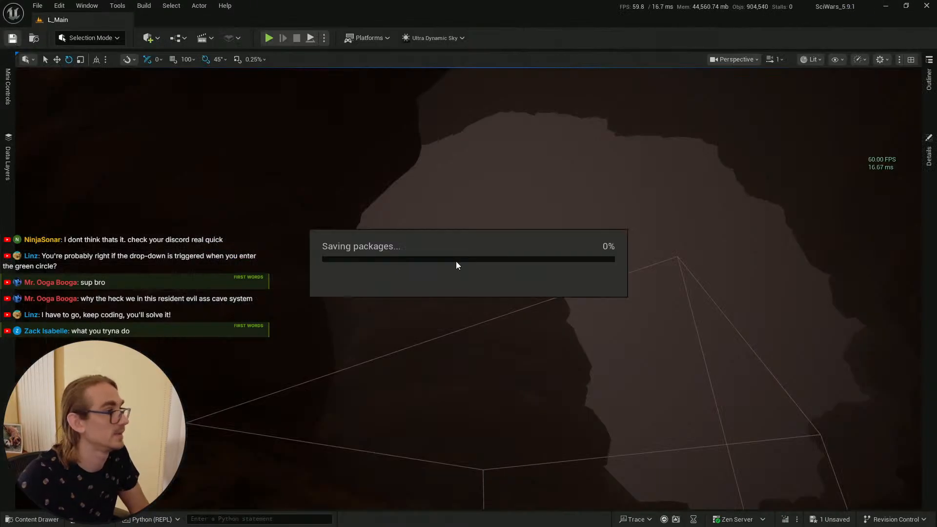
pyautogui.press('s')
pyautogui.moveTo(459, 269); pyautogui.dragTo(476, 287, button='right')
pyautogui.scroll(3, 471, 282)
pyautogui.hotkey('ctrl', 'space')
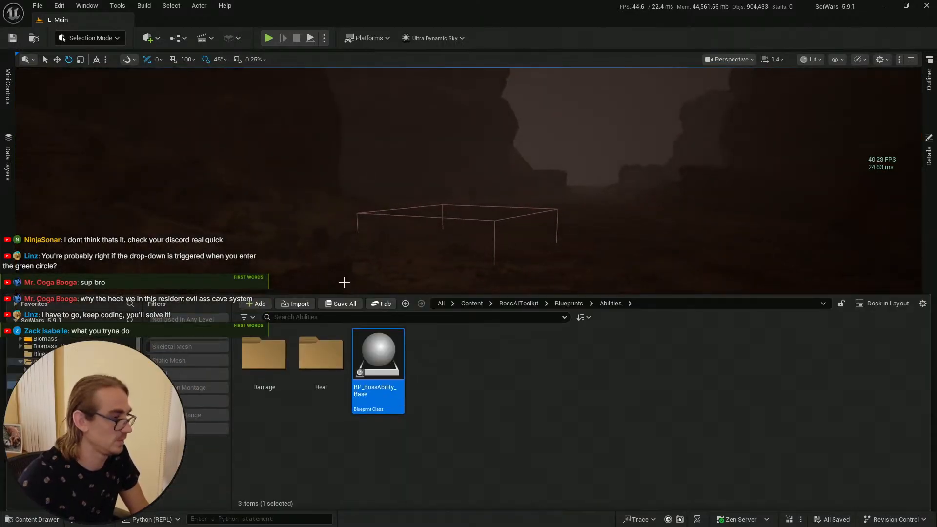
pyautogui.click(12, 39)
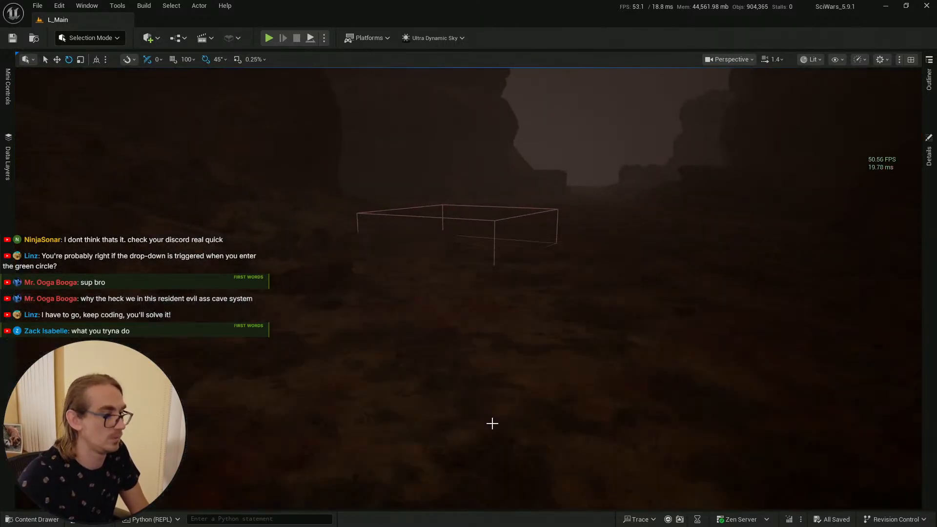
# Step: Play the level from a spot in the viewport and walk toward the cocoon to test its poison ability
pyautogui.rightClick(492, 423)
pyautogui.click(513, 414)
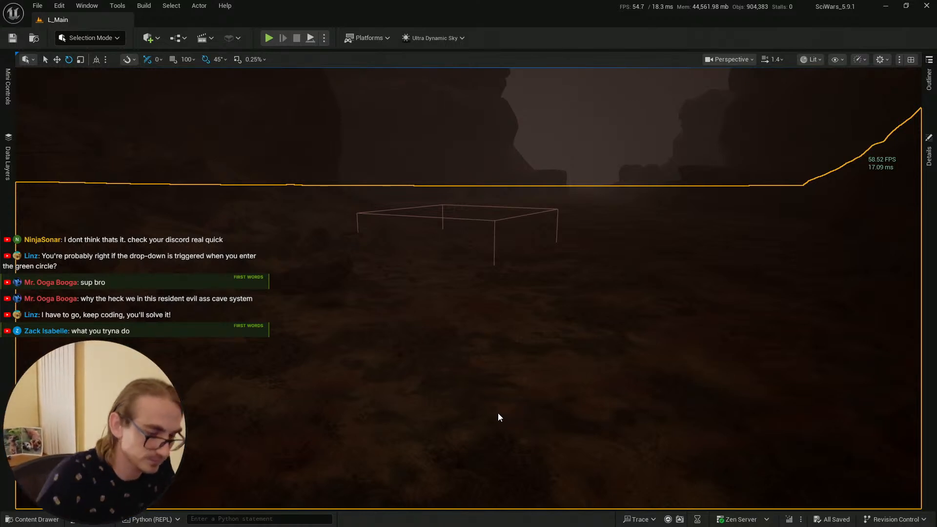
pyautogui.hotkey('alt', 'p')
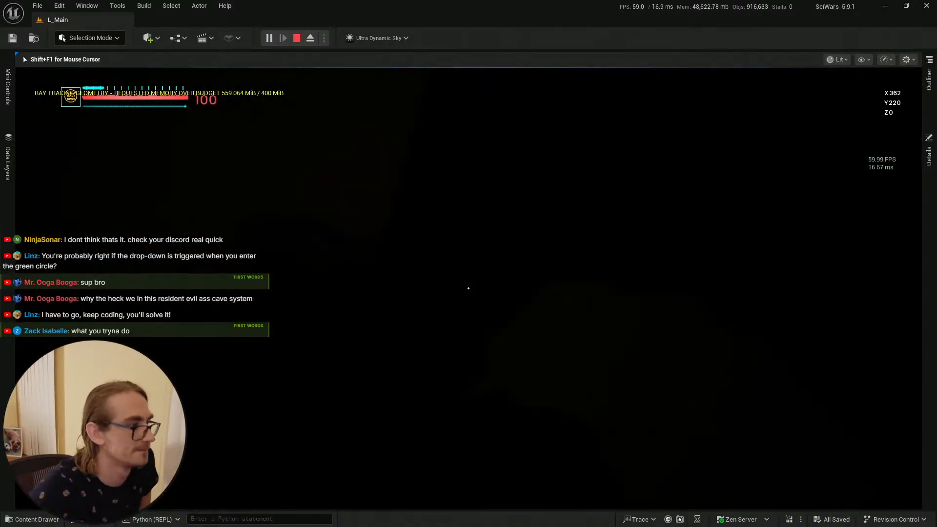
pyautogui.press('w')
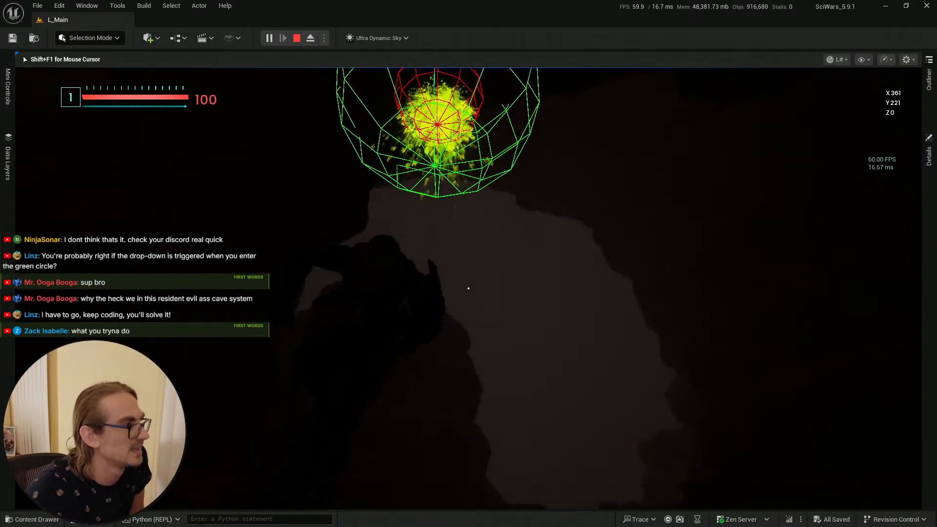
pyautogui.press('w')
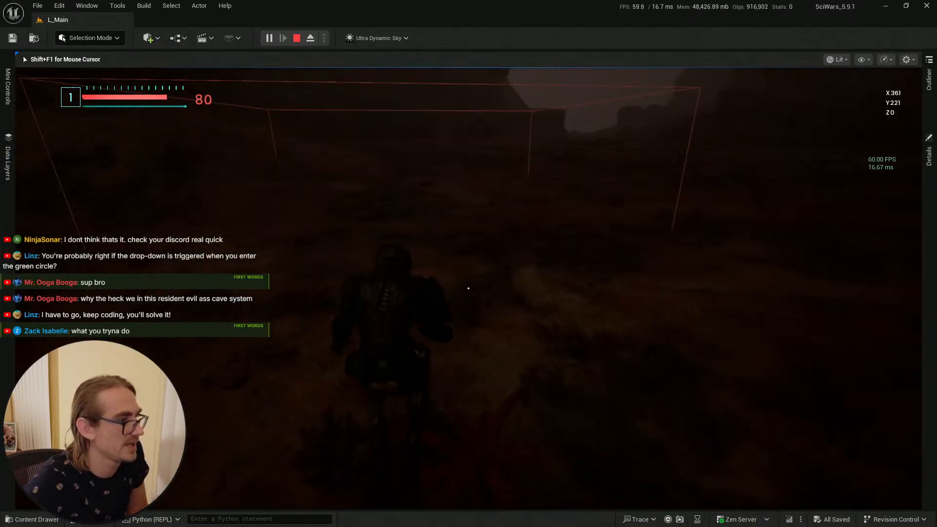
pyautogui.press('Escape')
# Step: Save again and replay the level from a new viewport spot to retest the cocoon's poison ability, then return to the blueprint editor
pyautogui.press('s')
pyautogui.moveTo(534, 220); pyautogui.dragTo(531, 185, button='right')
pyautogui.scroll(-2, 533, 219)
pyautogui.hotkey('ctrl', 'space')
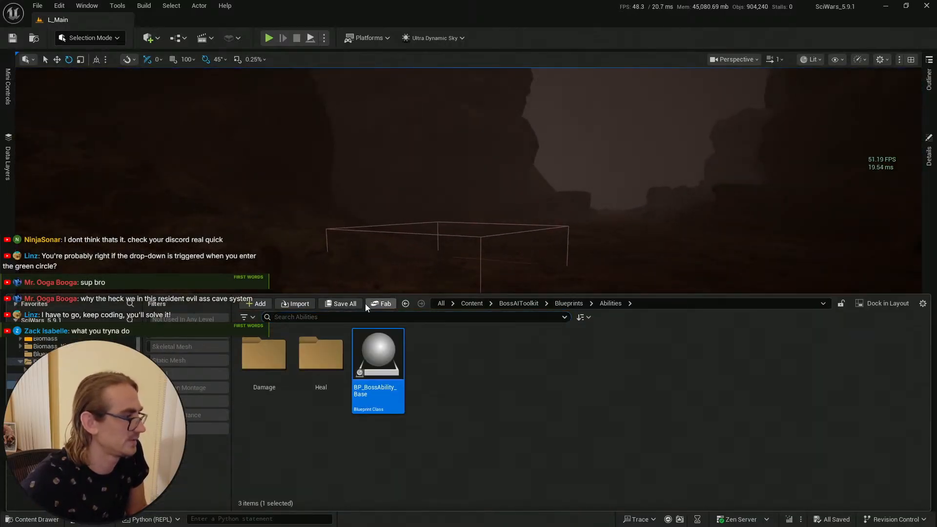
pyautogui.click(13, 39)
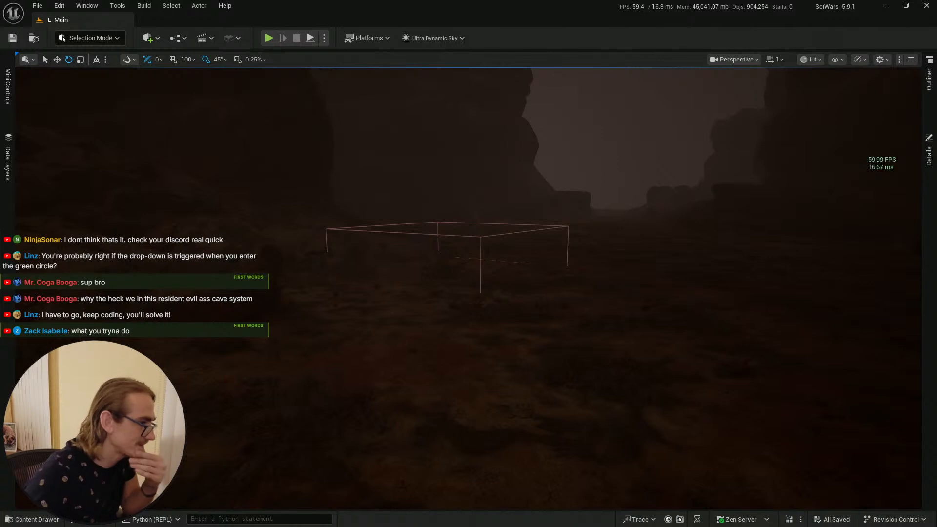
pyautogui.rightClick(473, 421)
pyautogui.click(491, 413)
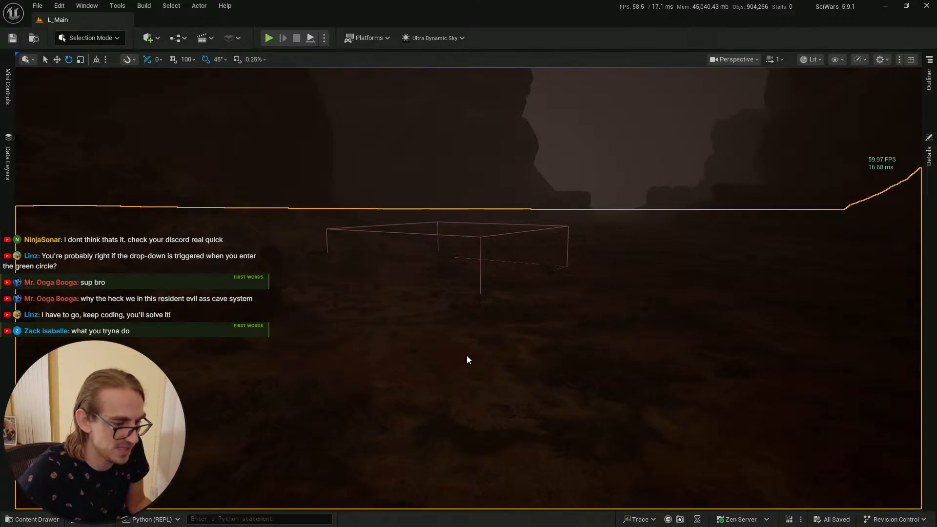
pyautogui.hotkey('alt', 'p')
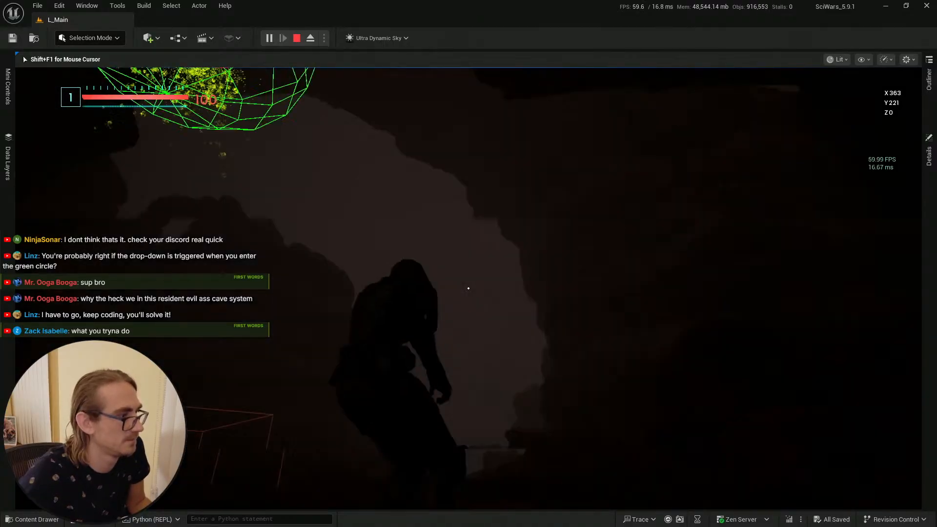
pyautogui.press('w')
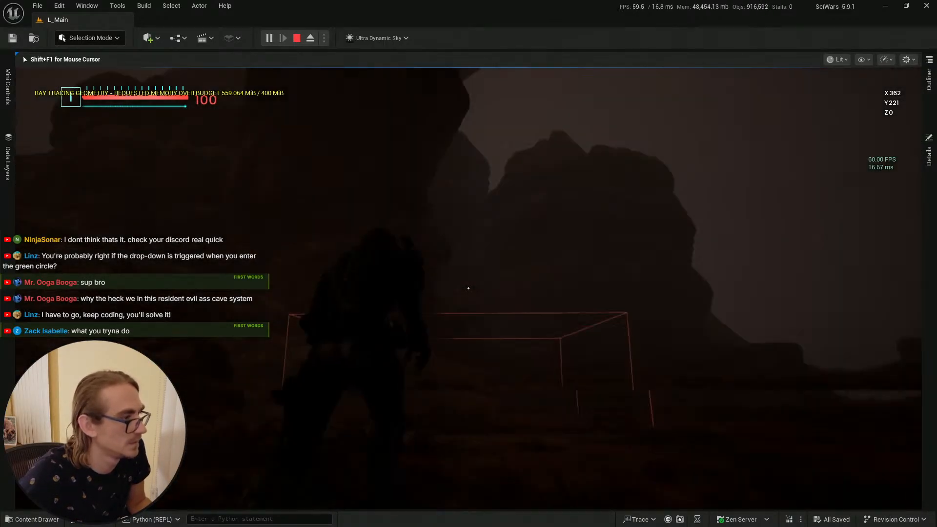
pyautogui.press('w')
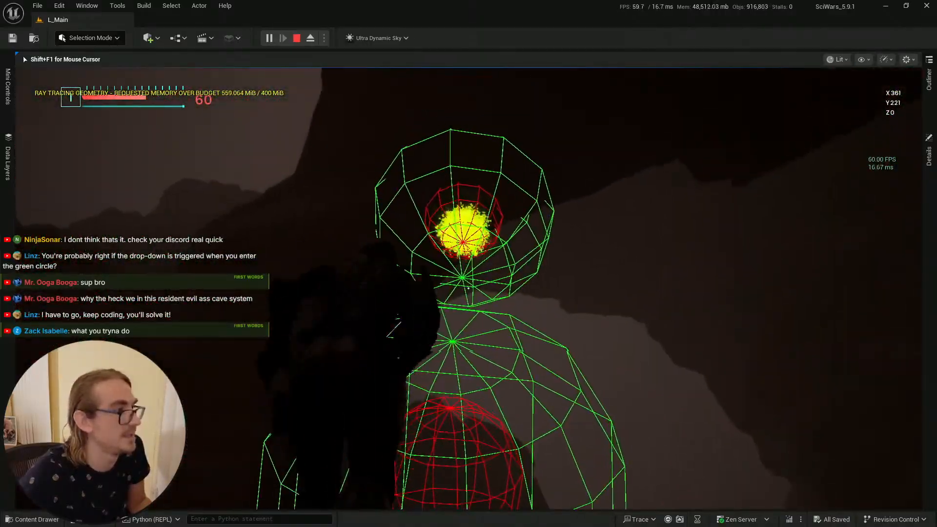
pyautogui.press('Escape')
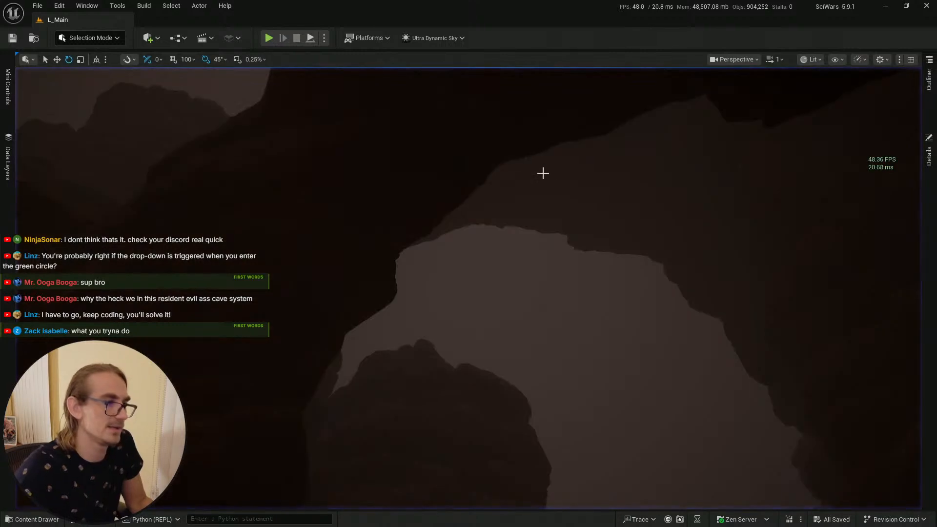
pyautogui.hotkey('alt', 'Tab')
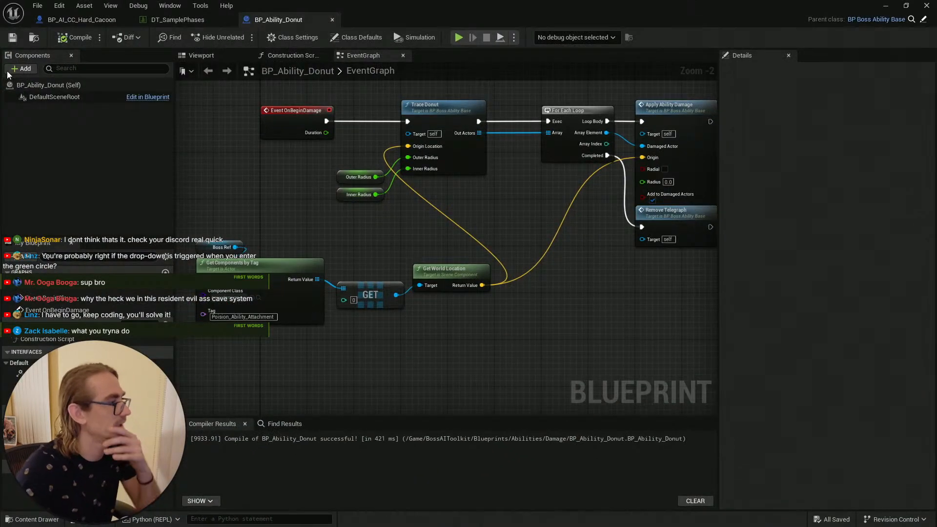
# Step: Compile the donut ability blueprint
pyautogui.click(74, 37)
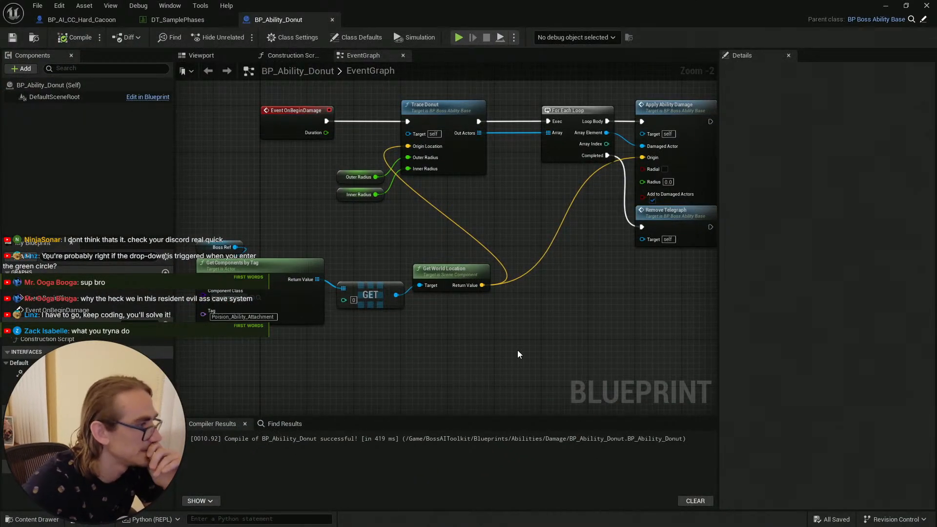
pyautogui.scroll(-1, 613, 285)
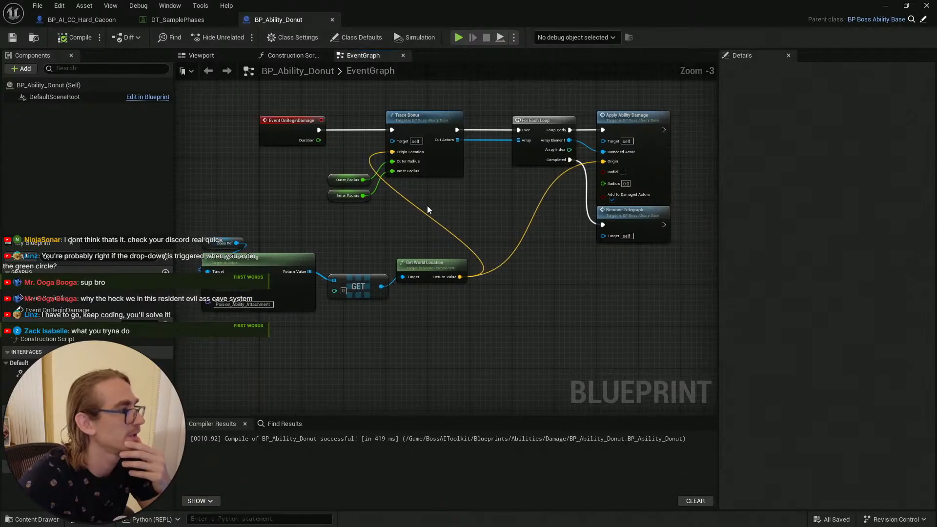
# Step: Set the Mutant_Cocoon ability's first value under Priority Enemy to 600 in the phases data table
pyautogui.click(176, 20)
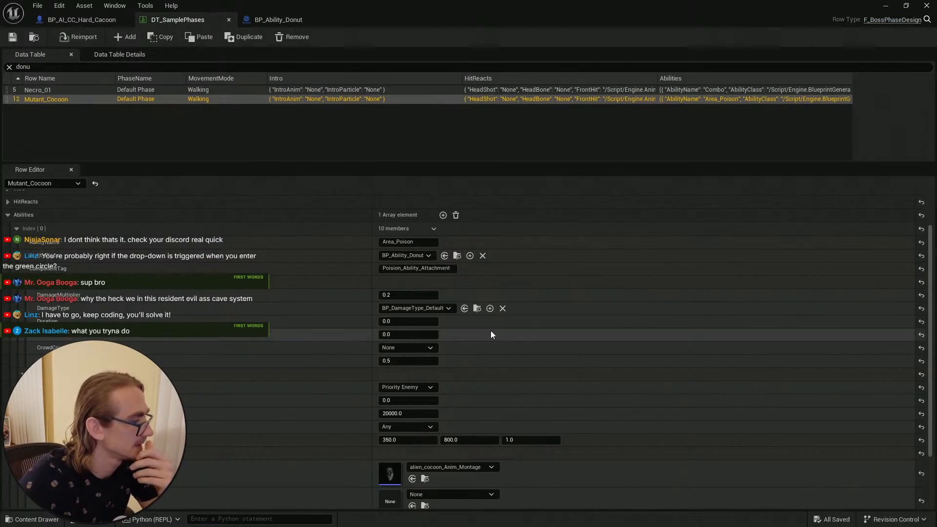
pyautogui.click(421, 400)
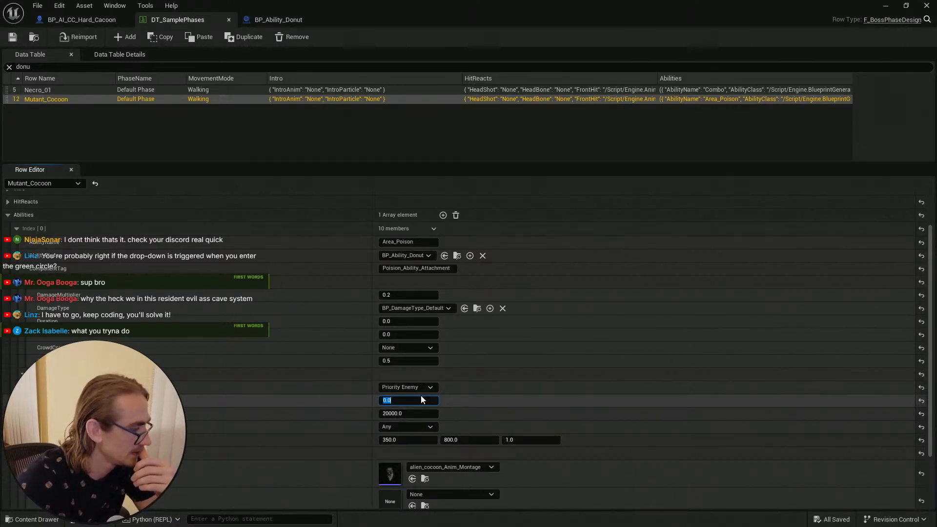
# Step: Switch to the hard cocoon blueprint and compile it
pyautogui.click(93, 21)
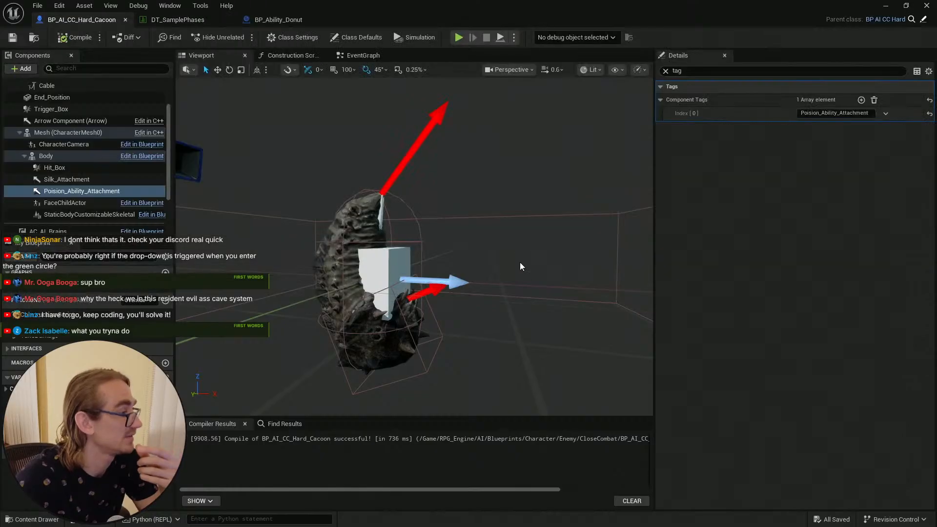
pyautogui.moveTo(489, 183)
pyautogui.mouseDown(button='right')
pyautogui.moveTo(486, 312)
pyautogui.moveTo(488, 183)
pyautogui.moveTo(486, 196)
pyautogui.moveTo(467, 199)
pyautogui.mouseUp(button='right')
pyautogui.press('e')
pyautogui.press('w')
pyautogui.press('d')
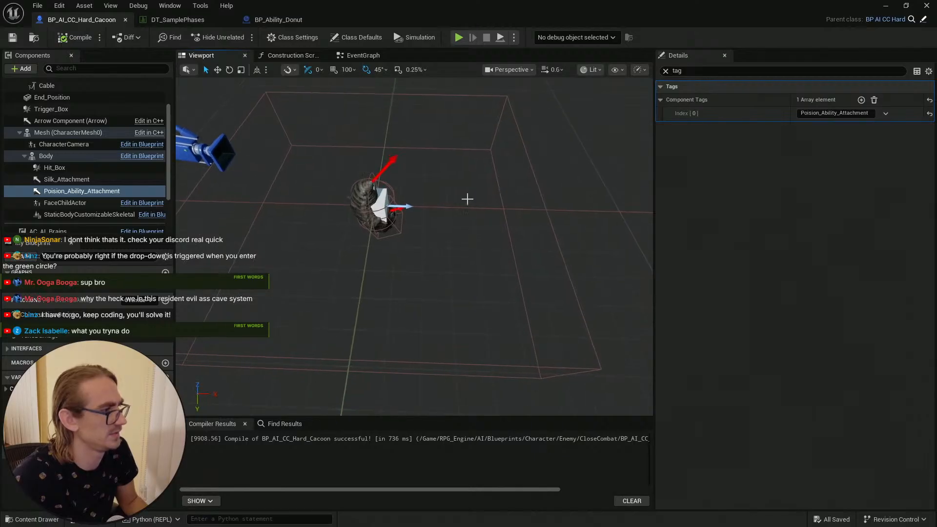
pyautogui.press('F7')
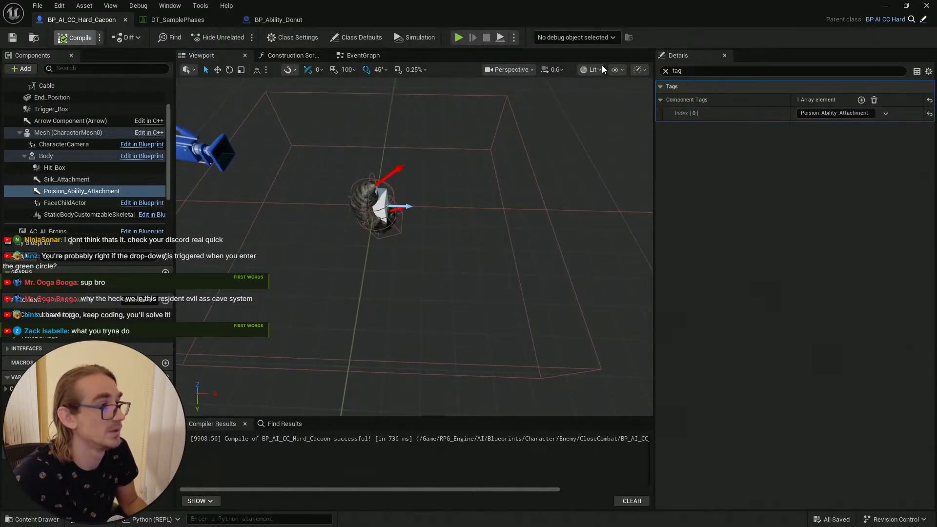
# Step: Switch the blueprint viewport to a top view and examine the cocoon's distance from the surrounding area
pyautogui.click(601, 69)
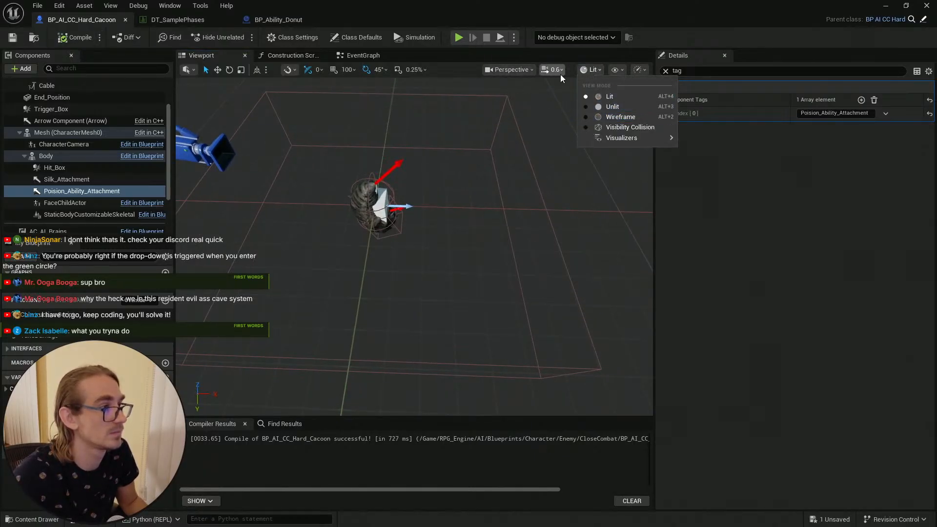
pyautogui.click(509, 69)
pyautogui.click(509, 69)
pyautogui.click(525, 129)
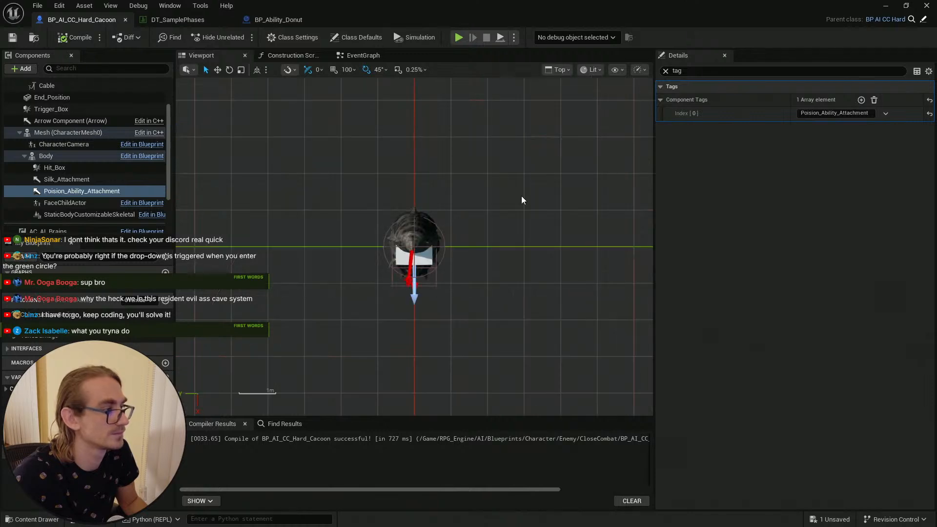
pyautogui.scroll(-6, 481, 257)
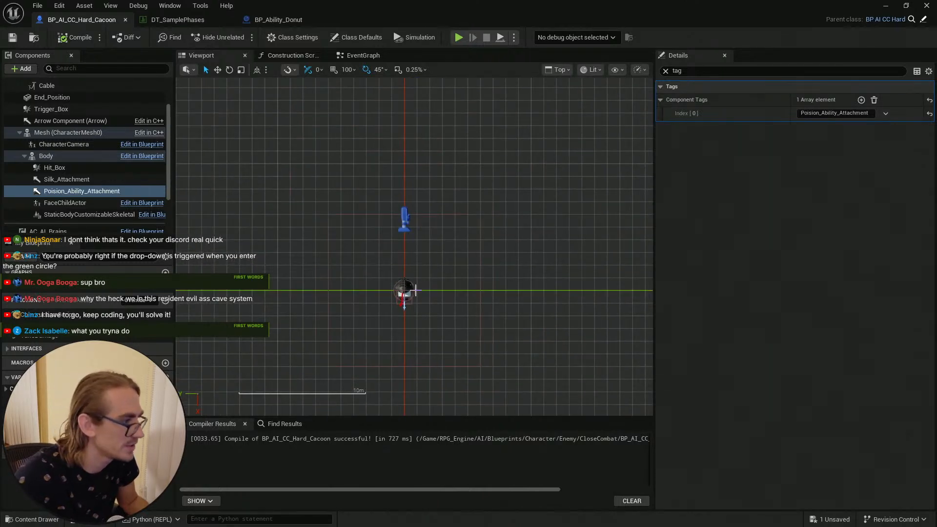
pyautogui.scroll(3, 463, 291)
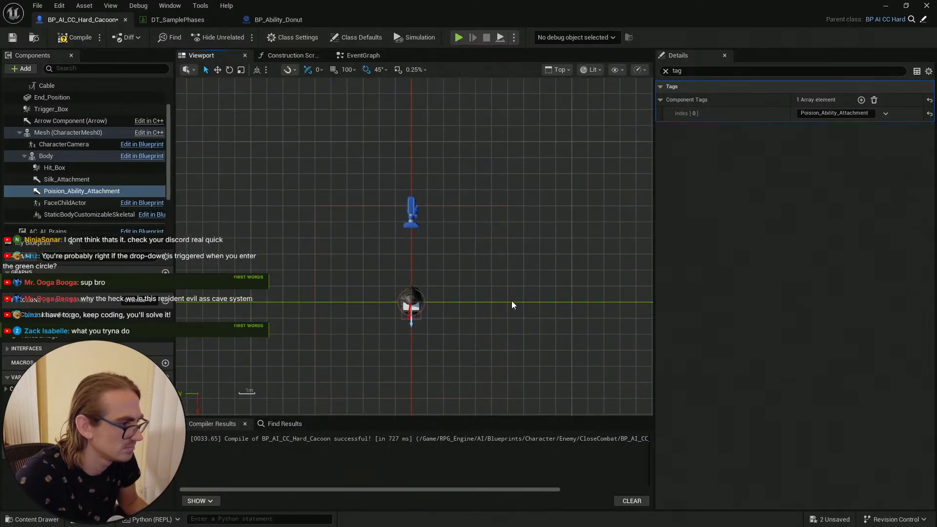
pyautogui.scroll(1, 460, 313)
pyautogui.scroll(1, 510, 299)
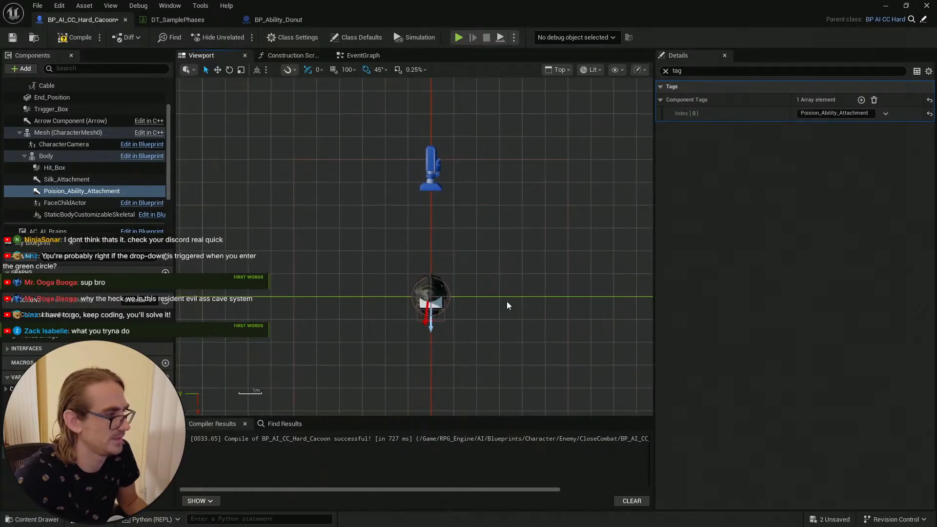
pyautogui.moveTo(504, 263); pyautogui.dragTo(461, 232, button='right')
pyautogui.scroll(1, 461, 256)
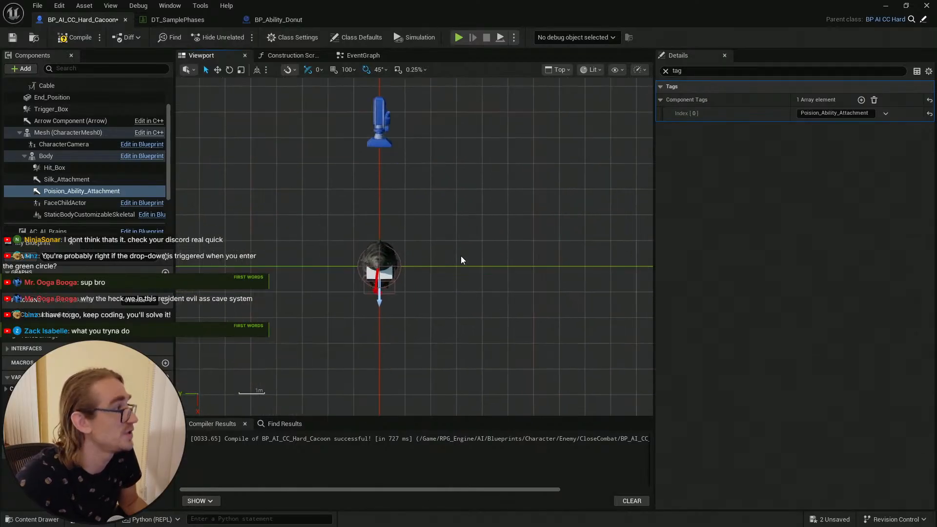
pyautogui.click(348, 70)
pyautogui.click(364, 147)
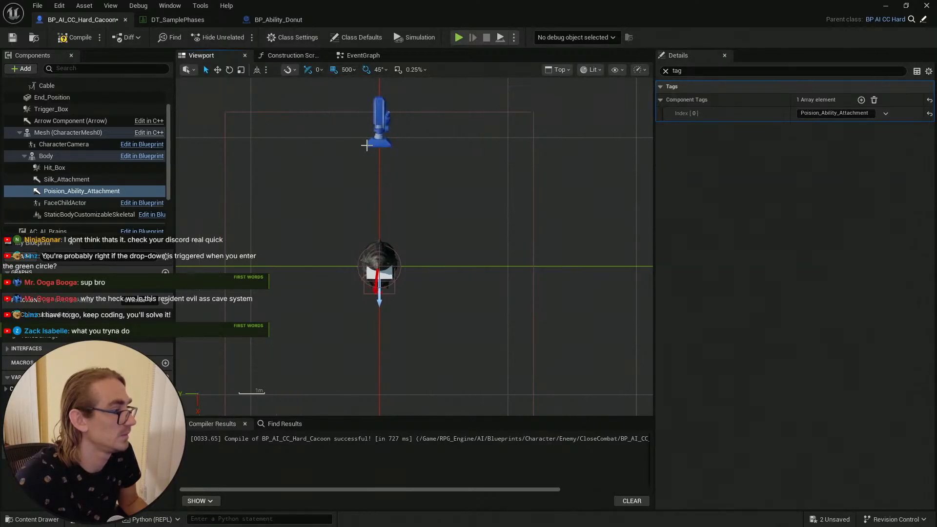
pyautogui.click(347, 70)
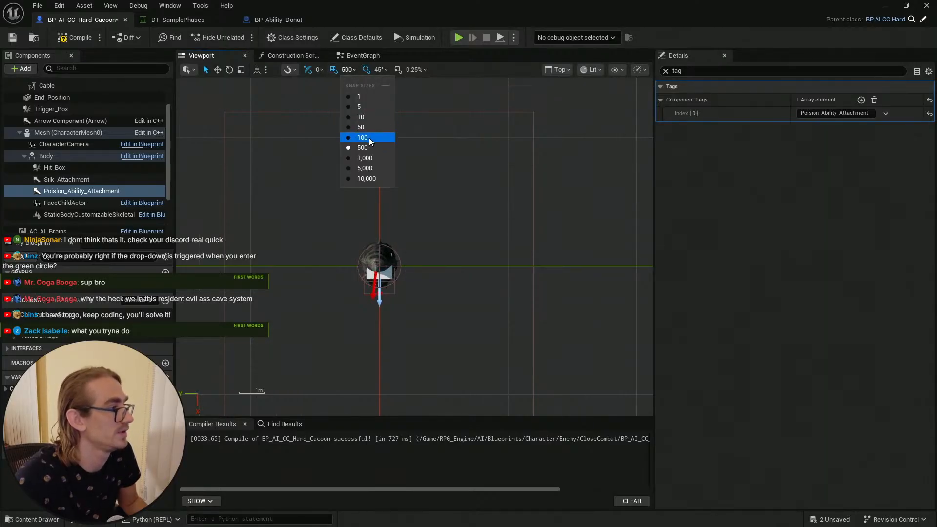
pyautogui.click(369, 138)
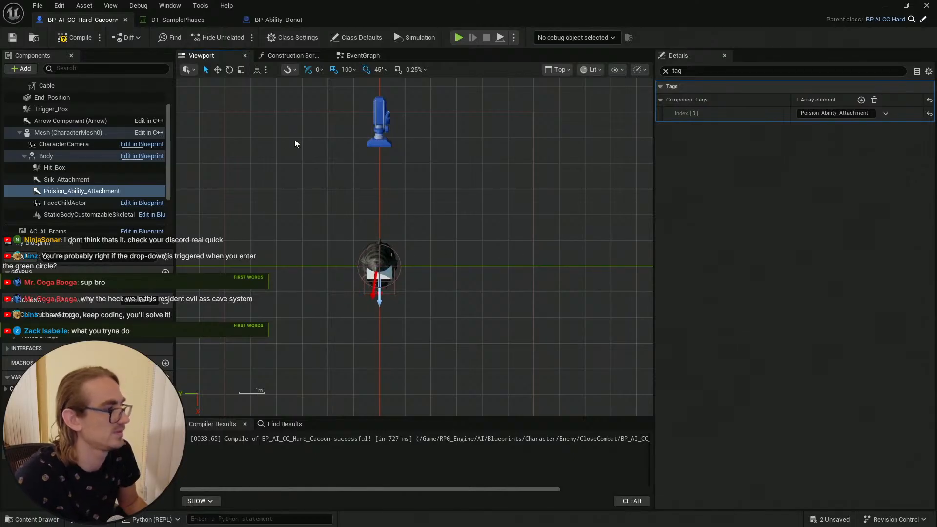
# Step: Compile and save the hard cocoon blueprint
pyautogui.click(81, 40)
pyautogui.click(12, 38)
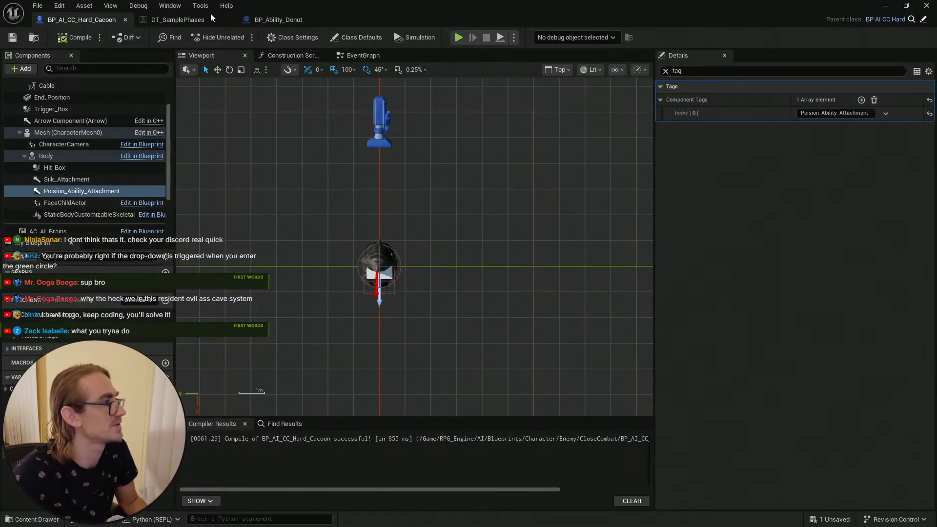
# Step: Set the Mutant_Cocoon ability's values under Priority Enemy to 100 and 600, then save the data table
pyautogui.click(176, 20)
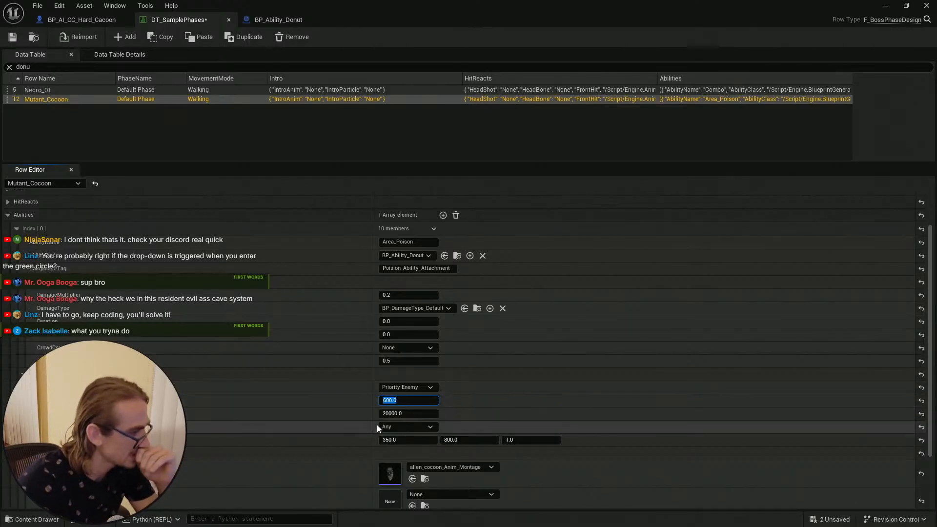
pyautogui.click(405, 414)
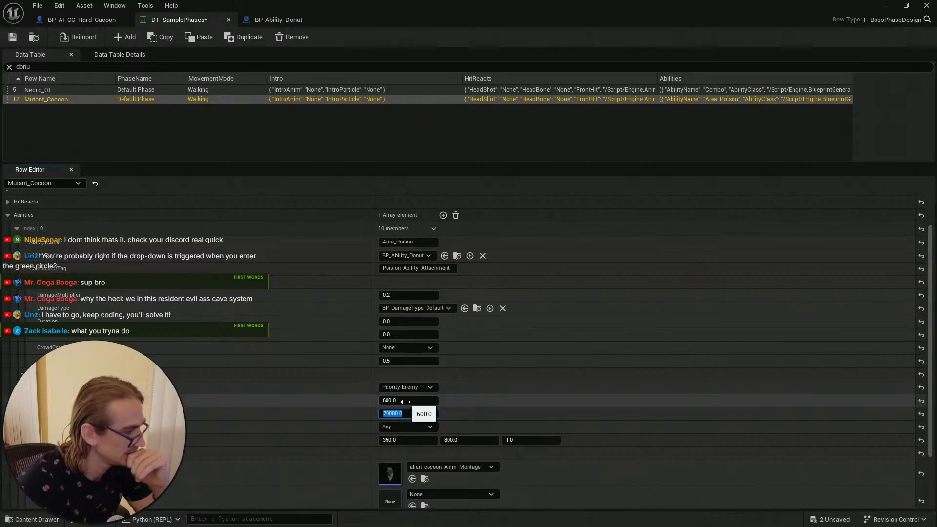
pyautogui.click(407, 401)
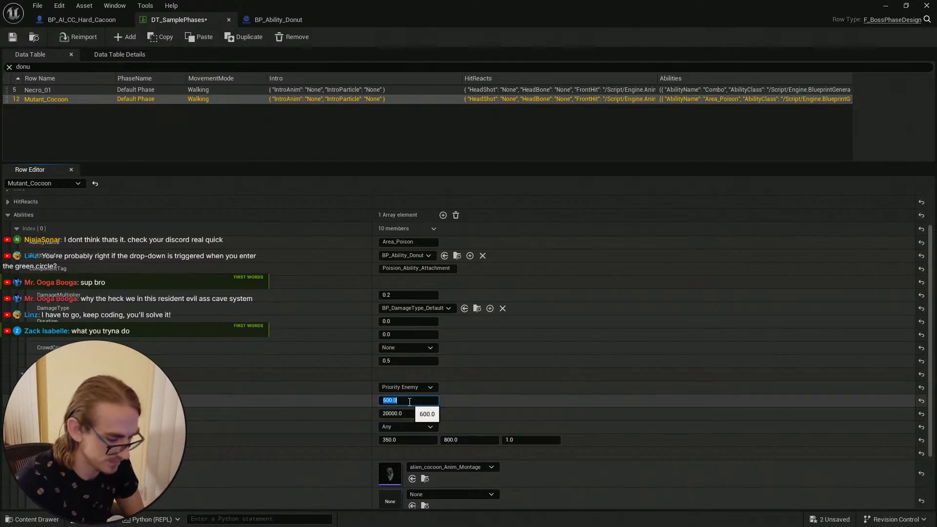
pyautogui.click(416, 413)
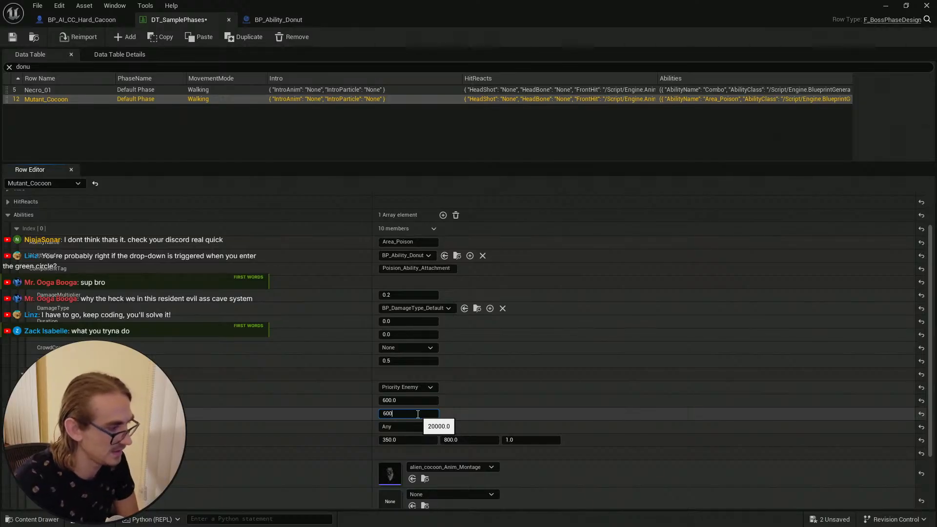
pyautogui.press('Return')
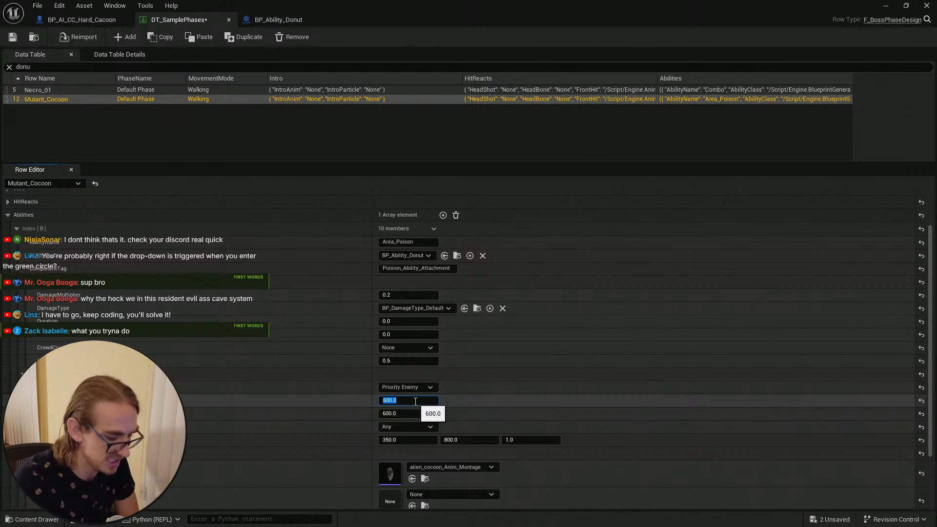
pyautogui.write('100')
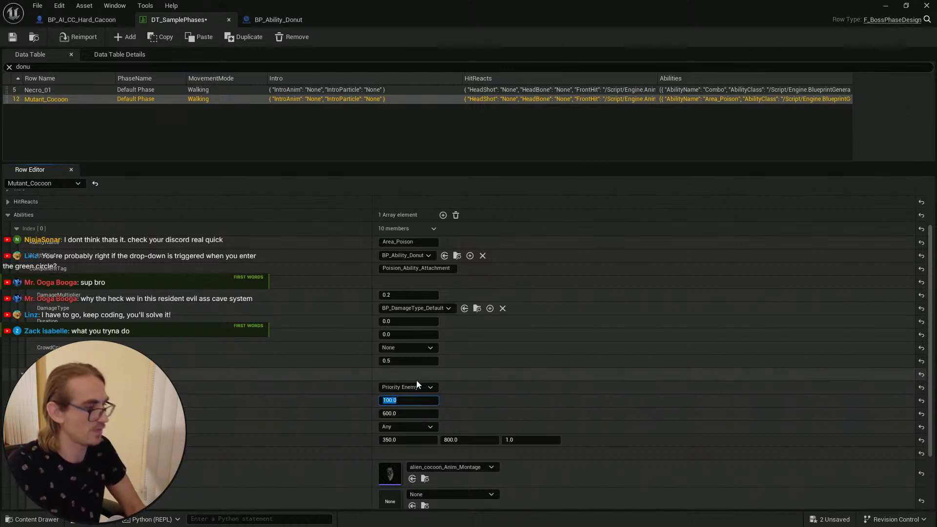
pyautogui.click(15, 40)
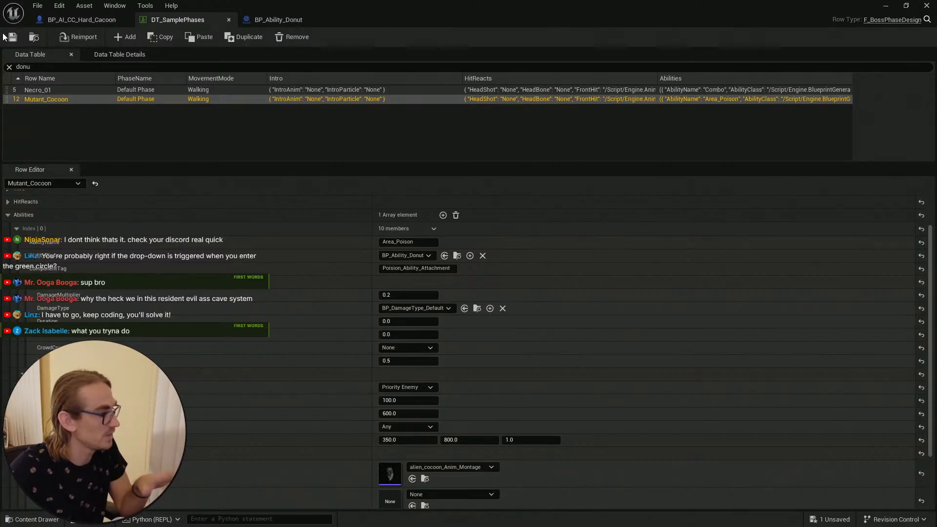
# Step: Return to the level editor and save all modified assets
pyautogui.click(925, 5)
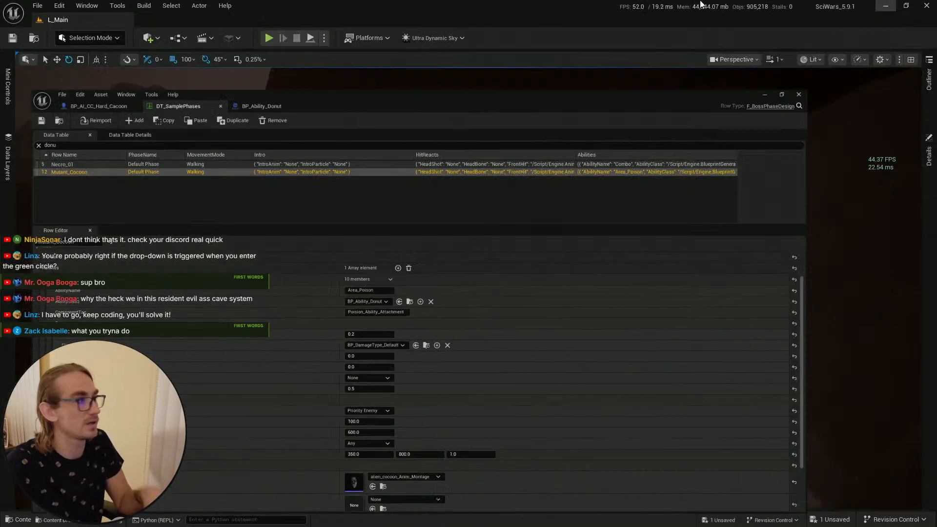
pyautogui.click(12, 37)
pyautogui.click(30, 522)
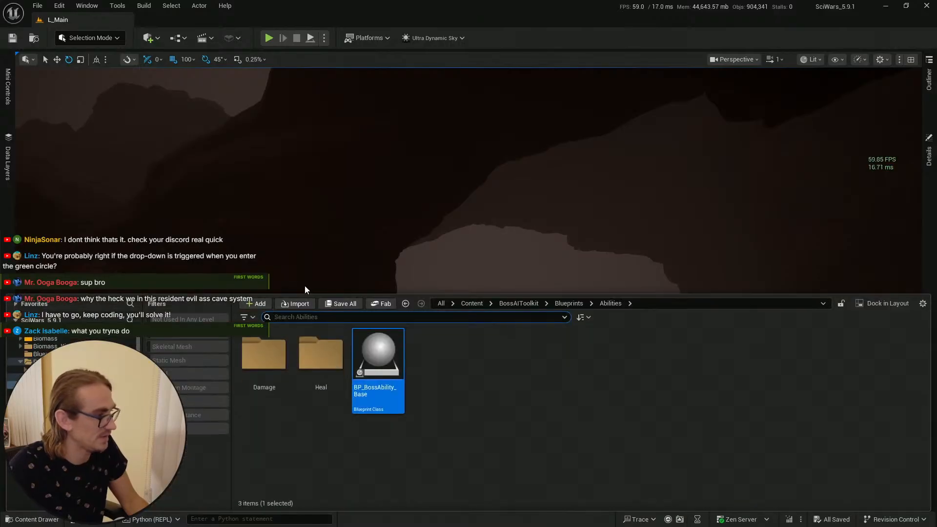
pyautogui.moveTo(483, 246); pyautogui.dragTo(481, 351, button='right')
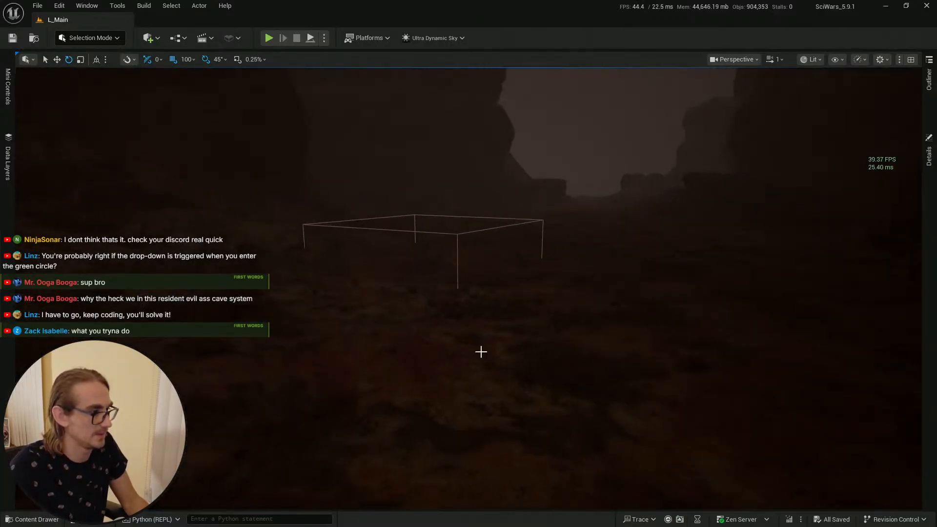
# Step: Start a play session from a viewport spot and walk the character toward the cocoon to test its ability
pyautogui.rightClick(466, 418)
pyautogui.click(500, 409)
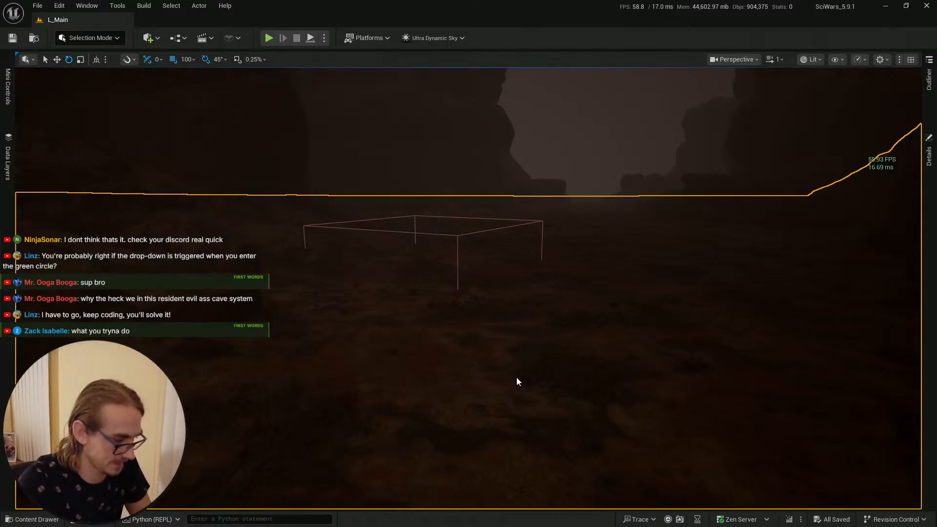
pyautogui.hotkey('alt', 'p')
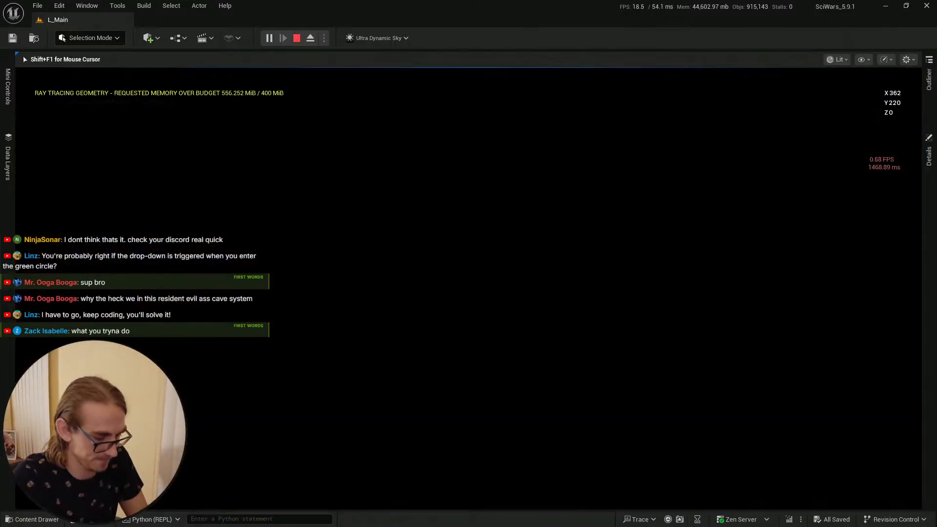
pyautogui.press('F11')
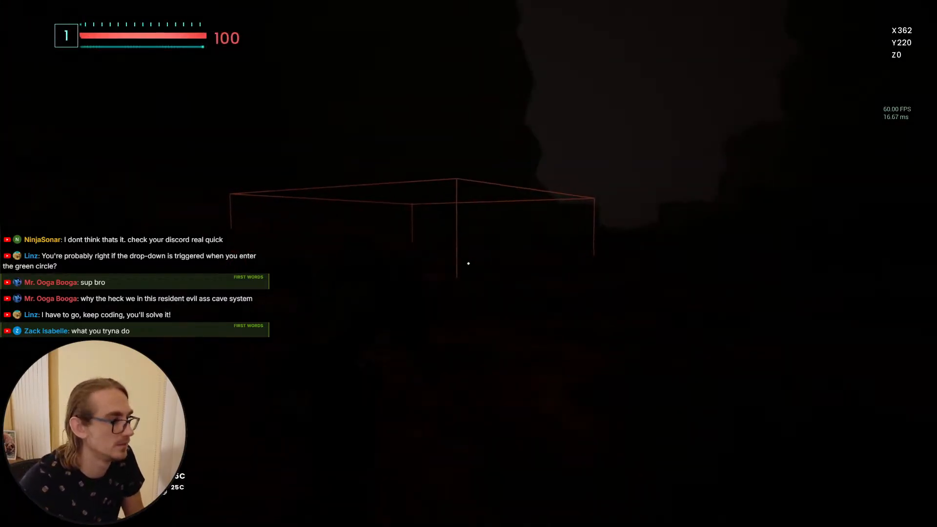
pyautogui.press('w')
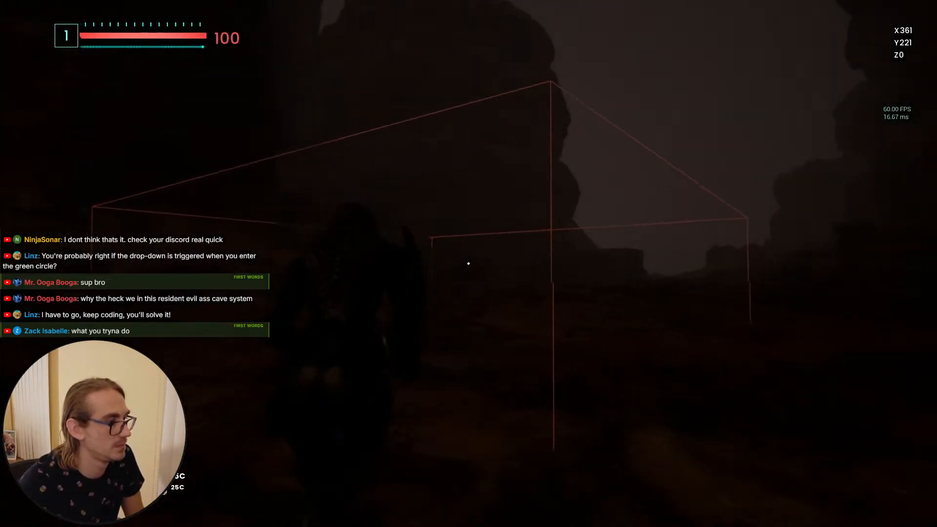
pyautogui.press('w')
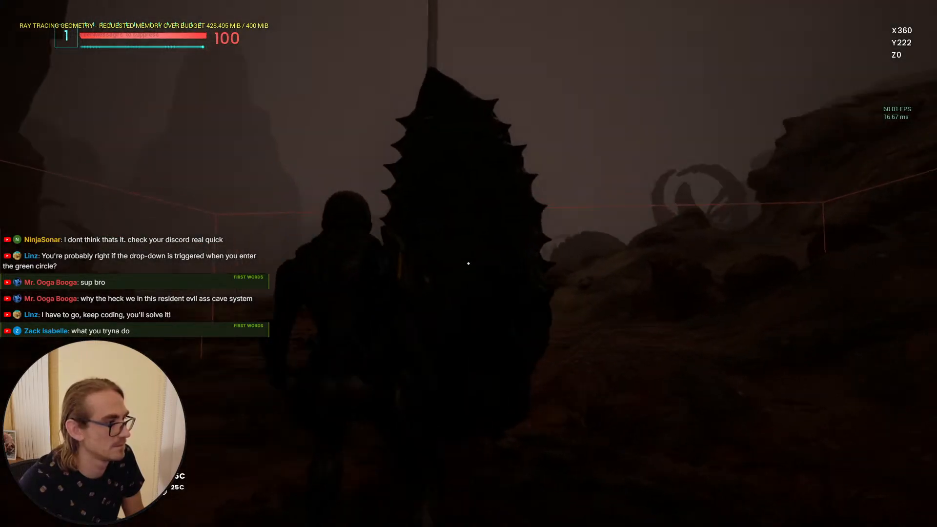
pyautogui.press('w')
pyautogui.press('w')
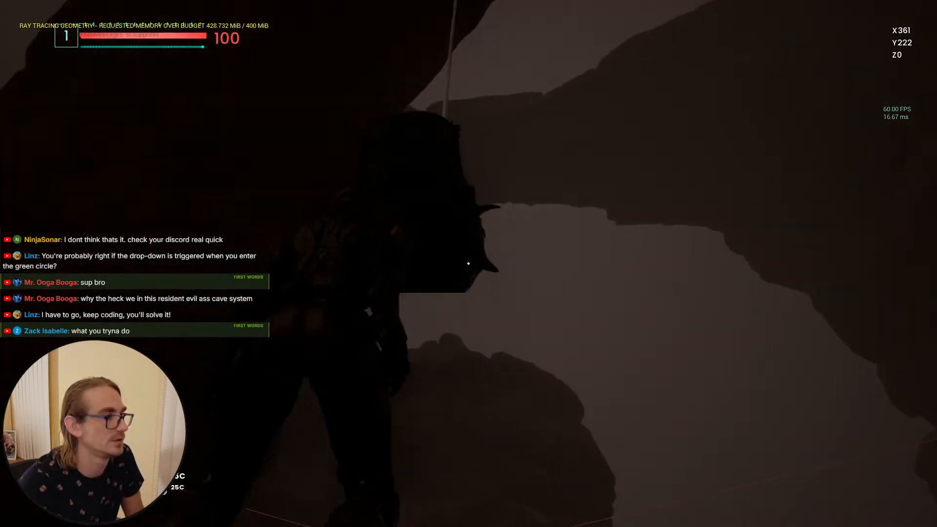
pyautogui.press('w')
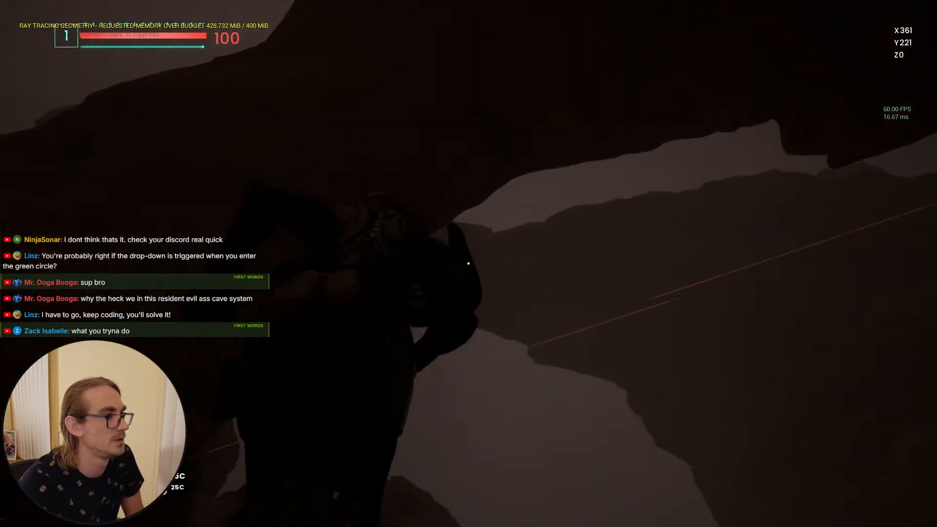
pyautogui.press('w')
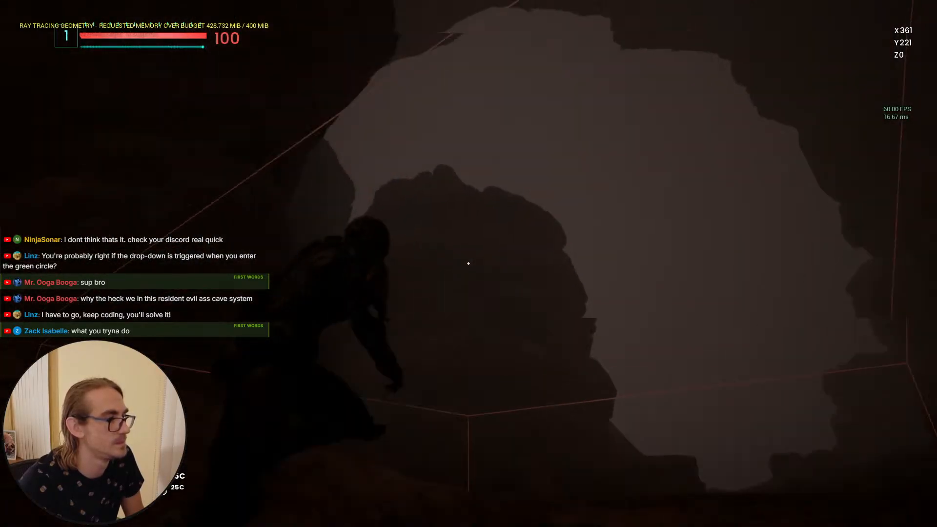
pyautogui.press('space')
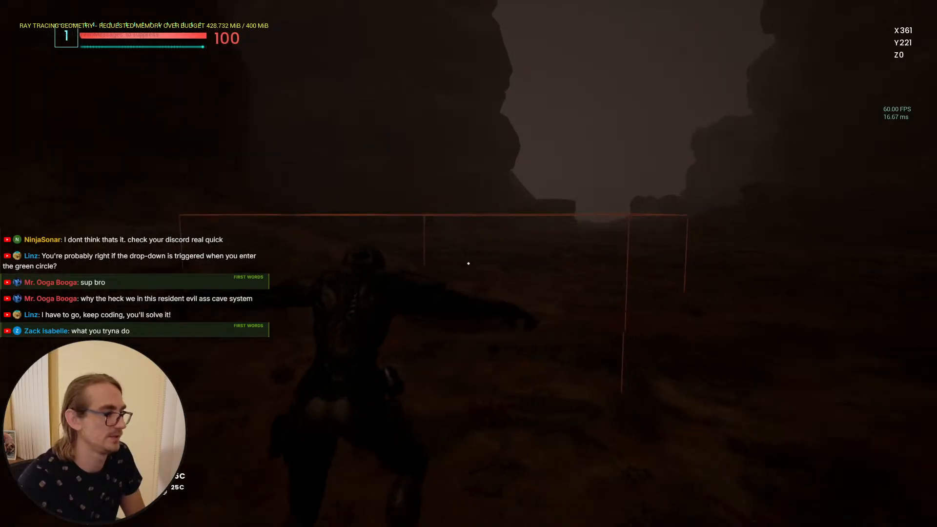
pyautogui.press('Escape')
# Step: Set the Mutant_Cocoon Priority Enemy minimum value to 0 and save the data table
pyautogui.hotkey('alt', 'Tab')
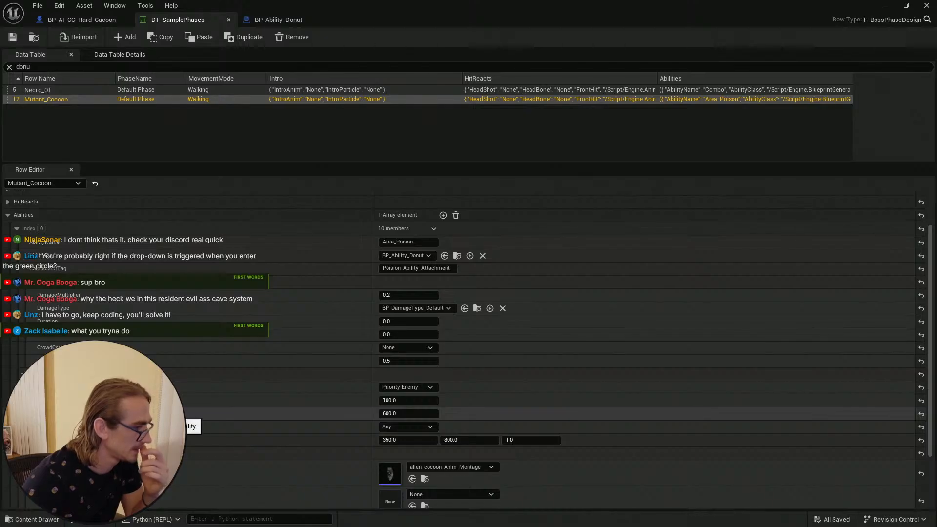
pyautogui.click(401, 399)
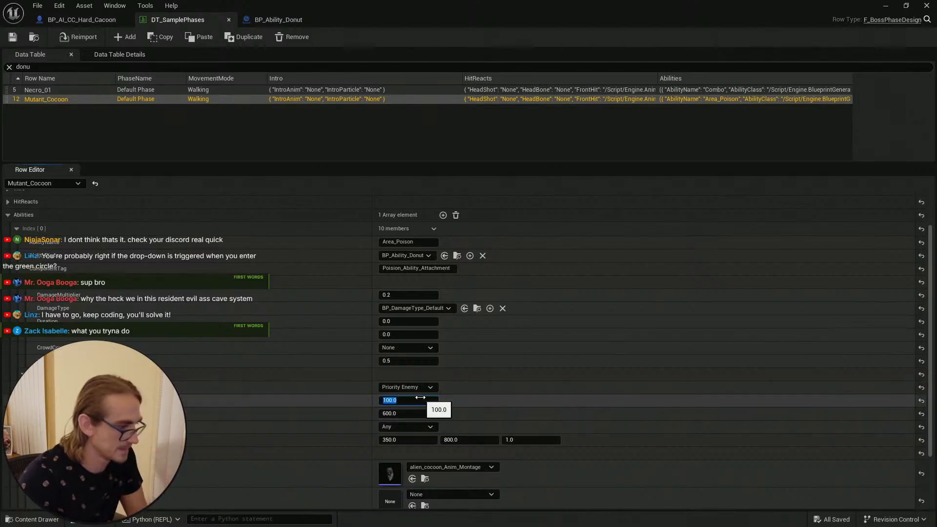
pyautogui.write('0')
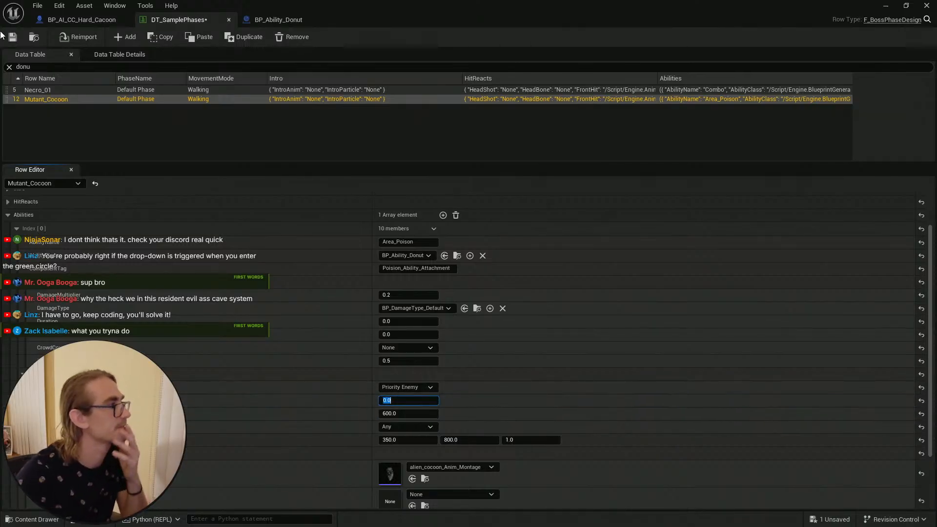
pyautogui.click(15, 38)
pyautogui.click(884, 6)
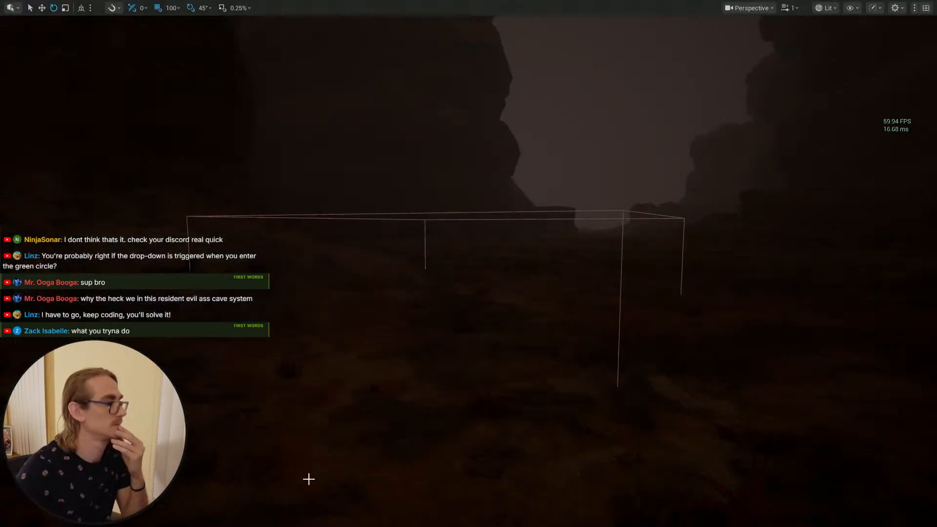
# Step: Return to the level editor and save all modified assets
pyautogui.moveTo(428, 387)
pyautogui.mouseDown(button='right')
pyautogui.moveTo(429, 396)
pyautogui.moveTo(431, 385)
pyautogui.mouseUp(button='right')
pyautogui.press('s')
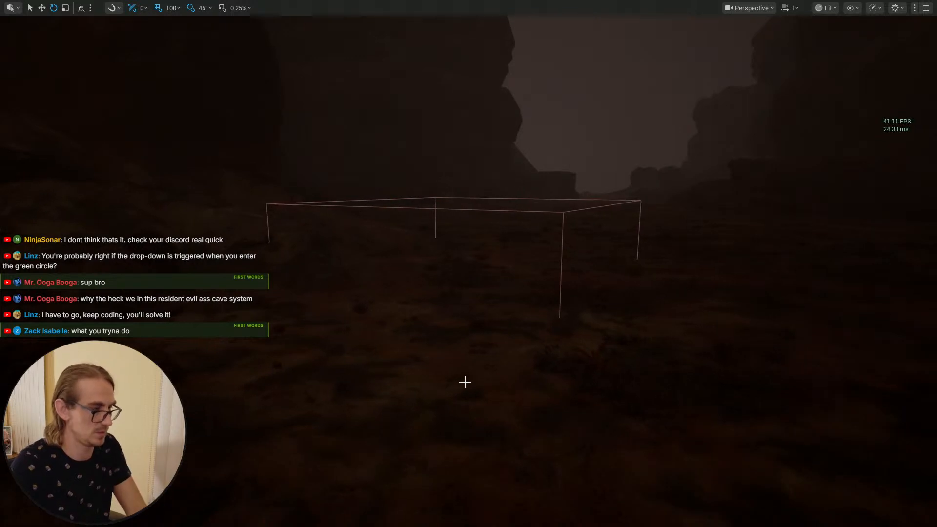
pyautogui.press('F11')
pyautogui.hotkey('ctrl', 'space')
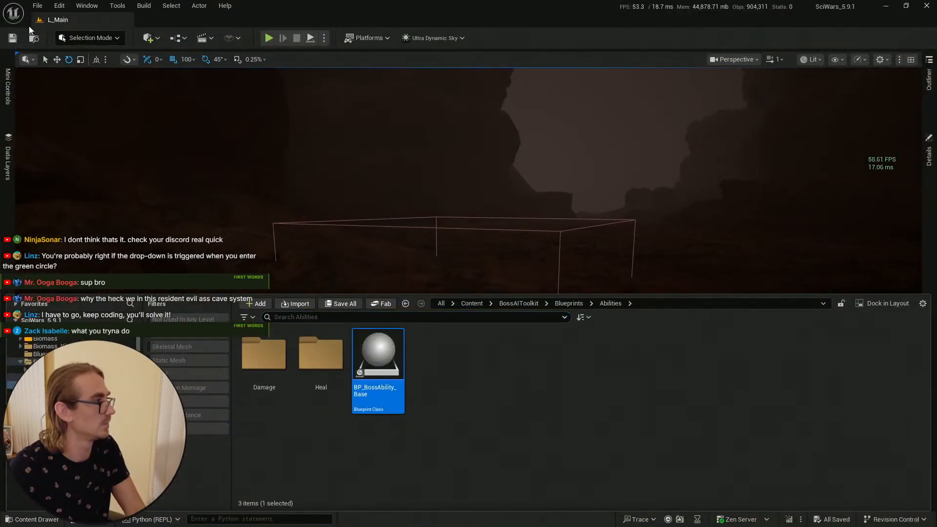
pyautogui.click(14, 39)
# Step: Play from a spot in the level and walk the character up to the cocoon to retest its ability
pyautogui.rightClick(472, 452)
pyautogui.click(518, 412)
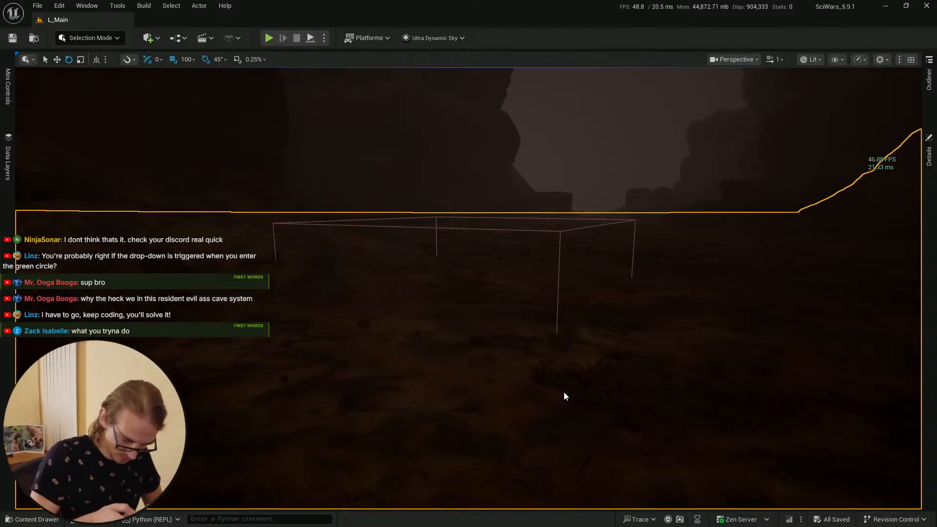
pyautogui.hotkey('alt', 'p')
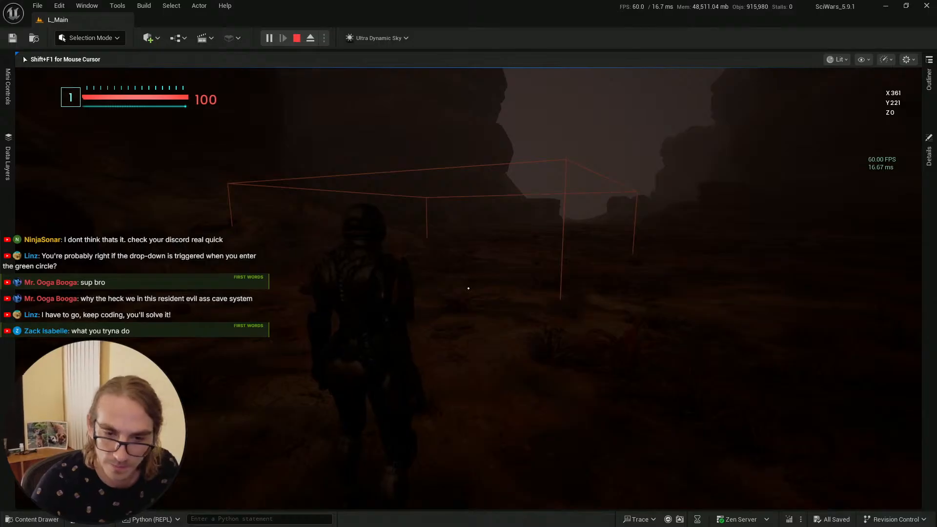
pyautogui.click(363, 390)
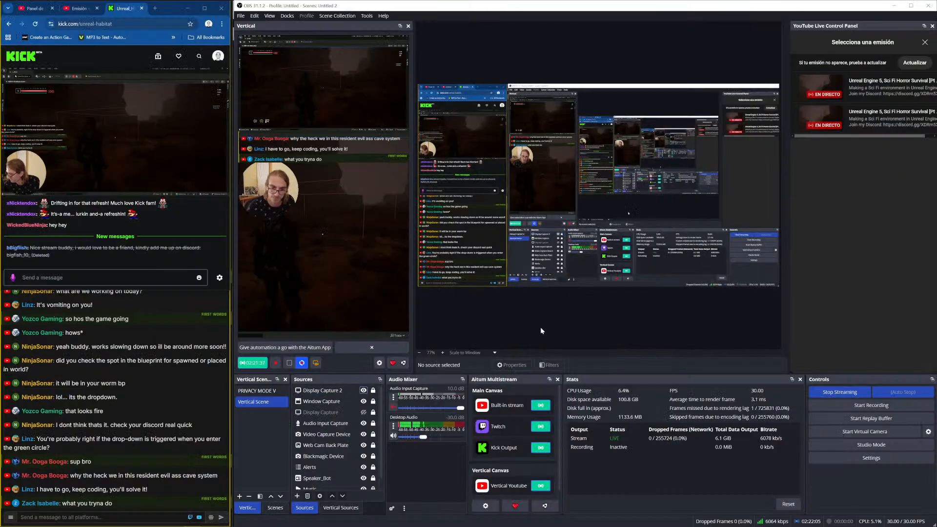
pyautogui.click(363, 391)
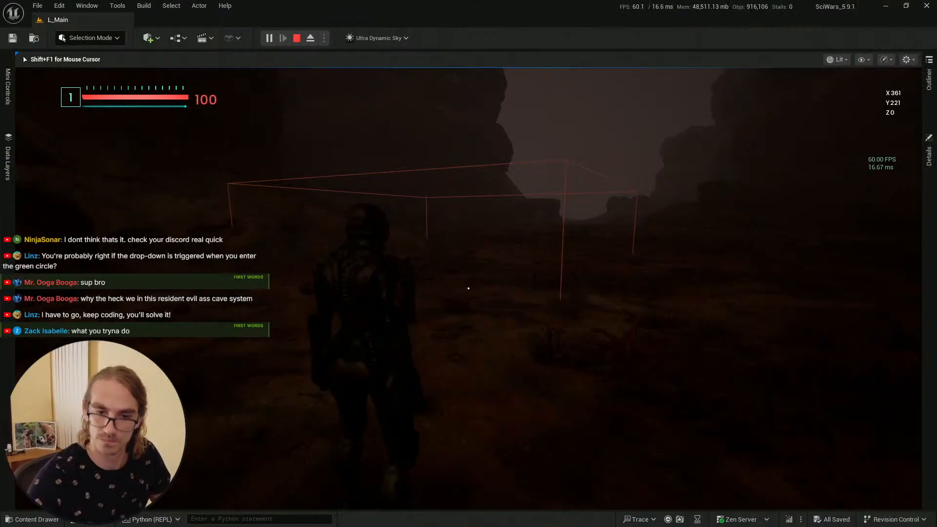
pyautogui.press('w')
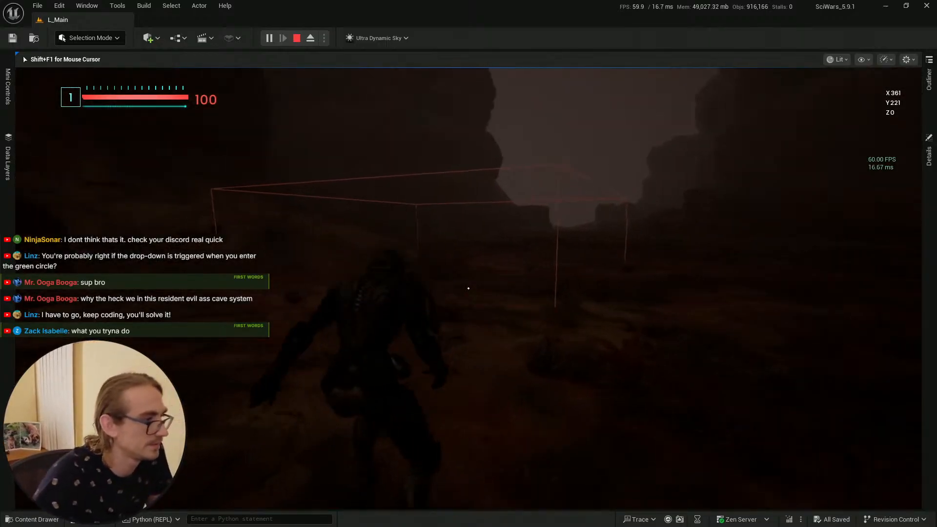
pyautogui.press('w')
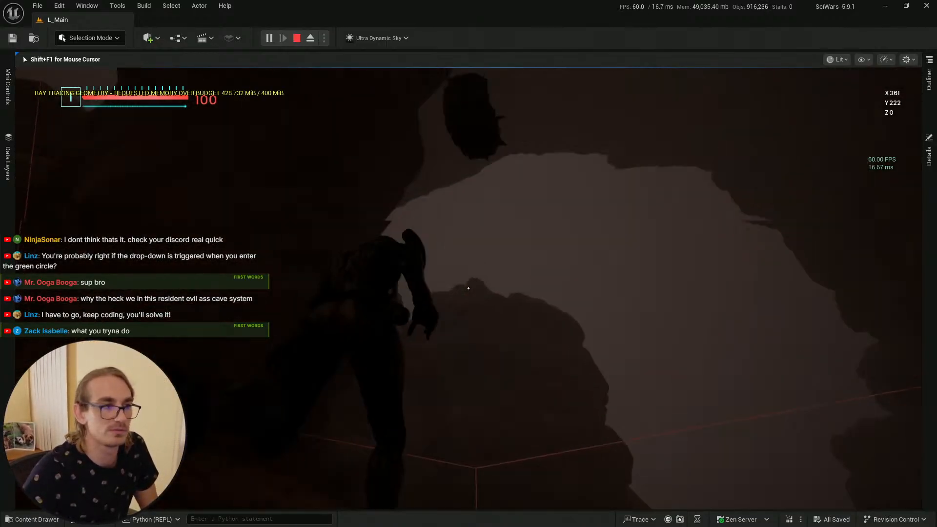
pyautogui.press('w')
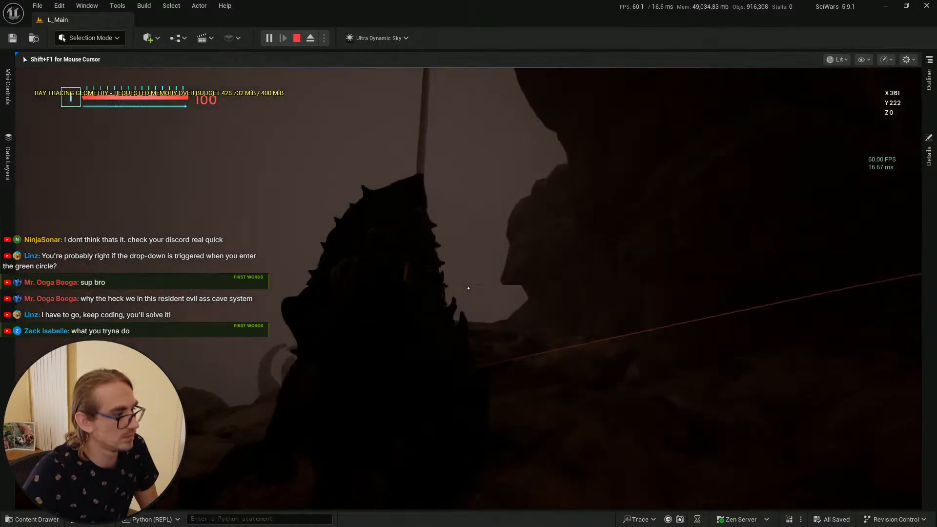
pyautogui.press('w')
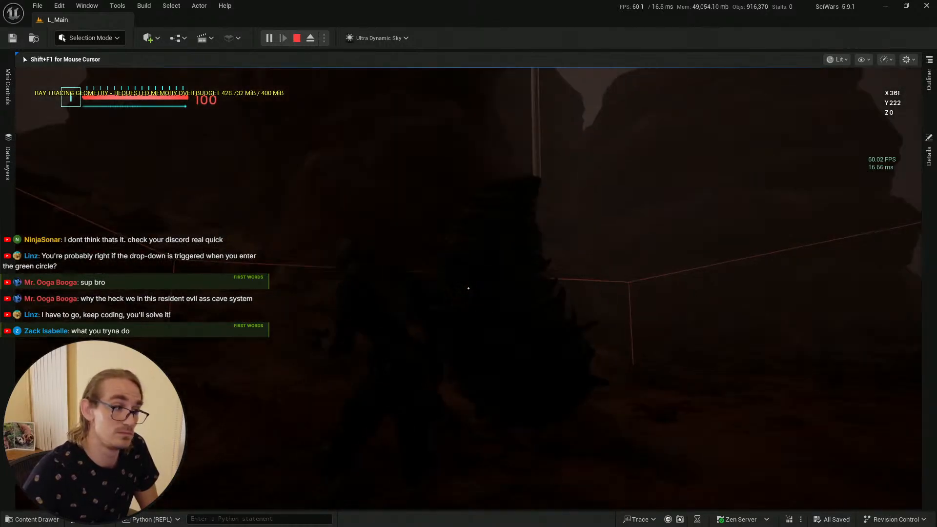
pyautogui.press('w')
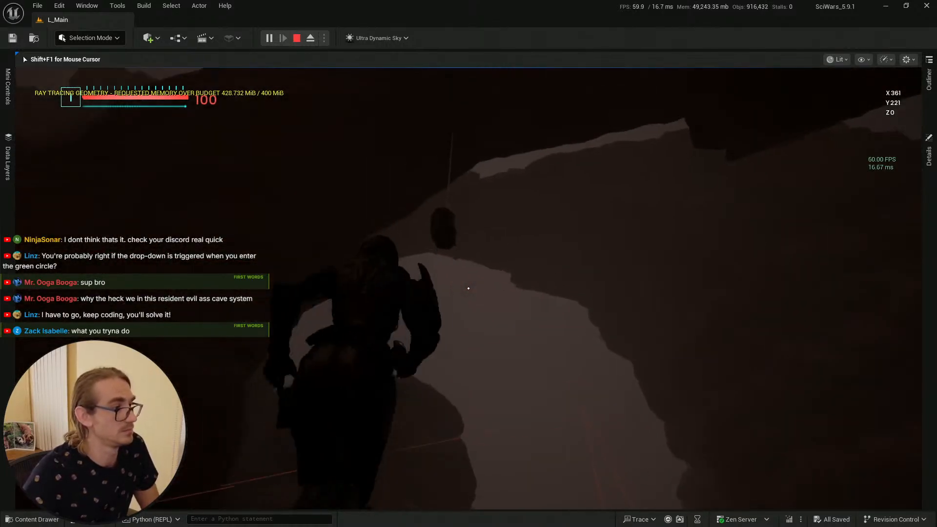
pyautogui.press('w')
pyautogui.press('Escape')
# Step: Set the Mutant_Cocoon Priority Enemy values to 10000 and 15000, then save the data table
pyautogui.hotkey('alt', 'Tab')
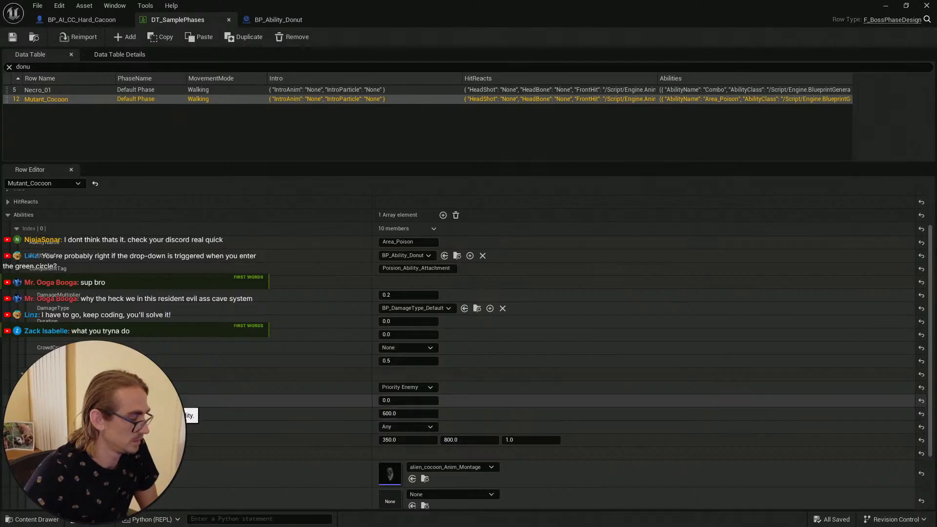
pyautogui.moveTo(401, 400); pyautogui.dragTo(437, 400)
pyautogui.click(400, 402)
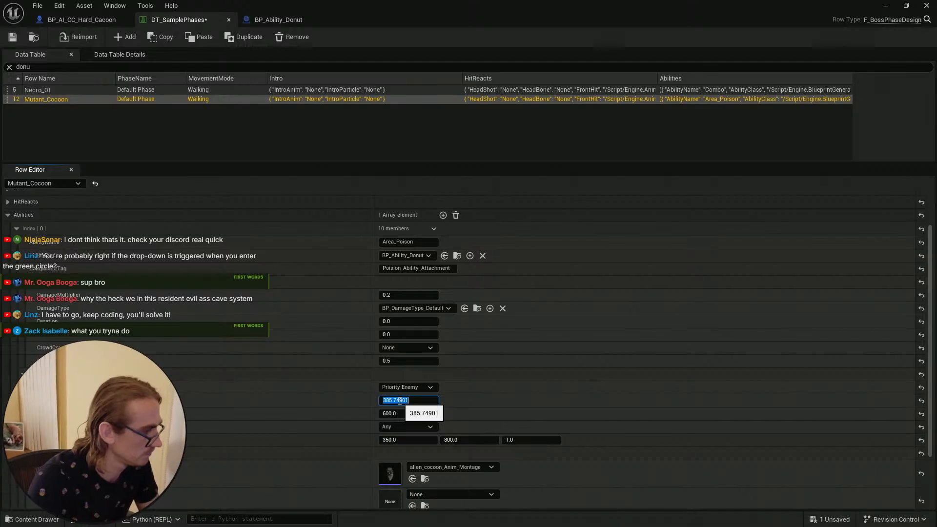
pyautogui.write('10000')
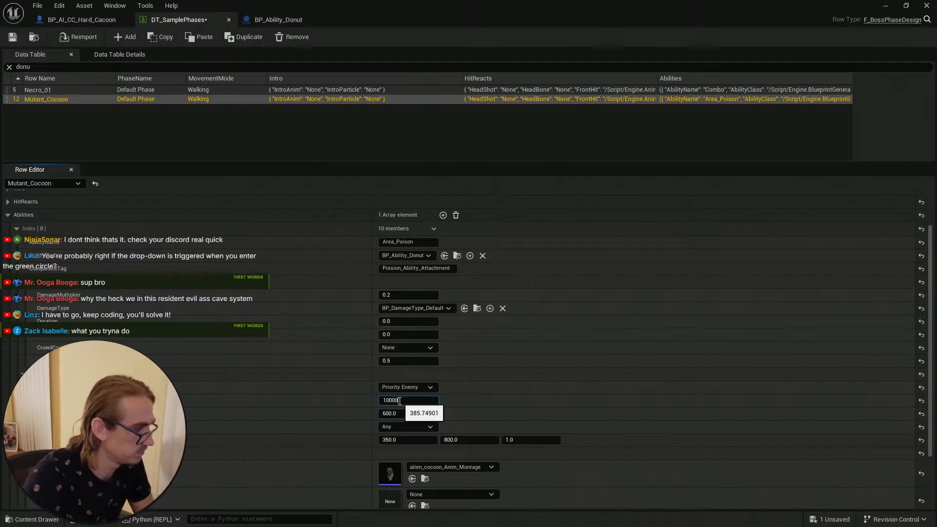
pyautogui.press('Return')
pyautogui.click(399, 413)
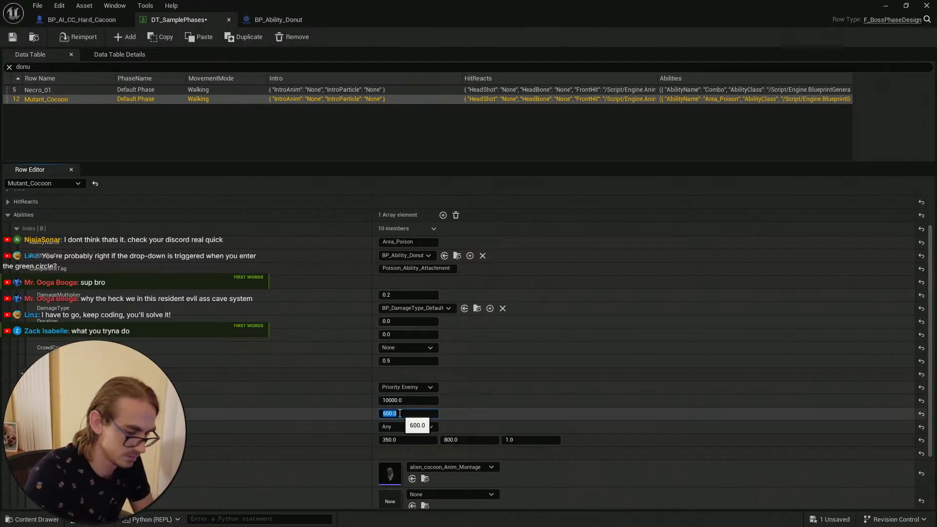
pyautogui.write('15000')
pyautogui.press('Return')
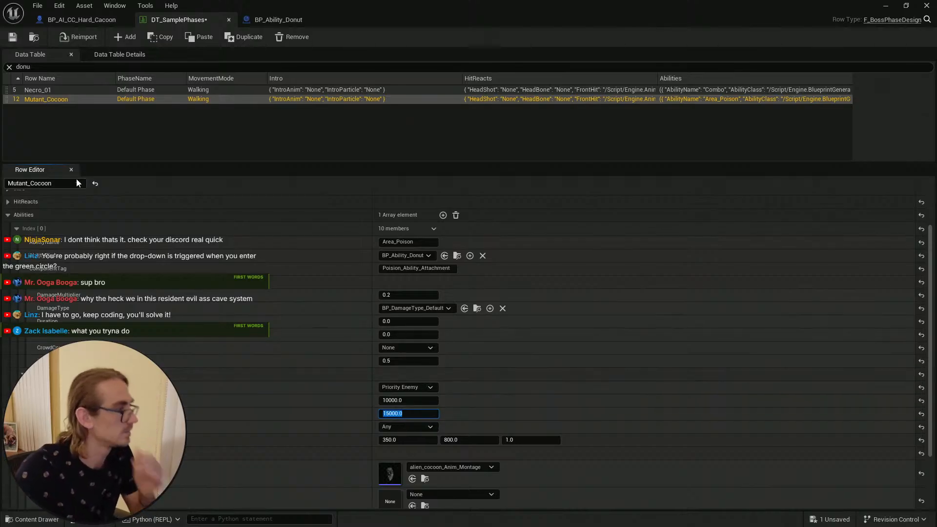
pyautogui.click(13, 38)
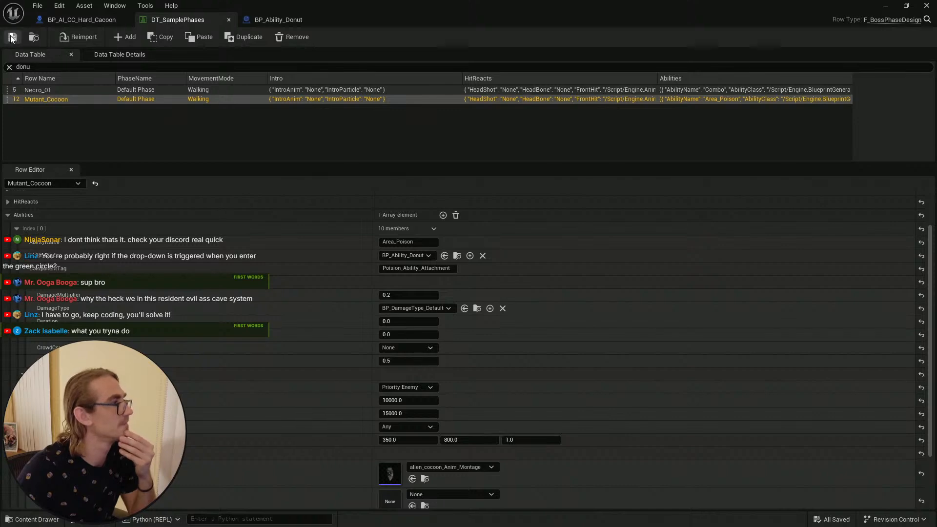
# Step: Return to the level editor, play in the level and walk the character toward the cocoon to retest its ability
pyautogui.click(885, 6)
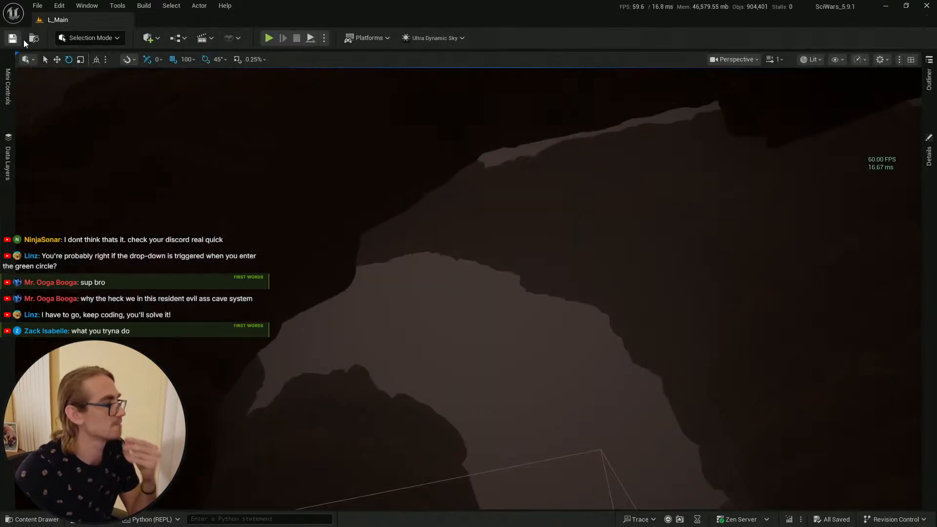
pyautogui.hotkey('ctrl', 'space')
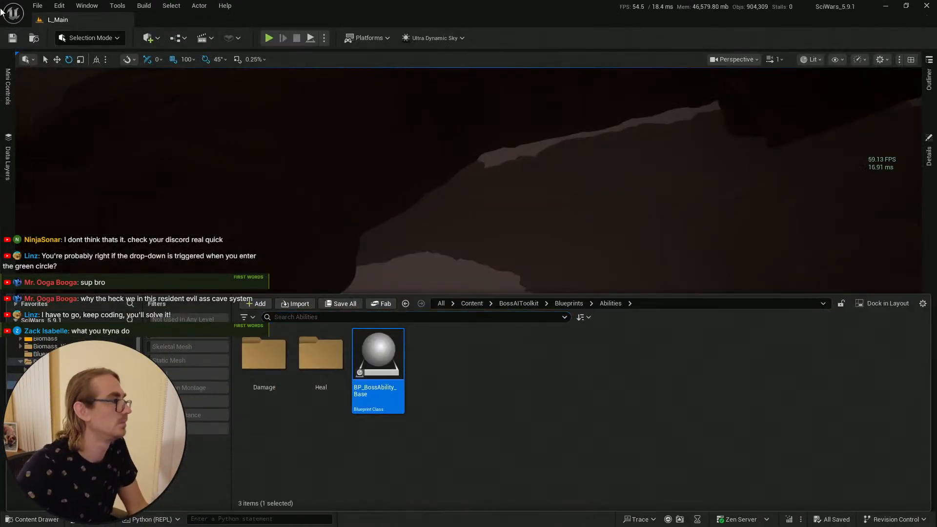
pyautogui.moveTo(438, 190); pyautogui.dragTo(436, 188, button='right')
pyautogui.press('s')
pyautogui.scroll(5, 436, 188)
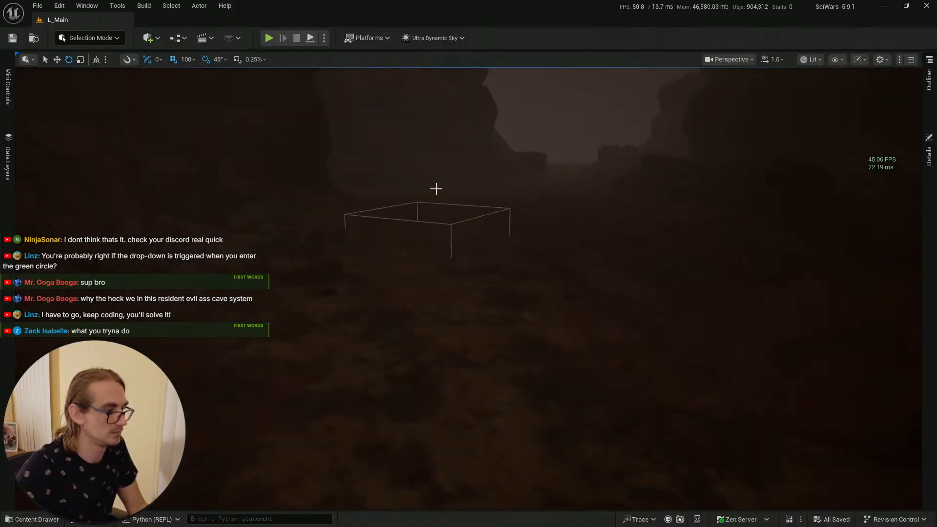
pyautogui.rightClick(405, 410)
pyautogui.click(456, 399)
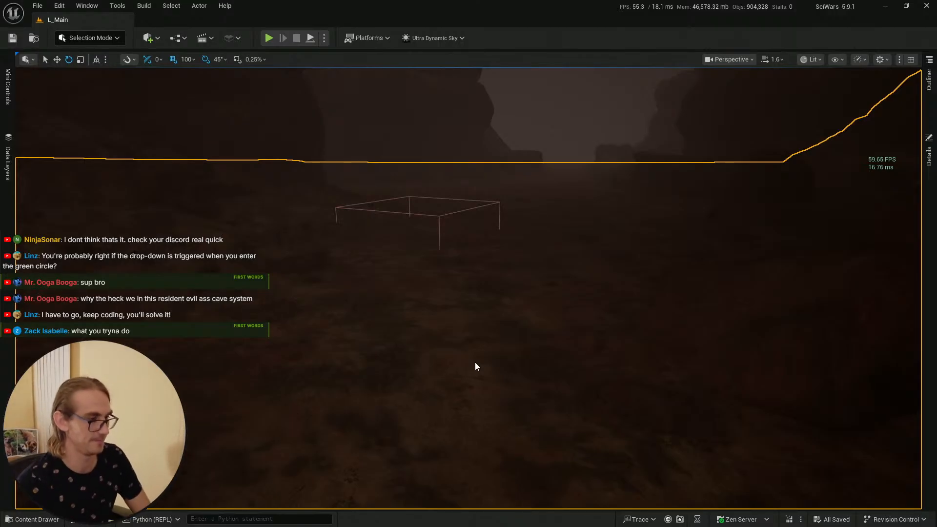
pyautogui.hotkey('alt', 'p')
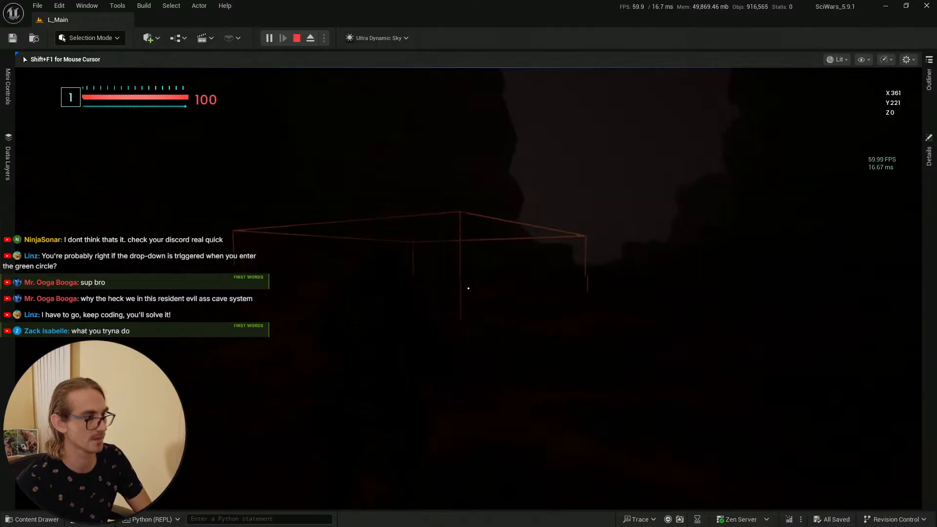
pyautogui.press('w')
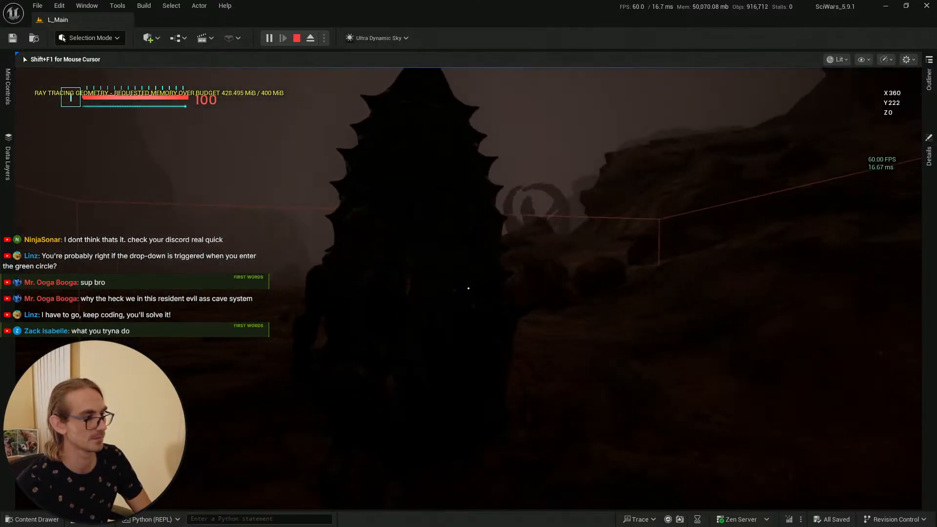
pyautogui.press('s')
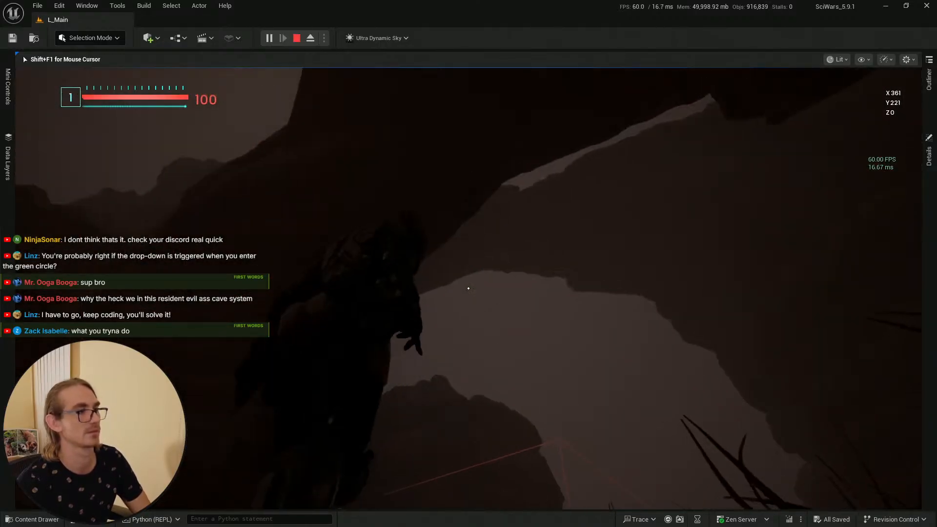
pyautogui.press('Escape')
# Step: Set the Mutant_Cocoon Priority Enemy minimum value back to 0 and save the data table
pyautogui.hotkey('alt', 'Tab')
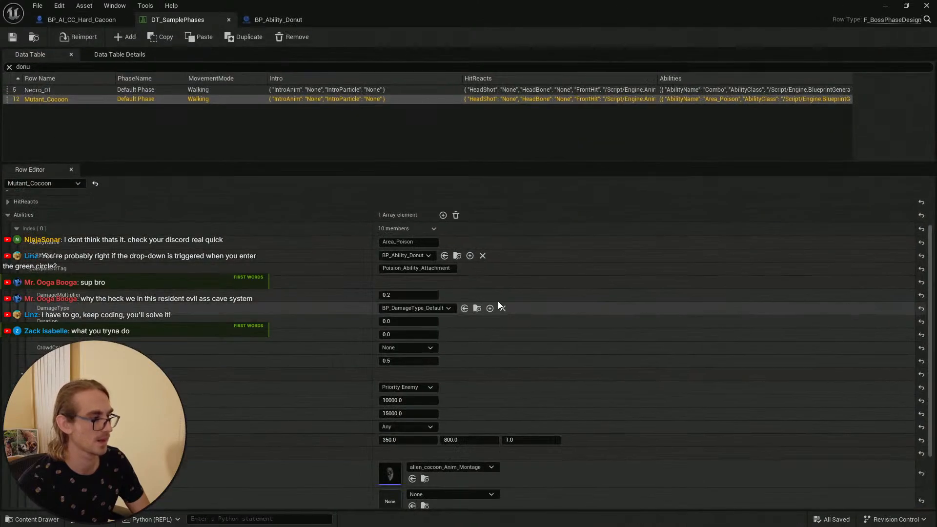
pyautogui.click(409, 400)
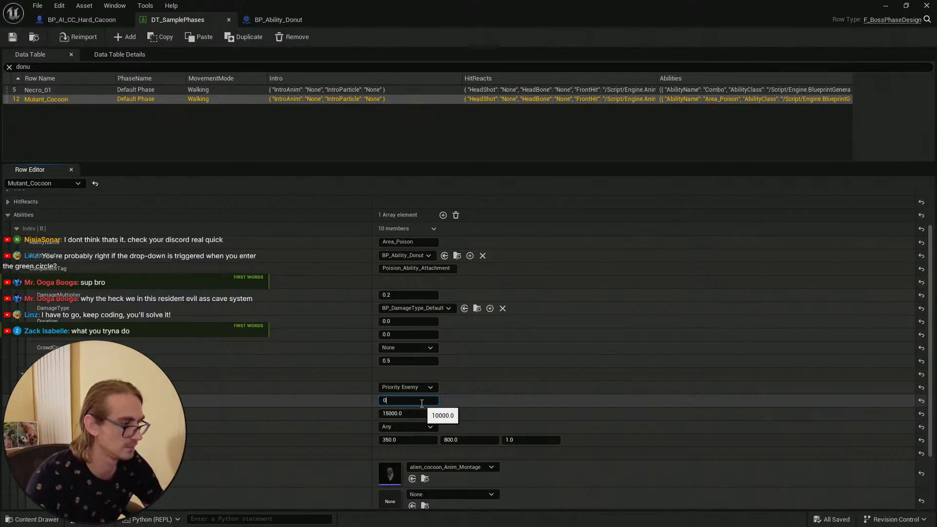
pyautogui.press('Return')
pyautogui.click(9, 38)
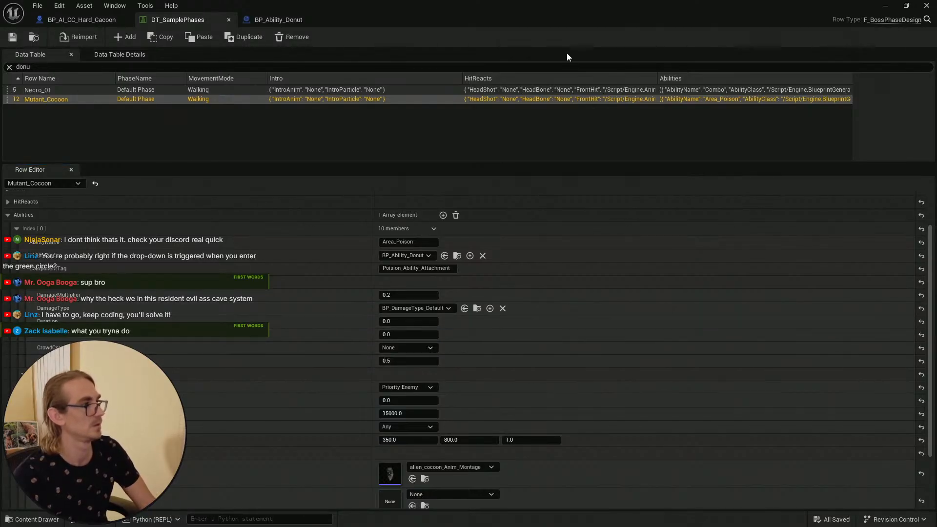
# Step: Switch to the level editor and save all modified assets
pyautogui.click(885, 6)
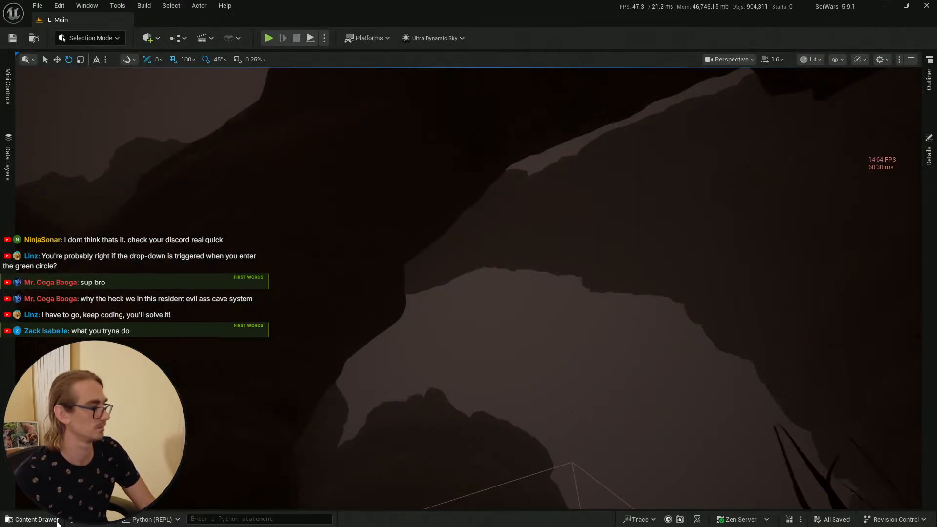
pyautogui.click(34, 519)
pyautogui.hotkey('ctrl', 's')
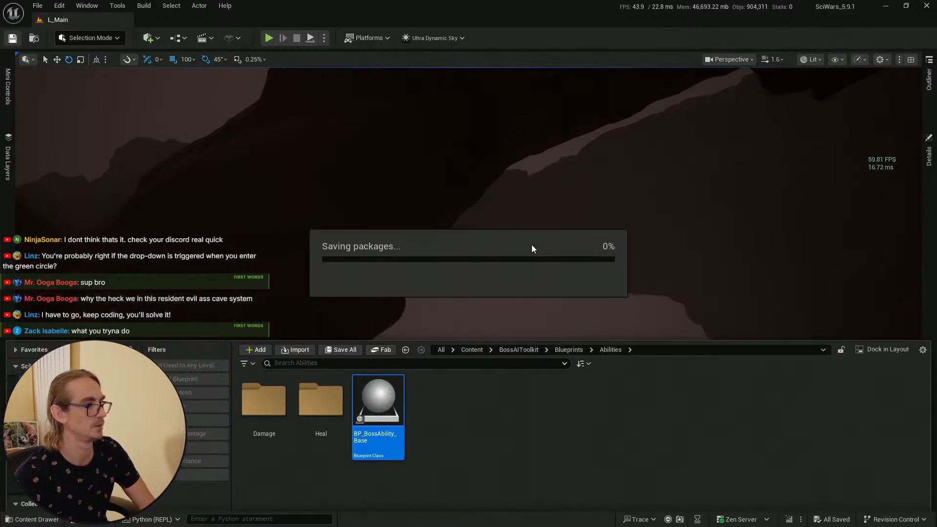
# Step: Play in the level again to retest the cocoon's ability, then stop the session
pyautogui.moveTo(539, 235); pyautogui.dragTo(517, 249, button='right')
pyautogui.press('q')
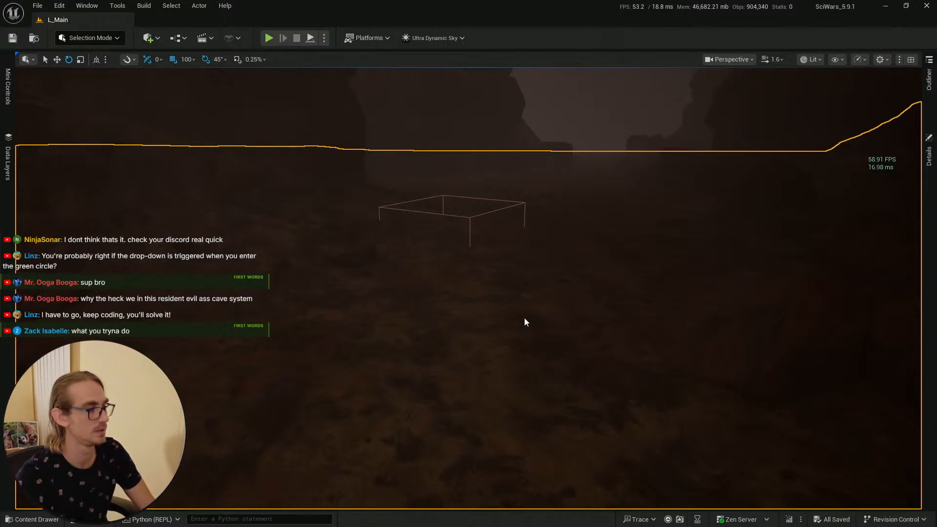
pyautogui.hotkey('alt', 'p')
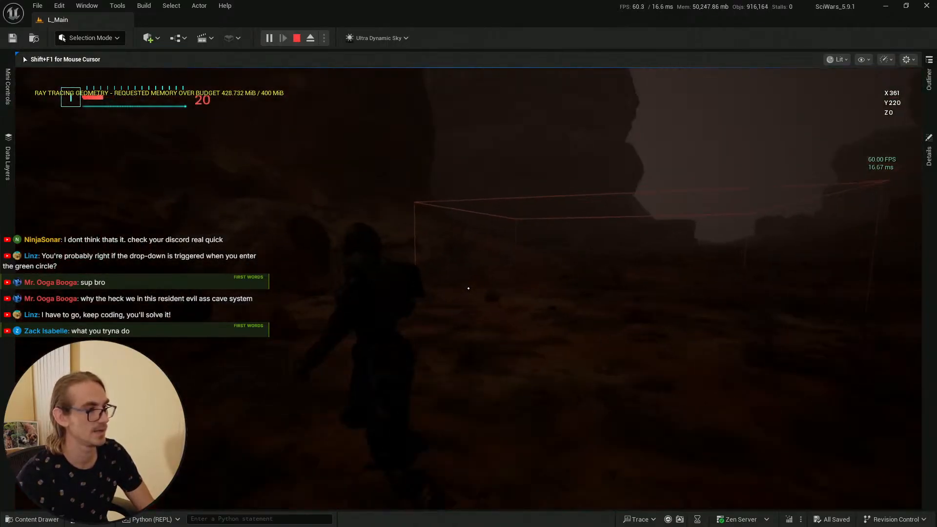
pyautogui.press('Escape')
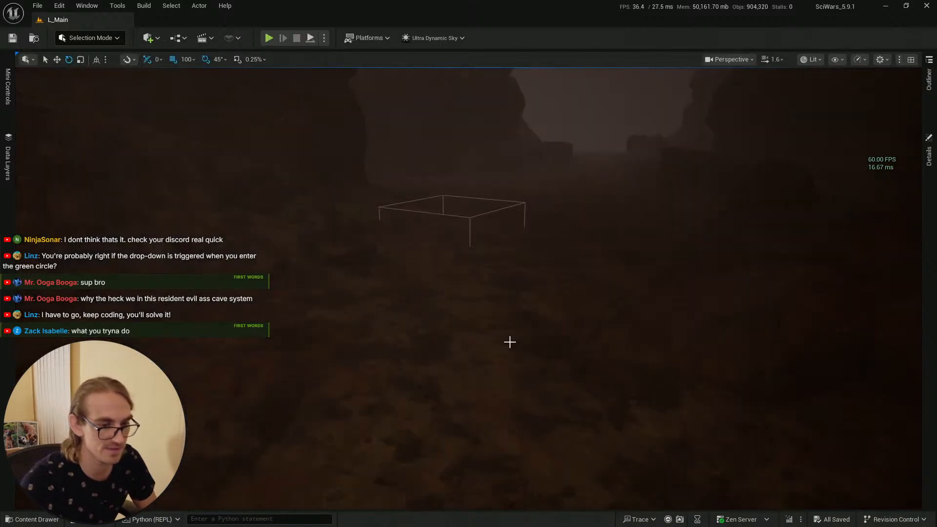
# Step: In BP_Ability_Donut, replace the Get Actor Location node so it feeds only the Telegraph Donut's Location pin
pyautogui.hotkey('alt', 'Tab')
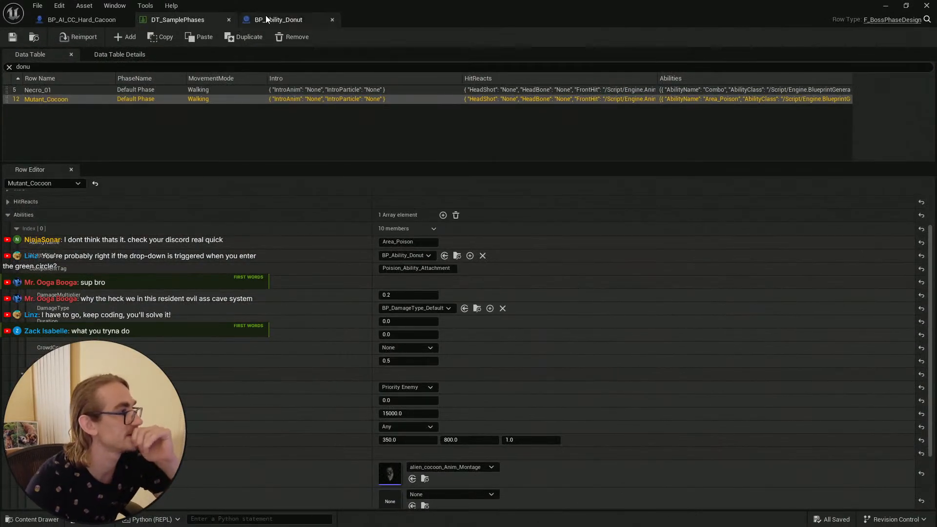
pyautogui.click(273, 20)
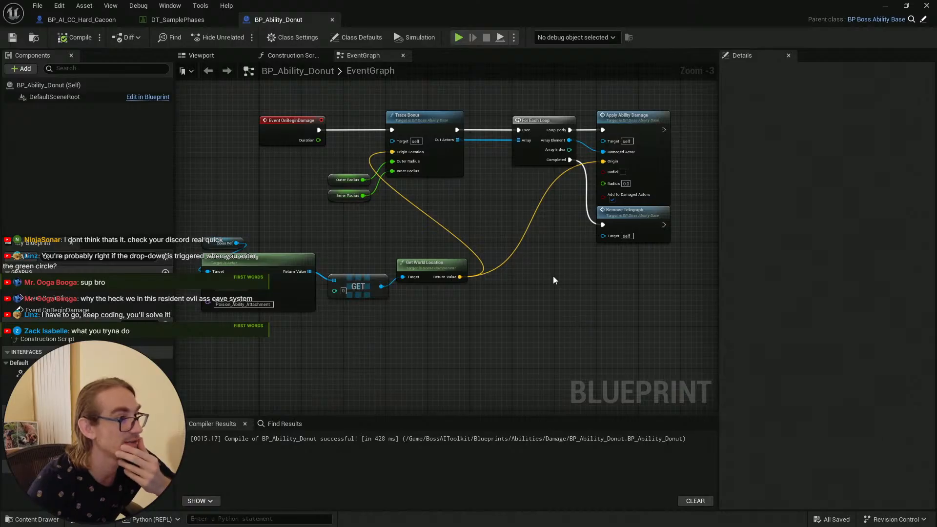
pyautogui.scroll(-1, 568, 265)
pyautogui.moveTo(578, 274); pyautogui.dragTo(496, 305, button='right')
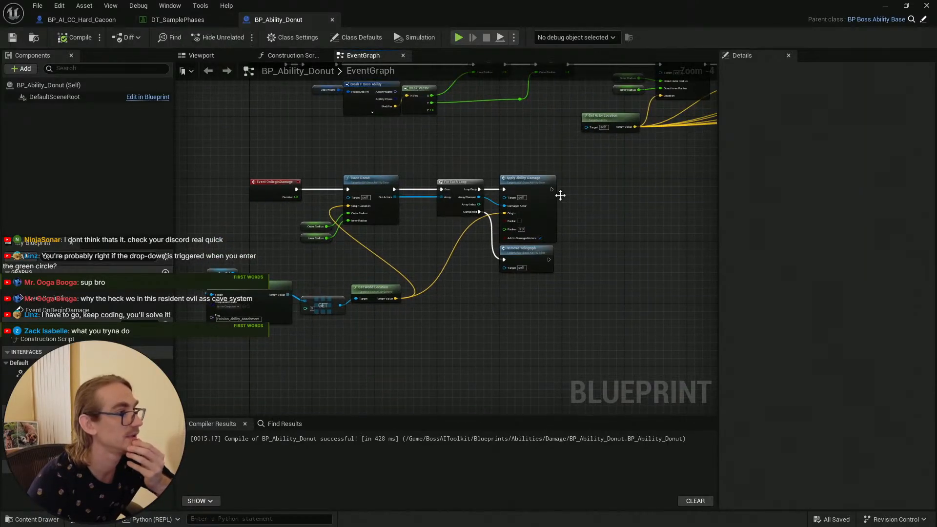
pyautogui.moveTo(624, 193); pyautogui.dragTo(334, 291, button='right')
pyautogui.moveTo(430, 195); pyautogui.dragTo(331, 160, button='right')
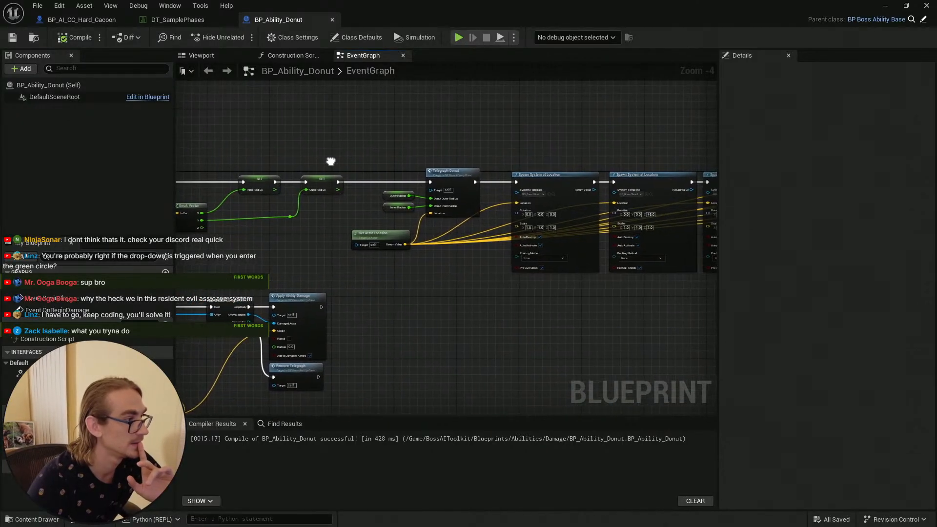
pyautogui.scroll(3, 421, 257)
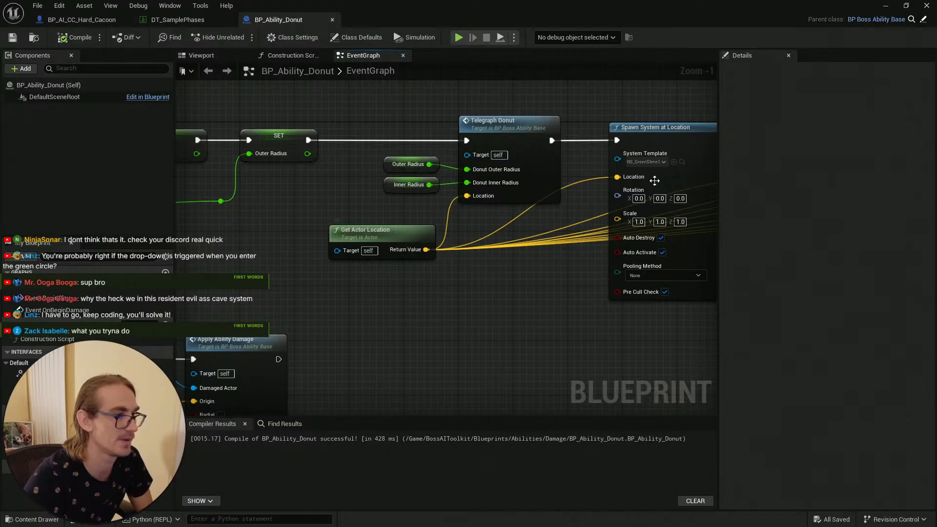
pyautogui.moveTo(412, 233); pyautogui.dragTo(405, 225)
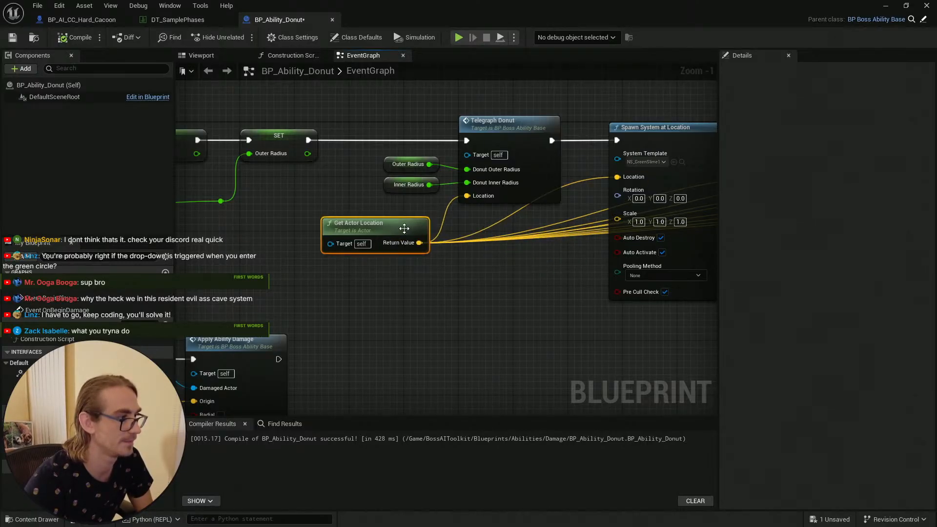
pyautogui.hotkey('ctrl', 'c')
pyautogui.hotkey('ctrl', 'v')
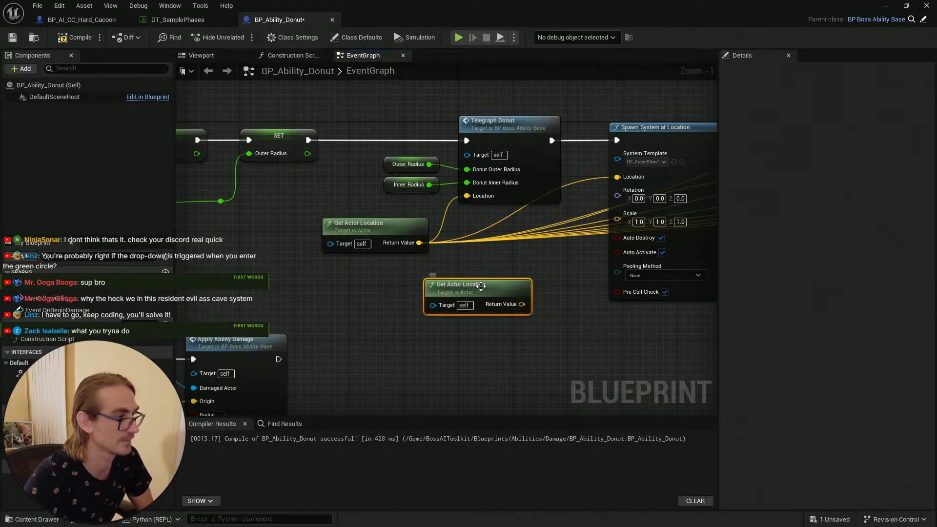
pyautogui.moveTo(429, 283); pyautogui.dragTo(330, 272)
pyautogui.click(398, 225)
pyautogui.press('Delete')
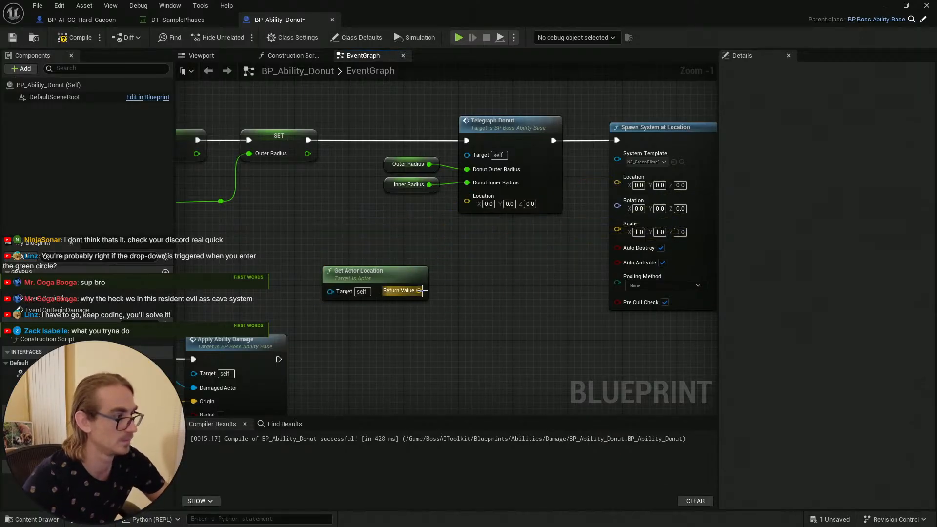
pyautogui.moveTo(419, 290); pyautogui.dragTo(466, 196)
pyautogui.moveTo(386, 268); pyautogui.dragTo(383, 227)
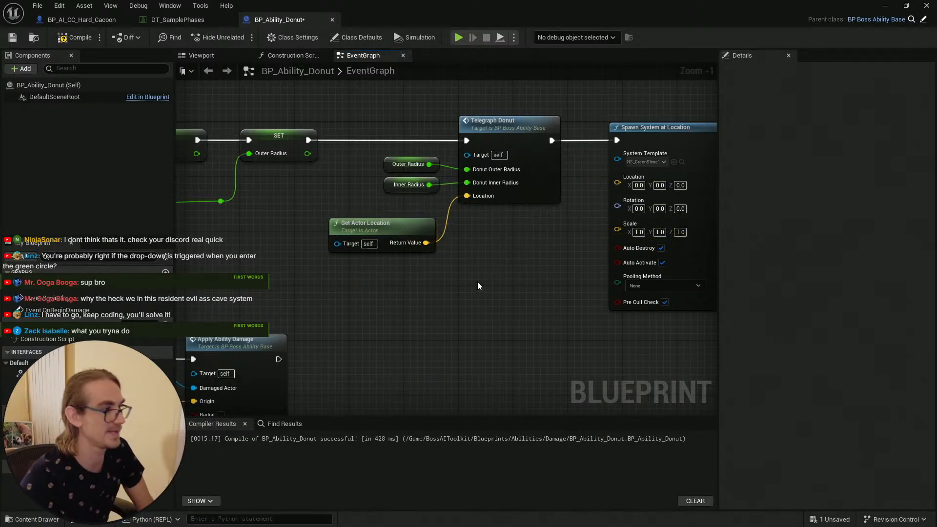
# Step: Move the row of Spawn System at Location nodes down beside the damage loop chain
pyautogui.scroll(-2, 480, 286)
pyautogui.moveTo(612, 160); pyautogui.dragTo(450, 126, button='right')
pyautogui.scroll(-5, 412, 268)
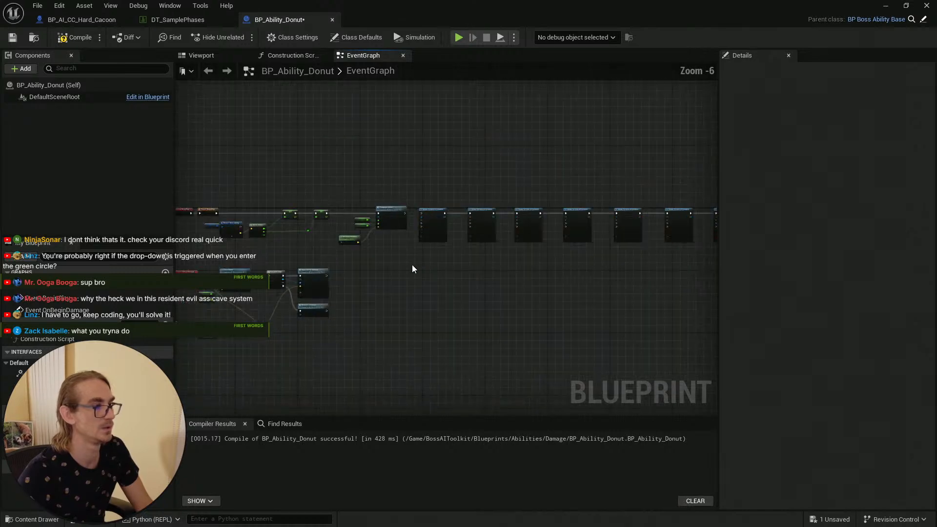
pyautogui.scroll(1, 525, 210)
pyautogui.scroll(-1, 610, 255)
pyautogui.moveTo(657, 258); pyautogui.dragTo(323, 197)
pyautogui.moveTo(292, 227); pyautogui.dragTo(446, 209, button='right')
pyautogui.scroll(7, 446, 210)
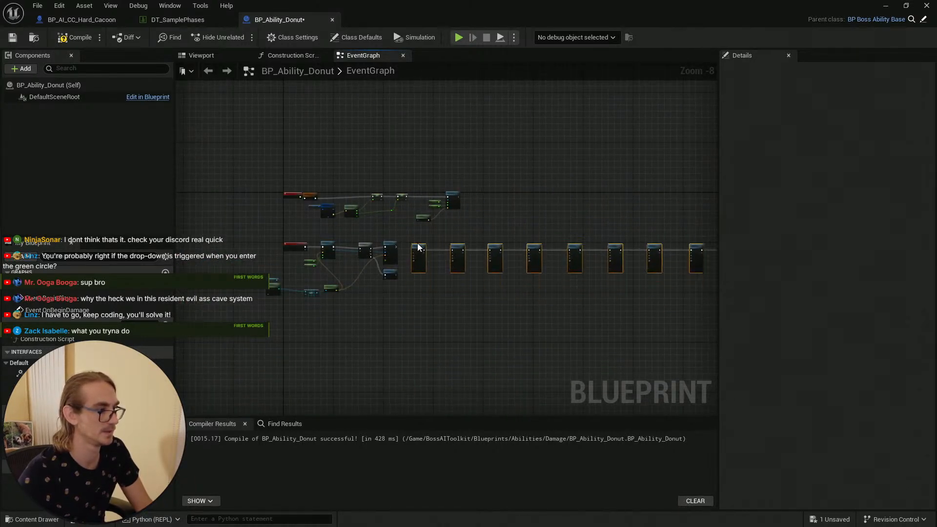
pyautogui.moveTo(472, 172); pyautogui.dragTo(486, 179)
pyautogui.click(434, 168)
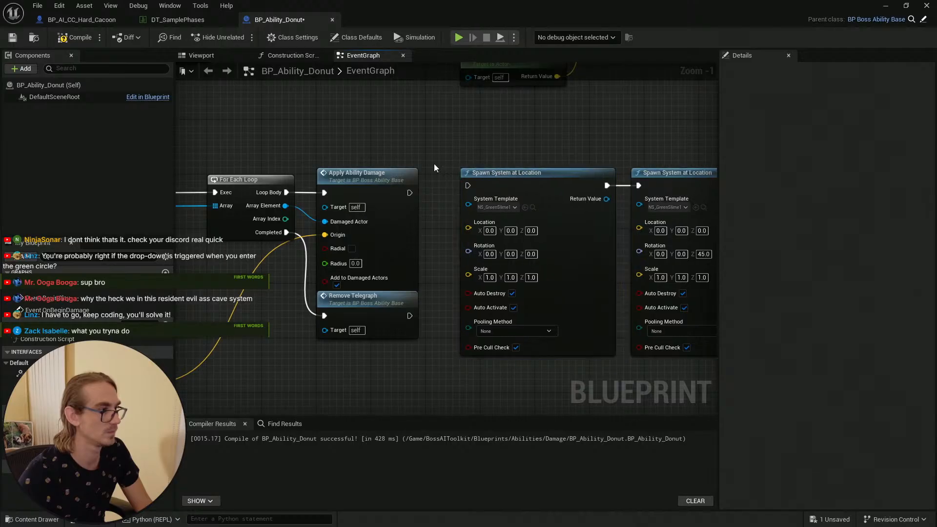
# Step: Connect the spawn nodes' execution after Apply Ability Damage and arrange them into an evenly spaced row
pyautogui.moveTo(410, 191); pyautogui.dragTo(469, 189)
pyautogui.moveTo(486, 151); pyautogui.dragTo(364, 165, button='right')
pyautogui.moveTo(400, 191); pyautogui.dragTo(390, 196)
pyautogui.moveTo(566, 189); pyautogui.dragTo(422, 200, button='right')
pyautogui.scroll(-2, 423, 139)
pyautogui.moveTo(417, 201)
pyautogui.mouseDown()
pyautogui.moveTo(408, 203)
pyautogui.moveTo(416, 206)
pyautogui.mouseUp()
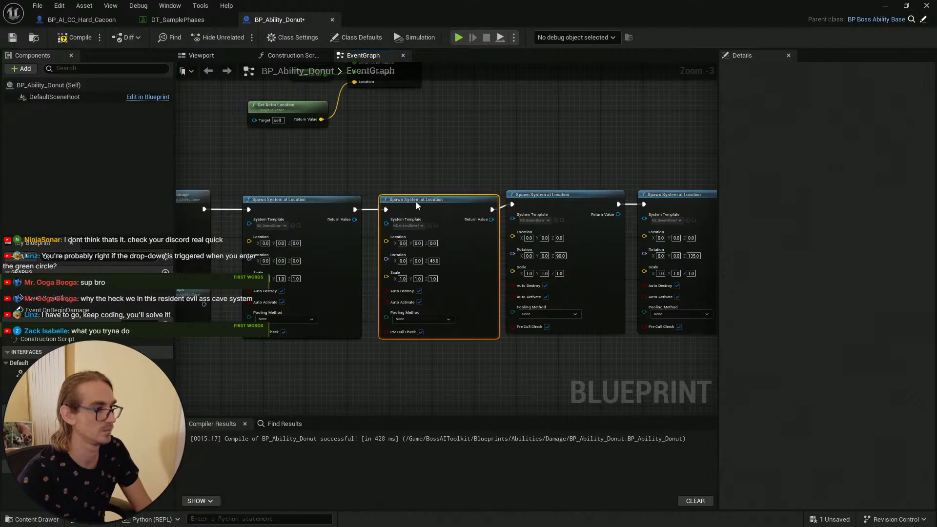
pyautogui.moveTo(540, 199)
pyautogui.mouseDown()
pyautogui.moveTo(540, 210)
pyautogui.moveTo(544, 203)
pyautogui.mouseUp()
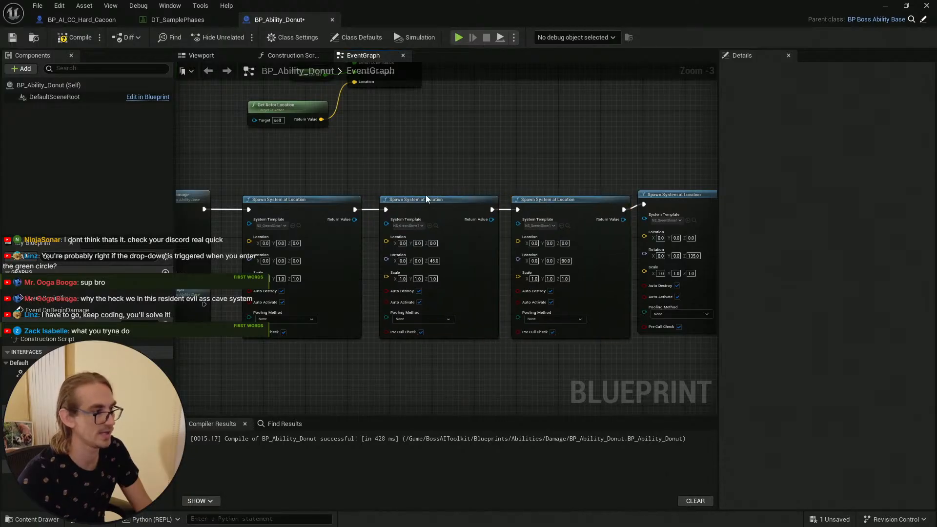
pyautogui.click(425, 198)
pyautogui.moveTo(361, 177); pyautogui.dragTo(373, 179, button='right')
pyautogui.click(560, 214)
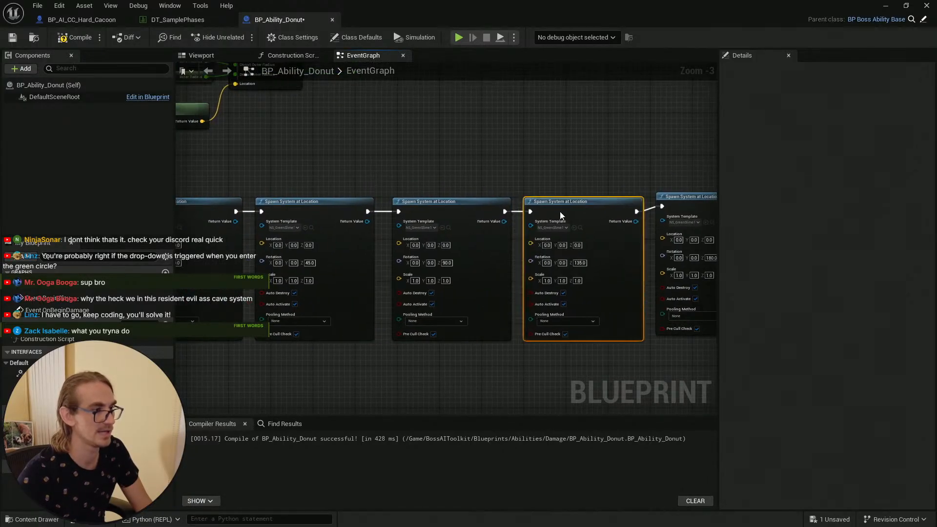
pyautogui.moveTo(557, 209); pyautogui.dragTo(344, 211, button='right')
pyautogui.click(237, 211)
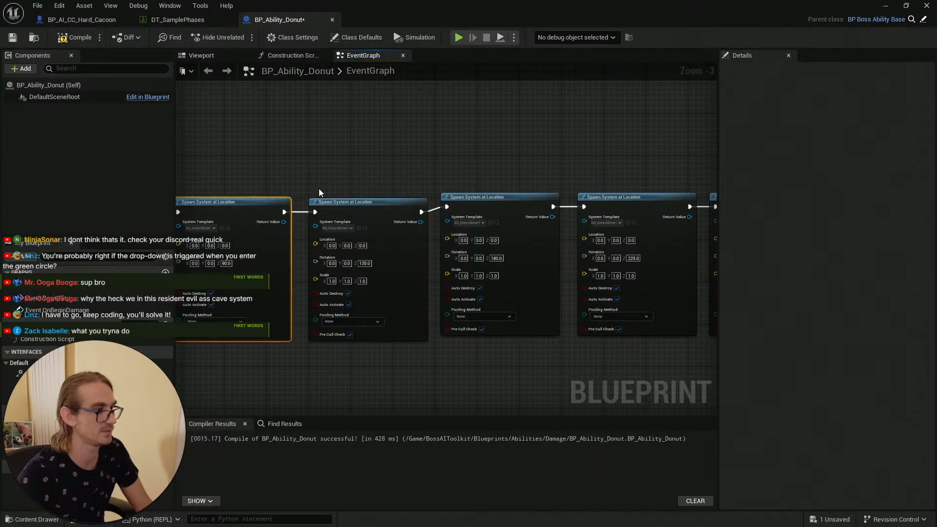
pyautogui.moveTo(487, 197); pyautogui.dragTo(486, 203)
pyautogui.moveTo(522, 165); pyautogui.dragTo(372, 158, button='right')
pyautogui.moveTo(487, 192); pyautogui.dragTo(488, 207)
pyautogui.moveTo(601, 194); pyautogui.dragTo(601, 199)
pyautogui.moveTo(584, 183); pyautogui.dragTo(397, 160, button='right')
pyautogui.moveTo(562, 185); pyautogui.dragTo(560, 183)
pyautogui.moveTo(658, 174); pyautogui.dragTo(586, 177, button='right')
pyautogui.moveTo(607, 170); pyautogui.dragTo(611, 175)
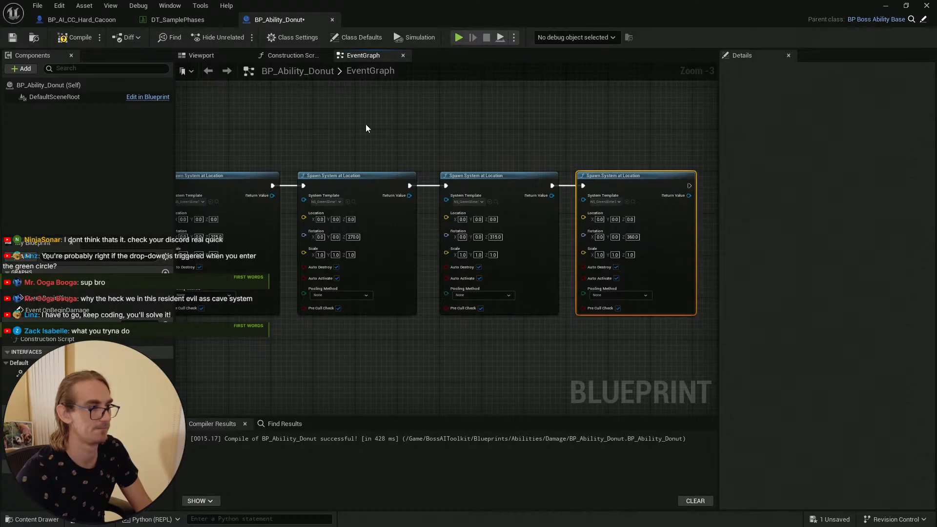
# Step: Wire the Get Actor Location output into the Location pin of the first Spawn System at Location nodes in the row
pyautogui.click(365, 127)
pyautogui.scroll(-1, 353, 128)
pyautogui.moveTo(350, 129); pyautogui.dragTo(638, 149, button='right')
pyautogui.moveTo(323, 309); pyautogui.dragTo(628, 326, button='right')
pyautogui.moveTo(263, 308); pyautogui.dragTo(375, 328, button='right')
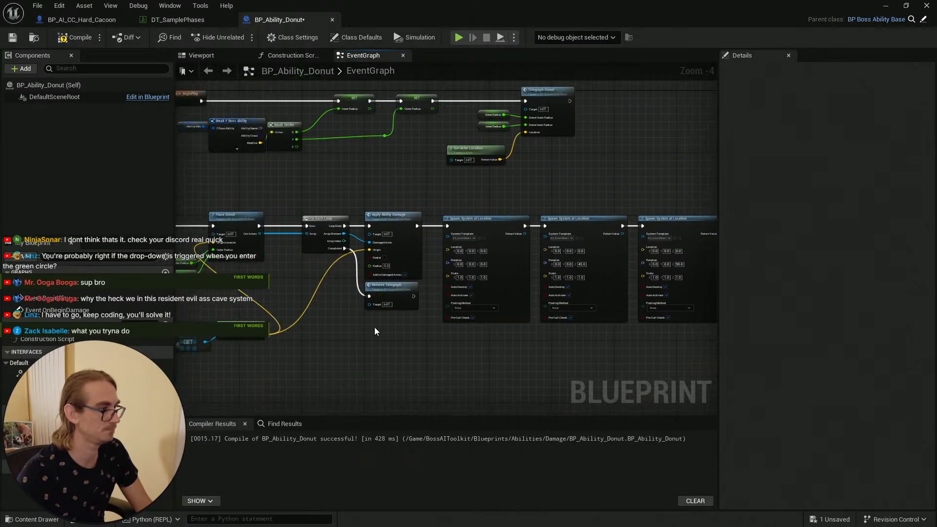
pyautogui.moveTo(260, 336); pyautogui.dragTo(447, 246)
pyautogui.moveTo(261, 340); pyautogui.dragTo(545, 248)
pyautogui.moveTo(261, 337); pyautogui.dragTo(643, 250)
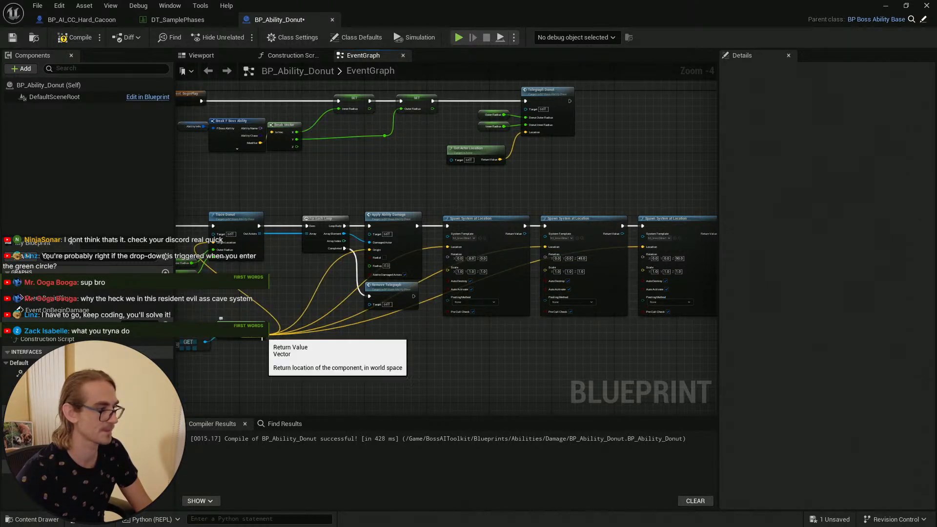
pyautogui.moveTo(261, 339); pyautogui.dragTo(495, 243)
pyautogui.moveTo(381, 324); pyautogui.dragTo(641, 296, button='right')
pyautogui.moveTo(270, 300); pyautogui.dragTo(408, 214)
pyautogui.moveTo(413, 310); pyautogui.dragTo(702, 332, button='right')
pyautogui.moveTo(387, 341); pyautogui.dragTo(645, 340, button='right')
pyautogui.moveTo(376, 323)
pyautogui.mouseDown()
pyautogui.moveTo(426, 342)
pyautogui.moveTo(683, 292)
pyautogui.moveTo(453, 275)
pyautogui.moveTo(335, 205)
pyautogui.mouseUp()
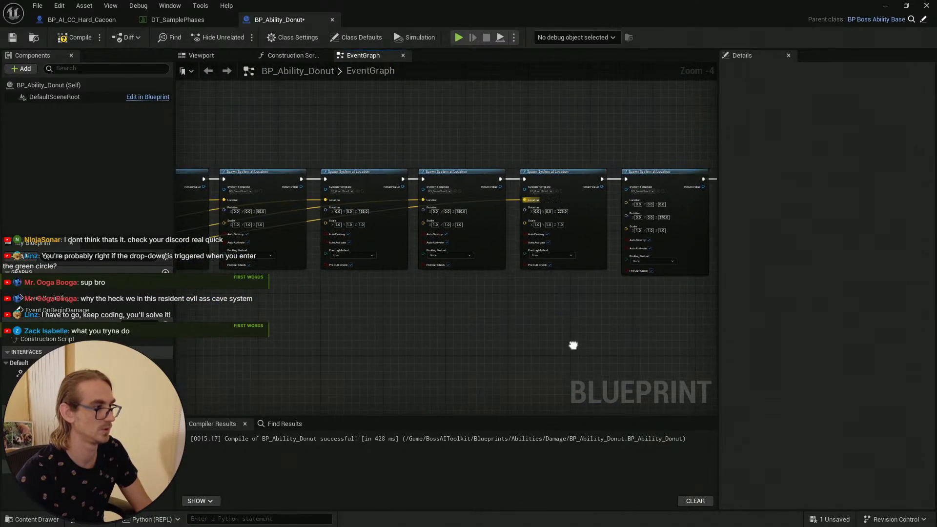
# Step: Connect the same actor location to the Location pins of the remaining Spawn System at Location nodes along the row
pyautogui.moveTo(571, 345); pyautogui.dragTo(678, 351, button='right')
pyautogui.moveTo(316, 344); pyautogui.dragTo(604, 356, button='right')
pyautogui.moveTo(359, 305); pyautogui.dragTo(432, 218)
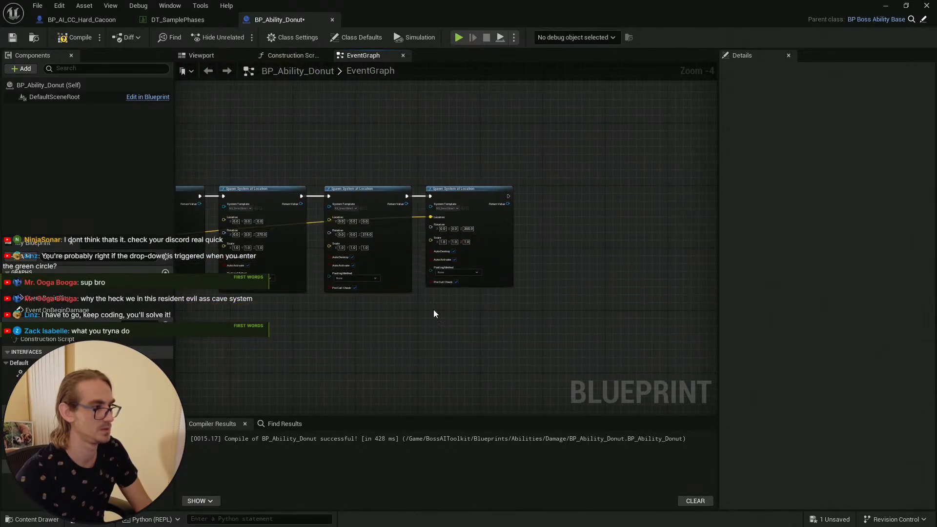
pyautogui.moveTo(433, 313)
pyautogui.mouseDown(button='right')
pyautogui.moveTo(583, 356)
pyautogui.moveTo(554, 361)
pyautogui.moveTo(702, 310)
pyautogui.mouseUp(button='right')
pyautogui.moveTo(313, 309); pyautogui.dragTo(570, 312, button='right')
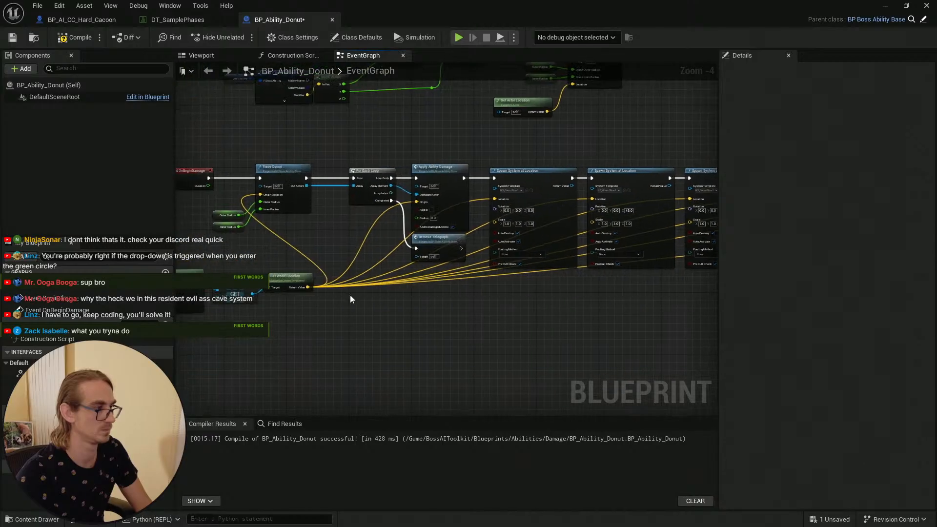
pyautogui.moveTo(311, 286)
pyautogui.mouseDown()
pyautogui.moveTo(352, 299)
pyautogui.moveTo(795, 285)
pyautogui.moveTo(576, 257)
pyautogui.moveTo(624, 242)
pyautogui.moveTo(377, 201)
pyautogui.mouseUp()
pyautogui.moveTo(446, 315)
pyautogui.mouseDown(button='right')
pyautogui.moveTo(638, 318)
pyautogui.moveTo(715, 288)
pyautogui.mouseUp(button='right')
pyautogui.moveTo(207, 306); pyautogui.dragTo(403, 321, button='right')
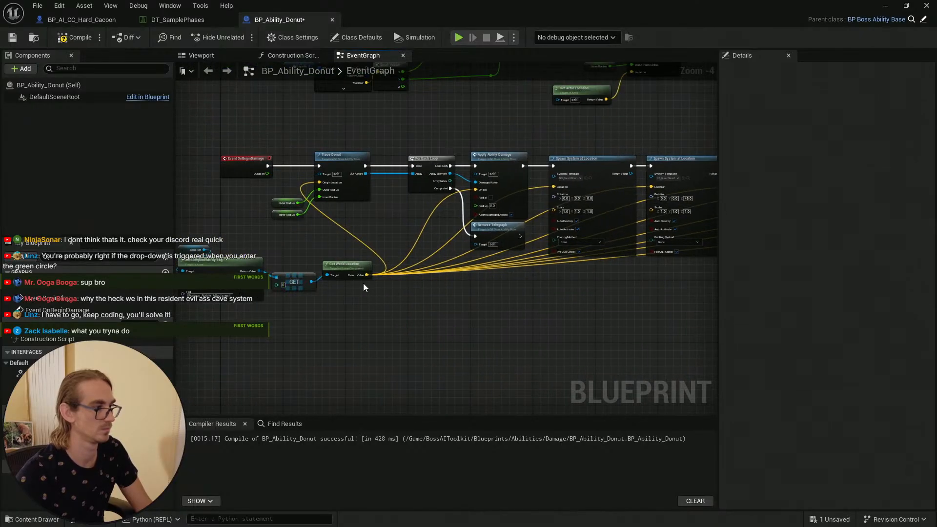
pyautogui.moveTo(366, 275); pyautogui.dragTo(379, 188)
pyautogui.scroll(-4, 523, 325)
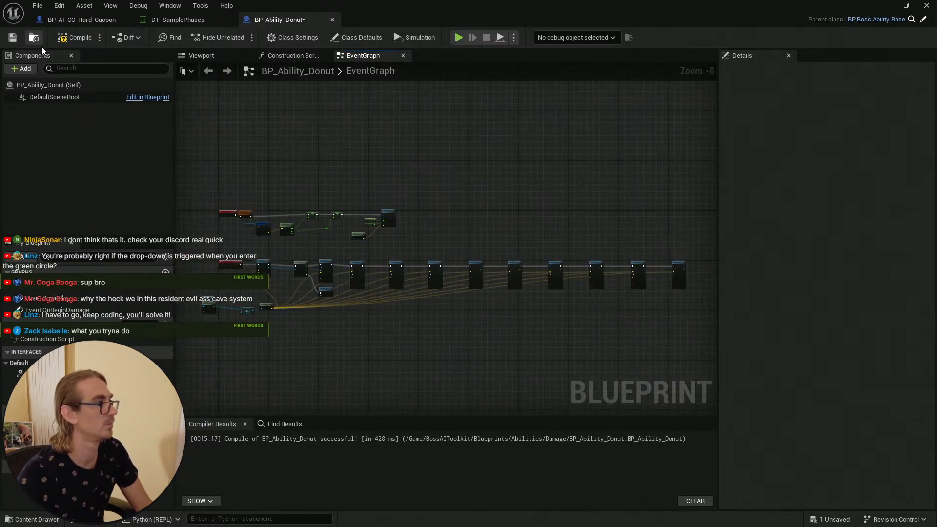
# Step: Compile BP_Ability_Donut and save all modified assets
pyautogui.click(75, 38)
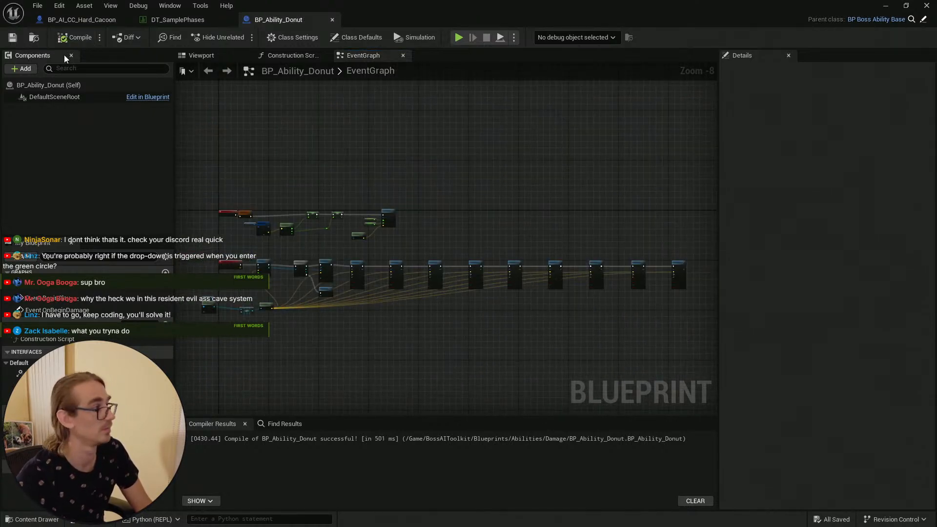
pyautogui.click(882, 7)
pyautogui.click(16, 39)
pyautogui.hotkey('ctrl', 'space')
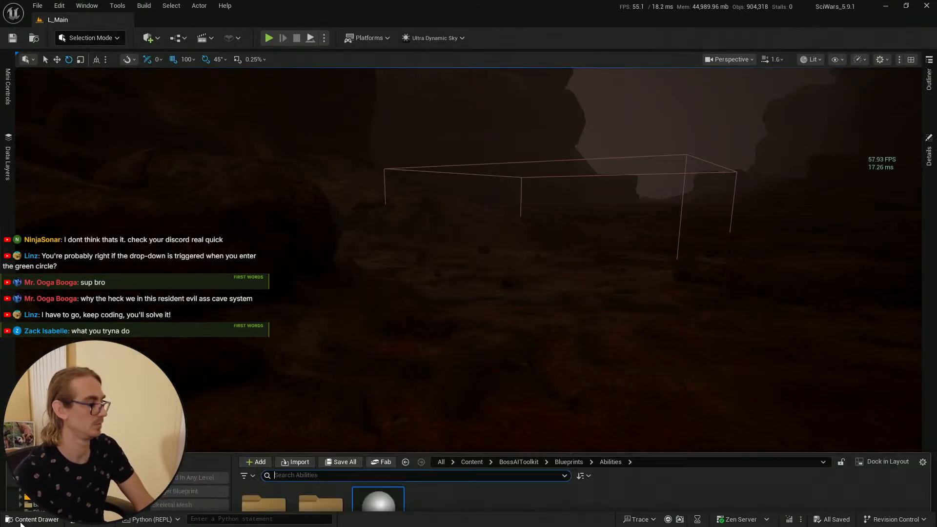
pyautogui.click(16, 35)
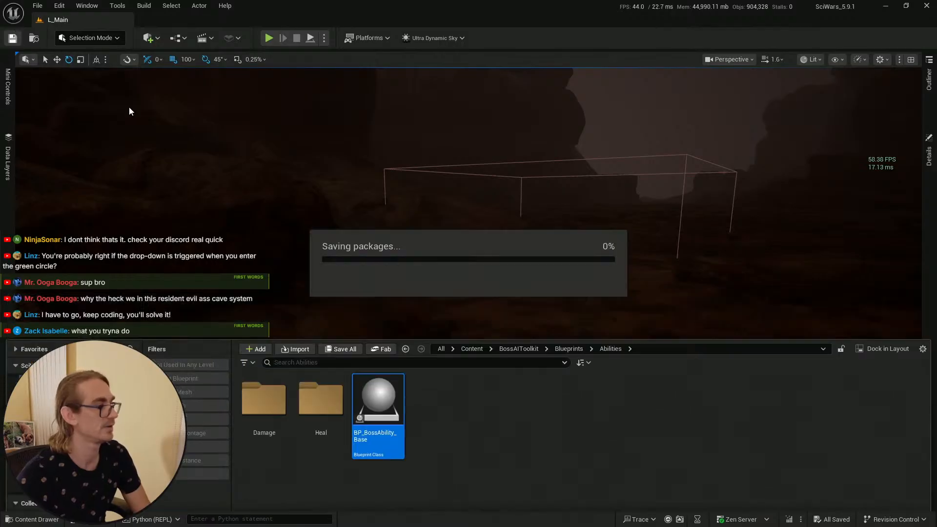
pyautogui.hotkey('alt', 'Tab')
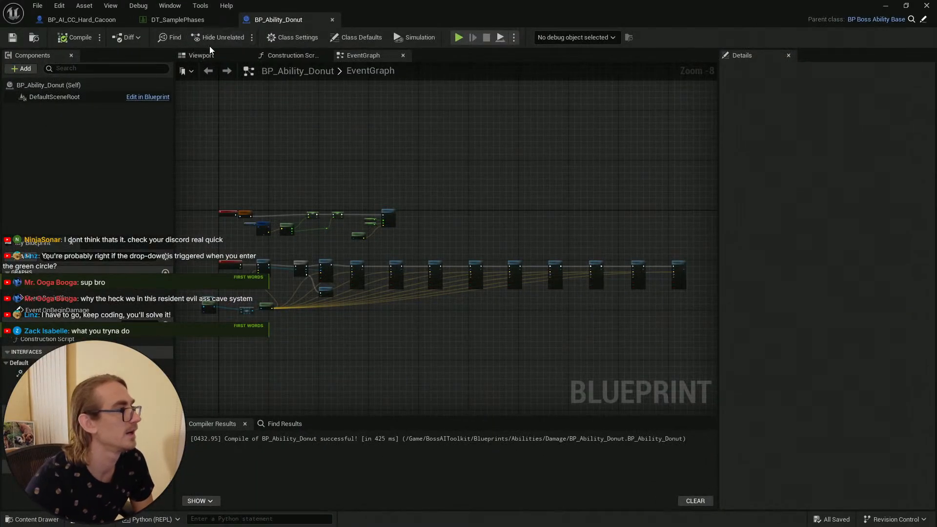
# Step: Open the BP_AI_CC_Hard_Cacoon blueprint and inspect its components in the perspective viewport
pyautogui.click(81, 19)
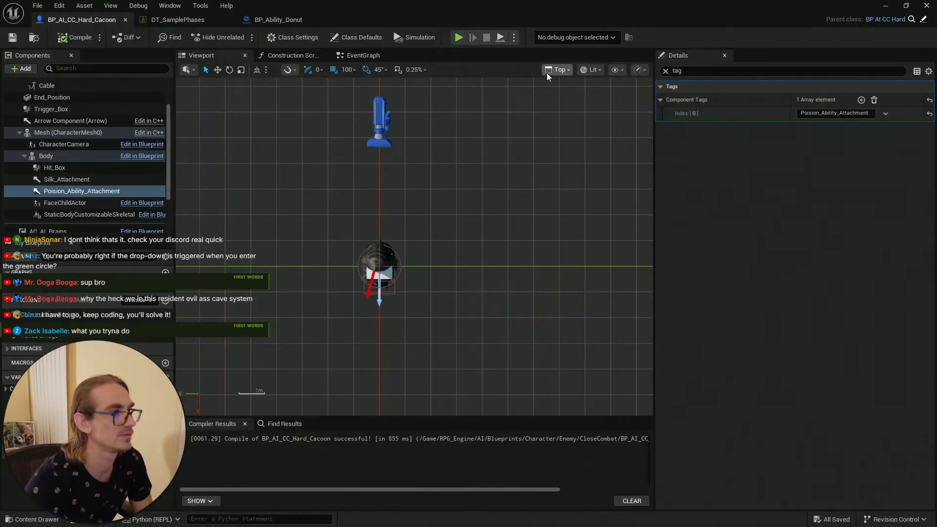
pyautogui.click(557, 70)
pyautogui.click(568, 105)
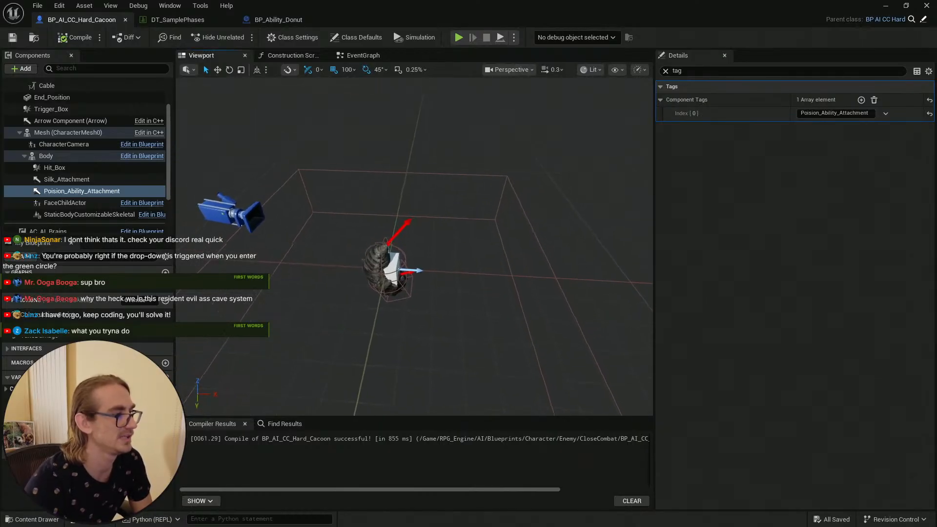
pyautogui.press('s')
pyautogui.scroll(3, 434, 240)
pyautogui.moveTo(435, 240)
pyautogui.mouseDown(button='right')
pyautogui.moveTo(435, 232)
pyautogui.moveTo(435, 241)
pyautogui.mouseUp(button='right')
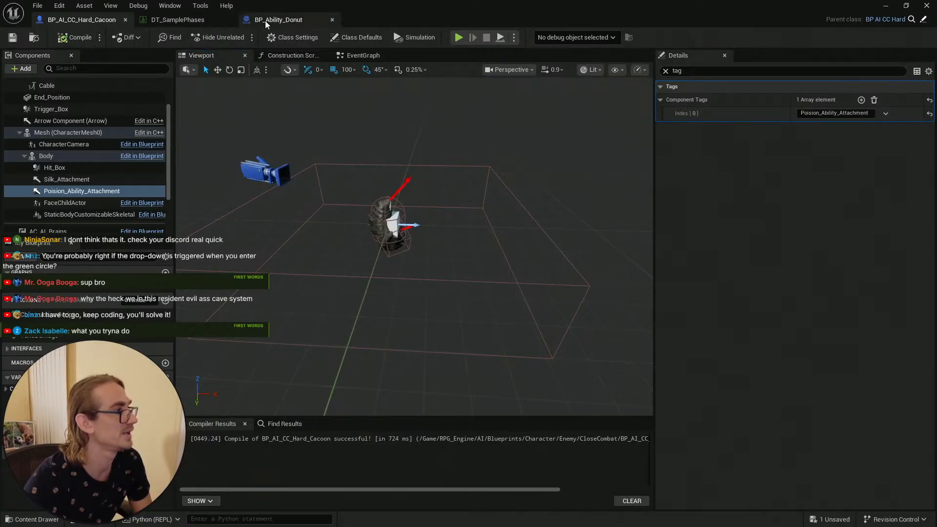
# Step: In the cocoon's event graph, add a Delay node and connect it after the Set World Location node
pyautogui.click(373, 58)
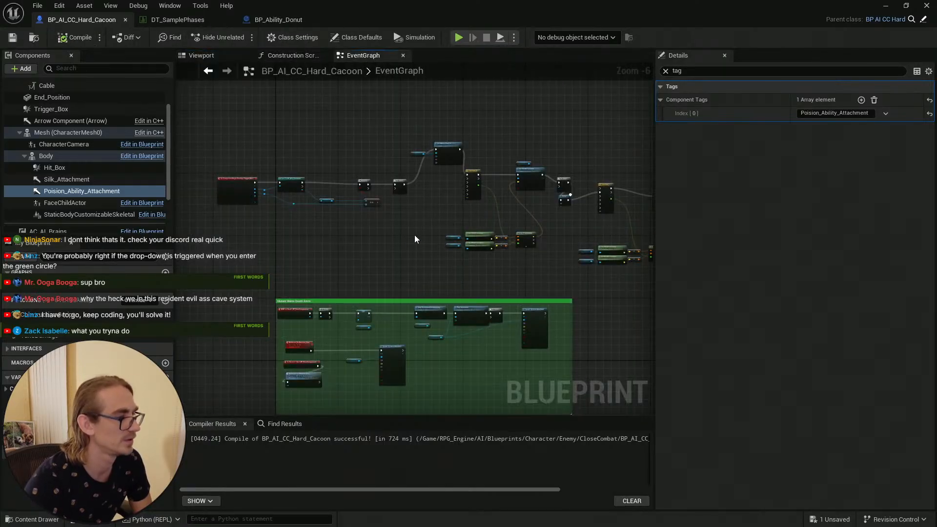
pyautogui.scroll(4, 415, 239)
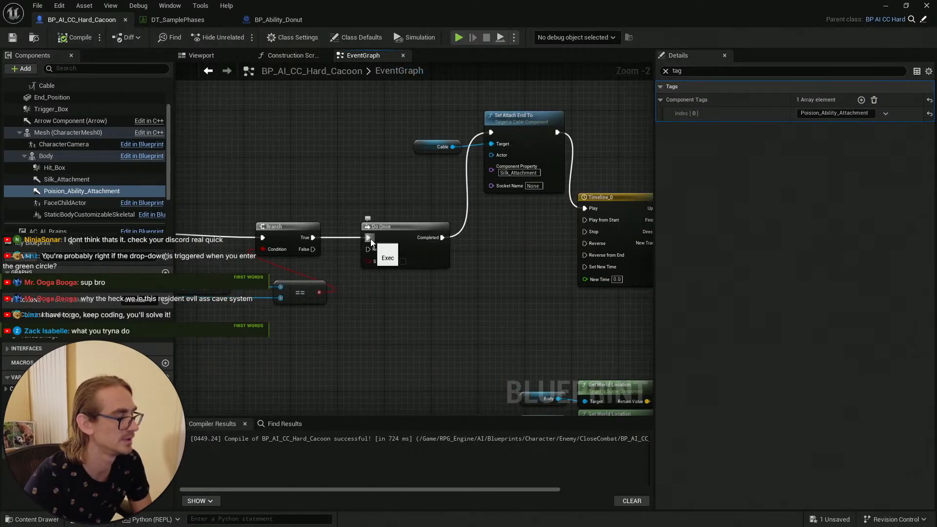
pyautogui.scroll(-5, 468, 282)
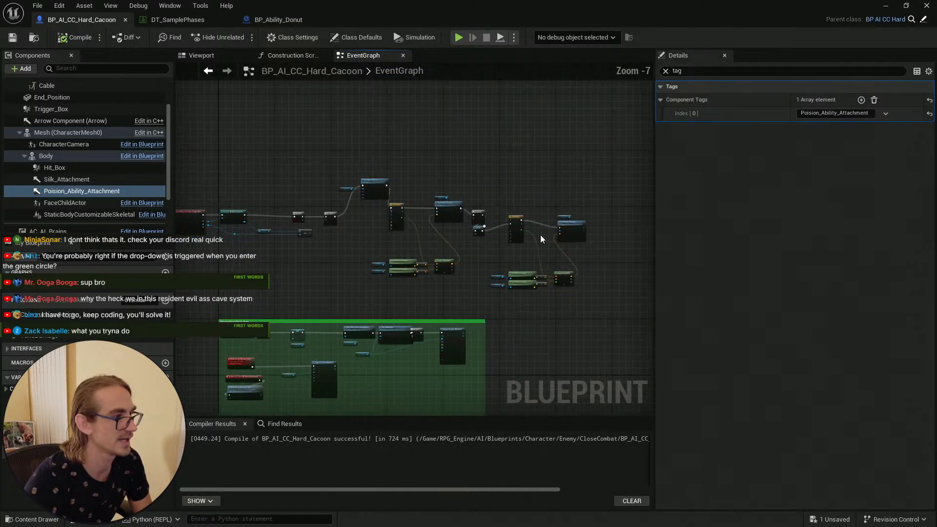
pyautogui.scroll(4, 604, 230)
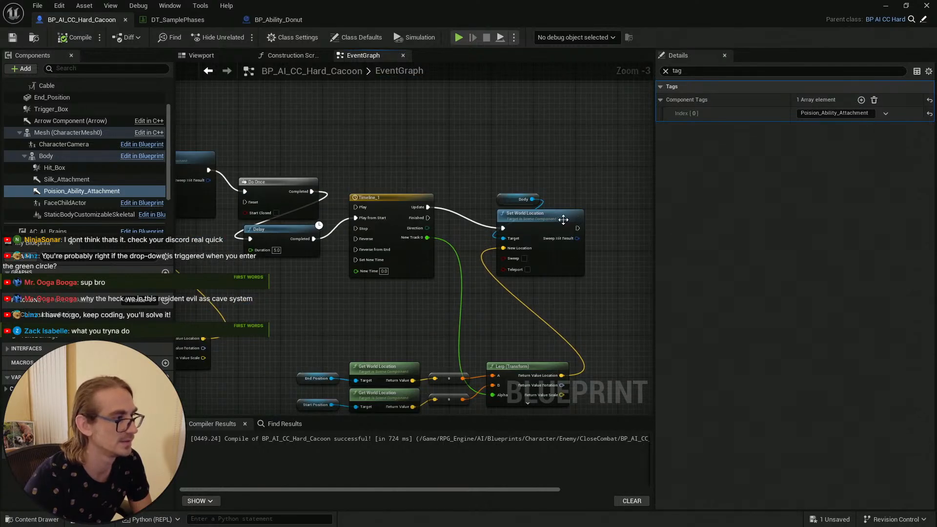
pyautogui.moveTo(563, 219); pyautogui.dragTo(446, 178, button='right')
pyautogui.click(430, 257)
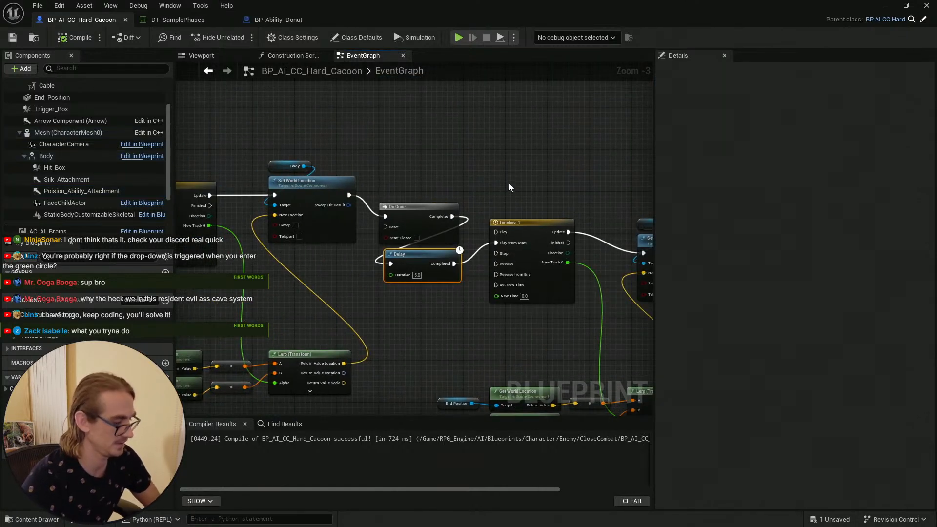
pyautogui.moveTo(571, 162); pyautogui.dragTo(223, 159, button='right')
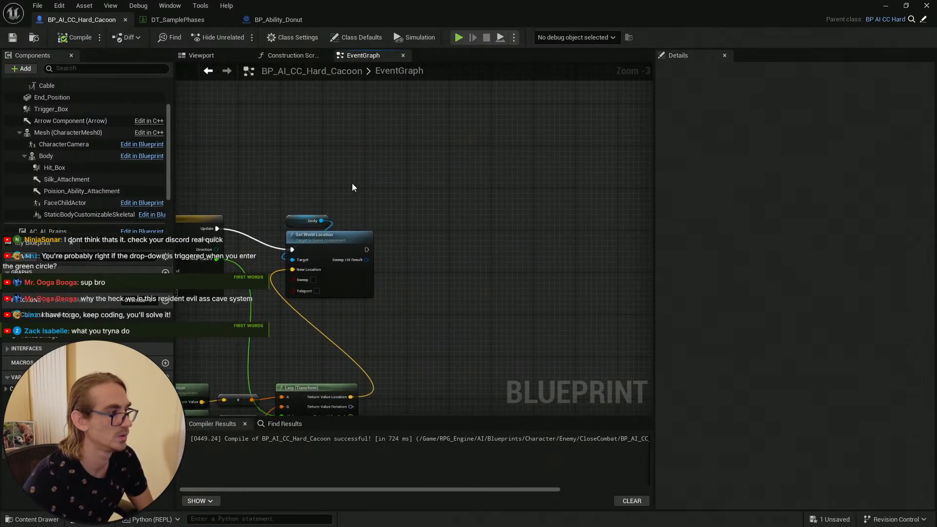
pyautogui.moveTo(353, 187); pyautogui.dragTo(430, 183, button='right')
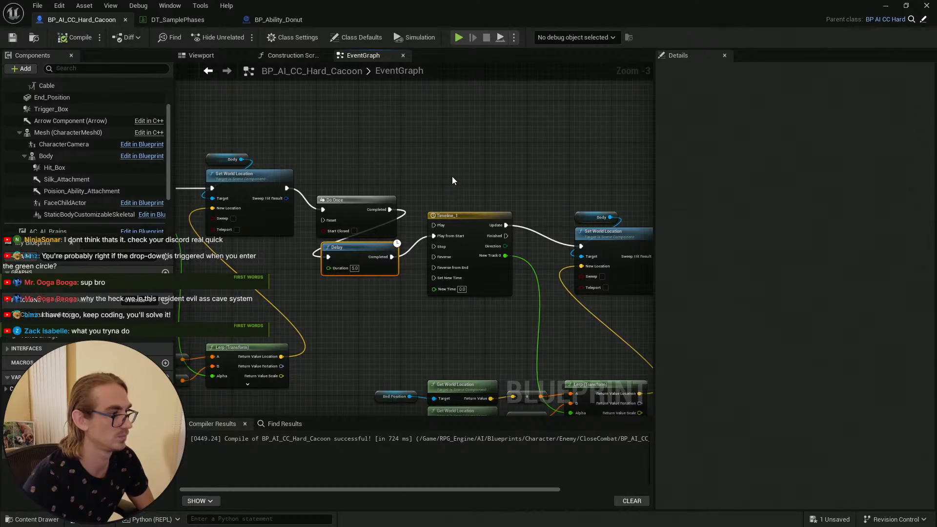
pyautogui.click(357, 258)
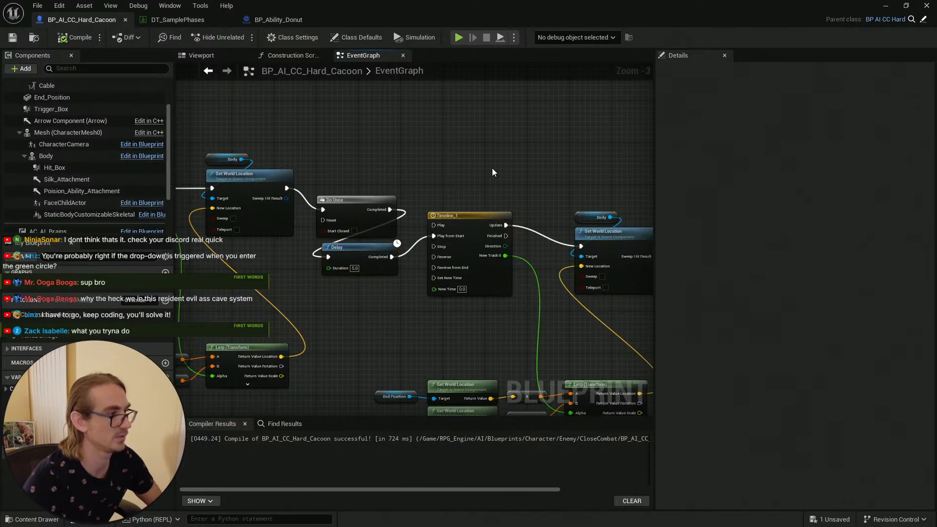
pyautogui.scroll(-3, 448, 189)
pyautogui.scroll(3, 432, 235)
pyautogui.moveTo(436, 235); pyautogui.dragTo(214, 273, button='right')
pyautogui.rightClick(485, 215)
pyautogui.write('delay')
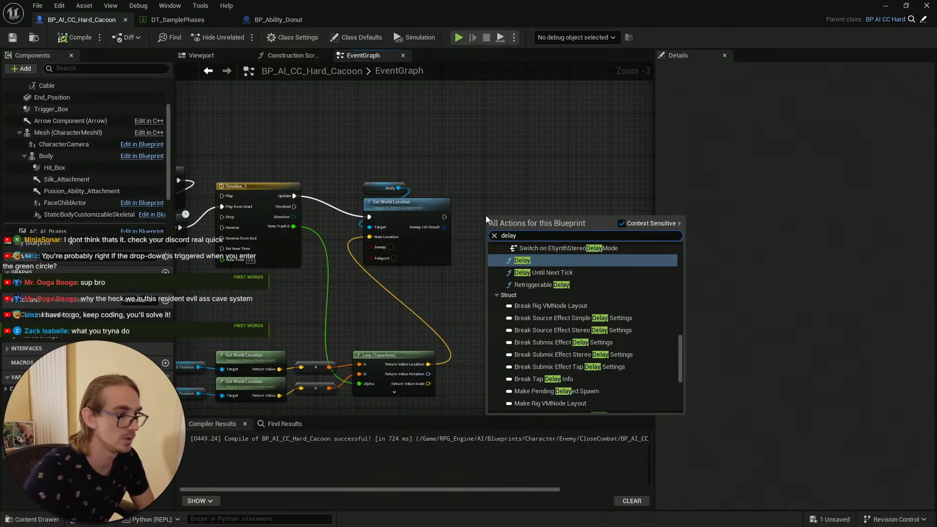
pyautogui.click(522, 260)
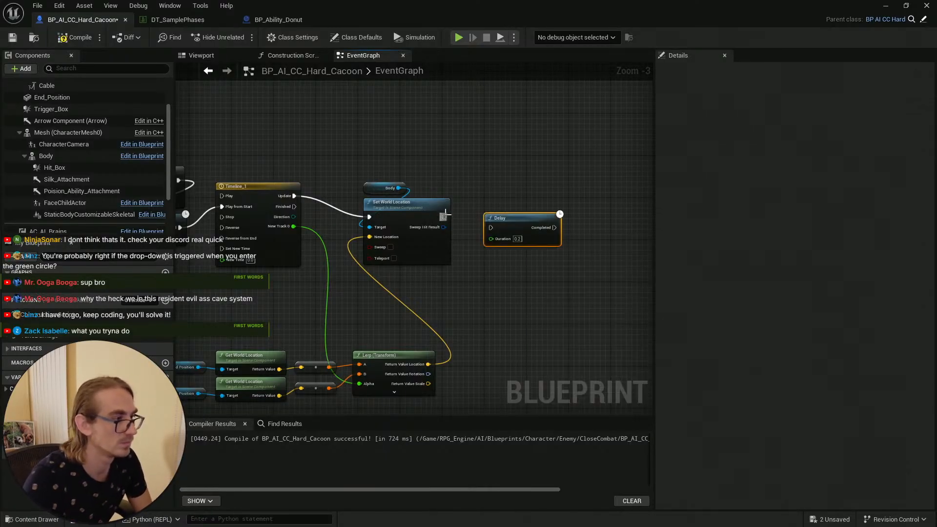
pyautogui.moveTo(444, 215); pyautogui.dragTo(493, 206)
pyautogui.click(461, 174)
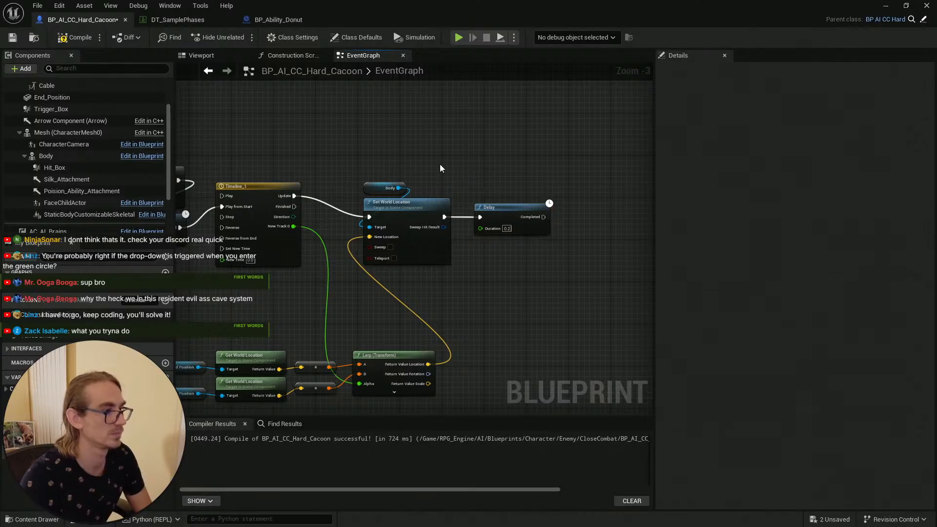
# Step: Loop the Delay's Completed output back to the Do Once node at the chain's start, routing the wire through reroute nodes
pyautogui.scroll(-1, 440, 168)
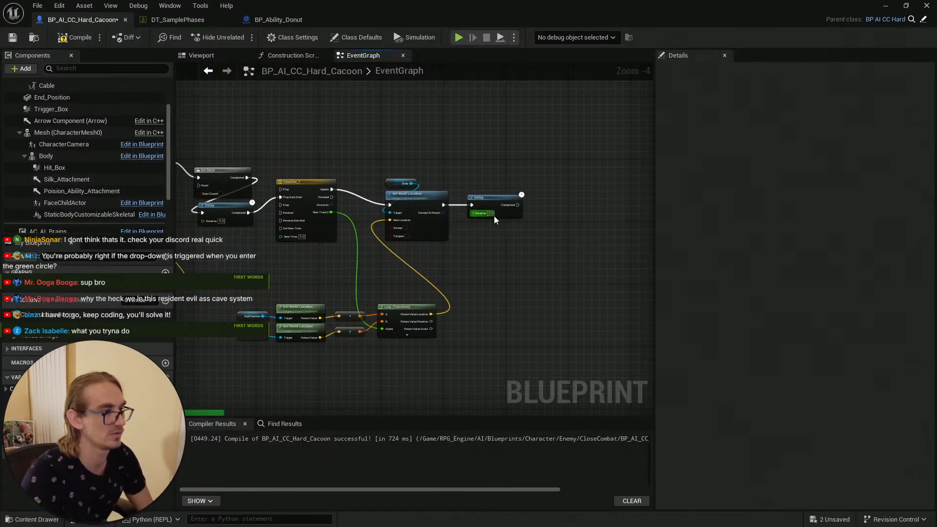
pyautogui.moveTo(518, 205); pyautogui.dragTo(437, 190)
pyautogui.scroll(-2, 445, 239)
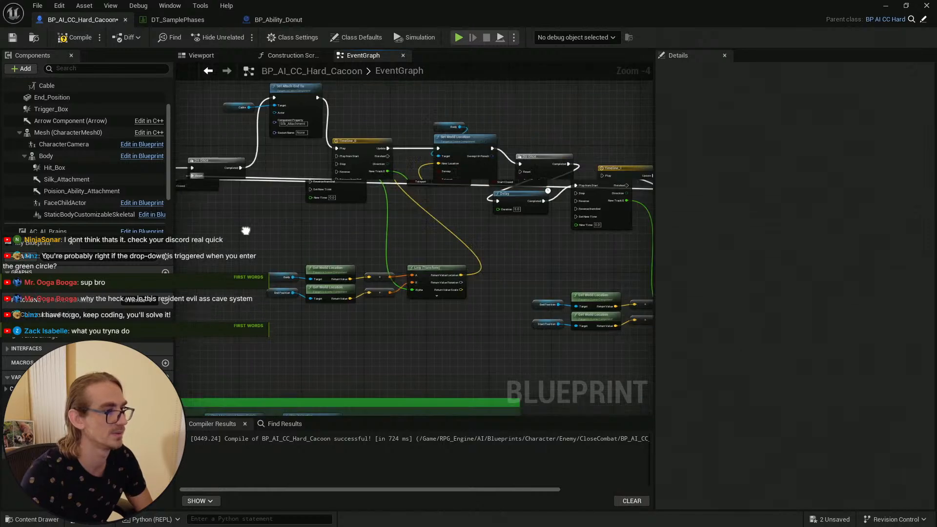
pyautogui.scroll(6, 566, 203)
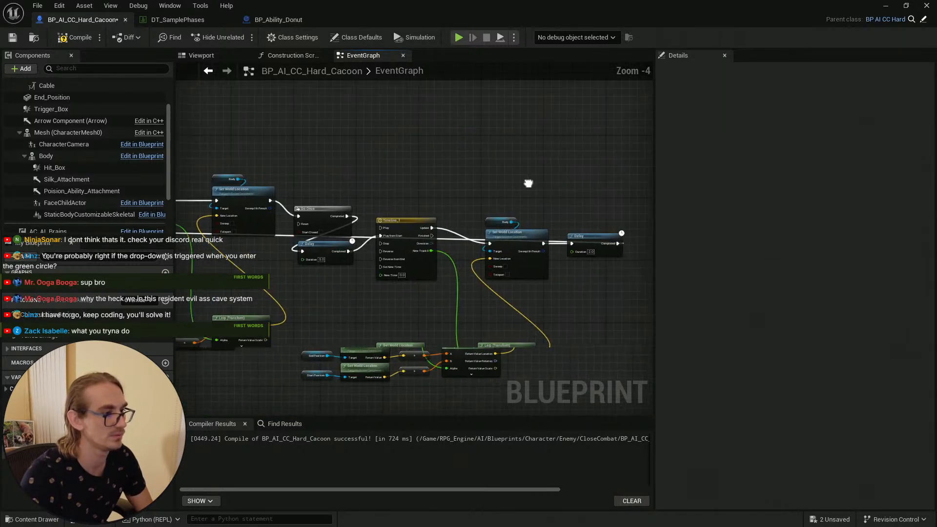
pyautogui.doubleClick(467, 286)
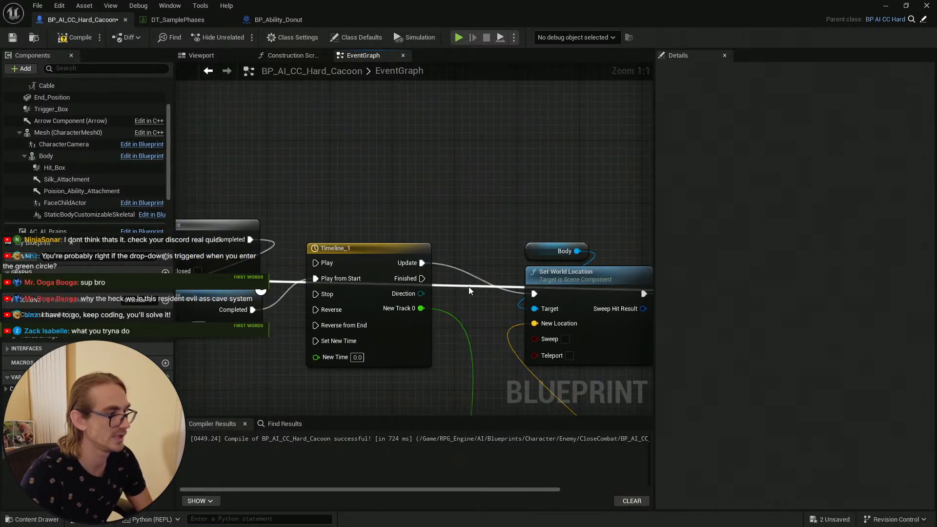
pyautogui.moveTo(472, 292); pyautogui.dragTo(581, 130)
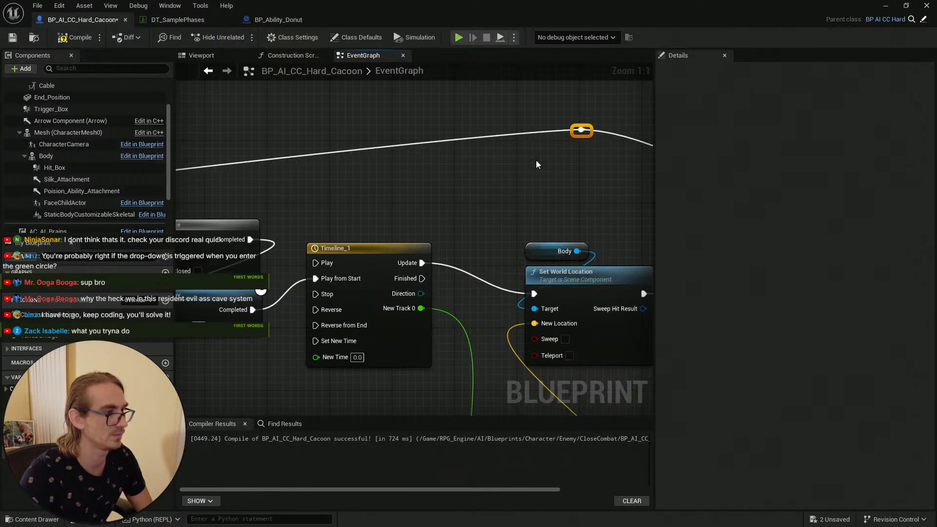
pyautogui.moveTo(604, 97); pyautogui.dragTo(378, 126, button='right')
pyautogui.moveTo(364, 164); pyautogui.dragTo(599, 116)
pyautogui.moveTo(426, 207); pyautogui.dragTo(650, 234, button='right')
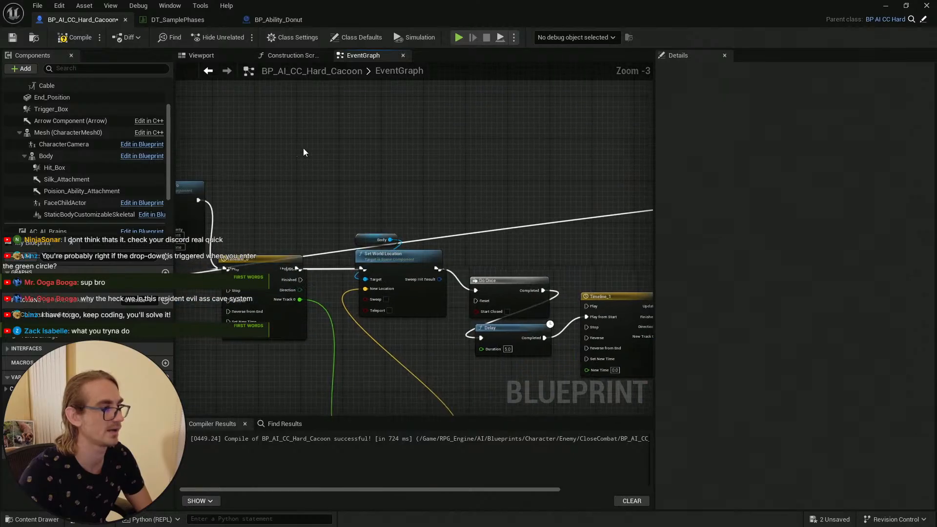
pyautogui.moveTo(302, 151); pyautogui.dragTo(650, 173, button='right')
pyautogui.doubleClick(592, 299)
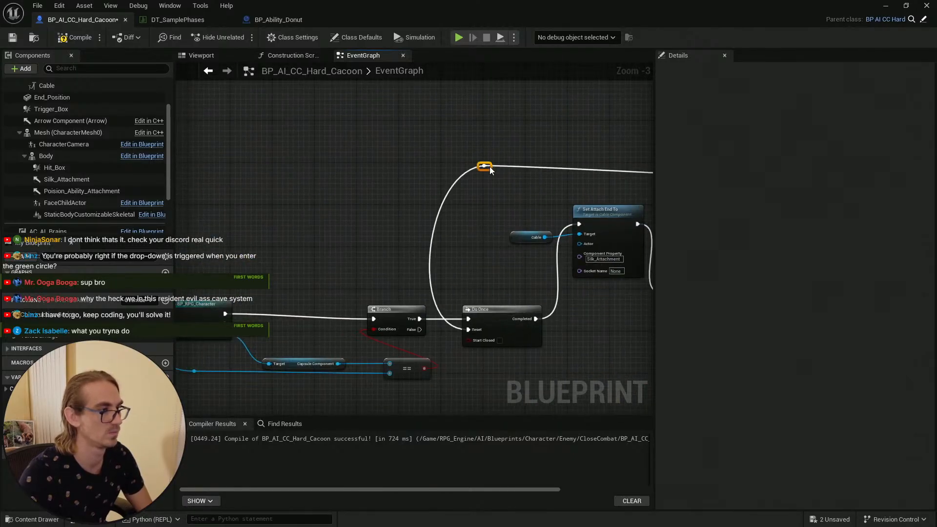
pyautogui.moveTo(484, 156); pyautogui.dragTo(490, 124)
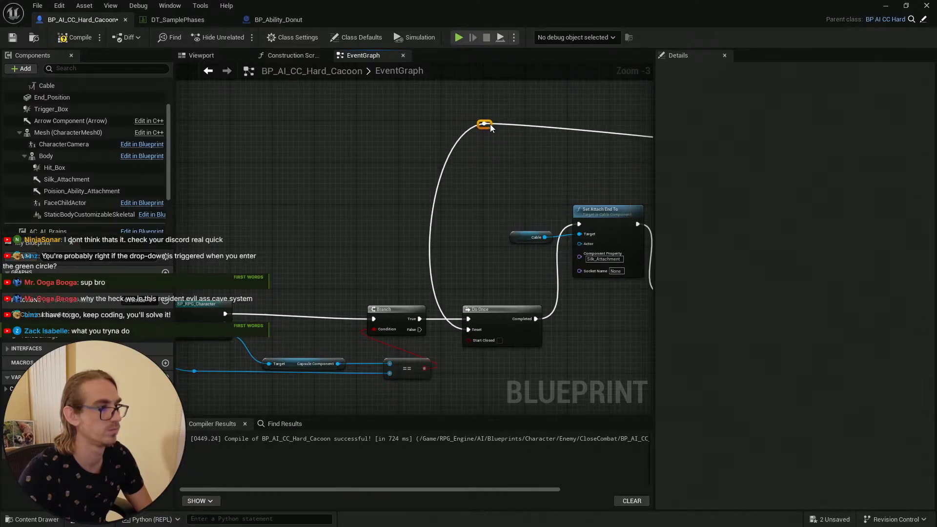
pyautogui.scroll(-2, 505, 190)
pyautogui.scroll(-2, 505, 190)
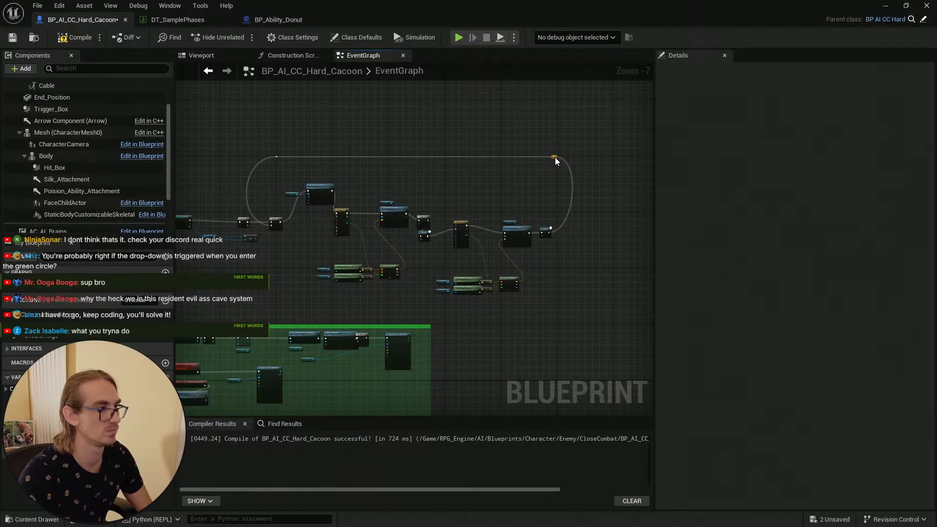
pyautogui.click(456, 184)
pyautogui.moveTo(455, 184); pyautogui.dragTo(516, 184, button='right')
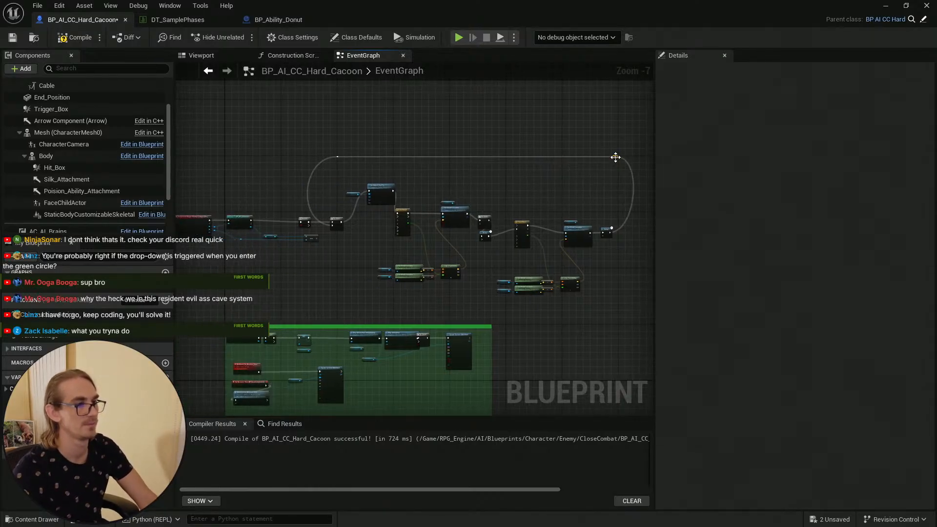
# Step: Nudge the loop wire's reroute node into place and save the BP_AI_CC_Hard_Cacoon blueprint
pyautogui.moveTo(598, 156); pyautogui.dragTo(596, 157)
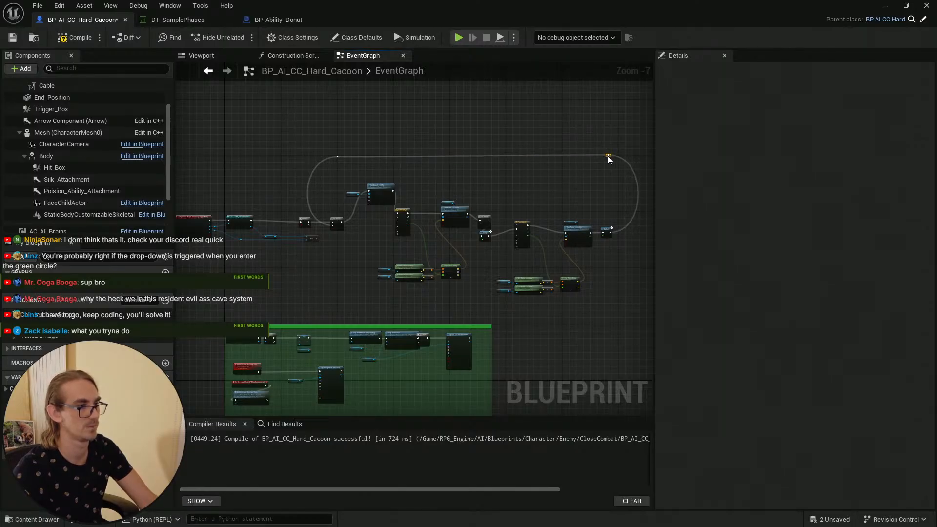
pyautogui.moveTo(588, 175); pyautogui.dragTo(526, 152, button='right')
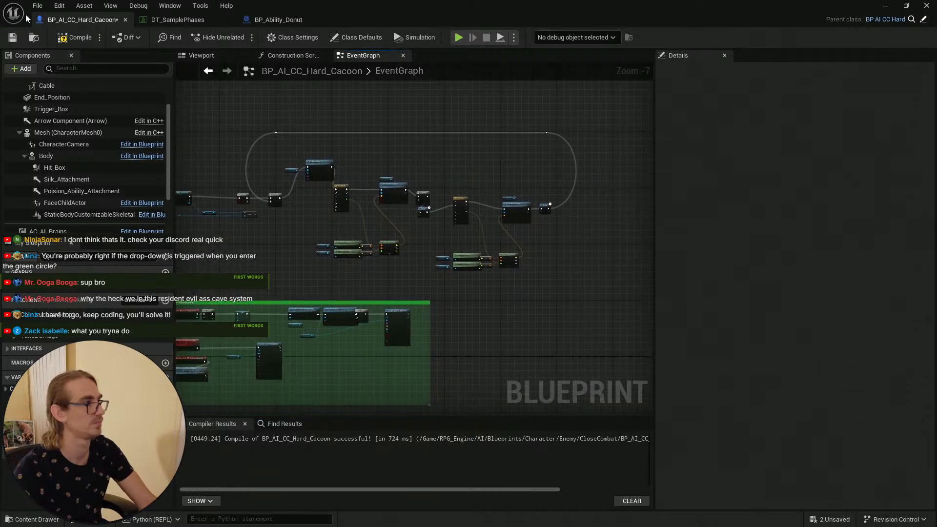
pyautogui.click(10, 39)
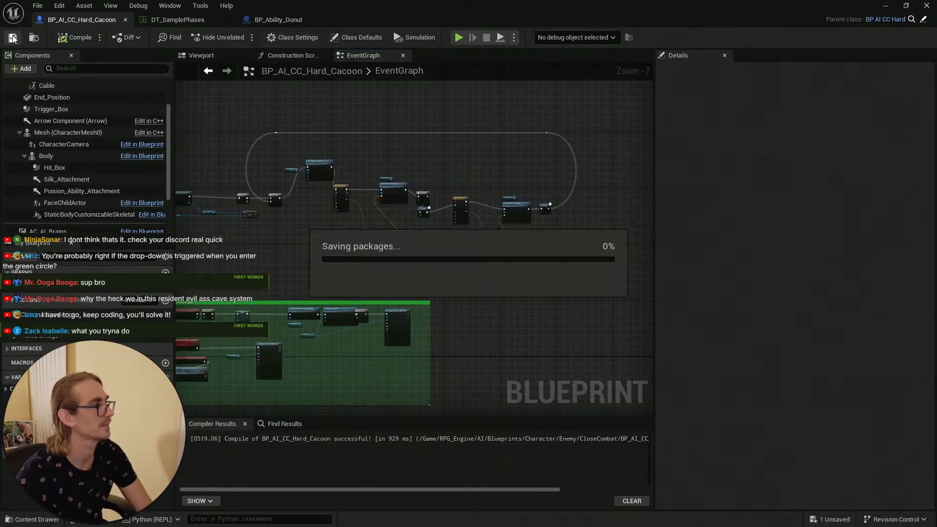
# Step: Return to the L_Main level editor and save all modified assets
pyautogui.click(886, 7)
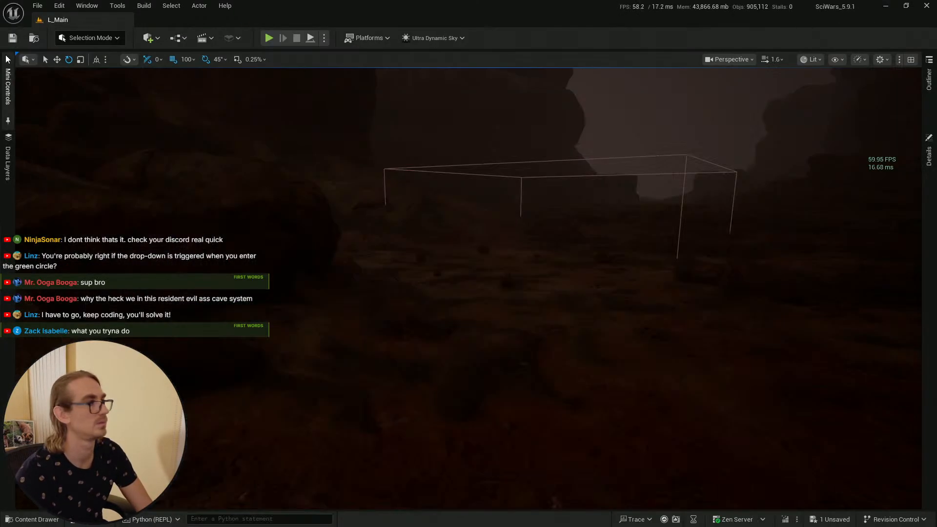
pyautogui.click(13, 38)
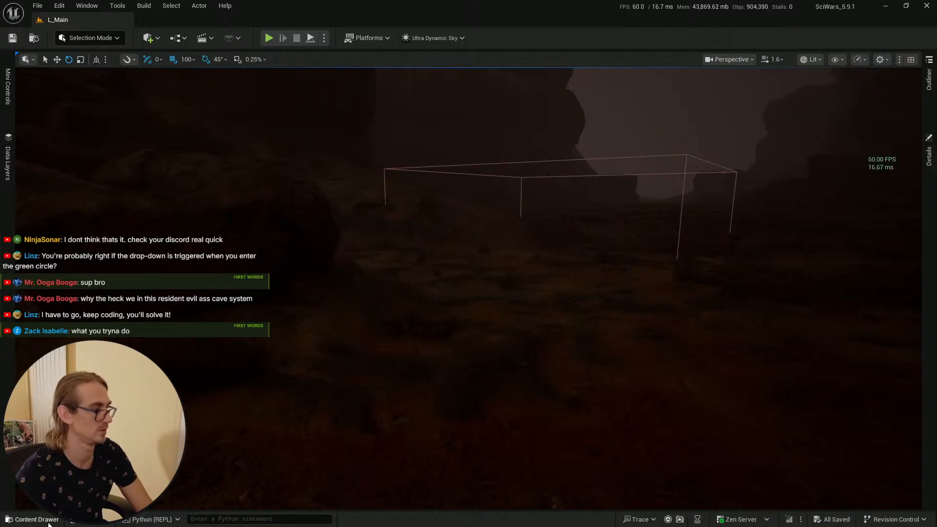
# Step: Start a Play-in-Editor session in the L_Main level to test the cocoon's repeating movement
pyautogui.click(32, 519)
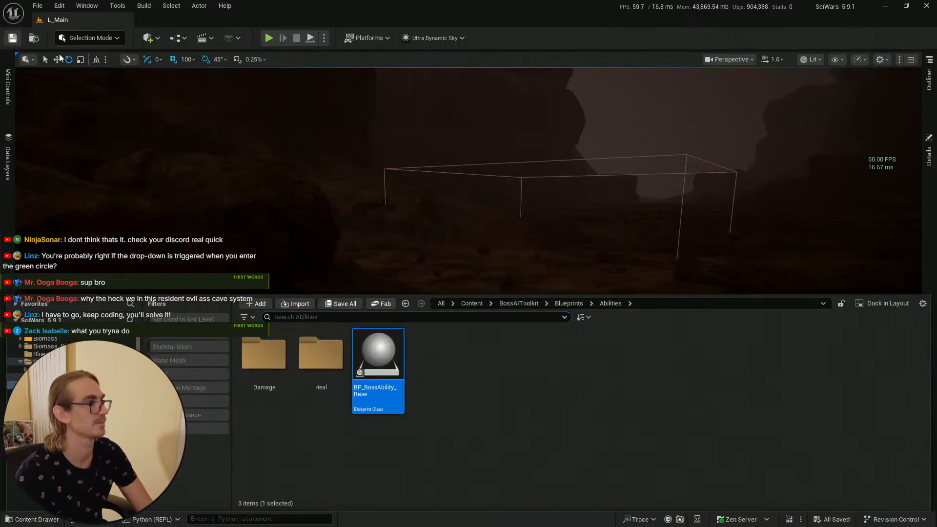
pyautogui.moveTo(460, 227); pyautogui.dragTo(502, 229, button='right')
pyautogui.scroll(1, 460, 228)
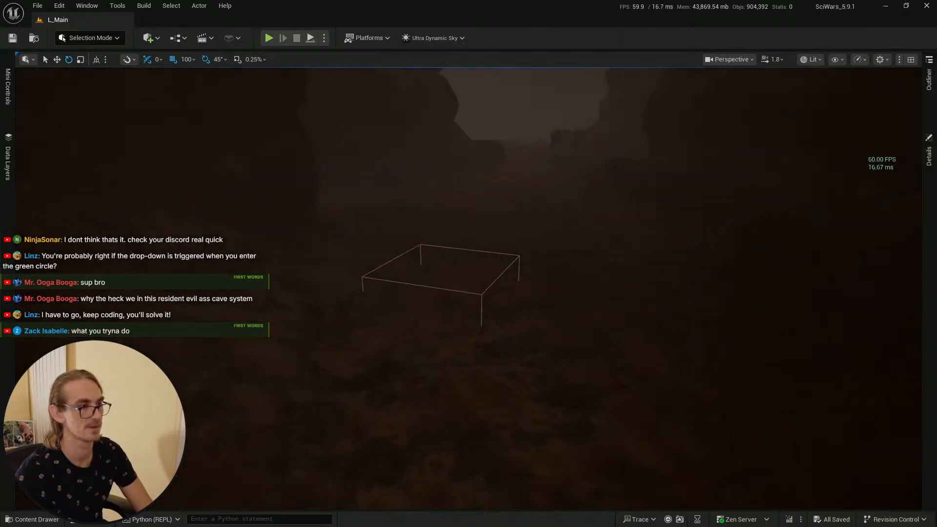
pyautogui.scroll(-3, 458, 267)
pyautogui.moveTo(459, 267); pyautogui.dragTo(435, 268, button='right')
pyautogui.click(473, 444)
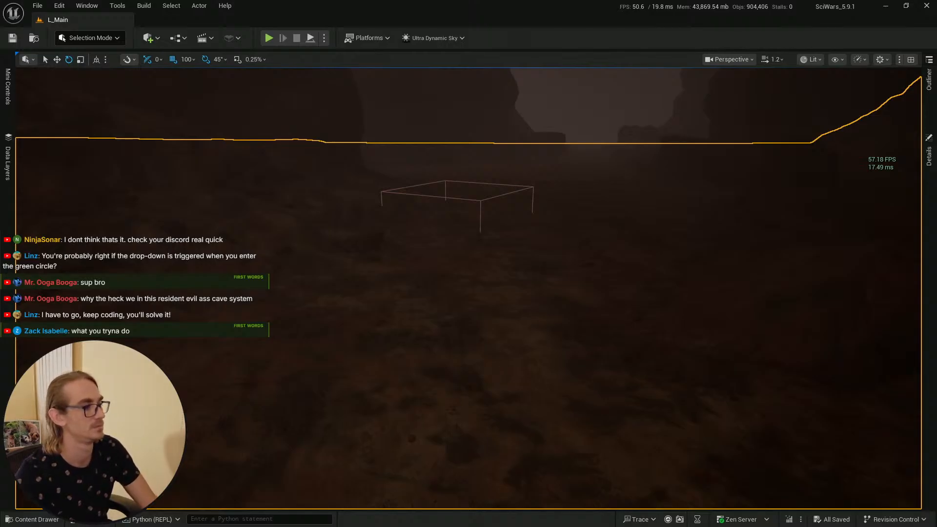
pyautogui.hotkey('alt', 'p')
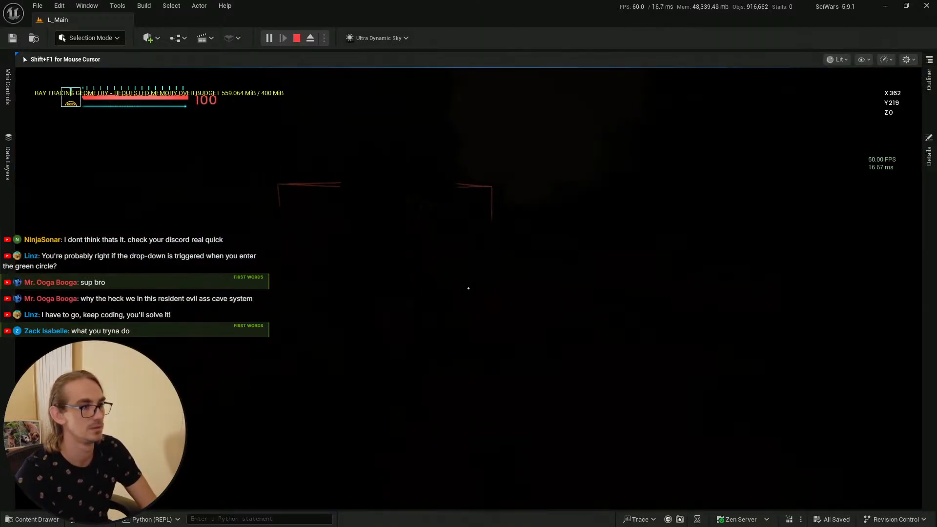
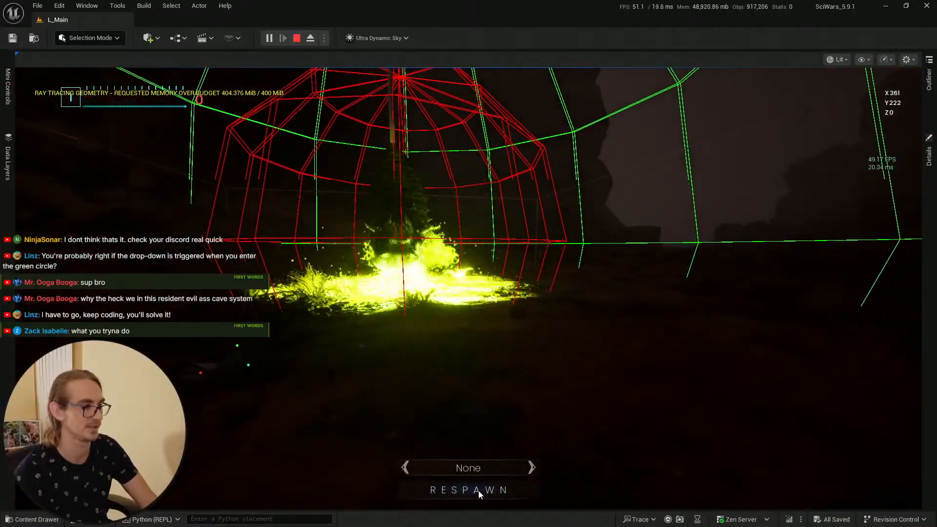
# Step: Respawn the character and walk toward the cocoon to test its movement, then stop the play session
pyautogui.click(468, 490)
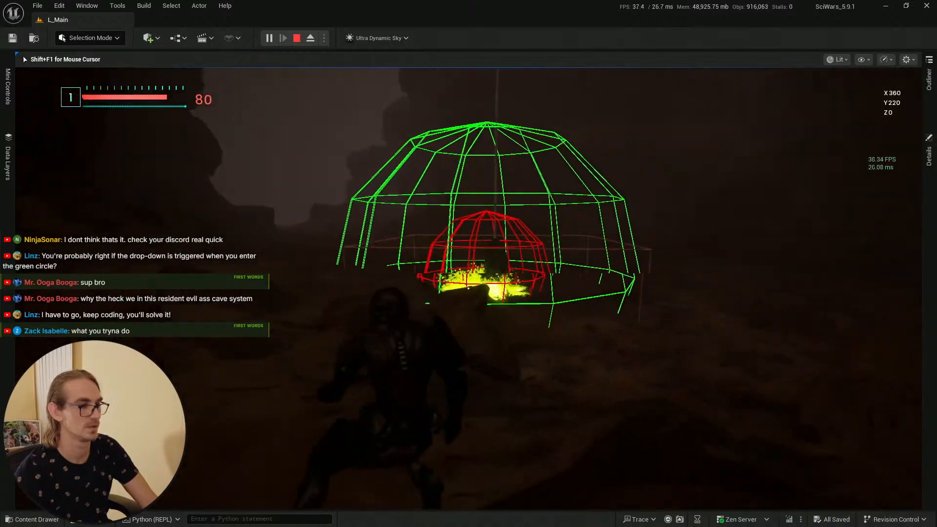
pyautogui.press('w')
pyautogui.press('a')
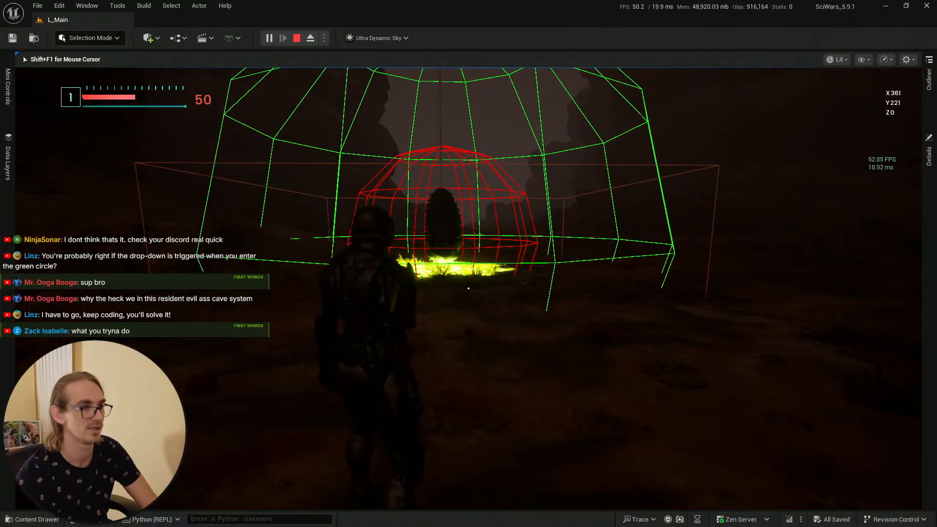
pyautogui.press('Escape')
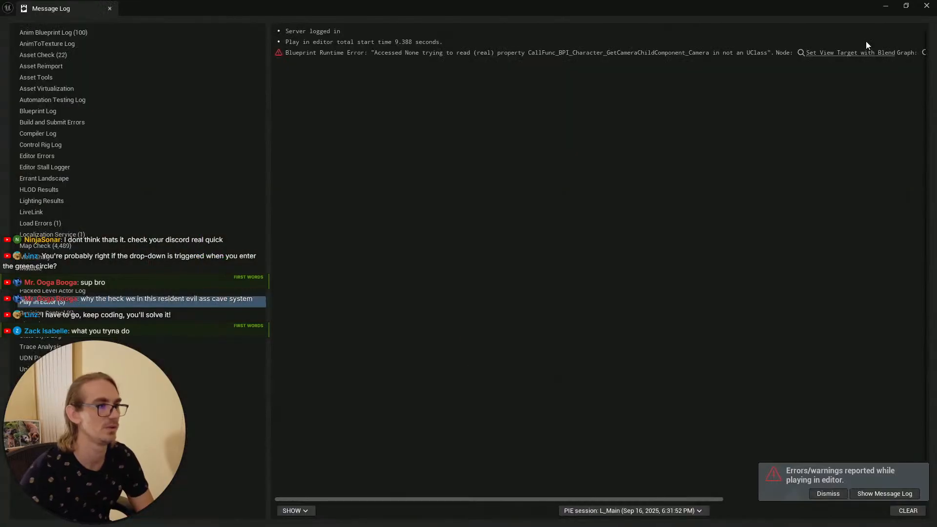
pyautogui.click(929, 7)
pyautogui.hotkey('alt', 'Tab')
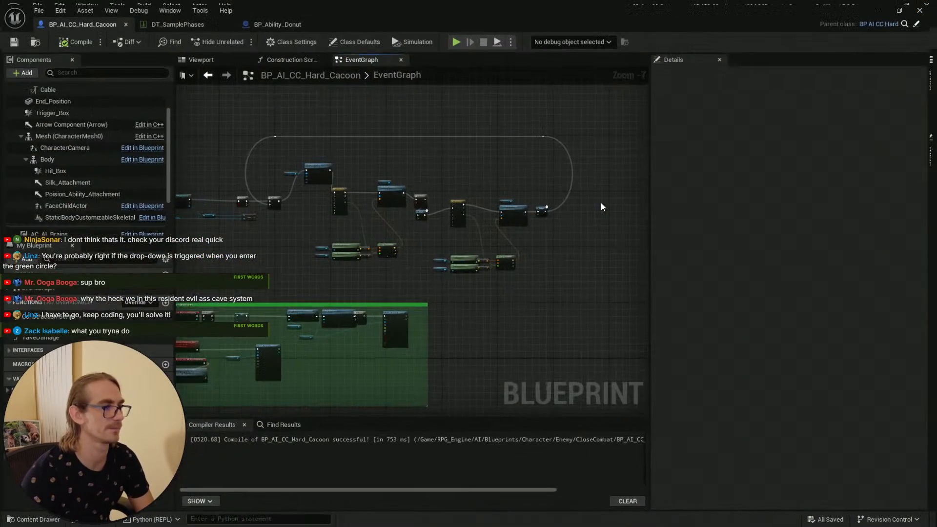
# Step: Set the Delay node's duration to 5 and save the blueprint
pyautogui.scroll(6, 590, 187)
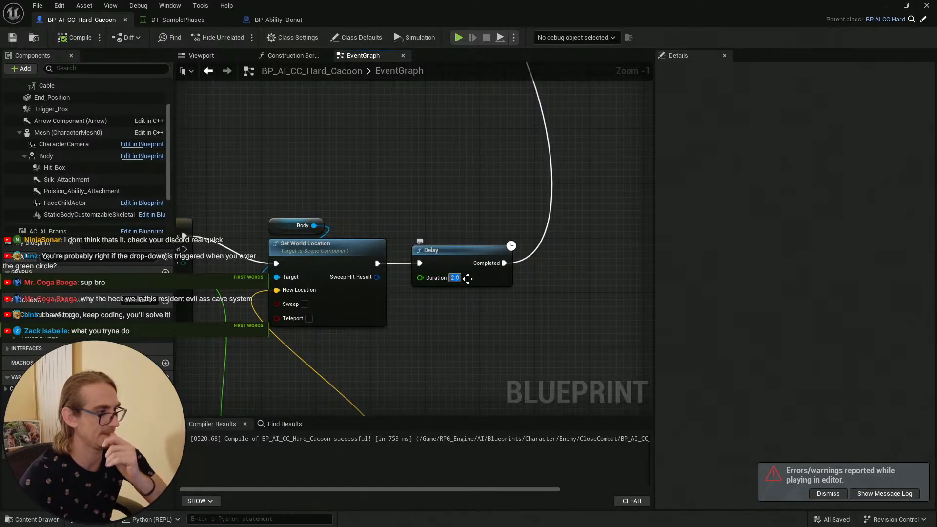
pyautogui.write('5')
pyautogui.press('Return')
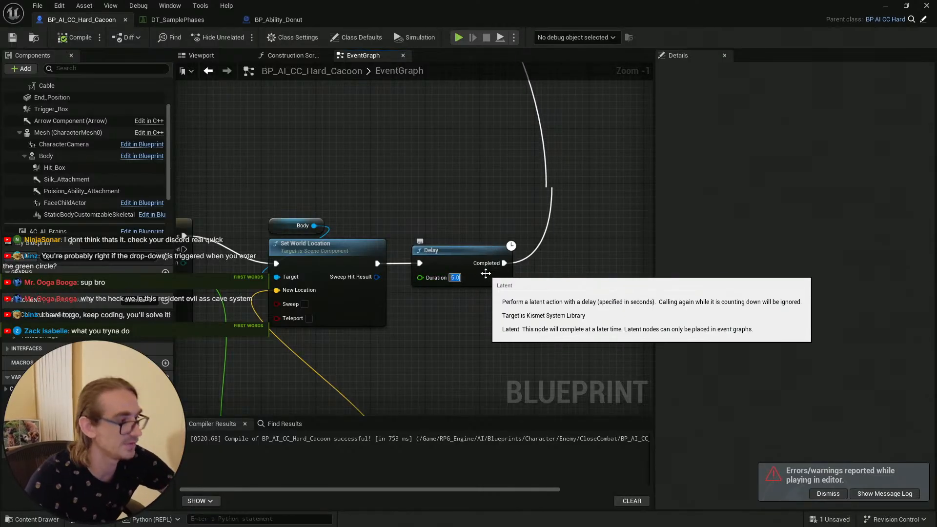
pyautogui.click(506, 315)
pyautogui.click(13, 38)
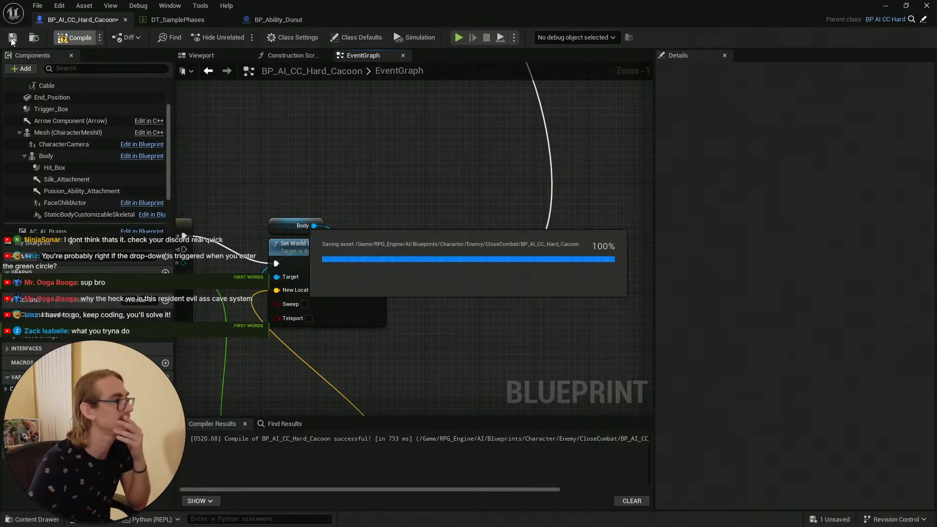
# Step: Wire the Branch's True output directly to the Set Attach End To node, bypassing the Do Once node
pyautogui.scroll(-3, 399, 171)
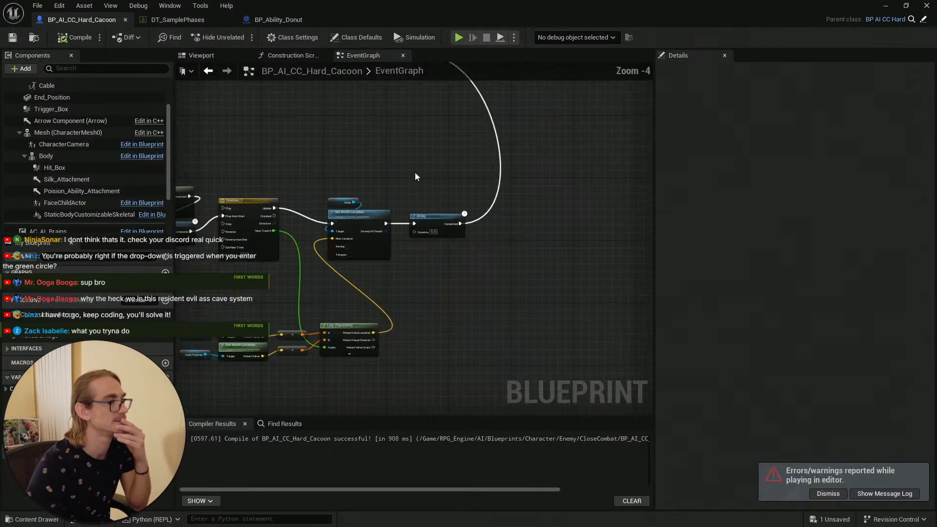
pyautogui.scroll(-4, 413, 156)
pyautogui.scroll(4, 289, 199)
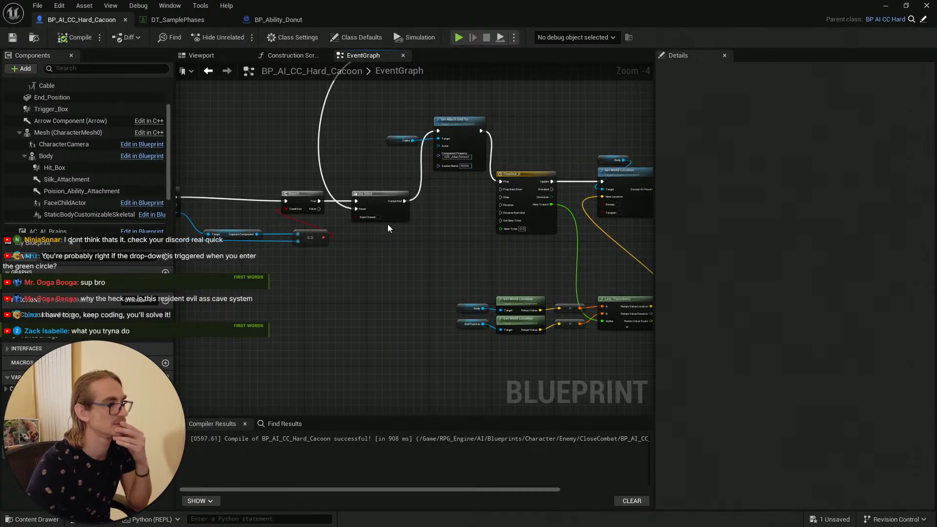
pyautogui.moveTo(389, 227); pyautogui.dragTo(513, 240, button='right')
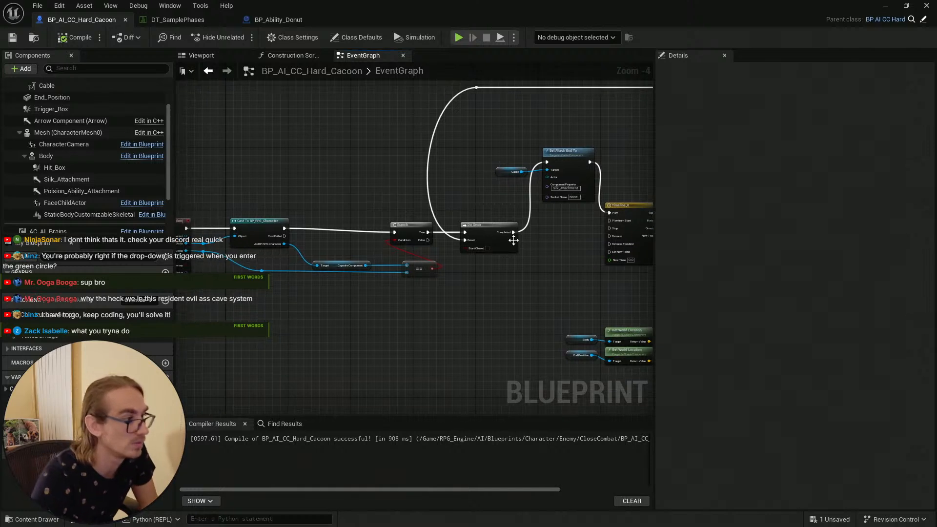
pyautogui.moveTo(478, 195); pyautogui.dragTo(539, 209, button='right')
pyautogui.moveTo(546, 256); pyautogui.dragTo(518, 257, button='right')
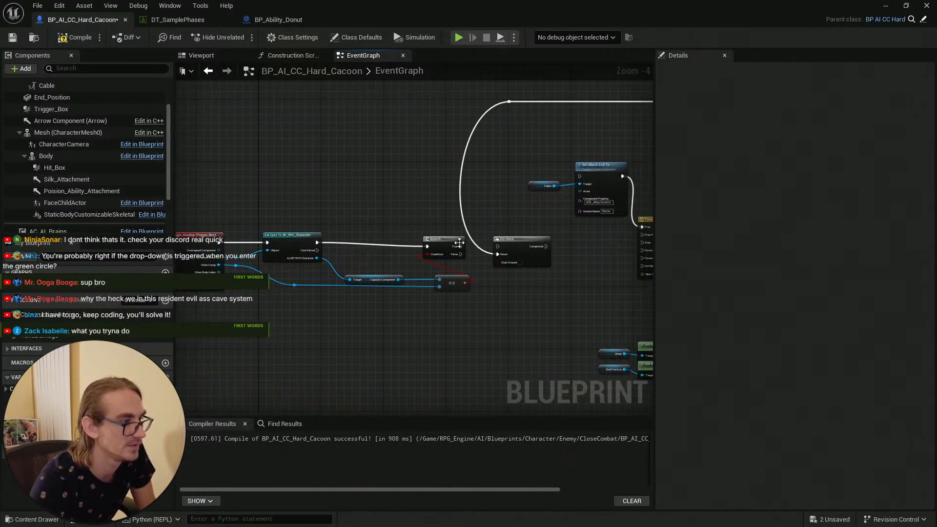
pyautogui.moveTo(460, 246); pyautogui.dragTo(580, 177)
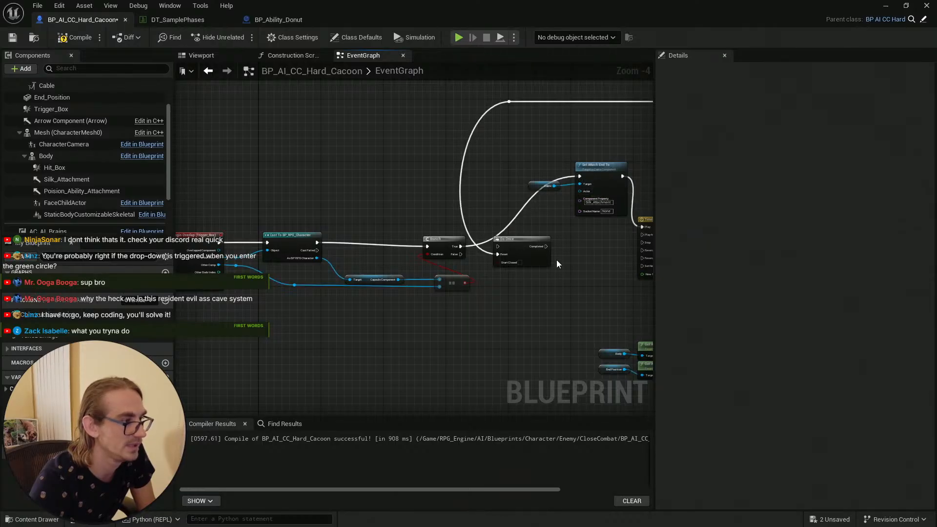
# Step: Move the Do Once node in front of Cast To BP_RPG_Character, wiring the overlap event into it and its Completed output into the cast
pyautogui.moveTo(562, 259); pyautogui.dragTo(537, 255, button='right')
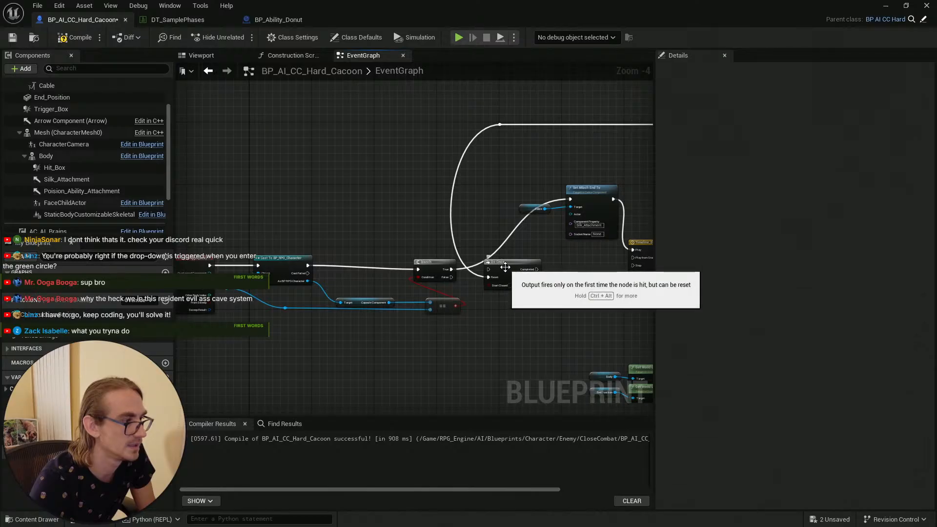
pyautogui.moveTo(409, 226); pyautogui.dragTo(427, 205, button='right')
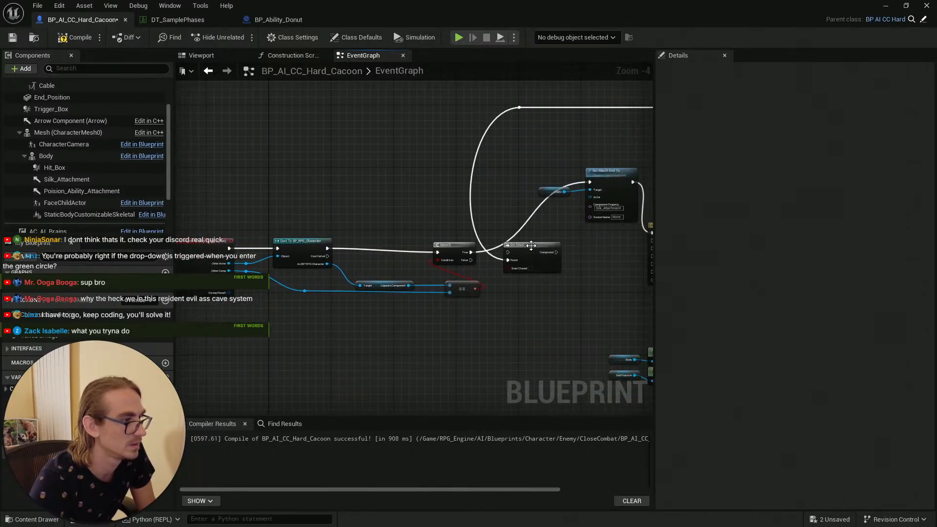
pyautogui.moveTo(531, 245); pyautogui.dragTo(302, 194)
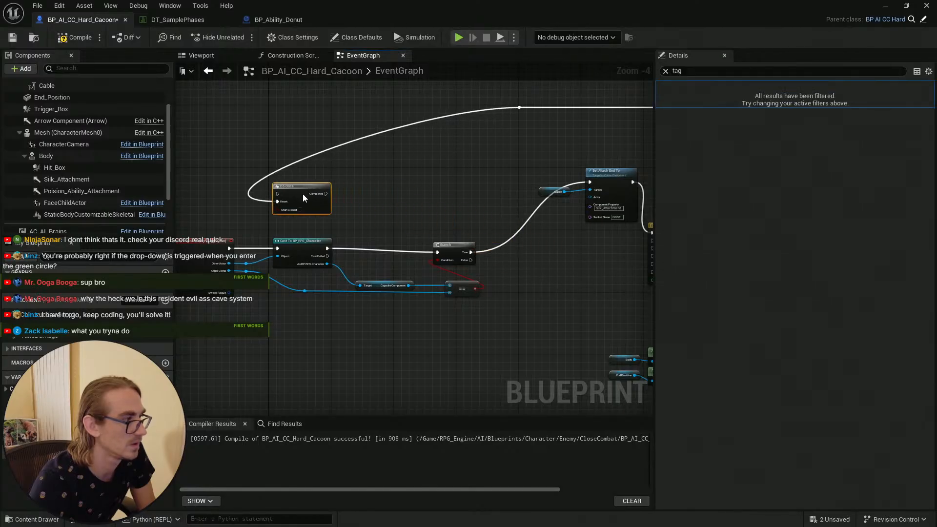
pyautogui.moveTo(259, 204); pyautogui.dragTo(425, 208, button='right')
pyautogui.scroll(2, 393, 247)
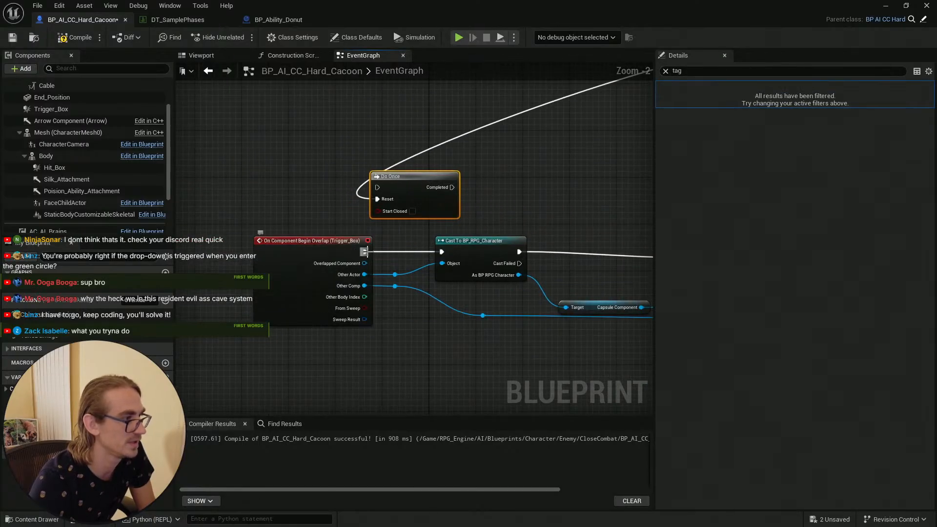
pyautogui.moveTo(364, 251); pyautogui.dragTo(378, 188)
pyautogui.moveTo(452, 187); pyautogui.dragTo(442, 251)
pyautogui.moveTo(415, 180)
pyautogui.mouseDown()
pyautogui.moveTo(427, 188)
pyautogui.moveTo(409, 188)
pyautogui.mouseUp()
# Step: Shift the loop wire's reroute node left above the Do Once node and save the blueprint
pyautogui.scroll(-2, 599, 125)
pyautogui.moveTo(598, 124); pyautogui.dragTo(458, 200, button='right')
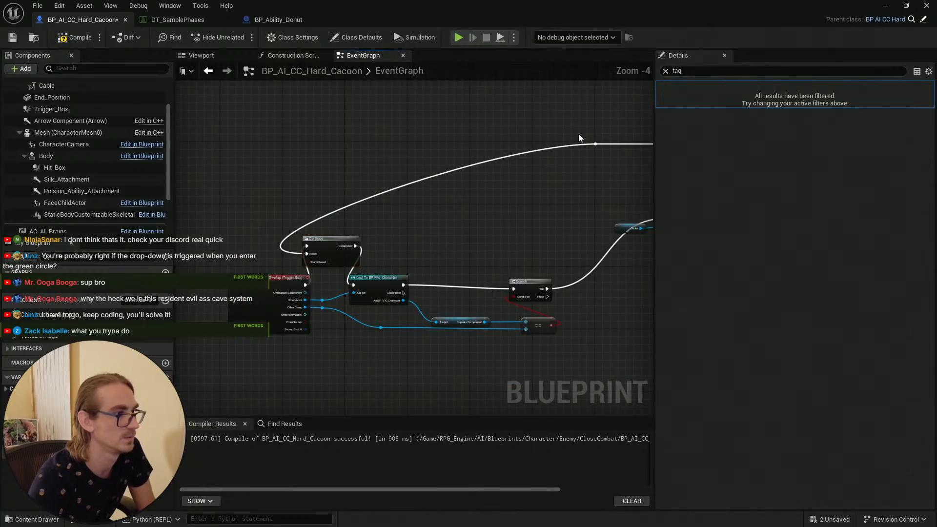
pyautogui.click(596, 145)
pyautogui.moveTo(599, 145); pyautogui.dragTo(313, 150)
pyautogui.scroll(-4, 312, 145)
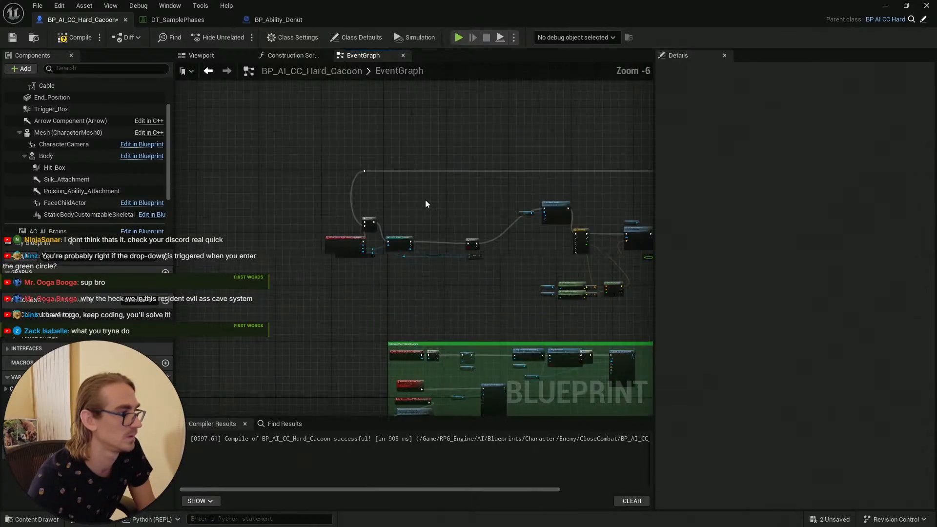
pyautogui.moveTo(426, 200); pyautogui.dragTo(340, 194, button='right')
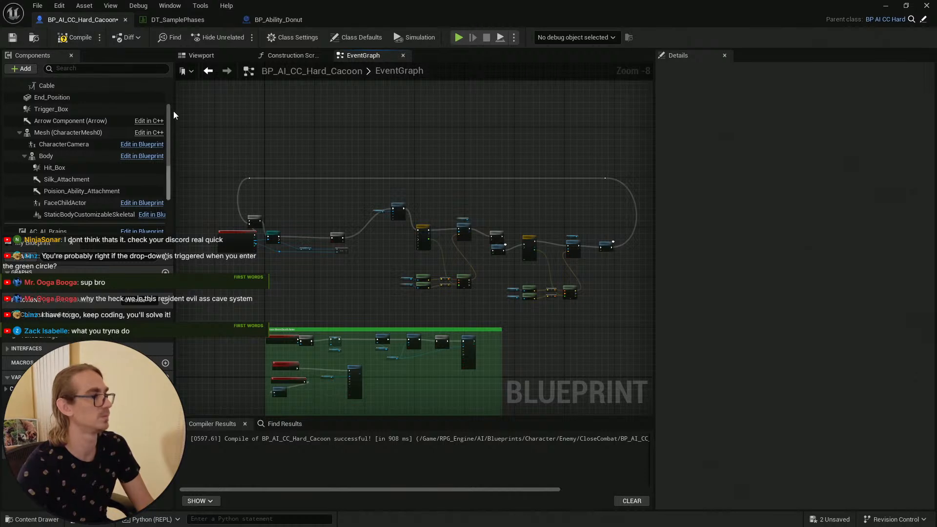
pyautogui.scroll(3, 247, 169)
pyautogui.moveTo(247, 169); pyautogui.dragTo(359, 173, button='right')
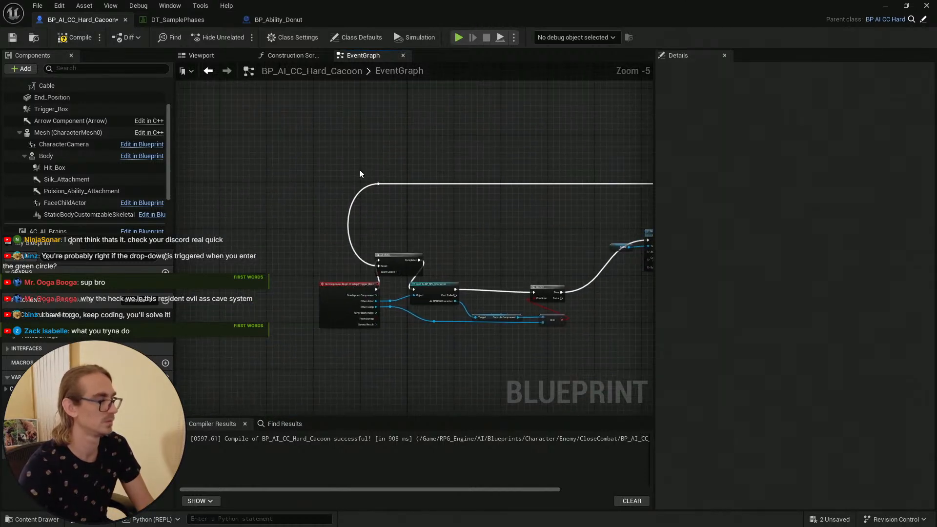
pyautogui.click(14, 39)
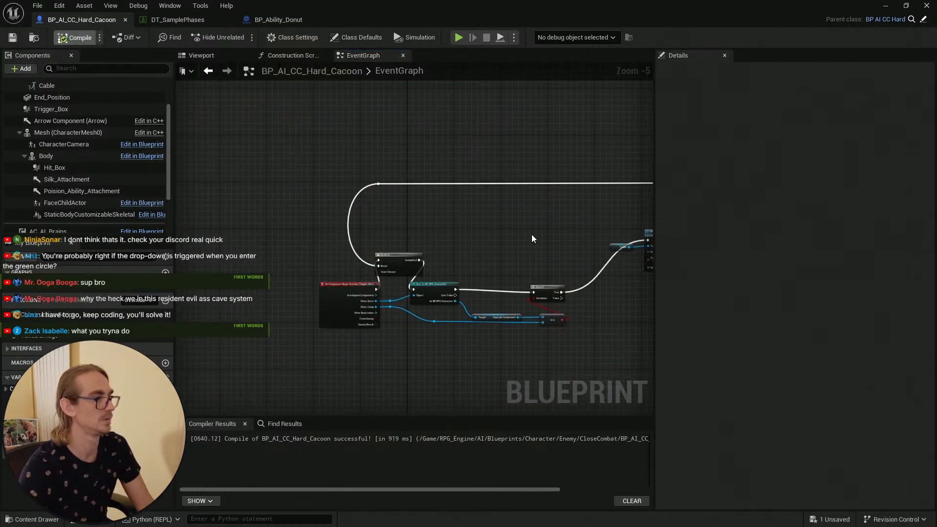
# Step: Switch back to the L_Main level editor and save the level
pyautogui.scroll(-3, 487, 224)
pyautogui.moveTo(496, 224); pyautogui.dragTo(344, 167, button='right')
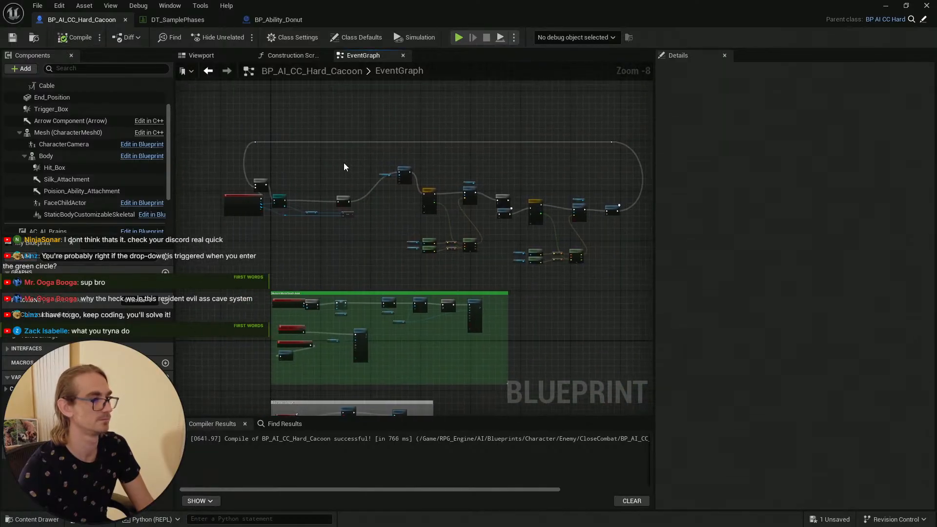
pyautogui.click(900, 9)
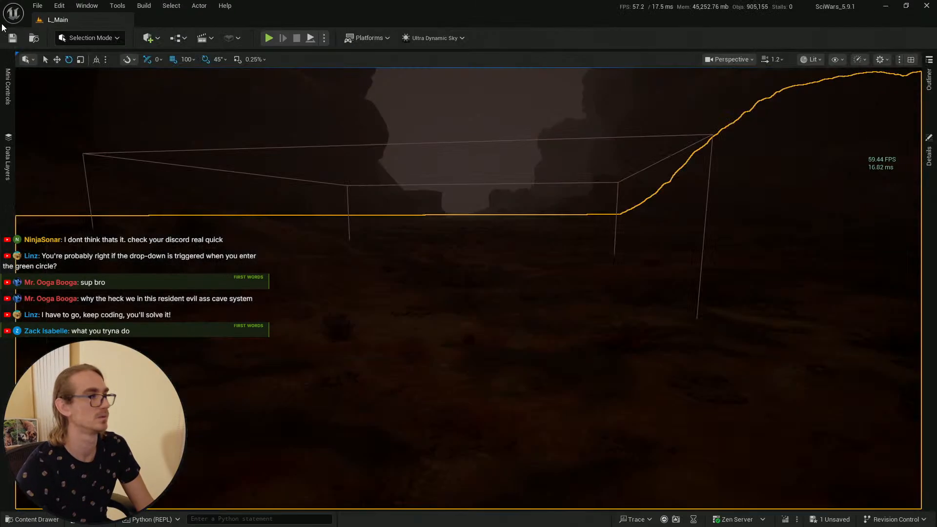
pyautogui.click(15, 39)
pyautogui.hotkey('ctrl', 'space')
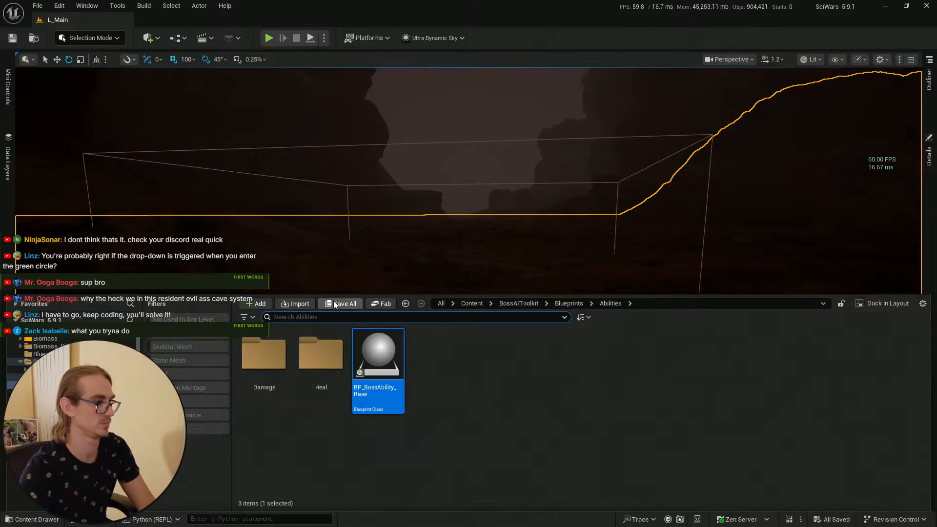
pyautogui.click(467, 221)
pyautogui.press('s')
pyautogui.moveTo(461, 226)
pyautogui.mouseDown(button='right')
pyautogui.moveTo(464, 259)
pyautogui.moveTo(466, 220)
pyautogui.mouseUp(button='right')
pyautogui.scroll(-1, 461, 226)
pyautogui.click(36, 519)
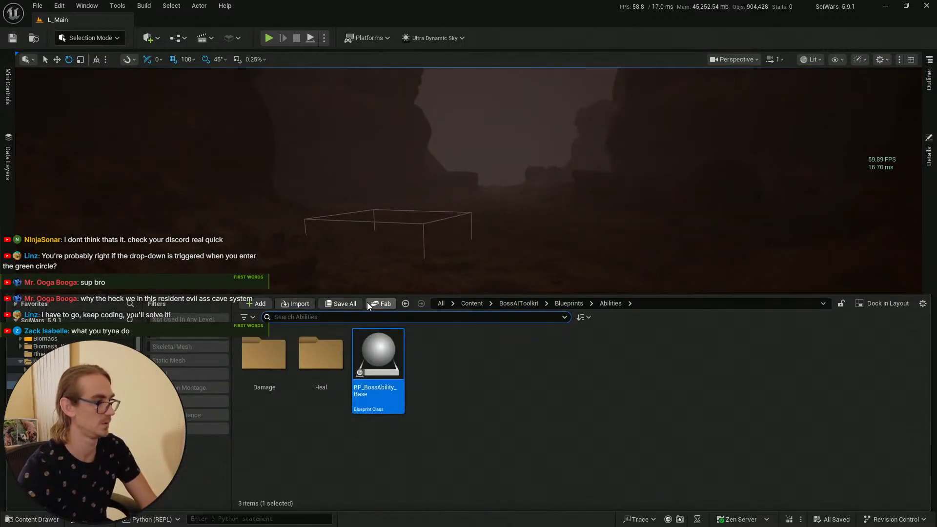
pyautogui.click(10, 43)
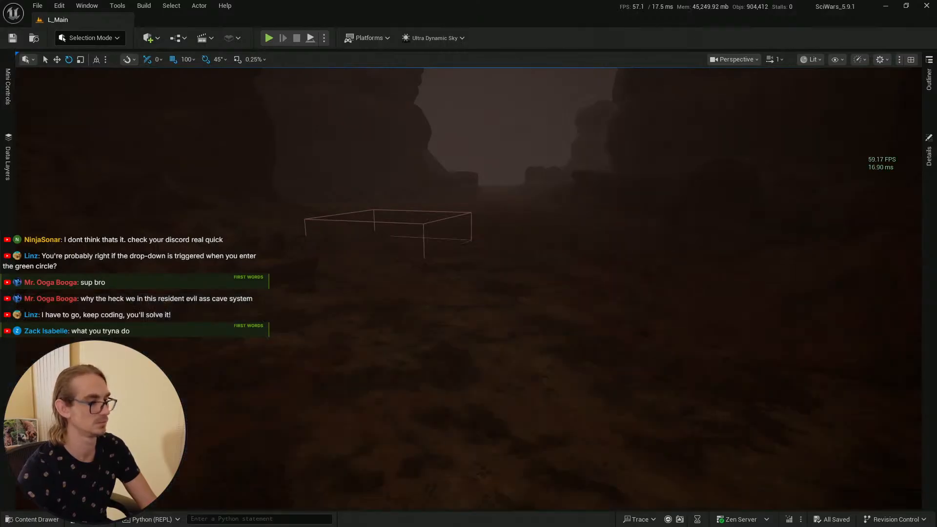
pyautogui.rightClick(448, 423)
pyautogui.click(469, 438)
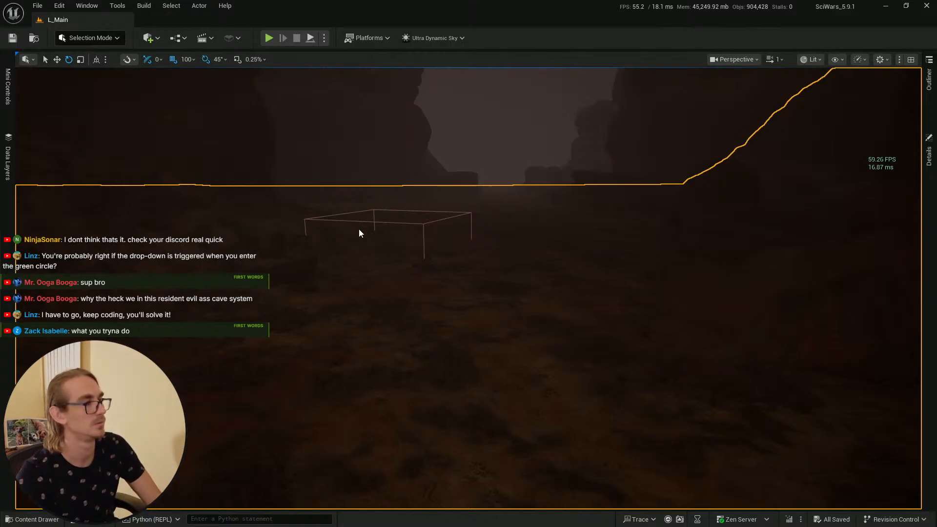
# Step: Start a Play-in-Editor session and walk into the cocoon's trigger to test the reordered Do Once, then stop
pyautogui.hotkey('alt', 'p')
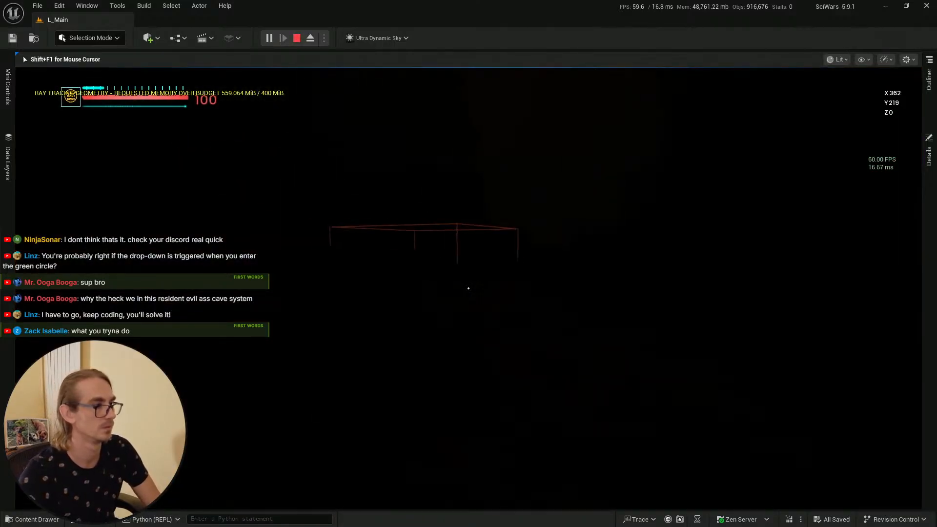
pyautogui.press('w')
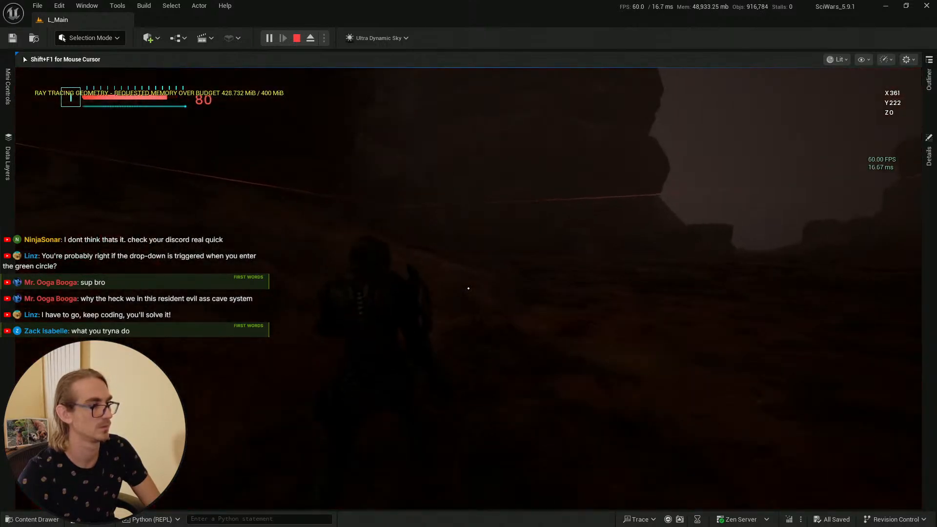
pyautogui.press('w')
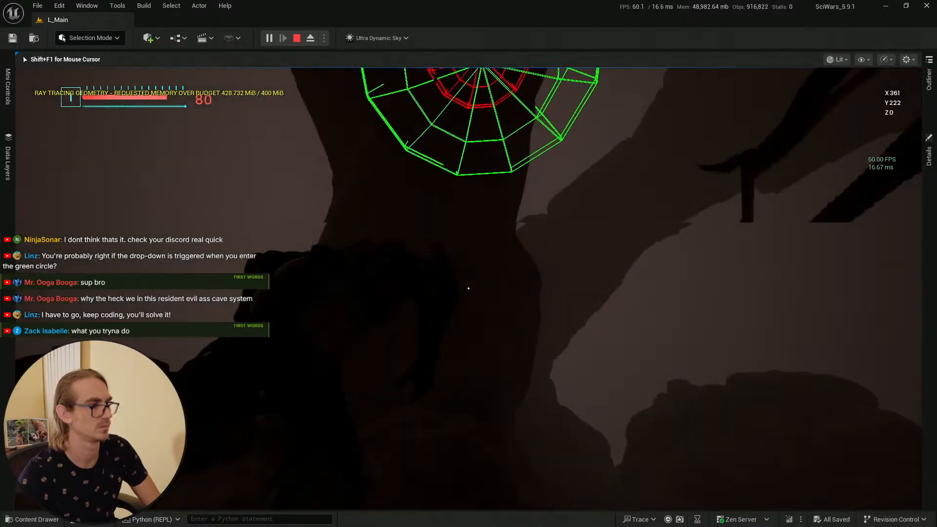
pyautogui.press('w')
pyautogui.press('w')
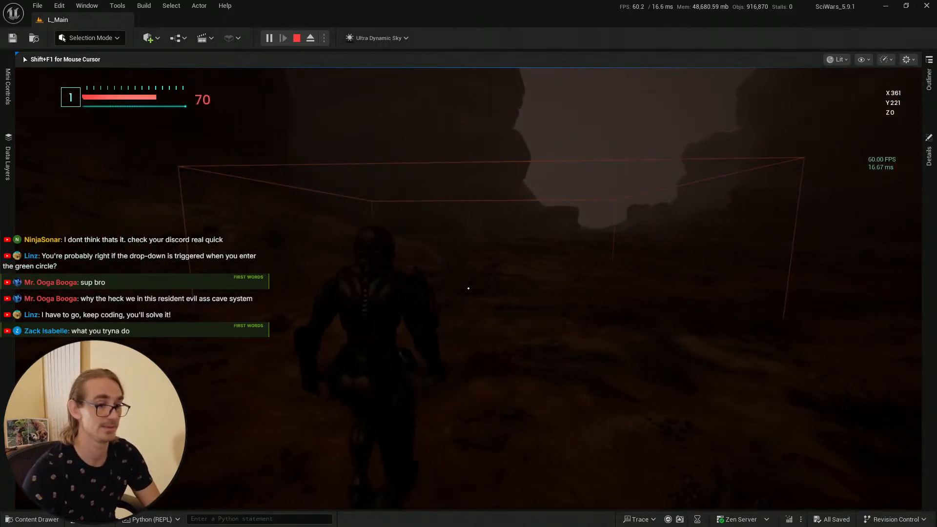
pyautogui.press('Escape')
pyautogui.hotkey('alt', 'Tab')
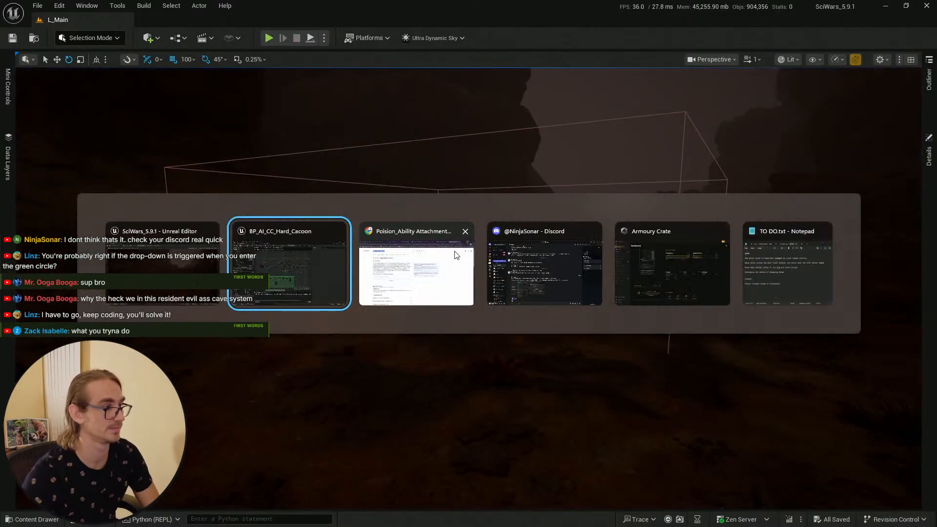
# Step: Return to the cocoon blueprint and wire the overlap event directly into Cast To BP_RPG_Character
pyautogui.scroll(4, 291, 213)
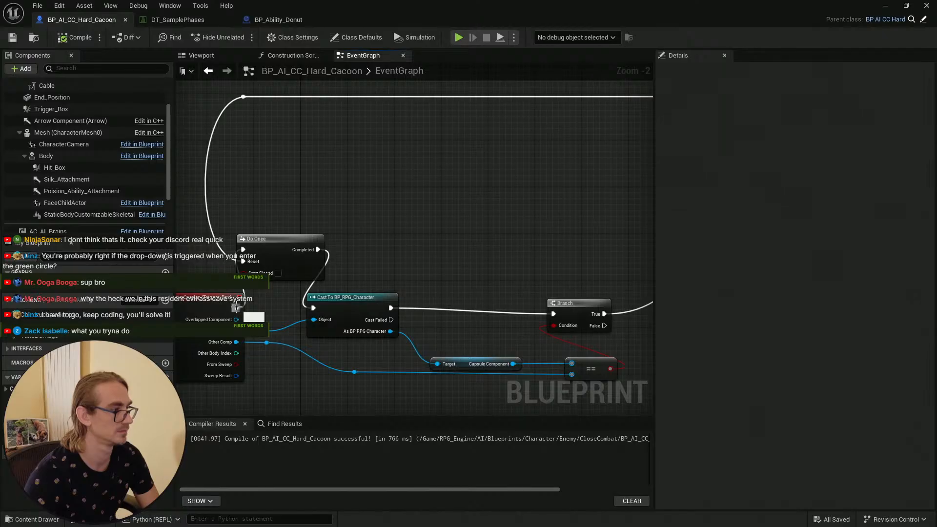
pyautogui.moveTo(236, 308); pyautogui.dragTo(313, 307)
# Step: Move the Do Once node between the Branch's True output and Set Attach End To, wiring it into both
pyautogui.moveTo(276, 240); pyautogui.dragTo(579, 234)
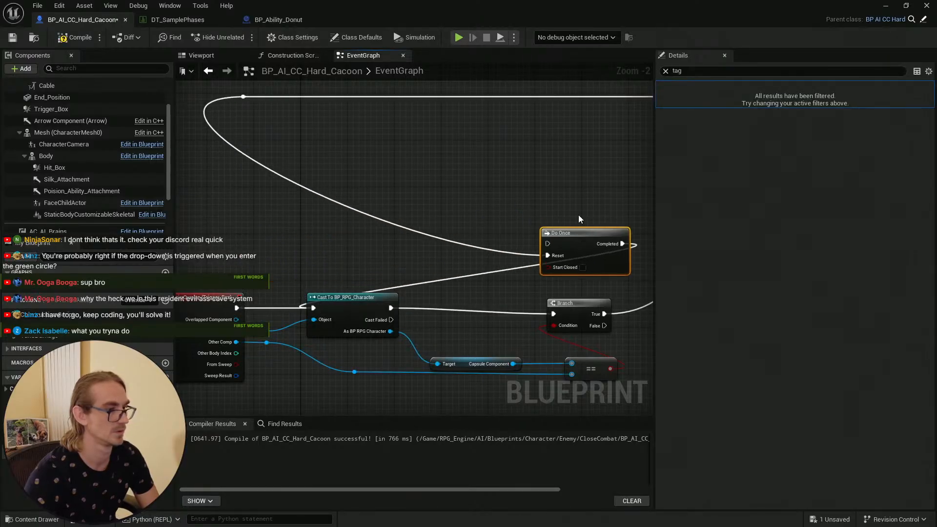
pyautogui.moveTo(622, 244); pyautogui.dragTo(425, 203, button='right')
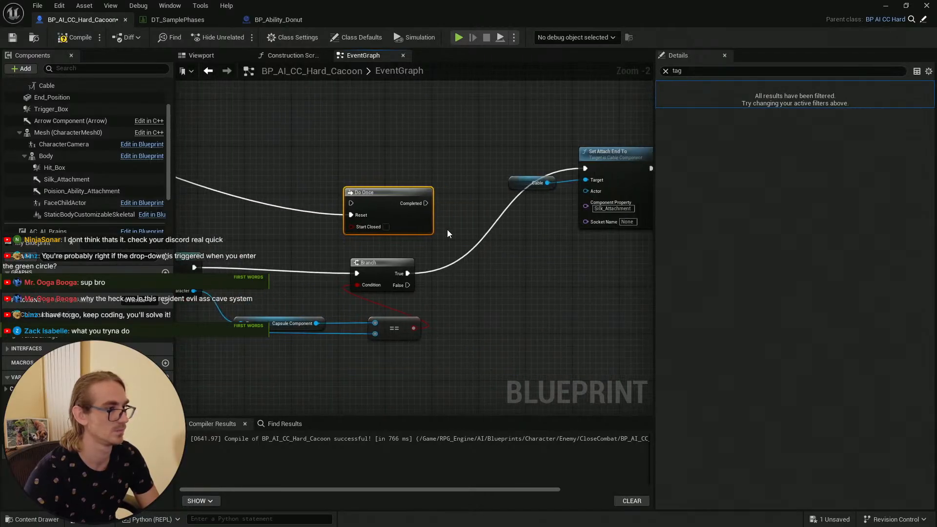
pyautogui.moveTo(395, 205); pyautogui.dragTo(489, 227)
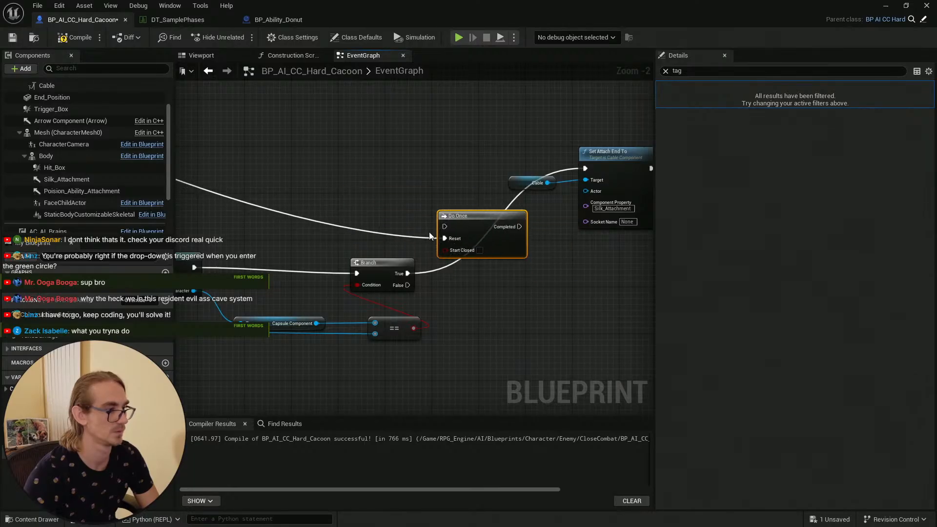
pyautogui.moveTo(408, 273); pyautogui.dragTo(444, 226)
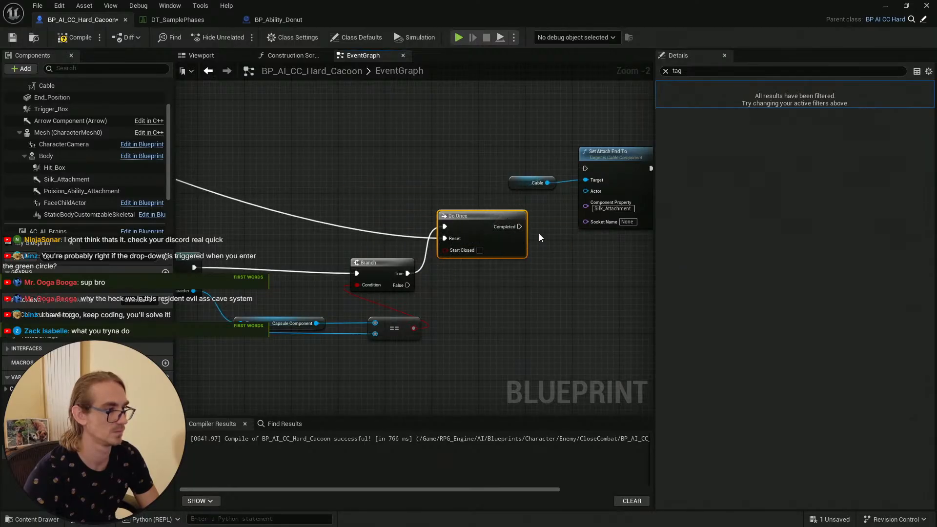
pyautogui.moveTo(538, 237); pyautogui.dragTo(523, 252, button='right')
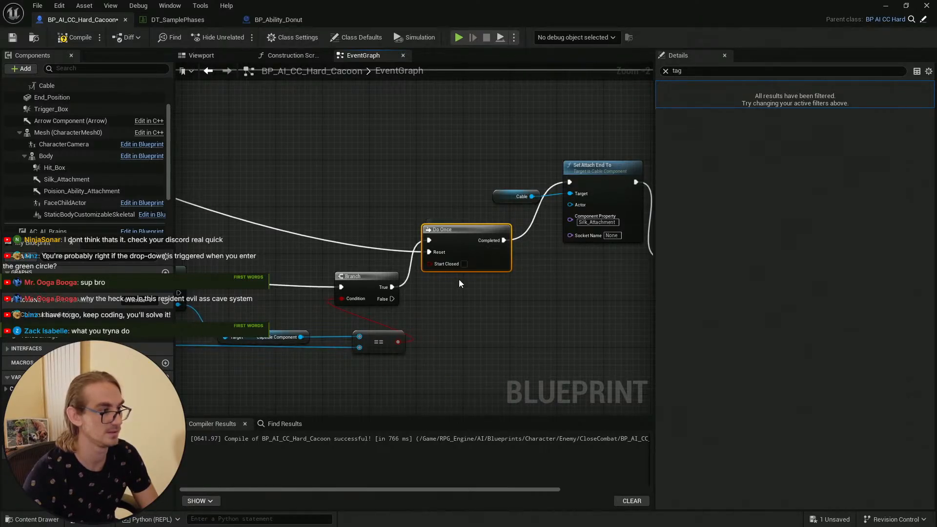
# Step: Reposition the loop wire's reroute node so the loop runs back above the relocated Do Once node
pyautogui.scroll(-4, 468, 283)
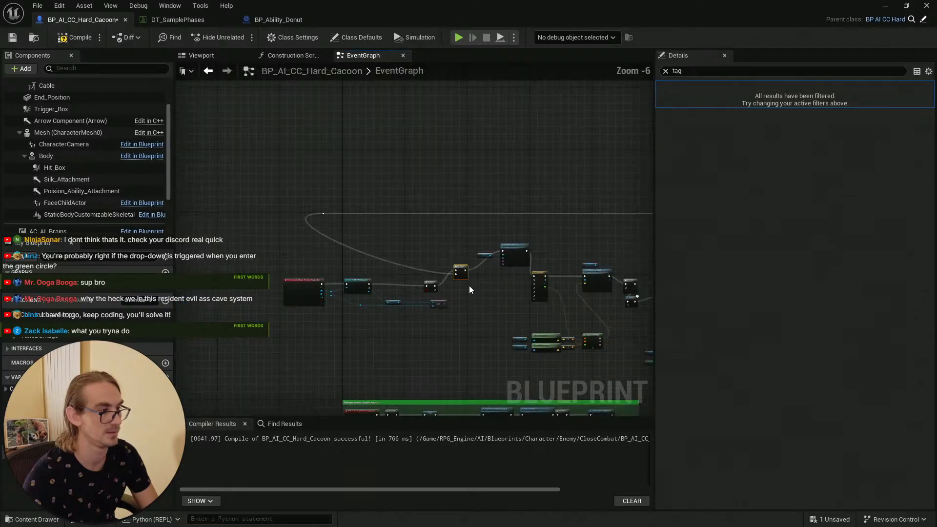
pyautogui.click(323, 213)
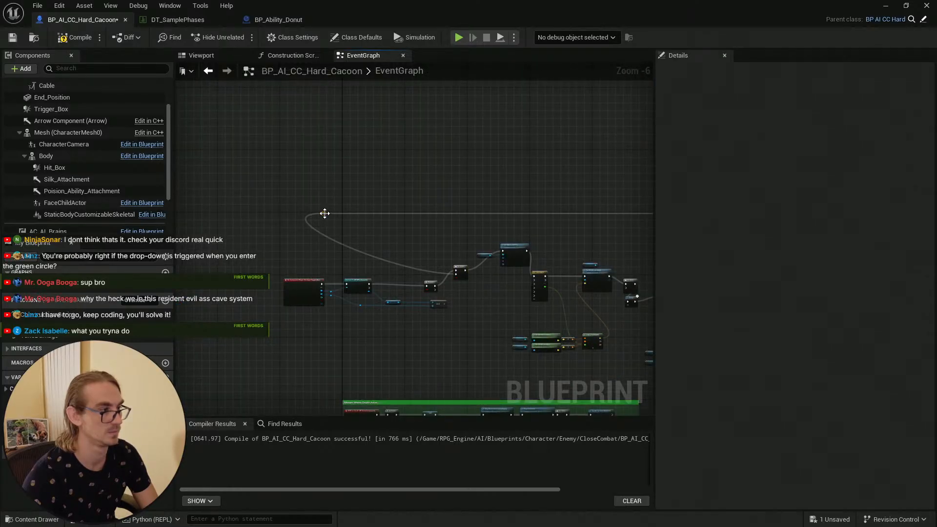
pyautogui.moveTo(324, 215); pyautogui.dragTo(454, 214)
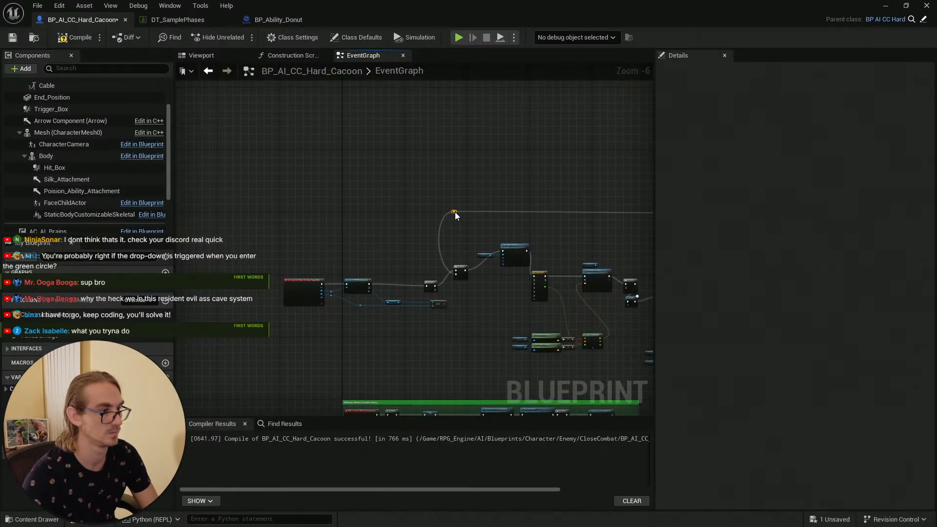
pyautogui.moveTo(472, 230); pyautogui.dragTo(247, 209, button='right')
pyautogui.moveTo(478, 209); pyautogui.dragTo(545, 211, button='right')
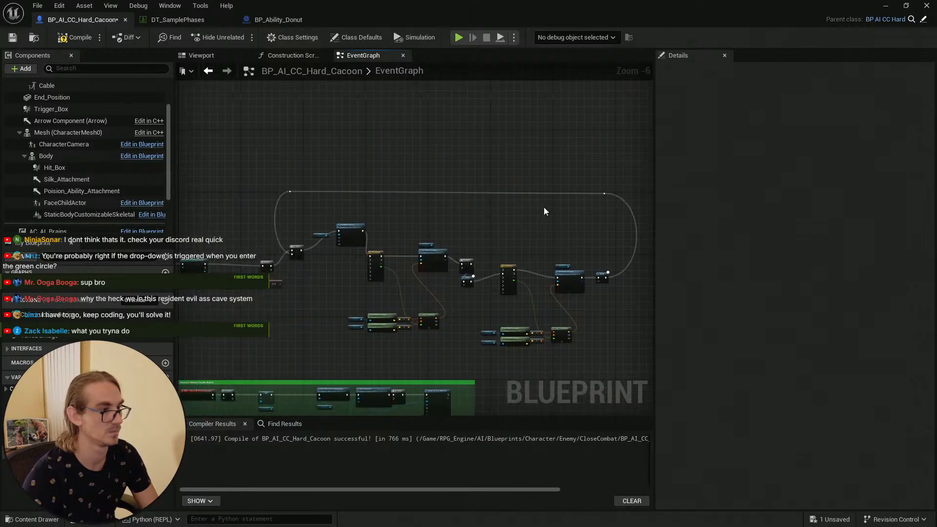
# Step: Compile and save the cocoon blueprint
pyautogui.scroll(4, 565, 233)
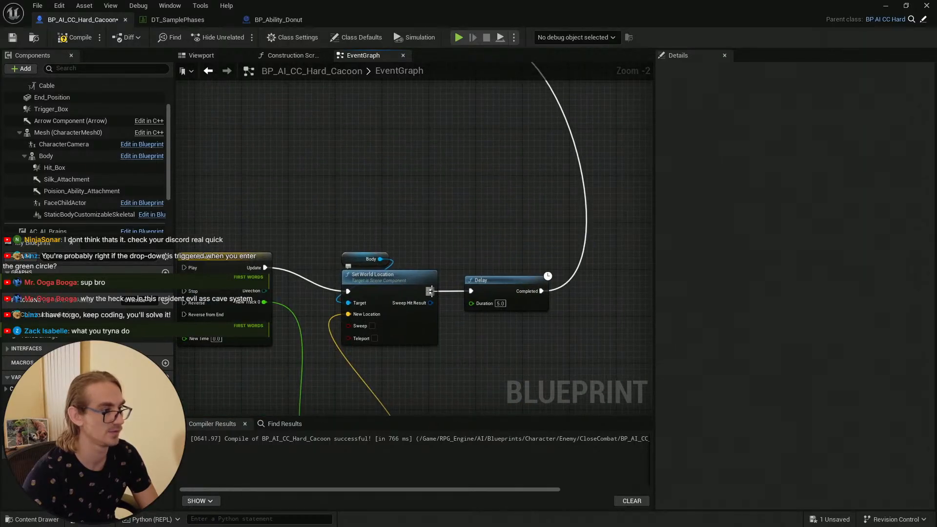
pyautogui.scroll(-6, 397, 190)
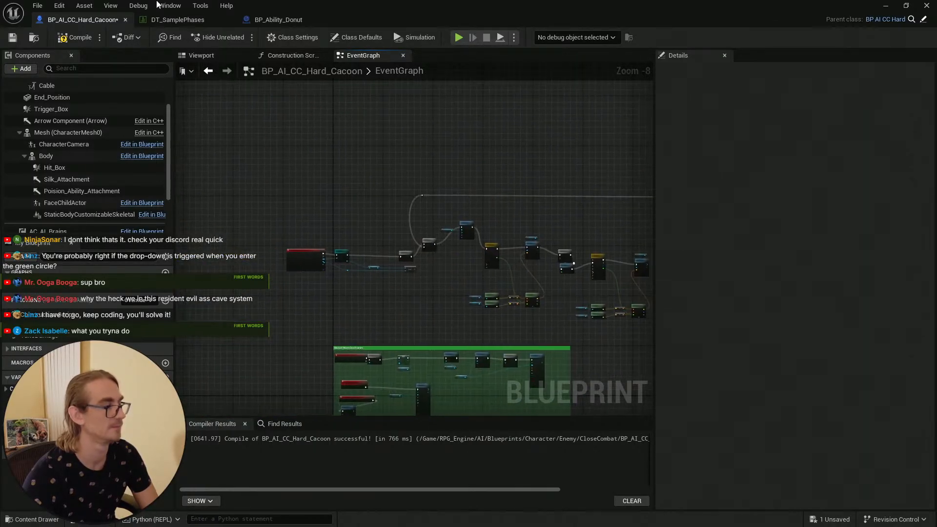
pyautogui.click(62, 38)
pyautogui.click(13, 39)
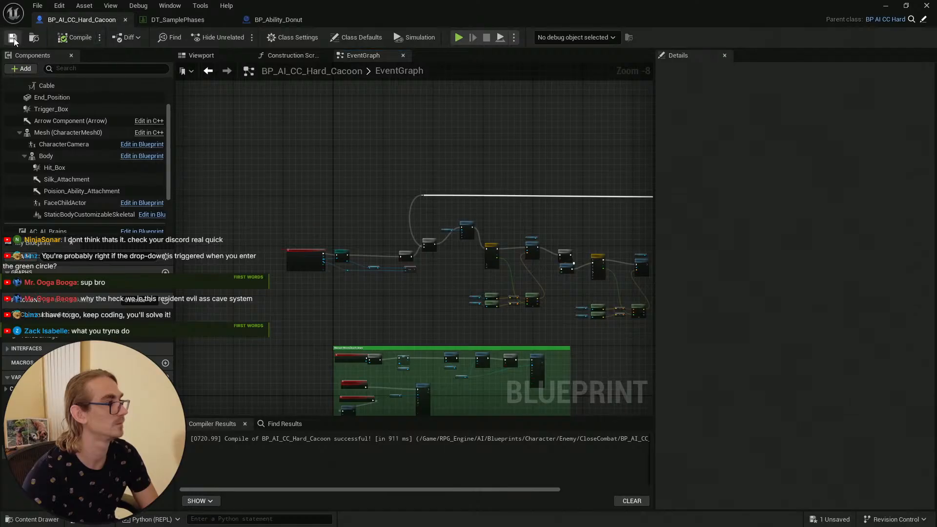
# Step: Switch to the L_Main level editor, start a Play-in-Editor session and walk into the cocoon's trigger to test it, then stop
pyautogui.click(884, 6)
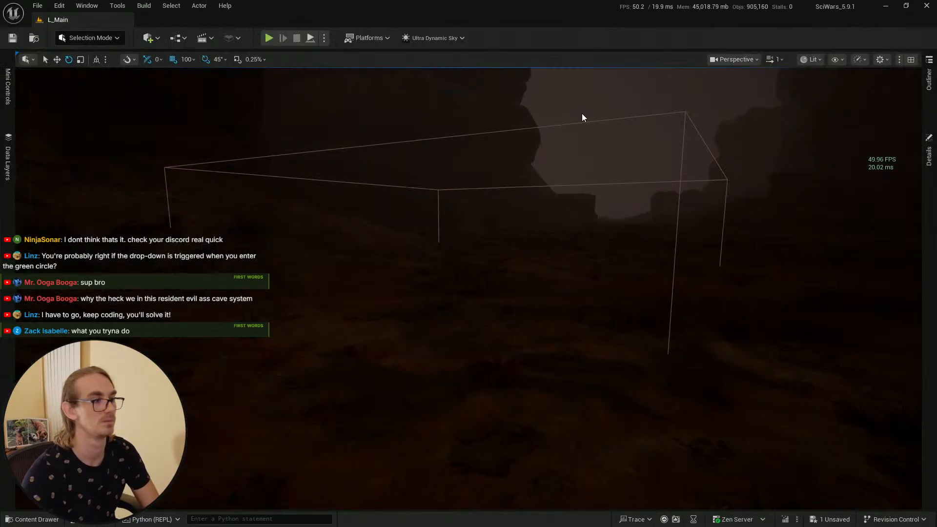
pyautogui.scroll(-5, 583, 117)
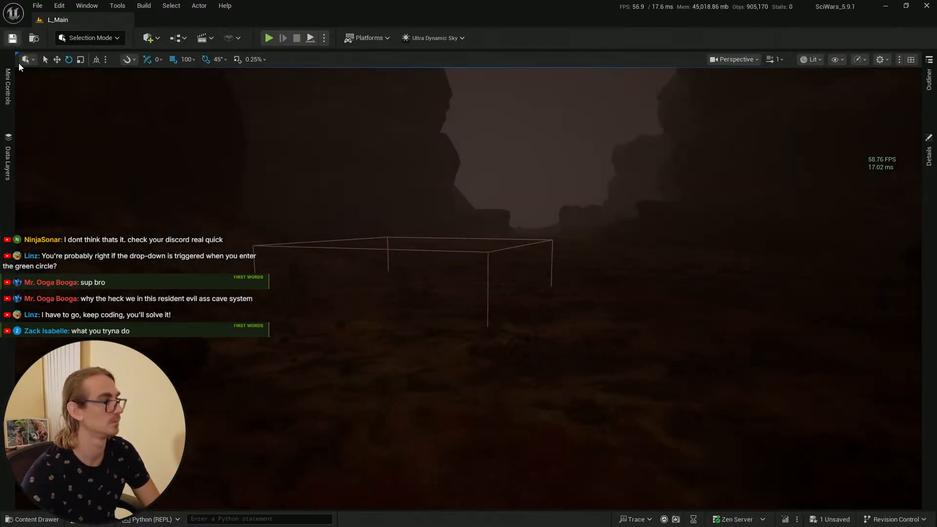
pyautogui.hotkey('ctrl', 'space')
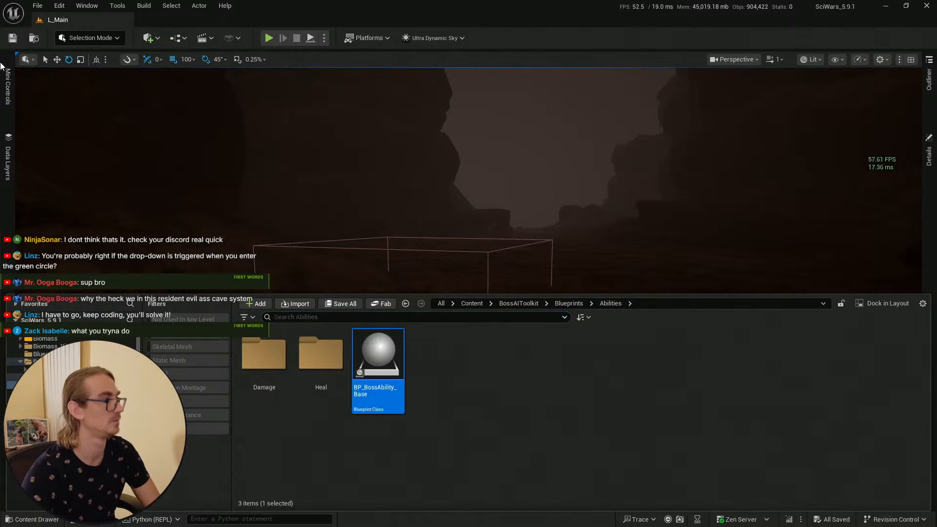
pyautogui.click(498, 229)
pyautogui.press('s')
pyautogui.moveTo(497, 229); pyautogui.dragTo(483, 422, button='right')
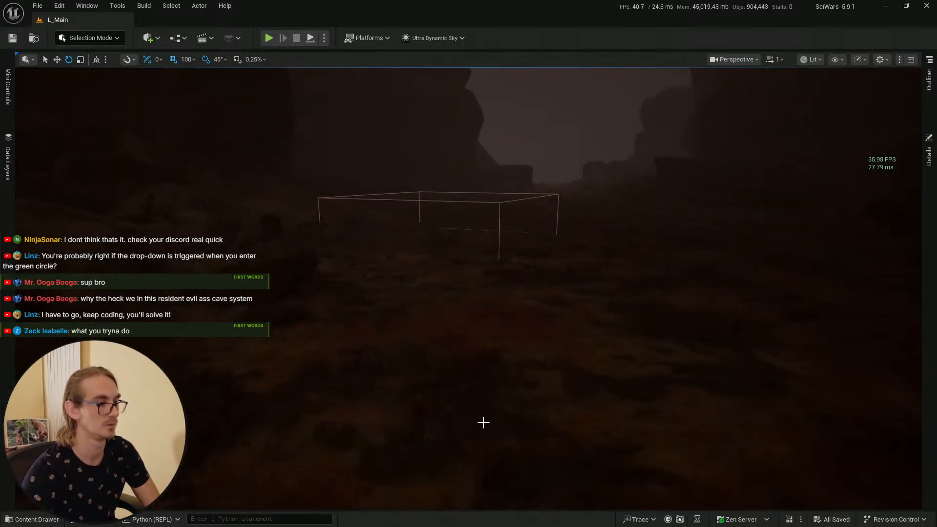
pyautogui.rightClick(486, 420)
pyautogui.click(501, 409)
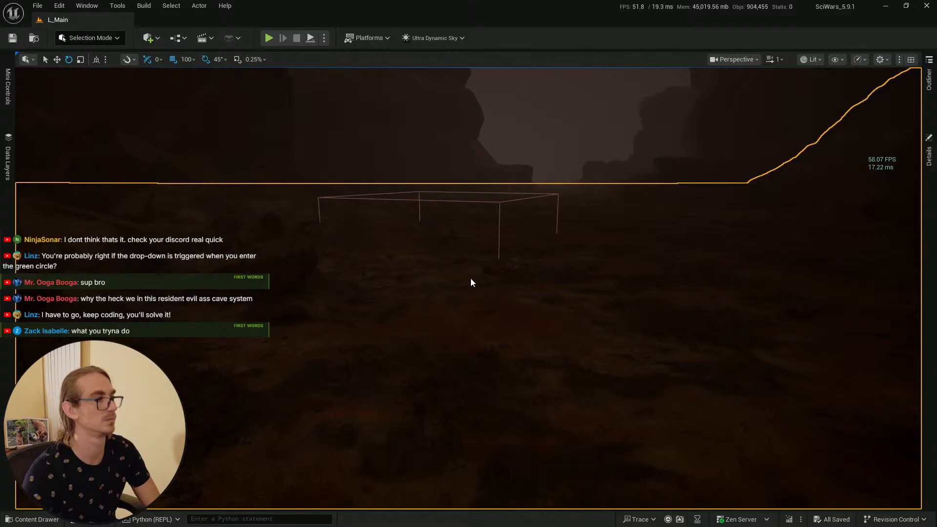
pyautogui.hotkey('alt', 'p')
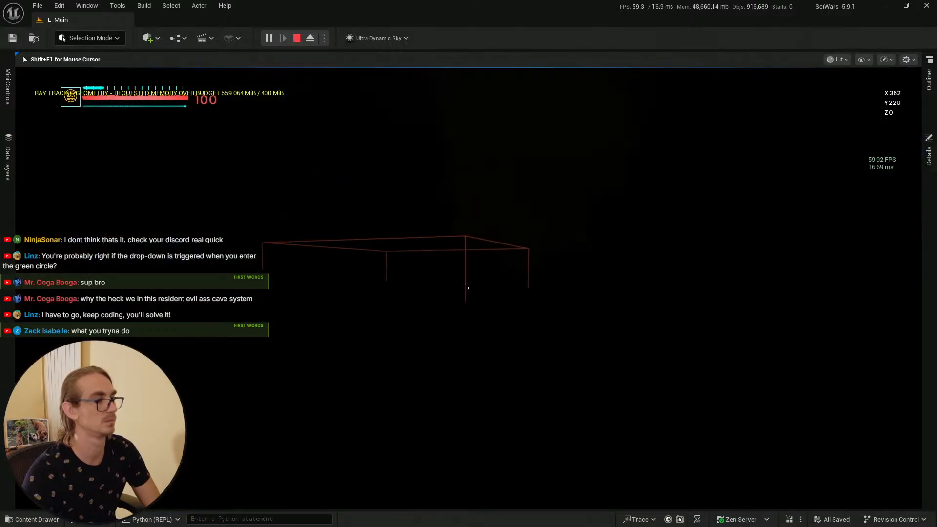
pyautogui.press('w')
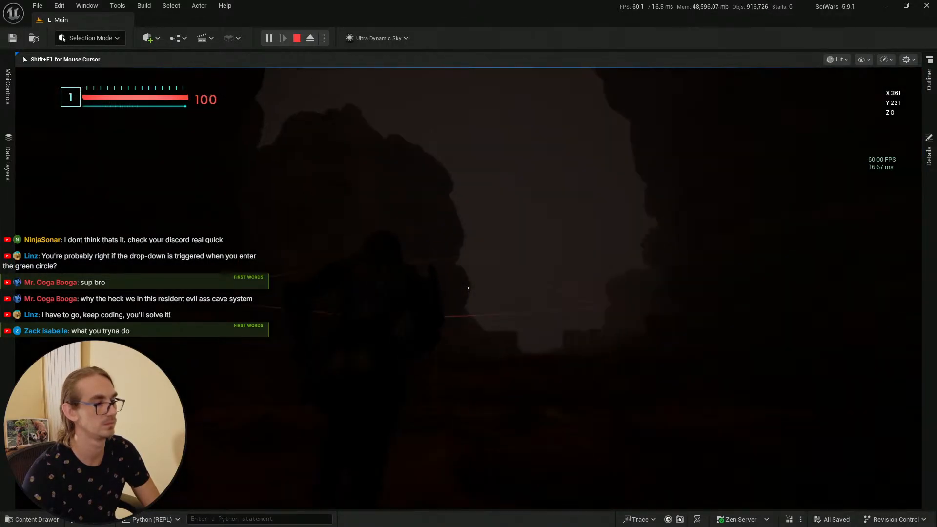
pyautogui.press('w')
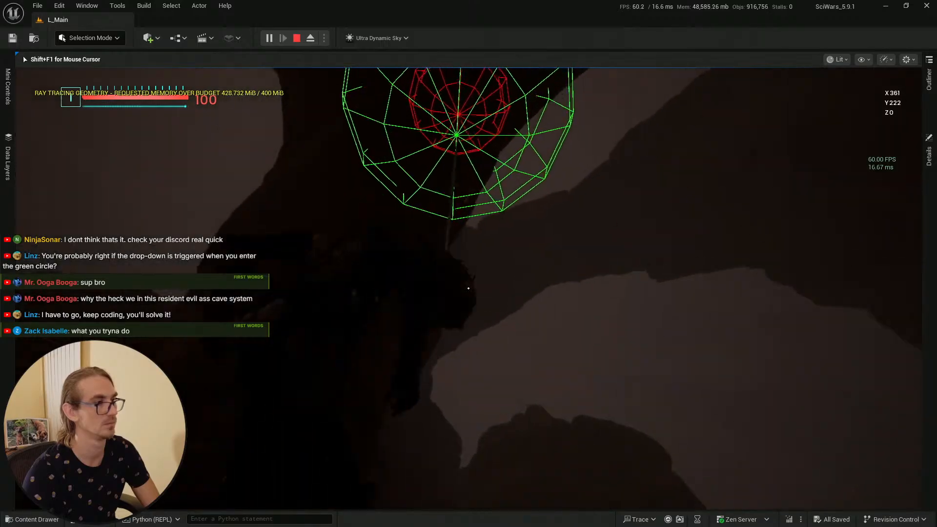
pyautogui.press('w')
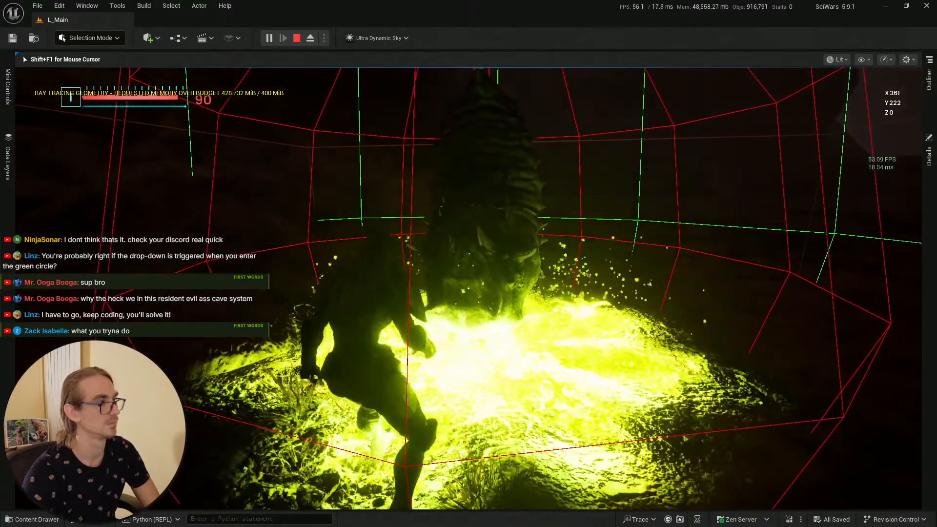
pyautogui.press('s')
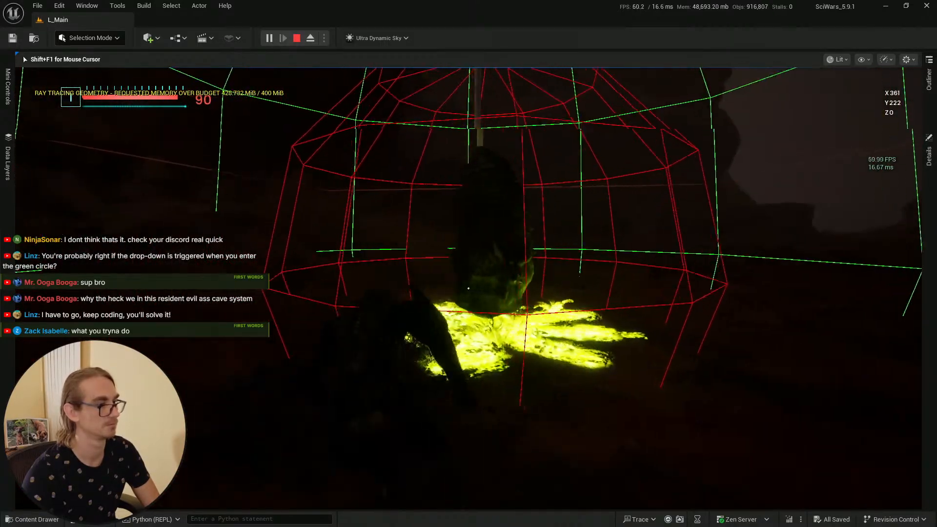
pyautogui.press('w')
pyautogui.press('s')
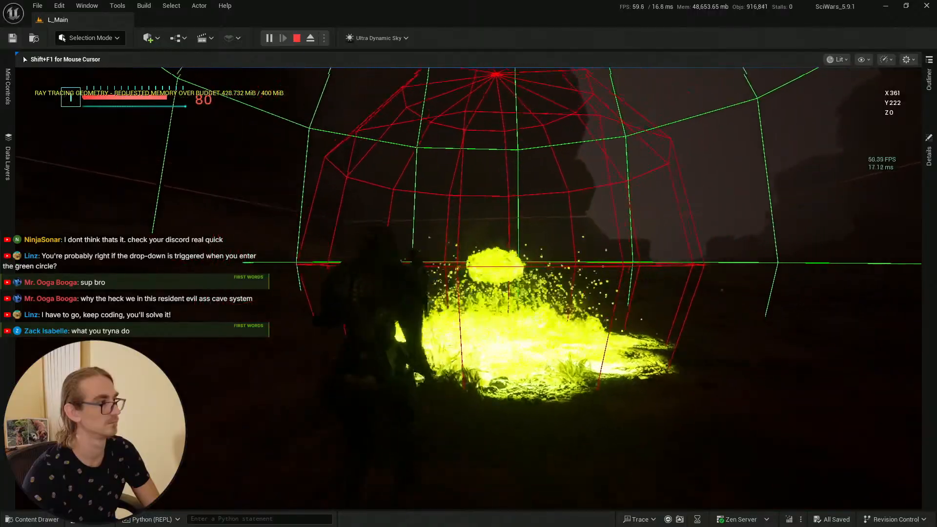
pyautogui.press('w')
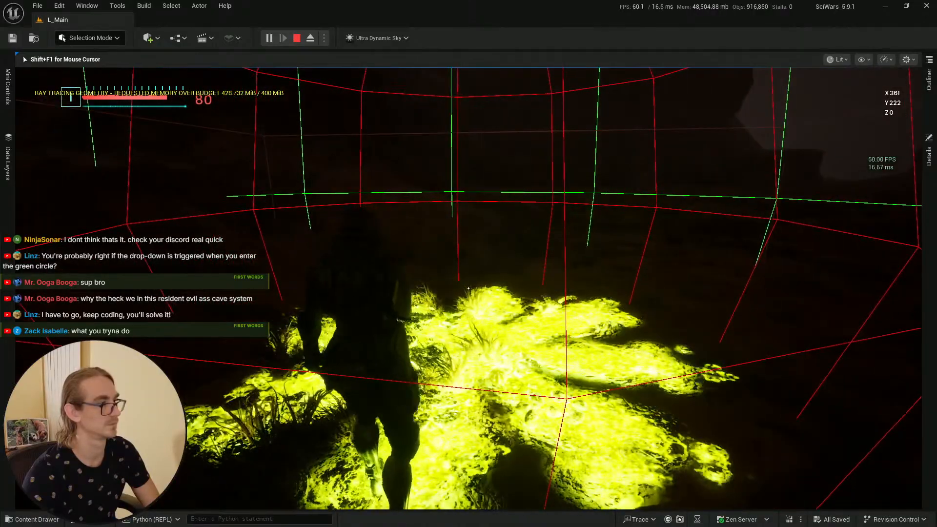
pyautogui.press('s')
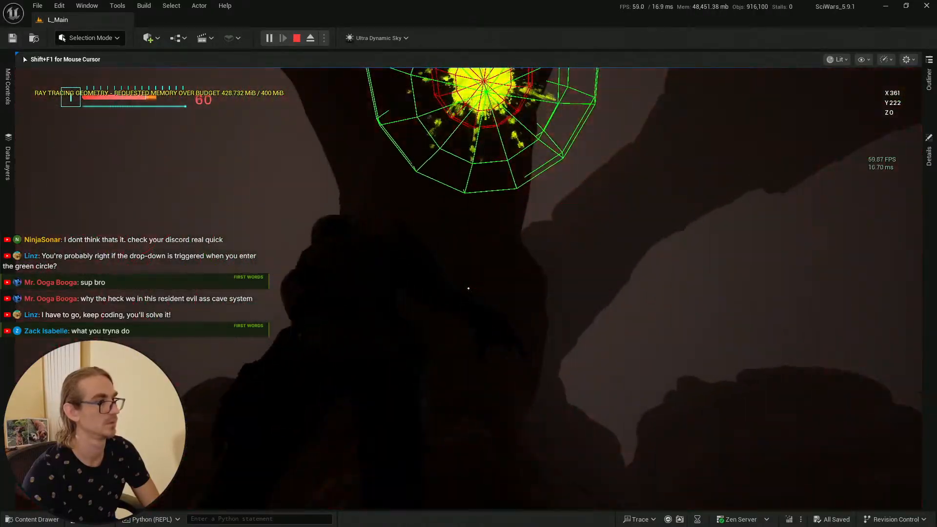
pyautogui.press('s')
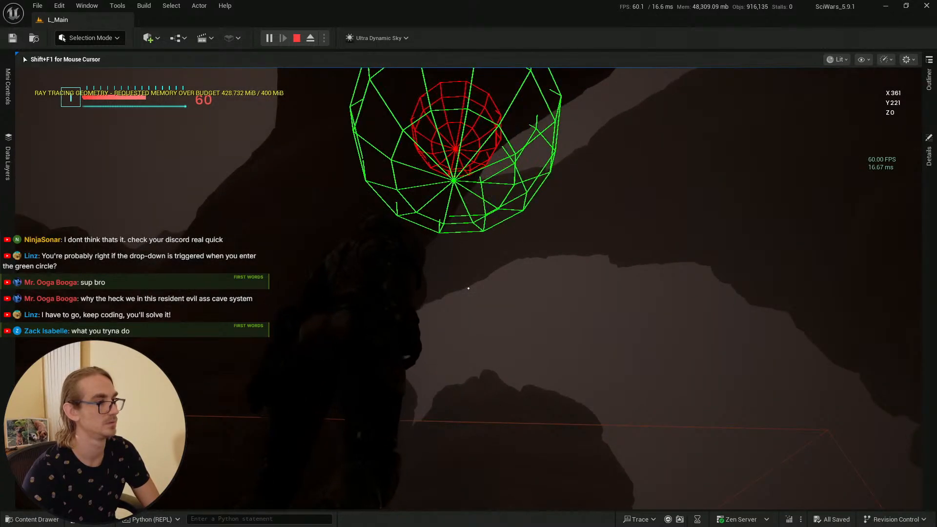
pyautogui.press('Escape')
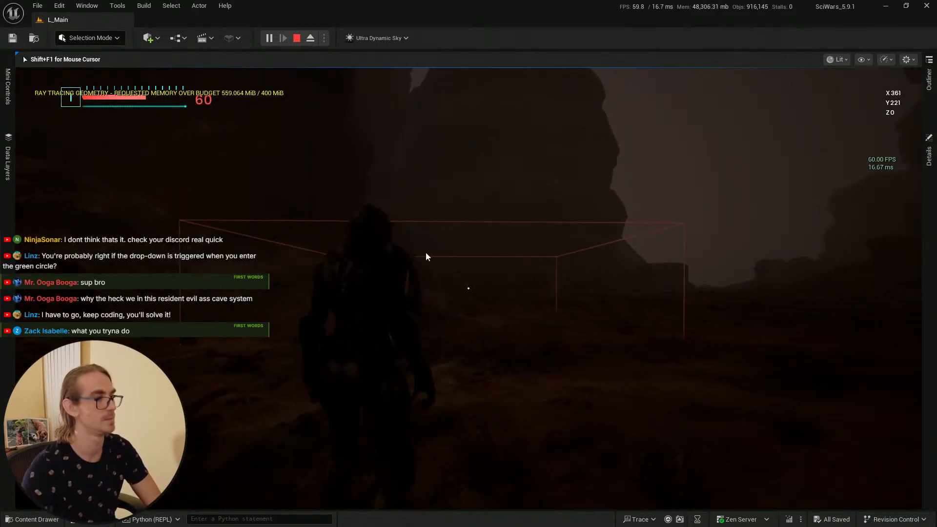
# Step: Save all unsaved assets from the level editor
pyautogui.moveTo(583, 182); pyautogui.dragTo(605, 203, button='right')
pyautogui.press('s')
pyautogui.scroll(1, 588, 207)
pyautogui.hotkey('ctrl', 'space')
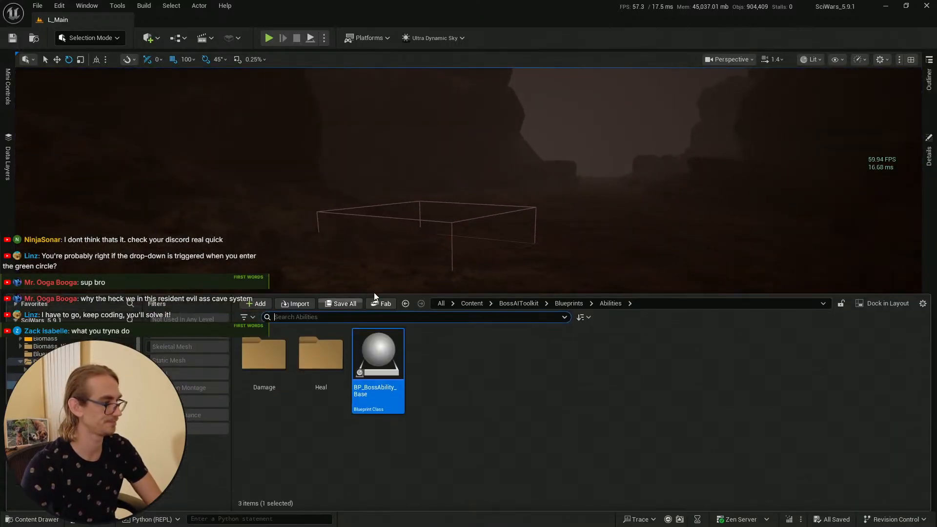
pyautogui.click(329, 305)
pyautogui.click(447, 369)
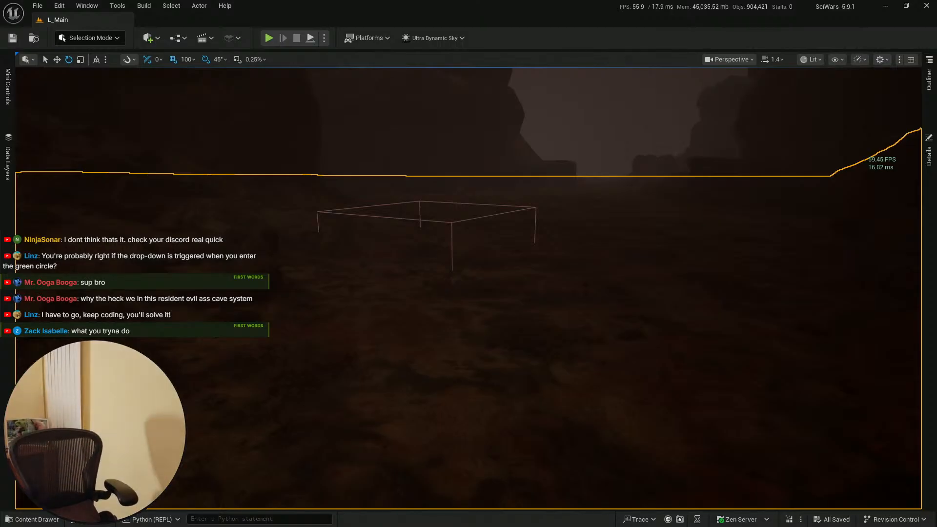
# Step: Play in editor again to retest the cocoon's behaviour, toggling fullscreen, then stop the session
pyautogui.hotkey('alt', 'p')
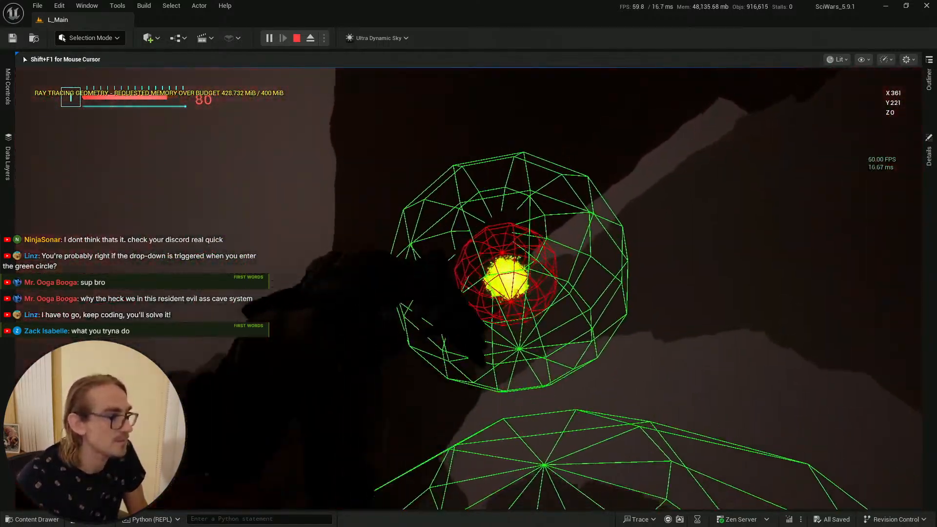
pyautogui.press('F11')
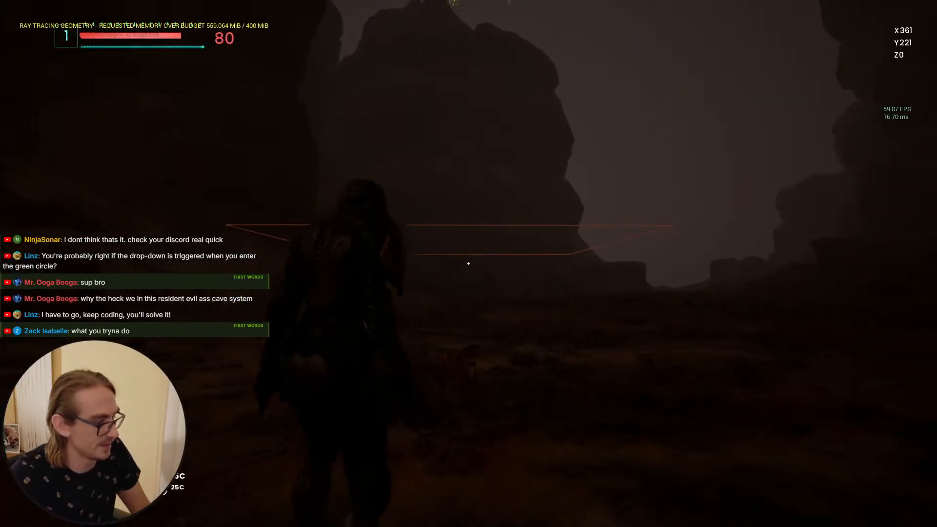
pyautogui.press('F11')
pyautogui.press('Escape')
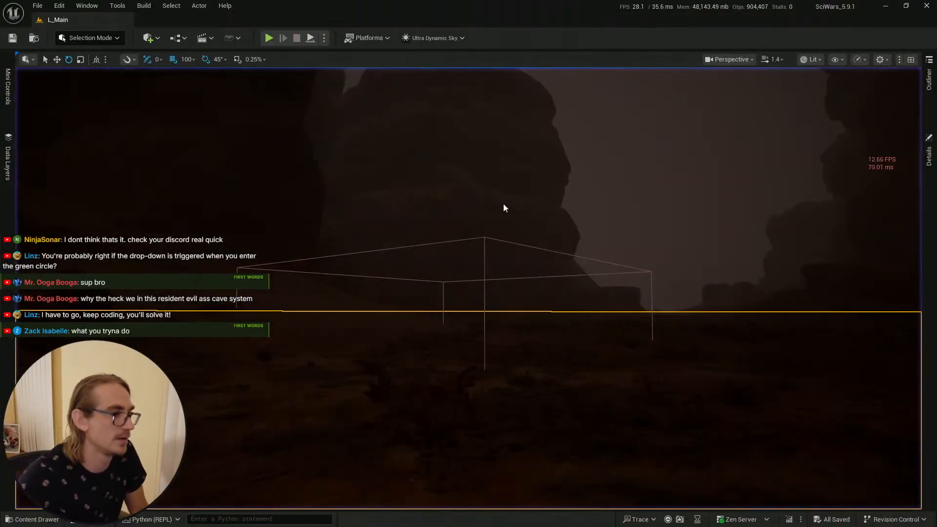
# Step: Switch back to the blueprint editor and open the DT_SamplePhases data table tab
pyautogui.hotkey('alt', 'Tab')
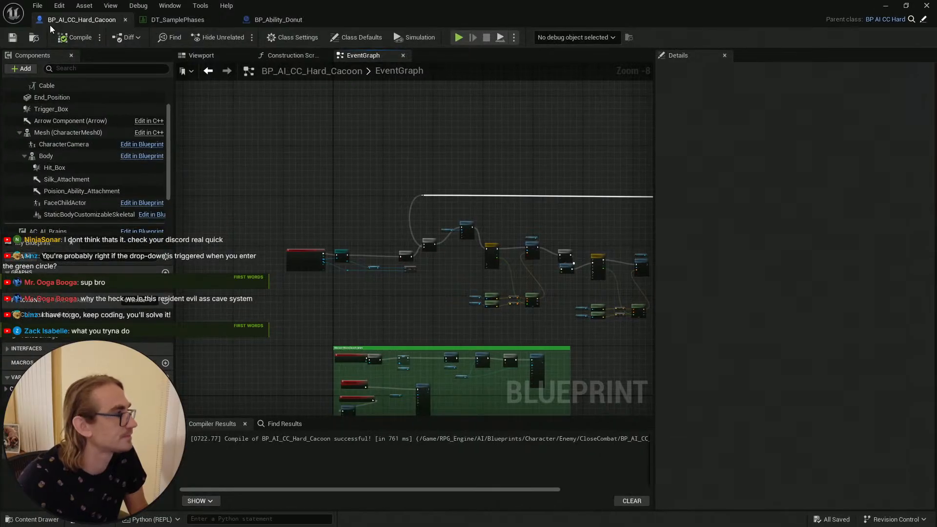
pyautogui.moveTo(370, 142); pyautogui.dragTo(315, 77, button='right')
pyautogui.click(178, 20)
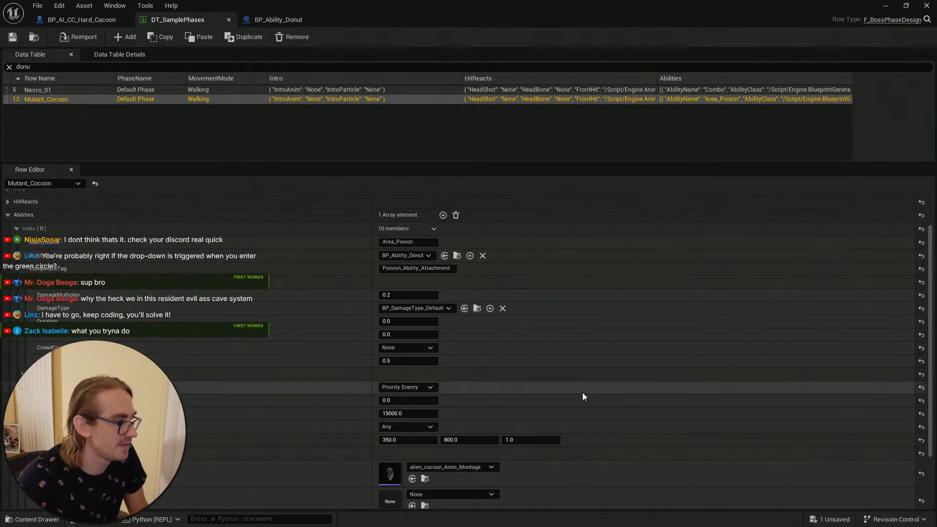
# Step: Set the Mutant_Cocoon ability's MaxDistance to 600 and save the data table
pyautogui.click(433, 414)
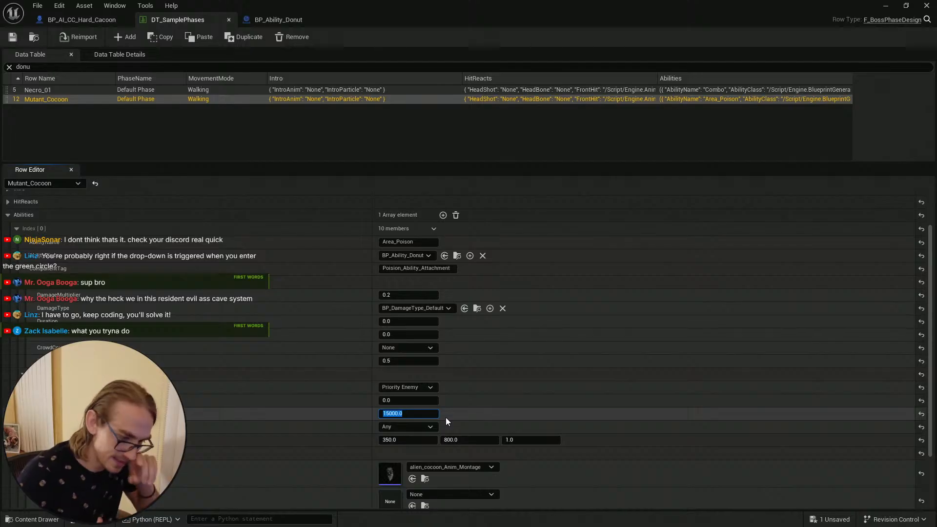
pyautogui.write('600')
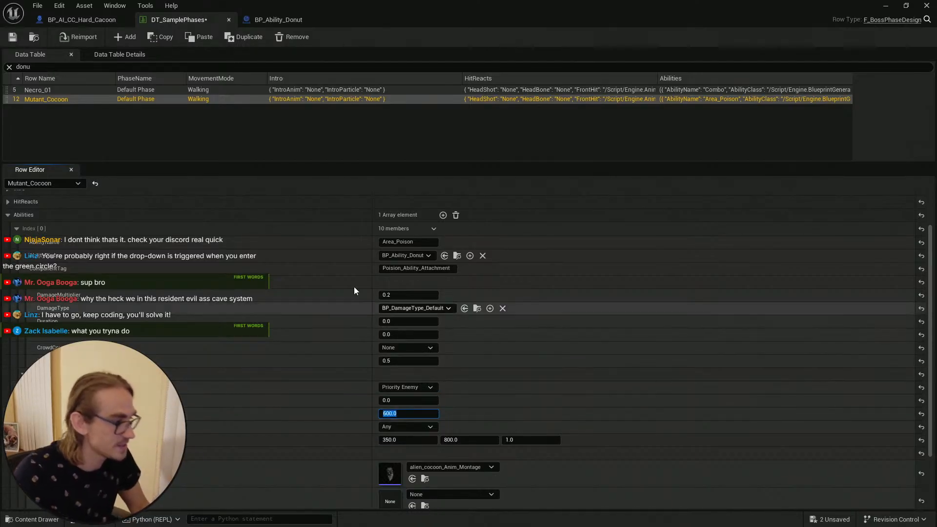
pyautogui.press('Return')
pyautogui.click(13, 37)
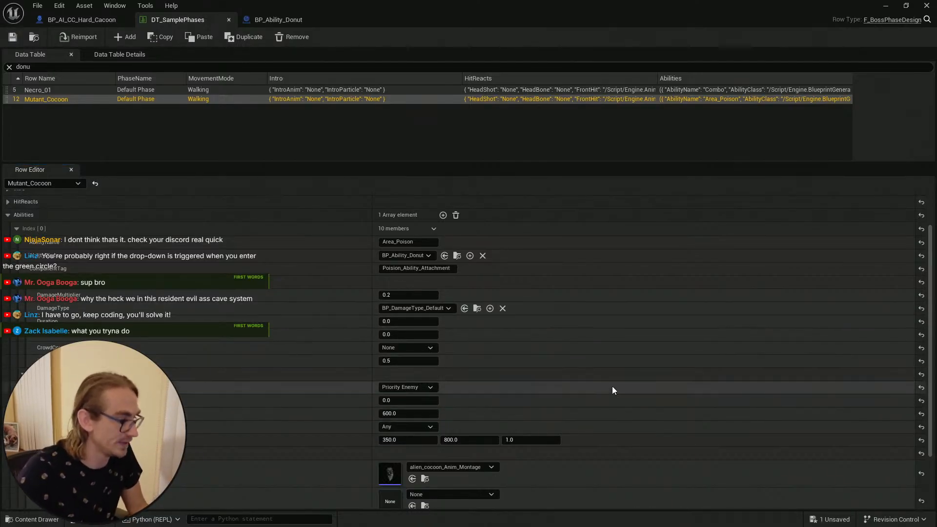
# Step: Set the last numeric field of the ability entry, below the montages, to 1.0 and save the data table
pyautogui.scroll(-3, 614, 395)
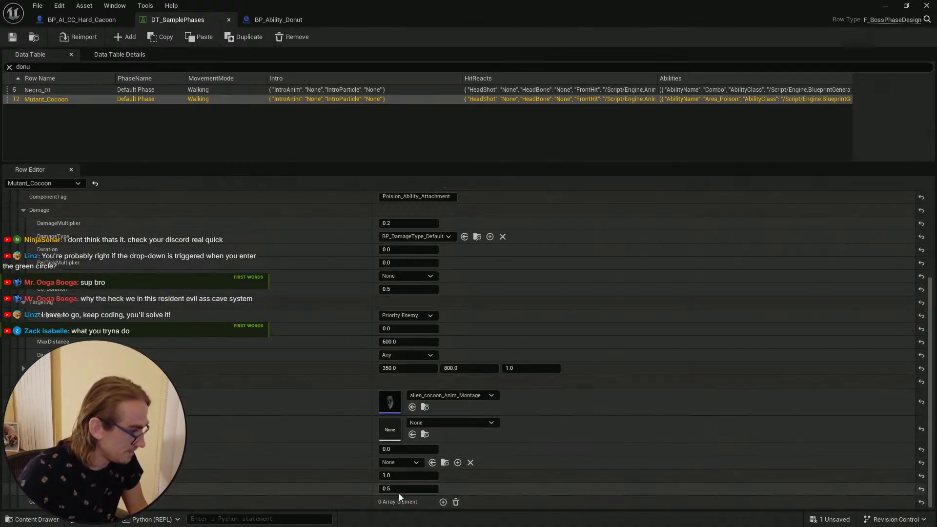
pyautogui.click(431, 491)
pyautogui.write('1')
pyautogui.press('Return')
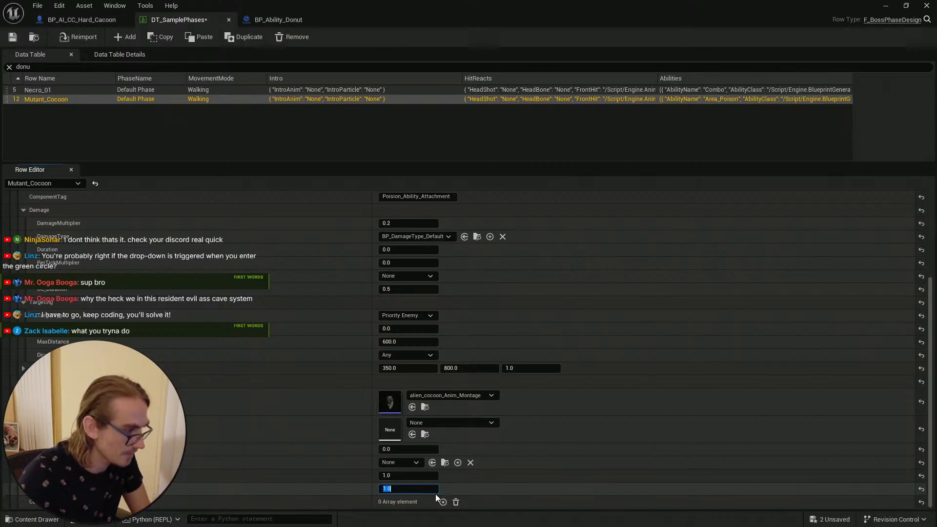
pyautogui.click(13, 38)
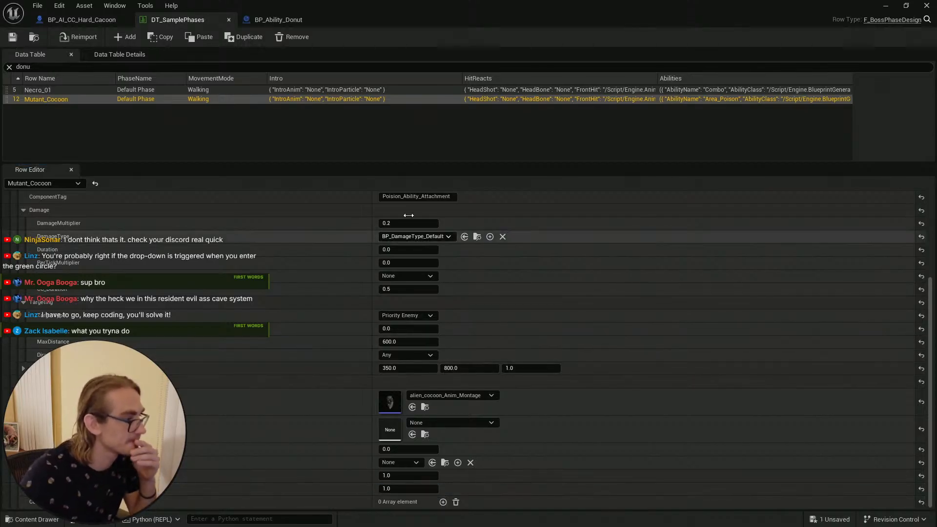
# Step: Switch to the L_Main level editor and save all assets
pyautogui.click(885, 6)
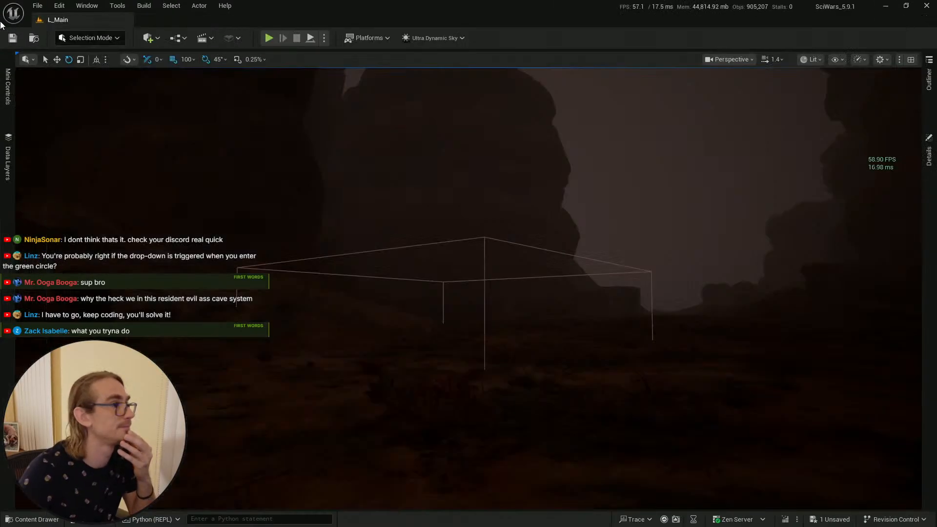
pyautogui.click(13, 37)
pyautogui.hotkey('ctrl', 'space')
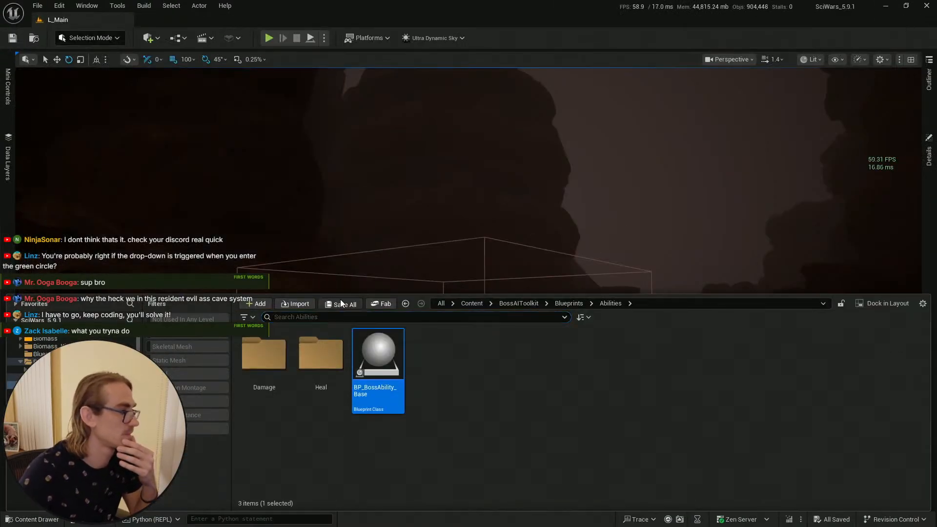
pyautogui.click(13, 38)
# Step: Play from a point near the cocoon's trigger box, walk forward into it, then stop the session
pyautogui.moveTo(509, 163); pyautogui.dragTo(552, 293, button='right')
pyautogui.rightClick(489, 425)
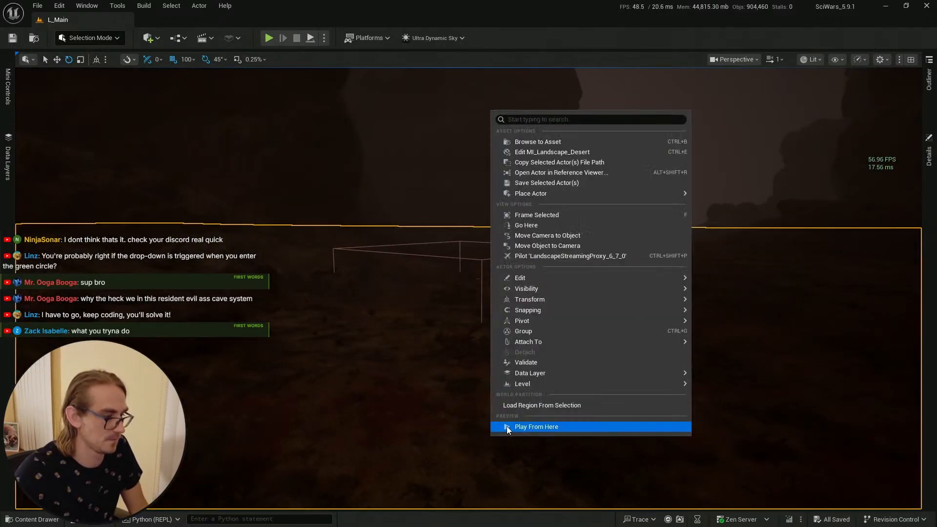
pyautogui.click(506, 427)
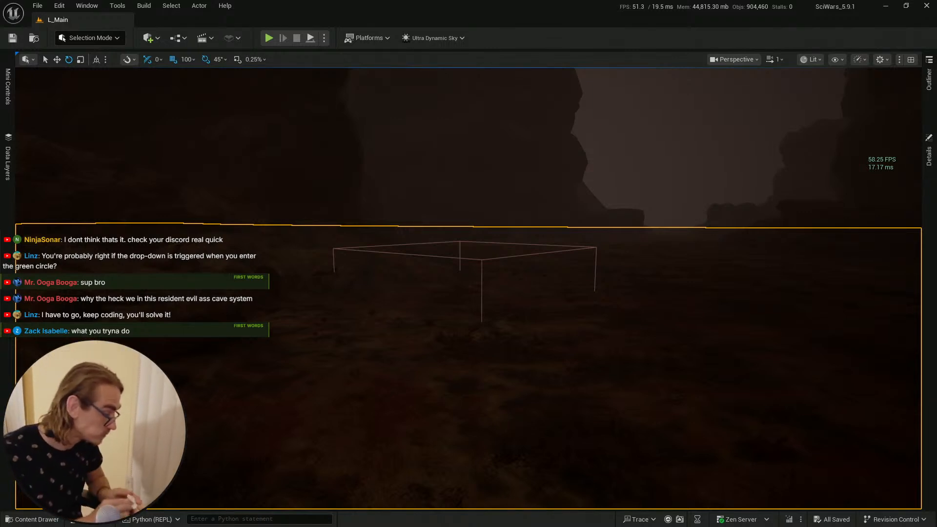
pyautogui.hotkey('alt', 'p')
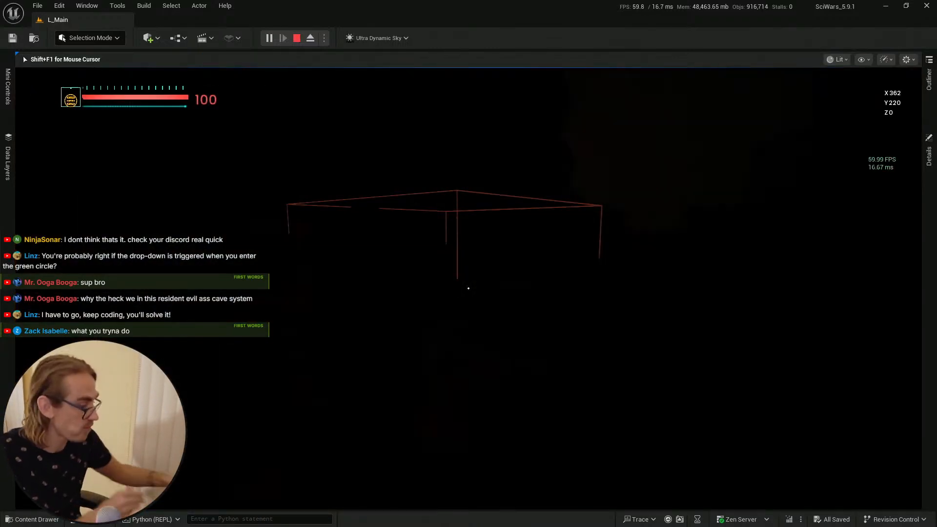
pyautogui.press('w')
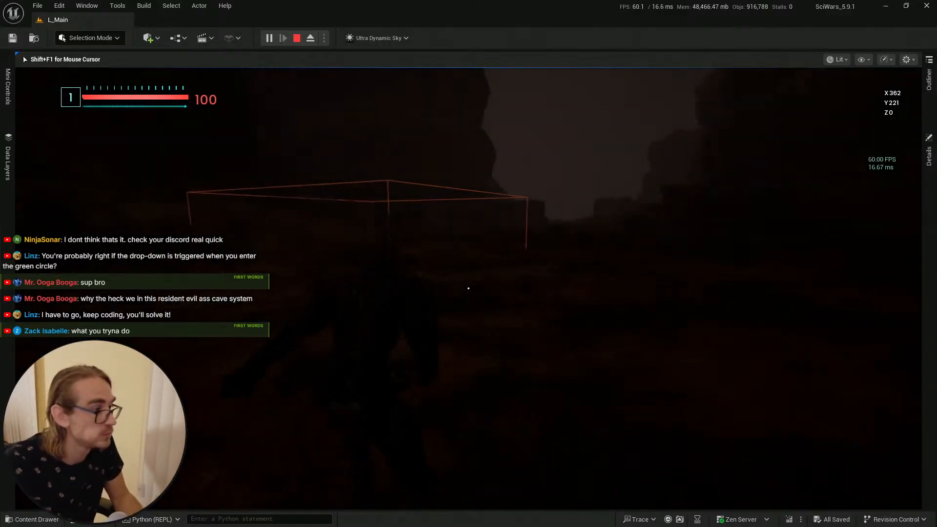
pyautogui.press('w')
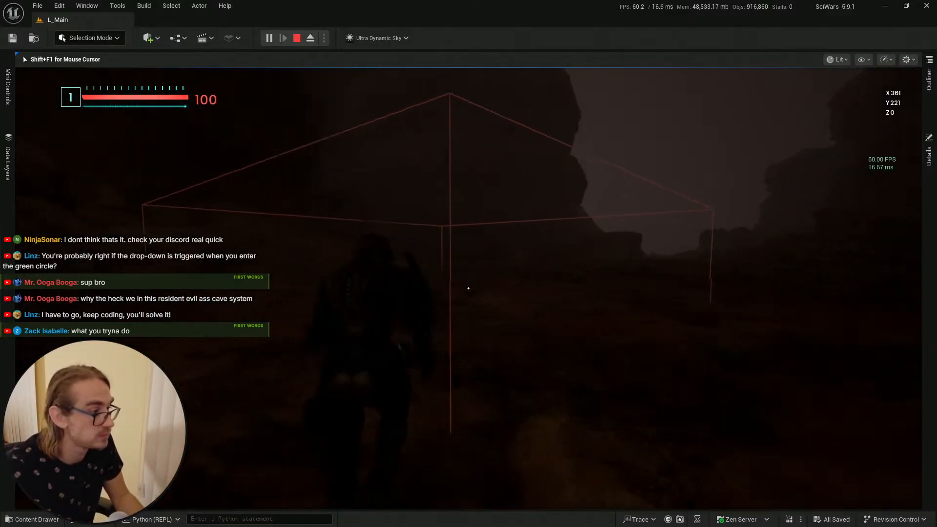
pyautogui.press('w')
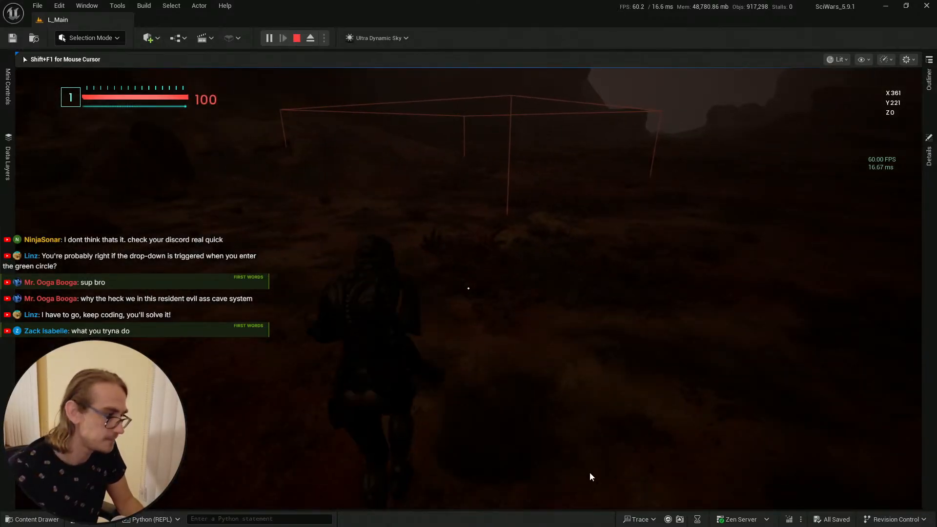
pyautogui.press('Escape')
# Step: Return to the BP_AI_CC_Hard_Cacoon blueprint and select the BPC_Boss_Behavior component, clearing the details search
pyautogui.hotkey('alt', 'Tab')
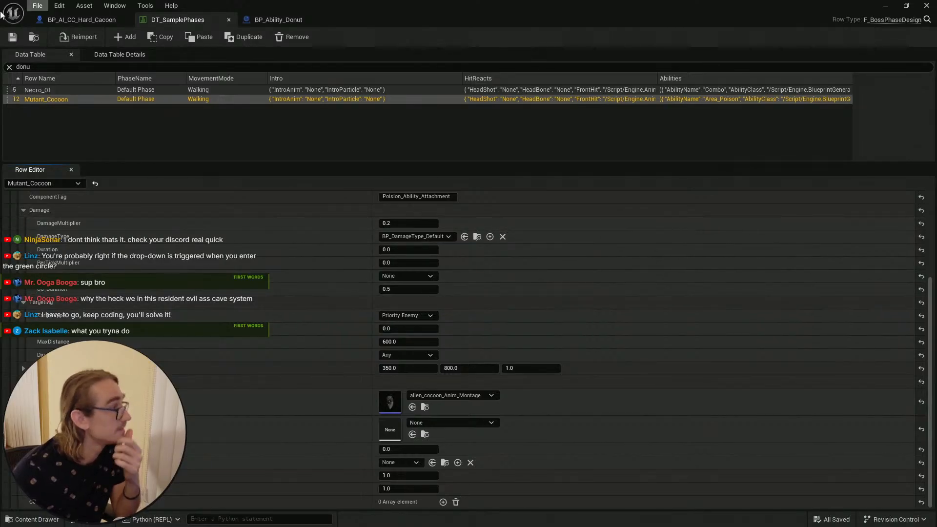
pyautogui.click(80, 20)
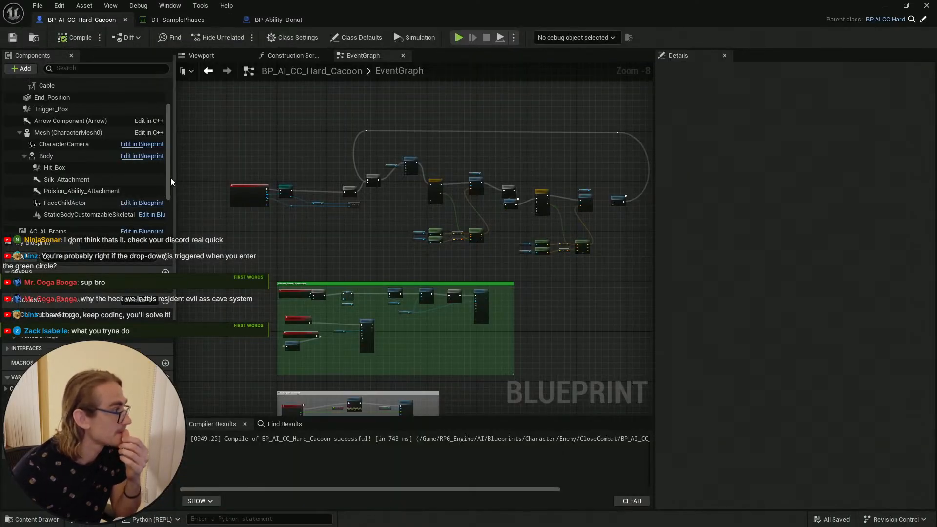
pyautogui.scroll(-3, 83, 171)
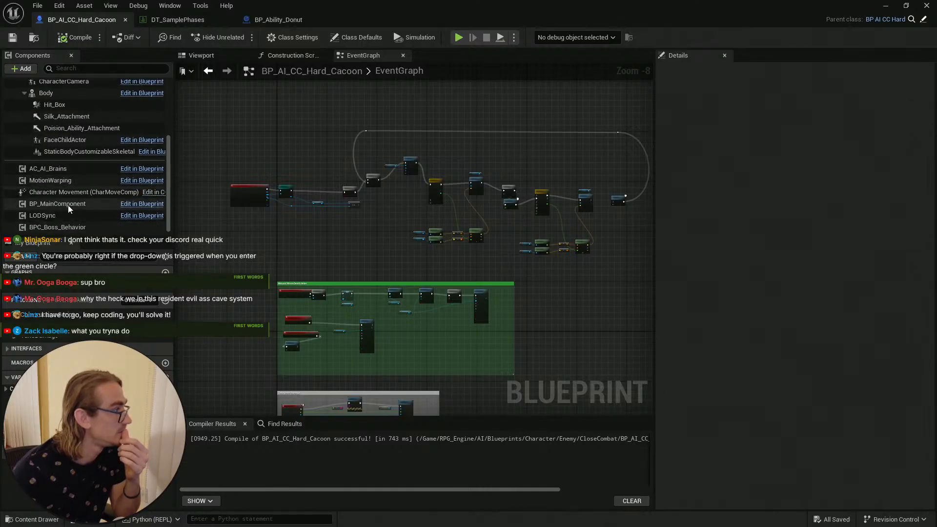
pyautogui.click(80, 231)
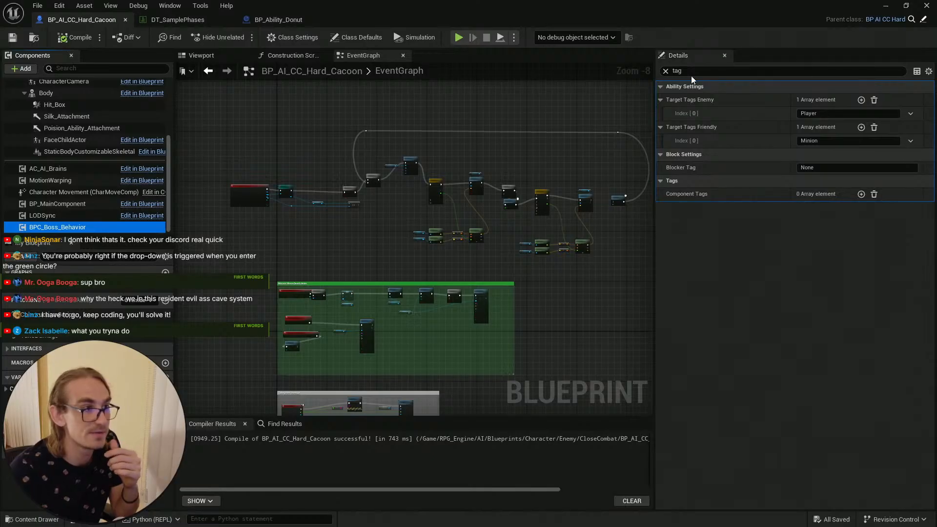
pyautogui.click(719, 72)
pyautogui.write('ata')
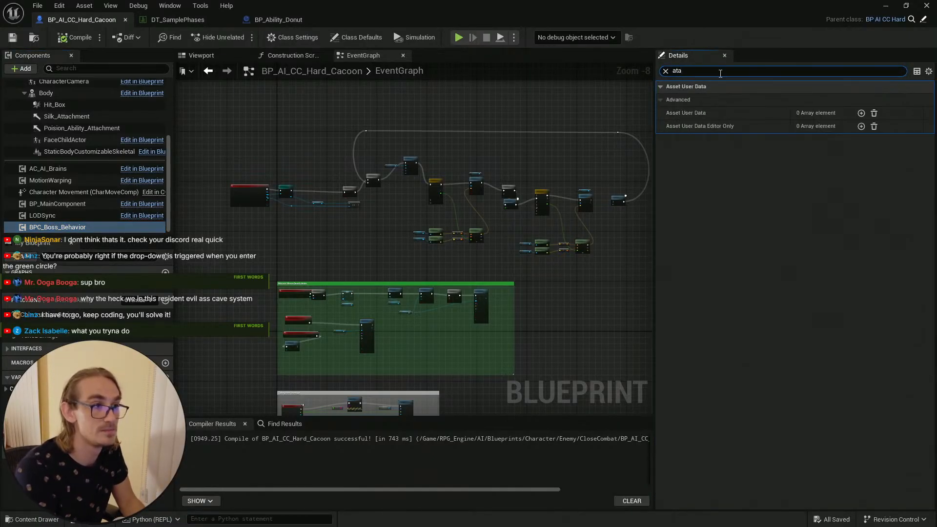
pyautogui.press('BackSpace')
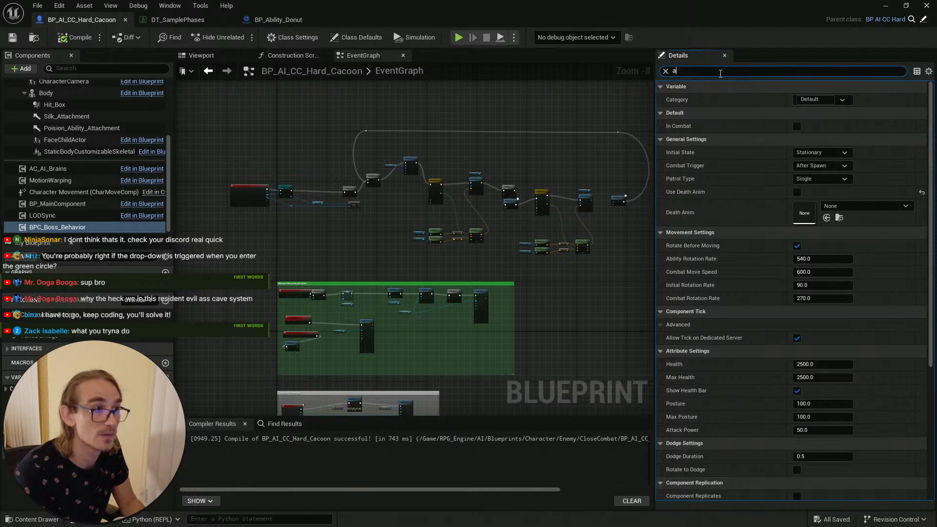
pyautogui.press('BackSpace')
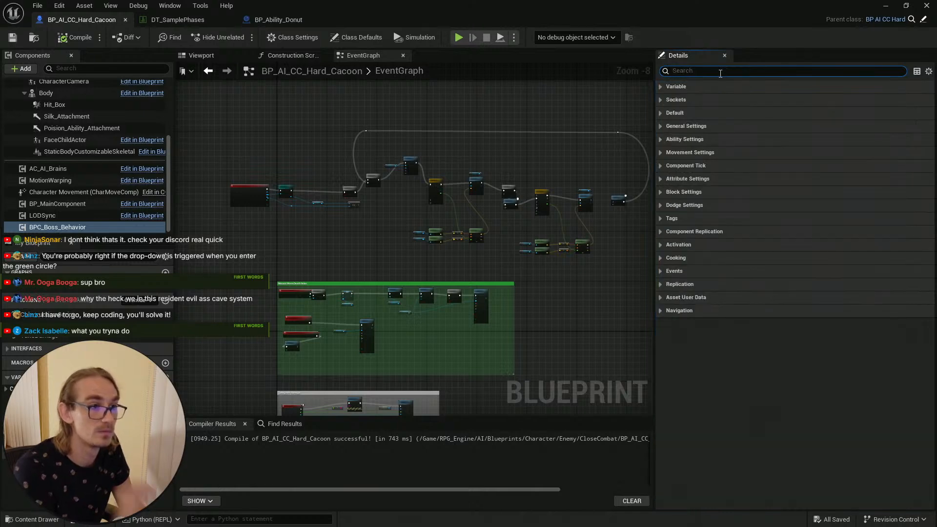
# Step: Expand and collapse the component's detail categories to examine its general, ability, movement and attribute settings
pyautogui.click(669, 127)
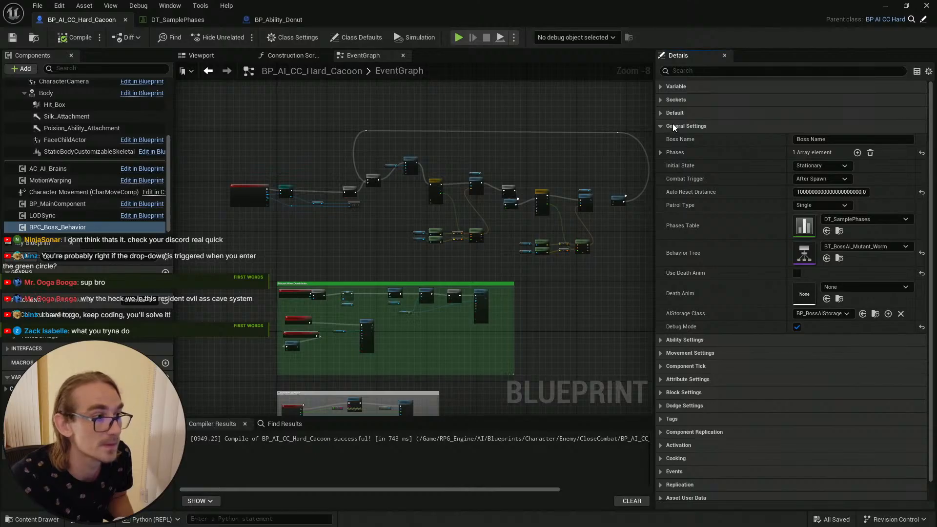
pyautogui.click(683, 114)
pyautogui.click(687, 101)
pyautogui.click(692, 86)
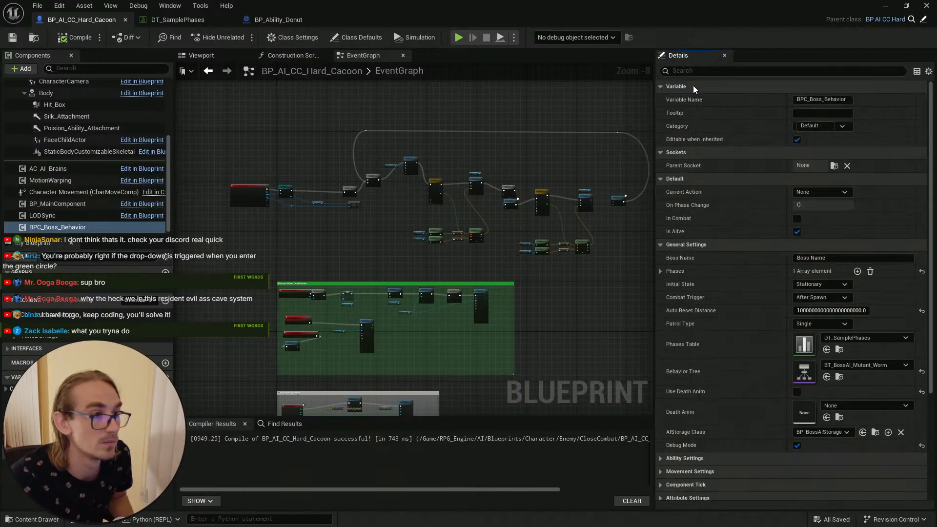
pyautogui.click(692, 83)
pyautogui.click(683, 101)
pyautogui.click(688, 112)
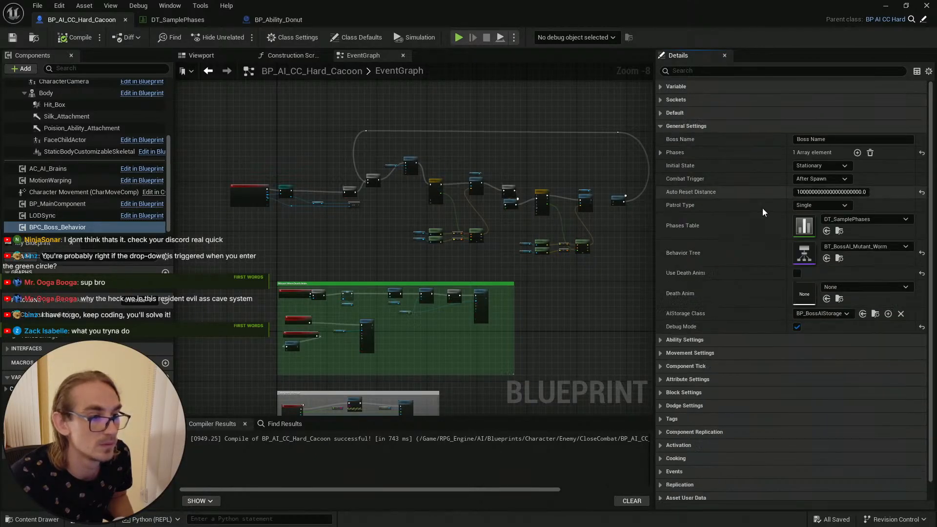
pyautogui.click(704, 340)
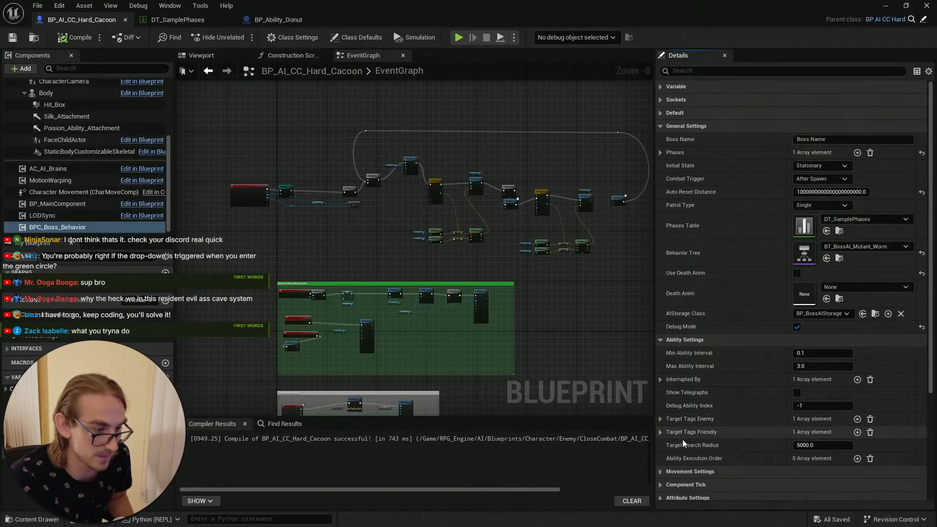
pyautogui.click(662, 340)
pyautogui.click(662, 353)
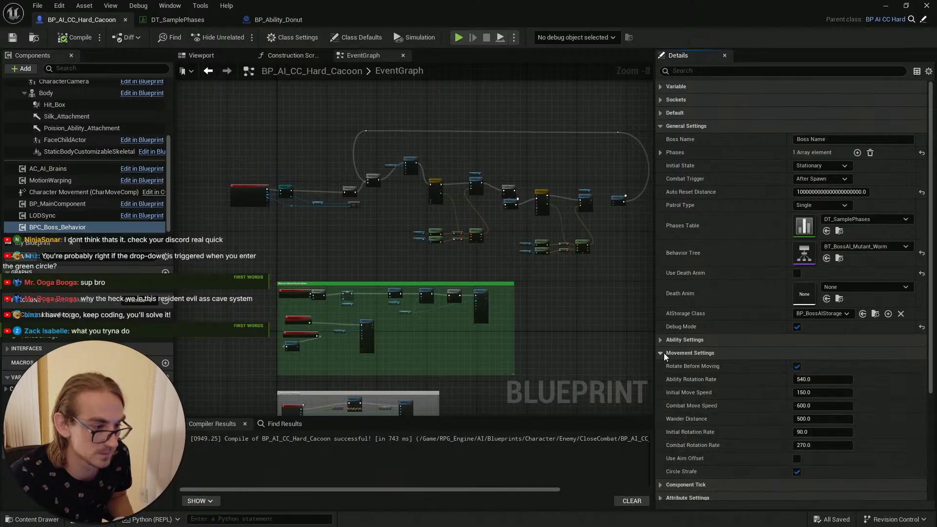
pyautogui.click(666, 352)
pyautogui.click(664, 365)
pyautogui.click(669, 366)
pyautogui.click(671, 380)
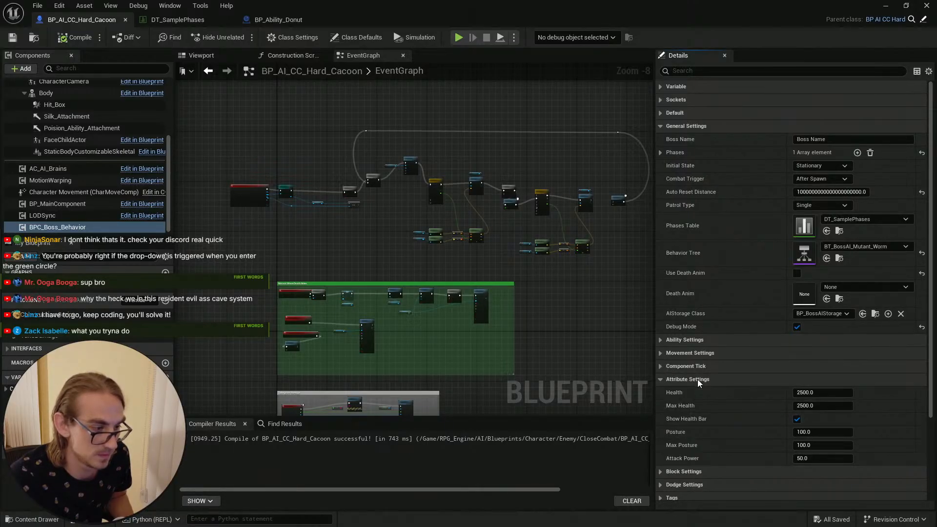
pyautogui.click(698, 379)
pyautogui.click(696, 393)
pyautogui.click(705, 394)
pyautogui.click(705, 405)
pyautogui.click(706, 405)
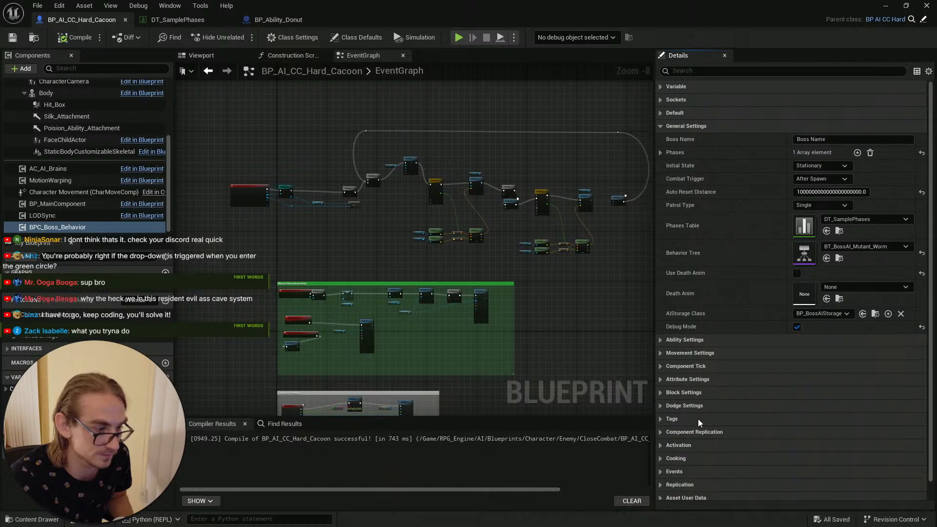
pyautogui.scroll(-1, 710, 456)
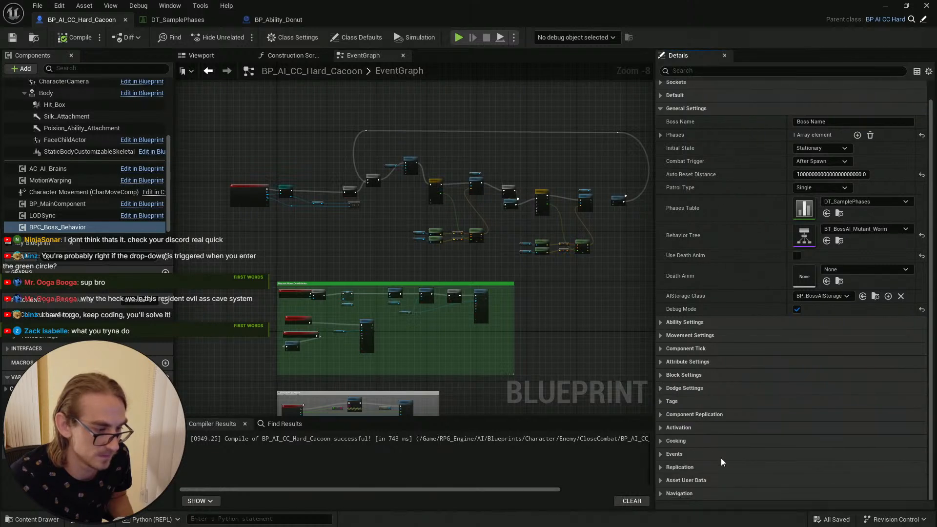
pyautogui.click(701, 323)
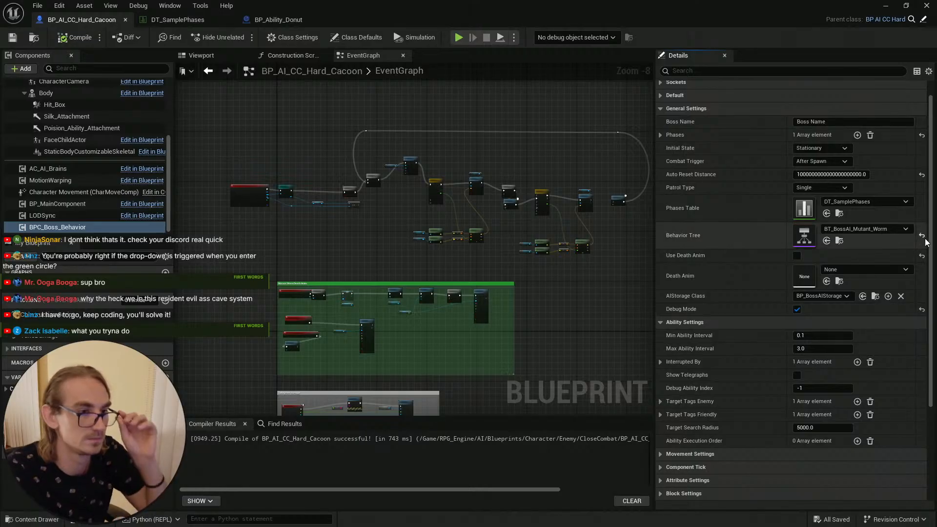
pyautogui.scroll(1, 922, 239)
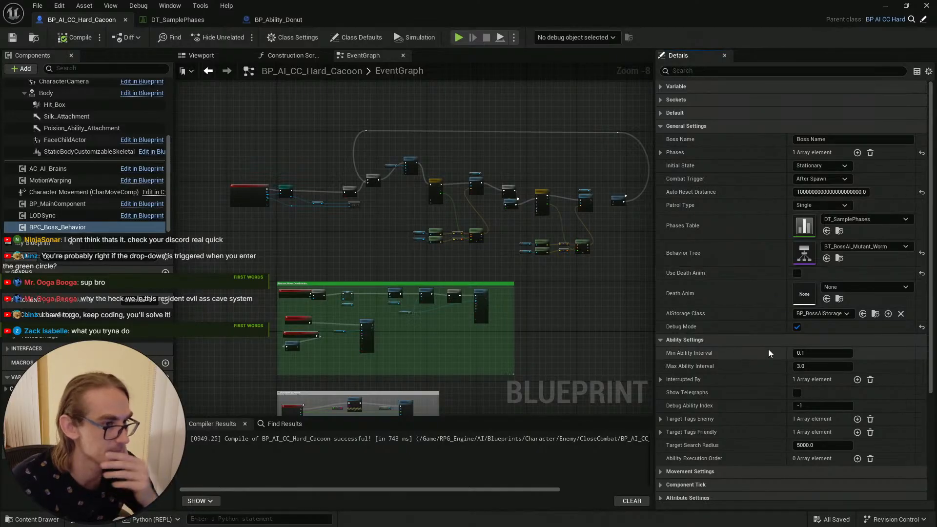
# Step: Save the cocoon blueprint, then set the Mutant_Cocoon ability's MaxDistance in DT_SamplePhases to 10000
pyautogui.click(13, 37)
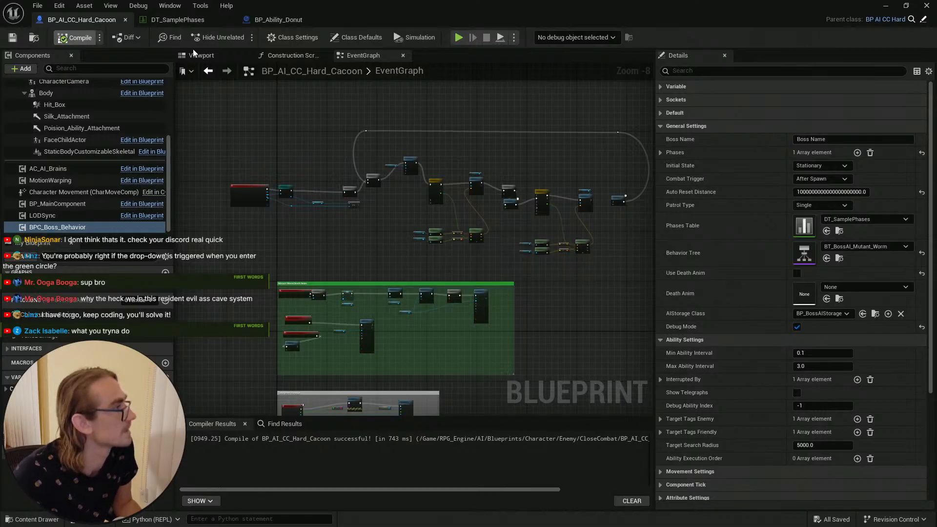
pyautogui.click(176, 20)
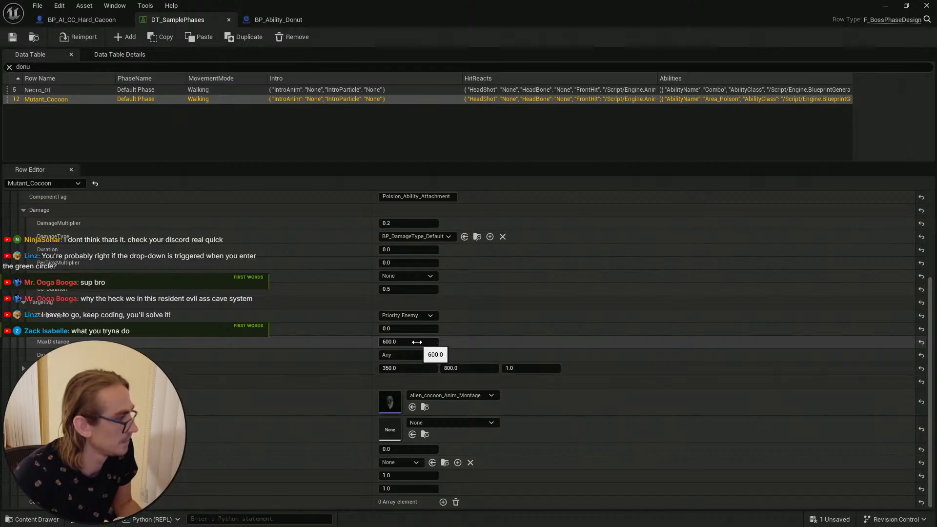
pyautogui.click(418, 342)
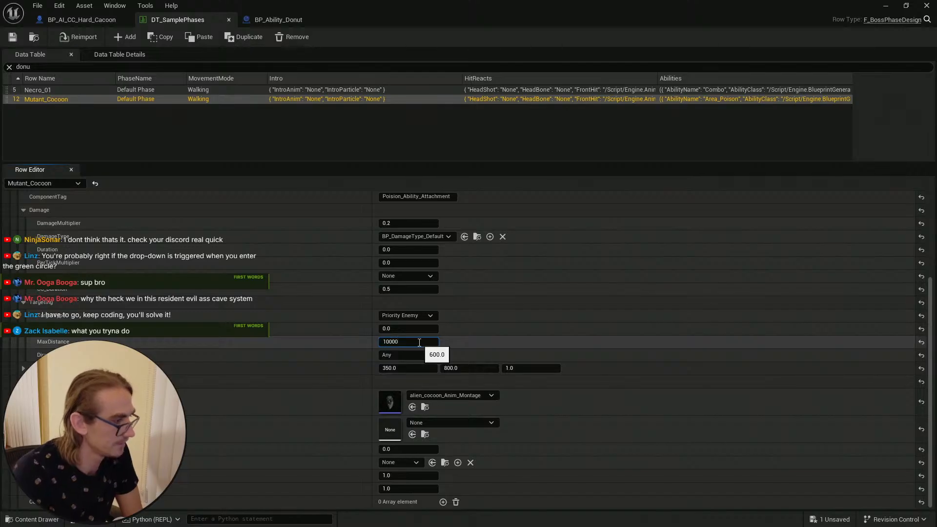
pyautogui.press('Return')
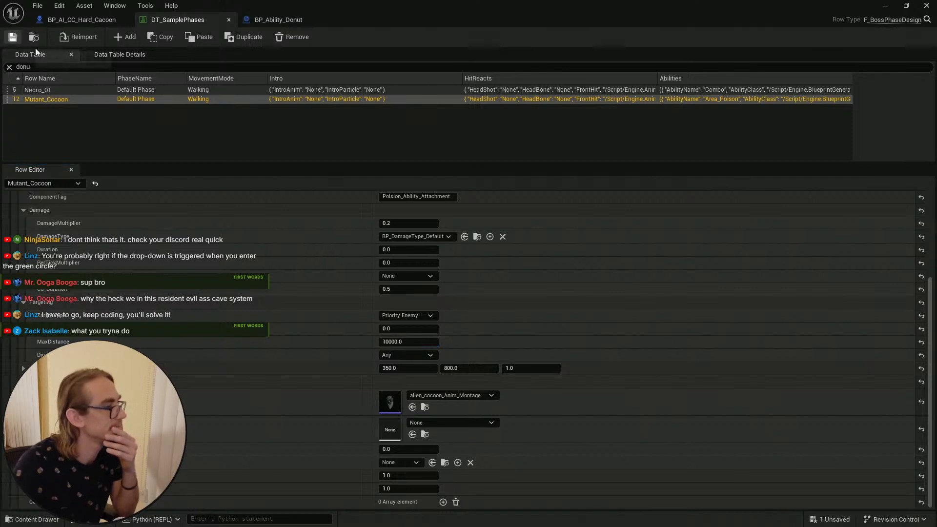
# Step: Save the DT_SamplePhases data table and the level
pyautogui.click(12, 37)
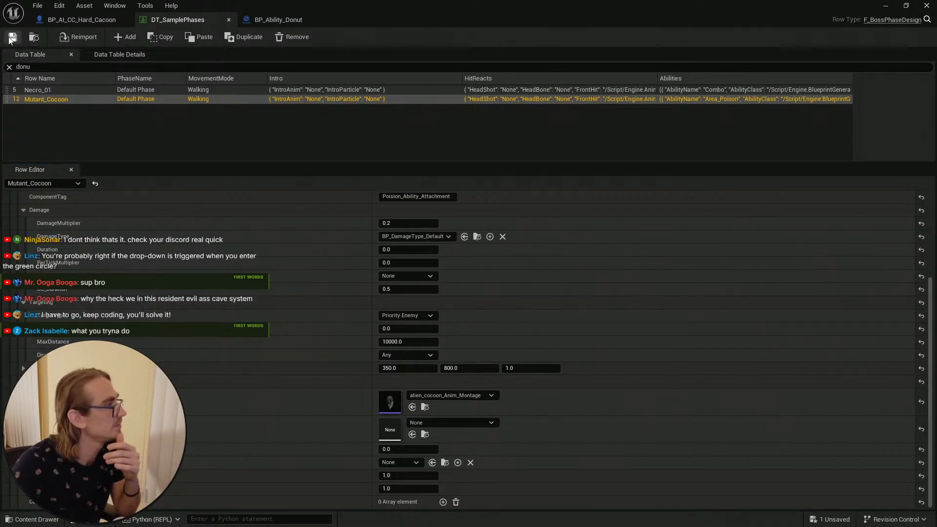
pyautogui.scroll(2, 658, 336)
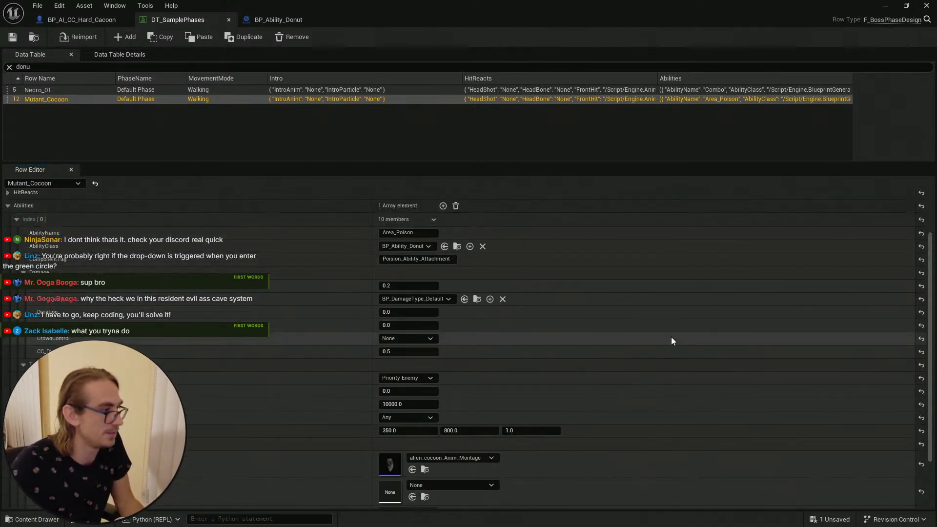
pyautogui.click(885, 6)
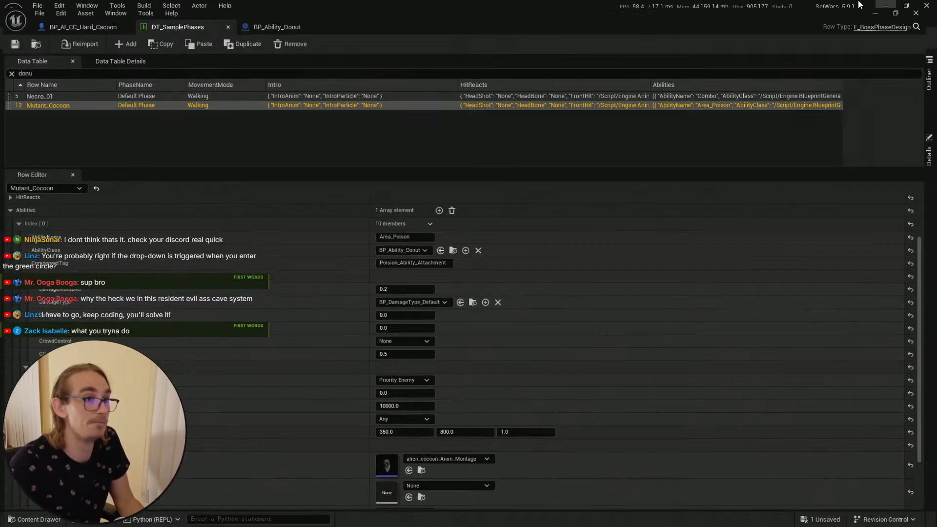
pyautogui.click(13, 37)
pyautogui.hotkey('ctrl', 'space')
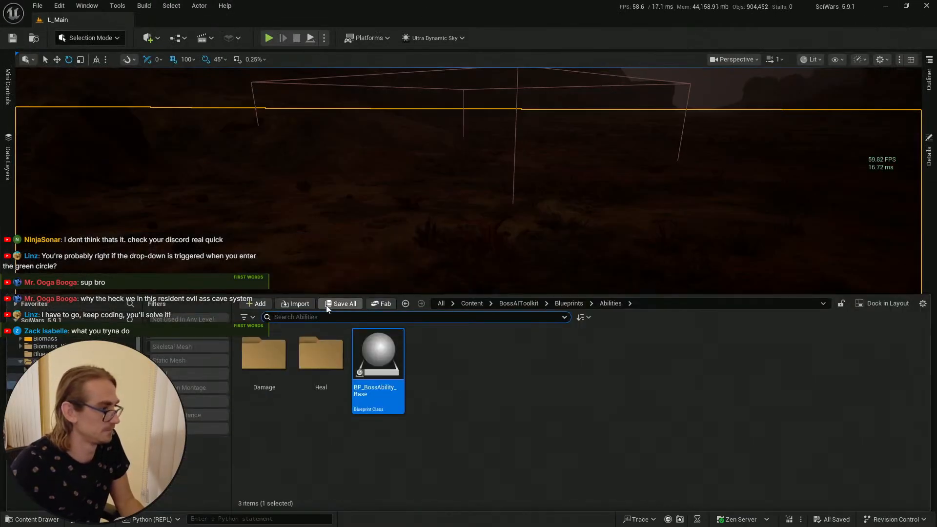
# Step: Play from a spot beside the cocoon's trigger box, walk into the poison area and back out, then stop the session
pyautogui.click(537, 231)
pyautogui.moveTo(537, 231); pyautogui.dragTo(534, 245, button='right')
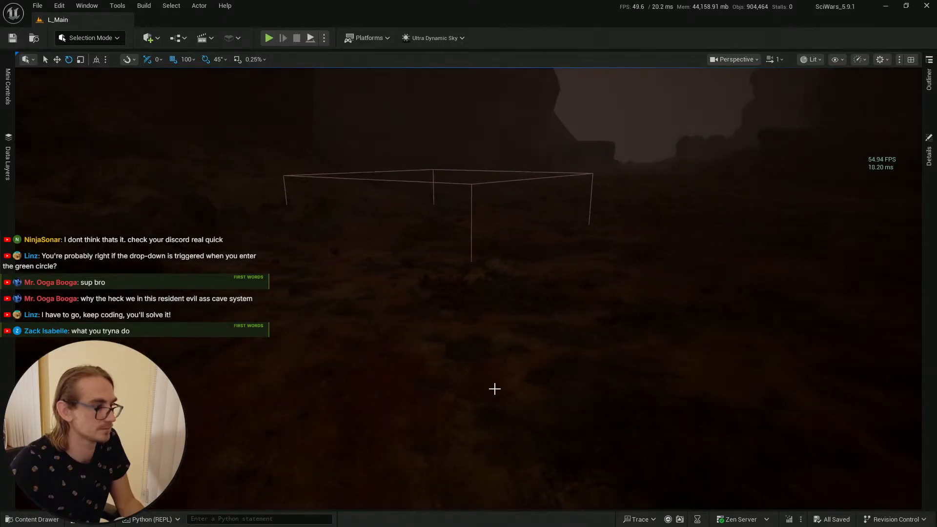
pyautogui.rightClick(494, 388)
pyautogui.click(507, 382)
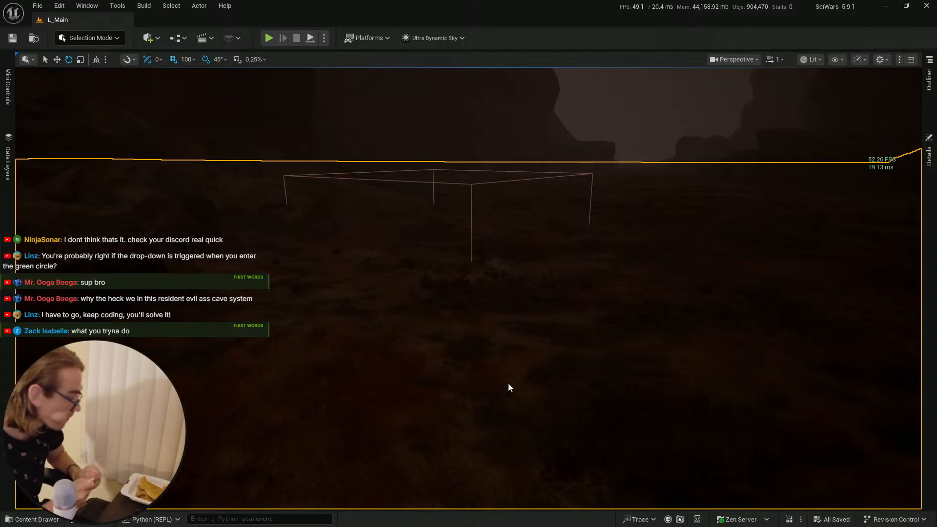
pyautogui.hotkey('alt', 'p')
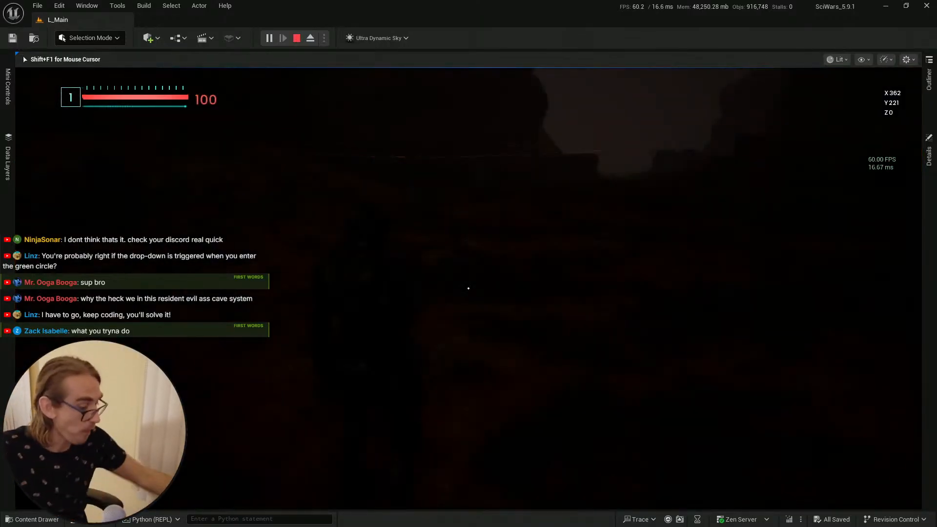
pyautogui.press('w')
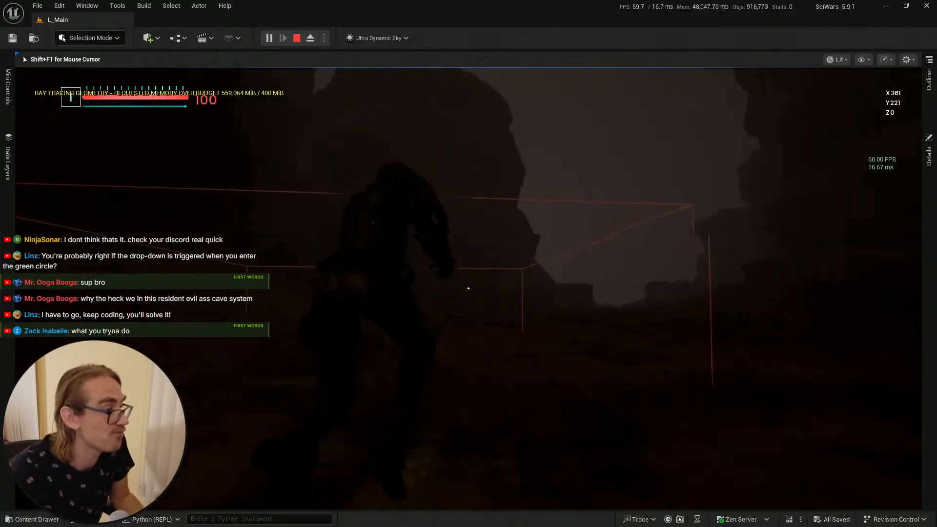
pyautogui.press('w')
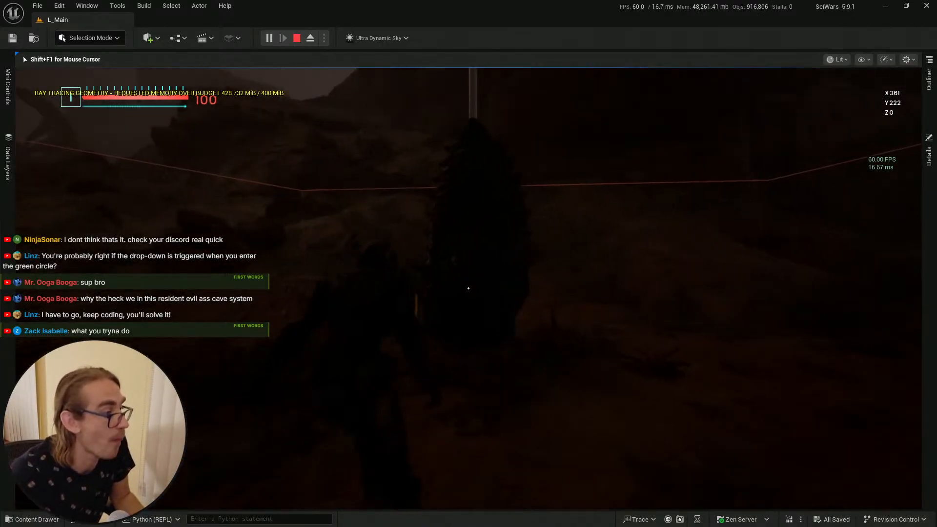
pyautogui.press('s')
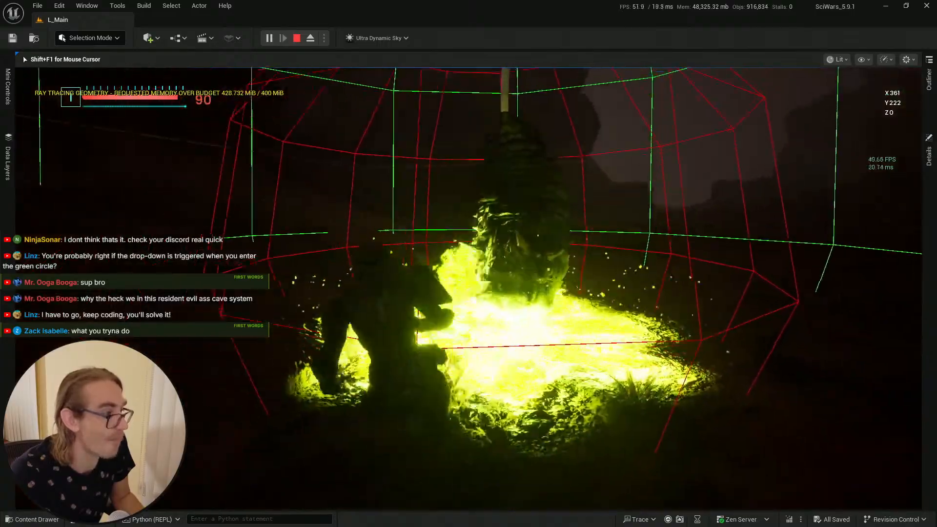
pyautogui.press('s')
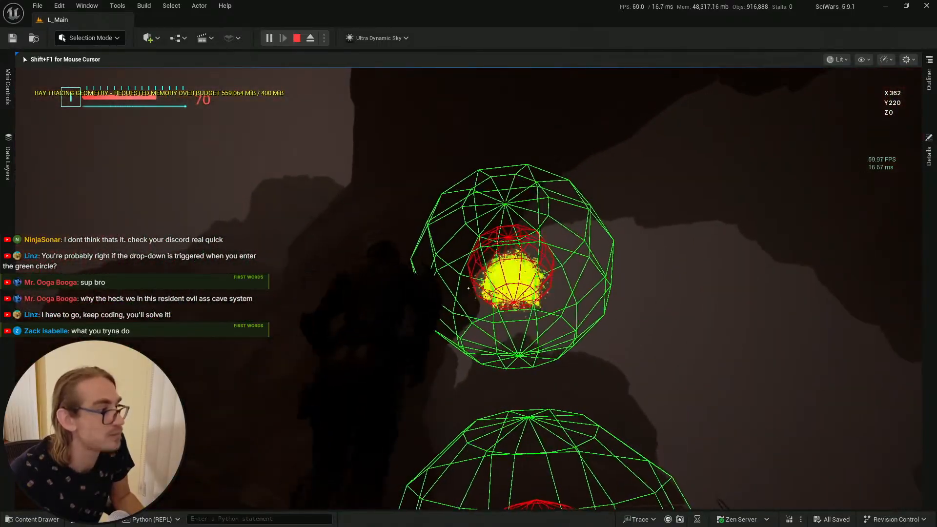
pyautogui.press('w')
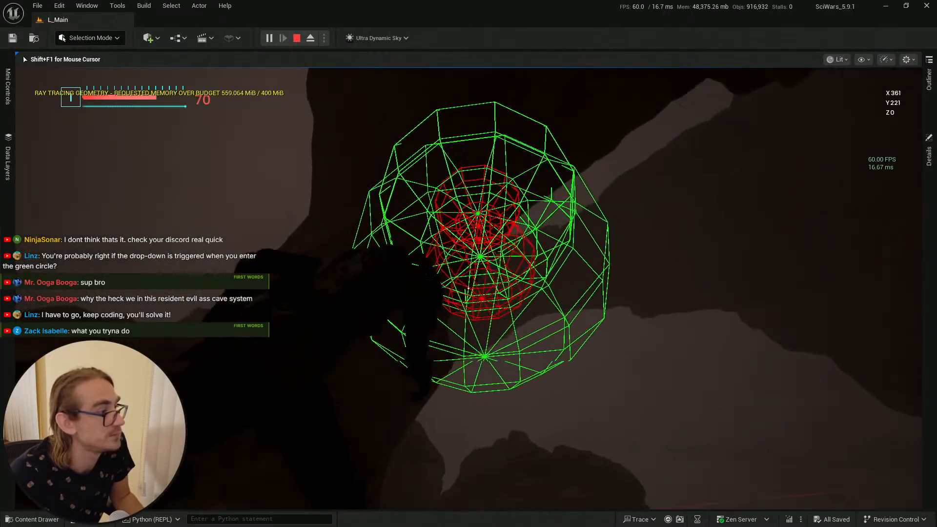
pyautogui.press('w')
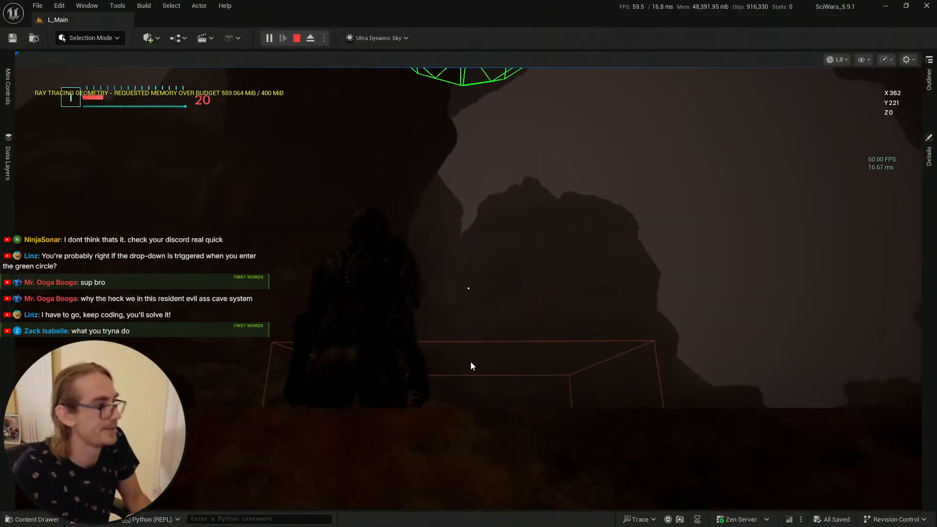
pyautogui.press('Escape')
# Step: Set the Mutant_Cocoon ability's MaxDistance to 1000 and save the data table
pyautogui.hotkey('alt', 'Tab')
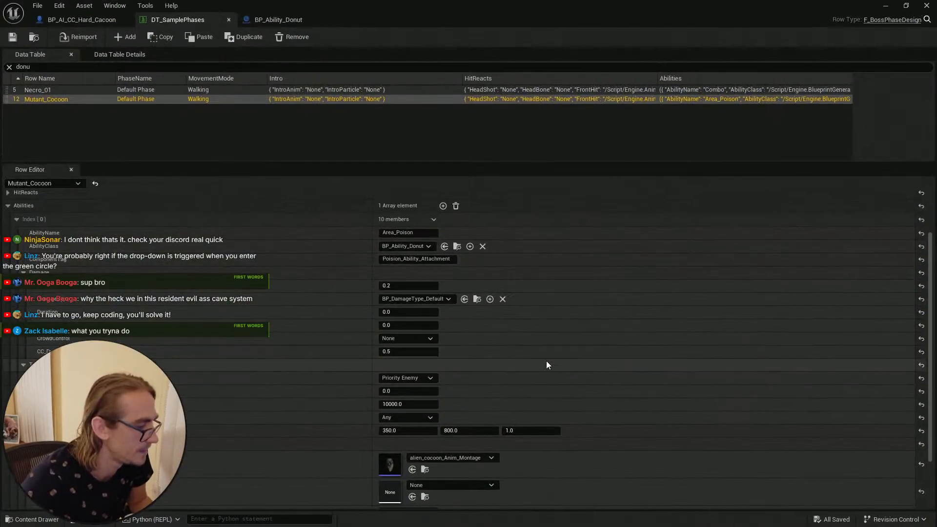
pyautogui.scroll(-1, 546, 365)
pyautogui.click(408, 373)
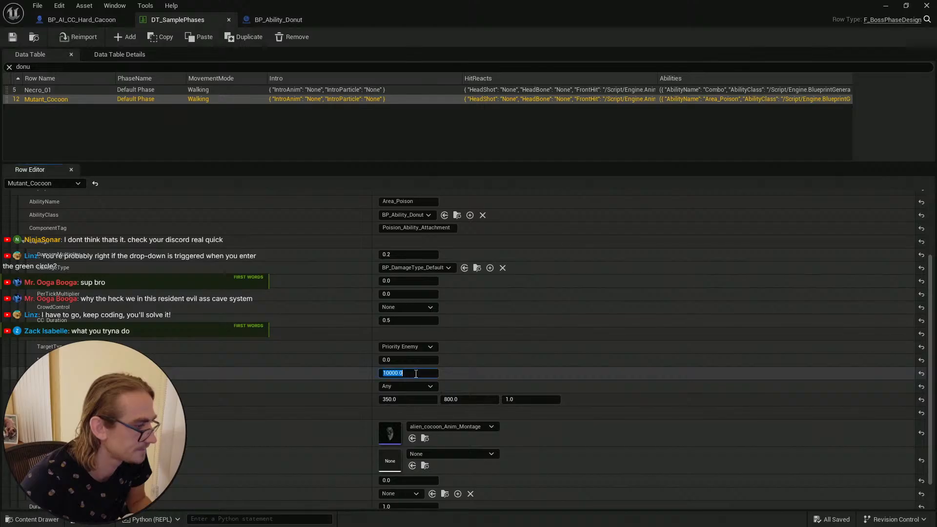
pyautogui.click(400, 373)
pyautogui.moveTo(396, 374); pyautogui.dragTo(431, 376)
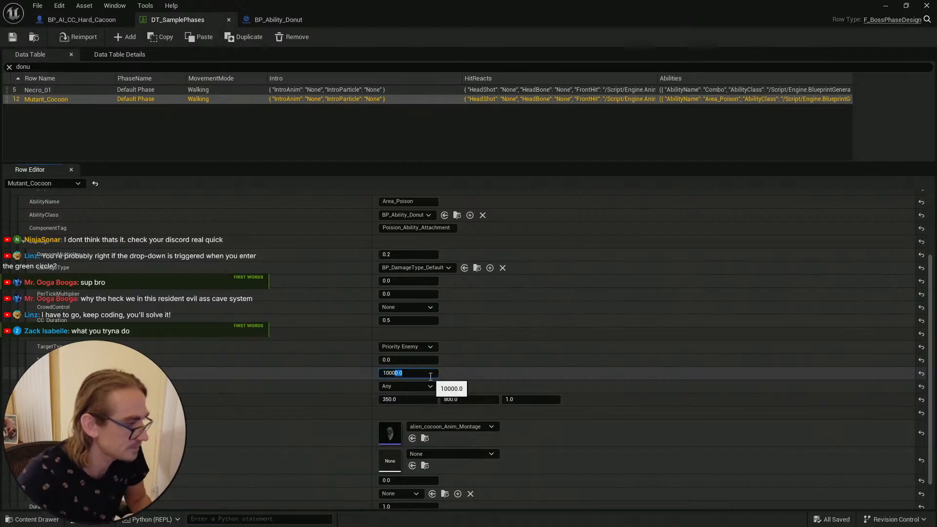
pyautogui.press('BackSpace')
pyautogui.press('Return')
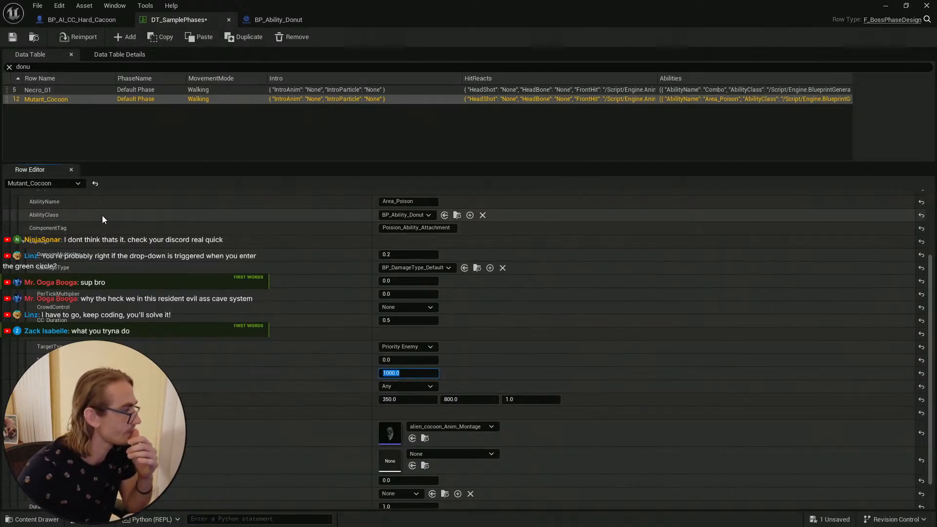
pyautogui.click(12, 37)
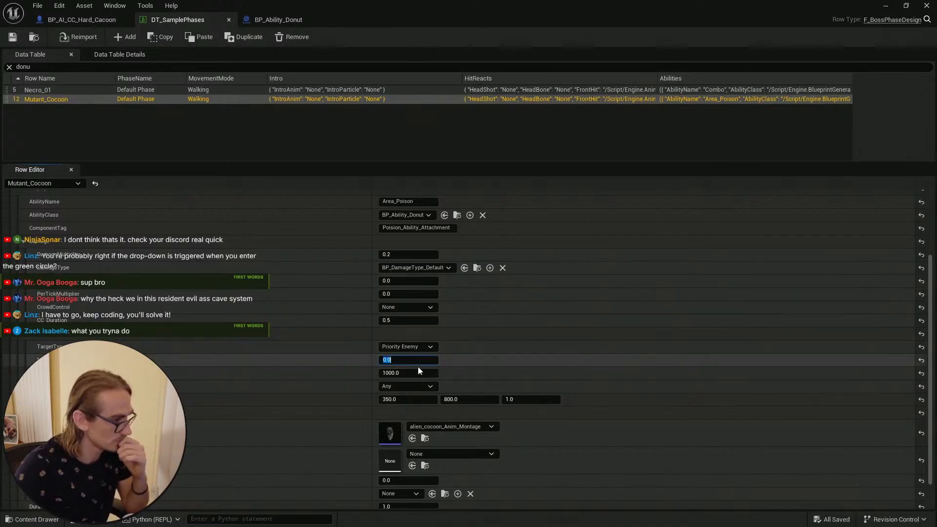
# Step: Set the distance value just above MaxDistance to 1000 and save the data table
pyautogui.write('1000')
pyautogui.press('Return')
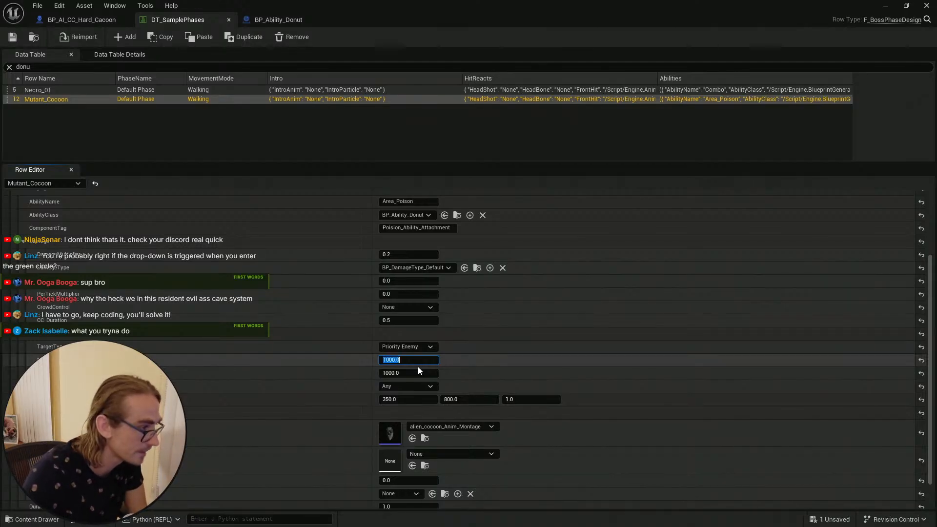
pyautogui.click(12, 36)
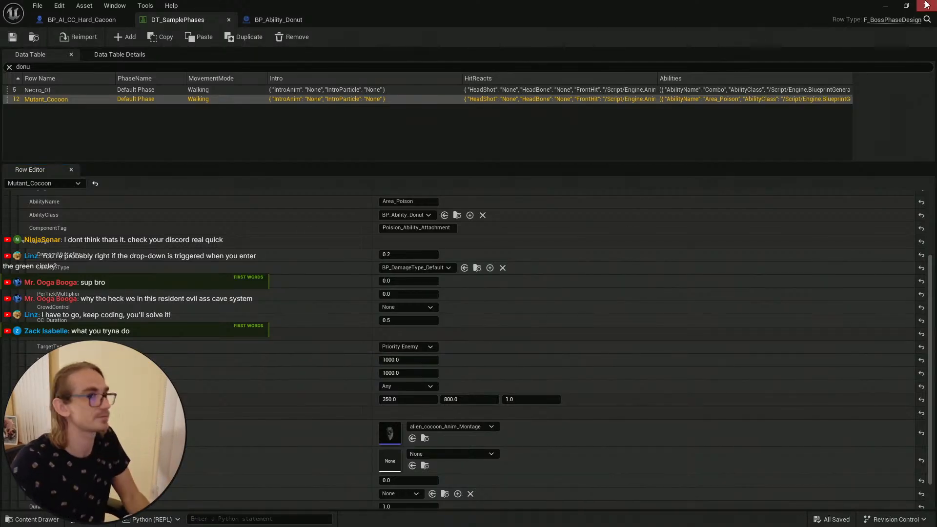
# Step: Play-test the level near the cocoon's trigger box, then stop the session
pyautogui.click(881, 5)
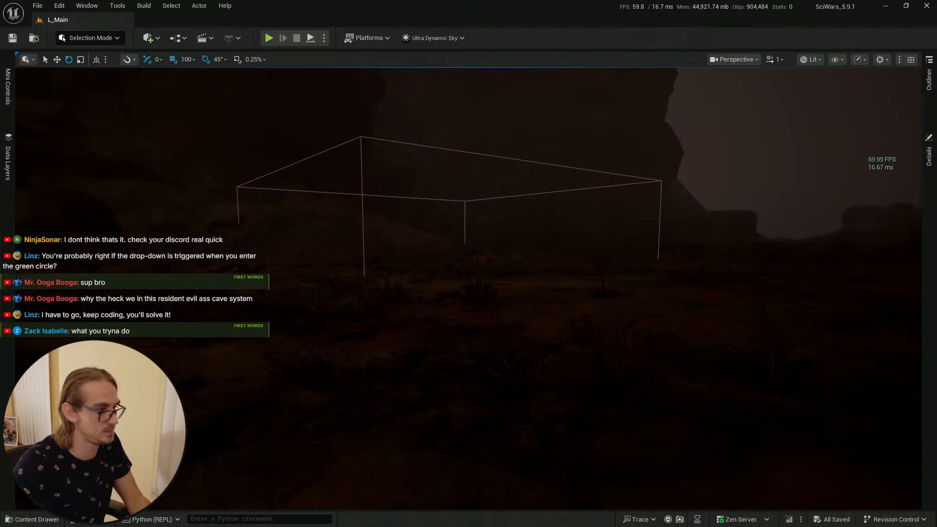
pyautogui.rightClick(459, 384)
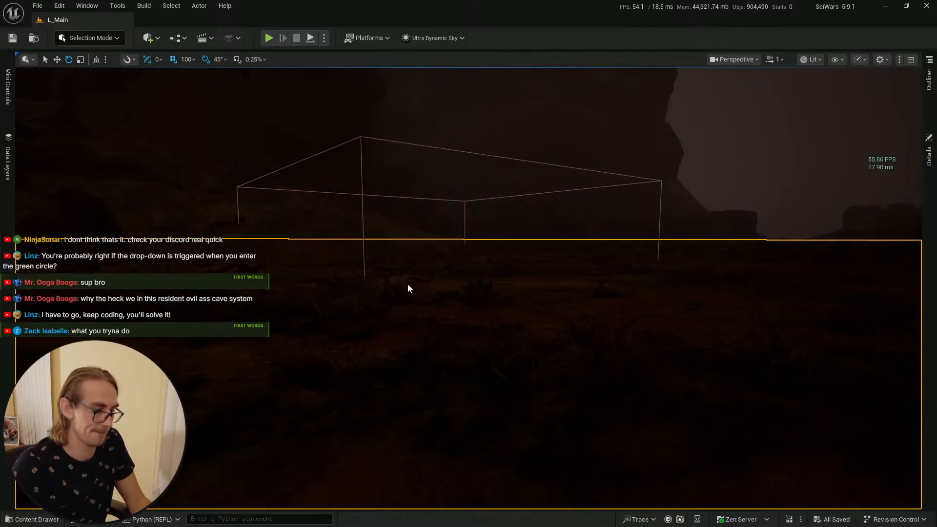
pyautogui.hotkey('alt', 'p')
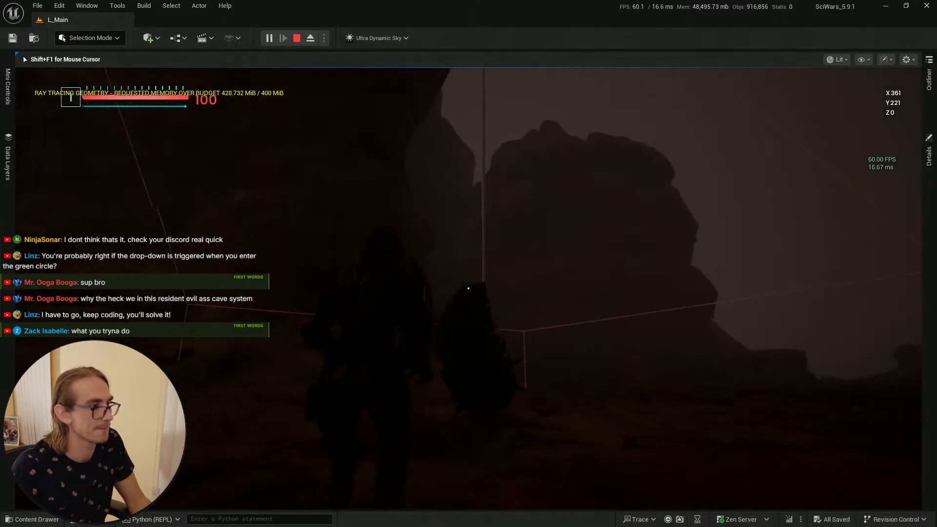
pyautogui.press('Escape')
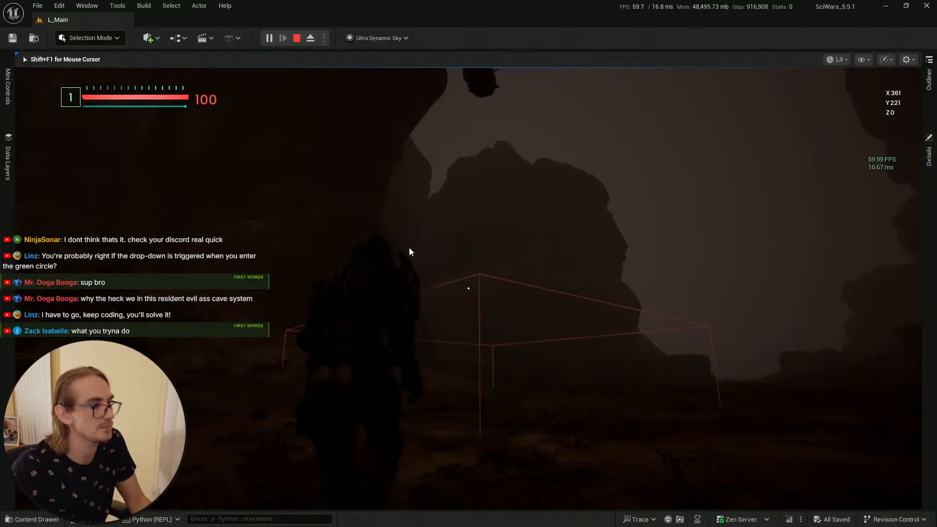
pyautogui.press('Escape')
pyautogui.hotkey('alt', 'Tab')
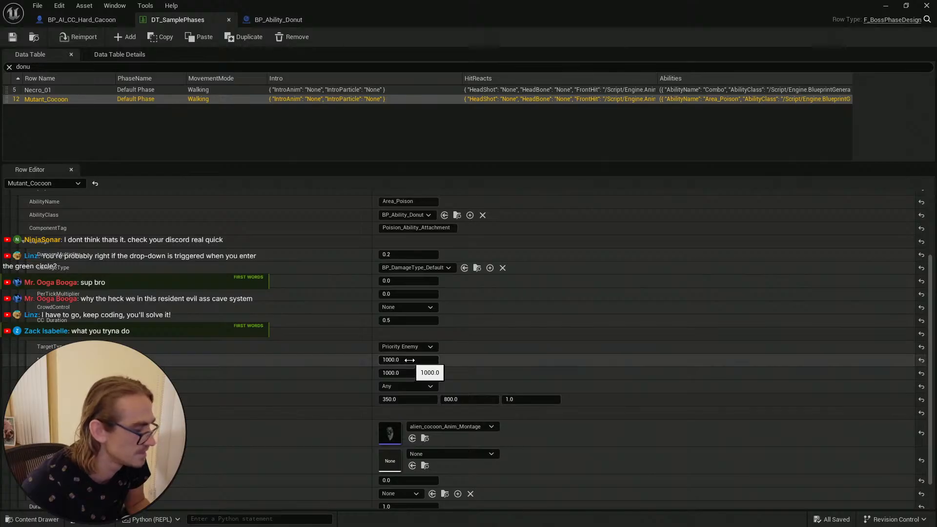
# Step: Reset the distance value just above MaxDistance to 0
pyautogui.click(410, 359)
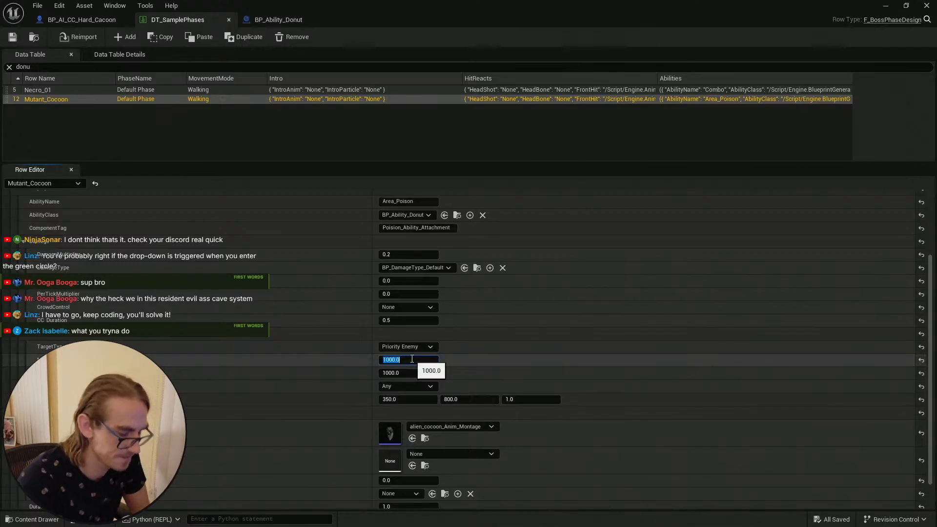
pyautogui.write('0')
pyautogui.press('Return')
pyautogui.click(123, 98)
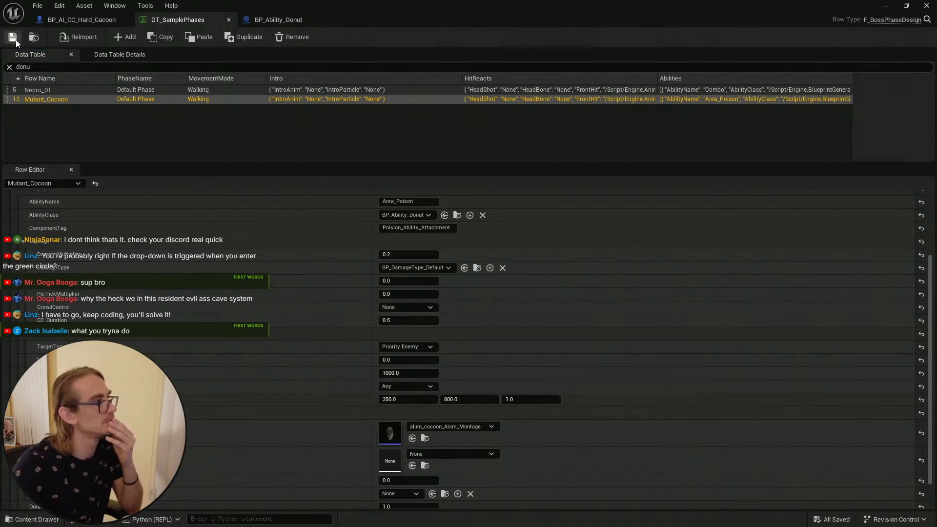
# Step: Save the level and try to start play near the cocoon's trigger box
pyautogui.click(885, 5)
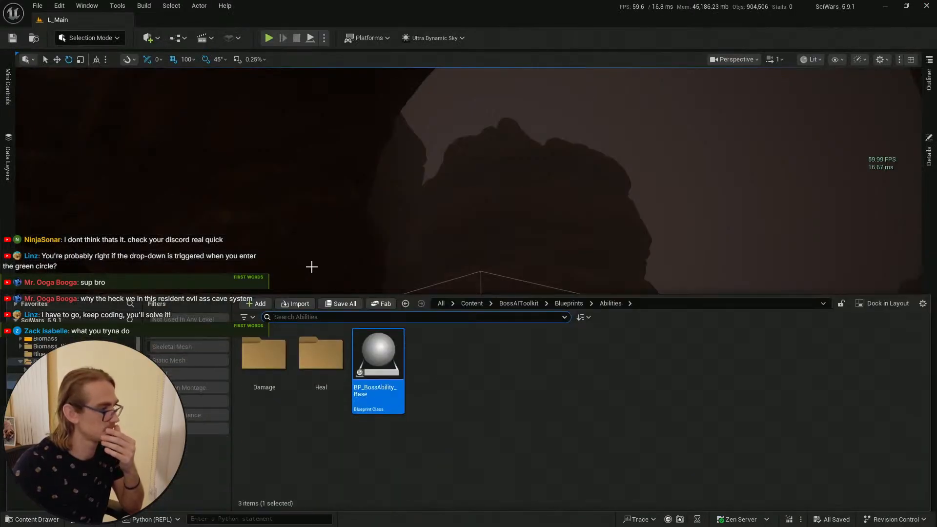
pyautogui.click(12, 37)
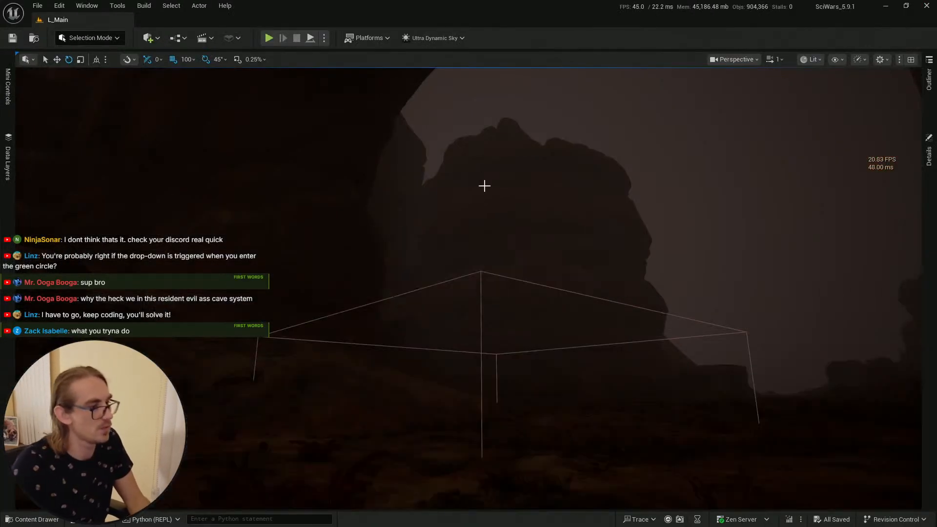
pyautogui.moveTo(484, 186); pyautogui.dragTo(481, 403, button='right')
pyautogui.press('s')
pyautogui.click(510, 424)
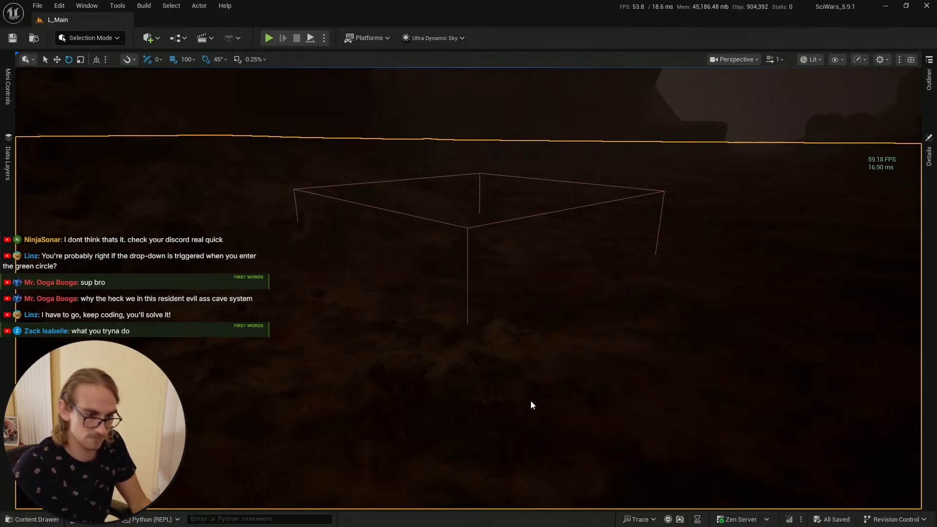
pyautogui.hotkey('alt', 'p')
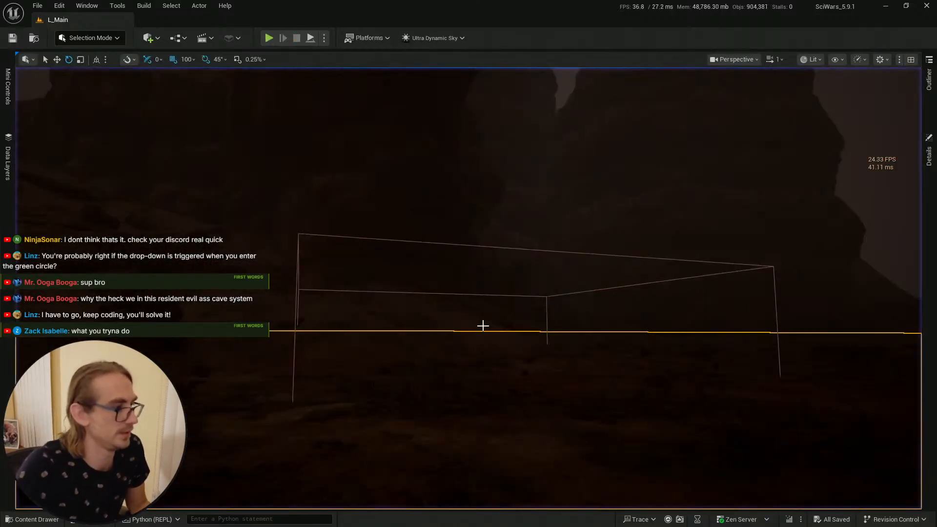
# Step: Close the Poision_Ability Attachment search tab in the browser, then close the data table editor window
pyautogui.hotkey('alt', 'Tab')
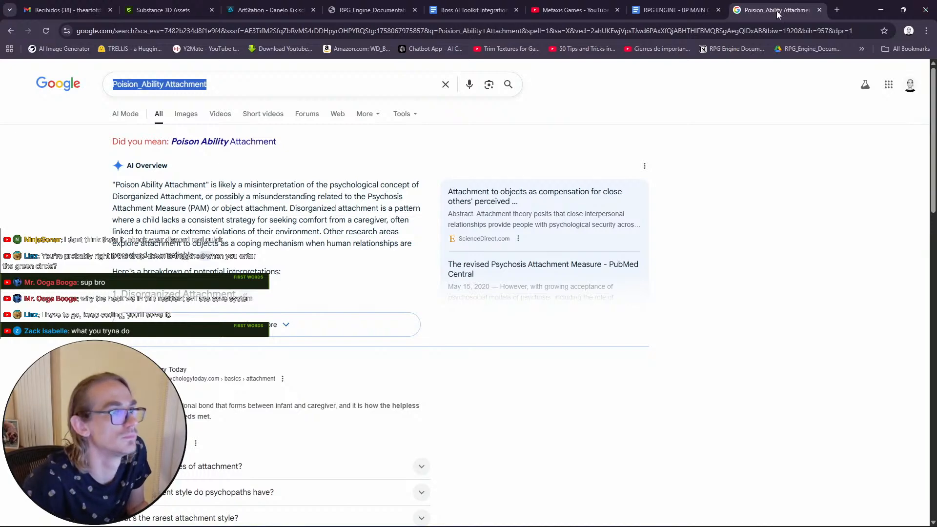
pyautogui.click(820, 11)
pyautogui.hotkey('alt', 'Tab')
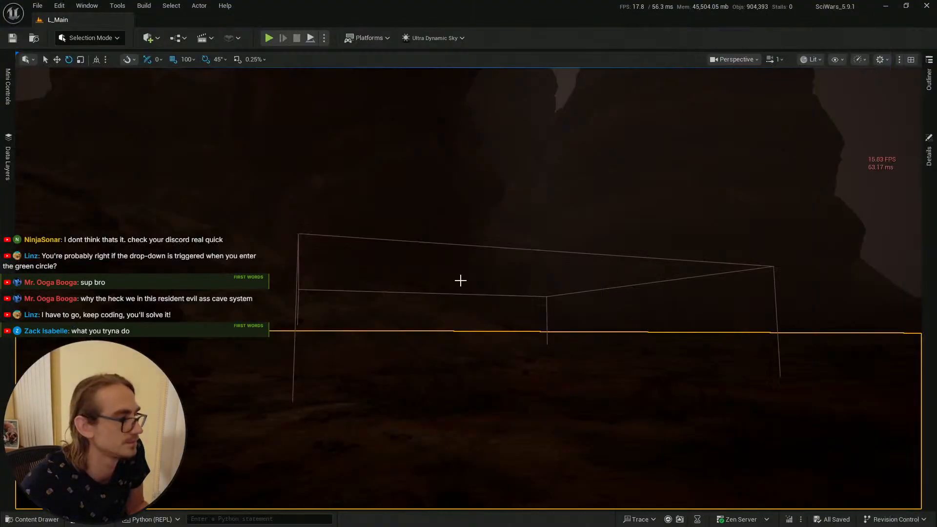
pyautogui.hotkey('alt', 'Tab')
pyautogui.click(463, 279)
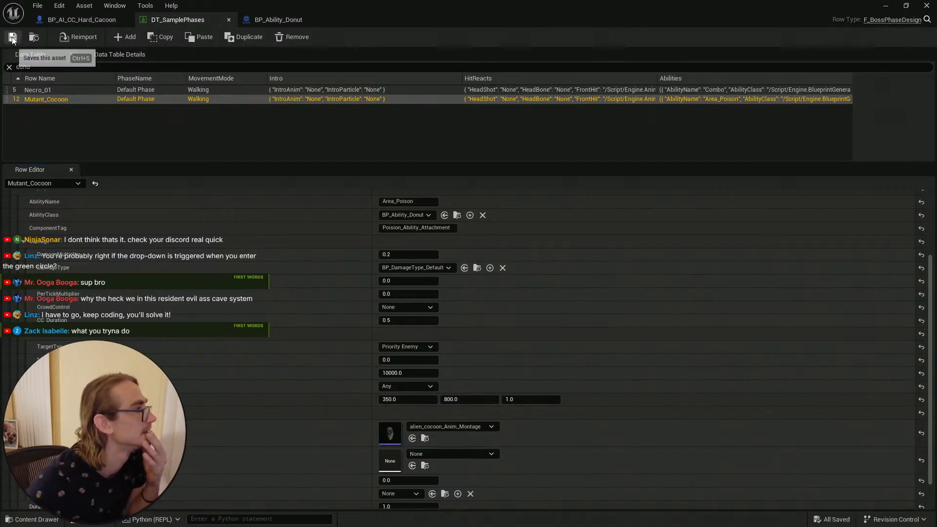
pyautogui.click(925, 6)
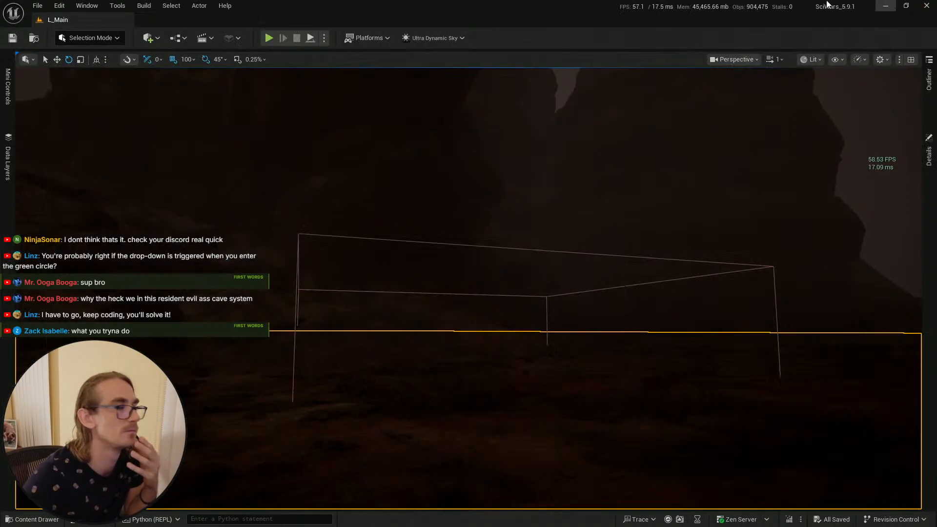
# Step: Save the current level and select the ground near the cocoon's trigger box
pyautogui.click(15, 38)
pyautogui.hotkey('ctrl', 'space')
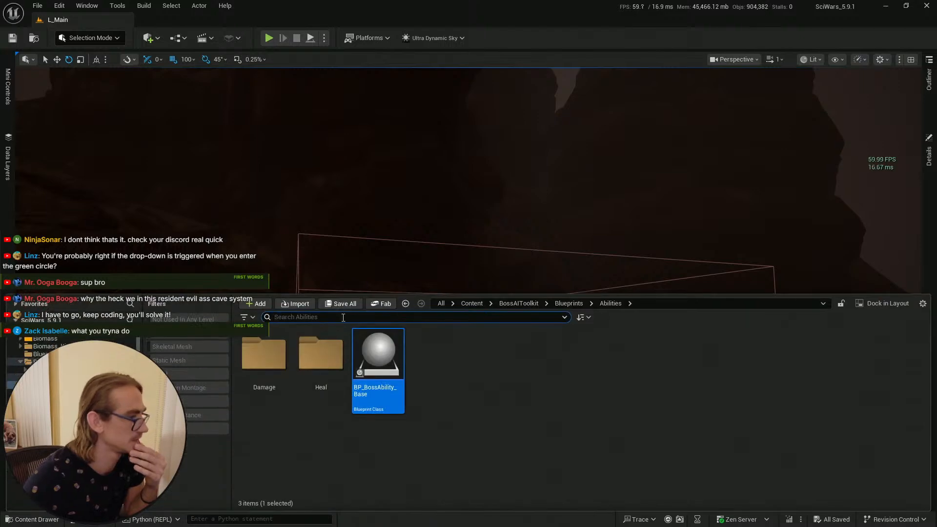
pyautogui.moveTo(389, 250); pyautogui.dragTo(439, 254, button='right')
pyautogui.press('s')
pyautogui.scroll(1, 388, 249)
pyautogui.hotkey('ctrl', 'space')
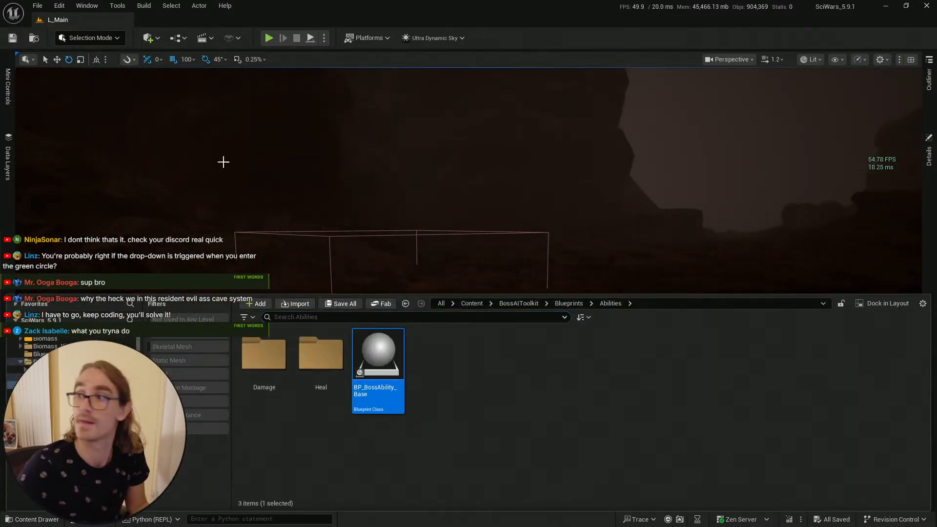
pyautogui.click(10, 44)
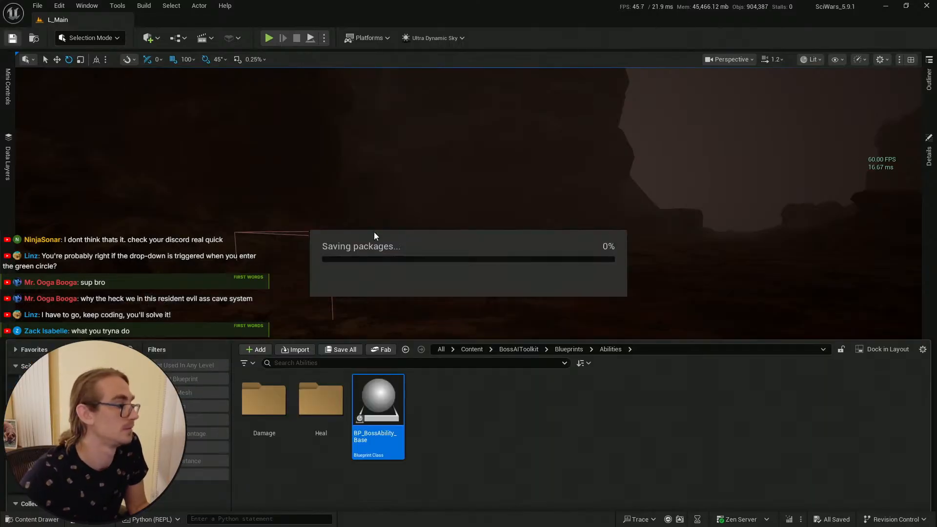
pyautogui.moveTo(372, 228); pyautogui.dragTo(356, 247, button='right')
pyautogui.click(464, 369)
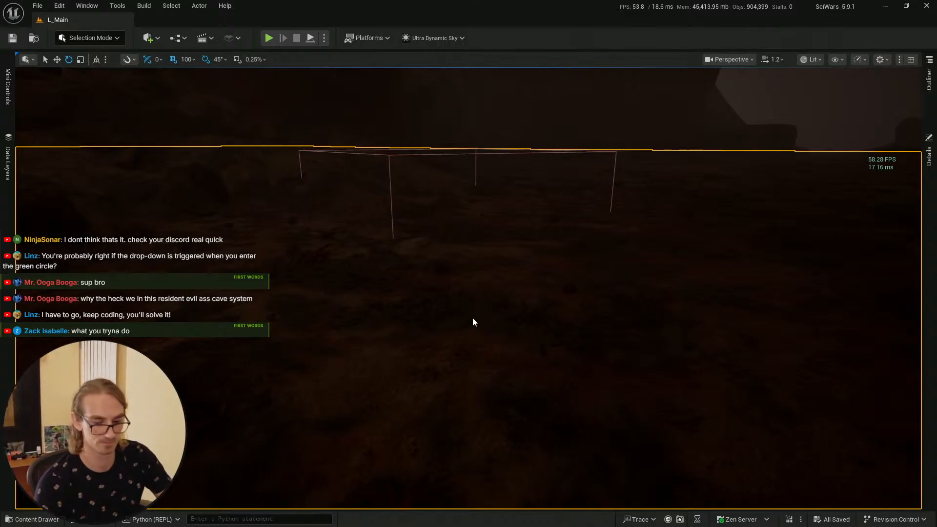
# Step: Play-test the level, walking toward and away from the cocoon's poison area, then stop the session
pyautogui.hotkey('alt', 'p')
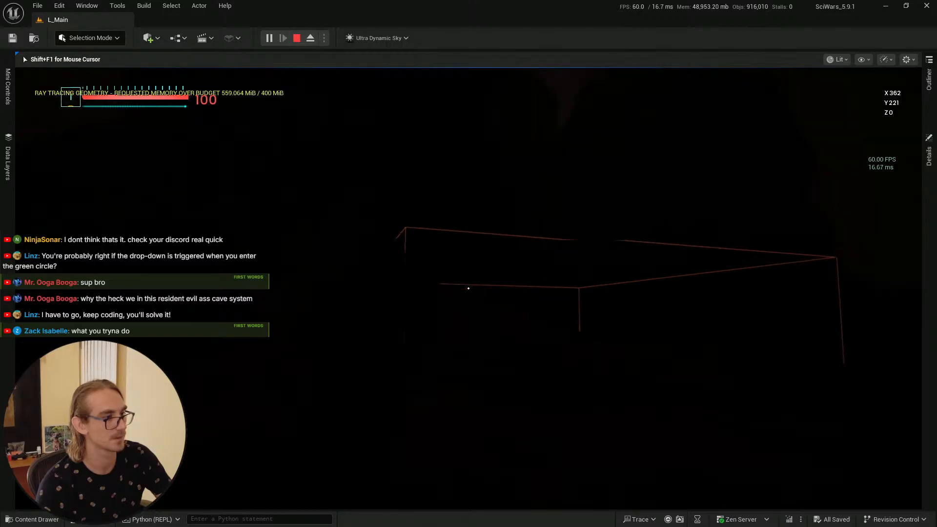
pyautogui.press('w')
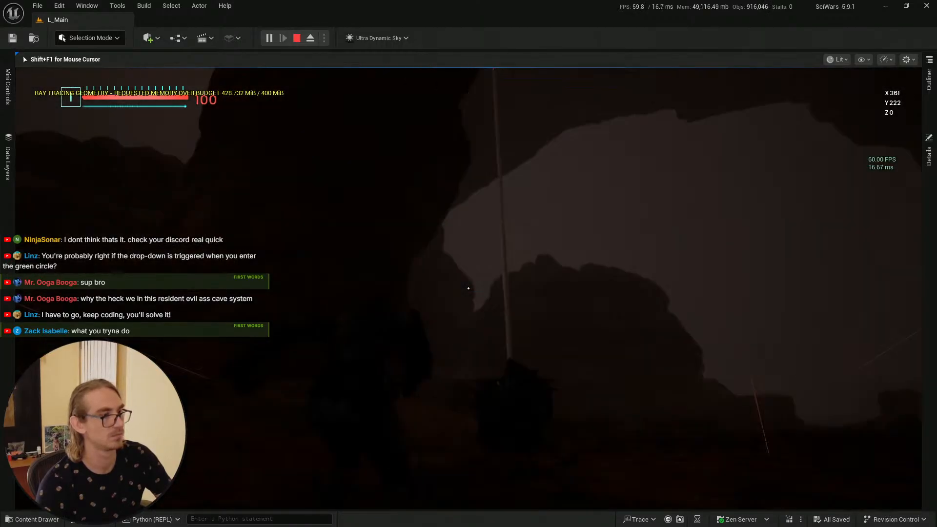
pyautogui.press('s')
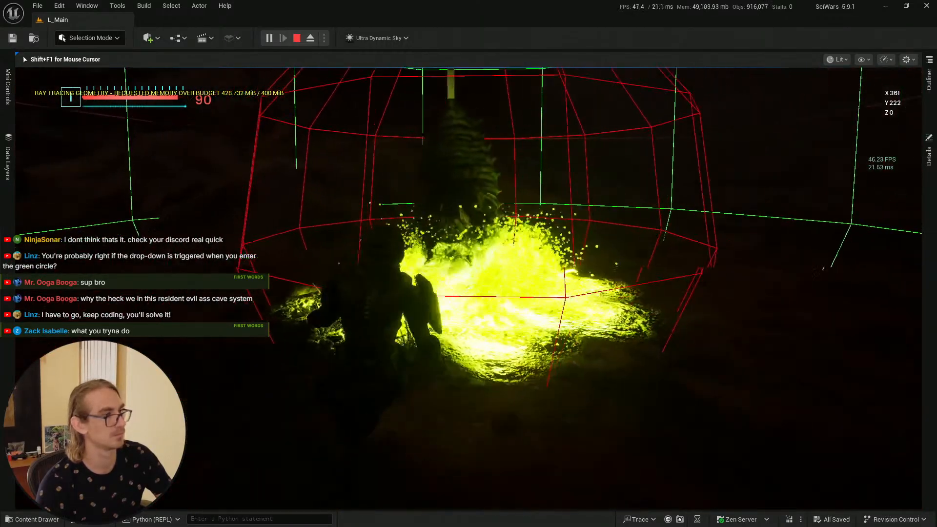
pyautogui.press('w')
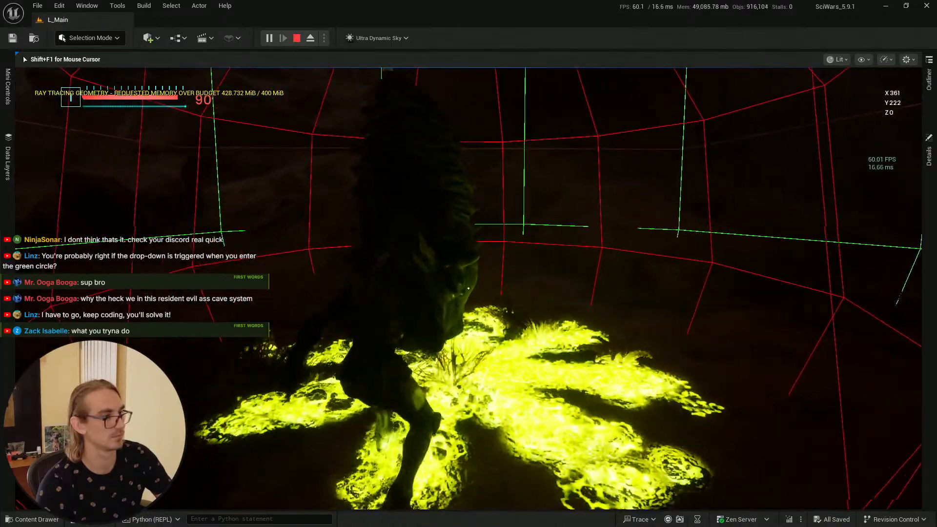
pyautogui.press('s')
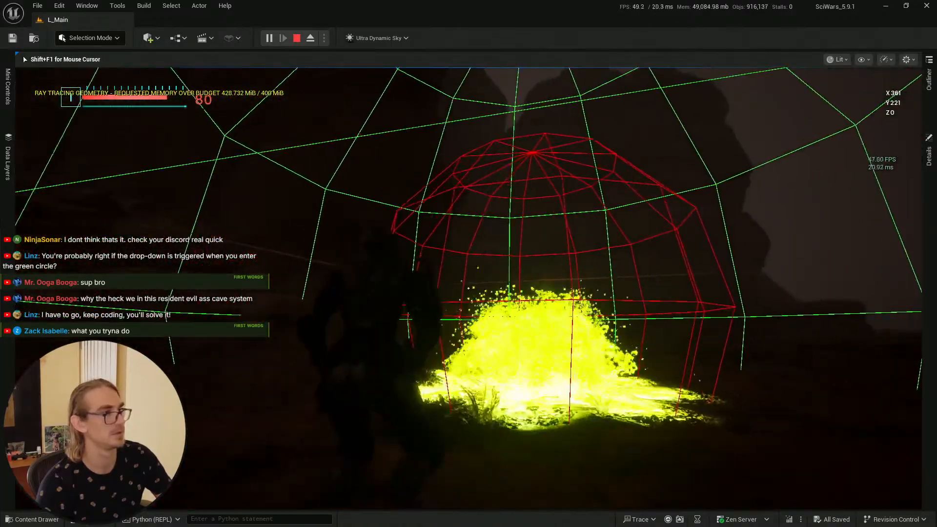
pyautogui.press('w')
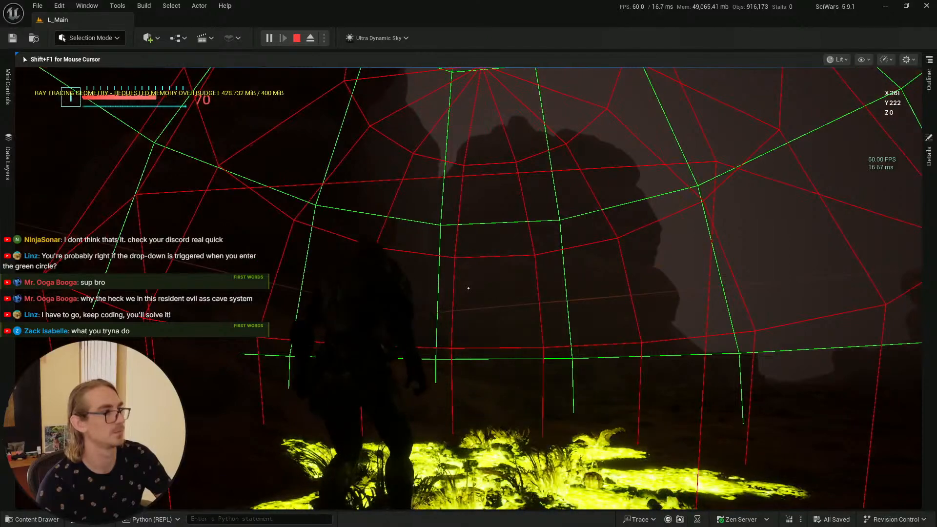
pyautogui.press('s')
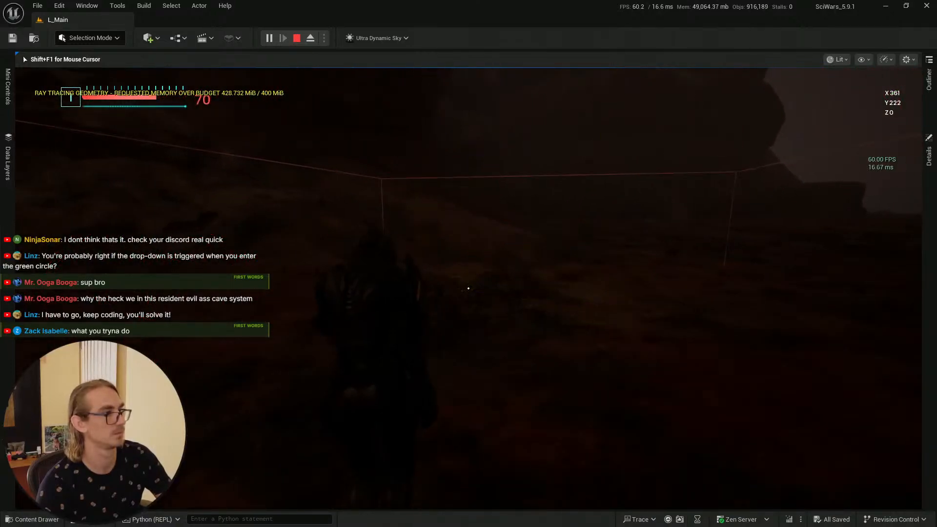
pyautogui.press('w')
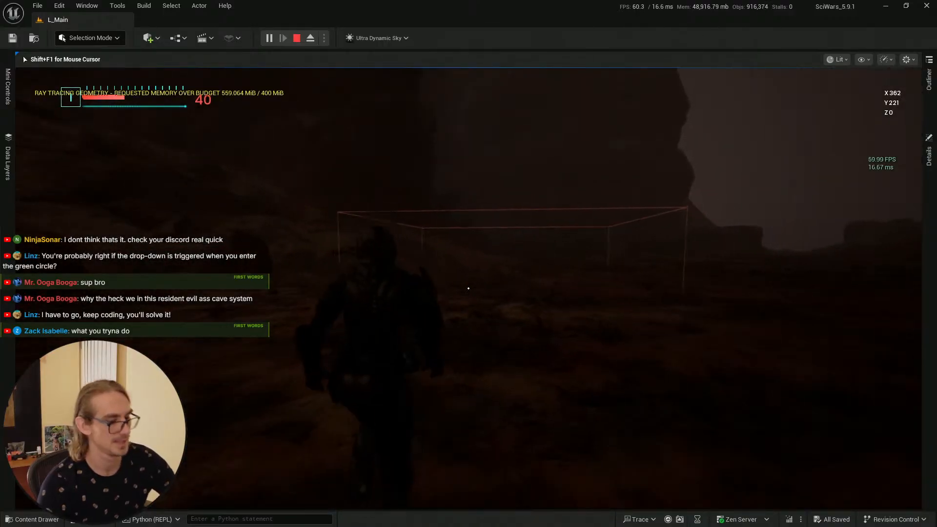
pyautogui.press('F11')
pyautogui.press('F11')
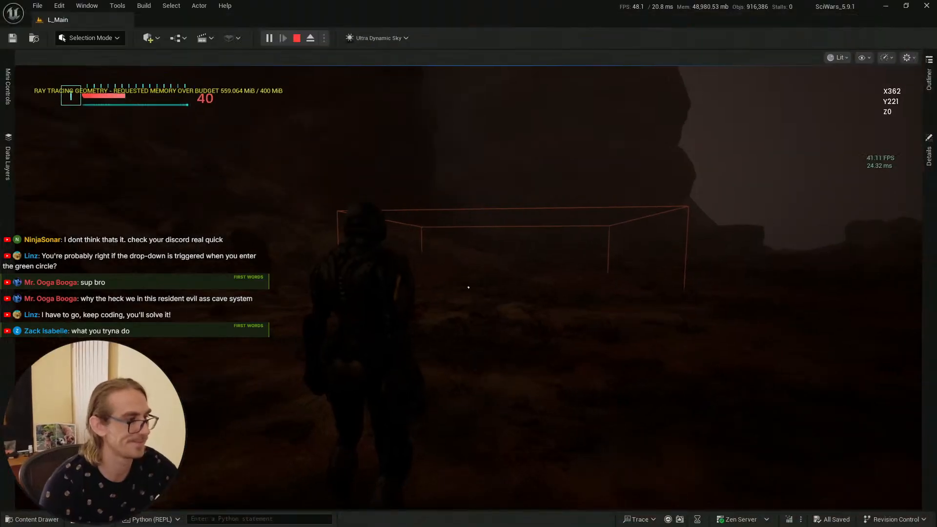
pyautogui.press('Escape')
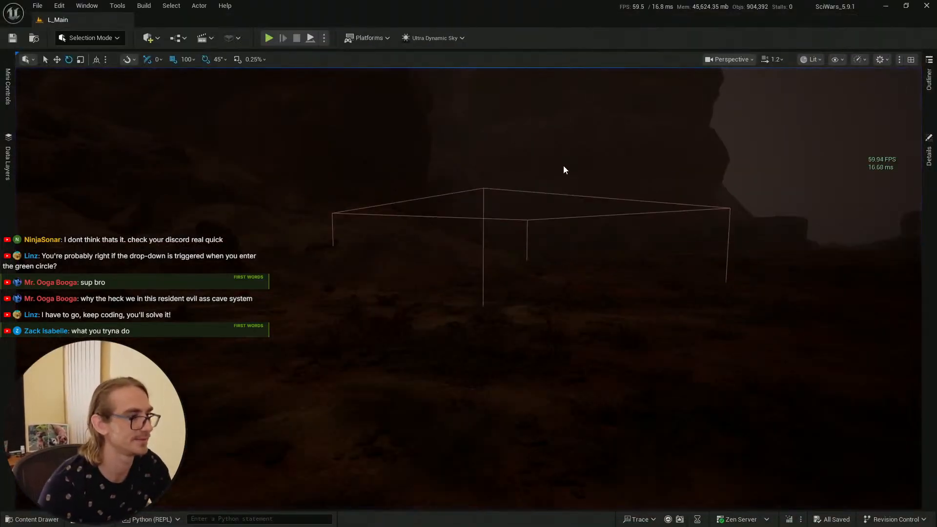
# Step: Switch to the asset editor and inspect the BP_AI_CC_Hard_Cacoon event graph's timeline and movement nodes
pyautogui.hotkey('alt', 'Tab')
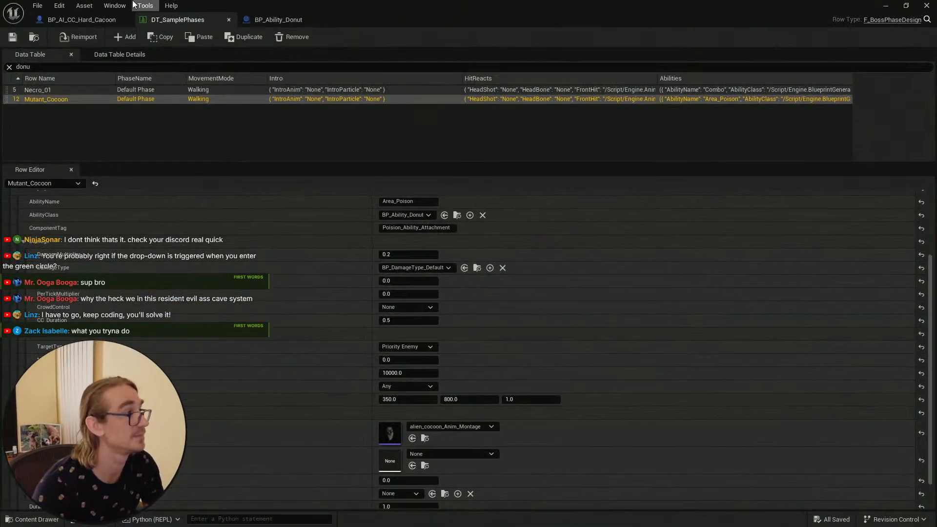
pyautogui.click(273, 20)
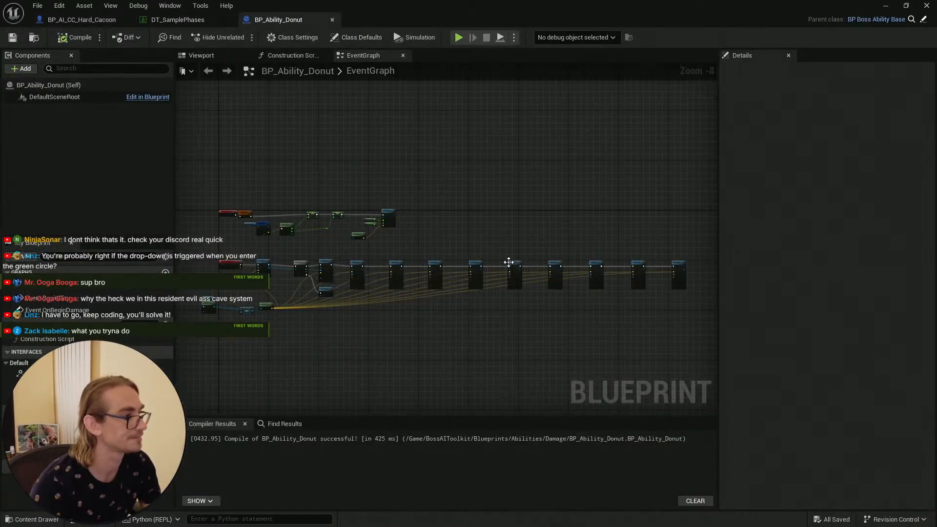
pyautogui.click(82, 19)
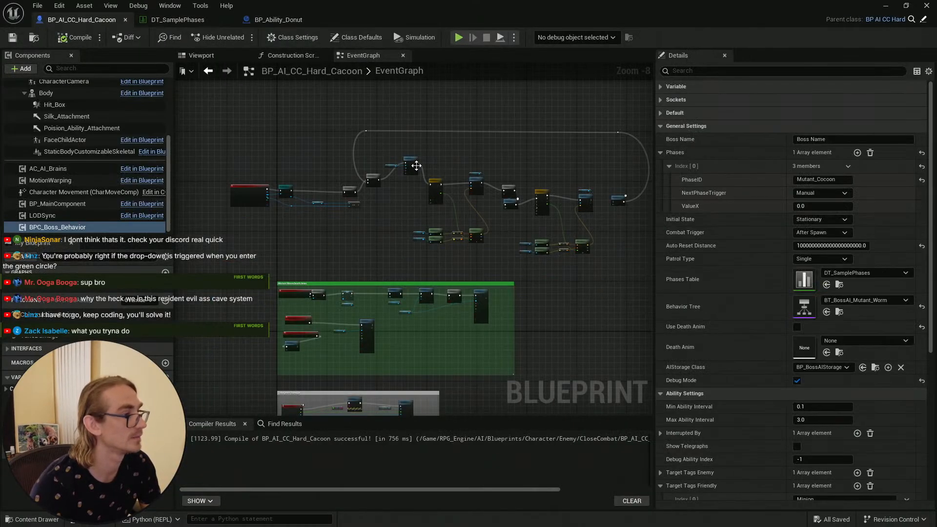
pyautogui.scroll(-6, 434, 256)
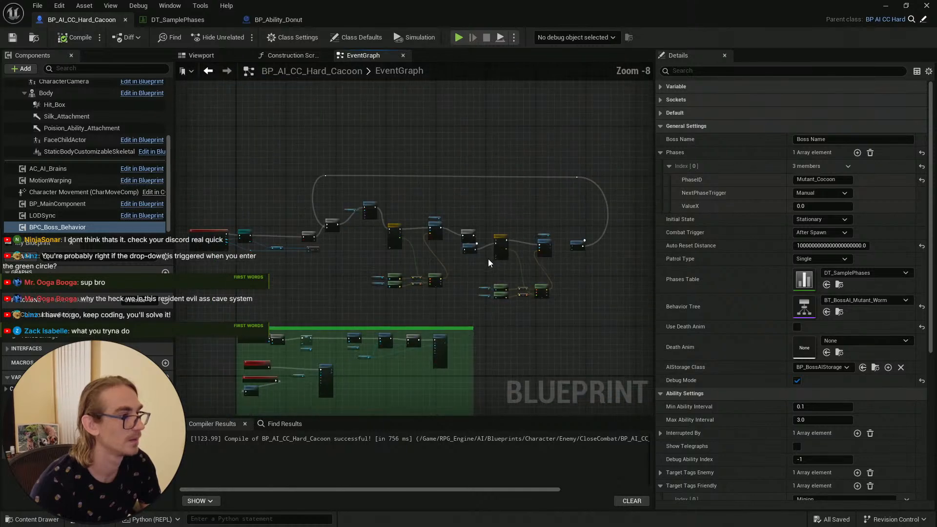
pyautogui.scroll(4, 488, 258)
pyautogui.scroll(-3, 446, 175)
pyautogui.scroll(3, 463, 205)
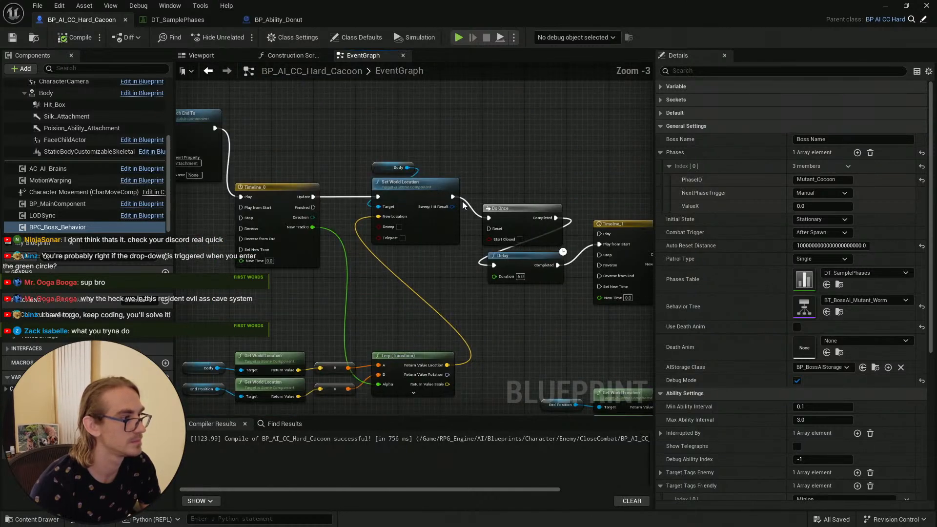
pyautogui.scroll(-2, 489, 298)
pyautogui.scroll(2, 554, 265)
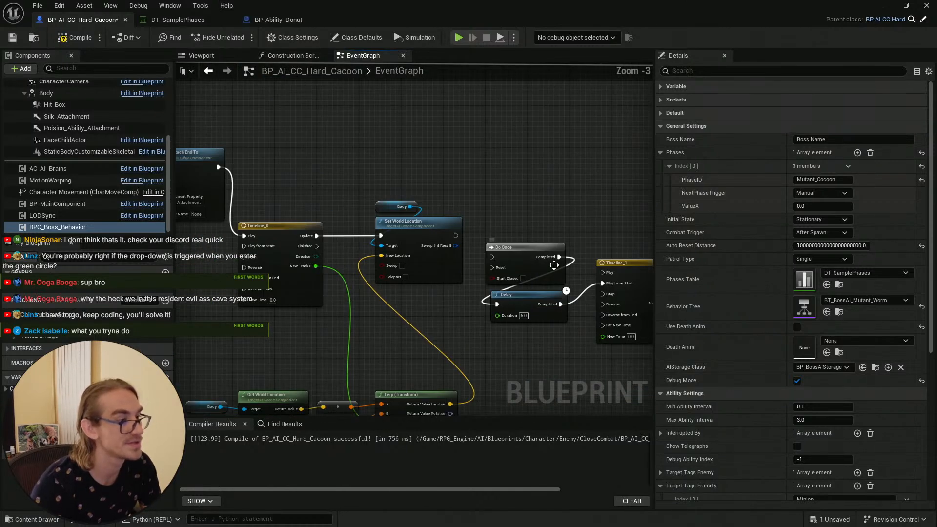
pyautogui.scroll(-3, 511, 293)
pyautogui.scroll(-2, 536, 317)
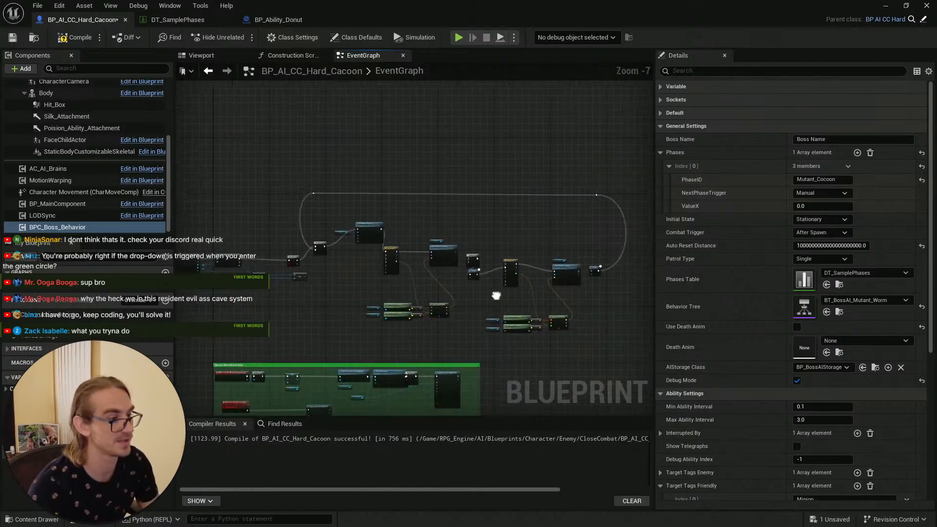
pyautogui.scroll(1, 533, 305)
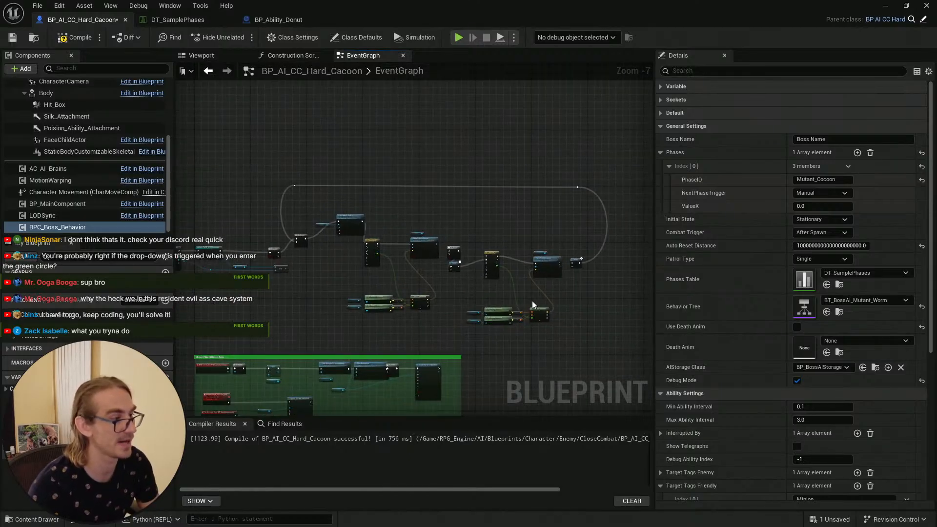
# Step: Compile and save the BP_AI_CC_Hard_Cacoon blueprint, then return to the level editor
pyautogui.click(11, 39)
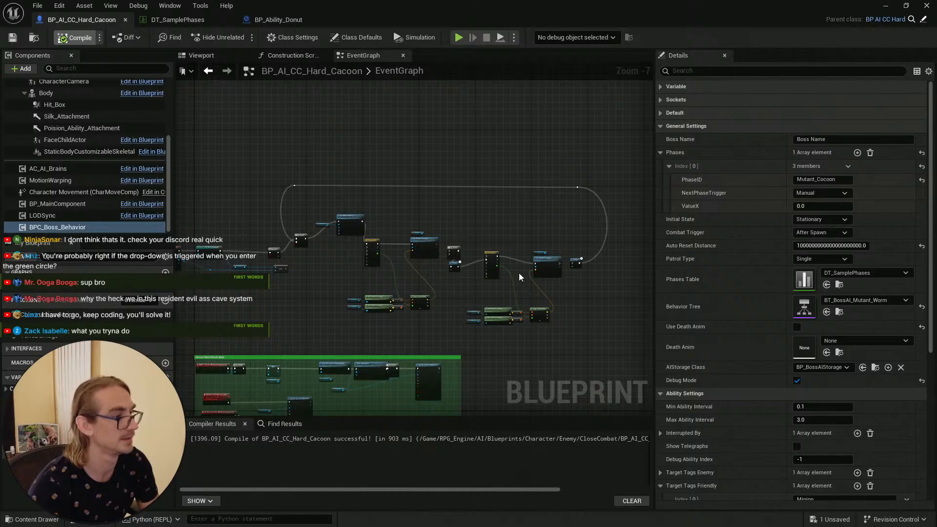
pyautogui.scroll(4, 301, 237)
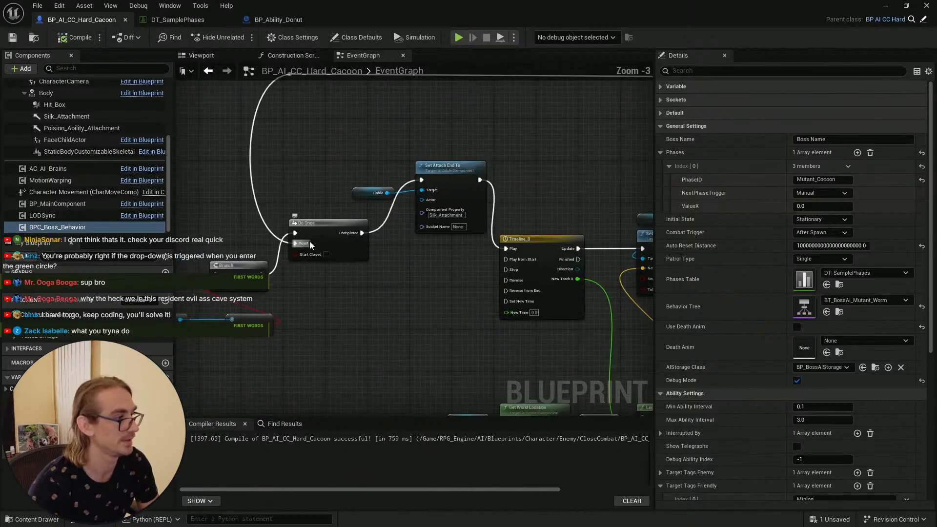
pyautogui.scroll(-6, 324, 279)
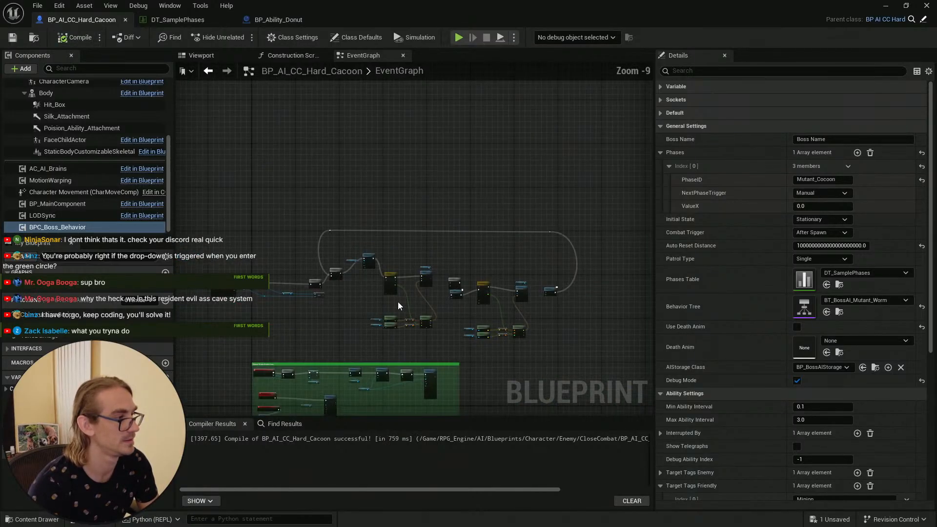
pyautogui.scroll(2, 476, 268)
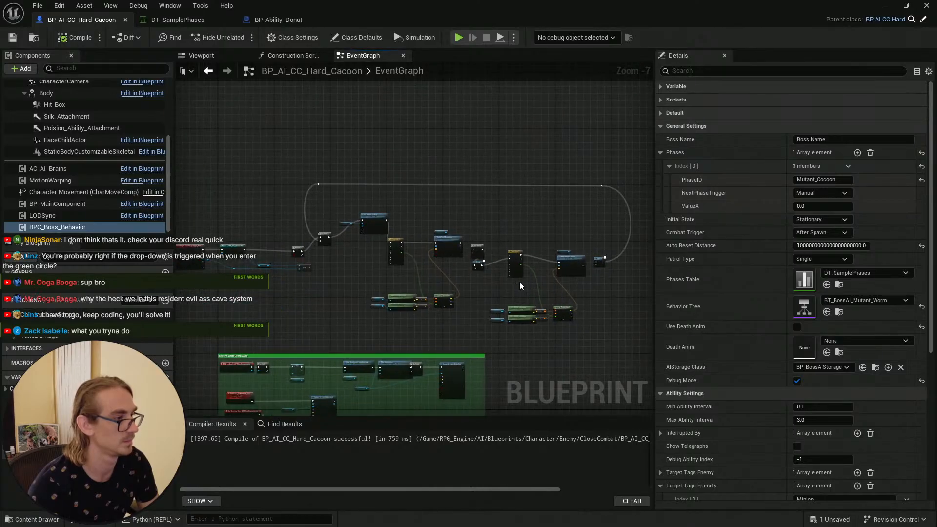
pyautogui.hotkey('ctrl', 's')
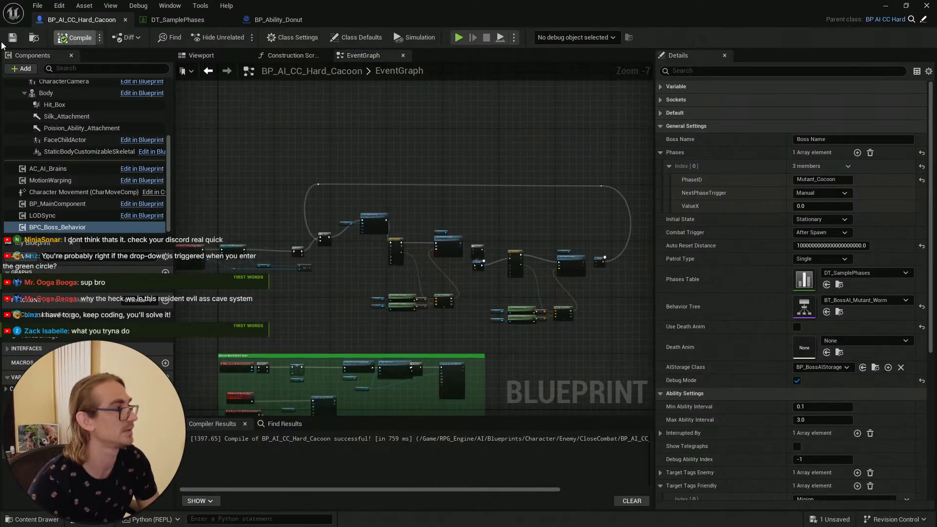
pyautogui.click(883, 7)
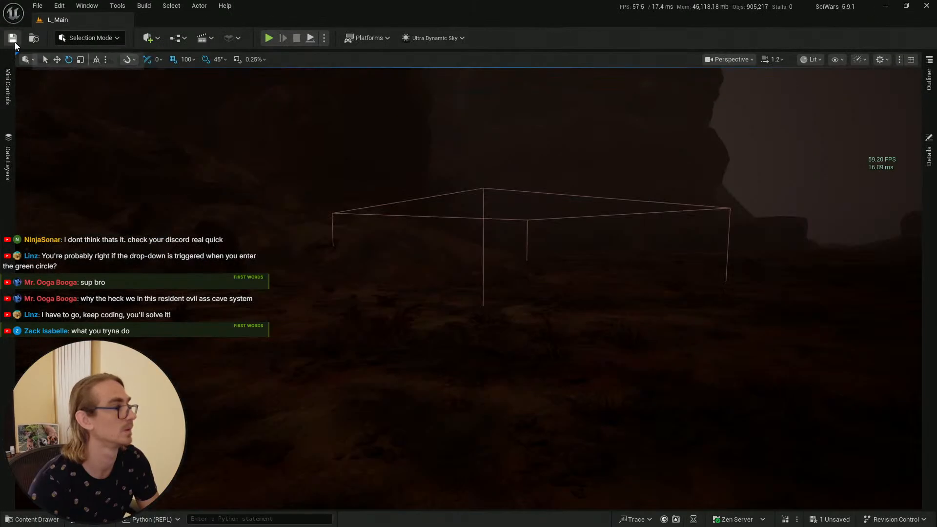
# Step: Save the level and open the viewport context options near the trigger box without choosing any
pyautogui.click(13, 39)
pyautogui.hotkey('ctrl', 'space')
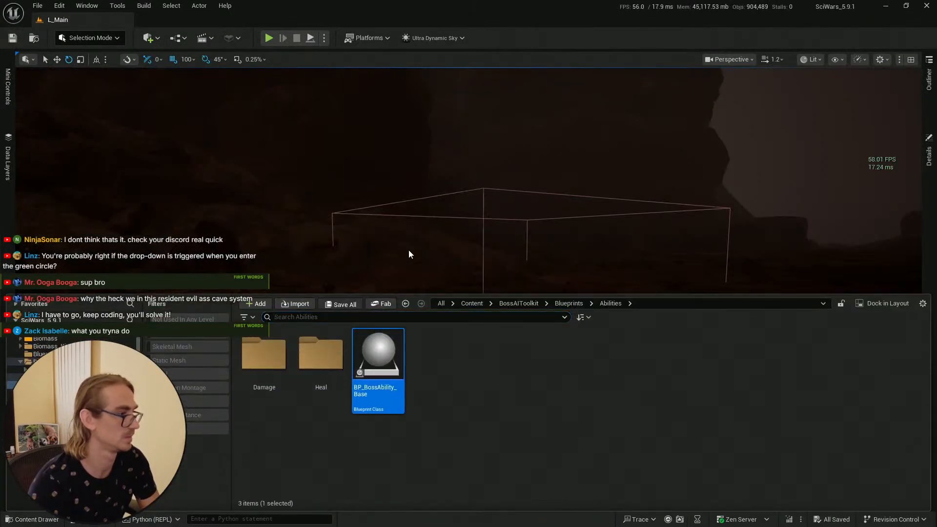
pyautogui.moveTo(409, 249); pyautogui.dragTo(498, 224, button='right')
pyautogui.rightClick(463, 390)
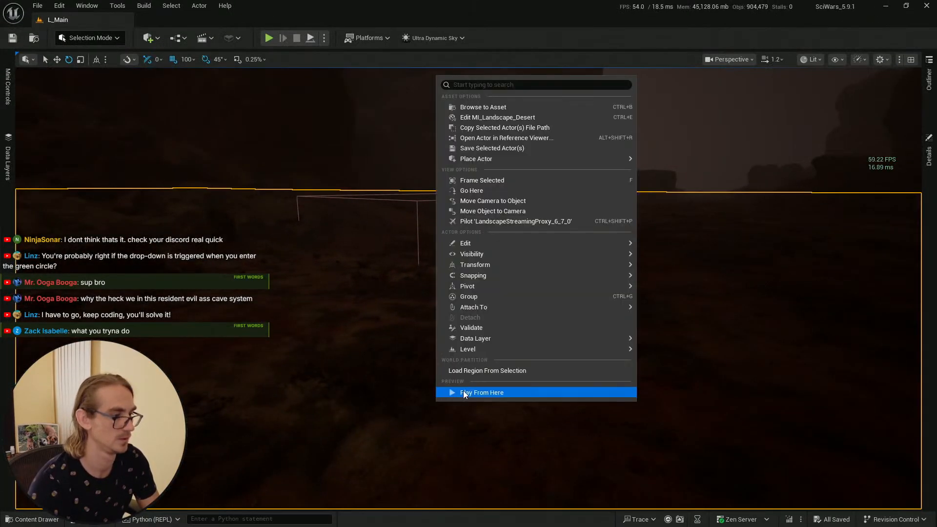
pyautogui.press('Escape')
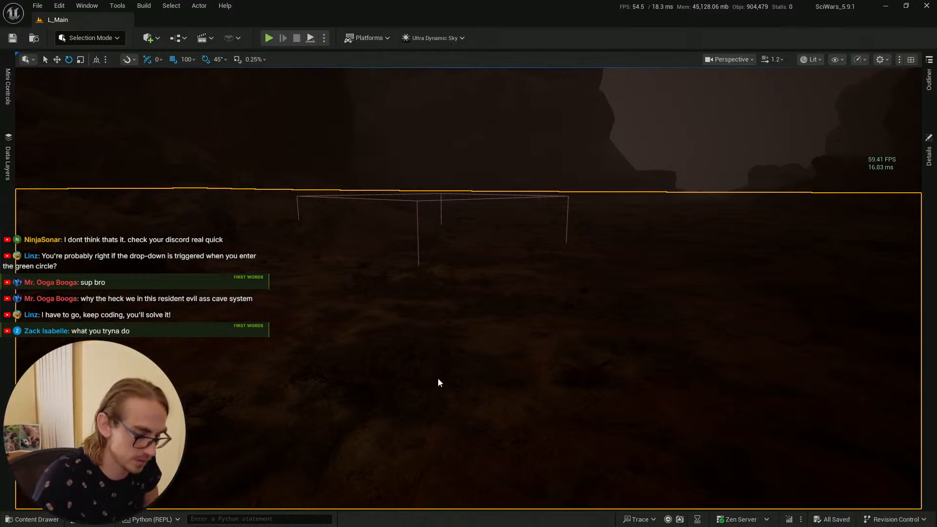
# Step: Play-test the level, moving toward, around and away from the cocoon's poison zone, then end the session
pyautogui.hotkey('alt', 'p')
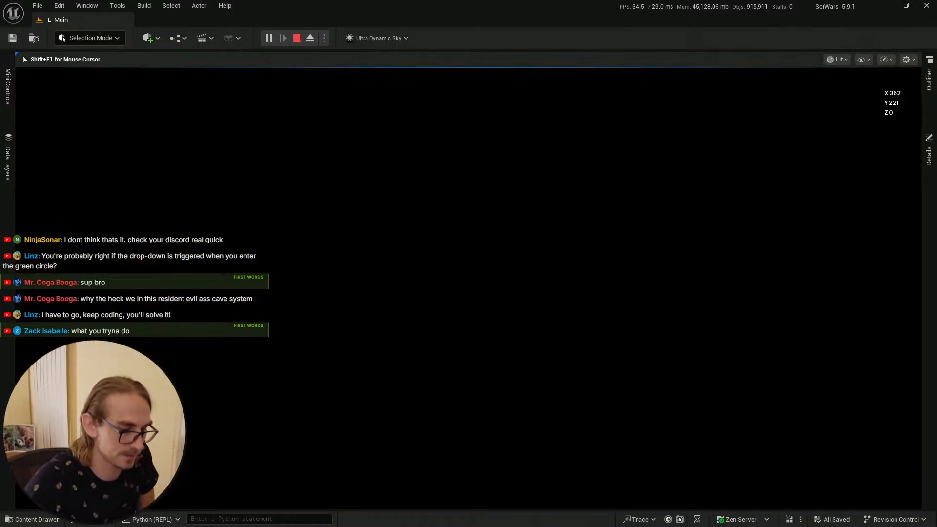
pyautogui.press('w')
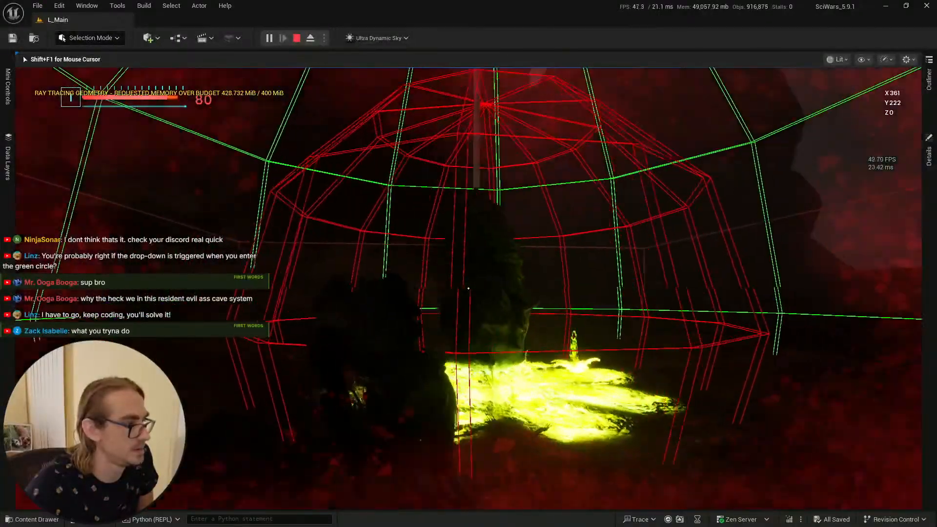
pyautogui.press('s')
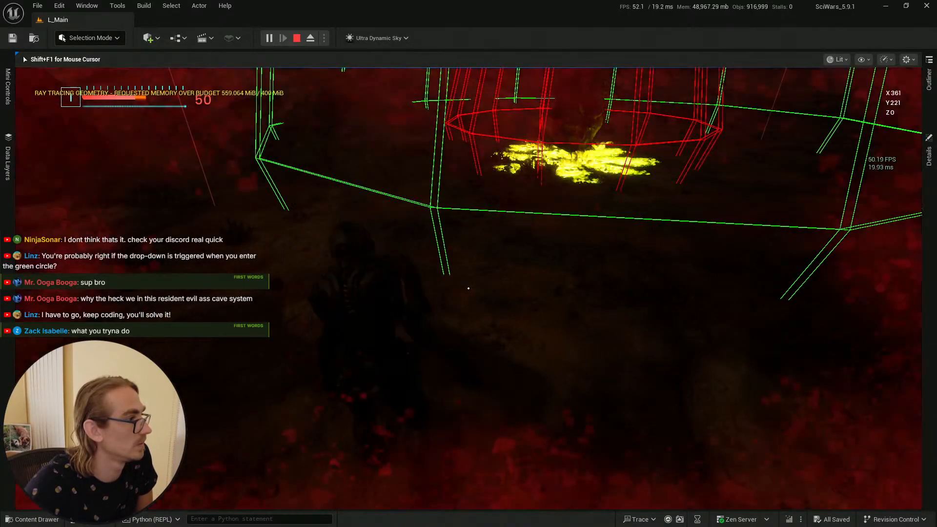
pyautogui.press('s')
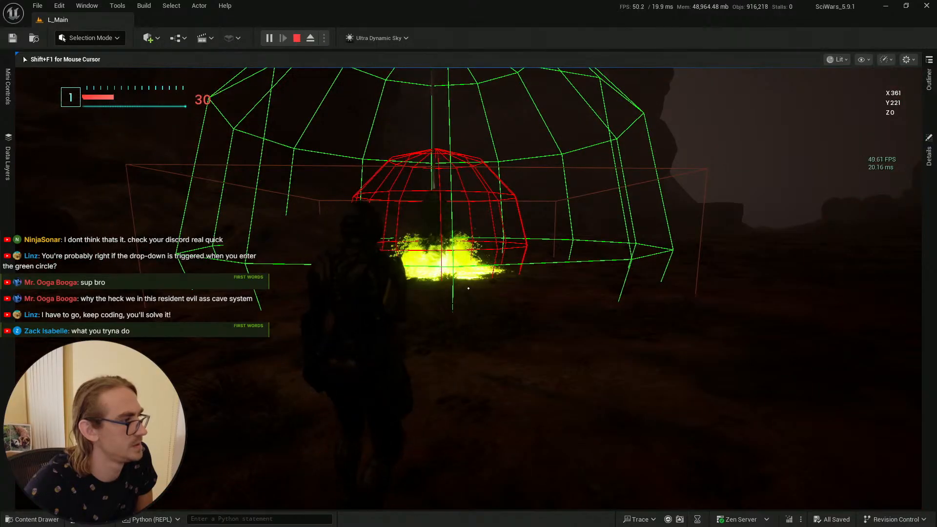
pyautogui.press('w')
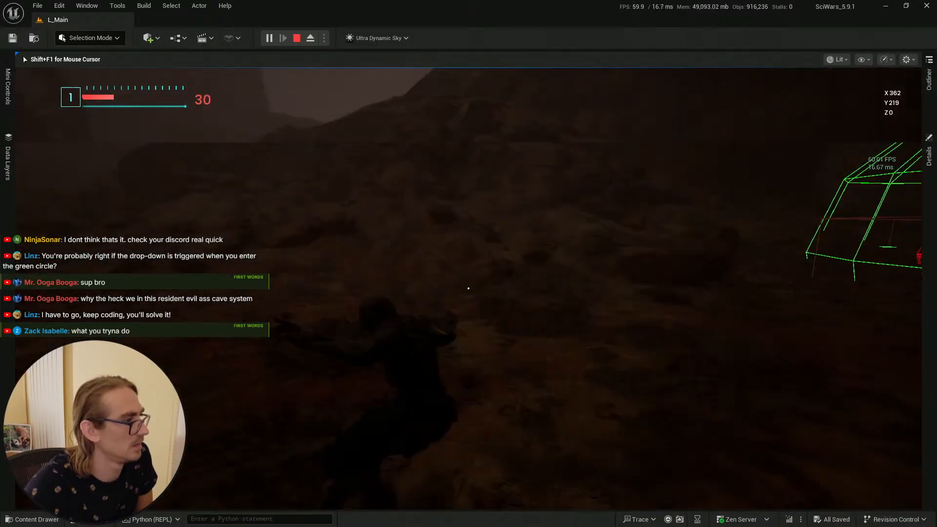
pyautogui.press('w')
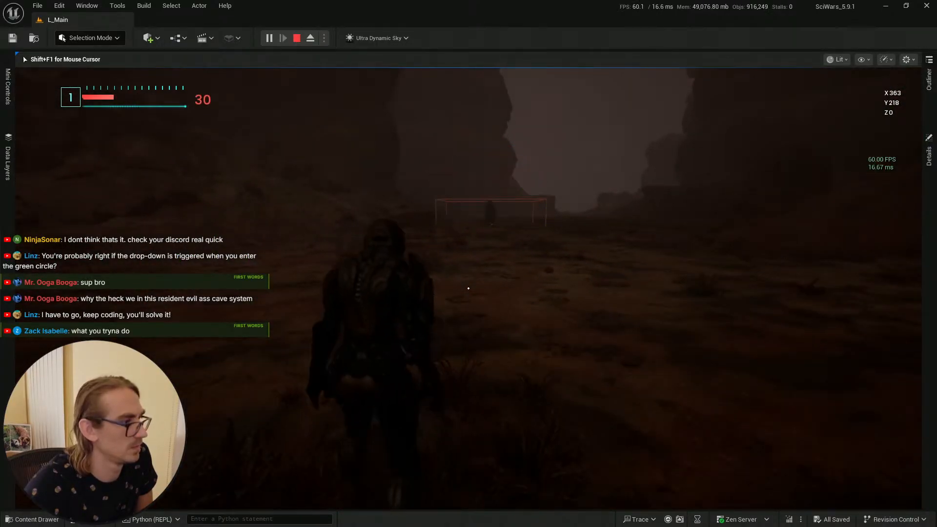
pyautogui.press('w')
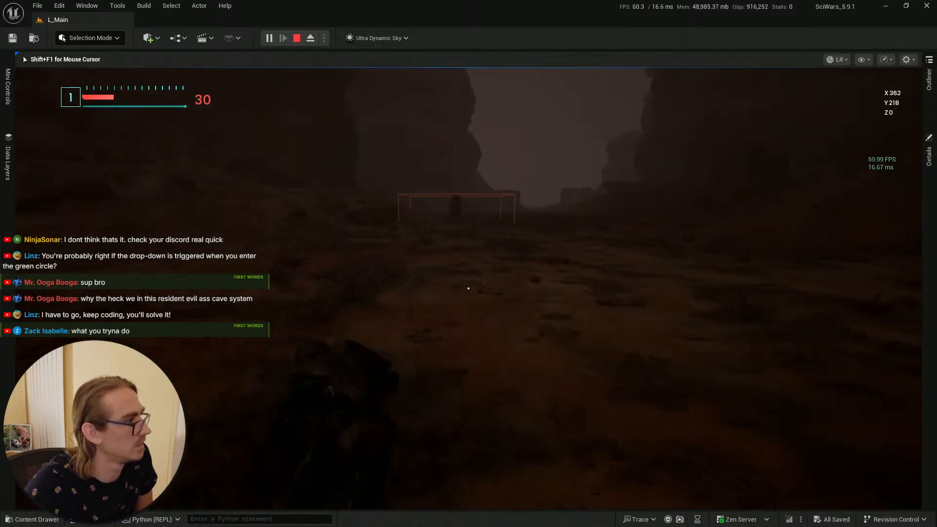
pyautogui.press('w')
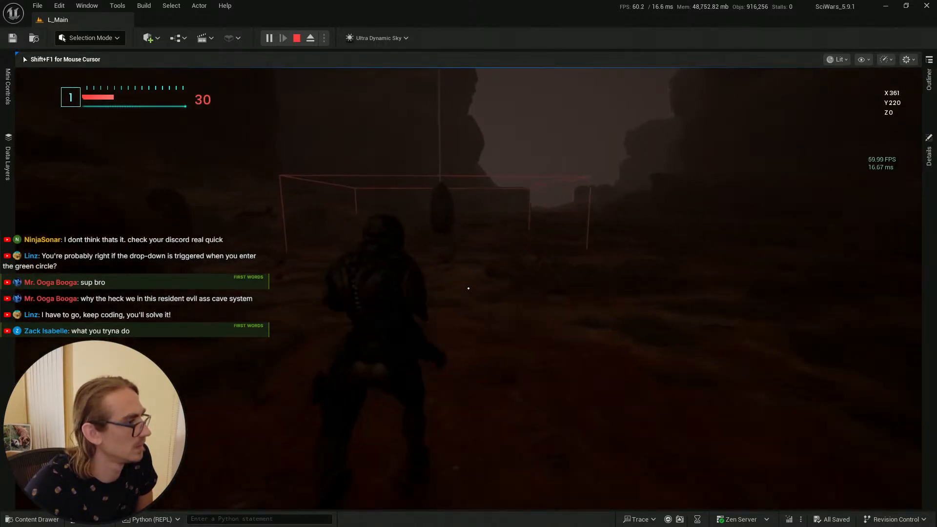
pyautogui.press('w')
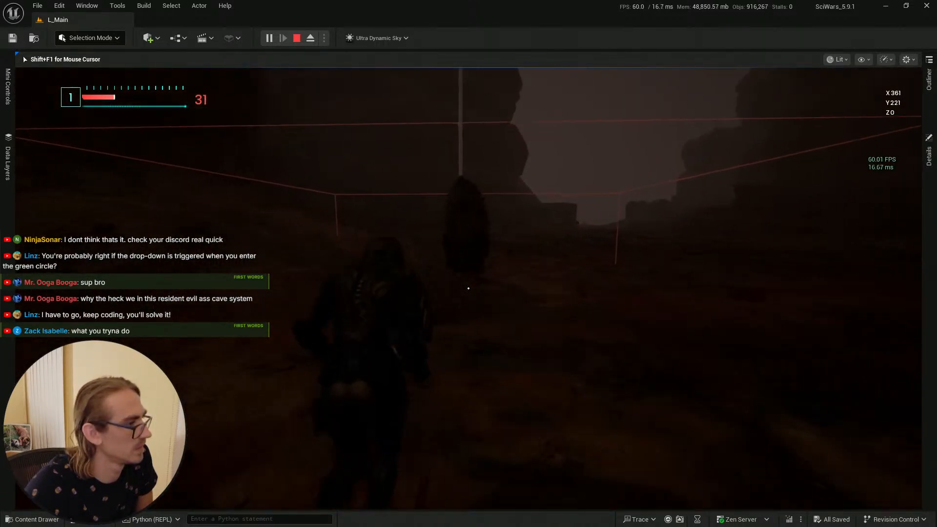
pyautogui.press('w')
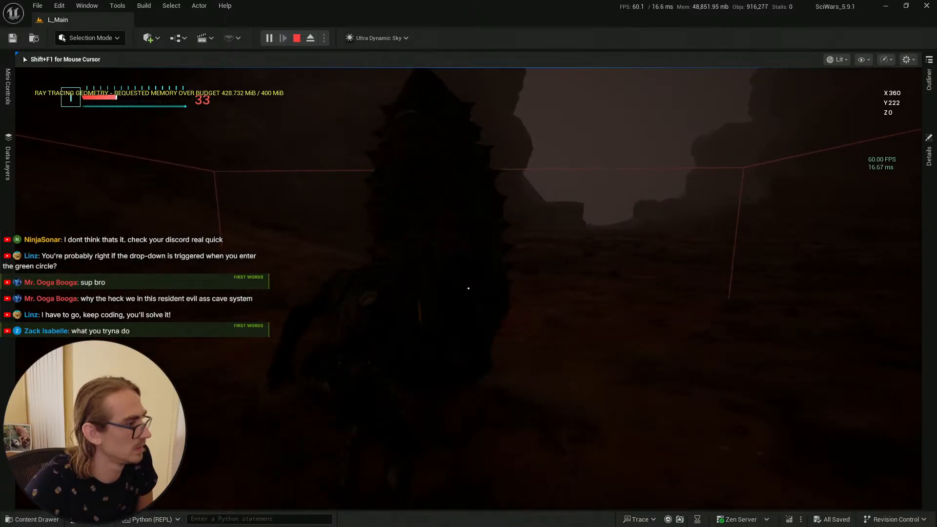
pyautogui.press('w')
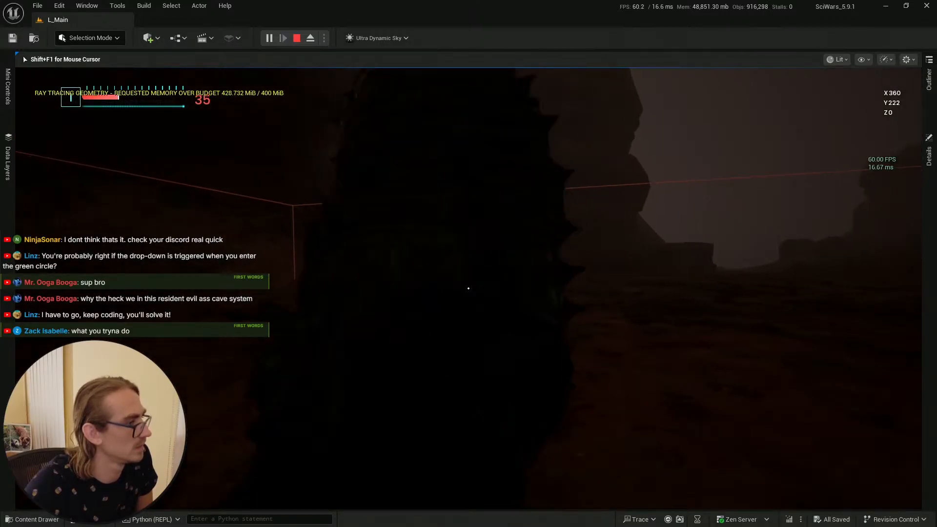
pyautogui.press('w')
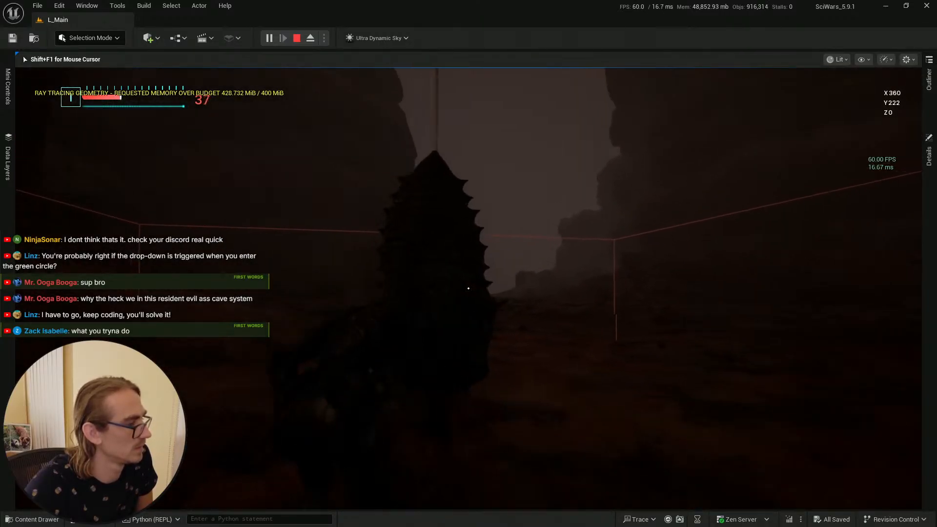
pyautogui.press('w')
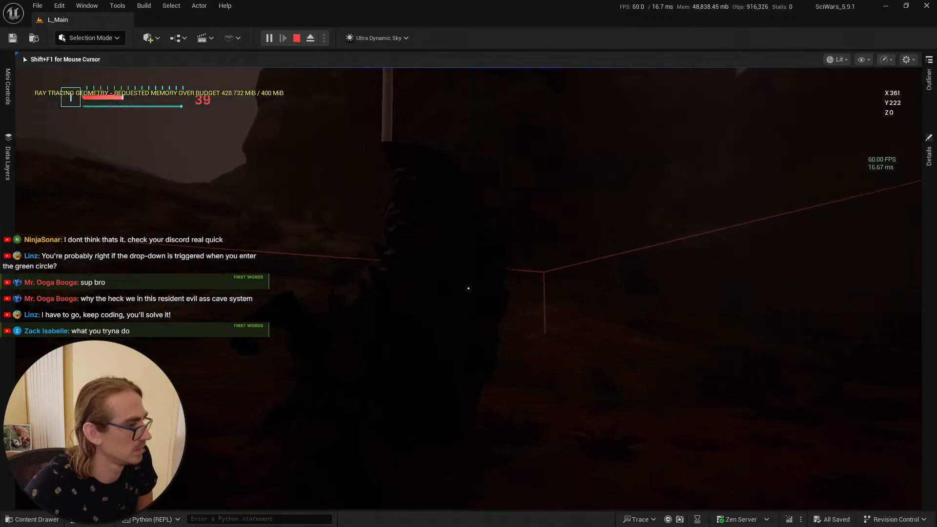
pyautogui.press('w')
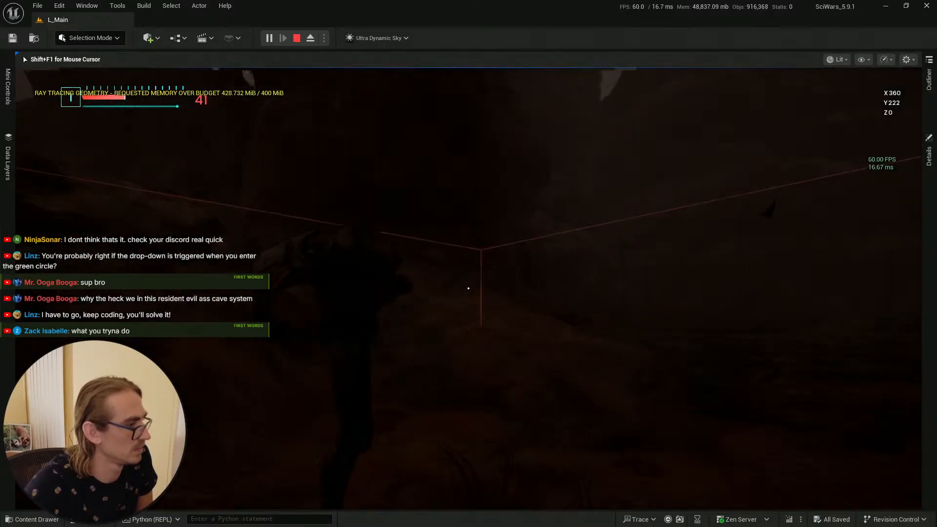
pyautogui.press('w')
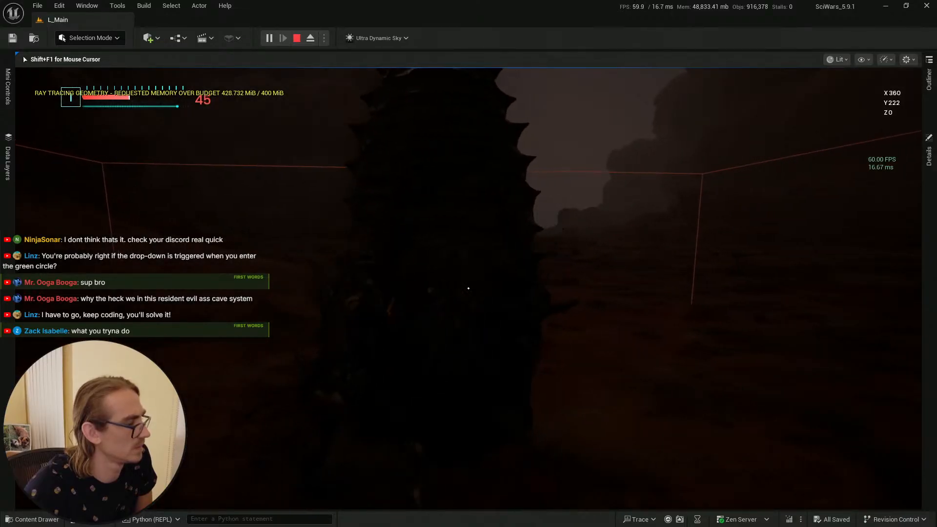
pyautogui.press('s')
pyautogui.press('s')
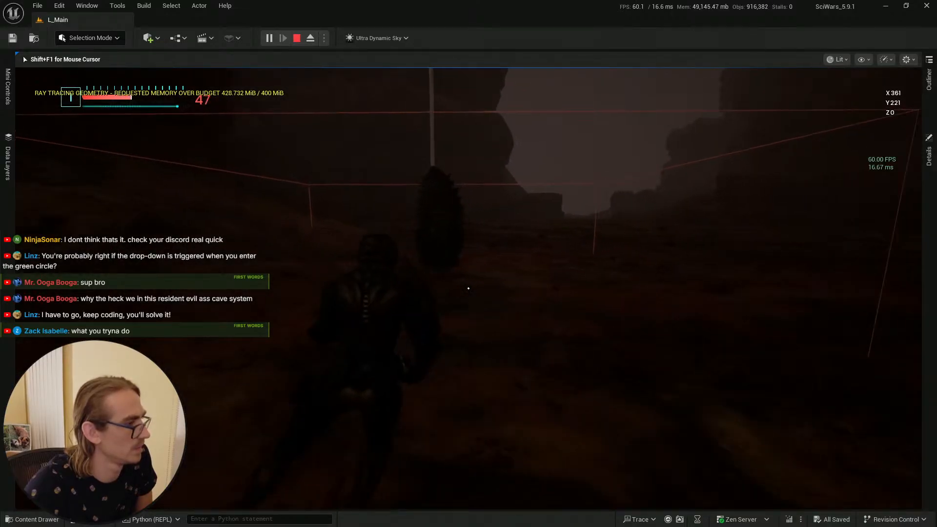
pyautogui.press('a')
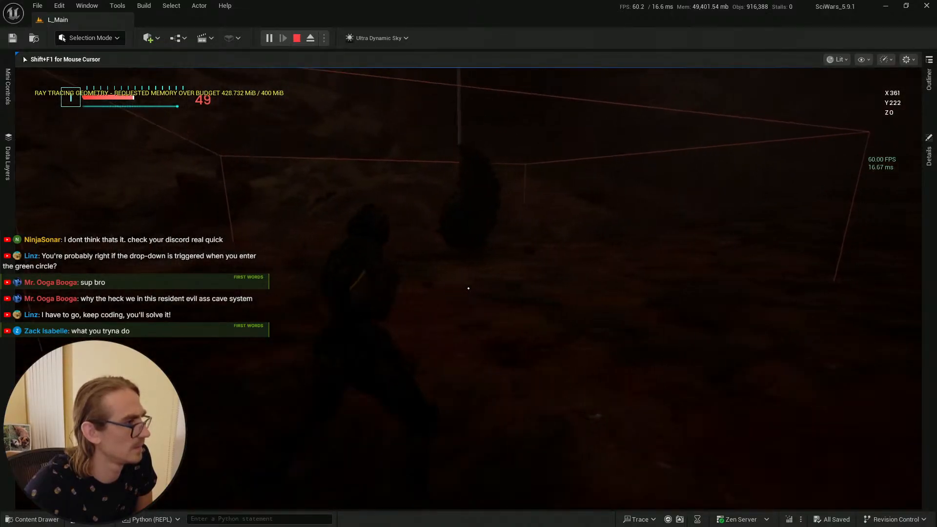
pyautogui.press('a')
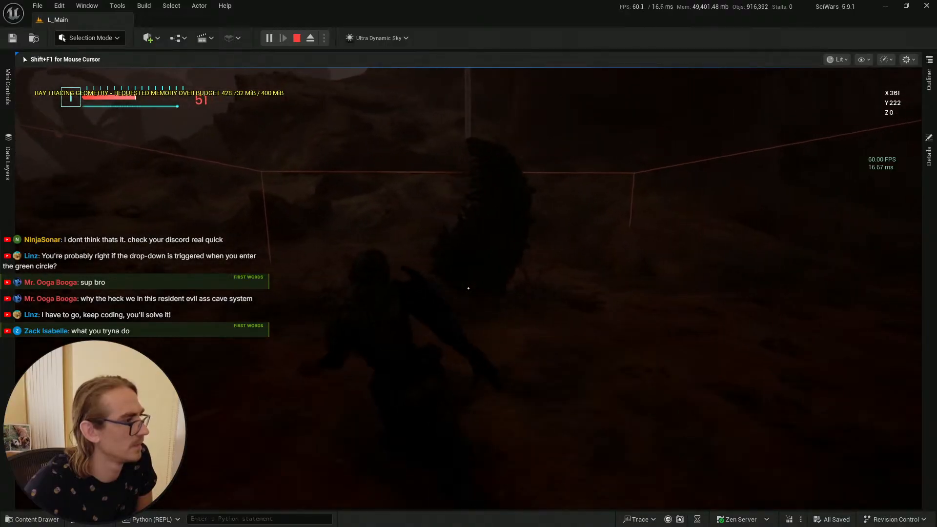
pyautogui.press('s')
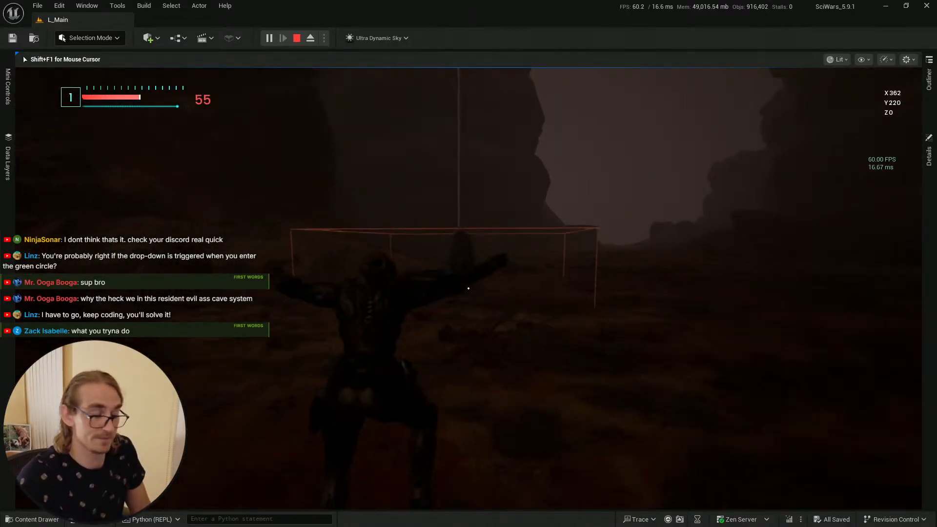
pyautogui.press('Escape')
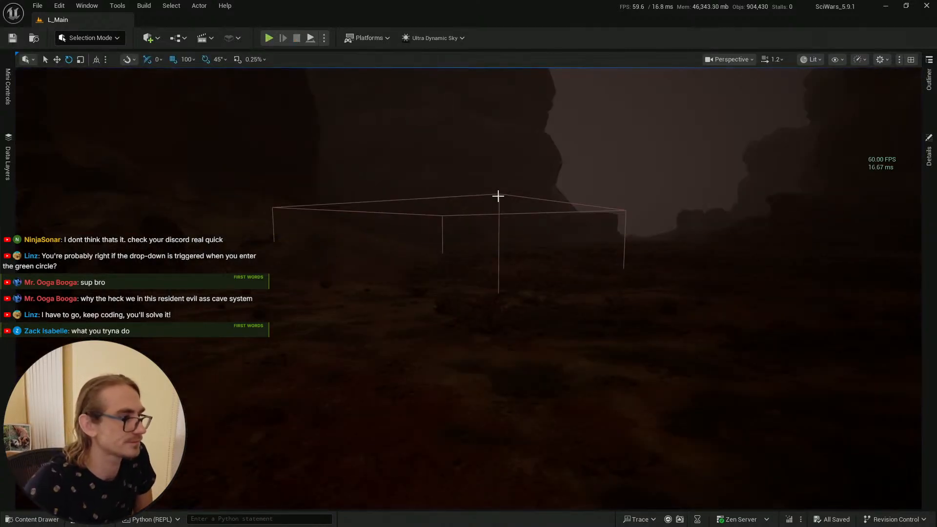
# Step: Select the cocoon actor, focus on it, and raise its End_Position component slightly upward in the viewport
pyautogui.click(498, 195)
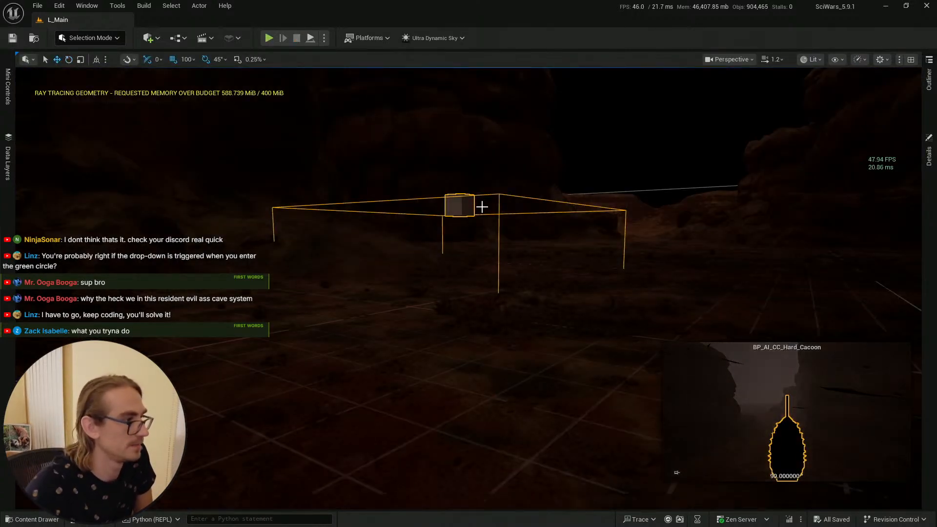
pyautogui.press('f')
pyautogui.click(928, 153)
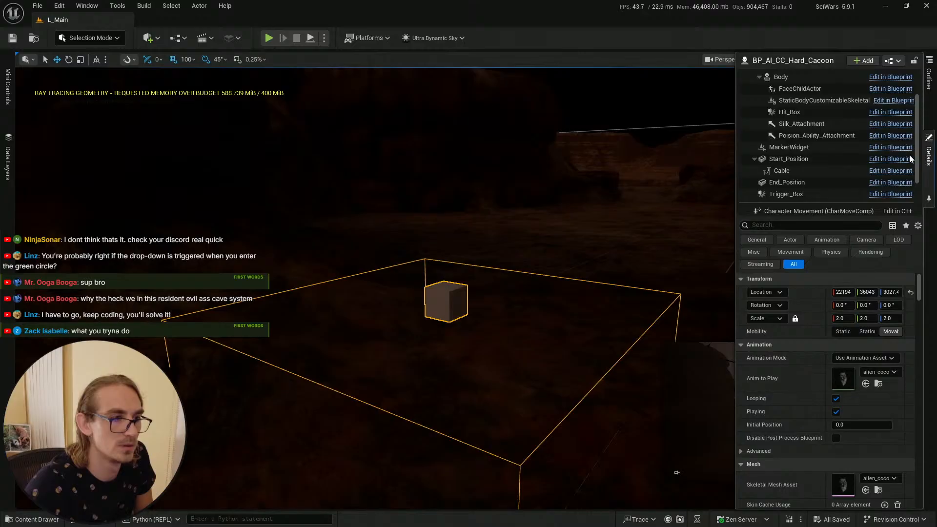
pyautogui.click(787, 182)
pyautogui.moveTo(447, 263); pyautogui.dragTo(449, 236)
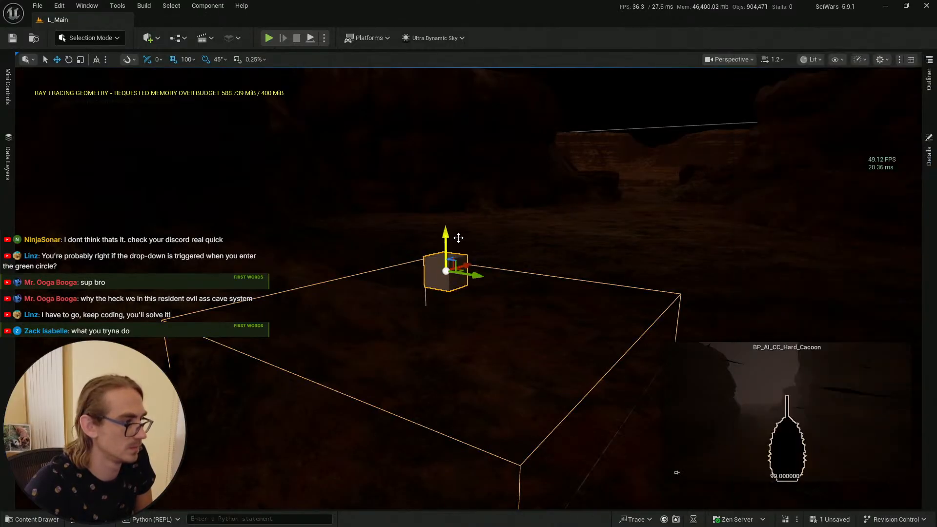
pyautogui.click(555, 240)
pyautogui.moveTo(555, 240); pyautogui.dragTo(555, 237, button='right')
# Step: Save all unsaved changes to the level and cocoon actor
pyautogui.hotkey('ctrl', 'space')
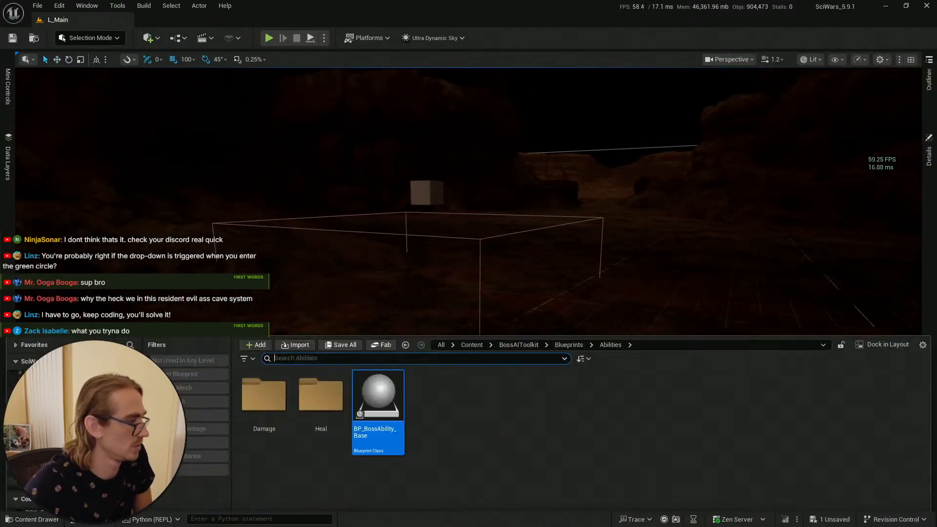
pyautogui.click(341, 303)
pyautogui.click(546, 377)
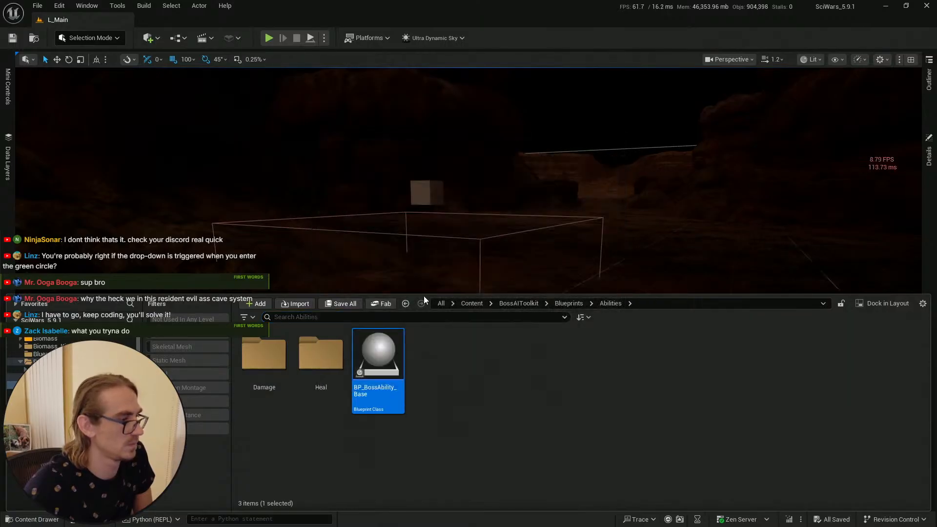
pyautogui.click(9, 42)
pyautogui.moveTo(497, 193); pyautogui.dragTo(499, 189, button='right')
pyautogui.scroll(-3, 499, 190)
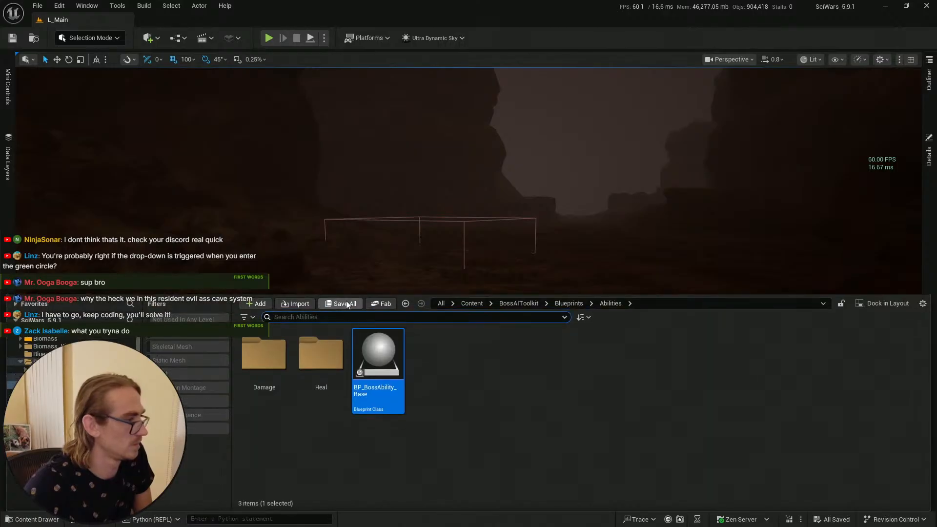
pyautogui.click(13, 38)
pyautogui.click(469, 418)
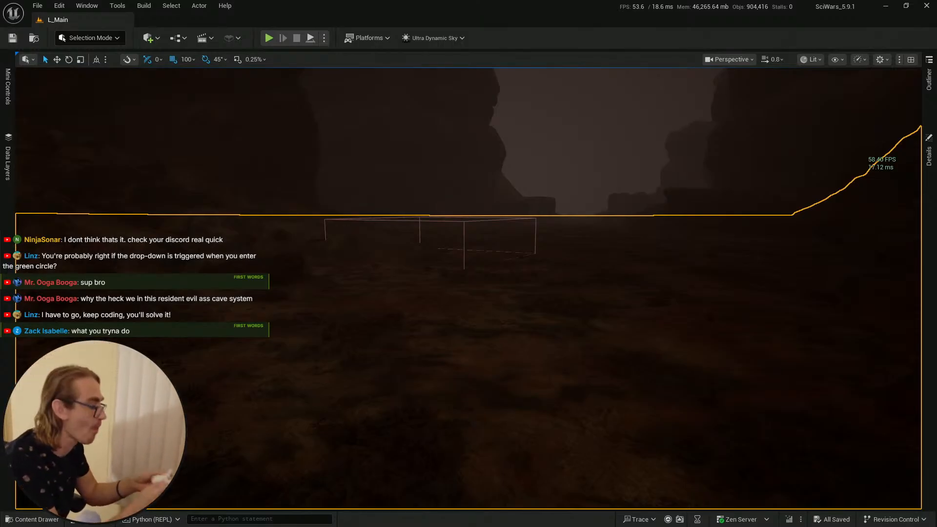
# Step: Play-test the level, walking into and back out of the cocoon's poison zone
pyautogui.hotkey('alt', 'p')
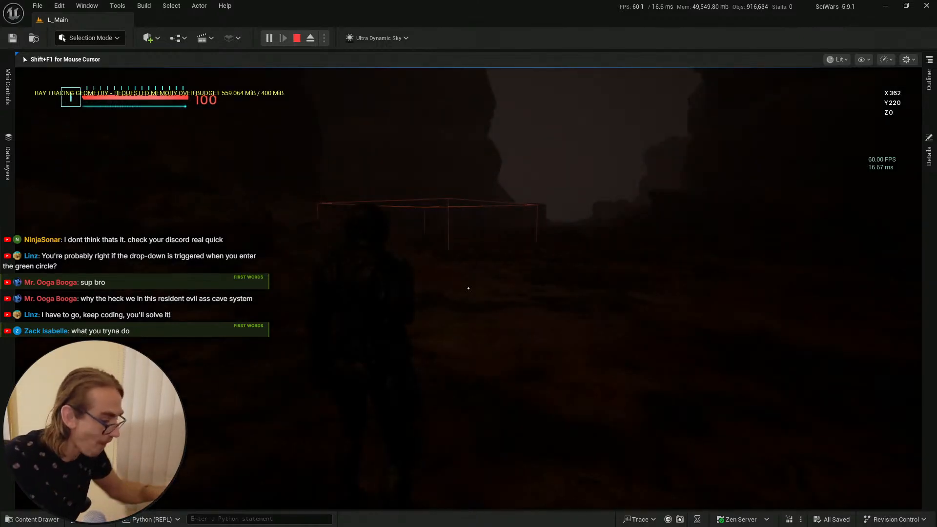
pyautogui.press('w')
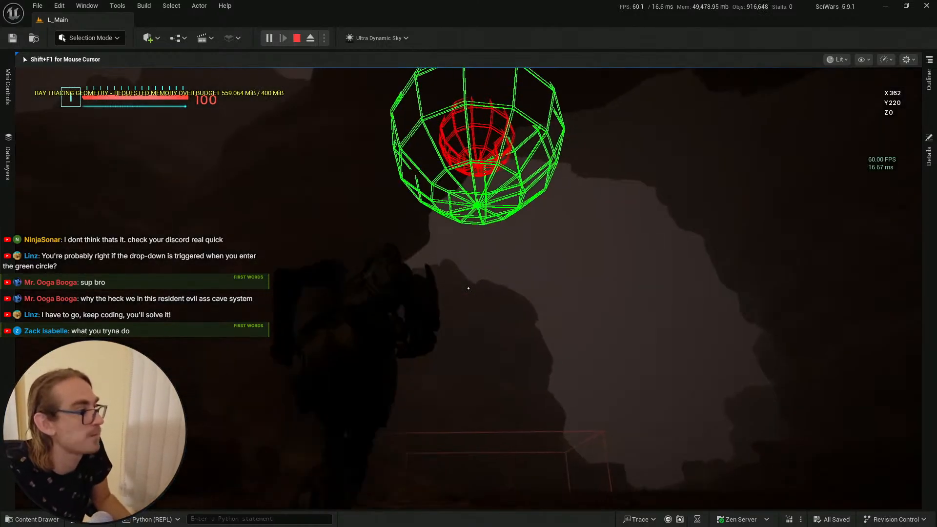
pyautogui.press('w')
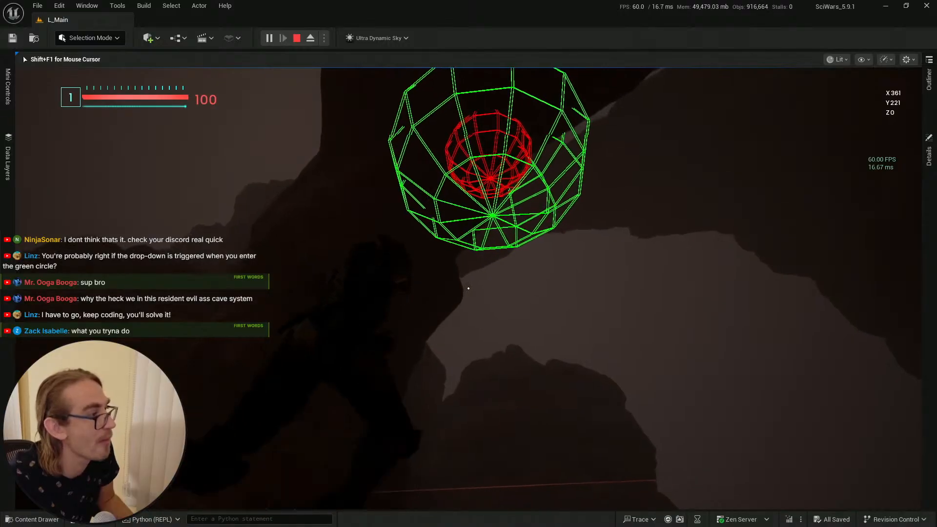
pyautogui.press('w')
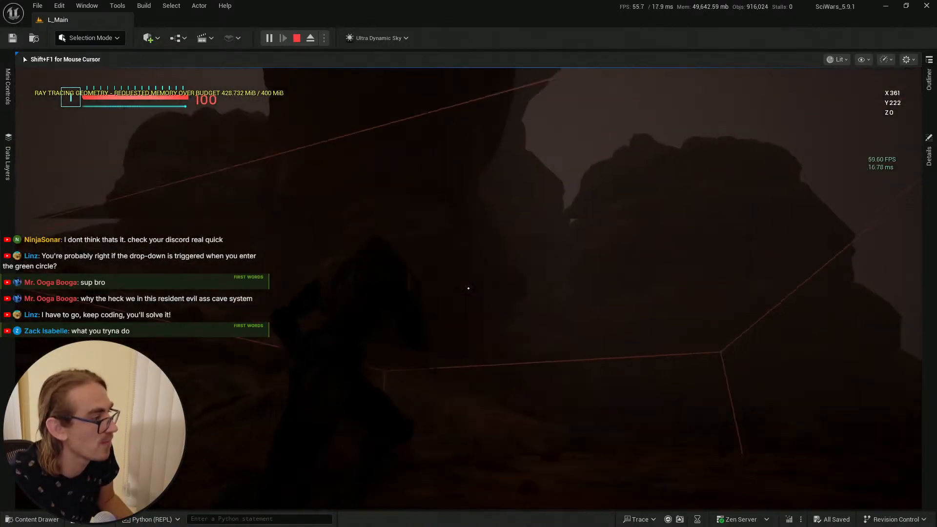
pyautogui.press('w')
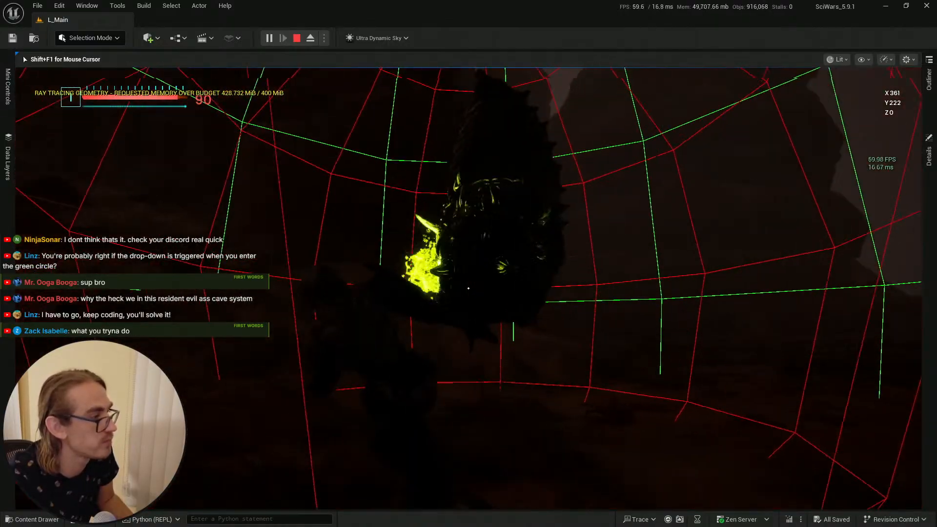
pyautogui.press('s')
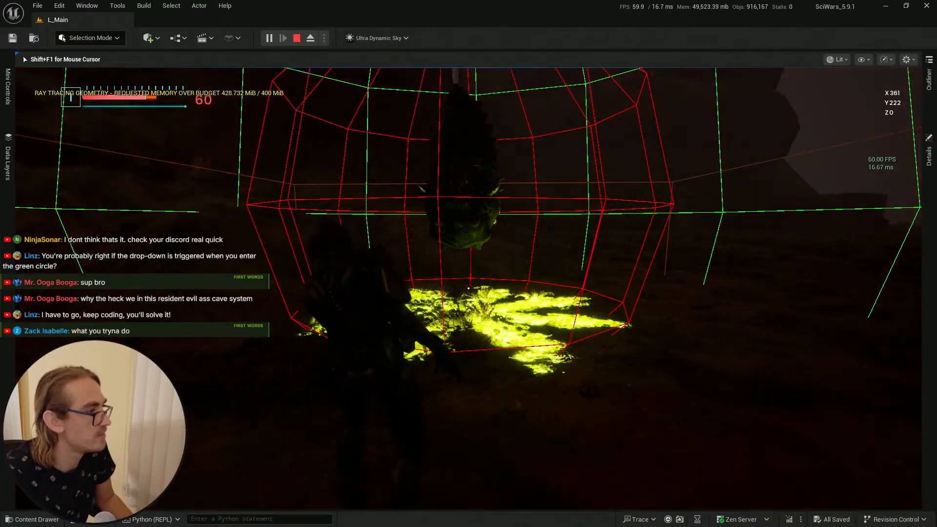
pyautogui.press('w')
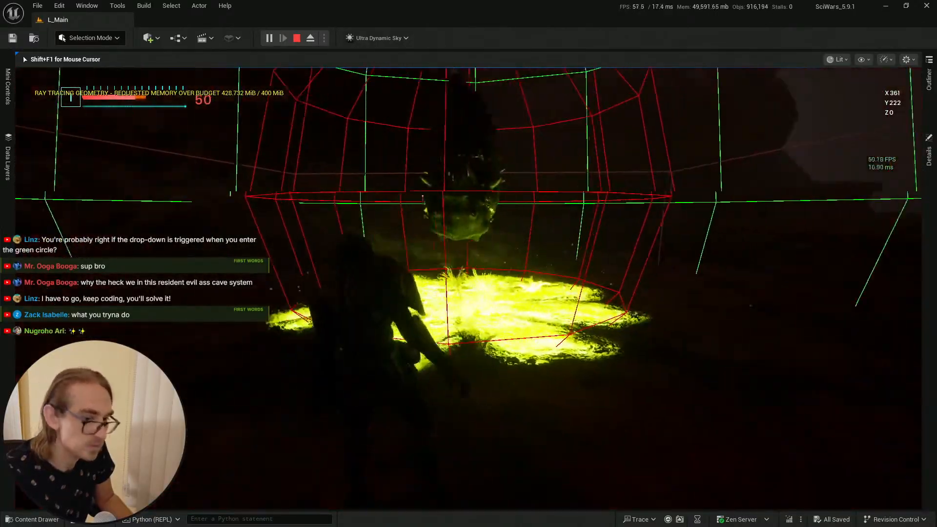
pyautogui.press('s')
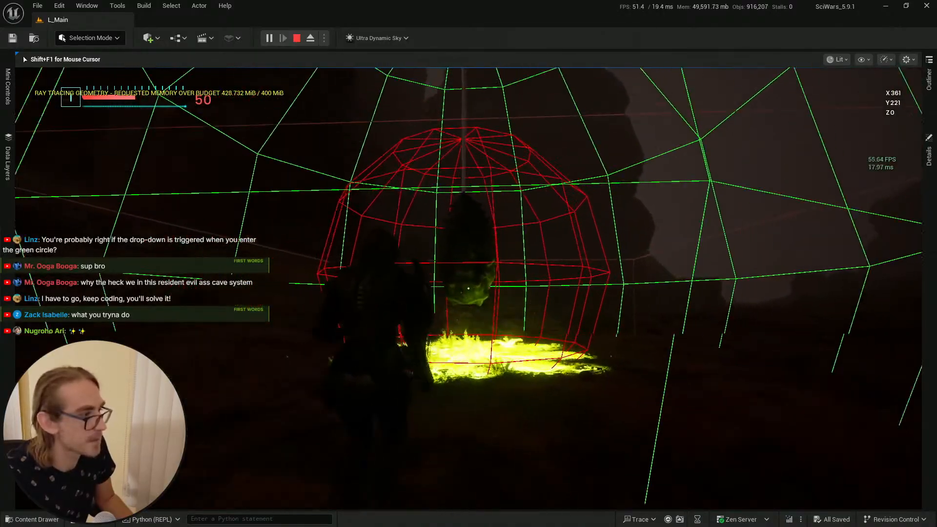
pyautogui.press('w')
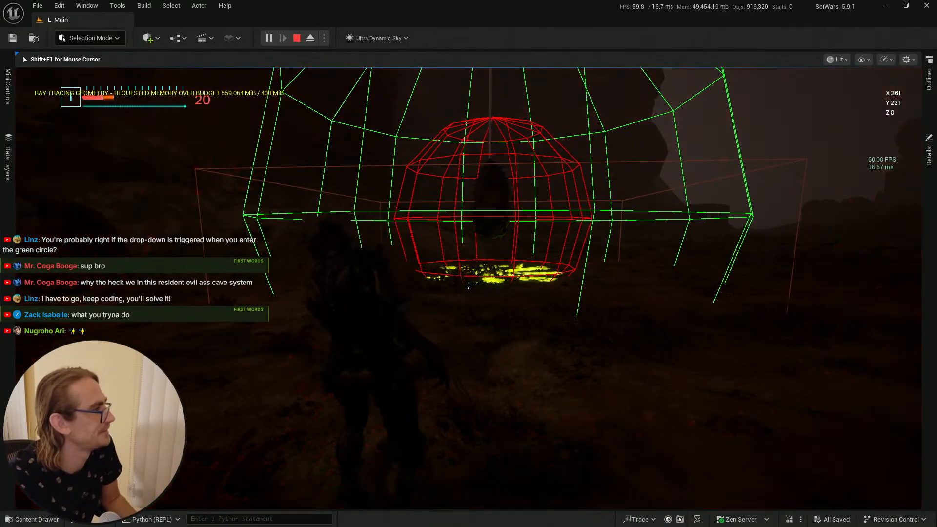
pyautogui.press('w')
pyautogui.press('w')
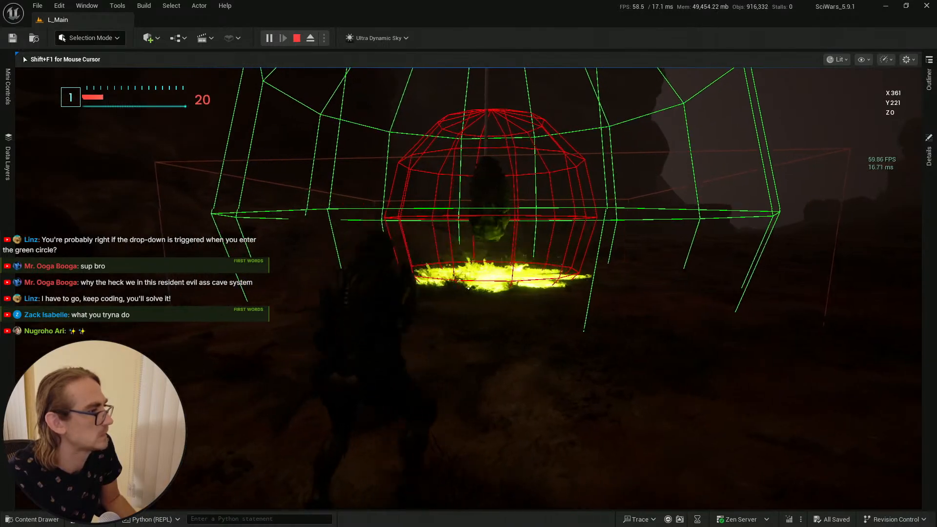
pyautogui.press('w')
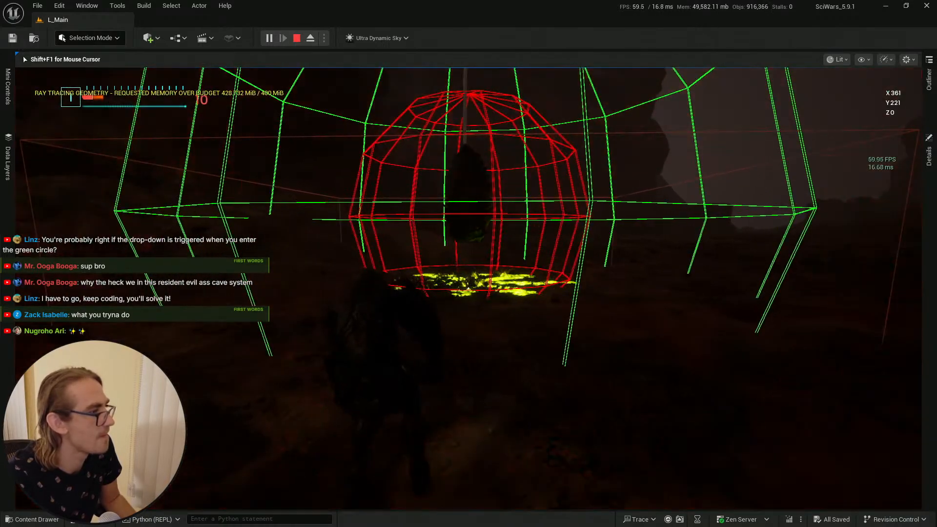
pyautogui.press('s')
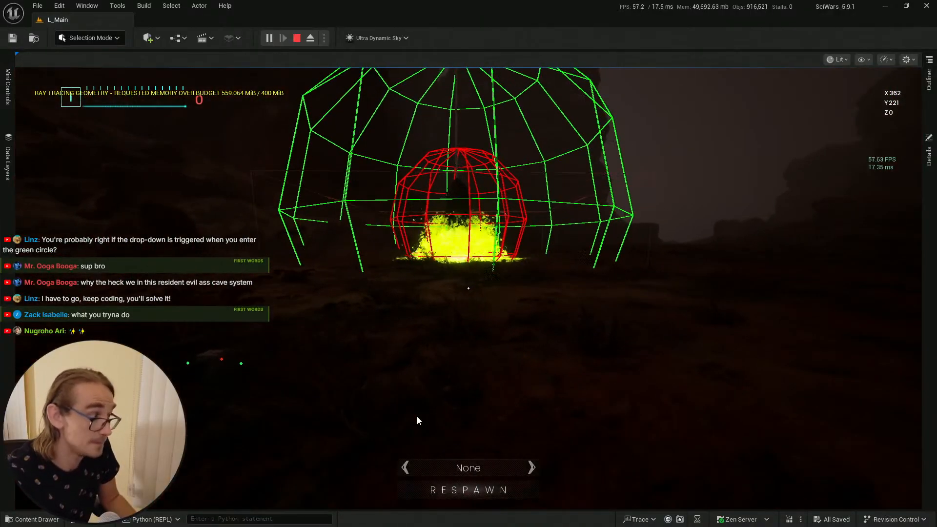
# Step: Respawn and walk around the cocoon's poison zone again, then end the play session
pyautogui.click(489, 493)
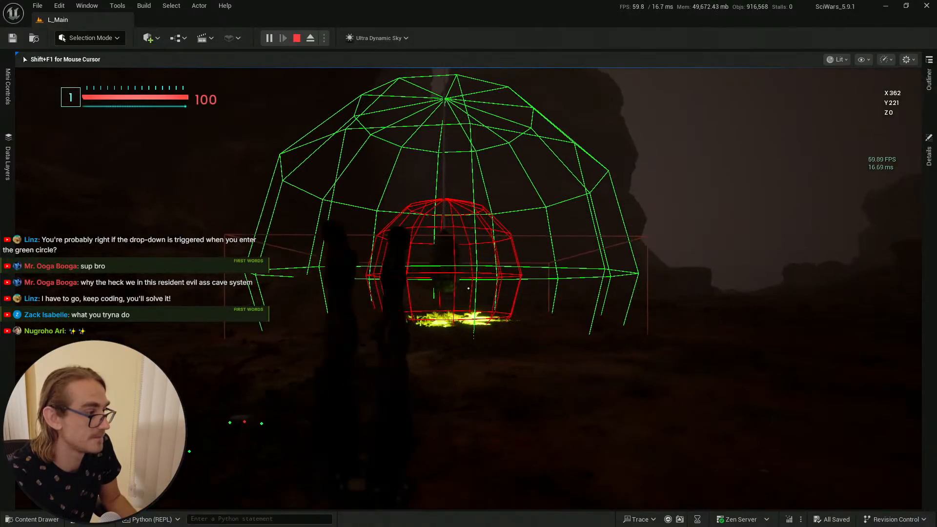
pyautogui.press('w')
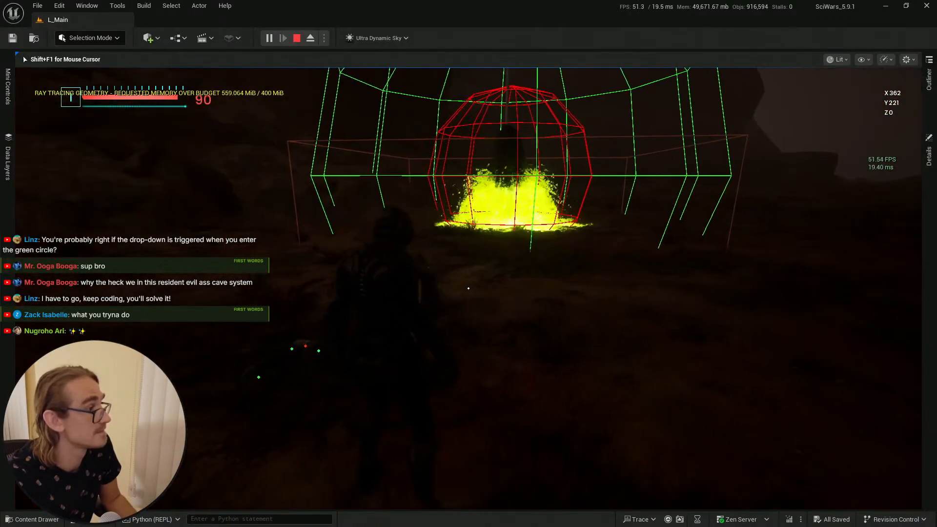
pyautogui.press('a')
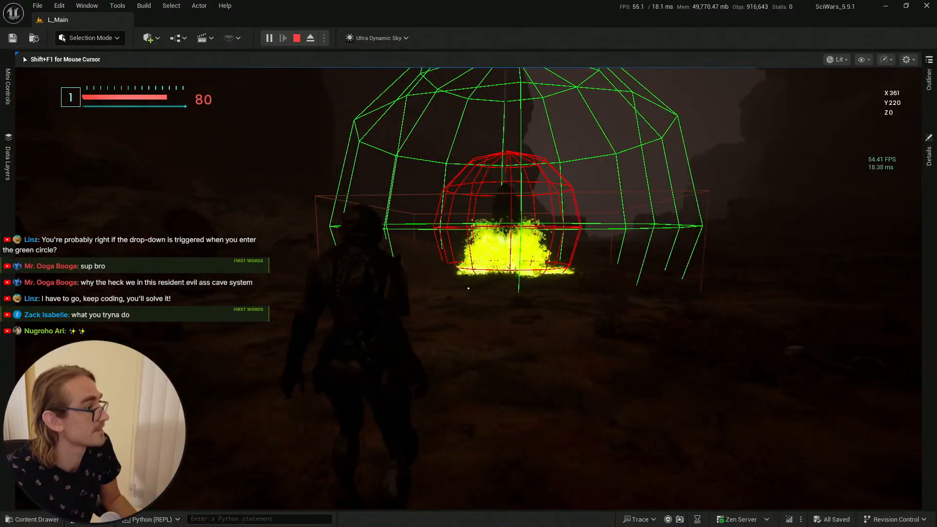
pyautogui.press('s')
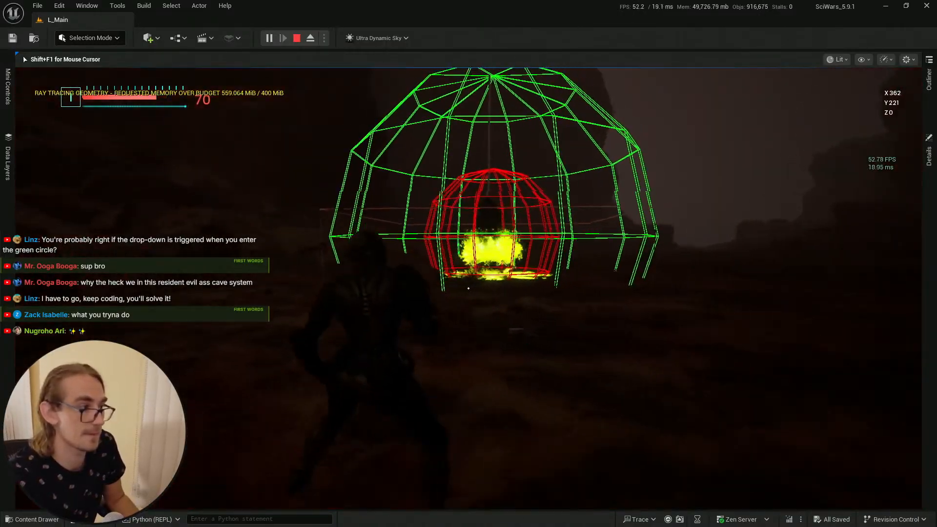
pyautogui.press('s')
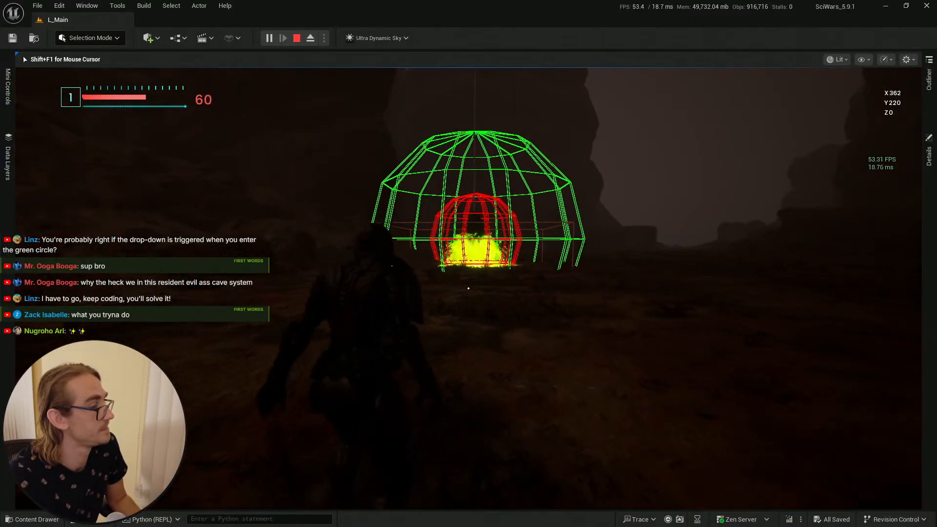
pyautogui.press('w')
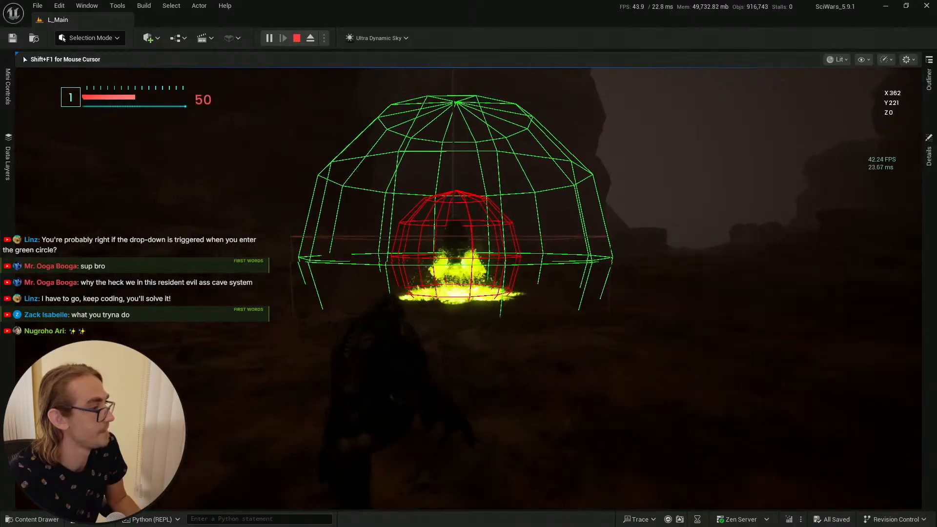
pyautogui.press('w')
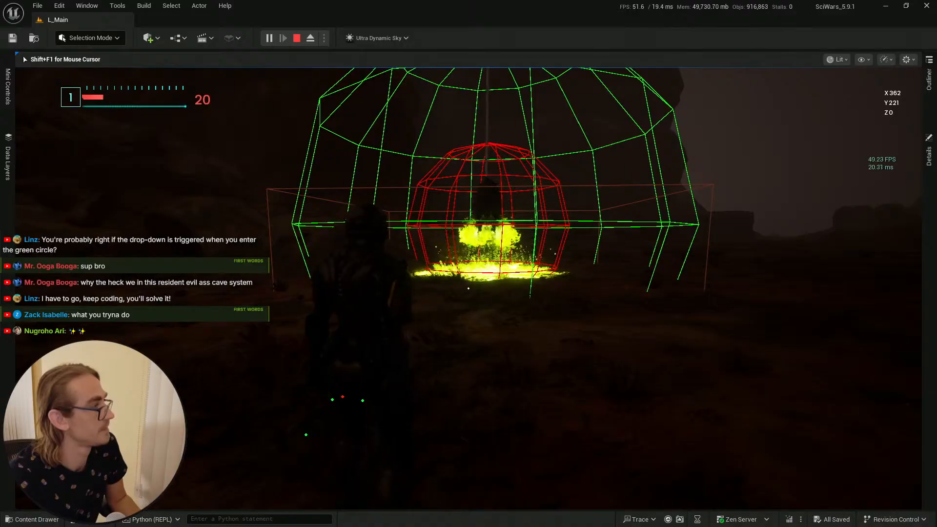
pyautogui.press('Escape')
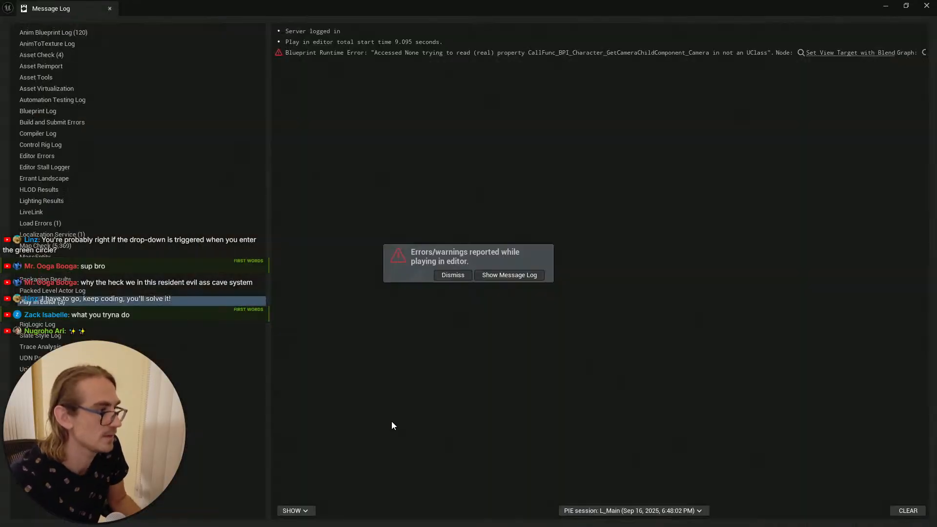
# Step: Close the message log, switch to the BP_AI_CC_Hard_Cacoon blueprint window and save the blueprint
pyautogui.click(926, 7)
pyautogui.hotkey('alt', 'Tab')
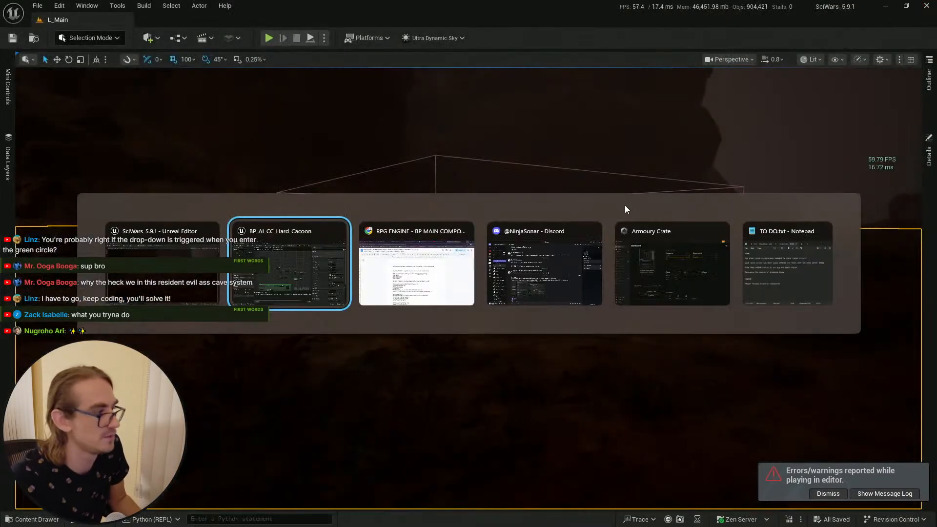
pyautogui.scroll(3, 361, 260)
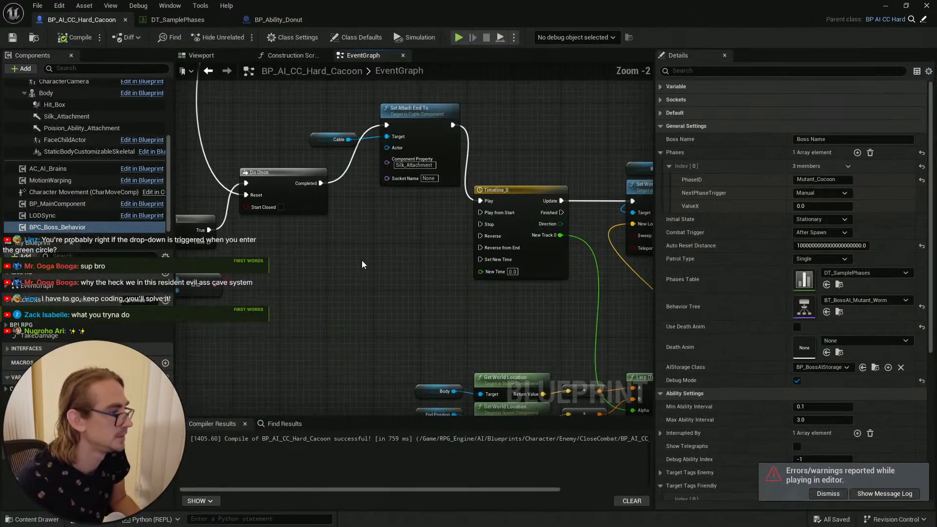
pyautogui.hotkey('ctrl', 's')
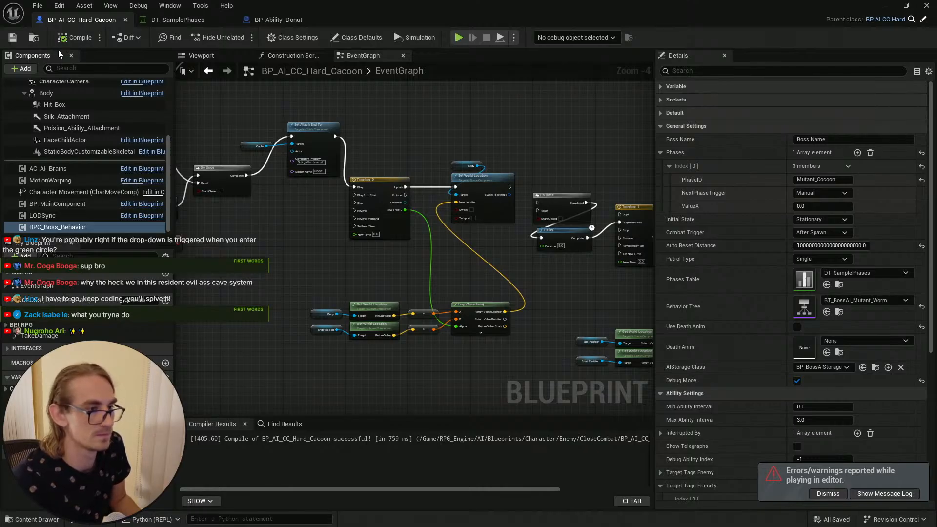
# Step: Check the Mutant_Cocoon row in DT_SamplePhases, then inspect BP_Ability_Donut's Outer Radius and Inner Radius variables
pyautogui.click(177, 19)
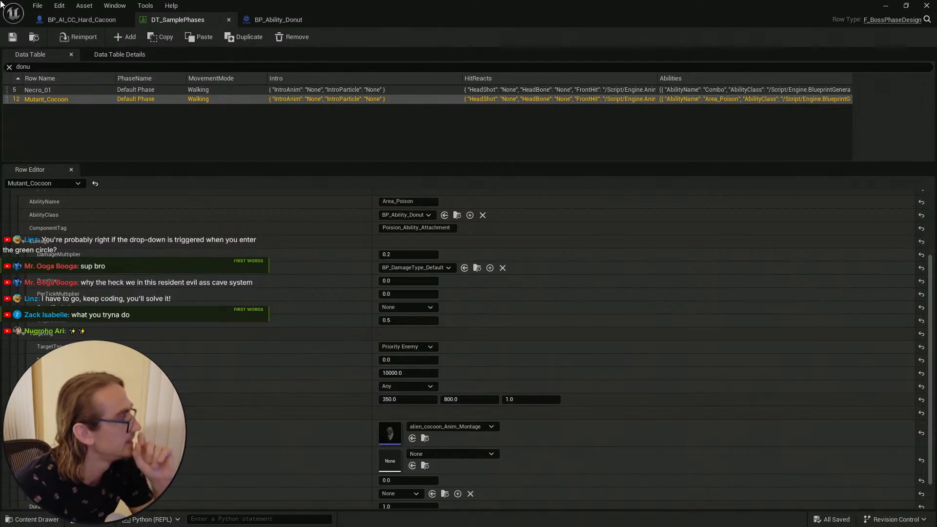
pyautogui.click(282, 19)
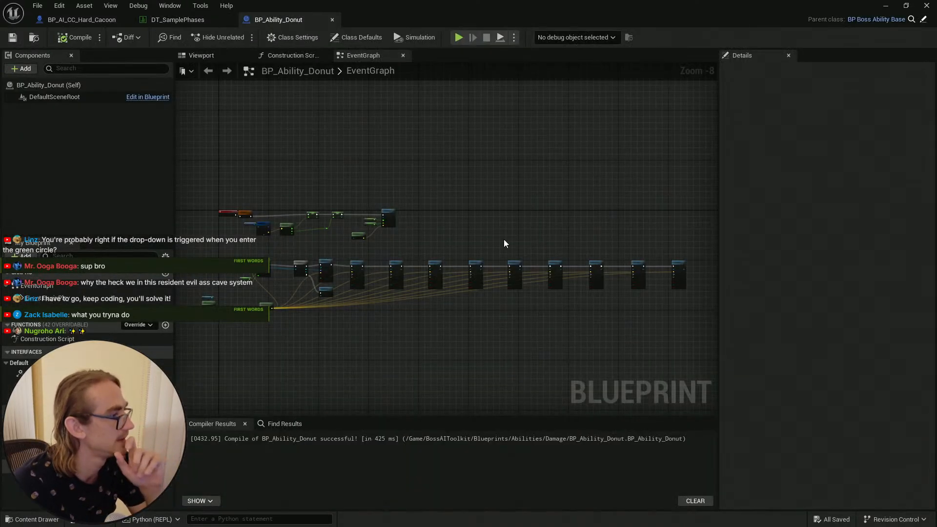
pyautogui.scroll(7, 370, 204)
pyautogui.click(366, 201)
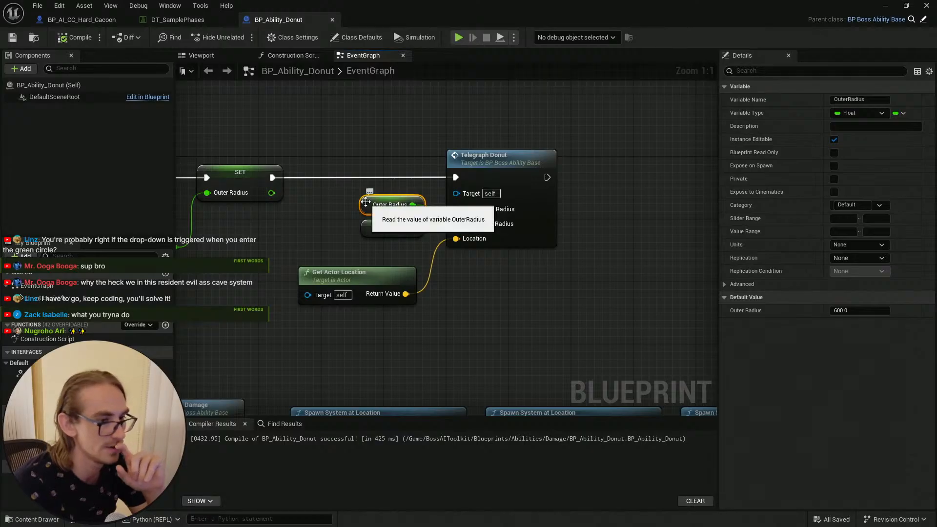
pyautogui.click(386, 228)
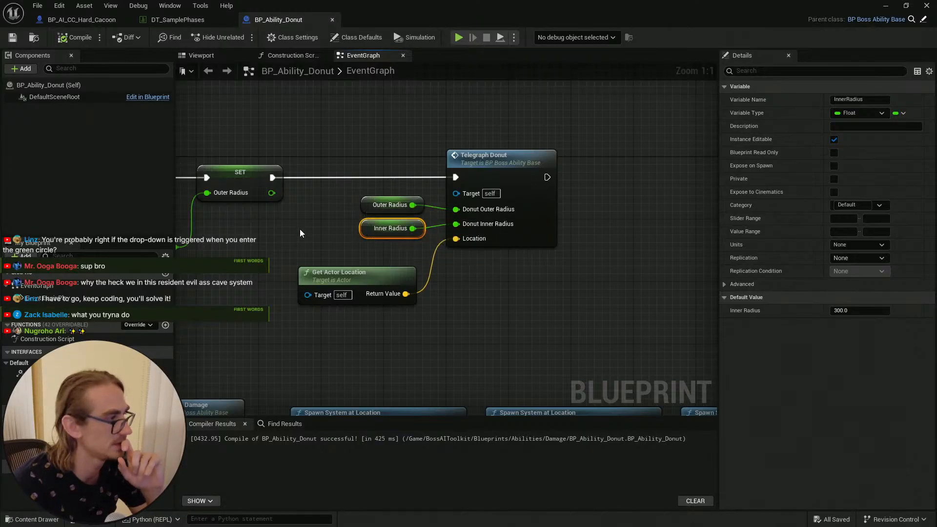
# Step: Trace how the inner and outer radius values flow through BP_Ability_Donut's BeginPlay and damage event graphs
pyautogui.moveTo(352, 225); pyautogui.dragTo(577, 225, button='right')
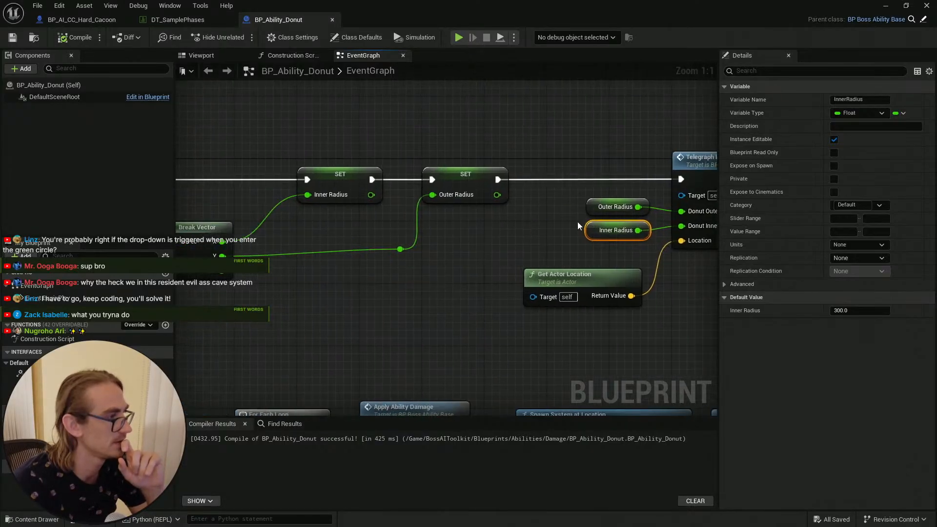
pyautogui.click(419, 281)
pyautogui.scroll(-2, 410, 282)
pyautogui.moveTo(411, 282); pyautogui.dragTo(561, 249, button='right')
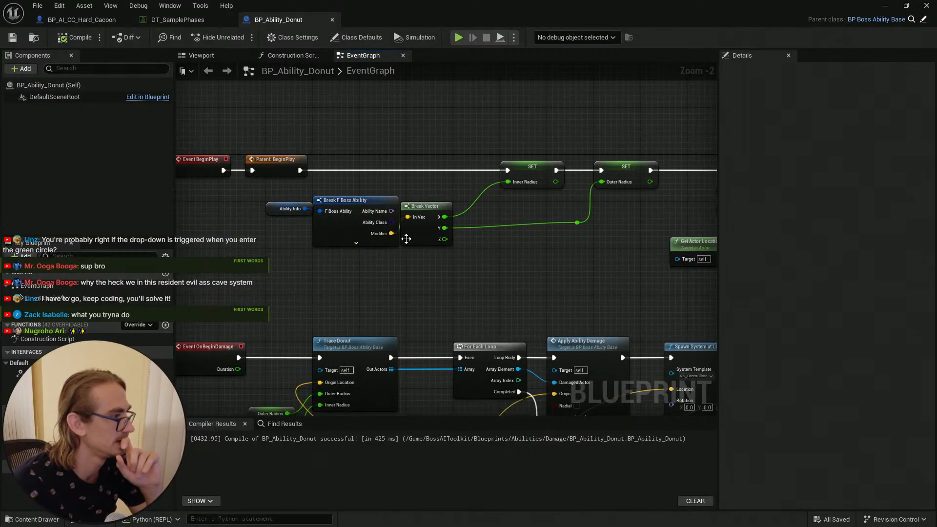
pyautogui.scroll(2, 406, 239)
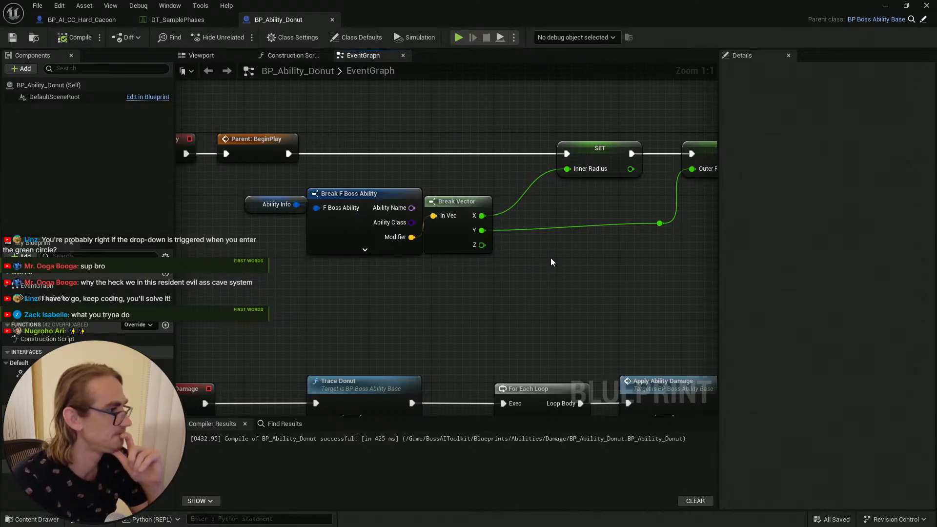
pyautogui.moveTo(550, 257); pyautogui.dragTo(324, 252, button='right')
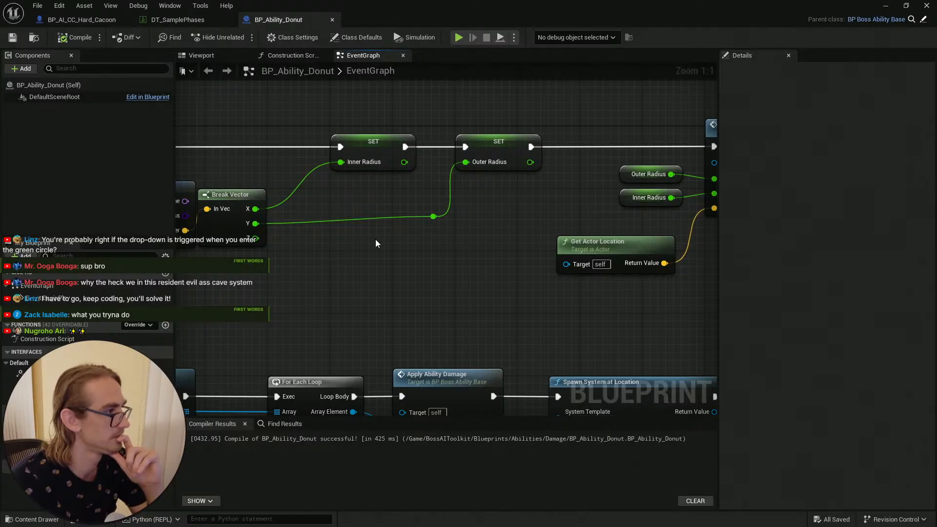
pyautogui.scroll(-2, 394, 246)
pyautogui.moveTo(447, 250)
pyautogui.mouseDown(button='right')
pyautogui.moveTo(683, 109)
pyautogui.moveTo(738, 52)
pyautogui.mouseUp(button='right')
pyautogui.click(400, 220)
pyautogui.click(412, 233)
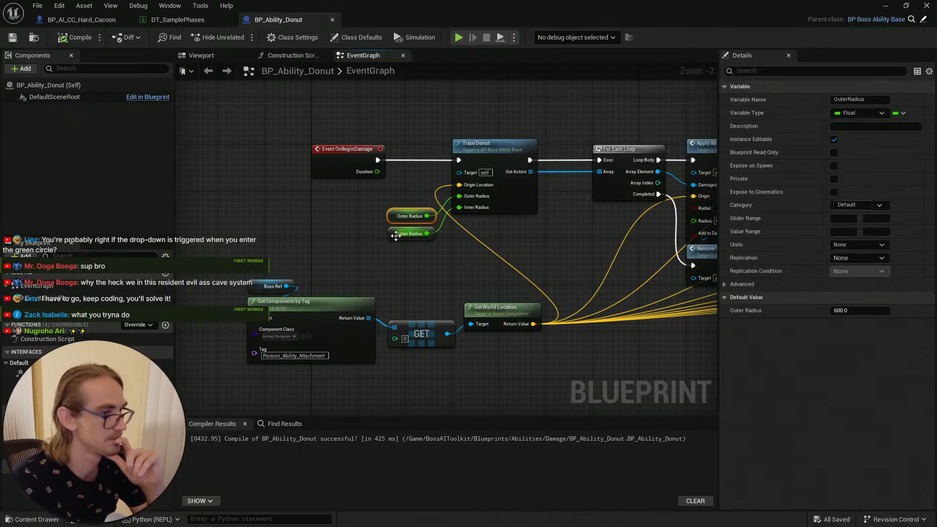
pyautogui.click(553, 238)
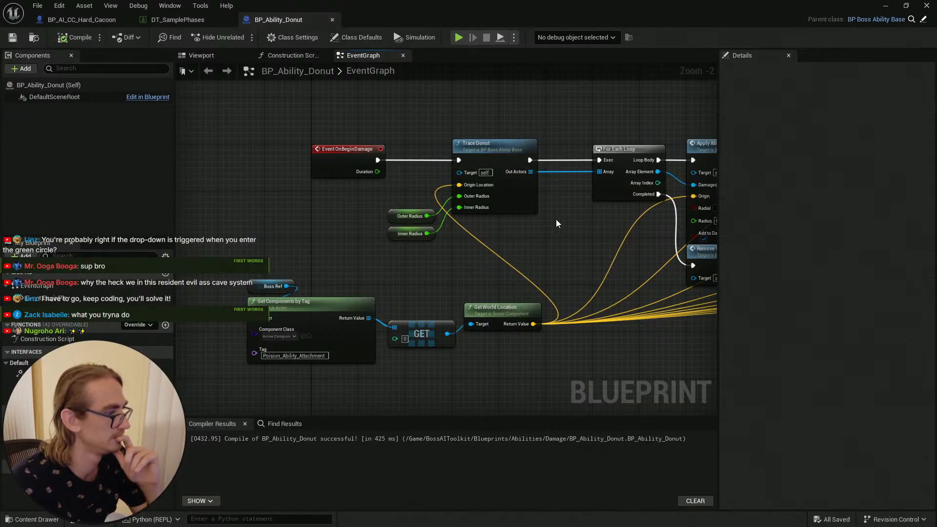
pyautogui.moveTo(574, 209); pyautogui.dragTo(414, 195, button='right')
pyautogui.scroll(-3, 422, 201)
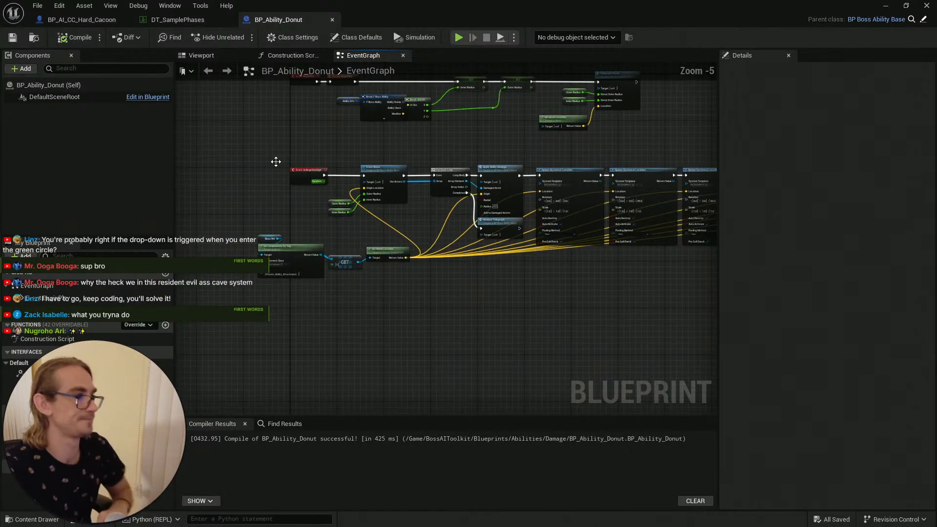
pyautogui.moveTo(226, 102); pyautogui.dragTo(250, 177, button='right')
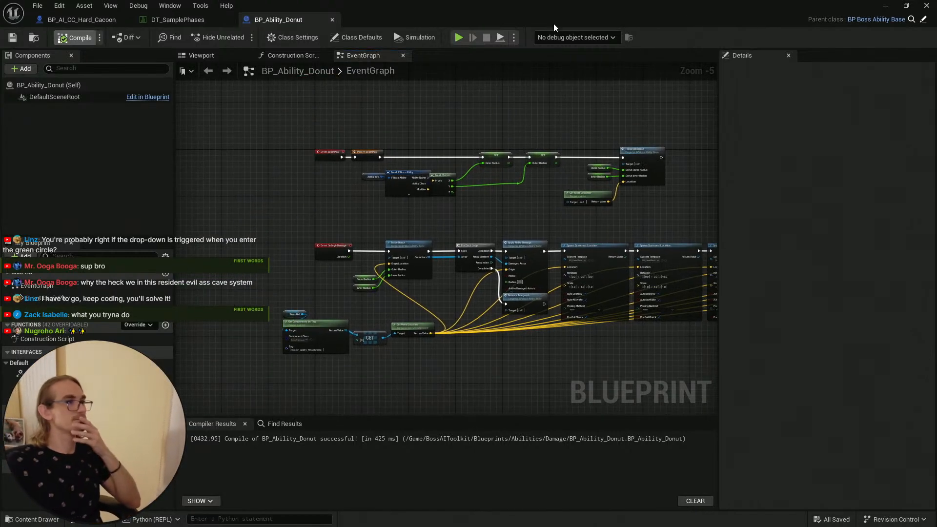
# Step: Select the cocoon actor in the level and open its BP_AI_CC_Hard_Cacoon blueprint from the content browser
pyautogui.click(885, 5)
pyautogui.moveTo(405, 352); pyautogui.dragTo(439, 322, button='right')
pyautogui.press('Escape')
pyautogui.press('e')
pyautogui.press('s')
pyautogui.scroll(1, 405, 352)
pyautogui.press('s')
pyautogui.hotkey('alt', 'f')
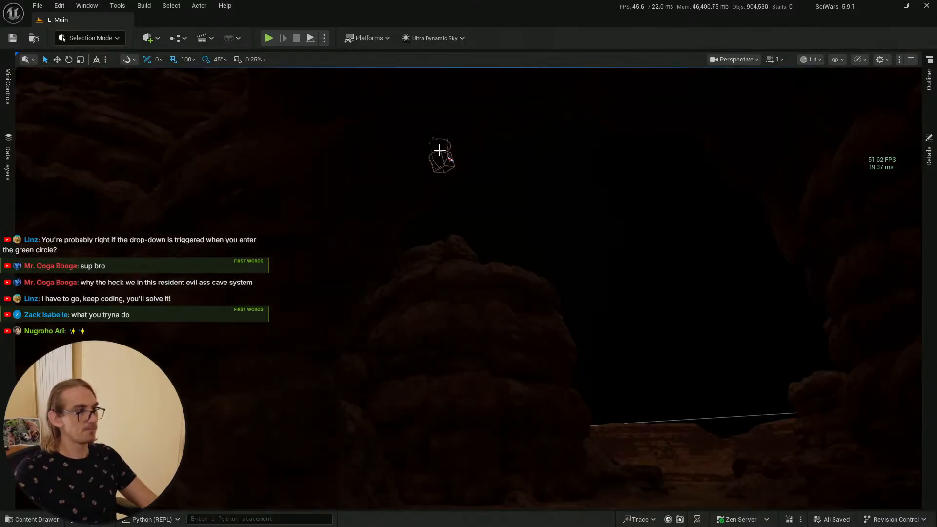
pyautogui.click(439, 150)
pyautogui.hotkey('ctrl', 'b')
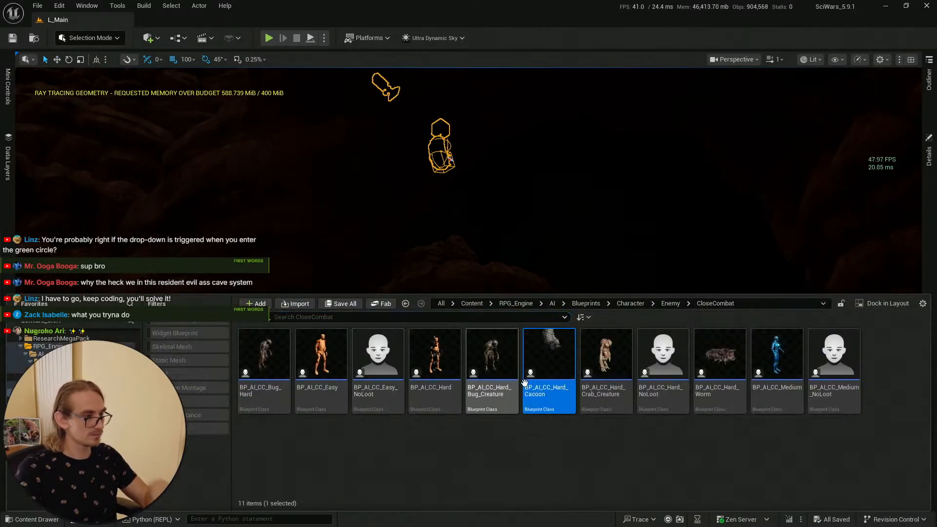
pyautogui.doubleClick(545, 357)
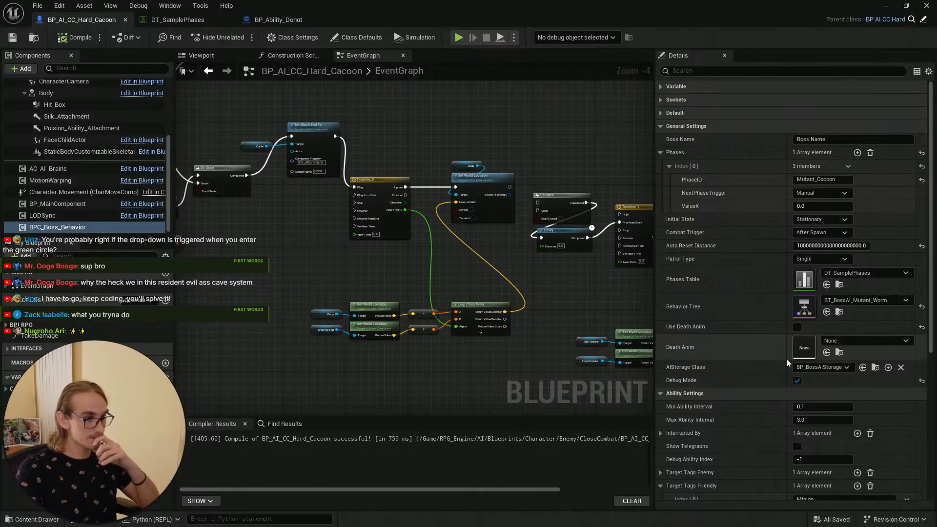
# Step: Turn off Debug Mode in the cocoon blueprint's settings and compile it
pyautogui.click(797, 381)
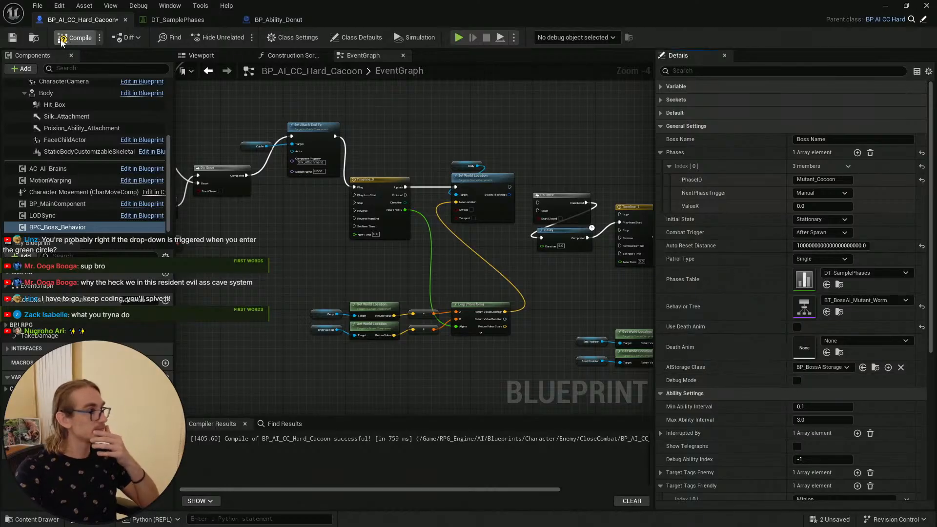
pyautogui.click(20, 42)
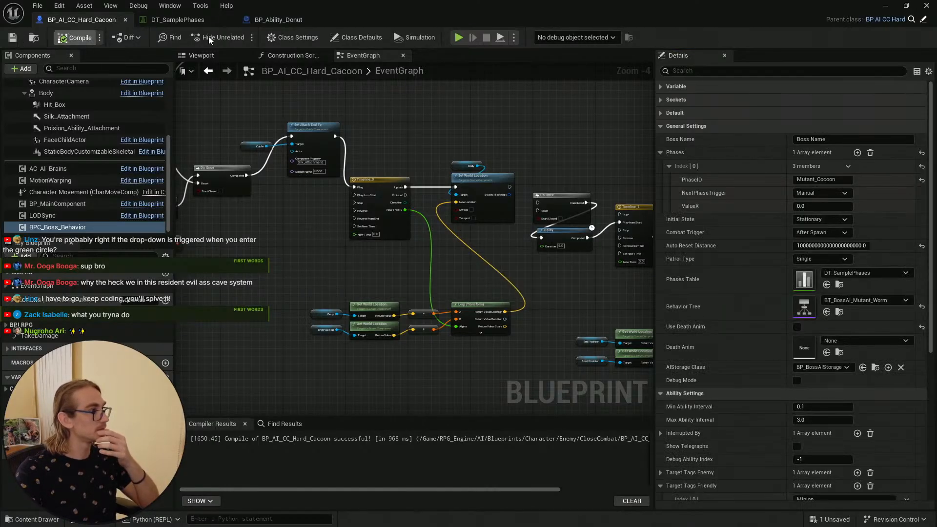
pyautogui.click(885, 5)
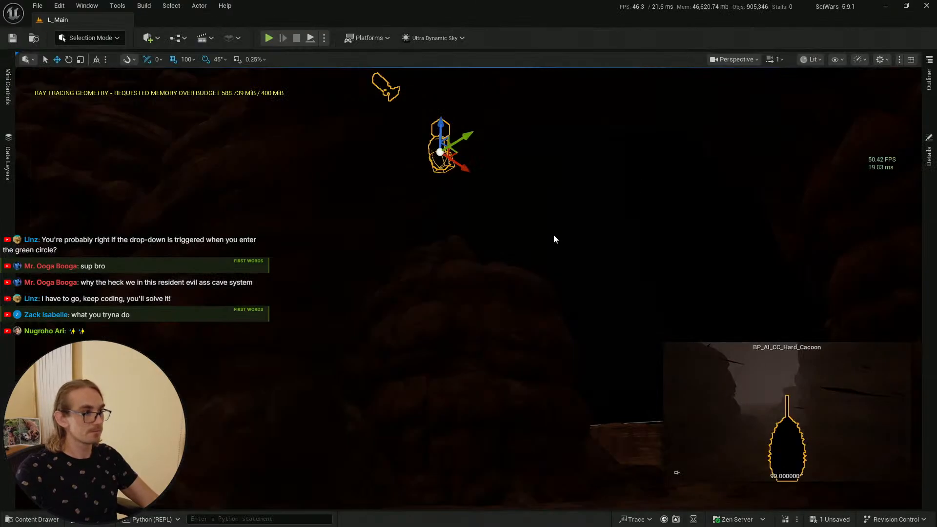
pyautogui.press('F1')
pyautogui.click(928, 6)
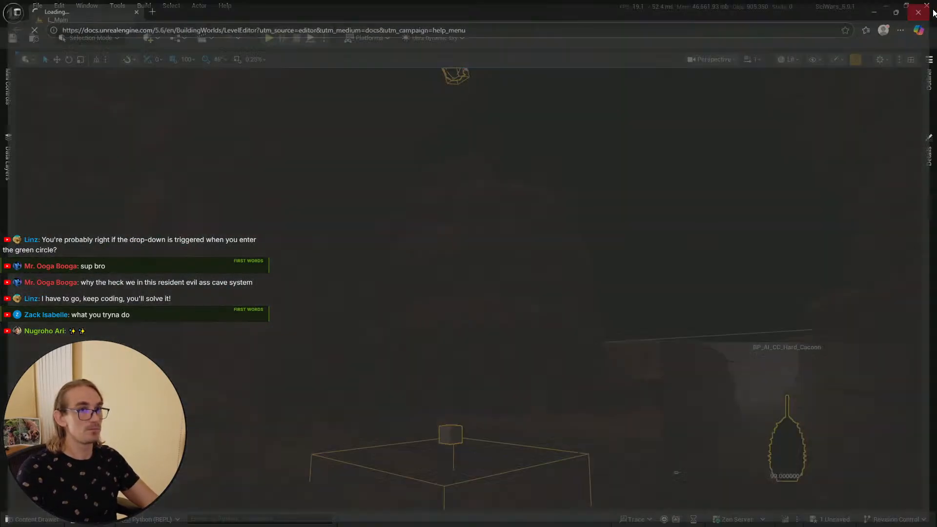
# Step: Save all modified assets and the current level
pyautogui.press('Escape')
pyautogui.moveTo(565, 278); pyautogui.dragTo(519, 292, button='right')
pyautogui.press('g')
pyautogui.press('g')
pyautogui.press('g')
pyautogui.click(39, 520)
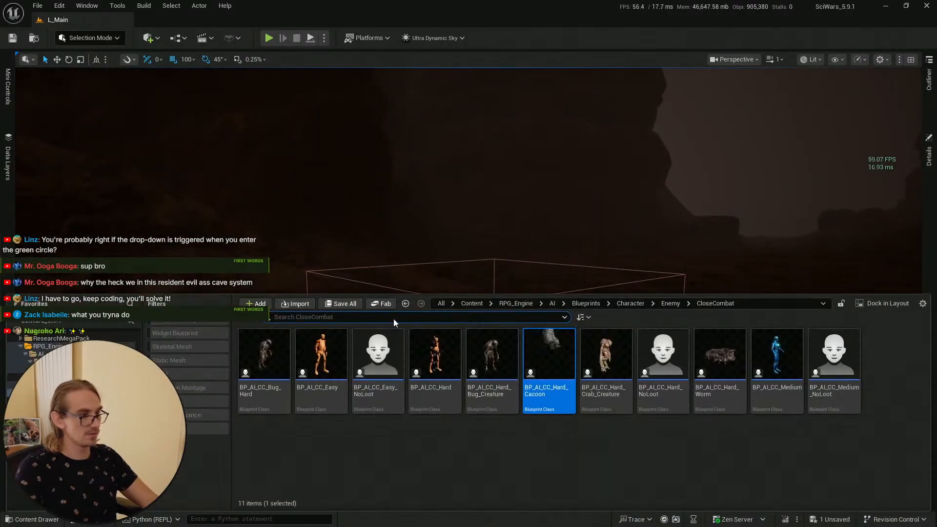
pyautogui.click(354, 304)
pyautogui.click(553, 379)
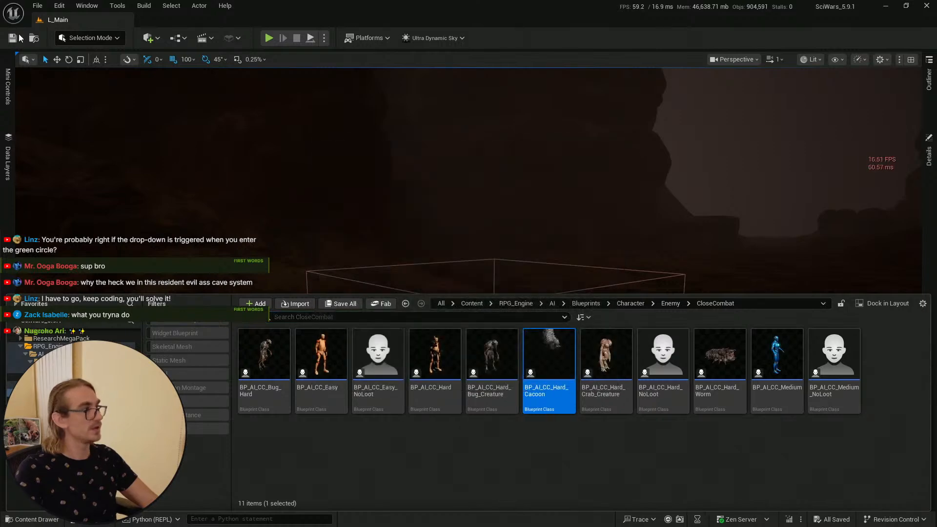
pyautogui.click(17, 37)
# Step: Start a play session from a spot in the level near the cocoon
pyautogui.moveTo(493, 205)
pyautogui.mouseDown(button='right')
pyautogui.moveTo(634, 207)
pyautogui.moveTo(429, 207)
pyautogui.moveTo(458, 197)
pyautogui.moveTo(429, 197)
pyautogui.moveTo(439, 202)
pyautogui.mouseUp(button='right')
pyautogui.press('w')
pyautogui.scroll(5, 494, 205)
pyautogui.scroll(-1, 495, 205)
pyautogui.press('1')
pyautogui.moveTo(523, 385)
pyautogui.mouseDown(button='right')
pyautogui.moveTo(434, 376)
pyautogui.moveTo(439, 415)
pyautogui.moveTo(429, 424)
pyautogui.moveTo(436, 413)
pyautogui.mouseUp(button='right')
pyautogui.press('s')
pyautogui.scroll(-4, 522, 385)
pyautogui.press('w')
pyautogui.press('s')
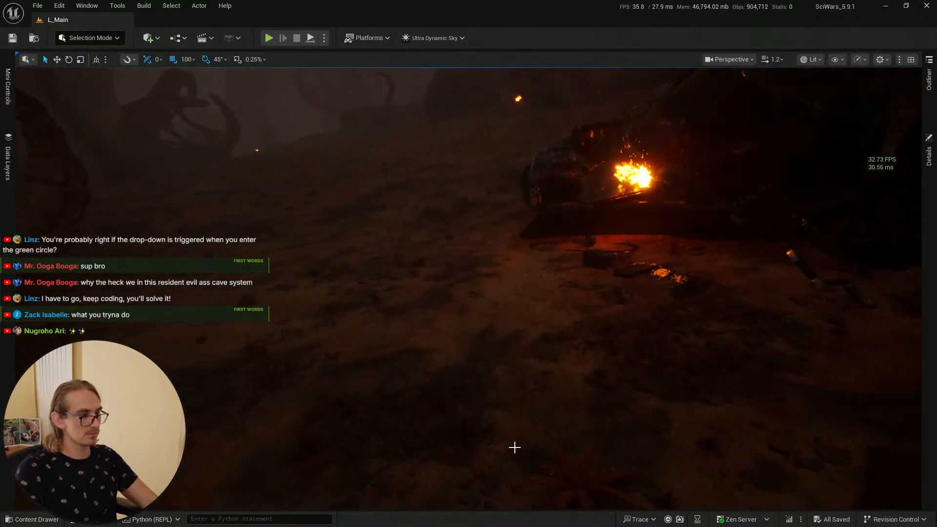
pyautogui.rightClick(527, 448)
pyautogui.click(550, 438)
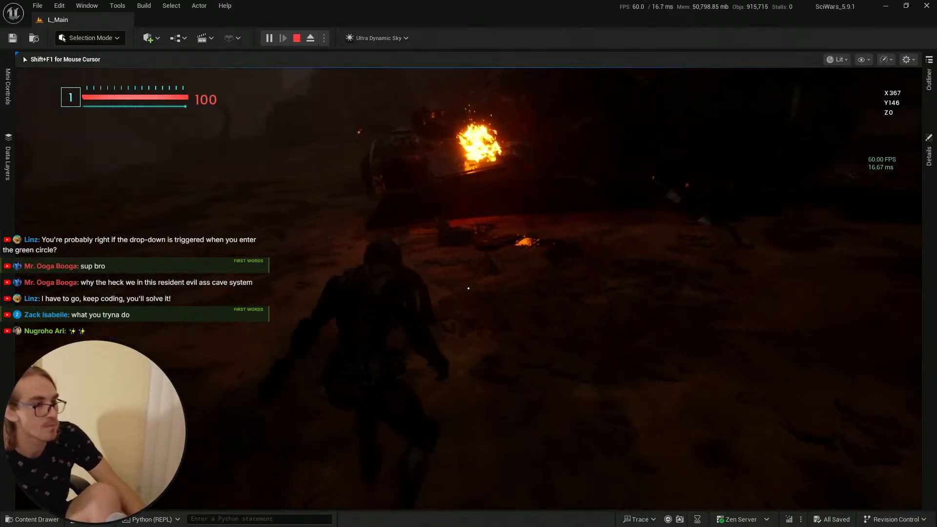
# Step: Walk up to the cocoon enemy and shoot it to test its poison ability
pyautogui.press('w')
pyautogui.press('1')
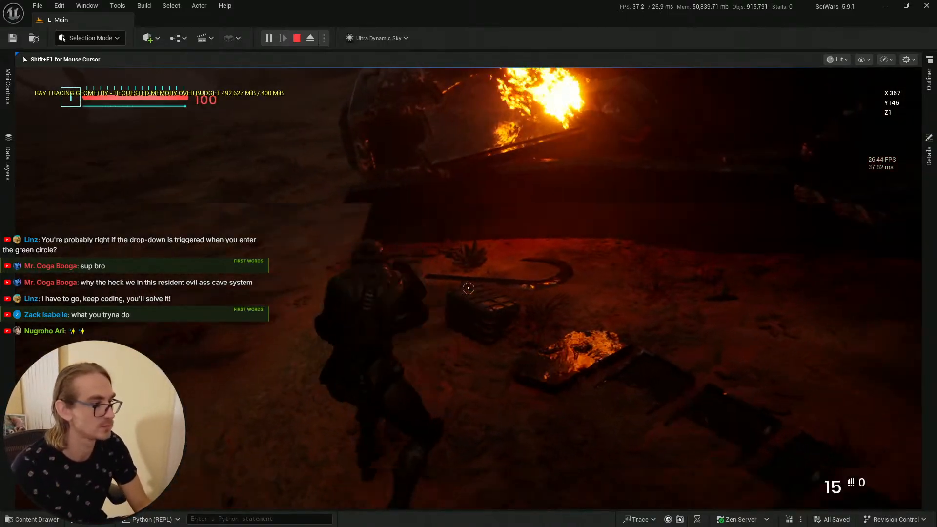
pyautogui.press('F11')
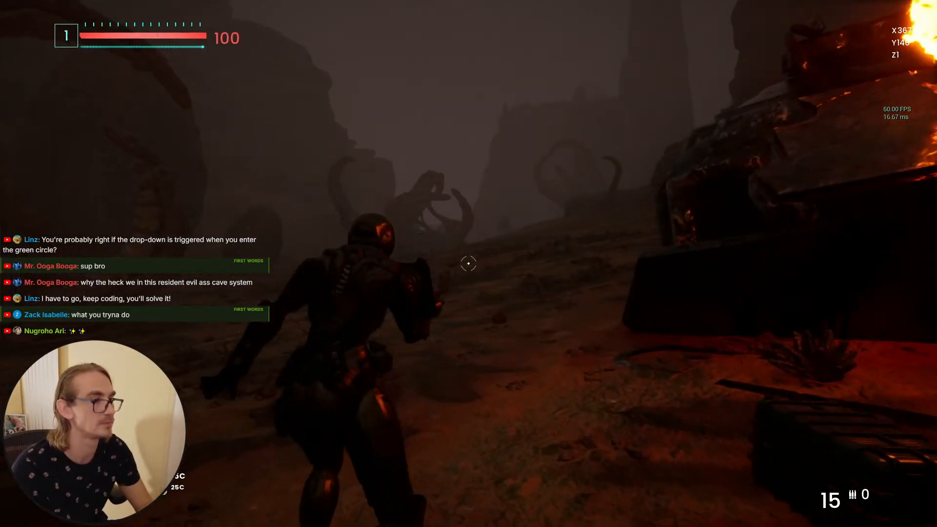
pyautogui.press('w')
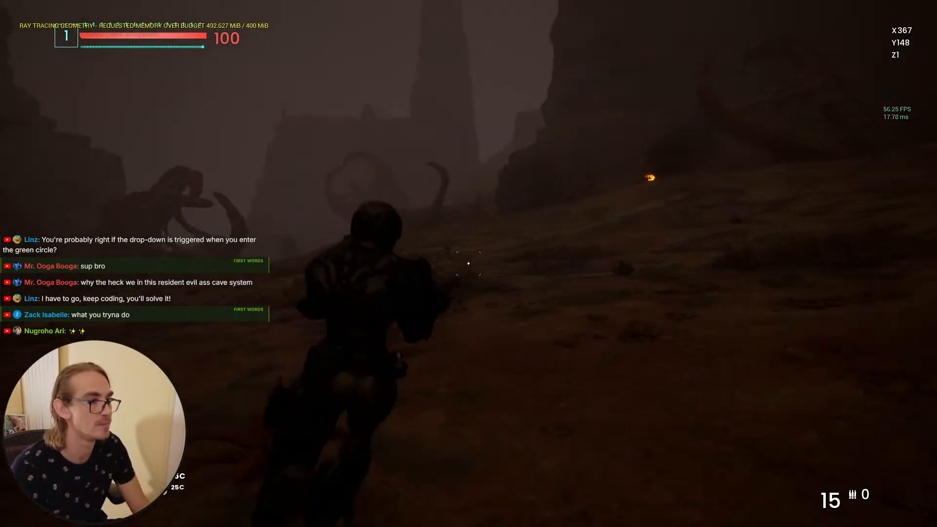
pyautogui.press('w')
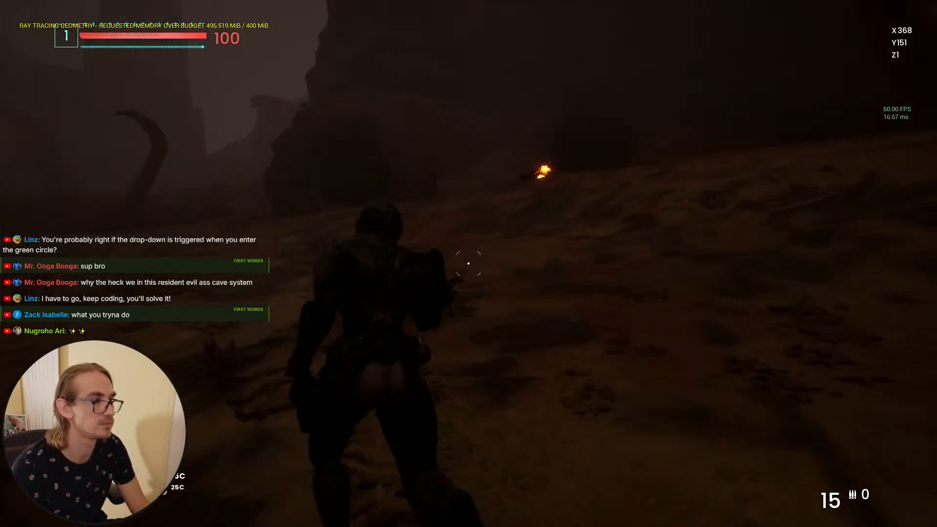
pyautogui.press('w')
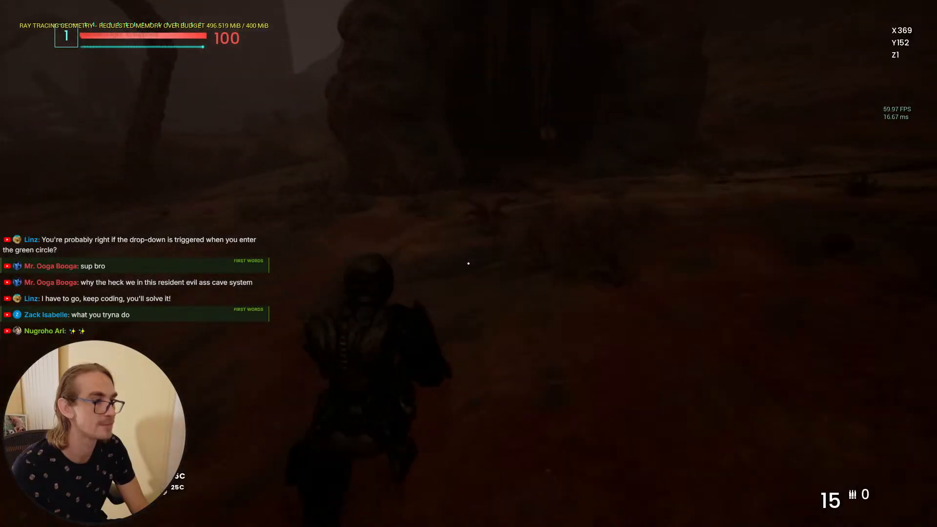
pyautogui.press('1')
pyautogui.click(468, 263)
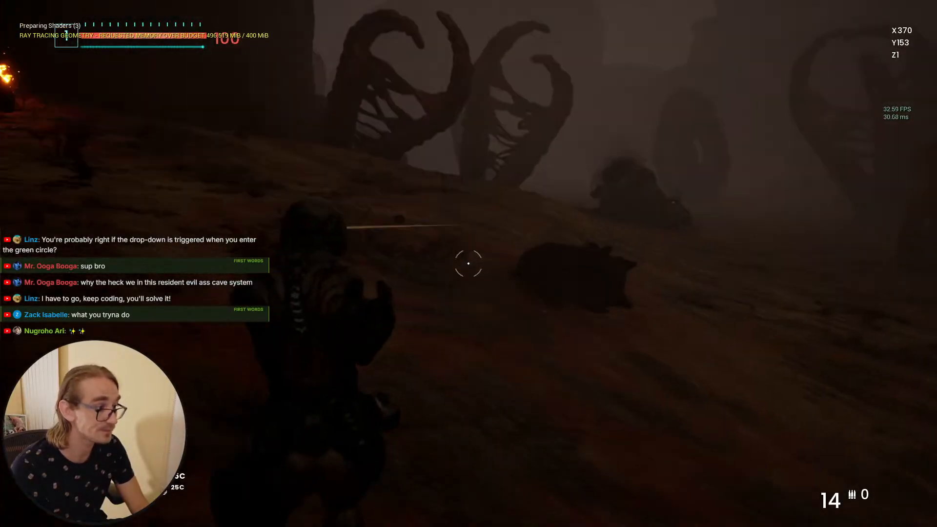
pyautogui.click(468, 263)
pyautogui.click(468, 263)
pyautogui.click(467, 263)
pyautogui.click(468, 264)
pyautogui.click(468, 263)
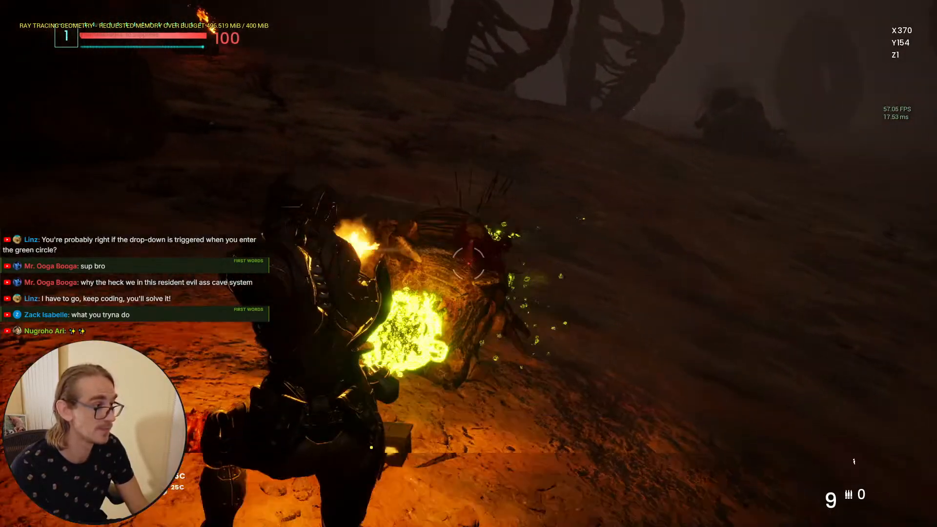
pyautogui.click(468, 263)
pyautogui.press('f')
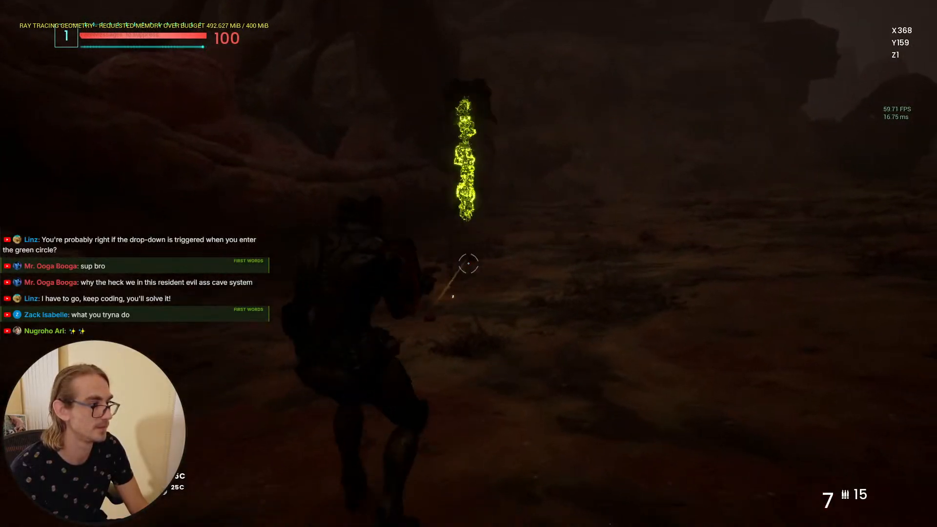
# Step: Keep shooting the cocoon, reloading and moving through the poison pools
pyautogui.click(467, 264)
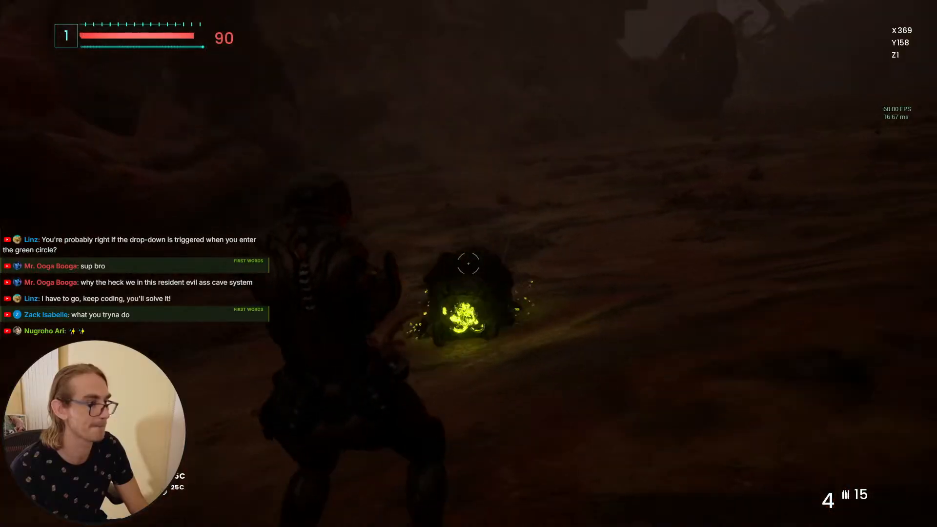
pyautogui.click(468, 264)
pyautogui.click(468, 263)
pyautogui.click(468, 264)
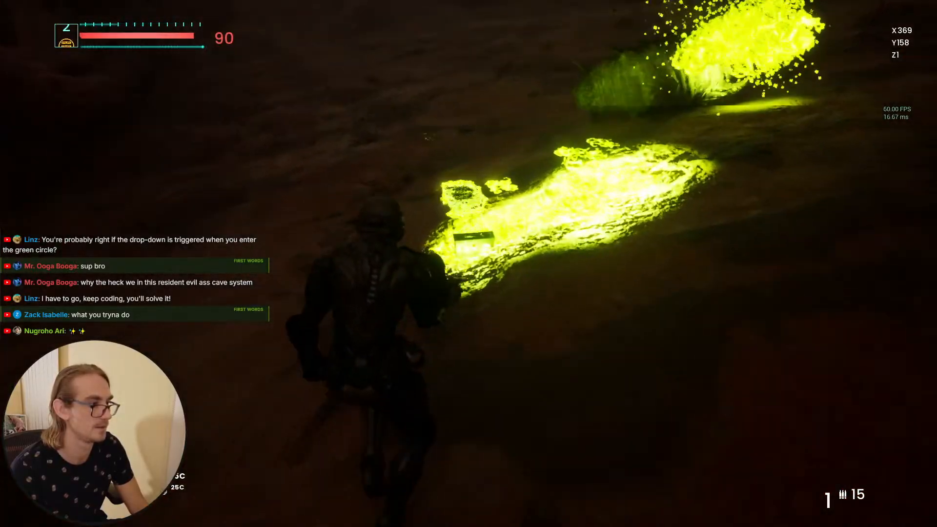
pyautogui.press('r')
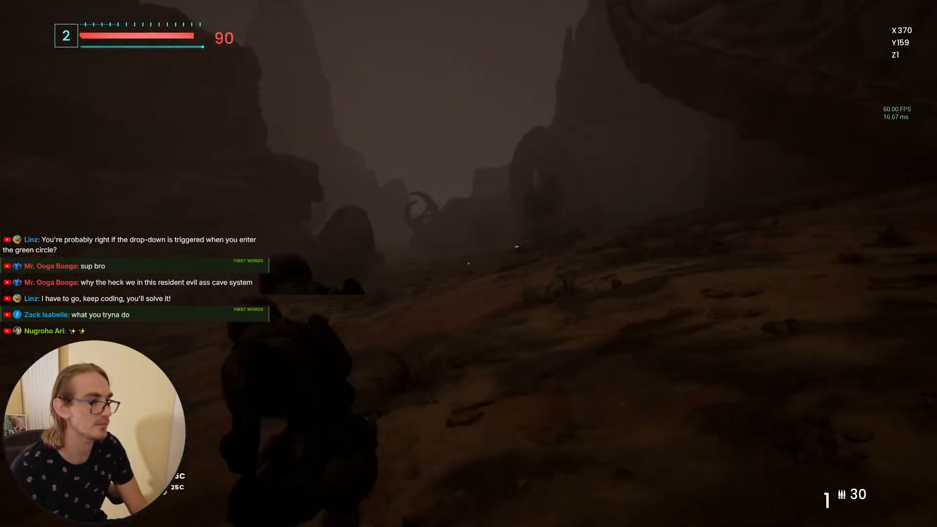
pyautogui.press('w')
pyautogui.rightClick(468, 263)
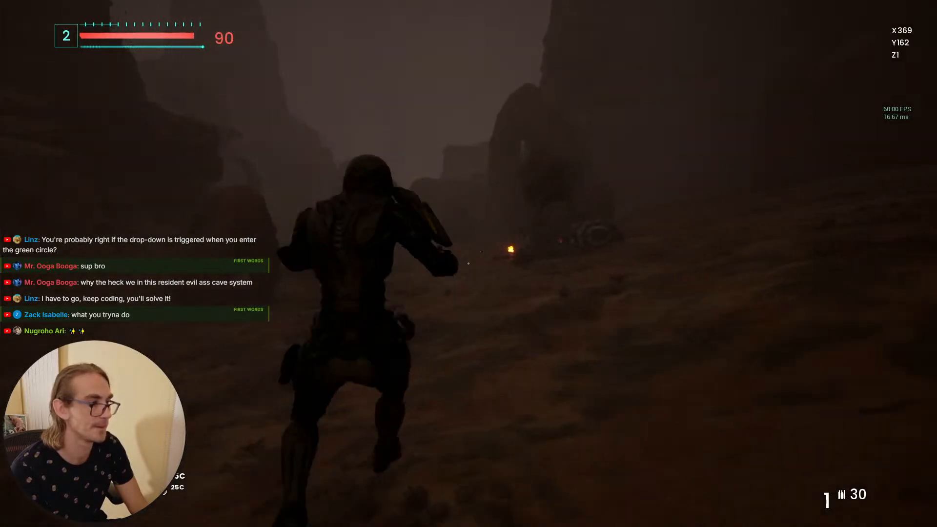
pyautogui.press('ctrl')
pyautogui.press('w')
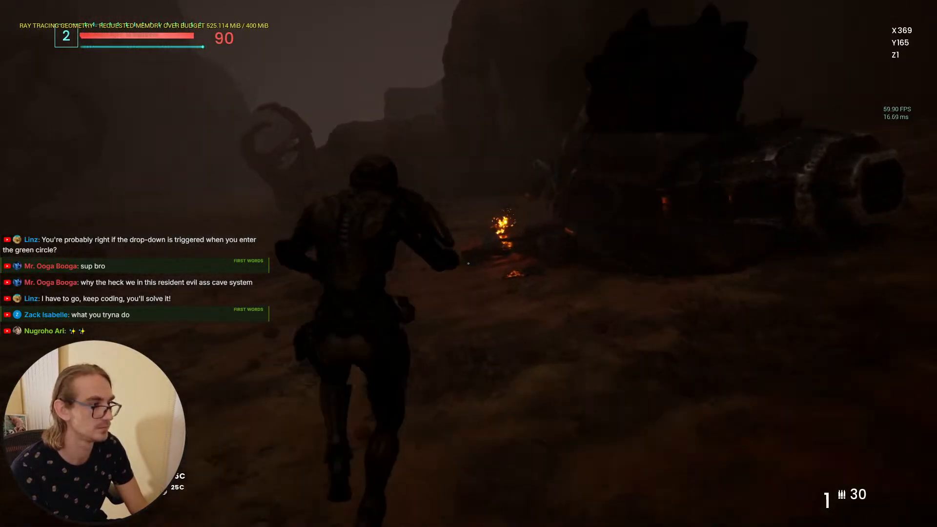
pyautogui.press('ctrl')
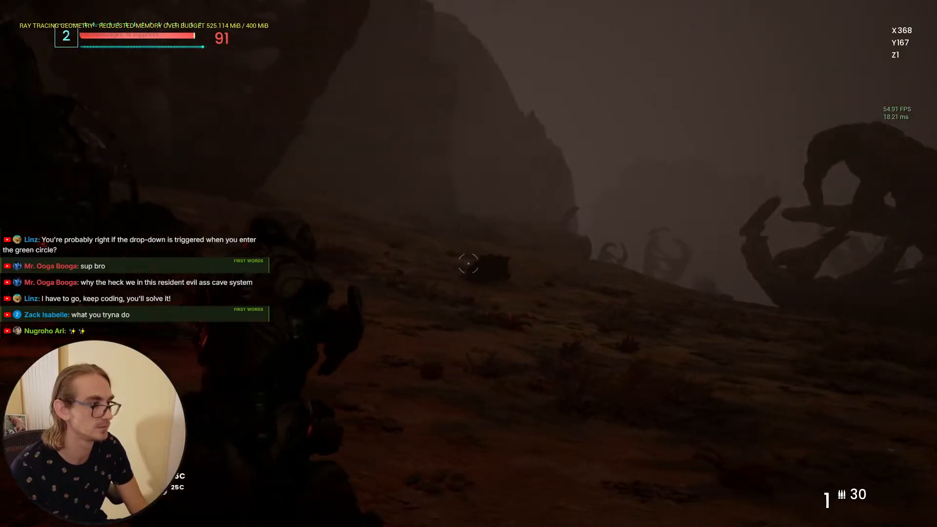
pyautogui.click(469, 263)
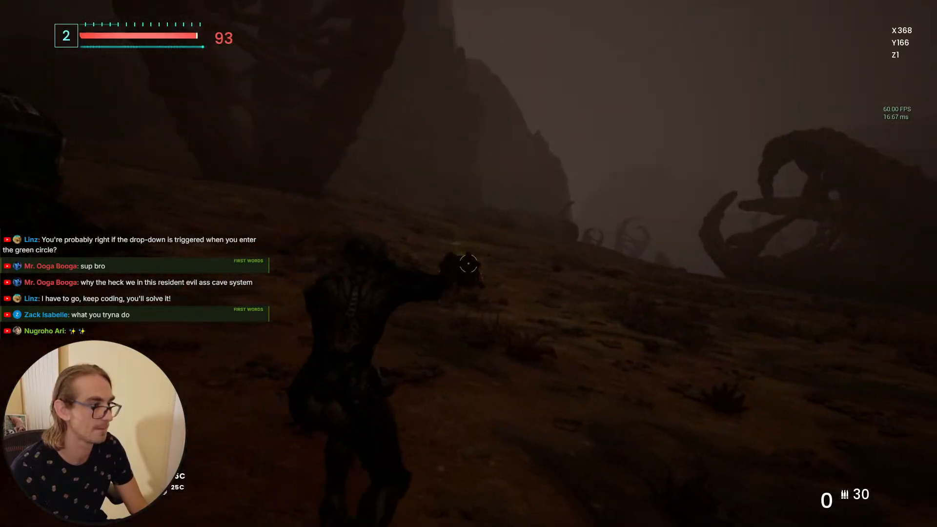
pyautogui.press('w')
pyautogui.press('r')
pyautogui.click(468, 264)
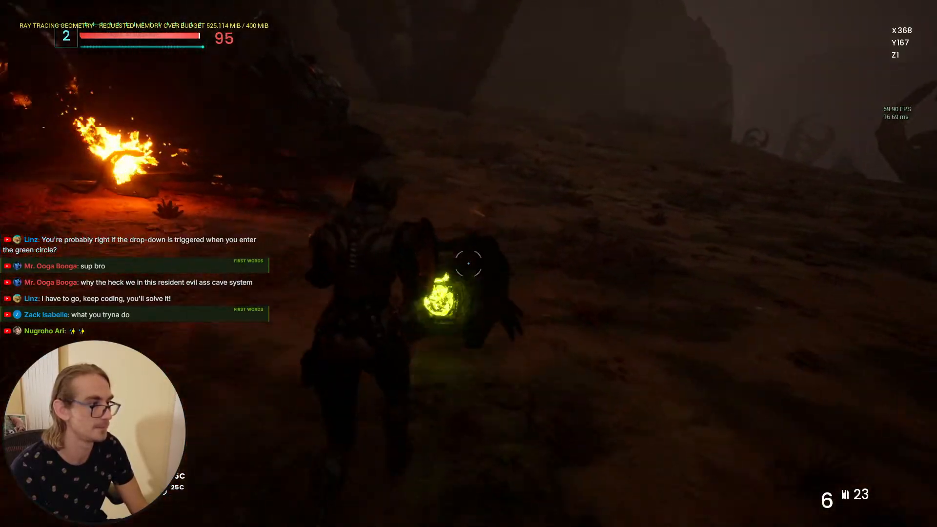
pyautogui.click(468, 264)
pyautogui.click(468, 263)
pyautogui.click(468, 263)
pyautogui.click(468, 263)
pyautogui.click(468, 264)
pyautogui.click(468, 264)
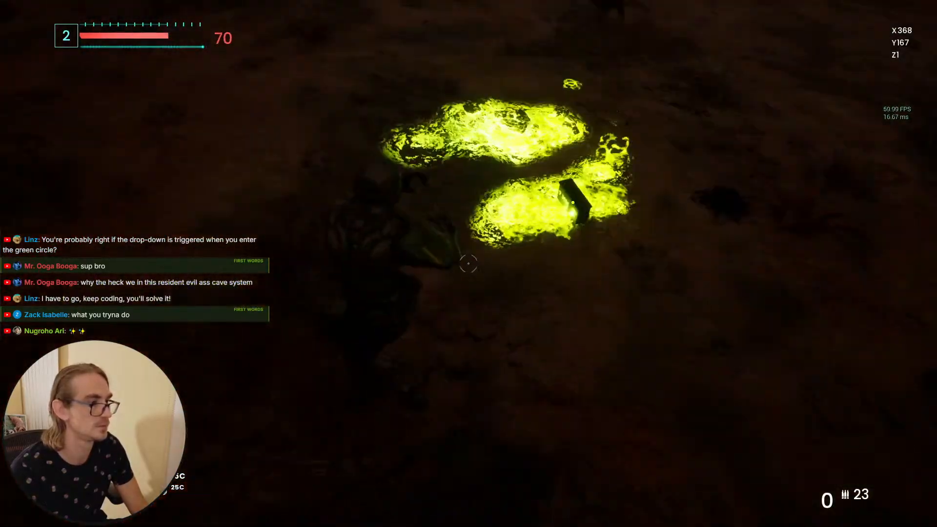
pyautogui.press('r')
pyautogui.press('w')
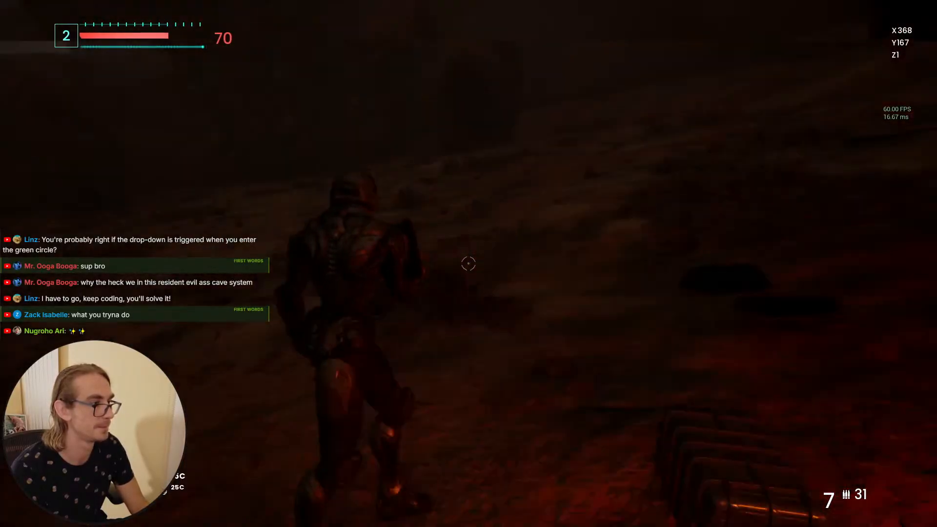
pyautogui.press('w')
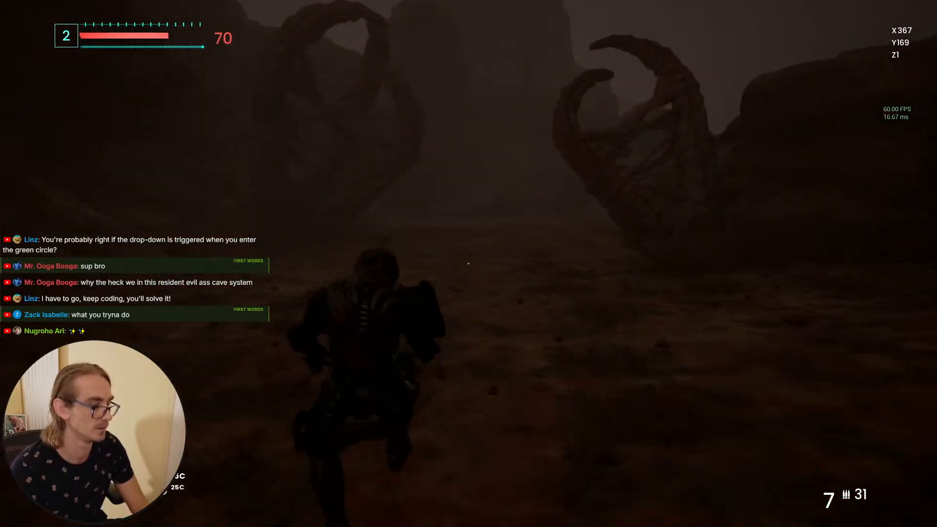
# Step: Open the inventory to inspect the equipped pistol's modifications and ammo, then close it
pyautogui.press('Tab')
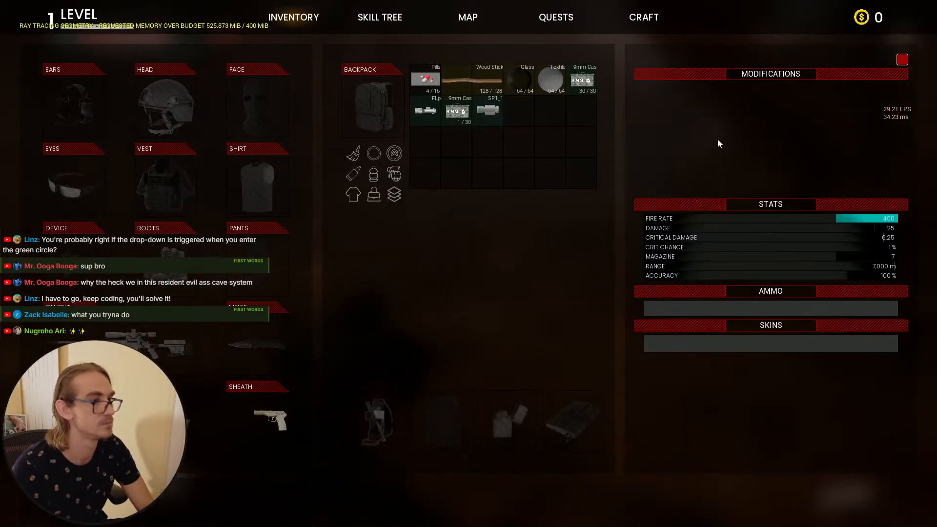
pyautogui.click(716, 163)
pyautogui.click(600, 123)
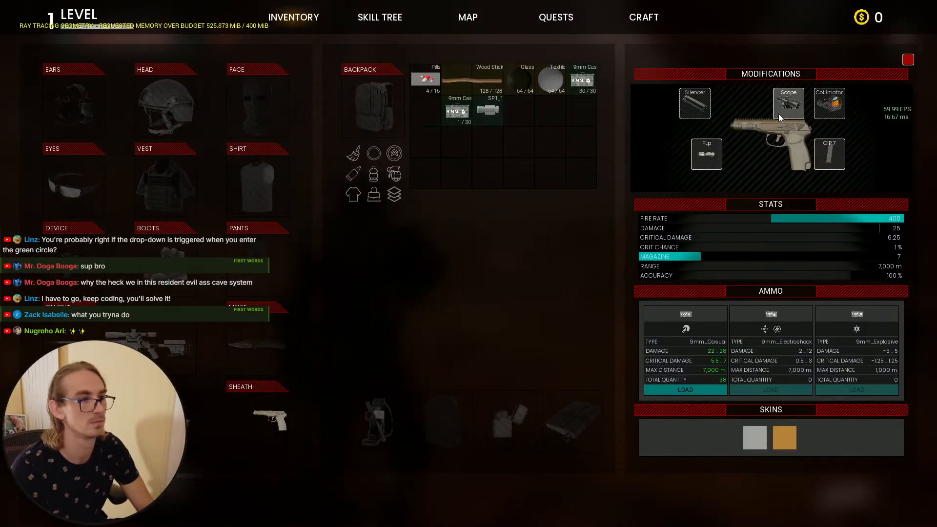
pyautogui.press('Tab')
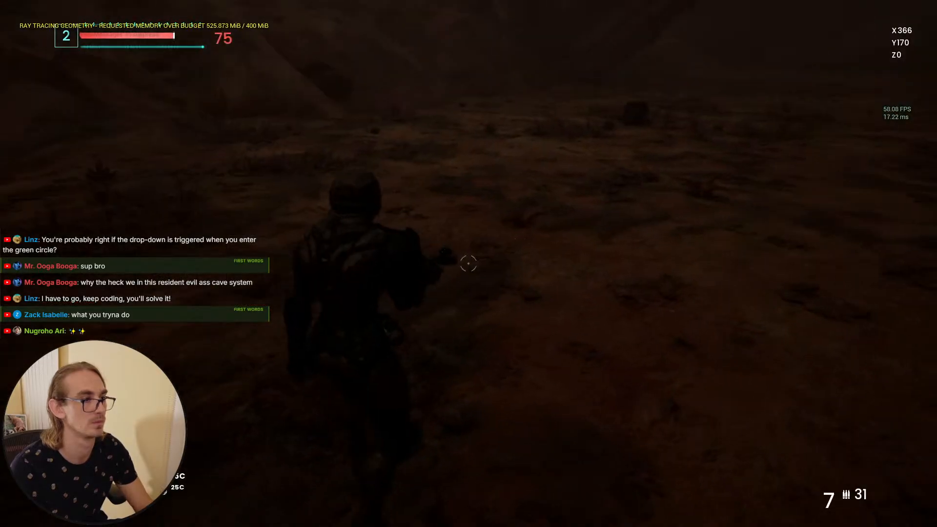
# Step: Aim down sights and fire at the cocoon inside the poison area
pyautogui.rightClick(468, 263)
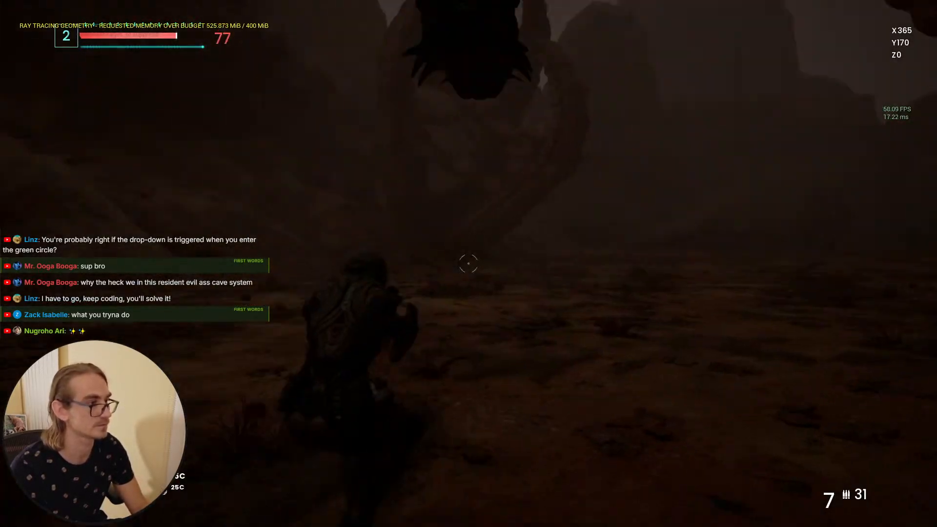
pyautogui.click(468, 263)
pyautogui.rightClick(469, 264)
pyautogui.click(469, 264)
pyautogui.click(468, 264)
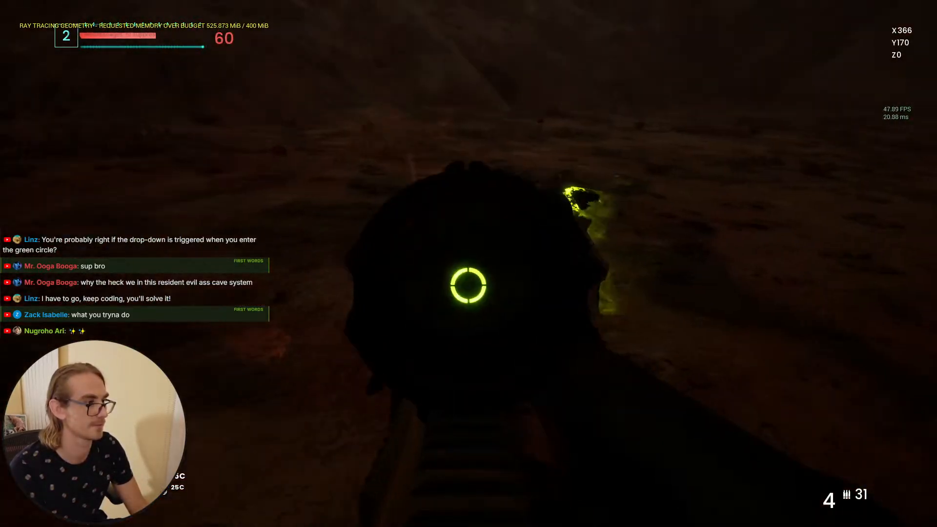
# Step: Fire the remaining pistol rounds at the cocoon and reload
pyautogui.click(468, 263)
pyautogui.click(468, 263)
pyautogui.click(468, 263)
pyautogui.click(468, 264)
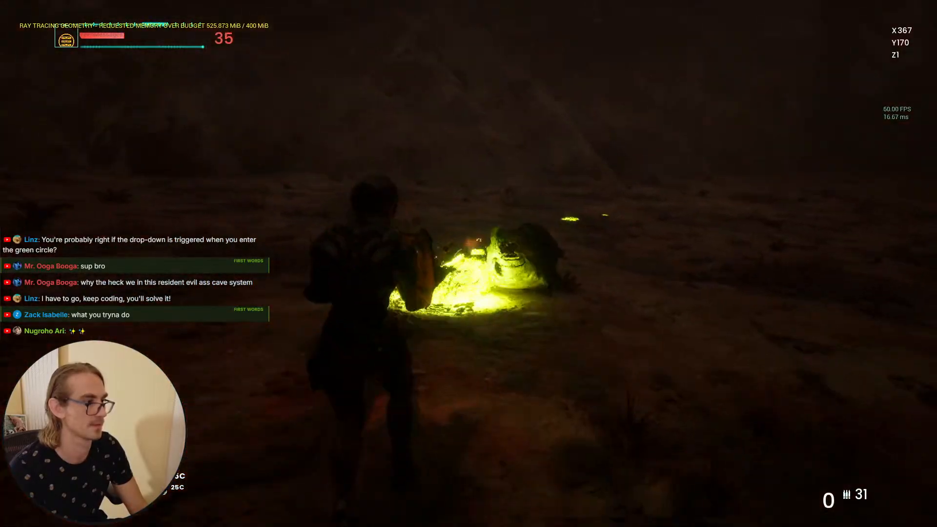
pyautogui.press('r')
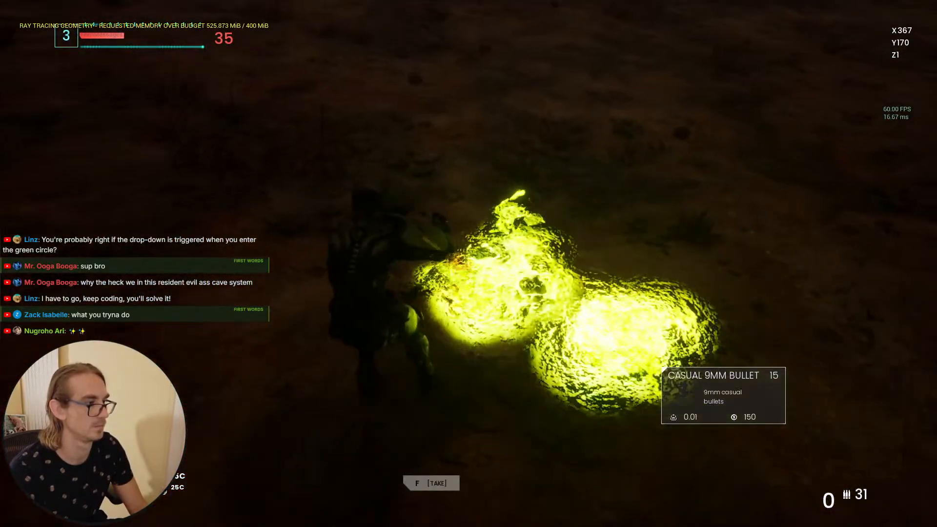
# Step: Pick up the 9mm bullets from the poison pool and run forward through the cave terrain
pyautogui.press('e')
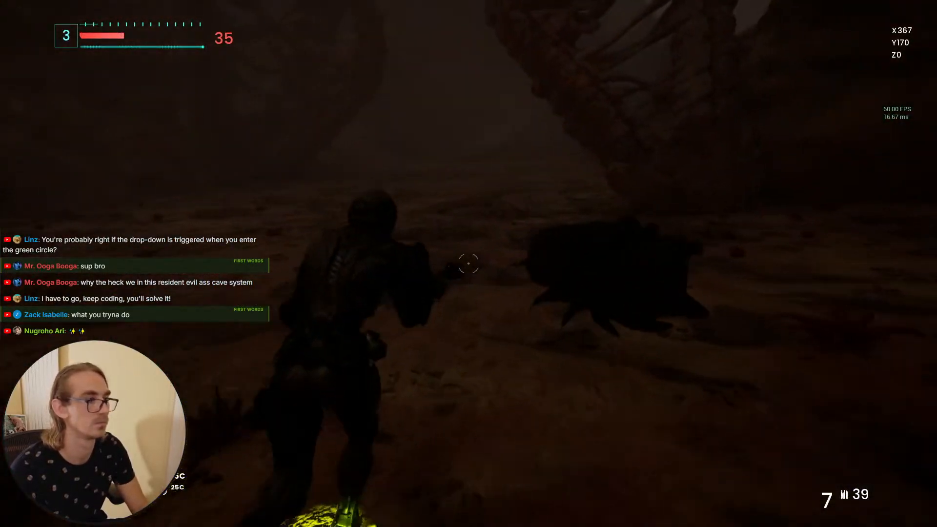
pyautogui.press('w')
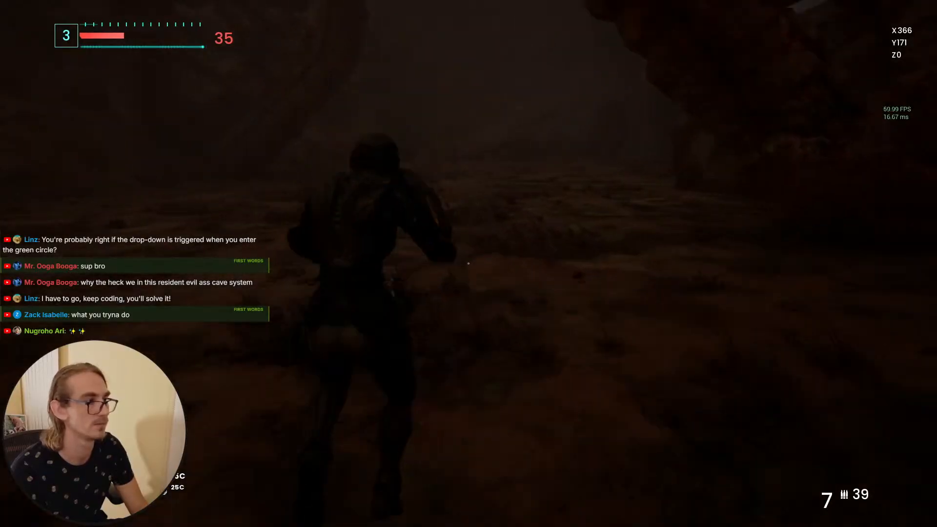
pyautogui.press('w')
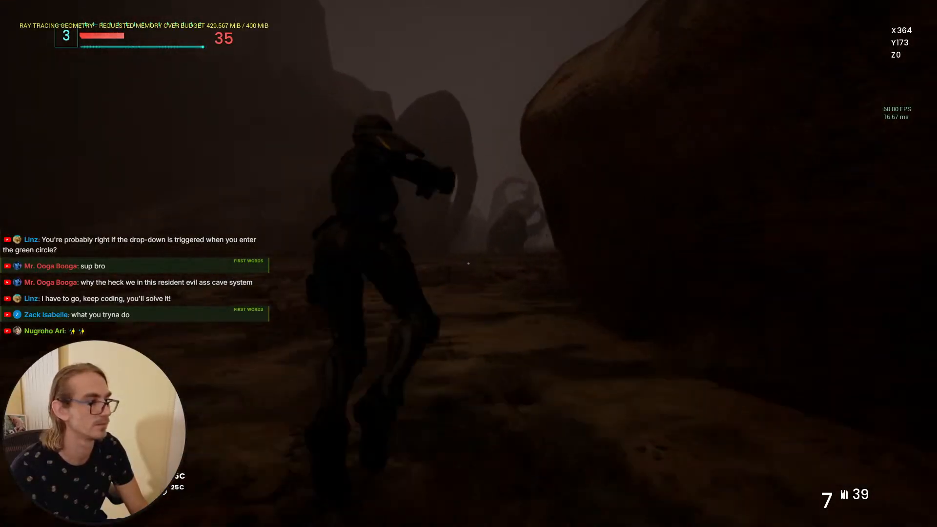
pyautogui.press('w')
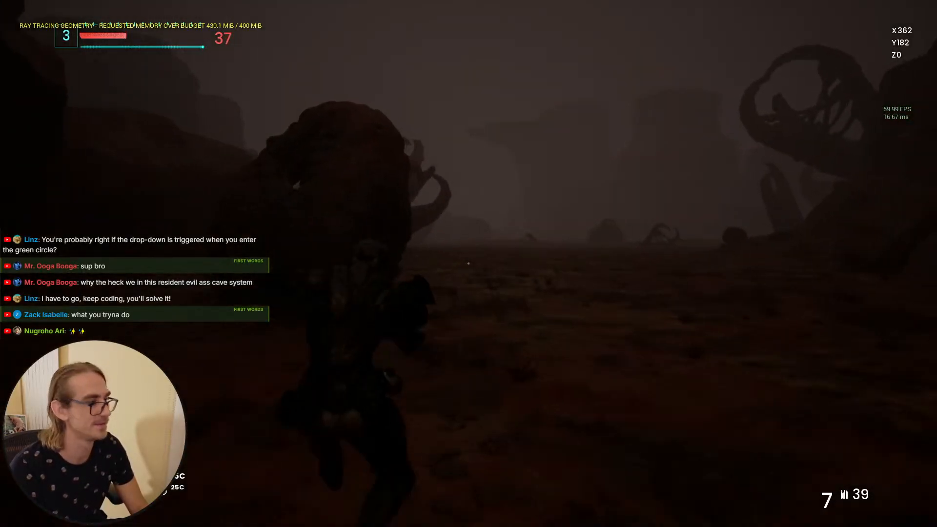
pyautogui.press('w')
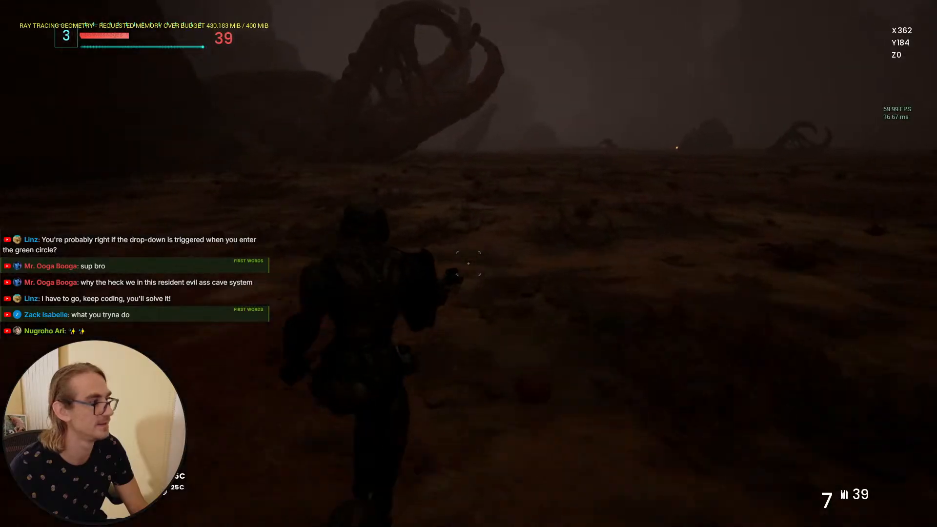
pyautogui.press('w')
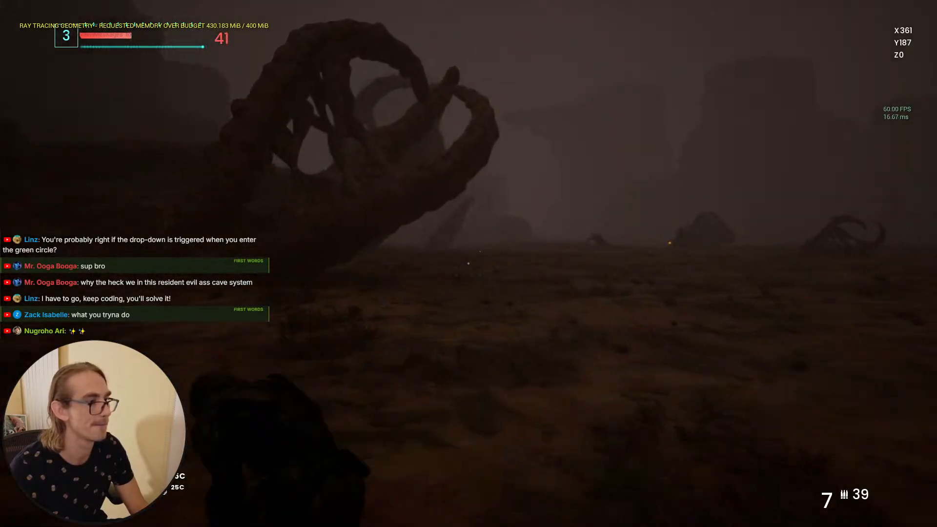
pyautogui.press('w')
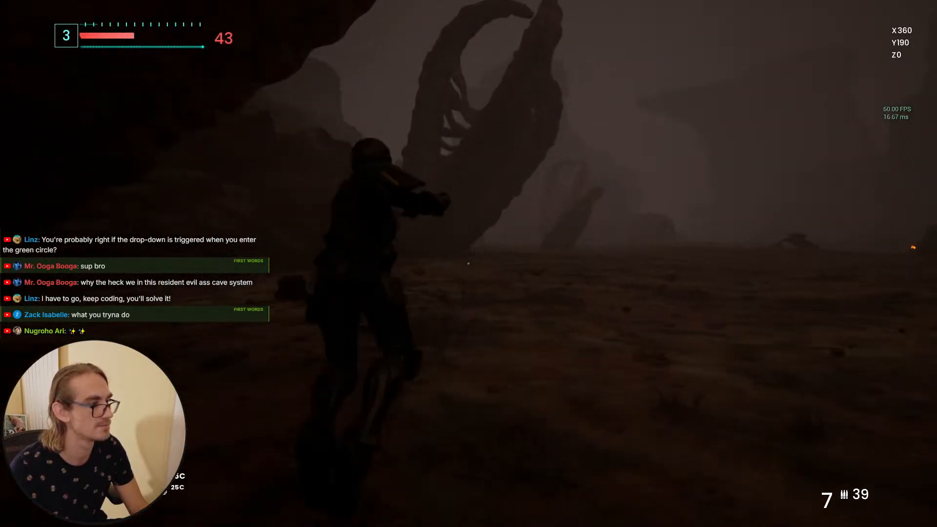
pyautogui.press('w')
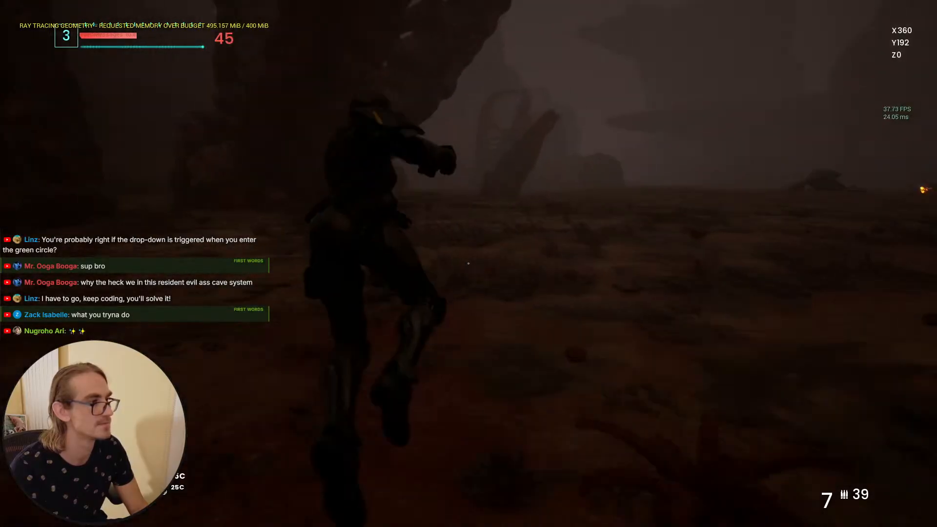
pyautogui.press('w')
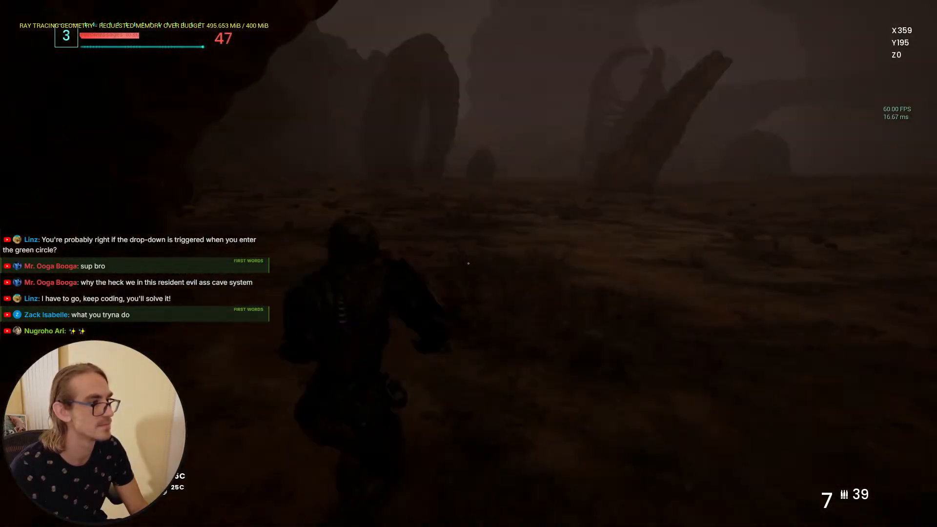
pyautogui.press('w')
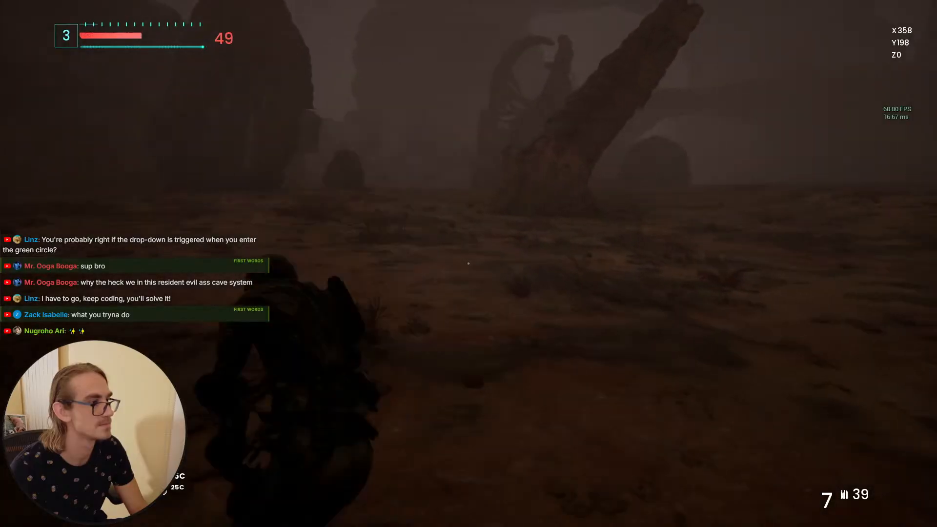
pyautogui.press('w')
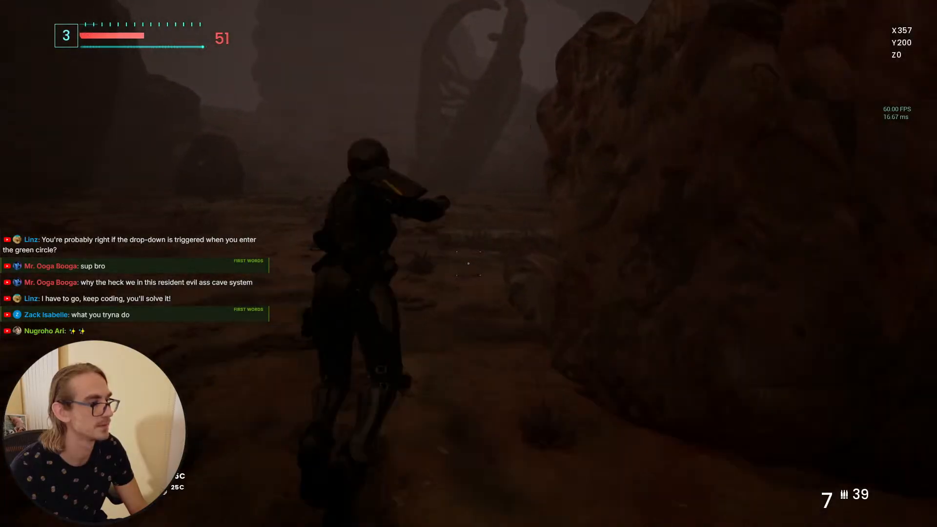
pyautogui.press('w')
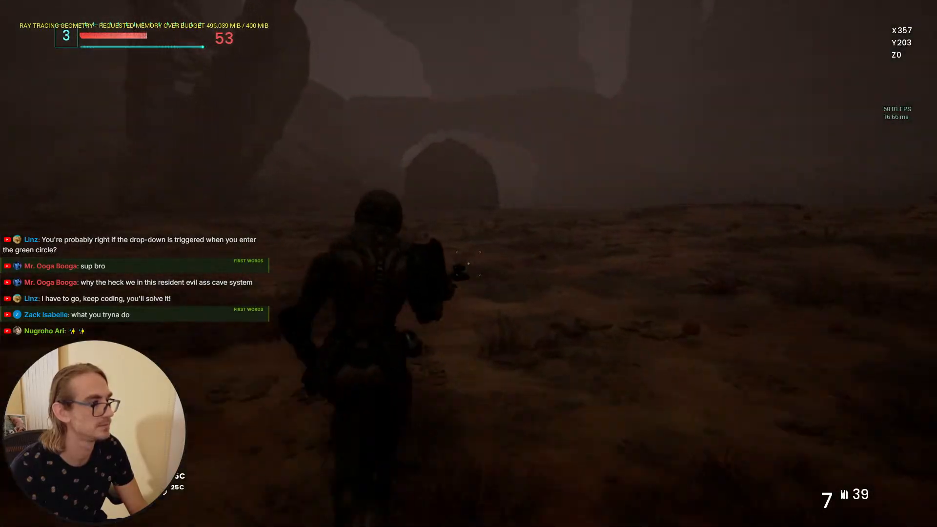
pyautogui.press('w')
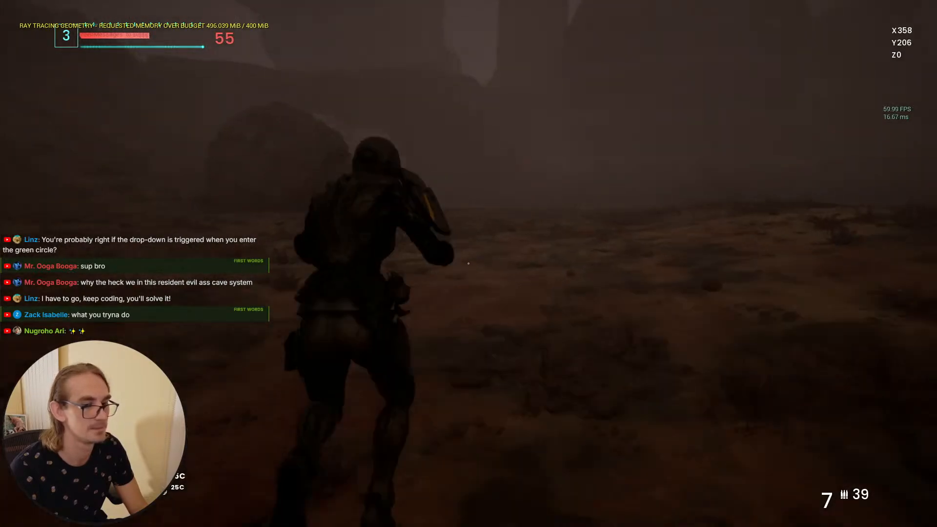
pyautogui.press('space')
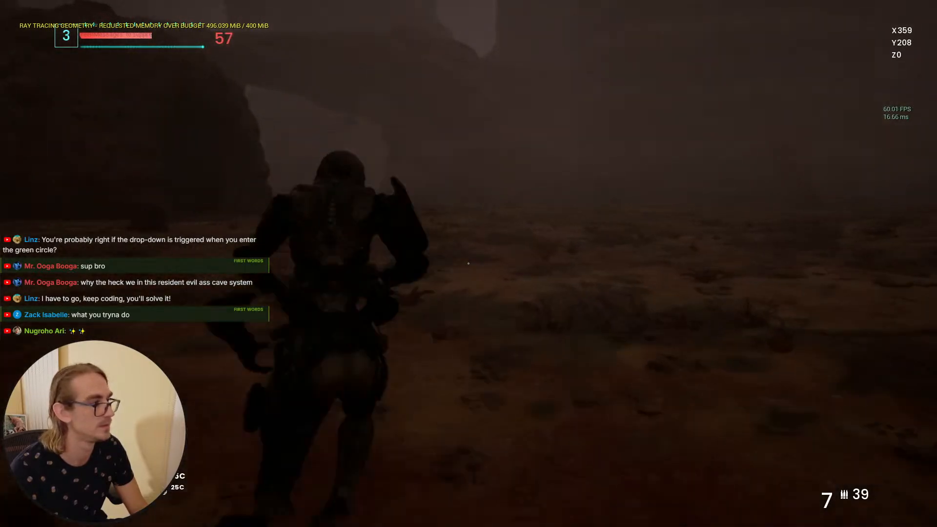
pyautogui.press('w')
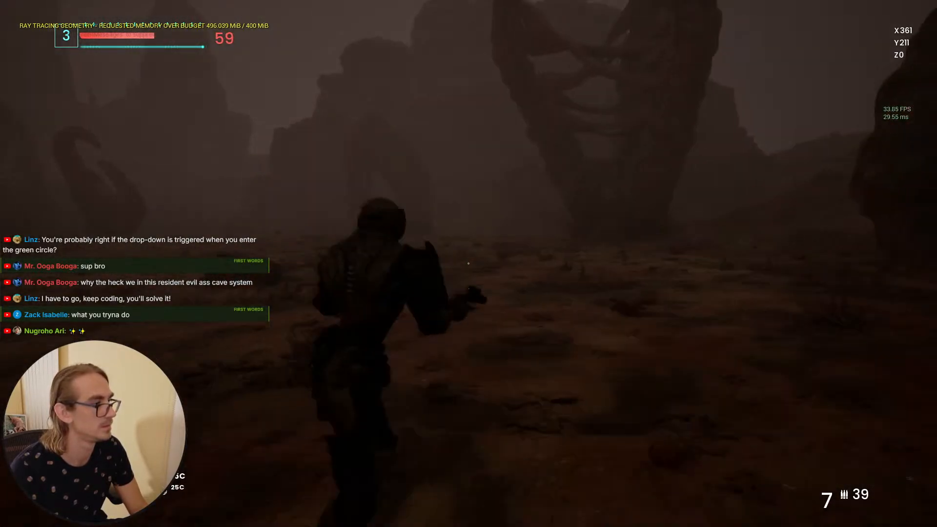
# Step: Aim down sights and fire several shots at the next cocoon ahead
pyautogui.rightClick(468, 264)
pyautogui.click(468, 263)
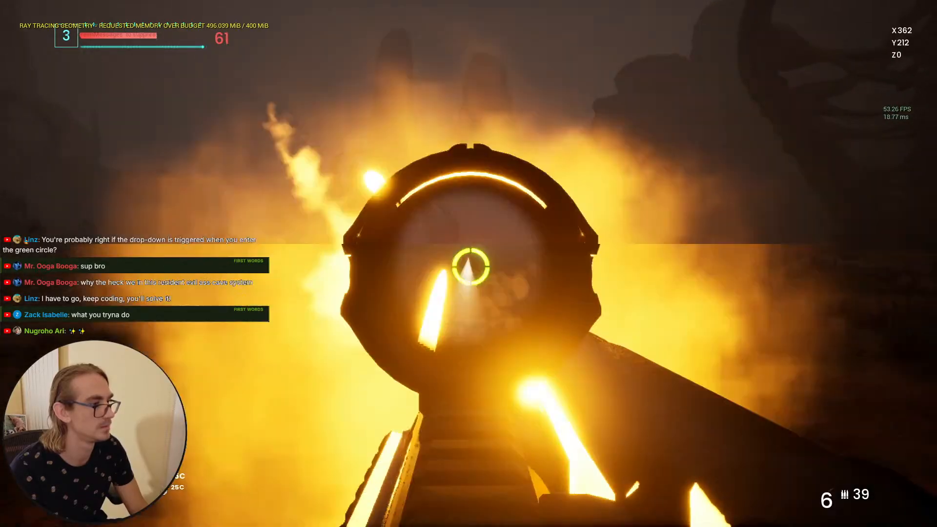
pyautogui.click(469, 264)
pyautogui.click(468, 263)
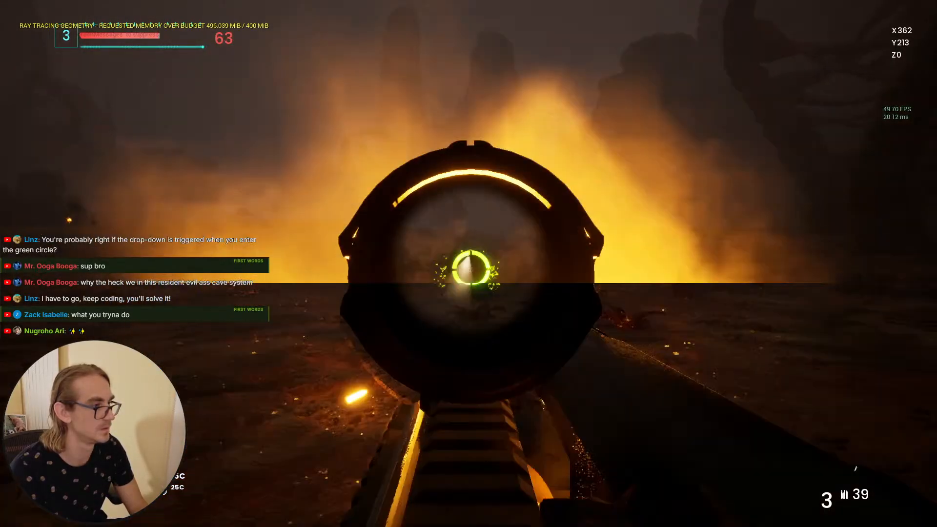
pyautogui.click(469, 264)
pyautogui.rightClick(468, 263)
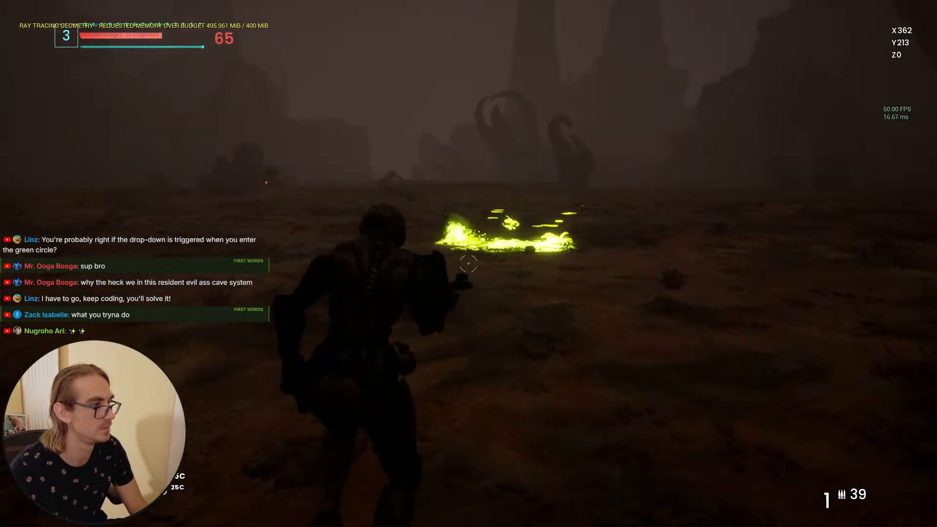
# Step: Keep moving toward the cave arch, reloading the pistol and jumping along the way
pyautogui.press('w')
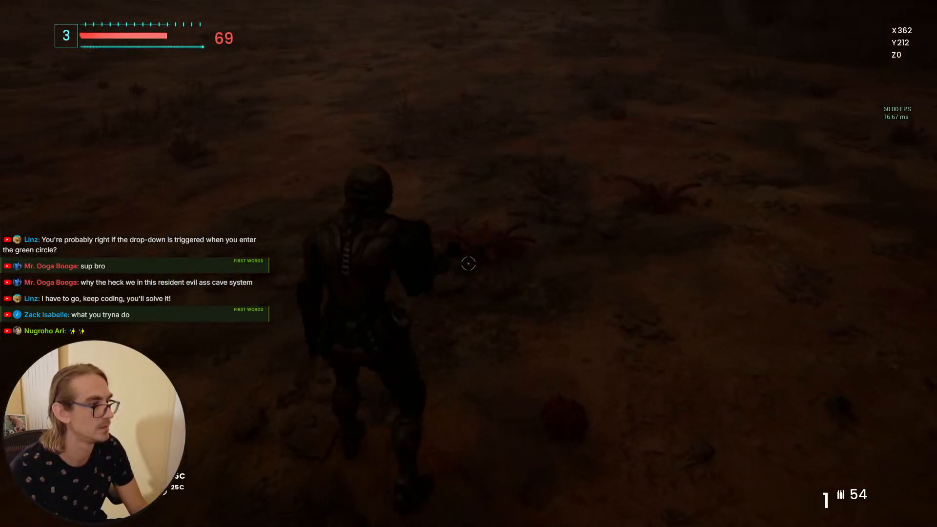
pyautogui.press('w')
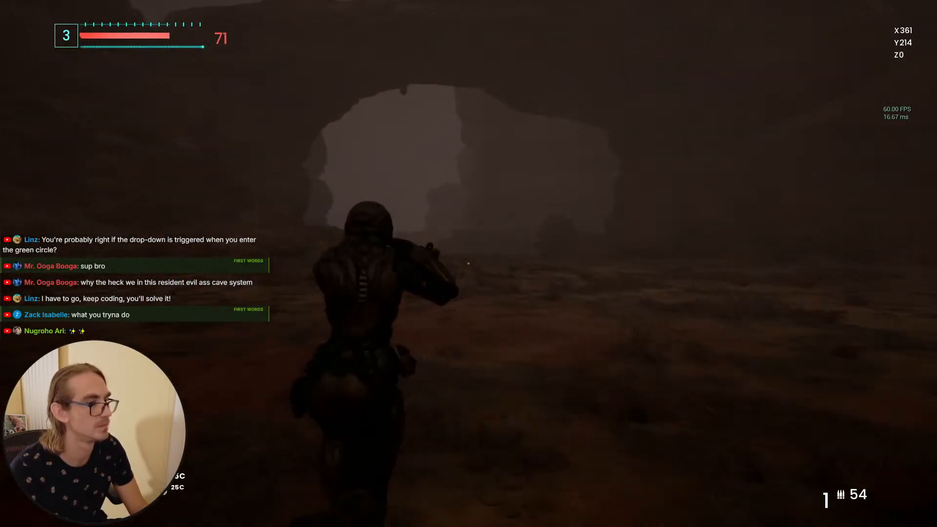
pyautogui.press('r')
pyautogui.press('space')
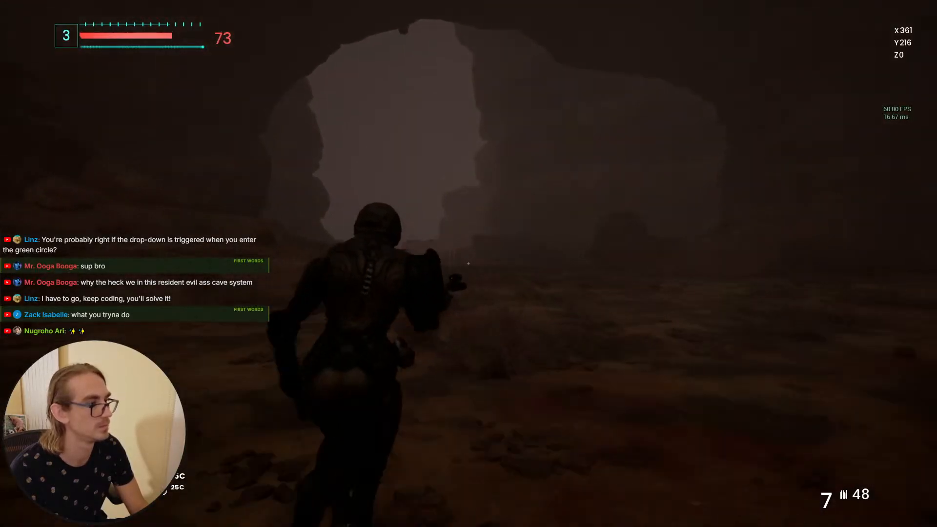
pyautogui.press('space')
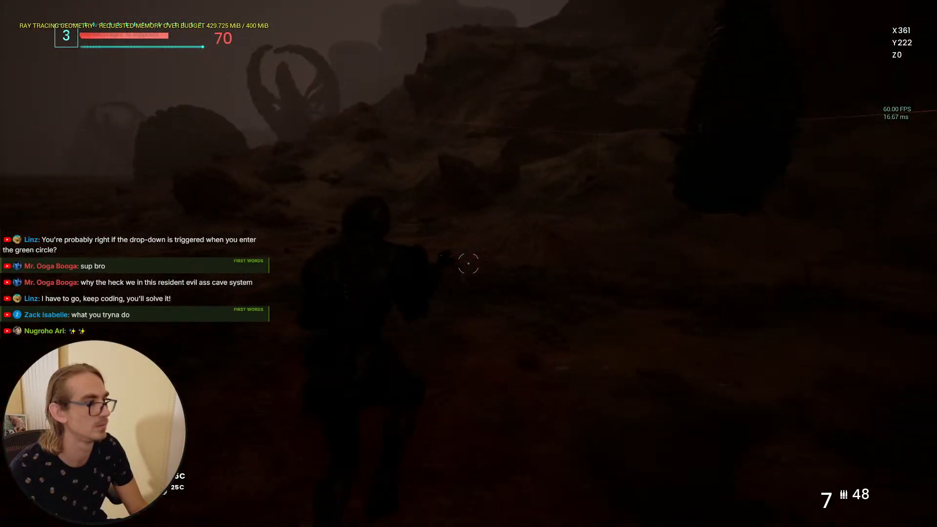
# Step: Aim down sights and fire at the cocoon inside the outlined trigger area
pyautogui.rightClick(468, 264)
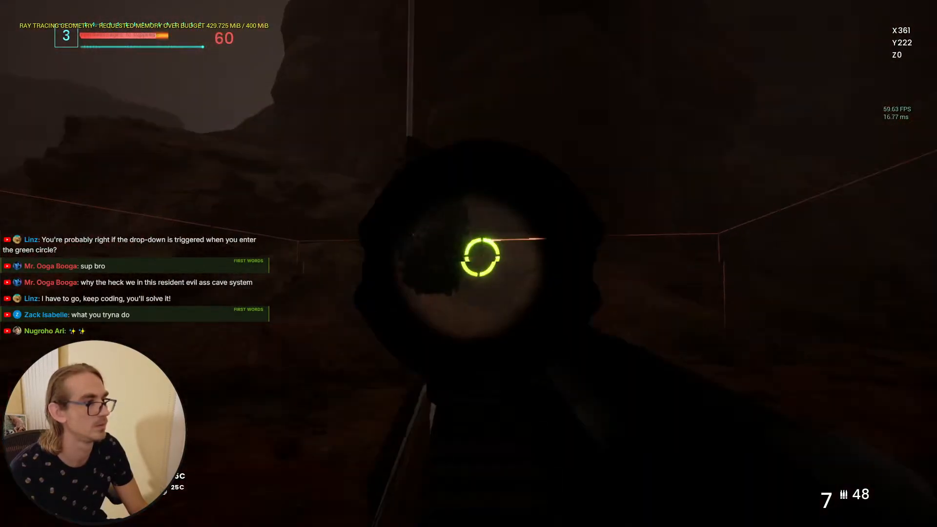
pyautogui.click(468, 263)
pyautogui.click(468, 264)
pyautogui.click(468, 264)
pyautogui.rightClick(468, 264)
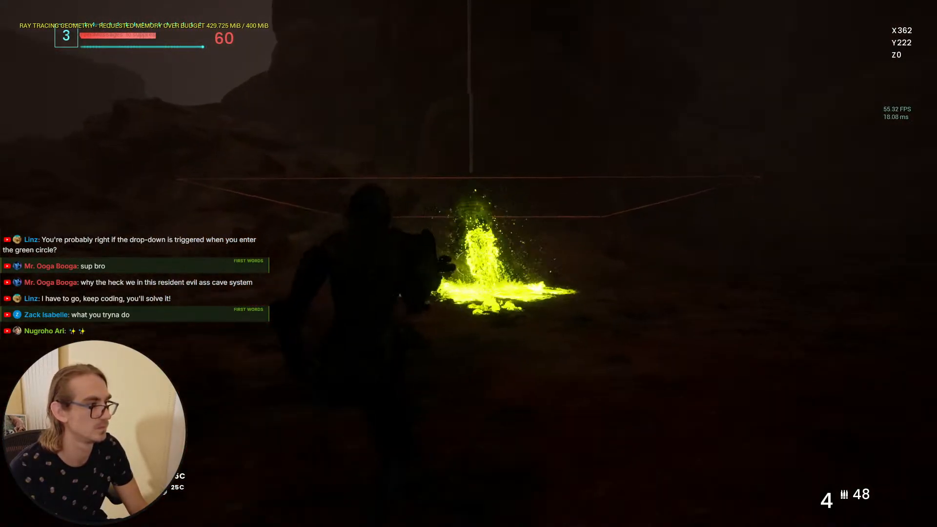
pyautogui.click(468, 263)
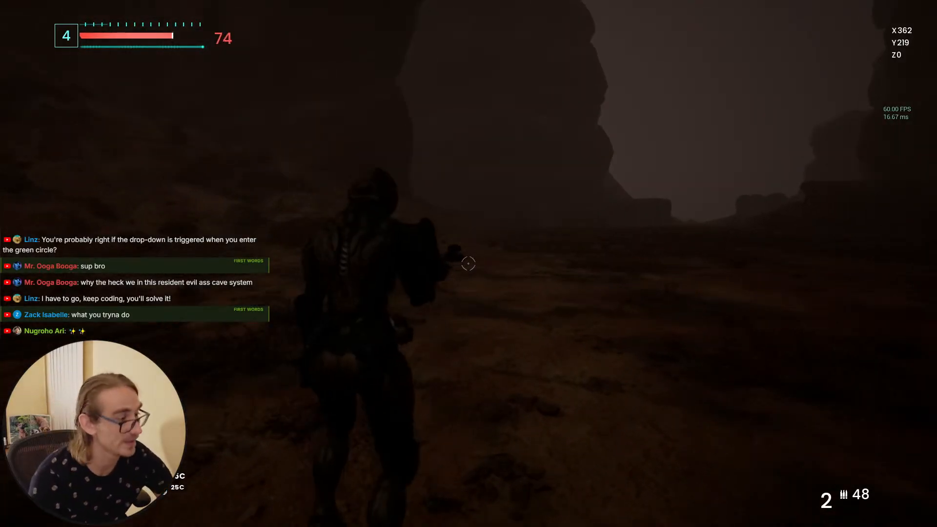
# Step: Stop the play session and close the message log window
pyautogui.press('F11')
pyautogui.press('Escape')
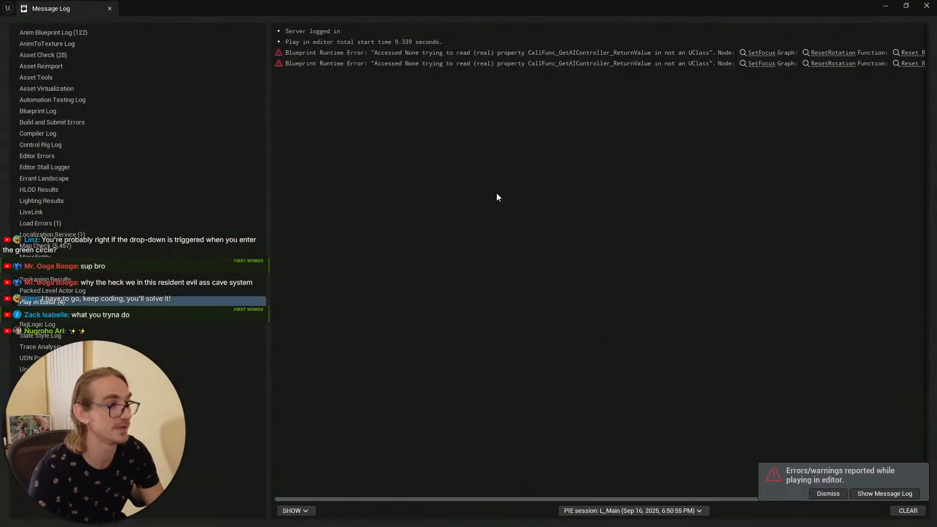
pyautogui.click(927, 5)
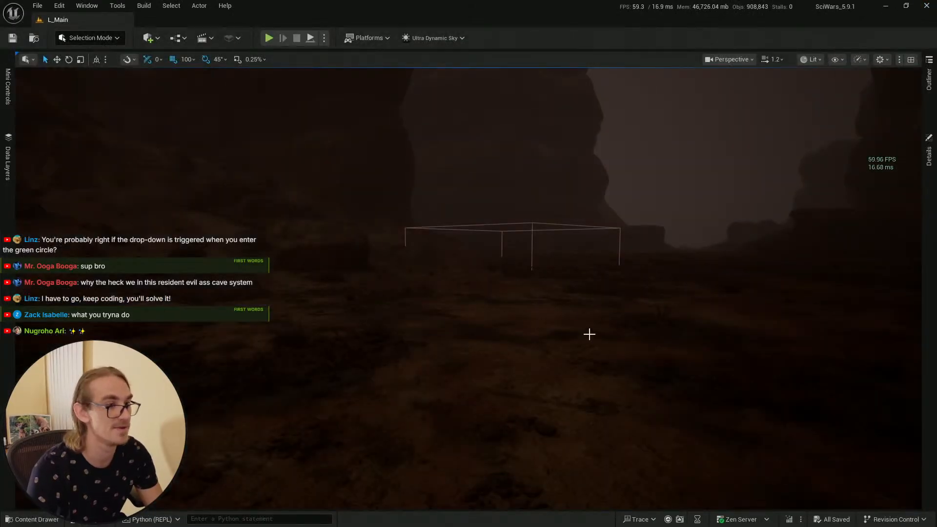
# Step: Save all modified assets in the project
pyautogui.moveTo(589, 334); pyautogui.dragTo(592, 306, button='right')
pyautogui.press('s')
pyautogui.scroll(-3, 590, 334)
pyautogui.press('w')
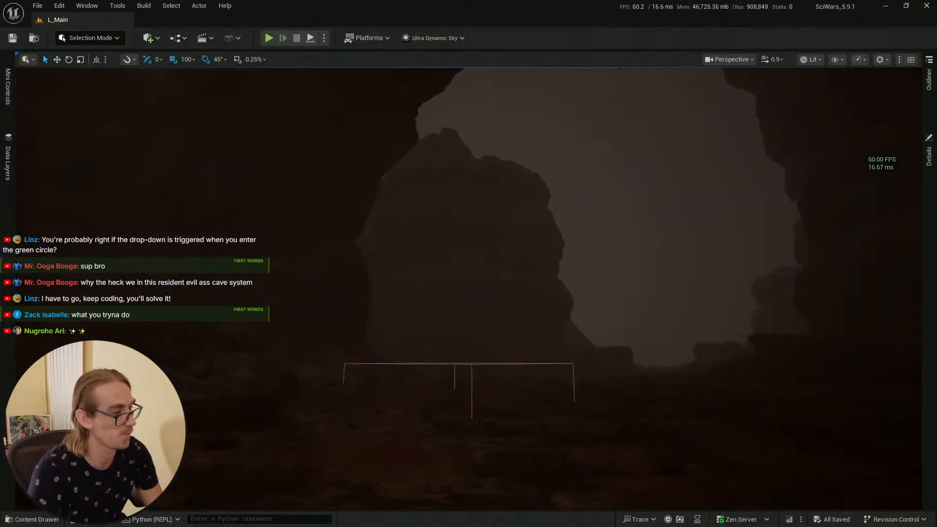
pyautogui.click(43, 520)
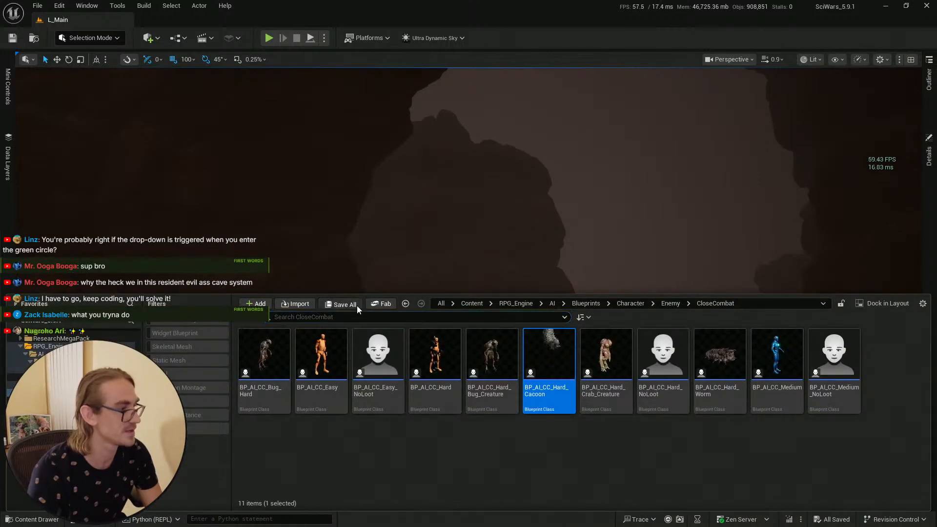
pyautogui.click(12, 37)
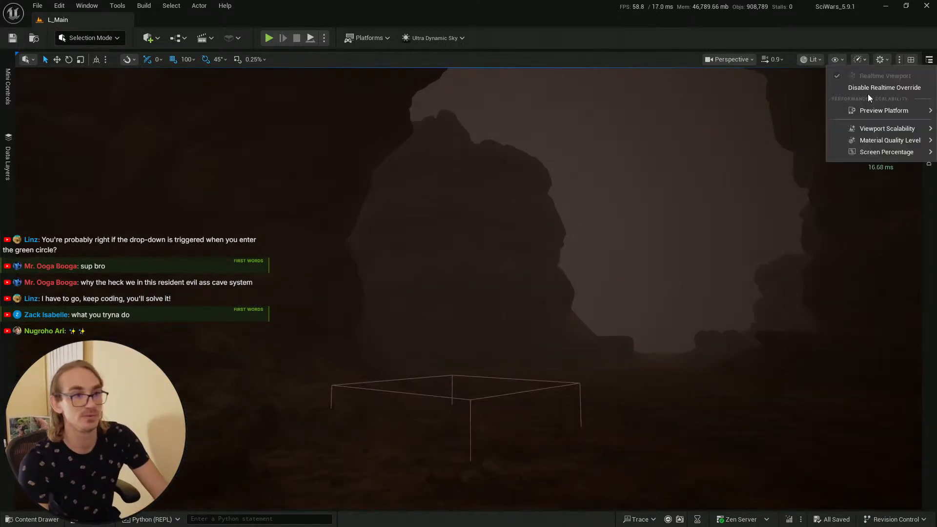
pyautogui.click(12, 37)
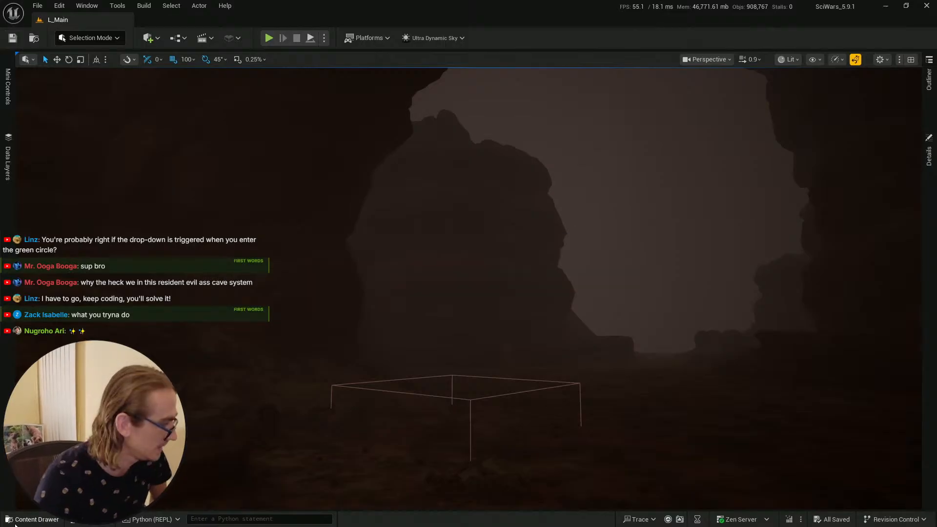
pyautogui.hotkey('ctrl', 'space')
pyautogui.click(13, 37)
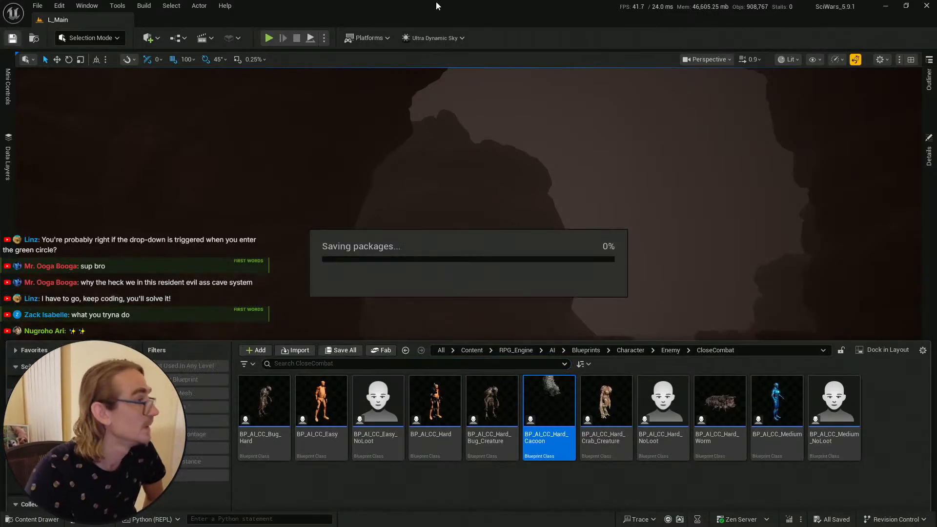